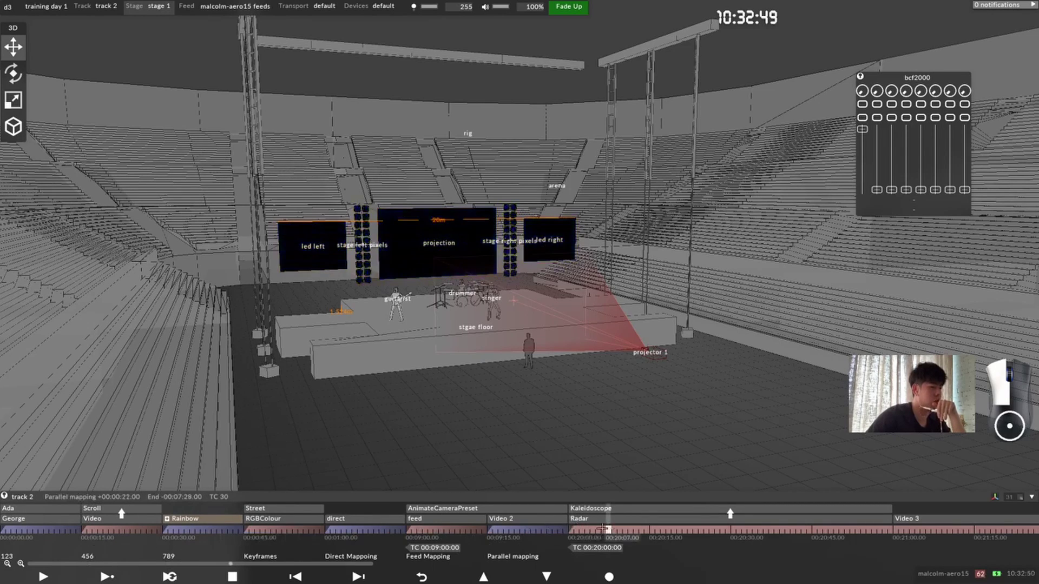
Step: Jump to the Video 2 layer in track 2's Parallel mapping section and view its content on the stage
click(525, 538)
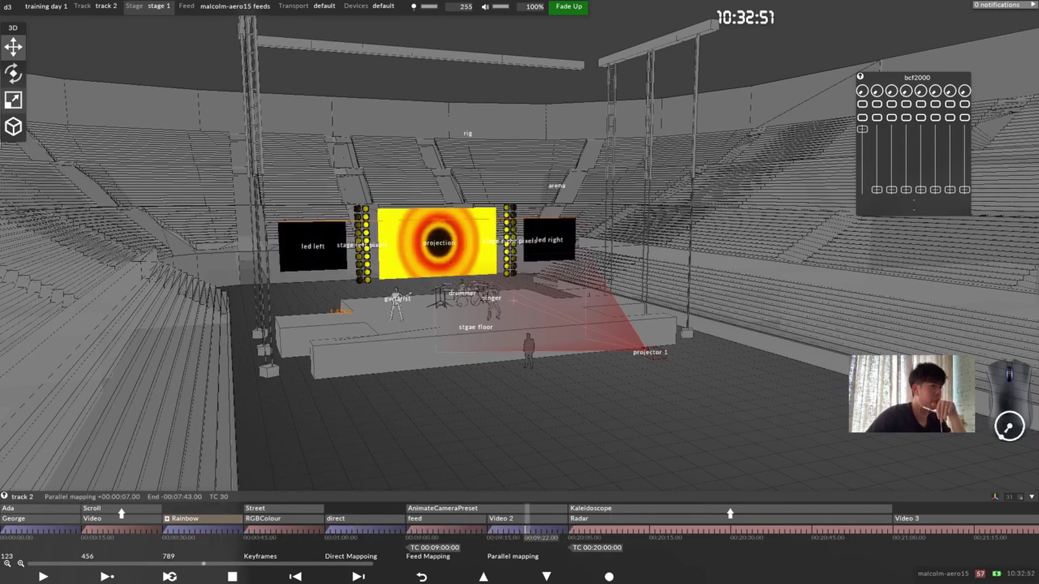
drag(513, 301, 560, 336)
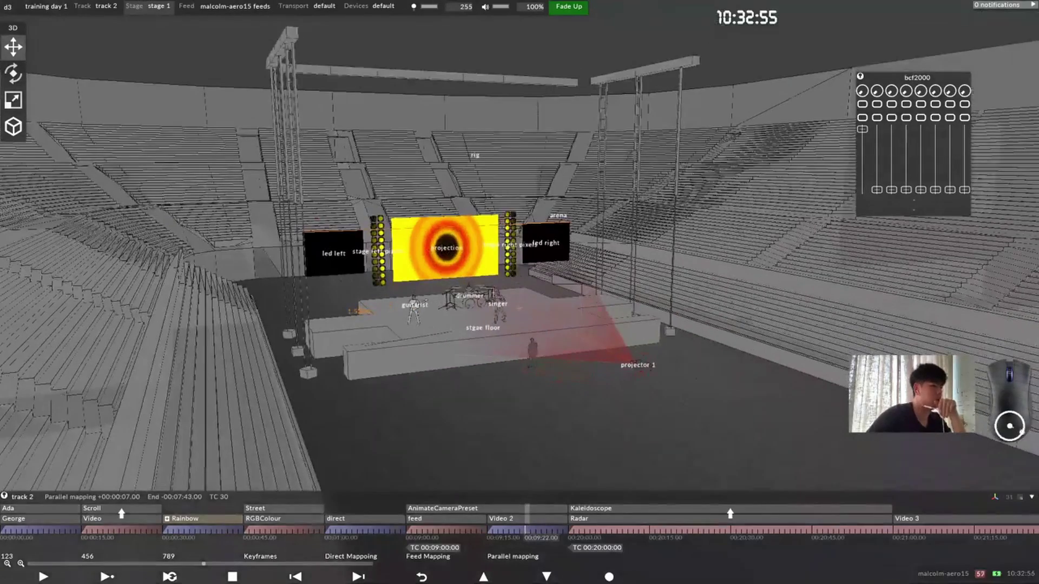
drag(460, 262, 471, 275)
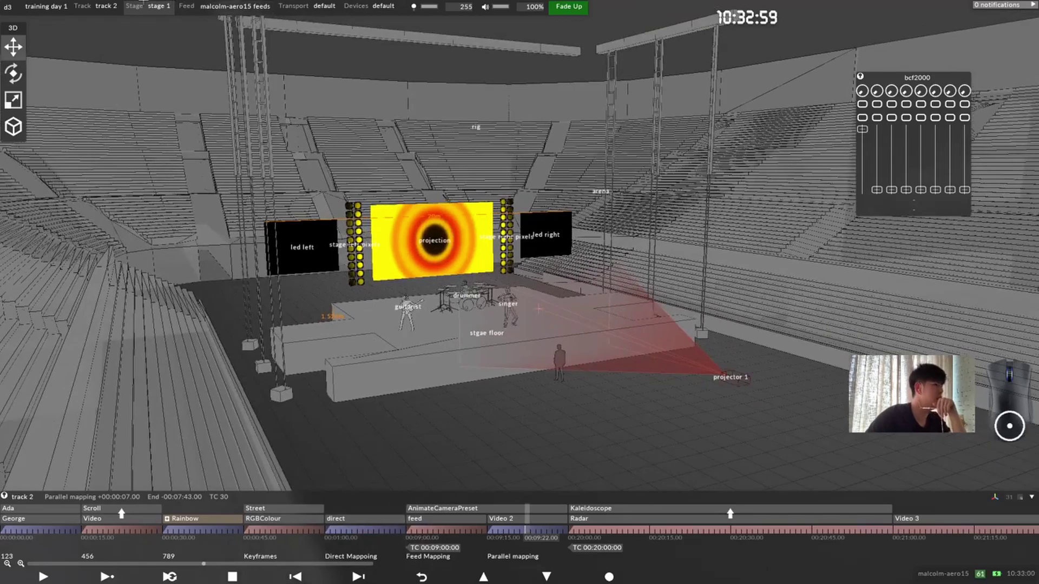
Step: Switch the timeline to track 1
click(106, 6)
click(135, 68)
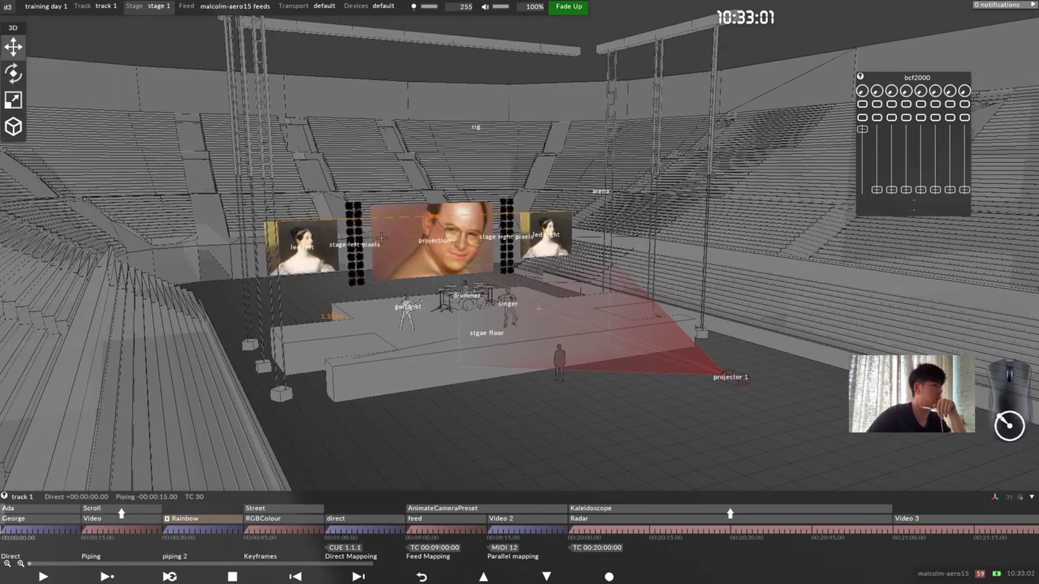
drag(382, 238, 393, 201)
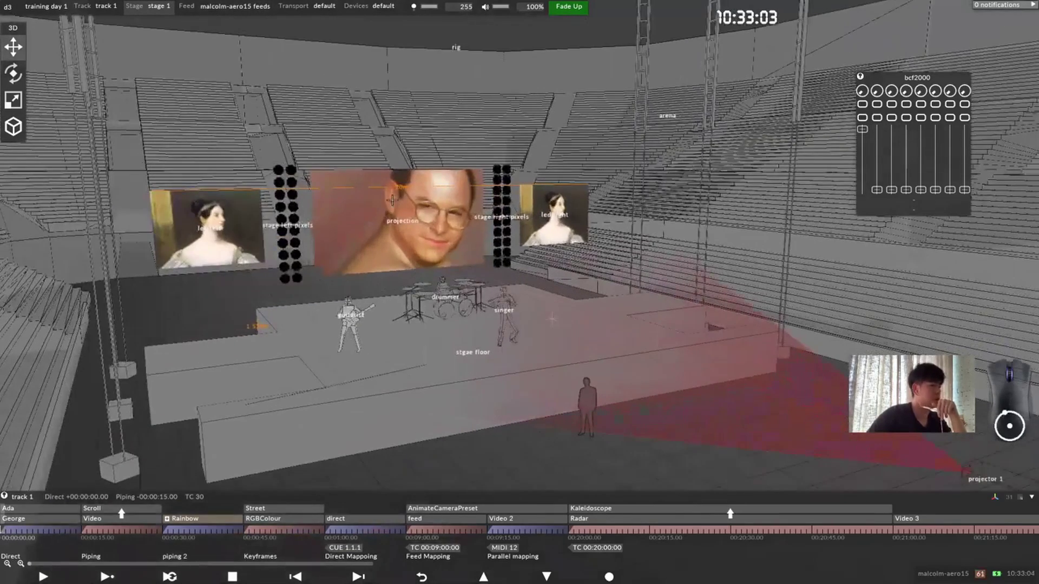
Step: Try to add a new projection surface named "projection header" to stage 1
click(155, 4)
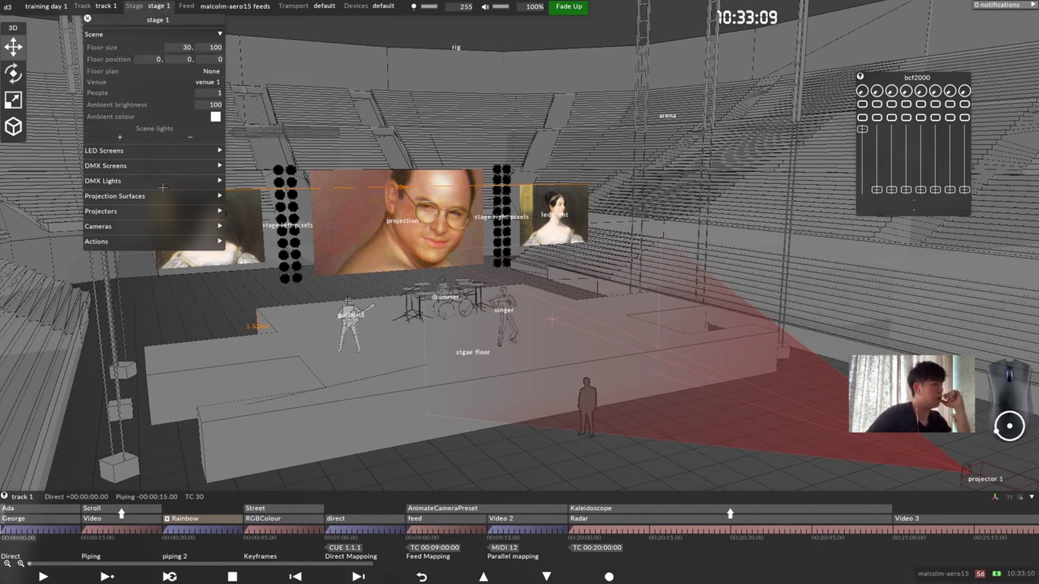
click(178, 196)
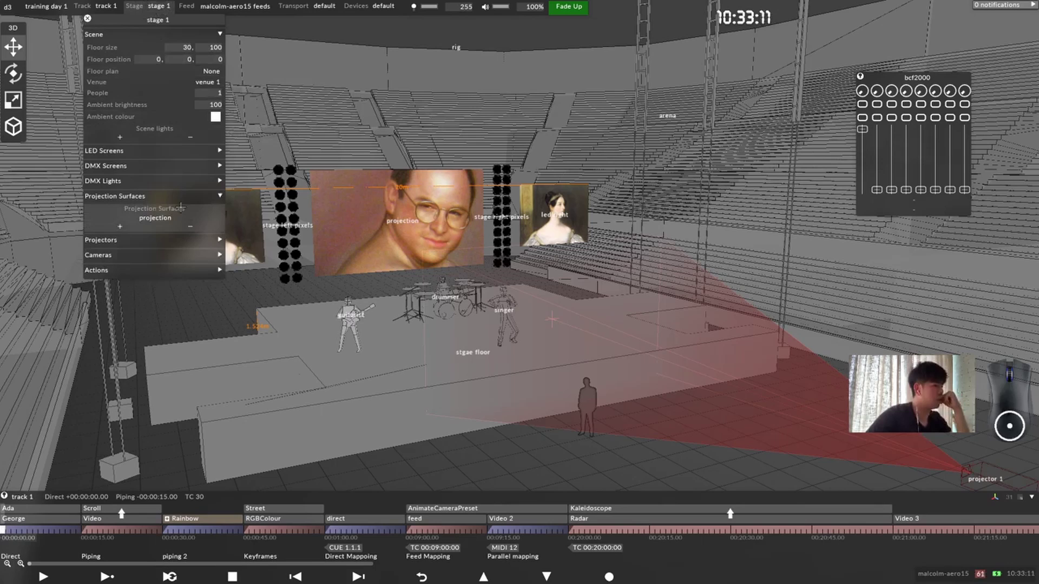
click(120, 227)
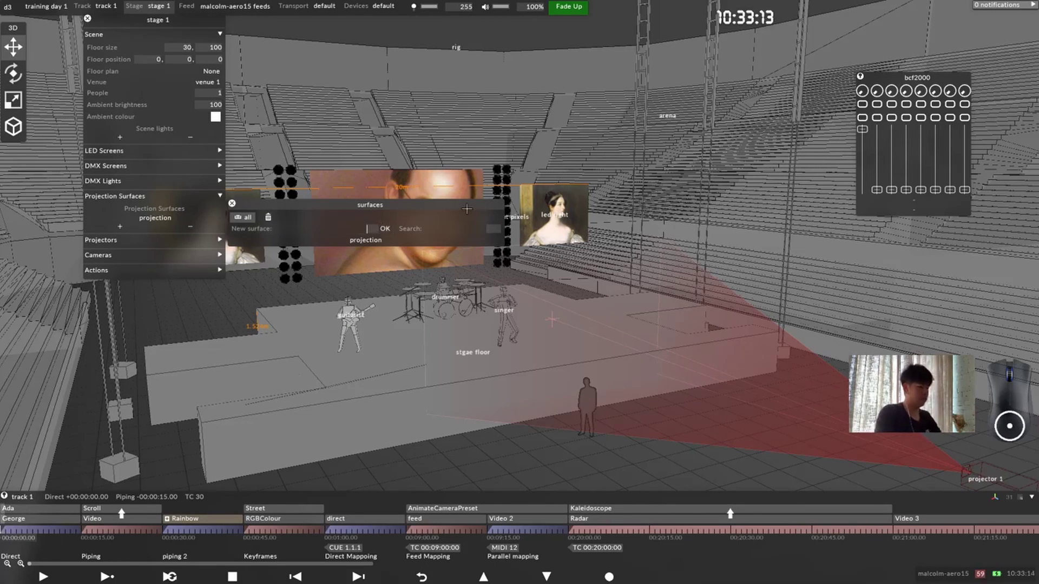
text(projectio)
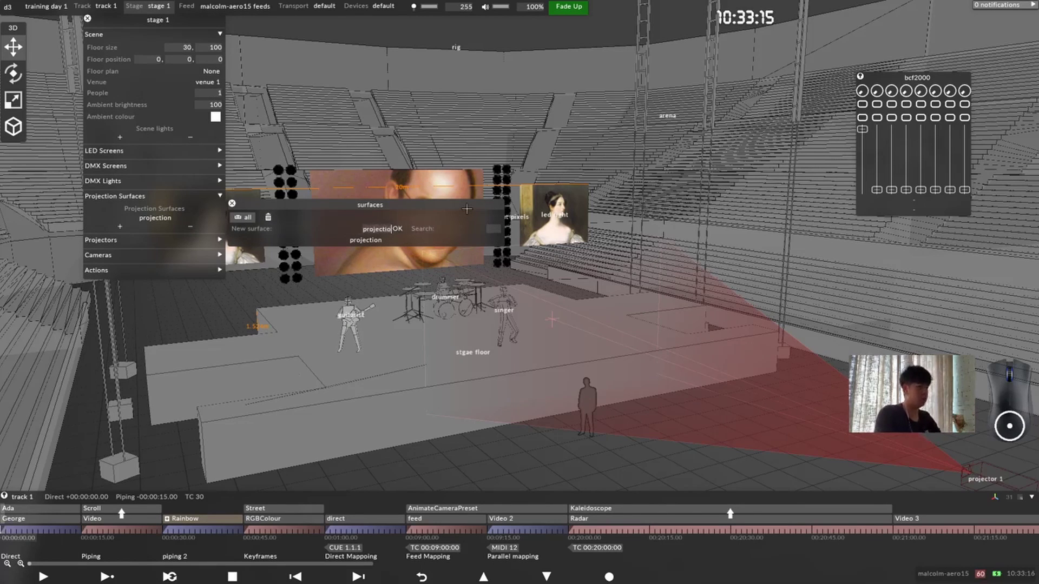
text(n heard)
key(BackSpace)
key(BackSpace)
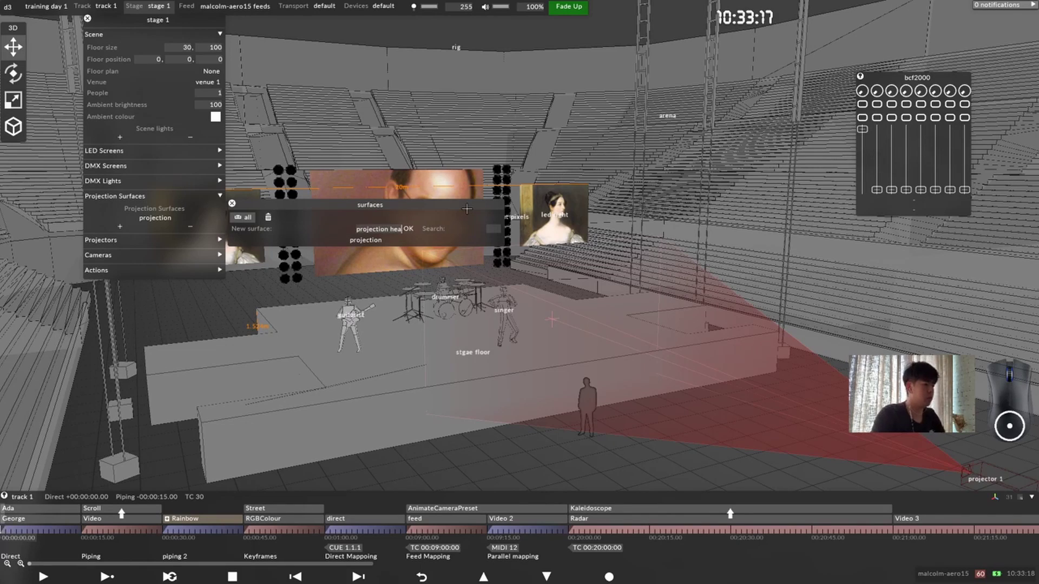
text(der)
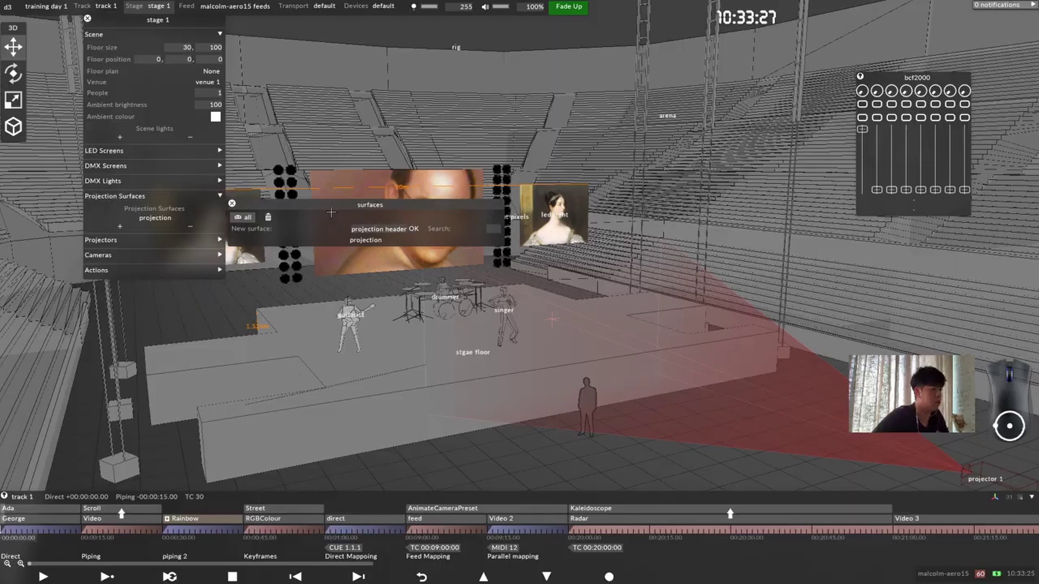
Step: Switch to d3manager, relaunch the training day 1 project and minimize Streamlabs OBS
key(alt+Tab)
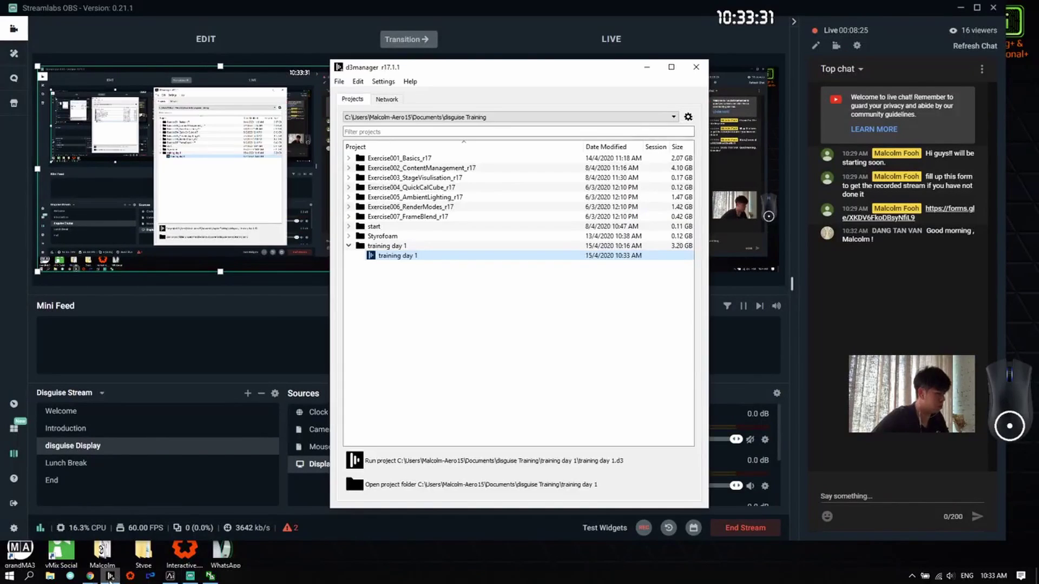
click(110, 582)
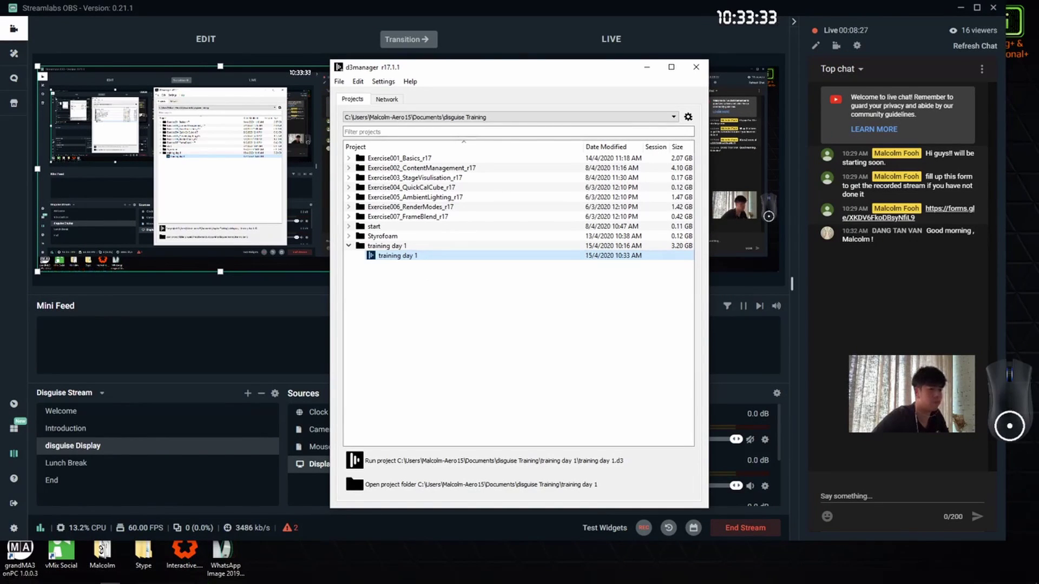
key(Return)
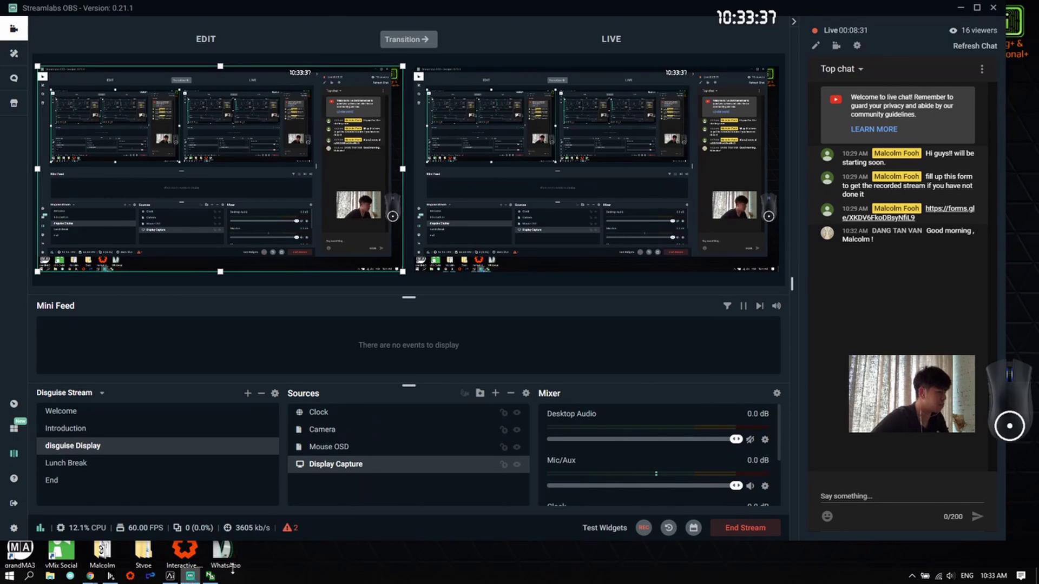
click(961, 11)
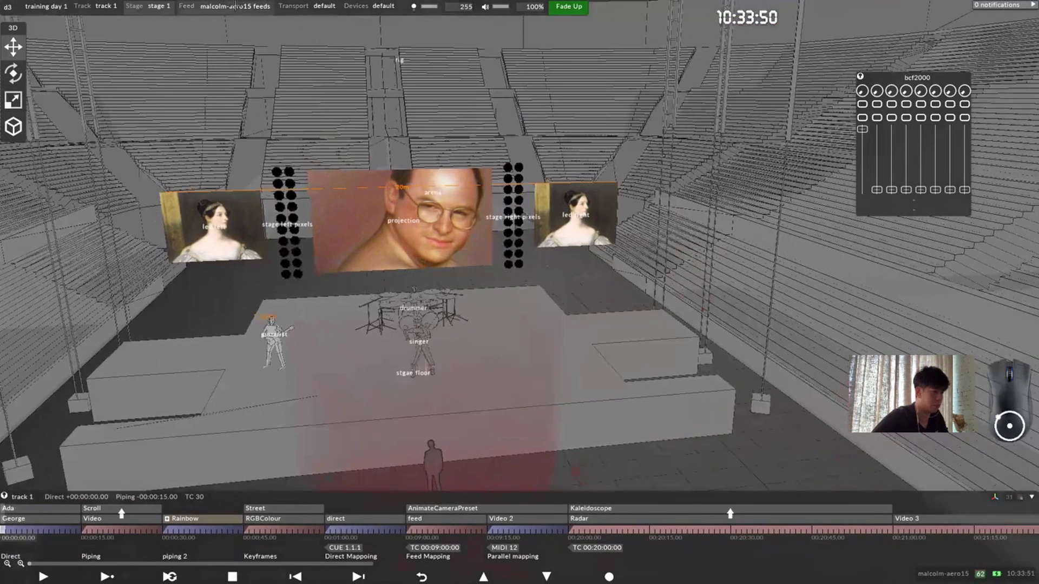
Step: Retry creating the "projection header" surface in stage 1's projection surfaces
click(159, 6)
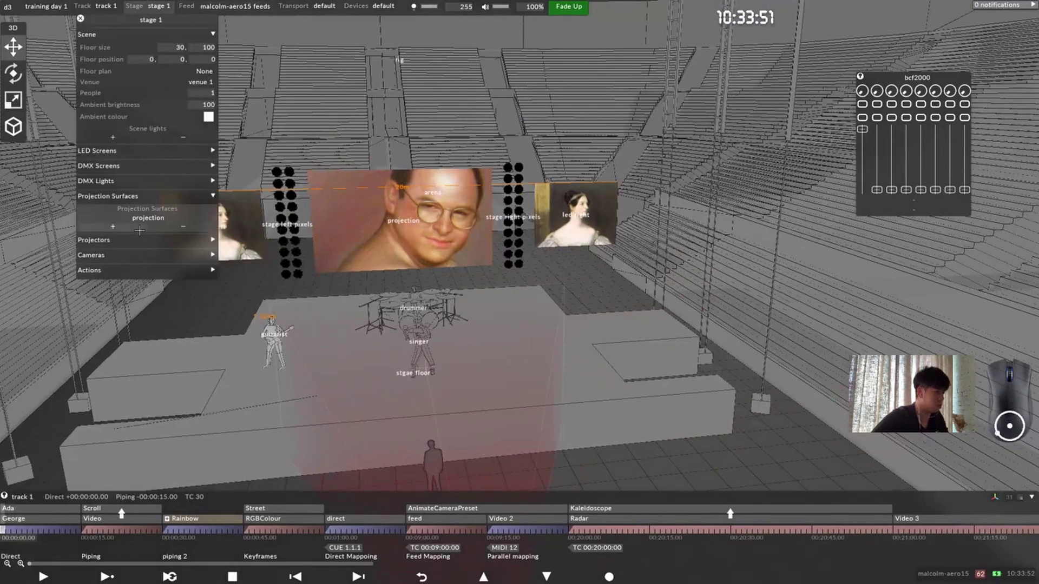
click(113, 226)
text(proje)
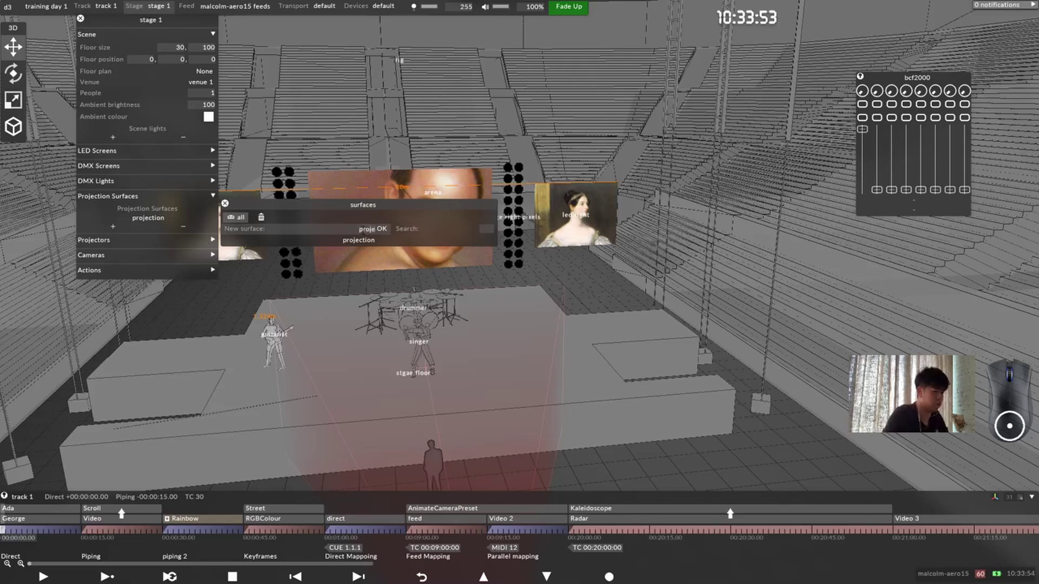
text(ction header)
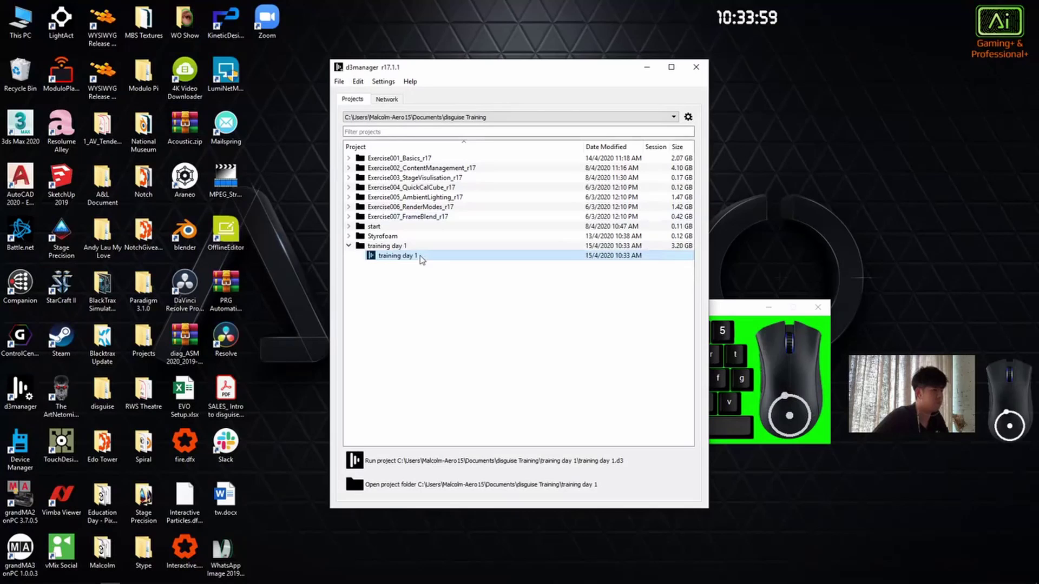
Step: Reopen the training day 1 project and duplicate the central projection surface as projection 2
double_click(420, 256)
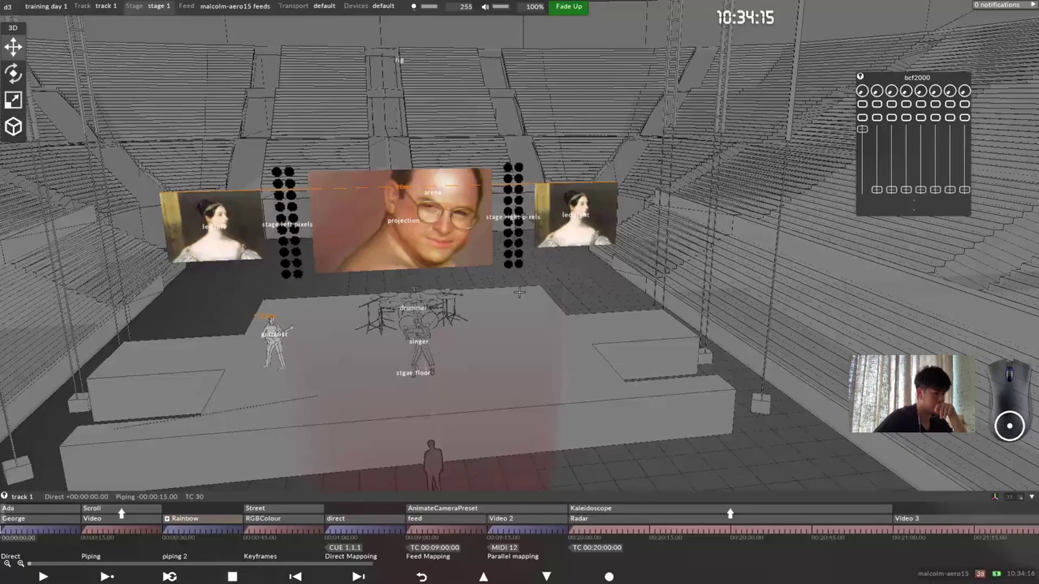
right_drag(395, 262, 410, 216)
click(409, 216)
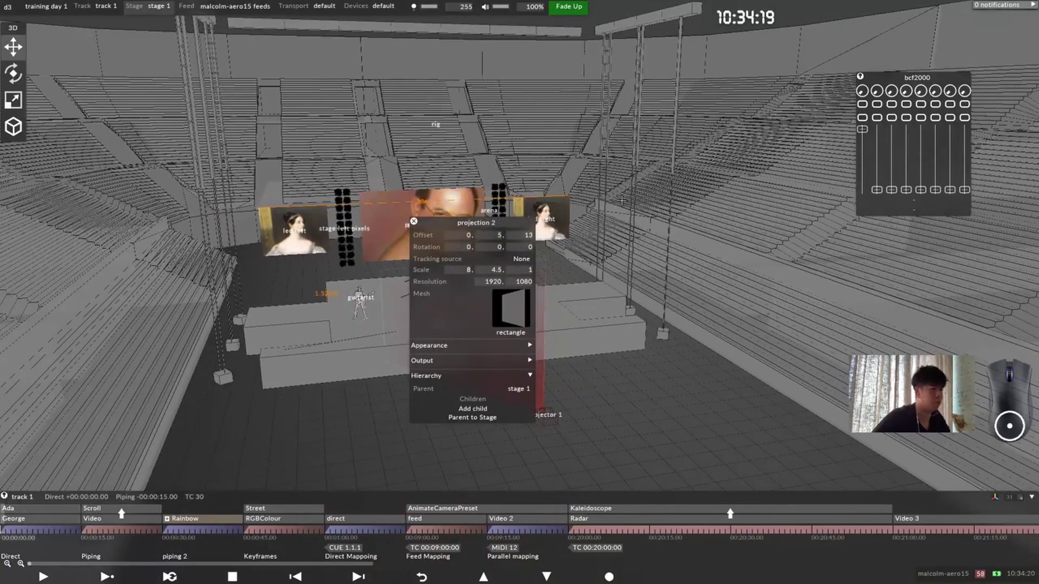
Step: Scale projection 2 to 20 wide by 2 high and set its vertical offset to 9
drag(498, 235, 519, 265)
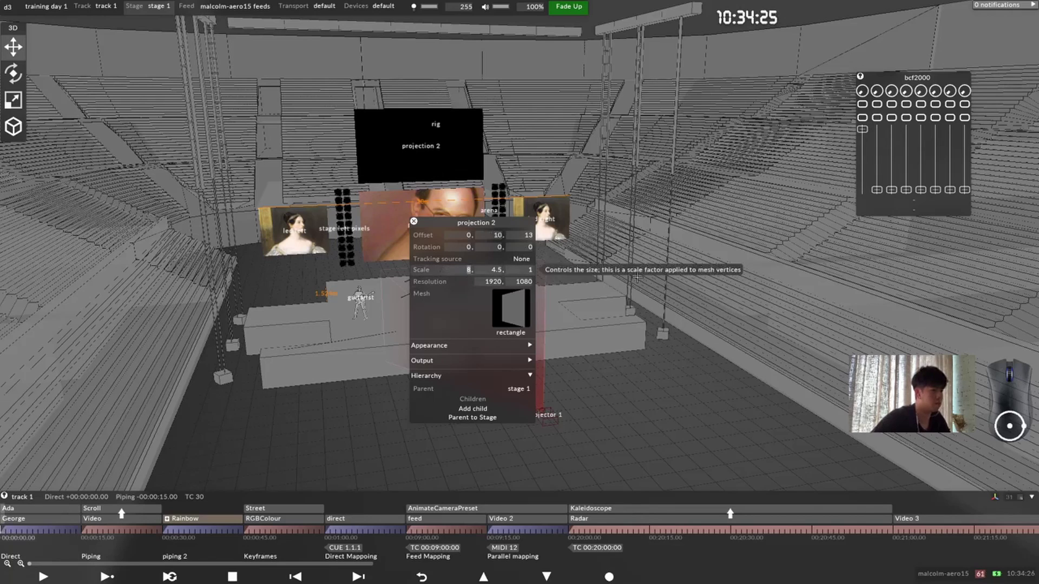
text(20)
key(Return)
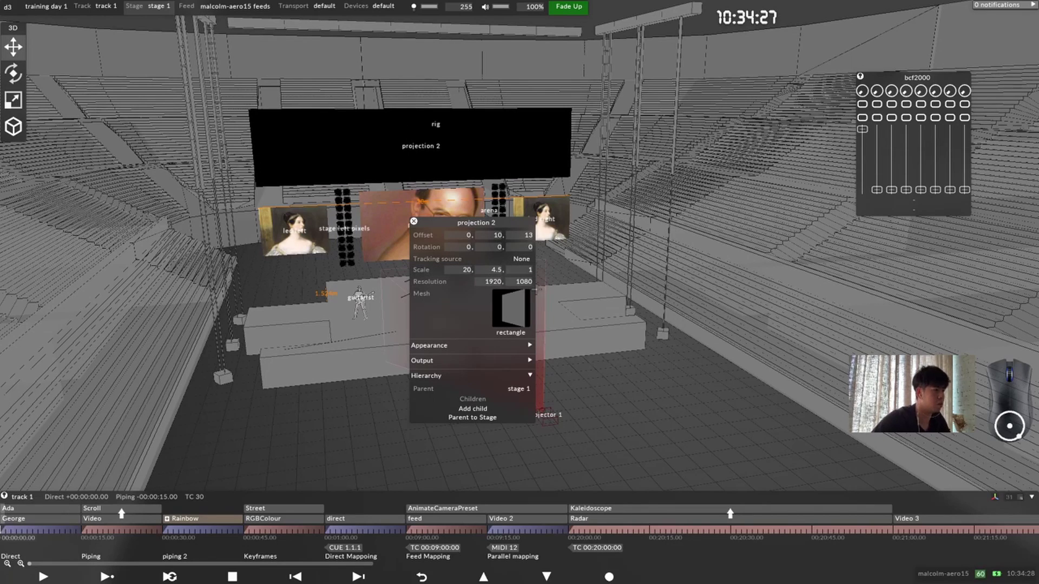
key(Tab)
text(2)
key(Return)
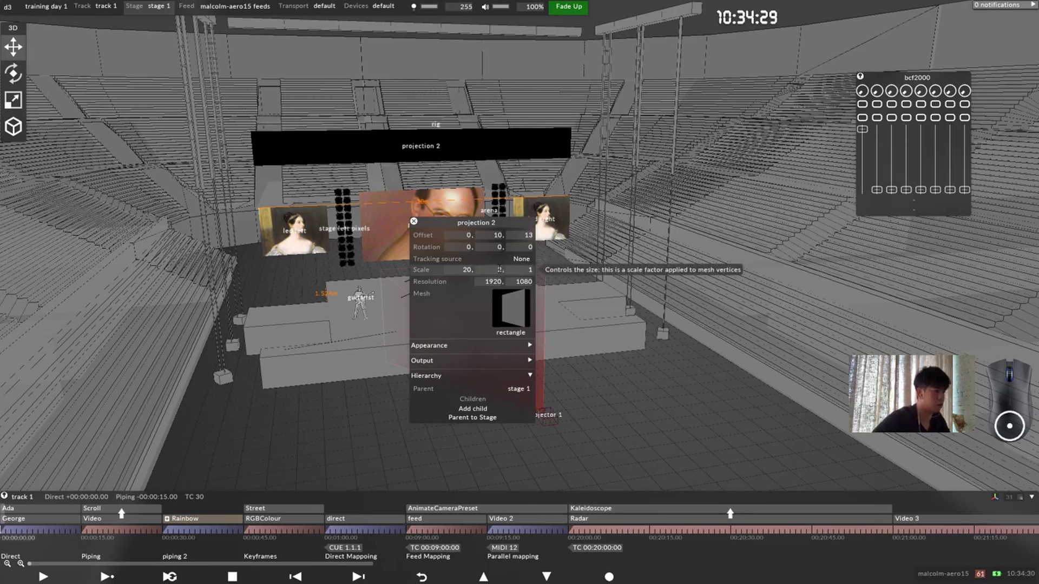
drag(497, 235, 696, 237)
Step: Try to rename the projection 2 surface
right_click(542, 174)
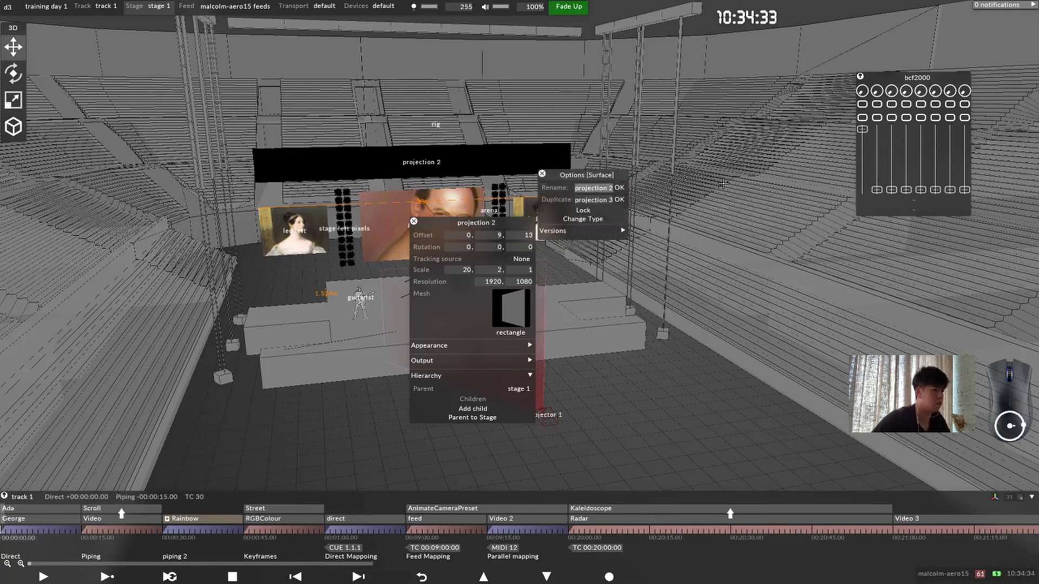
text(H)
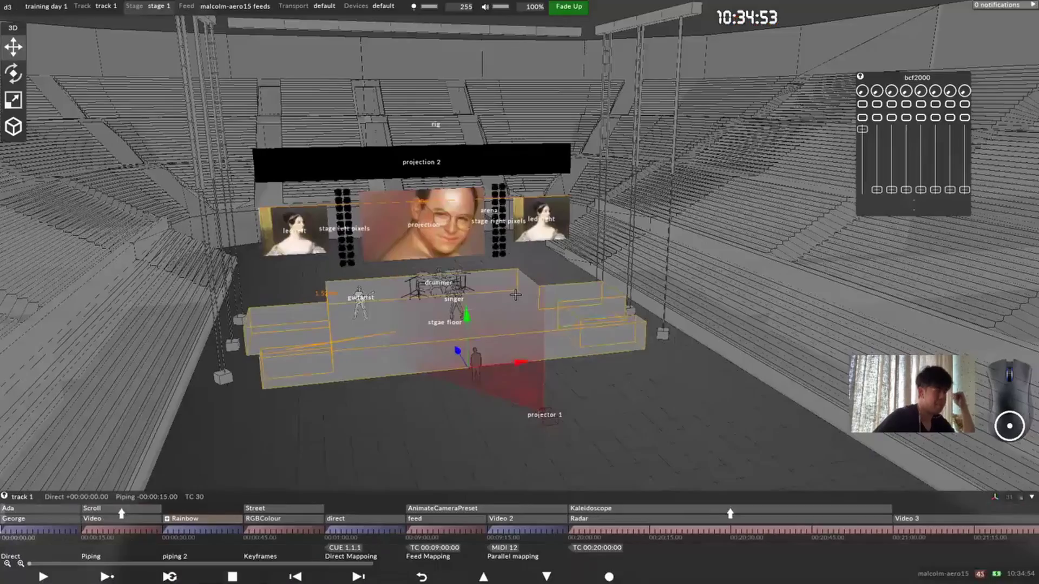
click(699, 390)
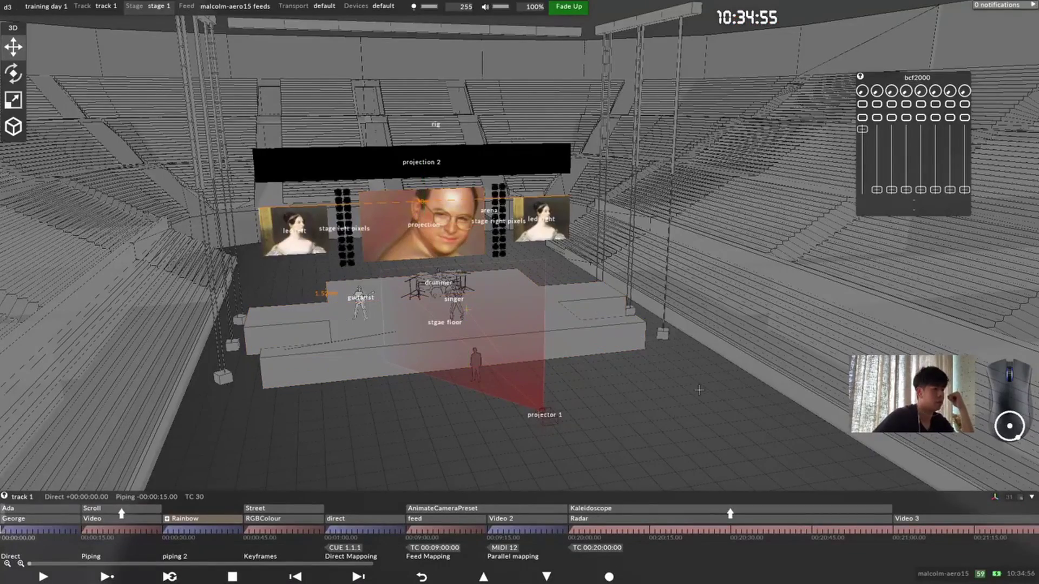
drag(425, 254, 417, 229)
scroll(417, 229, up, 5)
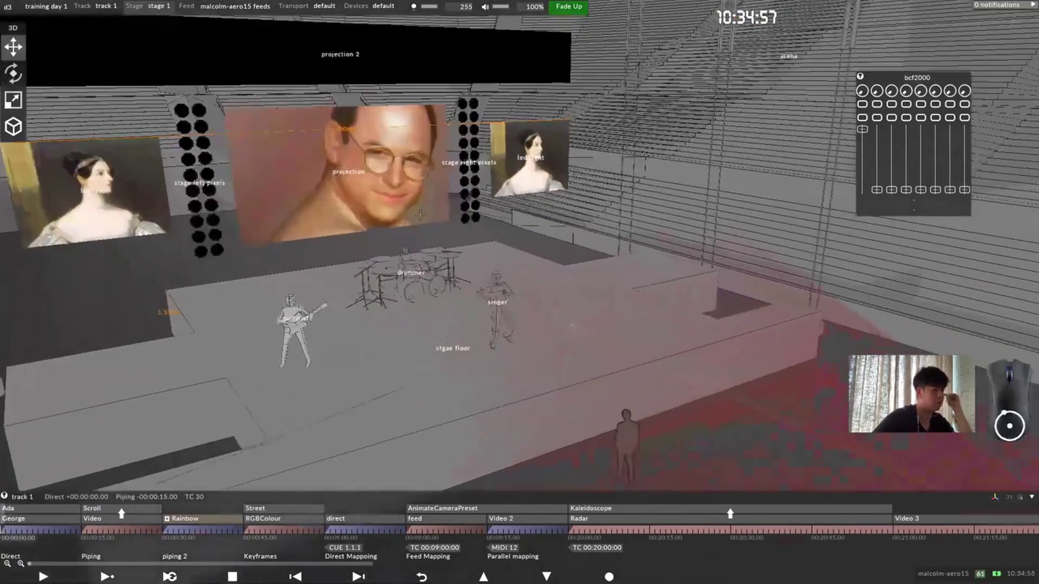
scroll(417, 229, down, 5)
middle_drag(435, 220, 406, 208)
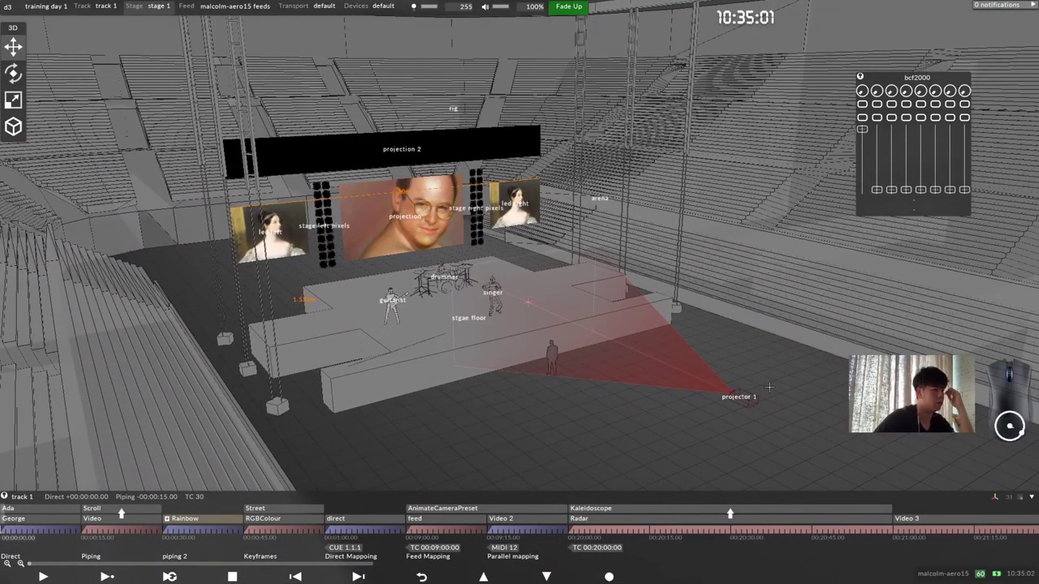
middle_drag(804, 389, 704, 362)
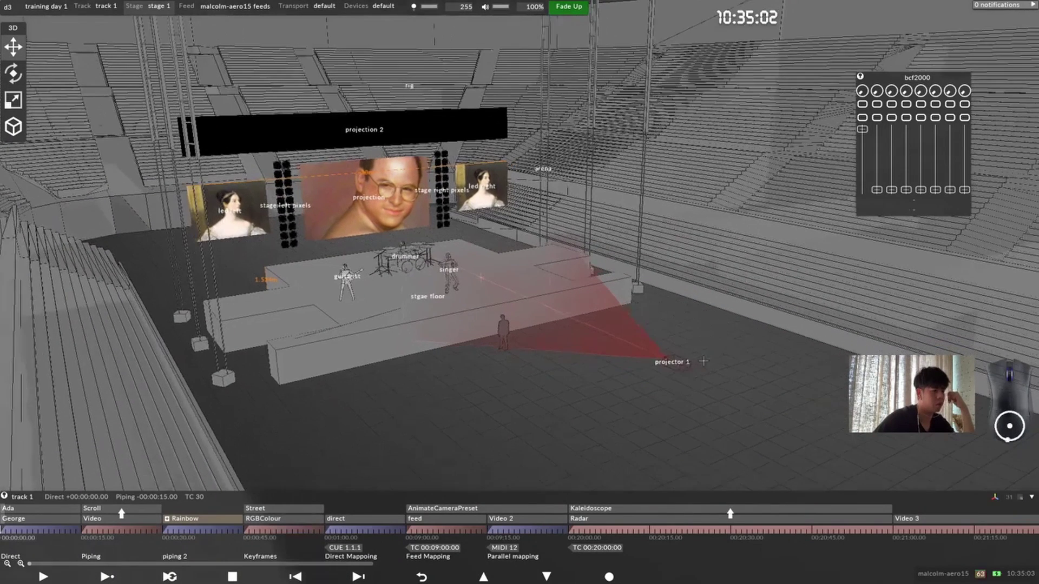
click(741, 378)
Step: Remove projector 1 from stage 1's projectors
click(157, 6)
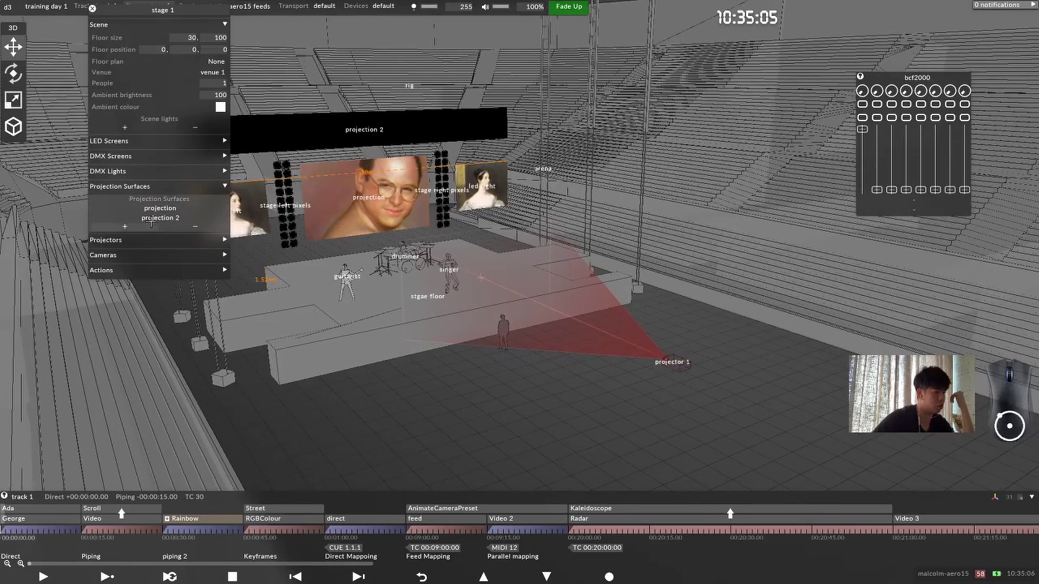
click(181, 218)
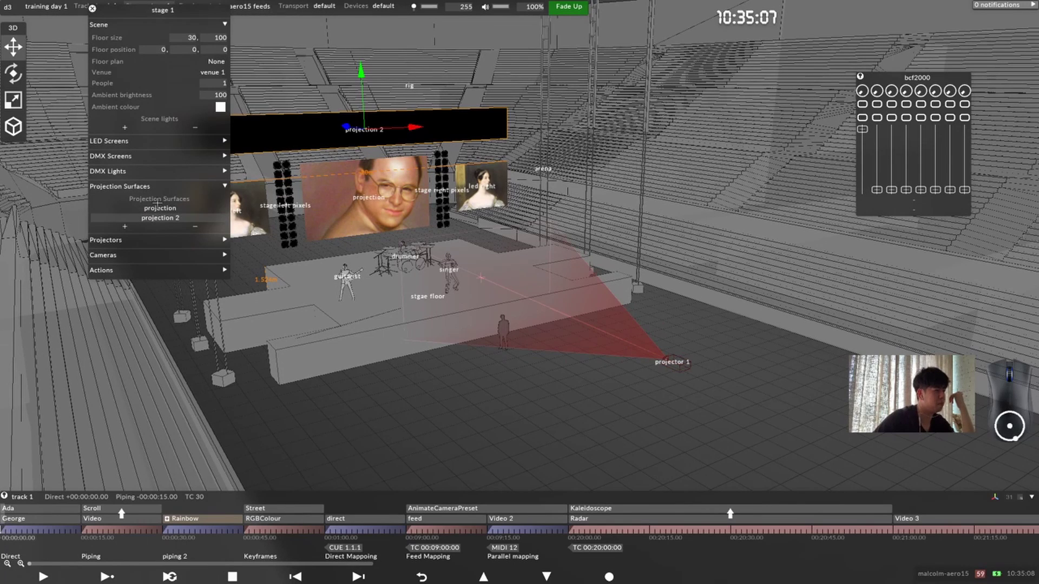
click(163, 186)
click(157, 202)
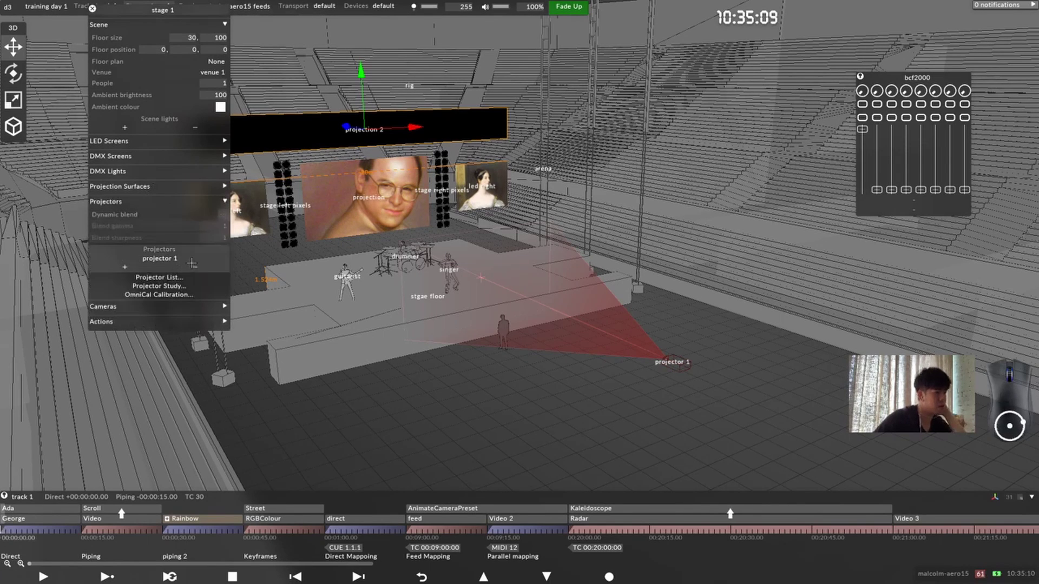
click(165, 187)
click(166, 186)
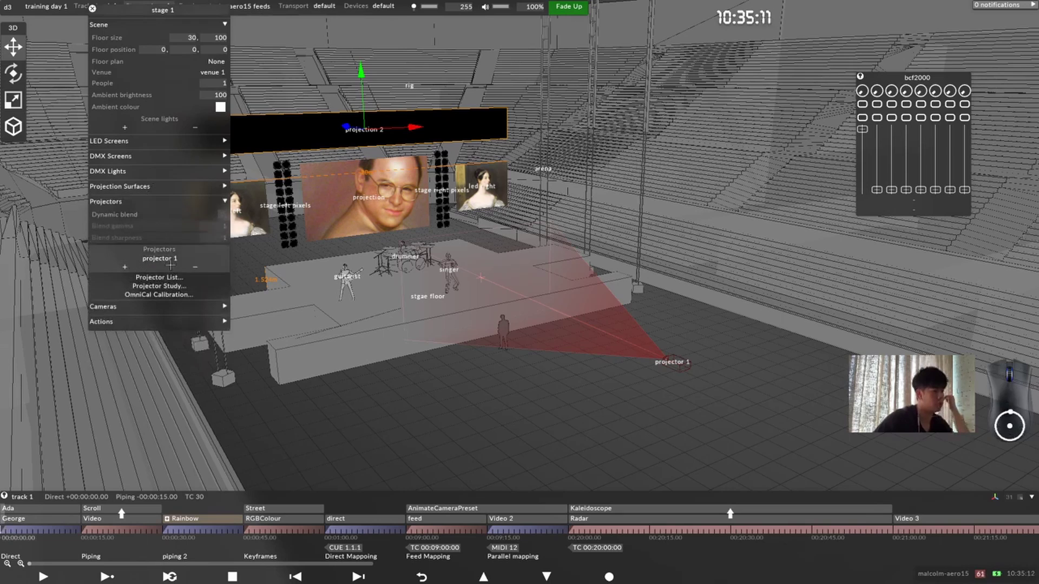
drag(161, 259, 612, 292)
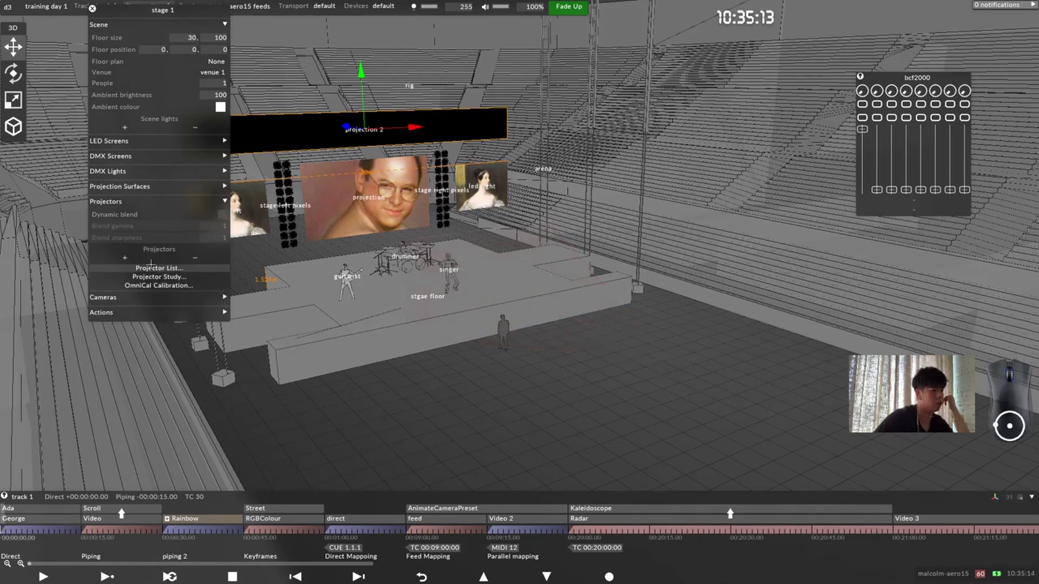
Step: Add the existing projector 1 back to stage 1's projectors and close the projector list
click(159, 268)
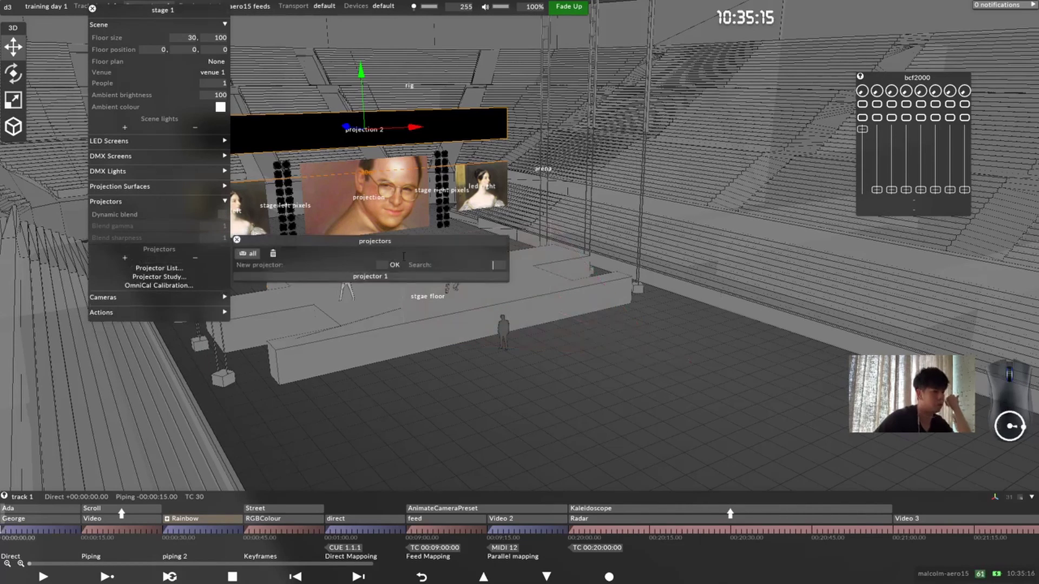
click(384, 277)
drag(286, 245, 702, 237)
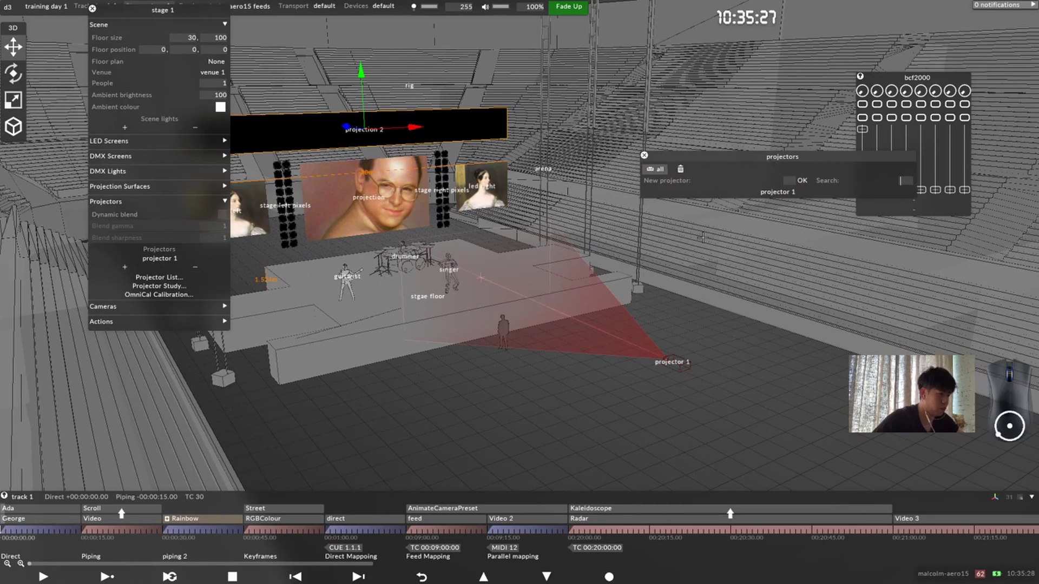
click(481, 277)
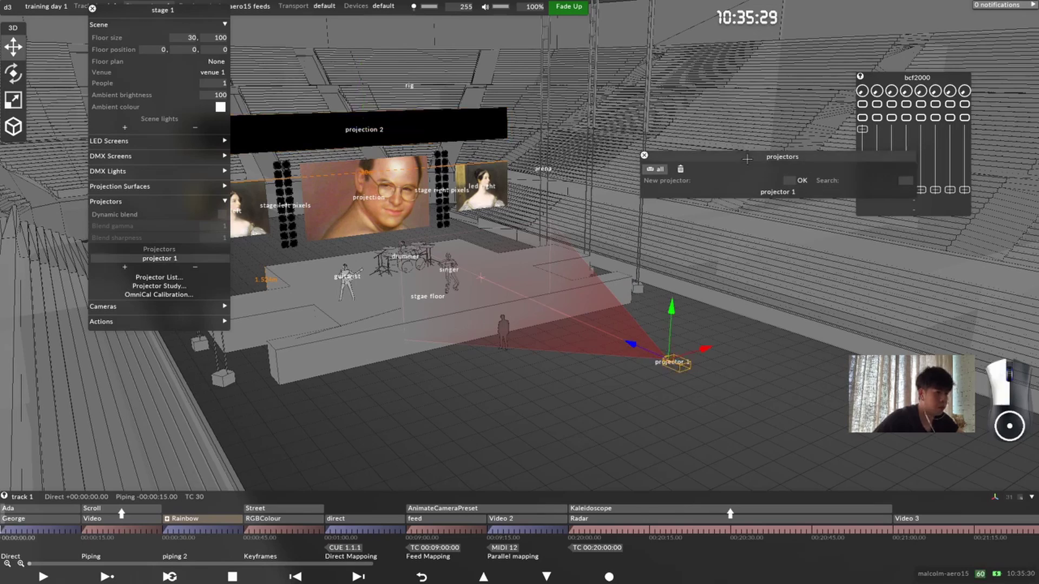
drag(746, 162, 592, 173)
click(551, 314)
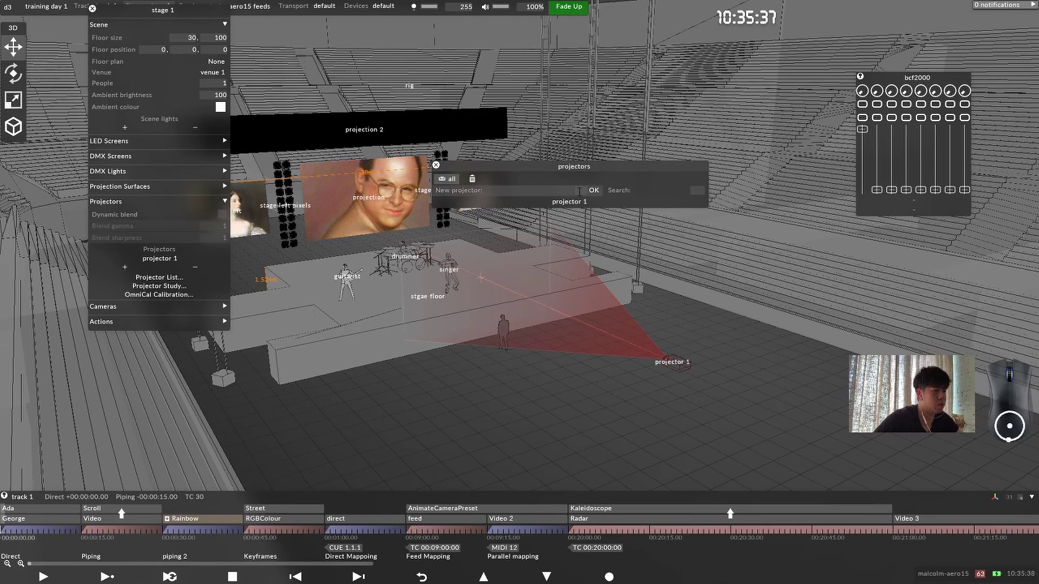
click(436, 165)
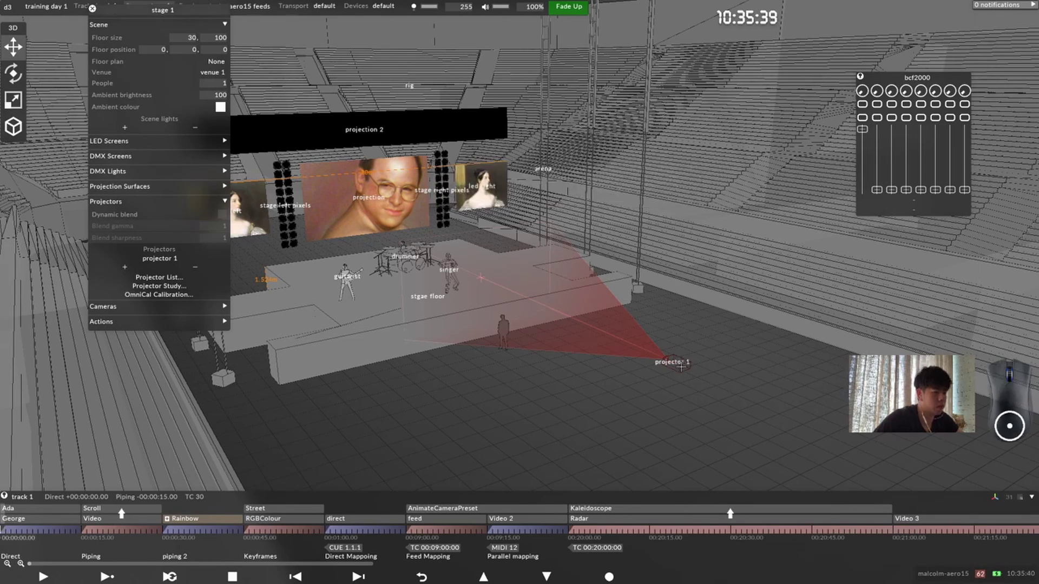
Step: Duplicate projector 1 as projector 2 and move its settings window clear of the stage
right_click(682, 368)
drag(729, 316, 556, 284)
right_click(563, 282)
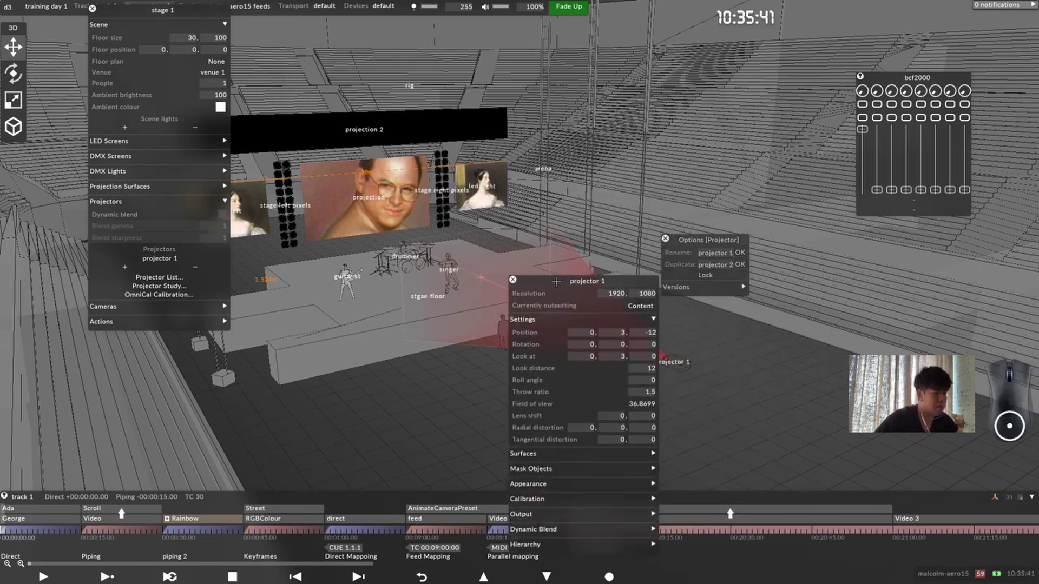
click(741, 264)
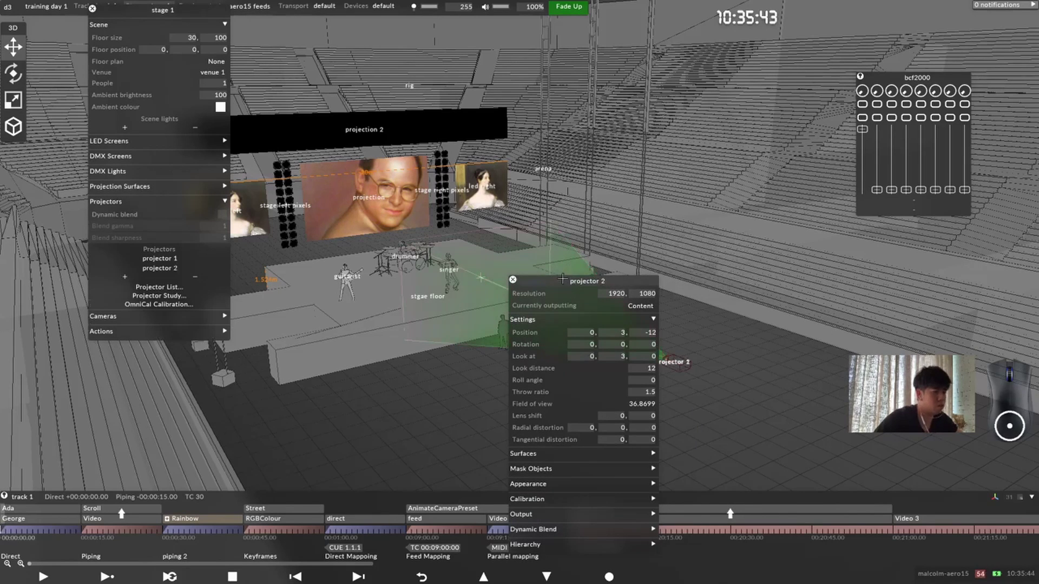
drag(563, 279, 763, 118)
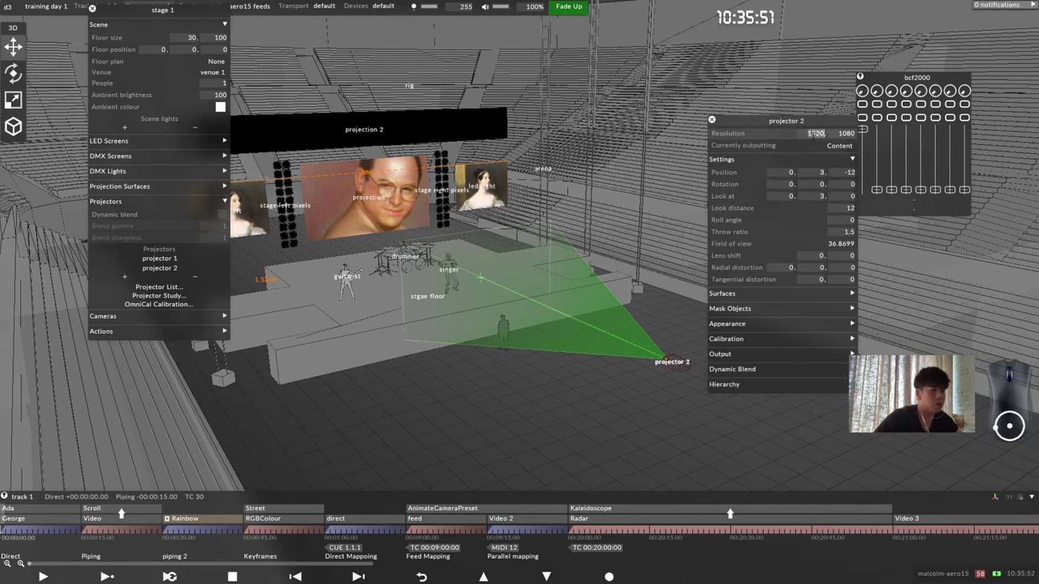
Step: Set projector 2's resolution to 1920 by 1200
text(1920)
key(Tab)
click(813, 135)
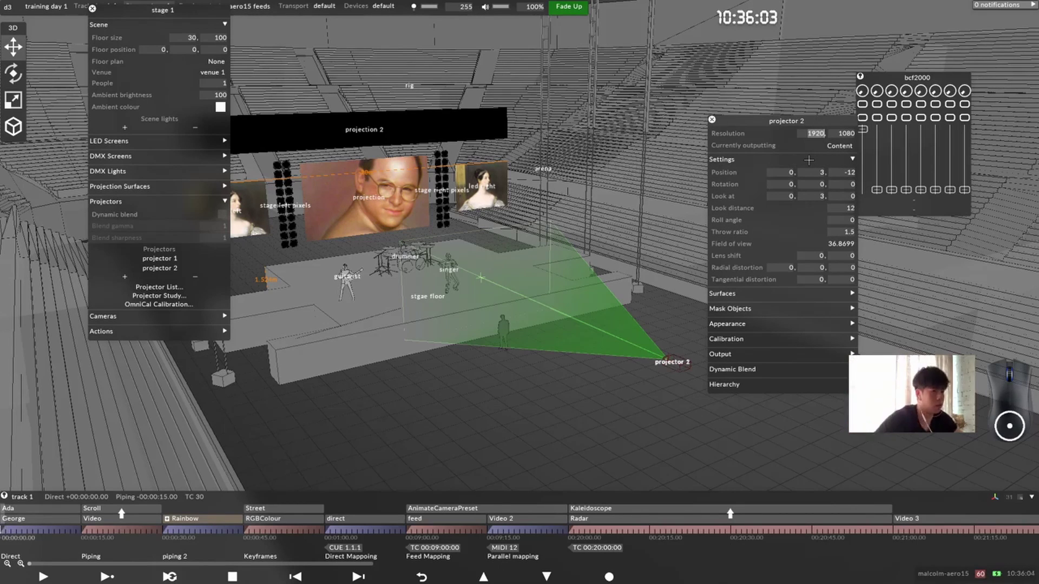
key(Tab)
text(1200)
key(Return)
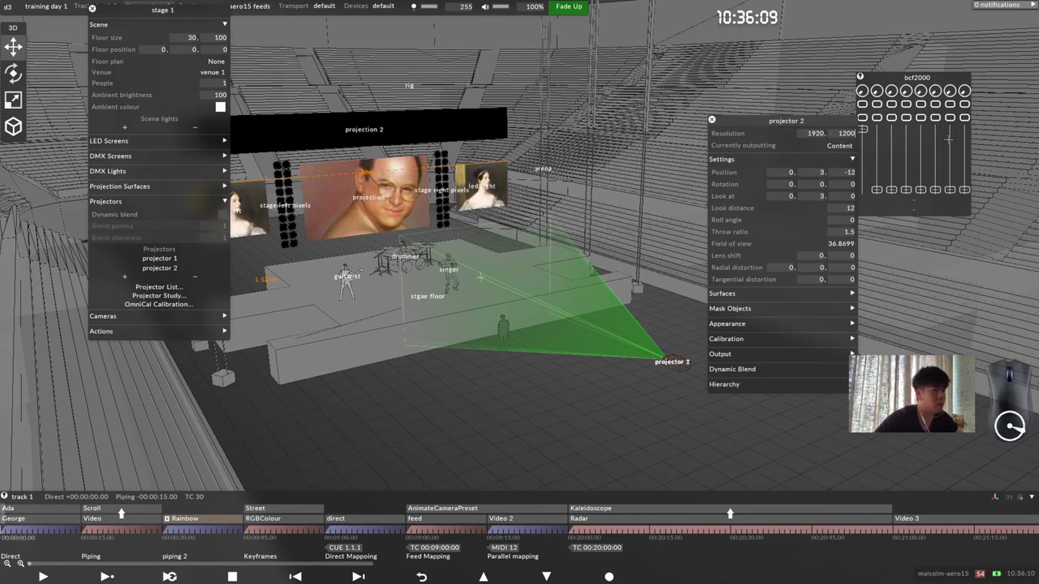
Step: Set projector 2's vertical resolution back to 1080
click(850, 135)
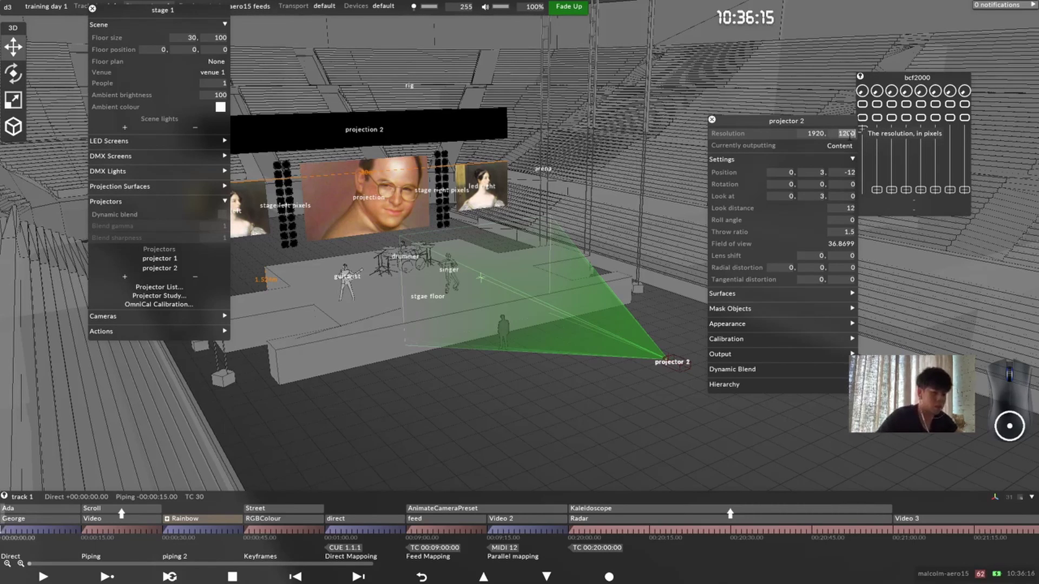
text(1080)
key(Return)
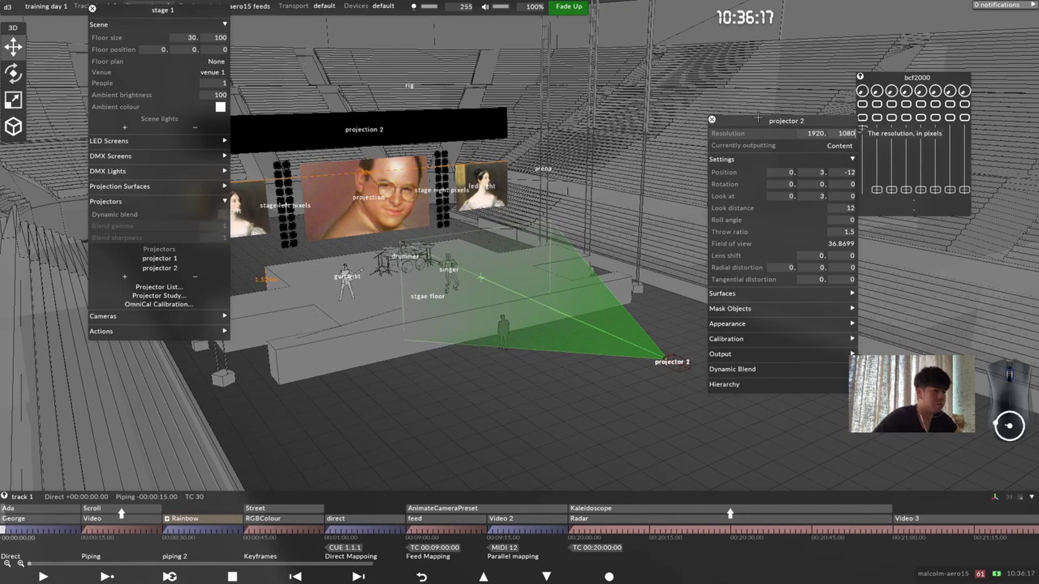
Step: Leave the project, open Task Manager and end the d3service.exe background process, ending it again when it restarts
key(alt+Tab)
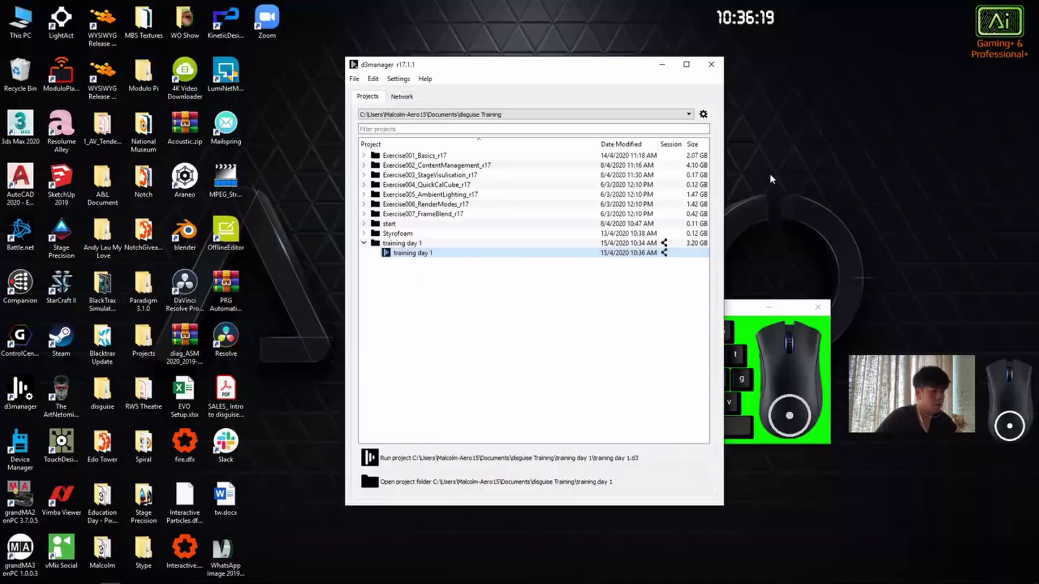
click(444, 254)
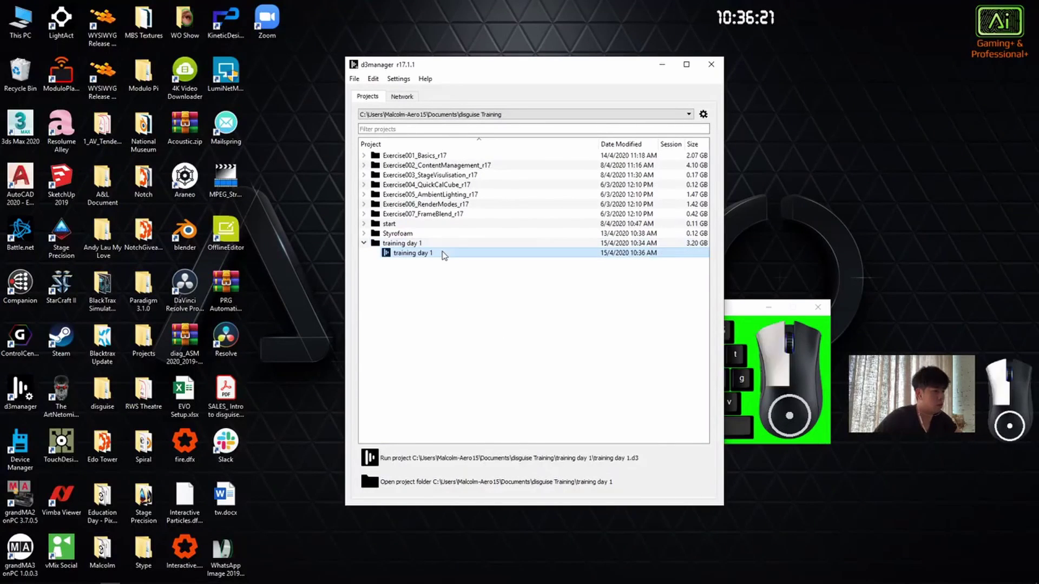
click(913, 576)
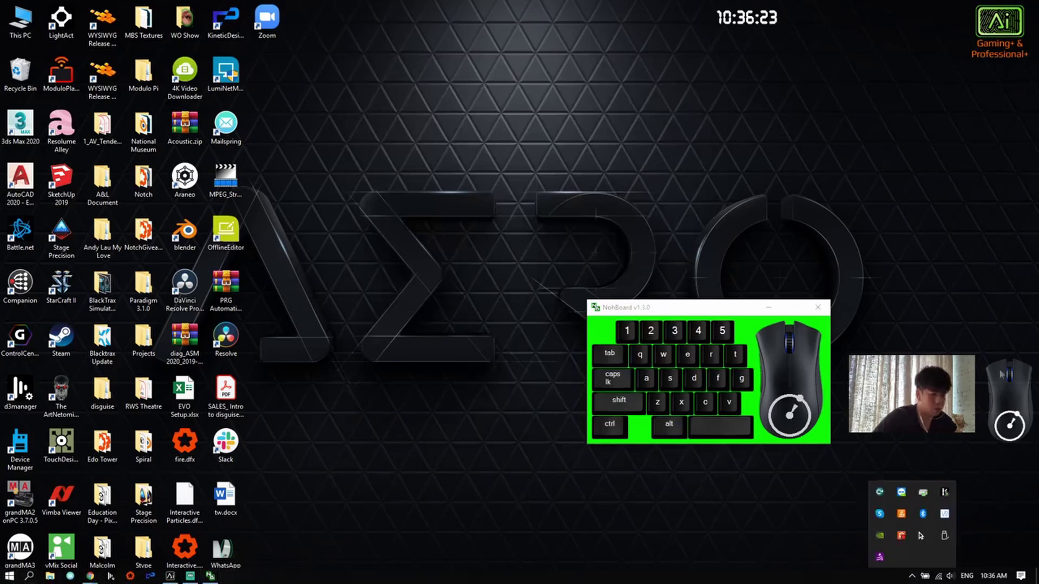
right_click(914, 576)
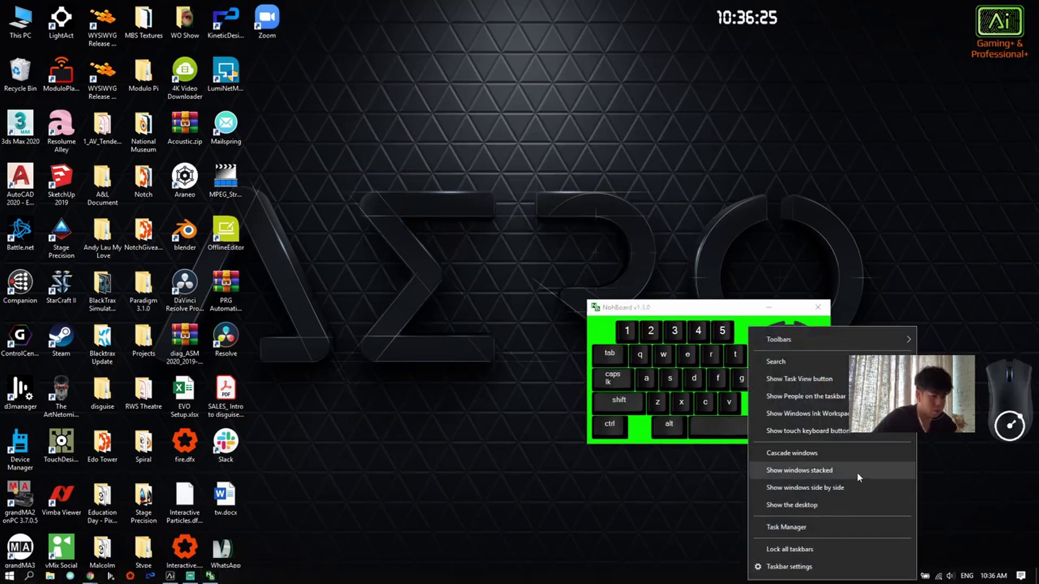
click(826, 527)
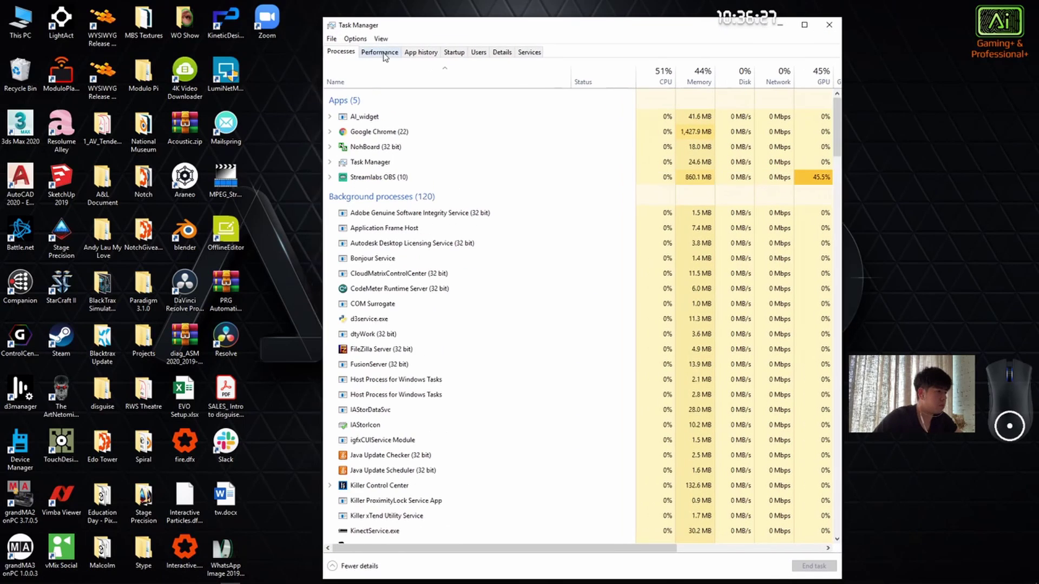
scroll(410, 290, down, 1)
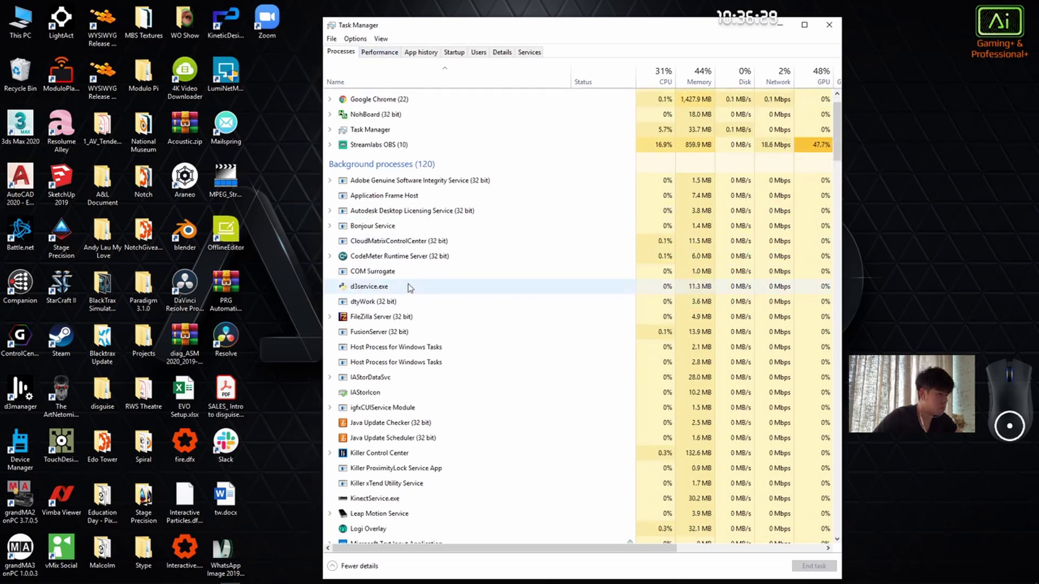
click(410, 287)
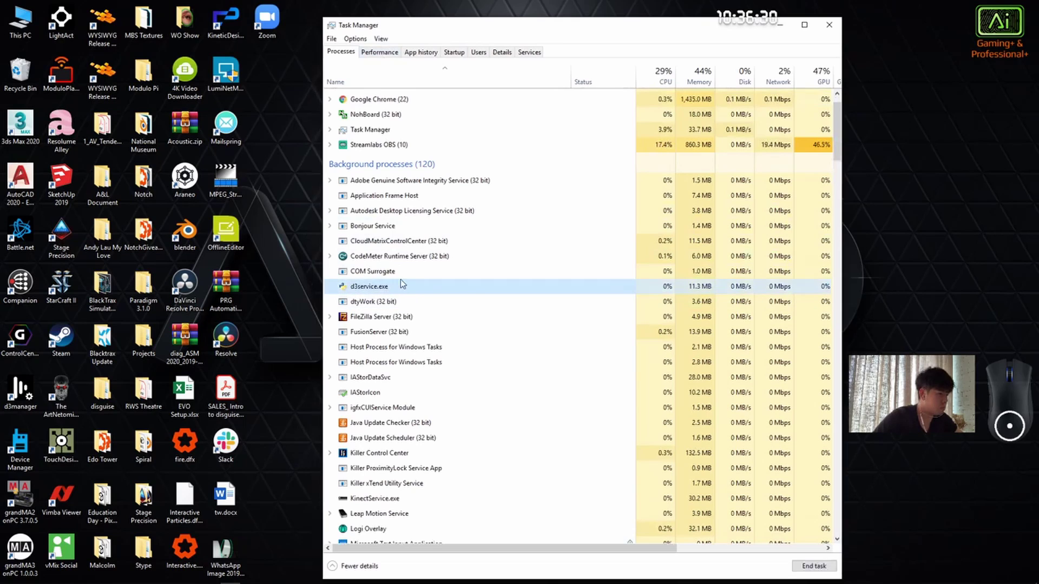
click(817, 566)
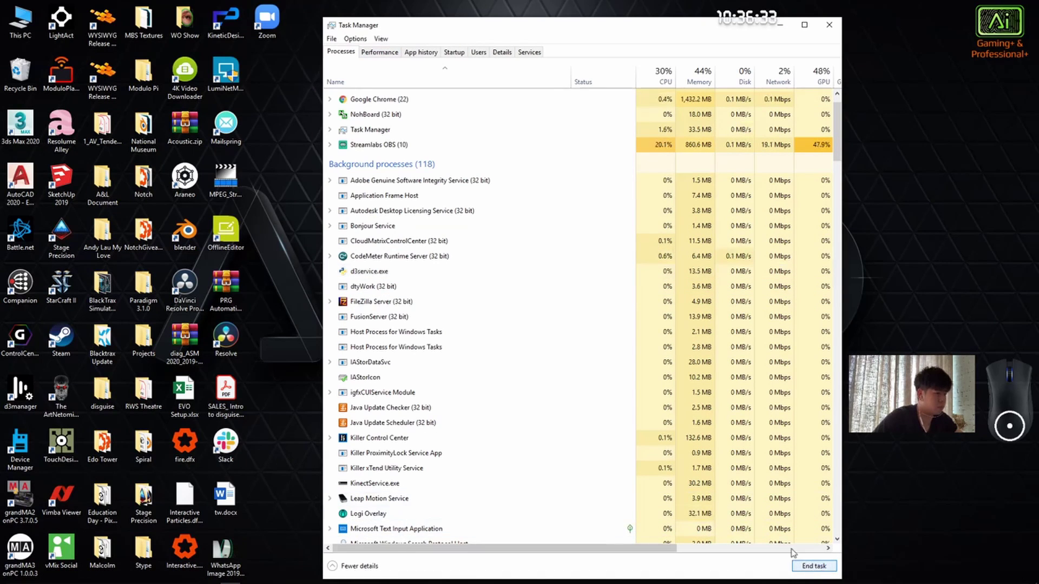
click(379, 271)
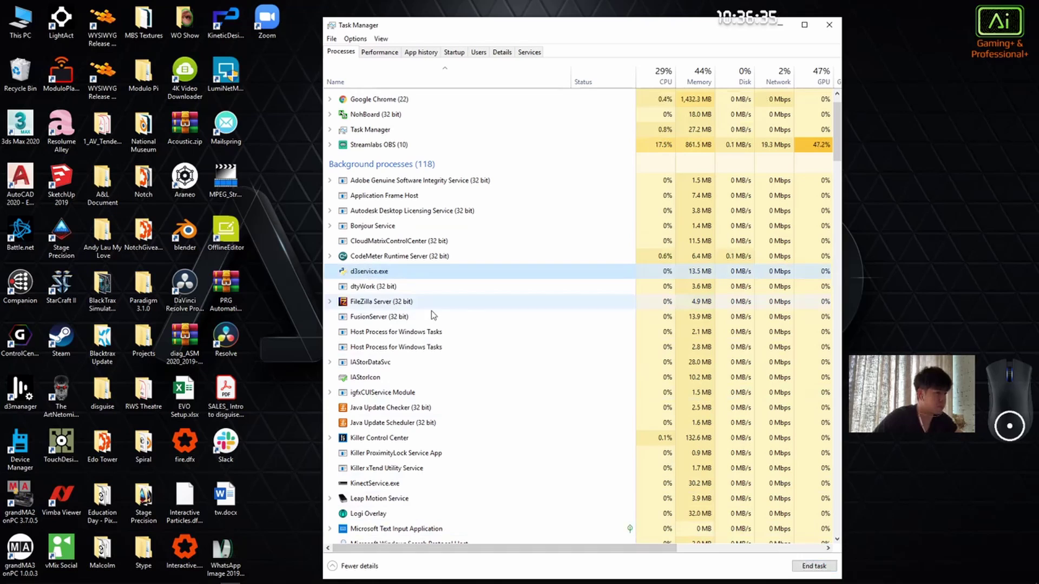
click(821, 566)
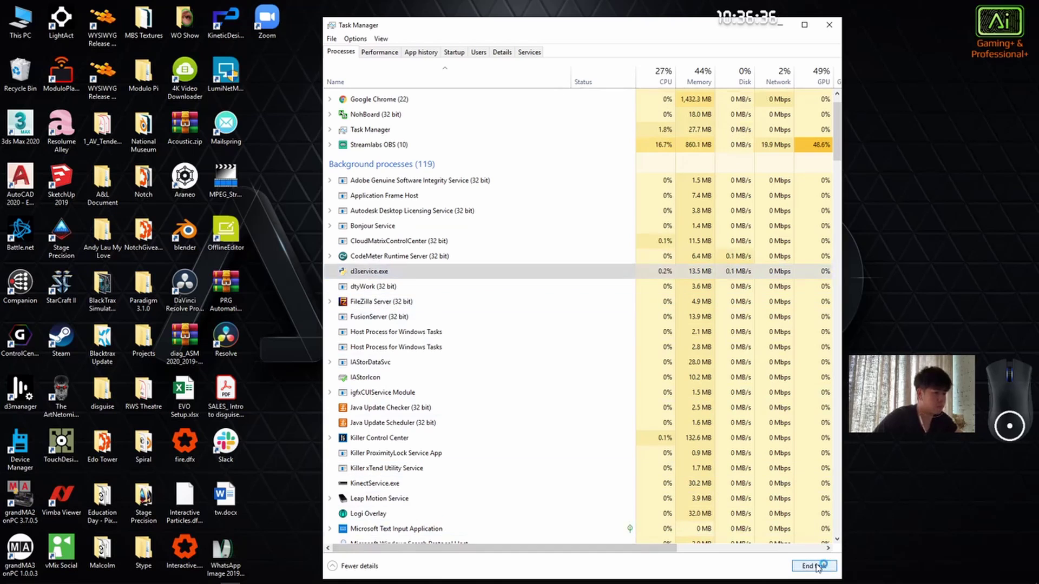
Step: Check the file properties of the d3service.exe process and close Task Manager
right_click(392, 271)
click(414, 358)
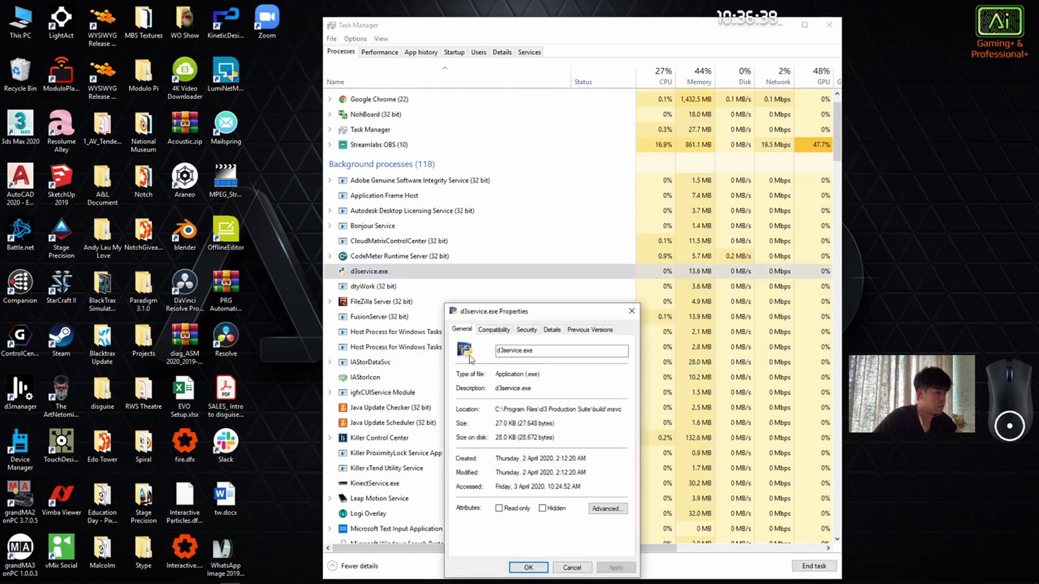
click(525, 567)
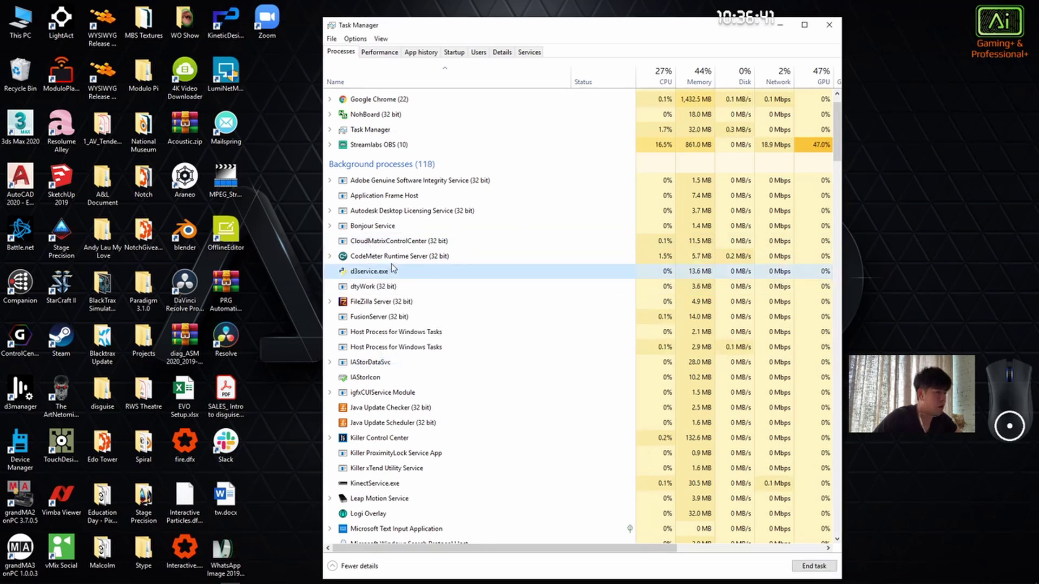
scroll(395, 268, down, 3)
scroll(428, 284, up, 3)
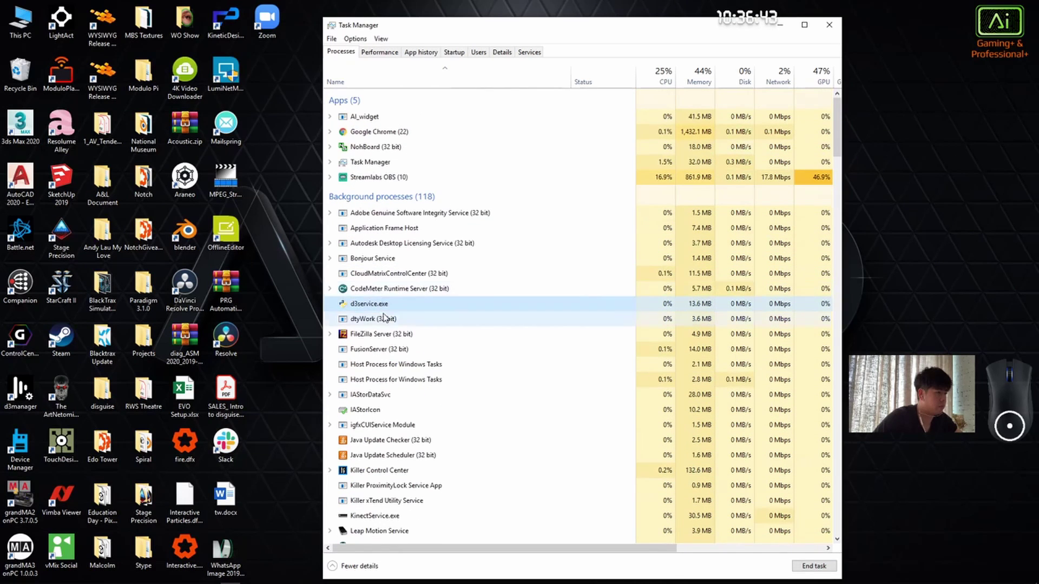
click(828, 25)
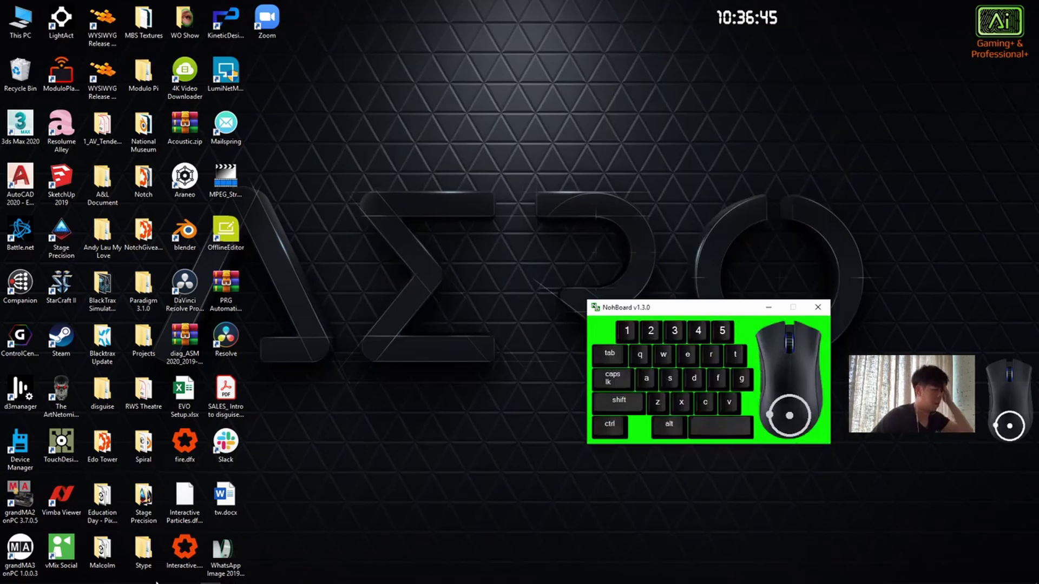
Step: Relaunch the training day 1 project from d3manager
click(119, 576)
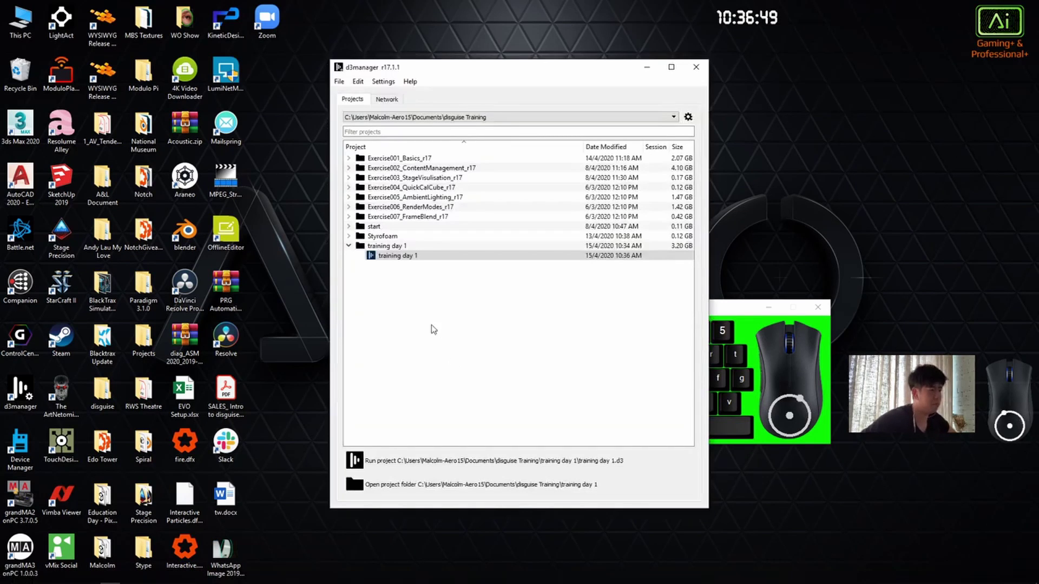
double_click(454, 257)
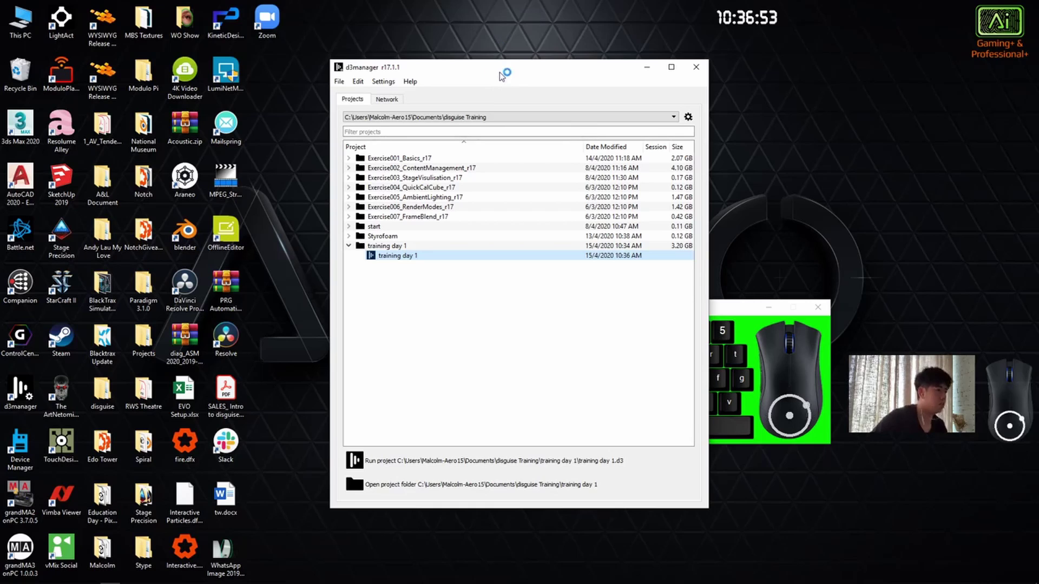
drag(500, 74, 492, 49)
click(739, 309)
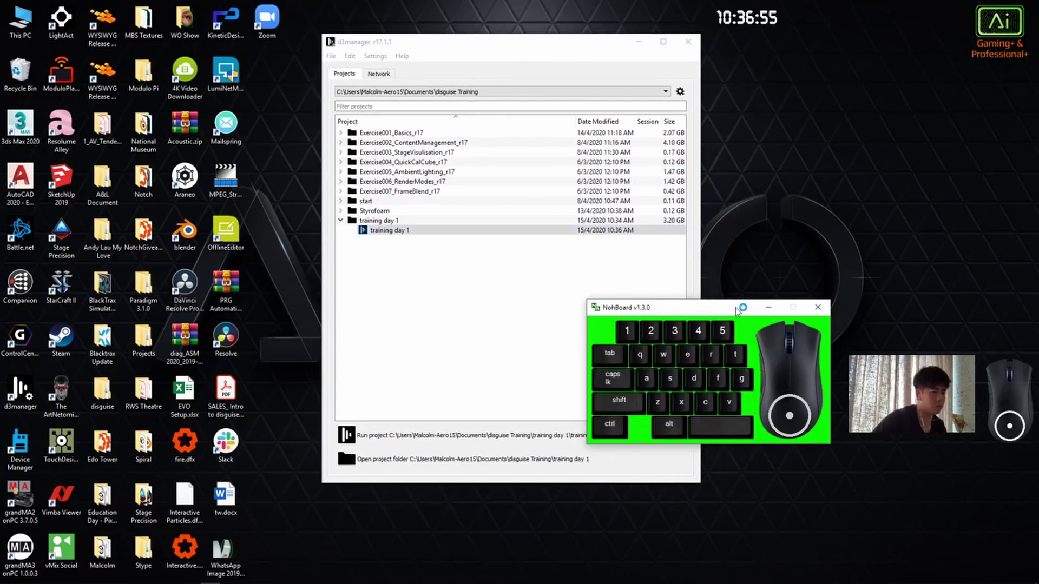
drag(737, 310, 851, 300)
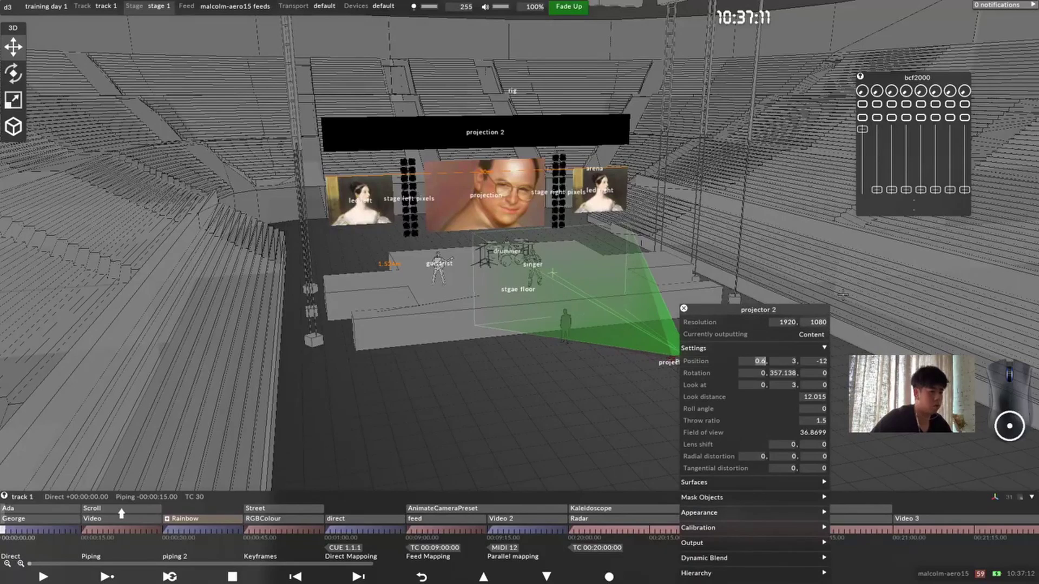
Step: Move projector 2 sideways to an X position of -5.4 and shift its look-at point to about -3.13 in X
drag(843, 295, 799, 302)
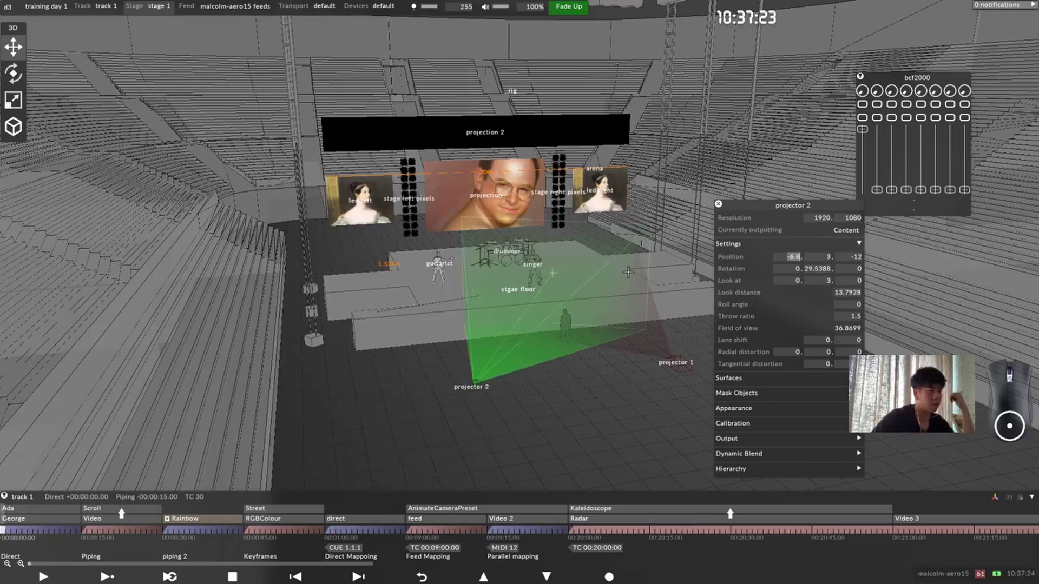
middle_drag(629, 272, 533, 313)
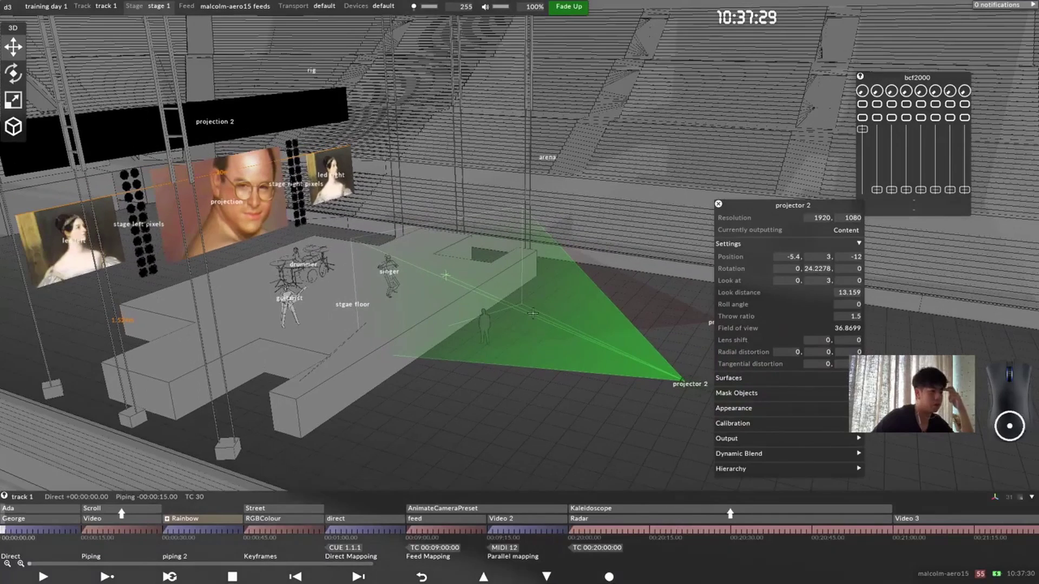
drag(462, 267, 420, 287)
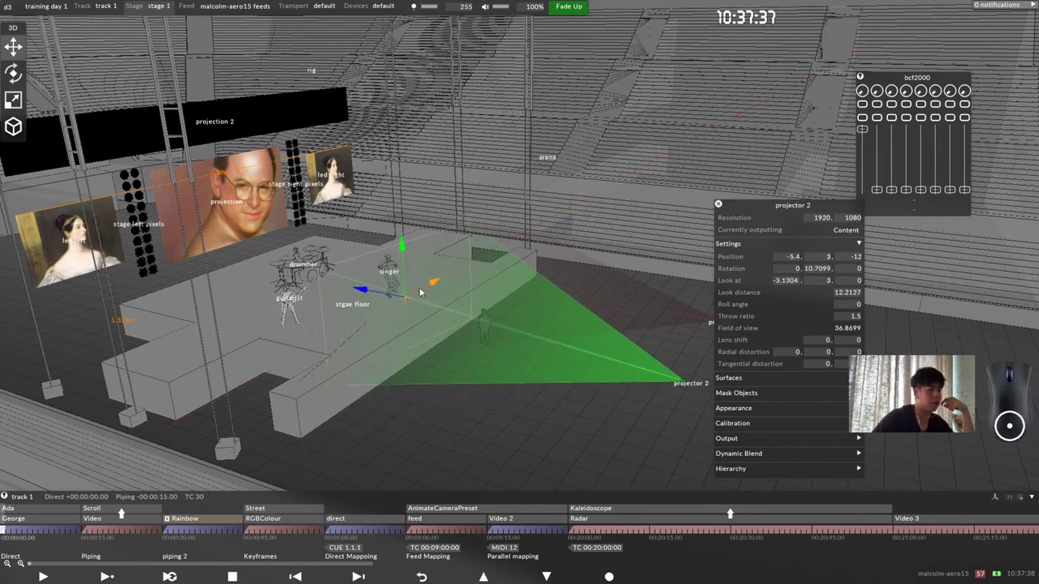
middle_drag(420, 288, 428, 339)
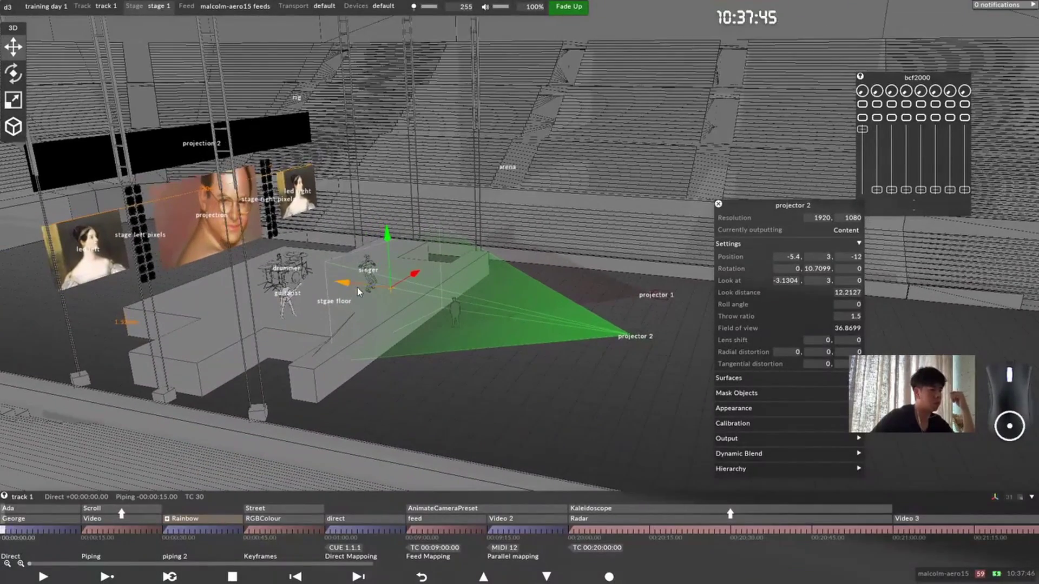
middle_drag(357, 288, 338, 261)
middle_drag(576, 383, 454, 356)
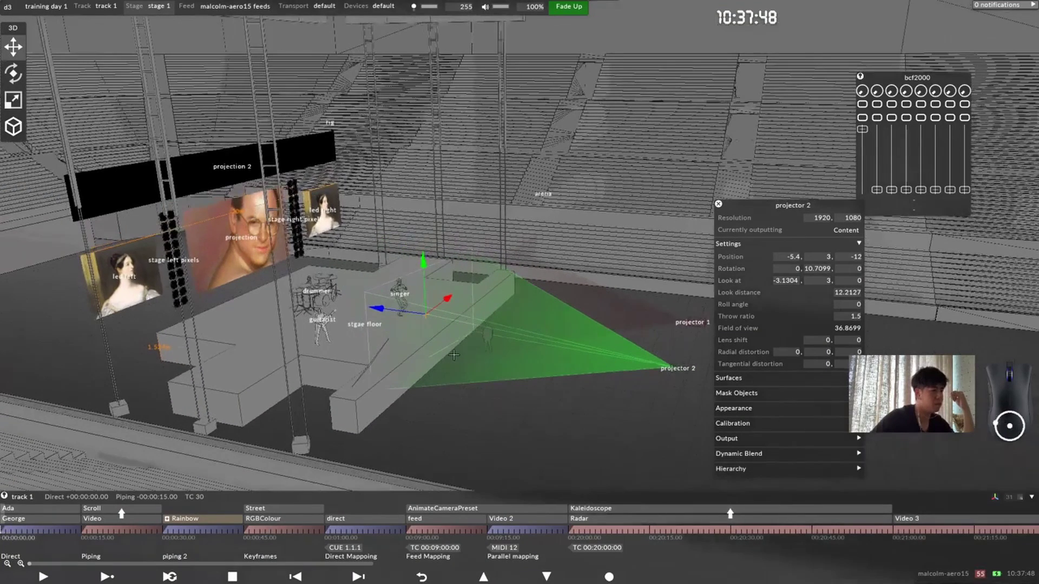
Step: Try to add a video layer at the start of track 1
click(4, 526)
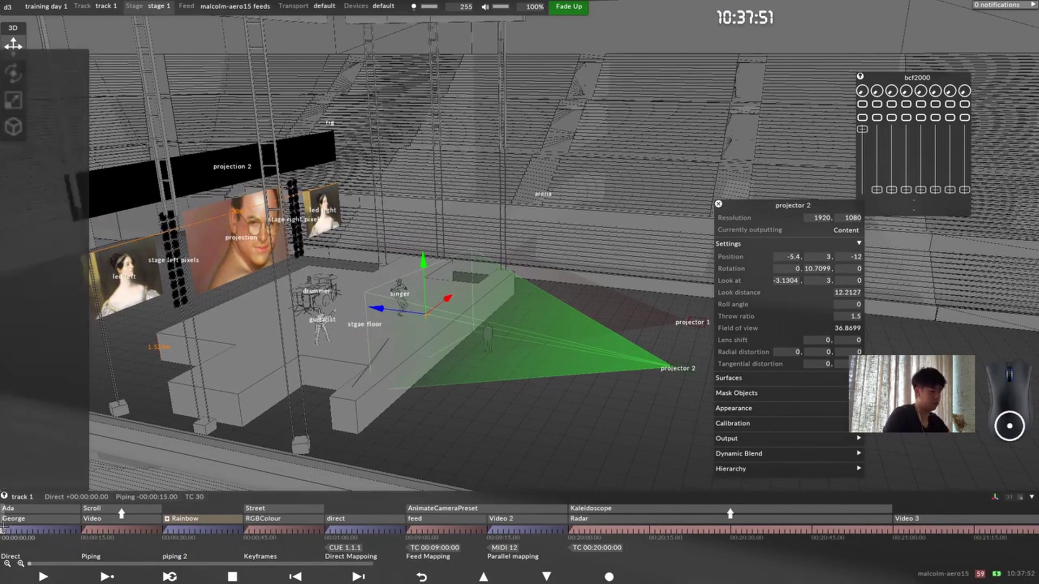
text(vi)
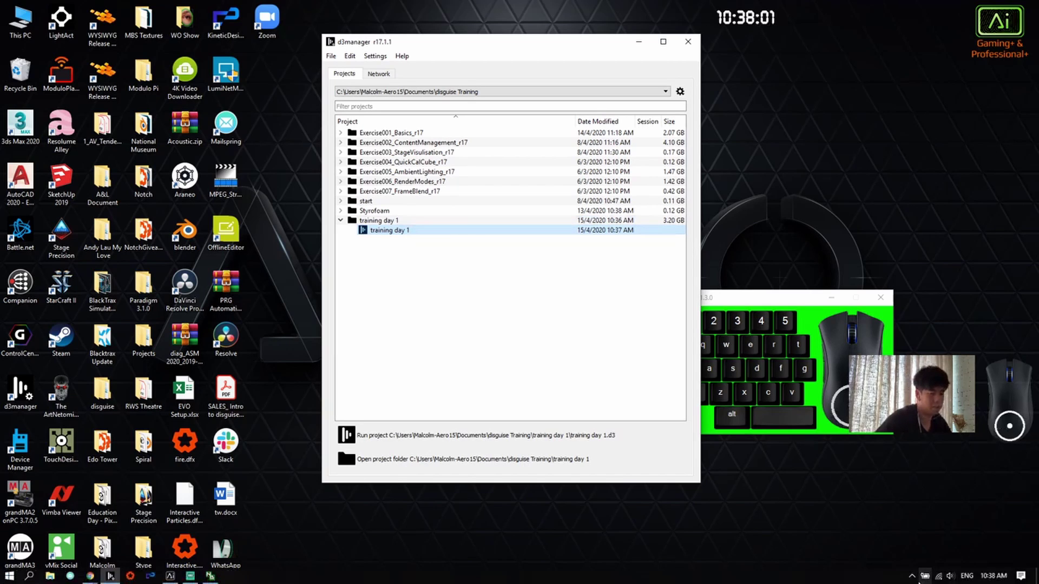
Step: Check the hidden system tray icons and relaunch the training day 1 project from d3manager
click(913, 577)
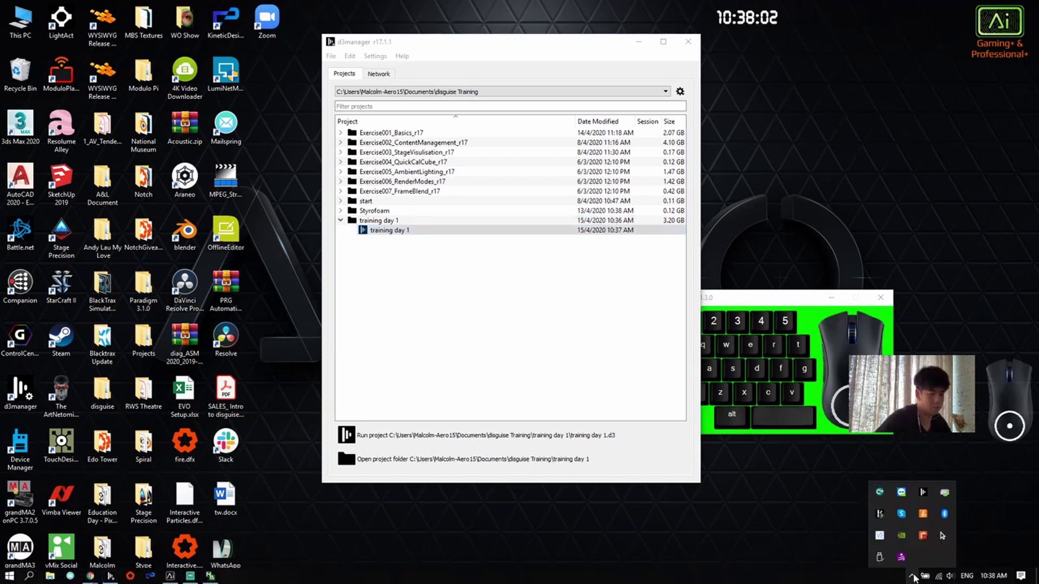
right_click(945, 538)
click(952, 526)
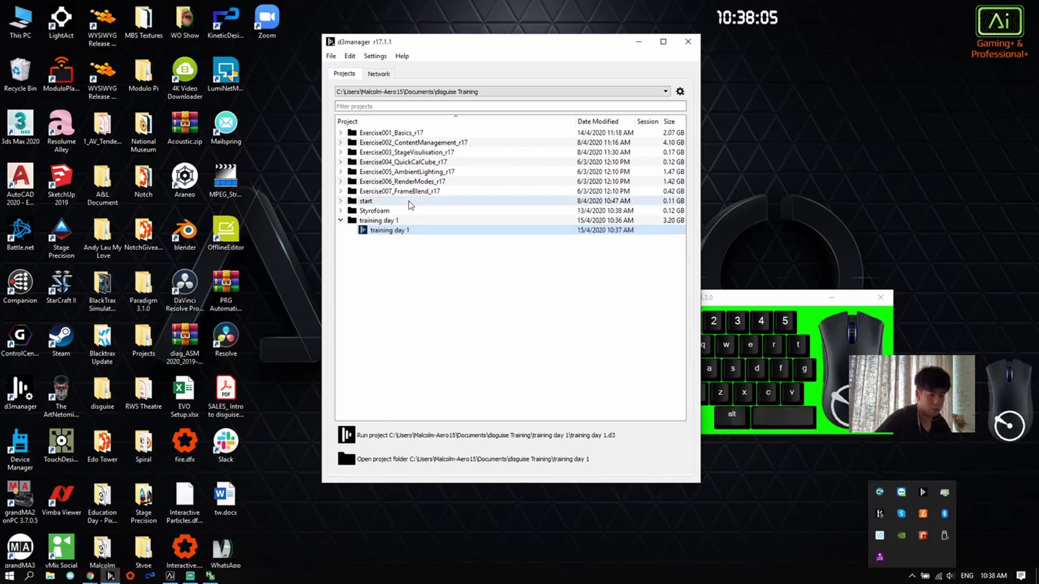
double_click(405, 229)
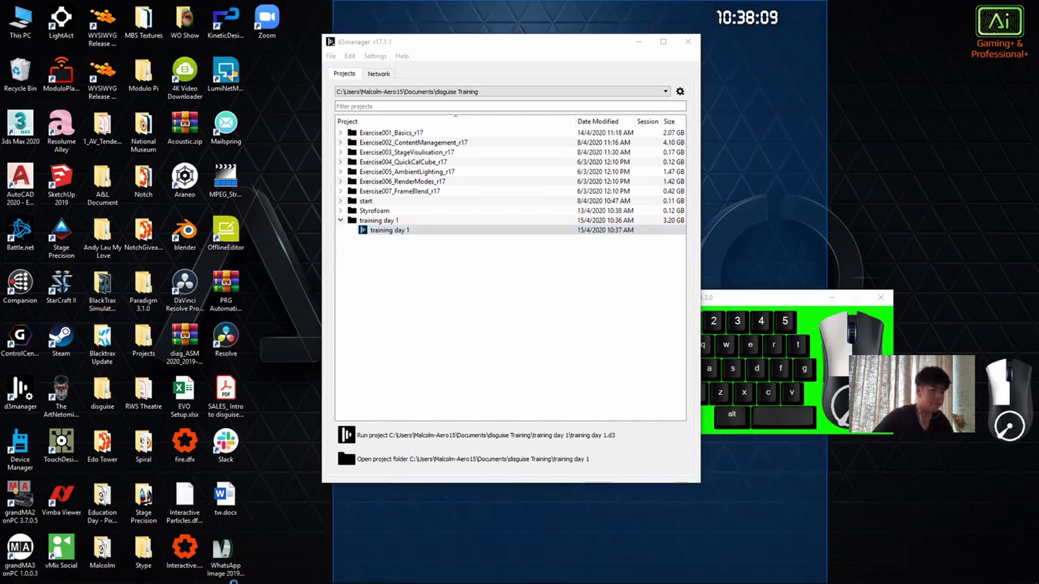
right_click(792, 80)
click(809, 113)
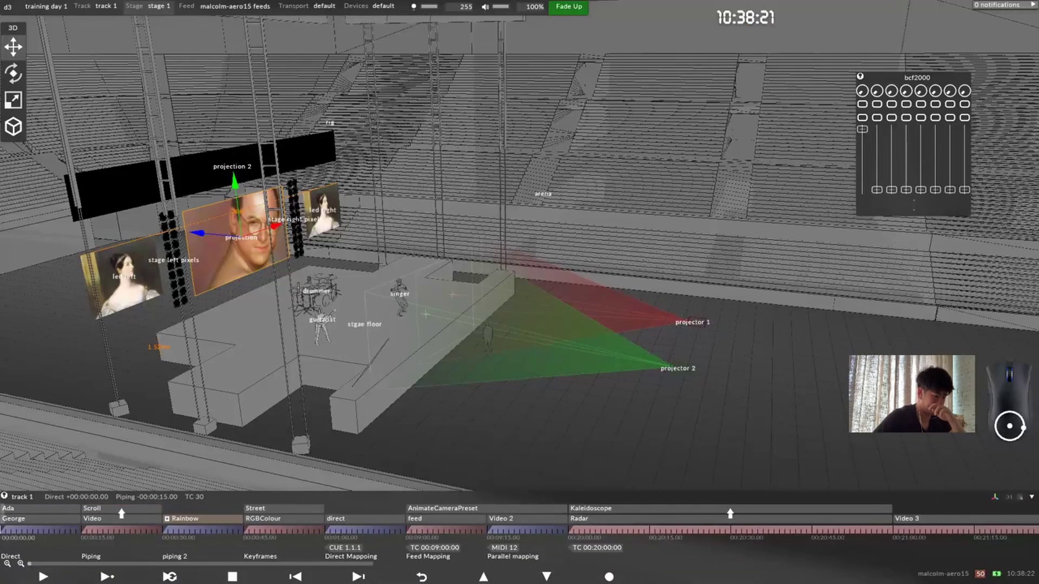
Step: Try to open the properties of the projection 2 surface
click(534, 405)
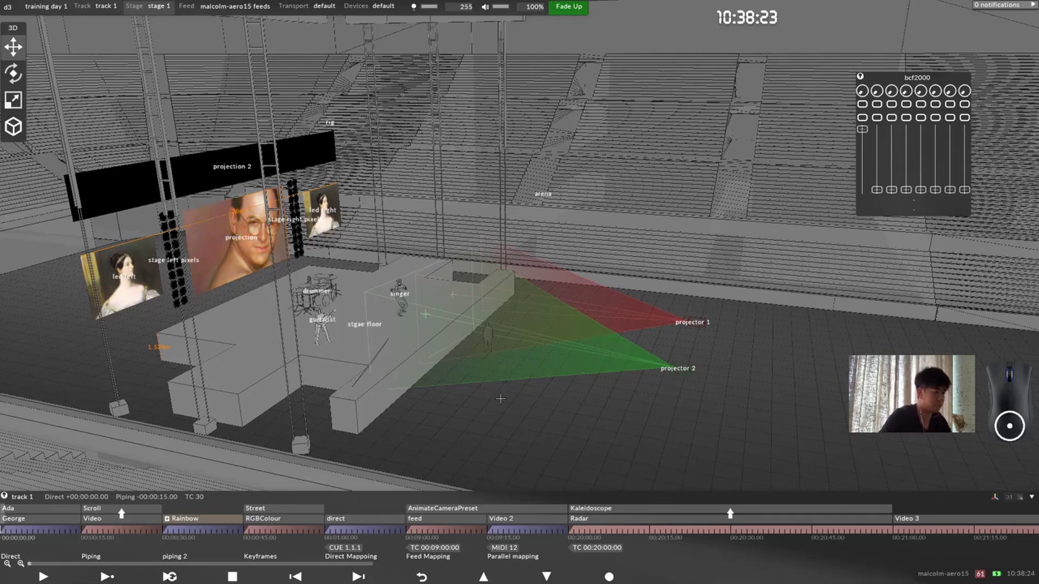
click(177, 173)
click(197, 176)
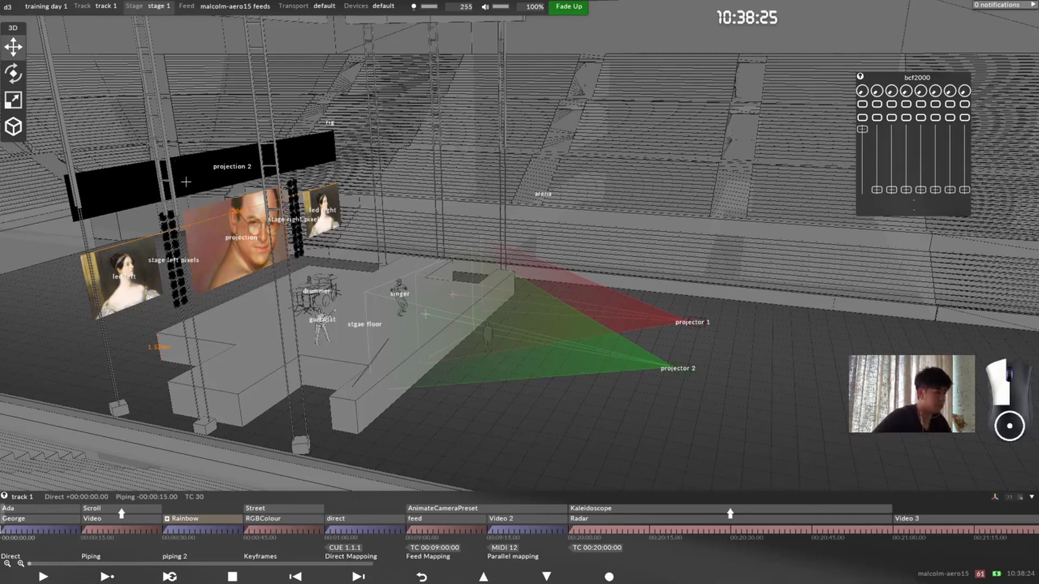
Step: Run the training day 1 project again from d3manager
click(300, 426)
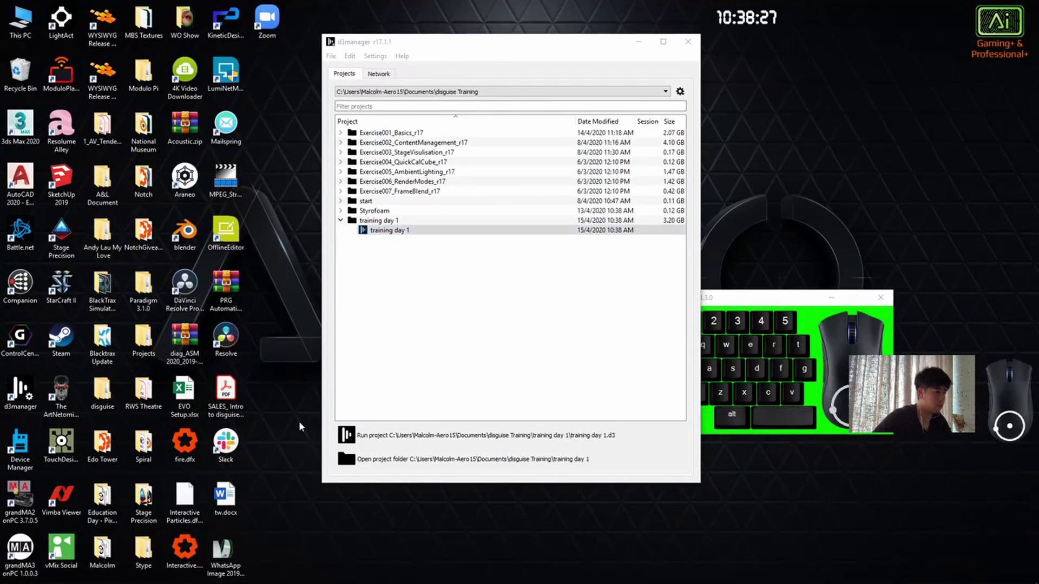
click(760, 316)
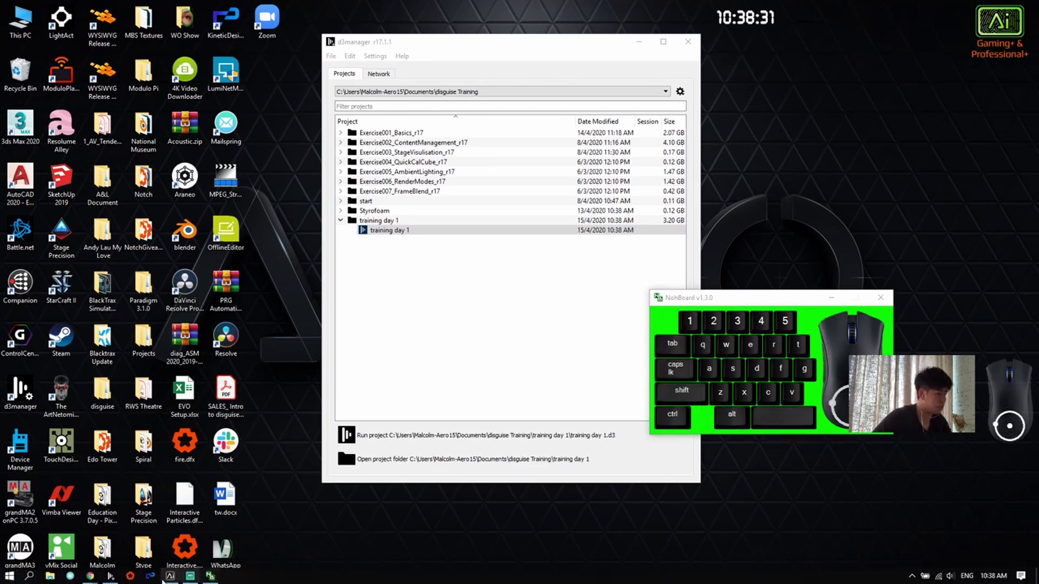
click(402, 231)
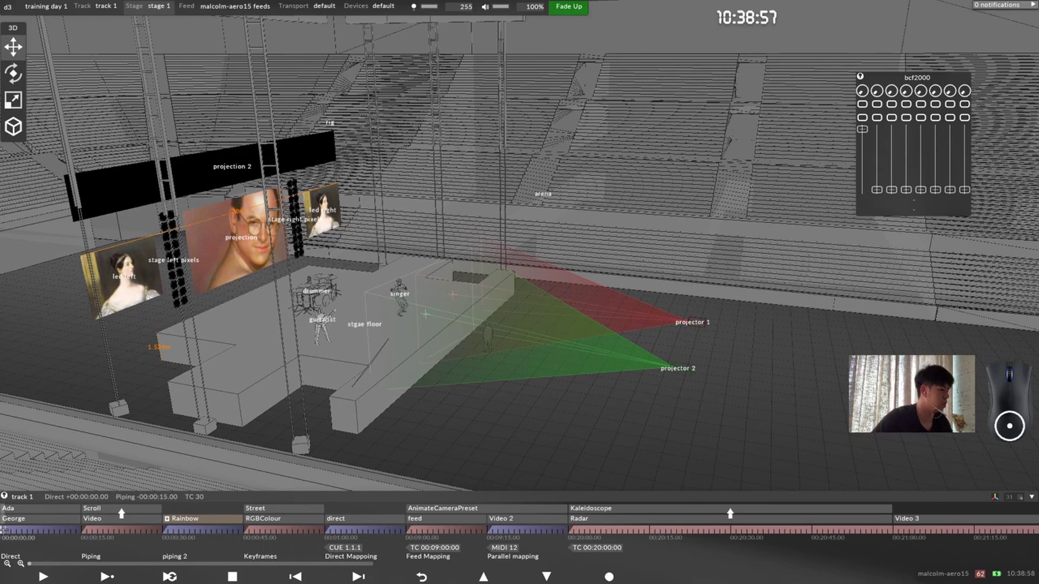
Step: Add a new Video layer at the start of track 1
right_click(4, 324)
click(140, 328)
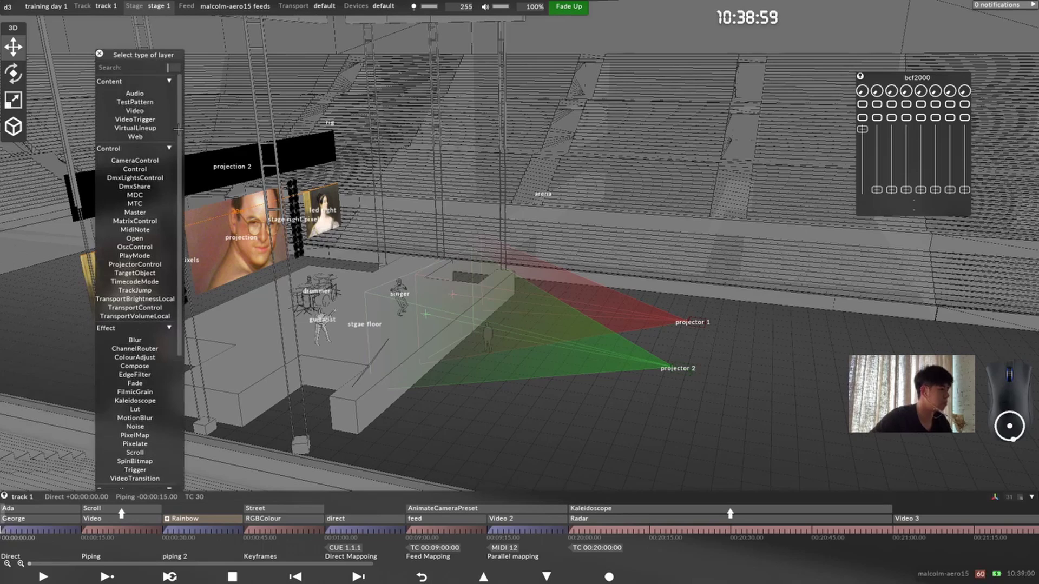
click(135, 110)
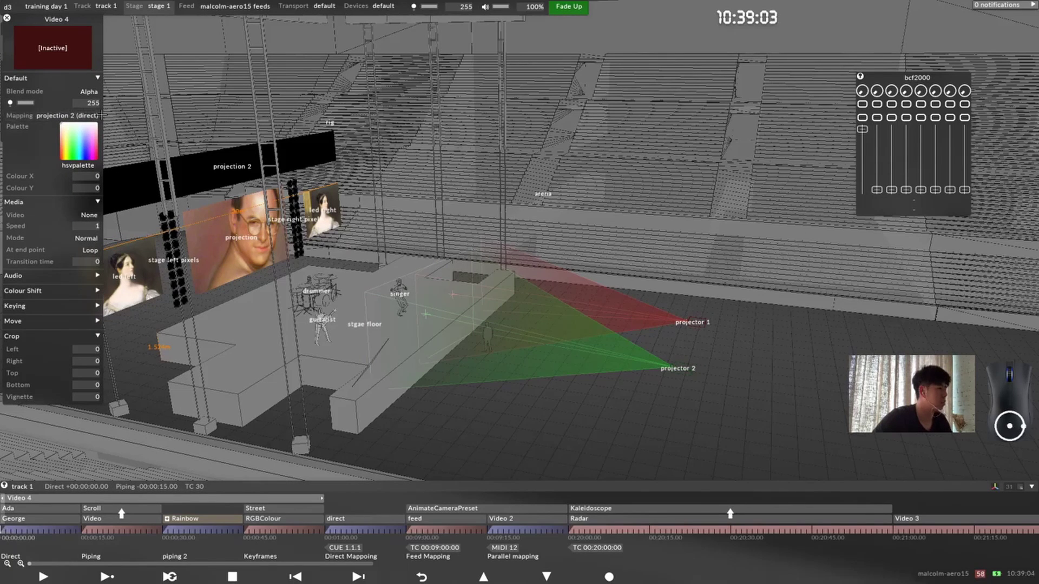
Step: Check the properties of the projection 2 surface and assign d3_color_16-9.png as the Video 4 layer's clip
drag(206, 157, 441, 165)
middle_drag(442, 165, 643, 192)
drag(643, 192, 460, 192)
click(443, 188)
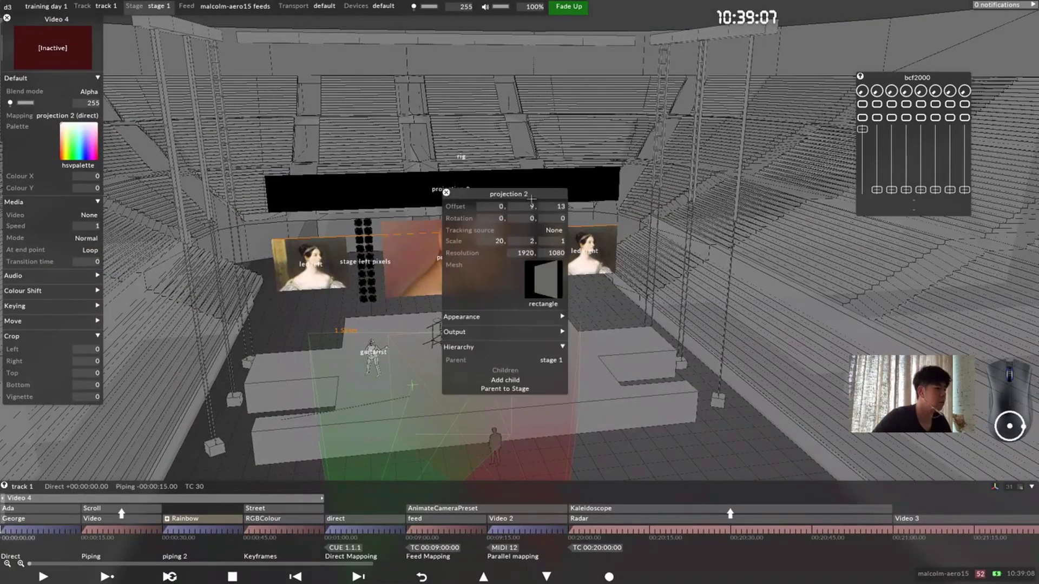
click(447, 193)
click(87, 215)
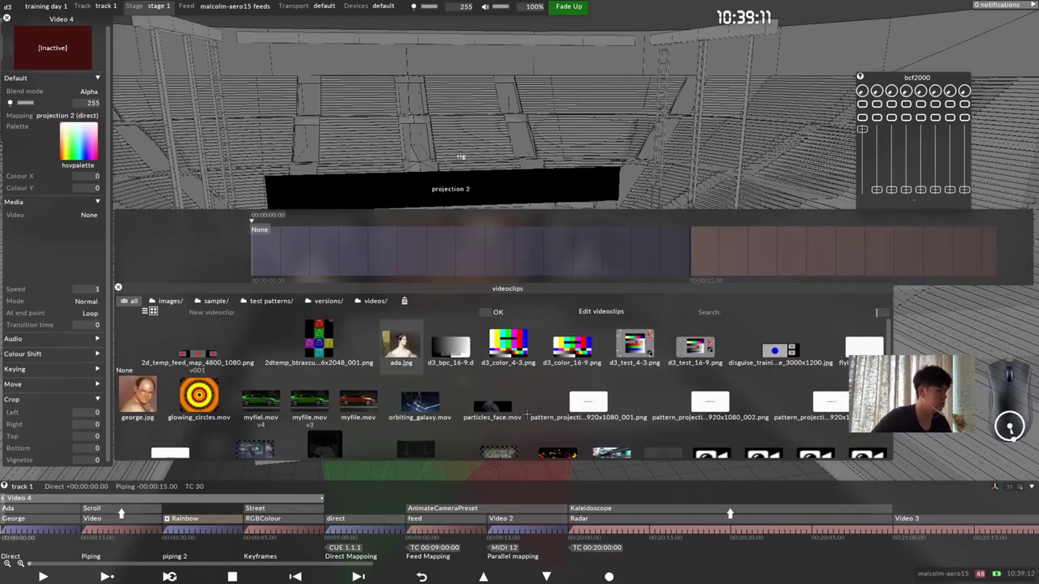
click(572, 347)
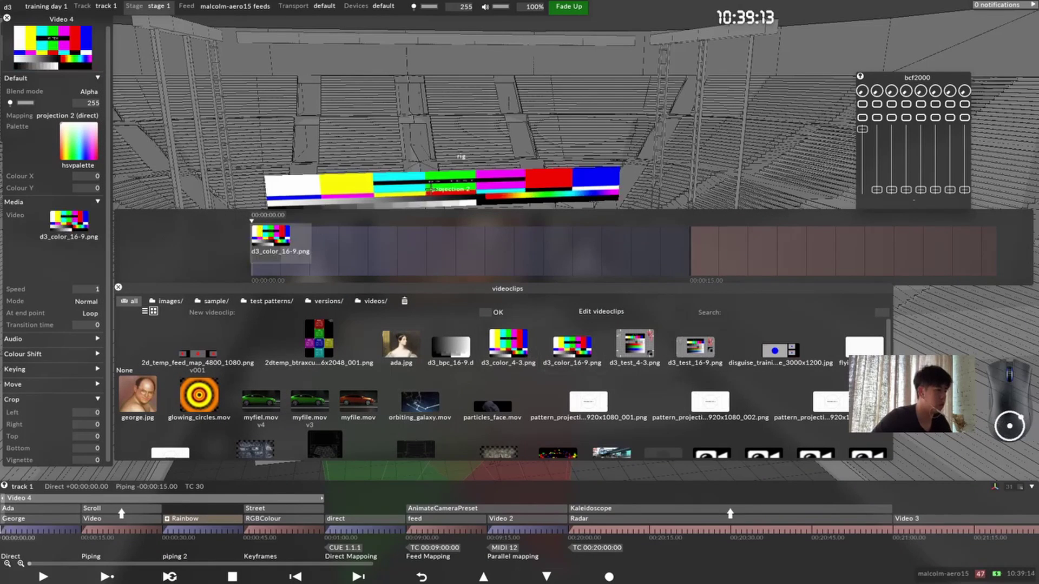
Step: Set the resolution of the projection 2 surface to 5400 by 540
click(466, 181)
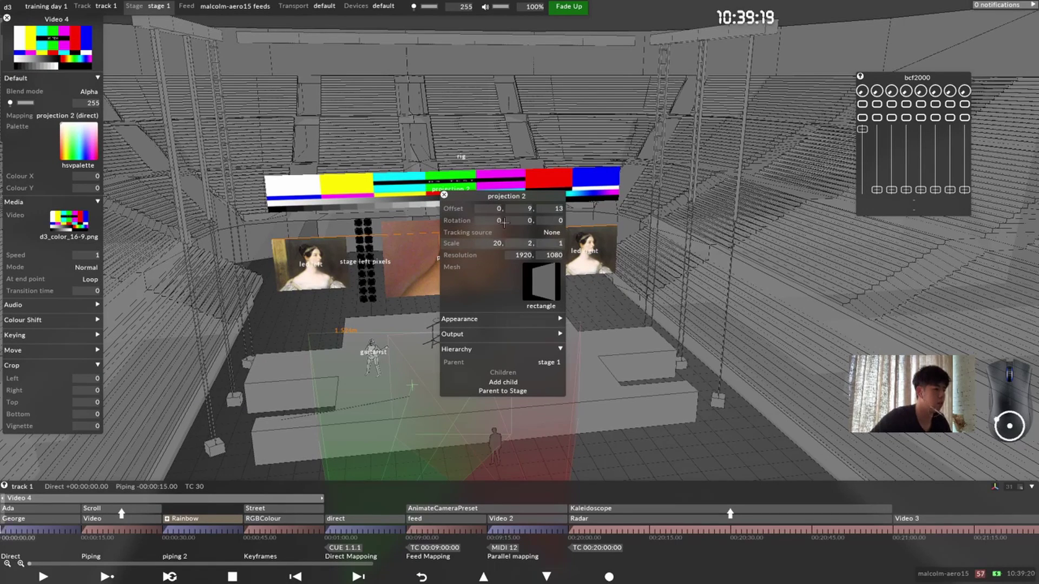
click(552, 255)
text(54)
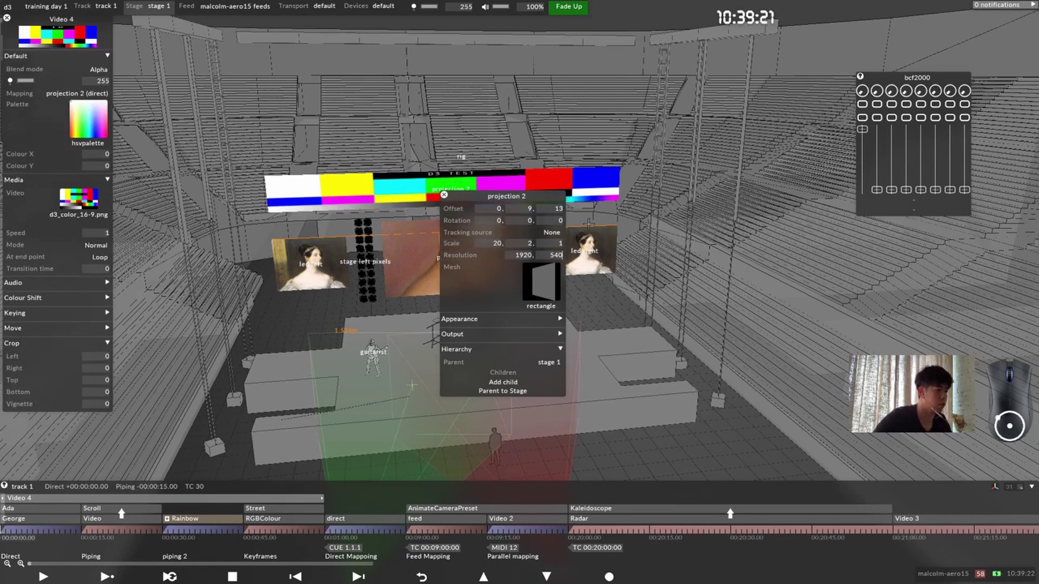
text(0)
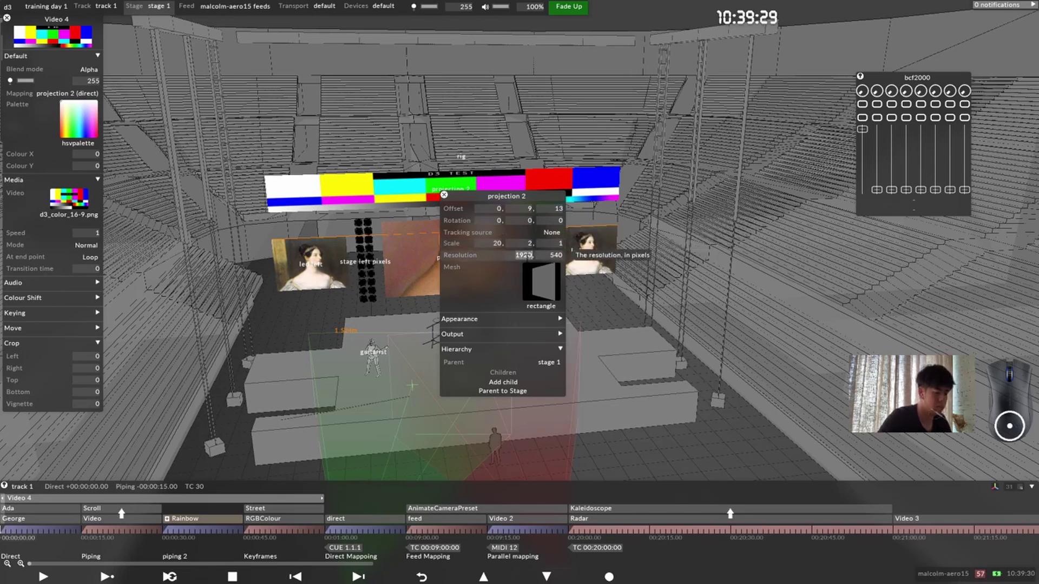
text(5400)
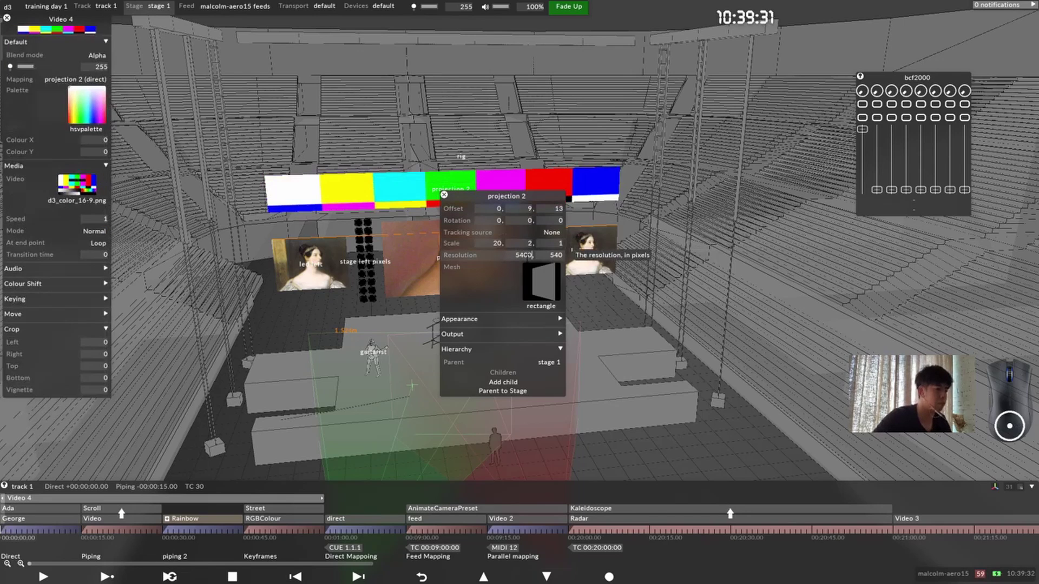
click(633, 178)
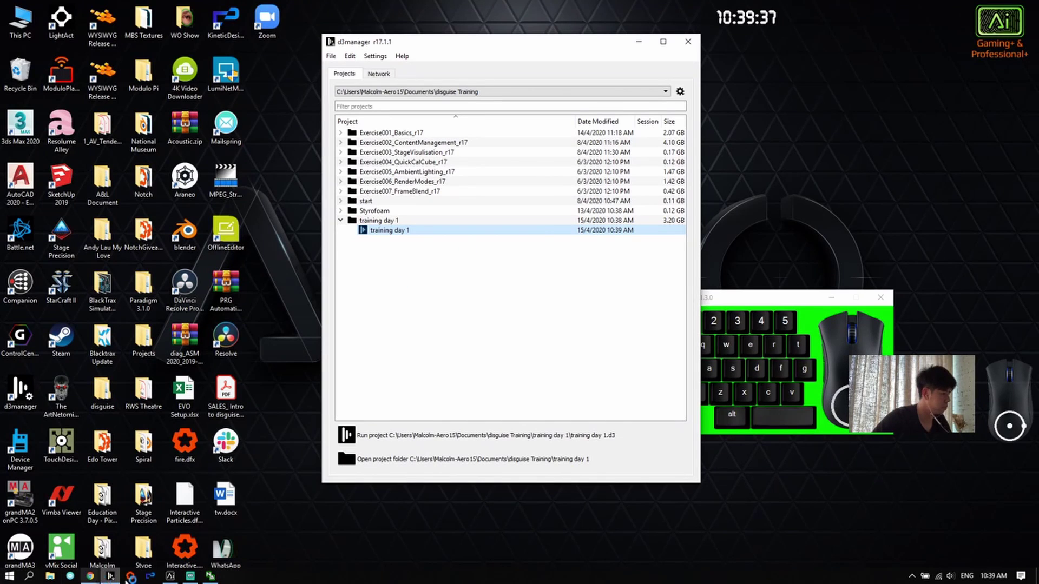
Step: Return to the training day 1 project after relaunching it and review the properties of projection 2
click(210, 576)
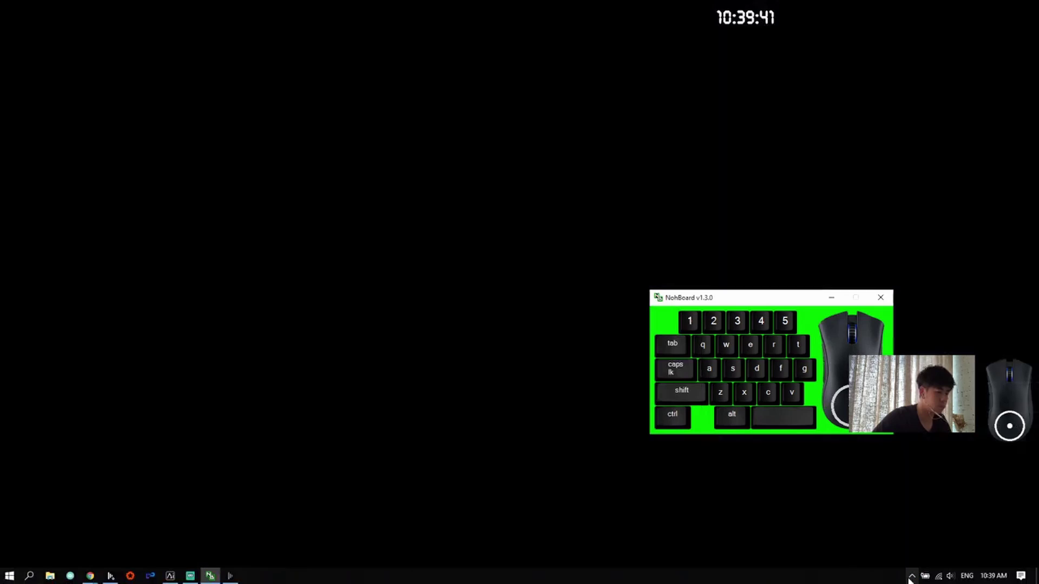
click(911, 578)
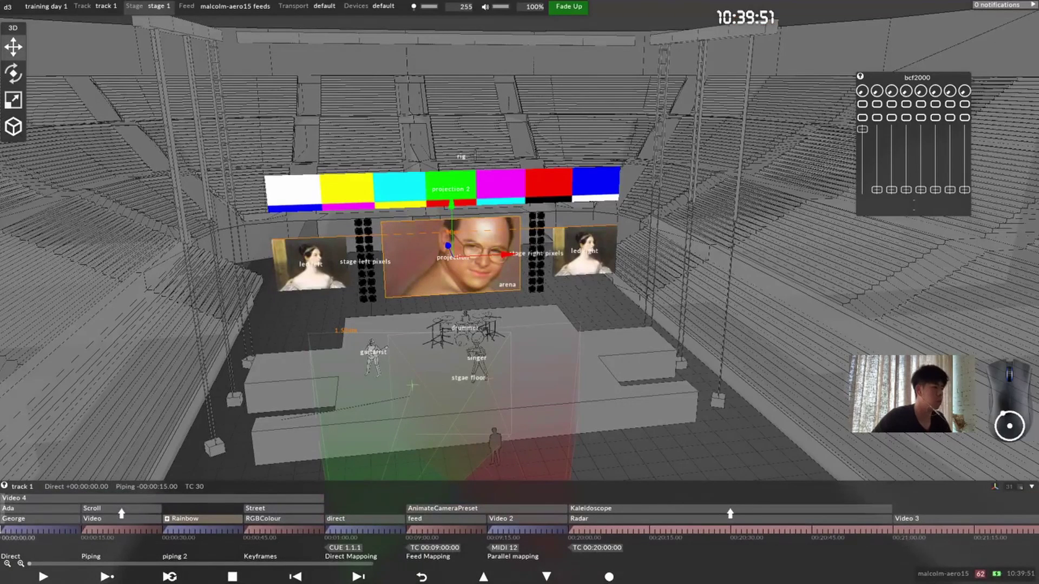
click(447, 184)
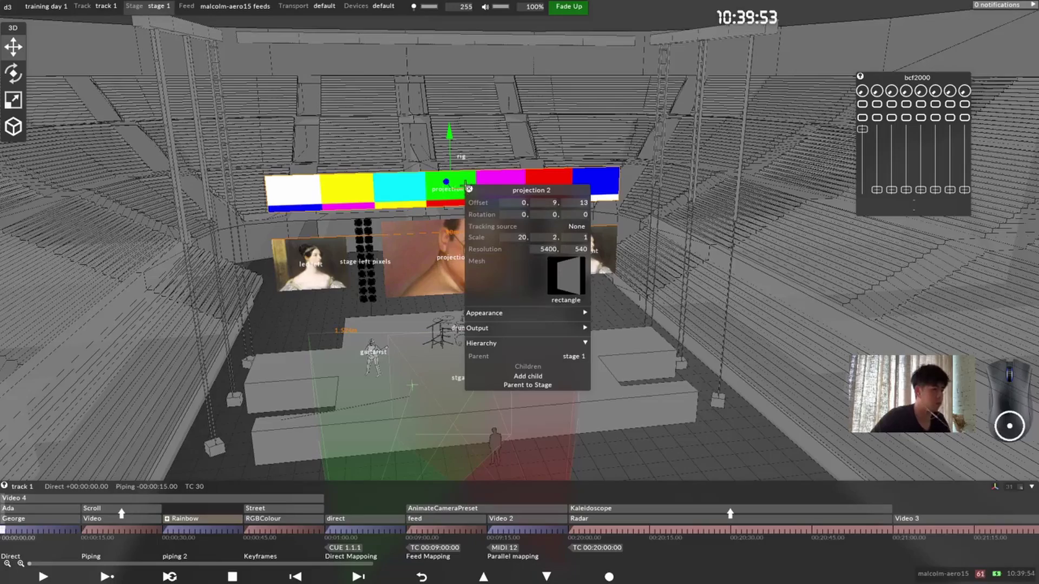
click(470, 189)
Step: Open the settings of projector 2 and raise its position higher above the floor
drag(471, 195, 552, 438)
drag(538, 379, 559, 319)
click(538, 293)
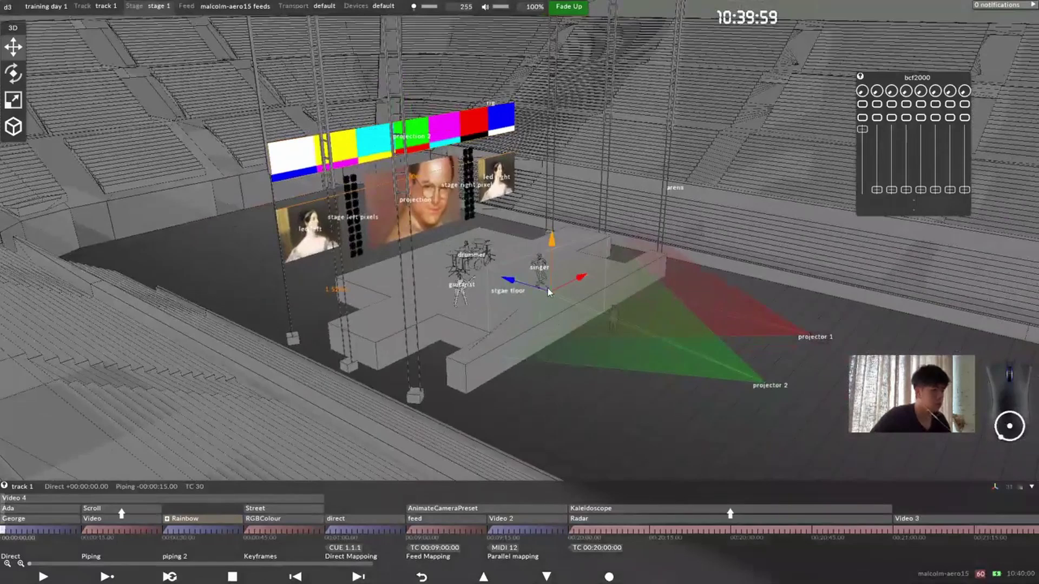
click(784, 383)
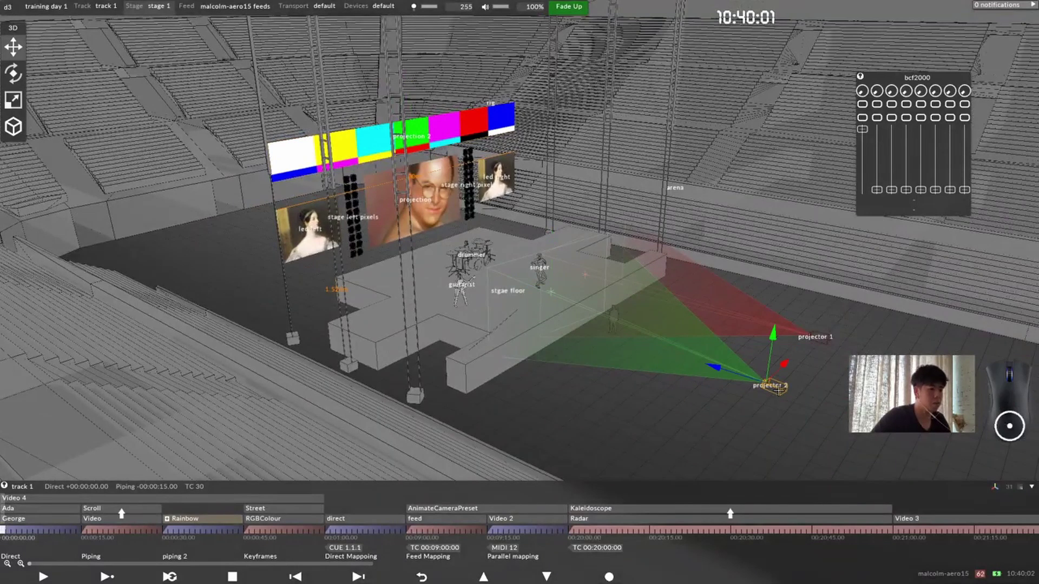
right_click(783, 383)
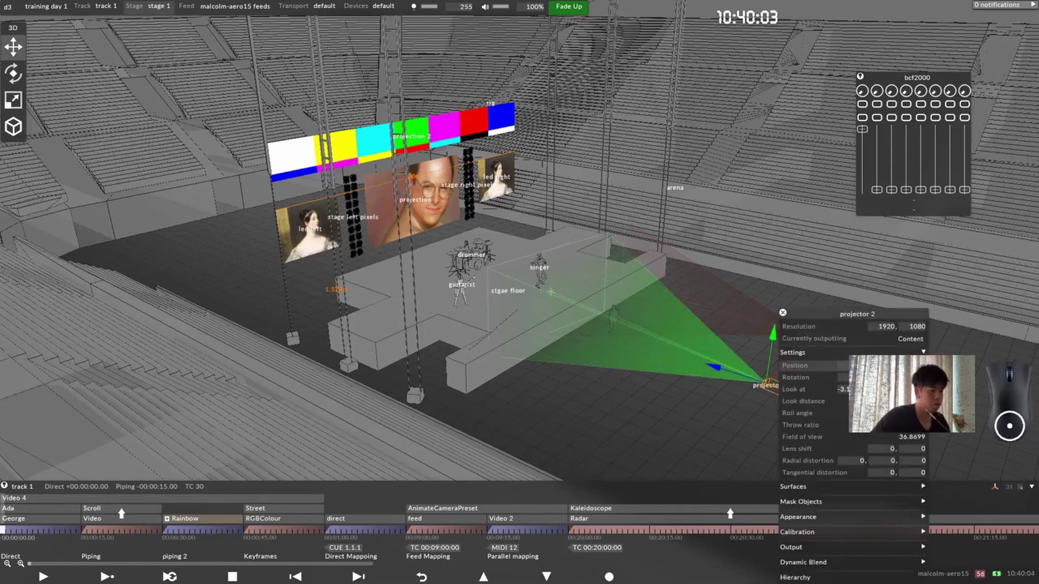
drag(842, 366, 861, 335)
middle_drag(611, 393, 768, 349)
drag(842, 366, 707, 324)
middle_drag(707, 323, 463, 314)
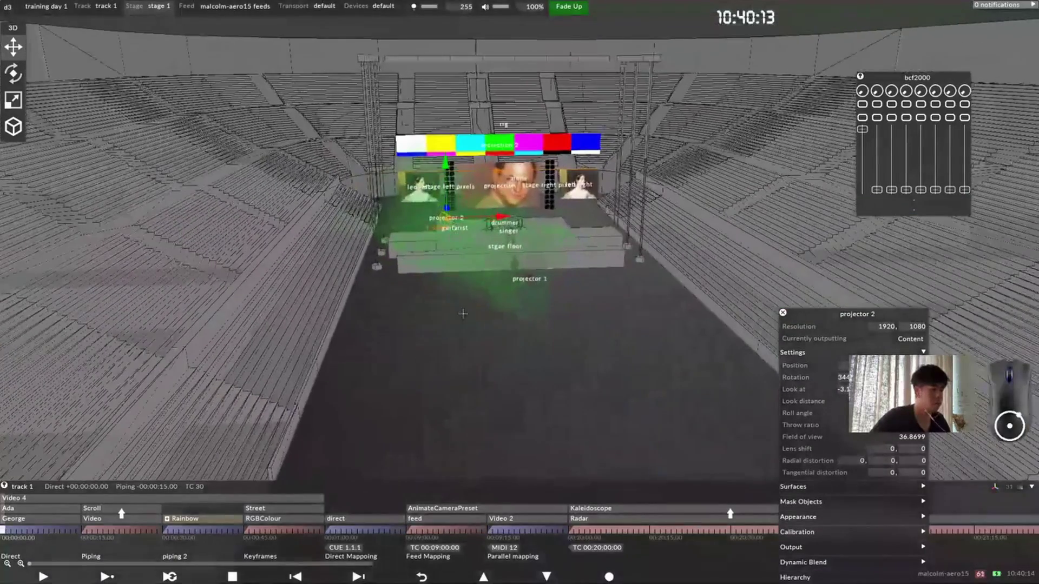
Step: Move projector 2's look-at point upstage behind the stage screens and lift it off the floor
middle_drag(479, 266, 563, 247)
key(1)
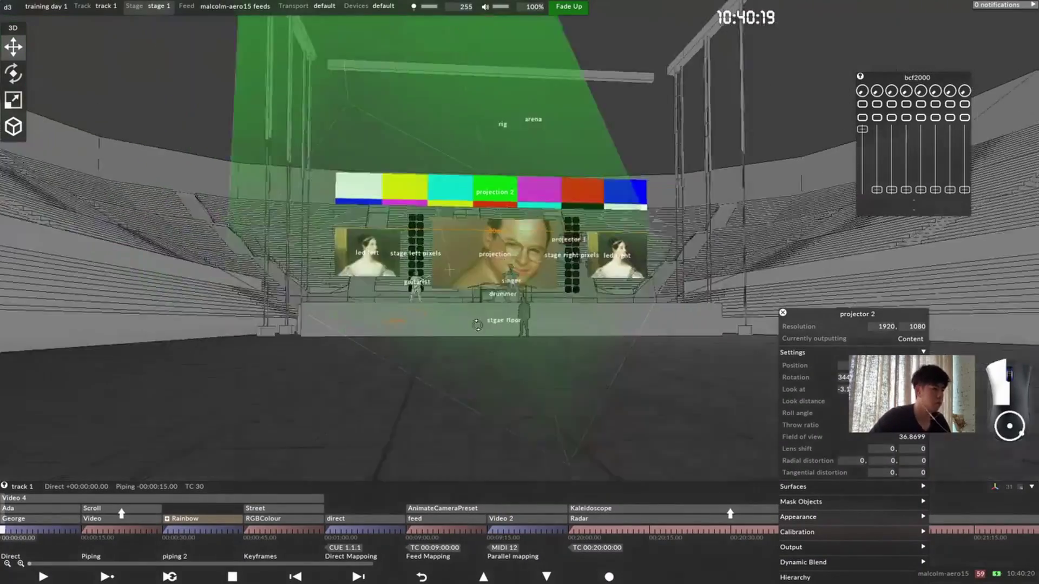
middle_drag(465, 282, 459, 277)
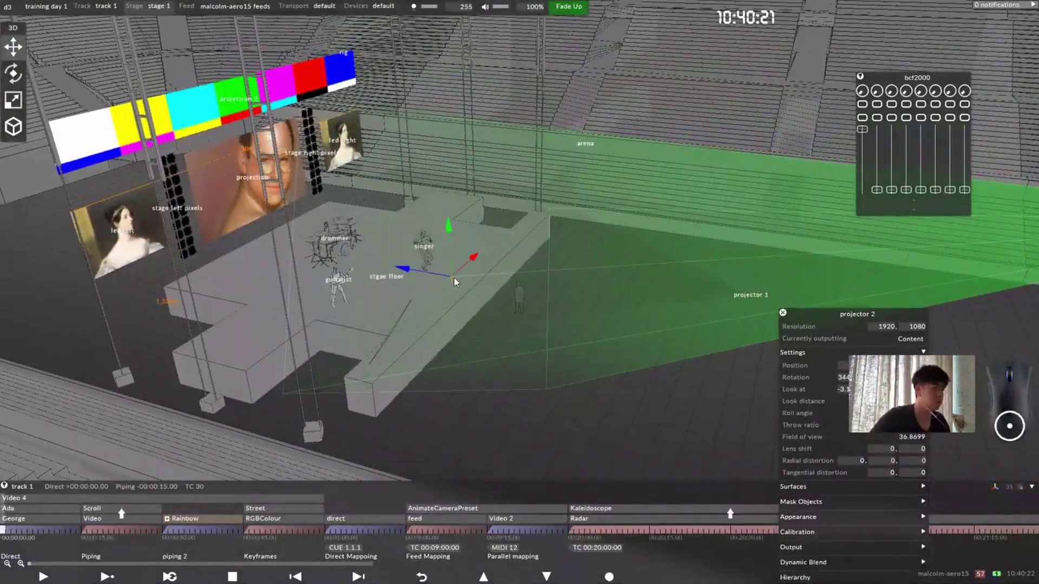
drag(453, 278, 130, 165)
mouse_move(303, 254)
middle_down()
mouse_move(330, 264)
mouse_move(314, 249)
middle_up()
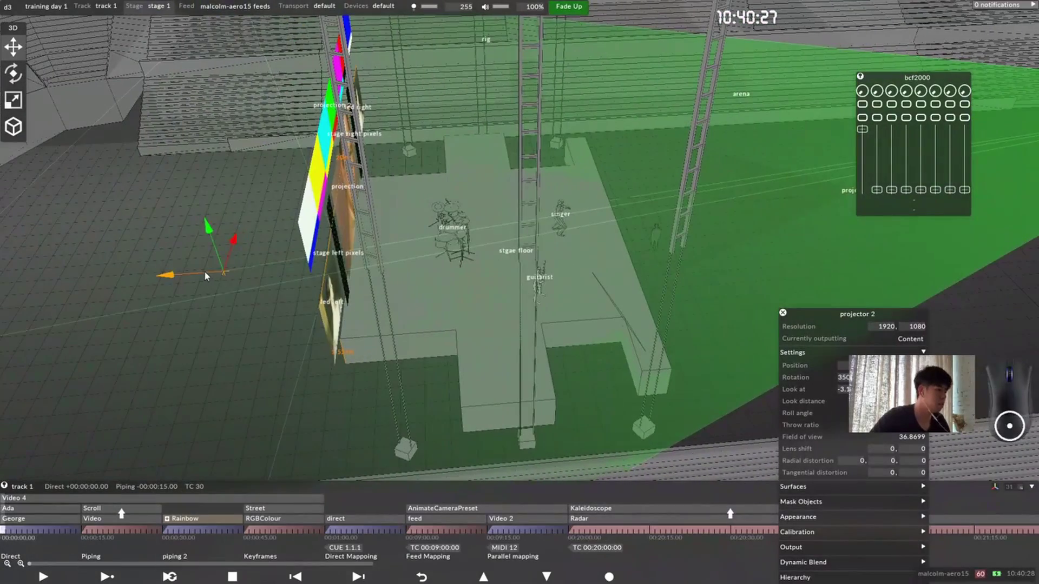
drag(205, 276, 334, 200)
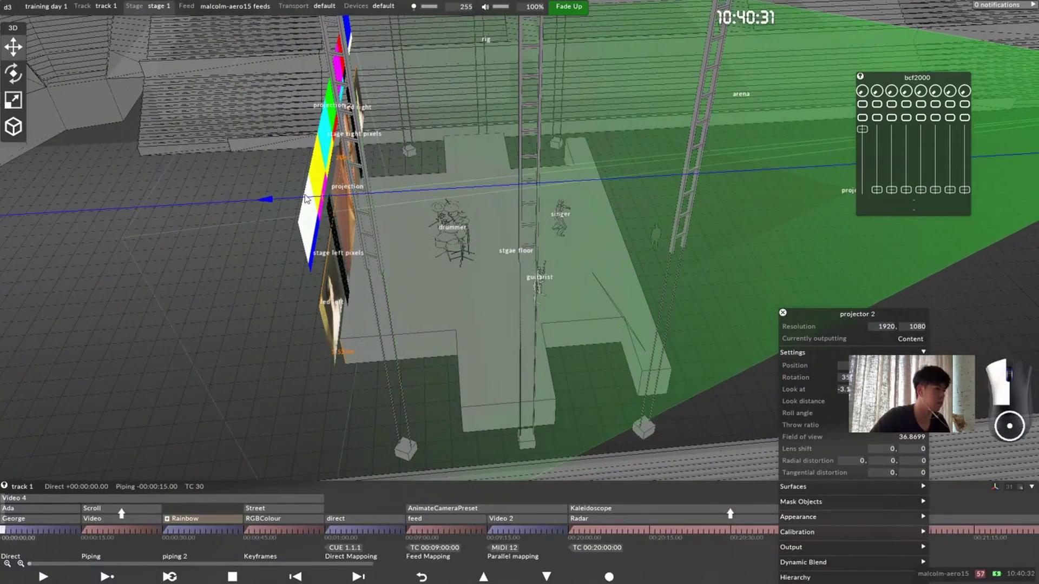
Step: Align the depth of projector 2's look-at point with the header surface and raise it towards projection 2
scroll(305, 200, up, 5)
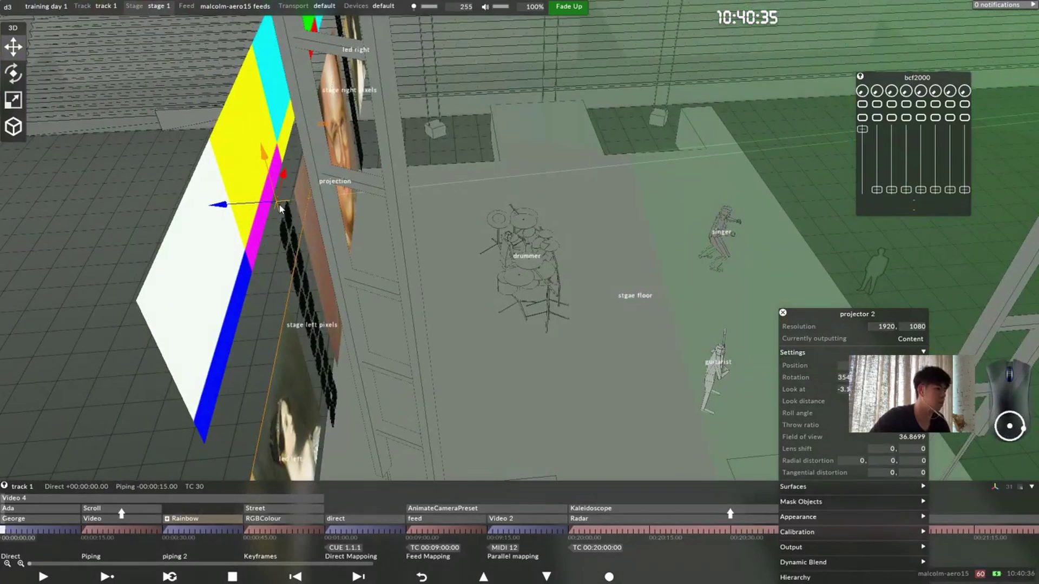
drag(277, 207, 225, 207)
right_drag(224, 207, 290, 237)
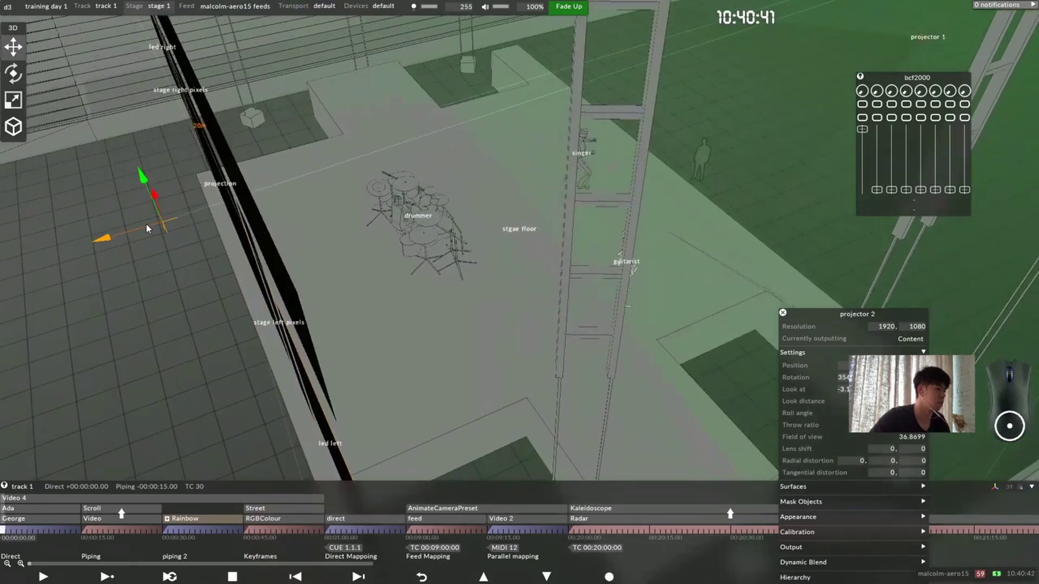
drag(146, 228, 244, 200)
right_drag(244, 201, 277, 157)
drag(267, 145, 264, 73)
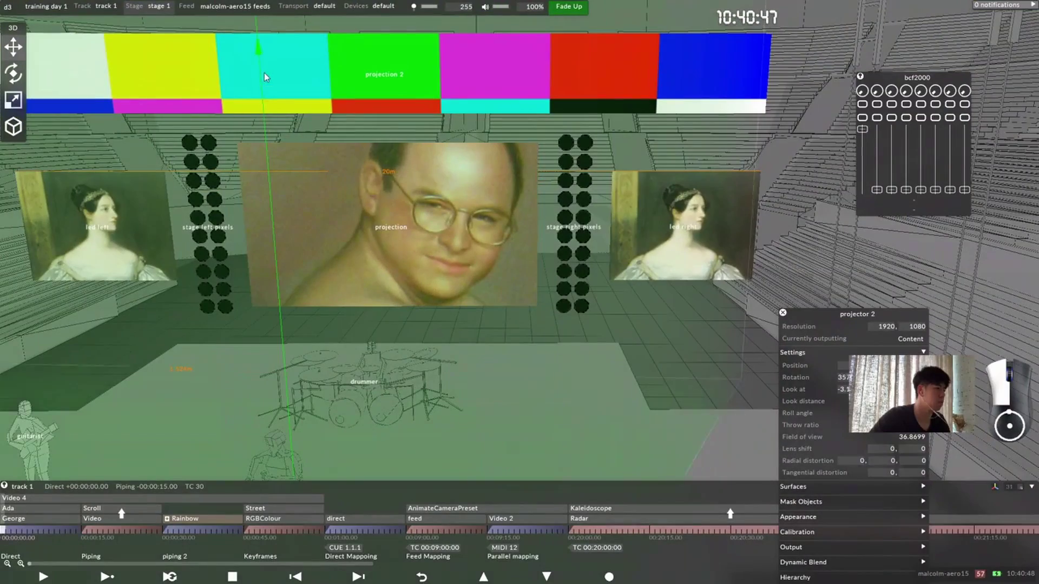
Step: Raise projector 2's look-at point to the height of the projection 2 header surface, about 9.15
drag(265, 38, 265, 39)
scroll(265, 39, down, 10)
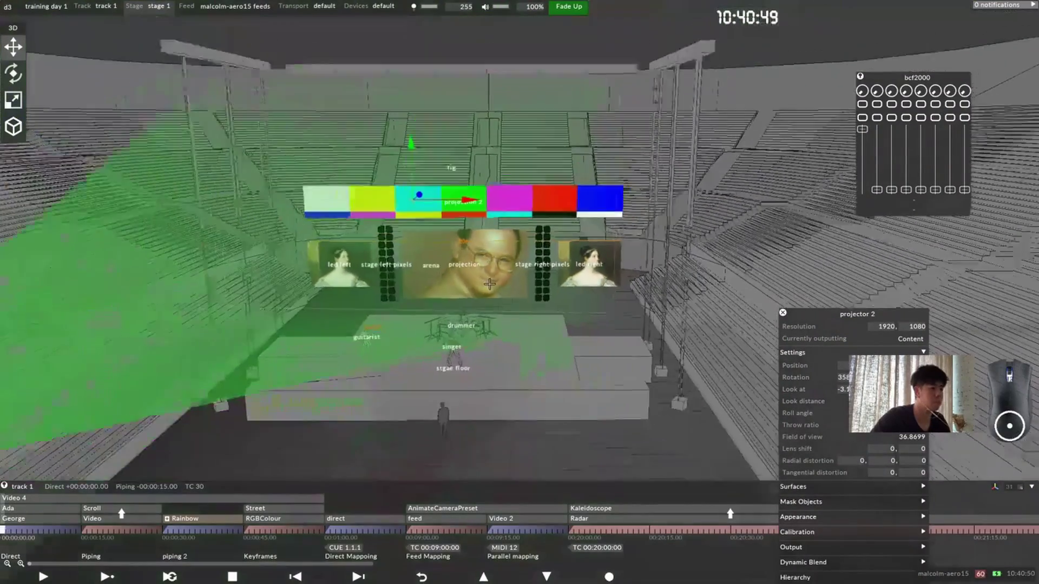
right_drag(568, 276, 623, 210)
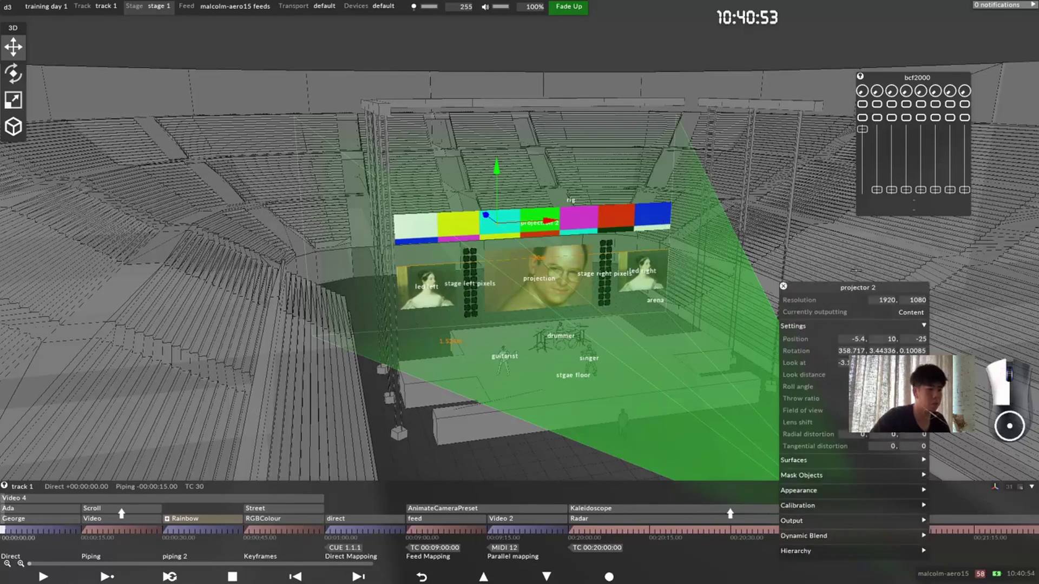
Step: Narrow projector 2's beam by setting its throw ratio to 2.7
drag(855, 314, 834, 183)
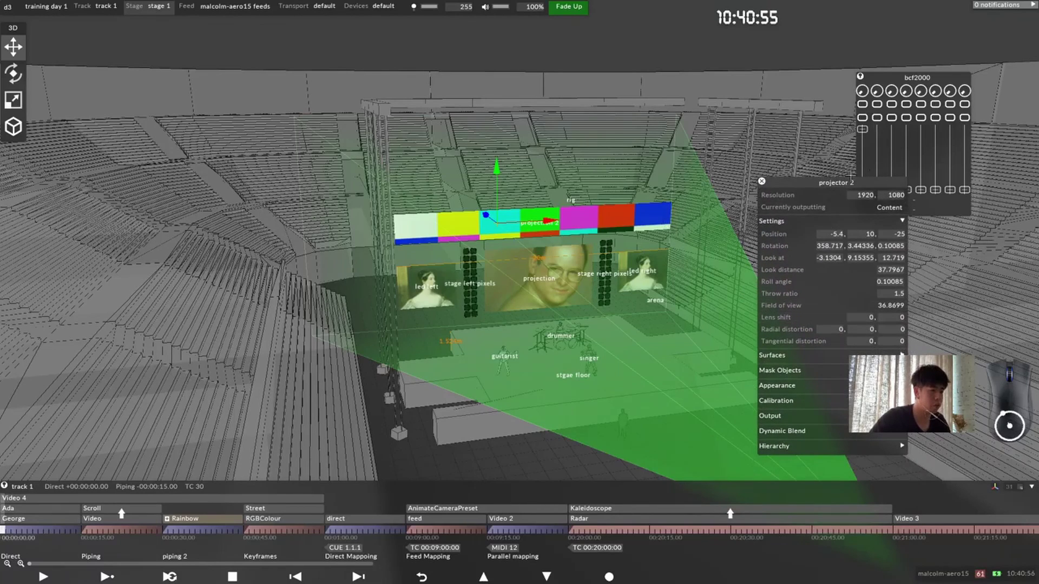
click(899, 294)
text(2.1)
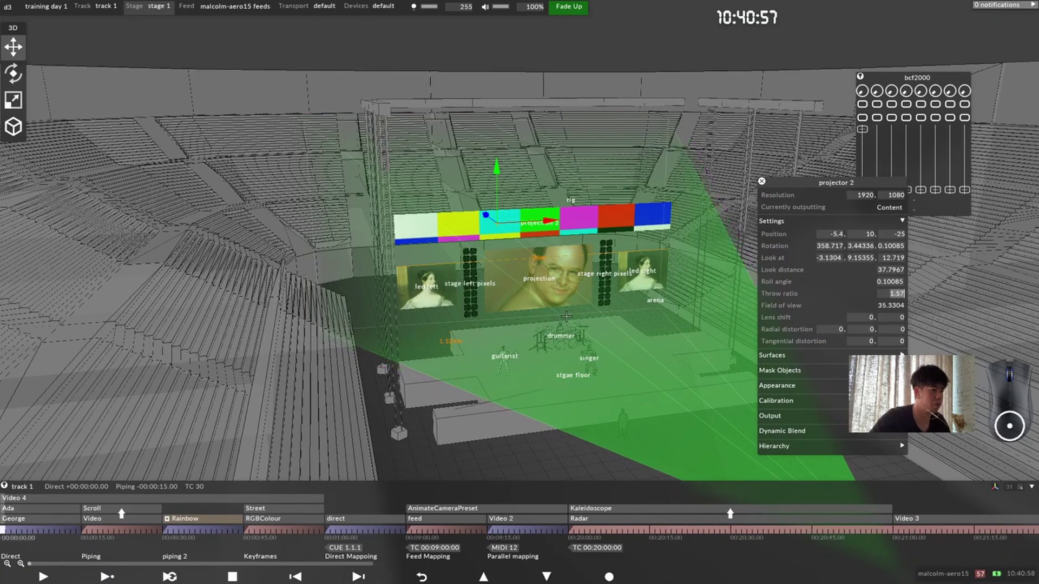
key(BackSpace)
text(66)
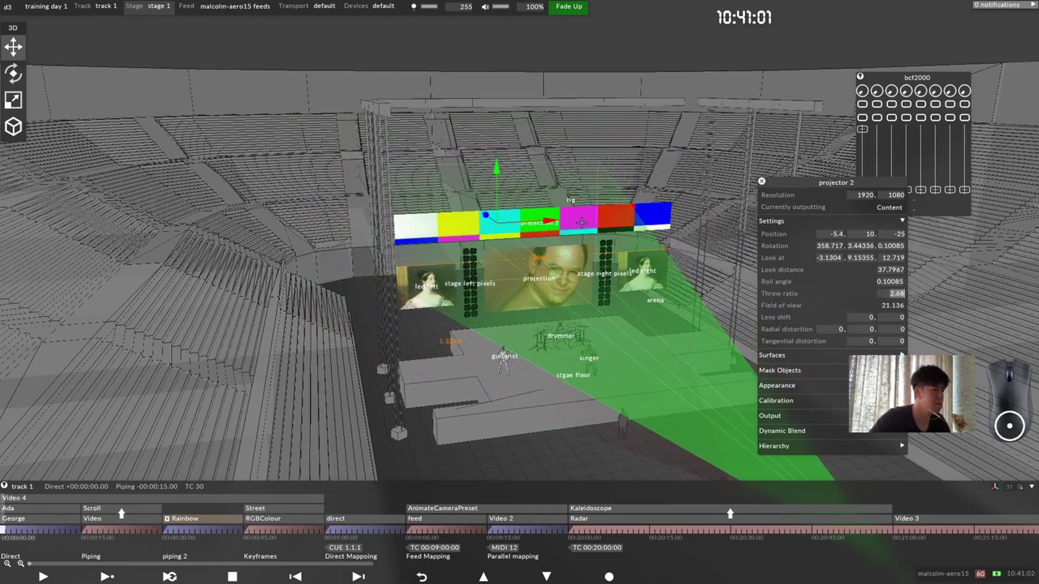
key(Return)
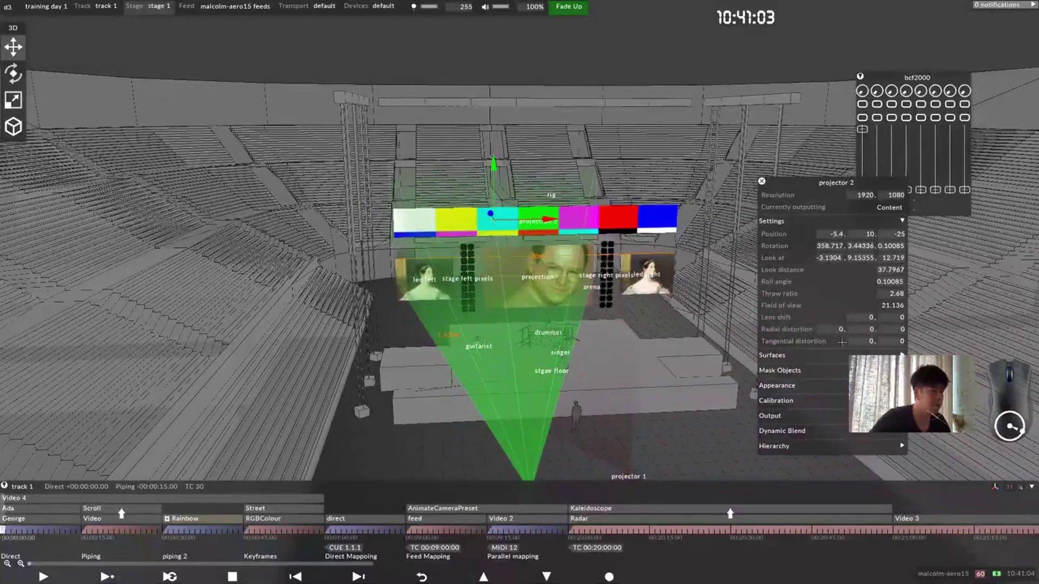
click(895, 294)
text(2.69)
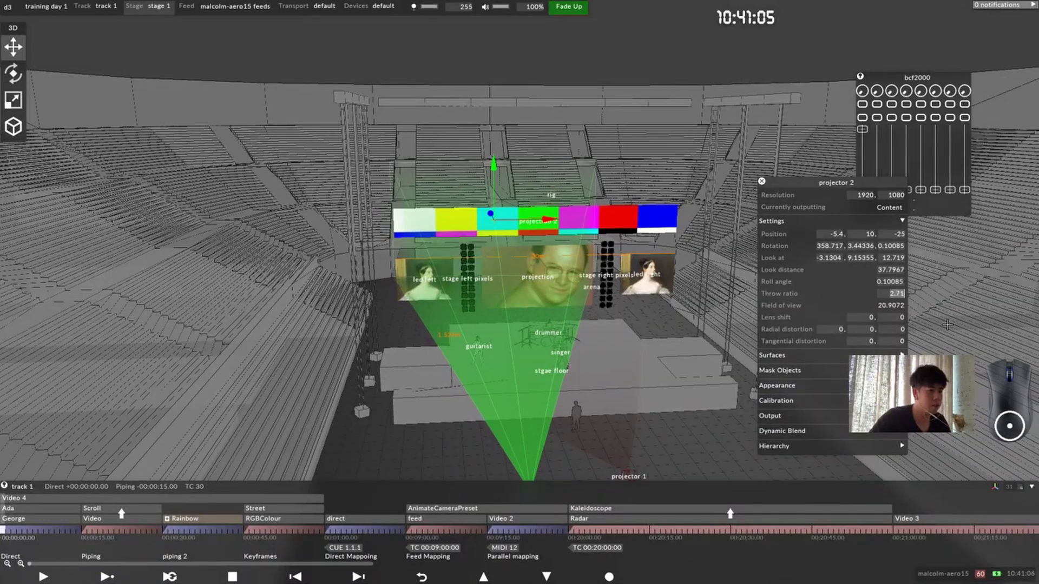
key(BackSpace)
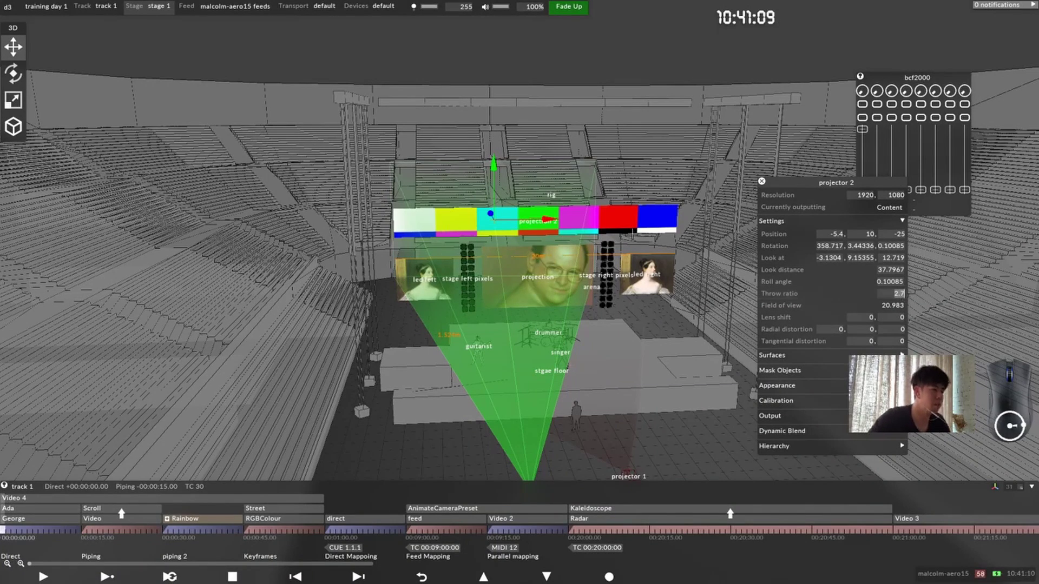
Step: Increase projector 2's throw ratio to 4
drag(632, 233, 557, 221)
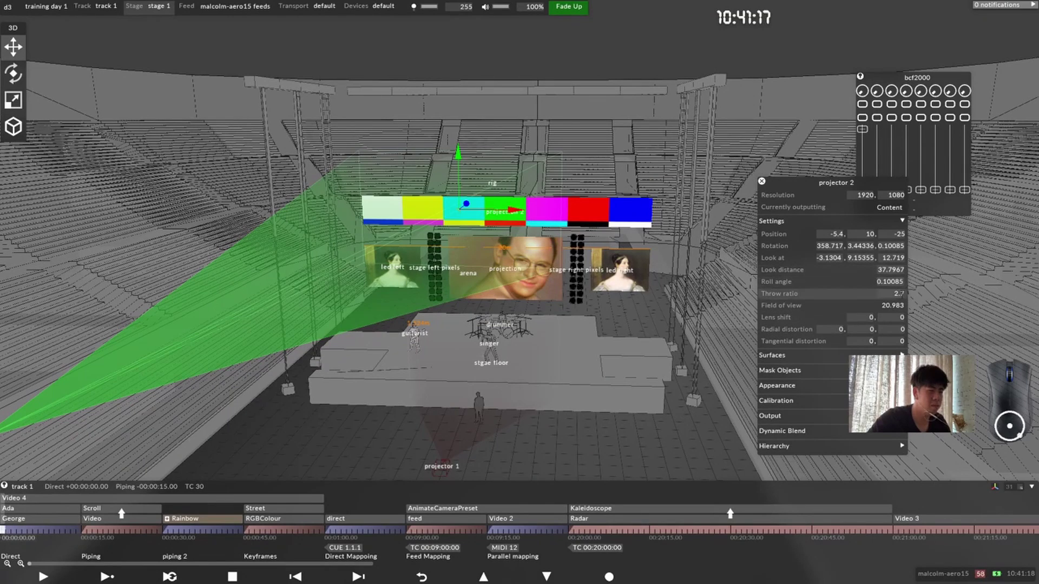
click(899, 294)
key(Up)
key(Up)
key(Up)
key(Up)
key(Up)
key(Up)
key(Up)
key(Up)
key(Up)
key(Up)
key(Up)
key(Up)
key(Up)
key(Up)
key(Up)
key(Up)
key(Up)
key(Up)
key(Up)
key(Up)
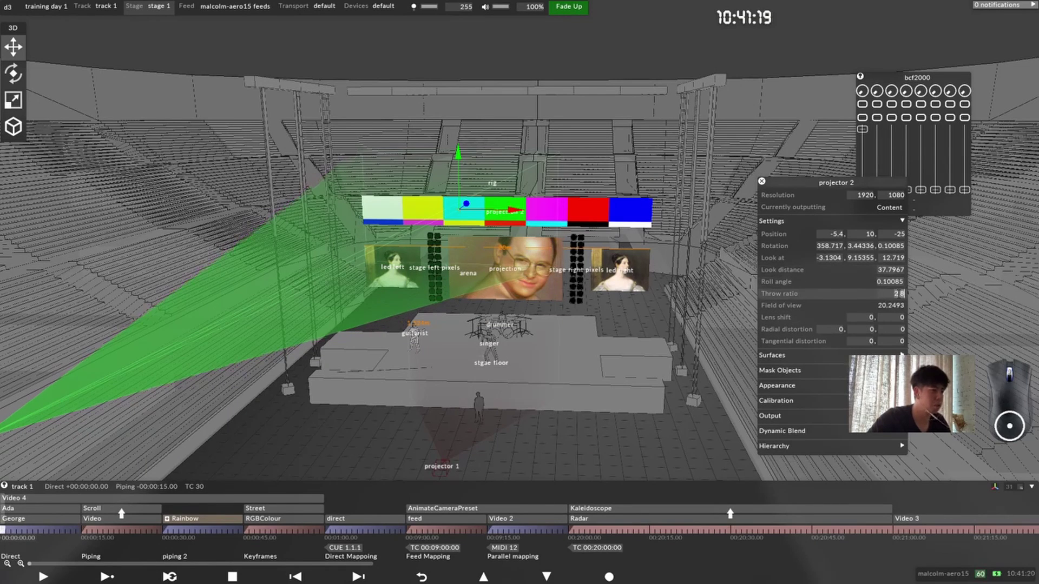
key(Up)
key(Up)
key(Up)
key(Up)
key(Up)
key(Up)
key(Up)
key(Up)
key(Up)
key(Up)
key(Up)
key(Up)
key(Up)
key(Up)
key(Up)
key(Up)
key(Up)
key(Up)
key(Up)
key(Up)
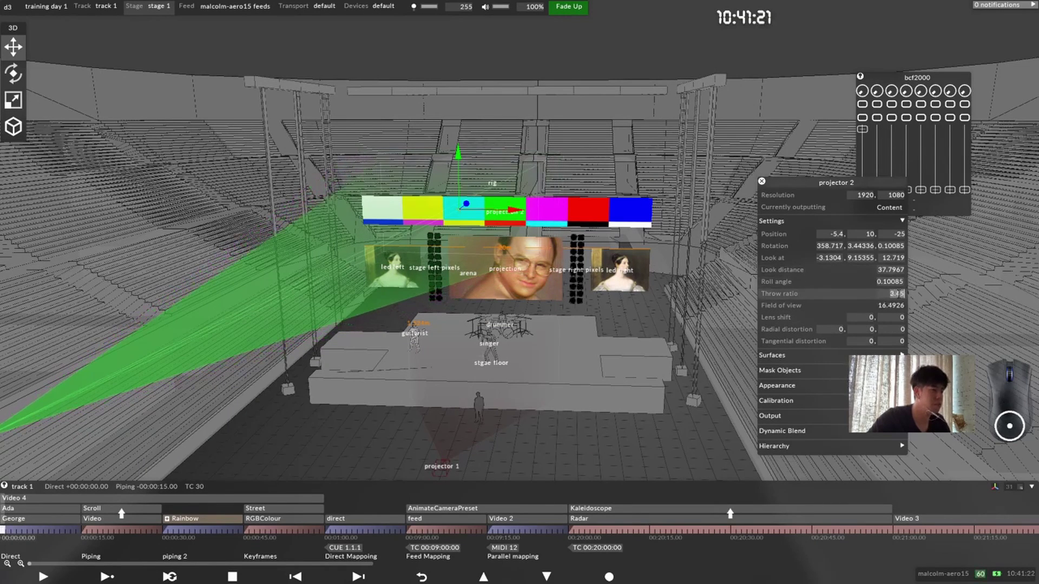
key(Up)
key(Up)
key(Up)
key(Up)
key(Up)
key(Up)
key(Up)
key(Up)
key(Up)
key(Up)
key(Up)
key(Up)
key(Up)
key(Up)
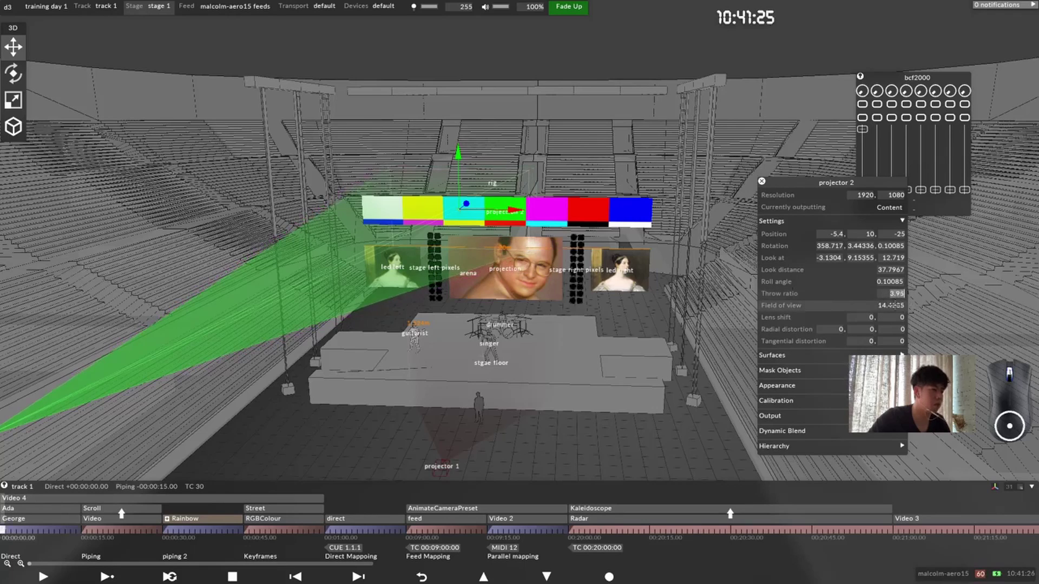
key(Up)
key(Up)
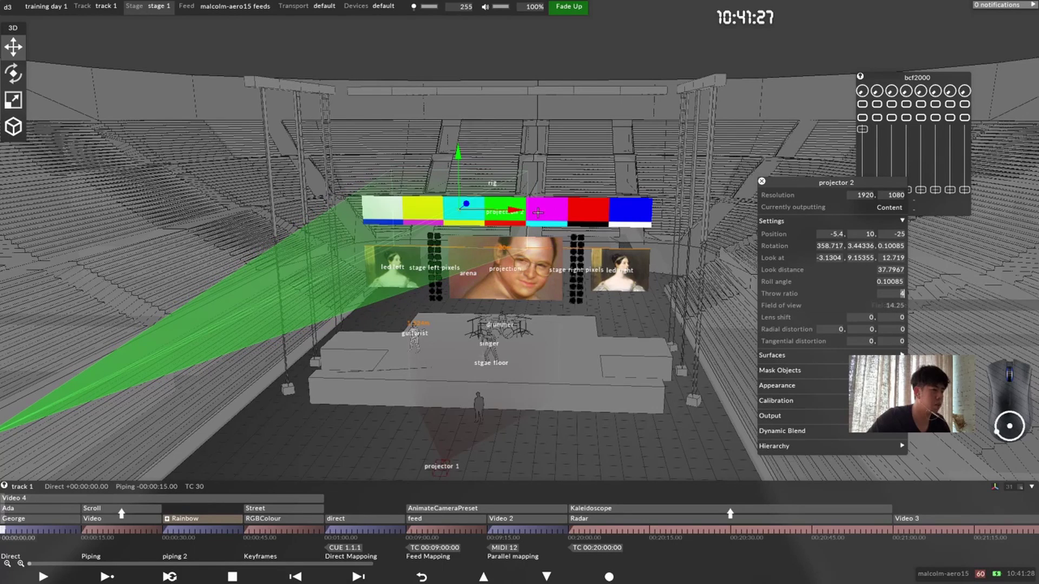
Step: Move projector 2's look-at point sideways to about -5.36 so that it points almost straight upstage
mouse_move(489, 214)
mouse_down()
mouse_move(415, 215)
mouse_move(533, 205)
mouse_move(497, 216)
mouse_up()
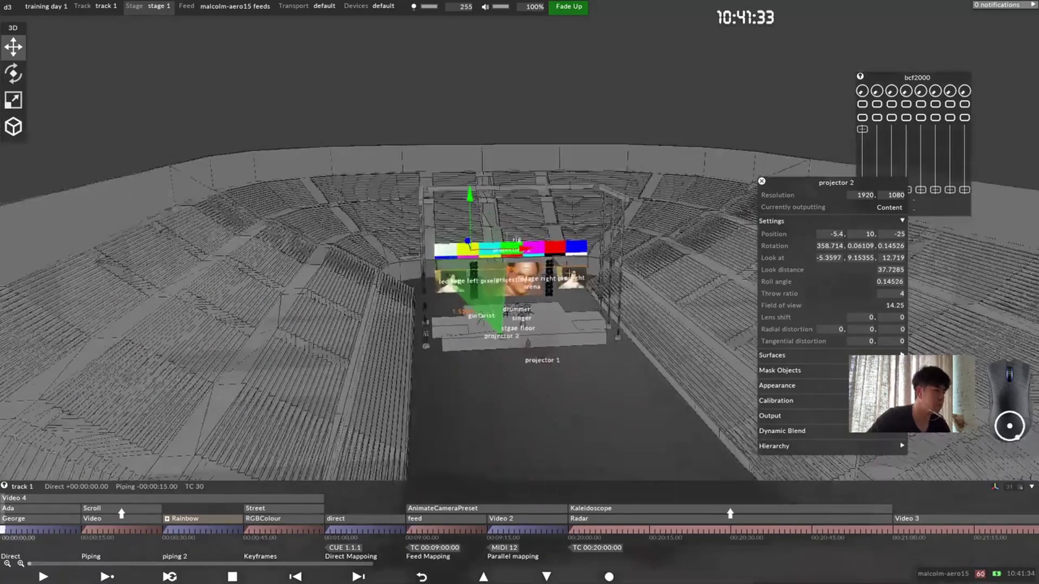
scroll(519, 215, down, 4)
scroll(525, 278, up, 2)
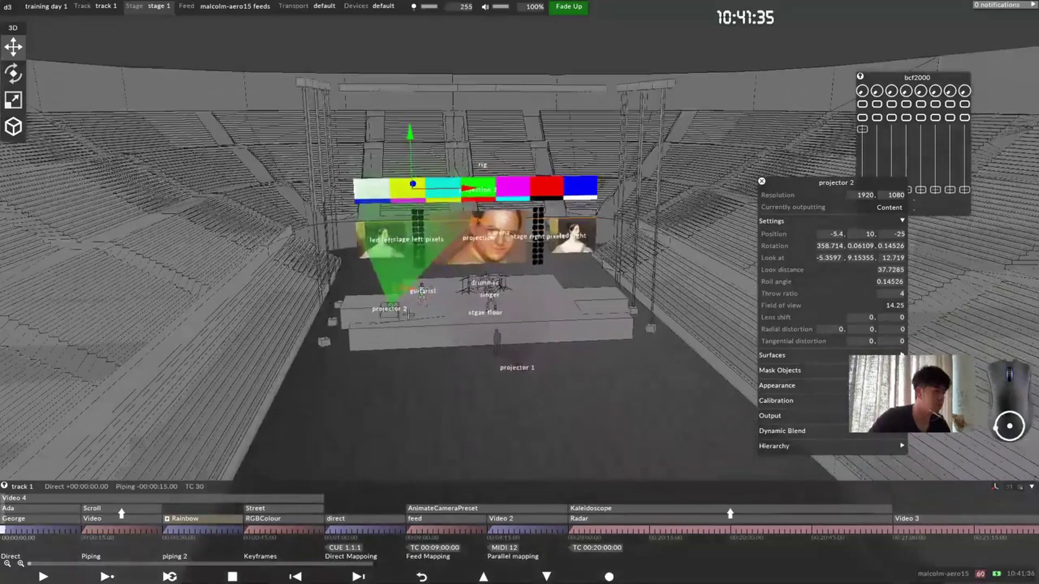
Step: Replace projection with projection 2 in projector 2's list of surfaces
drag(833, 183, 659, 185)
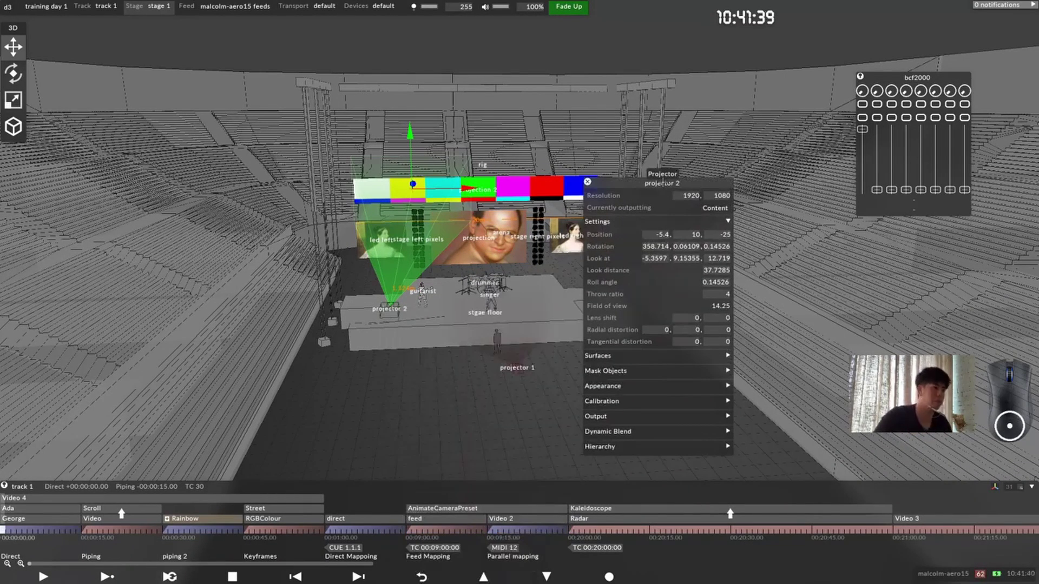
drag(634, 183, 651, 90)
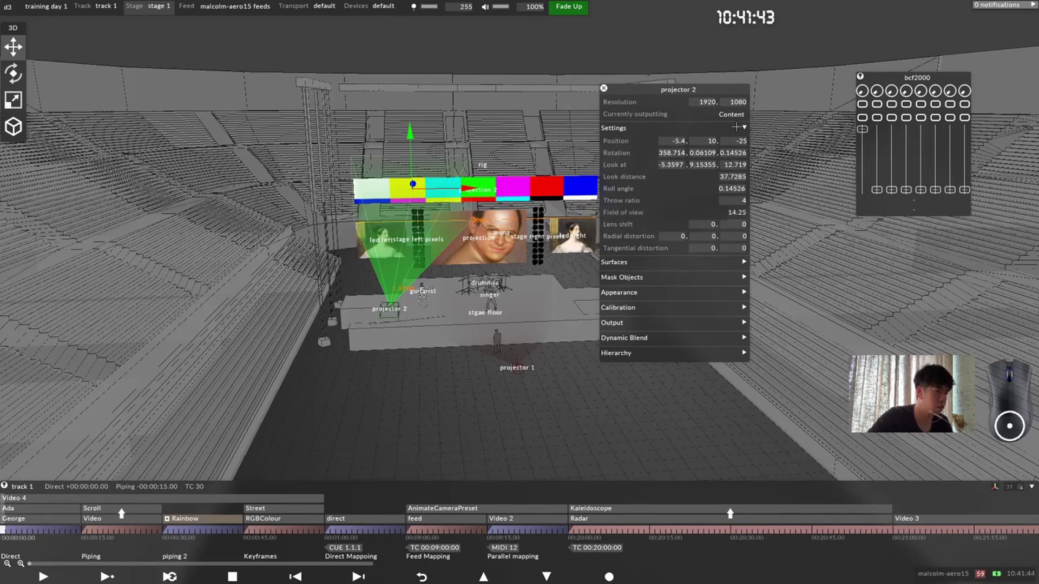
click(741, 128)
click(738, 143)
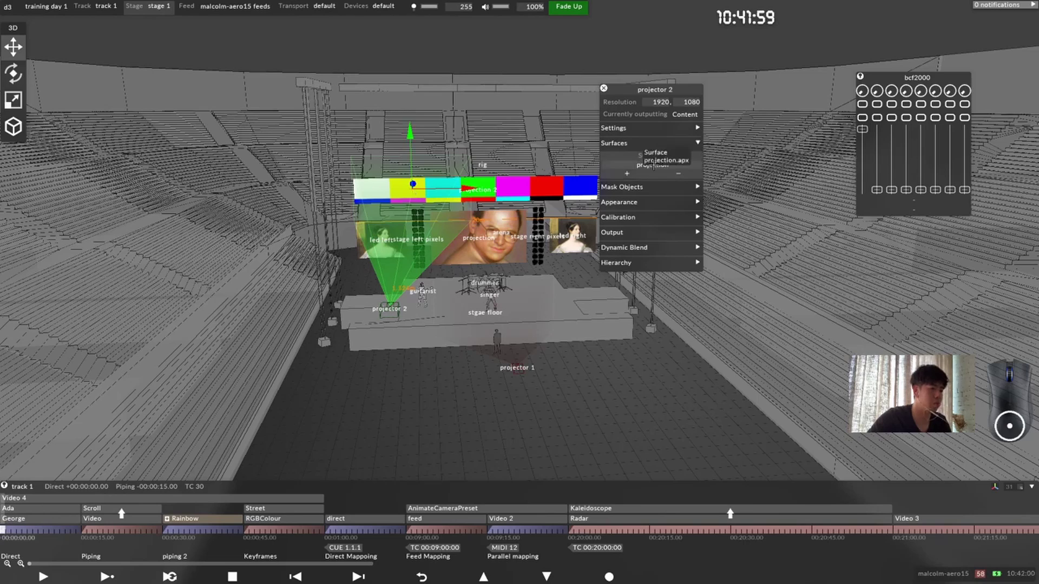
click(678, 173)
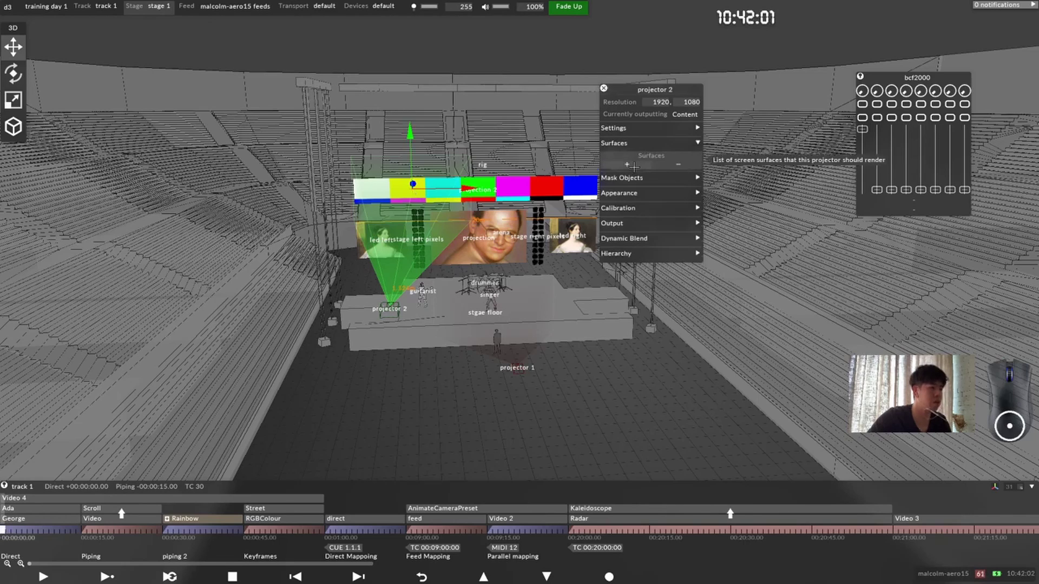
click(628, 165)
click(844, 187)
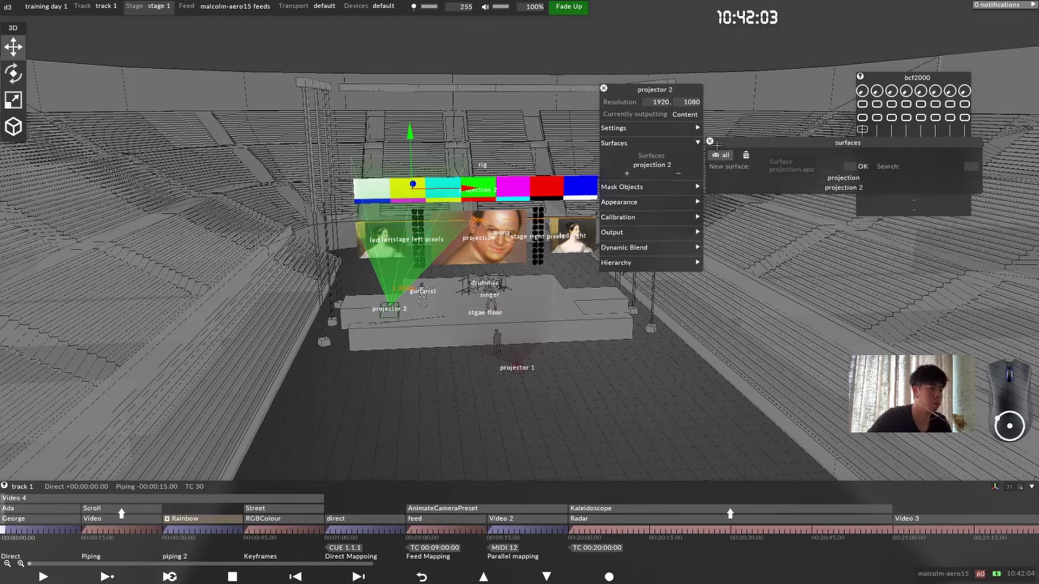
click(710, 141)
click(665, 140)
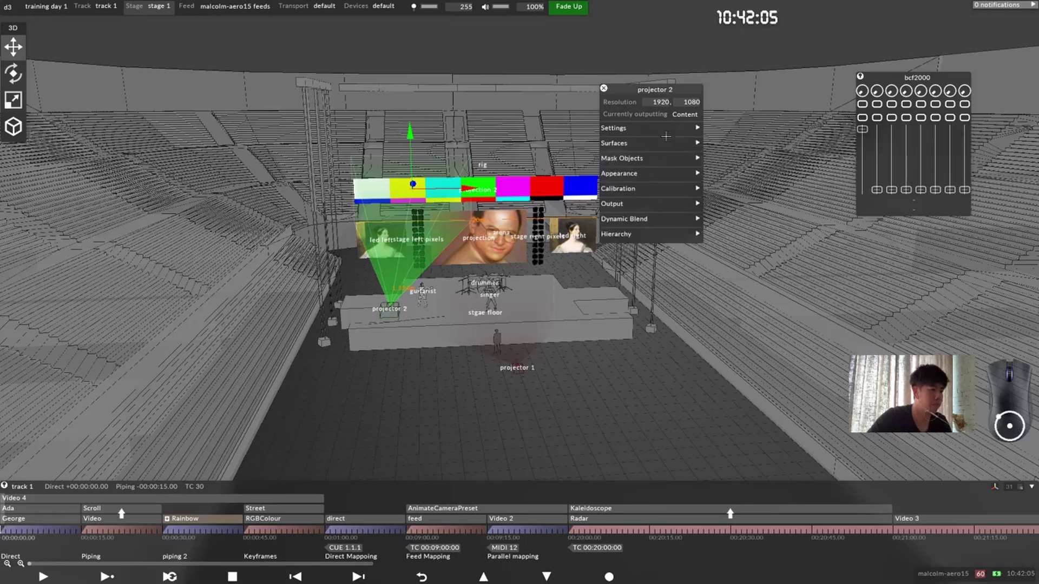
Step: Change projector 2's beam colour to a bluish green with a hue of 156.25
click(666, 176)
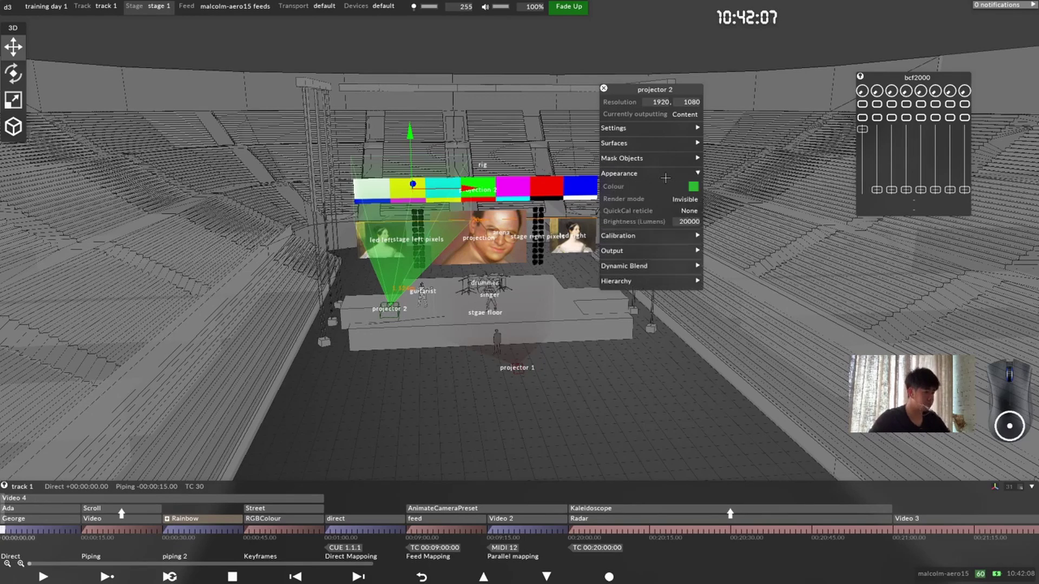
drag(433, 400, 541, 411)
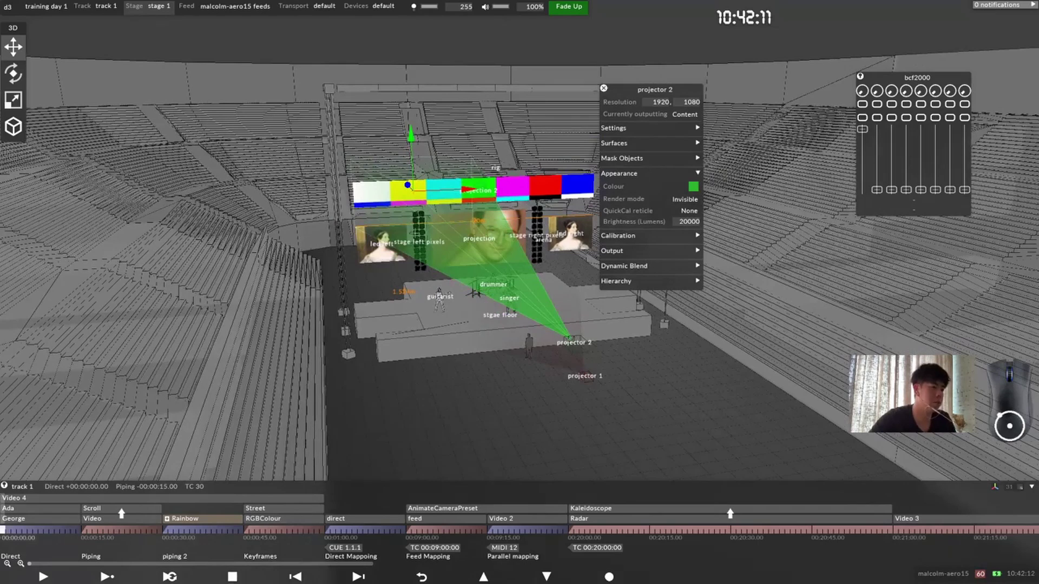
click(693, 187)
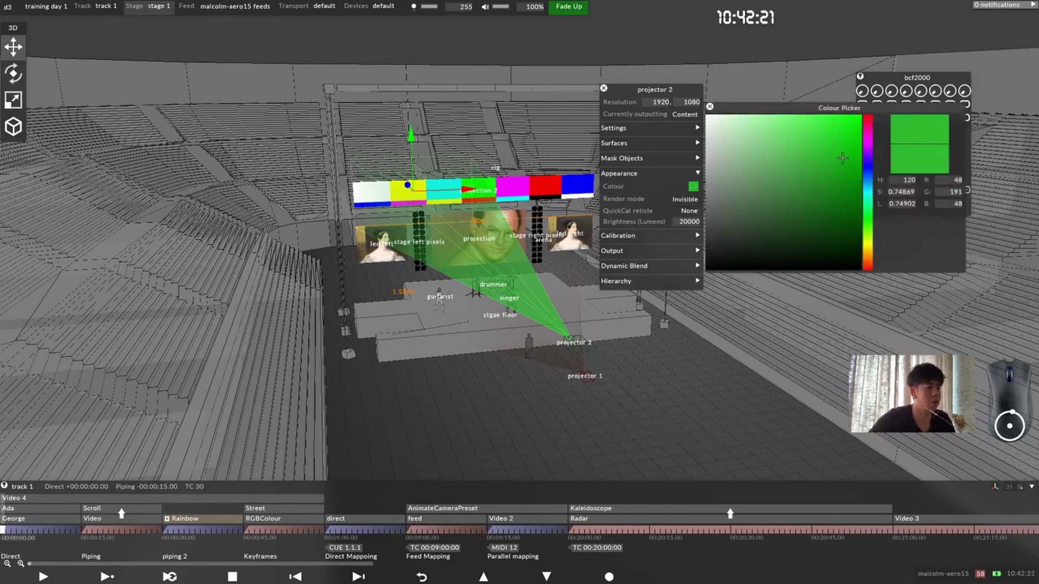
drag(868, 141, 876, 202)
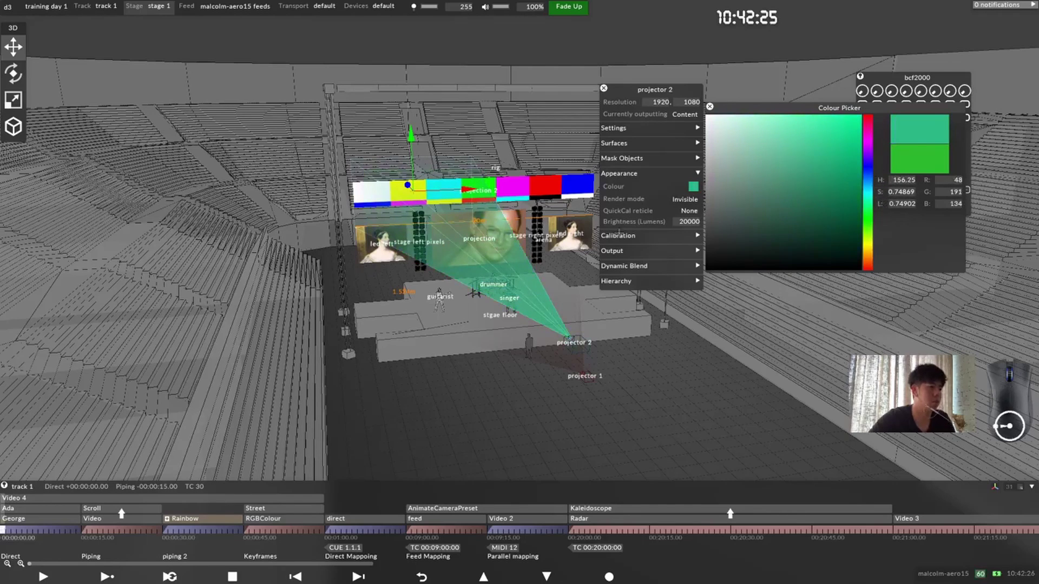
click(710, 106)
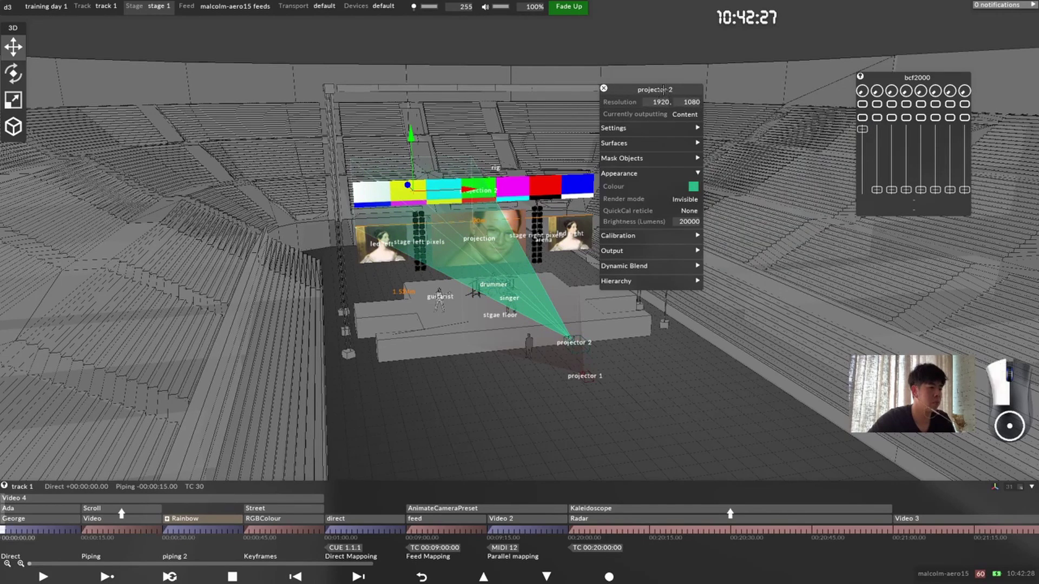
Step: Set projector 2's brightness to 25000 lumens
drag(650, 90, 748, 68)
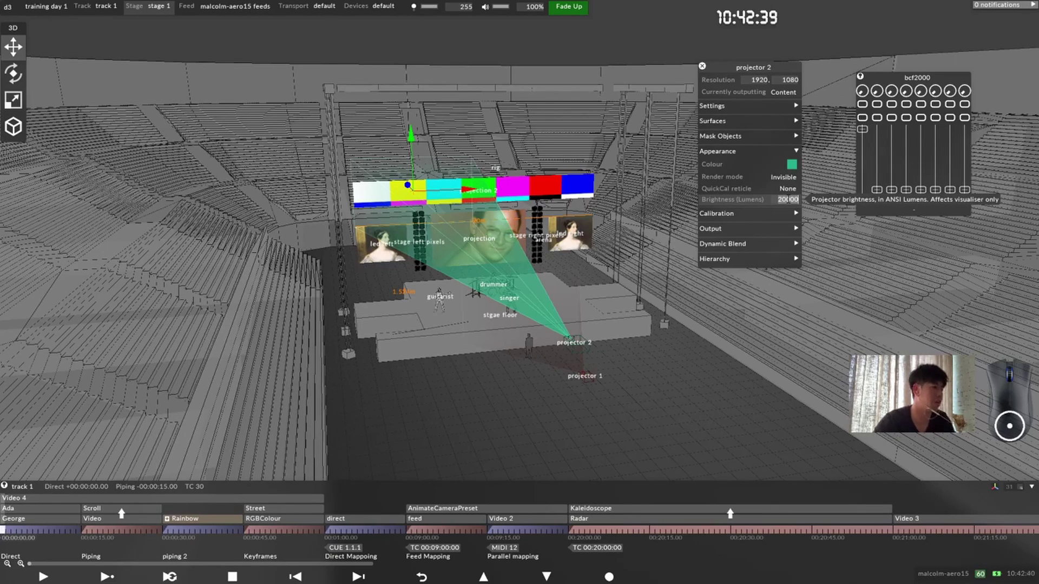
drag(951, 230, 891, 185)
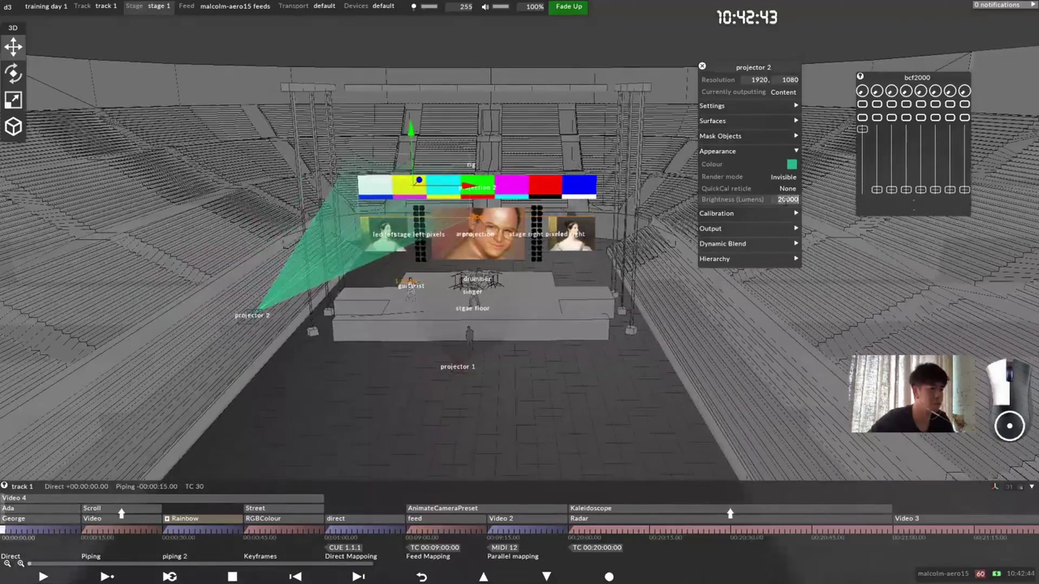
key(BackSpace)
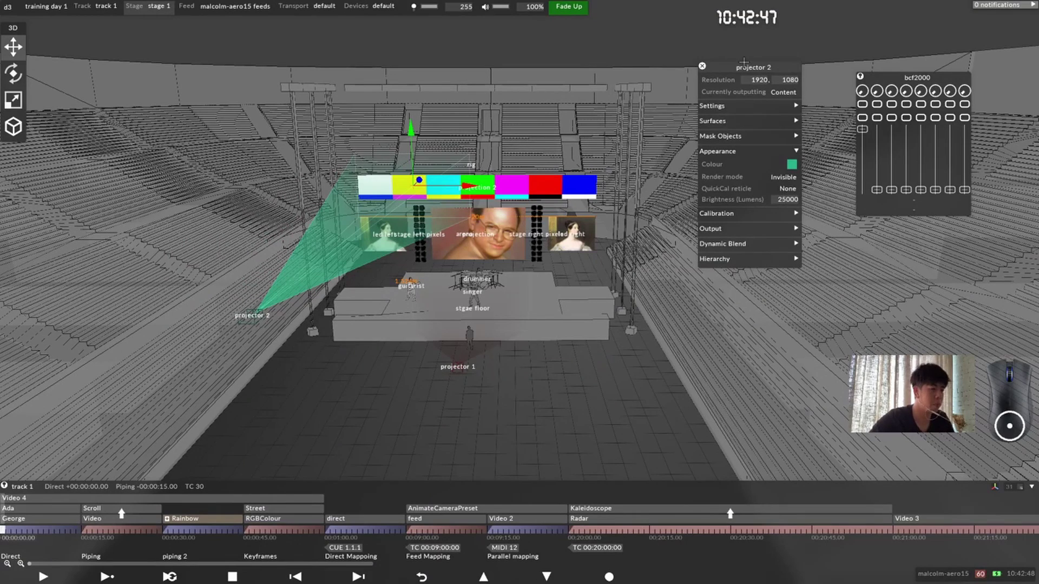
Step: Duplicate projector 2 as projector 3
drag(744, 61, 675, 90)
right_click(677, 94)
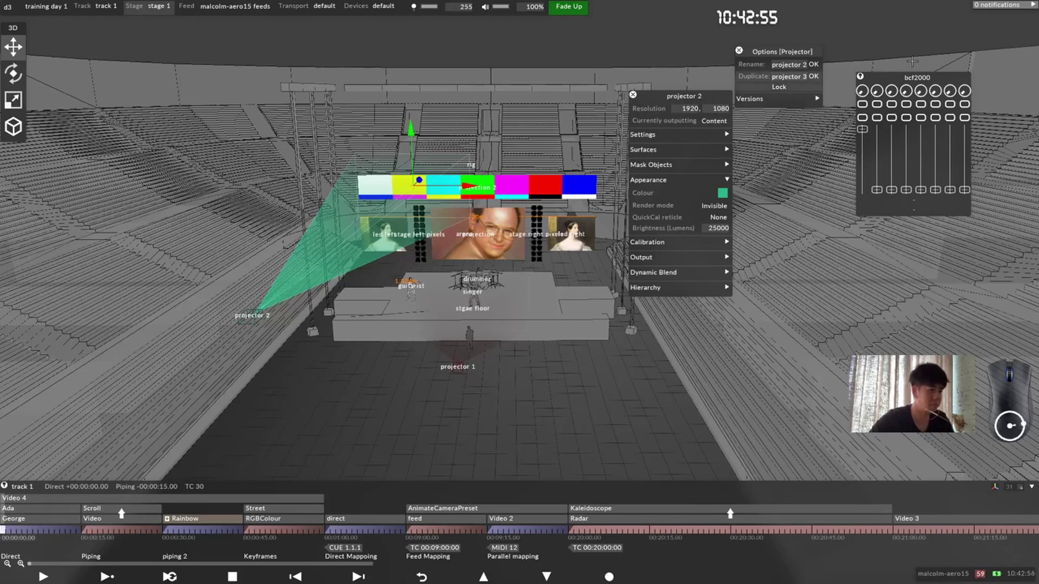
click(813, 78)
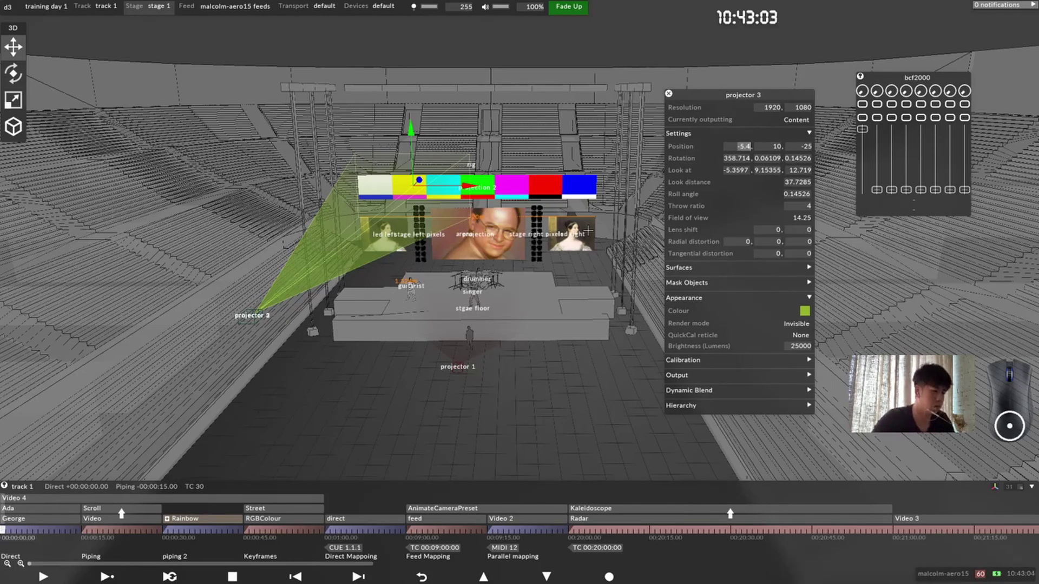
Step: Centre projector 3 by setting the horizontal values of both its position and its look-at point to 0
text(0)
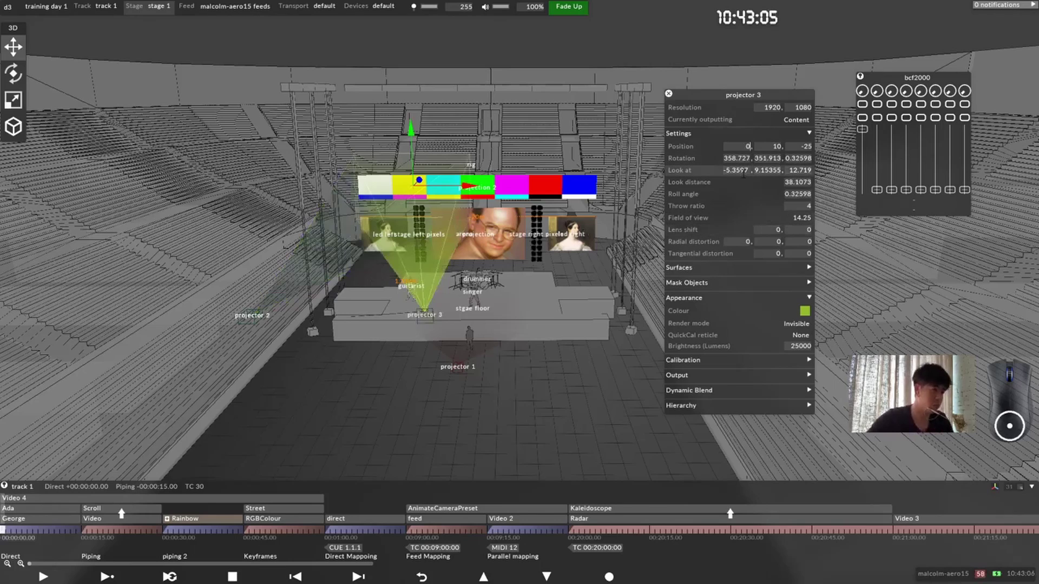
click(744, 171)
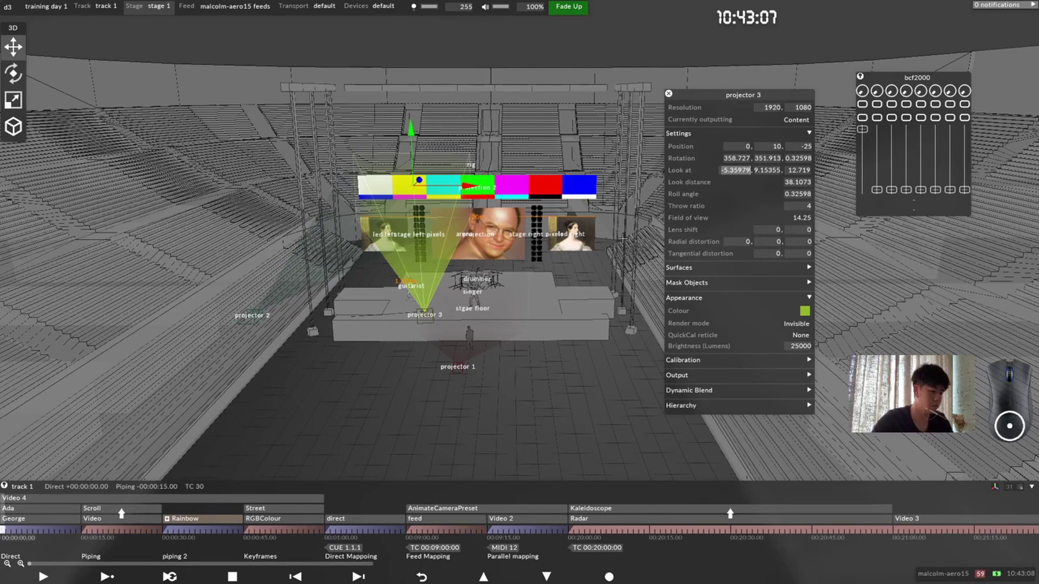
text(0)
key(Return)
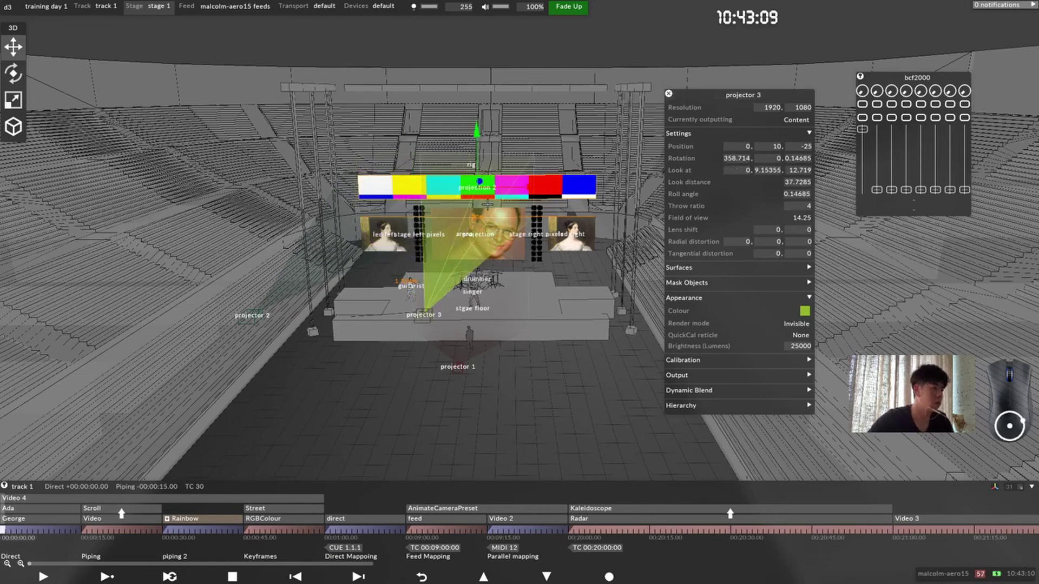
middle_drag(561, 388, 509, 411)
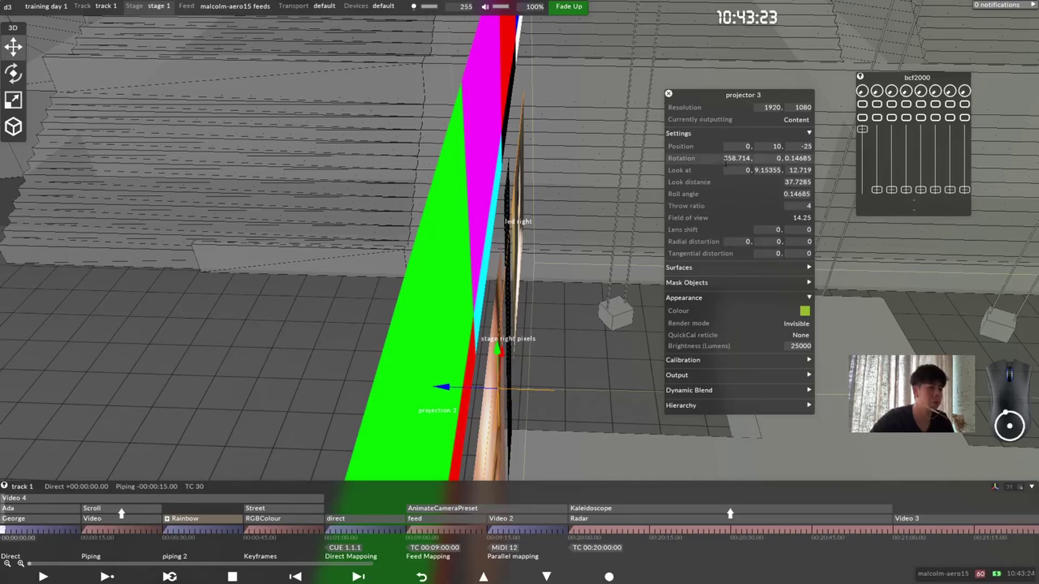
Step: Examine projector 3's beam against the stage and header surface, and check which surfaces it is assigned to
scroll(569, 348, down, 3)
middle_drag(570, 348, 250, 298)
middle_drag(540, 269, 515, 297)
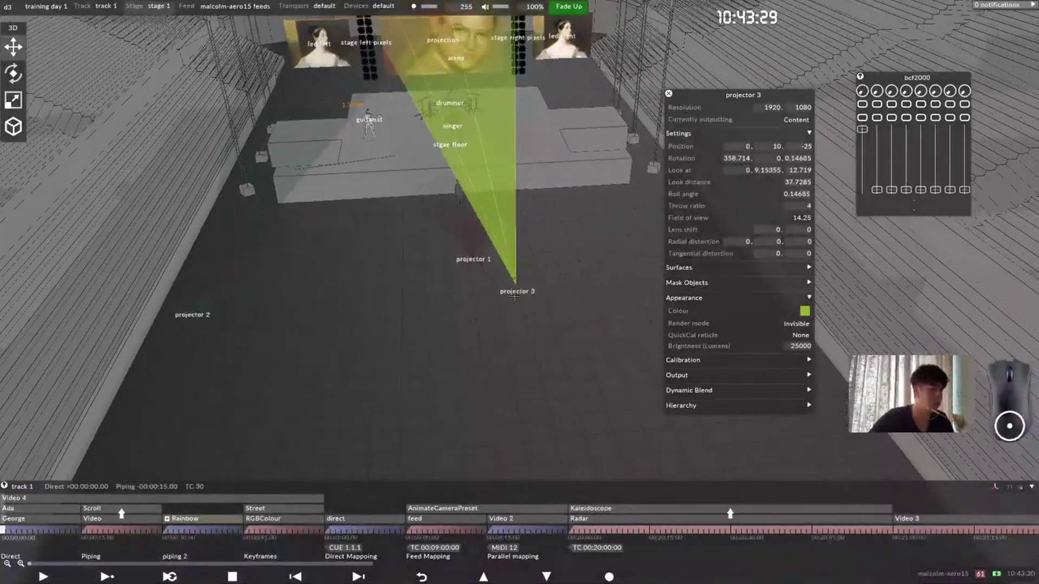
middle_drag(381, 238, 425, 88)
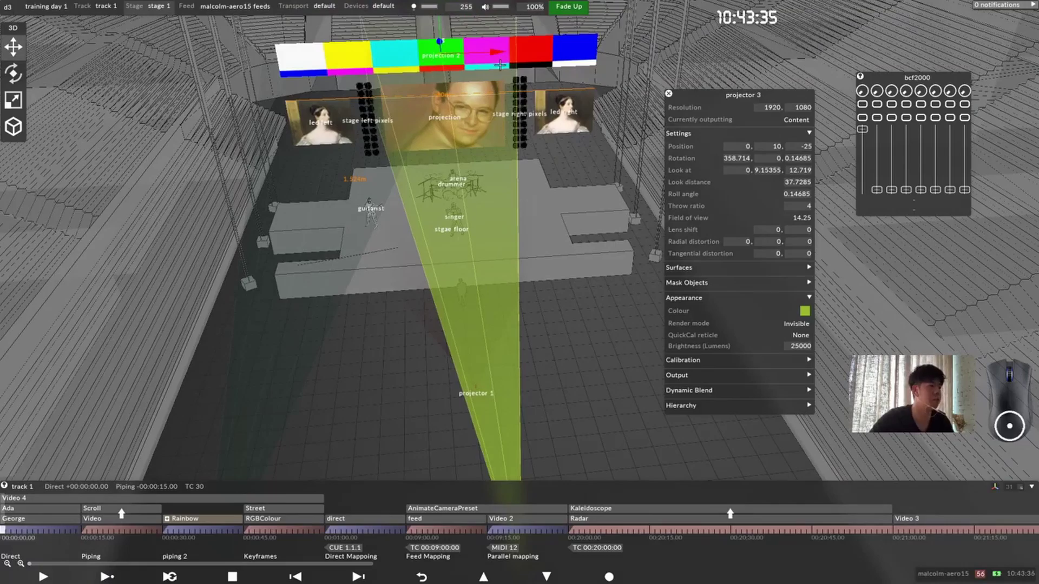
scroll(532, 61, down, 2)
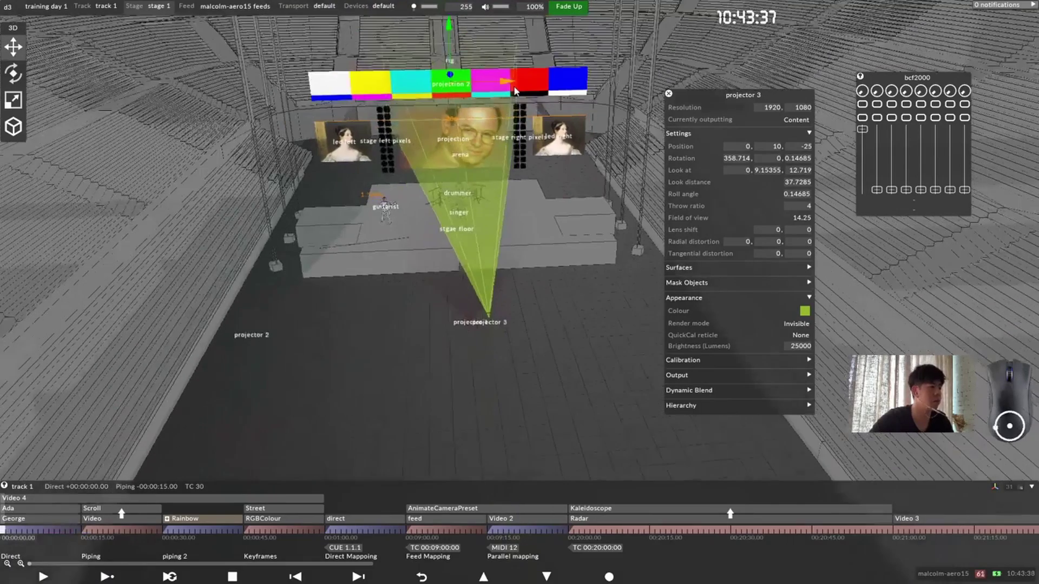
middle_drag(545, 83, 575, 115)
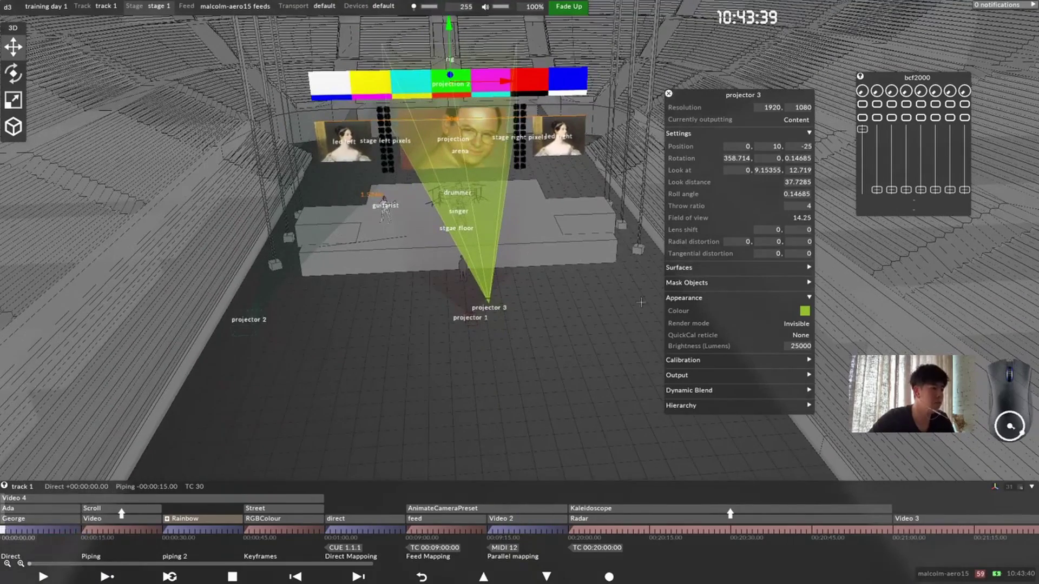
scroll(533, 239, up, 4)
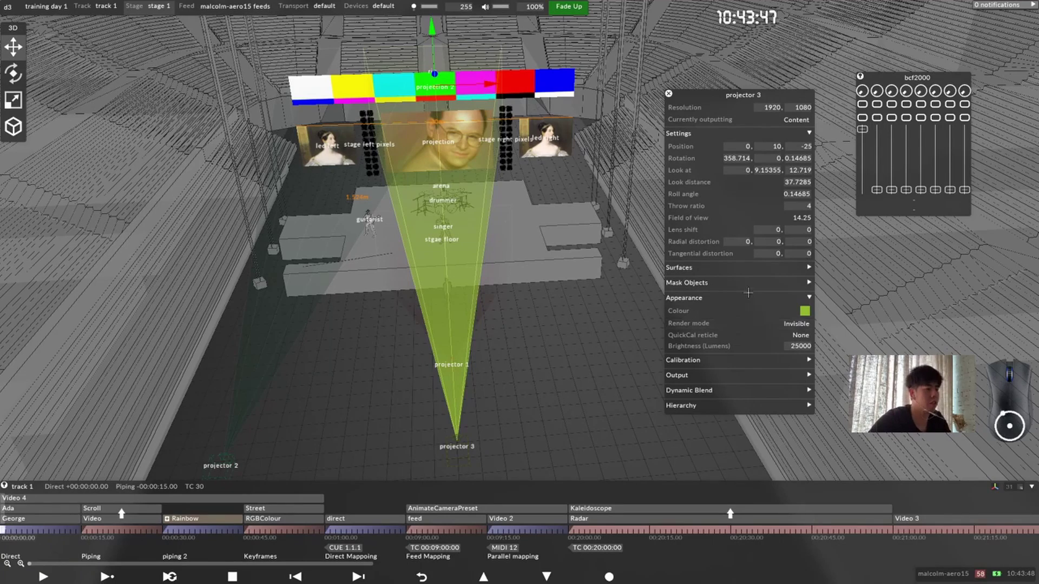
click(753, 274)
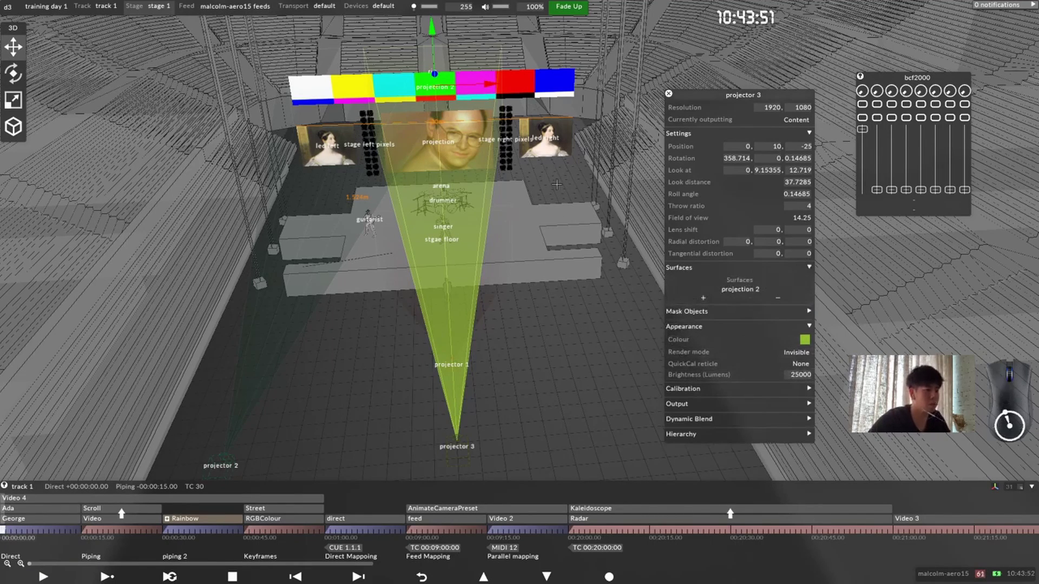
drag(557, 185, 561, 301)
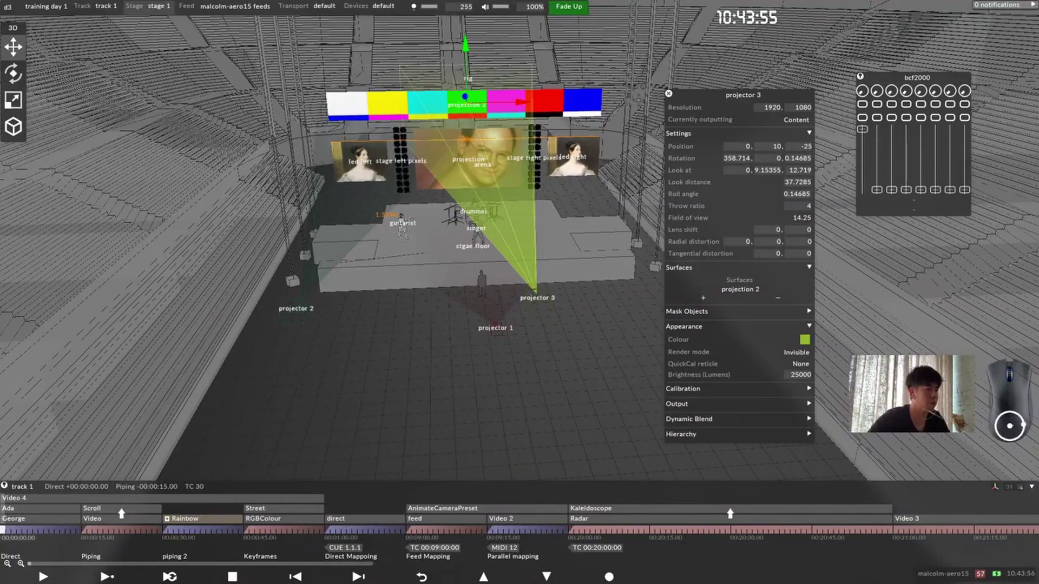
Step: Duplicate projector 2 as projector 4
click(301, 314)
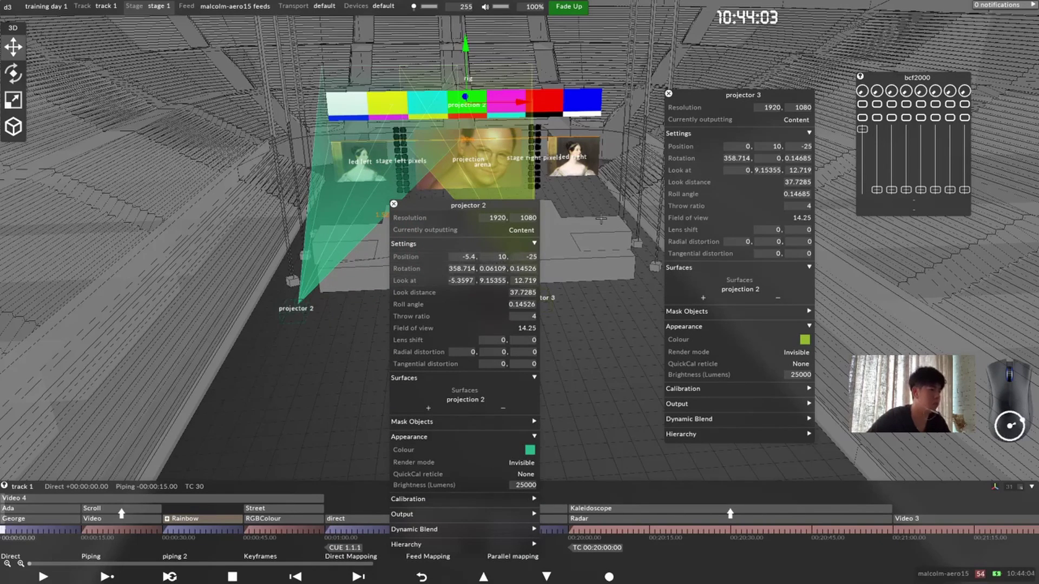
right_click(470, 206)
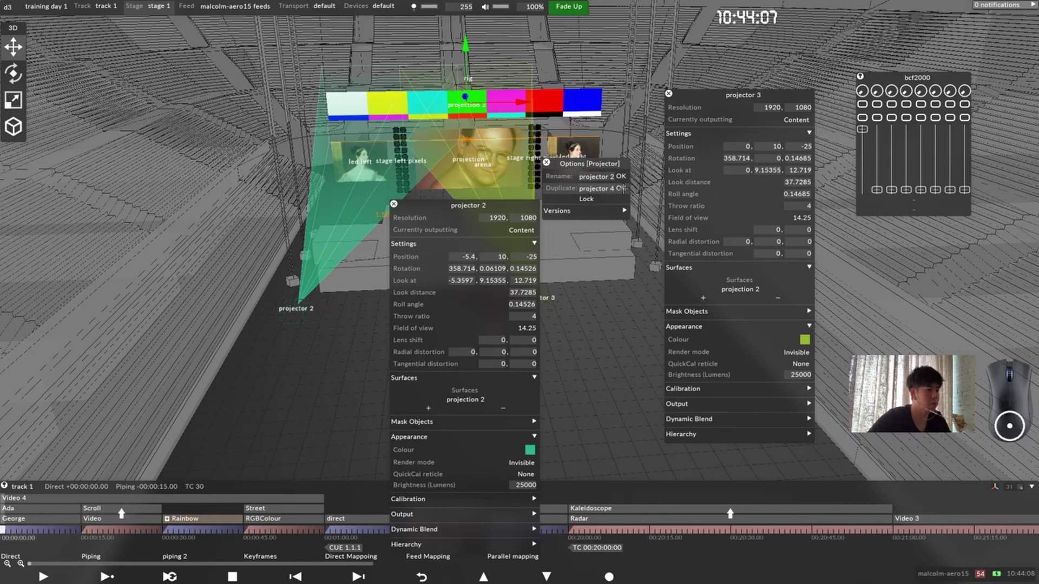
click(621, 188)
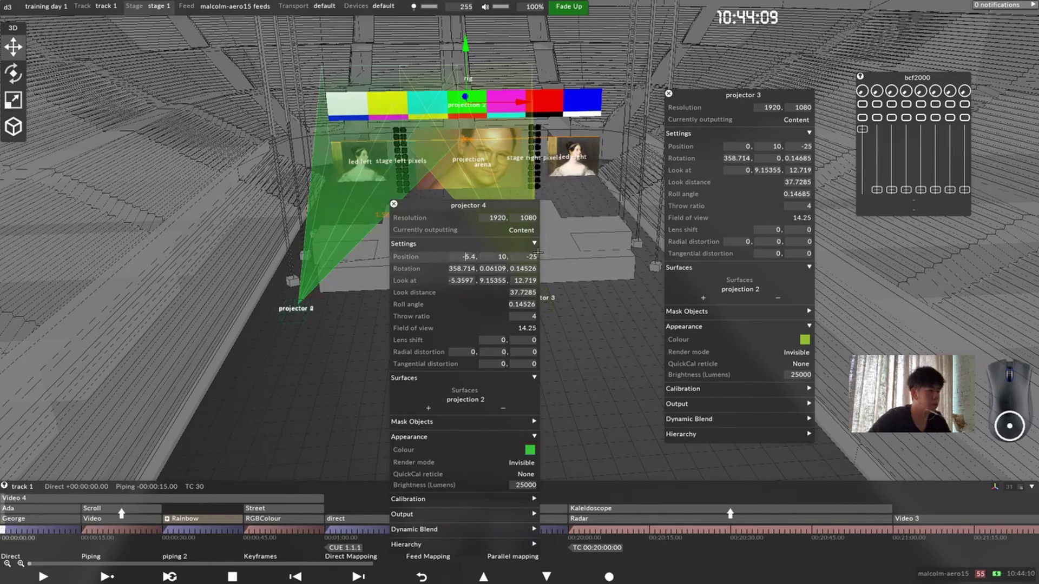
Step: Mirror projector 4 to the opposite side by setting the horizontal values of its position to 5.4 and its look-at point to 5.35979
key(BackSpace)
key(Return)
double_click(460, 280)
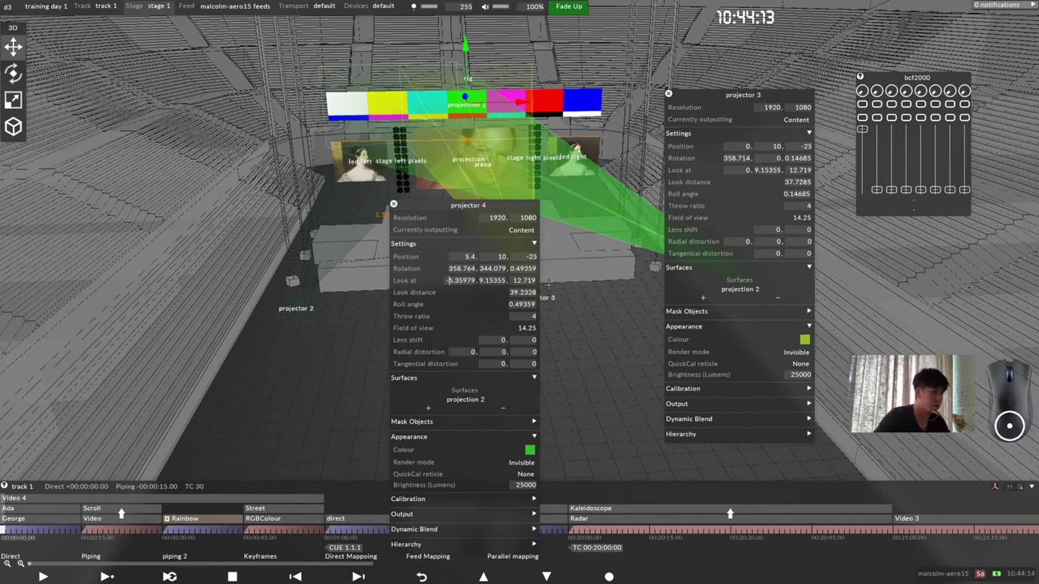
key(BackSpace)
key(Return)
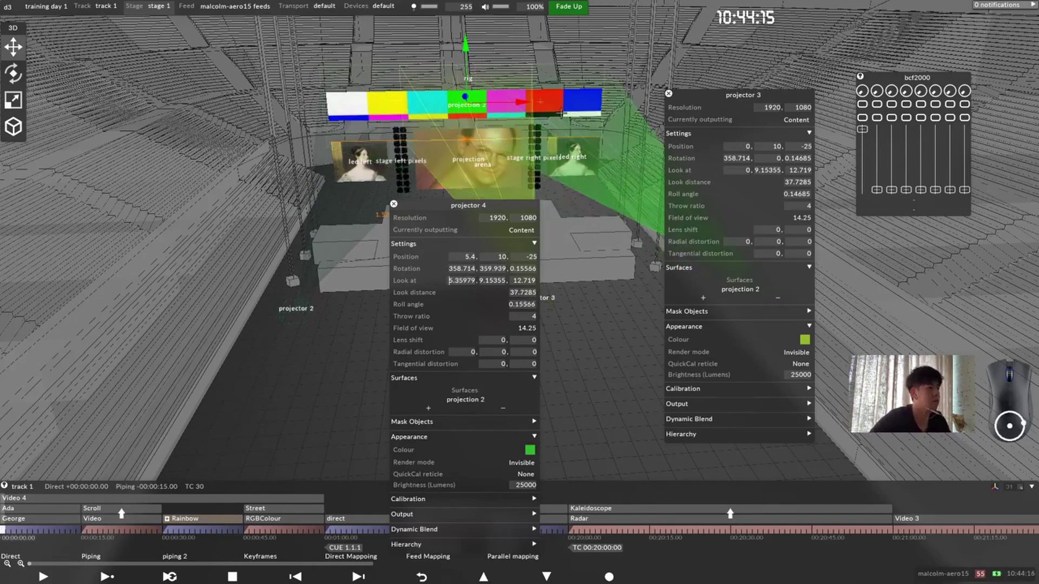
Step: Close the projector 3 and projector 4 settings and examine how the projector beams are spread across the stage
drag(561, 113, 411, 195)
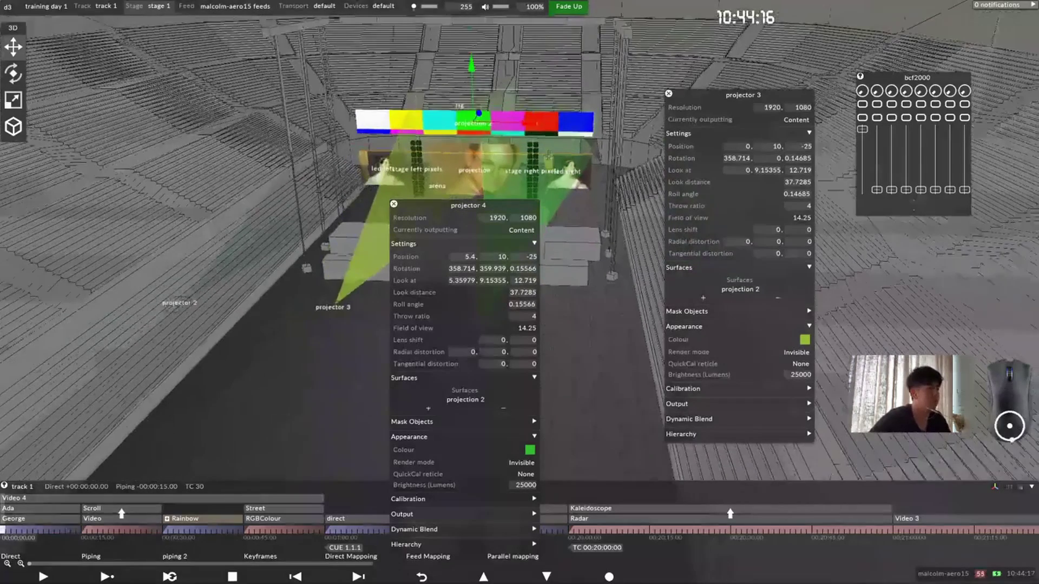
click(394, 205)
click(669, 94)
drag(552, 126, 582, 121)
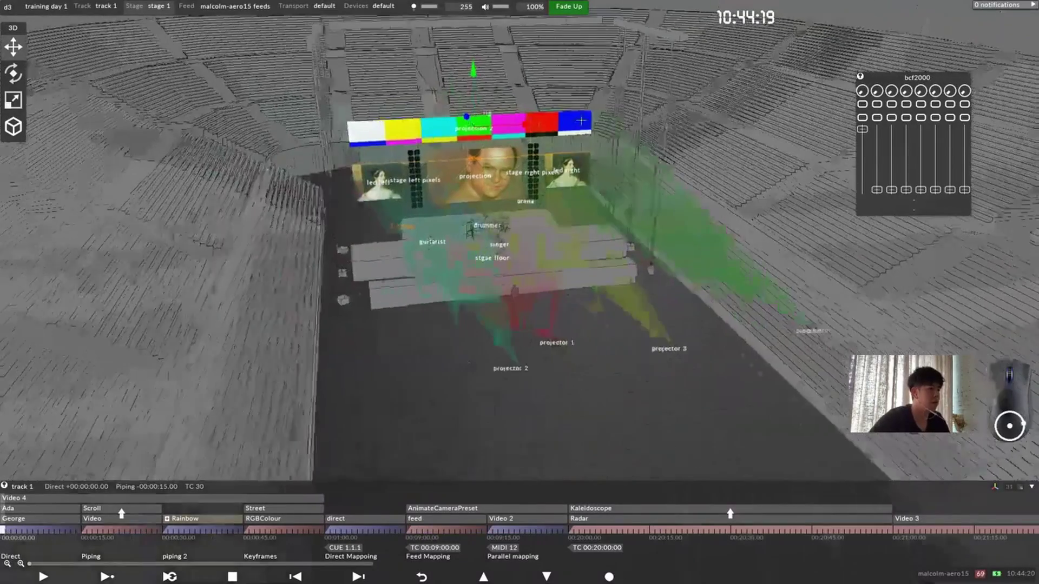
drag(503, 187, 545, 204)
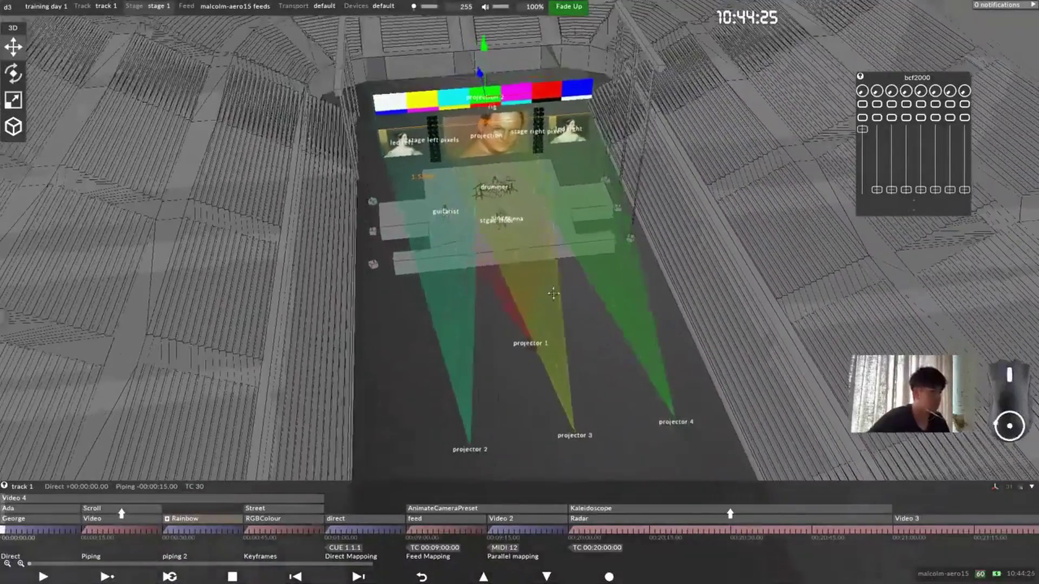
drag(554, 295, 572, 279)
drag(533, 181, 512, 295)
Step: Select projectors 2, 3 and 4 together and move them towards the stage to a depth of about -24.16
click(273, 338)
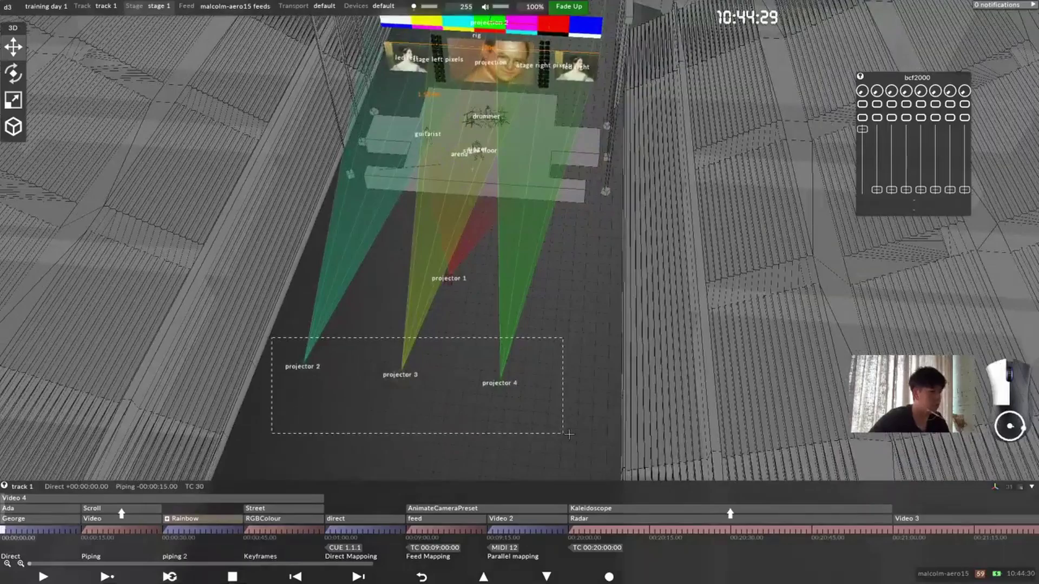
drag(569, 435, 570, 435)
middle_drag(466, 428, 564, 391)
mouse_move(559, 378)
mouse_down()
mouse_move(677, 468)
mouse_move(541, 385)
mouse_up()
right_drag(542, 386, 512, 458)
scroll(513, 458, up, 3)
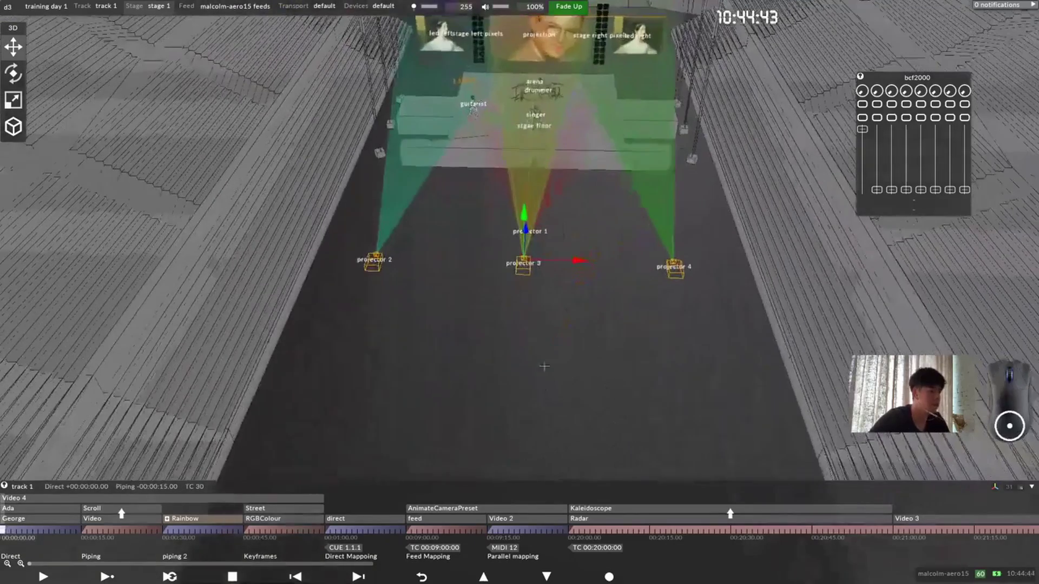
Step: Set the depth value of projector 3's position to -25
click(525, 229)
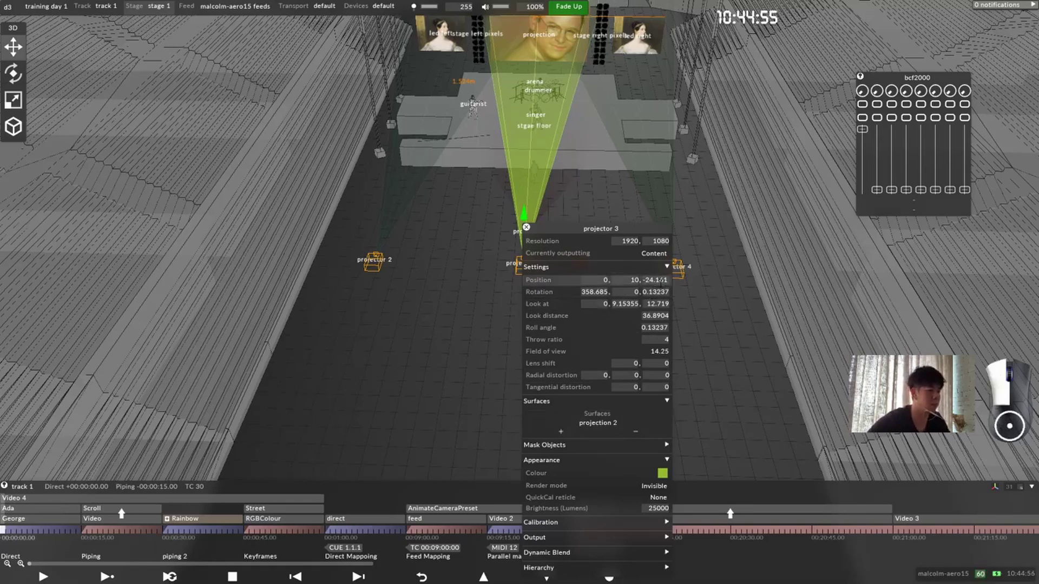
click(658, 280)
text(-2)
key(Return)
text(5)
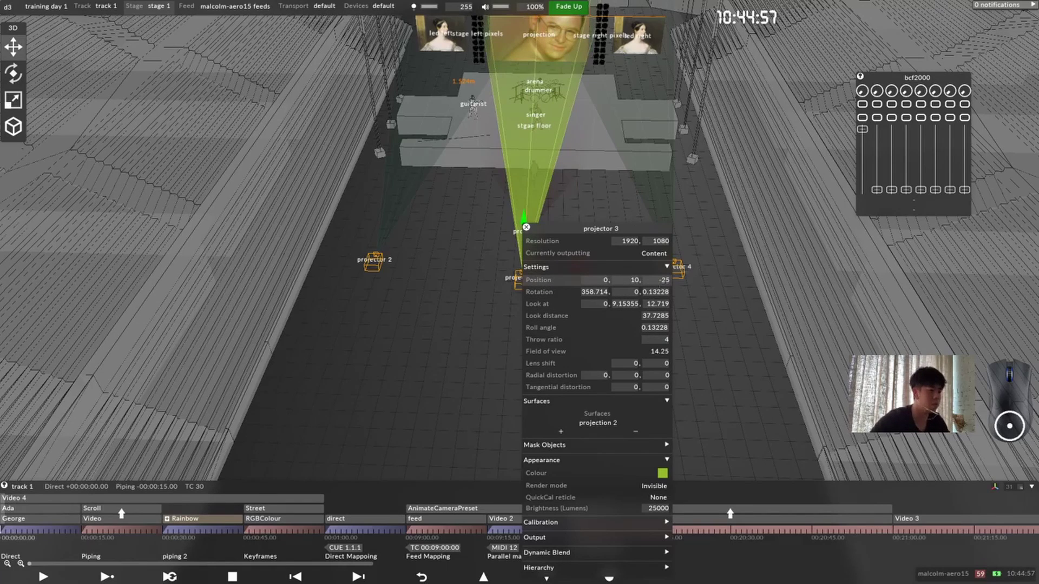
right_click(682, 270)
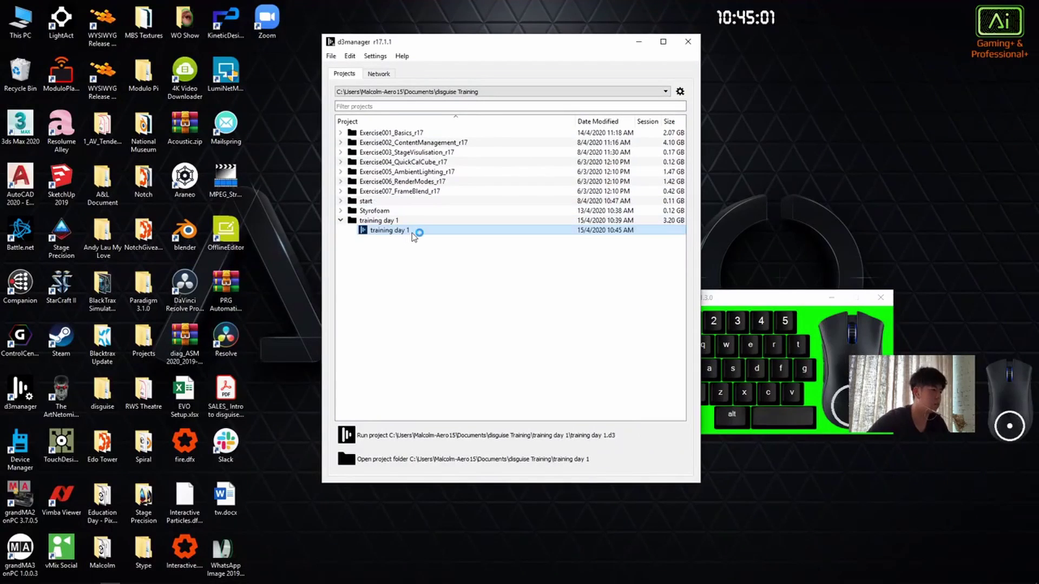
Step: Refresh the desktop and move the NohBoard keyboard display away from the d3manager window
click(820, 144)
right_click(802, 129)
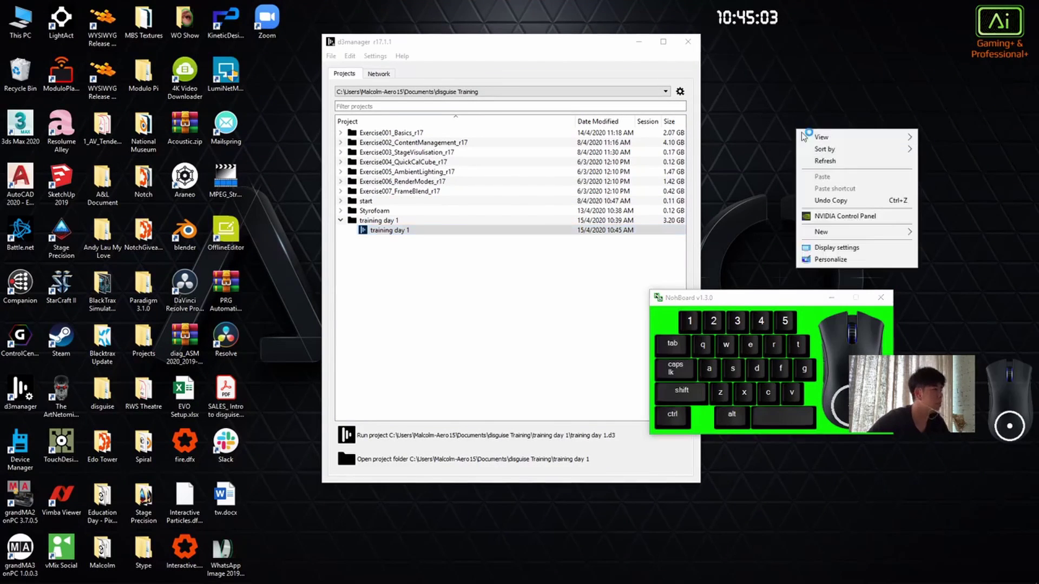
click(891, 161)
drag(823, 300, 896, 298)
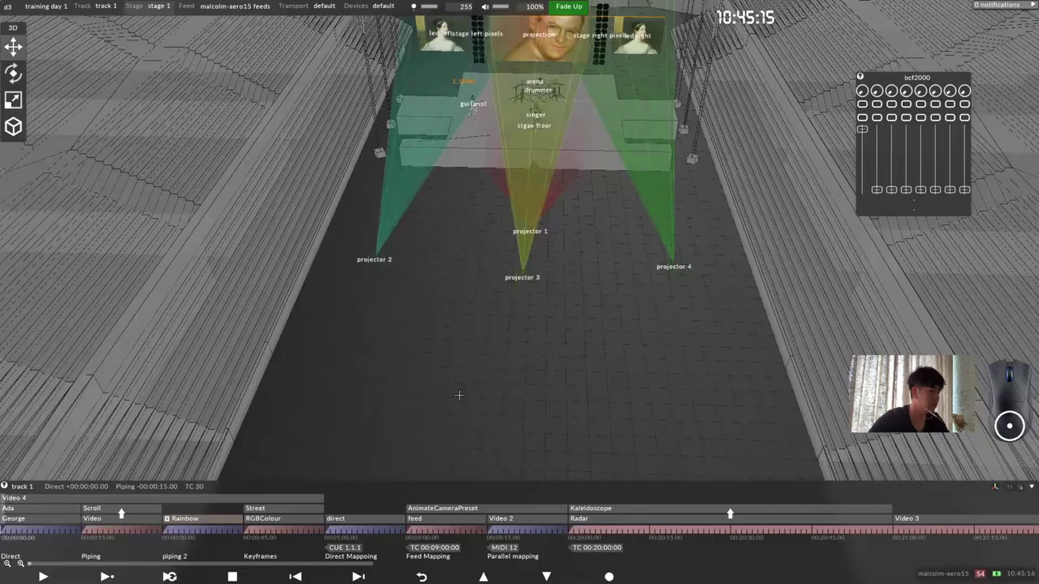
Step: Set the depth value of projector 4's position to -25
drag(534, 392, 554, 303)
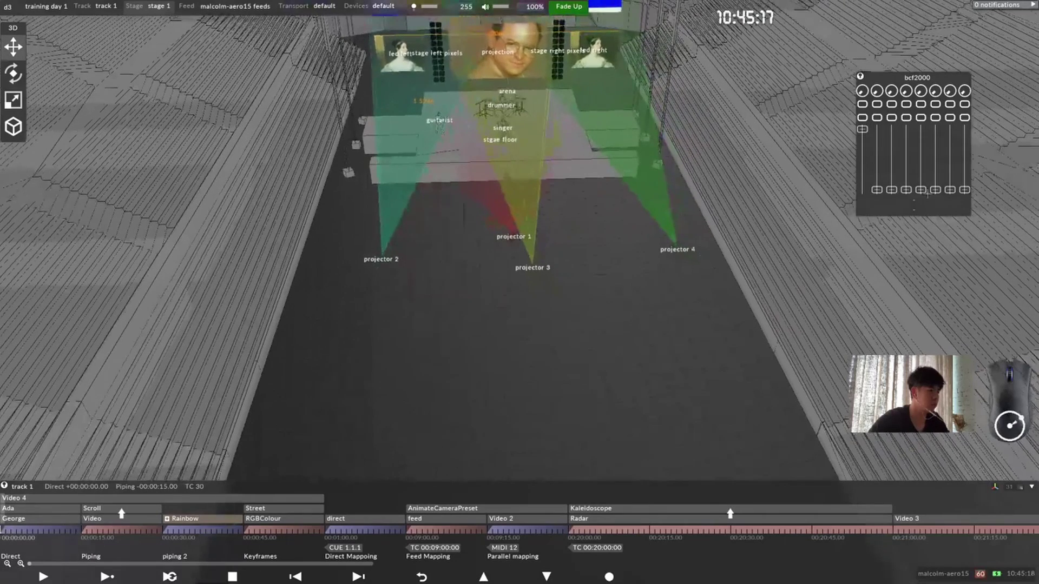
click(674, 265)
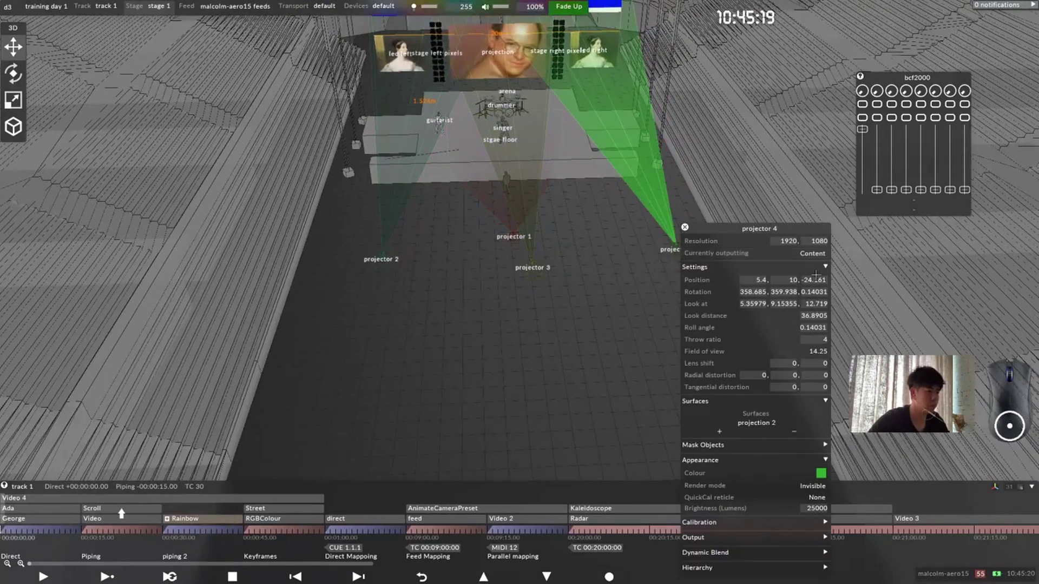
click(817, 280)
text(-25)
key(Return)
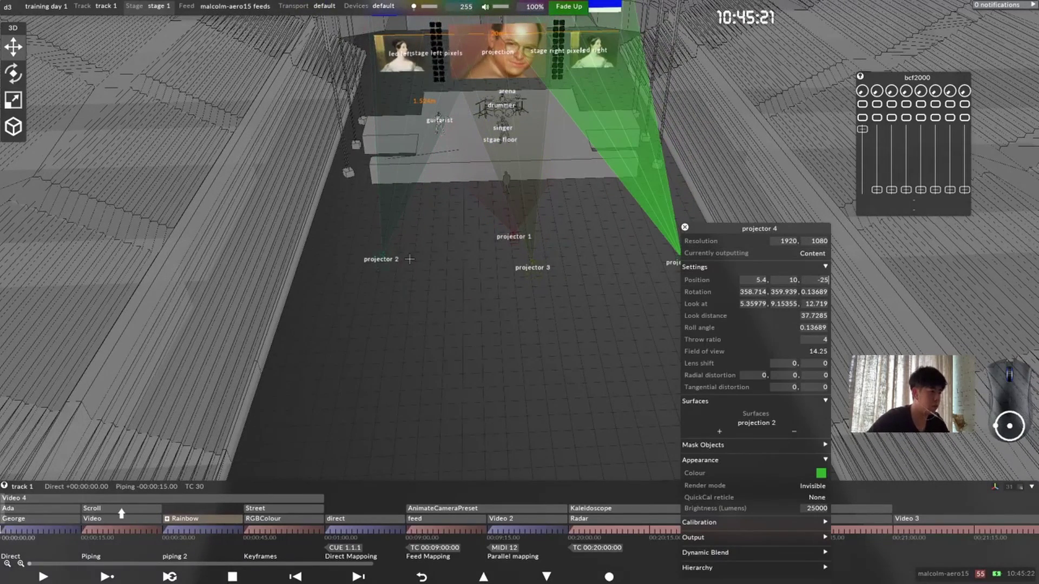
Step: Set the depth value of projector 2's position to -25
click(385, 260)
click(522, 279)
text(-25)
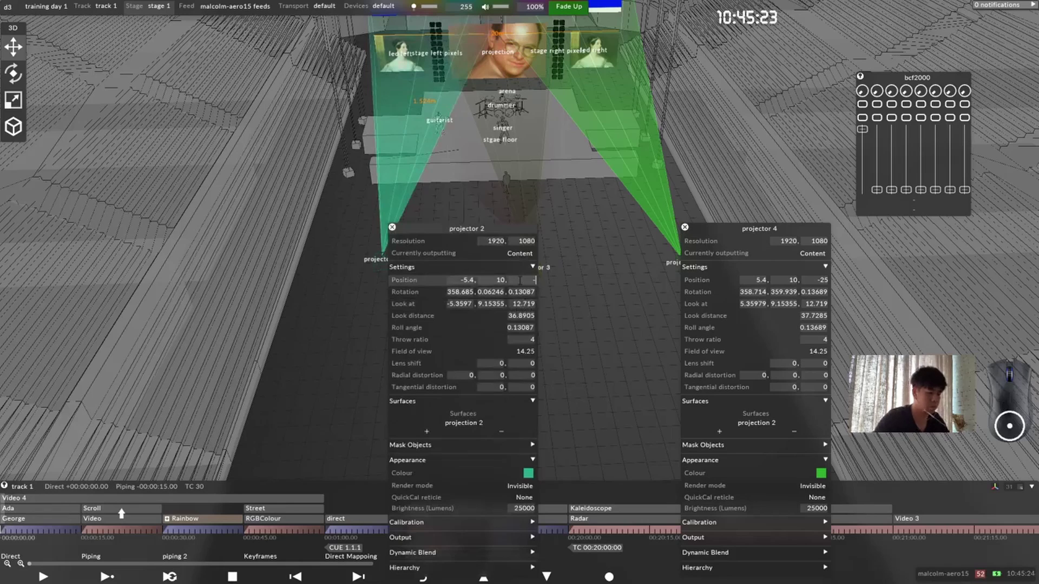
key(Return)
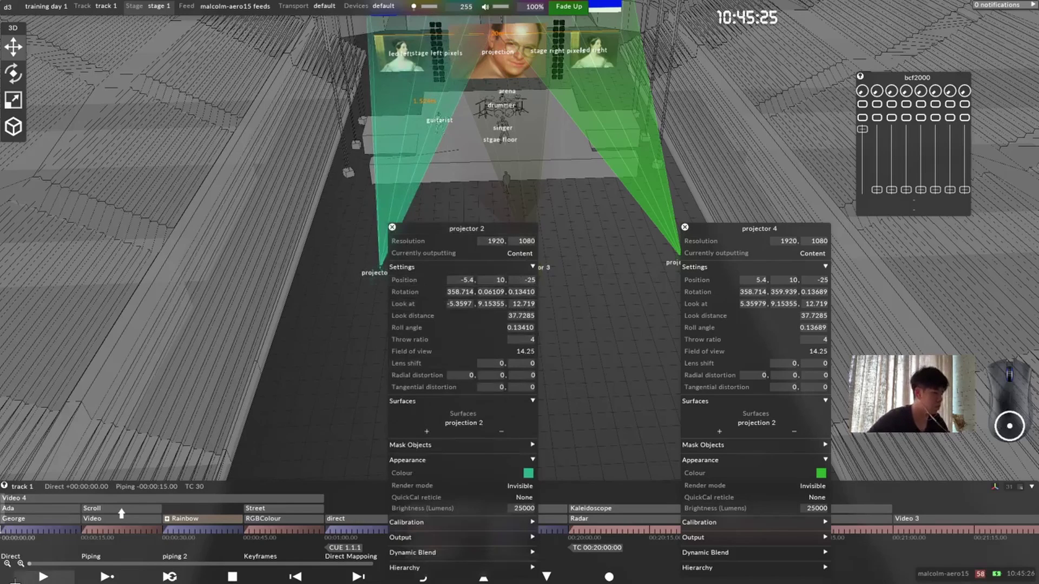
Step: Look through the open application windows
key(alt+Tab)
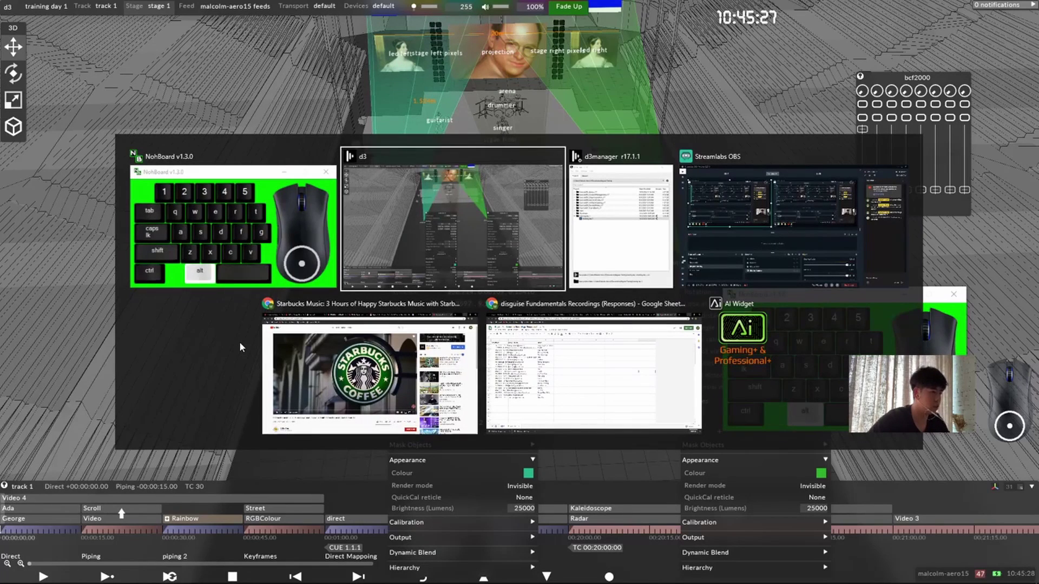
key(Tab)
key(Tab)
key(Tab)
key(Tab)
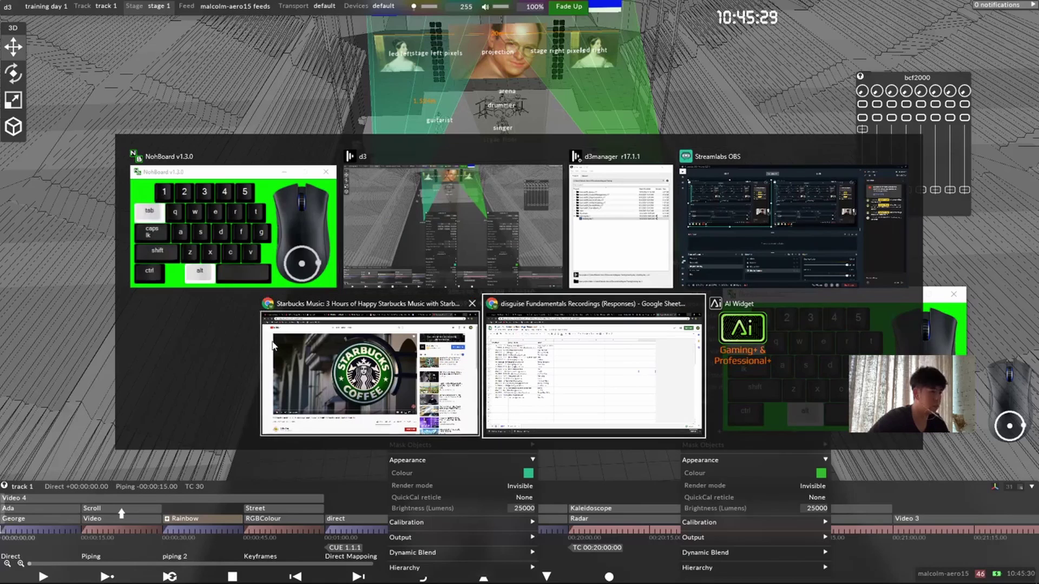
key(Tab)
key(Tab)
key(Tab)
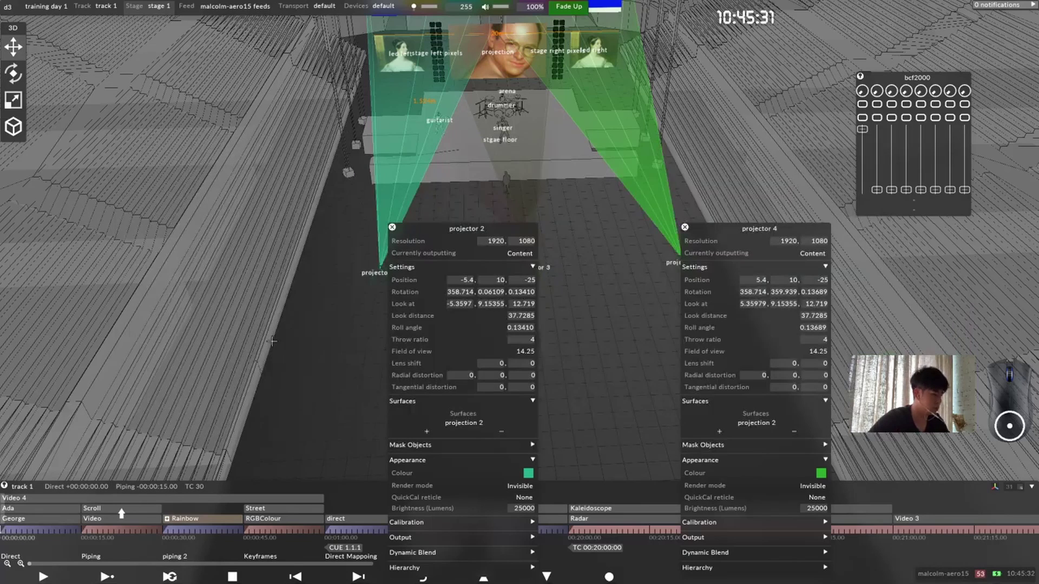
Step: Switch to File Explorer and launch For Streaming.exe from Desktop > disguise > disguise Streaming > Keyboard OSD
key(super+e)
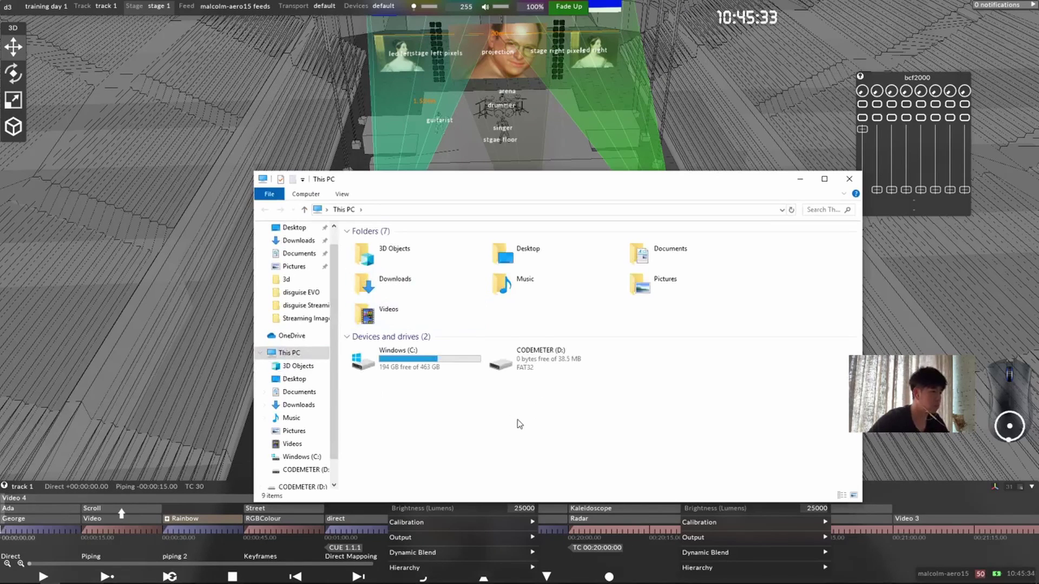
double_click(518, 255)
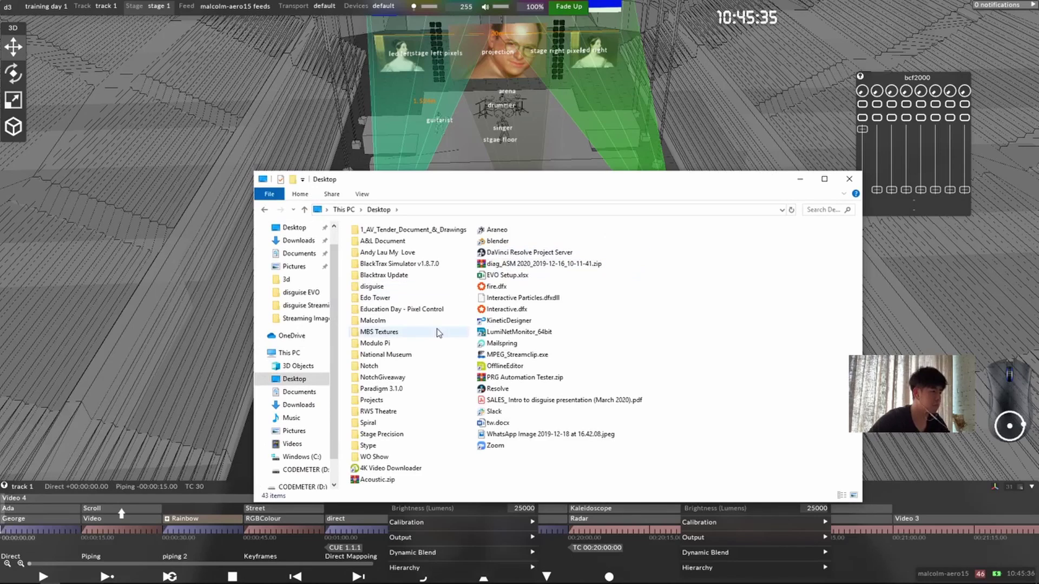
double_click(433, 287)
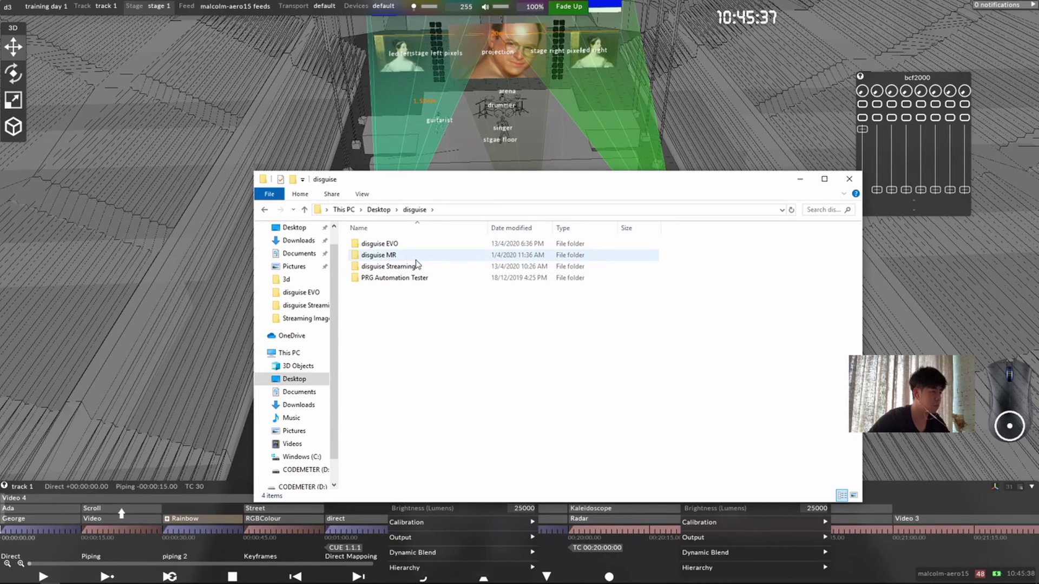
double_click(415, 265)
click(409, 246)
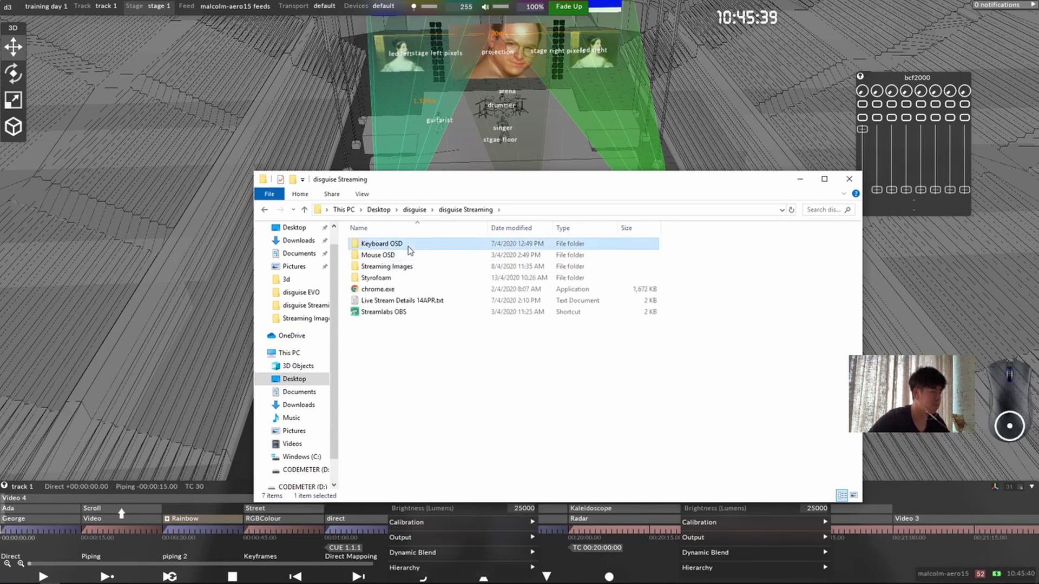
double_click(409, 245)
click(408, 291)
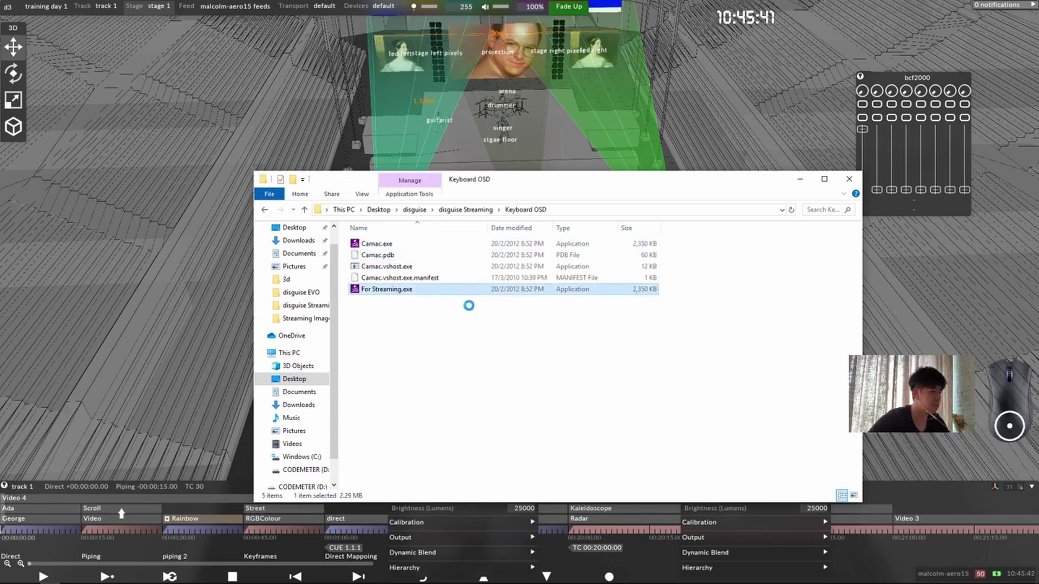
Step: Test the keystroke display with a few letters, dismiss its settings window and minimize the Keyboard OSD folder
right_click(401, 289)
mouse_move(509, 330)
click(623, 345)
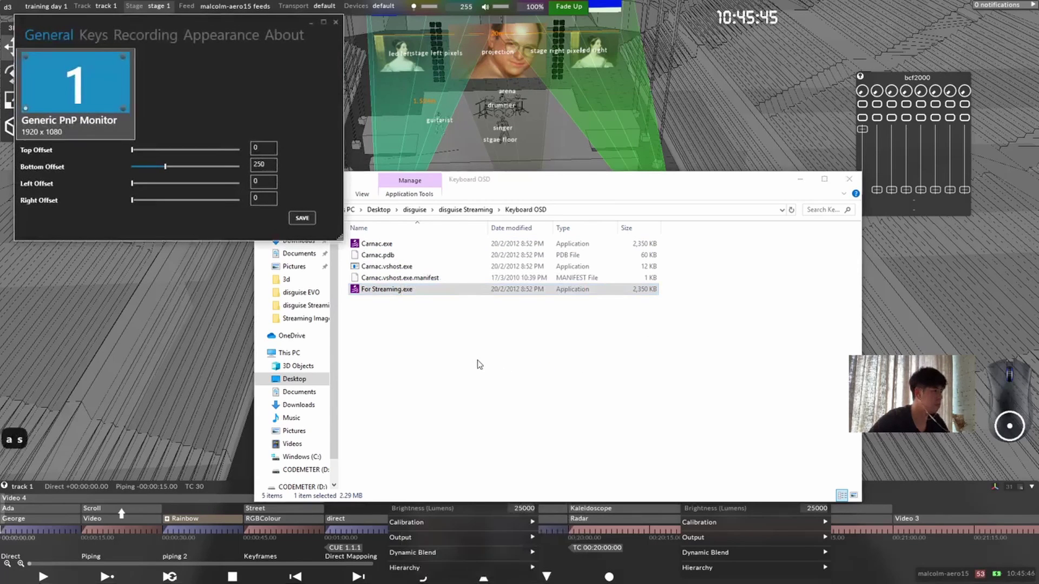
text(dsa)
click(311, 24)
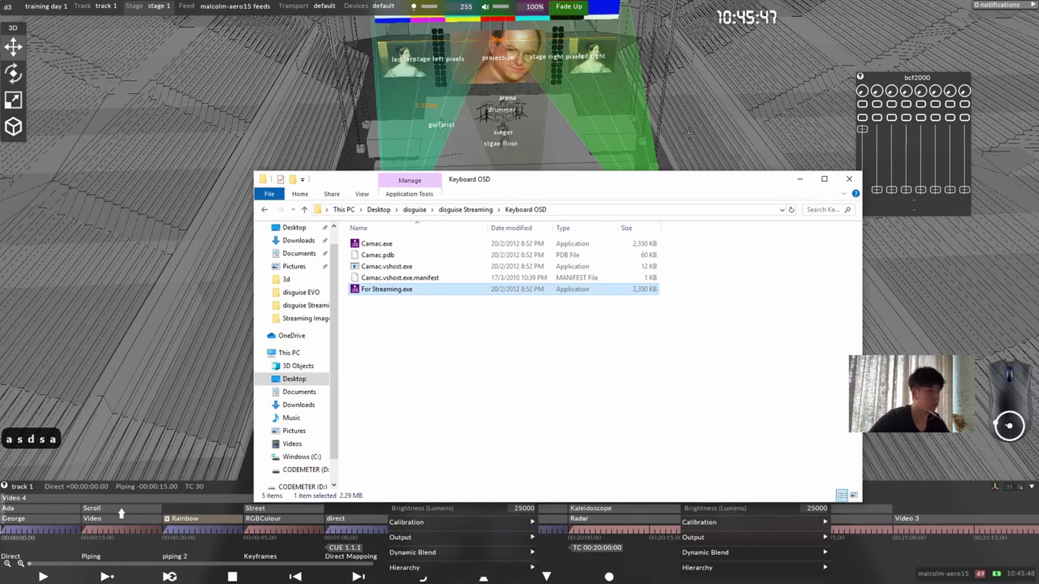
click(801, 179)
Step: Close the settings of projector 4 and projector 2
drag(599, 278, 606, 278)
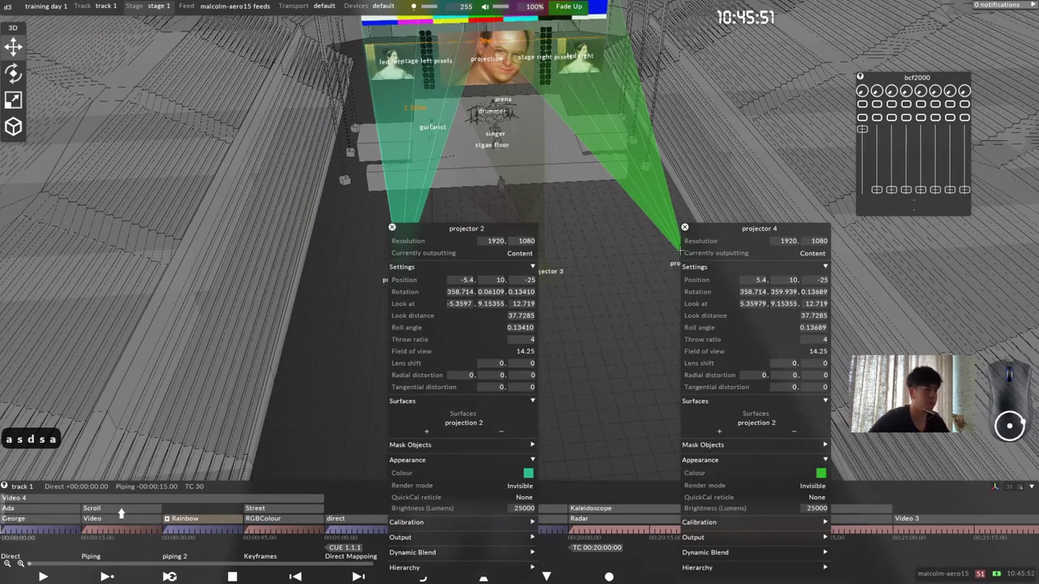
click(685, 227)
click(391, 227)
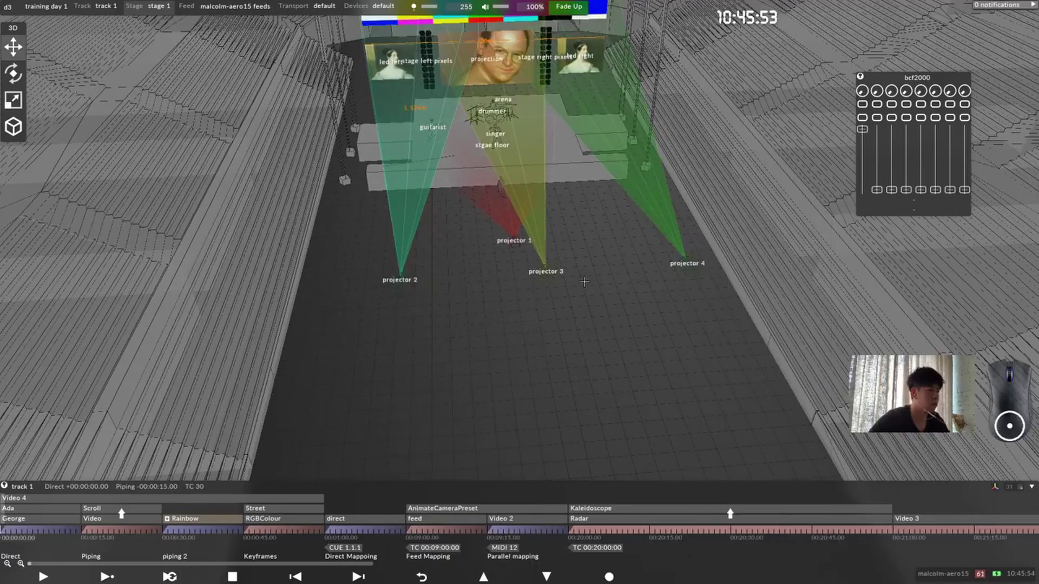
Step: Open projector 1's settings and set the depth value of its position to -25
drag(585, 282, 617, 364)
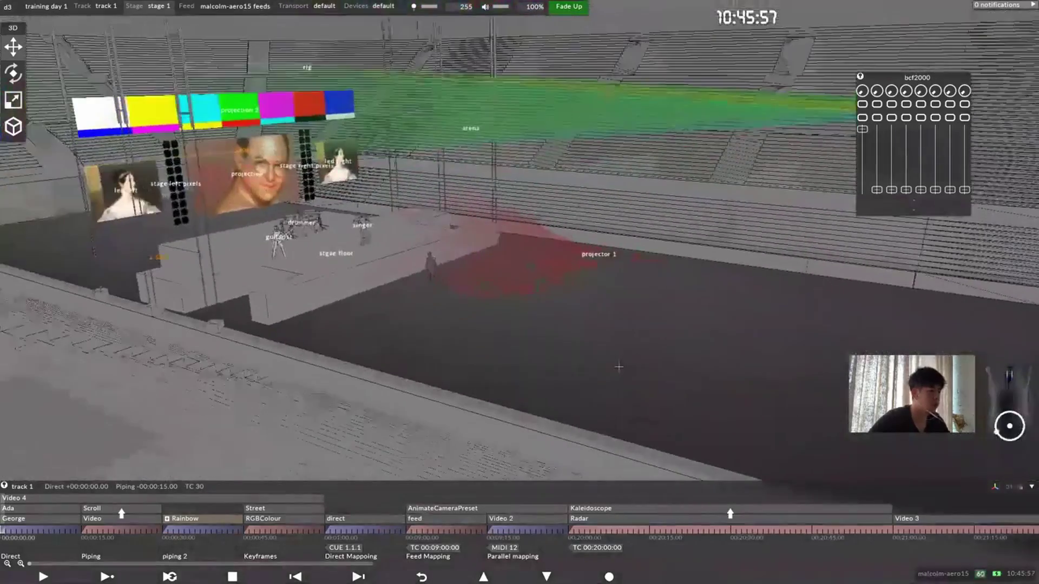
click(602, 254)
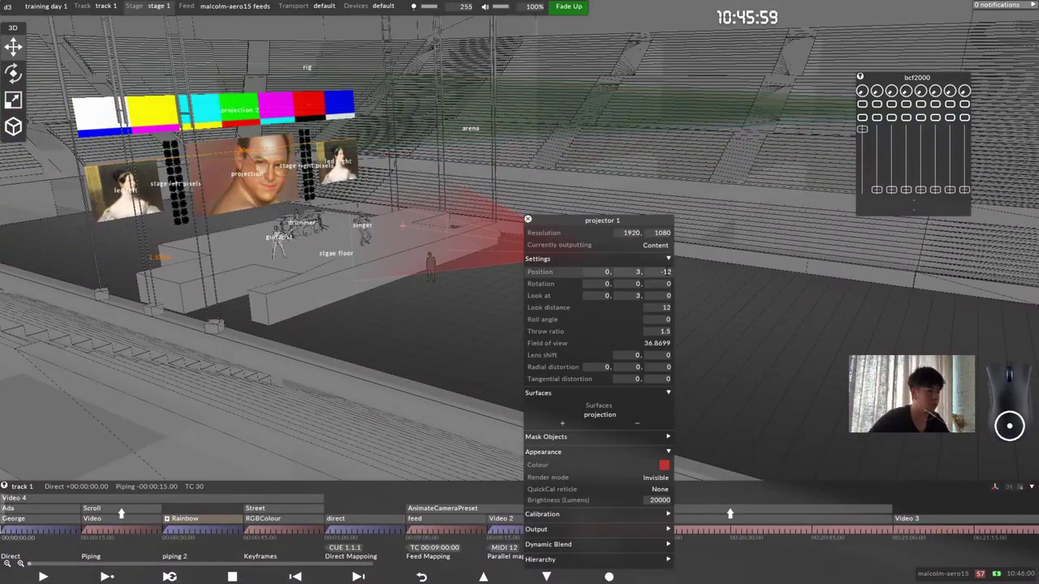
text(-25)
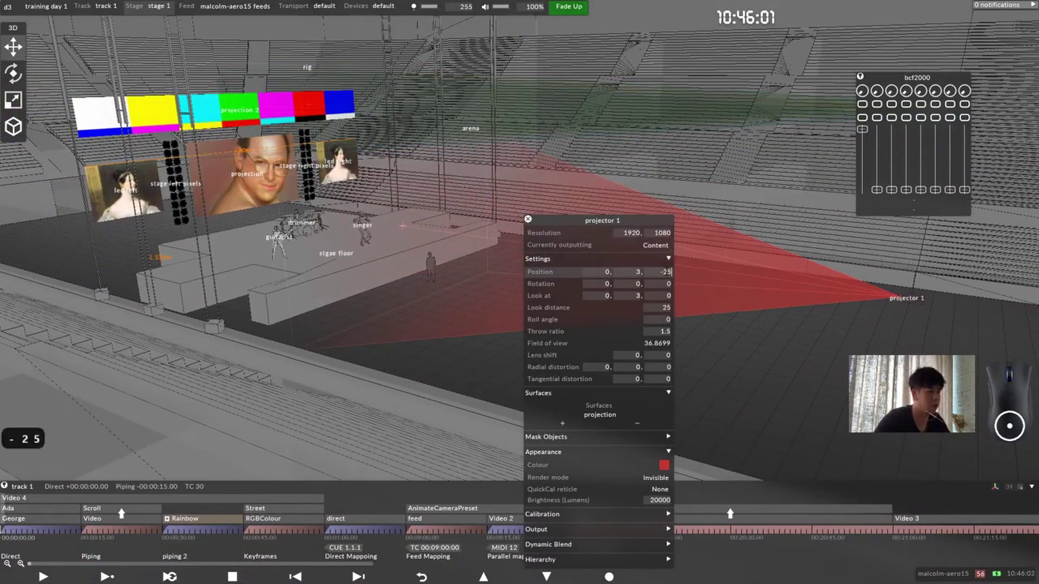
key(Return)
Step: Aim projector 1 at the middle of the central projection surface by moving its look-at point onto it
scroll(403, 255, up, 5)
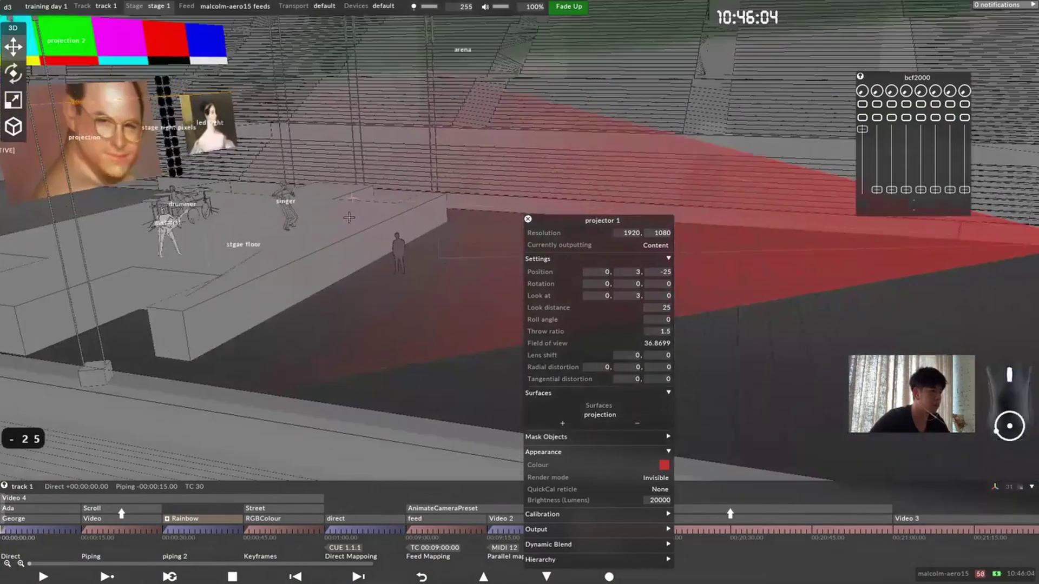
right_drag(349, 218, 431, 313)
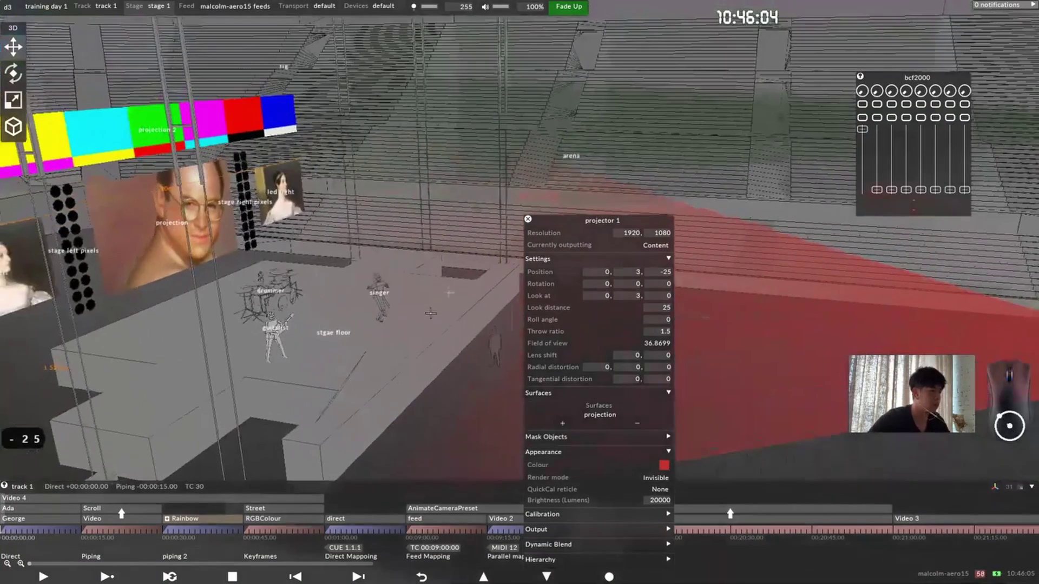
key(Caps_Lock)
click(439, 285)
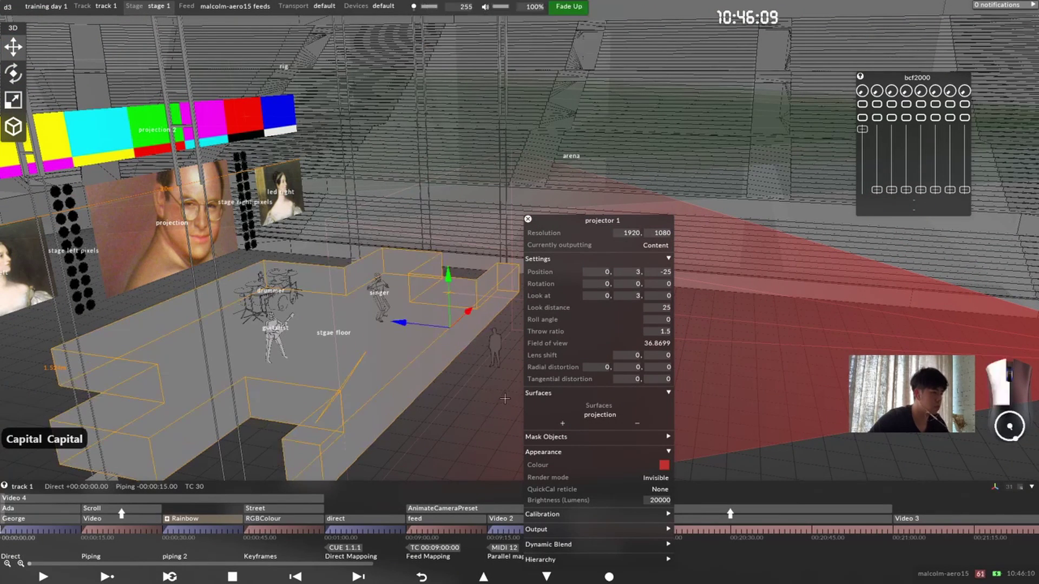
drag(430, 293, 129, 232)
right_drag(129, 231, 238, 247)
drag(193, 233, 352, 183)
drag(240, 316, 293, 281)
drag(357, 288, 394, 213)
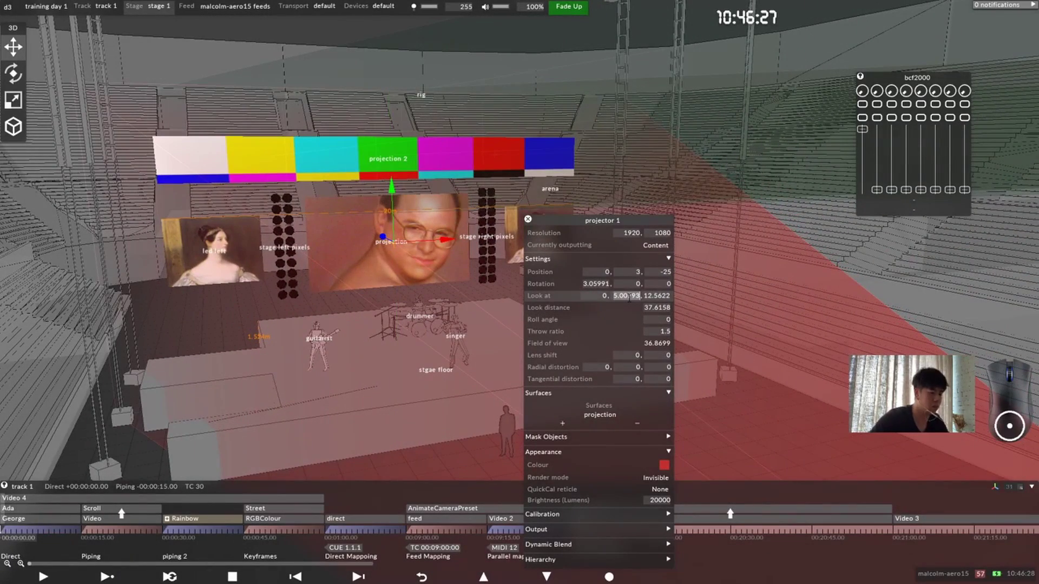
Step: Set the height values of projector 1's look-at point and position both to 5
text(5)
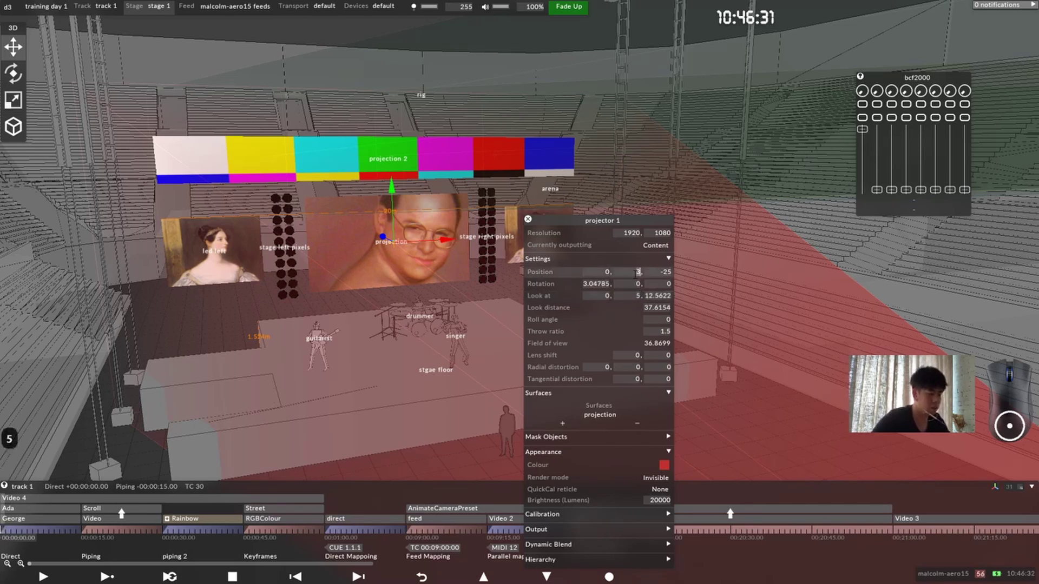
text(5)
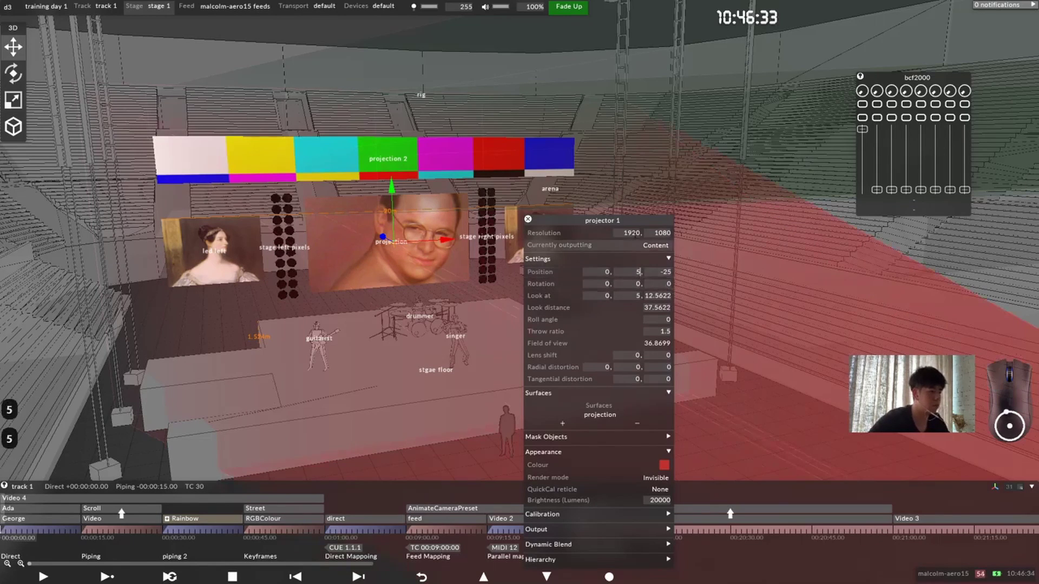
Step: Narrow projector 1's beam onto the central projection surface by raising its throw ratio to 7.9
scroll(839, 144, down, 10)
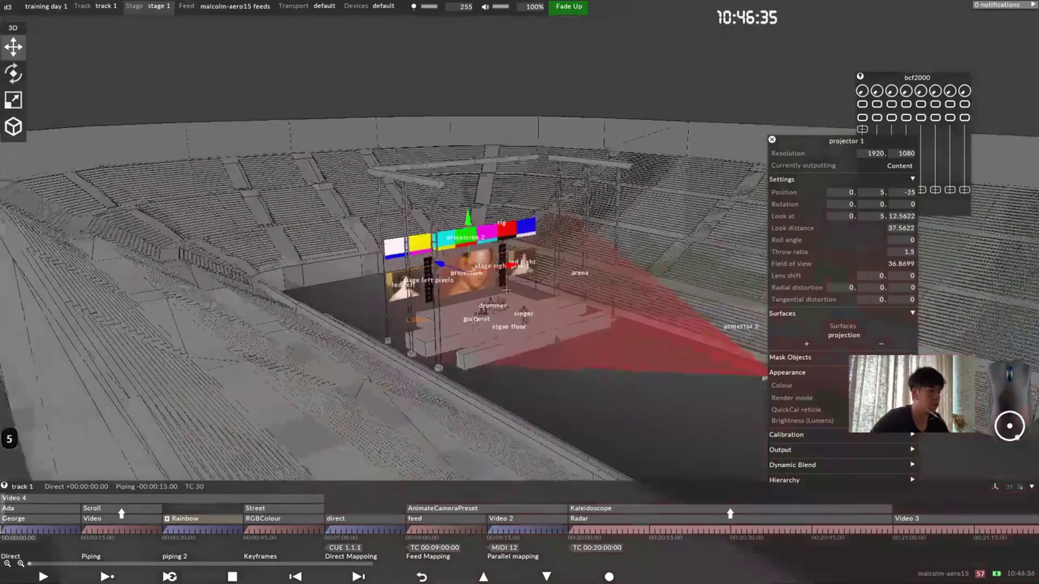
scroll(379, 244, up, 5)
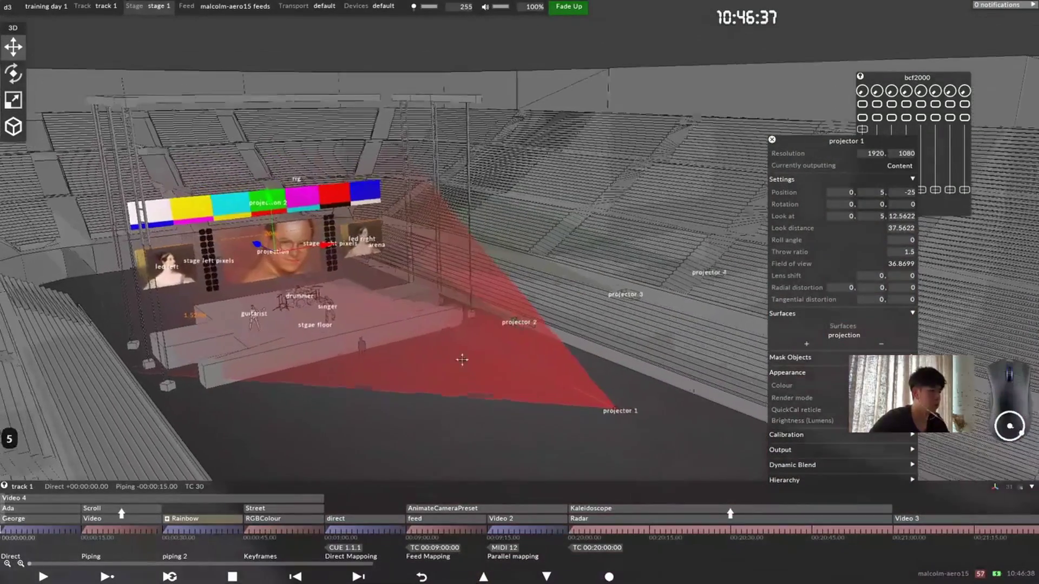
click(903, 252)
text(1.68)
key(Return)
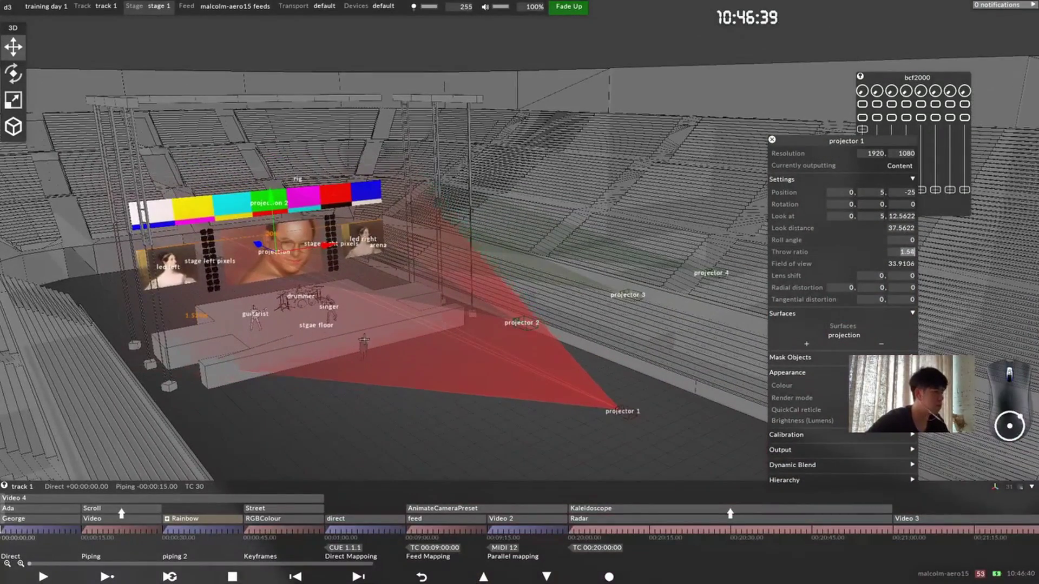
drag(368, 344, 388, 300)
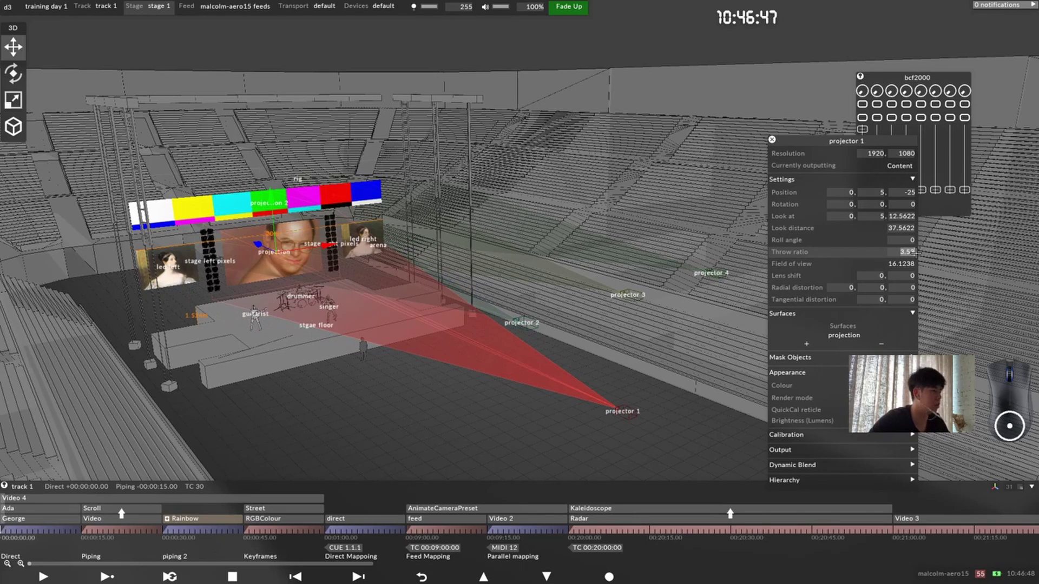
drag(914, 252, 746, 291)
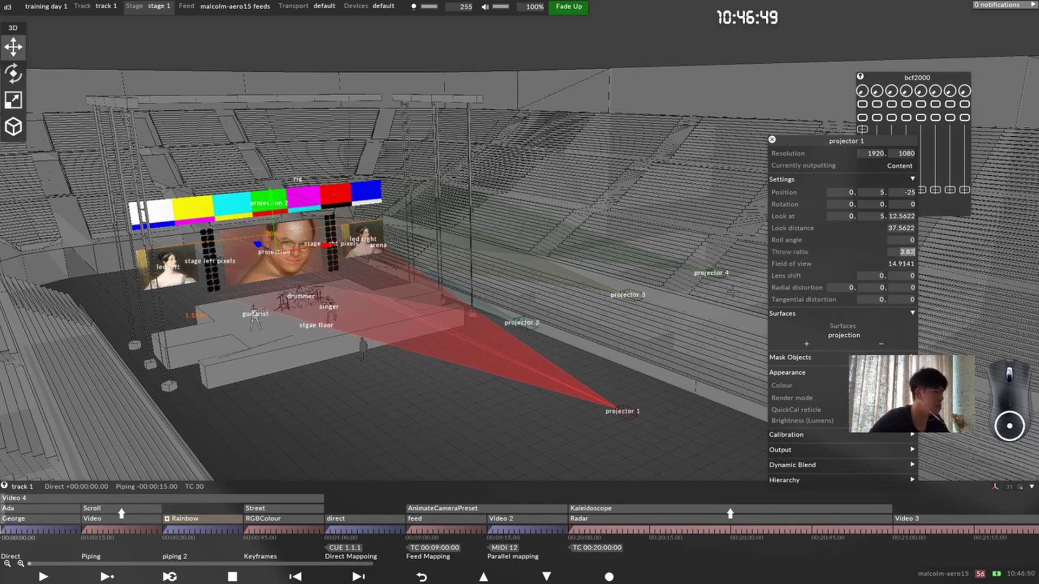
drag(447, 306, 425, 301)
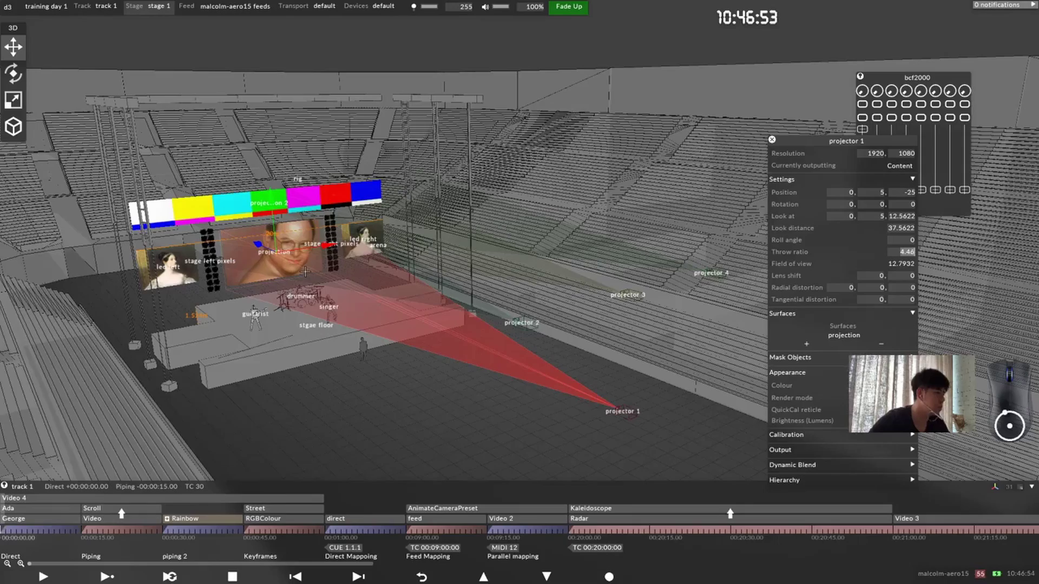
right_drag(305, 272, 270, 300)
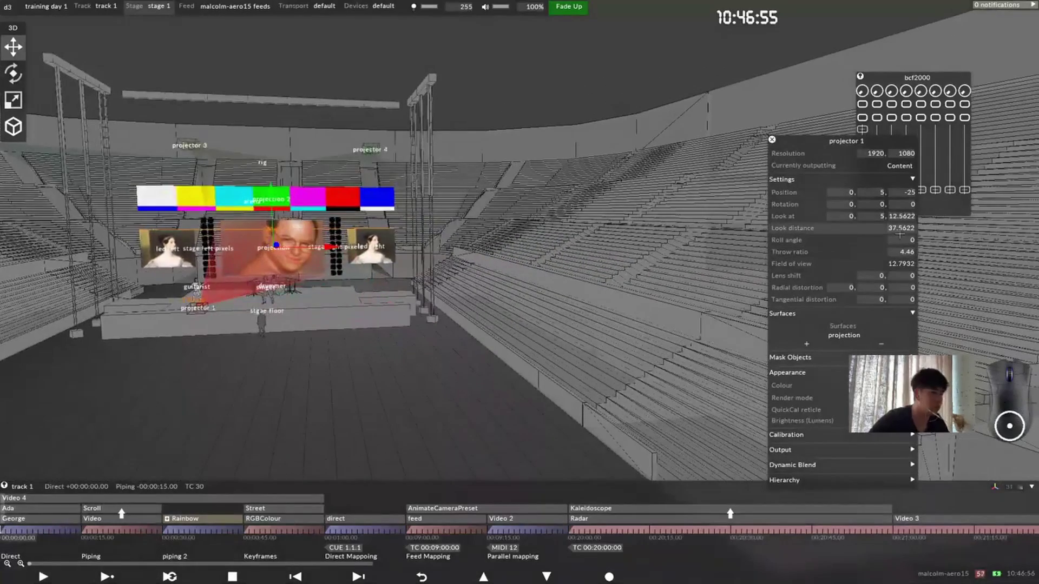
drag(901, 252, 905, 250)
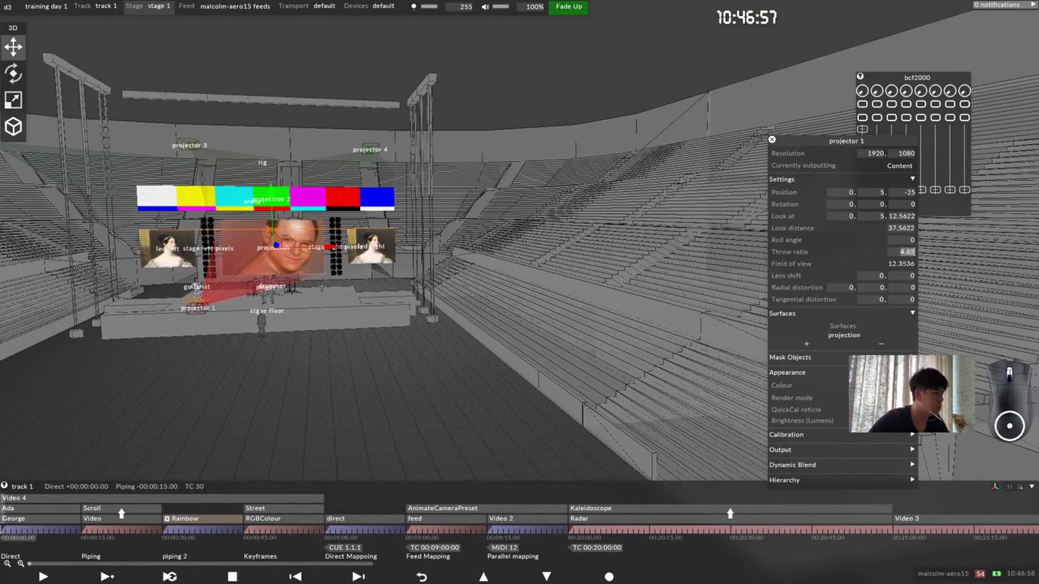
right_drag(375, 256, 367, 296)
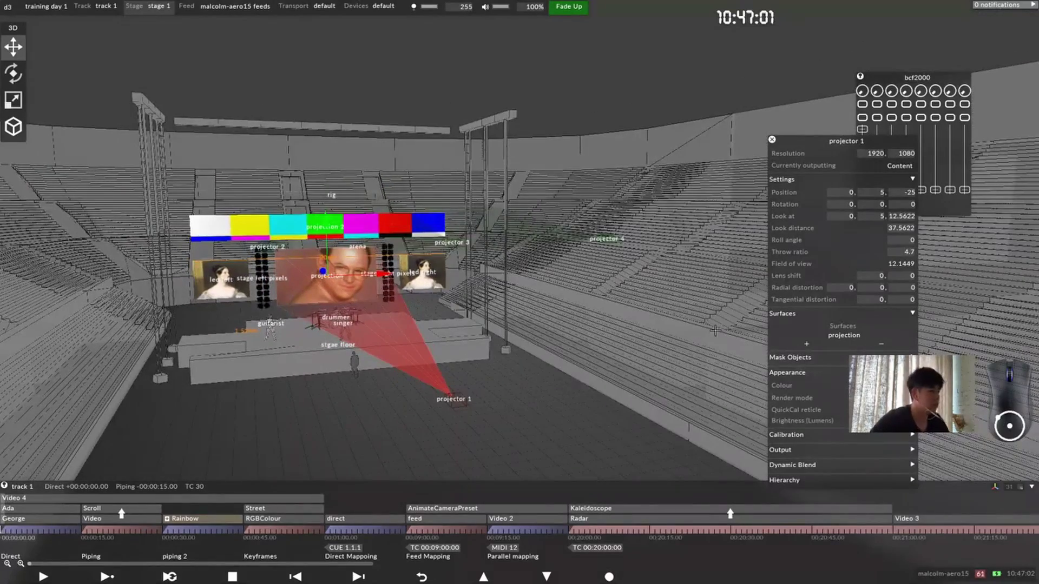
right_drag(715, 331, 219, 331)
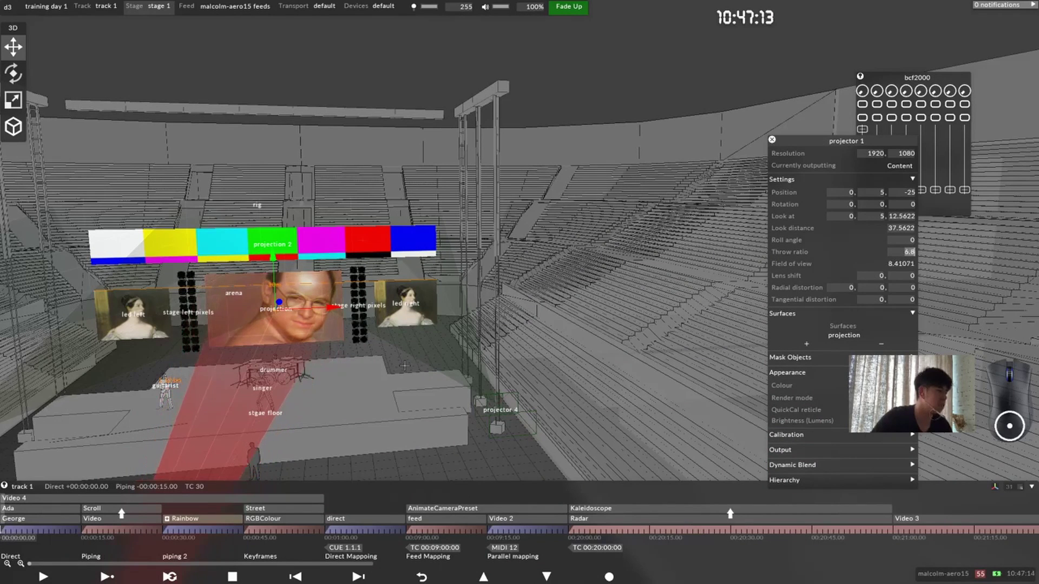
right_drag(252, 322, 271, 323)
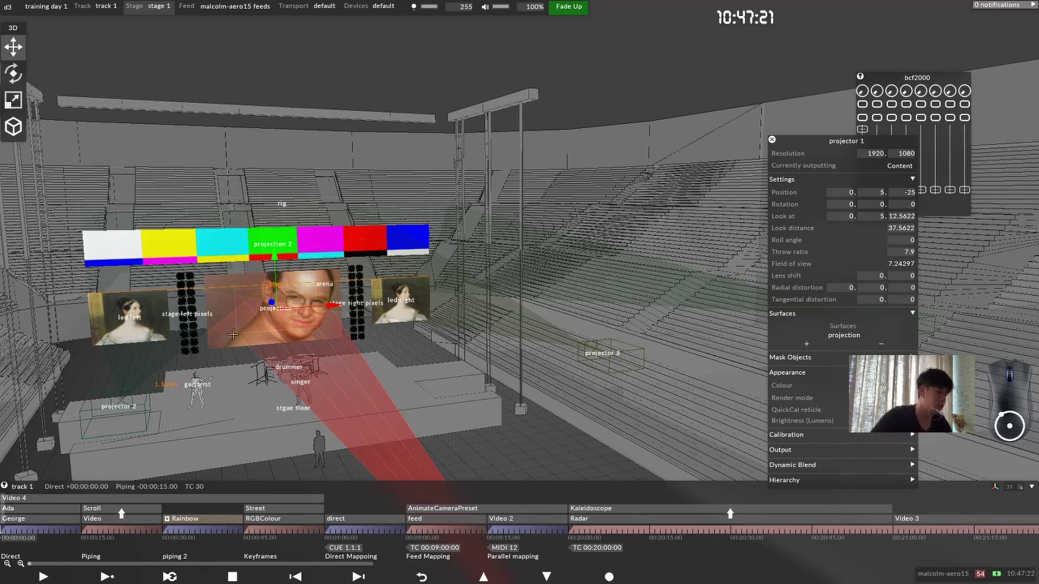
Step: Open the stage camera's settings and switch its renderer to Lux
right_drag(314, 275, 367, 378)
scroll(367, 377, down, 5)
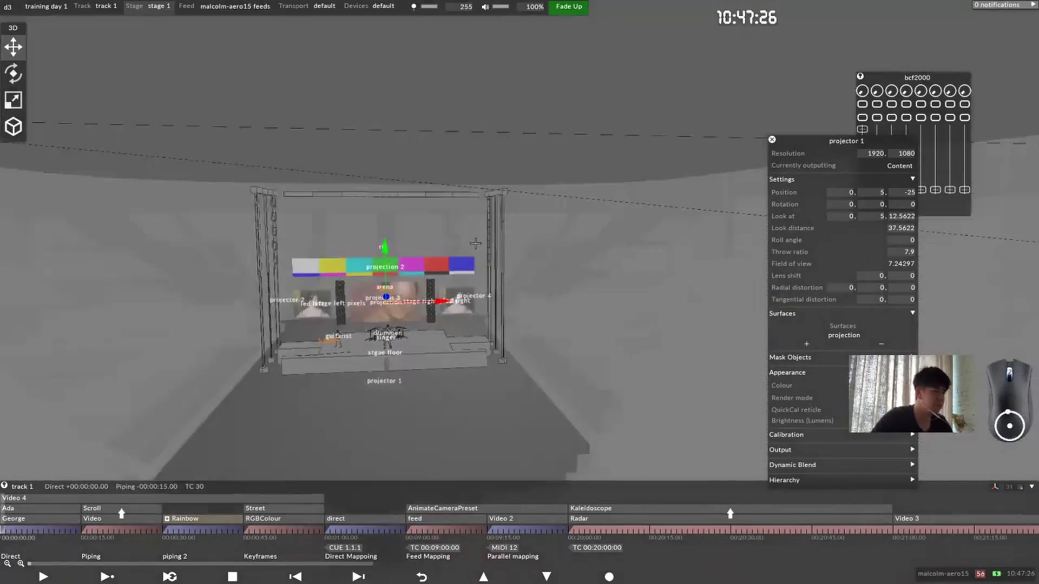
scroll(475, 243, up, 5)
click(369, 120)
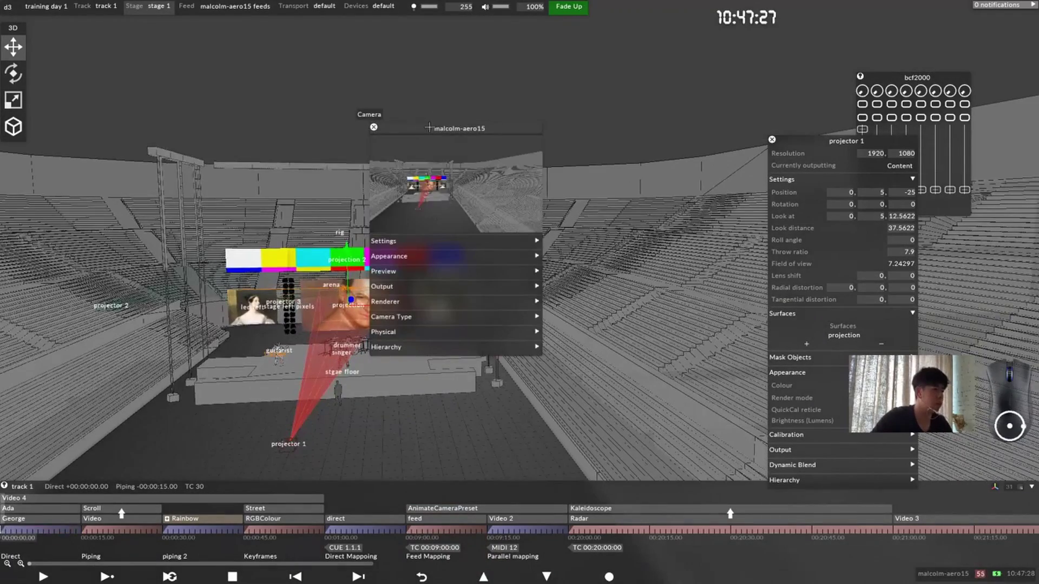
drag(428, 127, 570, 97)
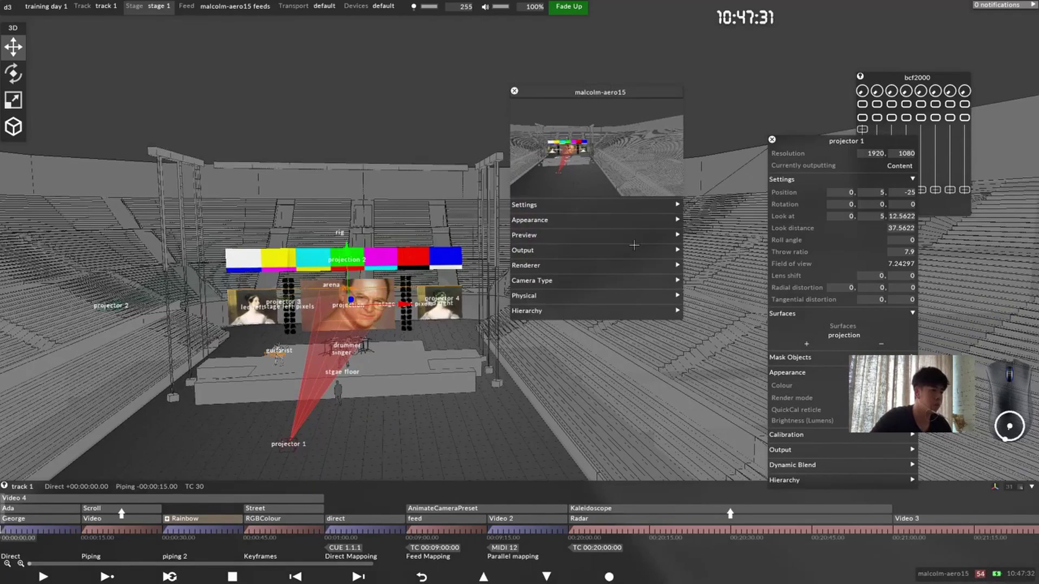
click(638, 266)
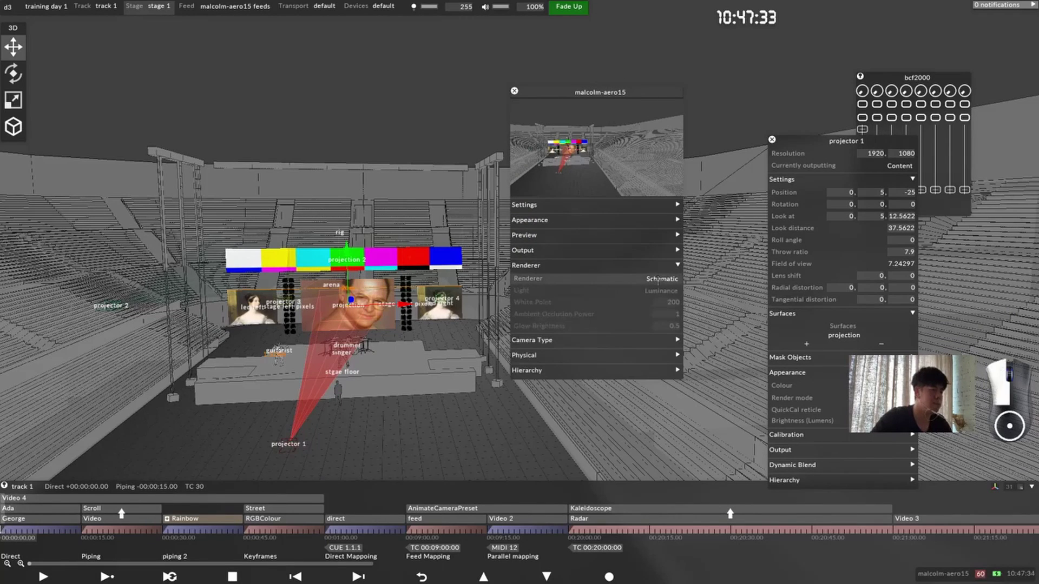
click(704, 287)
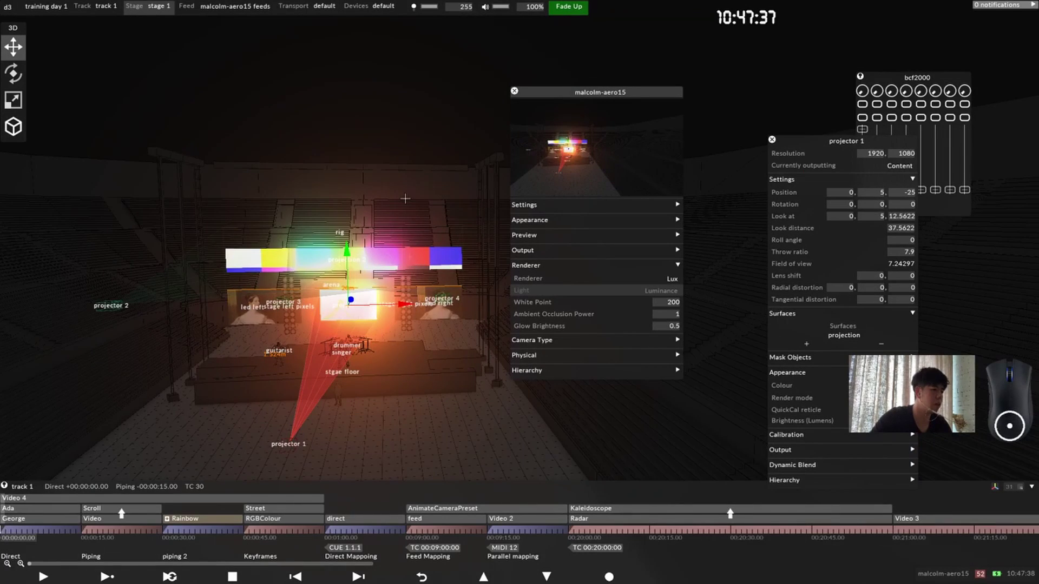
Step: Set the Lux renderer's glow brightness to 0
drag(402, 339, 397, 374)
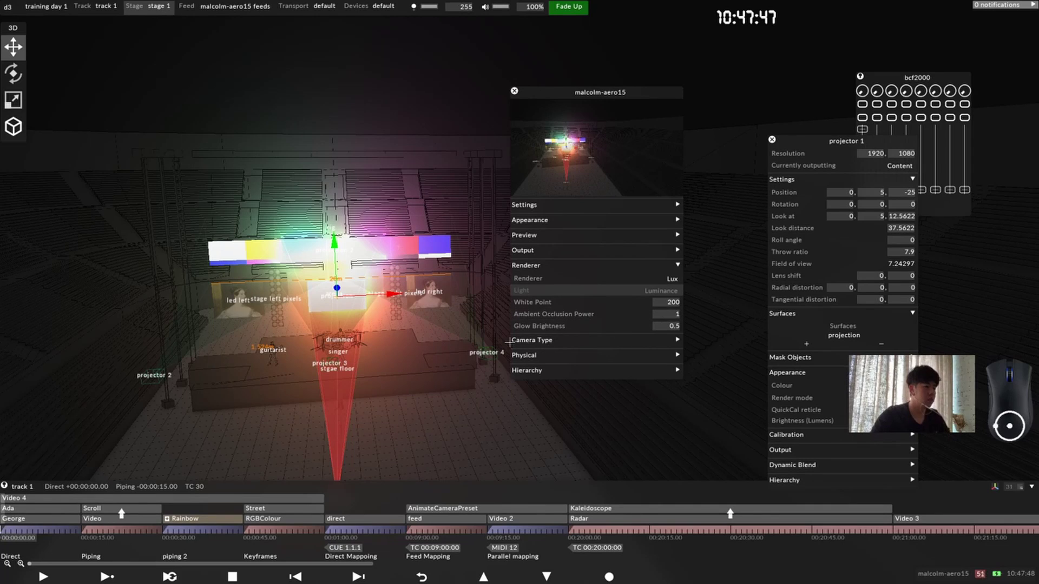
click(671, 326)
text(0.35)
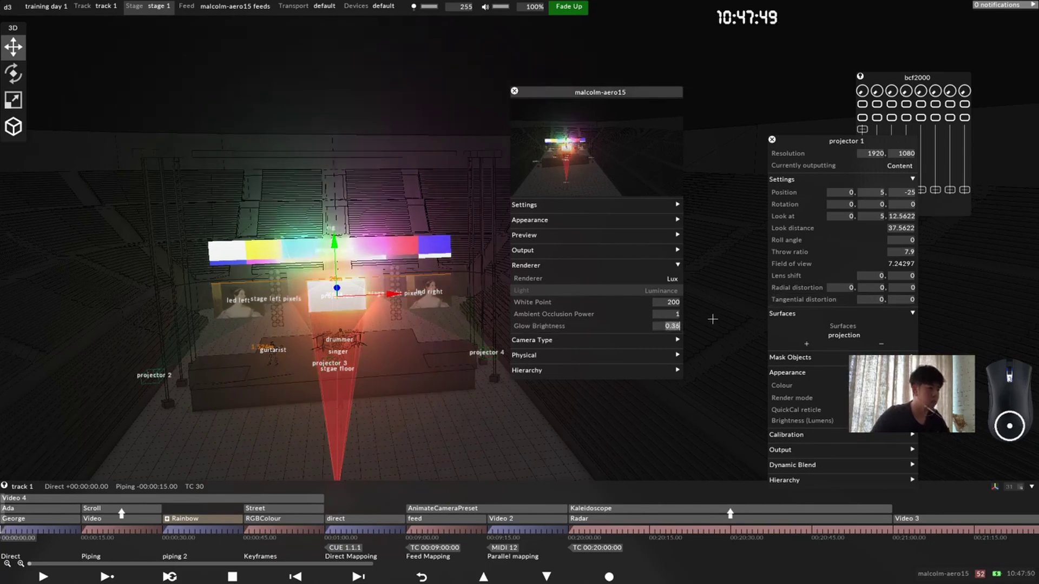
key(BackSpace)
key(BackSpace)
key(BackSpace)
key(BackSpace)
text(0)
key(Return)
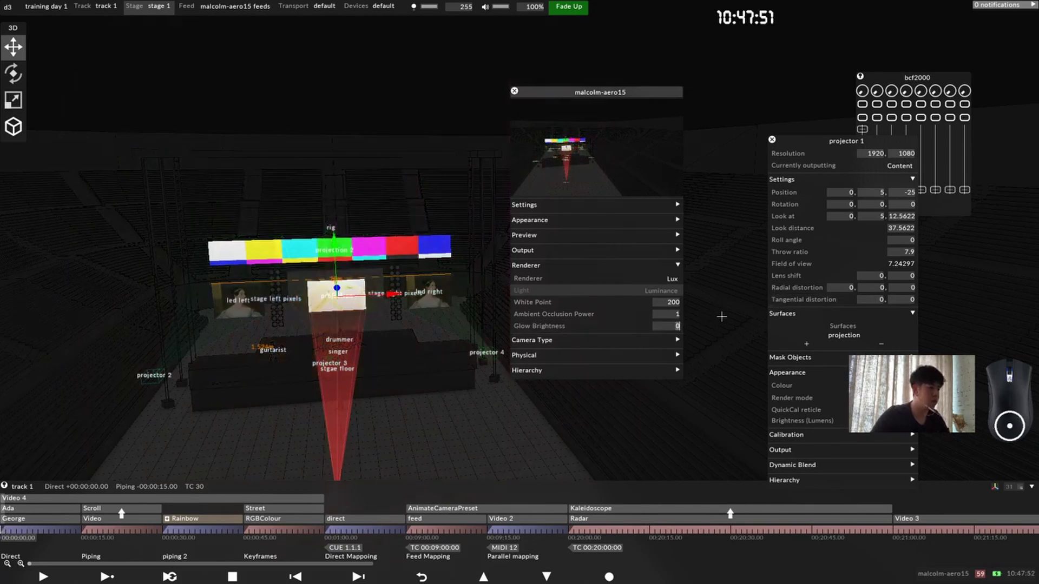
Step: Narrow projector 1's beam inside the central projection surface by raising its throw ratio to 13.8, viewing the stage from the side
click(414, 368)
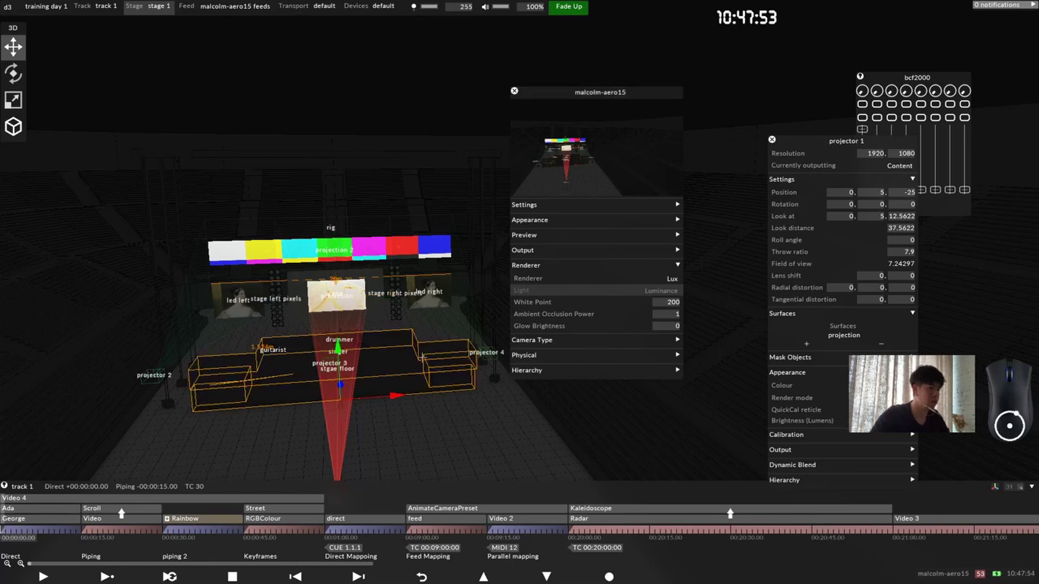
drag(423, 357, 388, 327)
scroll(291, 299, up, 6)
scroll(388, 326, down, 3)
drag(428, 379, 676, 374)
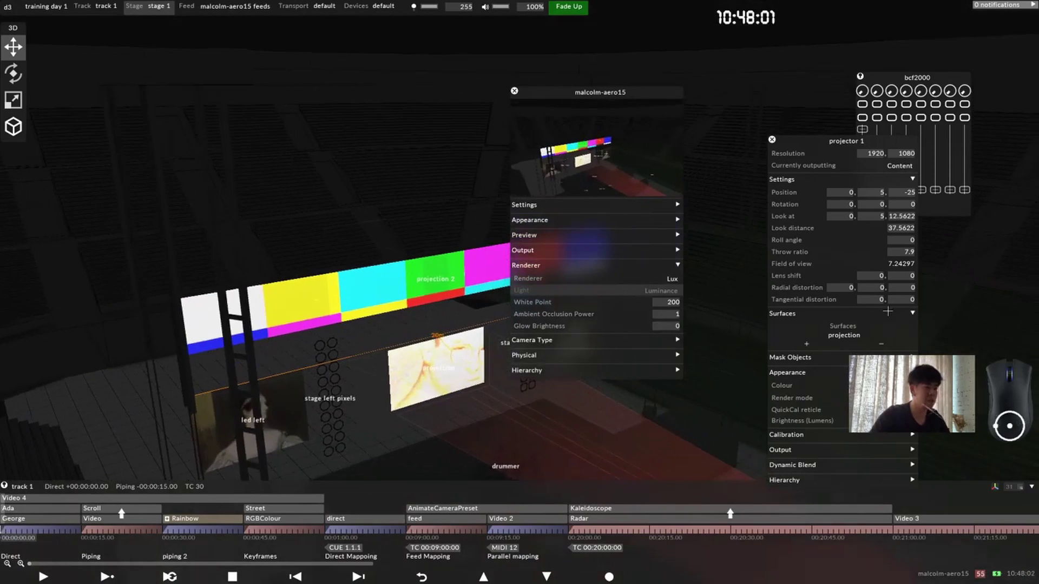
drag(824, 156, 810, 135)
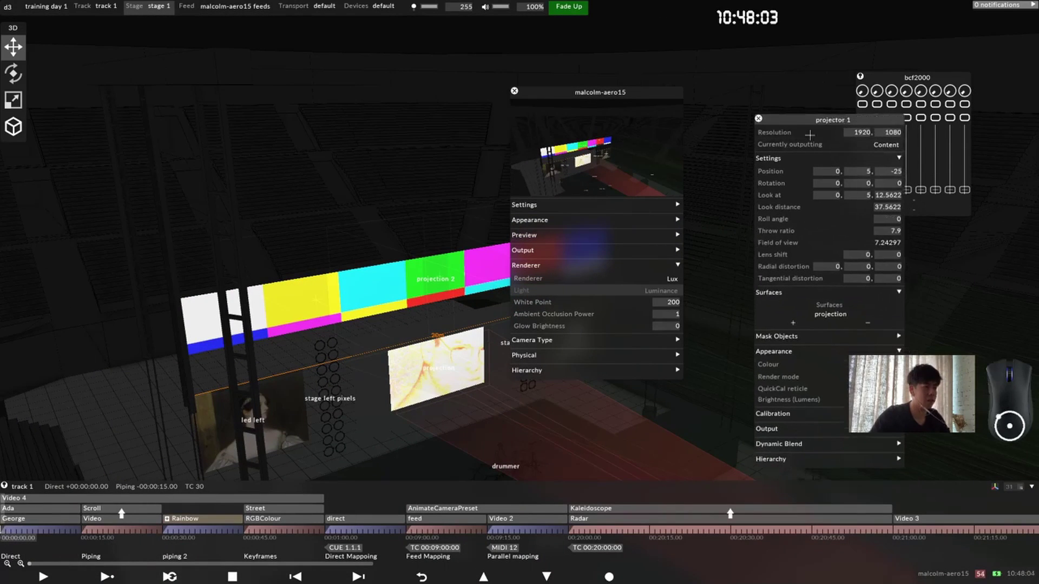
click(896, 231)
scroll(530, 384, down, 3)
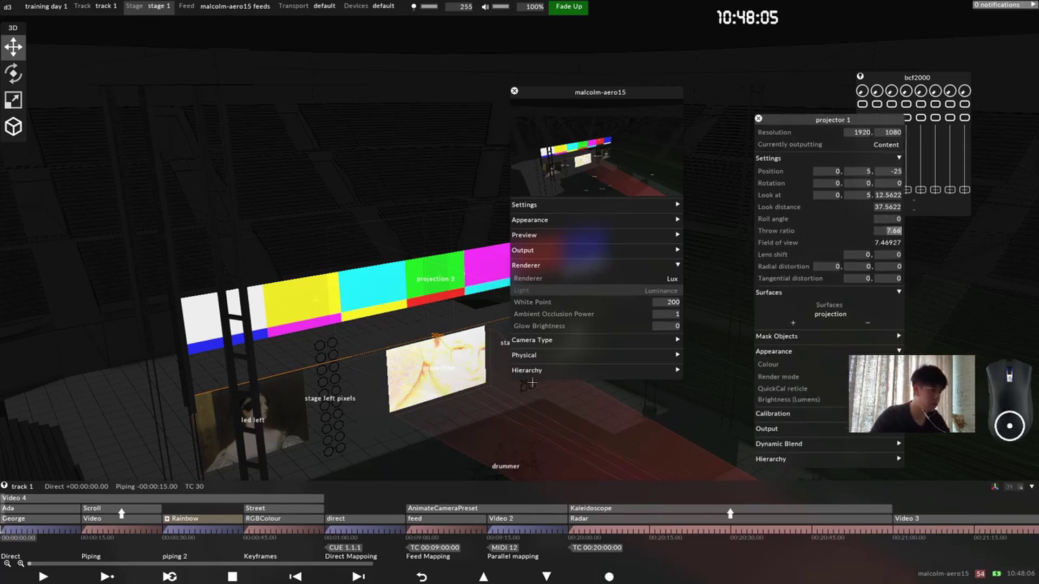
scroll(531, 383, up, 2)
scroll(531, 384, up, 5)
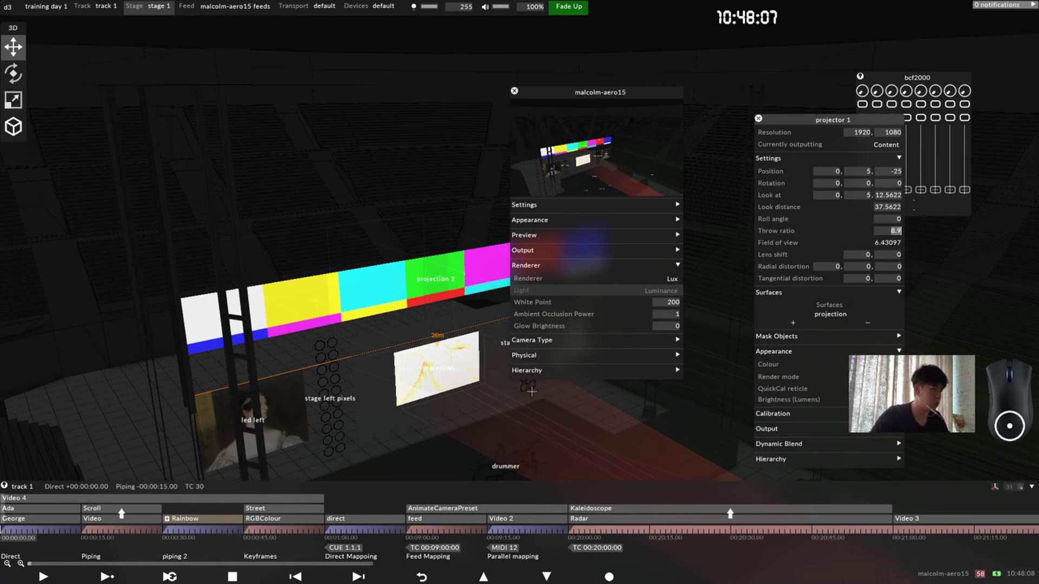
scroll(531, 391, up, 7)
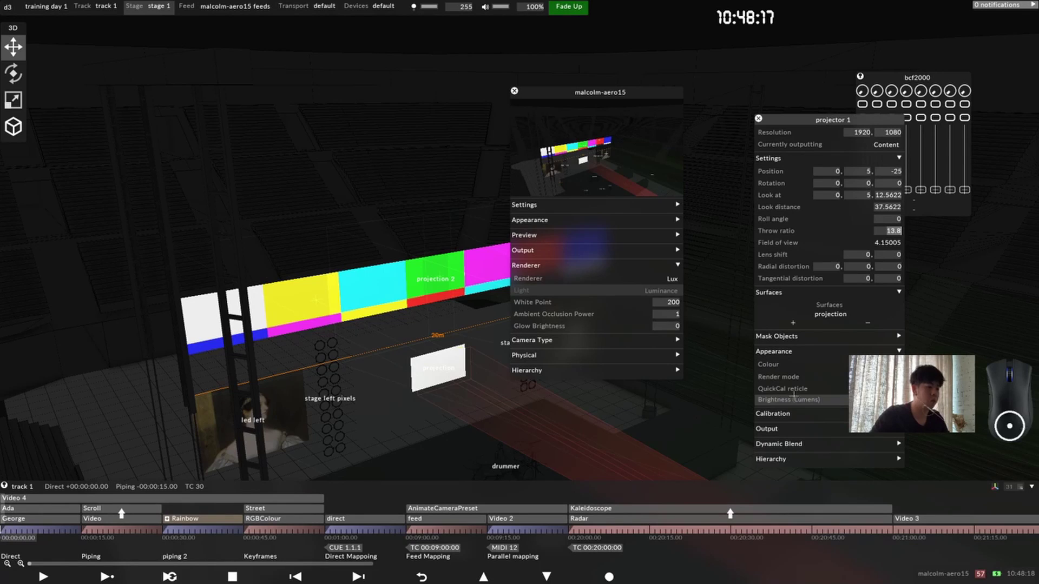
Step: Raise the stage camera's Lux white point to 500
scroll(439, 382, up, 10)
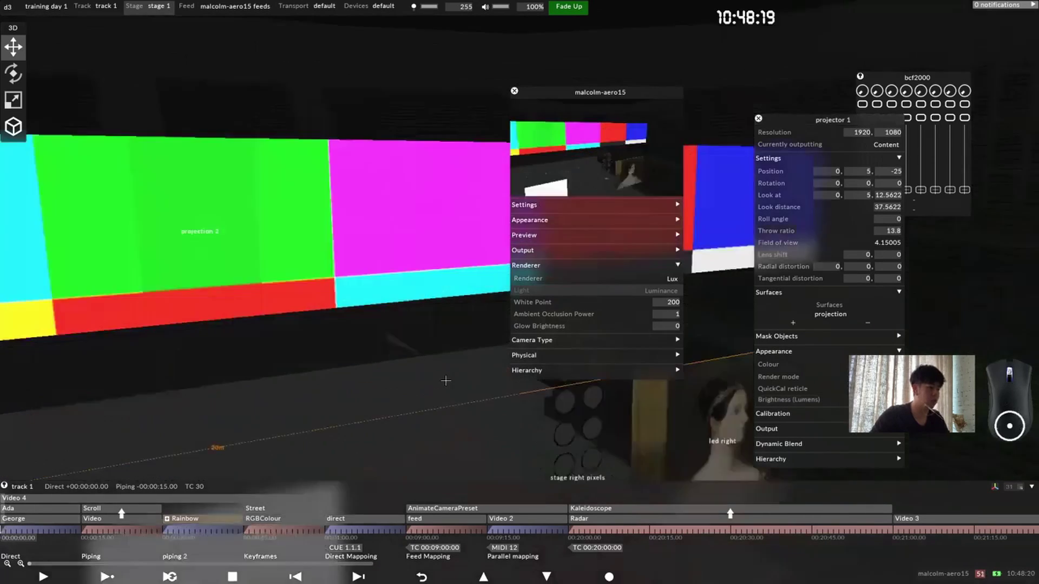
scroll(391, 307, down, 10)
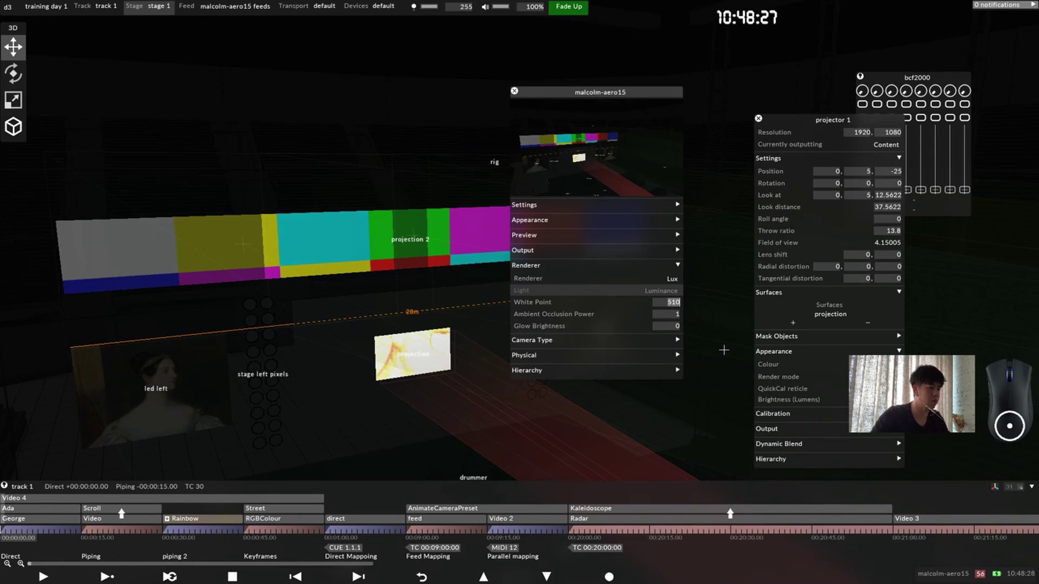
key(Tab)
scroll(704, 325, up, 3)
scroll(405, 363, down, 3)
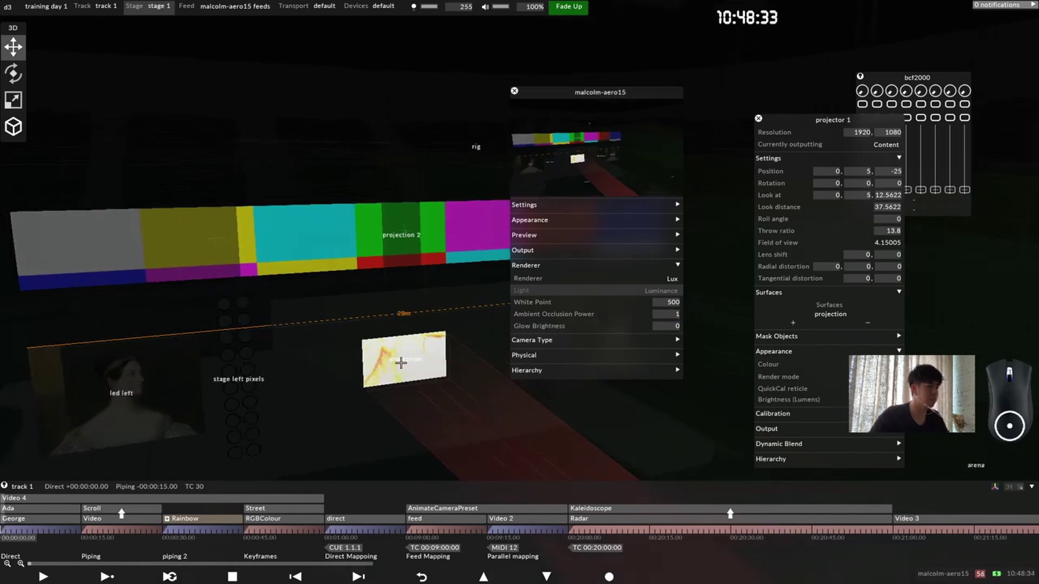
Step: Widen projector 1's image to fill the central projection surface by lowering its throw ratio to 4.7
right_drag(426, 345, 462, 317)
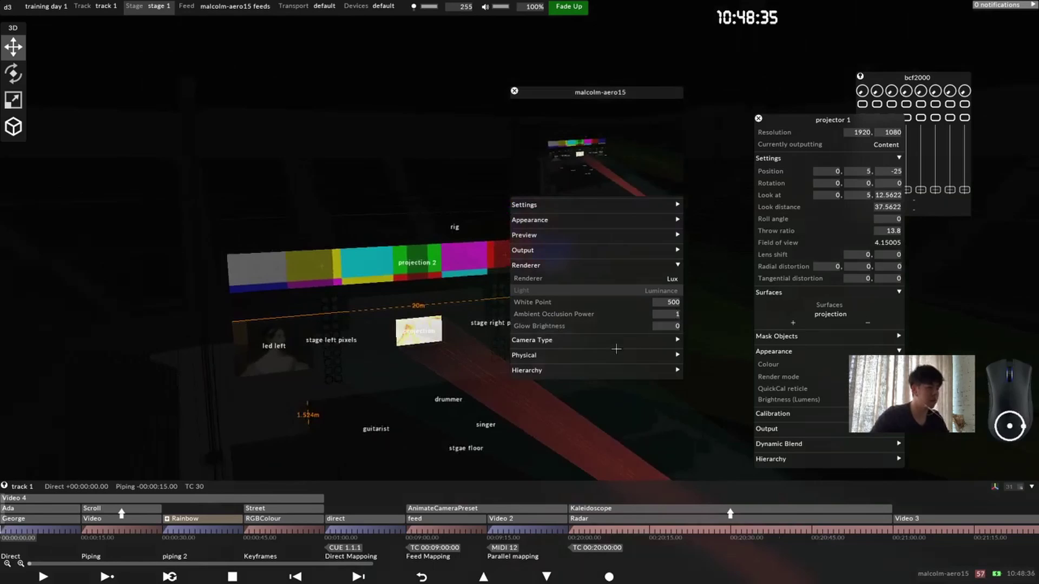
click(893, 230)
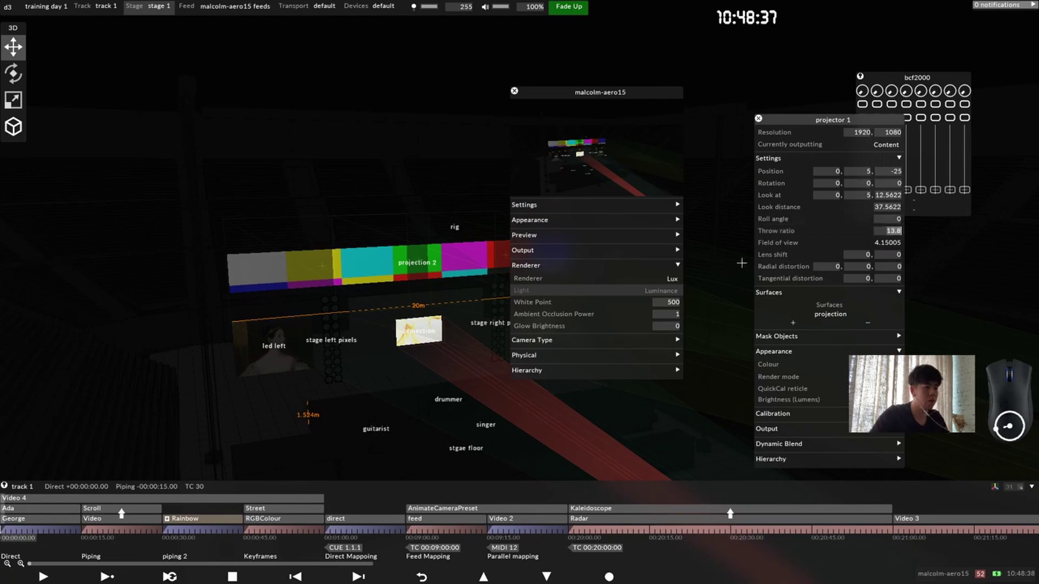
text(8.7)
key(Return)
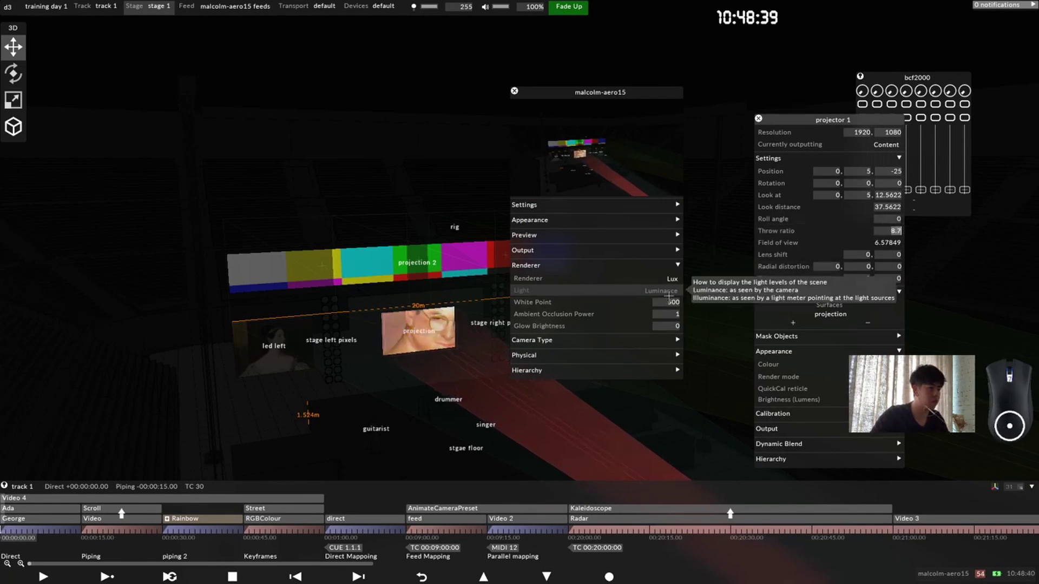
text(6.8)
key(Return)
text(5)
key(Return)
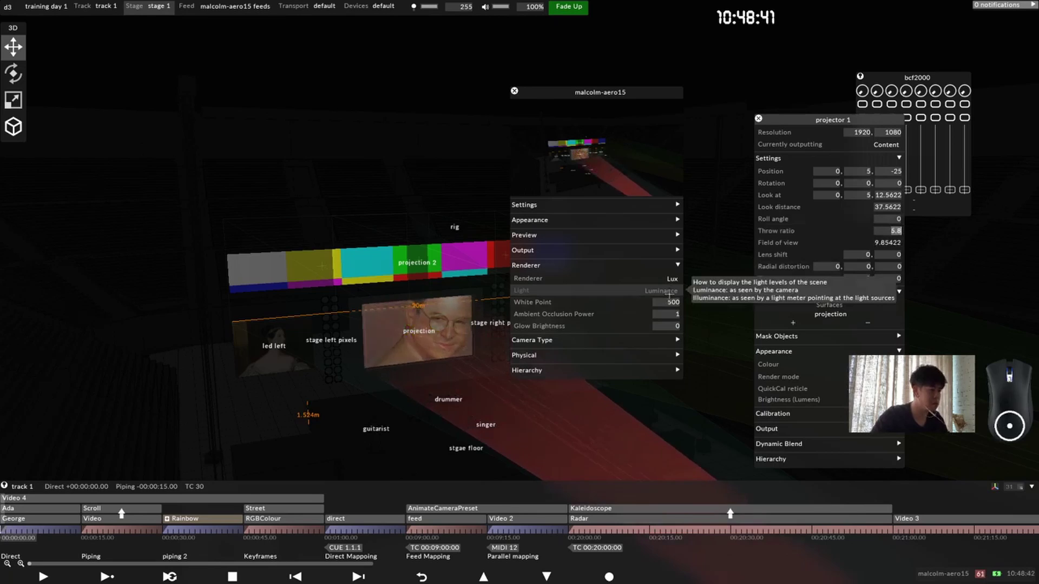
text(4.7)
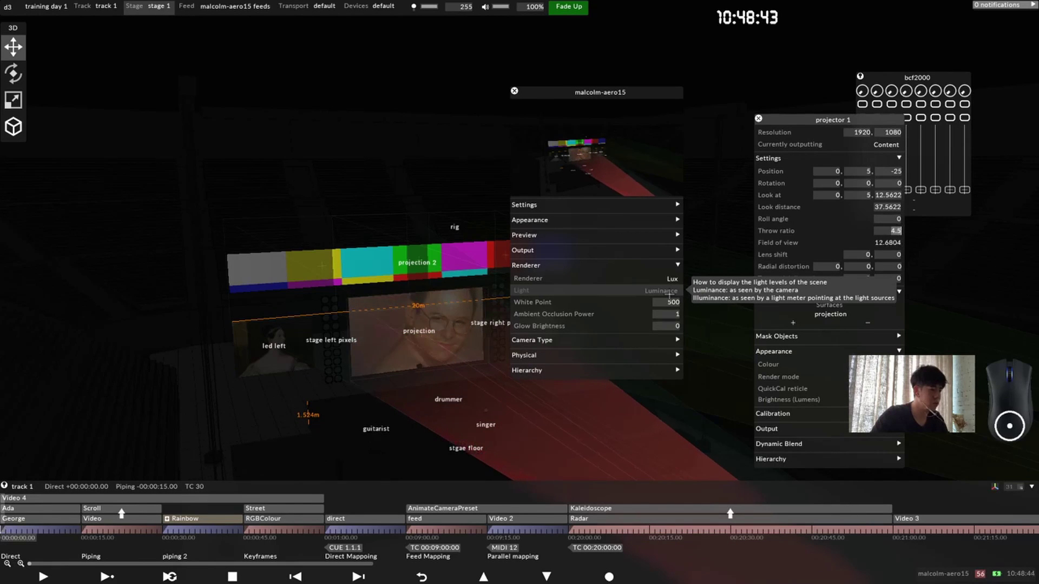
key(Return)
text(4.9)
key(Return)
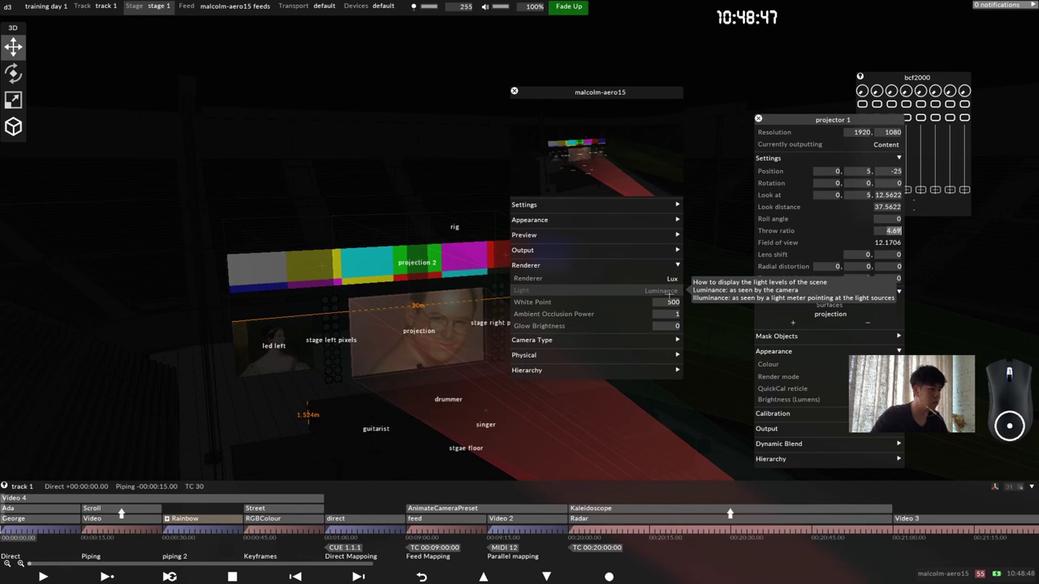
key(BackSpace)
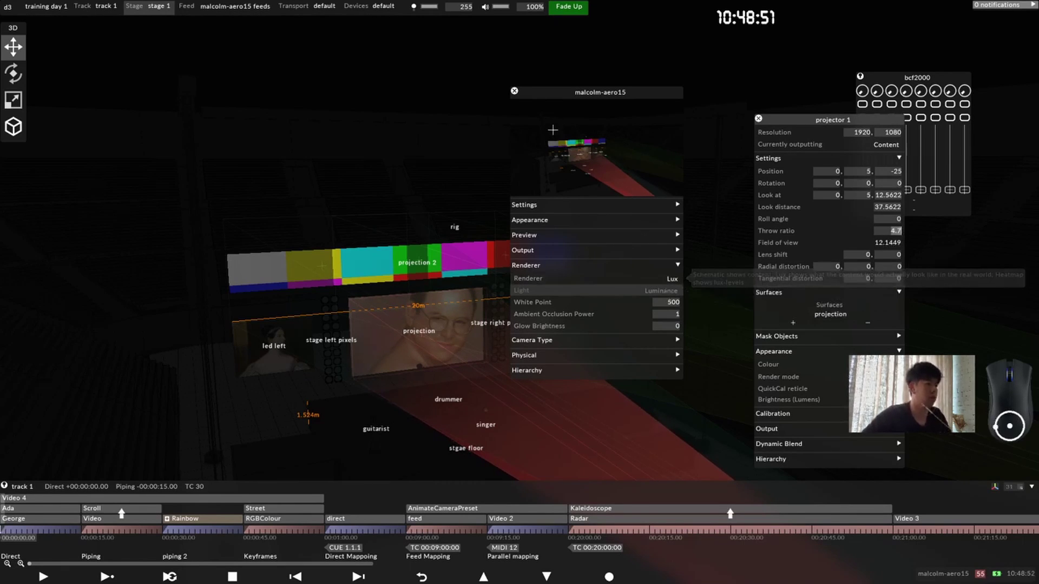
Step: Close the stage camera's and projector 1's settings and open the settings of projector 2
click(514, 91)
scroll(441, 291, down, 5)
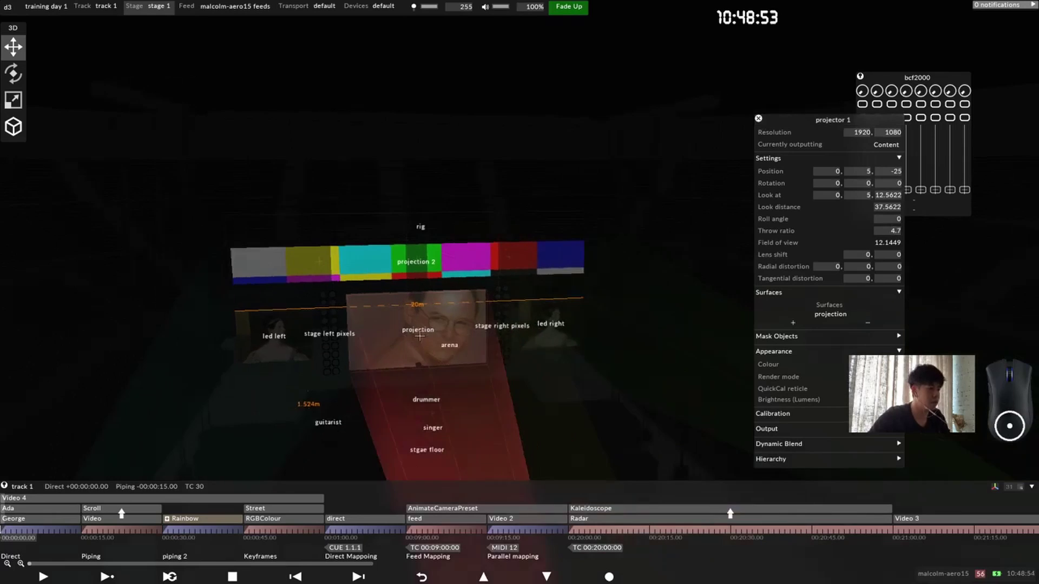
scroll(441, 291, up, 3)
scroll(390, 258, down, 5)
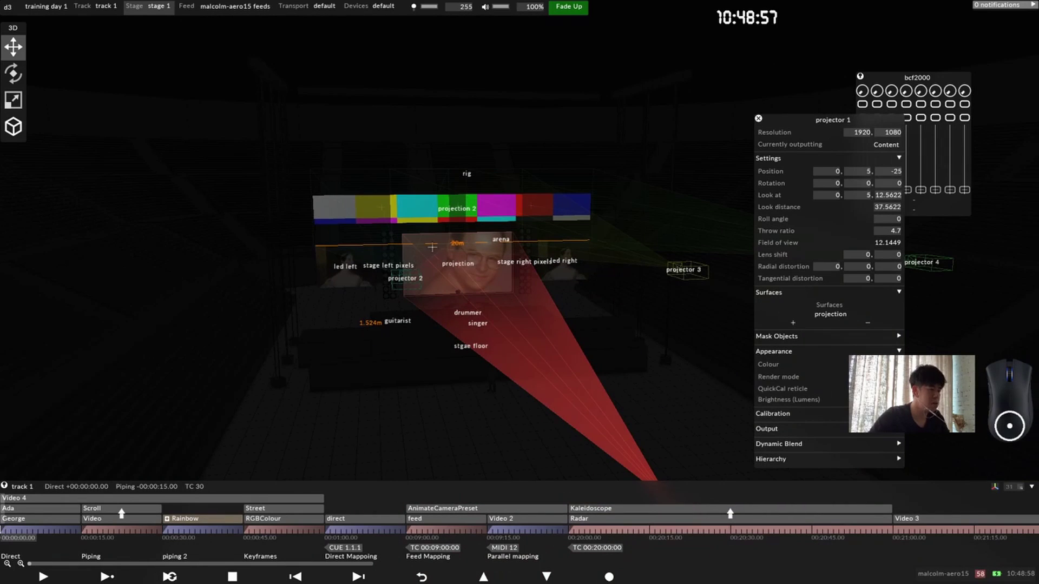
click(759, 118)
scroll(596, 205, down, 2)
click(520, 224)
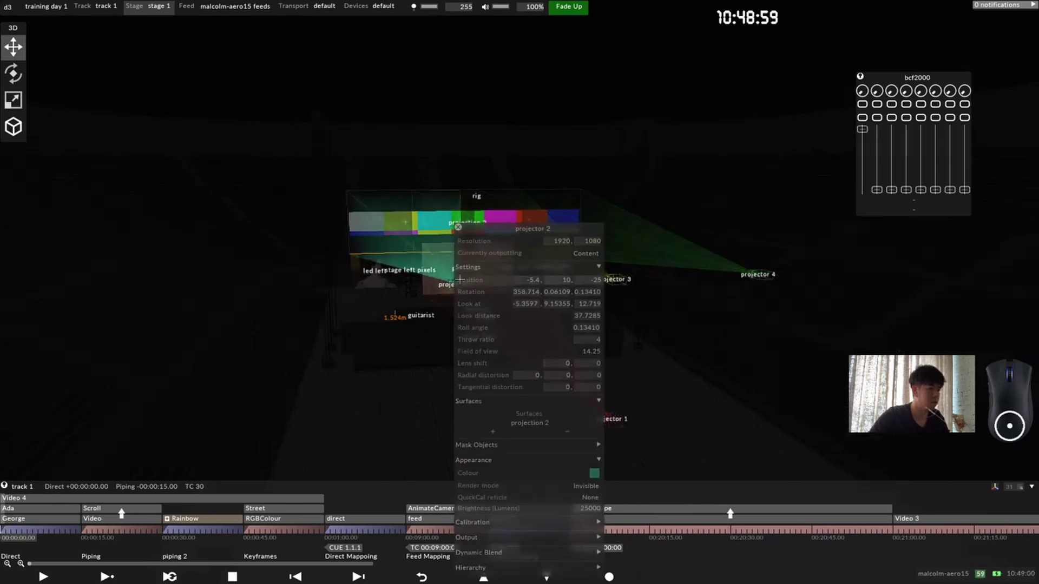
drag(519, 226, 704, 166)
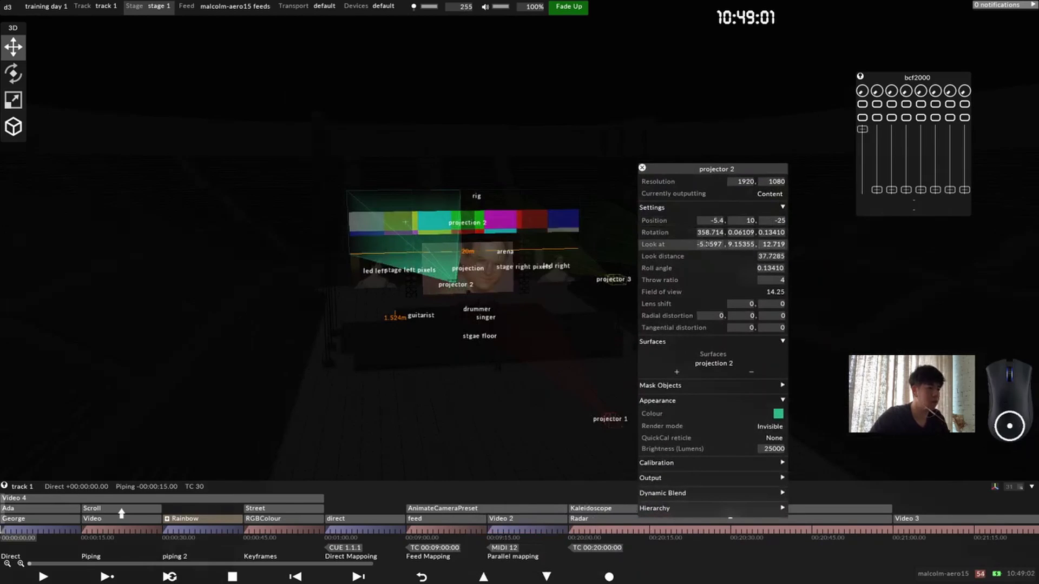
Step: Shift projector 2's aim to a look-at X value of -5.3017 with a roll angle of 0.00263
click(709, 245)
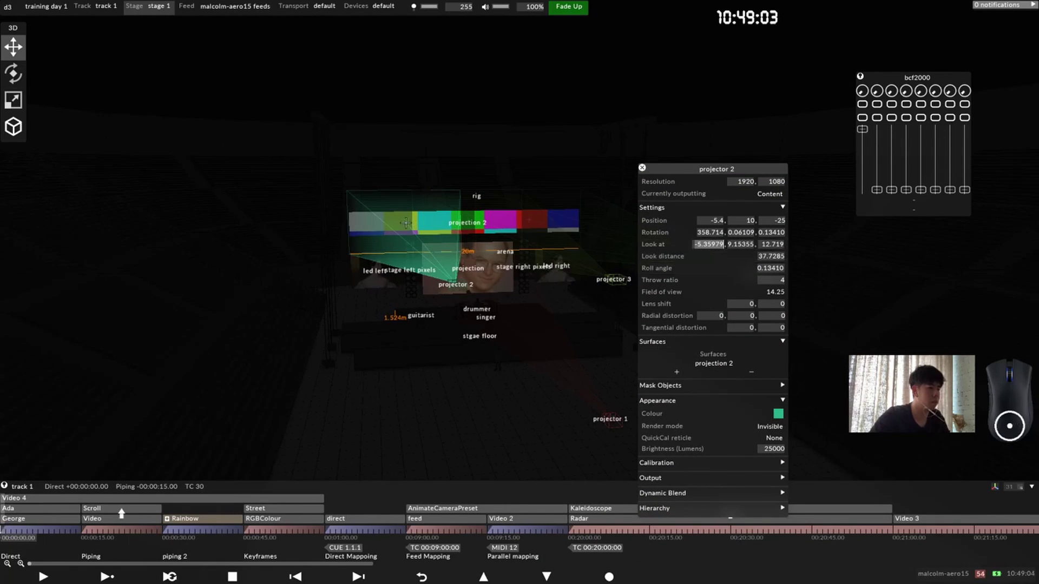
click(406, 223)
mouse_move(433, 221)
mouse_down()
mouse_move(384, 226)
mouse_move(436, 224)
mouse_move(443, 234)
mouse_up()
scroll(533, 111, up, 5)
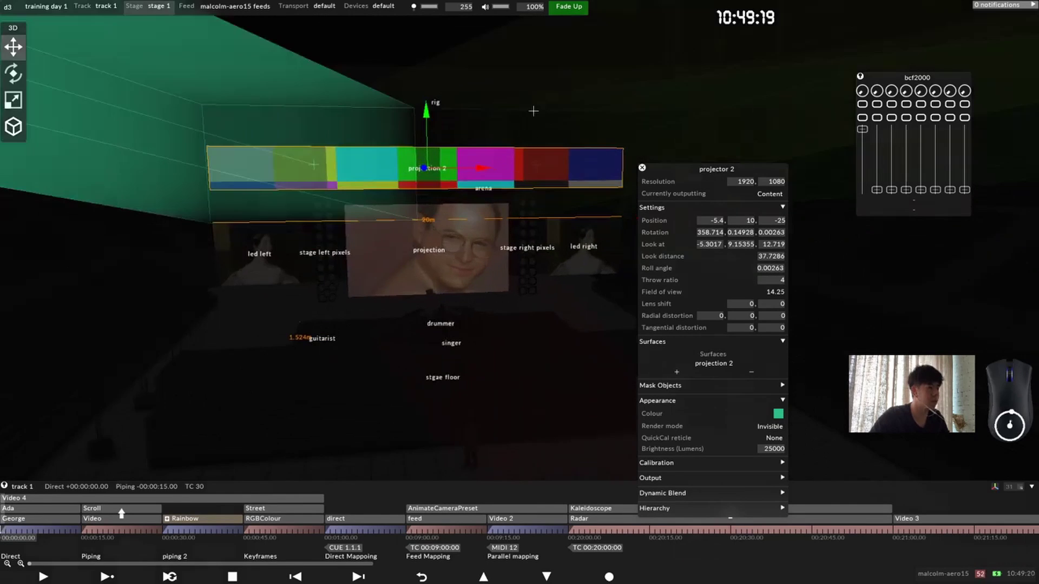
click(533, 111)
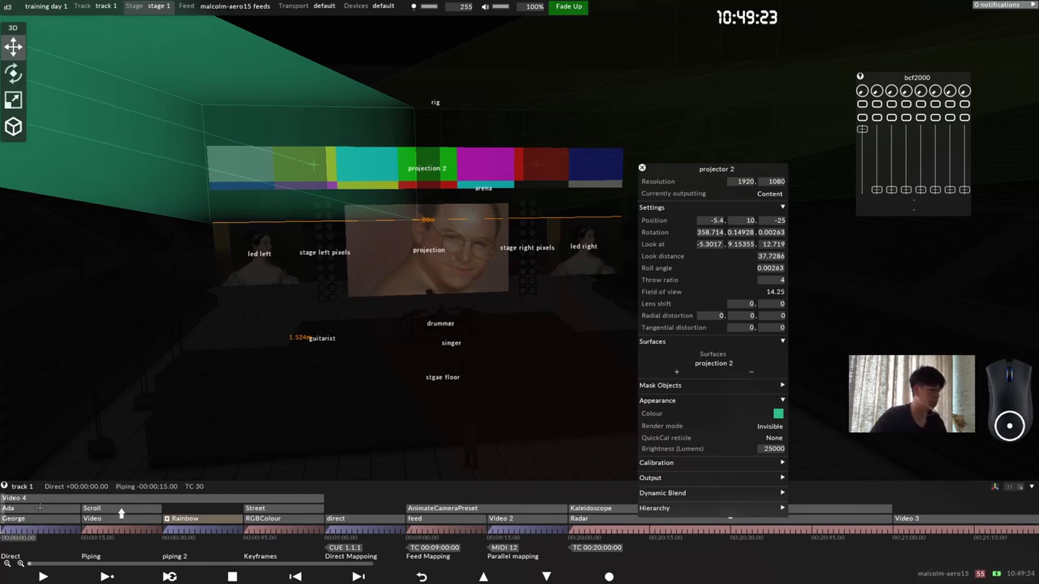
Step: Add a TestPattern layer to the track, mapped to projection 2 (direct), and examine its grid on the projection 2 surface
key(ctrl+l)
text(te)
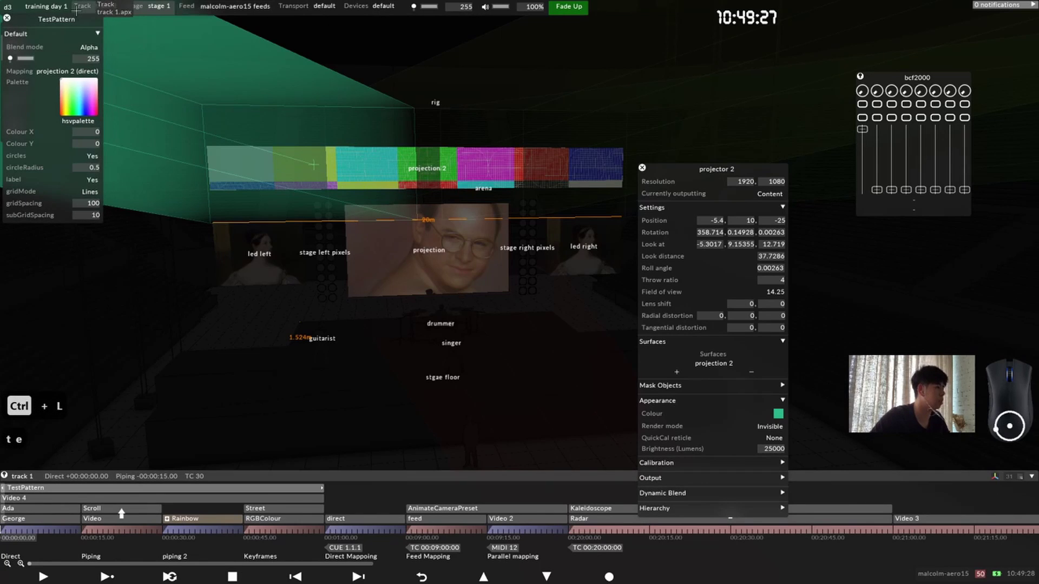
drag(61, 18, 145, 130)
scroll(469, 170, up, 8)
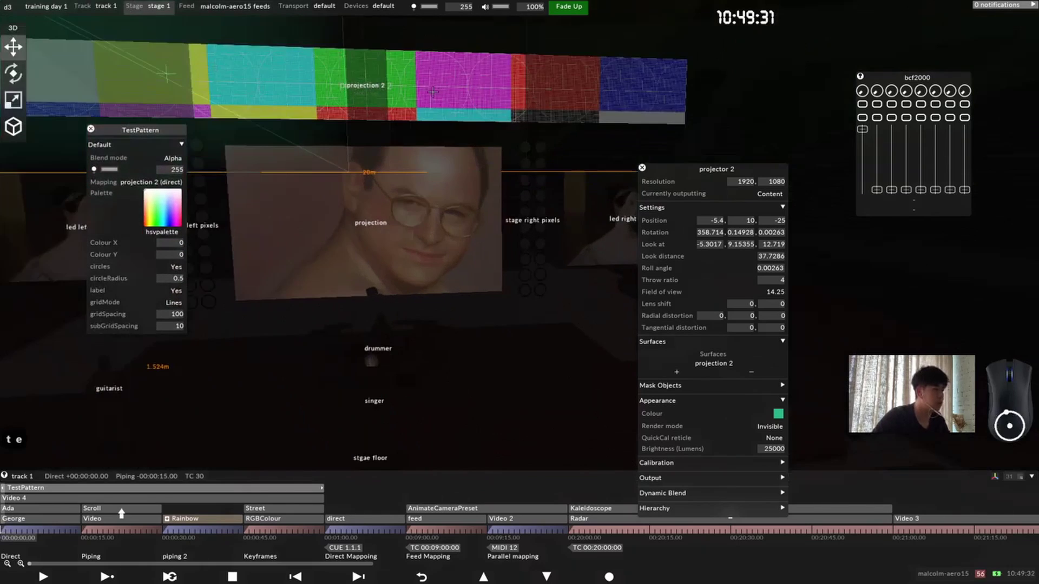
scroll(563, 328, up, 5)
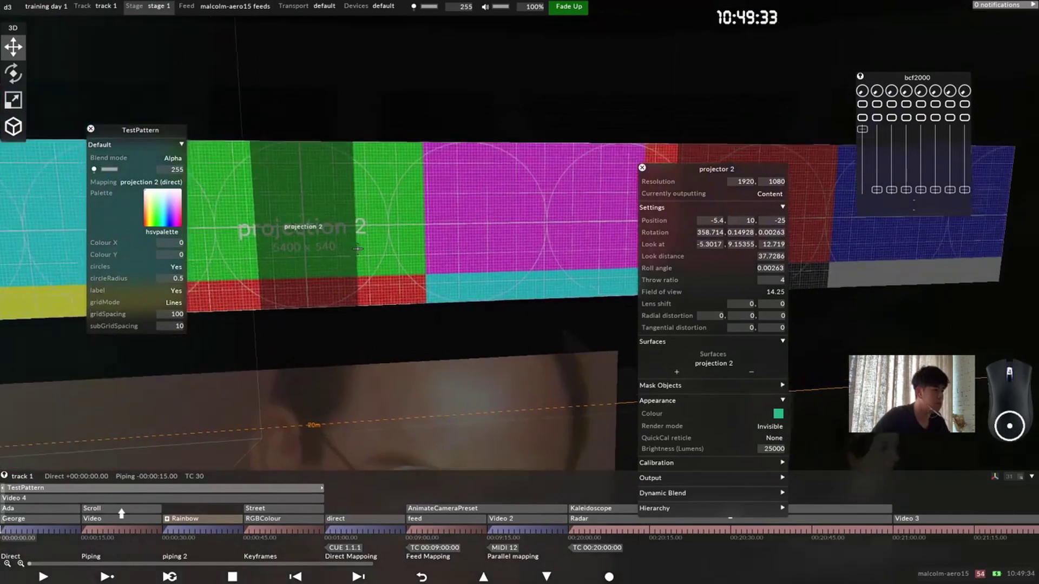
scroll(471, 282, up, 2)
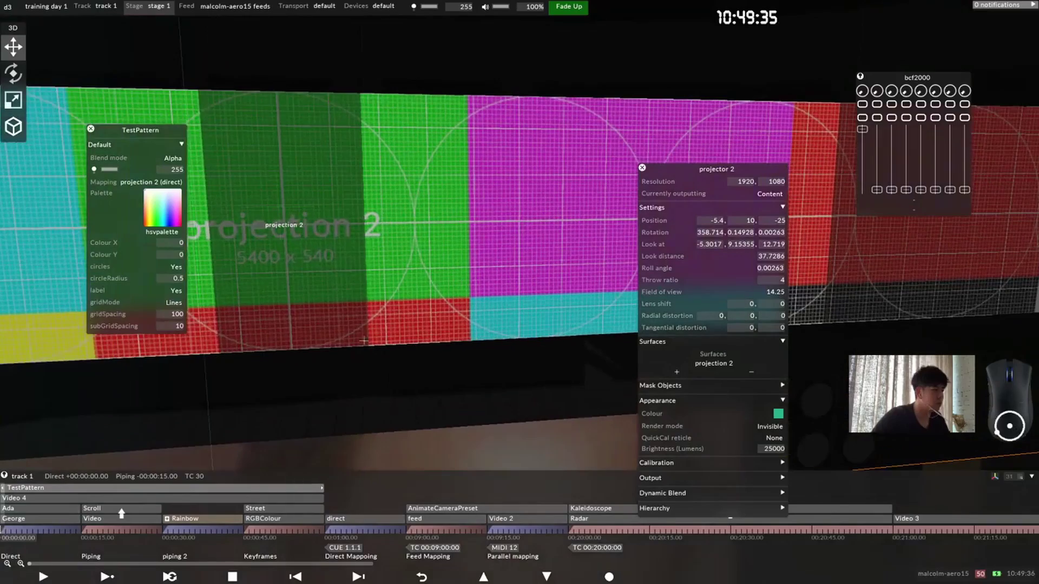
Step: Mute the Video 4 layer and inspect the test pattern grid around the projector overlap on projection 2
click(60, 498)
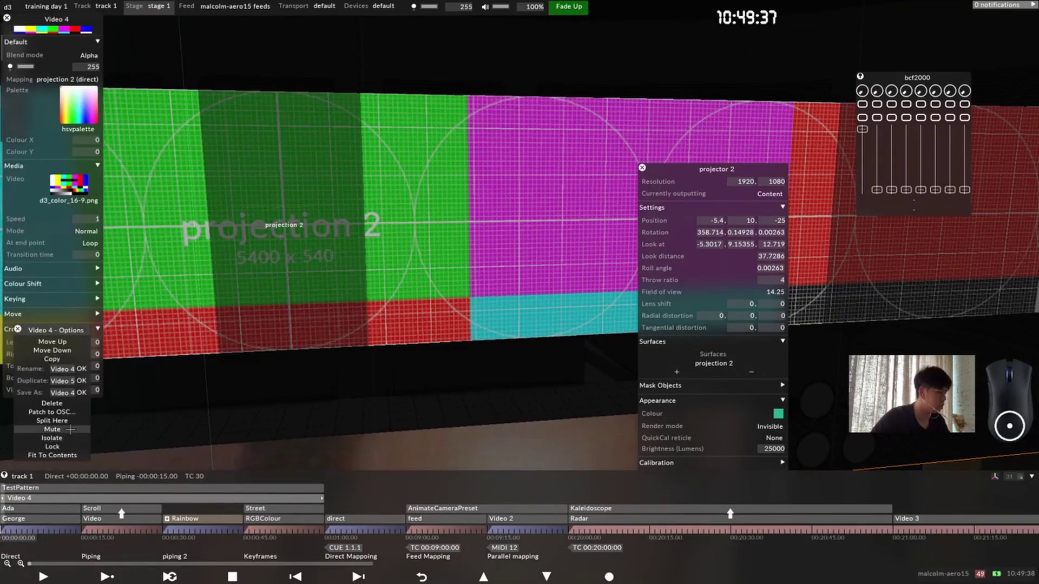
scroll(479, 269, up, 5)
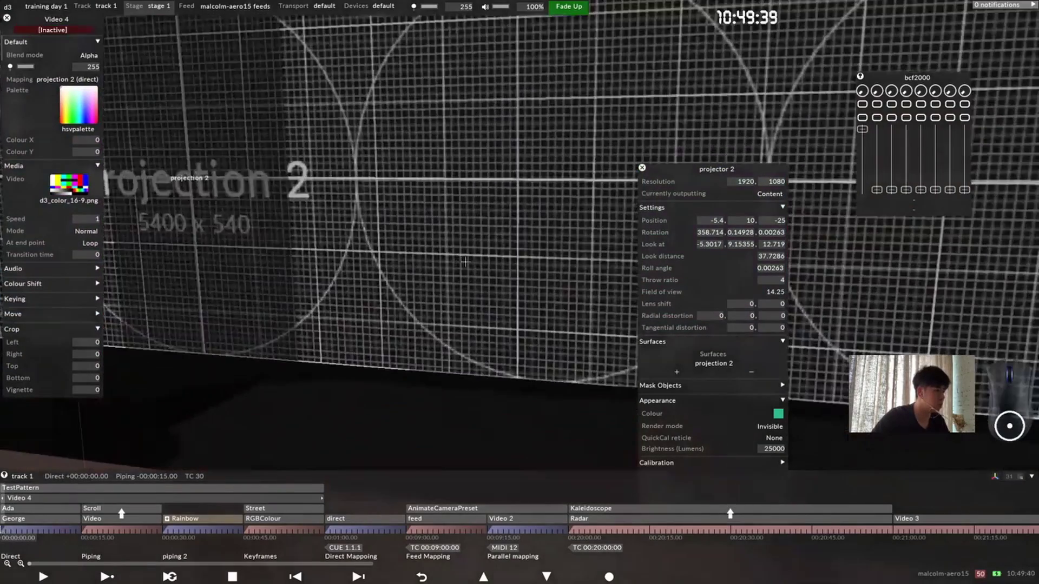
scroll(434, 247, up, 5)
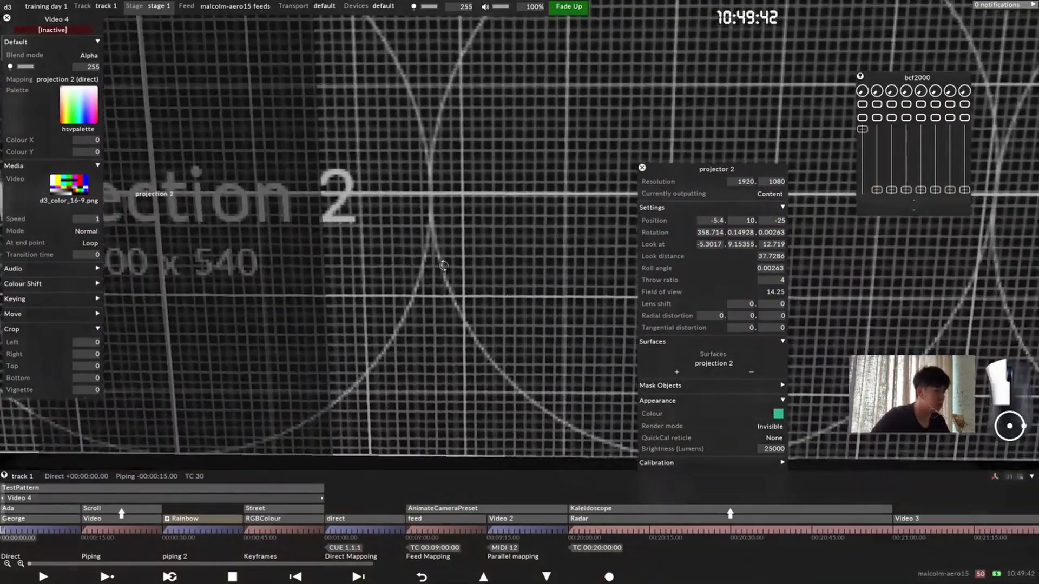
drag(443, 265, 530, 263)
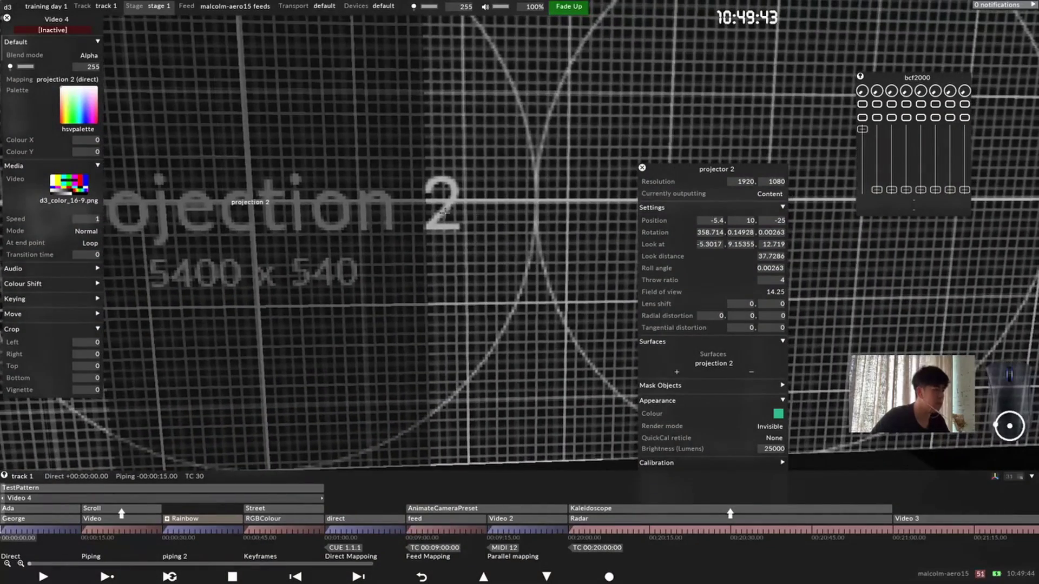
scroll(436, 277, up, 3)
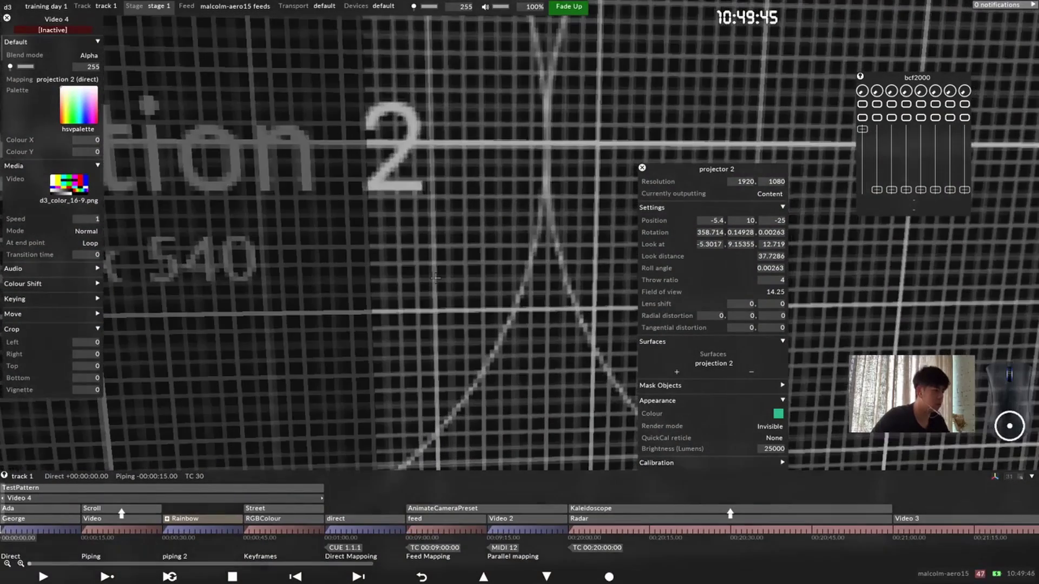
scroll(473, 246, down, 4)
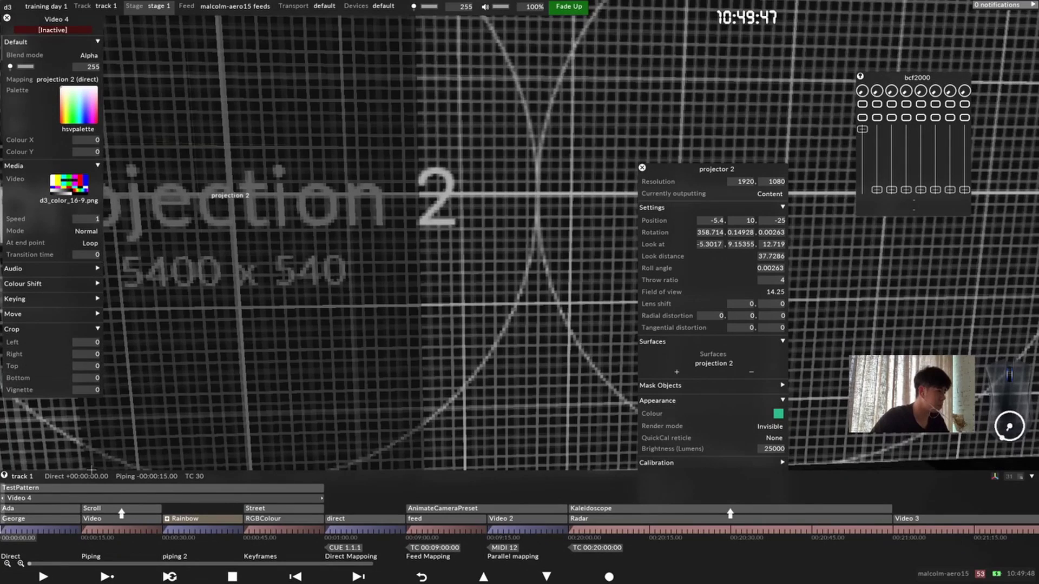
Step: Set the TestPattern layer's sub-grid spacing to 0
click(81, 488)
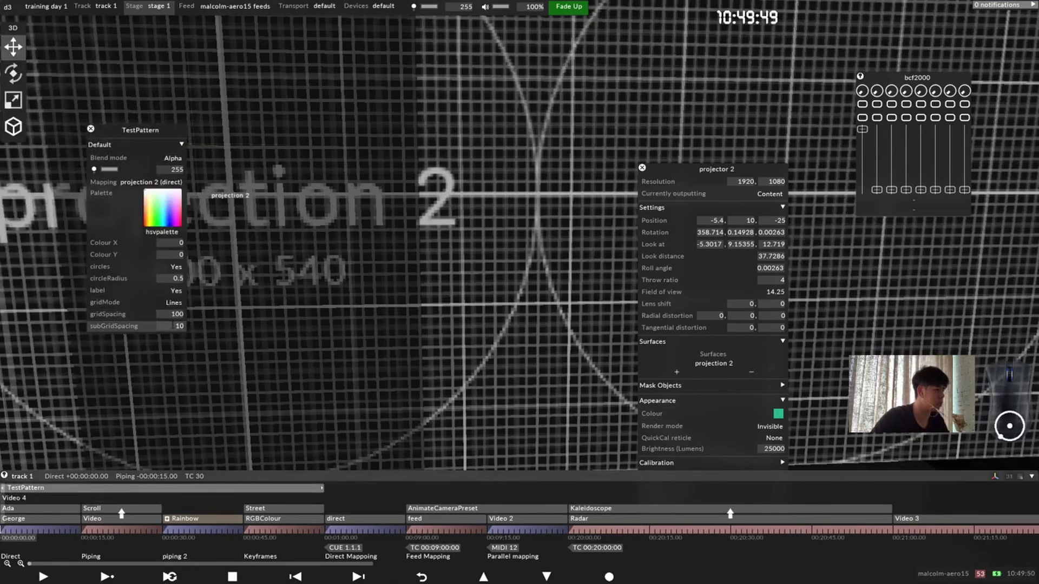
click(115, 326)
text(0)
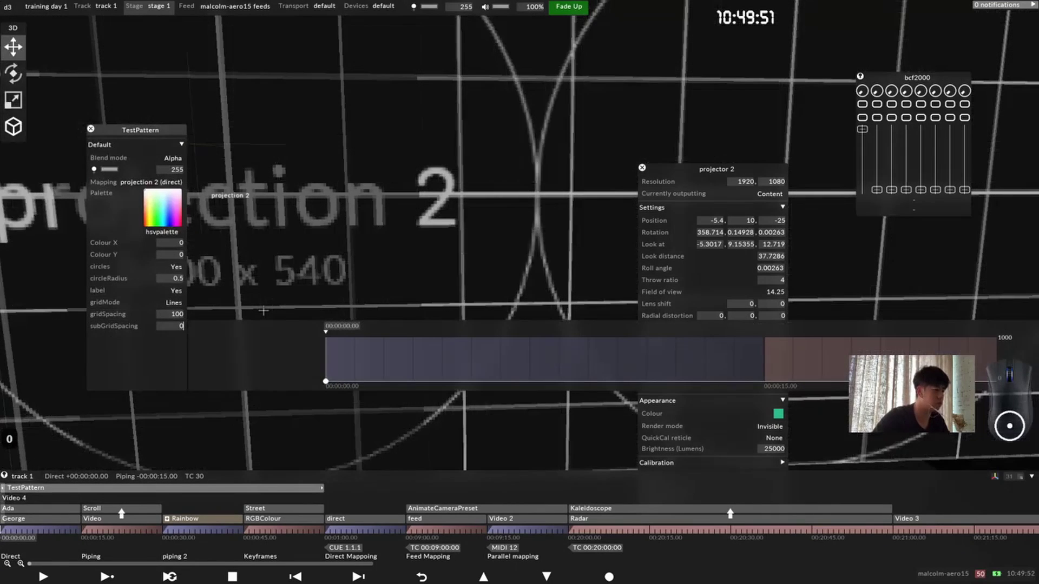
Step: Set the TestPattern layer's grid spacing to 1200
click(135, 314)
text(1200)
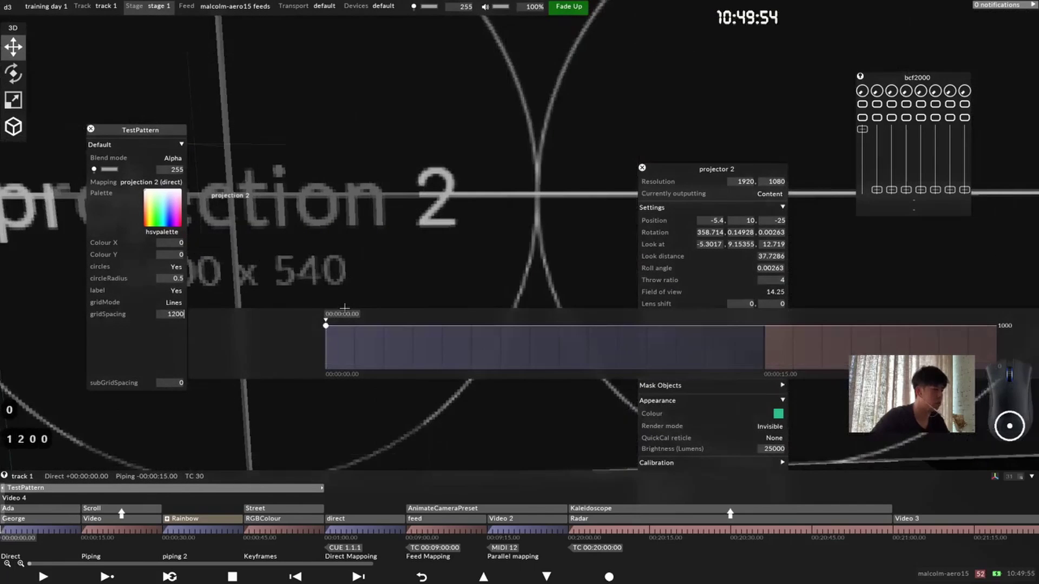
key(Return)
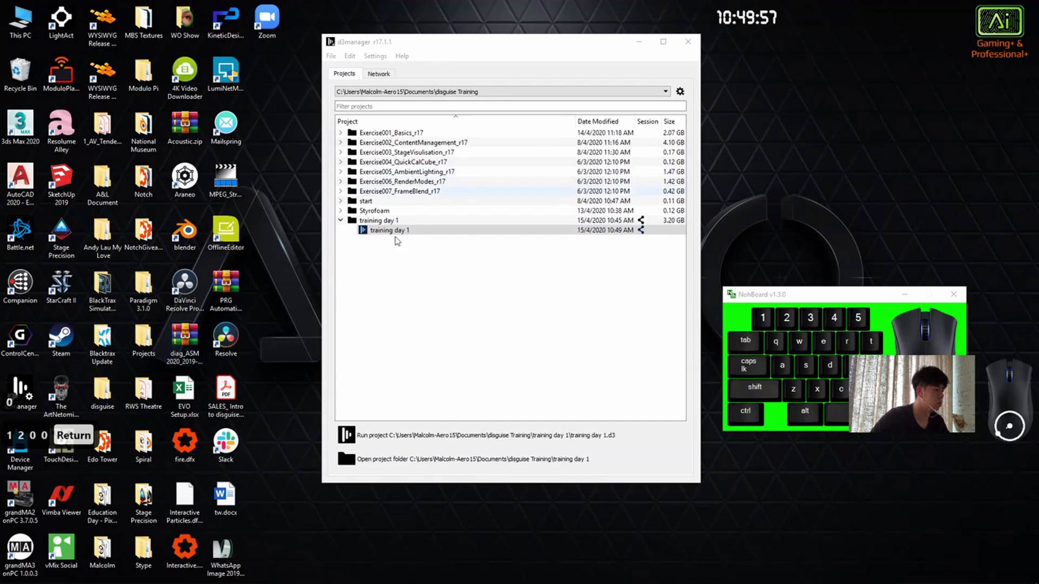
drag(801, 300, 791, 280)
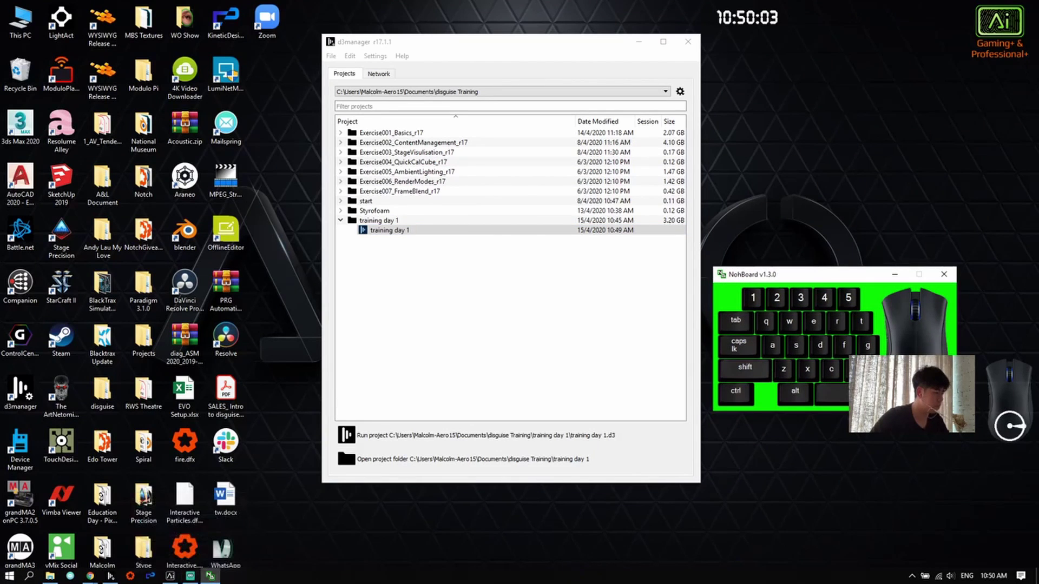
click(912, 577)
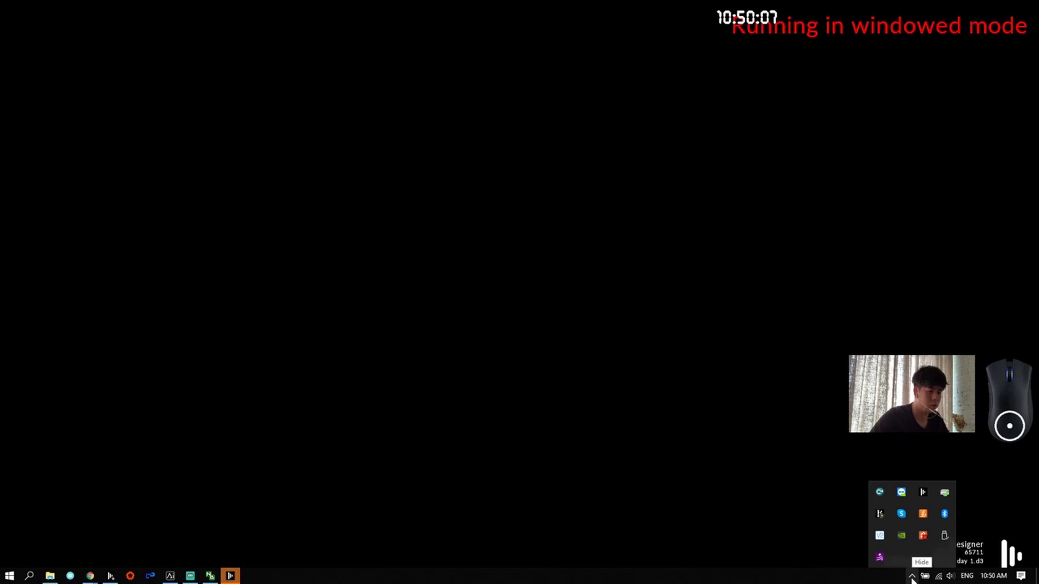
click(913, 577)
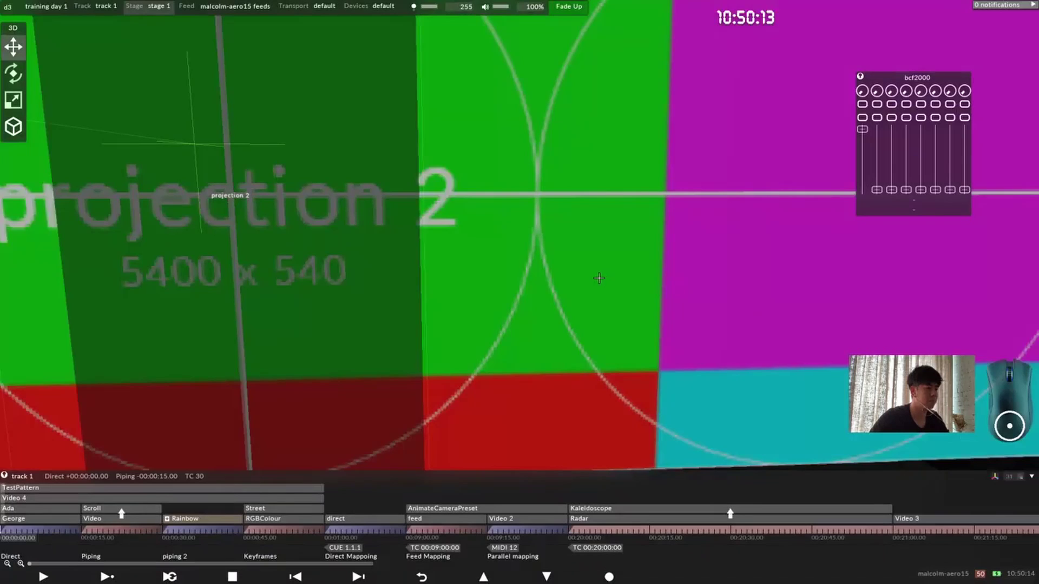
Step: Mute the Video 4 layer and set the TestPattern layer's grid spacing to 120
click(24, 499)
click(38, 429)
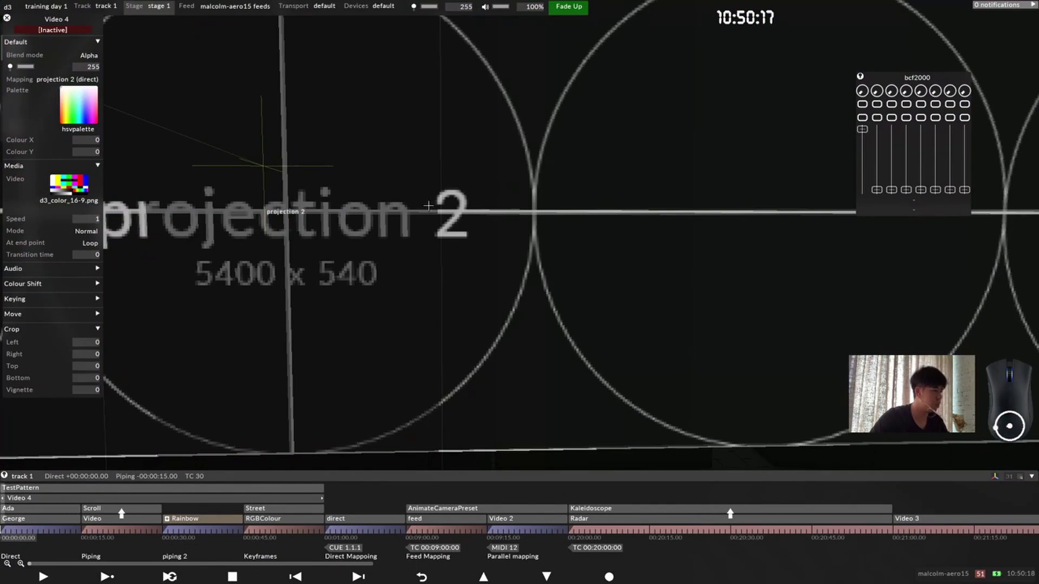
click(64, 488)
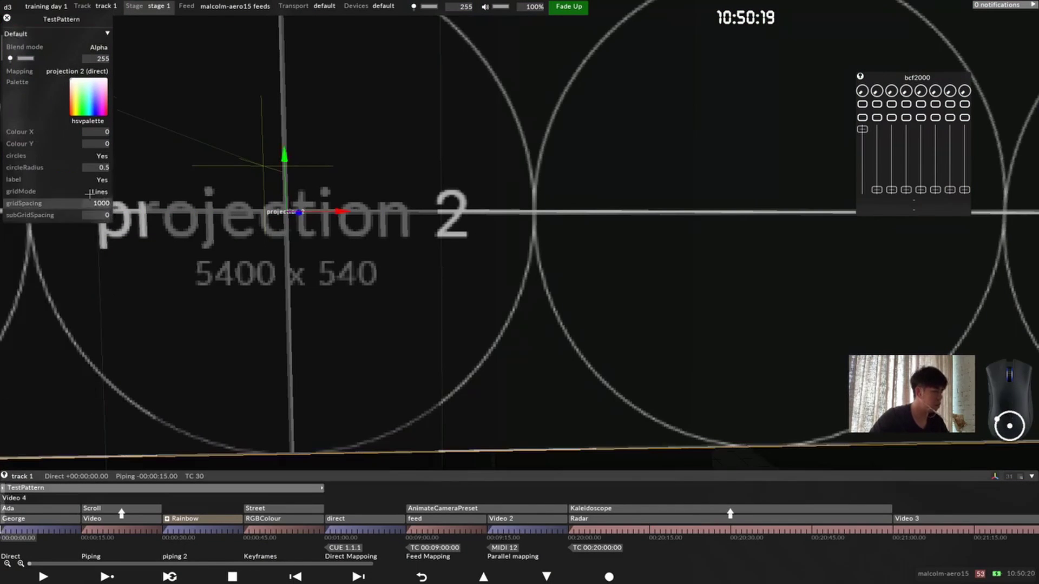
click(87, 203)
text(120)
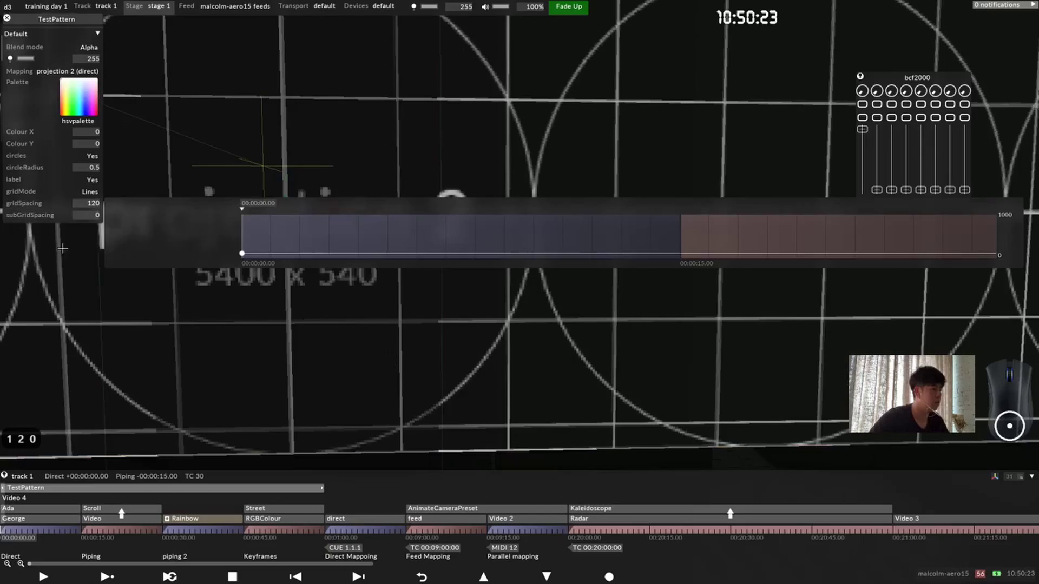
click(490, 308)
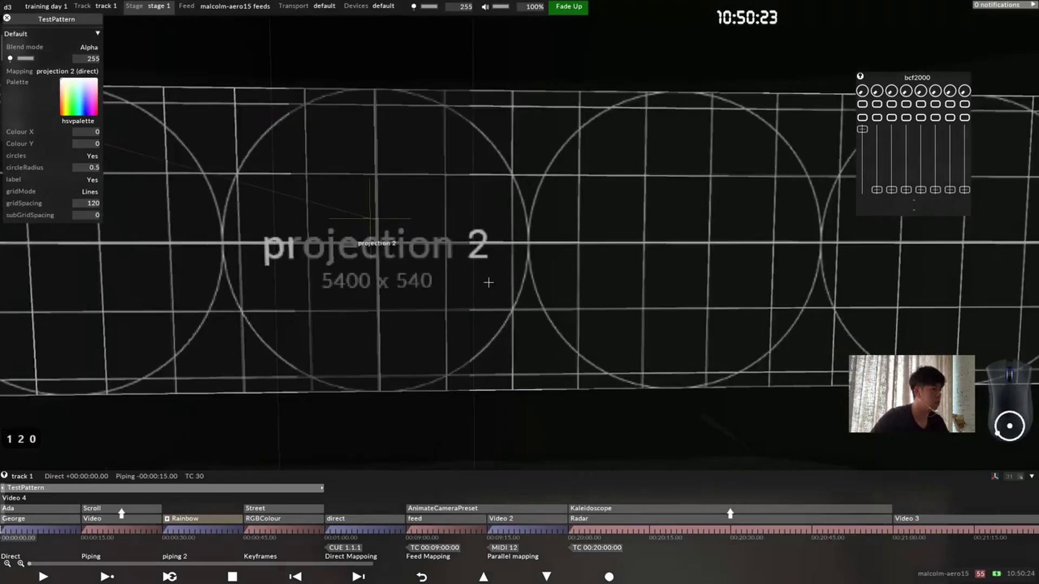
Step: Examine the test pattern across the projection 2 surface and the projector beams covering it from several angles
scroll(491, 308, down, 5)
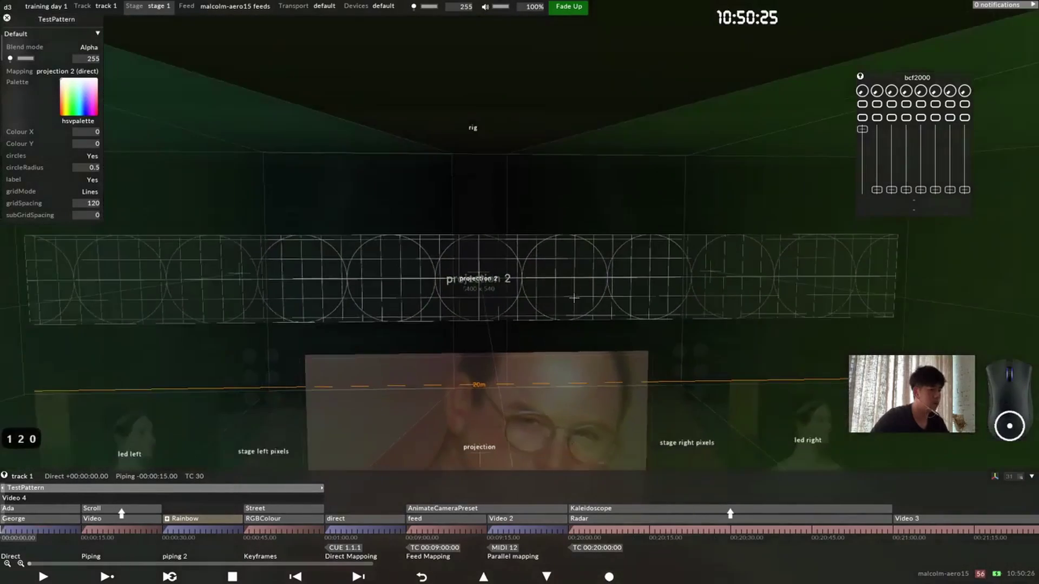
drag(519, 309, 352, 276)
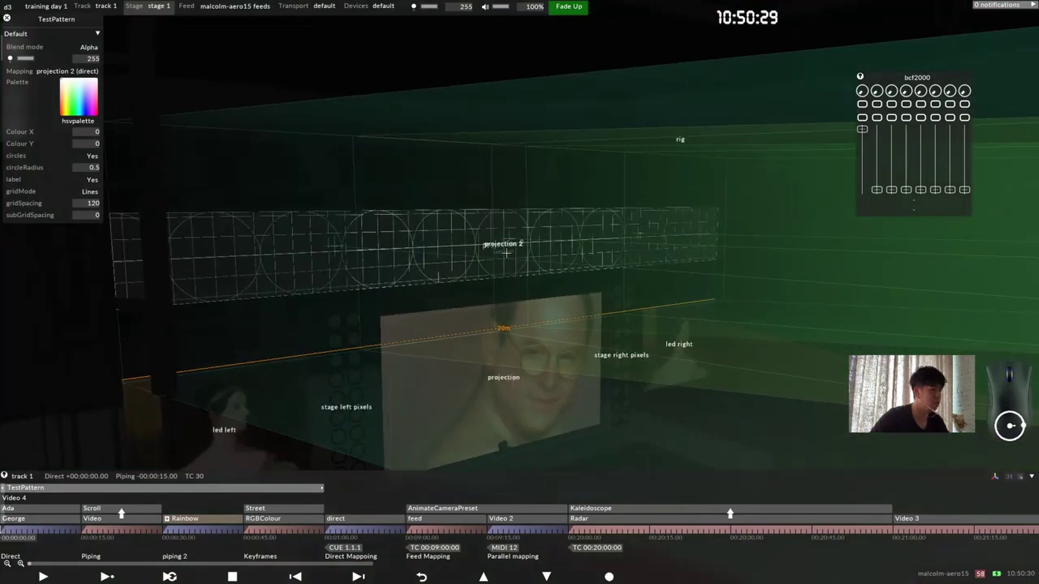
scroll(465, 264, up, 2)
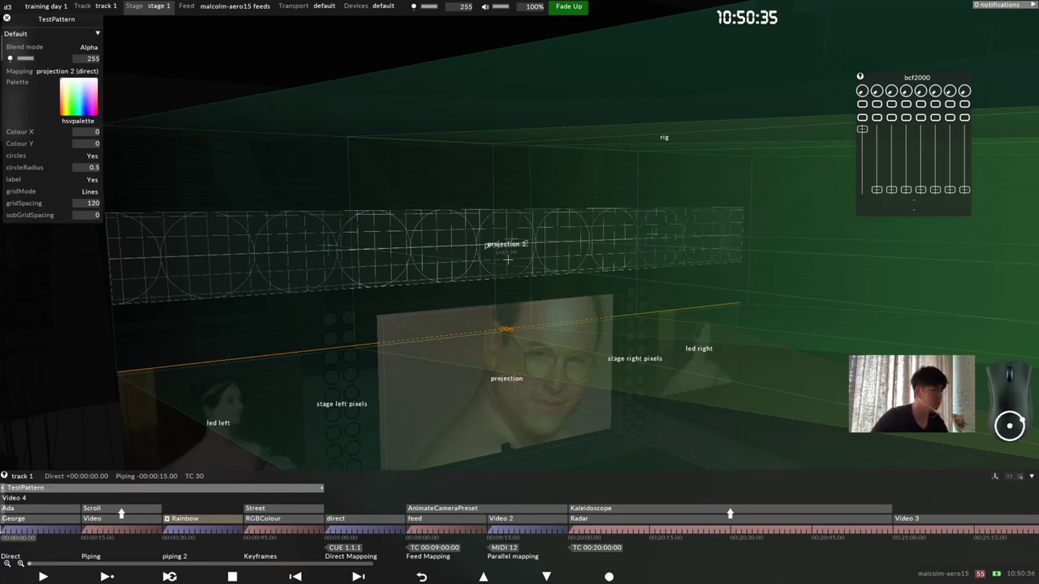
right_drag(508, 259, 519, 296)
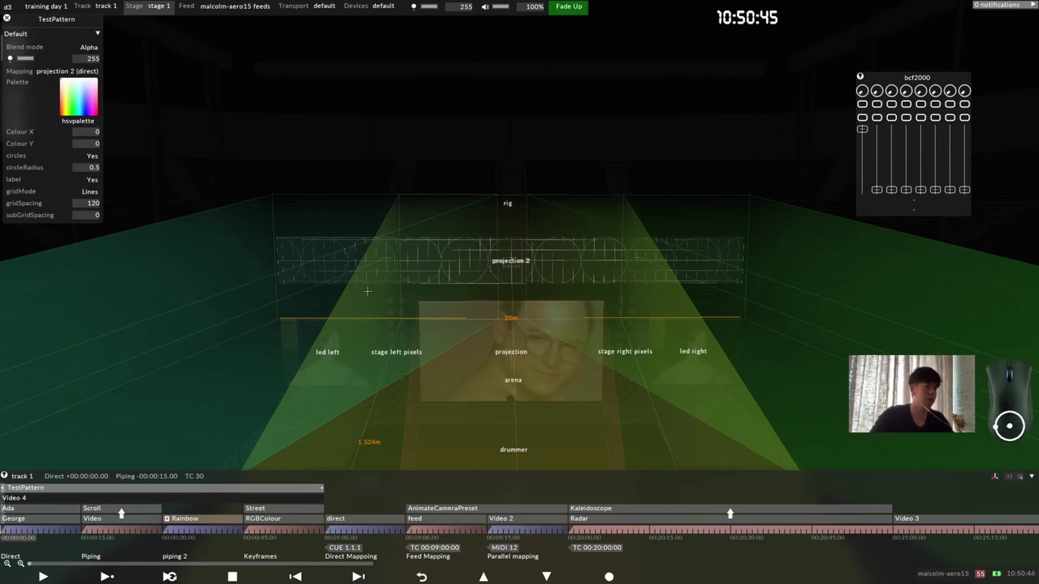
right_drag(542, 275, 434, 334)
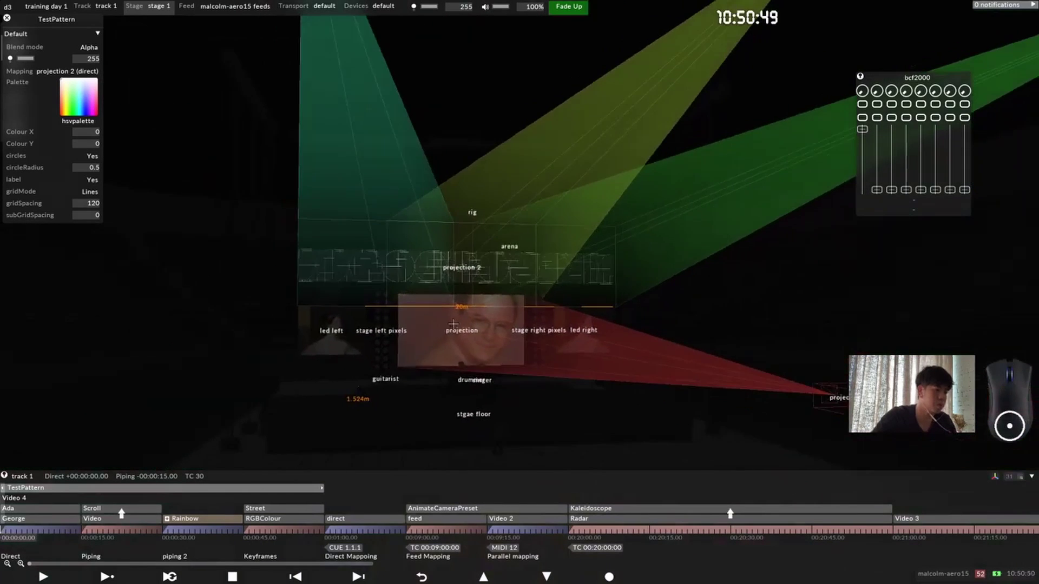
scroll(475, 317, down, 5)
scroll(475, 317, up, 3)
scroll(476, 317, up, 3)
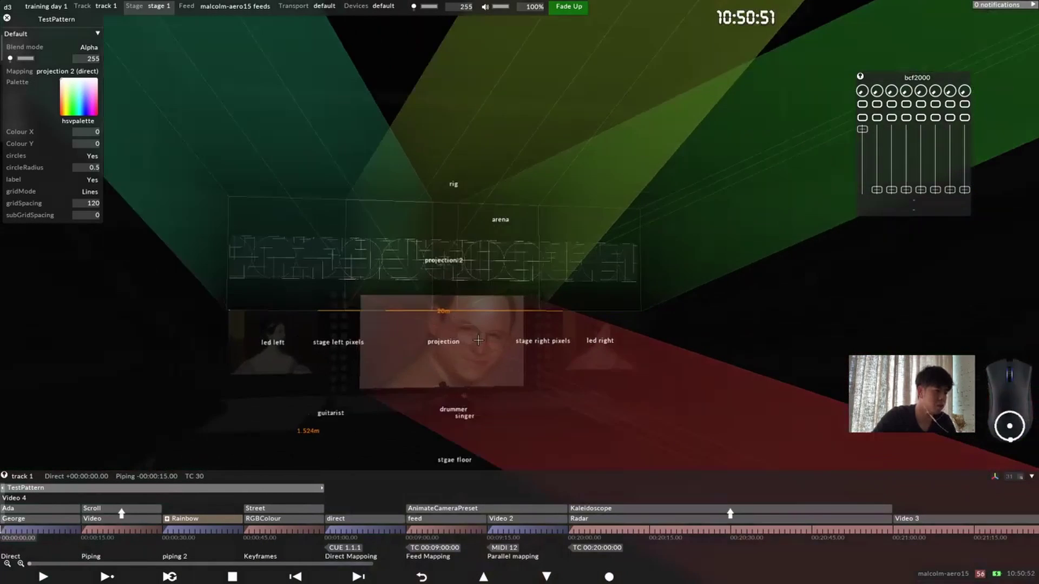
scroll(430, 327, down, 3)
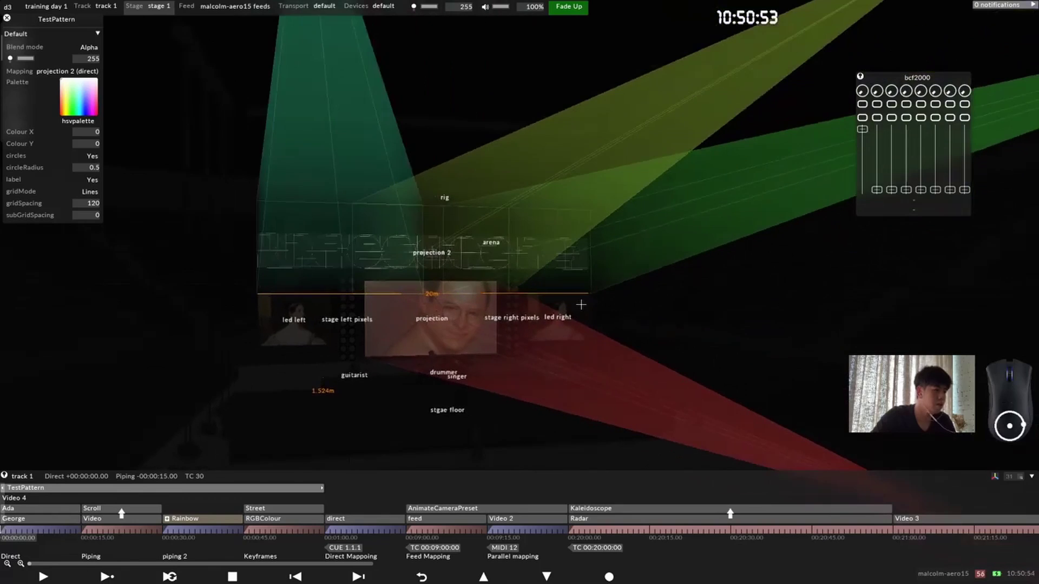
Step: Set the stage visualiser camera's renderer to Heatmap
right_click(668, 318)
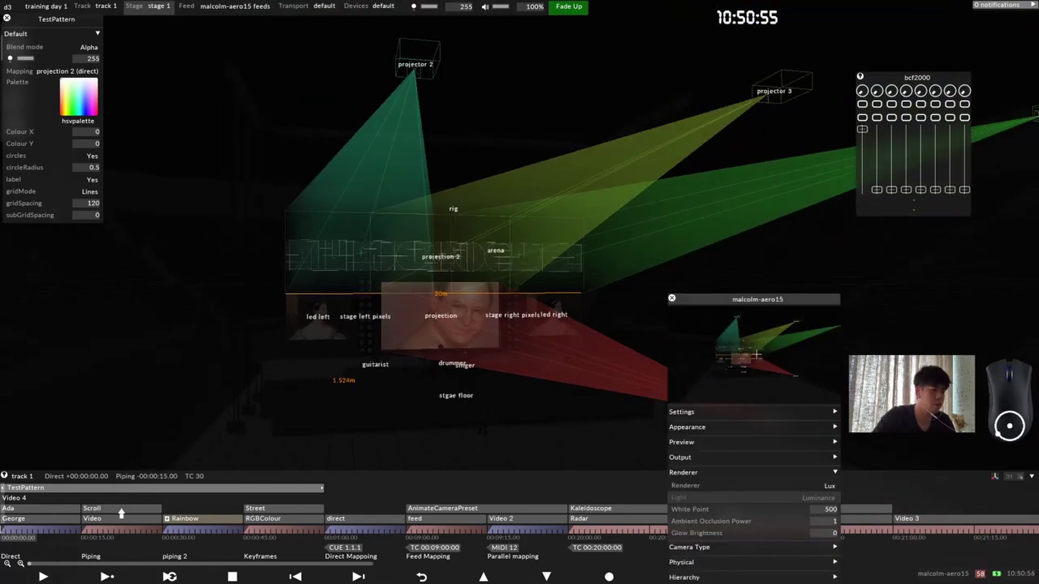
drag(744, 308, 758, 139)
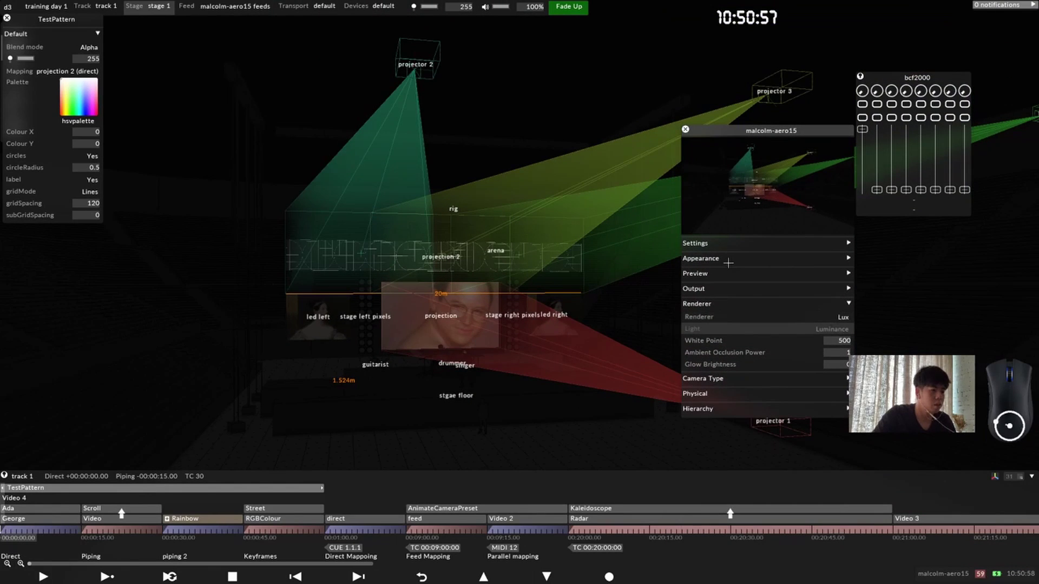
right_click(586, 85)
drag(687, 95, 777, 69)
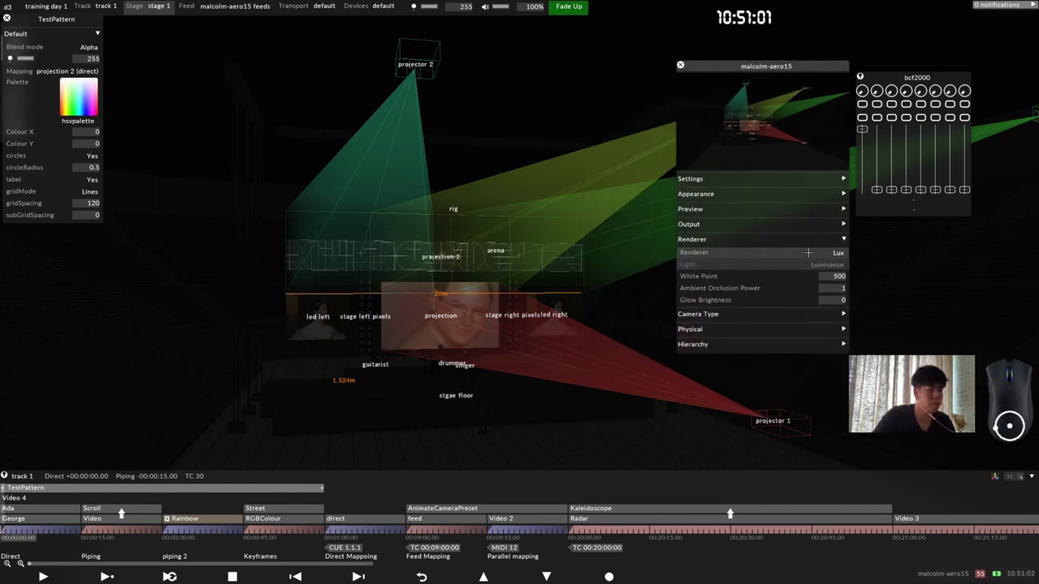
click(839, 253)
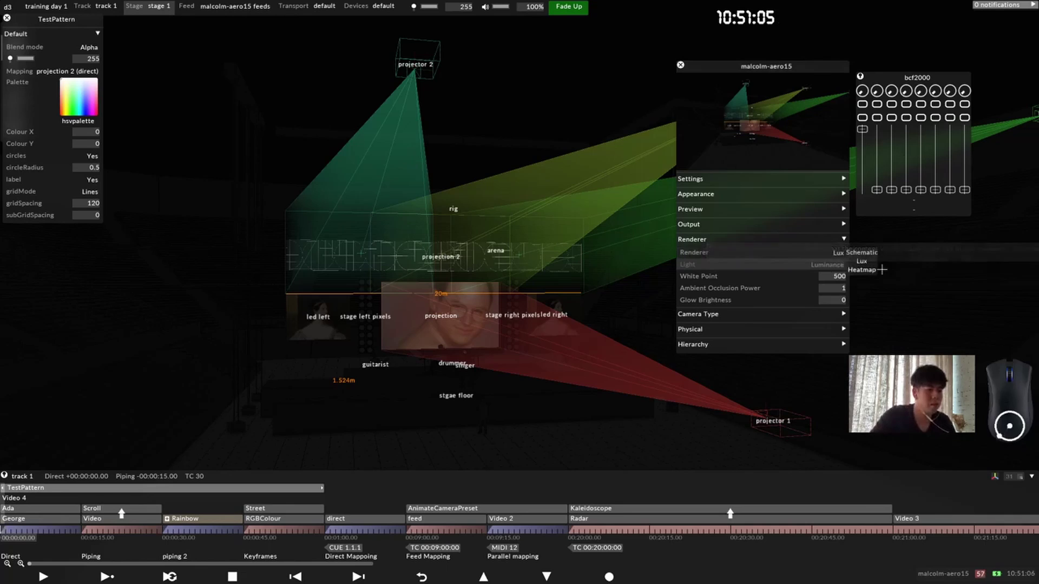
click(861, 270)
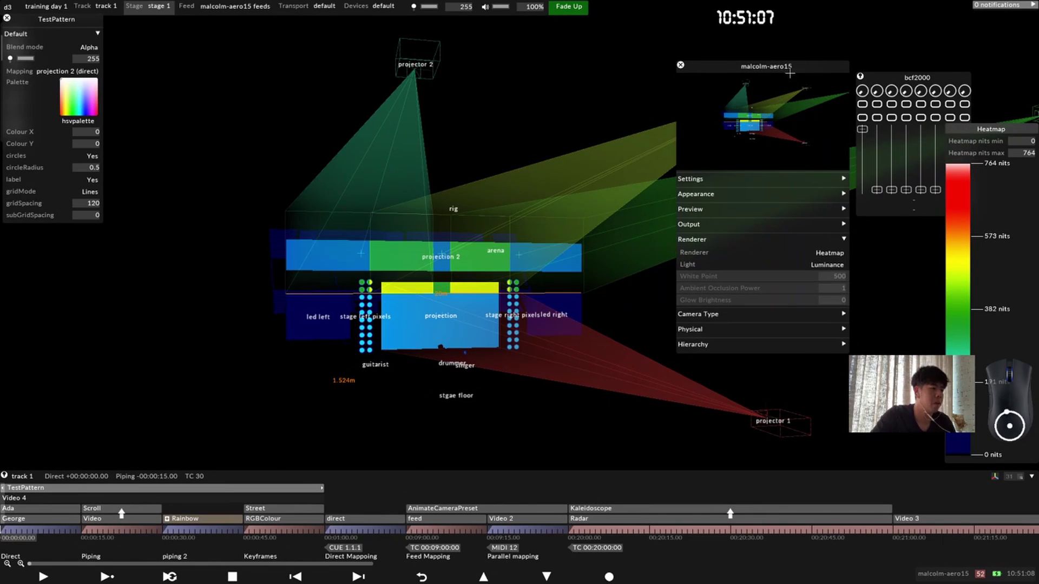
Step: Move the camera settings and bcf2000 windows aside to uncover the heatmap scale, and inspect the stage's luminance
drag(790, 73, 773, 31)
drag(905, 77, 985, 5)
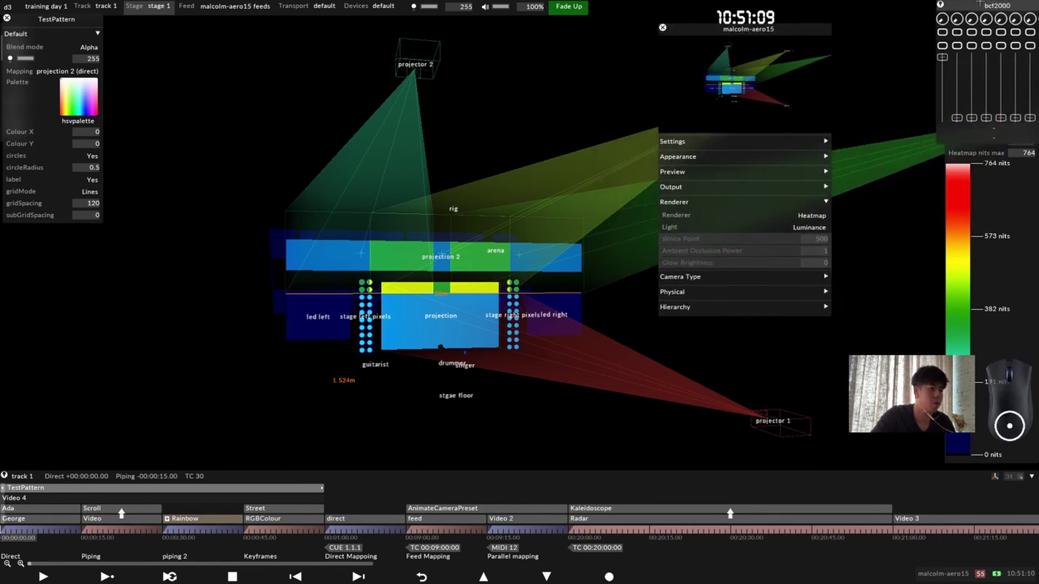
drag(459, 267, 476, 255)
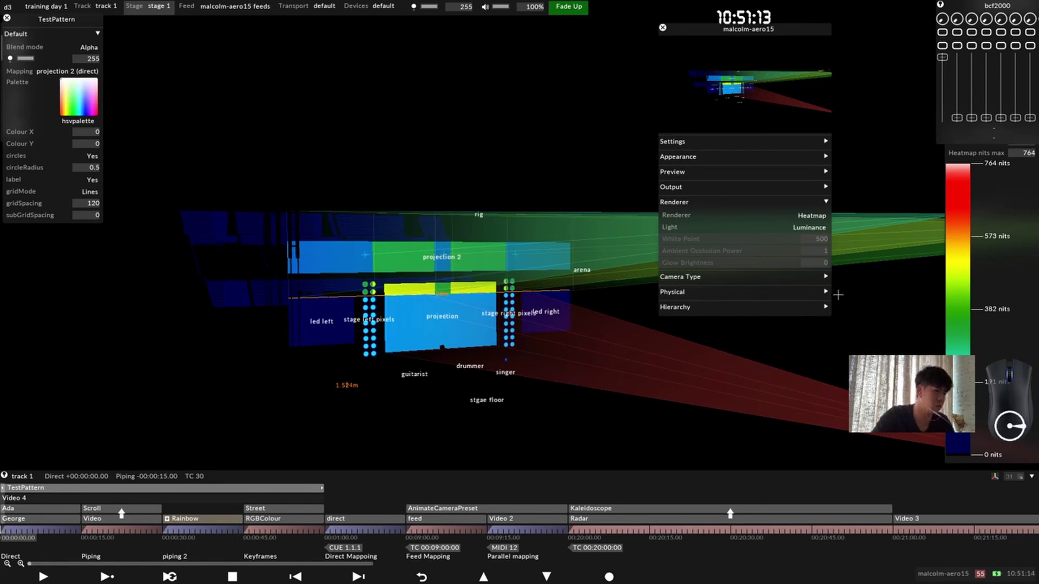
Step: Compare the surfaces in the heatmap's Illuminance mode and return the light type to Luminance
click(817, 229)
click(845, 236)
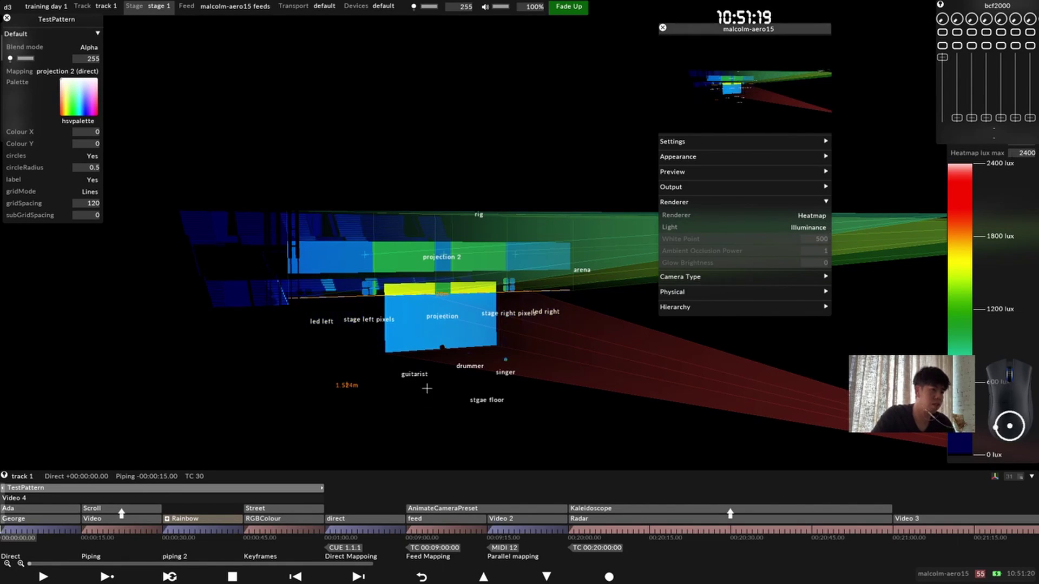
drag(447, 339, 393, 349)
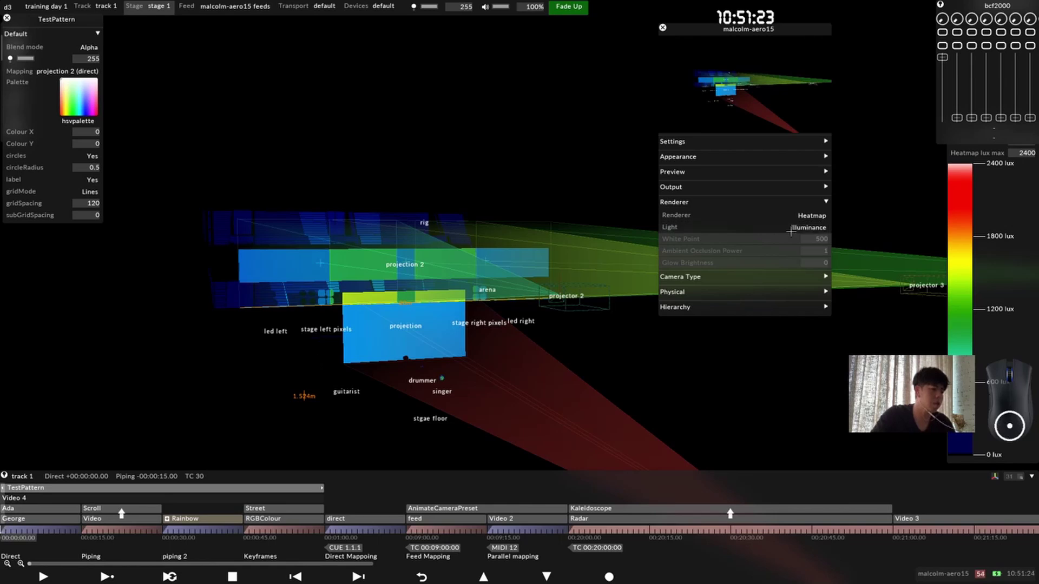
click(810, 227)
click(846, 228)
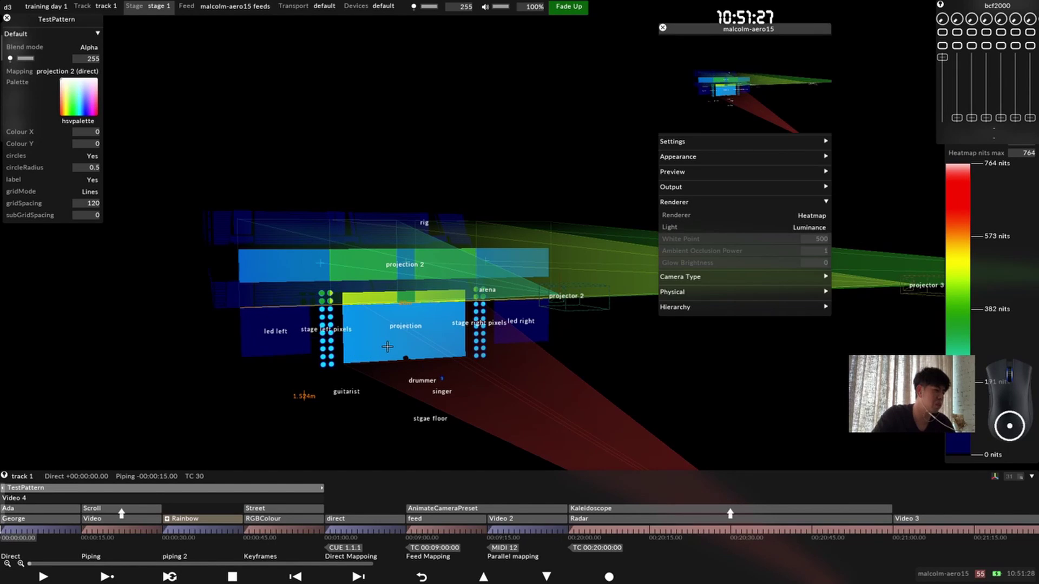
Step: Check the led left screen's brightness in nits against its luminance in the heatmap, and close its properties
click(282, 332)
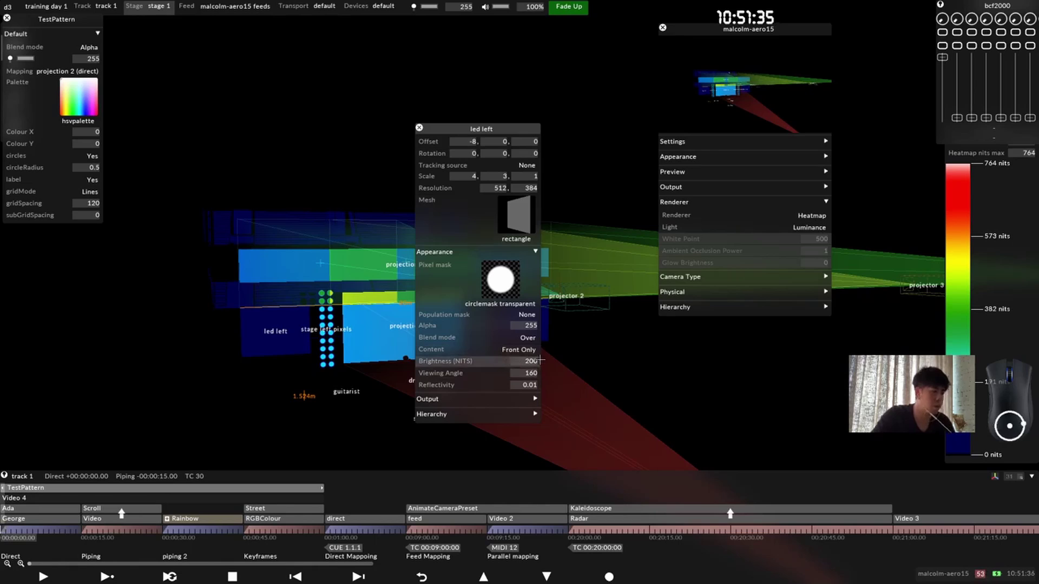
click(515, 362)
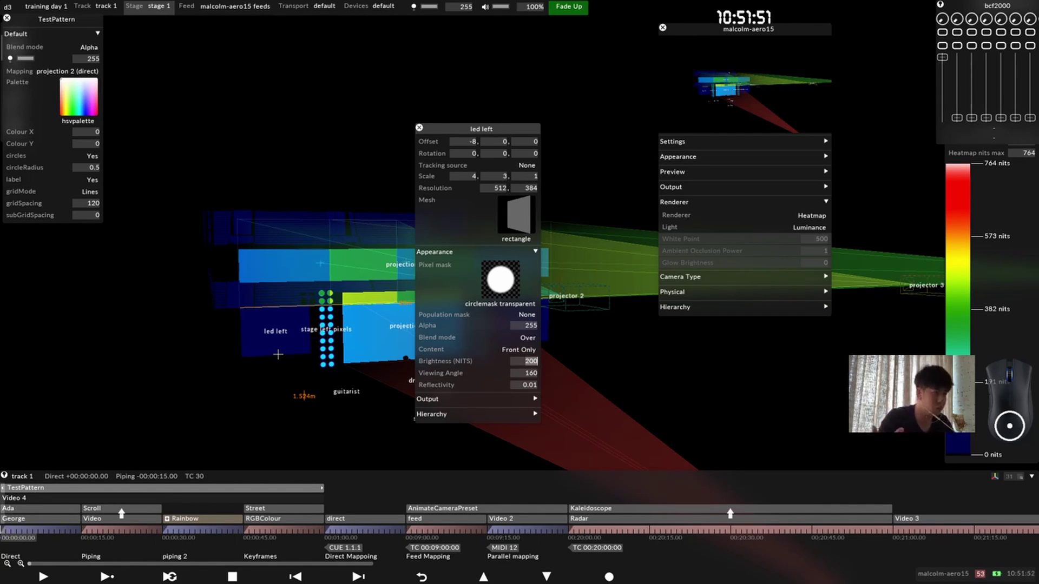
drag(265, 332, 253, 334)
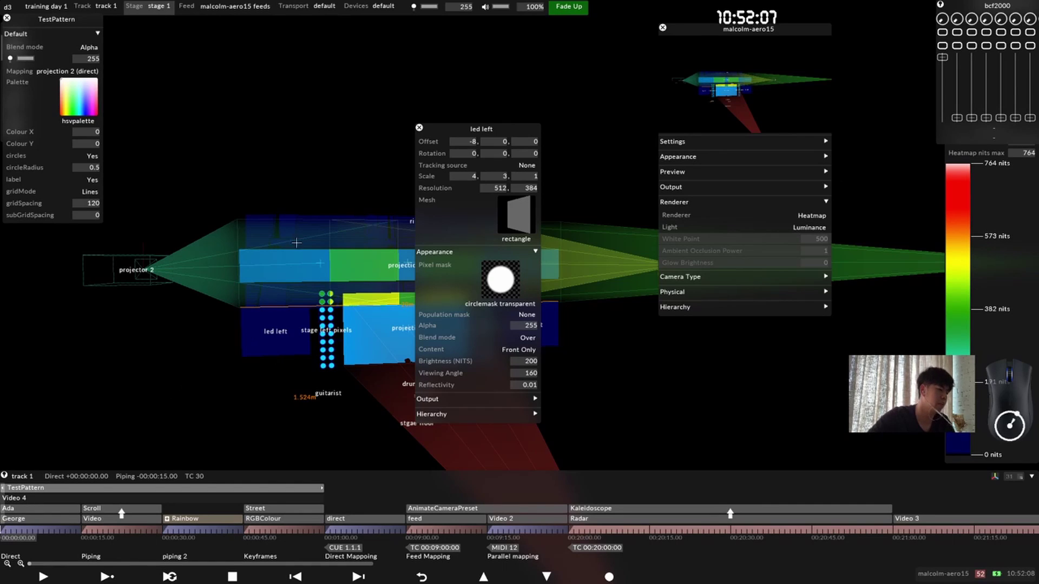
drag(520, 128, 559, 73)
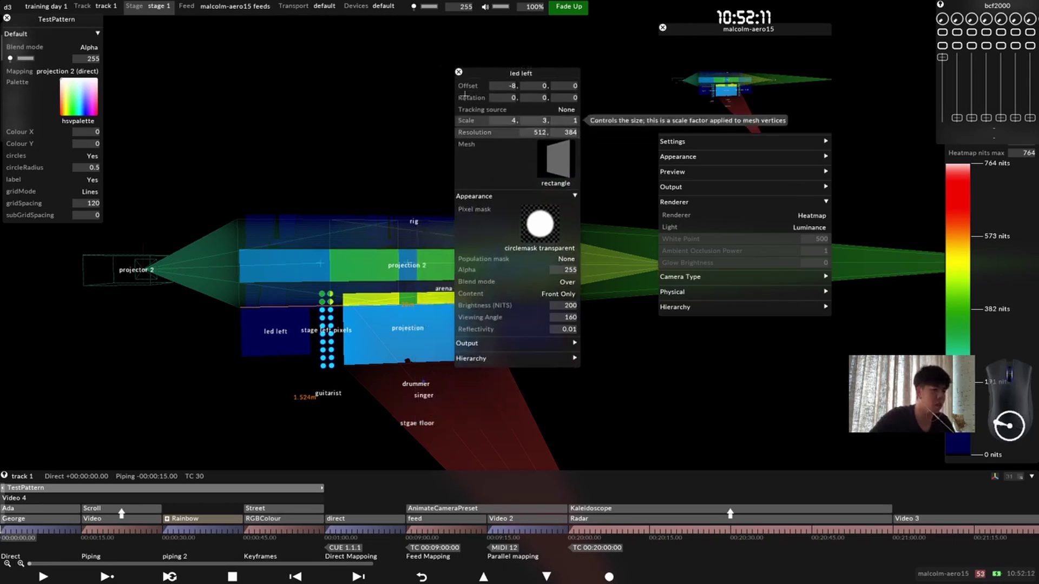
click(458, 71)
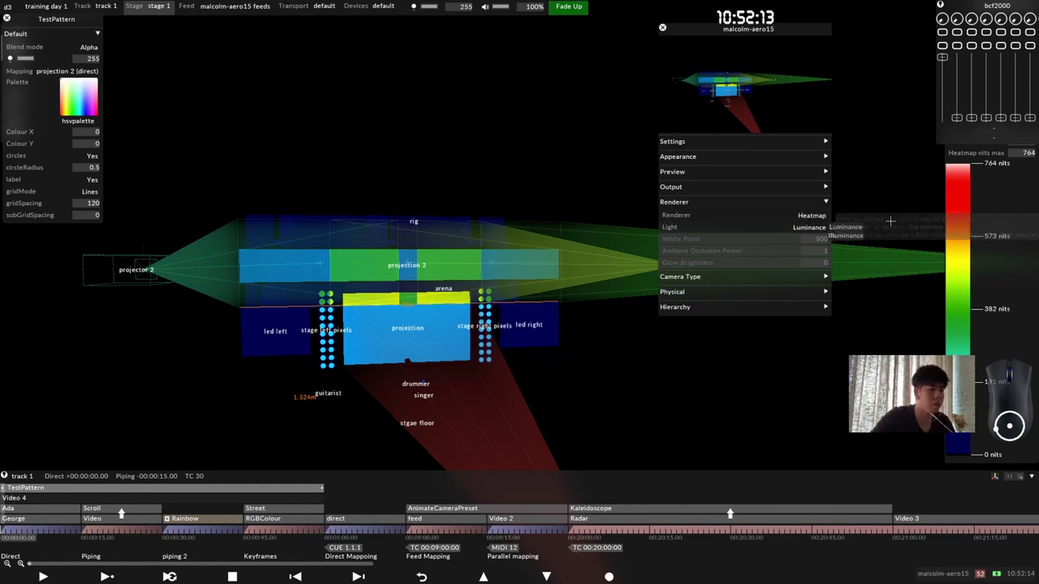
Step: Switch the heatmap's light type to Illuminance, inspect the projection surfaces, and move the bcf2000 window off the heatmap range values
click(847, 236)
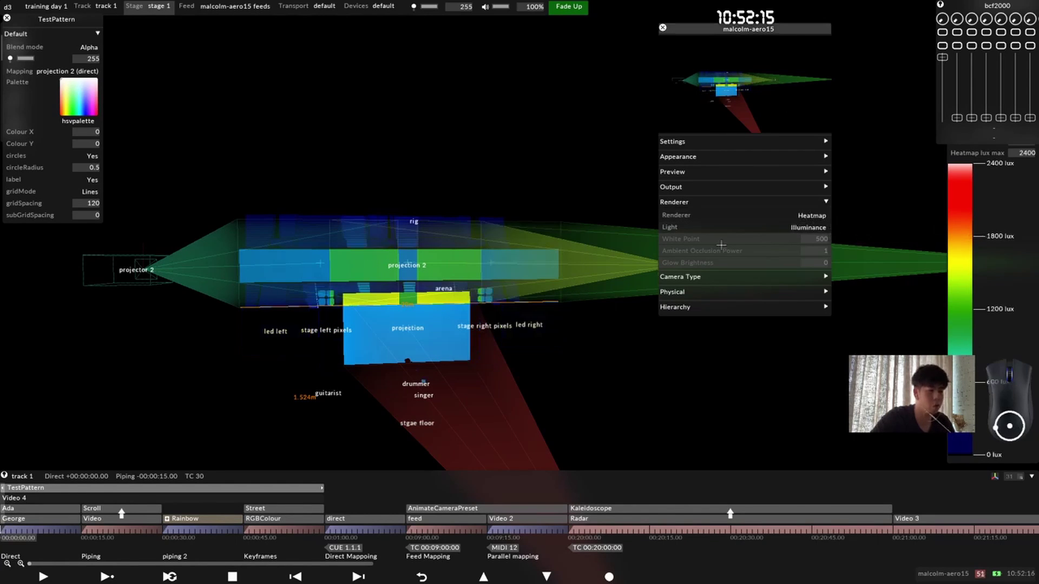
scroll(577, 310, up, 3)
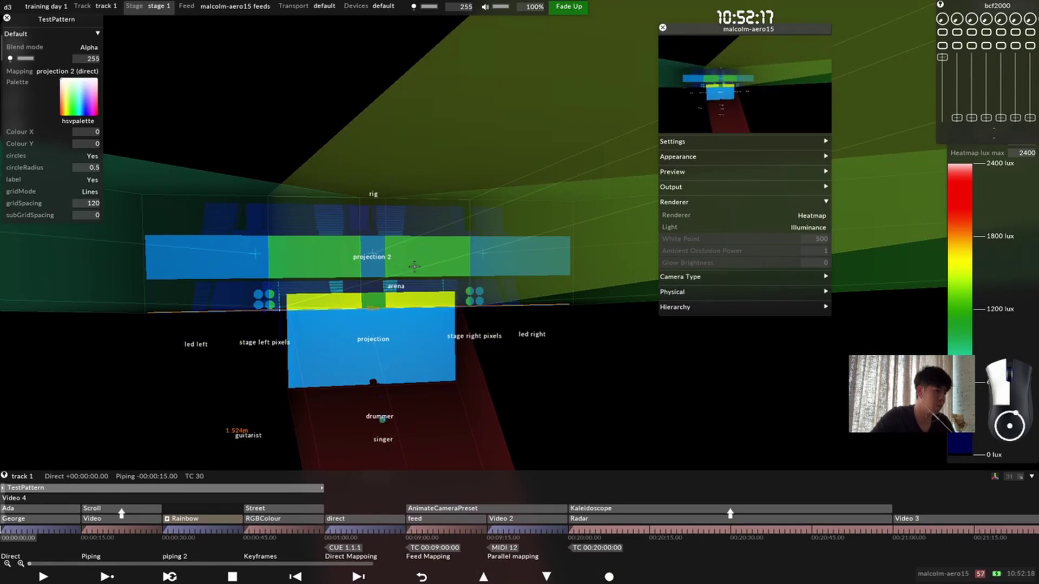
drag(415, 266, 389, 266)
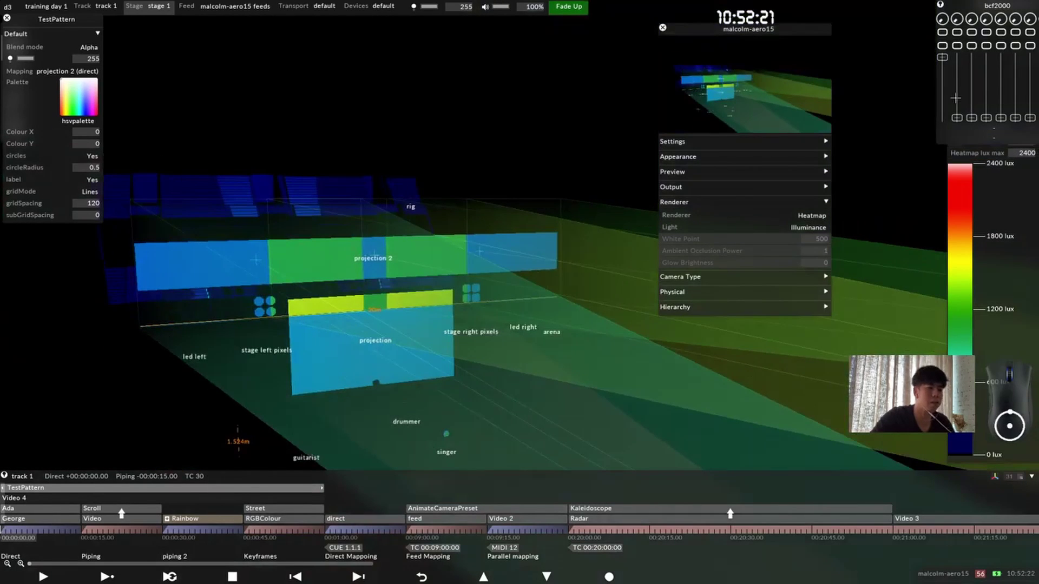
drag(941, 5, 893, 24)
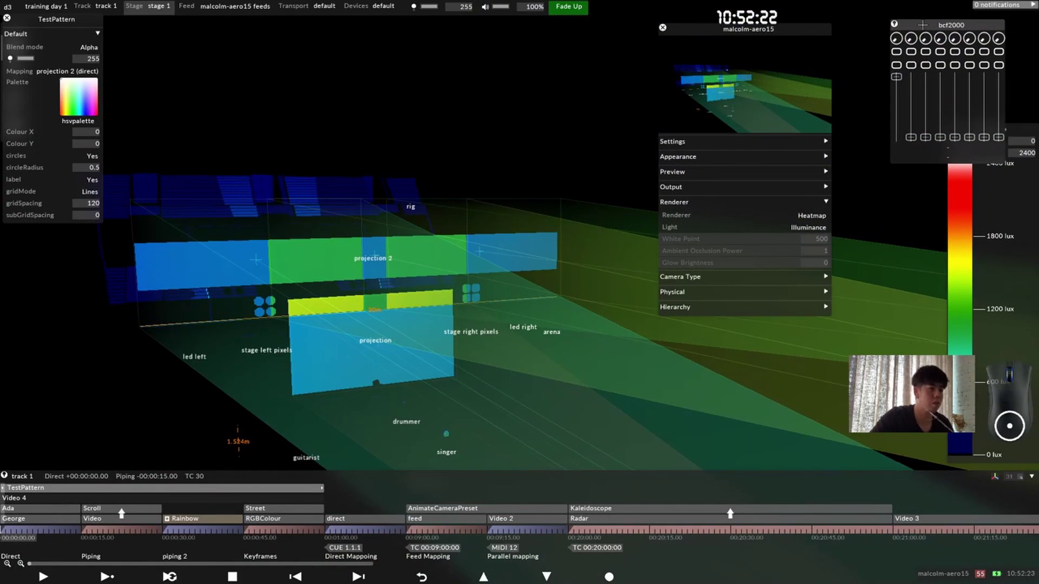
Step: Close the bcf2000 window and move the heatmap scale beside the projection surfaces
click(894, 24)
drag(1014, 131, 975, 112)
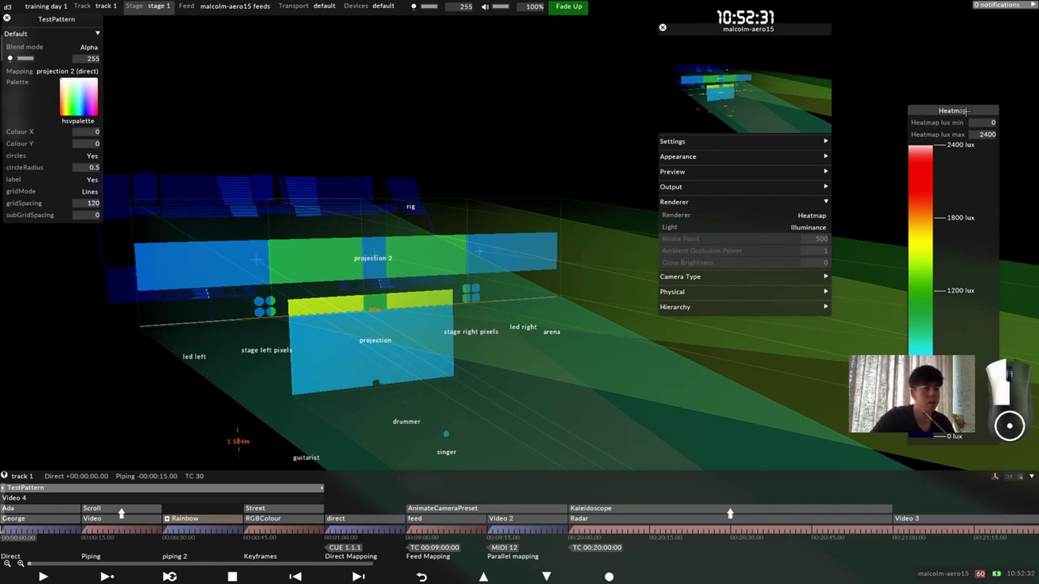
drag(966, 111, 607, 86)
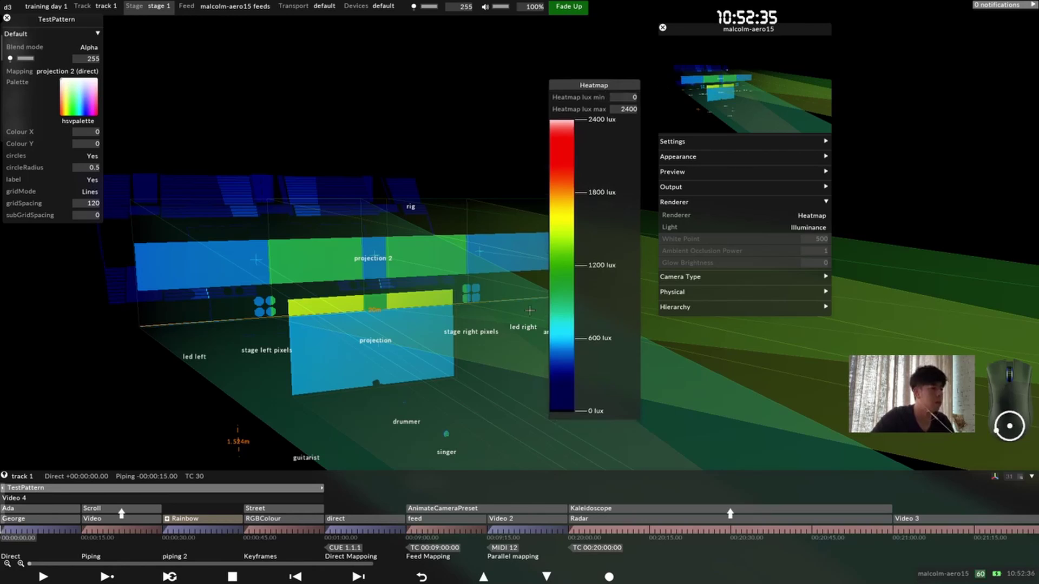
Step: Set the heatmap's maximum to 600 lux
middle_drag(448, 296, 399, 313)
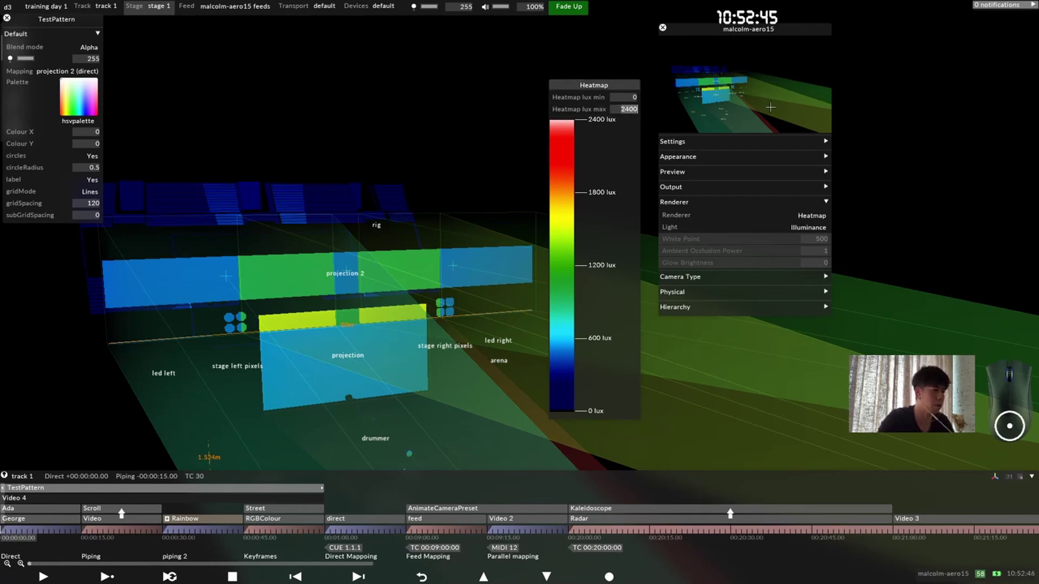
text(0)
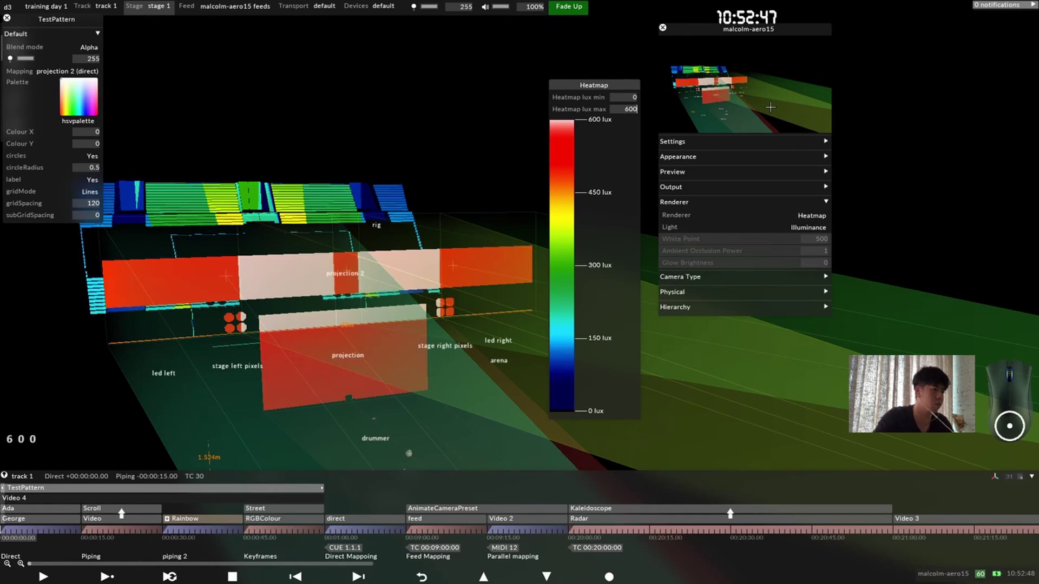
key(Return)
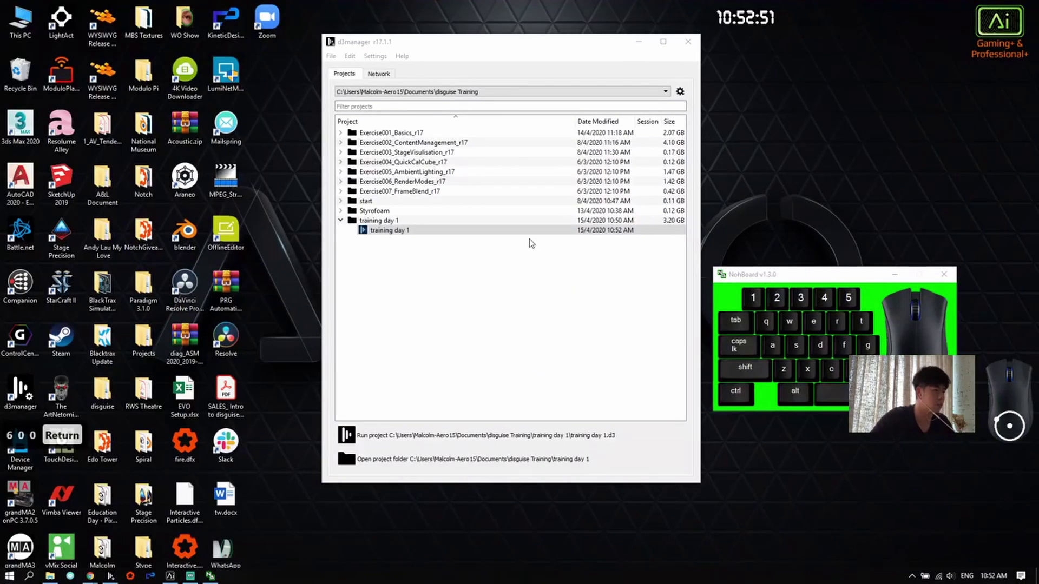
Step: Relaunch the training day 1 project from d3manager and move the heatmap scale closer to the stage
click(474, 231)
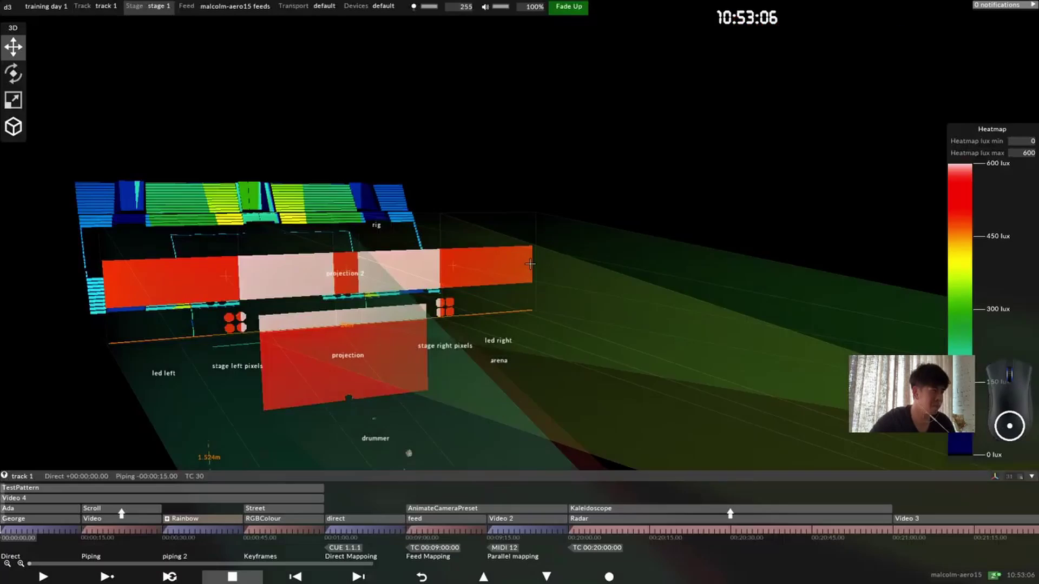
middle_drag(401, 286, 514, 274)
drag(1002, 160, 794, 101)
middle_drag(536, 252, 605, 249)
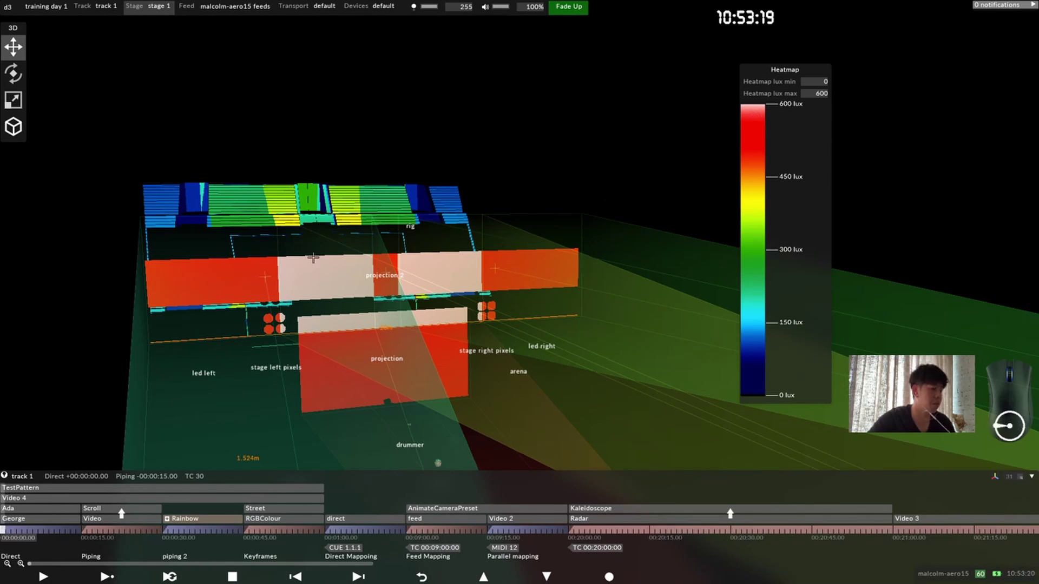
Step: Set the heatmap's maximum to 1000 lux and inspect the projection surfaces
key(Tab)
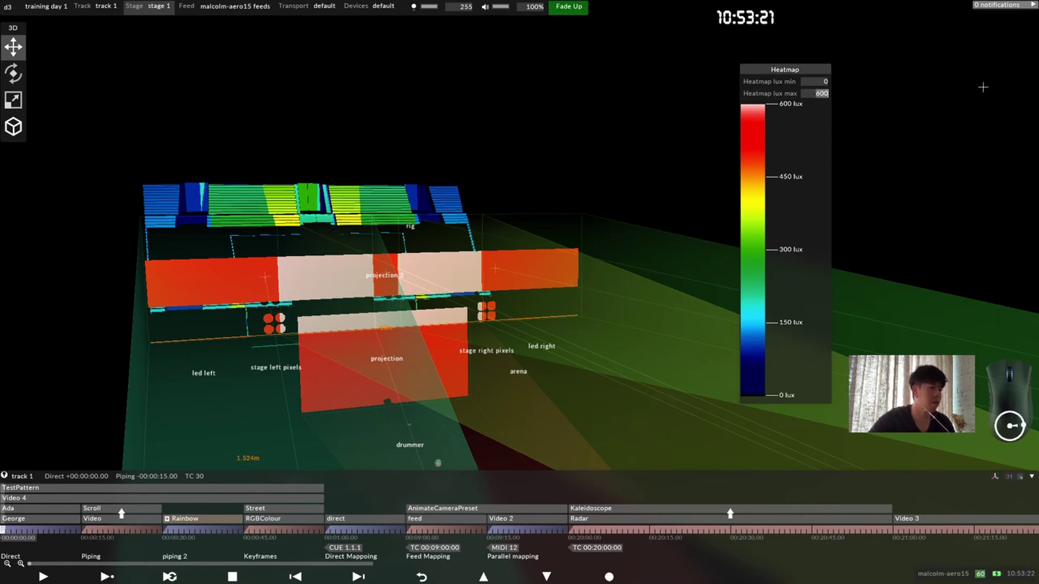
text(1000)
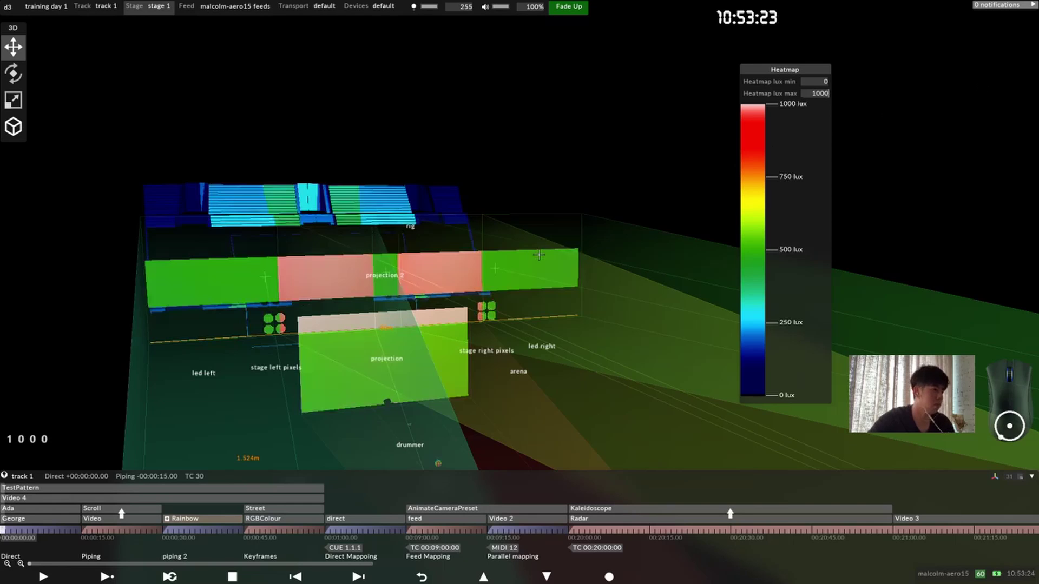
scroll(471, 268, up, 3)
scroll(508, 243, down, 3)
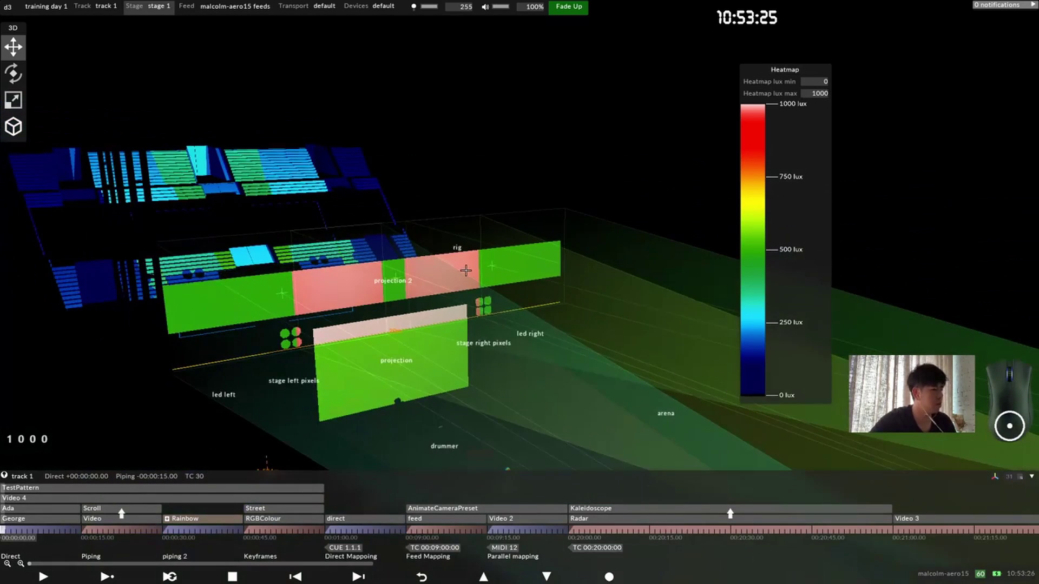
Step: Open the projection 2 screen's properties, place them beside the heatmap scale, and expand the Appearance settings
middle_drag(456, 301, 395, 292)
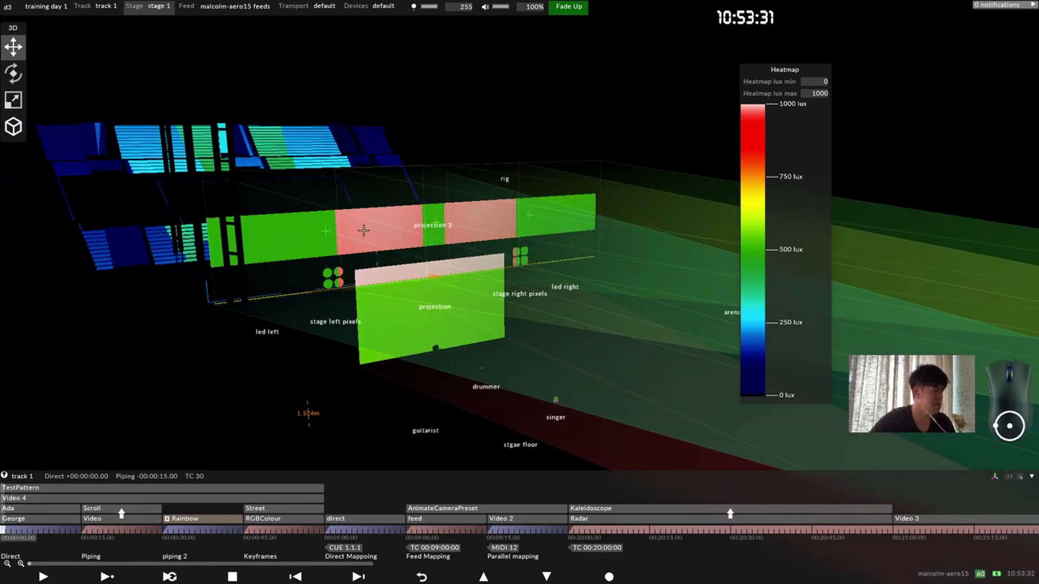
click(392, 236)
drag(422, 235, 560, 95)
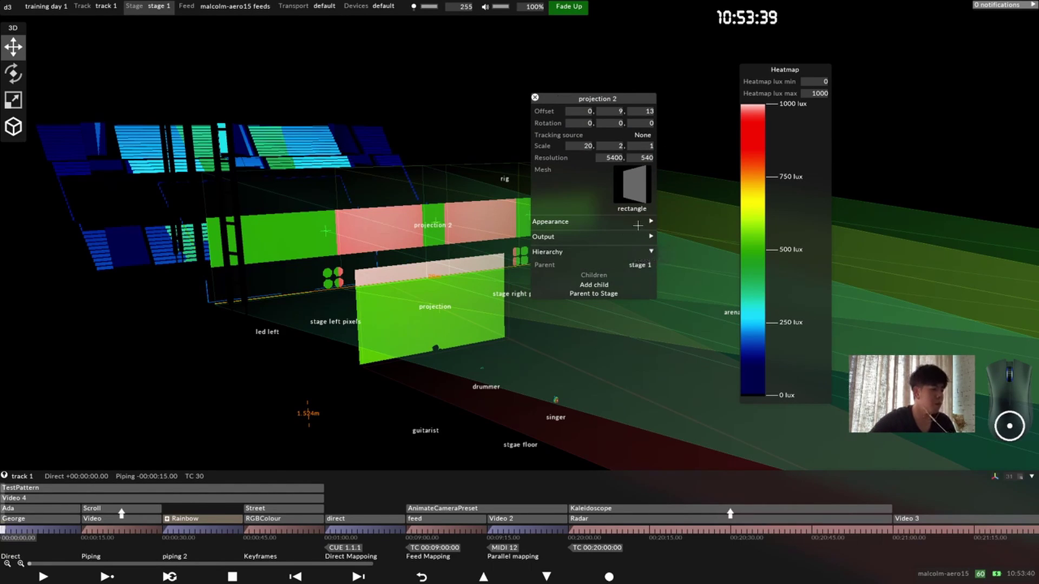
click(608, 224)
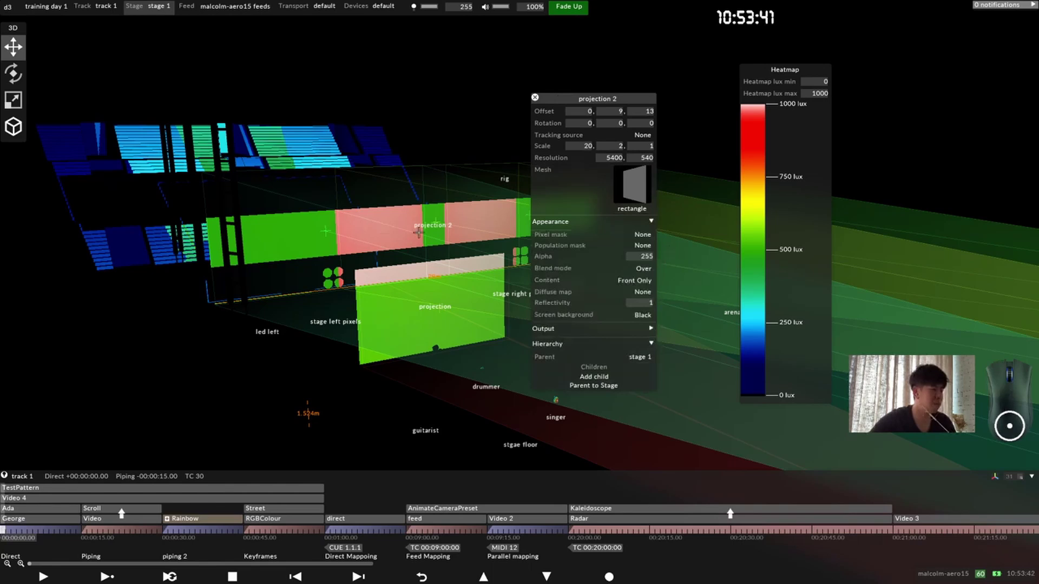
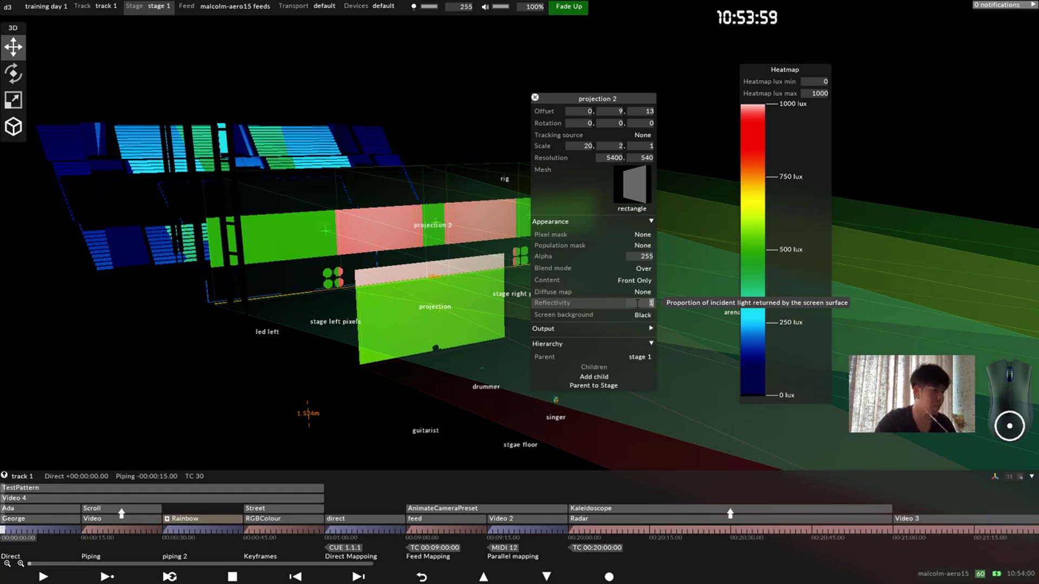
Step: Try a reflectivity of 0.3 on projection 2 and examine its surface up close in the heatmap
drag(637, 303, 707, 379)
right_drag(452, 232, 420, 279)
scroll(461, 216, up, 5)
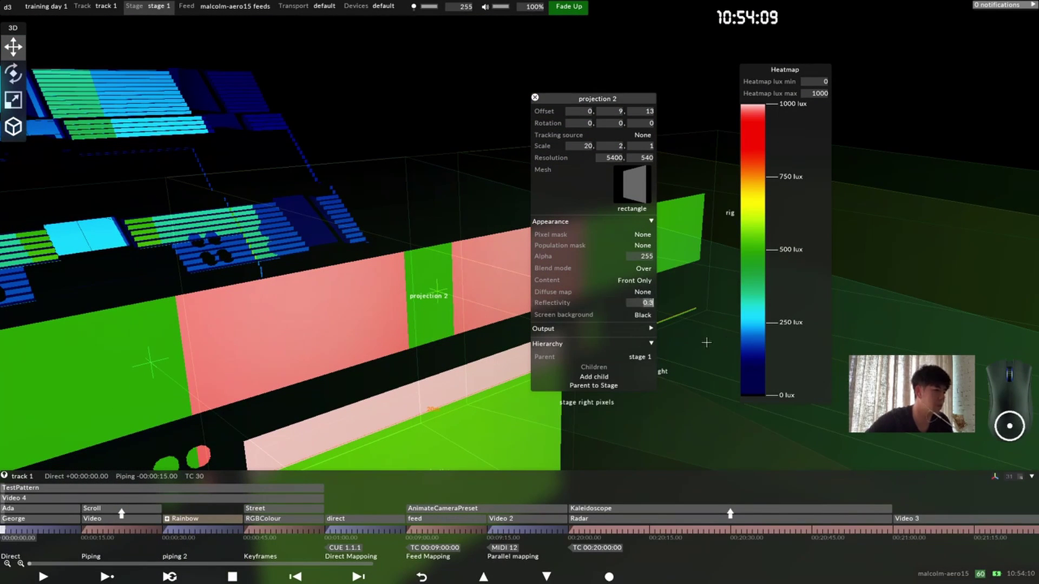
drag(706, 343, 695, 351)
right_drag(695, 351, 474, 345)
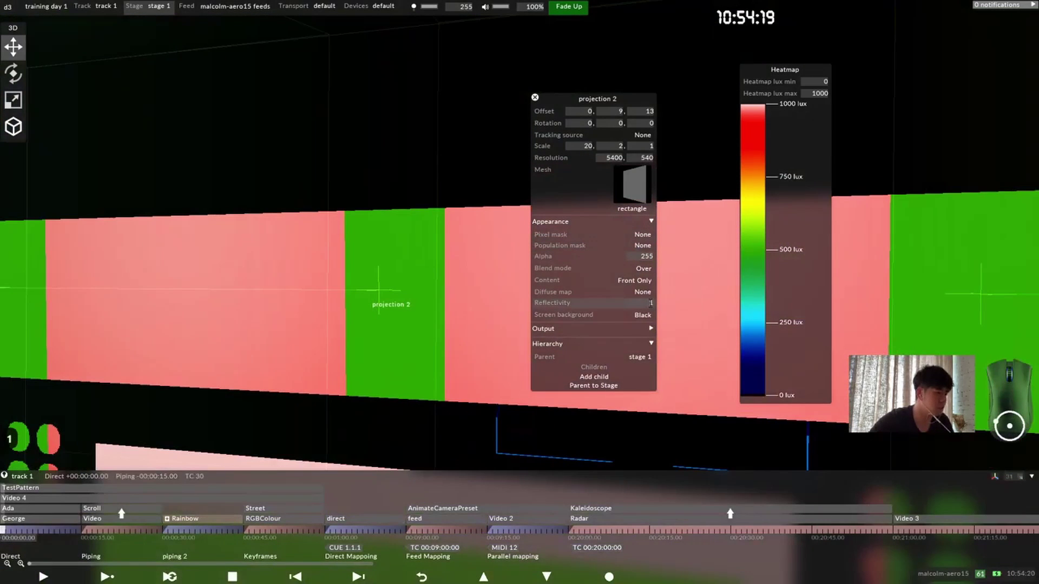
Step: Try a Transparent screen background on projection 2 and return it to Black
click(643, 315)
click(679, 323)
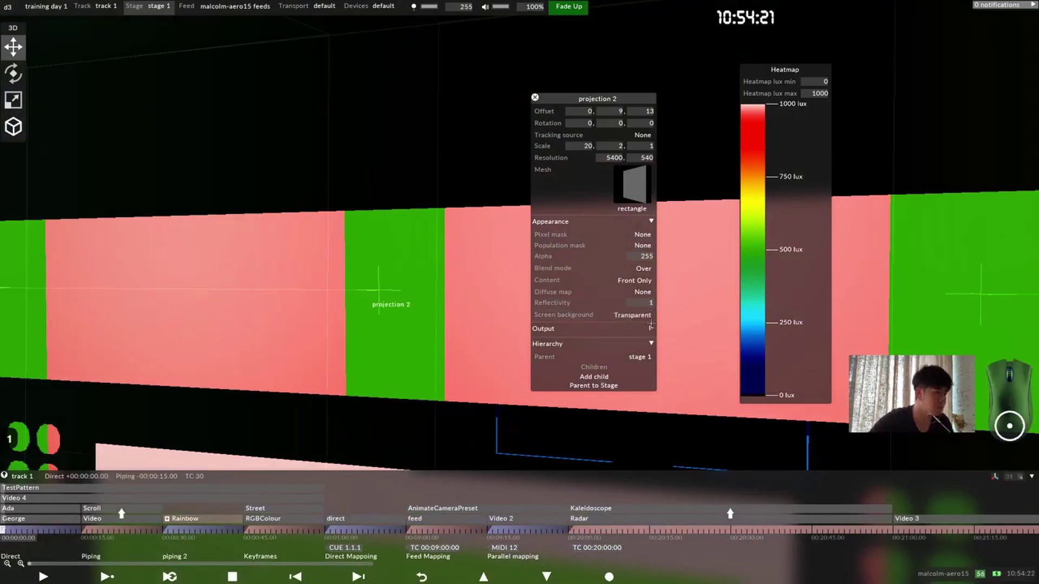
click(671, 316)
Step: Try several reflectivity values on projection 2, including 0.45 and 0.86, and finish at 0.9
click(644, 303)
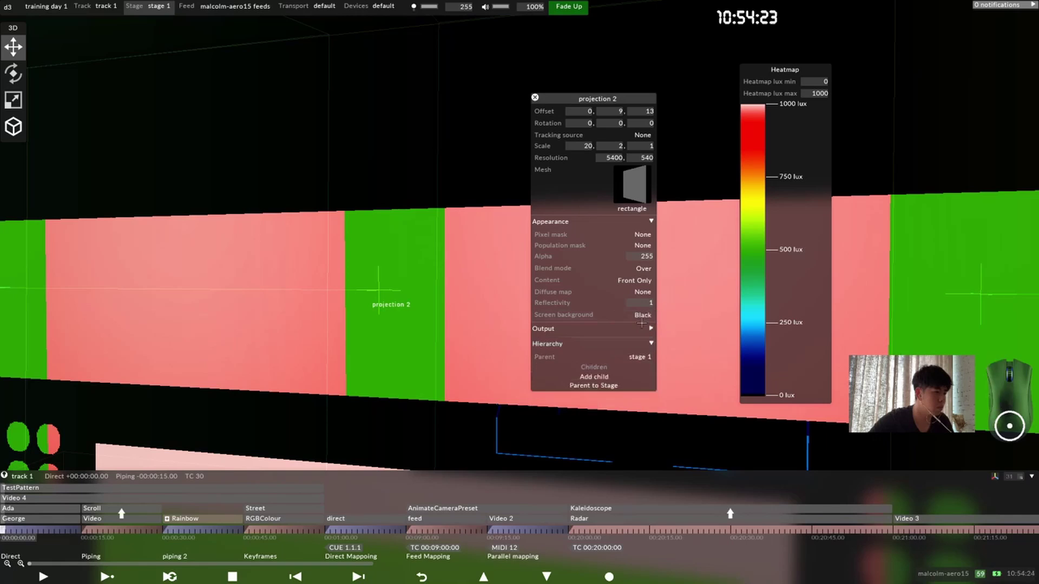
text(0.71)
key(Return)
text(0.57)
key(Return)
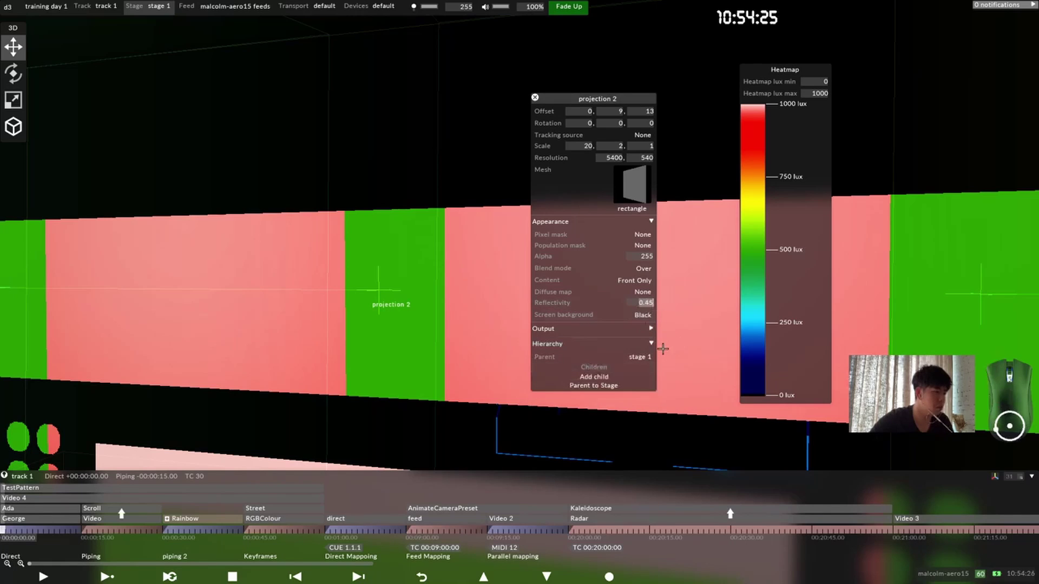
text(0.77)
key(Return)
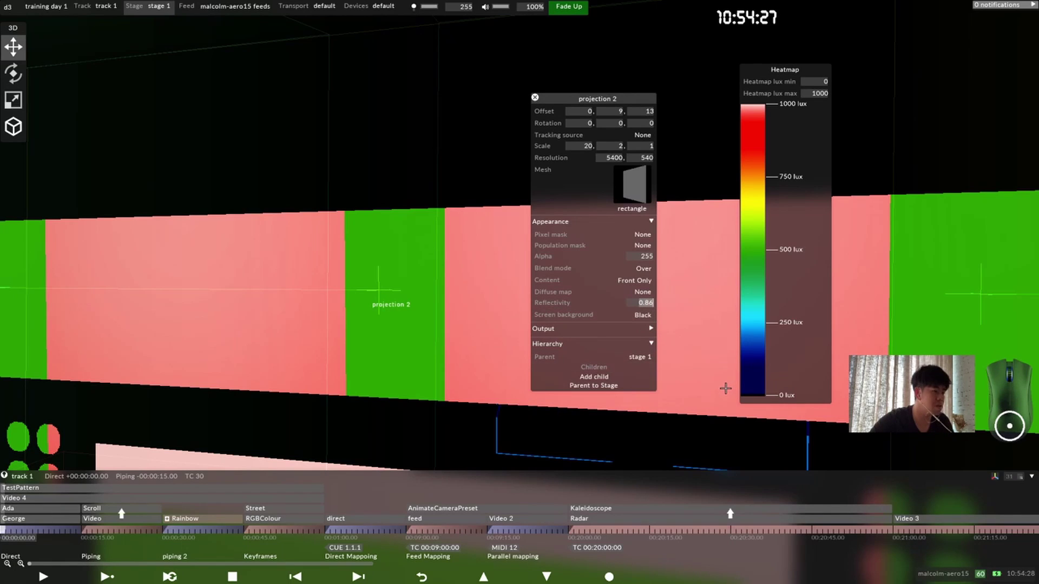
text(0.9)
key(Return)
Step: Move projection 2's properties aside, open the stage camera's settings, and switch its renderer to Lux
drag(698, 378, 544, 139)
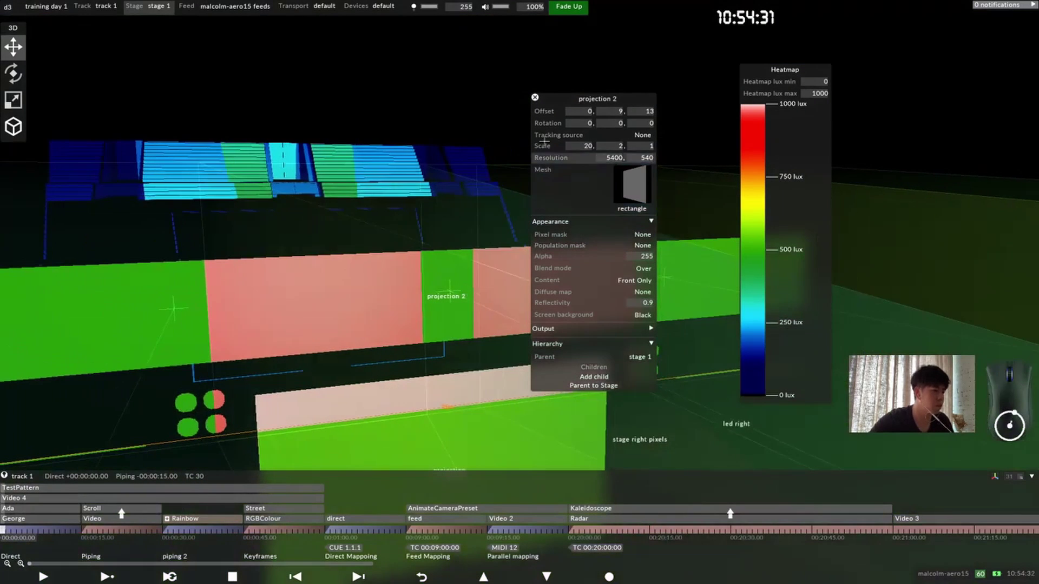
drag(573, 98, 749, 87)
right_click(595, 136)
click(715, 293)
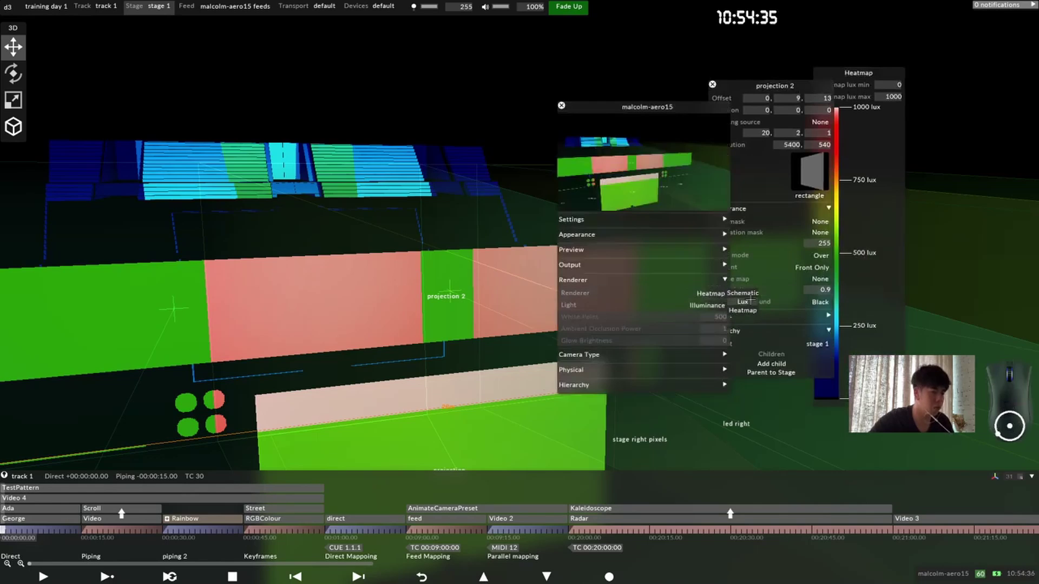
click(750, 301)
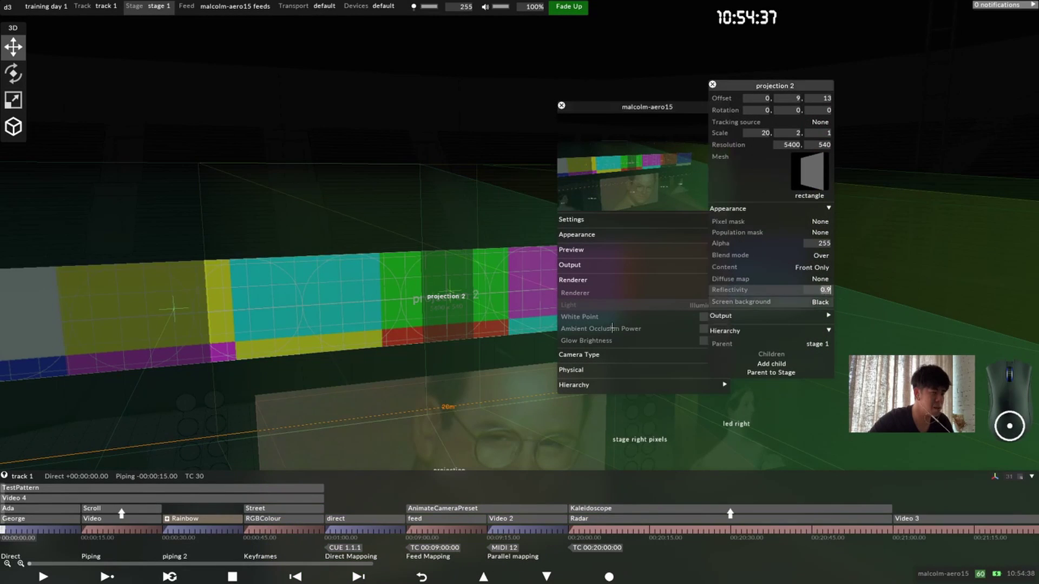
Step: Vary projection 2's reflectivity up to 1.27 in the Lux renderer and return it to 1
text(1.09)
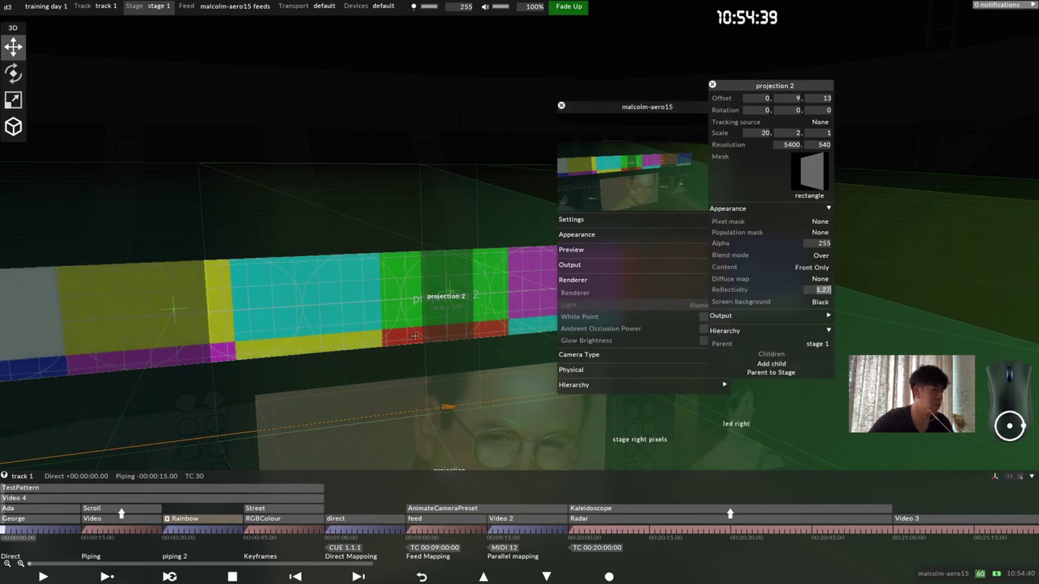
drag(825, 292, 876, 309)
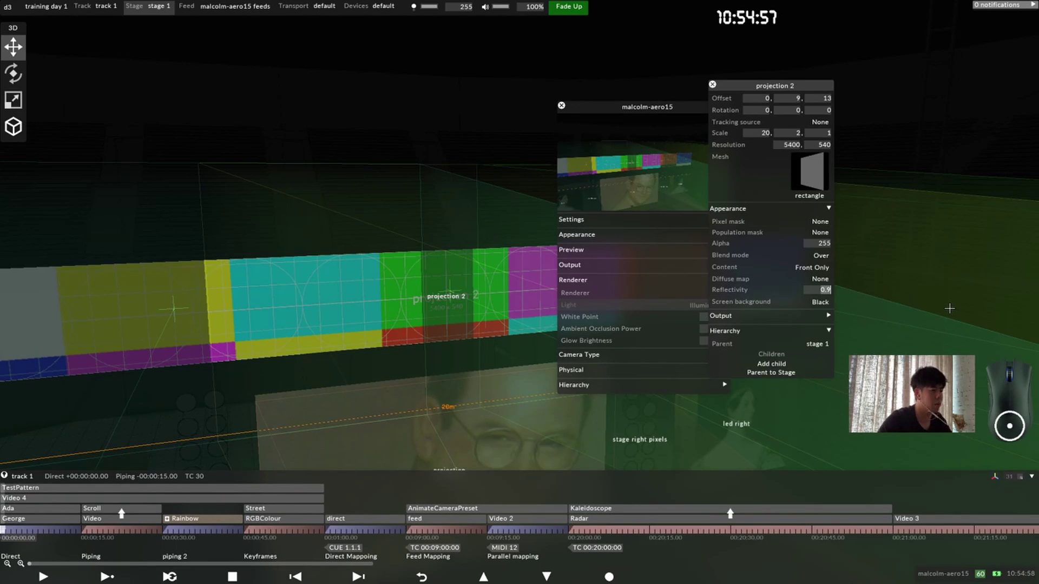
text(1)
Step: Examine the test pattern's overlap on projection 2 in the Lux renderer and close the screen's properties
middle_drag(451, 294, 326, 355)
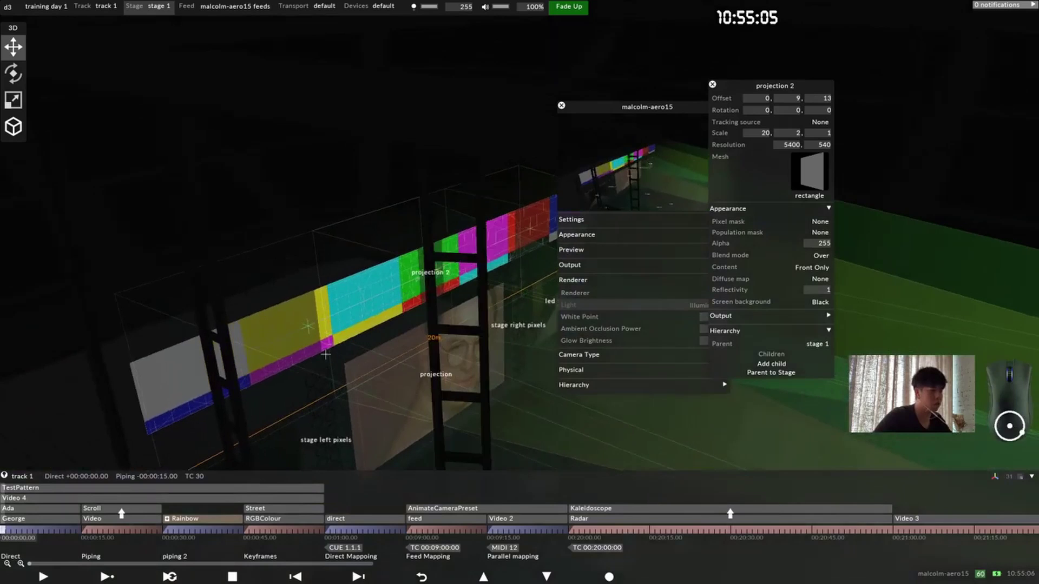
middle_drag(452, 383, 335, 330)
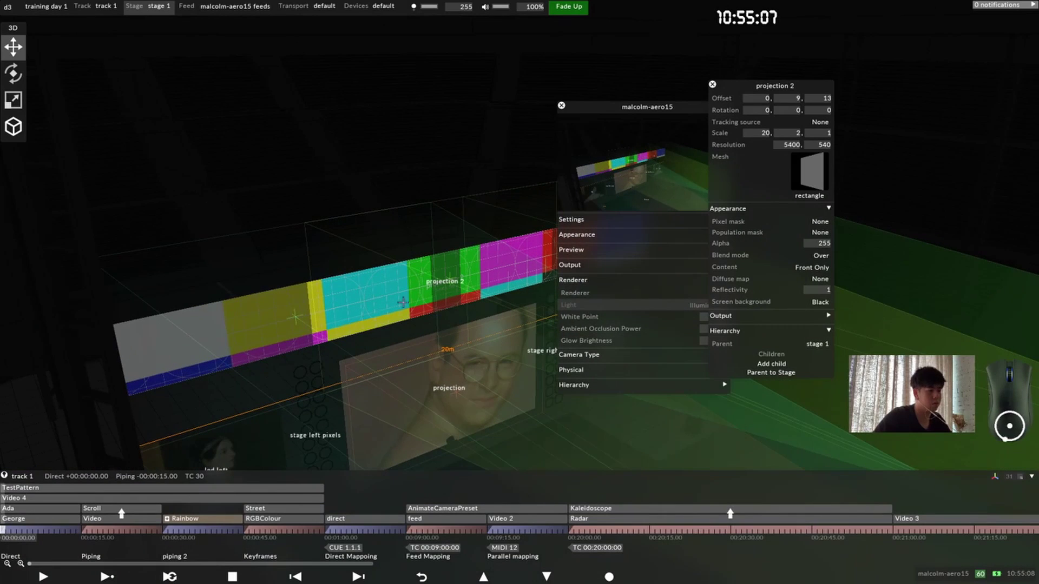
scroll(556, 275, up, 3)
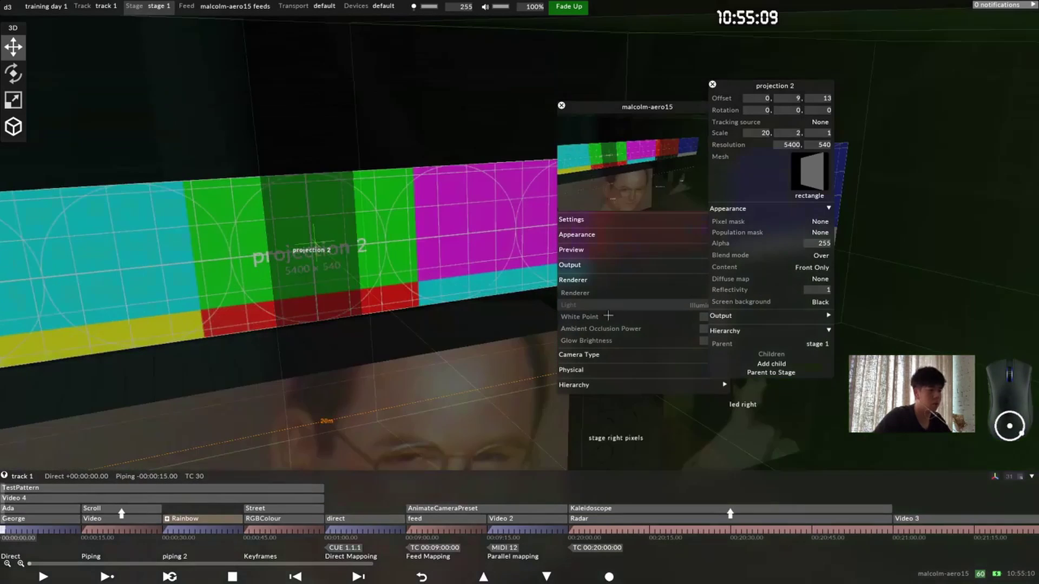
scroll(626, 251, up, 1)
click(713, 84)
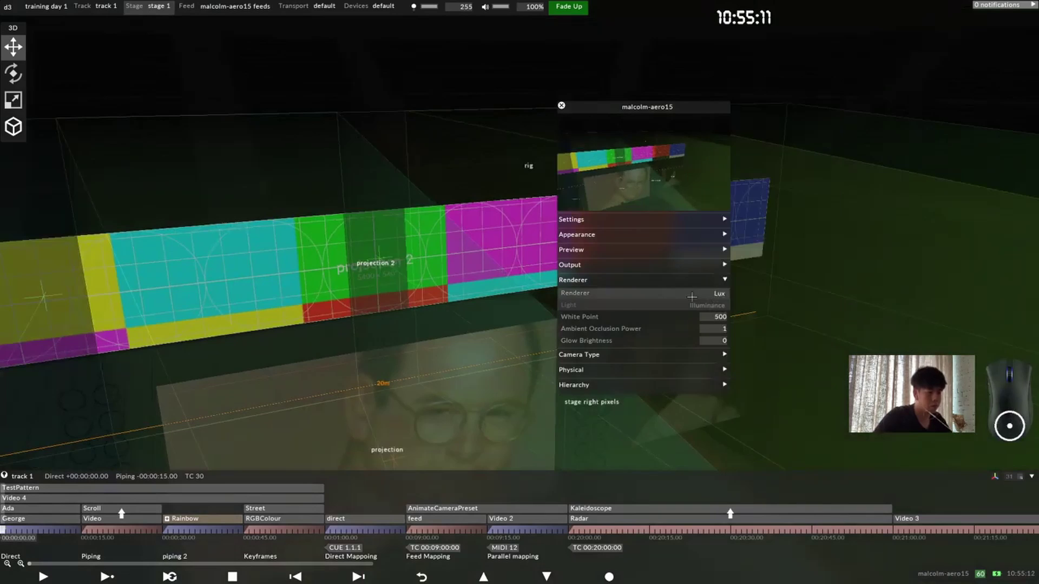
Step: Switch the camera's renderer back to Heatmap and move its settings off the projection surfaces
click(715, 293)
click(743, 310)
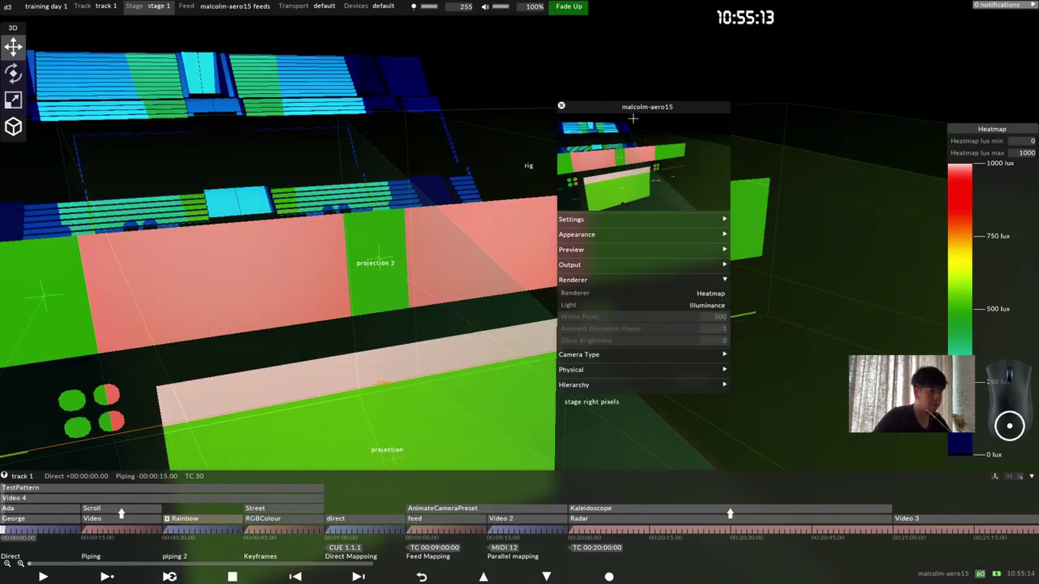
drag(634, 108, 726, 71)
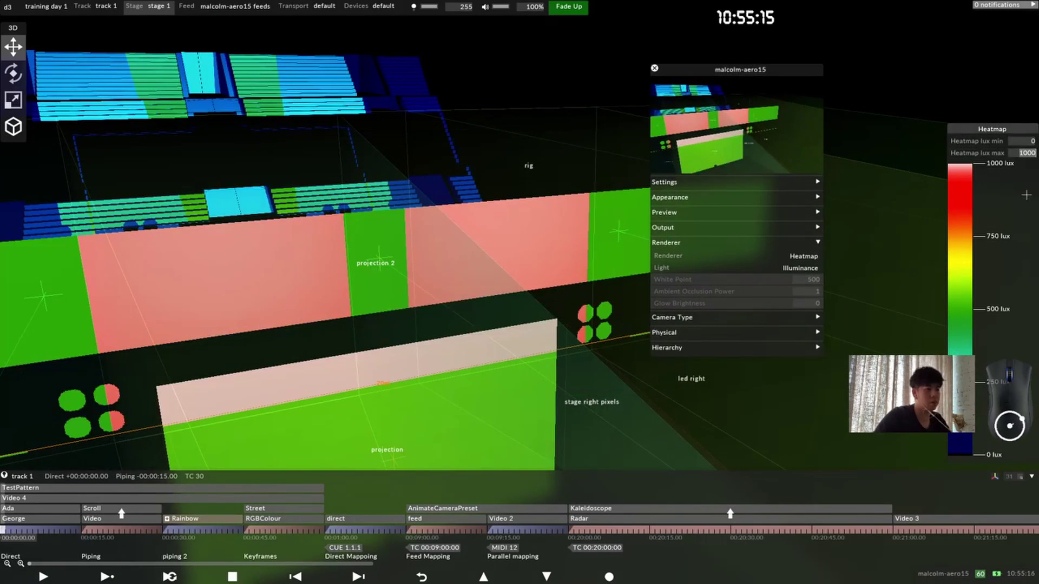
Step: Try a heatmap minimum of 200 lux, return it to 0, and move the heatmap scale beside the camera settings
click(1022, 139)
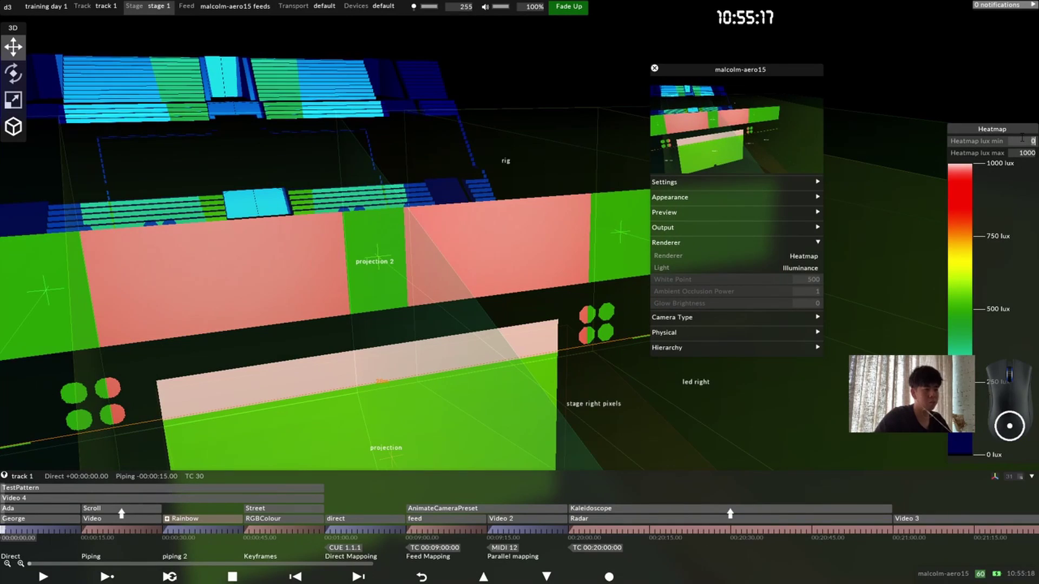
text(200)
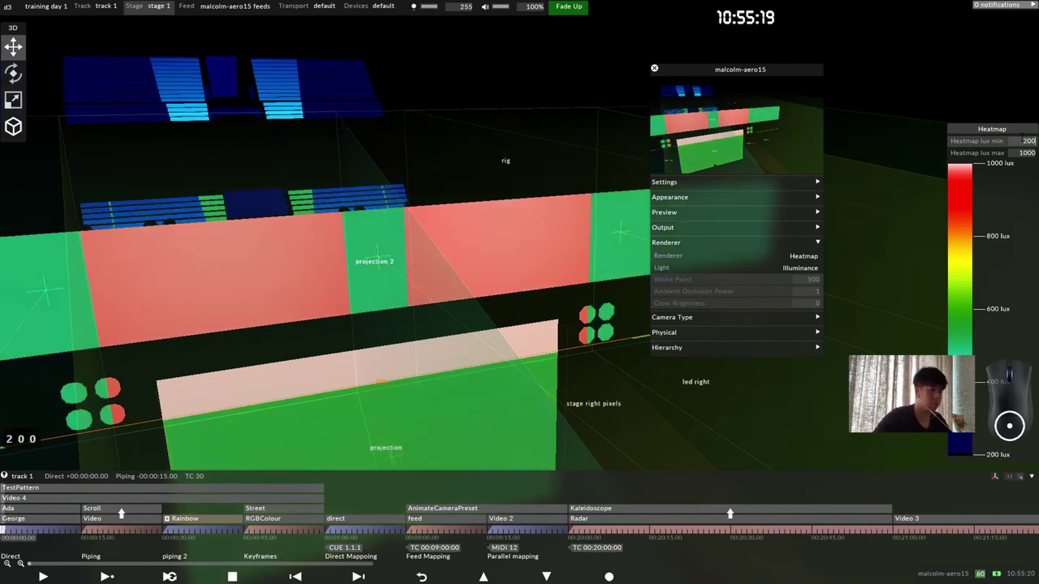
key(Return)
click(1022, 140)
text(0)
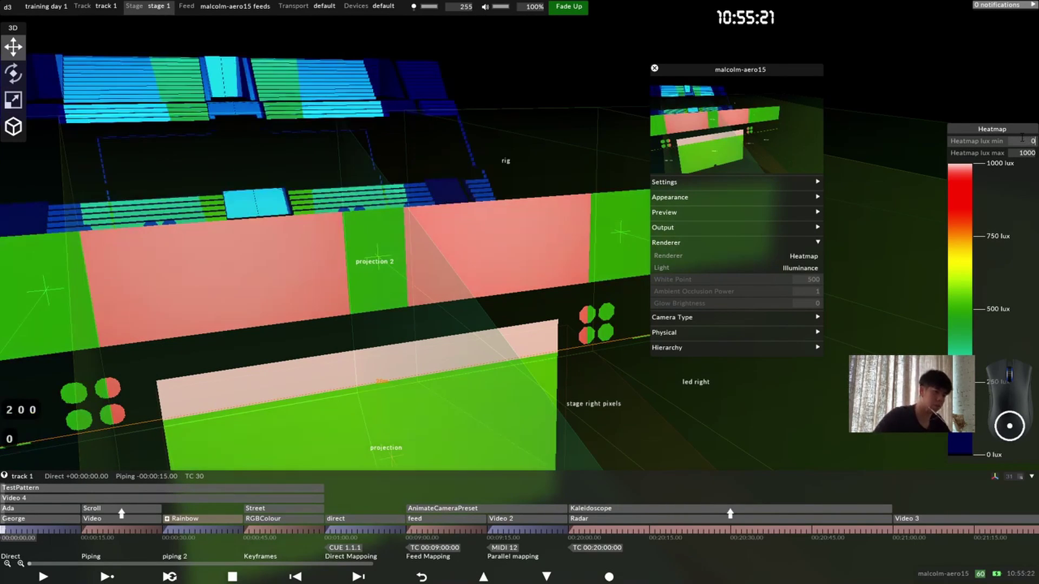
drag(977, 132, 926, 143)
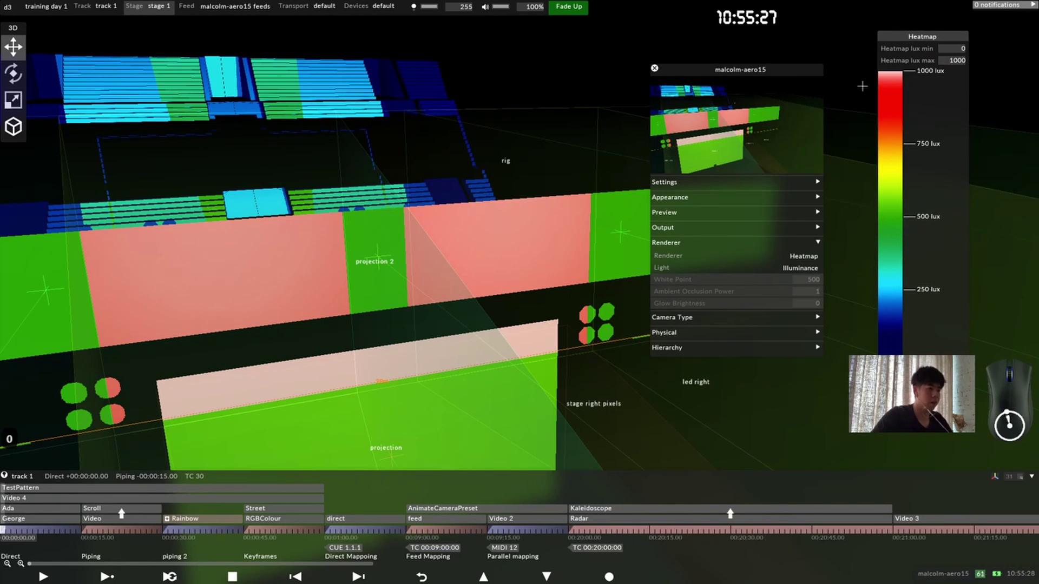
Step: Open projector 1's properties and place them beside the camera's settings
scroll(458, 255, down, 5)
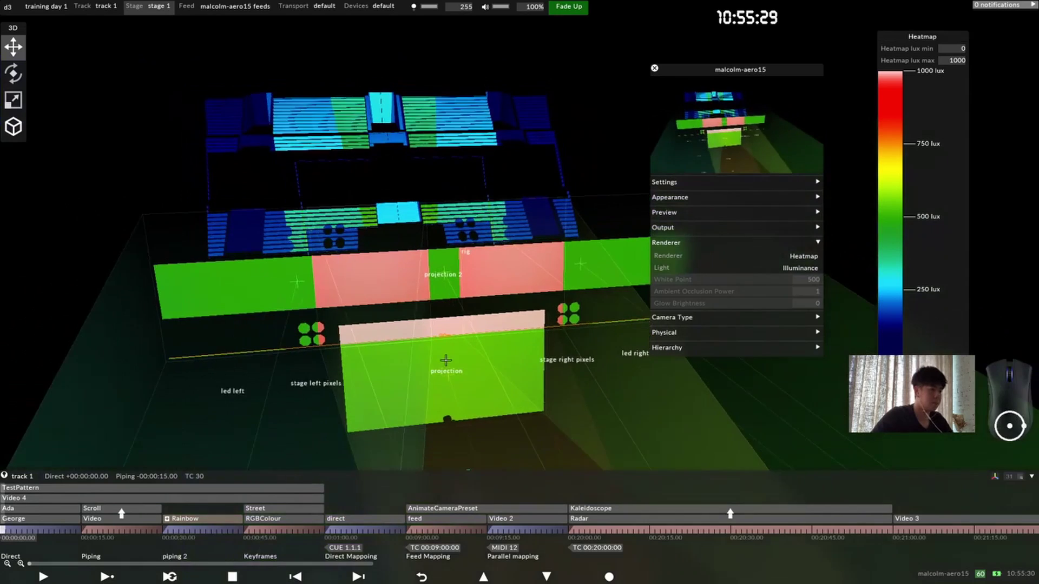
middle_drag(445, 361, 321, 209)
scroll(439, 277, down, 5)
middle_drag(443, 255, 352, 98)
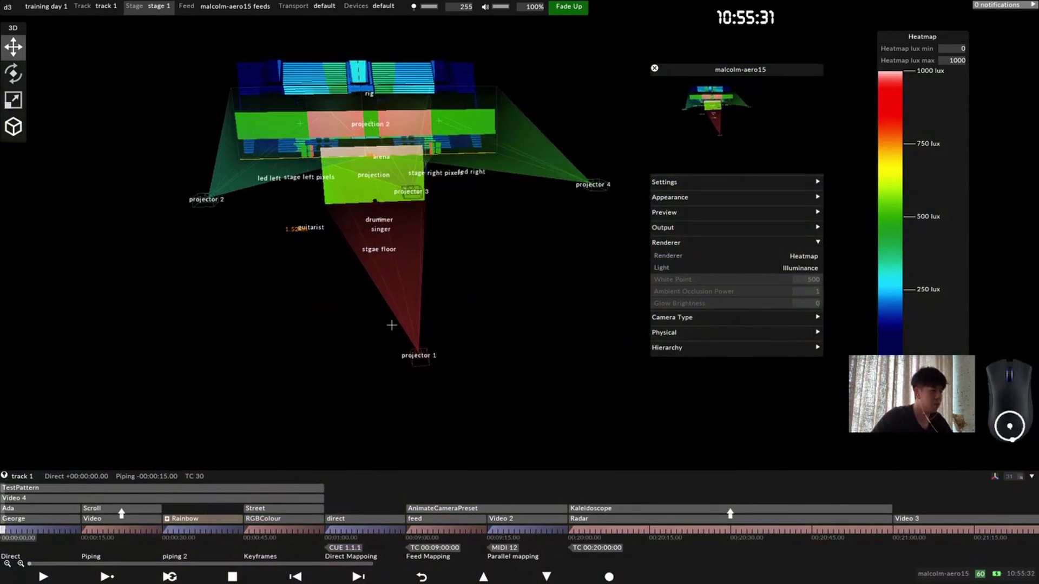
right_click(417, 358)
drag(511, 229, 594, 75)
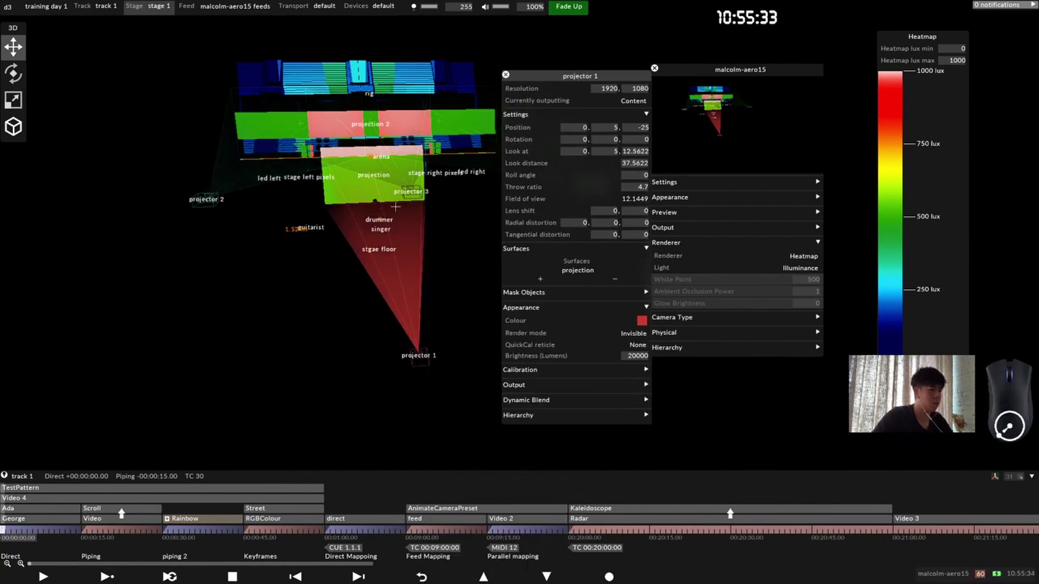
Step: Try a brightness of 5000 lumens on projector 1 in the heatmap and return it to 20000
drag(487, 216, 463, 244)
click(636, 355)
text(50)
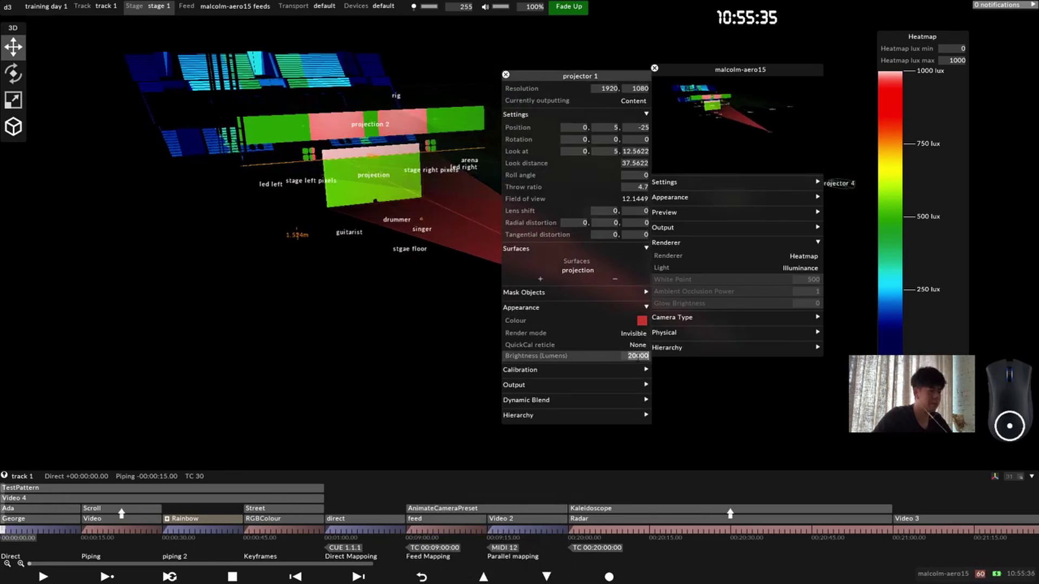
text(00)
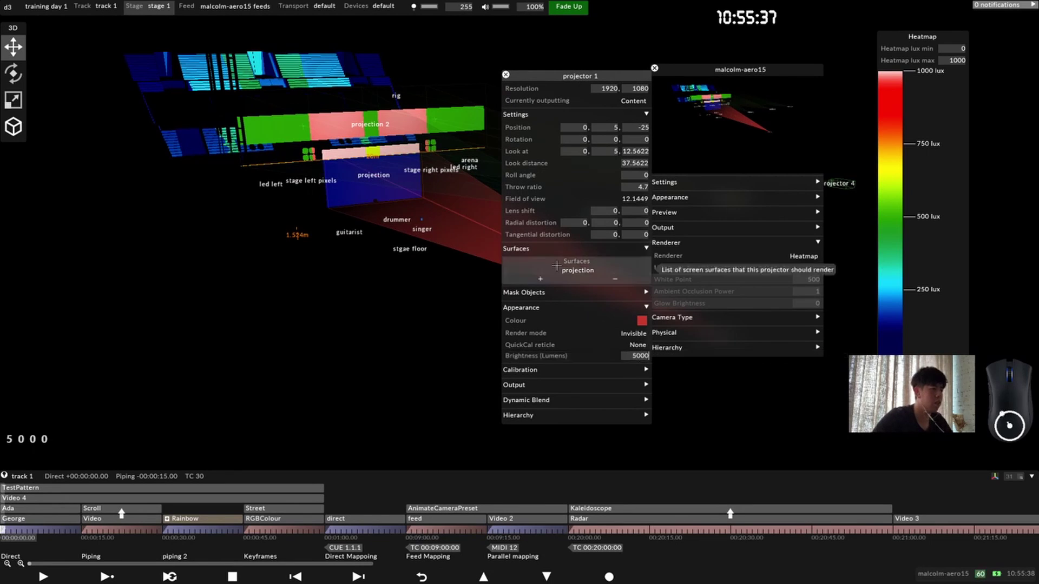
drag(400, 203, 348, 166)
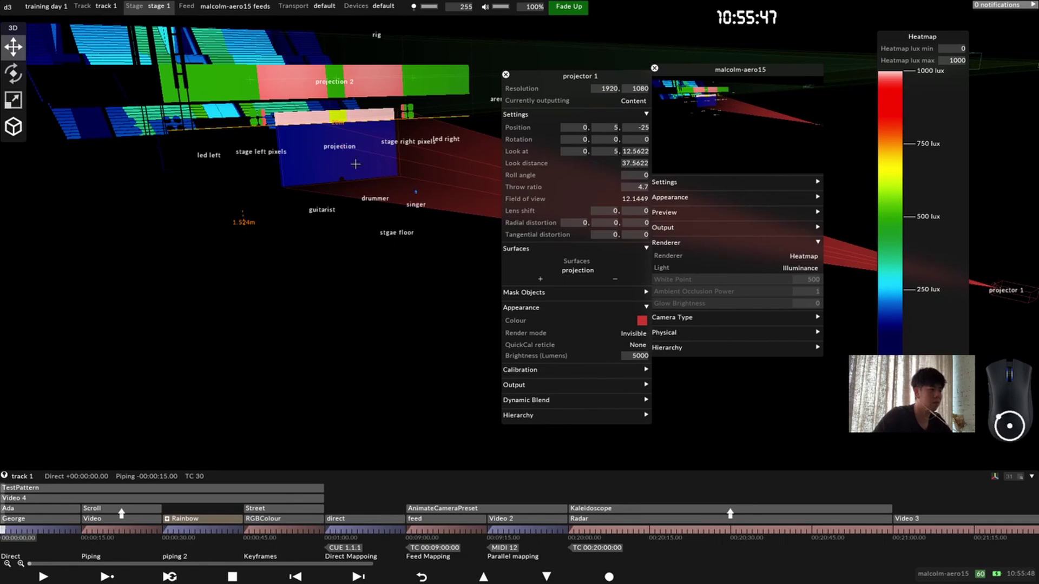
middle_drag(356, 164, 205, 191)
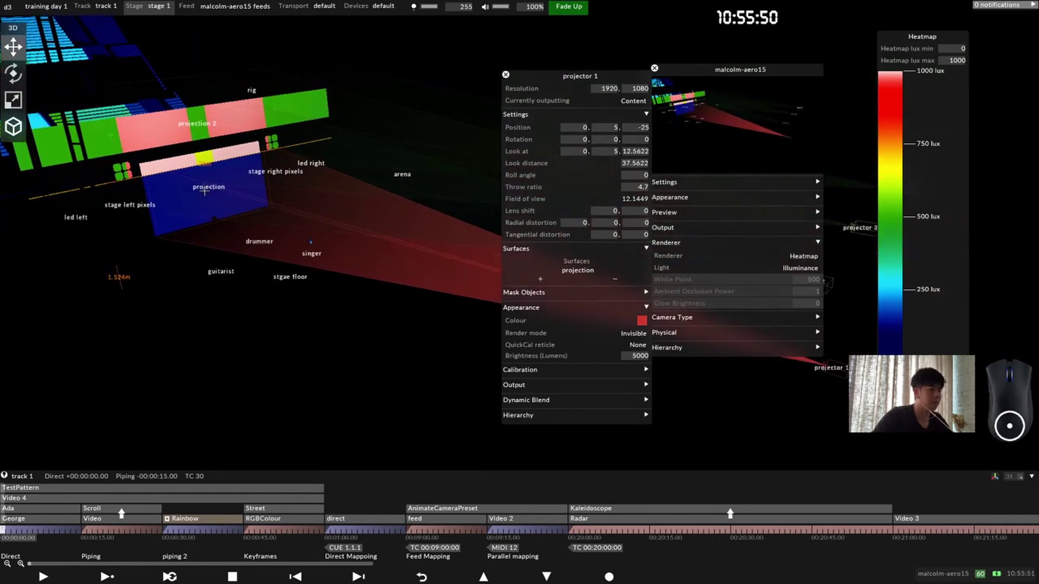
click(634, 356)
text(2000)
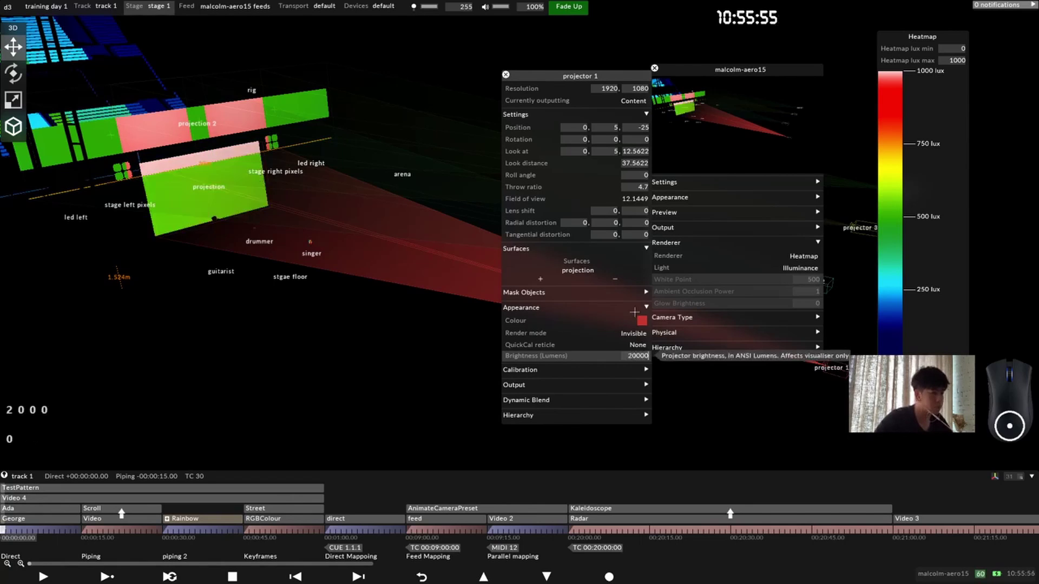
Step: Switch the malcolm-aero15 camera's renderer from Heatmap to Schematic and move its settings clear of projector 1's properties
drag(702, 70, 656, 112)
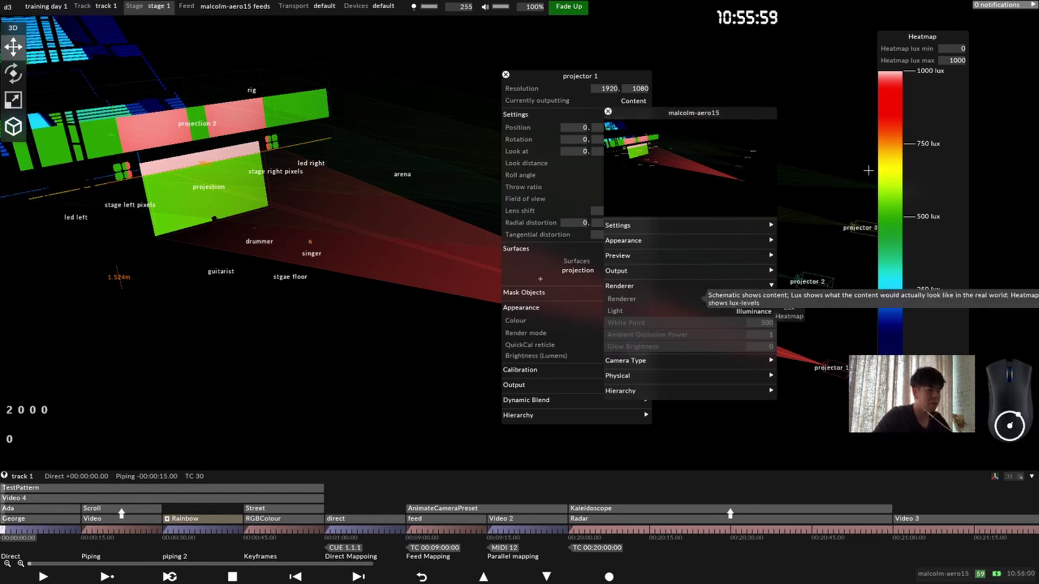
click(768, 300)
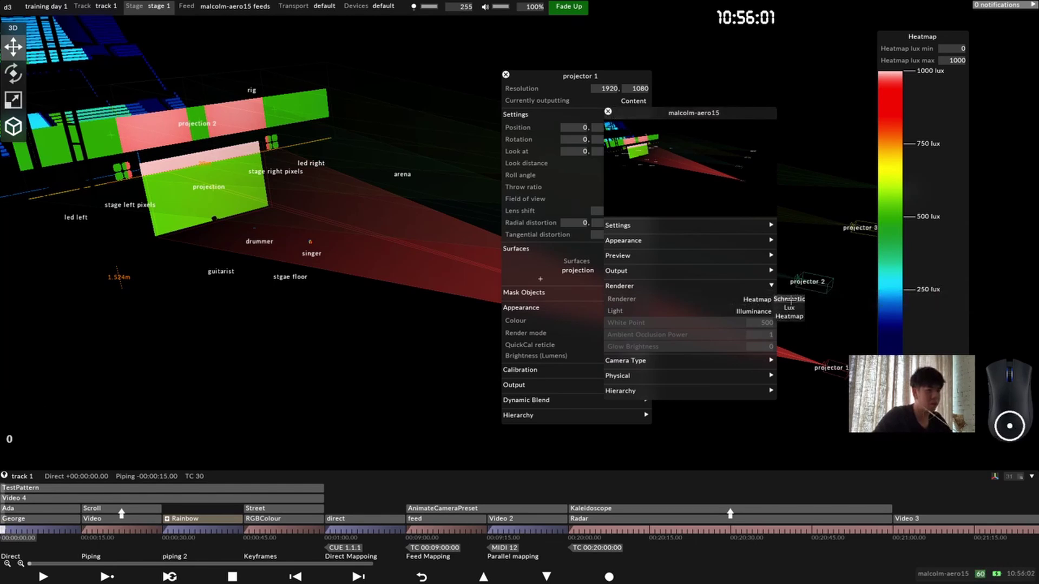
click(789, 299)
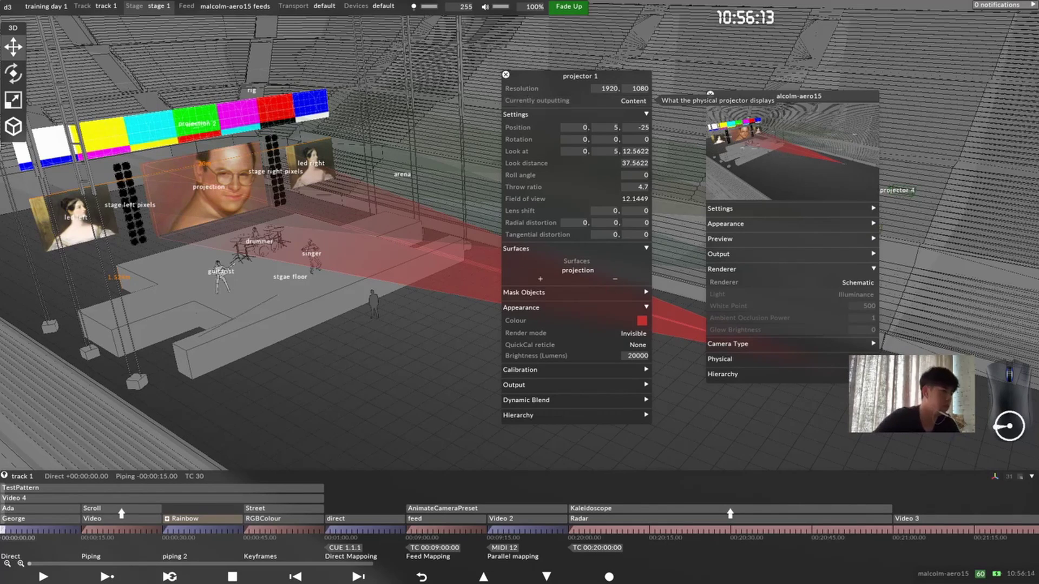
drag(325, 282, 297, 253)
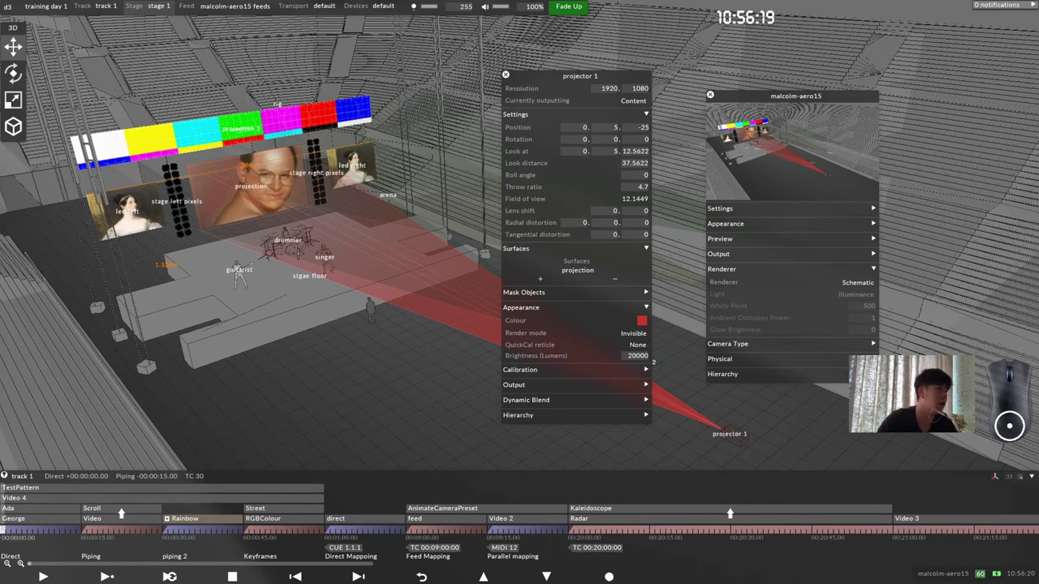
scroll(412, 261, up, 4)
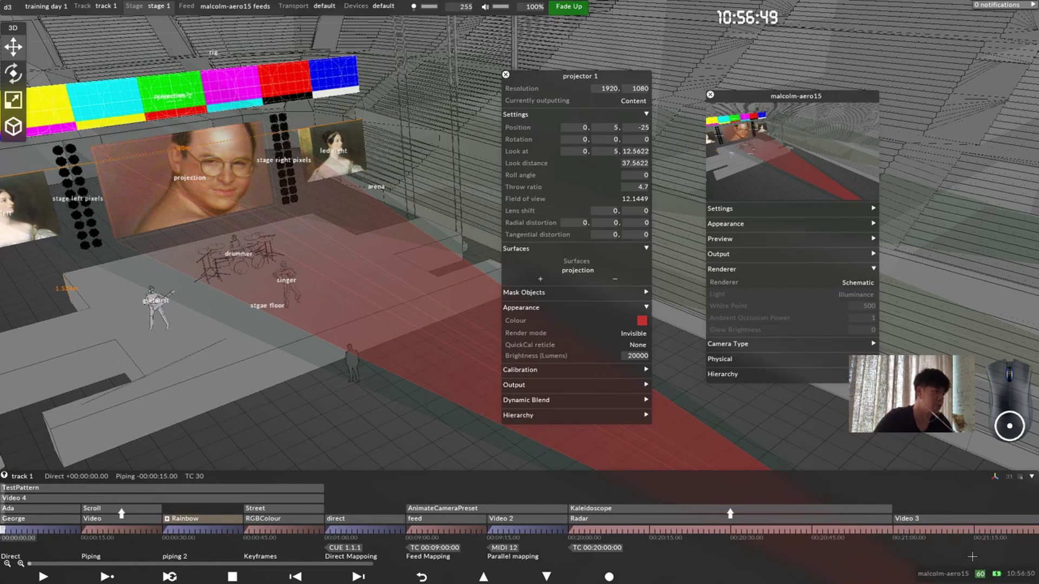
Step: Try a global refresh rate of 50 Hz in the project settings, set it to 60 Hz and close the settings
click(8, 6)
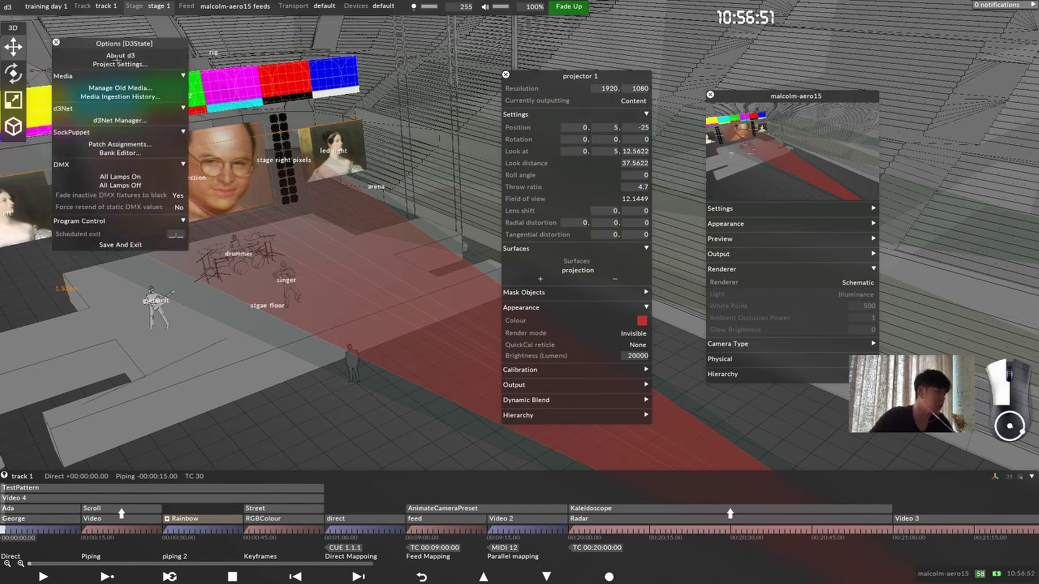
click(117, 64)
drag(65, 24, 378, 68)
click(445, 393)
click(493, 405)
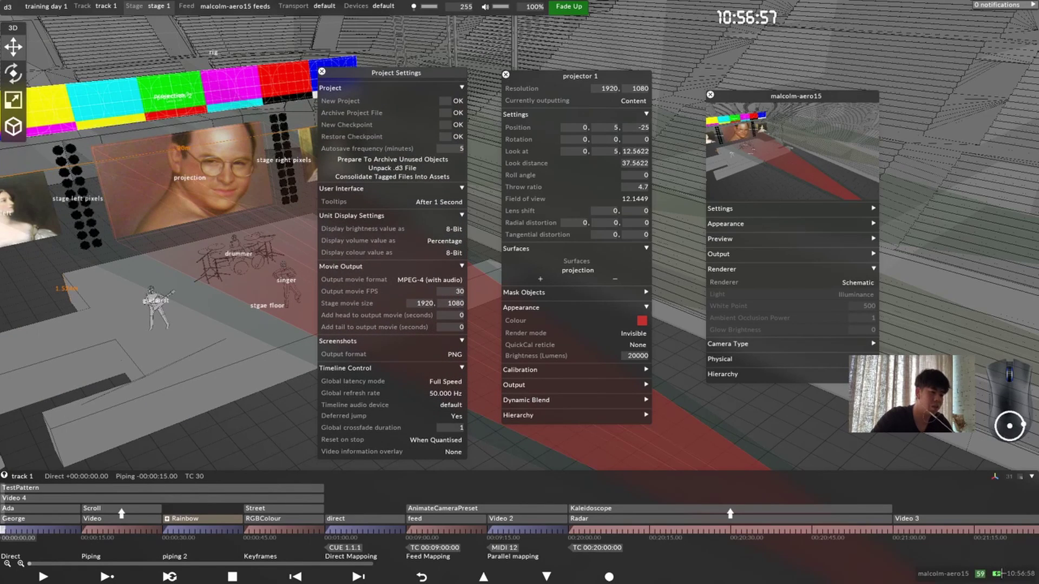
click(445, 394)
click(499, 395)
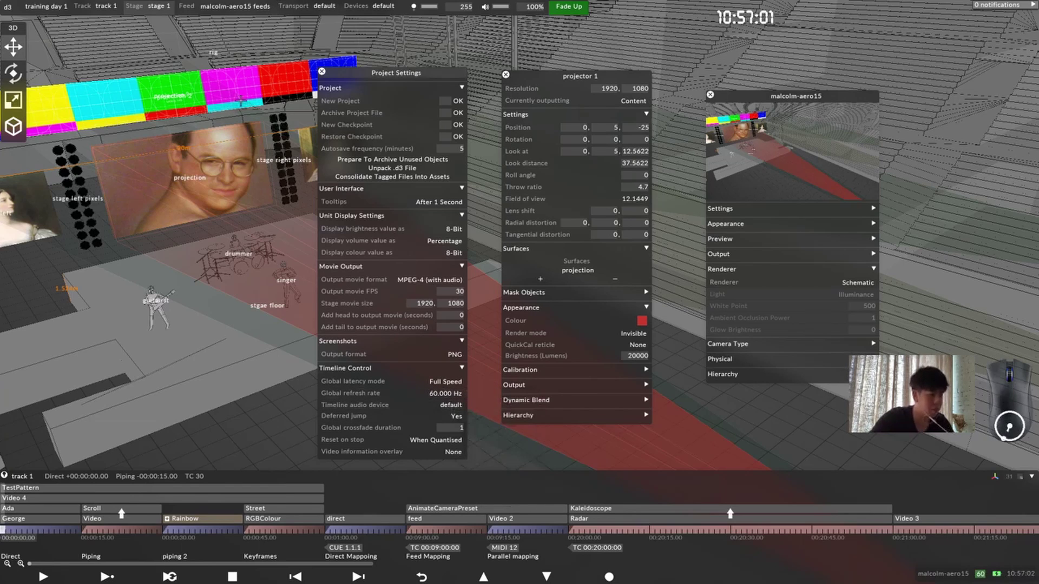
click(321, 71)
Step: Close the camera's settings and projector 1's properties to clear the stage view
drag(541, 75, 447, 78)
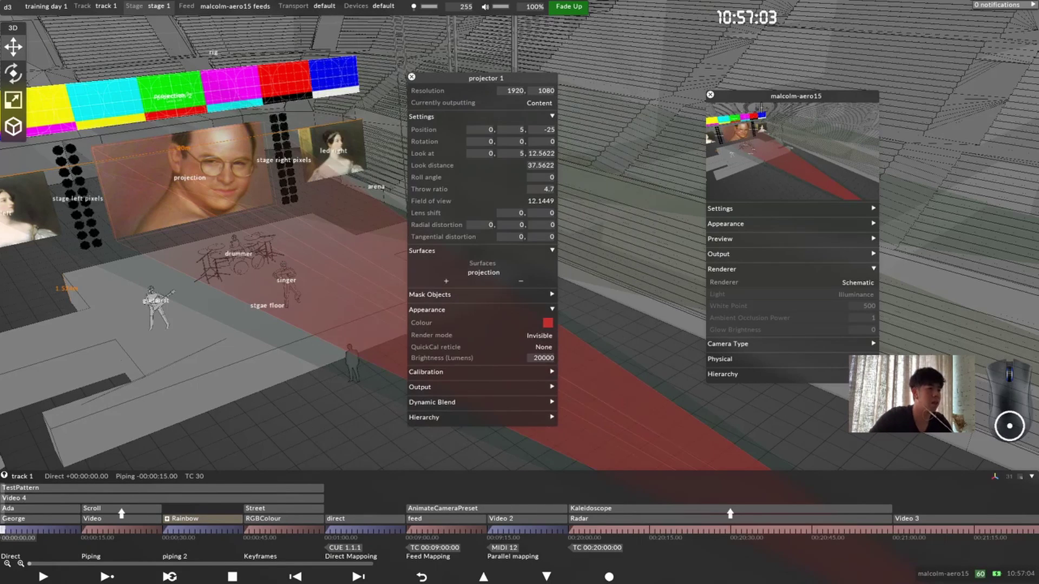
click(711, 95)
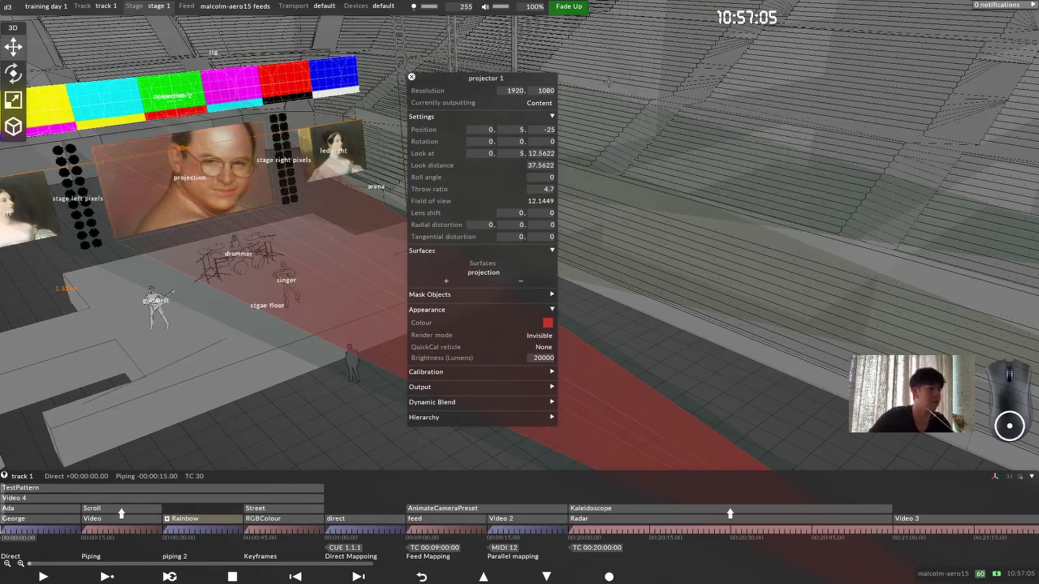
click(411, 77)
scroll(365, 207, down, 5)
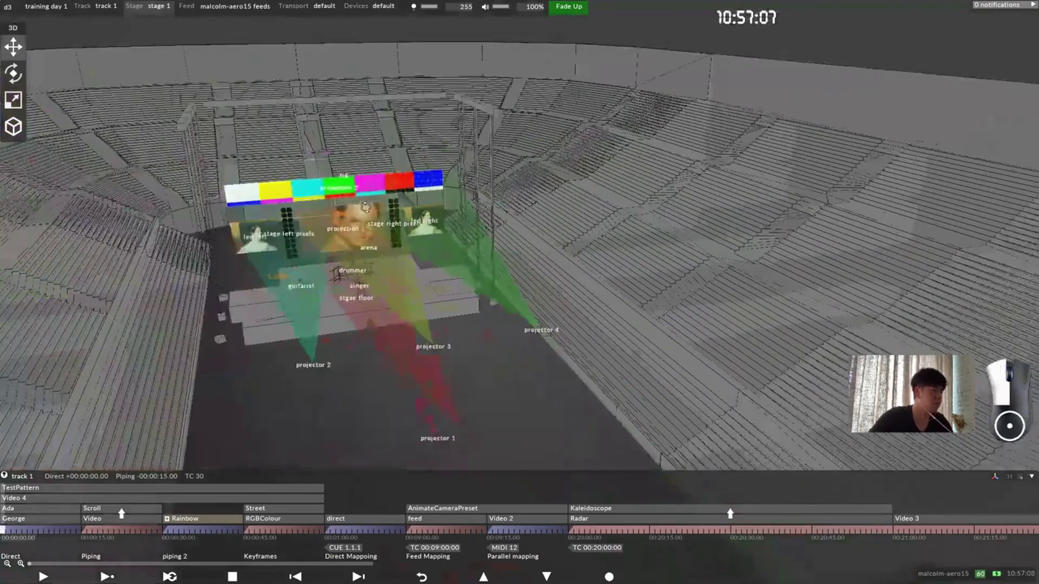
right_drag(366, 207, 271, 212)
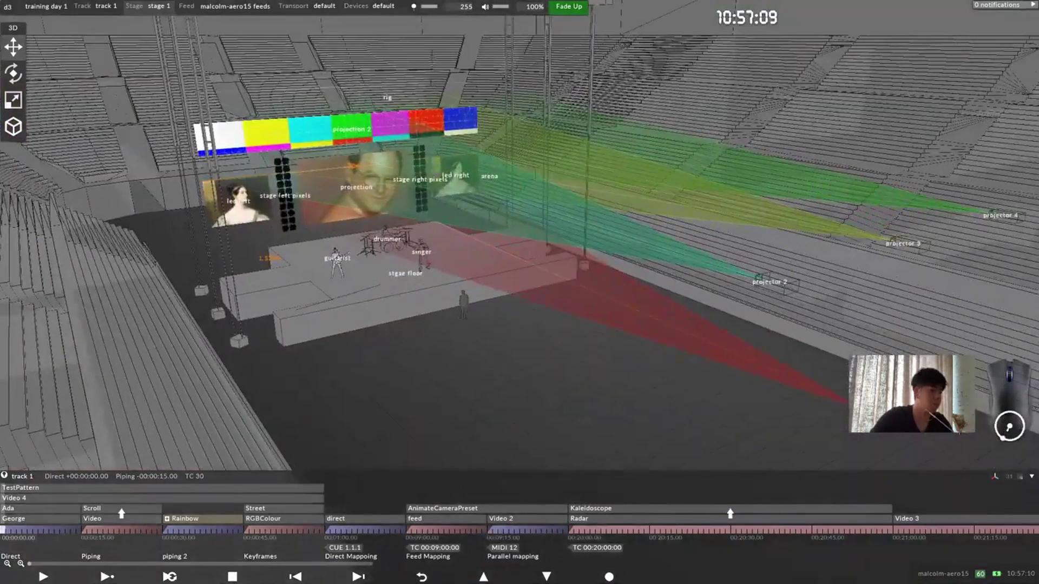
right_drag(347, 148, 445, 222)
scroll(360, 203, down, 5)
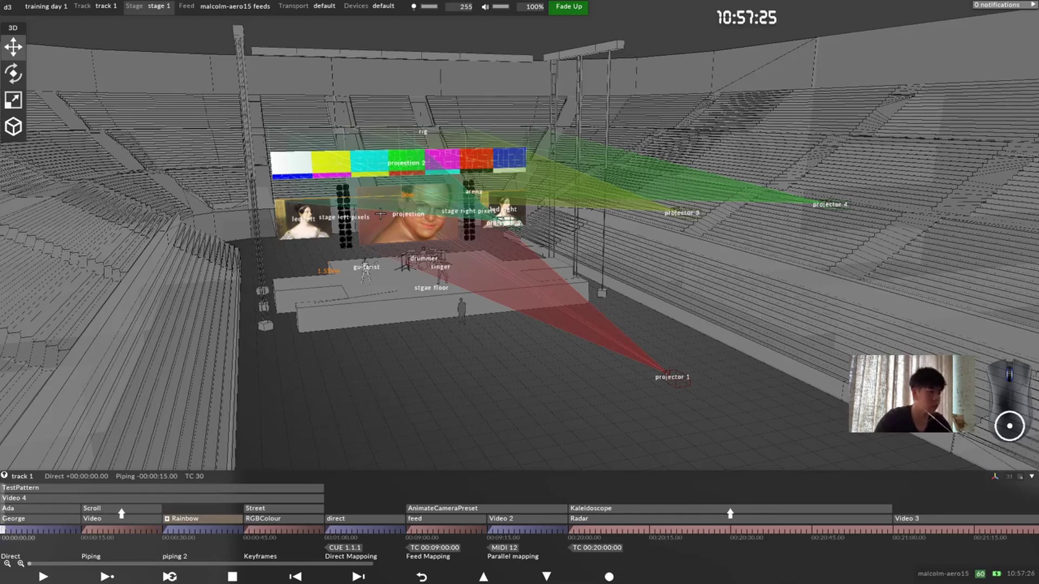
click(416, 228)
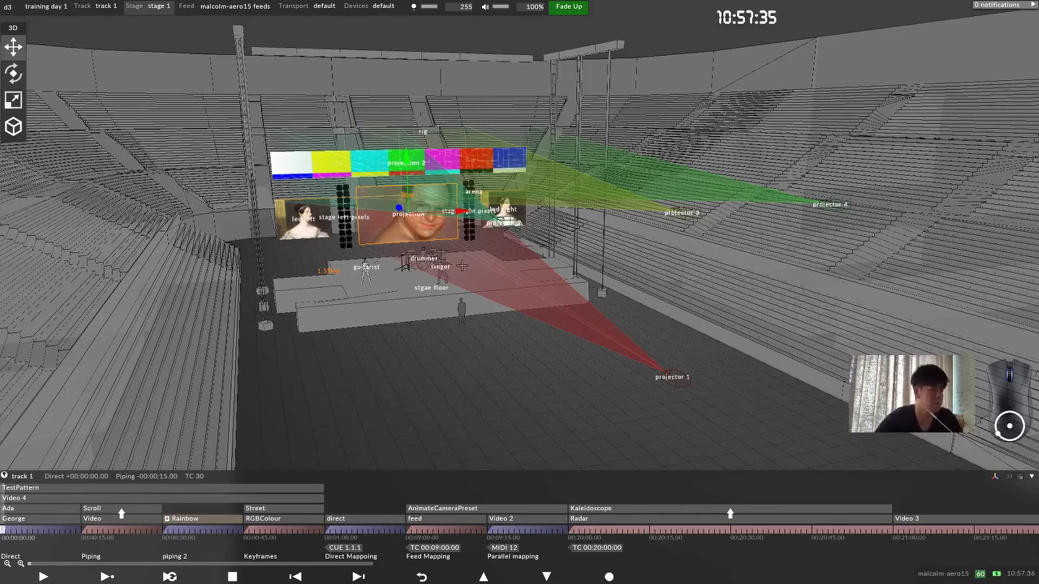
middle_drag(461, 265, 476, 296)
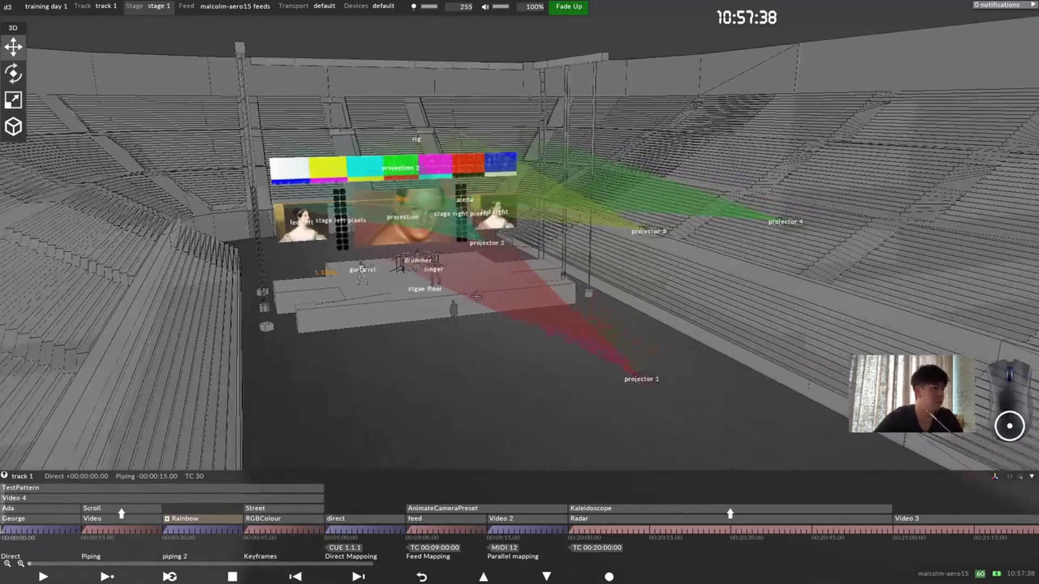
Step: Export a projector study of stage 1 for the training day 1 project, with the light set to Illuminance
click(156, 6)
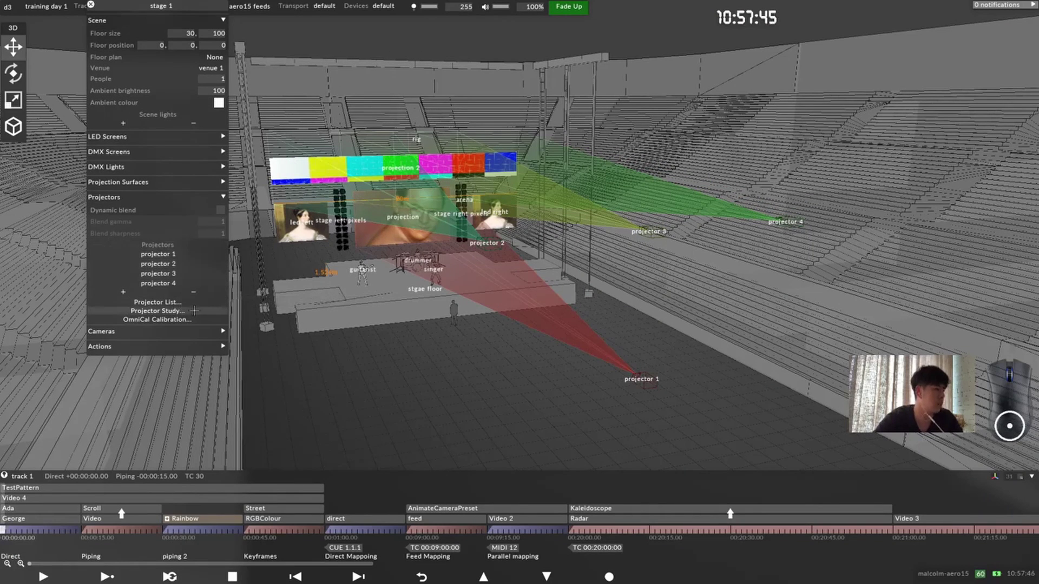
click(195, 311)
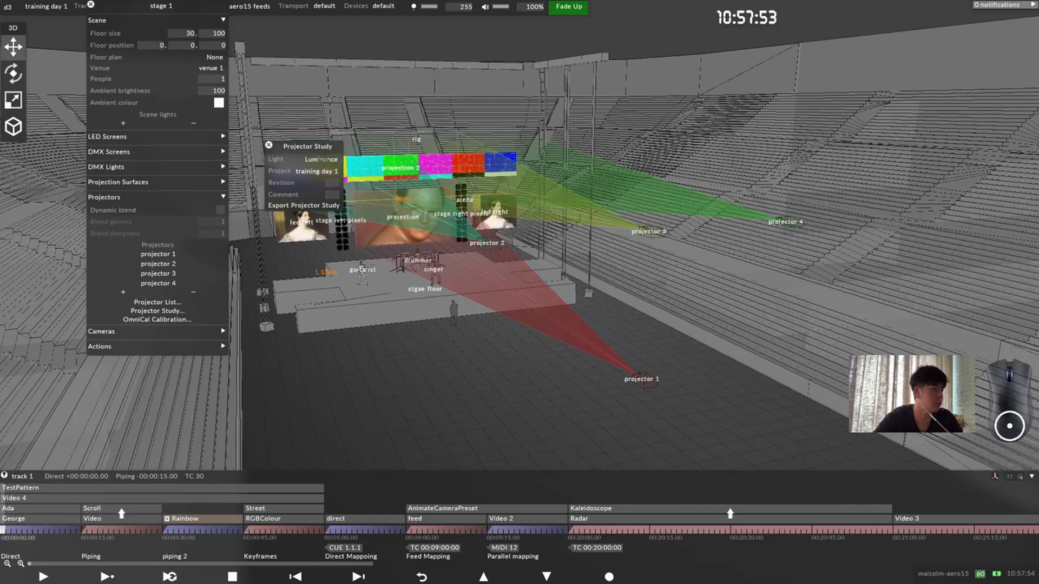
click(321, 160)
click(357, 170)
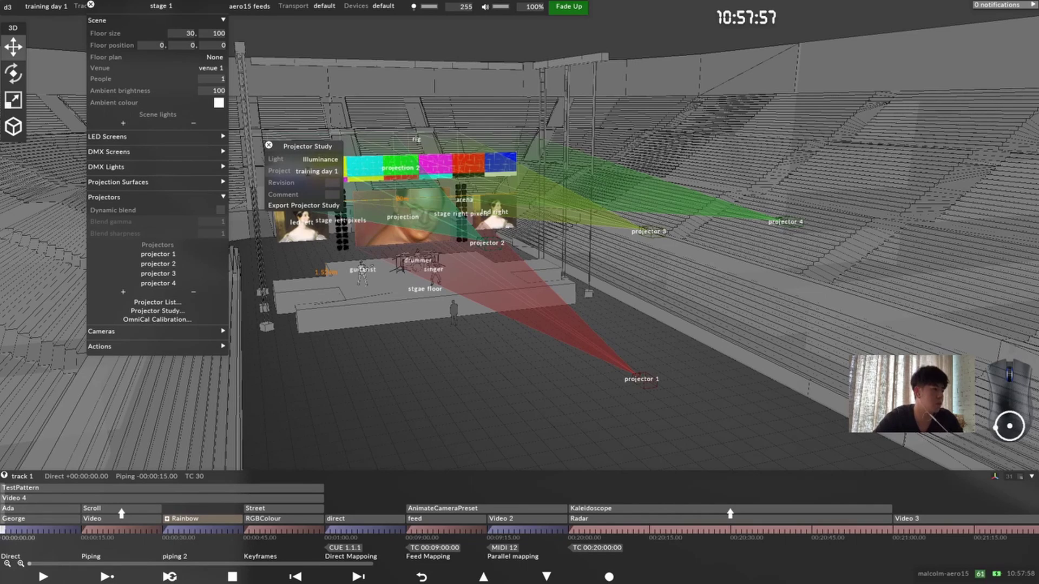
click(319, 172)
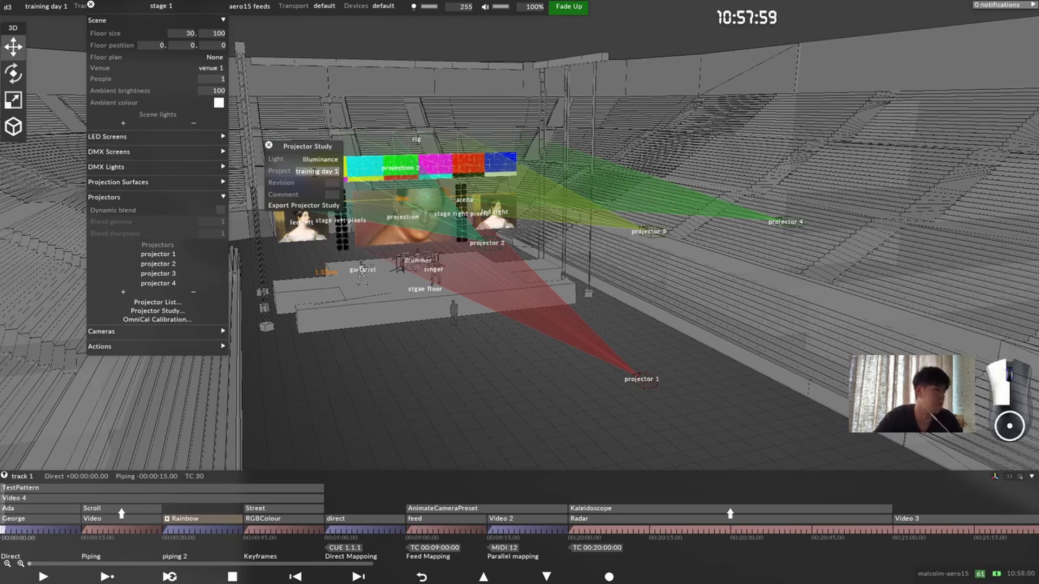
click(332, 193)
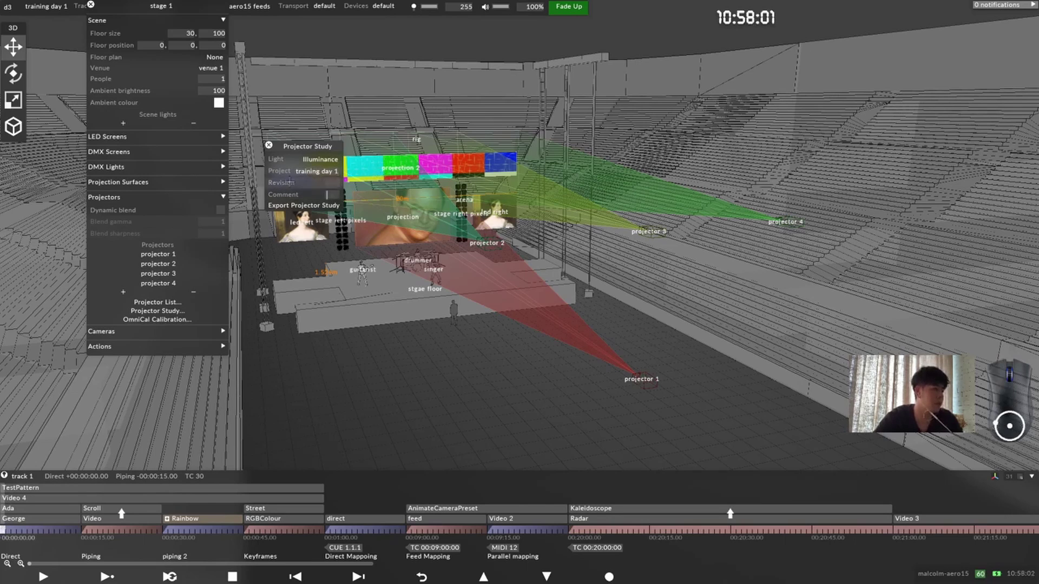
drag(308, 209, 305, 199)
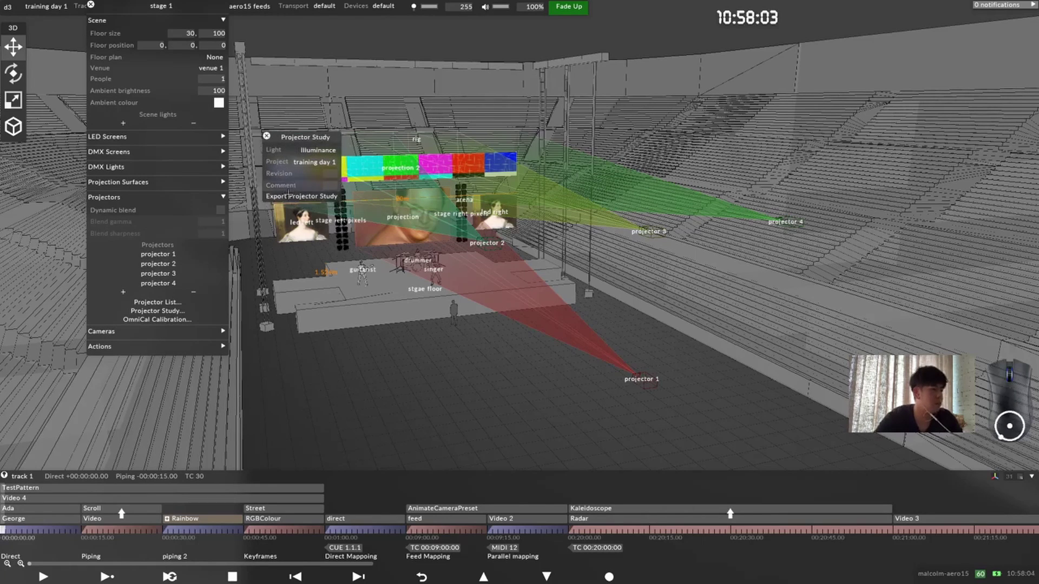
click(305, 197)
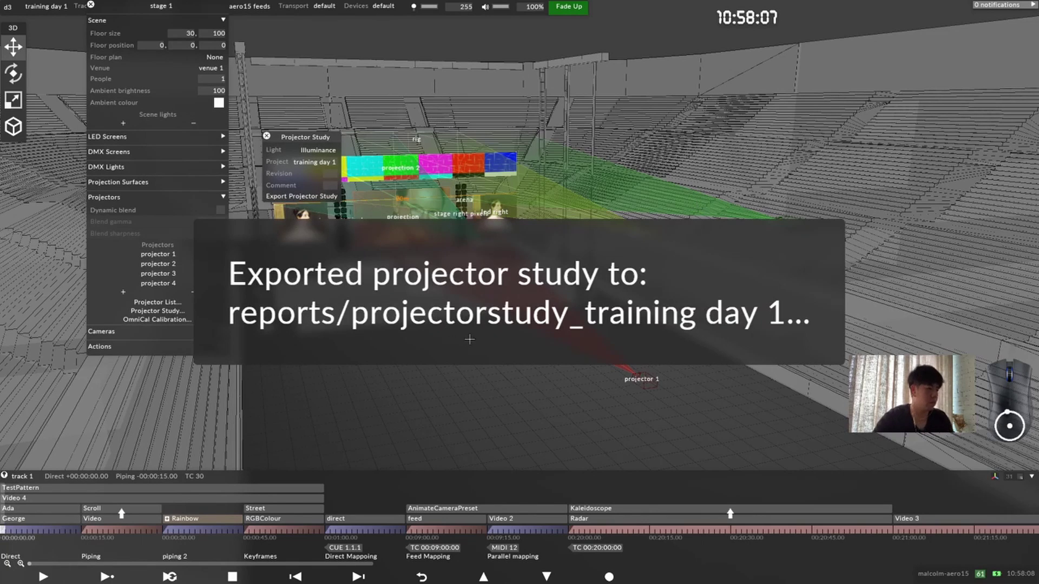
Step: Switch to d3manager and open the reports folder inside the training day 1 project folder
key(alt+Tab)
key(alt+Tab)
key(alt+Tab)
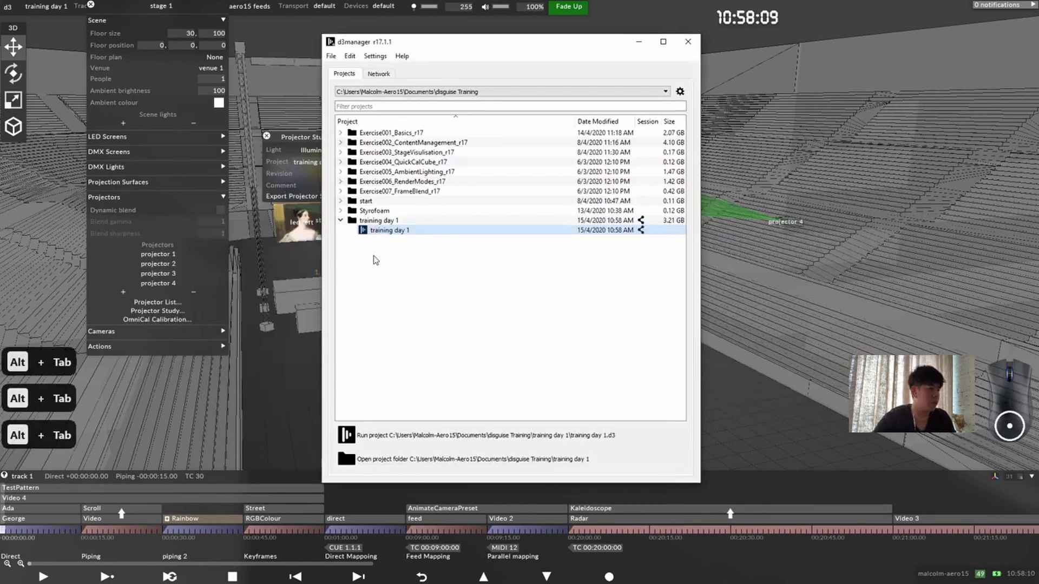
click(445, 459)
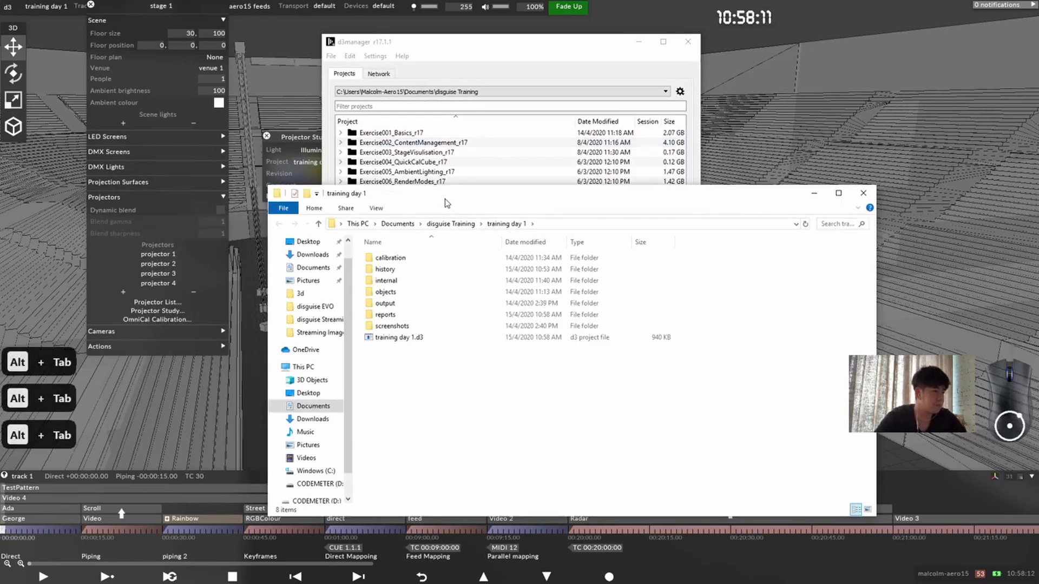
double_click(433, 306)
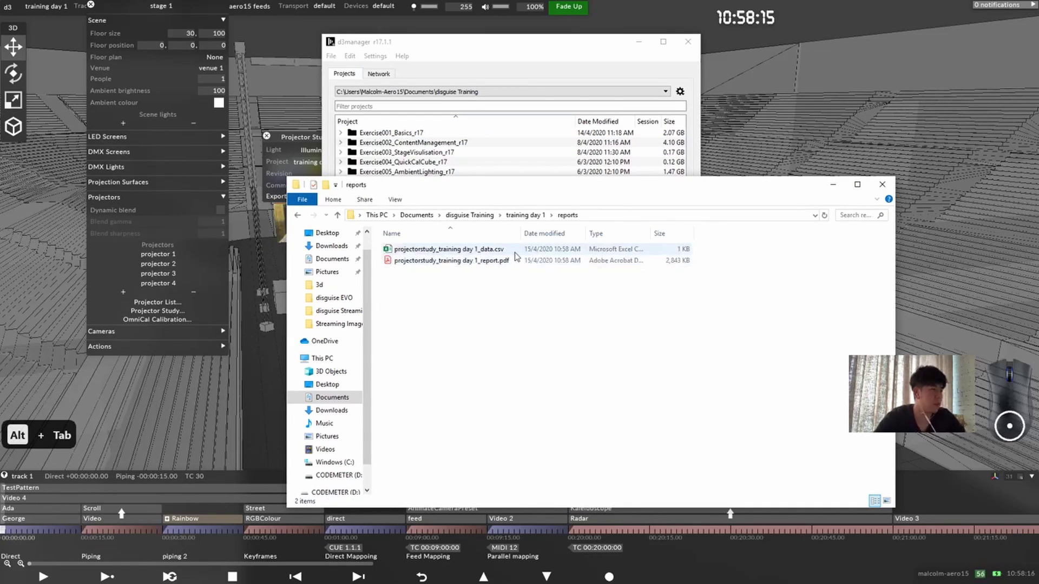
Step: Open projectorstudy_training day 1_report.pdf in Adobe Acrobat Reader and examine its pages from the Stage View to the Projector Summary
click(512, 255)
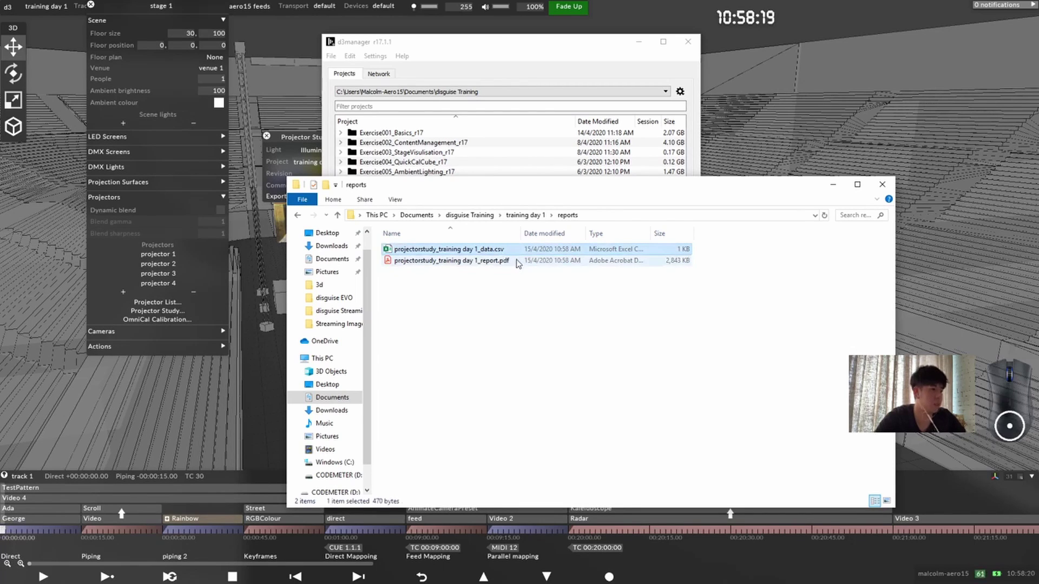
double_click(499, 263)
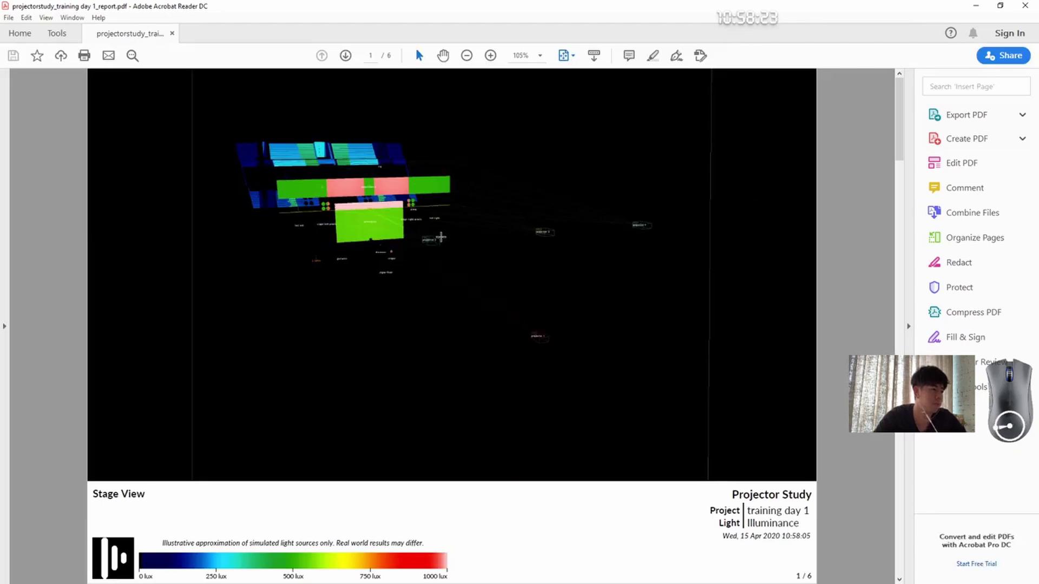
scroll(382, 192, down, 1)
scroll(422, 214, up, 1)
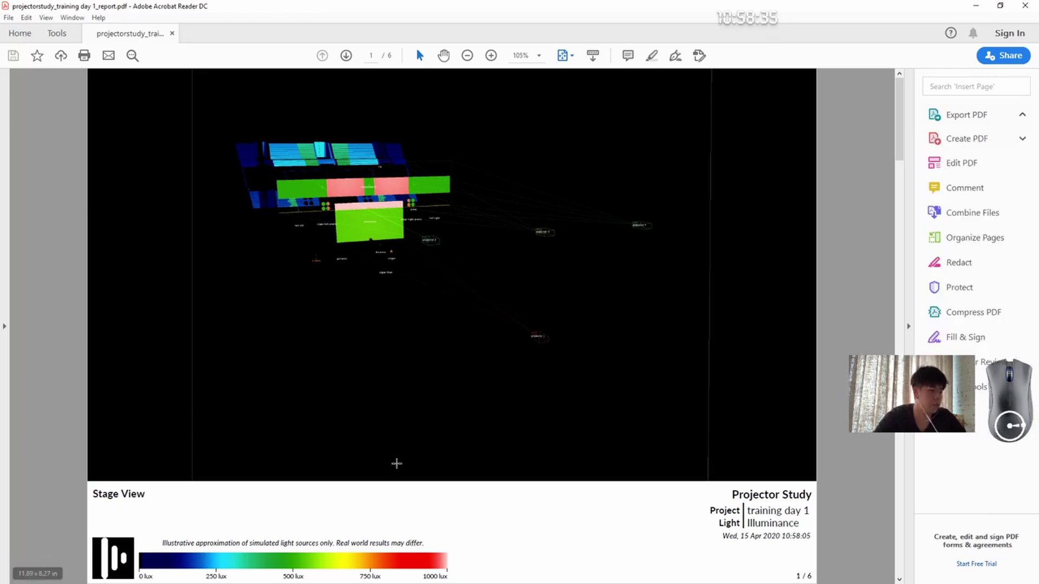
scroll(503, 291, down, 1)
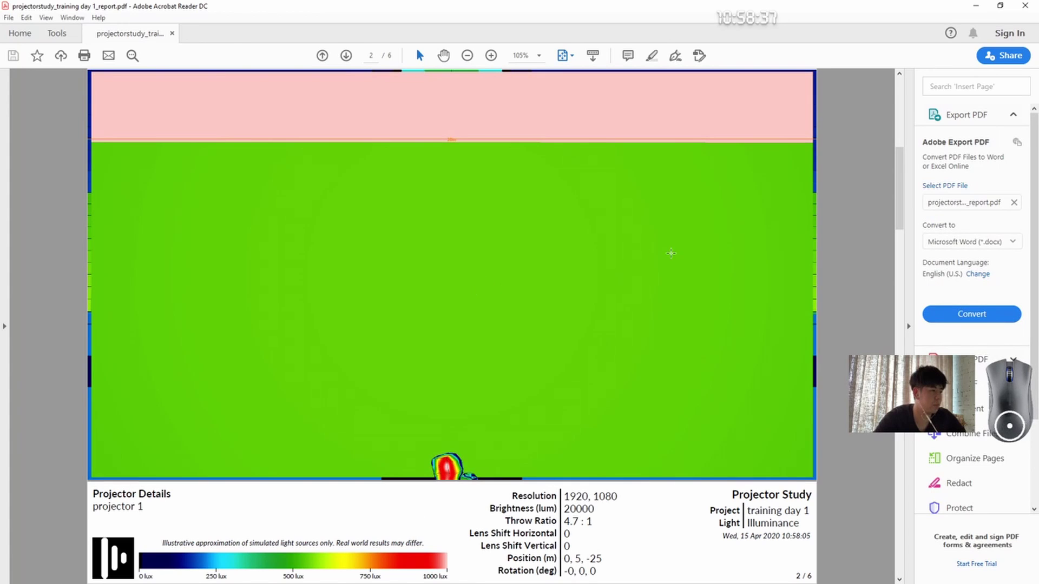
scroll(572, 259, down, 1)
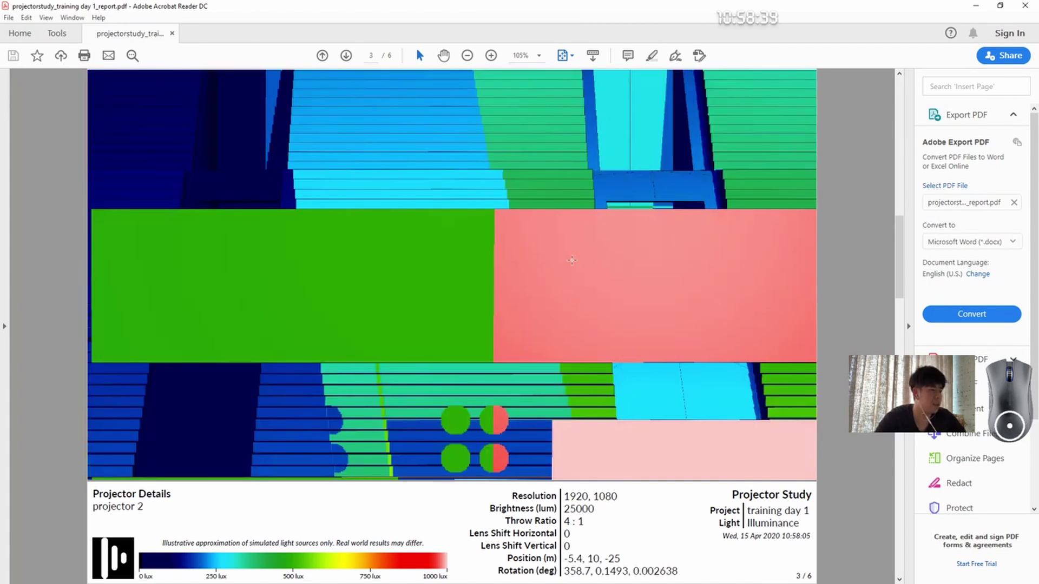
scroll(572, 261, down, 1)
scroll(572, 260, up, 1)
scroll(561, 309, down, 1)
scroll(486, 299, down, 1)
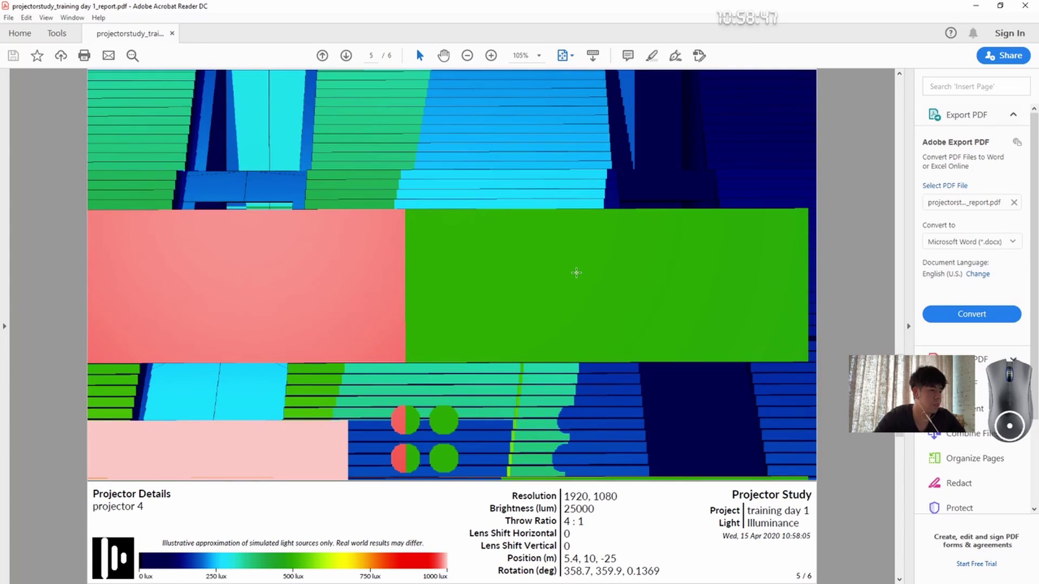
scroll(576, 272, down, 1)
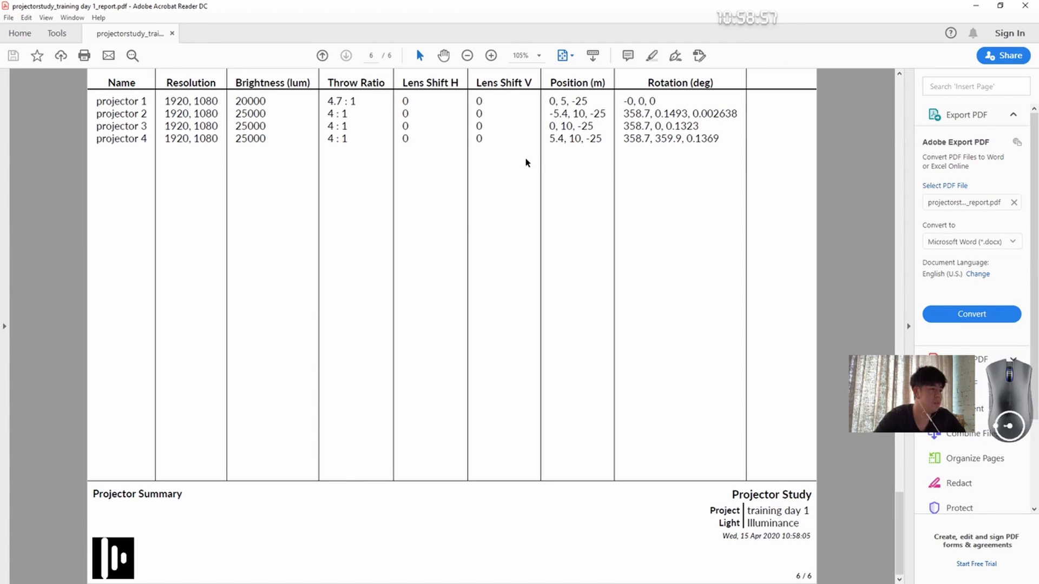
Step: Review the projector summary, the projector 4 details and the stage view in the projector study report
drag(549, 102, 605, 114)
click(558, 107)
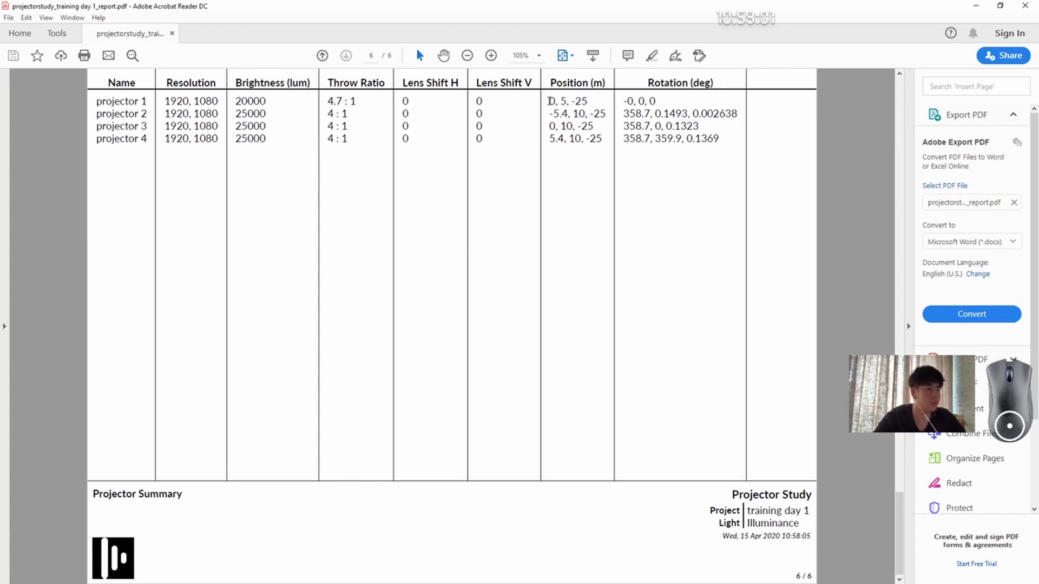
scroll(549, 115, up, 1)
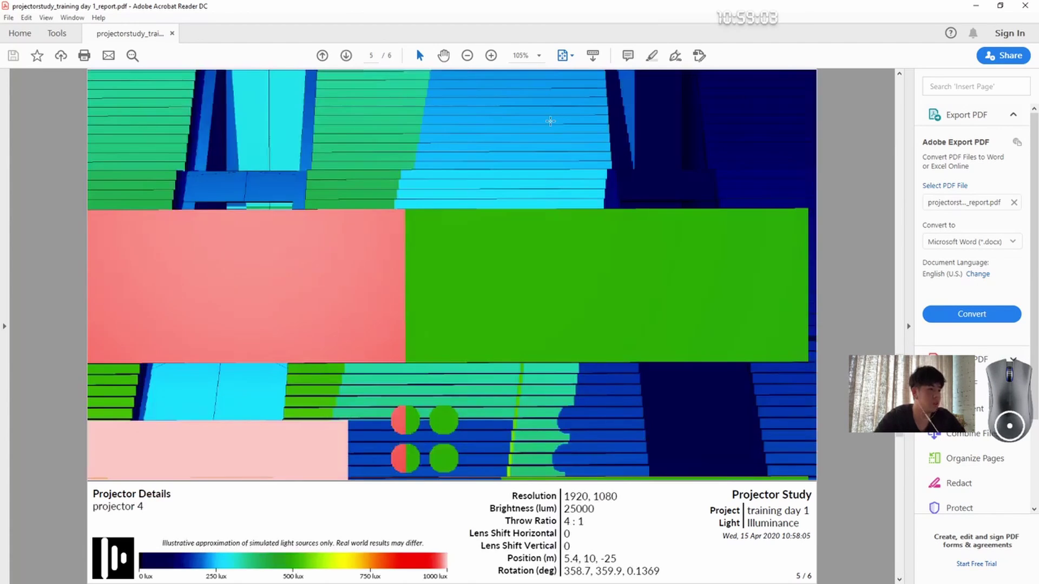
scroll(617, 190, down, 1)
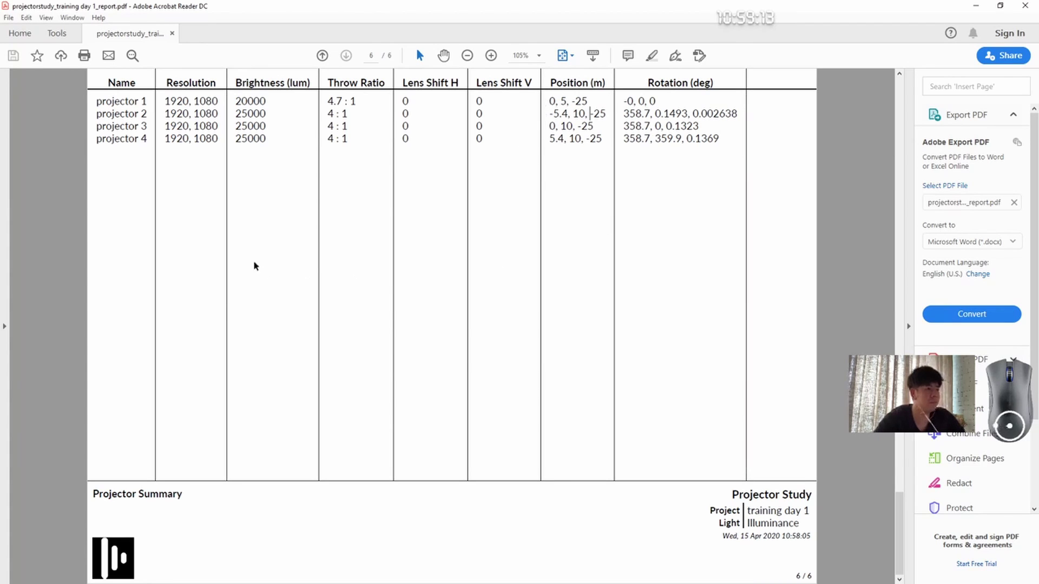
scroll(487, 271, up, 5)
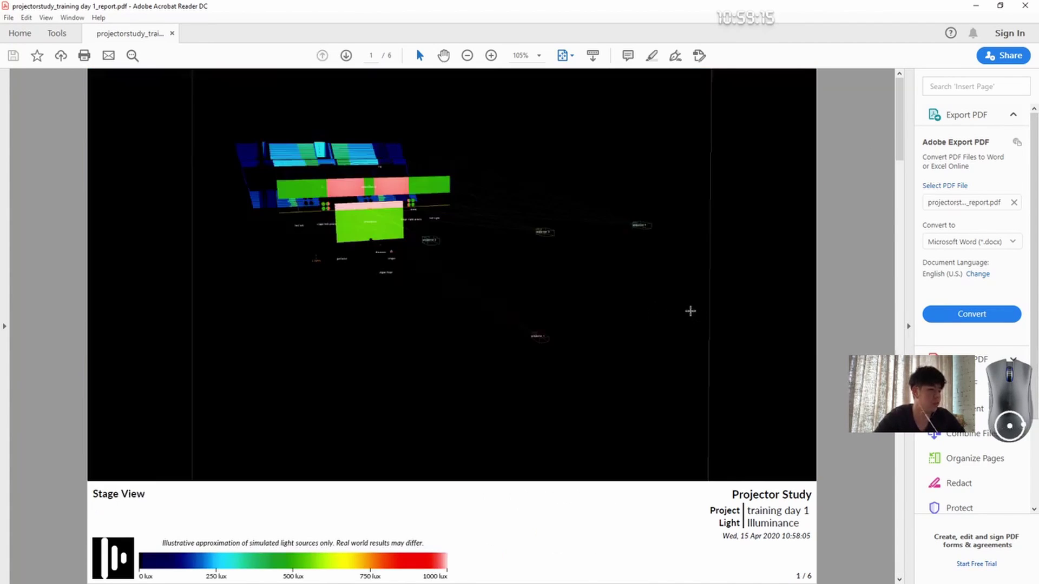
scroll(646, 299, down, 1)
scroll(647, 299, up, 1)
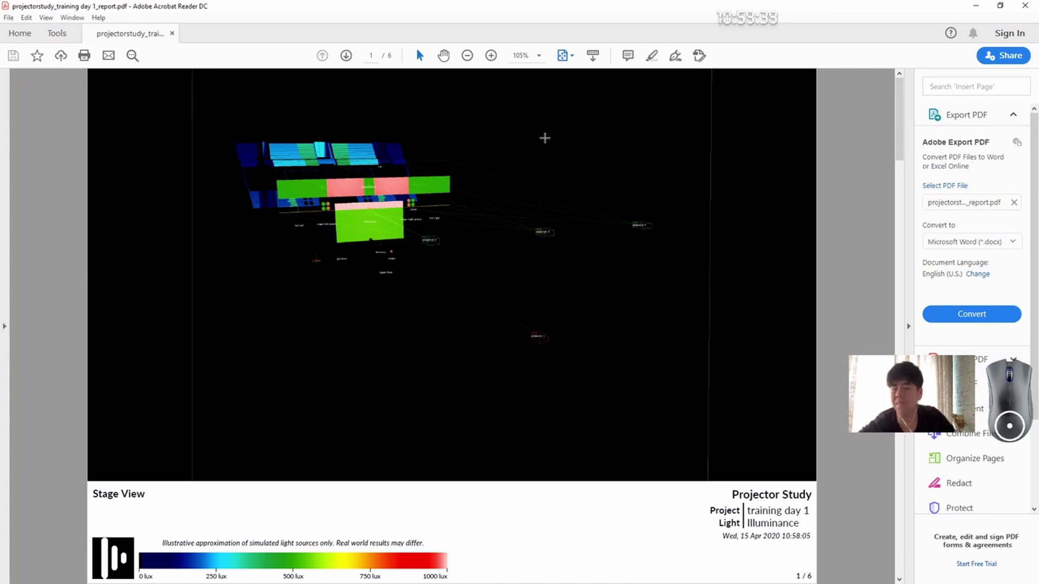
Step: Close the PDF report, switch back to d3 and dismiss the projector settings and Projector Study window
key(ctrl+w)
key(ctrl+q)
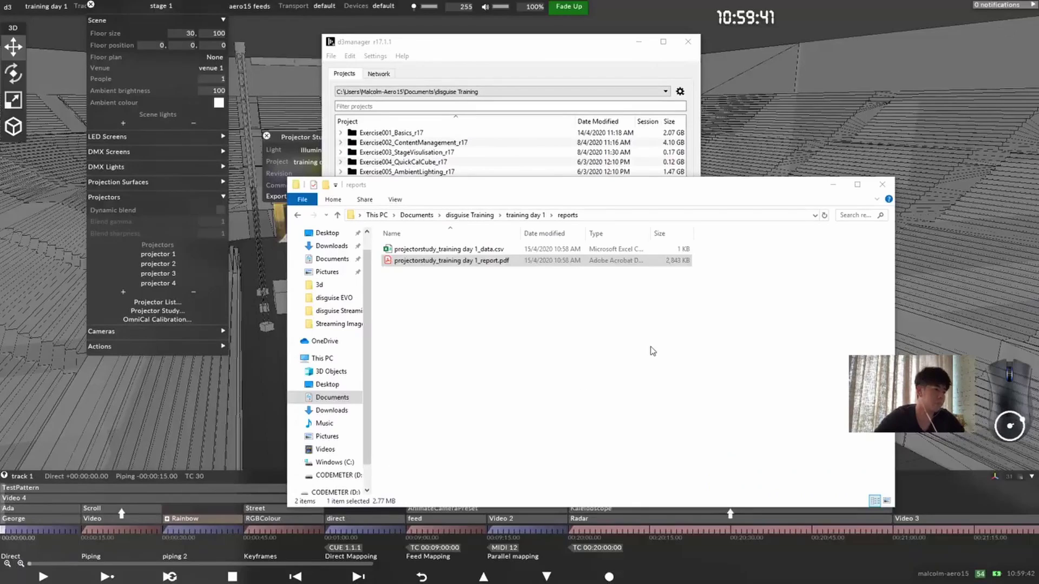
key(alt+Tab)
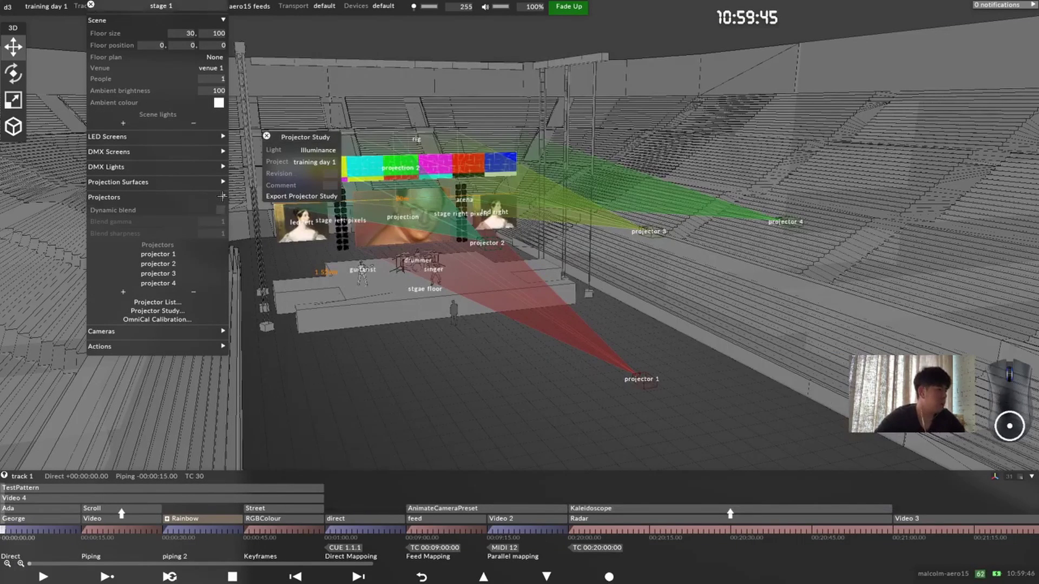
click(222, 197)
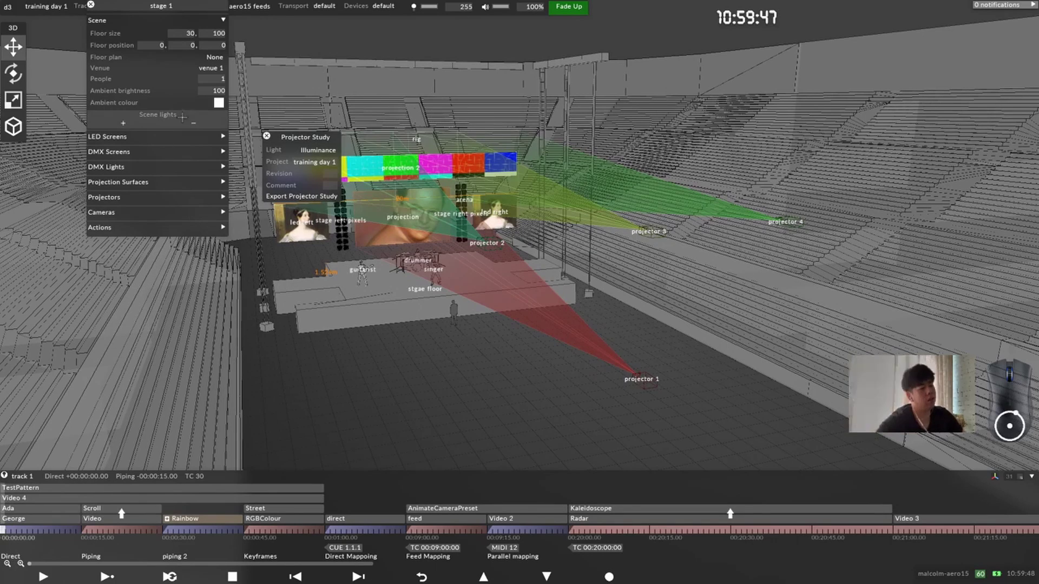
click(266, 136)
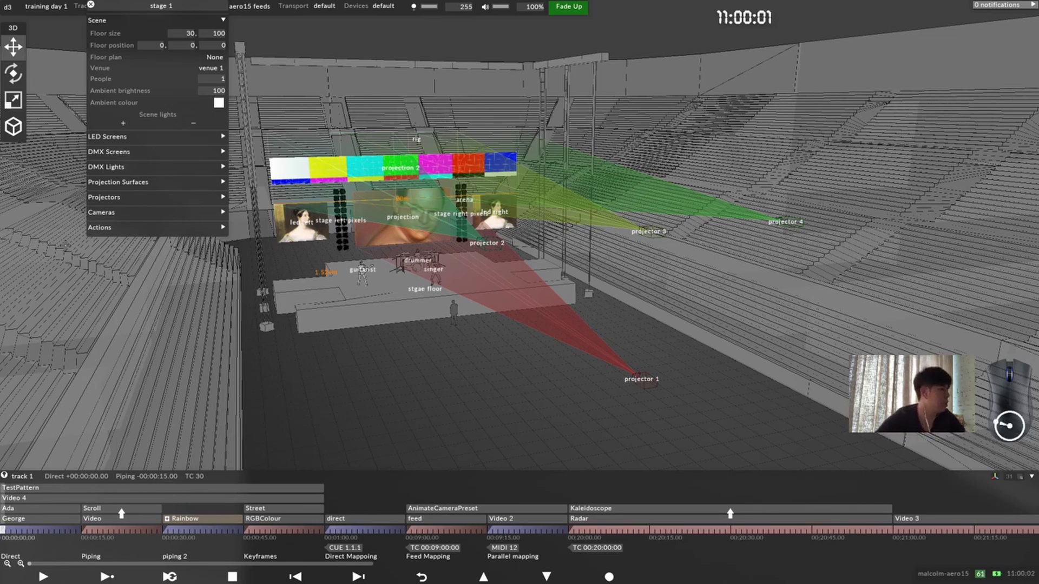
Step: Add a new stage camera named lux
click(144, 212)
click(117, 231)
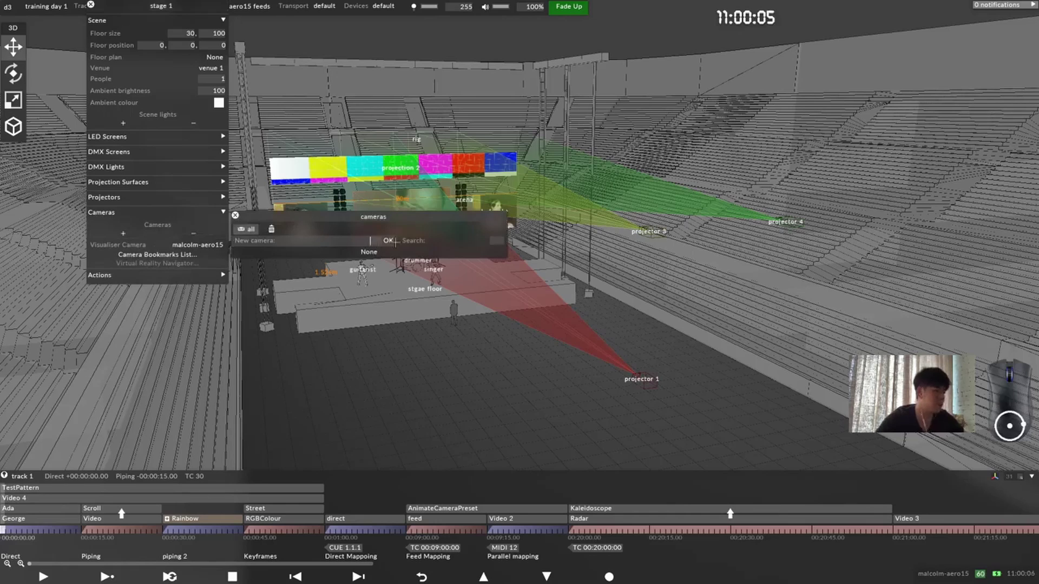
click(436, 244)
text(lux)
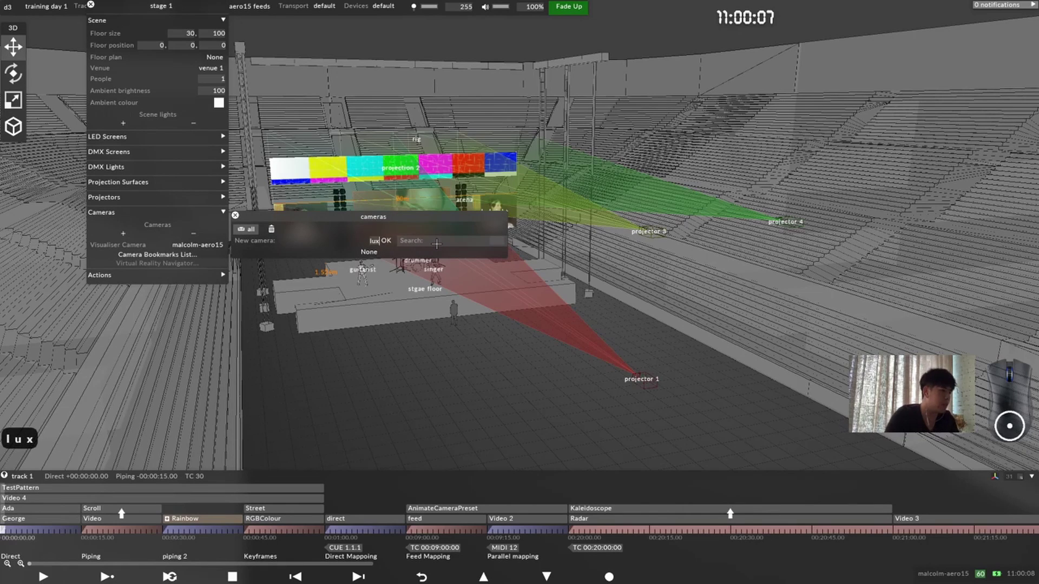
click(386, 241)
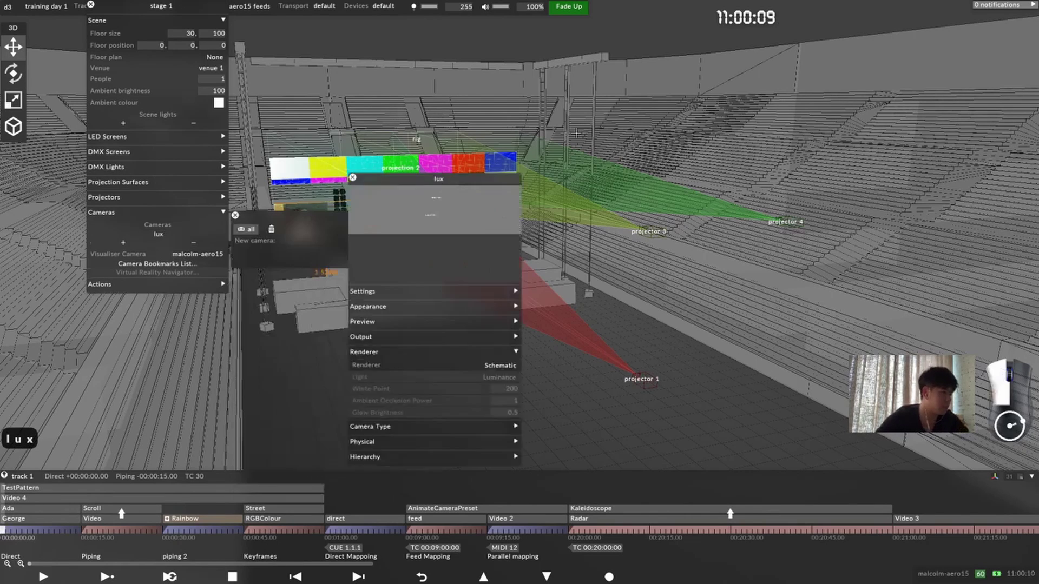
Step: Move the lux camera's settings clear of the stage and reposition the camera to frame the full stage from the front
drag(578, 125, 724, 80)
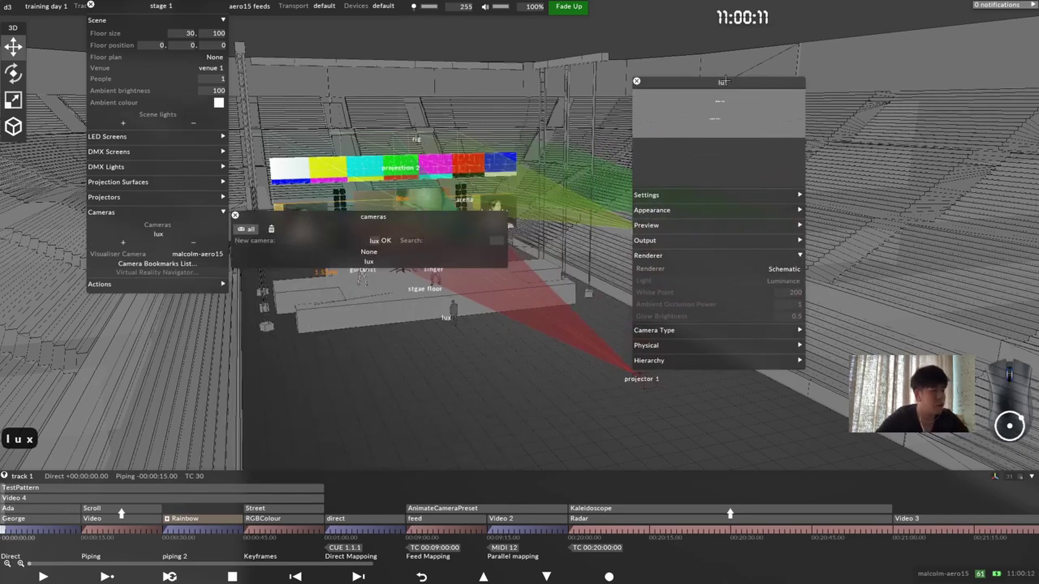
scroll(739, 131, up, 5)
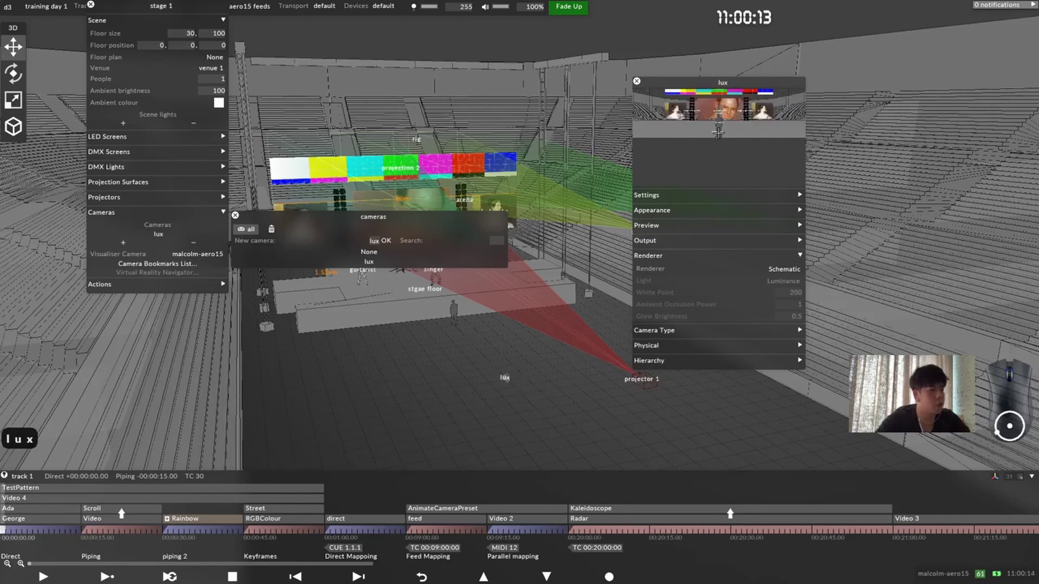
scroll(720, 142, up, 5)
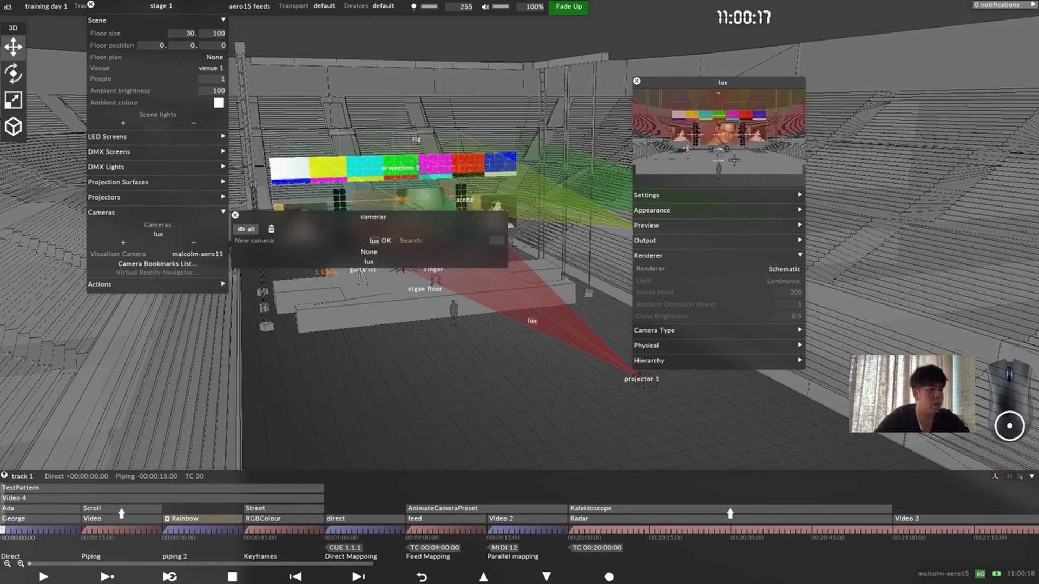
Step: Set the lux camera's renderer to Lux and its glow brightness to 0
click(790, 269)
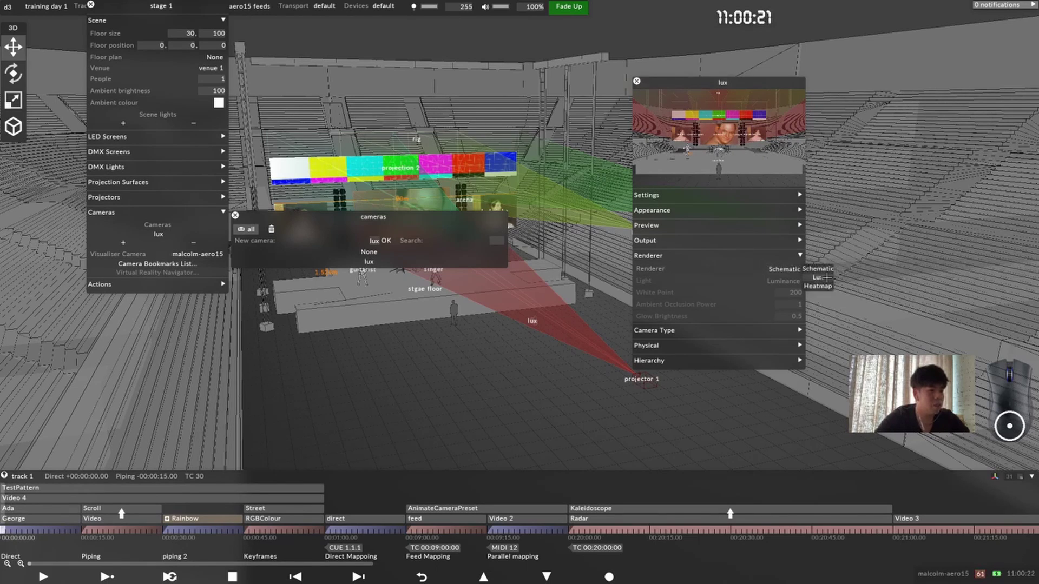
click(825, 278)
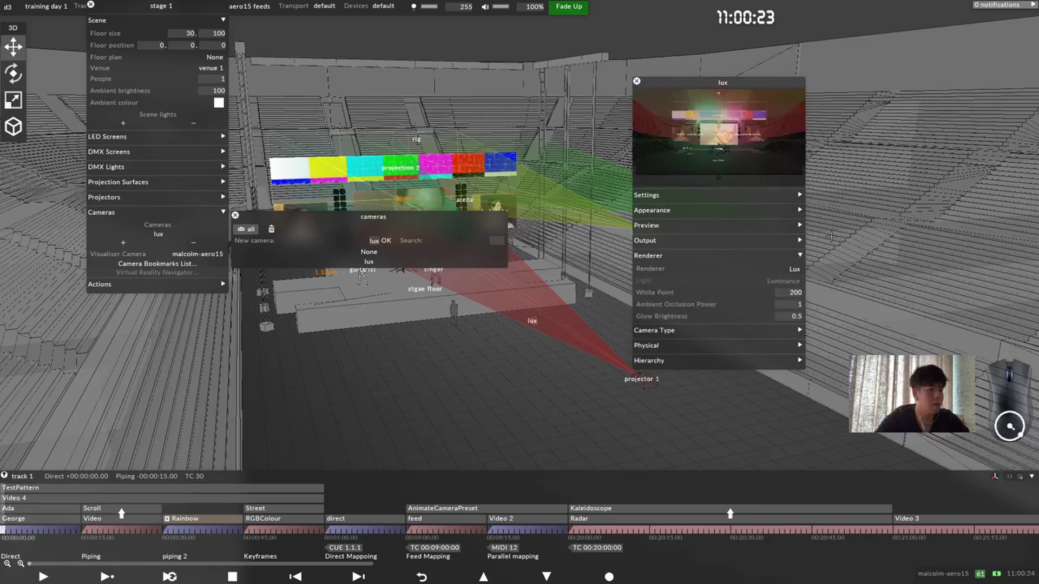
click(796, 317)
text(0)
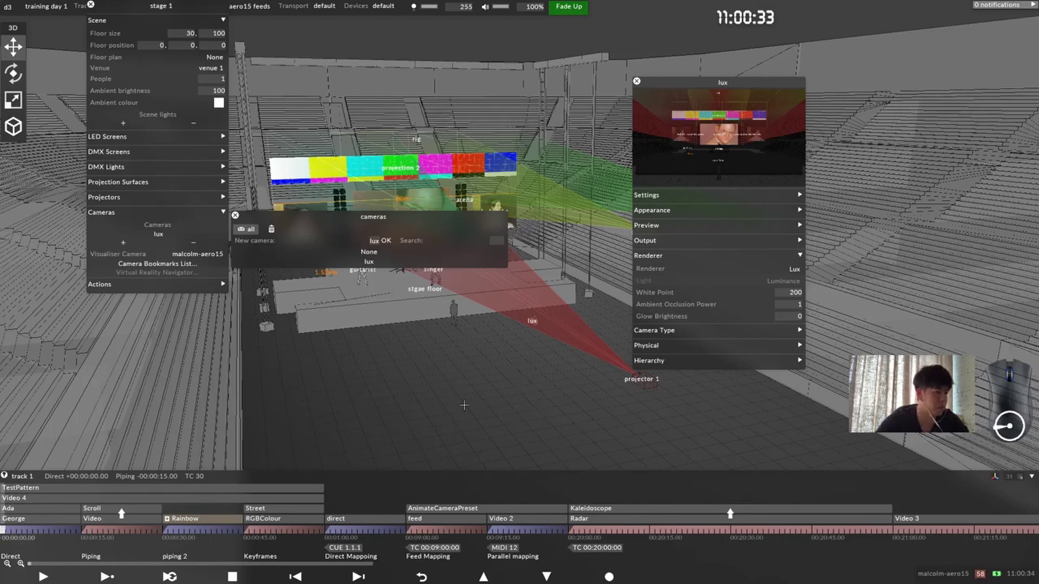
Step: Add a second stage camera named heatmap
scroll(536, 378, up, 5)
middle_drag(605, 383, 456, 366)
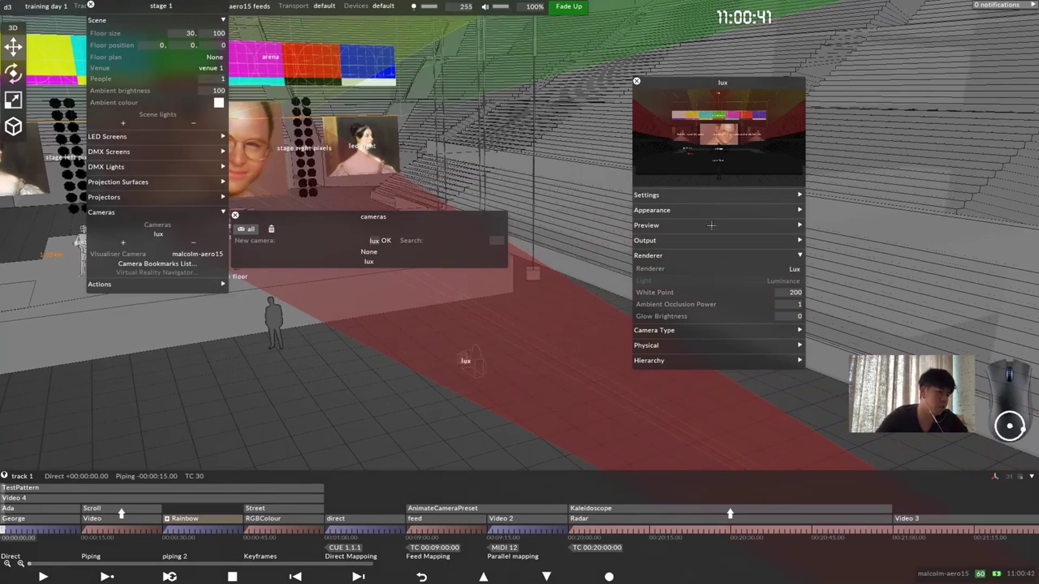
middle_drag(486, 373, 530, 374)
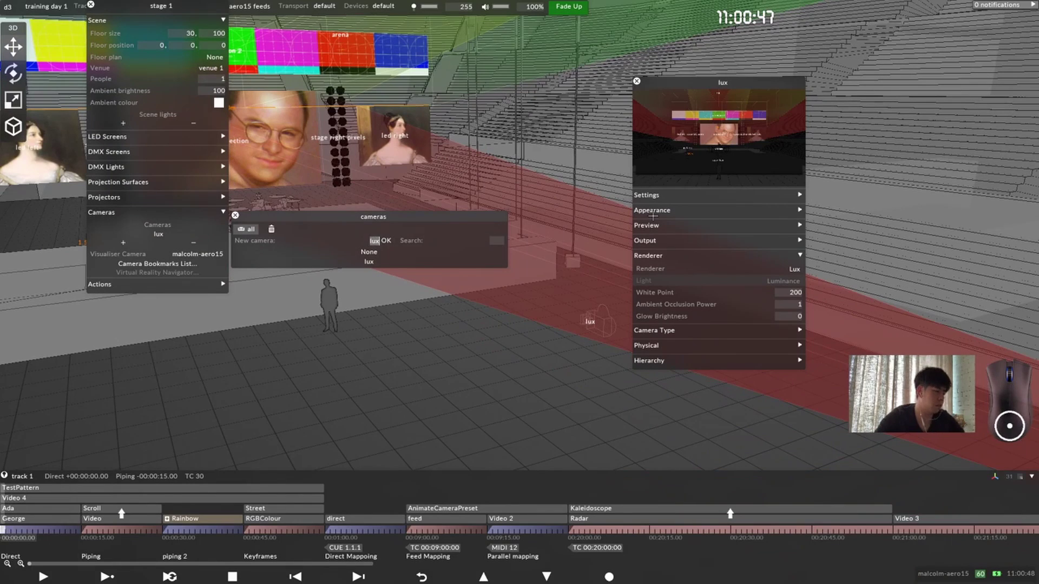
text(heatmap)
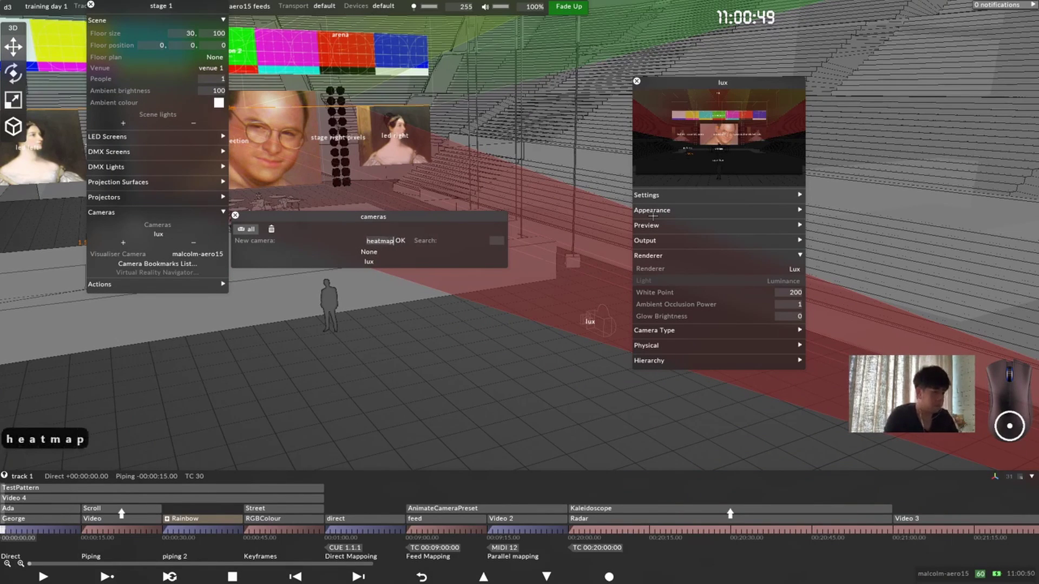
click(401, 241)
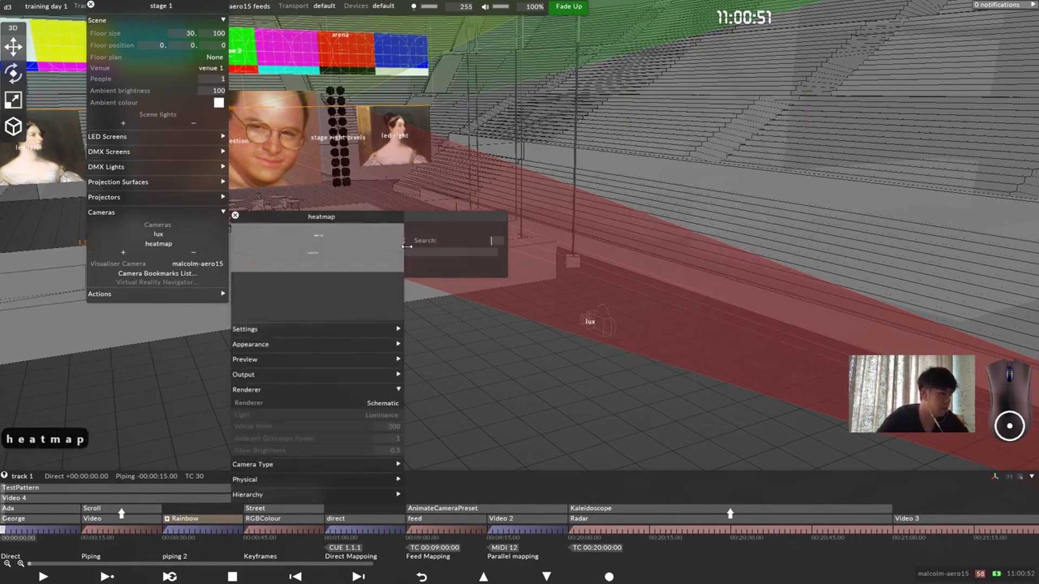
Step: Move the heatmap camera's settings aside and reposition the camera to frame the full stage from the front
drag(389, 216, 842, 89)
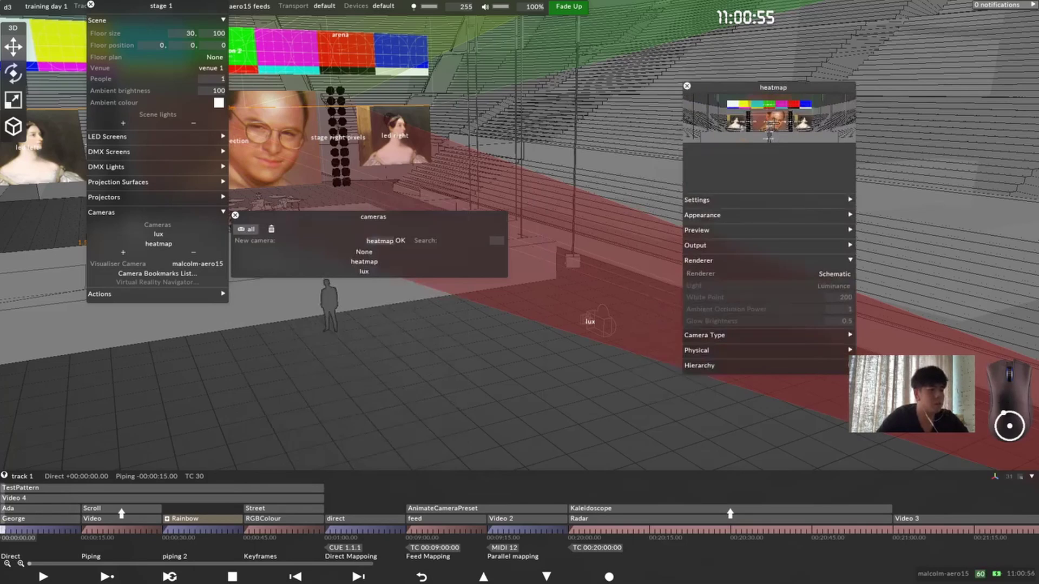
scroll(766, 205, down, 4)
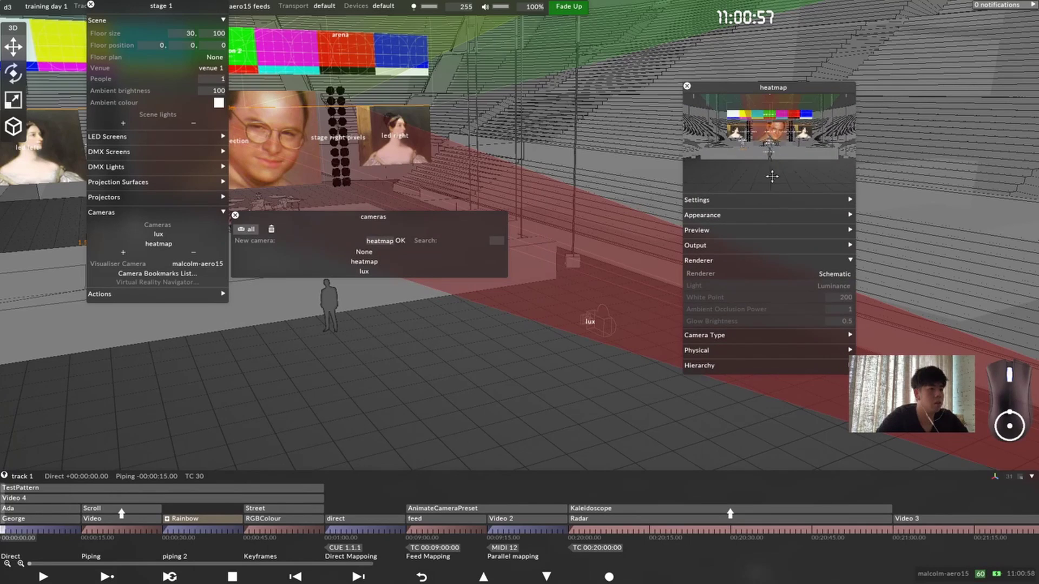
scroll(773, 200, up, 5)
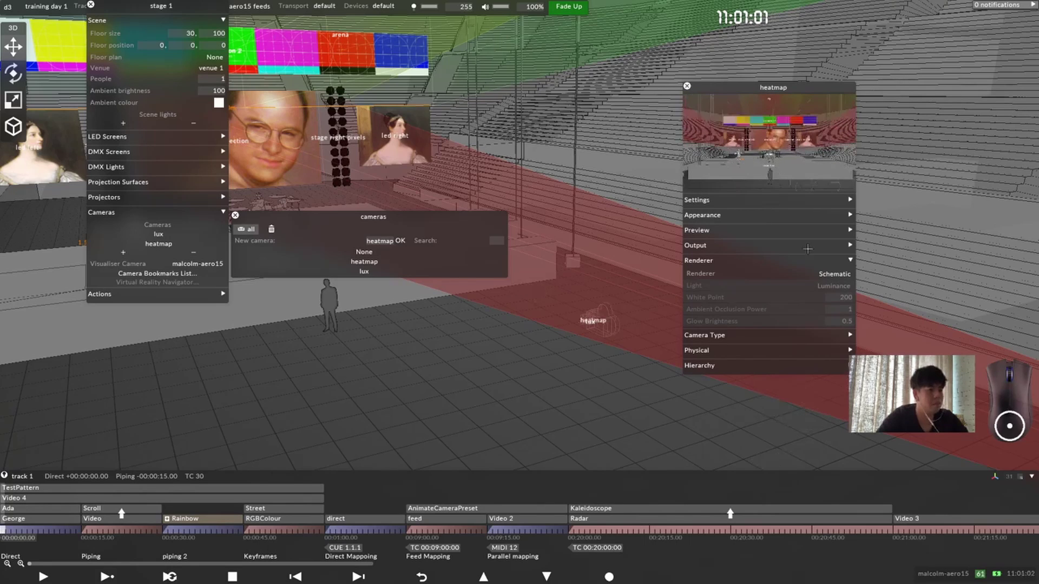
Step: Set the heatmap camera's renderer to Heatmap and its light type to Illuminance
click(834, 275)
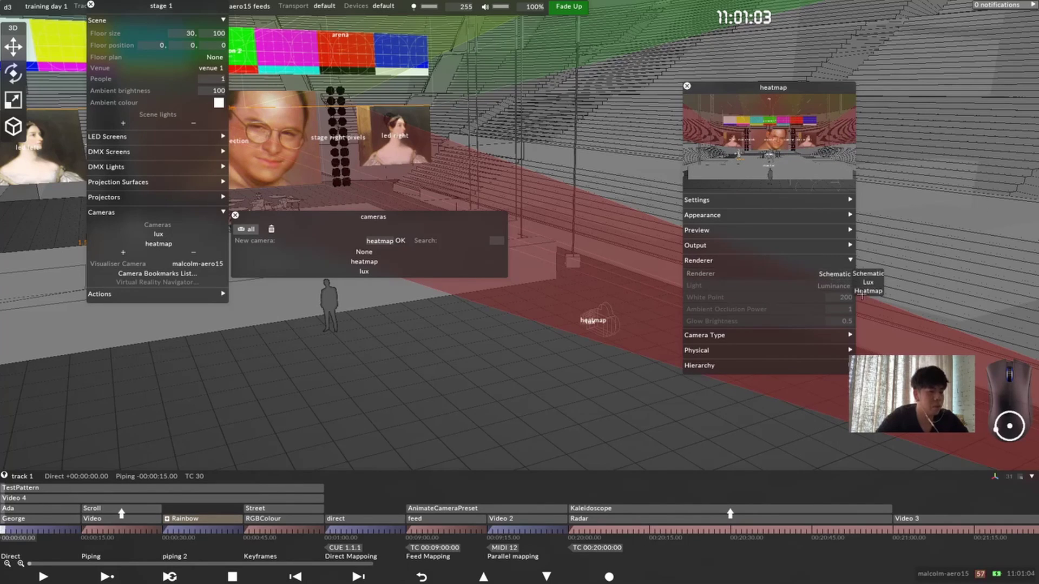
click(866, 292)
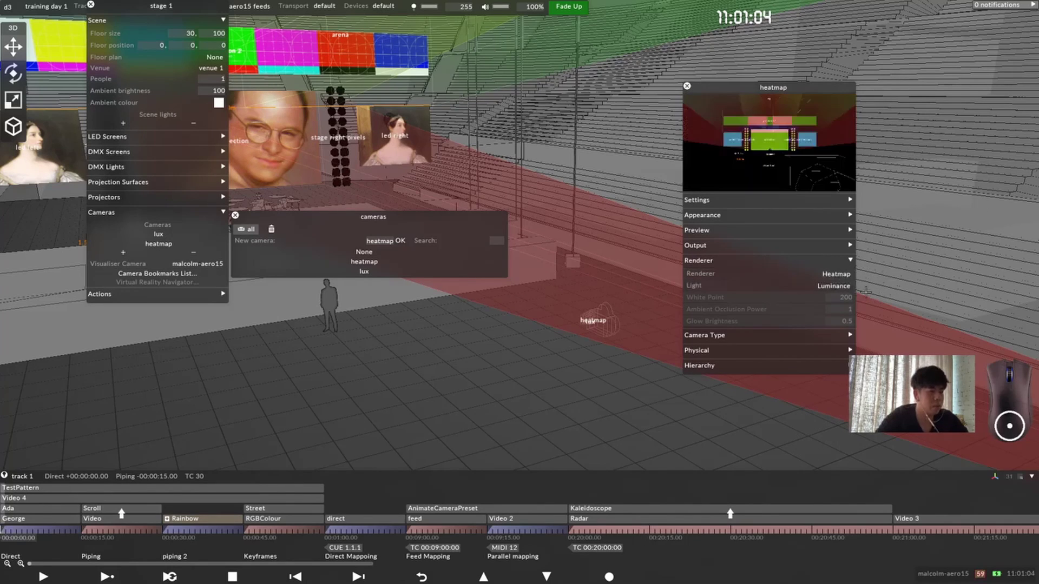
click(829, 286)
click(869, 296)
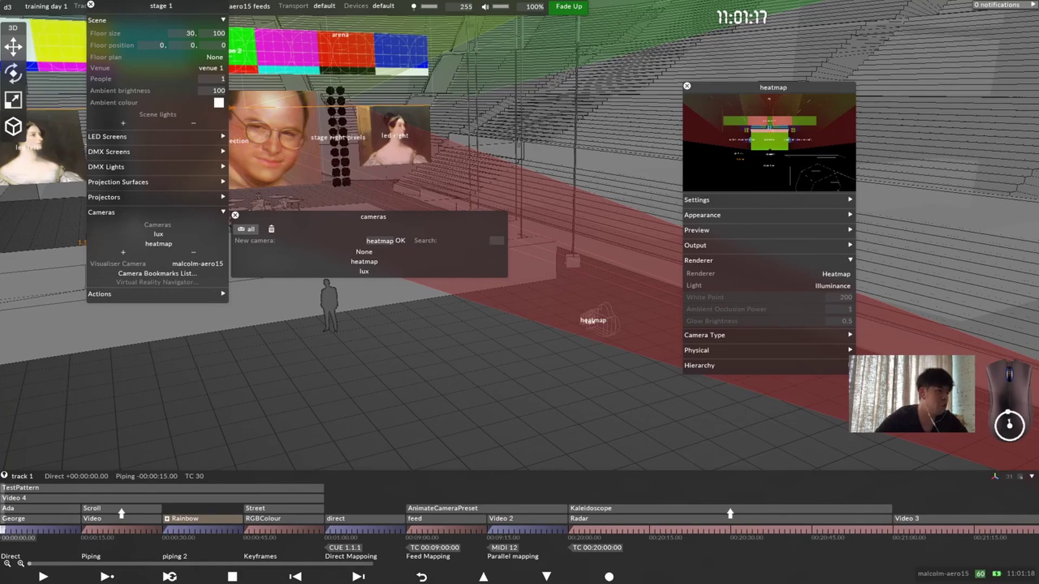
Step: Preview the stage through the visualiser camera with the Heatmap renderer and restore its Schematic renderer
scroll(518, 142, down, 5)
right_click(656, 226)
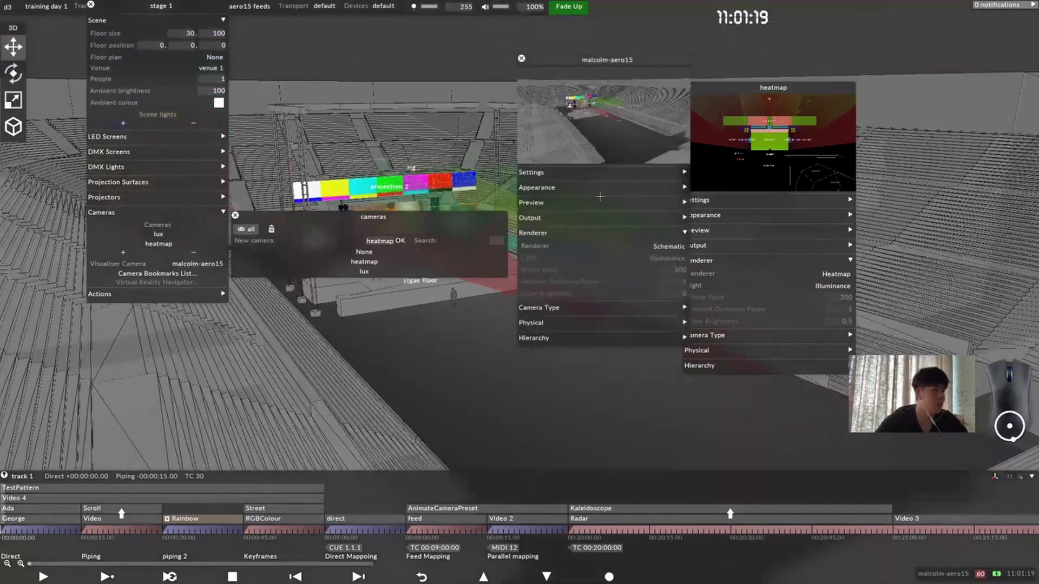
click(669, 245)
click(702, 262)
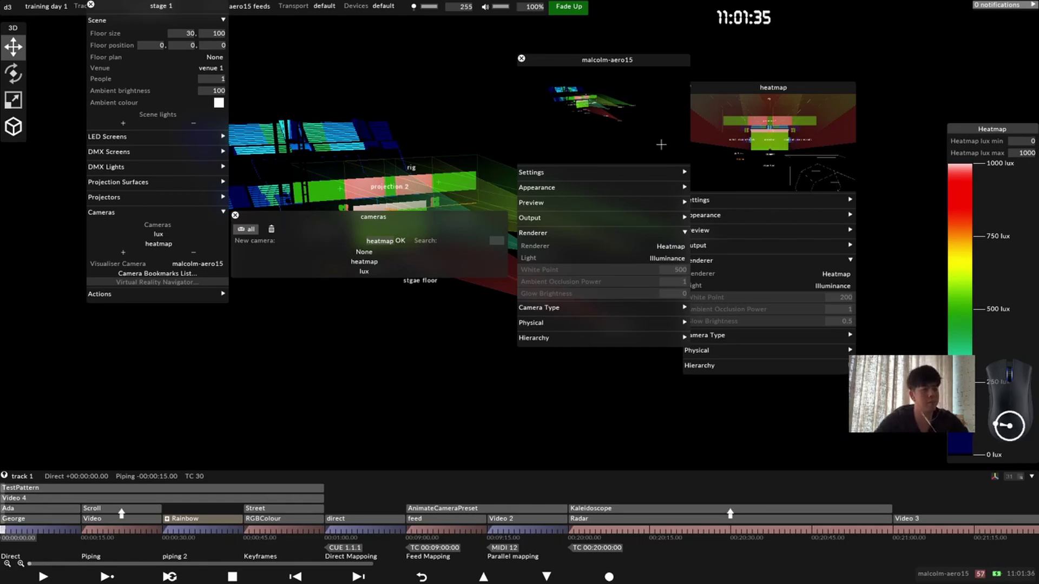
drag(533, 60, 465, 54)
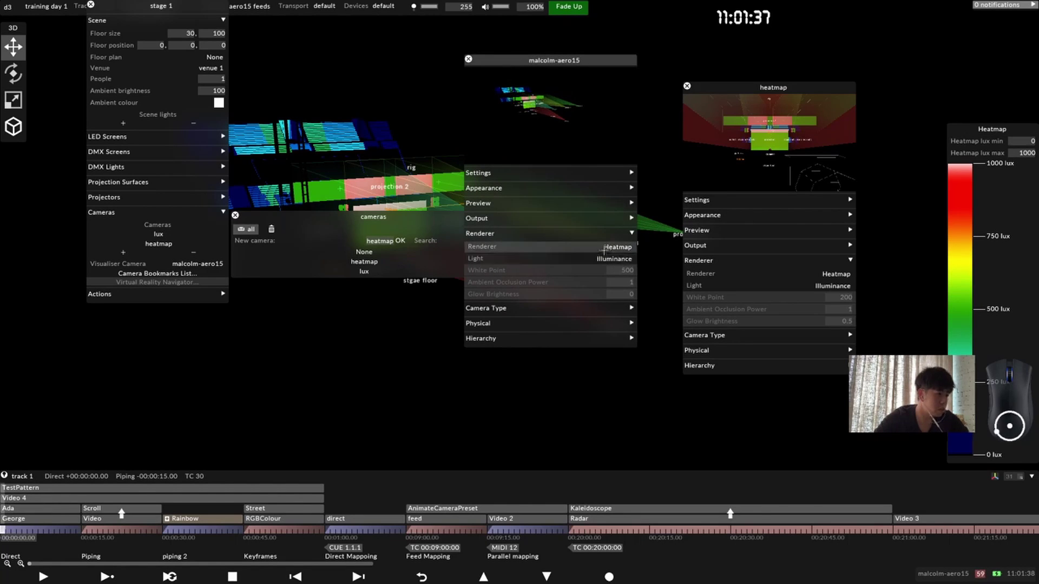
click(617, 247)
click(649, 247)
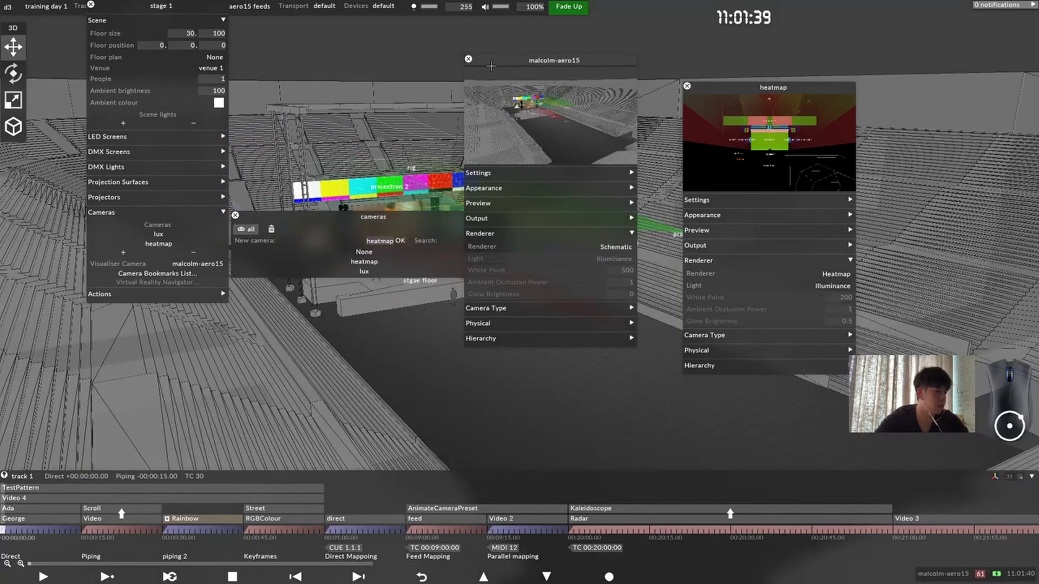
Step: Close the heatmap and visualiser camera settings and move the cameras list clear of the stage
click(687, 86)
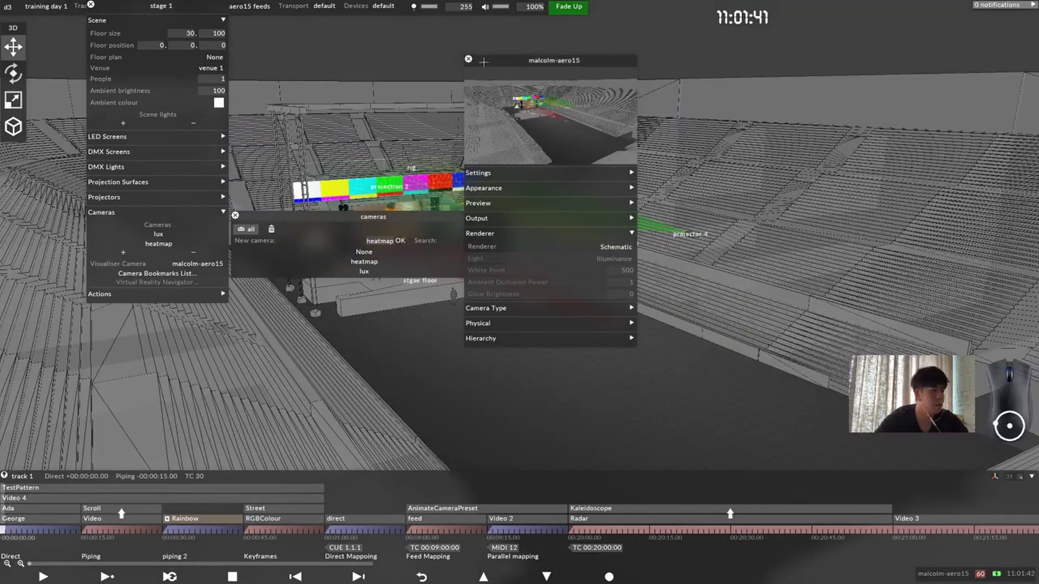
click(469, 59)
drag(400, 217, 757, 114)
drag(686, 293, 154, 388)
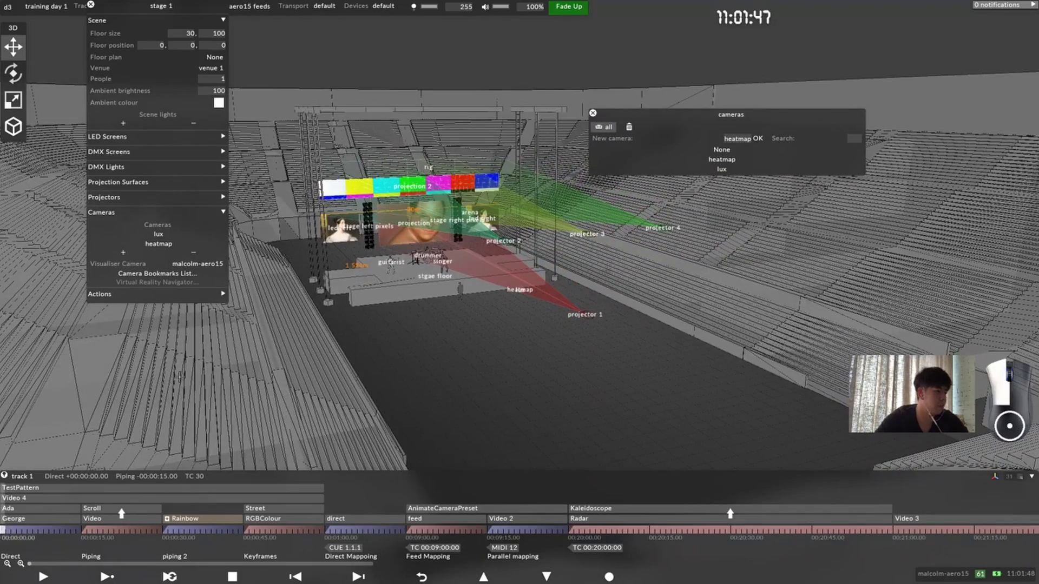
drag(422, 369, 566, 333)
click(749, 159)
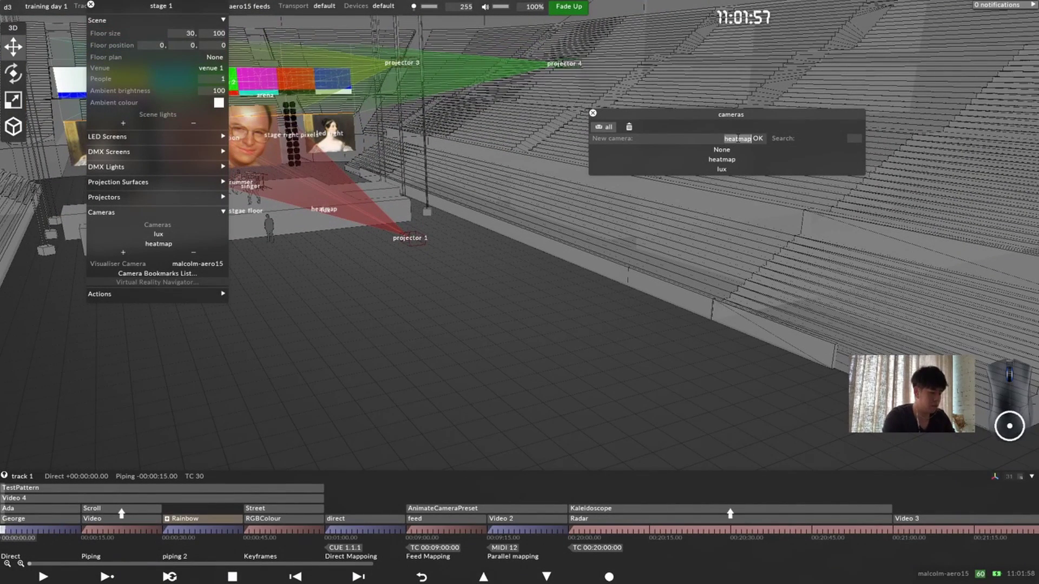
Step: Create a stage camera named "front face cam" and adjust its preview to frame the stage screens and performer
text(front)
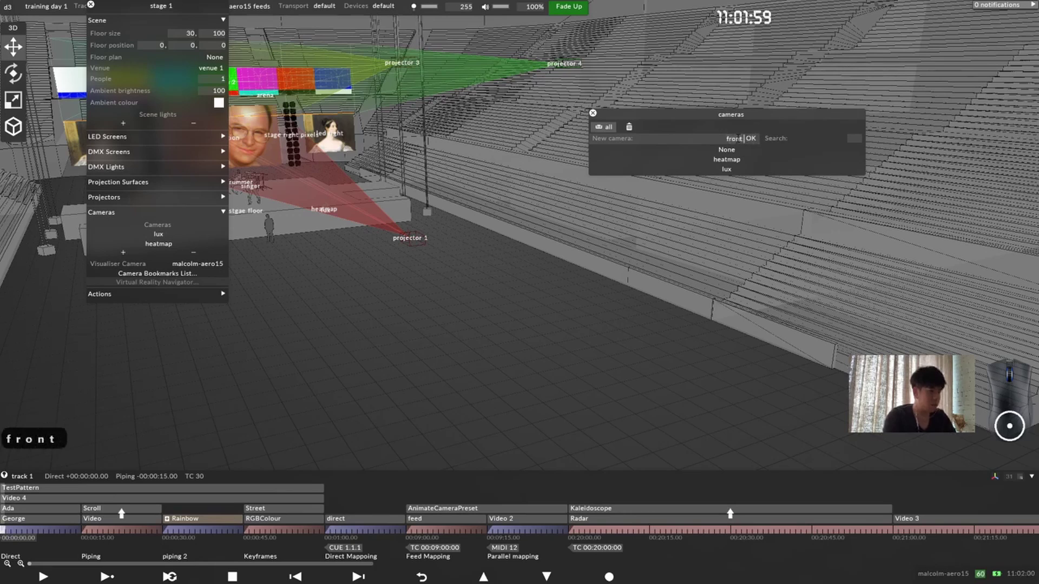
text( face cam)
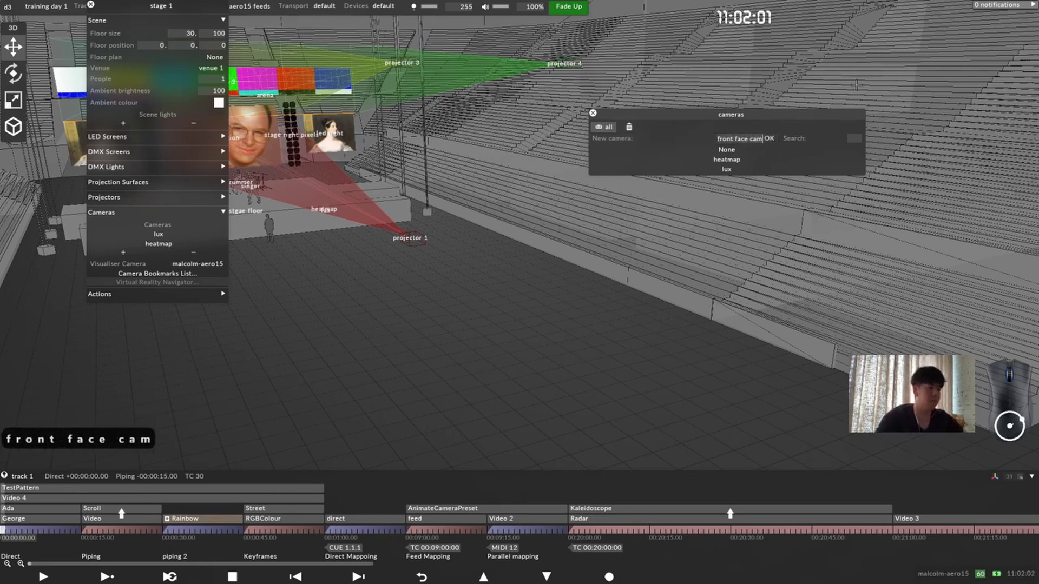
click(764, 139)
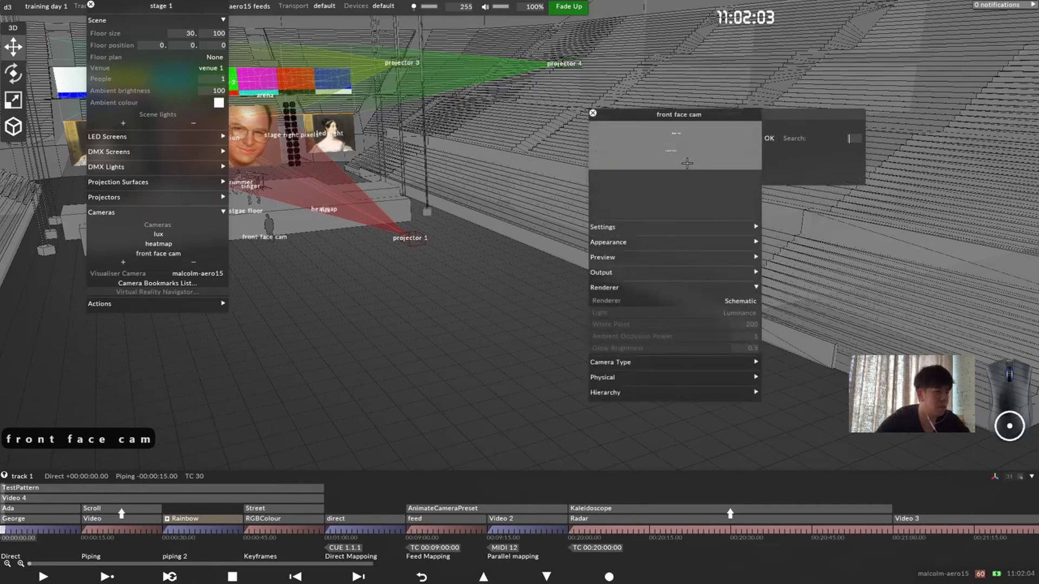
drag(677, 176, 679, 202)
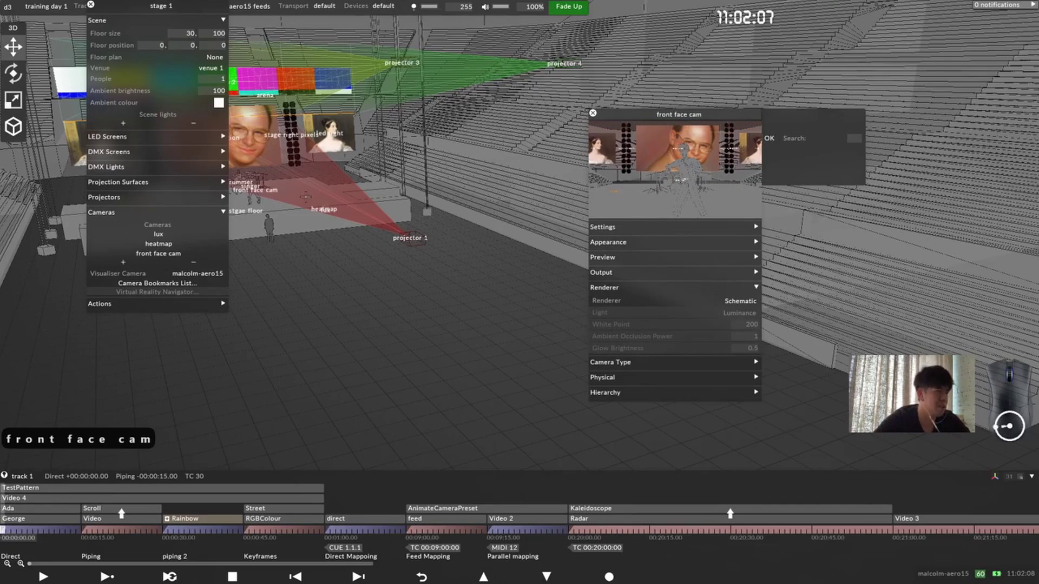
Step: Move the front face cam straight back from the stage into the far-end seating, keeping its settings clear of the work area
scroll(305, 196, up, 5)
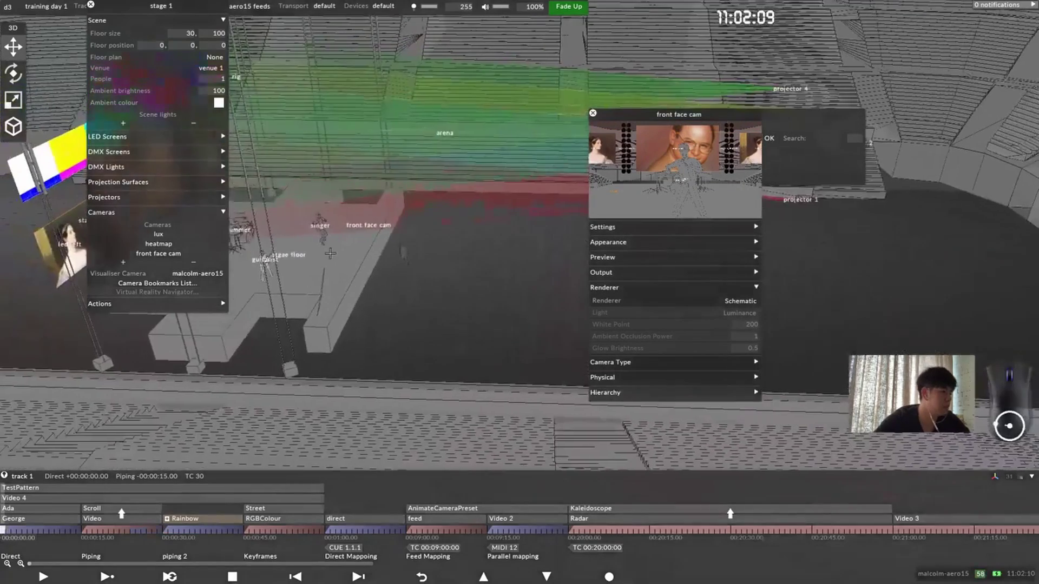
scroll(330, 254, up, 5)
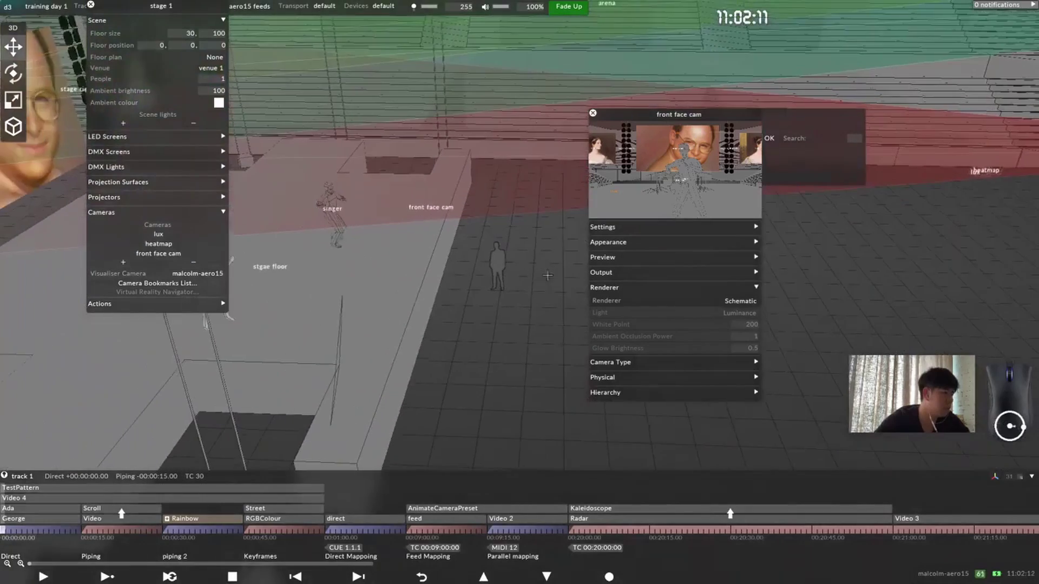
click(433, 210)
drag(401, 205, 1031, 225)
scroll(927, 318, down, 5)
drag(688, 116, 422, 35)
drag(596, 324, 641, 278)
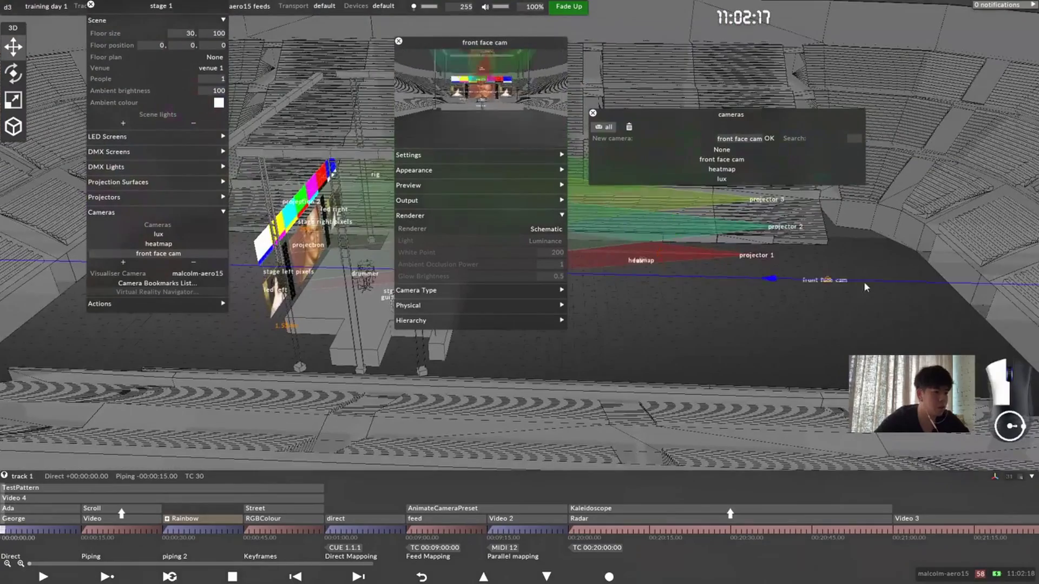
drag(865, 287, 774, 300)
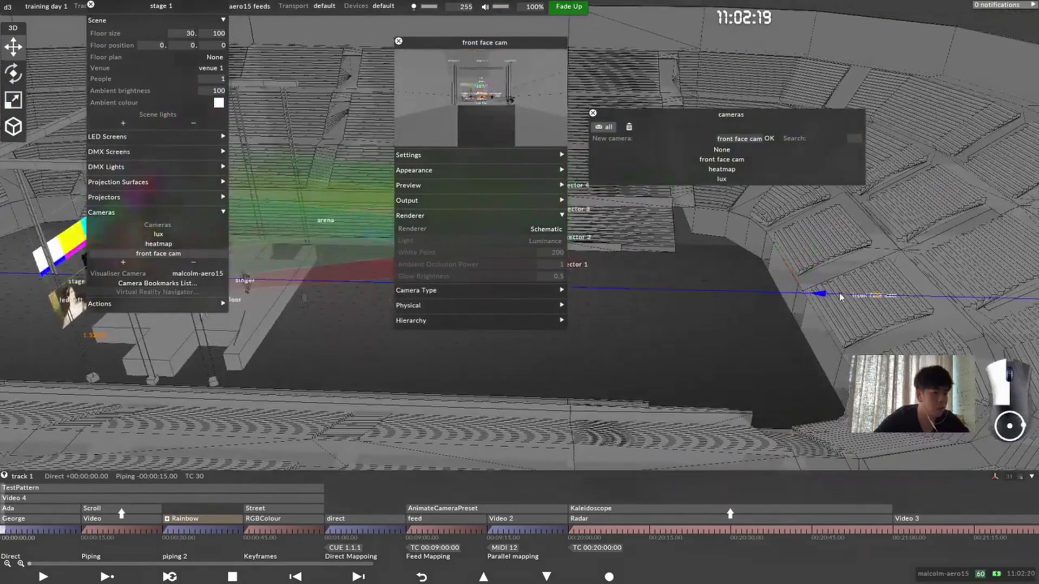
drag(843, 297, 966, 325)
Step: Raise the front face cam above the far-end seating and nudge it sideways toward the arena's centre line
scroll(972, 333, up, 5)
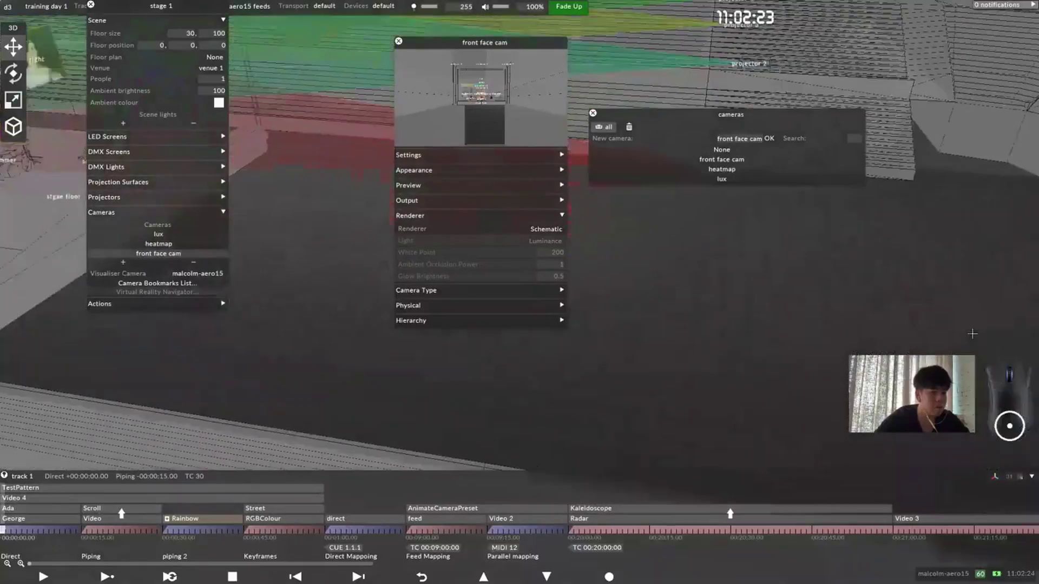
scroll(973, 334, down, 5)
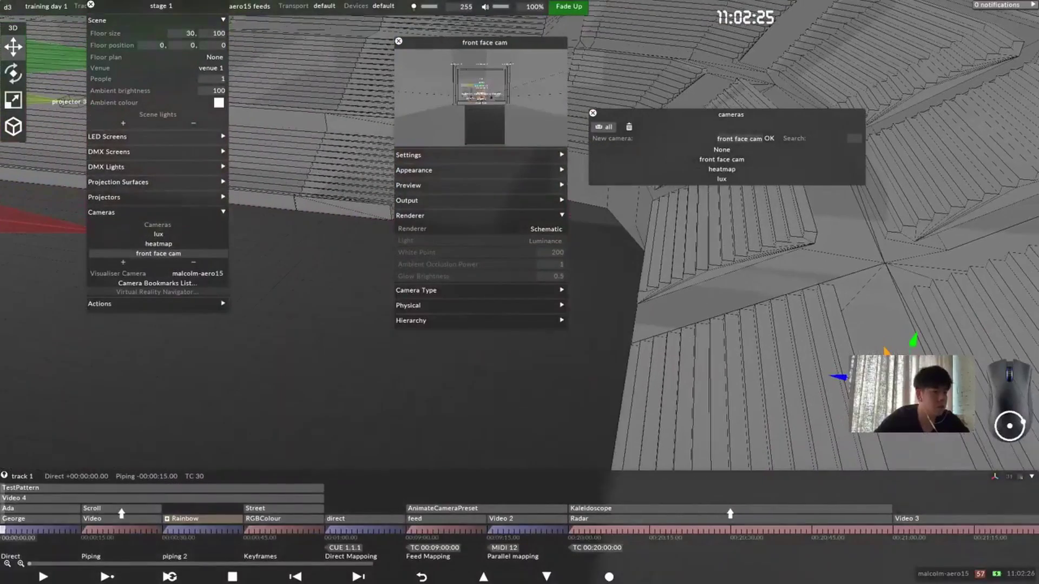
scroll(723, 364, up, 5)
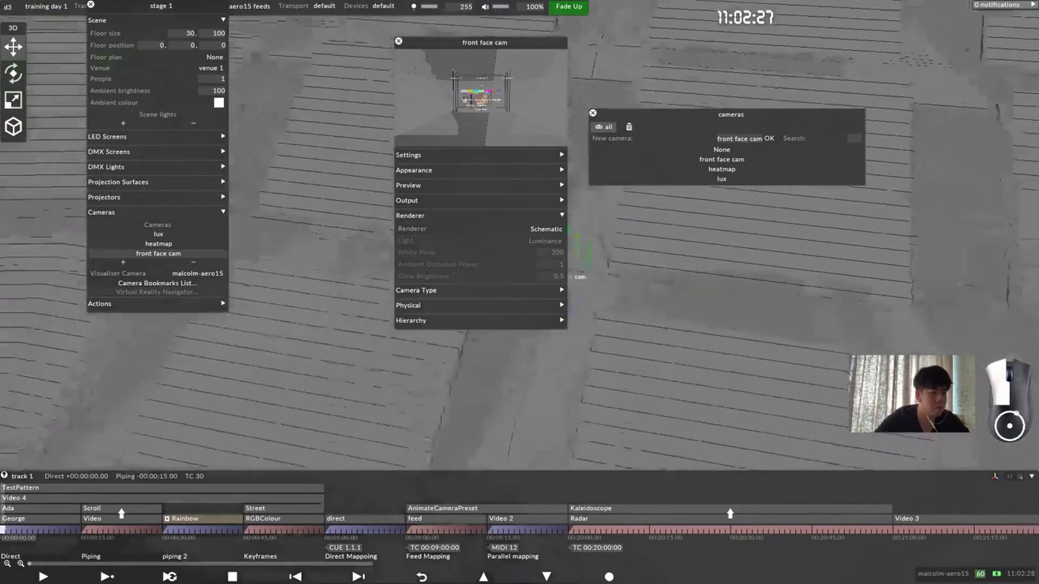
scroll(723, 365, down, 5)
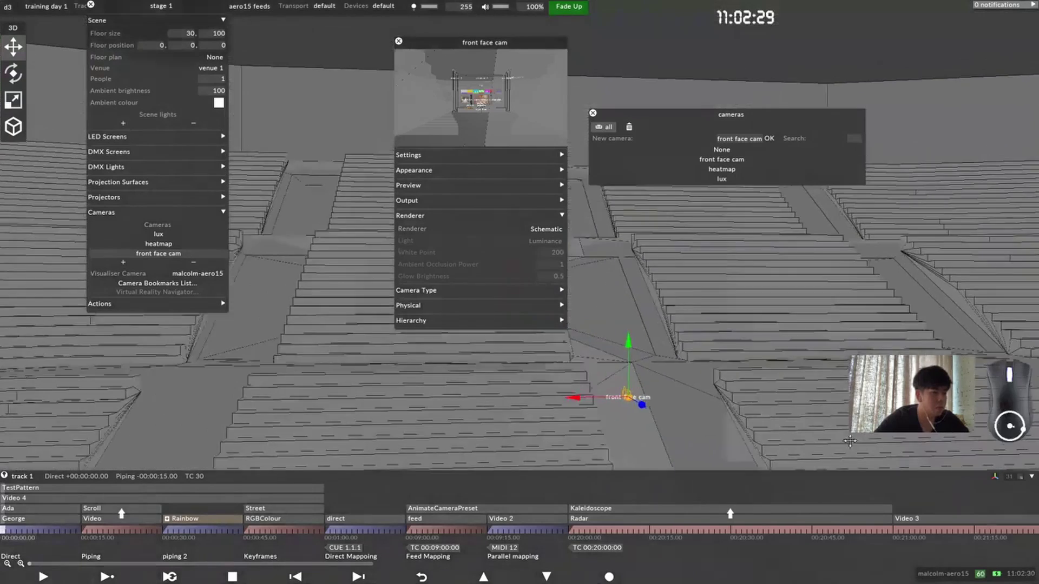
drag(680, 375, 681, 296)
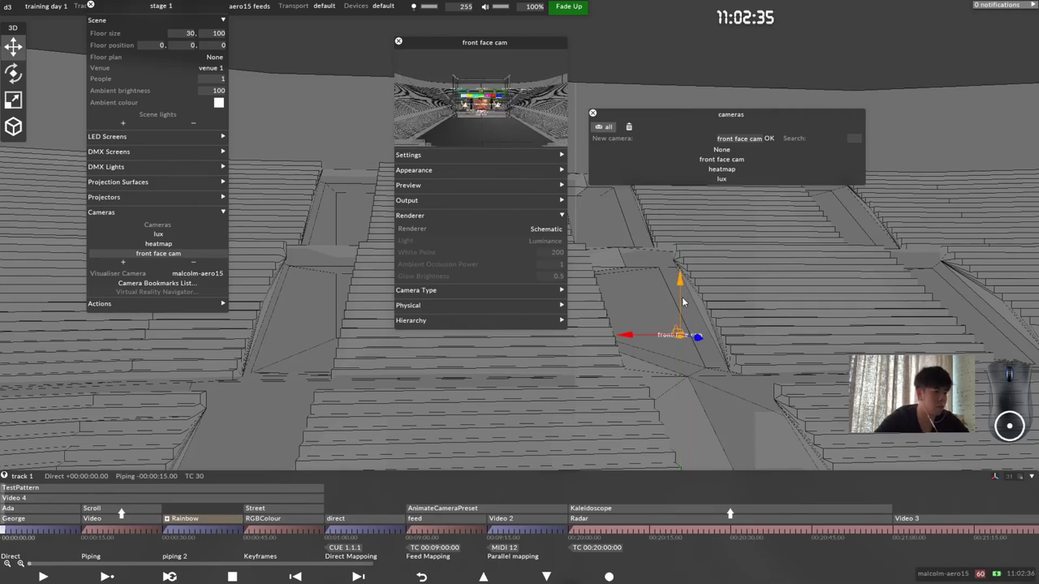
drag(650, 338, 653, 336)
Step: Set the front face cam's X offset to 0 and its Y offset to 8 metres
click(539, 163)
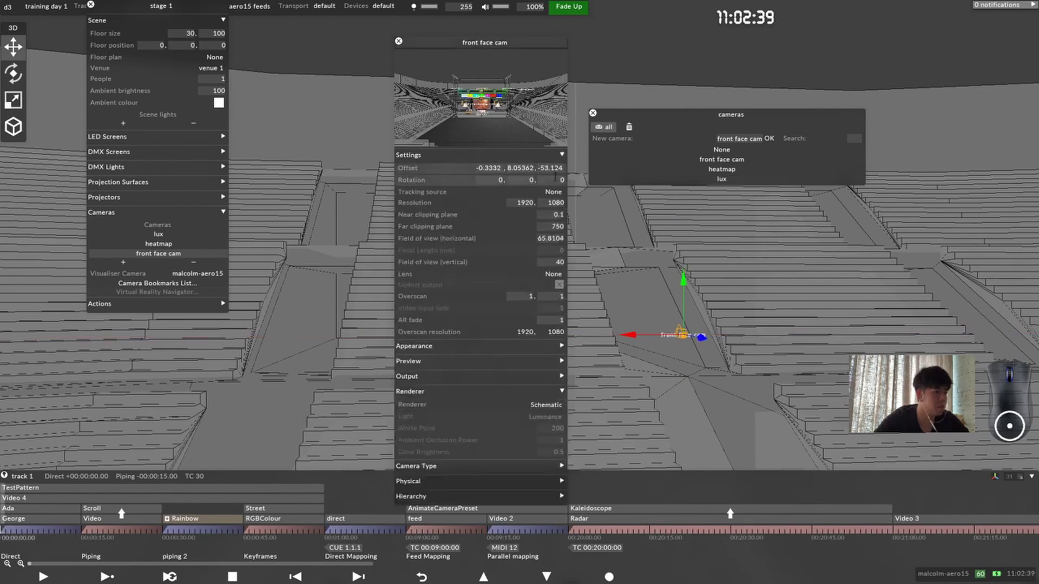
click(494, 168)
text(0)
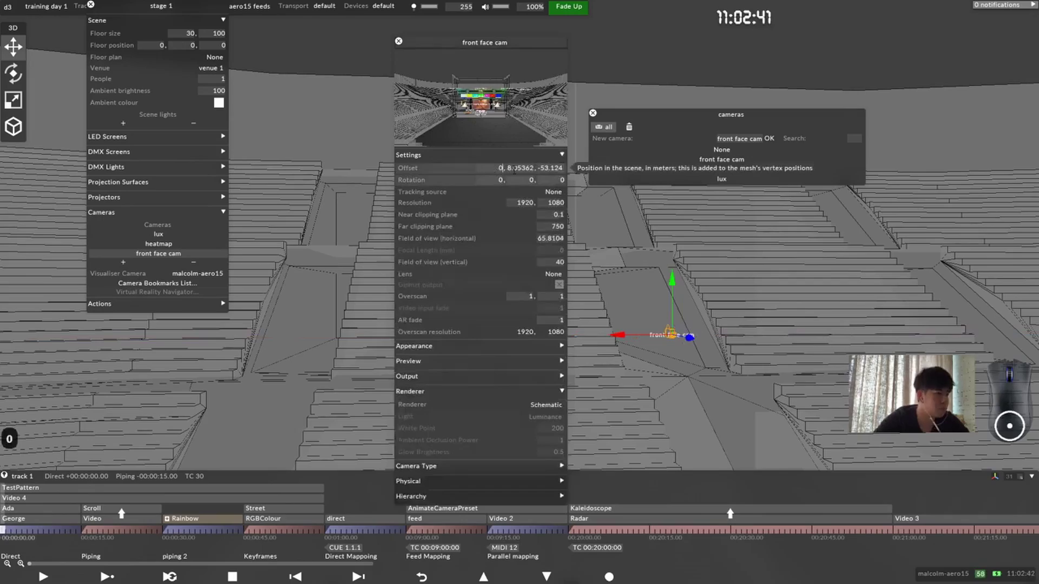
click(520, 168)
text(8)
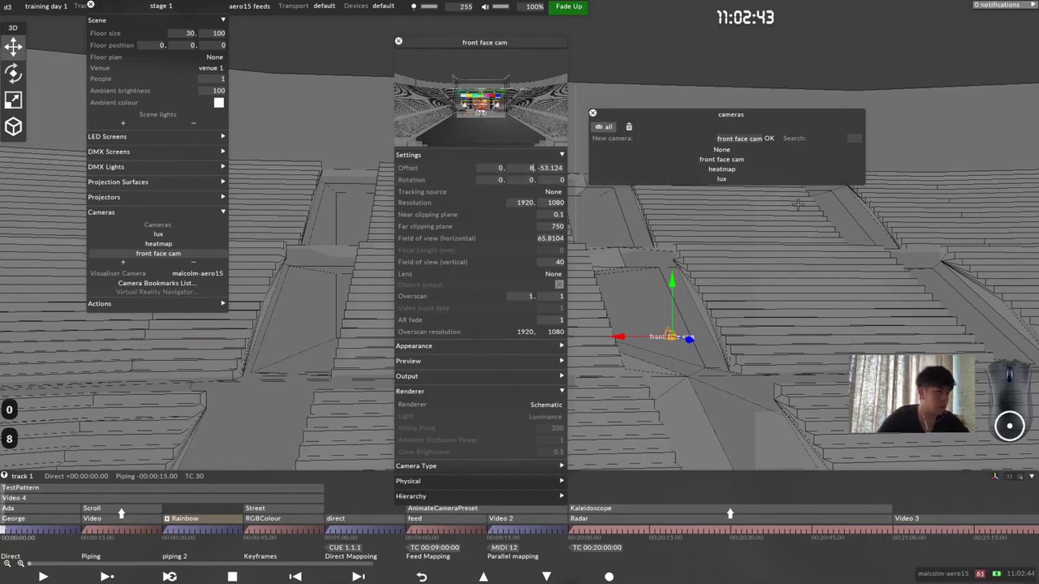
Step: Set the arena venue model's blend mode to Over and close its settings
right_drag(725, 364, 782, 387)
scroll(778, 403, up, 3)
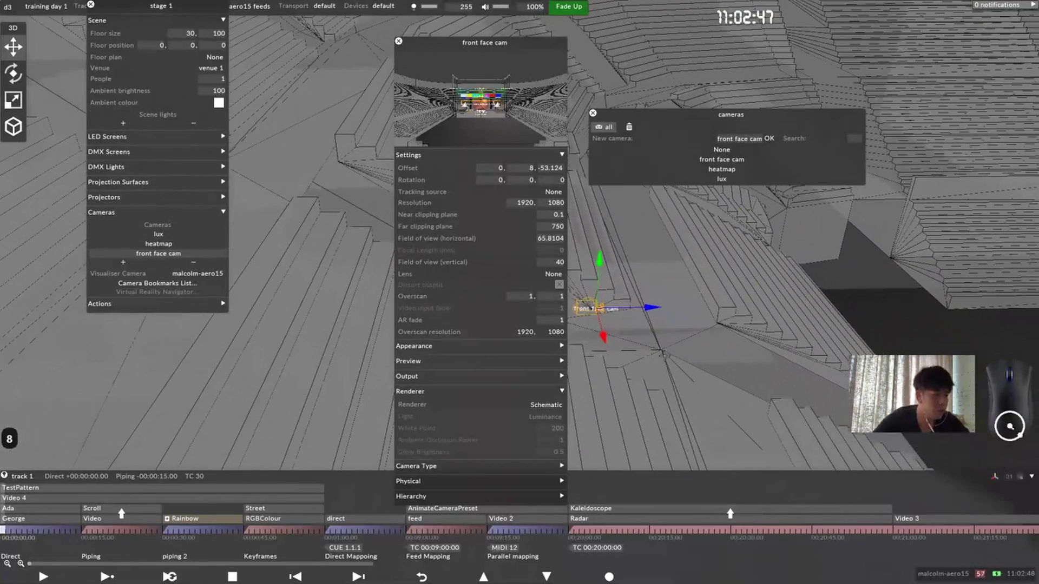
right_click(693, 350)
click(740, 343)
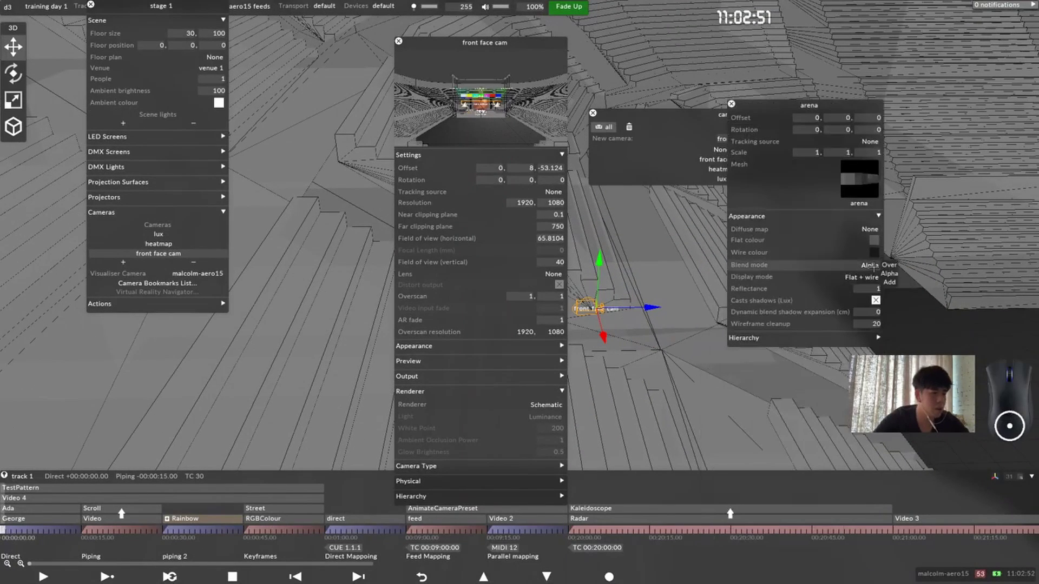
click(890, 266)
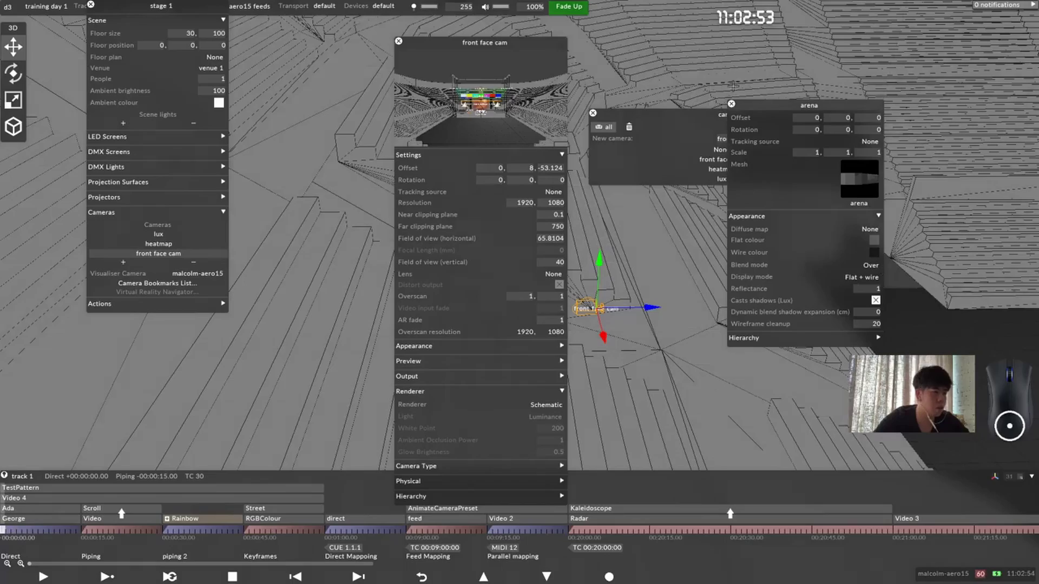
click(731, 104)
Step: Clear the open camera windows, reopen the front face cam's settings and place them beside the stage settings
drag(742, 232, 774, 370)
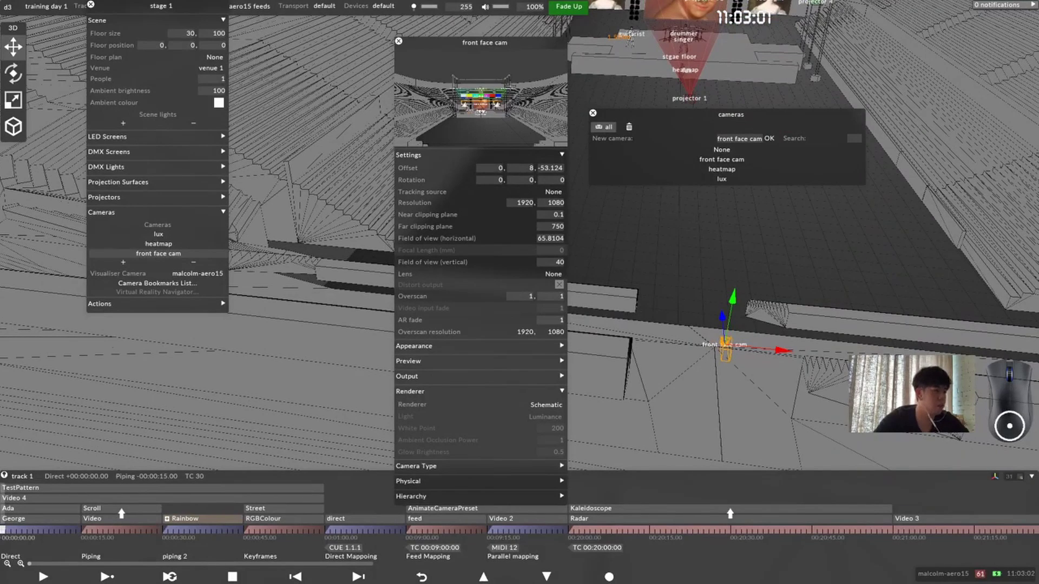
key(Escape)
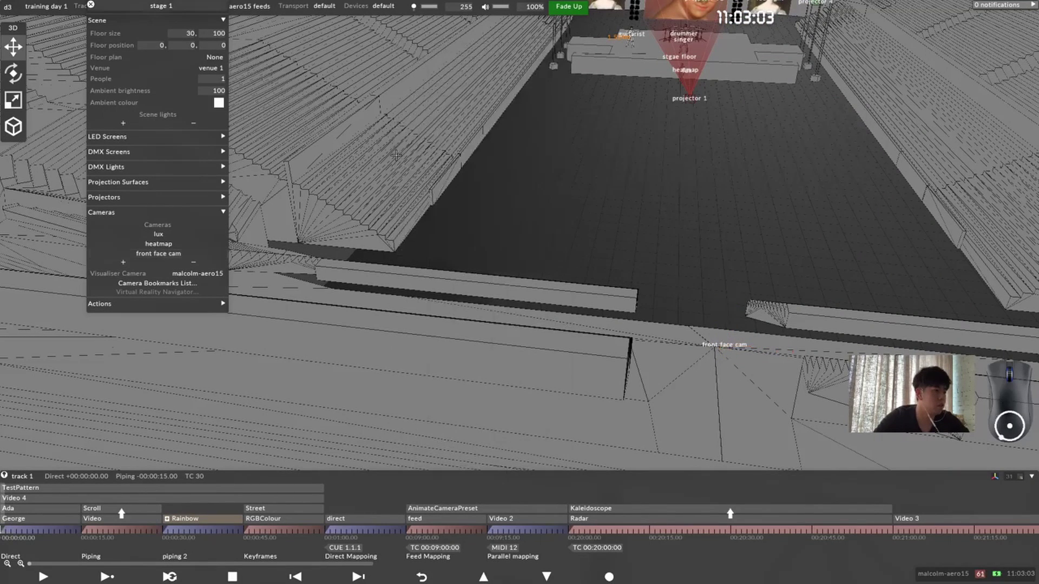
click(180, 253)
drag(302, 8, 386, 8)
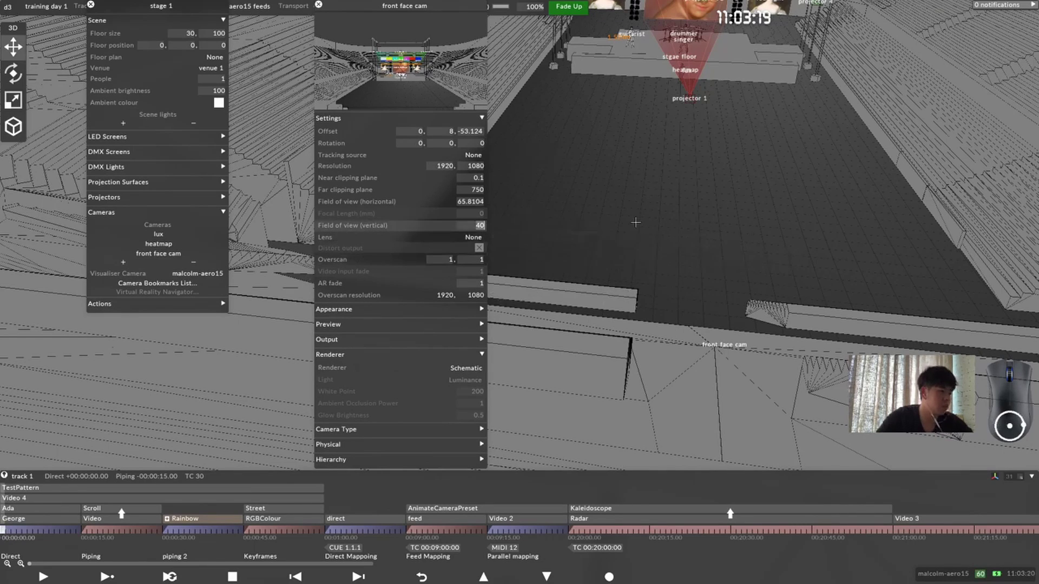
Step: Narrow the front face cam's vertical field of view in stages through 34.2, 26.8, 15.4 and 8.4 to 8 degrees
text(34.2)
key(Return)
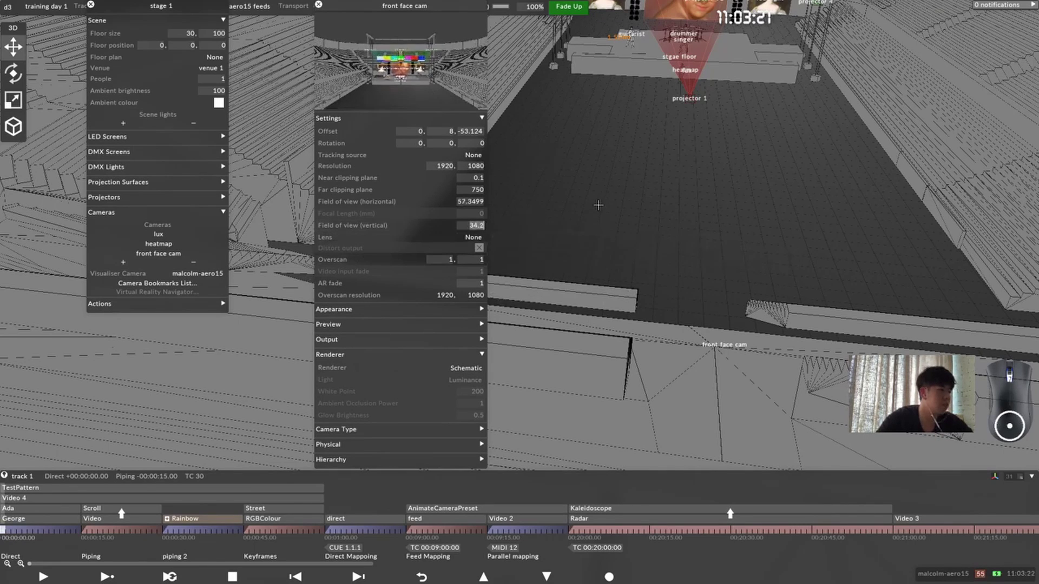
key(BackSpace)
key(BackSpace)
key(BackSpace)
key(BackSpace)
text(26.8)
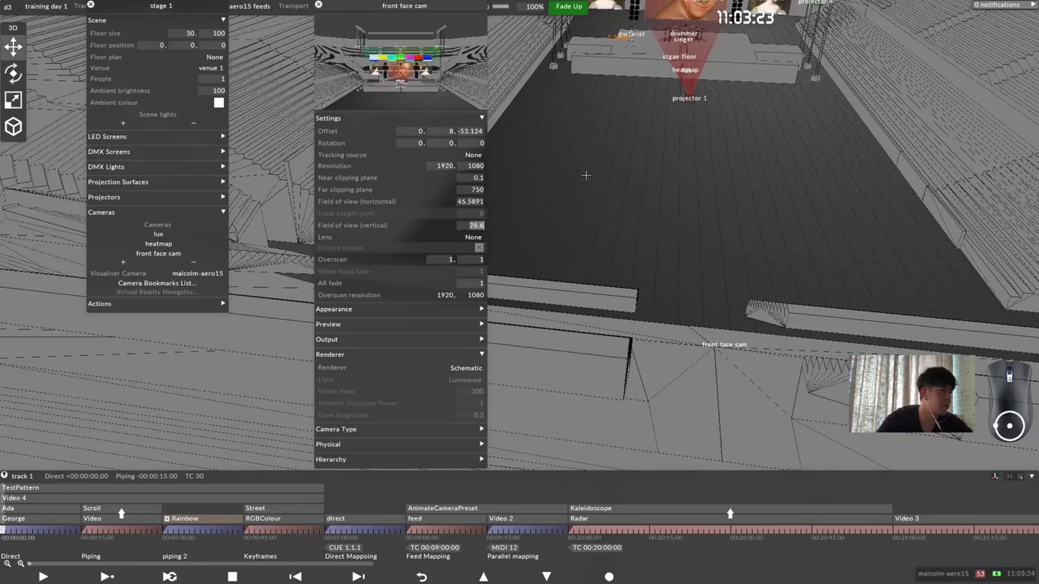
key(BackSpace)
key(BackSpace)
key(BackSpace)
key(BackSpace)
text(15.4)
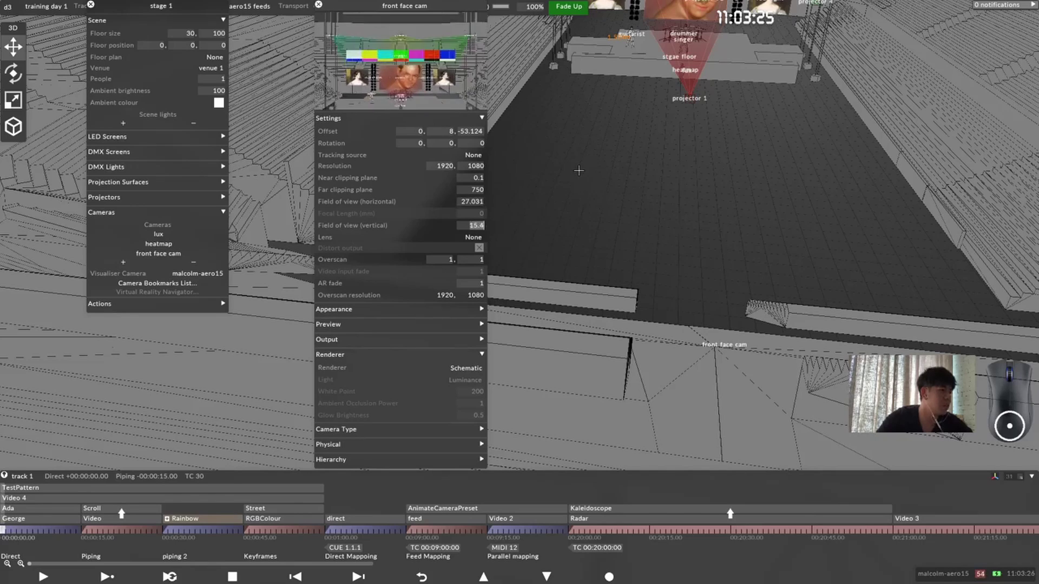
key(BackSpace)
key(BackSpace)
key(BackSpace)
key(BackSpace)
text(8.4)
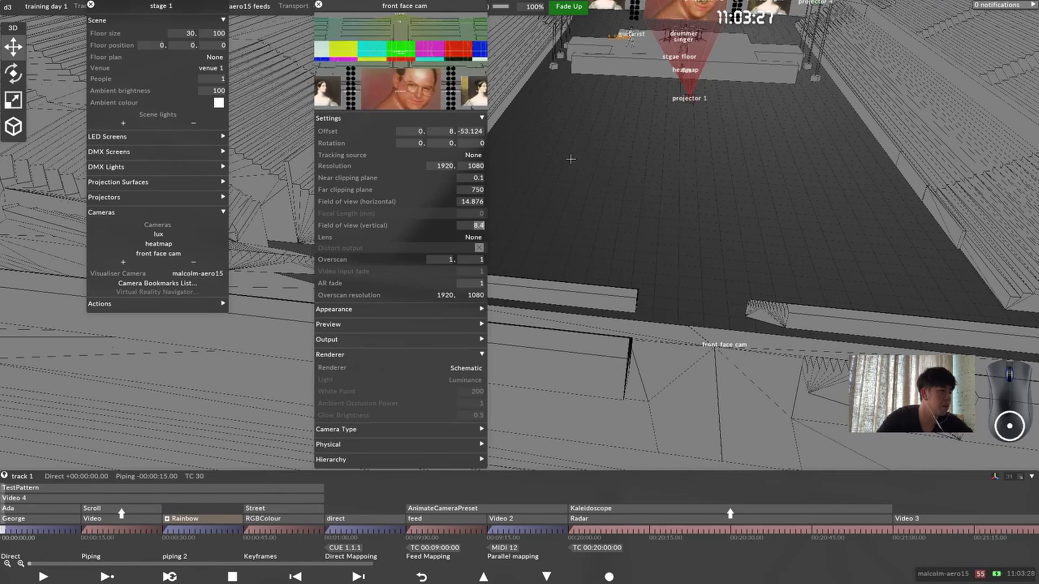
key(BackSpace)
key(BackSpace)
Step: Set the front face cam's rotation to -3 degrees around X and -1 degree around Y
click(451, 143)
text(1)
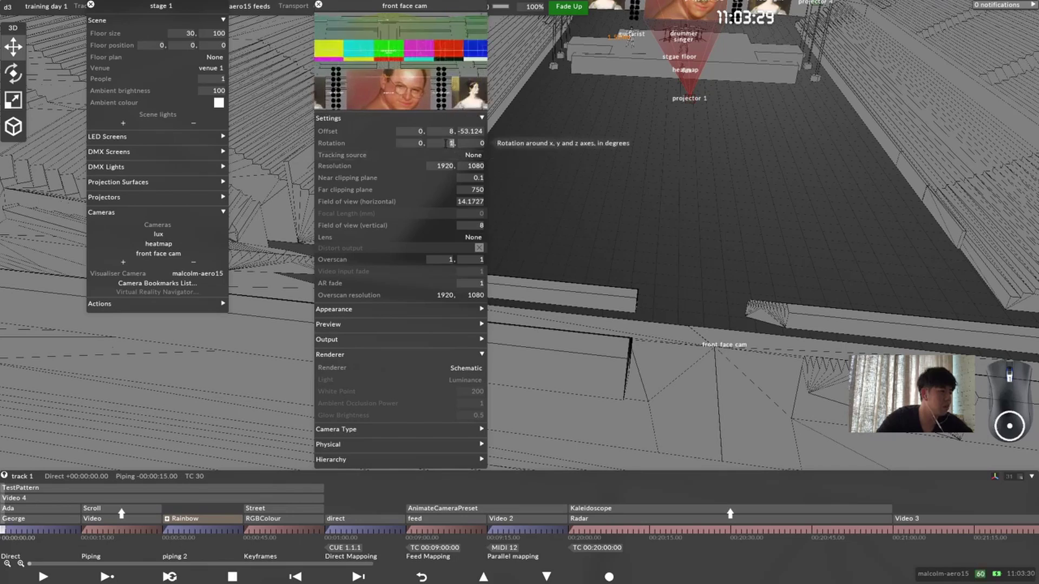
click(481, 143)
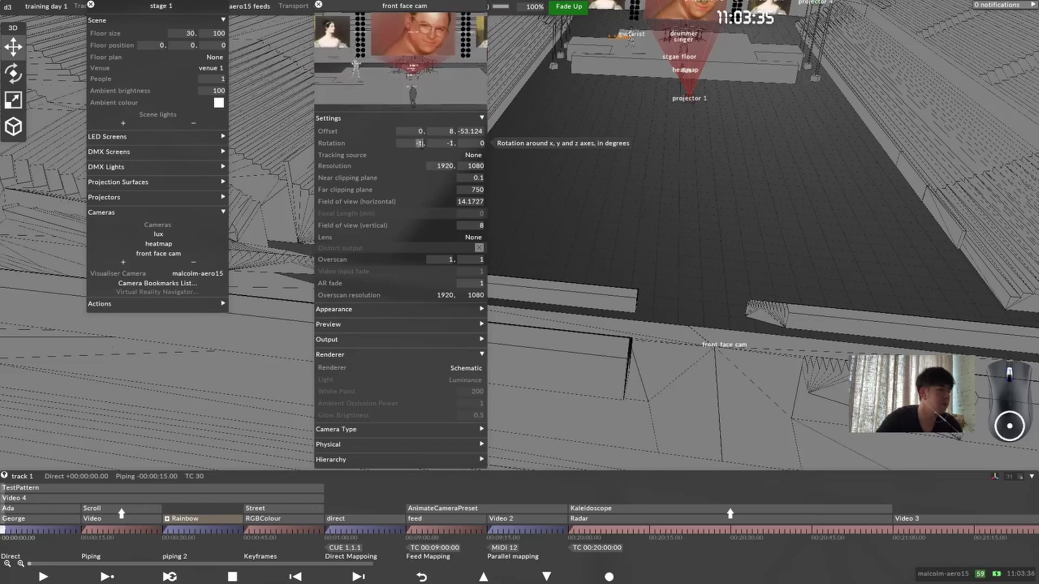
click(419, 143)
text(-3)
key(Return)
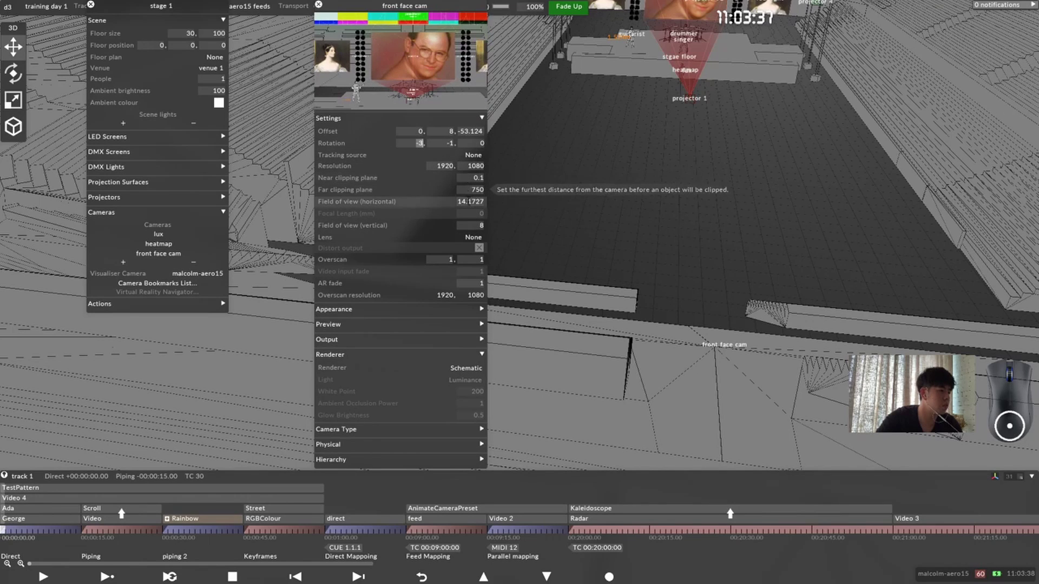
Step: Tighten the front face cam's shot by setting its horizontal field of view to 9 degrees
text(3)
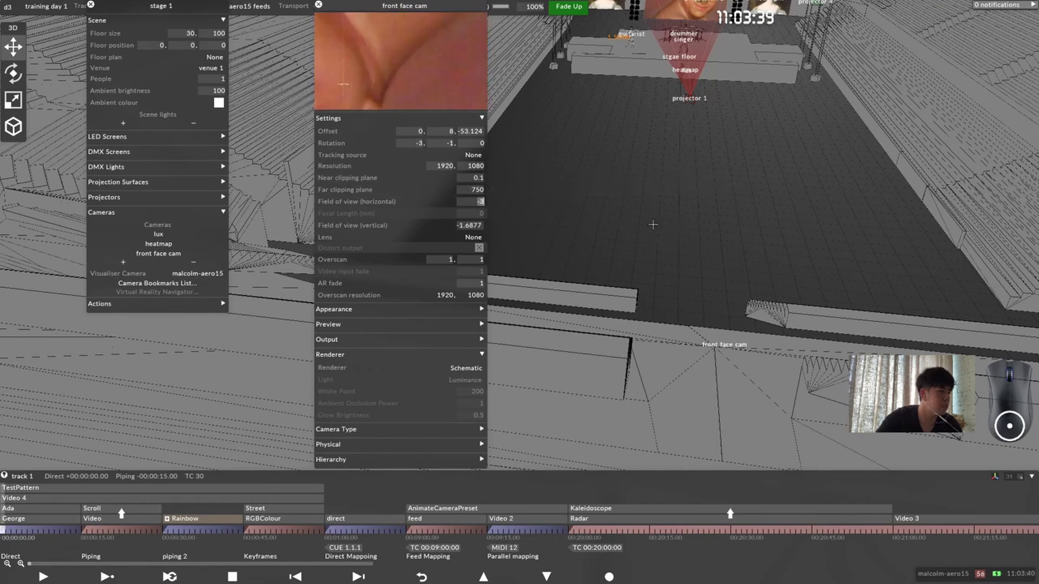
key(BackSpace)
text(9)
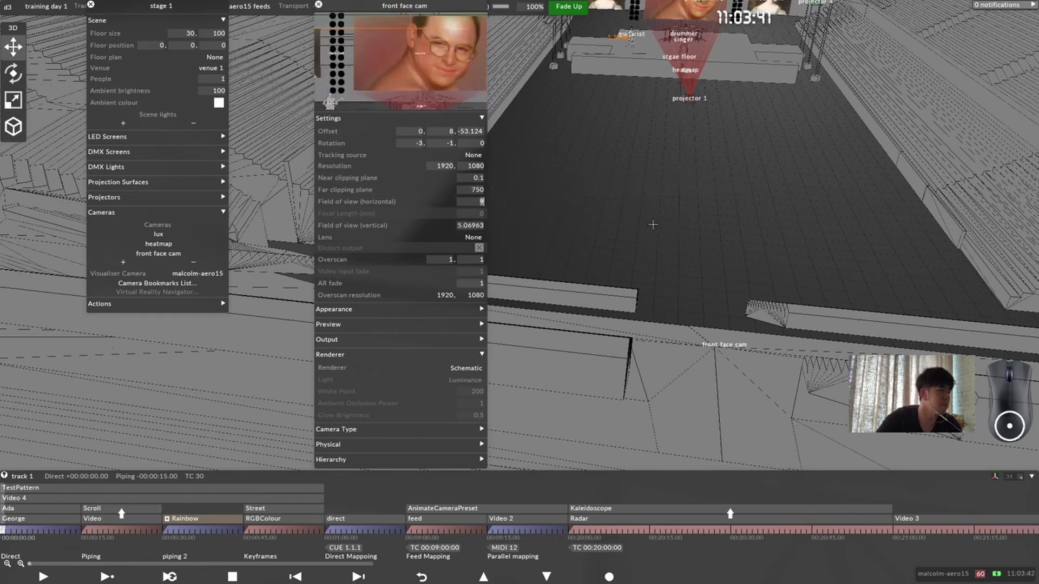
Step: Try an X rotation of -5 degrees on the front face cam and return it to -3 degrees
click(420, 142)
text(-5)
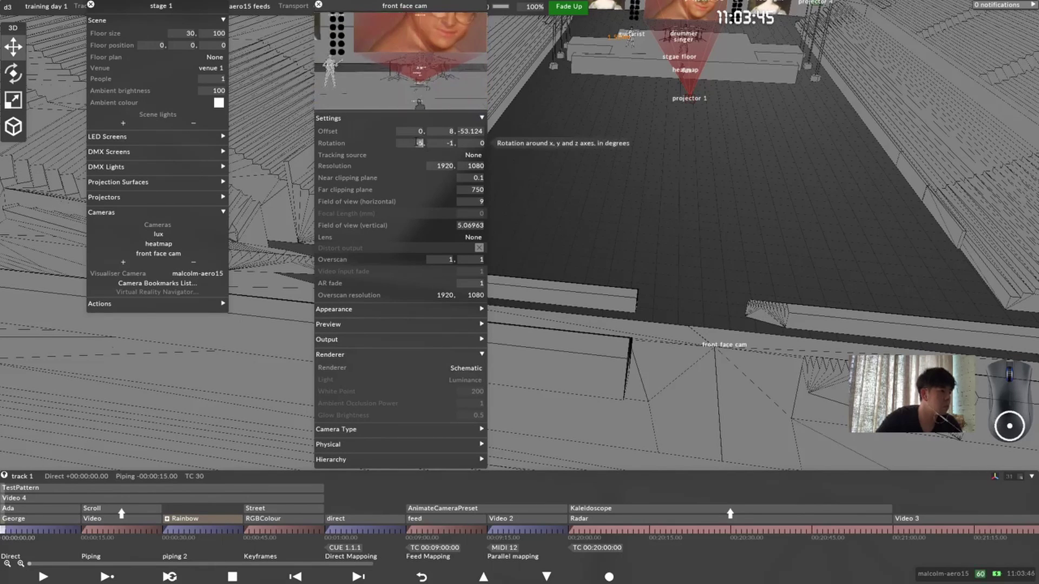
key(BackSpace)
text(8)
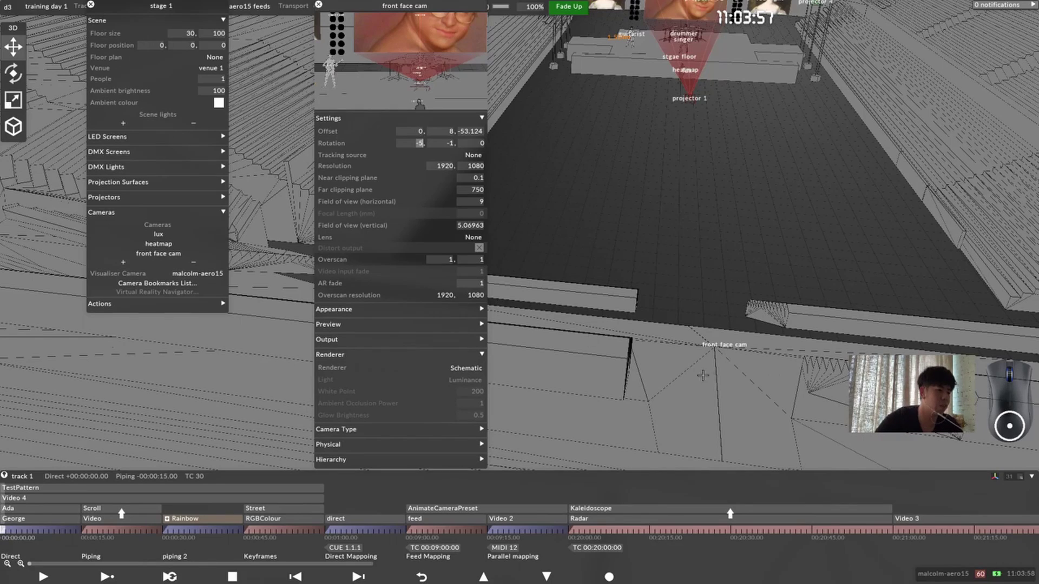
drag(703, 375, 676, 330)
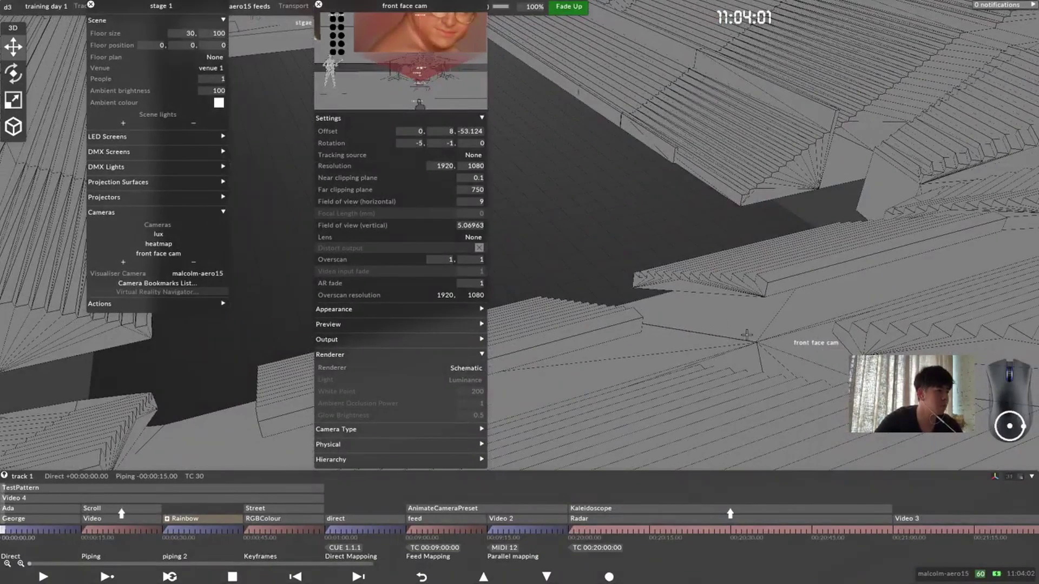
drag(420, 142, 498, 165)
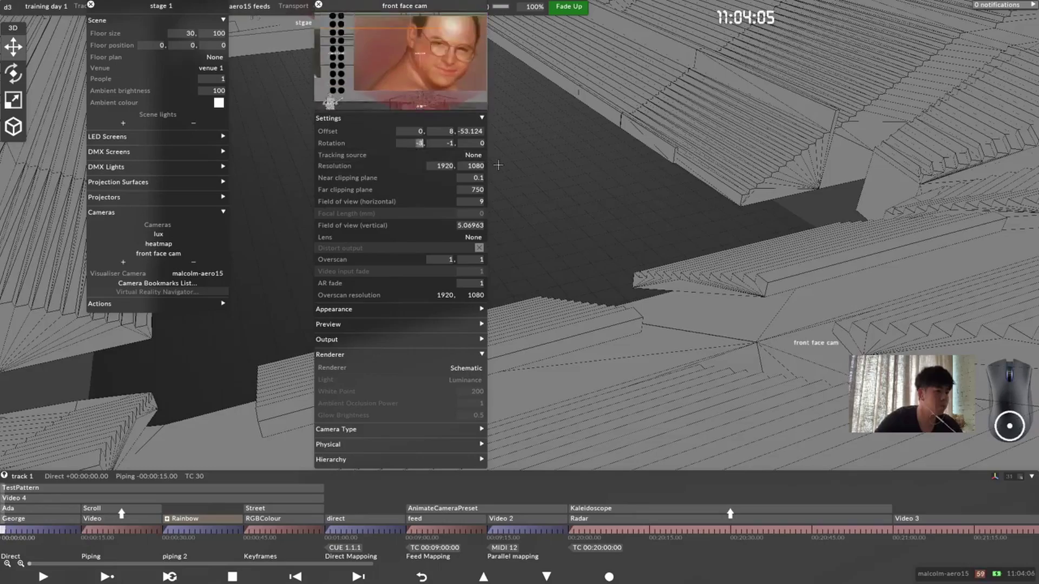
Step: Set the front face cam's rotation to -4 degrees around X and 0 around Y, and its vertical field of view to 2.9
drag(639, 365, 590, 209)
drag(420, 147, 444, 144)
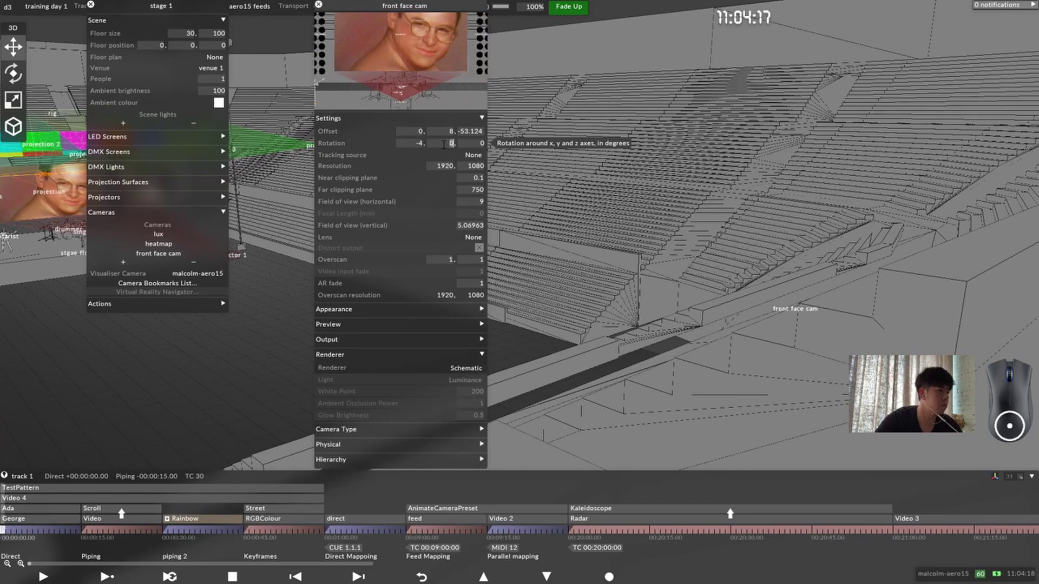
drag(476, 201, 474, 226)
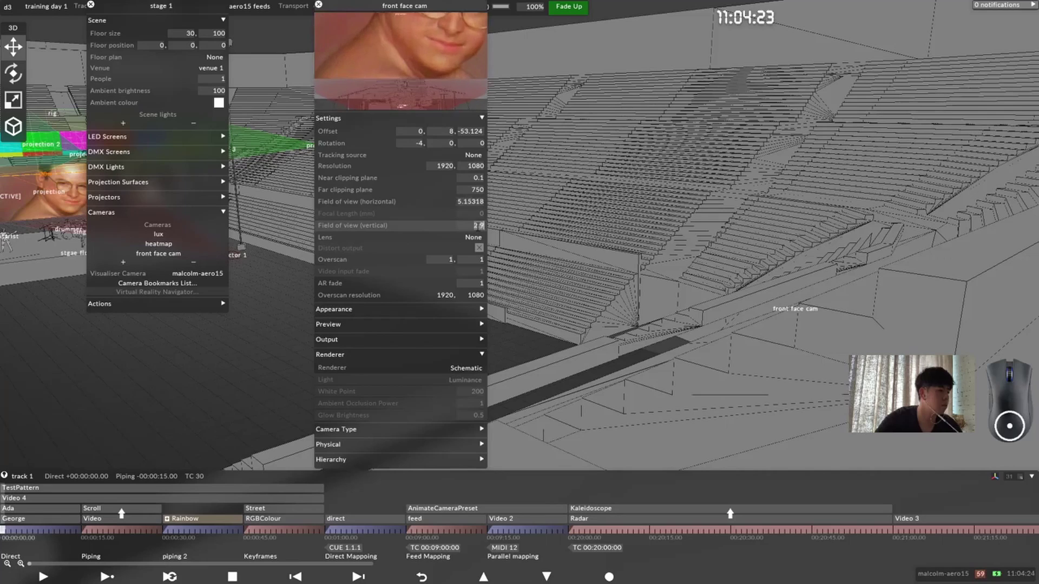
Step: Tilt the front face cam to an X rotation of -5.5 degrees and close its settings
click(437, 143)
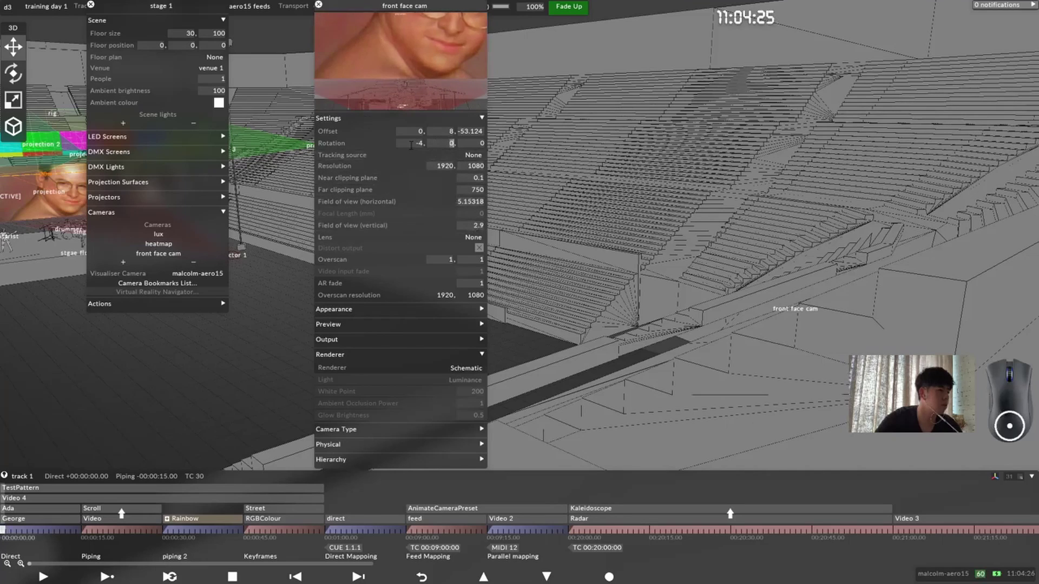
drag(411, 145, 411, 145)
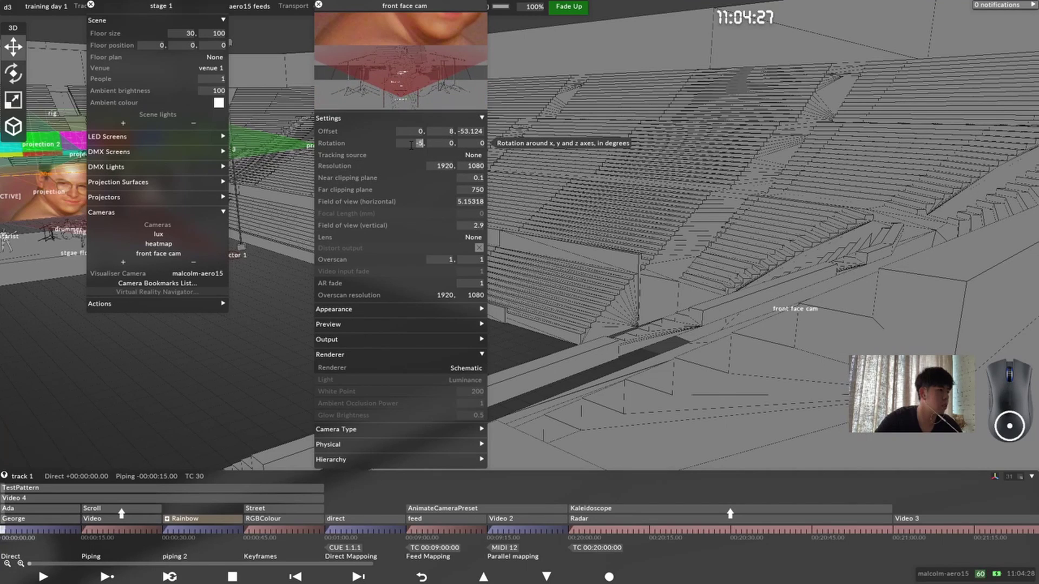
drag(411, 145, 411, 145)
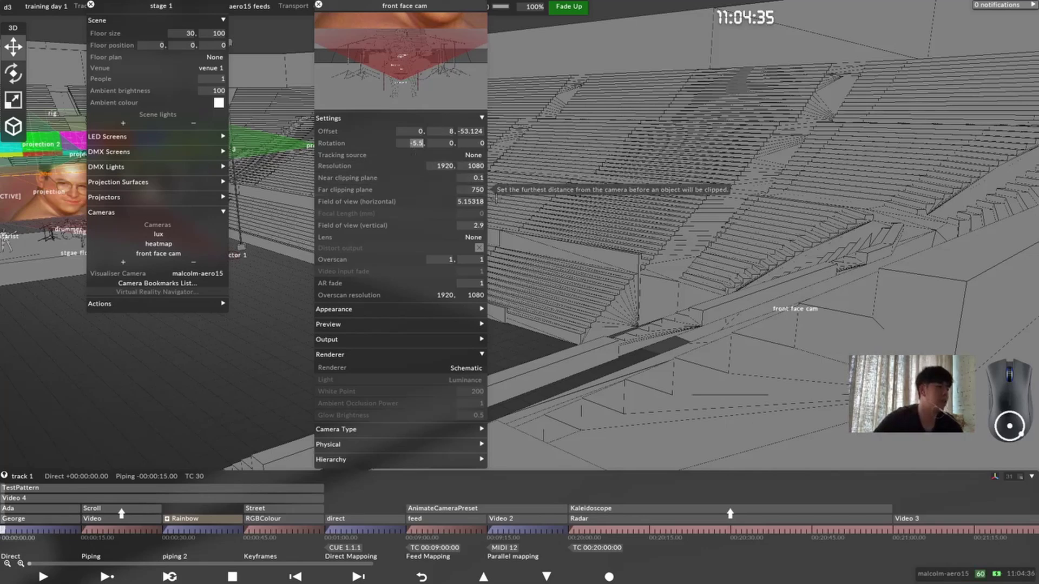
click(318, 5)
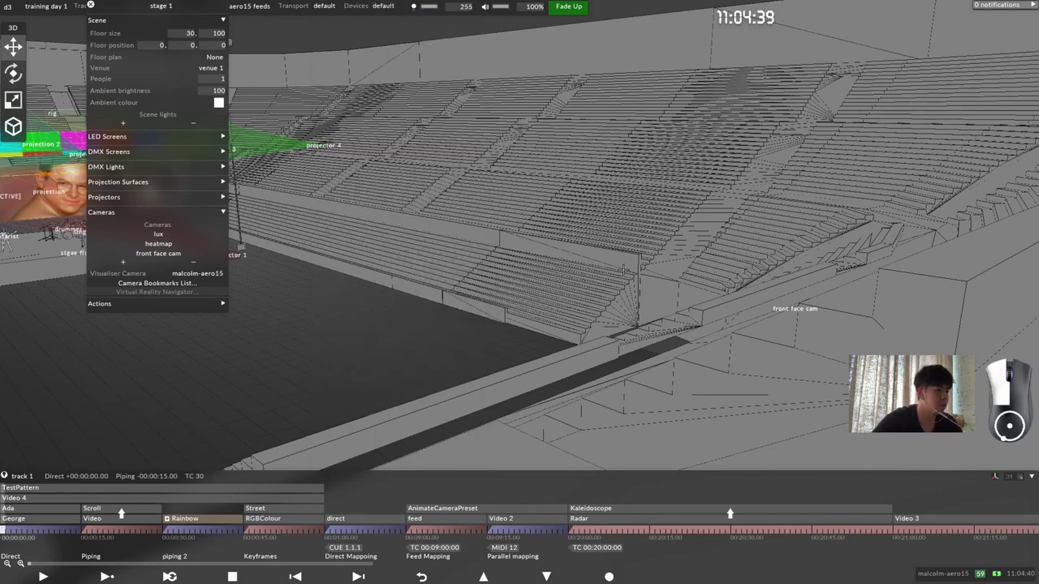
Step: Add a new stage camera named "left cam"
middle_drag(618, 301, 558, 253)
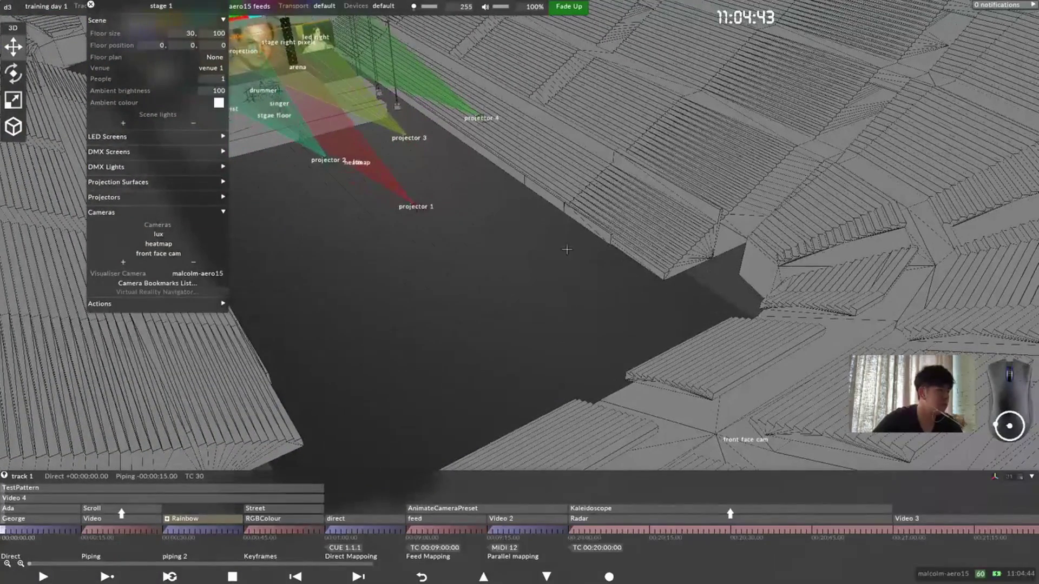
click(197, 273)
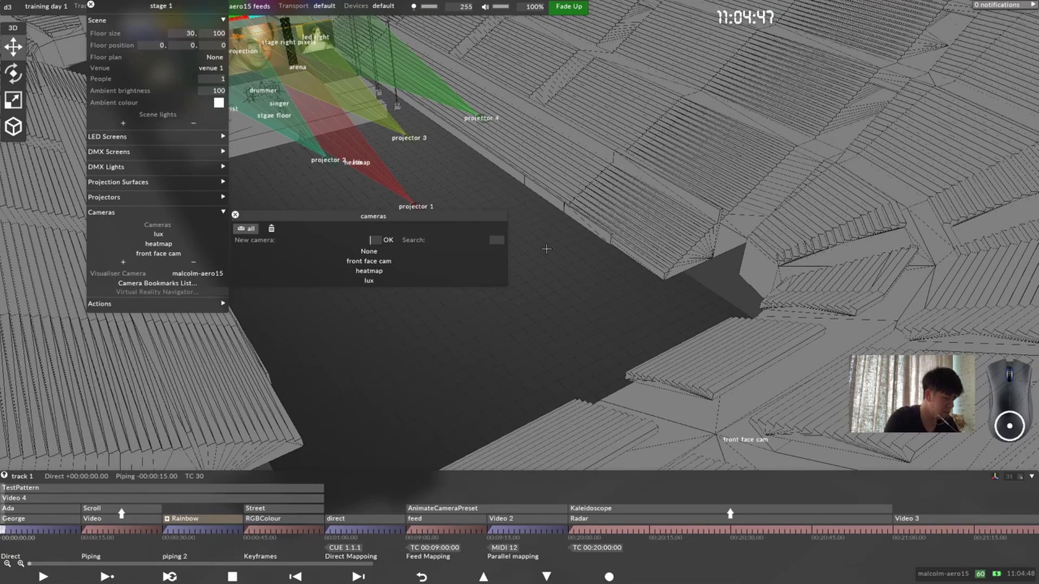
text(left cma)
key(BackSpace)
key(BackSpace)
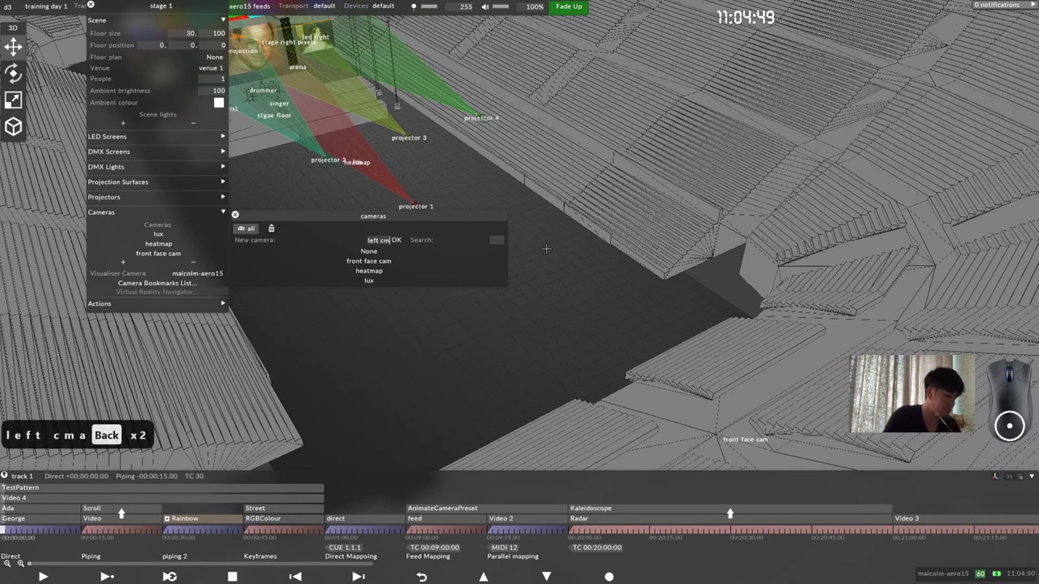
text(am)
click(399, 239)
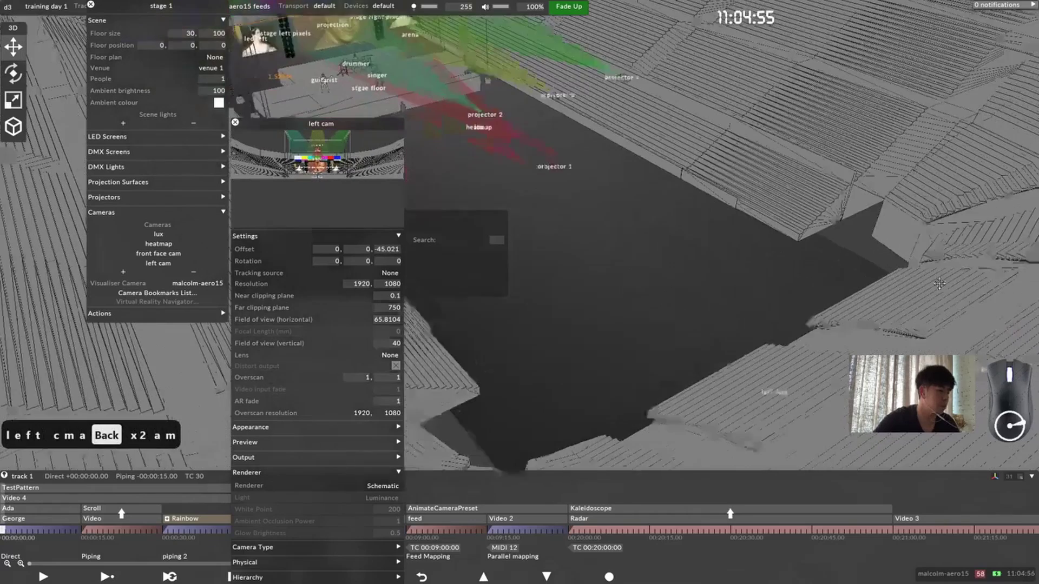
Step: Set the left cam's offset to -21.4 m on X and 8 m on Y
click(368, 254)
text(8)
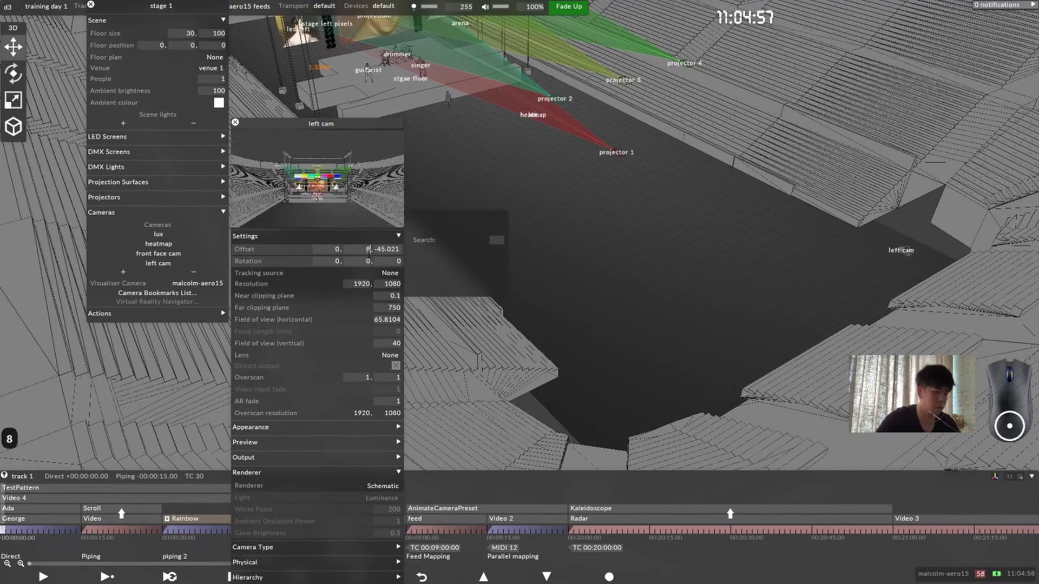
click(332, 249)
text(-4.9)
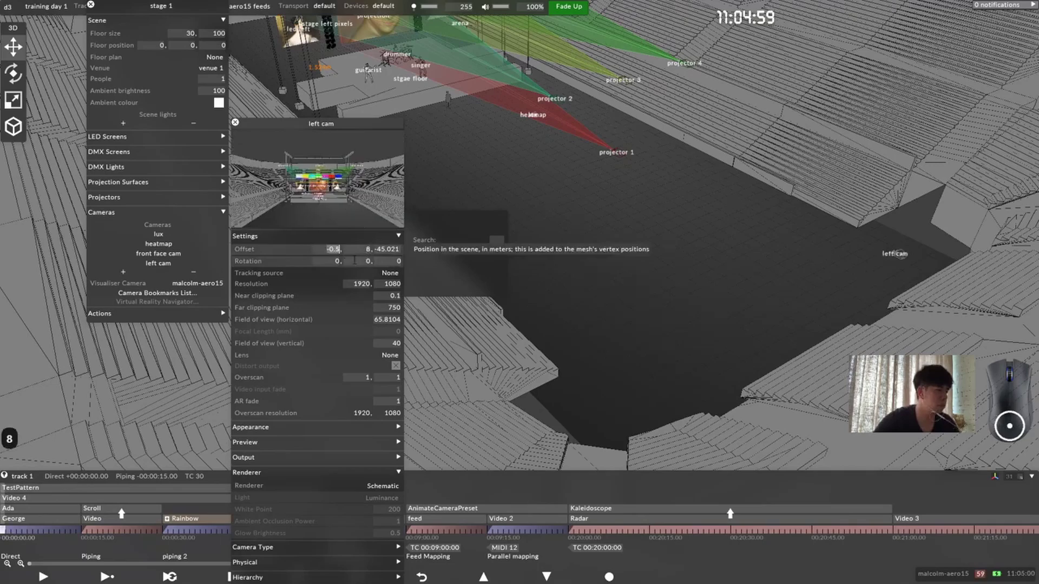
text(-12.2)
key(Return)
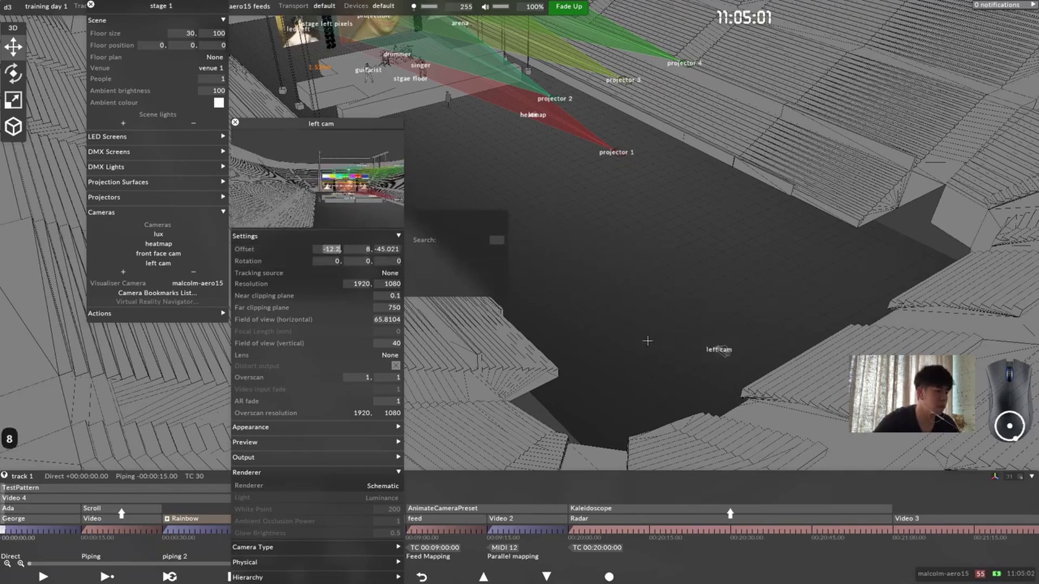
click(331, 249)
text(-19.9)
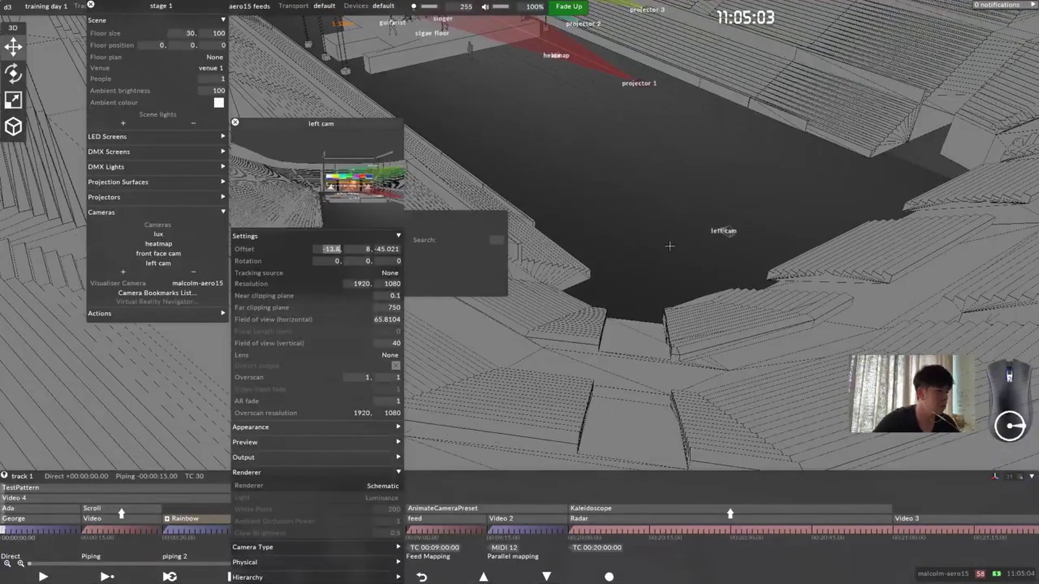
text(-21.4)
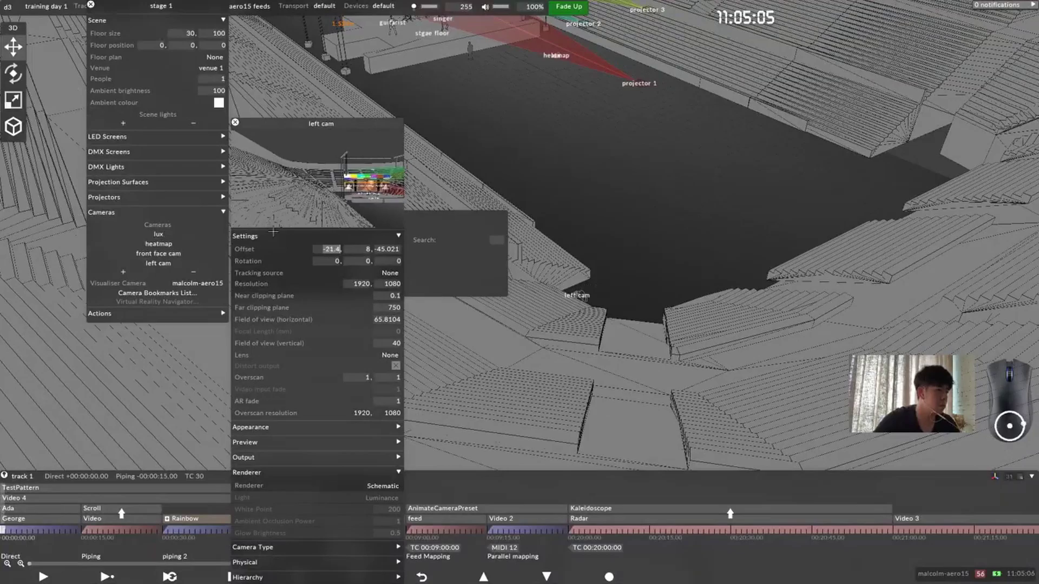
Step: Set the left cam's Z offset to -48.8 and fine-tune its position in the scene to about X -21.859, Z -48.516
click(381, 249)
text(-48.8)
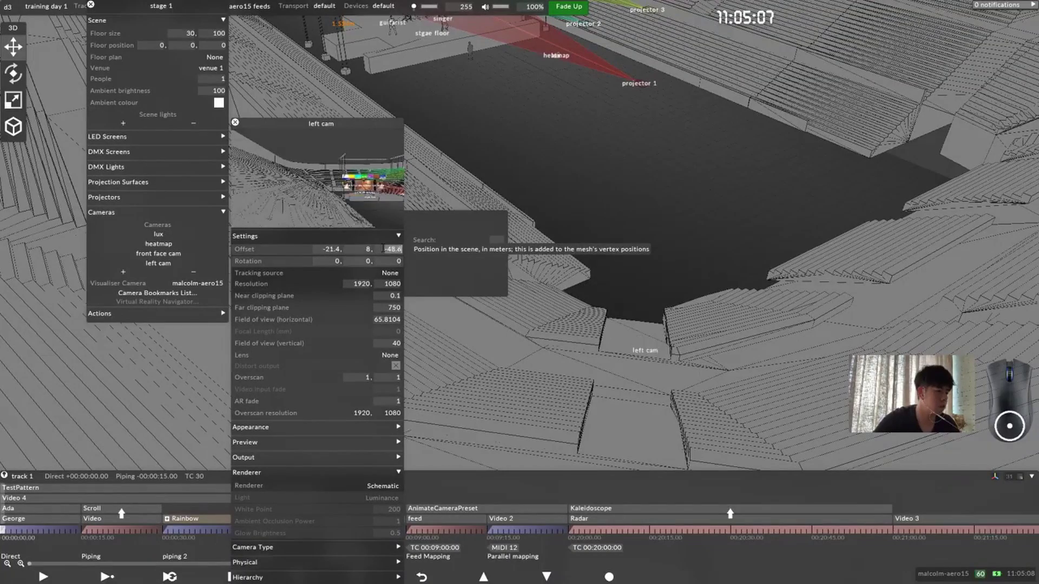
key(Return)
drag(786, 377, 619, 326)
click(828, 394)
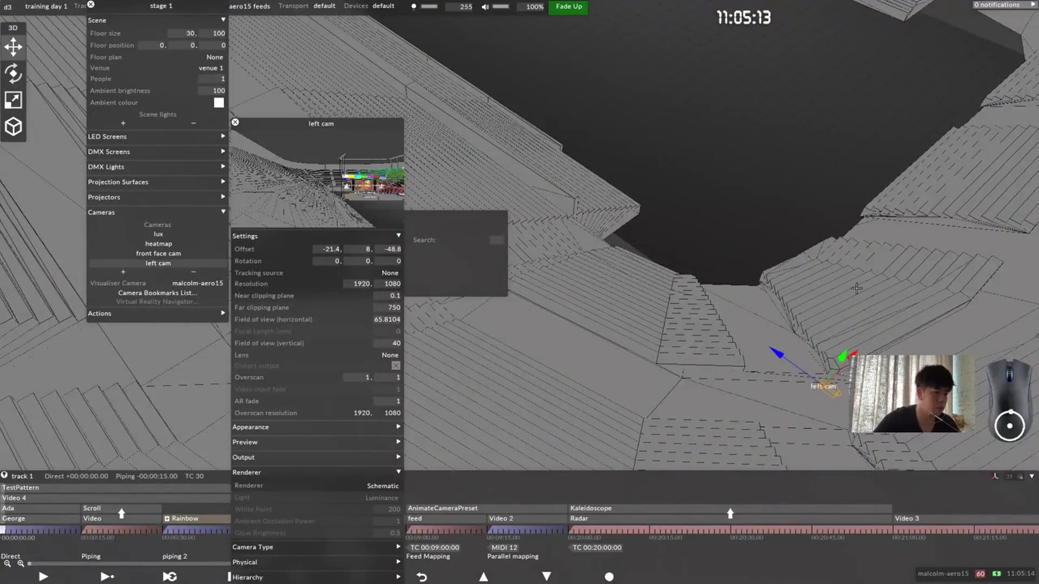
drag(828, 394, 580, 381)
Step: Rotate the left cam -7 degrees around X and 25 around Y, and narrow its vertical field of view to 5
drag(334, 261, 384, 259)
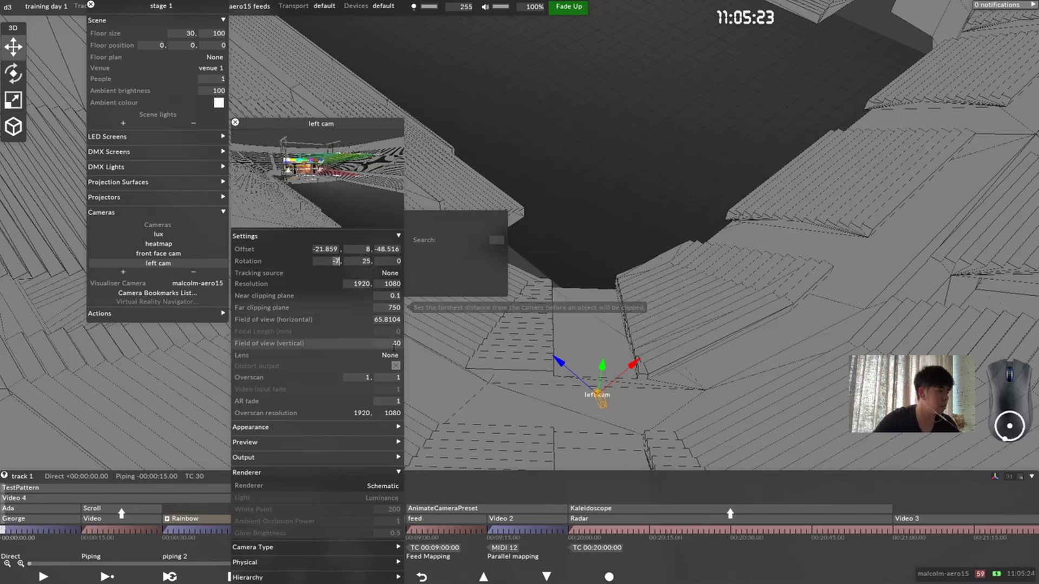
drag(394, 343, 539, 245)
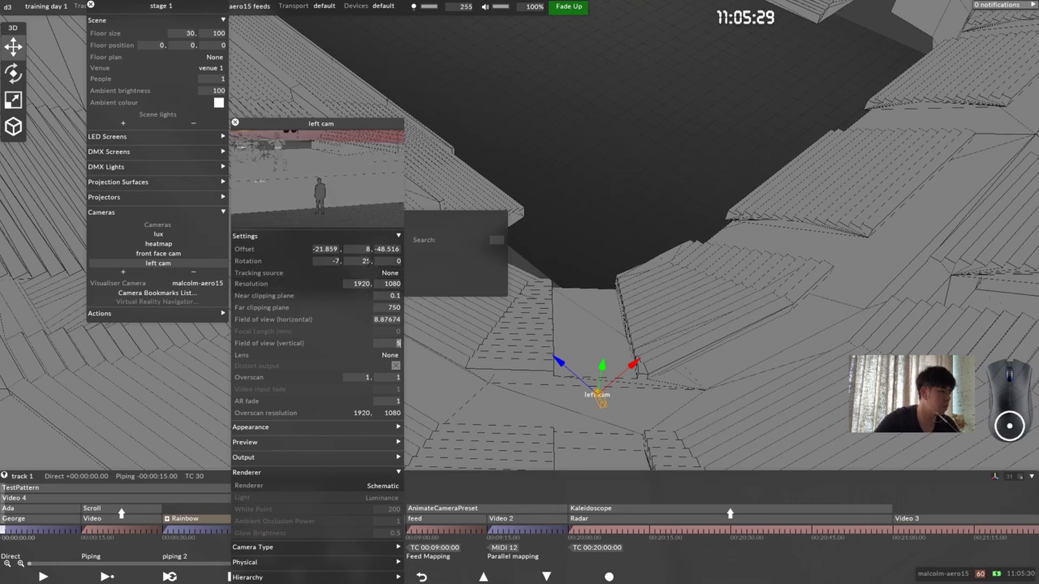
Step: Re-aim the left cam at the band with rotation -5 degrees around X and 21 around Y, and close its settings and the camera list
drag(368, 261, 444, 254)
scroll(444, 254, up, 1)
click(335, 261)
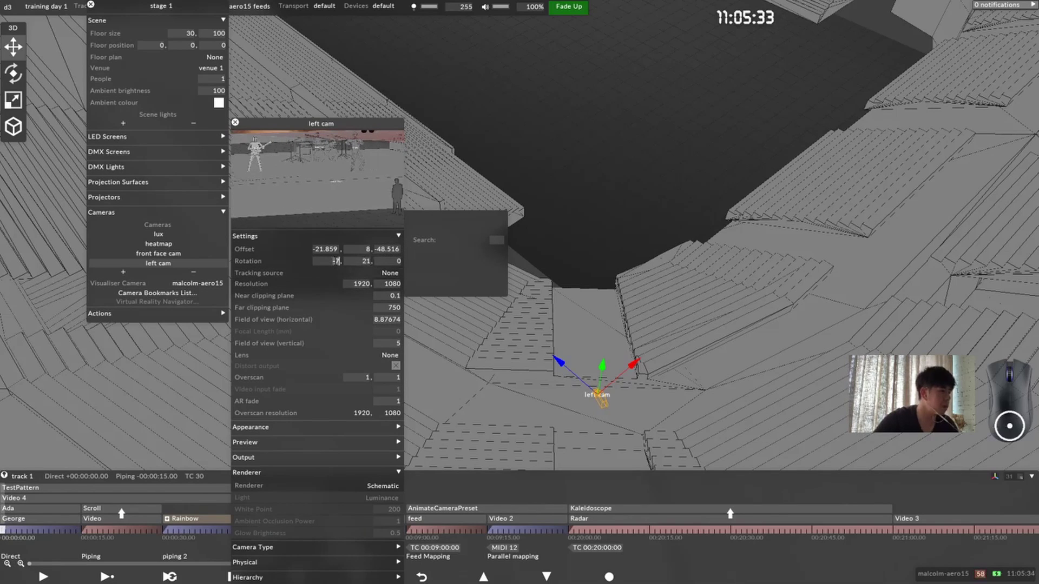
scroll(336, 261, up, 2)
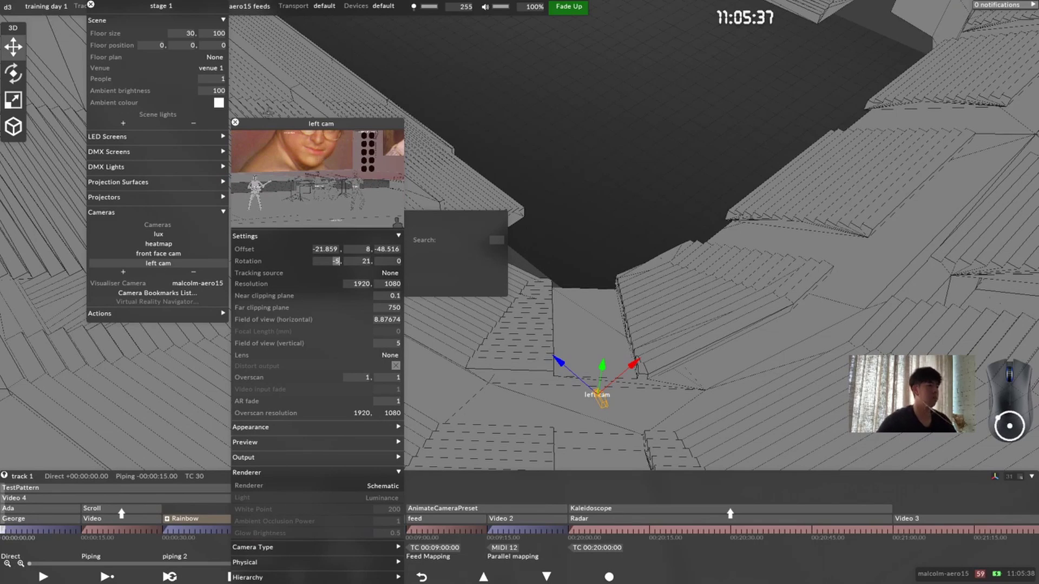
click(235, 122)
click(235, 215)
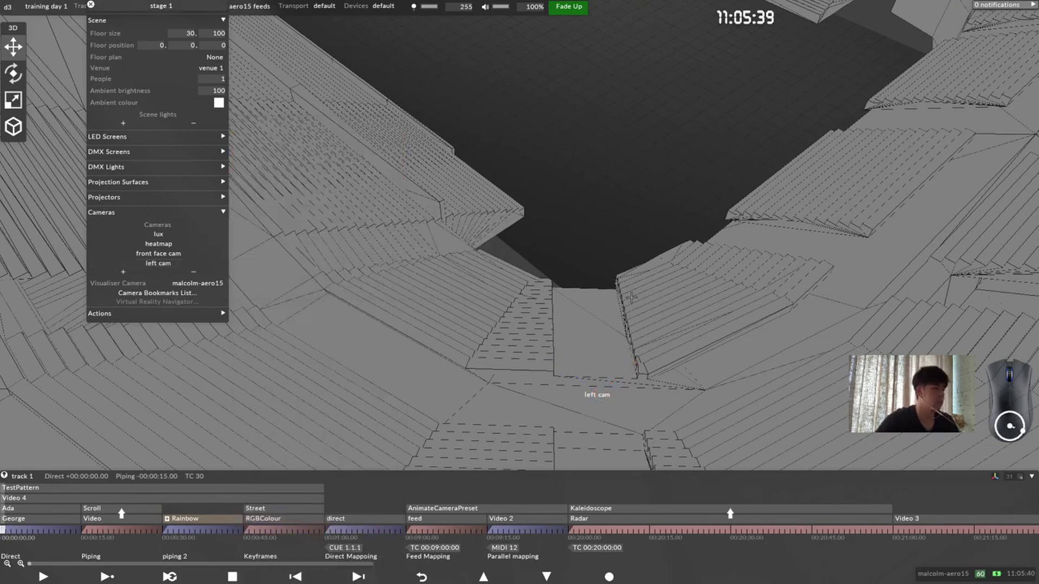
Step: Close the stage settings and switch from the 3D stage to the feed output view
drag(595, 303, 625, 306)
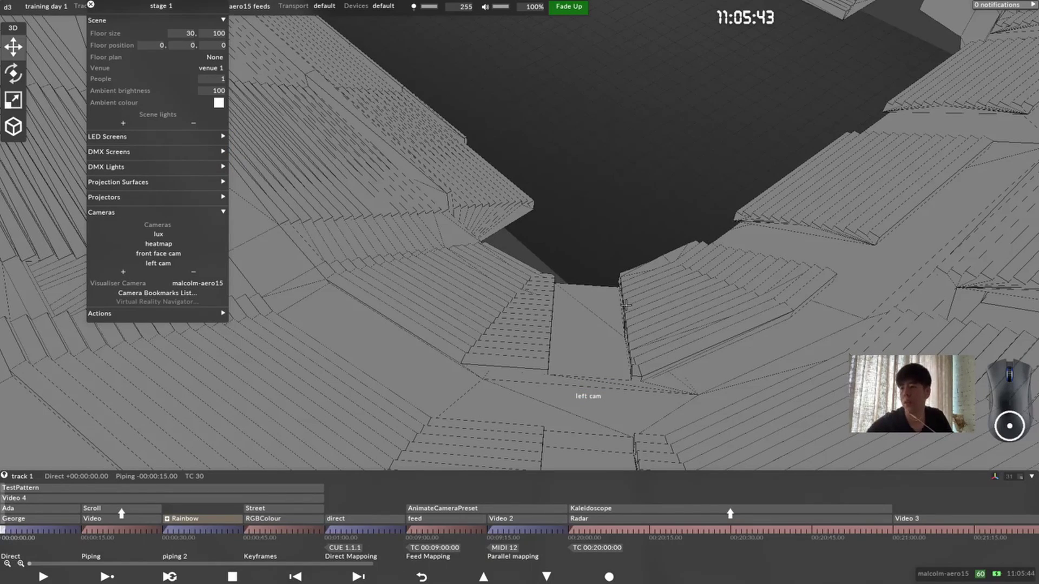
drag(844, 243, 758, 172)
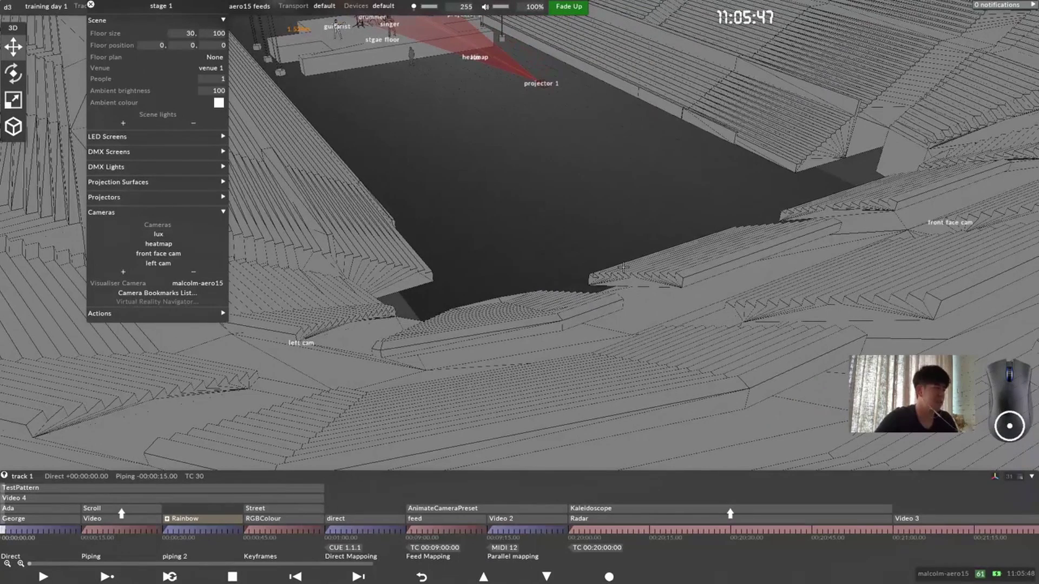
click(91, 5)
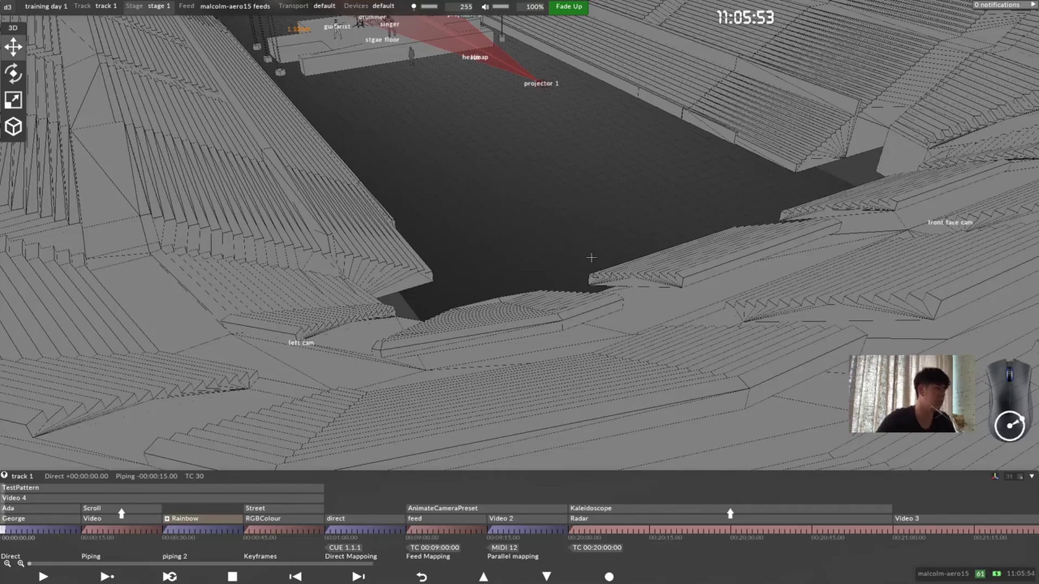
middle_drag(489, 199, 483, 279)
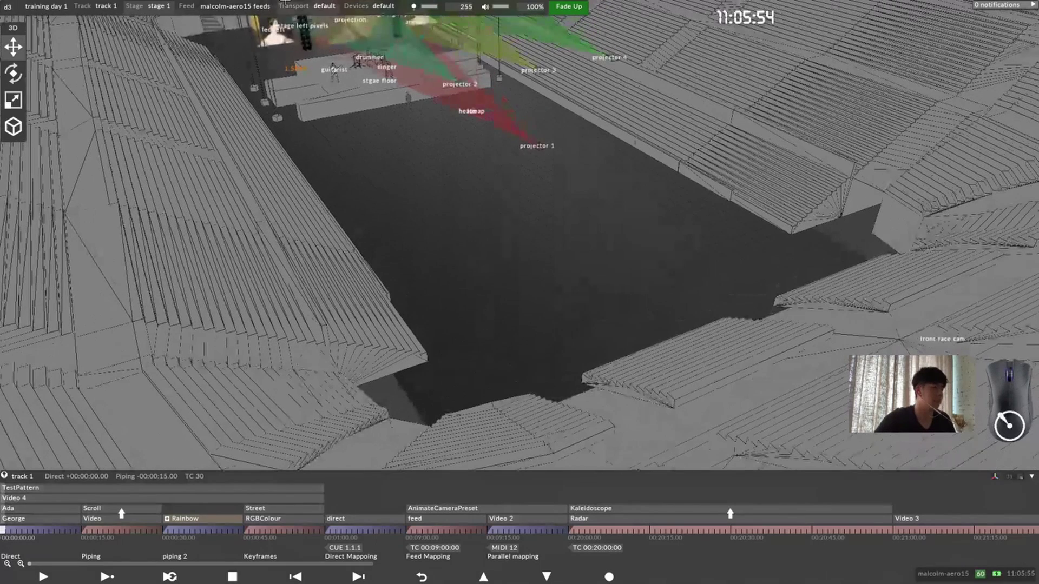
click(245, 7)
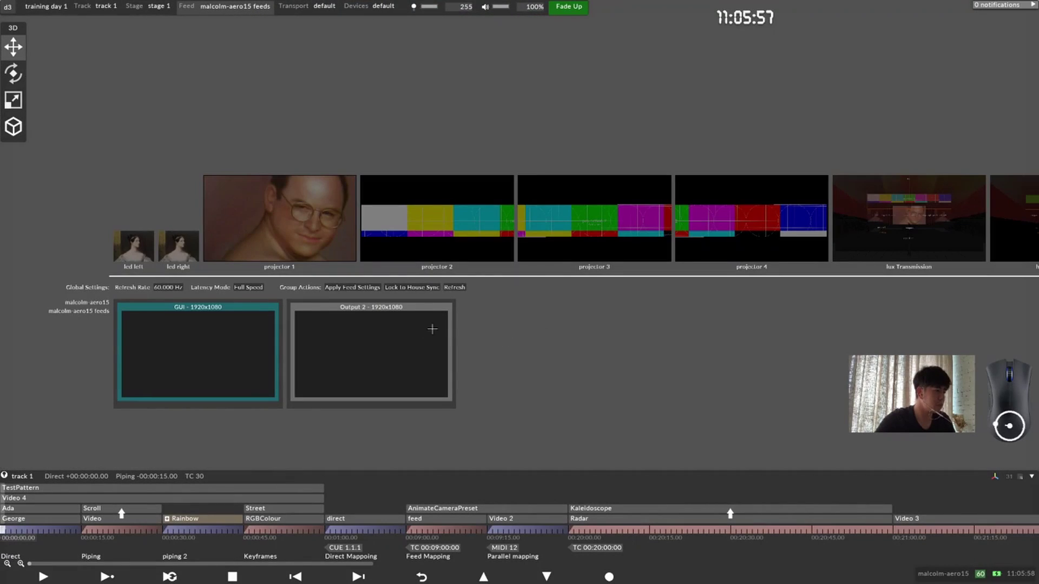
Step: Set the custom resolution of feed Output 2 to 3840 x 2160
middle_drag(536, 402, 363, 338)
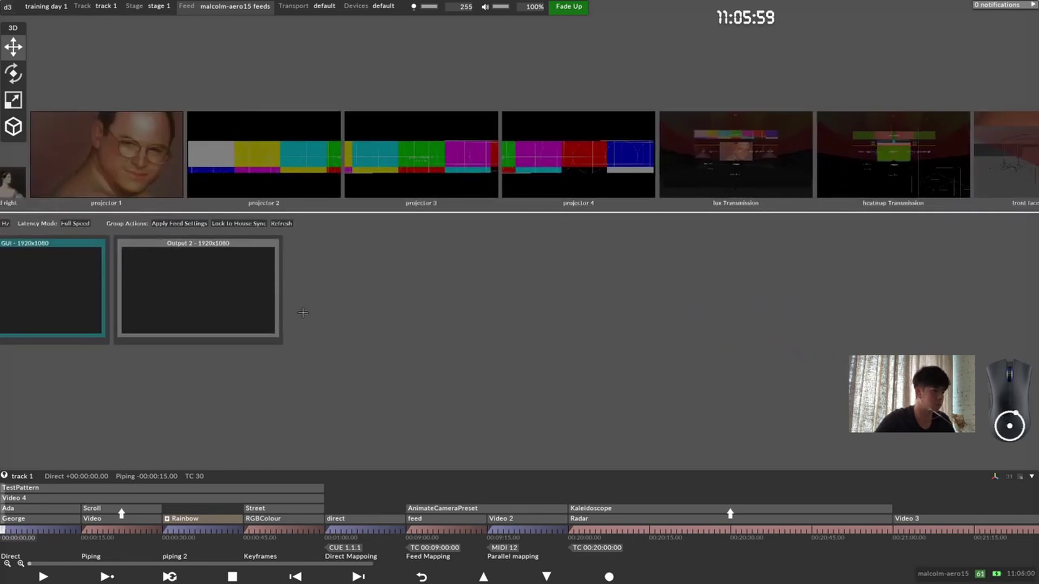
middle_drag(294, 307, 410, 328)
right_click(333, 264)
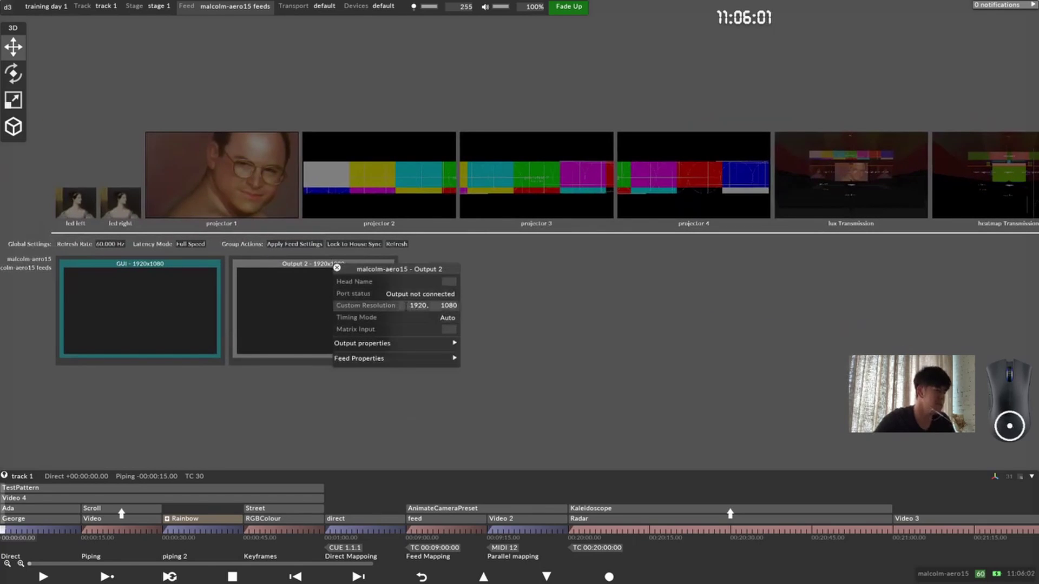
click(418, 306)
text(3840, )
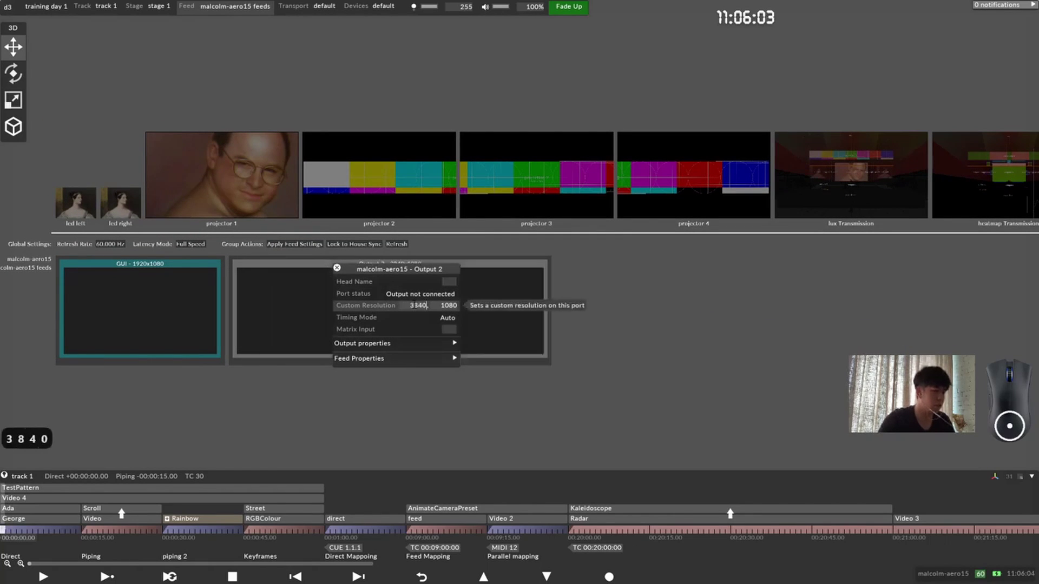
text(2160)
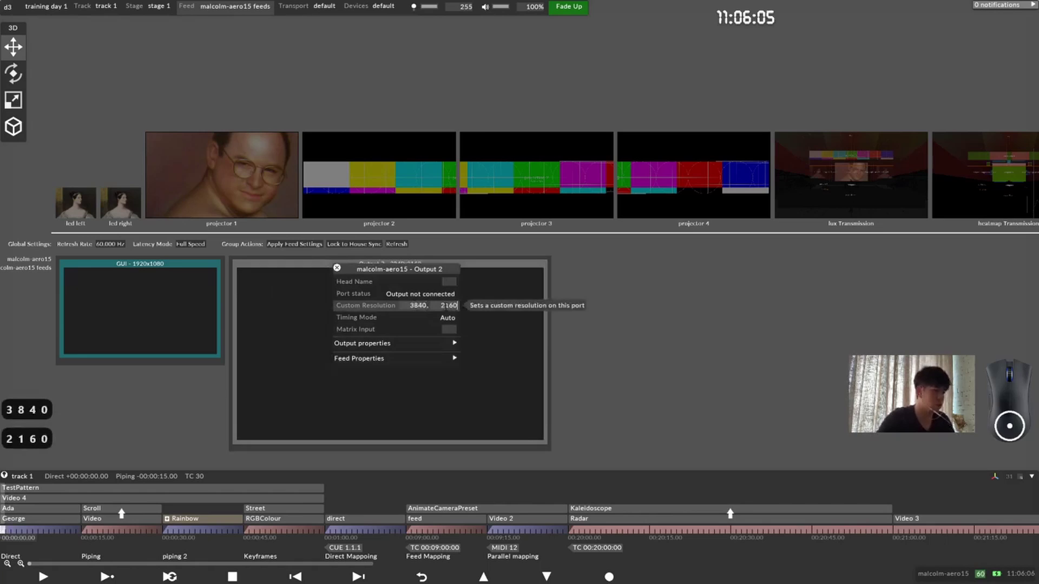
Step: Examine the row of available feed sources, comparing the lux, heatmap, front face cam and left cam transmissions with the projector feeds
middle_drag(613, 325, 540, 341)
middle_drag(608, 334, 574, 352)
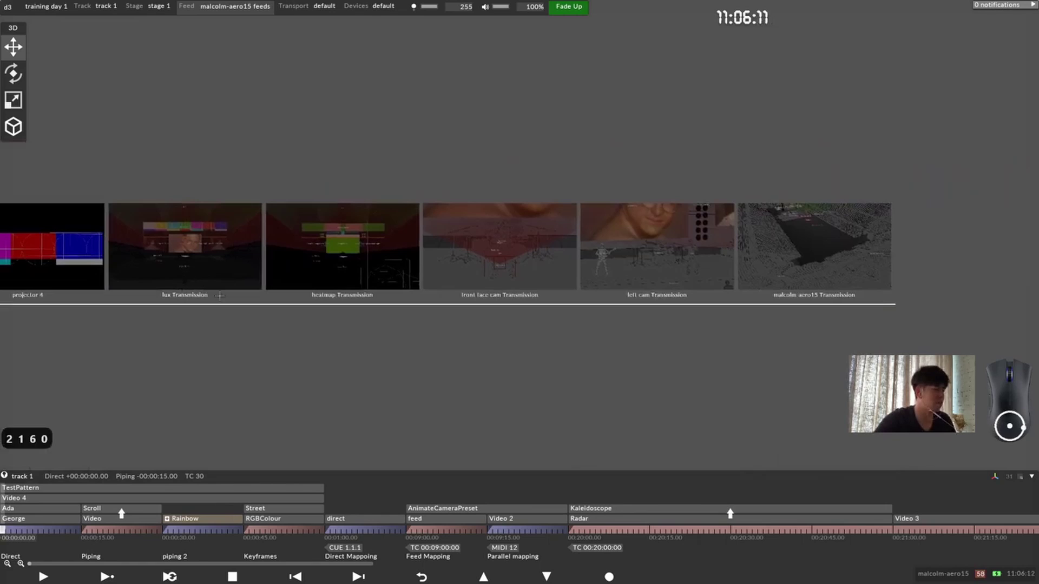
scroll(172, 303, up, 2)
middle_drag(162, 320, 108, 300)
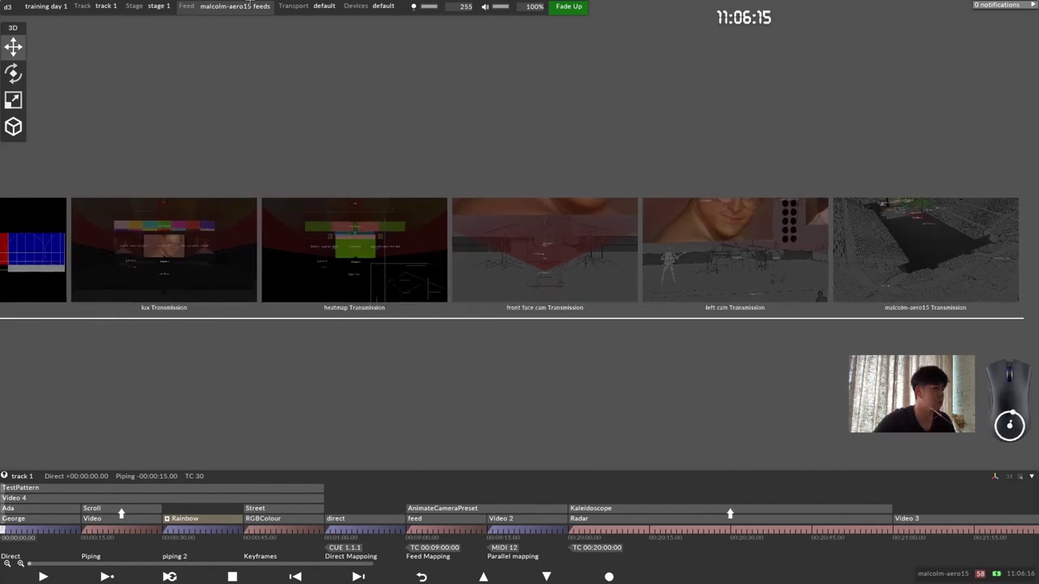
scroll(393, 253, down, 3)
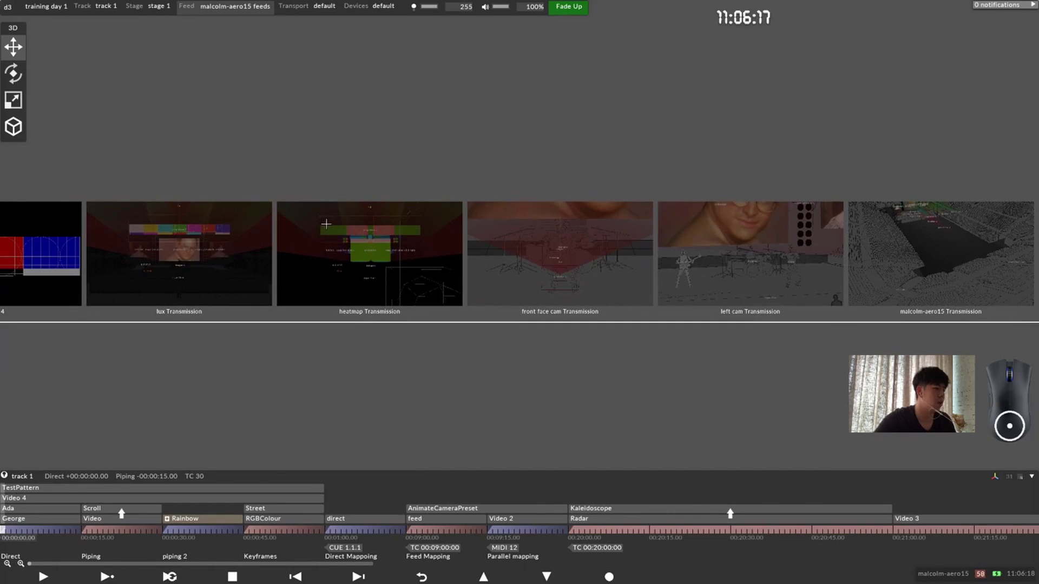
middle_drag(393, 253, 201, 248)
scroll(112, 274, down, 1)
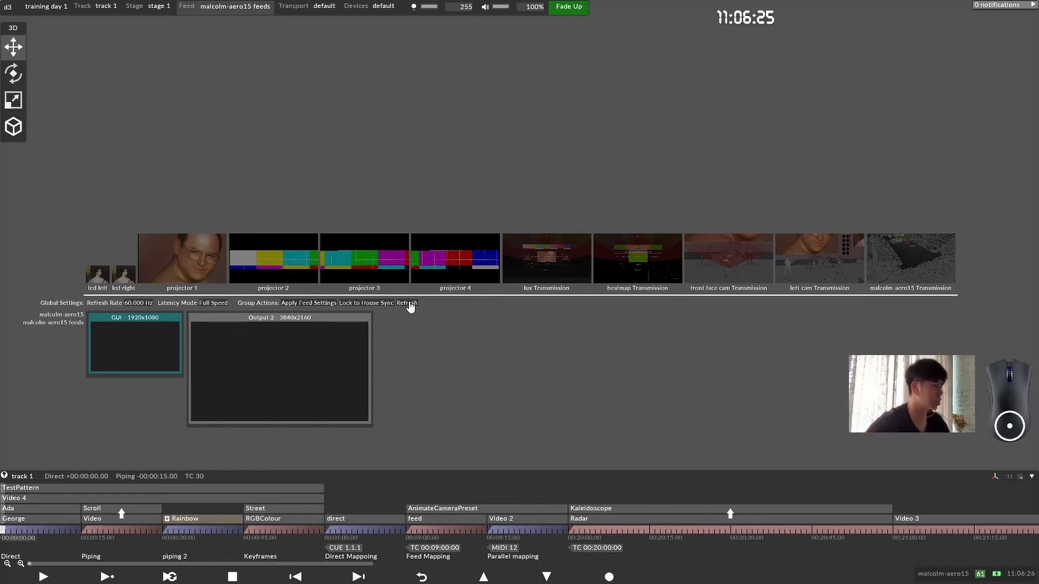
Step: Assign the lux transmission to the upper-left quarter of feed Output 2, at 0, 0
middle_drag(640, 183, 557, 195)
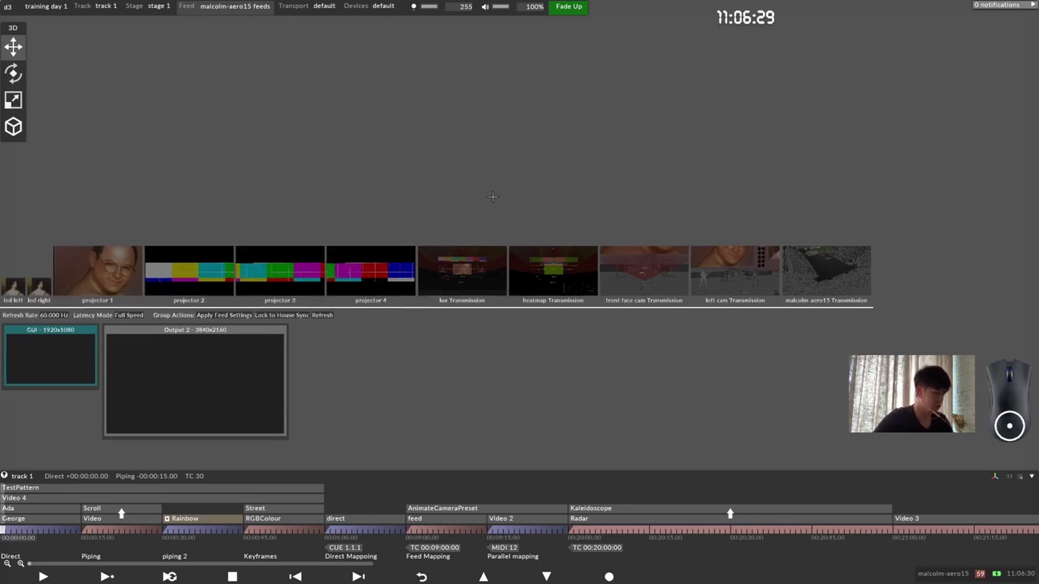
middle_drag(538, 236, 566, 188)
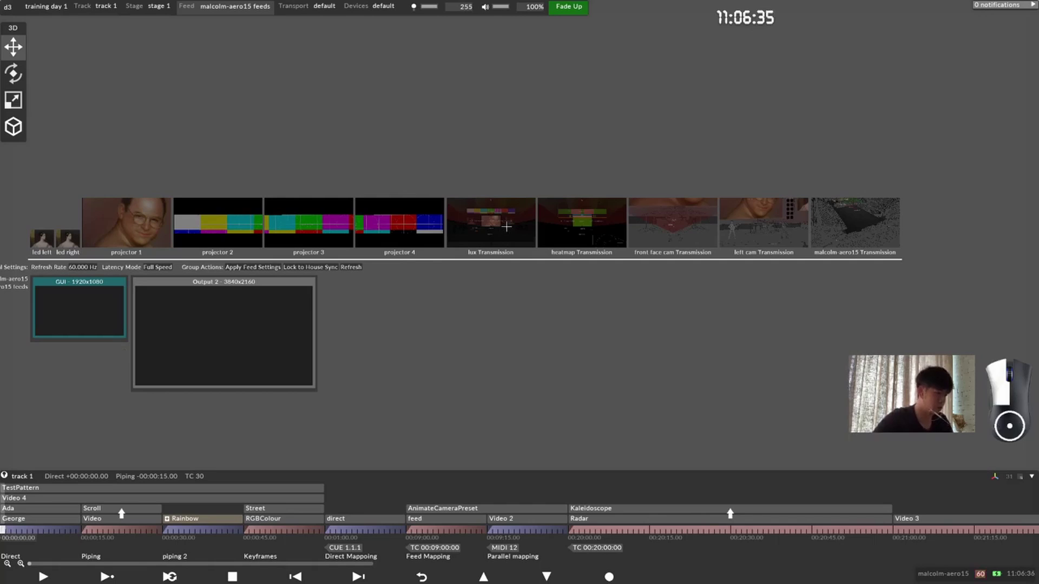
drag(504, 230, 246, 323)
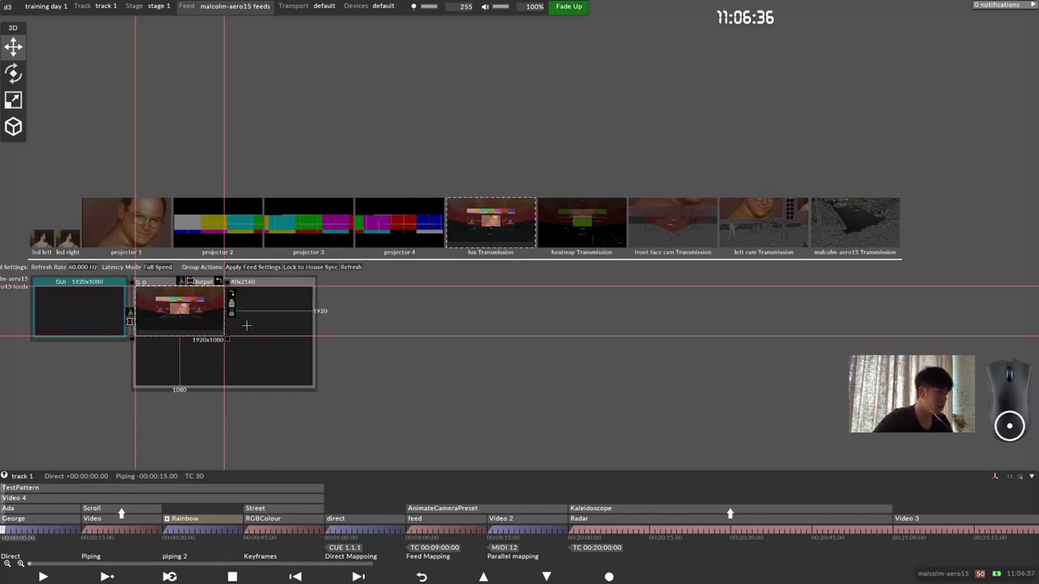
click(536, 318)
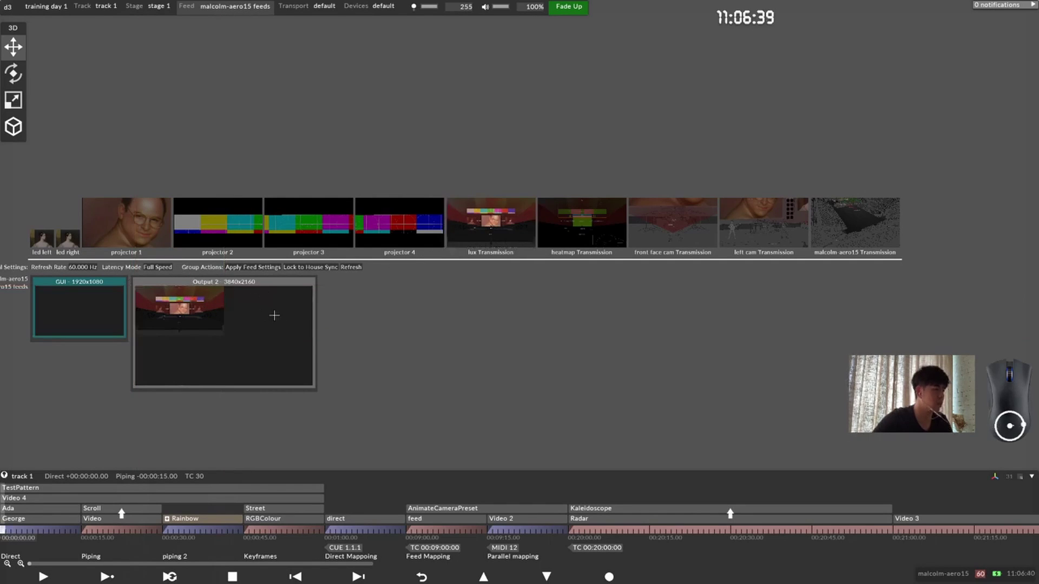
Step: Add the heatmap transmission to Output 2 and position it in the upper-right quarter, beside the lux view
drag(595, 234, 281, 322)
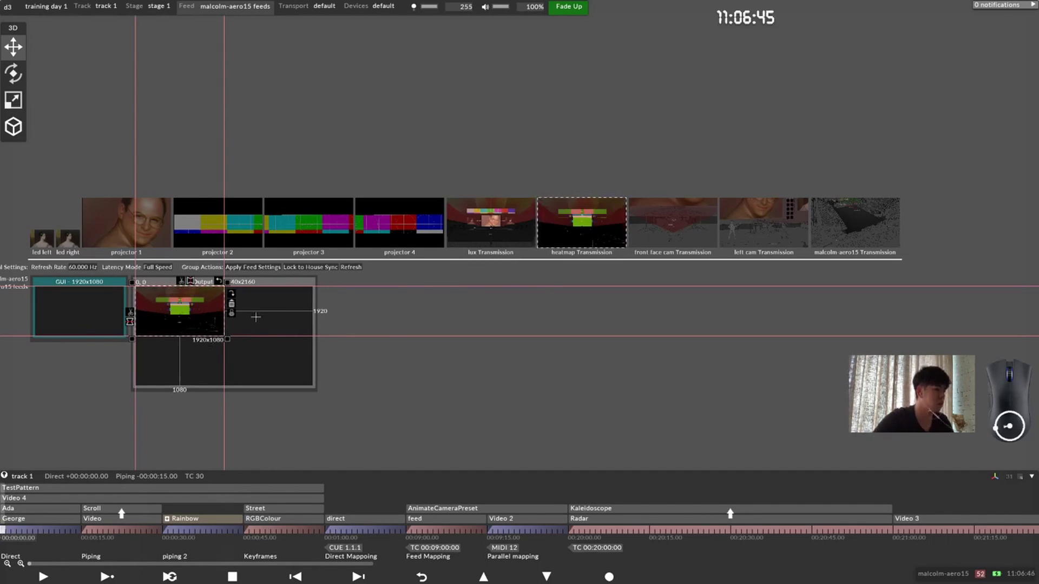
drag(162, 319, 261, 314)
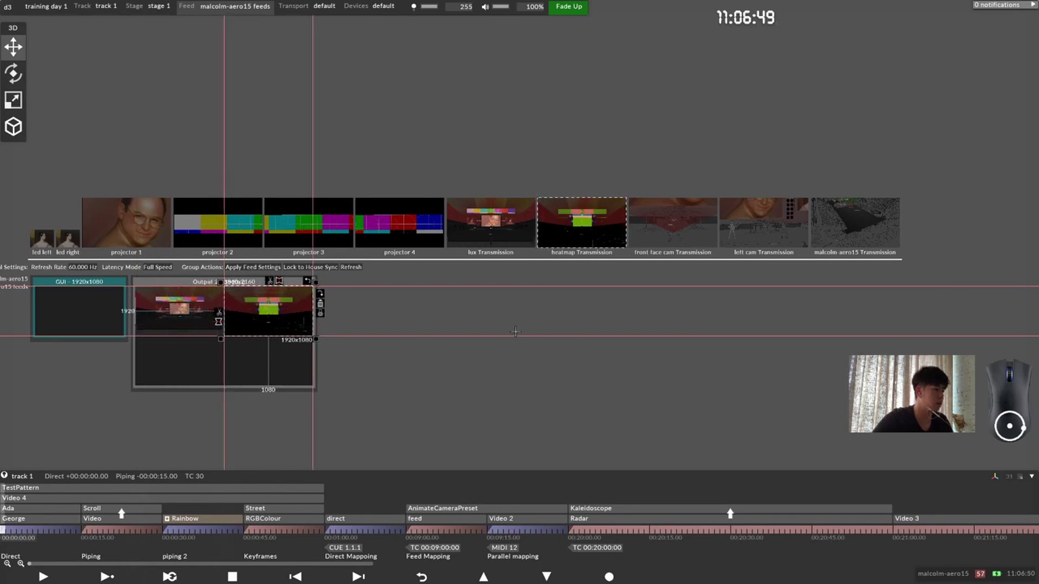
click(677, 302)
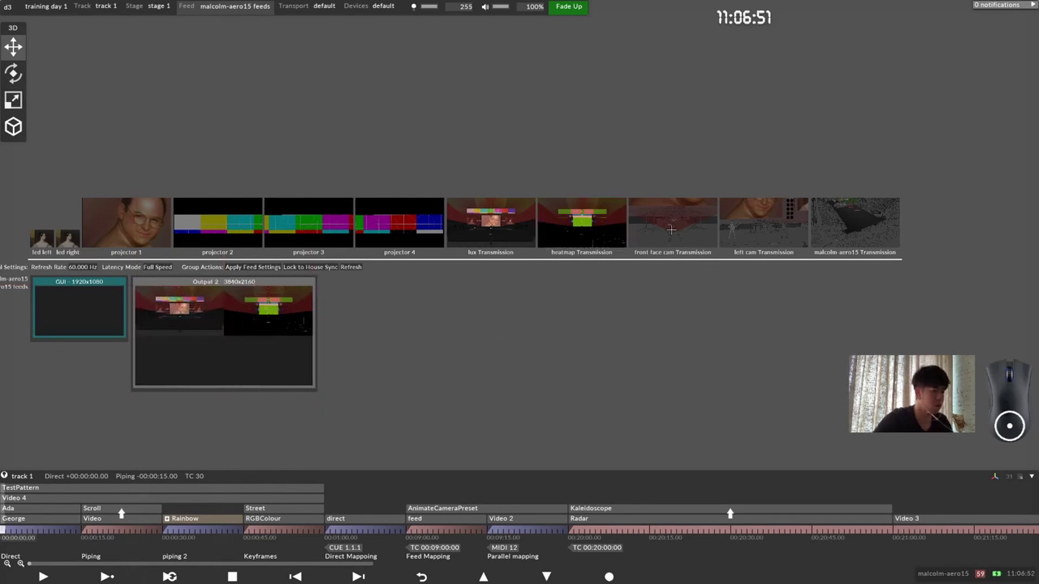
Step: Fill the lower half of Output 2 with the front face cam transmission at 0, 1080 and the left cam transmission beside it
drag(671, 230, 182, 361)
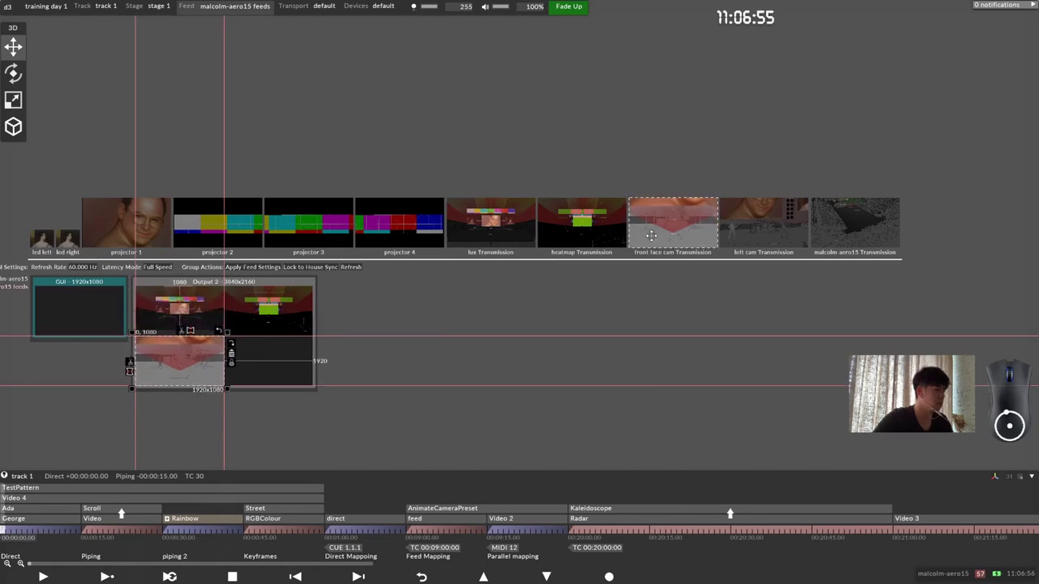
drag(775, 228, 260, 362)
scroll(332, 390, up, 2)
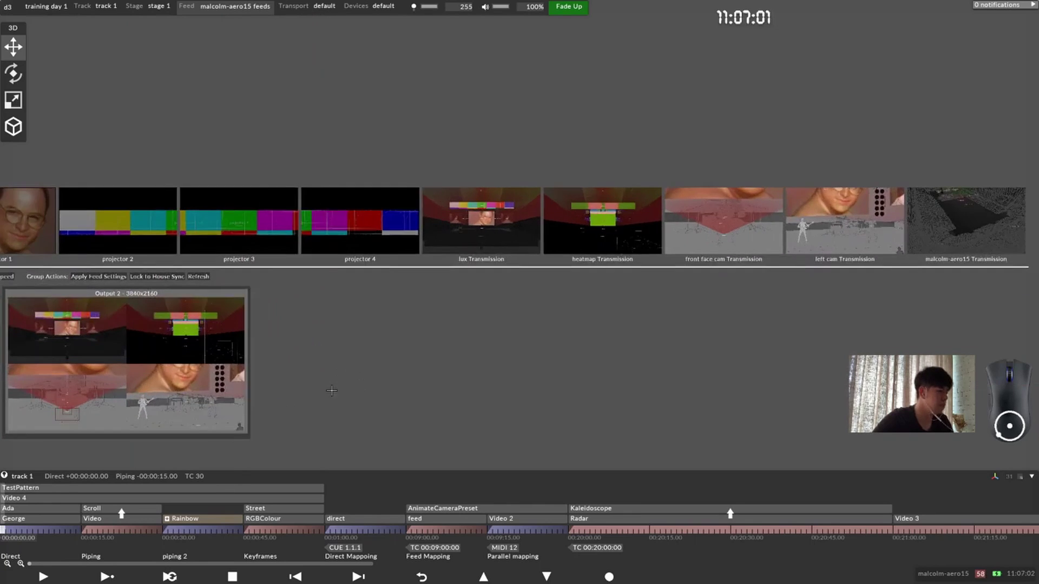
scroll(757, 328, up, 5)
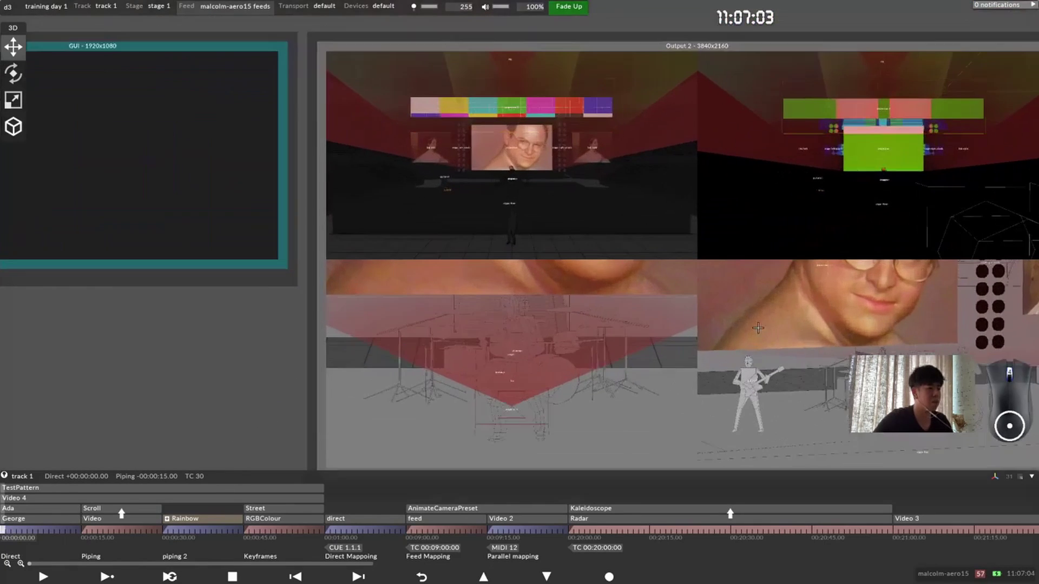
scroll(757, 328, down, 2)
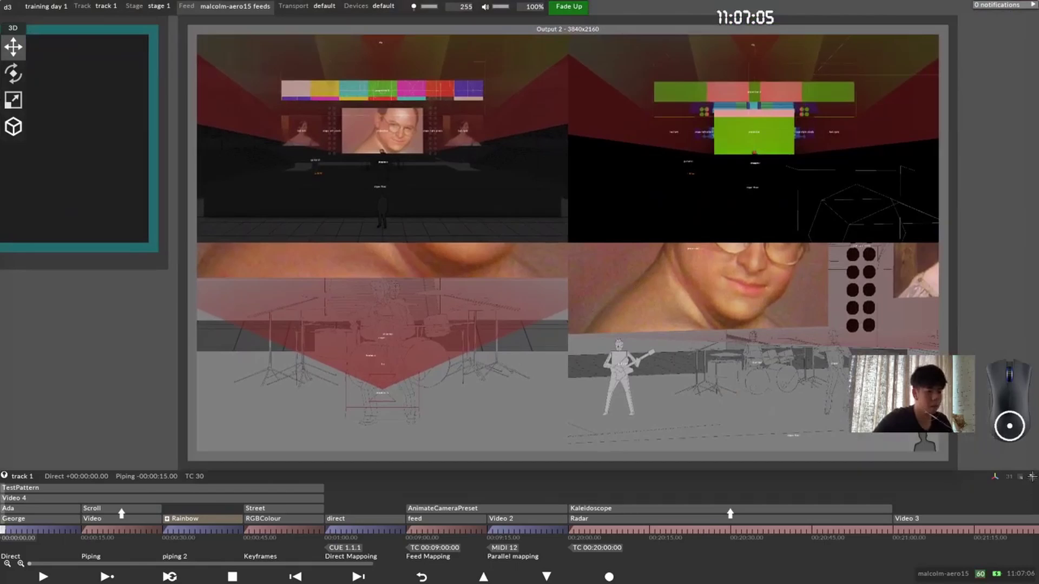
scroll(751, 362, up, 4)
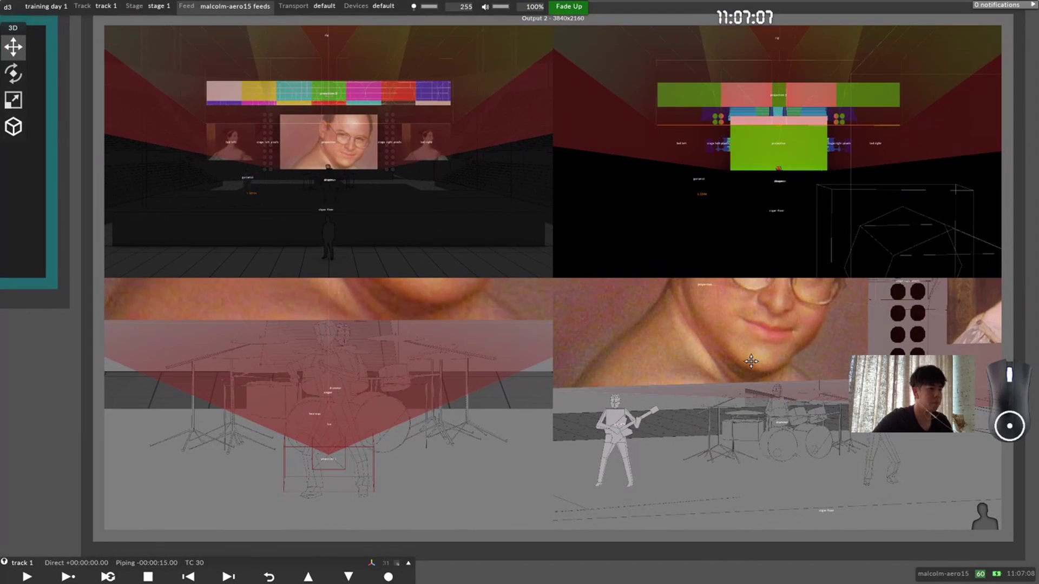
drag(751, 362, 748, 364)
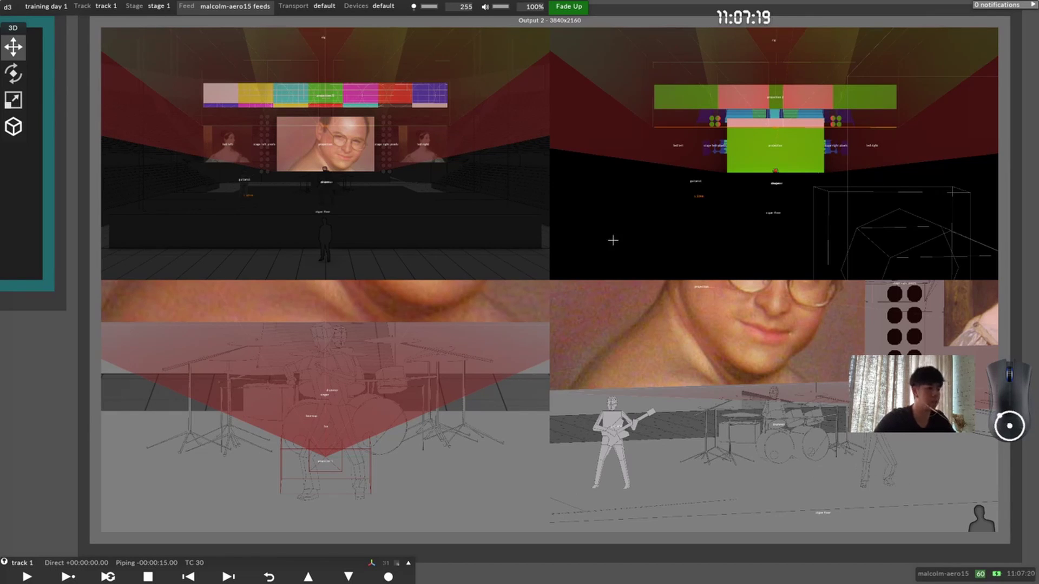
Step: Open the left cam's settings from the stage camera list and set its Y rotation to 18 degrees and vertical field of view to 8.5
click(156, 6)
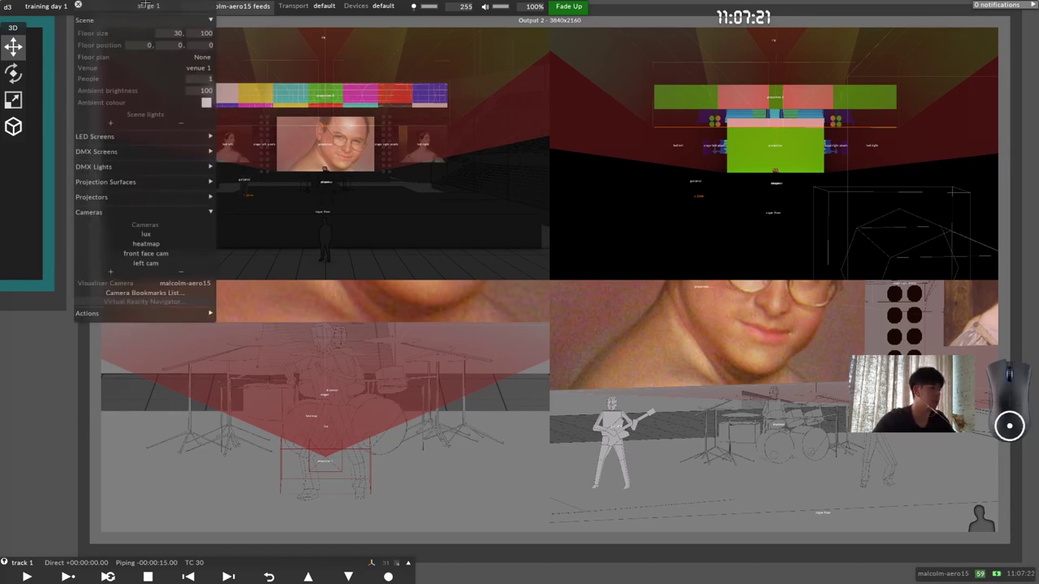
click(167, 263)
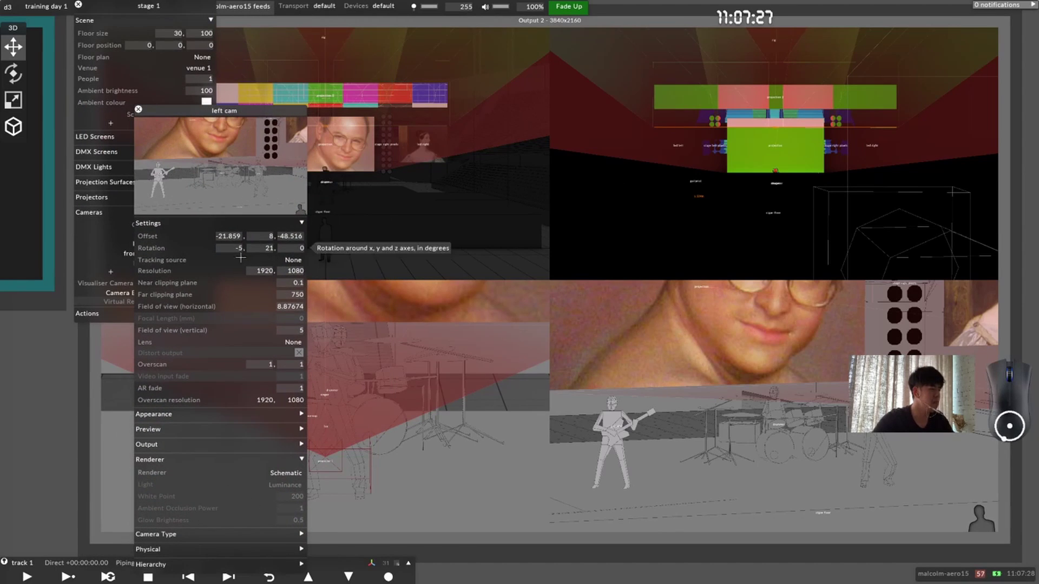
drag(239, 248, 270, 251)
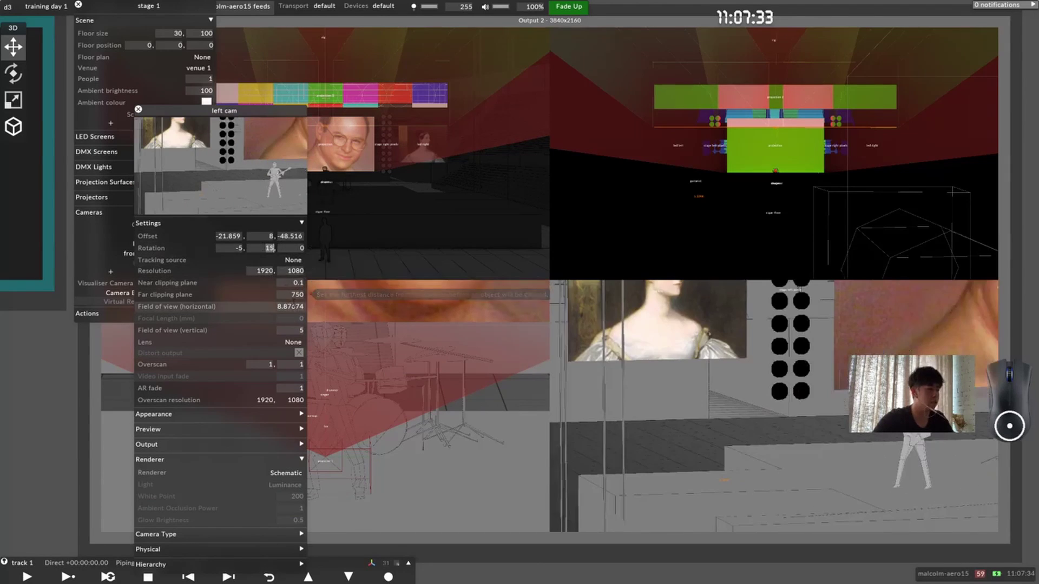
text(18)
key(Return)
drag(294, 330, 294, 324)
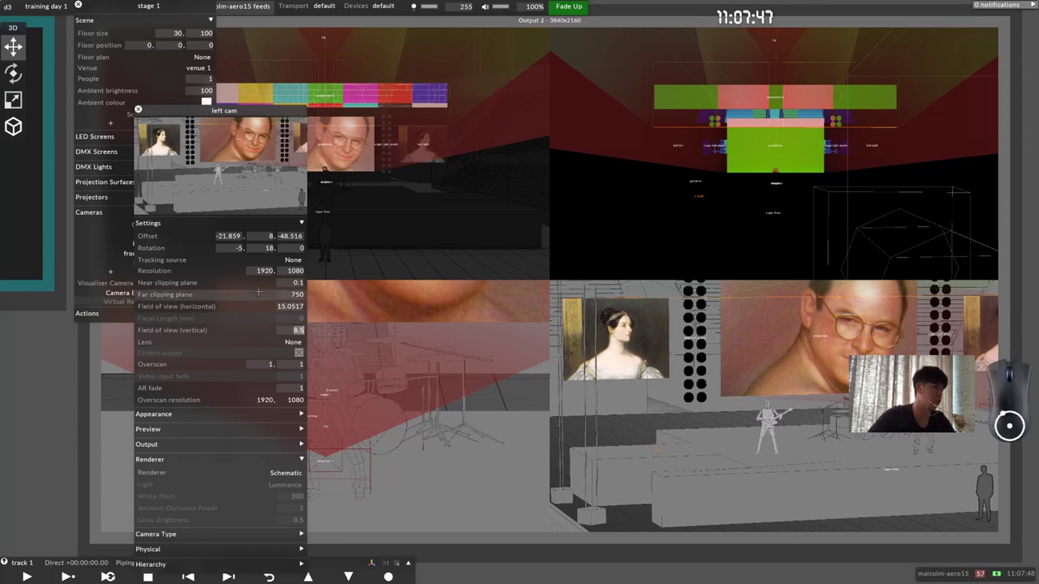
Step: Try X rotations of -3 and -5 degrees for the left cam and settle on -4
click(238, 248)
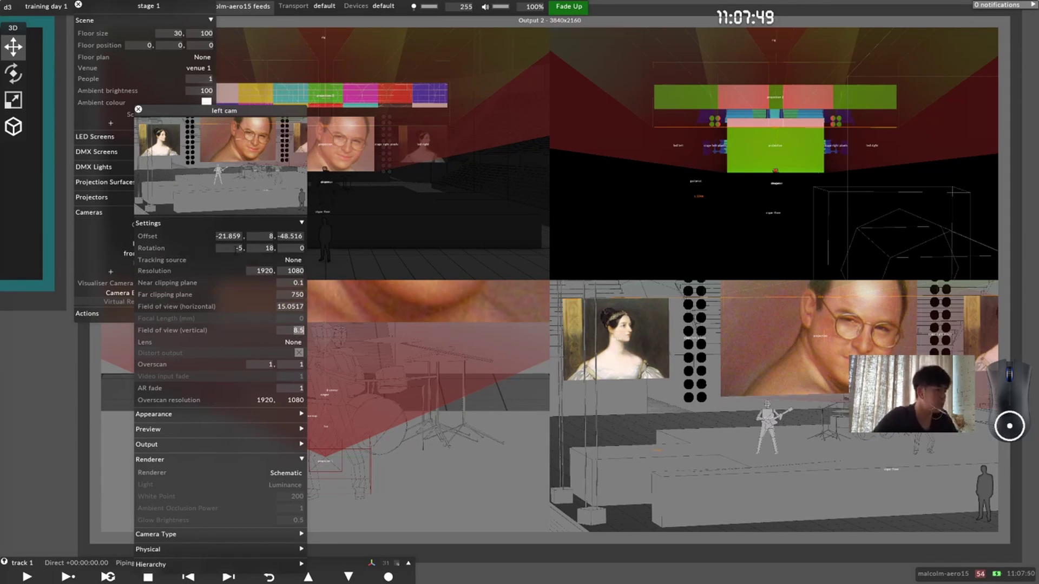
text(-4)
key(Return)
text(-3)
key(Return)
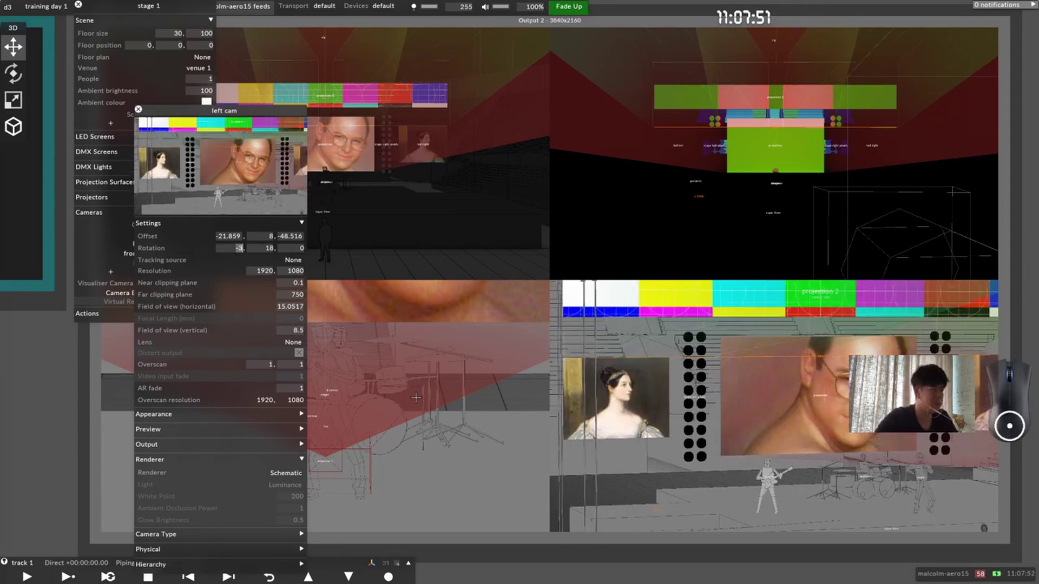
text(-4)
key(Return)
text(-5)
key(Return)
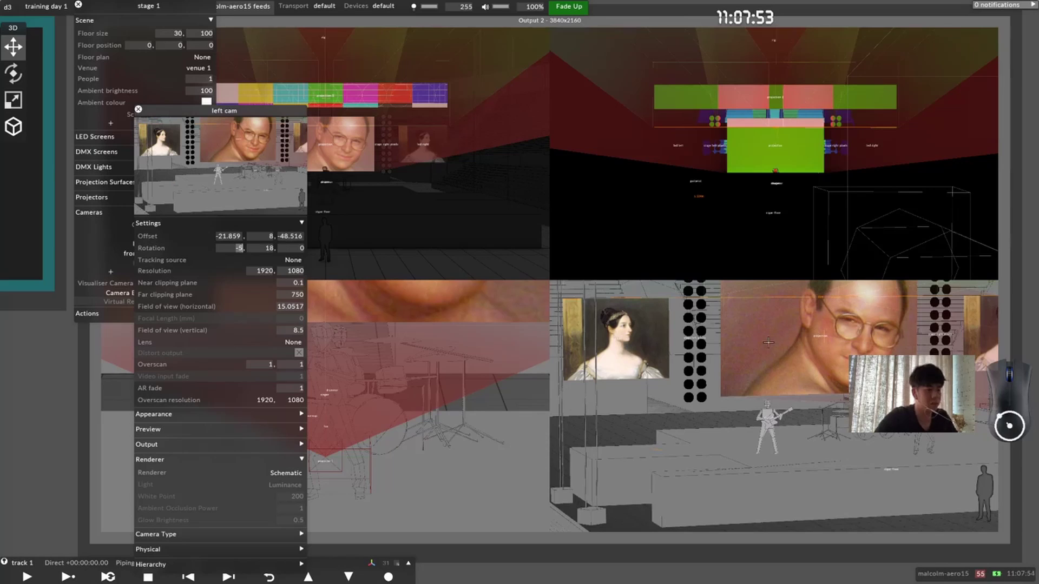
text(-4)
key(Return)
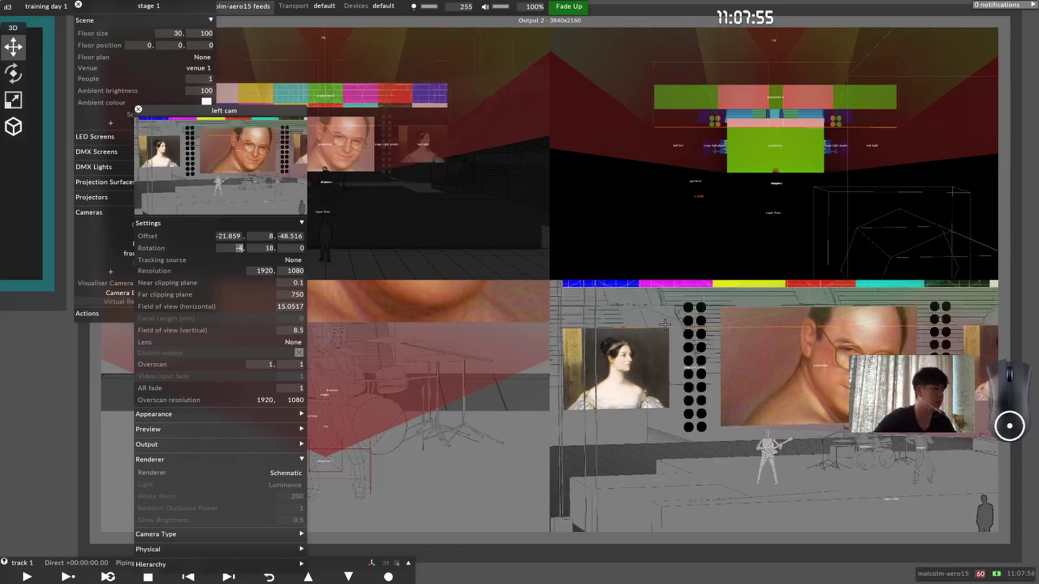
Step: Try Y rotations of 20 and 21 degrees for the left cam, settle on 22, and close the camera and stage settings
key(Tab)
text(20)
key(Return)
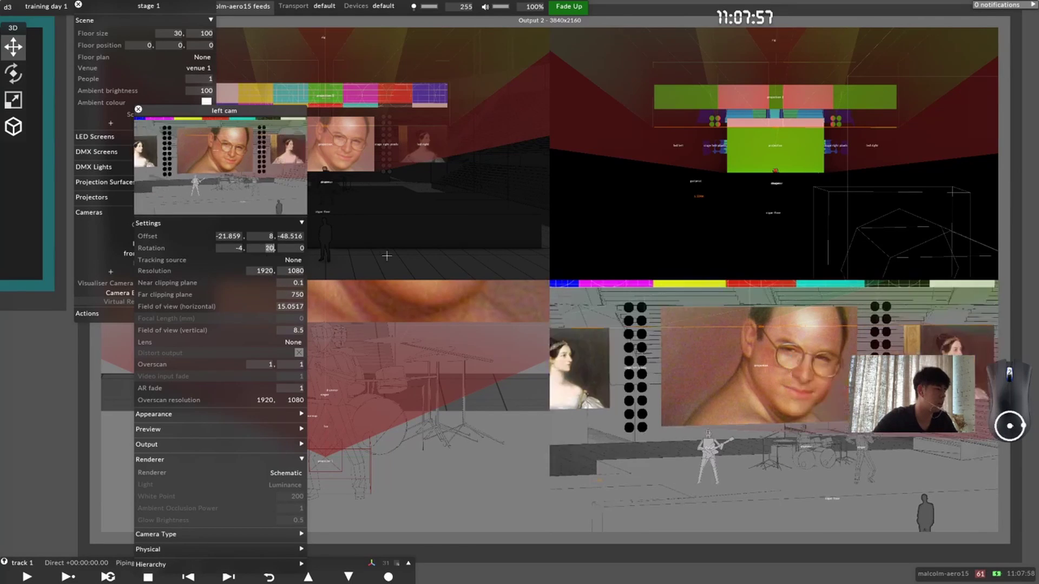
text(21)
key(Return)
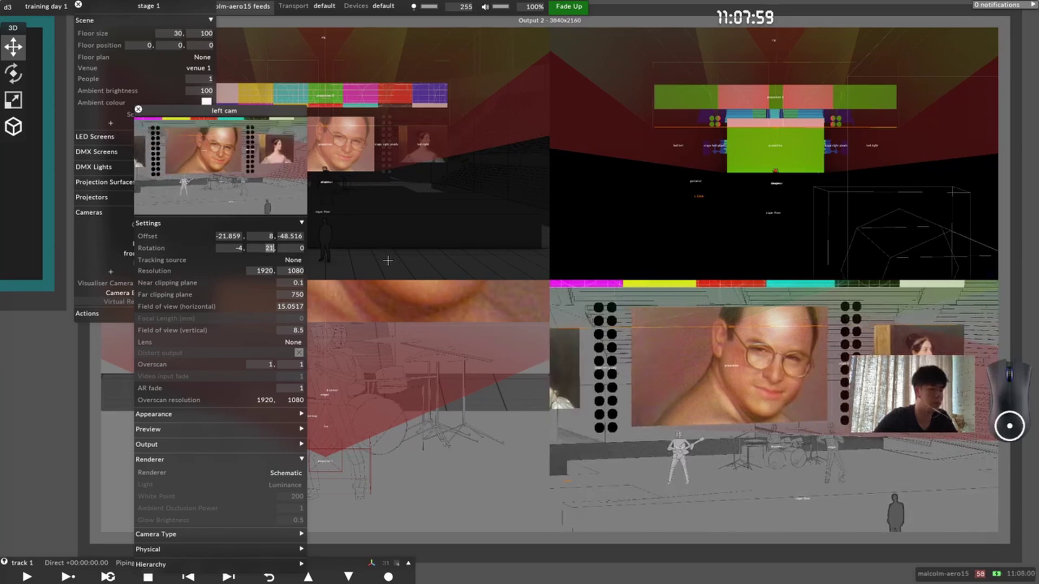
text(22)
key(Return)
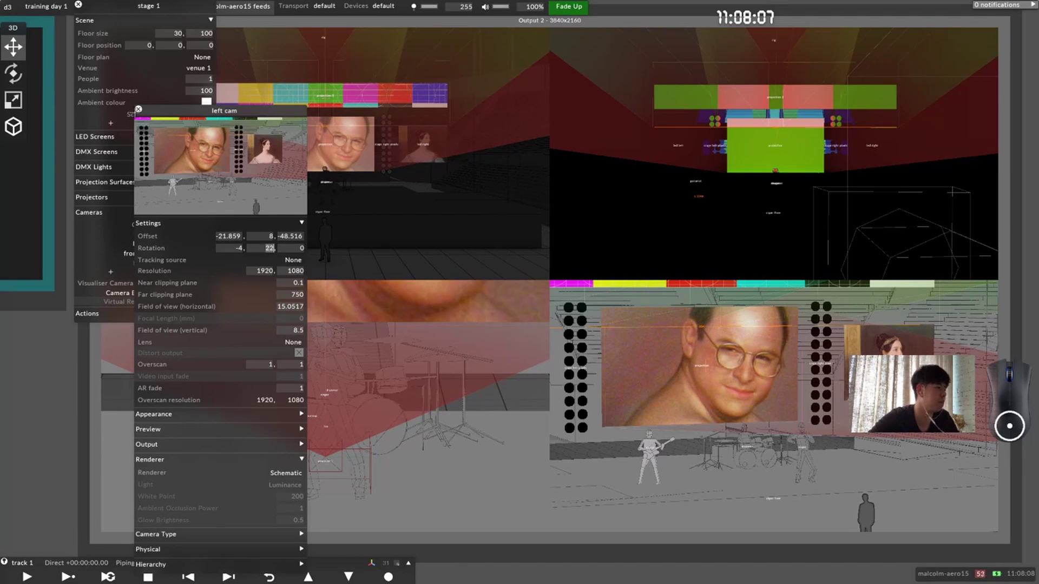
click(138, 110)
click(79, 5)
Step: Review the four-camera layout of Output 2, inspect the 3D stage around the projectors and cameras, and return to the feed view
scroll(439, 214, down, 7)
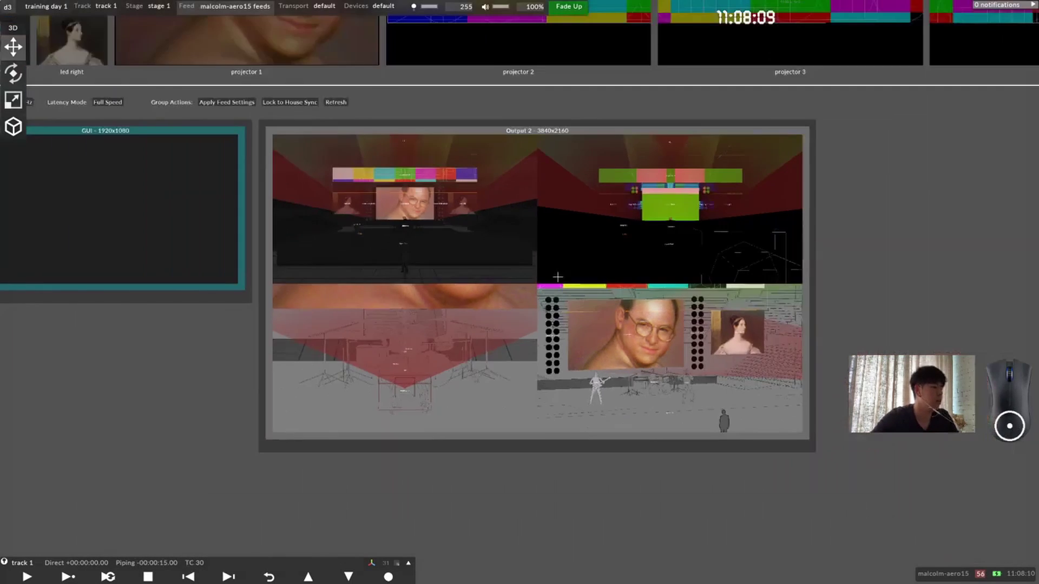
scroll(826, 320, down, 5)
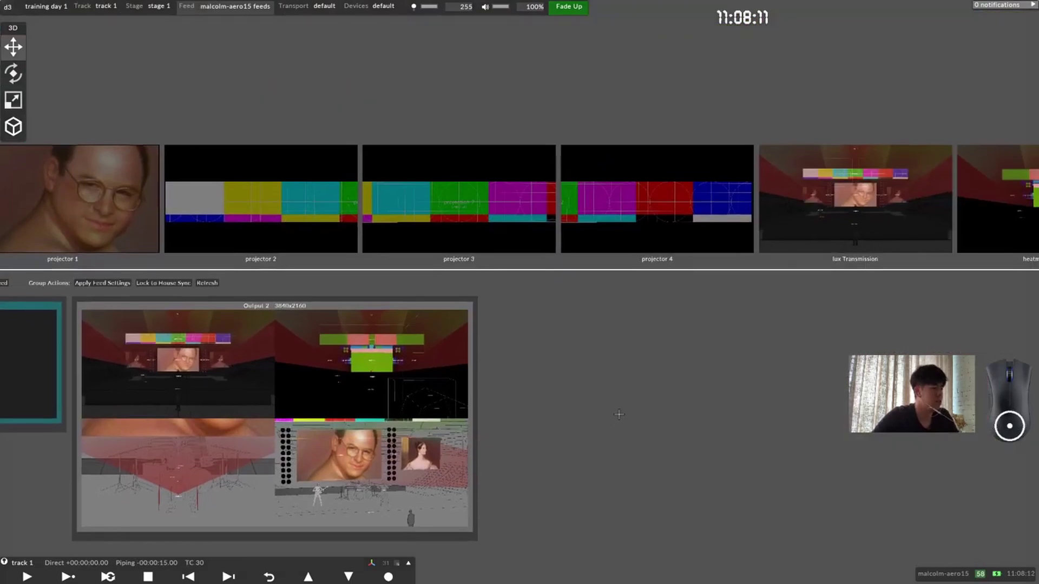
scroll(610, 402, down, 5)
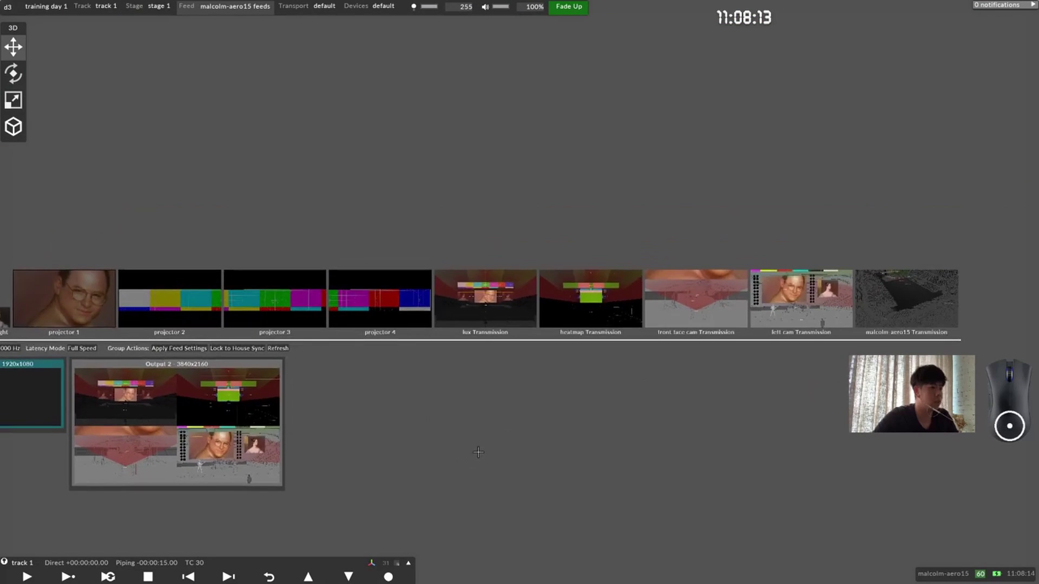
drag(429, 439, 504, 434)
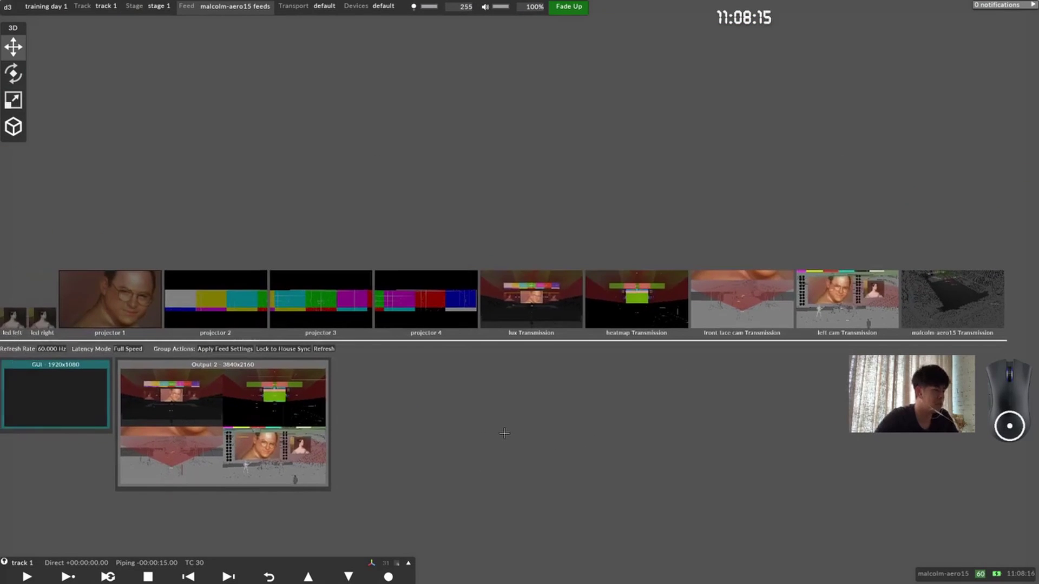
scroll(424, 452, down, 2)
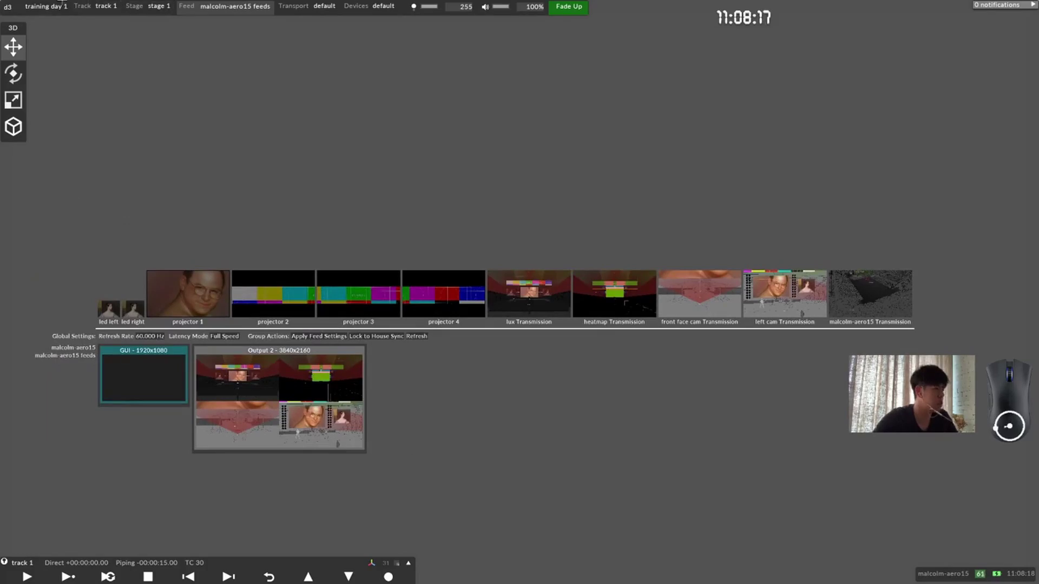
click(182, 6)
drag(646, 275, 419, 291)
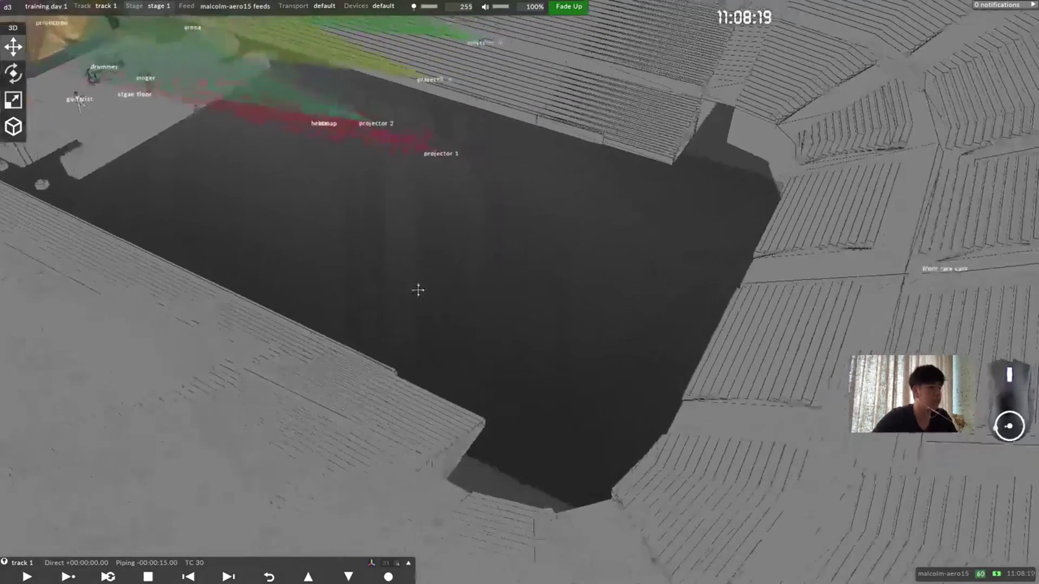
middle_drag(418, 290, 956, 227)
middle_drag(523, 296, 582, 364)
scroll(432, 375, down, 5)
key(alt+f)
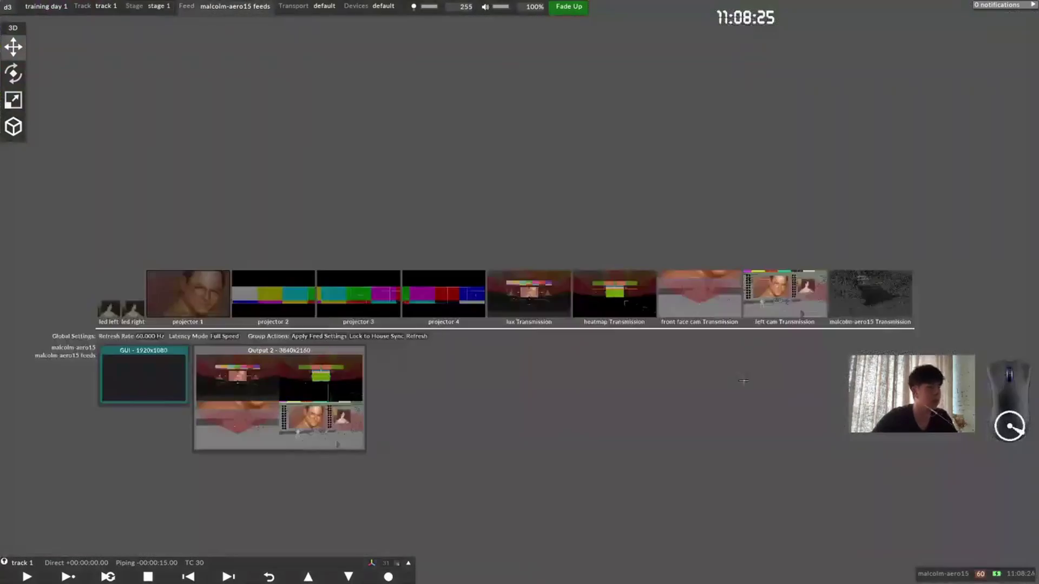
Step: Examine how the four camera transmissions fill Output 2 in comparison with the full row of feed sources
scroll(506, 374, up, 5)
middle_drag(506, 374, 568, 359)
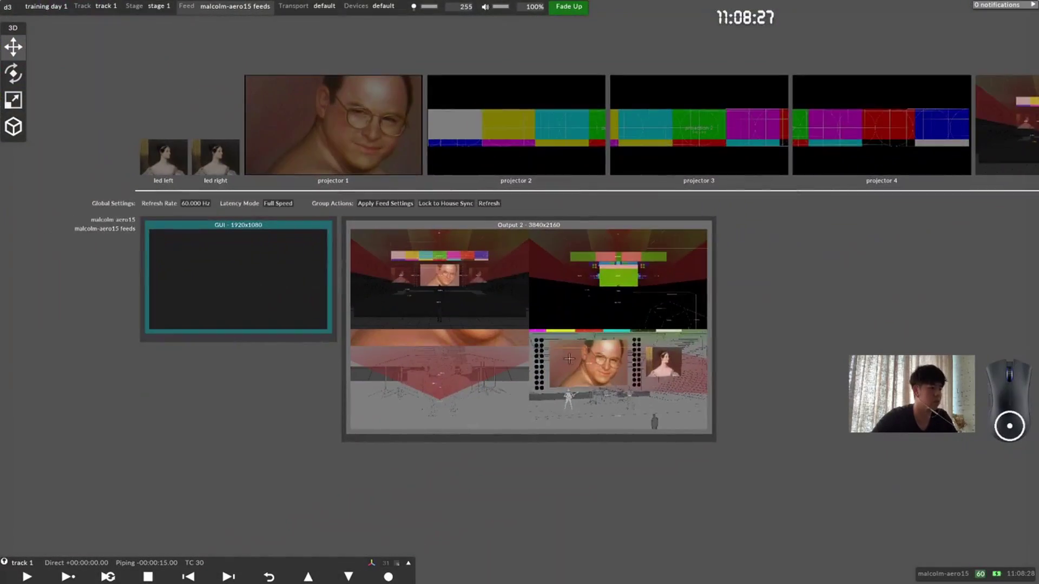
scroll(569, 359, up, 3)
scroll(568, 358, down, 5)
middle_drag(804, 352, 558, 360)
scroll(638, 328, down, 3)
scroll(571, 355, down, 2)
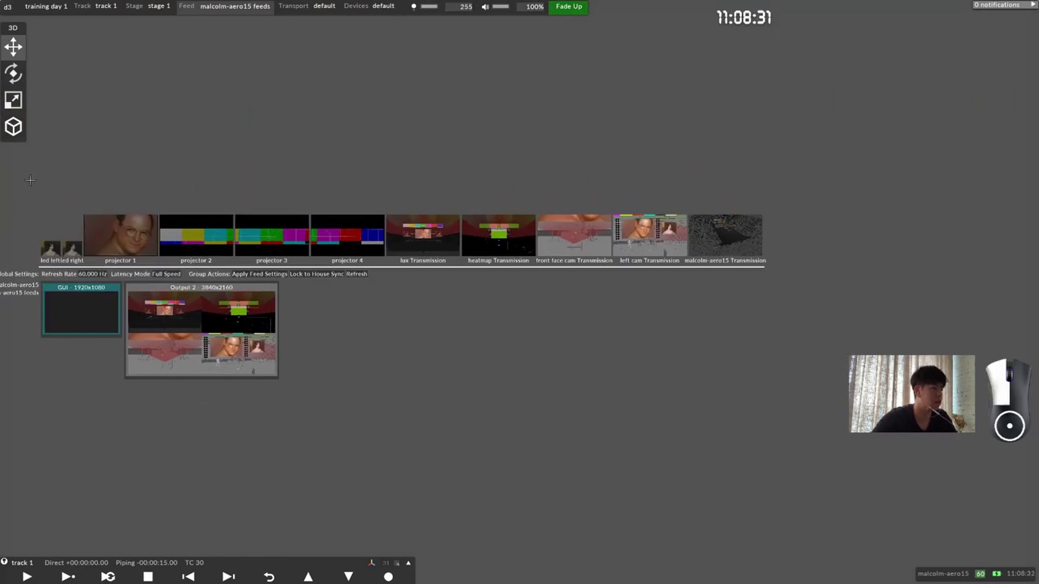
drag(30, 180, 801, 262)
click(103, 157)
middle_drag(198, 158, 576, 143)
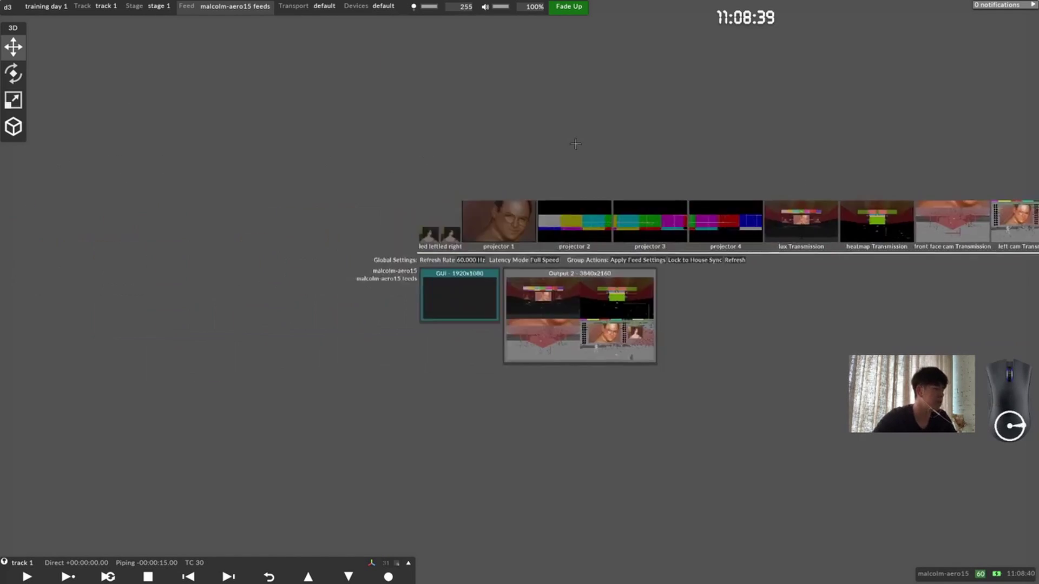
drag(395, 253, 799, 436)
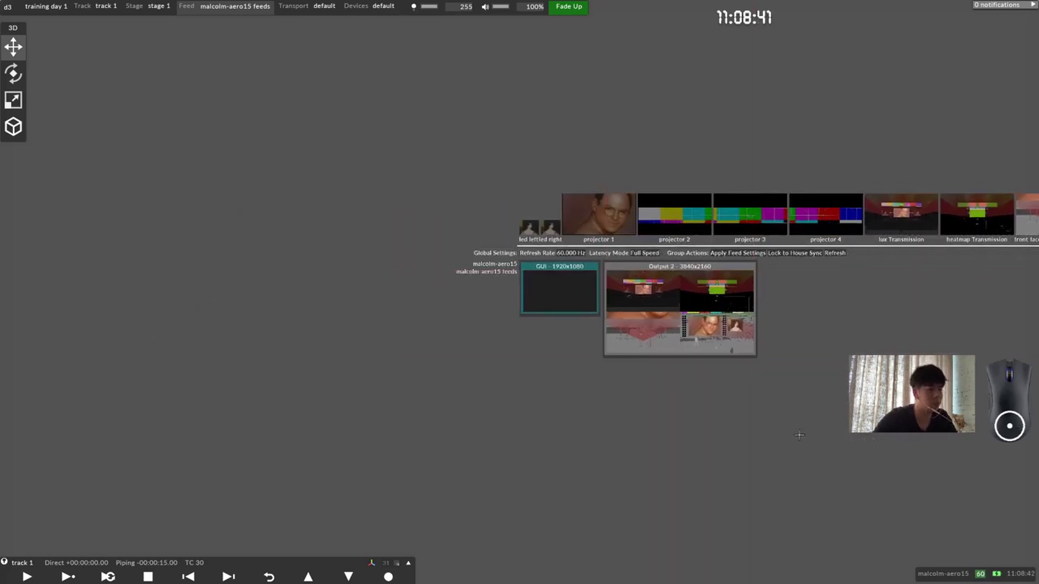
Step: Compare Output 2's four camera quadrants with the full row of projector and transmission feed sources
middle_drag(799, 435, 613, 429)
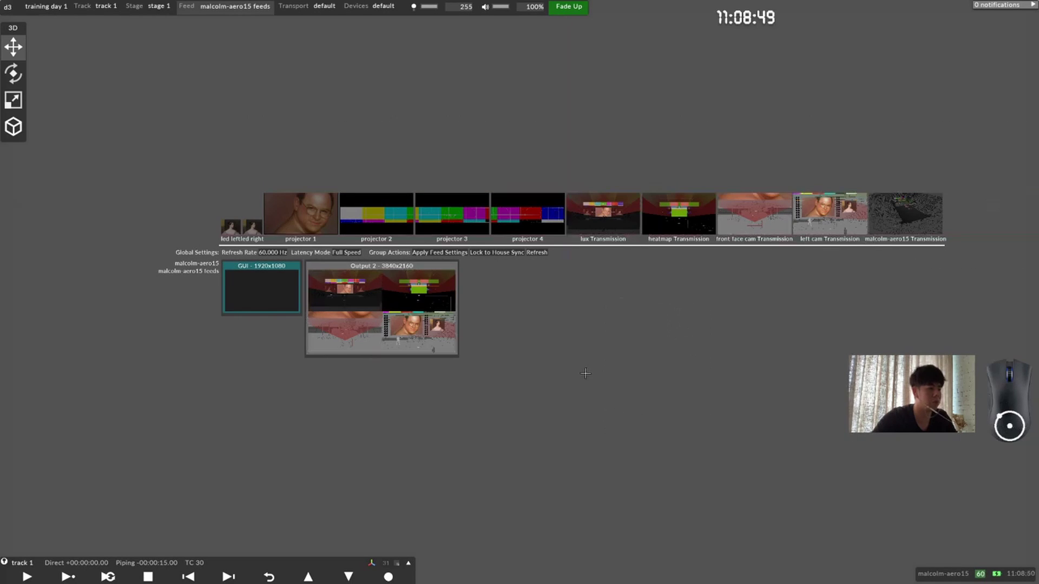
scroll(519, 419, up, 1)
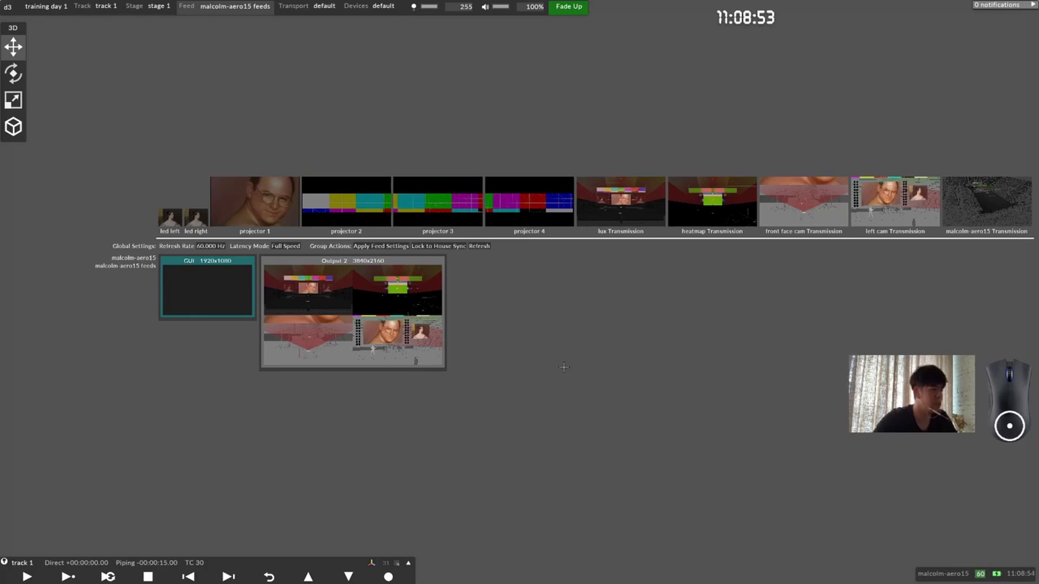
middle_drag(828, 325, 672, 318)
middle_drag(441, 397, 662, 423)
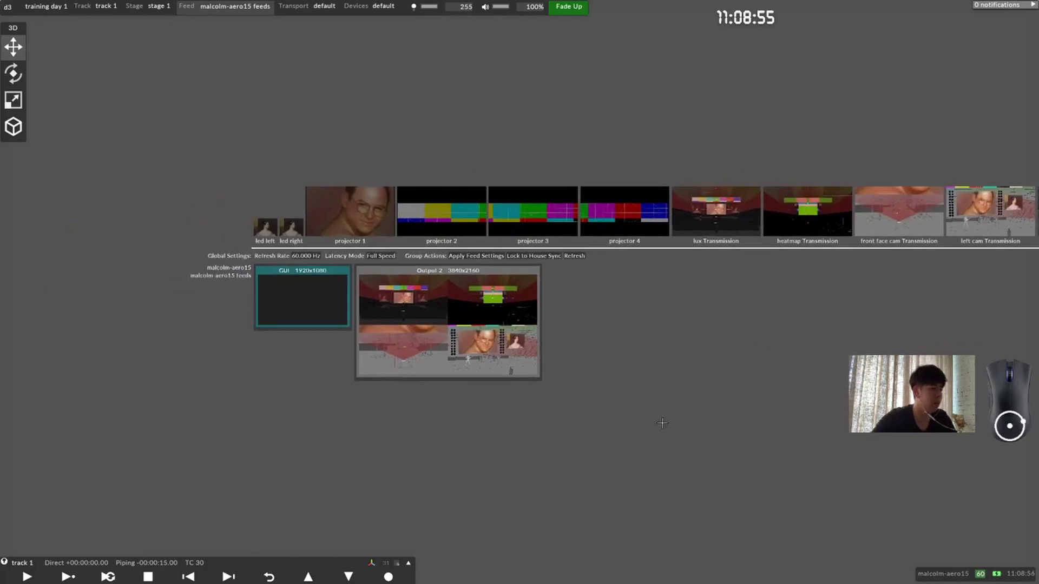
middle_drag(778, 448, 677, 444)
Step: Return to the 3D stage and inspect the arena around the projectors, left cam and front face cam
click(560, 319)
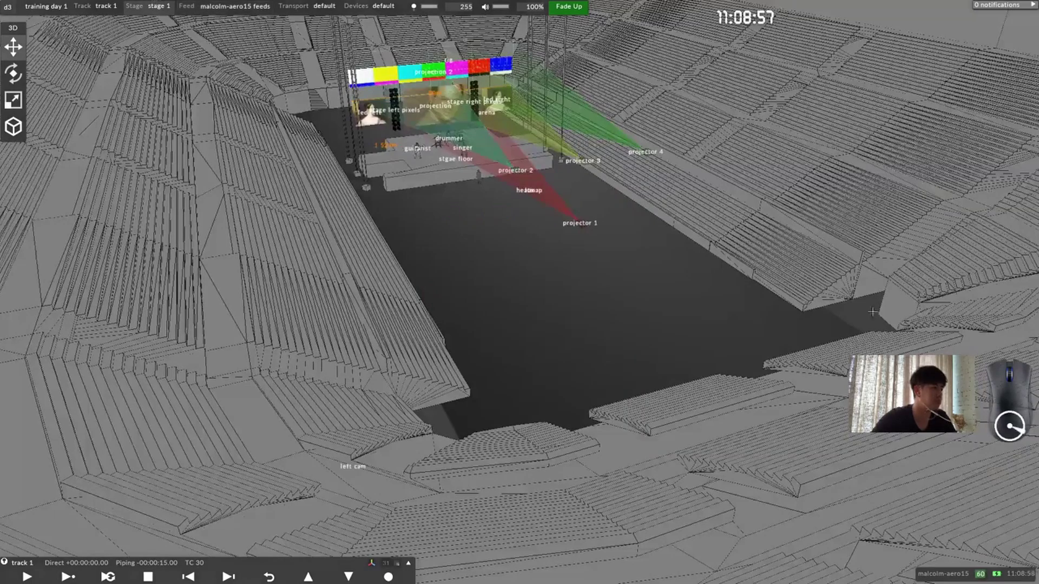
drag(561, 319, 469, 309)
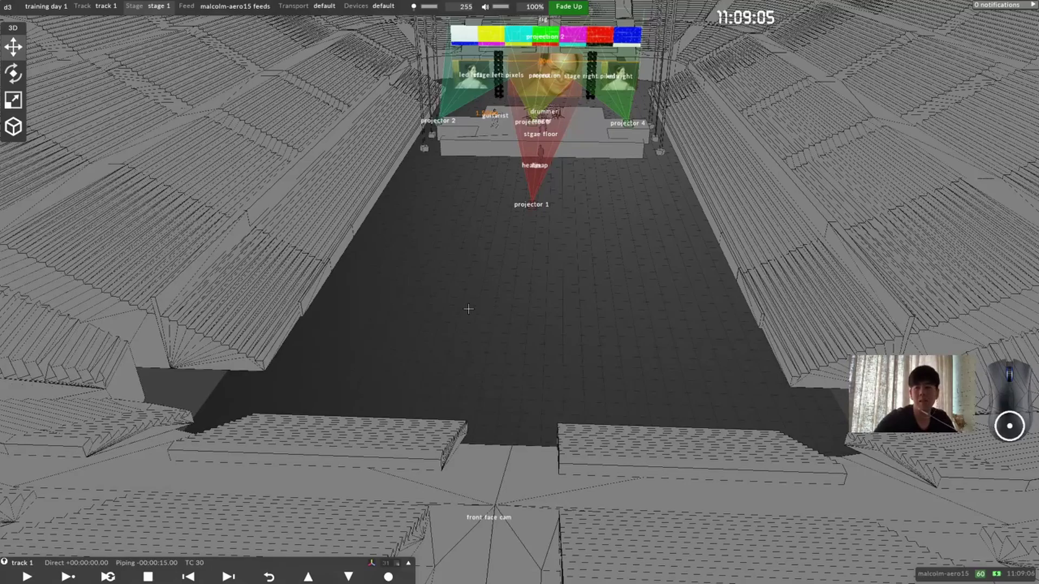
drag(468, 309, 645, 283)
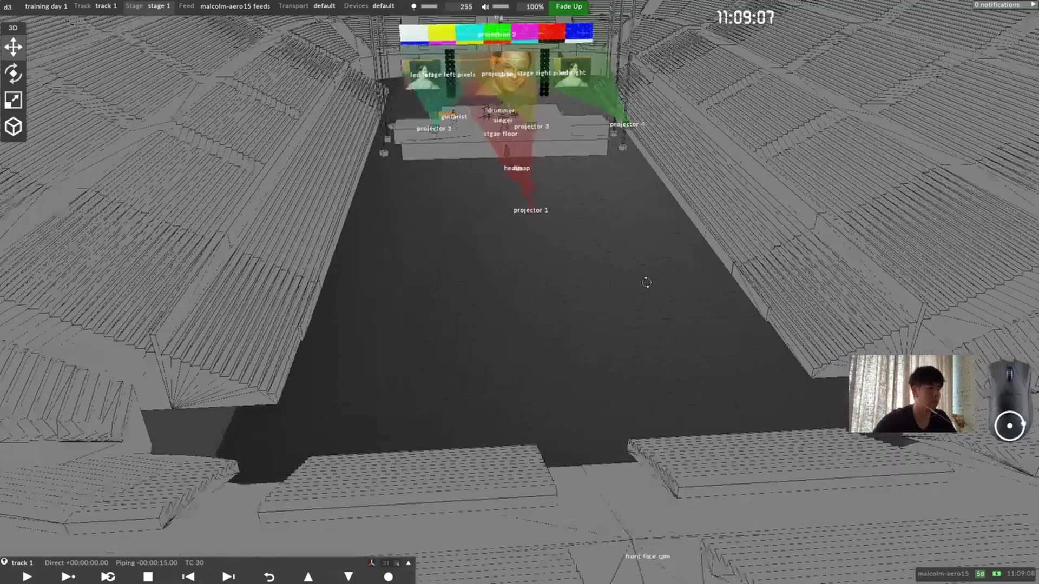
click(644, 283)
click(504, 325)
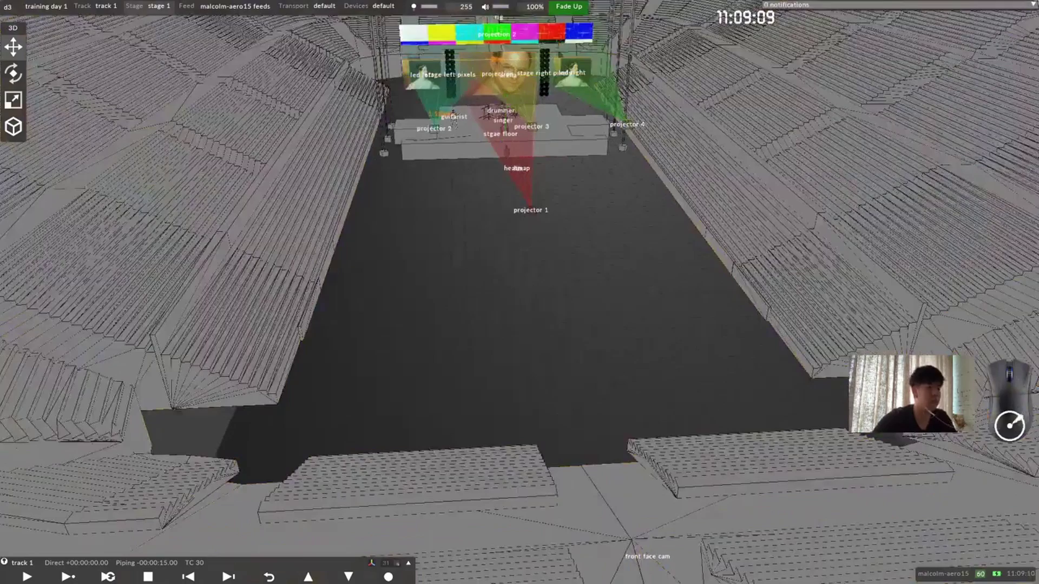
click(482, 369)
click(546, 368)
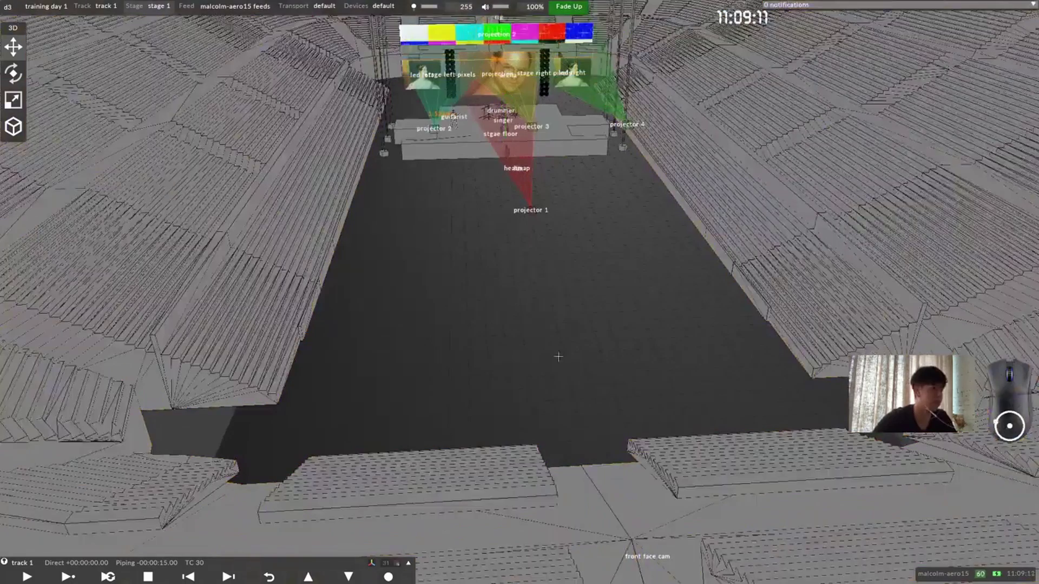
scroll(587, 324, down, 1)
drag(591, 320, 566, 292)
scroll(575, 291, up, 1)
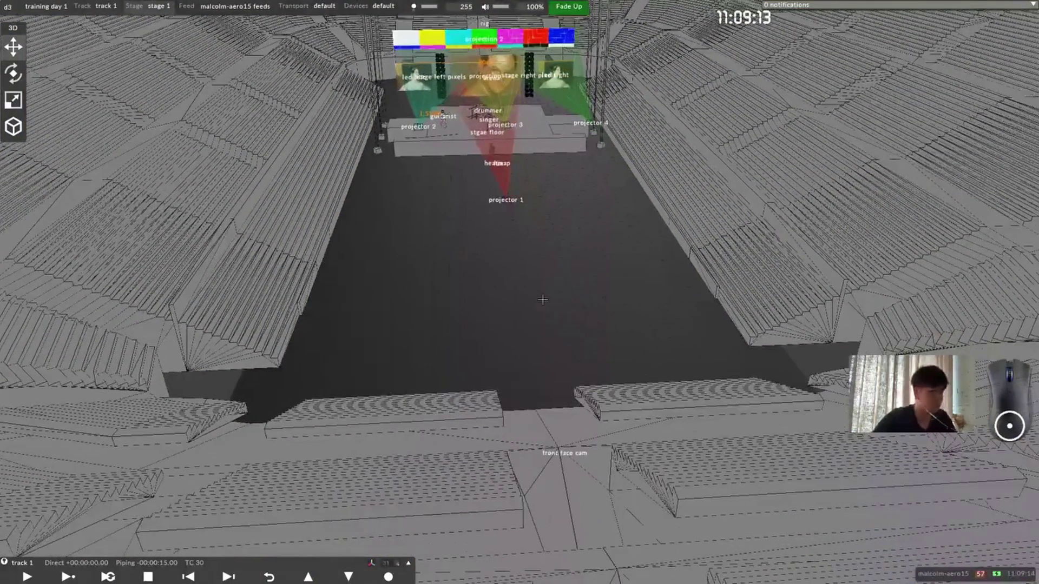
middle_drag(557, 234, 543, 266)
Step: Save and exit the training day 1 project, and launch exercise002_contentmanagement from d3manager
click(6, 6)
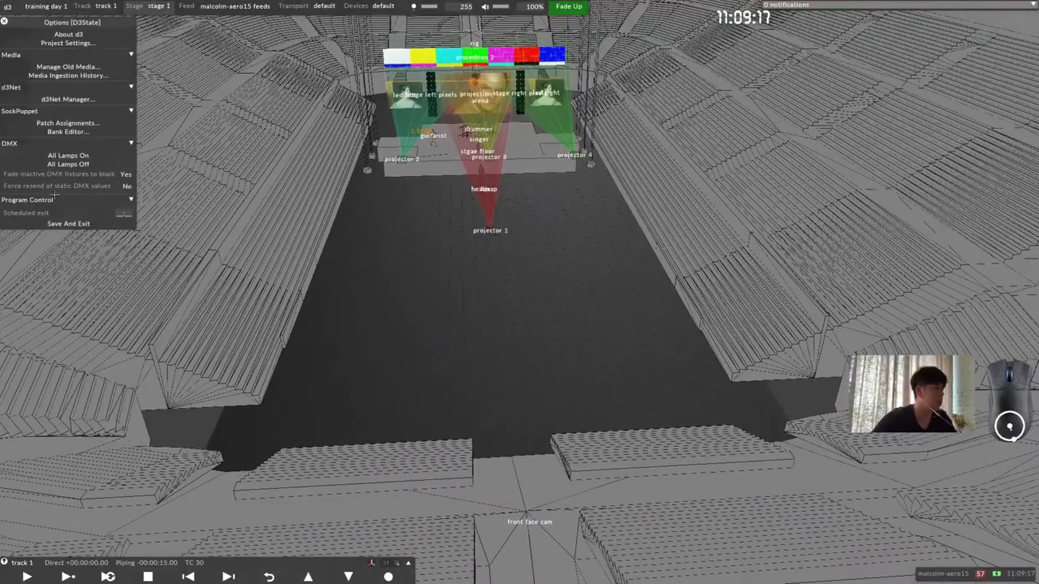
click(84, 219)
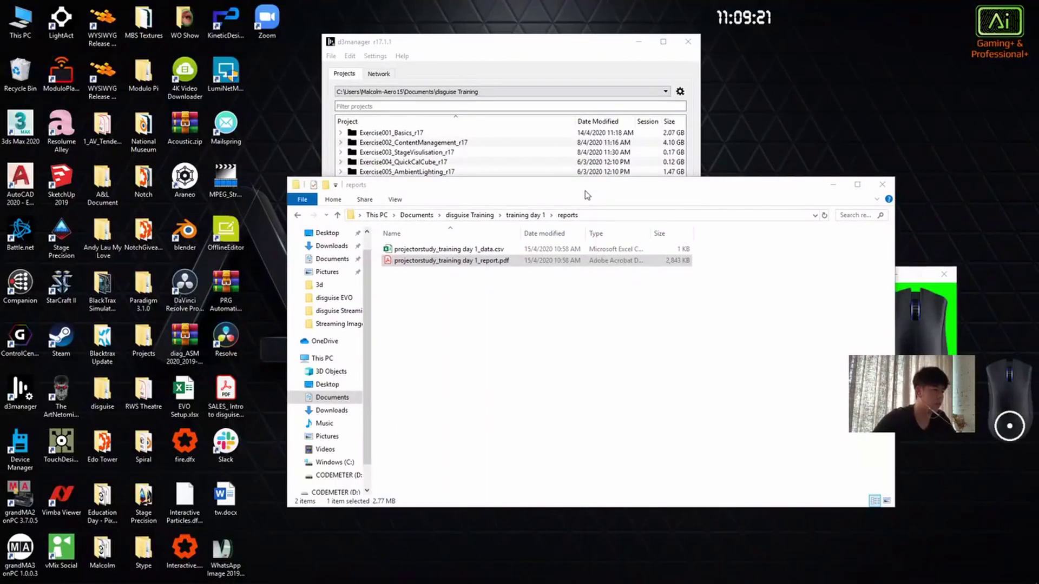
click(538, 53)
click(340, 143)
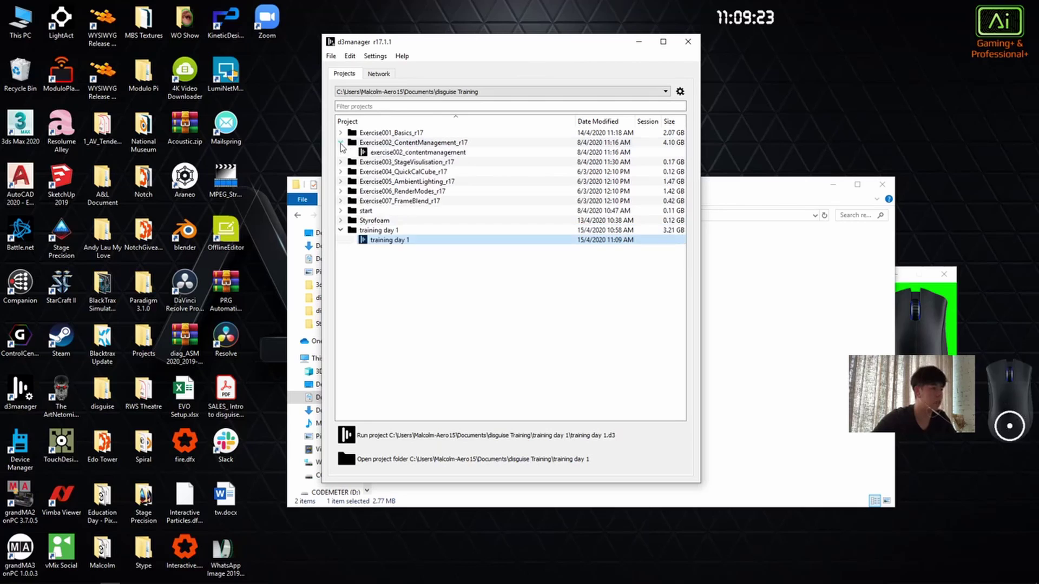
click(535, 152)
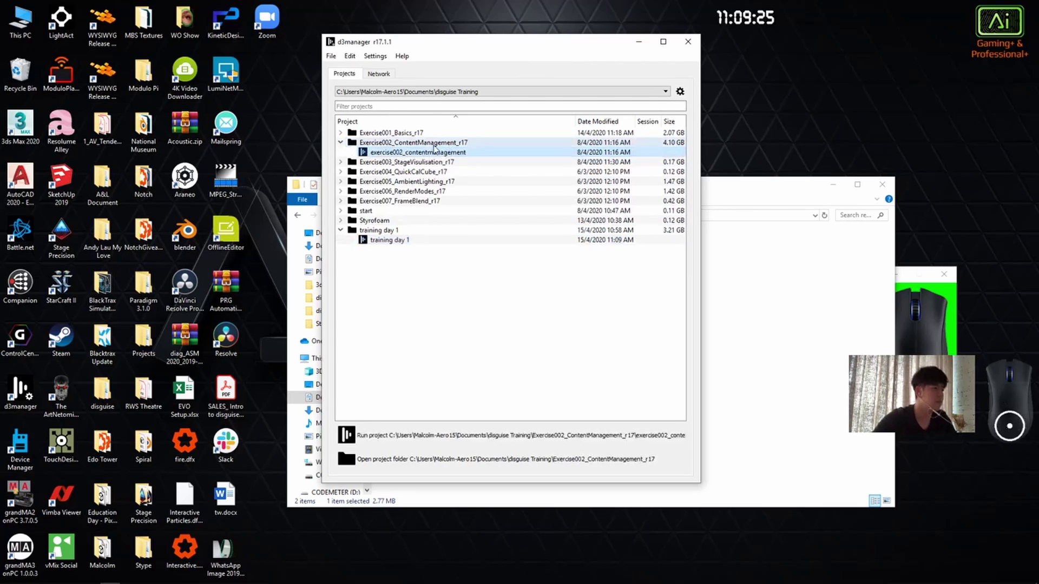
key(Up)
key(Up)
click(433, 162)
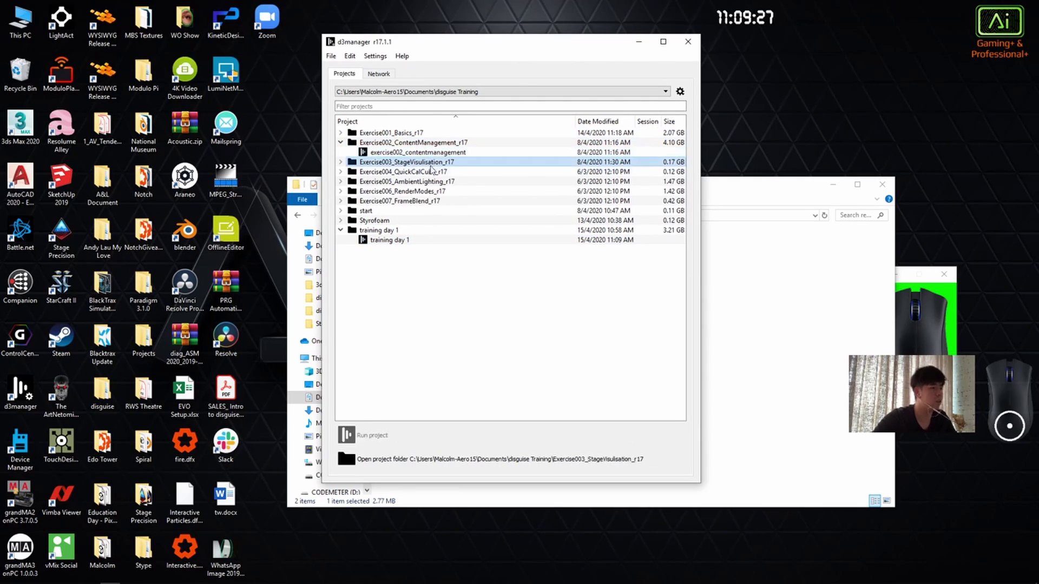
click(422, 171)
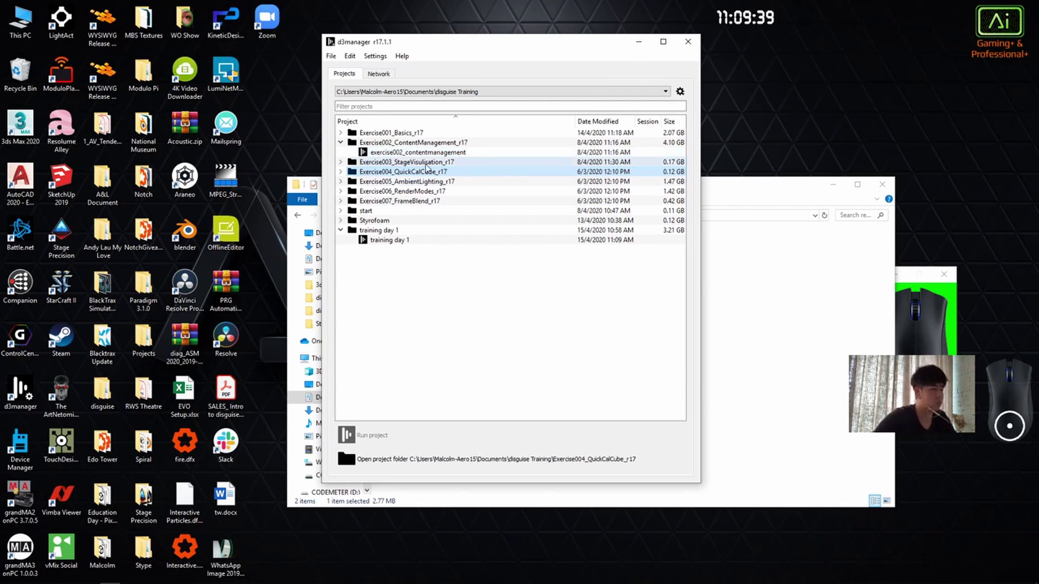
click(428, 142)
click(427, 153)
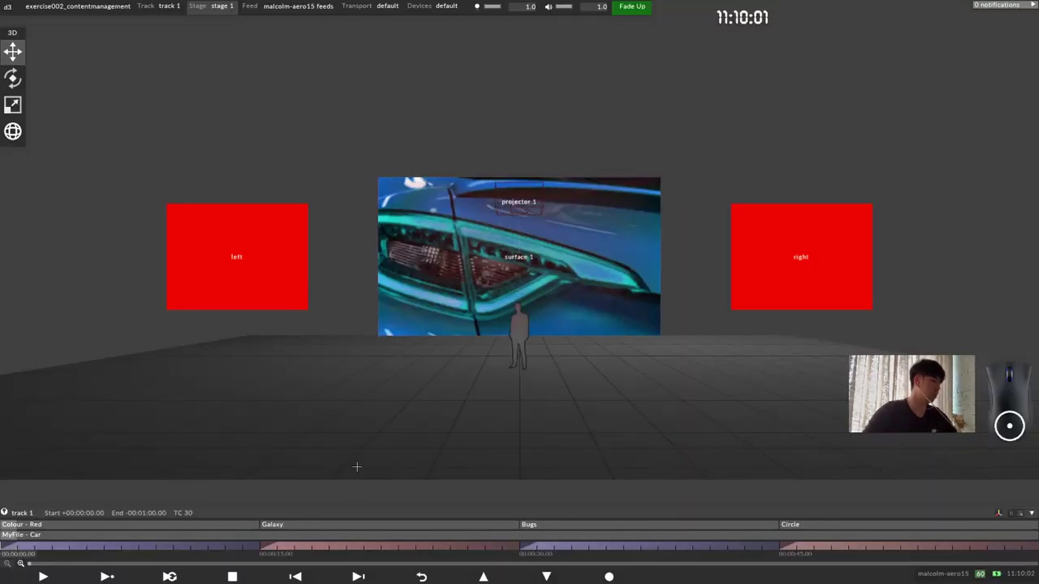
Step: Open the MyFile - Car layer's settings and start playback of track 1
click(107, 535)
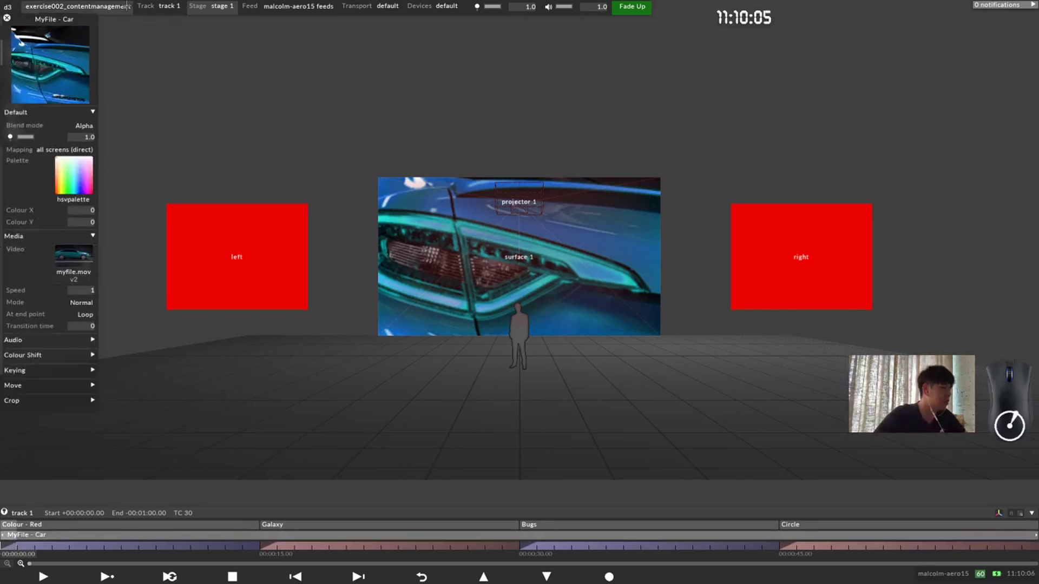
key(space)
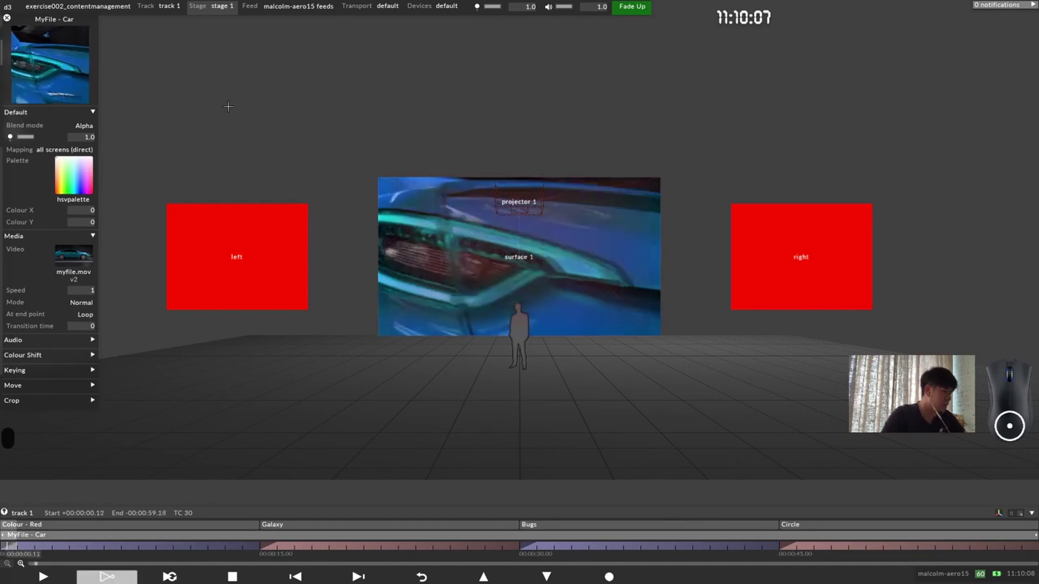
scroll(544, 256, up, 1)
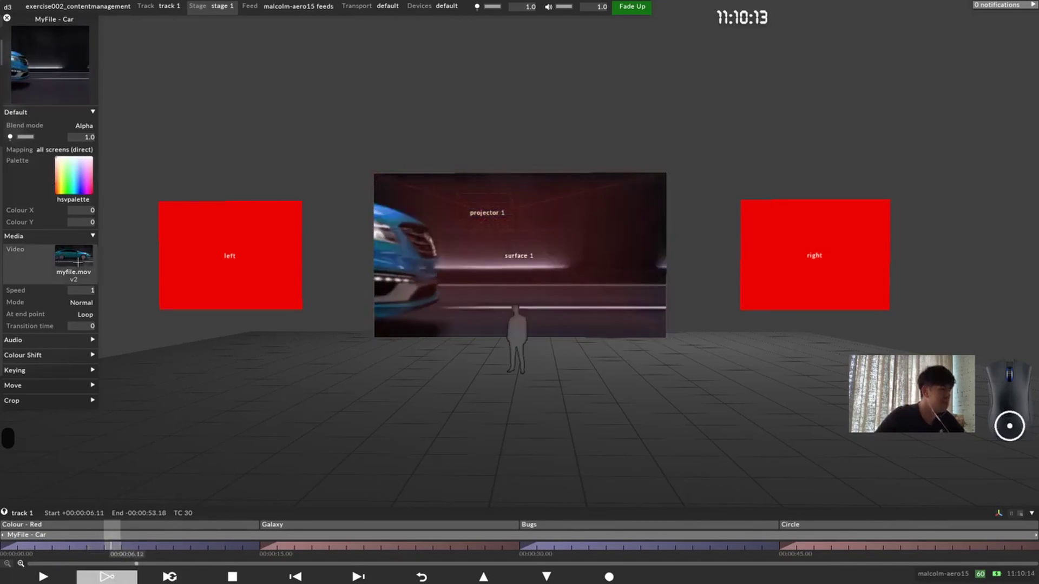
Step: Open the properties of the layer's myfile.mov video clip and place them beside the layer settings
click(59, 260)
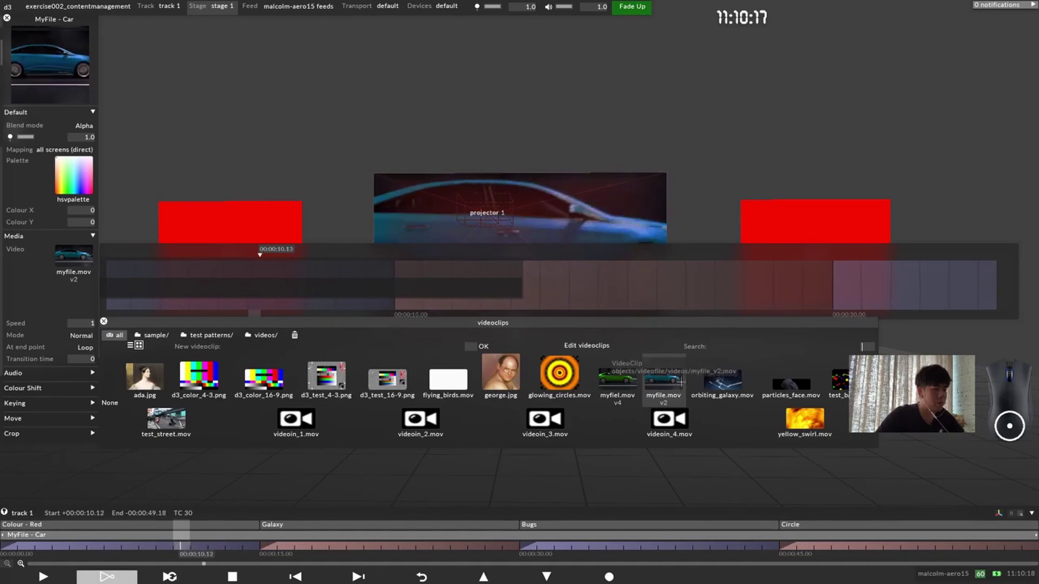
click(103, 321)
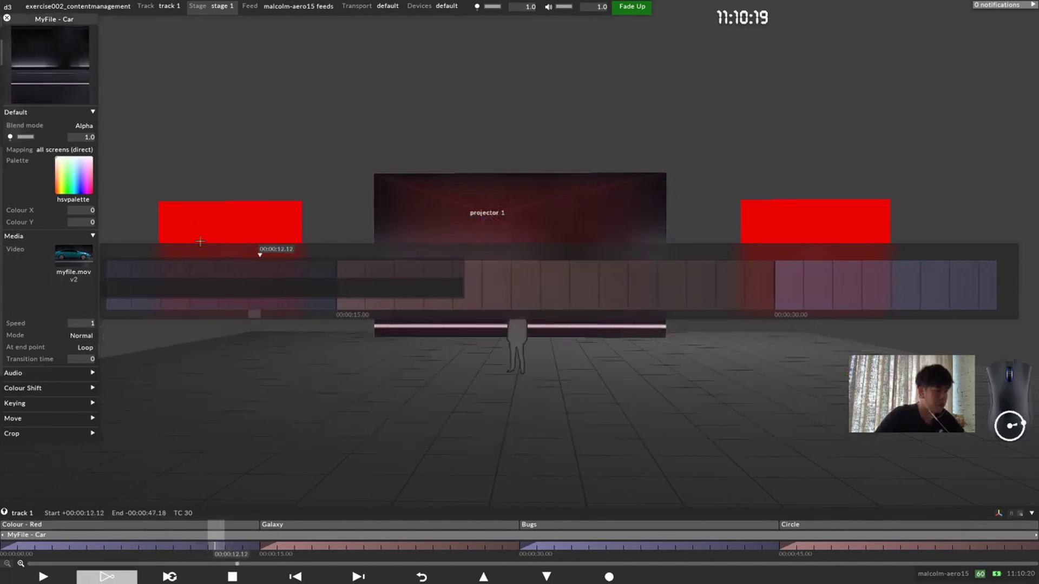
right_click(73, 253)
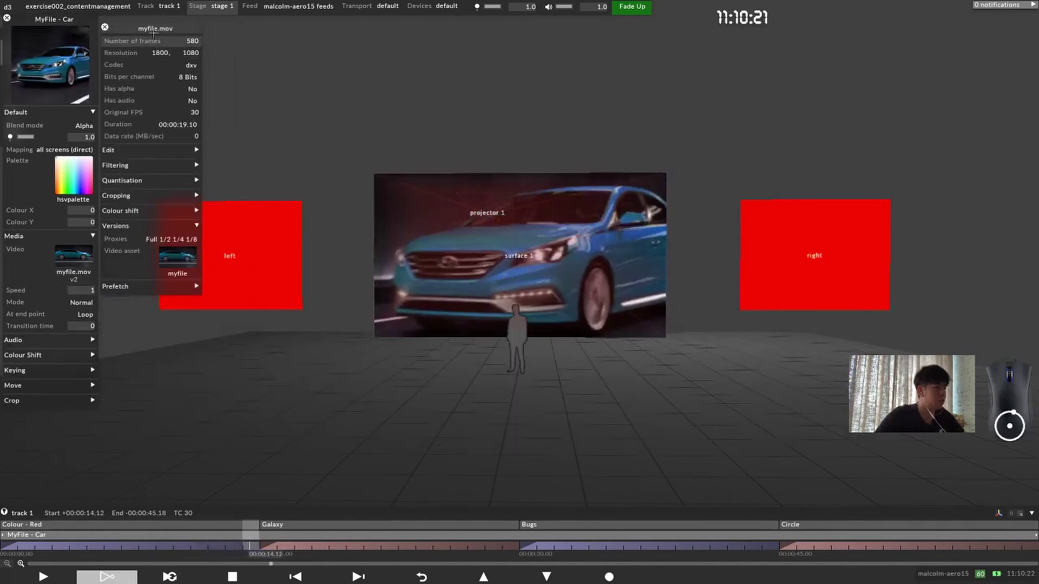
drag(155, 28, 258, 56)
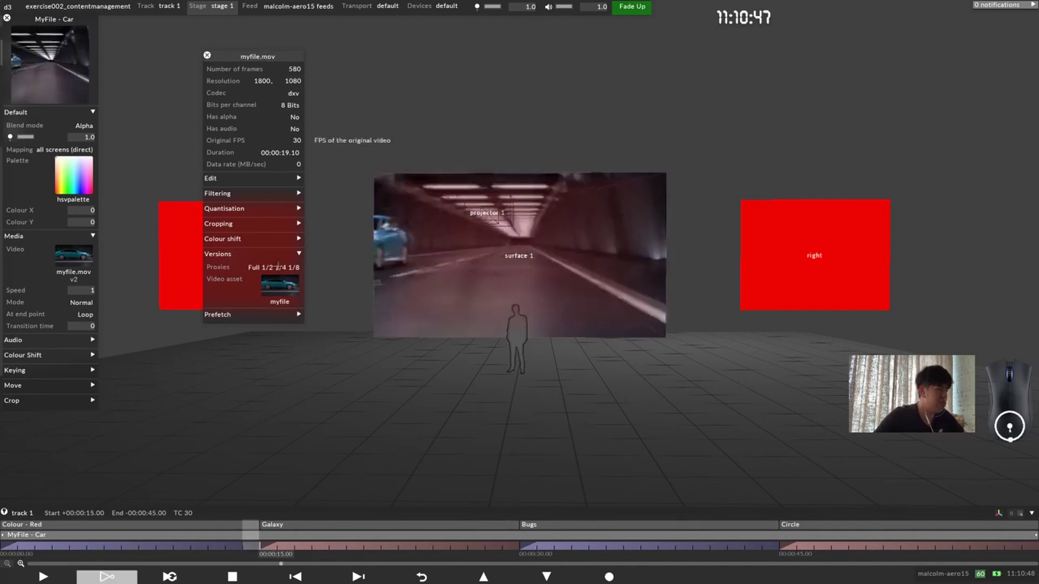
Step: Open the version view of the myfile video asset, enable version v0 only, and rearrange both editors
click(282, 290)
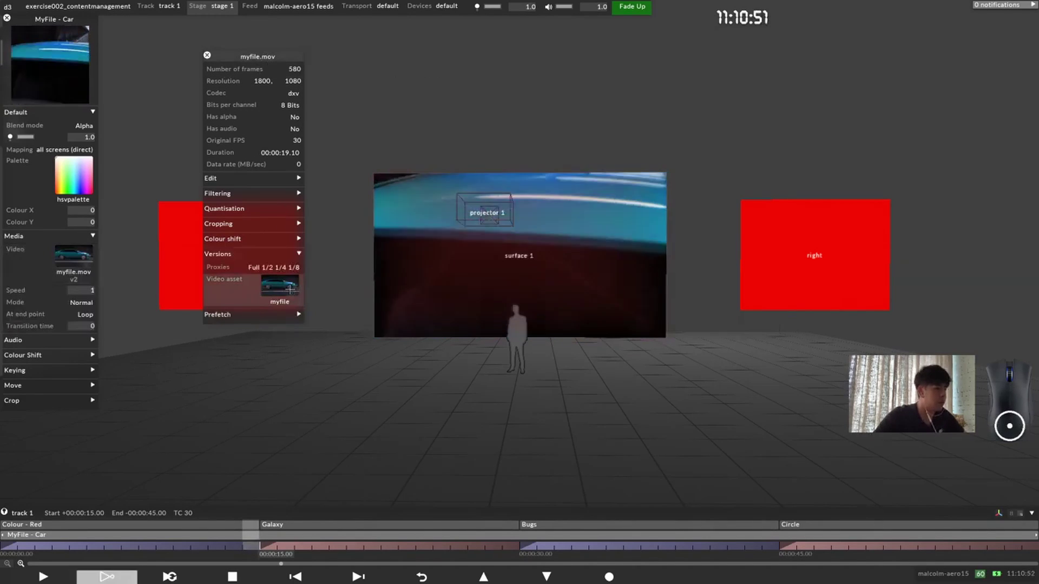
click(294, 292)
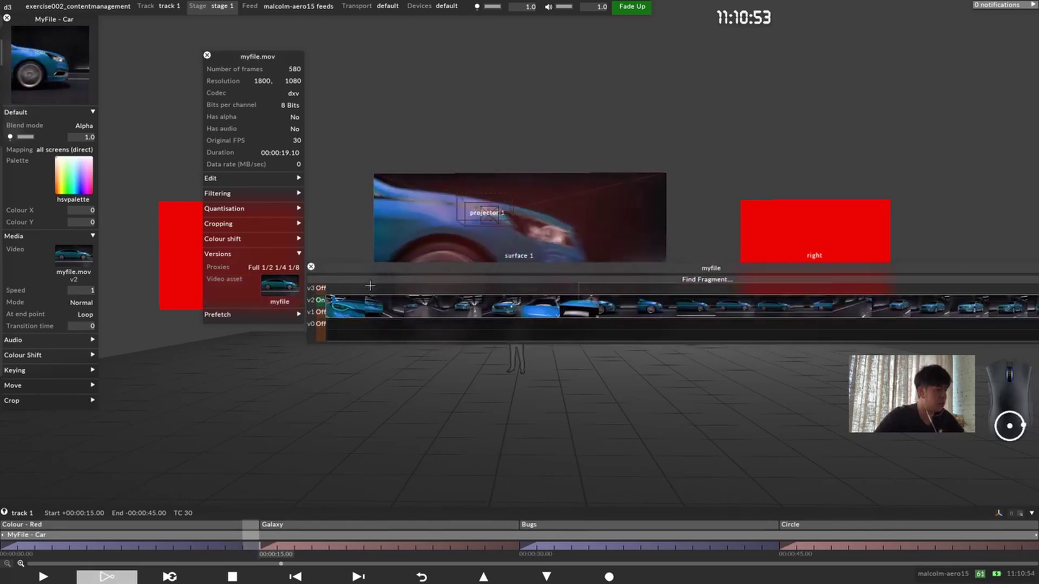
click(322, 311)
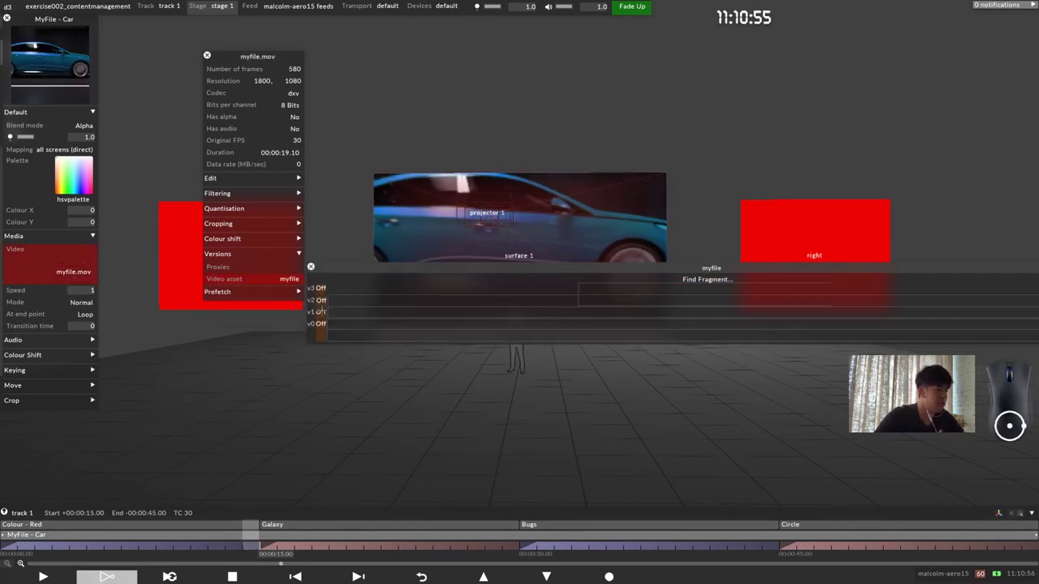
click(323, 325)
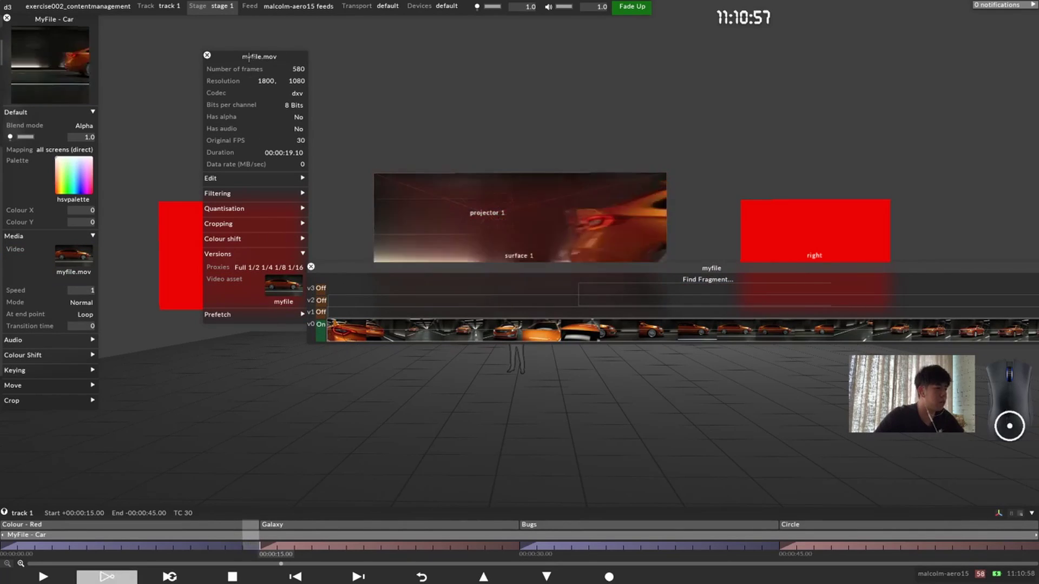
drag(248, 56, 215, 66)
drag(406, 267, 396, 186)
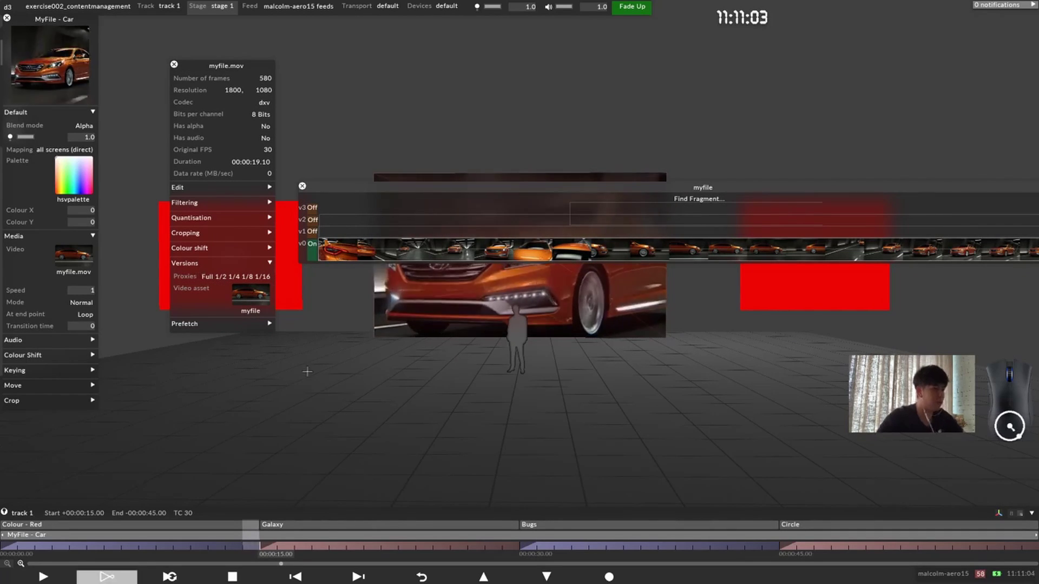
Step: Switch to File Explorer and browse the Exercise002_ContentManagement_r17 project to its objects, VideoFile, videos folder
key(alt+Tab)
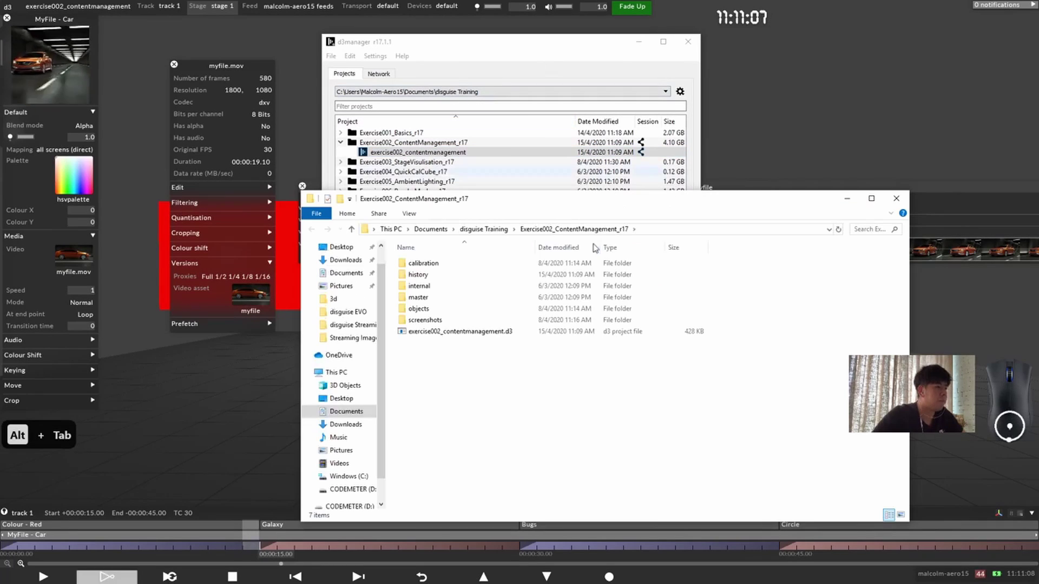
click(639, 42)
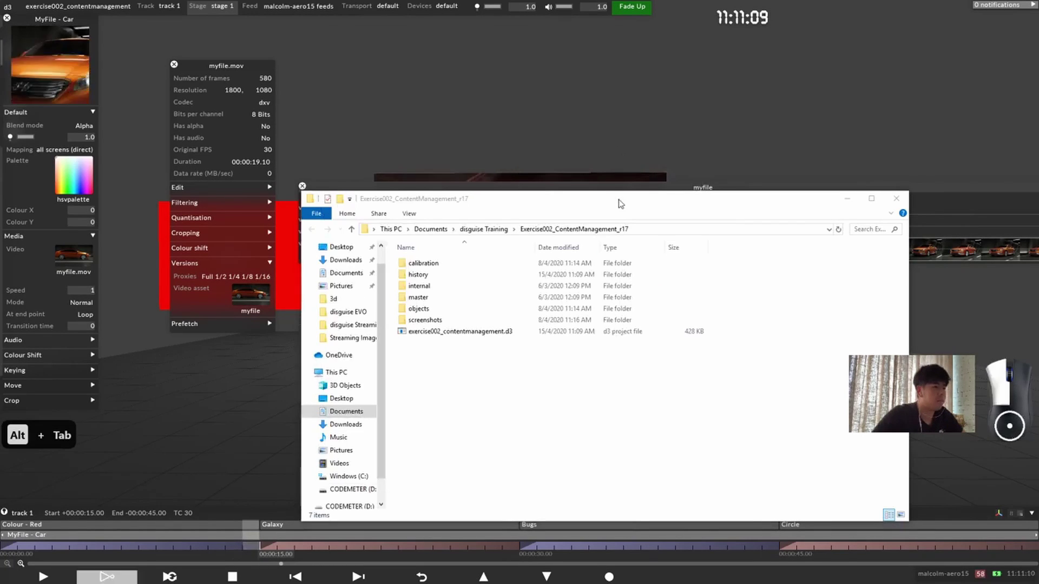
drag(618, 201, 740, 59)
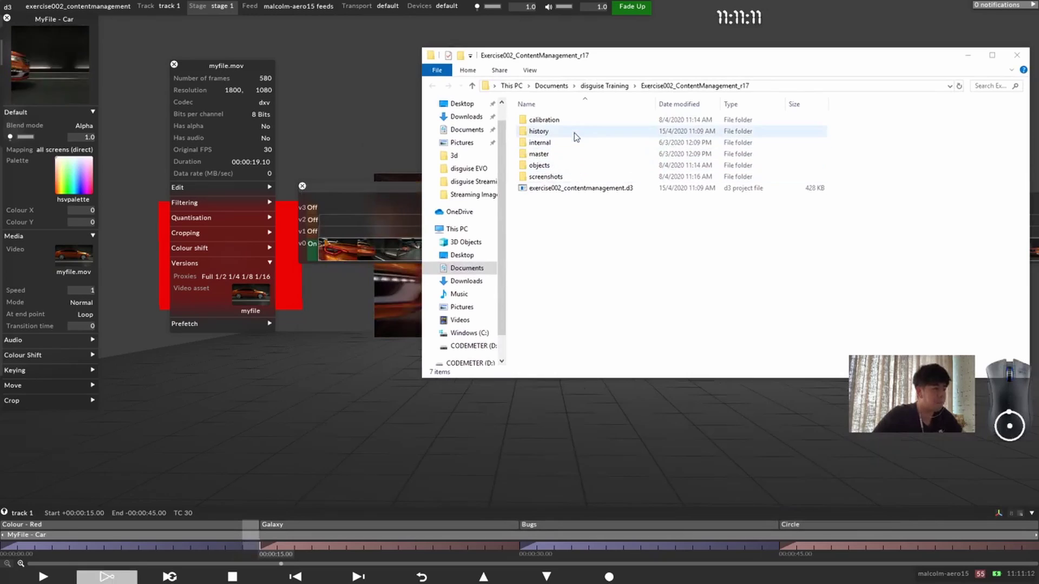
click(565, 166)
double_click(562, 167)
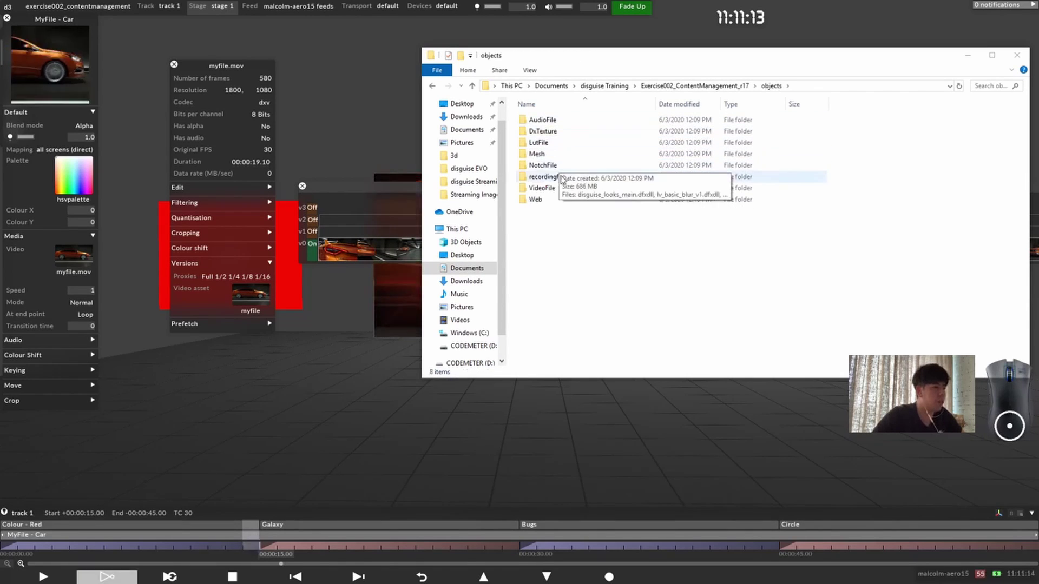
double_click(558, 188)
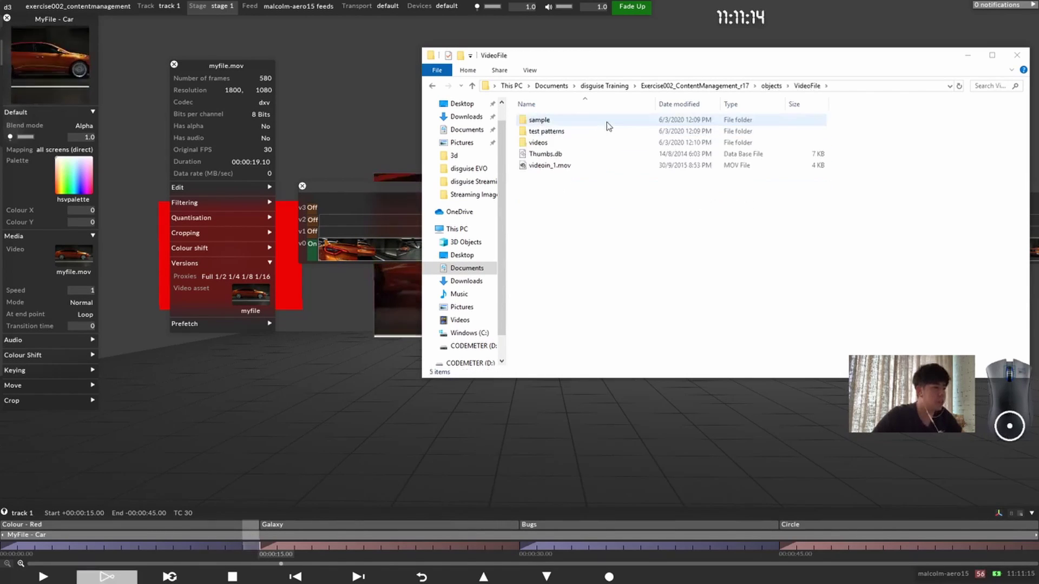
double_click(576, 143)
drag(657, 68, 598, 66)
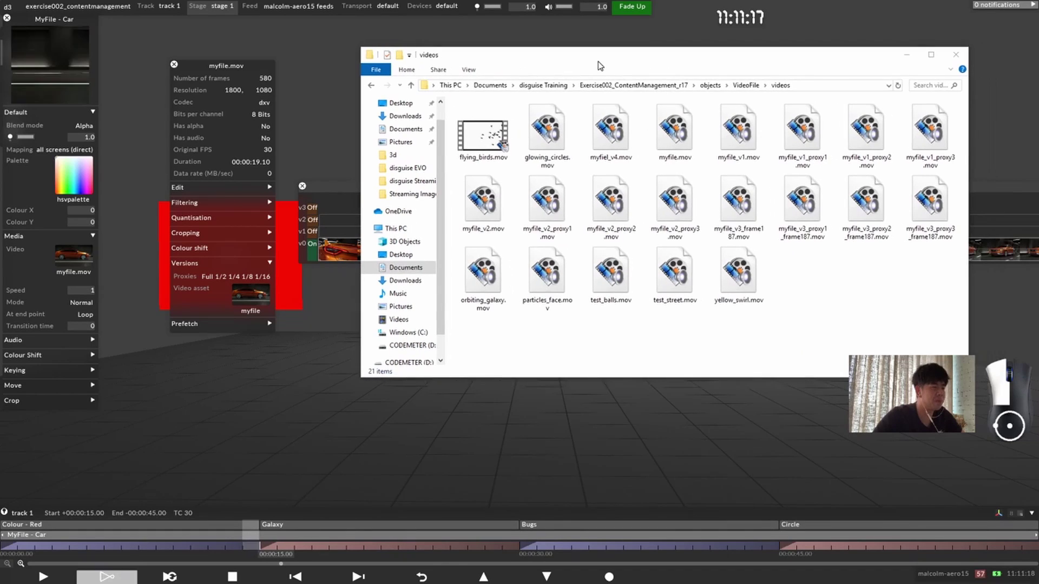
drag(927, 328, 833, 271)
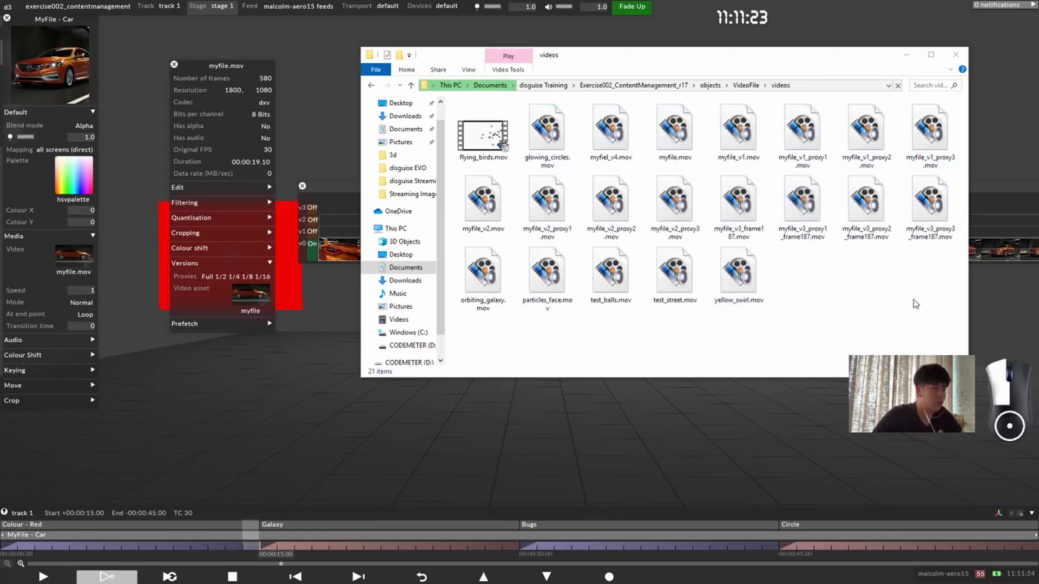
Step: Show the contents of the videos folder as a list and shift the File Explorer window slightly
drag(913, 301, 879, 292)
right_click(826, 304)
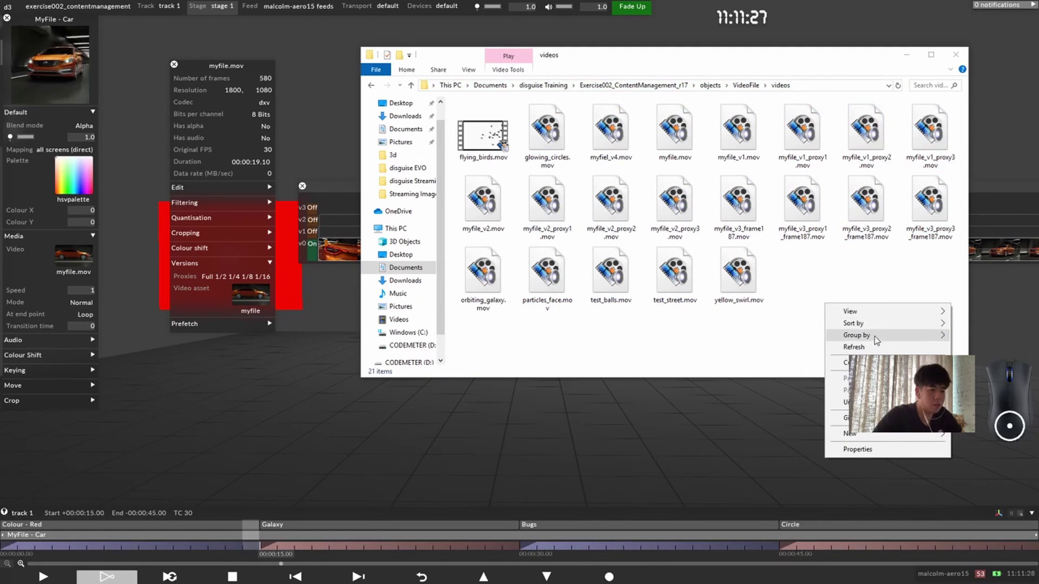
mouse_move(836, 313)
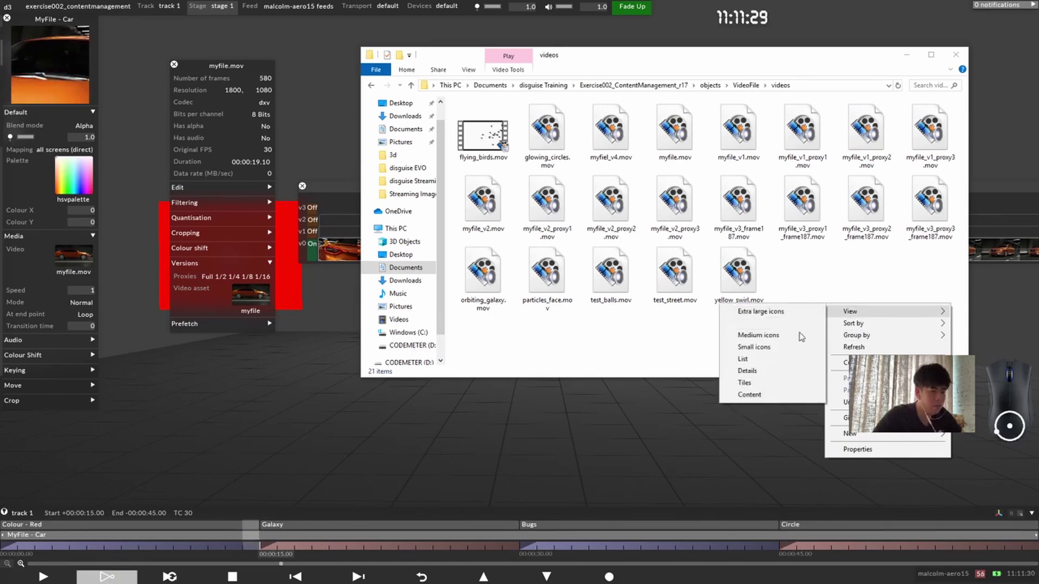
click(769, 359)
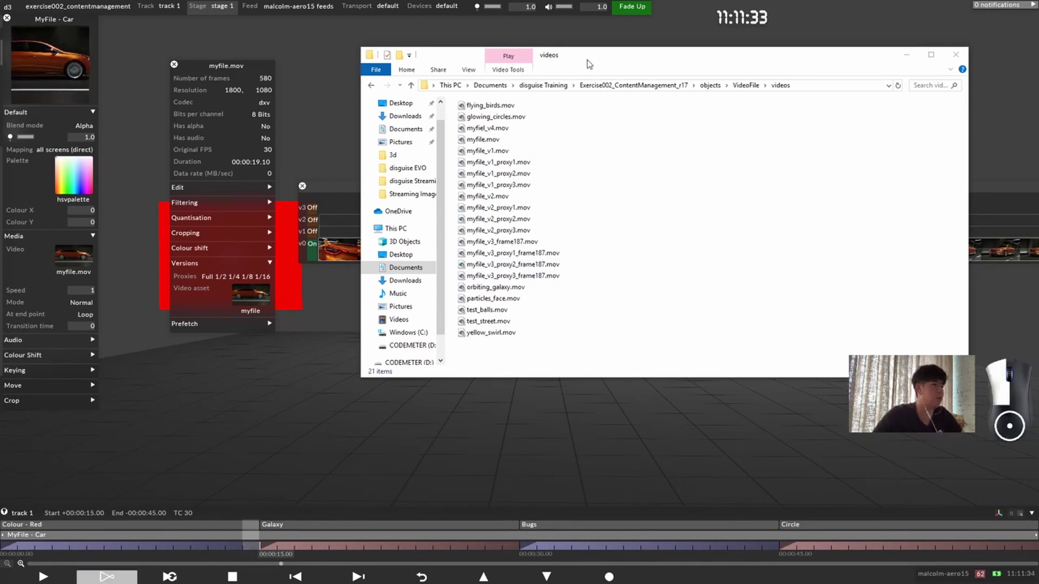
mouse_move(590, 64)
mouse_down()
mouse_move(690, 53)
mouse_move(595, 50)
mouse_move(580, 74)
mouse_up()
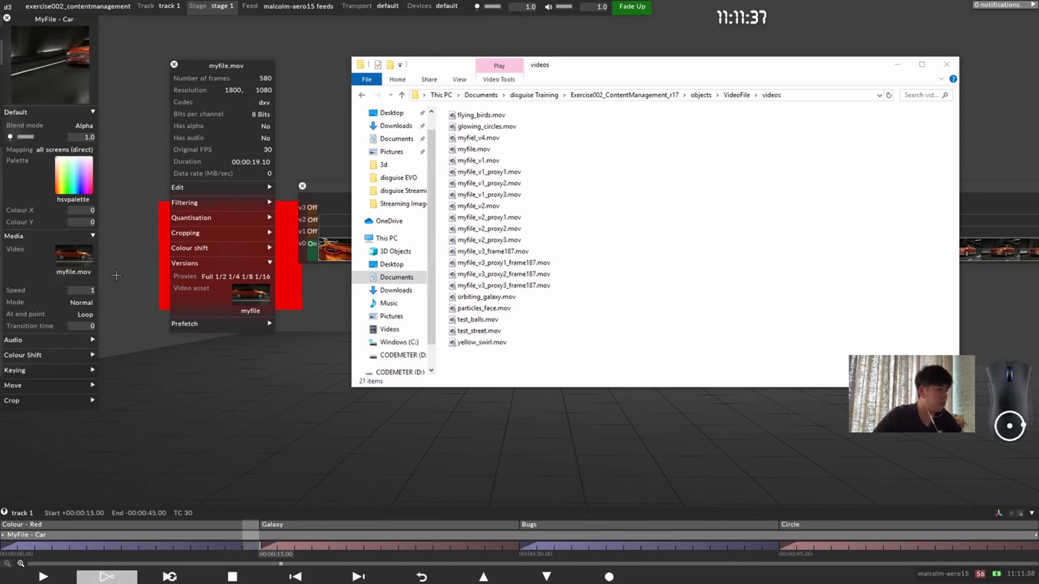
Step: Play myfile_v1.mov in SMPlayer, skip ahead through the clip, and close the player
click(507, 161)
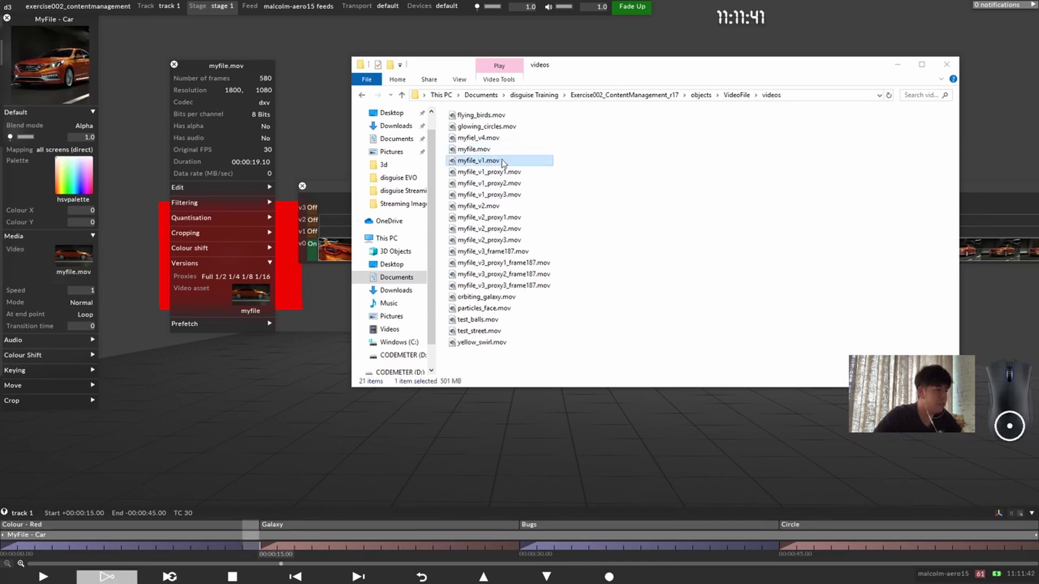
click(481, 152)
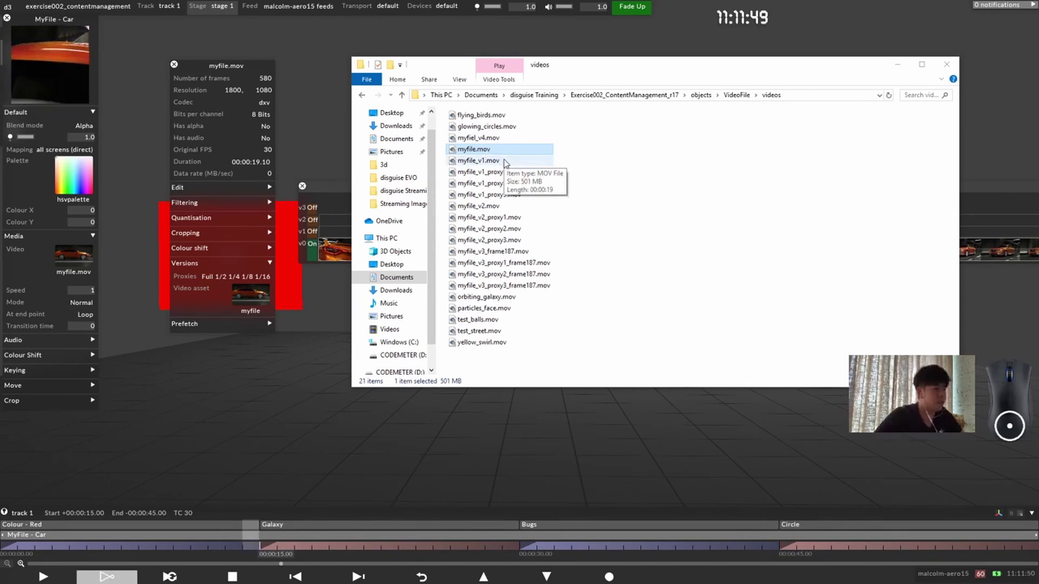
click(494, 162)
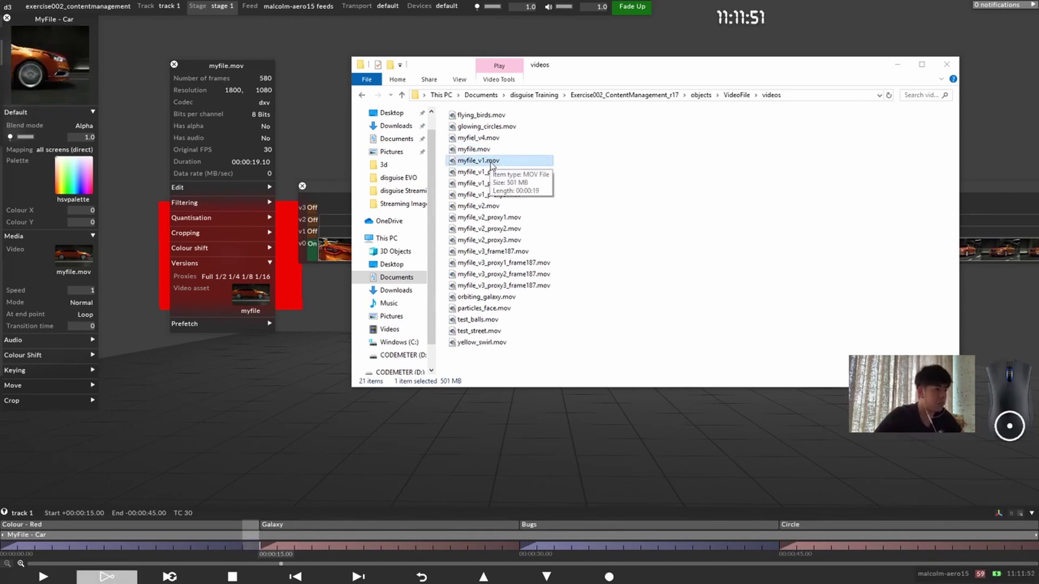
double_click(495, 161)
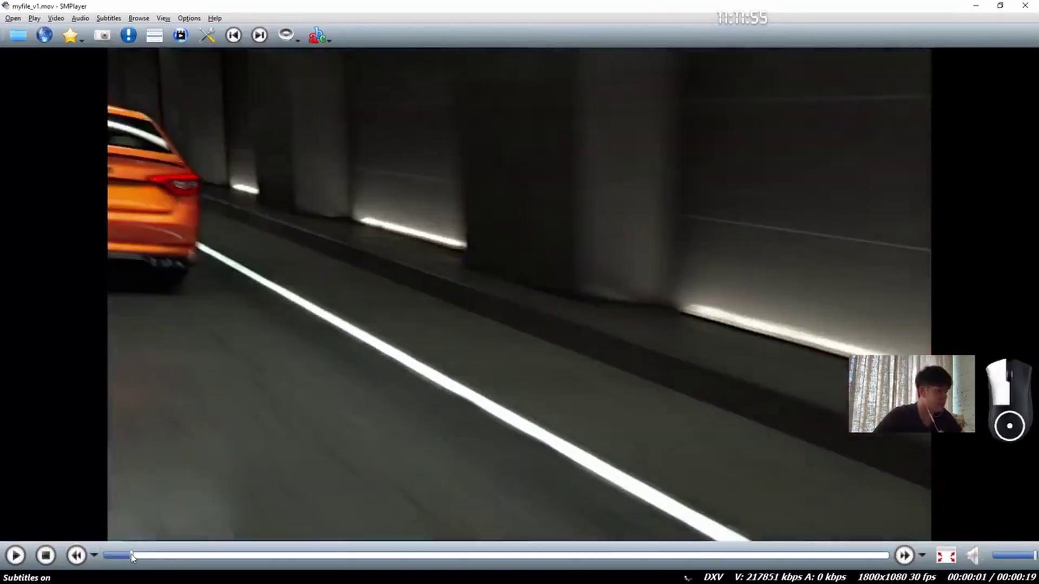
drag(162, 556, 536, 562)
key(alt+F4)
click(732, 293)
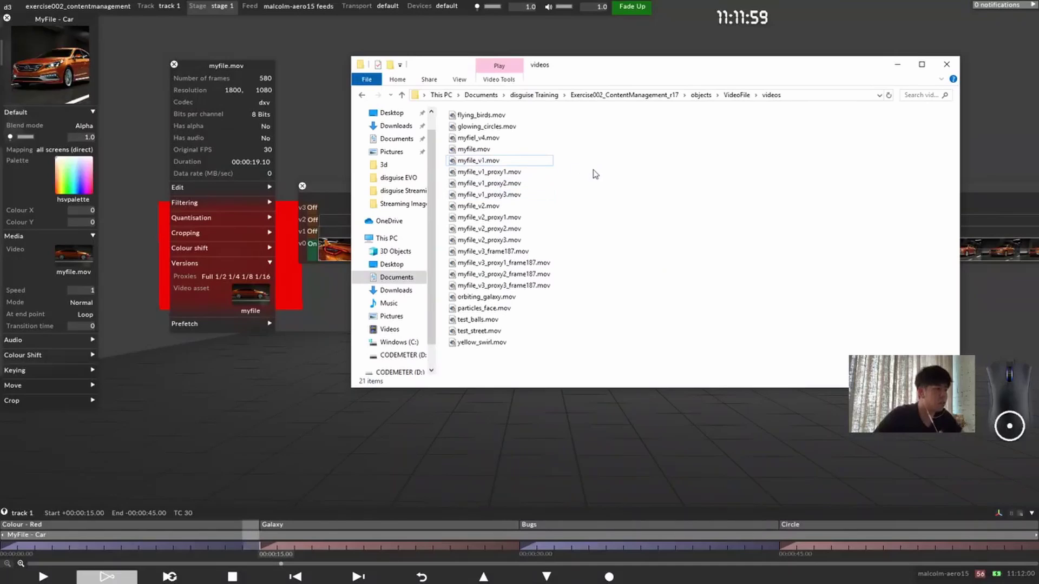
Step: Examine the proxy files myfile_v1_proxy1.mov, myfile_v1_proxy2.mov and myfile_v1_proxy3.mov, comparing their file sizes
drag(591, 167, 599, 189)
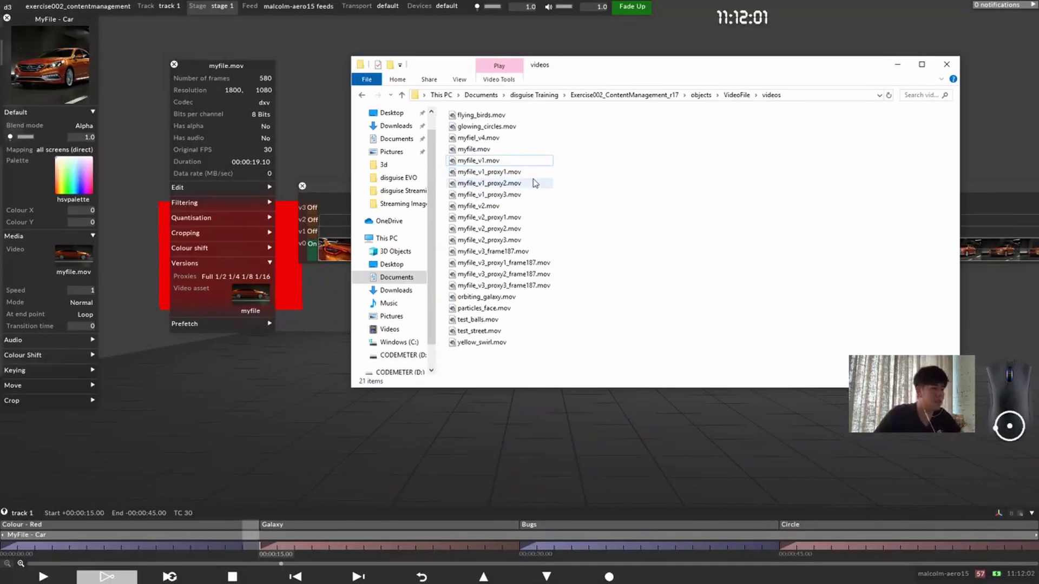
click(503, 184)
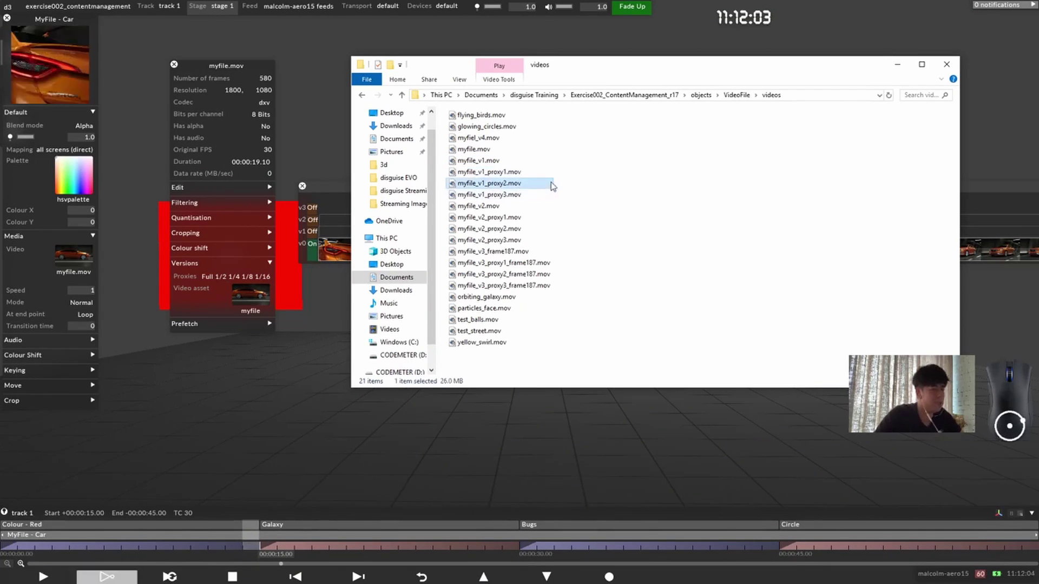
click(515, 172)
click(511, 183)
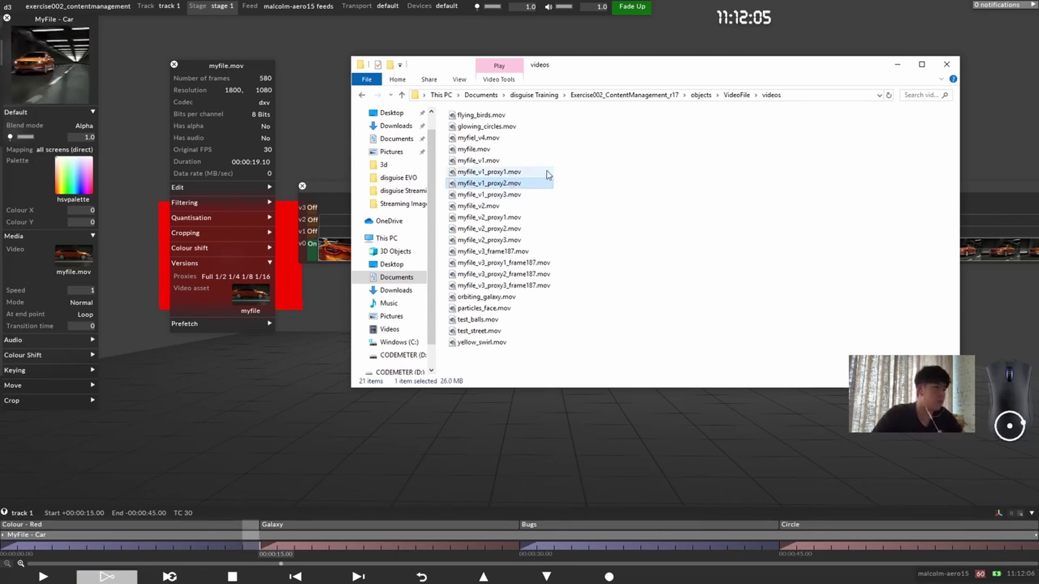
click(541, 173)
click(520, 183)
click(508, 196)
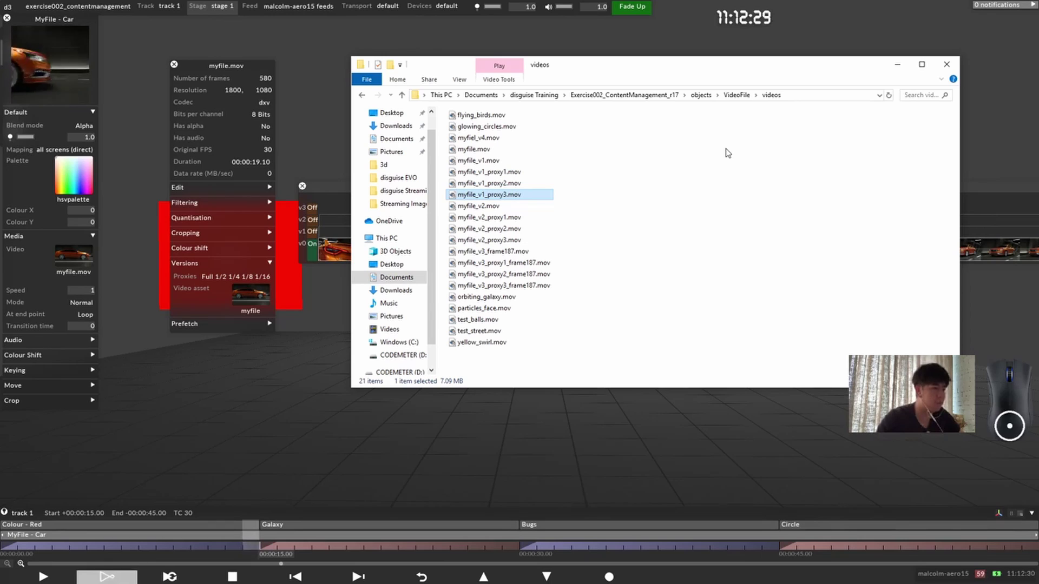
click(699, 267)
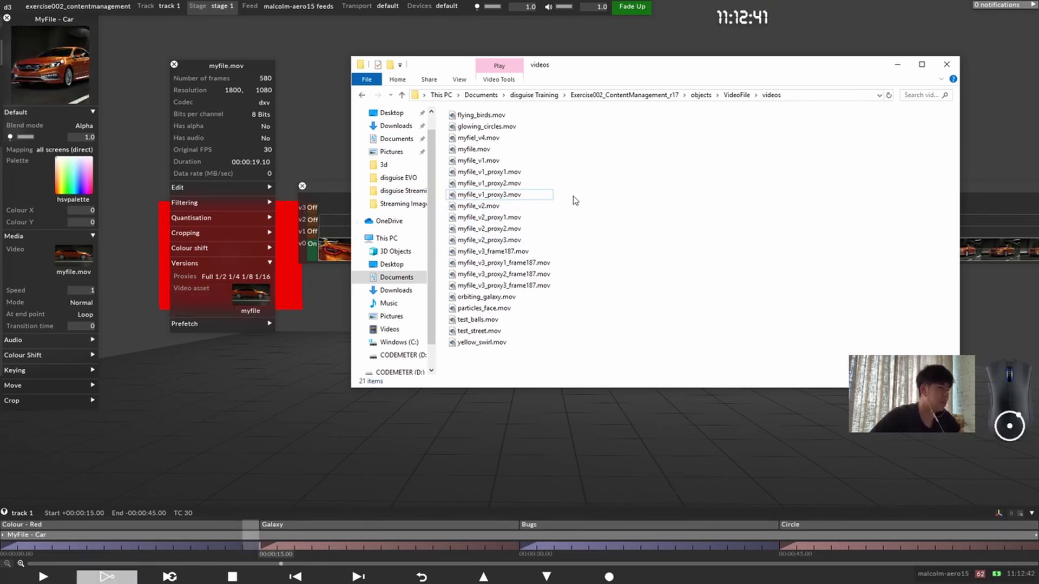
Step: Move the file window aside, return to disguise, and enable version v1 of the myfile video asset
drag(633, 70, 698, 54)
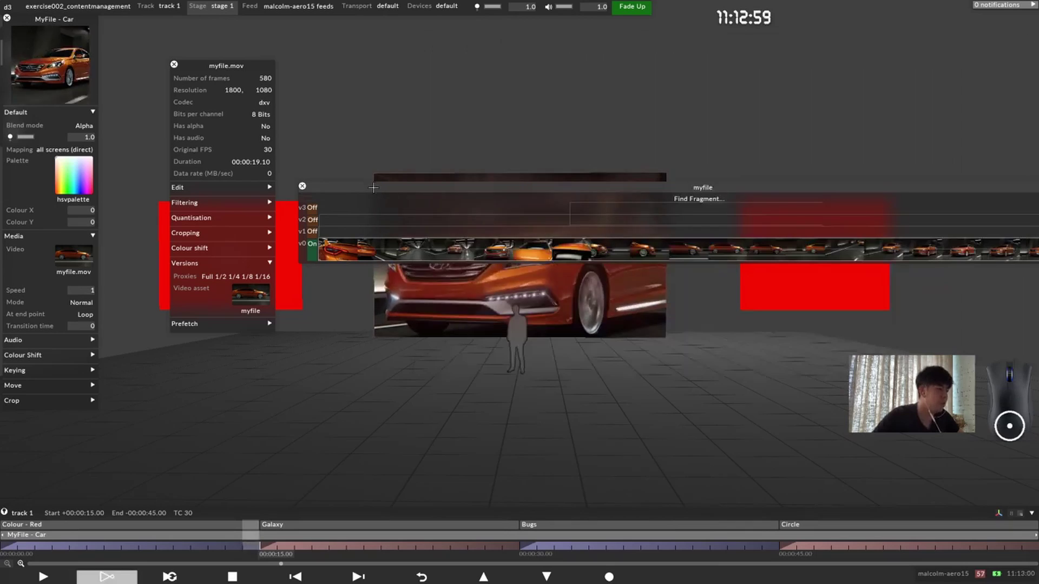
click(374, 184)
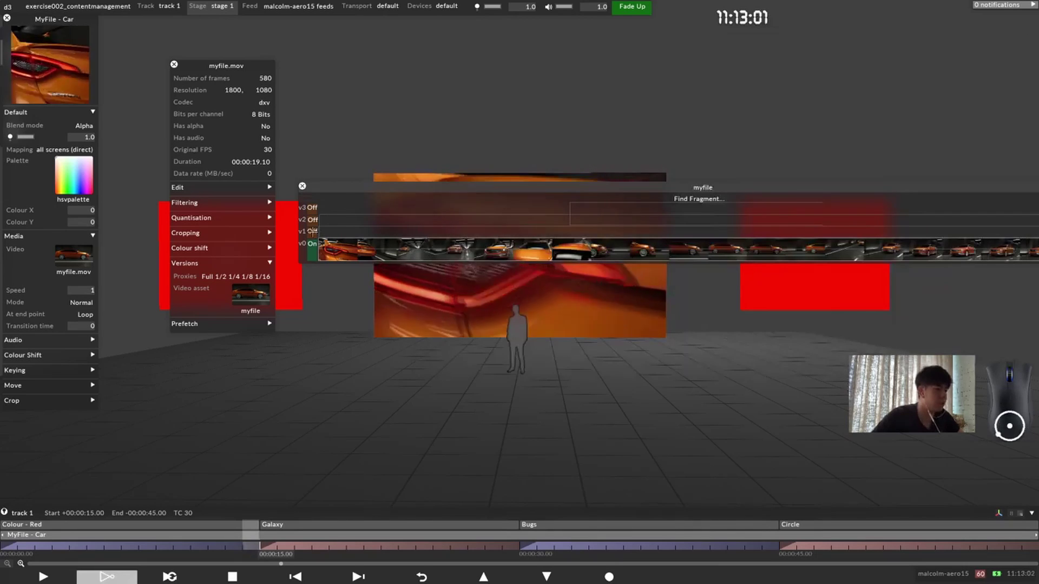
click(313, 232)
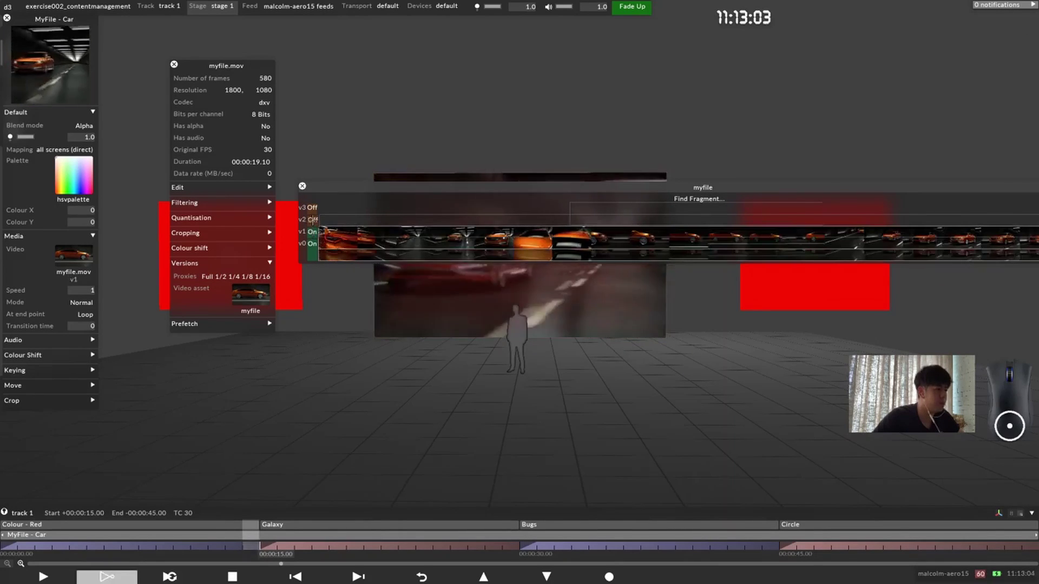
Step: Switch version v2 of the myfile asset on and off again to compare it with v1
click(313, 221)
click(313, 221)
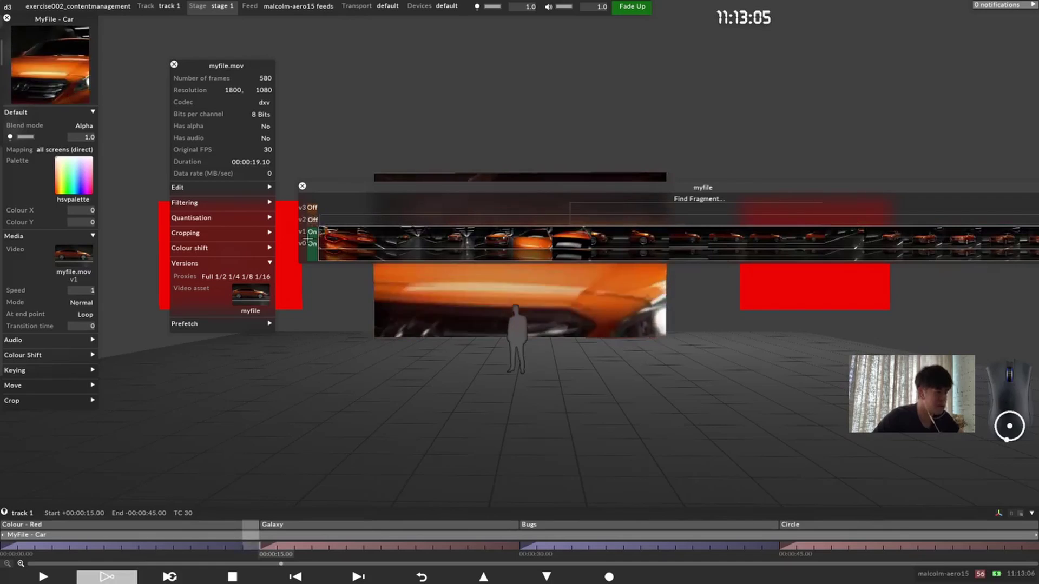
click(314, 219)
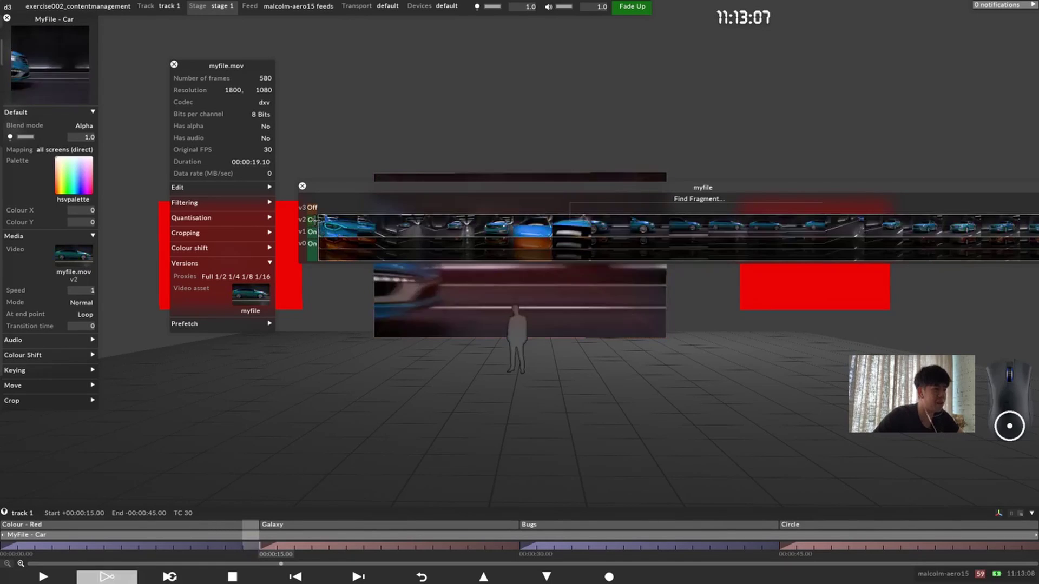
click(314, 220)
Step: Move the myfile version editor clear of the centre screen and enable version v2
drag(487, 379, 426, 389)
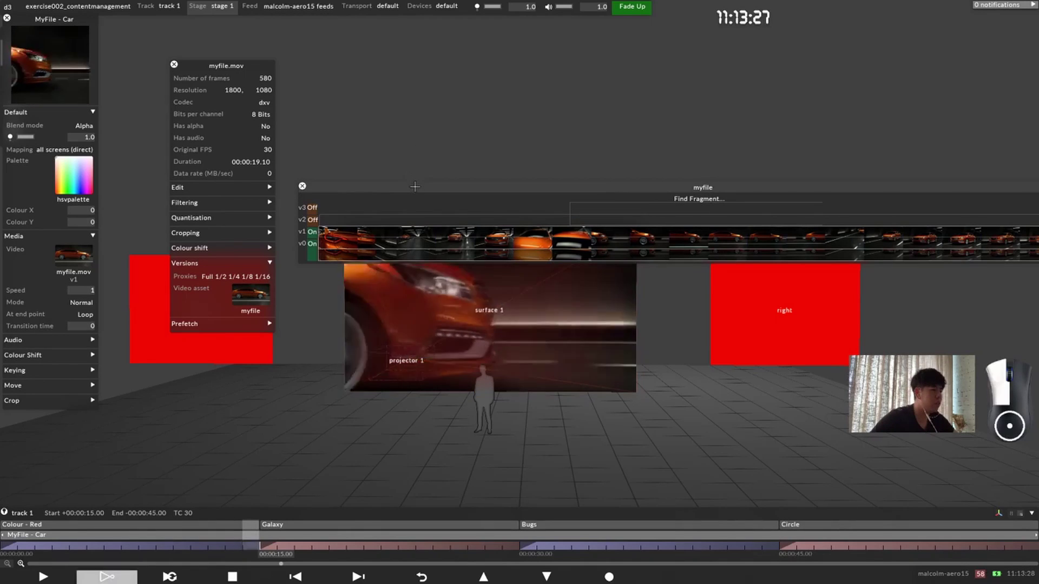
drag(313, 220, 336, 161)
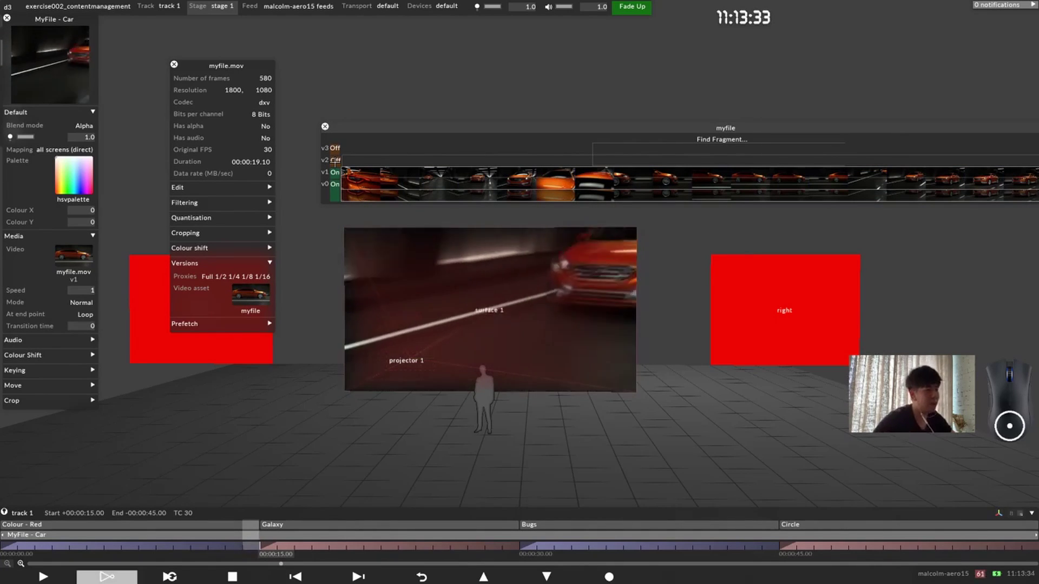
click(335, 161)
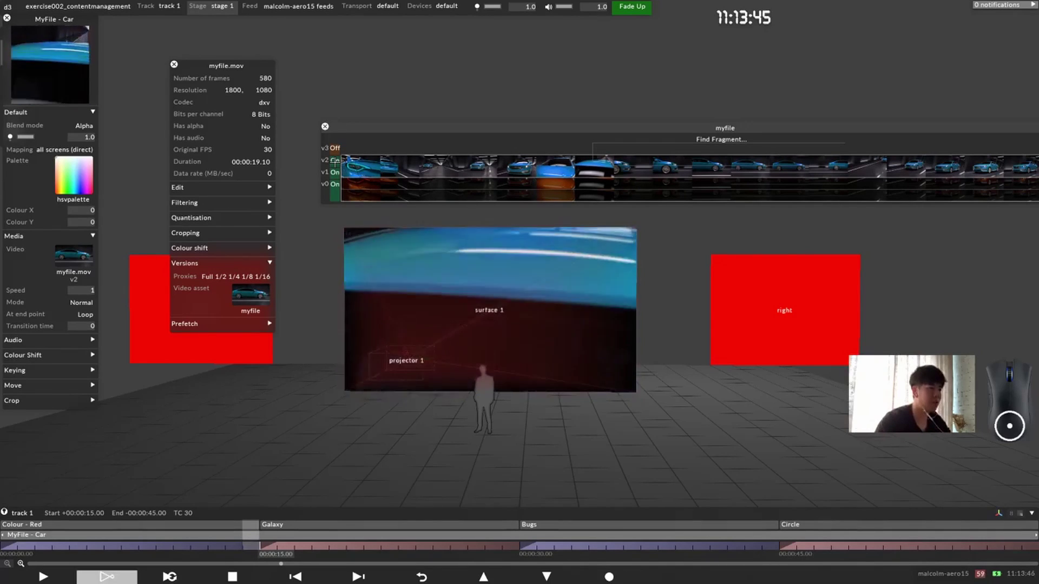
Step: Toggle version v2 off and on repeatedly to compare both car versions on the centre screen, leaving v2 on
click(335, 161)
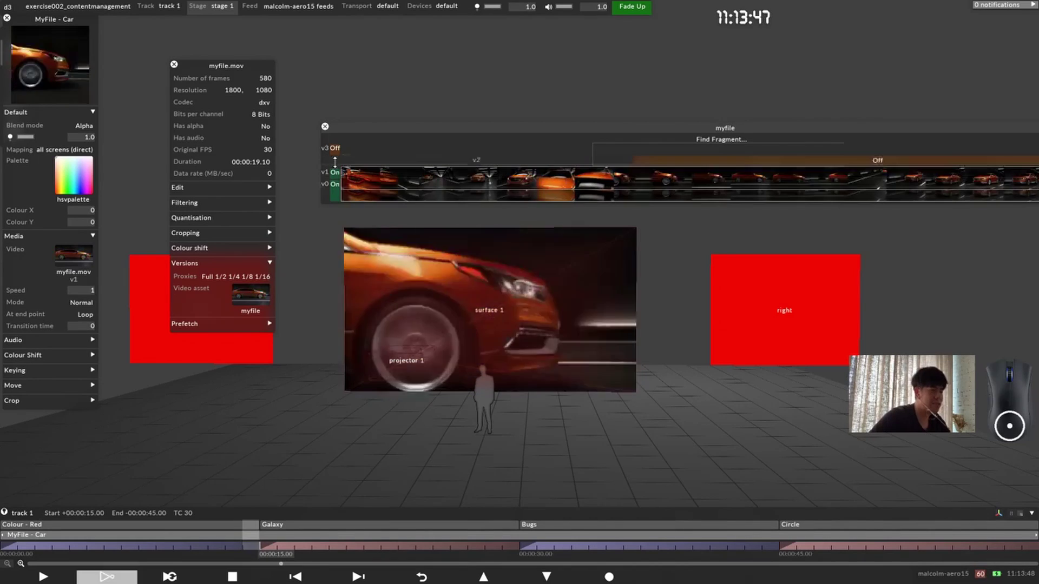
click(335, 161)
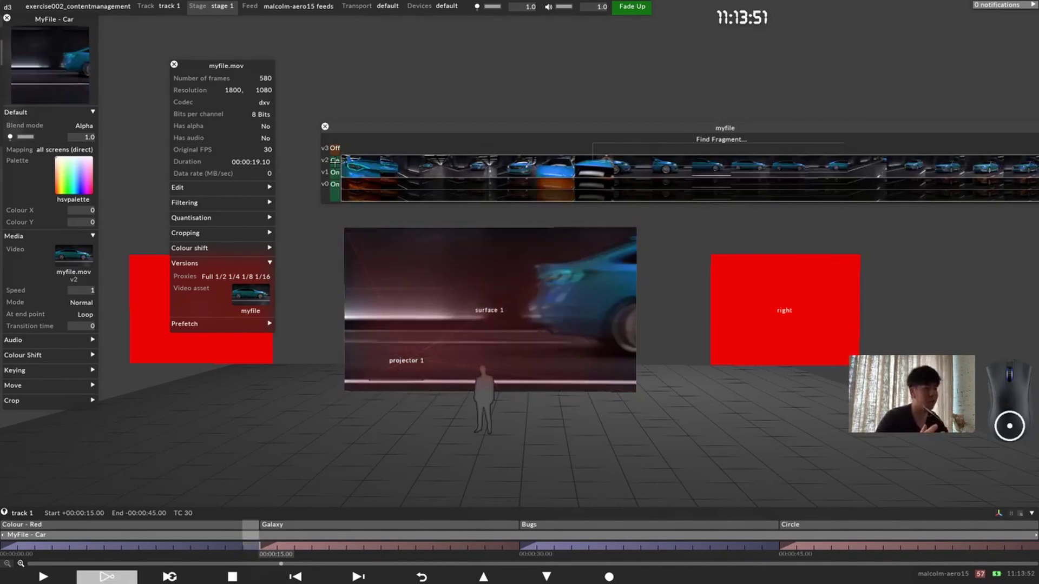
click(335, 160)
click(335, 160)
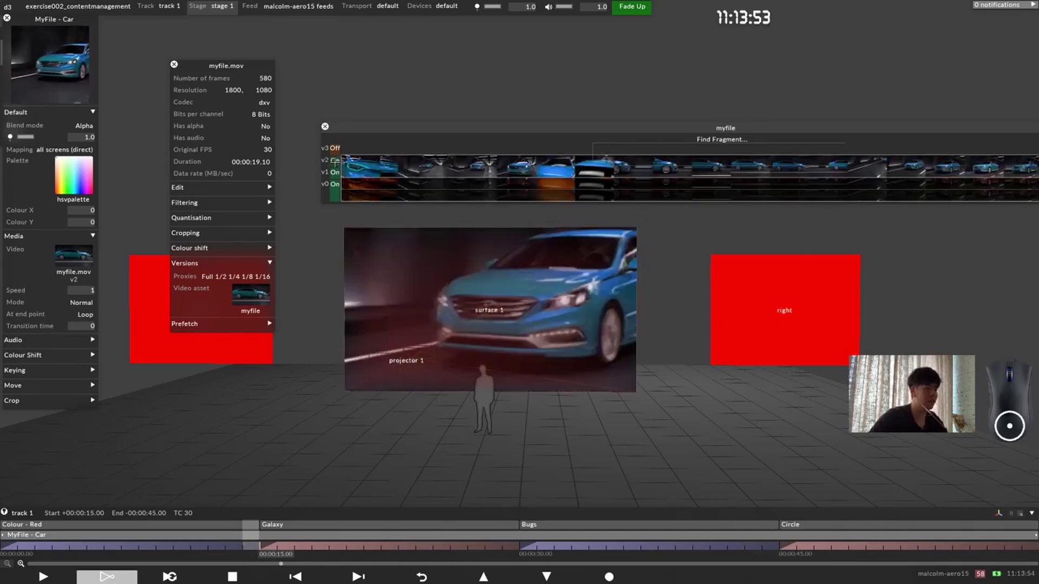
click(335, 160)
click(335, 161)
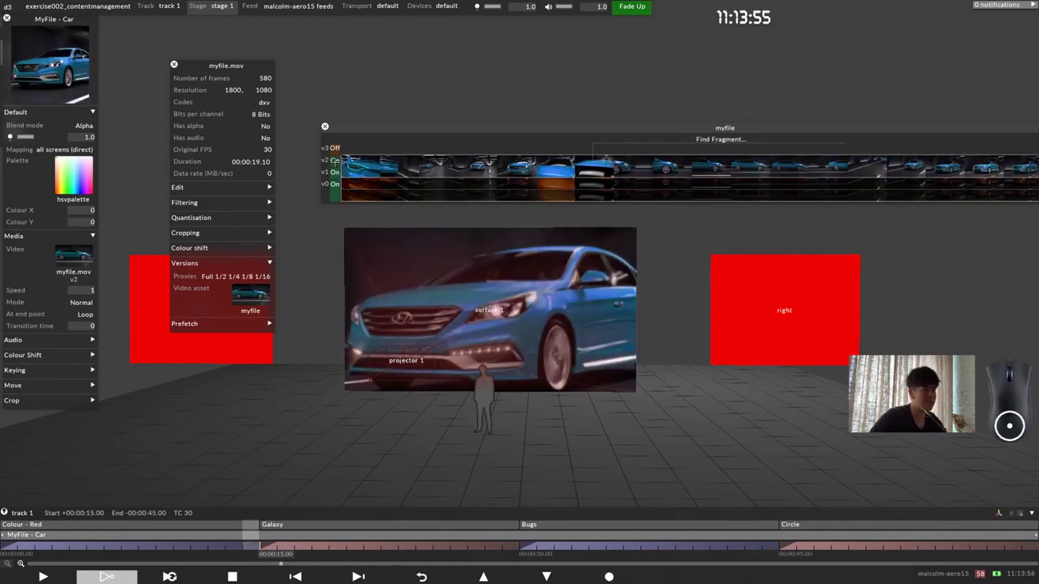
click(335, 160)
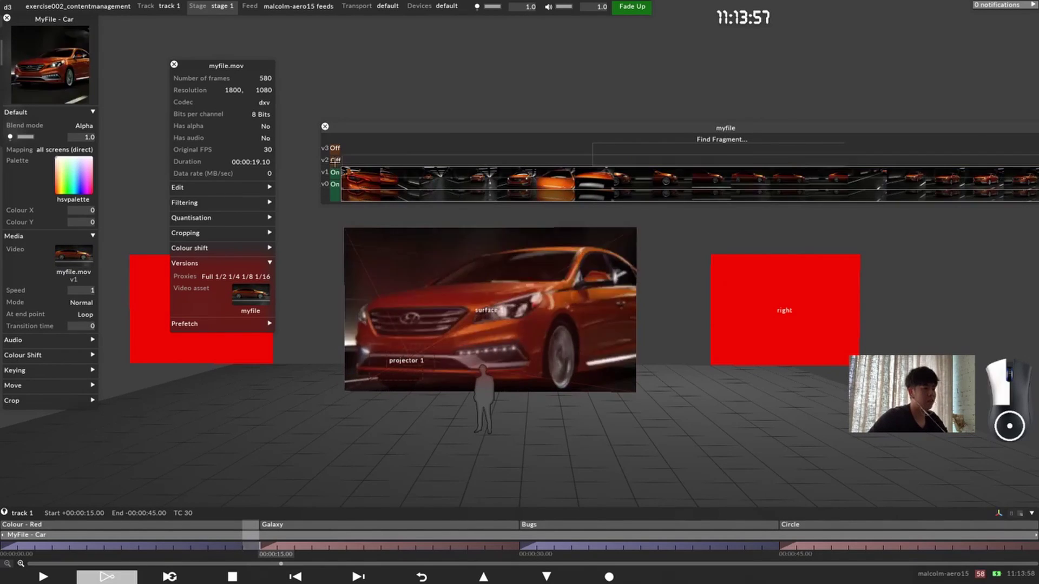
click(335, 160)
click(335, 160)
click(335, 160)
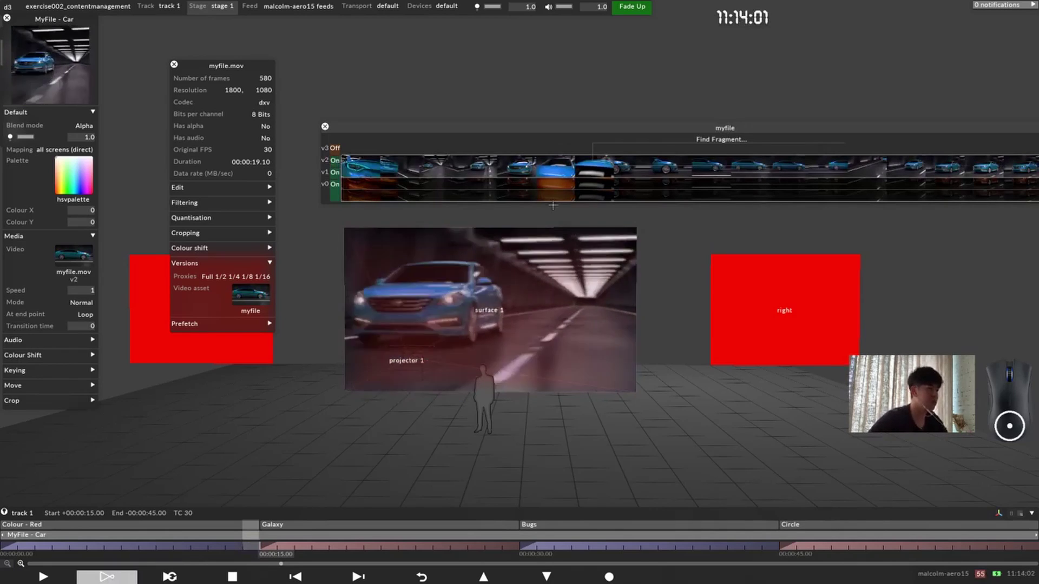
click(335, 163)
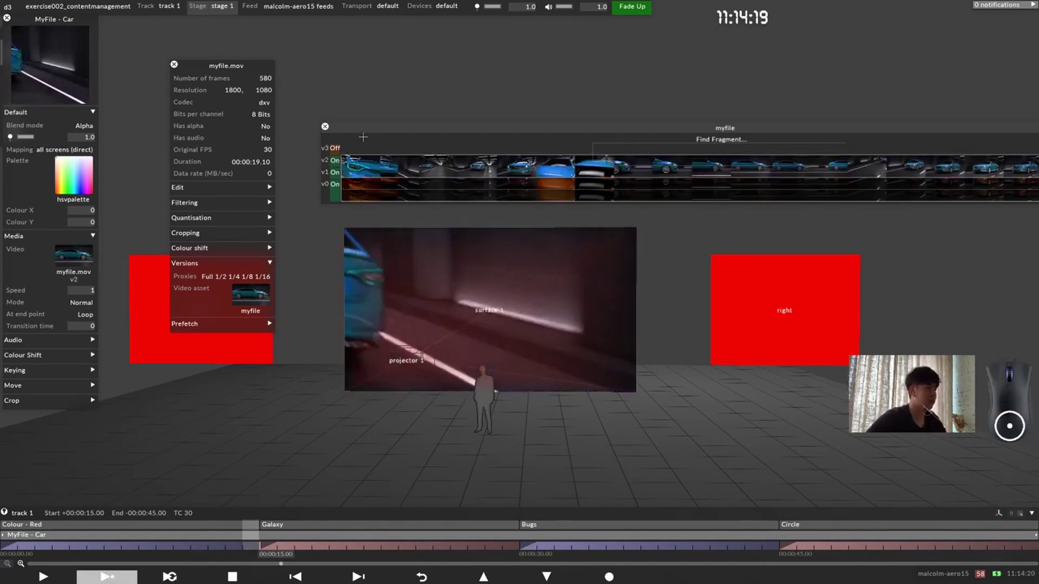
Step: Move the myfile version editor down a little and enable version v3
drag(363, 137, 354, 168)
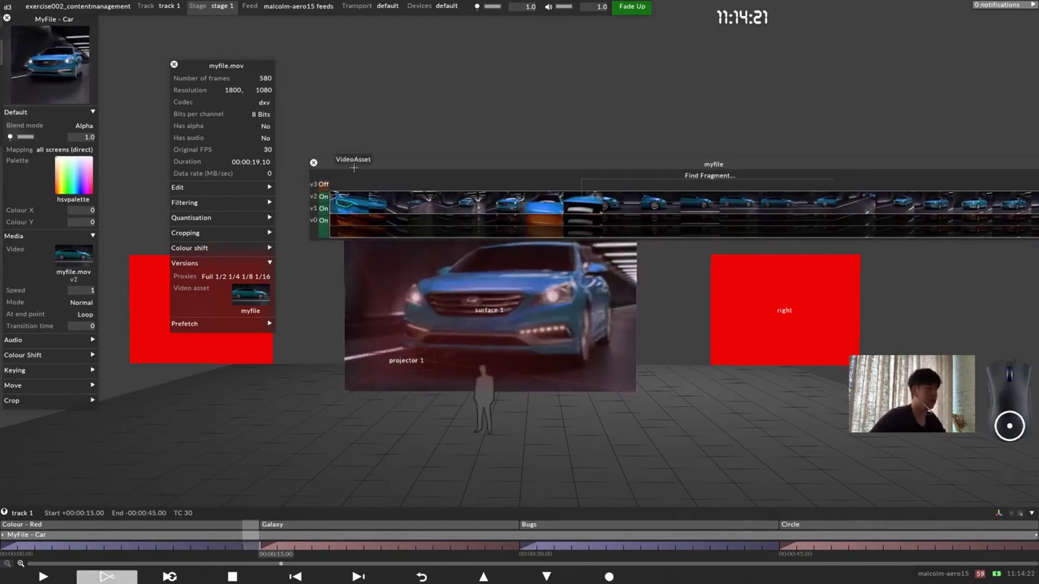
click(325, 185)
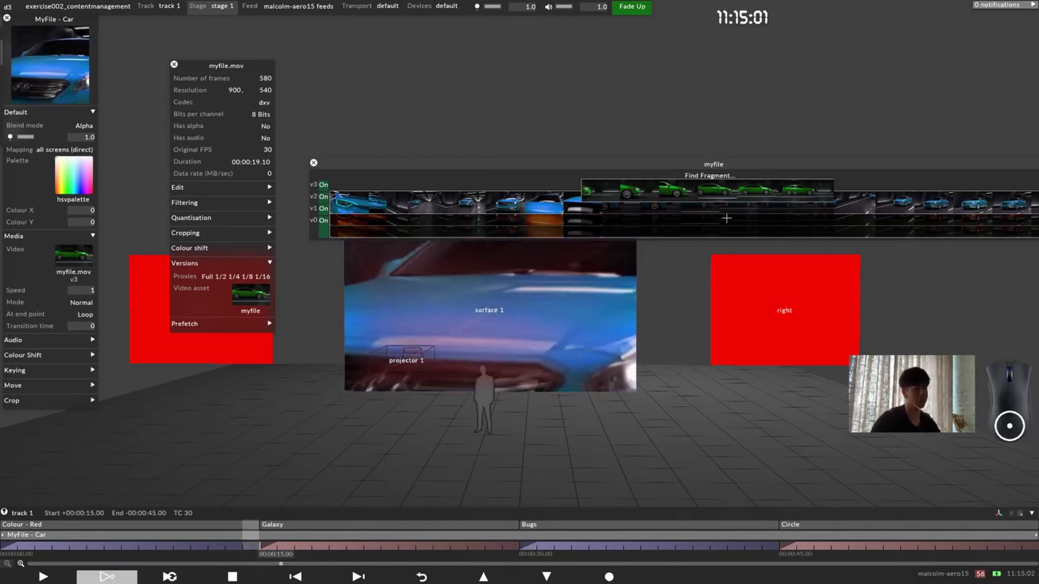
Step: Switch to the File Explorer videos folder and place its window below the myfile version editor
key(alt+Tab)
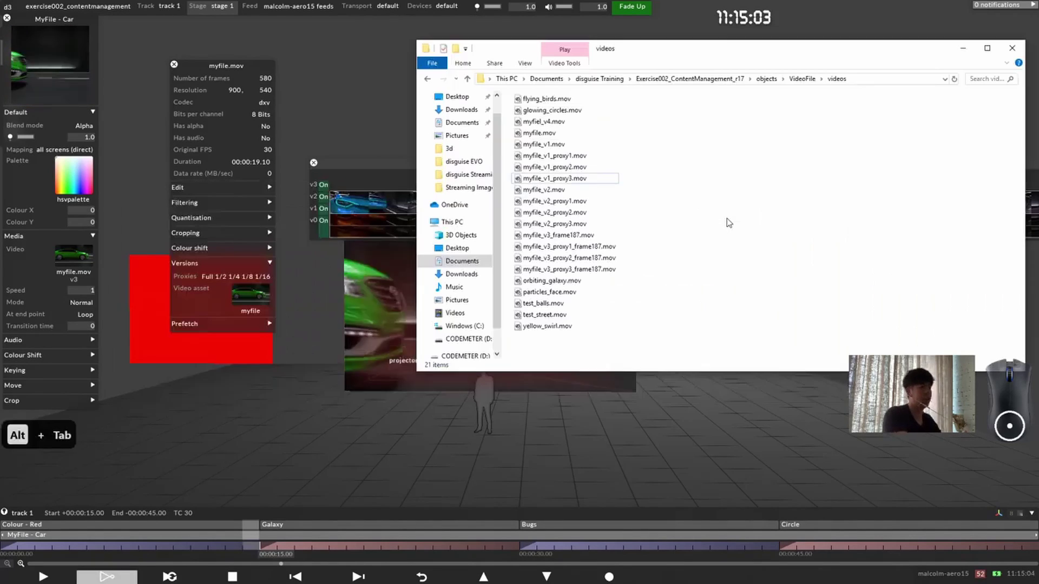
drag(663, 55, 843, 42)
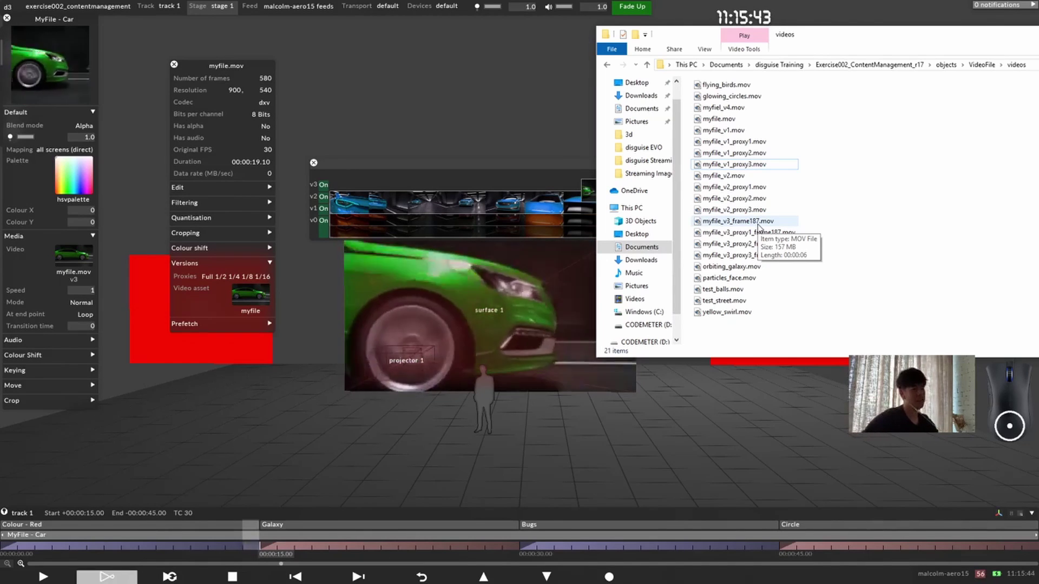
drag(858, 37, 581, 273)
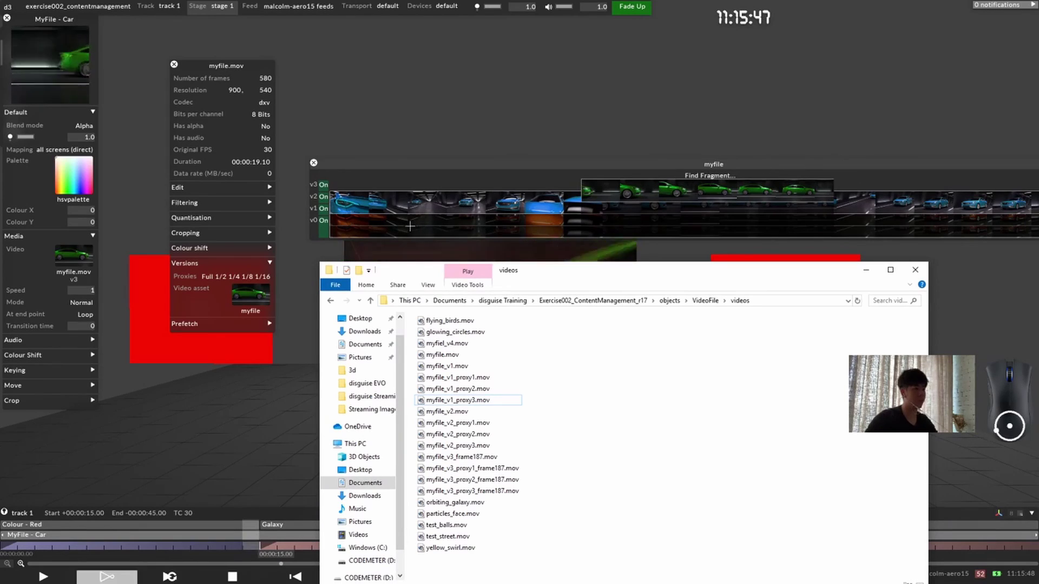
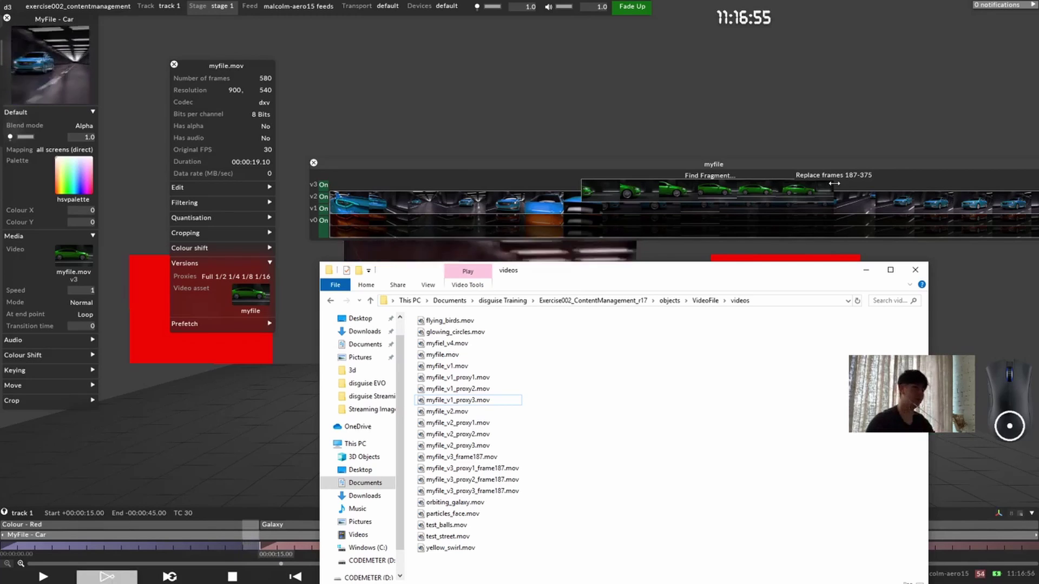
Step: Compare the file names in the videos folder, including myfiel_v4.mov, with the versions in the myfile version editor
drag(599, 277, 690, 221)
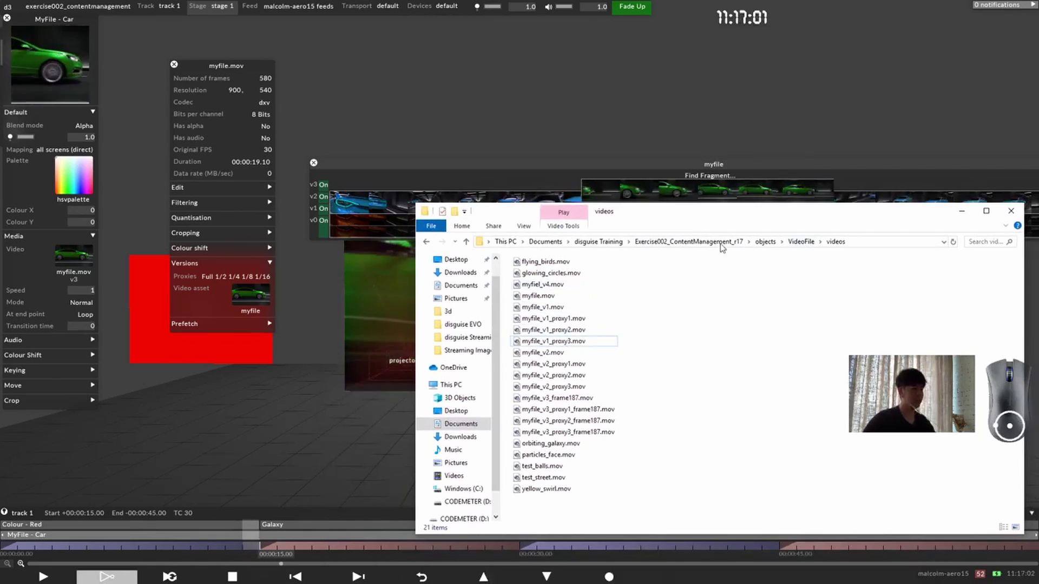
drag(698, 214, 706, 212)
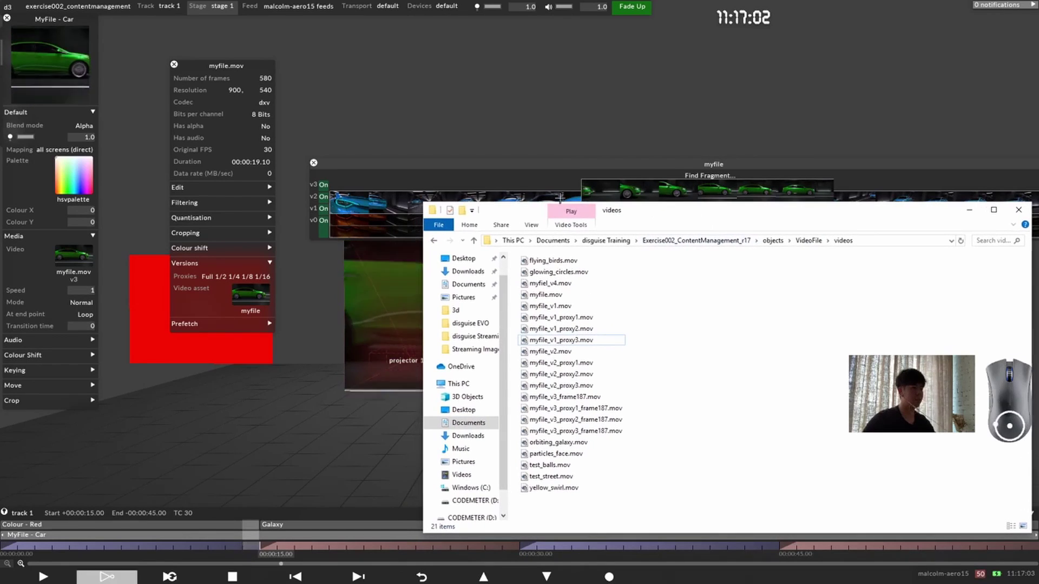
click(491, 166)
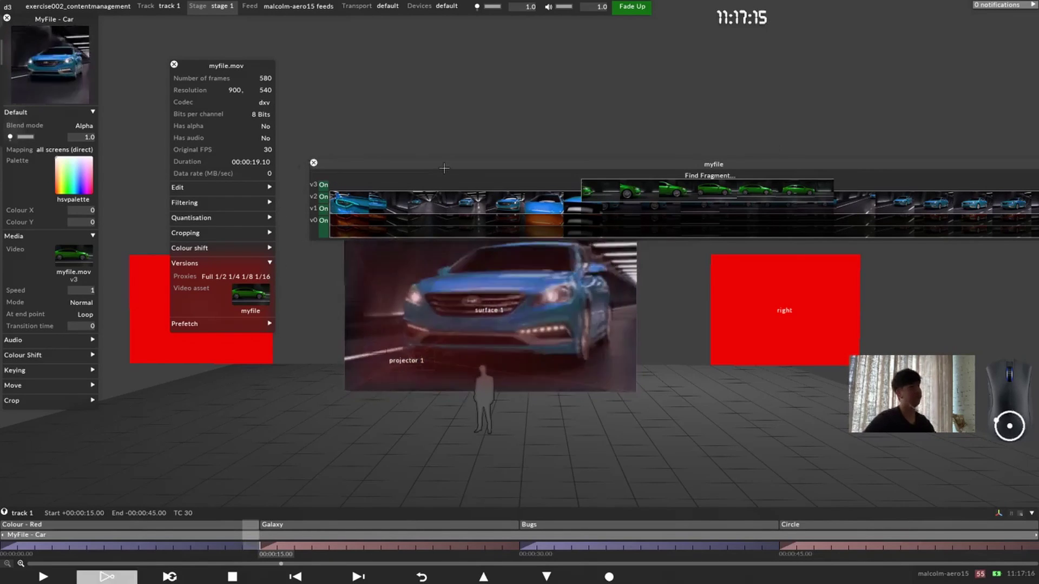
key(alt+Tab)
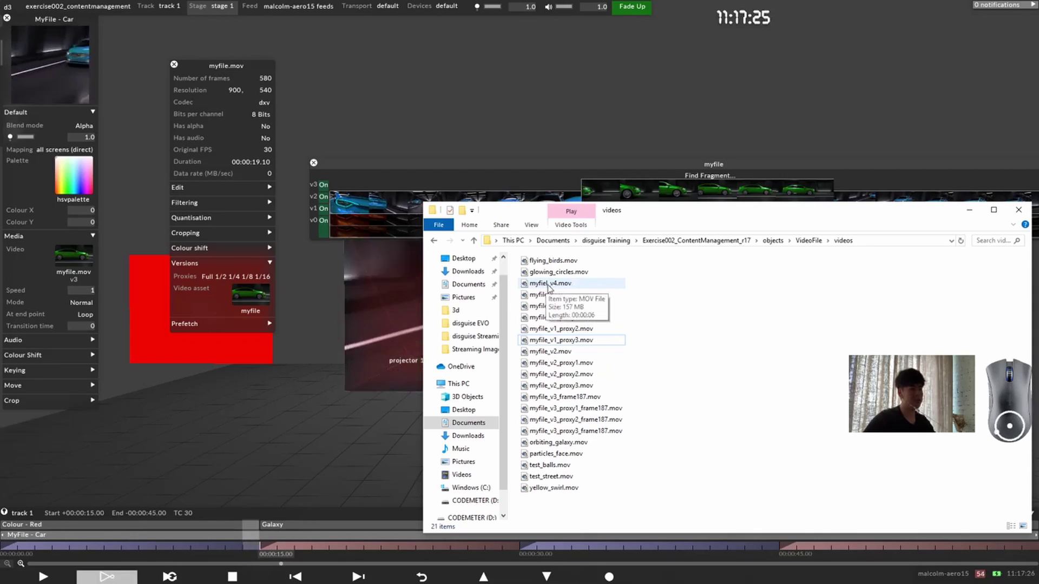
drag(677, 213, 629, 261)
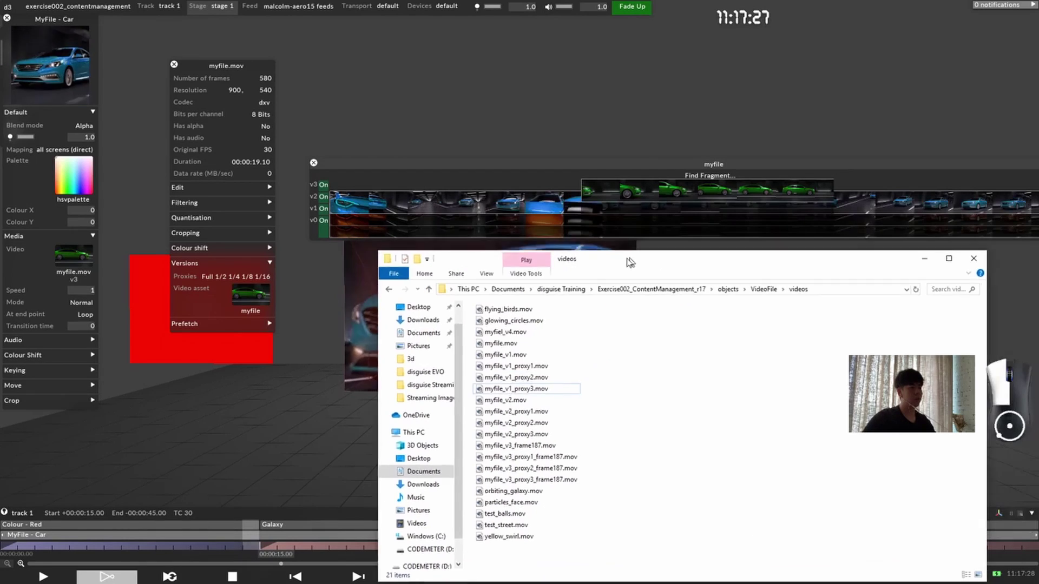
click(344, 122)
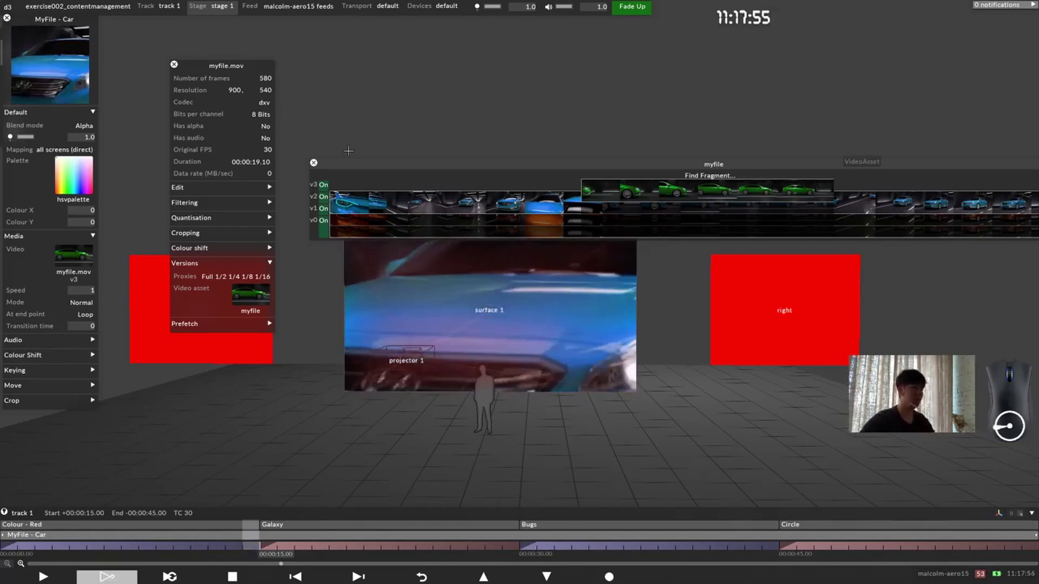
Step: Review the media ingestion history for the myfile and myfiel assets through Find Fragment, and check the available video clips
drag(536, 163, 483, 187)
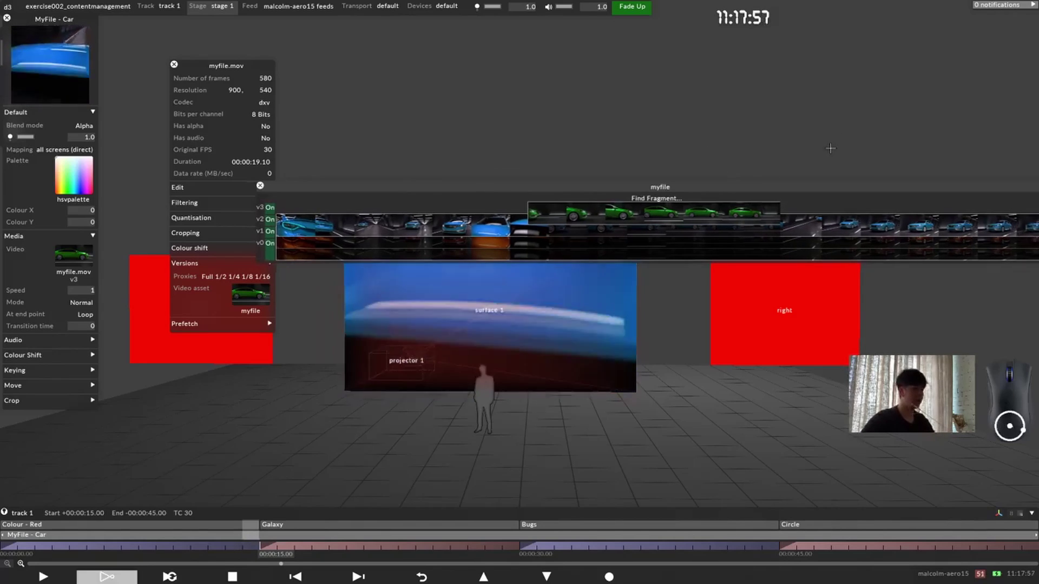
click(682, 193)
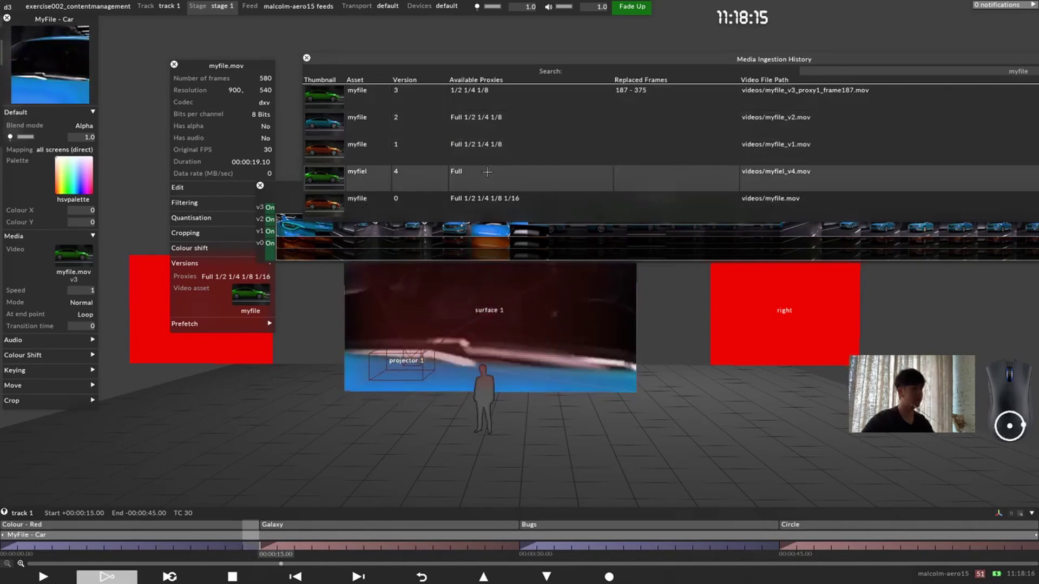
click(318, 177)
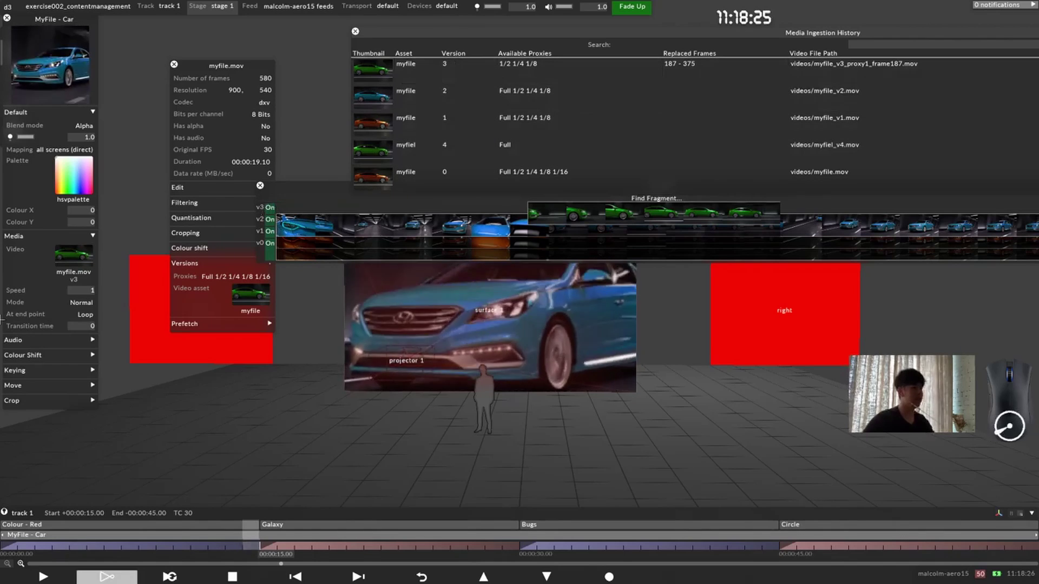
click(77, 267)
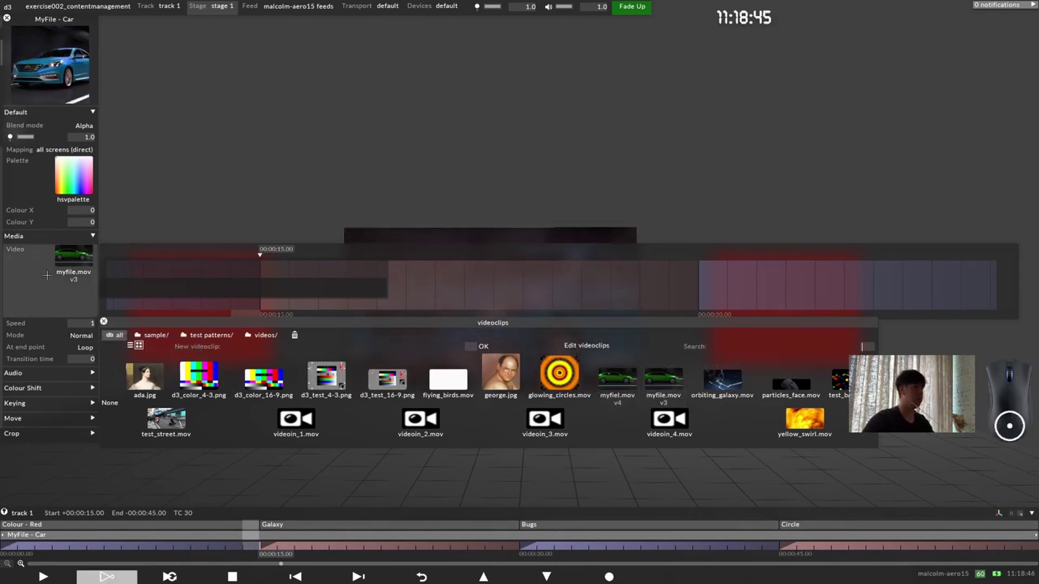
Step: Reopen the myfile version editor, add the misnamed myfiel version 4 fragment through Find Fragment, and reposition the editor
right_click(74, 263)
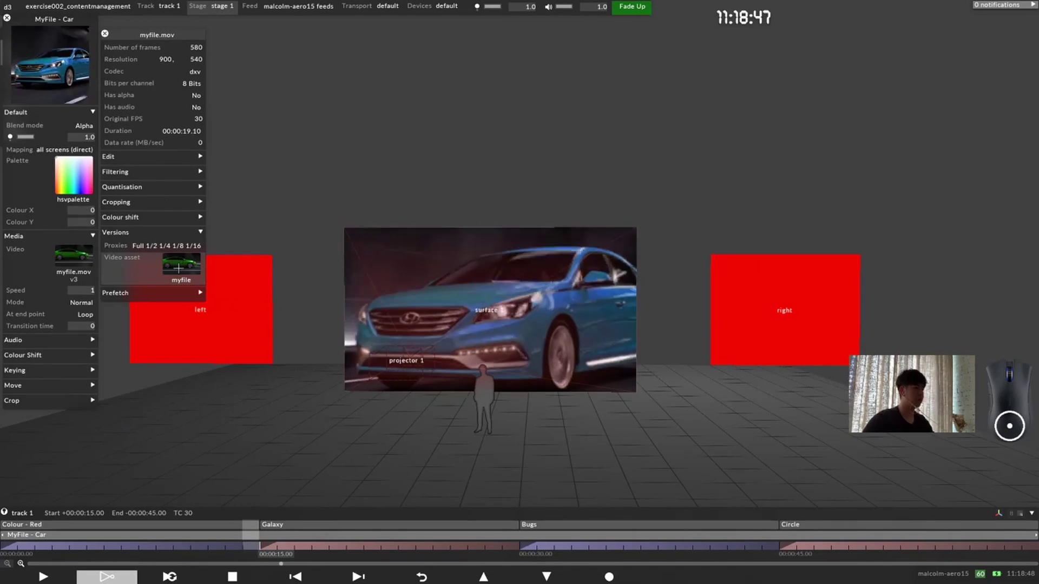
click(181, 263)
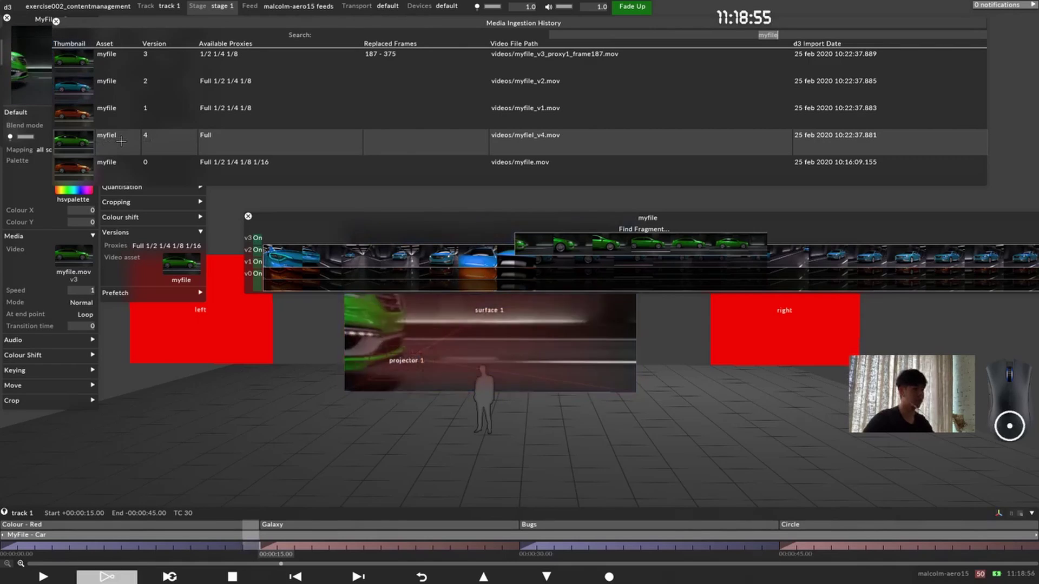
click(130, 141)
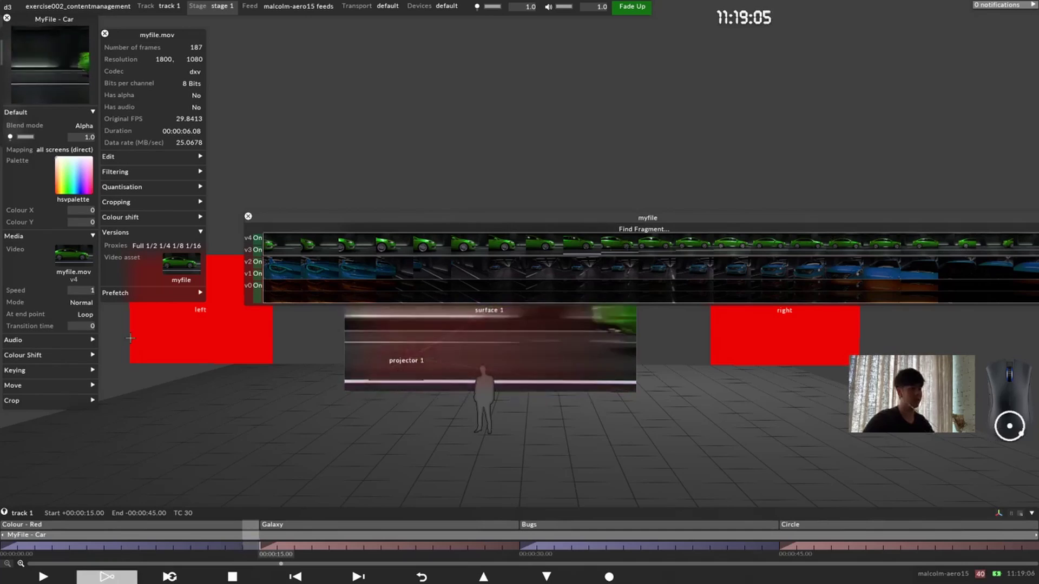
drag(281, 216, 259, 231)
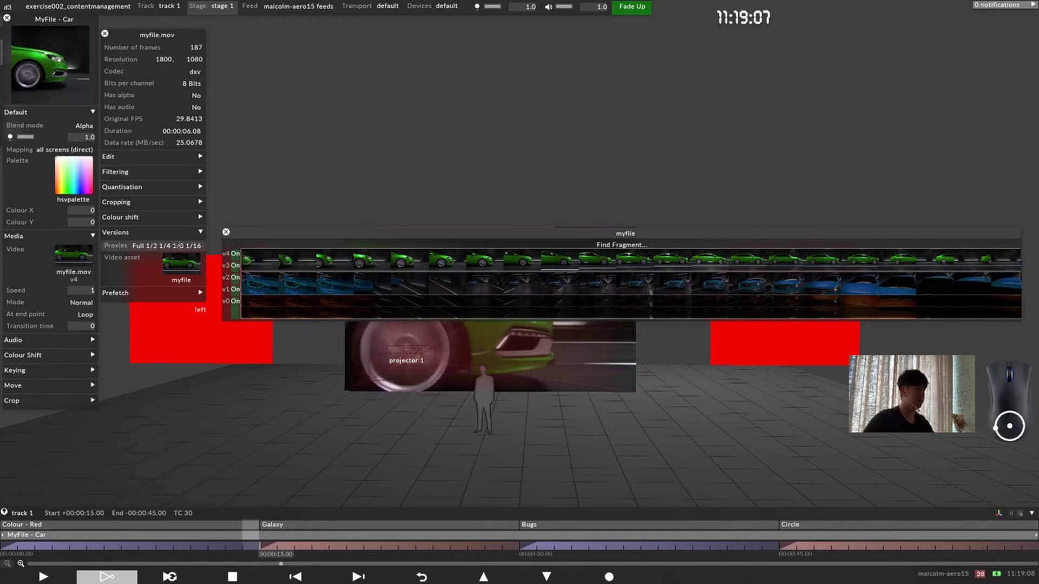
Step: Delete the missing myfiel.mov clip from the video clips list
click(73, 255)
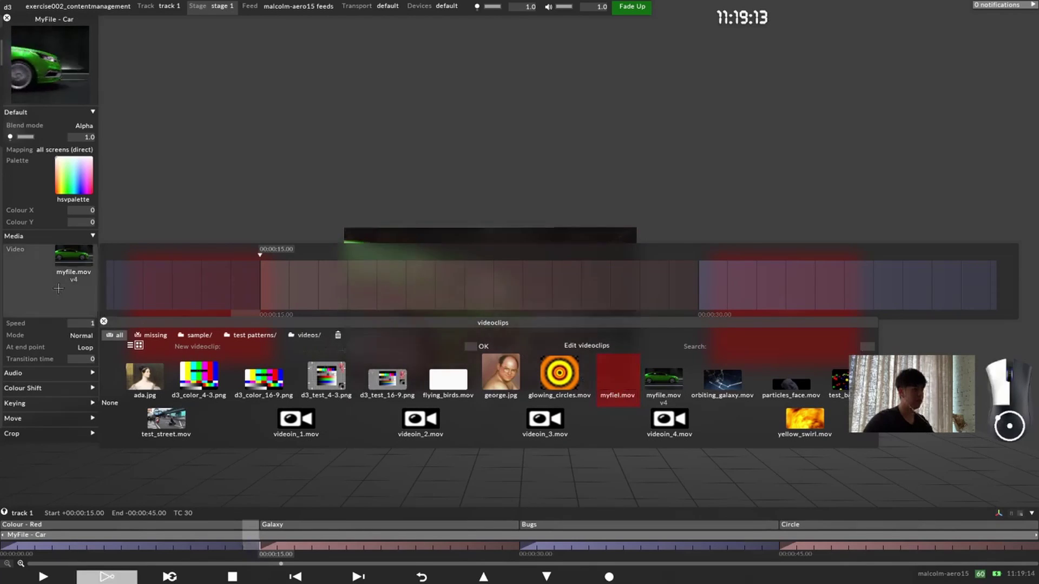
click(49, 267)
click(49, 267)
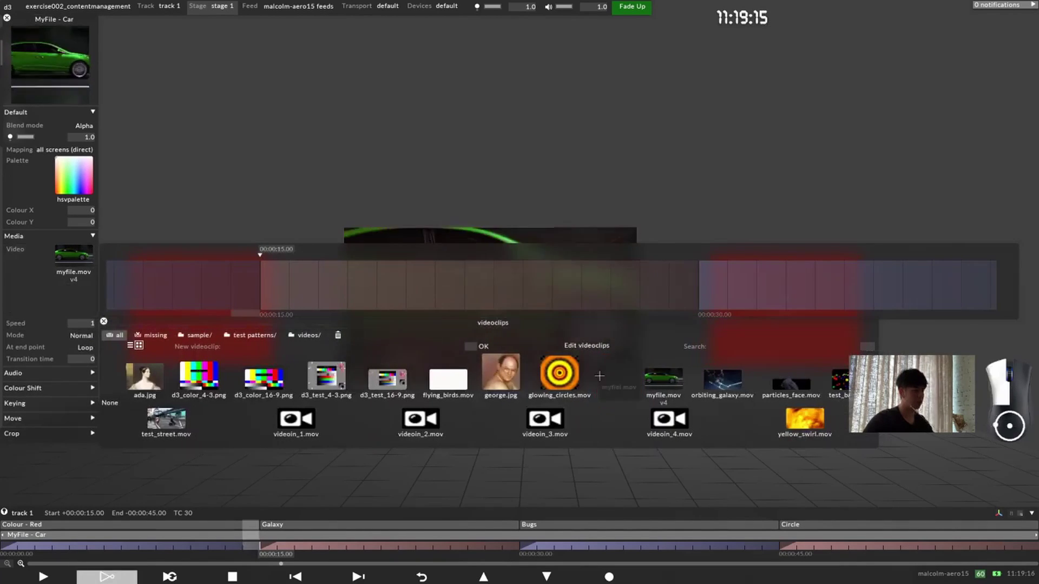
drag(341, 340, 338, 335)
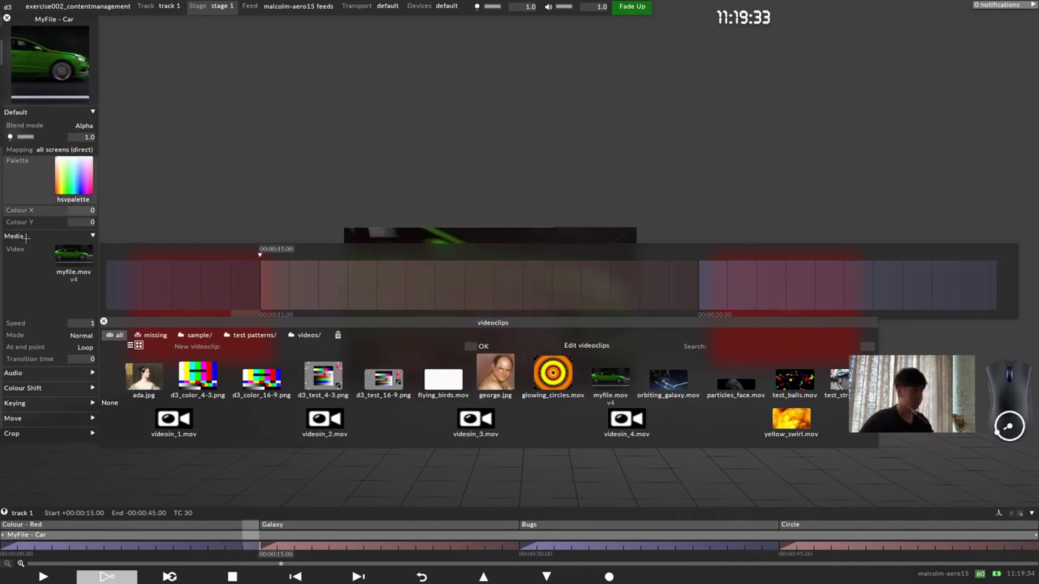
Step: Reopen the myfile version editor and toggle versions v4 and v3 off and on, leaving both off
click(74, 254)
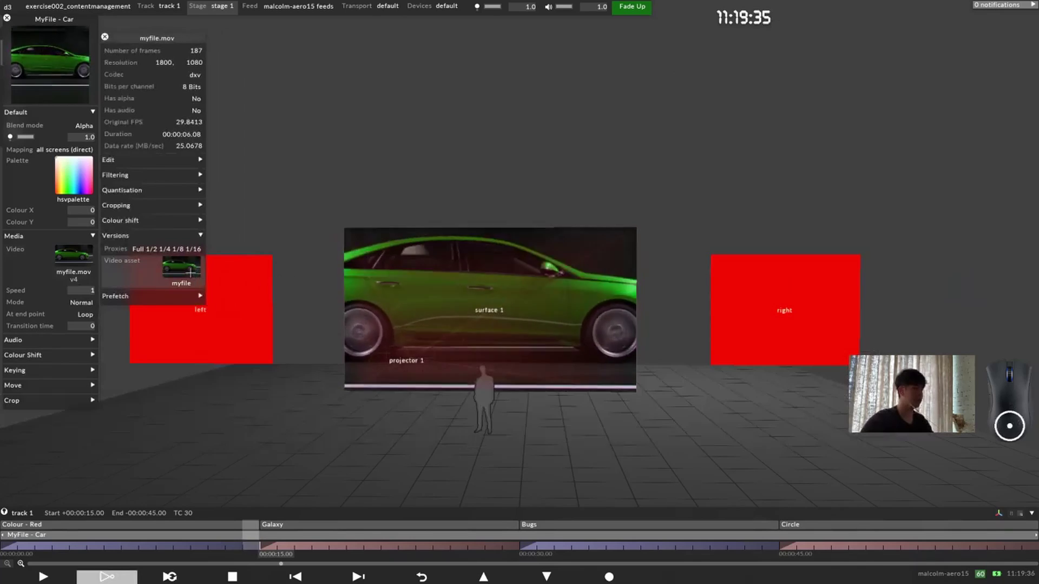
click(182, 265)
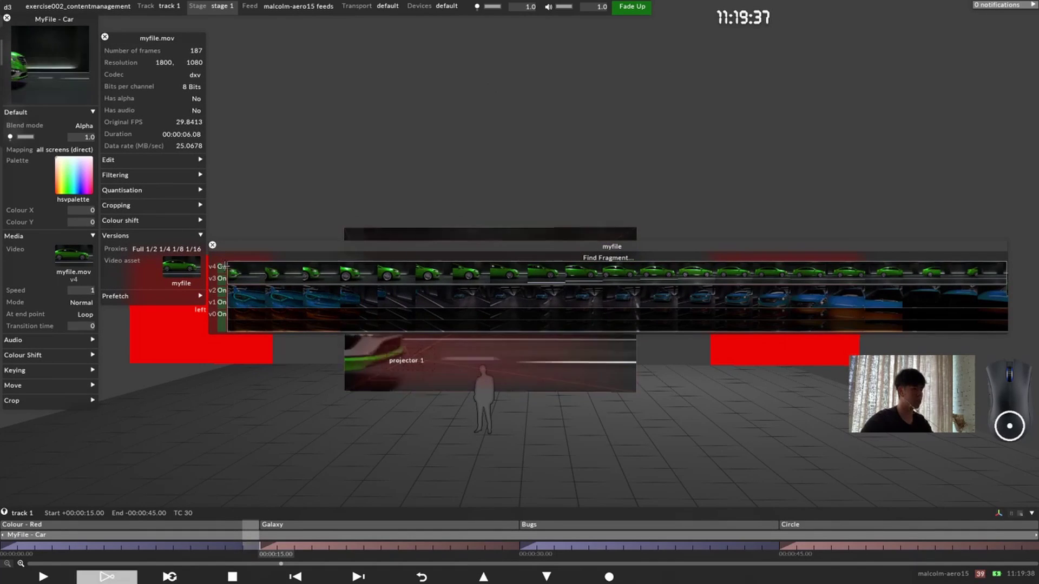
click(222, 267)
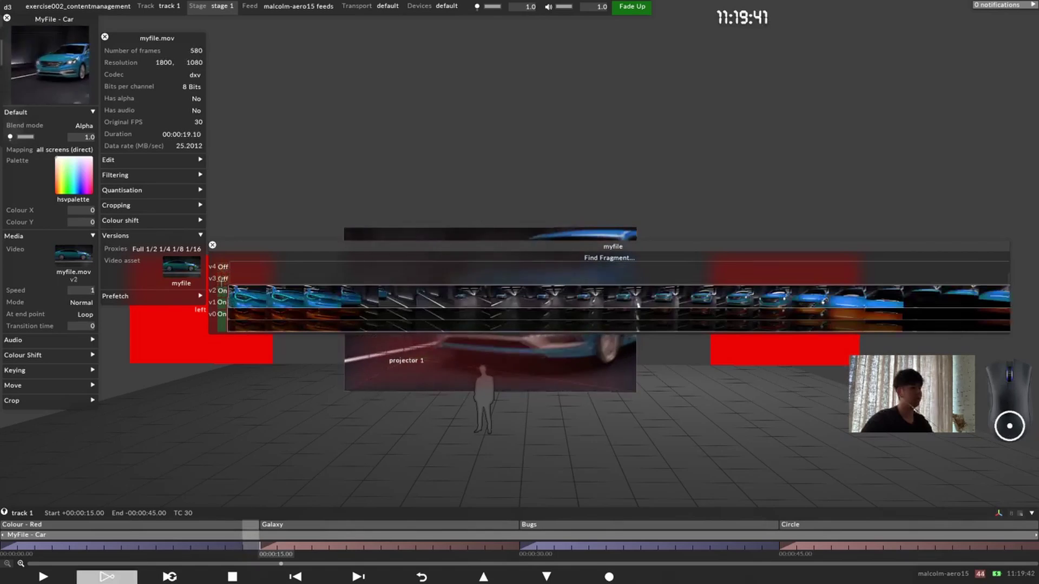
click(222, 279)
click(225, 266)
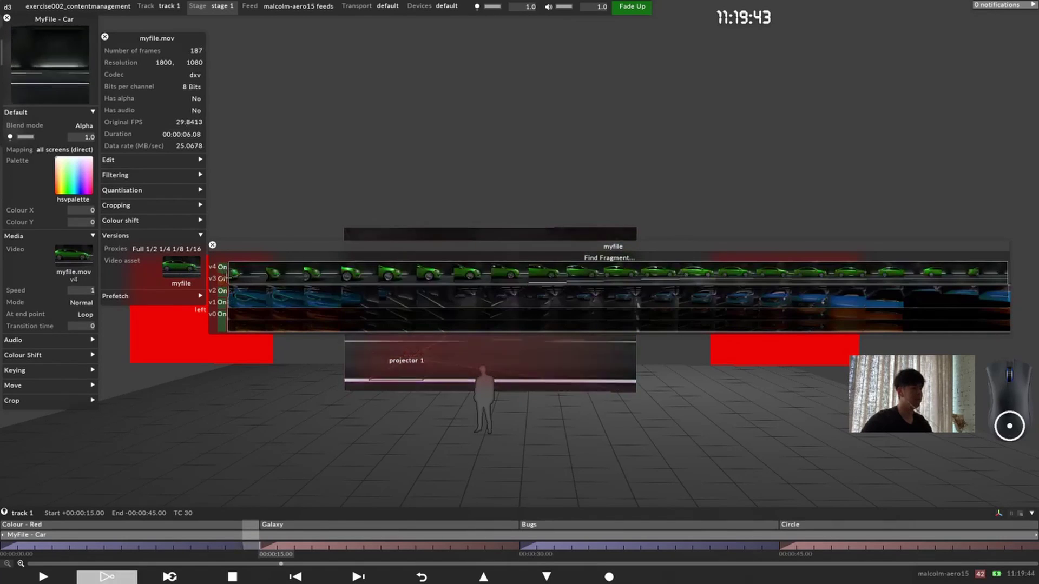
click(222, 279)
click(224, 267)
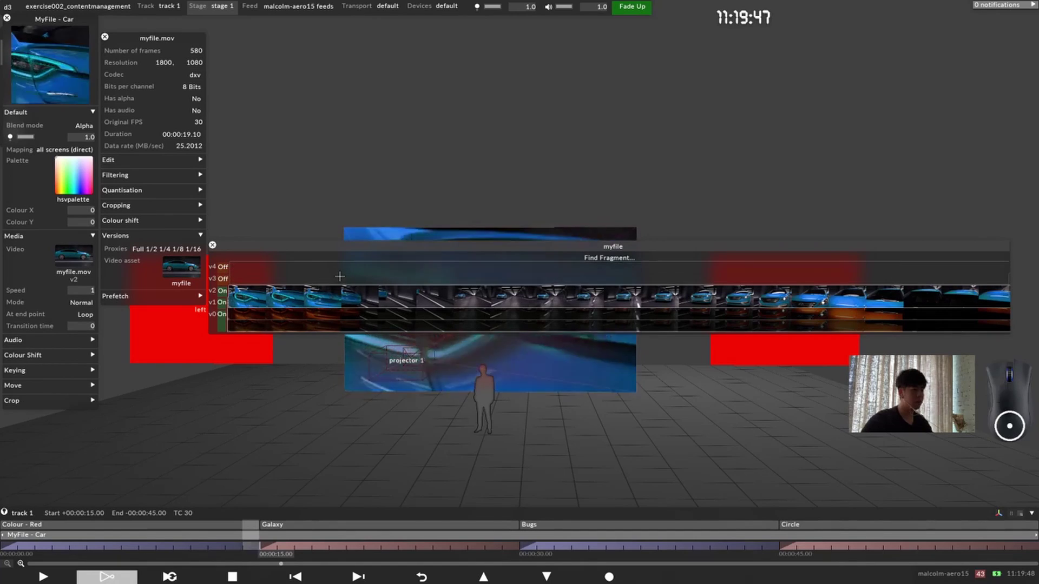
Step: Remove the myfiel_v4 proxy from the v4 fragment and open the media ingestion history
right_click(219, 271)
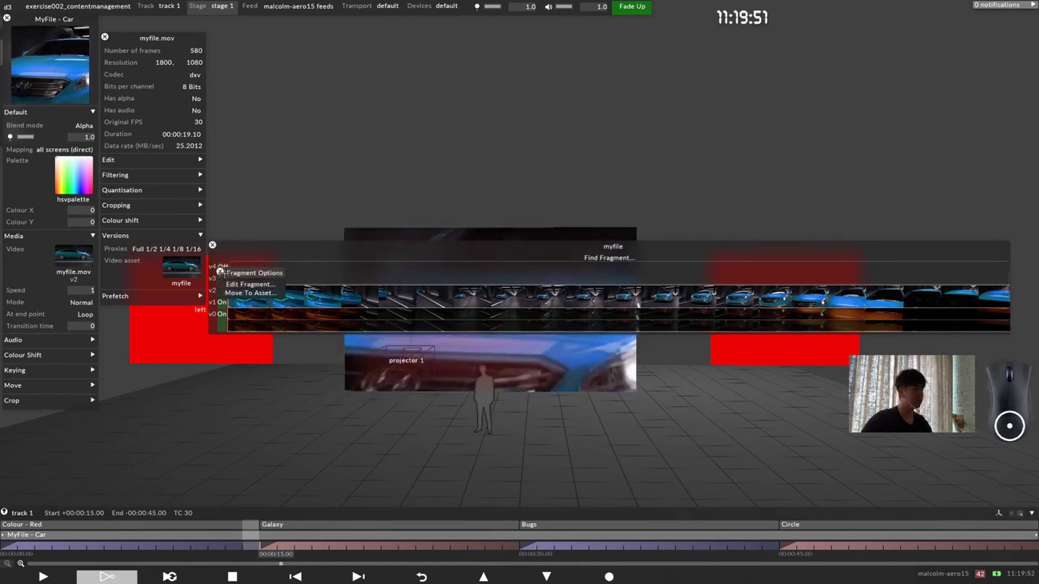
click(250, 284)
right_click(220, 270)
click(250, 284)
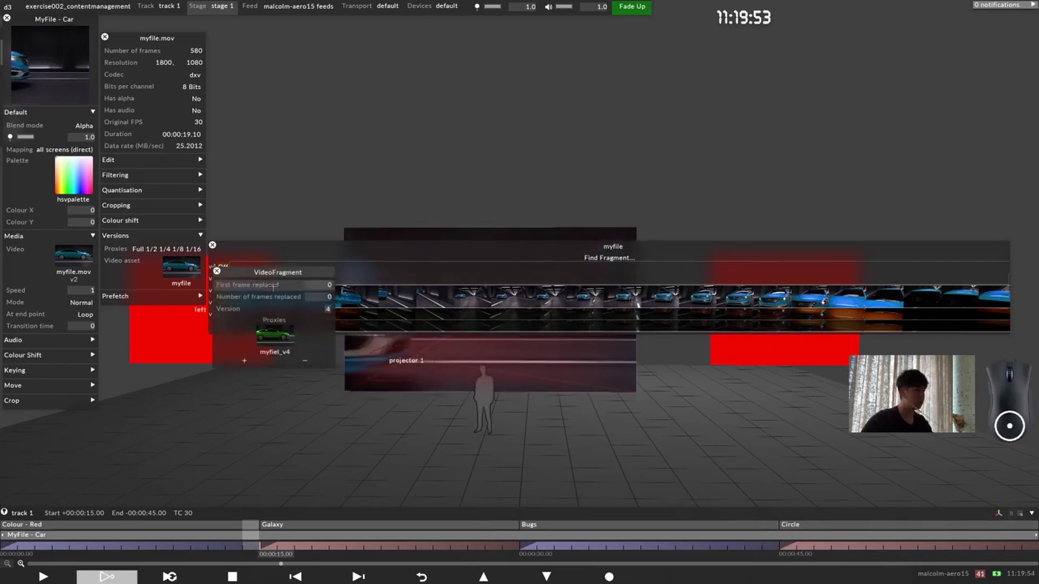
click(305, 360)
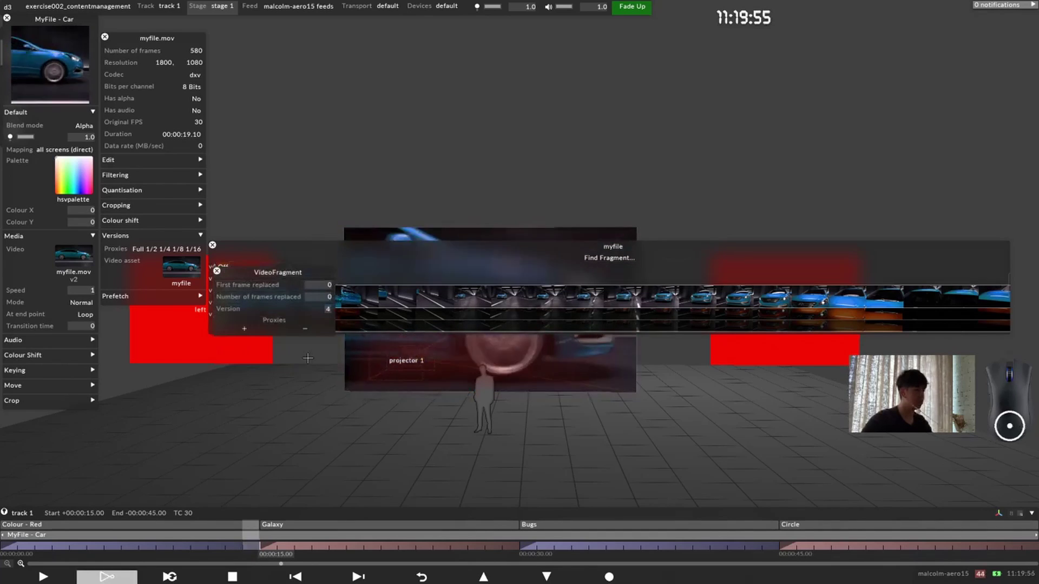
click(217, 271)
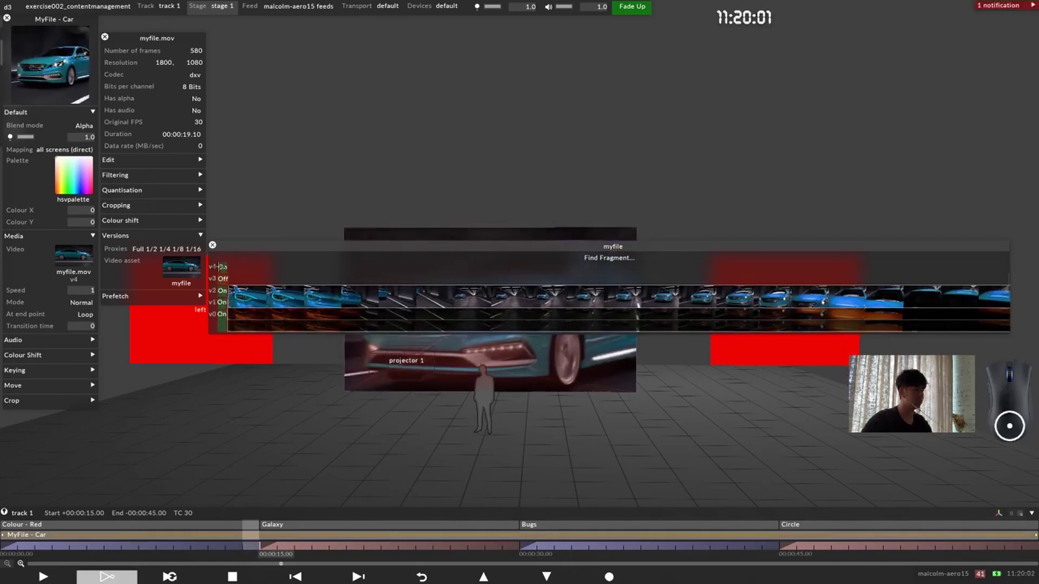
click(586, 260)
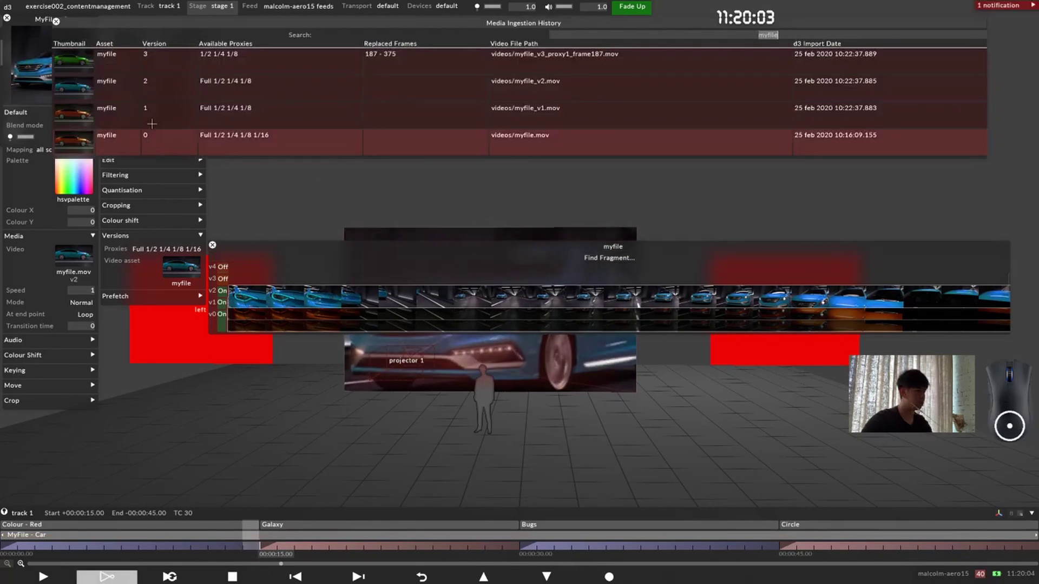
Step: Add the myfiel_v4 video file as a proxy of the v4 fragment and close the fragment settings and ingestion history
right_click(216, 266)
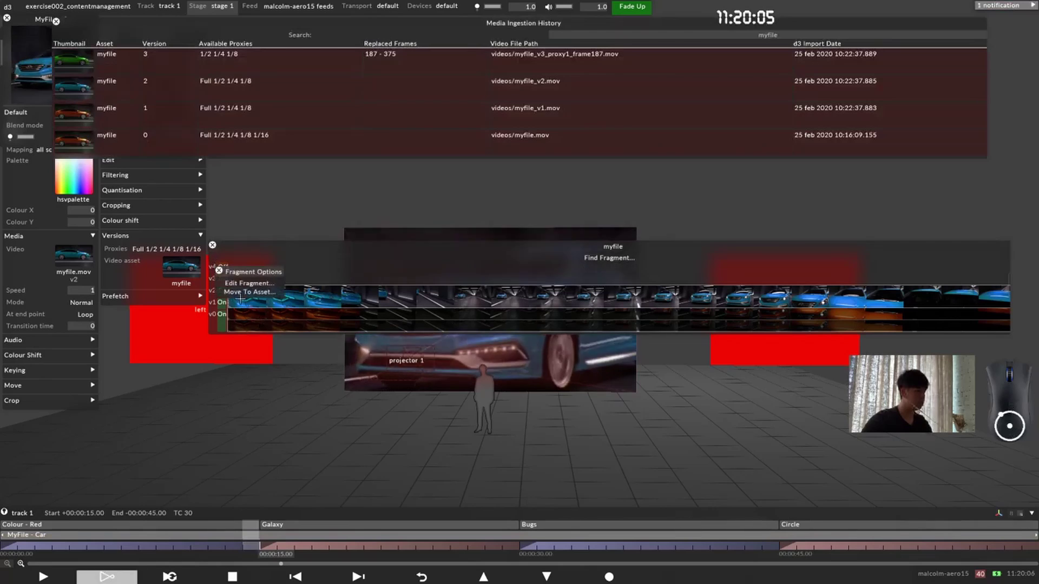
click(248, 283)
click(246, 328)
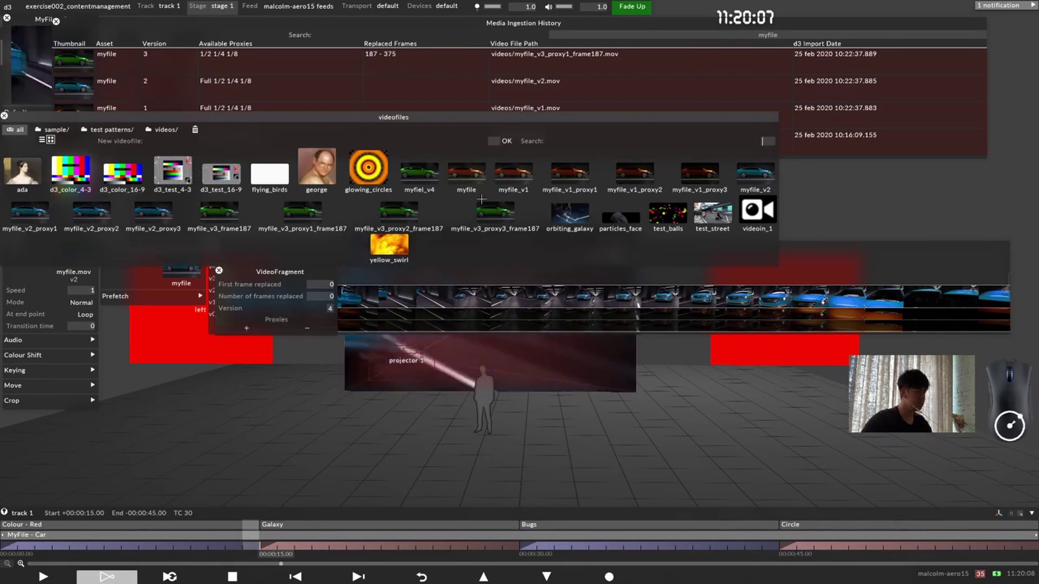
click(420, 172)
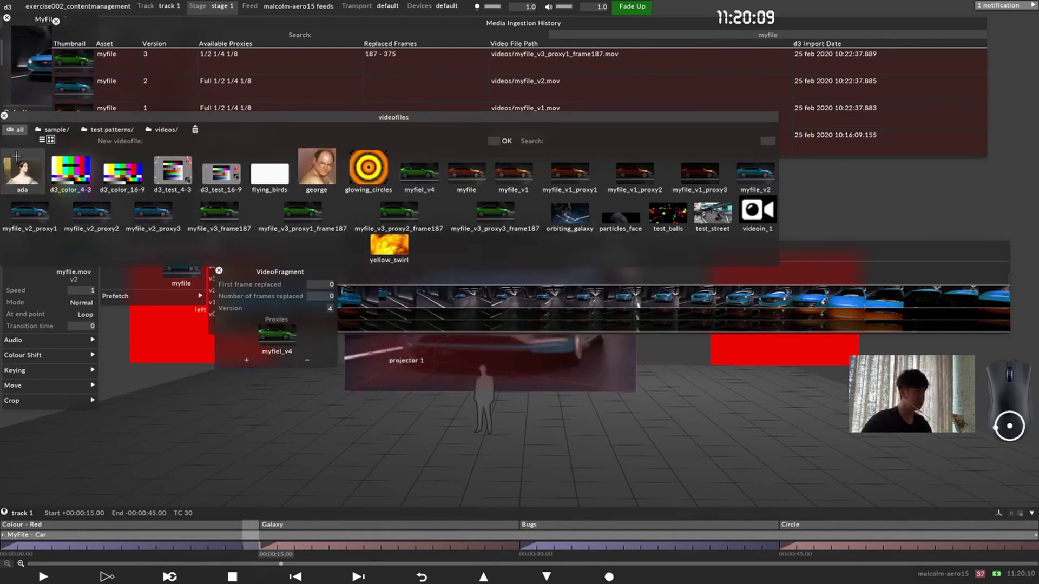
click(5, 116)
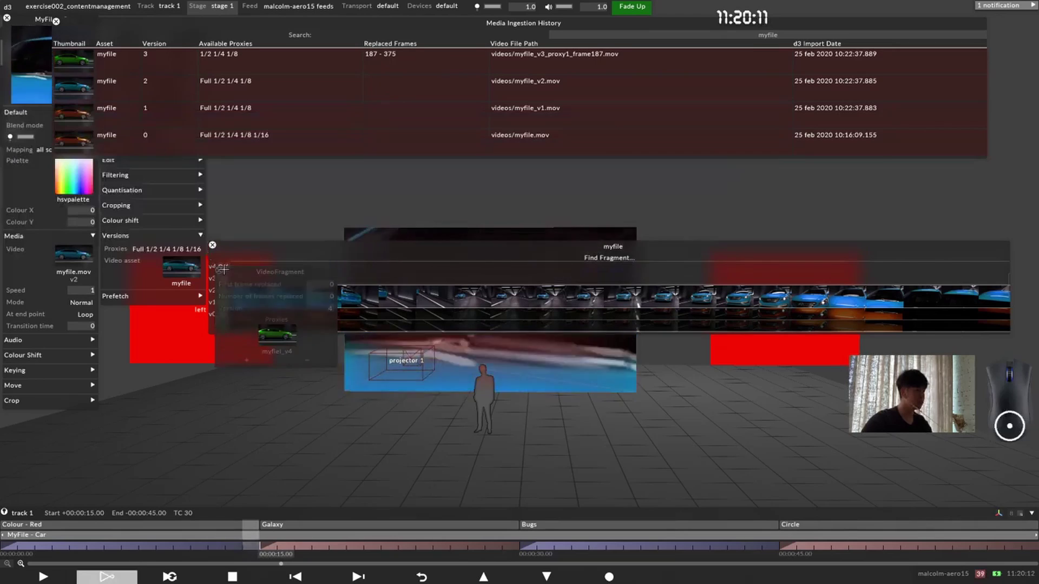
click(218, 270)
click(56, 21)
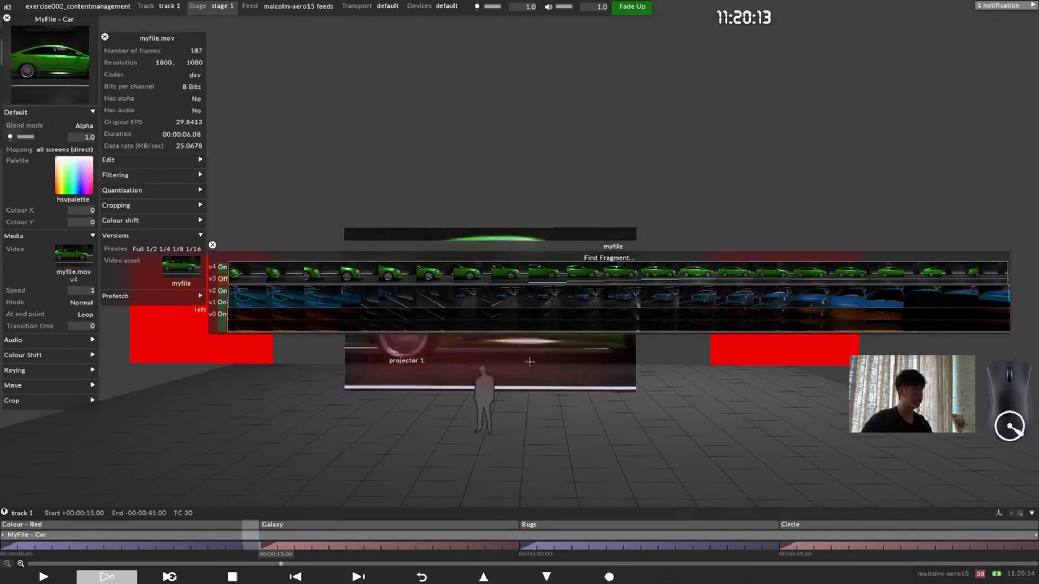
Step: Toggle version v4 off and back on, and close the myfile version editor
click(219, 267)
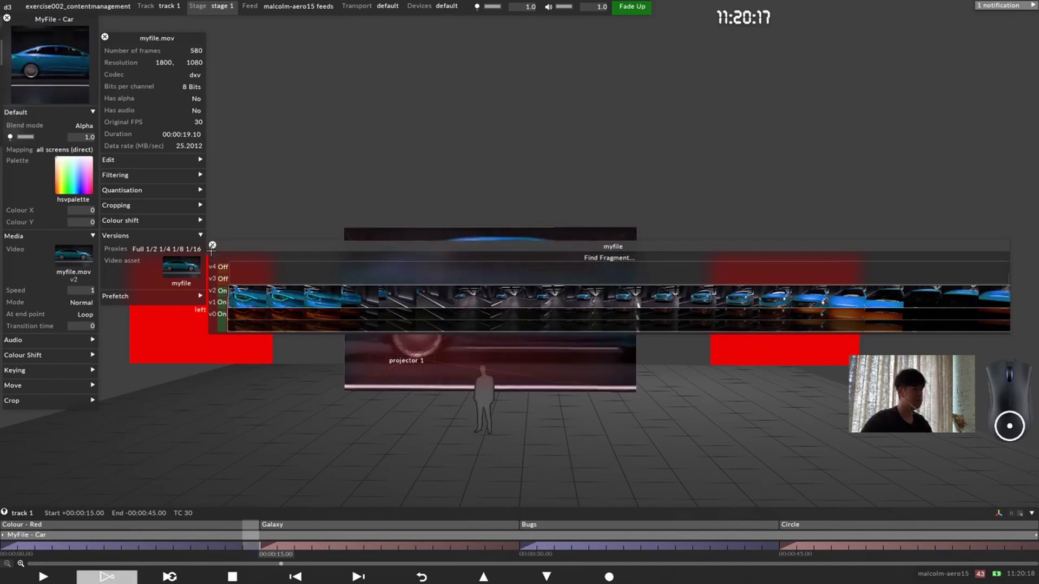
click(222, 267)
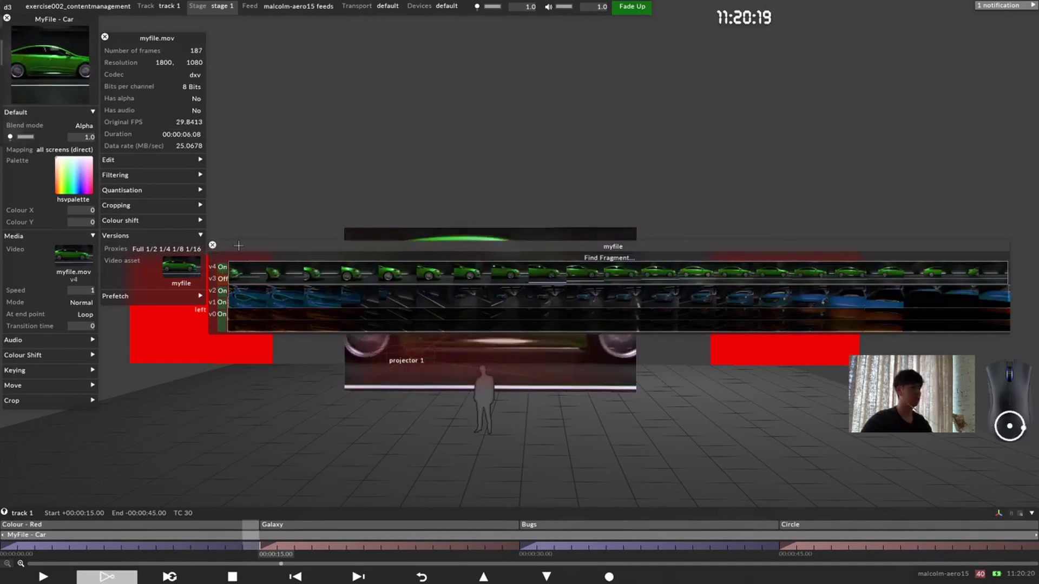
drag(231, 248, 256, 311)
click(239, 309)
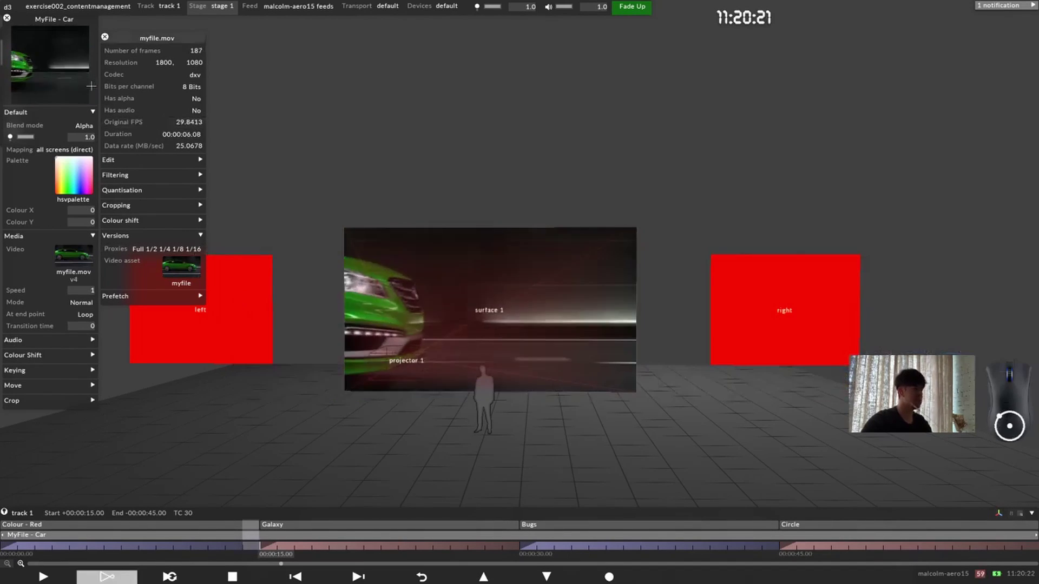
Step: Close the layer and video settings and look through the videos in the Proxy Maker list
key(Escape)
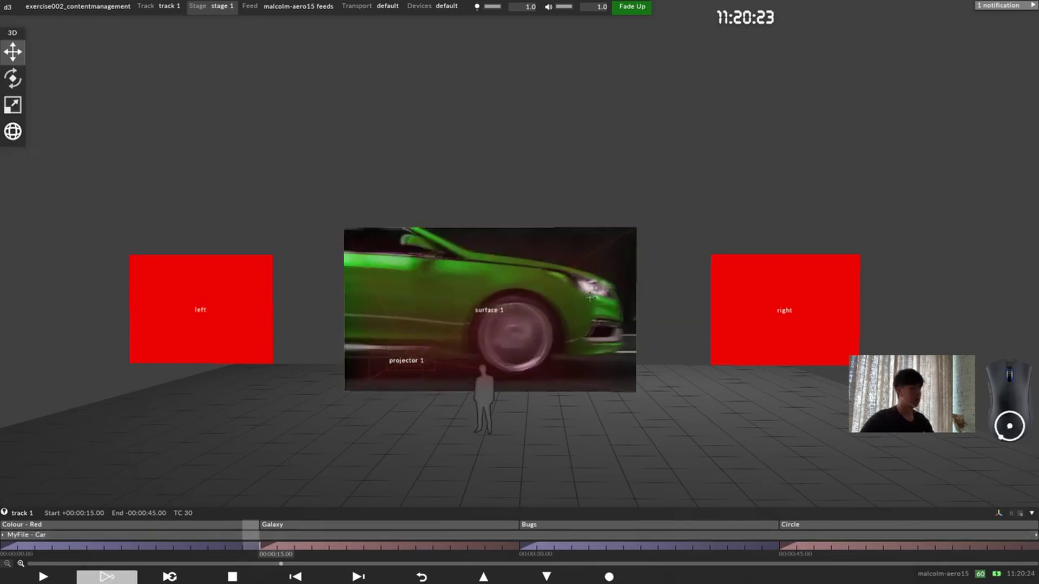
scroll(590, 297, down, 5)
scroll(621, 348, up, 3)
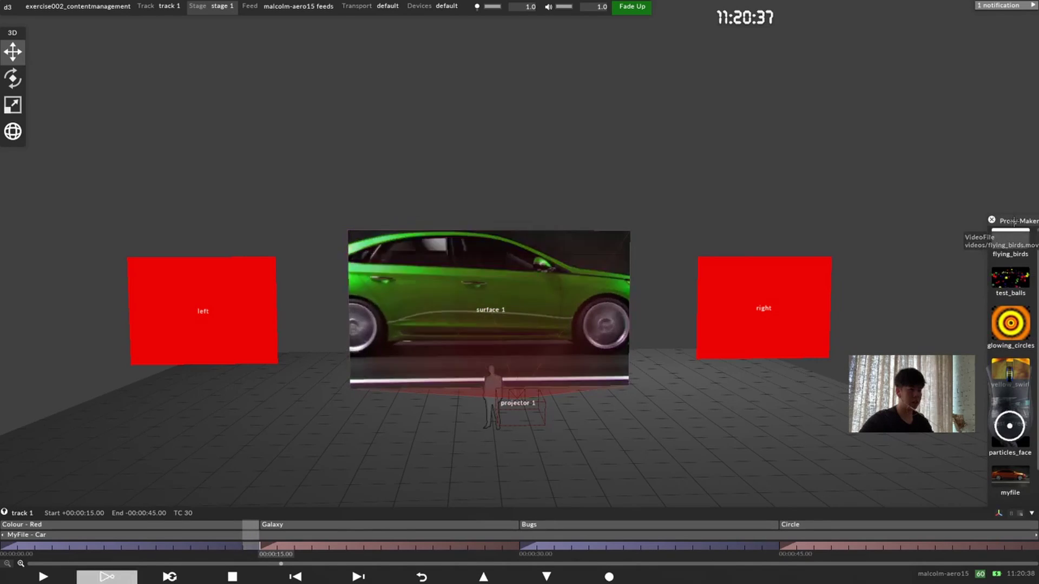
drag(1011, 214, 963, 215)
scroll(968, 270, down, 3)
scroll(969, 271, up, 3)
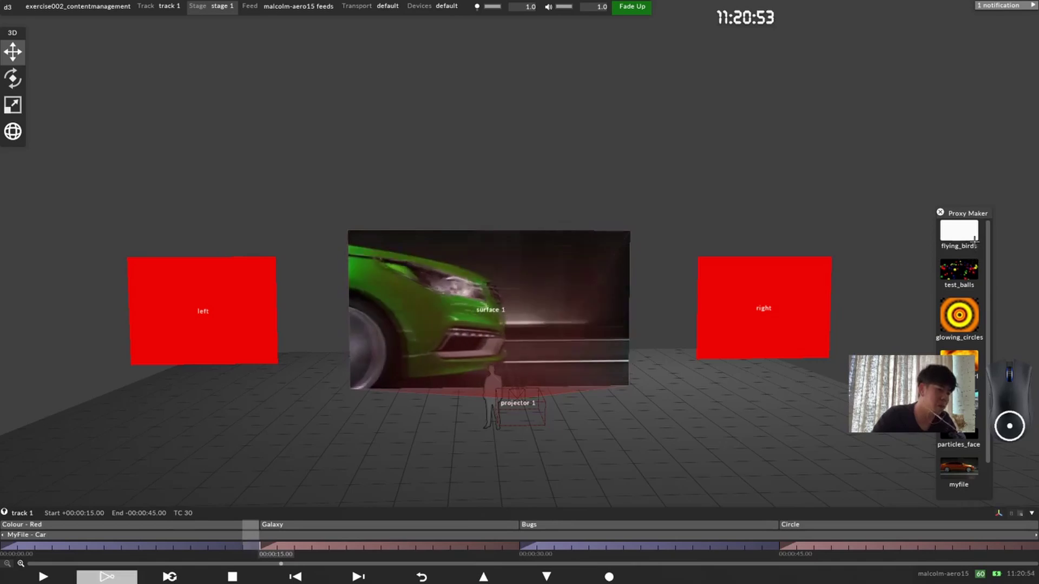
drag(972, 238, 951, 217)
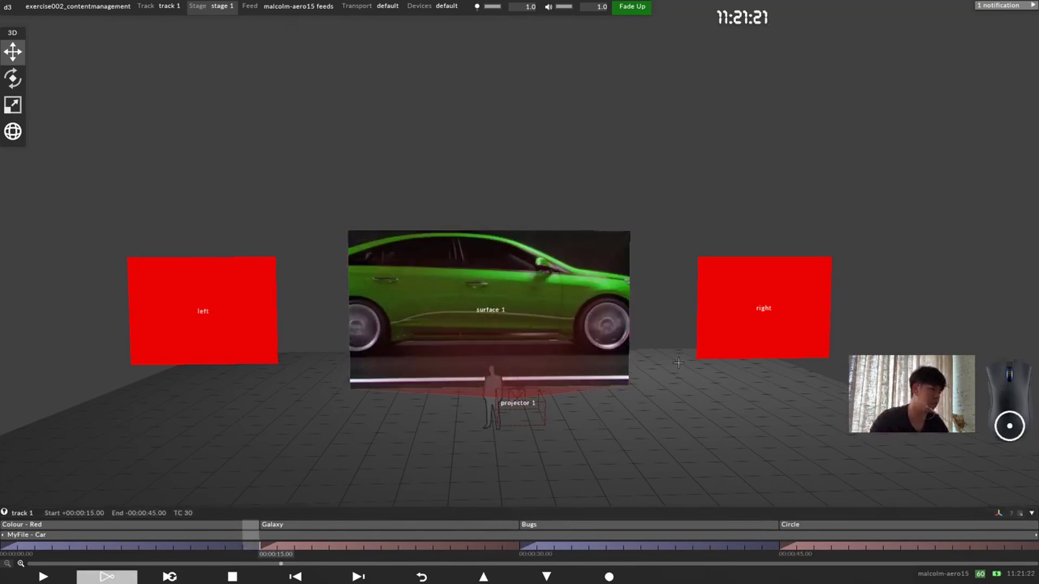
Step: Reopen the MyFile - Car layer and open the settings of its myfile.mov video
double_click(523, 361)
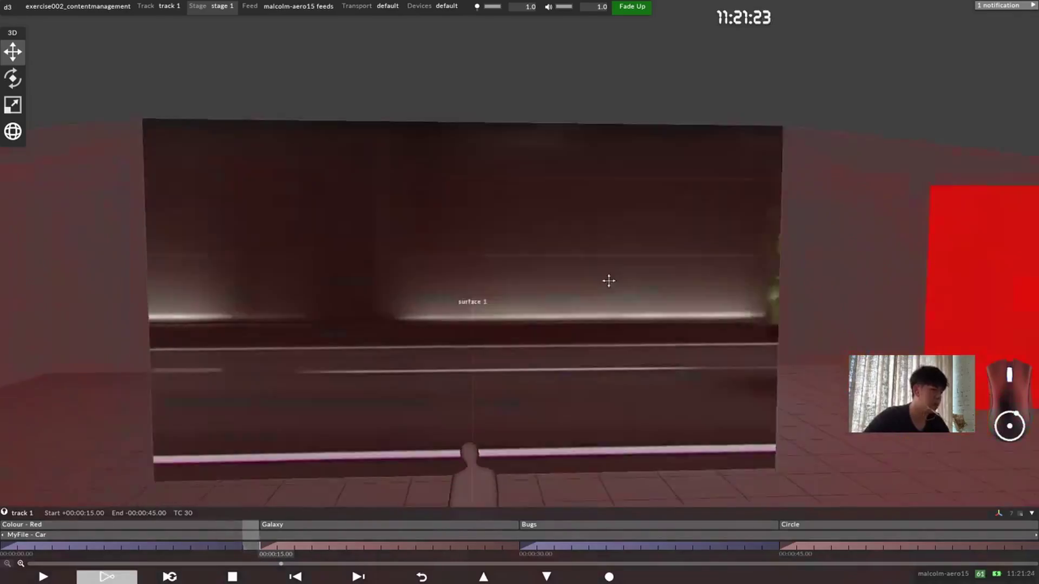
click(54, 535)
click(55, 279)
right_click(56, 279)
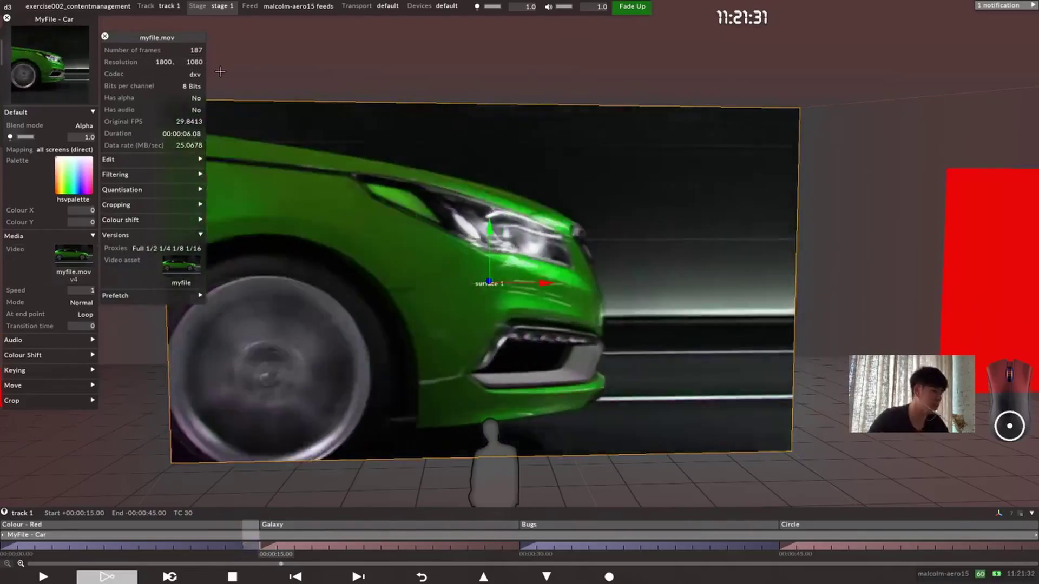
scroll(529, 234, up, 1)
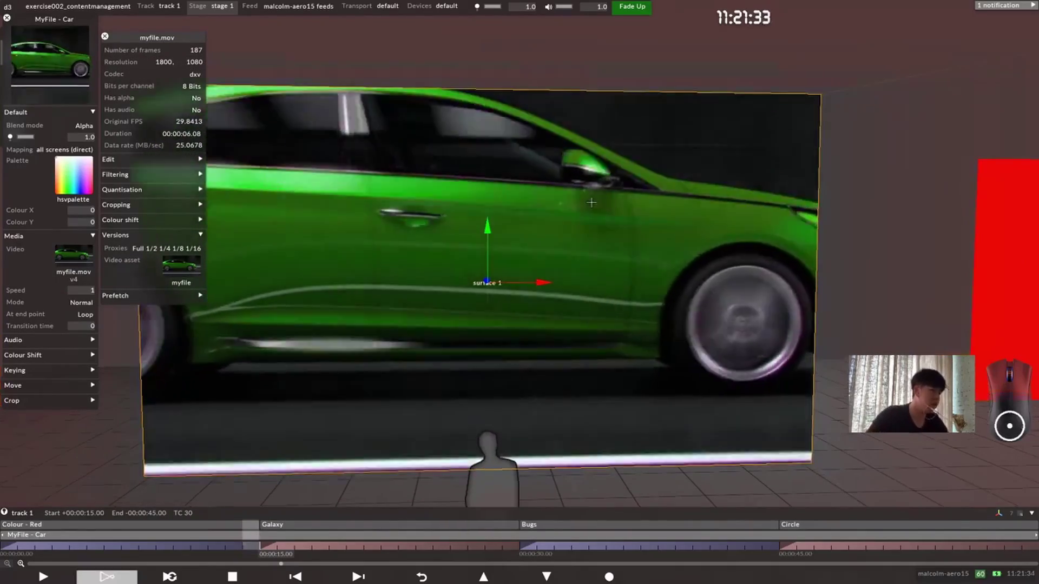
Step: Examine the car video on surface 1 from different distances, and close the video and layer settings
scroll(484, 255, down, 4)
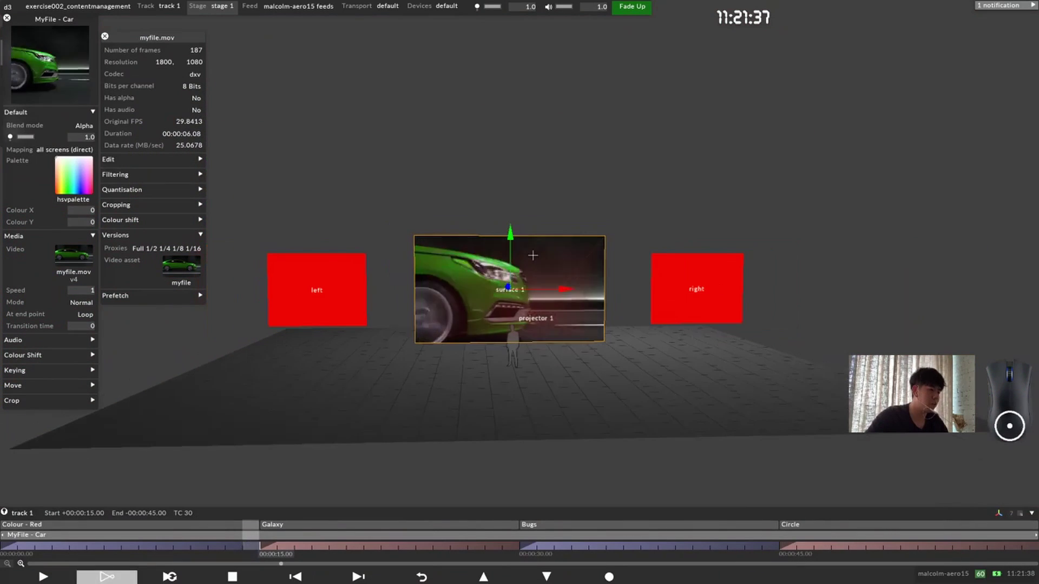
scroll(474, 329, down, 1)
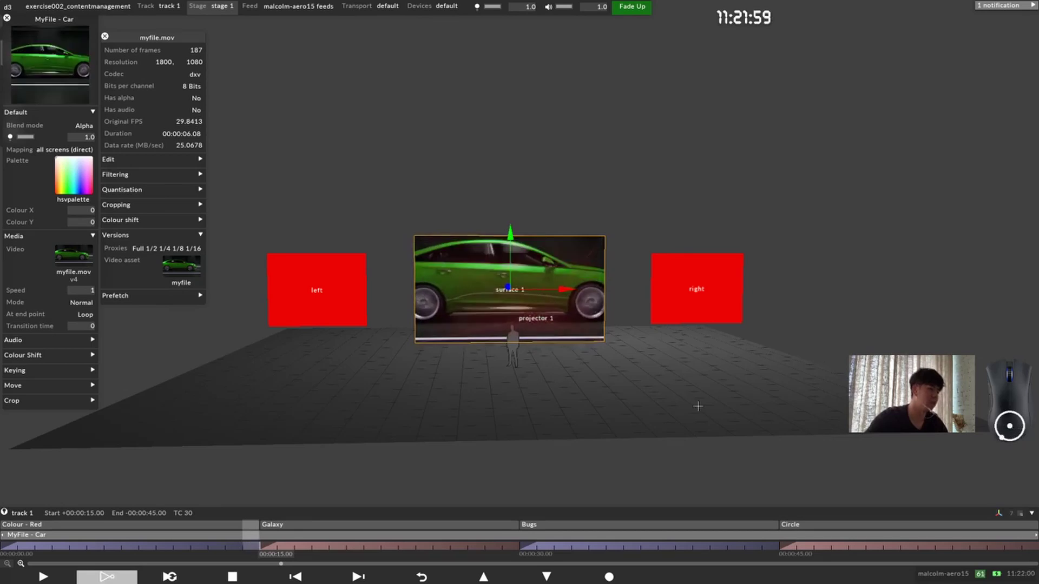
scroll(545, 316, down, 1)
scroll(545, 316, down, 5)
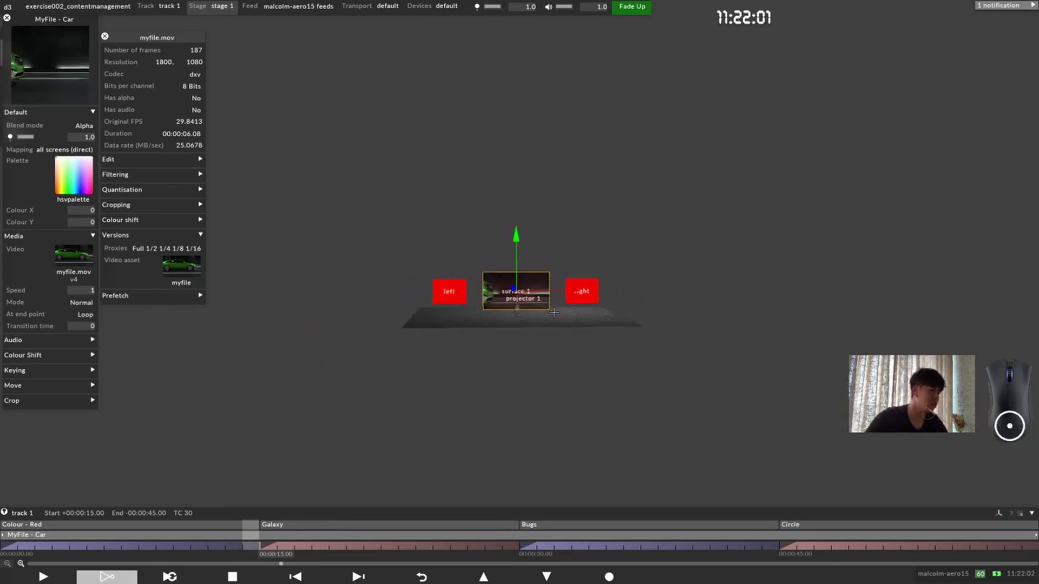
scroll(553, 312, down, 5)
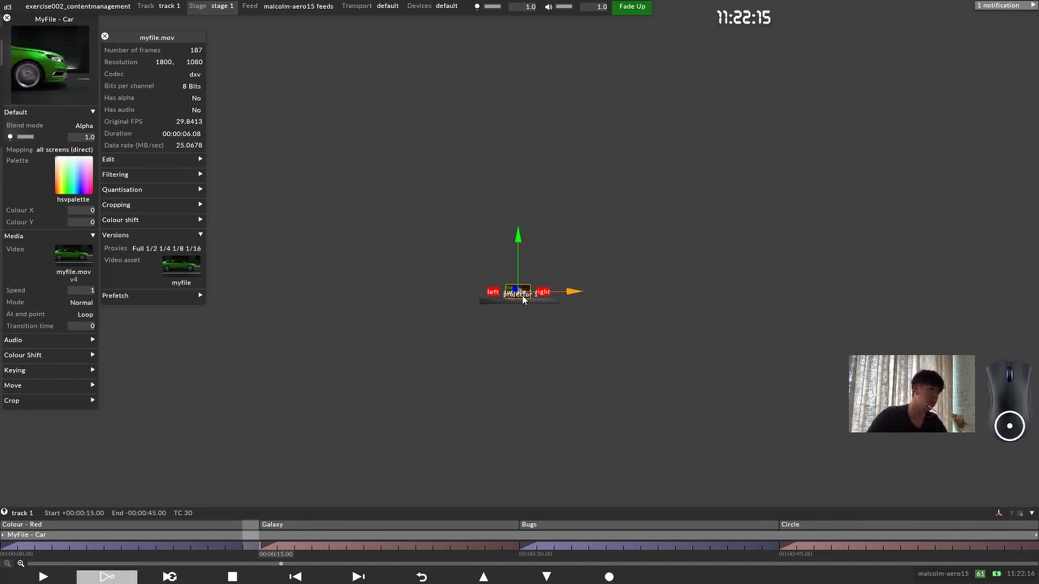
scroll(561, 339, up, 3)
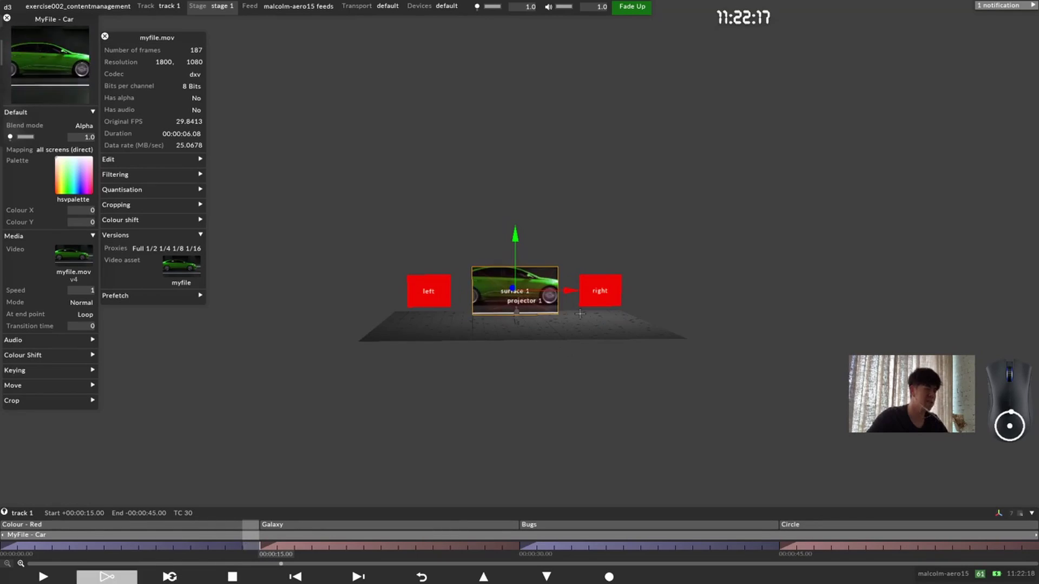
scroll(561, 339, up, 3)
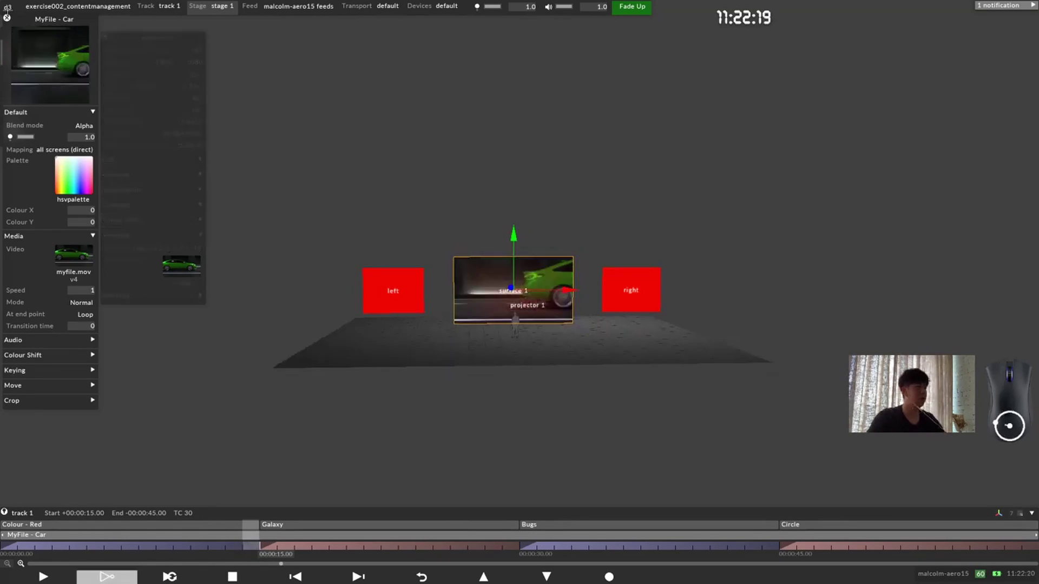
click(105, 36)
click(7, 18)
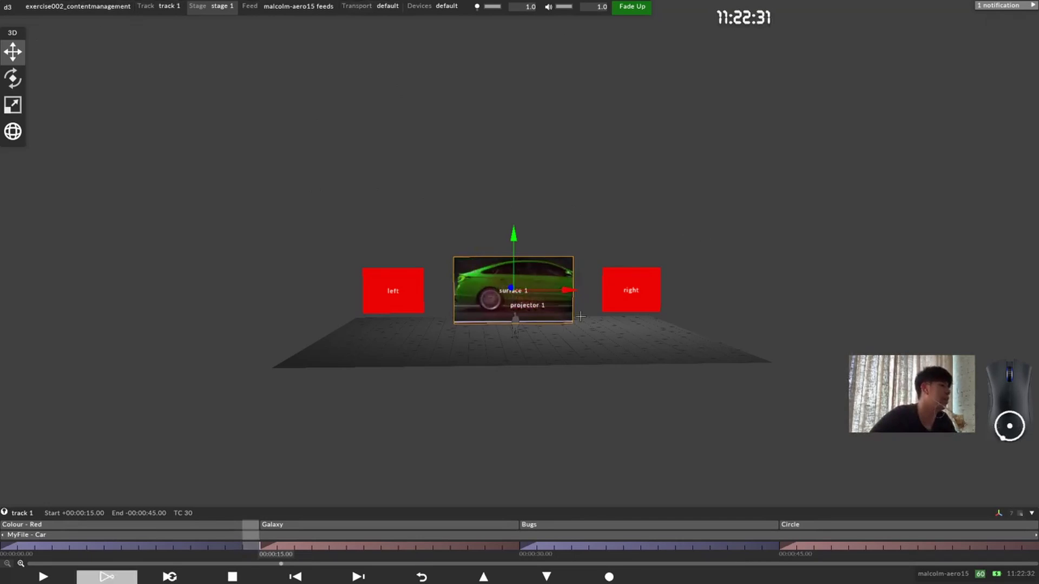
Step: Switch from the stage to the feed view and open the feed's head configuration
scroll(542, 337, up, 5)
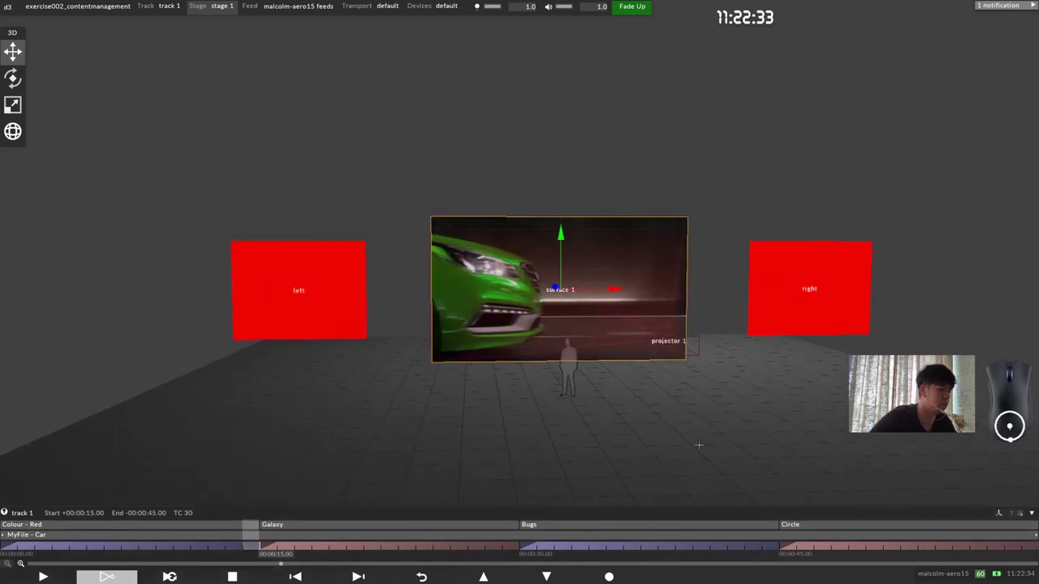
click(298, 6)
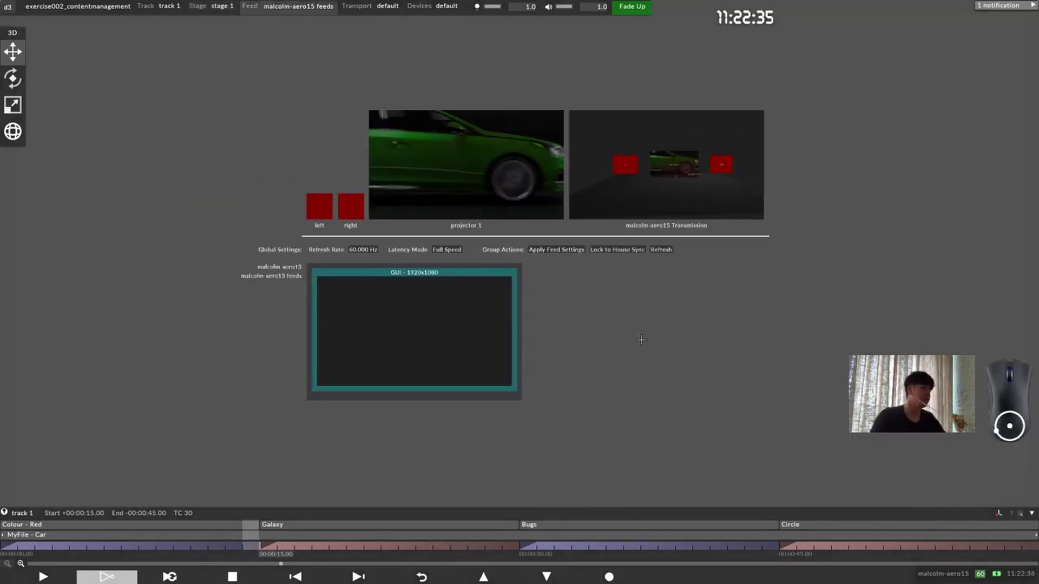
drag(336, 343, 448, 328)
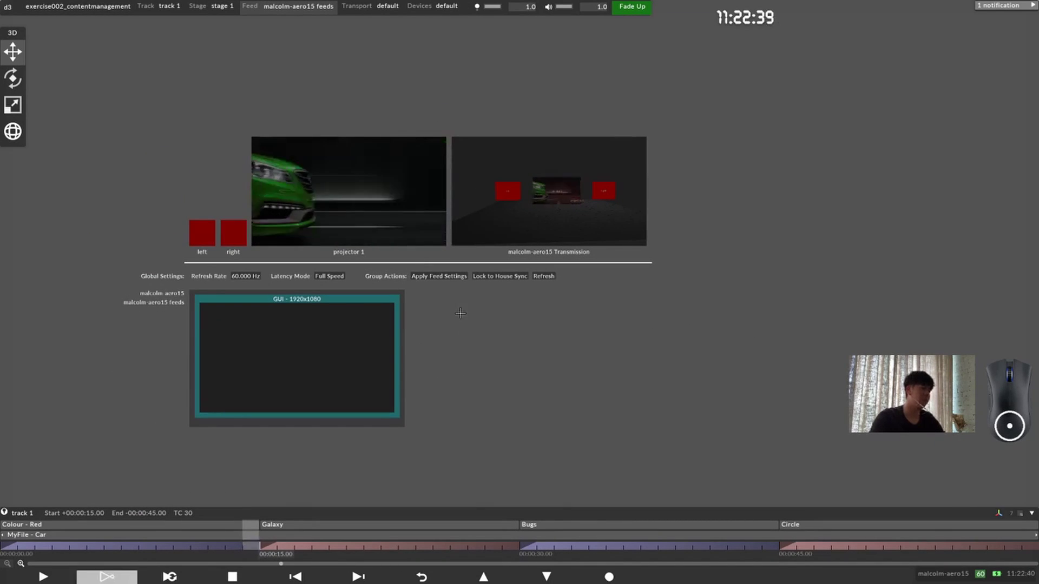
scroll(415, 351, down, 2)
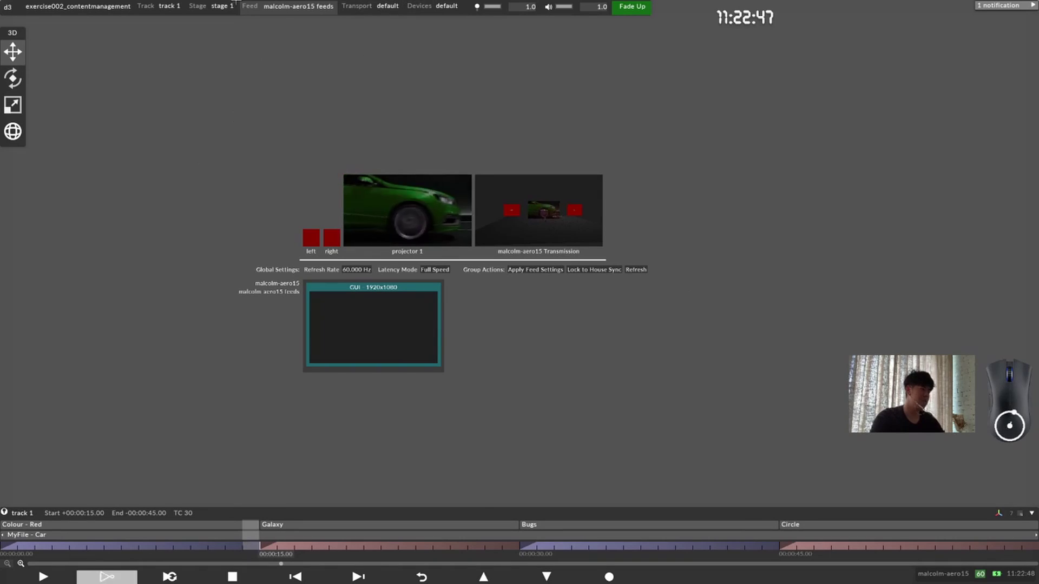
click(271, 5)
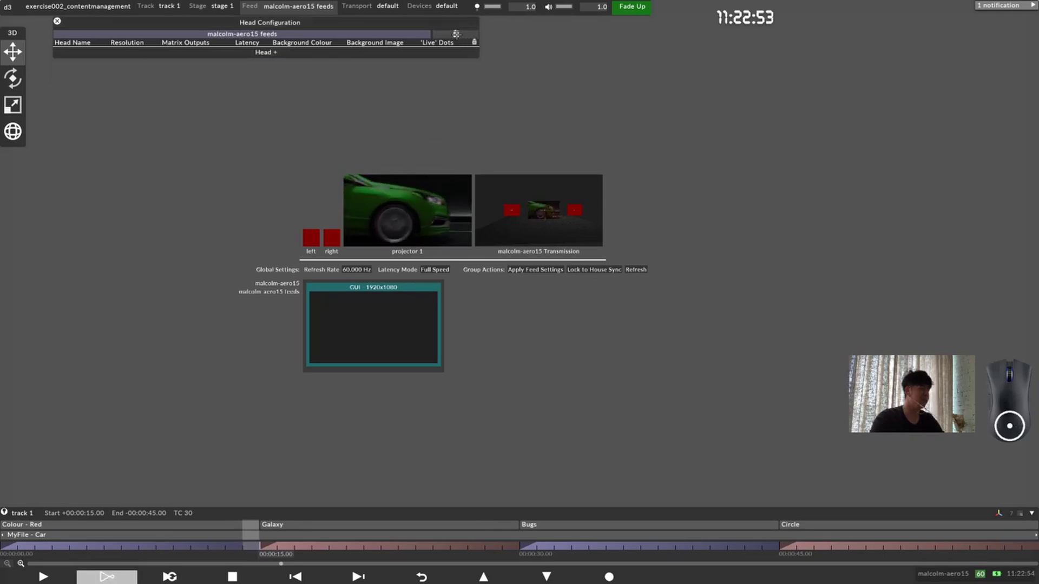
Step: Add a GUI head and a second 1920x1080 head to the feed configuration
click(275, 51)
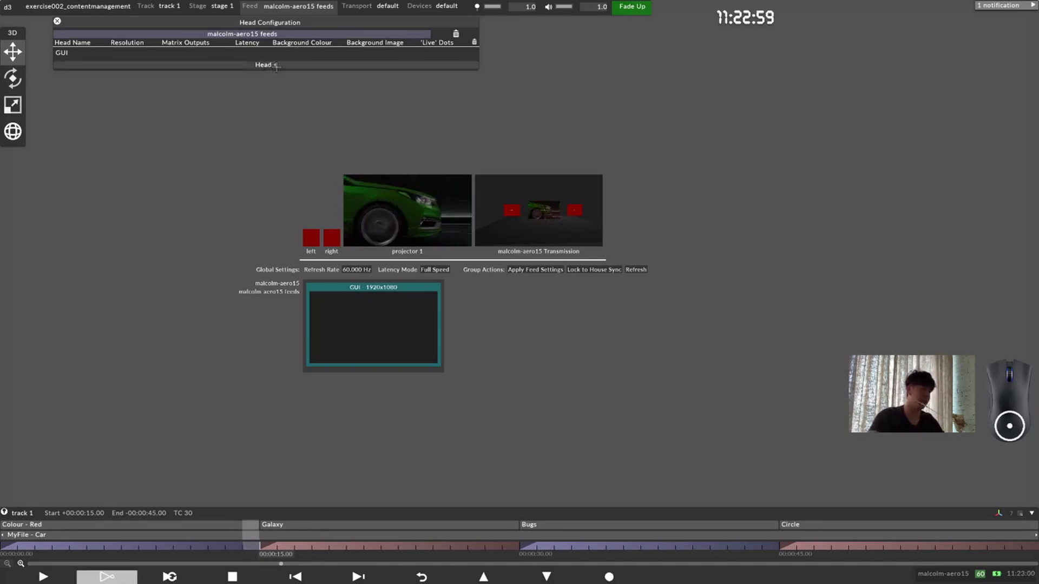
click(274, 65)
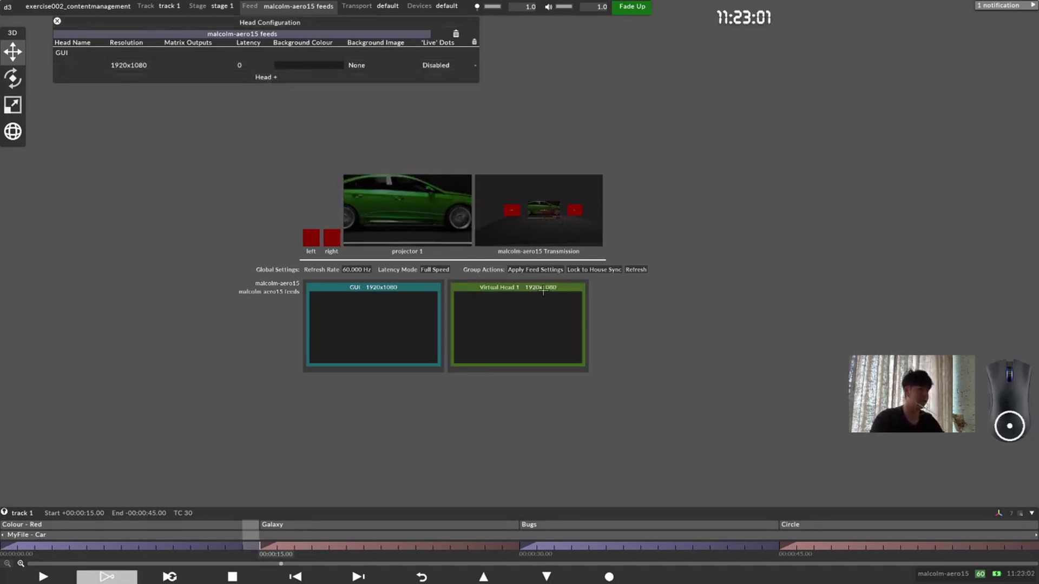
scroll(543, 292, up, 3)
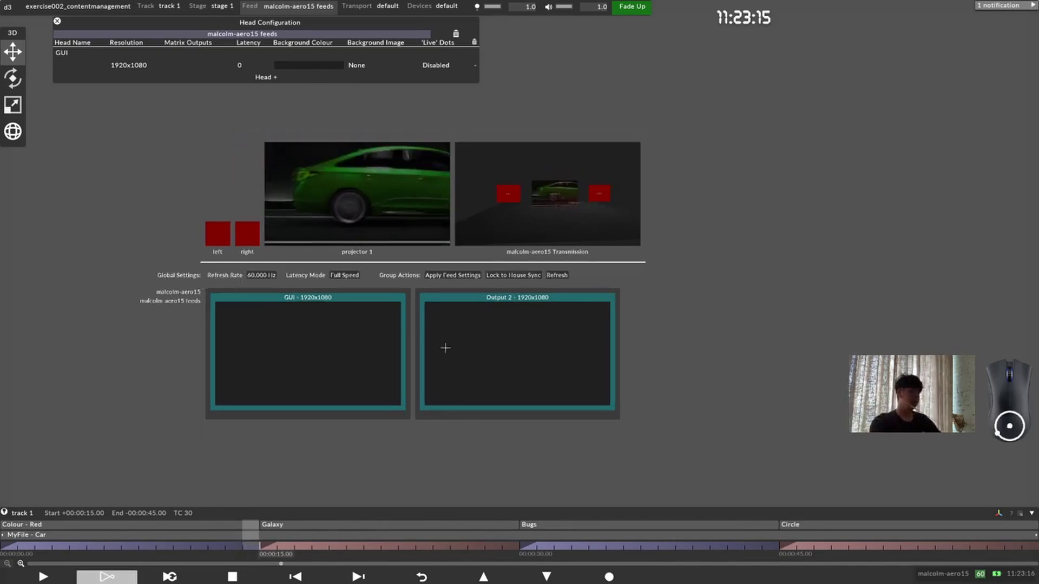
Step: Try to outline an area on the Output 2 head, and close the head configuration
drag(685, 300, 666, 311)
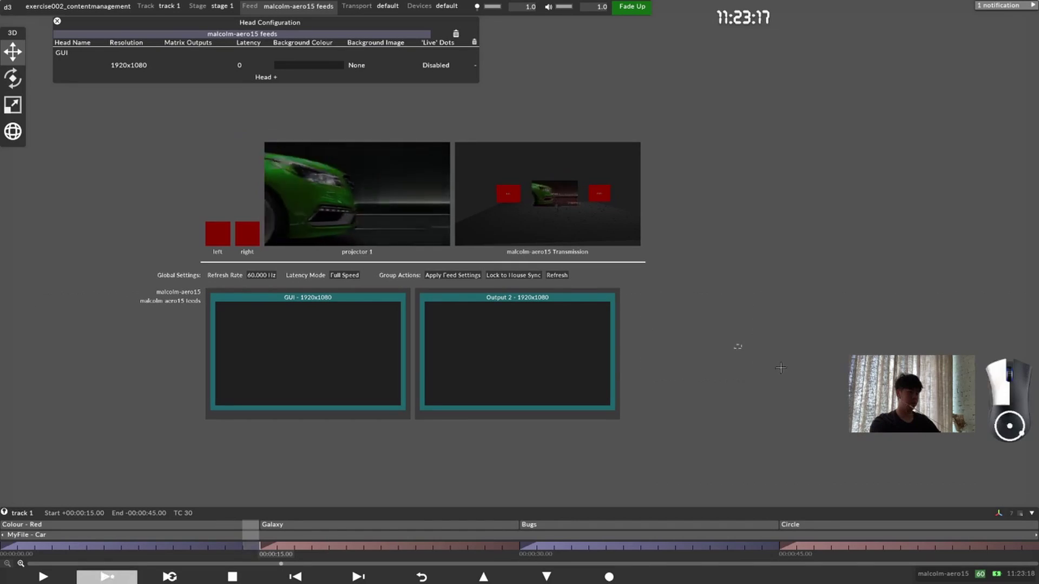
drag(686, 443, 427, 287)
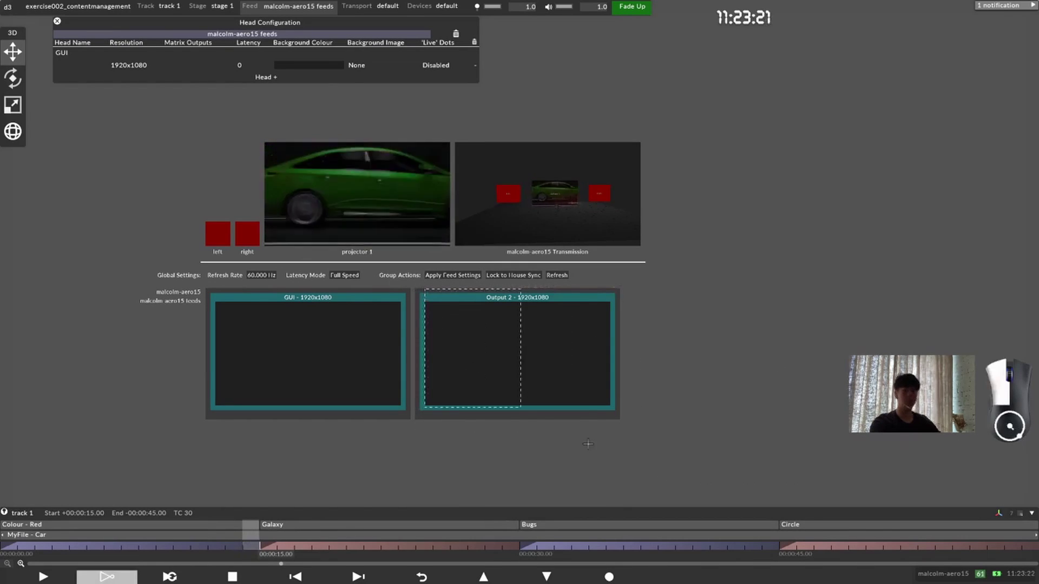
scroll(478, 315, down, 3)
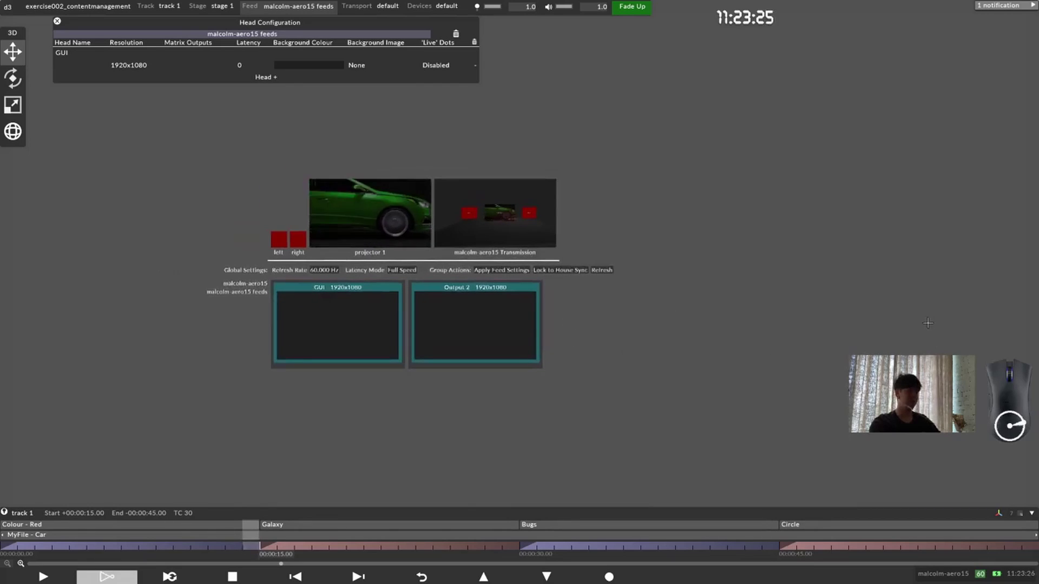
scroll(530, 386, down, 2)
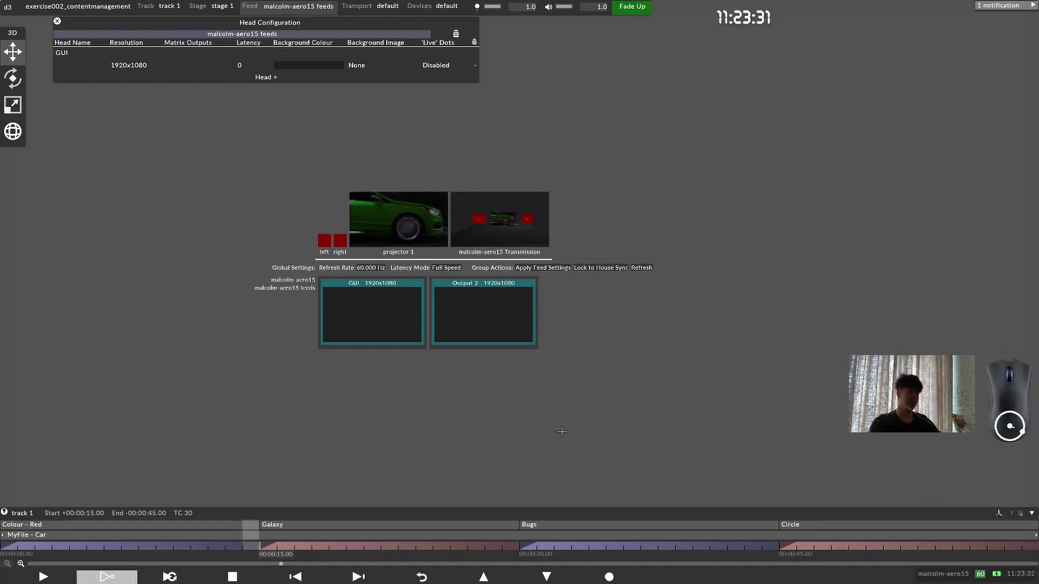
click(56, 22)
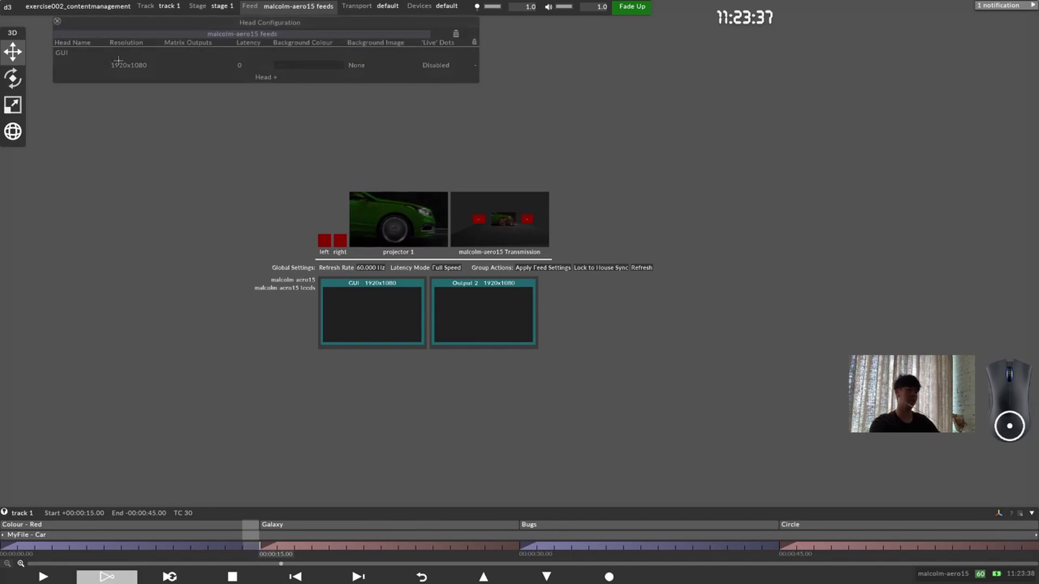
Step: Switch to d3manager, view the machines on its network, and return to the d3 project
scroll(577, 332, up, 2)
drag(673, 347, 608, 313)
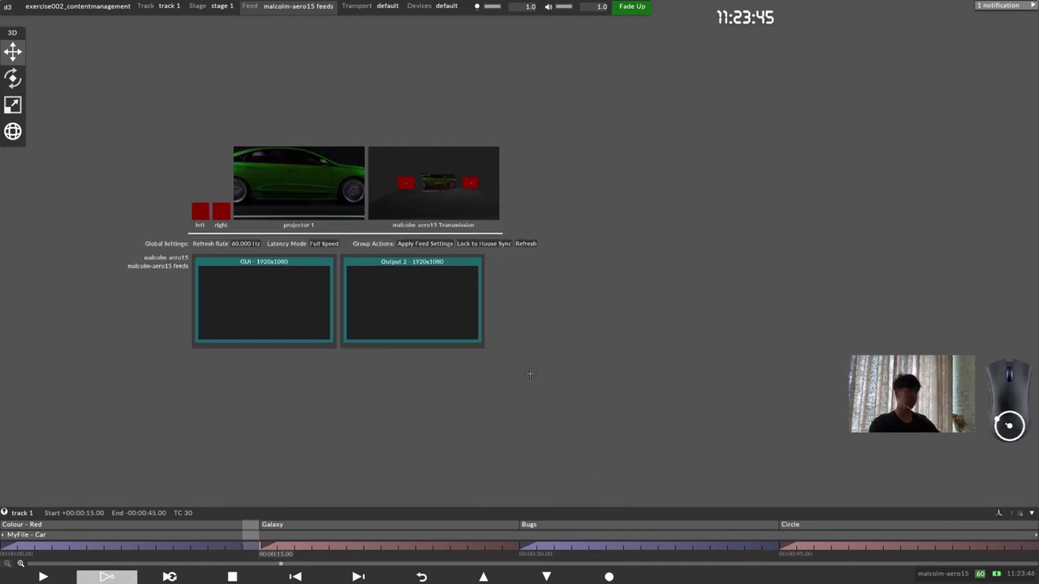
scroll(529, 375, up, 2)
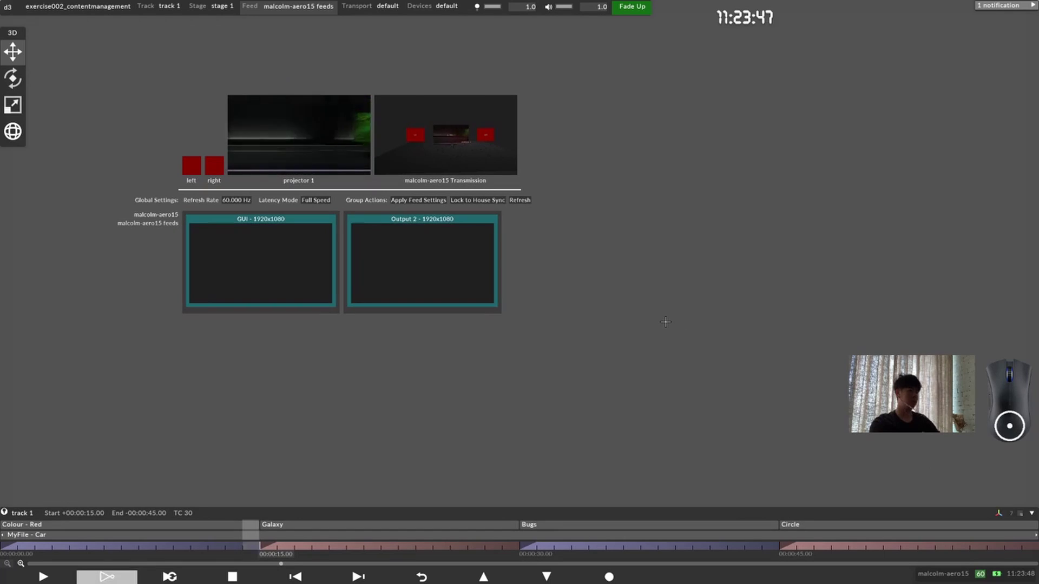
key(alt+Tab)
key(alt+Tab)
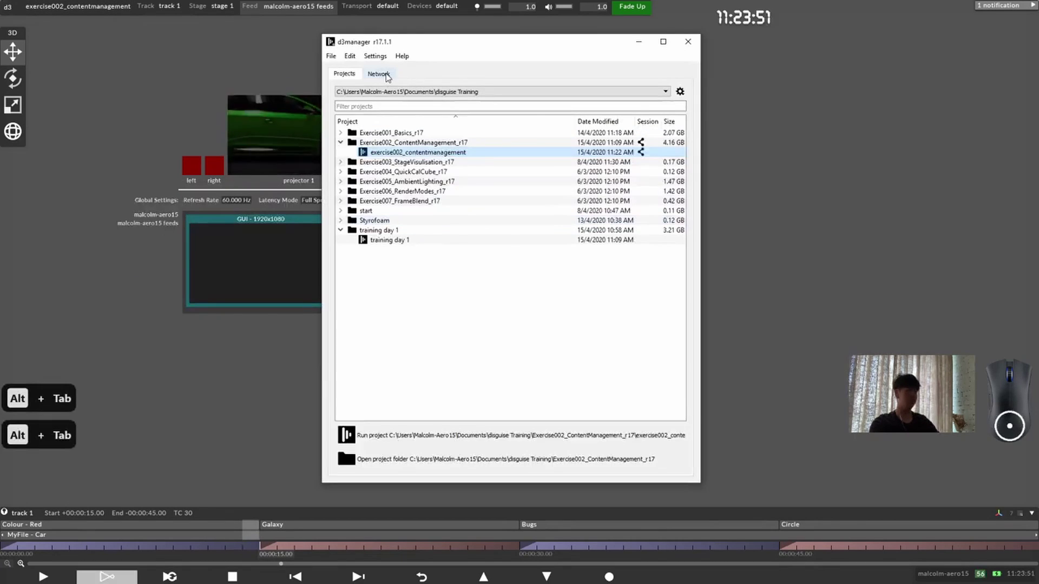
click(379, 74)
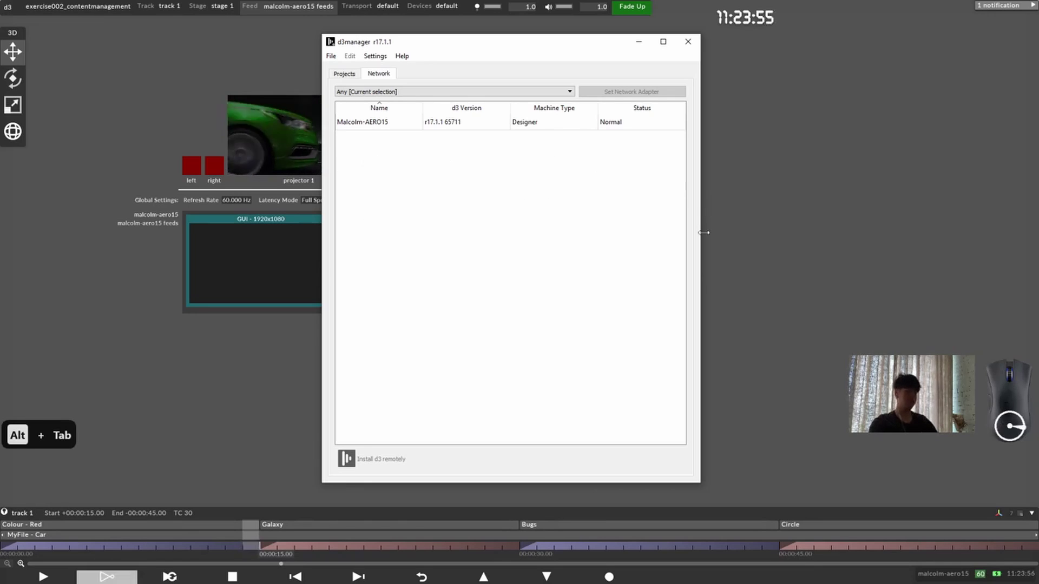
key(alt+Tab)
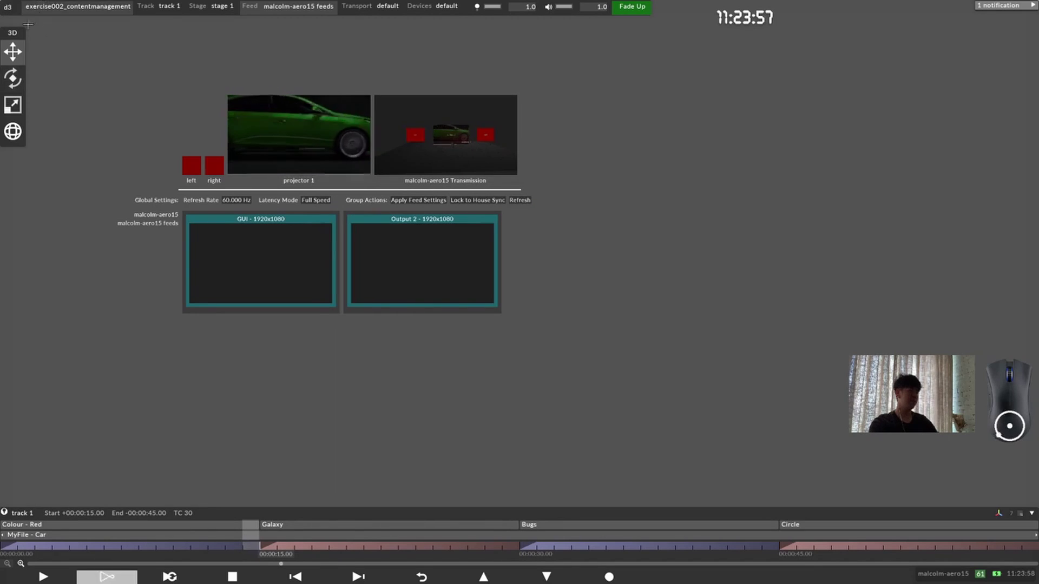
Step: Open the d3 system options and bring up the d3Net Manager
click(9, 10)
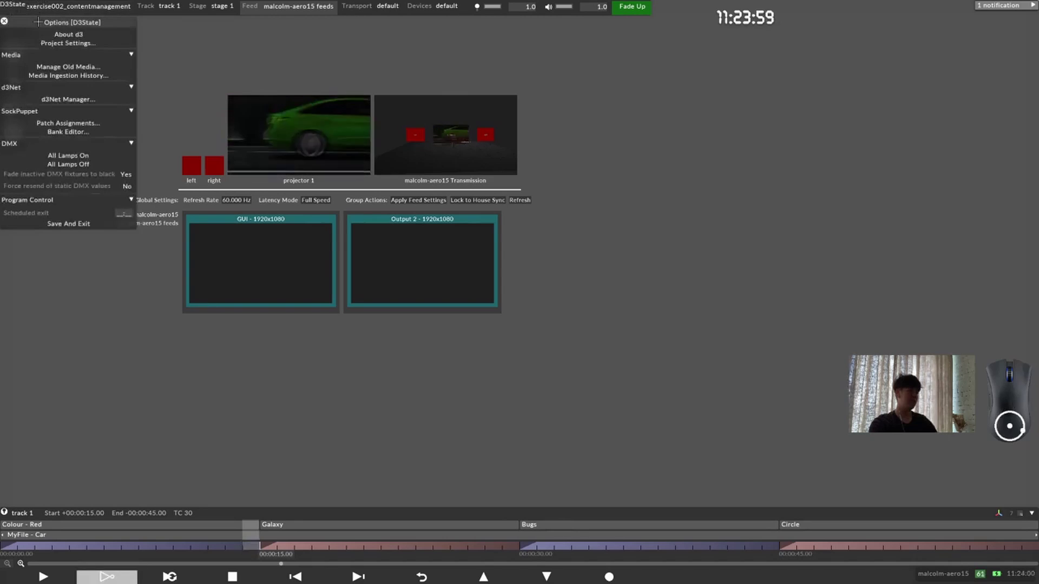
drag(41, 22, 106, 98)
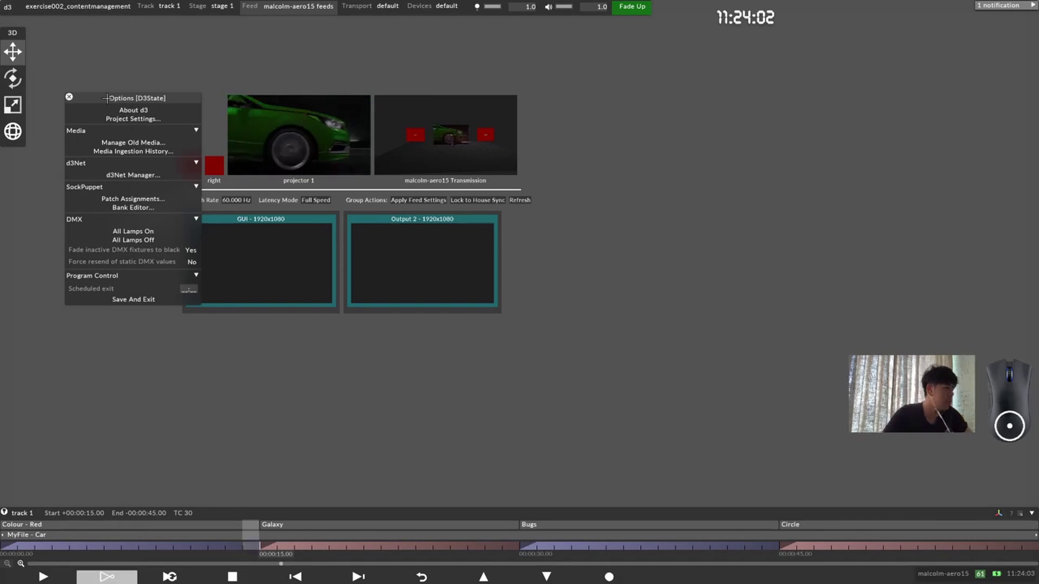
click(148, 174)
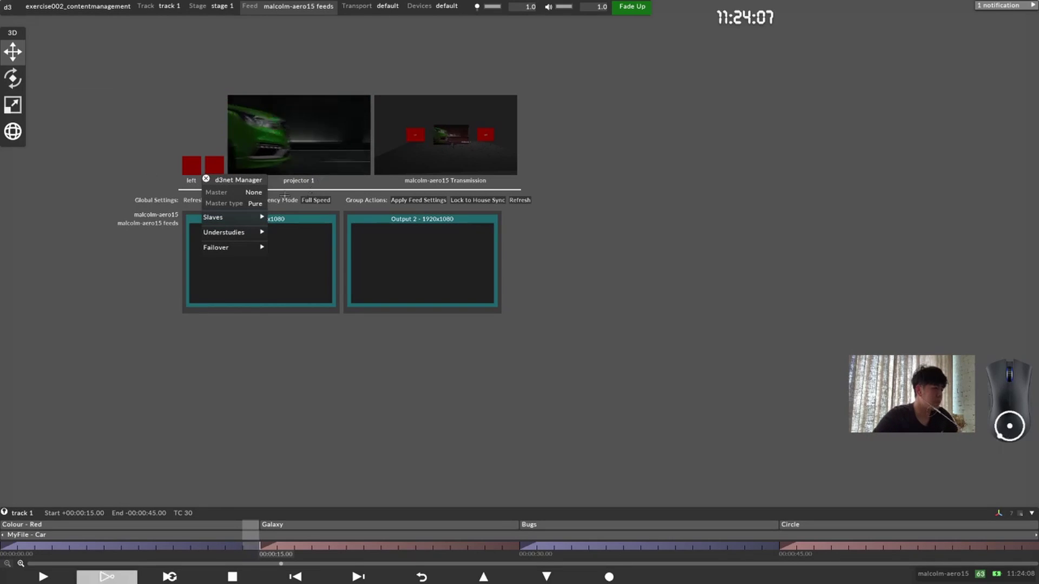
Step: Create a machine named vx4 as the d3Net master, and check which hostnames are available for it
click(249, 217)
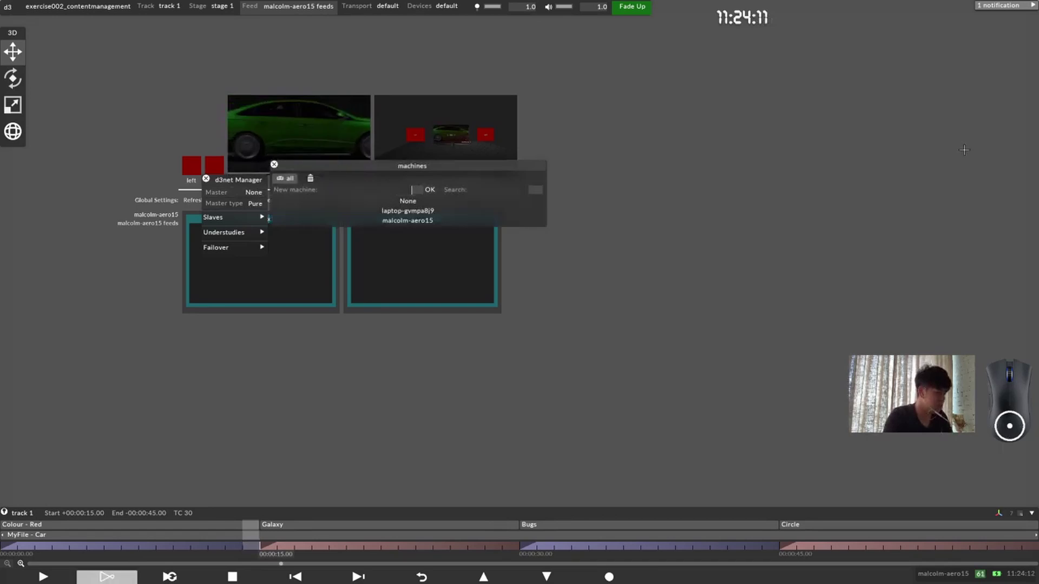
text(vx4)
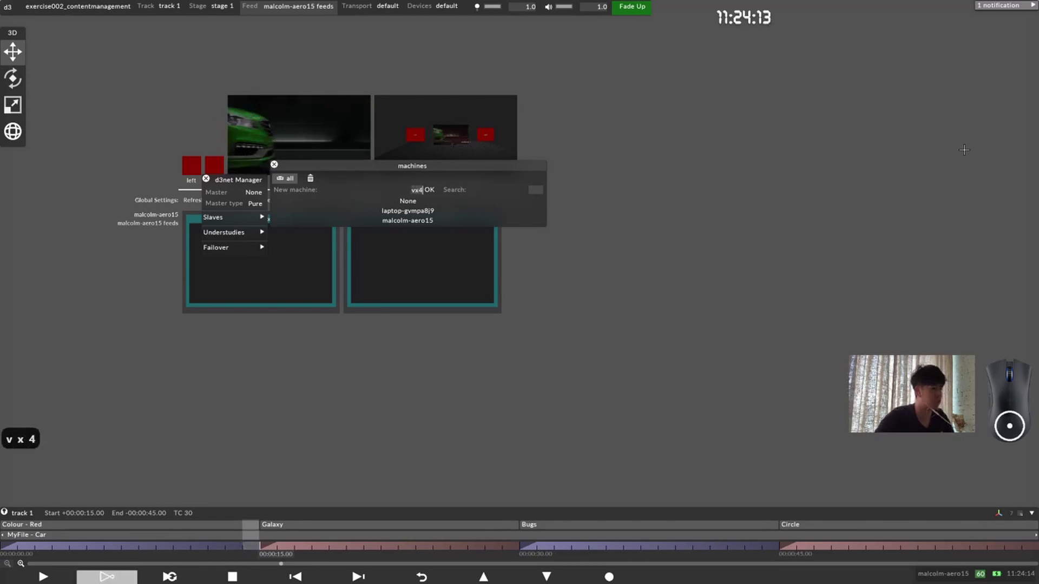
click(429, 189)
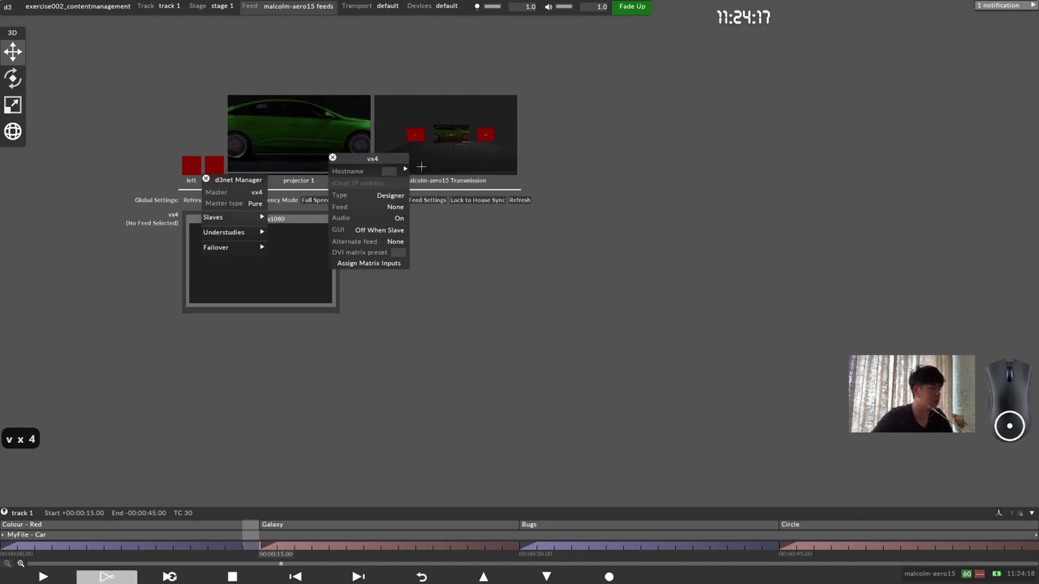
click(405, 170)
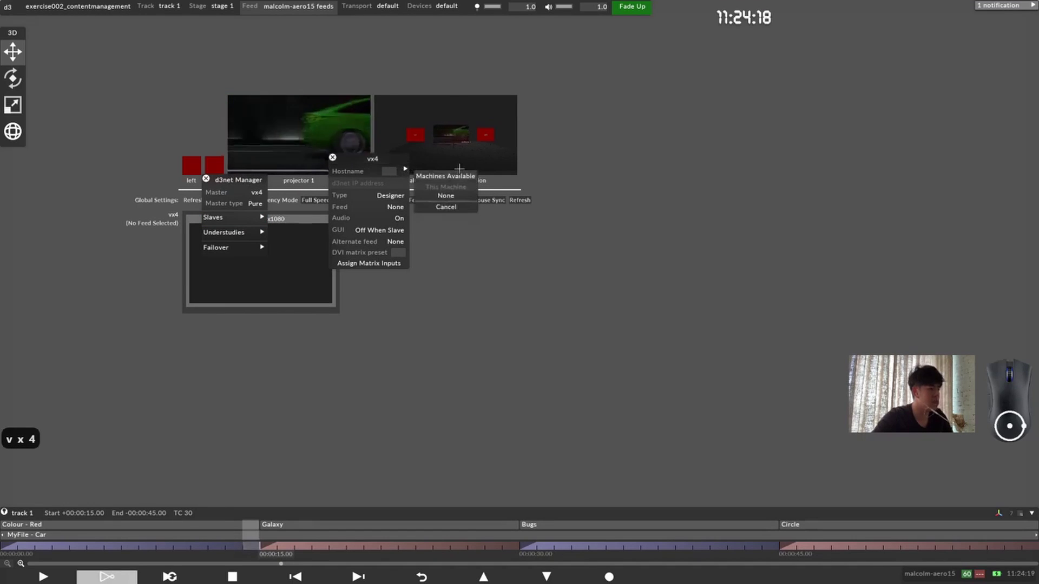
click(446, 208)
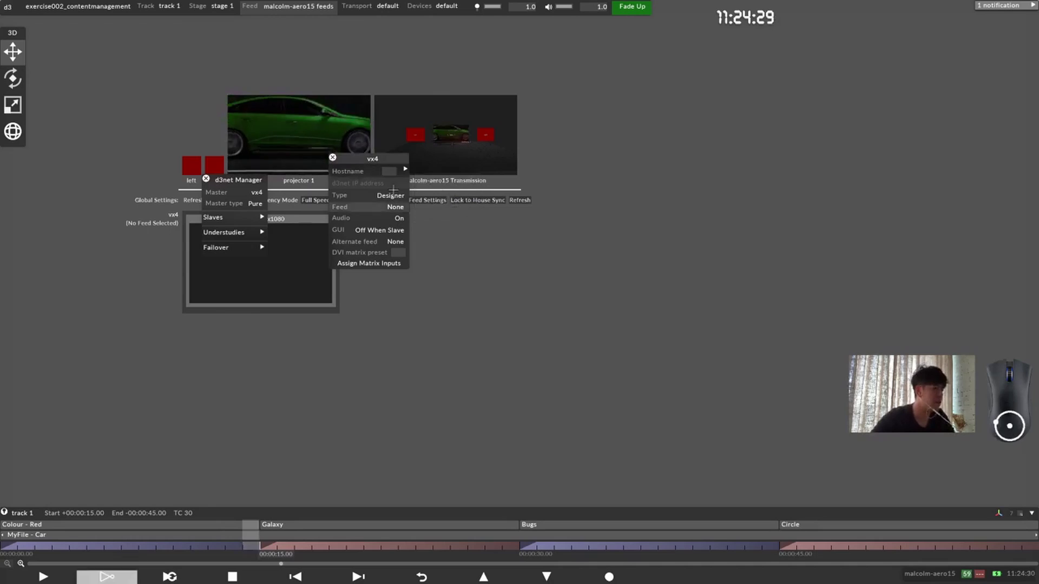
Step: Set the vx4 machine's type to vx 4, and close its editor
click(400, 195)
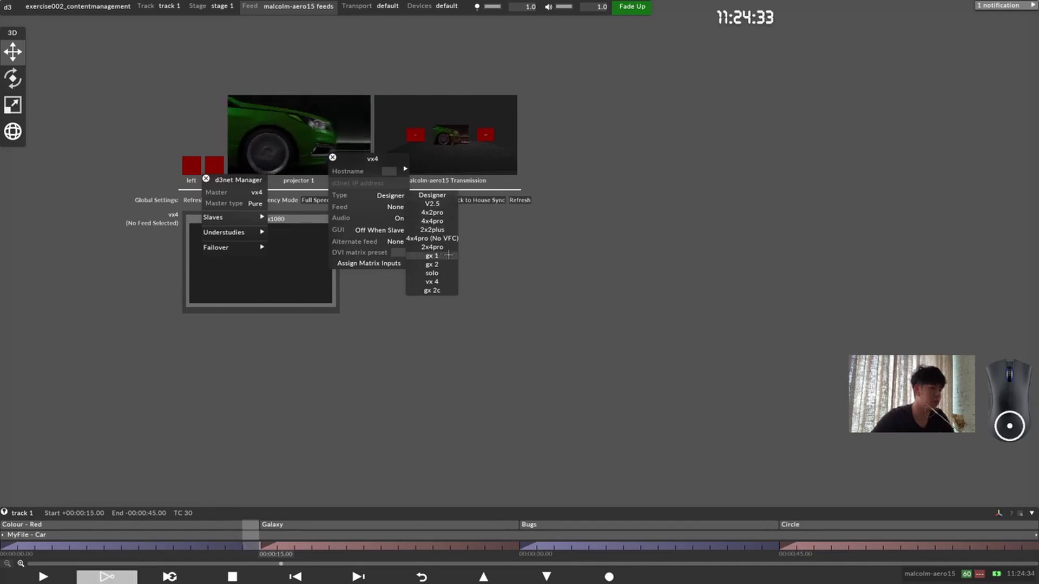
click(446, 282)
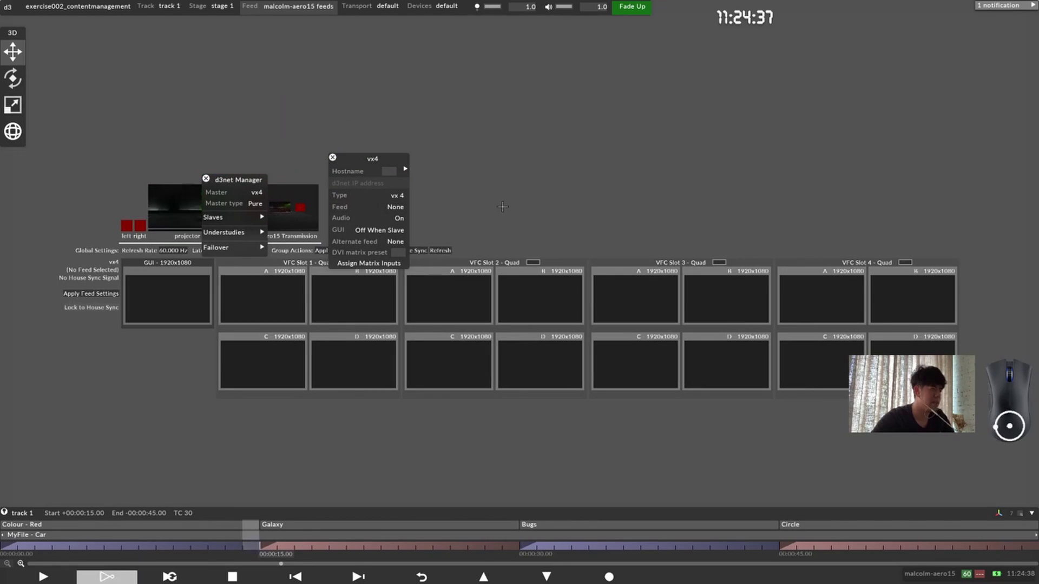
drag(381, 160, 424, 155)
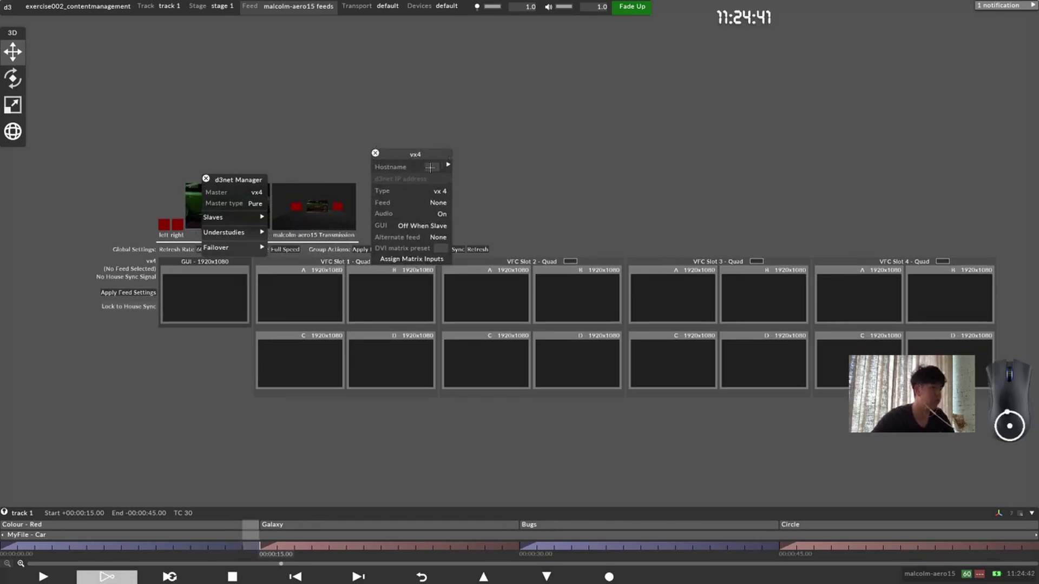
click(375, 153)
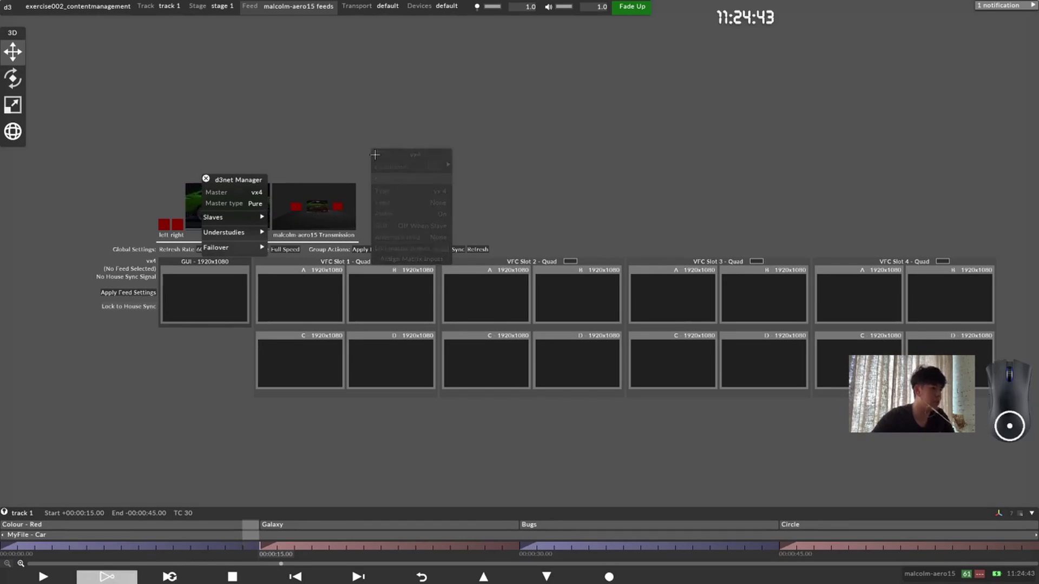
Step: Add a new slave machine named "vx2 - slave" to the d3Net network
click(234, 217)
click(219, 239)
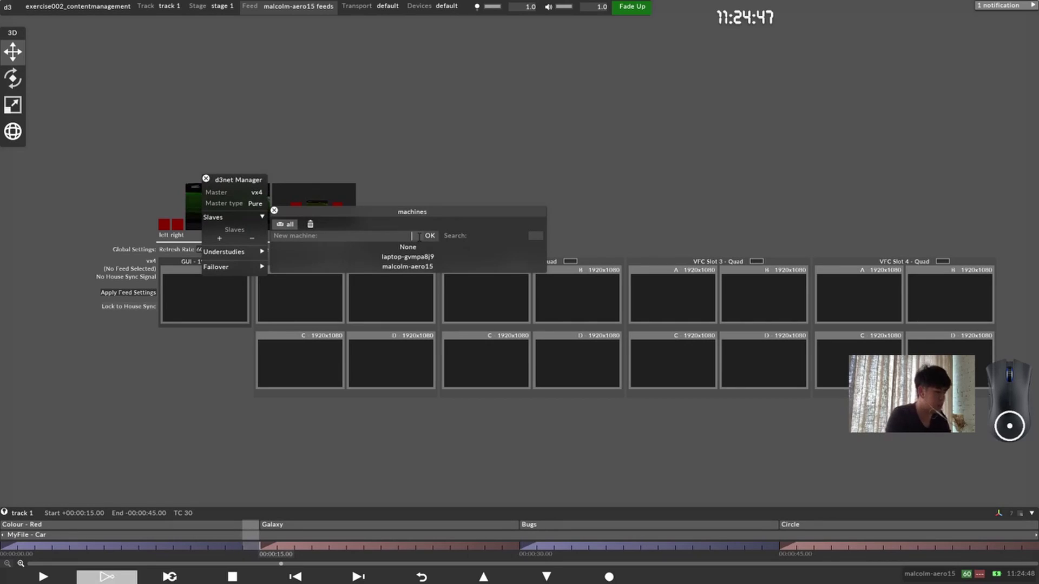
text(vx2)
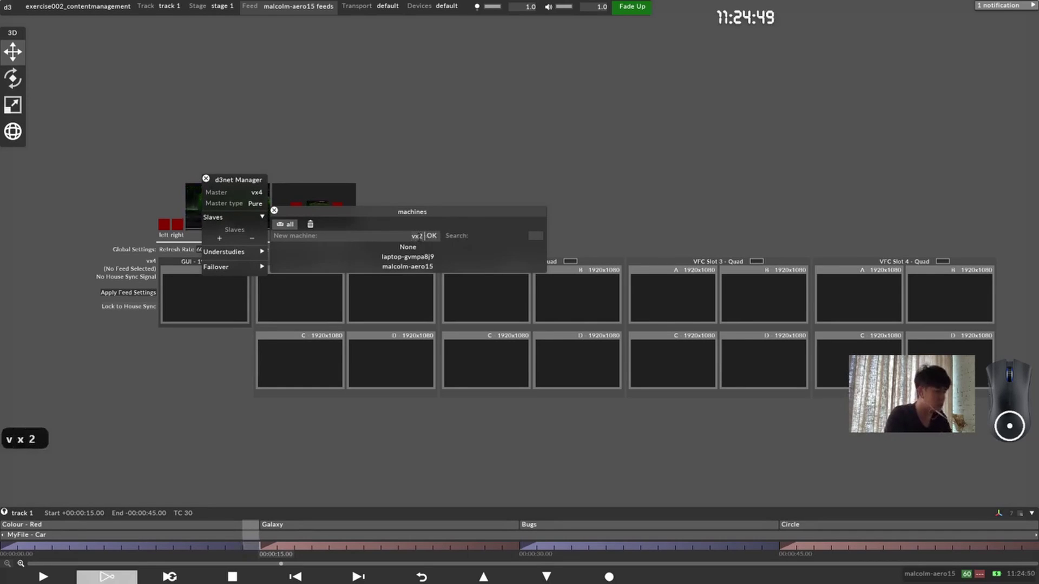
text( - slabe)
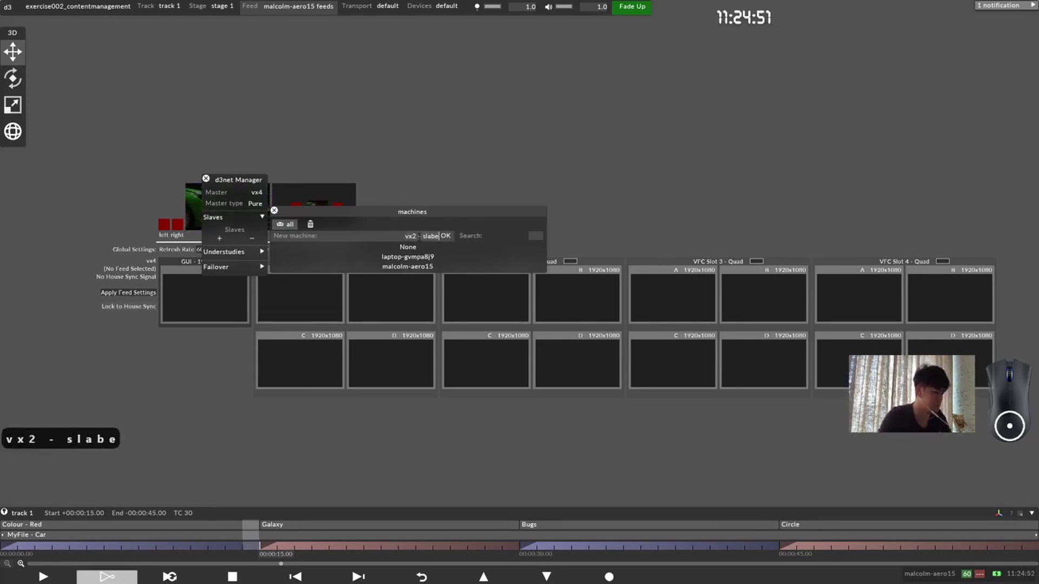
key(BackSpace)
key(BackSpace)
text(ve)
click(445, 236)
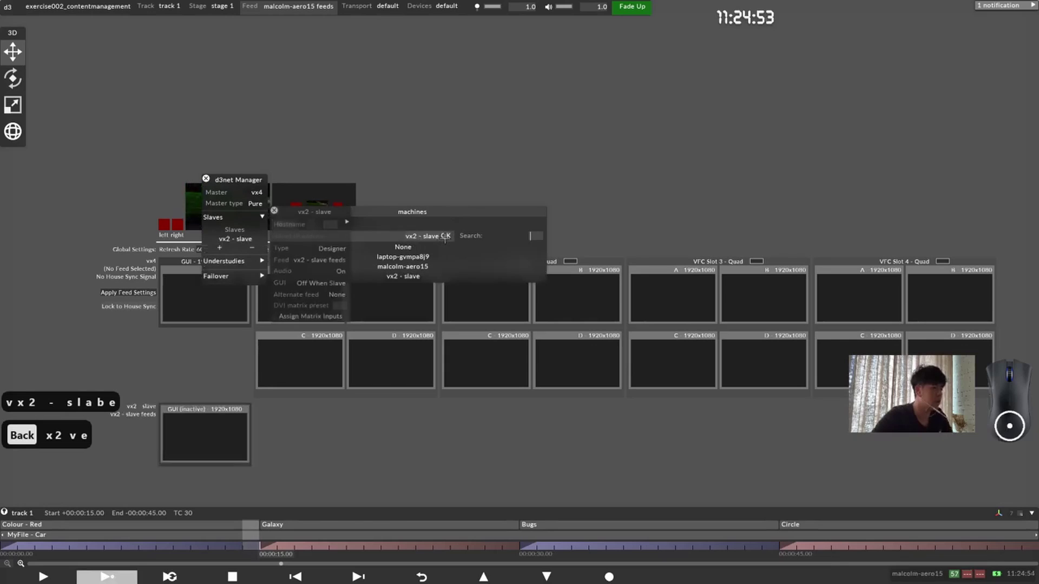
Step: Choose None as the hostname of the vx2 - slave machine, and close the machines list
click(330, 224)
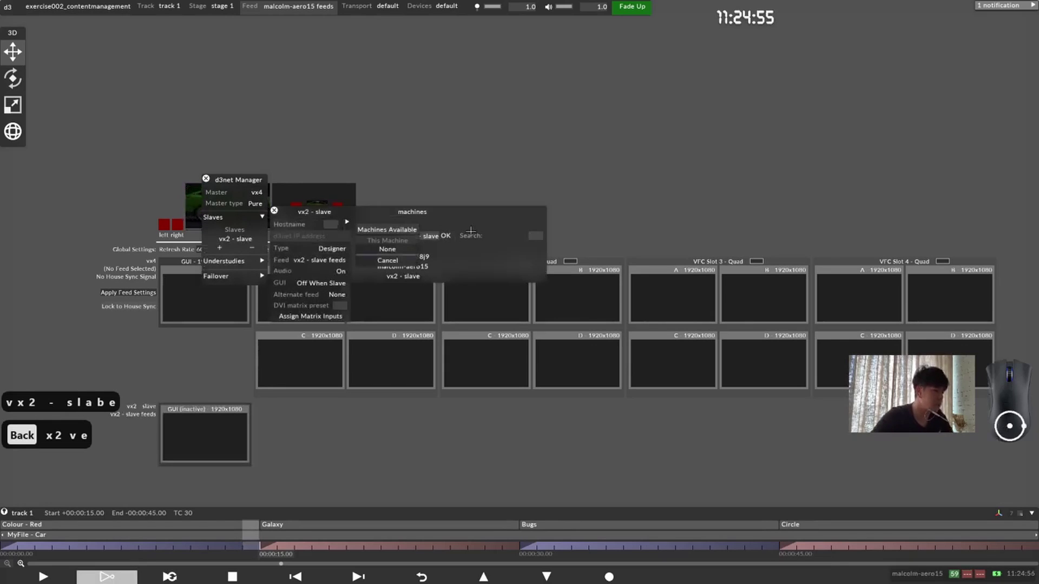
click(381, 250)
drag(513, 204, 472, 189)
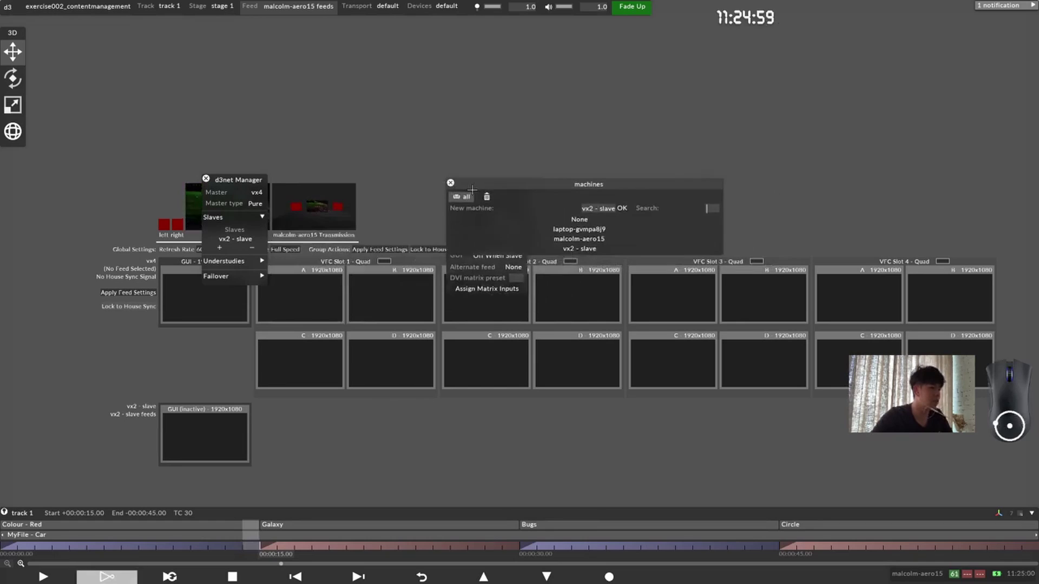
click(451, 183)
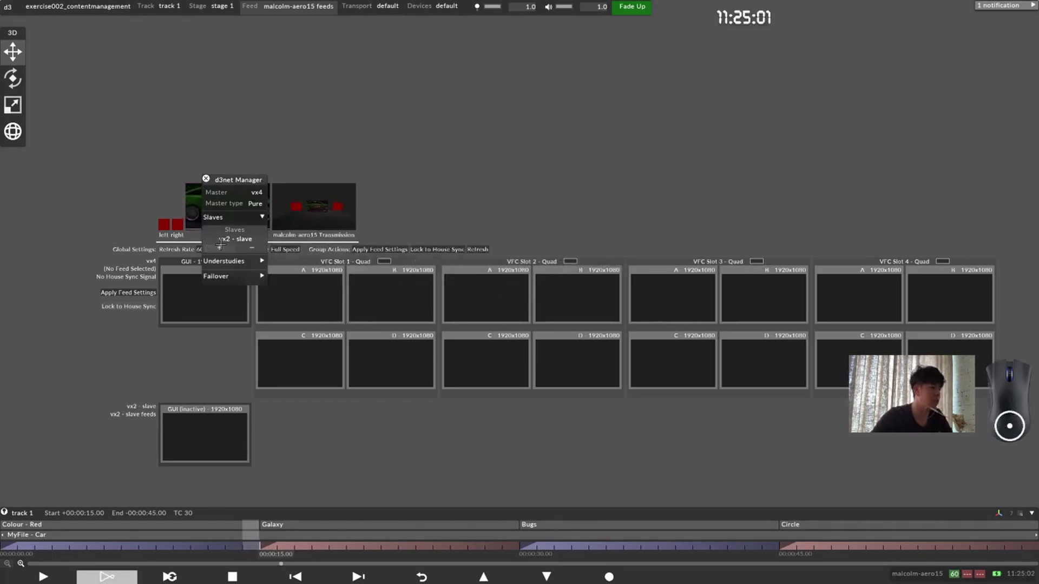
Step: Set the vx2 - slave machine's type to vx 4, and close its editor
click(220, 243)
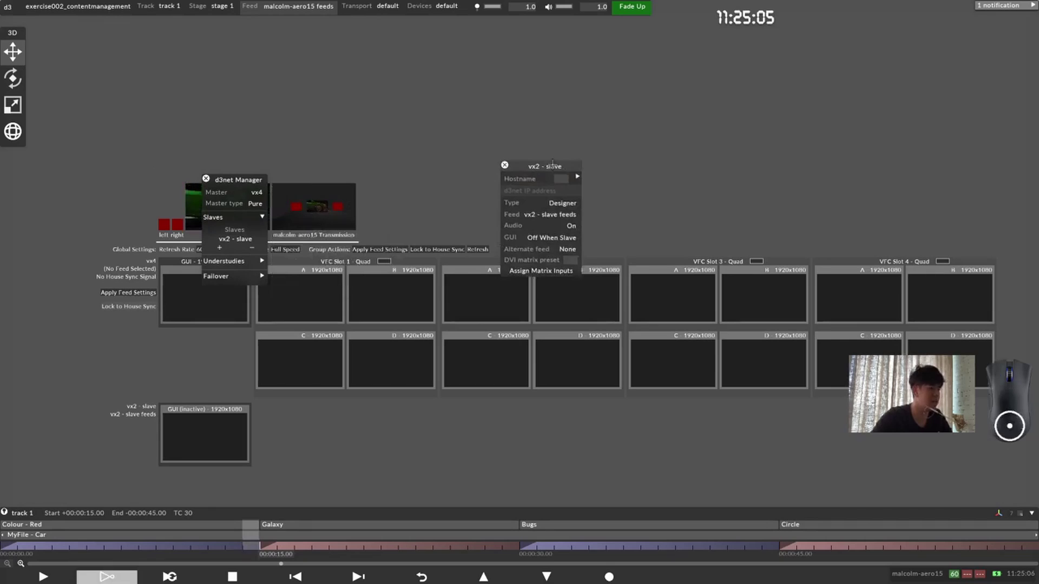
drag(552, 163, 523, 144)
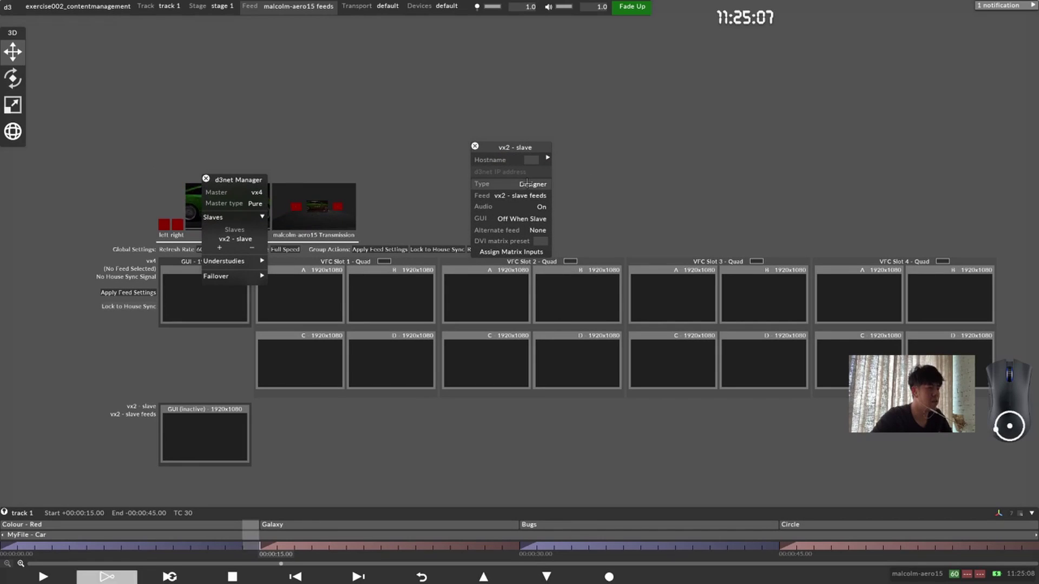
click(538, 184)
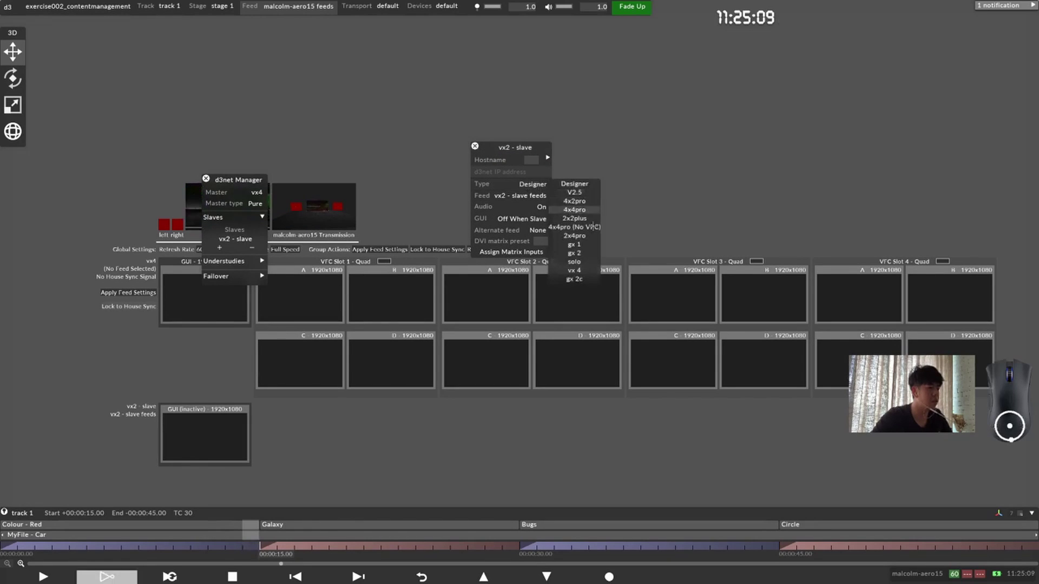
click(574, 269)
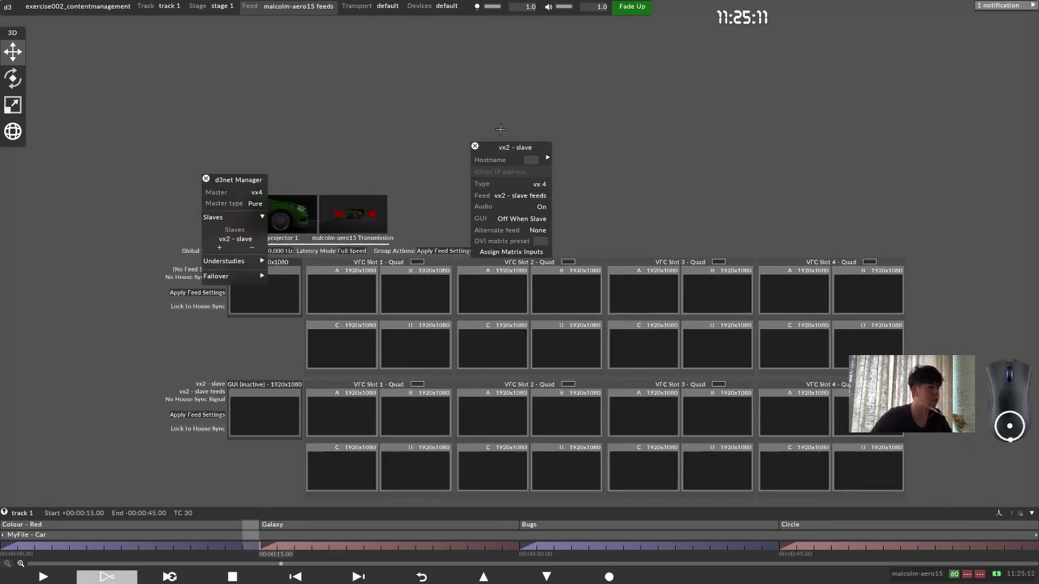
click(476, 145)
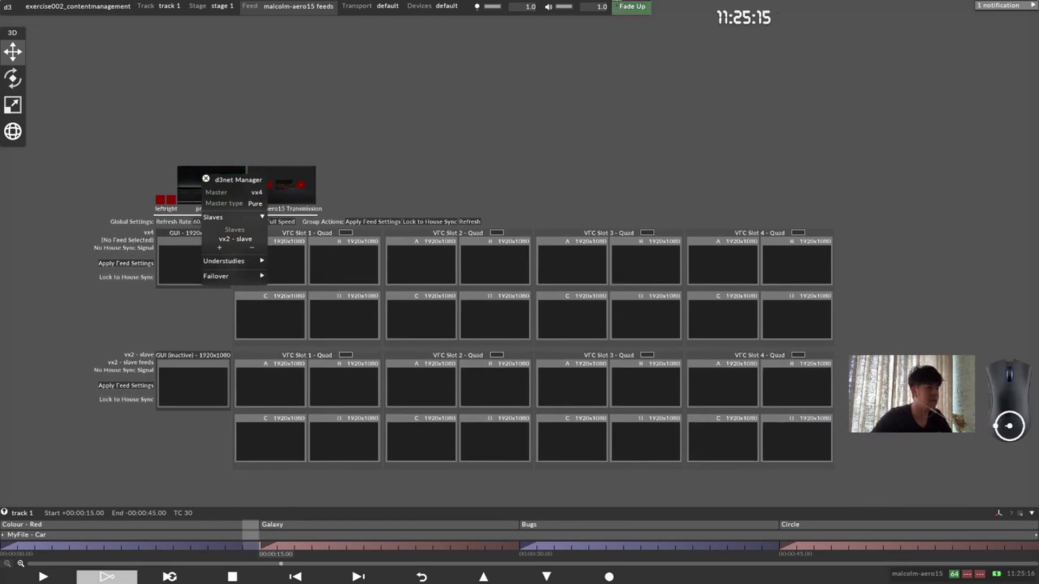
drag(674, 2, 970, 203)
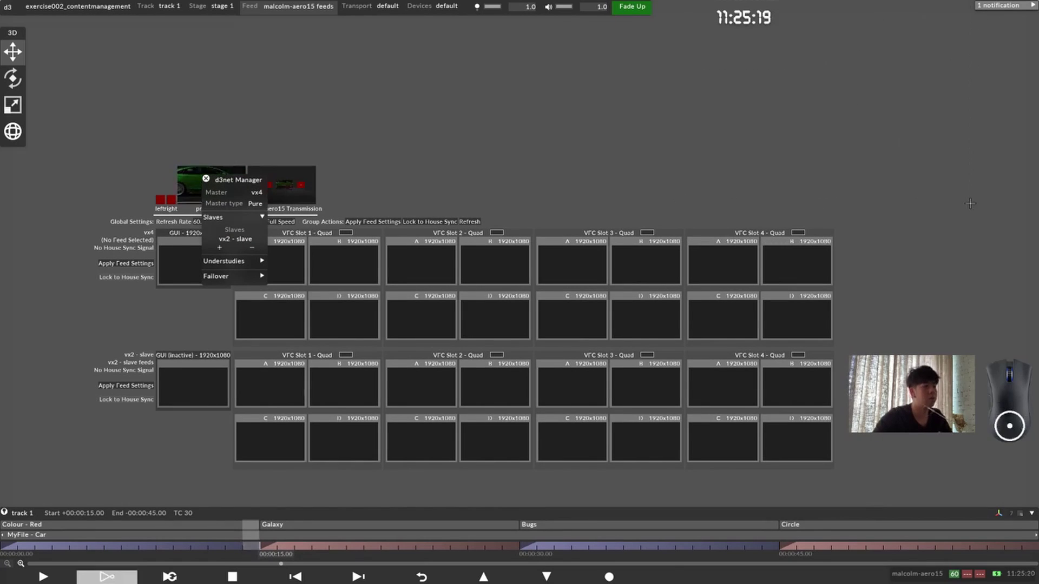
drag(691, 1, 716, 45)
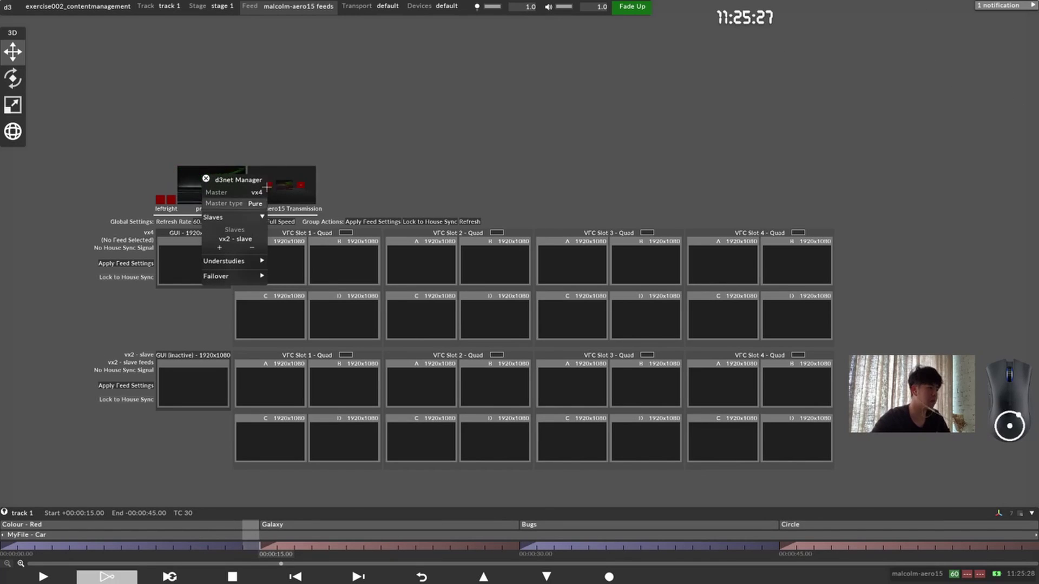
Step: Move the d3Net Manager aside, switch to Chrome and bring up the disguise help page on supported file formats
drag(245, 178, 364, 144)
key(alt+Tab)
key(alt+Tab)
key(alt+Tab)
key(alt+Tab)
key(alt+Tab)
key(alt+Tab)
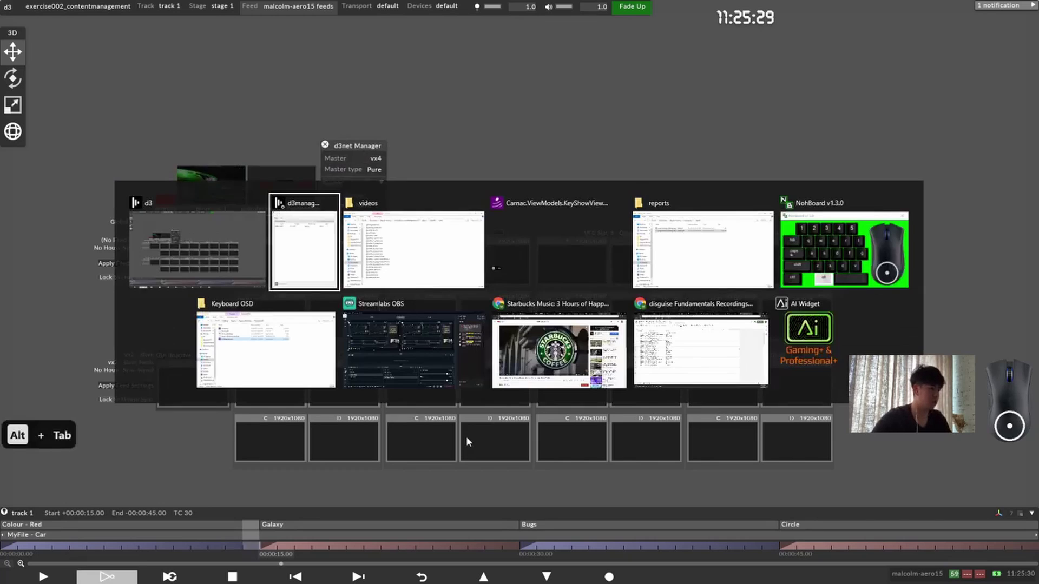
key(alt+Tab)
key(alt+Tab)
key(alt+Tab)
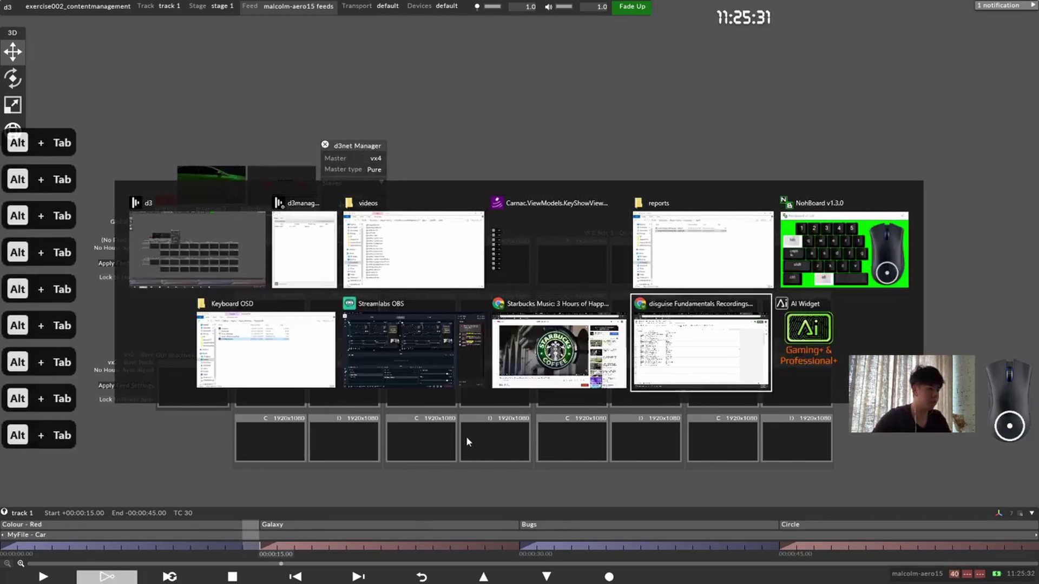
key(ctrl+t)
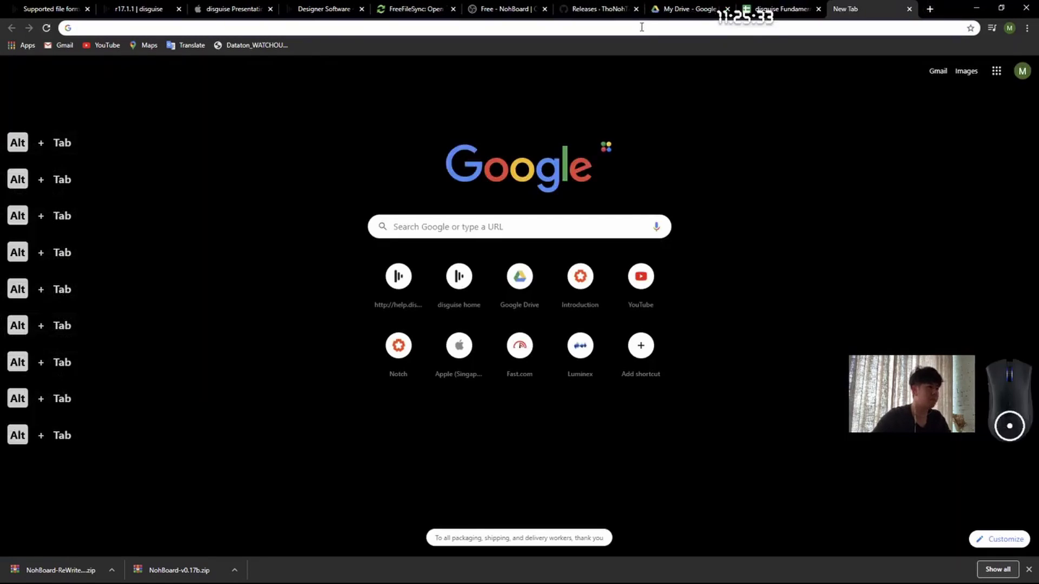
click(46, 12)
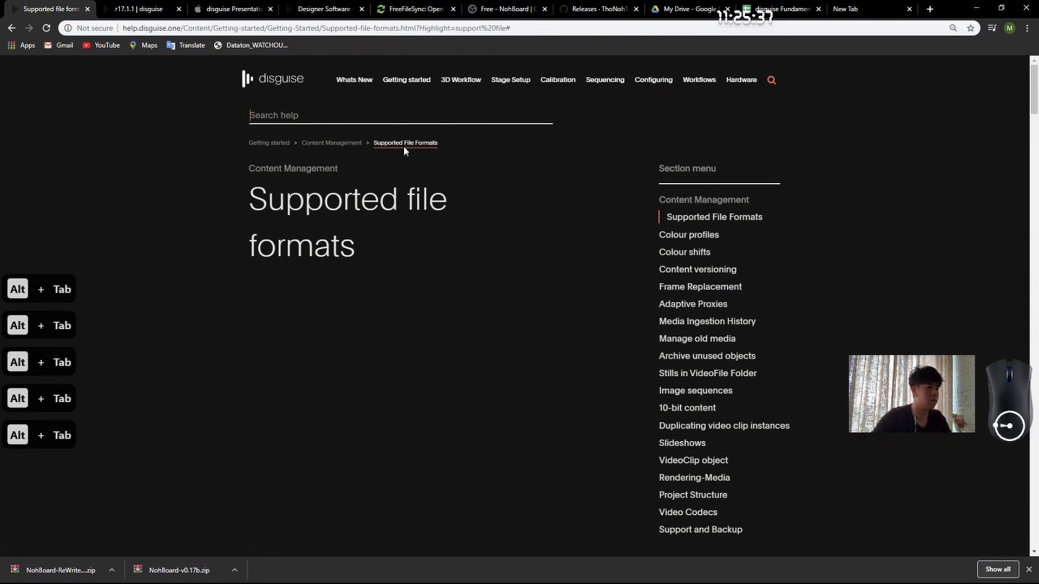
Step: Search the disguise help for d3net, and open the Setup d3Net article
text(d3net)
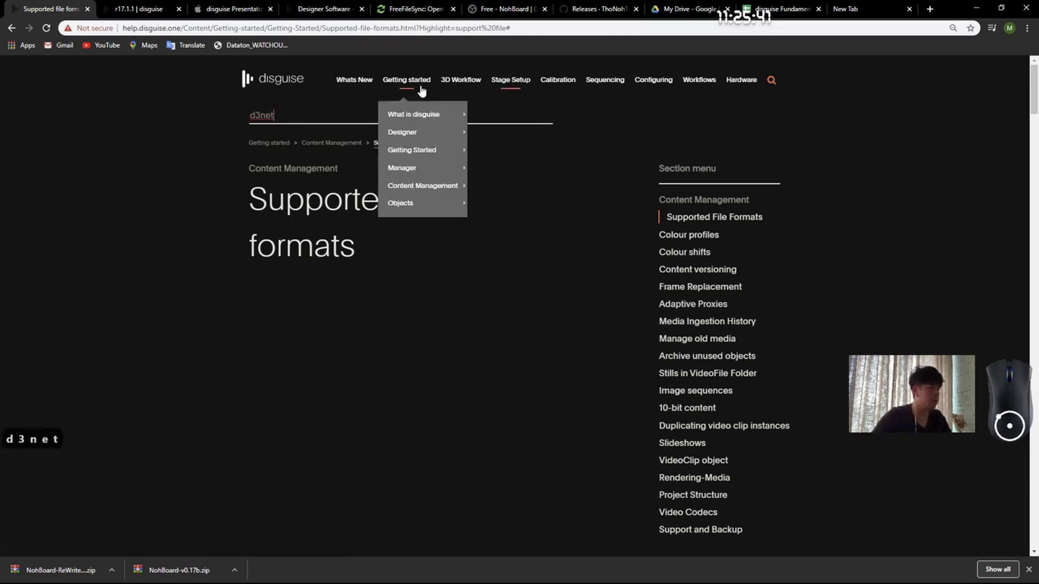
mouse_move(411, 84)
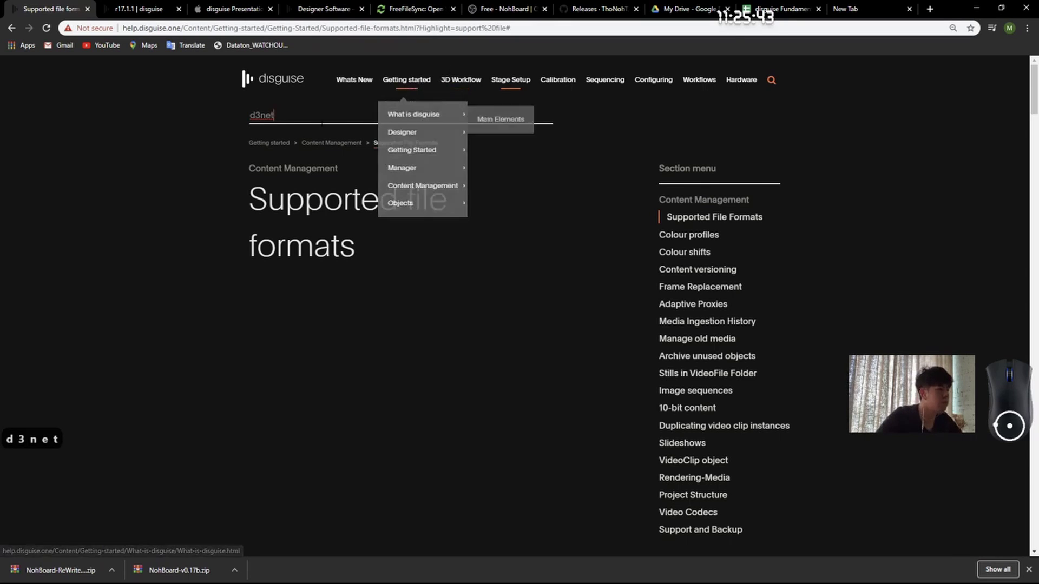
key(Return)
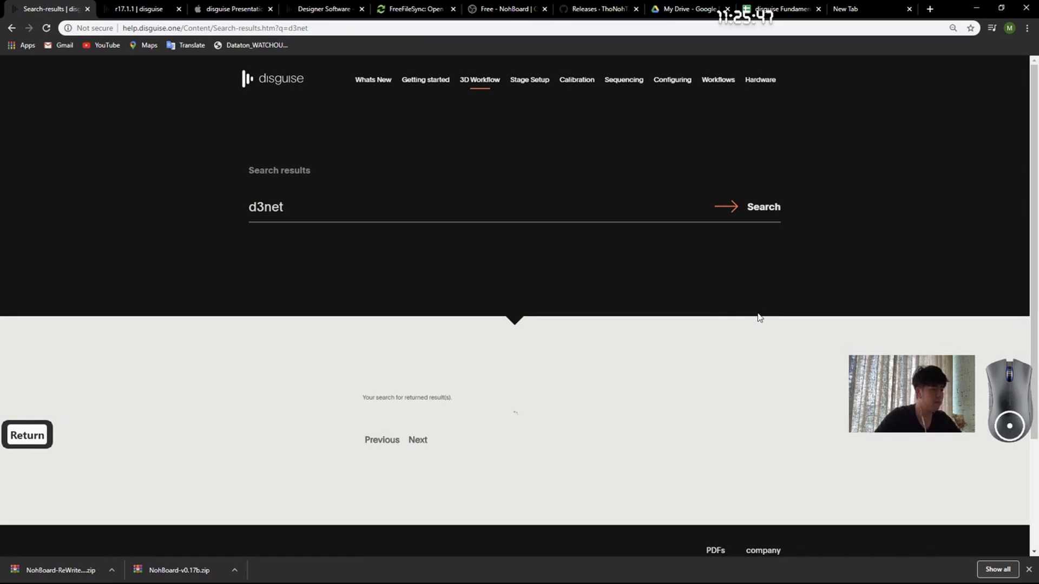
scroll(586, 430, down, 2)
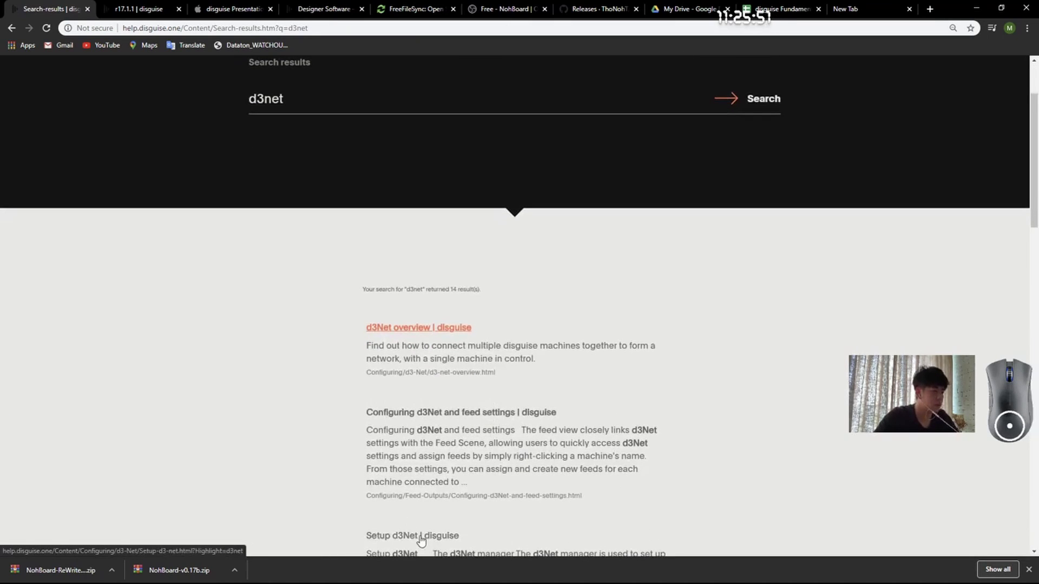
click(420, 538)
Step: Examine the Setup d3Net article's sections on the d3Net manager, understudies, machine editor and file distribution
scroll(660, 291, down, 7)
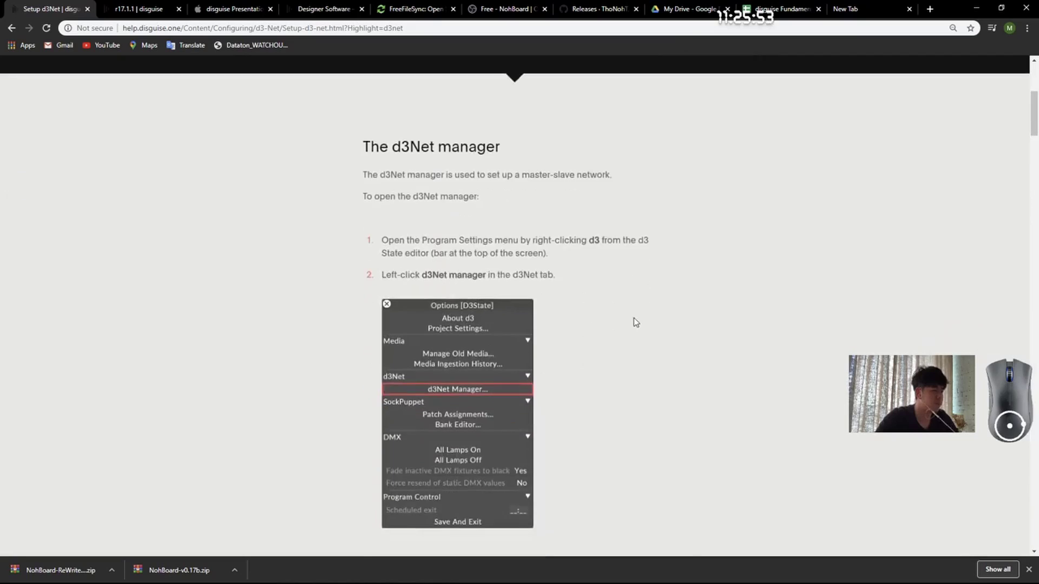
scroll(641, 295, down, 15)
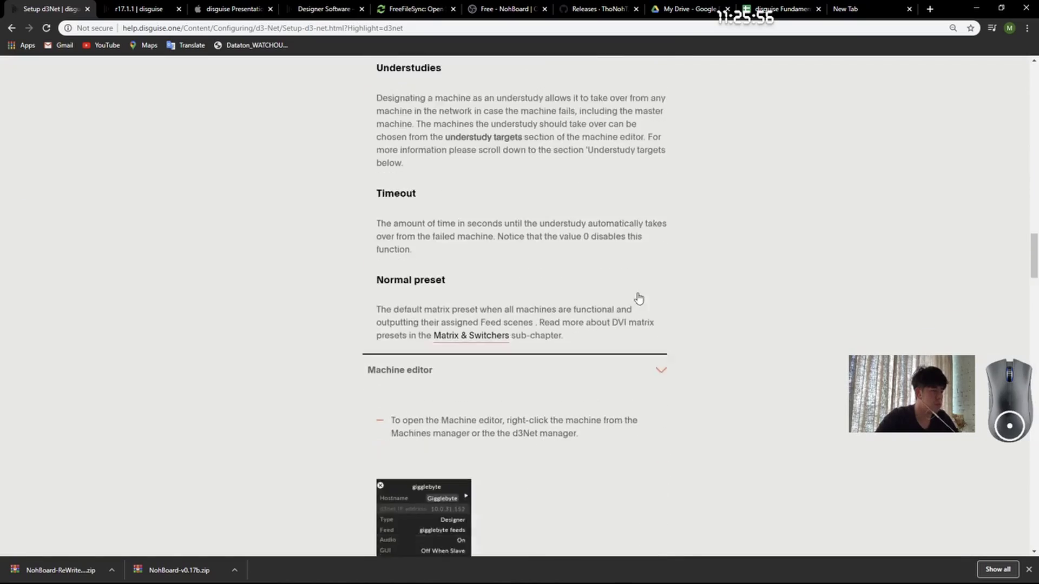
scroll(636, 299, down, 3)
scroll(630, 314, up, 8)
scroll(630, 314, down, 15)
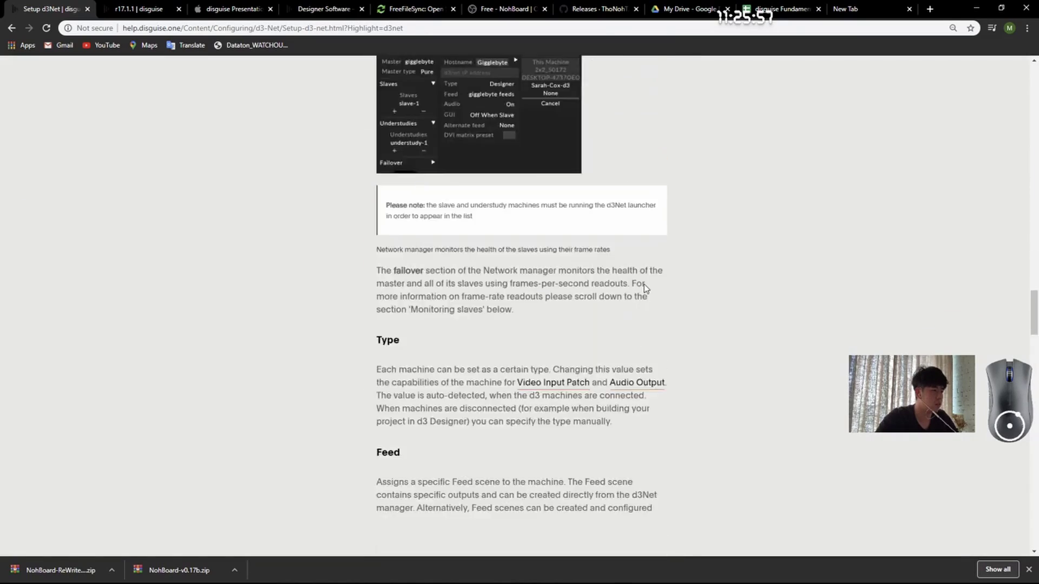
scroll(638, 289, up, 7)
scroll(638, 292, down, 6)
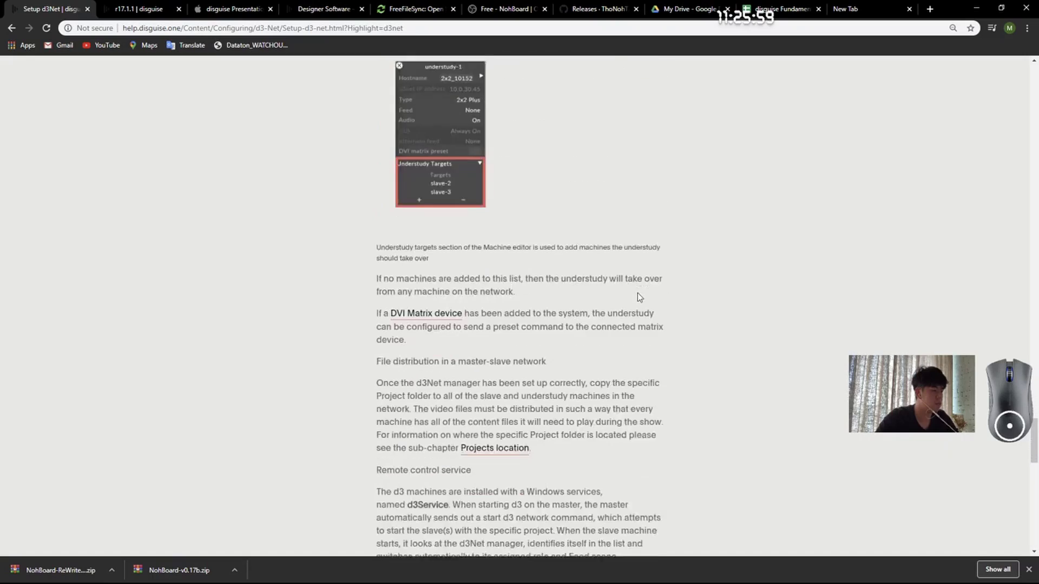
Step: Finish looking through the Setup d3Net article, return to the d3net search results, and open the d3Net overview article
scroll(637, 293, down, 13)
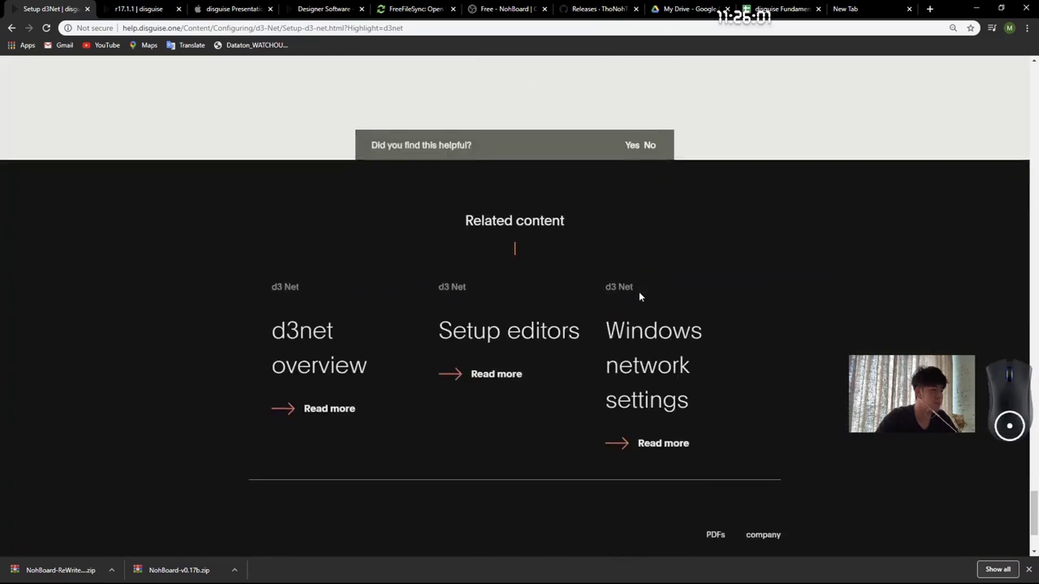
scroll(638, 293, up, 20)
scroll(637, 282, up, 20)
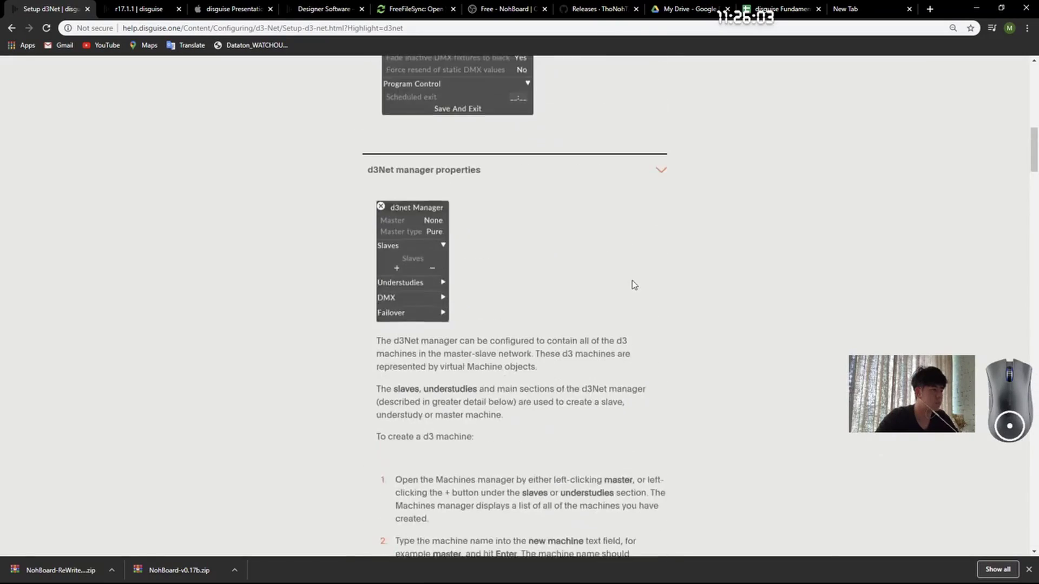
key(alt+Left)
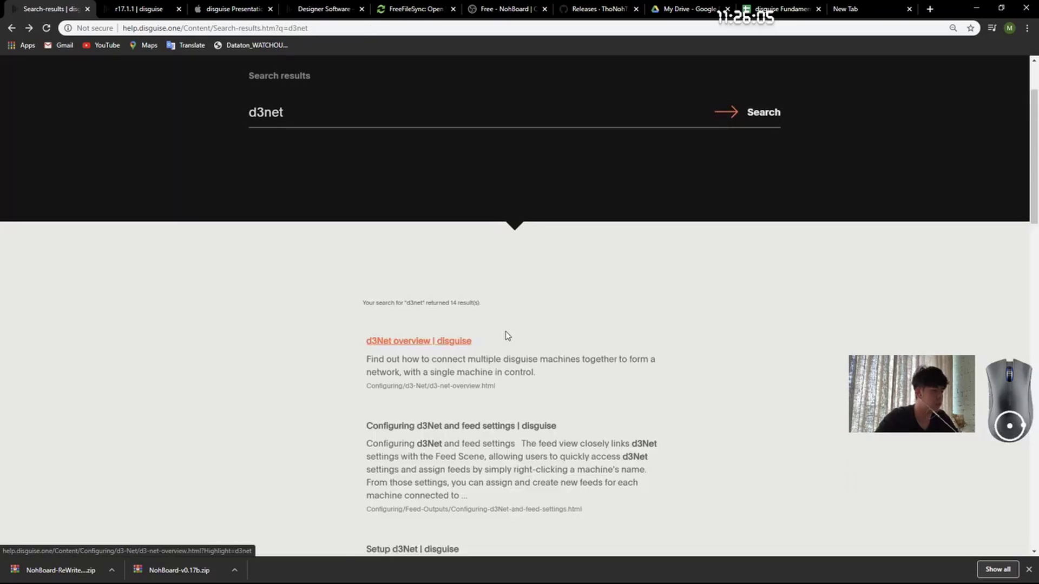
click(405, 343)
scroll(622, 303, down, 15)
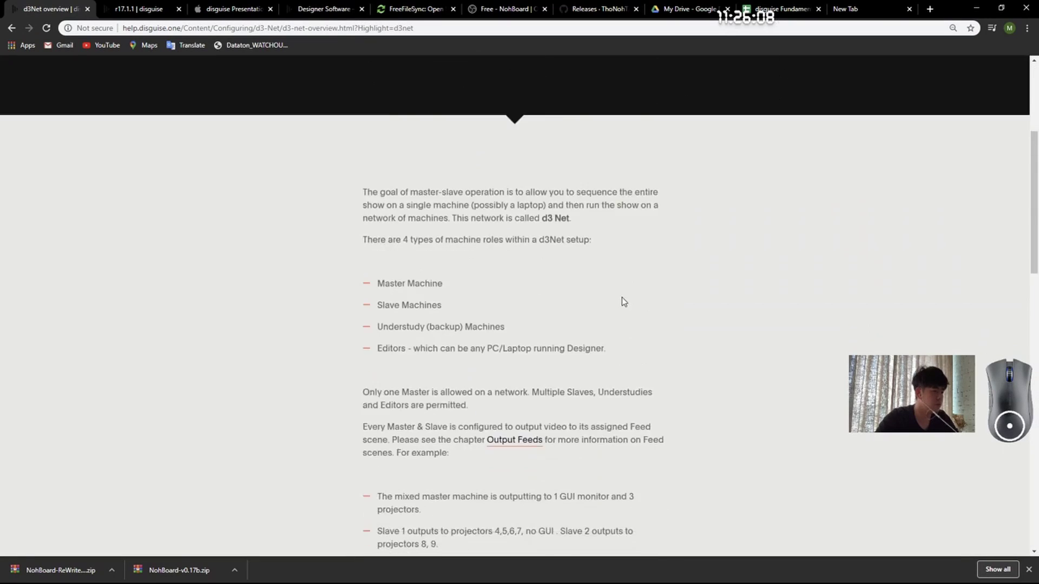
Step: Expand and examine the d3Net overview's sections on the master machine, slave machines, understudy machines, editors and distributing signals
click(421, 331)
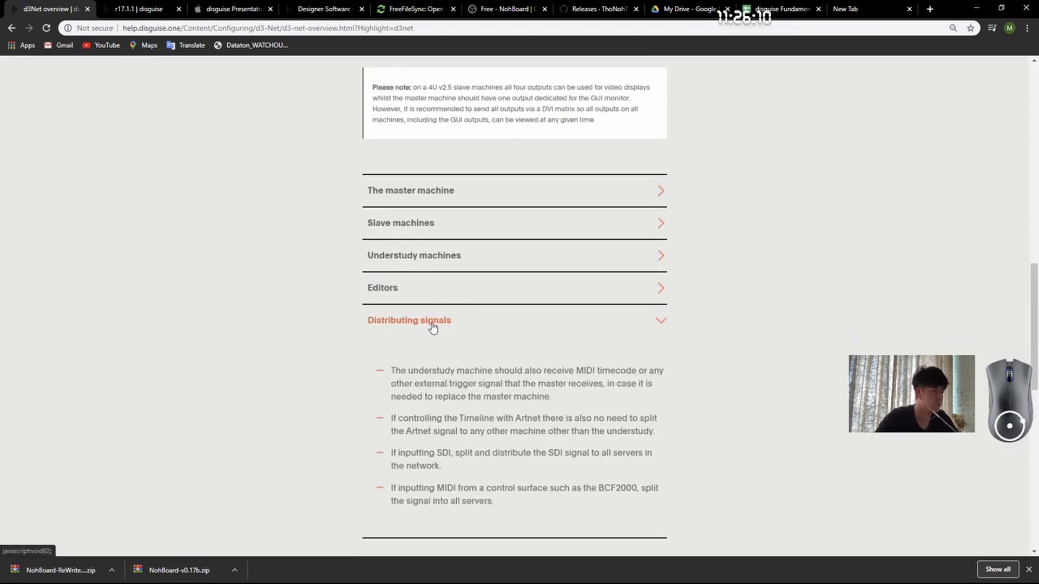
click(432, 325)
click(424, 293)
click(462, 260)
click(452, 197)
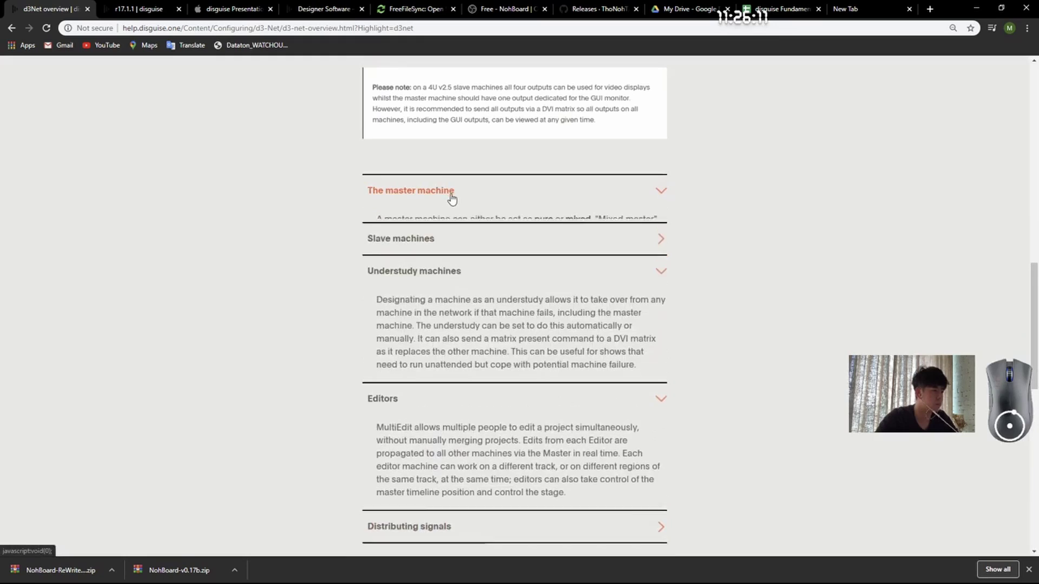
drag(406, 306, 402, 319)
click(424, 381)
click(720, 321)
scroll(698, 315, down, 2)
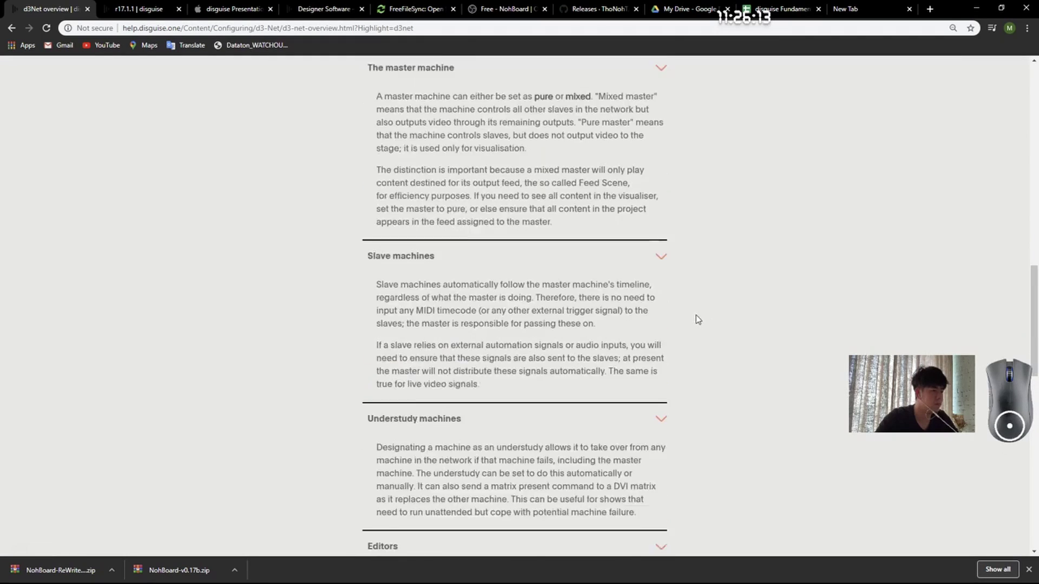
scroll(699, 314, up, 15)
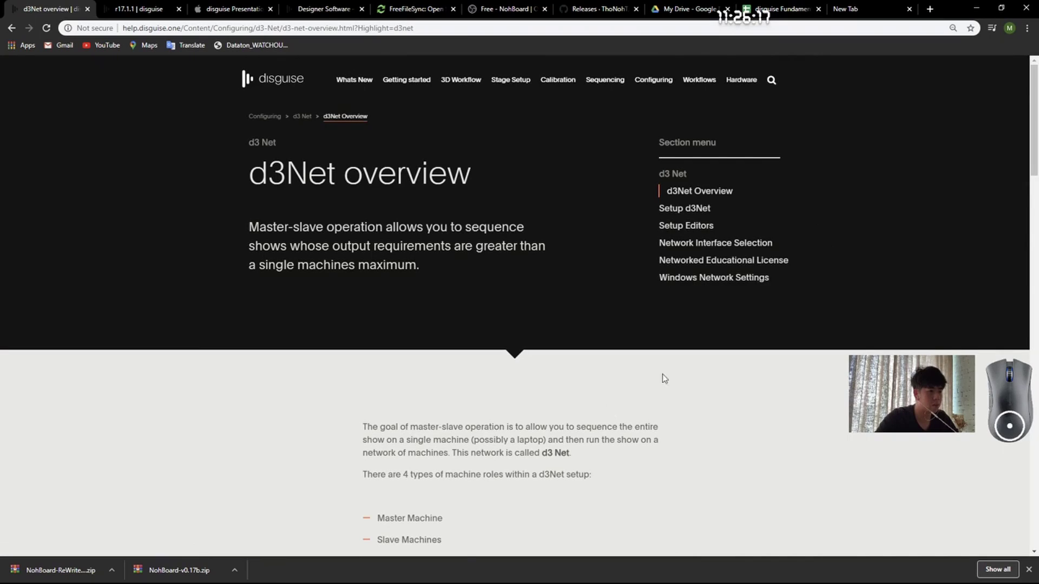
scroll(629, 352, down, 7)
Step: Return to the d3net search results, open the Configuring d3Net and feed settings article, and look through it
key(alt+Left)
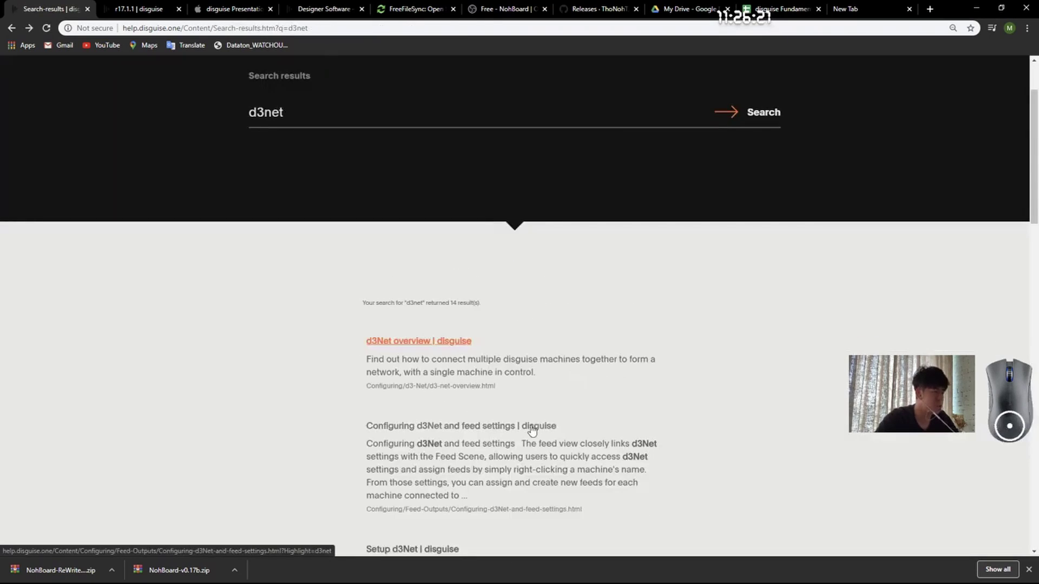
click(532, 430)
scroll(693, 355, down, 2)
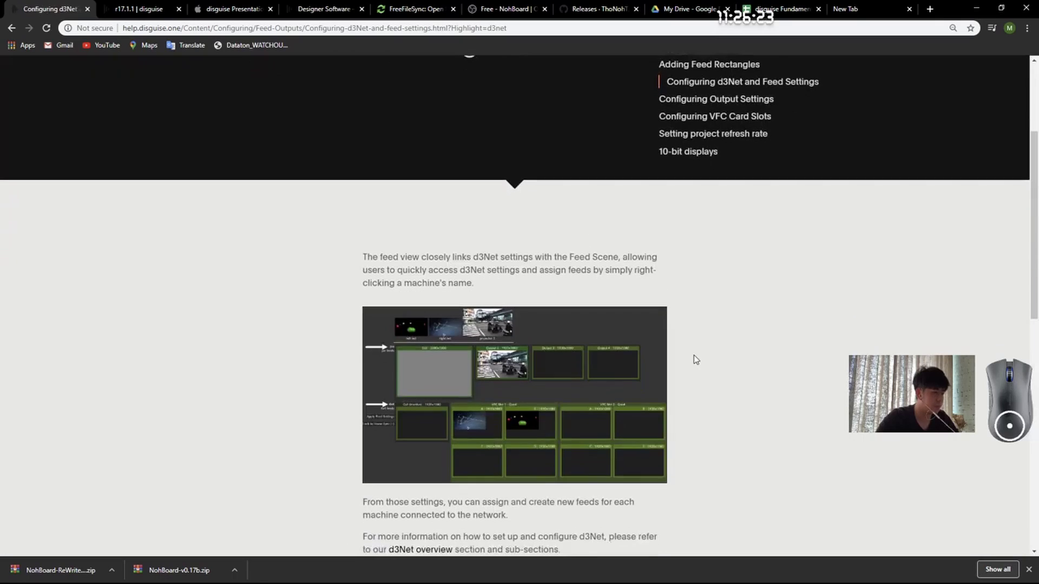
scroll(687, 369, down, 10)
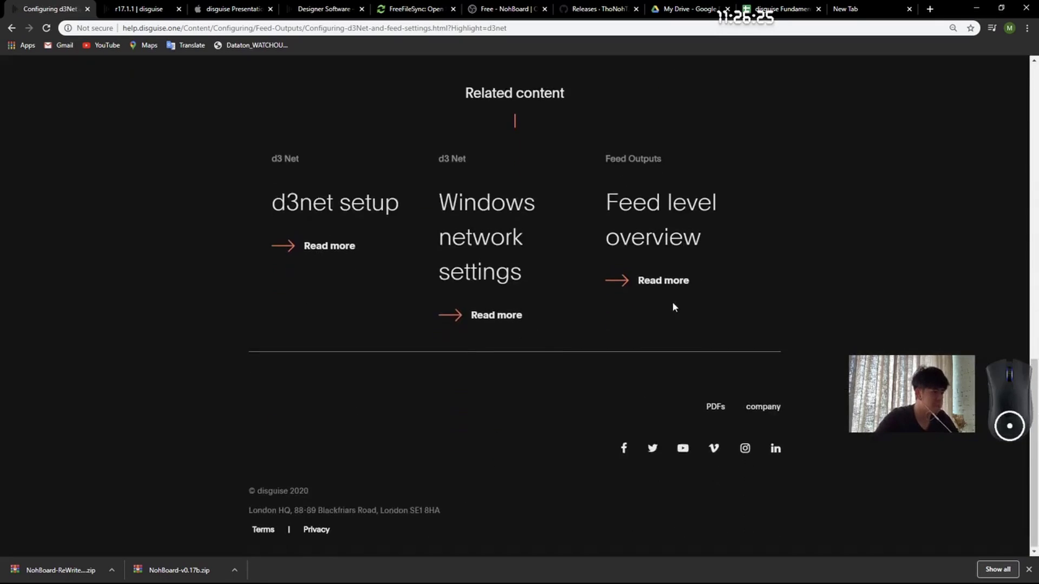
scroll(672, 307, up, 7)
Step: Switch back to disguise and add an understudy machine named "vx4 - understudy" in the d3Net Manager
key(alt+Tab)
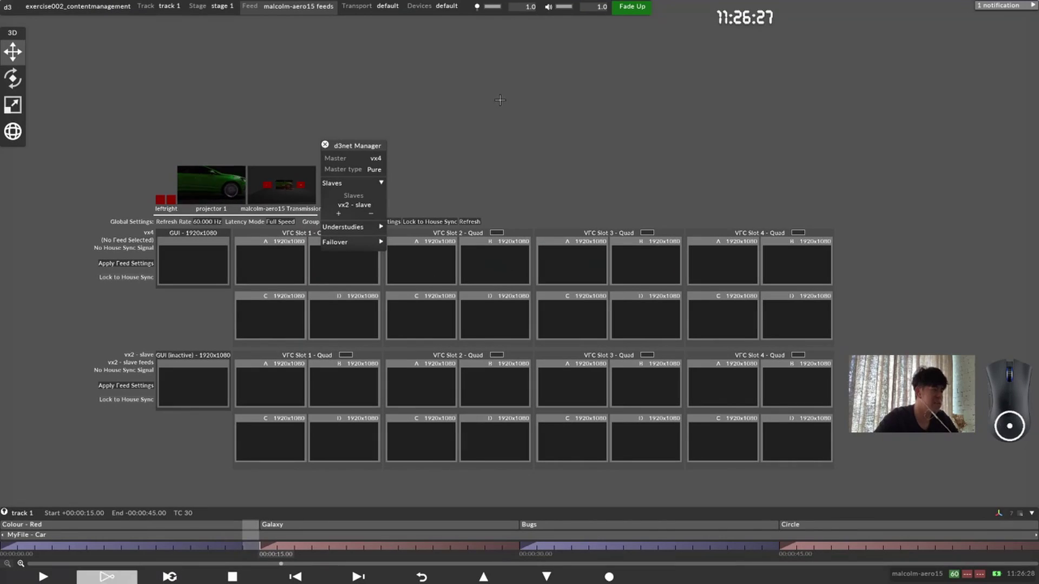
drag(597, 34, 932, 223)
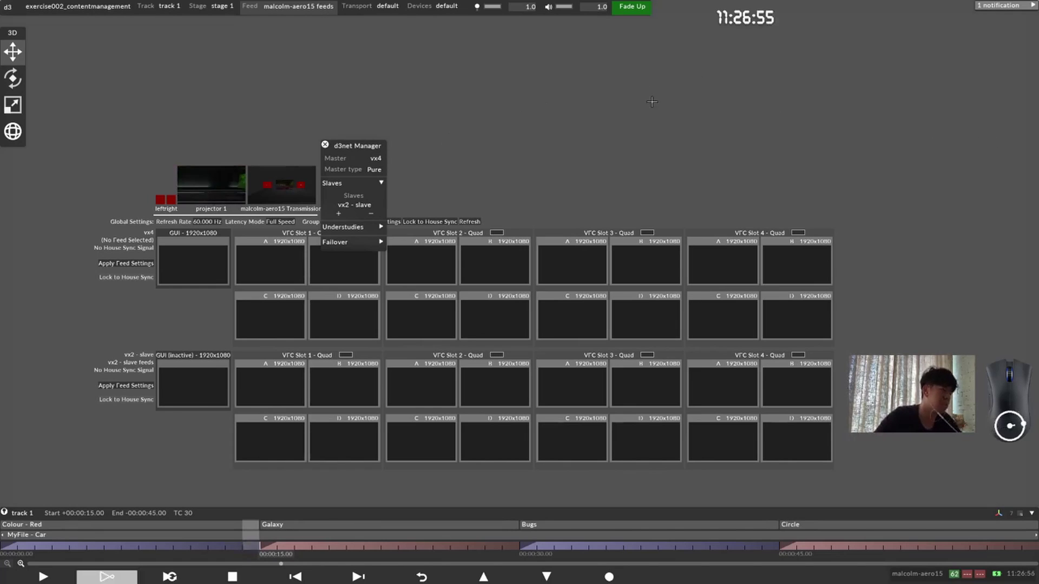
click(355, 226)
click(341, 248)
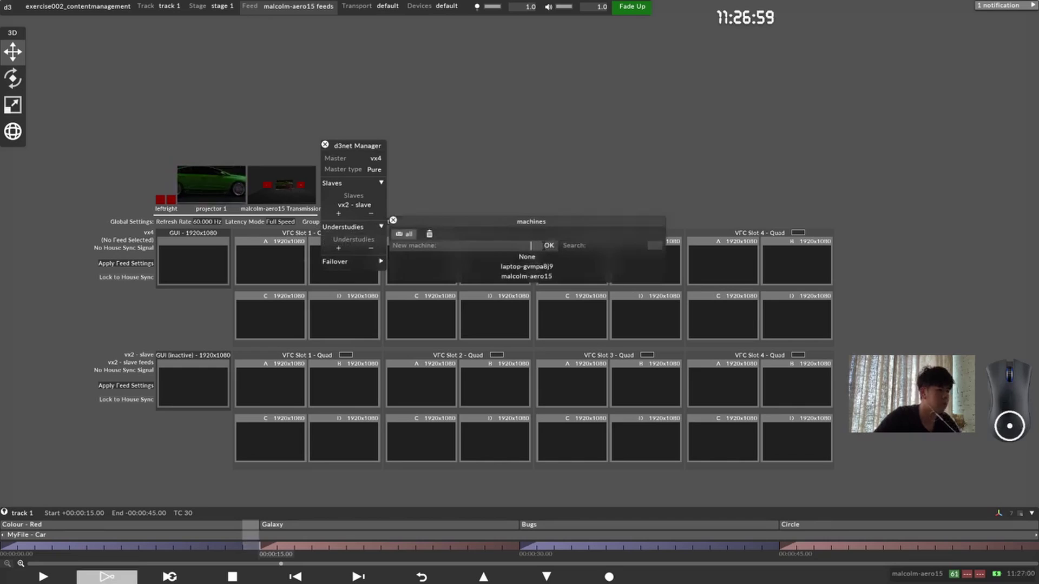
text(vx)
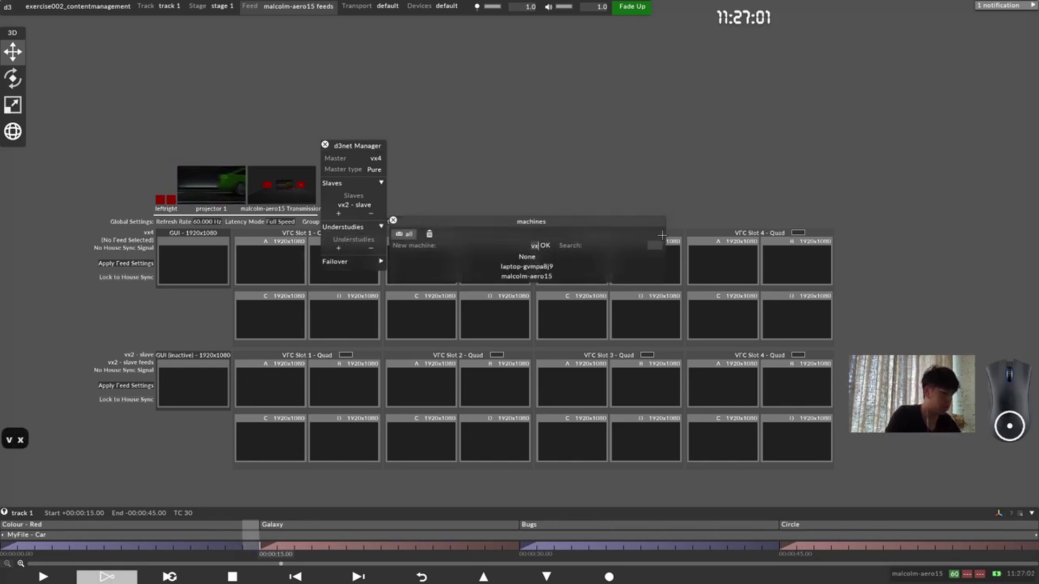
text(4)
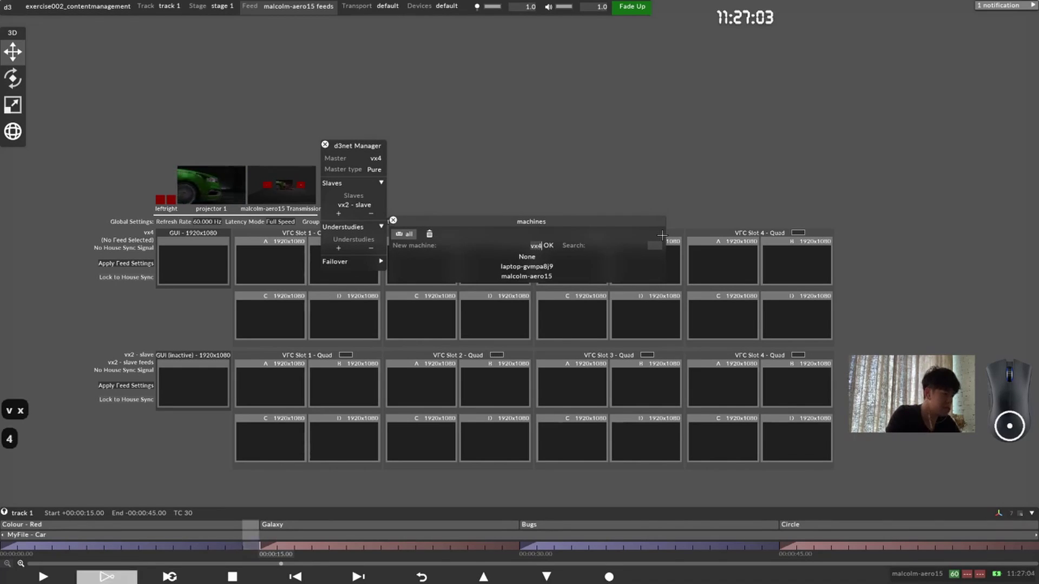
text( - understudy)
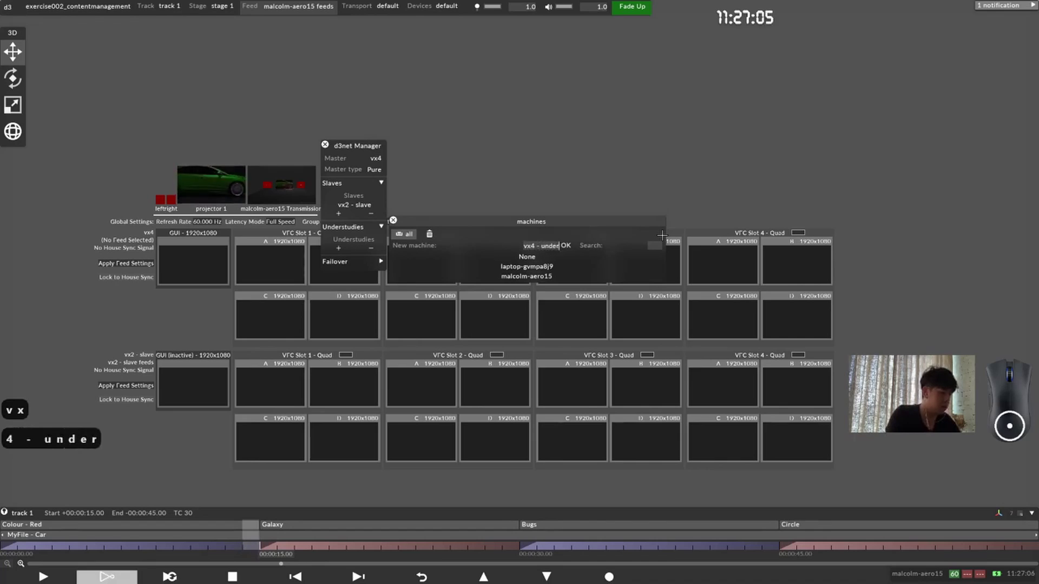
key(BackSpace)
text(dy)
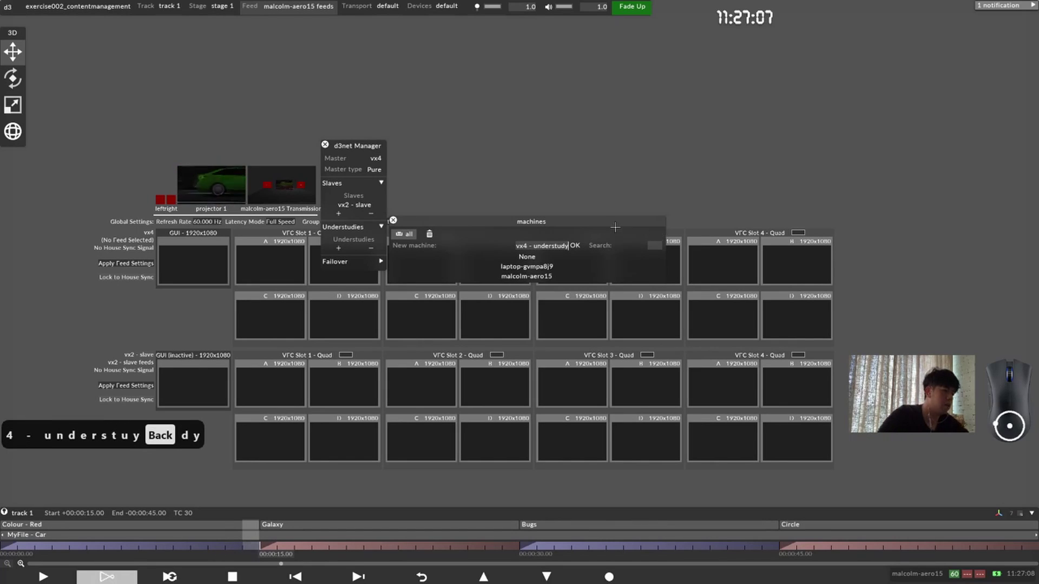
click(574, 245)
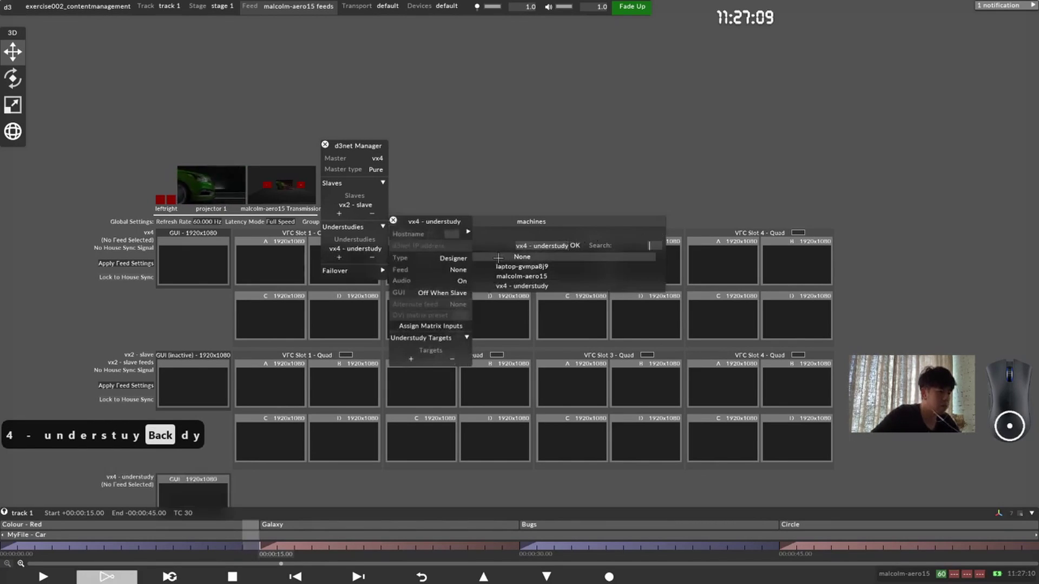
Step: Set the vx4 - understudy machine's type to vx 4, check its hostname choices, and close its editor
click(454, 258)
click(507, 345)
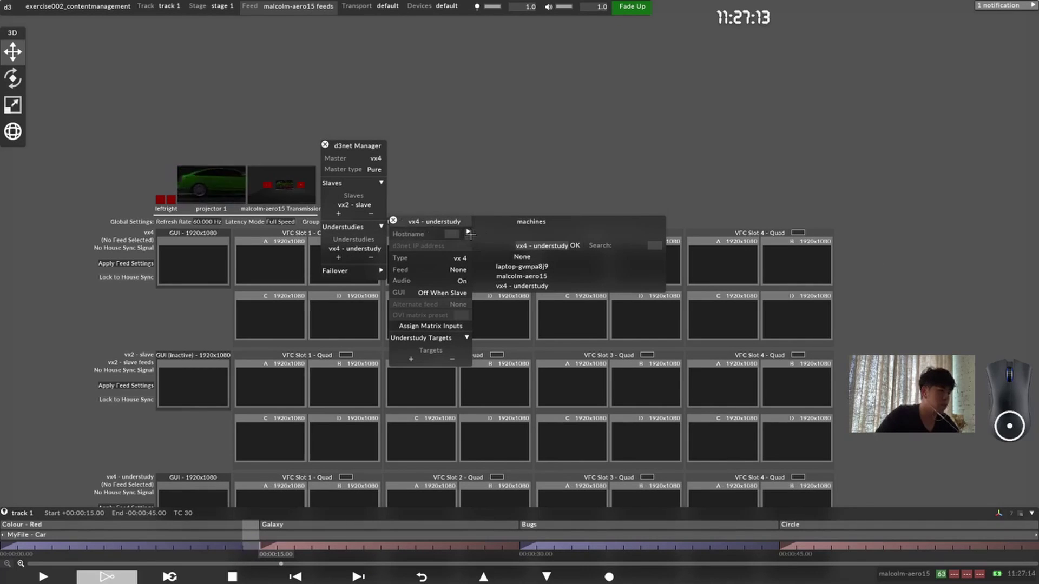
click(468, 232)
click(503, 271)
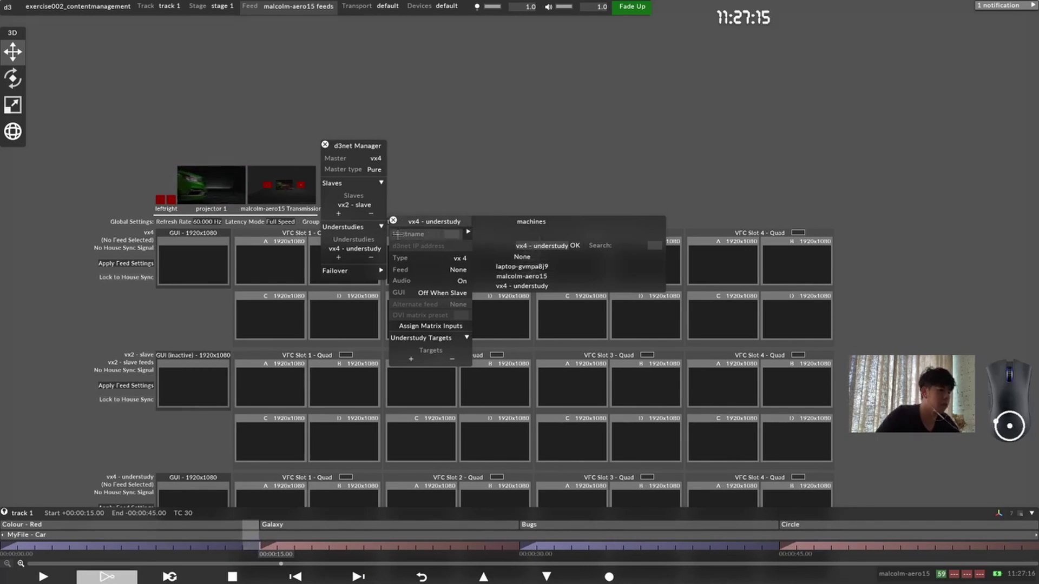
click(393, 220)
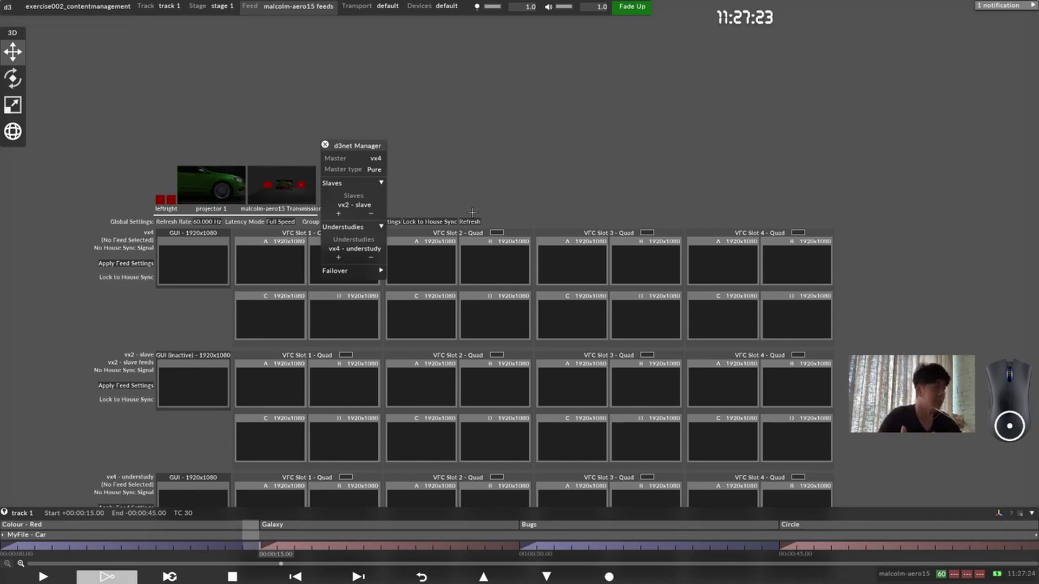
Step: Move the d3Net Manager clear of the feed outputs, and set its failover timeout to 5 Seconds with normal preset 0
scroll(495, 160, down, 2)
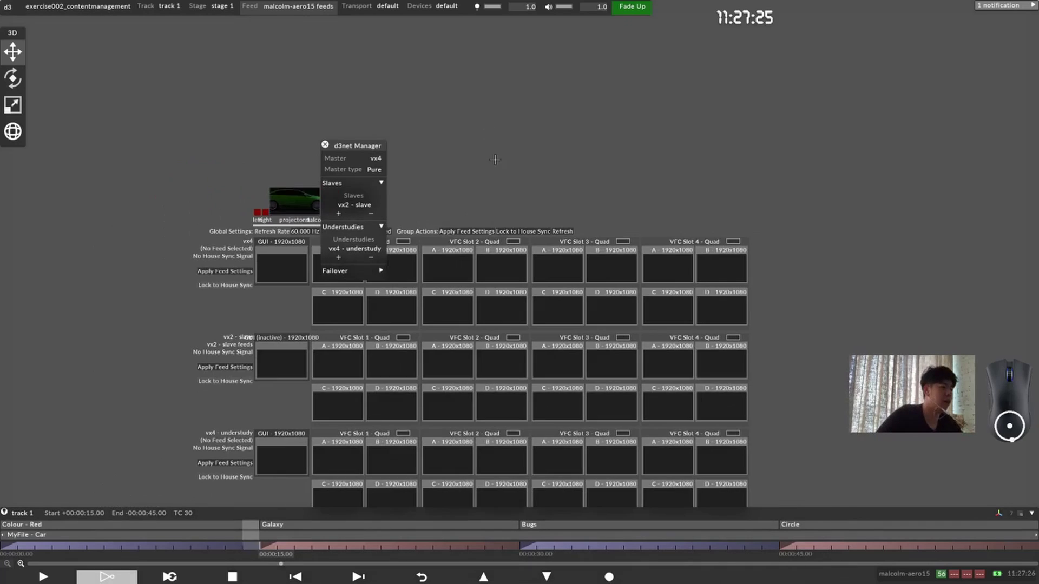
scroll(495, 159, down, 2)
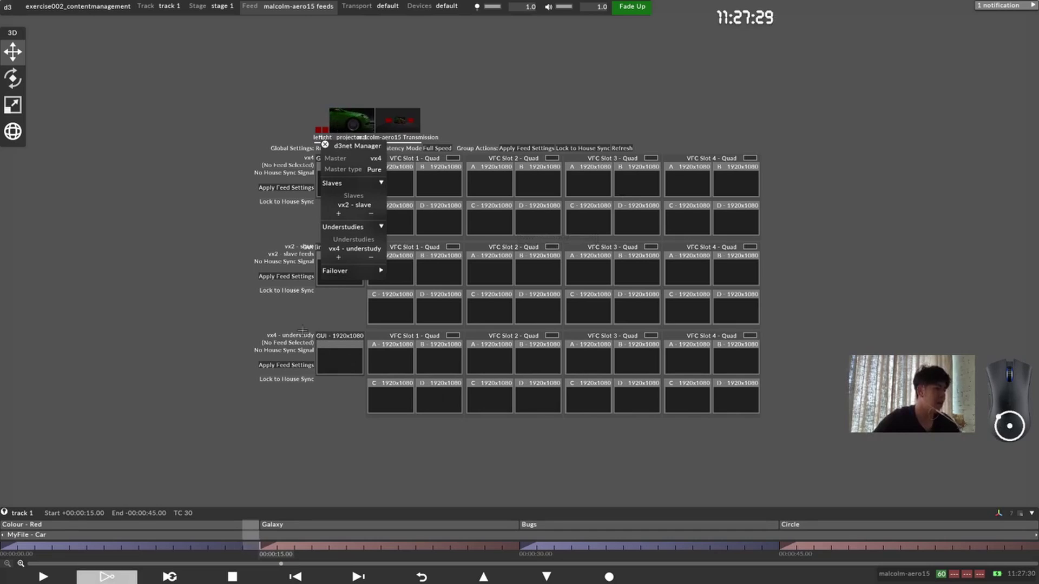
drag(204, 329, 908, 449)
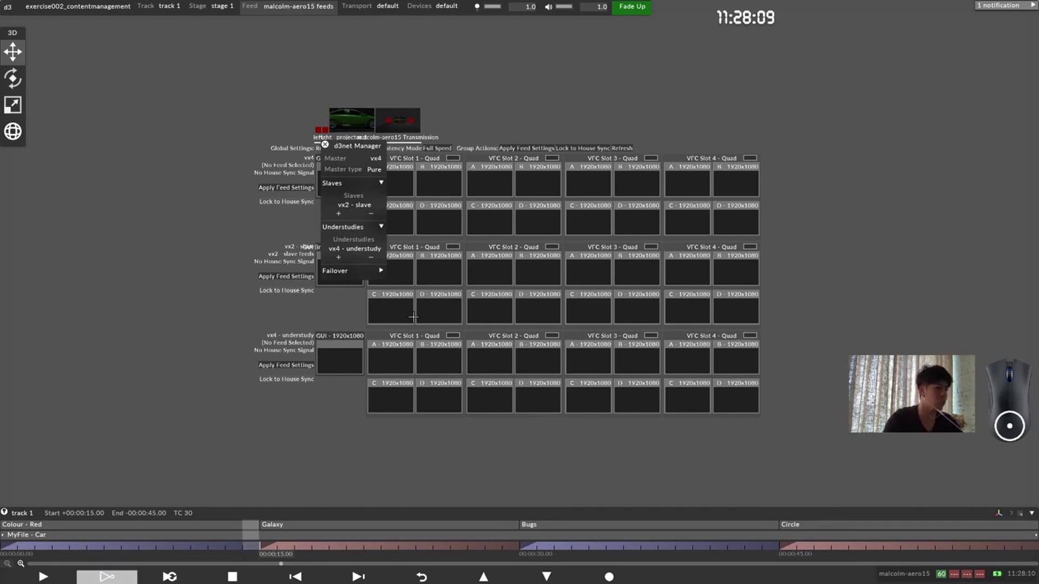
drag(726, 12, 961, 139)
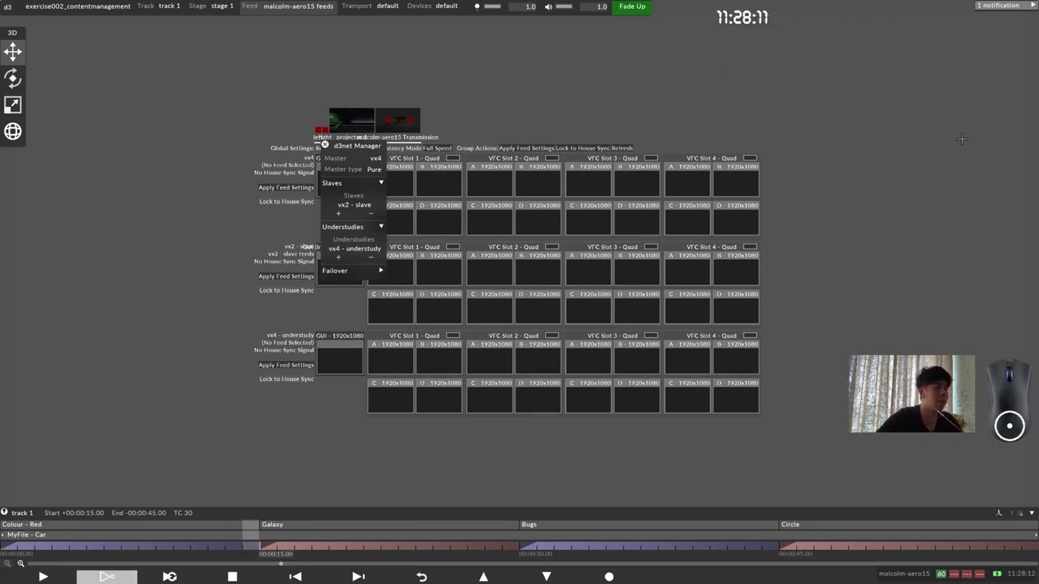
drag(378, 145, 238, 129)
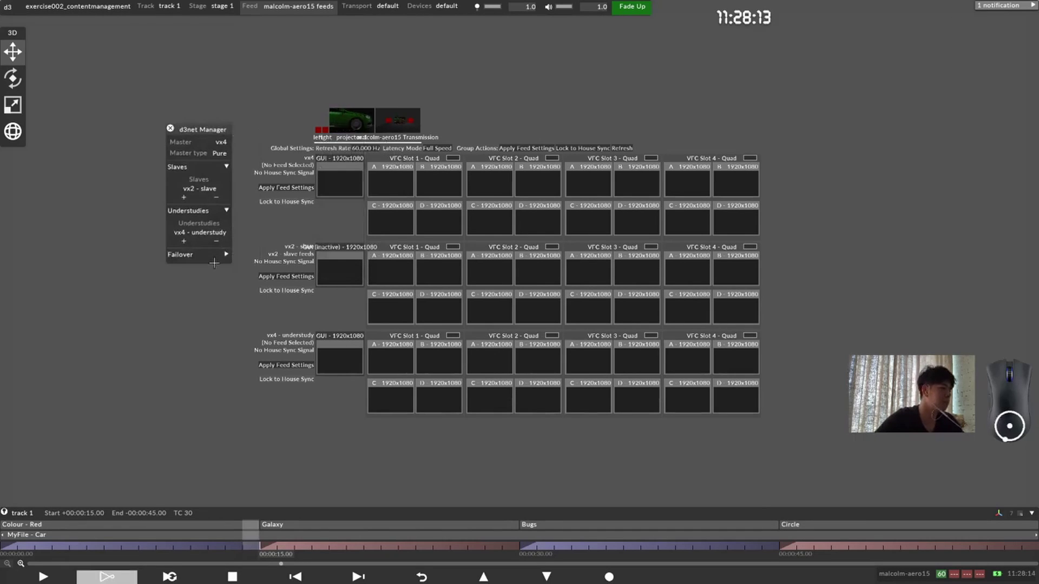
click(215, 254)
click(228, 268)
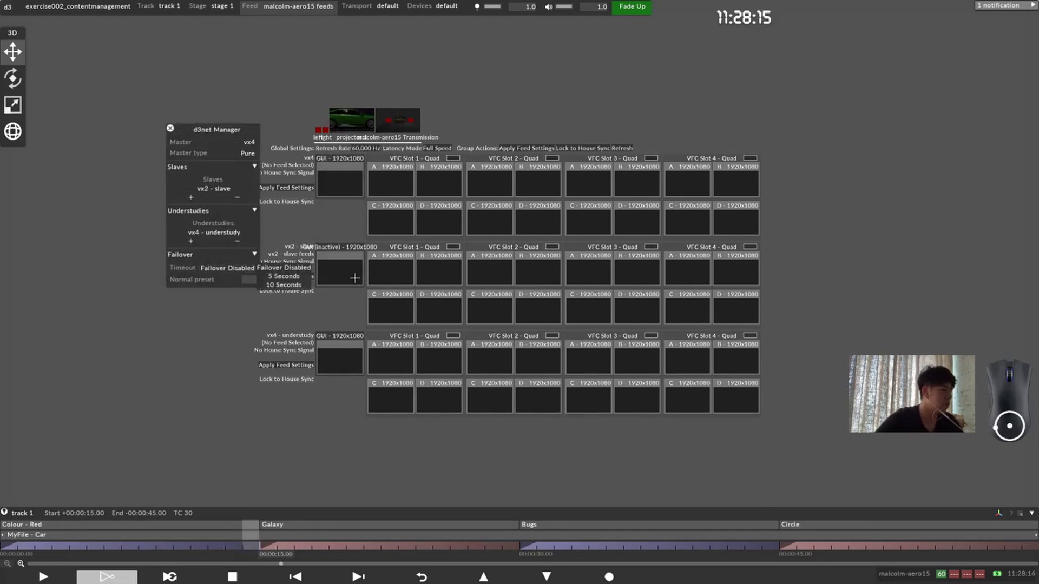
click(301, 275)
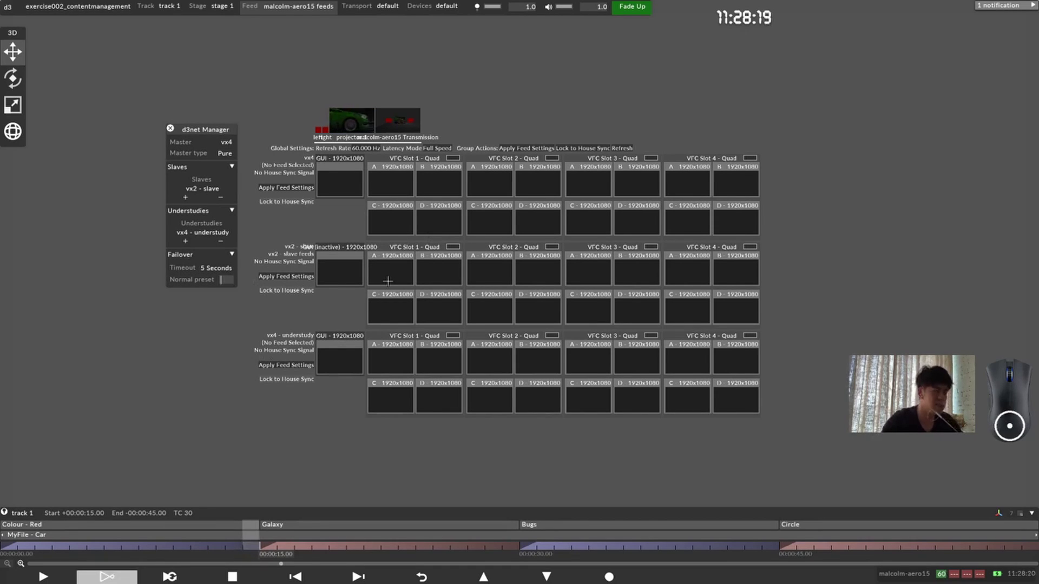
text(0)
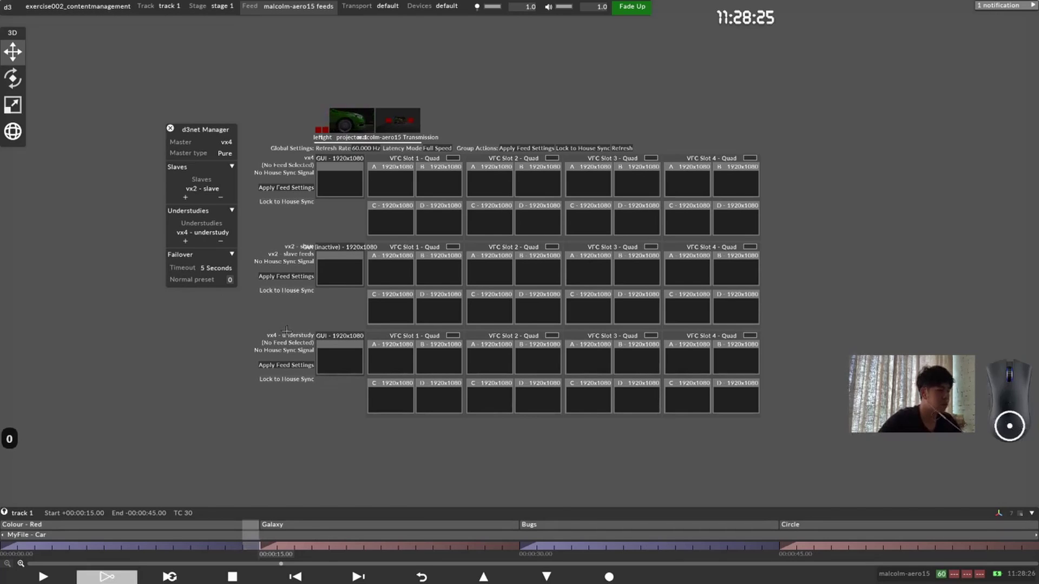
Step: Add a slave machine named "2x4 pro" in the d3Net Manager, set its type to 2x4pro, and close its editor
click(199, 189)
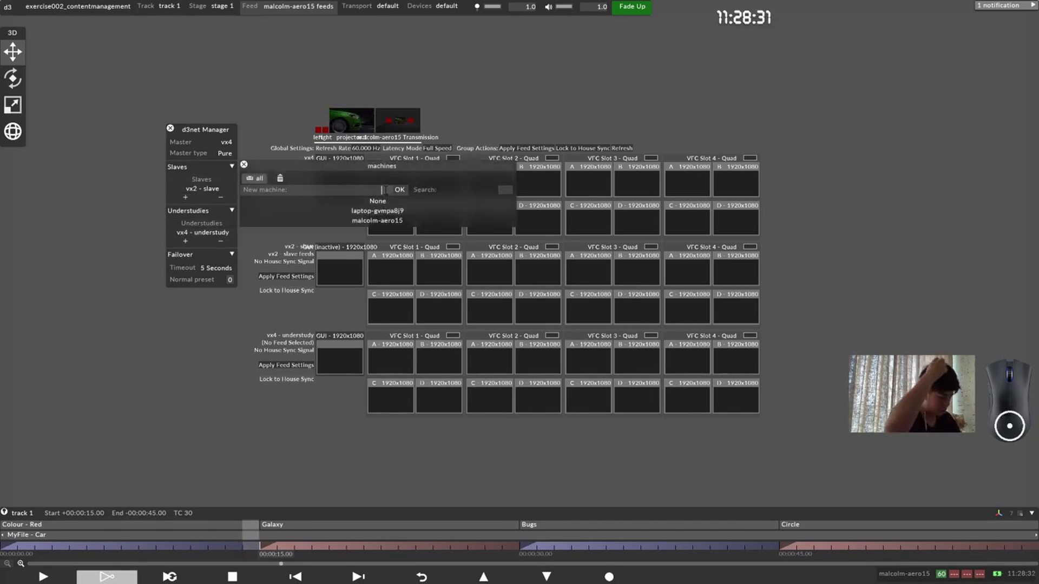
text(2x4 pro)
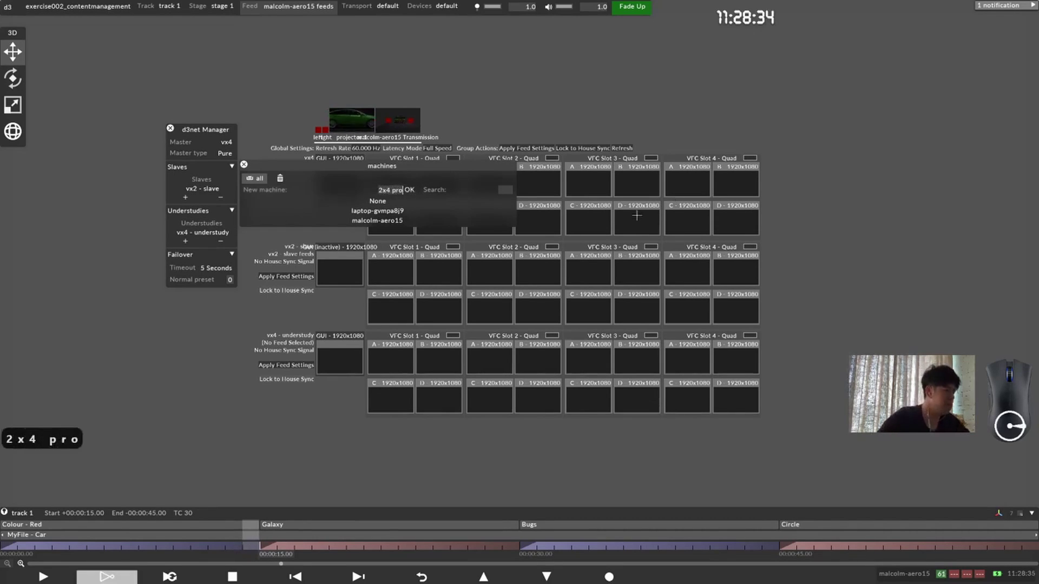
key(Return)
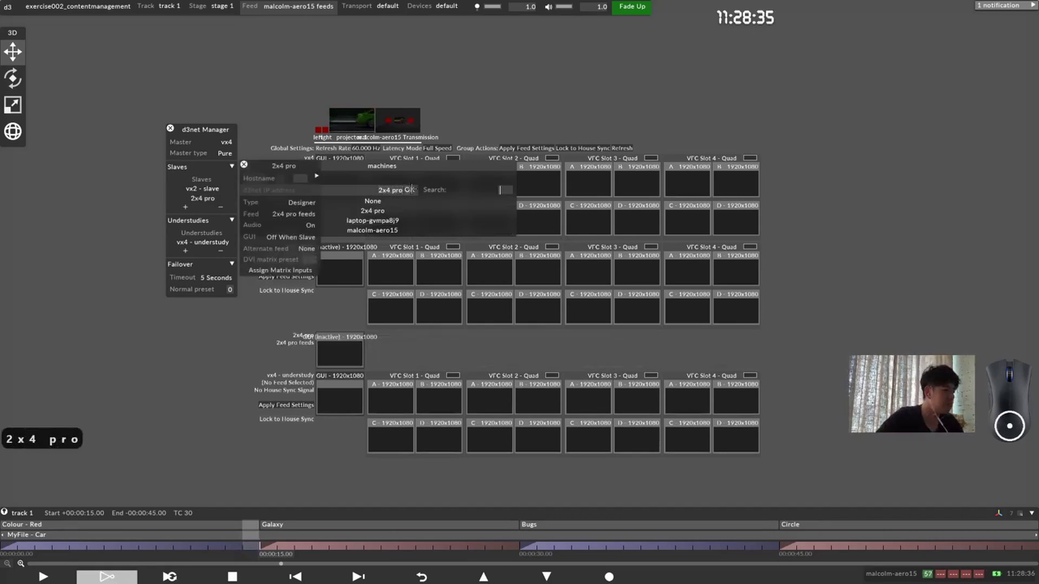
click(302, 202)
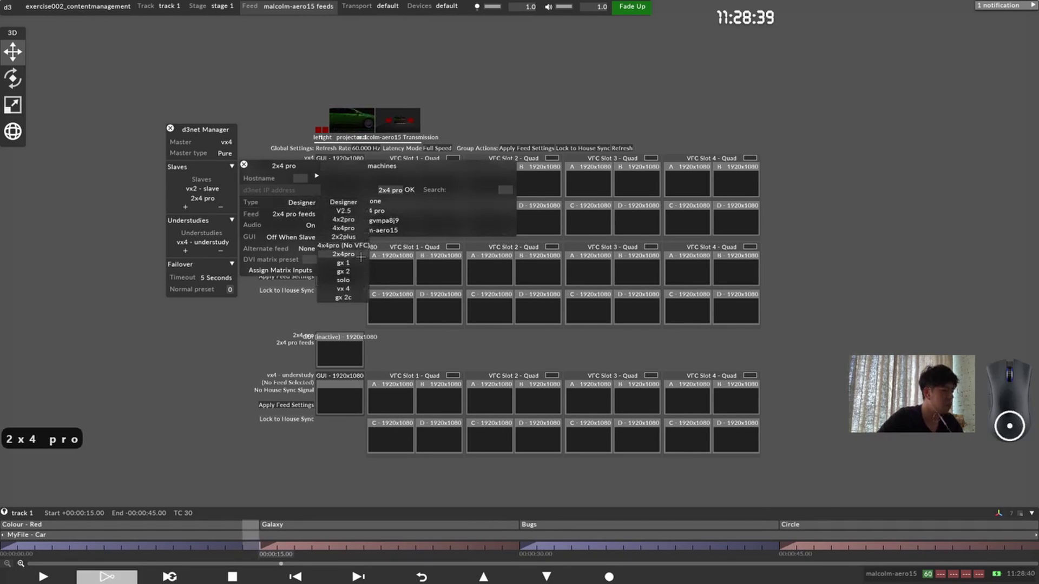
click(343, 254)
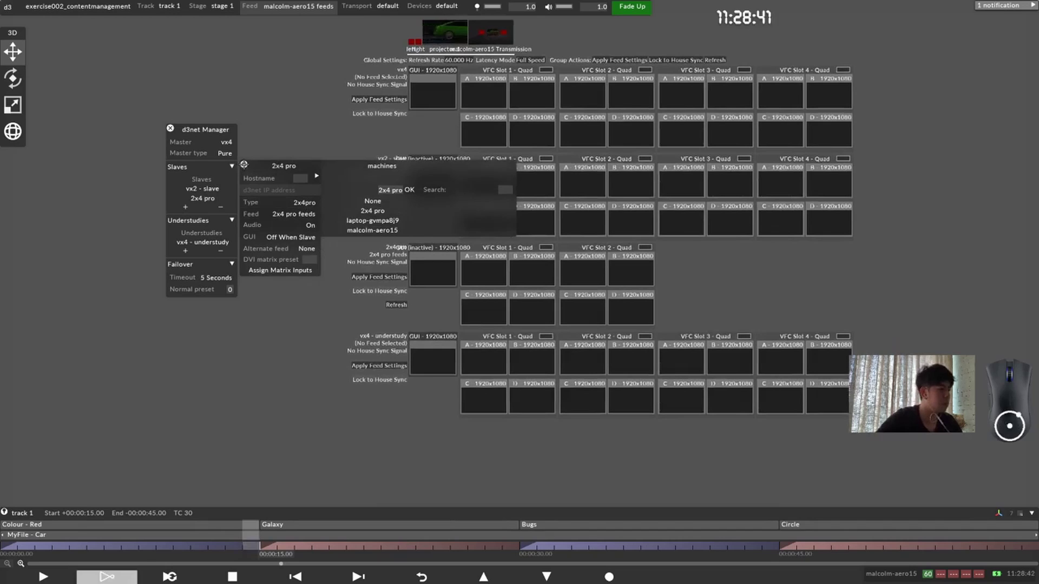
click(243, 165)
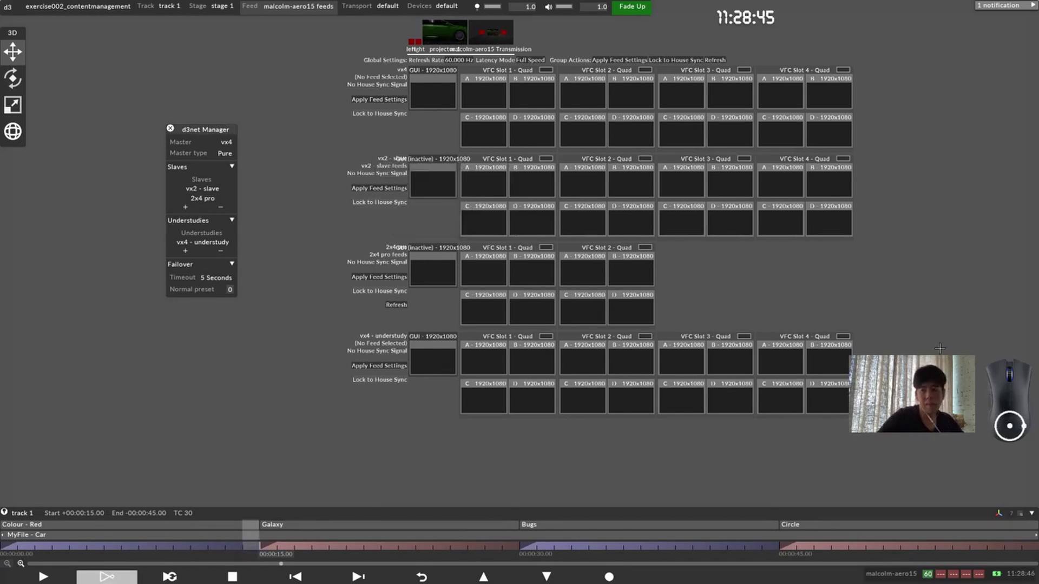
drag(899, 460, 309, 328)
drag(672, 327, 314, 242)
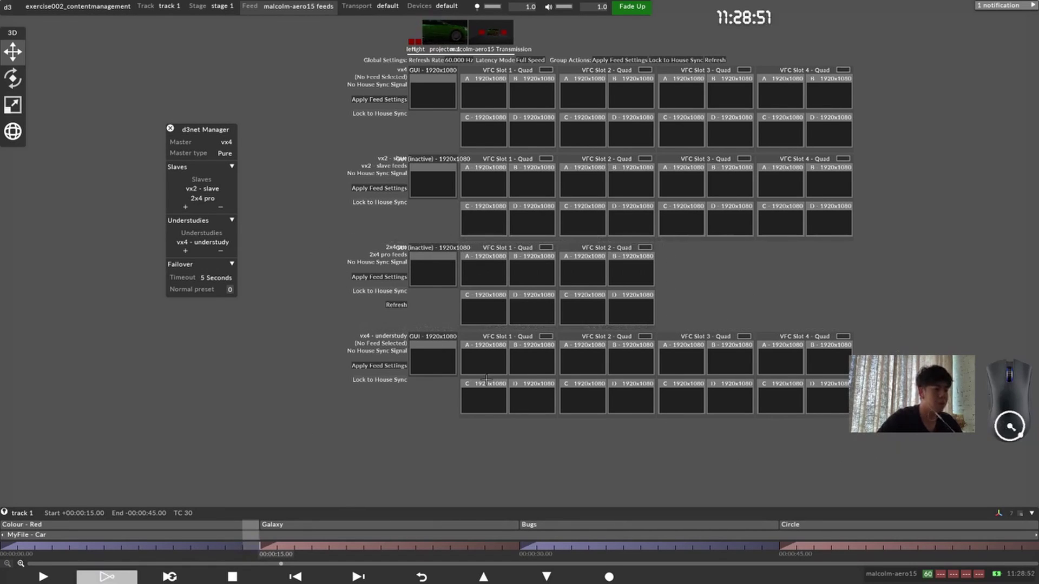
drag(885, 452, 301, 332)
drag(287, 238, 670, 327)
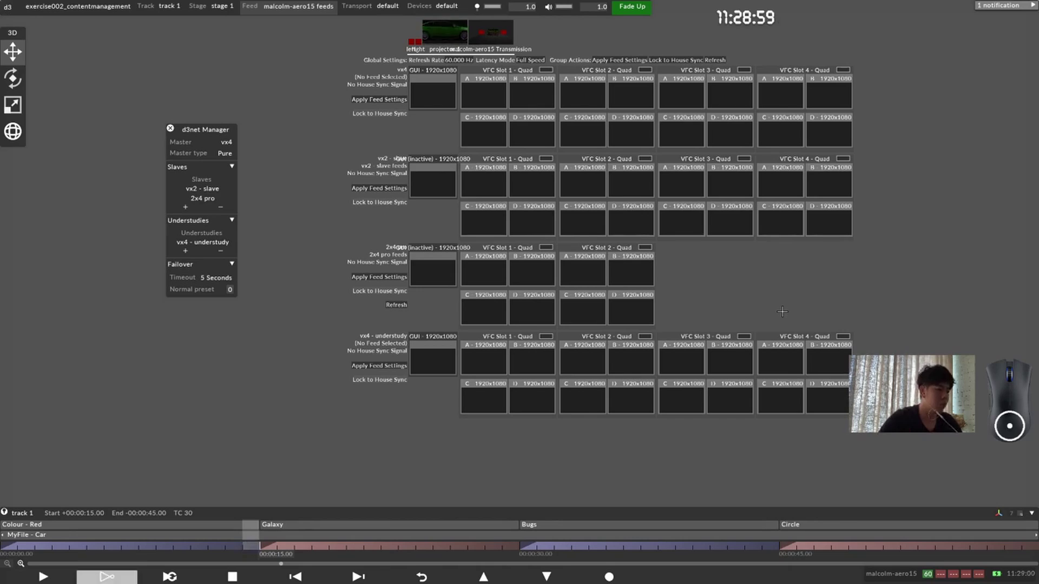
middle_drag(783, 312, 693, 340)
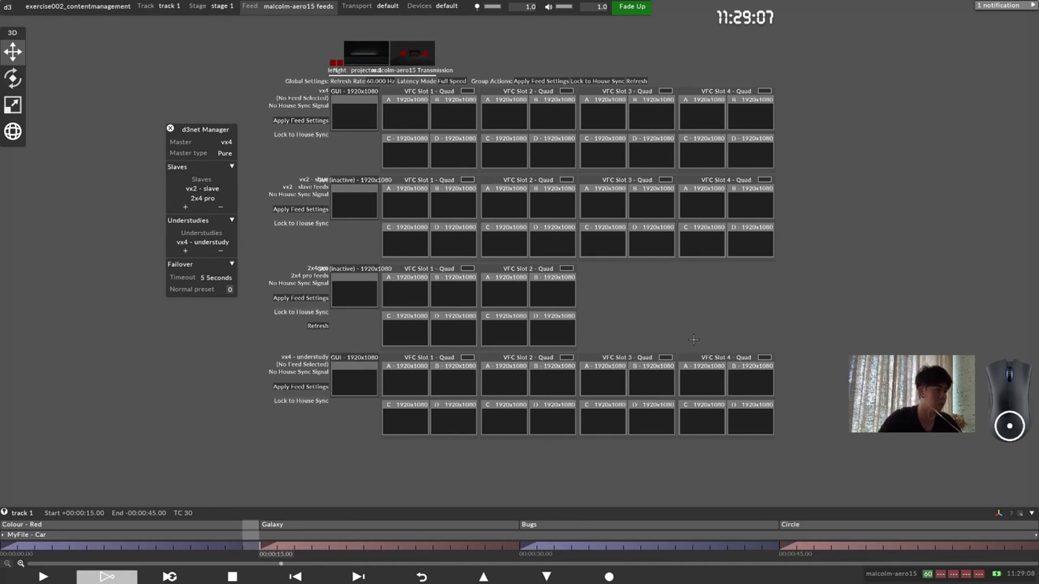
drag(218, 348, 887, 472)
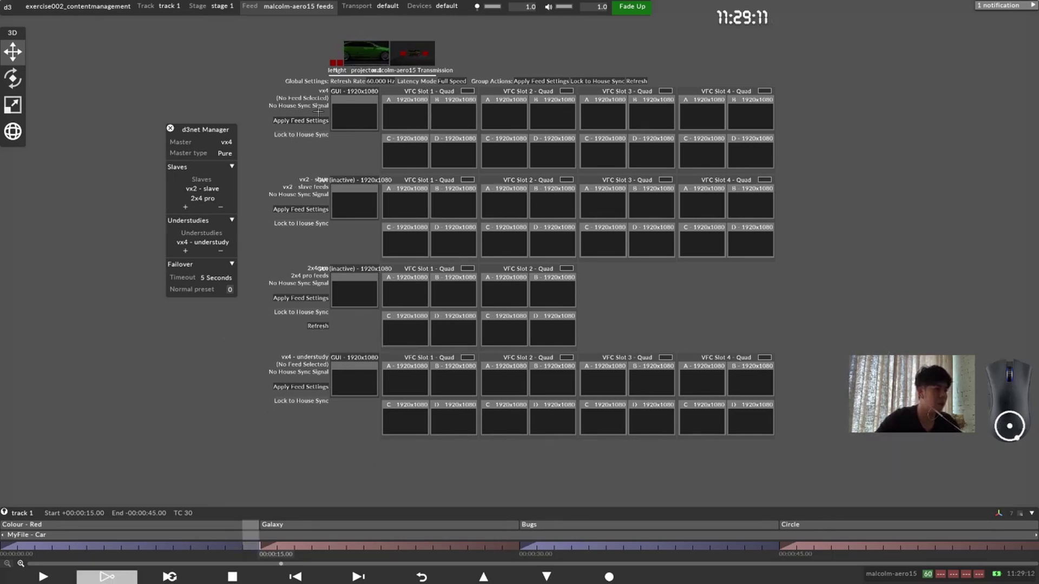
drag(312, 29, 865, 224)
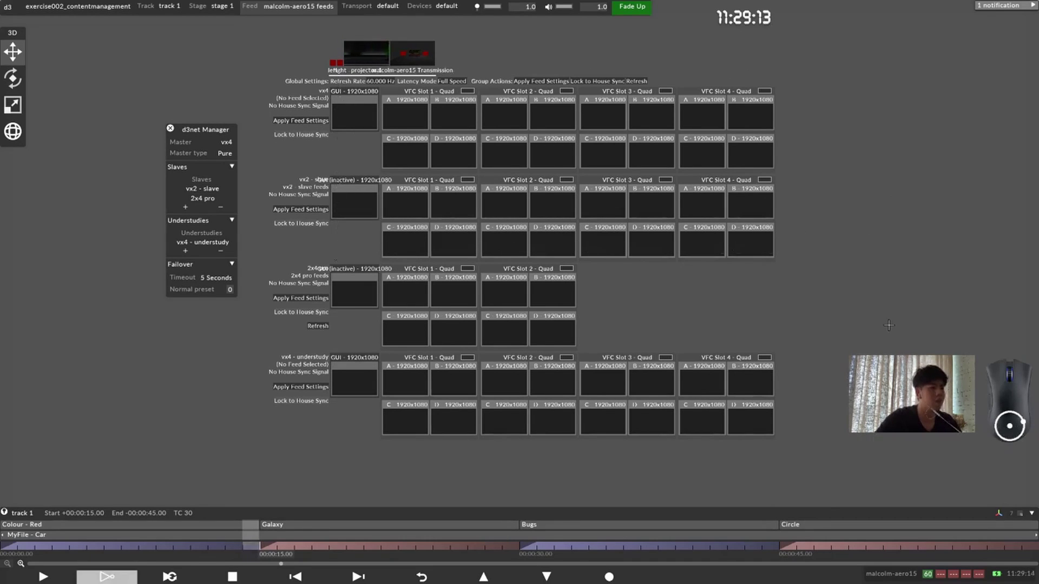
drag(888, 326, 226, 454)
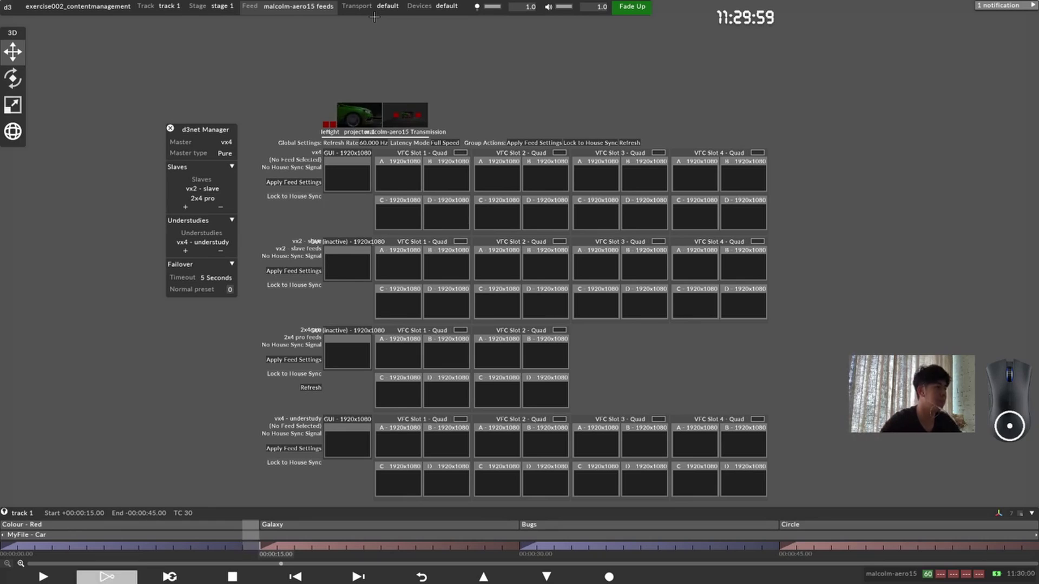
Step: Add a new LightwareMatrix device named "matrix" to the default device list
click(447, 5)
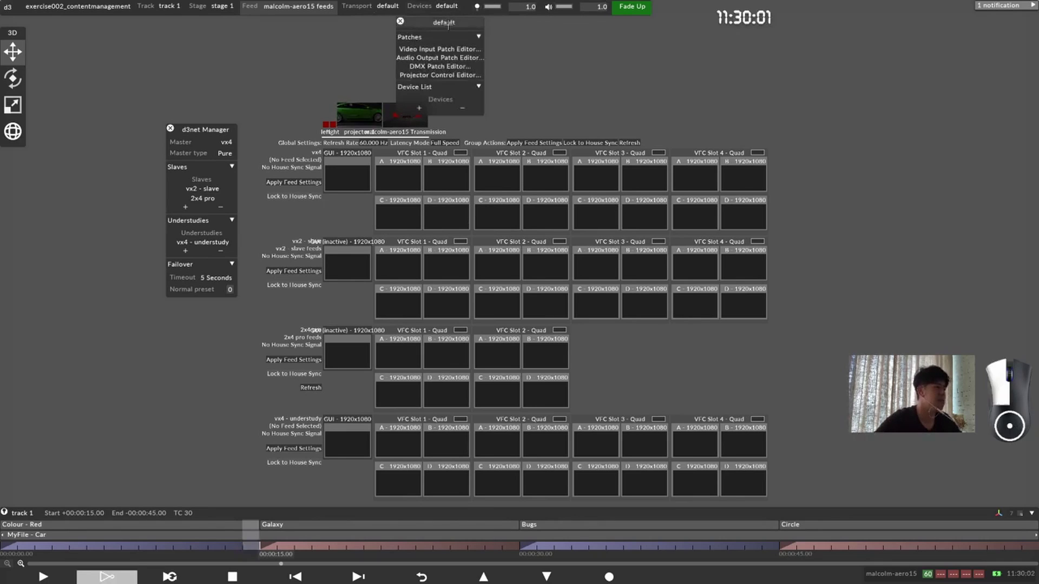
drag(449, 24, 473, 46)
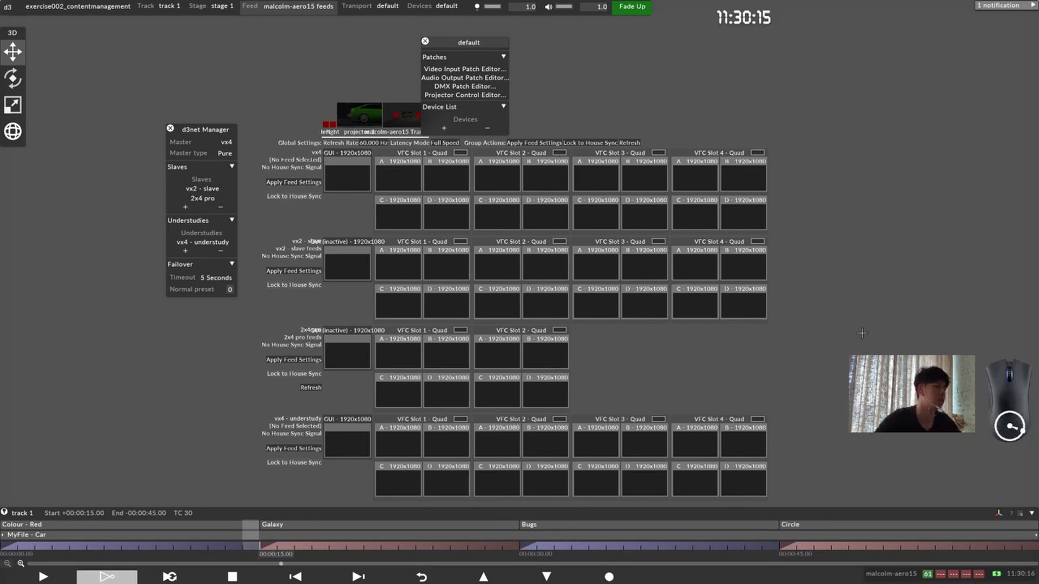
middle_drag(862, 333, 847, 287)
drag(835, 364, 436, 375)
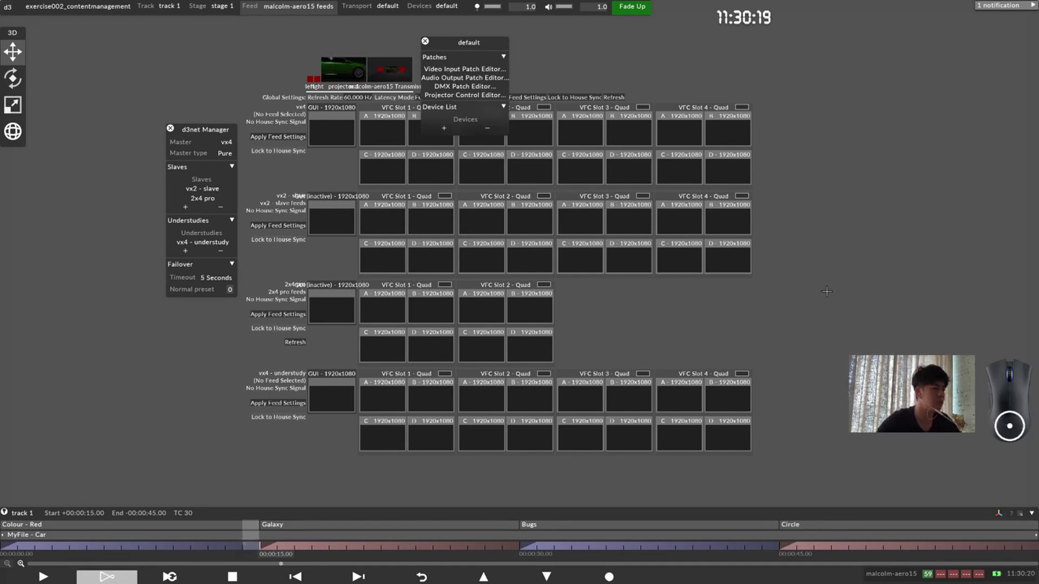
click(447, 129)
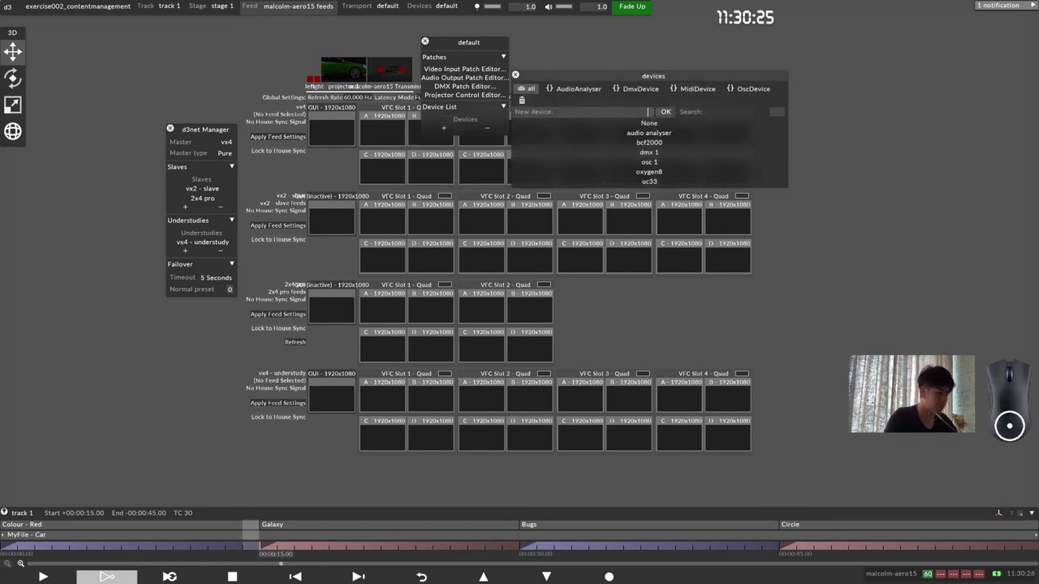
text(matrix)
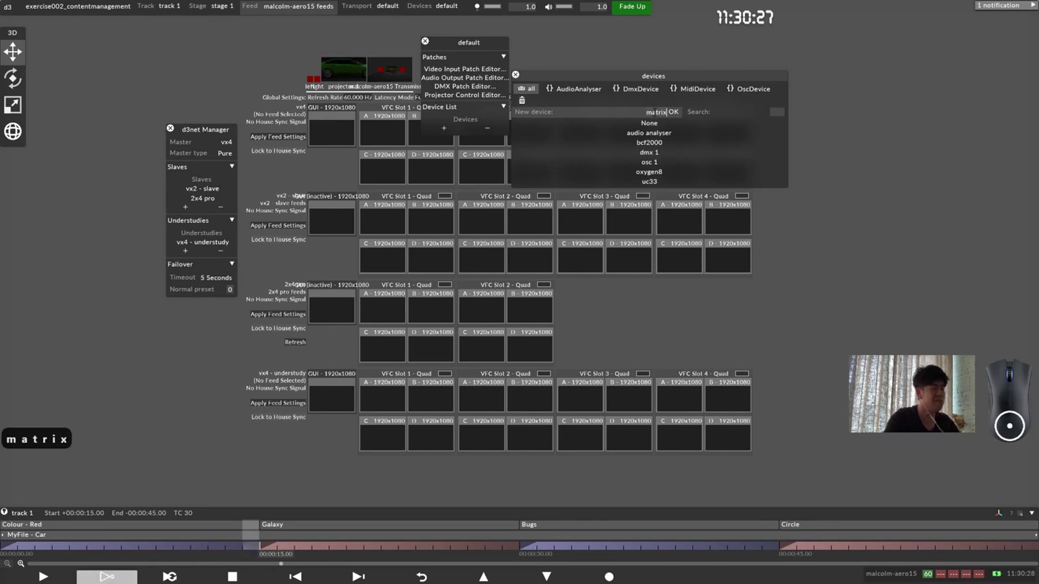
click(674, 112)
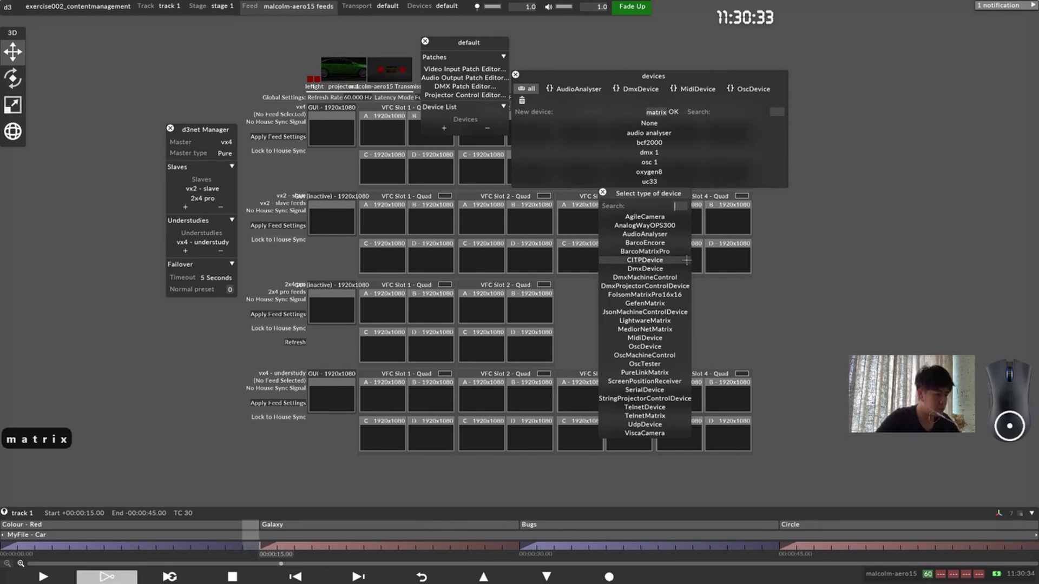
text(ma)
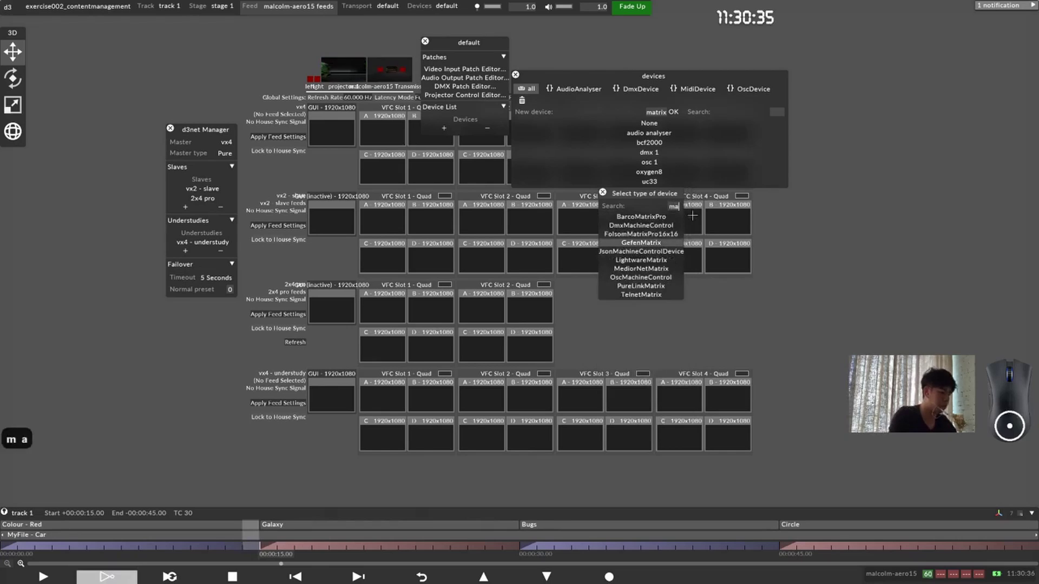
text(tr)
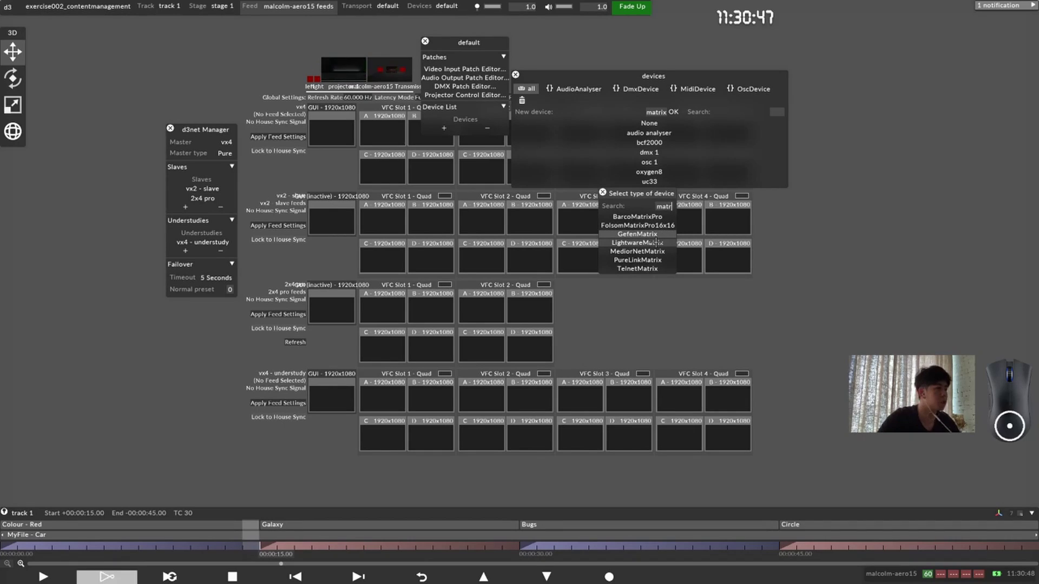
click(638, 243)
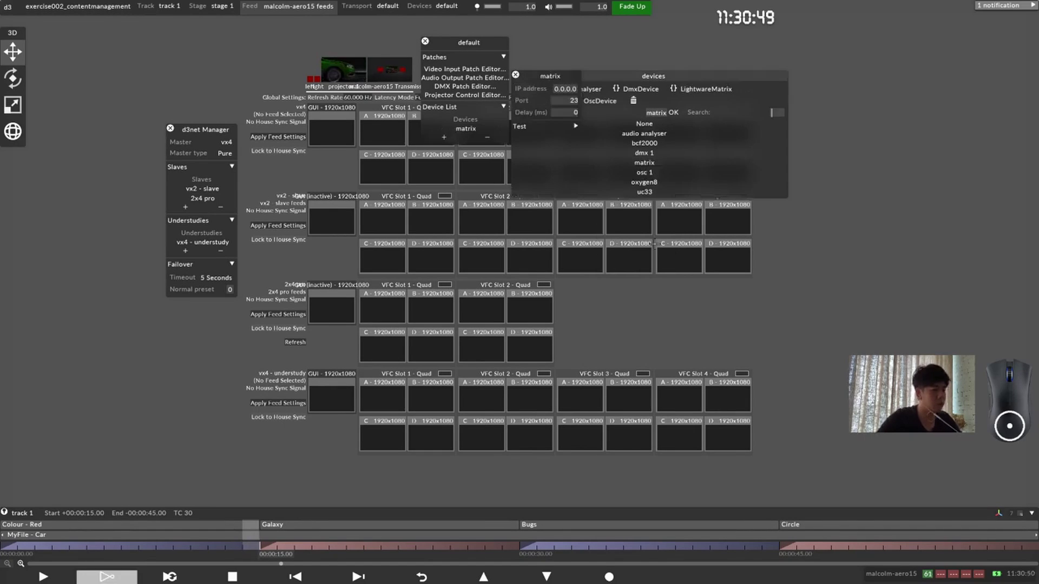
Step: Examine the matrix device's connection settings and its preset and route test options, and close the device editors
drag(460, 43, 333, 209)
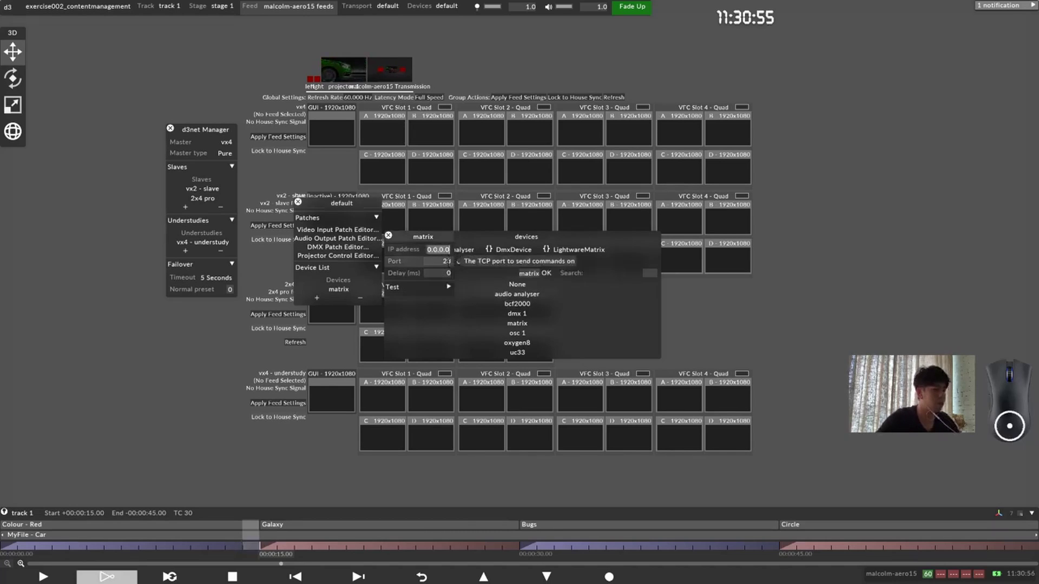
click(428, 287)
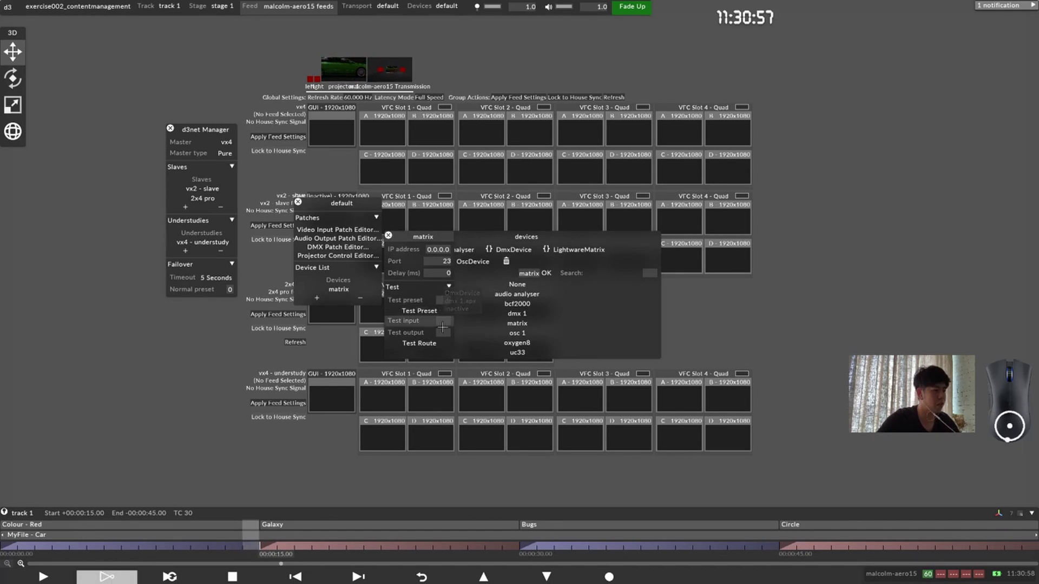
drag(578, 250, 390, 243)
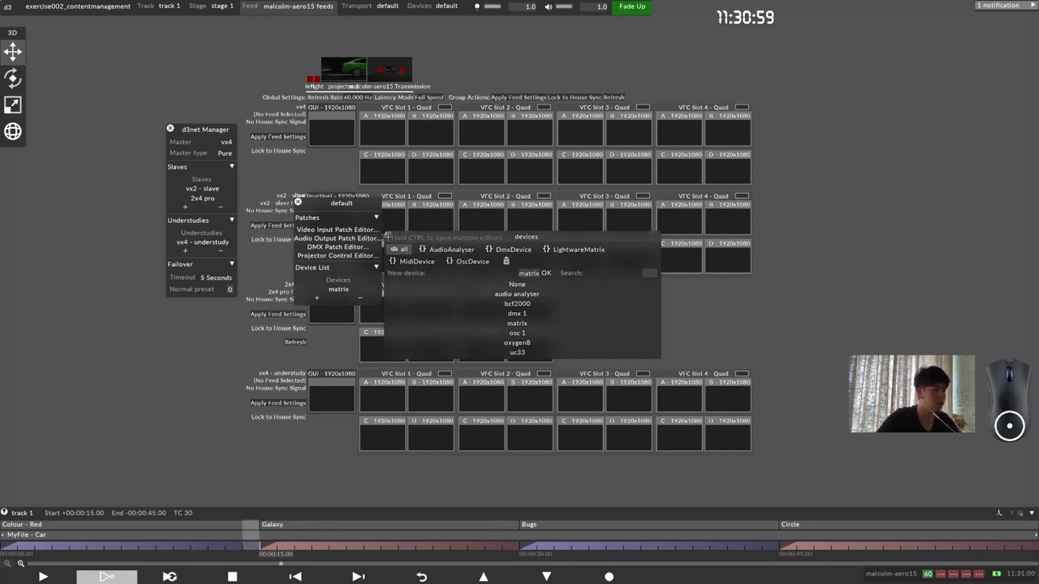
click(338, 289)
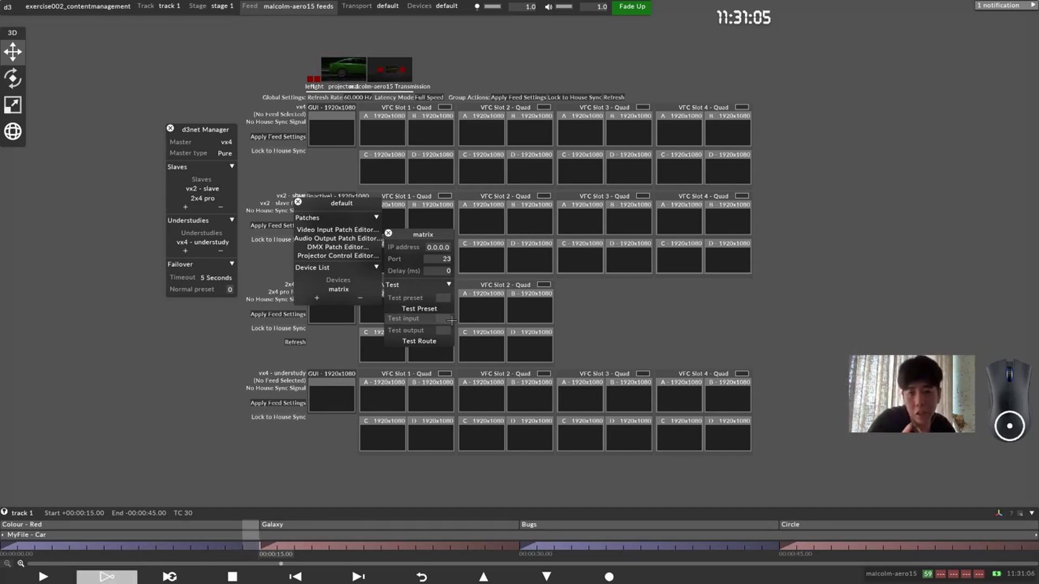
click(297, 201)
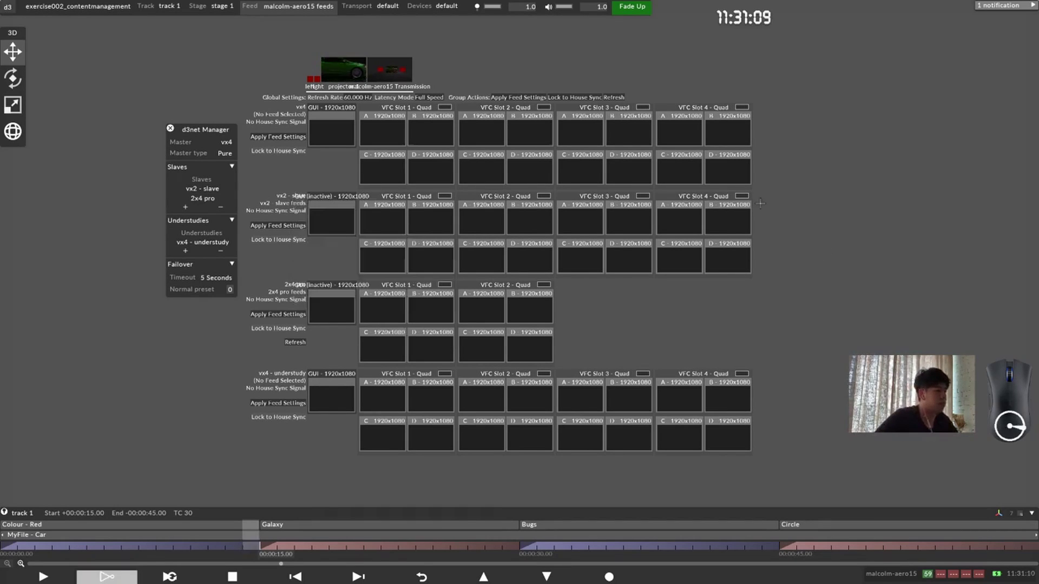
Step: Compare the machine settings of vx4 - understudy and vx2 - slave, including the slave's DVI matrix preset
click(204, 242)
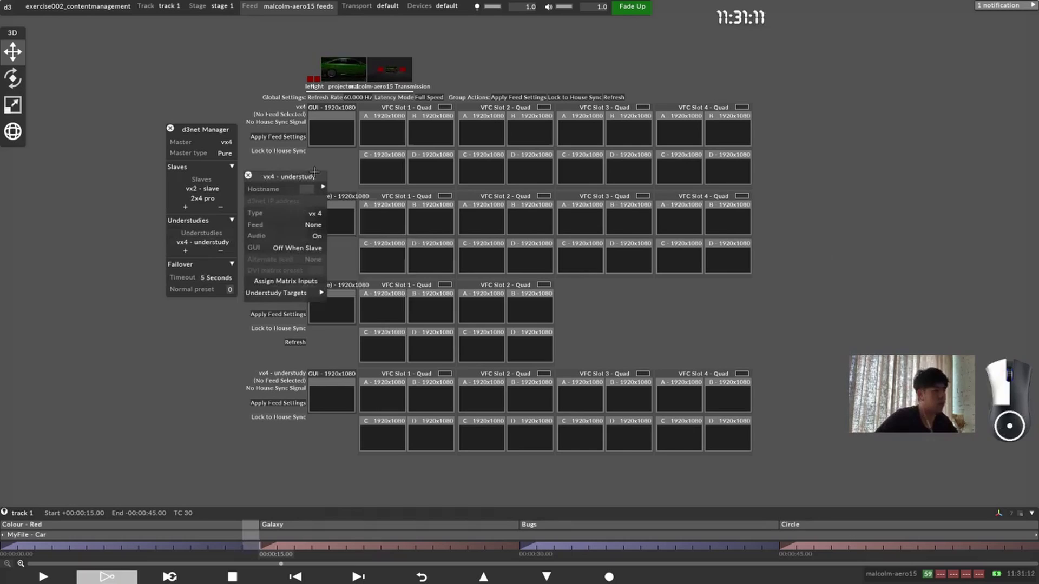
drag(298, 172, 355, 166)
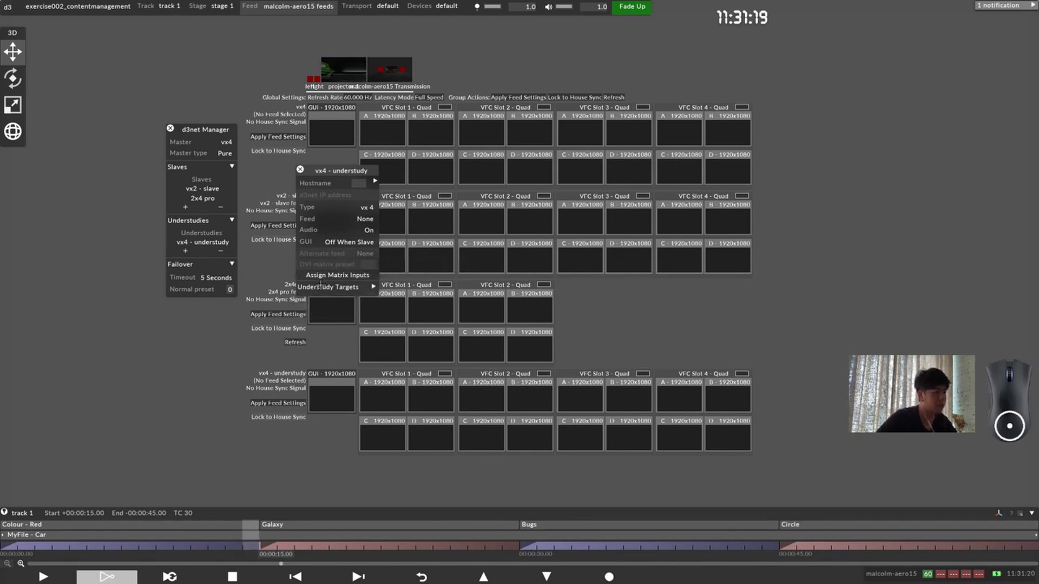
click(199, 189)
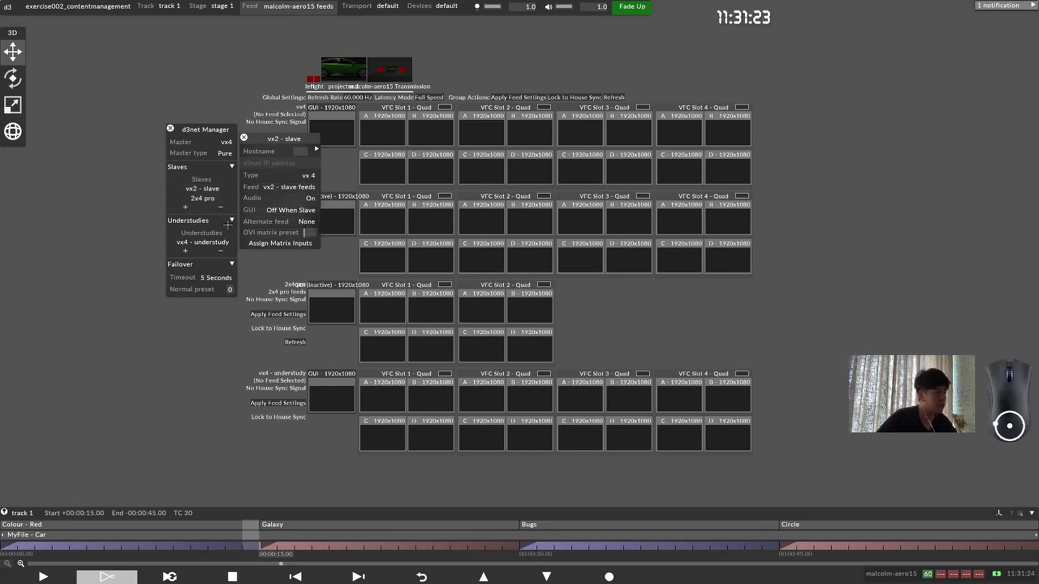
drag(228, 225, 275, 220)
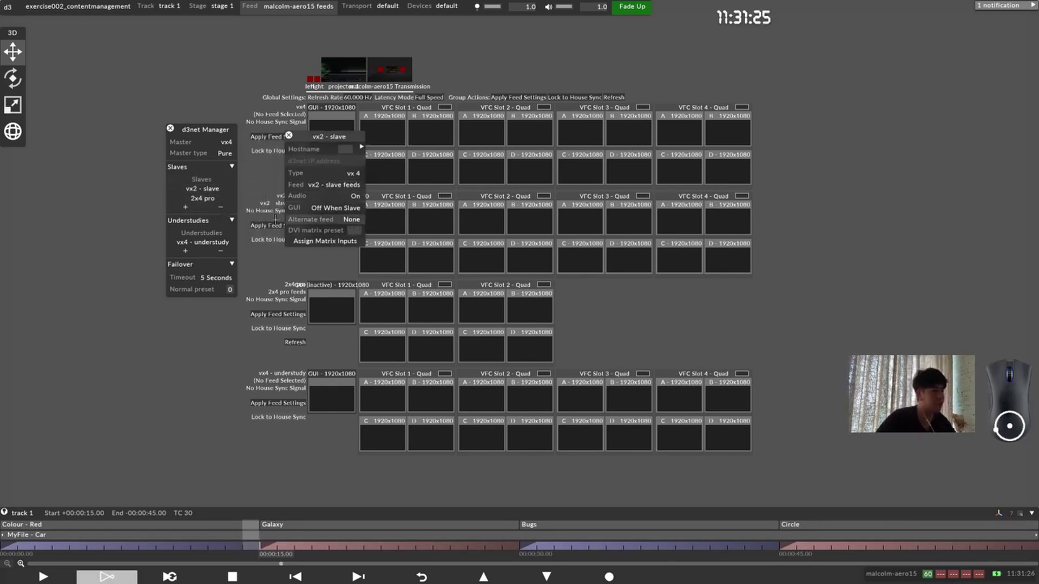
click(356, 232)
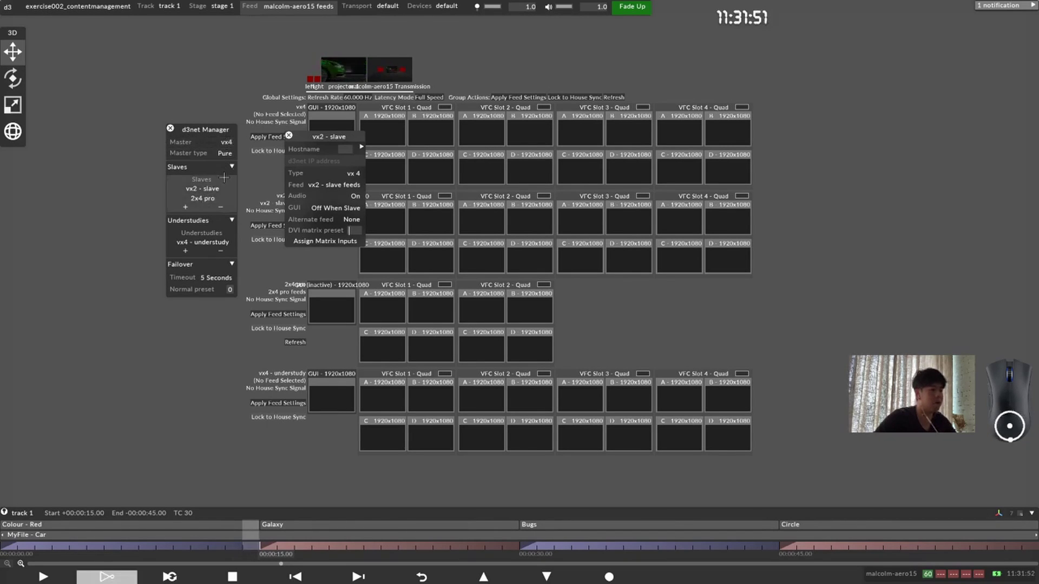
click(205, 243)
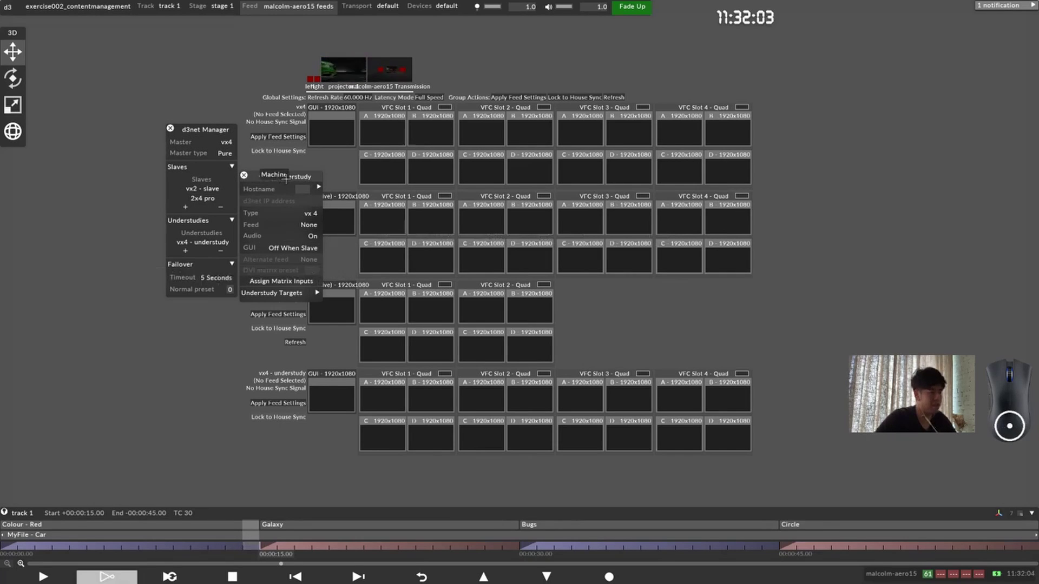
drag(285, 179, 345, 135)
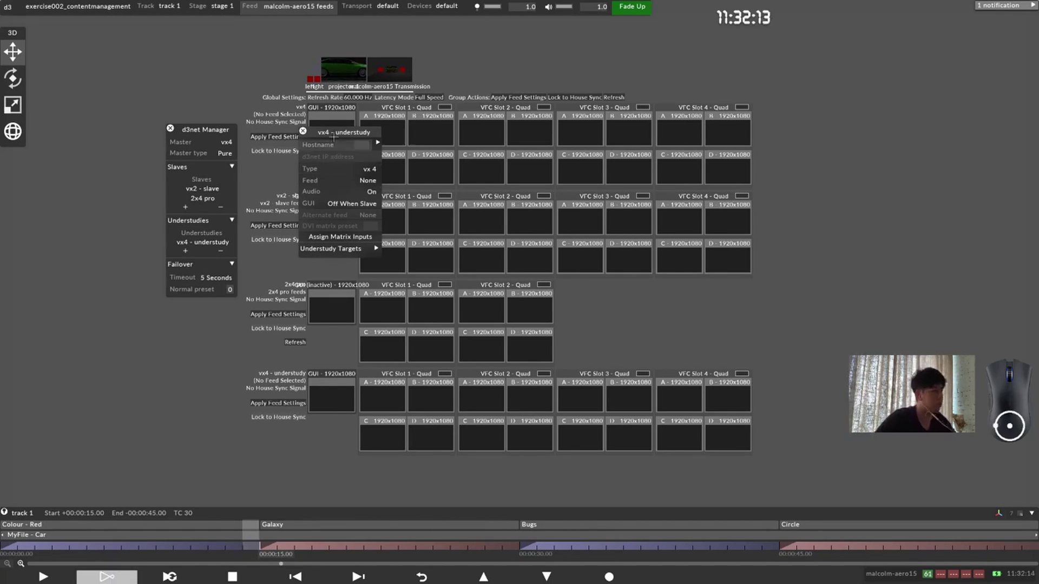
drag(335, 128, 330, 134)
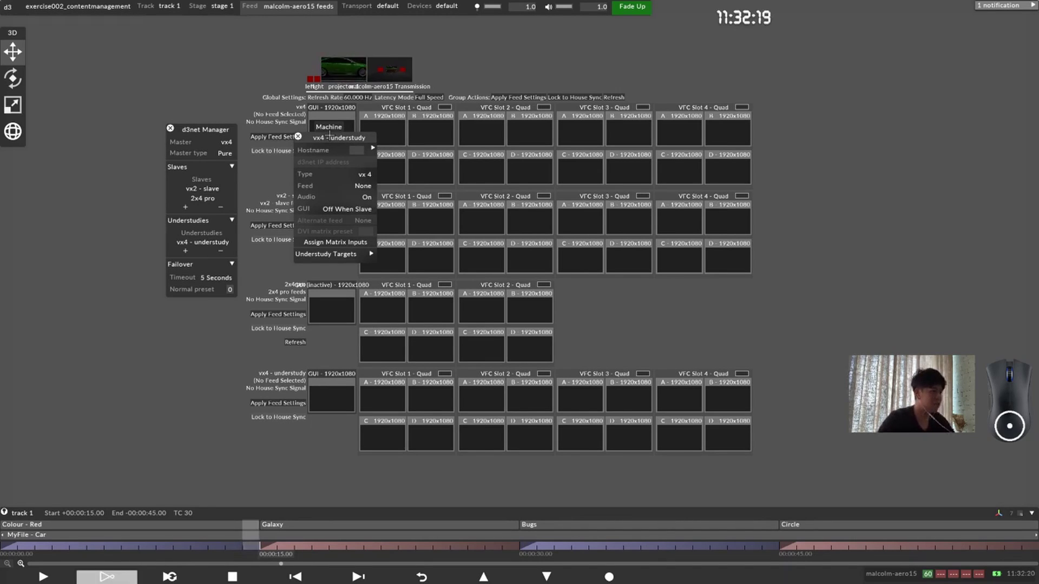
Step: Add a new understudy machine named "2x4pro -understudy" in the d3net Manager and choose None as its hostname
click(336, 254)
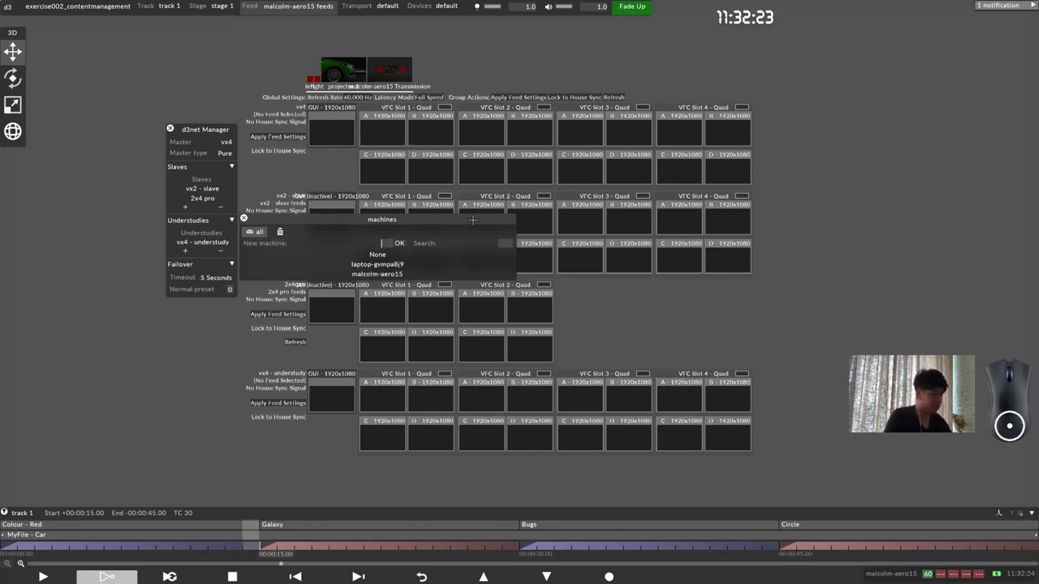
text(2x)
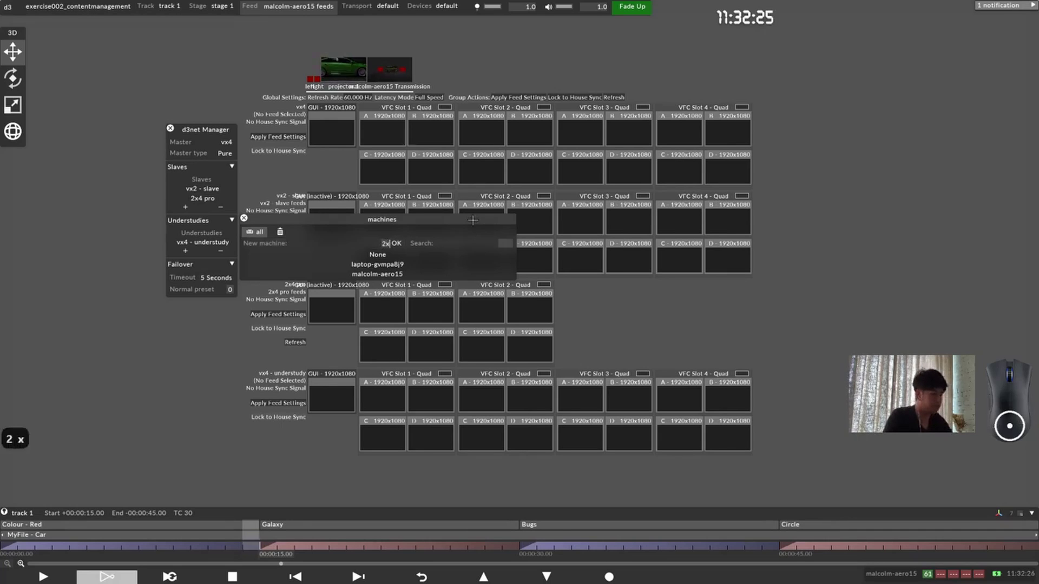
text(4pro)
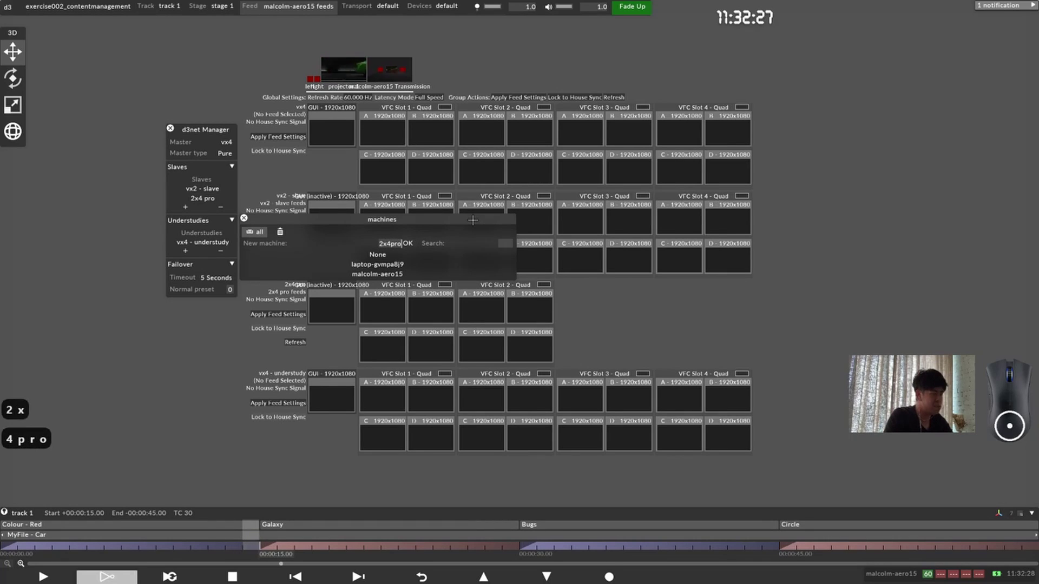
text( unders)
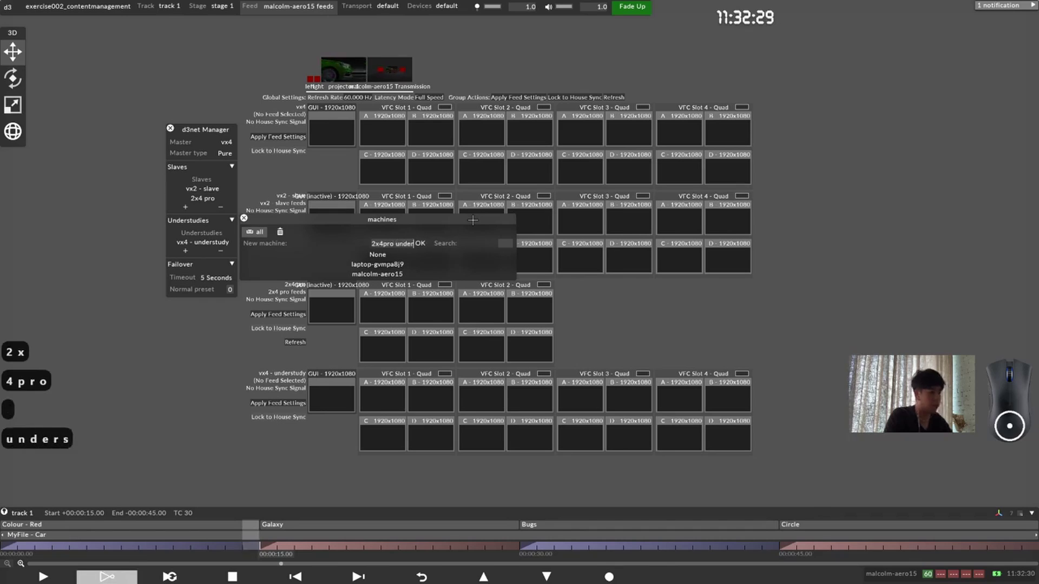
key(BackSpace)
key(BackSpace)
key(BackSpace)
key(BackSpace)
key(BackSpace)
key(BackSpace)
key(BackSpace)
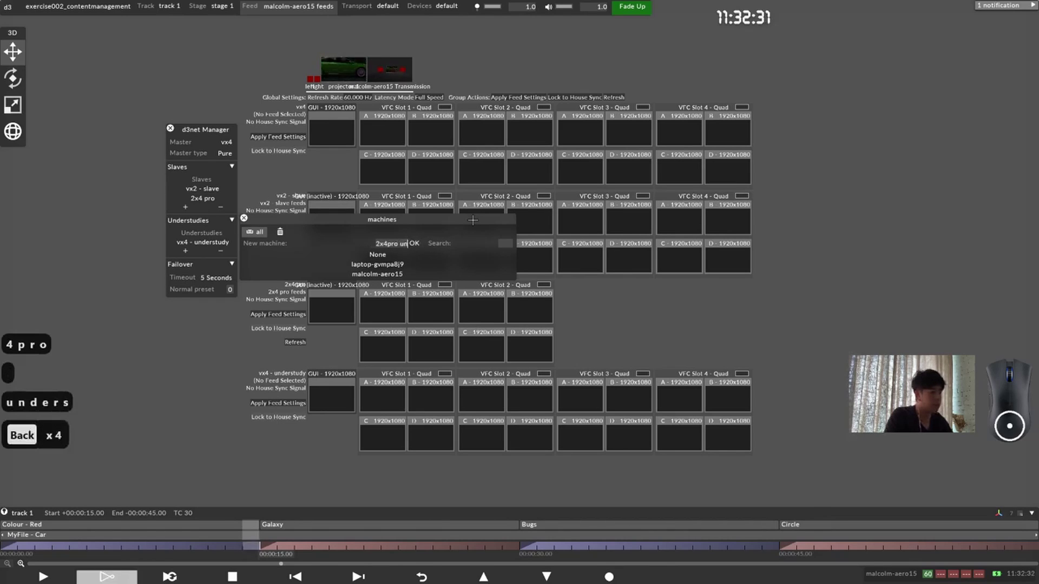
text(-understudy)
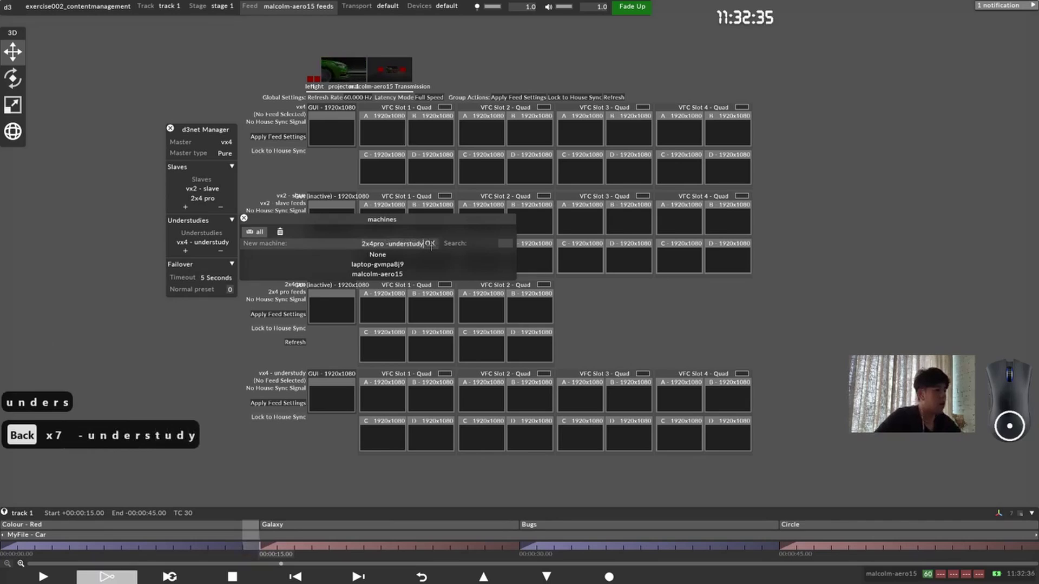
click(430, 245)
click(319, 230)
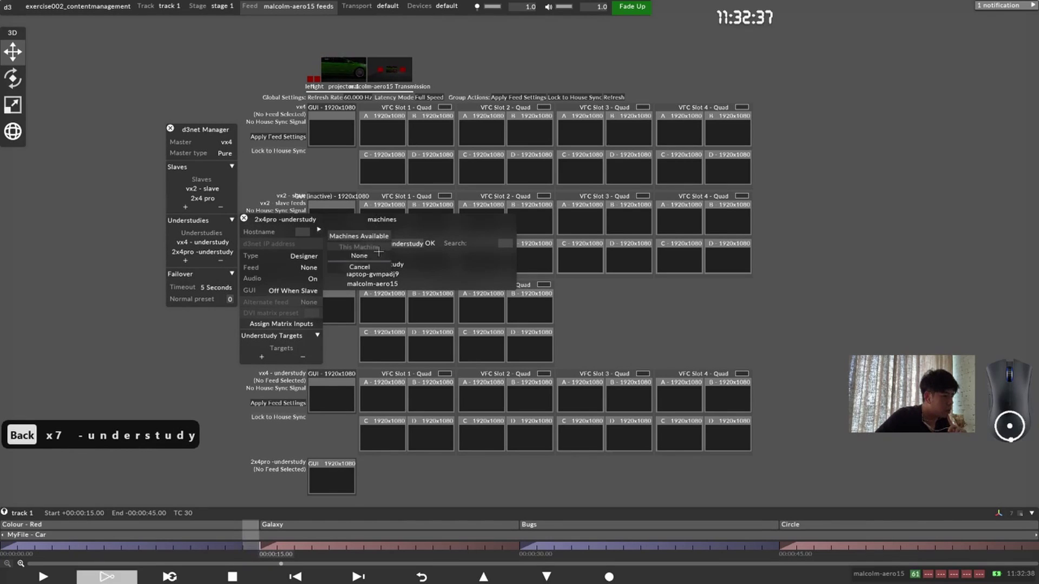
click(378, 254)
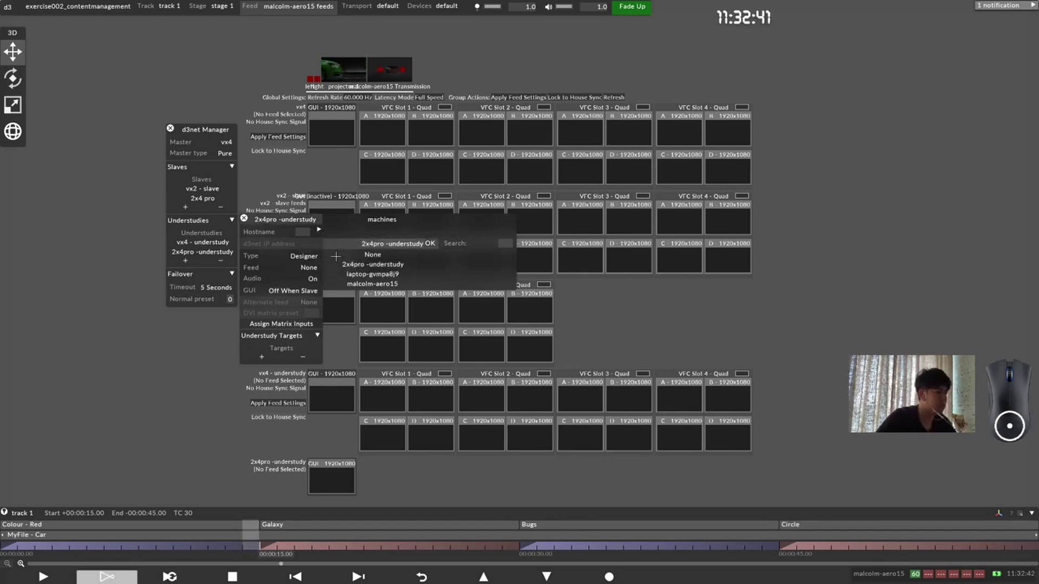
Step: Set the 2x4pro -understudy machine's type to 2x4pro and close its editor and the machine list
click(306, 256)
click(363, 308)
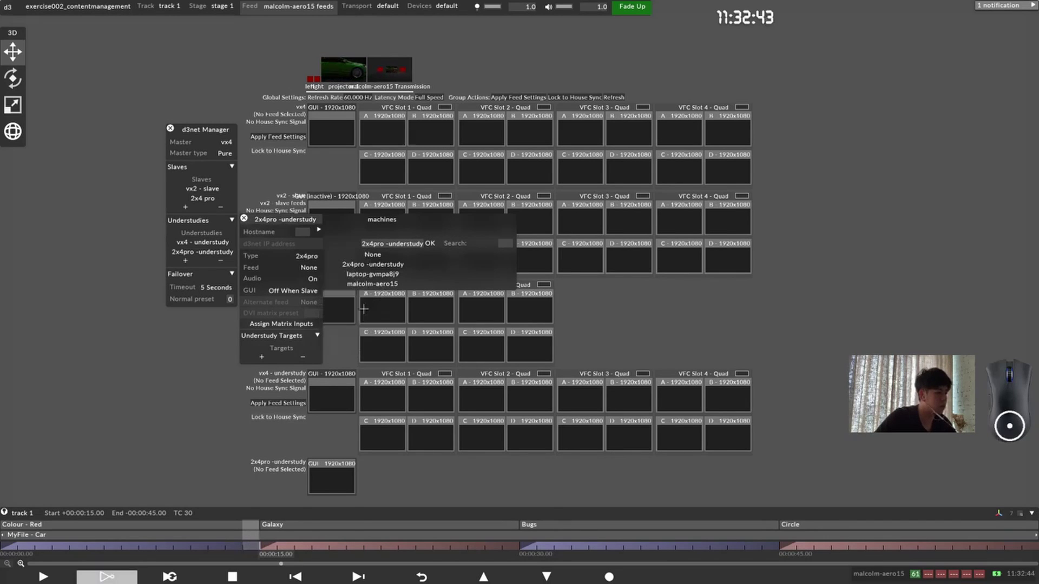
click(244, 218)
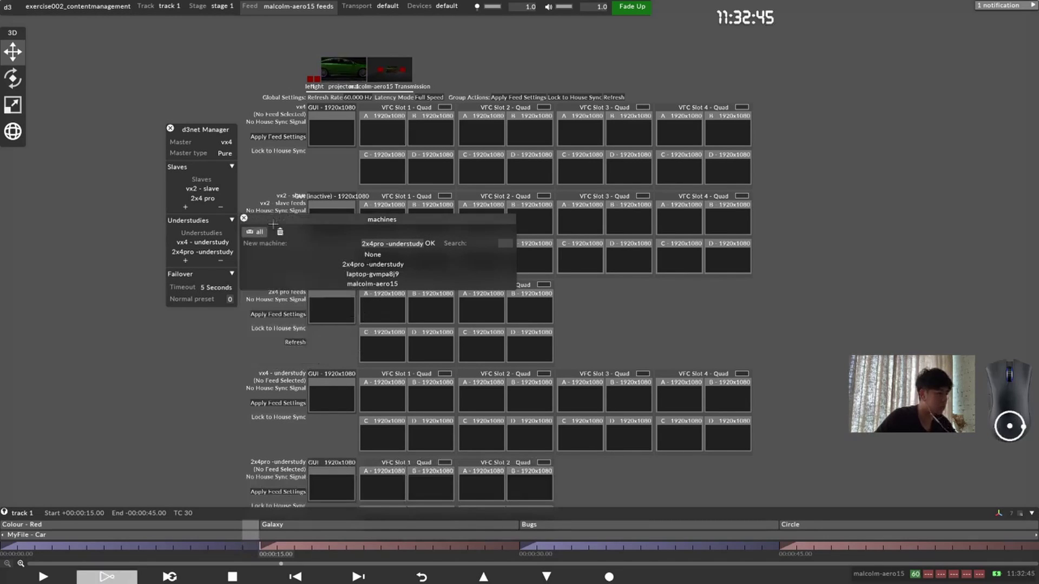
click(245, 218)
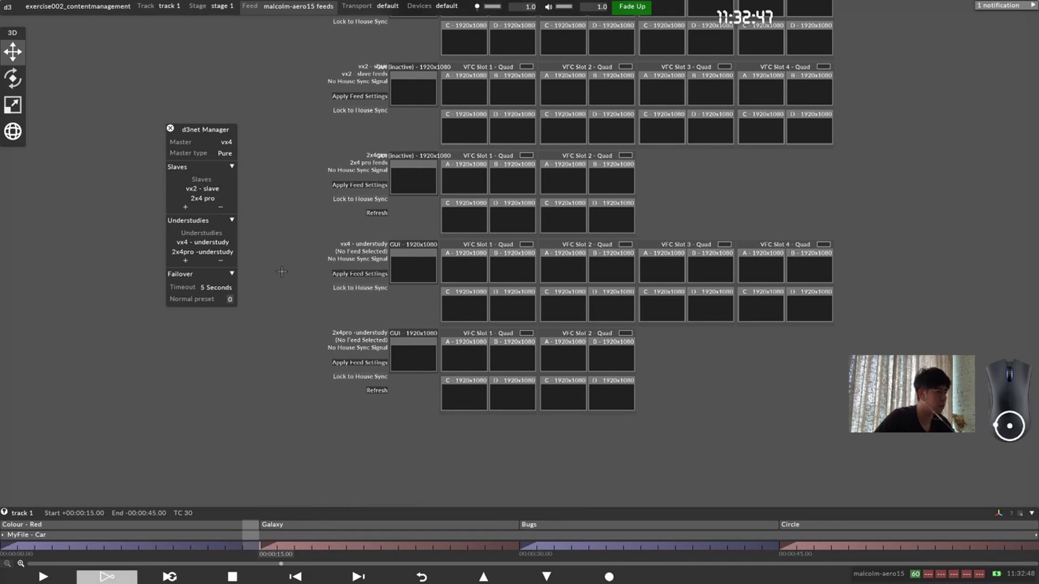
Step: Add 2x4 pro as an understudy target of the 2x4pro -understudy machine and close its editor
scroll(332, 298, up, 1)
drag(281, 345, 673, 427)
scroll(509, 456, down, 3)
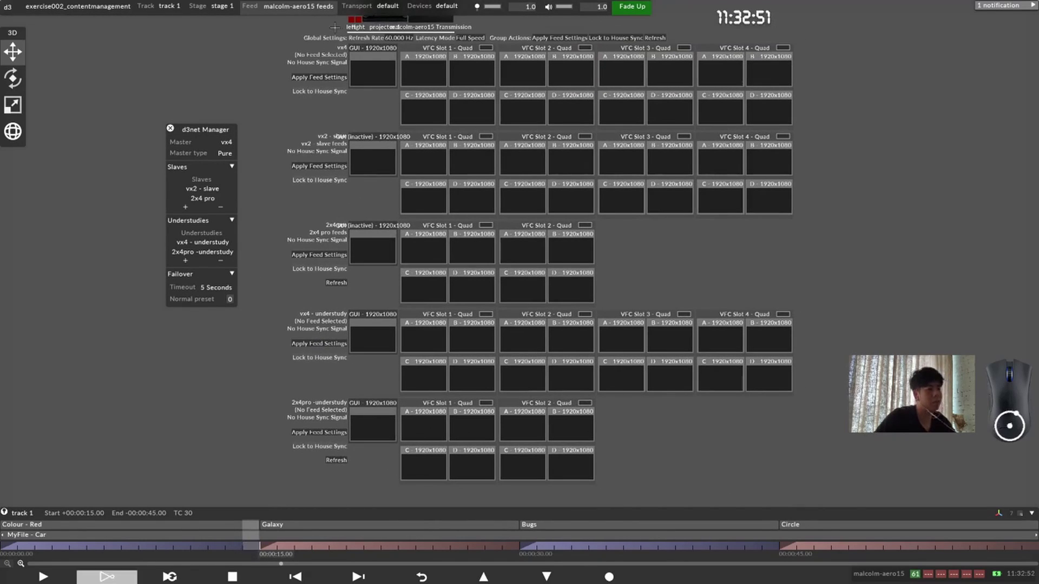
drag(273, 48, 836, 220)
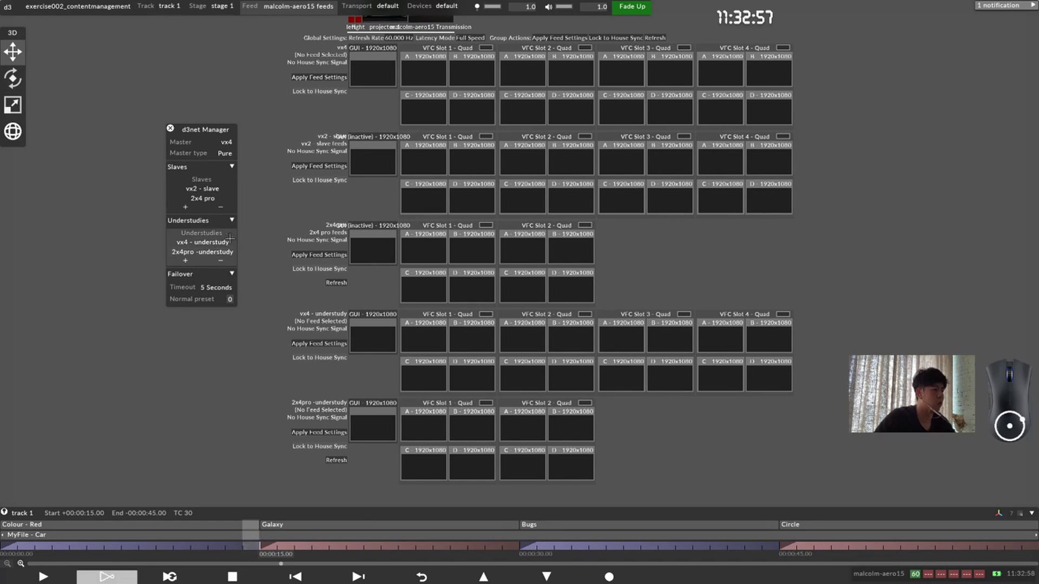
click(202, 251)
drag(285, 182, 330, 146)
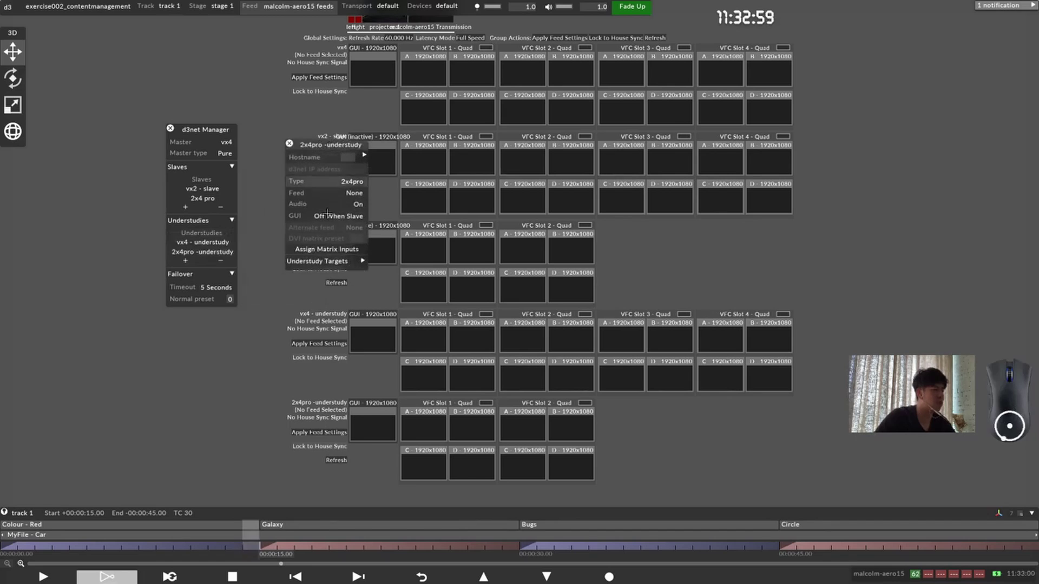
click(358, 261)
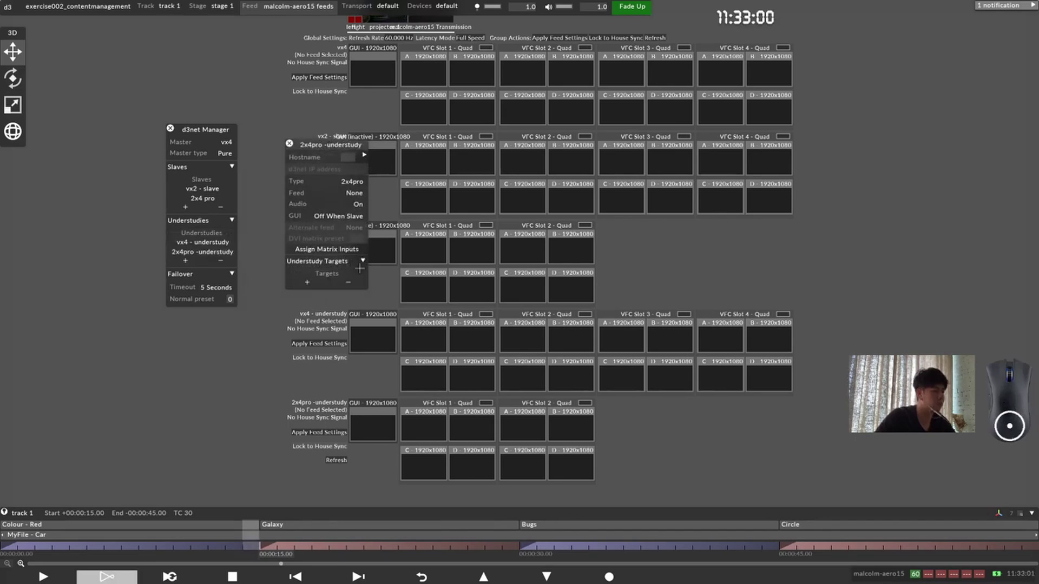
click(314, 282)
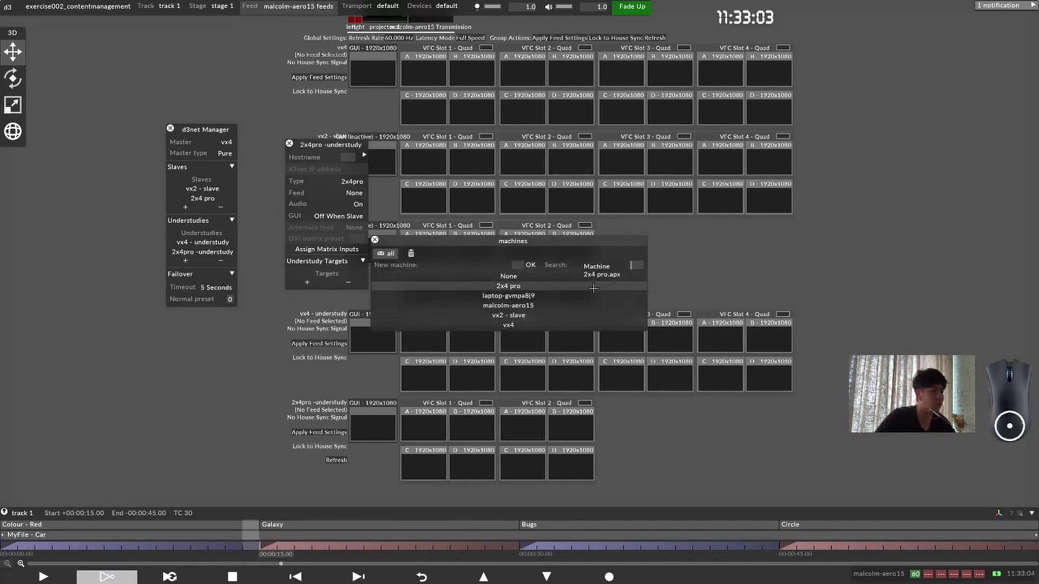
click(389, 287)
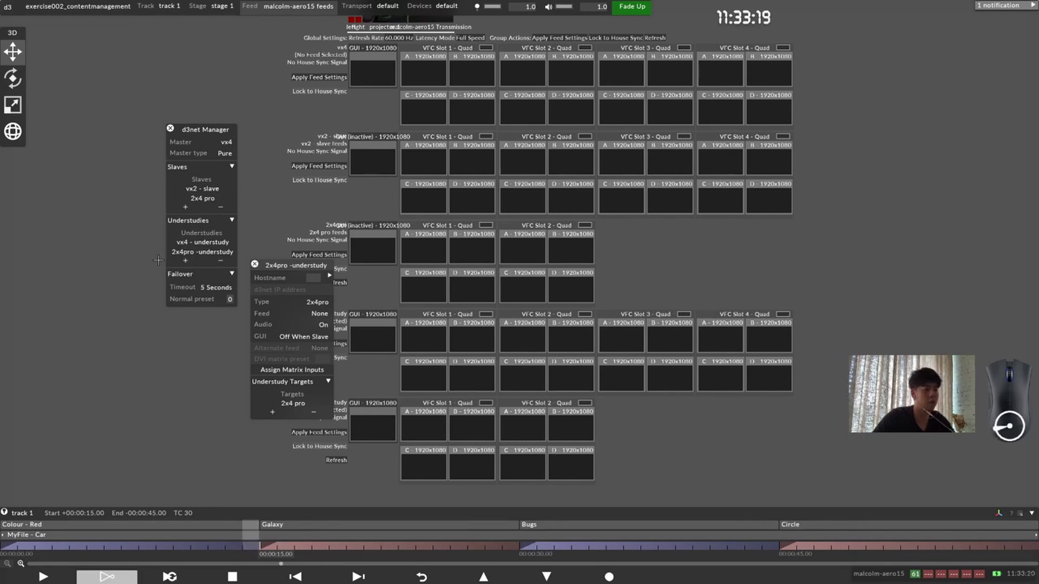
click(254, 264)
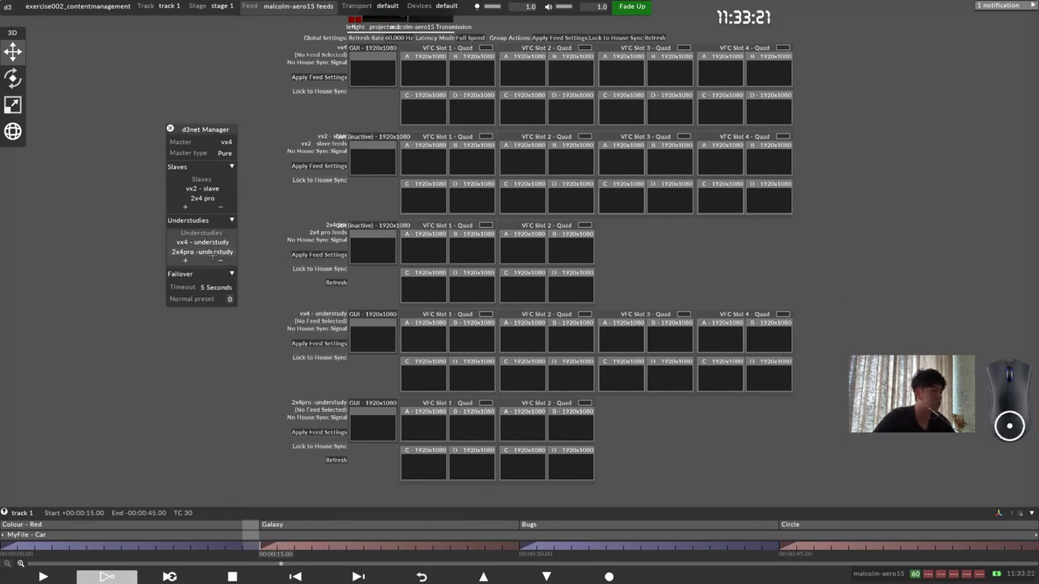
Step: Add vx2 - slave and vx4 as understudy targets of the vx4 - understudy machine and close its editor
click(213, 253)
click(212, 241)
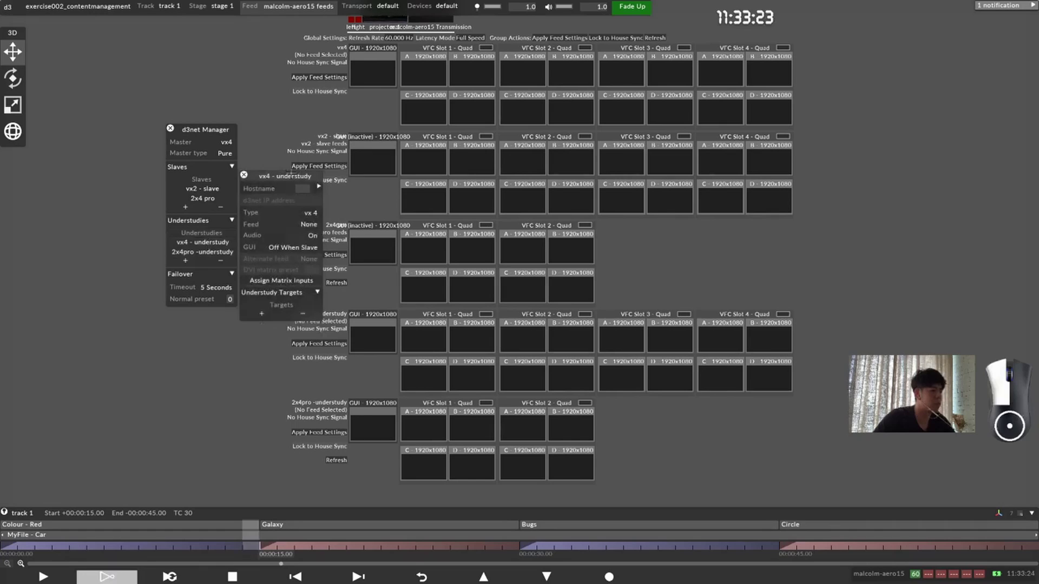
drag(291, 174, 310, 170)
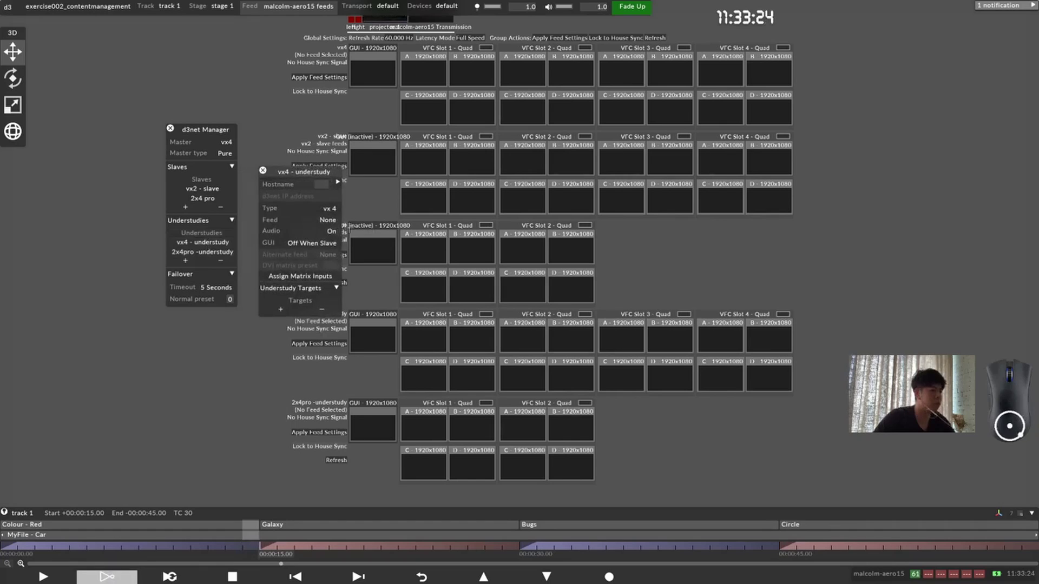
click(282, 309)
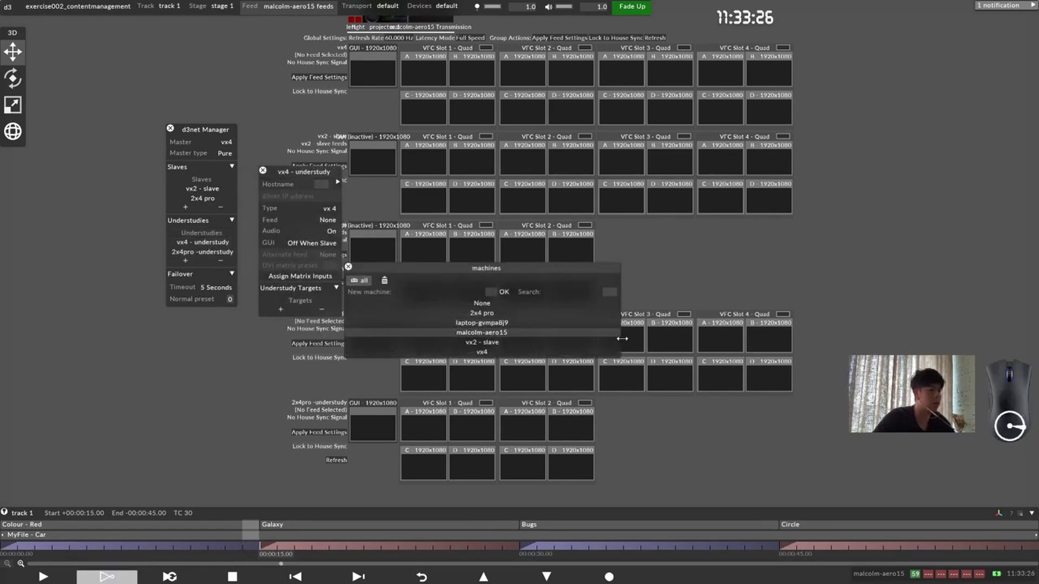
click(539, 343)
click(521, 352)
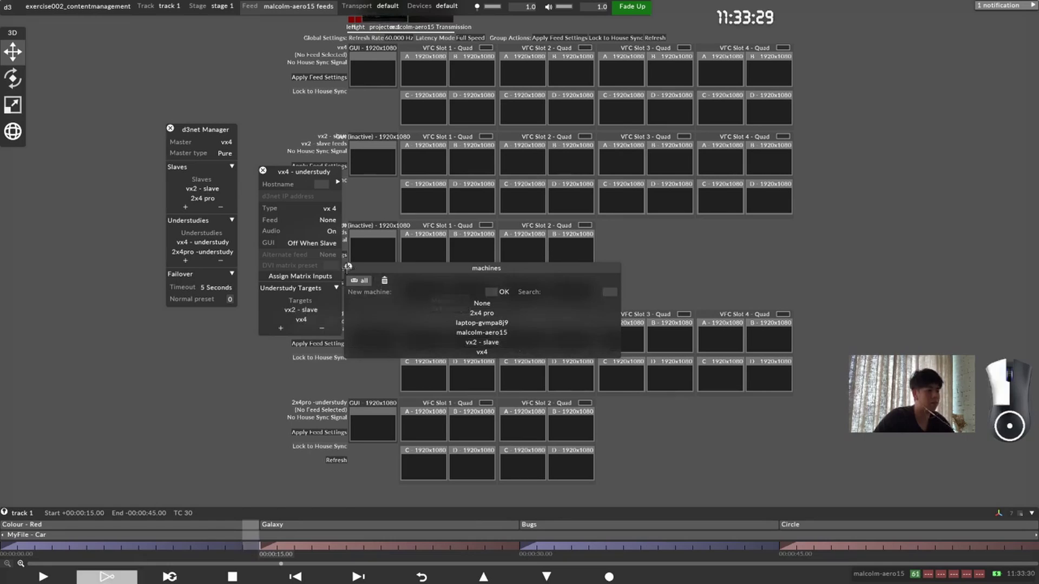
drag(264, 172, 251, 213)
click(250, 211)
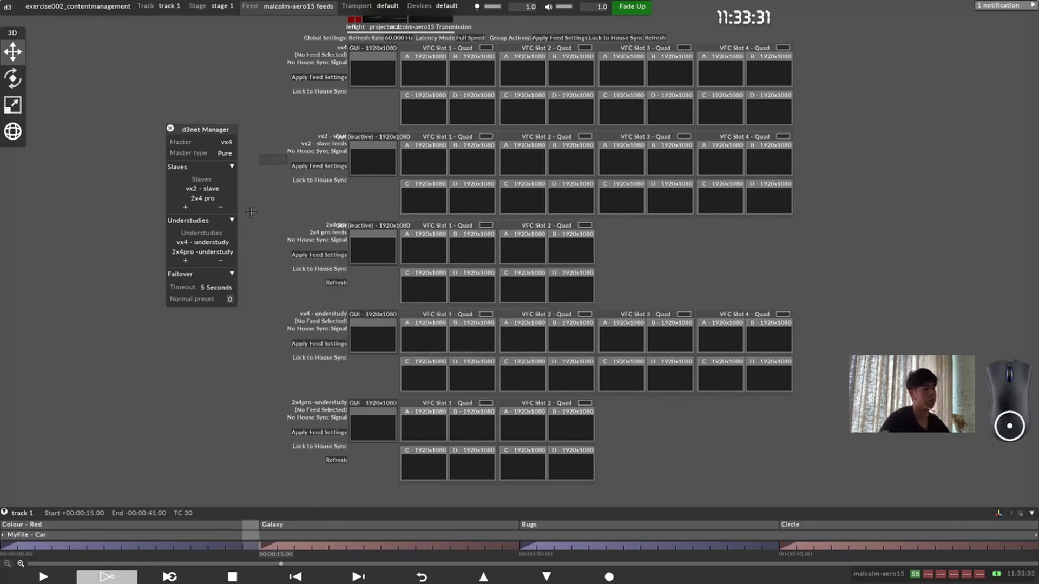
Step: Place the green car feed on vx2 - slave's VFC Slot 1 output A, and move it to VFC Slot 2 output A
drag(217, 131, 206, 164)
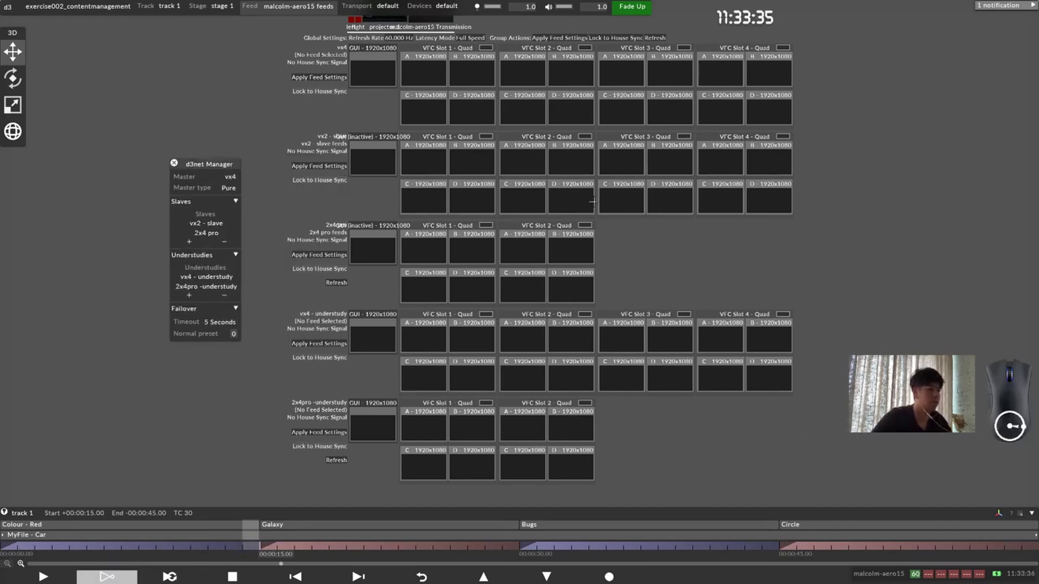
scroll(704, 206, down, 3)
drag(684, 207, 667, 219)
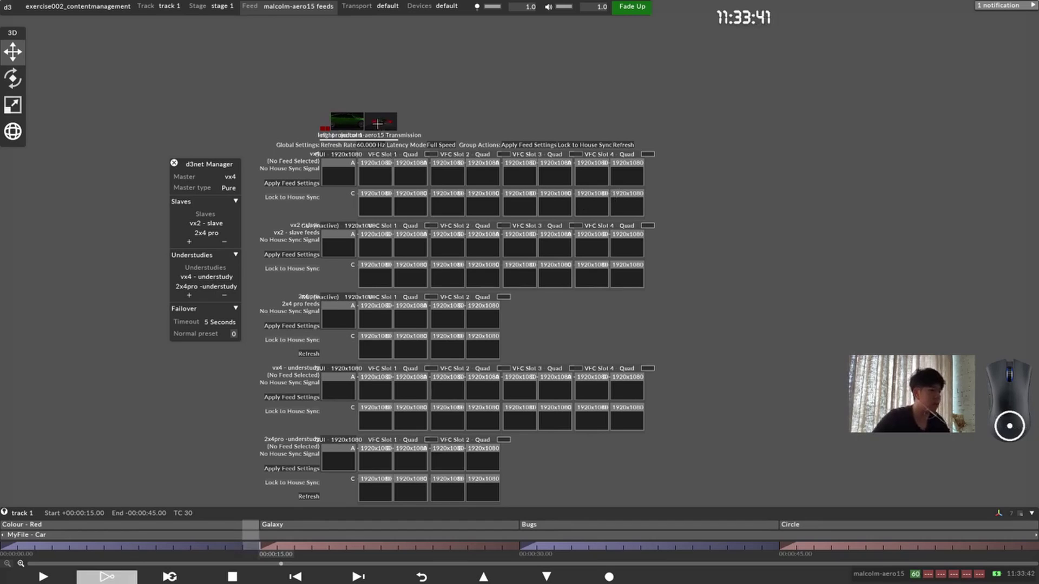
drag(377, 123, 375, 245)
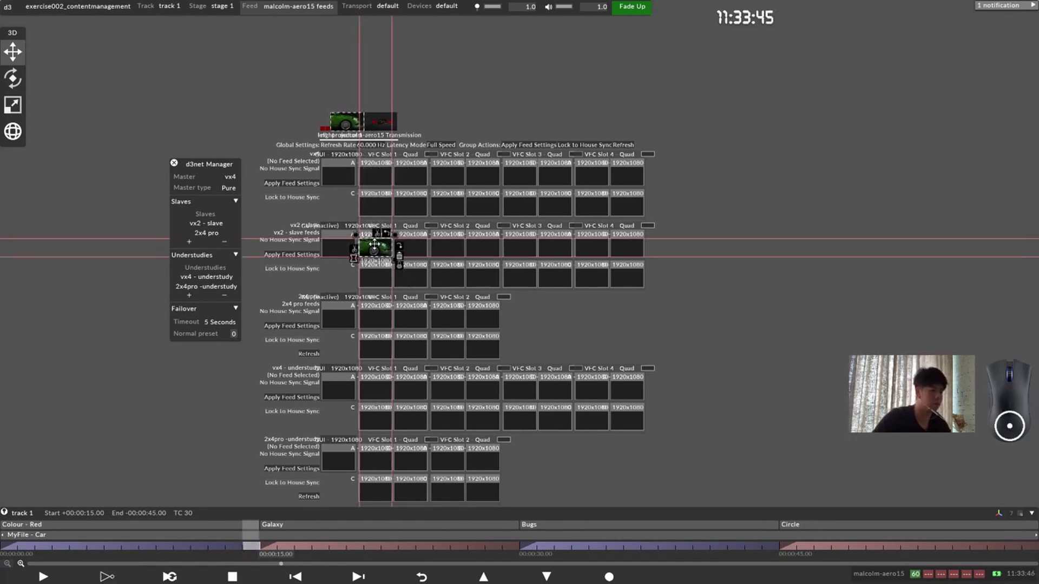
key(F2)
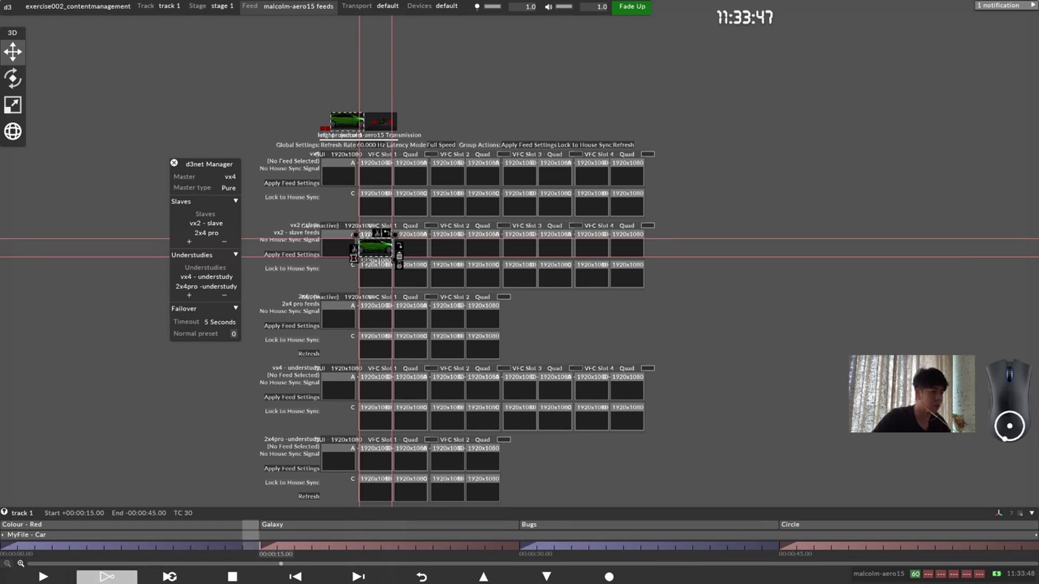
drag(374, 244, 475, 241)
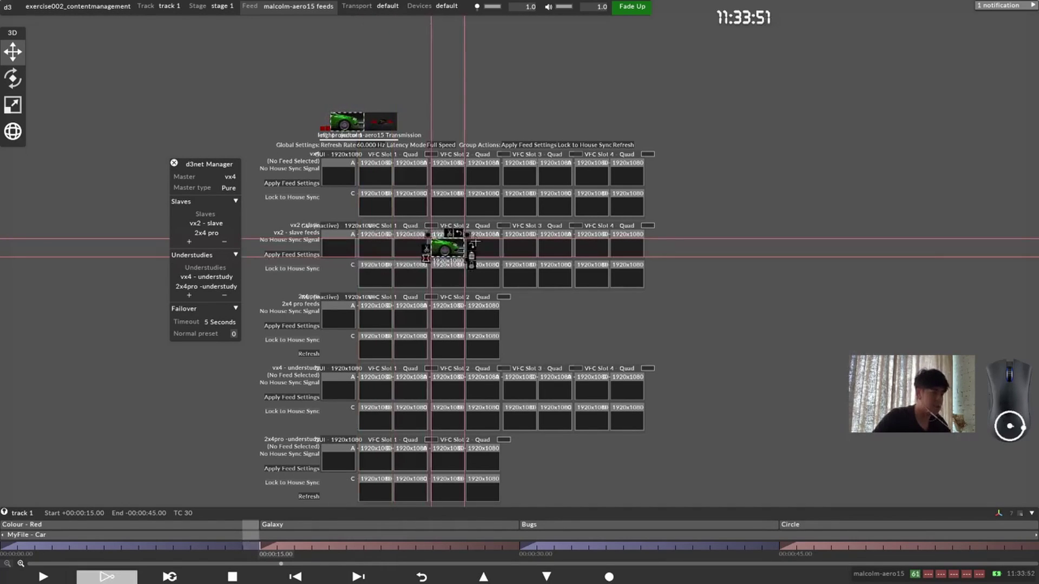
Step: Deselect the placed feed and examine the output layouts of the master, slave and understudy machines
scroll(729, 303, up, 1)
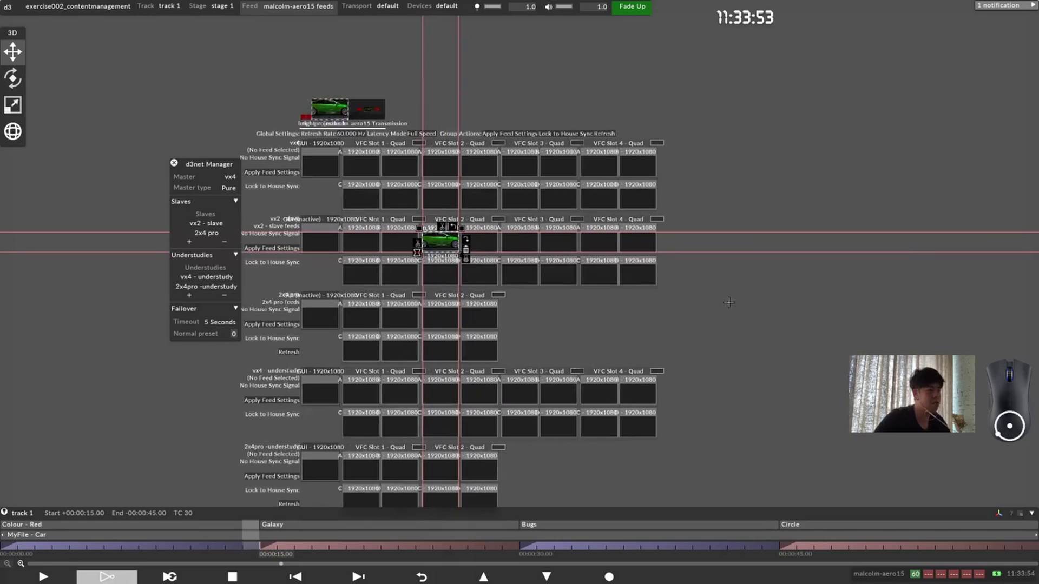
scroll(729, 303, up, 1)
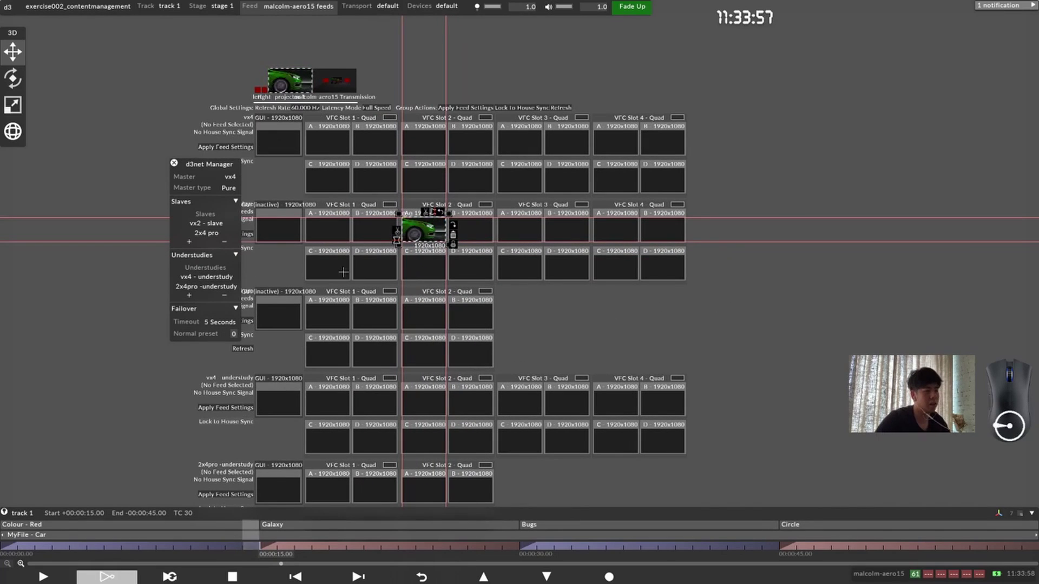
middle_drag(615, 172, 587, 152)
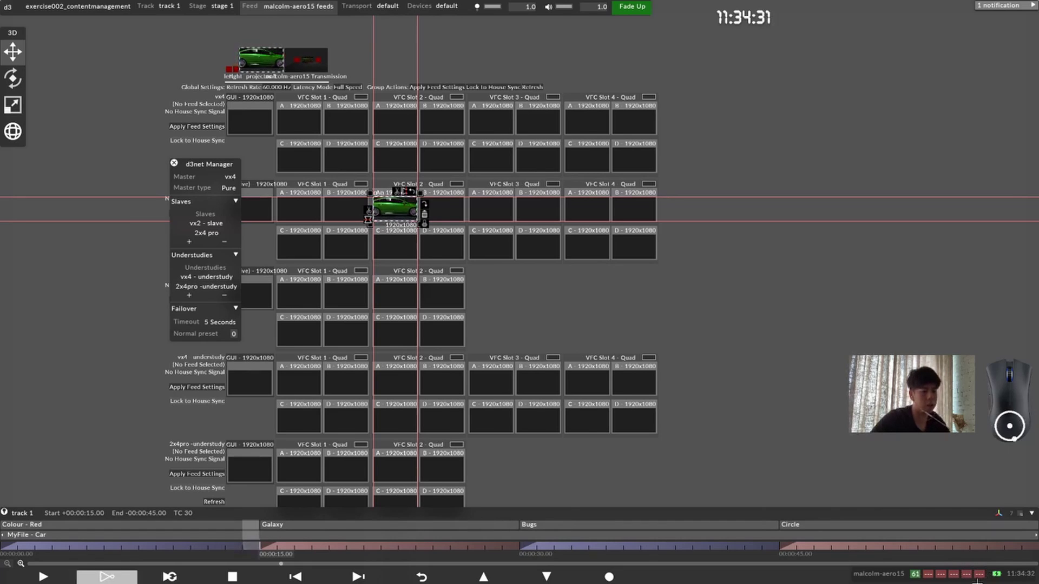
drag(795, 362, 791, 337)
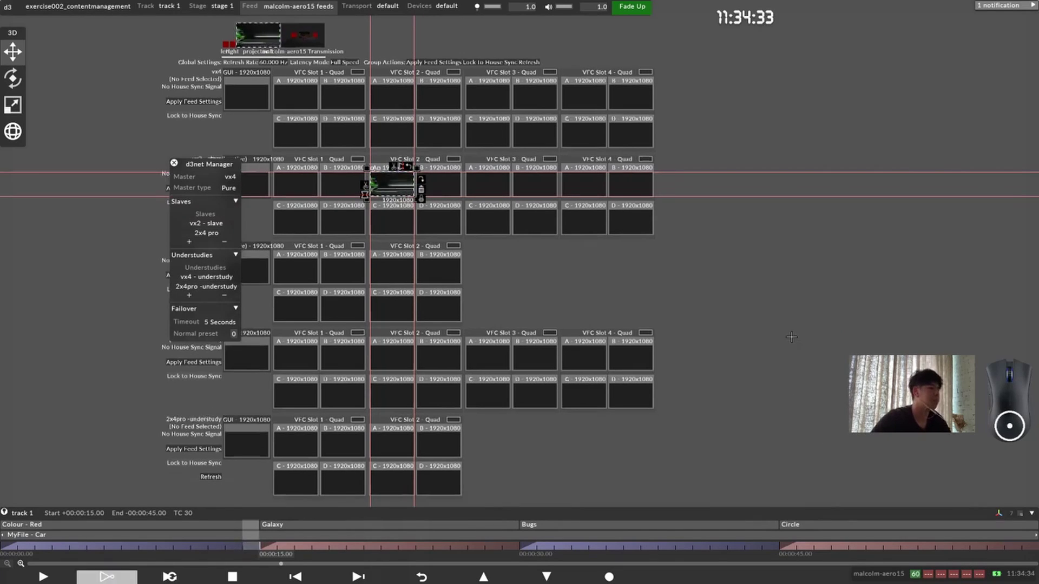
click(611, 276)
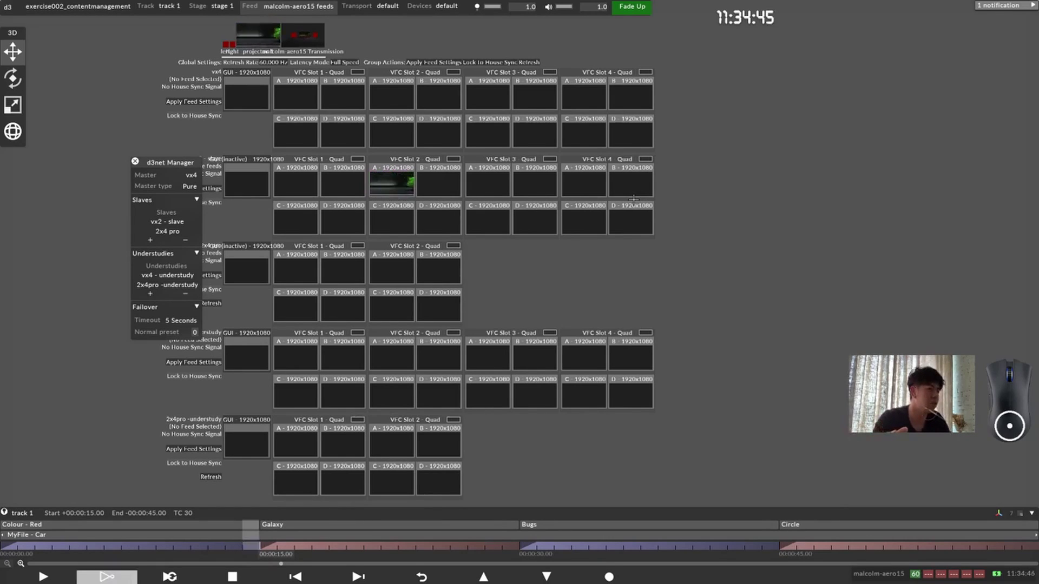
drag(704, 31, 925, 307)
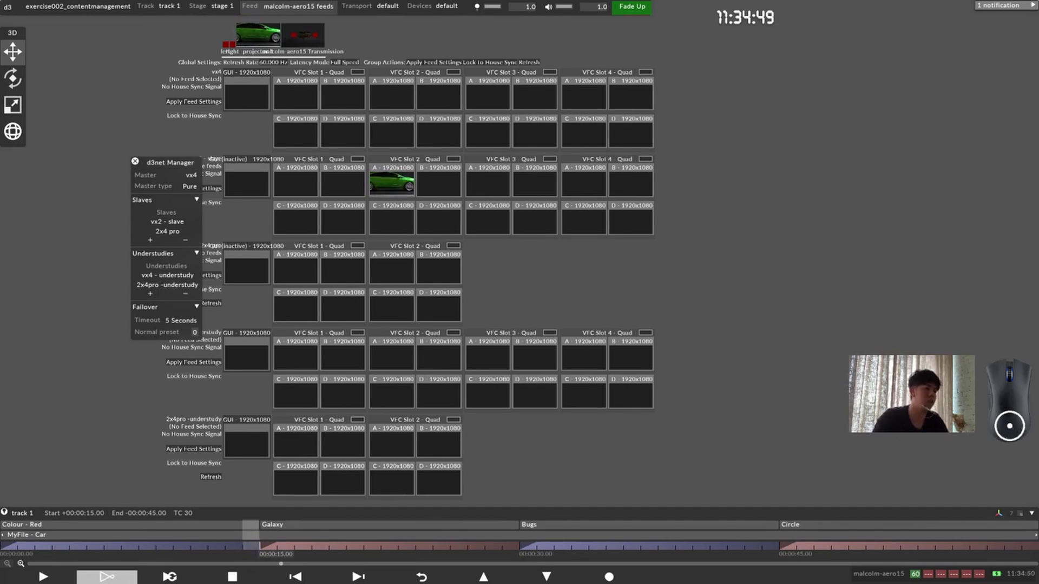
middle_drag(620, 254, 672, 278)
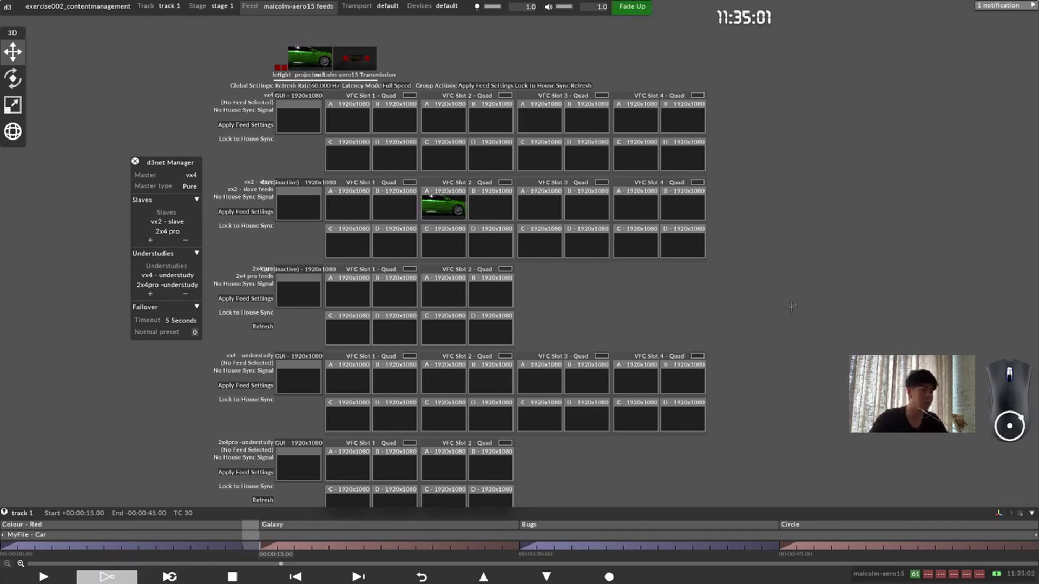
scroll(791, 307, up, 2)
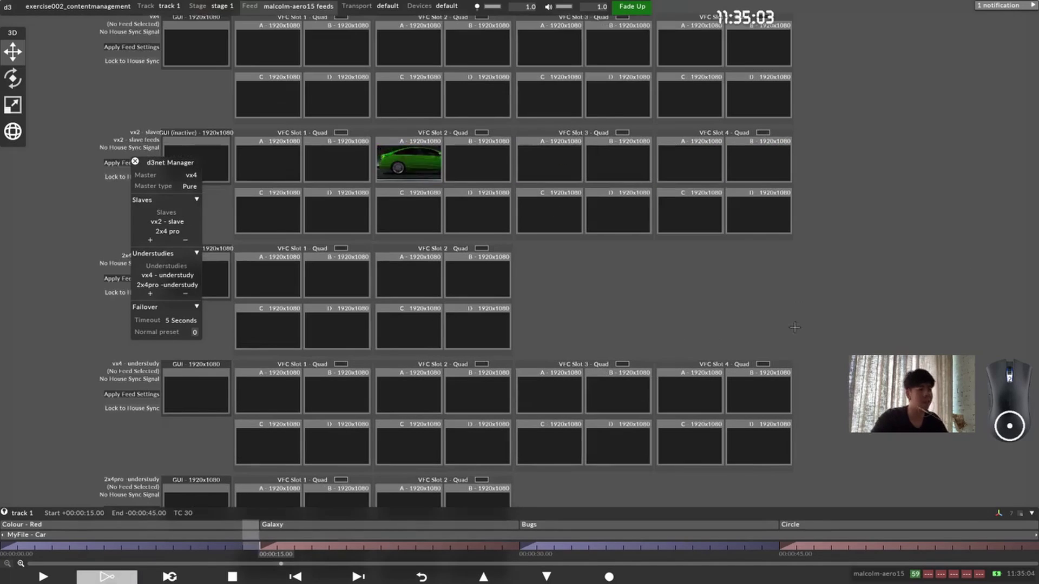
scroll(795, 341, down, 3)
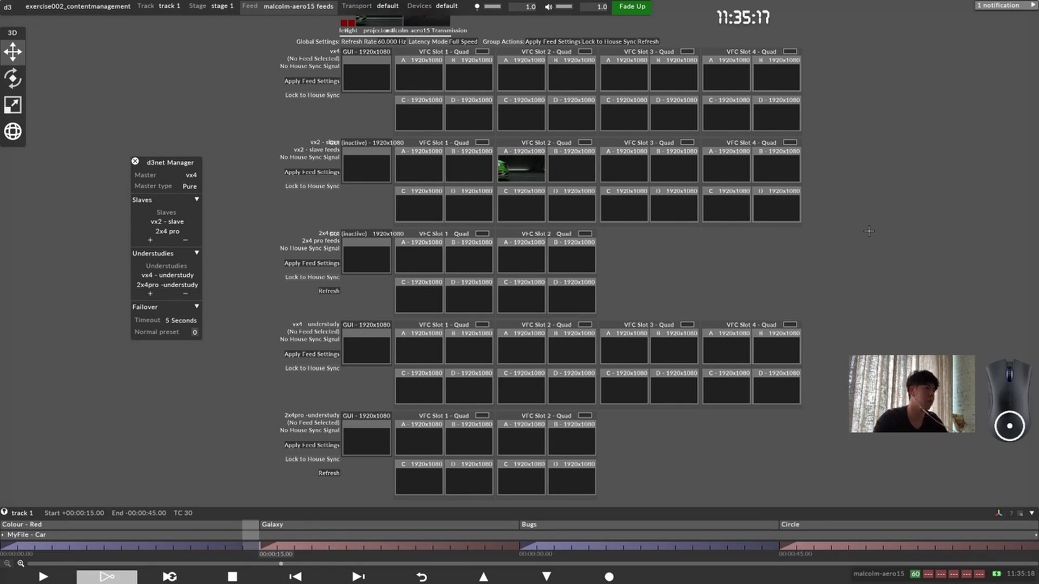
drag(858, 298, 826, 302)
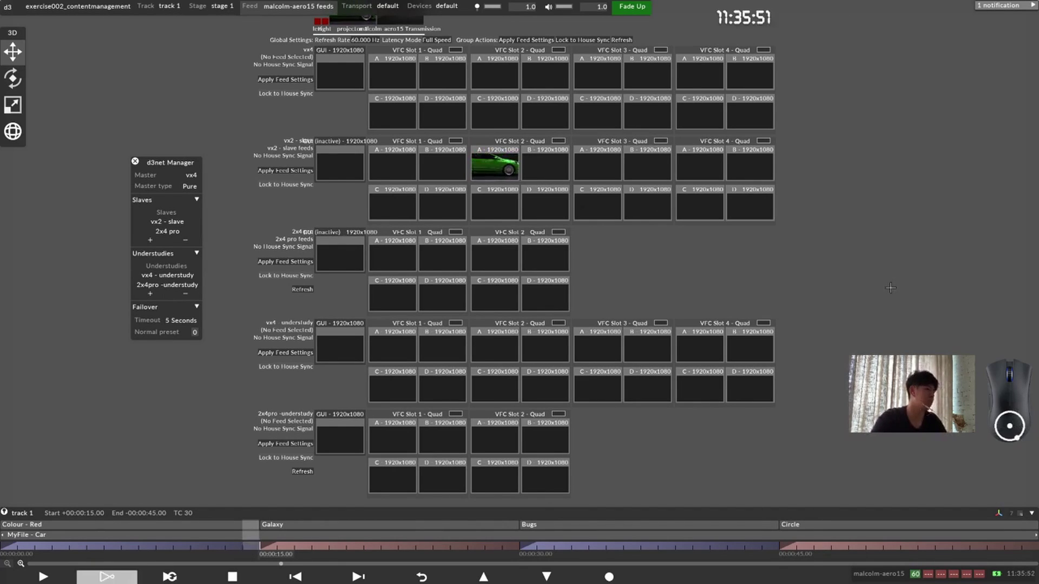
Step: Switch to the stage 1 view and examine the left, right and surface 1 screens with projector 1
click(200, 5)
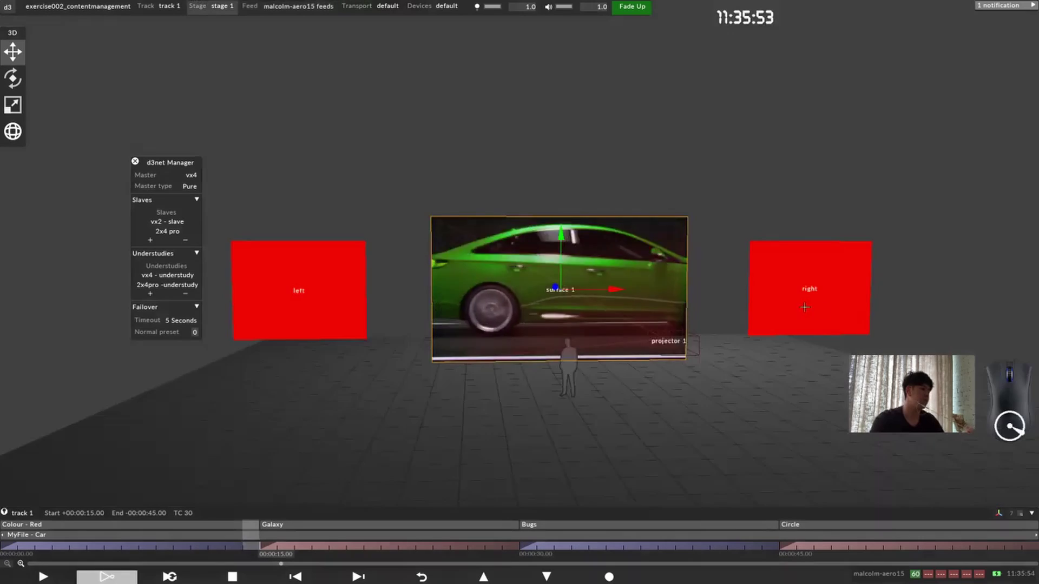
drag(686, 187, 675, 246)
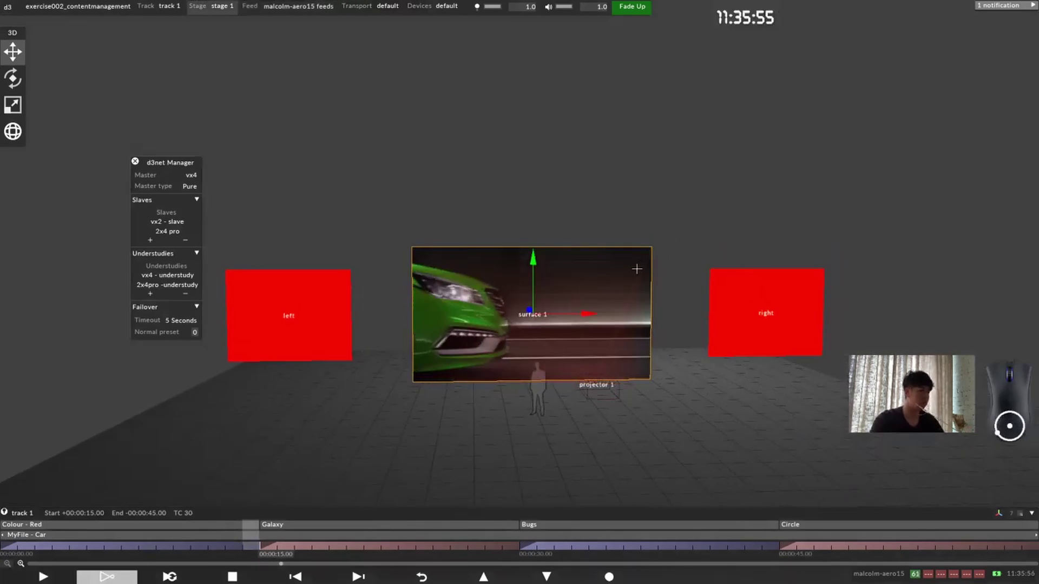
click(600, 277)
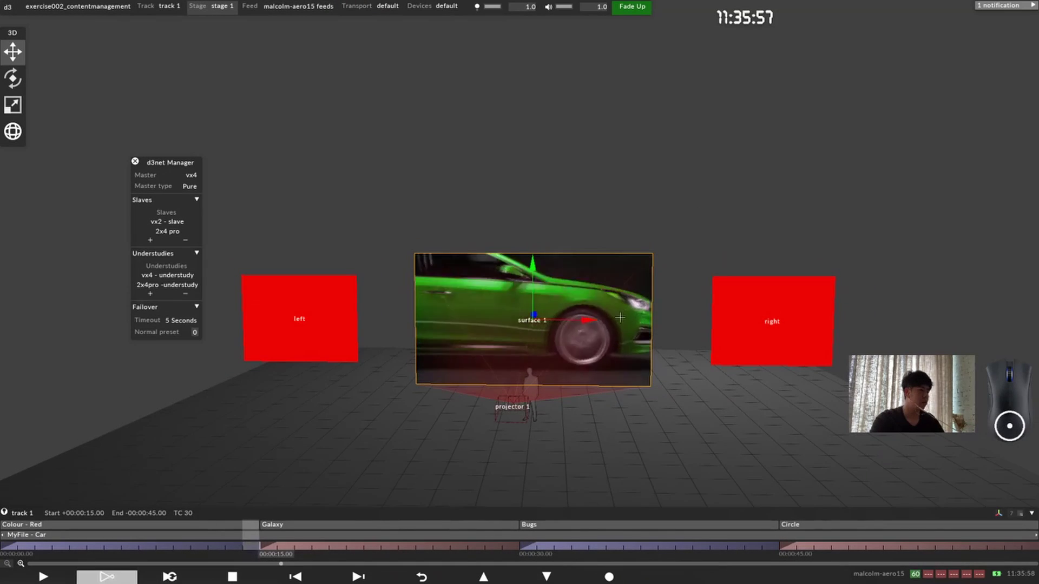
click(708, 247)
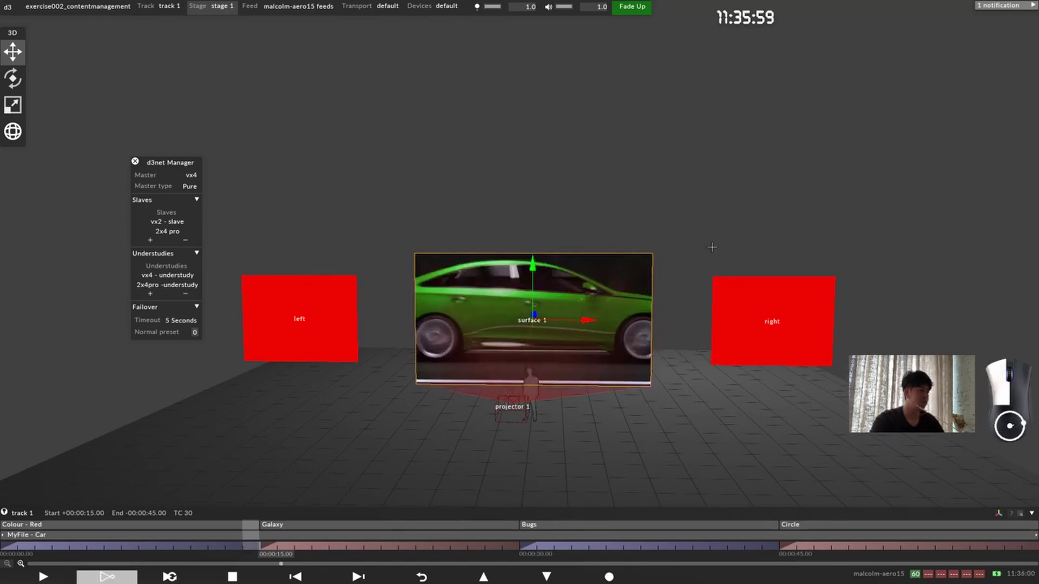
drag(547, 210, 561, 258)
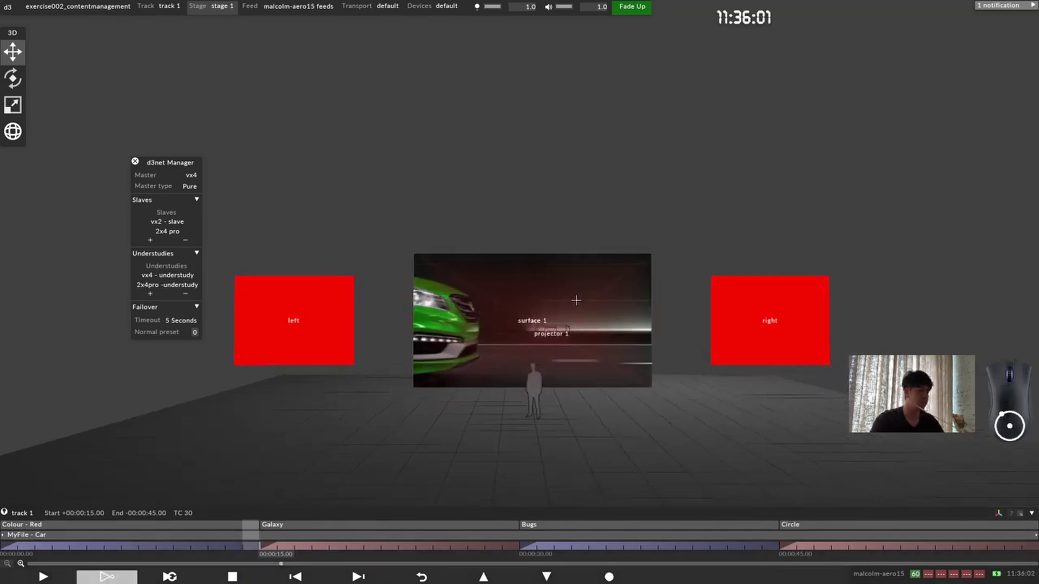
drag(156, 163, 120, 71)
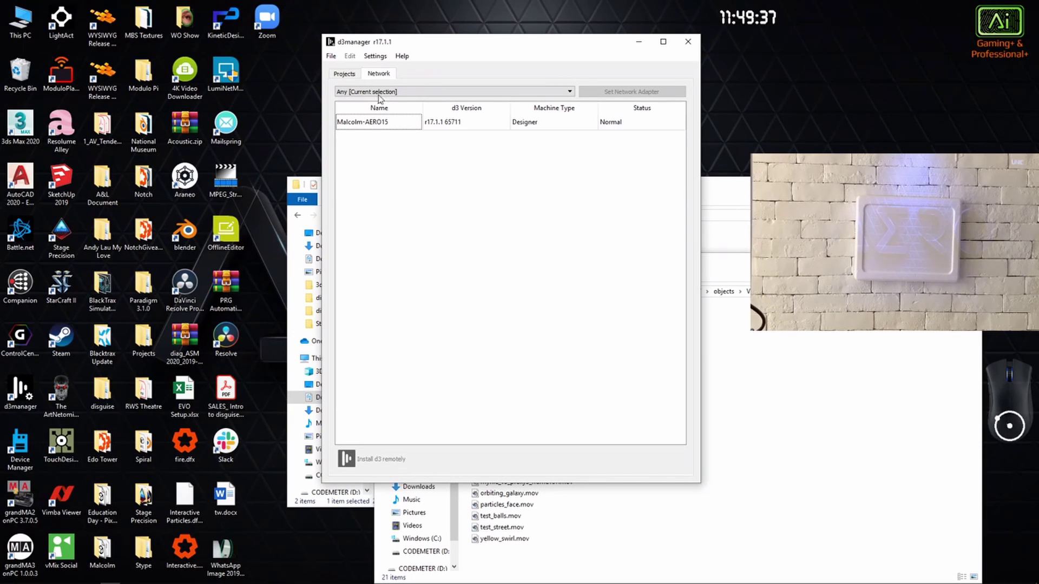
Step: In d3manager, open the start project's folder from the project list and copy its start.d3 file
click(355, 74)
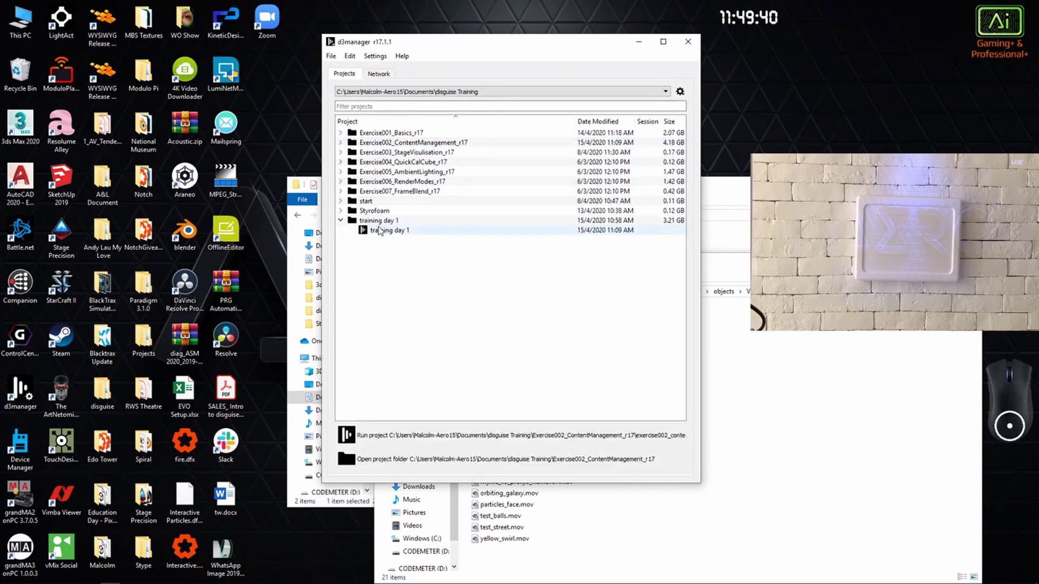
click(341, 222)
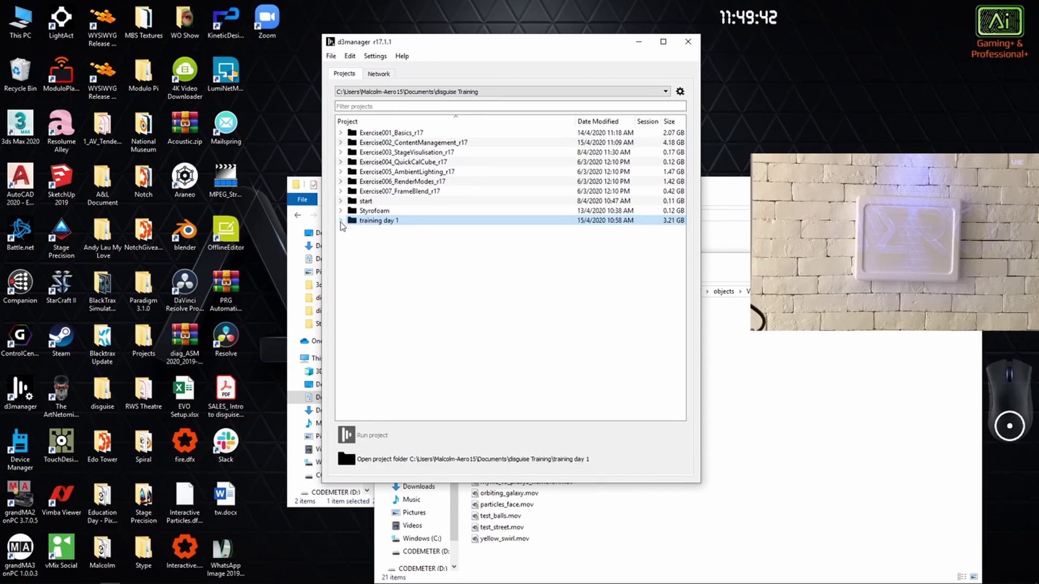
click(341, 221)
click(341, 201)
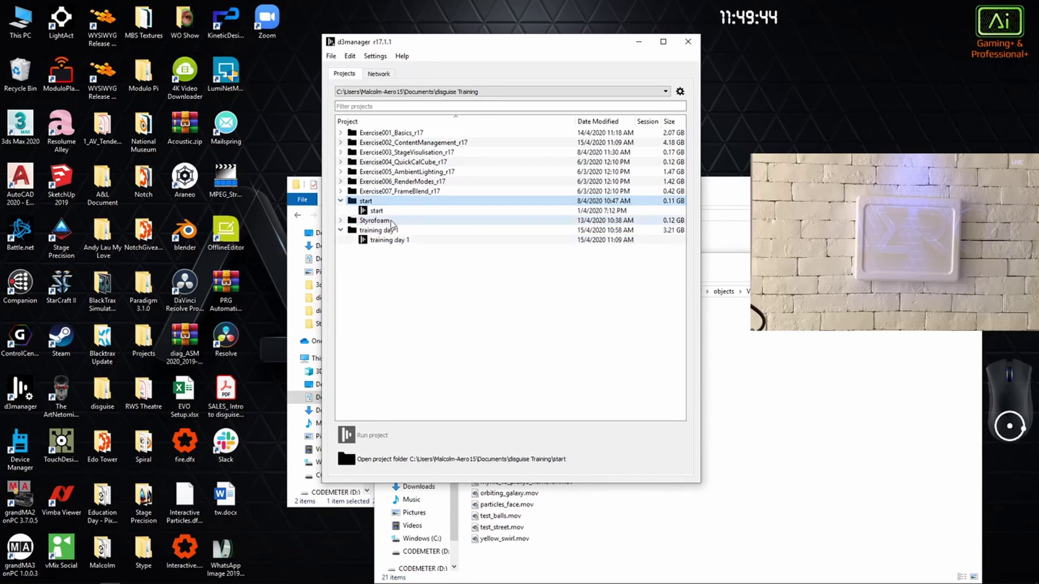
click(402, 211)
click(394, 459)
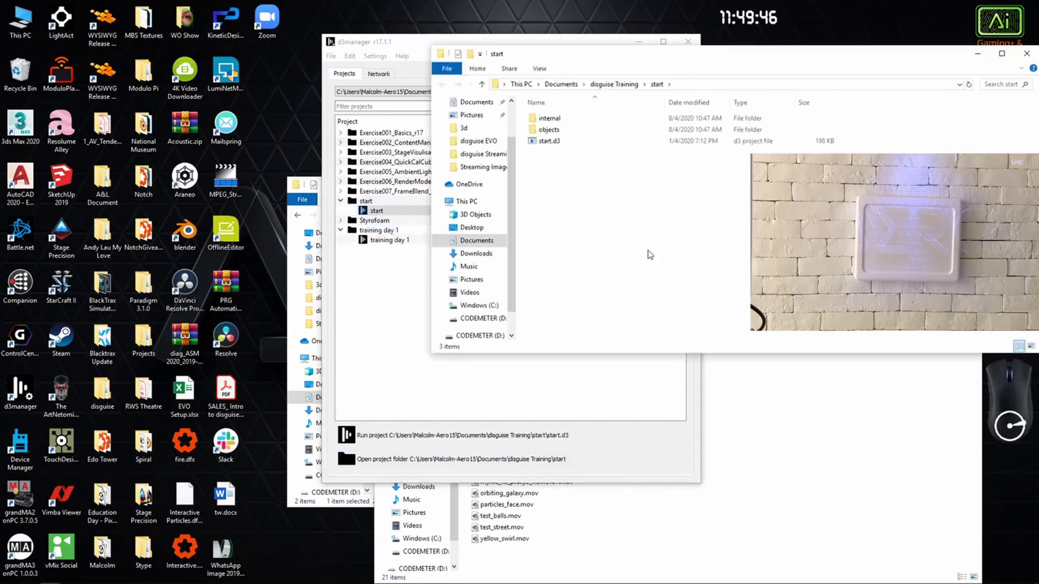
click(563, 142)
key(ctrl+c)
key(ctrl+c)
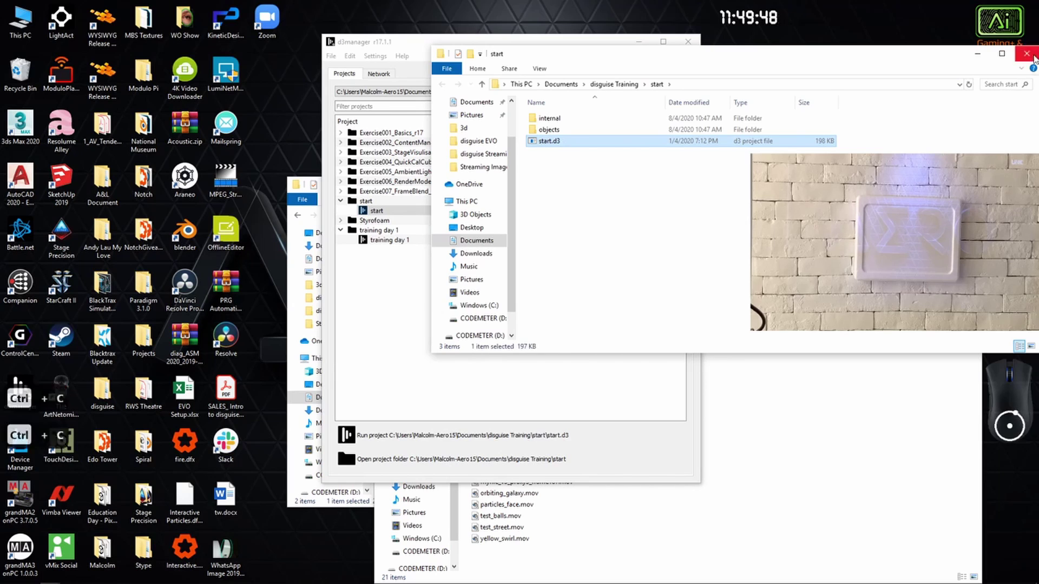
Step: Paste start.d3 into the training day 1 project folder and run the start project from there
click(400, 245)
click(401, 243)
click(415, 461)
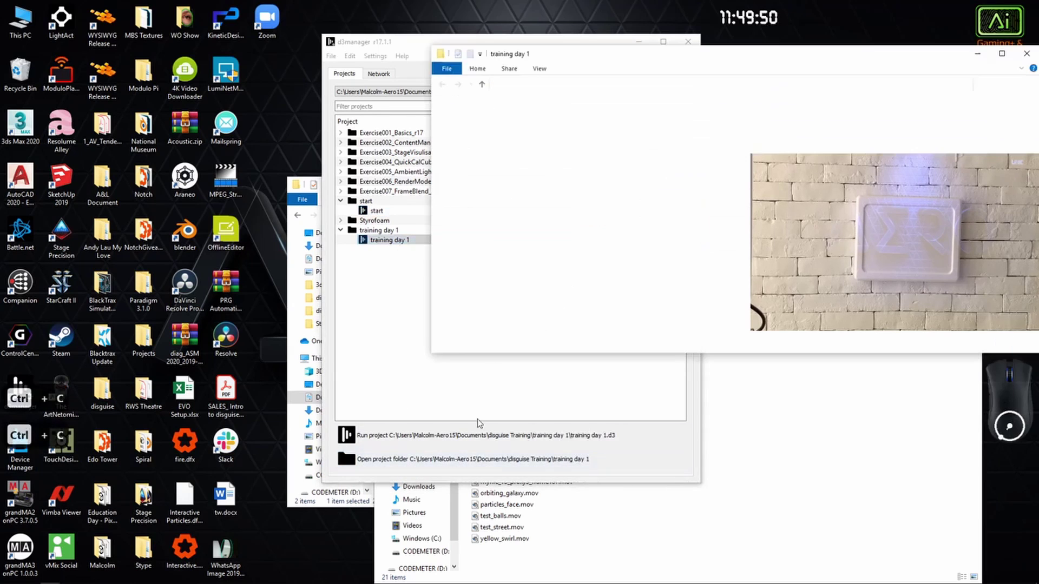
key(ctrl+v)
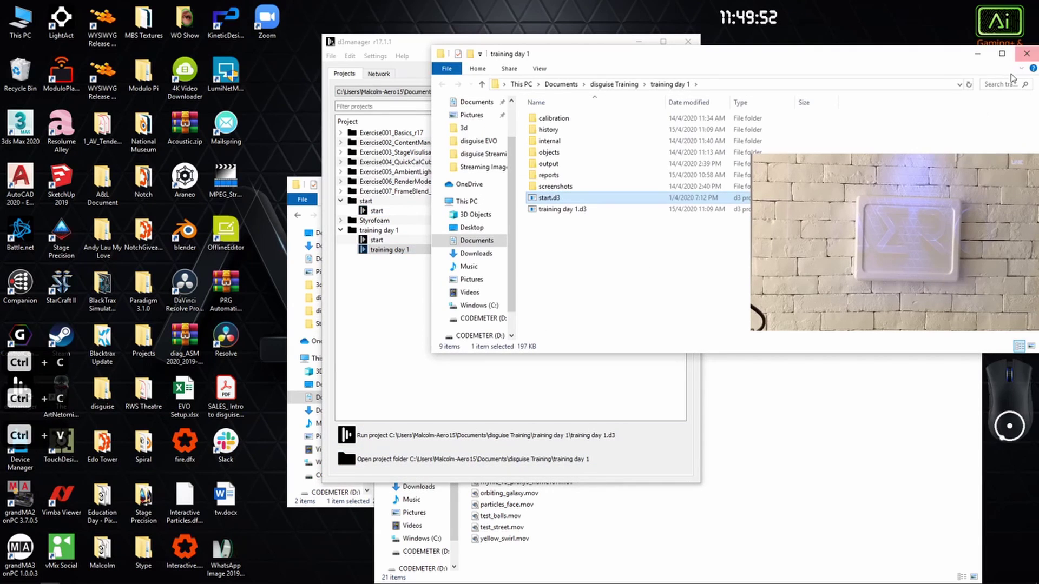
click(1028, 55)
click(386, 241)
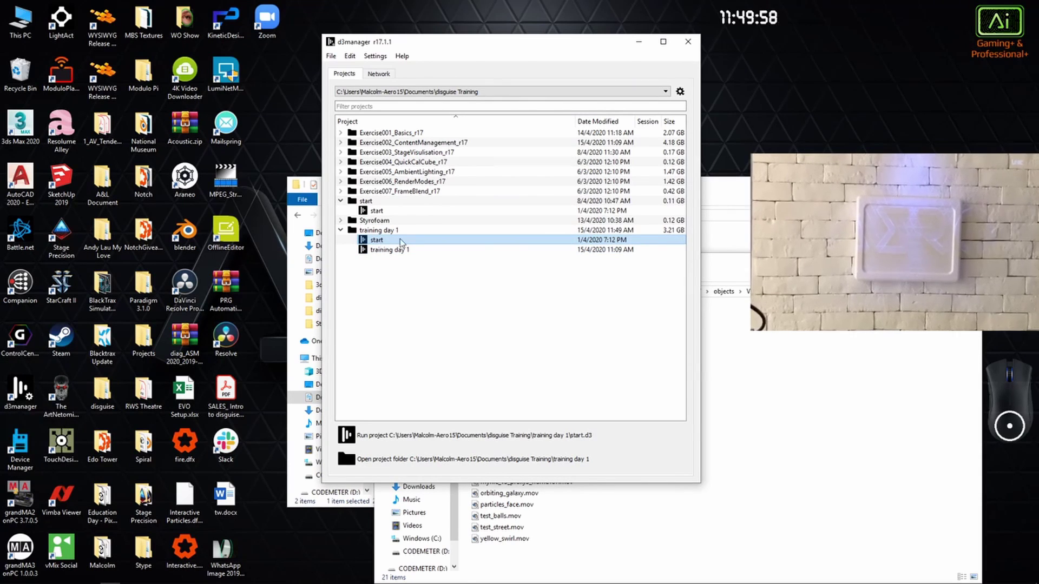
double_click(401, 240)
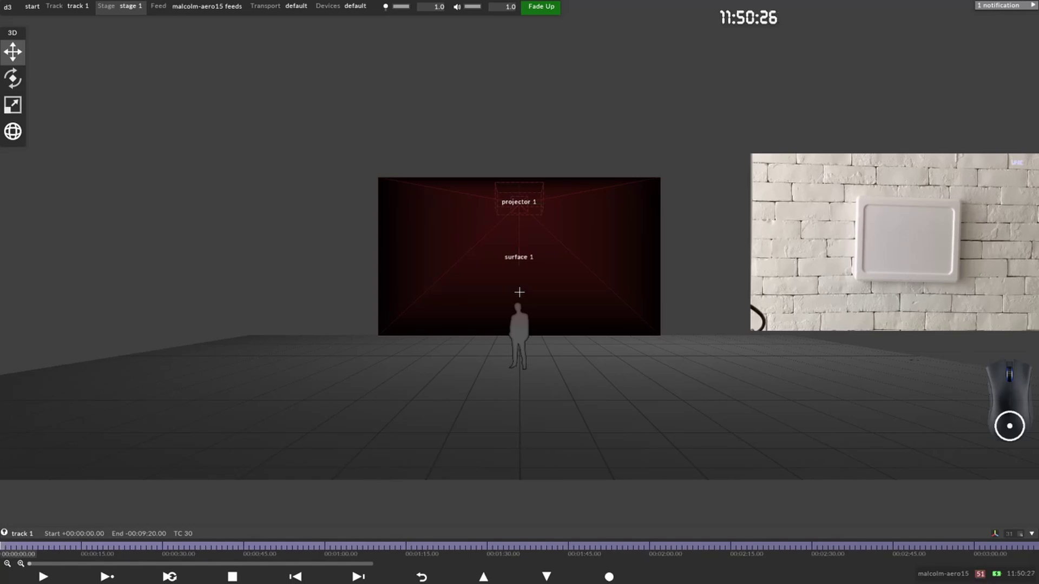
Step: Set surface 1's scale to 3.12 wide and 2.12 high
drag(593, 278, 503, 262)
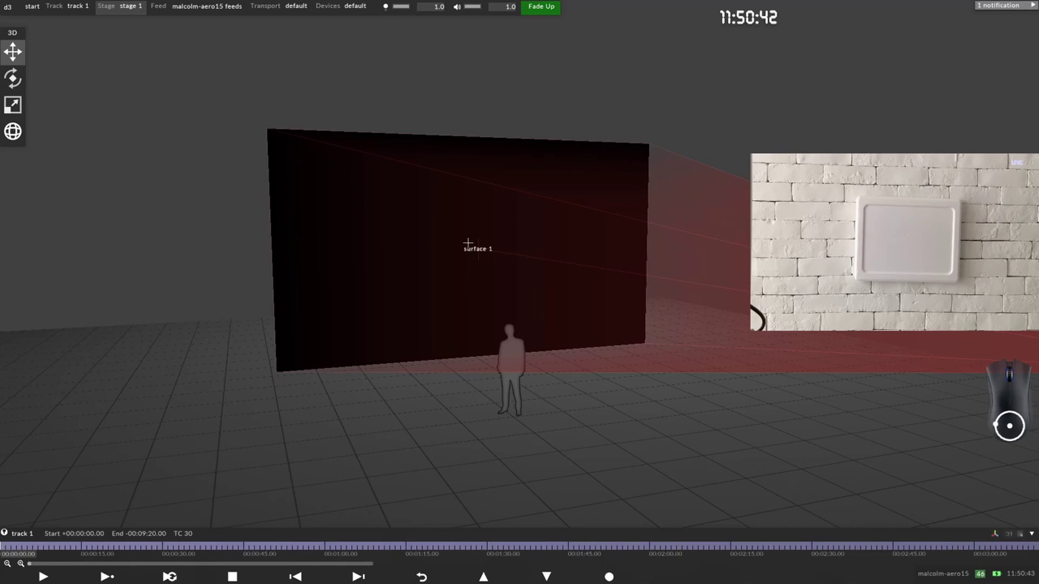
right_drag(468, 244, 482, 228)
scroll(489, 264, up, 3)
scroll(483, 283, down, 2)
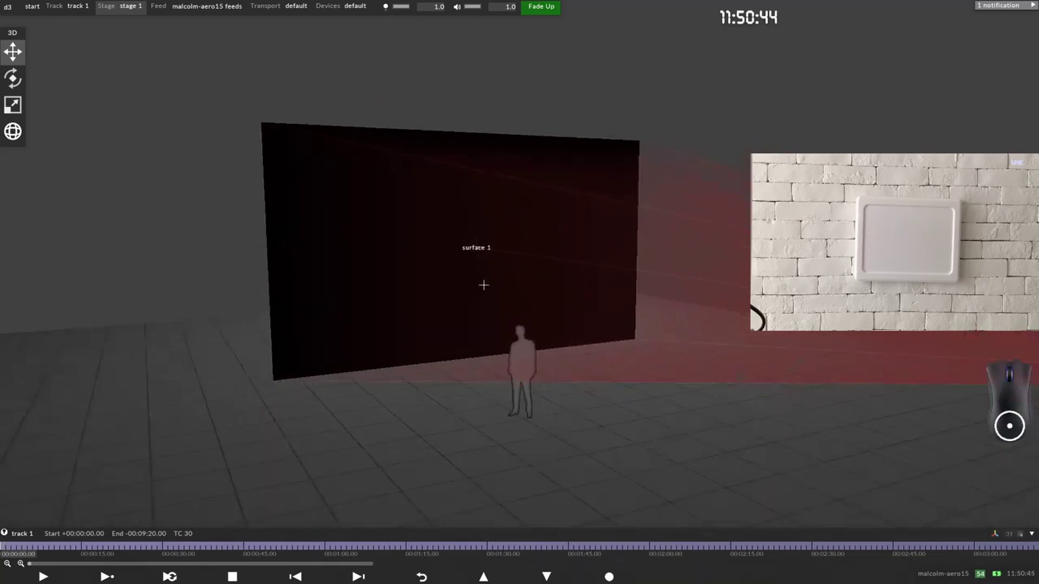
scroll(444, 282, up, 1)
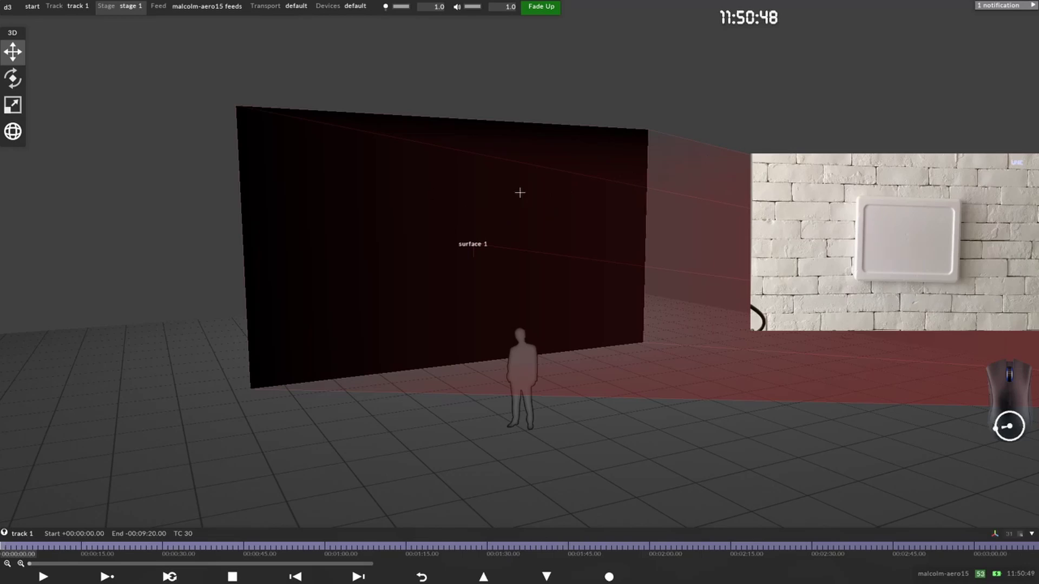
click(461, 200)
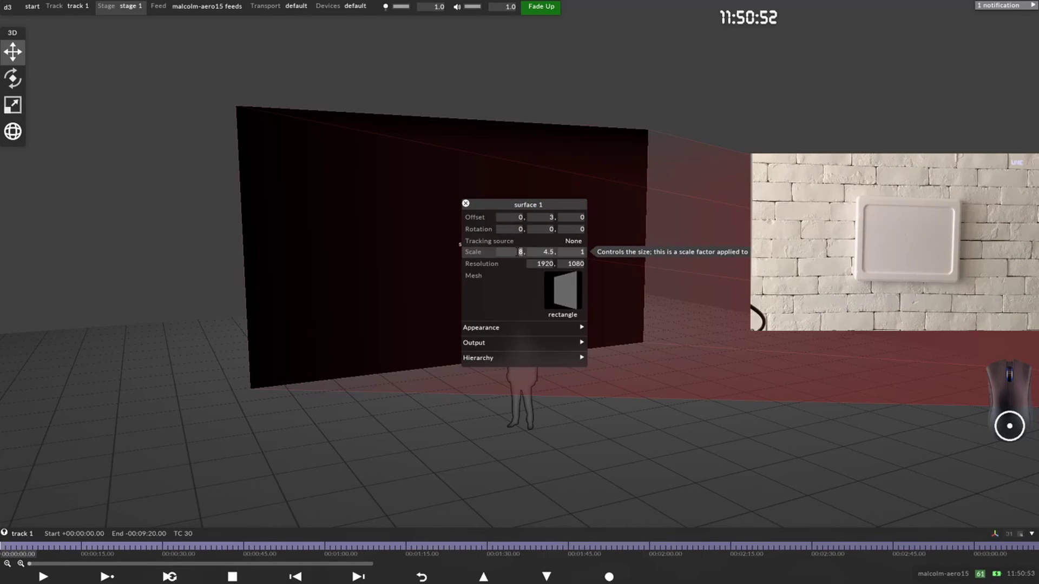
text(3.12)
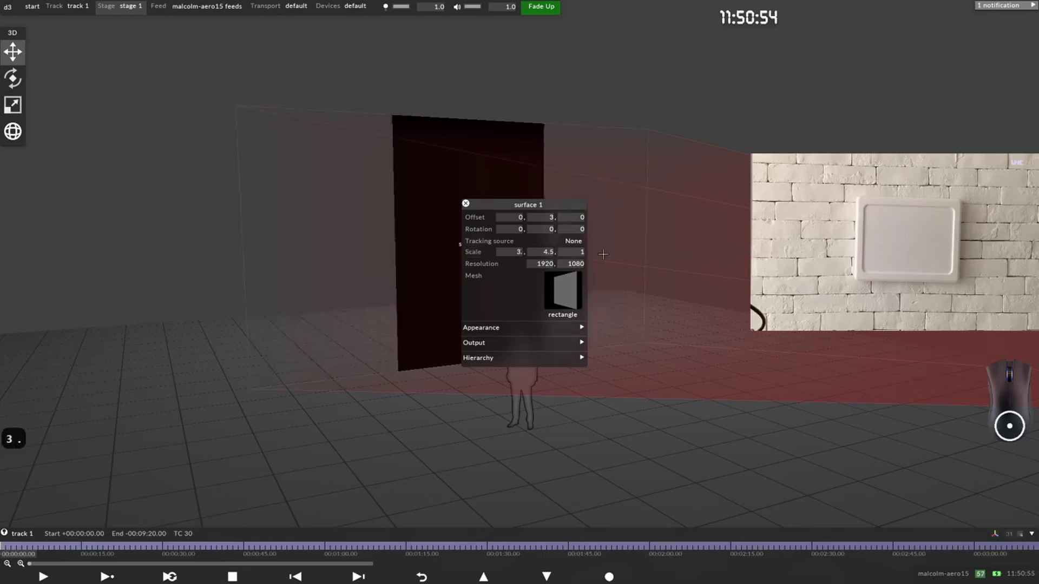
click(550, 253)
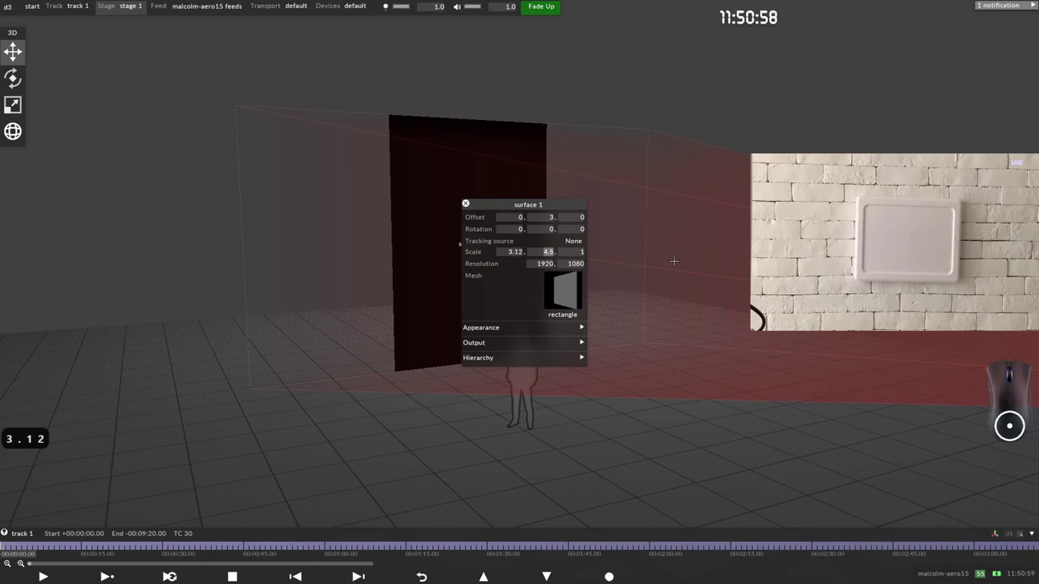
text(2.12)
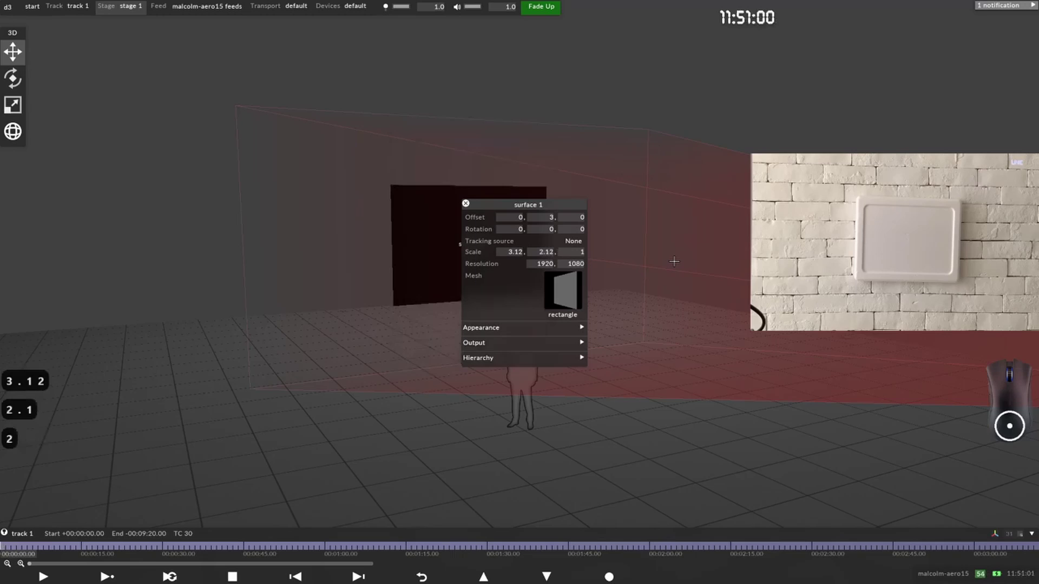
click(668, 287)
scroll(460, 227, up, 5)
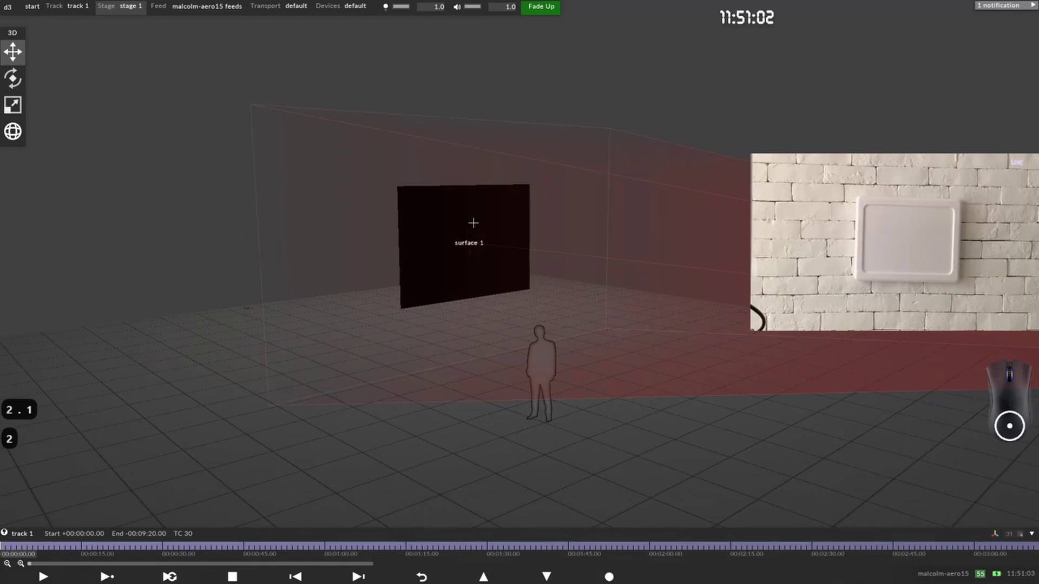
middle_drag(378, 249, 357, 231)
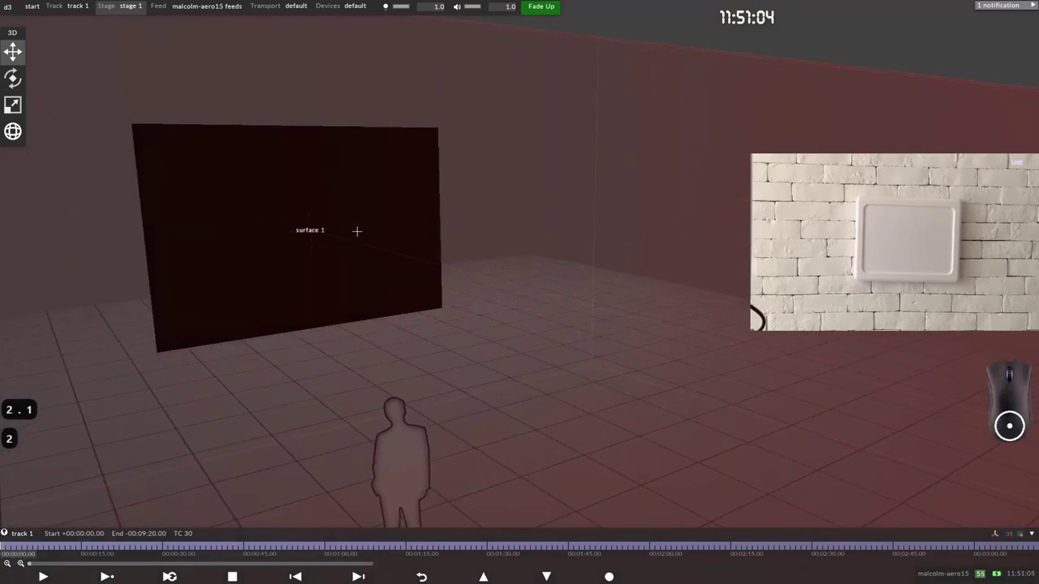
Step: Switch to d3manager and open the Styrofoam project's folder
key(alt+Tab)
key(alt+Tab)
key(alt+Tab)
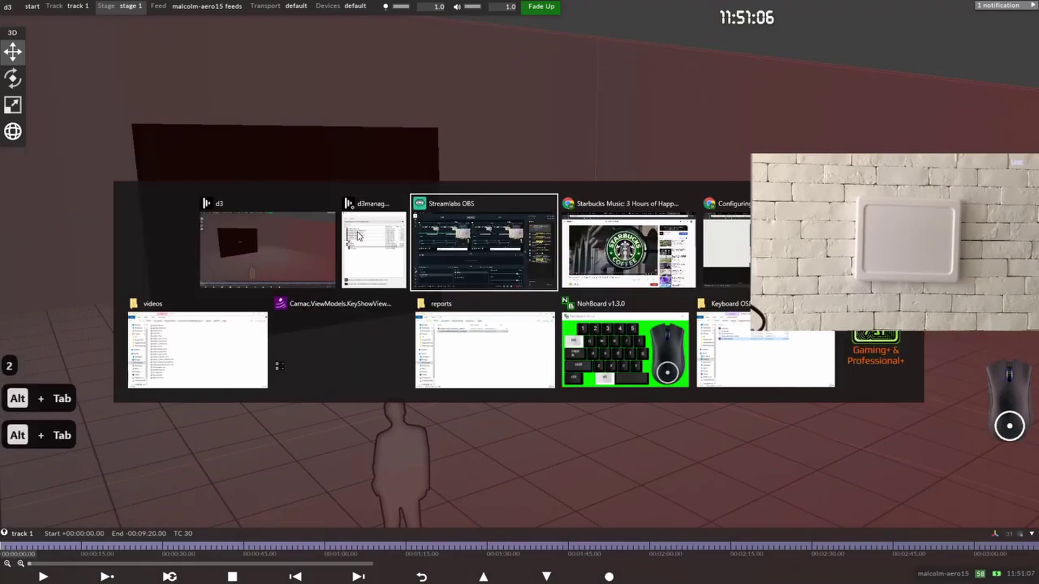
key(alt+Tab)
key(alt+Tab)
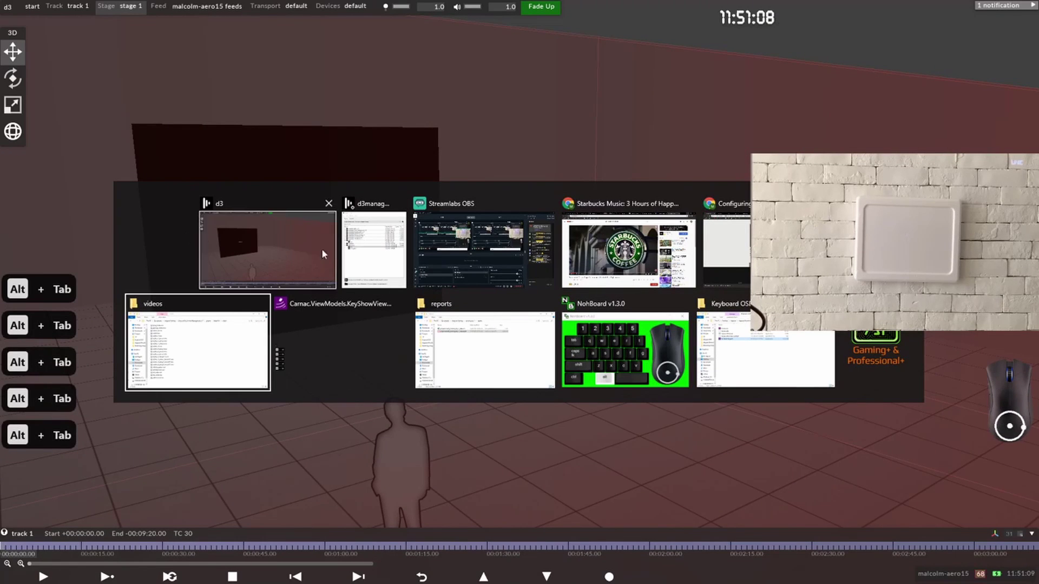
click(364, 250)
click(408, 220)
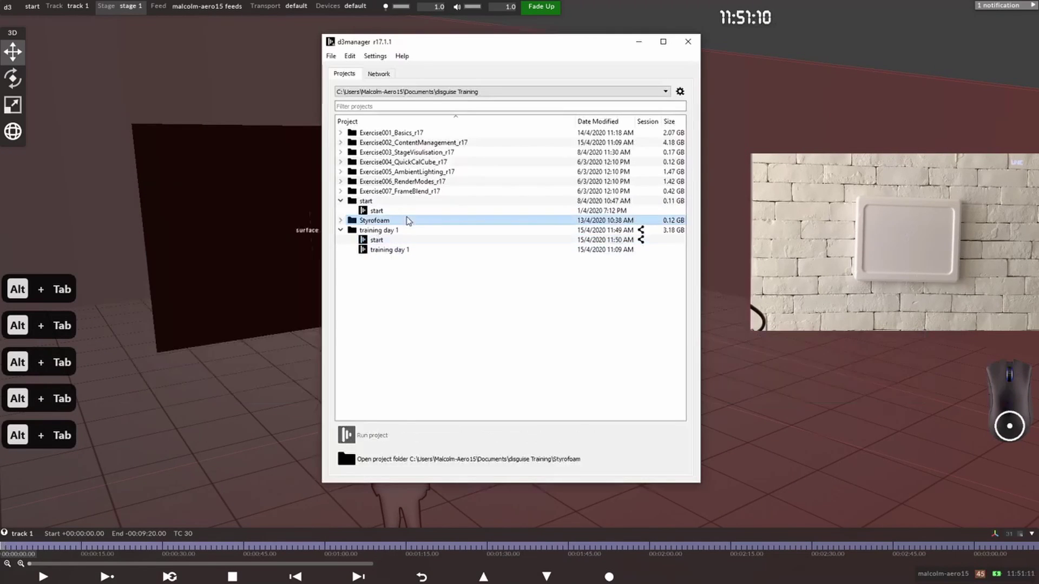
click(410, 460)
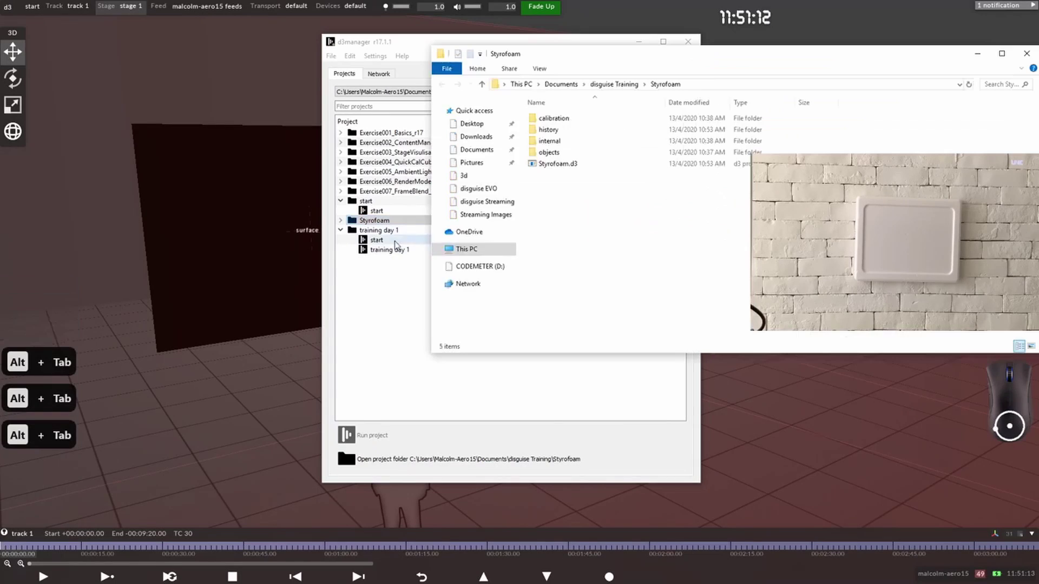
Step: Copy the styrofoam mesh file from the Styrofoam project's objects/Mesh folder
click(559, 153)
double_click(559, 154)
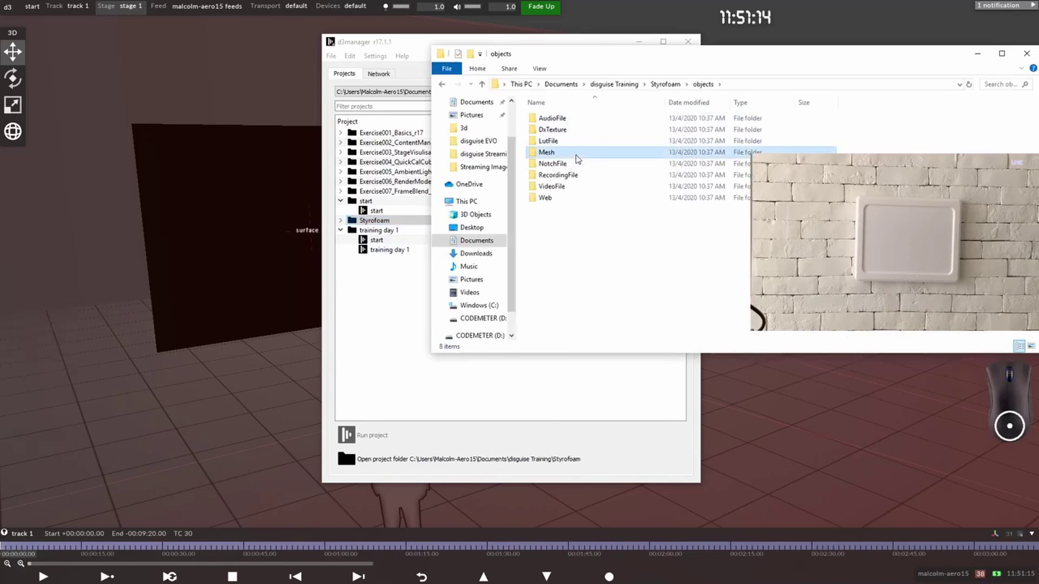
double_click(568, 153)
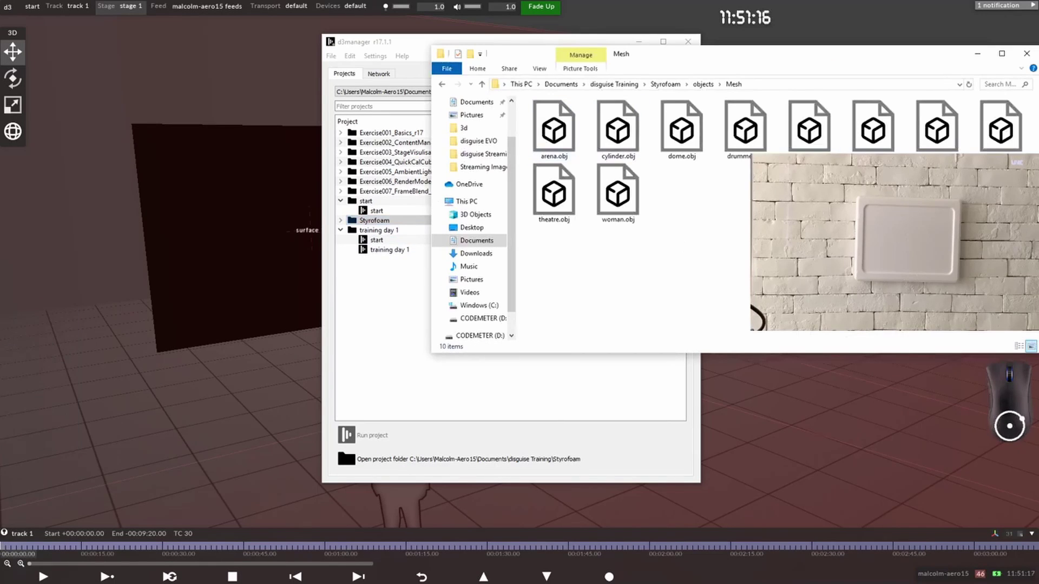
click(1001, 130)
key(ctrl+c)
key(ctrl+c)
Step: Paste the styrofoam mesh file into the training day 1 project's objects/Mesh folder
click(395, 314)
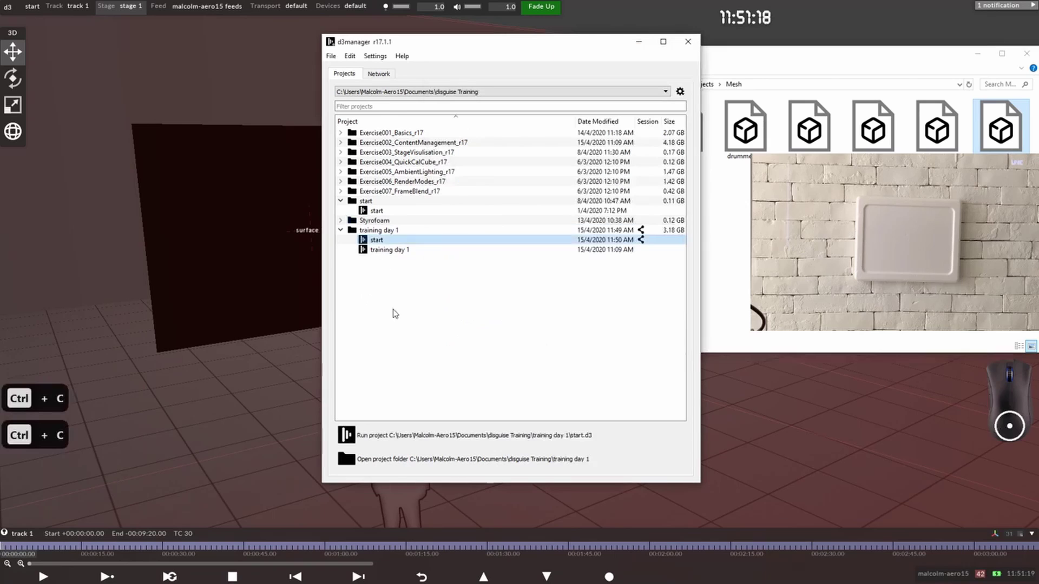
click(410, 460)
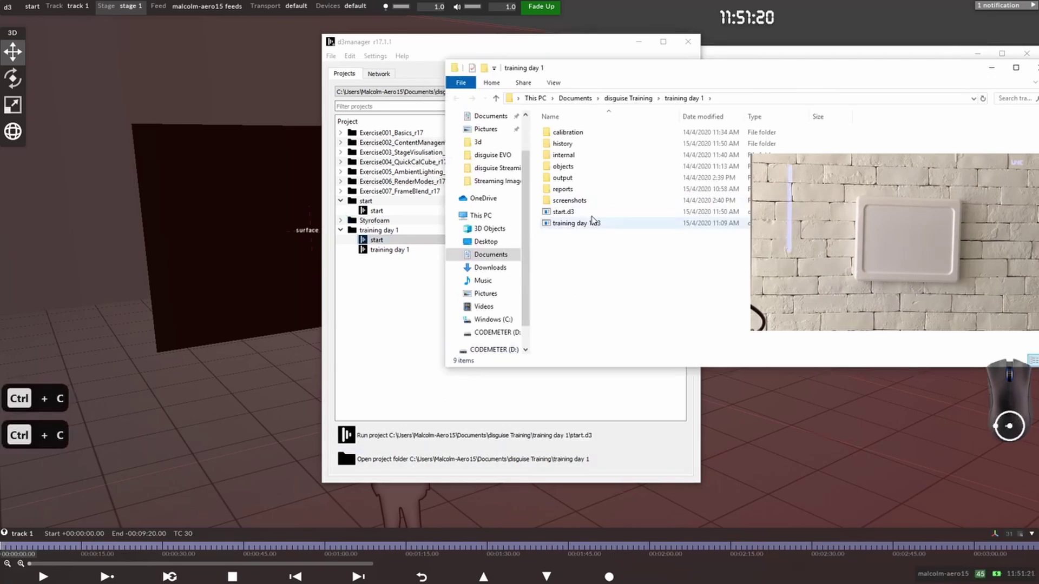
click(596, 180)
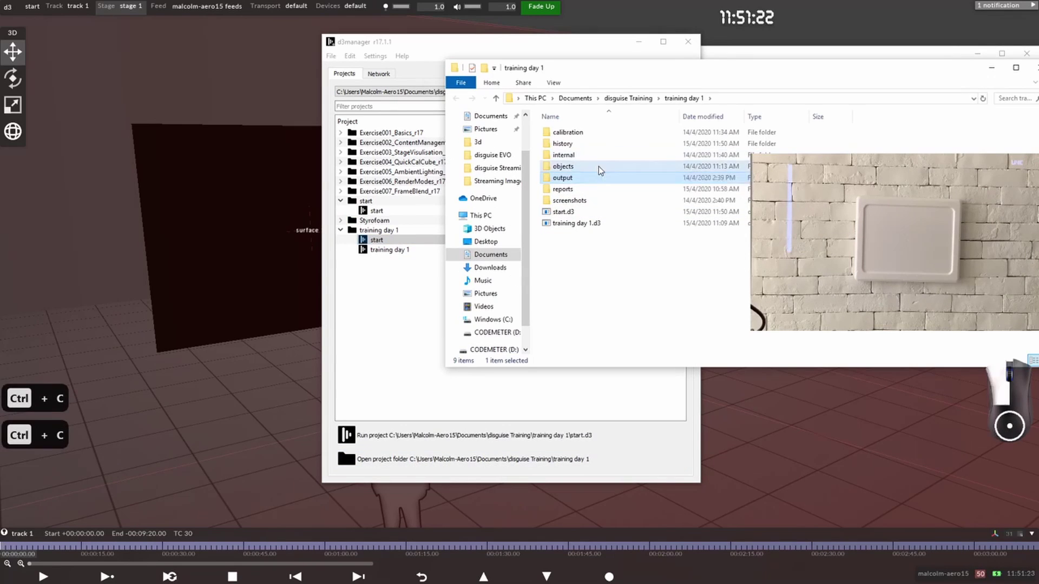
double_click(599, 167)
double_click(614, 168)
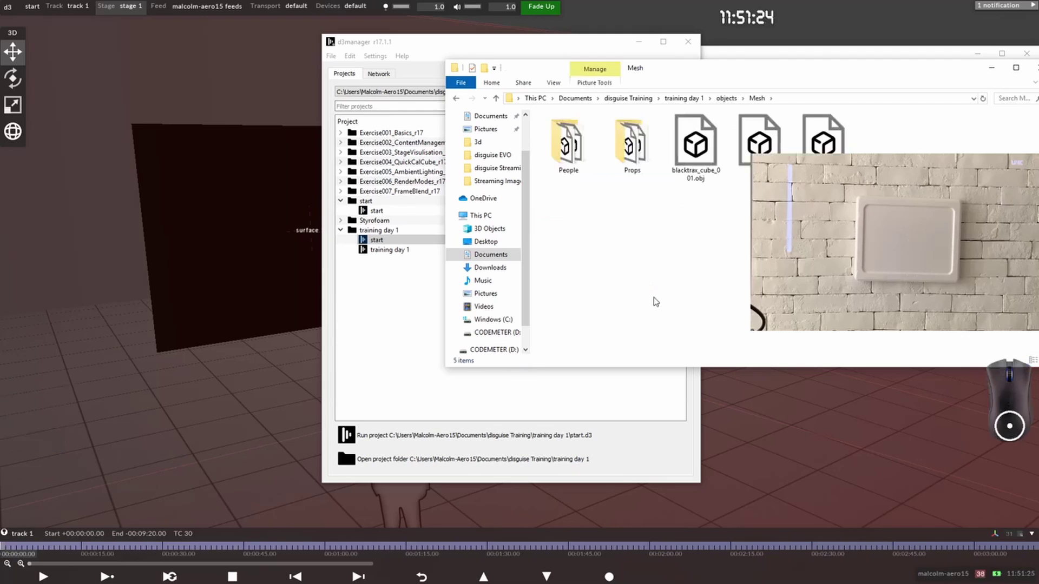
key(ctrl+v)
Step: Return to the d3 stage and assign the styrofoam mesh to surface 1
click(241, 220)
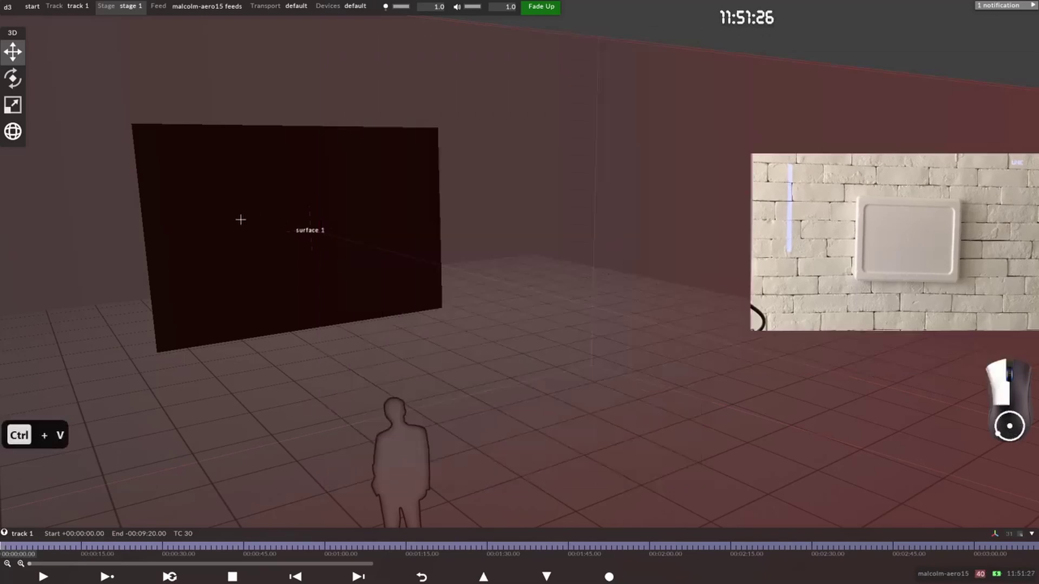
click(343, 315)
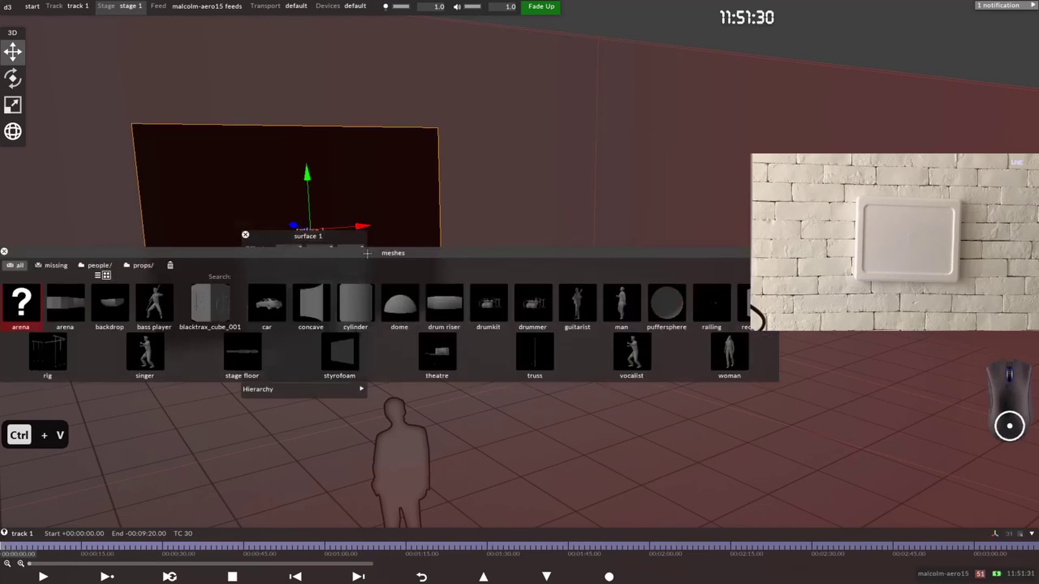
drag(367, 253, 493, 234)
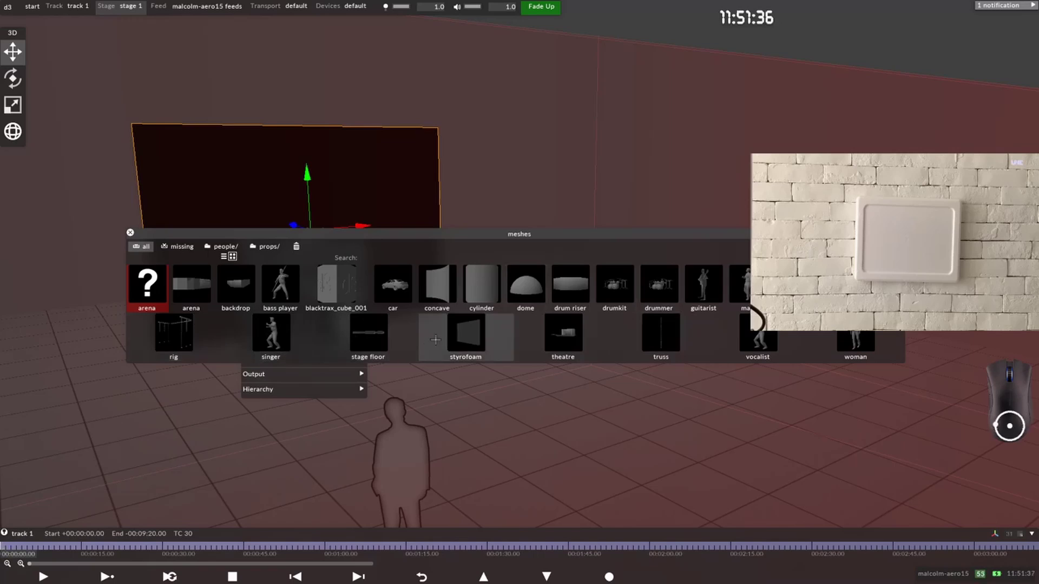
click(468, 339)
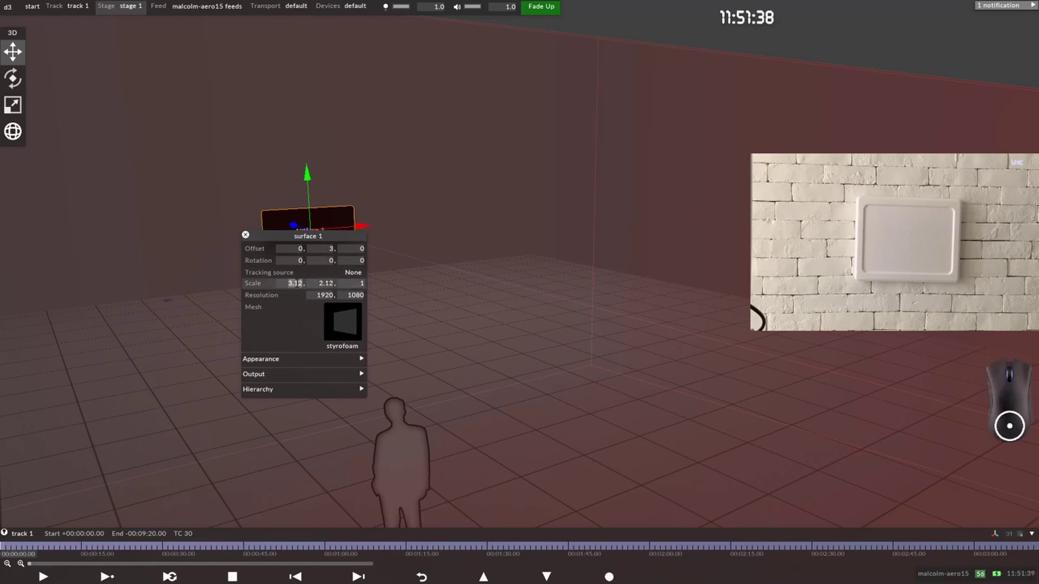
Step: Set surface 1's X and Y scale to 1 and move its editor clear of the surface
text(1)
key(Tab)
text(1)
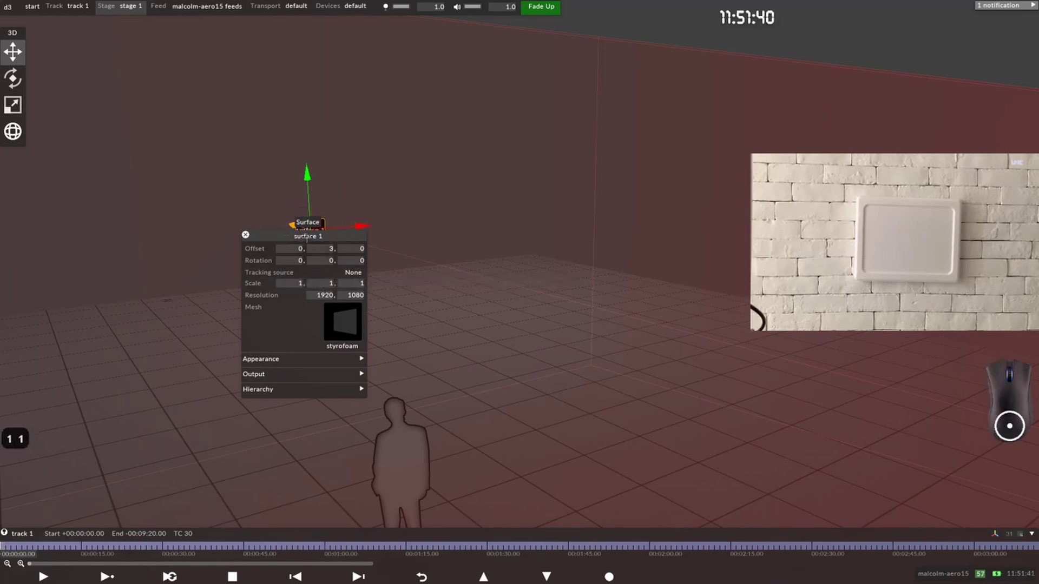
drag(551, 251, 335, 265)
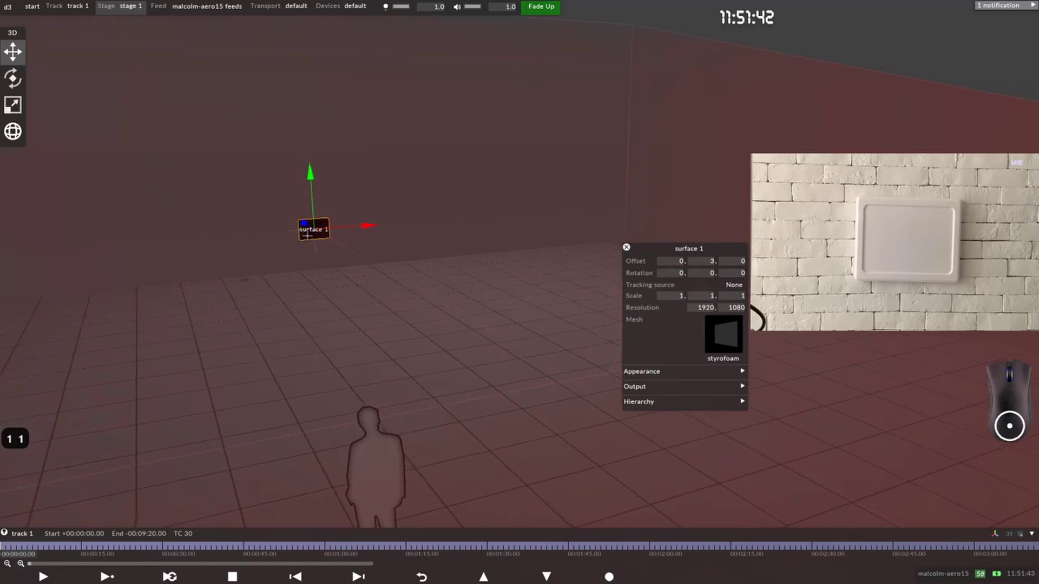
Step: Set surface 1's X and Y scale first to 5 and then to 10, and close its editor
click(670, 300)
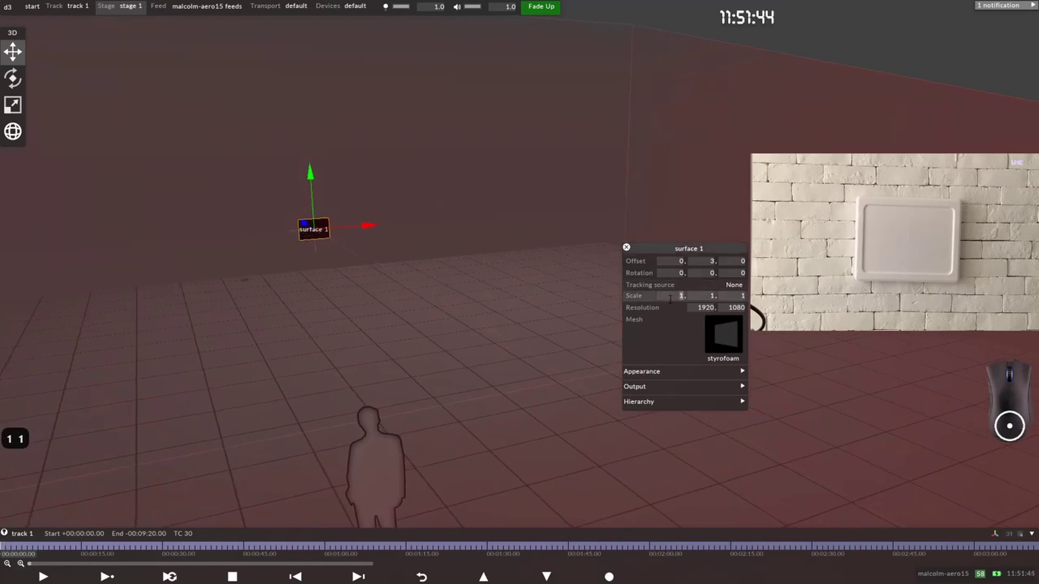
text(5)
key(Tab)
text(5)
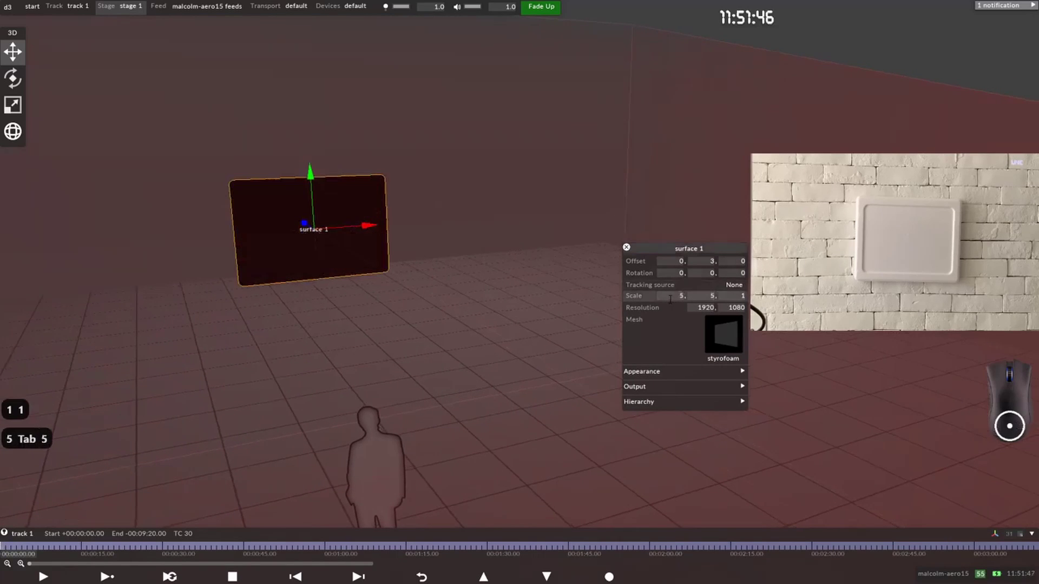
text(10)
key(Tab)
text(10)
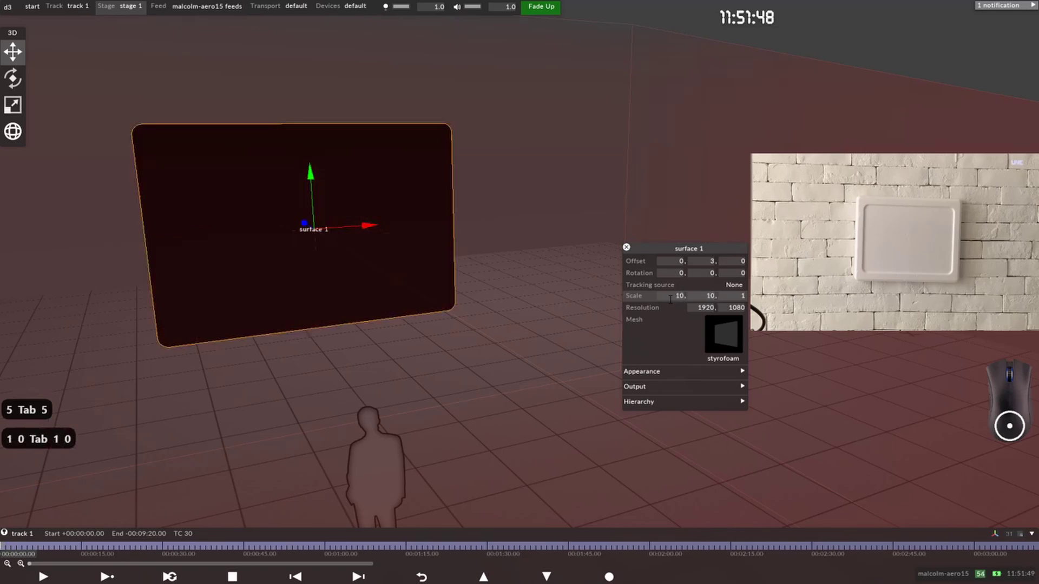
right_drag(387, 276, 404, 260)
click(627, 247)
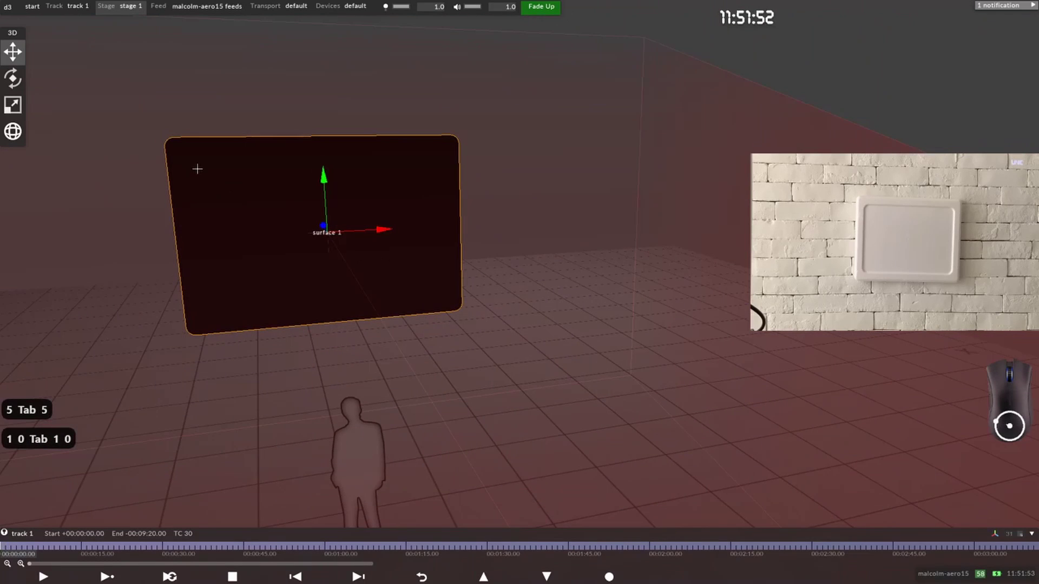
Step: Open projector 1's editor and move it clear of the projection cone
scroll(219, 169, down, 5)
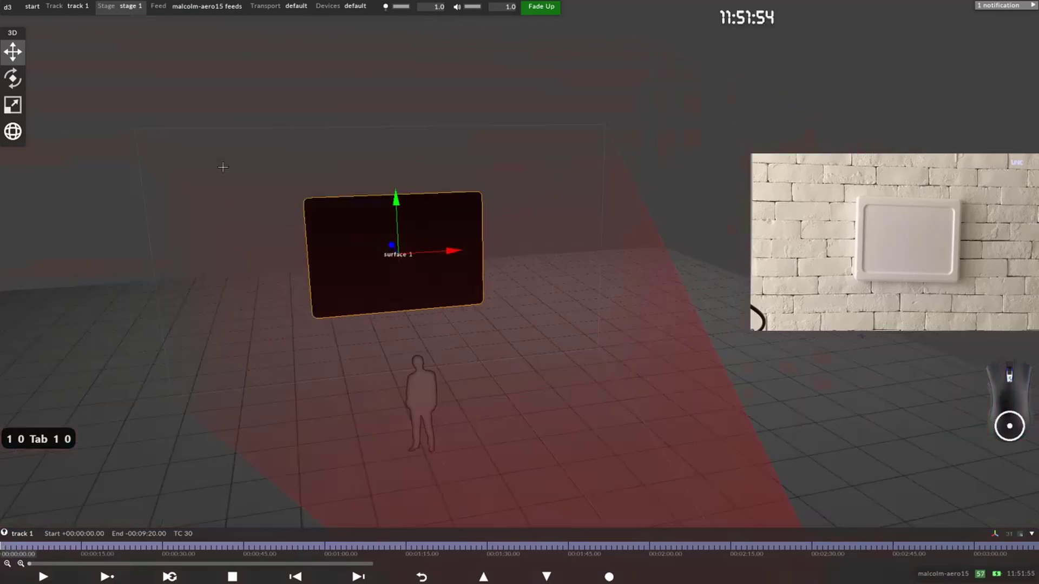
scroll(403, 314, down, 5)
drag(402, 314, 479, 284)
right_click(744, 387)
drag(804, 395, 854, 105)
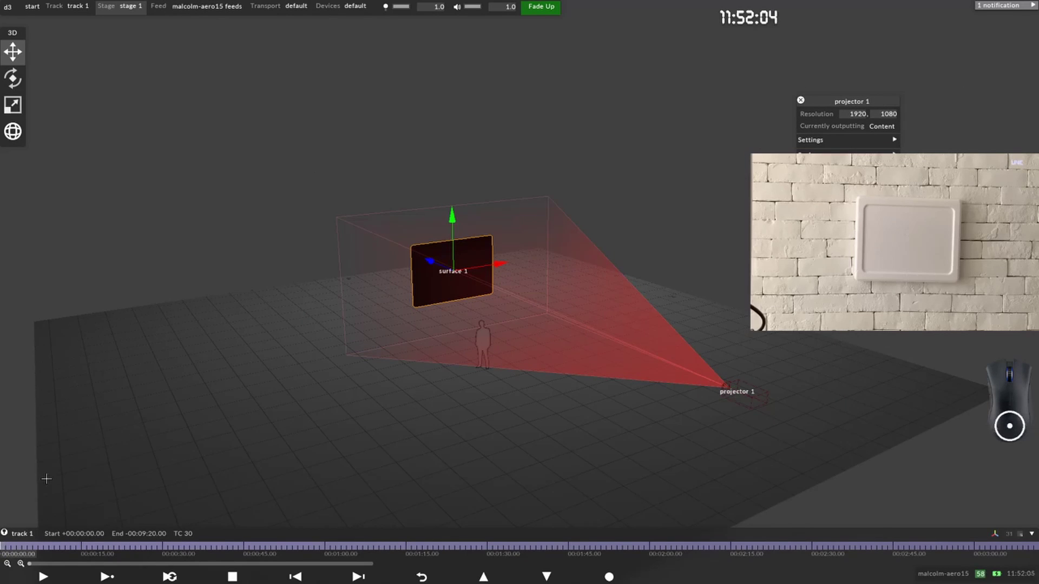
Step: Add a Video layer to track 1 and assign d3_color_16-9.png as its media
key(ctrl+l)
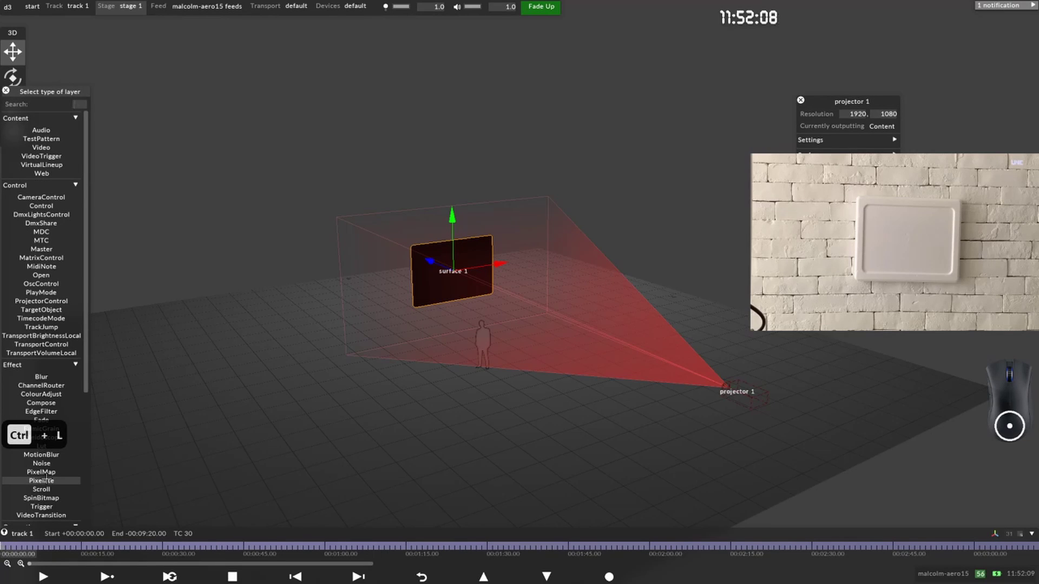
text(vi)
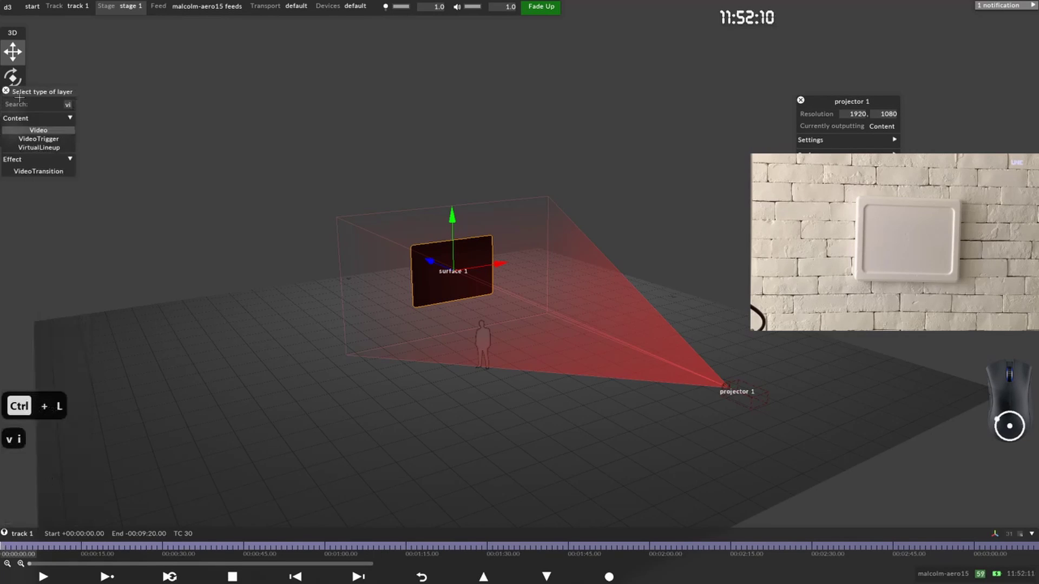
click(35, 130)
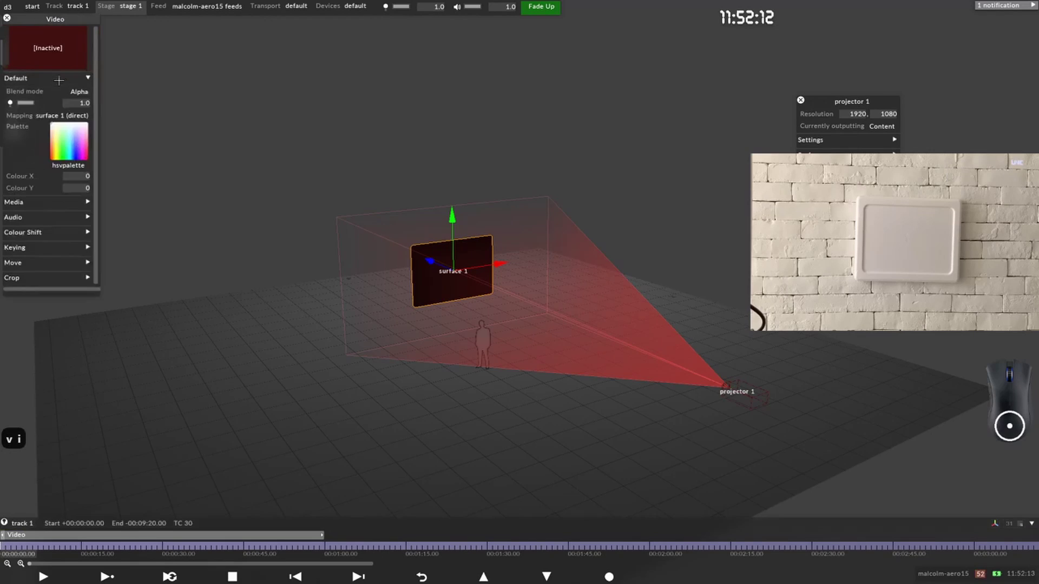
click(93, 202)
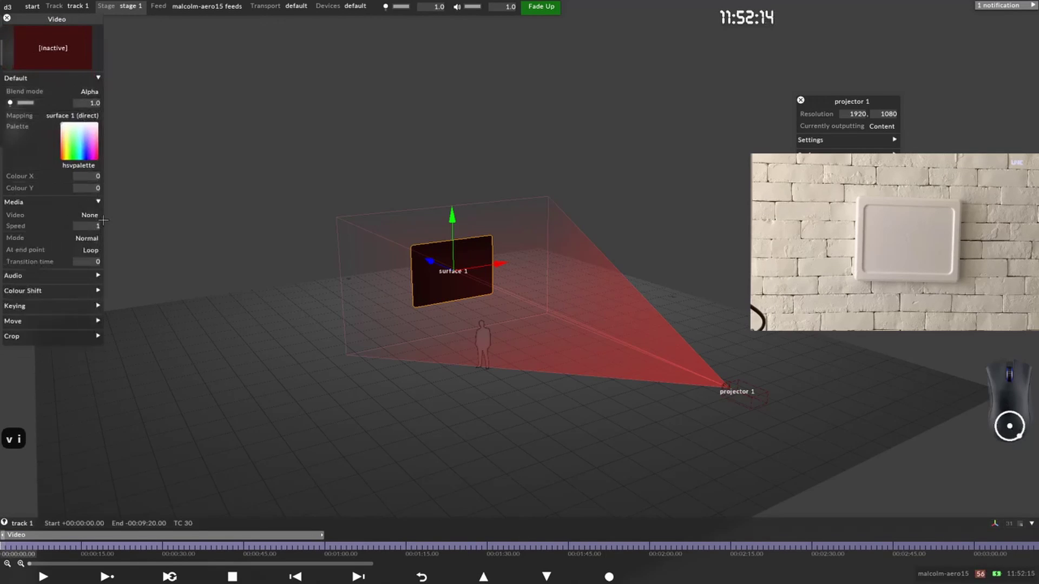
click(101, 214)
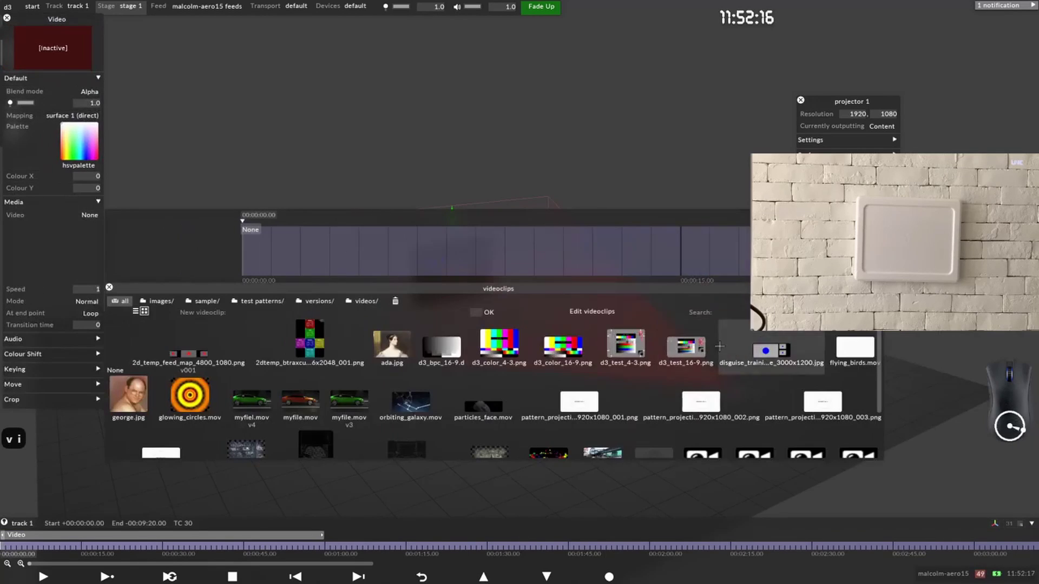
click(563, 346)
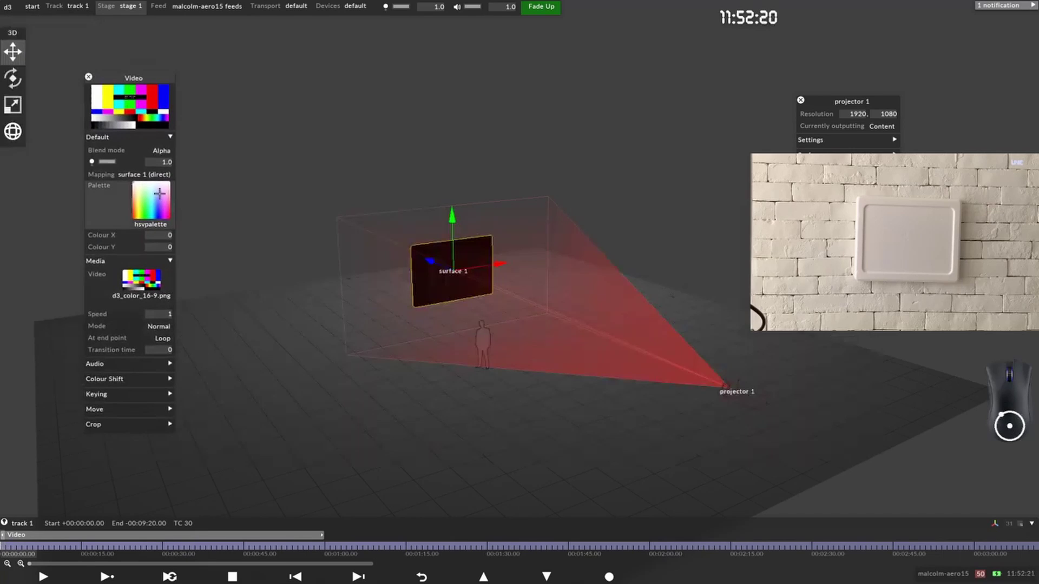
Step: Undo the accidental move of surface 1, set its content appearance to Back Only and close its editor
drag(430, 262, 523, 246)
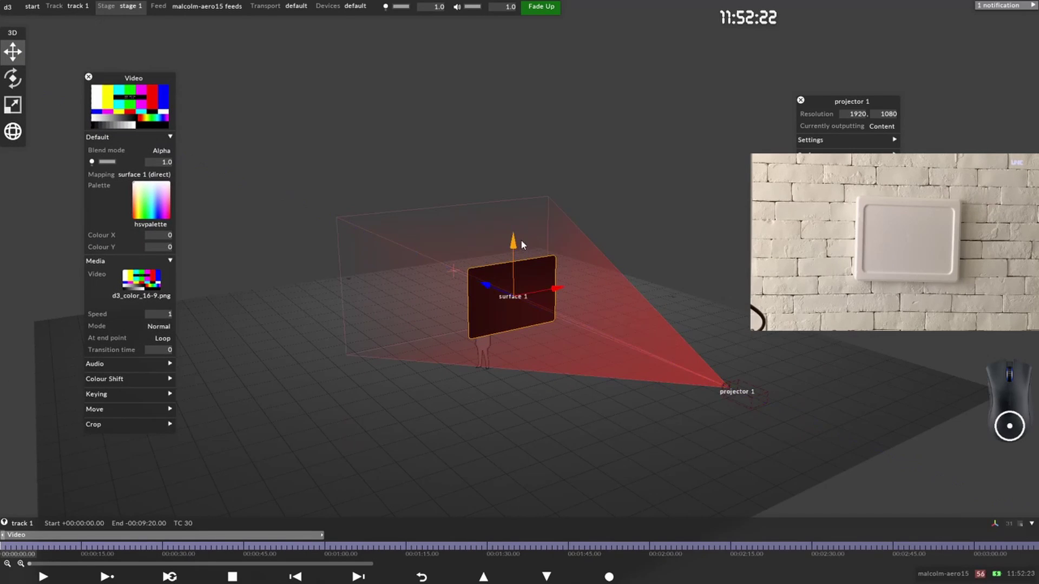
key(ctrl+z)
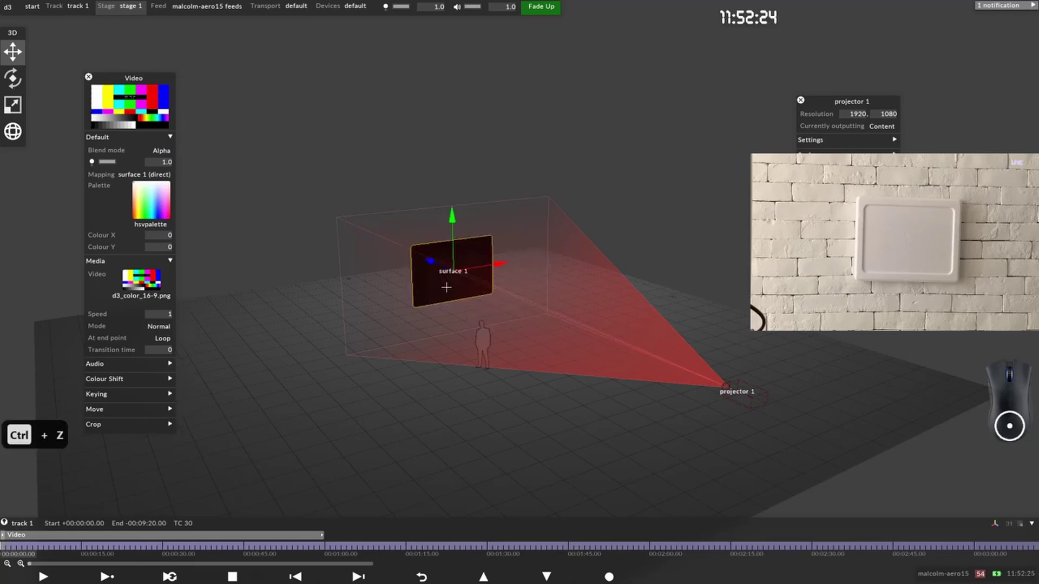
middle_drag(460, 287, 506, 278)
click(508, 277)
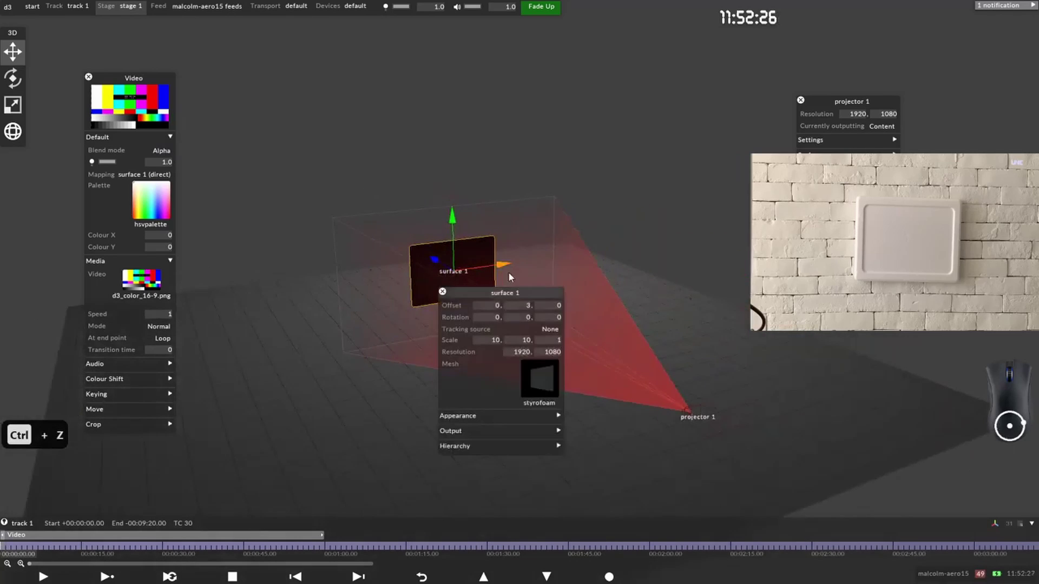
click(526, 418)
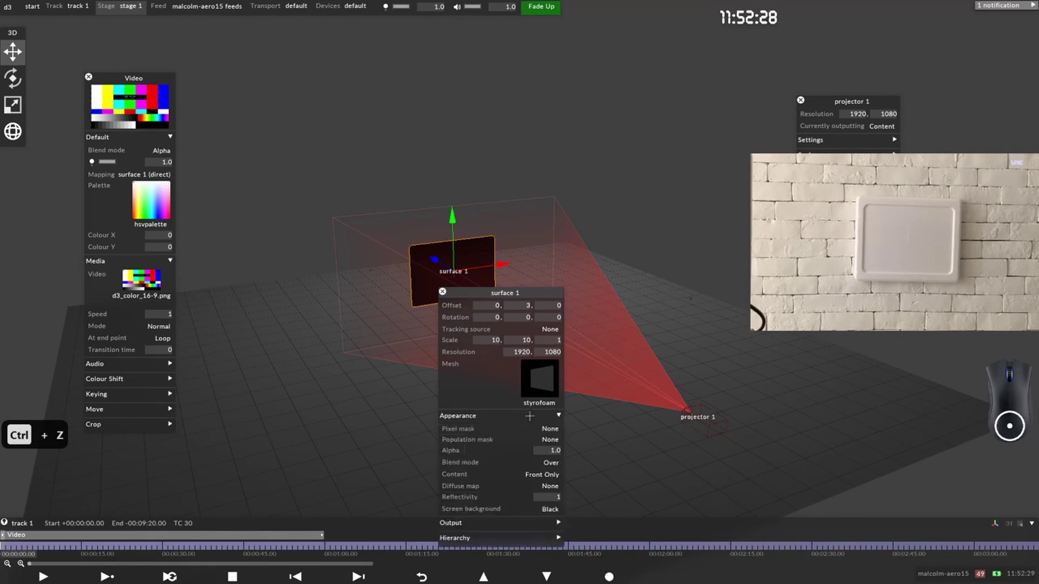
click(556, 473)
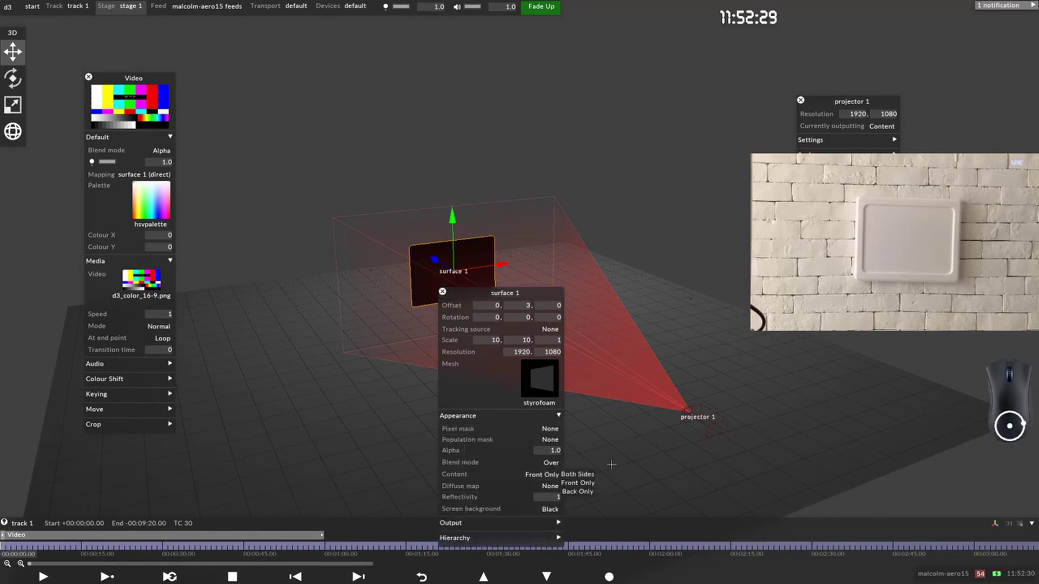
click(577, 491)
click(442, 292)
drag(460, 295, 425, 281)
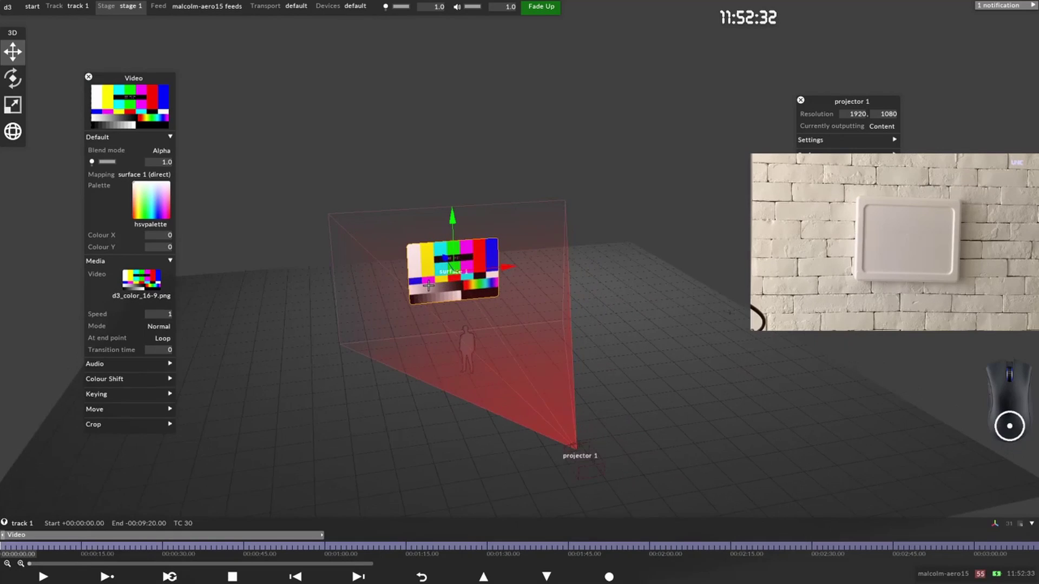
Step: Check the textured surface up close, look at projector 1's Surfaces settings and close its editor
scroll(425, 281, up, 5)
middle_drag(493, 302, 592, 317)
scroll(515, 299, down, 5)
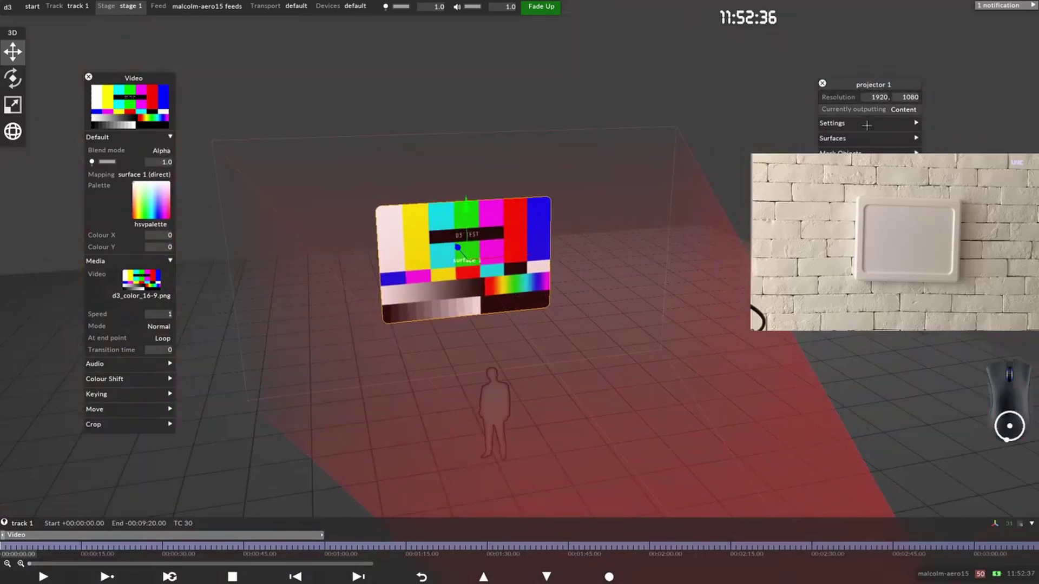
click(867, 138)
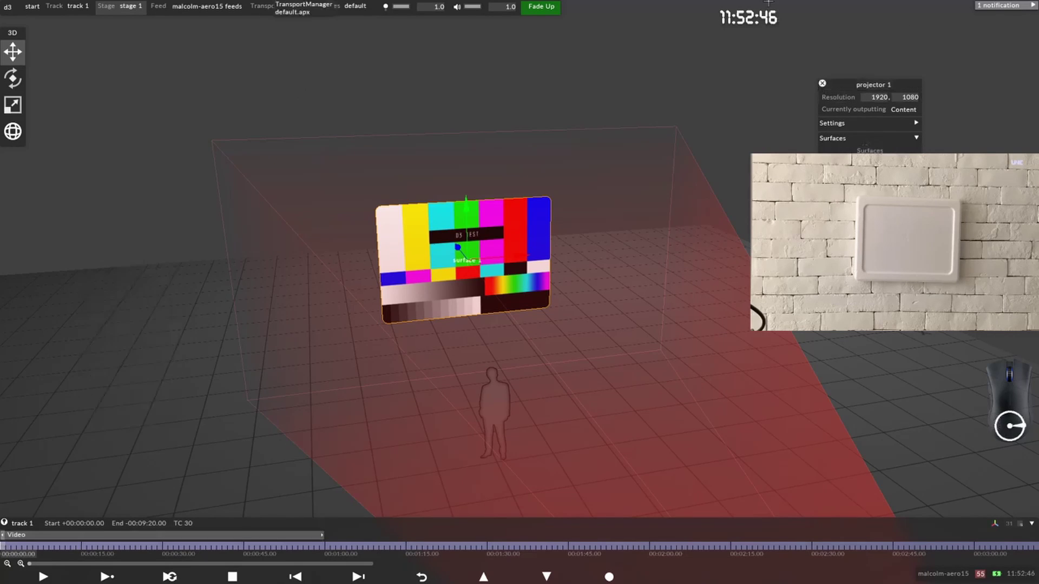
click(822, 83)
Step: Open the malcolm-aero15 feeds view and examine the GUI and Output 2 heads beneath the feed sources
click(207, 6)
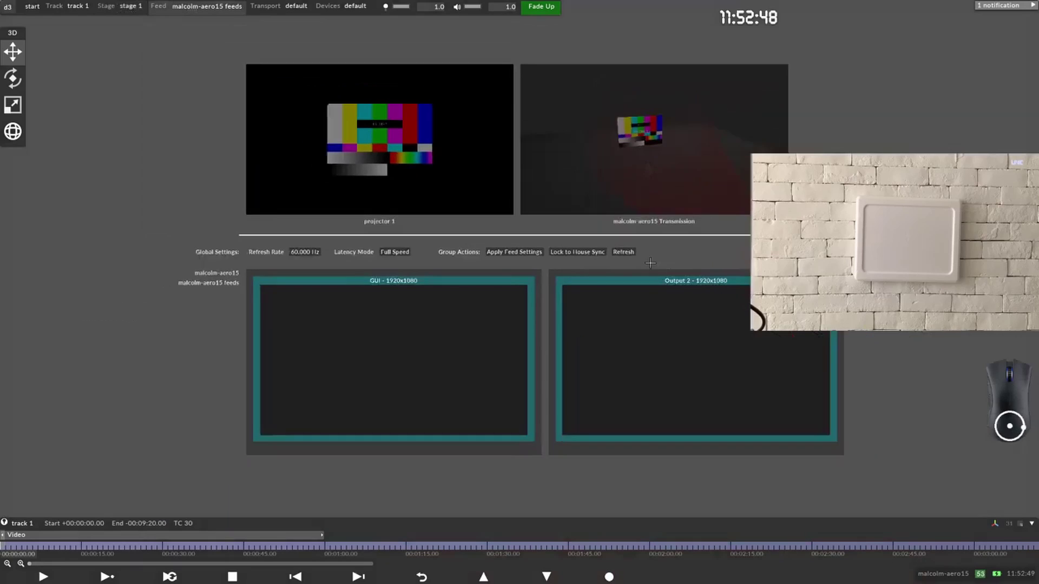
drag(35, 251, 783, 443)
drag(528, 266, 763, 415)
middle_drag(836, 360, 522, 301)
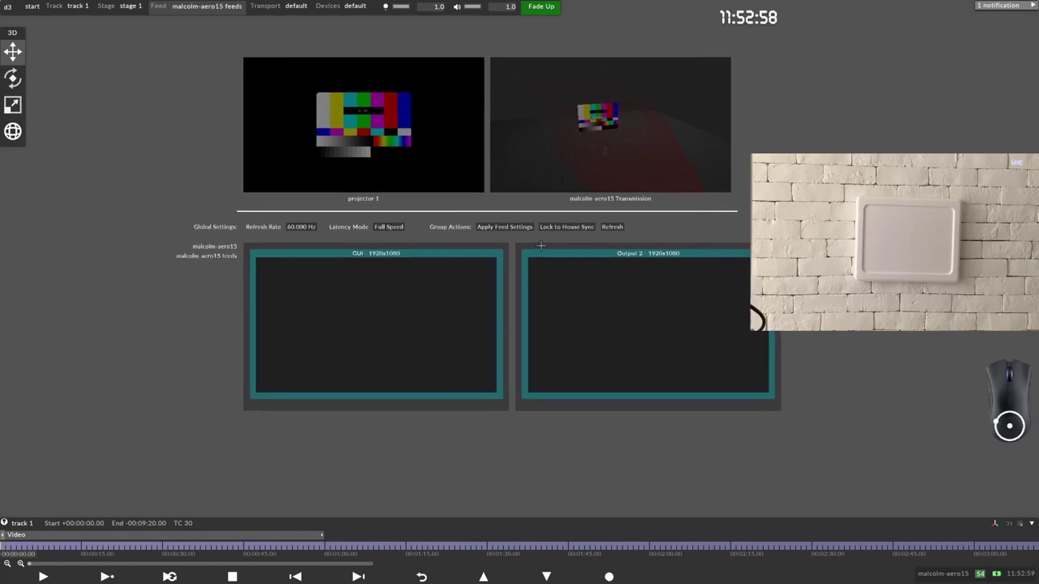
drag(540, 246, 702, 353)
drag(515, 234, 777, 436)
drag(515, 234, 877, 428)
Step: Look over the feed's head configuration, close it, and map the projector 1 feed onto Output 2
click(187, 3)
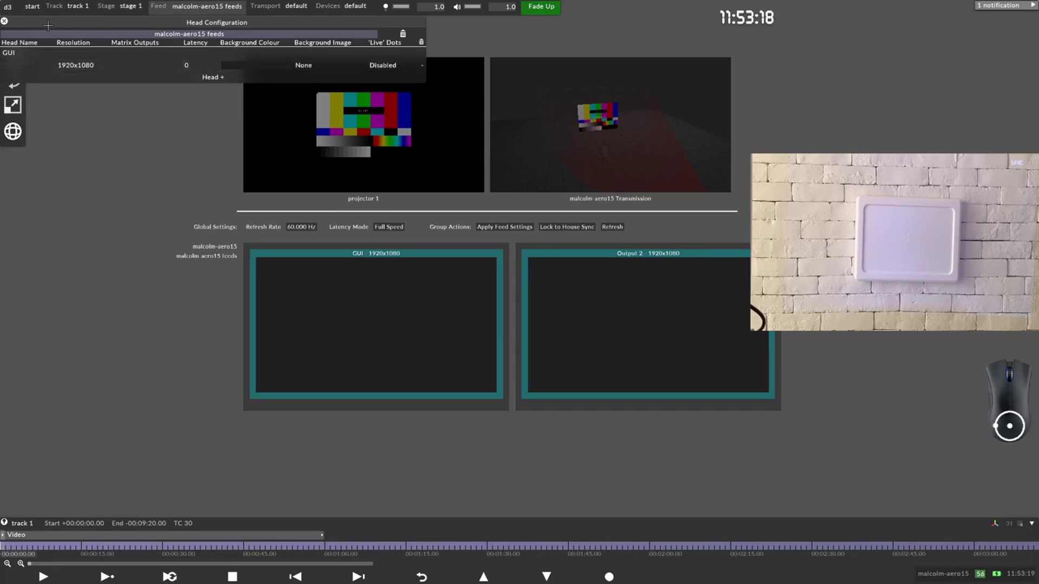
click(5, 21)
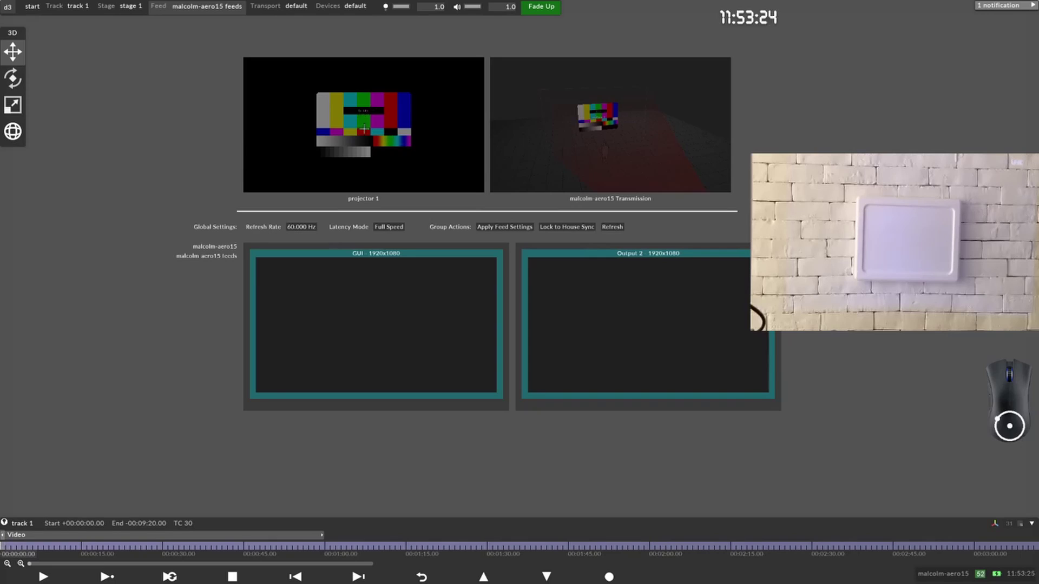
drag(375, 140, 613, 312)
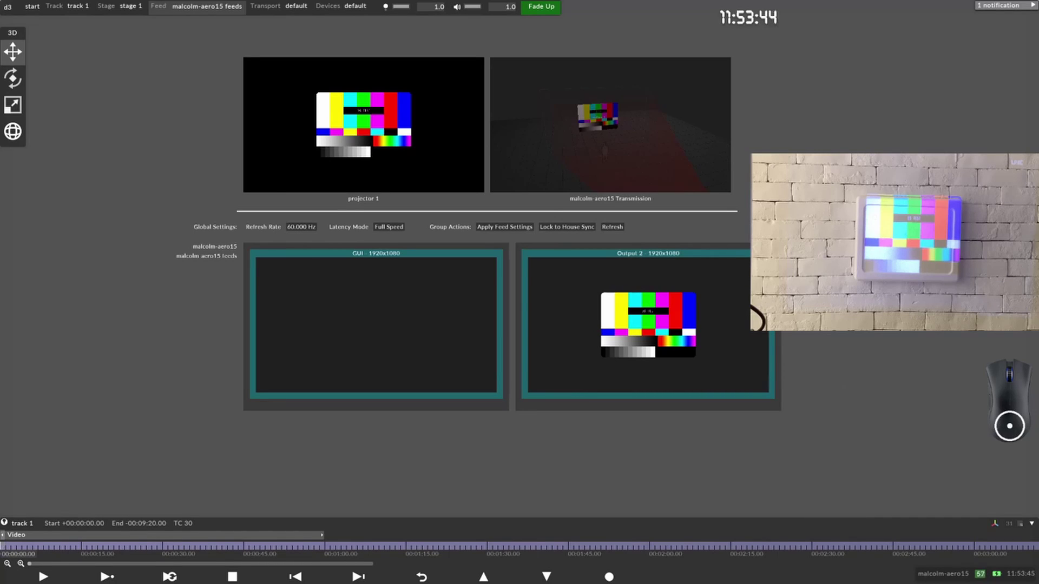
key(alt+Tab)
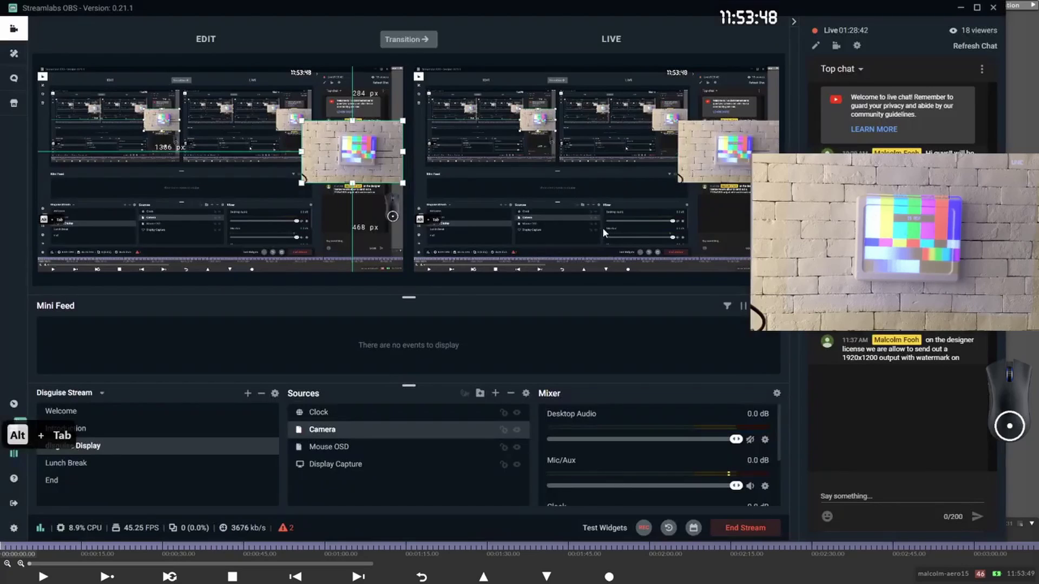
key(alt+Tab)
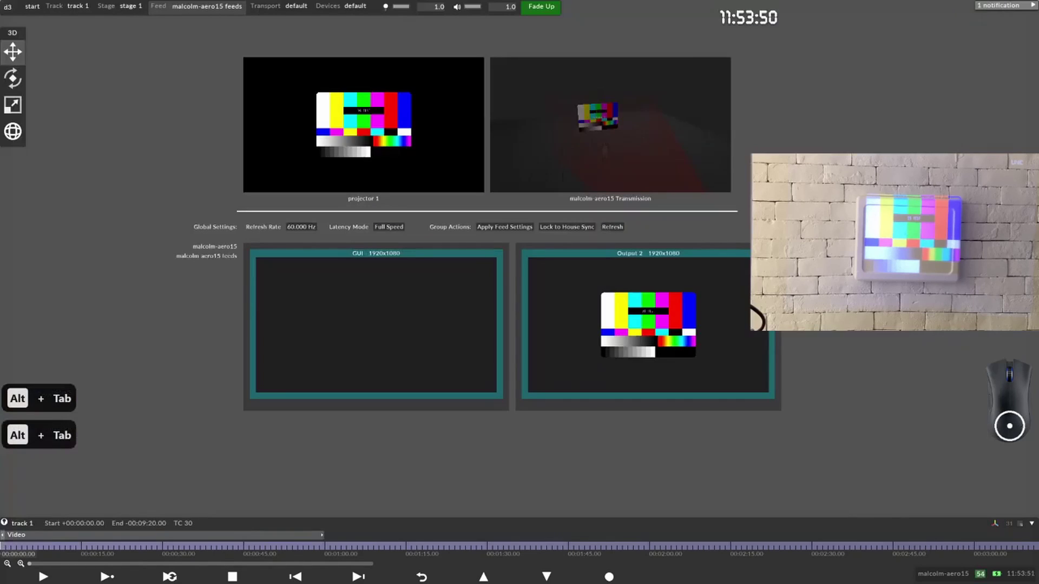
middle_drag(614, 214, 605, 214)
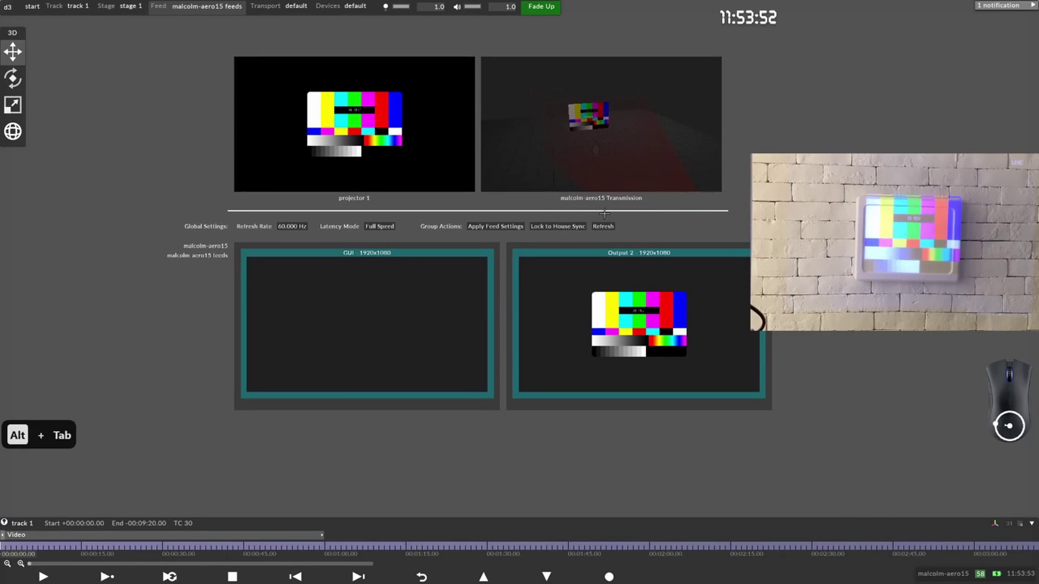
Step: Return to stage 1, open projector 1's editor and place it clear of the projection cone
click(120, 6)
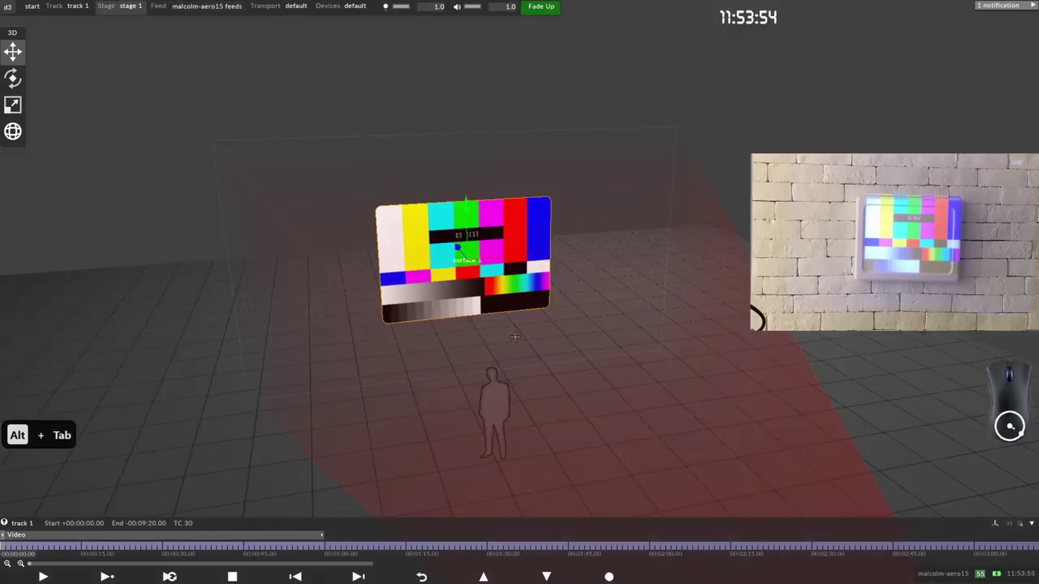
drag(444, 284, 460, 332)
drag(411, 309, 820, 137)
click(539, 426)
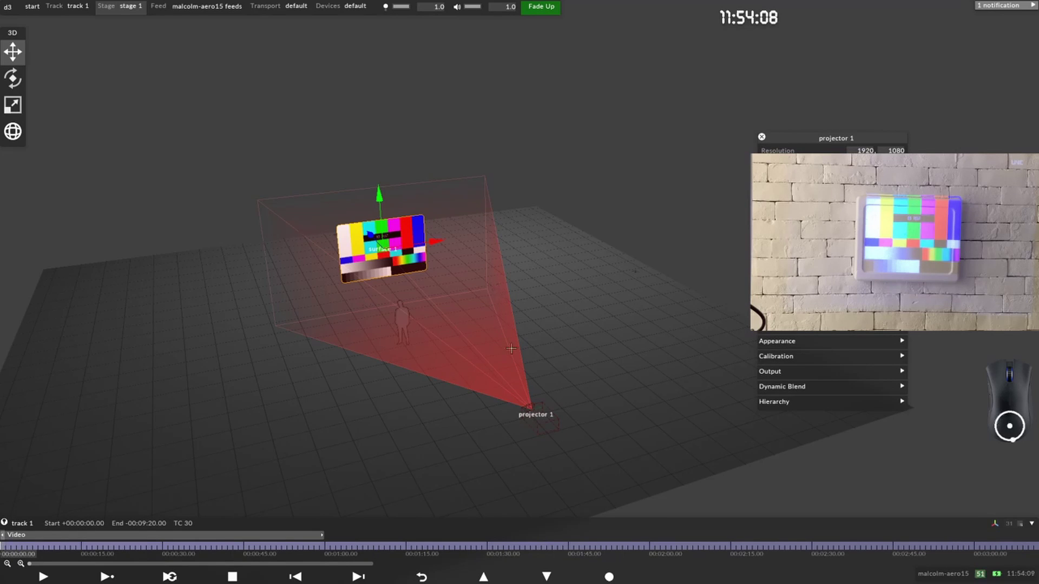
Step: Adjust projector 1's settings to line up the projected colour bars with the physical styrofoam board
scroll(563, 414, up, 5)
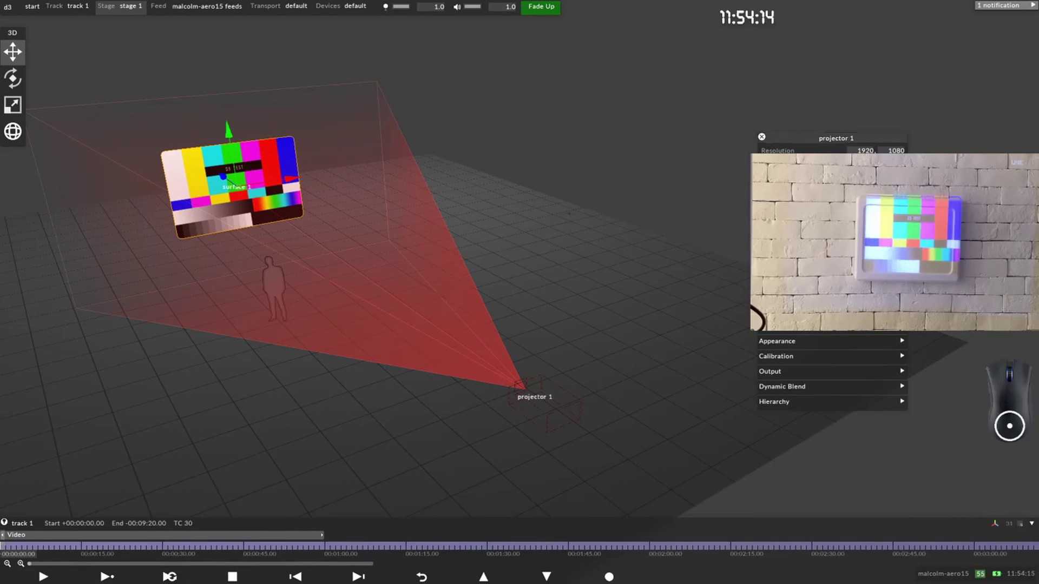
scroll(378, 217, up, 2)
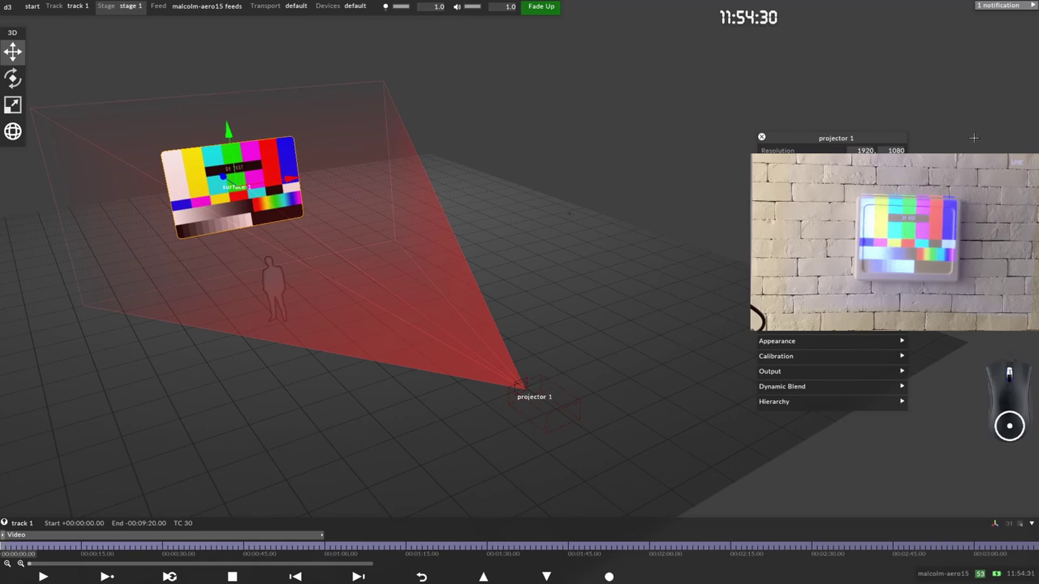
click(932, 130)
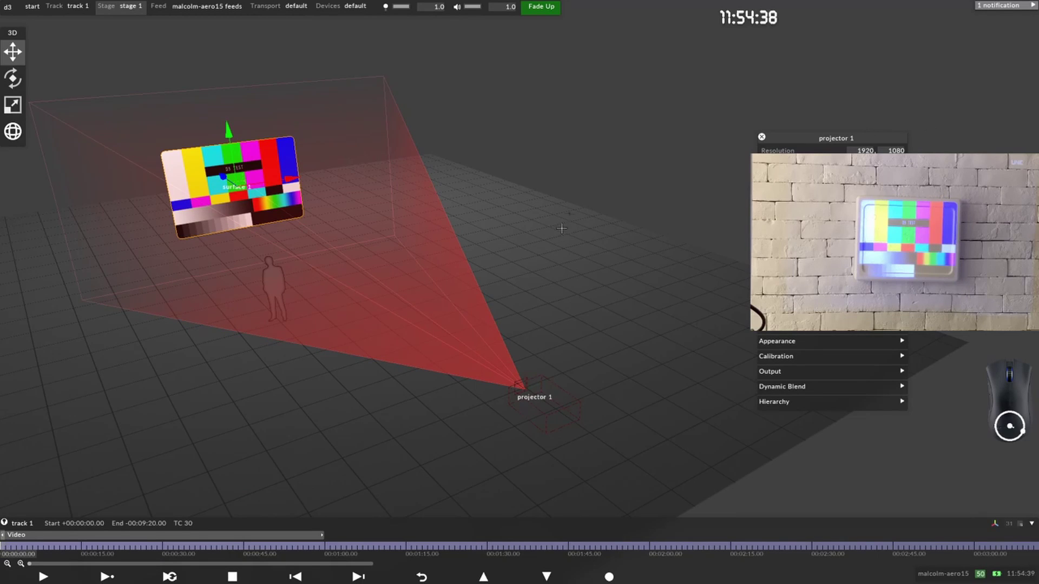
click(812, 145)
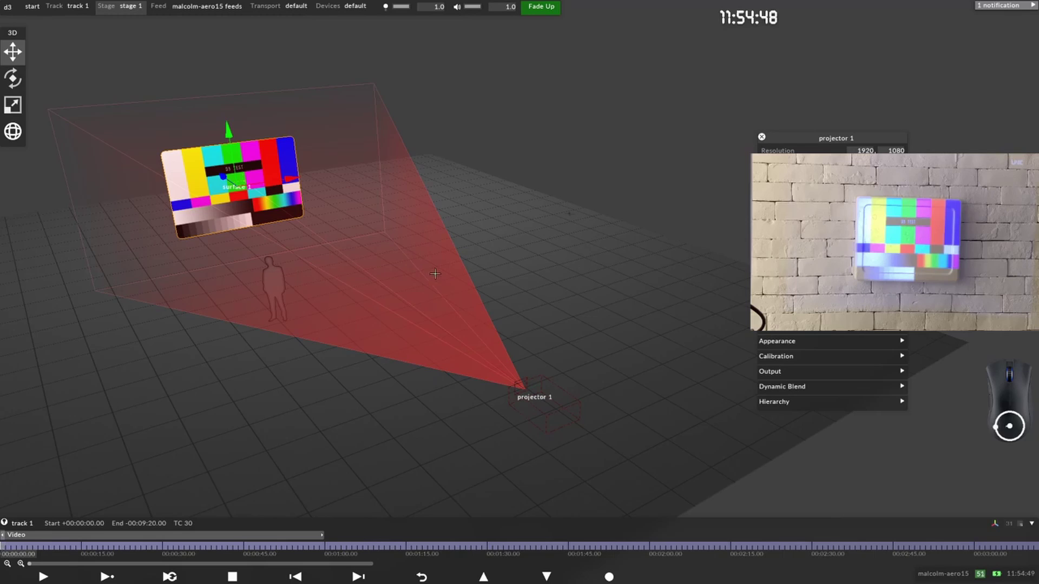
drag(279, 214, 330, 217)
middle_drag(289, 258, 306, 280)
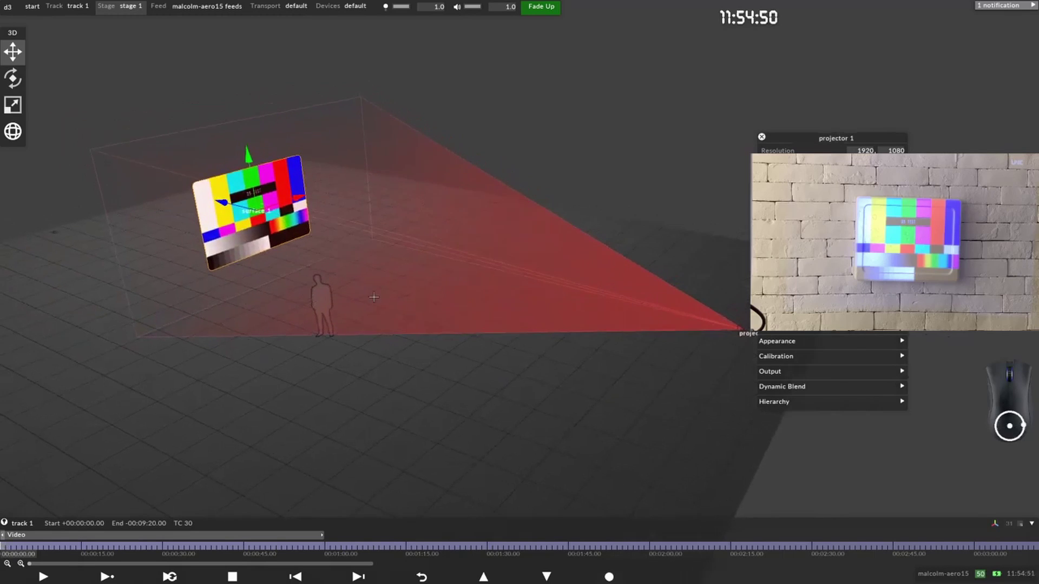
Step: Examine surface 1 and projector 1's cone from several angles, checking surface 1's settings and closing its editor
drag(265, 241, 226, 245)
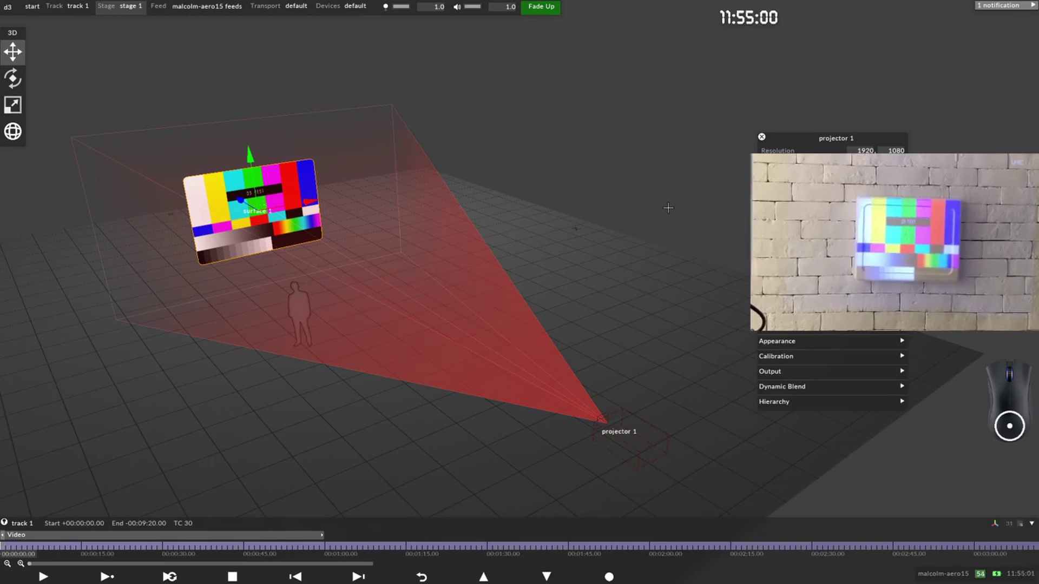
scroll(668, 207, up, 5)
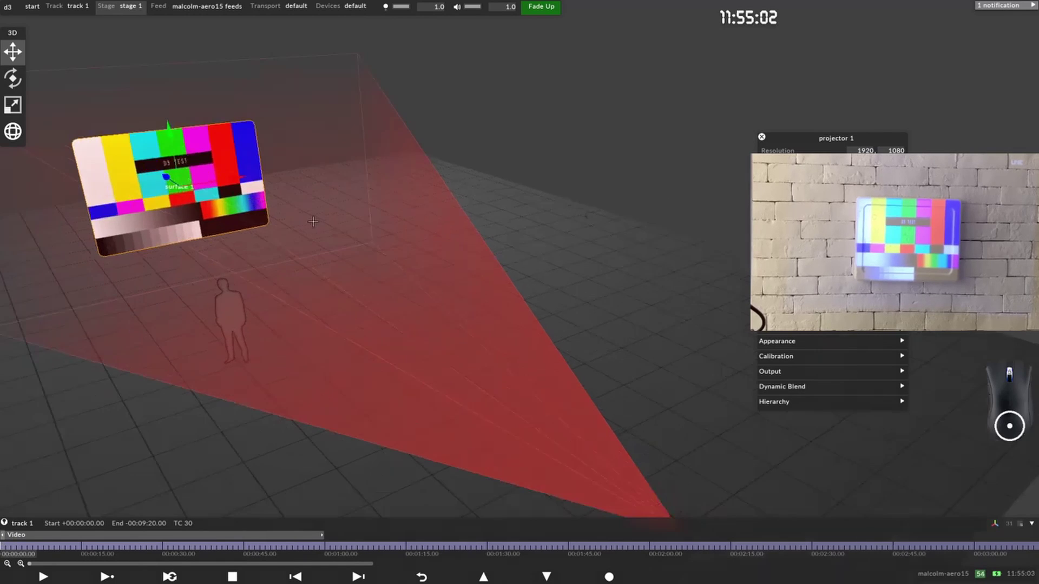
click(331, 255)
drag(331, 255, 274, 175)
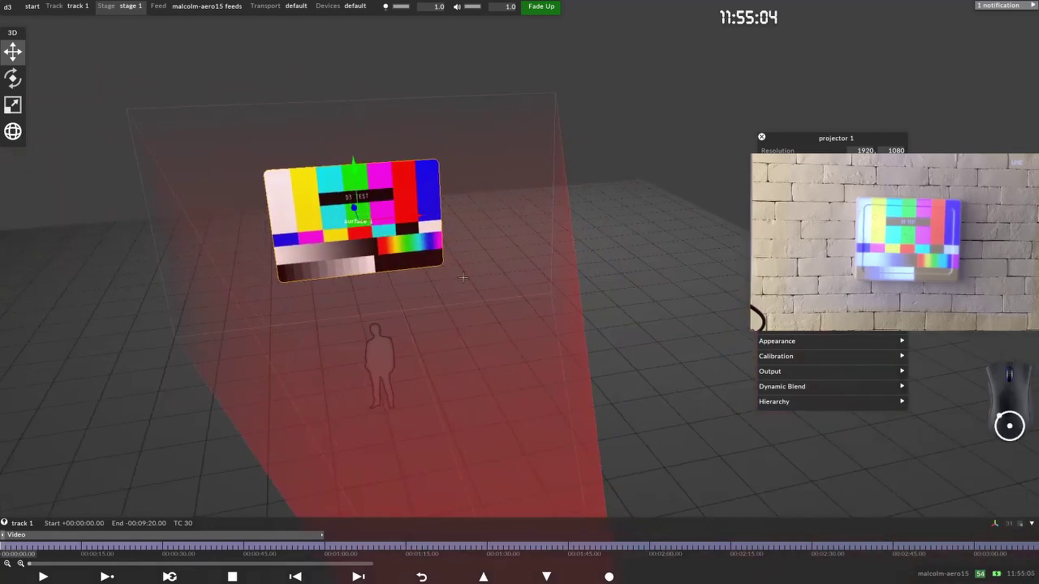
mouse_move(325, 270)
mouse_down()
mouse_move(368, 261)
mouse_move(336, 264)
mouse_up()
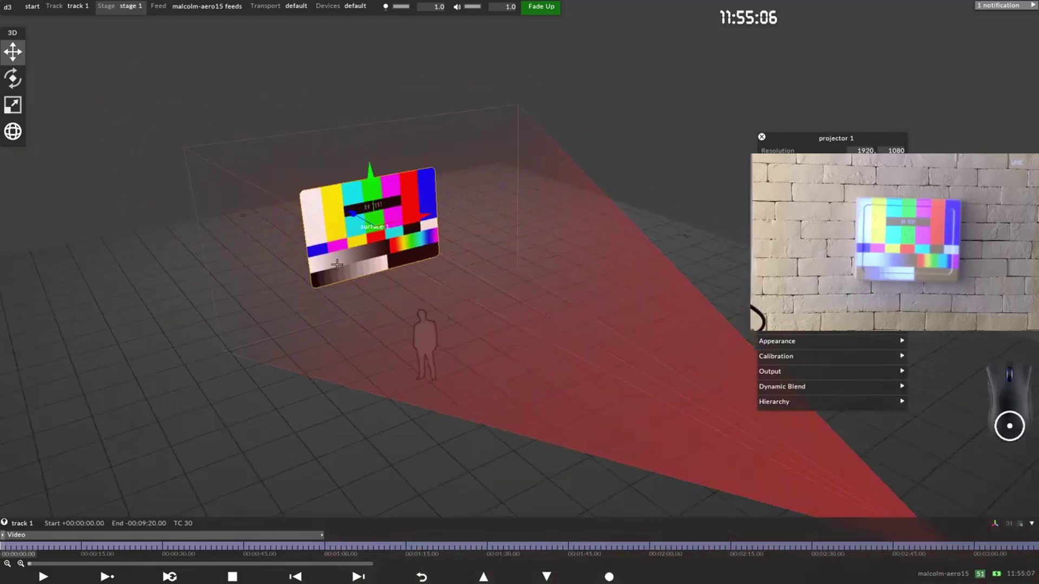
click(341, 265)
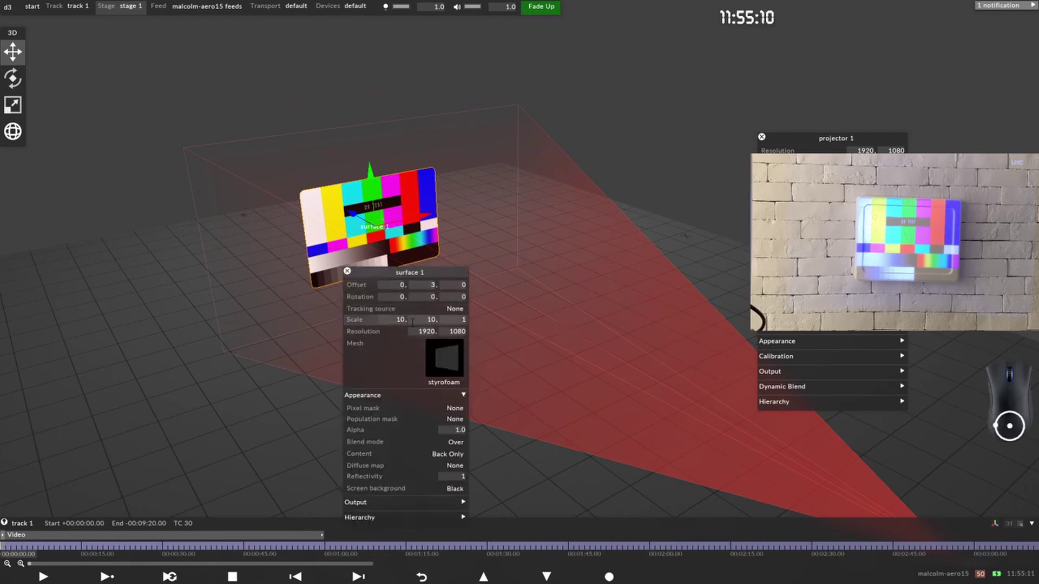
click(347, 272)
drag(349, 268, 521, 287)
scroll(553, 288, up, 3)
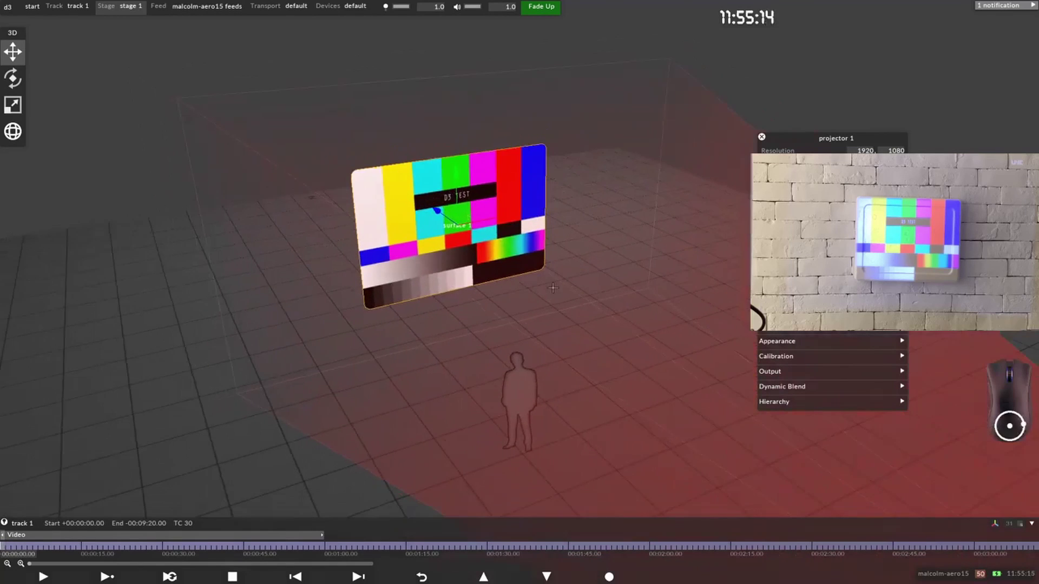
scroll(441, 246, down, 3)
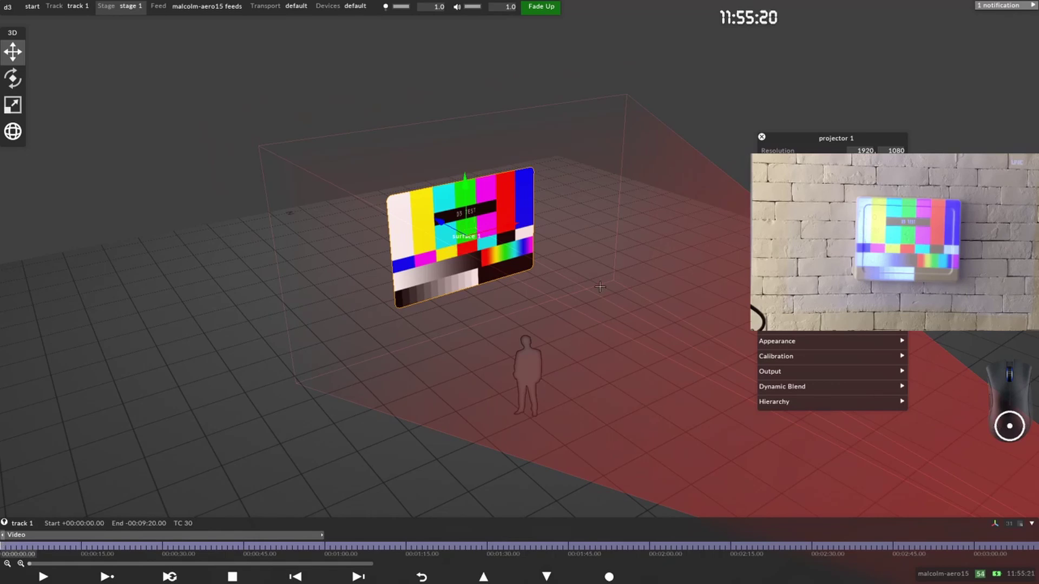
Step: Swing projector 1's look-at point to either side of the board, ending at an X of 3.1
right_drag(602, 280, 558, 281)
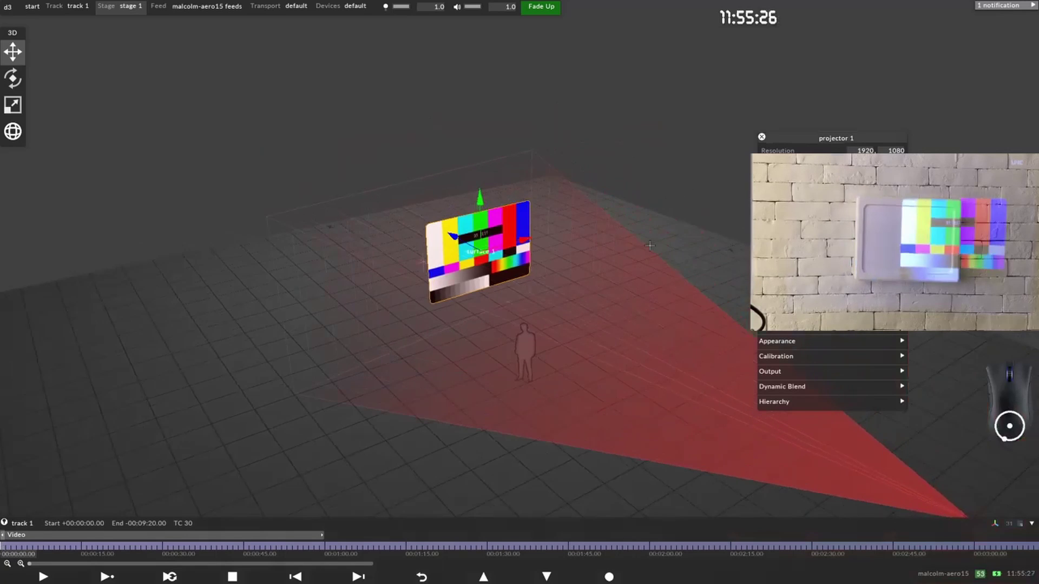
right_drag(649, 239, 602, 331)
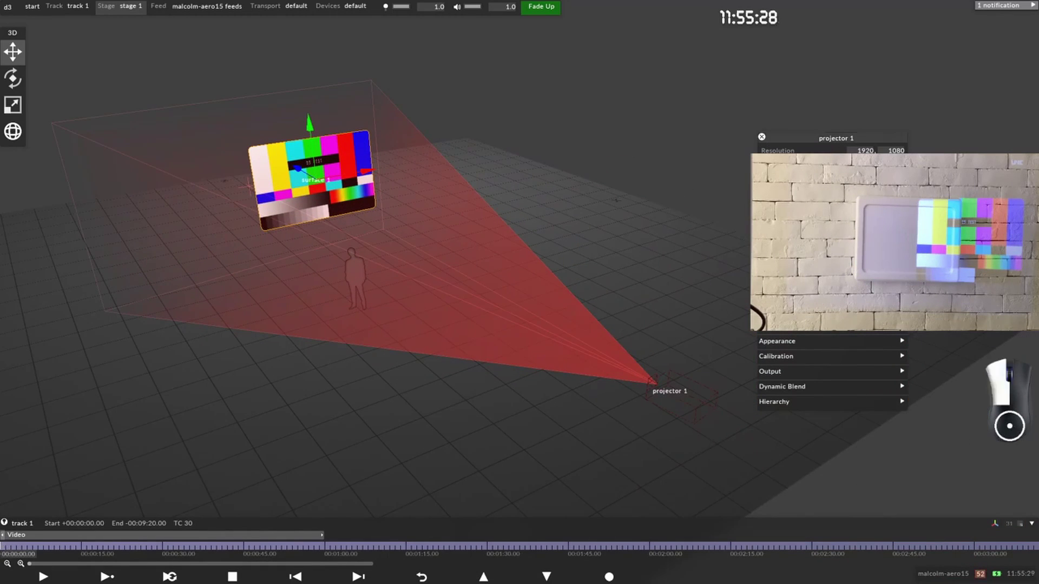
middle_drag(705, 203, 411, 217)
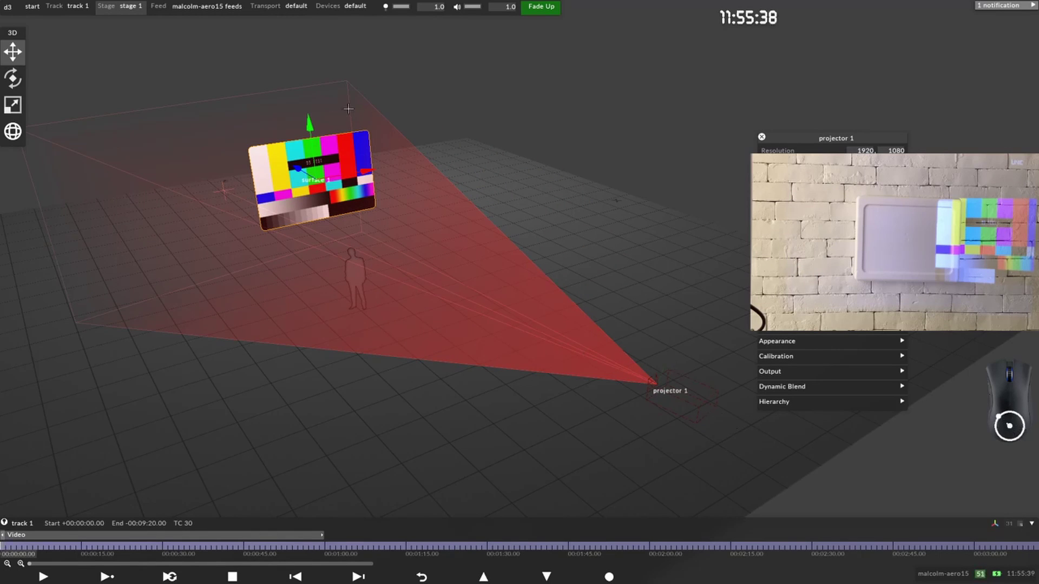
middle_drag(348, 109, 551, 279)
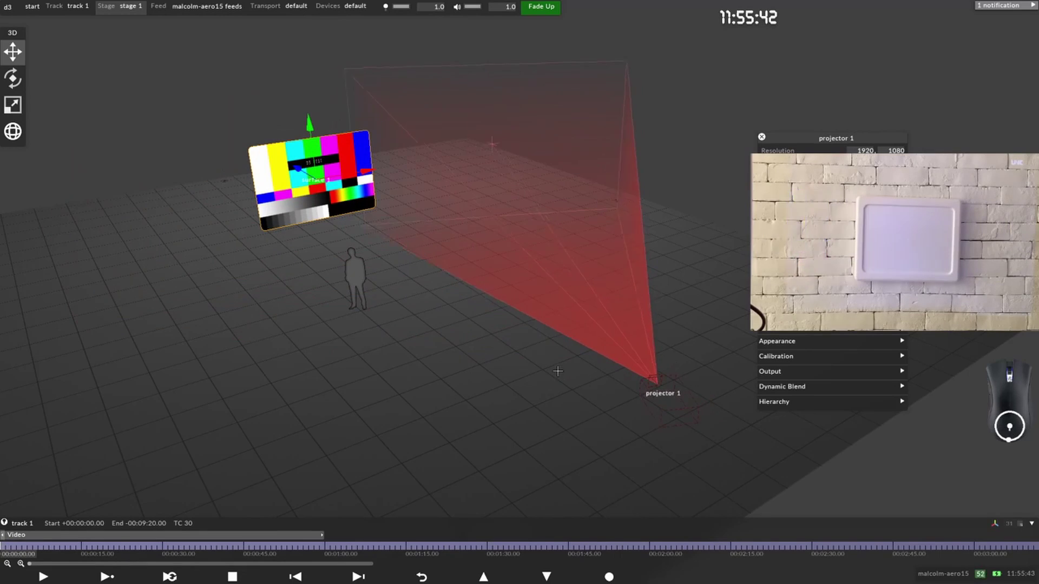
middle_drag(558, 370, 567, 244)
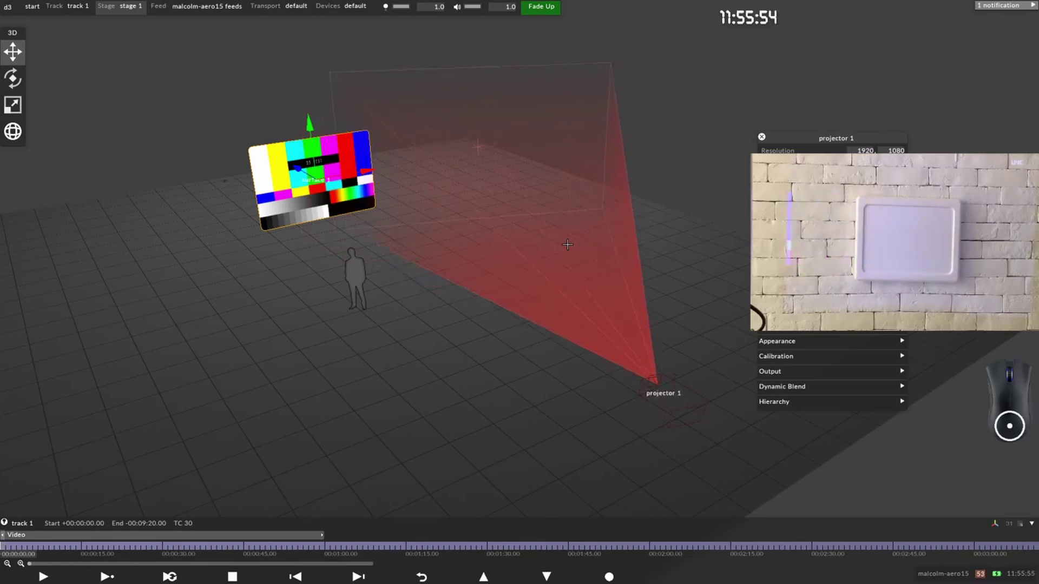
middle_drag(567, 245, 778, 138)
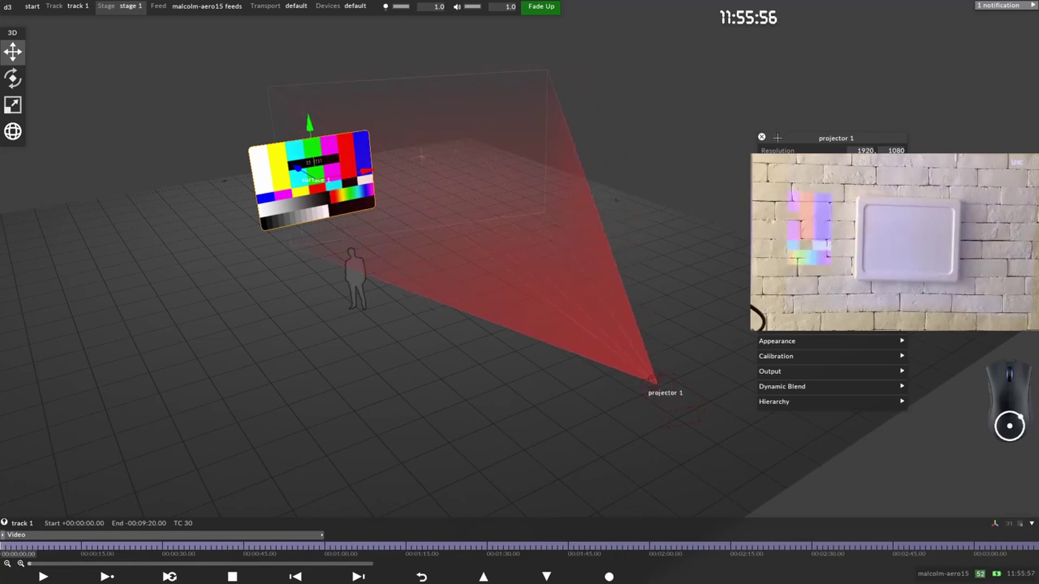
Step: Move the projector 1 editor clear of the camera view and set its look-at X to 0.5
drag(778, 138, 71, 188)
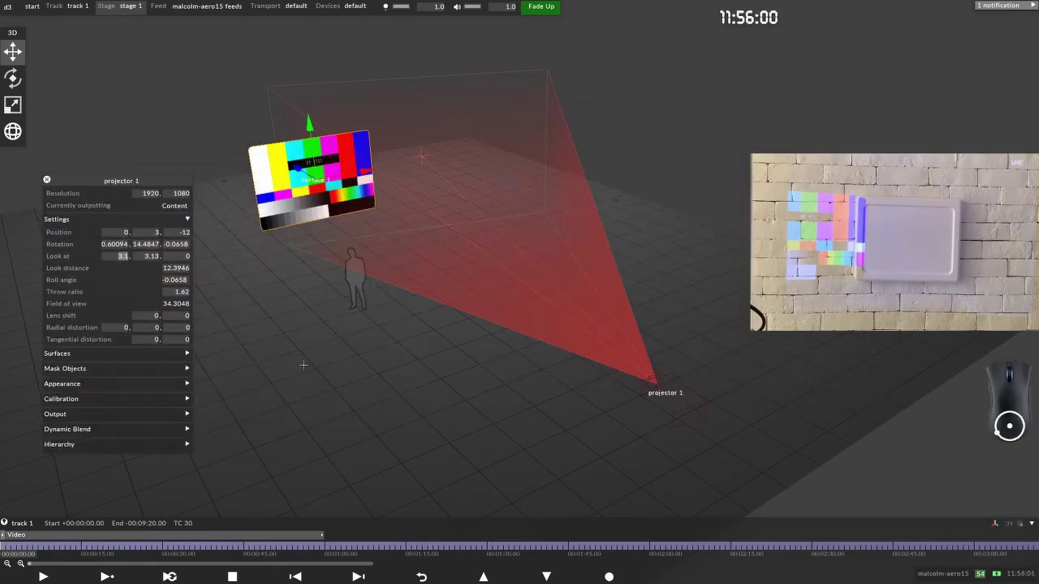
drag(304, 365, 377, 344)
key(BackSpace)
key(BackSpace)
key(BackSpace)
key(BackSpace)
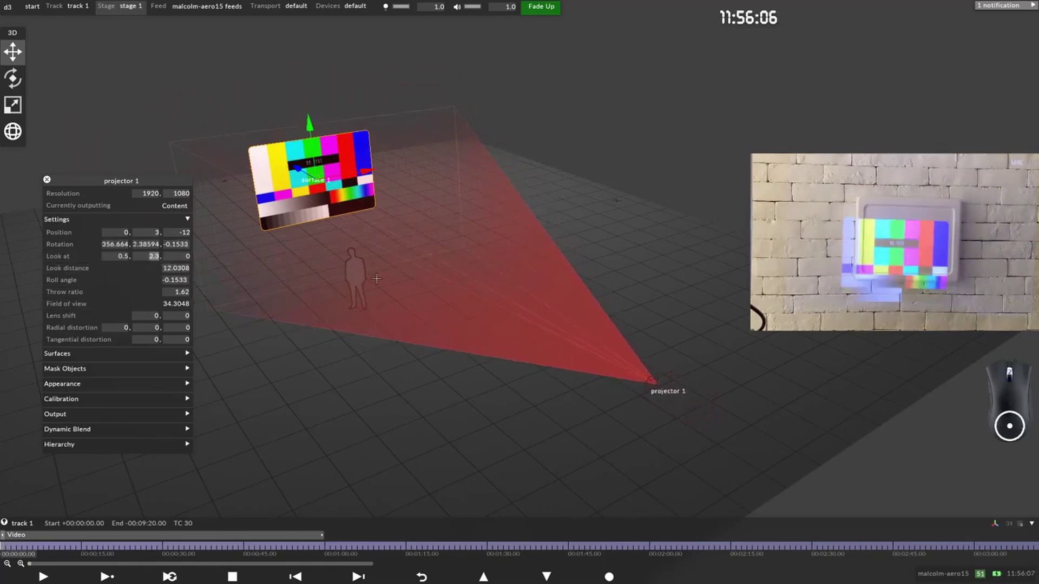
Step: Try a look-at Y of 2.9 for projector 1, and settle on 2.4
text(4.3)
key(BackSpace)
key(BackSpace)
key(BackSpace)
text(2.9)
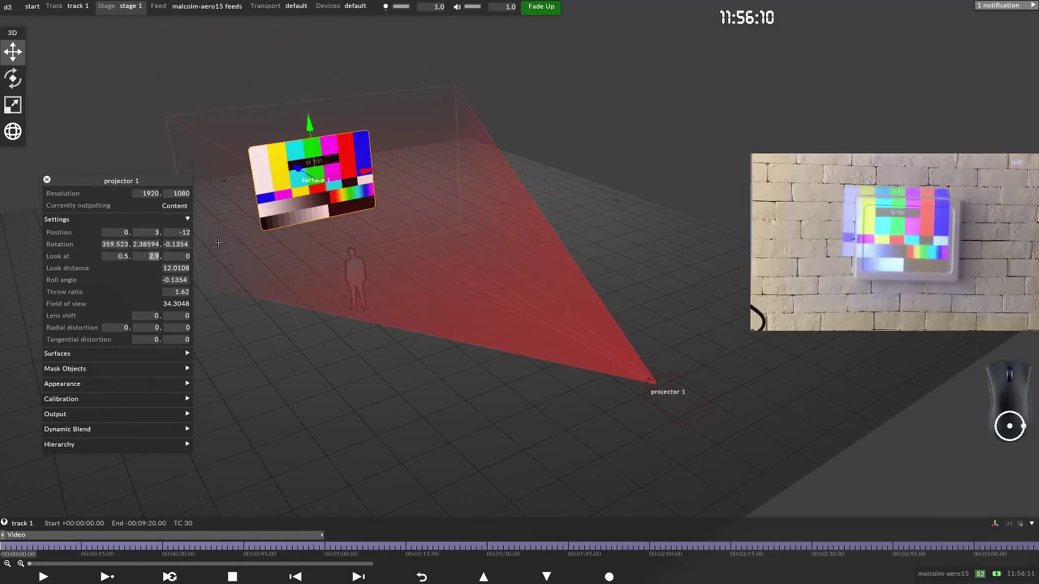
key(BackSpace)
key(BackSpace)
key(BackSpace)
text(2.4)
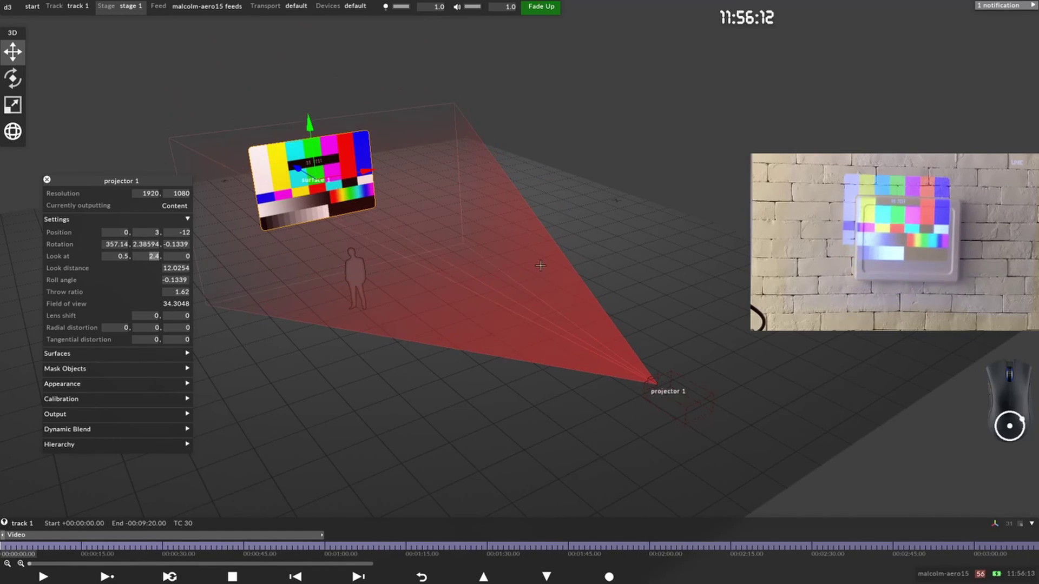
Step: Adjust projector 1's horizontal lens shift to -0.1 so the colour bars line up sideways with the board
drag(405, 234, 389, 255)
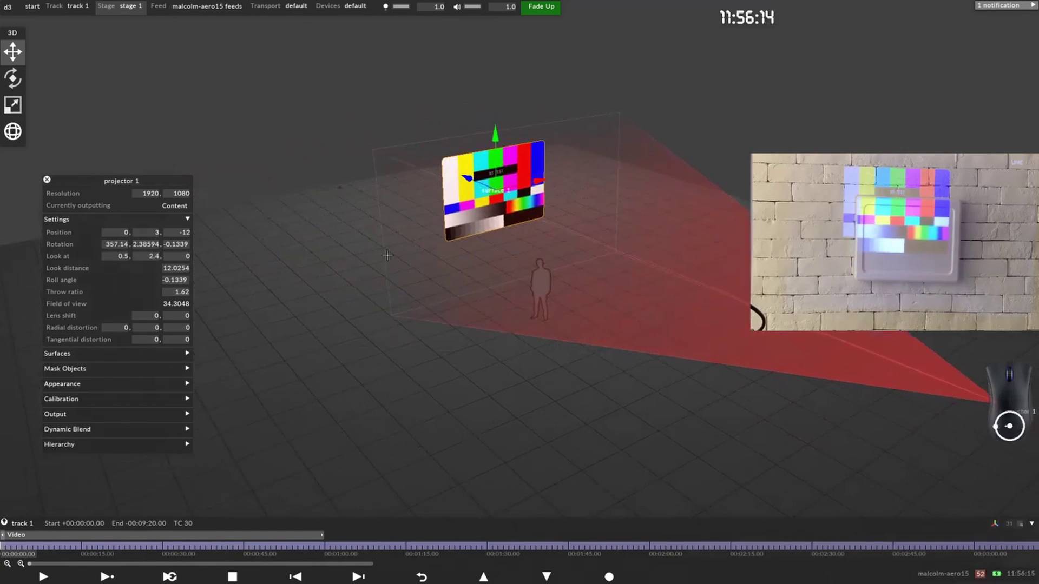
click(146, 315)
text(.08)
key(Return)
text(-0.22)
key(Return)
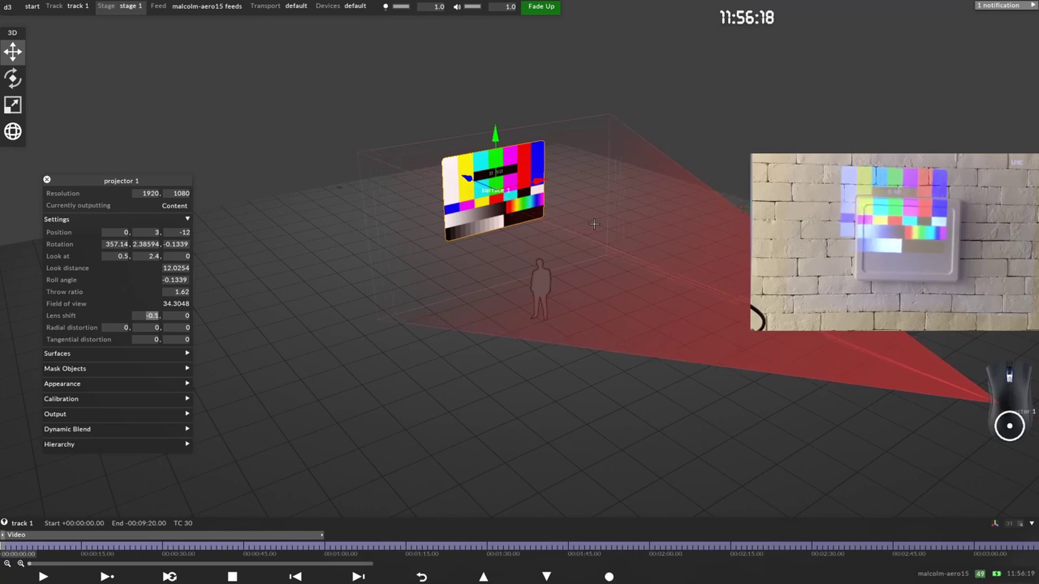
text(-0.17)
key(Return)
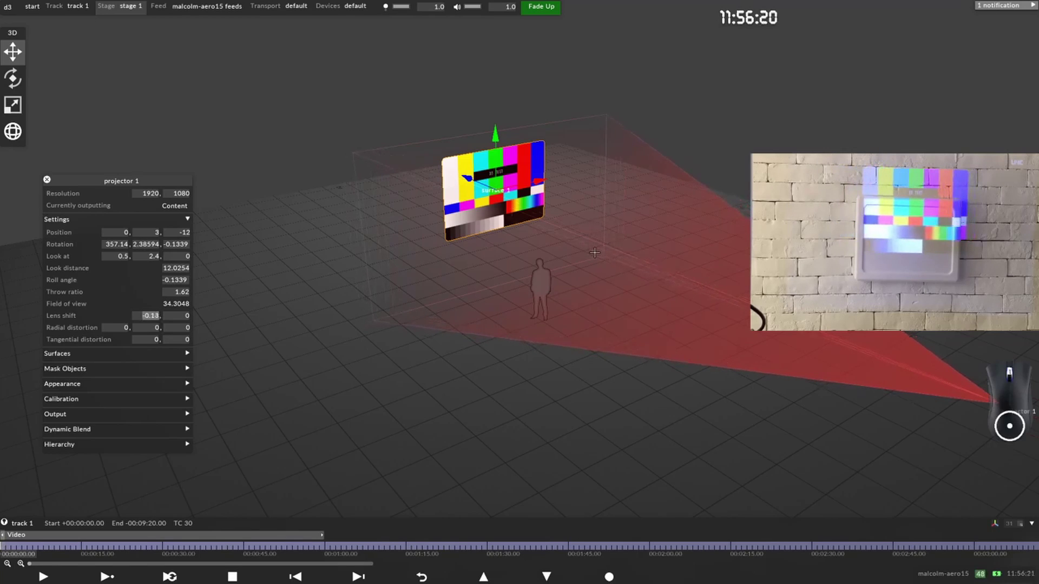
text(-0.1)
key(Return)
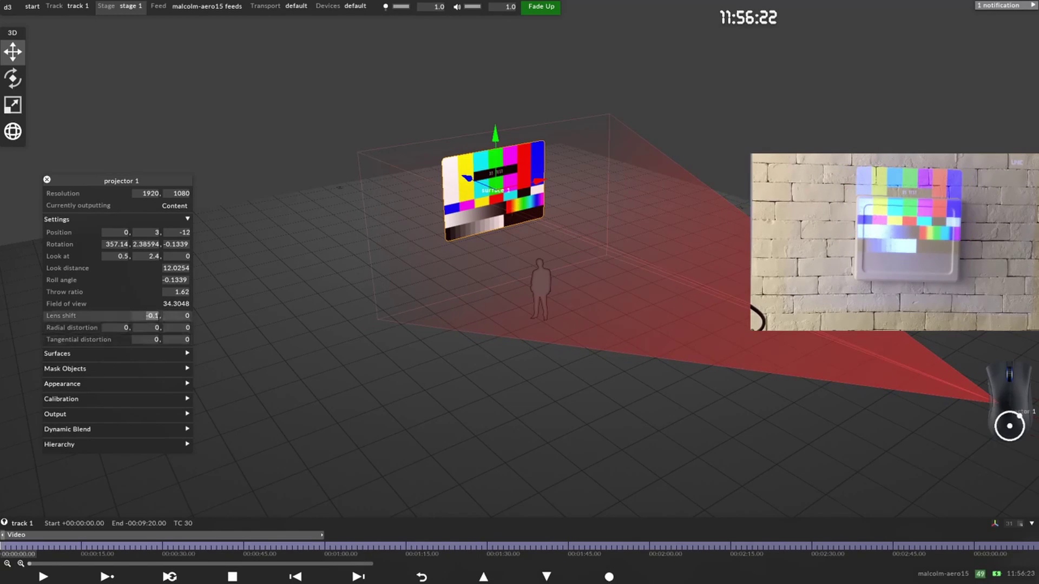
Step: Set projector 1's vertical lens shift to 0.35 to bring the colour bars down onto the board
key(Tab)
text(0.08)
key(BackSpace)
key(BackSpace)
key(BackSpace)
key(BackSpace)
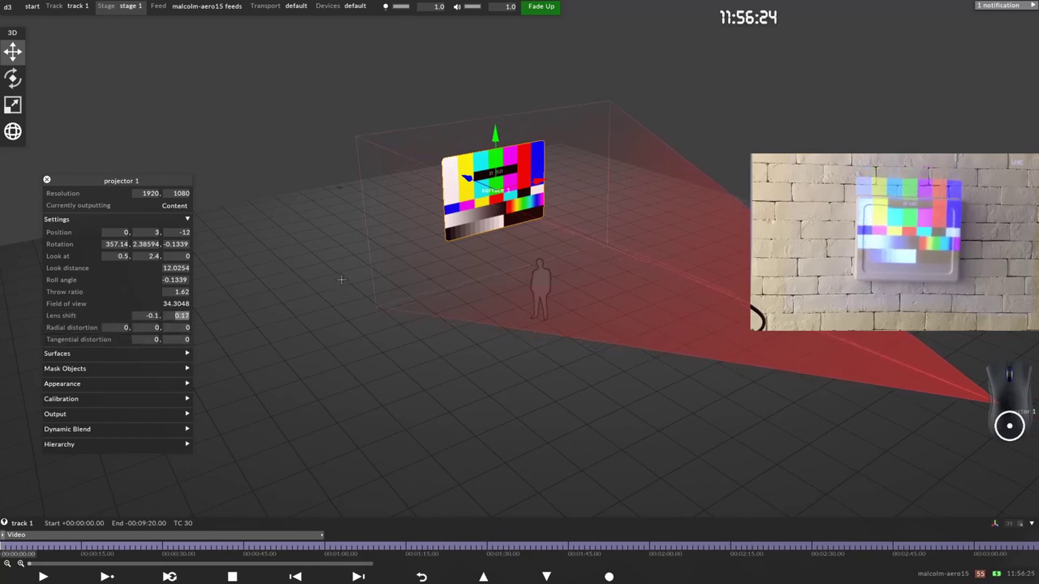
text(0.39)
key(Return)
key(BackSpace)
text(5)
key(Return)
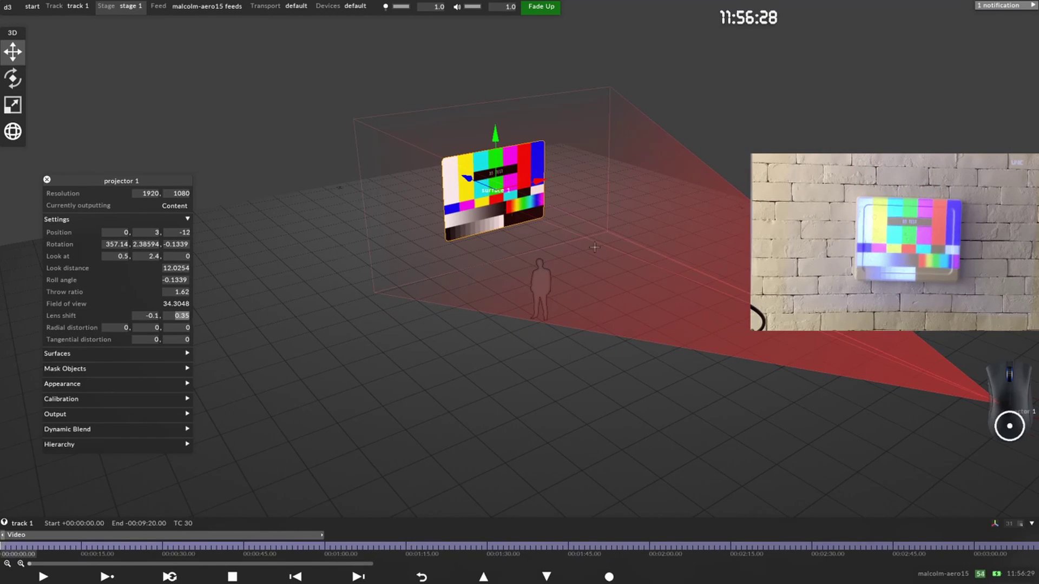
Step: Select projector 1's look-at target in the stage and move it to about X 0.43, Y 2.41
middle_drag(493, 223, 539, 223)
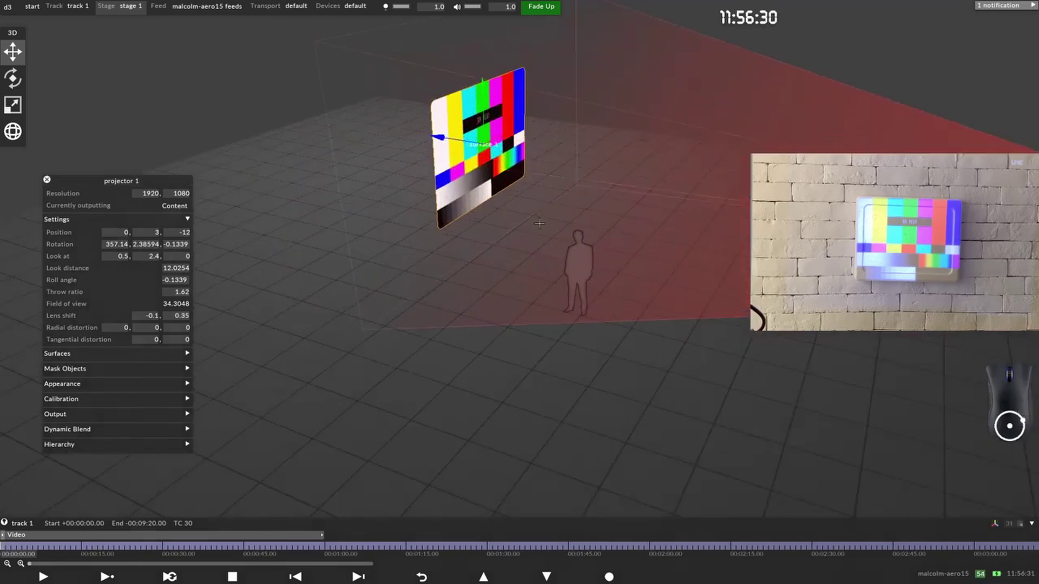
middle_drag(417, 253, 281, 259)
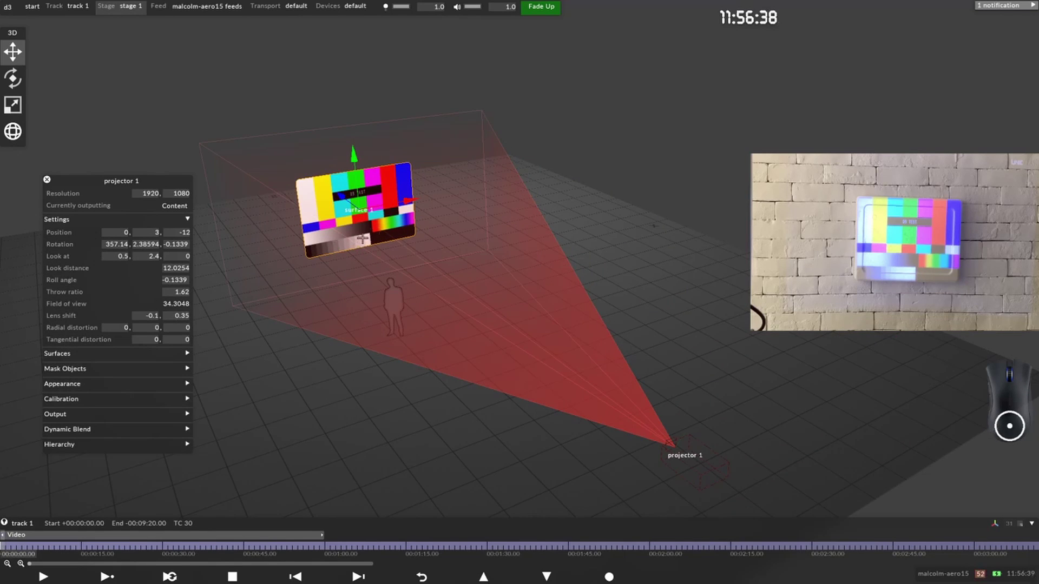
middle_drag(363, 239, 451, 286)
scroll(535, 249, up, 5)
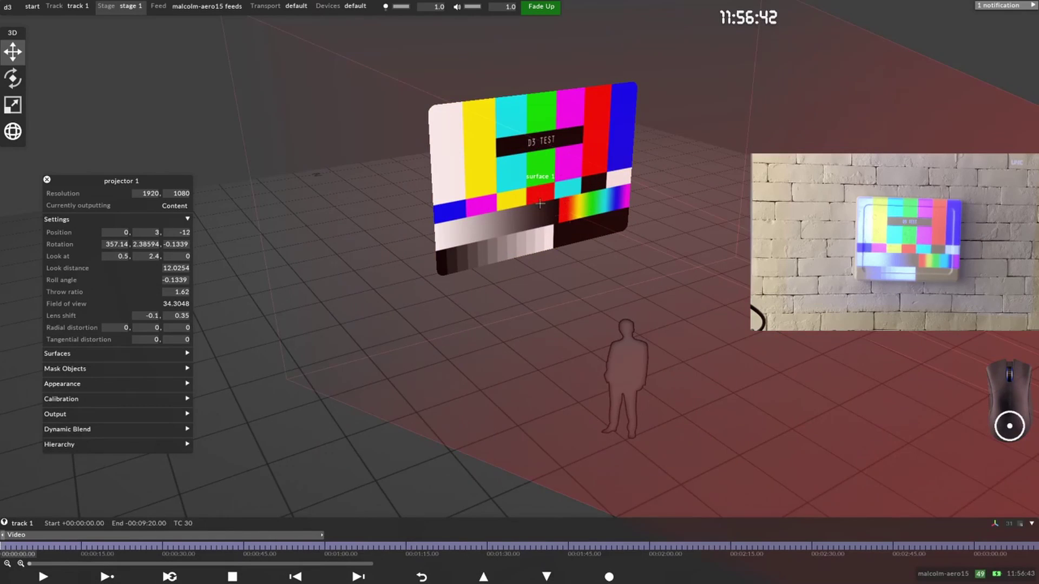
middle_drag(540, 203, 645, 267)
click(531, 206)
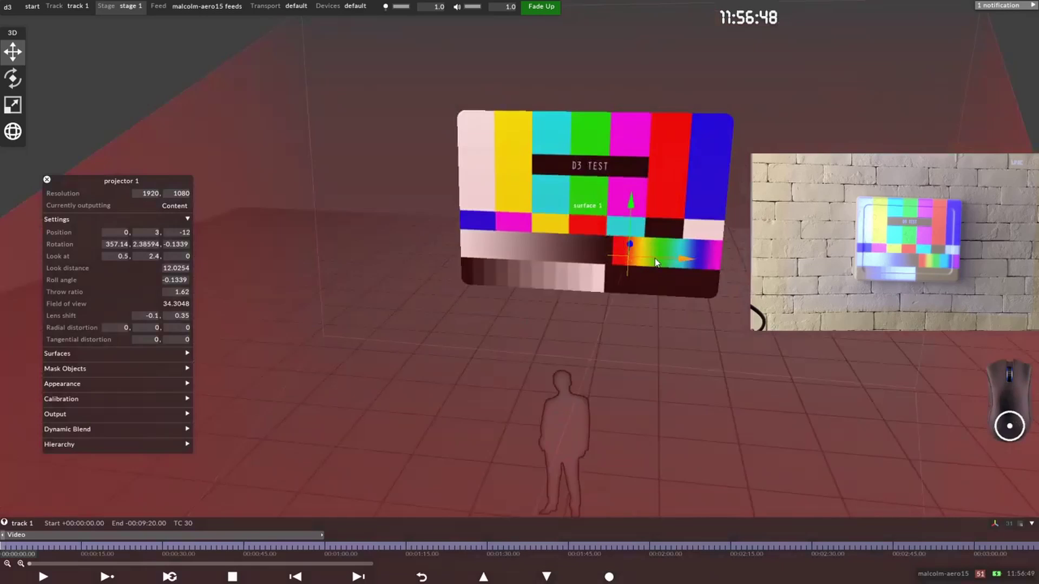
drag(655, 263, 658, 238)
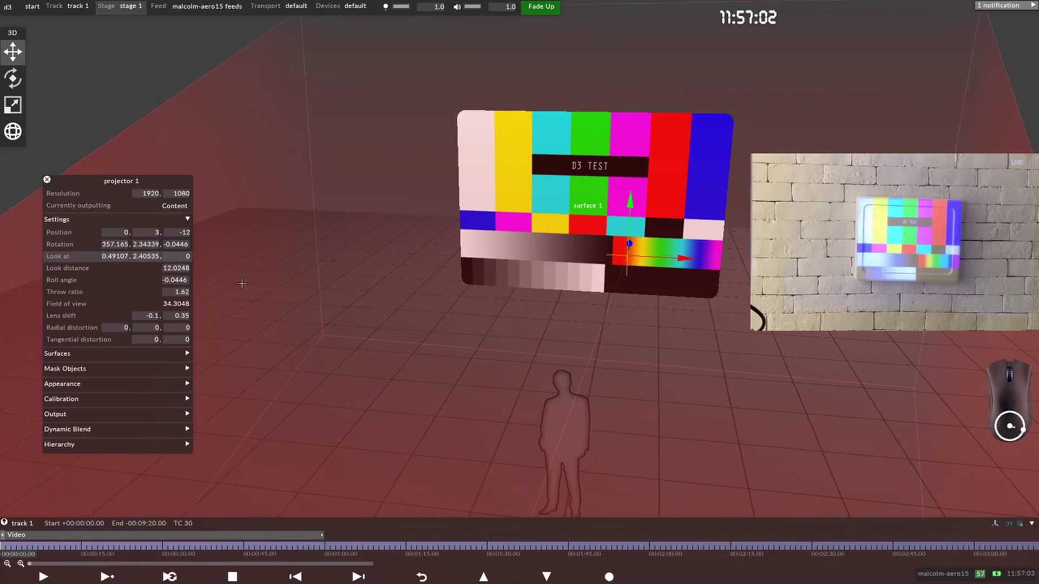
drag(673, 259, 654, 252)
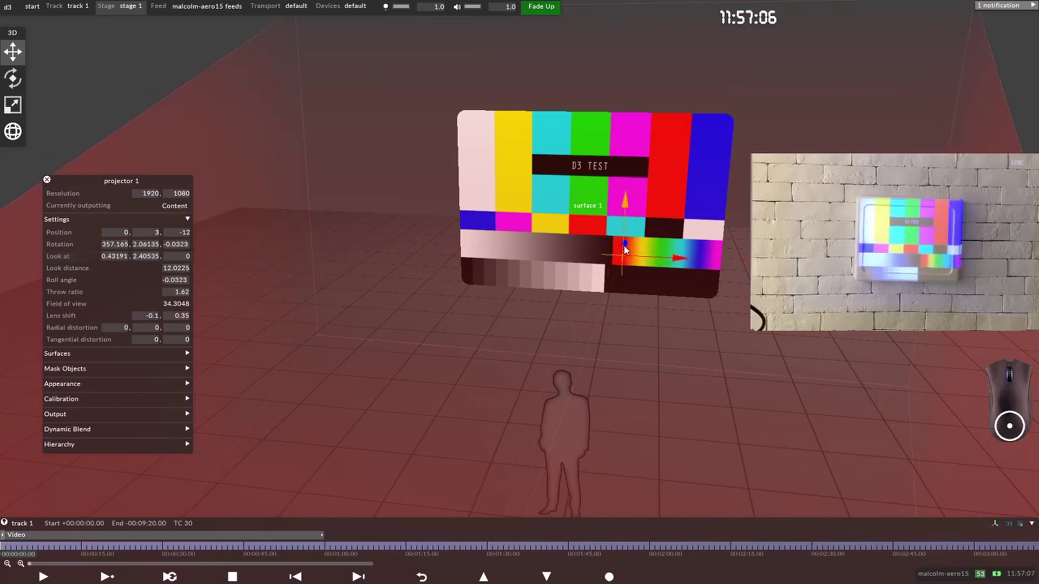
Step: Move projector 1's look-at target along its depth axis to a Z of about -0.32
right_drag(691, 231, 676, 243)
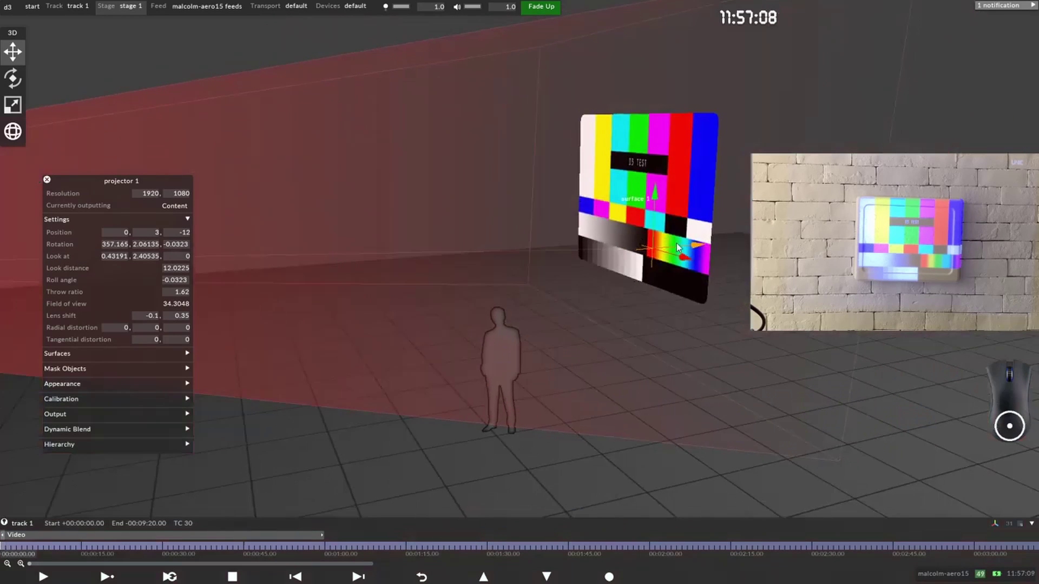
drag(678, 242, 657, 272)
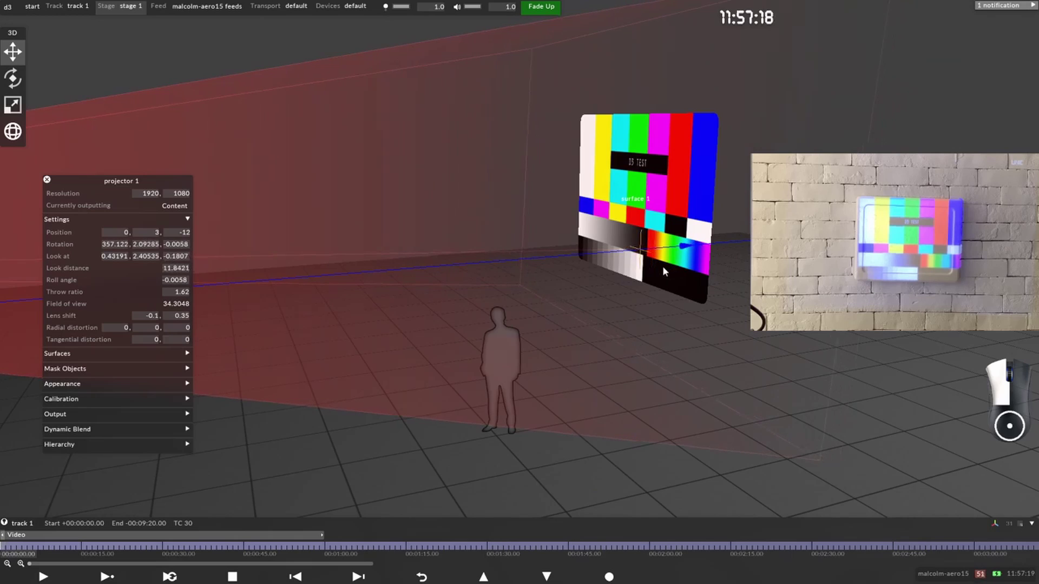
drag(658, 267, 654, 268)
Step: Shift projector 1's look-at target sideways in the stage and set its look-at X to exactly 0.5
right_drag(654, 268, 732, 224)
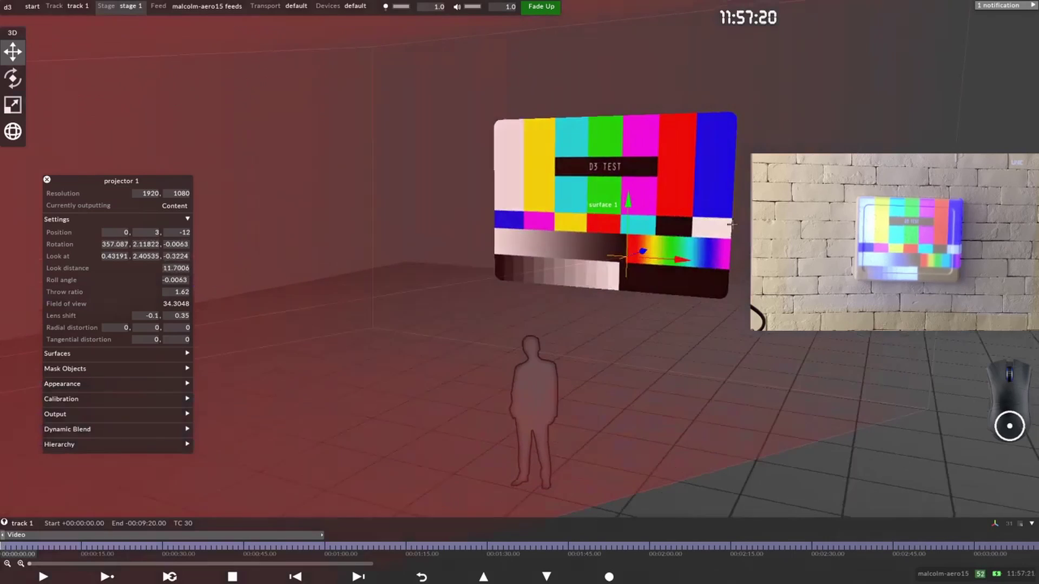
drag(665, 264, 676, 263)
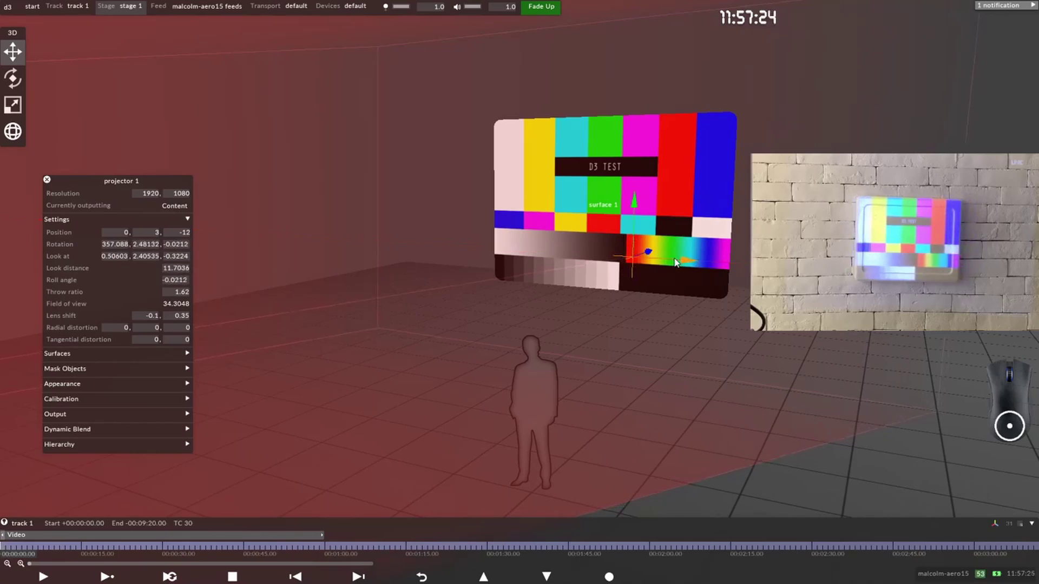
click(115, 256)
text(0.4)
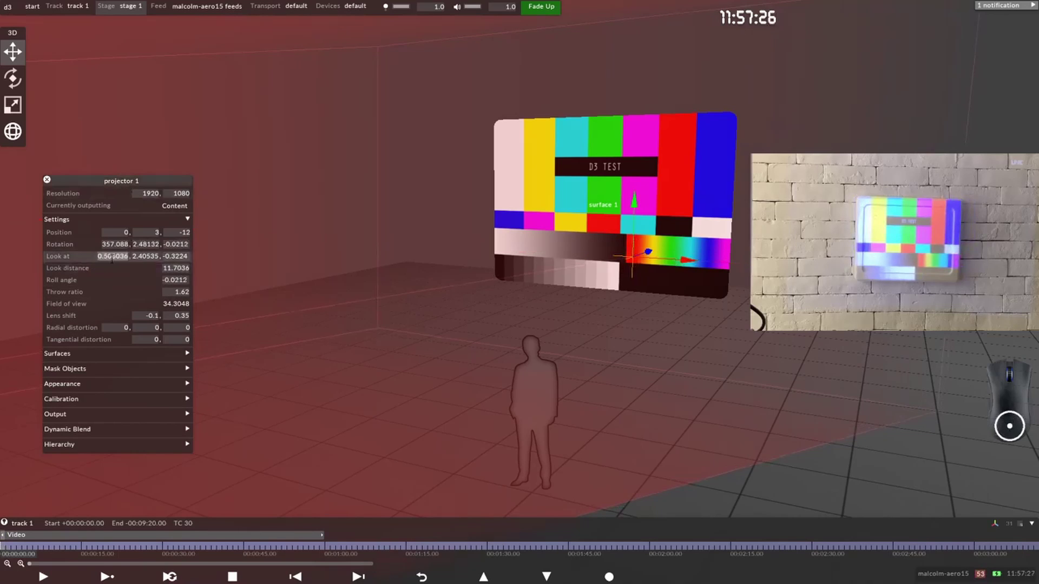
key(Return)
text(0.5)
key(Return)
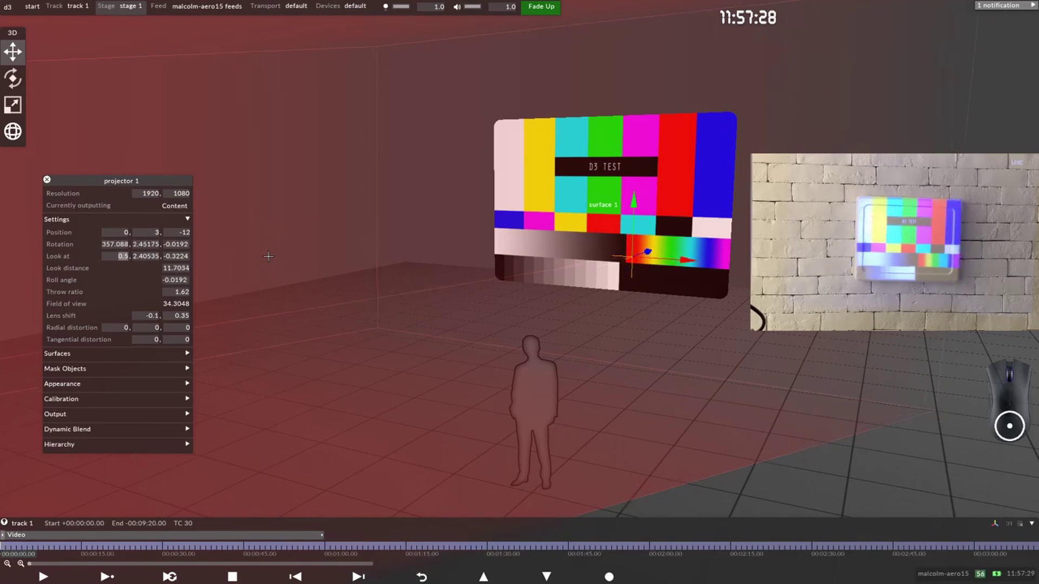
Step: Set projector 1's look-at target to 0, 0, 0
drag(588, 207, 582, 264)
scroll(538, 274, down, 4)
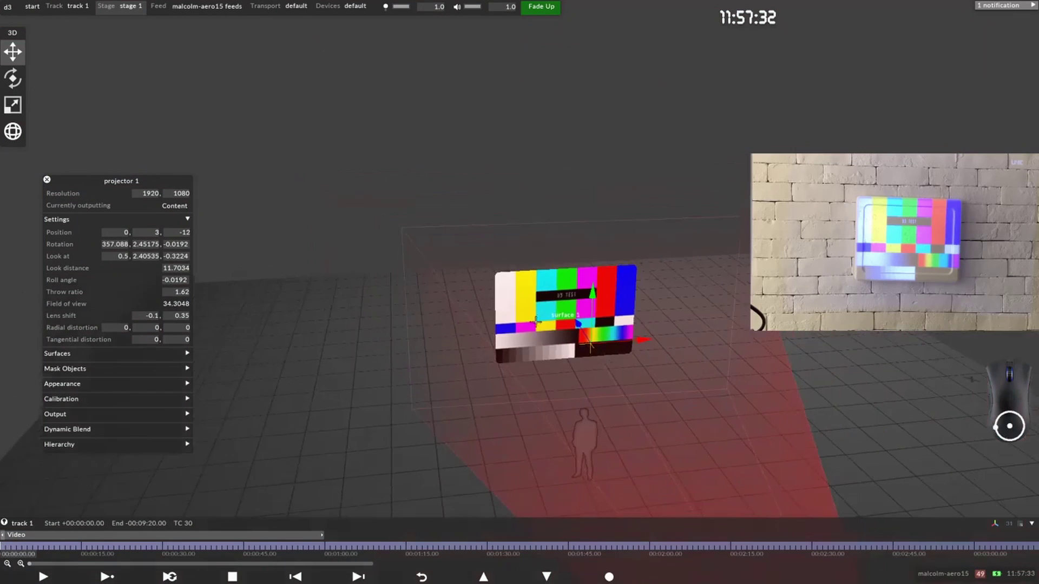
click(123, 256)
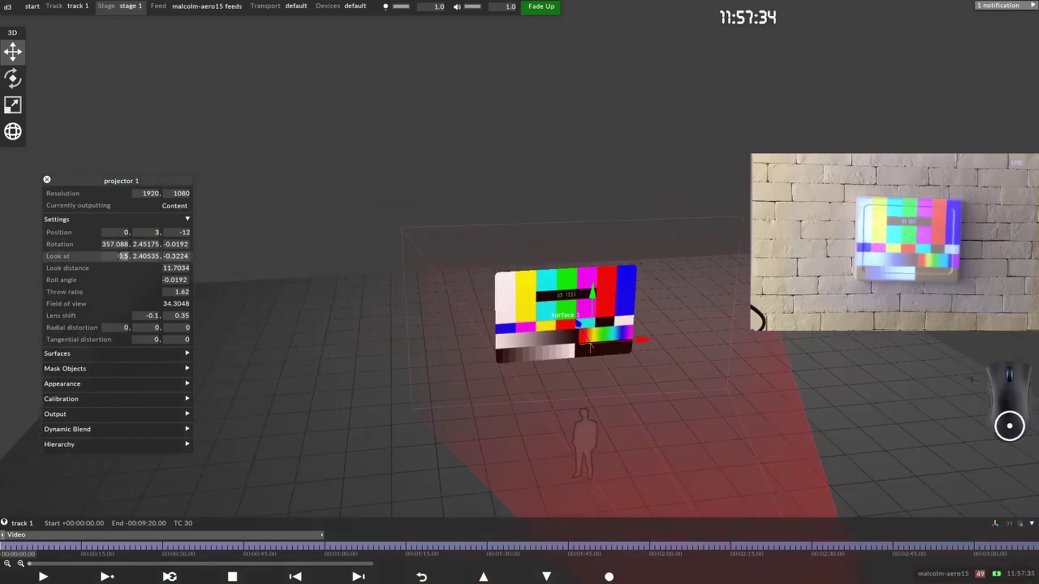
text(0)
key(Tab)
text(0)
key(Tab)
text(0)
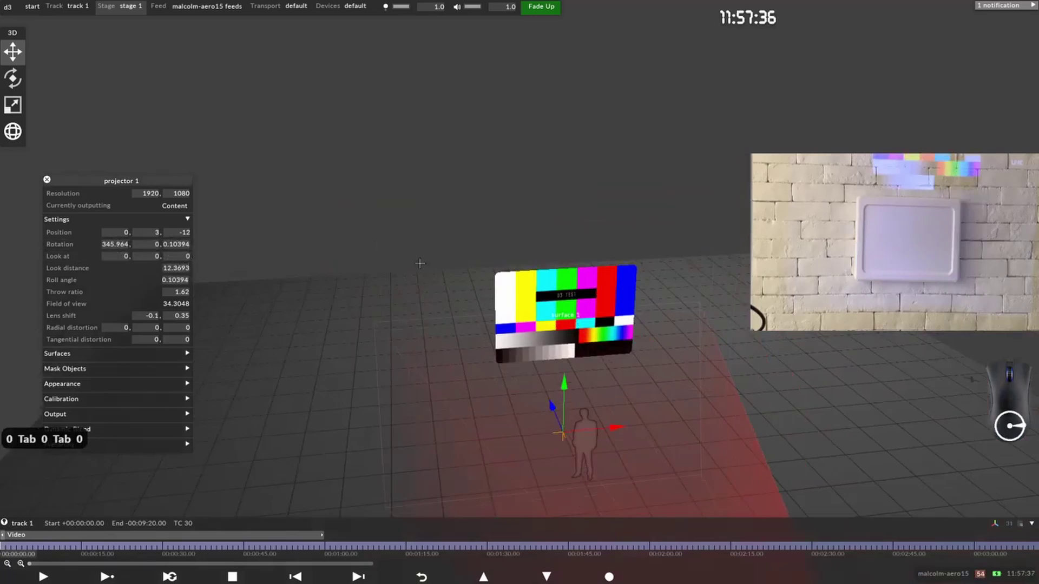
Step: Set projector 1's X rotation to 0 and its position to Y 3 and Z -12
click(117, 245)
text(0)
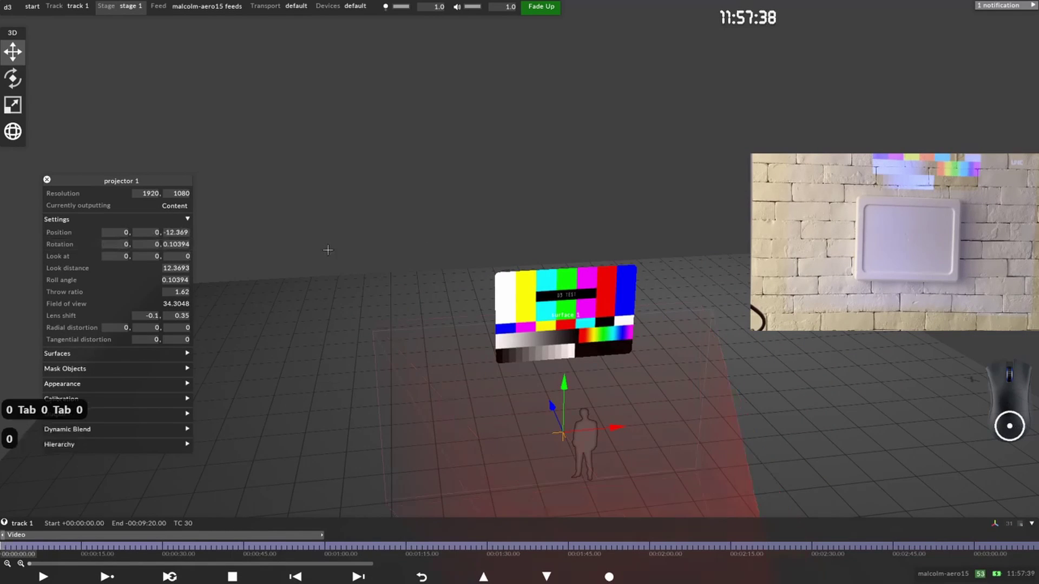
click(157, 232)
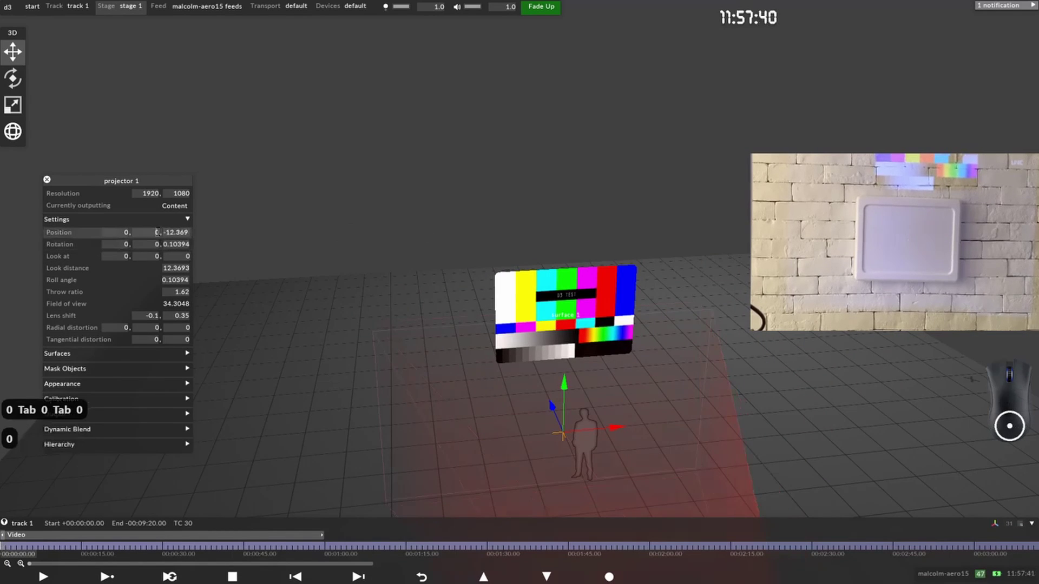
text(3)
click(190, 232)
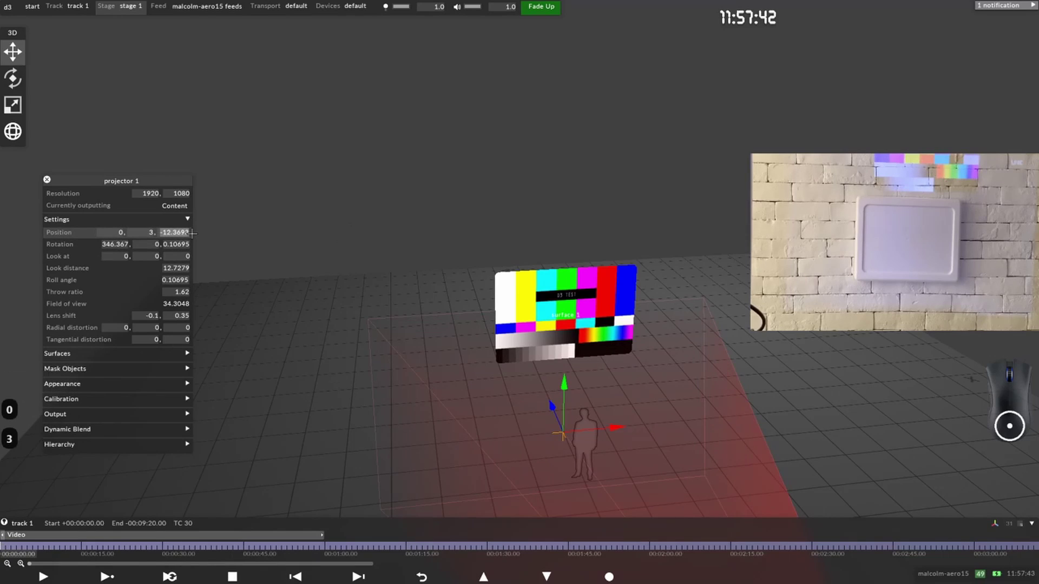
text(-12)
Step: Set projector 1's Z rotation to 0 and re-enter 3 as its Y position
click(173, 244)
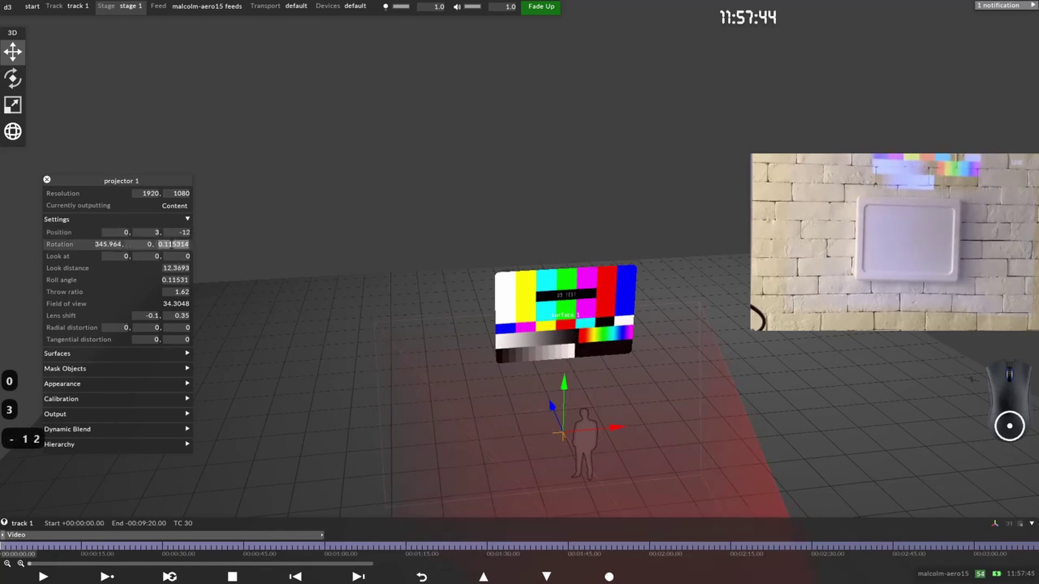
text(0)
click(146, 233)
text(3)
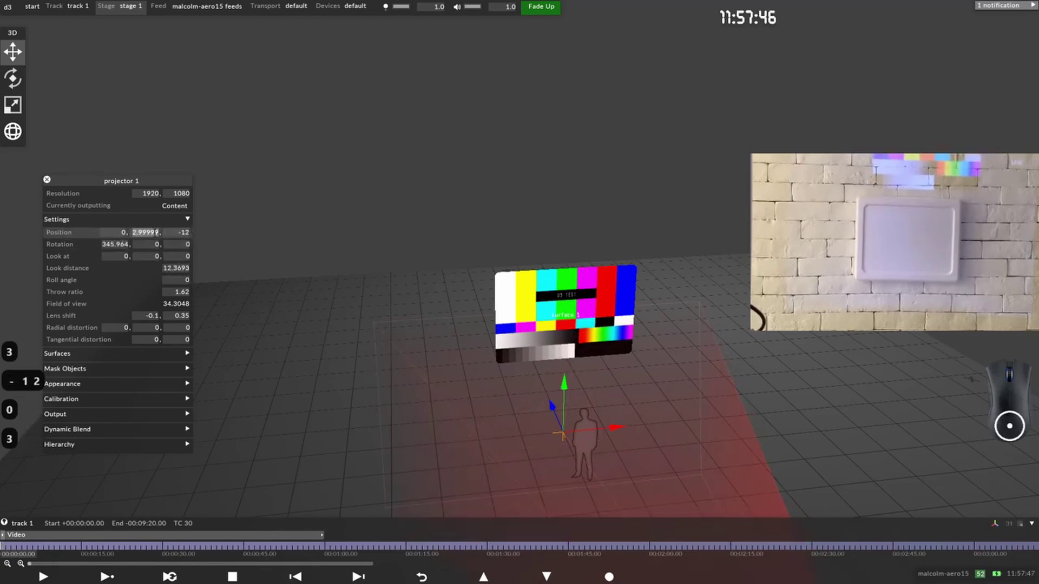
Step: Set projector 1's look-at Y to 3 so it points straight ahead at the surface
drag(541, 319, 703, 362)
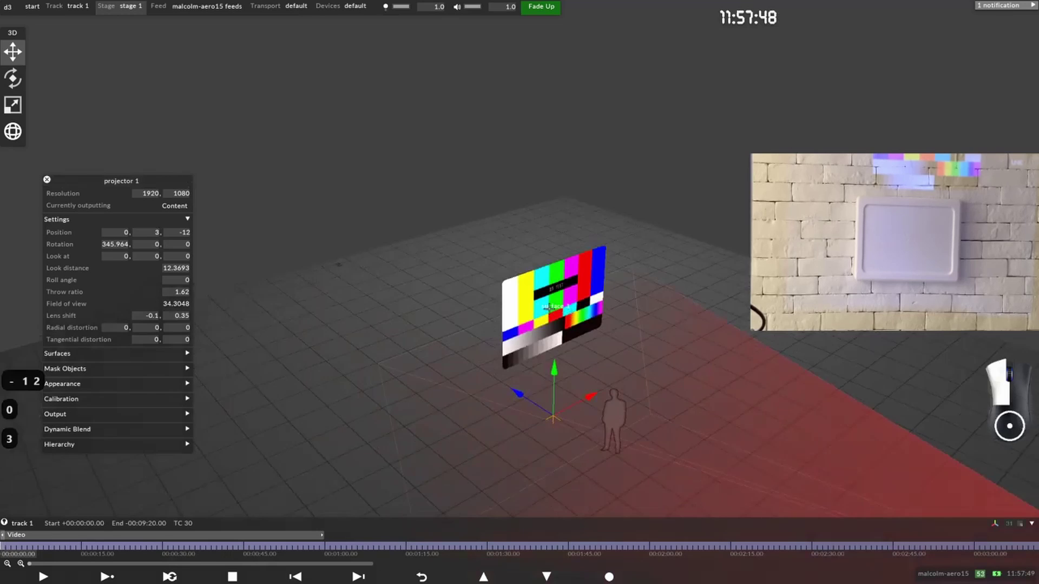
click(154, 256)
text(3)
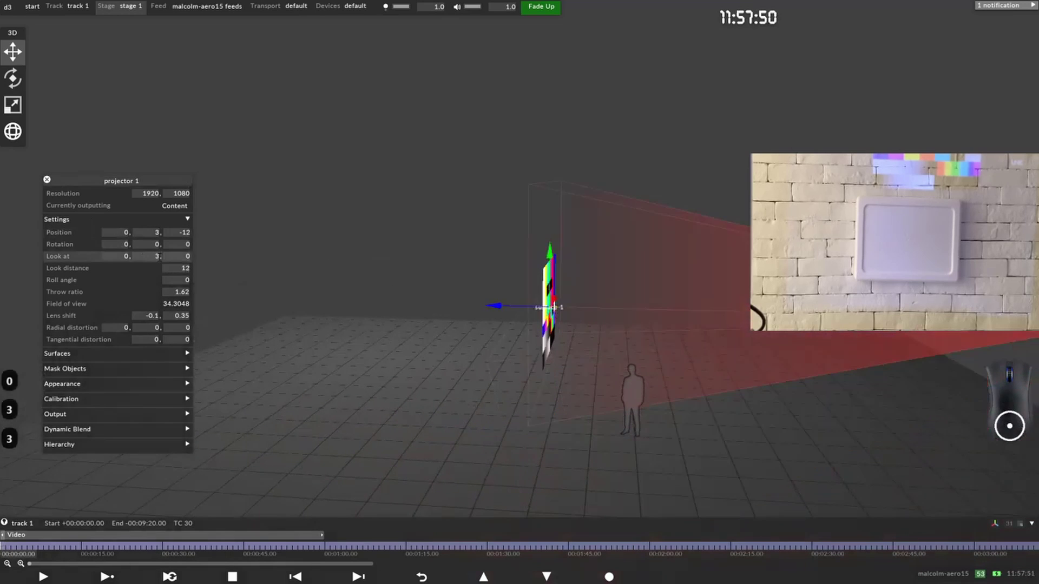
drag(479, 314, 602, 450)
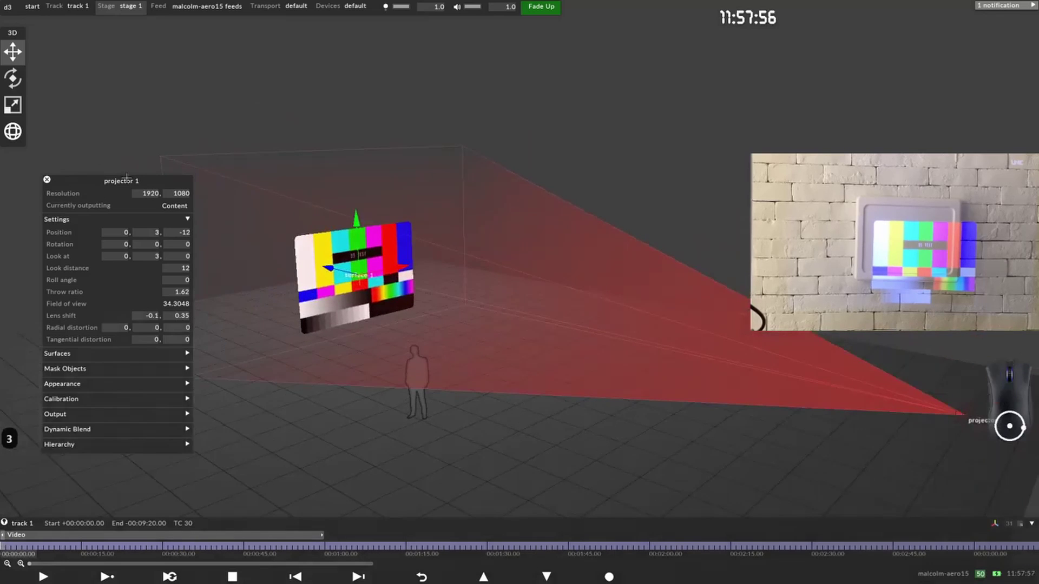
Step: Move projector 1's settings away from its beam in the stage and expand the calibration section
drag(127, 178, 651, 56)
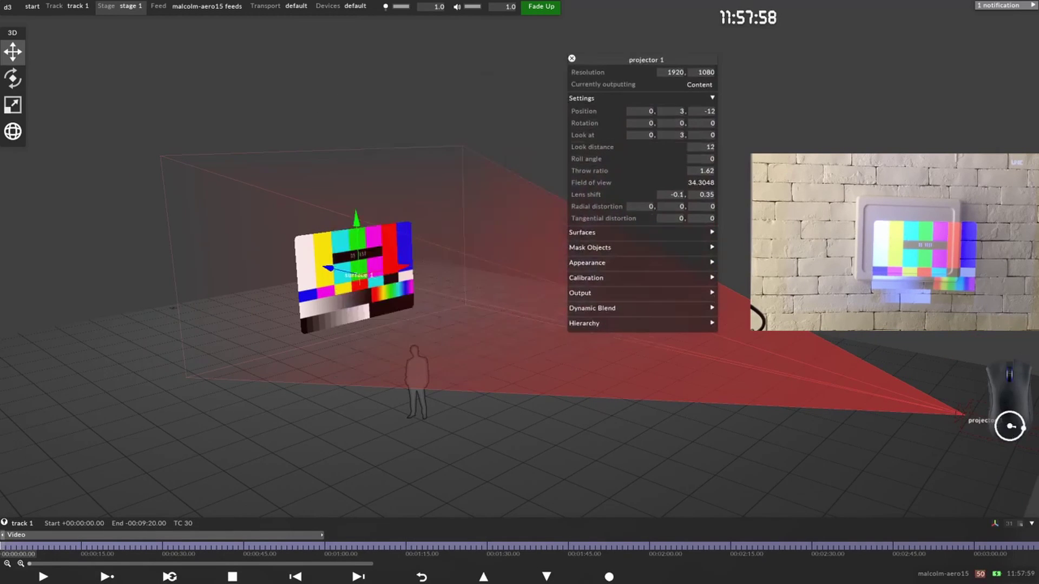
drag(396, 302, 314, 254)
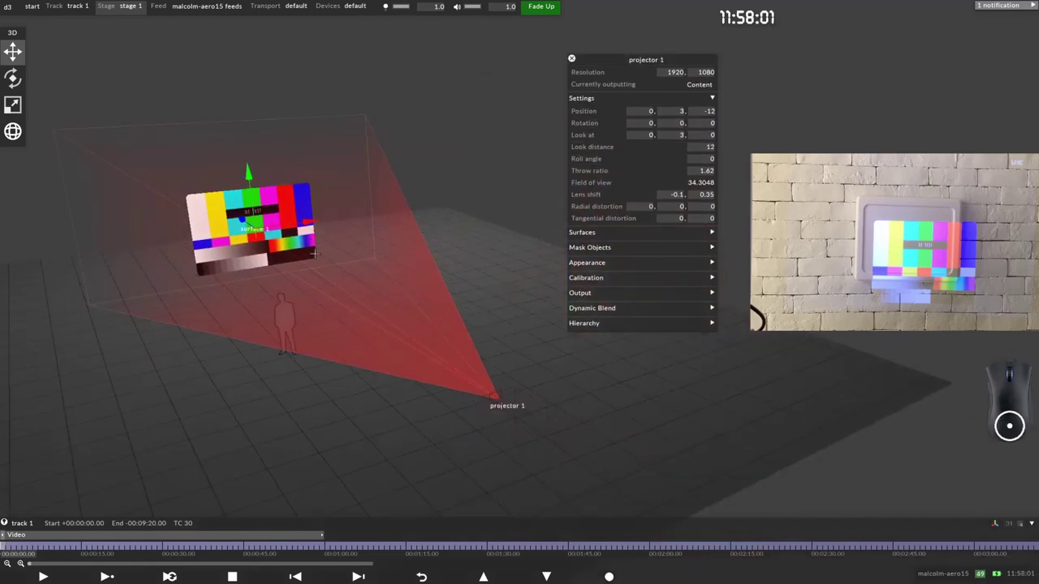
click(647, 291)
click(666, 278)
click(636, 304)
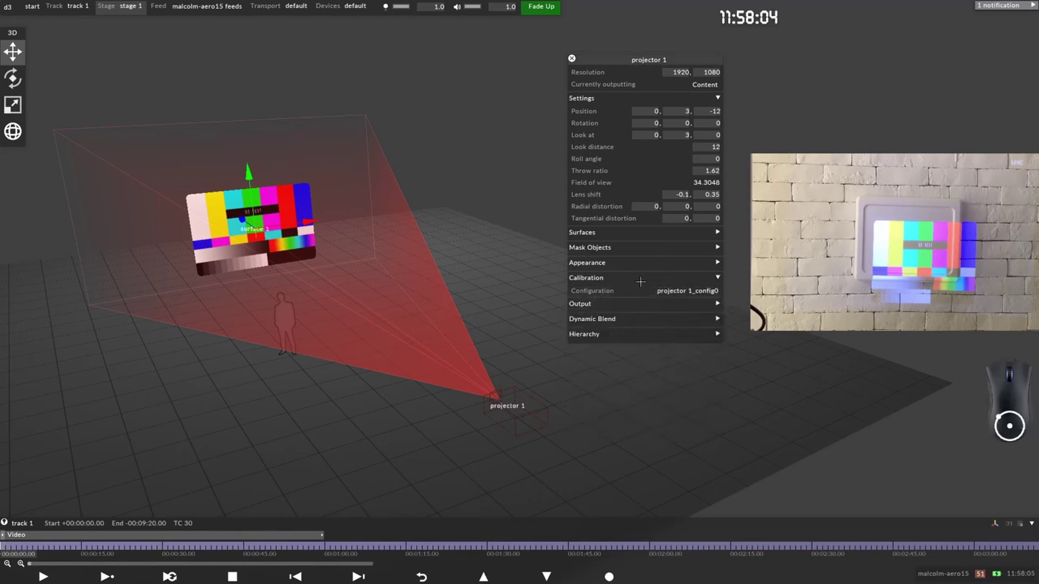
click(622, 304)
click(620, 305)
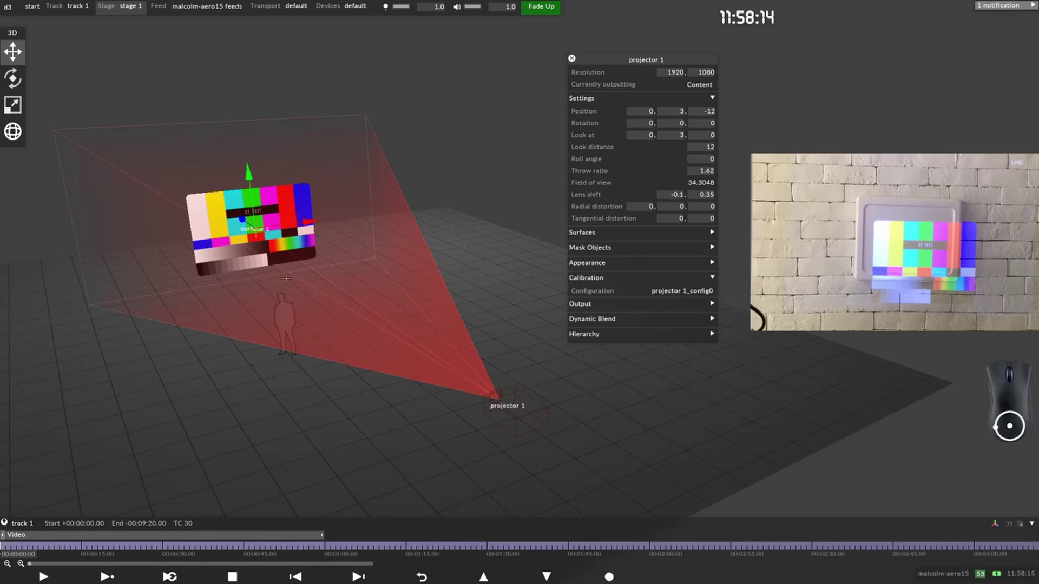
Step: Open projector 1's calibration configuration, projector 1_config0, and place it clear of the surface
middle_drag(286, 278, 386, 300)
drag(623, 59, 719, 59)
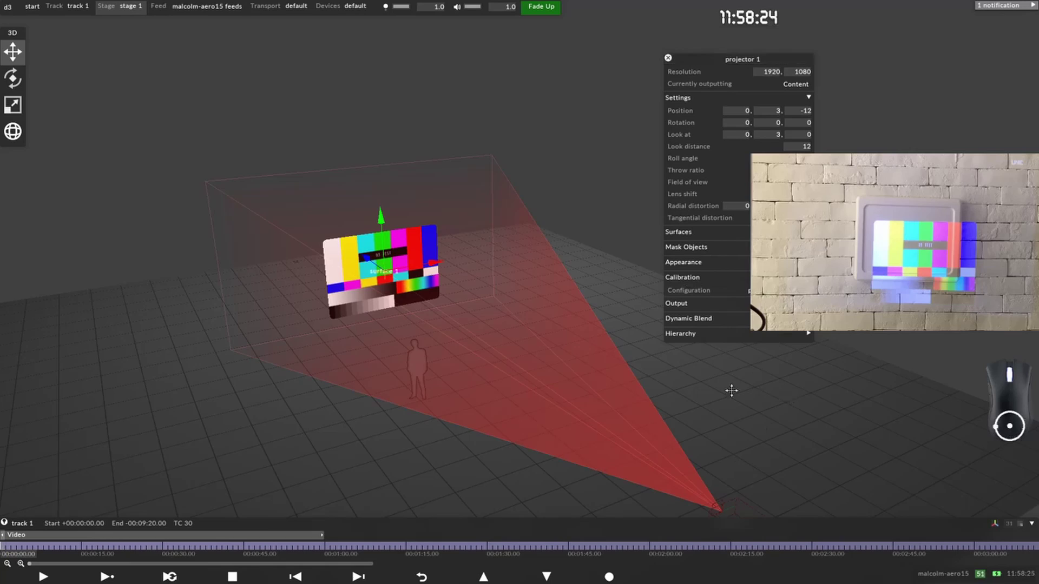
middle_drag(731, 390, 684, 467)
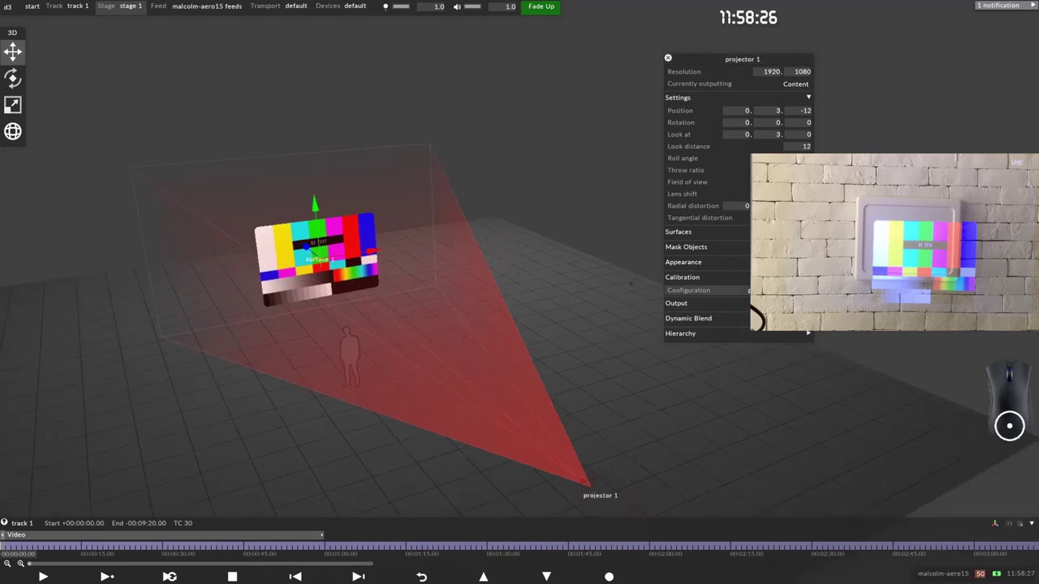
click(688, 290)
drag(881, 32, 689, 66)
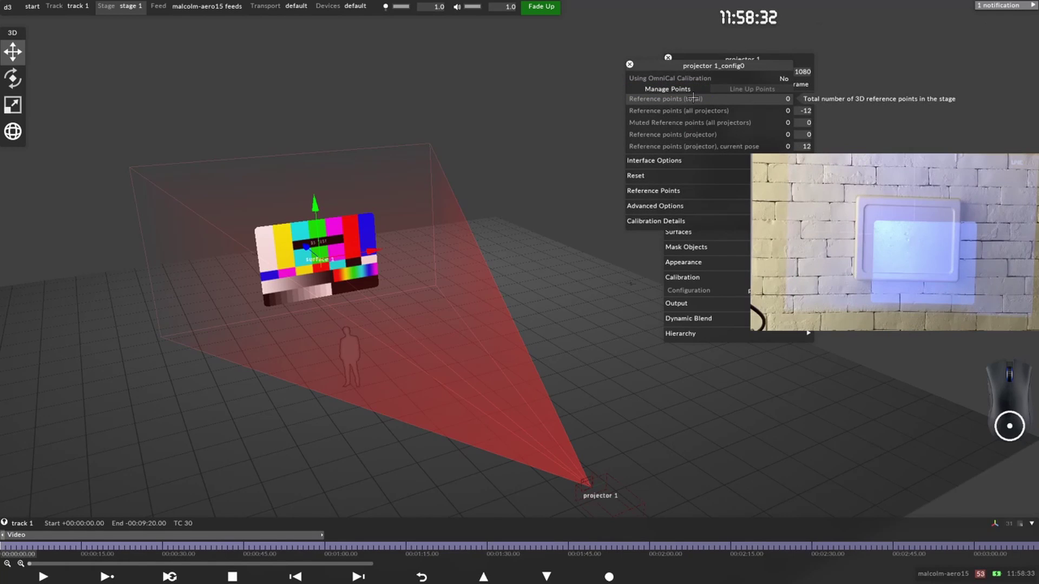
drag(734, 69, 762, 88)
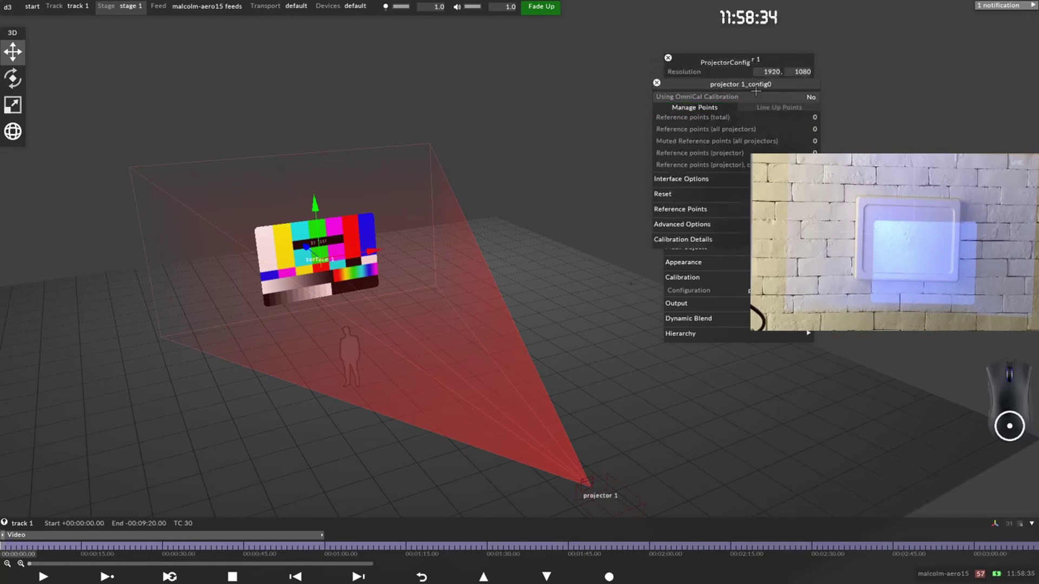
Step: Add four calibration reference points in the stage, one at each corner of surface 1
scroll(248, 247, up, 10)
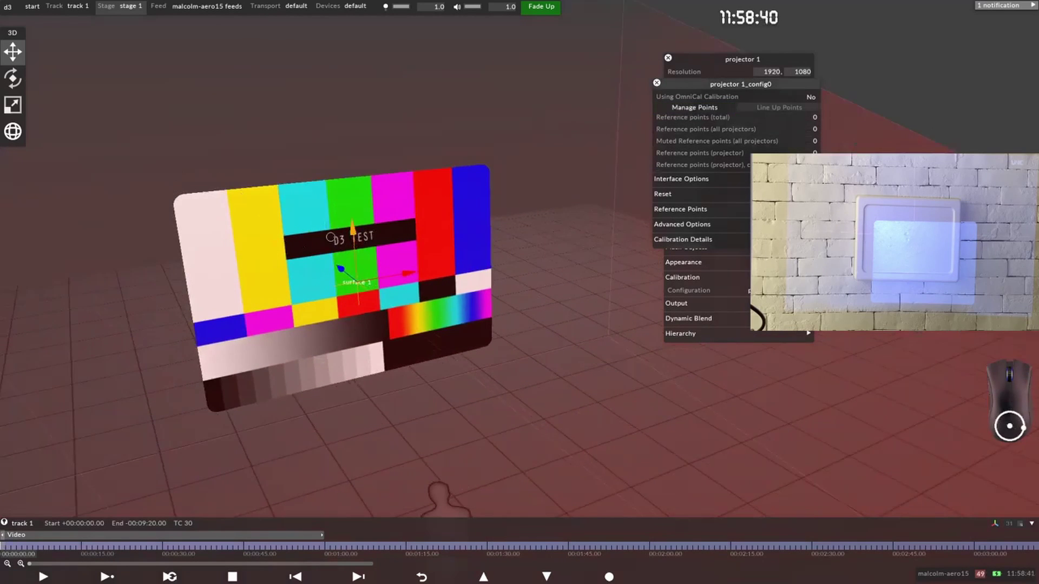
scroll(201, 200, up, 3)
middle_drag(219, 192, 439, 234)
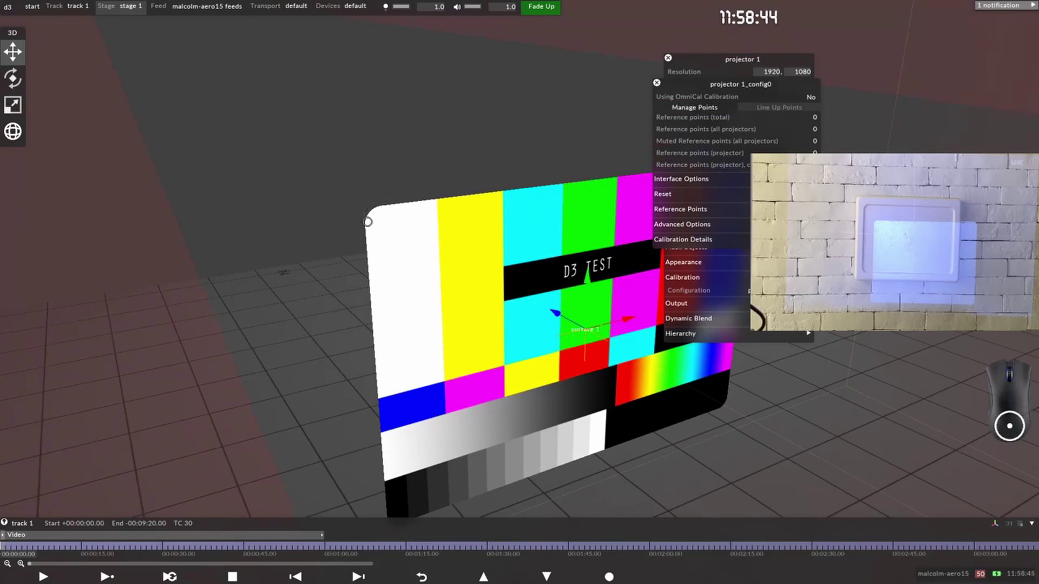
middle_drag(577, 248, 151, 221)
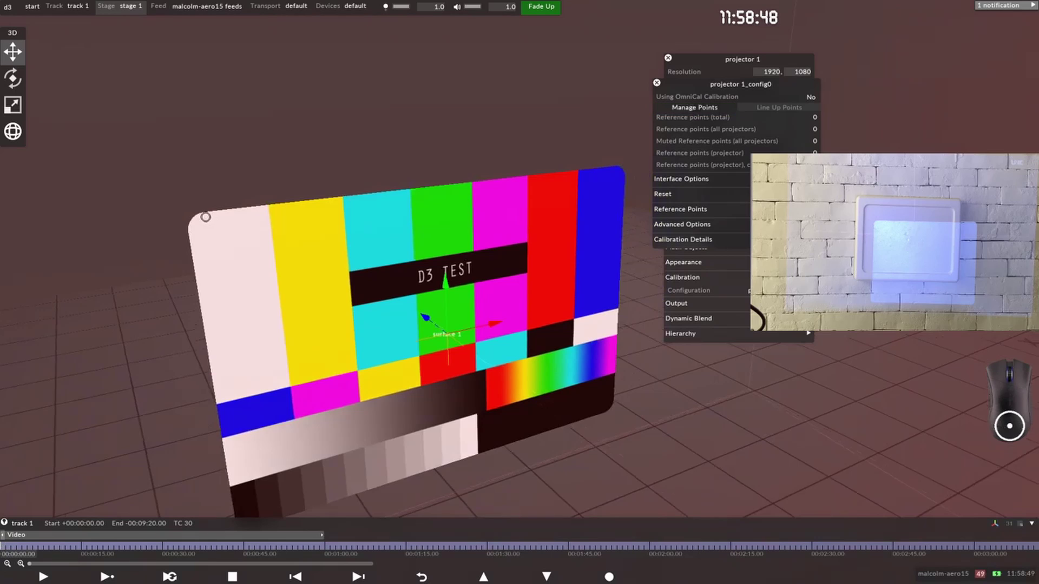
click(208, 218)
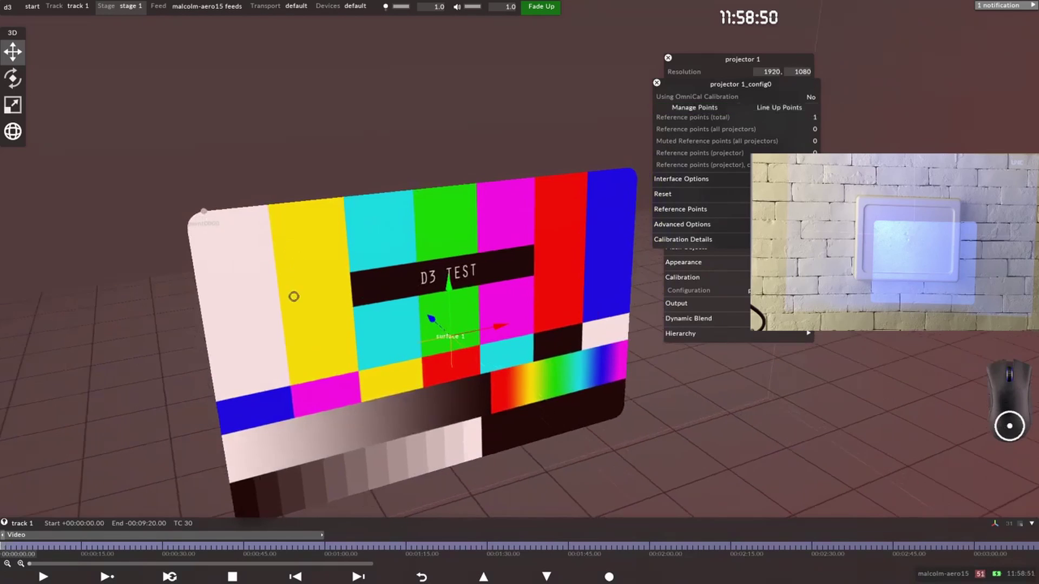
middle_drag(293, 294, 280, 259)
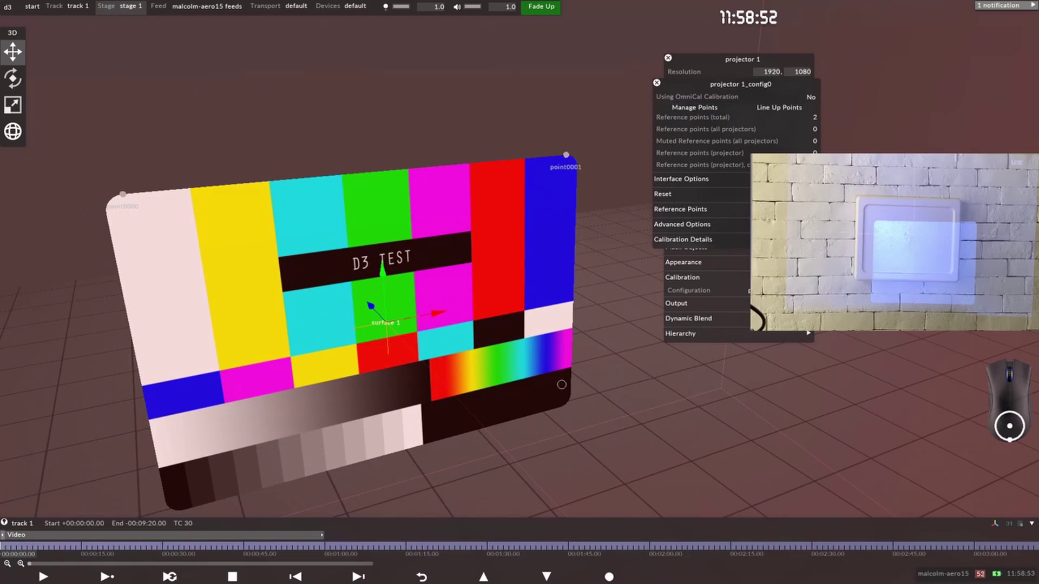
middle_drag(464, 394, 529, 269)
click(241, 464)
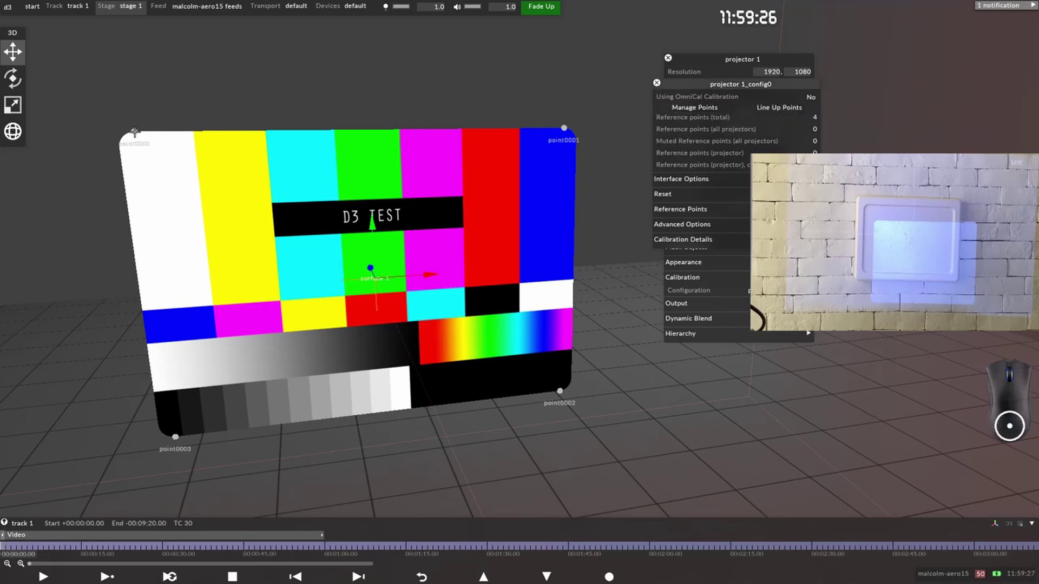
Step: Line up reference point0000 with the matching upper-left corner of the real board
middle_drag(196, 158, 198, 166)
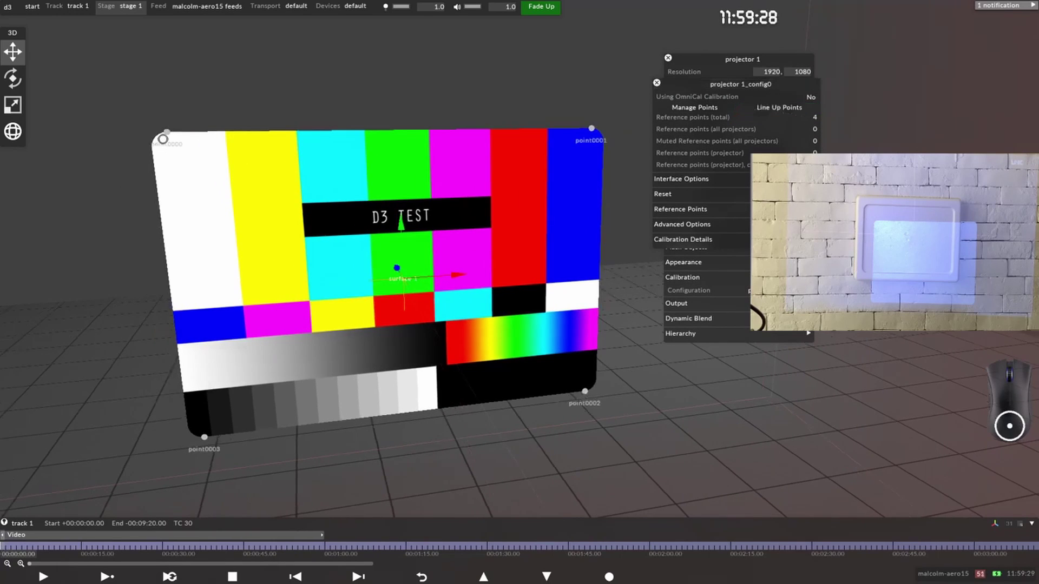
drag(167, 132, 170, 132)
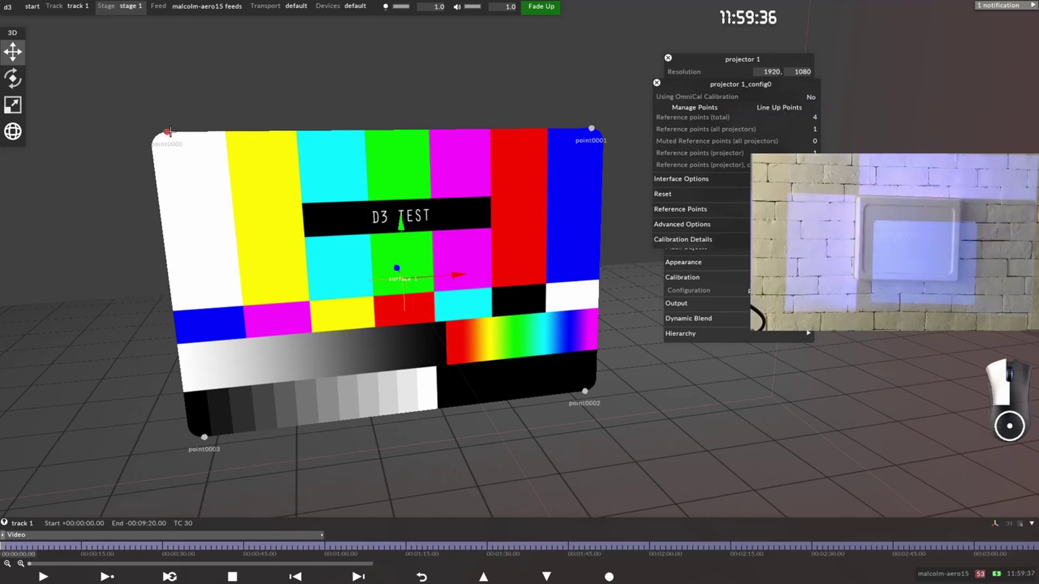
drag(169, 131, 169, 131)
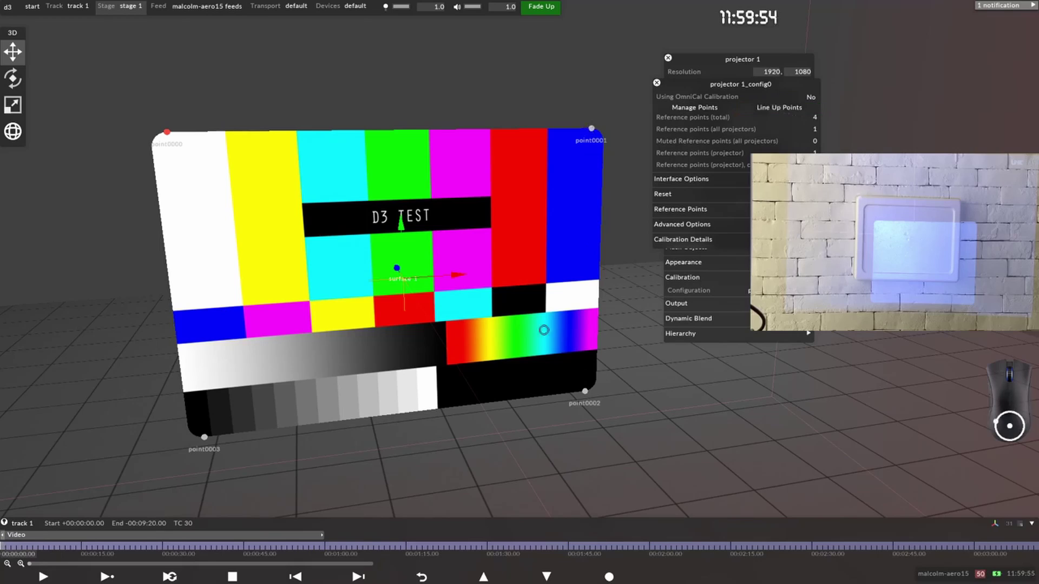
click(167, 131)
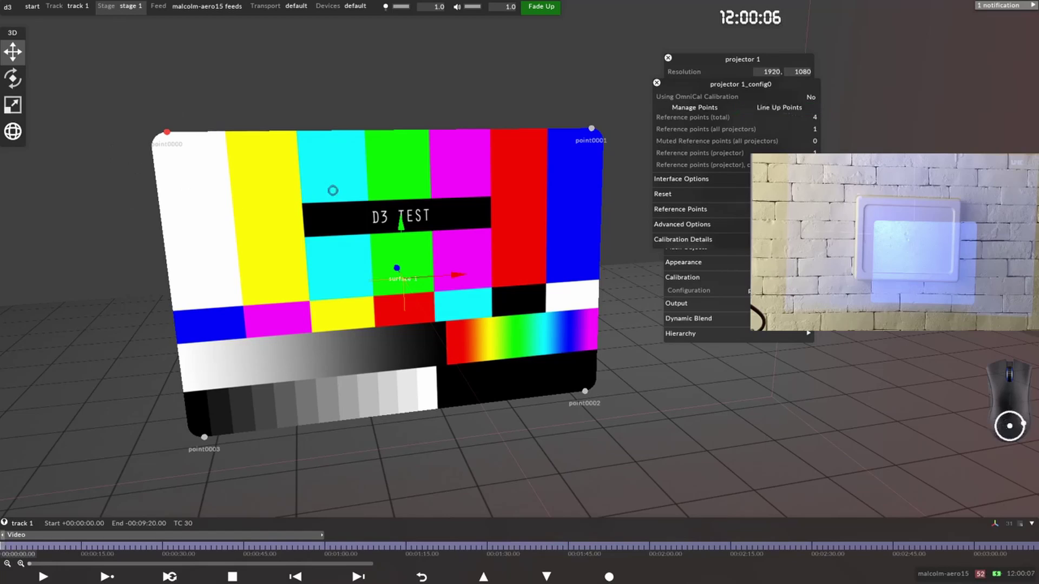
Step: Line up point0001, point0002 and point0003 with the real board's remaining corners and expand the calibration interface options
click(391, 183)
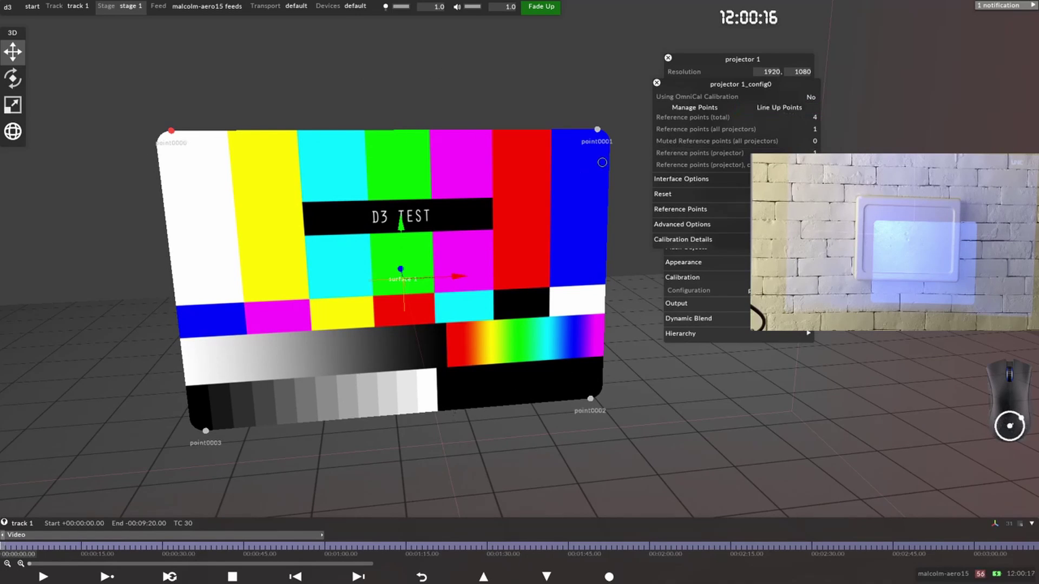
click(591, 399)
click(206, 431)
click(599, 130)
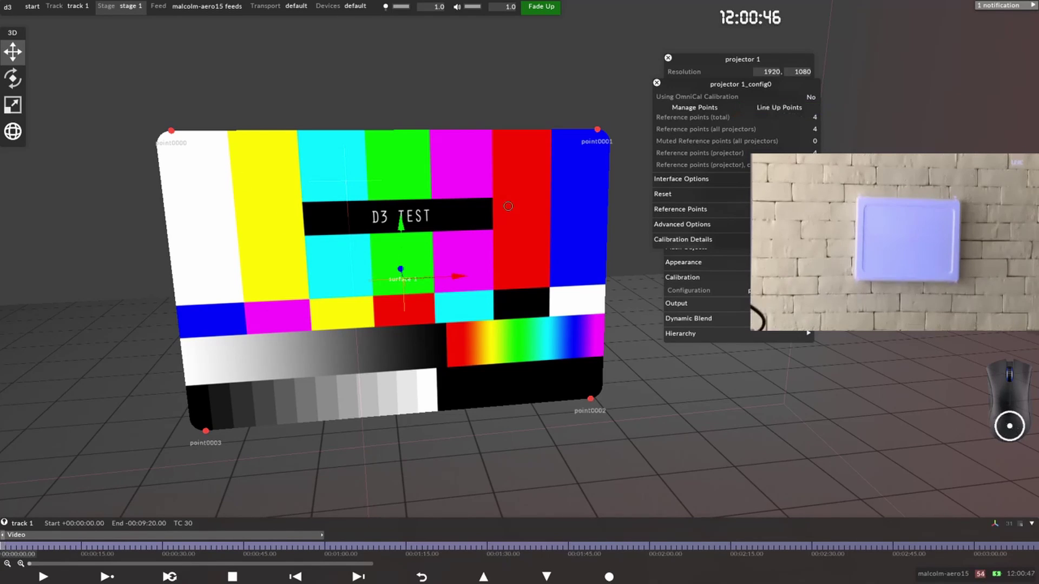
click(680, 179)
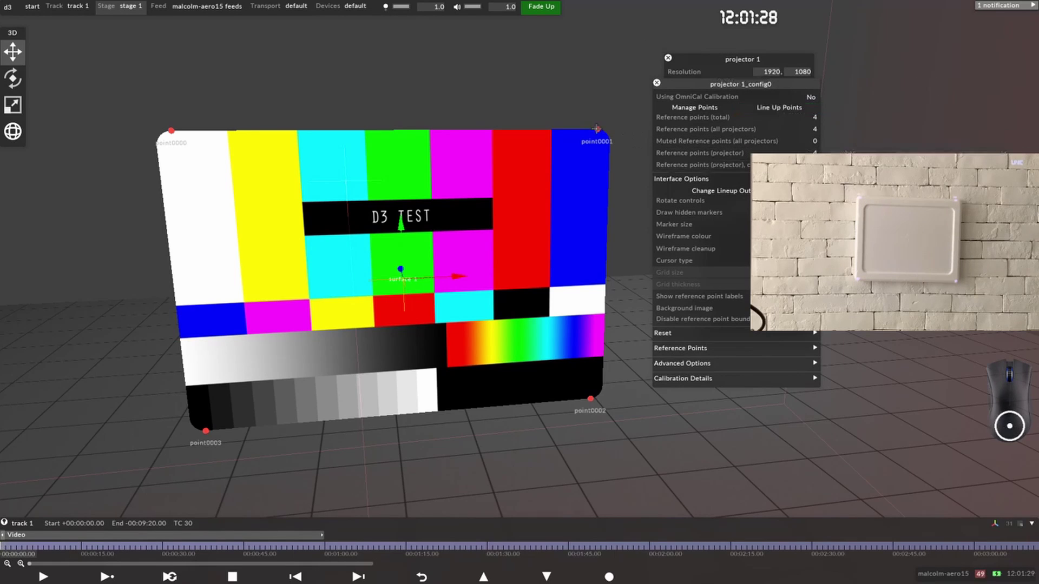
click(598, 130)
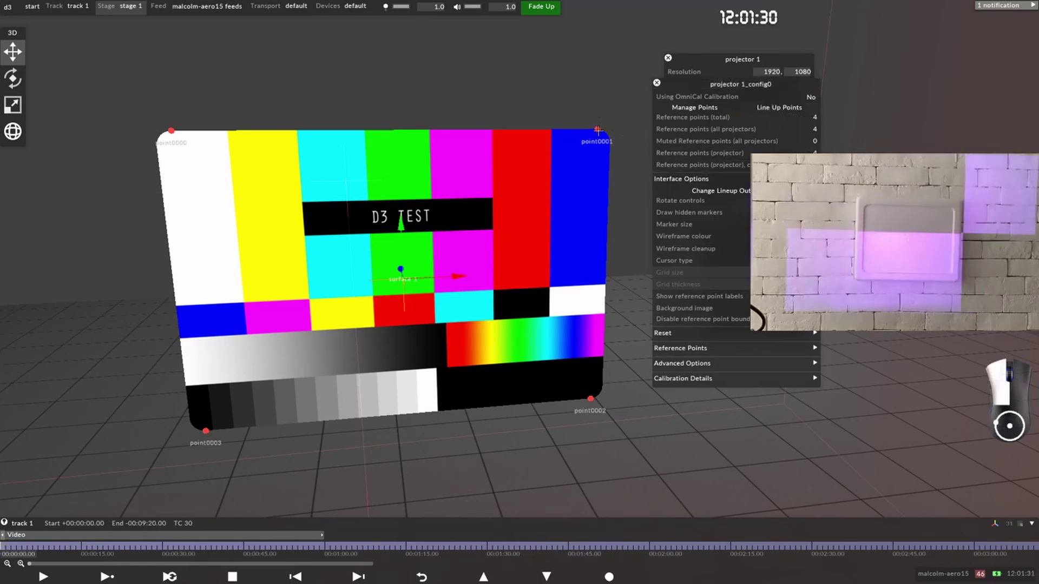
Step: Reset the reference point lineup for the current pose
click(671, 333)
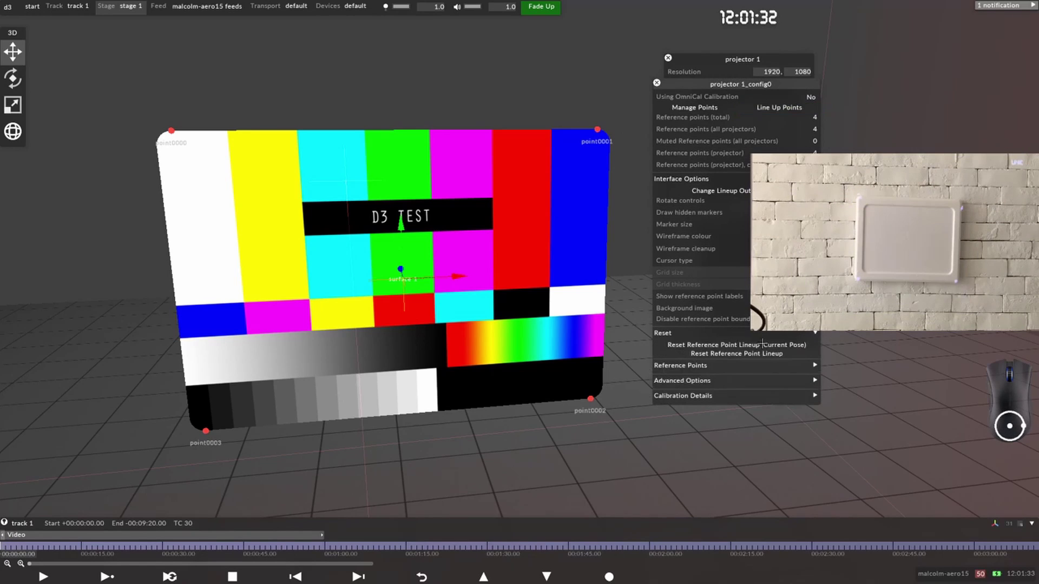
click(763, 345)
click(555, 374)
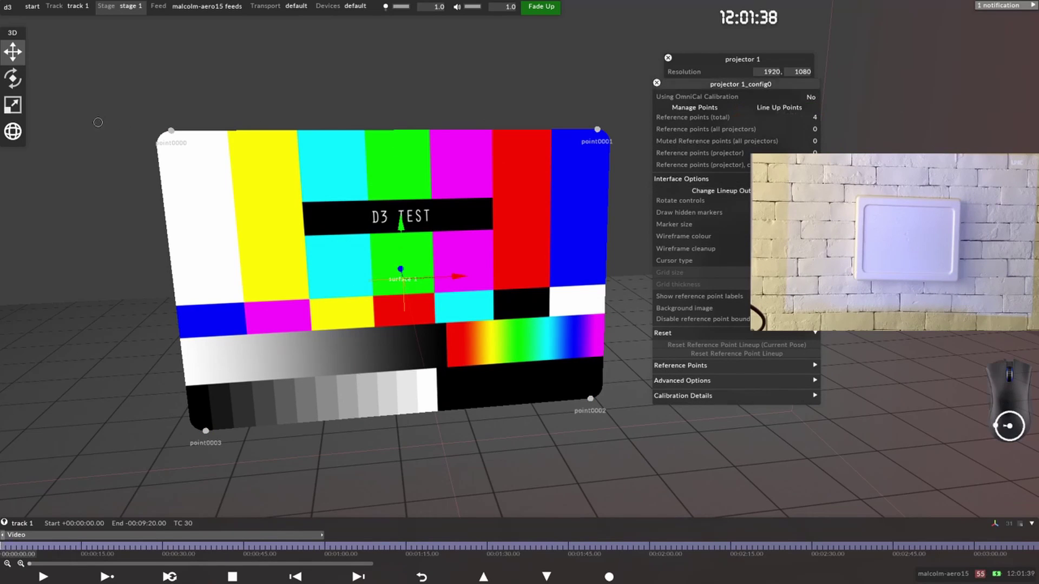
Step: Line up reference point0000 again with the upper-left corner of the real board
click(171, 131)
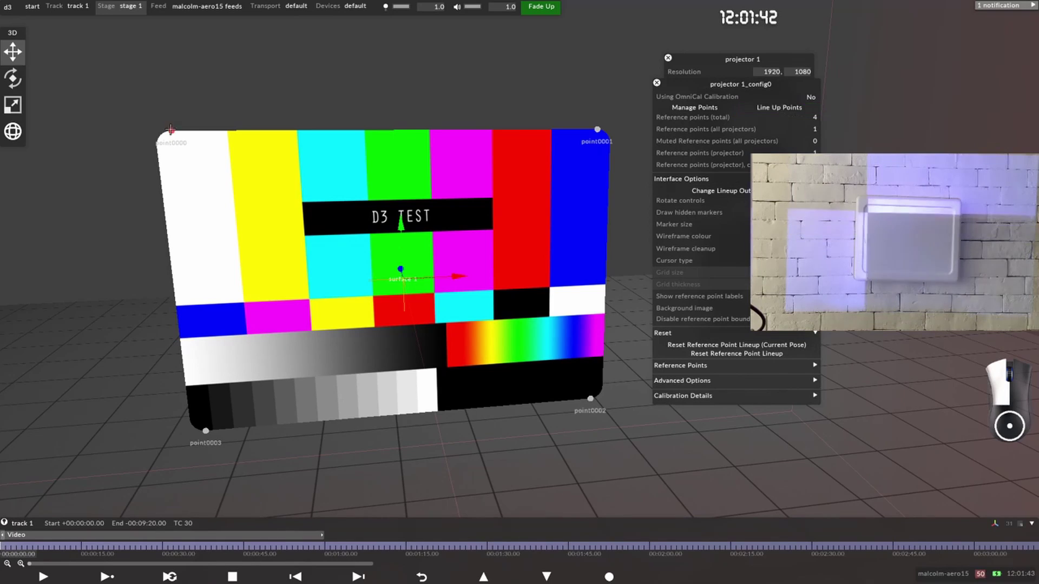
click(779, 107)
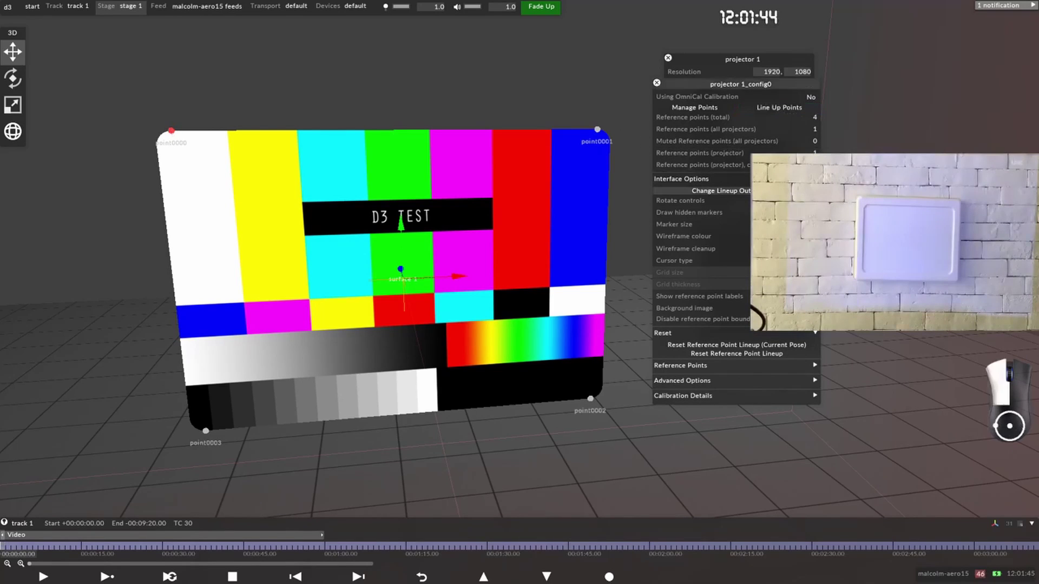
click(172, 132)
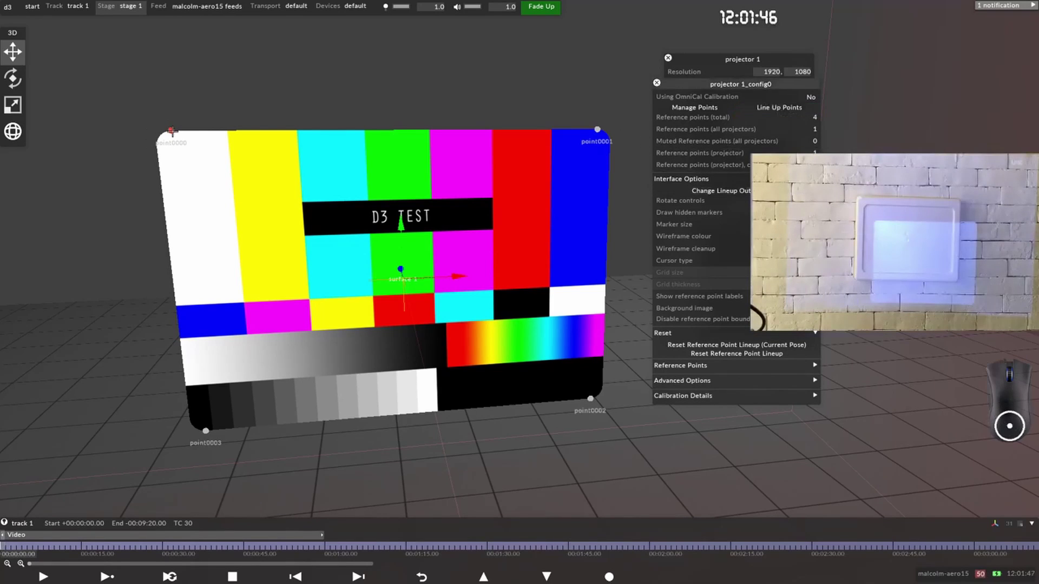
drag(171, 131, 174, 132)
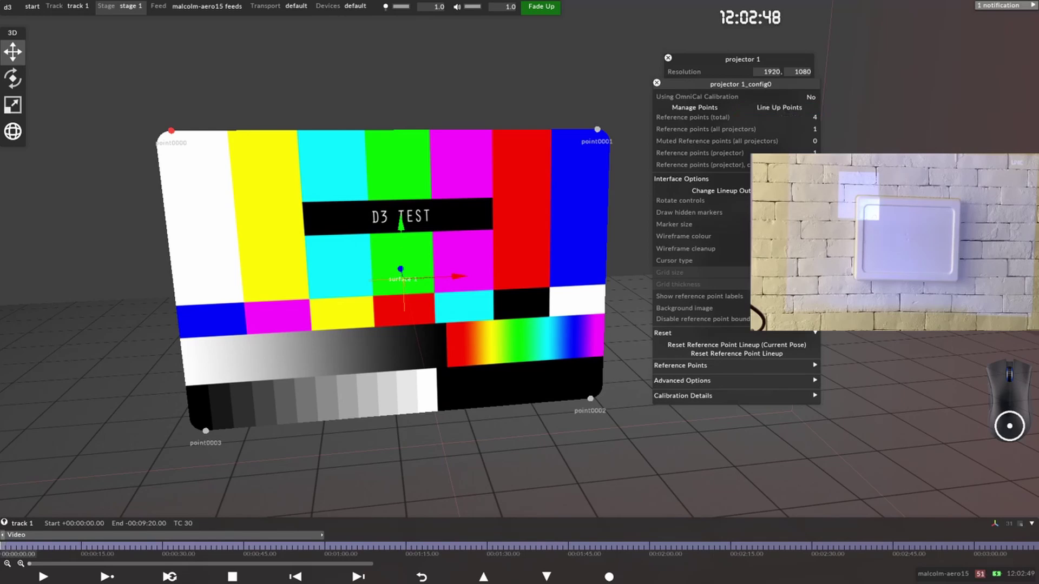
Step: Try a calibration marker size of 10 for the projected reference point
key(1)
key(0)
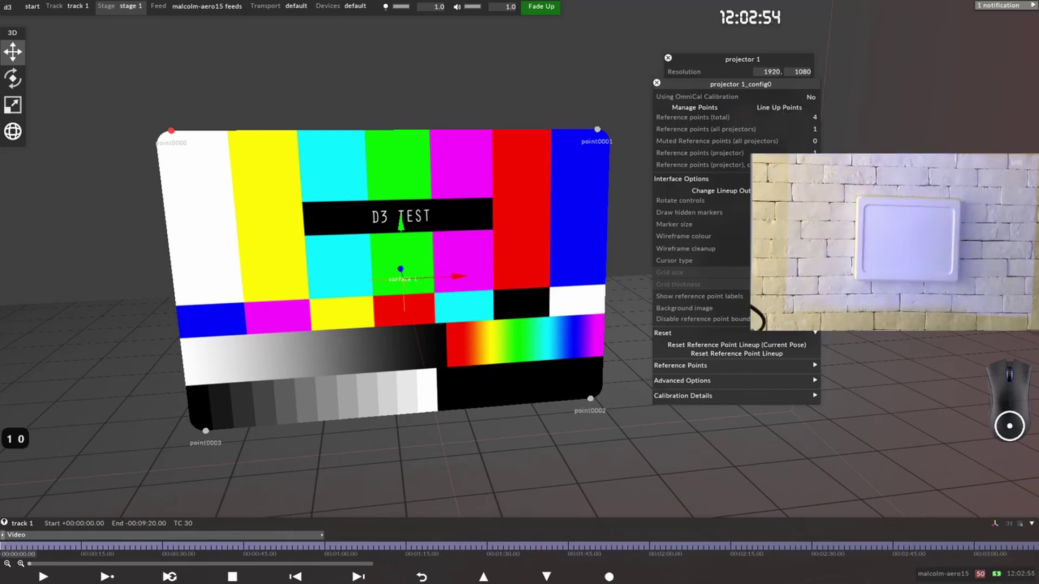
click(779, 107)
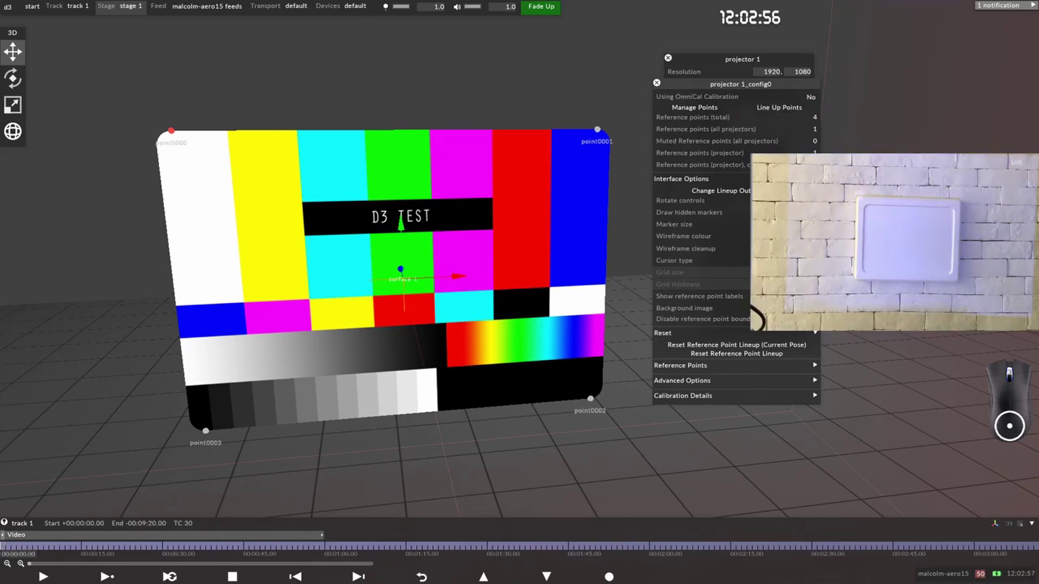
click(779, 107)
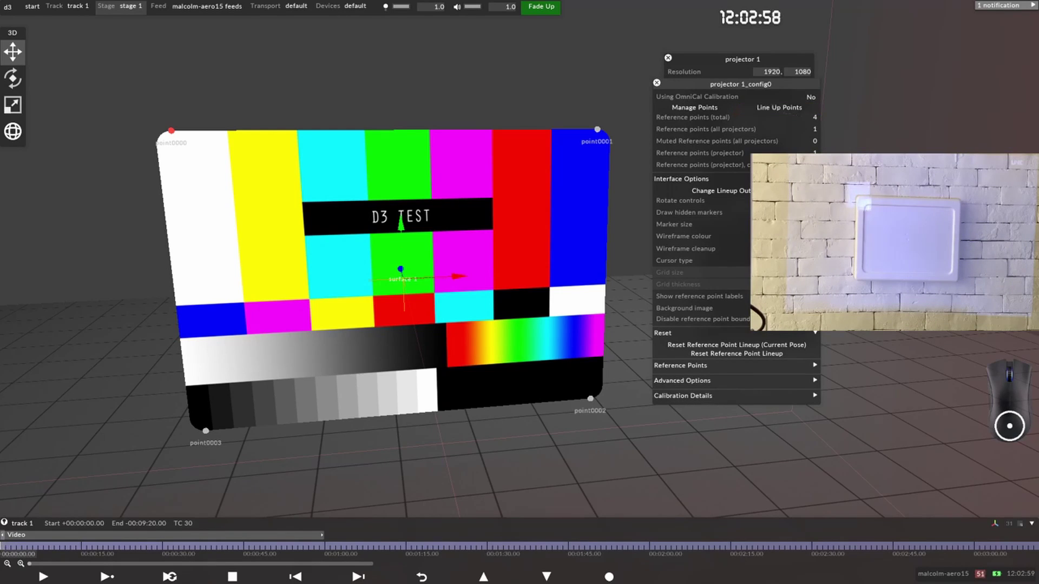
click(780, 107)
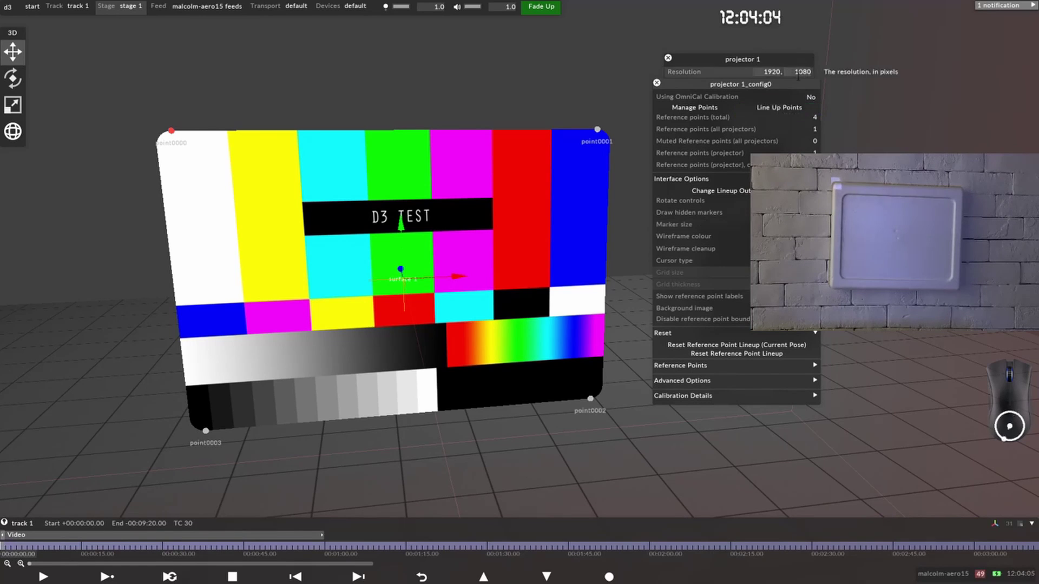
Step: Arrange the projector 1 and projector 1_config0 editors side by side, clear of the camera view and surface 1
drag(736, 83, 153, 110)
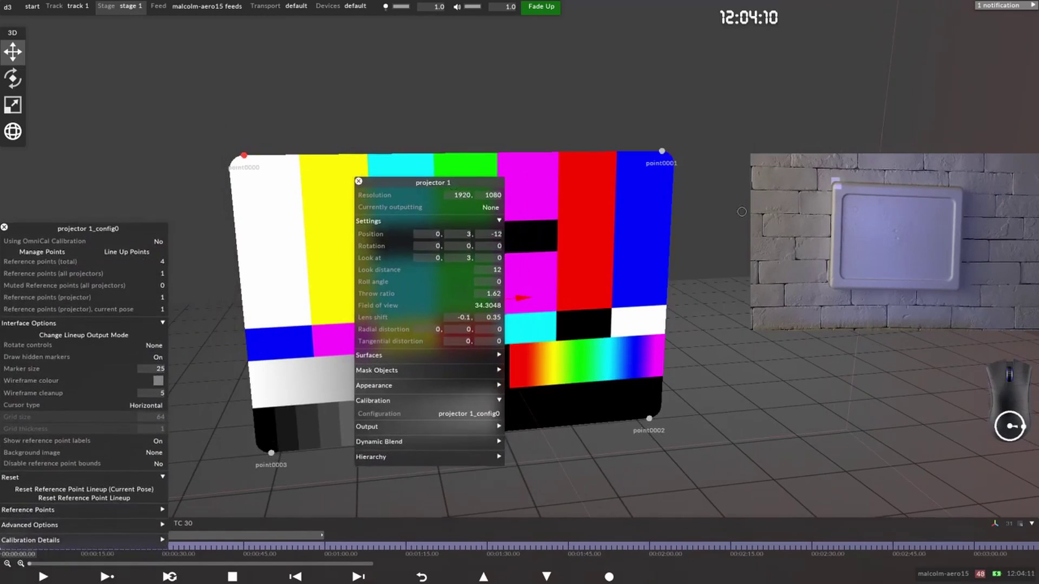
drag(656, 247, 103, 96)
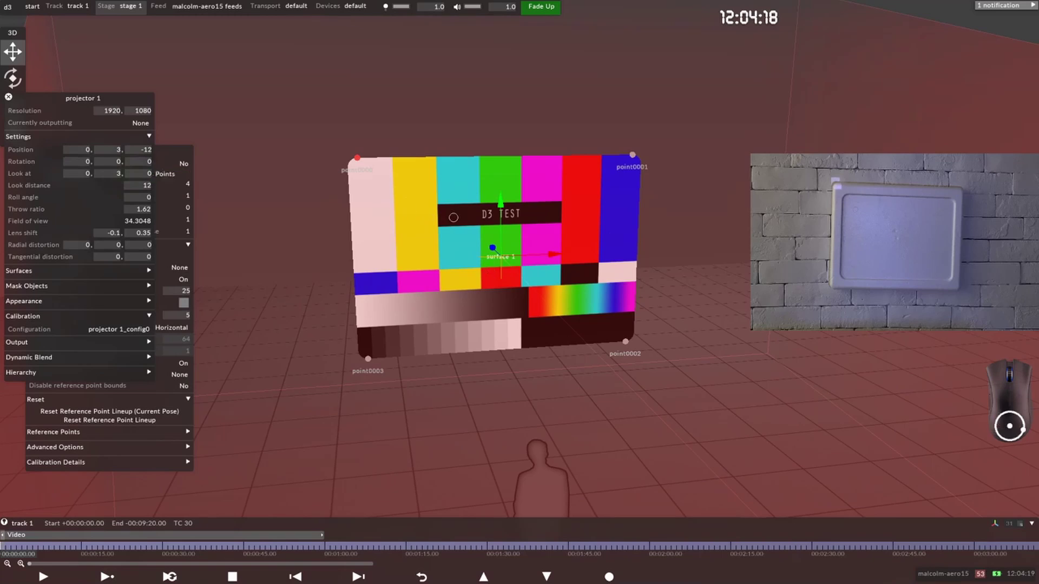
scroll(237, 247, up, 2)
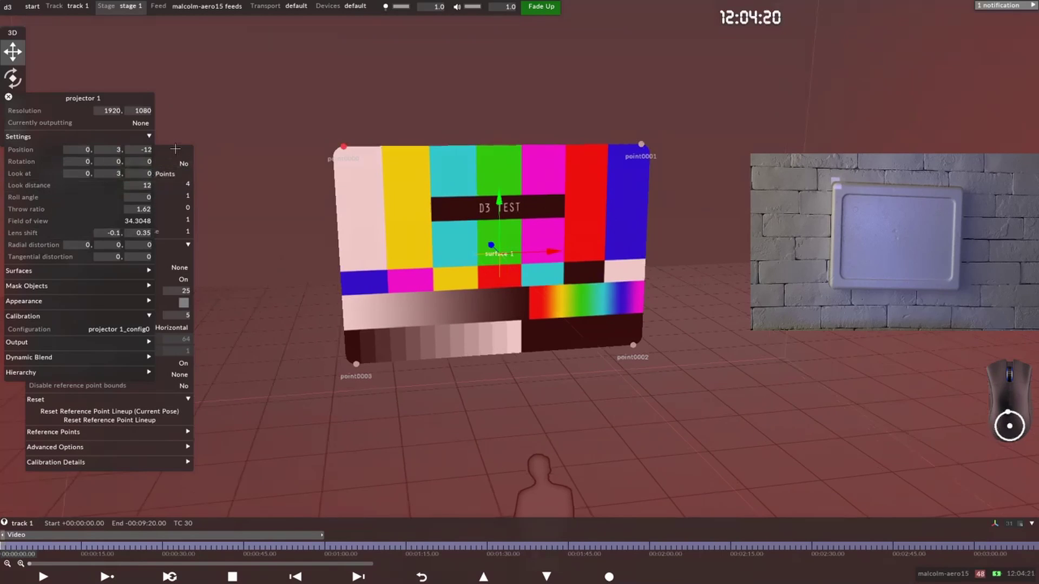
mouse_move(172, 151)
mouse_down()
mouse_move(280, 113)
mouse_move(313, 43)
mouse_move(300, 60)
mouse_up()
Step: Try a different calibration marker size, then undo the change
click(313, 199)
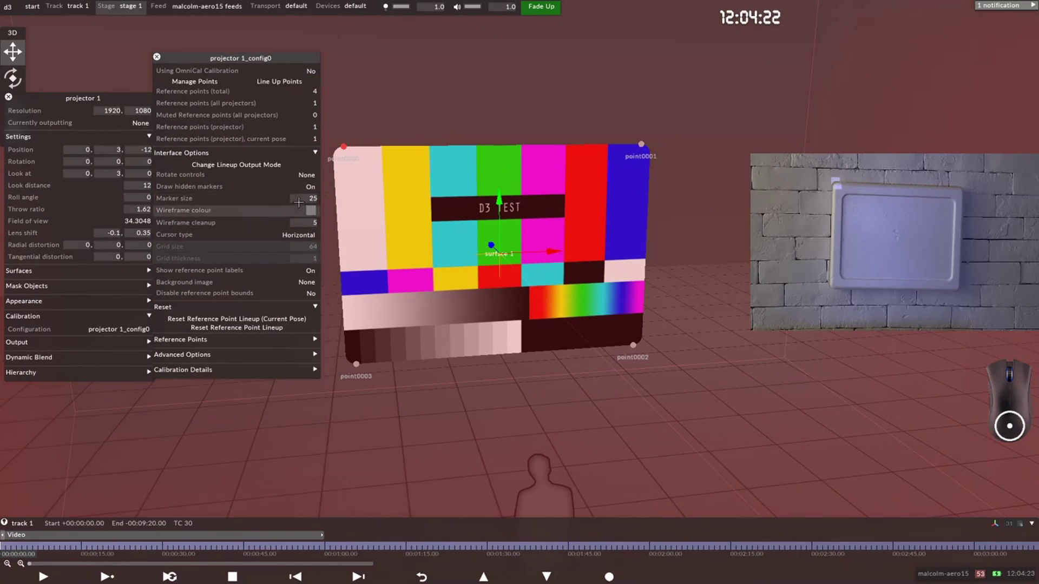
text(32)
key(Return)
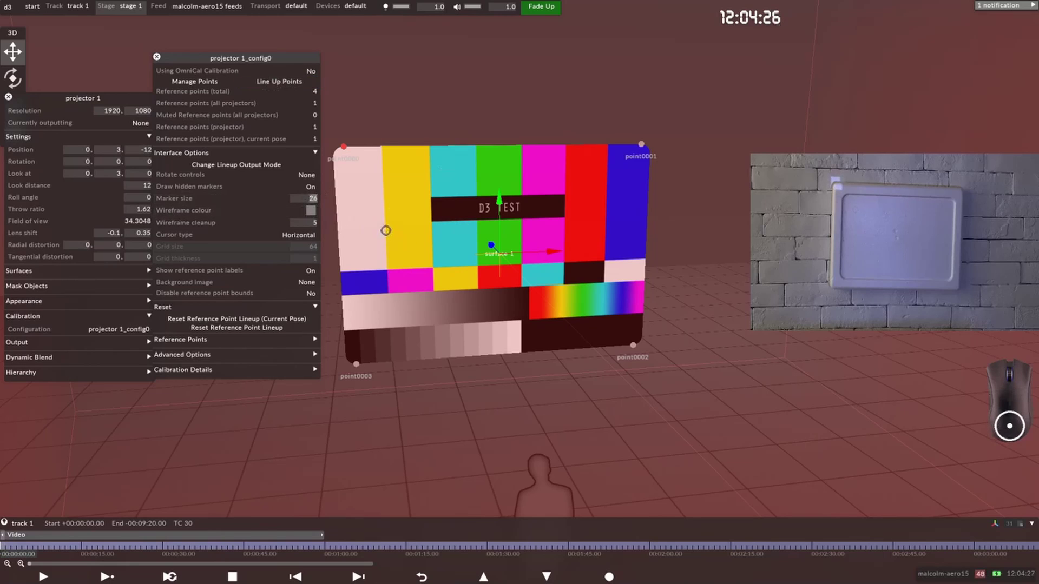
key(ctrl+z)
Step: Set the lineup output mode to Content so projector 1 shows the test pattern
click(282, 163)
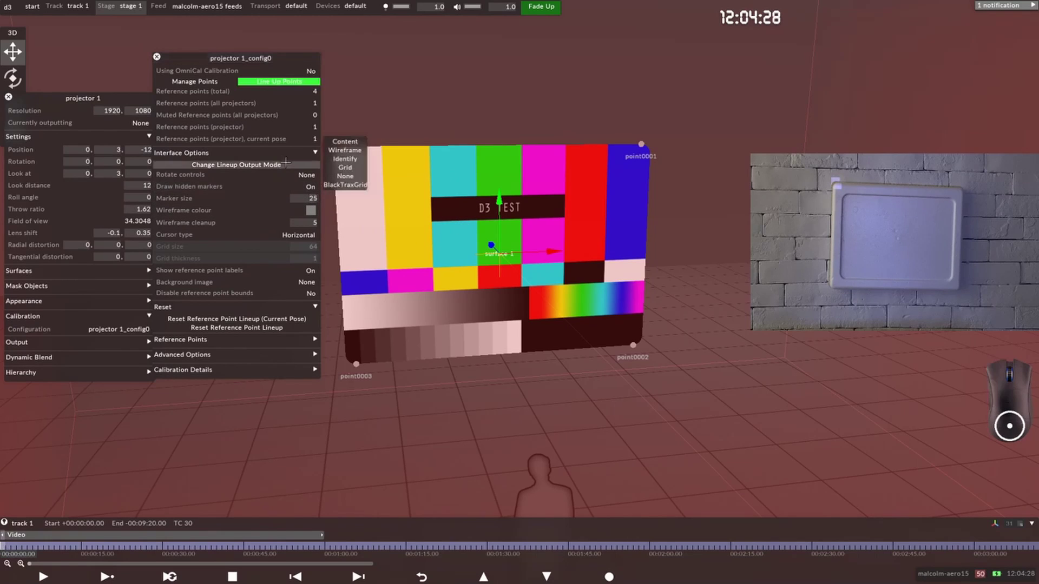
click(344, 144)
click(283, 164)
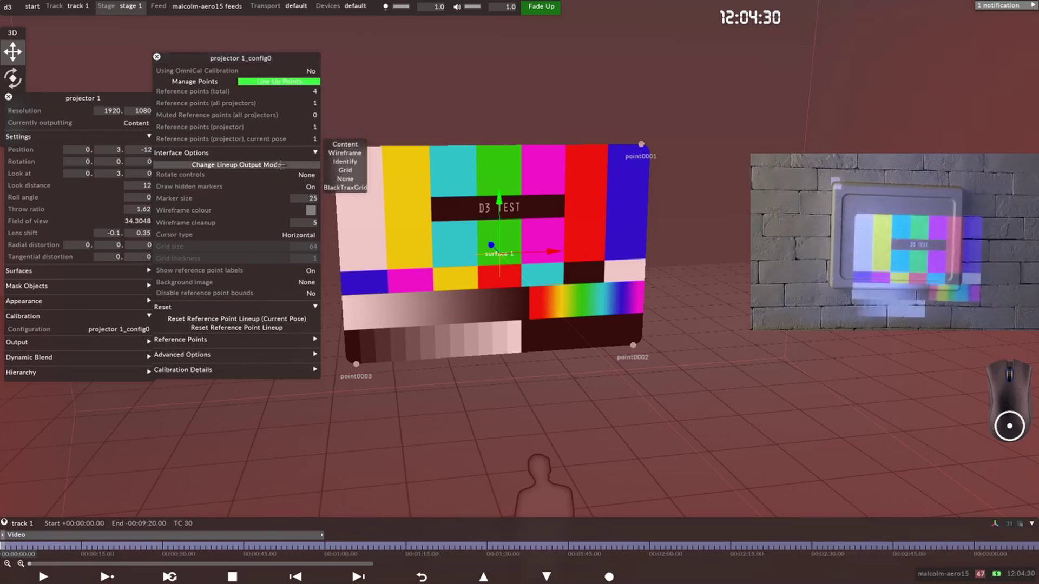
click(345, 144)
click(283, 163)
click(354, 142)
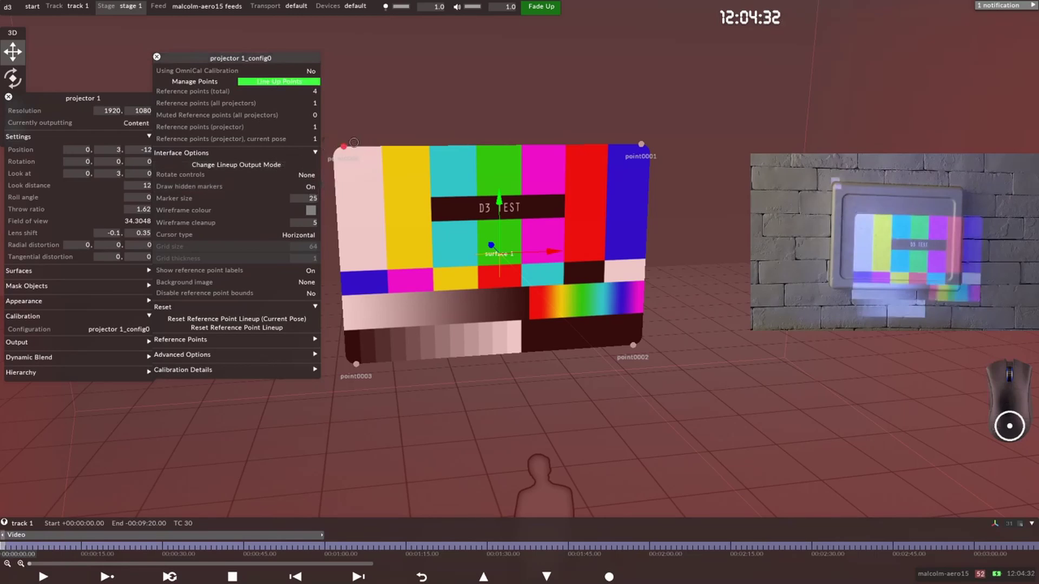
click(283, 164)
click(330, 144)
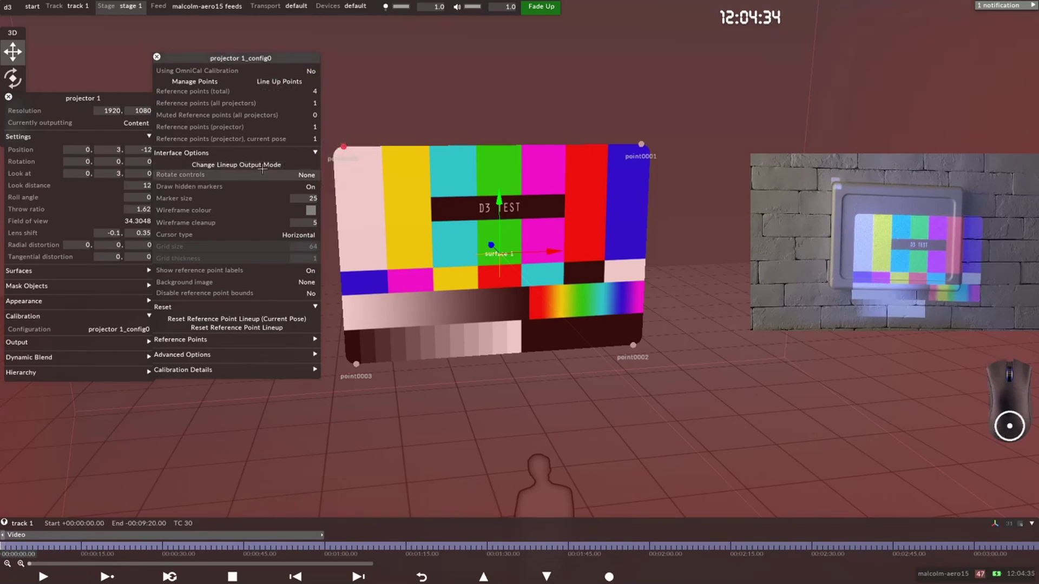
Step: Switch projector 1's lineup output mode to Wireframe
click(283, 165)
click(346, 152)
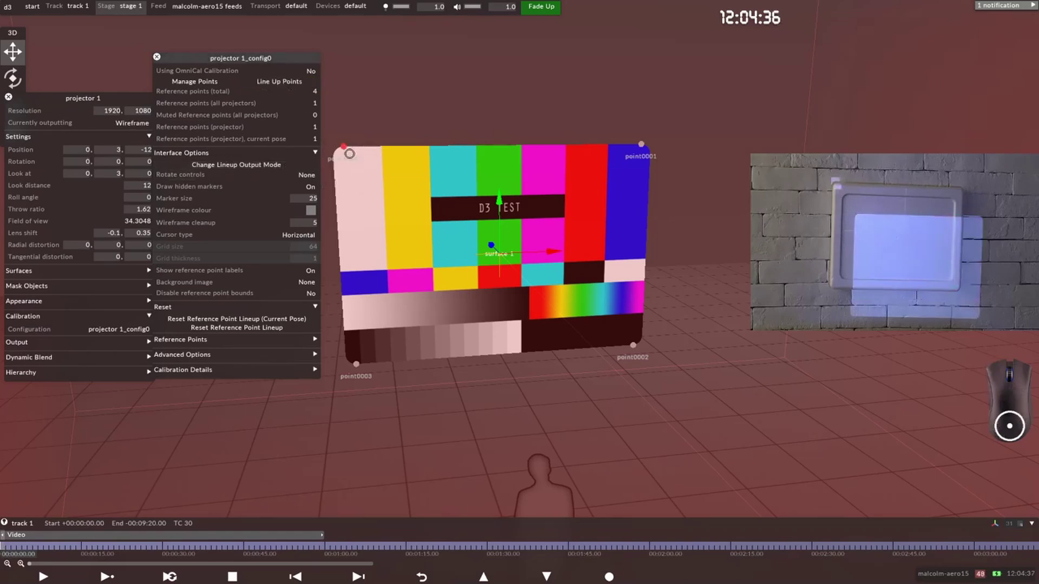
click(279, 81)
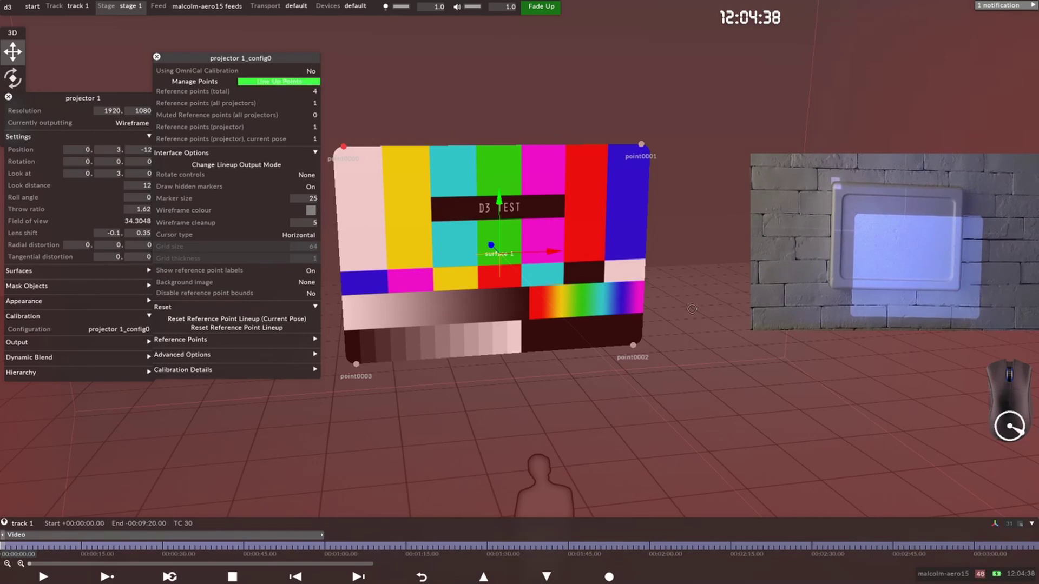
right_click(387, 237)
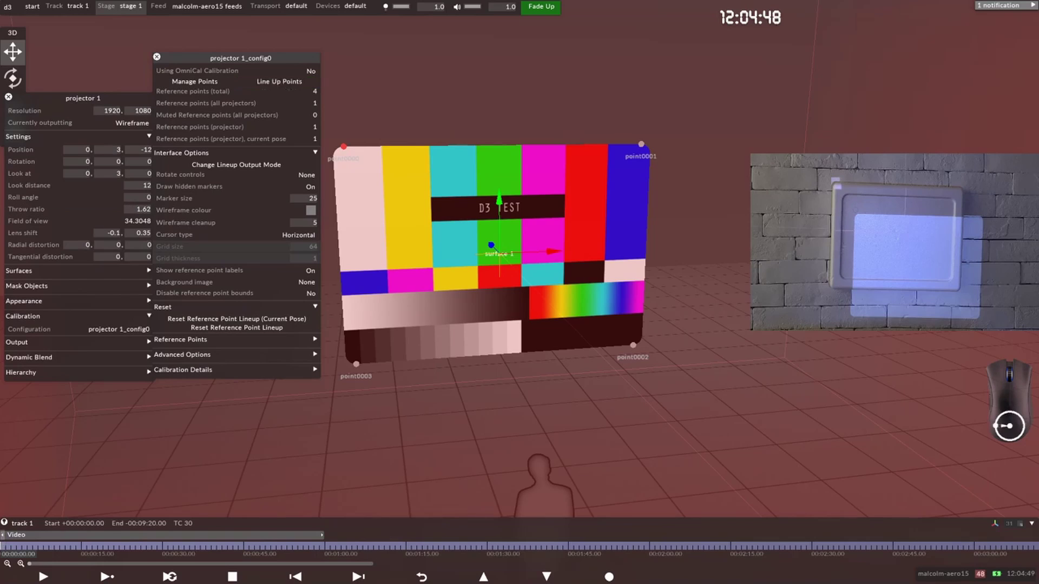
Step: Switch the lineup output mode to Identify so the projector's name is projected on the board
click(290, 164)
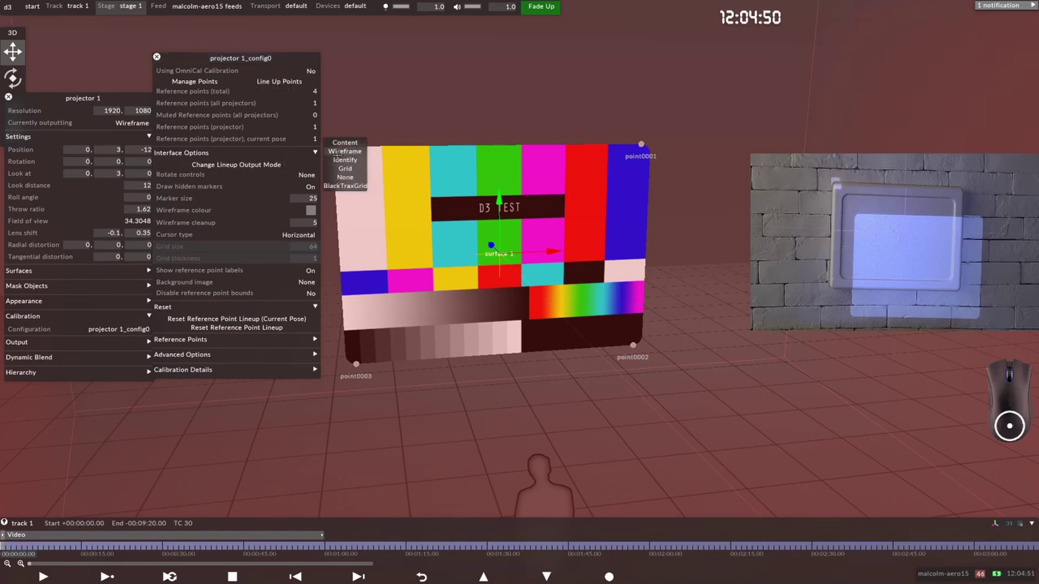
click(342, 160)
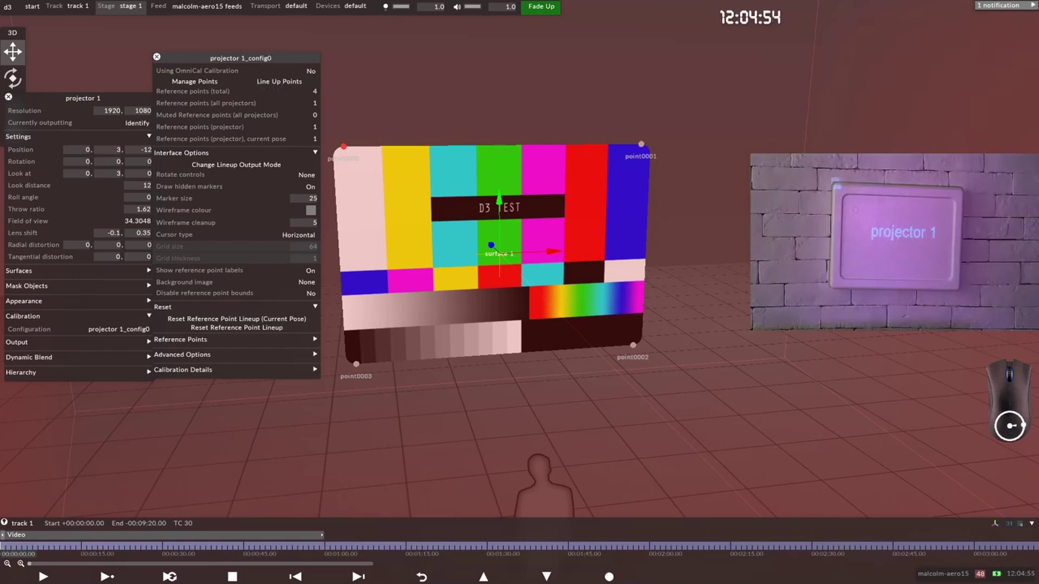
scroll(515, 236, down, 5)
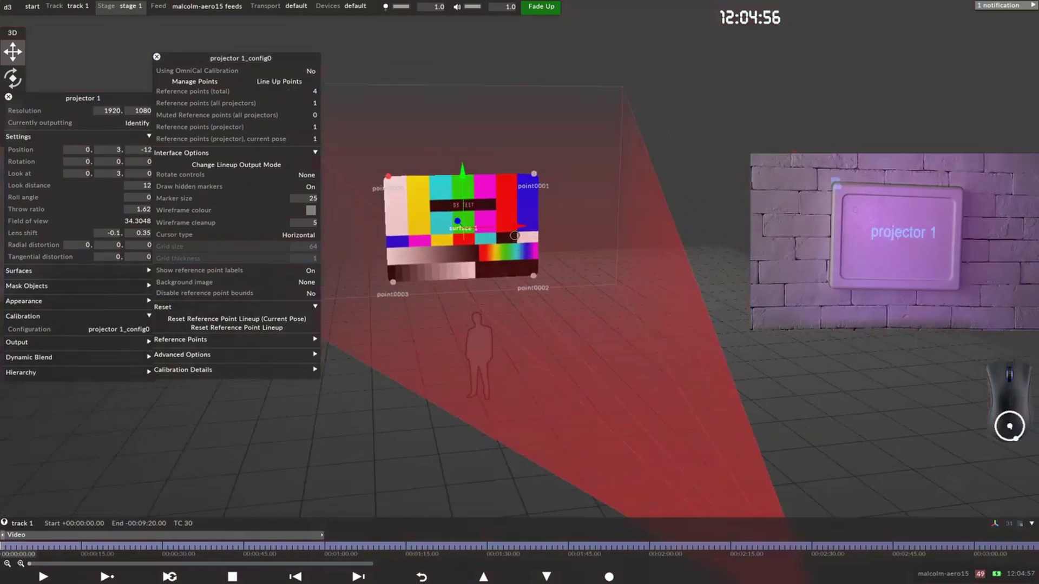
scroll(515, 236, down, 3)
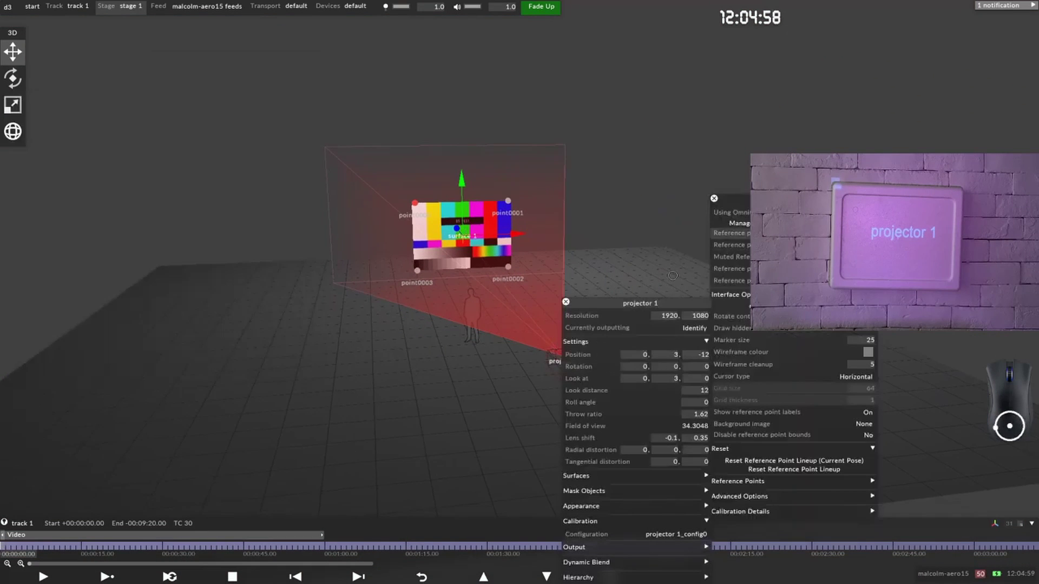
Step: Rename projector 1 as table proj and reopen its calibration configuration
click(640, 302)
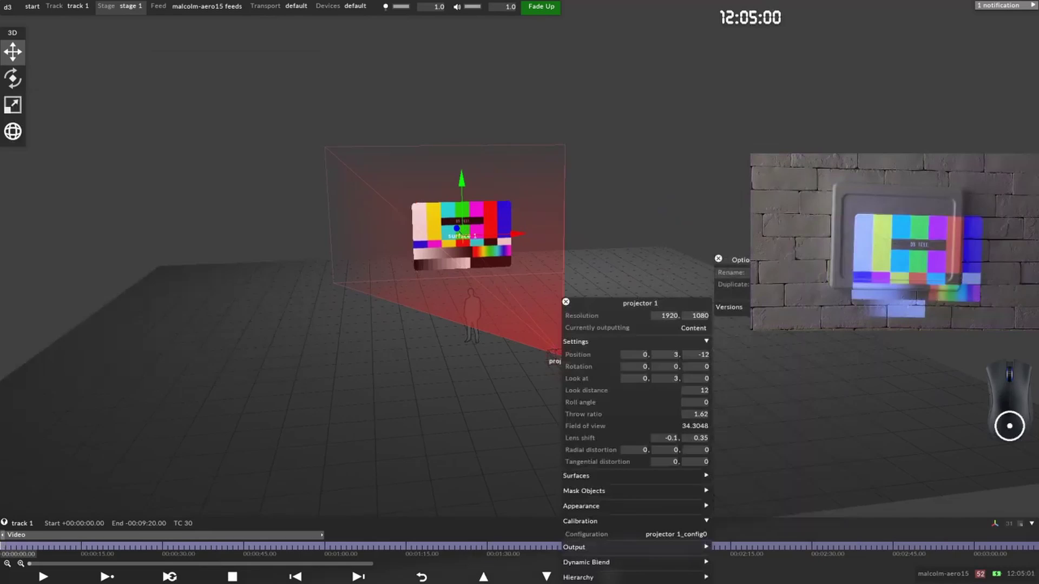
text(table proj)
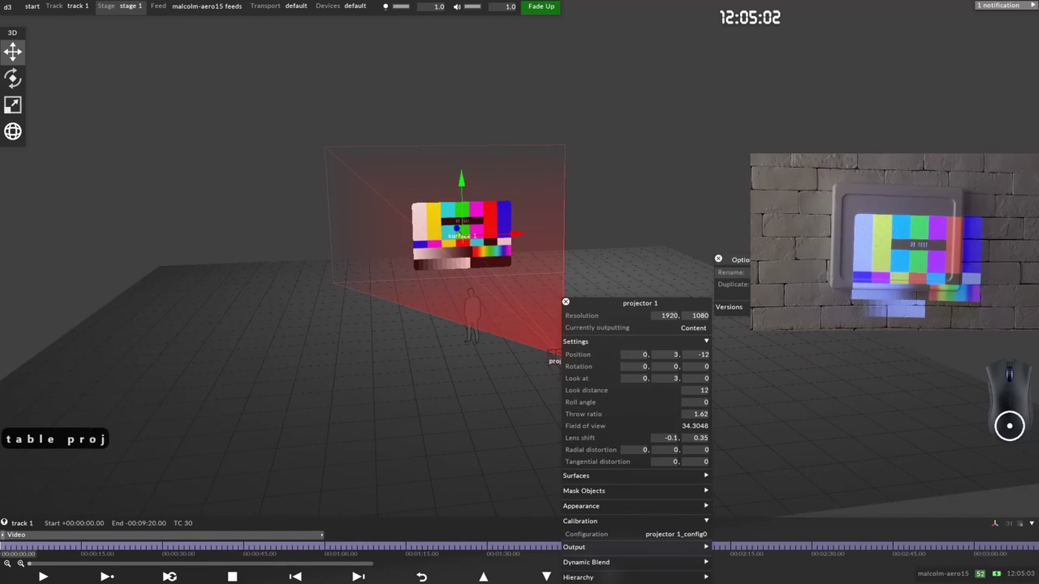
key(Return)
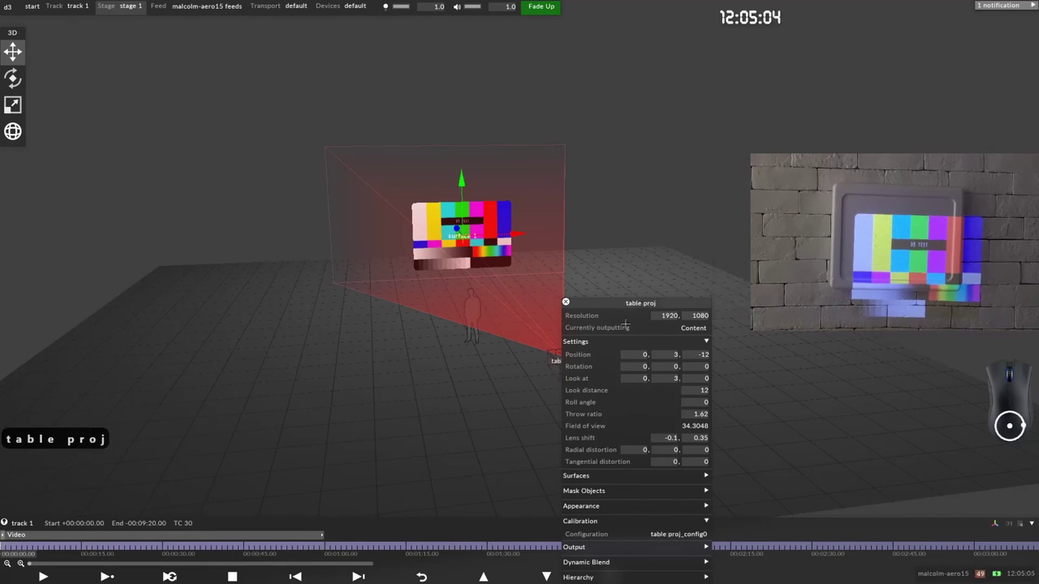
click(679, 534)
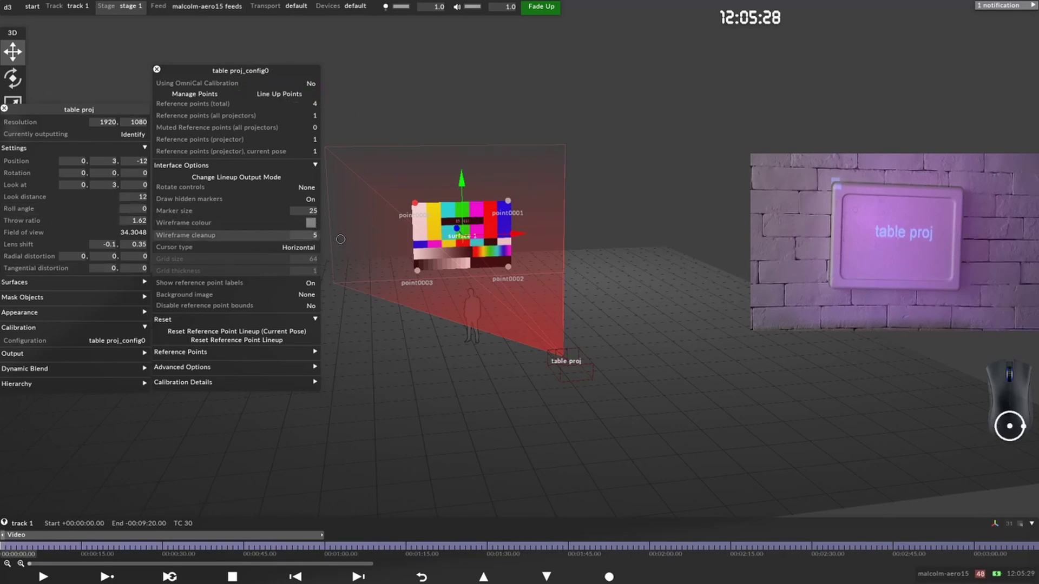
Step: Try calibration marker sizes of 100 and 200 for table proj
mouse_move(298, 211)
mouse_down()
mouse_move(472, 234)
mouse_move(355, 235)
mouse_up()
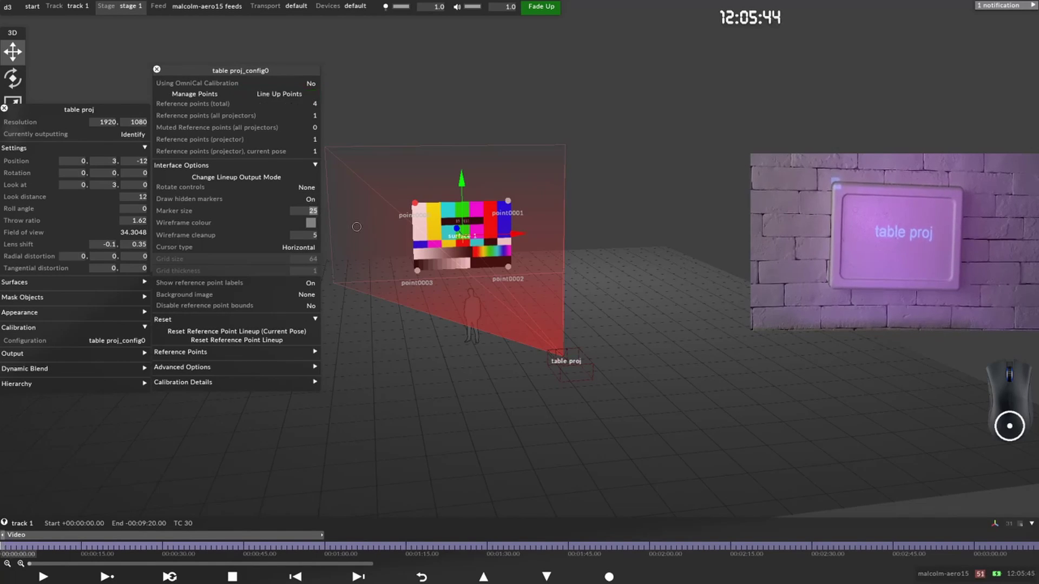
text(10)
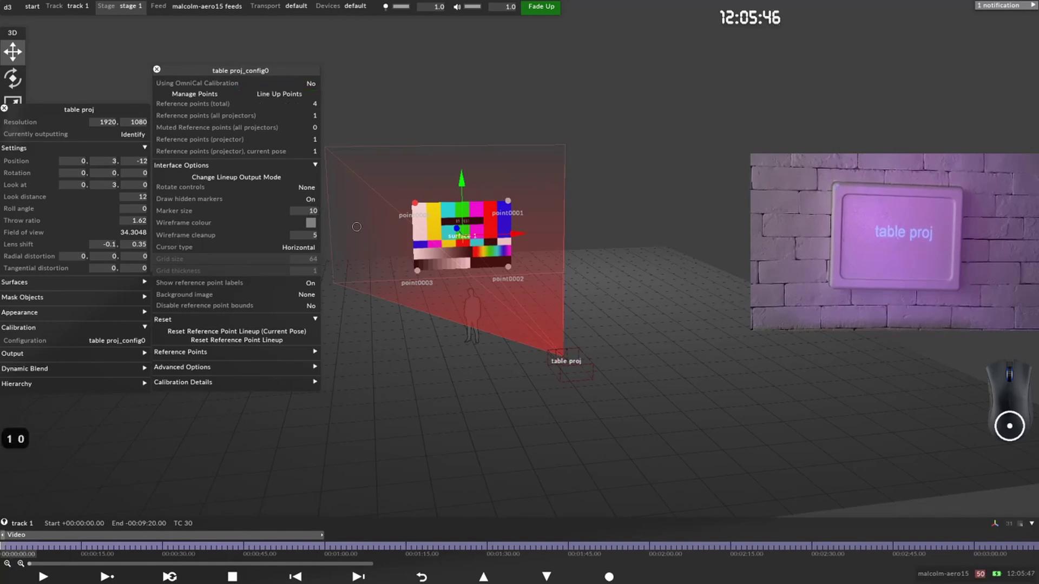
text(0)
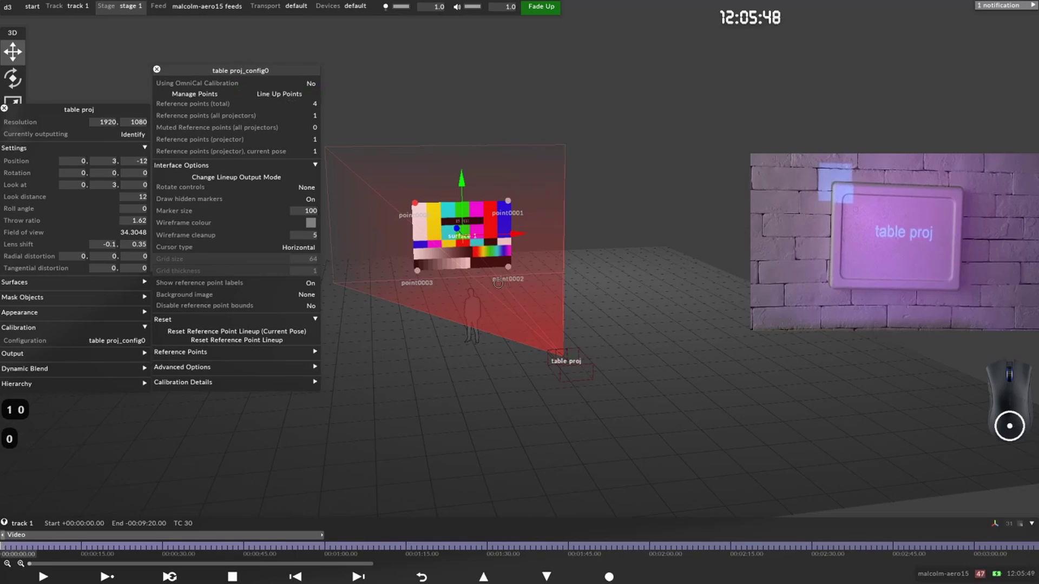
text(200)
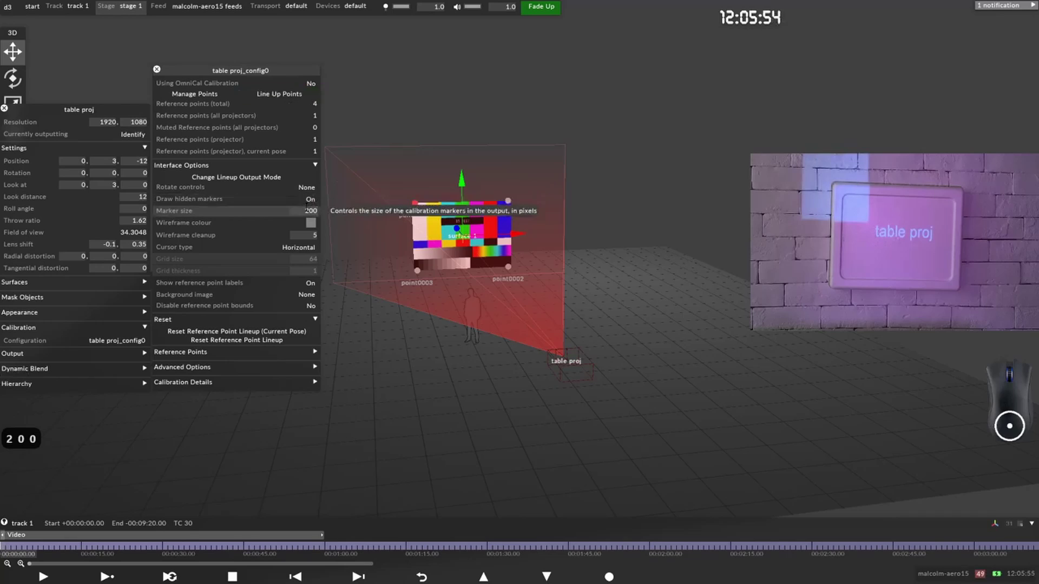
Step: Set the calibration marker size to 50 and the lineup output mode to None
click(313, 212)
text(2)
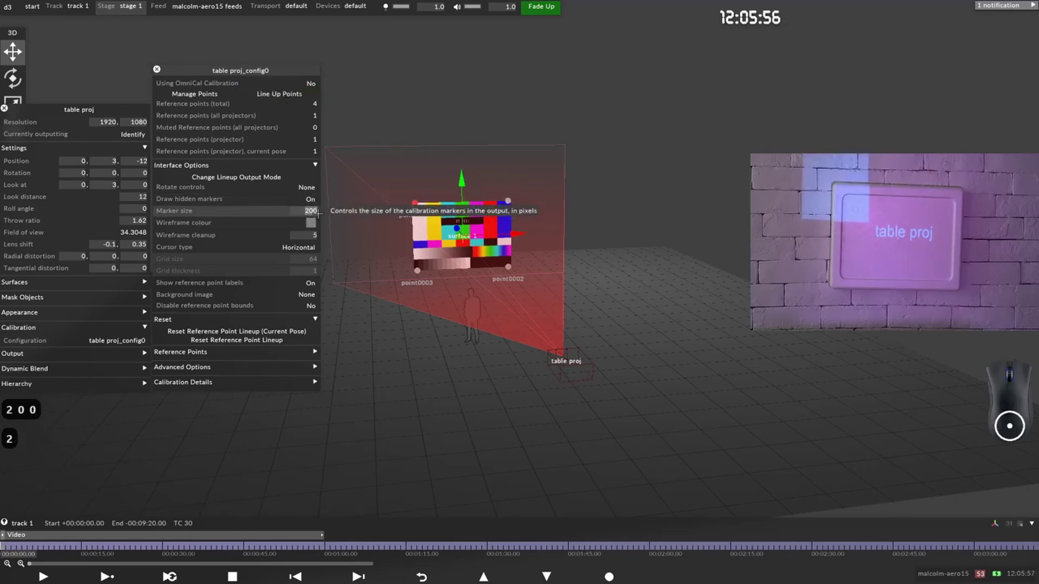
key(BackSpace)
text(50)
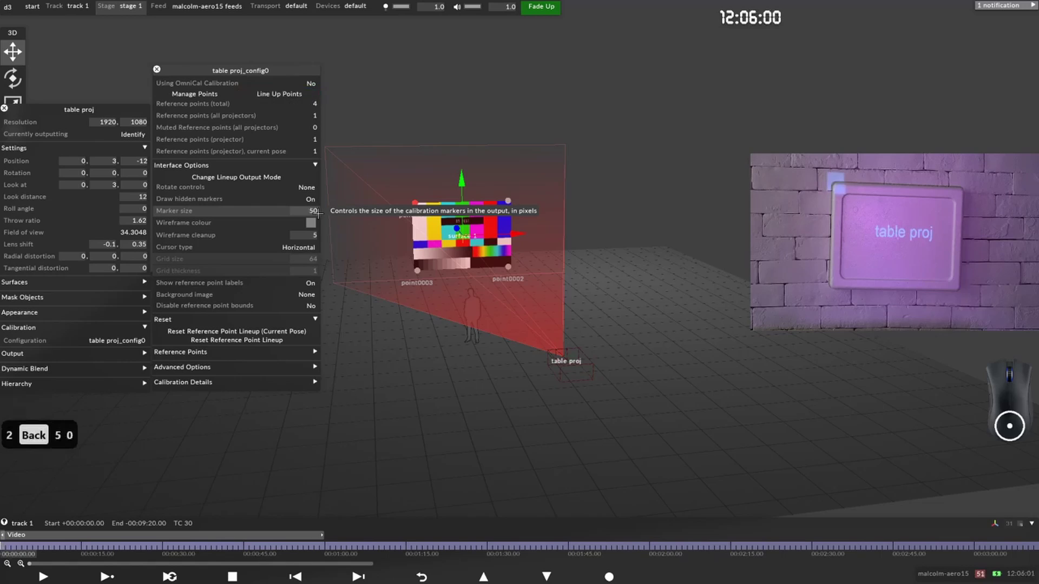
click(304, 175)
click(331, 190)
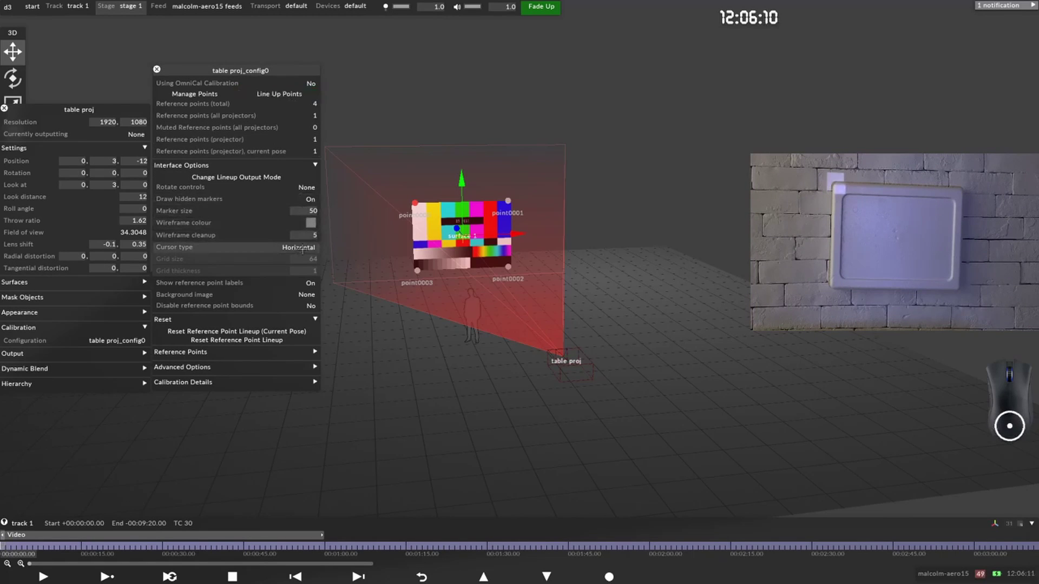
Step: Try the Horizontal and Diagonal calibration cursor types by moving the upper-left reference point's projected marker
scroll(472, 262, up, 3)
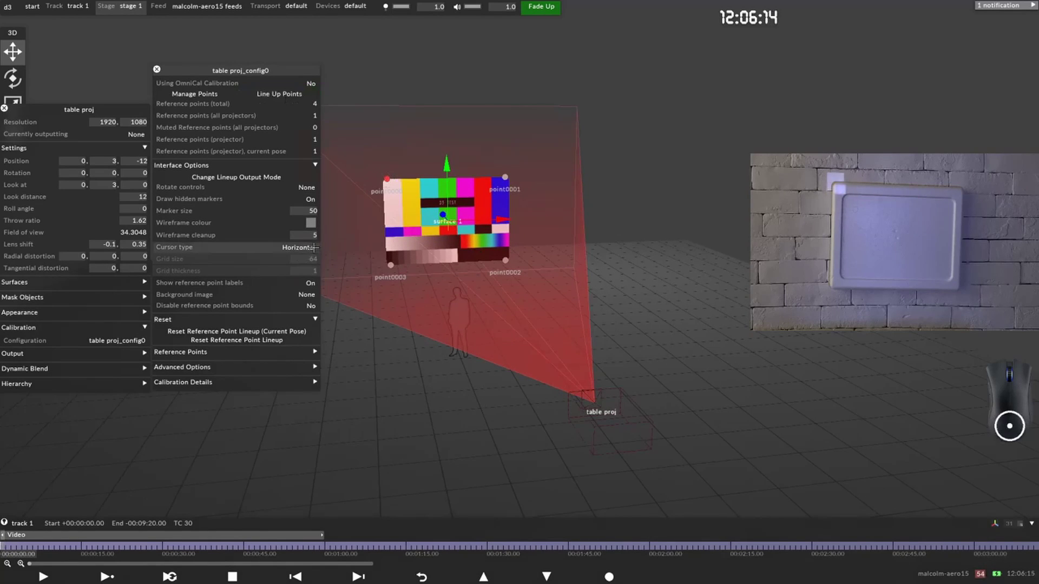
click(386, 179)
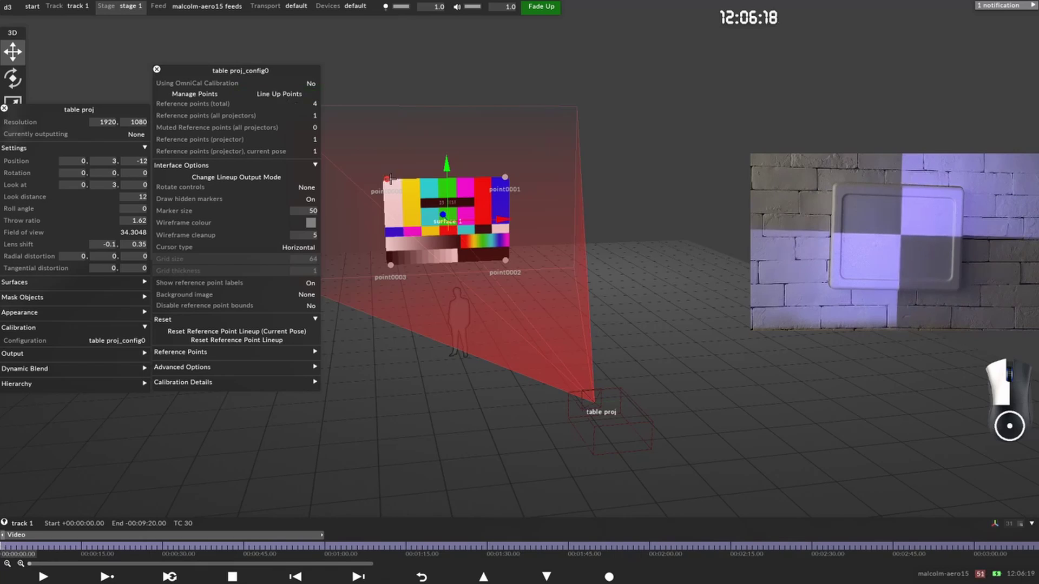
click(306, 248)
click(347, 256)
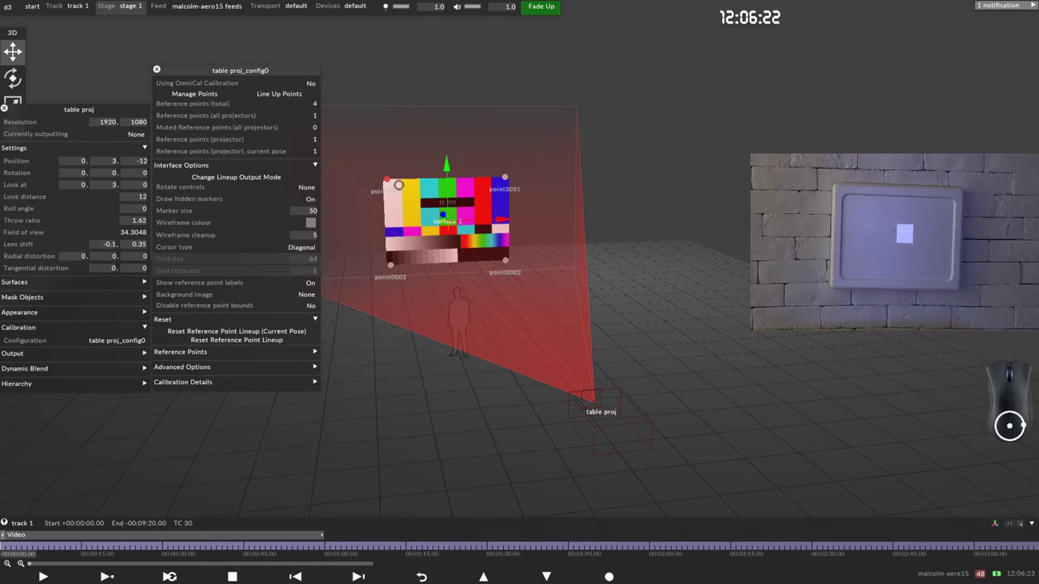
drag(385, 178, 388, 181)
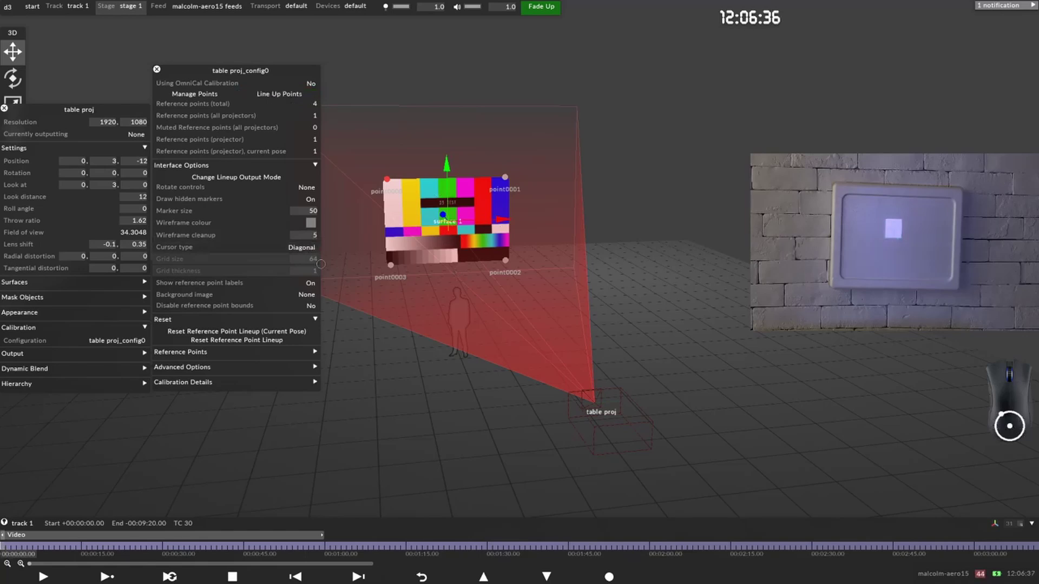
Step: Try the Horizontal Lines cursor type while moving the upper-left reference point's projected marker
click(311, 249)
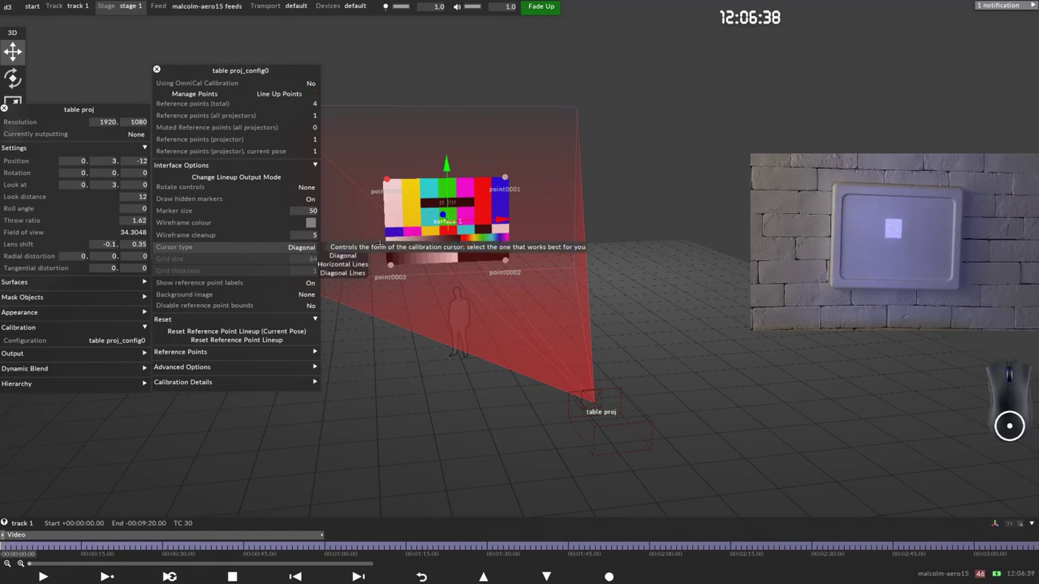
click(357, 264)
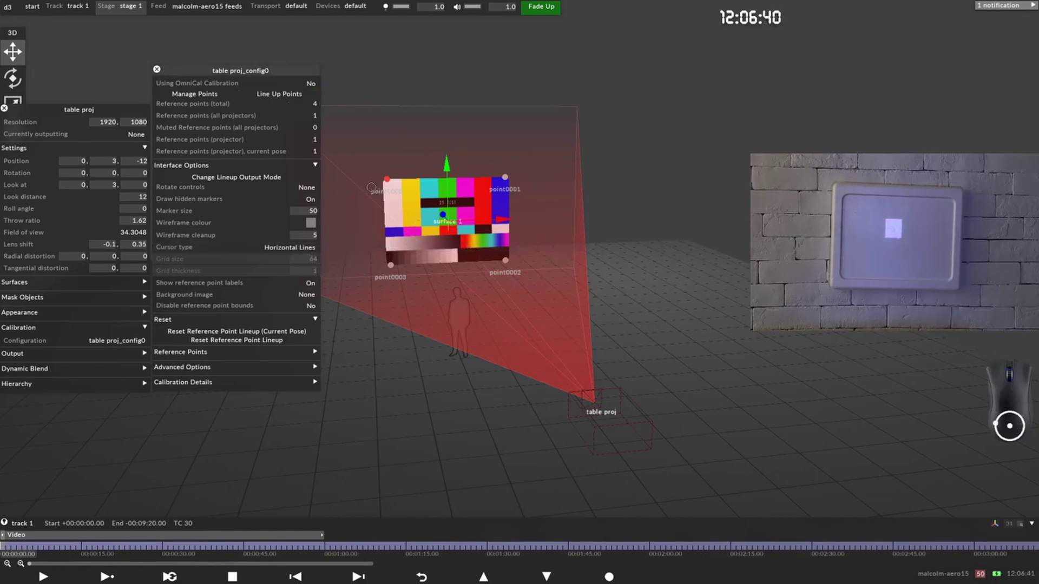
drag(387, 177, 390, 180)
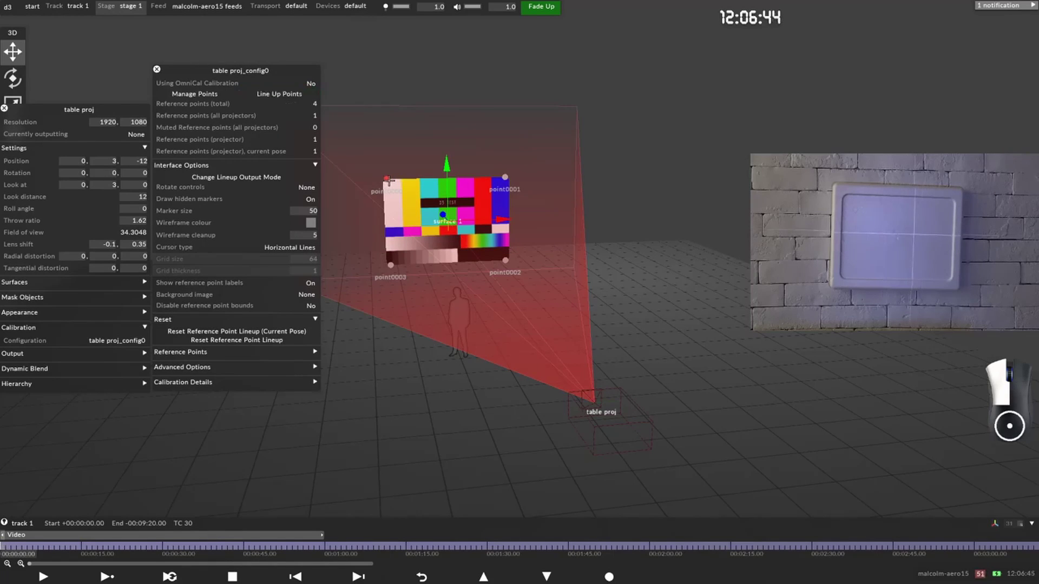
drag(389, 180, 389, 180)
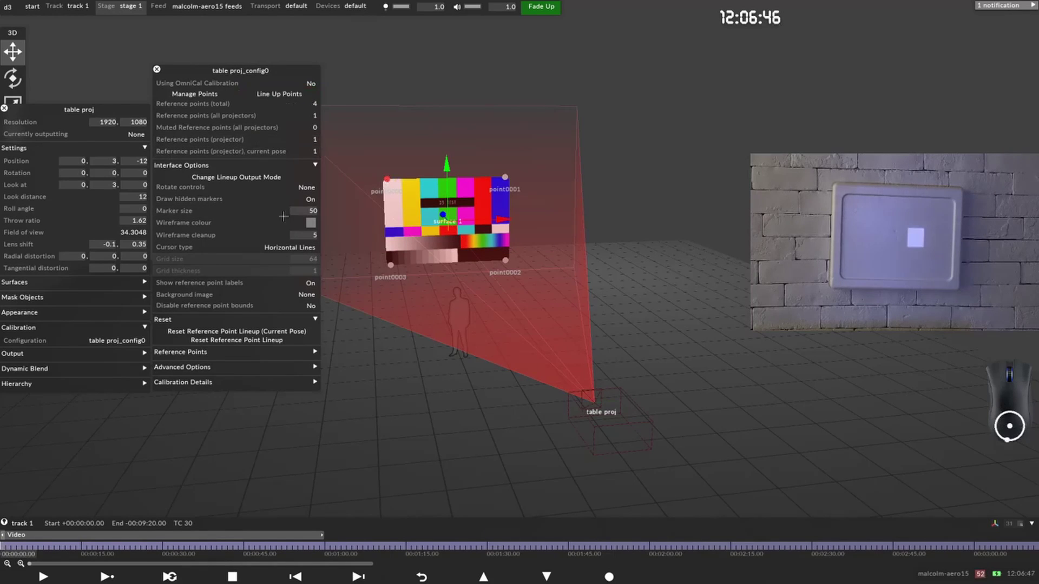
Step: Try the Diagonal Lines cursor type while moving the upper-left reference point's projected marker
click(303, 247)
click(343, 272)
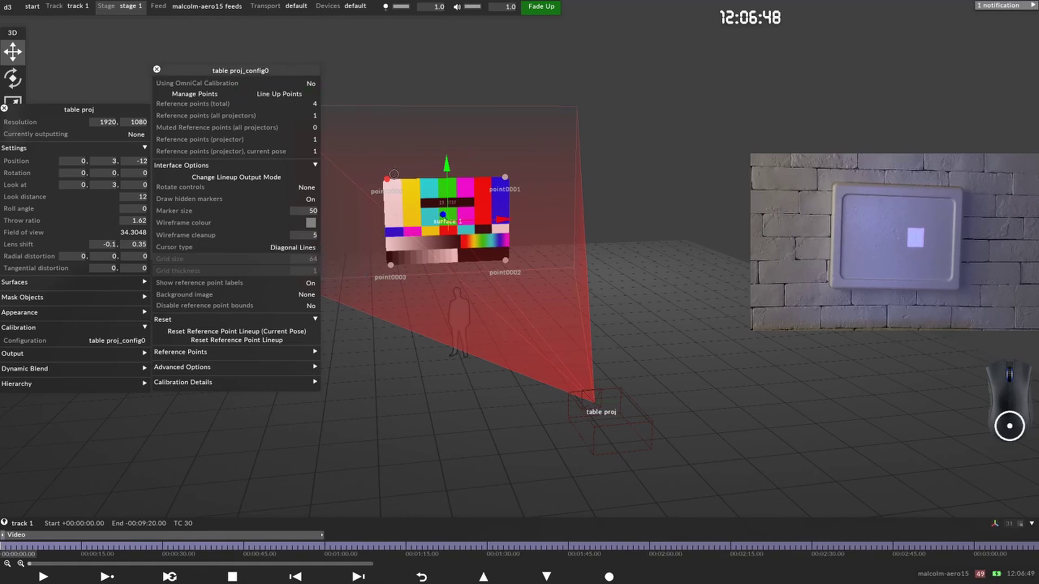
drag(389, 179, 388, 179)
Step: Set the calibration cursor type back to Horizontal and test it on the upper-left reference point
click(304, 248)
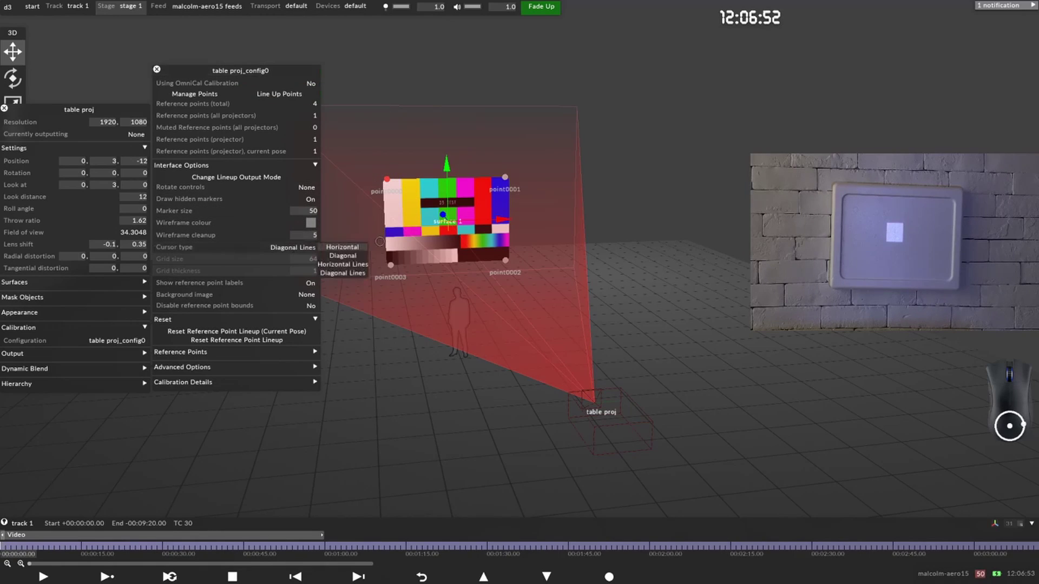
click(350, 247)
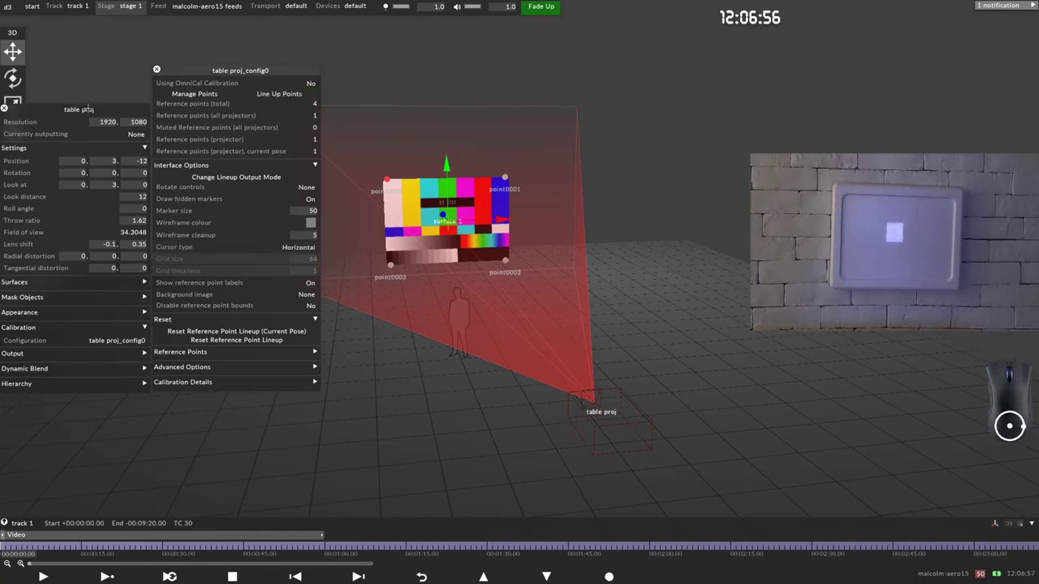
mouse_move(389, 180)
mouse_down()
mouse_move(415, 184)
mouse_move(388, 182)
mouse_up()
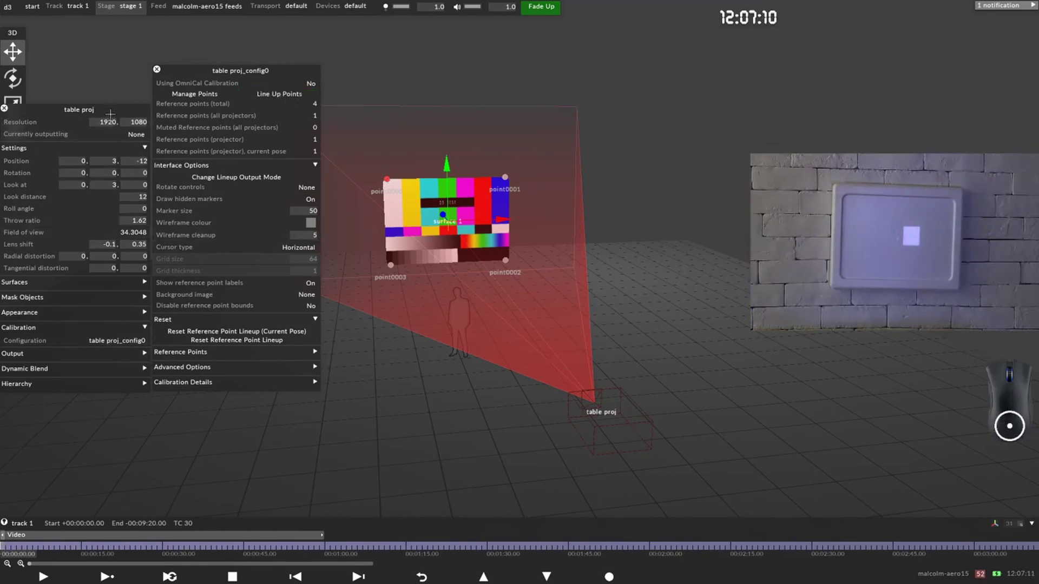
Step: Change table proj's appearance colour to fully saturated bright green with hue 106.25
click(102, 304)
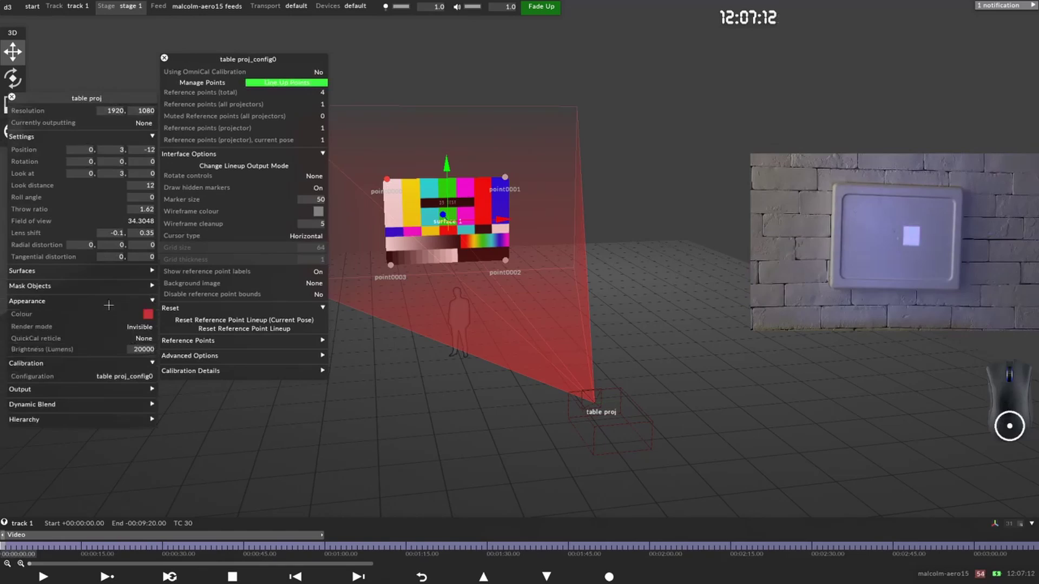
click(148, 314)
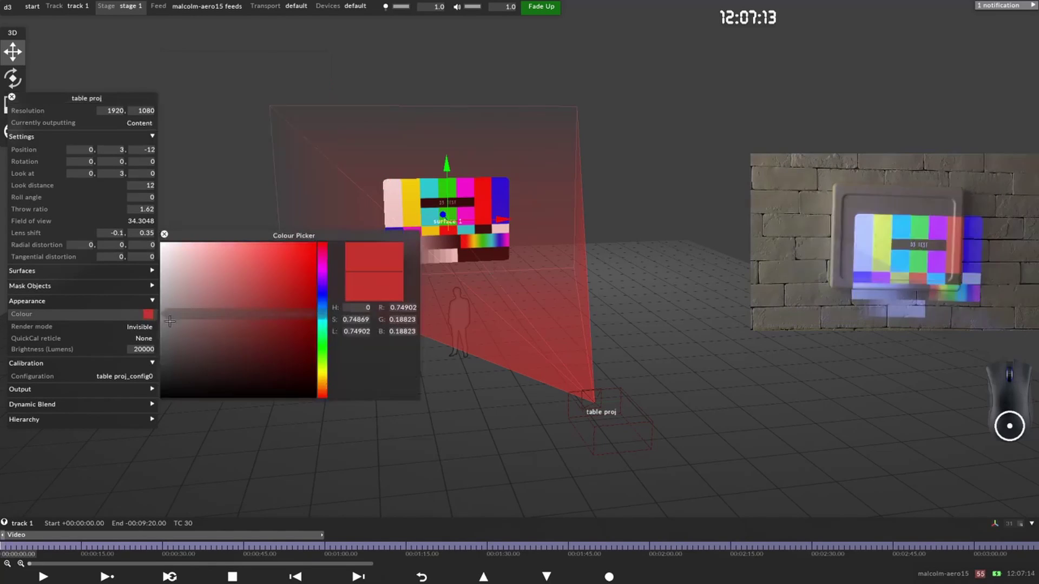
click(321, 352)
click(316, 243)
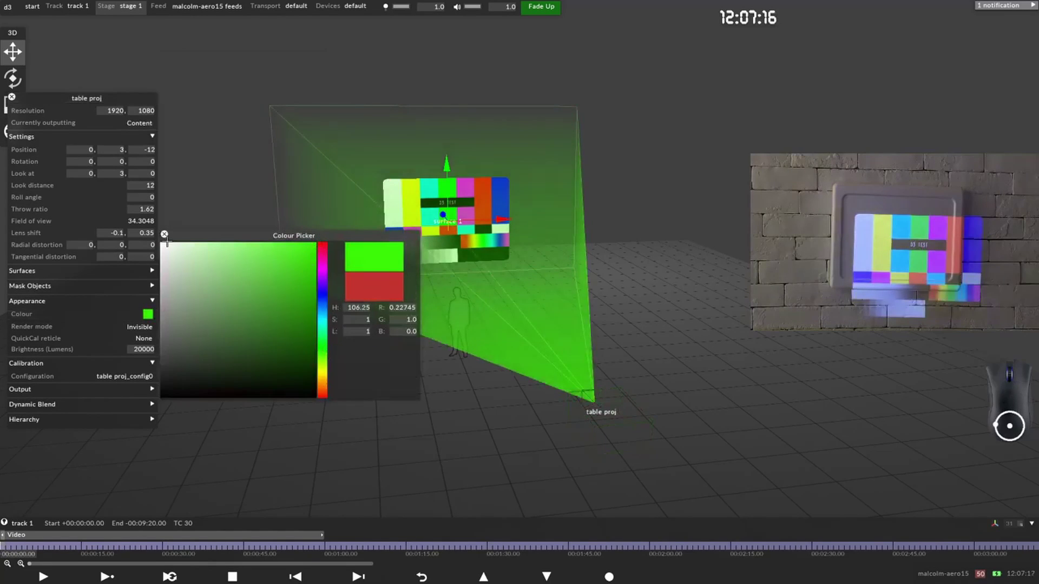
click(164, 234)
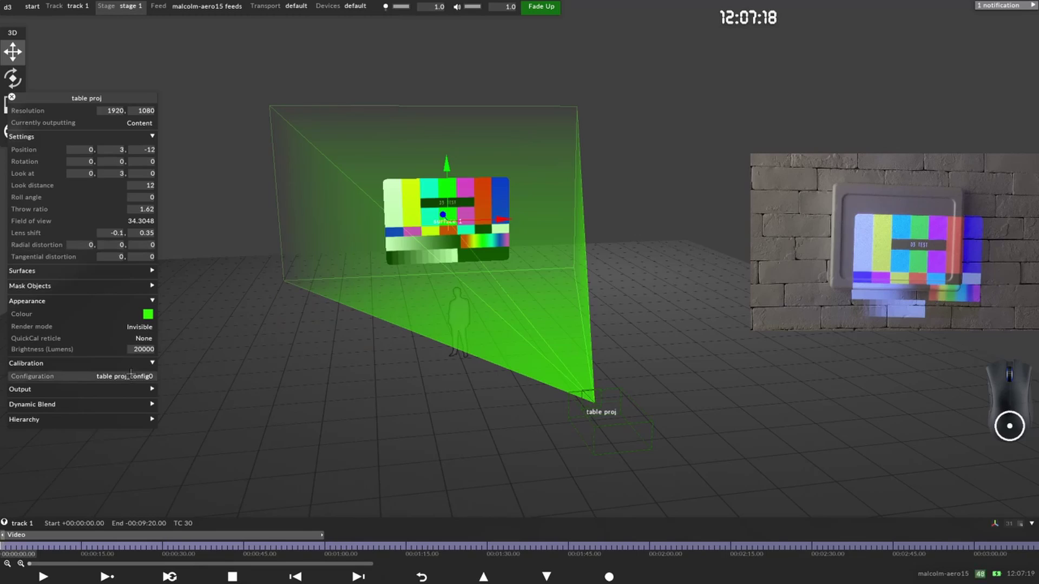
Step: Reopen table proj's calibration configuration and line up the upper-left reference point with the real board's matching corner
click(126, 379)
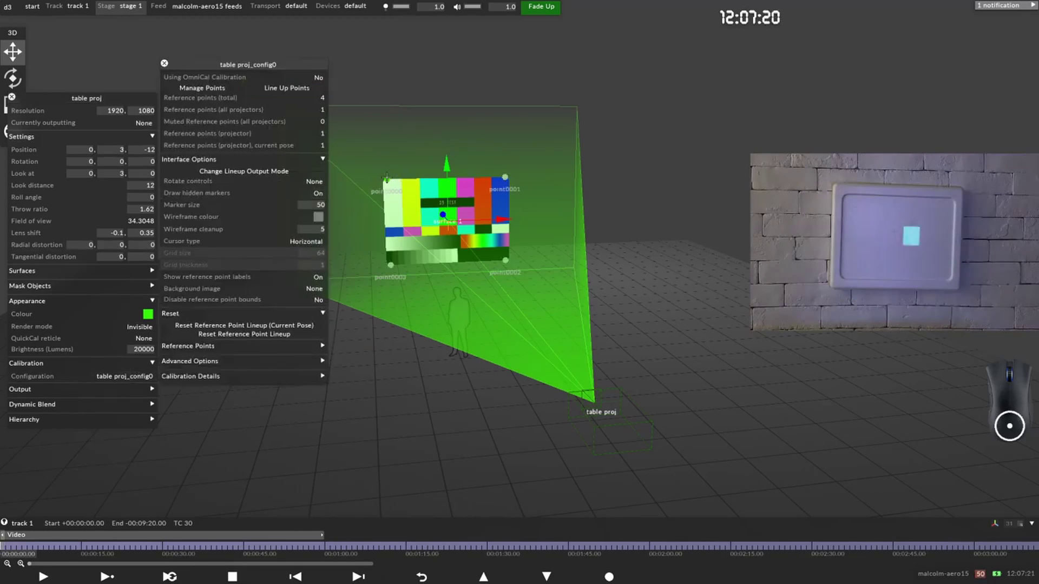
drag(388, 179, 388, 179)
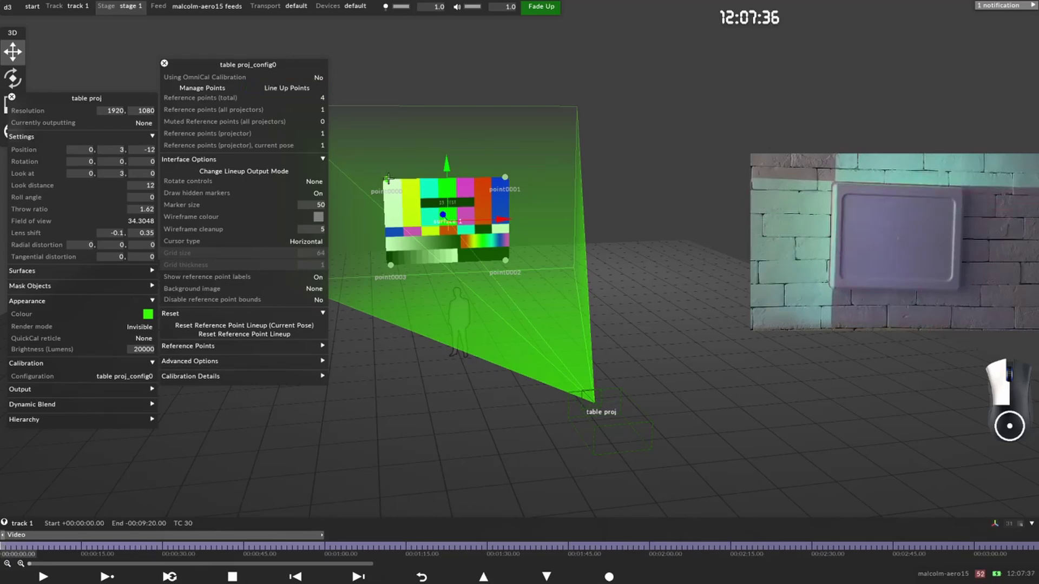
drag(388, 178, 388, 178)
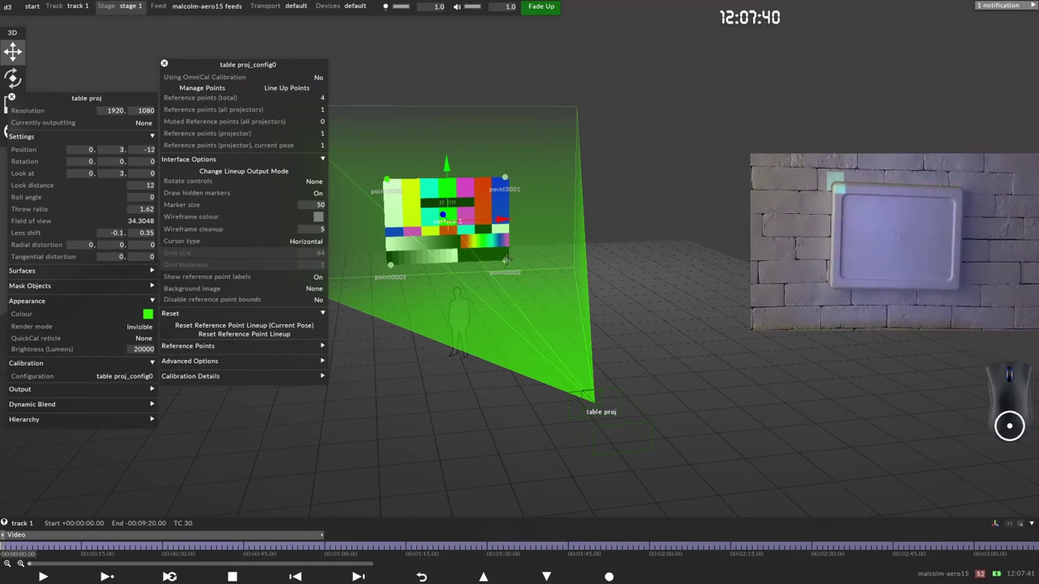
Step: Line up reference points point0002, point0003 and point0001 with the remaining three corners of the real board
drag(506, 260, 500, 258)
drag(391, 265, 386, 265)
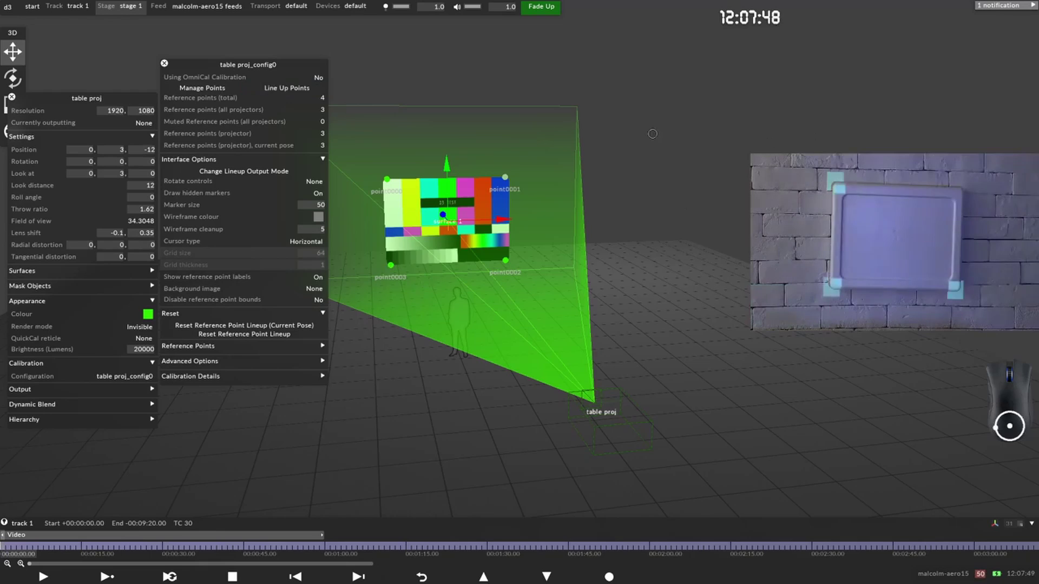
click(506, 175)
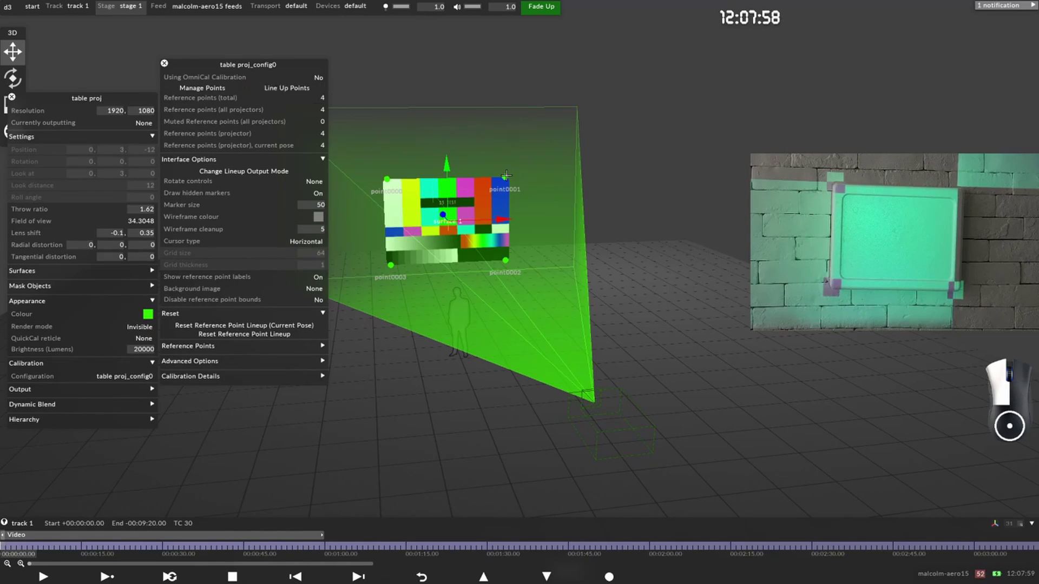
click(506, 175)
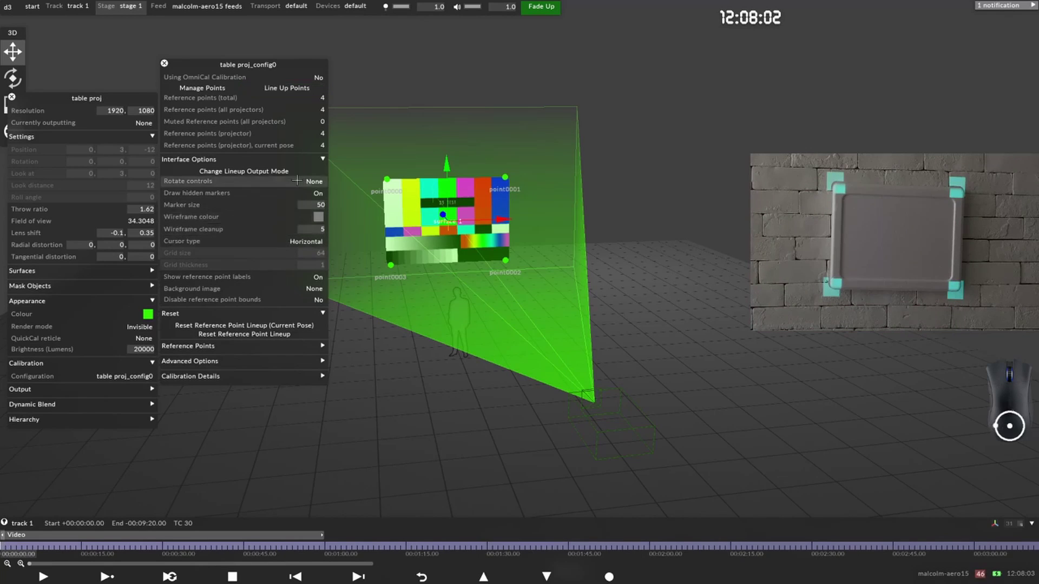
Step: Set the lineup output mode to Content, close the calibration configuration and reposition the projector's settings window
click(298, 172)
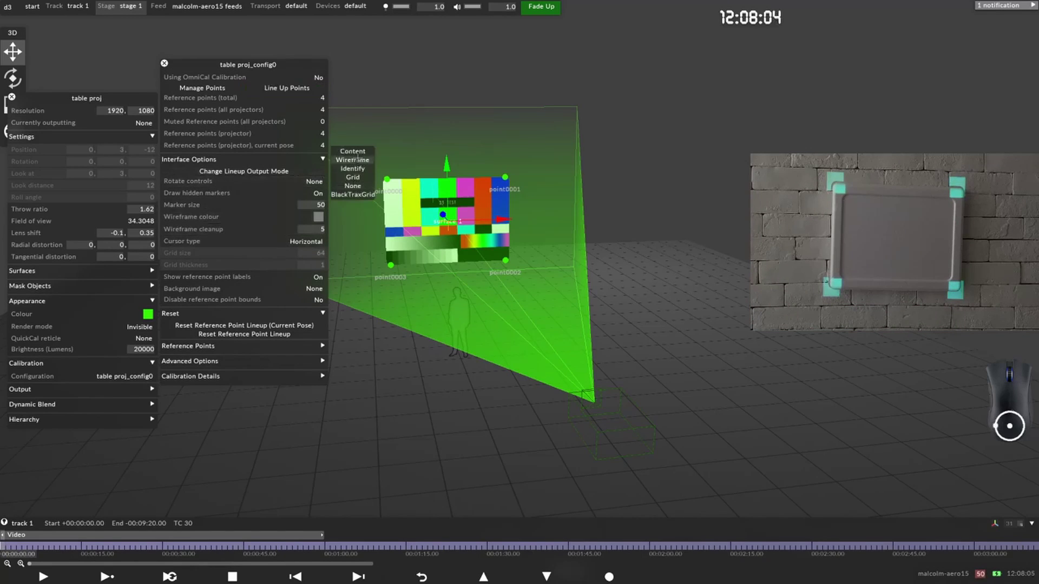
click(364, 152)
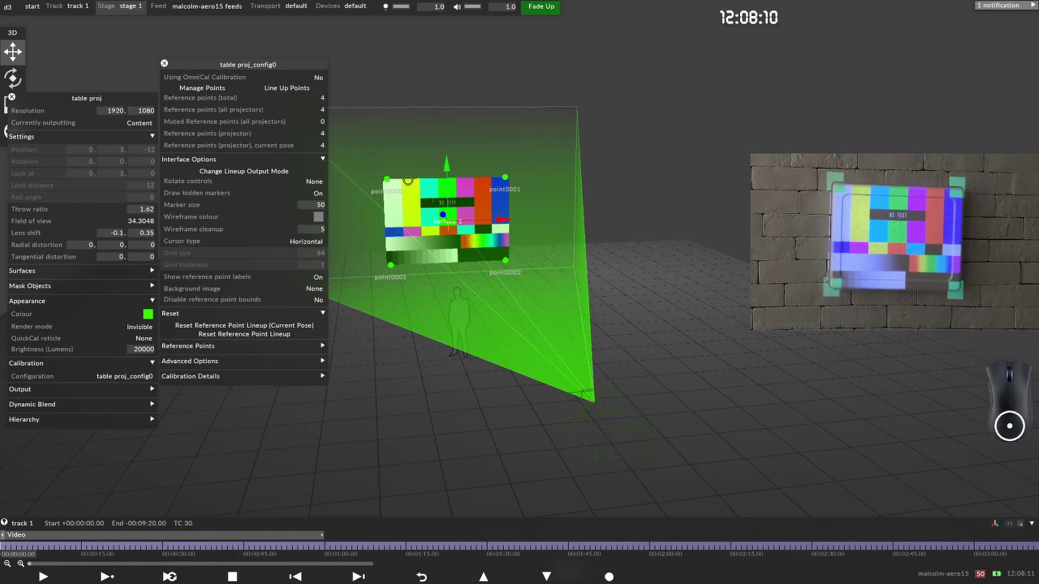
click(165, 63)
drag(119, 103, 280, 83)
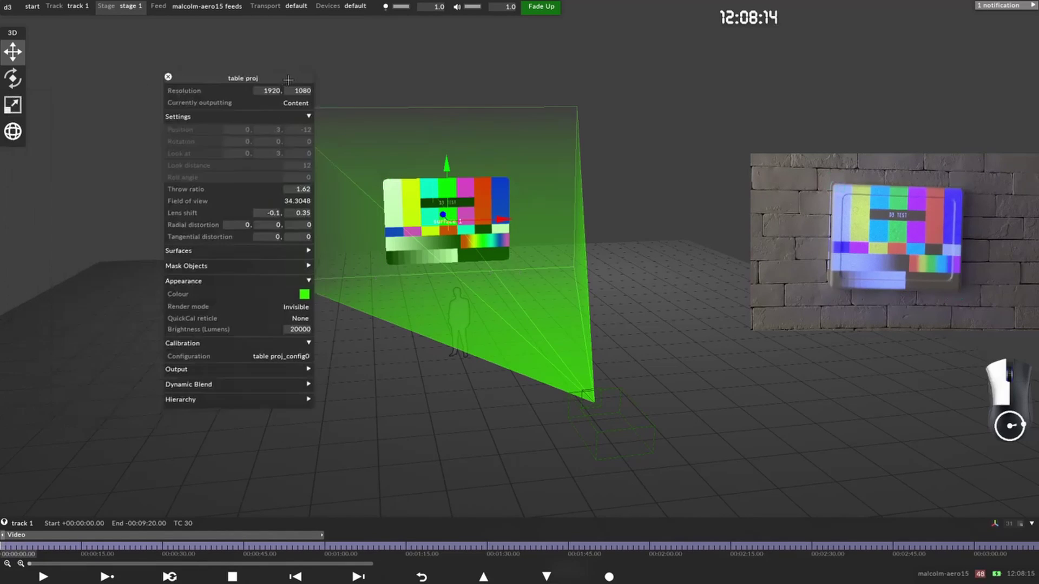
Step: Reopen the calibration configuration and check the projector's position fields and its placement in the stage
click(295, 355)
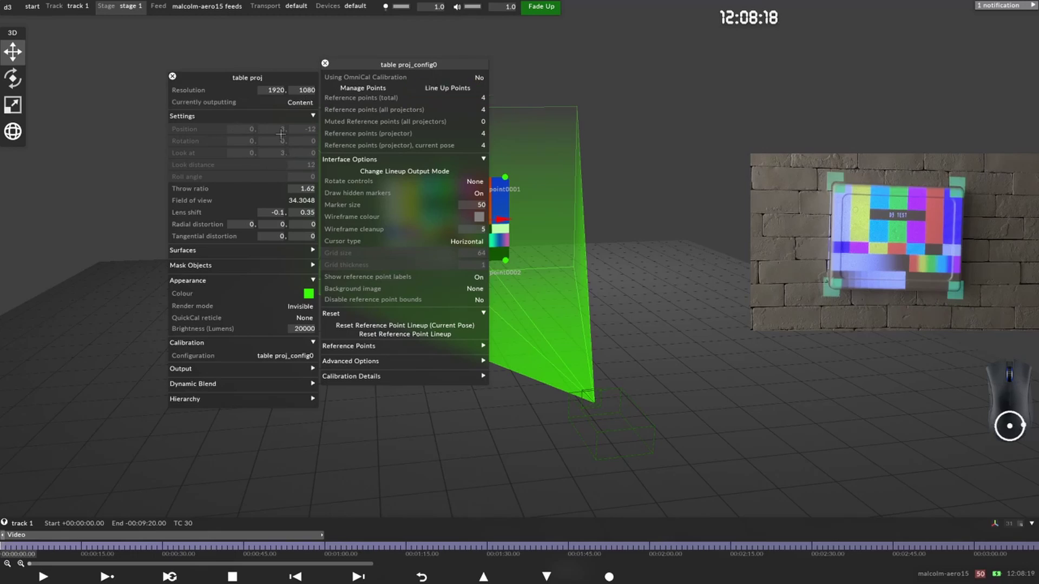
click(298, 134)
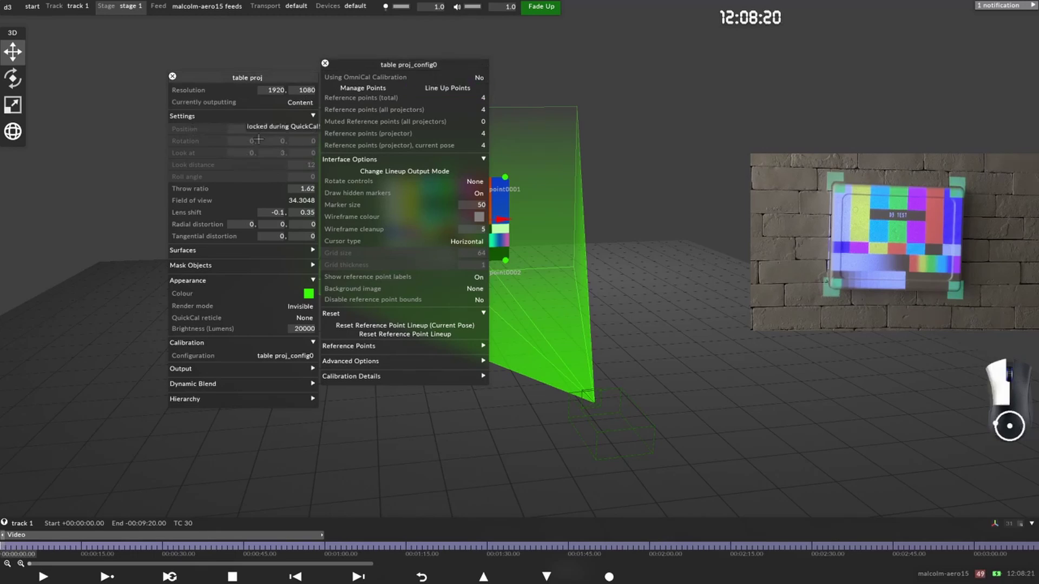
scroll(572, 359, down, 3)
click(562, 356)
drag(563, 356, 608, 348)
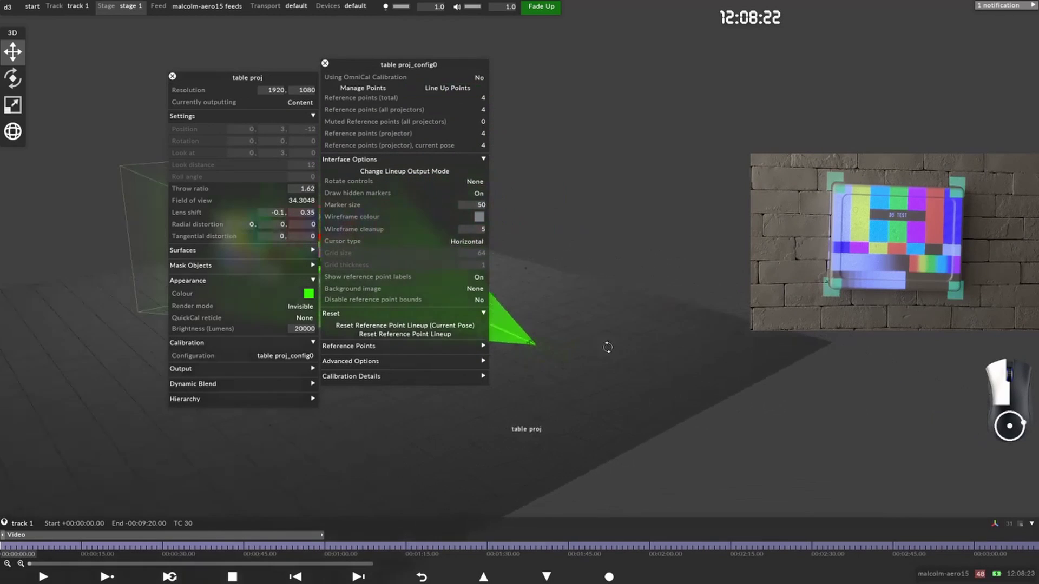
Step: Reopen table proj's settings beside the stage and expand the calibration details to examine the error values
right_click(554, 353)
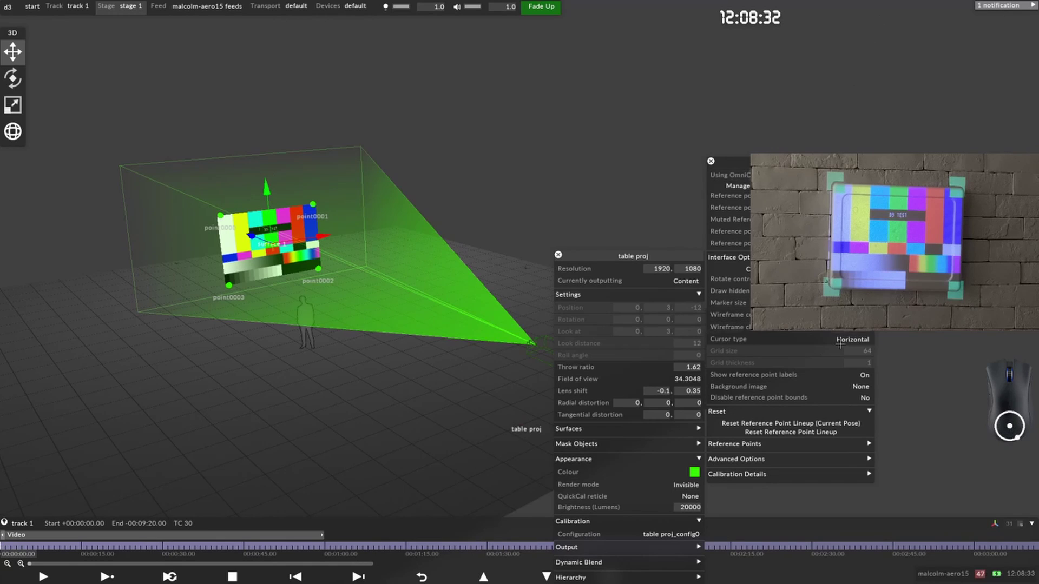
drag(731, 161, 717, 15)
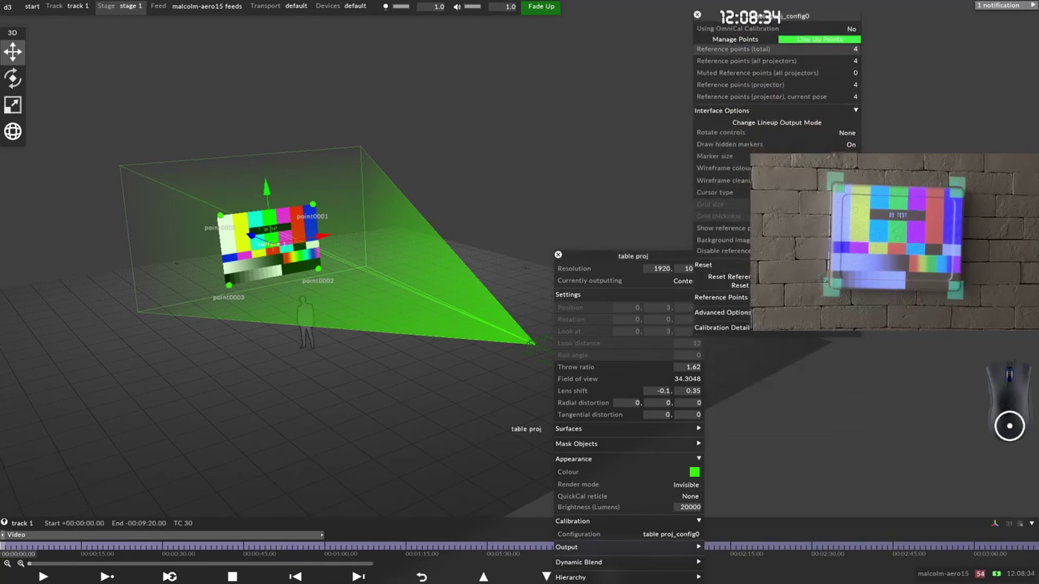
click(746, 323)
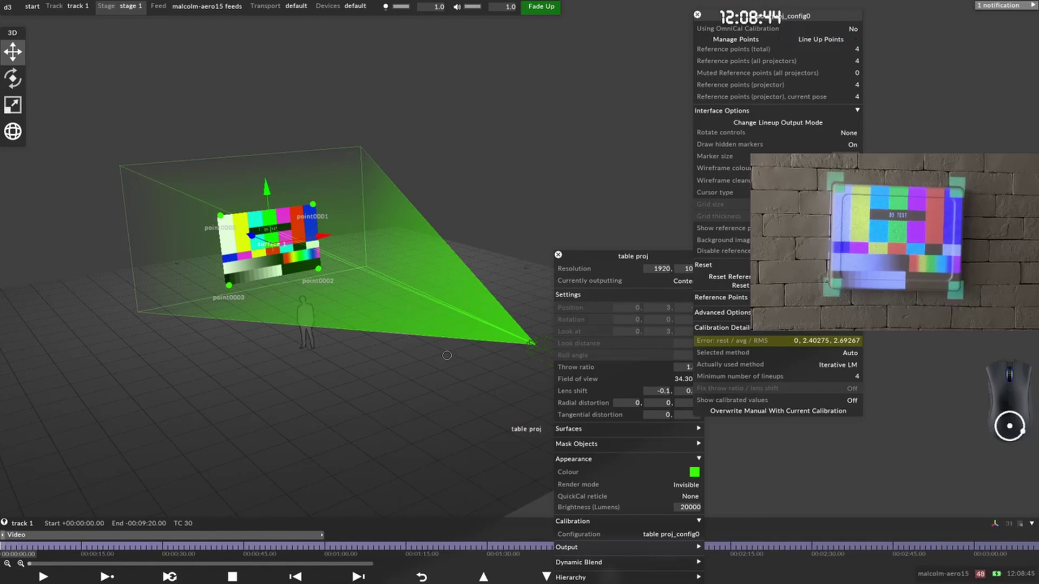
middle_drag(447, 355, 433, 328)
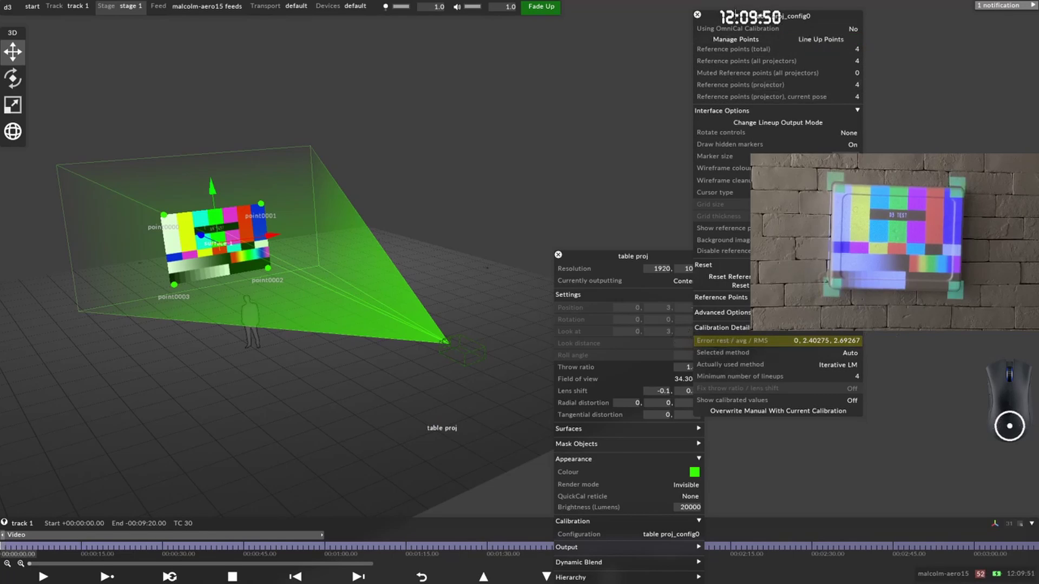
Step: Move the calibration configuration clear of the camera view, collapse the calibration details and look at the advanced options
drag(736, 15, 150, 50)
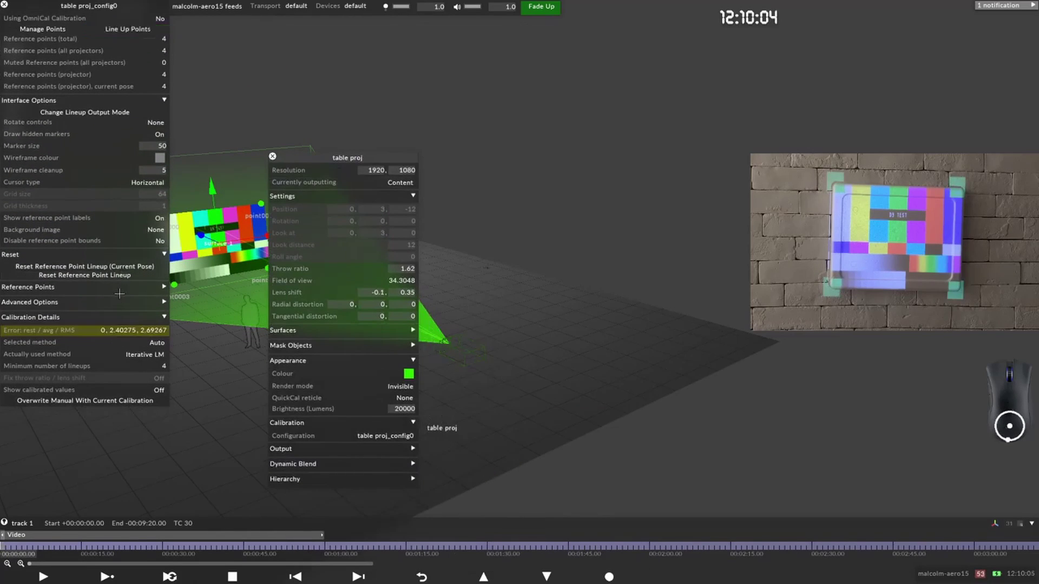
click(93, 317)
click(60, 302)
click(77, 301)
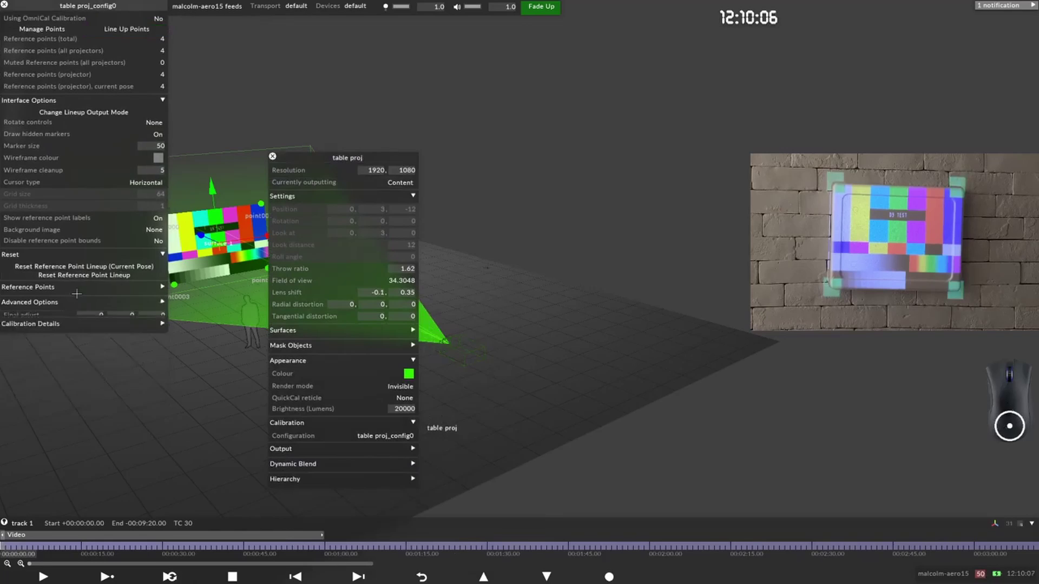
click(77, 301)
click(76, 301)
key(Escape)
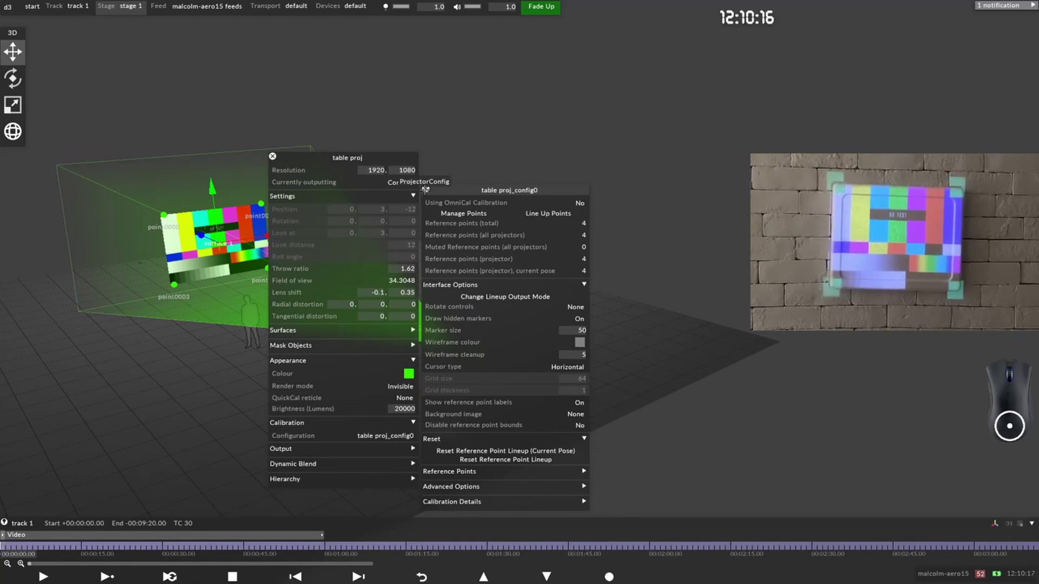
Step: Close table proj's calibration configuration and settings, and duplicate surface 1 as surface 2
click(425, 190)
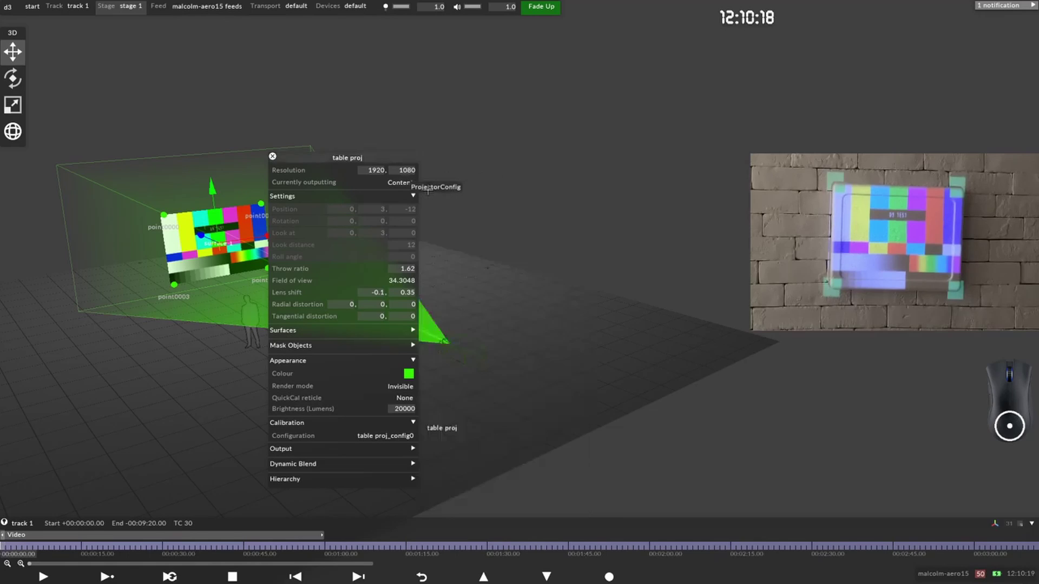
click(273, 157)
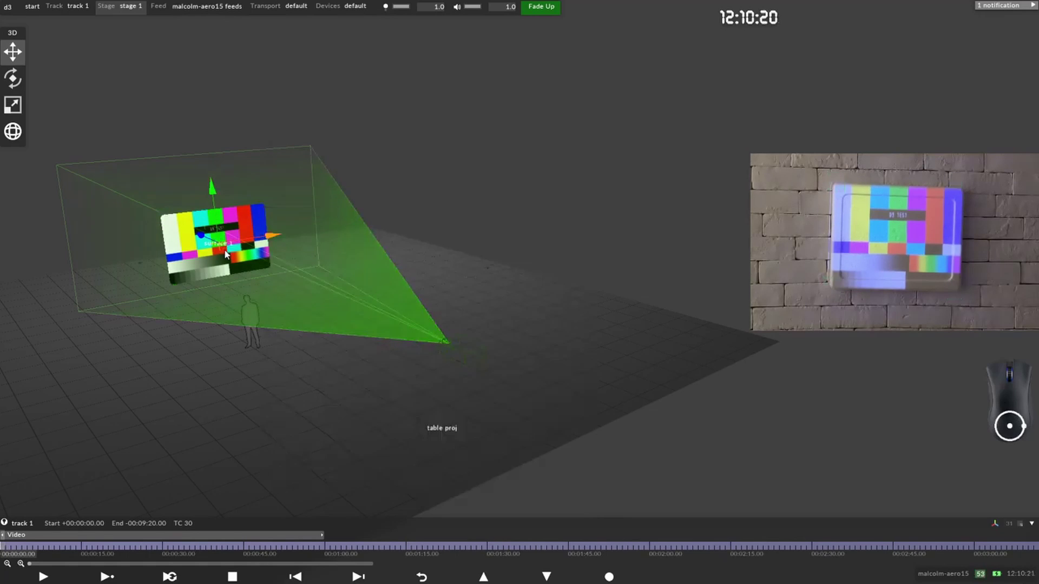
right_drag(227, 255, 297, 271)
click(299, 273)
right_click(362, 276)
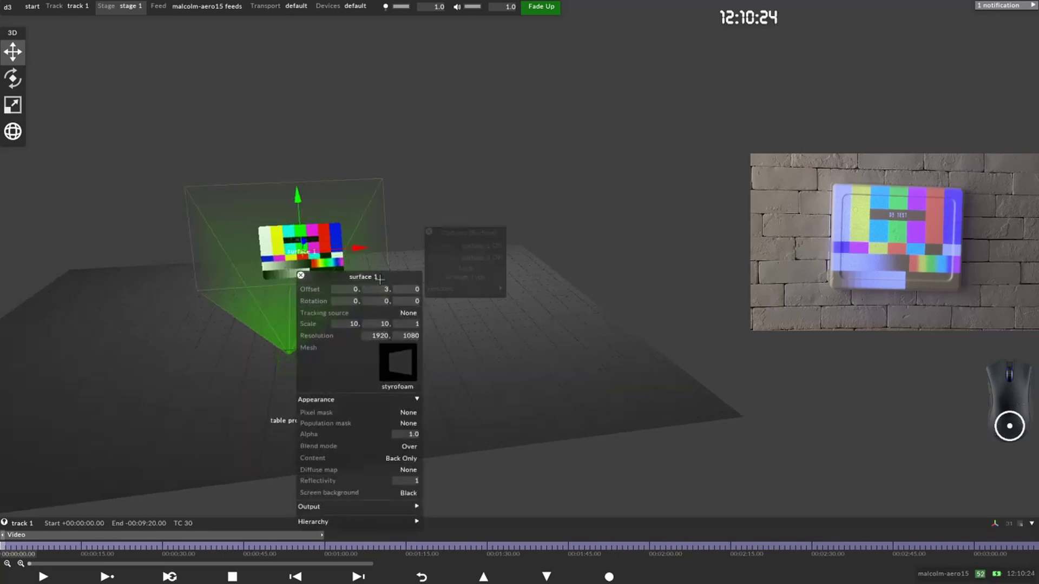
click(498, 258)
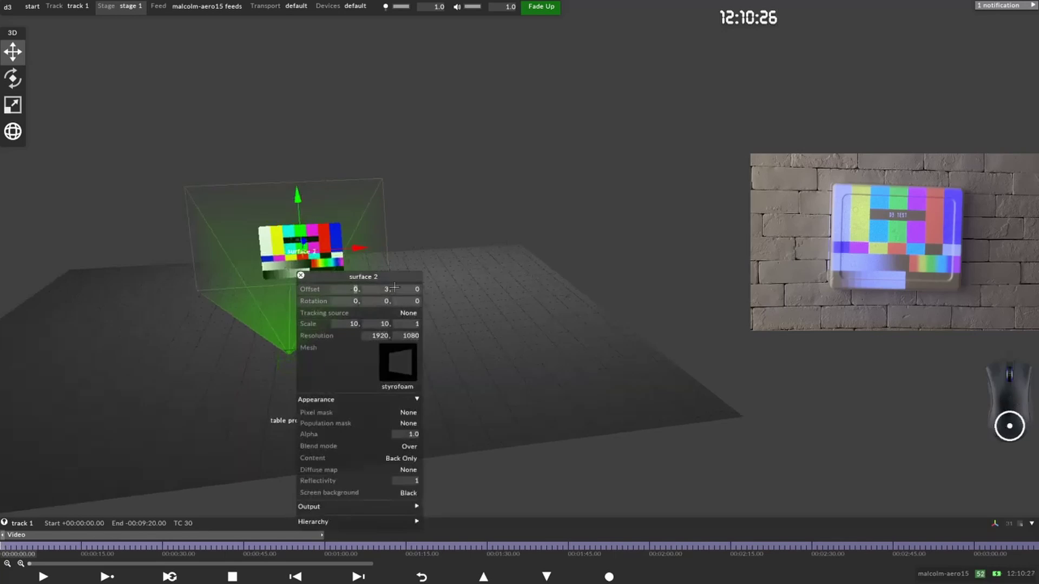
Step: Set surface 2's offset to 0, 6, 0, directly above surface 1
text(4)
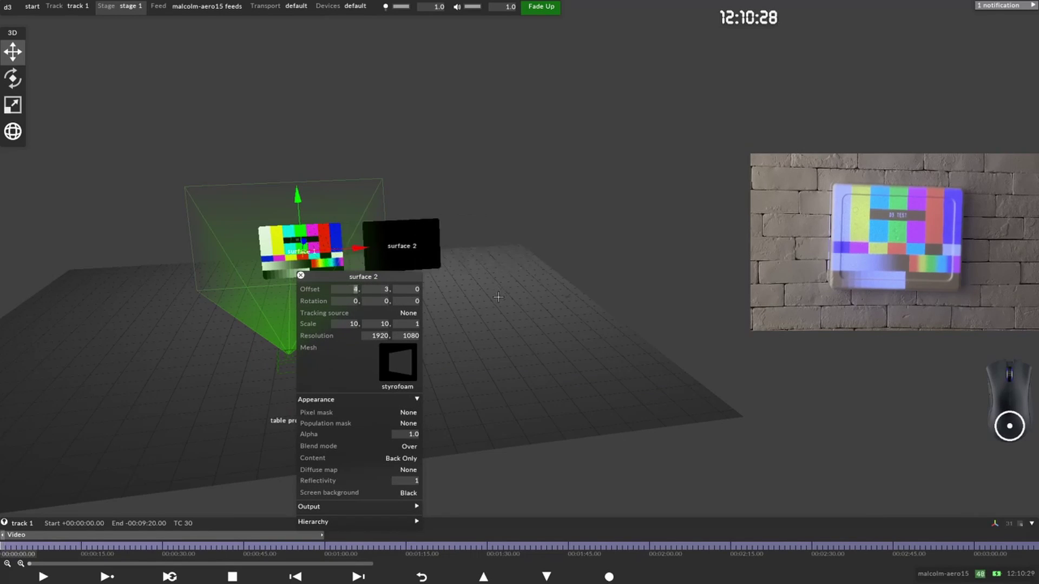
text(3.6)
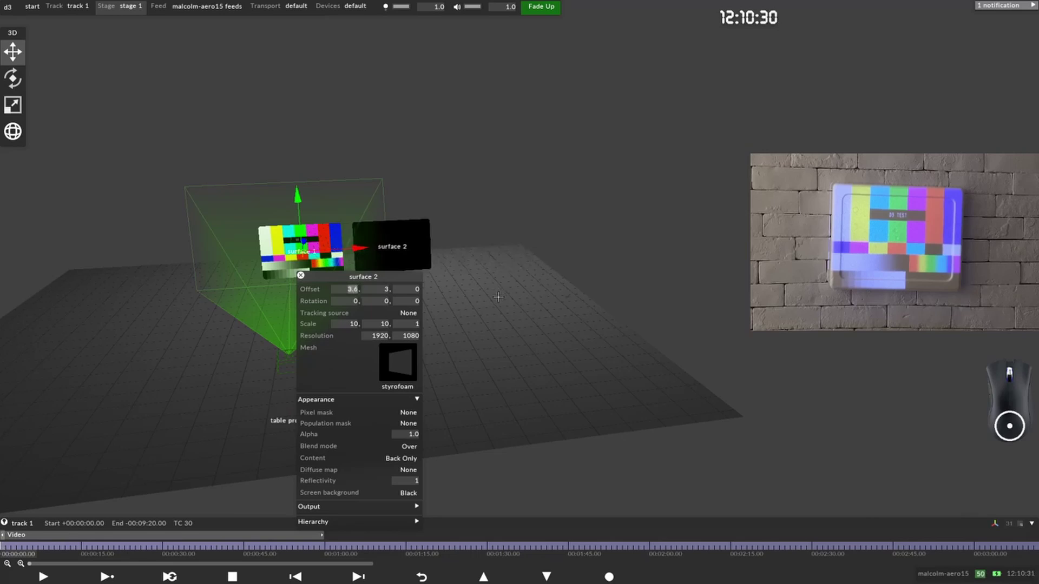
text(3.8)
key(Tab)
text(7.1)
key(Return)
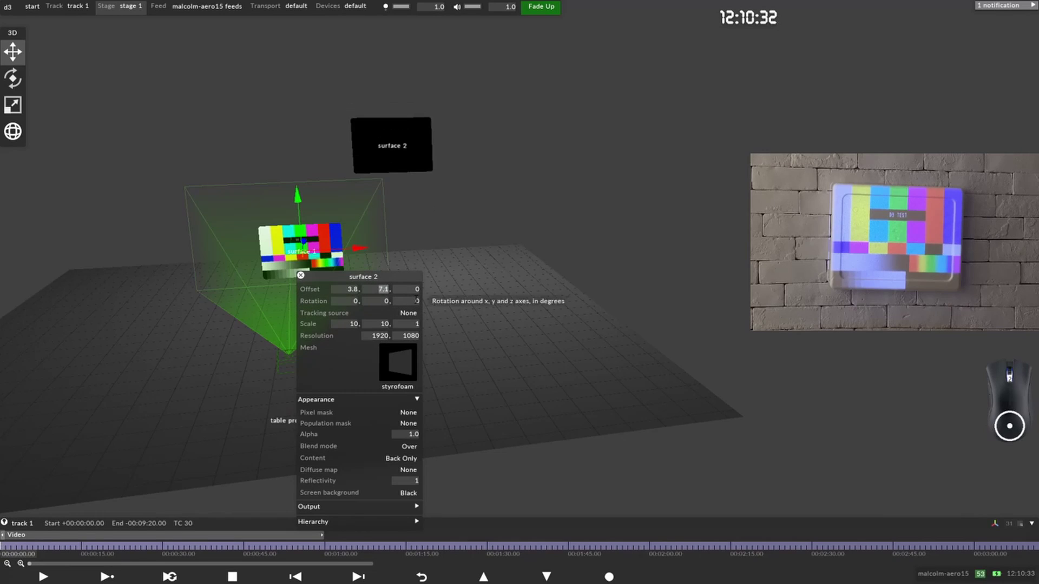
text(6)
key(Return)
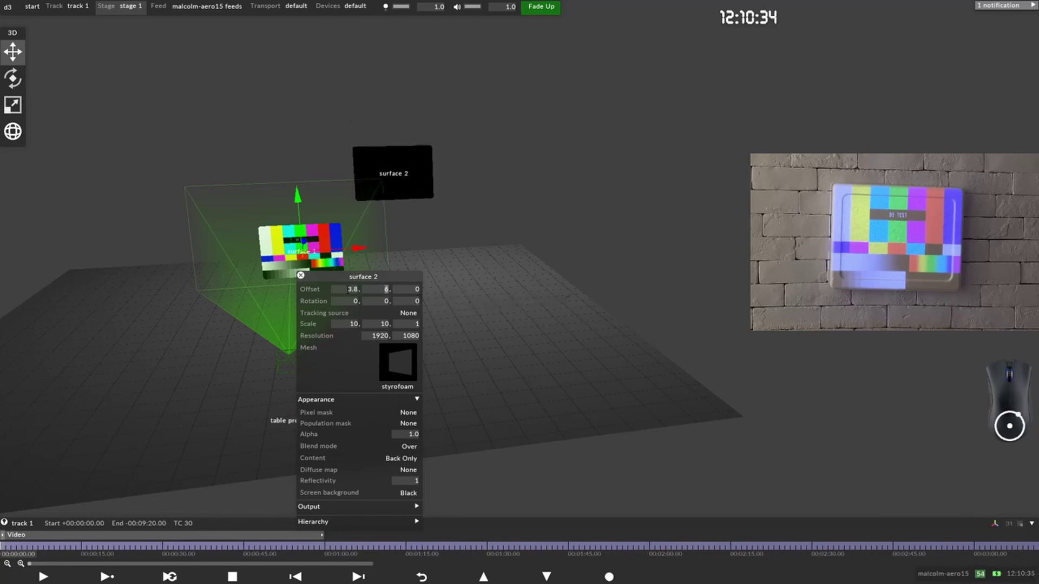
key(shift+Tab)
text(0)
key(Return)
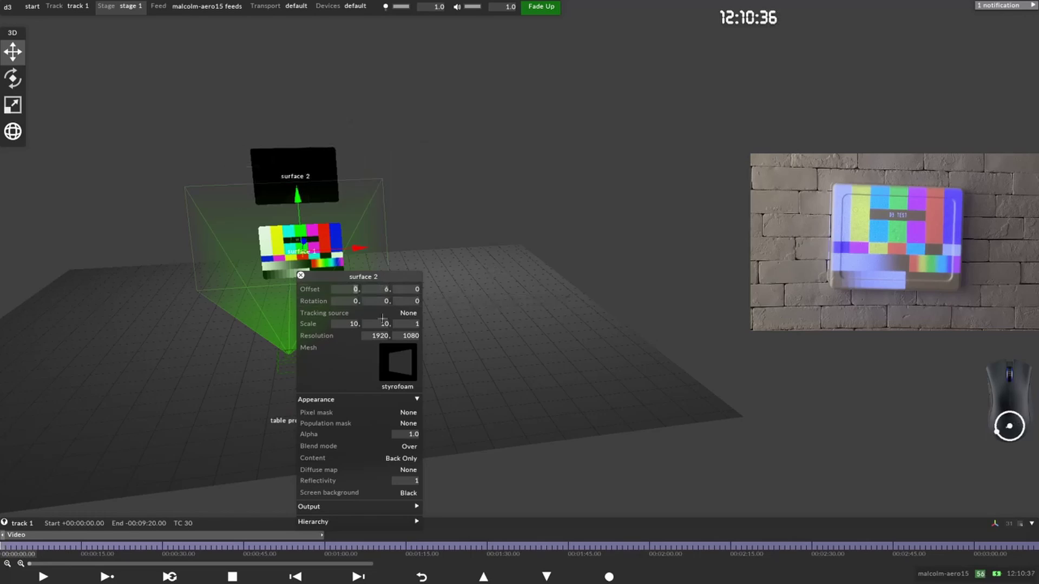
Step: Stretch surface 2 into a wide banner by setting its X scale to 30, and close its settings
click(351, 324)
text(10.4)
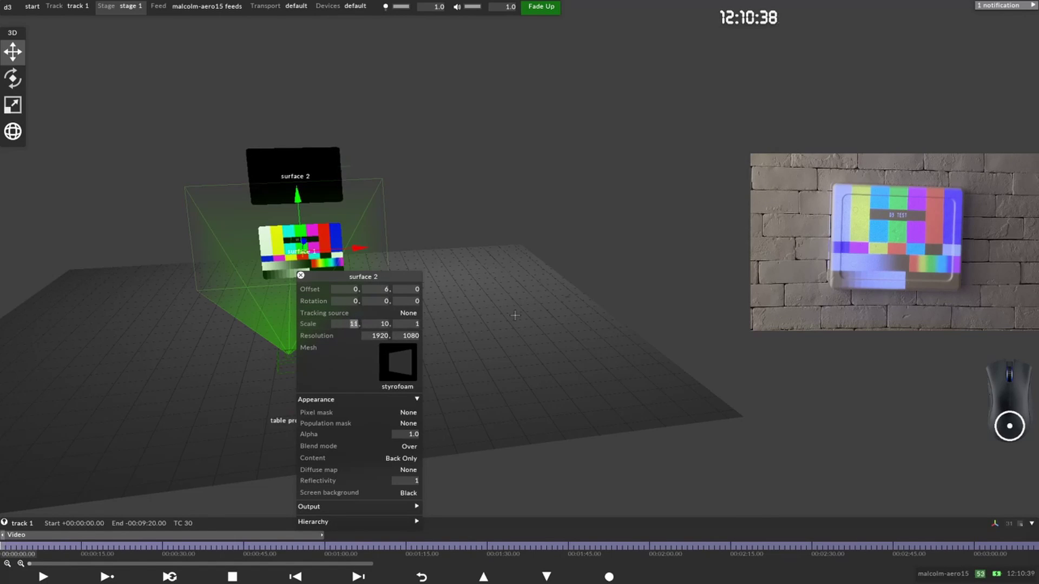
text(20.)
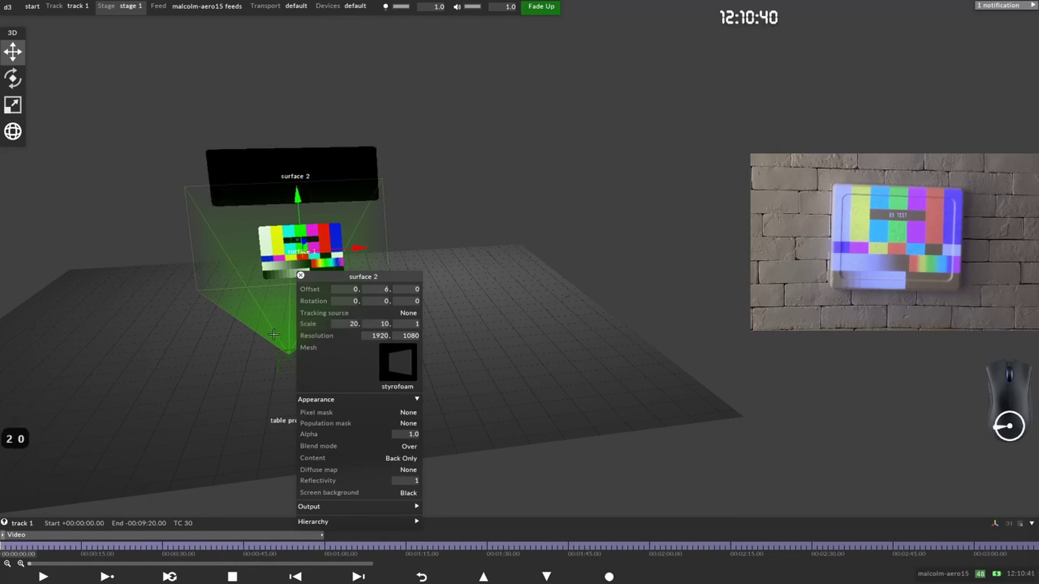
click(351, 324)
text(30)
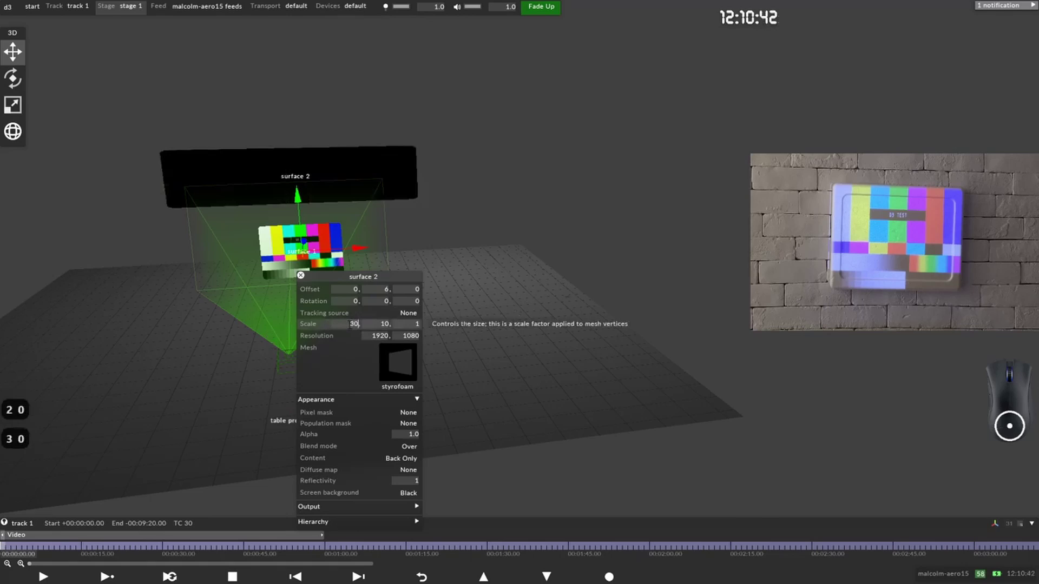
click(426, 232)
drag(426, 232, 358, 194)
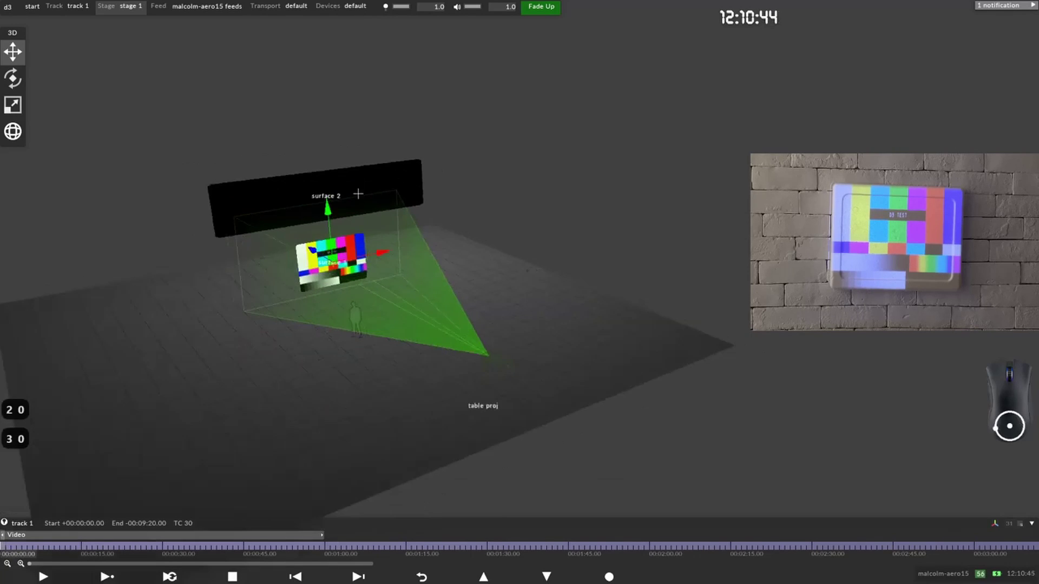
right_click(494, 360)
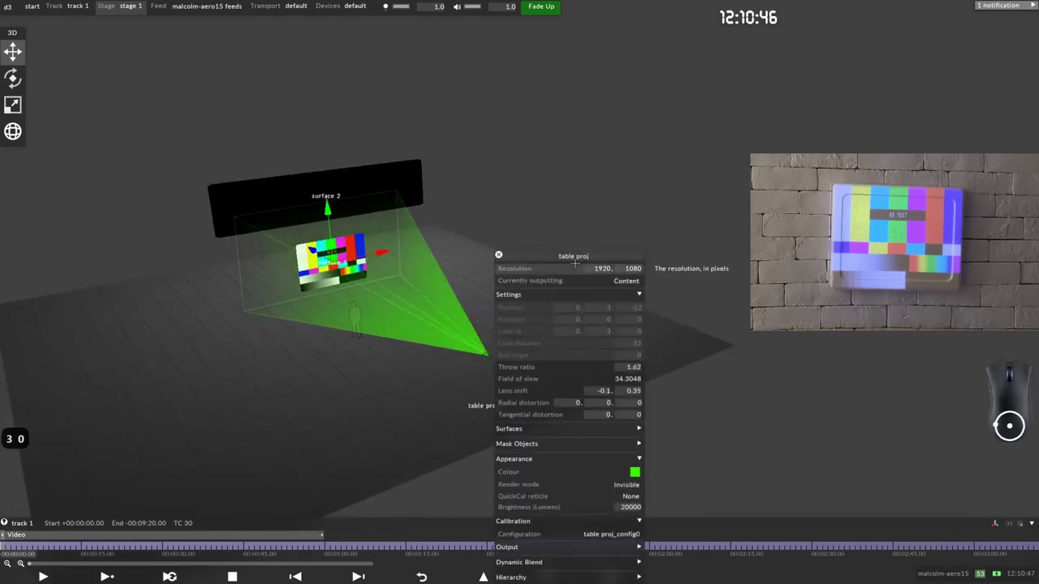
right_click(638, 256)
click(650, 212)
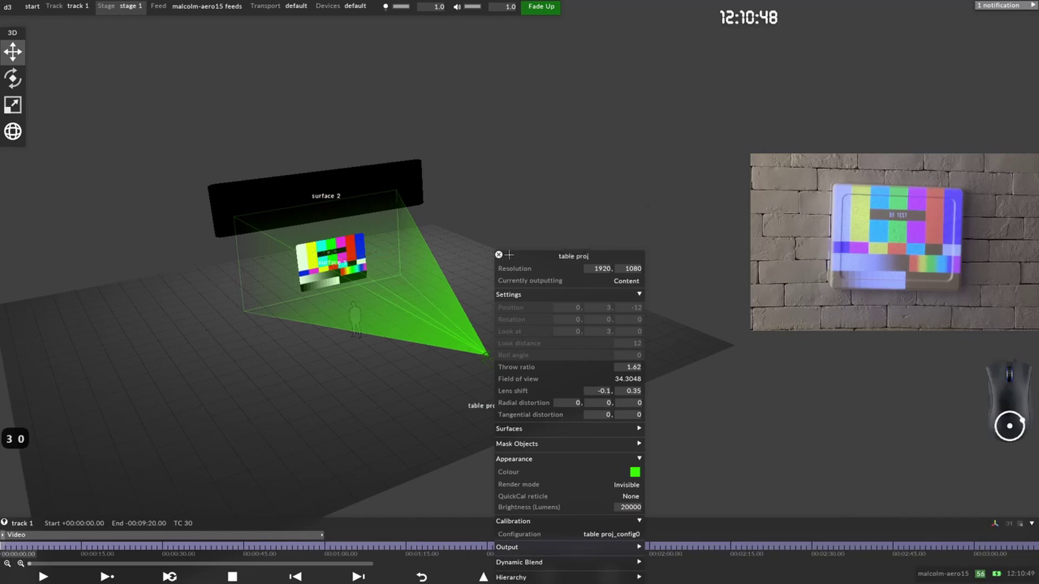
click(498, 254)
Step: Add a new projector named "proj top 1" to stage 1
click(121, 6)
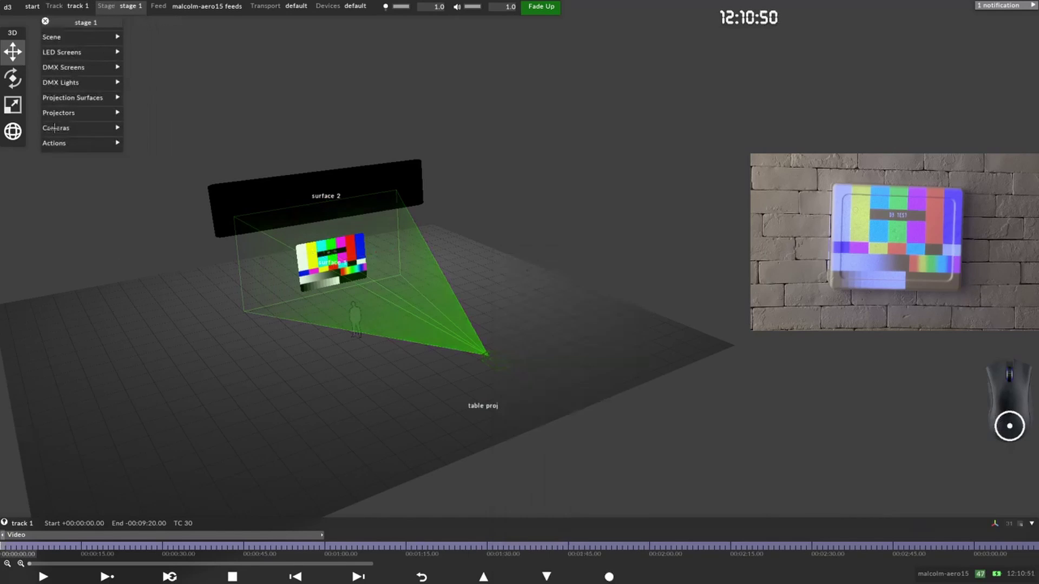
click(59, 113)
click(85, 161)
click(284, 180)
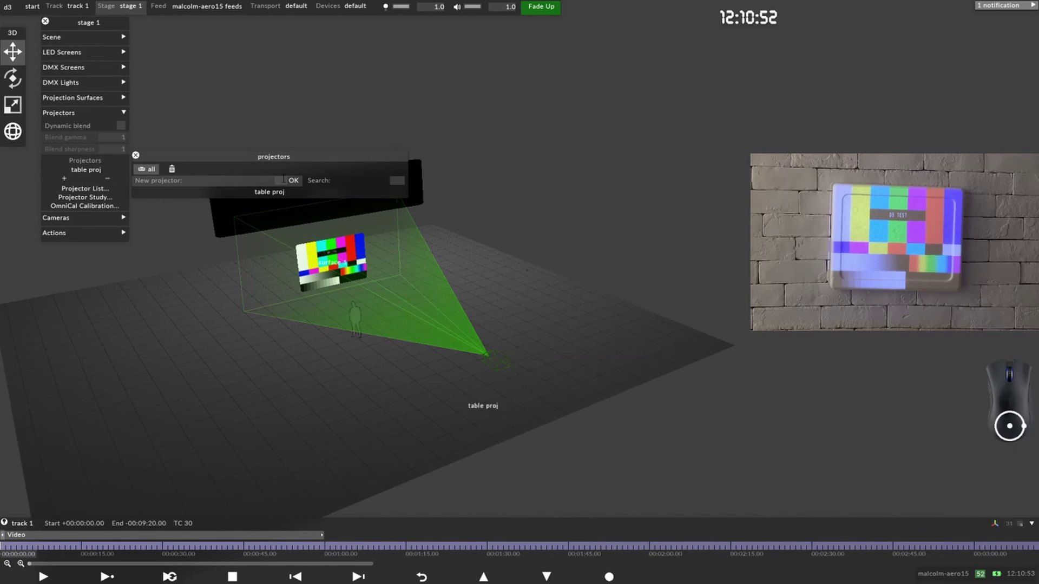
text(por)
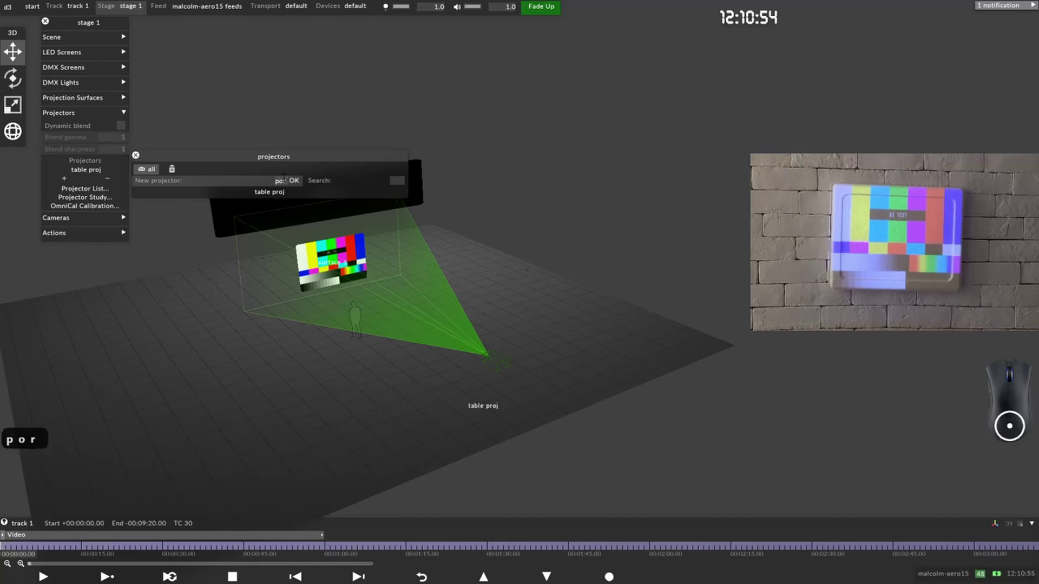
key(BackSpace)
text(j top1)
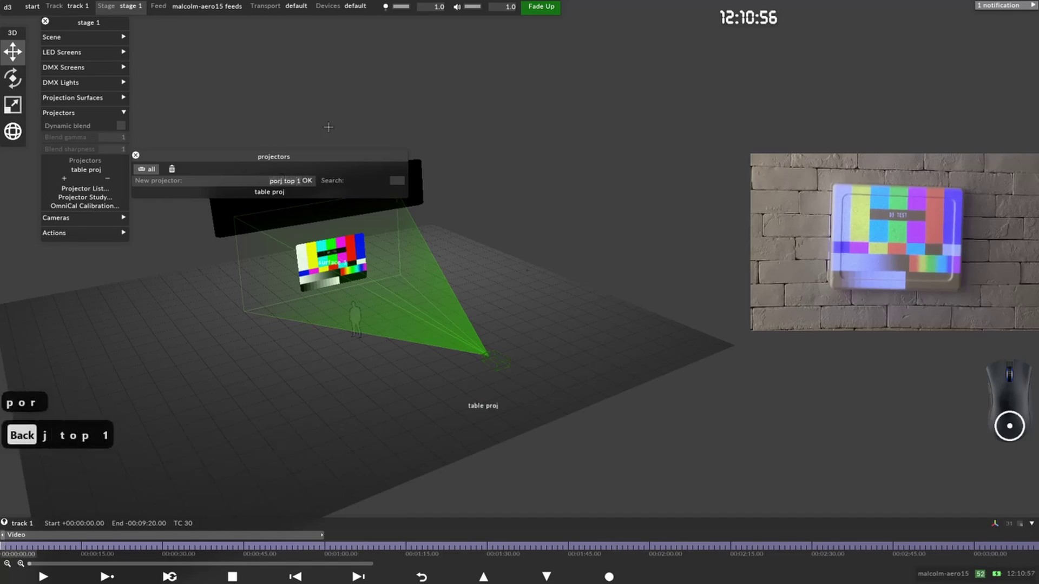
key(BackSpace)
key(BackSpace)
key(BackSpace)
key(BackSpace)
key(BackSpace)
key(BackSpace)
key(BackSpace)
key(BackSpace)
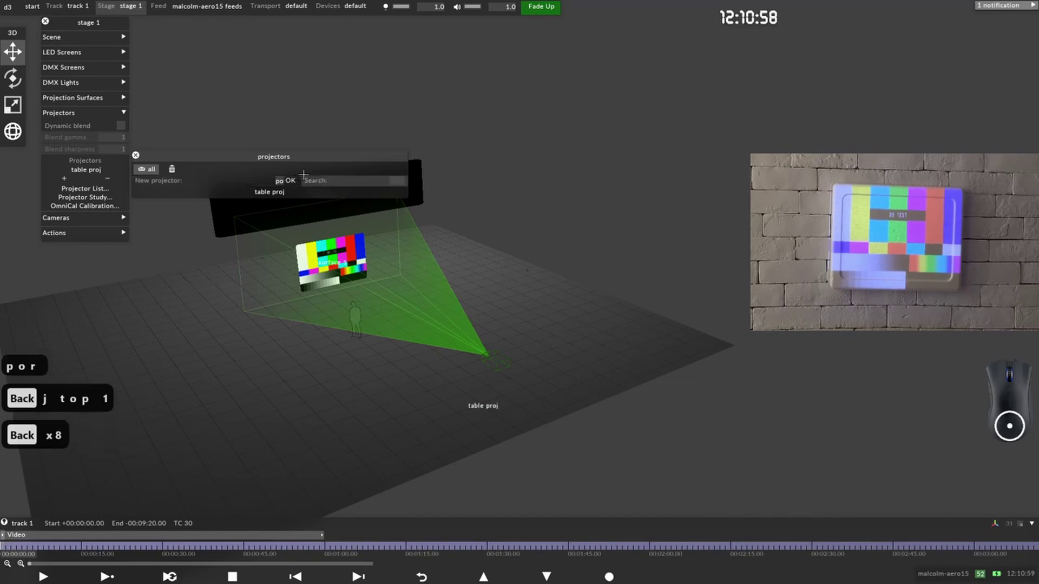
text(roj top)
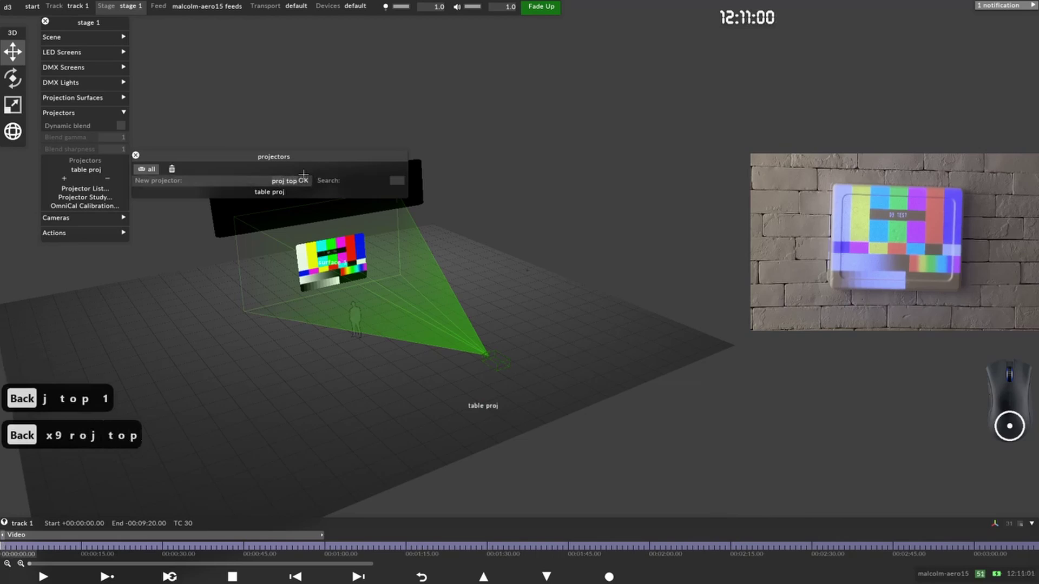
text( 1)
click(307, 180)
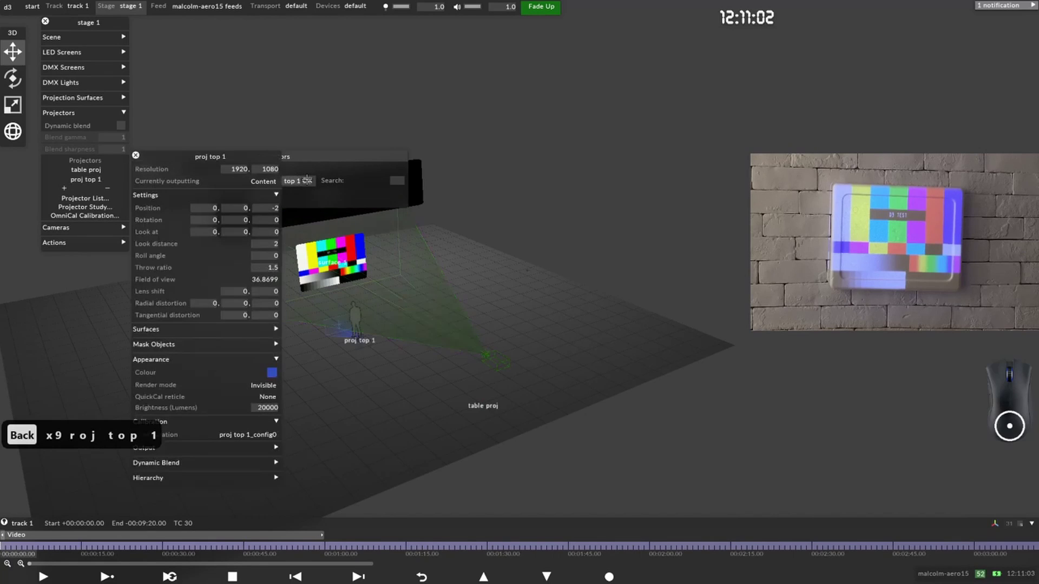
Step: Assign surface 2 as the projection surface of proj top 1 and close the open windows
drag(219, 158, 714, 111)
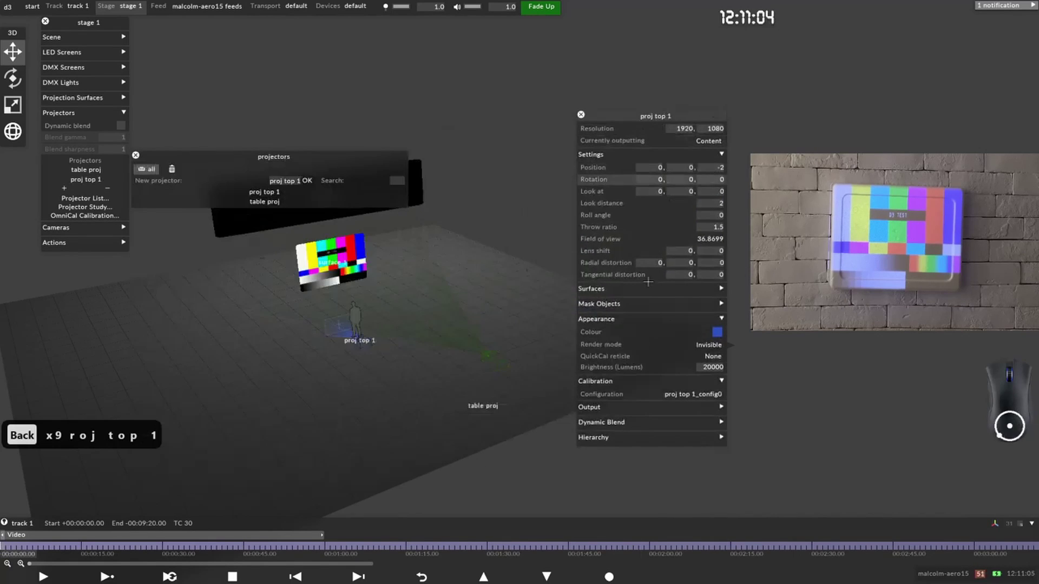
click(666, 290)
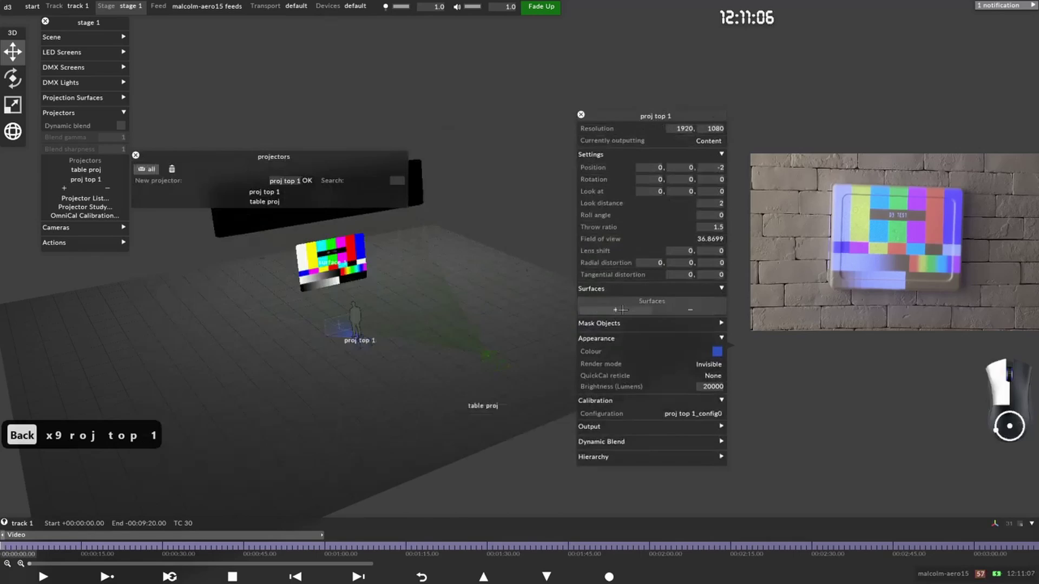
click(616, 309)
click(893, 243)
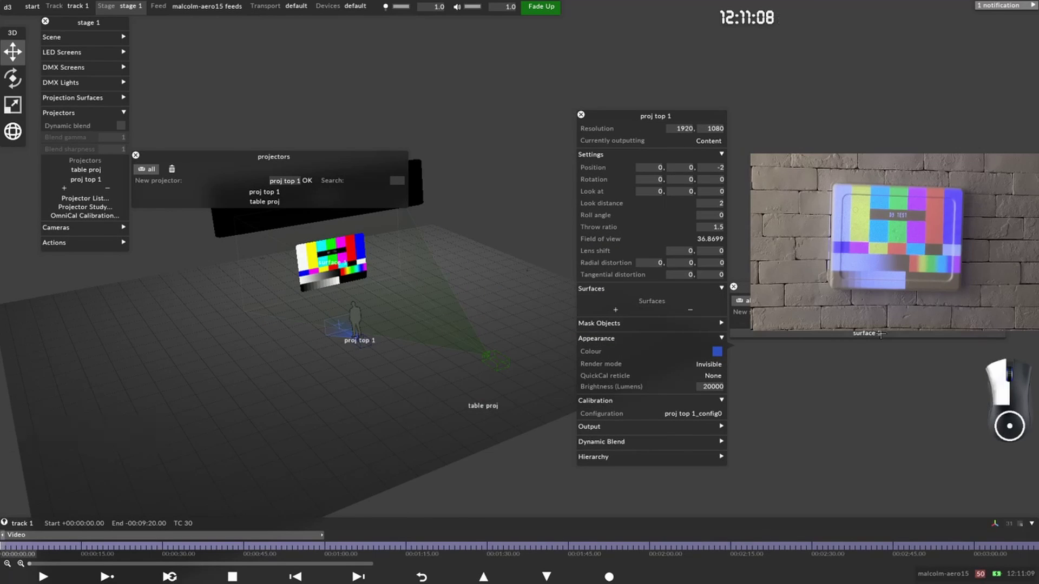
click(349, 335)
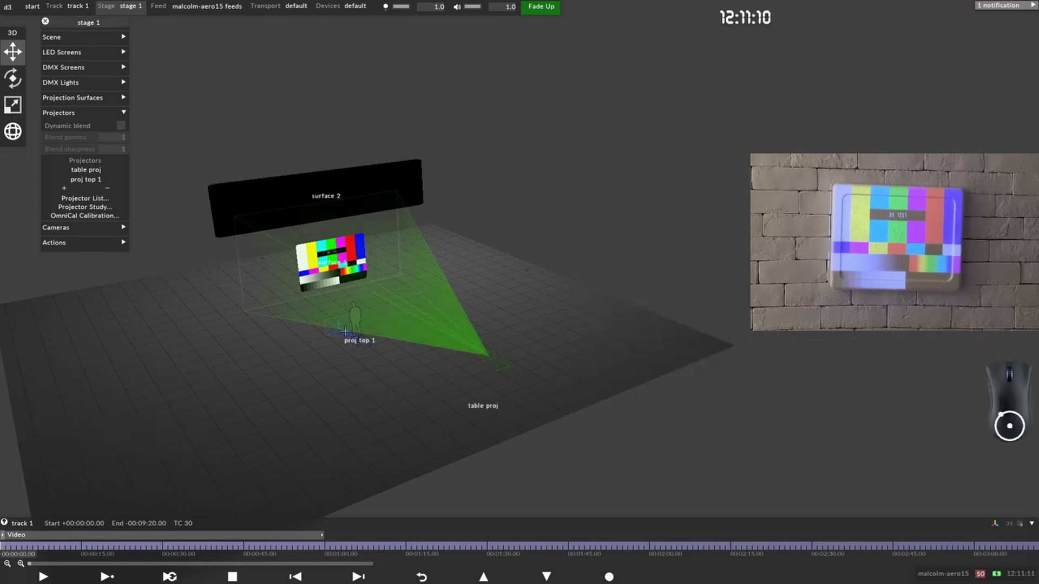
Step: Reopen proj top 1's settings and set its Z position to -12
click(350, 336)
click(349, 335)
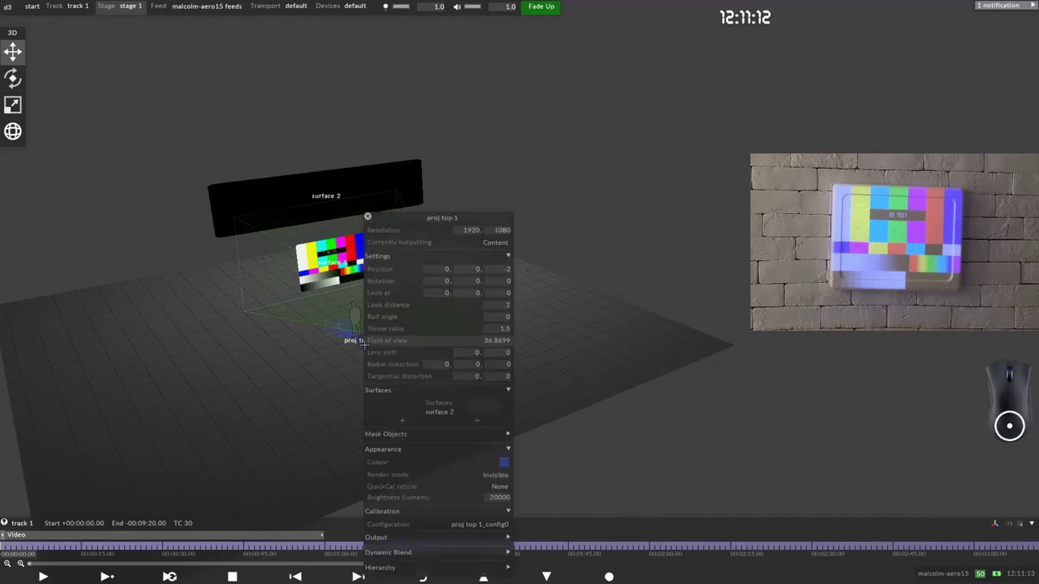
click(507, 269)
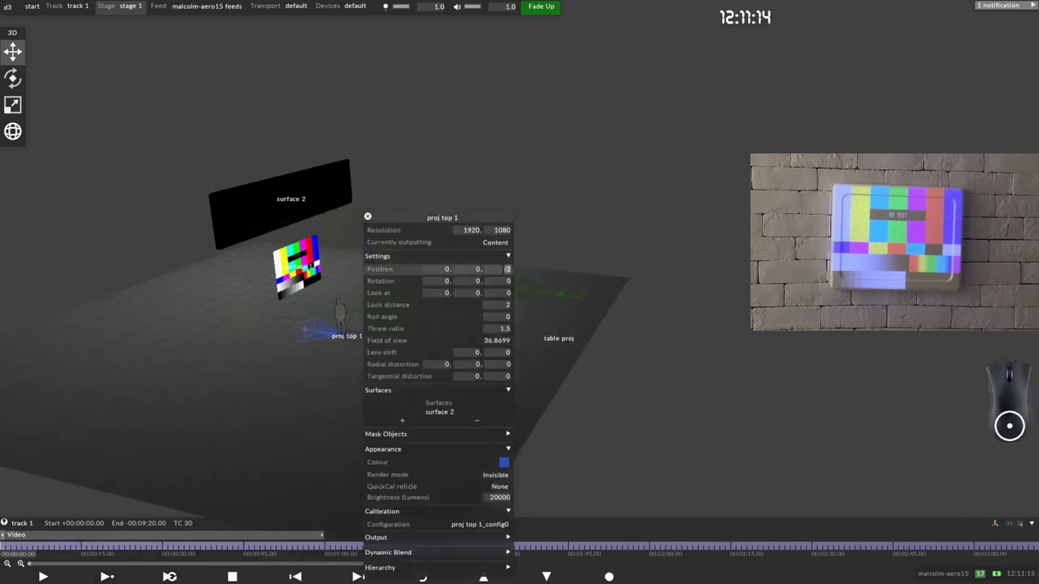
text(-11)
key(Return)
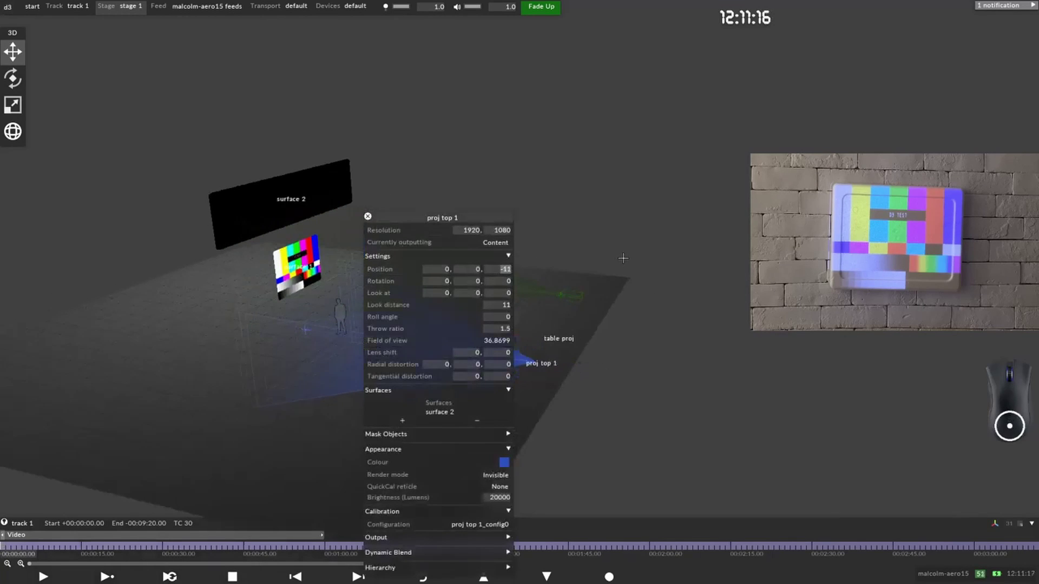
click(479, 269)
click(508, 270)
key(Down)
text(-12)
key(Return)
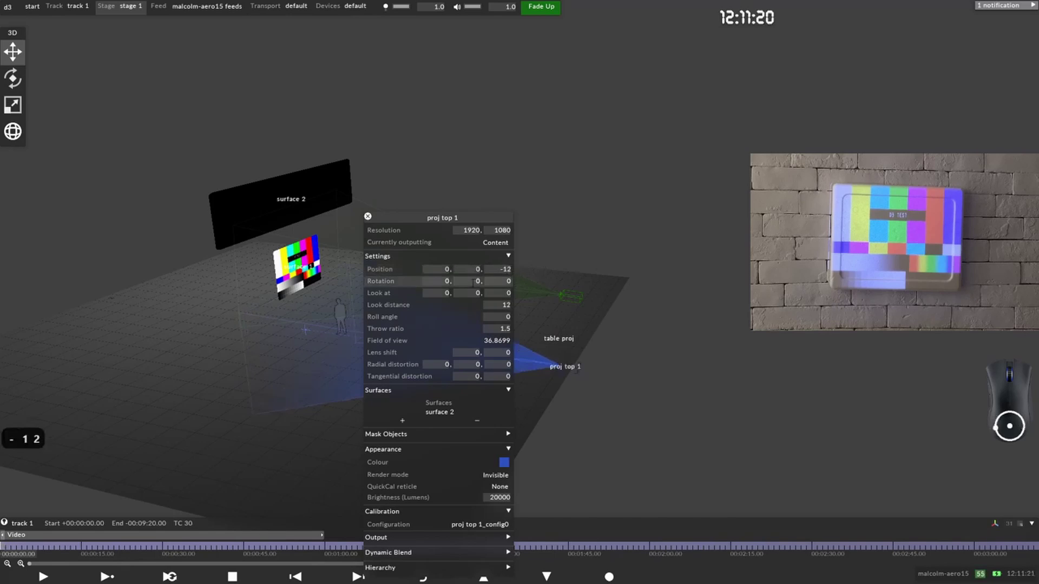
Step: Raise proj top 1 by setting its Y position to 5
click(474, 269)
key(Up)
key(Up)
key(Up)
drag(475, 269, 566, 269)
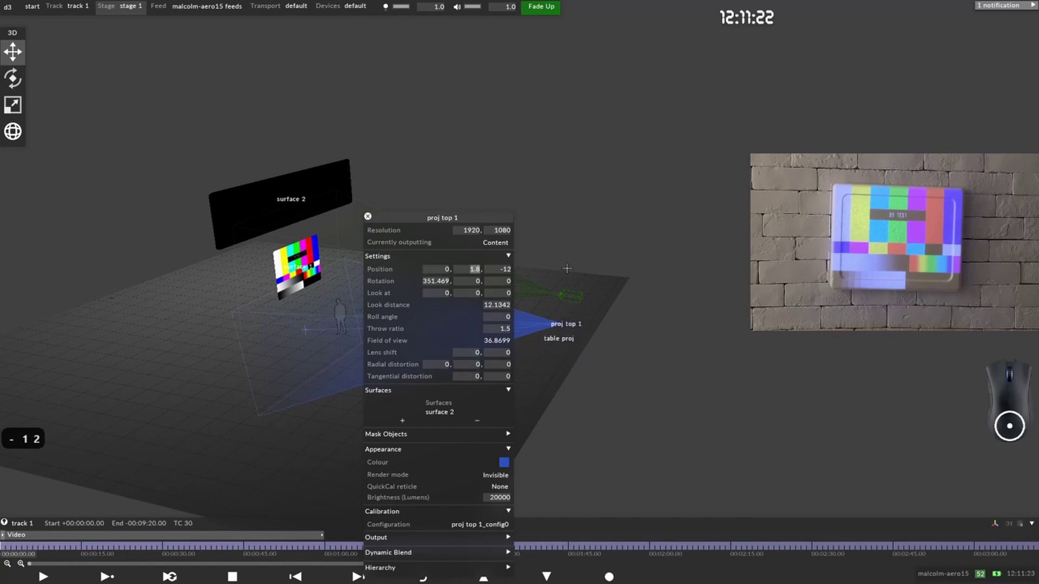
text(5)
Step: Aim proj top 1 at surface 2 by setting the Y value of its Look at point to 6
click(475, 293)
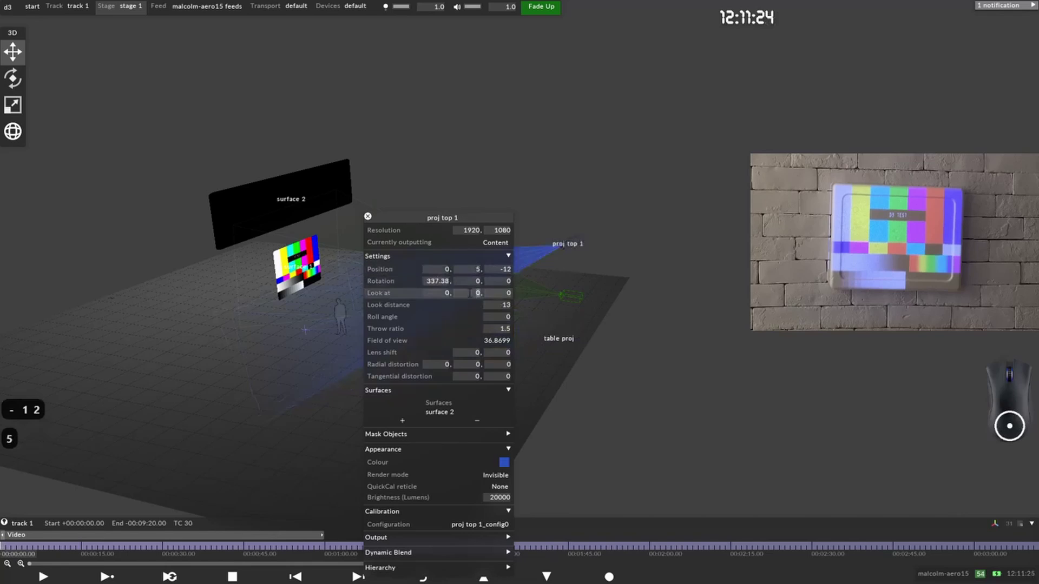
text(5)
drag(469, 294, 481, 258)
drag(327, 188, 253, 202)
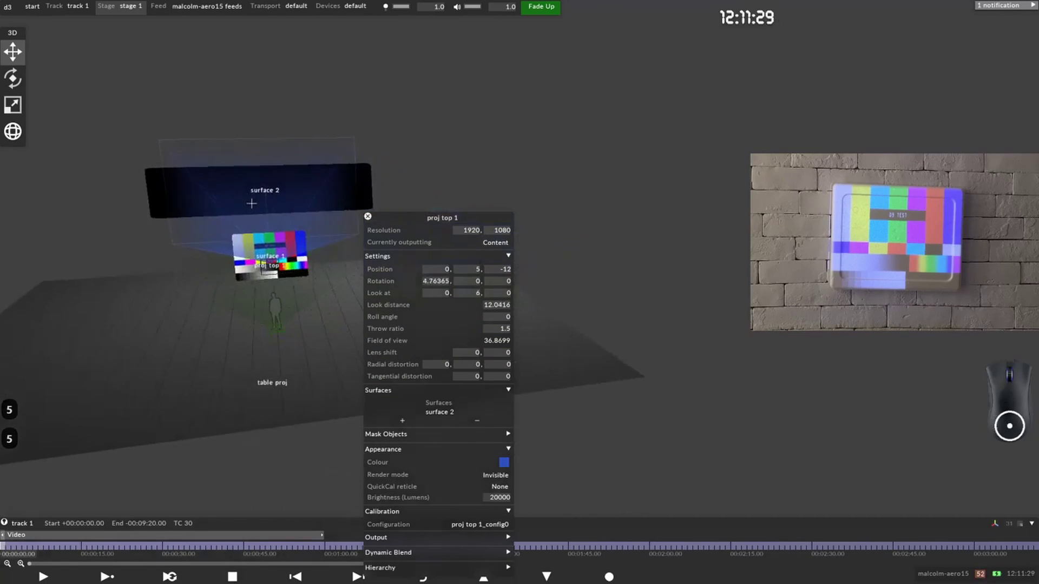
Step: Shift proj top 1 sideways by setting its X position to 3
click(440, 269)
text(3)
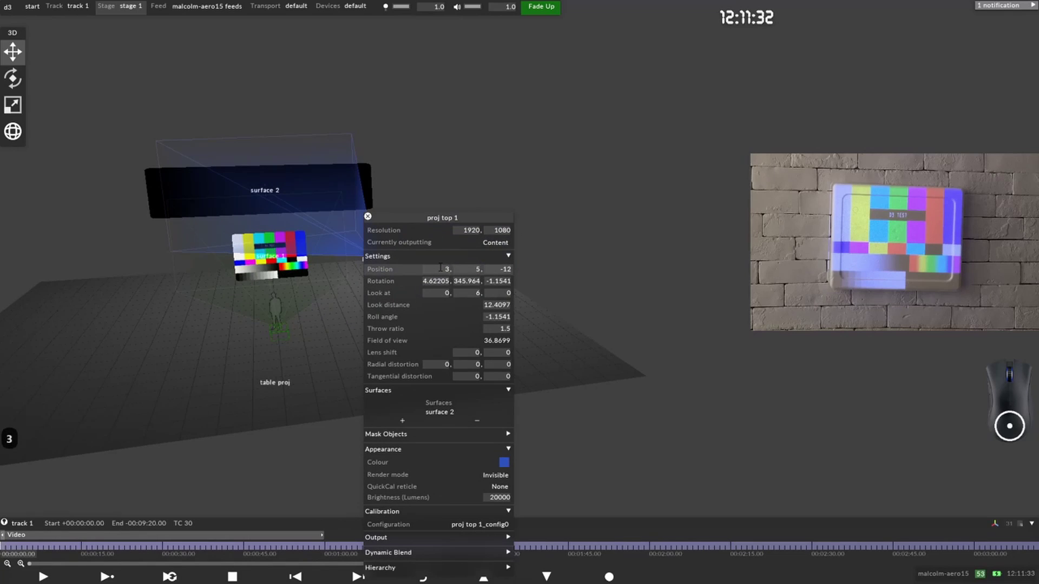
key(BackSpace)
text(3)
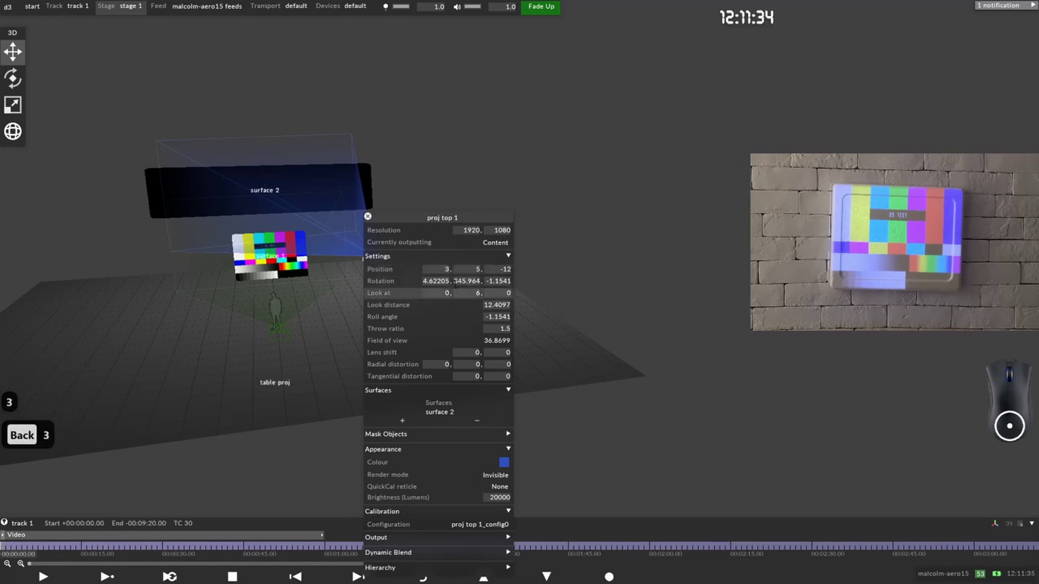
Step: Set proj top 1's X position to -3 and the X value of its Look at point to -3
key(BackSpace)
text(-3)
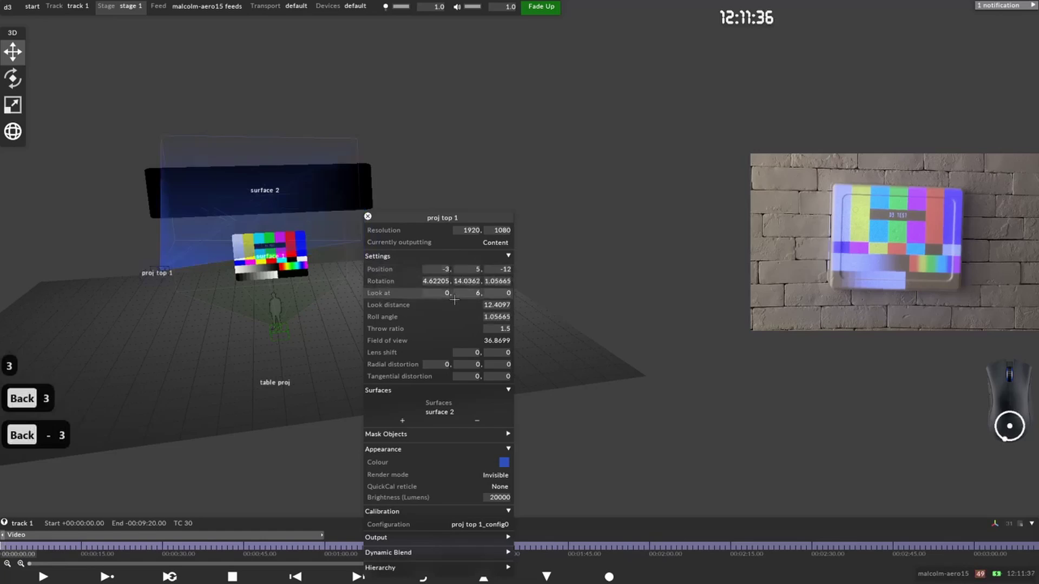
text(-3)
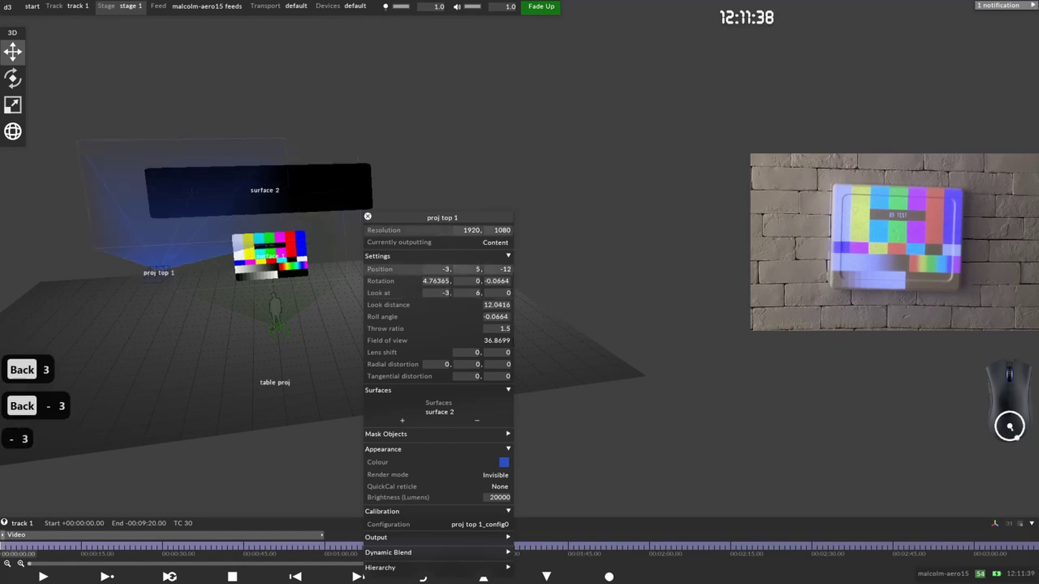
Step: Set proj top 1's throw ratio to 2.5 and the X value of its Look at point to -2.4
drag(505, 328, 565, 325)
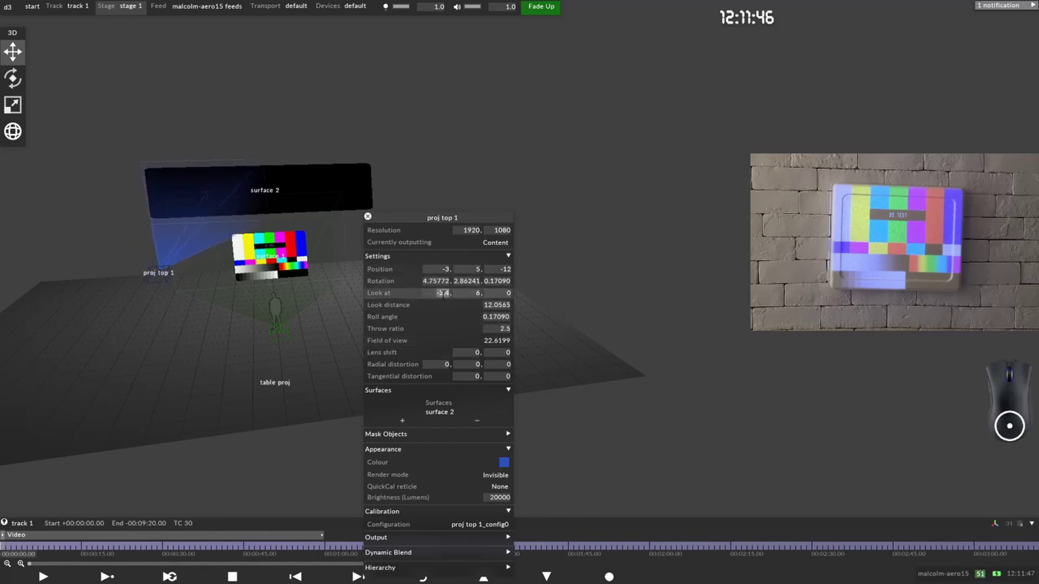
click(443, 293)
Step: Duplicate proj top 1 as proj top 2 and mirror it with X position 3 and Look at X value 2.4
click(437, 217)
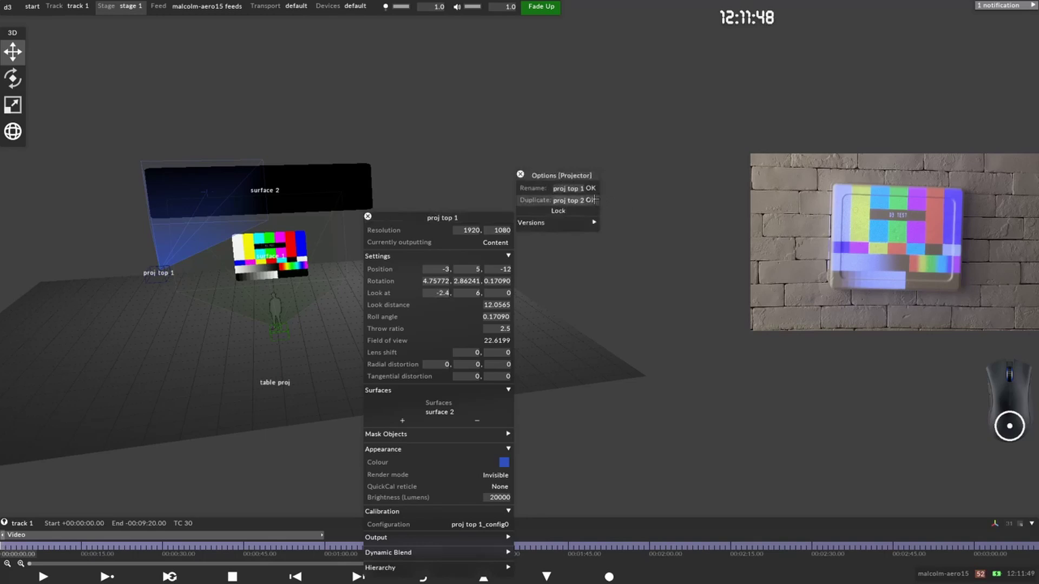
click(599, 202)
click(446, 269)
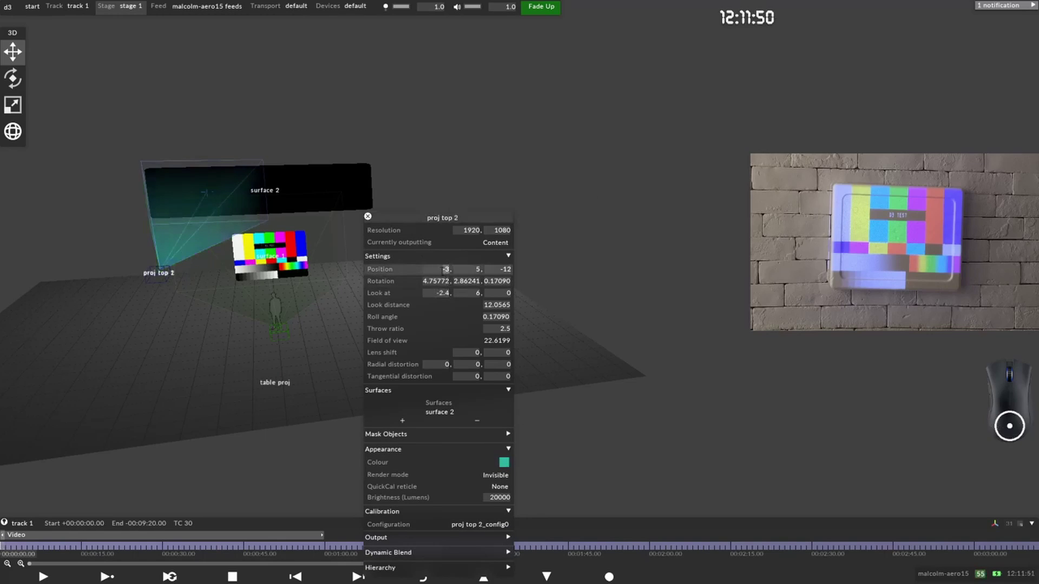
text(3)
click(441, 293)
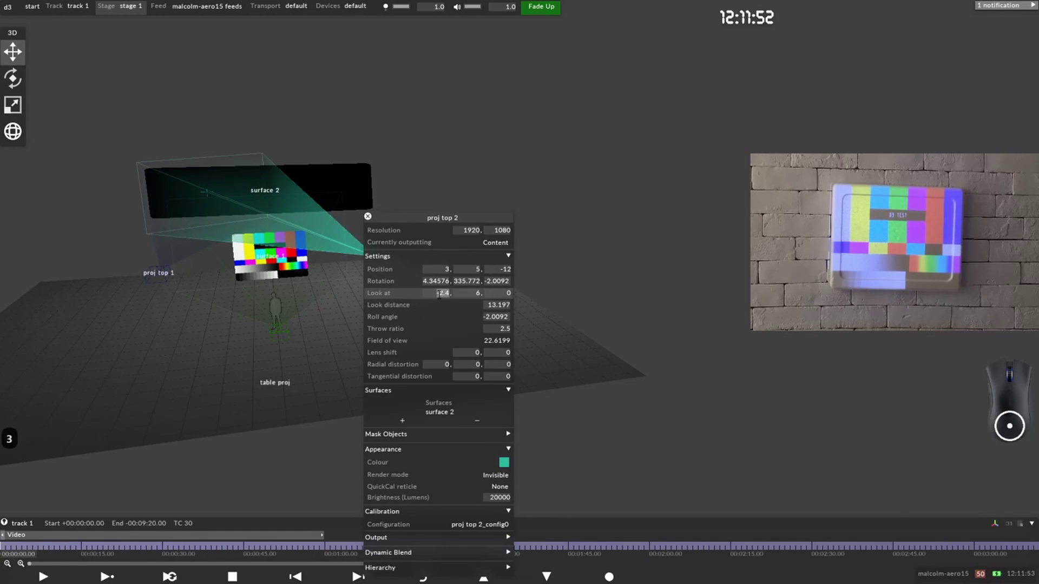
text(2.4)
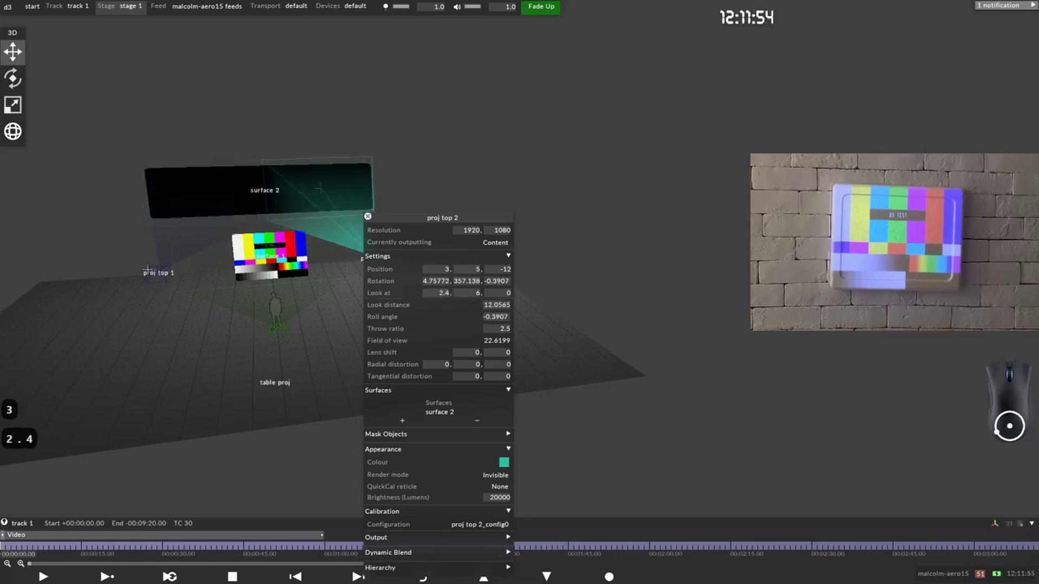
Step: Open proj top 1's settings alongside proj top 2's and set both projectors' throw ratio to 2
click(156, 276)
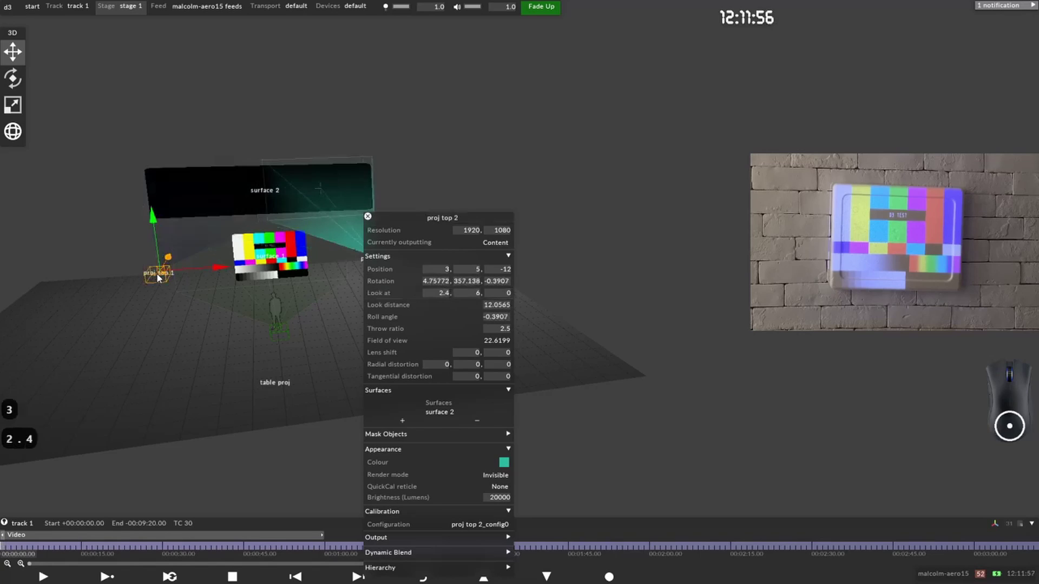
drag(233, 216, 812, 143)
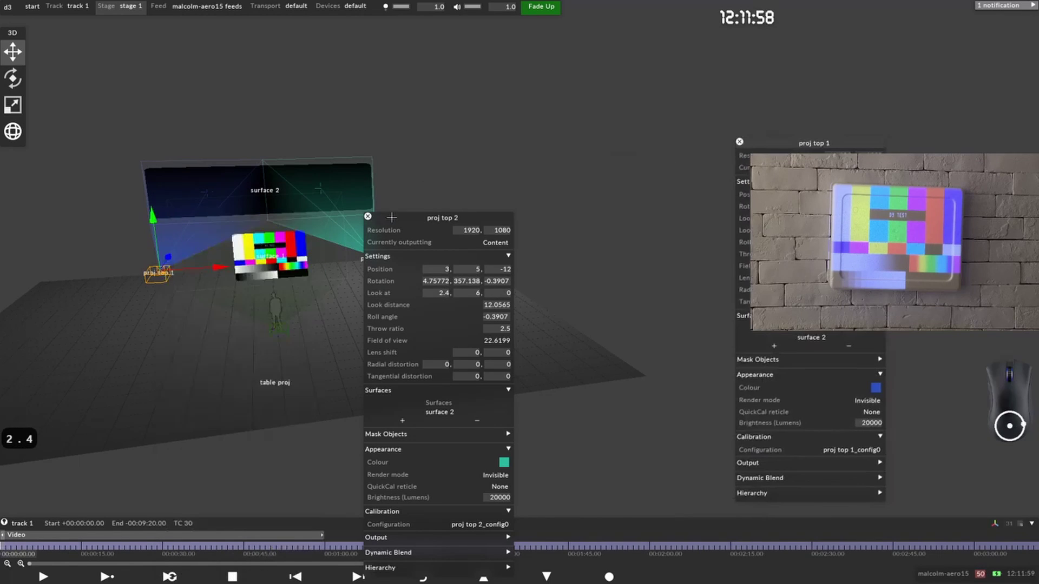
drag(391, 217, 501, 189)
mouse_move(303, 135)
mouse_down()
mouse_move(336, 130)
mouse_move(285, 142)
mouse_up()
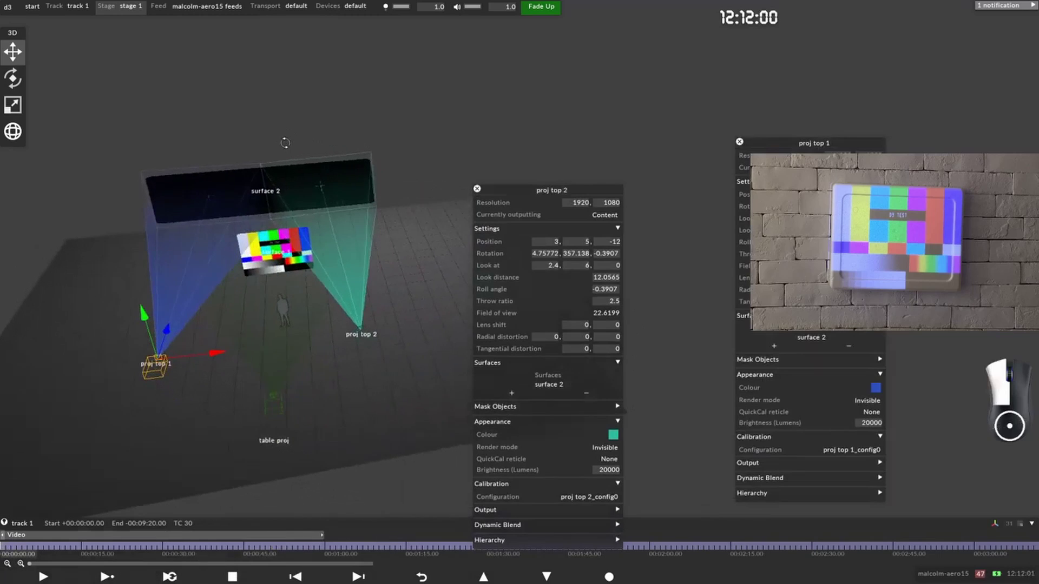
drag(611, 300, 658, 330)
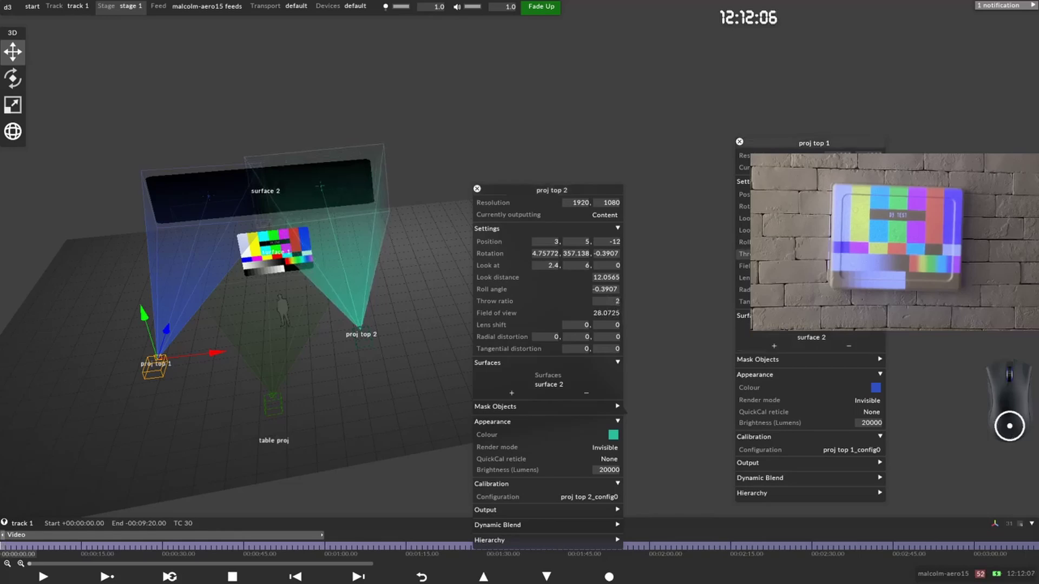
text(2)
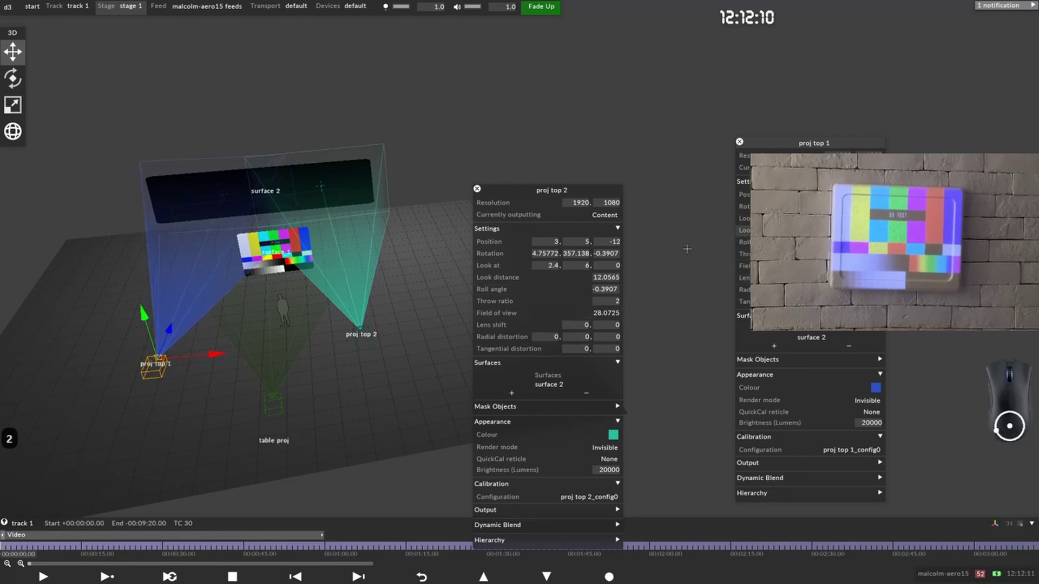
Step: Set the X value of proj top 2's Look at point to 1.8 and close both projectors' settings
drag(553, 265, 487, 193)
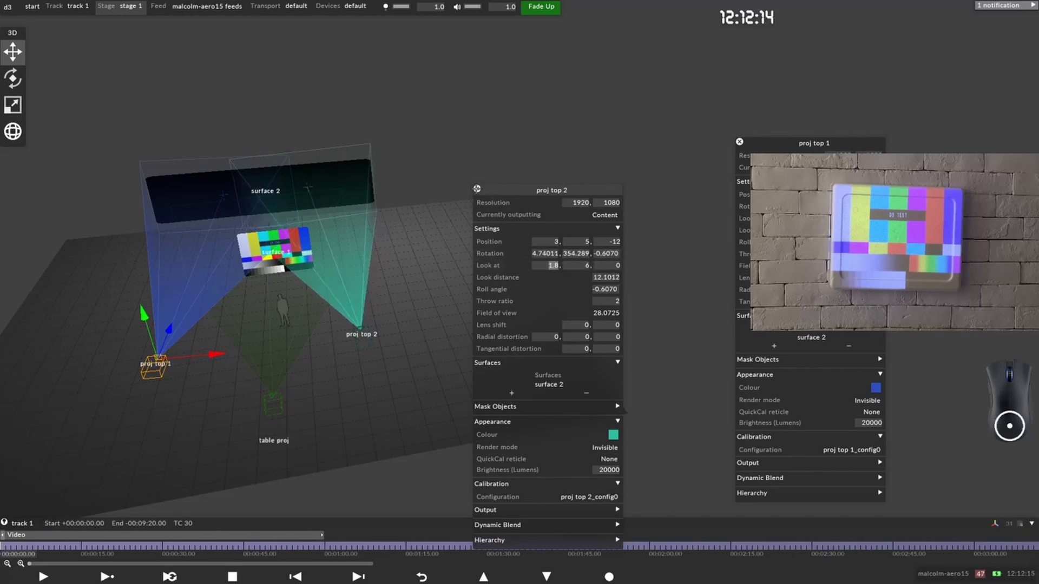
click(476, 188)
click(739, 141)
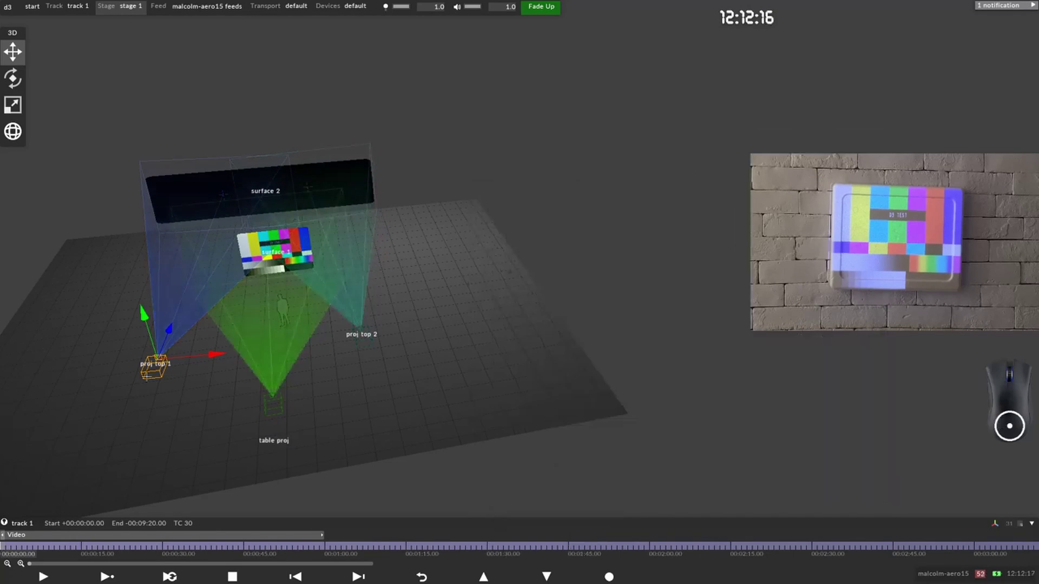
Step: Add a second Video layer showing d3_test_16-9.png on surface 2 and close its editor
key(ctrl+l)
text(vi)
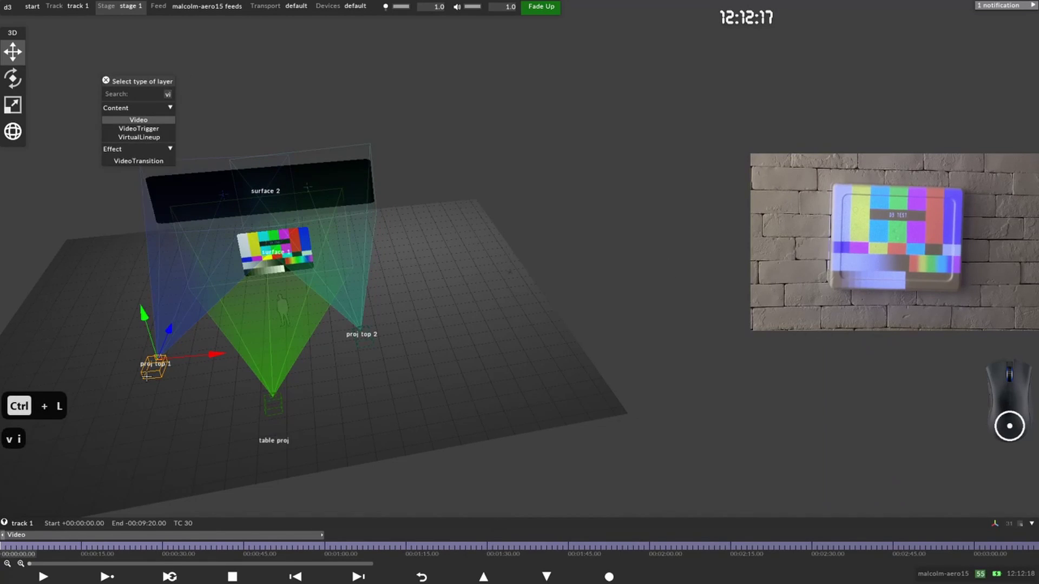
click(134, 119)
click(71, 212)
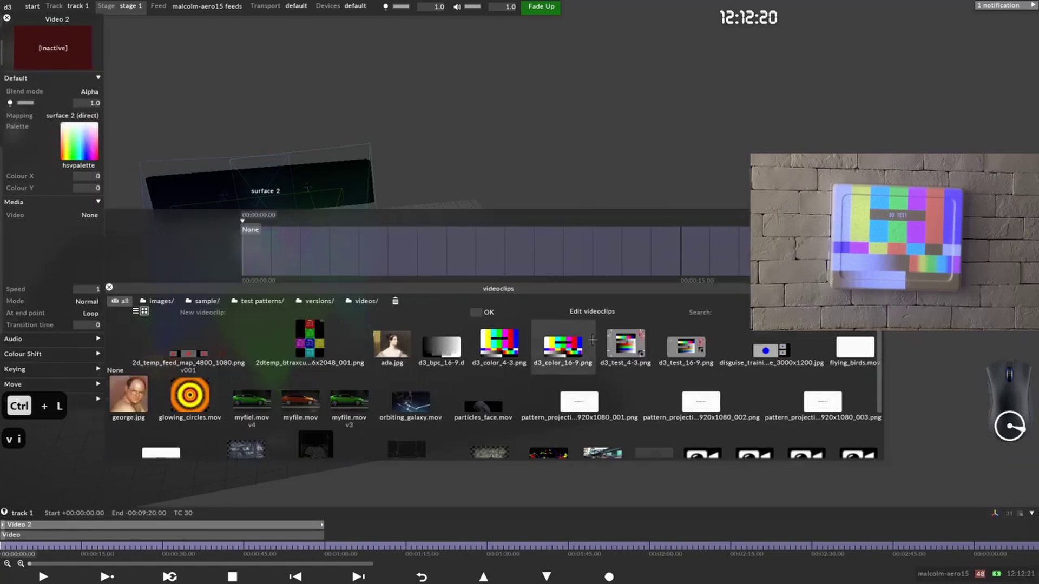
click(676, 346)
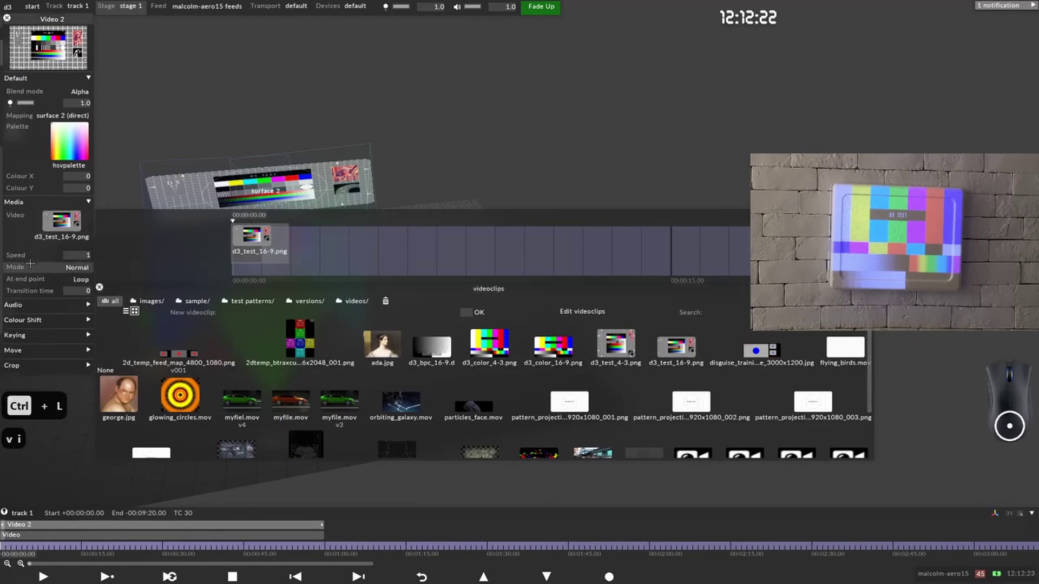
click(99, 287)
click(7, 18)
Step: Inspect the two projectors' coverage of surface 2 on the stage and their outputs in the feed view, and return to the stage
scroll(334, 244, up, 5)
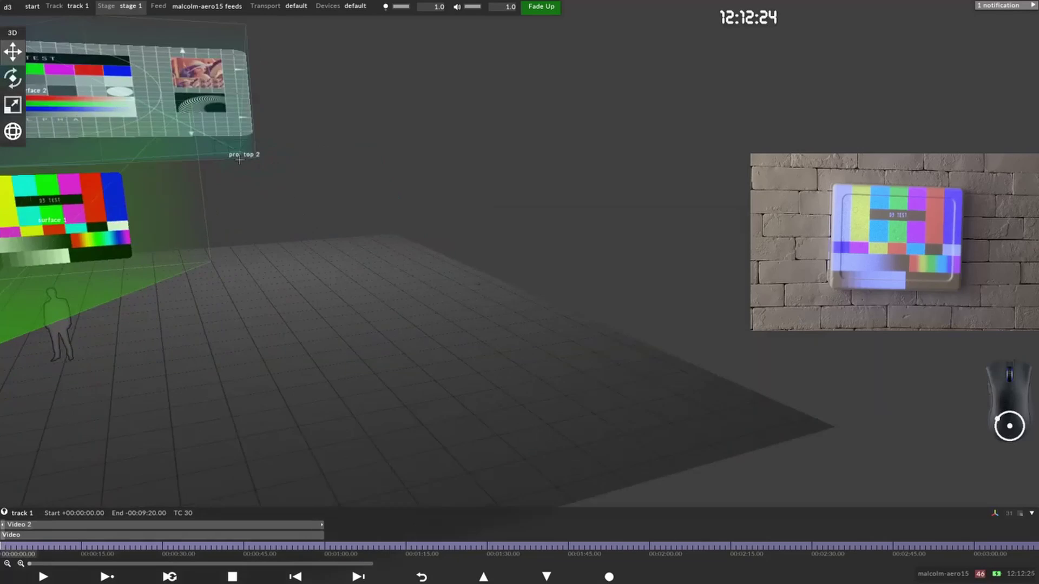
middle_drag(319, 191, 399, 219)
drag(386, 213, 336, 202)
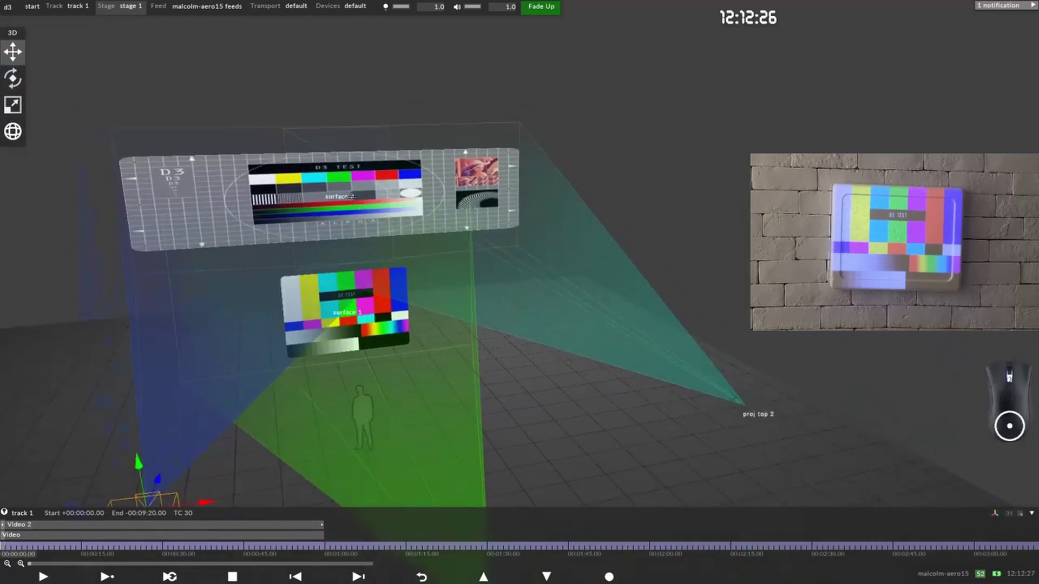
scroll(419, 214, down, 3)
drag(419, 214, 409, 216)
click(177, 4)
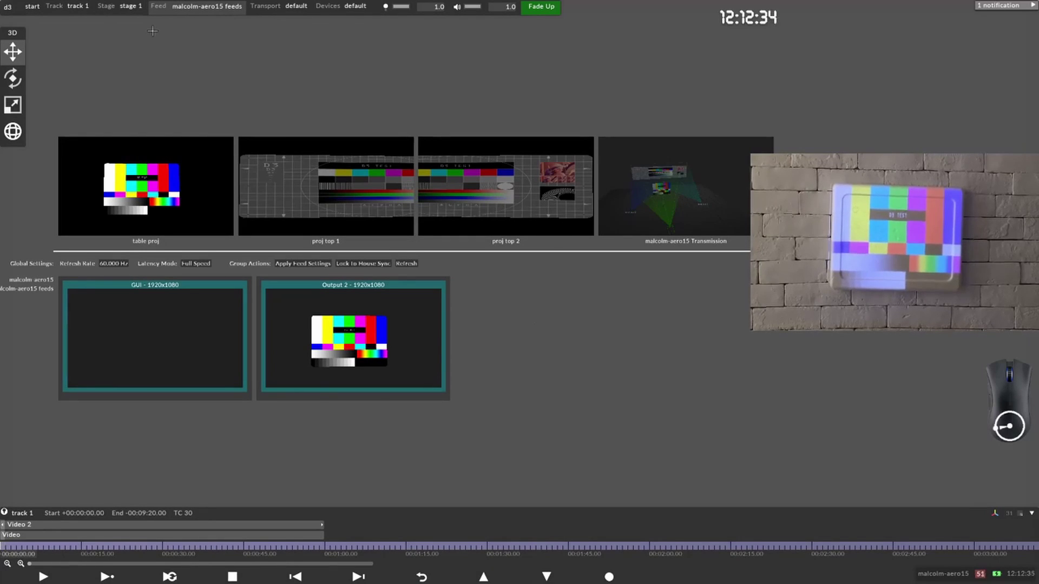
click(128, 6)
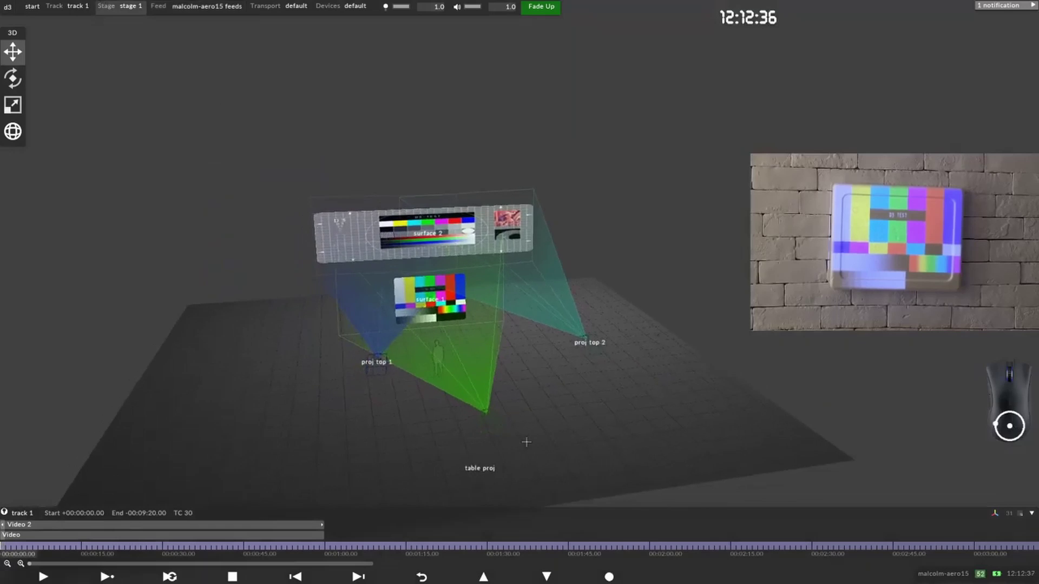
click(472, 475)
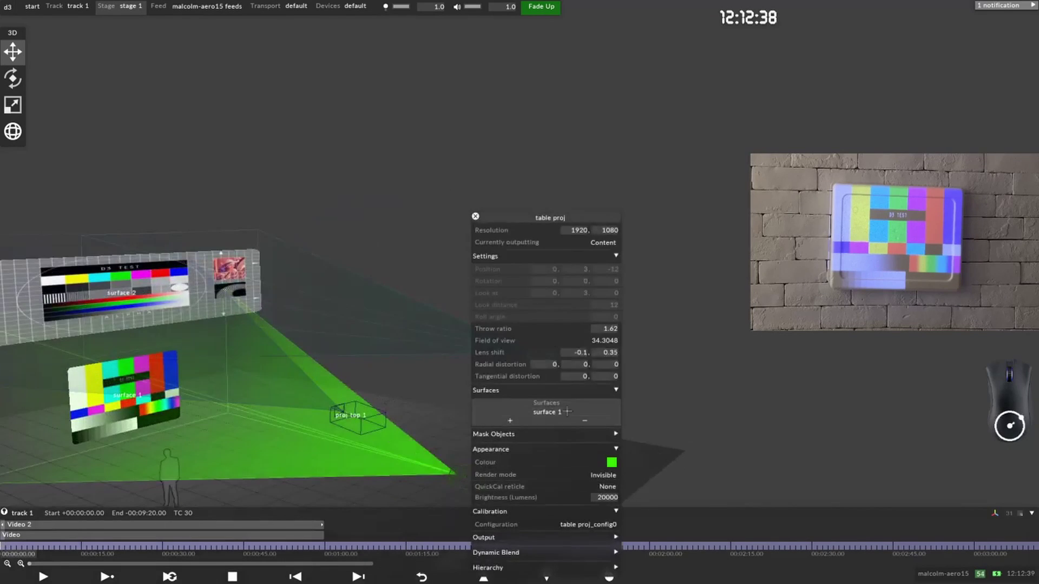
click(476, 216)
click(533, 353)
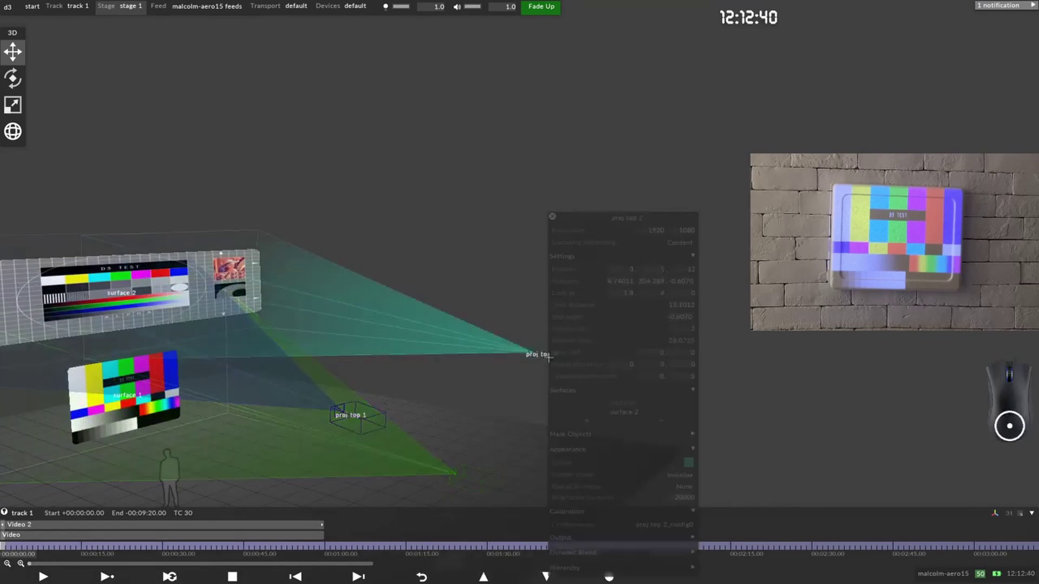
click(553, 217)
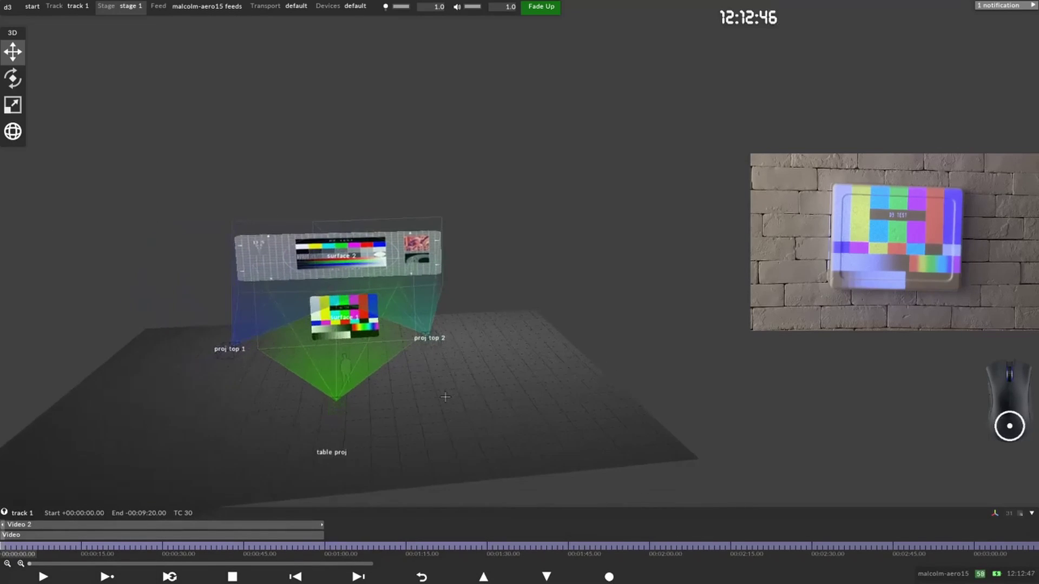
middle_drag(445, 397, 424, 394)
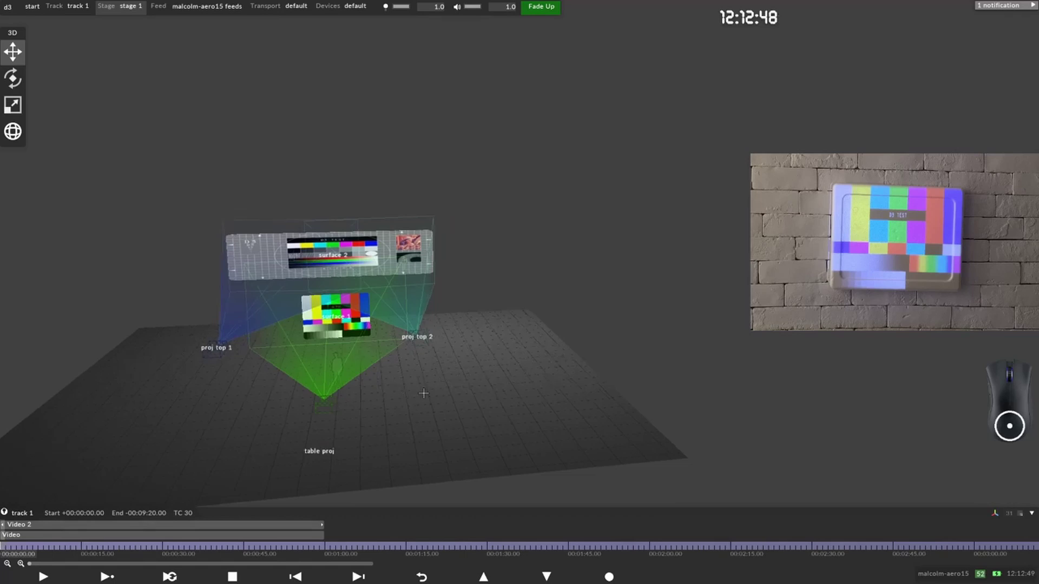
Step: Open the Projectors list and place it below the feed outputs in the feed view
key(ctrl+p)
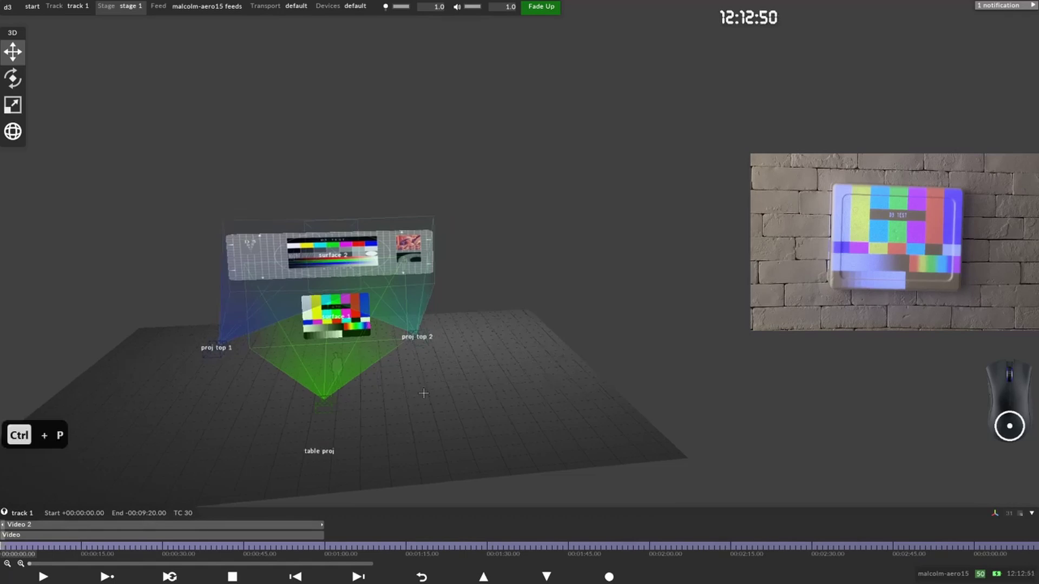
drag(442, 22, 547, 106)
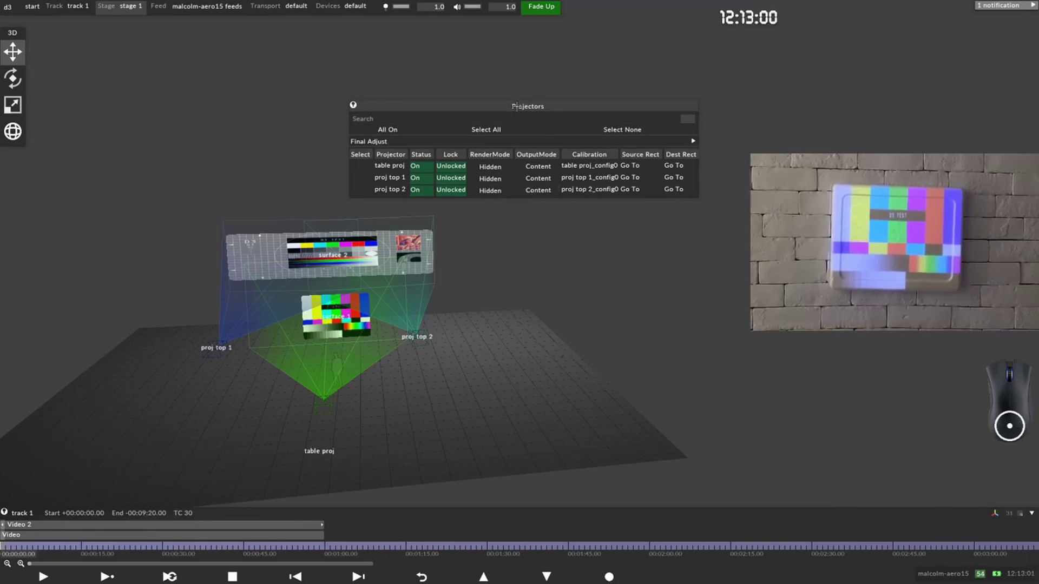
drag(497, 102, 379, 57)
click(189, 6)
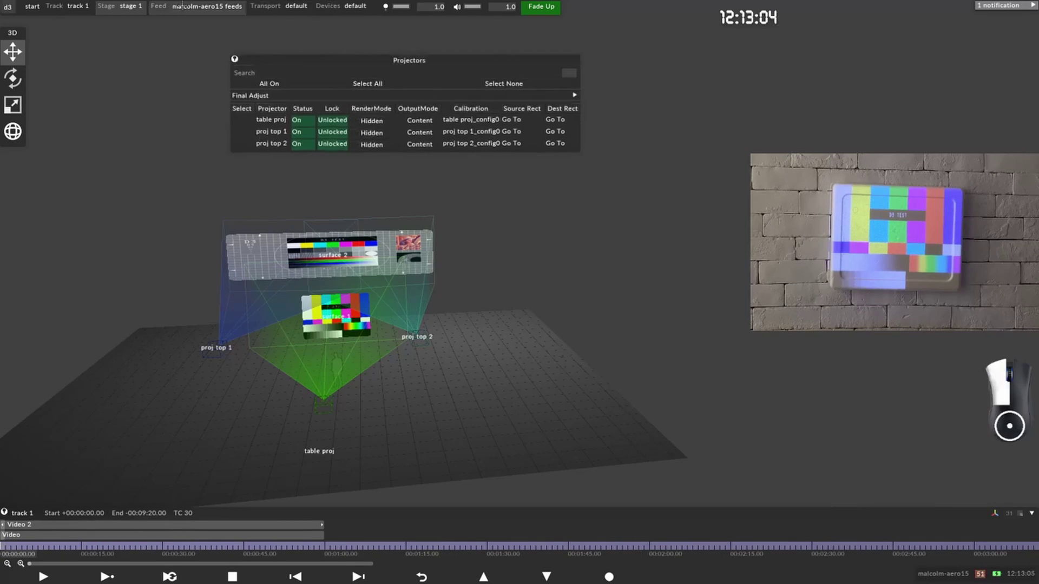
drag(332, 114, 167, 396)
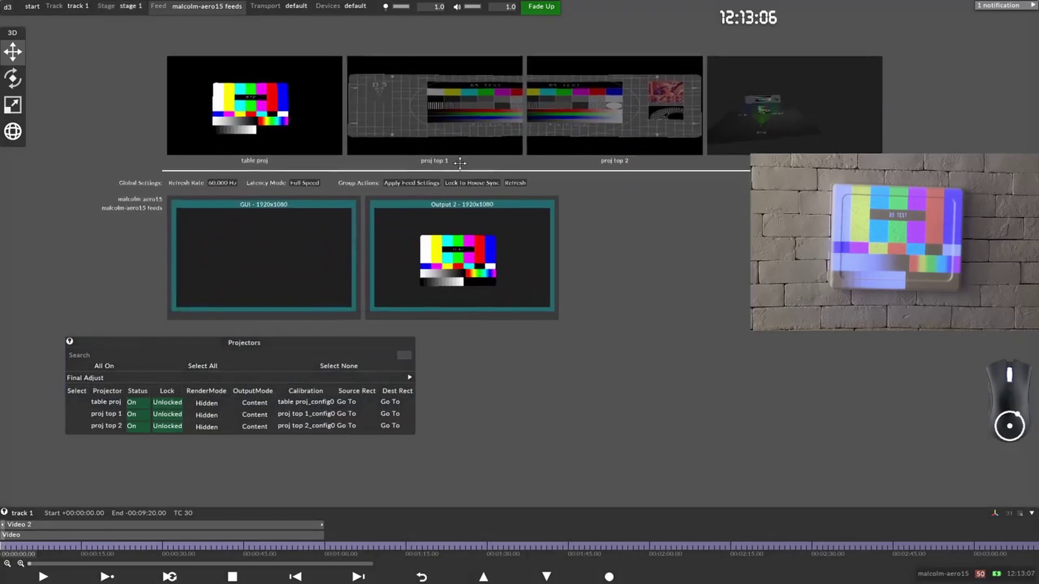
Step: Test table proj's output by toggling its status between Mute and On, leaving it On
click(140, 402)
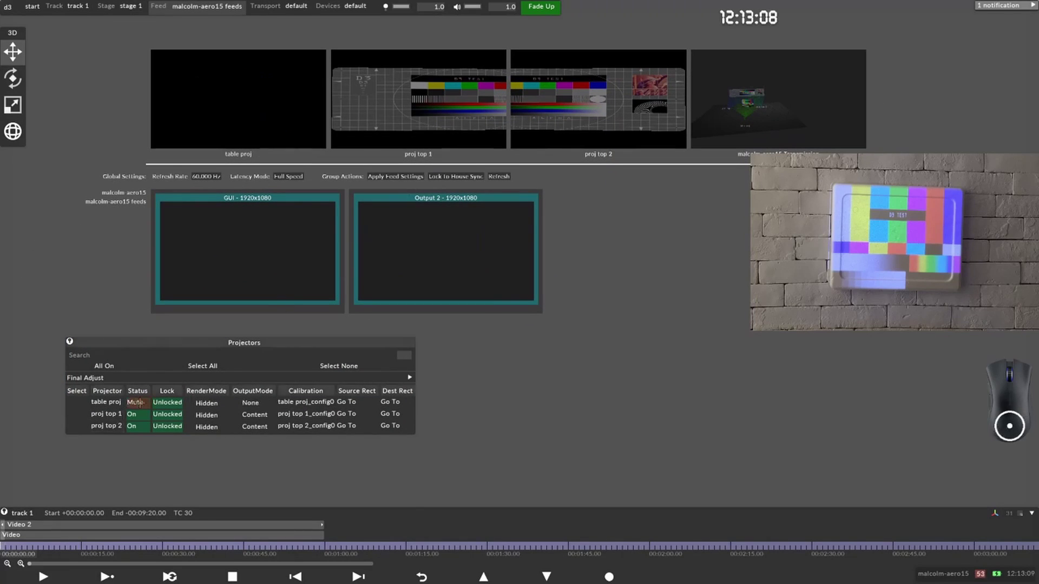
click(140, 403)
click(141, 403)
click(140, 403)
click(140, 403)
click(141, 403)
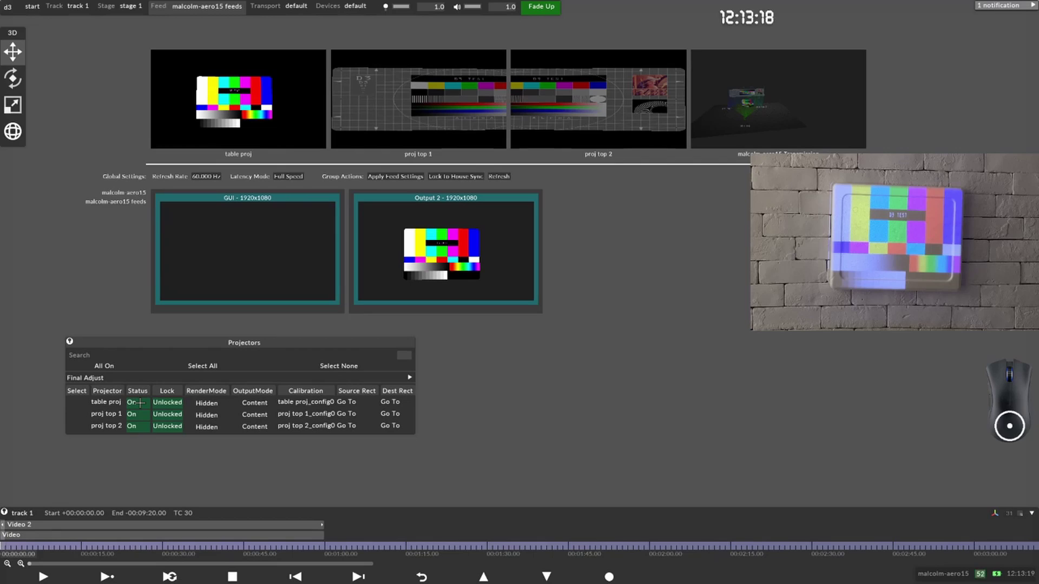
Step: Test the proj top 1 and proj top 2 outputs by alternately muting them, leaving both On
click(135, 415)
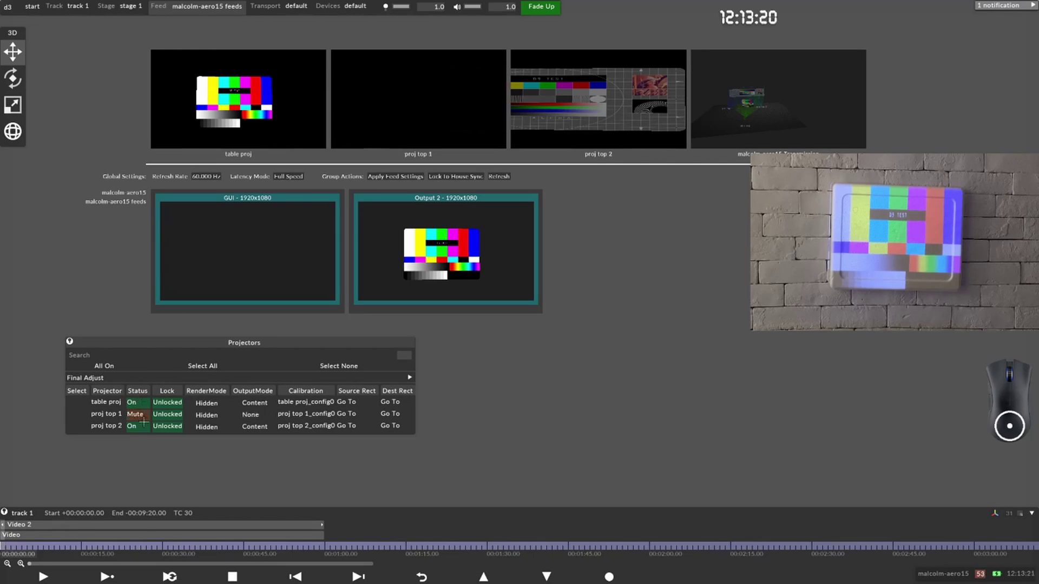
click(135, 426)
click(136, 414)
click(135, 426)
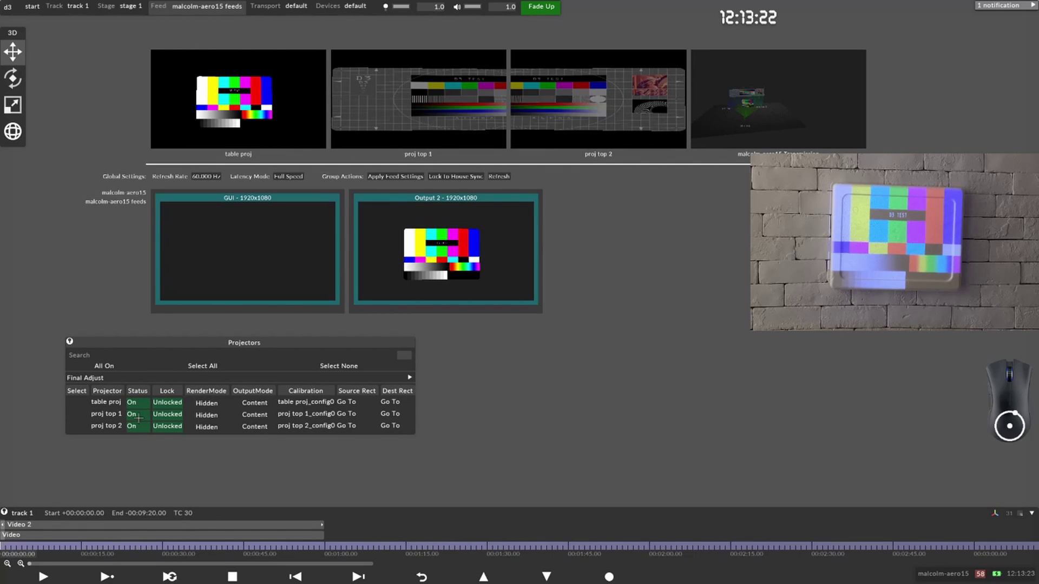
click(135, 426)
click(135, 426)
click(136, 414)
click(135, 426)
click(135, 414)
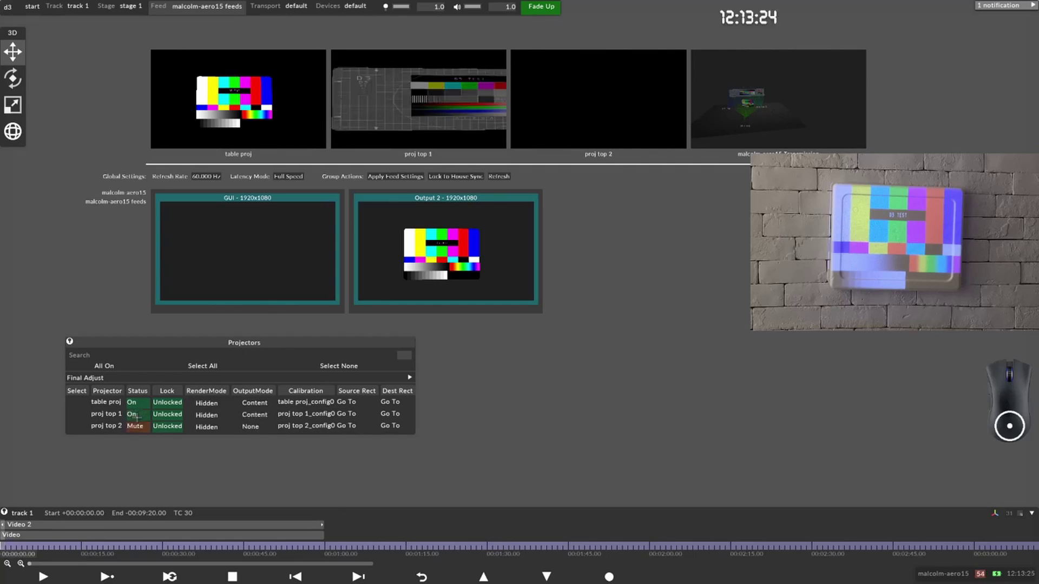
click(135, 426)
Step: Reposition the feed view and place the Projectors list over the GUI and Output 2 previews
drag(172, 354, 189, 198)
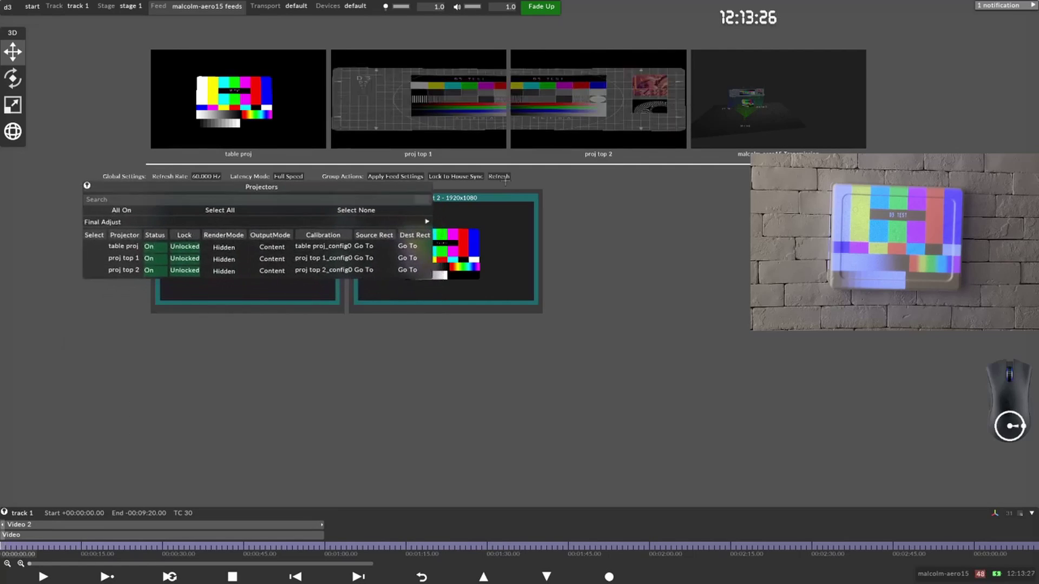
middle_drag(627, 211, 534, 286)
drag(310, 181, 324, 278)
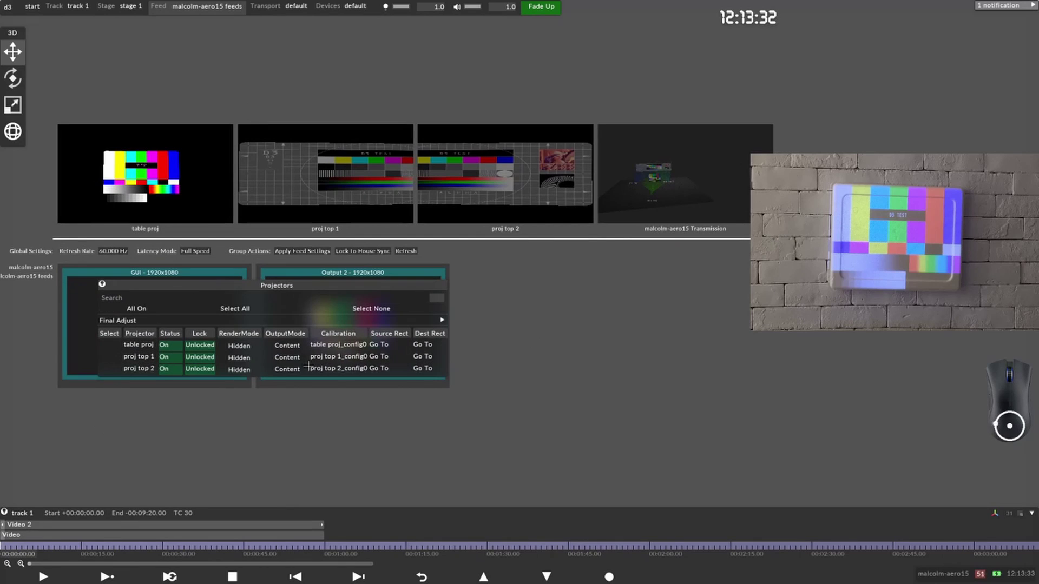
Step: Set the output mode of all three projectors to Identify and bring their feed outputs into view
click(284, 341)
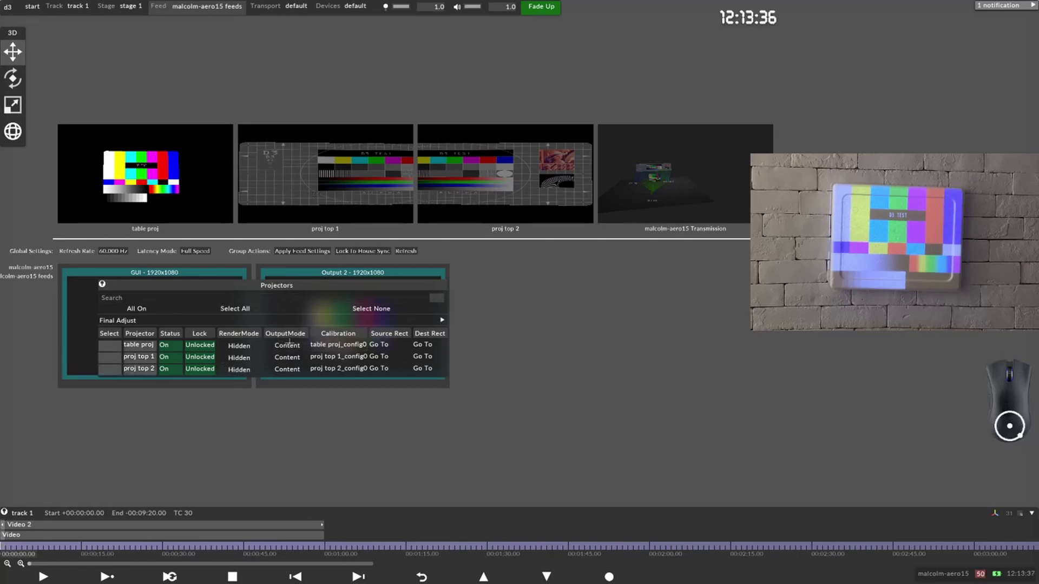
click(323, 359)
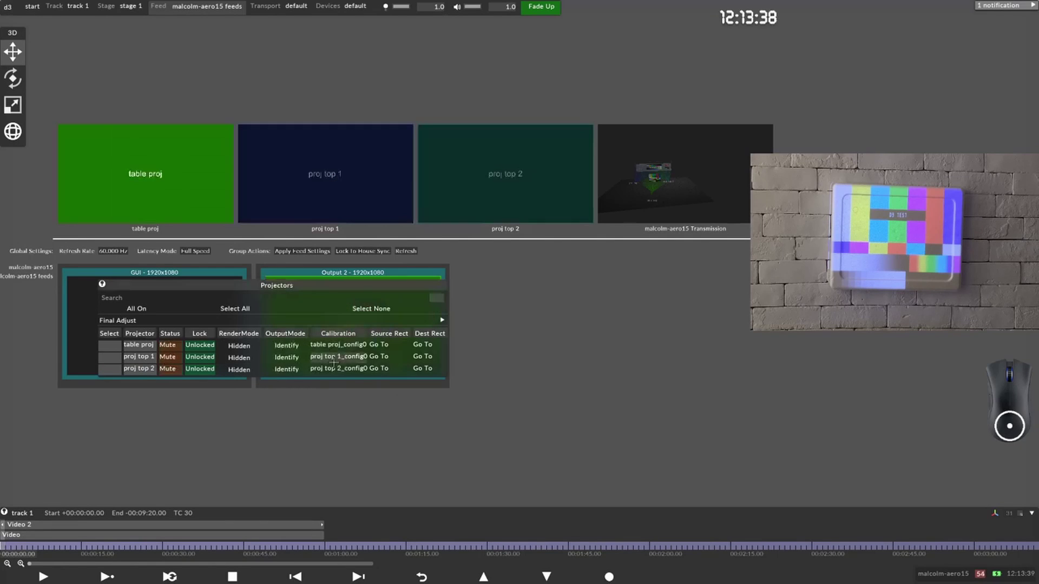
drag(550, 268, 556, 298)
scroll(491, 219, up, 2)
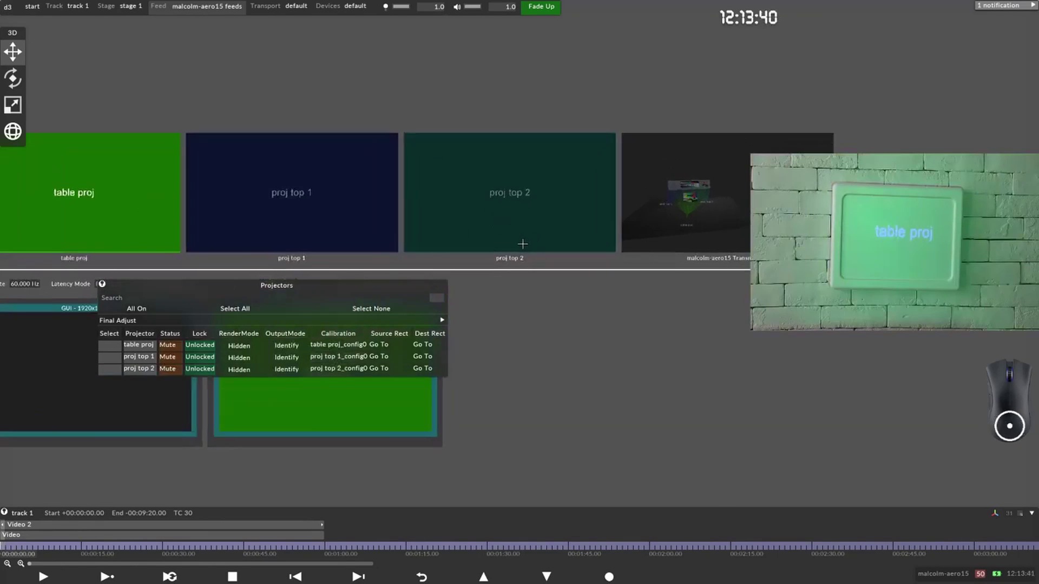
scroll(679, 272, up, 2)
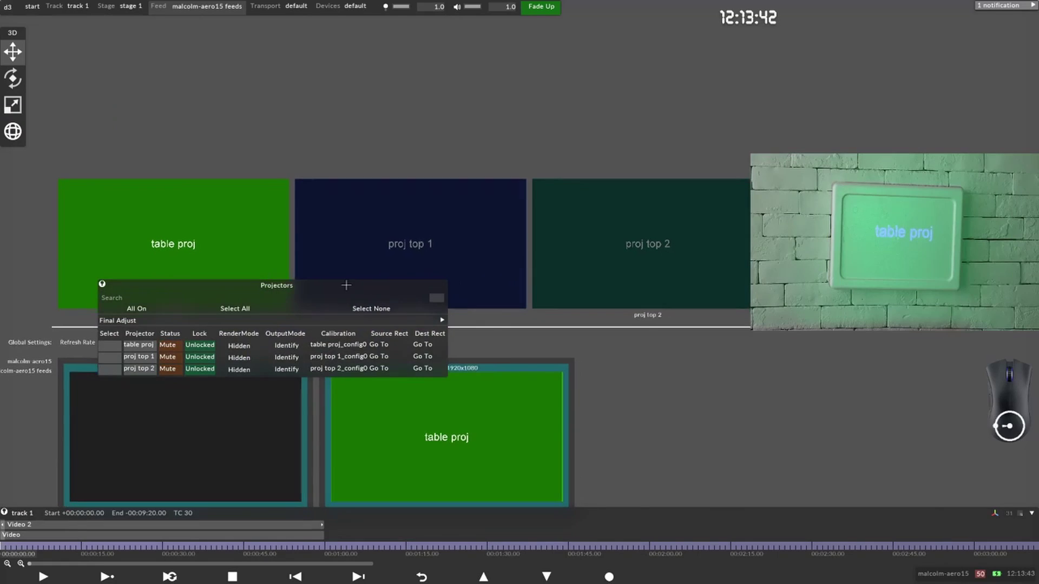
drag(482, 330, 482, 327)
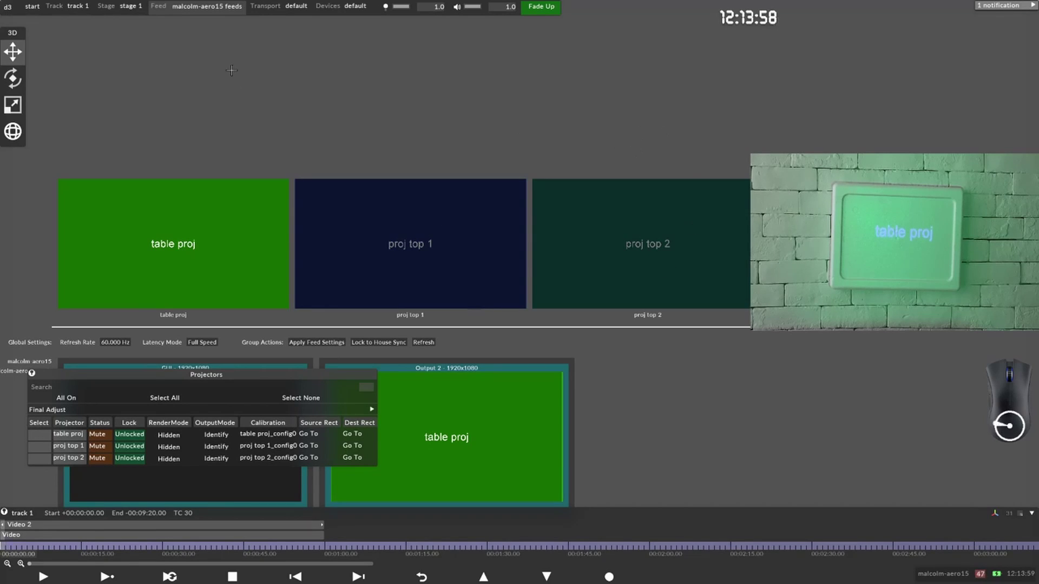
scroll(477, 286, down, 3)
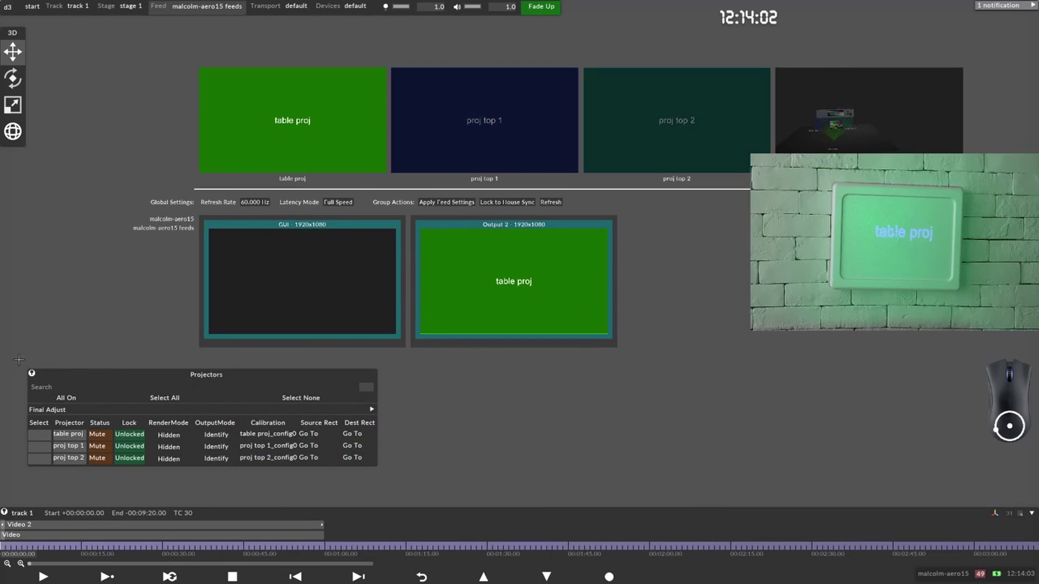
Step: Place the Projectors list below the feed outputs and set all three projectors' output mode to Content
drag(205, 375, 386, 316)
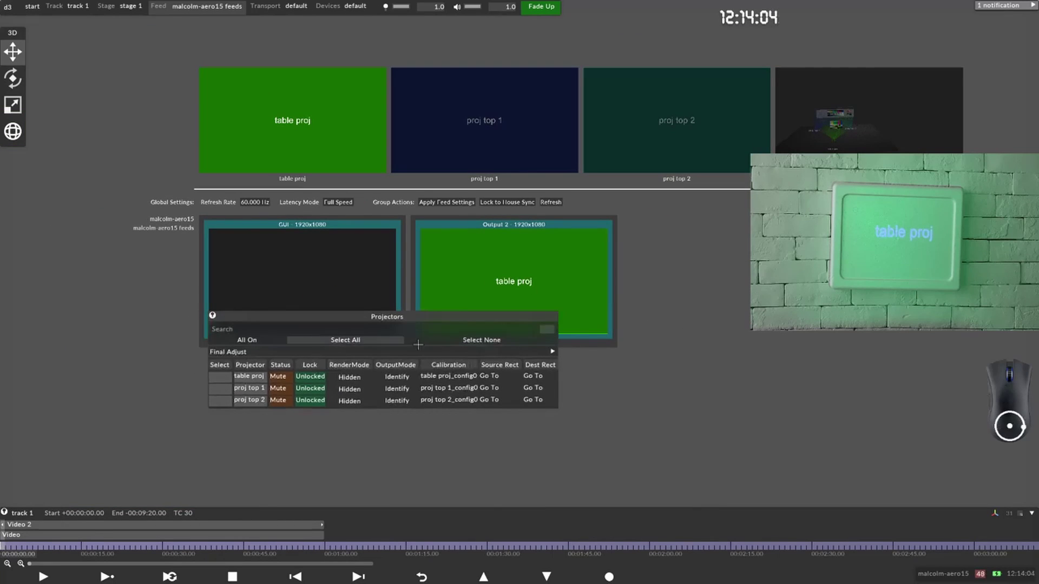
click(405, 373)
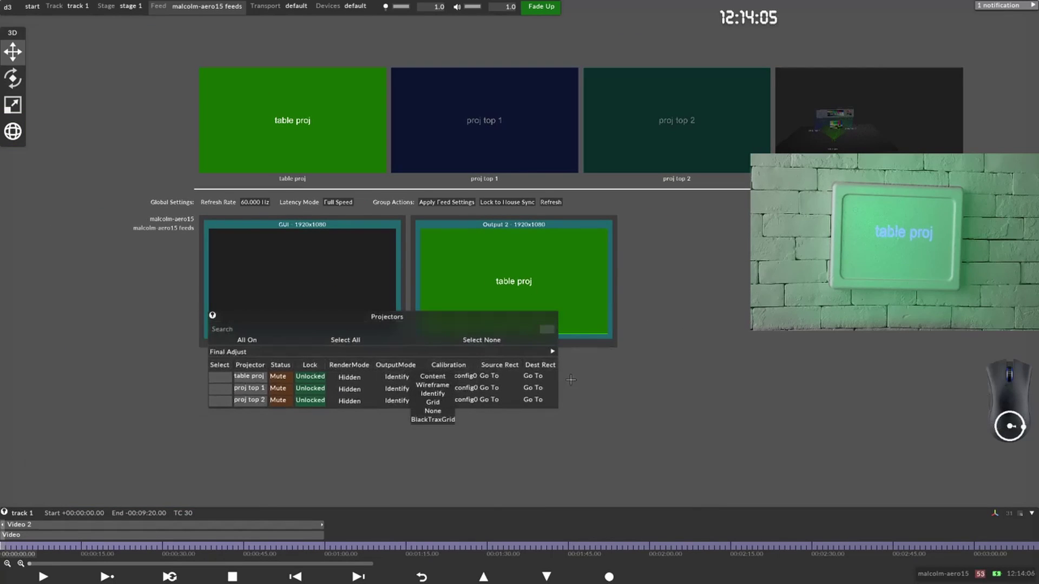
click(443, 375)
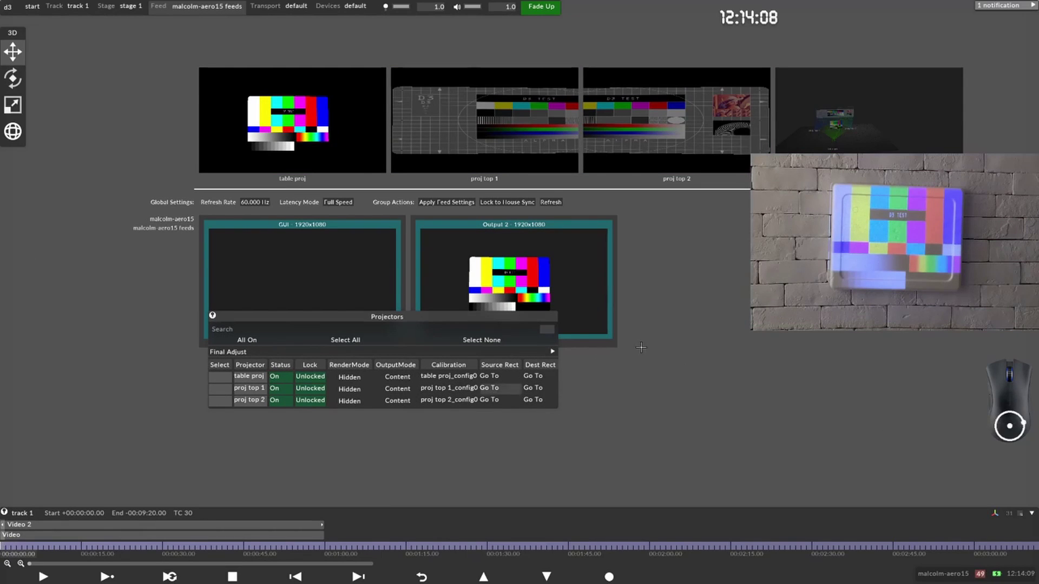
Step: Compare the table proj projector's source rectangle with its destination rectangle by jumping between the two in the feed view
click(502, 376)
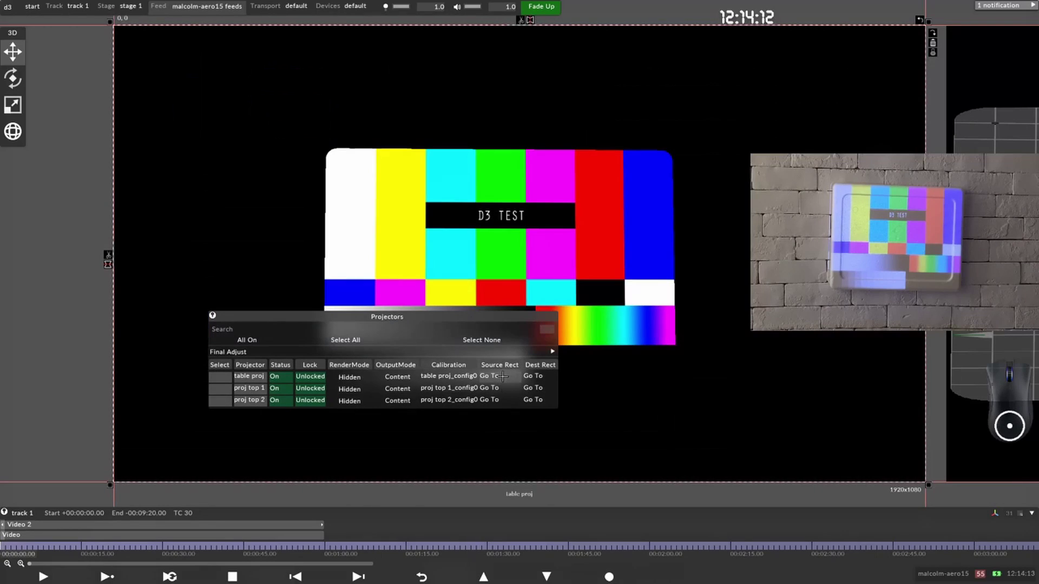
click(538, 376)
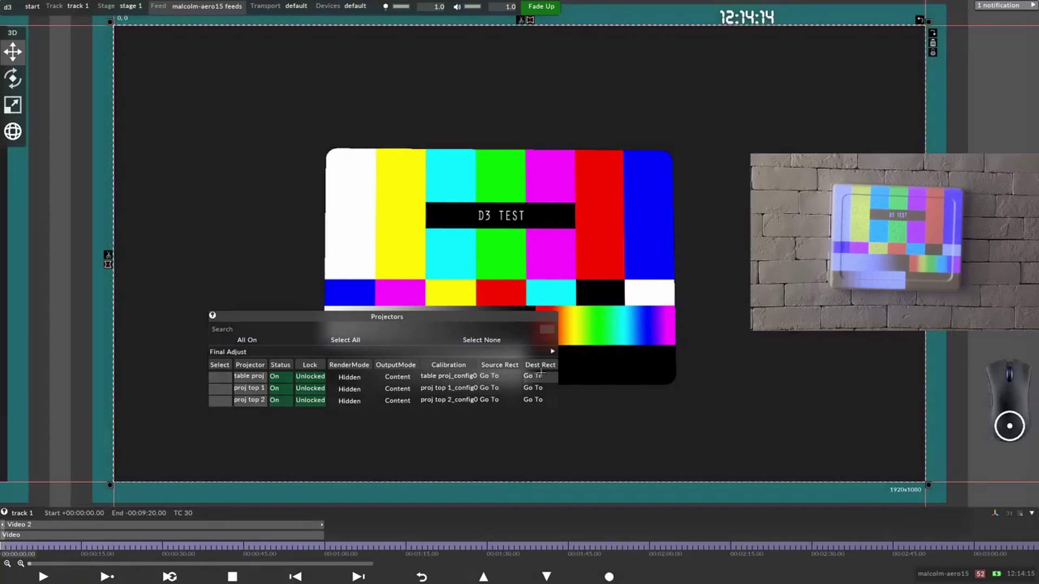
click(490, 378)
click(539, 375)
click(498, 376)
click(533, 376)
click(508, 377)
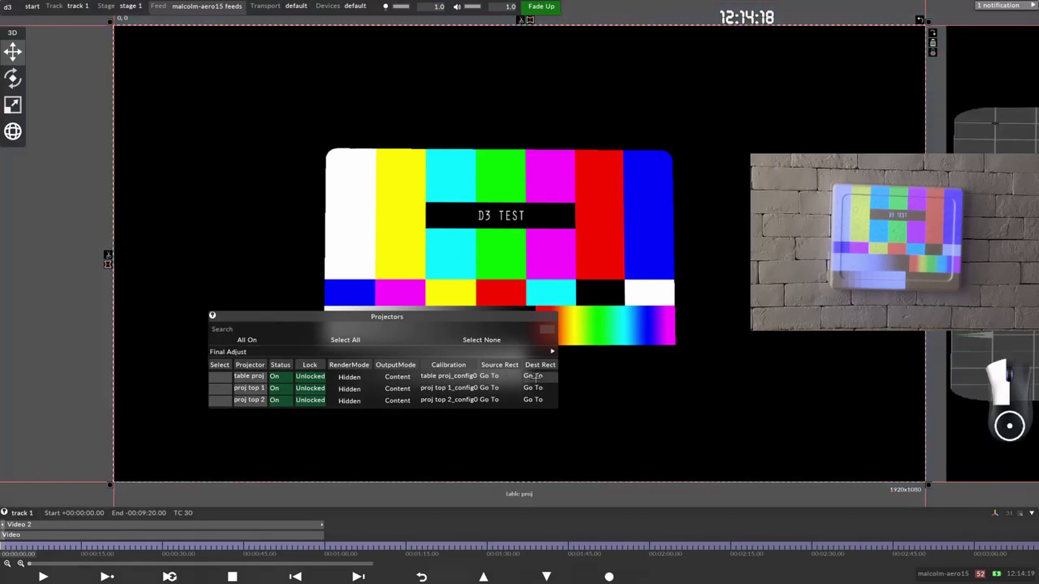
click(533, 376)
click(503, 377)
click(507, 379)
click(507, 379)
click(533, 376)
click(500, 377)
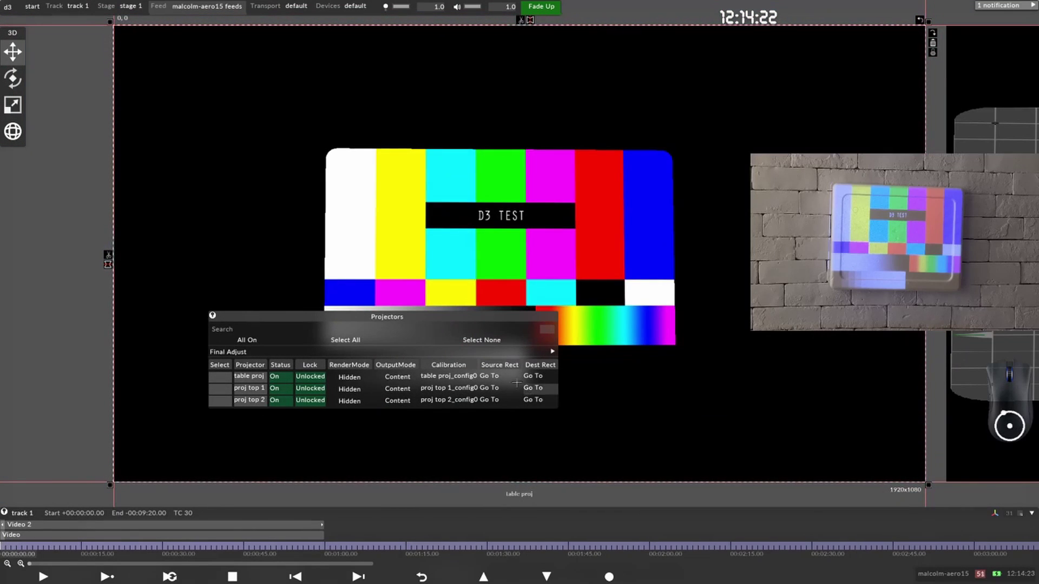
click(533, 376)
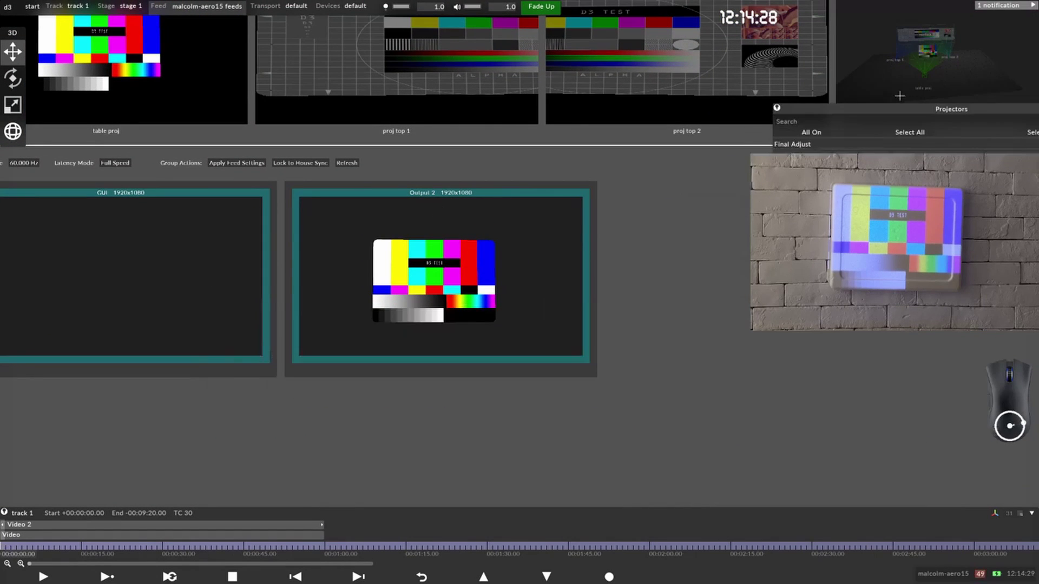
Step: Move the Projectors list aside, switch to the stage view and open the stage 1 settings with the projectors section collapsed
click(900, 96)
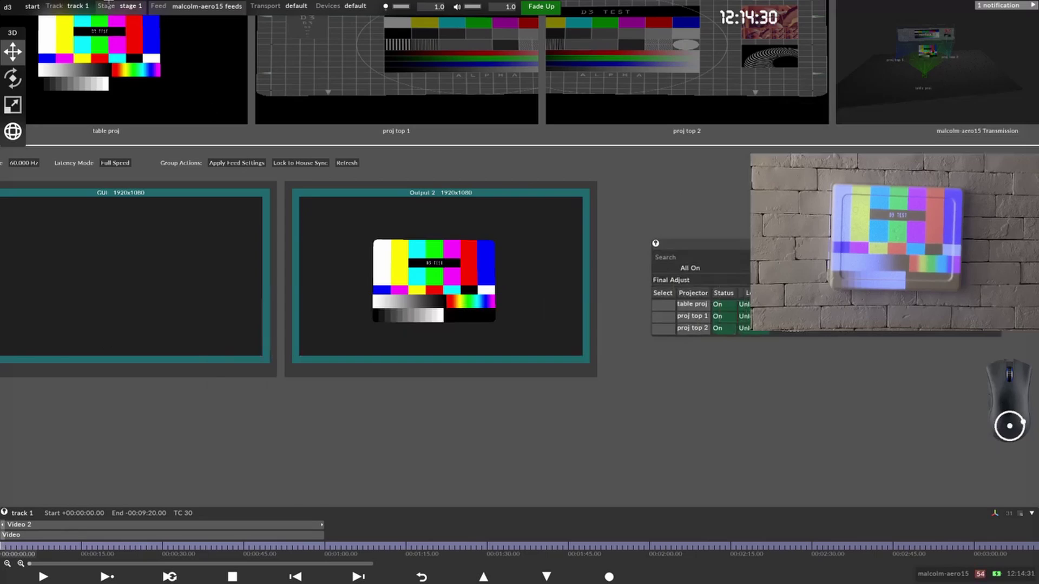
key(alt+f)
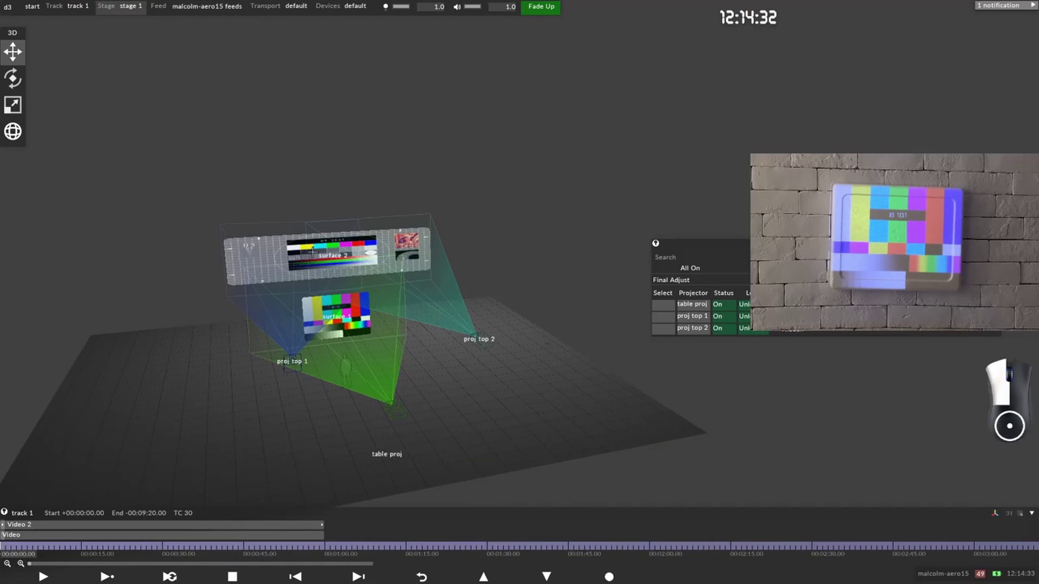
right_drag(260, 246, 162, 179)
click(130, 6)
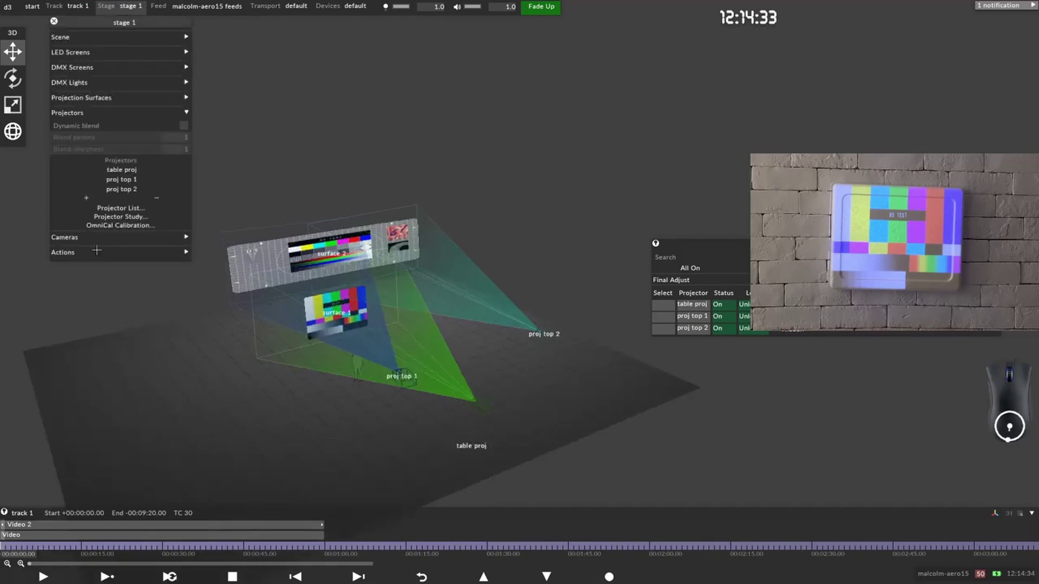
click(93, 114)
Step: Add a new LED screen named "screen left" to stage 1
click(91, 53)
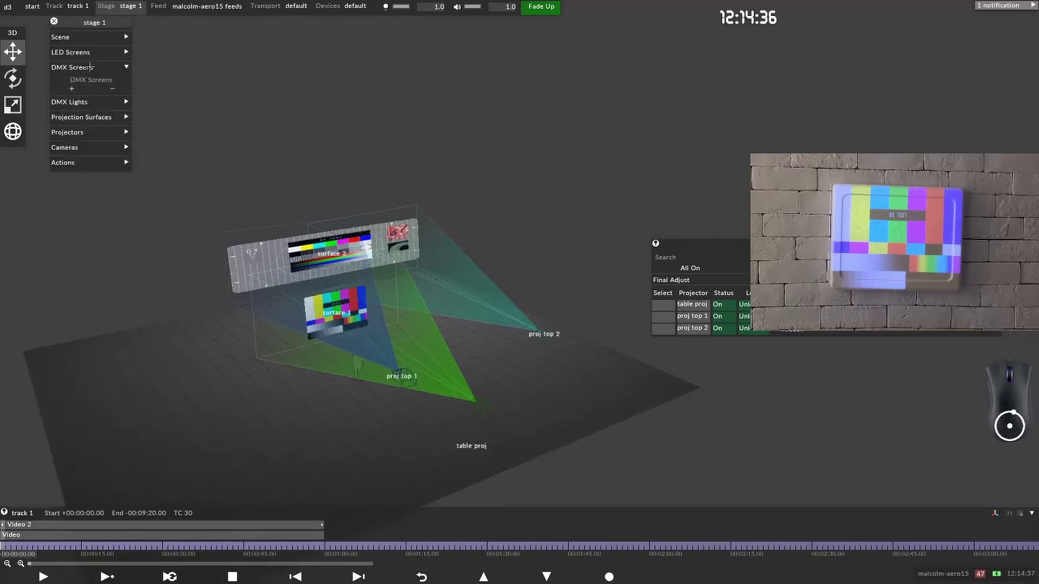
click(72, 73)
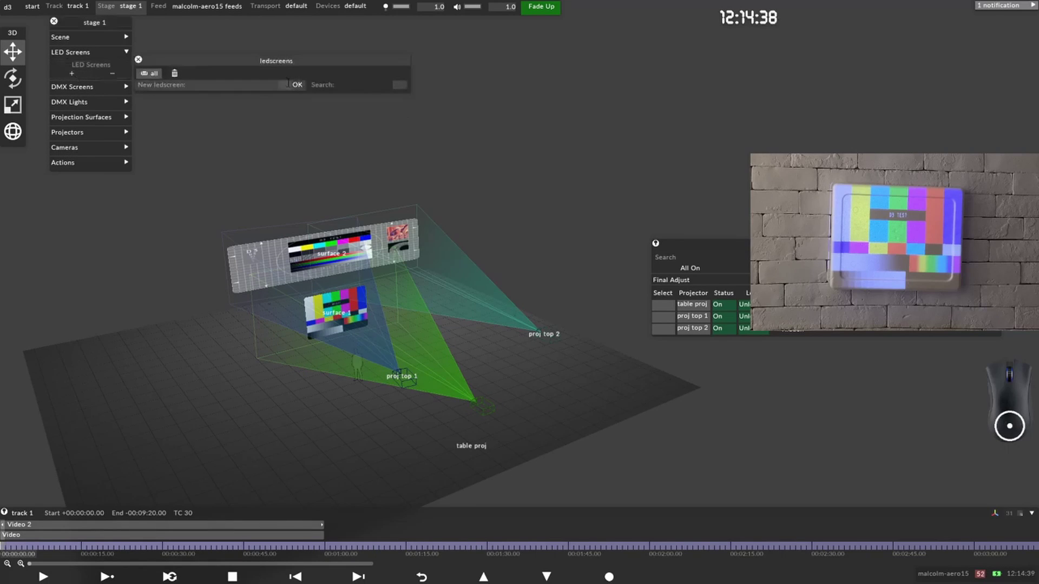
text(screen left)
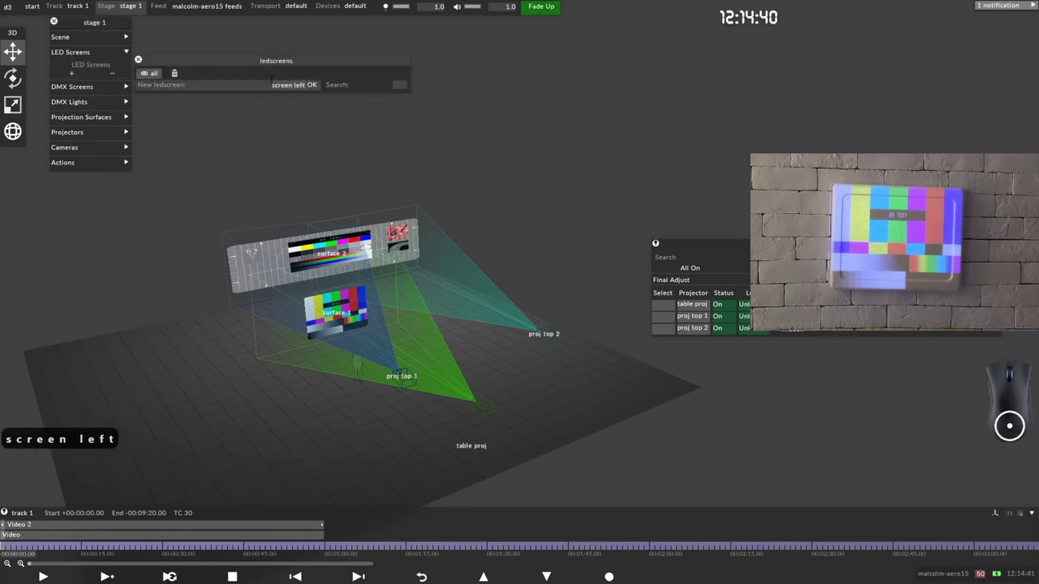
click(313, 85)
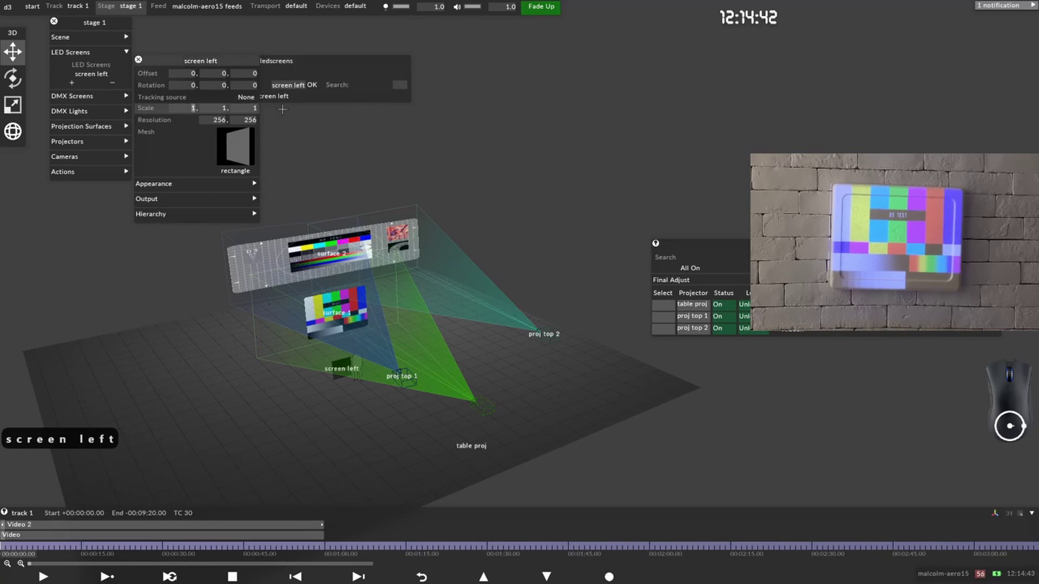
Step: Set screen left's scale to 4 by 3 and its resolution to 512 by 384 pixels
text(43)
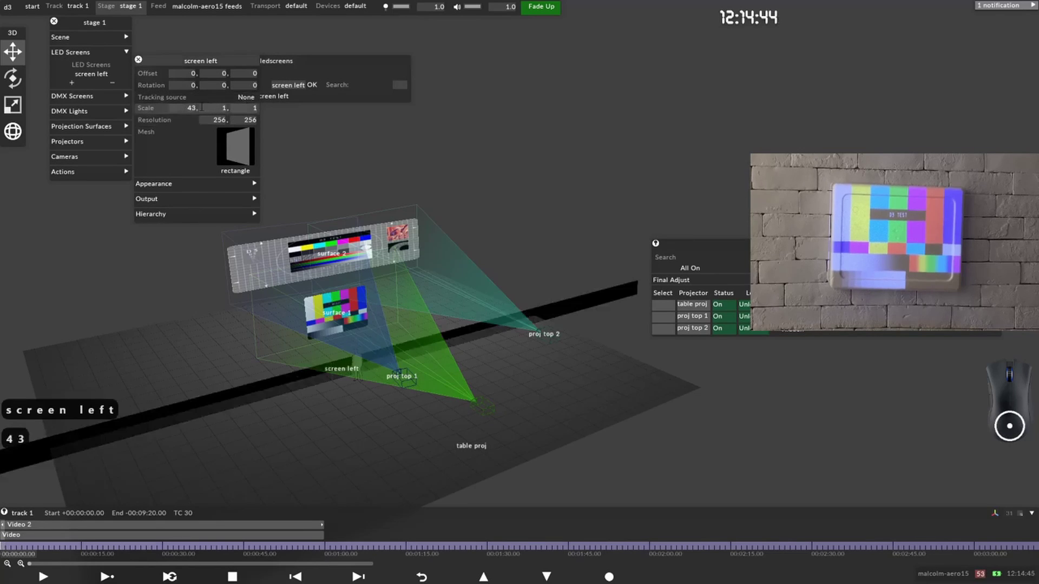
key(BackSpace)
key(Tab)
text(3)
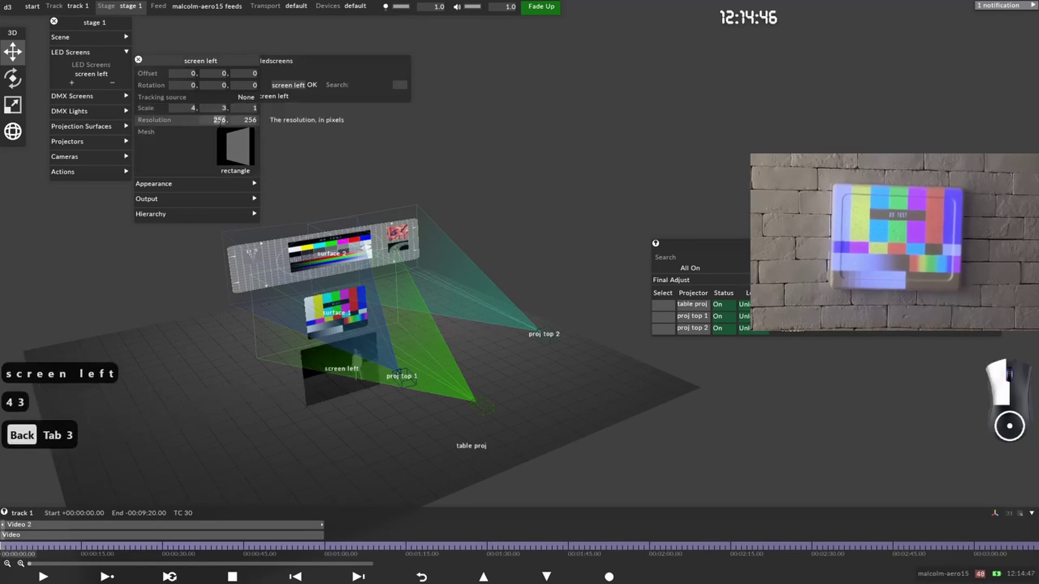
text(512)
key(Tab)
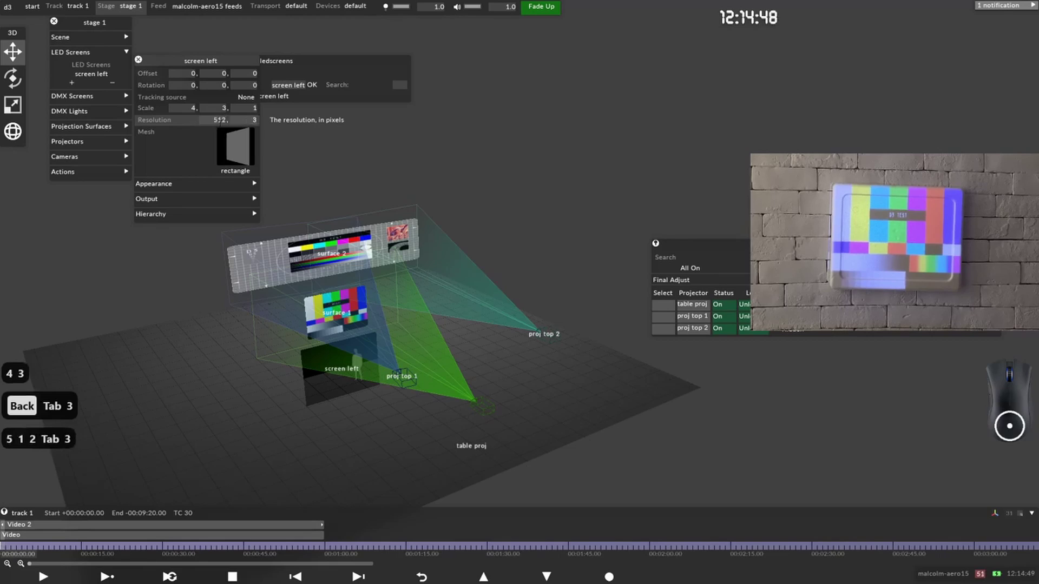
Step: Set screen left's offset to -7 in X and 3 in Y
click(193, 74)
scroll(344, 110, down, 7)
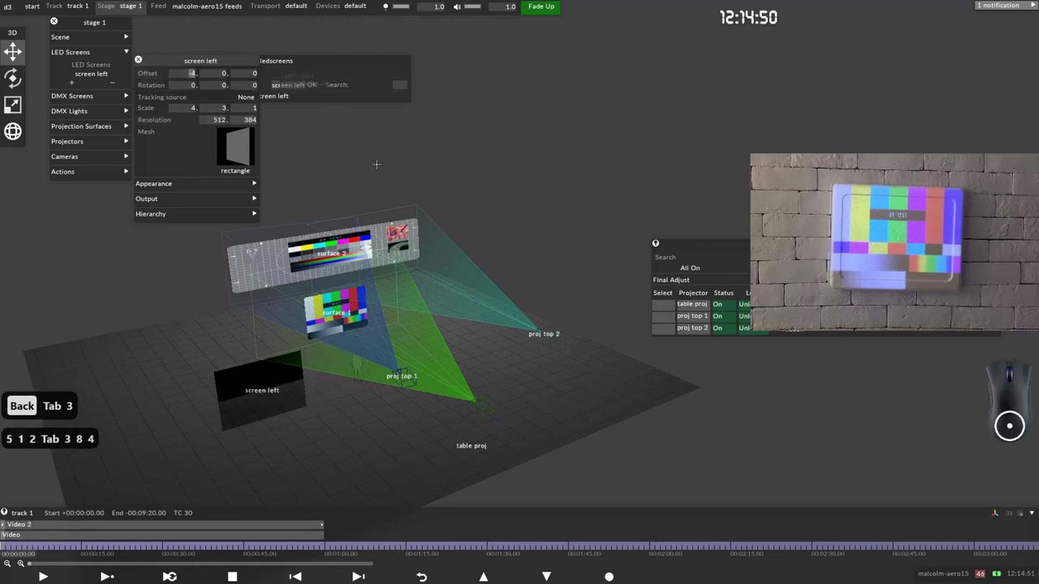
click(224, 74)
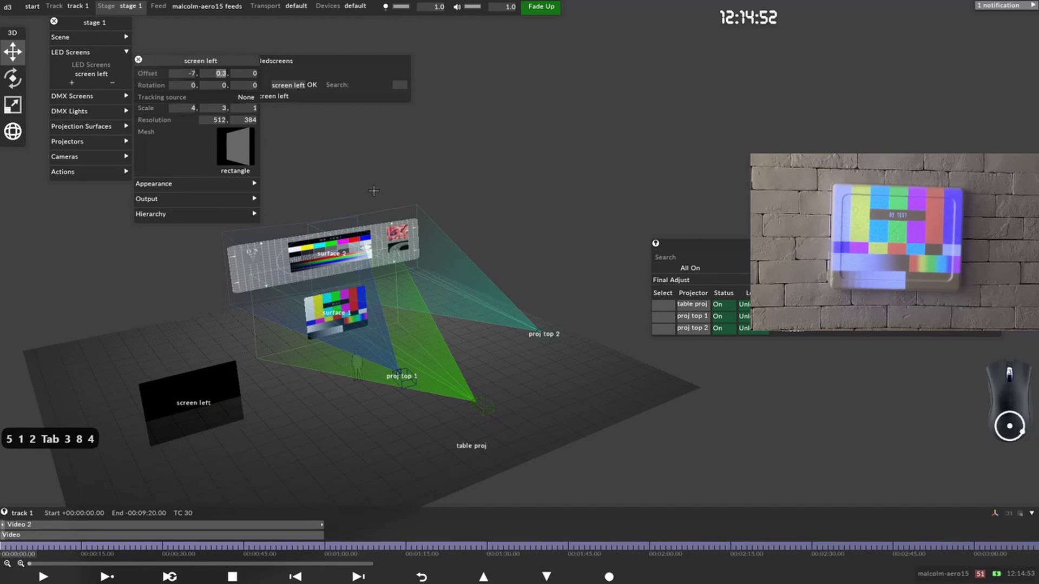
scroll(374, 194, up, 3)
drag(318, 315, 286, 267)
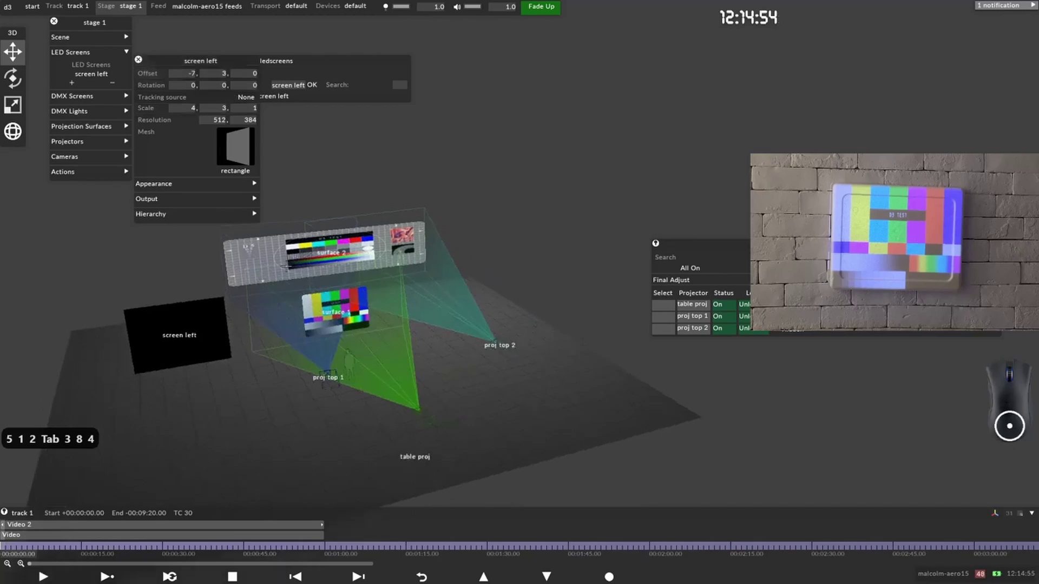
Step: Duplicate screen left as "screen right" and set the copy's X offset to 7
right_click(196, 62)
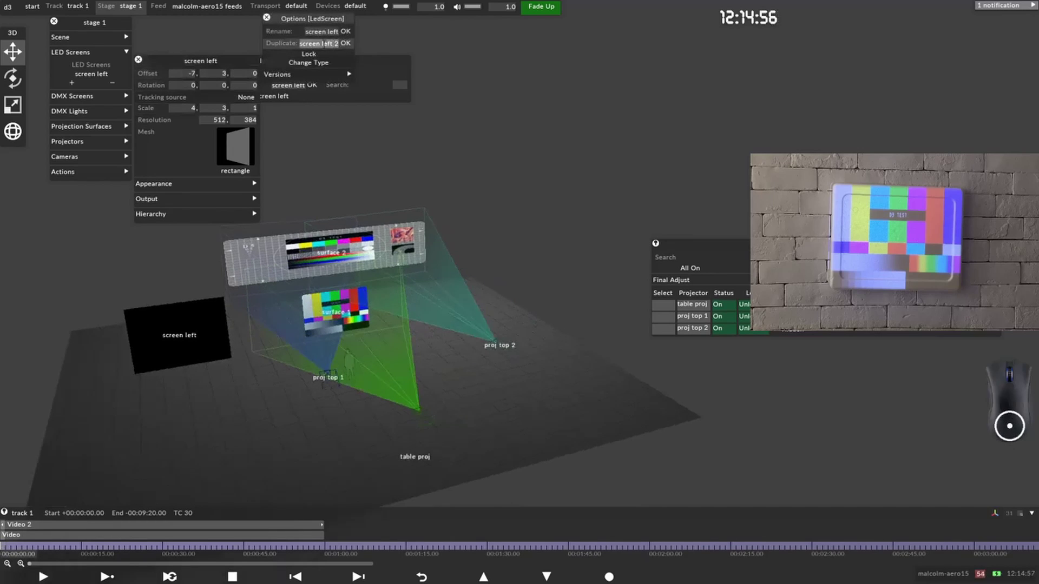
drag(318, 44, 352, 43)
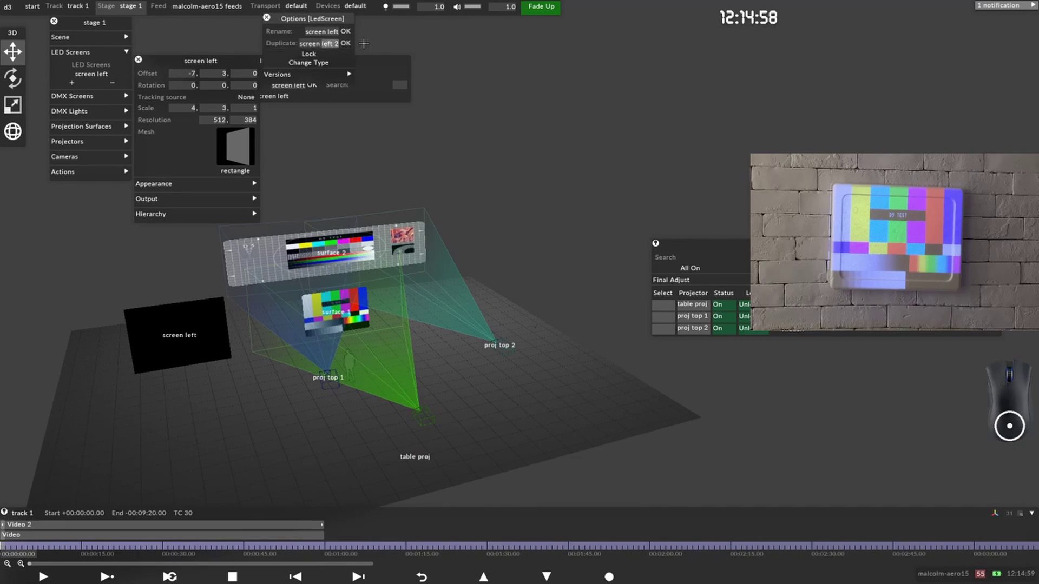
text(right)
click(343, 43)
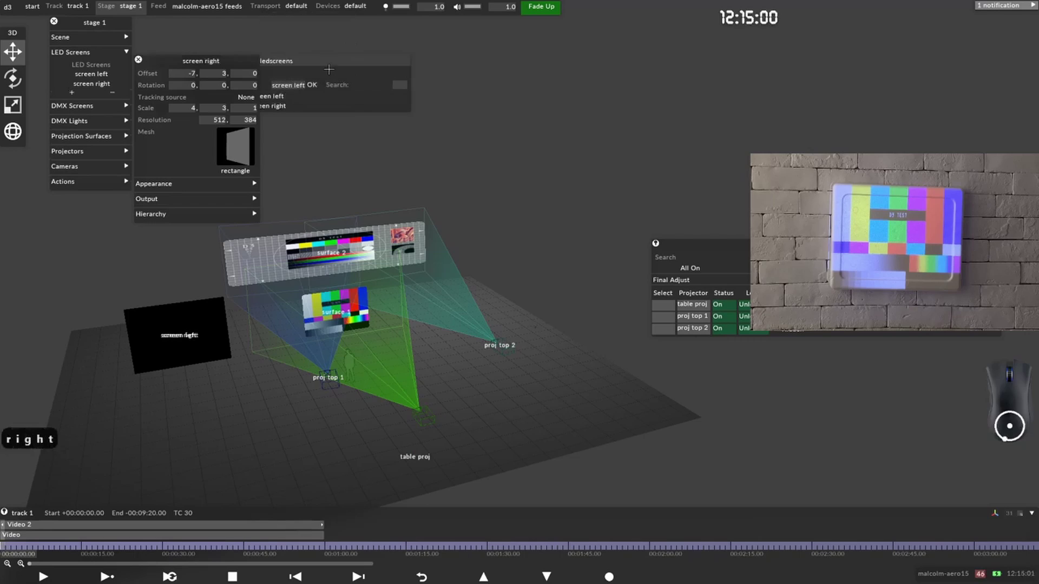
text(7)
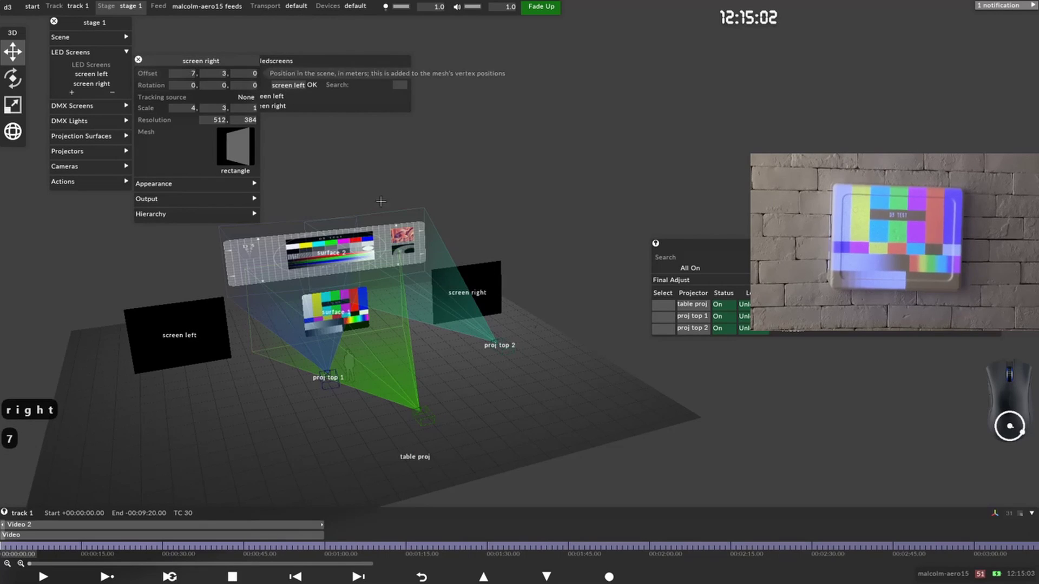
key(ctrl+l)
text(vi)
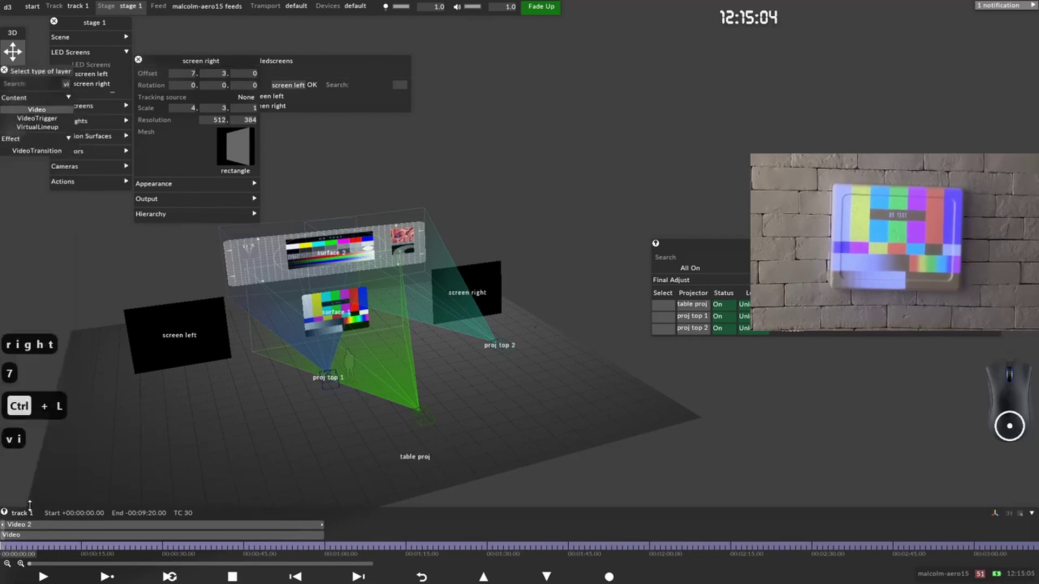
click(37, 118)
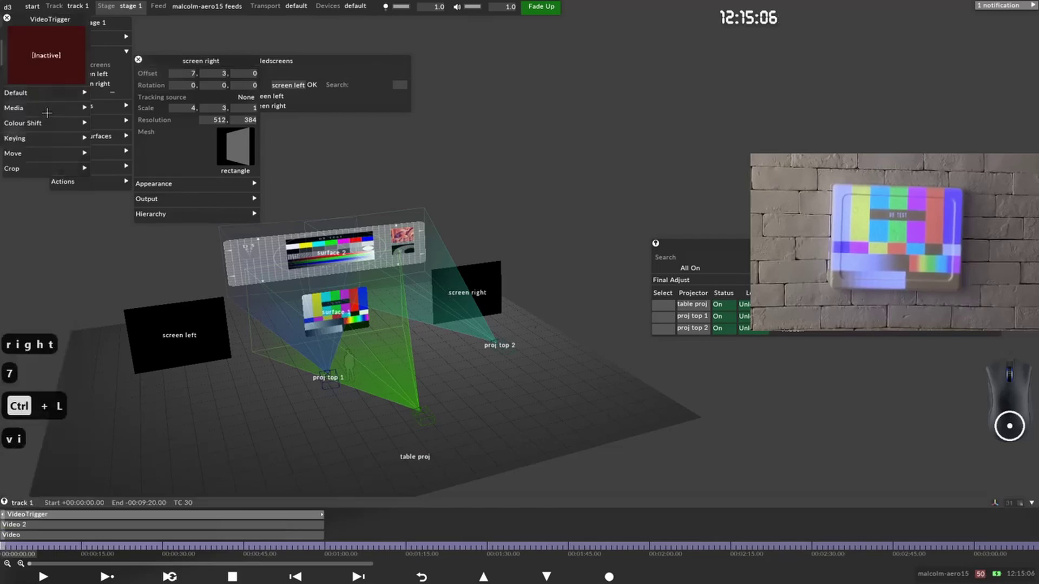
click(8, 17)
right_click(48, 514)
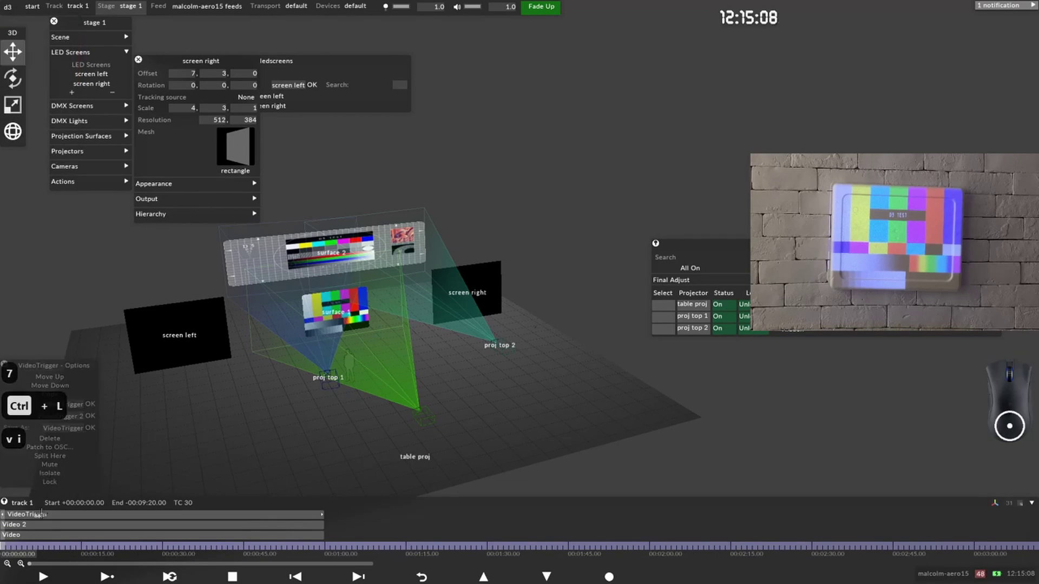
click(56, 441)
Step: Create a Video layer on track 1 and assign ada.jpg as its media
key(ctrl+l)
text(vi)
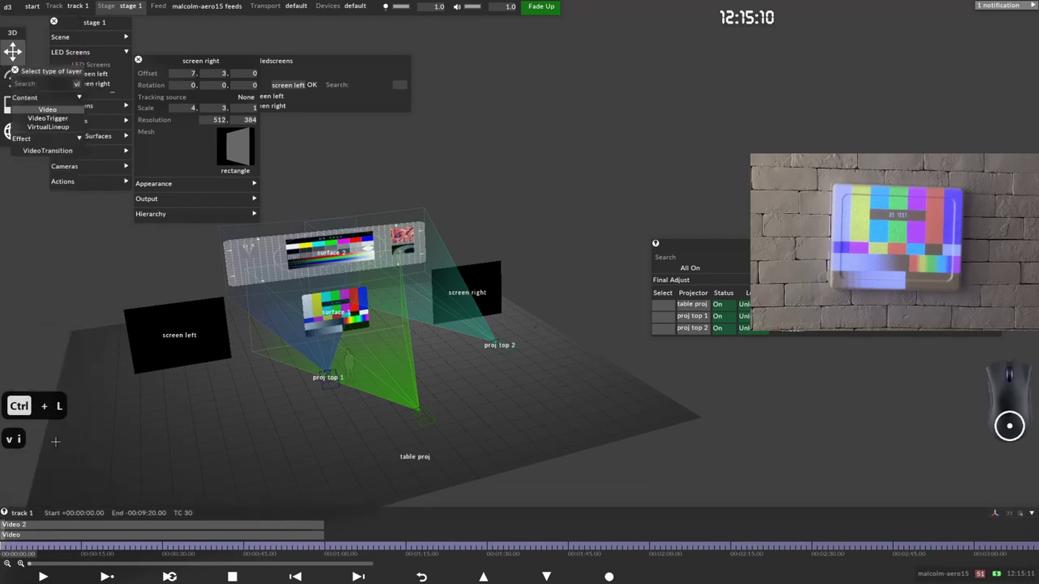
click(48, 110)
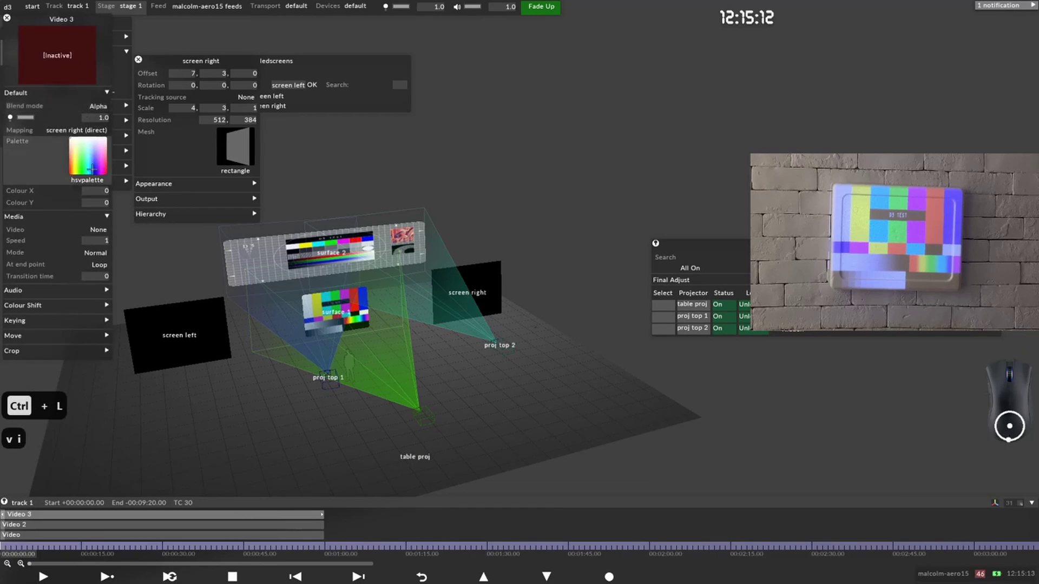
click(82, 228)
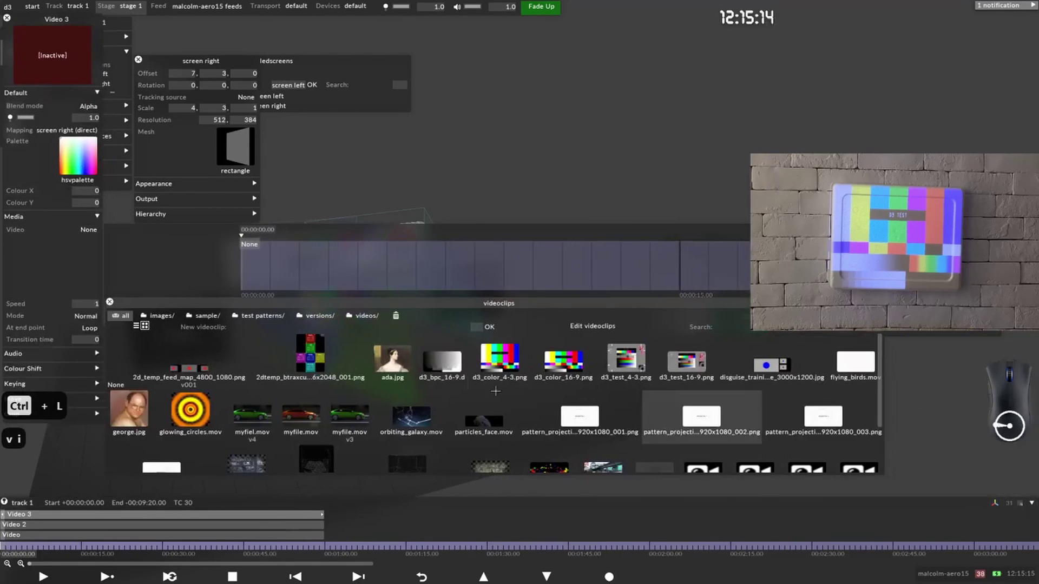
drag(391, 360, 30, 279)
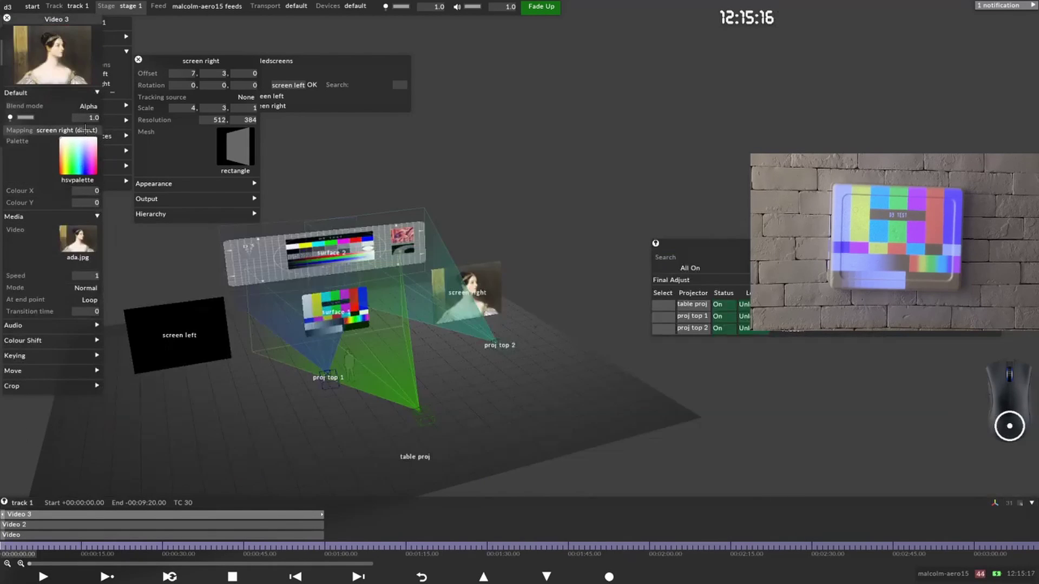
Step: Add screen left to the screens of the new Video layer's screen right (direct) mapping
click(65, 131)
click(75, 150)
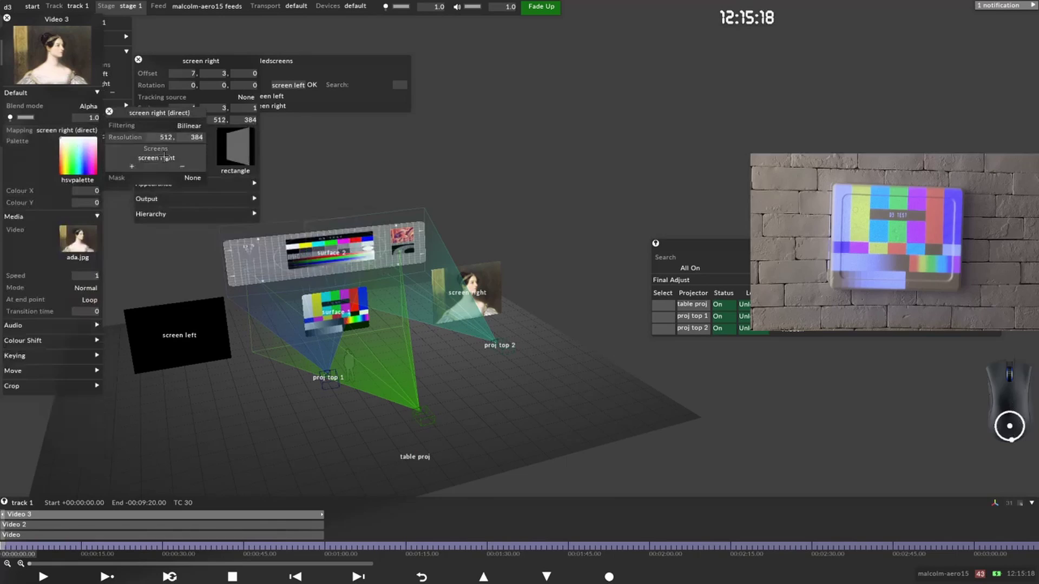
click(131, 167)
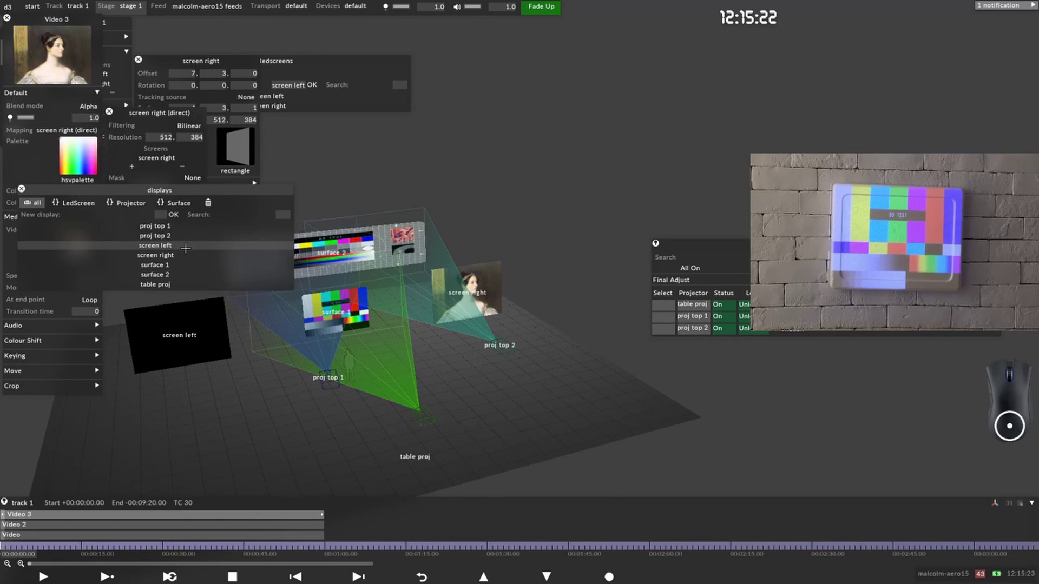
click(185, 247)
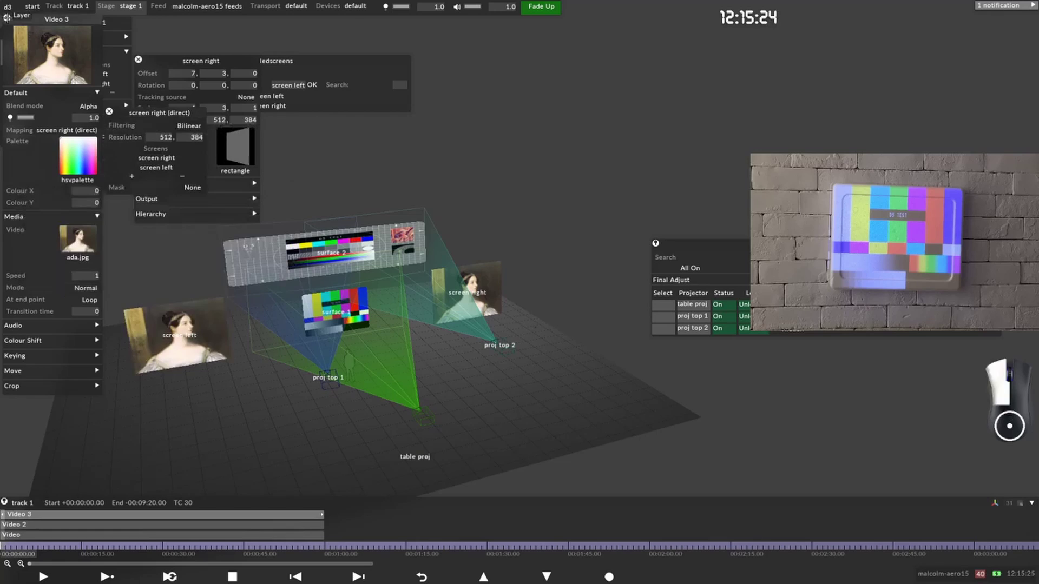
Step: Remove screen left from the screen right (direct) mapping and close the mapping editor
click(193, 37)
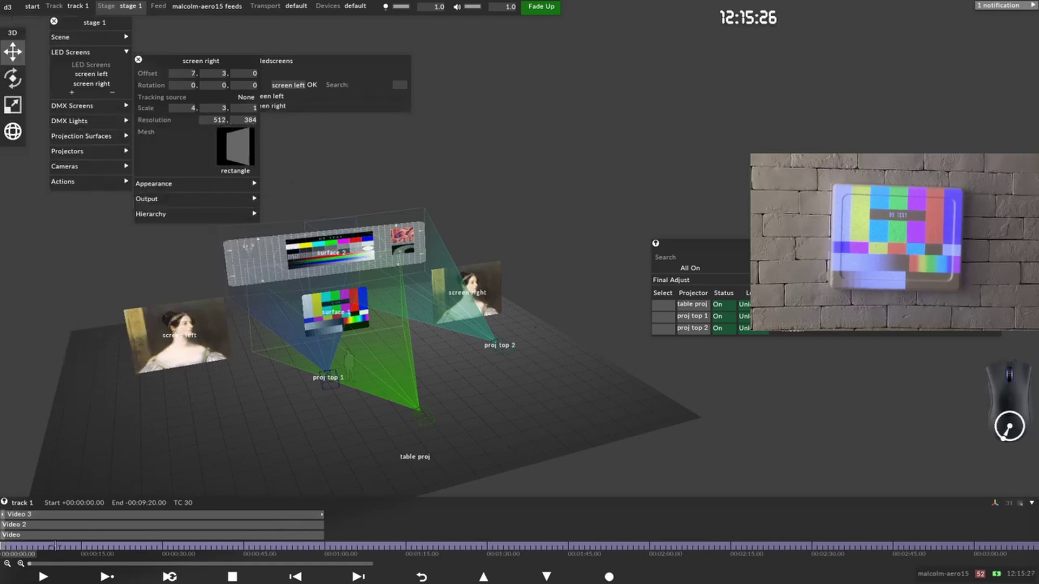
click(53, 514)
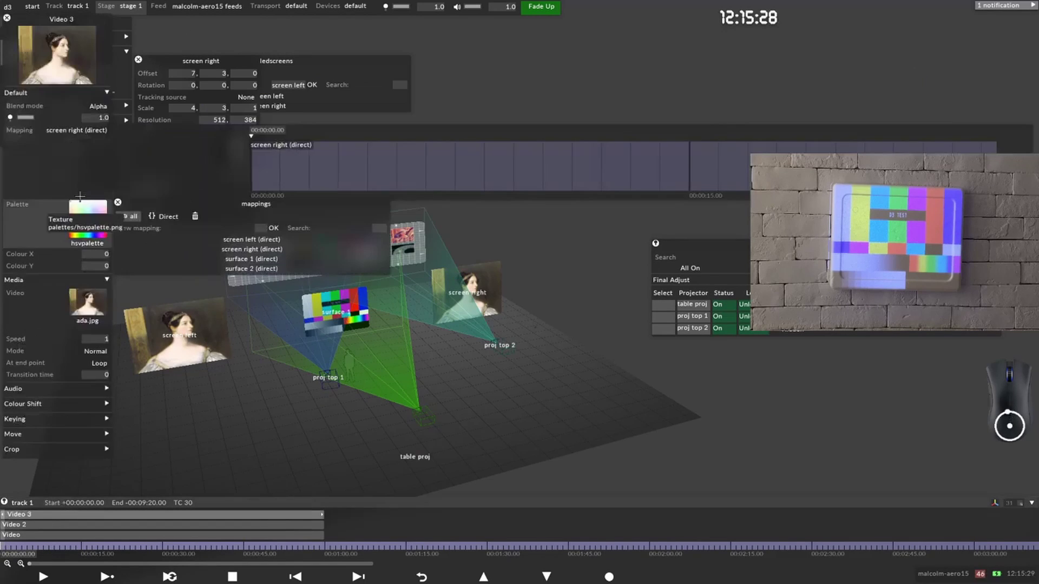
click(65, 130)
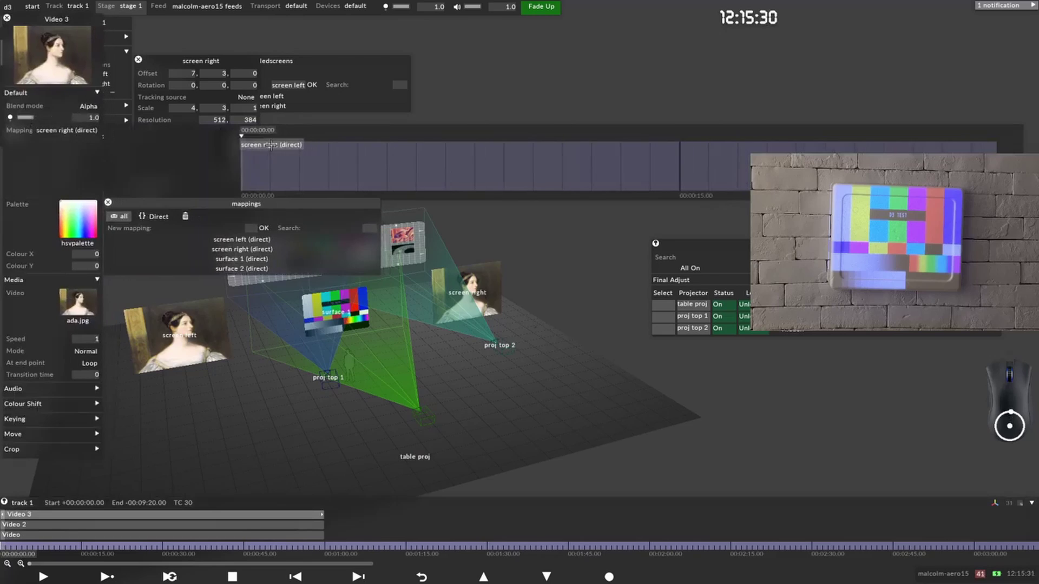
click(255, 249)
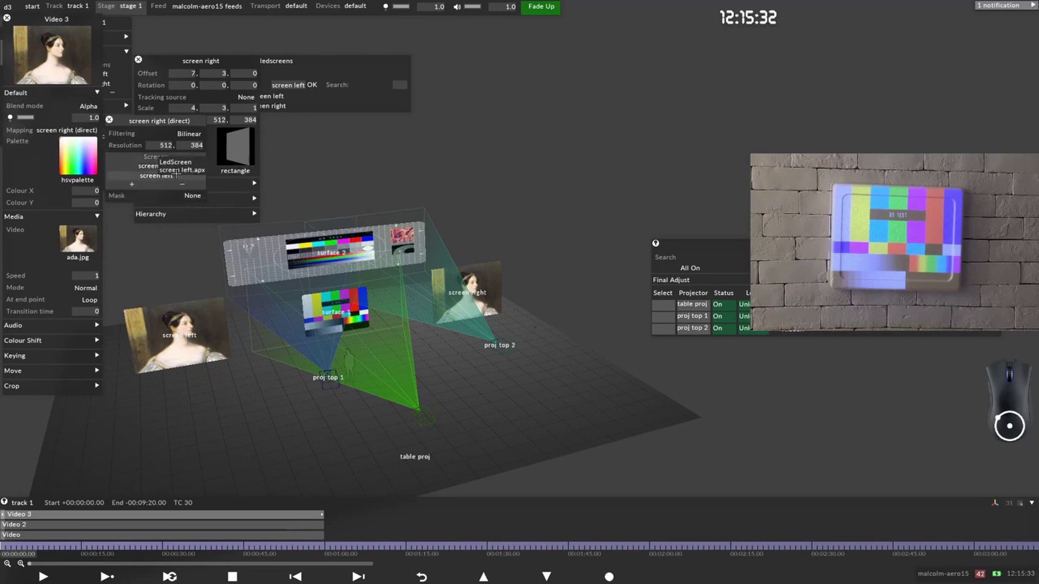
click(182, 184)
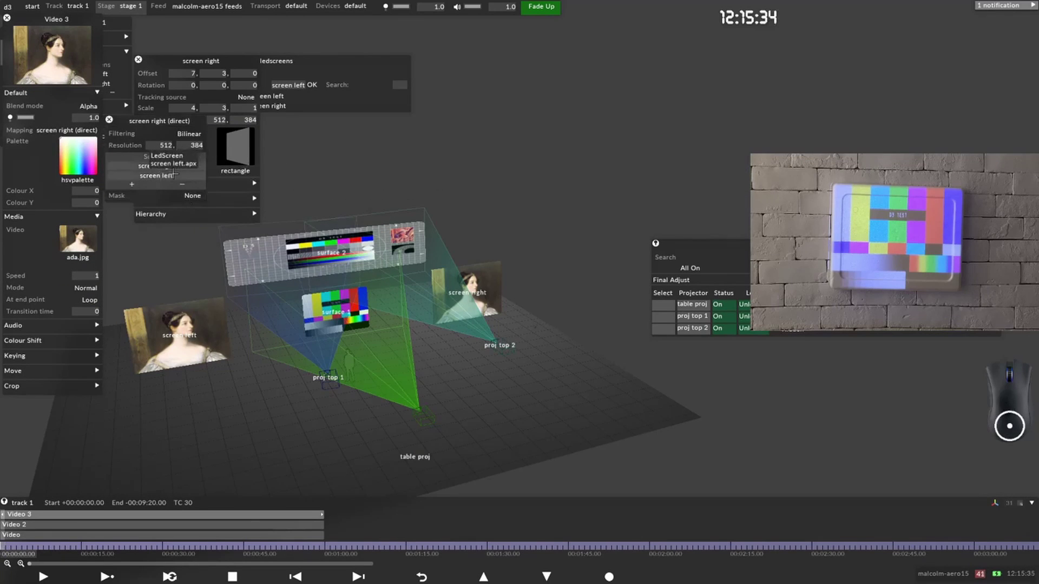
click(165, 176)
click(109, 120)
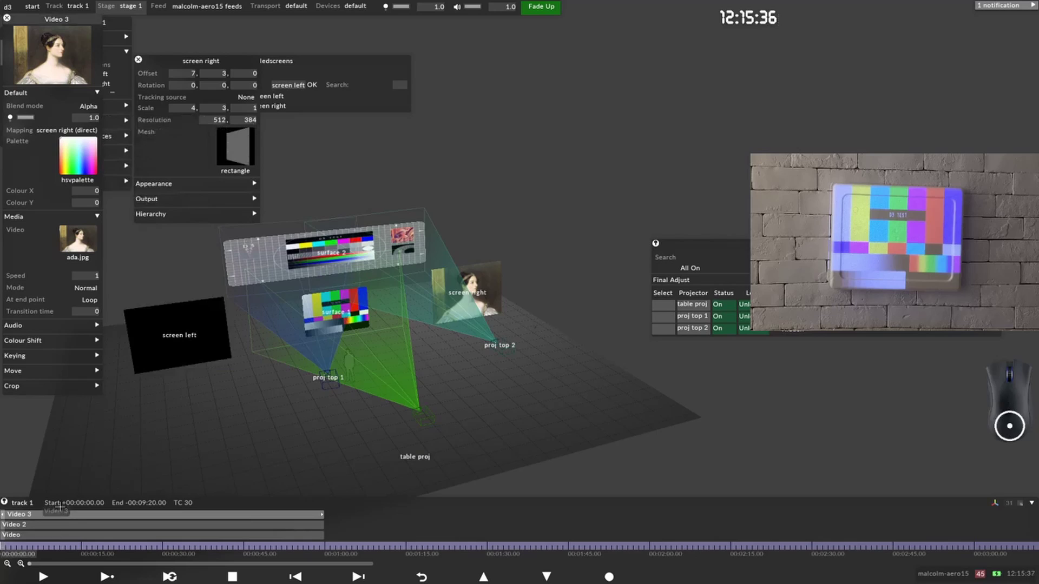
Step: Duplicate the Video 3 layer and set the copy's mapping to screen left (direct)
key(ctrl+d)
click(66, 130)
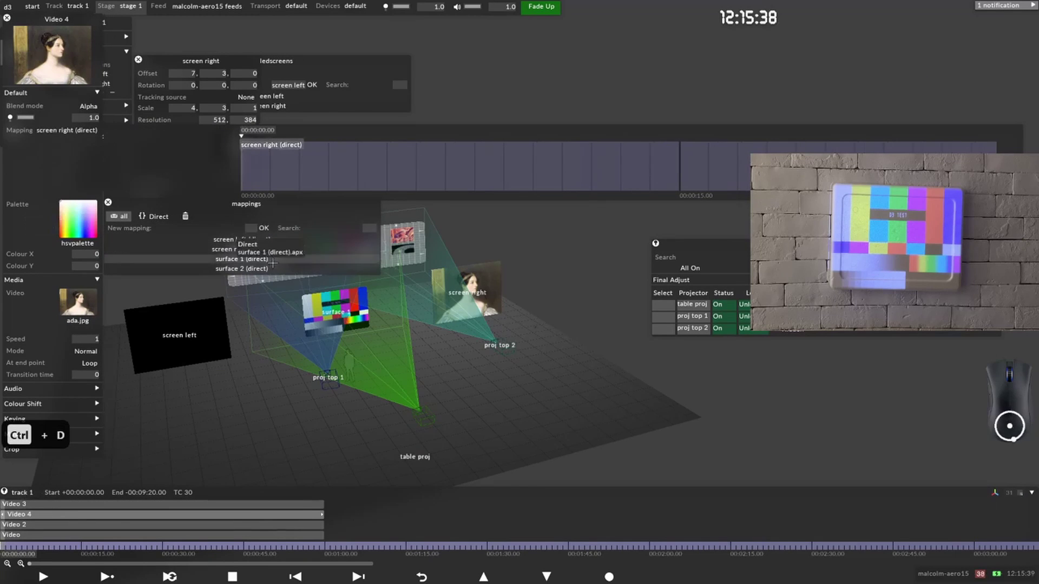
click(241, 239)
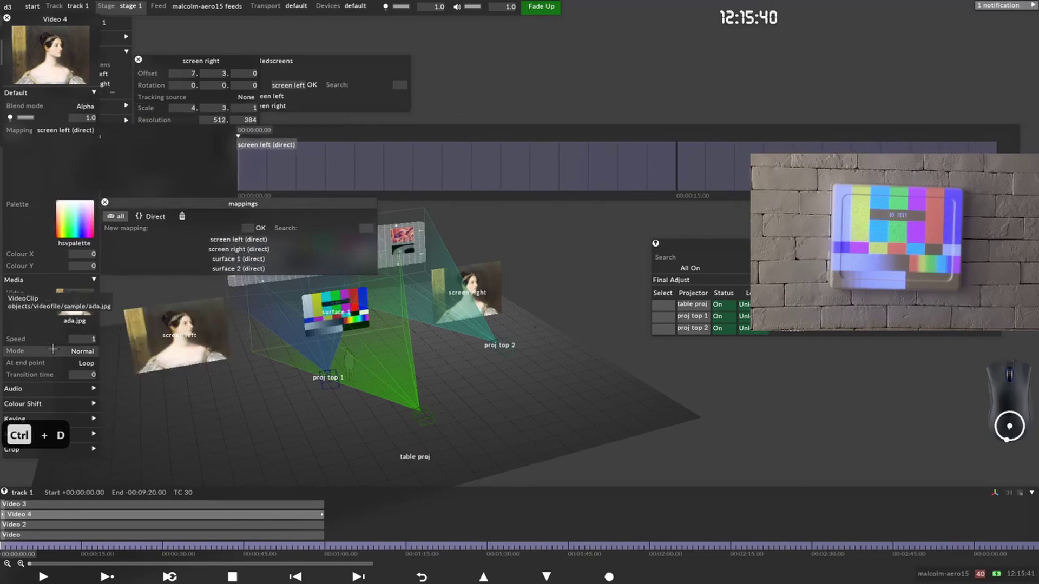
Step: Set the duplicated layer's video to george.jpg and close all open editors
click(74, 306)
click(124, 474)
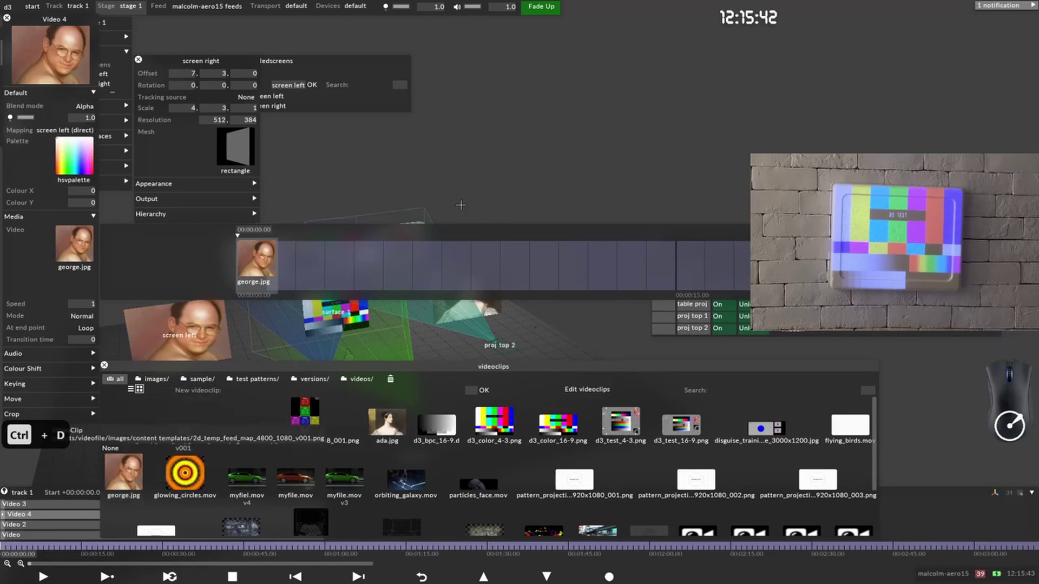
key(Escape)
key(Escape)
key(Escape)
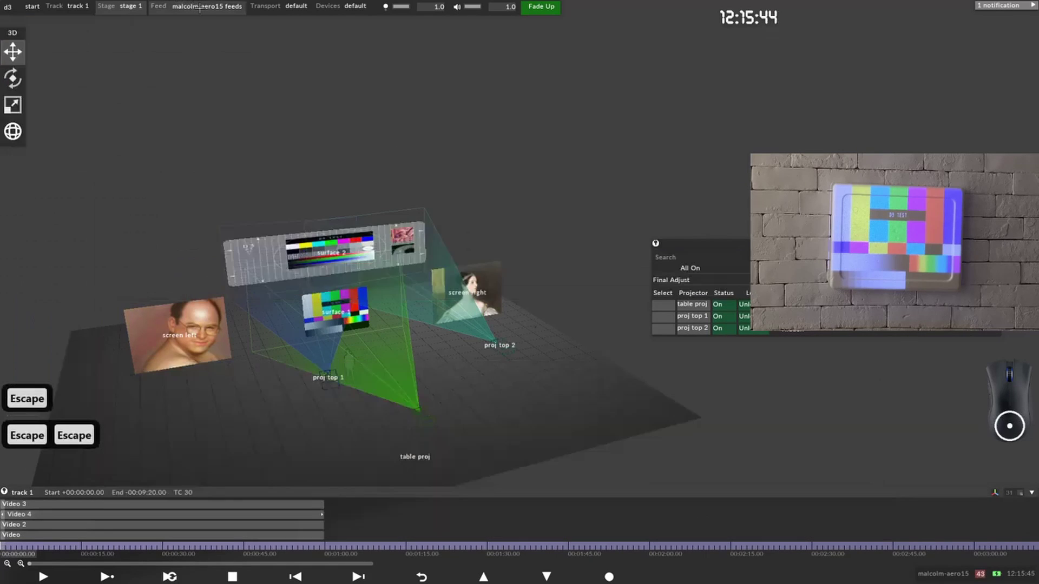
Step: Add a virtual head in the feed view's head configuration and move the Projectors window clear of the feed layout
click(200, 8)
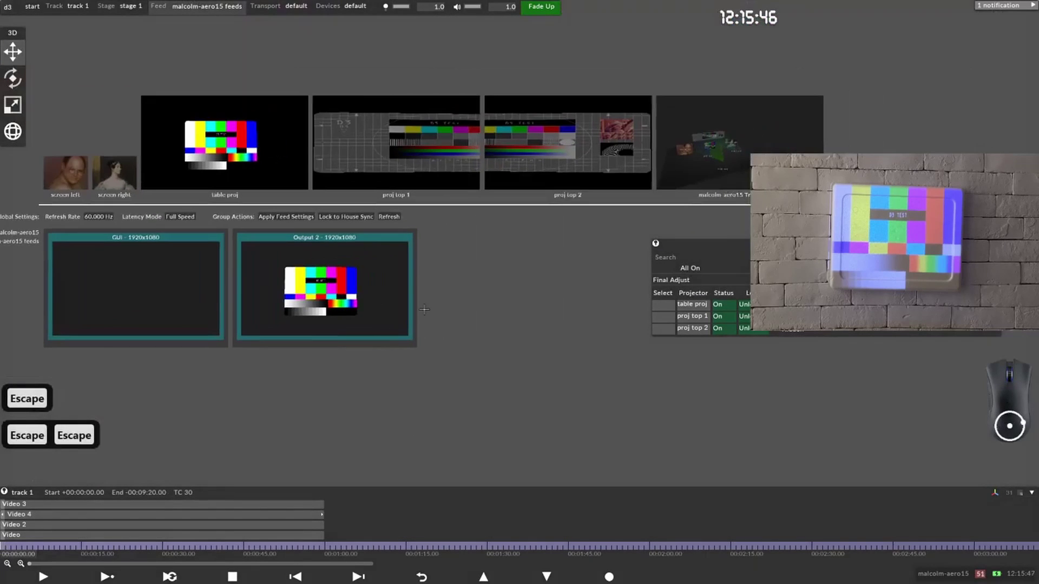
click(160, 6)
click(180, 79)
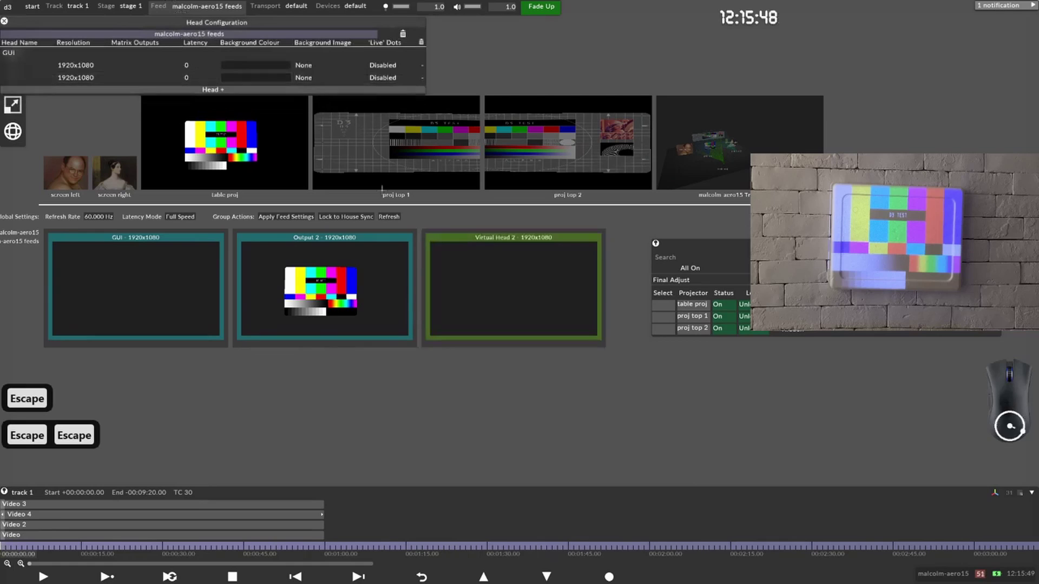
middle_drag(415, 183, 149, 257)
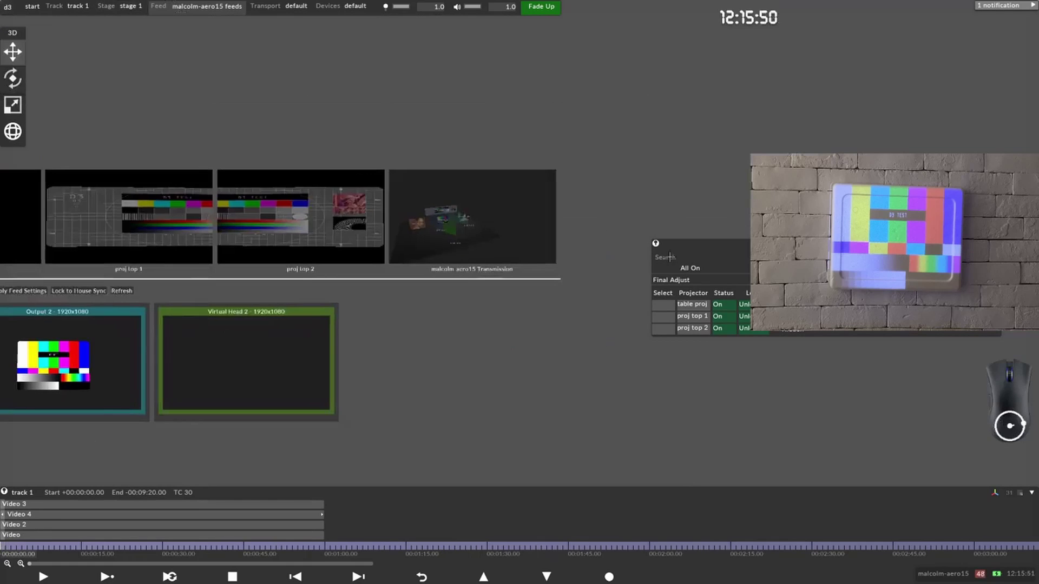
drag(676, 242, 707, 141)
middle_drag(414, 328, 578, 293)
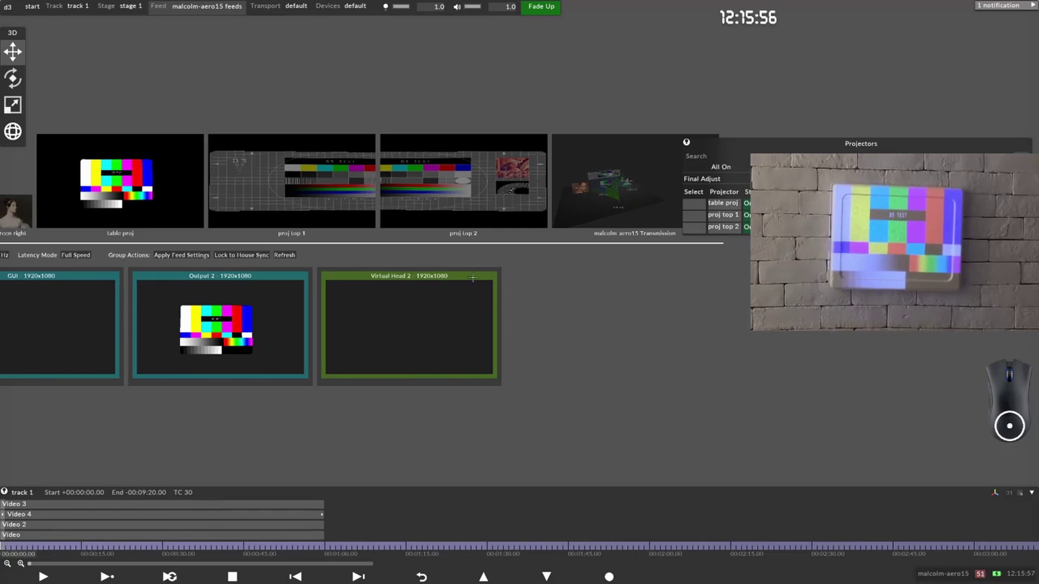
Step: Set Virtual Head 2's resolution to 512 by 512 pixels in its feed properties
right_click(416, 277)
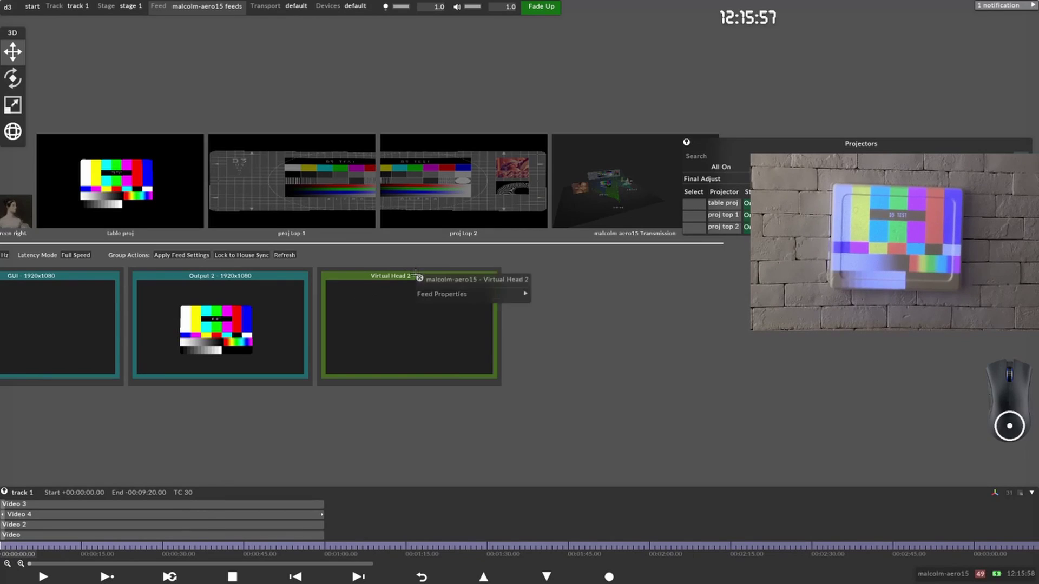
click(451, 293)
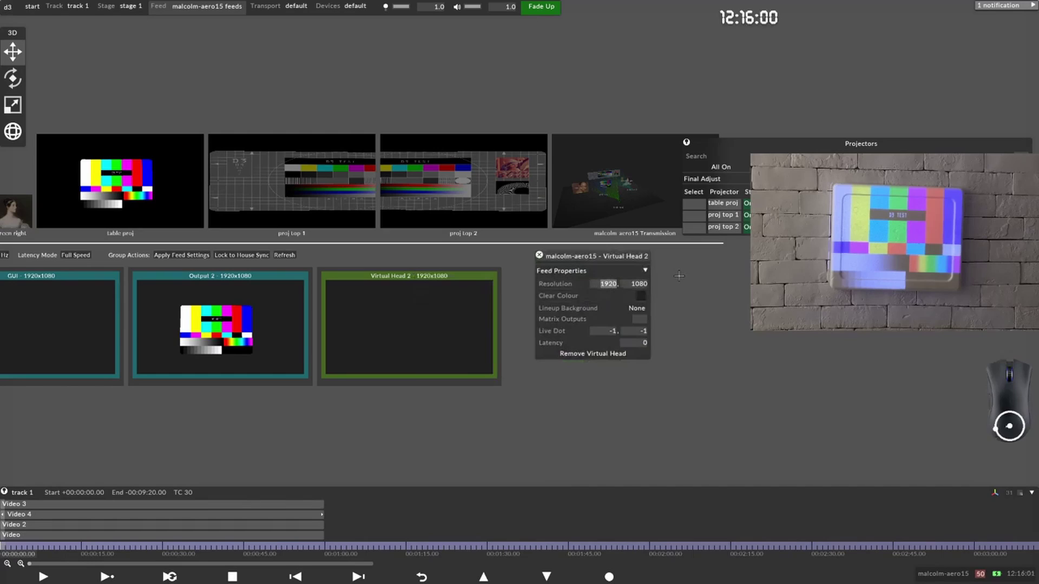
text(512)
click(634, 283)
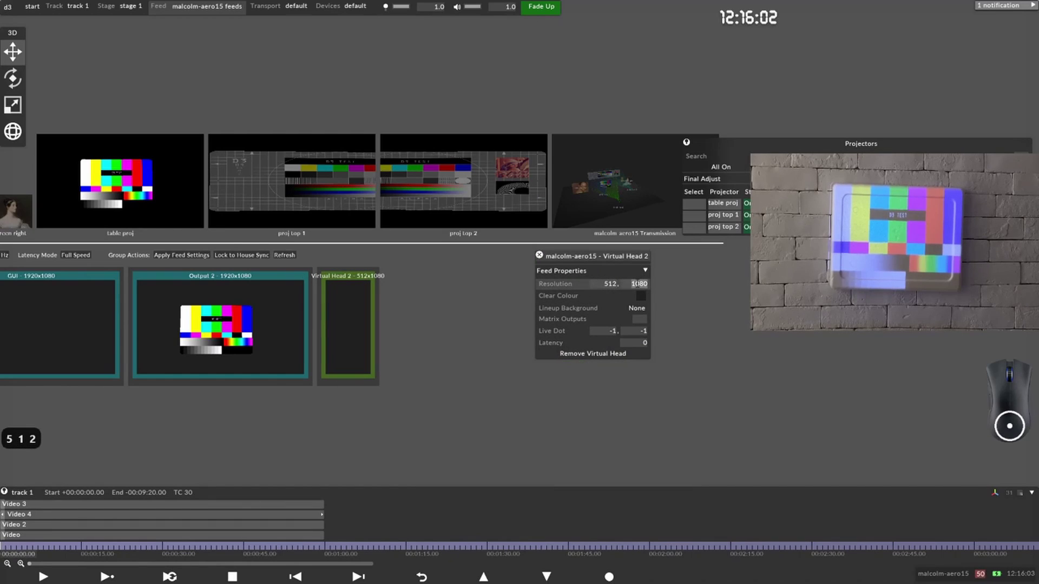
text(5112)
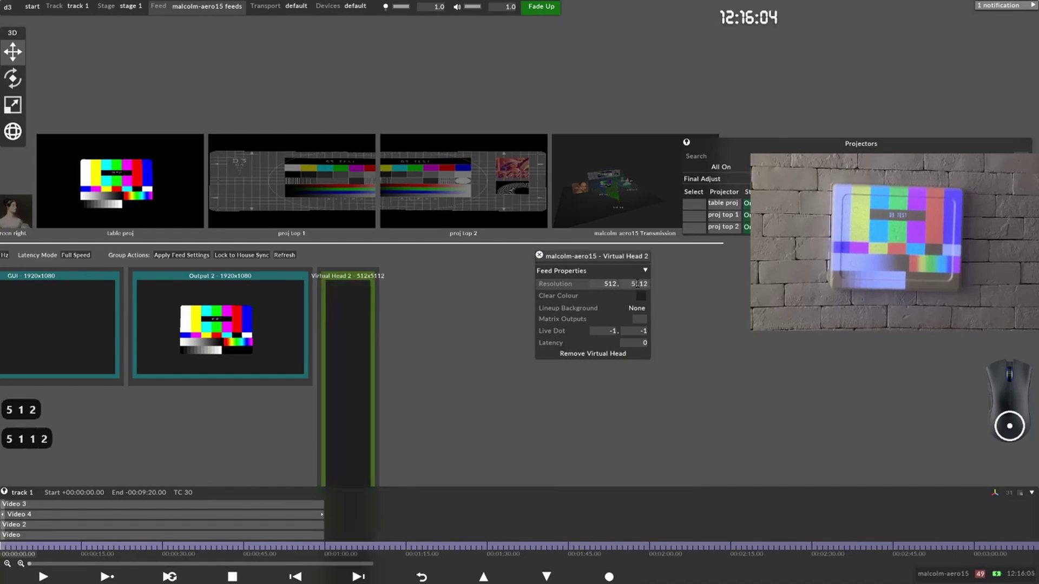
text(512)
key(Return)
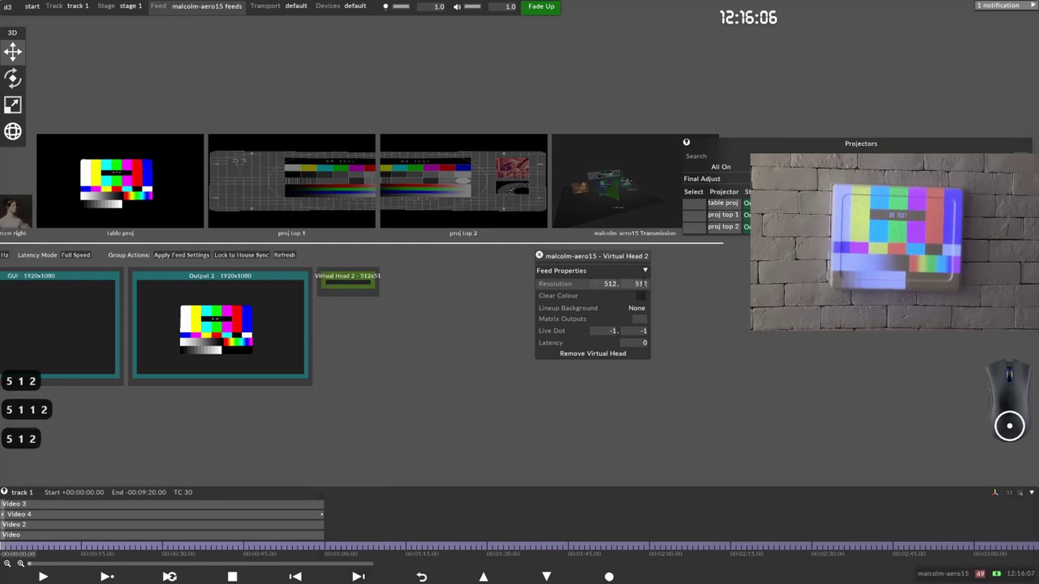
click(524, 281)
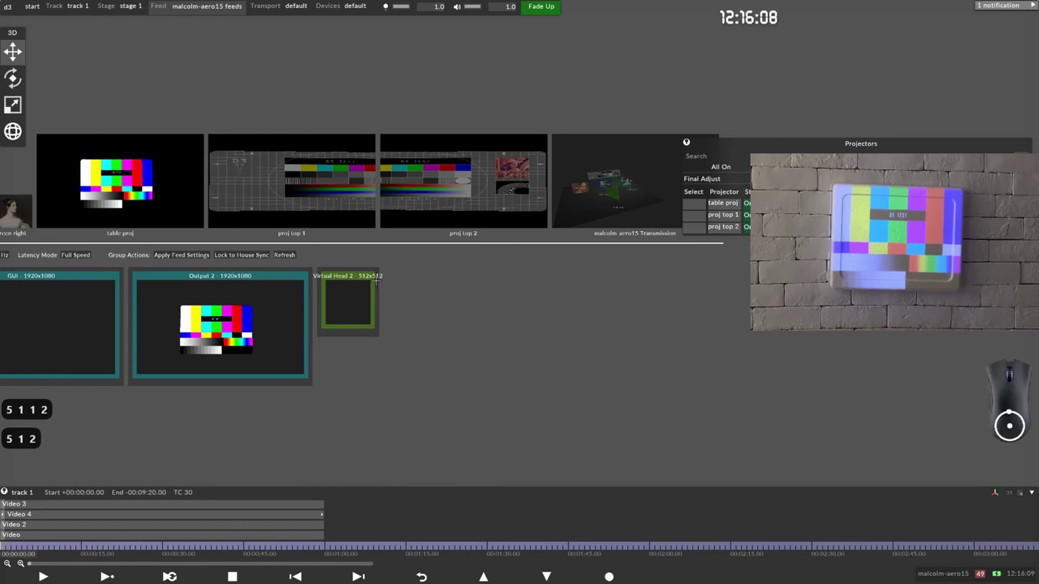
Step: Set Virtual Head 2's resolution back to 1920 by 1080 pixels and close its properties
scroll(350, 281, up, 2)
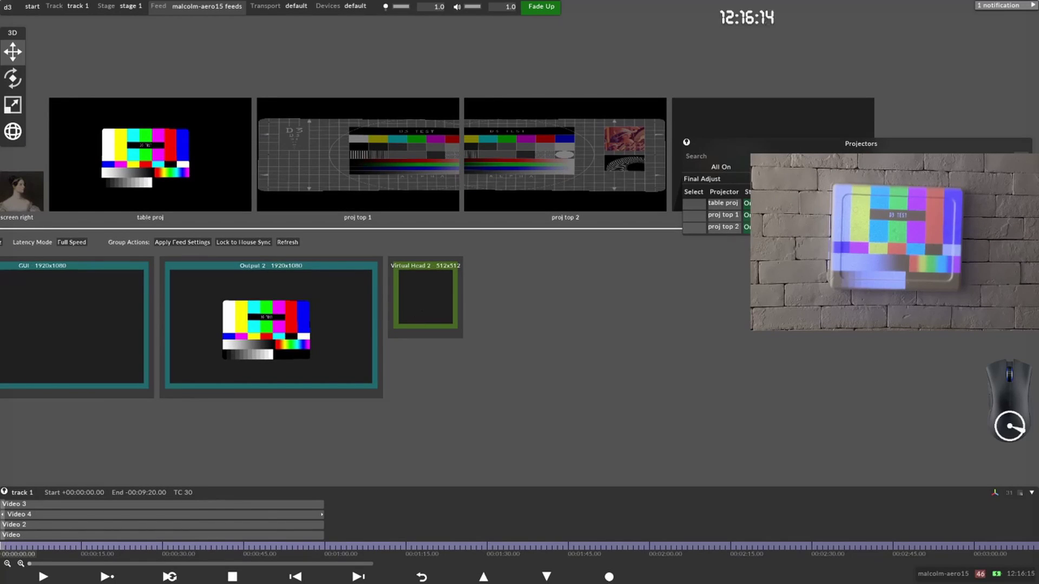
click(439, 271)
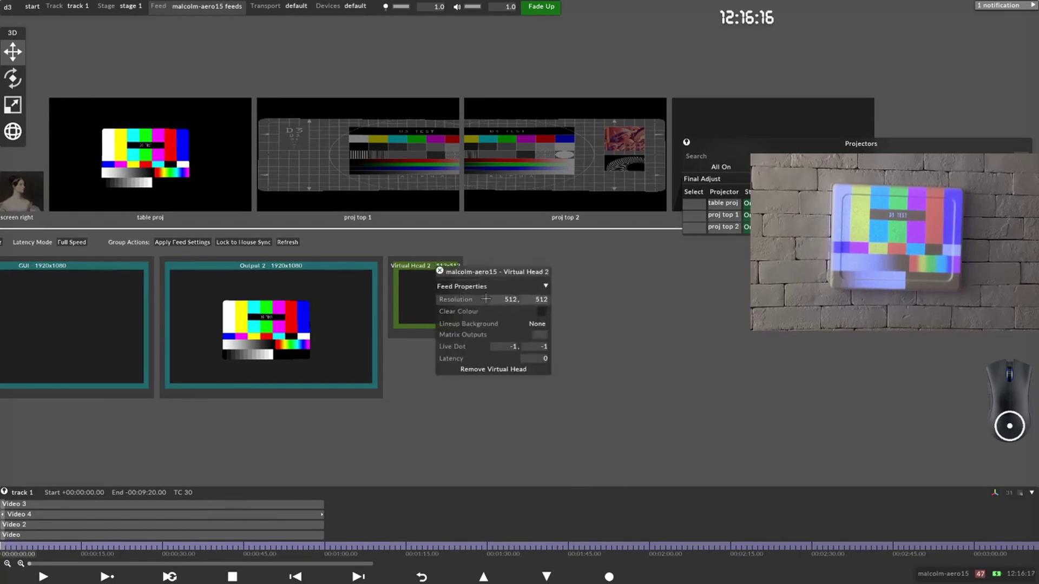
click(509, 300)
text(1920)
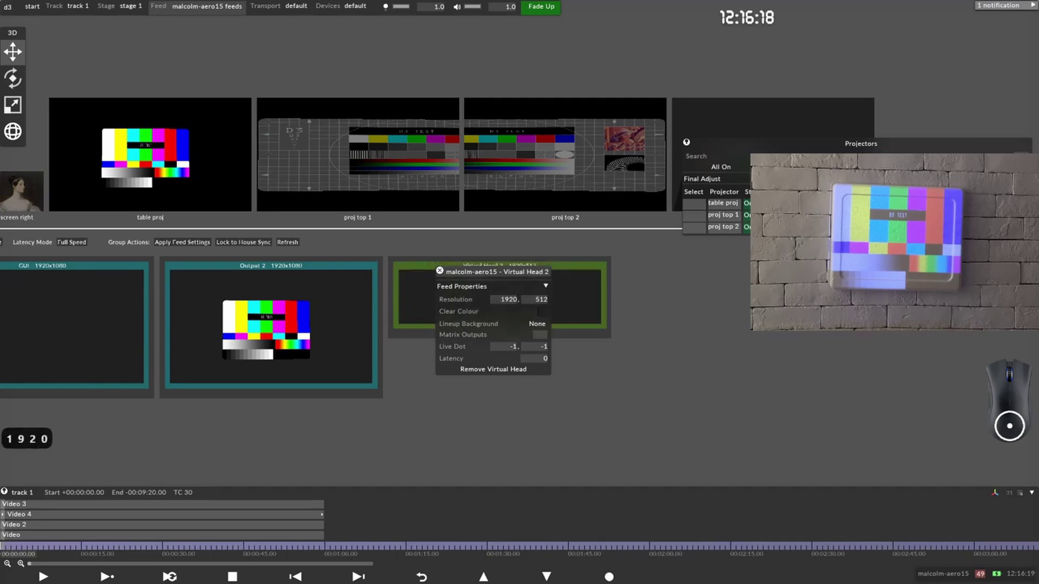
key(Tab)
text(1080)
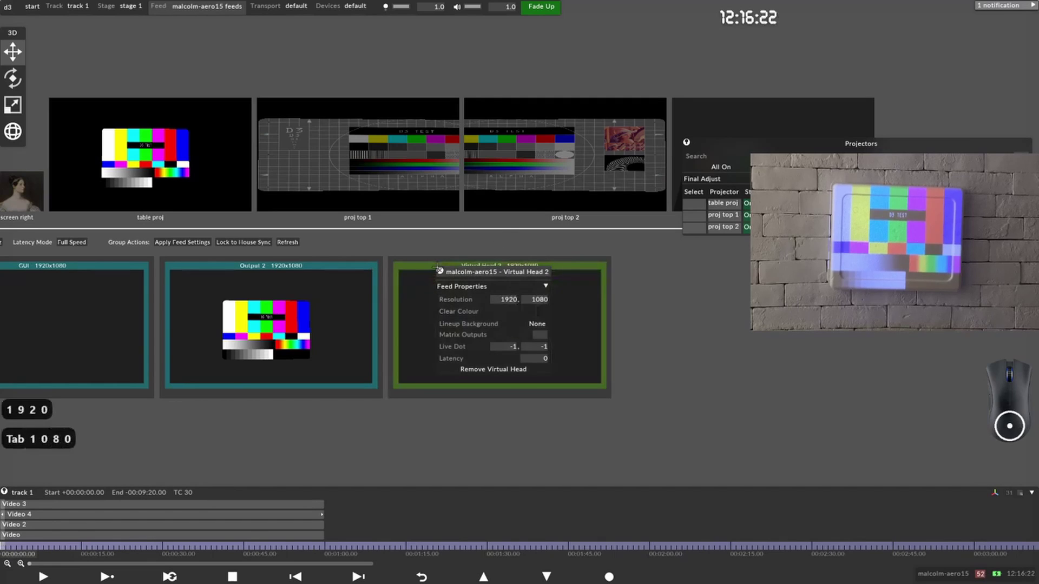
click(515, 299)
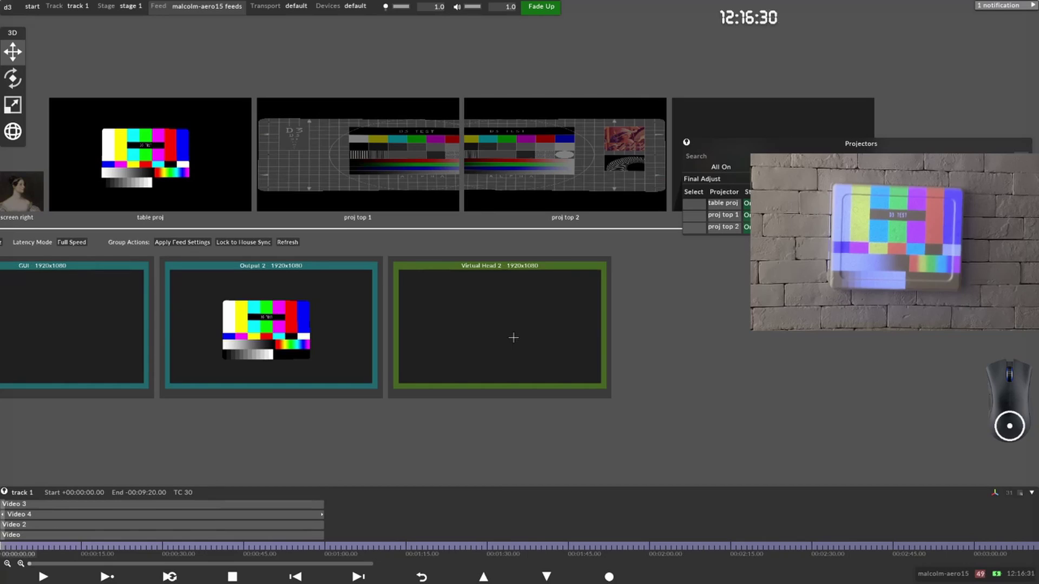
Step: Move the Projectors window aside and place screen left in Virtual Head 2's upper-left corner with screen right directly beneath it
drag(753, 143, 850, 42)
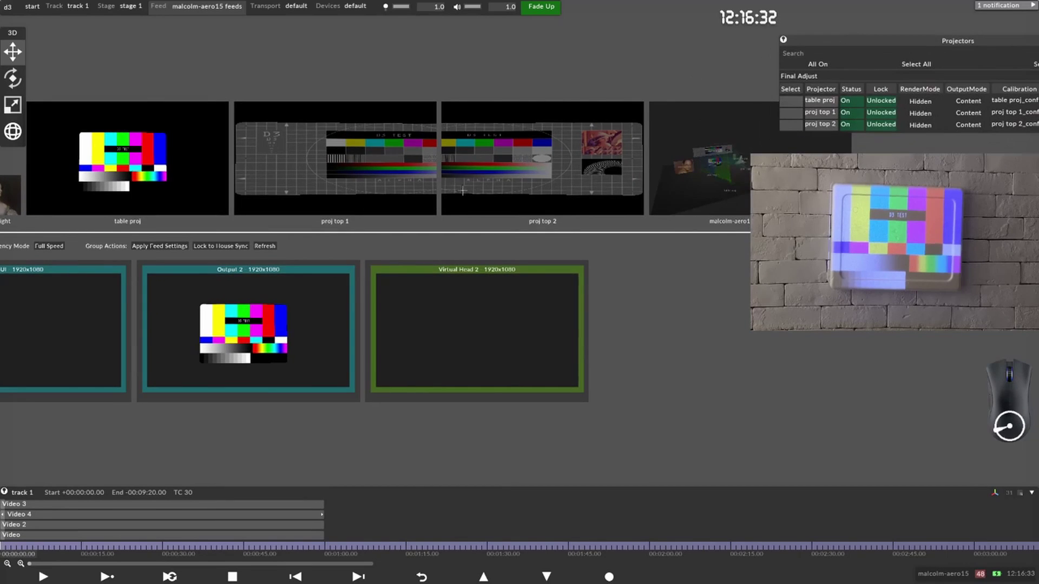
right_drag(463, 190, 443, 208)
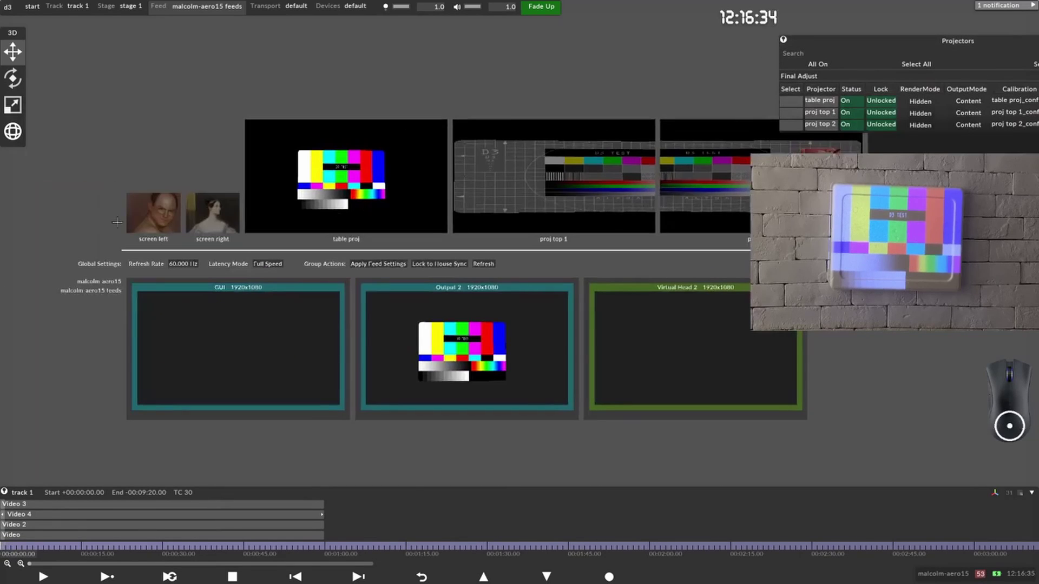
drag(155, 211, 613, 353)
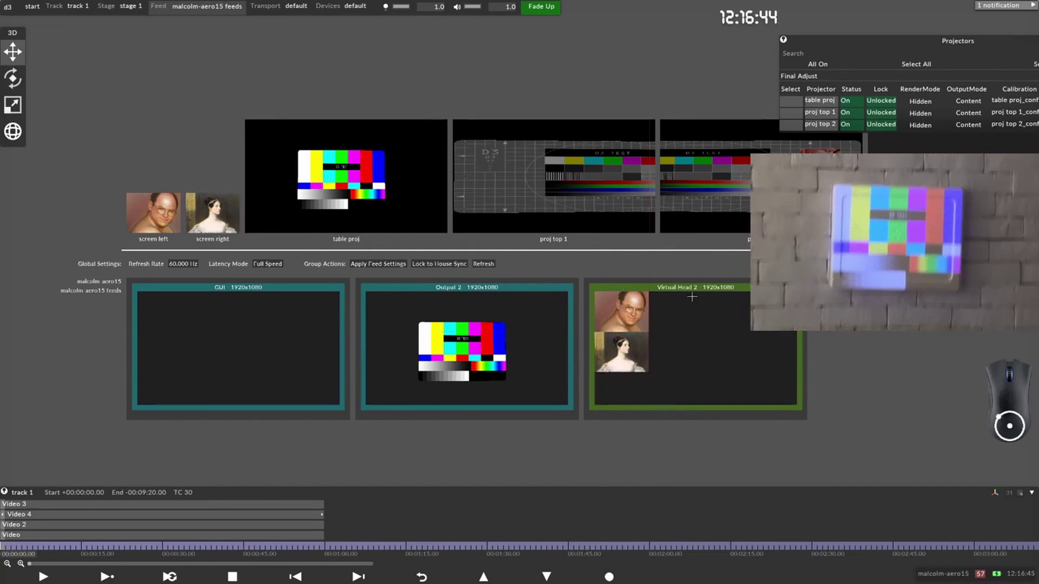
Step: Move screen right beside screen left along Virtual Head 2's upper edge, at position 512, 0
scroll(693, 386, up, 3)
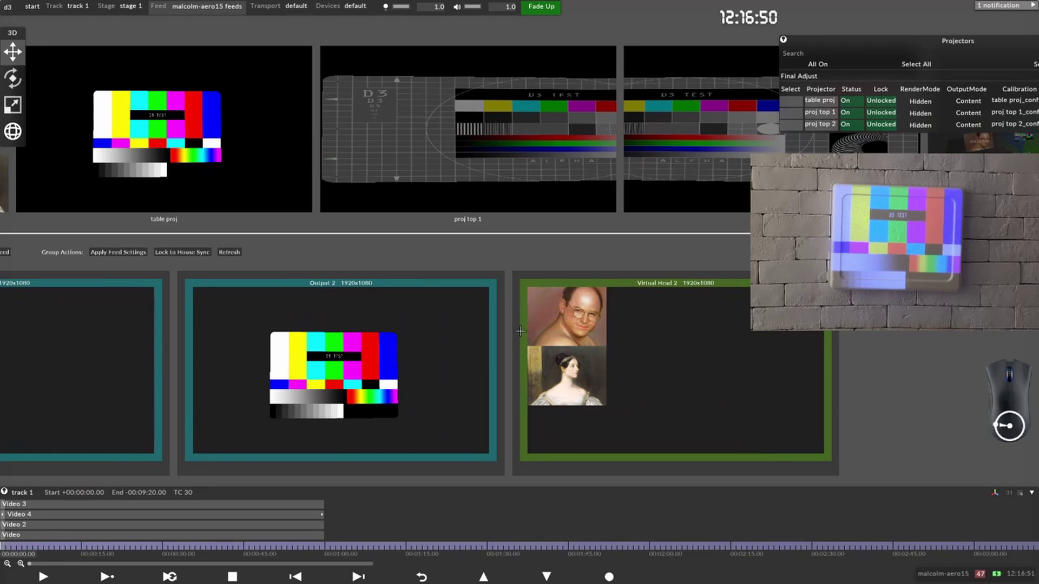
right_drag(676, 378, 629, 361)
scroll(658, 317, up, 2)
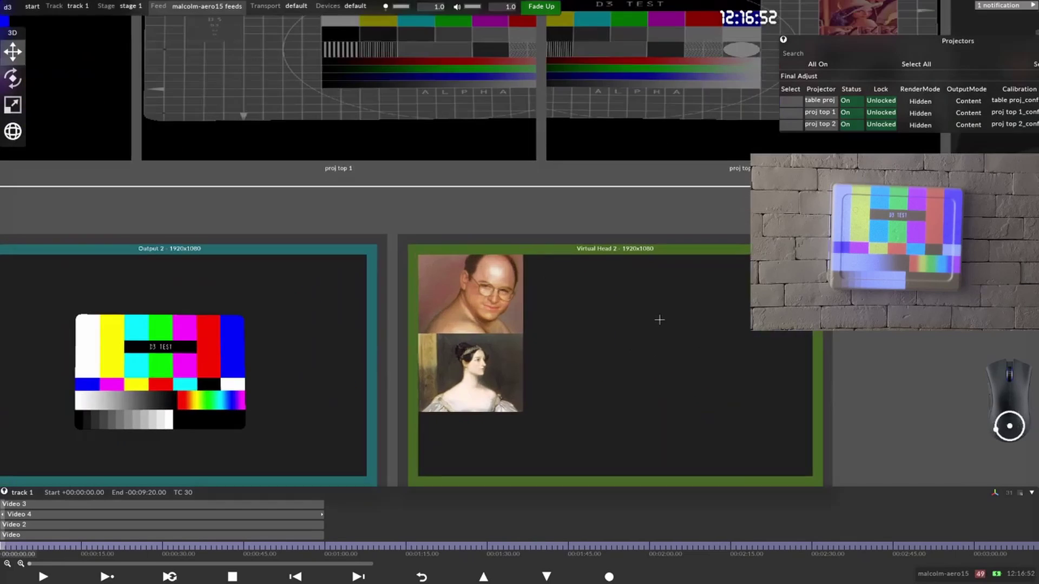
click(503, 303)
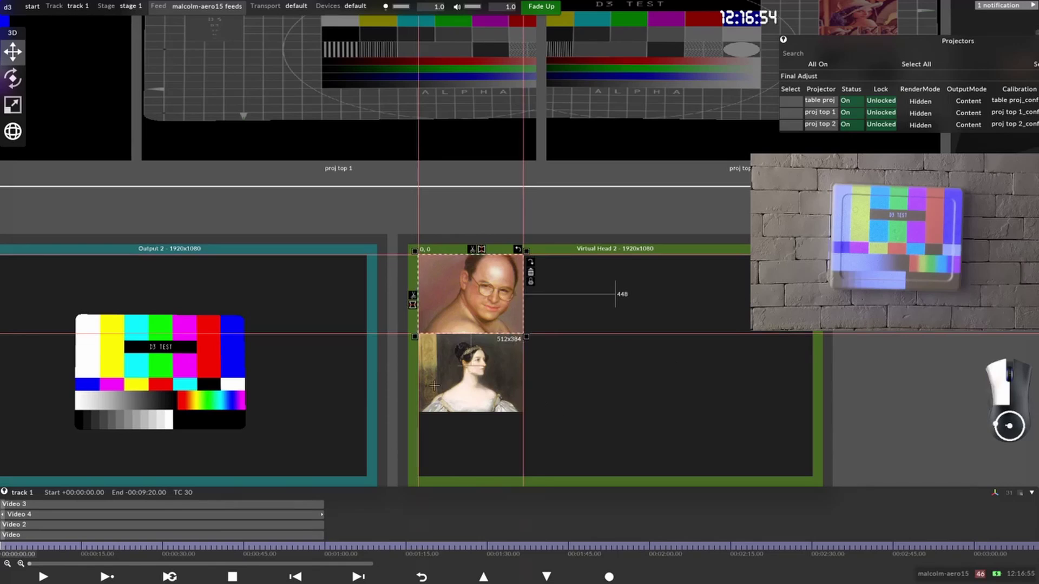
drag(459, 394, 564, 315)
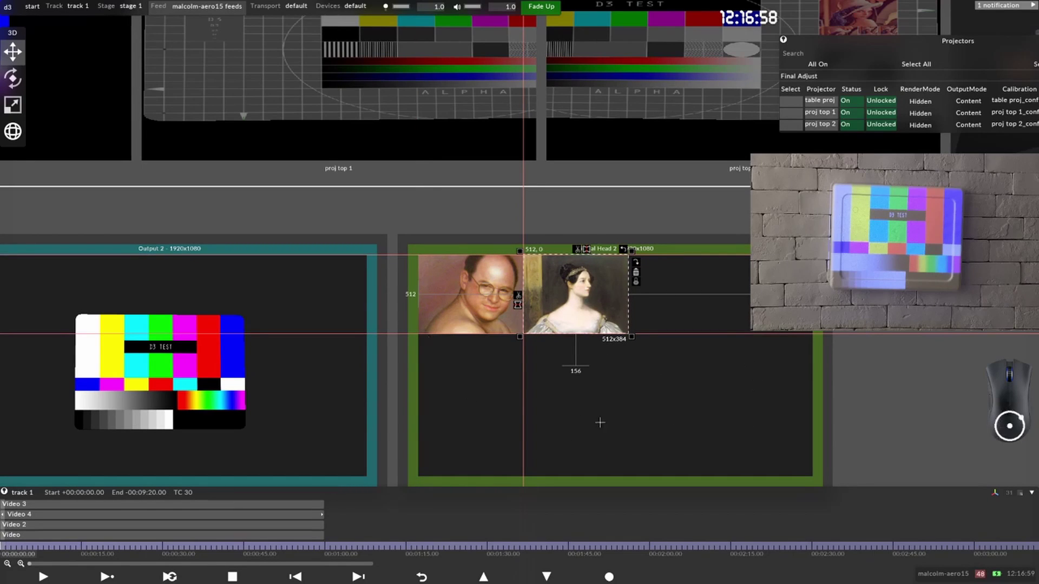
scroll(671, 422, down, 2)
click(671, 423)
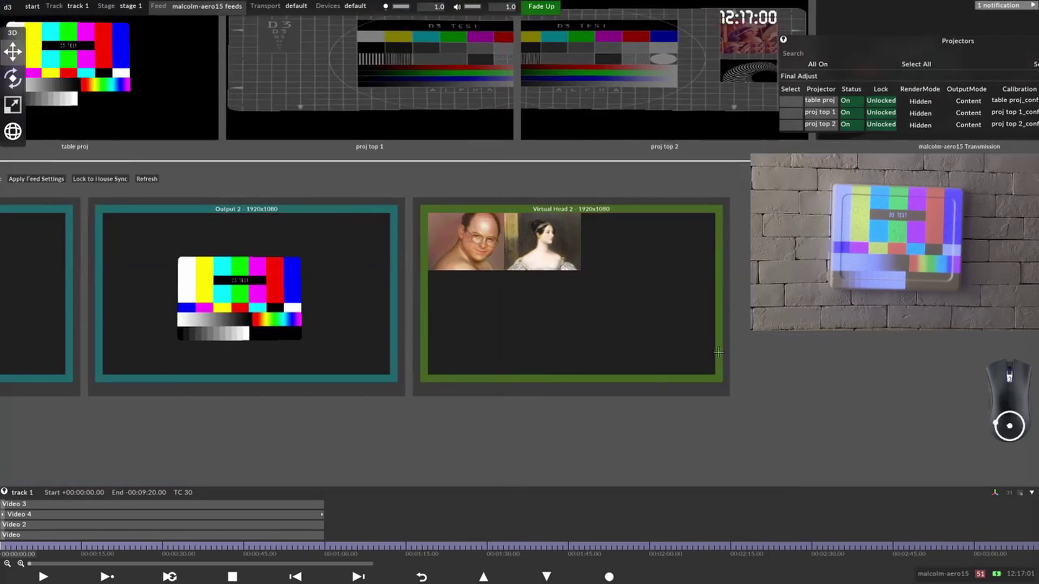
scroll(677, 341, down, 2)
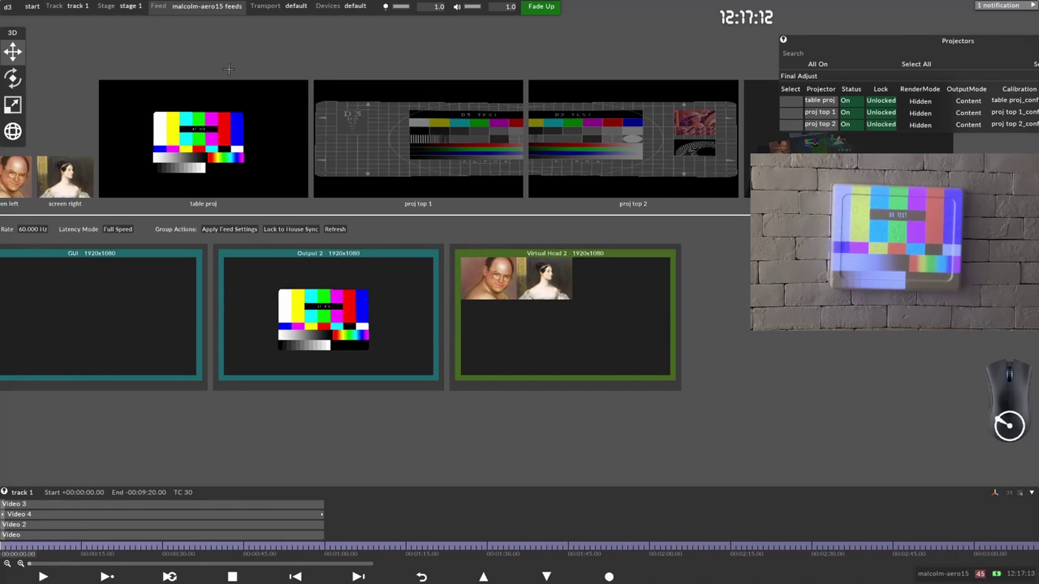
Step: Set the project's global refresh rate to 50.000 Hz in the project settings
click(8, 6)
drag(68, 20, 64, 60)
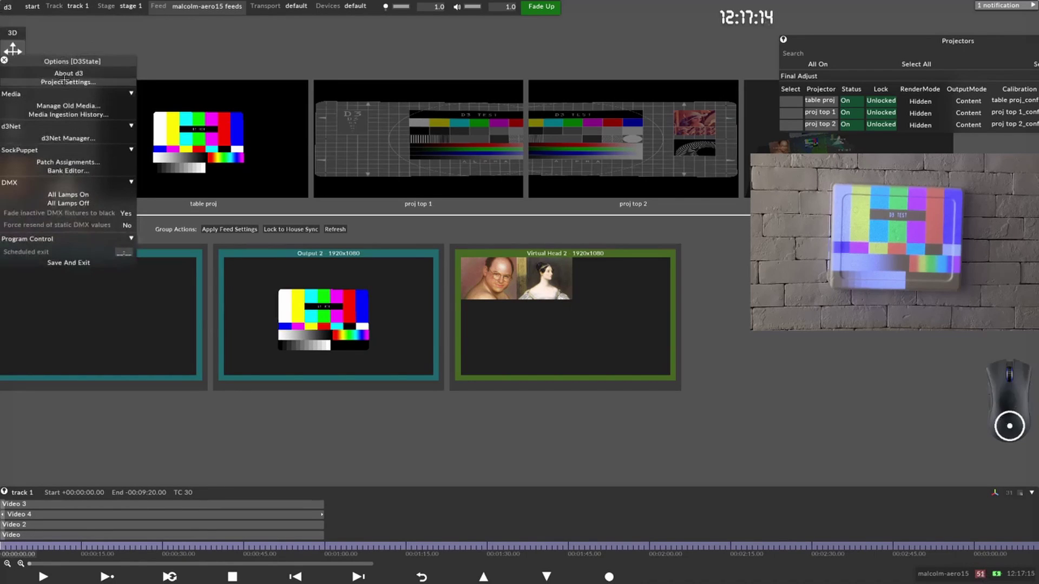
click(64, 81)
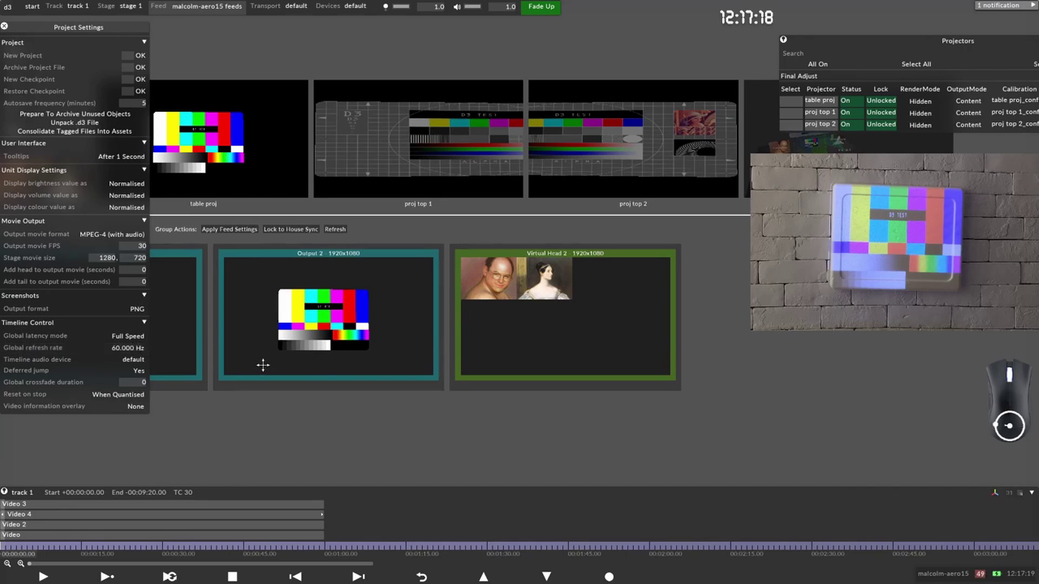
drag(262, 364, 610, 383)
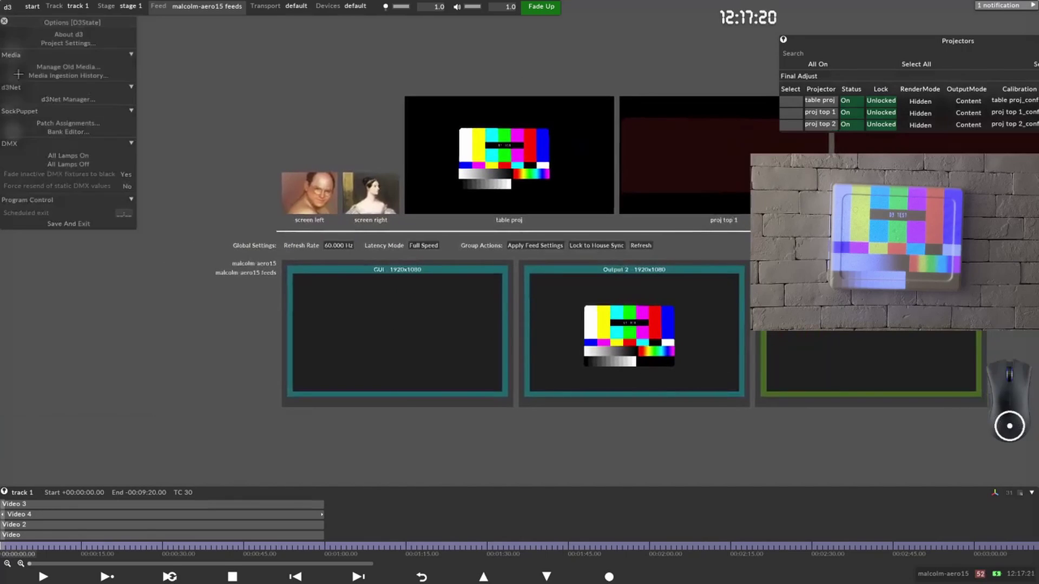
click(7, 7)
click(87, 46)
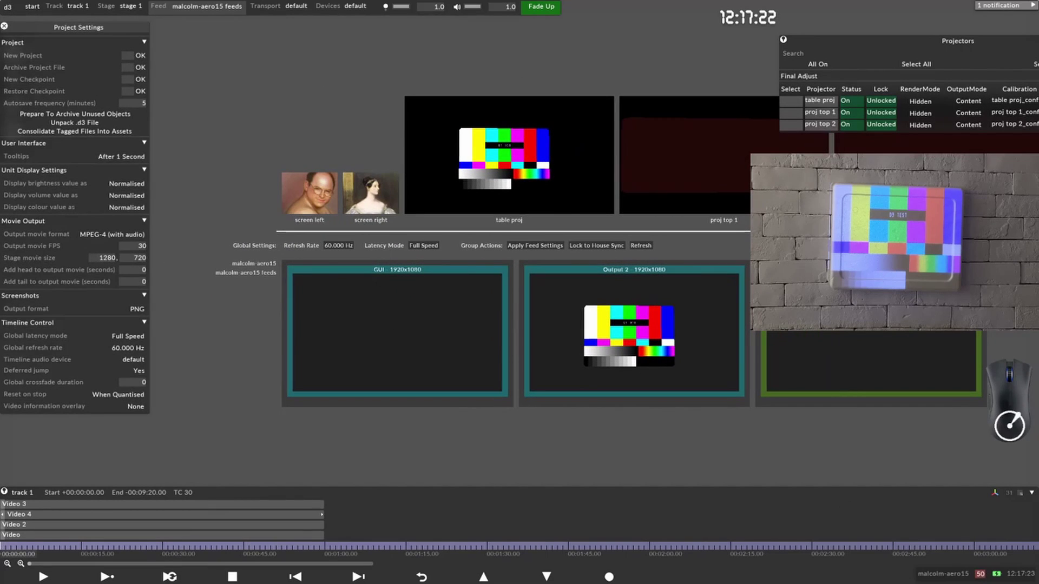
click(120, 348)
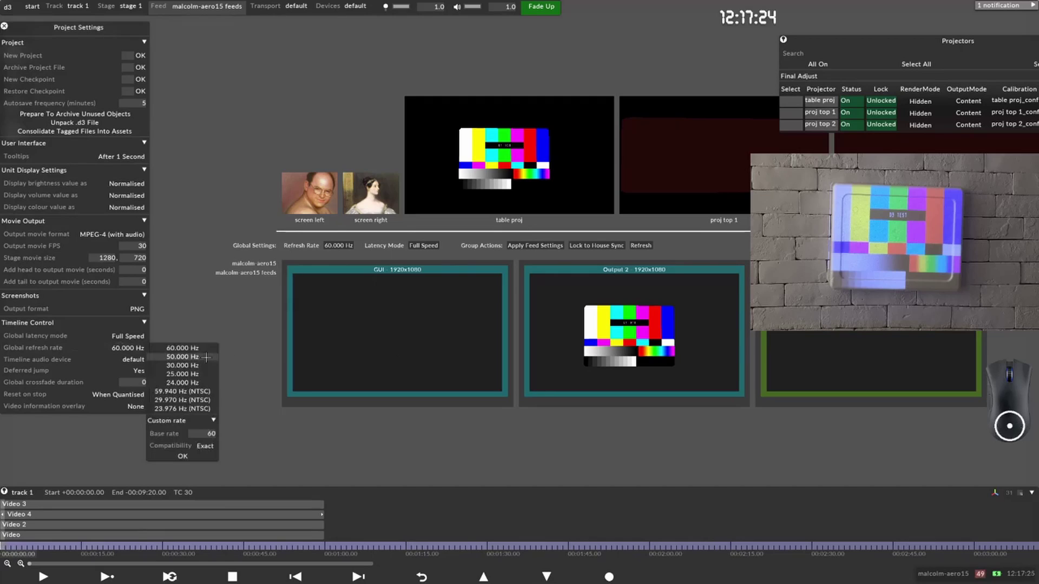
click(181, 356)
click(221, 302)
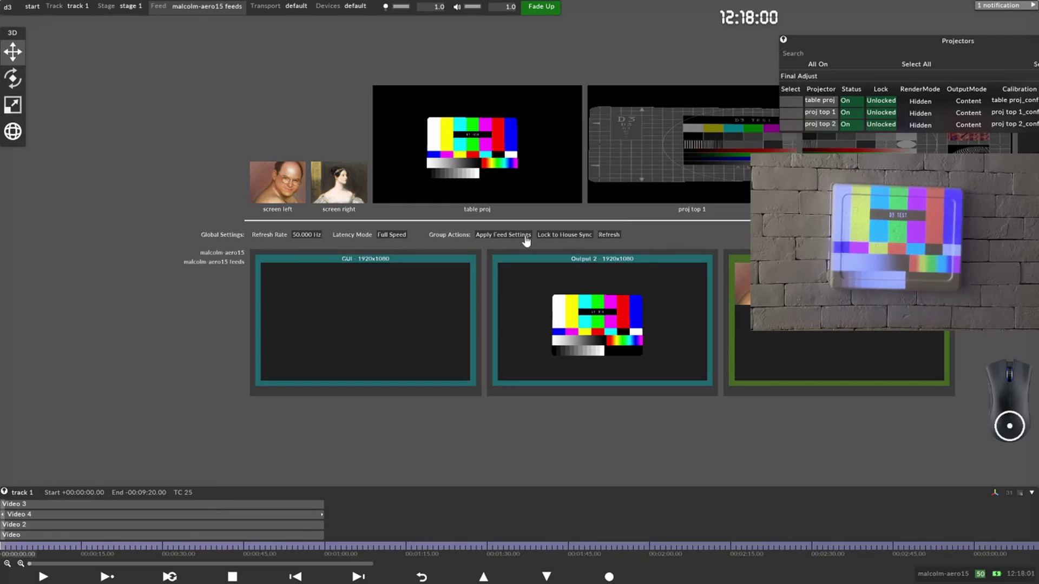
Step: Set the global refresh rate back to 60.000 Hz in the project settings
scroll(623, 268, down, 5)
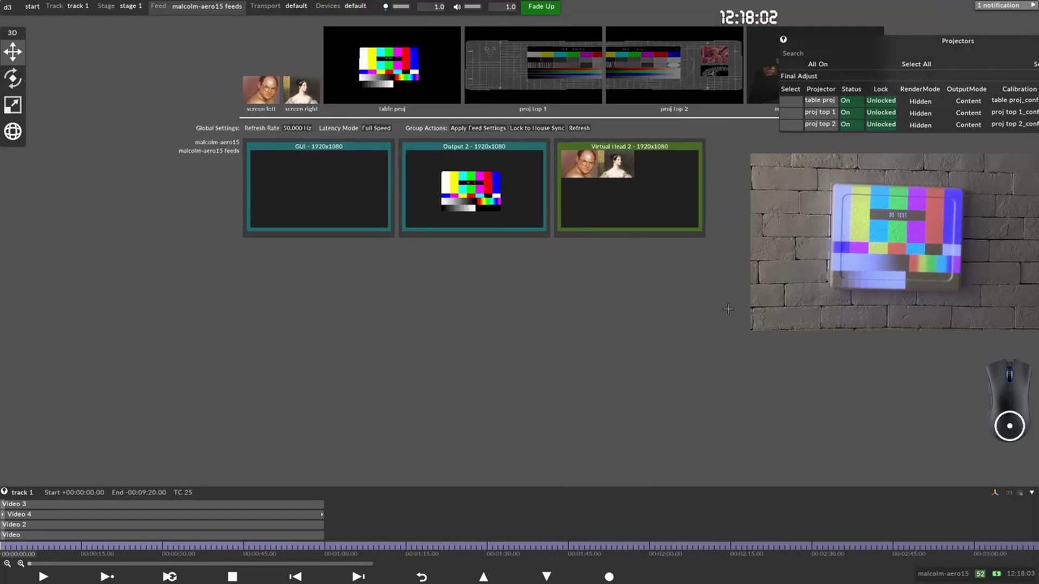
drag(728, 309, 515, 174)
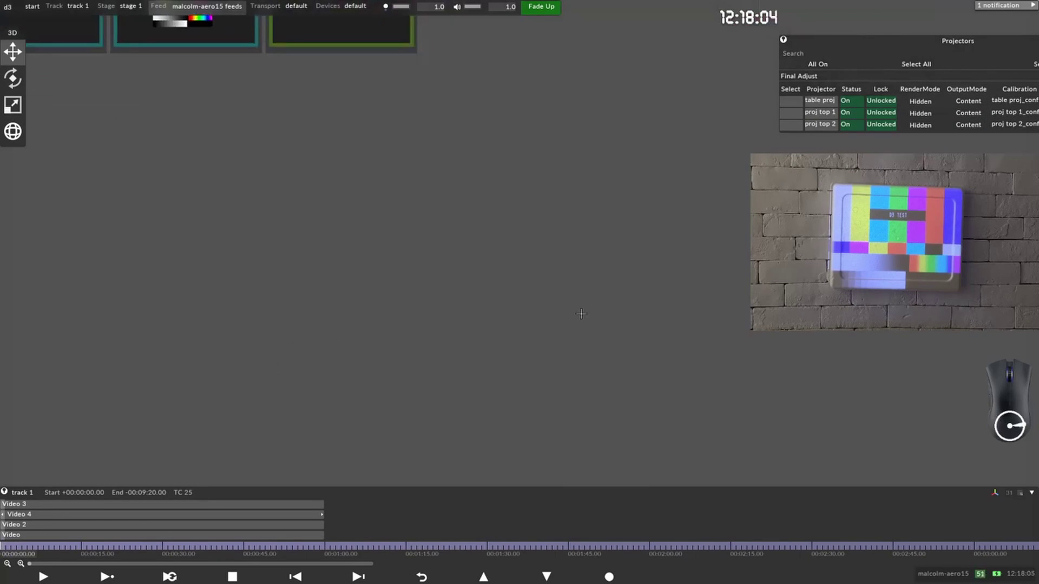
drag(323, 415, 556, 433)
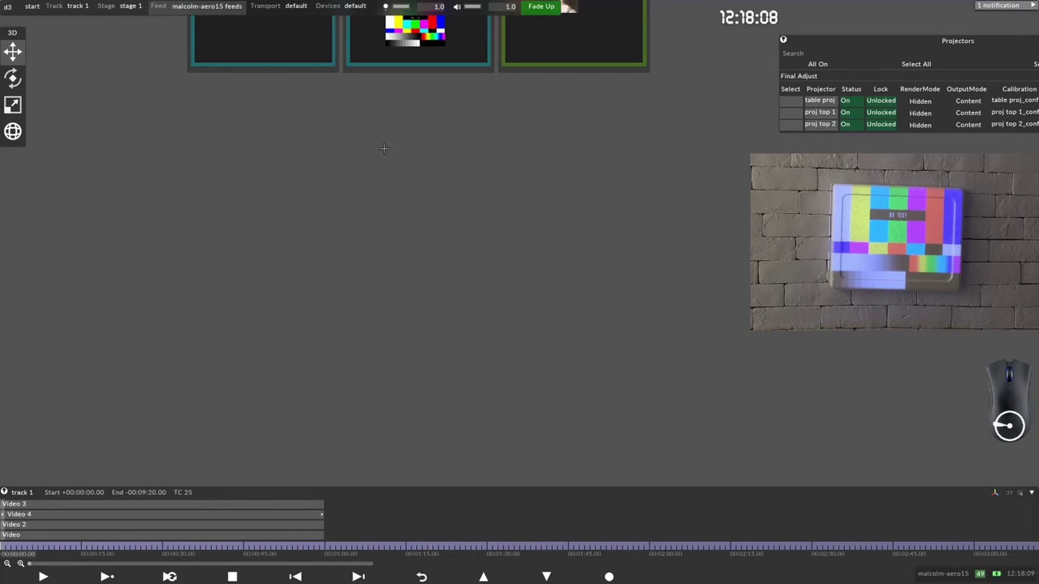
click(6, 15)
click(95, 46)
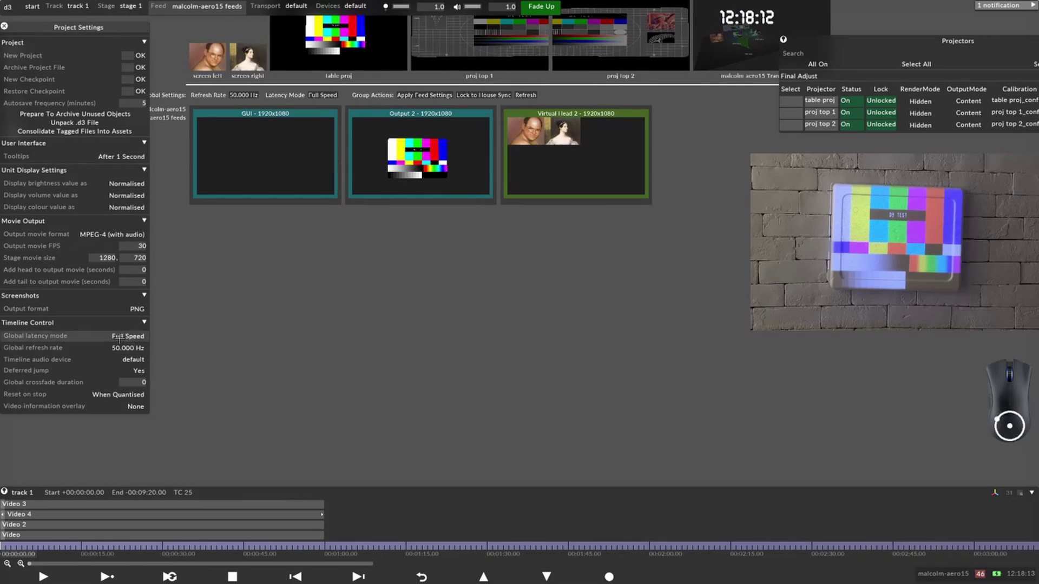
click(135, 347)
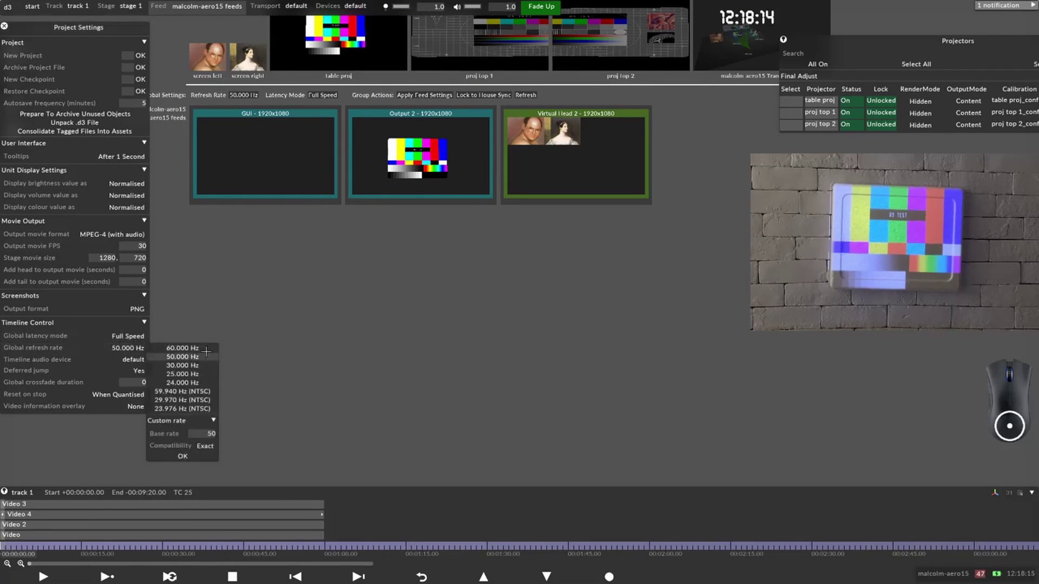
click(179, 354)
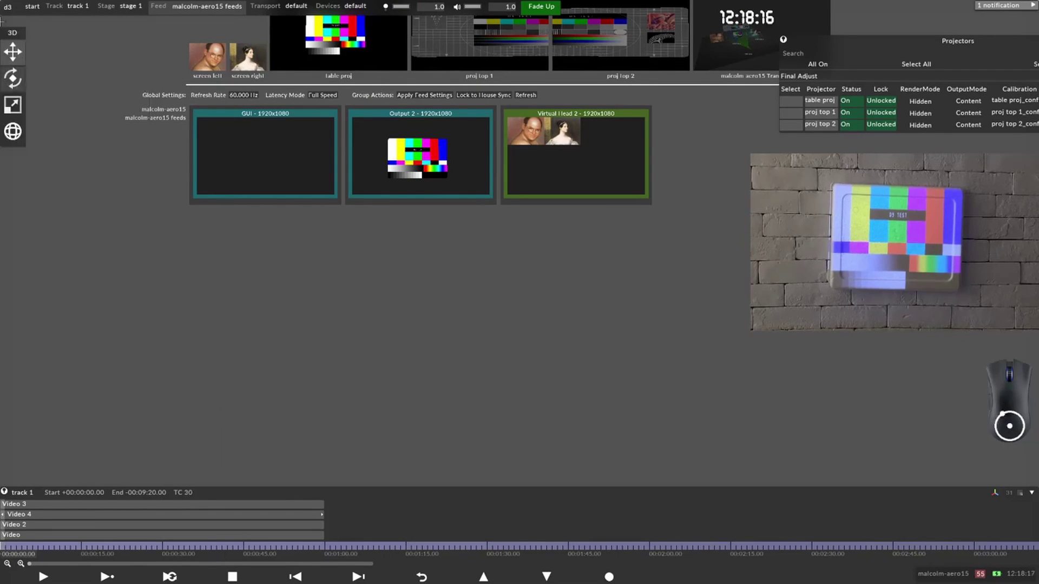
Step: Review the available global refresh rates in the project settings, keeping the current choice
click(7, 7)
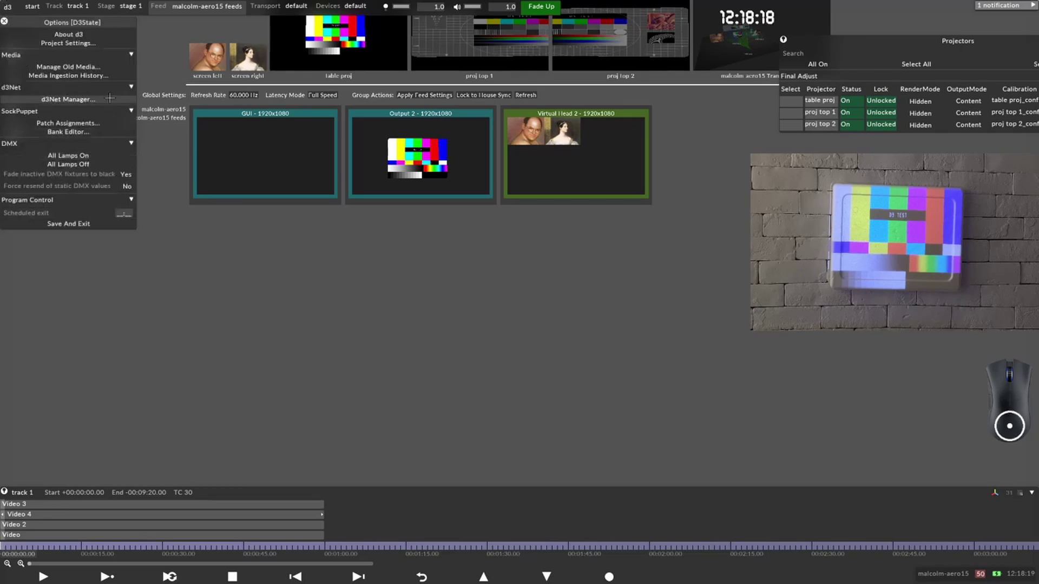
click(68, 43)
click(128, 348)
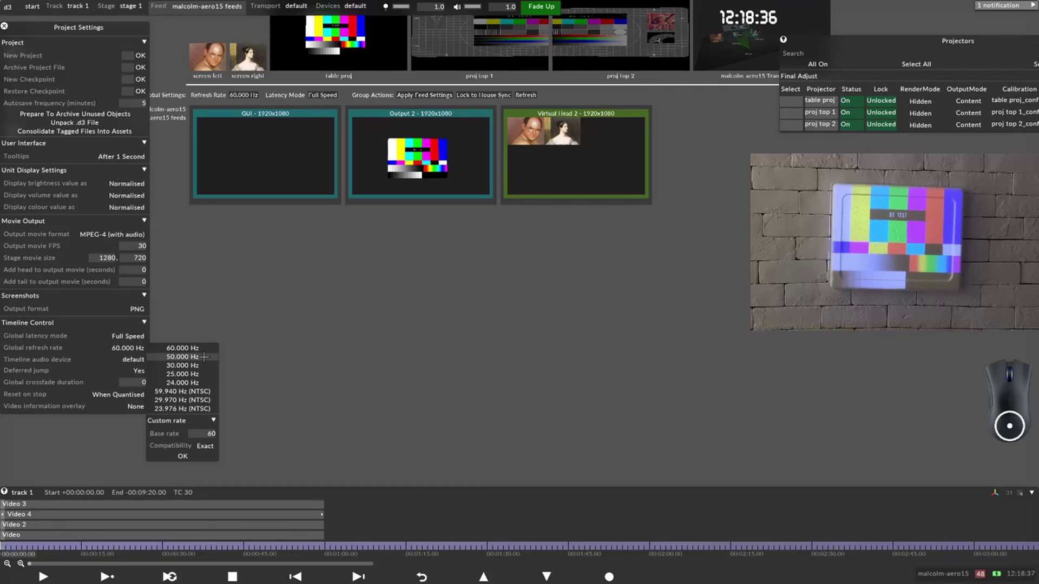
click(226, 345)
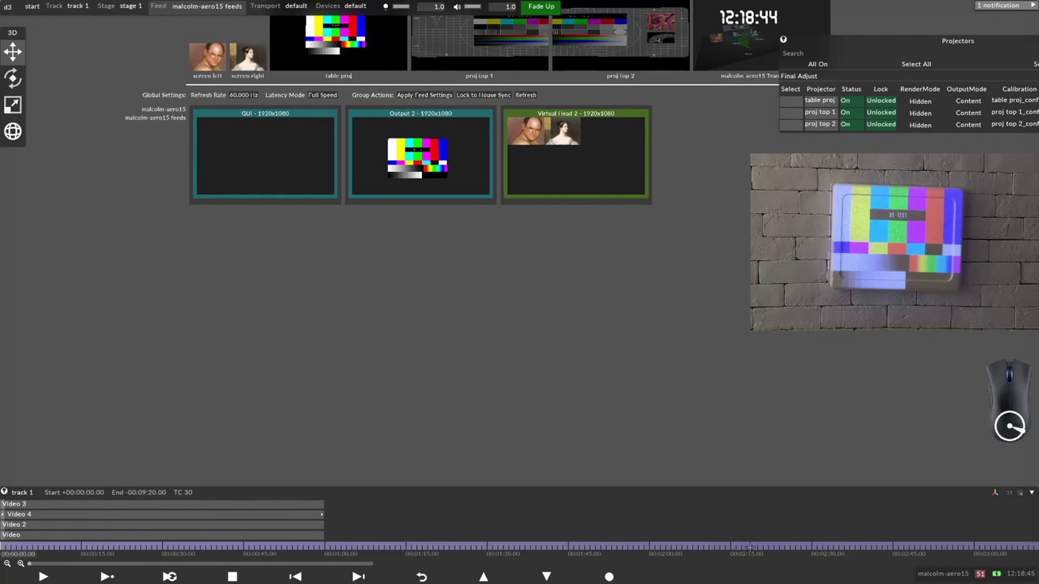
Step: Rotate the screen right region in Virtual Head 2 by 180 degrees and deselect it
scroll(520, 249, up, 2)
scroll(736, 212, up, 3)
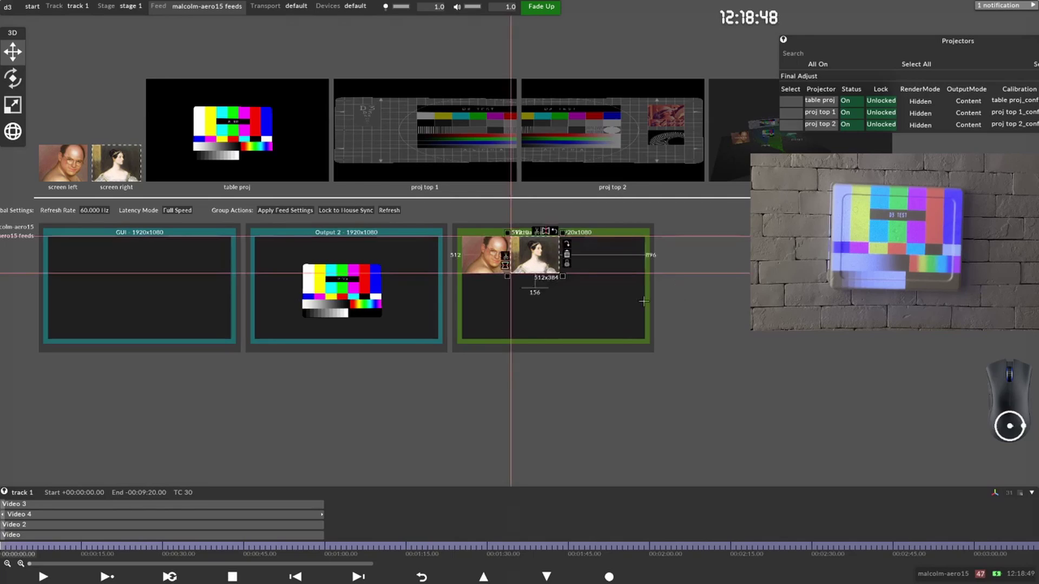
scroll(567, 254, up, 2)
click(566, 254)
scroll(601, 357, up, 2)
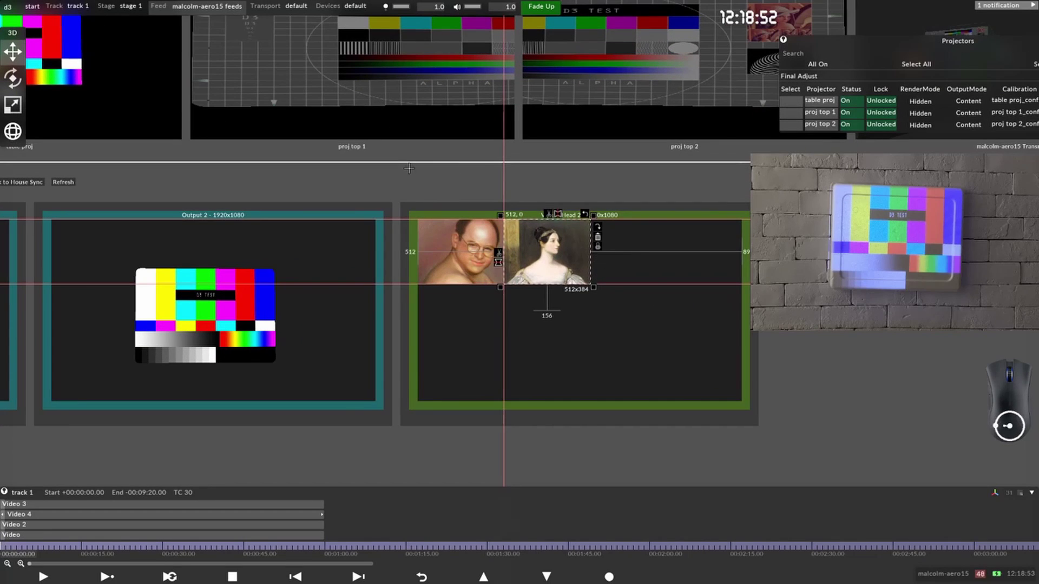
drag(409, 168, 745, 413)
click(745, 413)
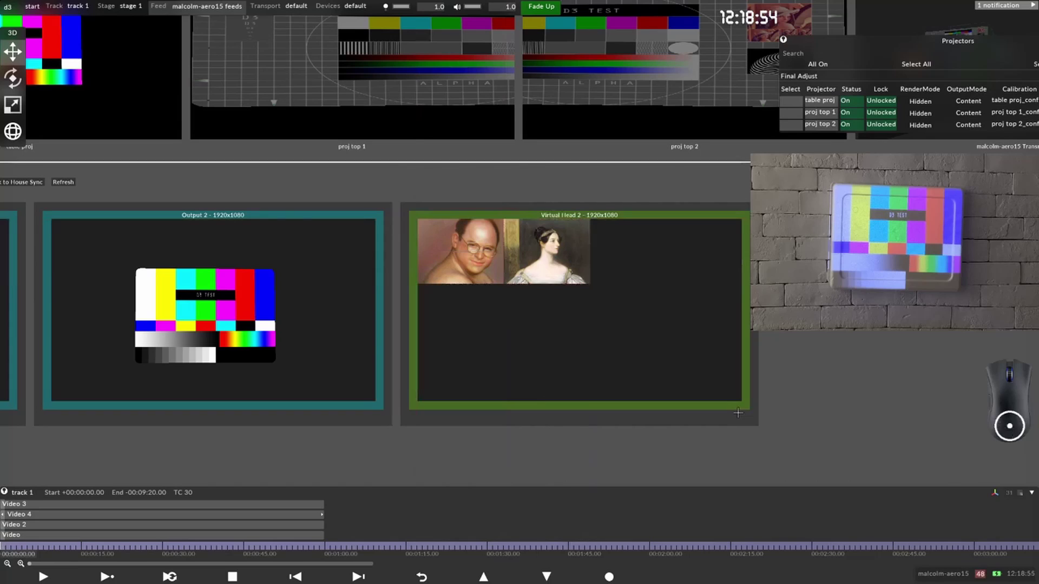
click(544, 257)
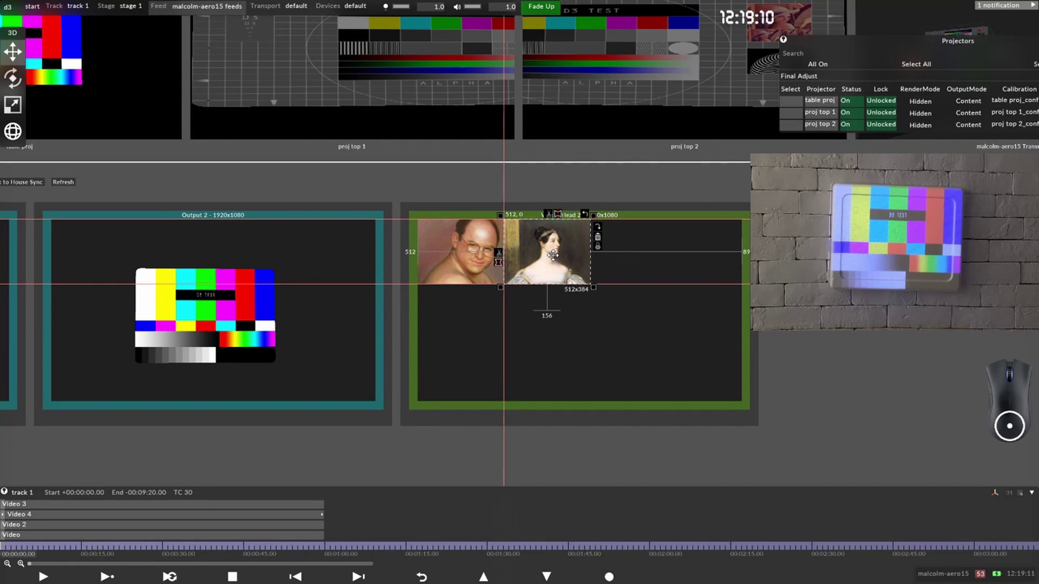
click(599, 228)
click(576, 226)
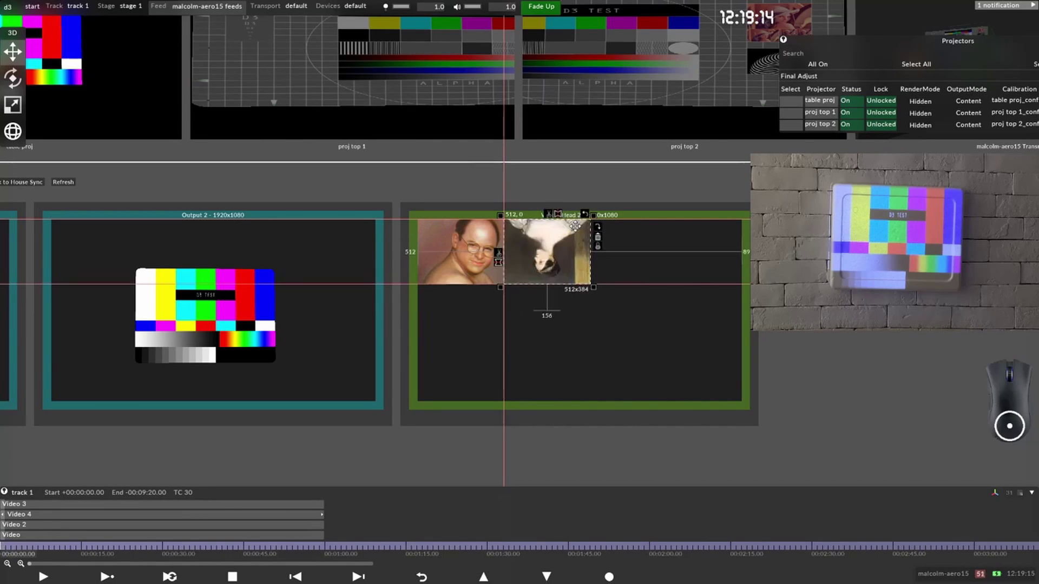
click(688, 295)
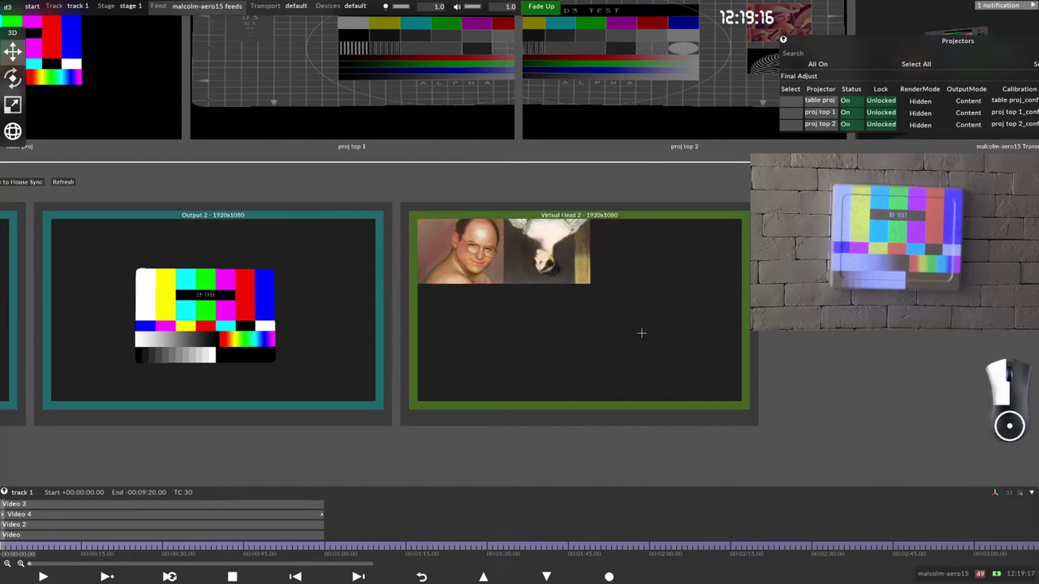
Step: Compare the rotated screen right region in Virtual Head 2 with its source image in the upper feed area
click(546, 260)
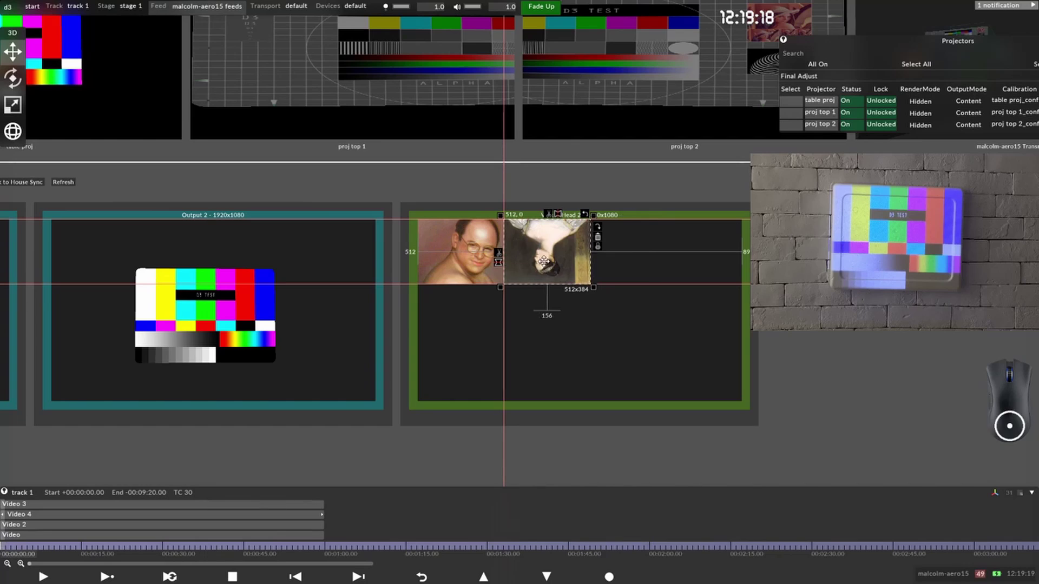
drag(252, 161, 581, 267)
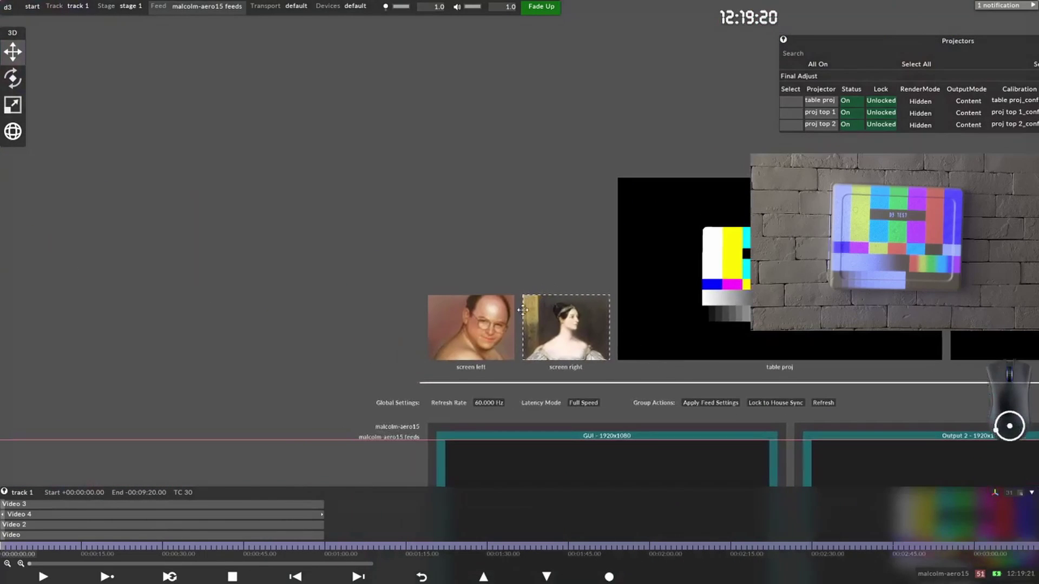
drag(580, 267, 84, 207)
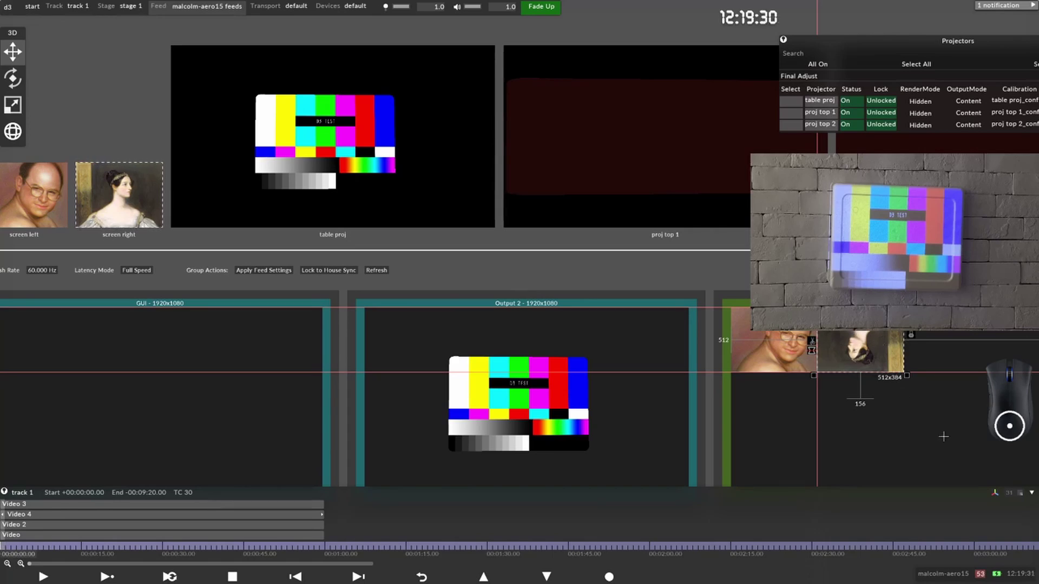
click(934, 355)
drag(935, 355, 617, 229)
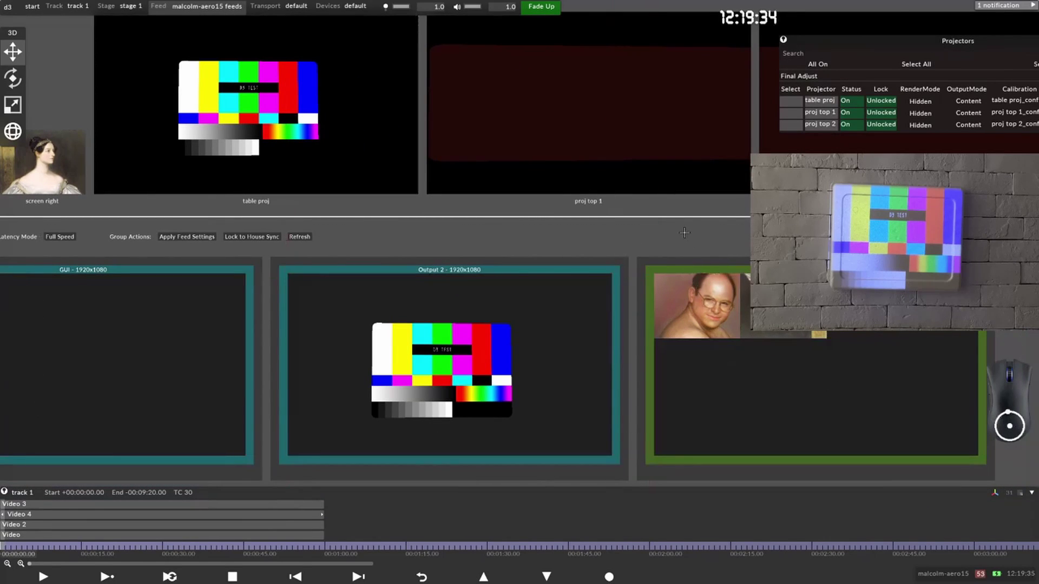
drag(685, 233, 805, 235)
click(163, 163)
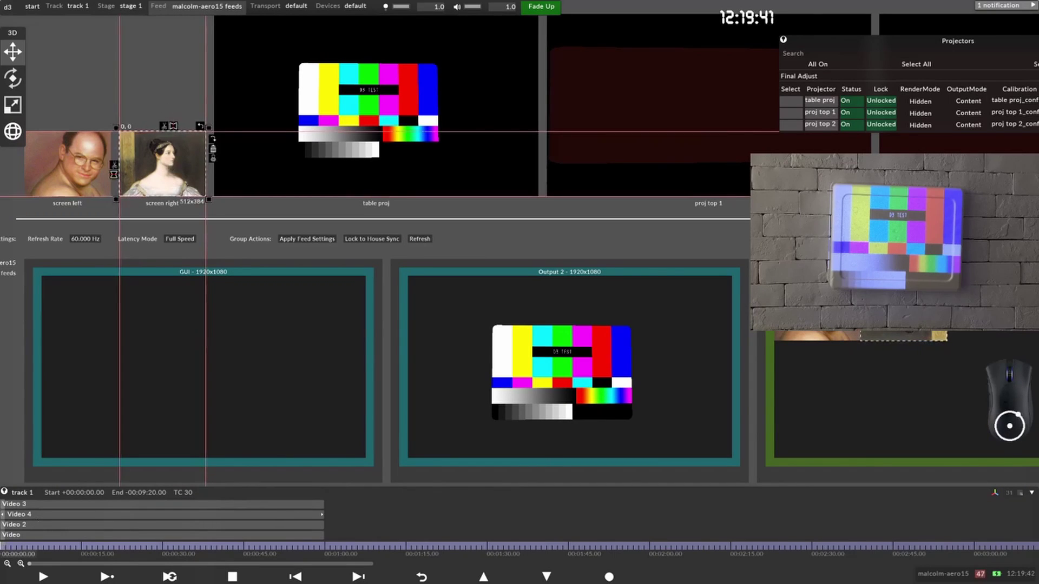
Step: Open the Video 3 layer's settings to inspect its mapping and media, and dismiss its video clip library and keyframe timeline
click(41, 515)
click(33, 505)
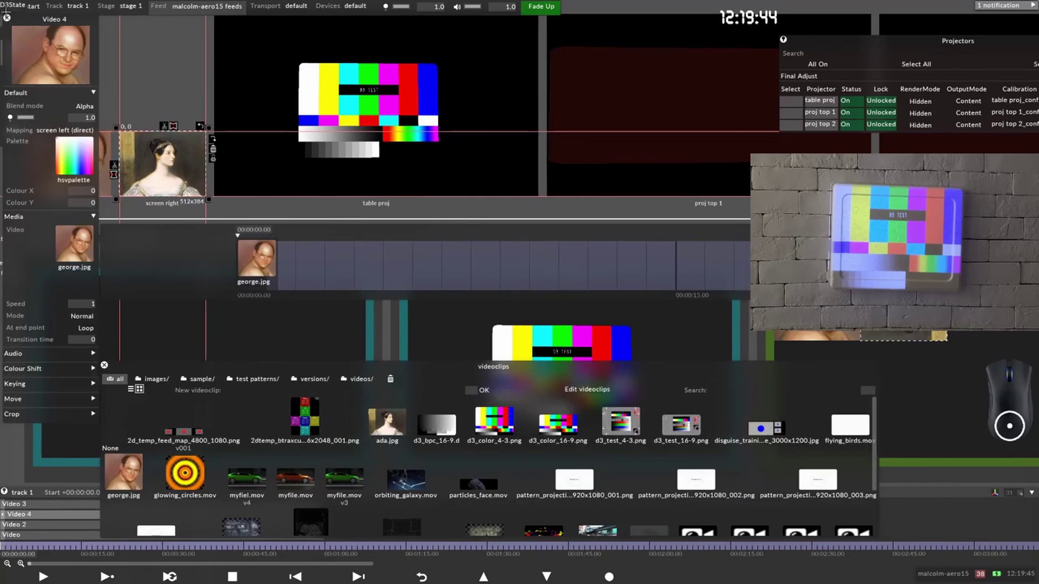
click(31, 509)
click(31, 506)
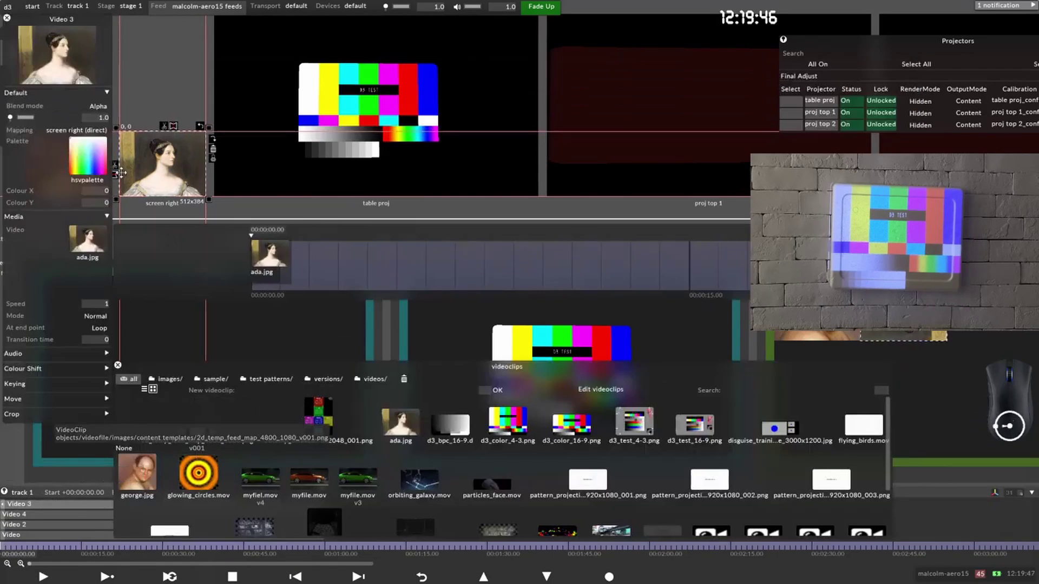
click(42, 255)
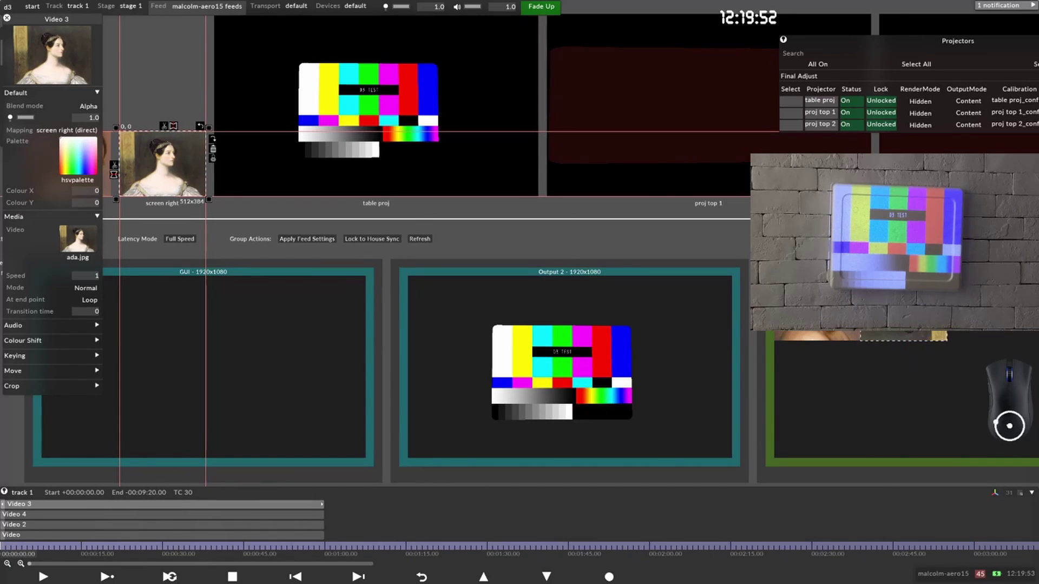
Step: Set the Video 3 layer's rotation to 180 in its Move settings
click(48, 356)
click(54, 370)
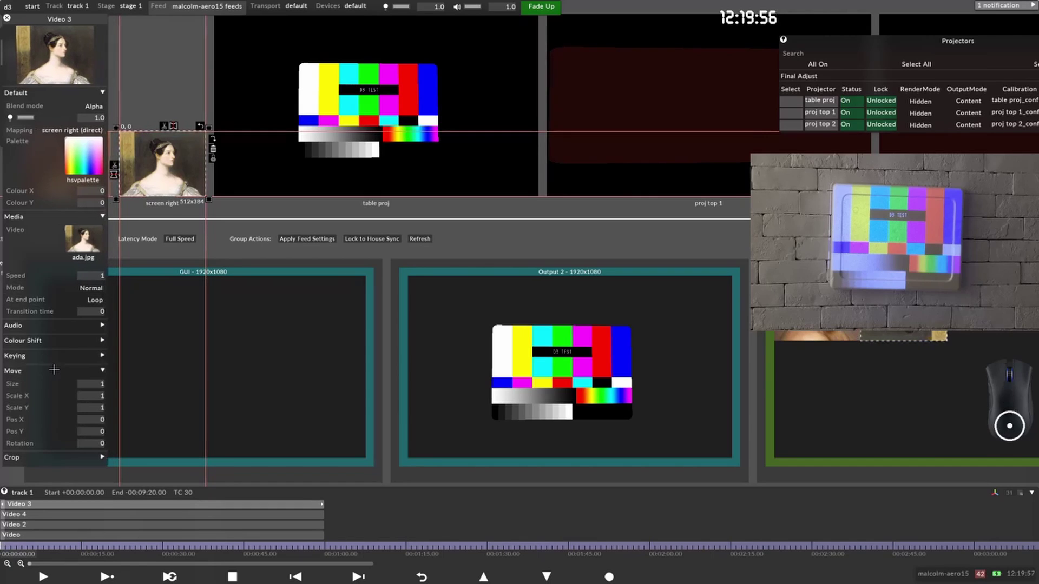
click(82, 443)
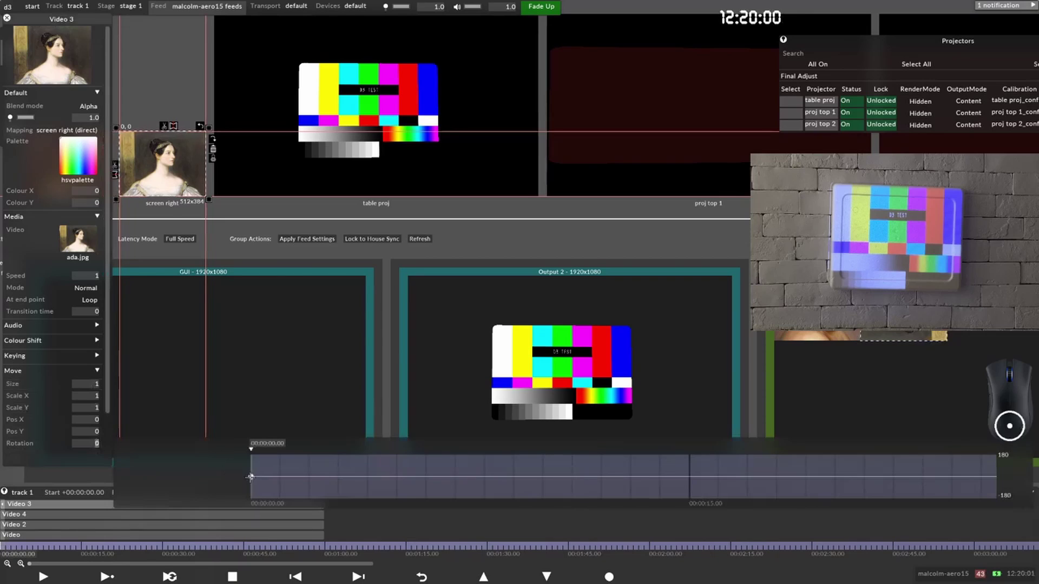
drag(251, 477, 222, 400)
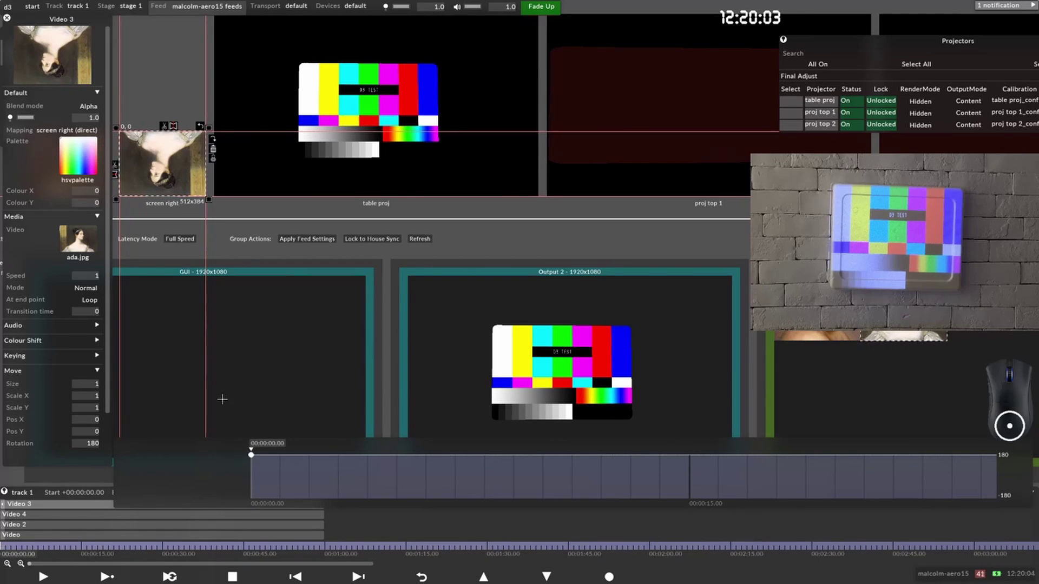
Step: Check the rotated Video 3 content on the stage, and compare the screen right source with its region in Virtual Head 2
click(123, 5)
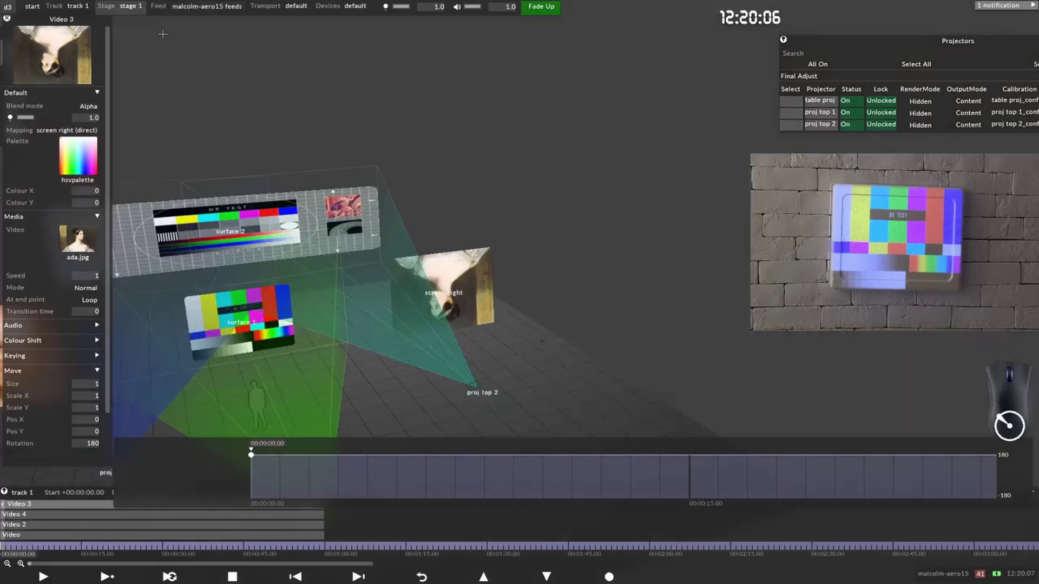
click(158, 6)
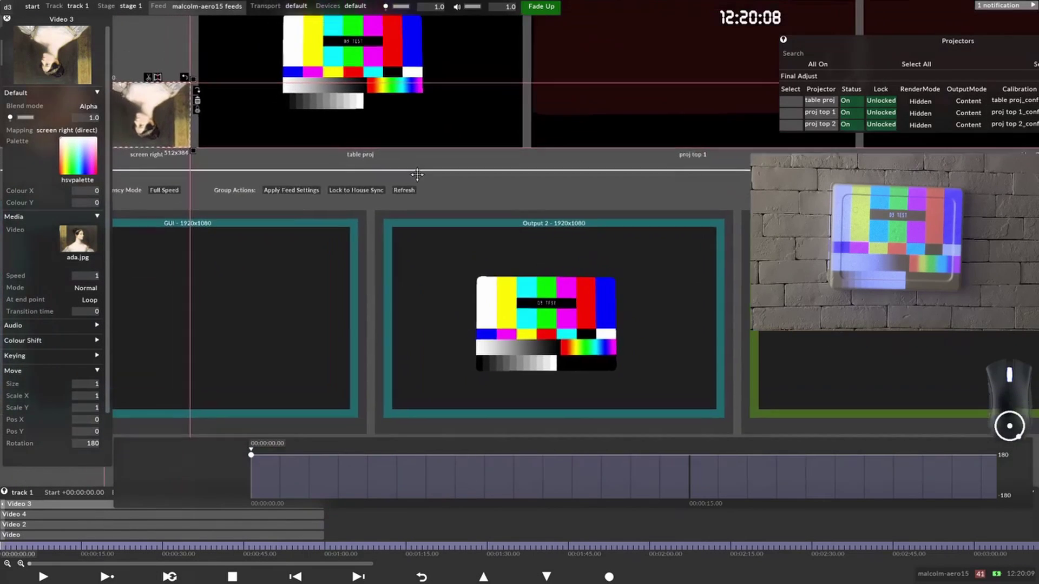
drag(418, 174, 380, 325)
scroll(380, 325, down, 3)
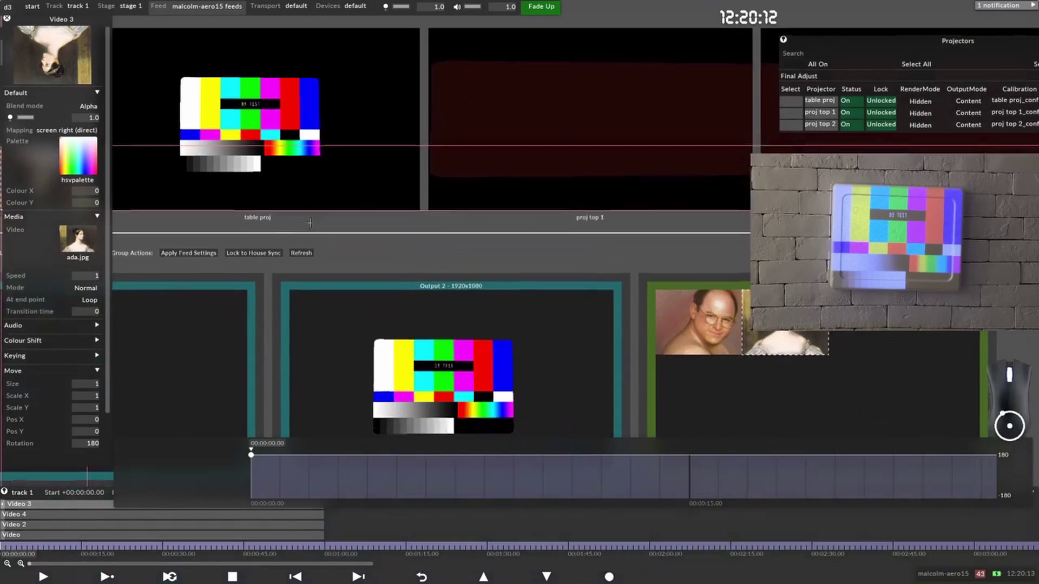
scroll(499, 246, down, 2)
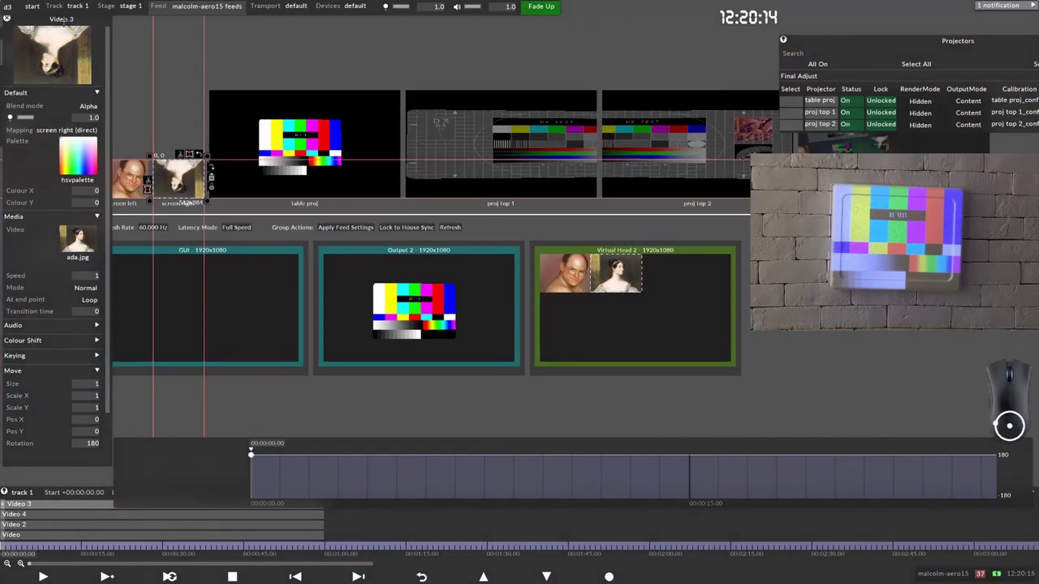
drag(61, 19, 359, 30)
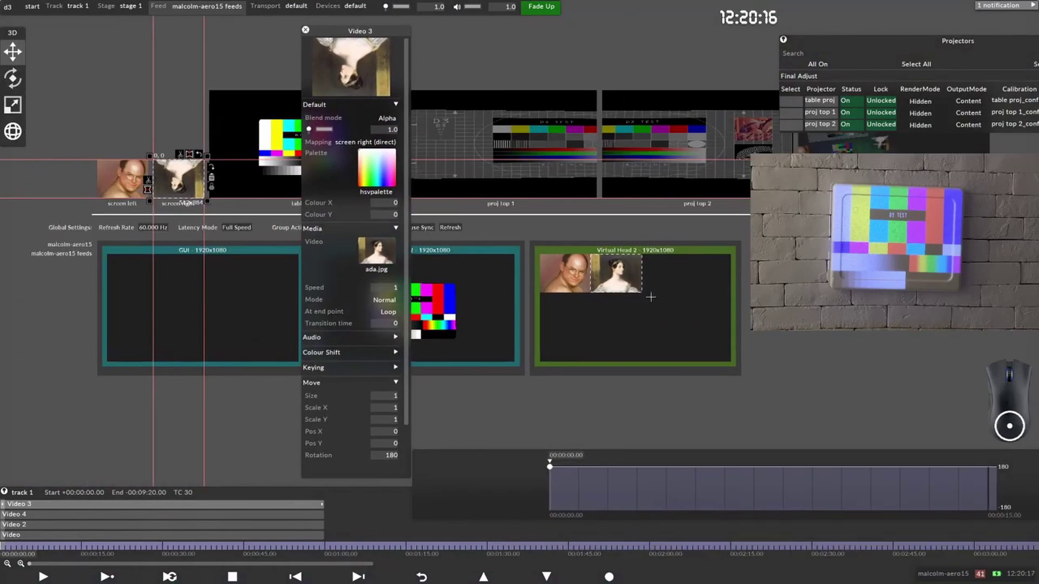
scroll(633, 325, up, 3)
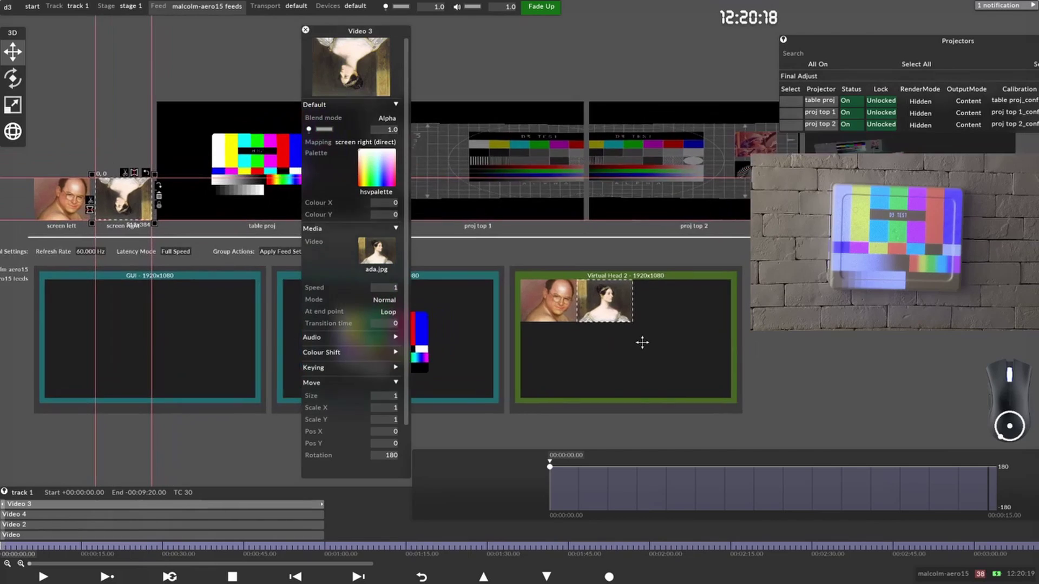
click(598, 335)
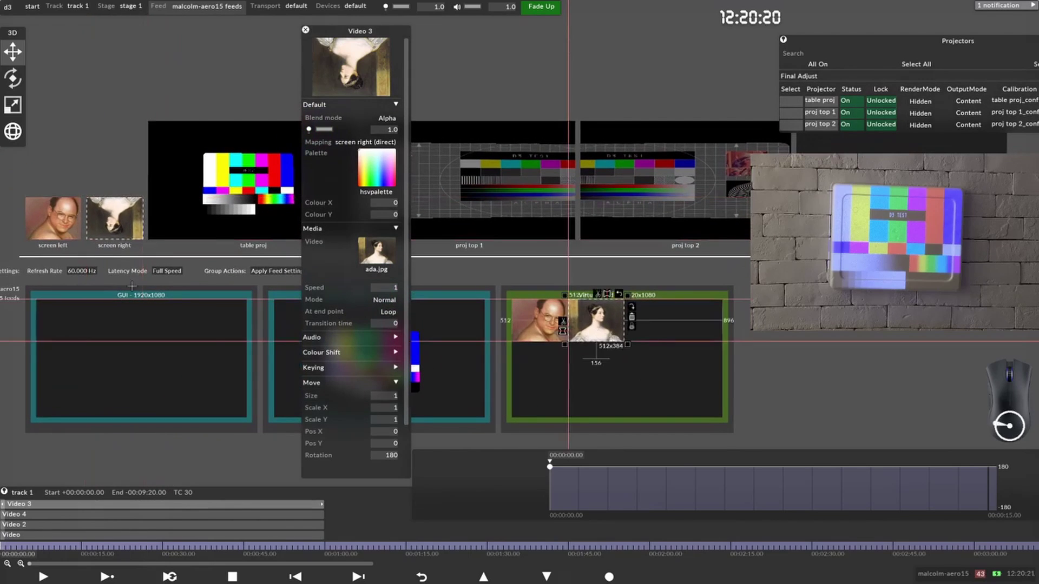
click(100, 183)
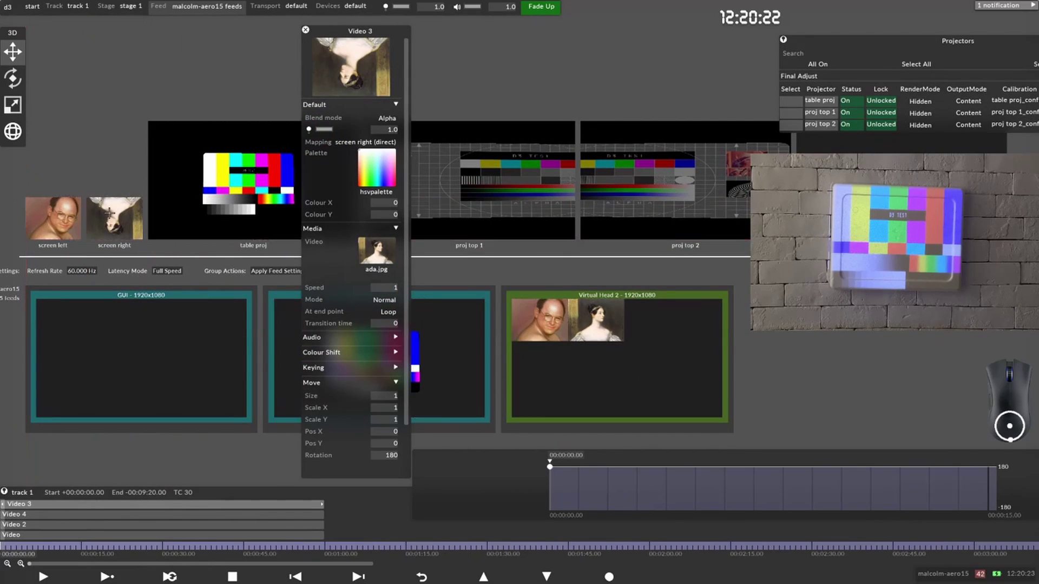
Step: Reset the Video 3 layer's rotation to 0 and leave the screen right region deselected
mouse_move(550, 467)
mouse_down()
mouse_move(548, 513)
mouse_move(542, 486)
mouse_up()
double_click(383, 456)
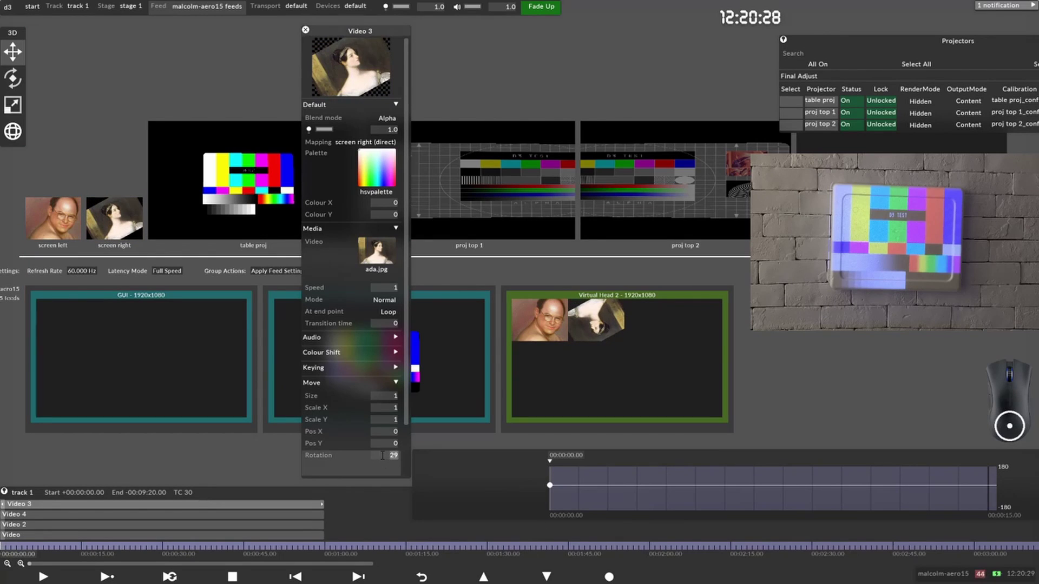
text(0)
key(Return)
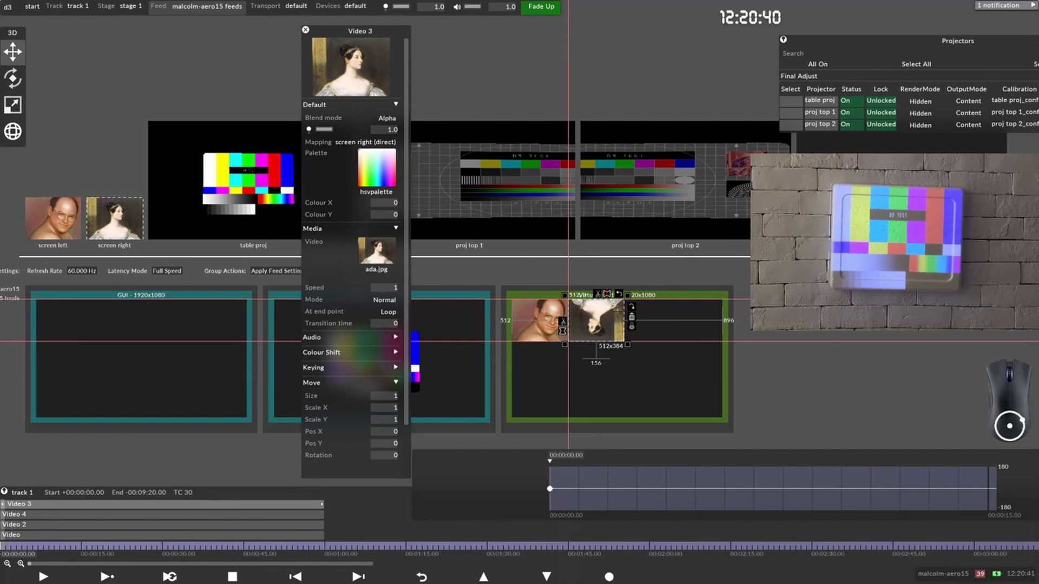
click(673, 377)
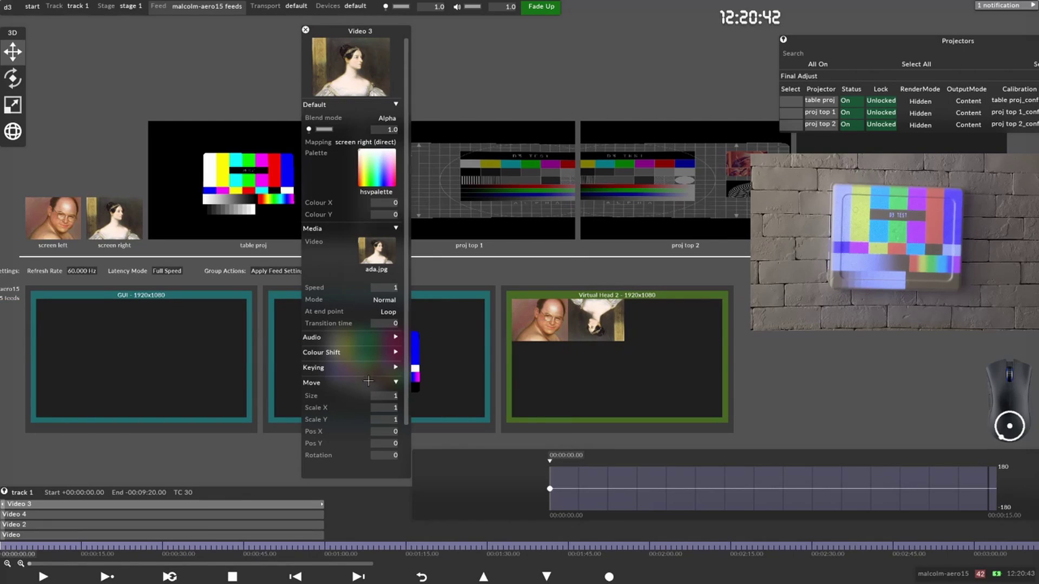
Step: Split the screen right region in Virtual Head 2 vertically into two 256x384 halves
click(593, 312)
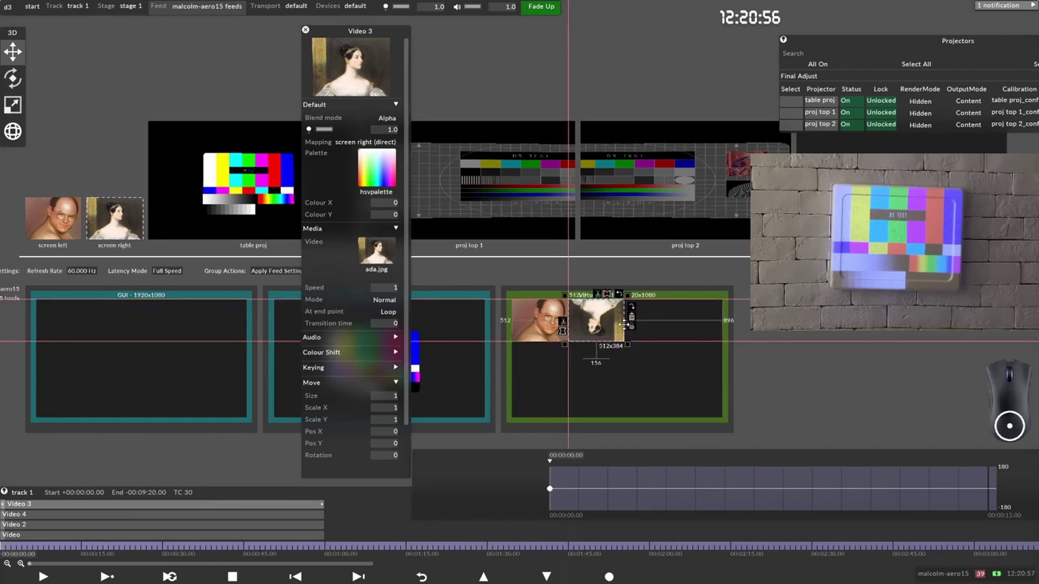
scroll(624, 325, up, 4)
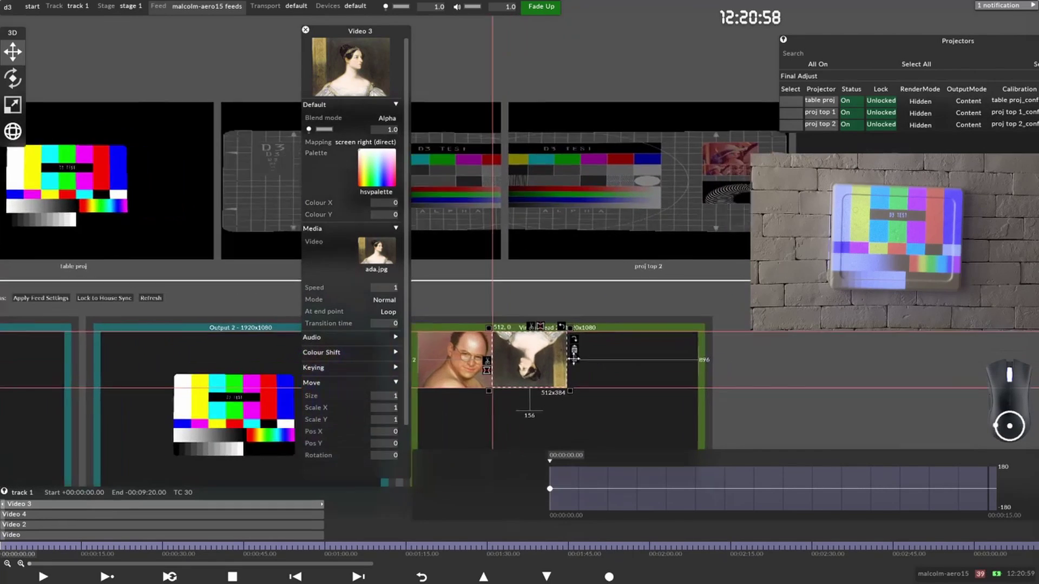
scroll(574, 359, up, 3)
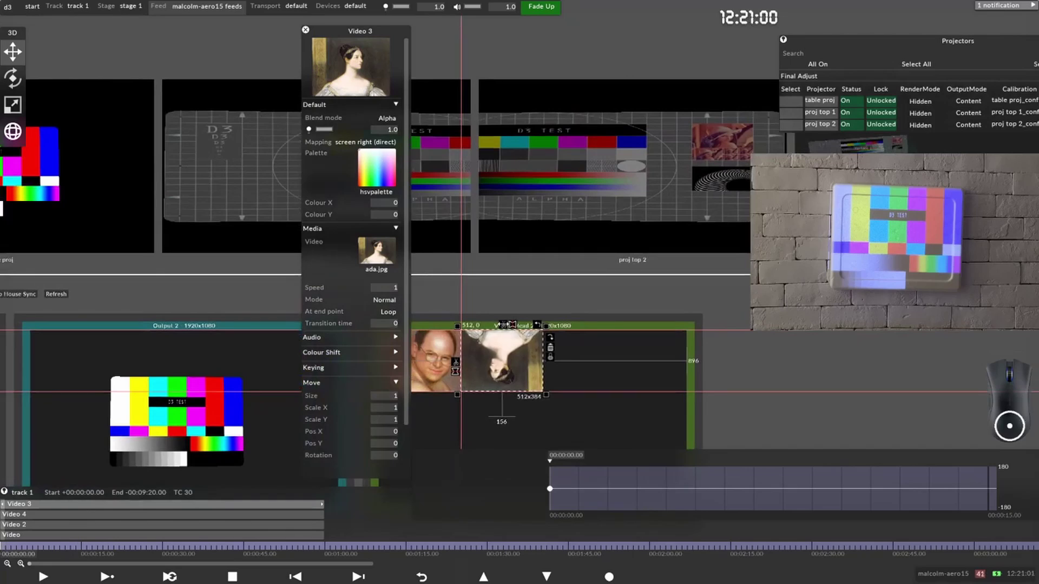
drag(458, 361, 498, 361)
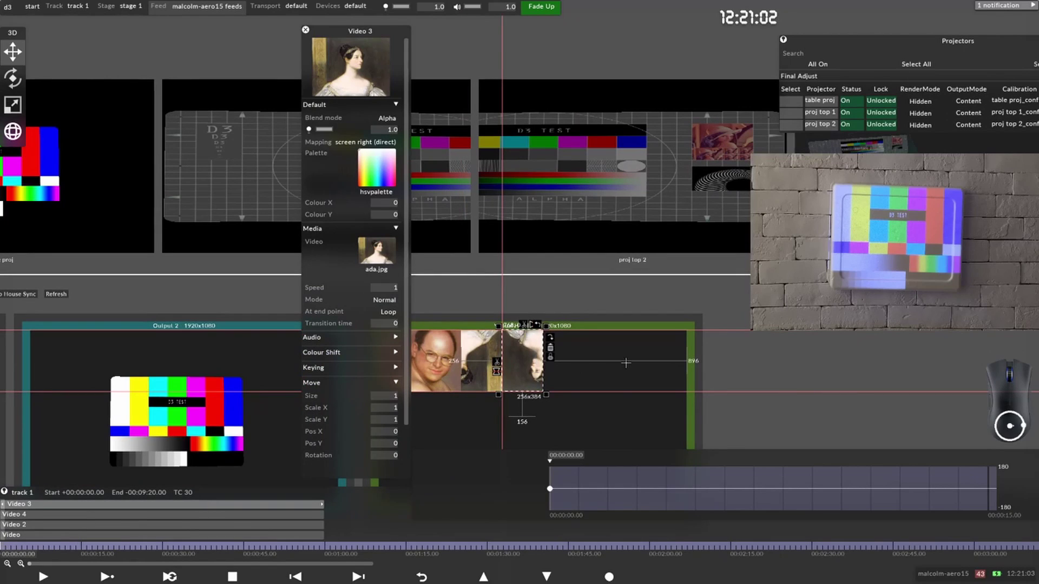
Step: Rotate only the left half of the split screen right region by 180 degrees and place the right half back against it
drag(521, 361, 490, 358)
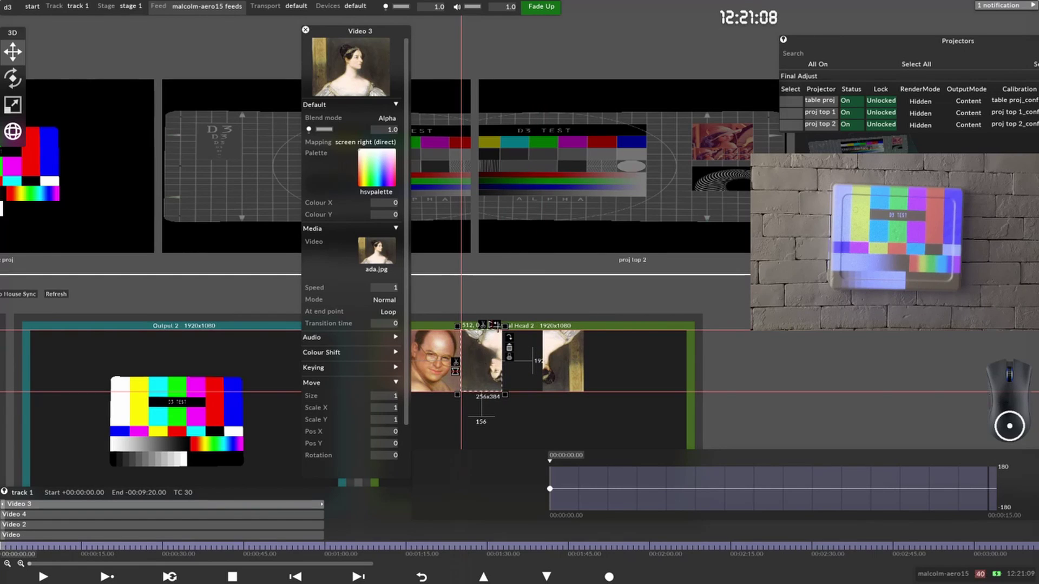
click(562, 368)
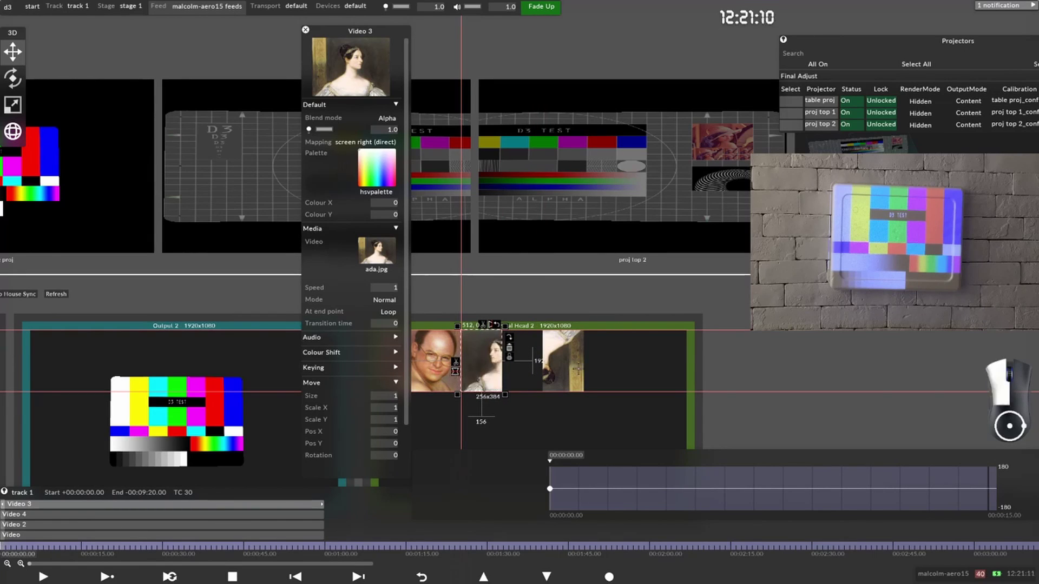
drag(563, 368, 523, 368)
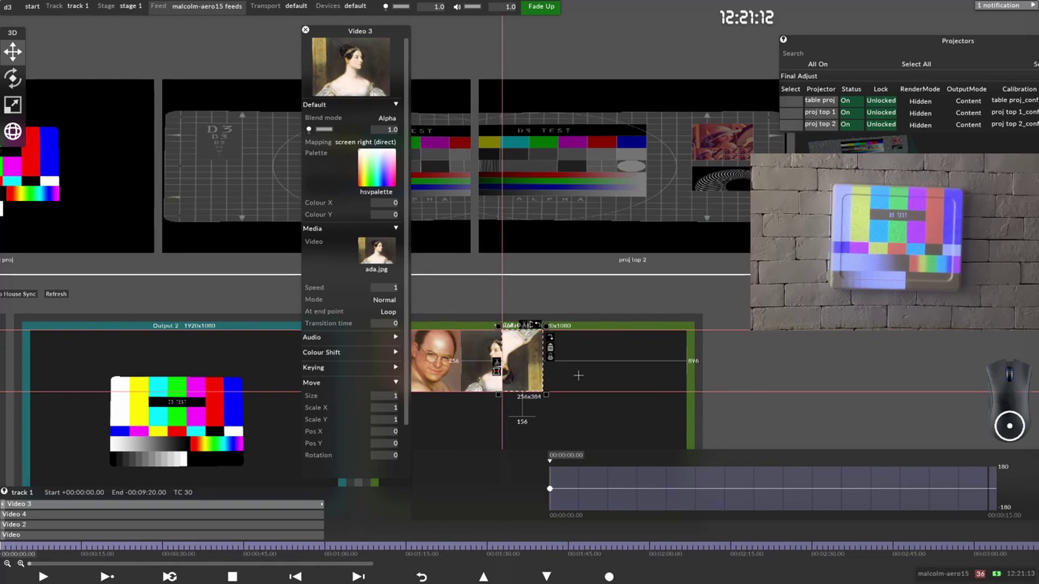
middle_drag(604, 378, 698, 365)
scroll(656, 368, down, 1)
scroll(657, 367, down, 2)
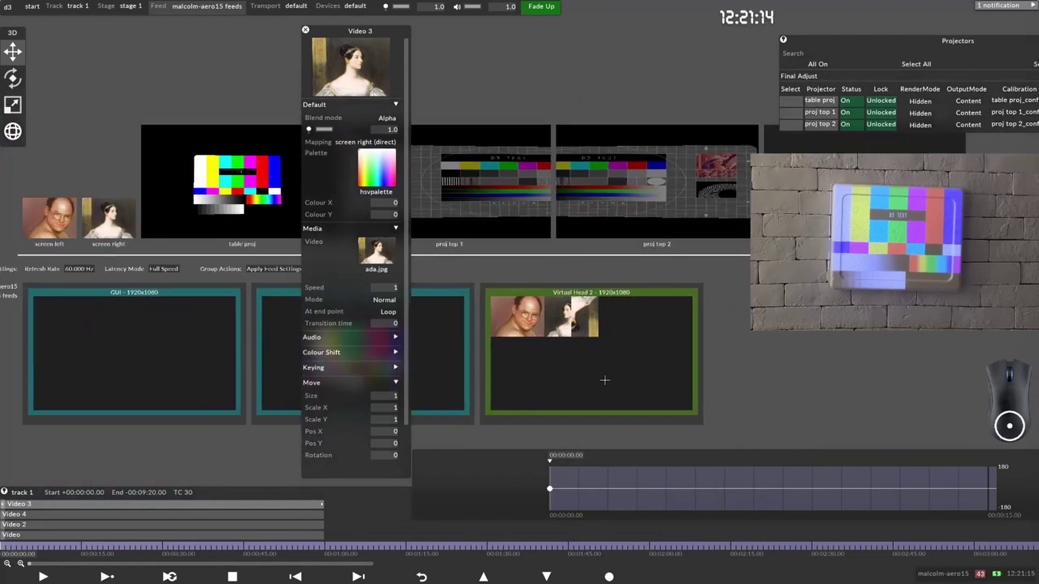
Step: Compare the split region in Virtual Head 2 with its screen right source and with the screen right surface on the 3D stage
click(577, 325)
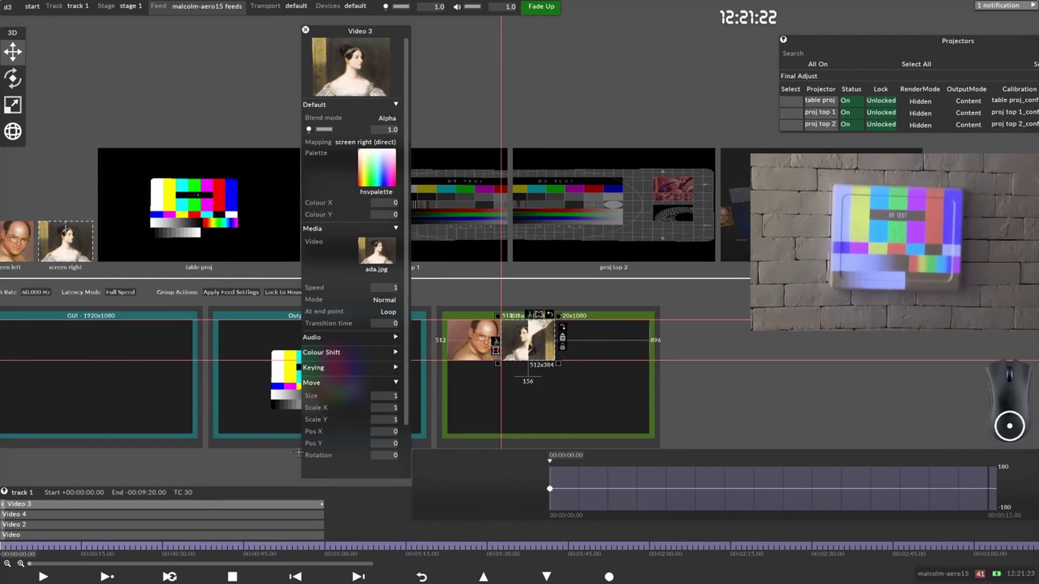
click(91, 171)
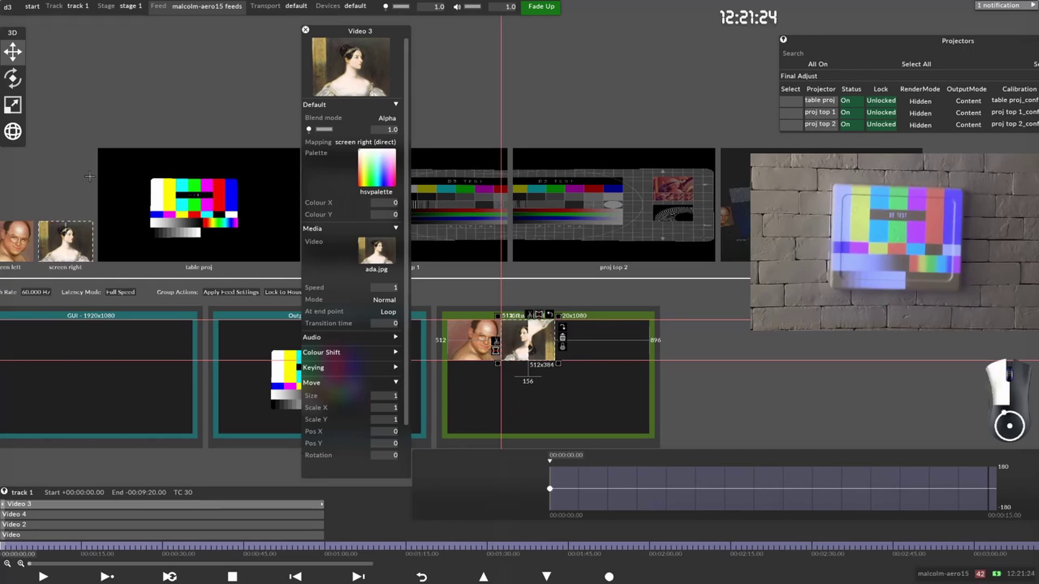
click(145, 6)
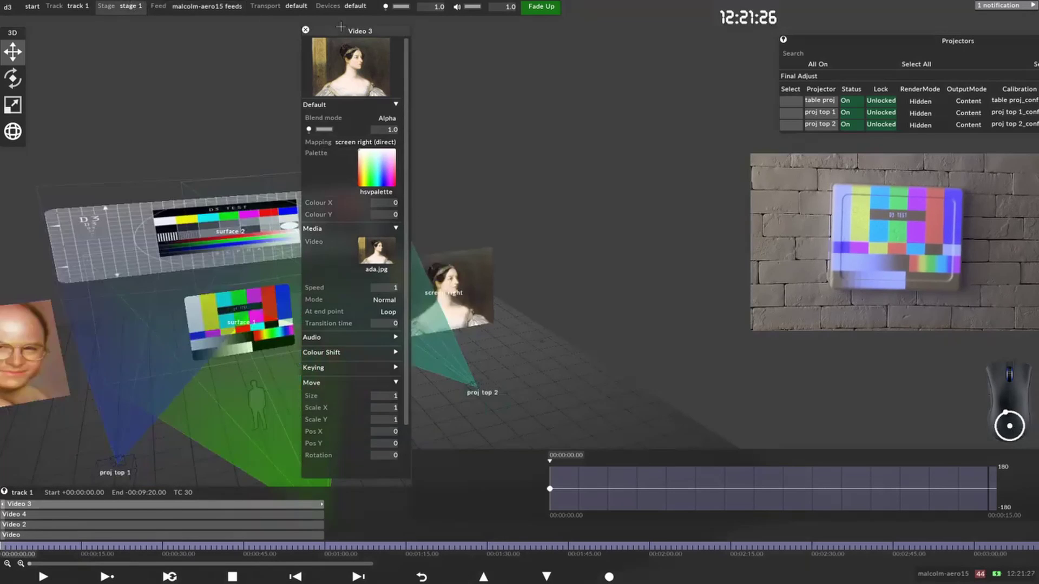
drag(341, 27, 235, 28)
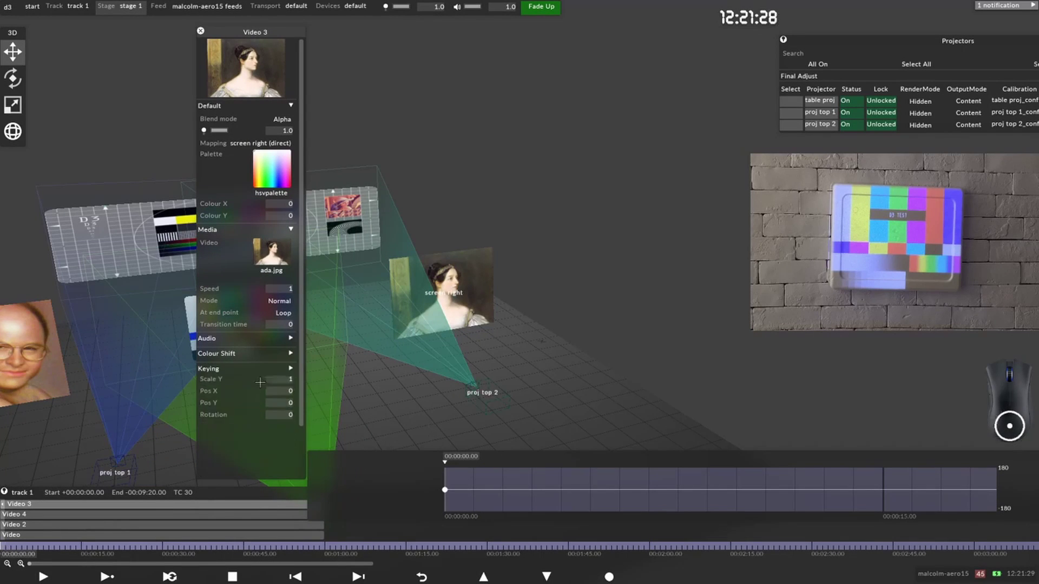
click(217, 384)
drag(612, 413, 544, 422)
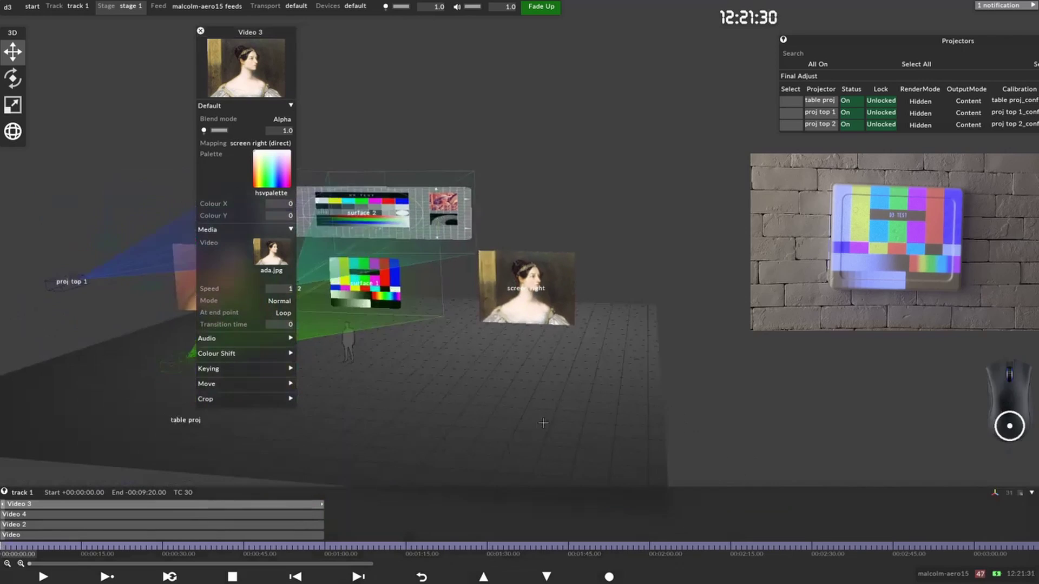
scroll(609, 301, up, 1)
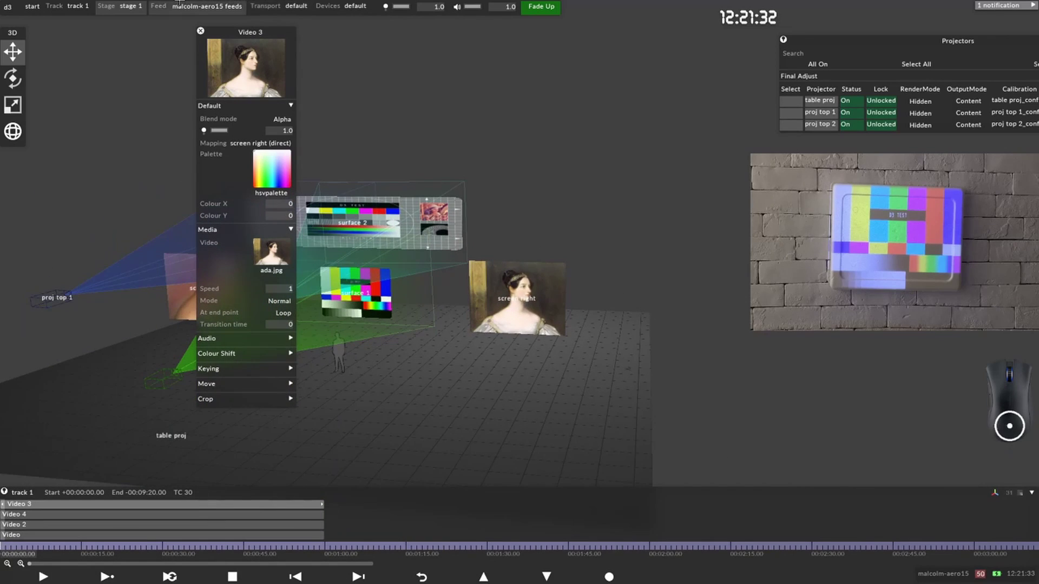
Step: Return to the feed view and close the Video 3 layer's settings
click(206, 6)
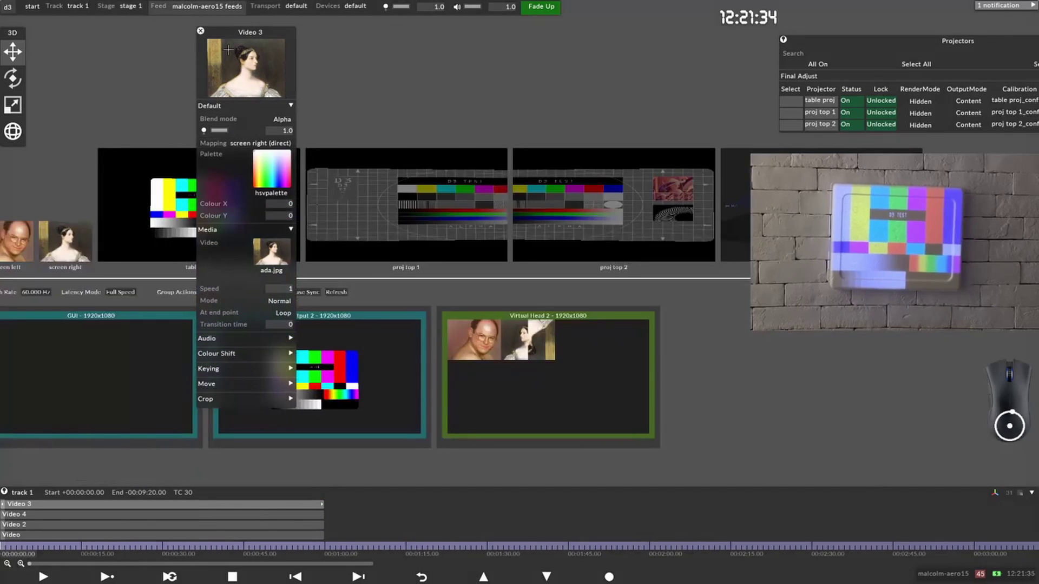
click(201, 31)
middle_drag(303, 213, 336, 156)
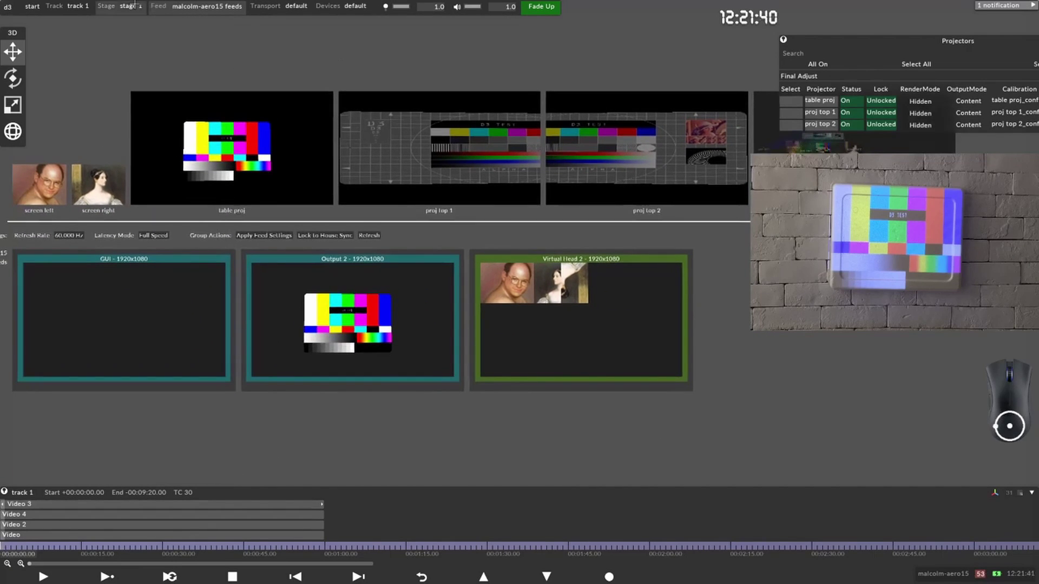
Step: Open stage 1's settings, with its LED Screens list collapsed and the window moved clear of the view's edge
click(209, 10)
click(208, 10)
click(130, 6)
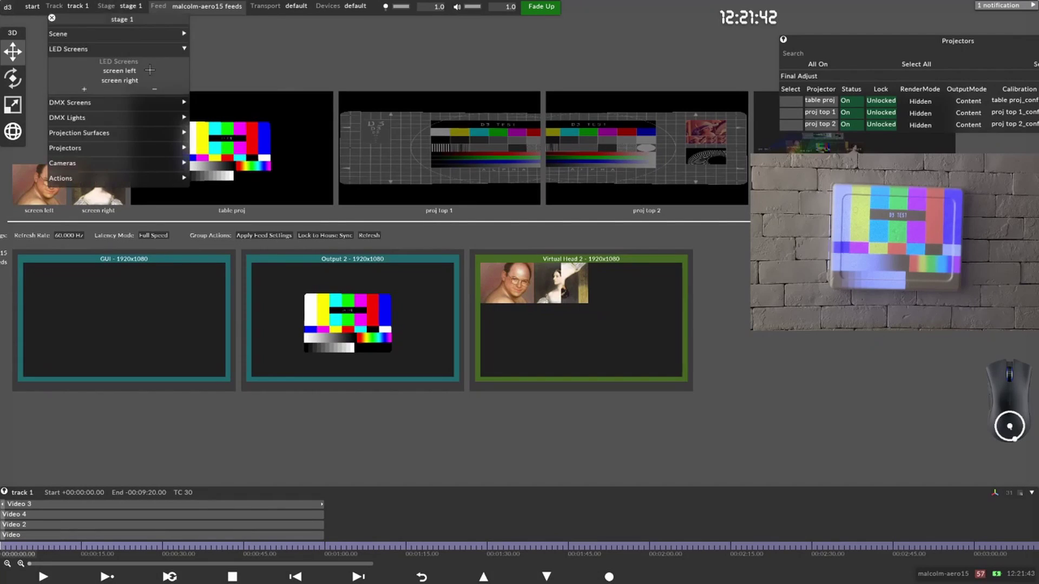
click(115, 51)
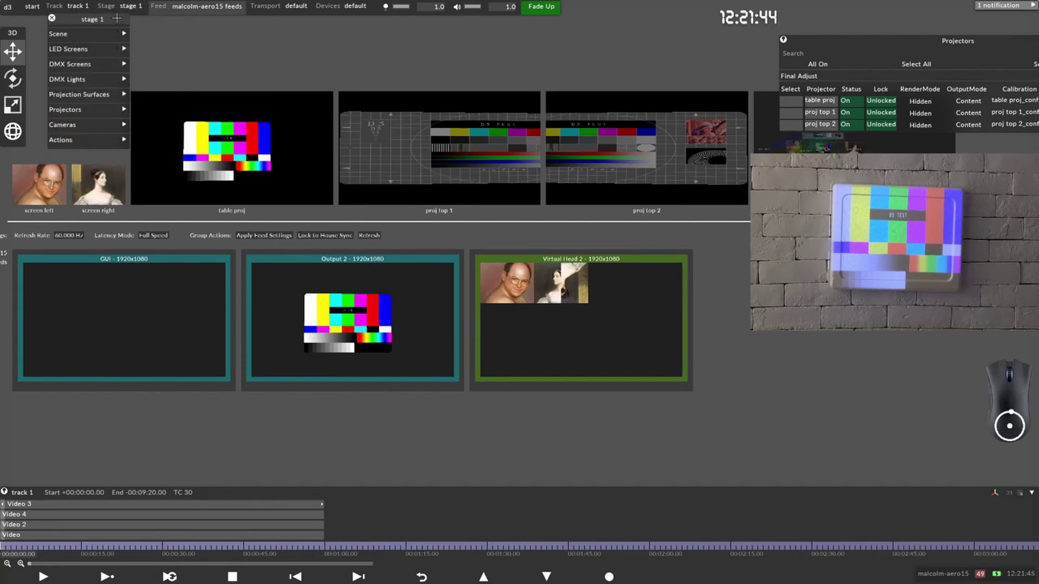
drag(472, 244, 603, 366)
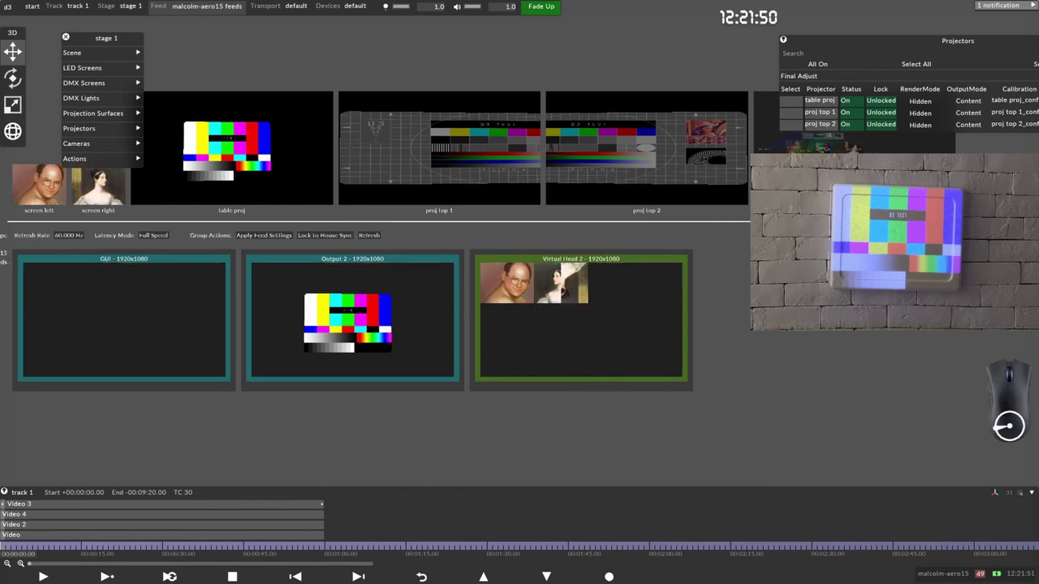
Step: Look over the feed outputs and switch to Streamlabs OBS to view the live stream and chat
middle_drag(775, 196, 366, 256)
scroll(536, 234, down, 3)
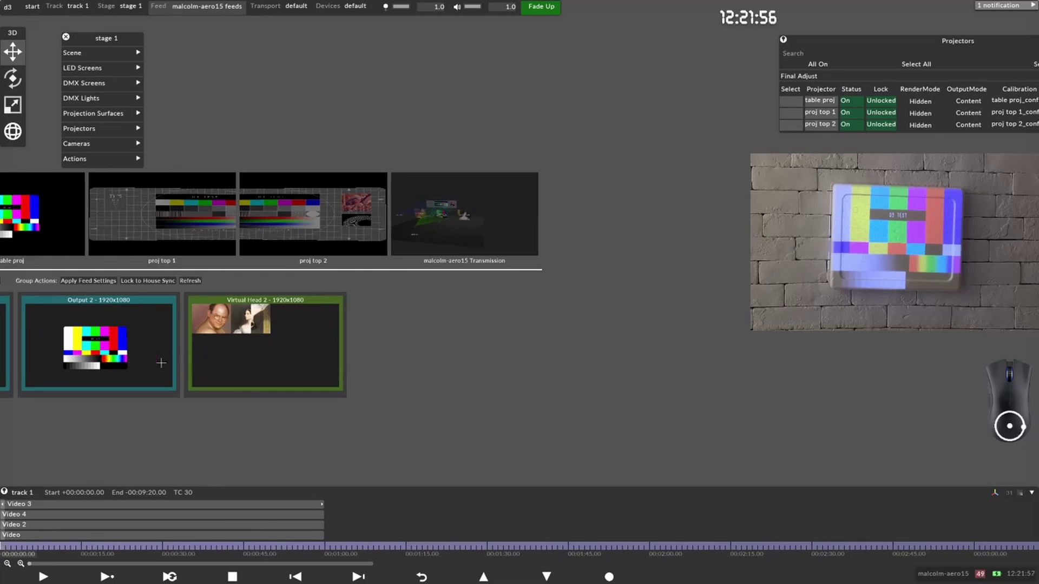
key(alt+Tab)
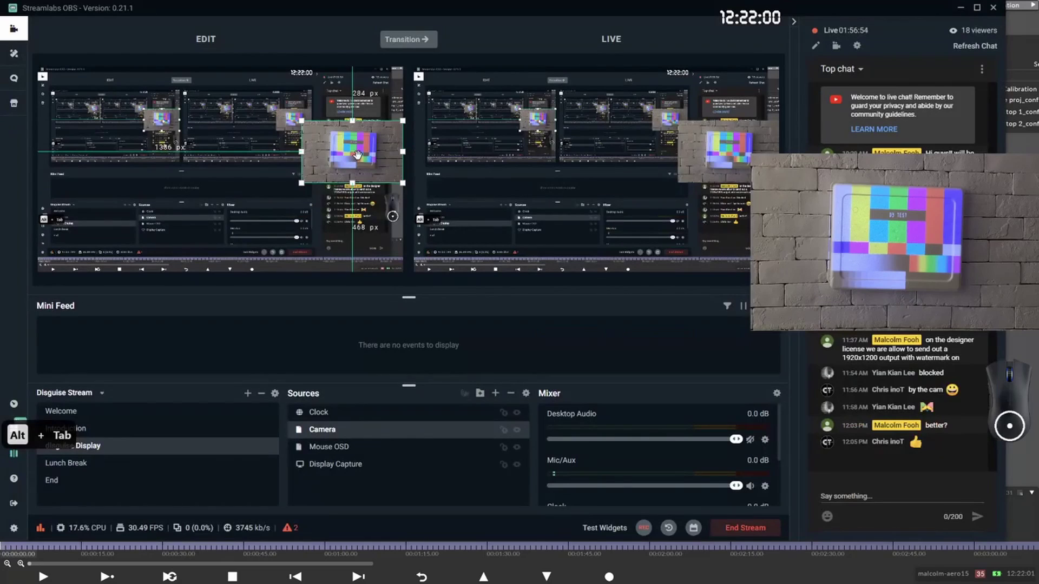
Step: Move the Camera and Mouse OSD sources lower in the edit scene, with Mouse OSD listed above Camera
drag(359, 168, 360, 248)
click(341, 447)
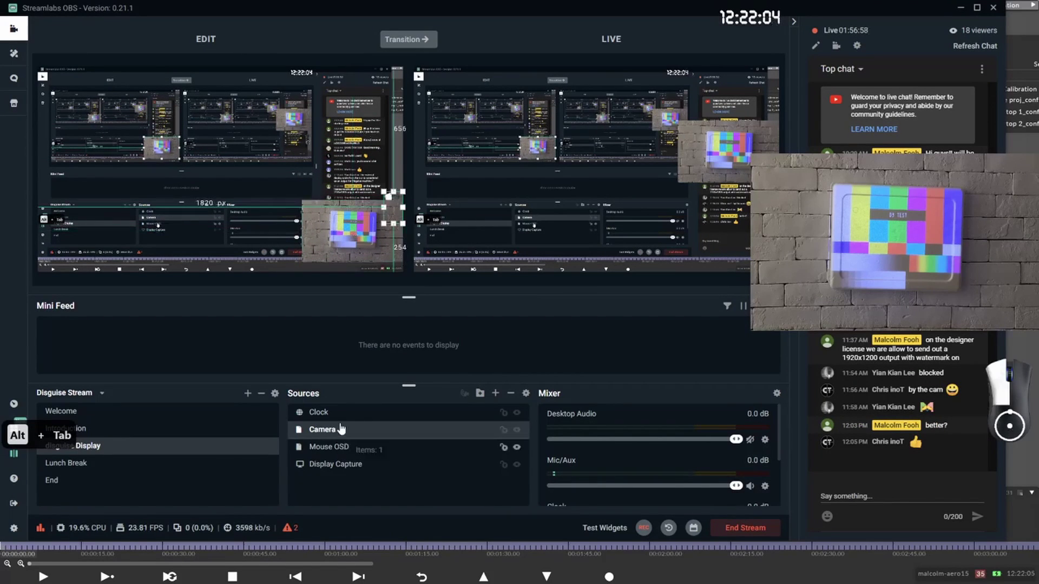
drag(340, 427, 341, 426)
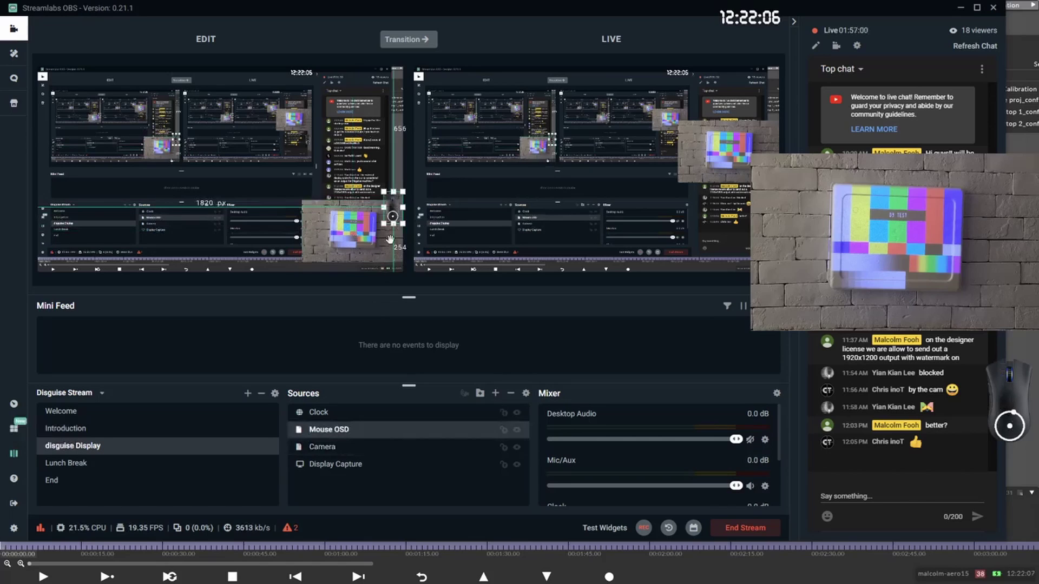
drag(394, 215, 391, 226)
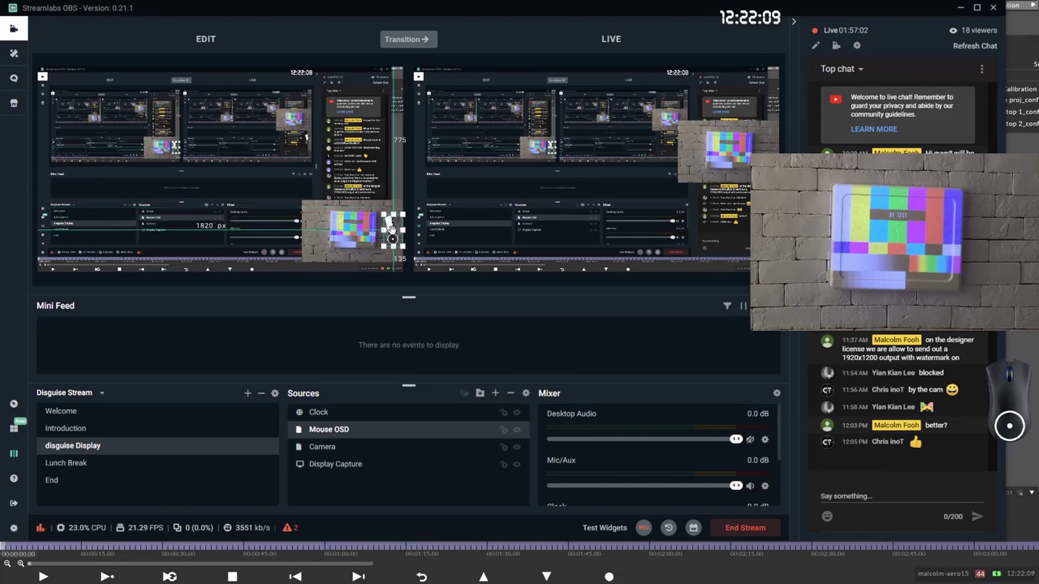
Step: Transition the edited scene to live and return to the disguise feed view, showing all the outputs
click(407, 39)
key(alt+Tab)
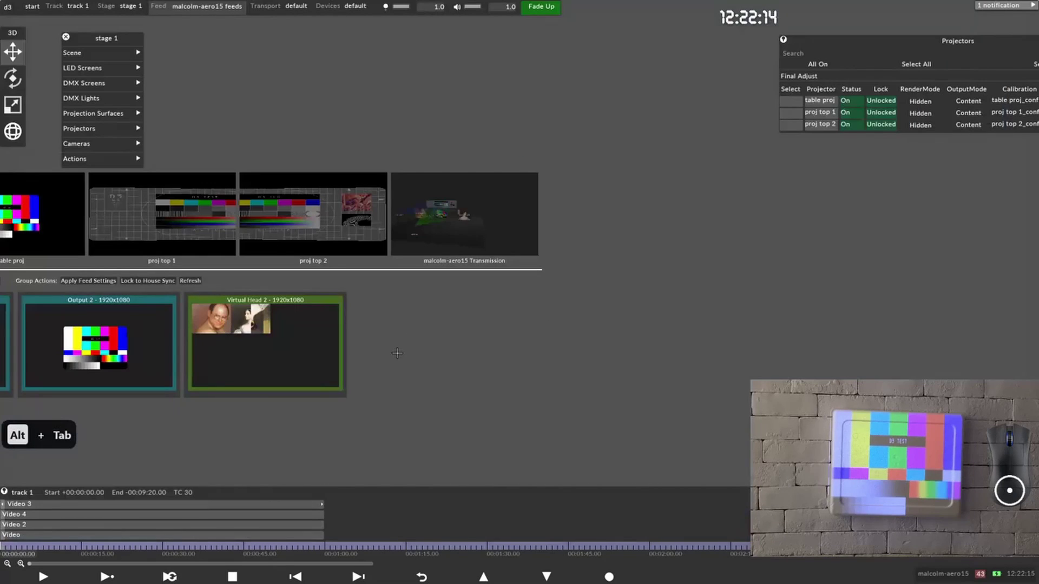
drag(424, 350, 571, 383)
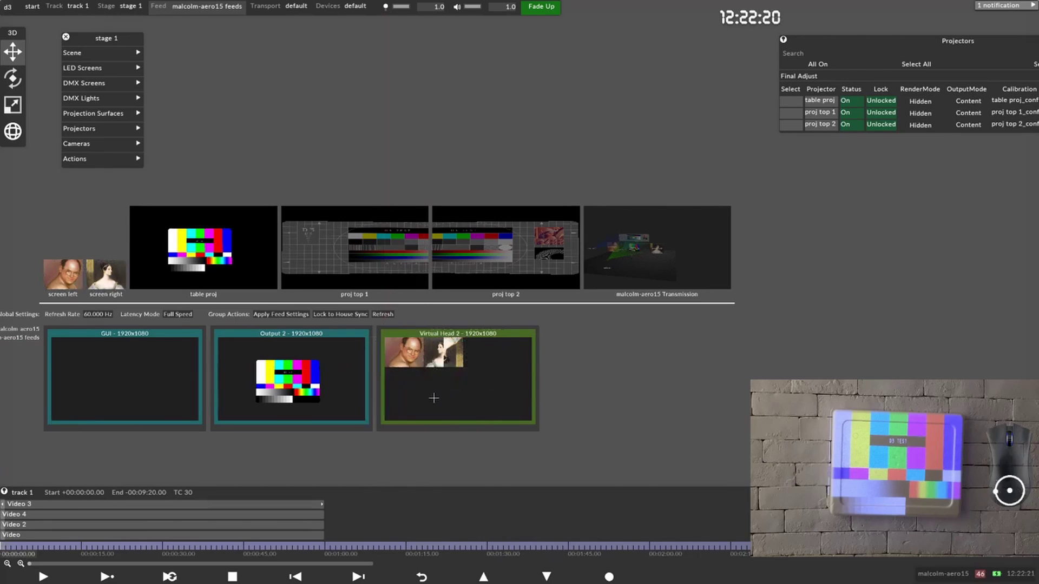
drag(403, 391, 526, 403)
drag(388, 380, 532, 397)
drag(414, 400, 517, 408)
drag(428, 384, 571, 411)
Step: Open the warp editor for the table proj region on Output 2
click(295, 380)
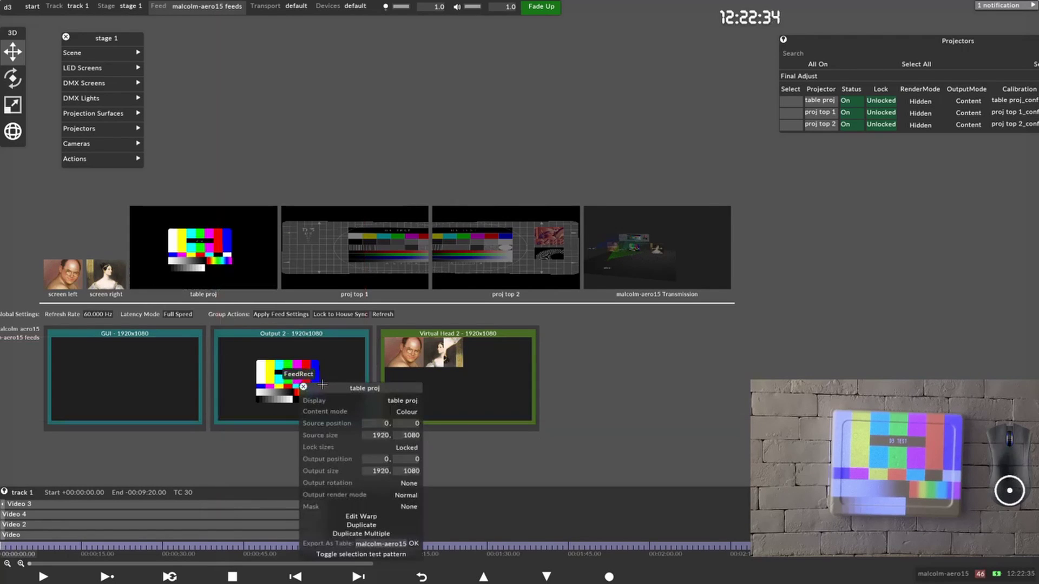
drag(323, 388, 423, 352)
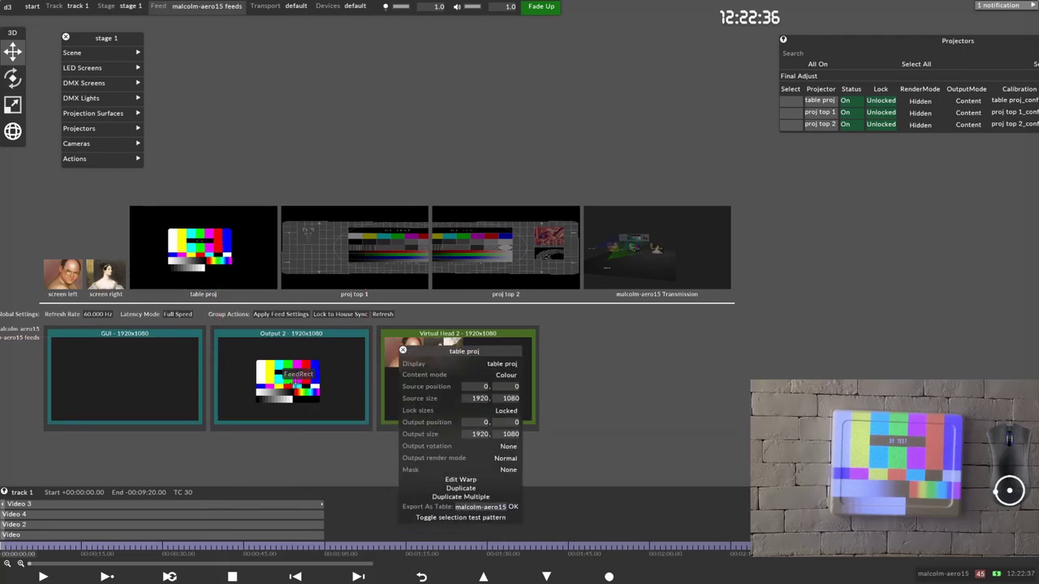
scroll(300, 383, up, 3)
right_click(225, 403)
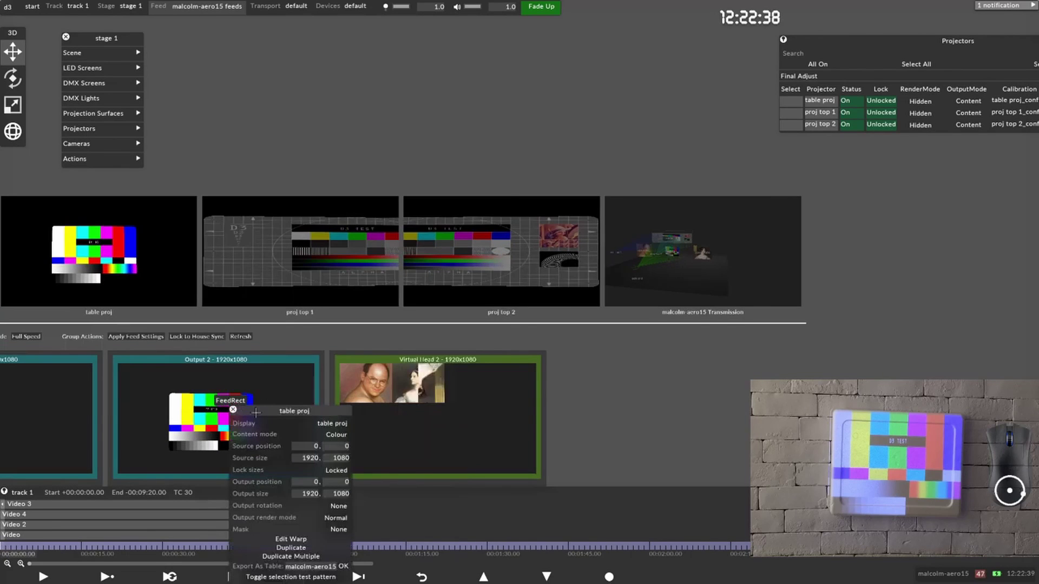
drag(294, 411, 376, 164)
click(371, 293)
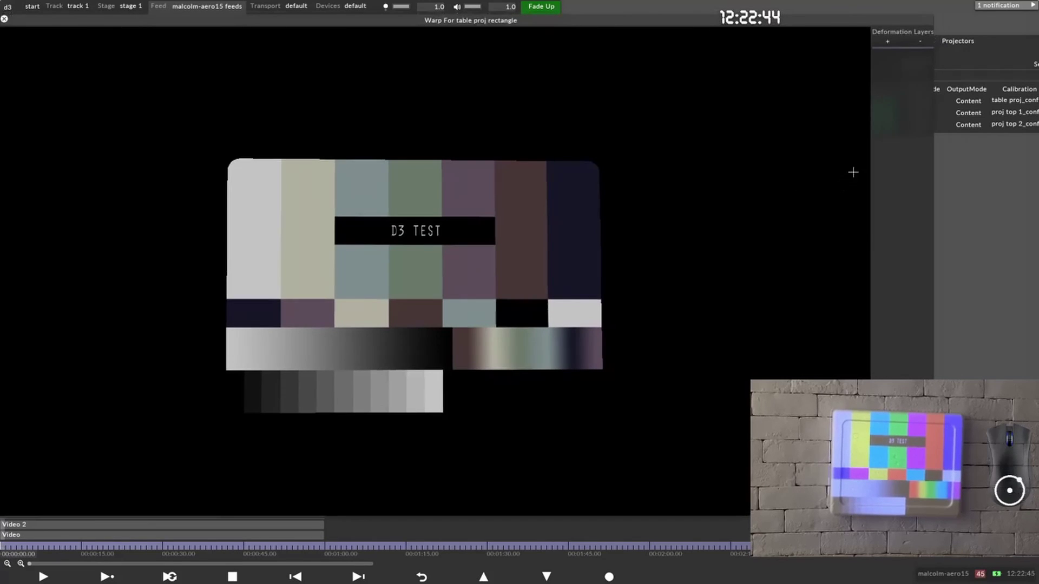
Step: Add a 4point deformation layer to the table proj warp, with the whole output frame in view
scroll(424, 269, down, 3)
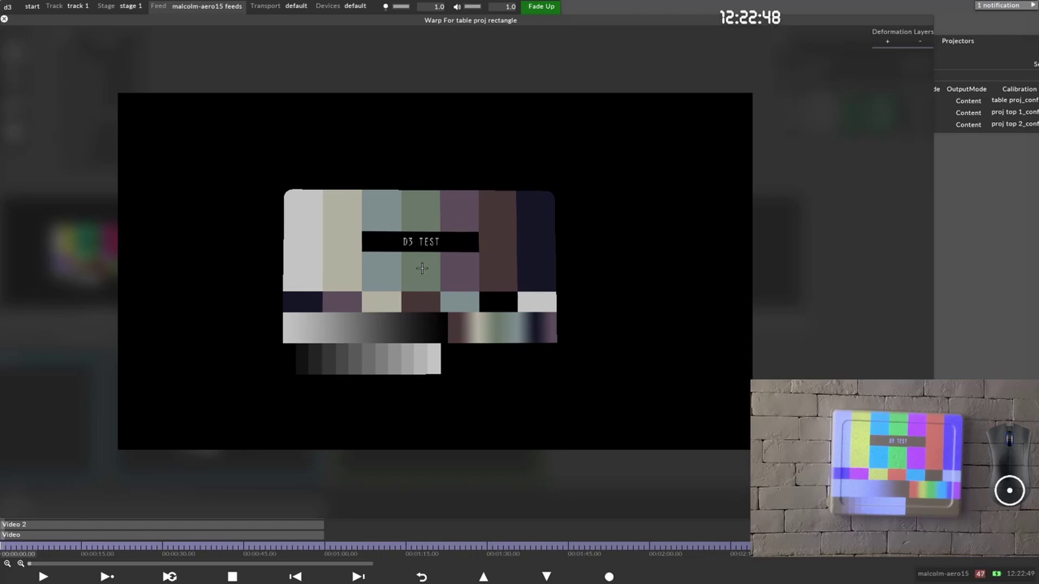
scroll(719, 189, down, 1)
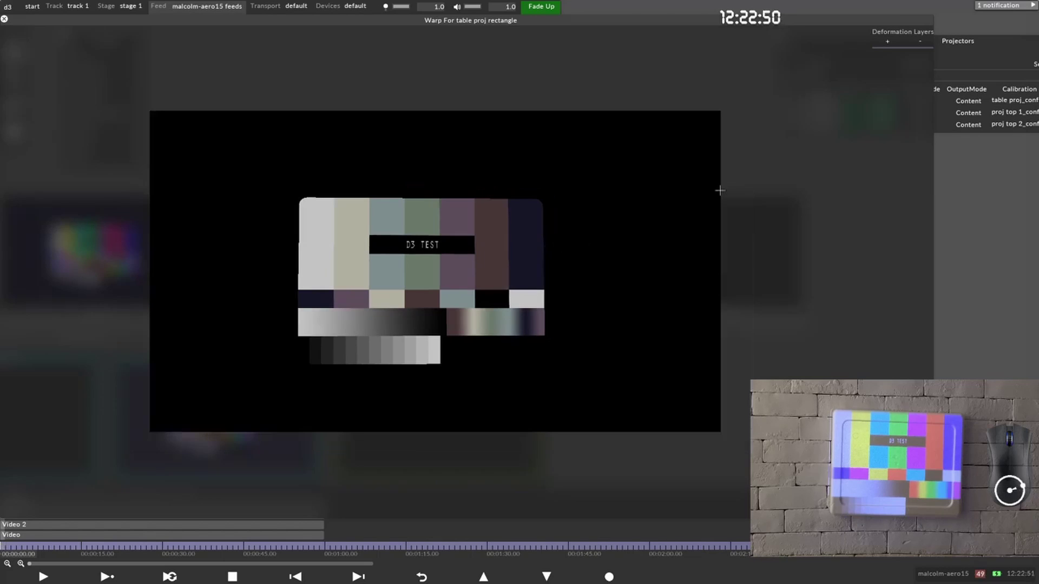
mouse_move(743, 449)
mouse_down()
mouse_move(473, 155)
mouse_move(596, 374)
mouse_move(665, 411)
mouse_move(722, 338)
mouse_move(736, 457)
mouse_up()
click(887, 42)
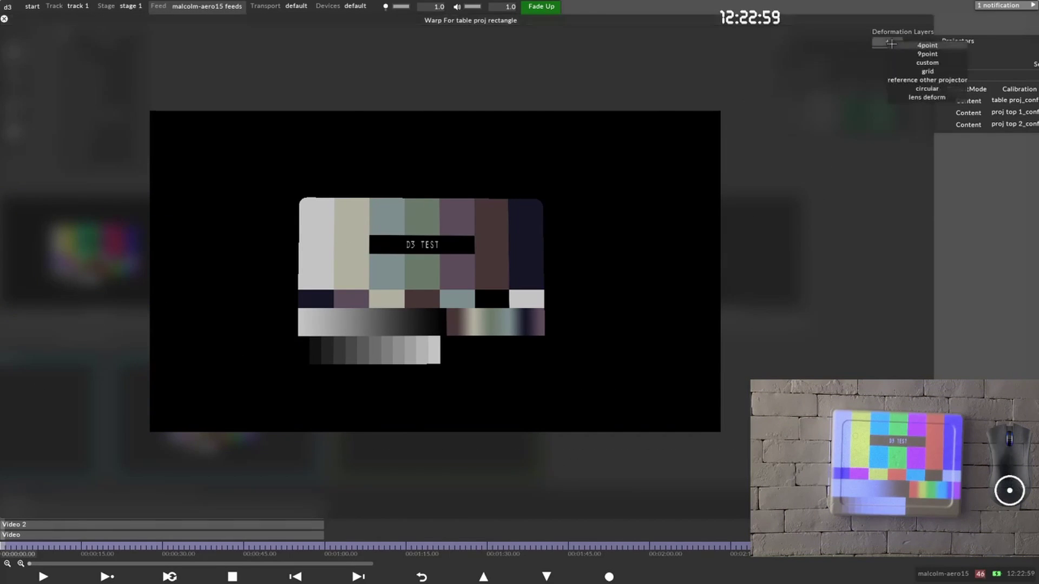
click(937, 46)
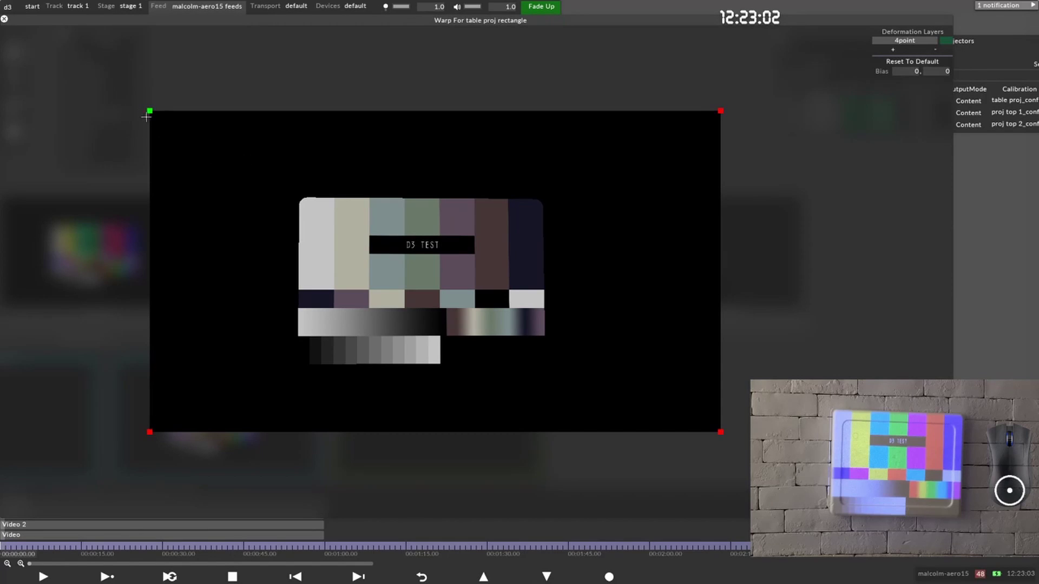
Step: Adjust the four corner points of the 4point layer slightly inward to narrow the test pattern
mouse_move(148, 110)
mouse_down()
mouse_move(220, 144)
mouse_move(156, 112)
mouse_up()
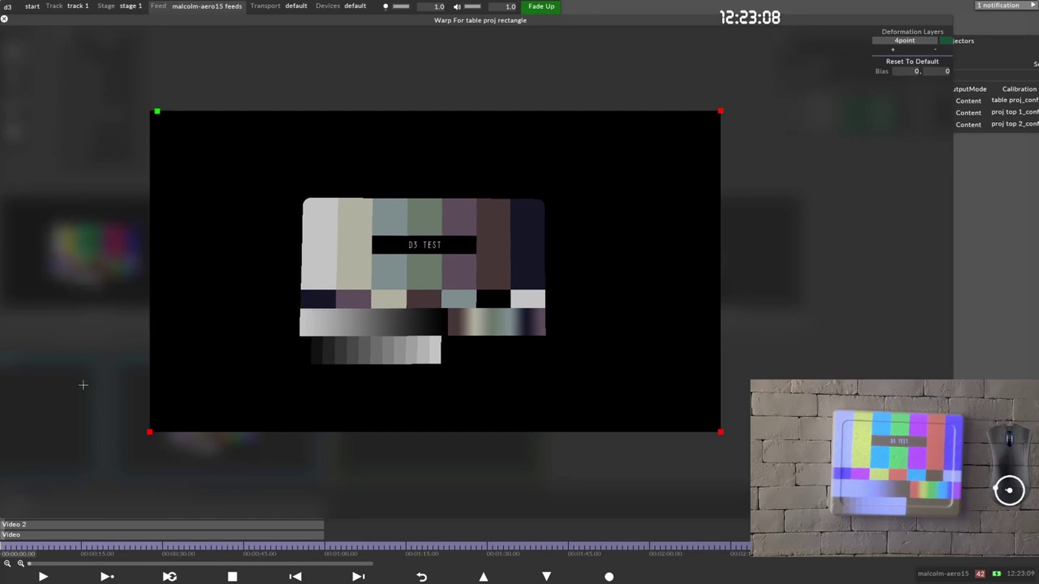
drag(148, 432, 161, 432)
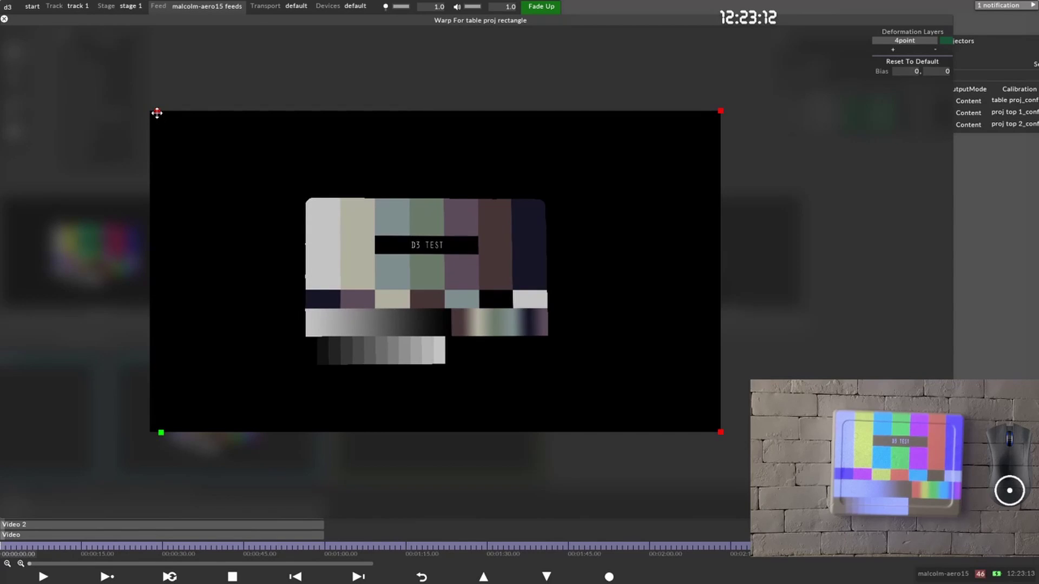
drag(156, 112, 153, 111)
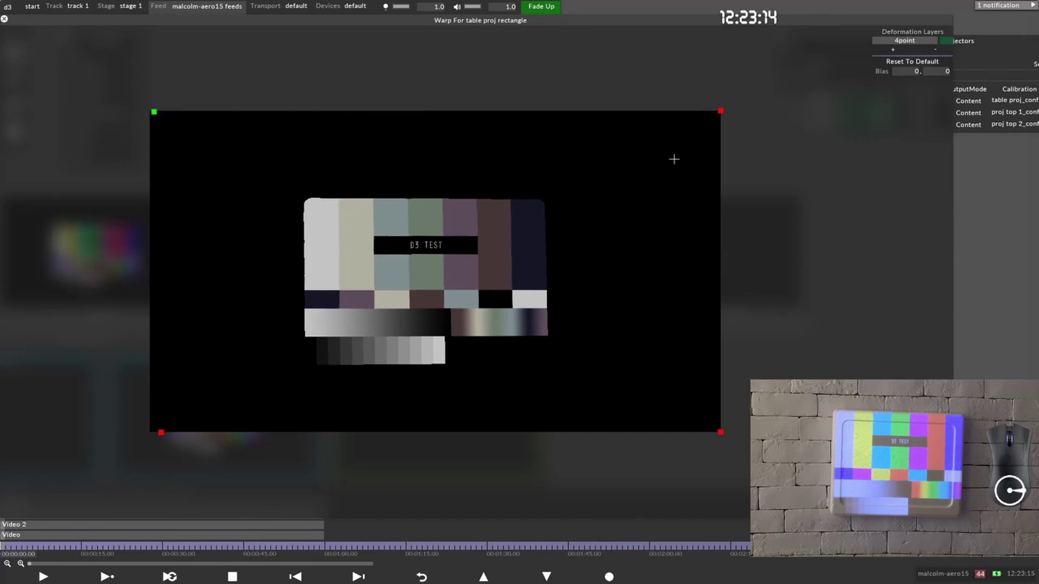
click(720, 111)
drag(720, 111, 712, 111)
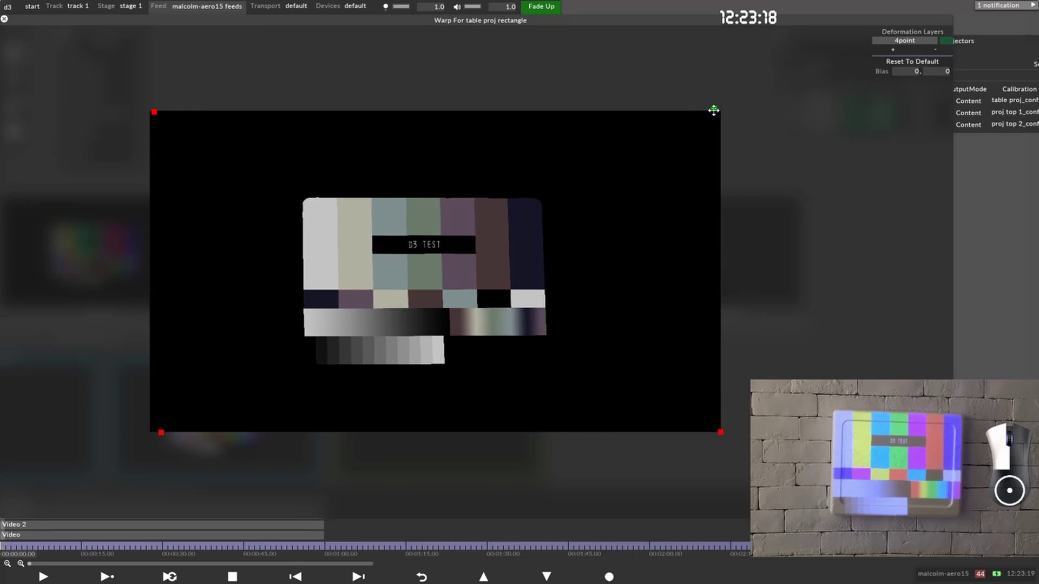
click(707, 430)
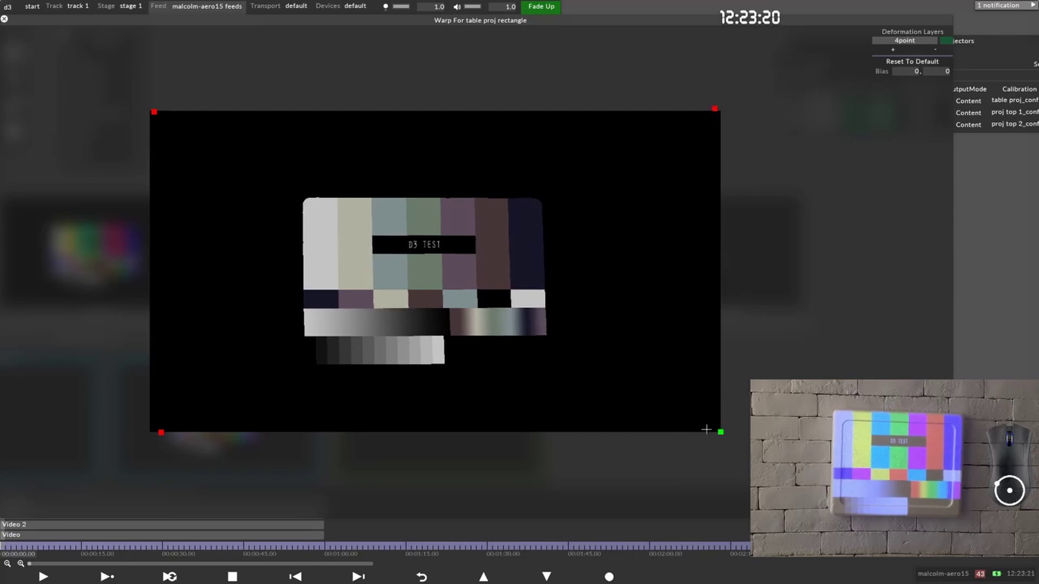
drag(721, 432, 710, 430)
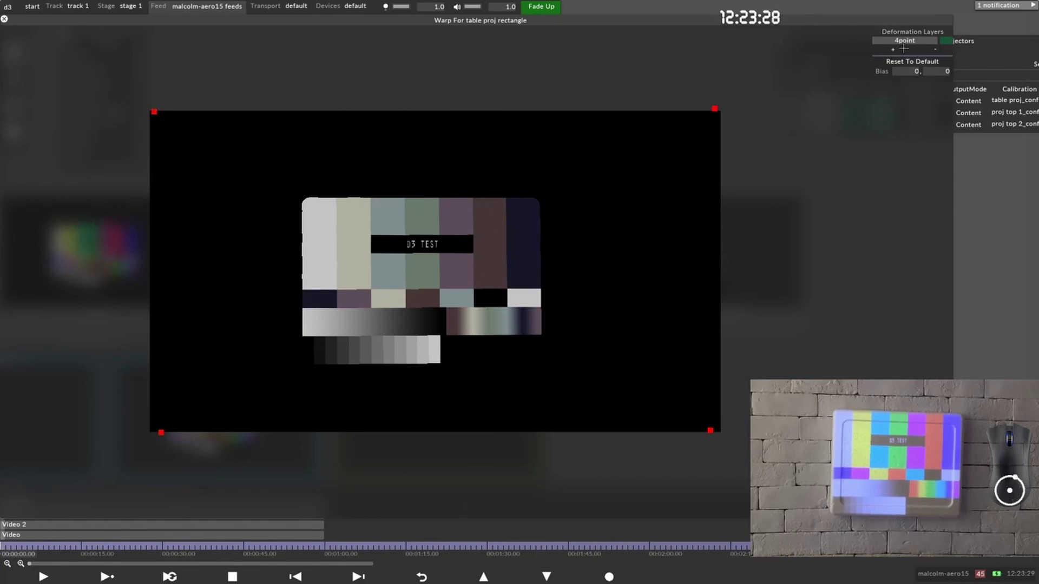
Step: Replace the 4point layer with a 9point deformation layer and shift its upper two left-edge points slightly inward
click(935, 50)
click(893, 50)
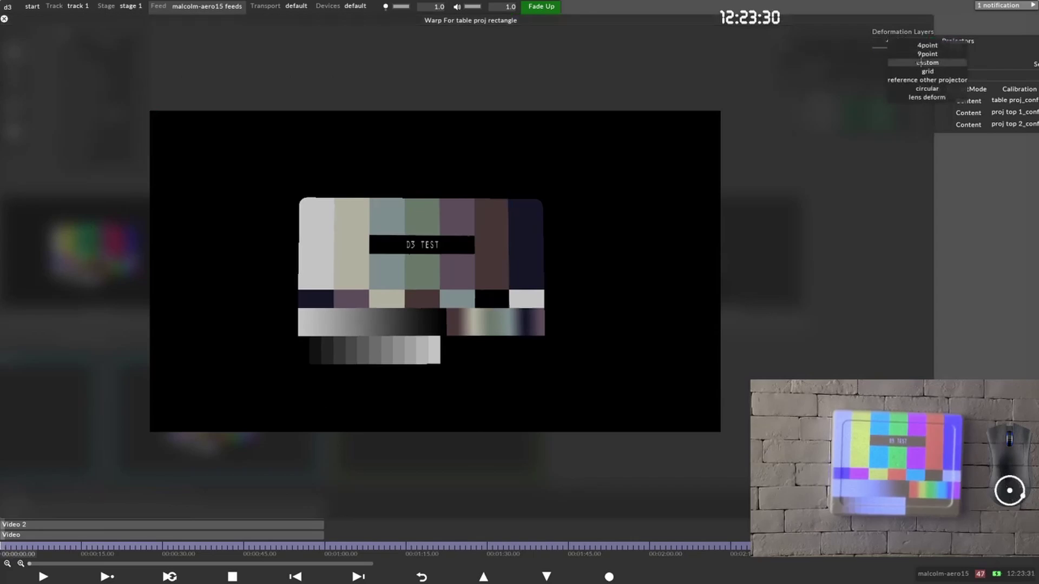
click(920, 58)
drag(98, 82, 162, 255)
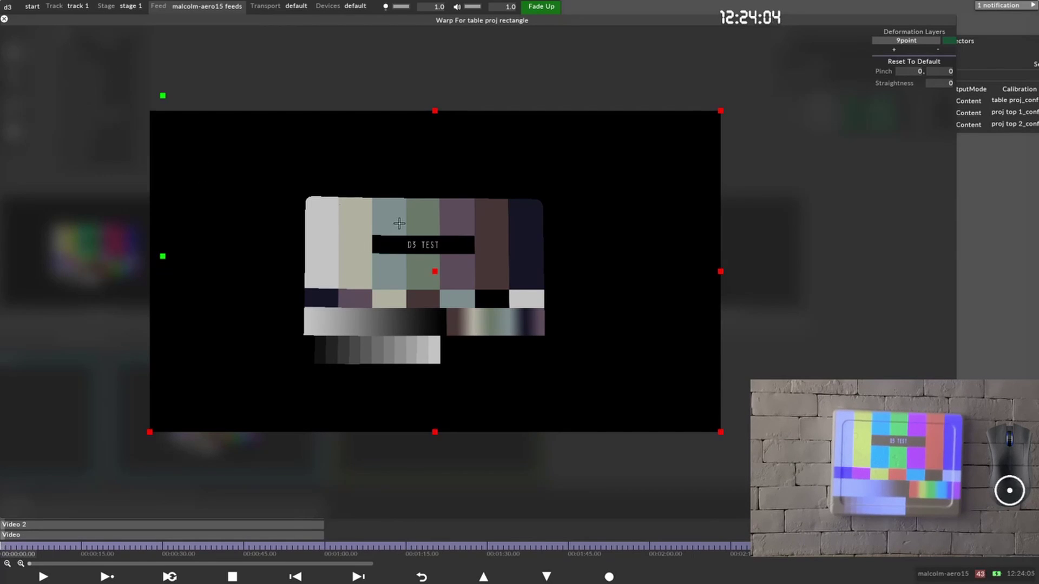
drag(137, 85, 156, 270)
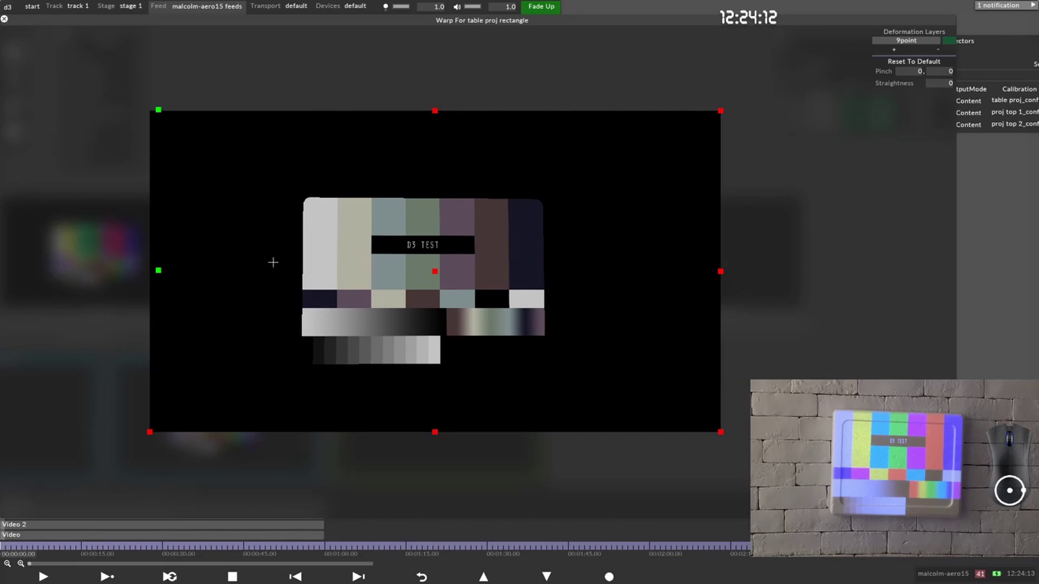
click(365, 248)
Step: Replace the 9point layer with a custom deformation layer and set its width and height to 2
click(914, 54)
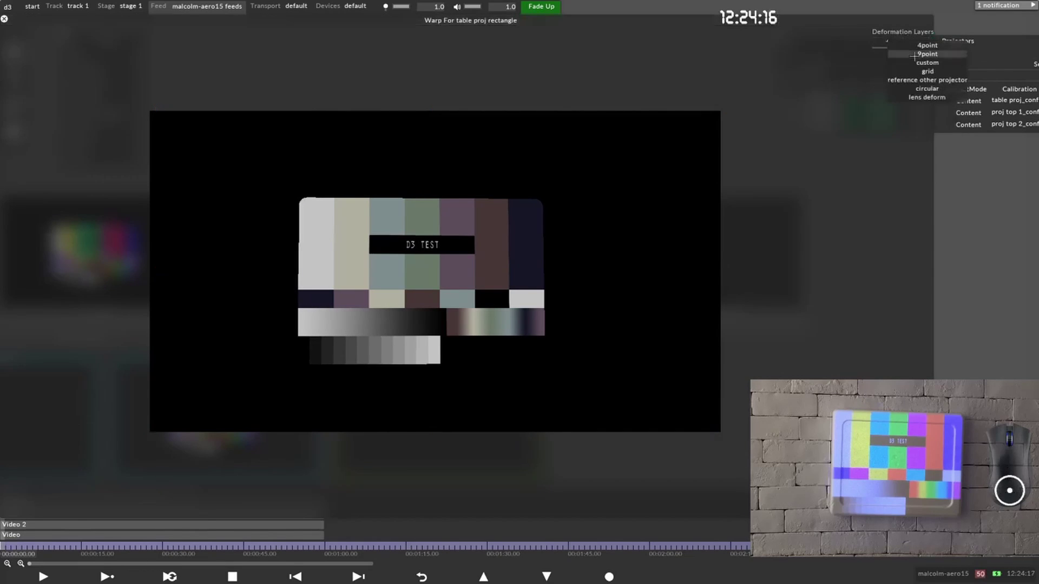
click(928, 62)
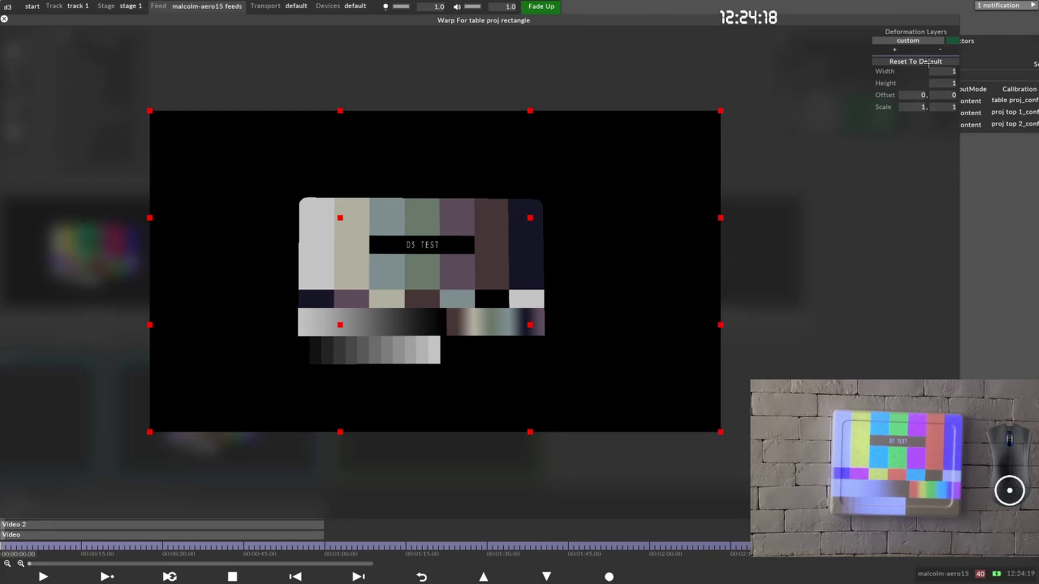
click(943, 71)
text(2)
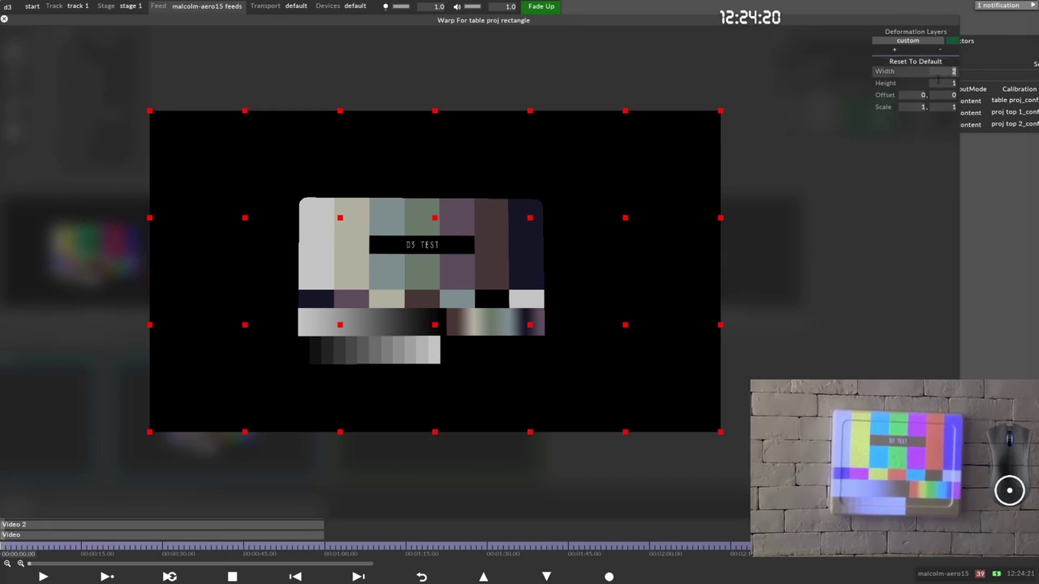
click(941, 83)
text(2)
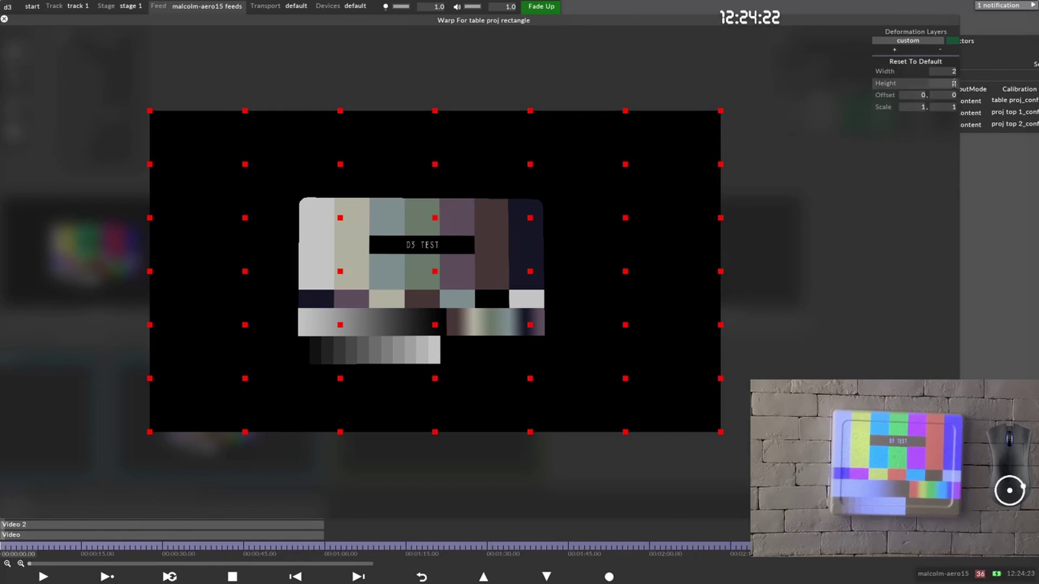
Step: Set the custom deformation layer's scale to 0.66 horizontally and 0.74 vertically
key(Tab)
key(Tab)
key(Tab)
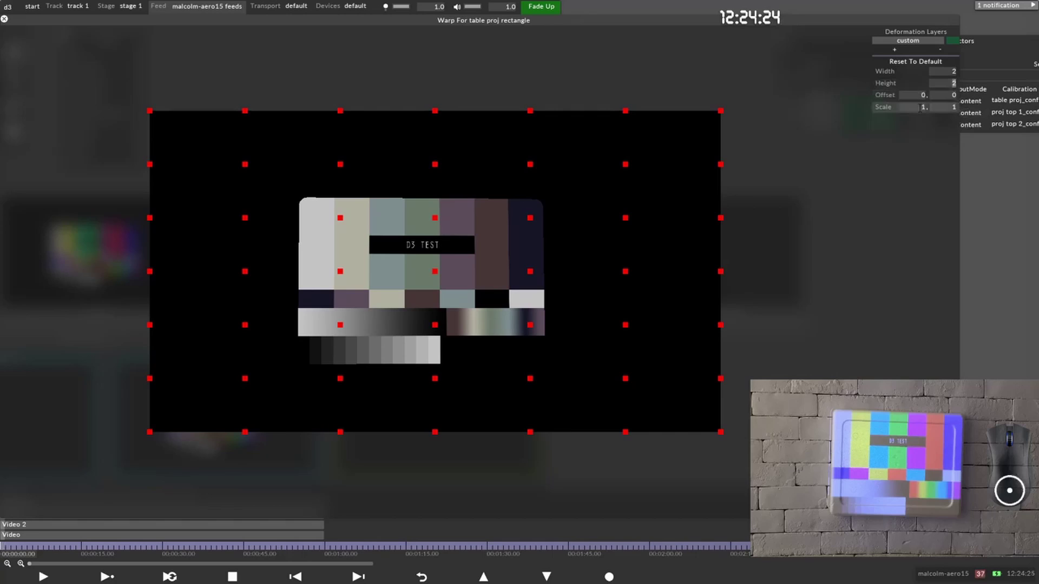
text(0.66)
key(Tab)
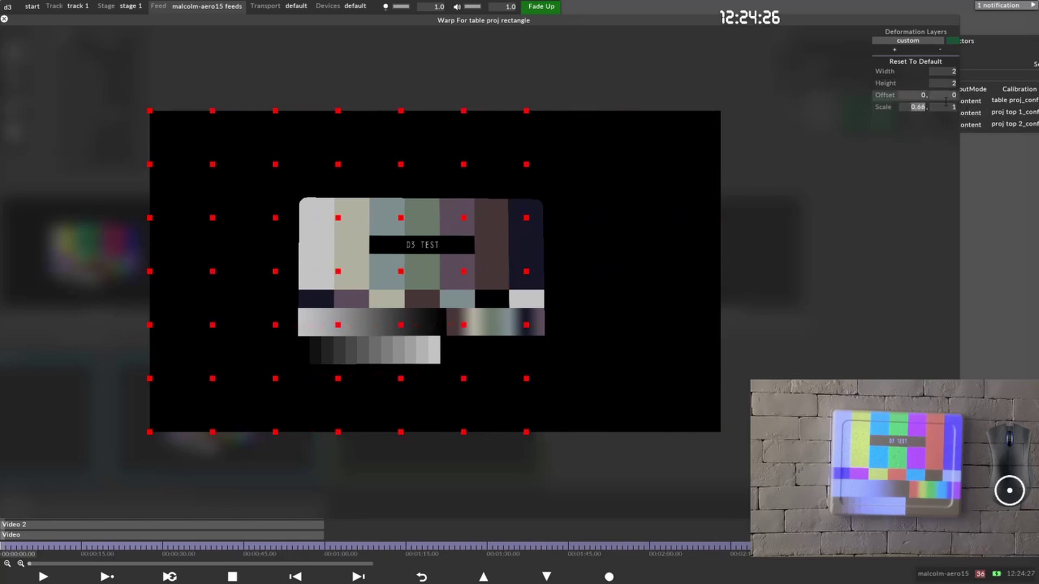
text(0.75)
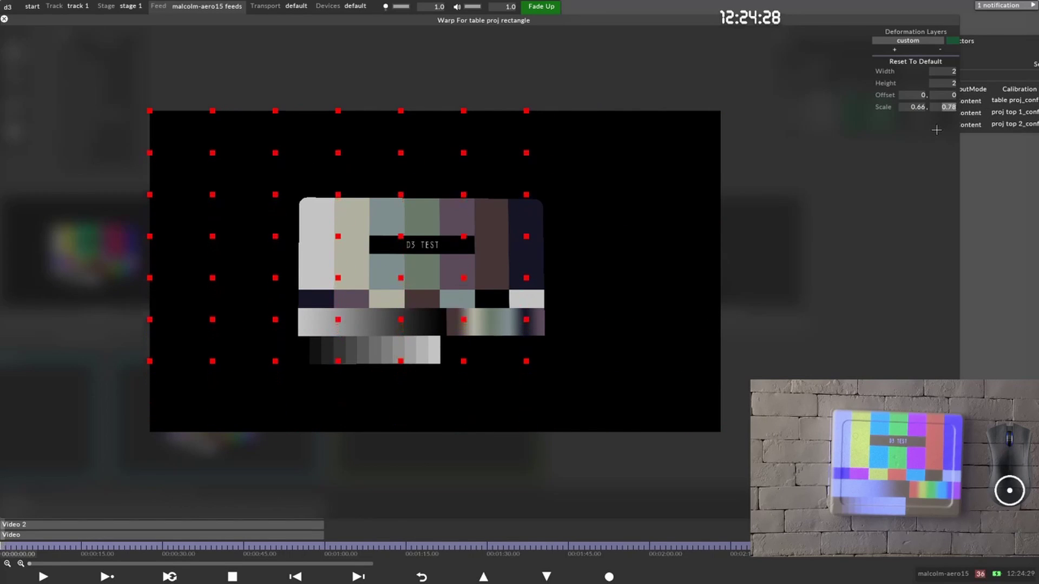
Step: Set the custom deformation layer's offset to 0.17 horizontally and 0.14 vertically
key(shift+Tab)
key(shift+Tab)
key(shift+Tab)
text(0.14)
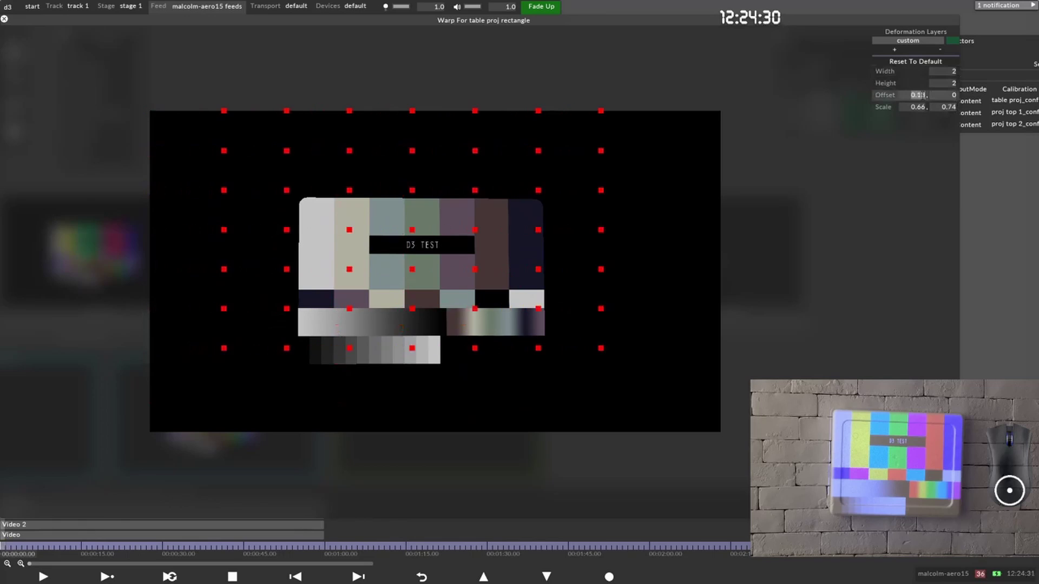
key(BackSpace)
text(7)
key(Tab)
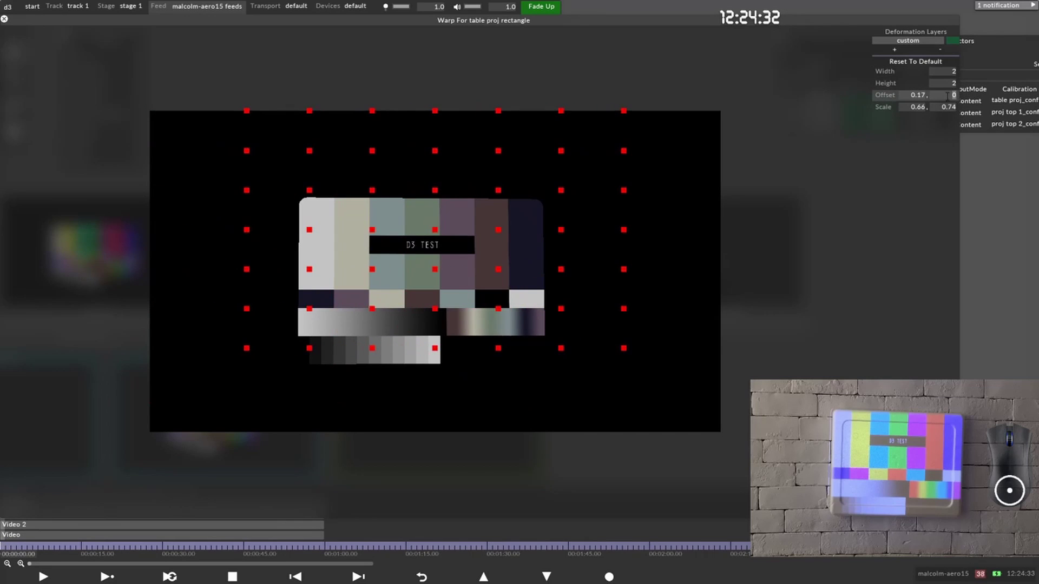
text(0.14)
key(Return)
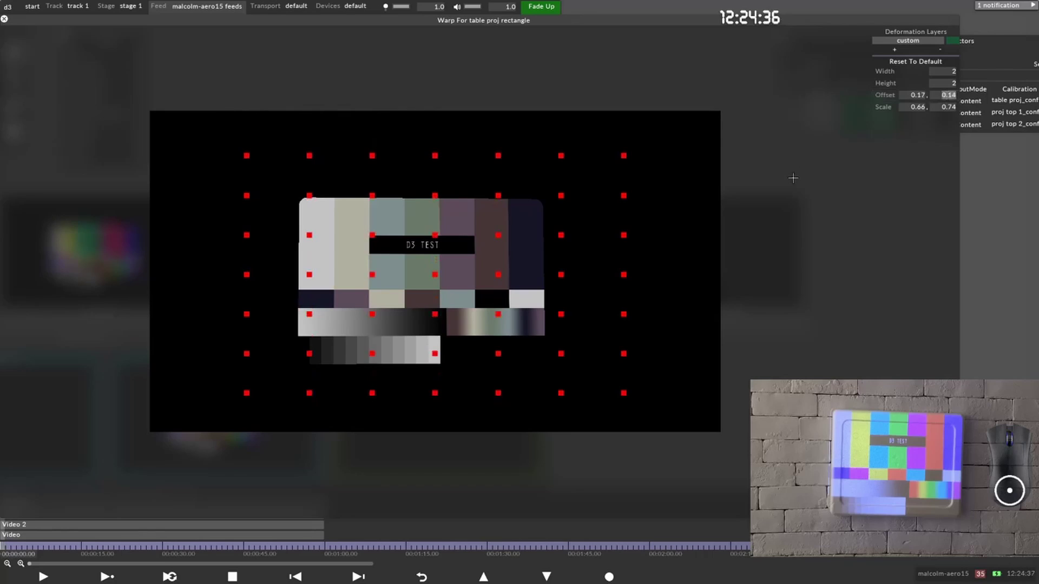
Step: Add a second custom deformation layer and, in the first one, shift the three left point columns and the four right columns toward the centre
click(898, 50)
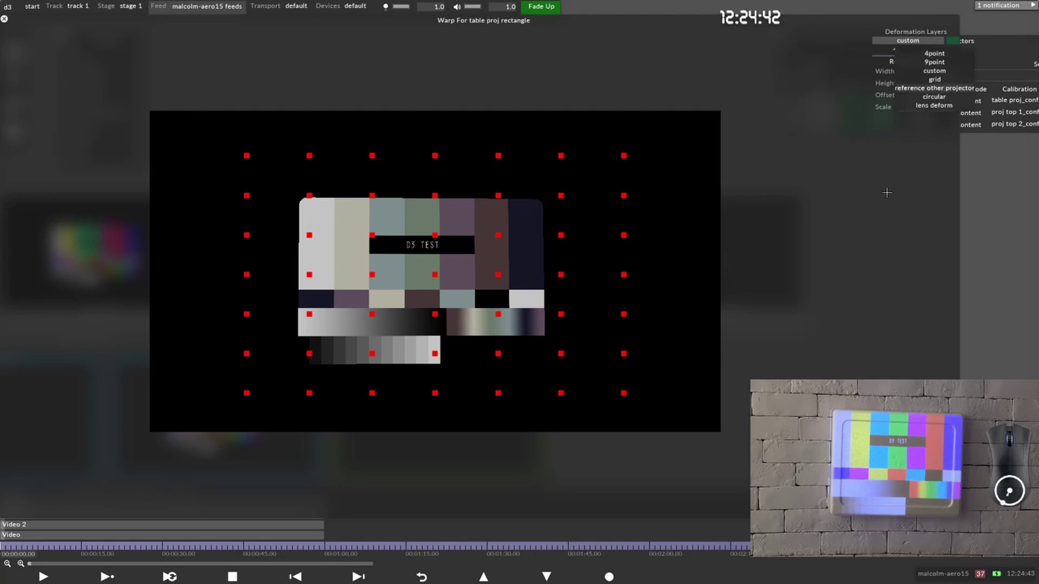
click(944, 70)
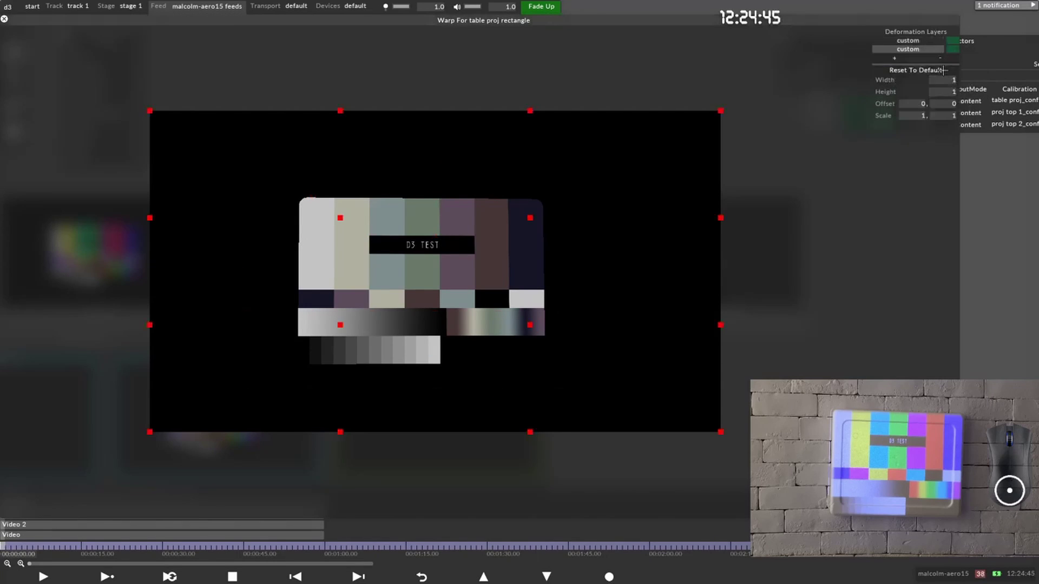
click(914, 40)
drag(190, 120, 394, 417)
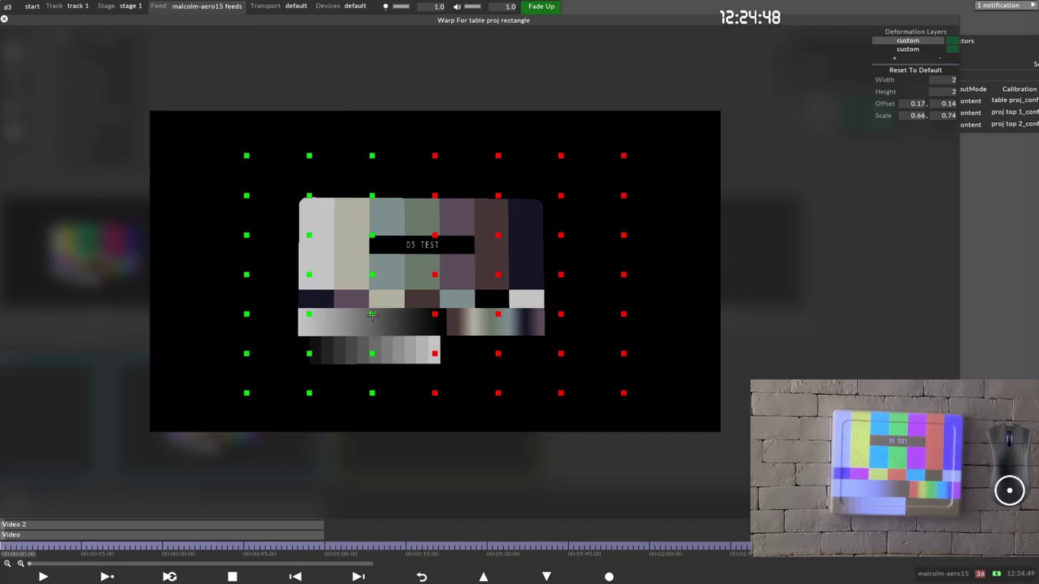
click(373, 316)
drag(206, 126, 366, 435)
drag(135, 127, 390, 419)
drag(414, 196, 448, 196)
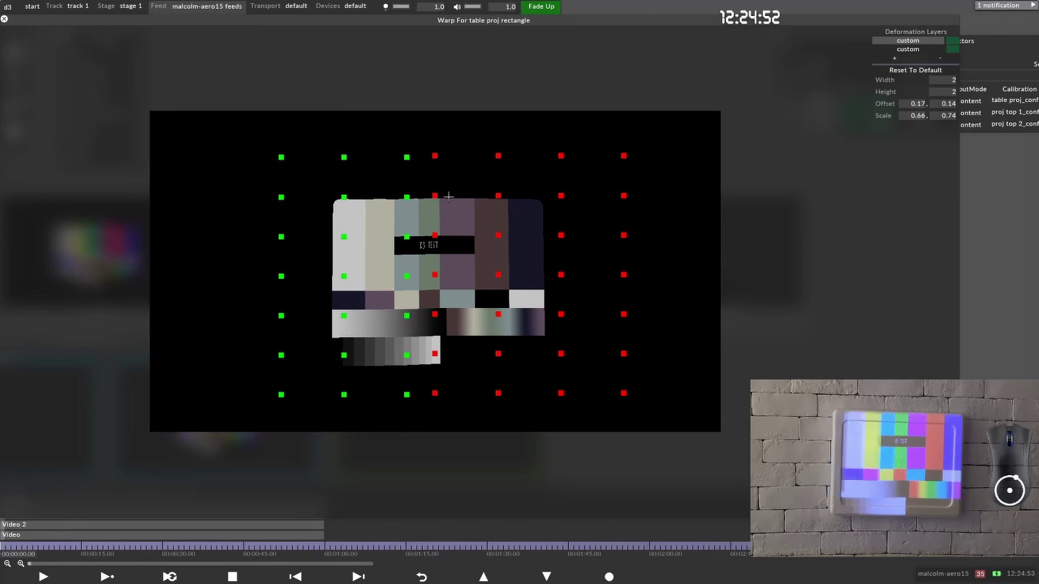
drag(425, 112, 649, 420)
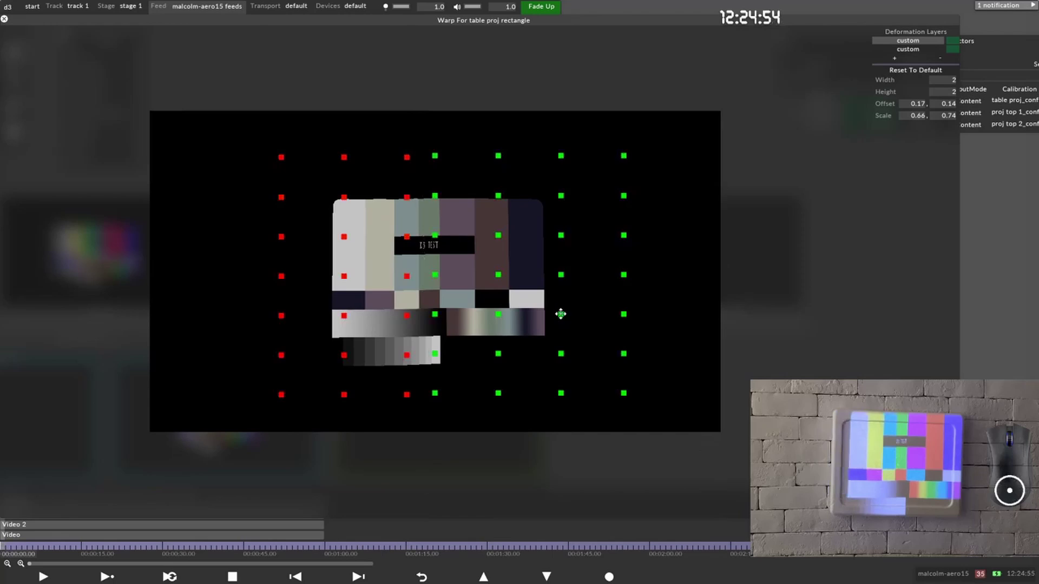
drag(561, 314, 519, 309)
Step: In the second custom layer, shift the two left point columns outward to the left and select the two remaining columns
click(908, 49)
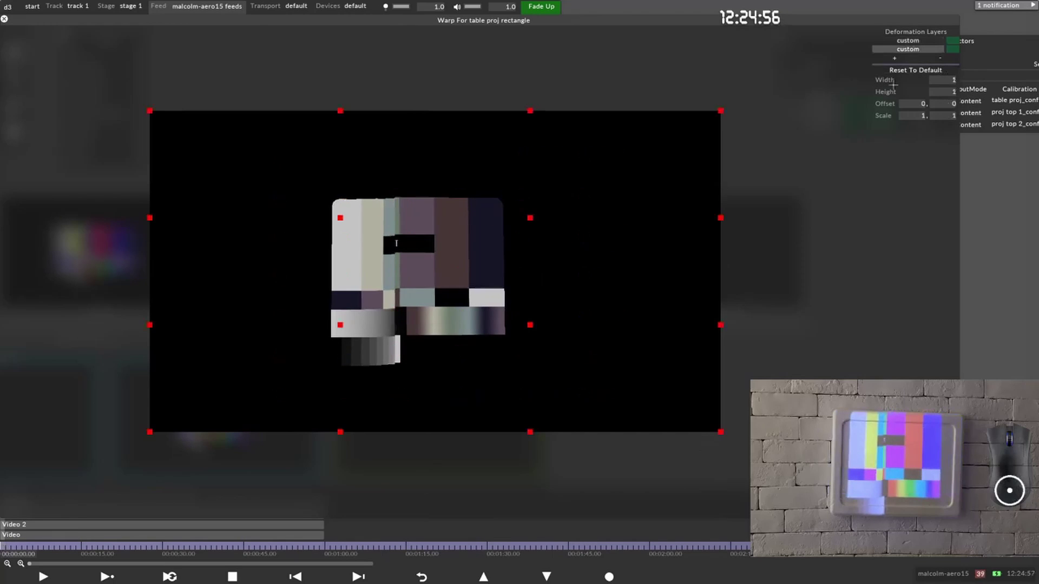
drag(62, 83, 387, 522)
drag(340, 325, 185, 309)
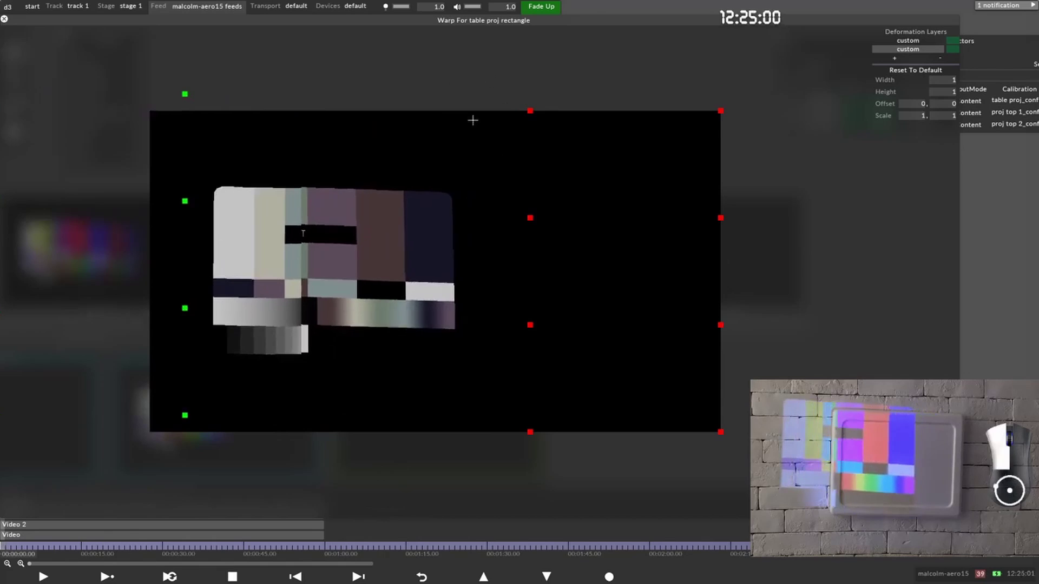
drag(473, 120, 518, 430)
drag(456, 84, 539, 441)
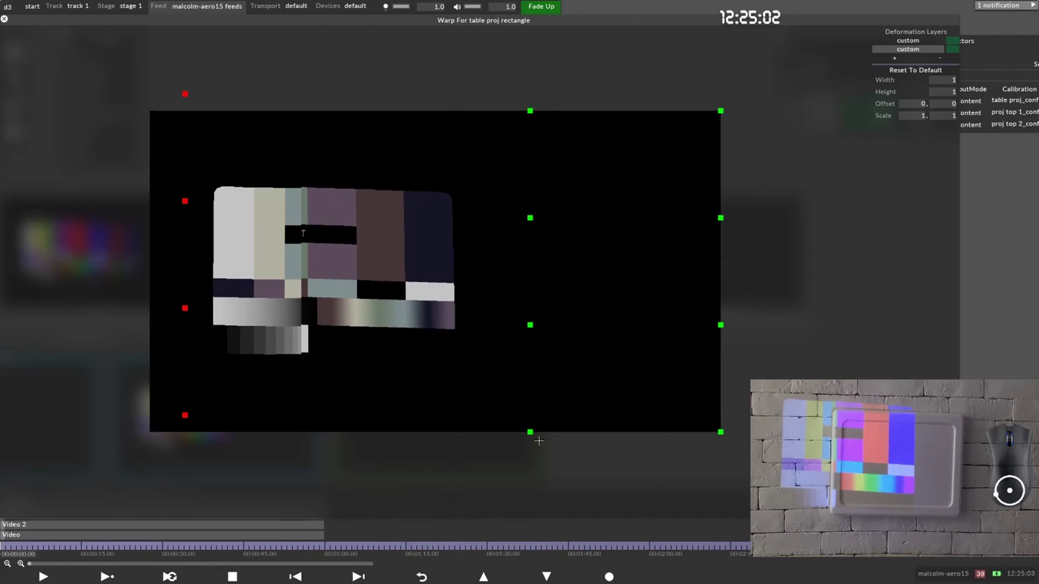
click(622, 425)
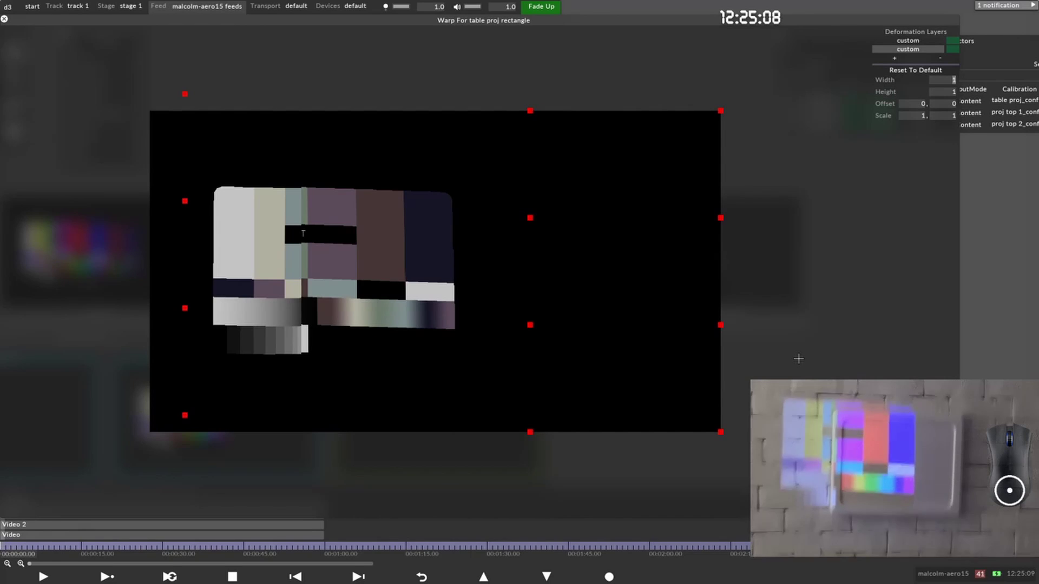
Step: Set the second custom layer's width and height to 4, and reduce both to 3
text(4)
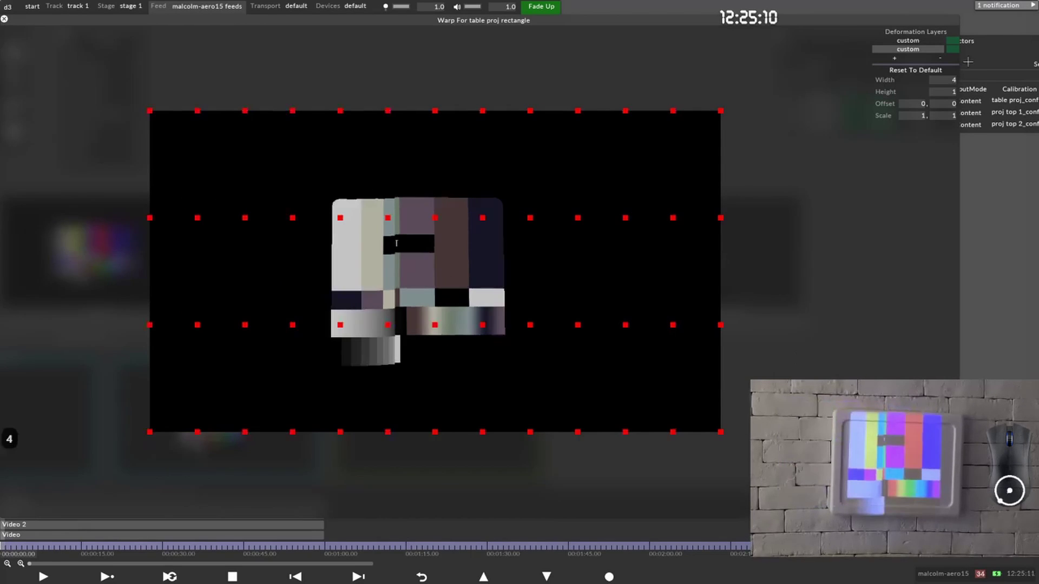
click(943, 91)
text(4)
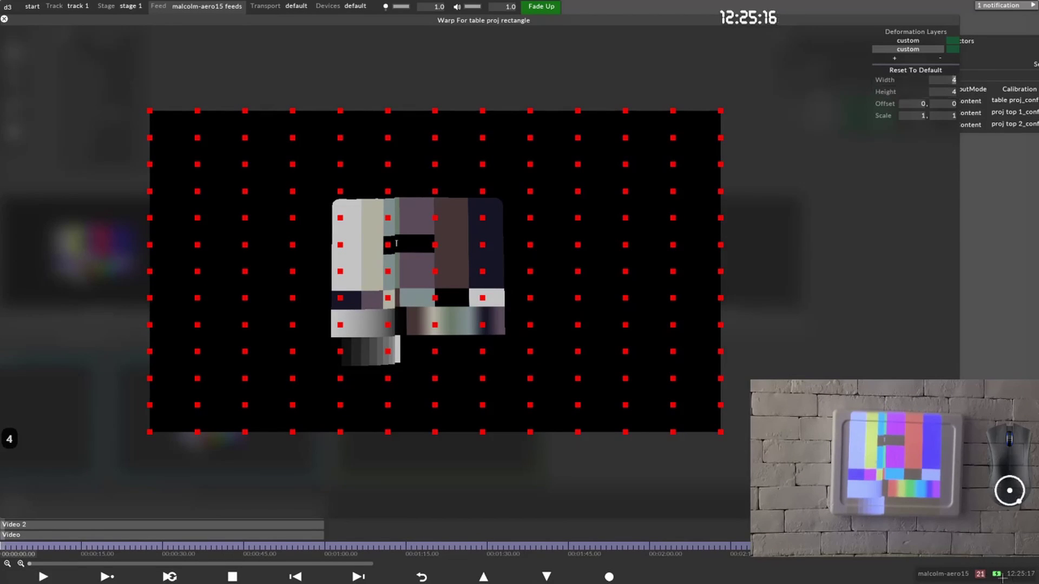
text(3)
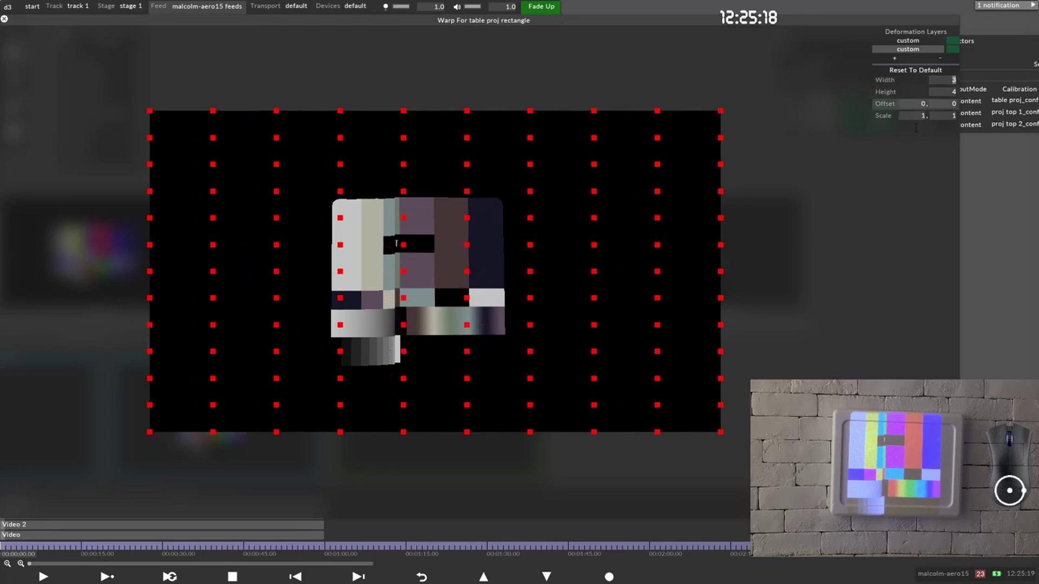
click(951, 91)
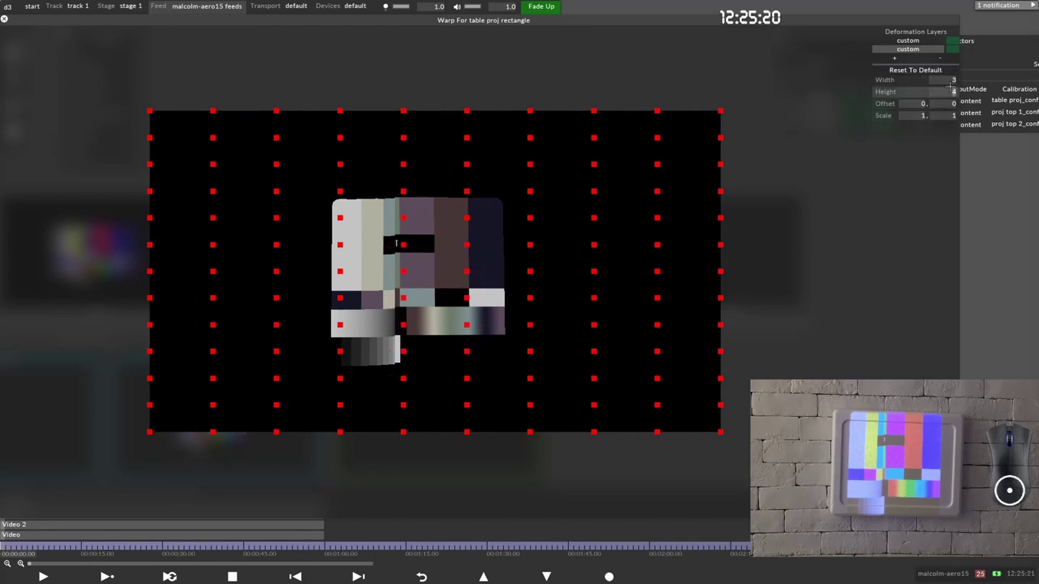
text(3)
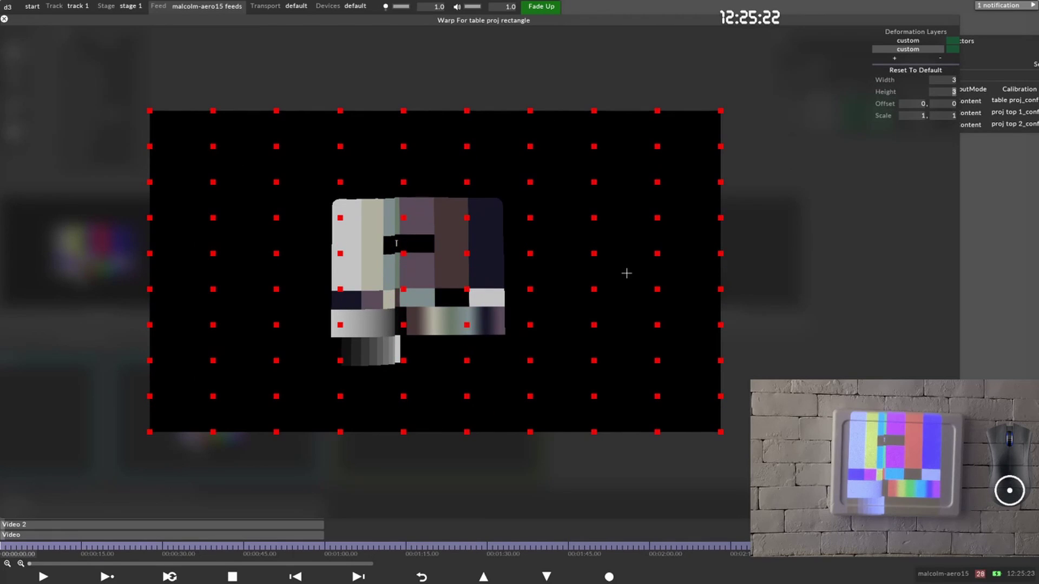
Step: Select the second custom layer's grid points one quadrant at a time without moving them
drag(79, 92, 487, 297)
click(265, 233)
drag(91, 58, 430, 279)
drag(432, 84, 756, 269)
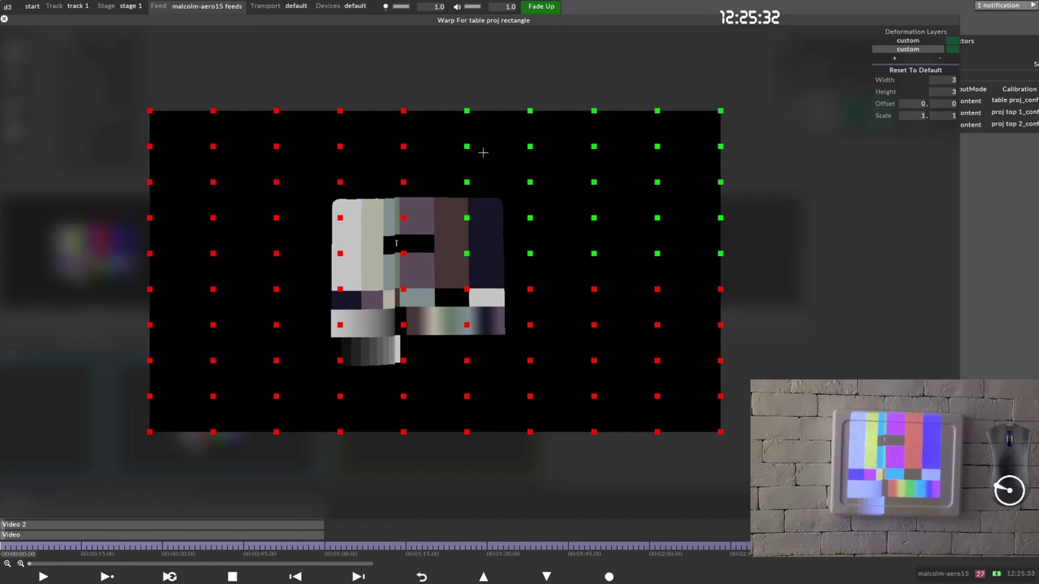
drag(426, 263, 830, 452)
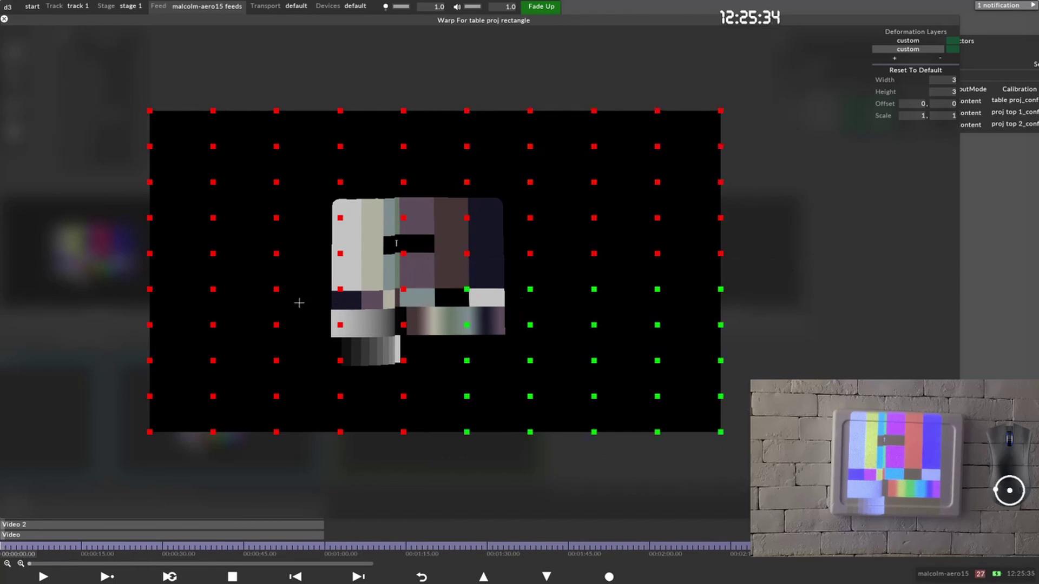
drag(385, 367, 403, 432)
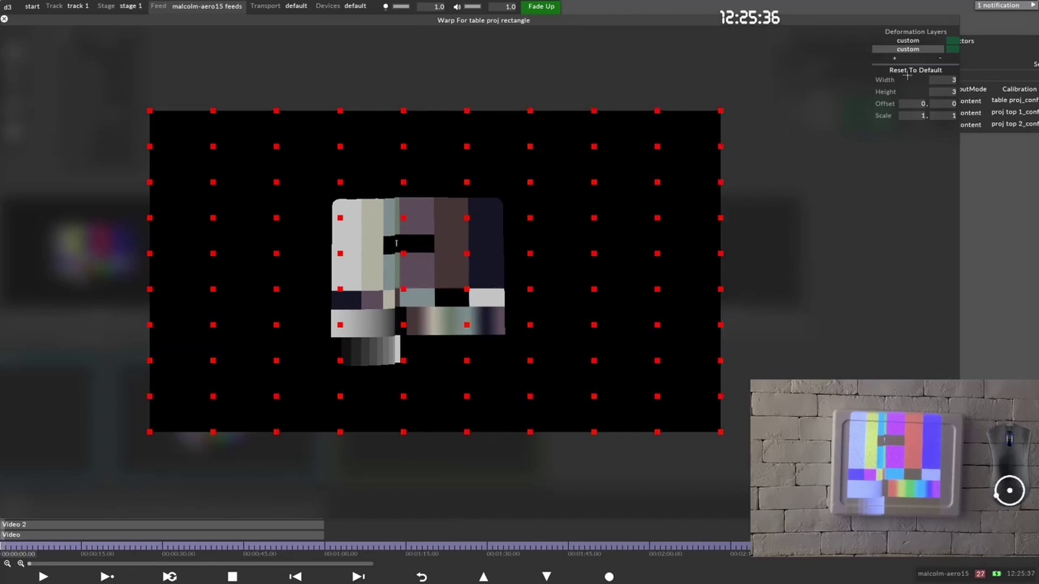
Step: Toggle the first custom deformation layer off and on repeatedly to compare the output, ending with it disabled
click(954, 49)
click(953, 43)
click(954, 43)
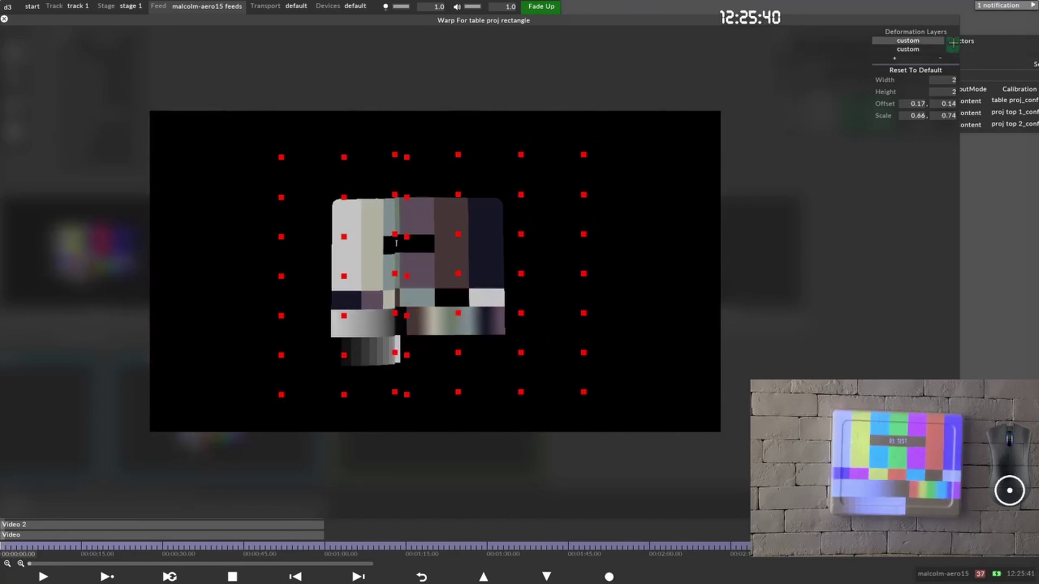
click(954, 42)
click(954, 42)
click(954, 43)
click(953, 42)
click(954, 42)
click(953, 42)
click(954, 42)
click(954, 42)
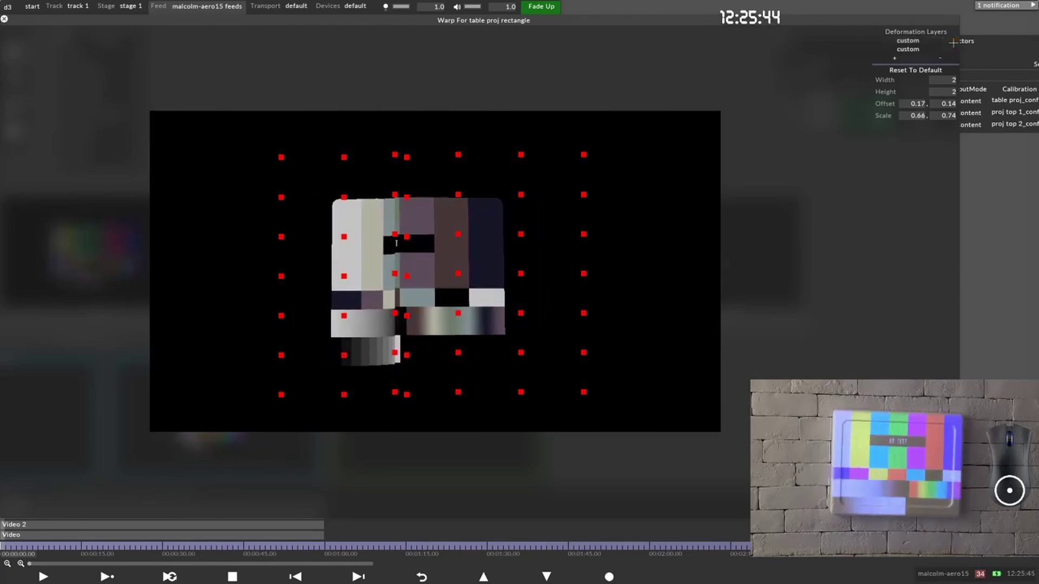
click(953, 43)
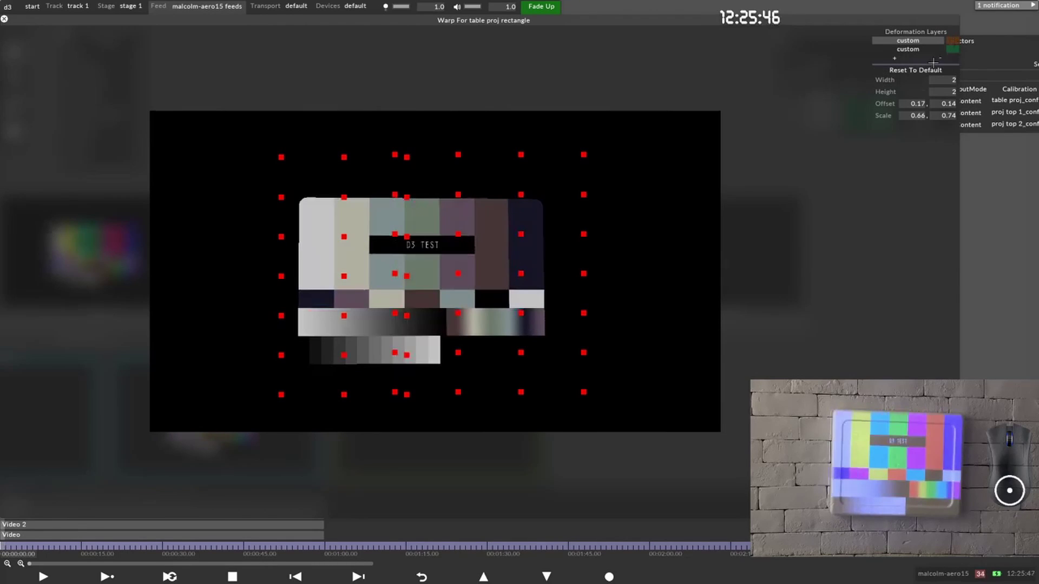
Step: Reset the first custom layer to default and remove both custom deformation layers
click(917, 70)
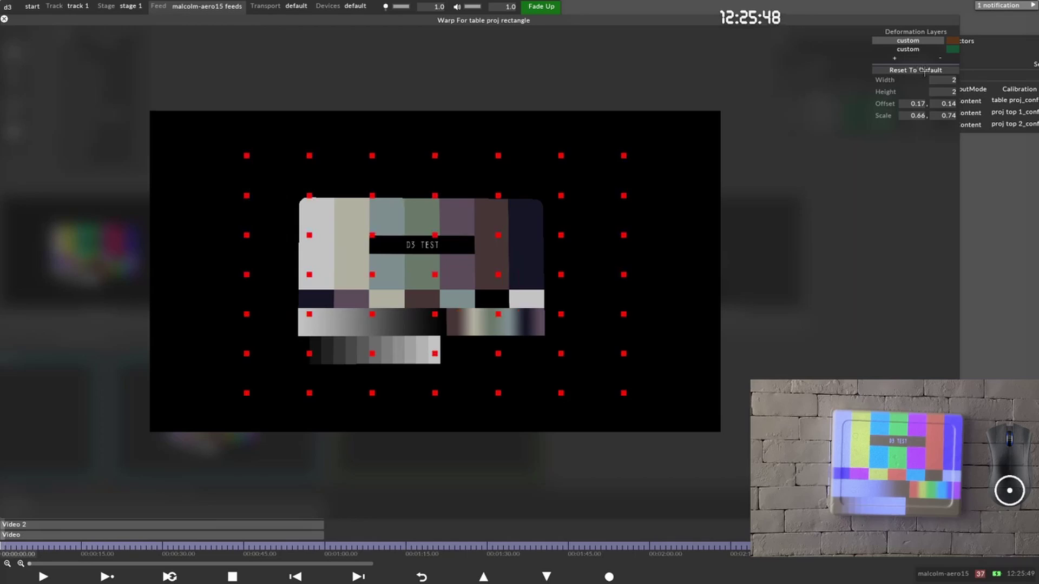
click(942, 58)
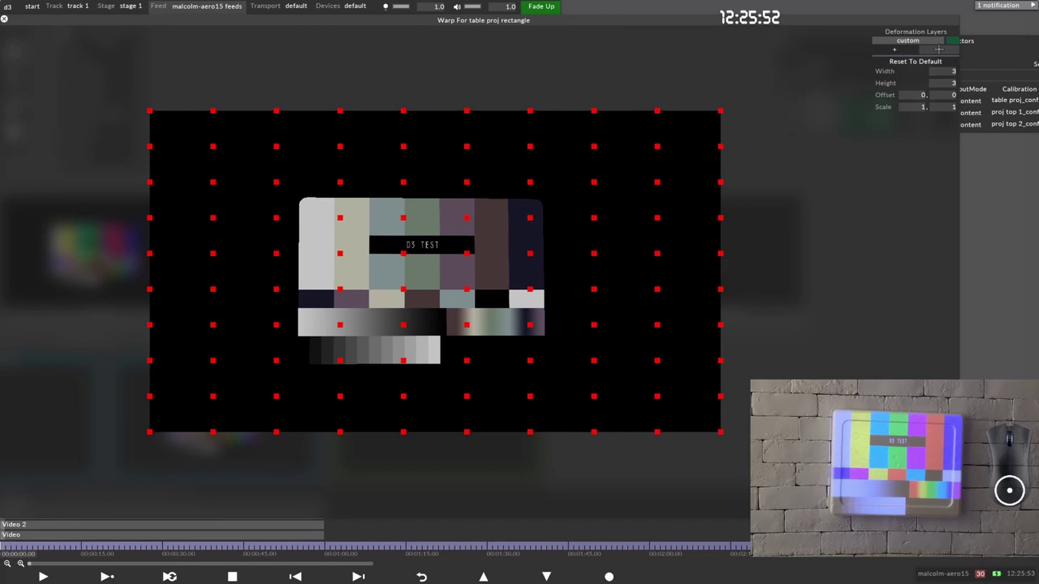
click(939, 49)
Step: Add a 4point deformation layer and nudge its two left corner points slightly to the right
click(887, 42)
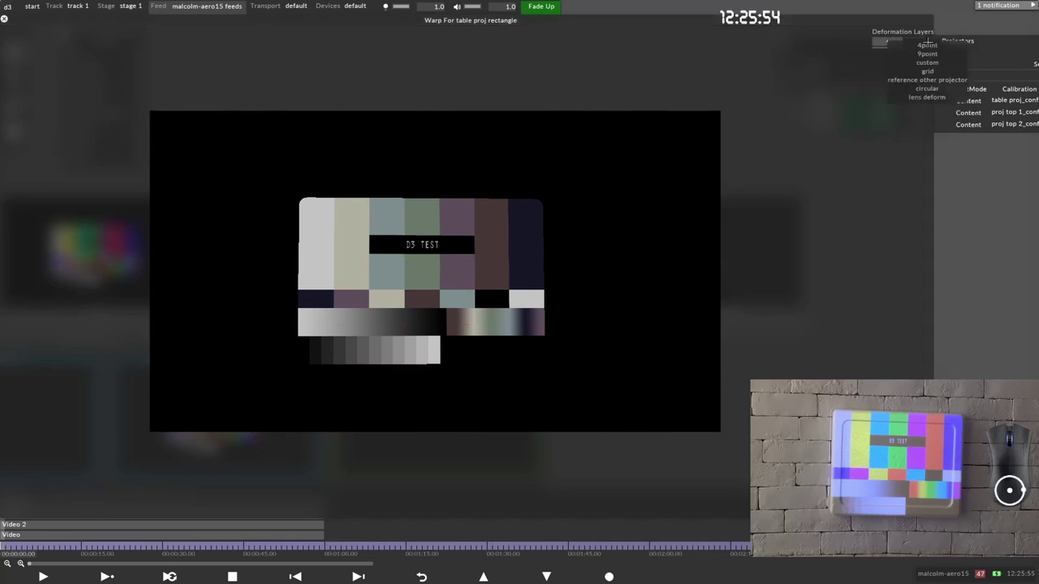
click(920, 54)
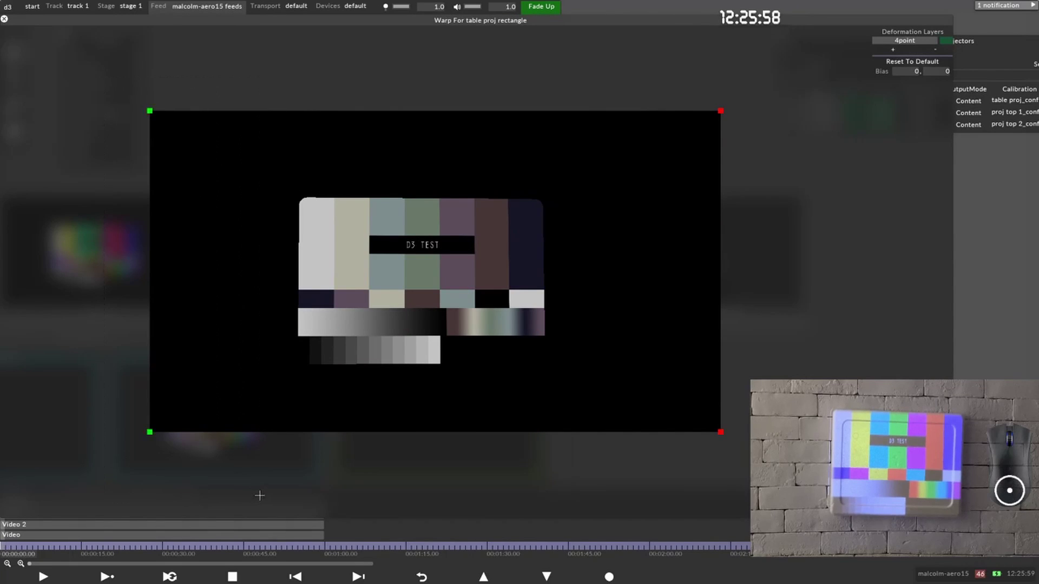
key(Right)
key(Right)
key(Right)
key(Right)
key(Right)
key(Right)
key(Right)
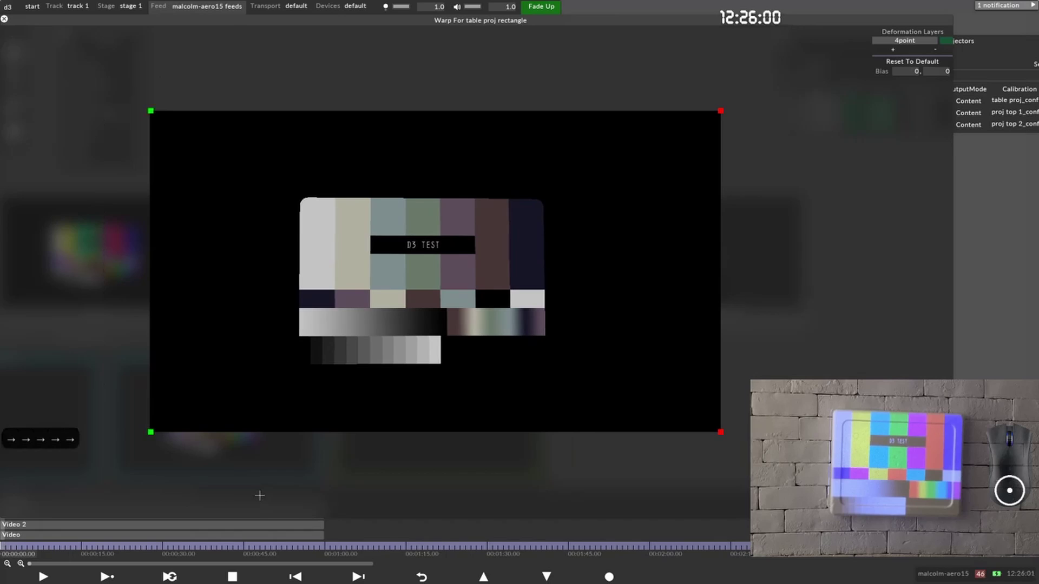
Step: Nudge only the lower-left corner point of the 4point layer slightly to the right
drag(57, 366, 265, 457)
key(Right)
key(Right)
key(Right)
key(Right)
key(Right)
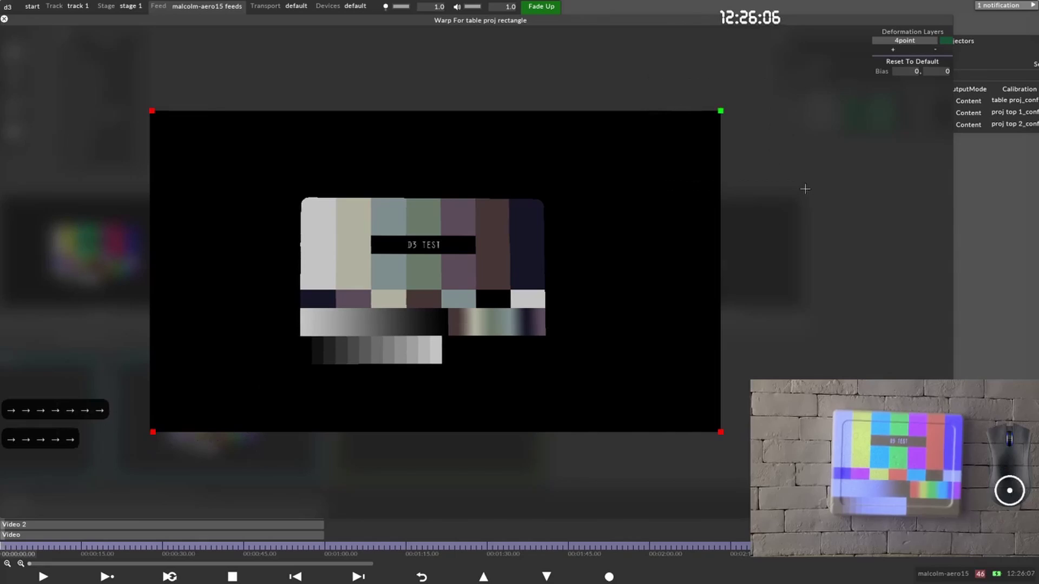
Step: Nudge the upper-right corner point inward to the left, correcting it back slightly to align the image with the tray's edge
key(Left)
key(Left)
key(Left)
key(Left)
key(Left)
key(Left)
key(Left)
key(Left)
key(Left)
key(Left)
key(Left)
key(Left)
key(Left)
key(Left)
key(Left)
key(Left)
key(Left)
key(Left)
key(Left)
key(Left)
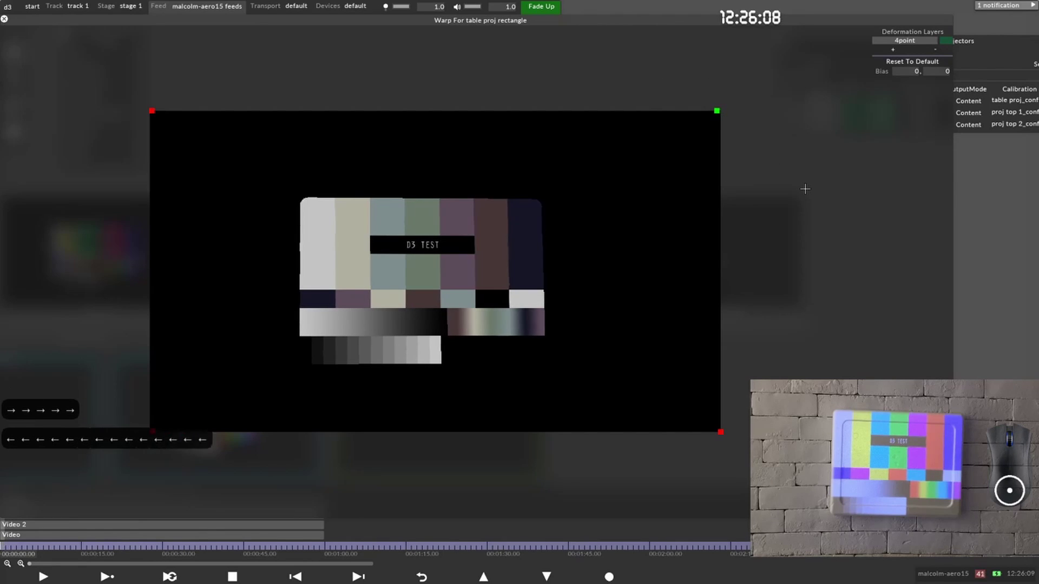
key(Left)
key(Left)
key(Left)
key(Left)
key(Left)
key(Left)
key(Left)
key(Left)
key(Left)
key(Left)
key(Left)
key(Left)
key(Left)
key(Left)
key(Left)
key(Left)
key(Left)
key(Left)
key(Left)
key(Left)
key(Right)
key(Right)
key(Right)
key(Right)
key(Right)
key(Right)
key(Right)
key(Right)
key(Right)
key(Right)
key(Right)
key(Right)
key(Right)
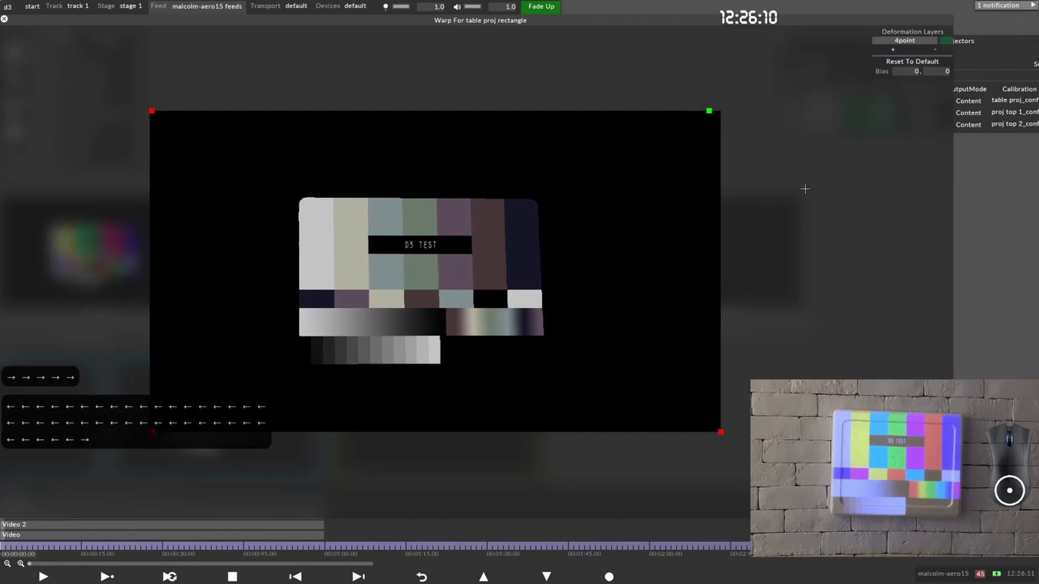
key(Right)
key(Right)
key(Right)
key(Right)
key(Right)
Step: Nudge the lower-right corner point inward to the left, correcting it back slightly to match the tray's edge
drag(646, 365, 772, 441)
key(Left)
key(Left)
key(Left)
key(Left)
key(Left)
key(Left)
key(Left)
key(Left)
key(Left)
key(Left)
key(Left)
key(Left)
key(Left)
key(Left)
key(Left)
key(Left)
key(Left)
key(Left)
key(Left)
key(Left)
key(Left)
key(Left)
key(Left)
key(Left)
key(Left)
key(Left)
key(Left)
key(Left)
key(Left)
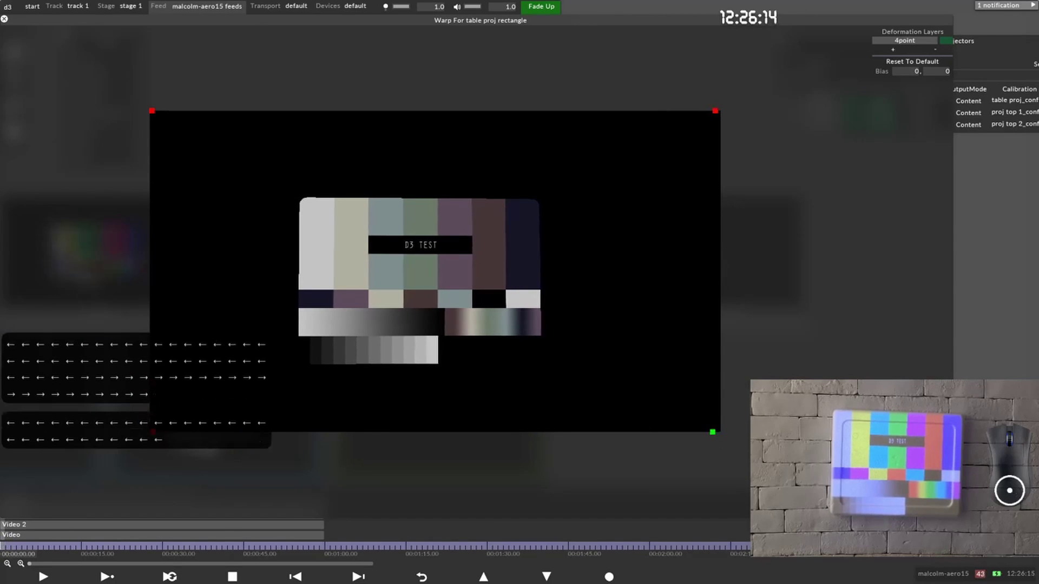
key(Right)
key(Right)
Step: Nudge both left corner points a little further right and close the warp editor for table proj
drag(87, 86, 216, 449)
key(Right)
key(Right)
key(Right)
key(Right)
key(Right)
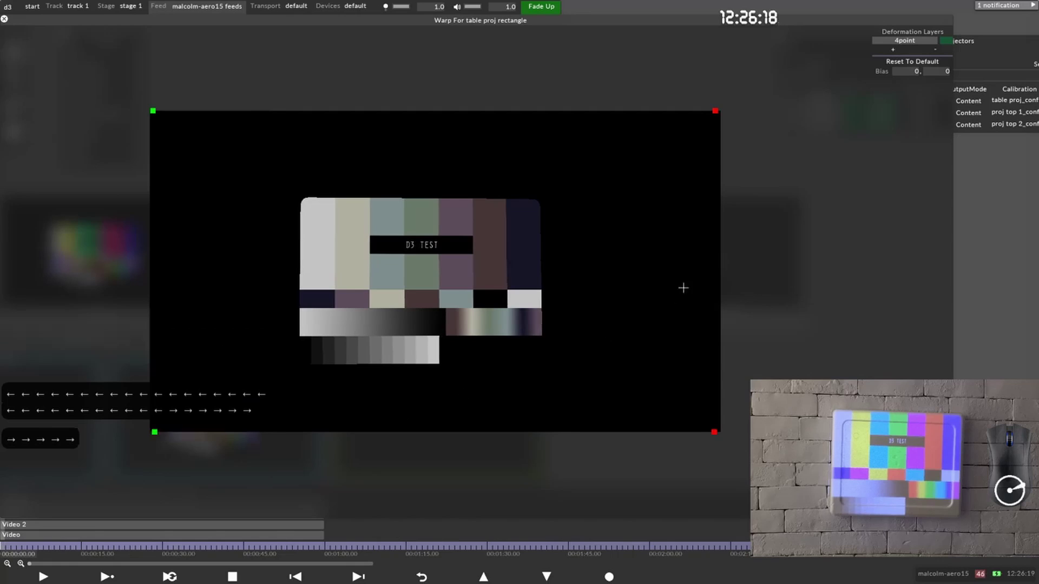
click(6, 19)
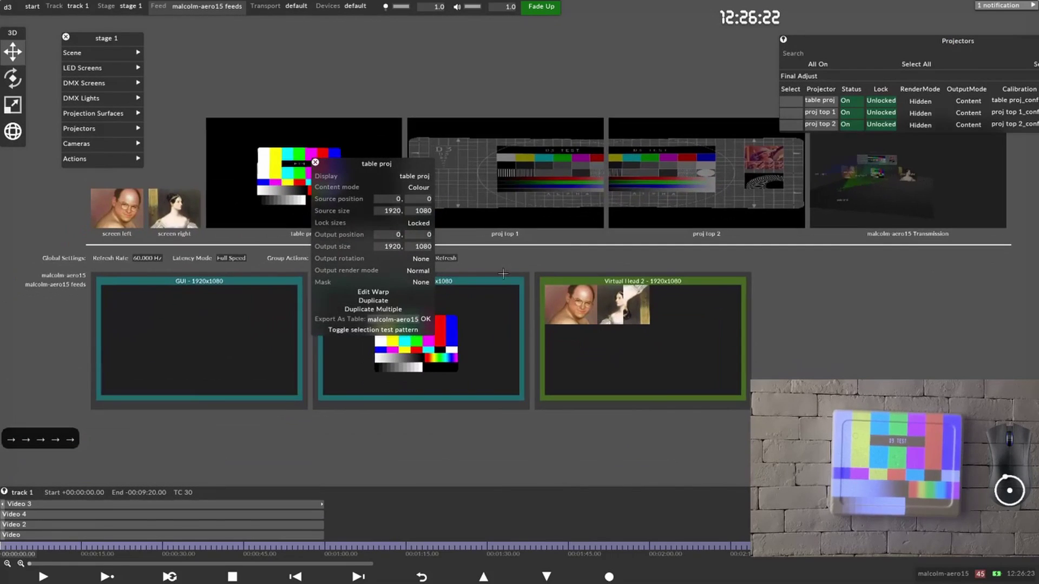
Step: Create a SoftEdgeTexture named "table proj" as the mask for the table proj region
drag(389, 168, 359, 174)
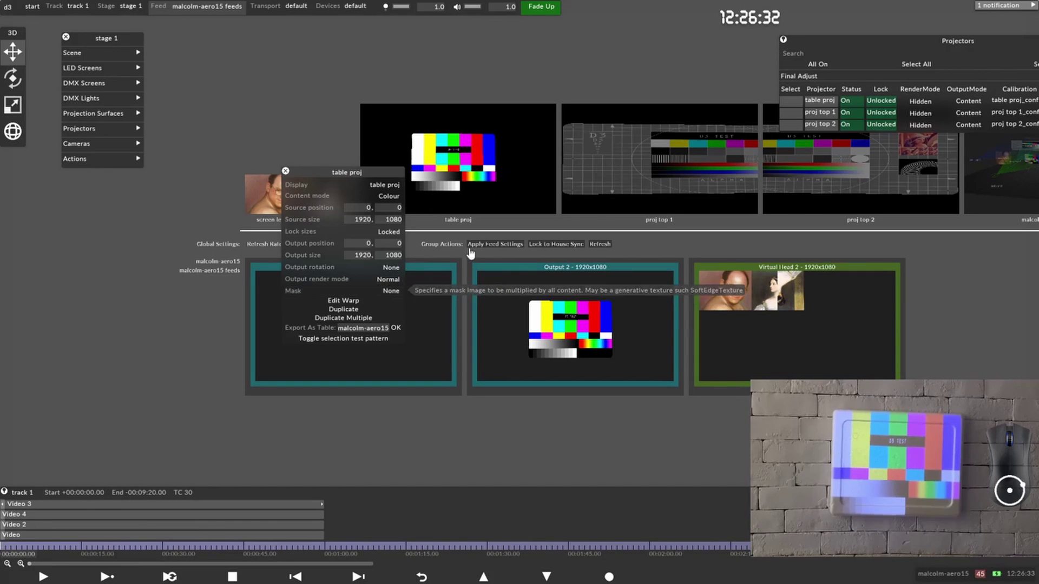
click(379, 290)
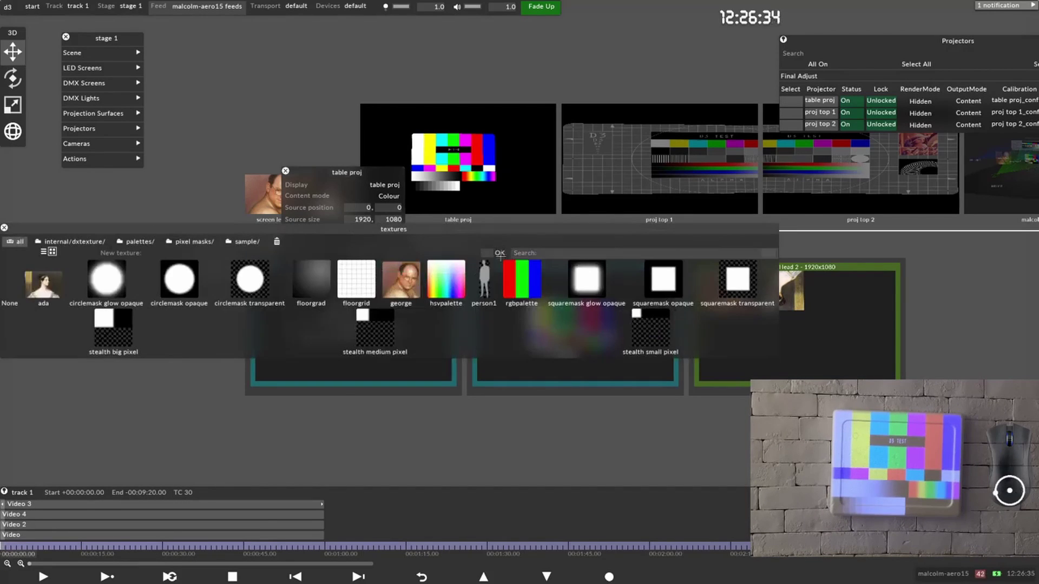
text(proj)
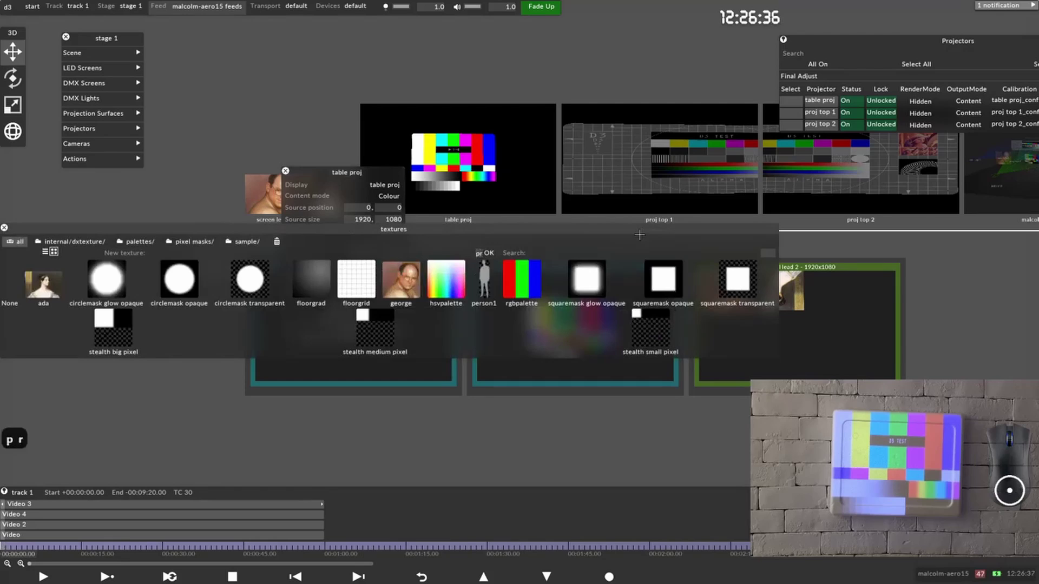
key(BackSpace)
key(BackSpace)
key(BackSpace)
key(BackSpace)
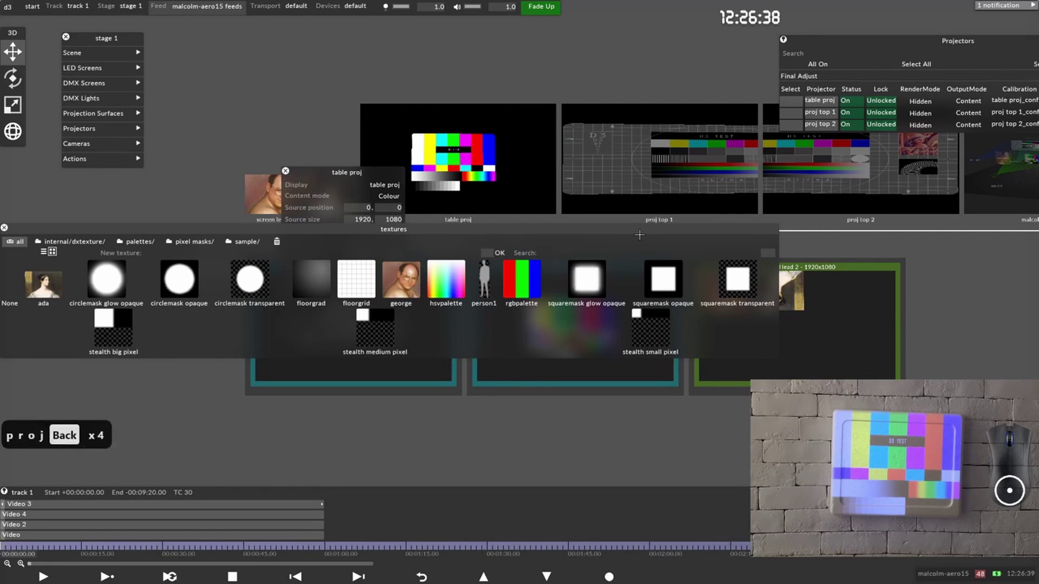
text(table proj)
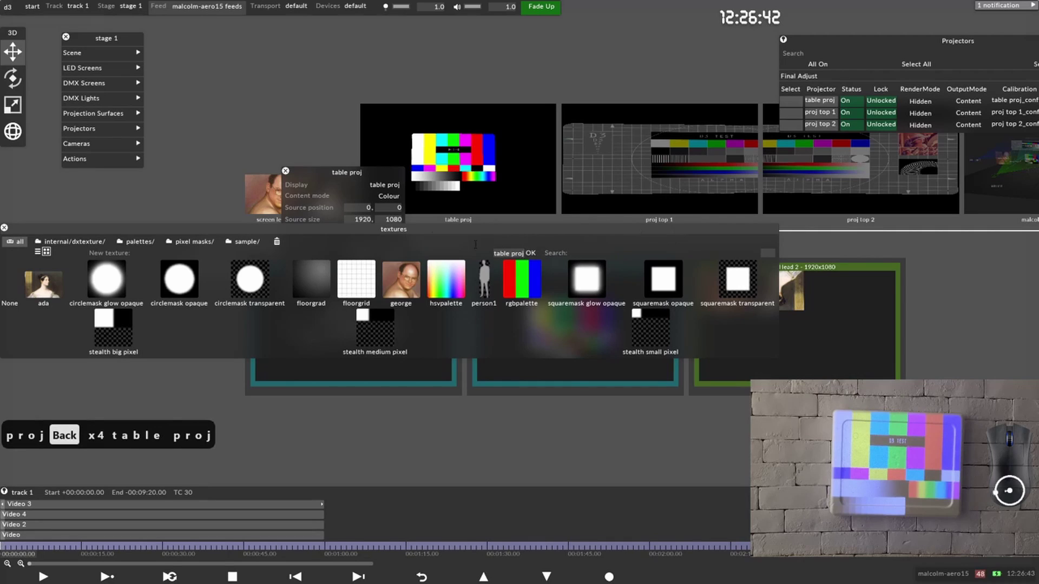
click(531, 253)
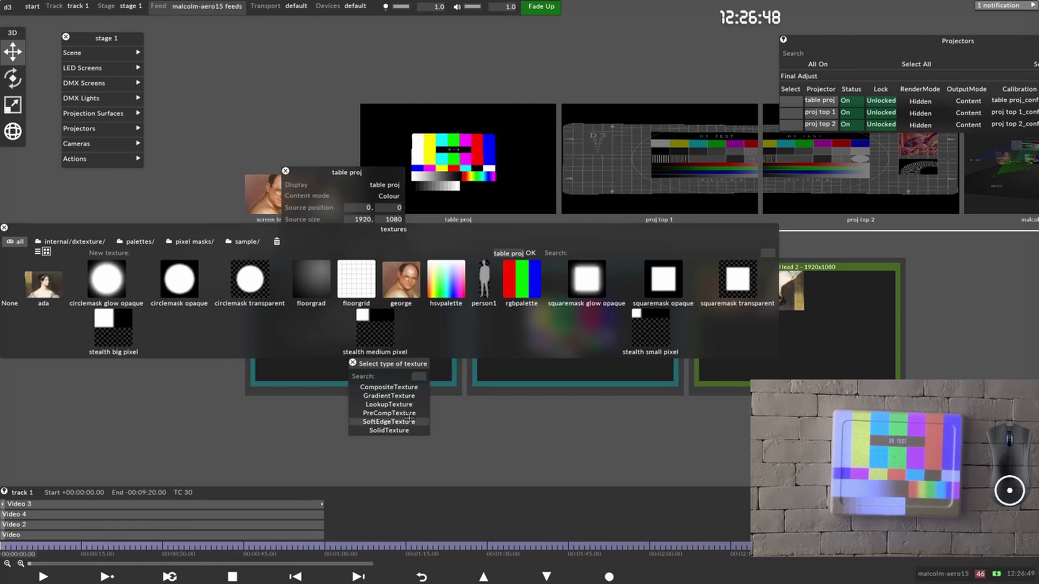
click(388, 421)
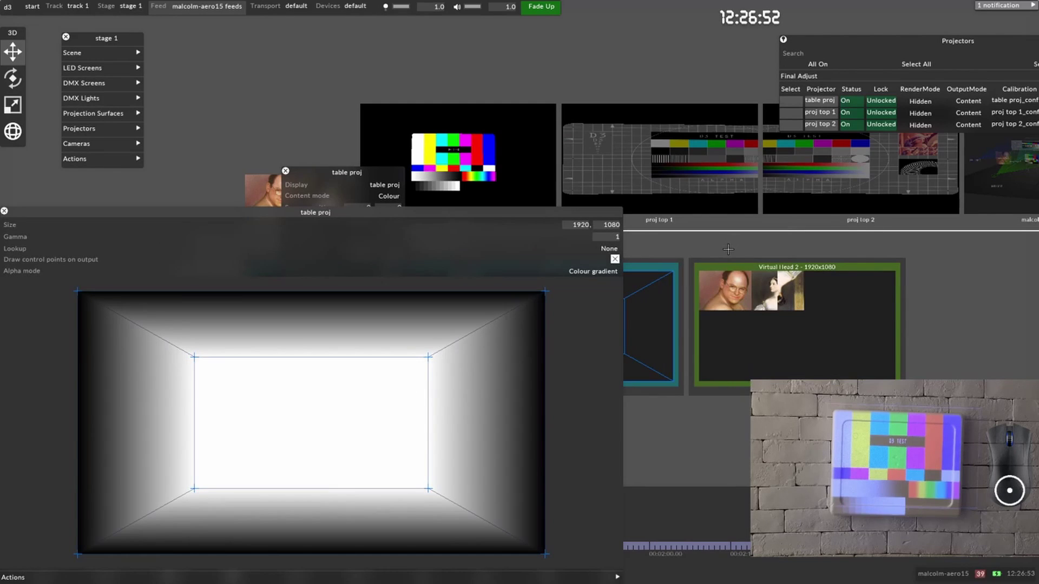
Step: Rearrange the mask editor and the Projectors list so that the Output 2 preview is fully uncovered beside the editor
drag(368, 219, 368, 96)
scroll(879, 338, up, 2)
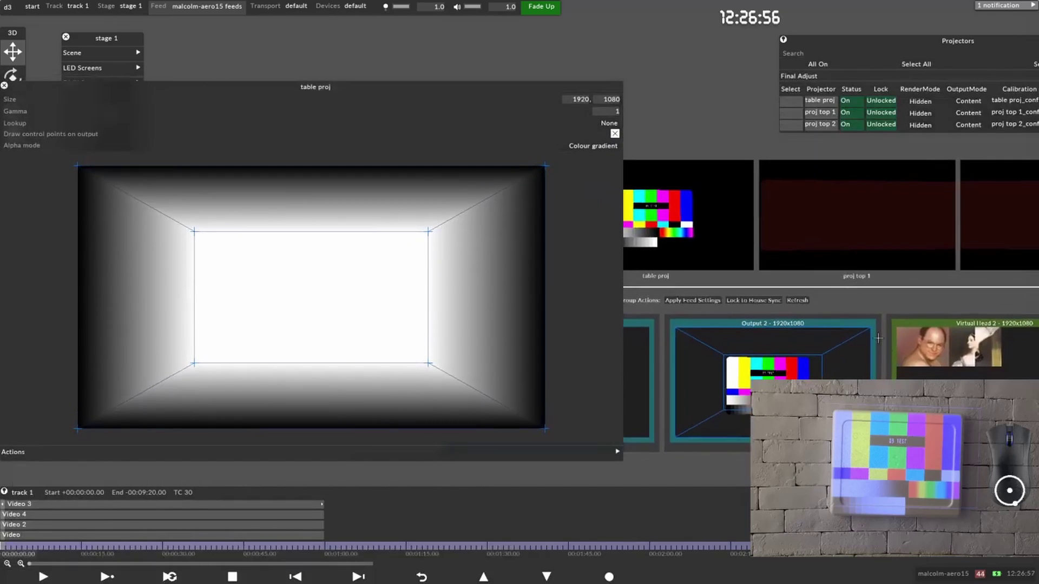
drag(879, 338, 823, 105)
drag(839, 35, 867, 0)
drag(794, 199, 798, 143)
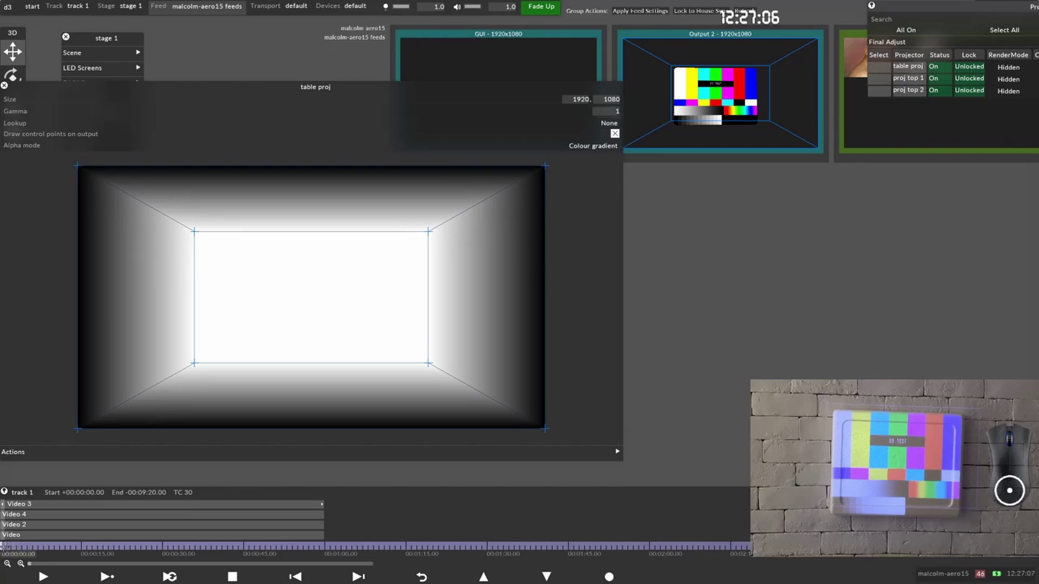
Step: Add a Colour layer at the start of track 1 and map it to surface 1 (direct)
right_click(5, 548)
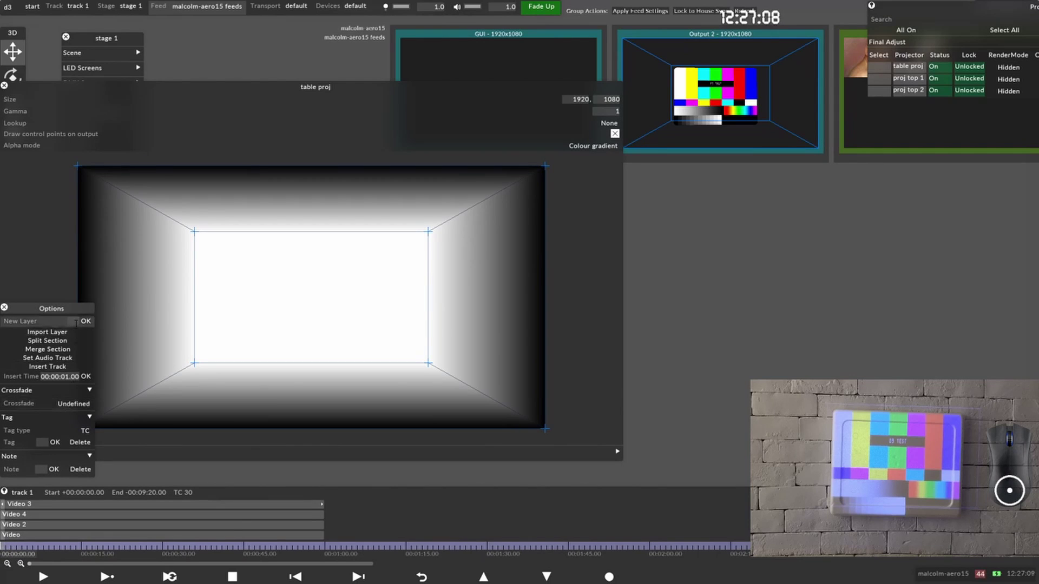
click(85, 321)
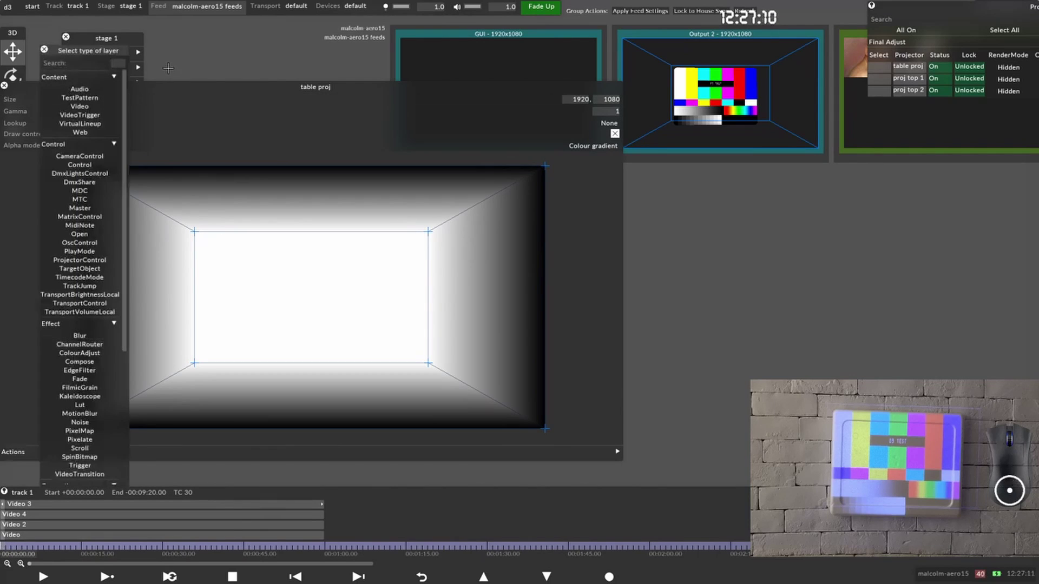
text(colo)
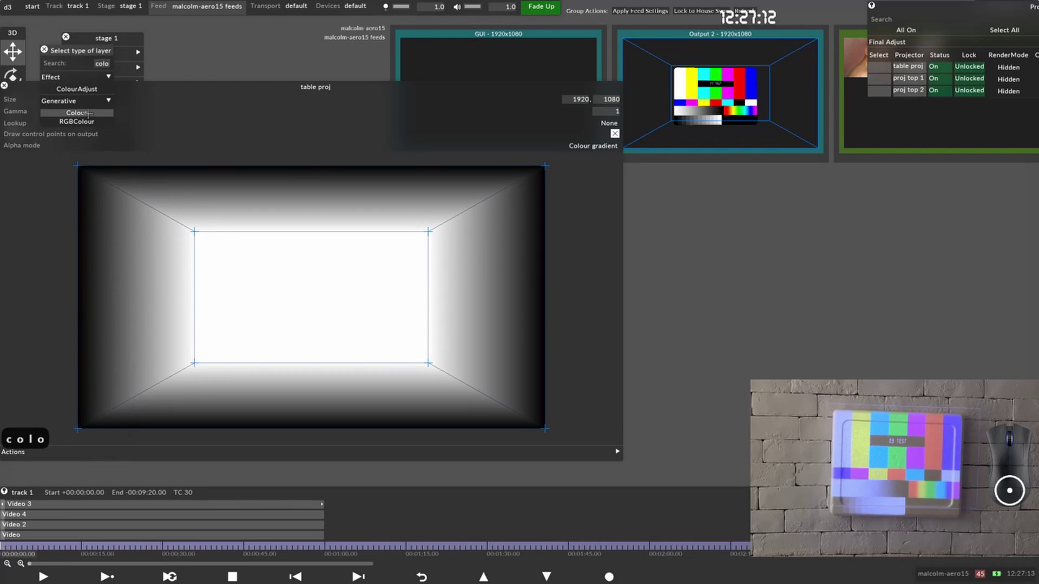
click(88, 113)
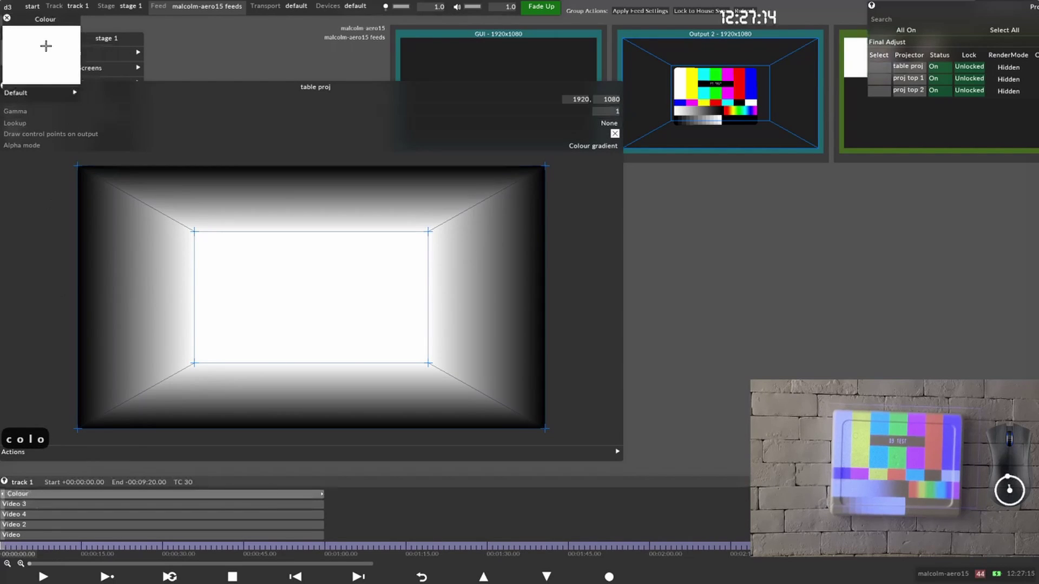
drag(46, 46, 552, 176)
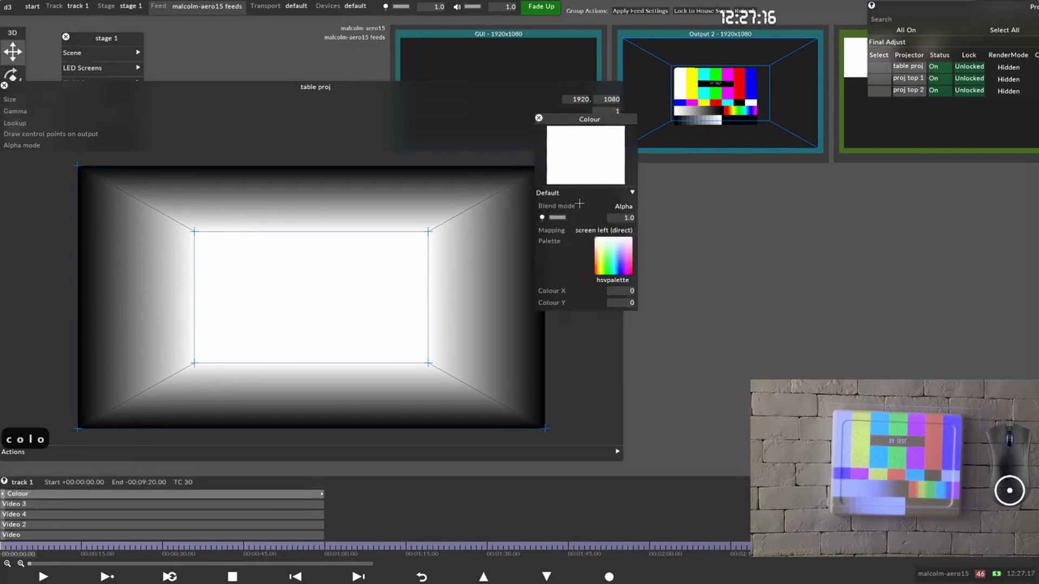
click(603, 230)
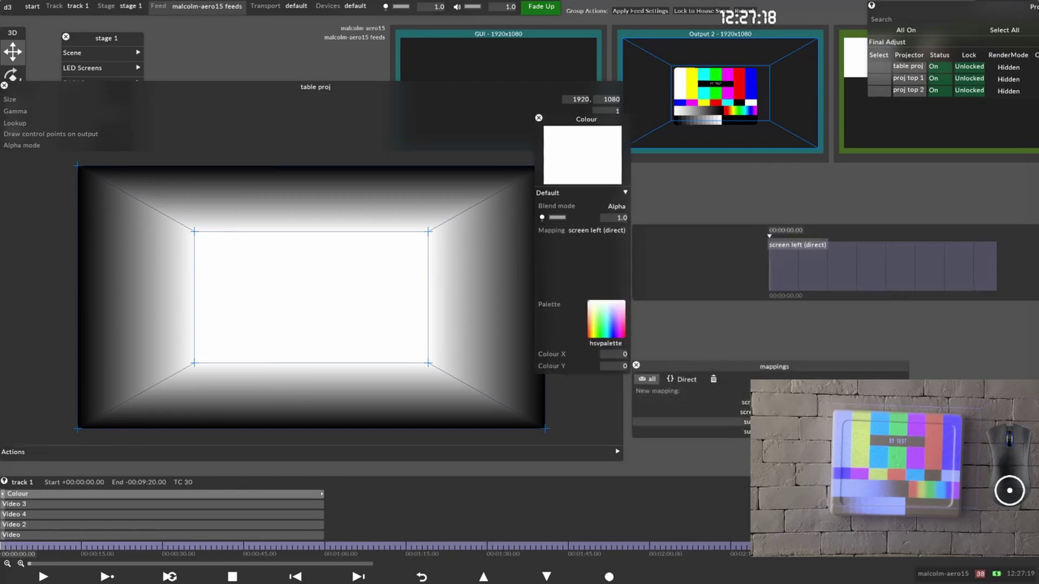
click(704, 422)
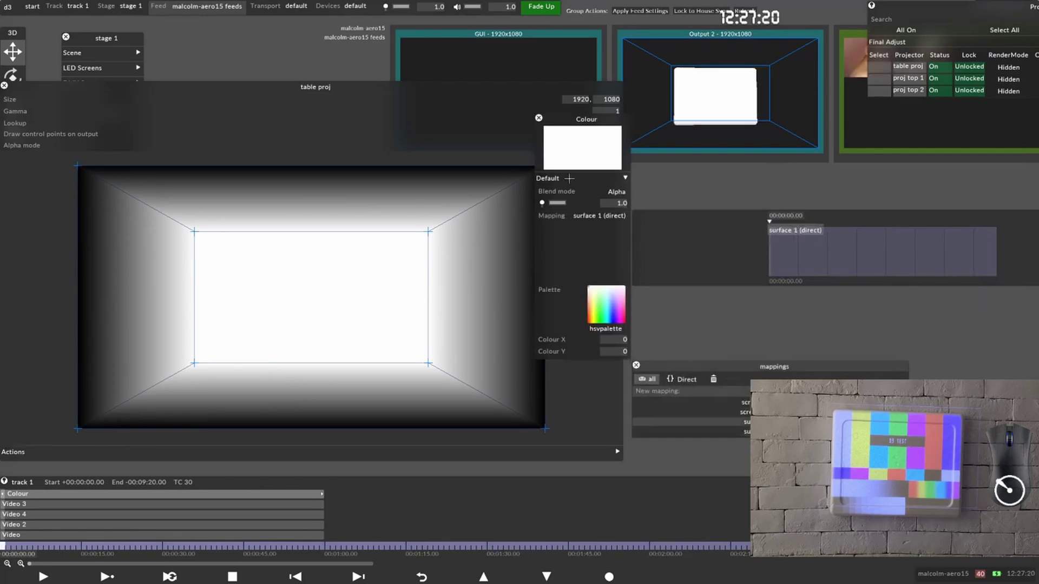
click(539, 118)
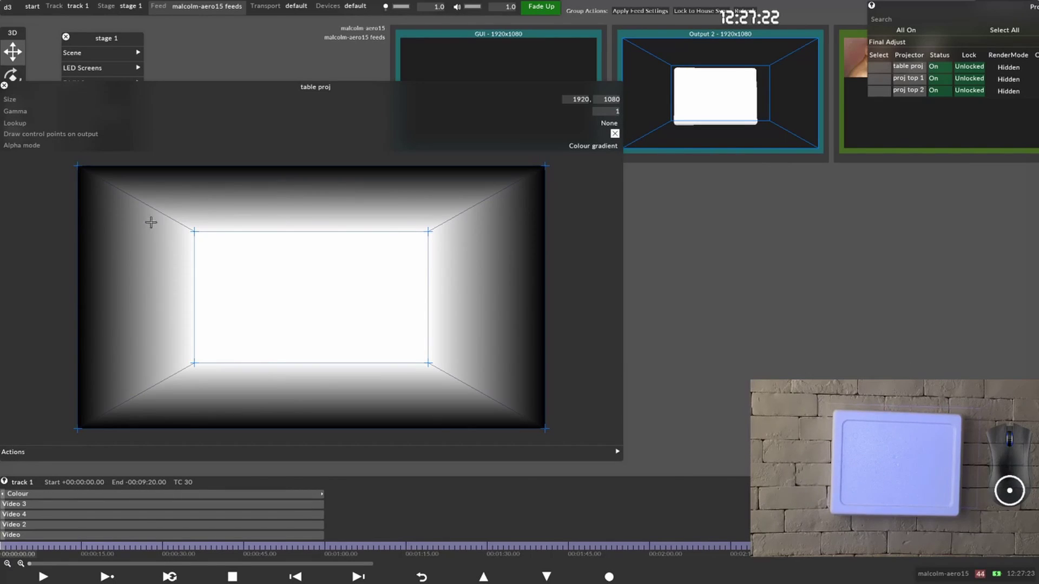
Step: Move the mask's two left inner control points together toward the middle of the image
drag(151, 223, 301, 396)
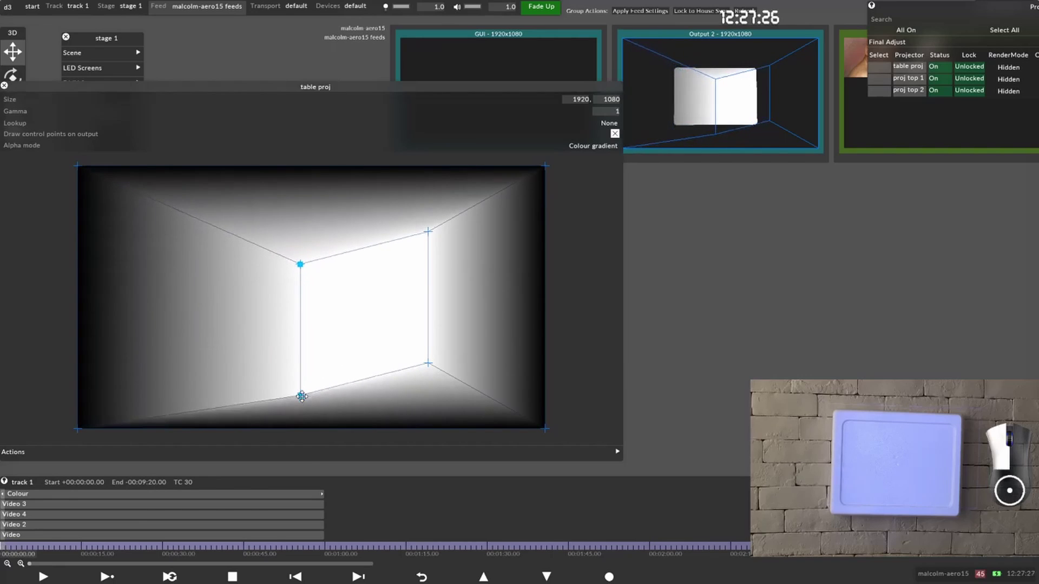
Step: Mute the four video layers of track 1 and dim the Colour layer's brightness to 0.16
click(19, 494)
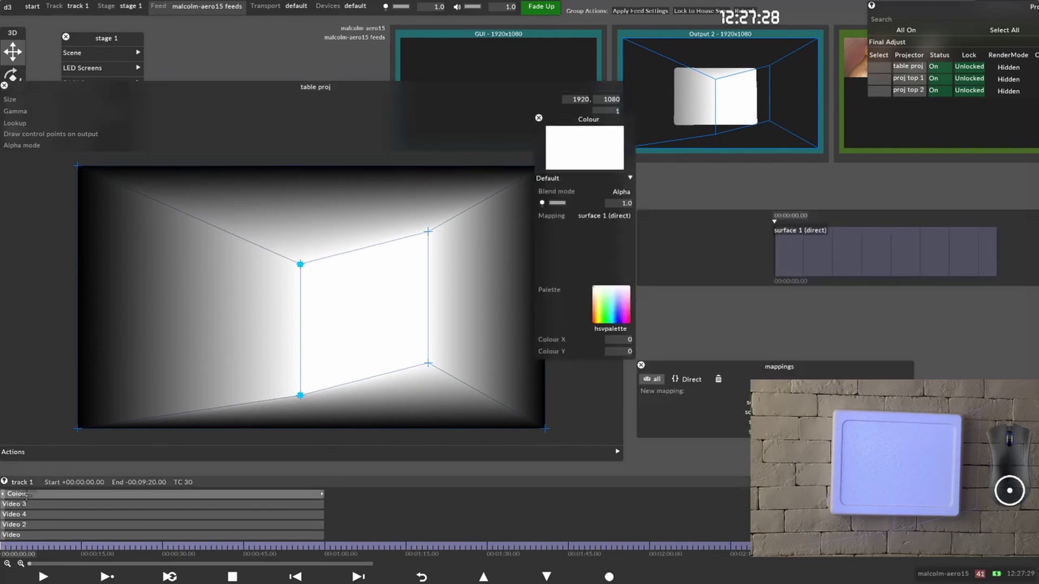
drag(566, 203, 553, 203)
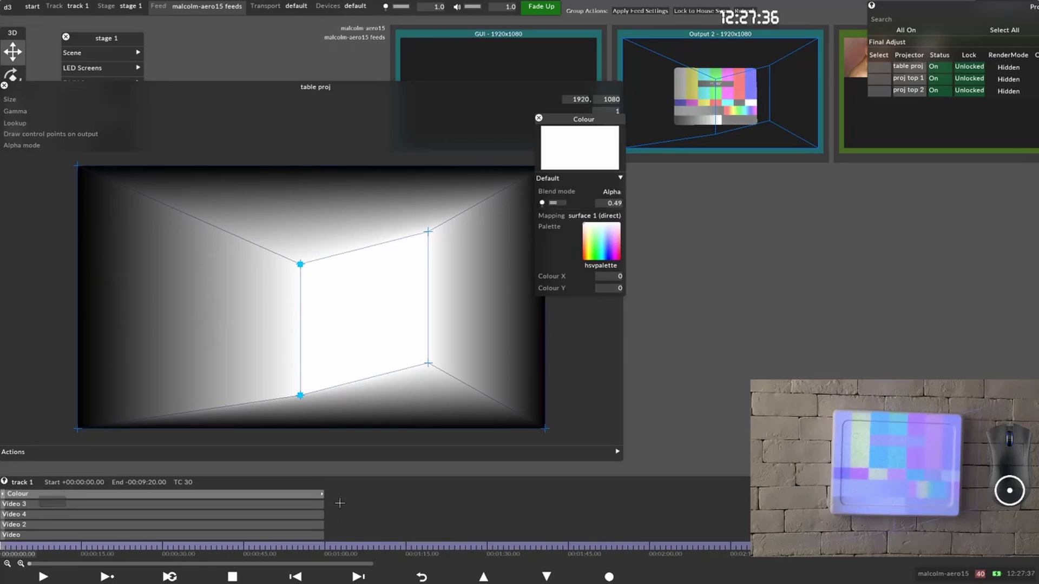
drag(340, 504, 285, 551)
right_click(286, 429)
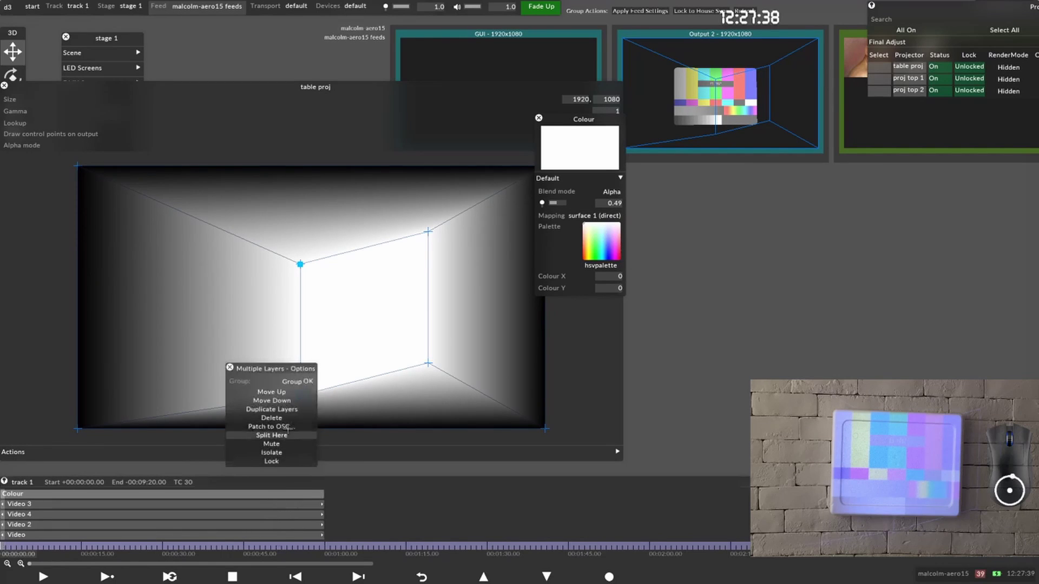
click(288, 443)
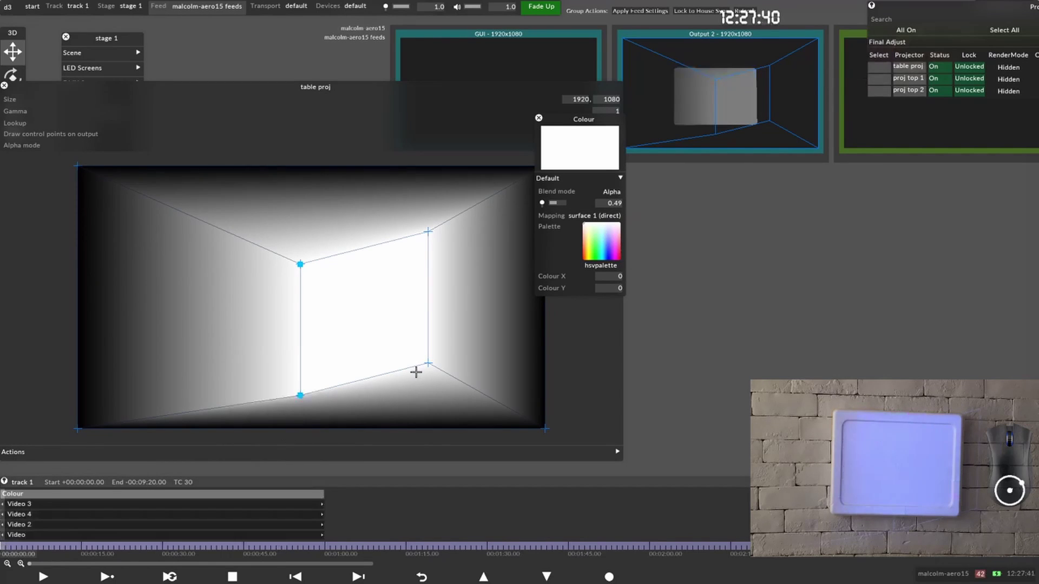
drag(554, 204, 550, 205)
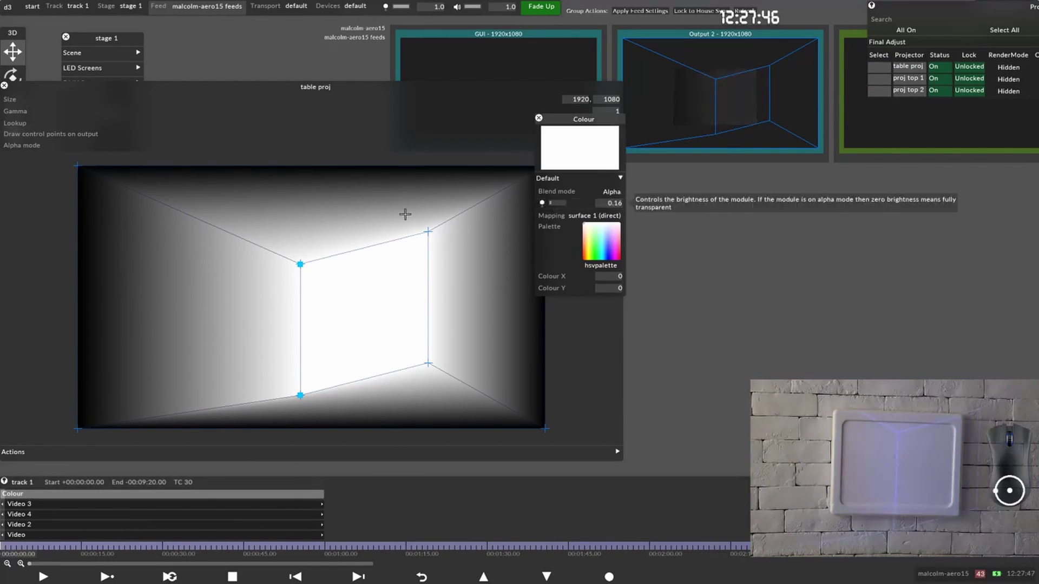
Step: Fit the mask's left outer corners to the projected image's left edge, adjust the left inner points, and add two points along the inner left edge
drag(300, 265, 276, 243)
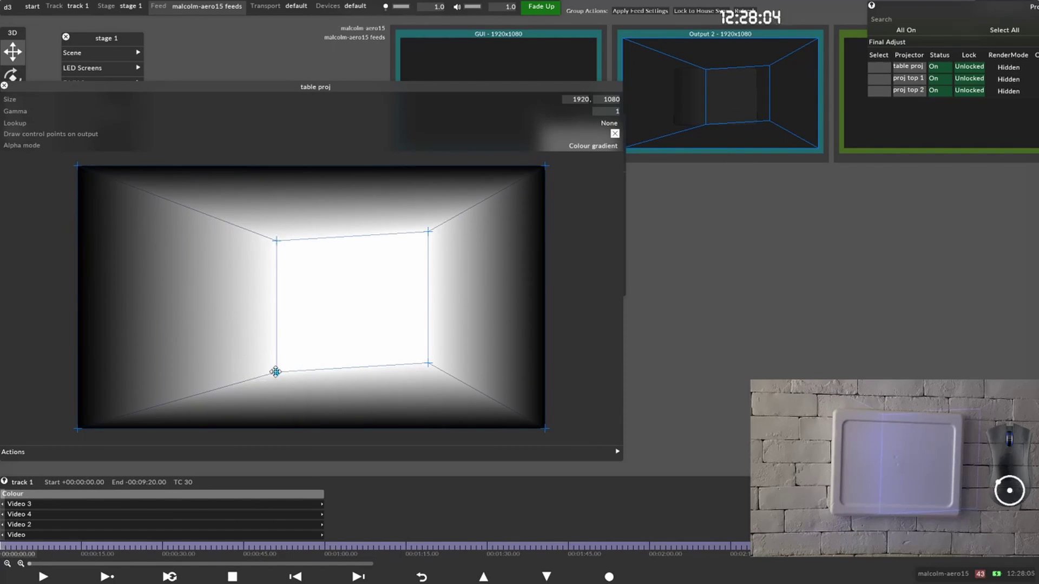
drag(276, 372, 277, 370)
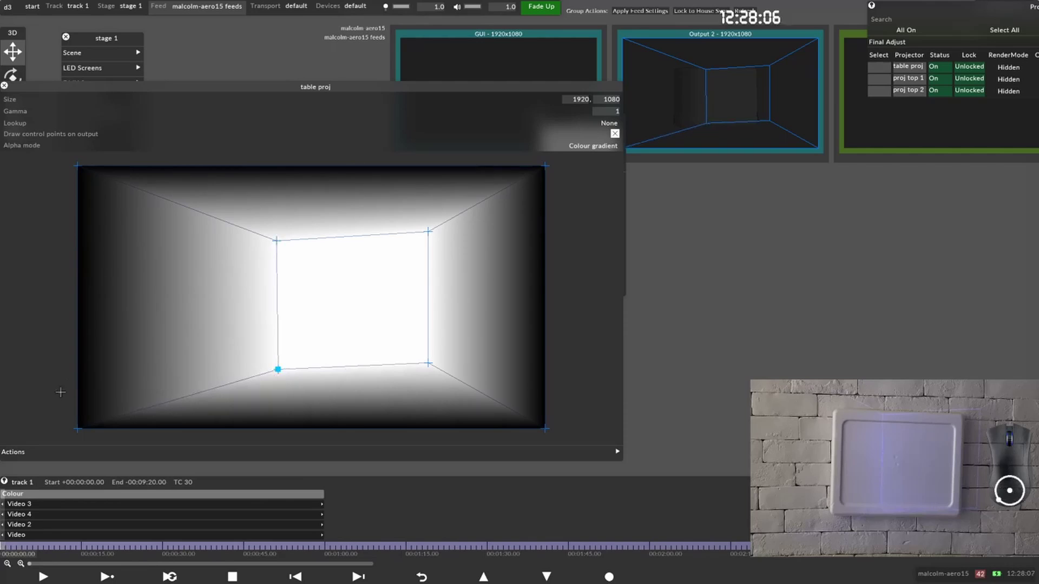
drag(78, 429, 229, 377)
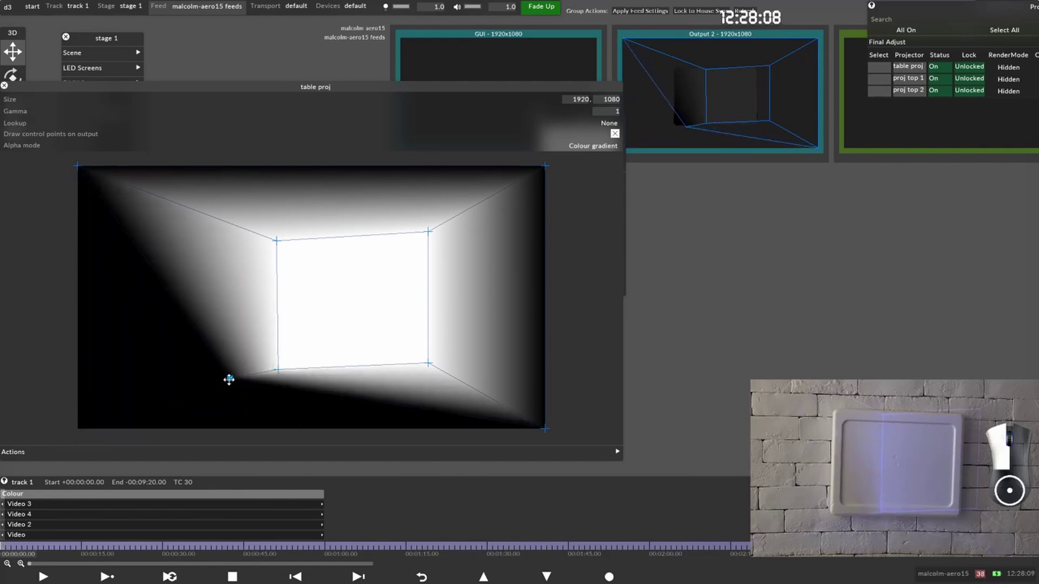
drag(78, 166, 205, 238)
drag(230, 384, 207, 376)
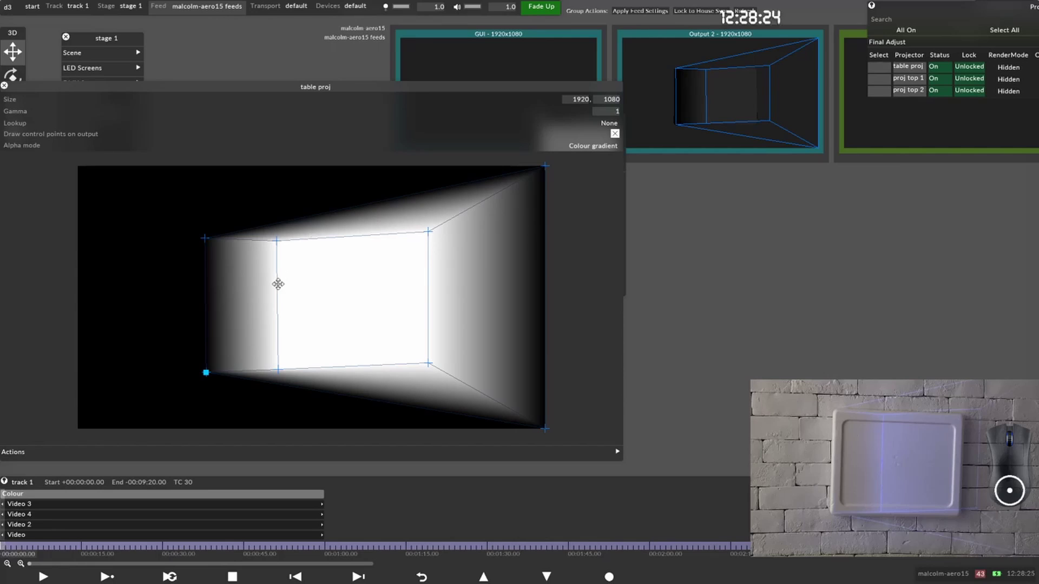
click(279, 317)
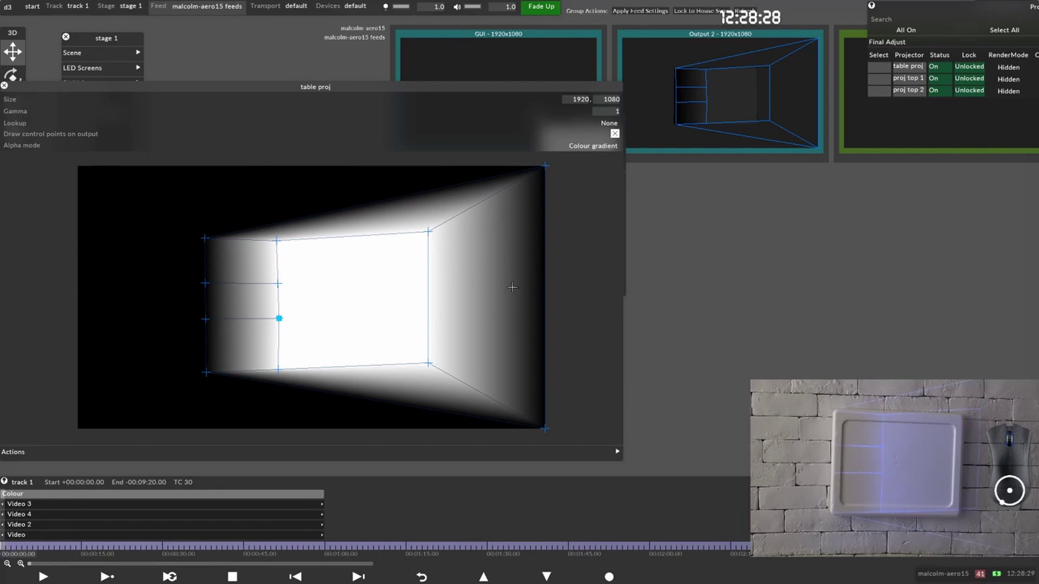
Step: Try a gamma of 1.29 on the table proj mask
click(614, 111)
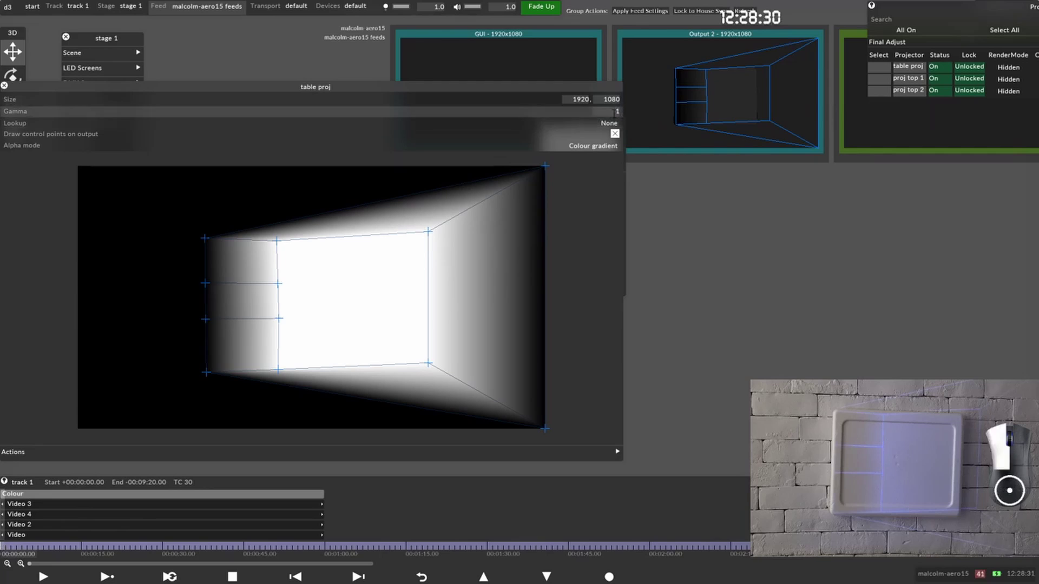
scroll(558, 229, down, 1)
scroll(558, 230, down, 13)
scroll(534, 223, up, 20)
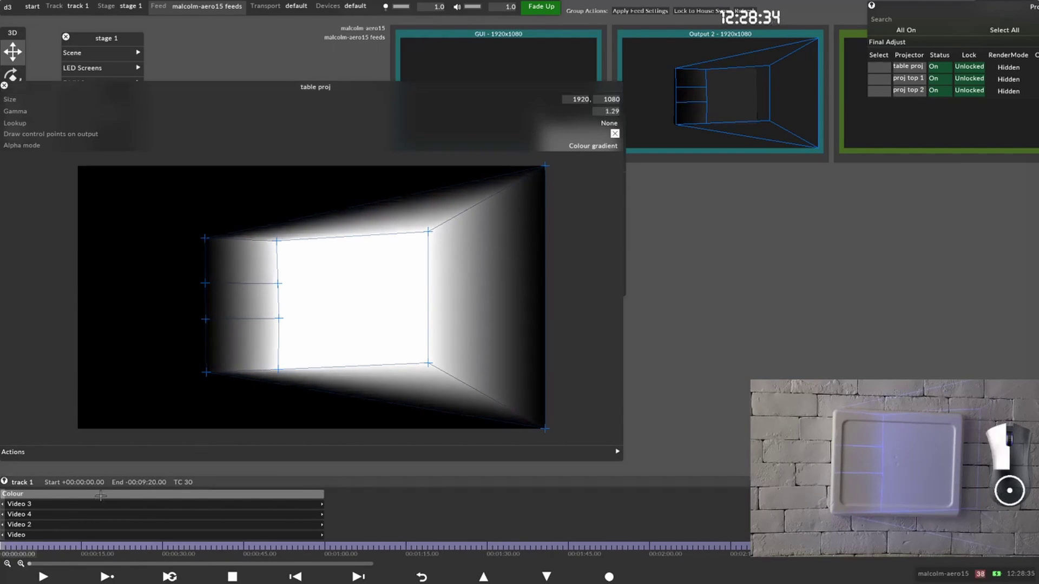
Step: Raise the Colour layer's brightness back to full and vary the mask's gamma between soft and steep falloffs, ending at about 1.9
click(200, 494)
scroll(562, 205, up, 10)
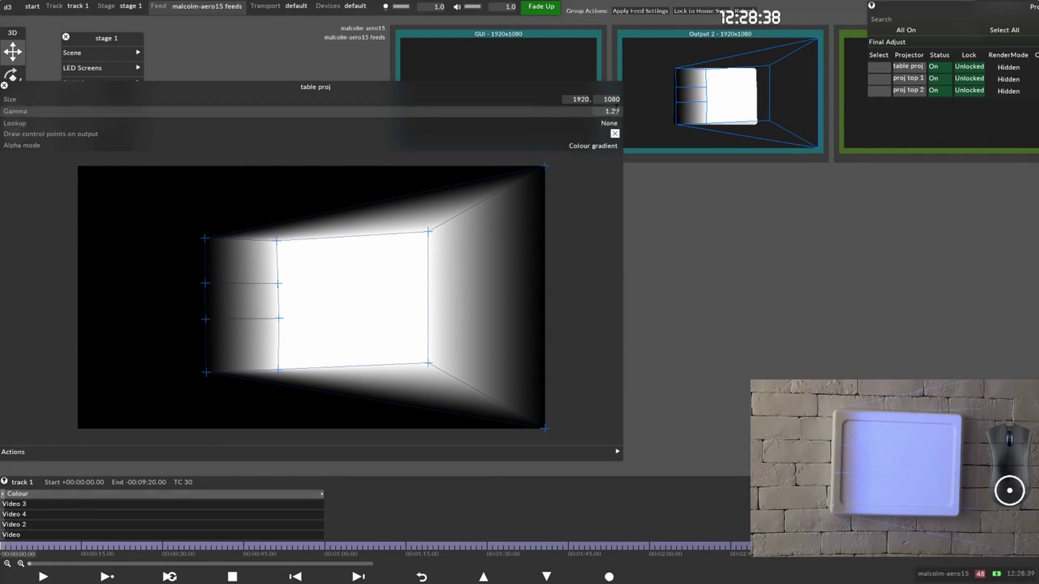
scroll(570, 215, down, 15)
scroll(570, 215, up, 15)
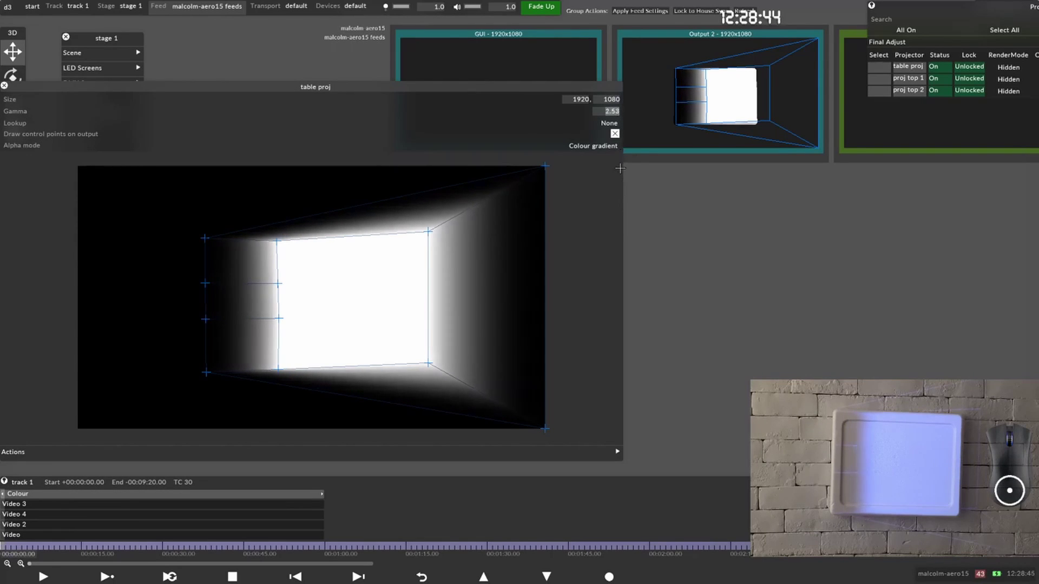
scroll(603, 205, down, 15)
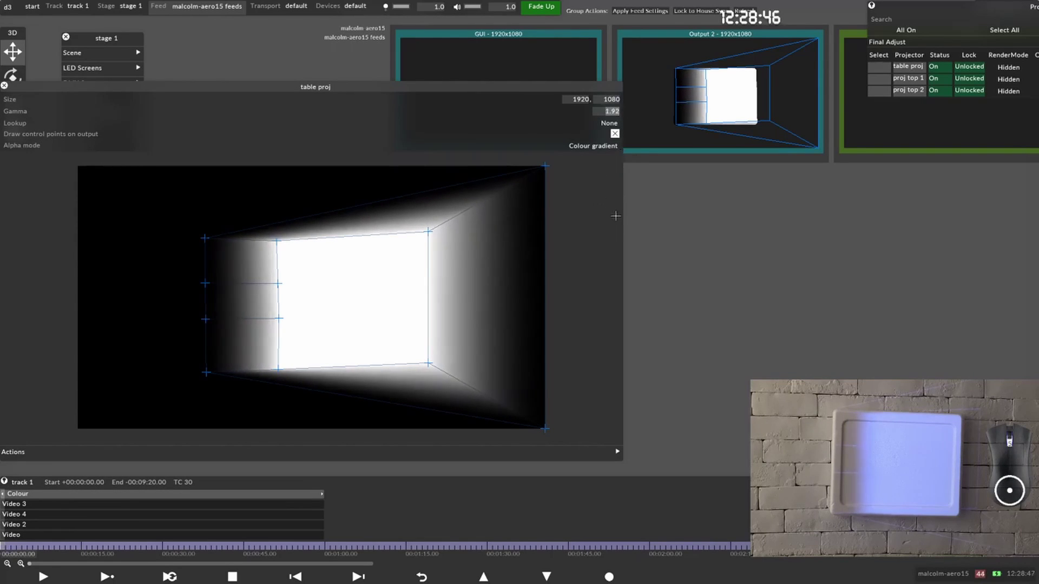
scroll(596, 205, down, 10)
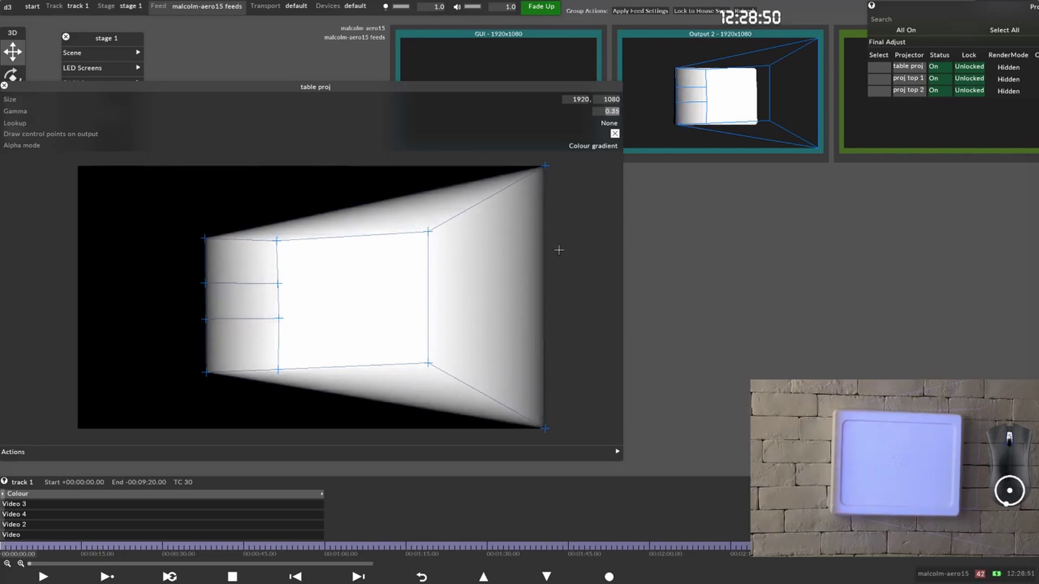
scroll(561, 251, up, 7)
scroll(561, 251, up, 5)
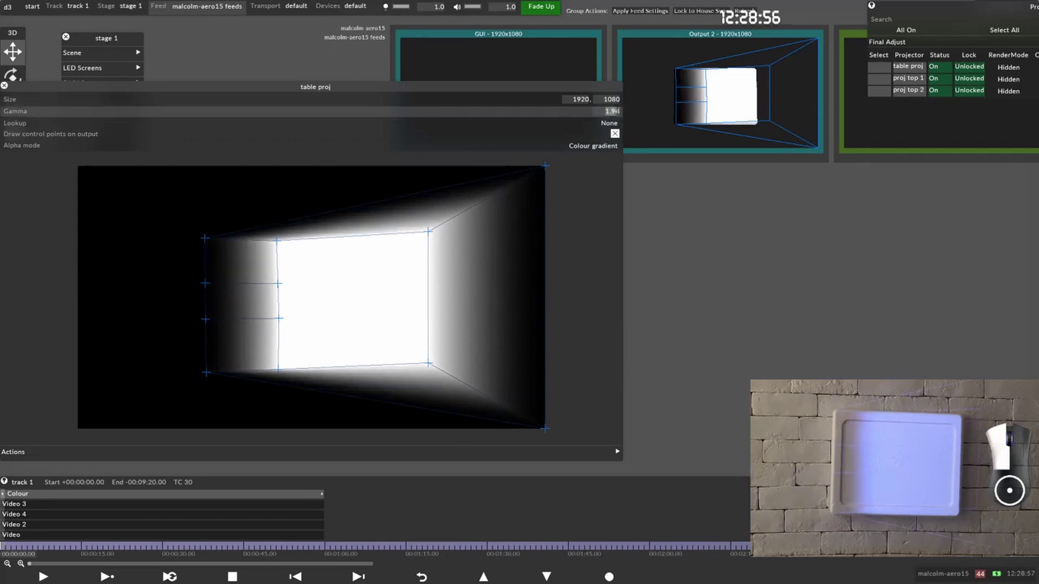
Step: Vary the table proj mask's gamma between about 1.05 and 1.42 to compare the falloff, ending at 1.29
text(1.2)
key(Return)
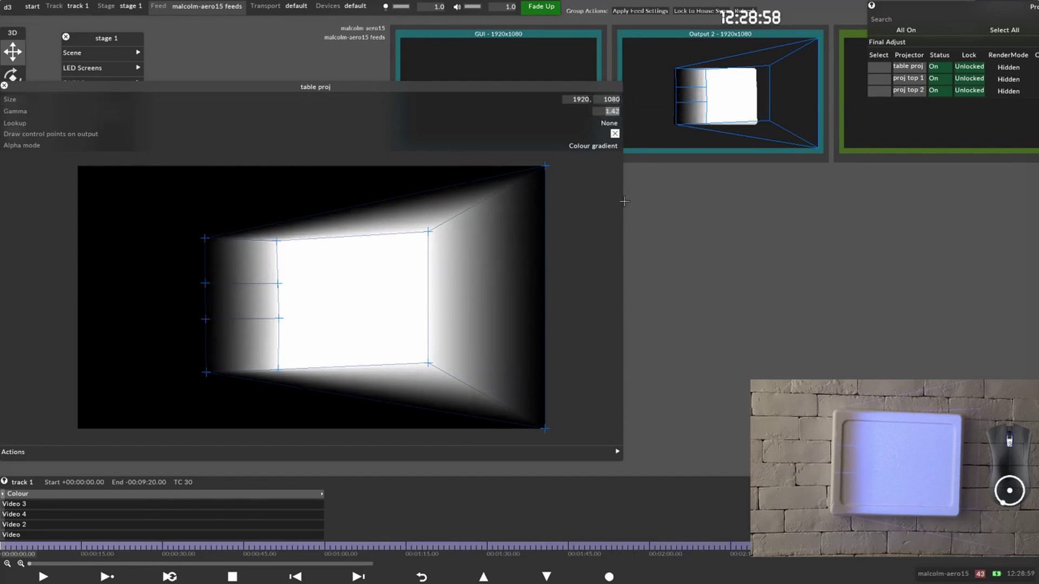
scroll(622, 207, down, 2)
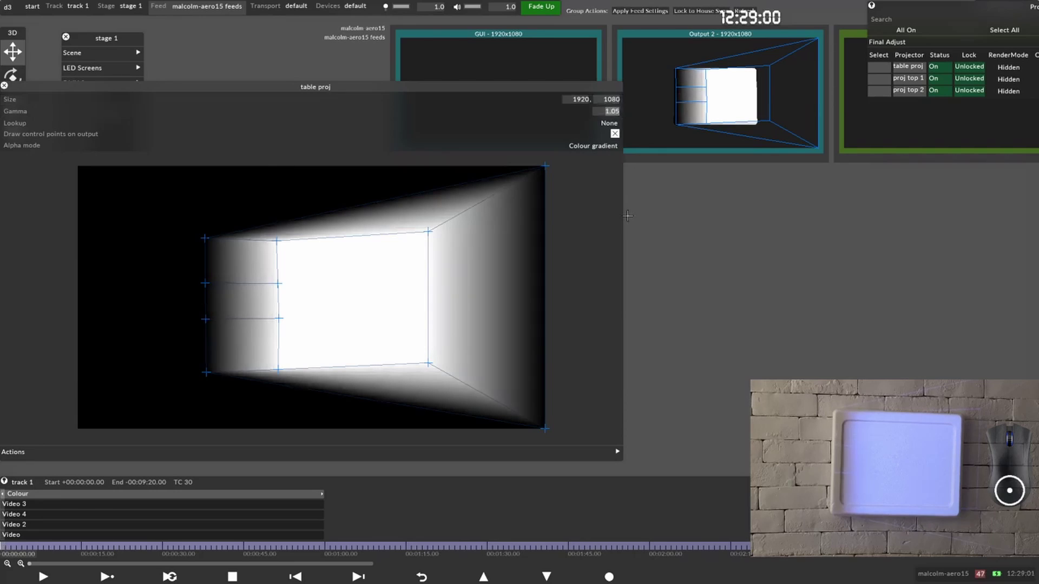
scroll(640, 220, up, 3)
scroll(629, 322, up, 3)
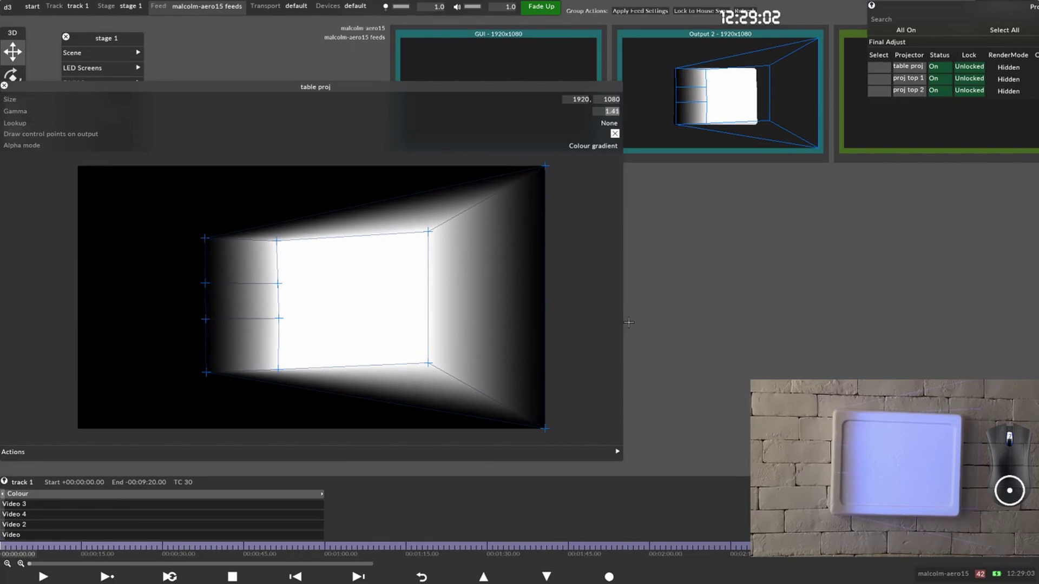
scroll(608, 307, down, 2)
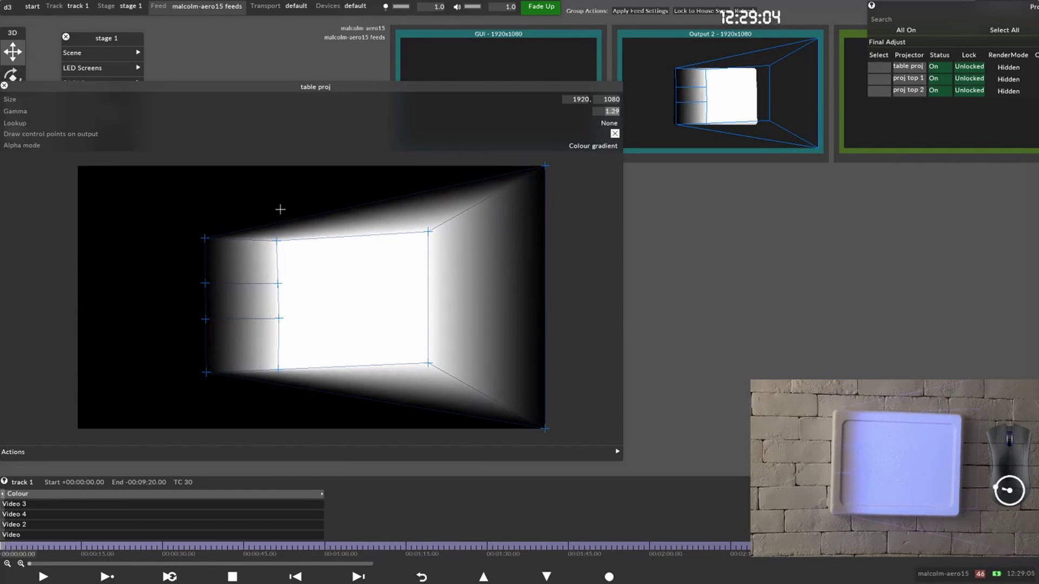
Step: Reshape the mask's upper inner edge lower with added control points, and delete its upper-right corner point
click(313, 238)
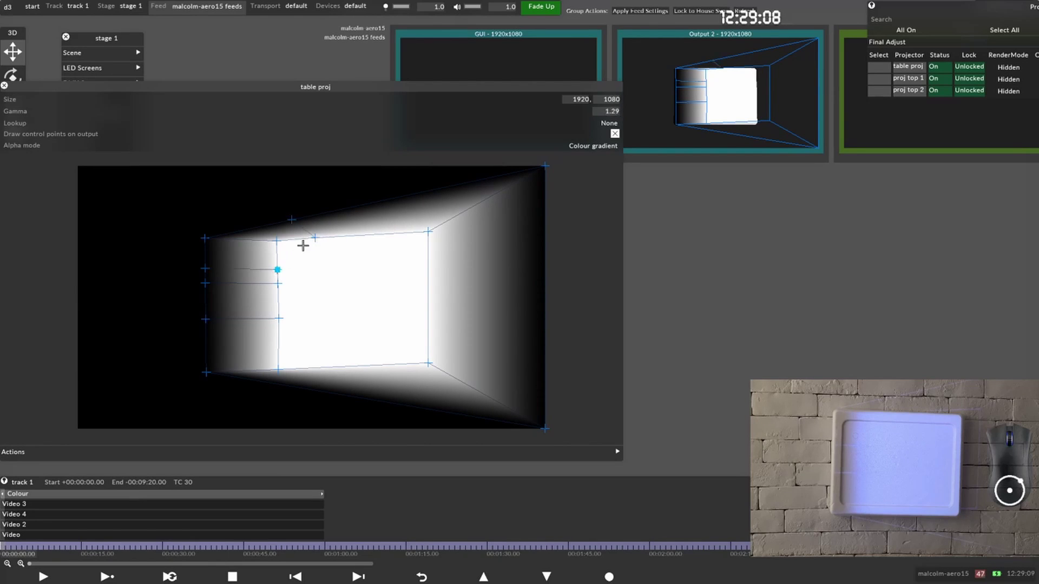
drag(280, 244, 393, 262)
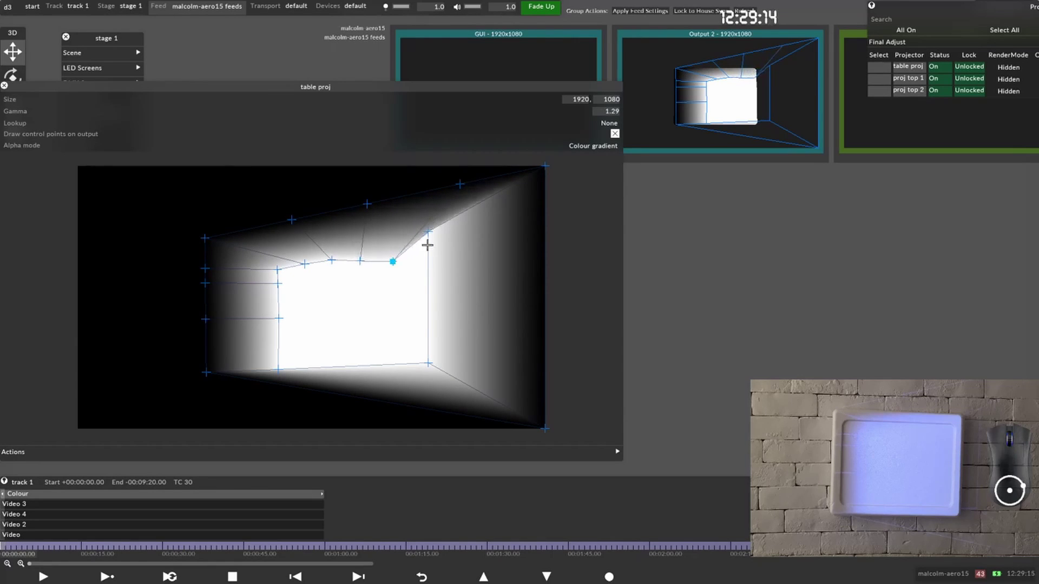
click(428, 233)
key(Delete)
key(Delete)
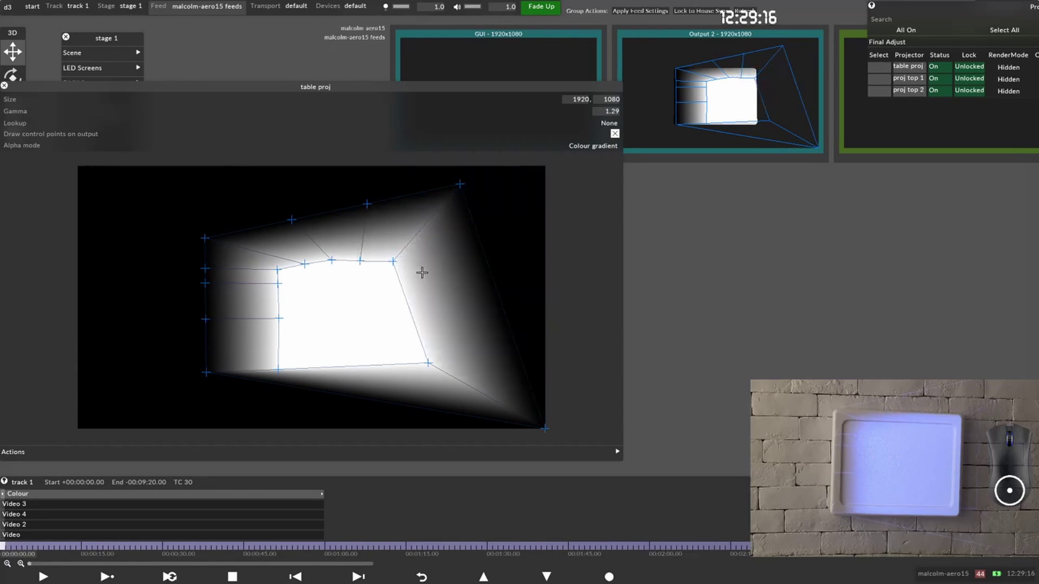
Step: Try deleting the mask's lower-right corner point and moving the remaining lower-left, top and right inner points around
click(432, 363)
key(Delete)
key(Delete)
drag(279, 319, 215, 311)
drag(278, 369, 466, 376)
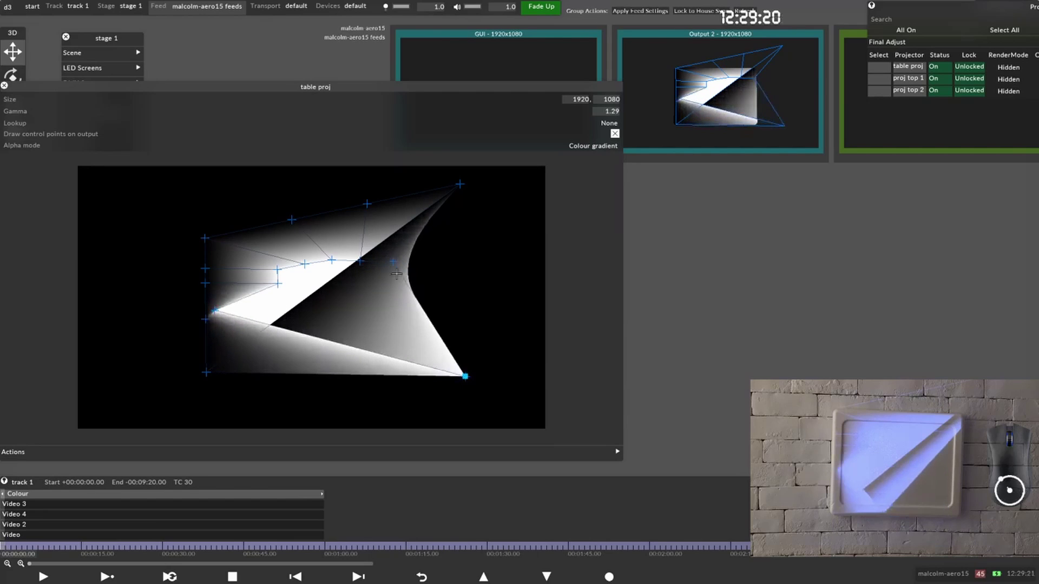
drag(361, 262, 365, 219)
click(393, 262)
drag(395, 251, 464, 175)
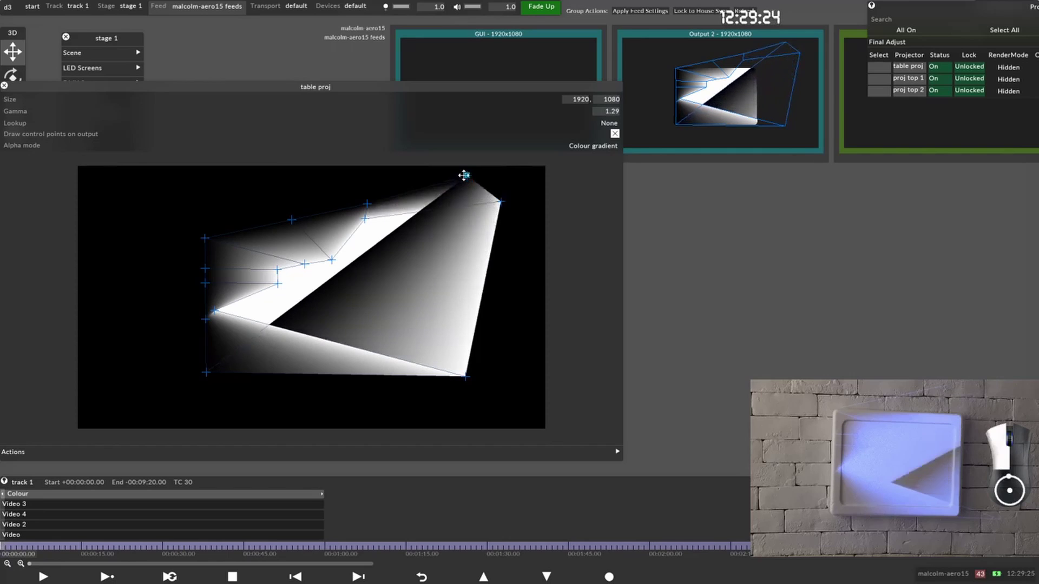
key(Delete)
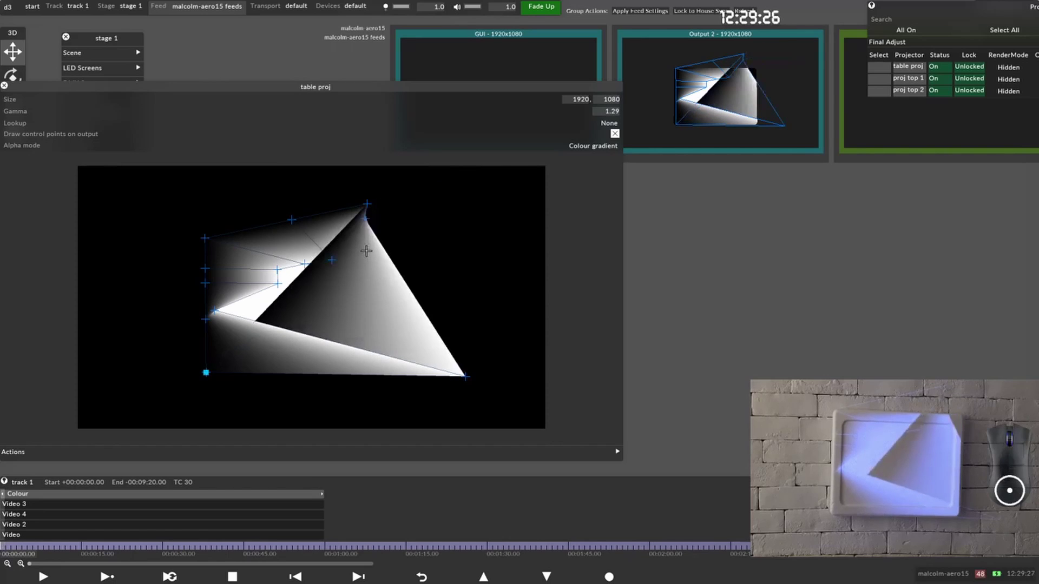
Step: Undo the mask point edits back to before the lower-right corner point was deleted
key(ctrl+z)
key(ctrl+z)
key(ctrl+z)
key(ctrl+z)
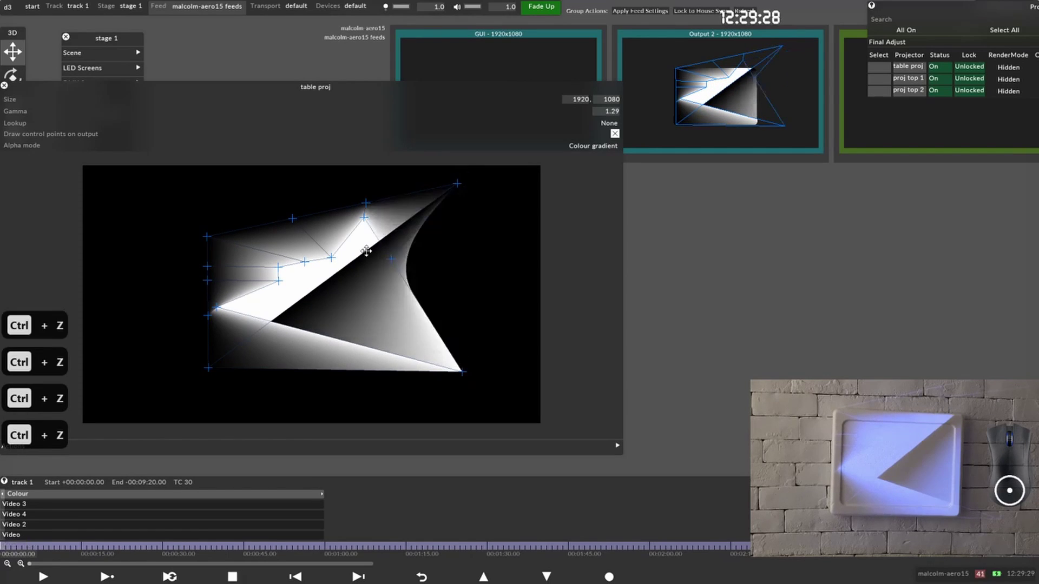
key(ctrl+z)
key(ctrl+z)
key(ctrl+z)
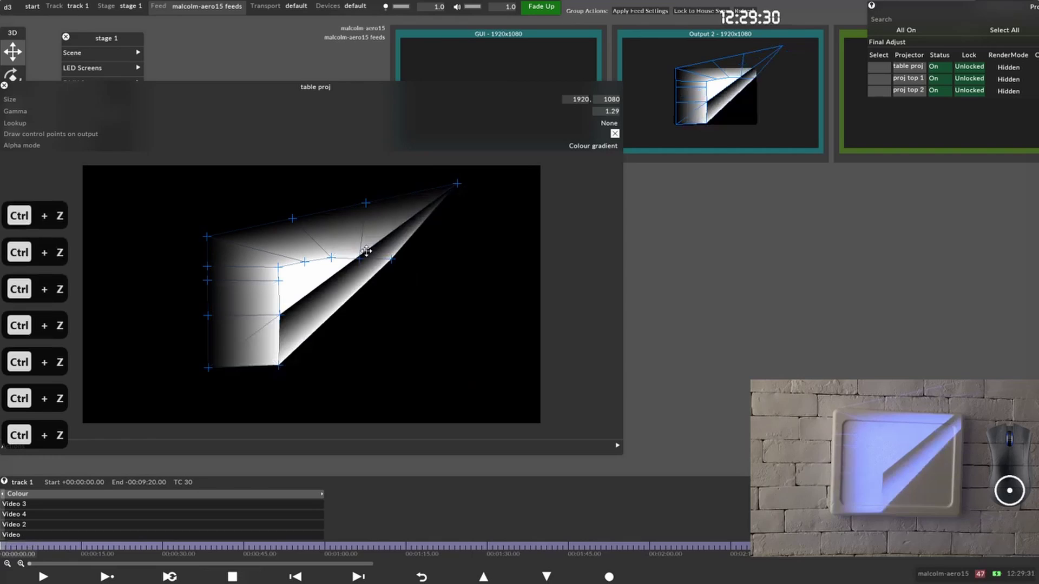
key(ctrl+z)
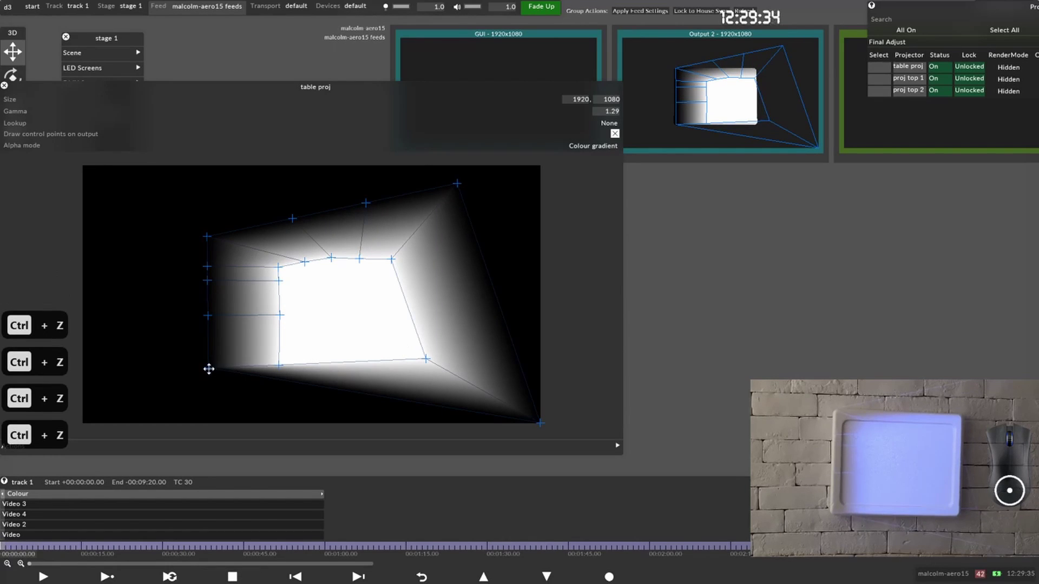
Step: Pull the mask's lower-left outer corner down and inward, and add three points along the lower inner edge, raising the rightmost
drag(209, 368, 266, 415)
click(319, 364)
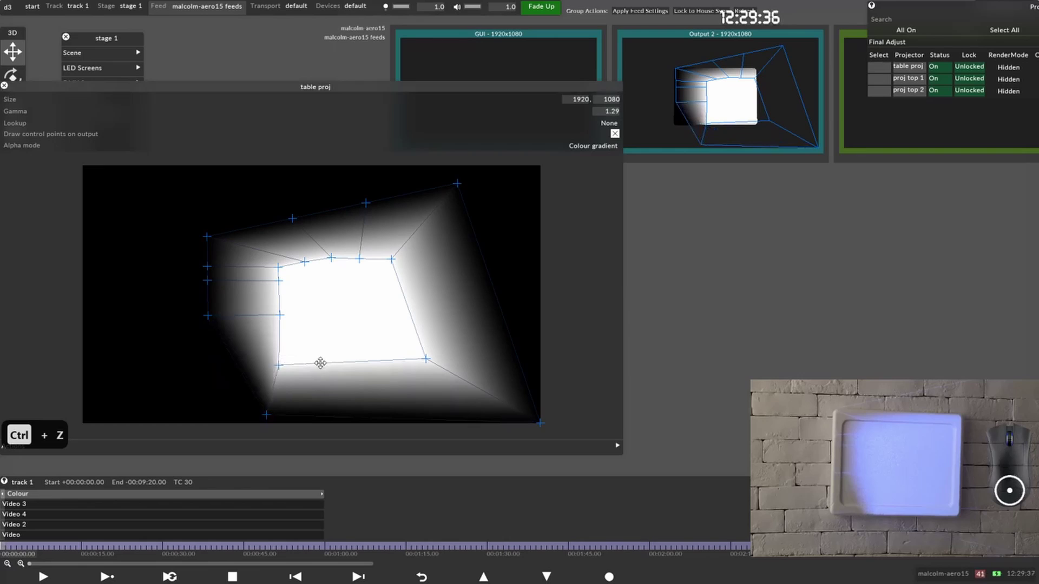
click(354, 362)
drag(358, 362, 388, 344)
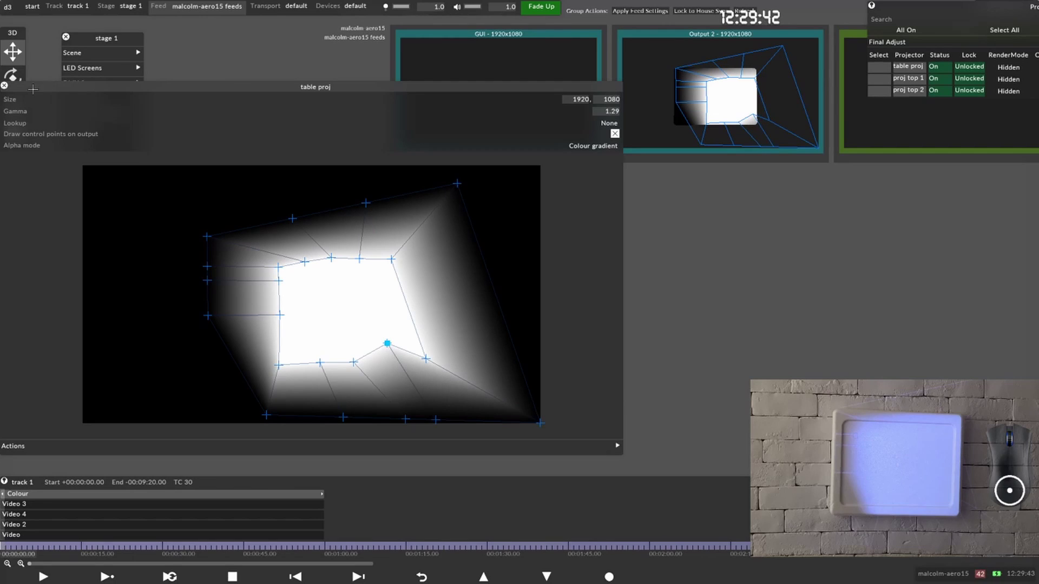
Step: Close the mask editor and set the table proj output's mask to None
click(4, 85)
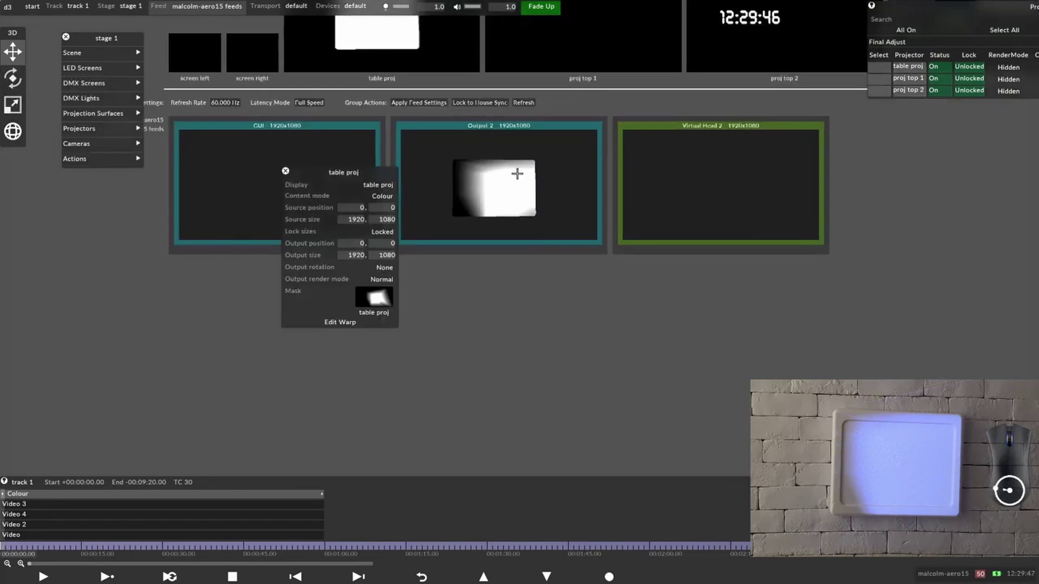
scroll(557, 281, up, 3)
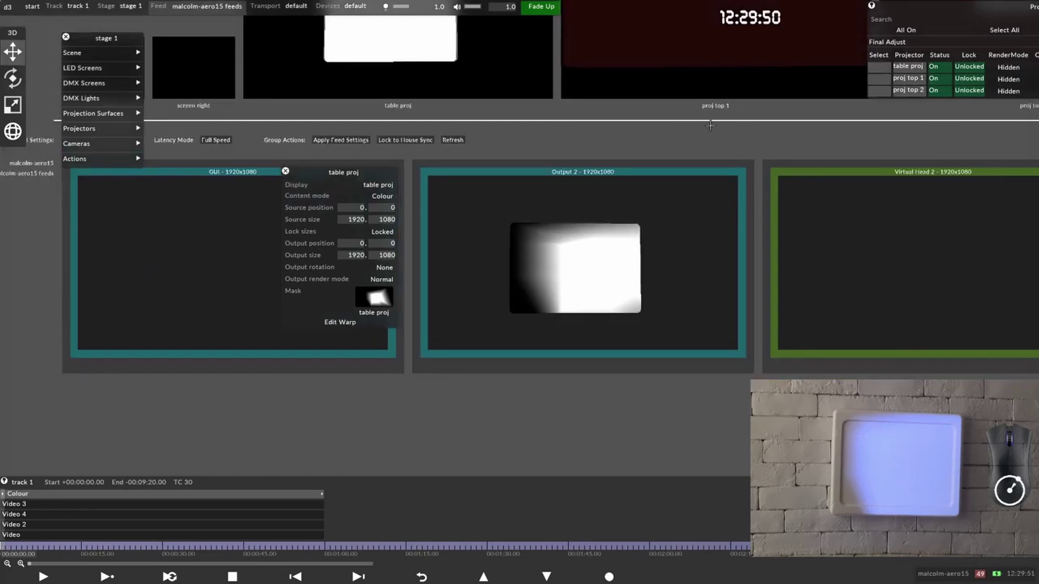
scroll(629, 244, down, 2)
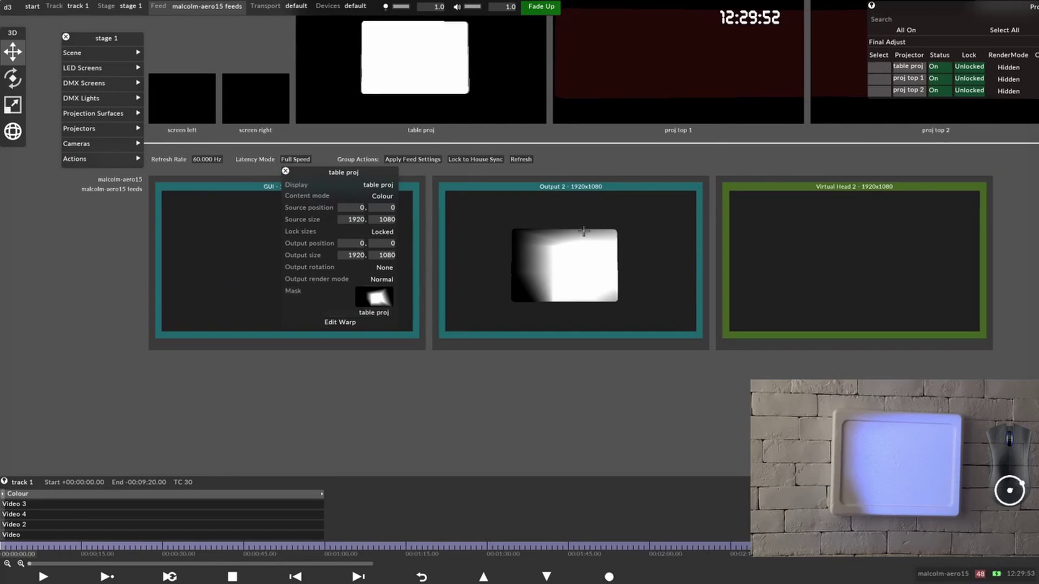
click(360, 301)
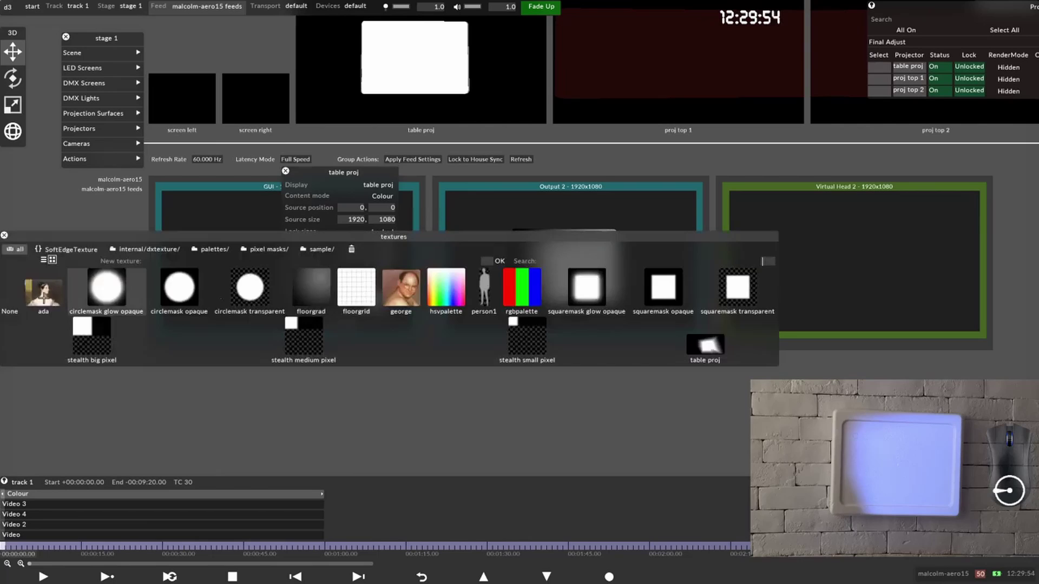
click(10, 303)
click(285, 171)
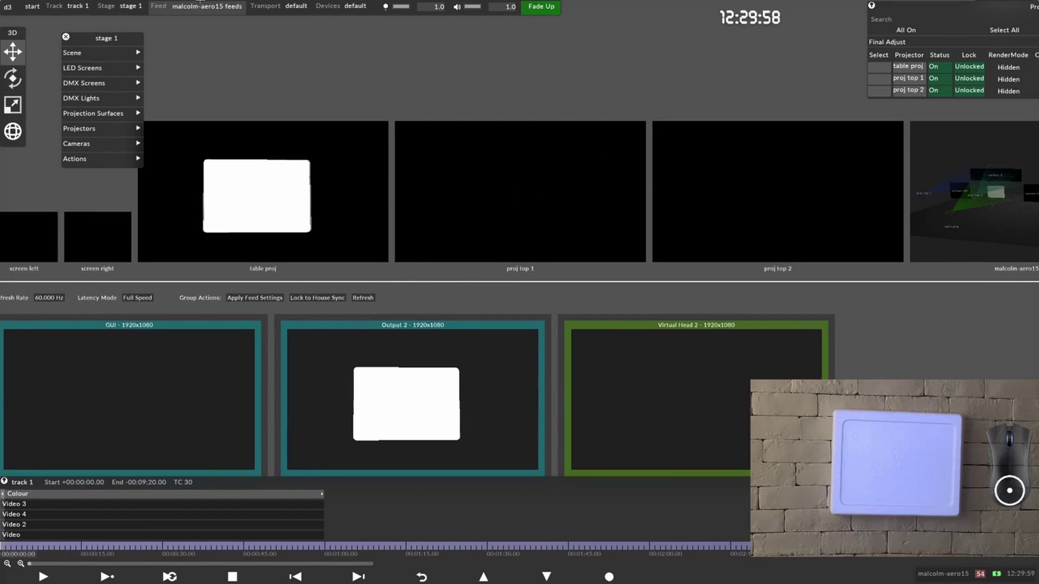
Step: Unmute the Video 4 and Video 2 layers and check their content on the 3D stage
click(120, 6)
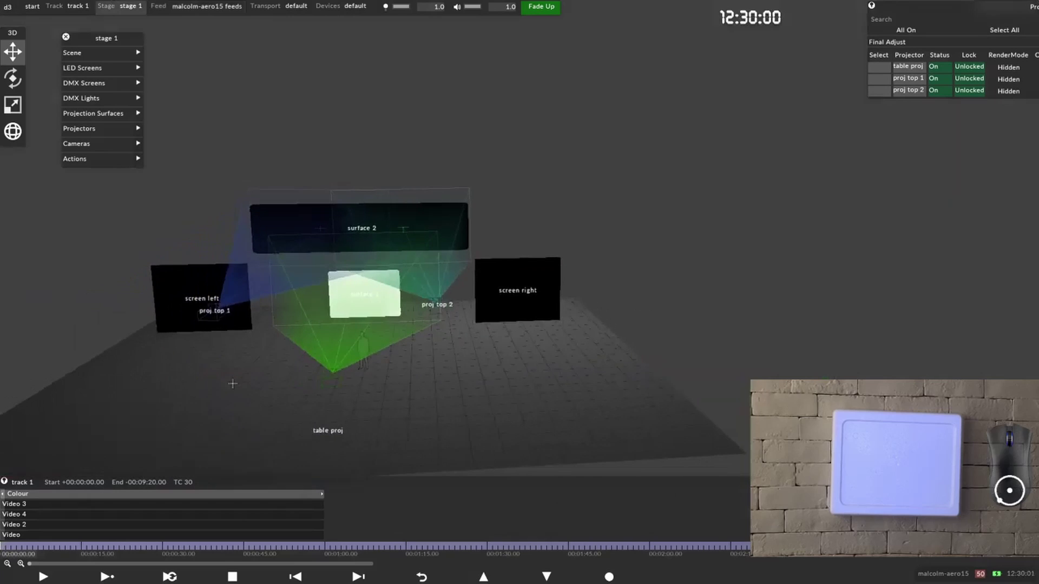
click(55, 514)
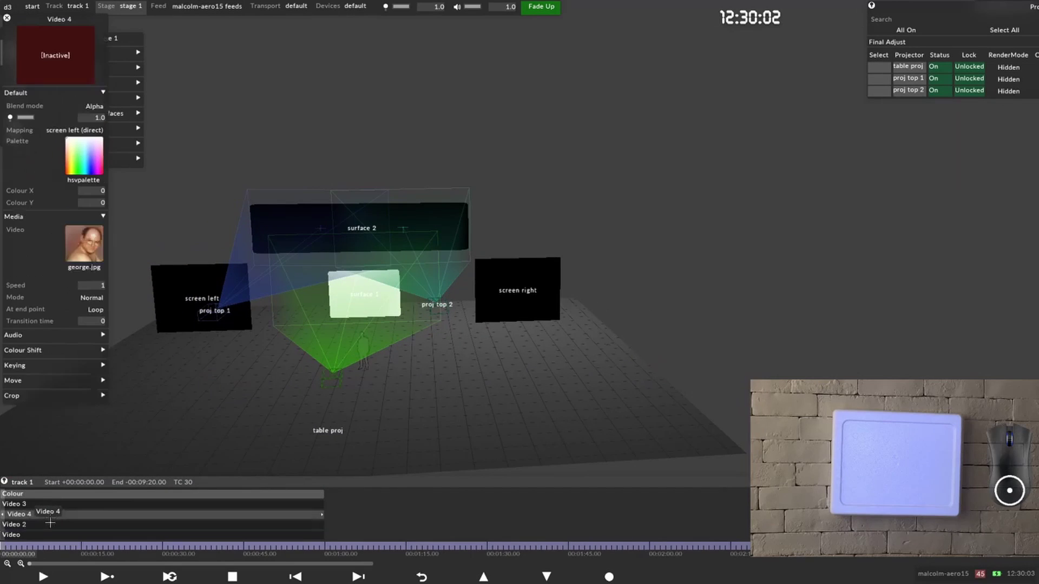
right_click(49, 517)
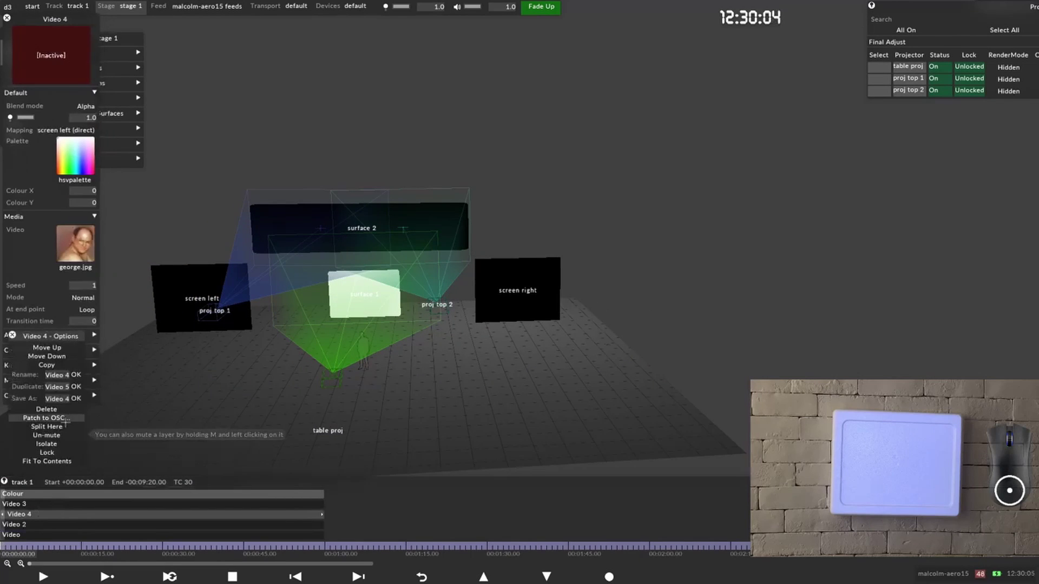
click(49, 435)
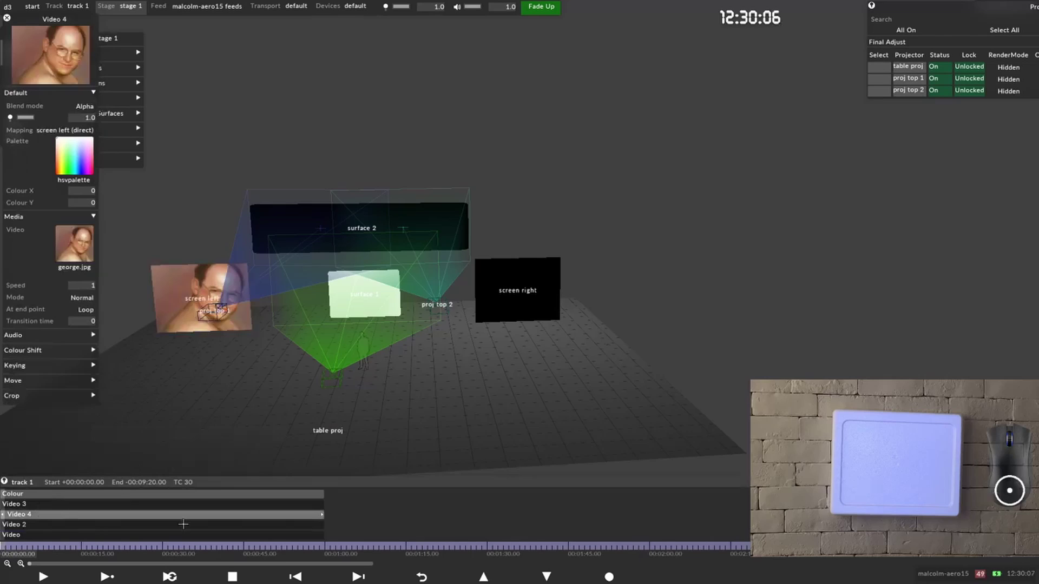
right_click(271, 525)
click(247, 362)
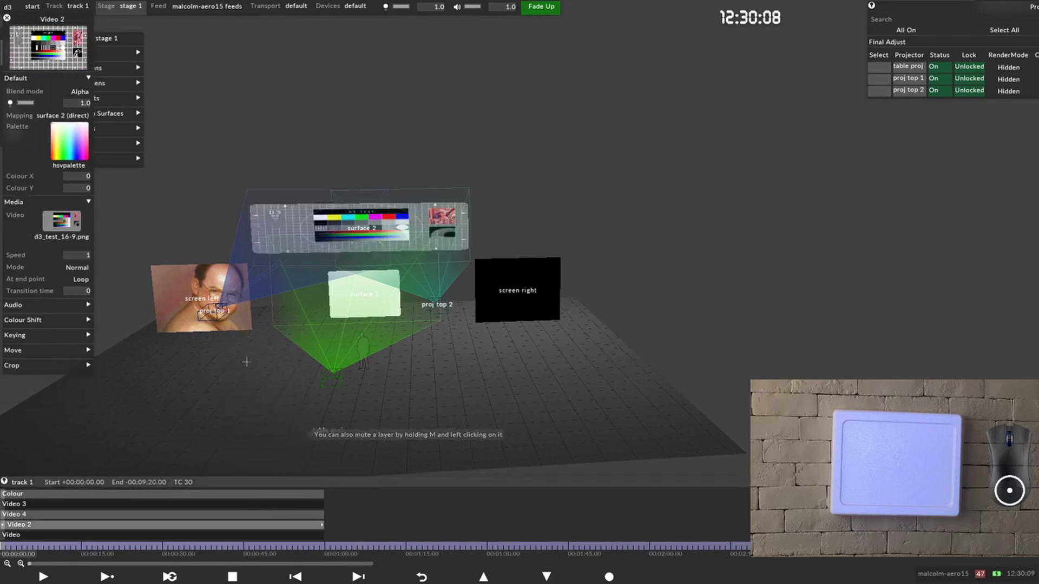
click(7, 18)
drag(227, 270, 534, 277)
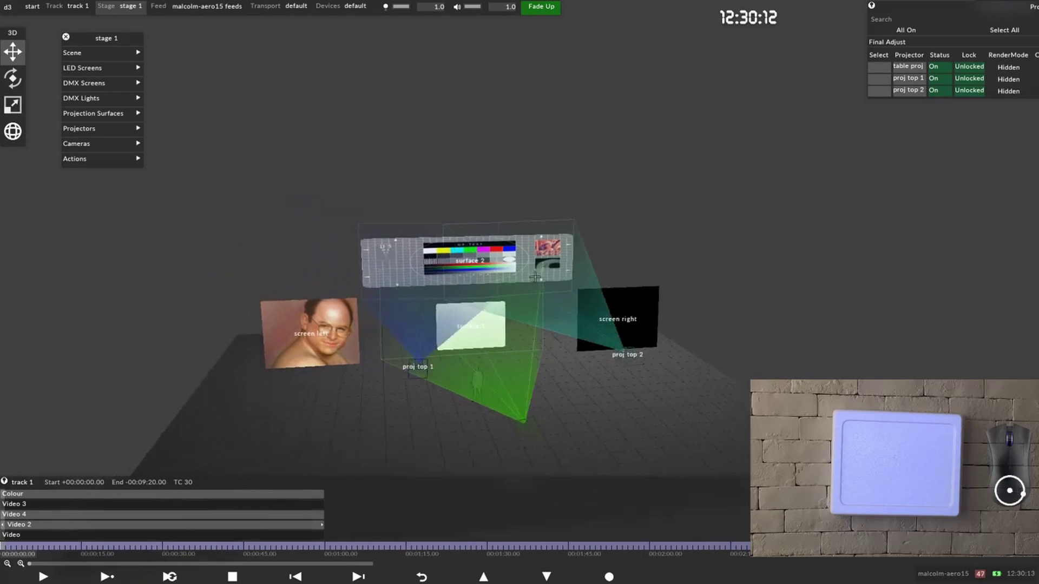
Step: Return to the feed view and enable dynamic blend in the stage's projector settings
click(207, 5)
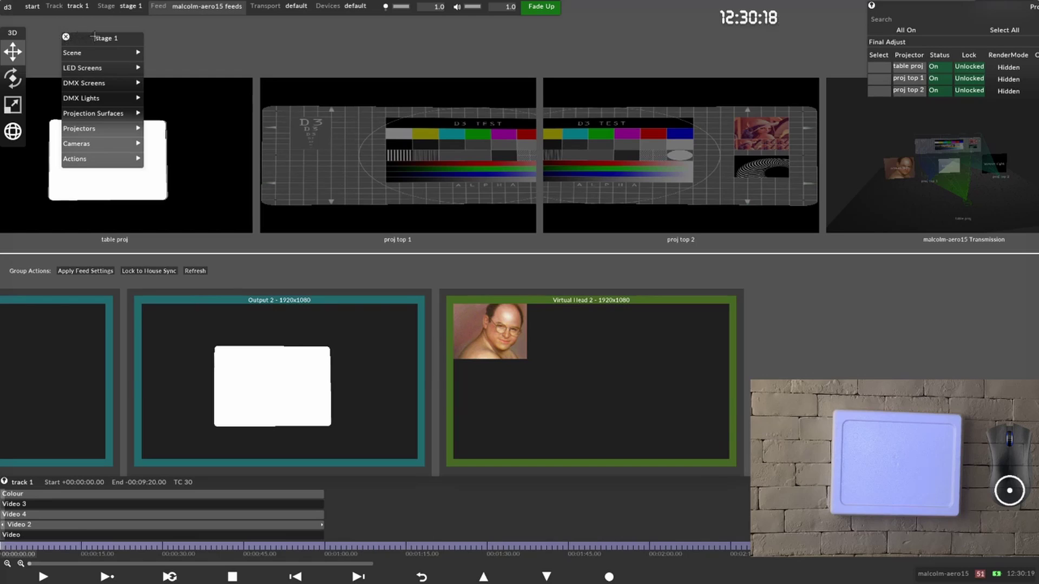
drag(94, 36, 86, 36)
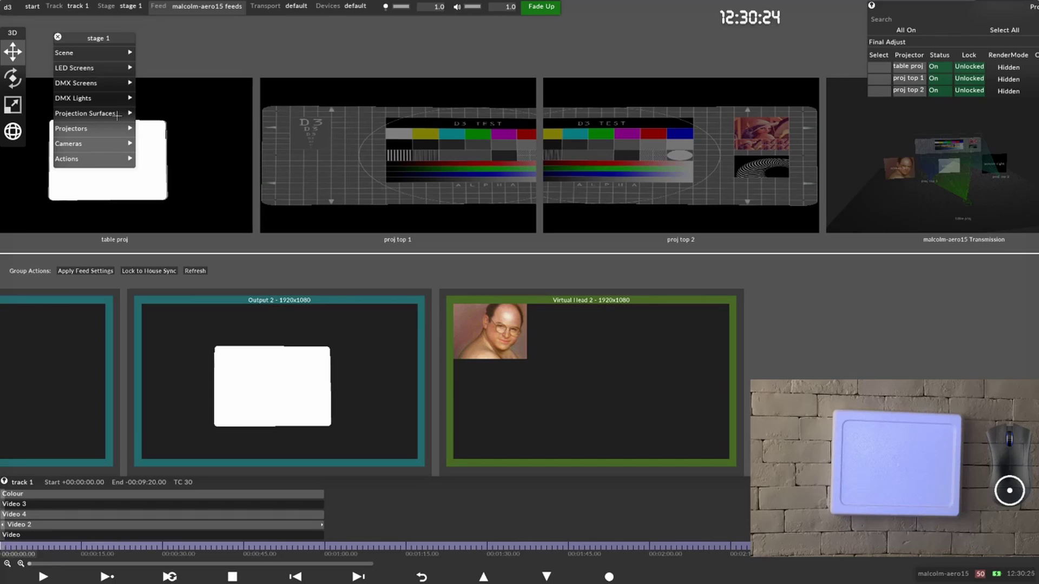
click(119, 128)
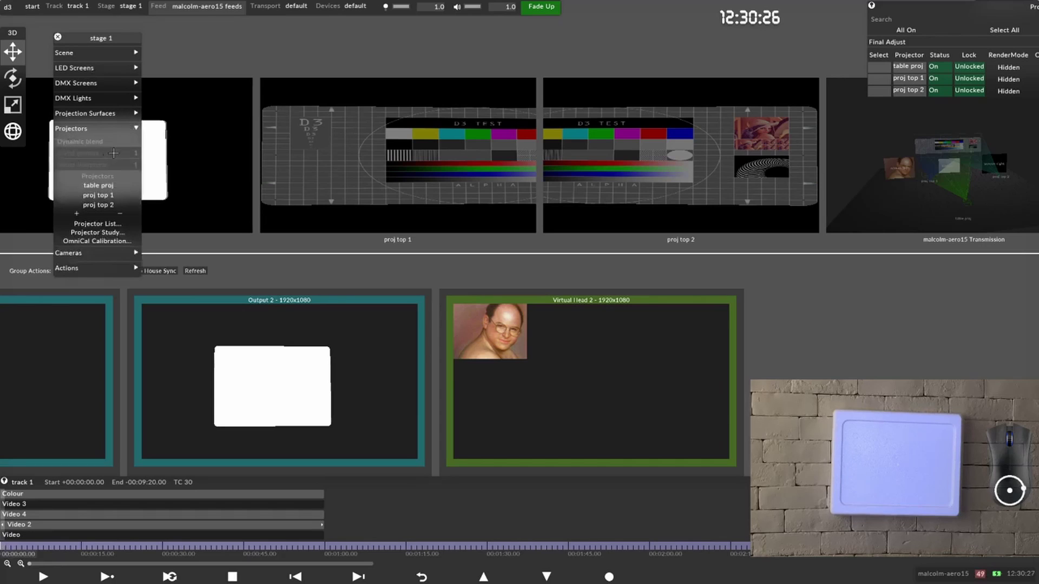
drag(98, 38, 117, 166)
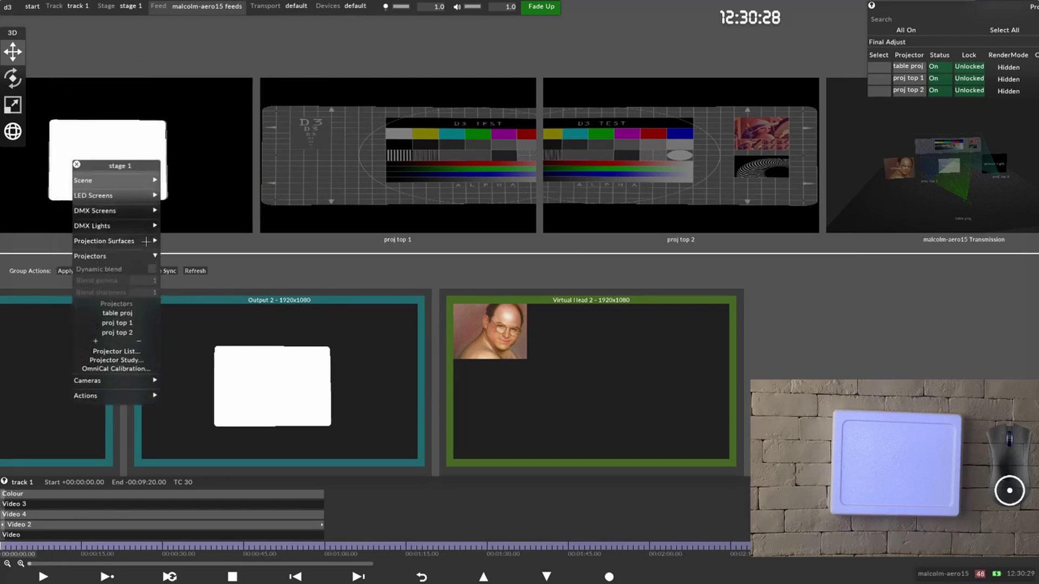
click(152, 269)
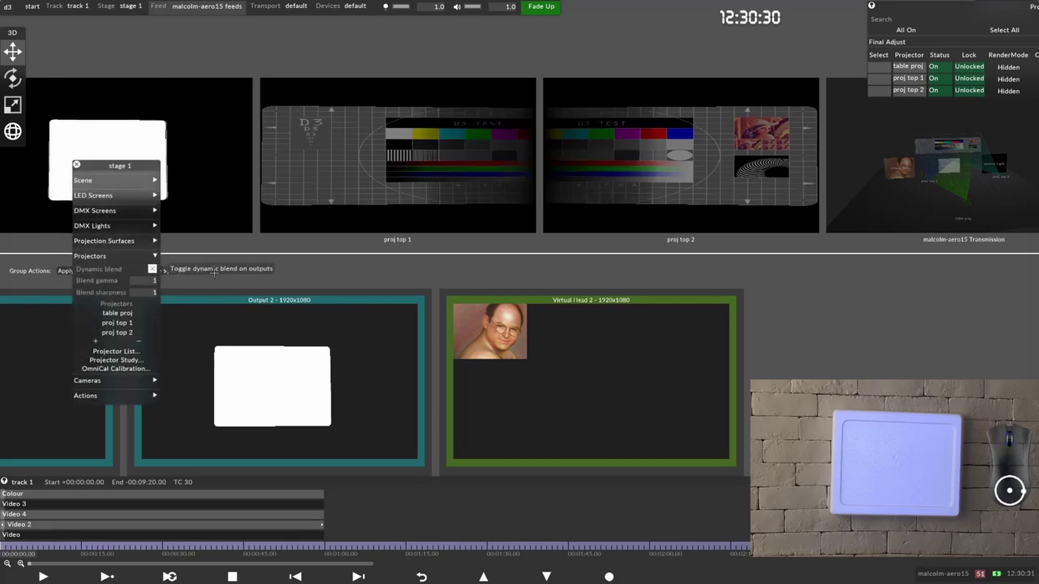
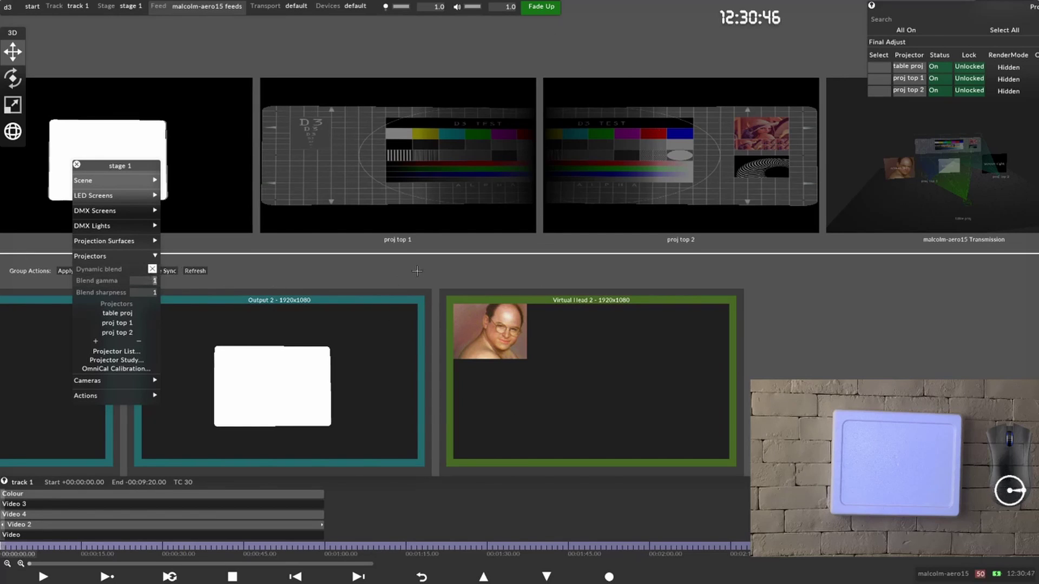
Step: Try different blend gamma values, set the blend gamma to 2, and toggle dynamic blend to compare the overlap, leaving it enabled
drag(416, 271, 515, 232)
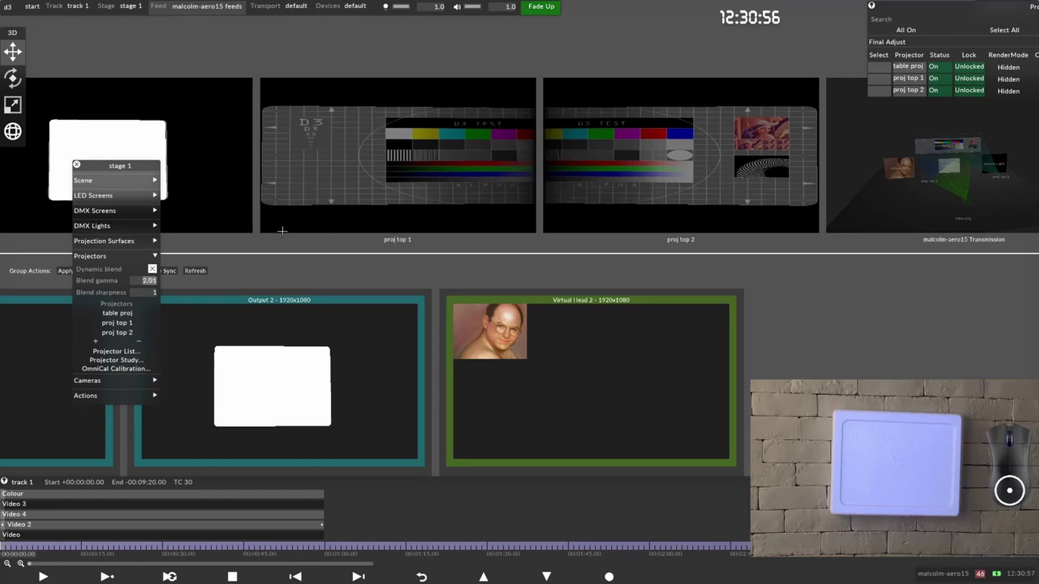
text(2)
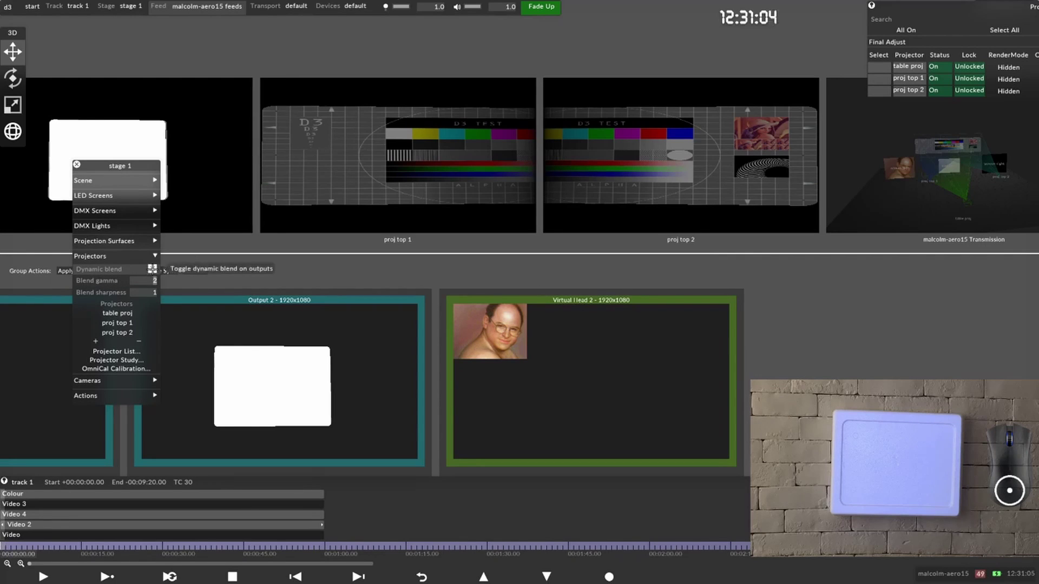
click(152, 269)
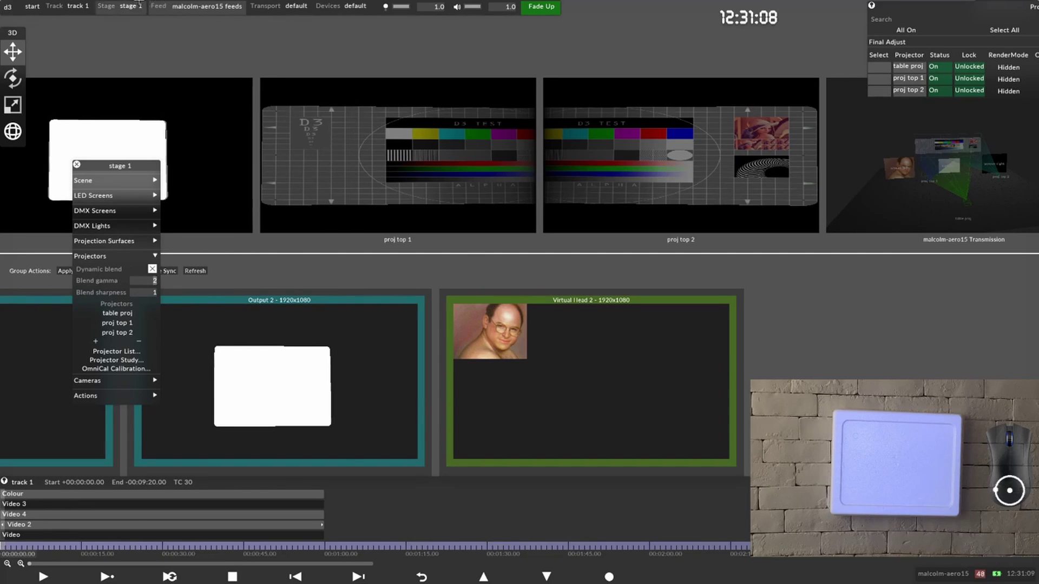
Step: Return to the 3D stage and set the malcolm-aero15 visualiser camera's renderer to Heatmap
click(127, 6)
right_click(479, 119)
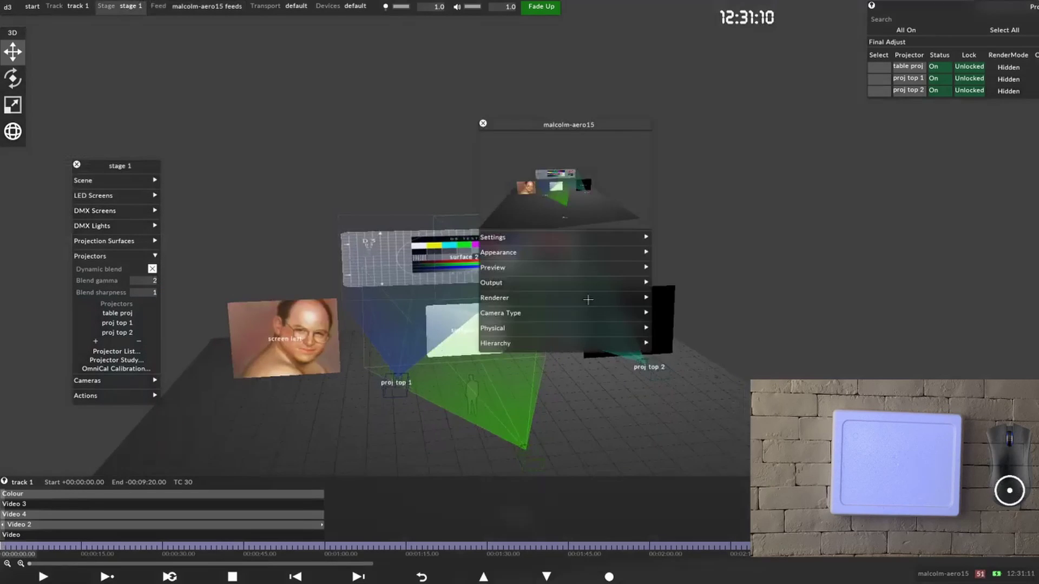
click(589, 300)
click(632, 312)
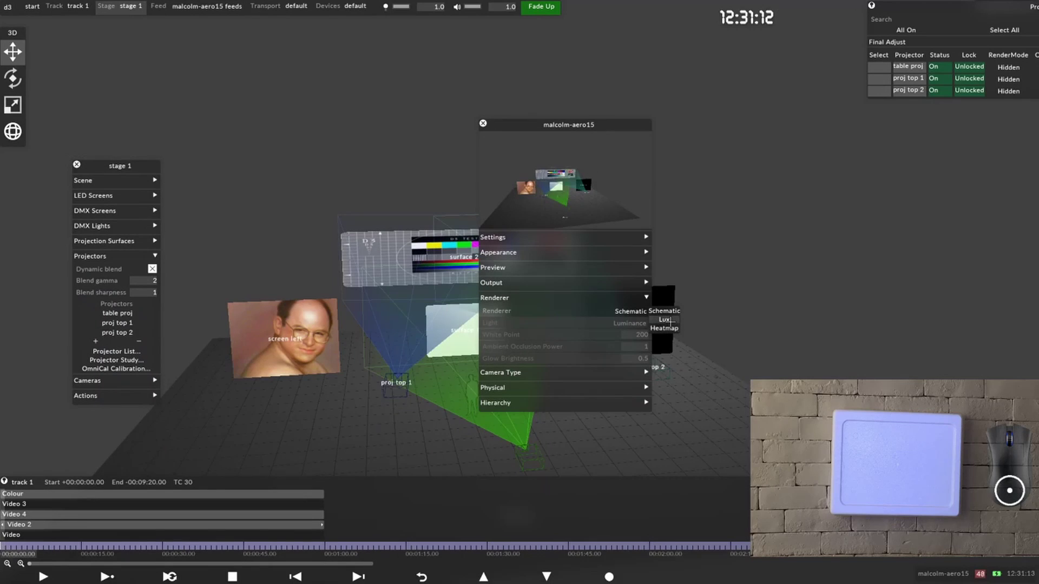
click(665, 329)
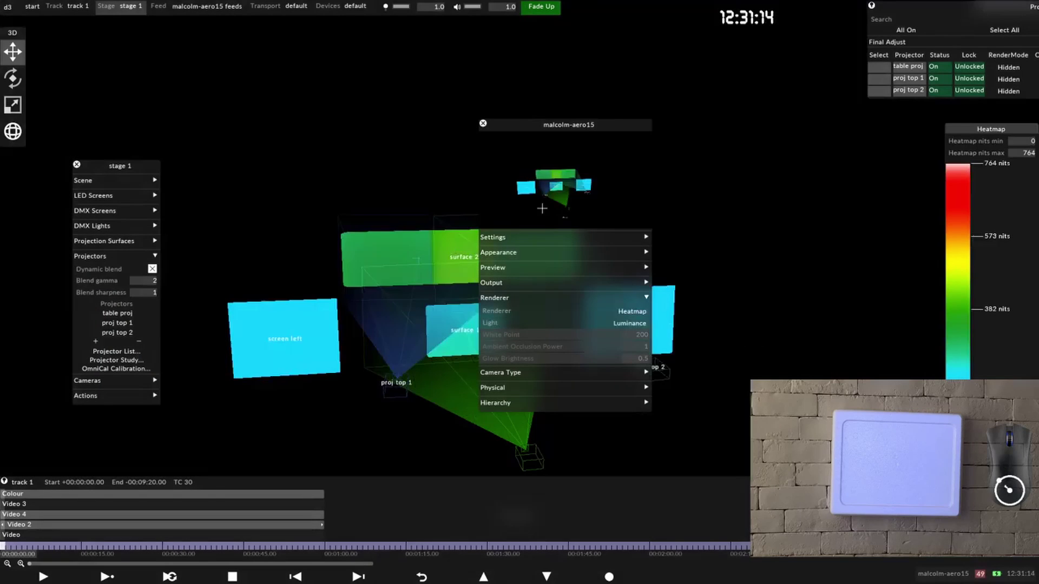
click(482, 123)
Step: Toggle the stage's dynamic blend to compare the heatmap brightness across surface 2's overlap, leaving it enabled
click(152, 269)
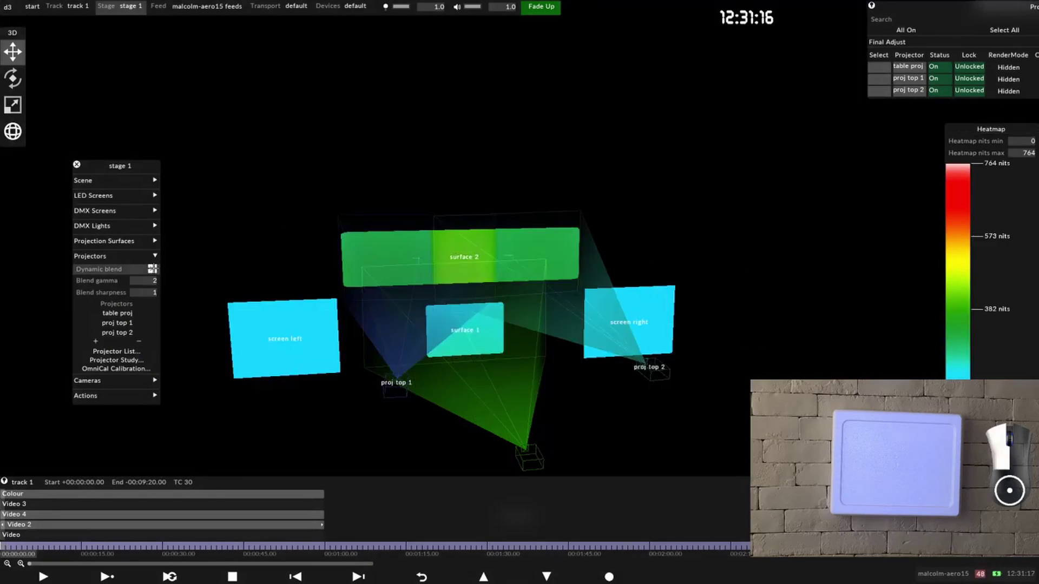
click(153, 269)
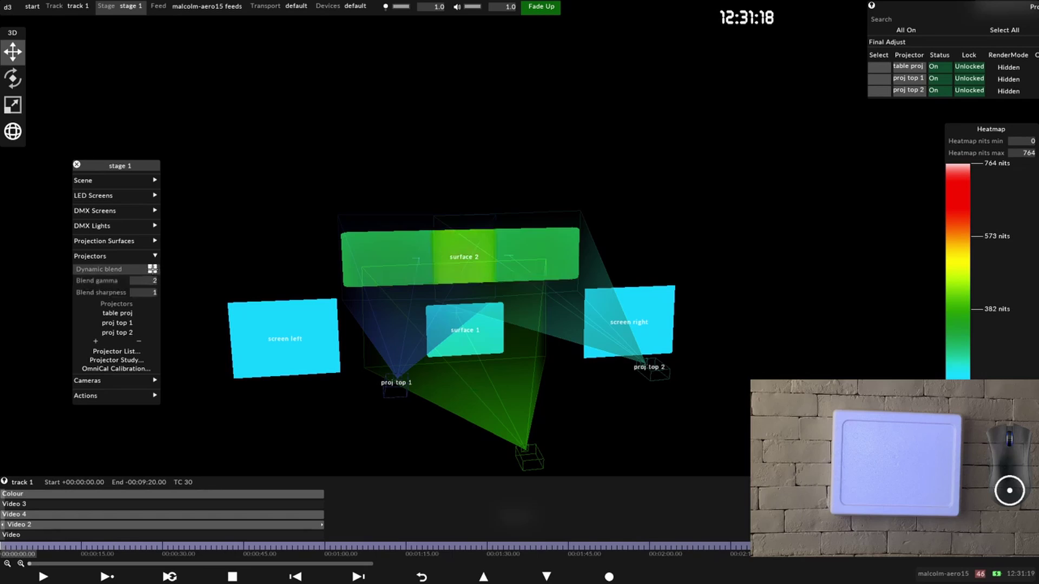
click(152, 269)
click(152, 269)
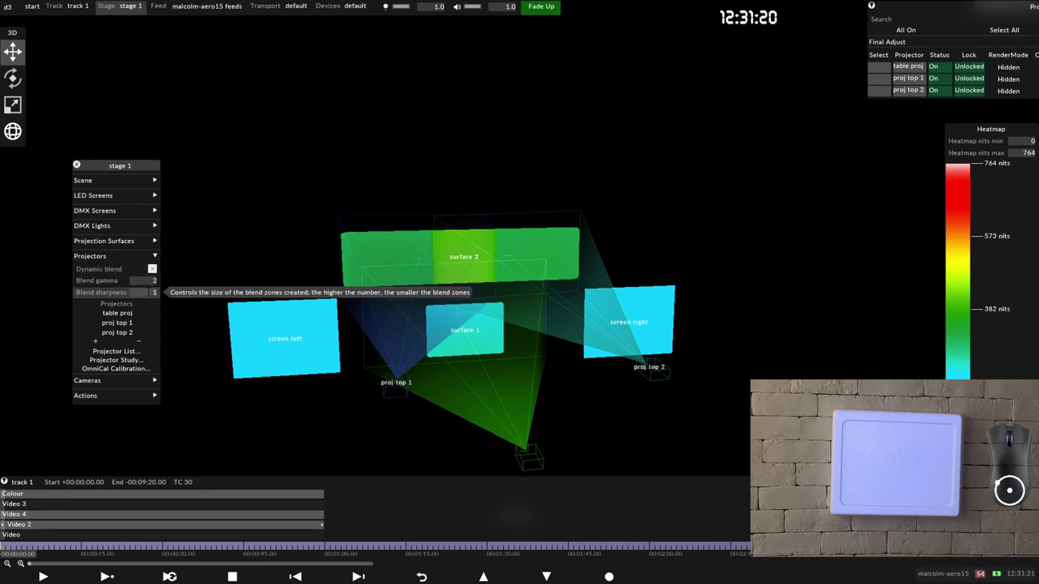
Step: Lower the blend gamma to 1.07 while checking the overlap on surface 2 for even heatmap brightness
drag(143, 280, 402, 146)
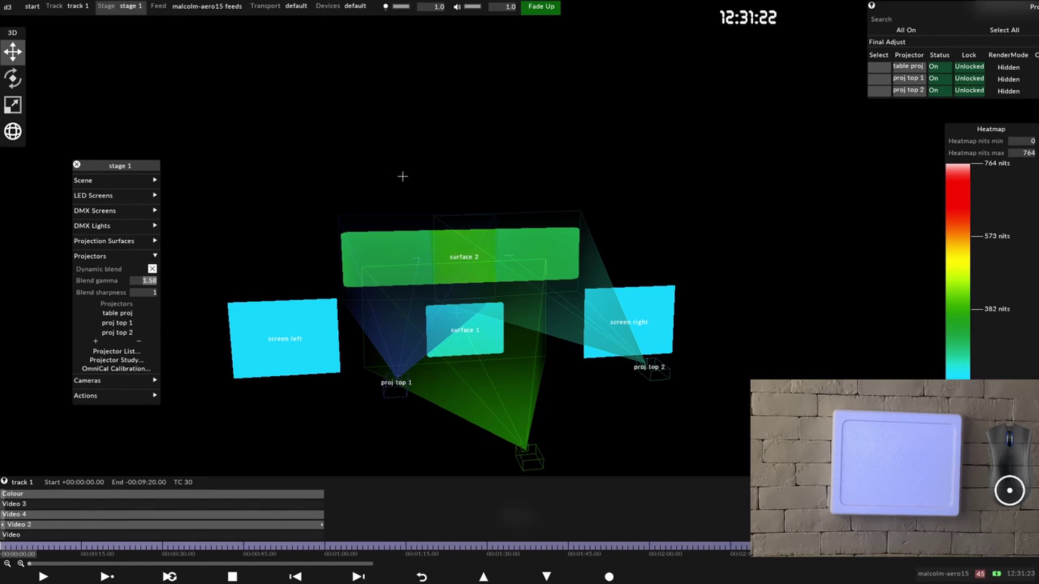
click(476, 260)
scroll(487, 271, up, 5)
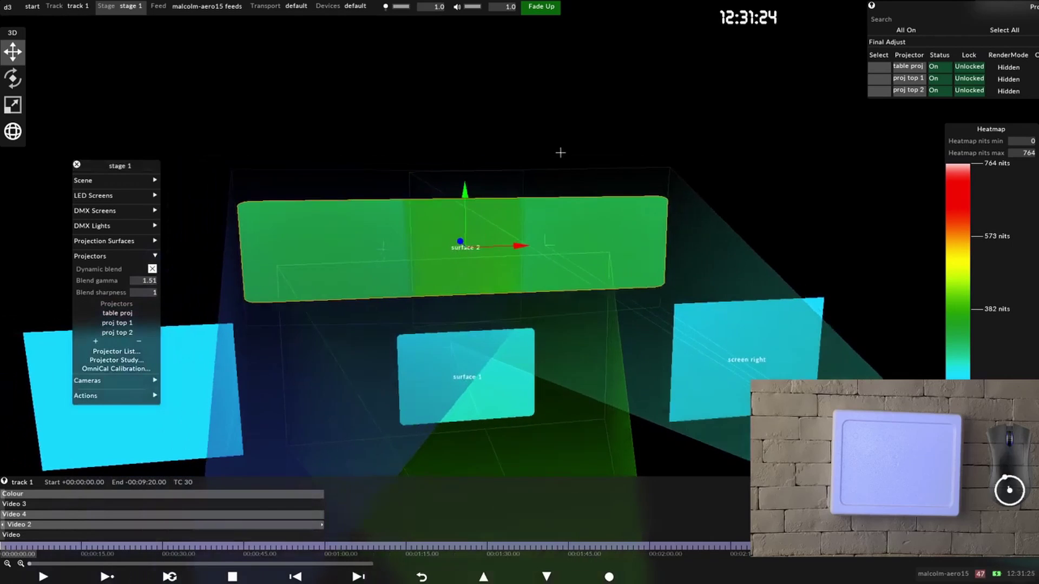
click(560, 153)
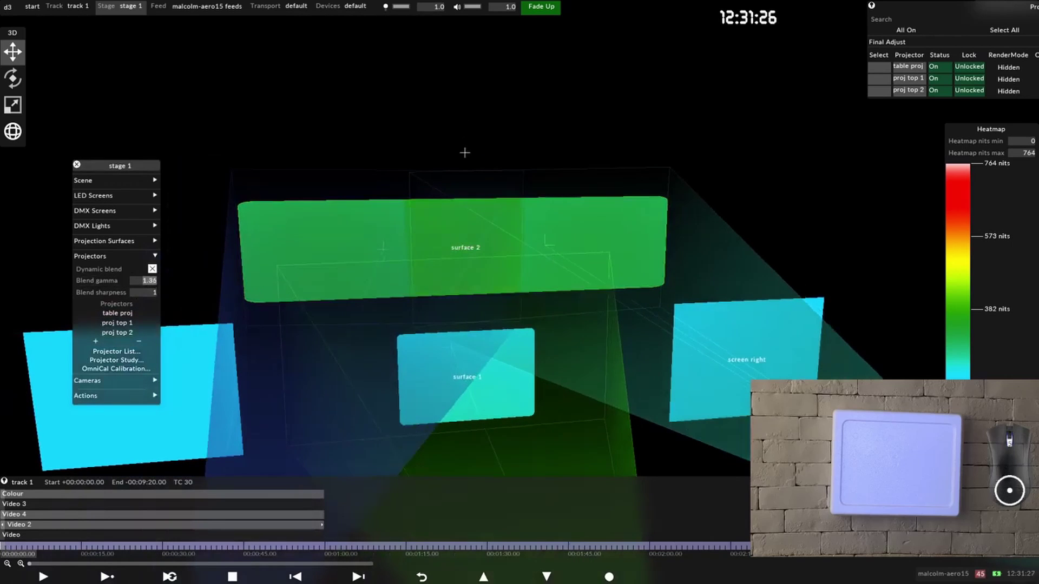
mouse_move(465, 153)
mouse_down()
mouse_move(550, 163)
mouse_move(543, 206)
mouse_move(593, 230)
mouse_move(589, 260)
mouse_move(606, 270)
mouse_move(635, 255)
mouse_up()
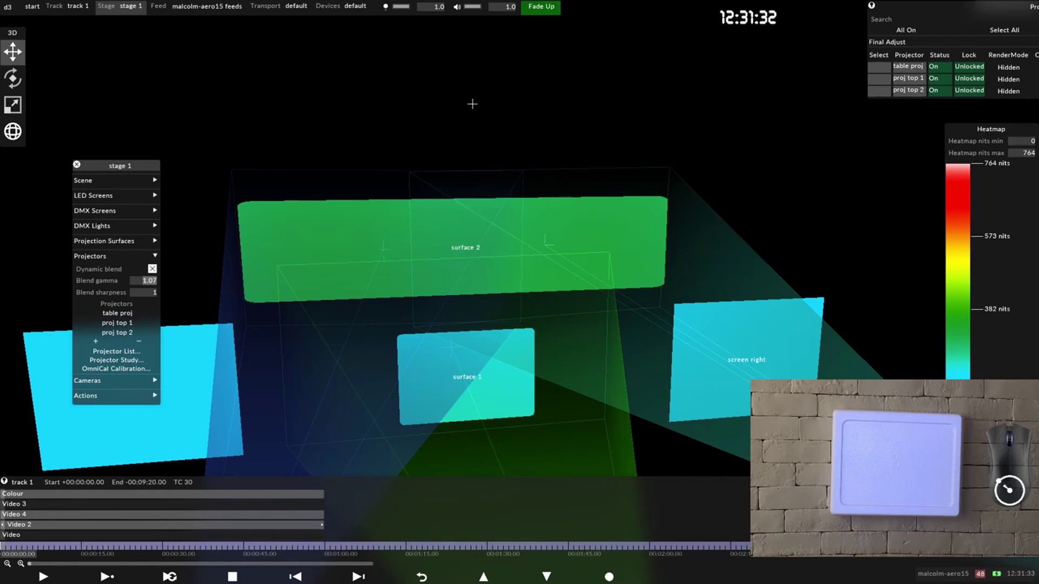
right_drag(473, 103, 571, 207)
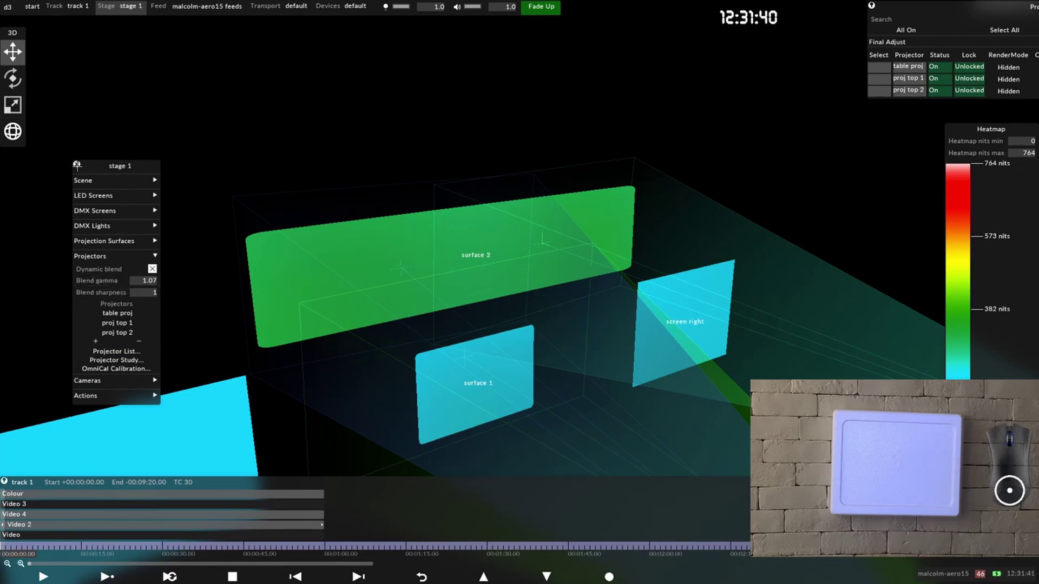
Step: Close the stage settings and set the malcolm-aero15 visualiser camera's renderer back to Schematic
click(171, 135)
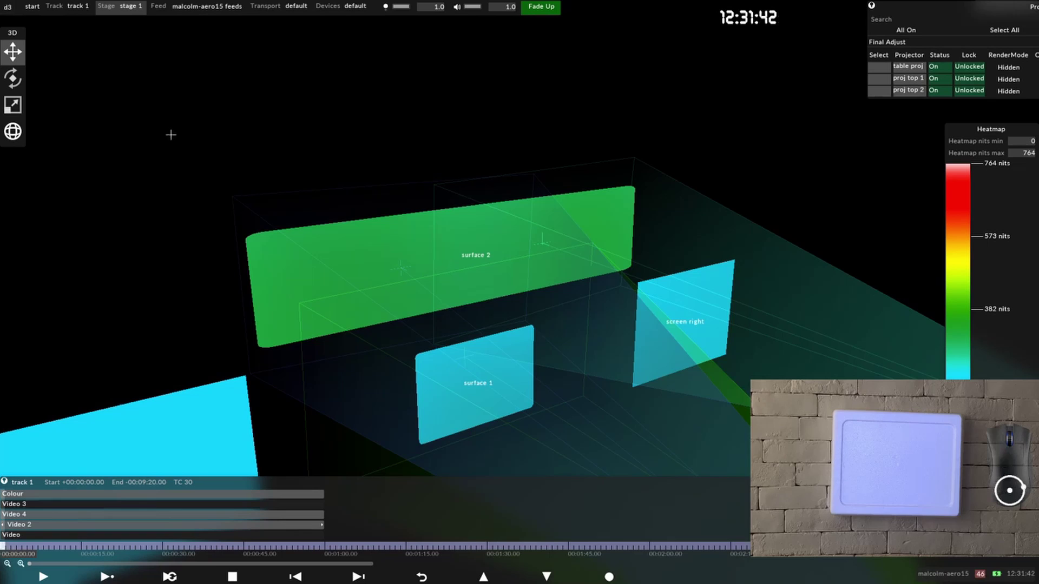
click(190, 105)
drag(244, 113, 127, 65)
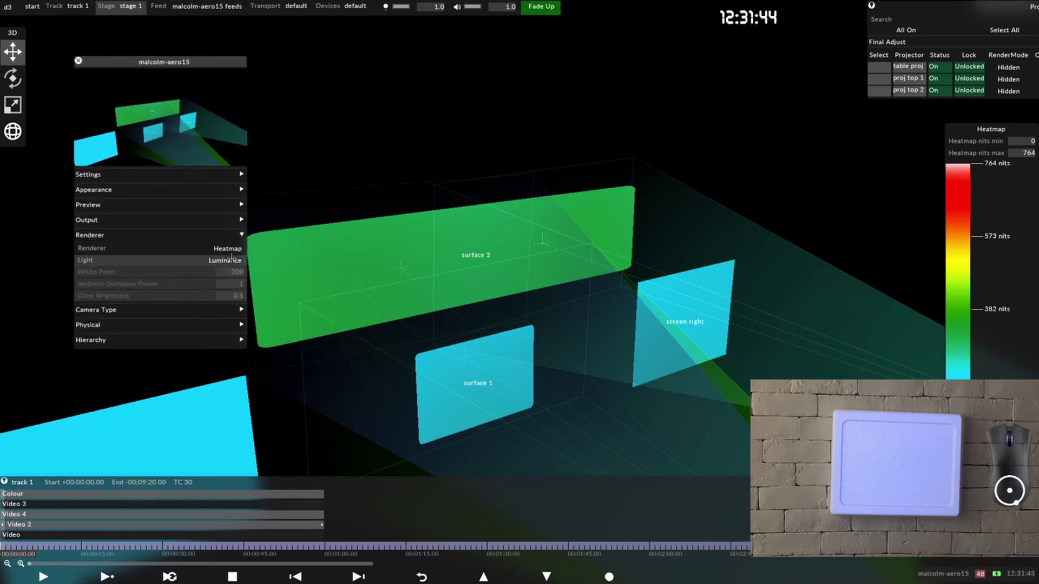
click(235, 248)
click(259, 248)
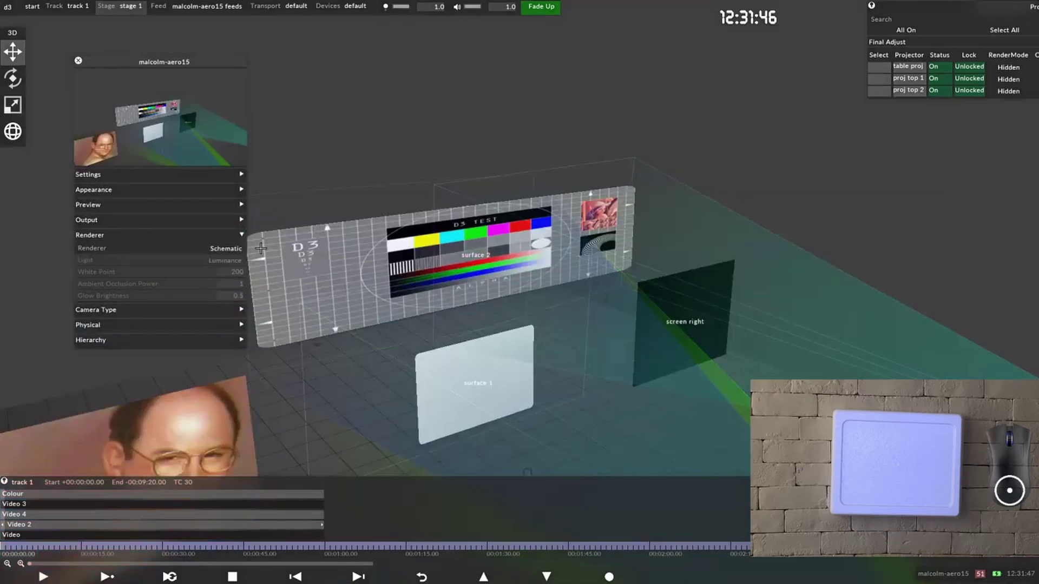
scroll(476, 238, down, 5)
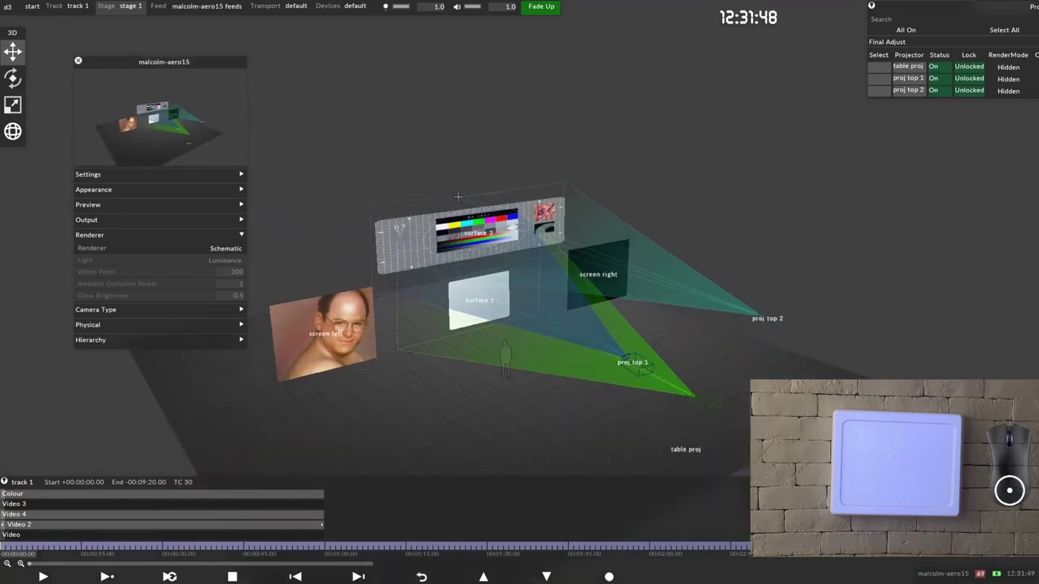
drag(461, 211, 452, 213)
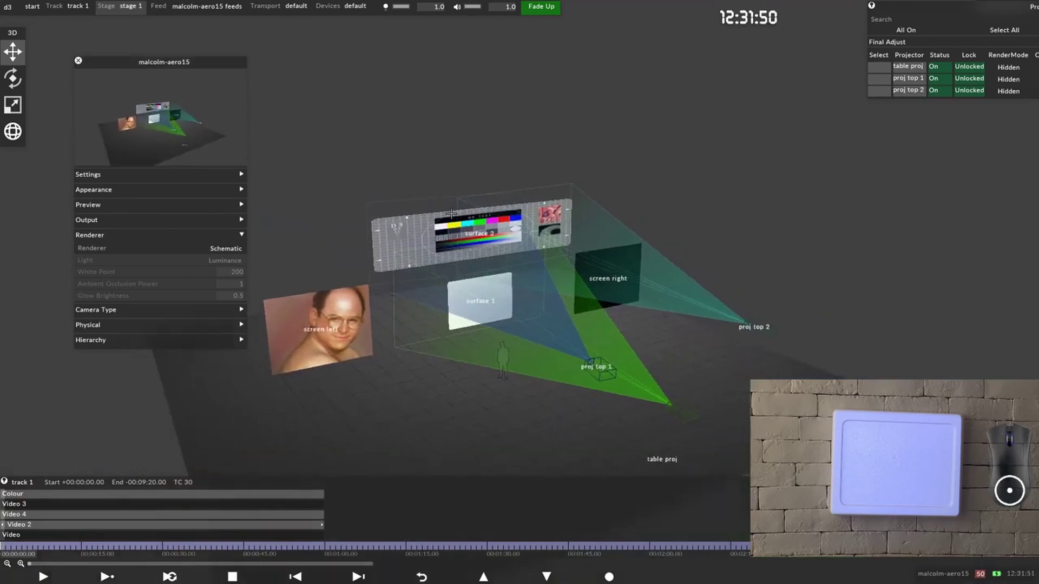
Step: Set the projectors' display to Hidden in the visualiser camera's appearance settings and check the surfaces without beams
click(157, 232)
click(142, 221)
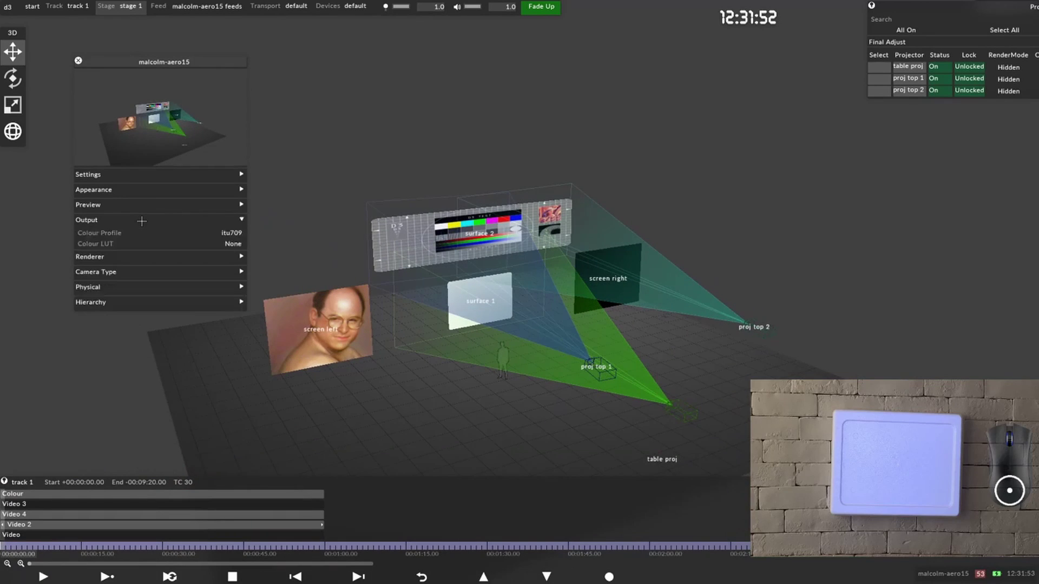
click(142, 220)
click(148, 194)
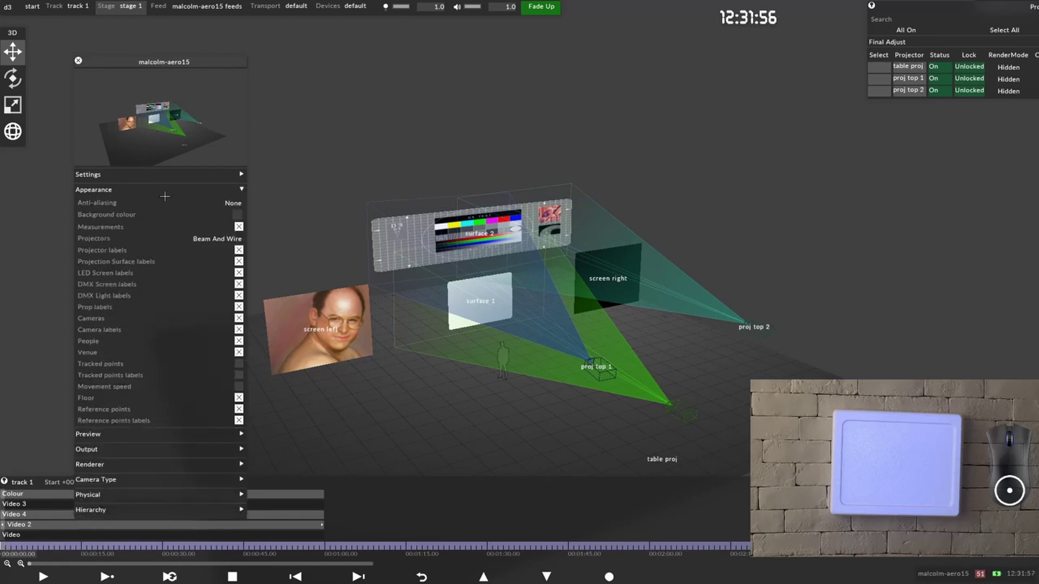
click(238, 238)
click(269, 240)
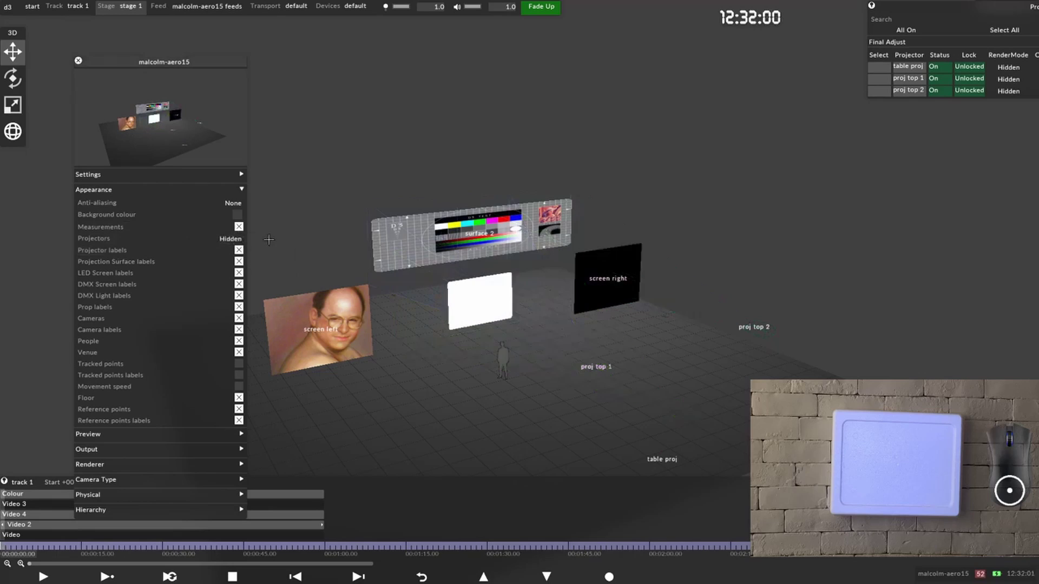
drag(763, 339, 712, 343)
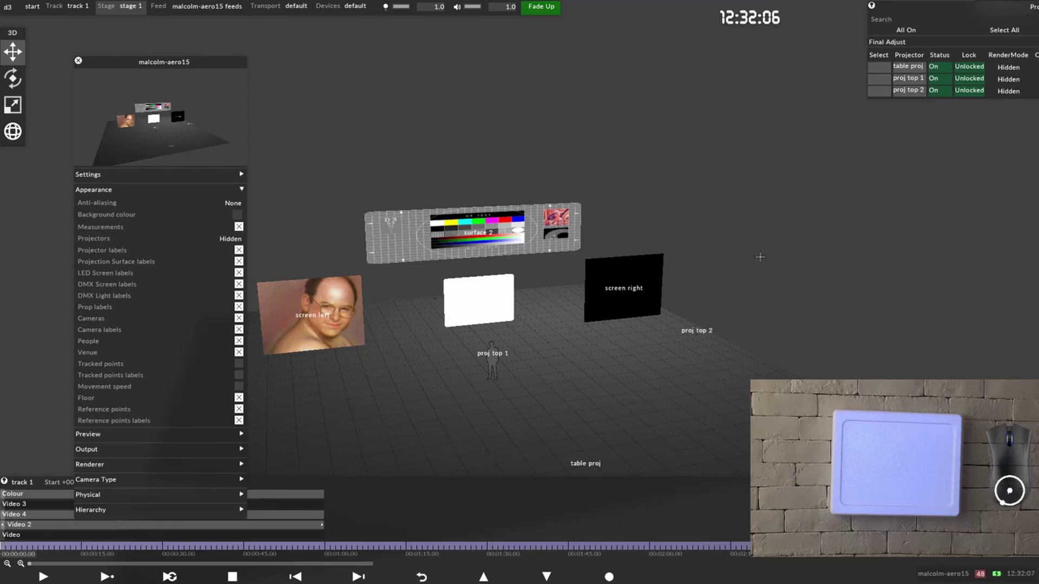
click(114, 190)
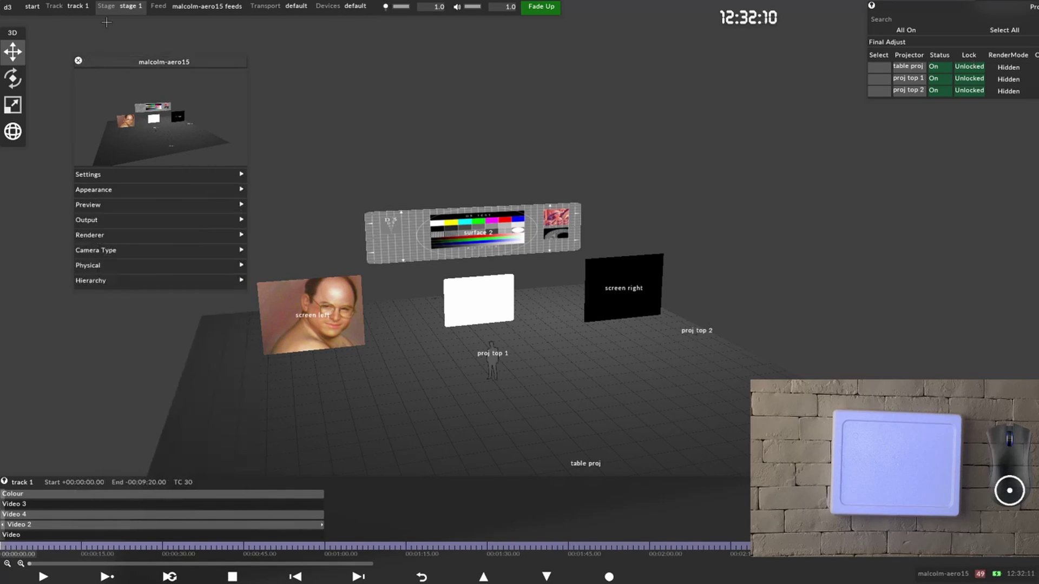
Step: Show the stage's three projectors together in one table and open the settings of proj top 1 and proj top 2
click(121, 6)
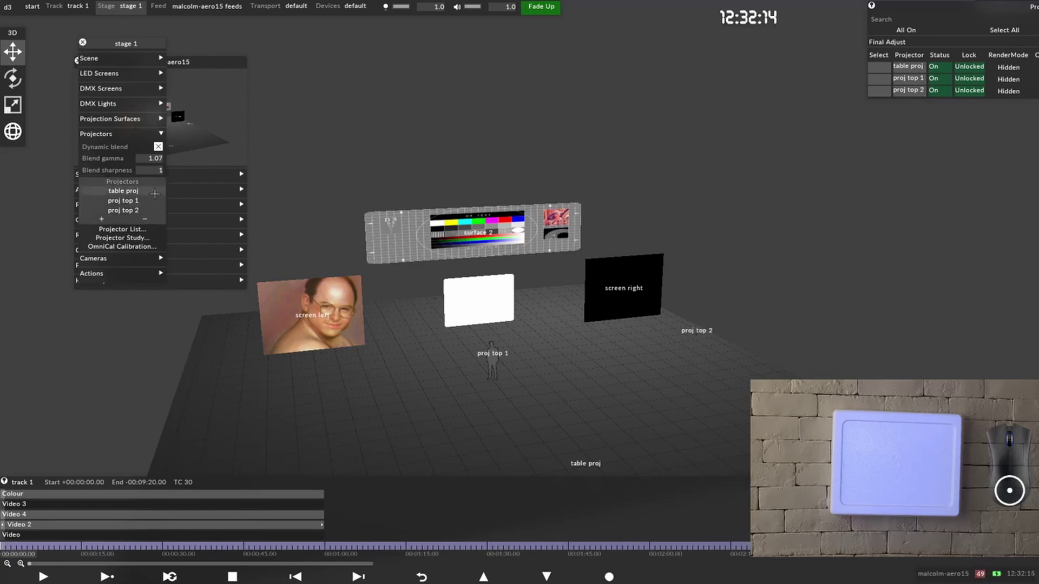
drag(149, 199, 135, 211)
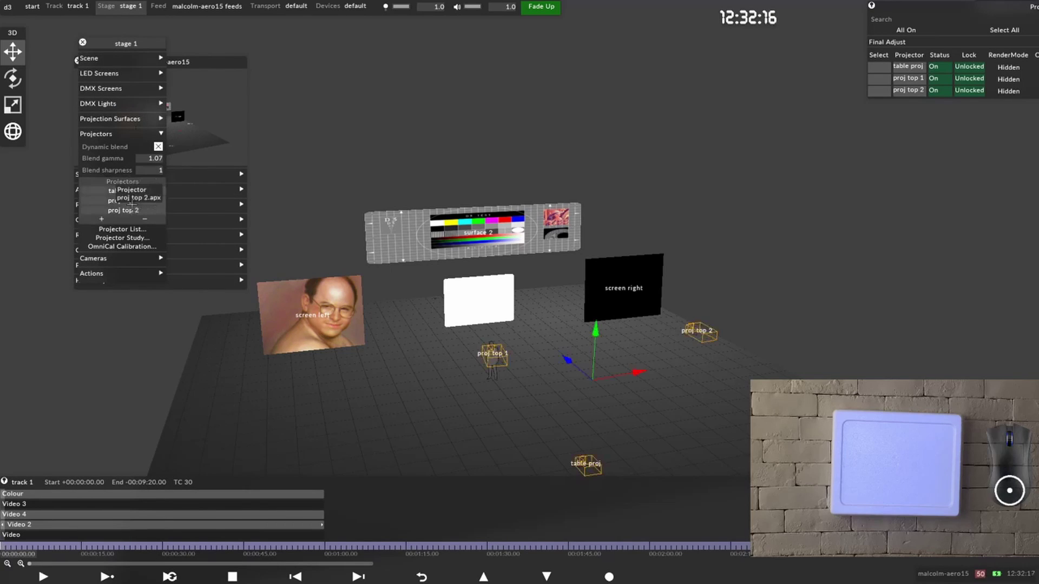
click(132, 201)
drag(394, 210, 502, 133)
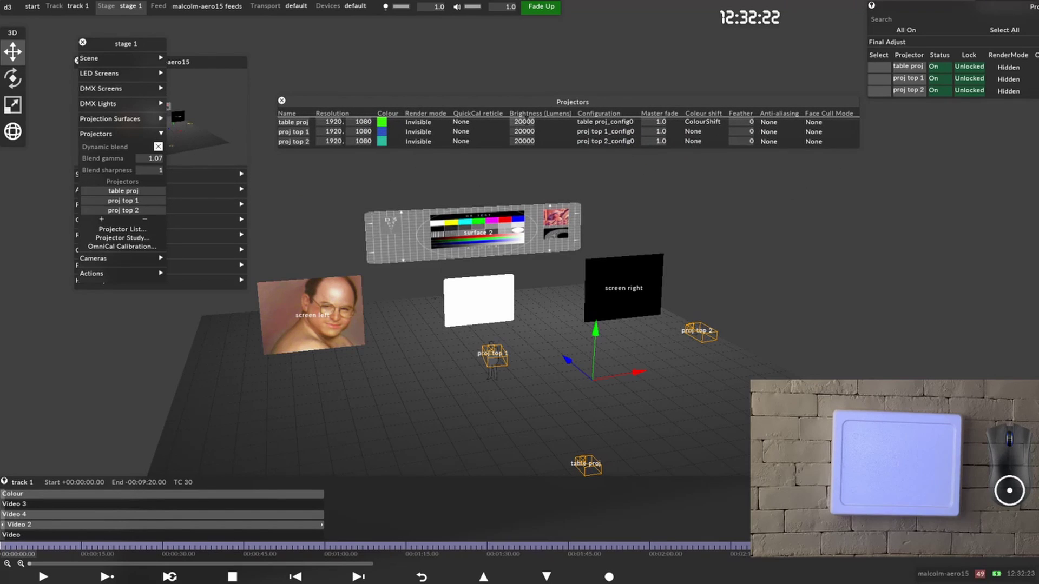
click(527, 131)
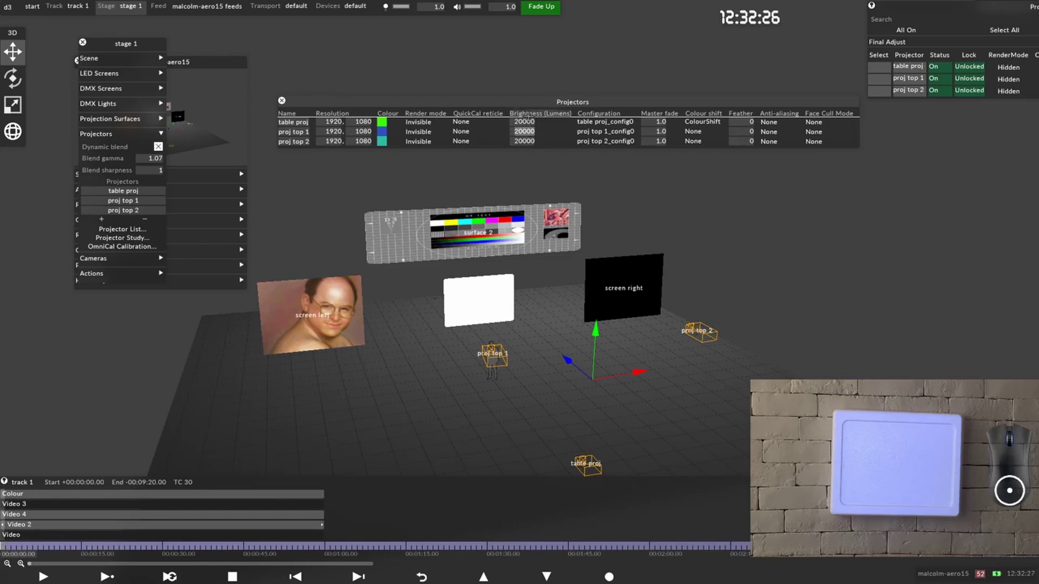
click(494, 357)
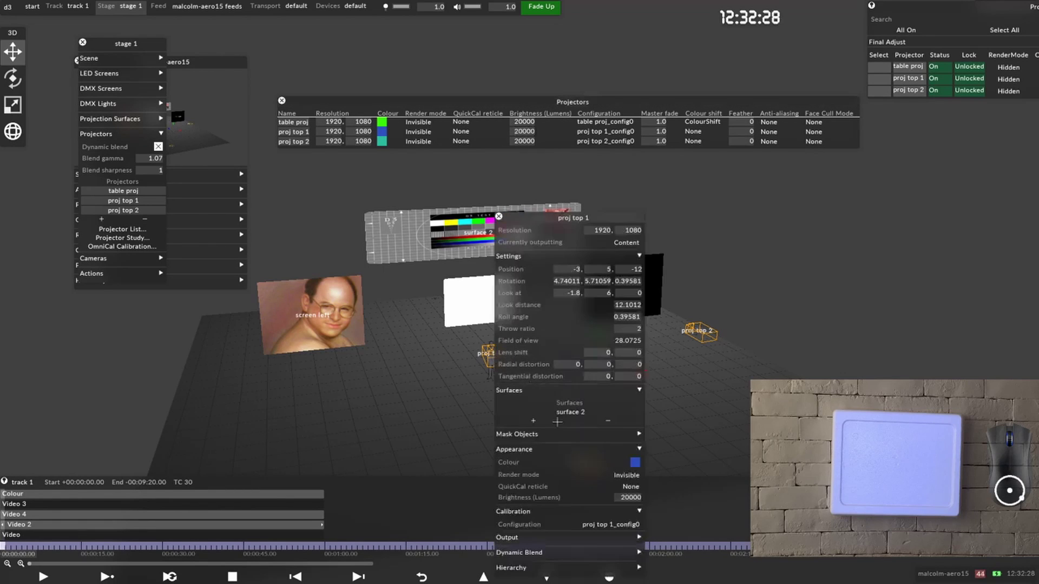
click(695, 324)
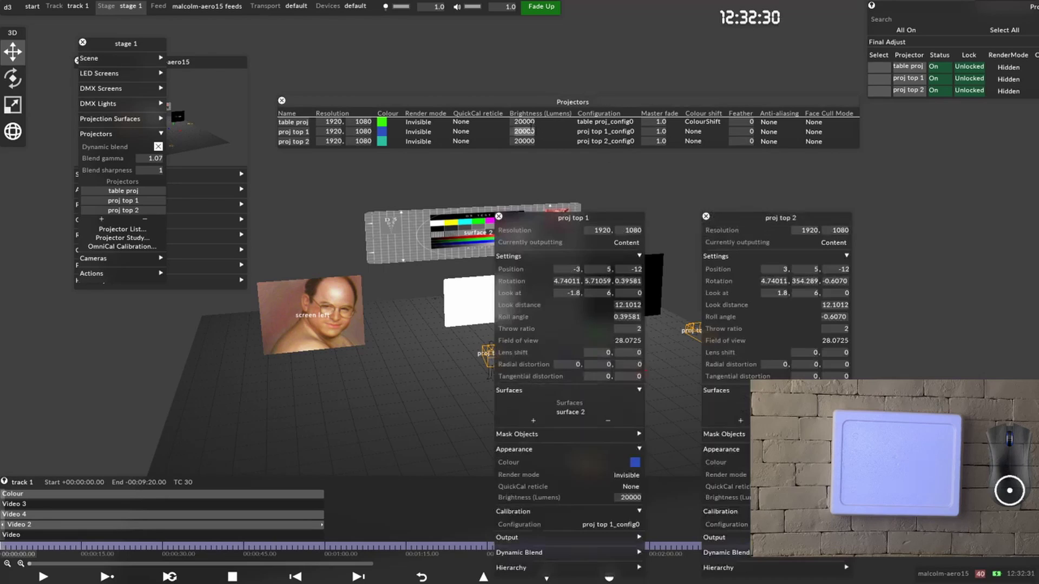
Step: Set the brightness of table proj, proj top 1 and proj top 2 to 25000 lumens
text(2500)
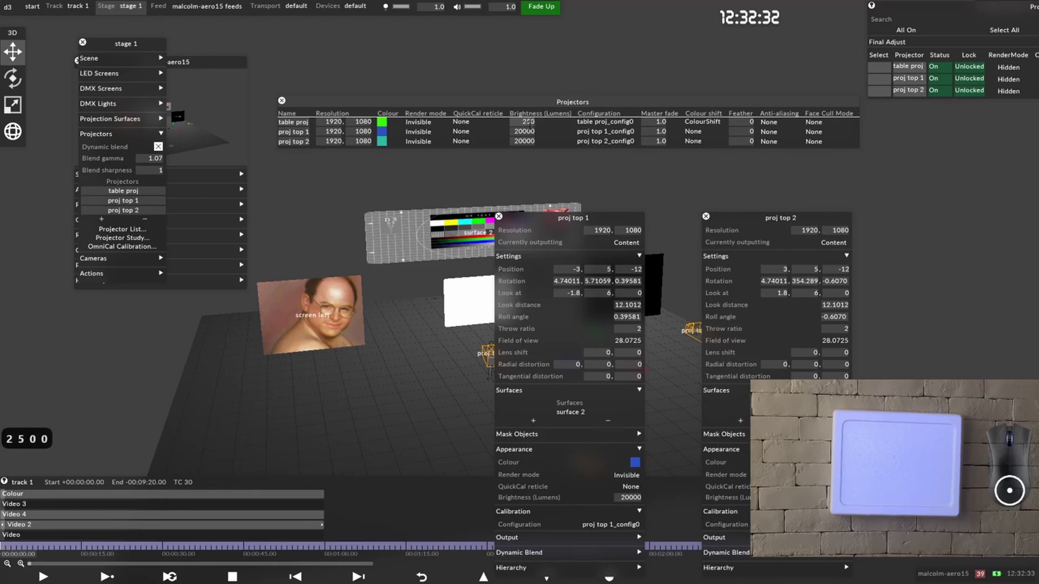
text(0)
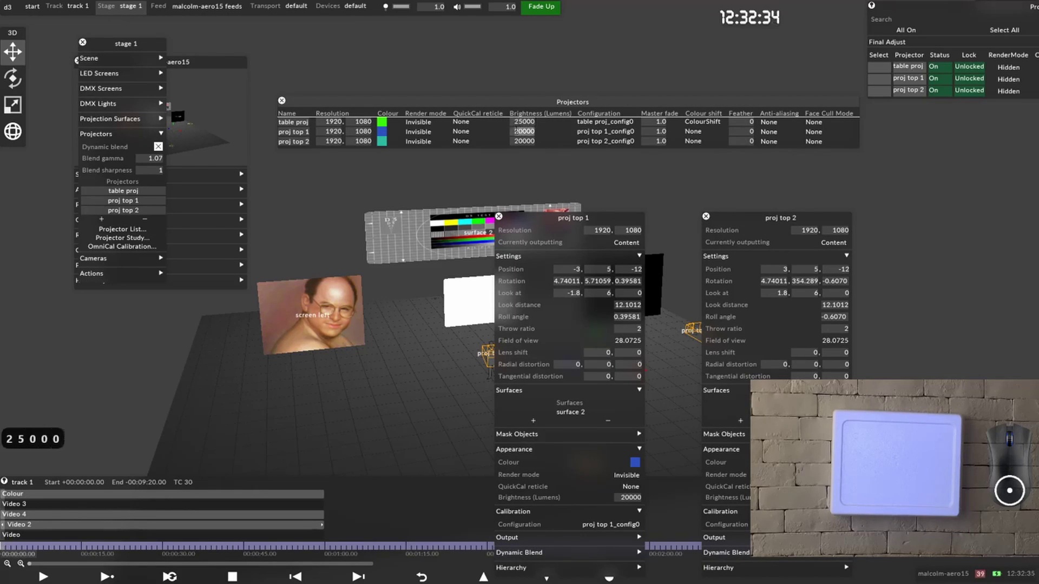
text(25000)
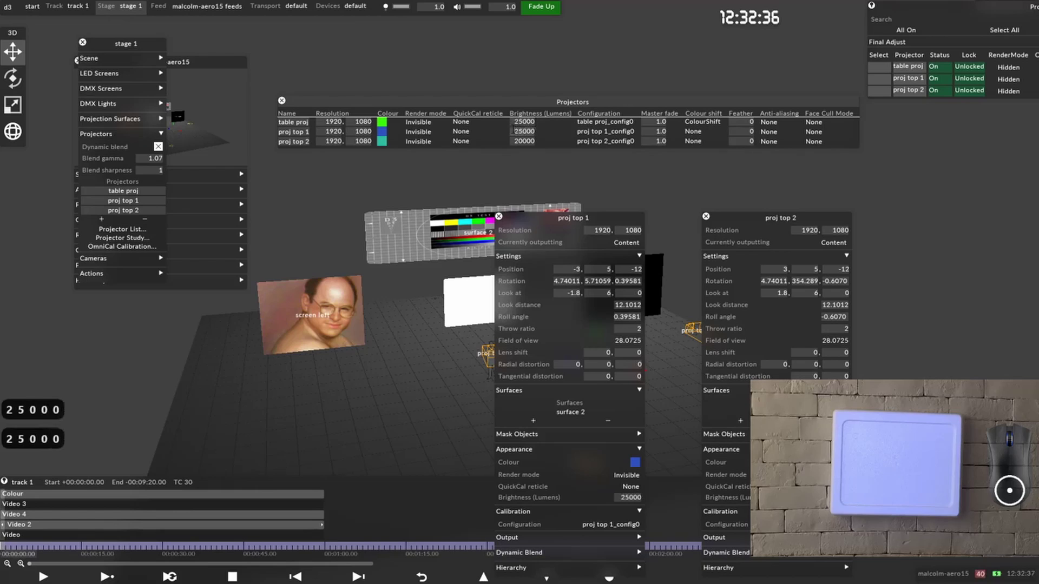
click(525, 141)
text(25)
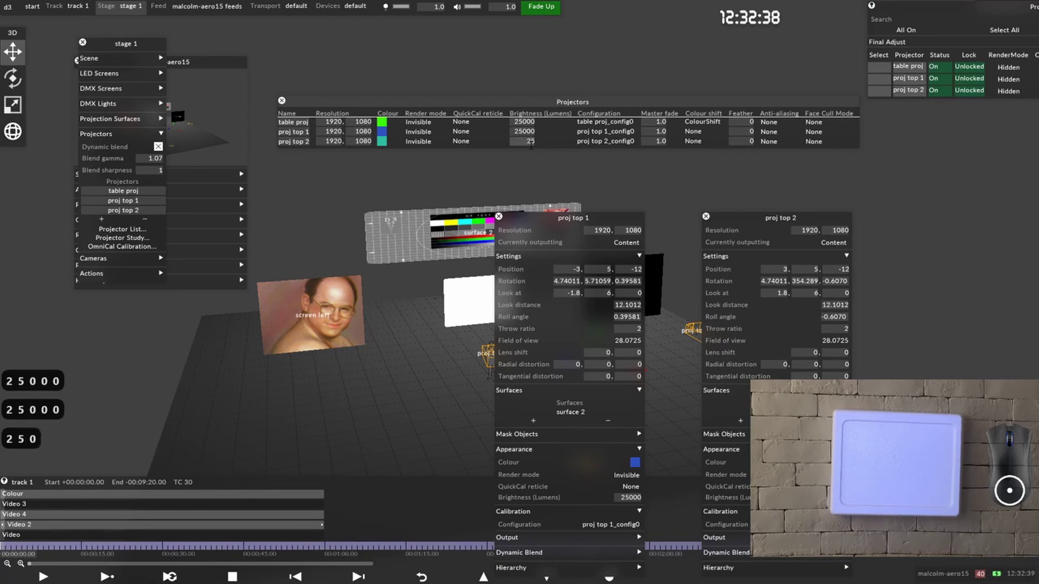
text(000)
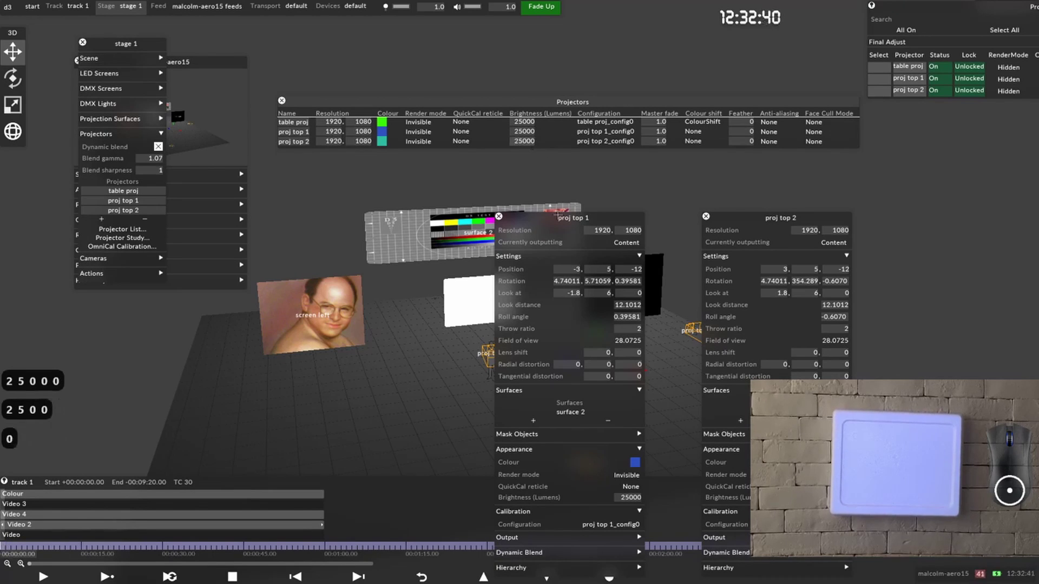
Step: Close the proj top 1 and proj top 2 settings and view the surfaces from a closer angle
click(499, 216)
click(698, 215)
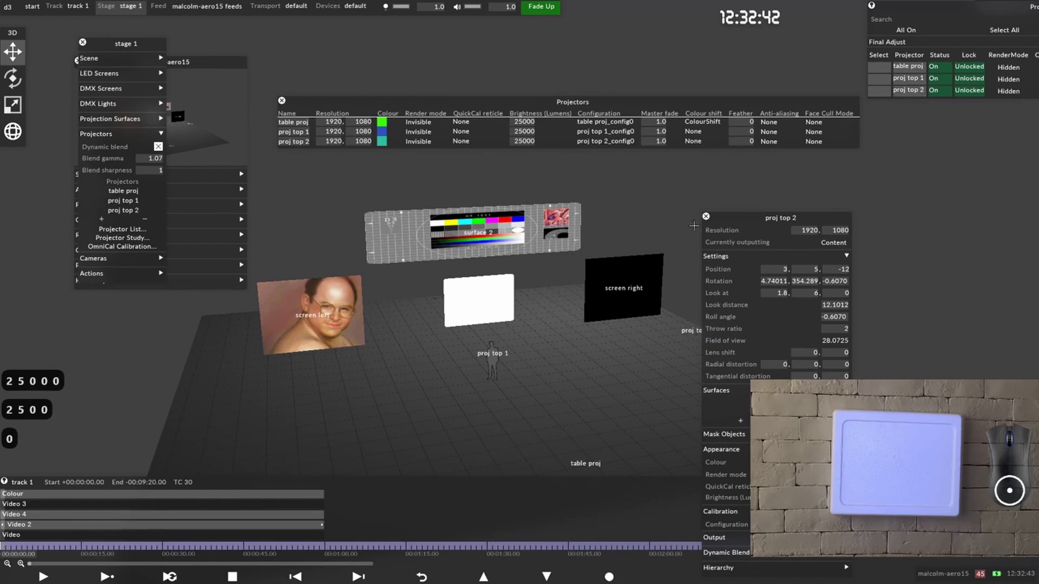
click(706, 217)
drag(494, 294, 511, 318)
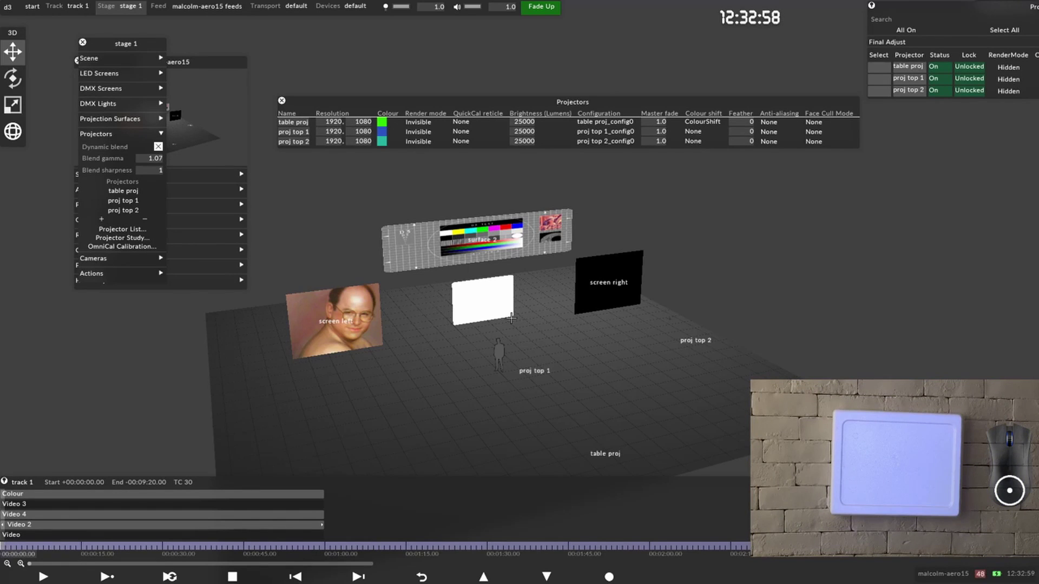
scroll(496, 305, up, 5)
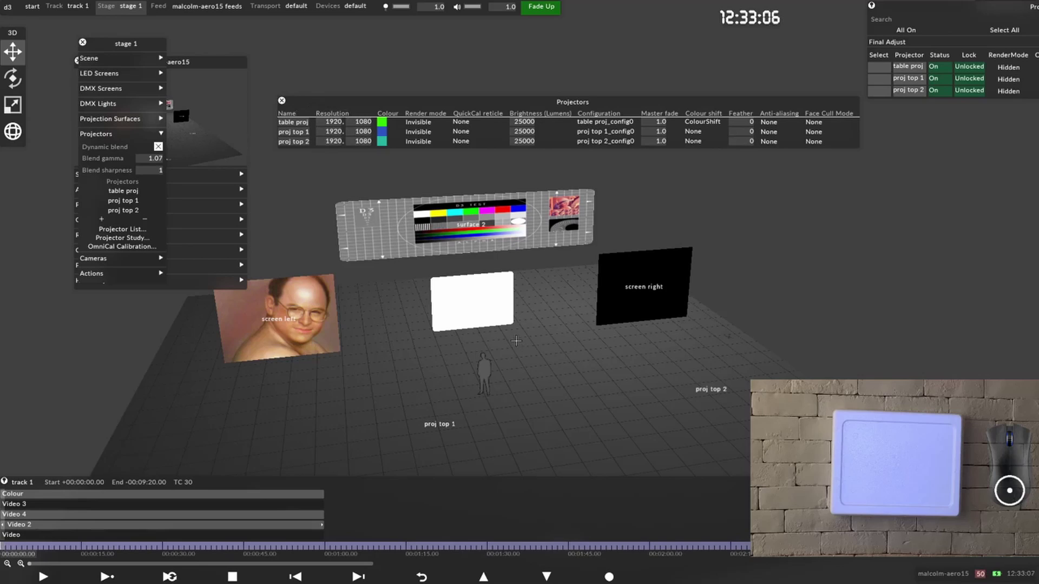
Step: Close the stage settings and open the Video Input Patch editor from the default device settings
click(82, 42)
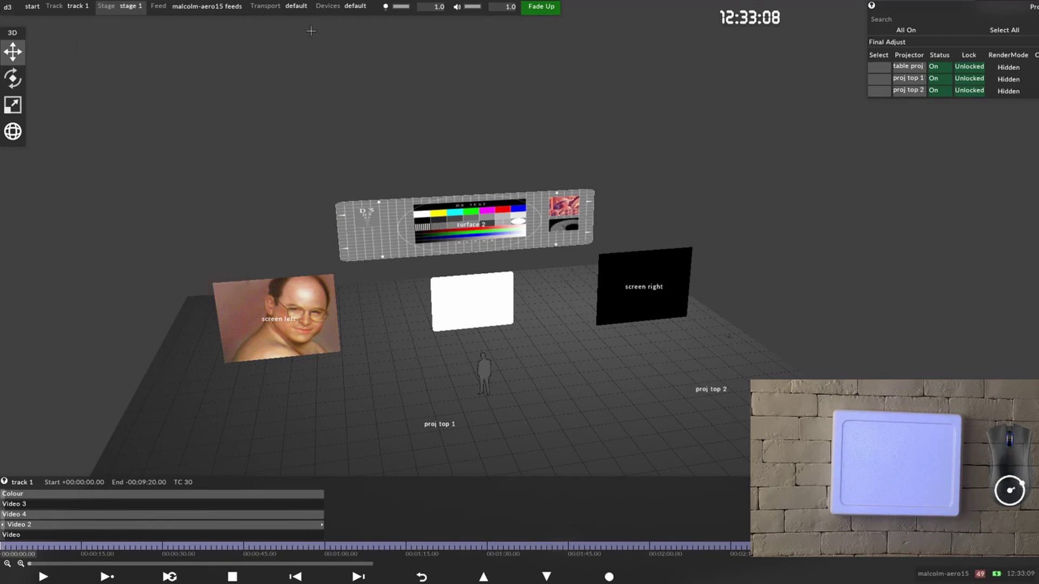
click(317, 10)
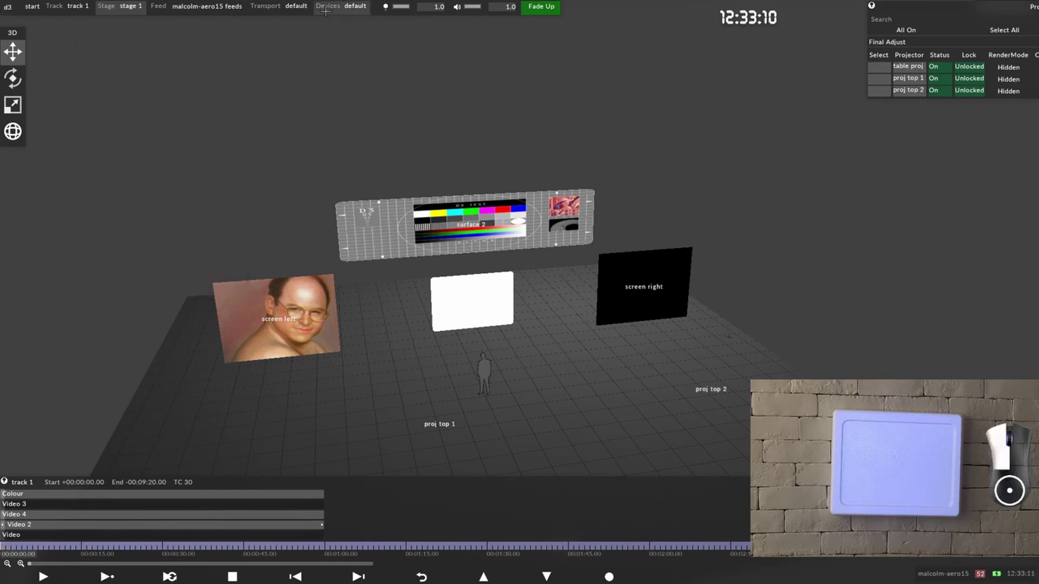
click(192, 20)
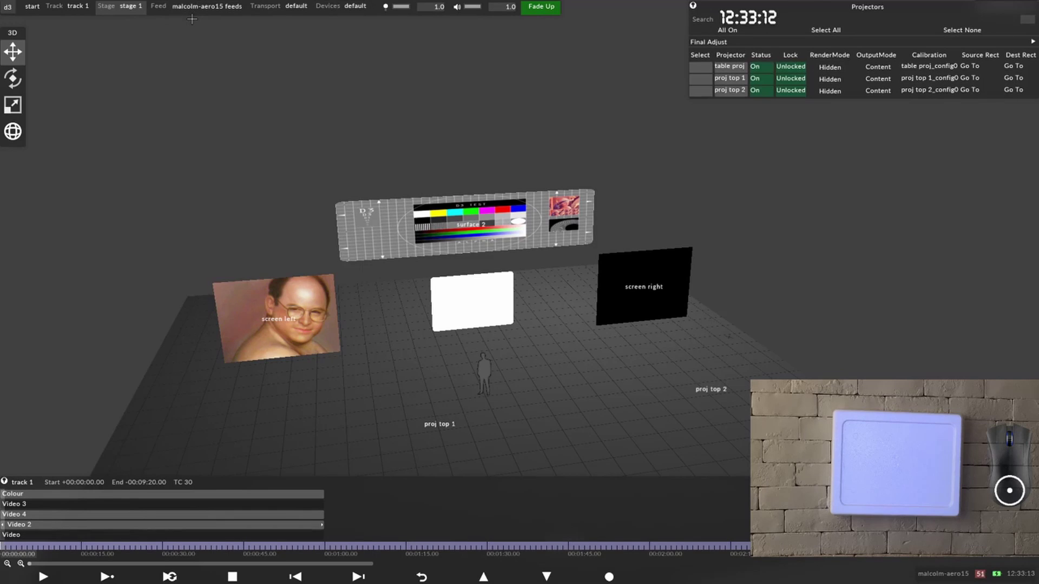
click(369, 7)
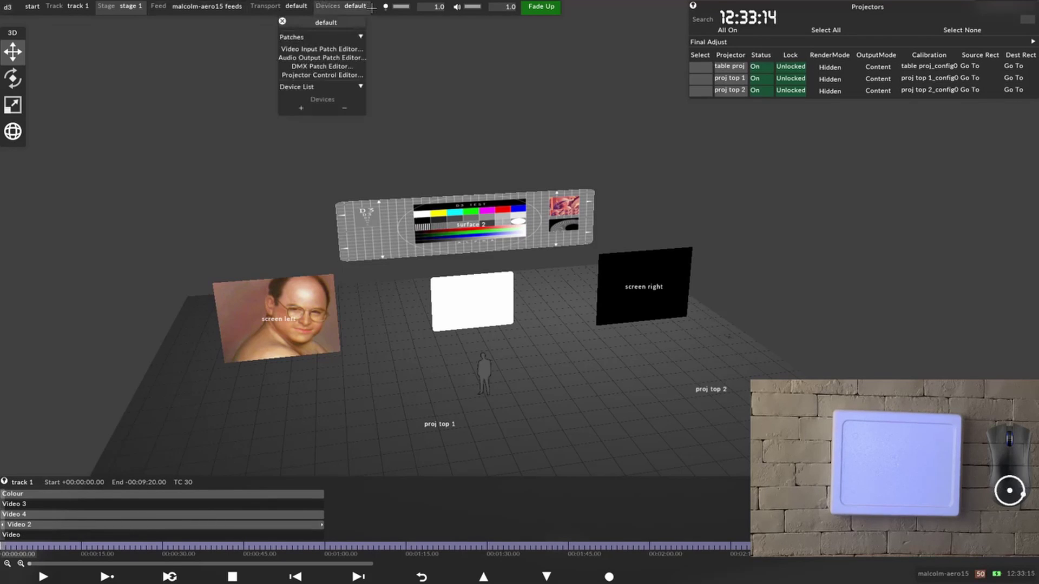
drag(282, 22, 283, 23)
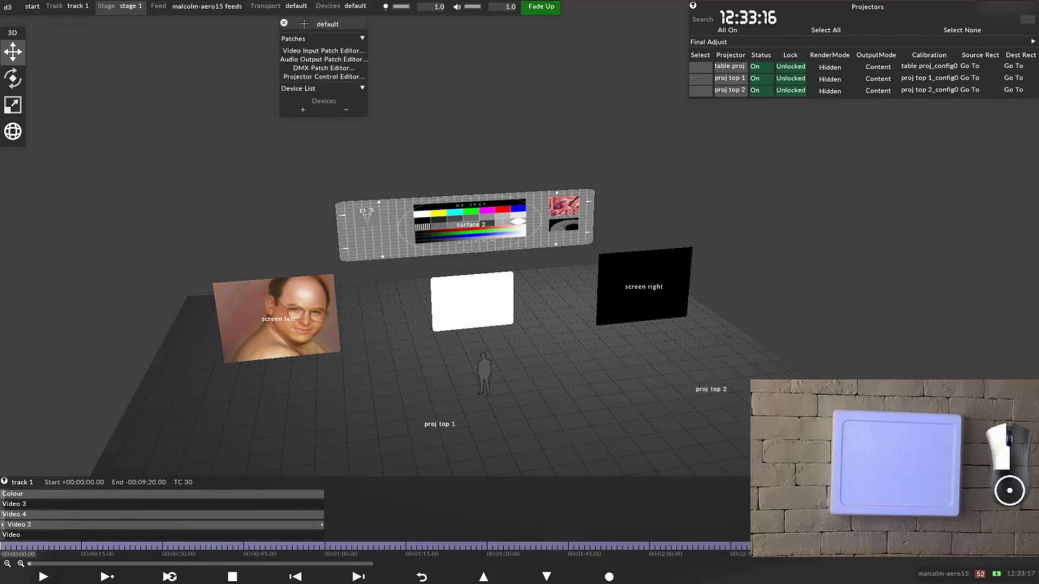
click(338, 50)
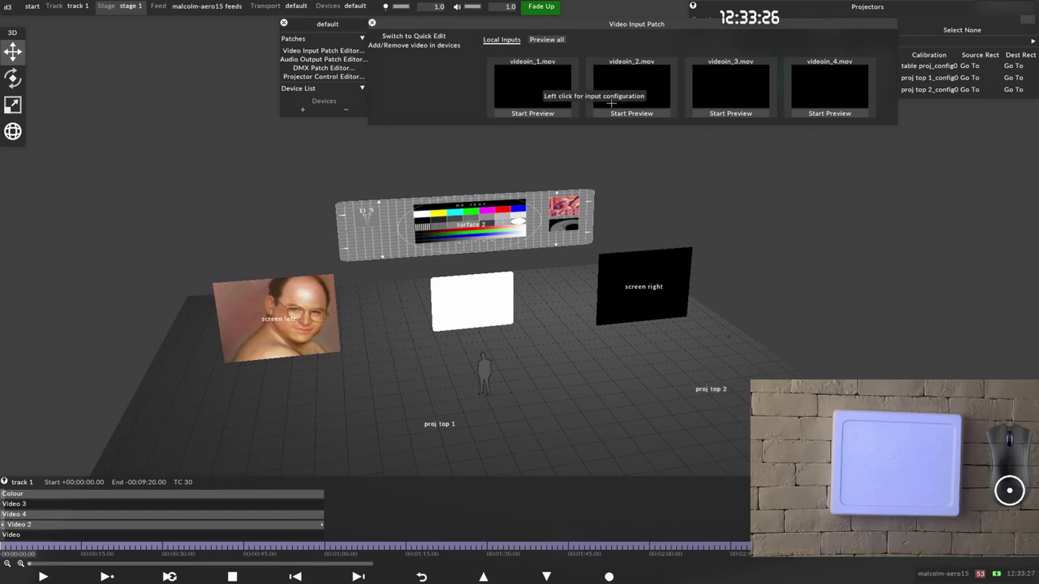
Step: Move the Video Input Patch editor below the projector list and frame its four local inputs
scroll(649, 107, down, 5)
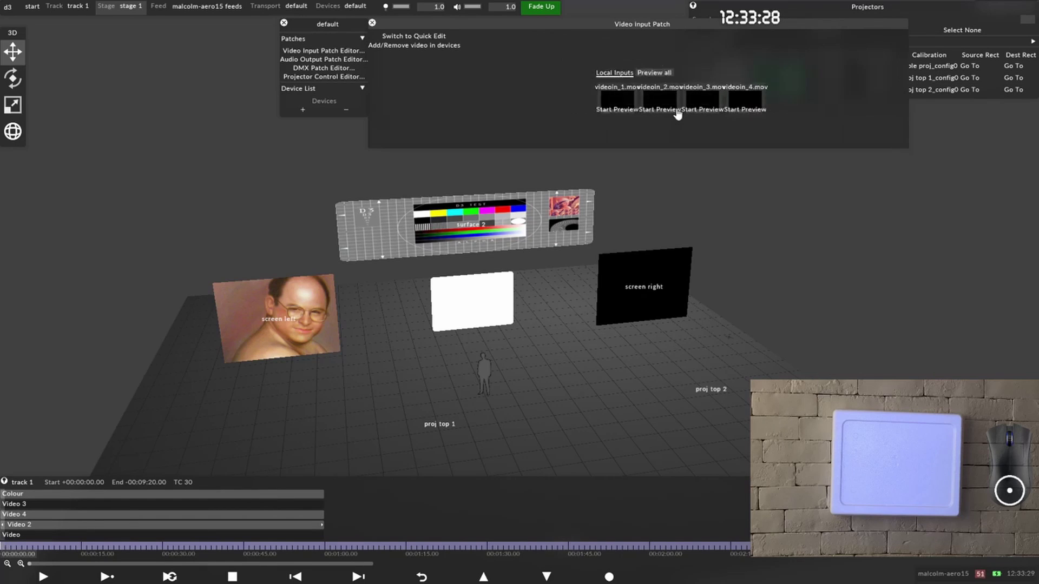
scroll(828, 124, up, 4)
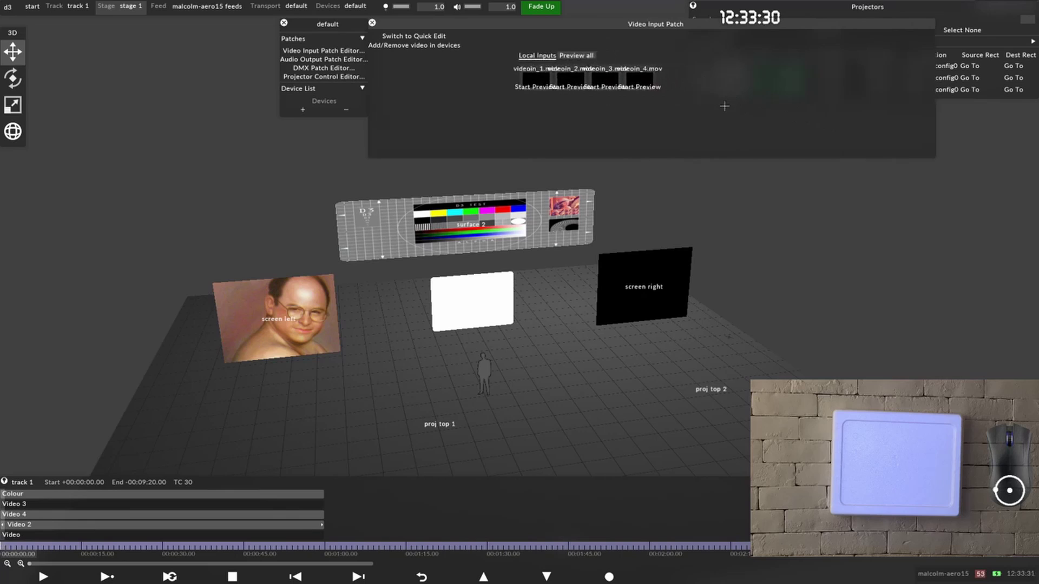
scroll(651, 117, up, 3)
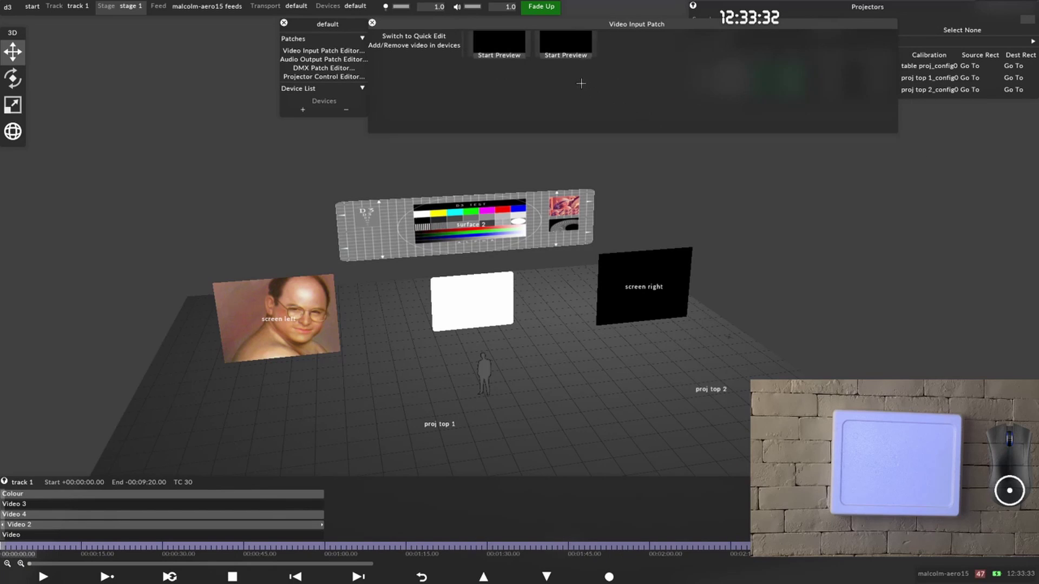
scroll(575, 87, up, 2)
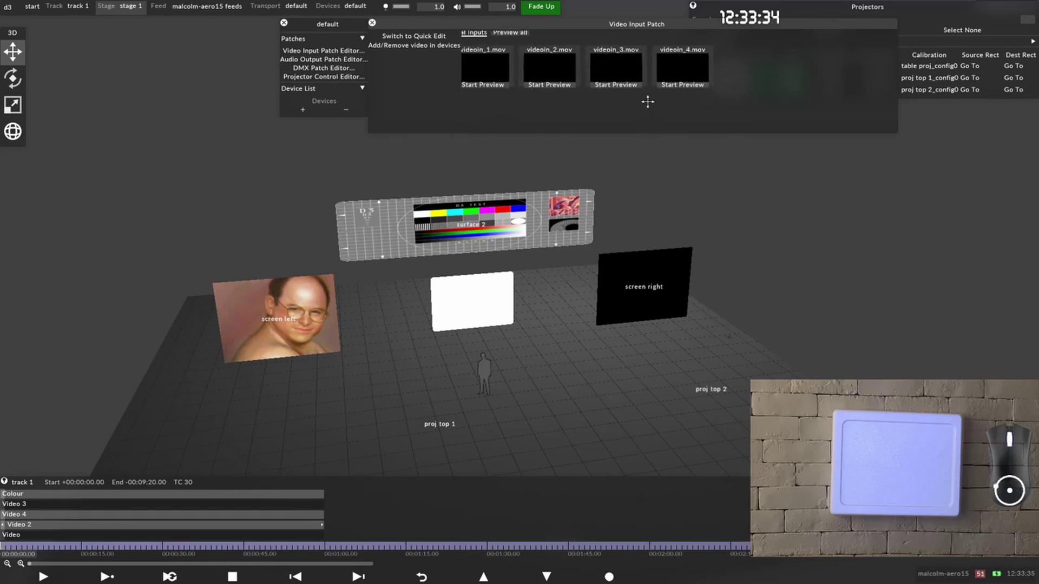
scroll(661, 106, down, 2)
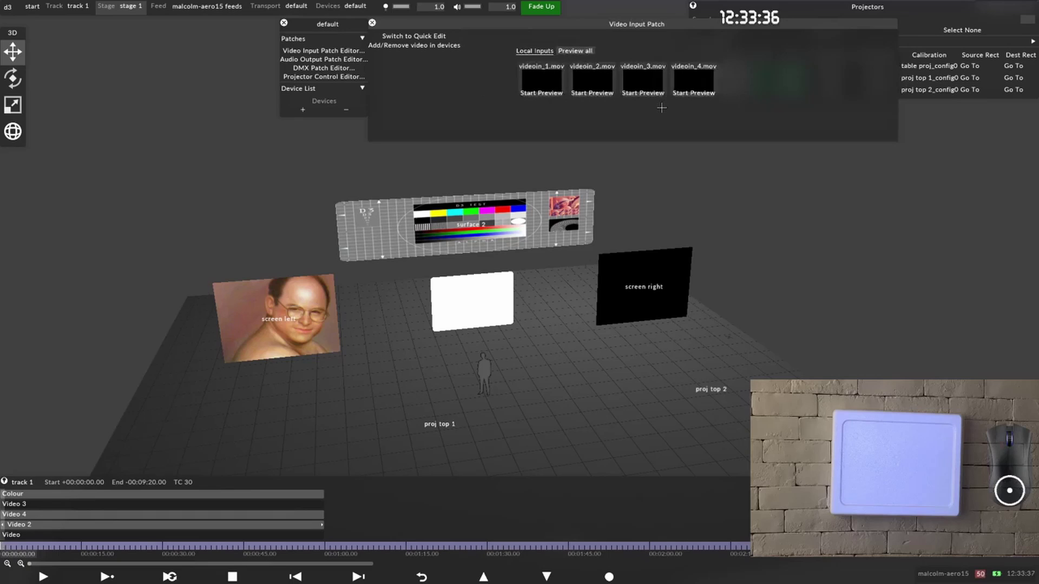
drag(694, 108, 680, 137)
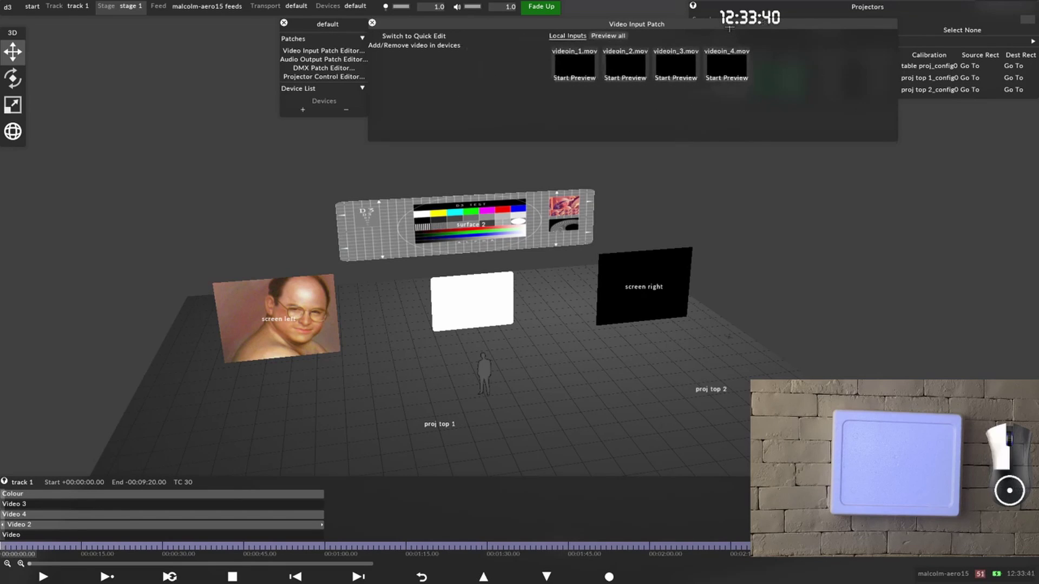
drag(732, 32, 572, 217)
scroll(533, 194, up, 2)
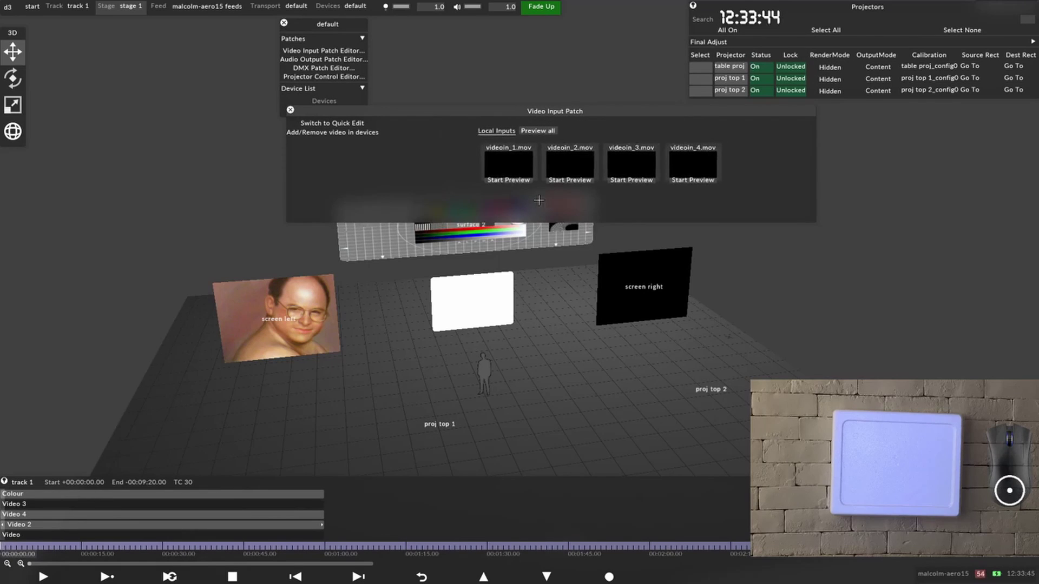
Step: Expand the input configuration of videoin_1.mov and check which textures are available as its placeholder image
click(521, 167)
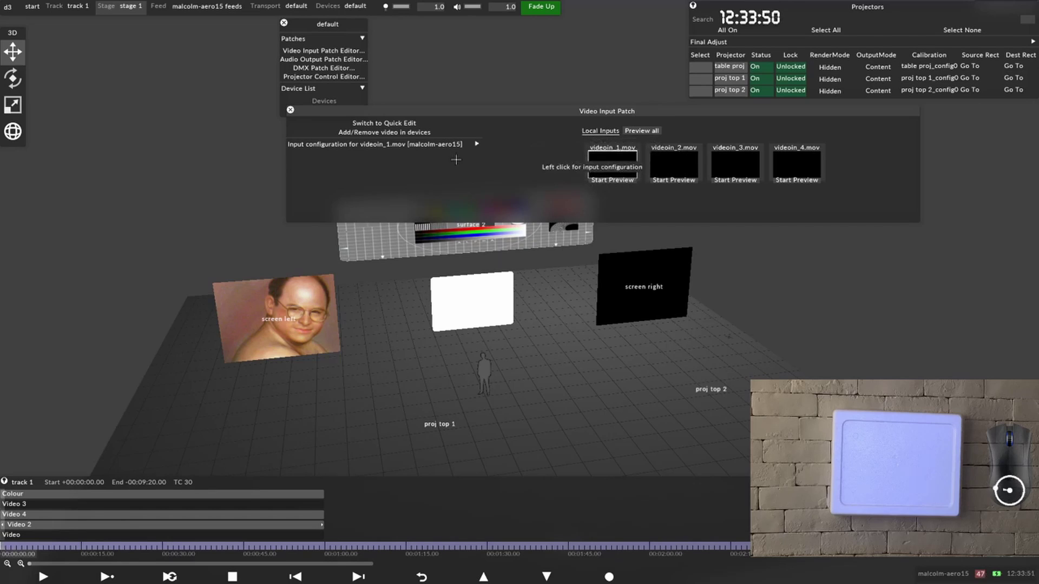
click(476, 144)
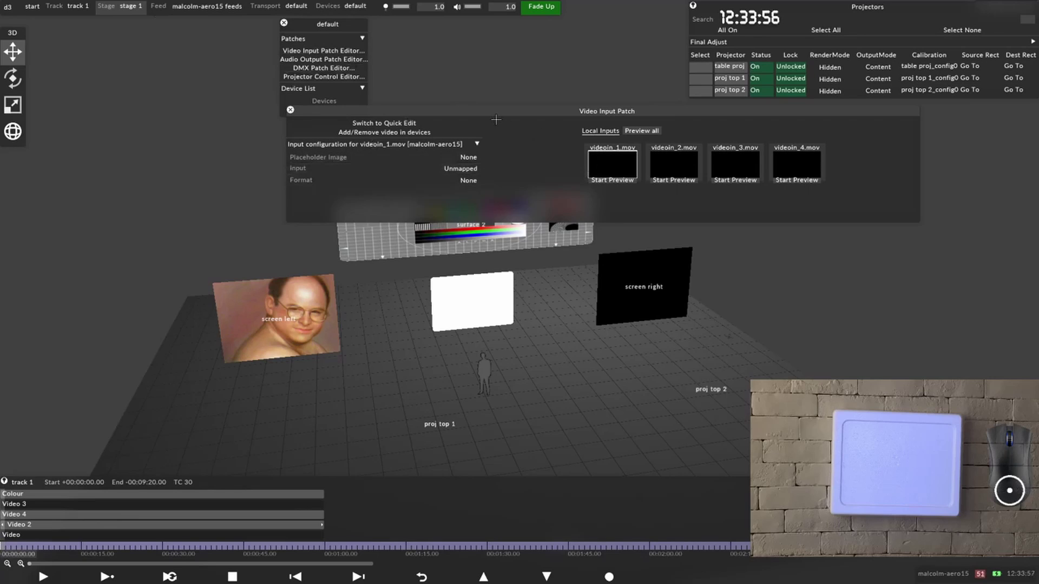
click(481, 157)
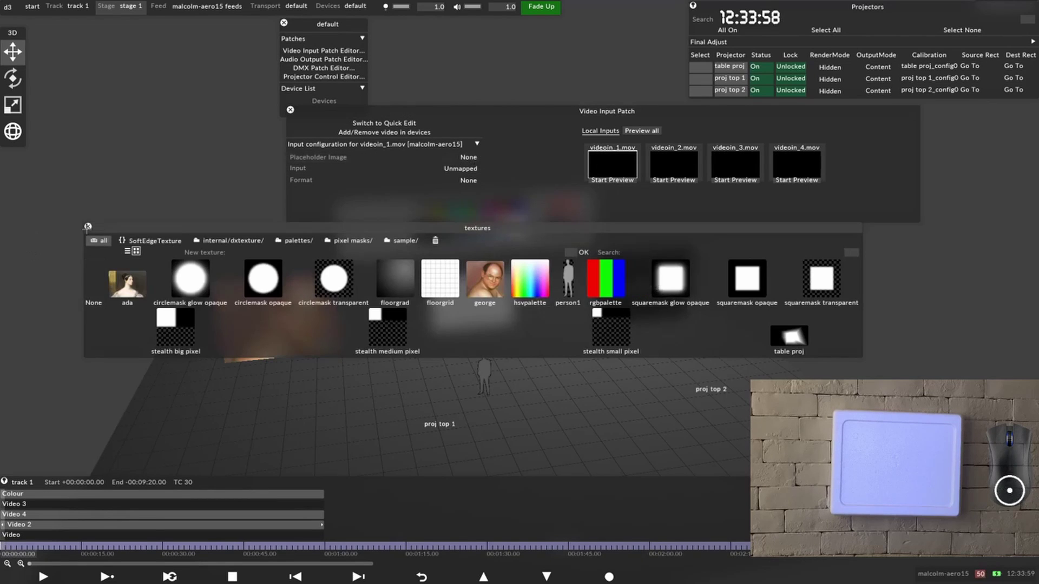
click(87, 227)
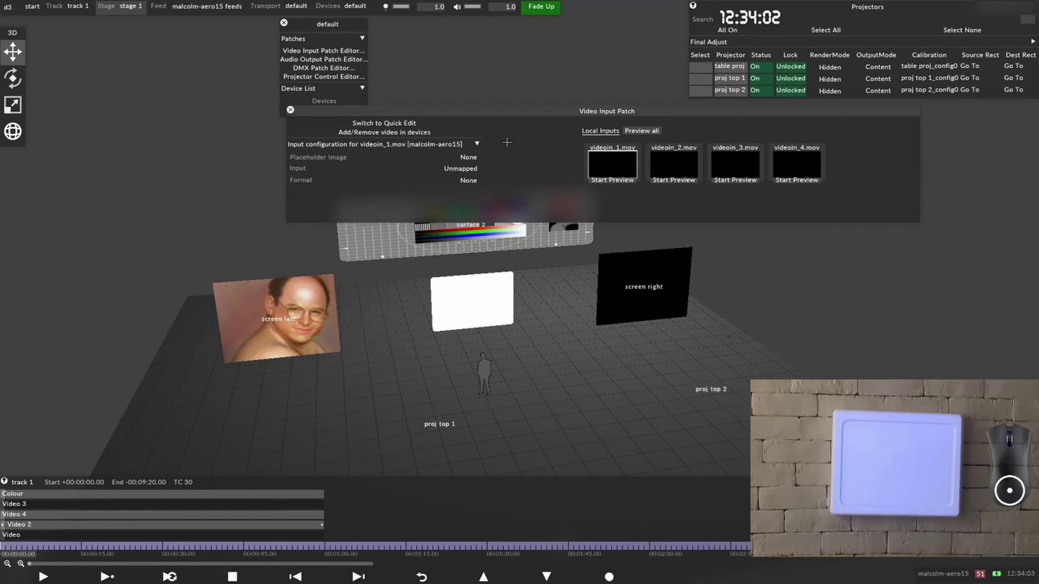
Step: Switch to Streamlabs OBS, hide the Camera source in the stream scene, and return to the input choices of videoin_1.mov in d3
click(474, 168)
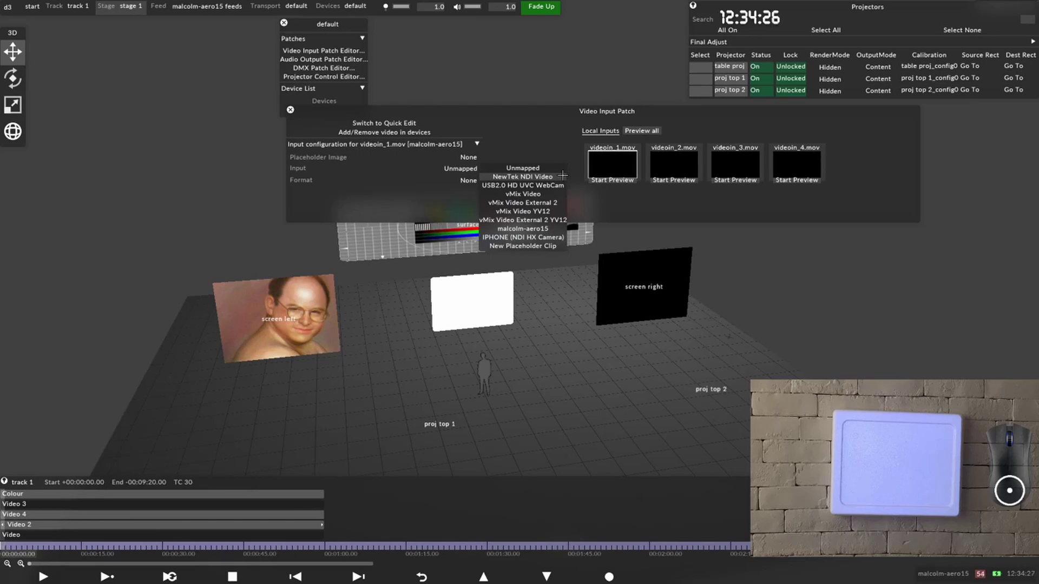
key(alt+Tab)
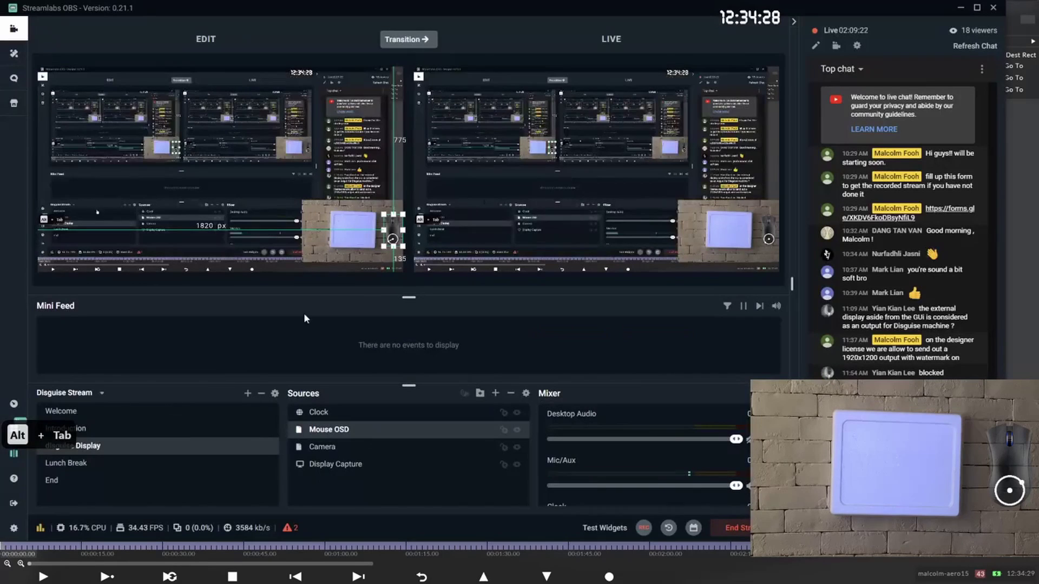
click(497, 447)
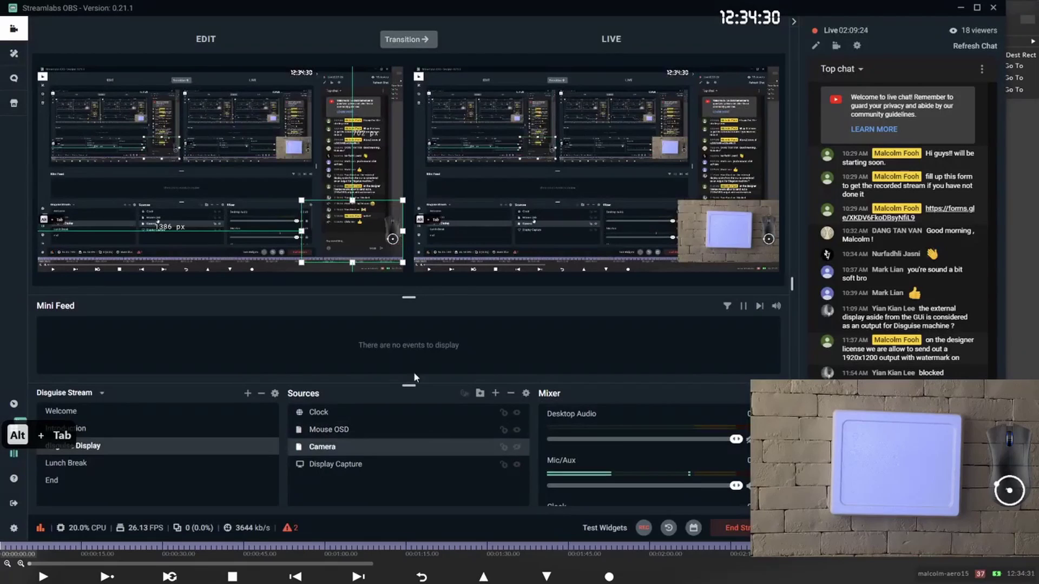
key(alt+Tab)
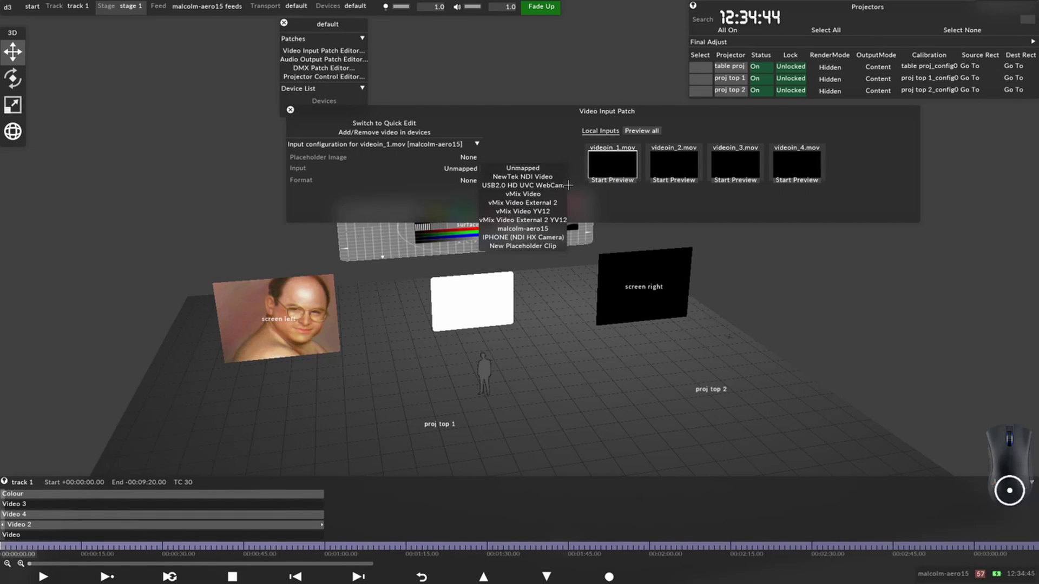
Step: Set the input of videoin_1.mov to USB2.0 HD UVC WebCam and start its preview, keeping the editor clear of the stage surfaces
click(548, 186)
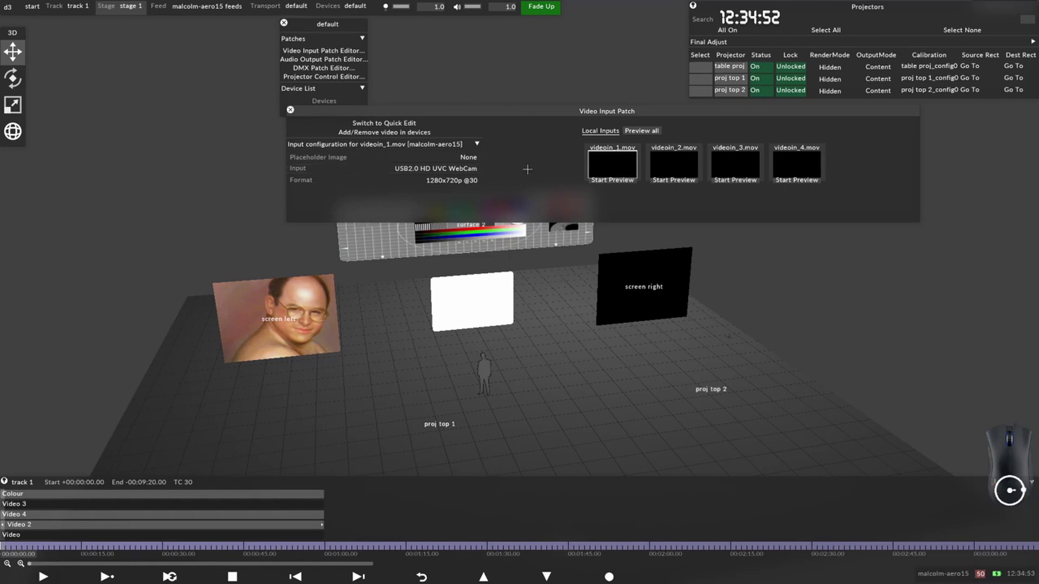
click(609, 181)
drag(610, 110, 499, 98)
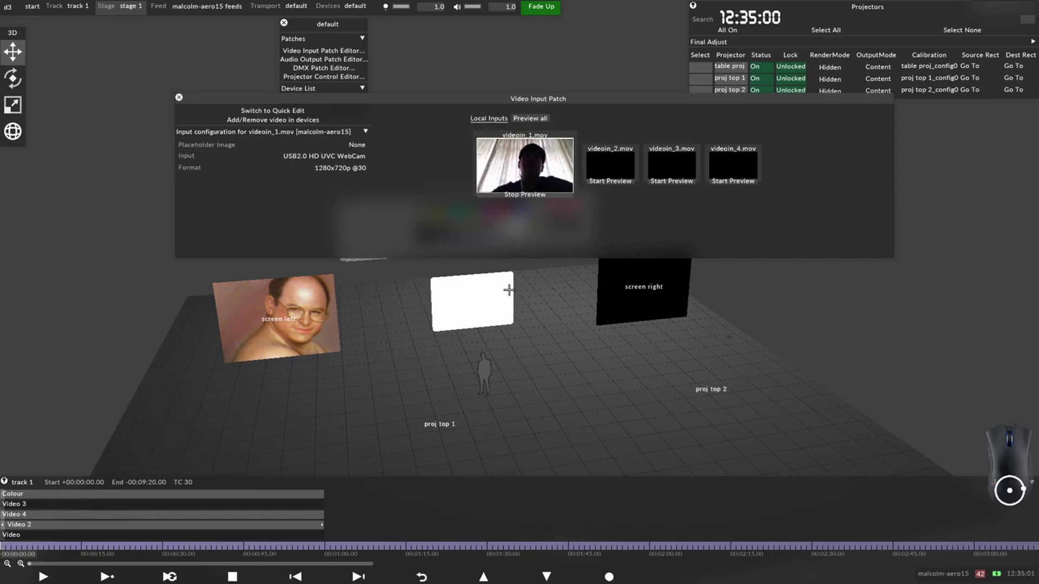
drag(508, 291, 509, 303)
right_drag(510, 303, 501, 358)
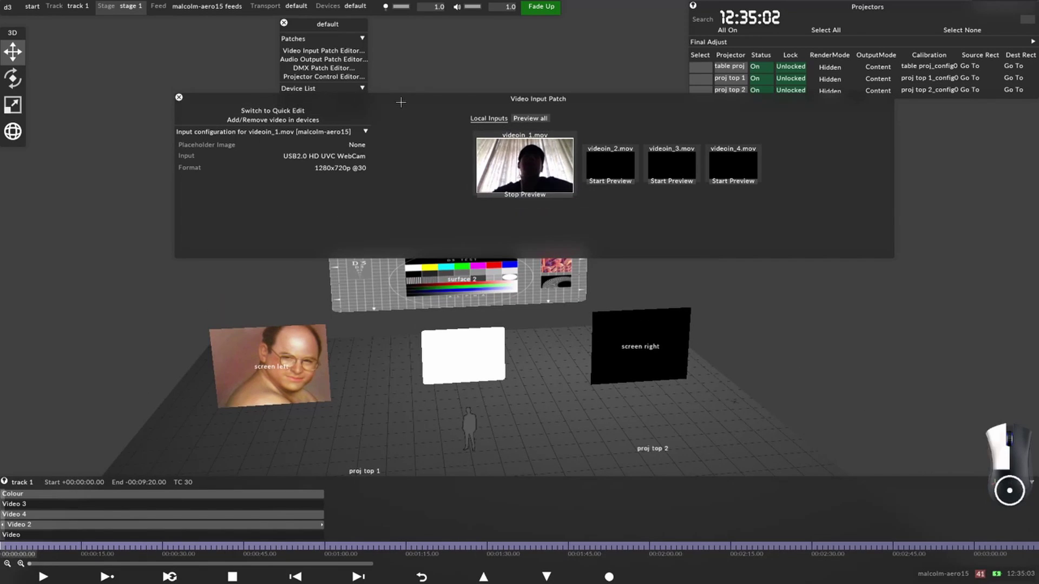
drag(401, 102, 261, 68)
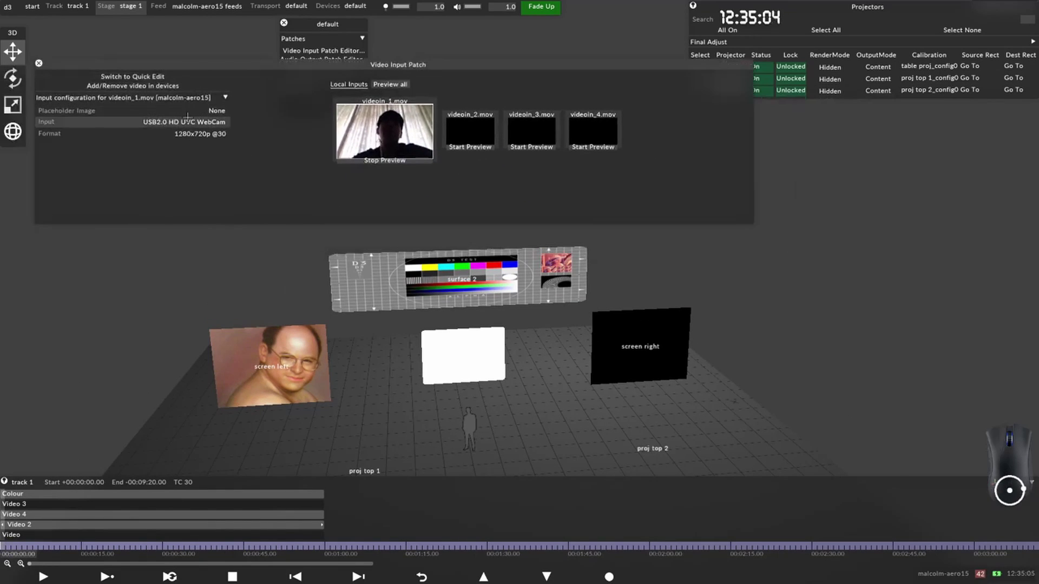
scroll(460, 309, up, 3)
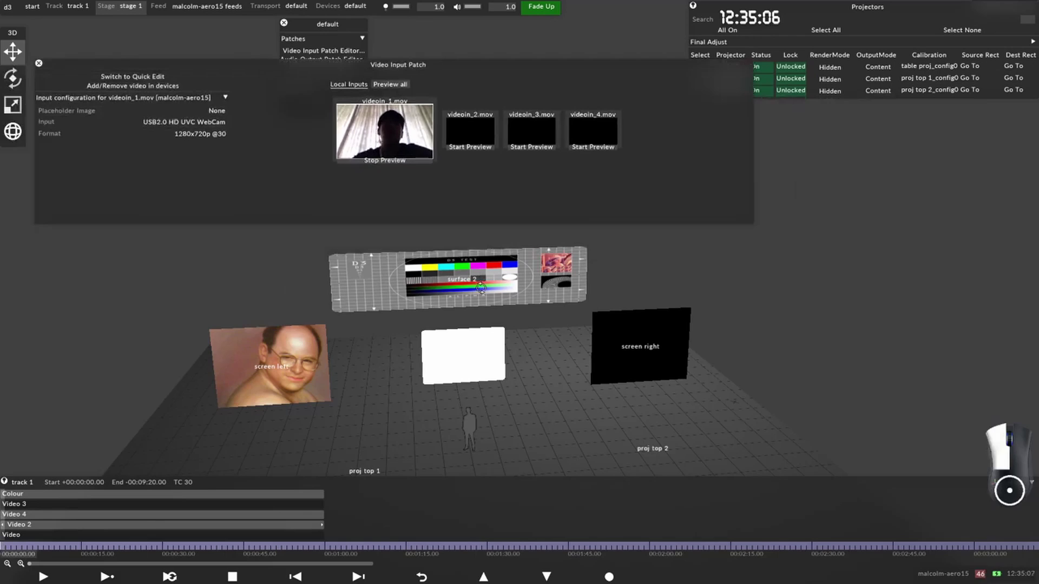
Step: Add a Video layer to track 1 at 00:01:00.00, after the existing layers
click(471, 380)
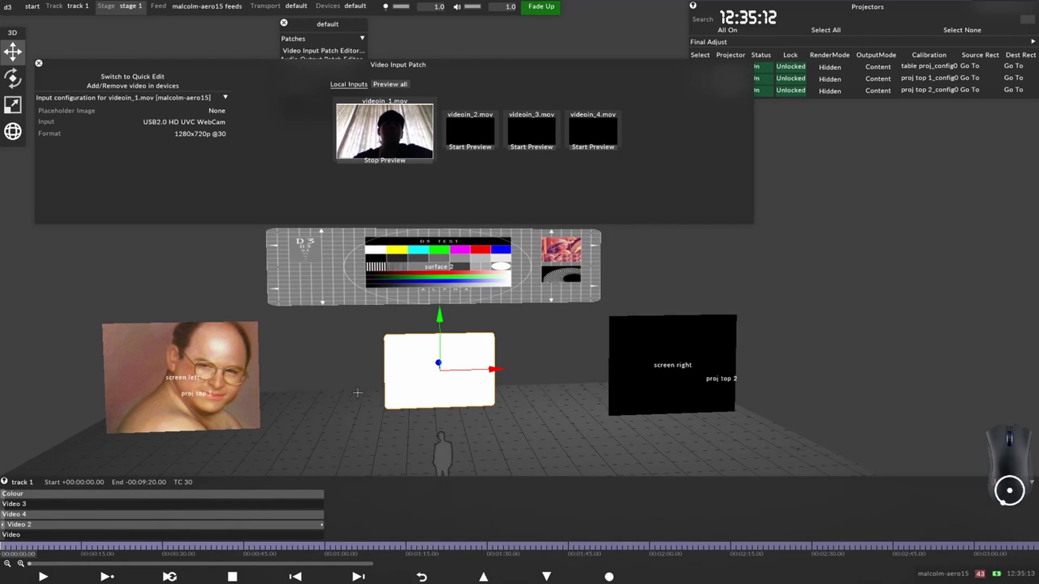
click(32, 493)
right_click(33, 494)
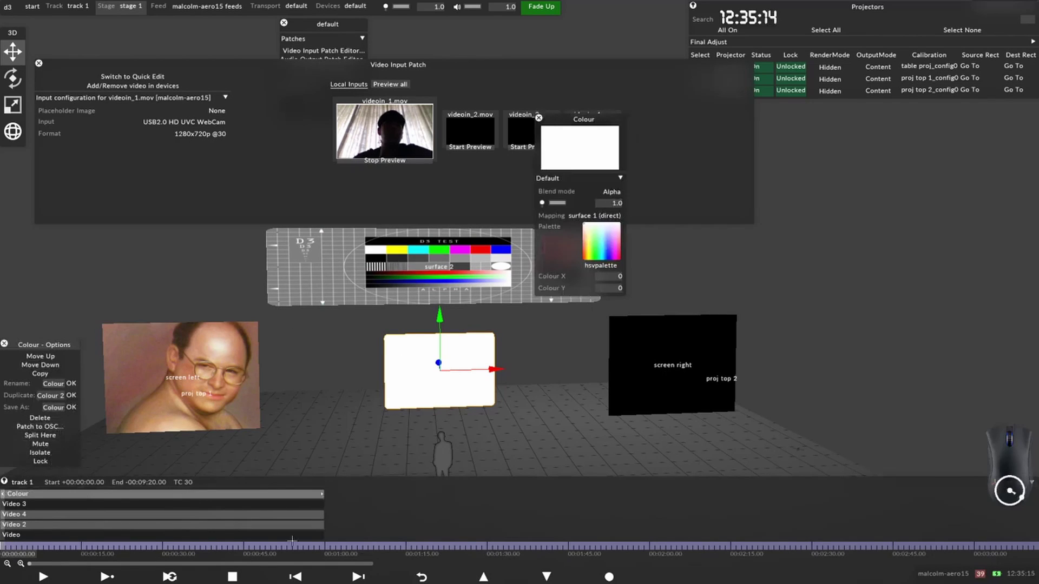
click(330, 546)
right_click(331, 519)
click(326, 320)
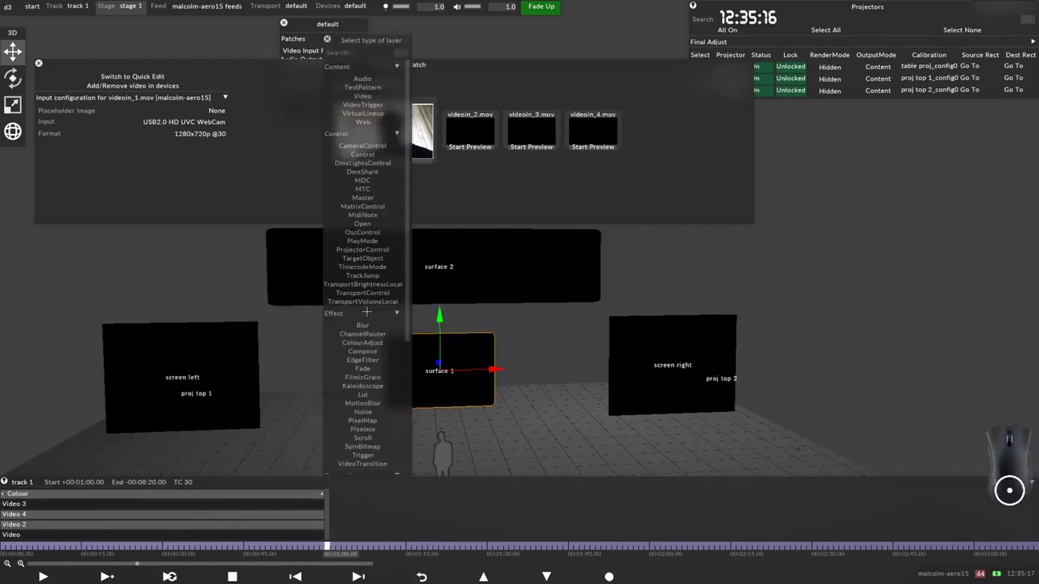
click(363, 96)
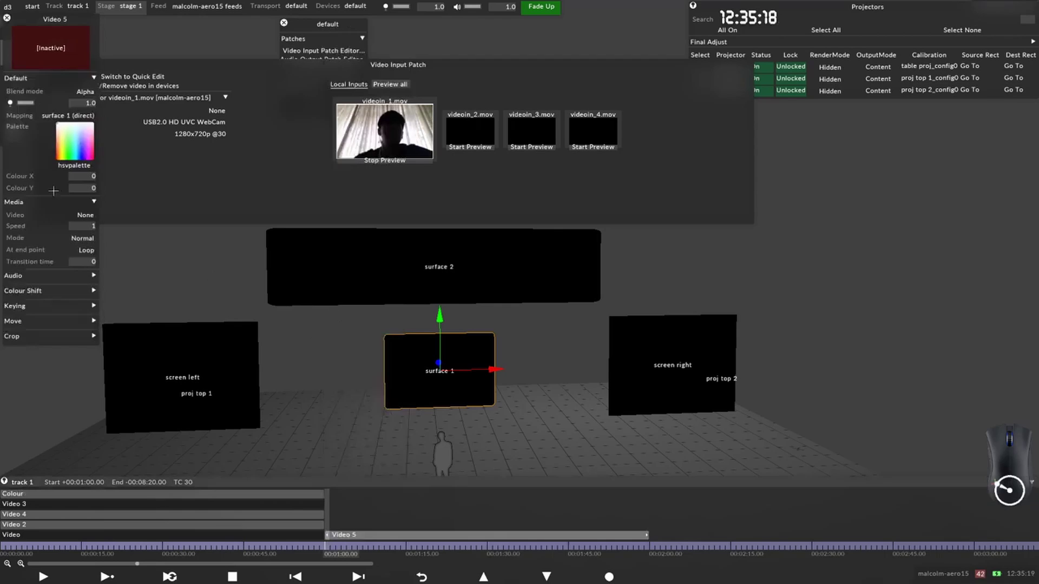
Step: Assign videoin_1.mov as the new video layer's media and check the live feed on surface 1 up close
click(76, 216)
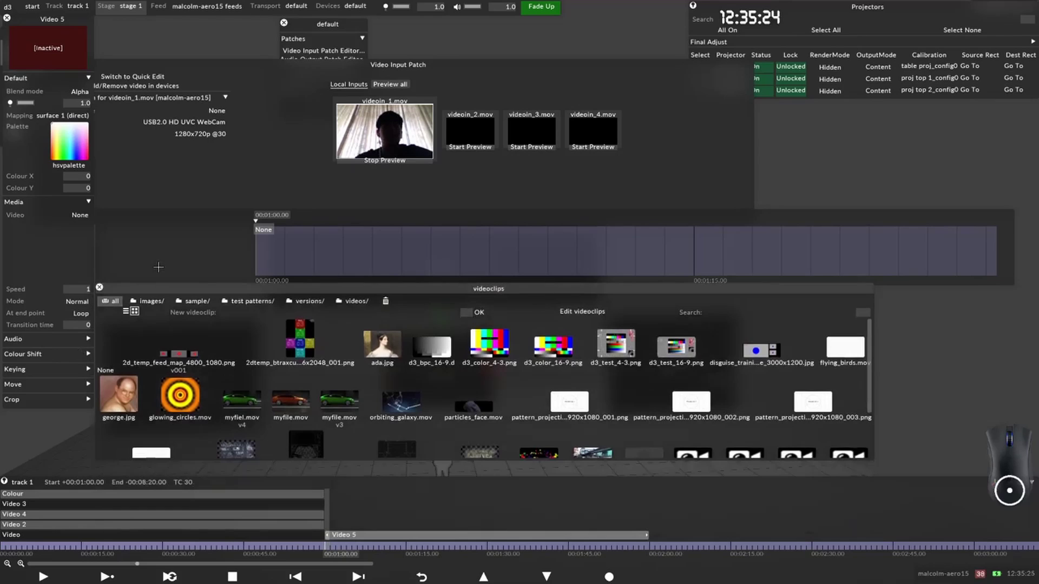
scroll(717, 396, down, 1)
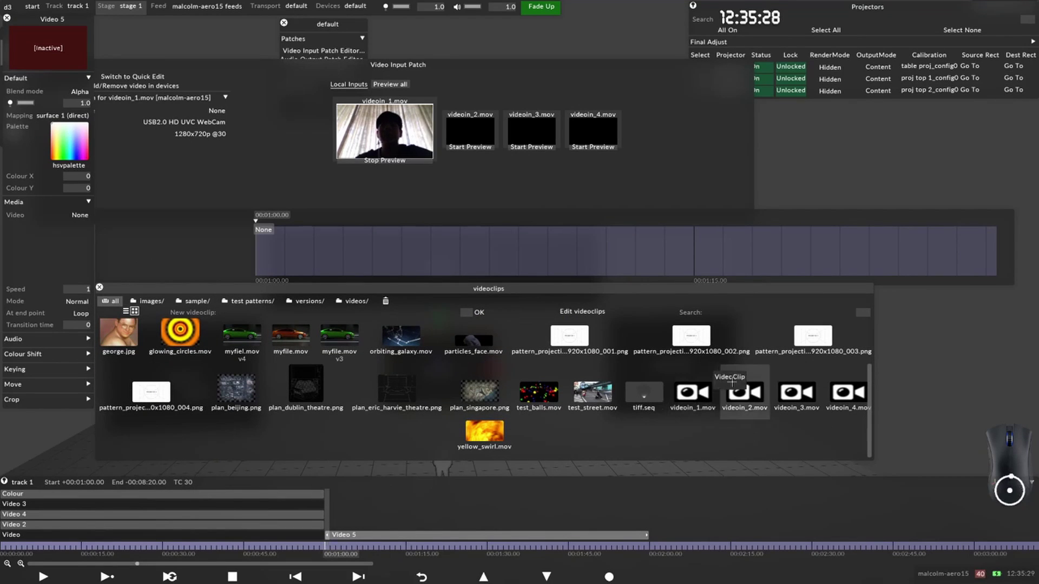
click(693, 393)
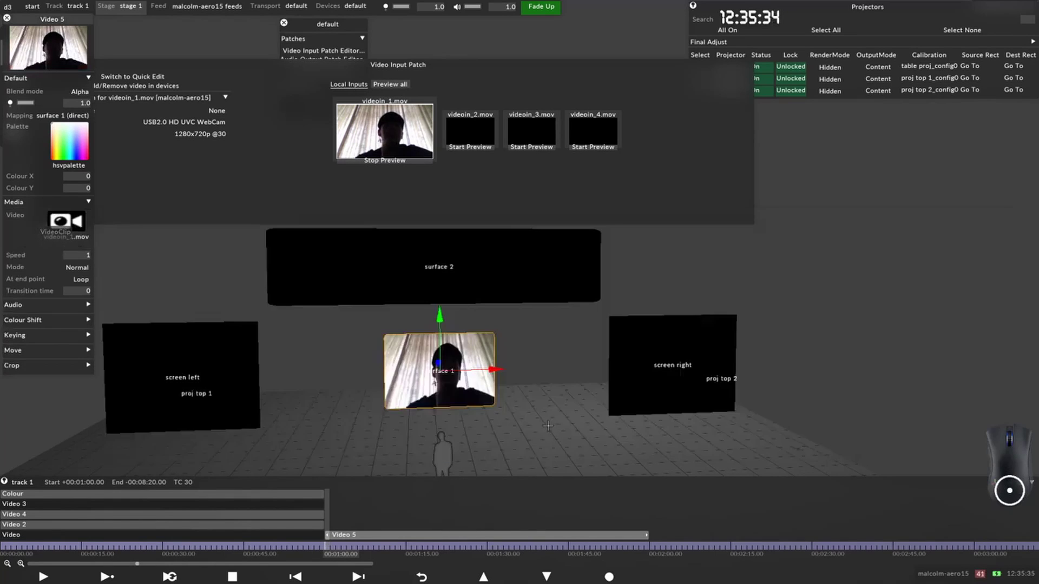
scroll(467, 247, up, 3)
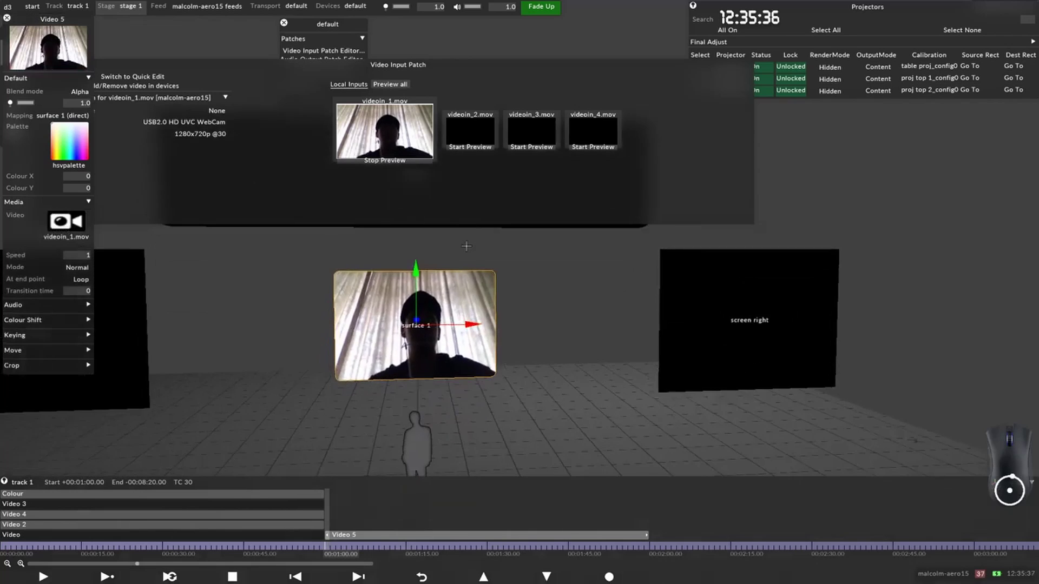
scroll(514, 329, up, 3)
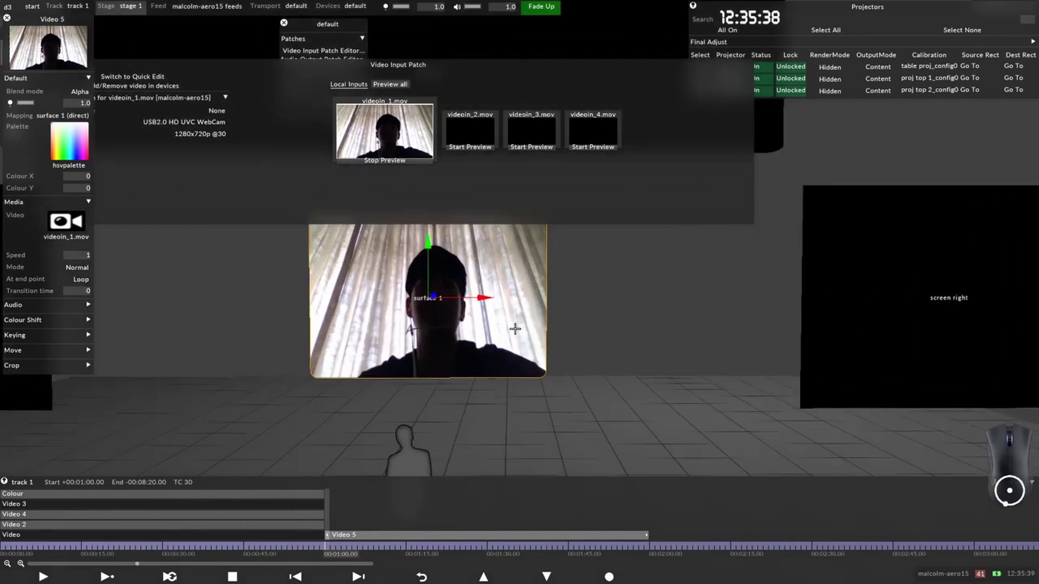
Step: Set the Size of the Video 5 webcam layer to 0.5 in its Move settings
click(48, 351)
click(75, 364)
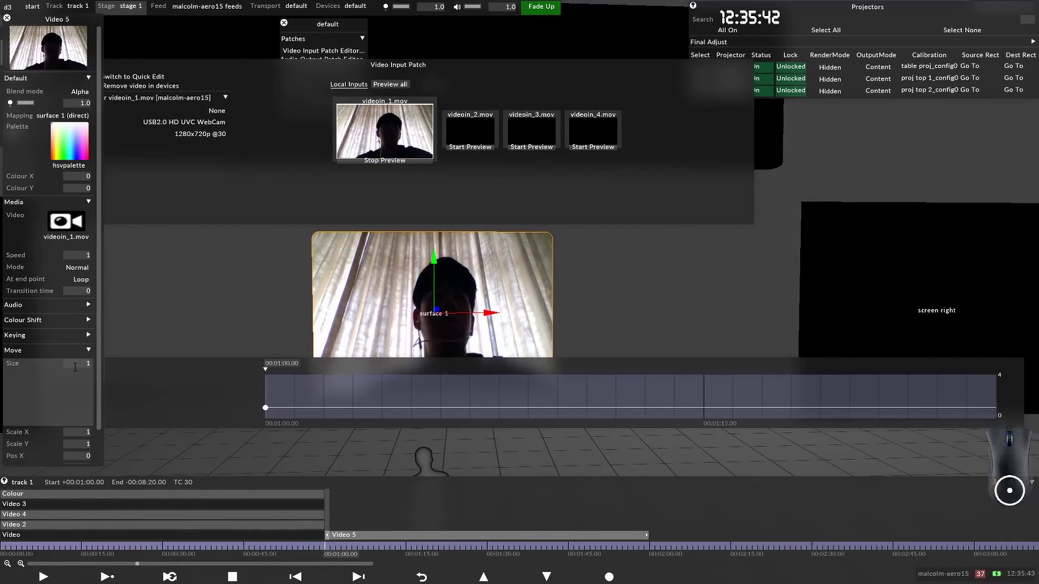
text(0.5)
key(Return)
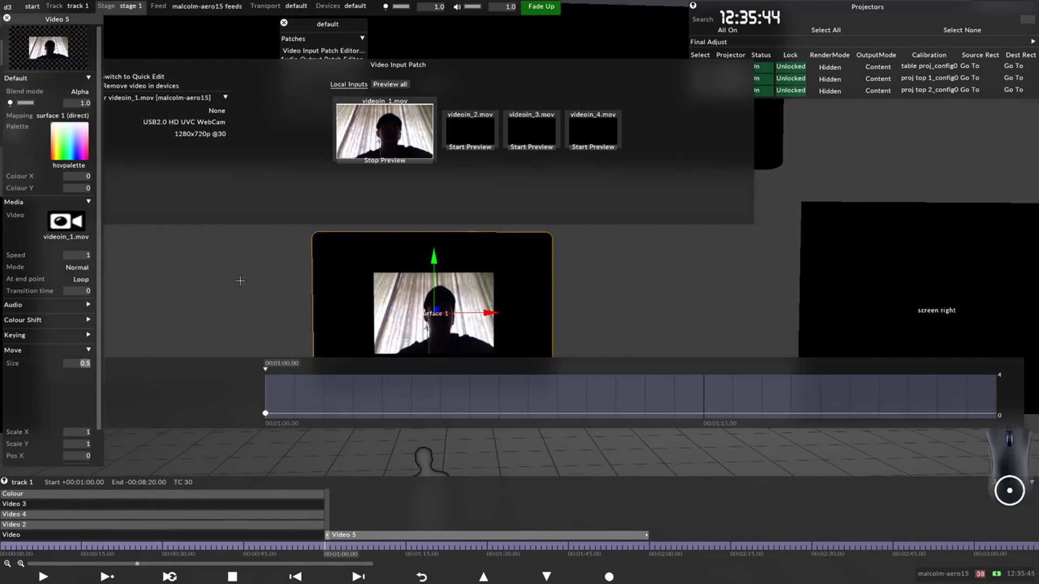
Step: Move the Video 5 layer to the start of track 1 and delete the Colour layer
drag(361, 534, 7, 544)
click(46, 543)
click(60, 494)
right_click(61, 495)
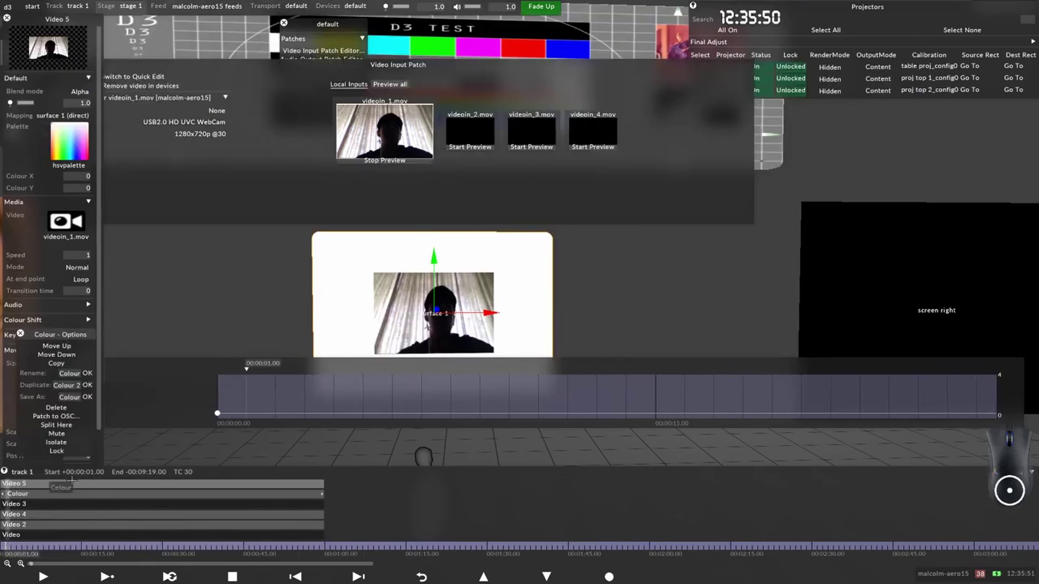
click(56, 407)
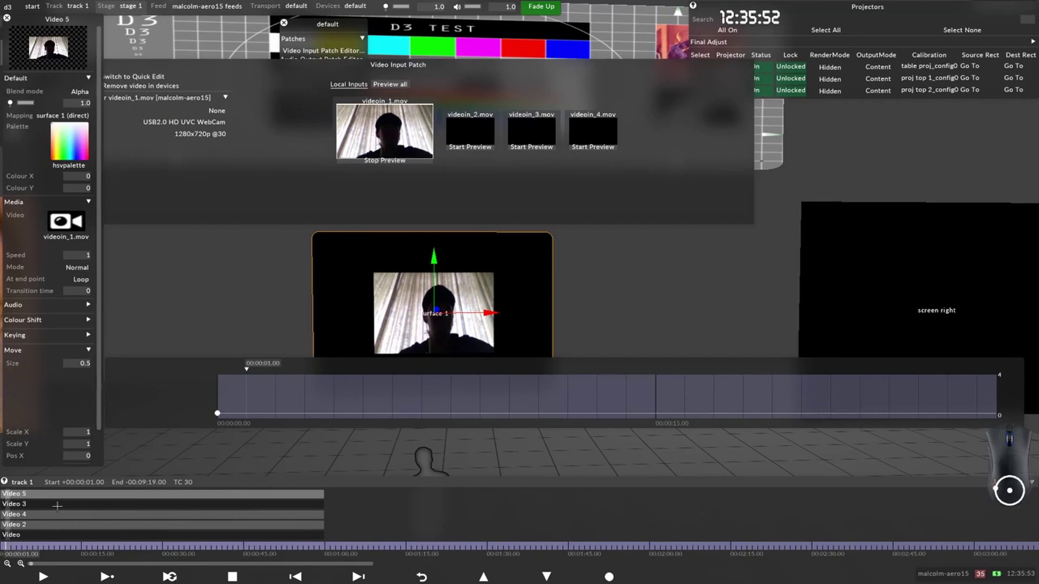
Step: Un-mute the Video layer that plays the d3_color_16-9.png test pattern on surface 1
click(49, 535)
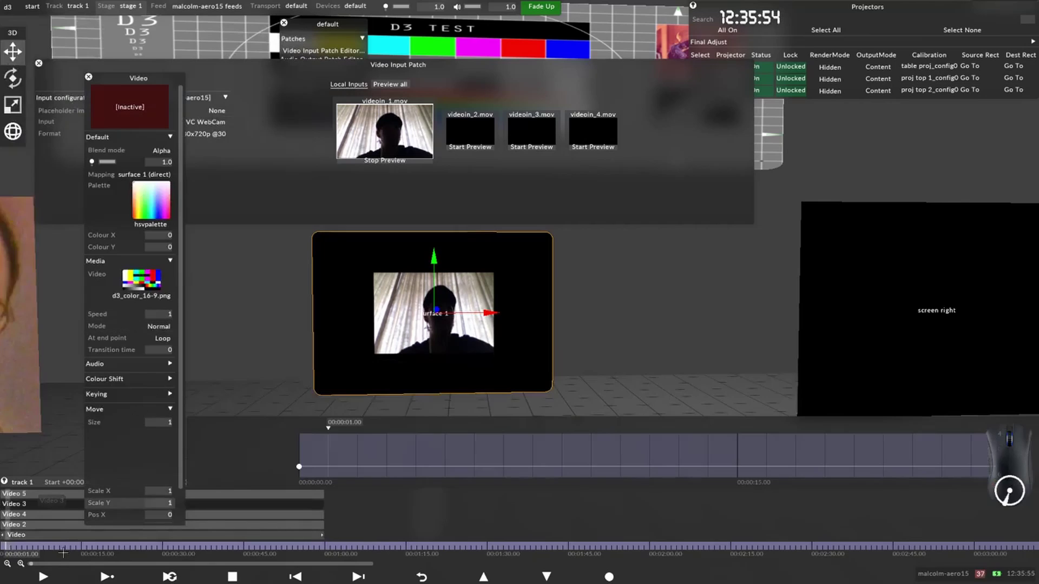
right_click(52, 535)
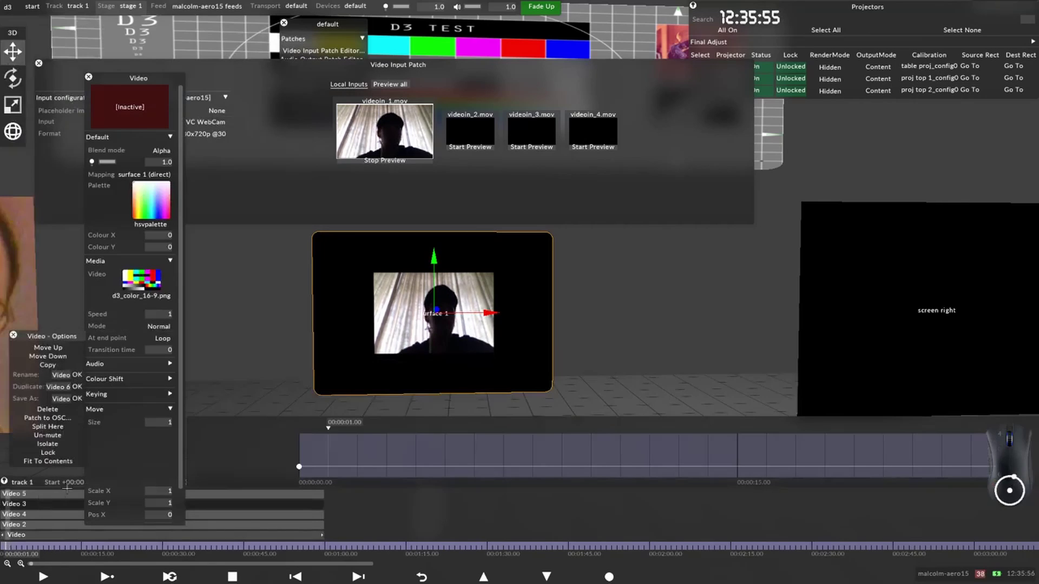
click(61, 436)
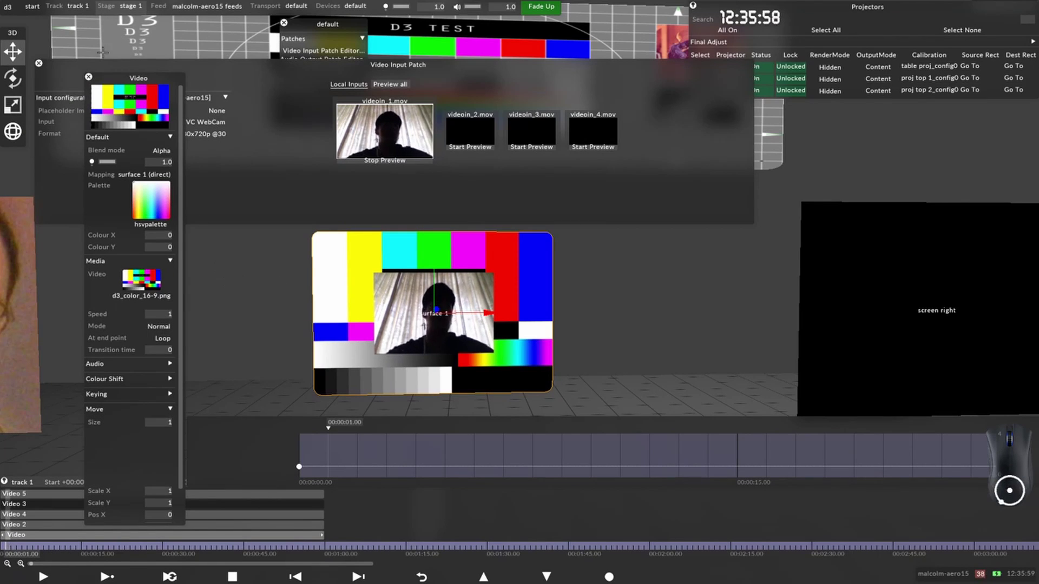
Step: Reduce the Video 5 layer's Size to 0.4 at 00:00:01.00 and check surface 1 up close
click(31, 493)
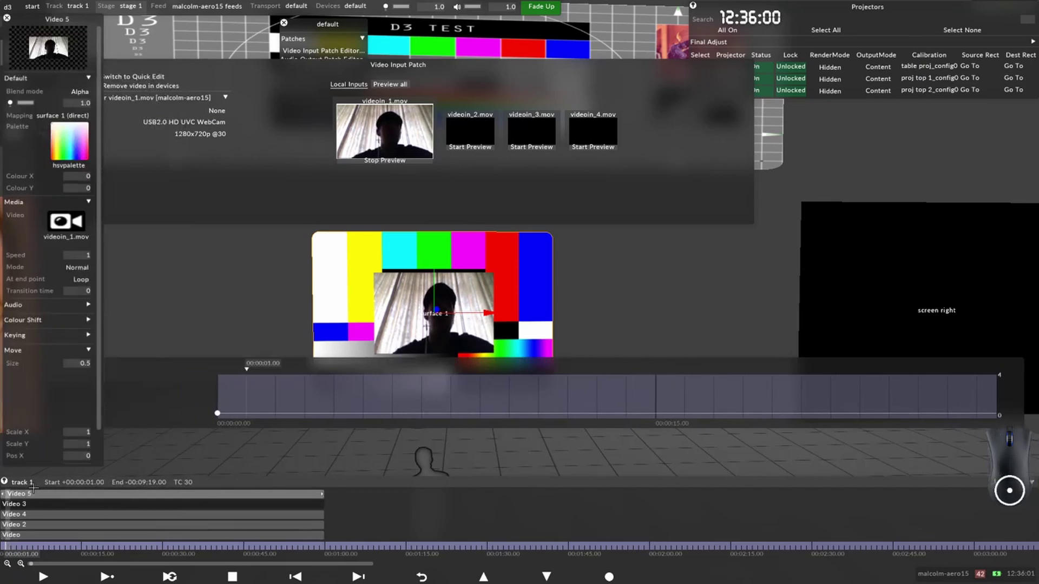
scroll(83, 364, down, 2)
scroll(84, 364, up, 1)
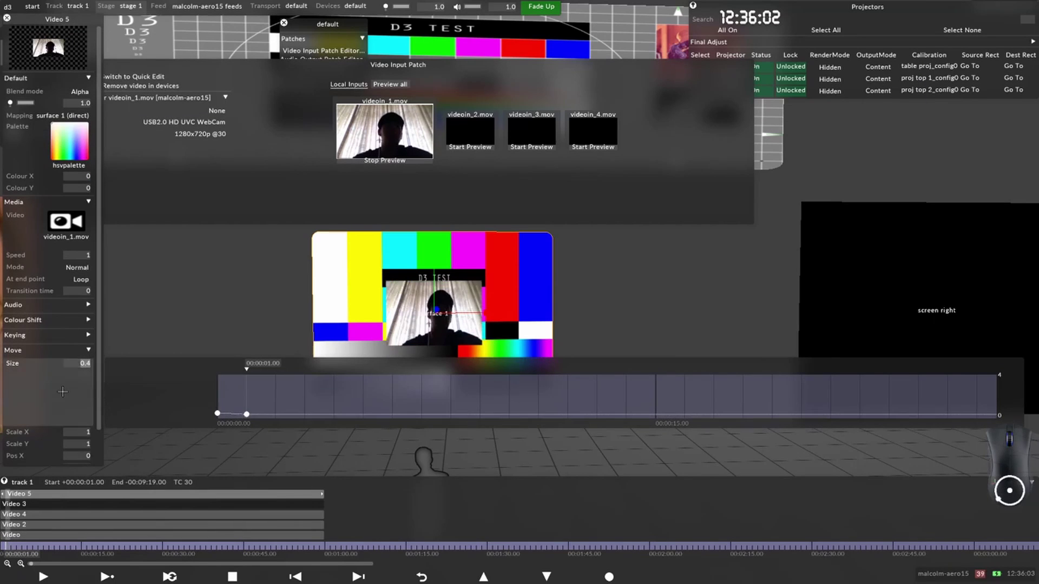
scroll(521, 371, up, 3)
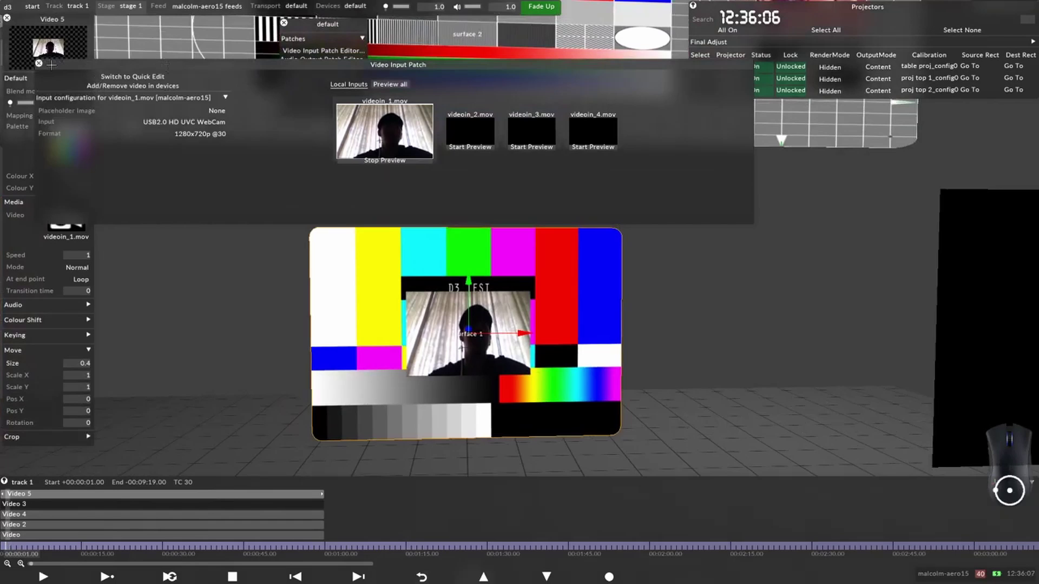
Step: Position the webcam video of layer Video 5 on surface 1 at Pos X -0.28 and Pos Y -0.27
click(73, 399)
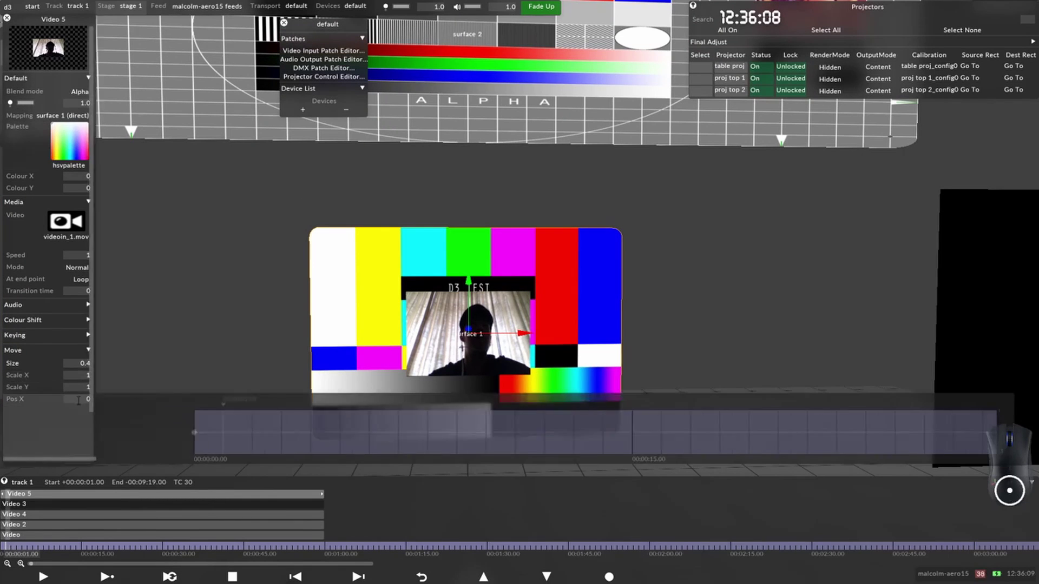
drag(336, 310, 333, 332)
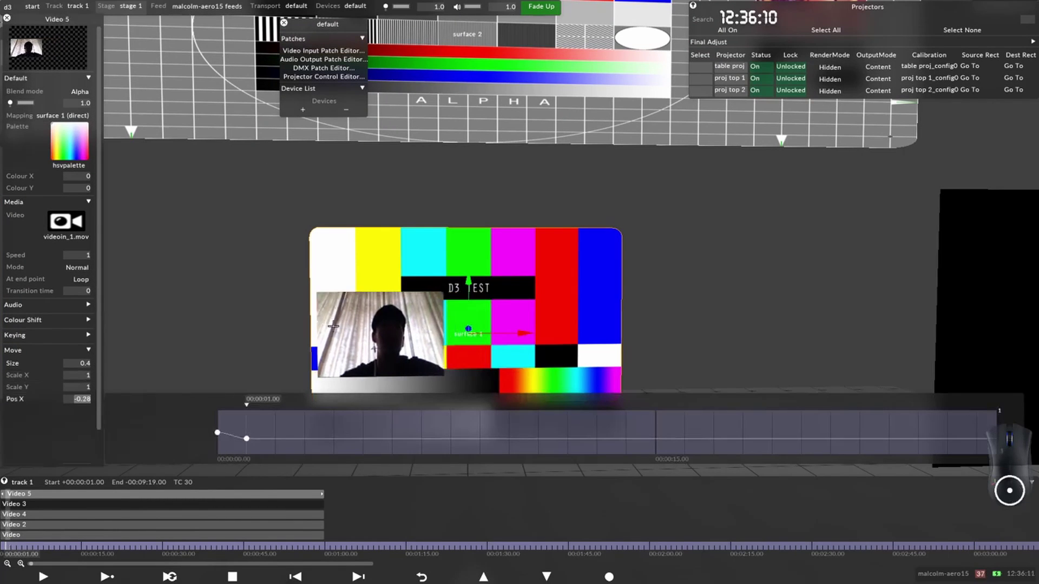
click(64, 412)
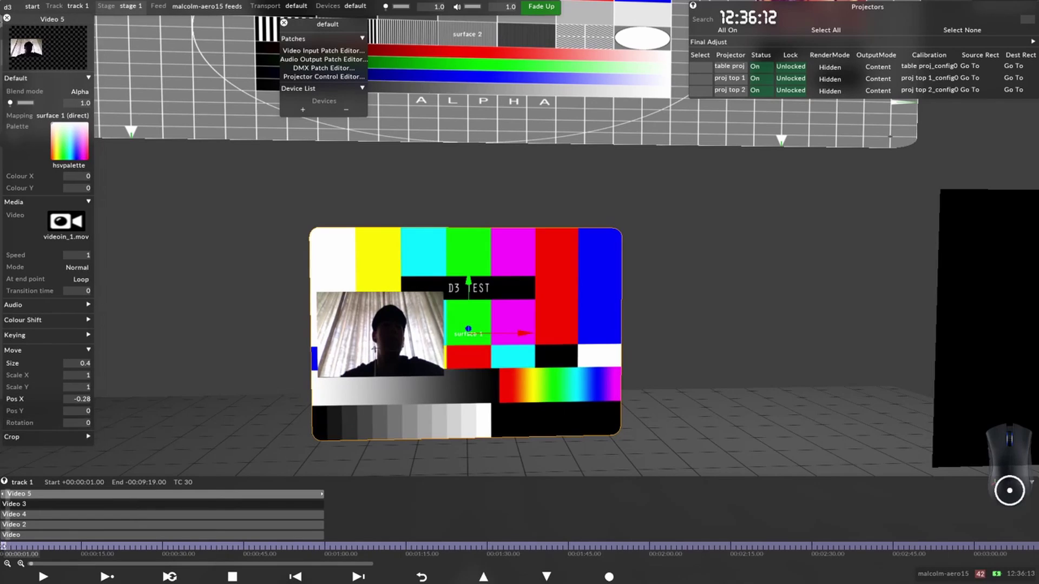
drag(180, 400, 191, 400)
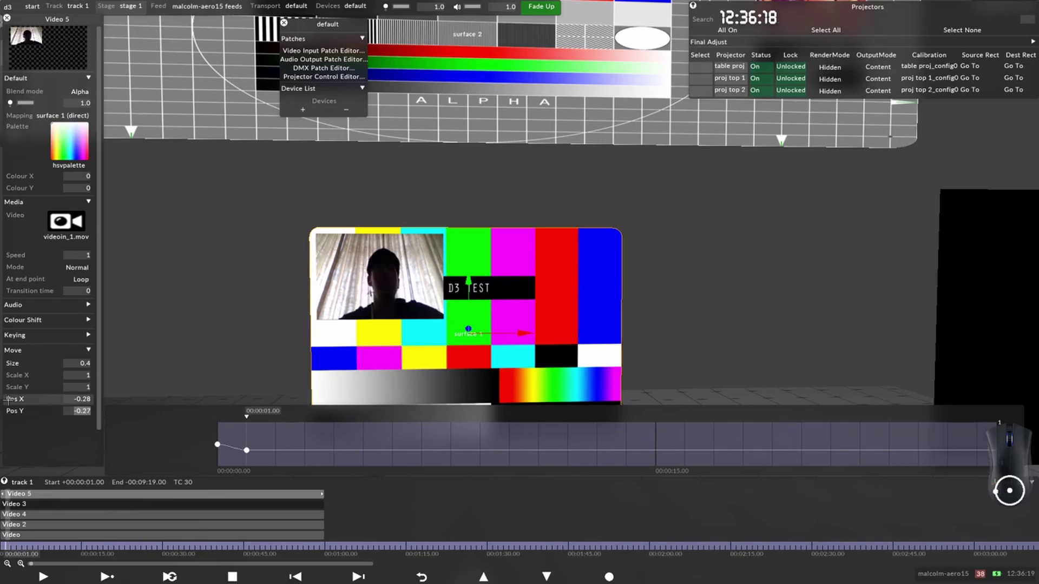
Step: Switch to Streamlabs OBS, make the Camera source visible and transition the scene to live, returning to d3 when done
key(alt+Tab)
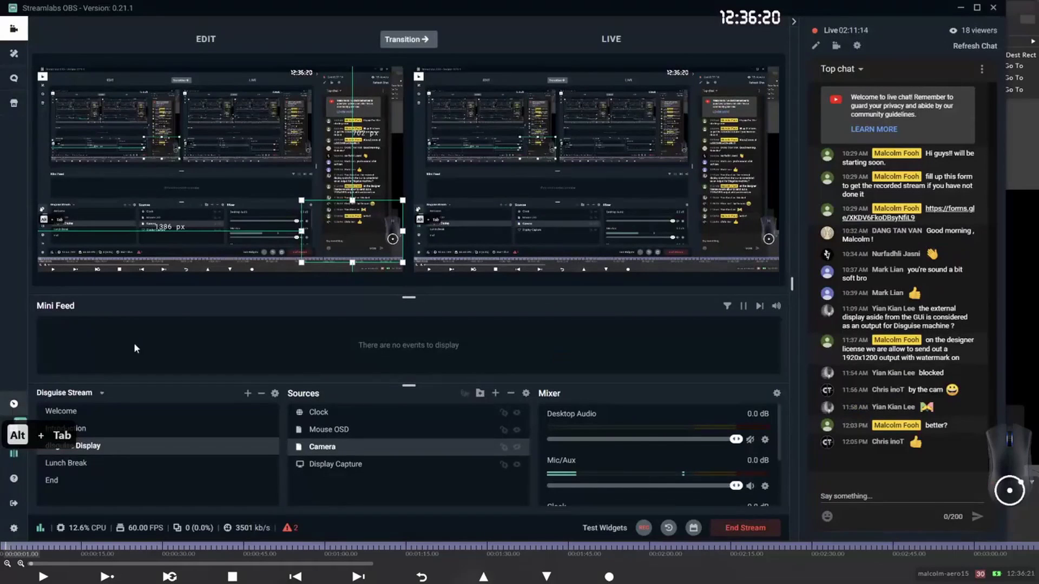
click(517, 448)
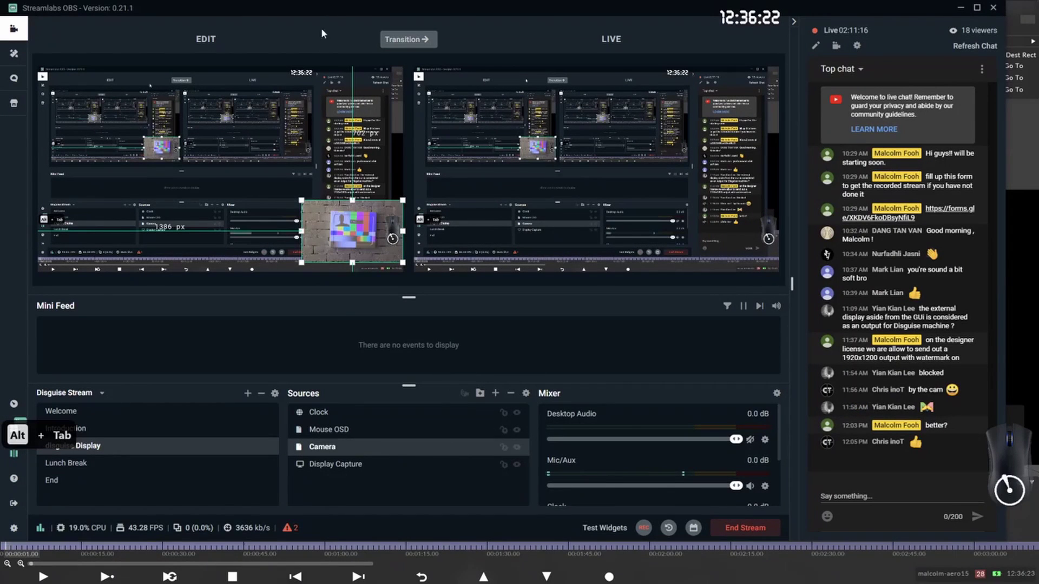
click(409, 39)
key(alt+Tab)
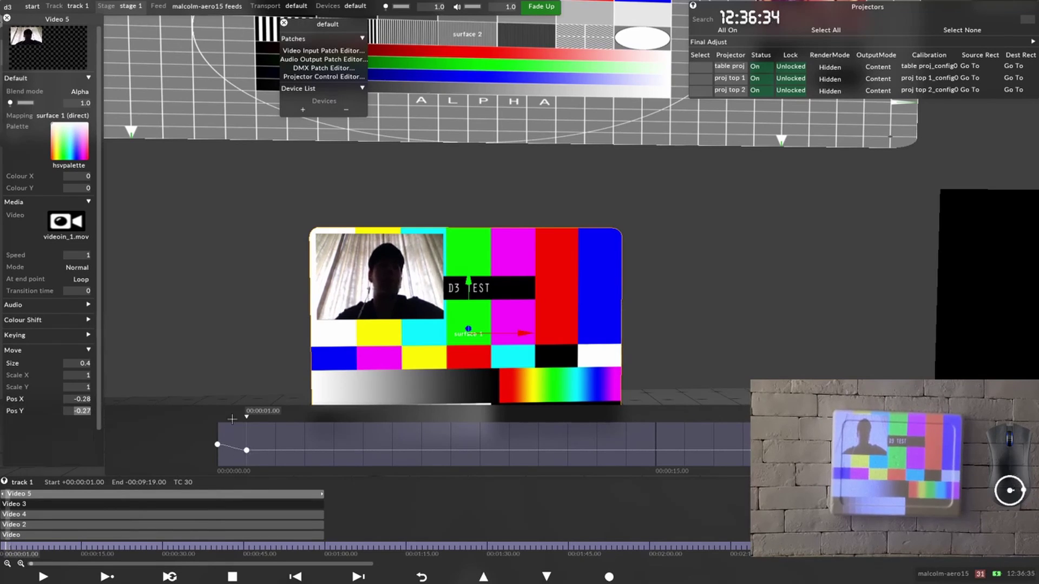
Step: Remove the opening keyframe ramps so Video 5 holds Pos X -0.28, Pos Y -0.27 and Size 0.4 from the track's start
click(218, 445)
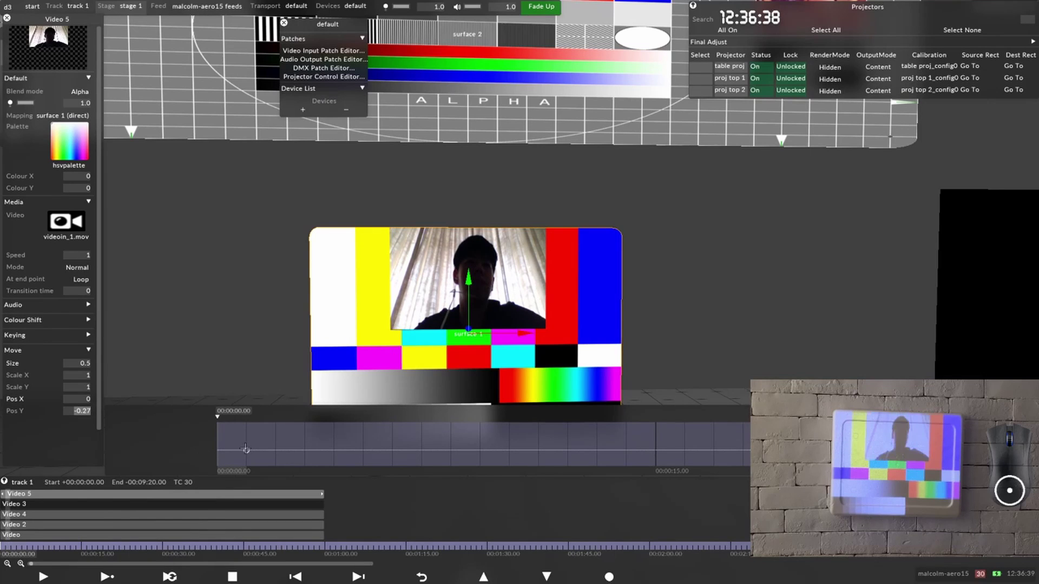
click(78, 411)
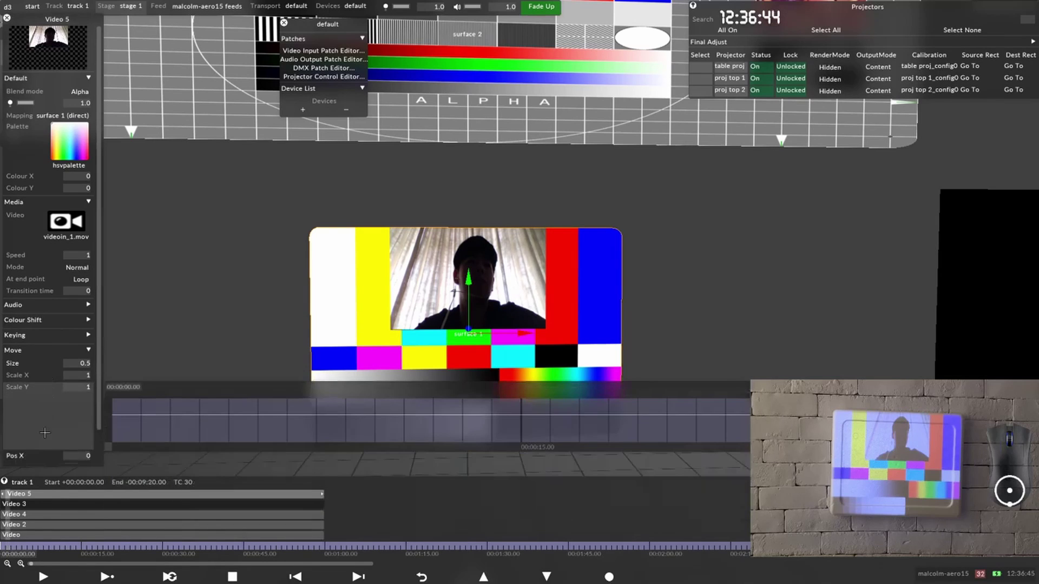
click(58, 419)
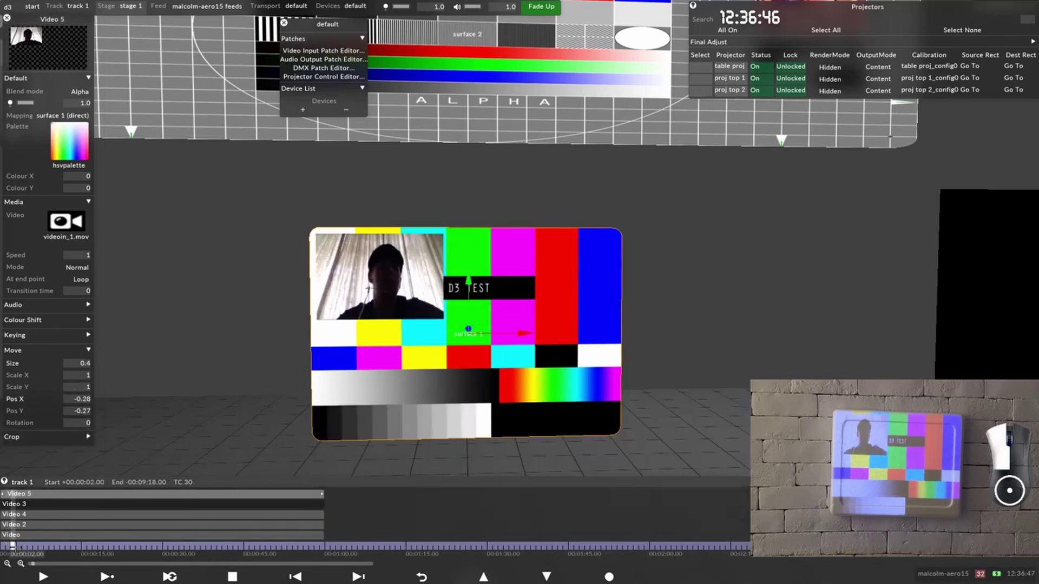
click(76, 411)
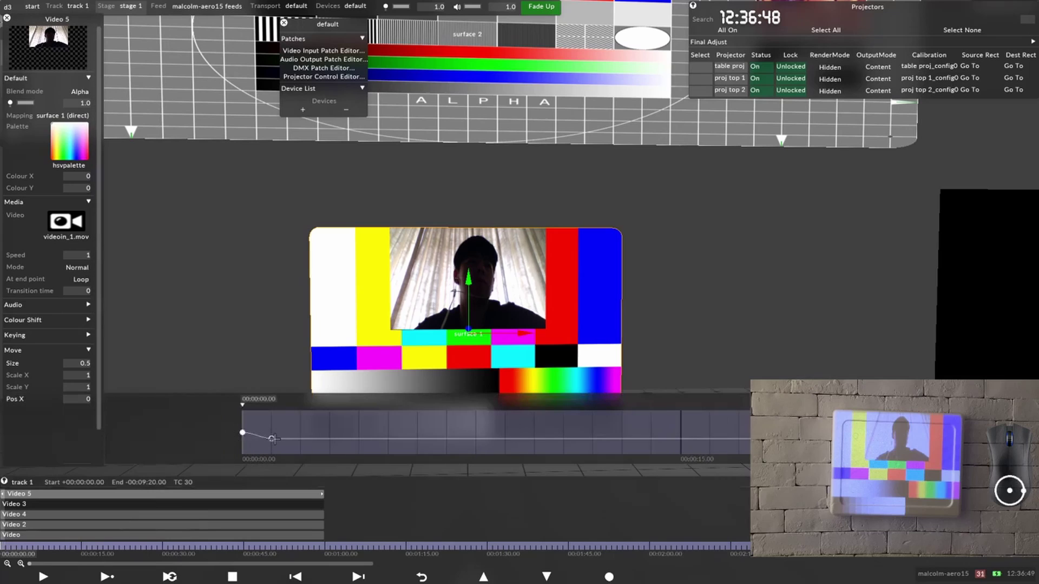
mouse_move(242, 432)
mouse_down()
mouse_move(262, 435)
mouse_move(243, 440)
mouse_move(243, 414)
mouse_up()
click(6, 369)
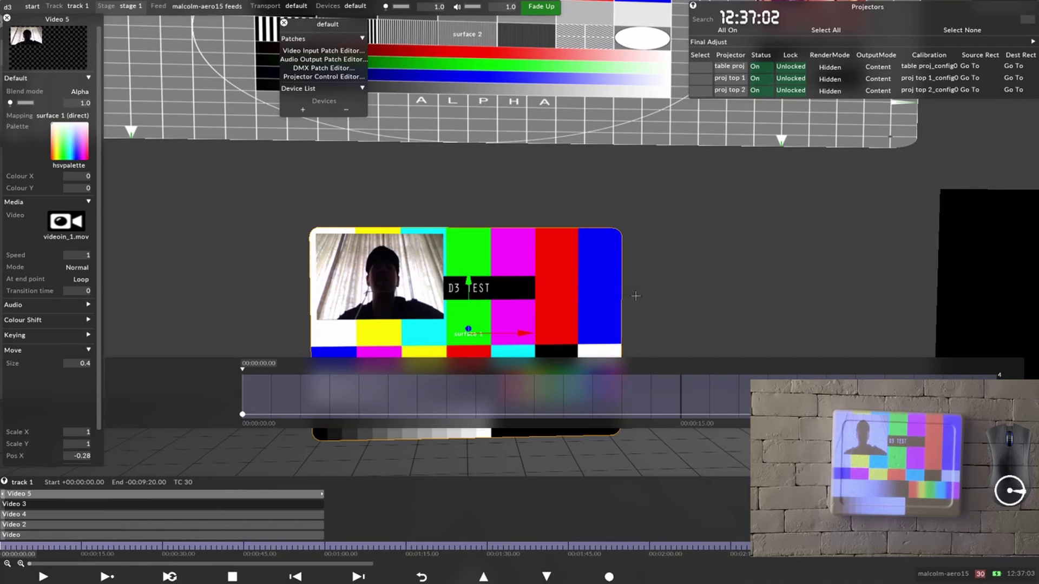
Step: Close the Video 5 layer editor and the device manager window
scroll(524, 292, up, 3)
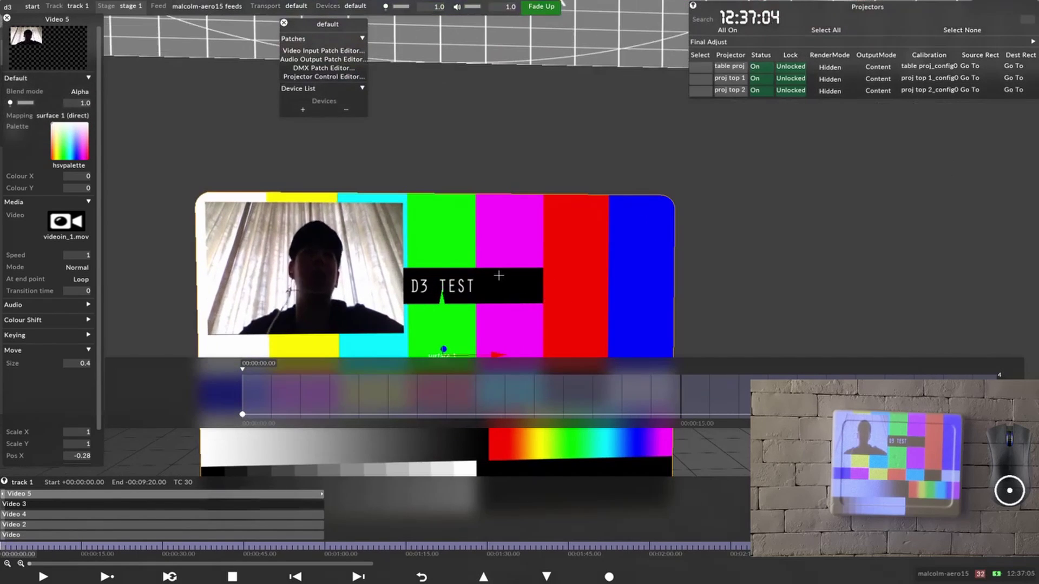
right_drag(498, 275, 424, 165)
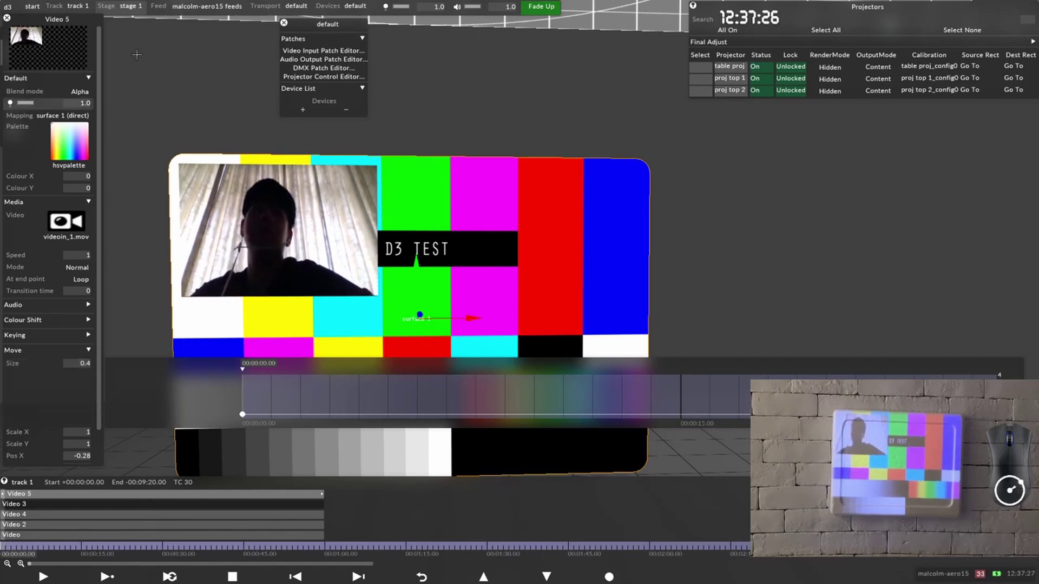
click(7, 17)
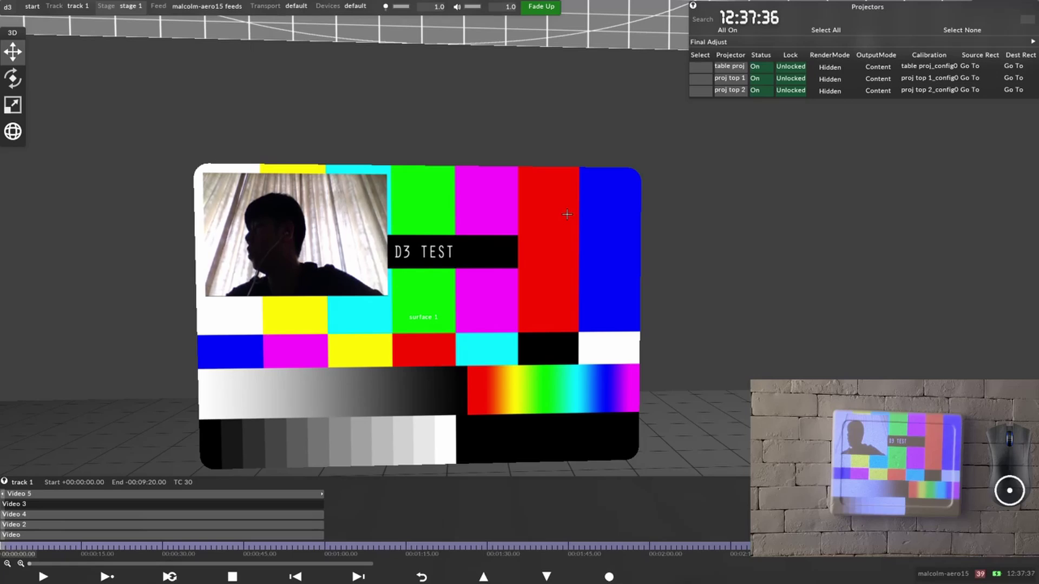
Step: Set the projectors' appearance in the stage view to Beam And Wire and close the view settings
scroll(567, 214, down, 5)
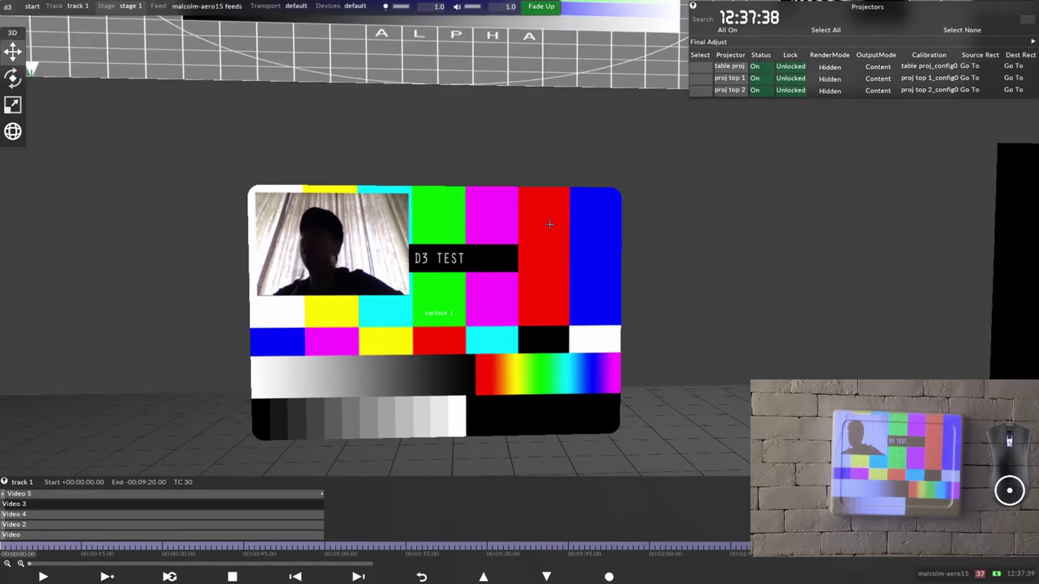
scroll(535, 292, down, 5)
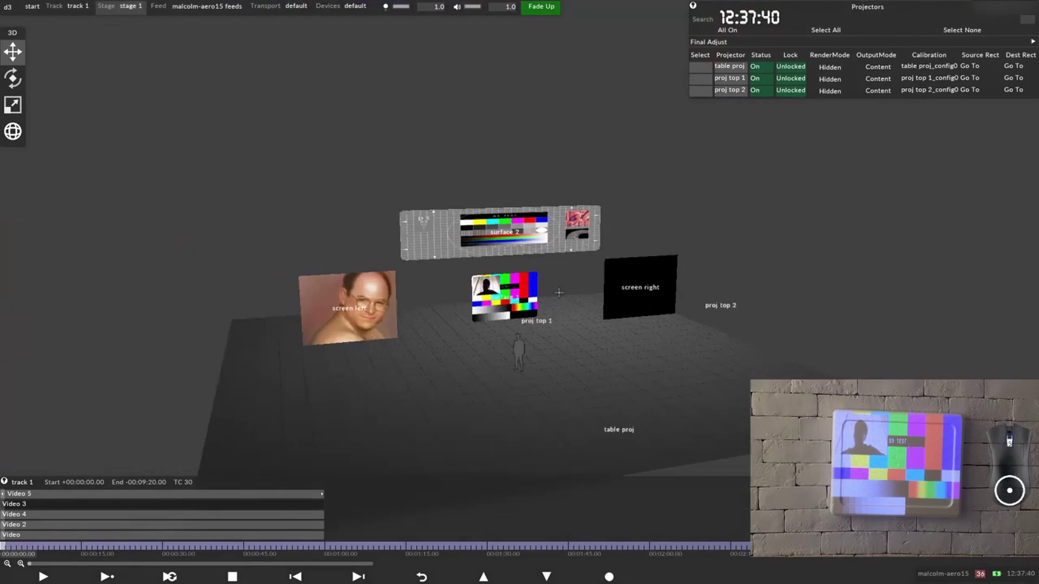
right_click(315, 175)
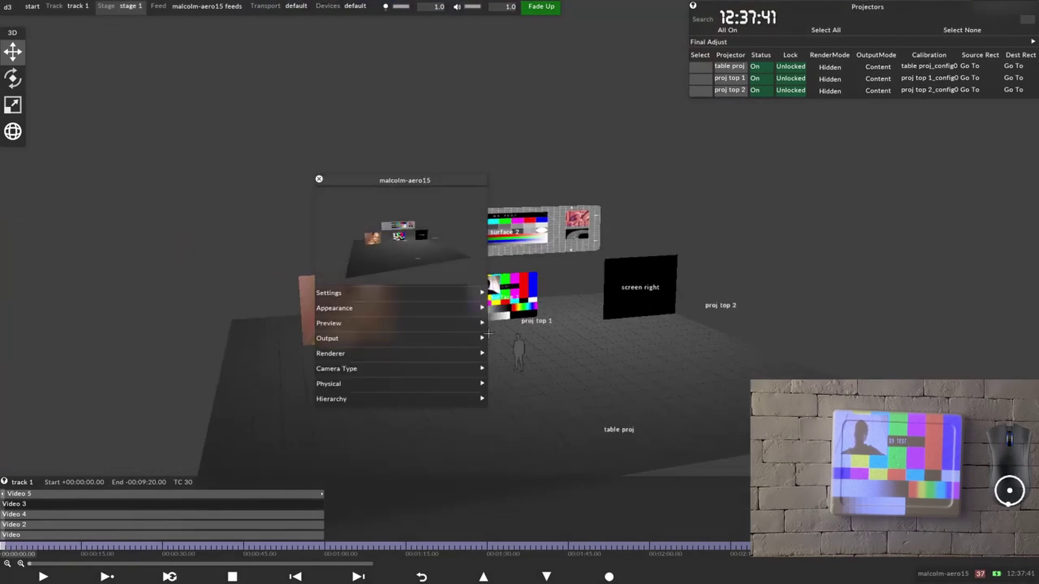
click(402, 351)
click(402, 351)
click(418, 308)
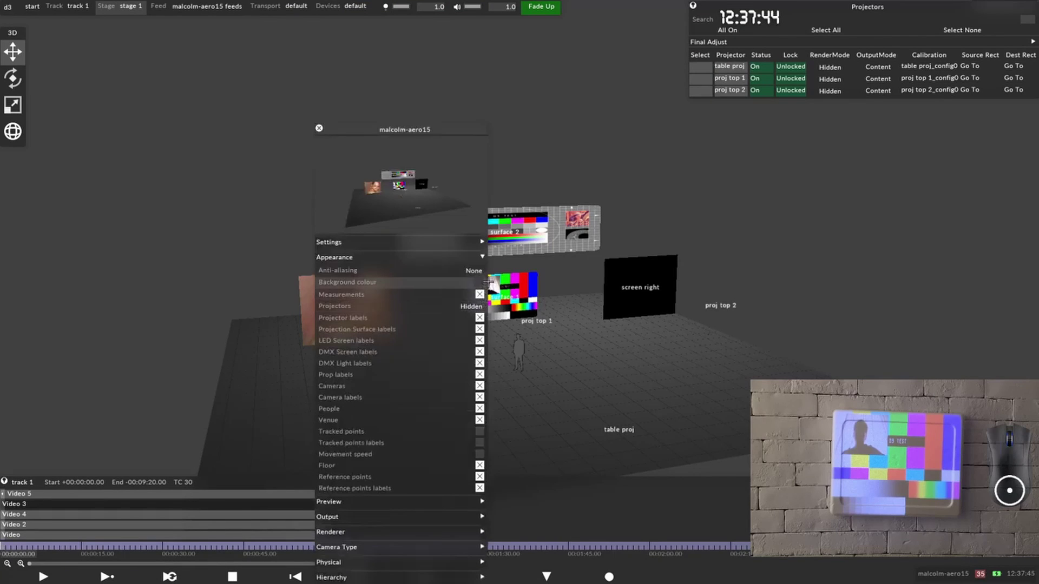
click(471, 306)
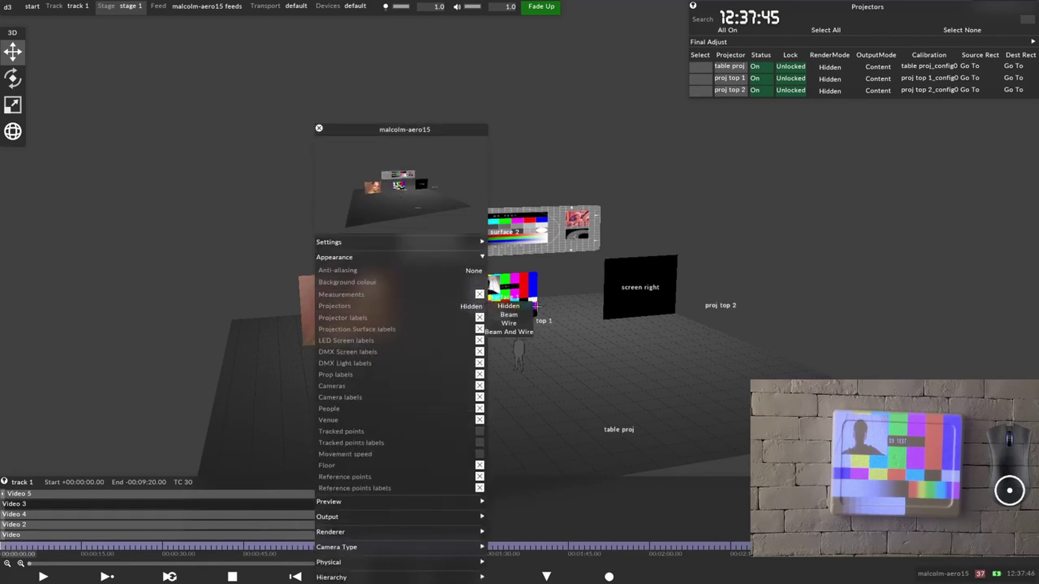
click(508, 332)
click(319, 128)
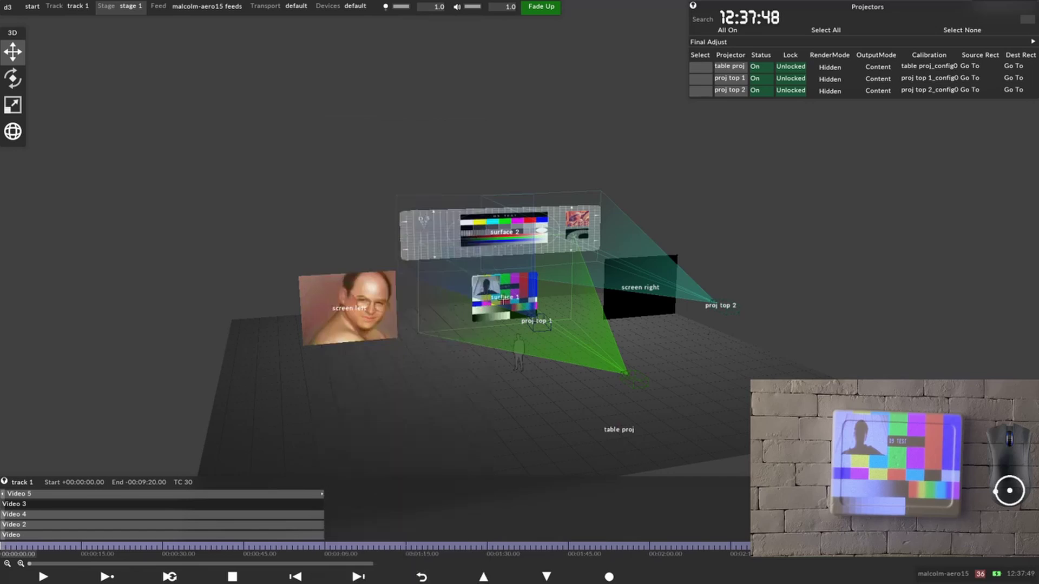
Step: Review the settings of projector proj top 1 and the calibration details of its configuration, and close both windows
drag(319, 173, 316, 271)
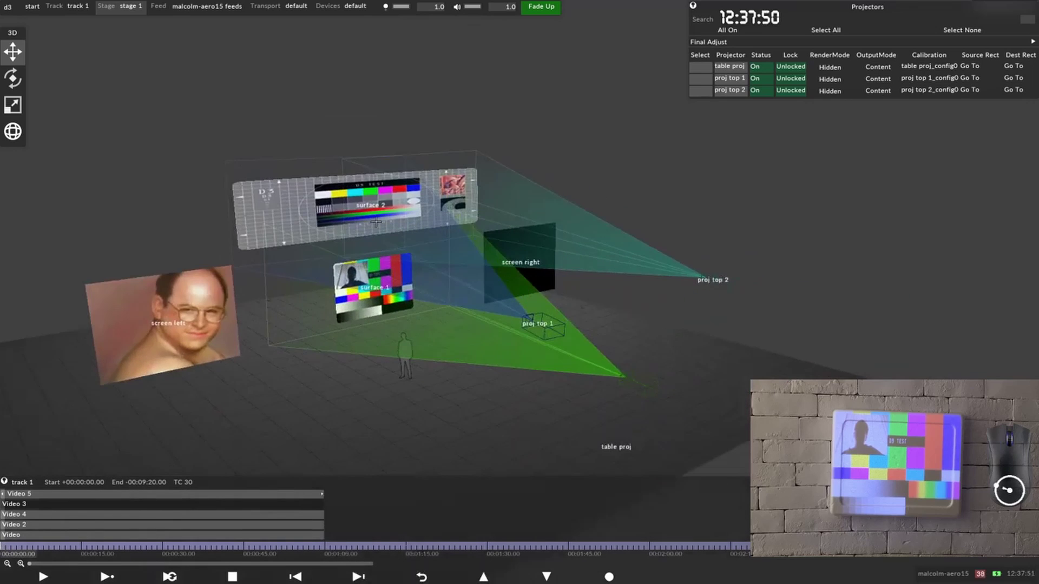
click(549, 328)
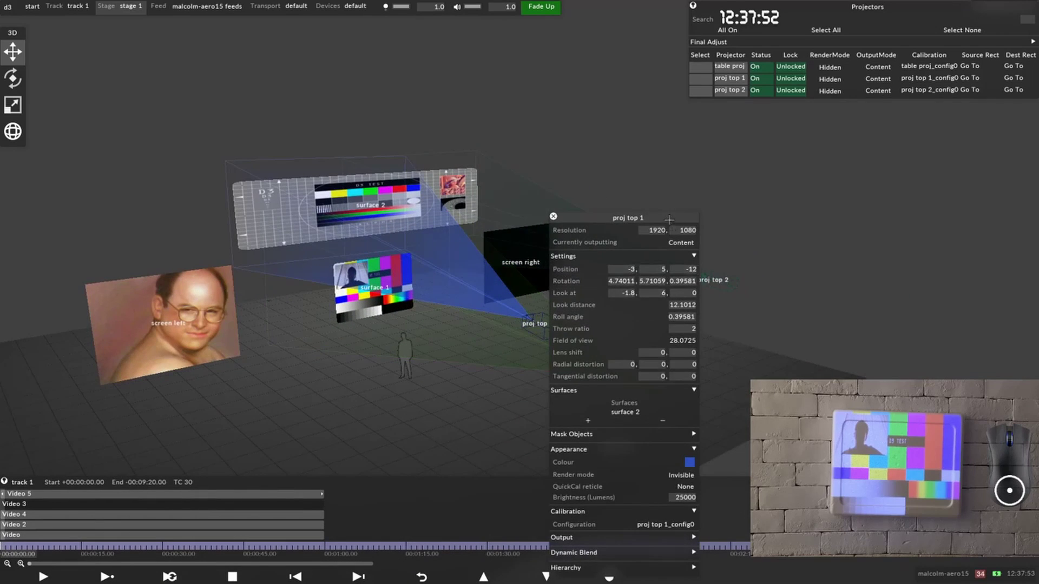
drag(622, 221, 844, 136)
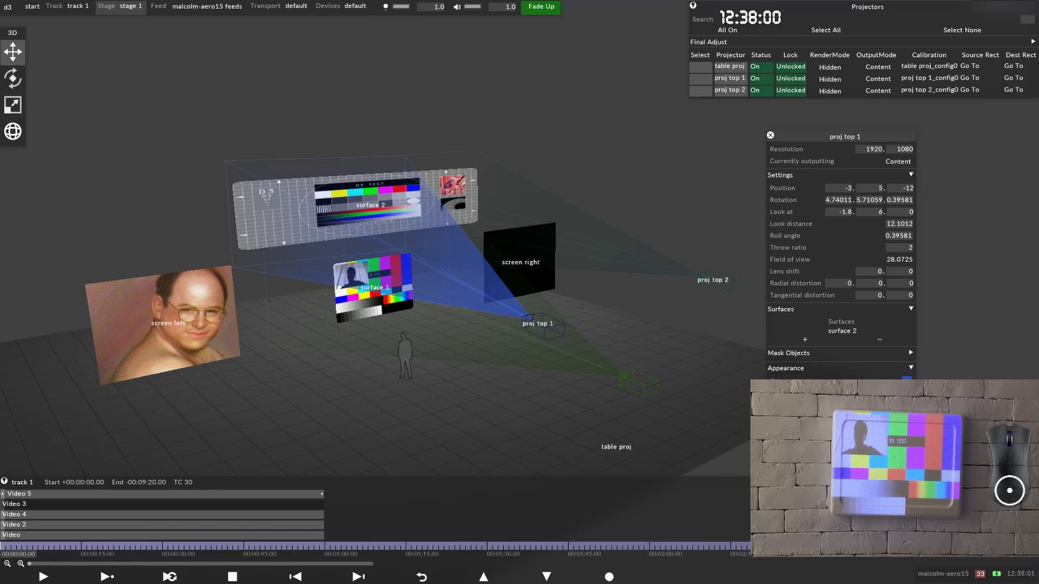
click(930, 77)
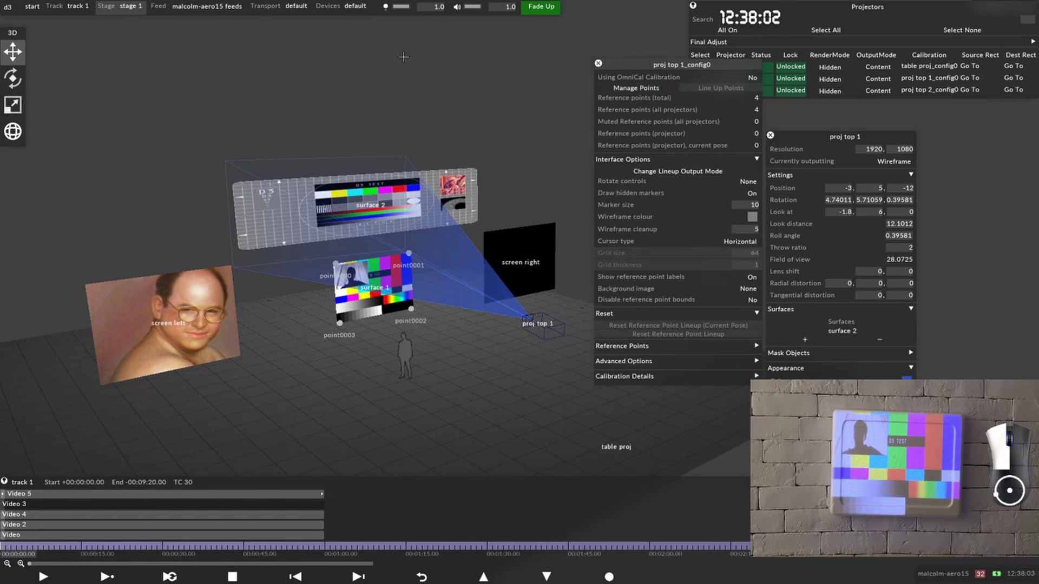
drag(653, 61, 112, 61)
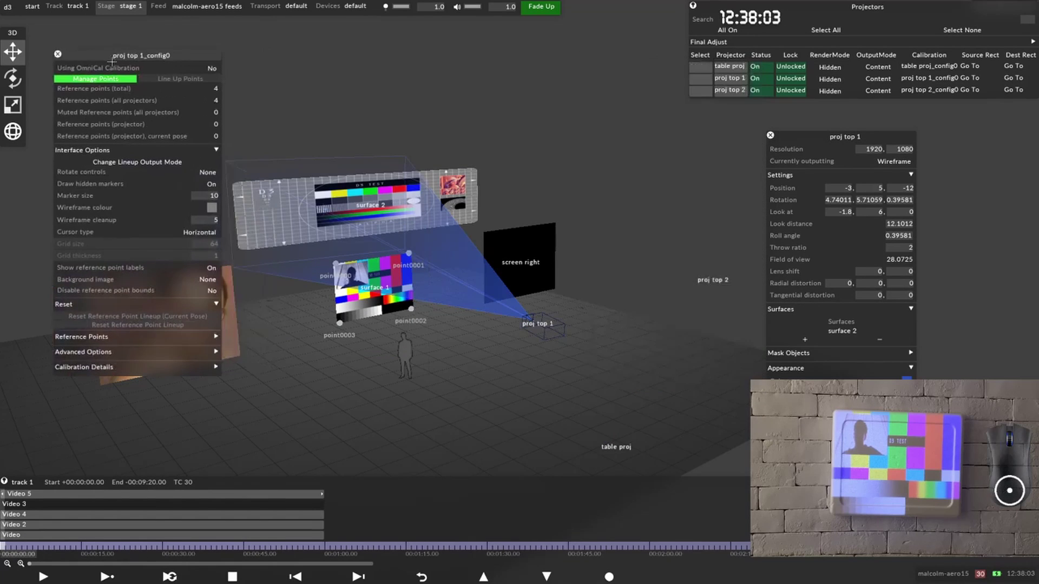
click(142, 367)
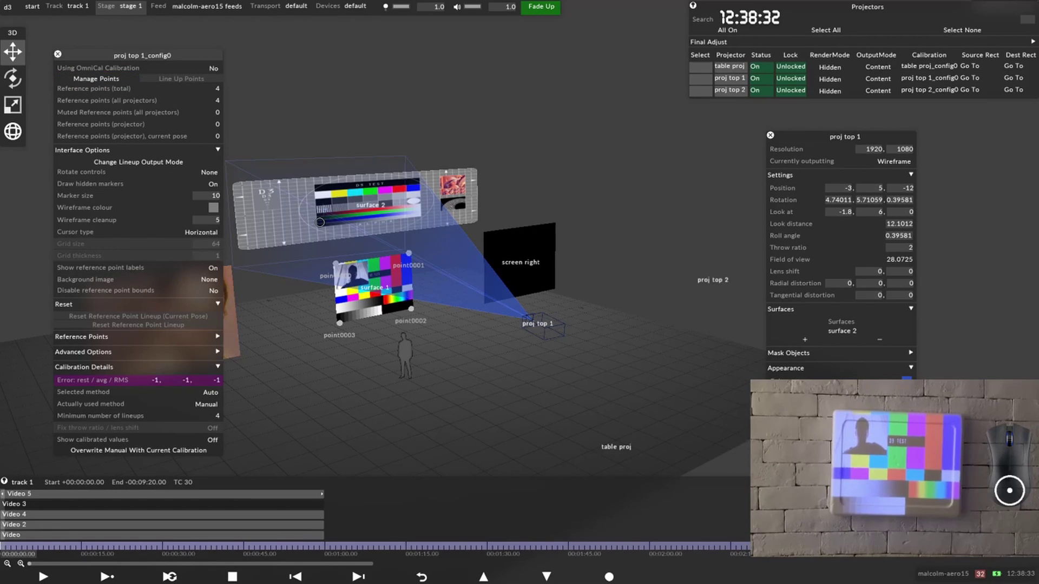
scroll(331, 219, up, 5)
key(Escape)
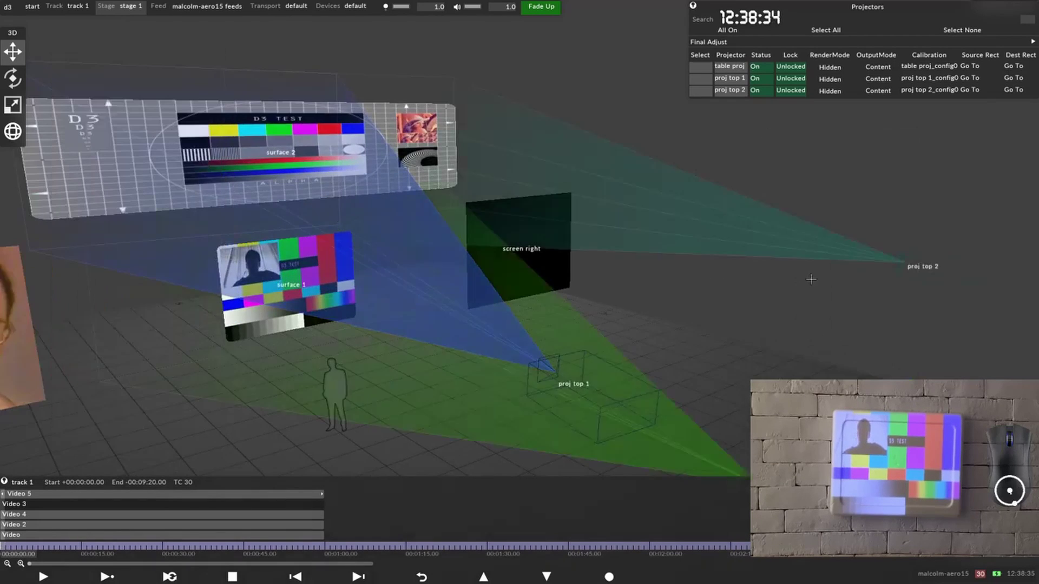
middle_drag(319, 164, 417, 194)
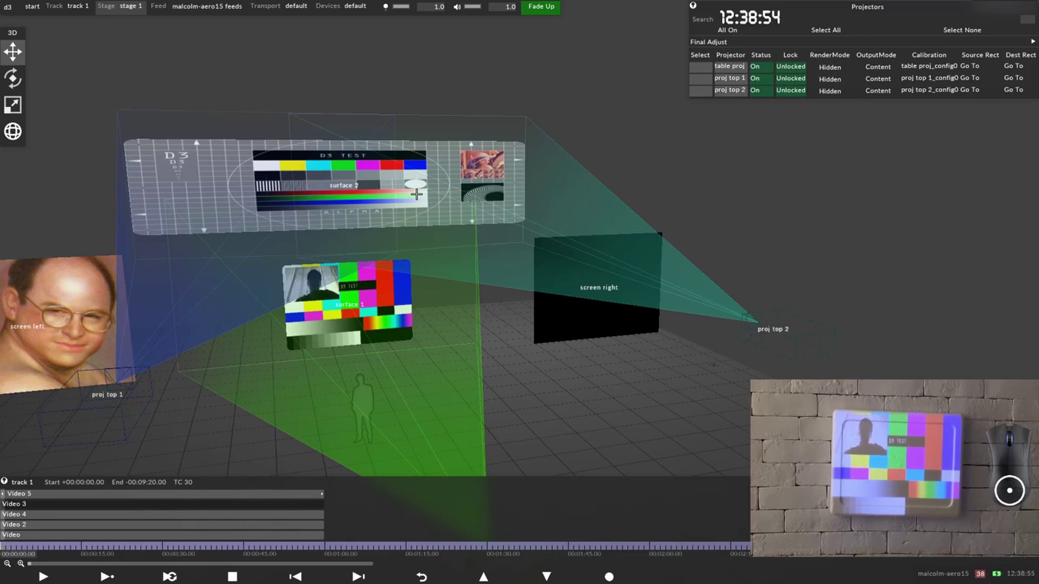
drag(299, 268, 379, 265)
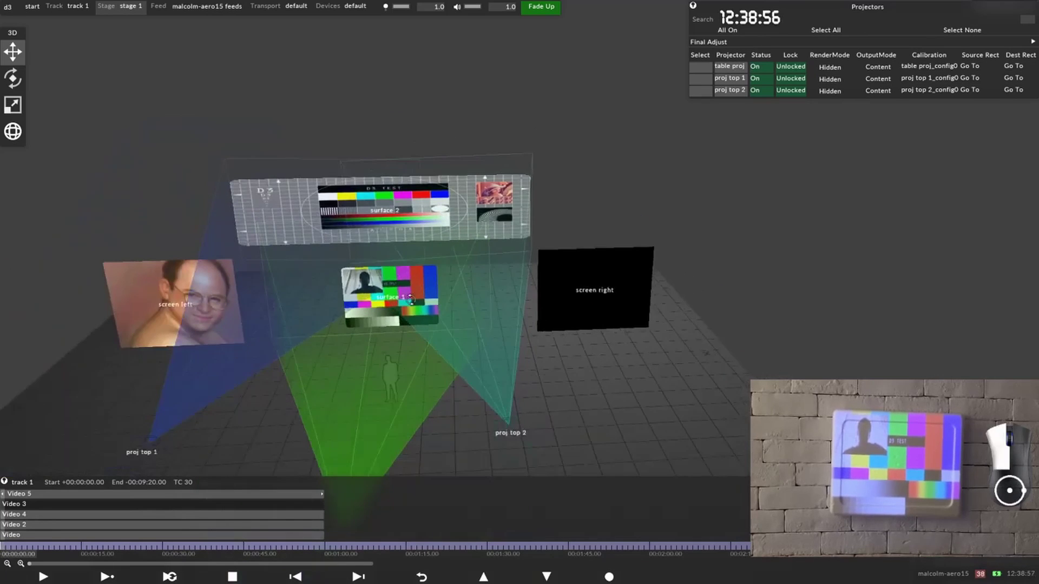
scroll(379, 265, up, 5)
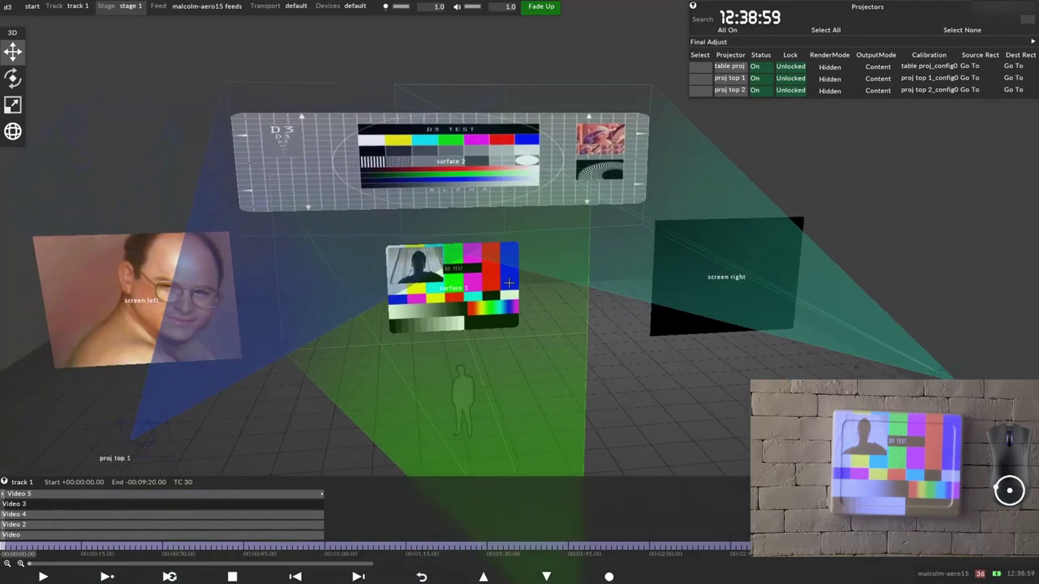
drag(508, 283, 495, 300)
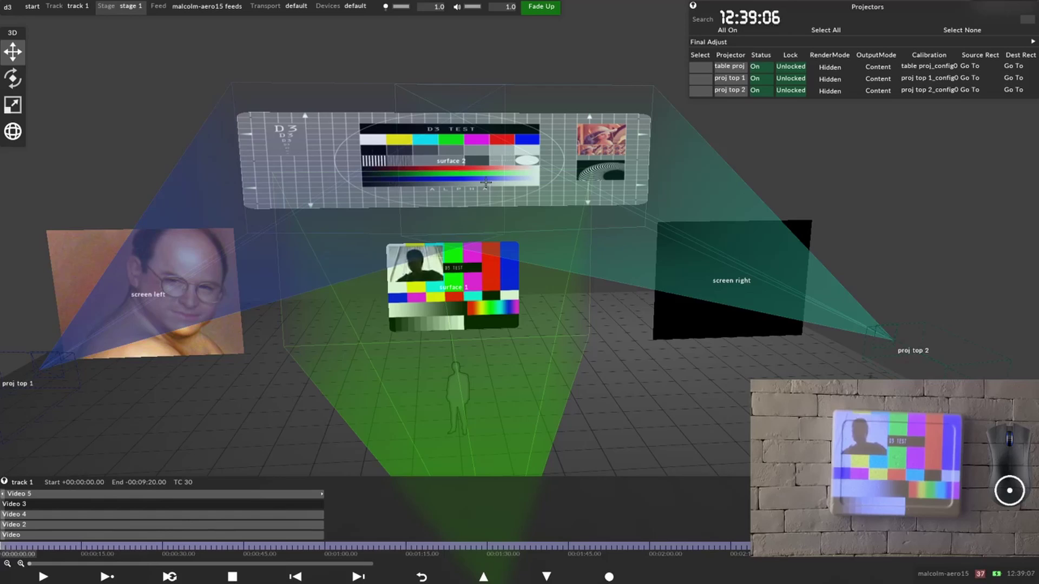
Step: Review the DMX and audio output patch settings from the default device manager, and close both editors
click(350, 6)
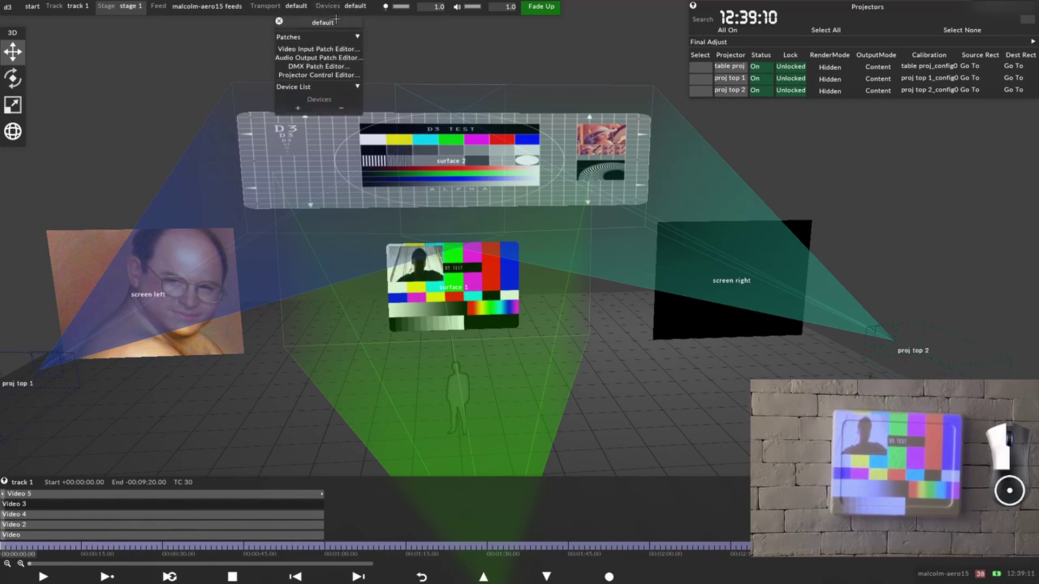
drag(331, 60, 374, 112)
click(373, 117)
click(373, 109)
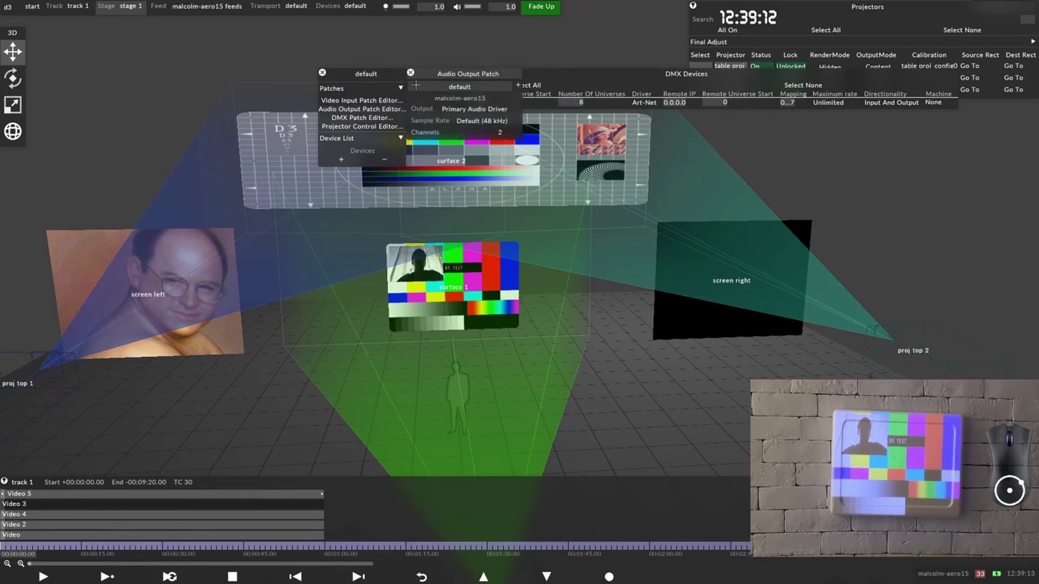
click(548, 72)
click(411, 73)
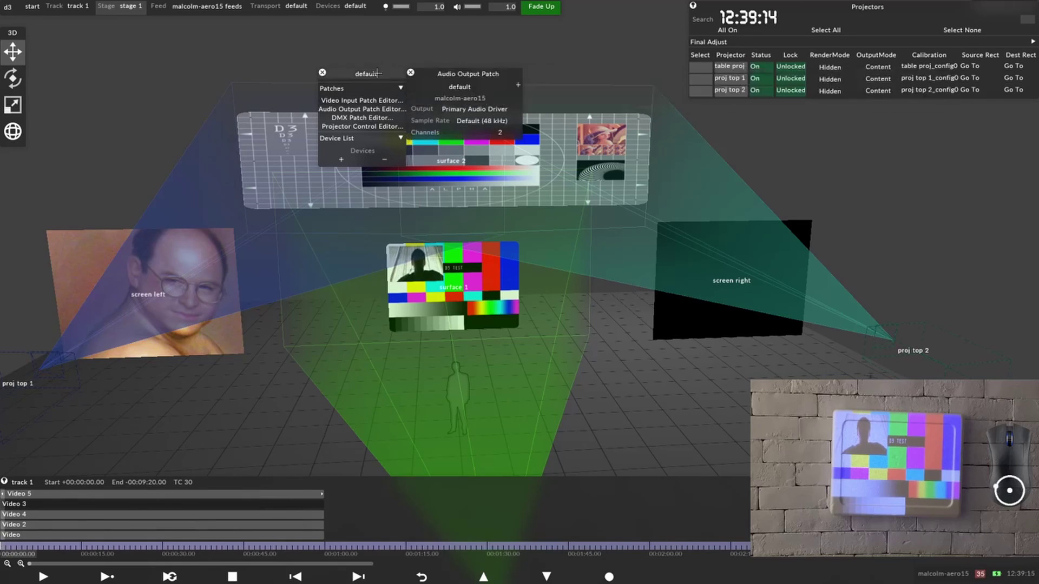
Step: Add an audio output patch named 1+2 beside the default patch and view the output devices it offers
drag(378, 74, 154, 53)
drag(277, 52, 284, 53)
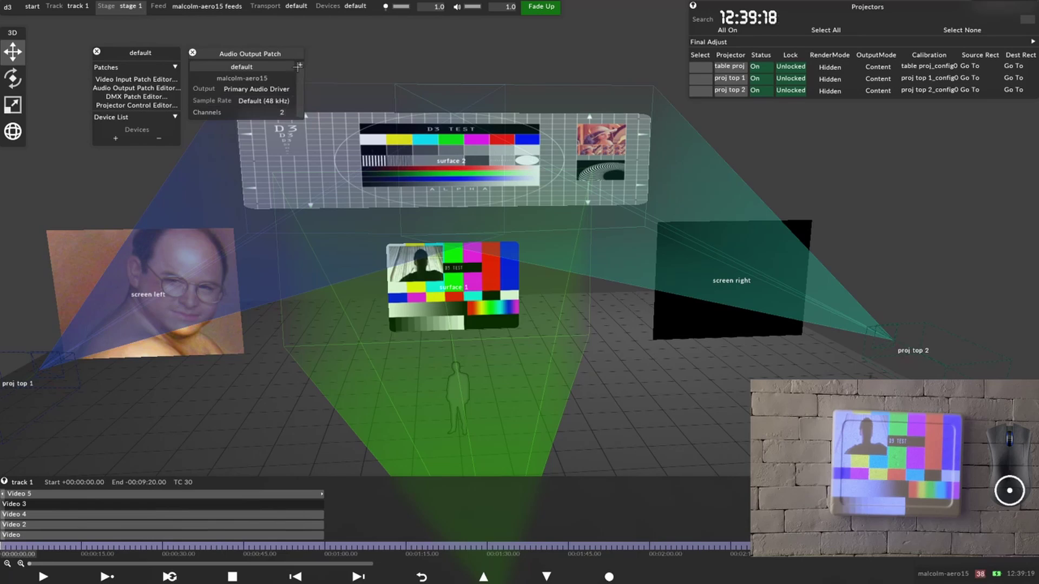
click(298, 66)
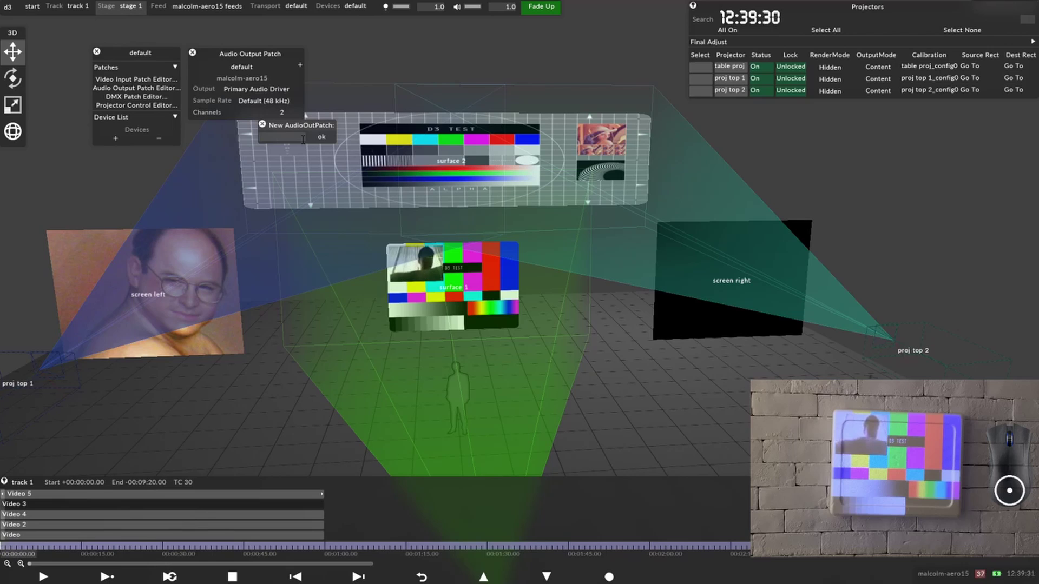
text(1+2)
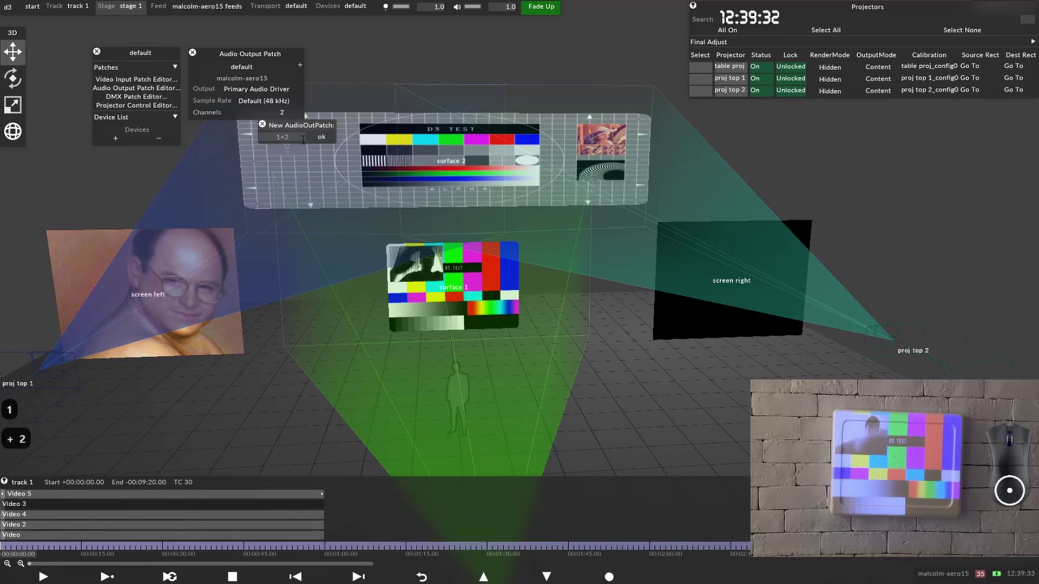
click(322, 137)
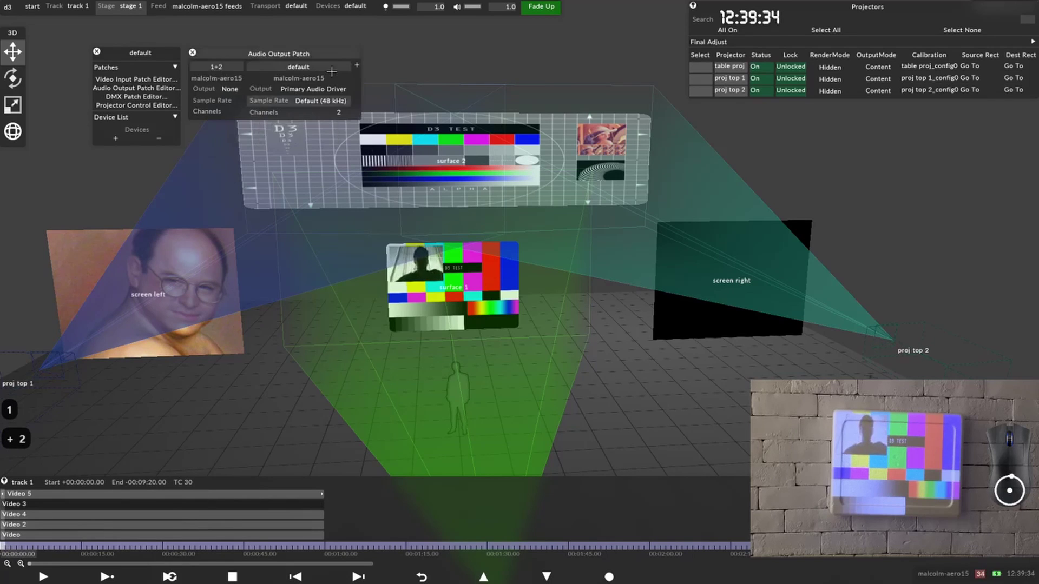
click(227, 91)
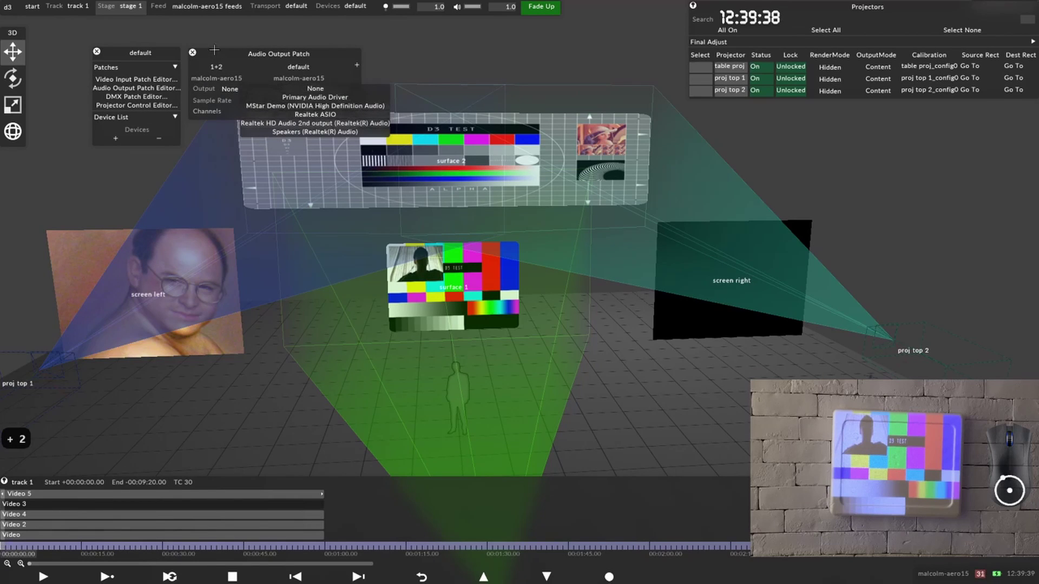
Step: Create a machine named vx4 as the master in the d3net Manager and set its type to vx 4
click(32, 6)
click(74, 102)
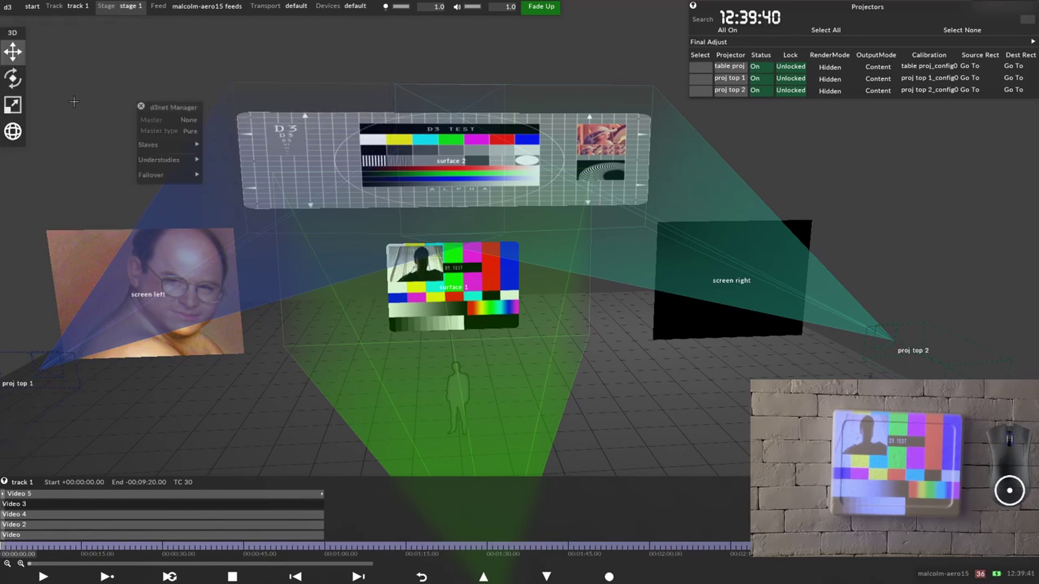
click(188, 119)
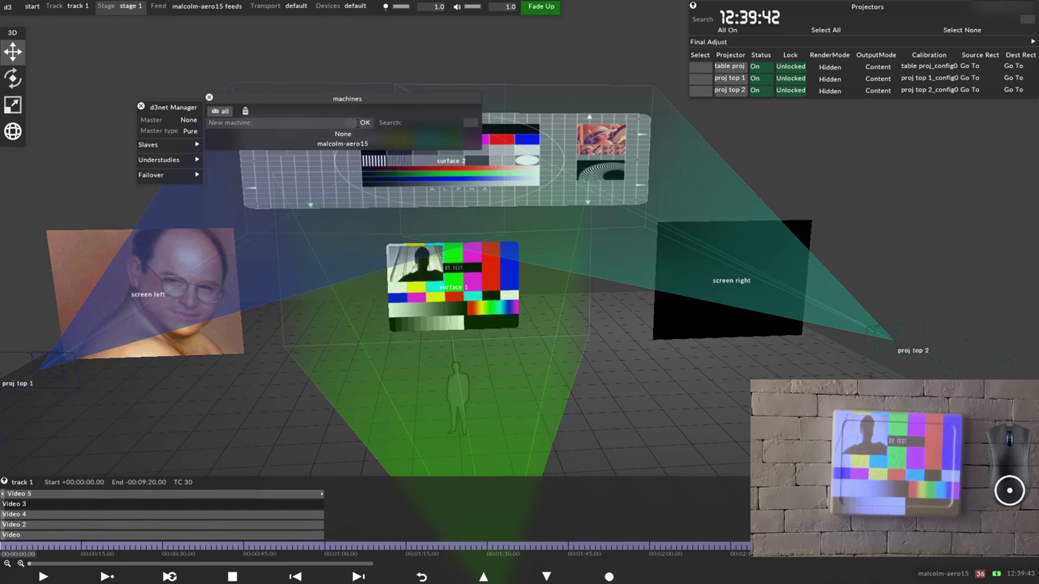
text(vx4)
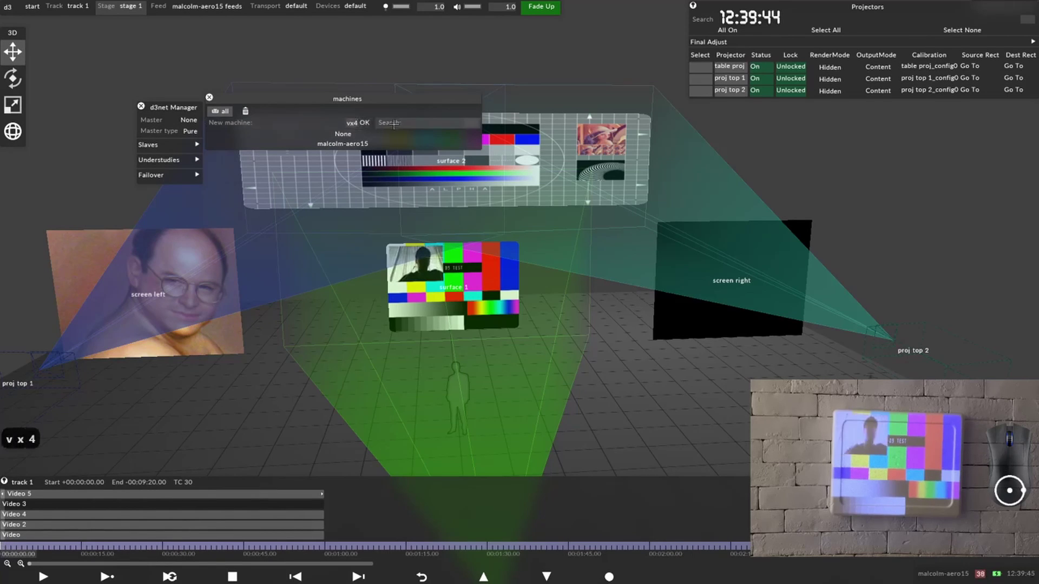
click(364, 123)
click(267, 136)
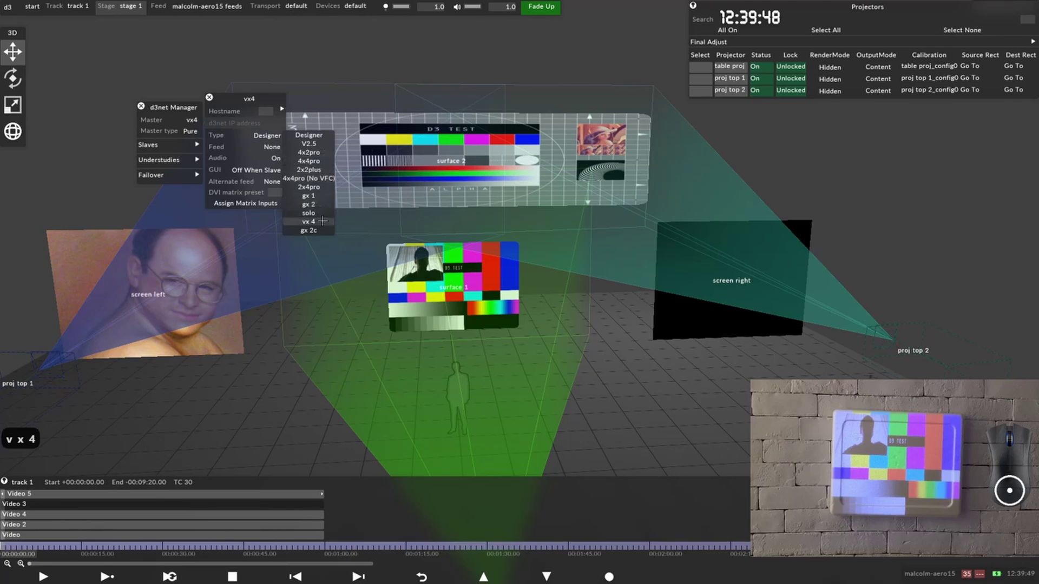
click(323, 222)
Step: Examine the output choices for the vx4 machine under patch 1+2 in the audio output patch editor
click(355, 6)
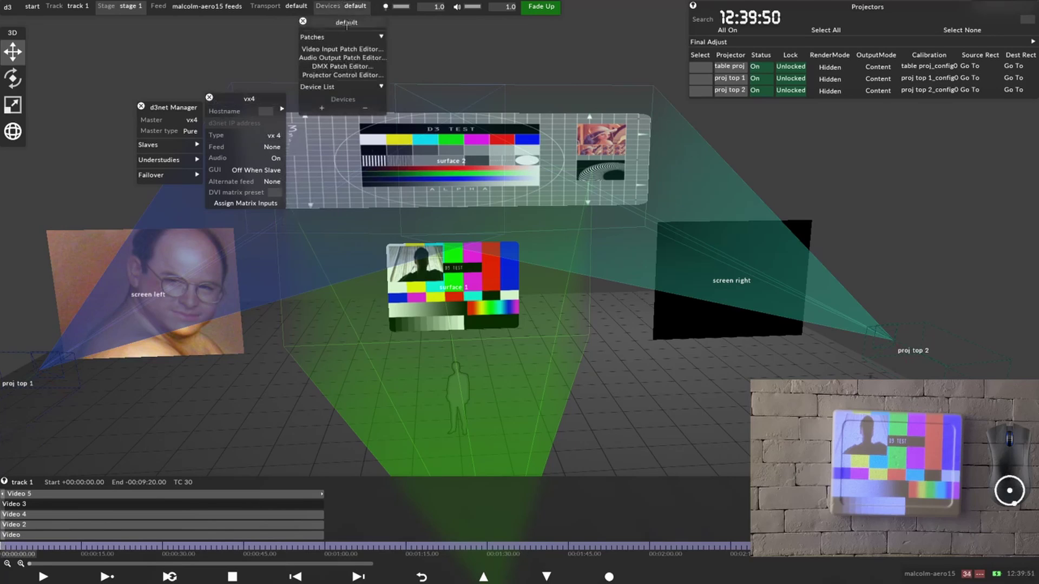
click(357, 57)
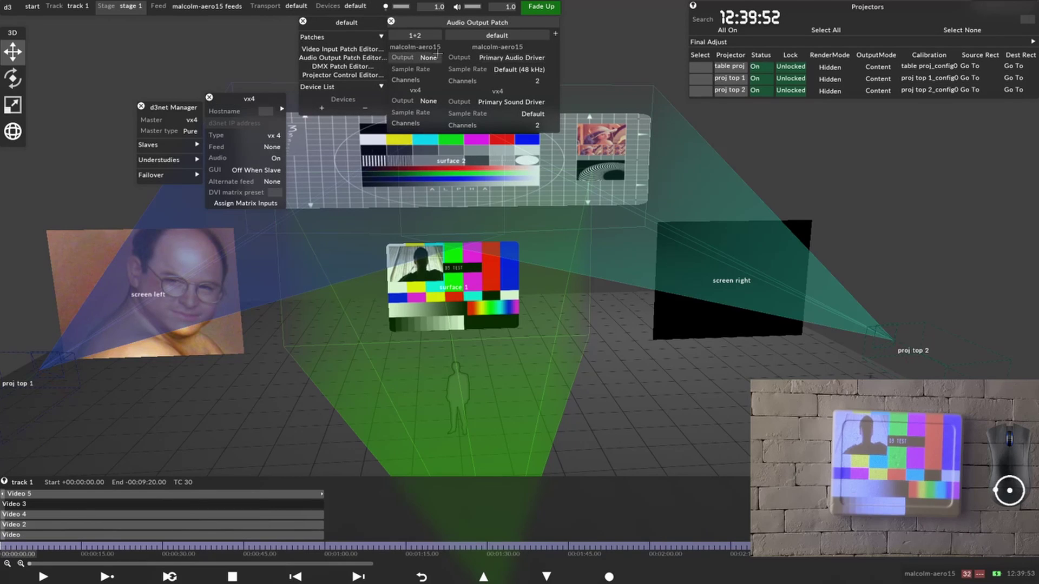
click(435, 99)
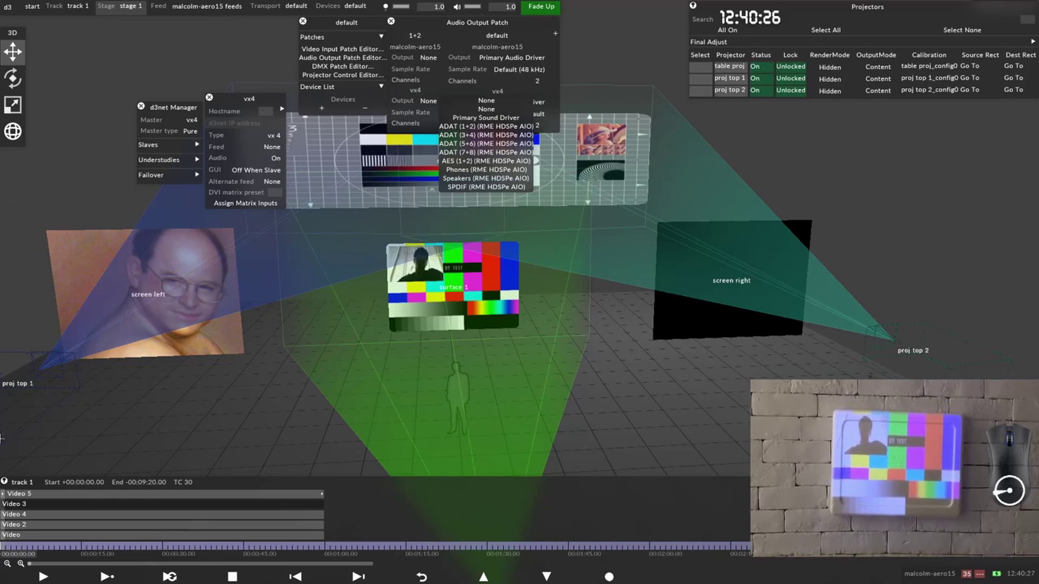
Step: Add a new Audio layer to track 1
click(60, 290)
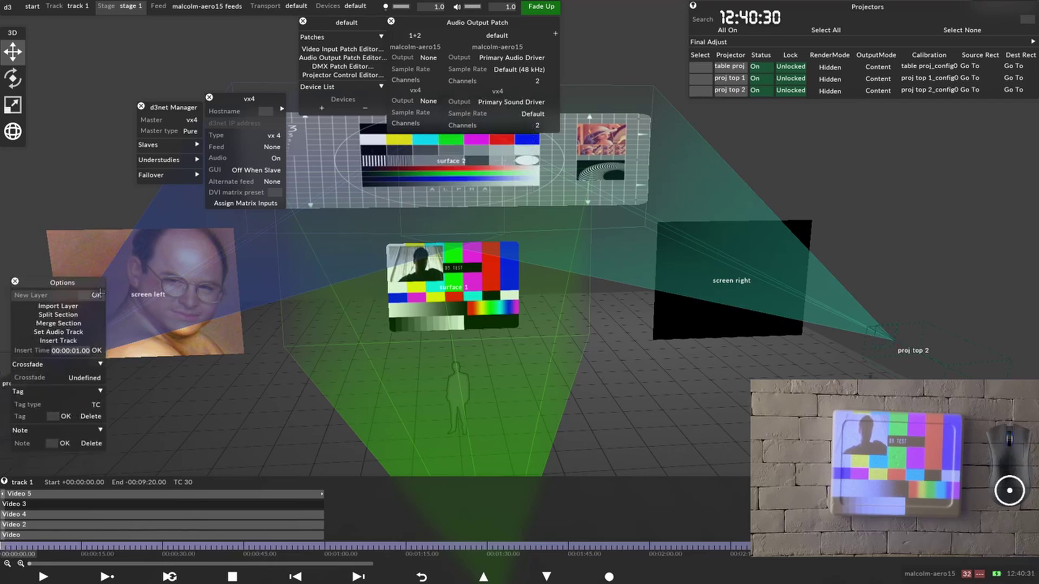
click(99, 293)
click(104, 80)
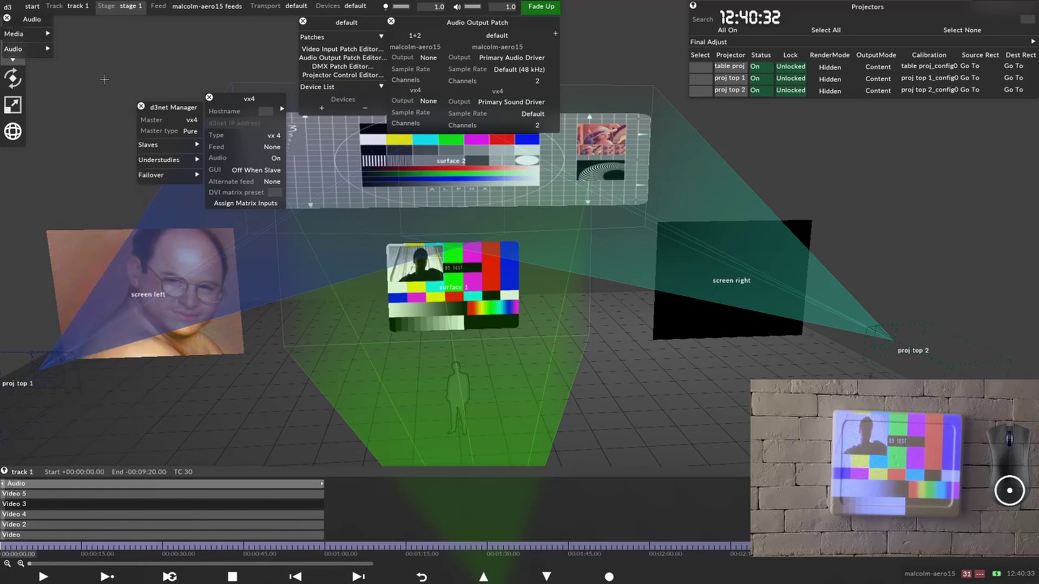
Step: Review the properties and Play Channels setting of massive_attack_teardrop.mp3 from the Audio layer's media choices, and close the track list
click(38, 34)
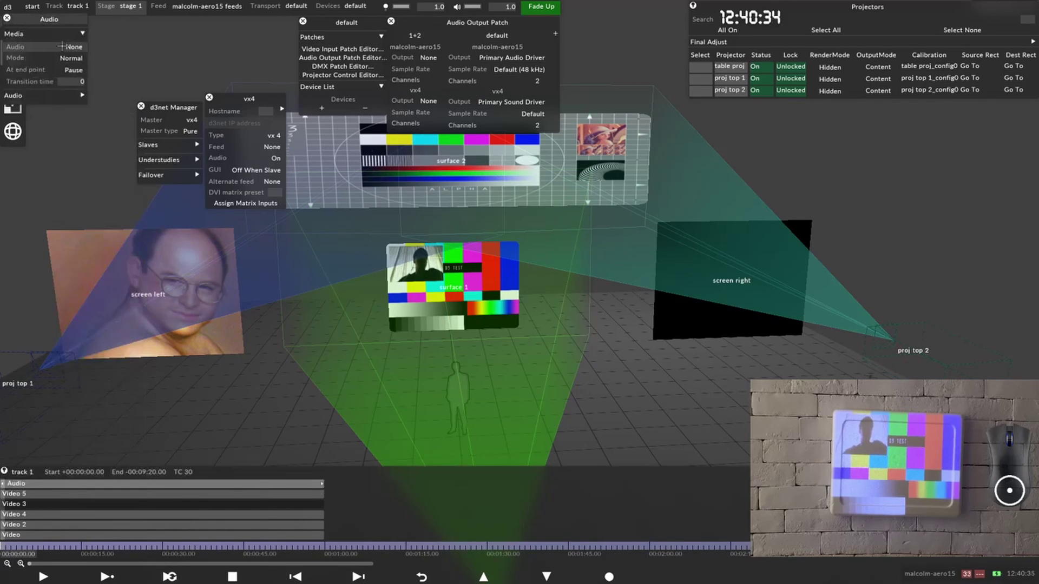
click(64, 48)
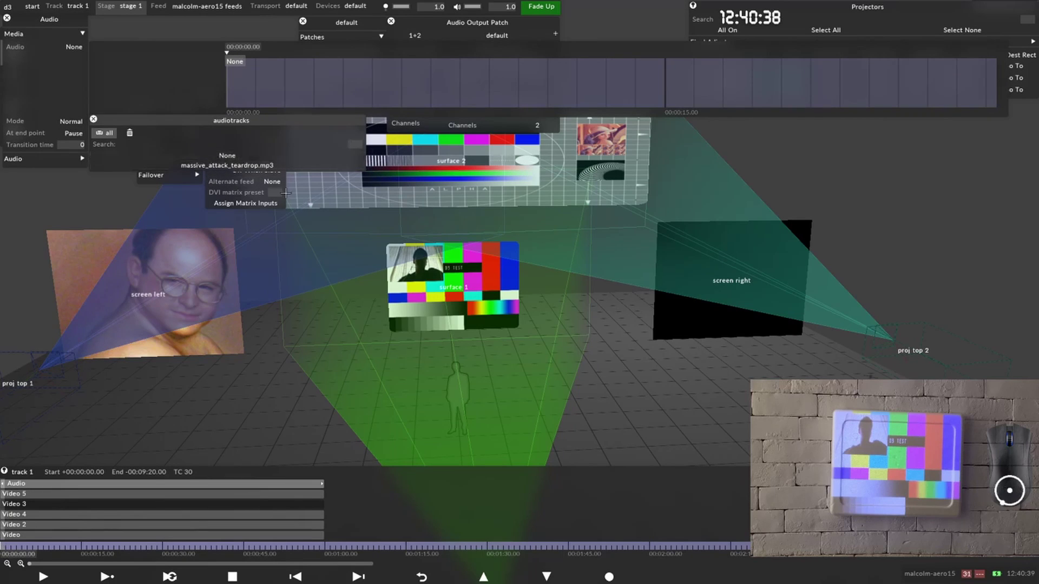
right_click(261, 165)
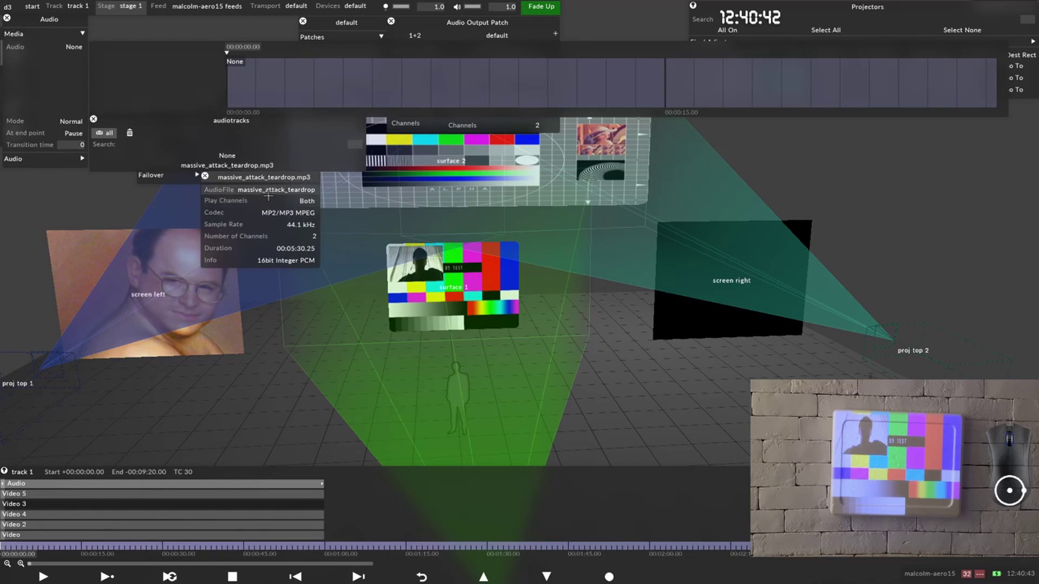
click(309, 200)
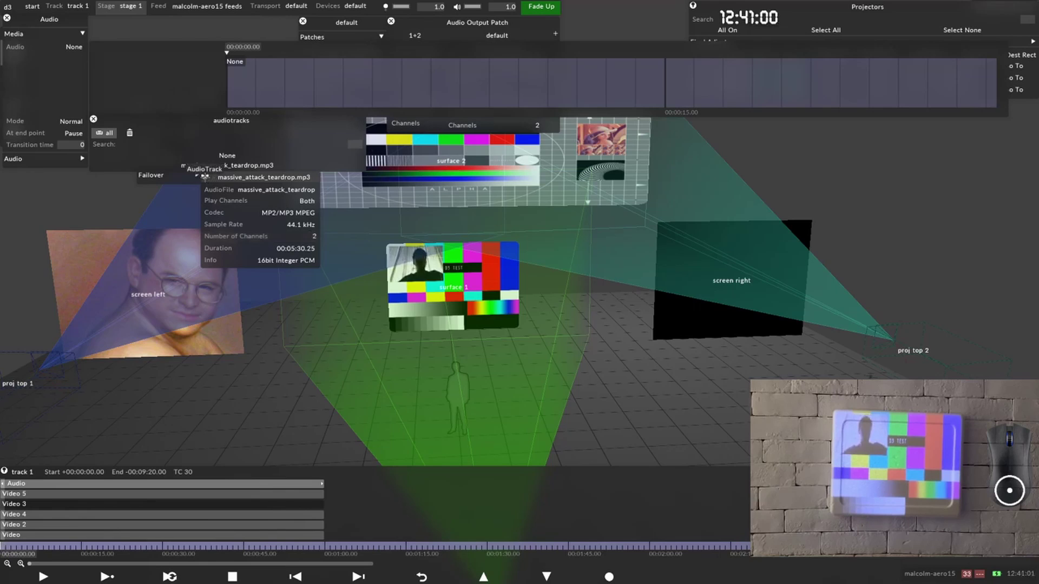
click(206, 177)
click(48, 72)
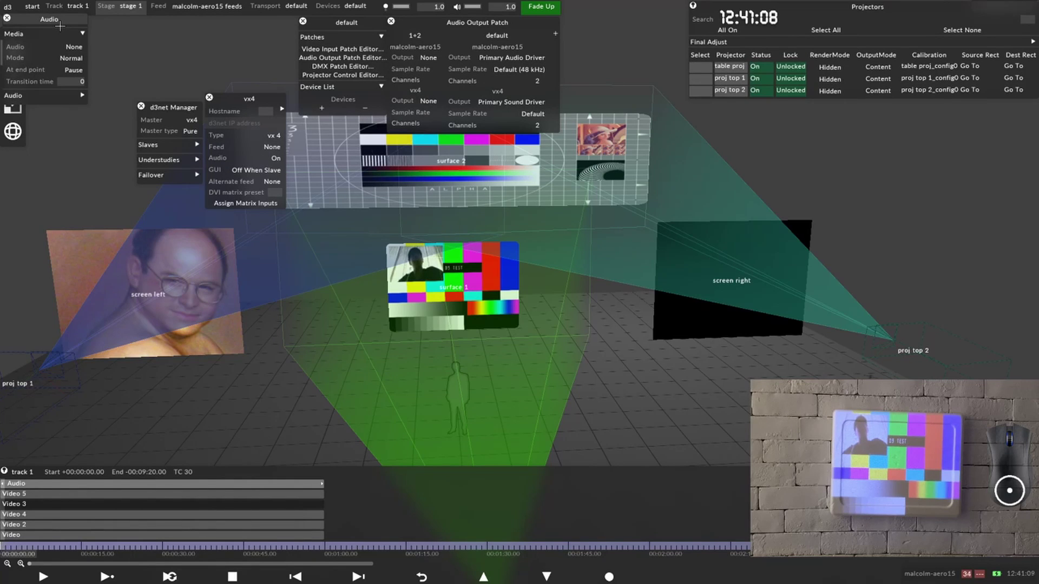
Step: Separate the Audio layer and vx4 windows, and examine the audio output patches available to the Video 2 layer
drag(38, 18, 143, 107)
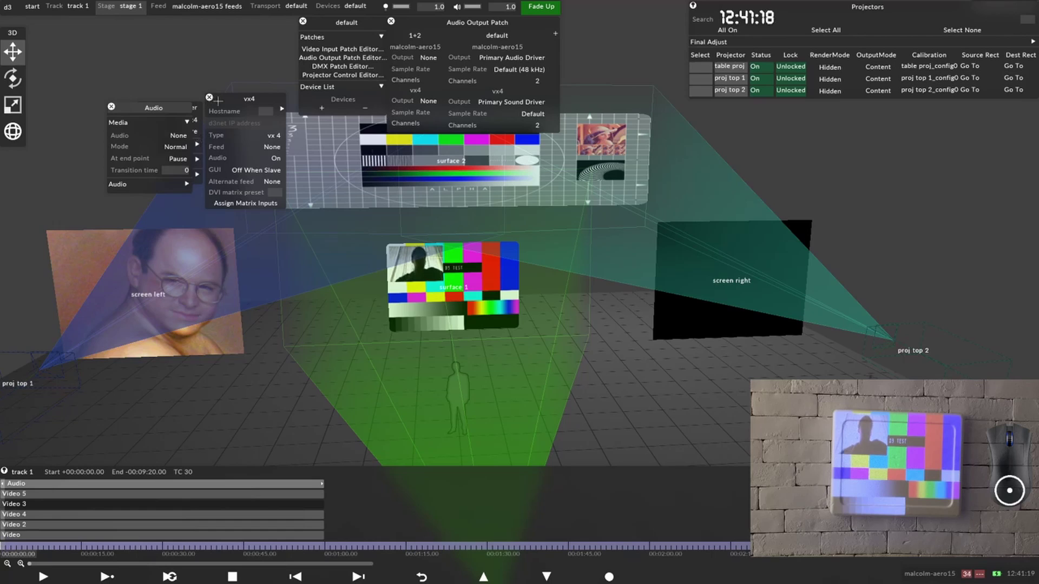
drag(218, 101, 360, 147)
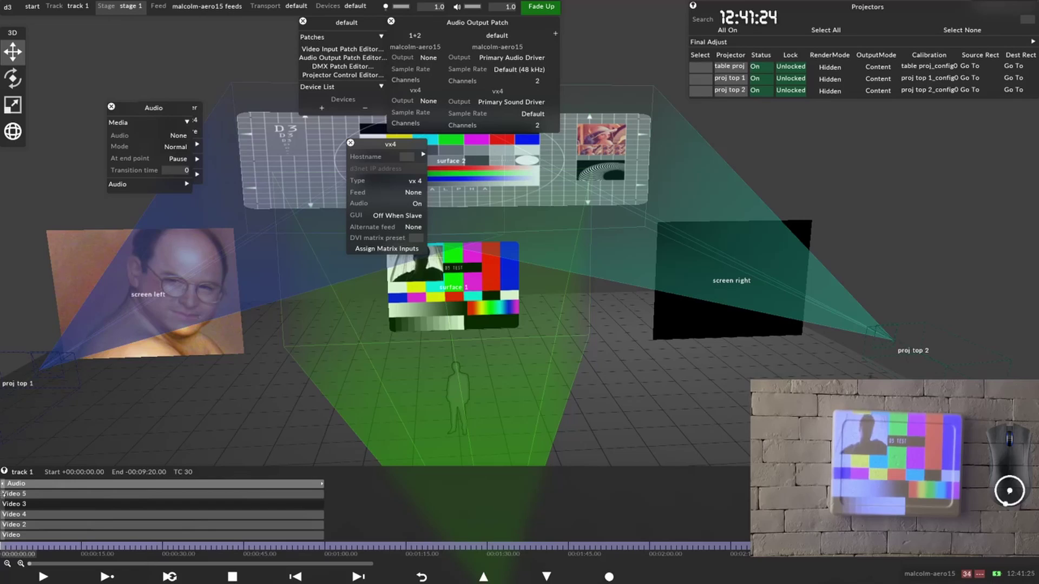
click(51, 495)
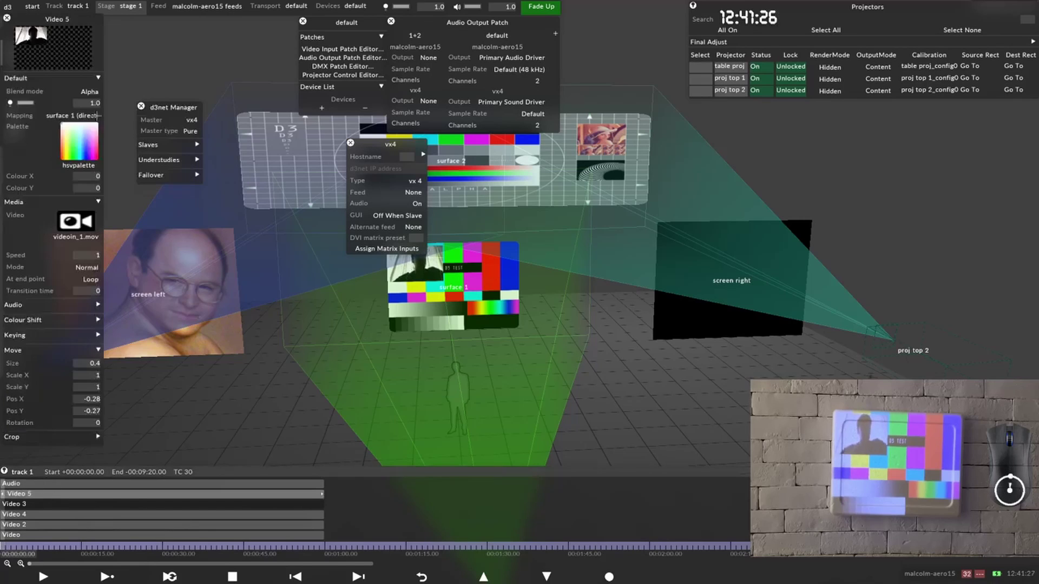
click(6, 18)
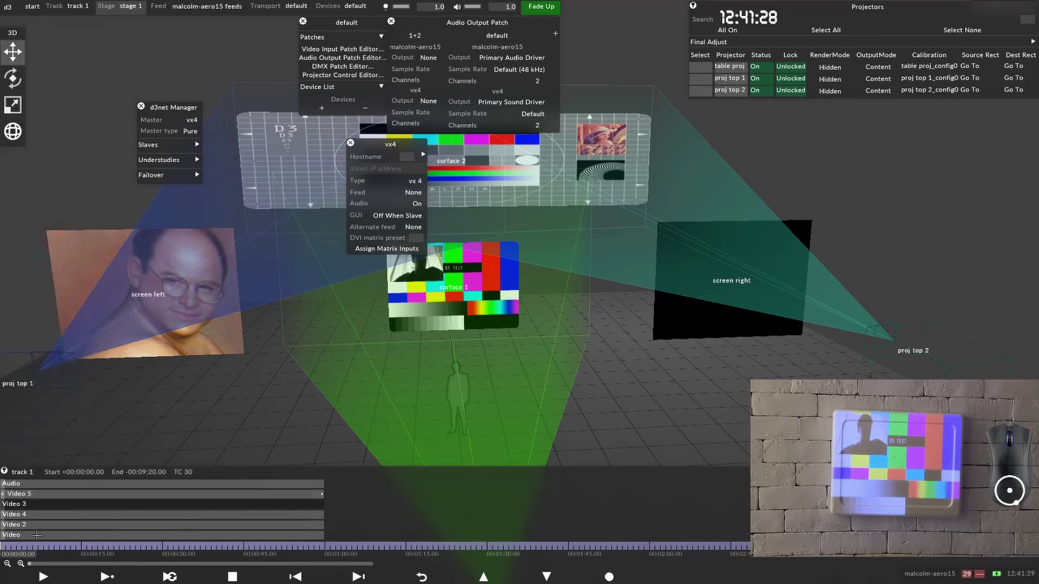
click(48, 524)
drag(58, 21, 96, 17)
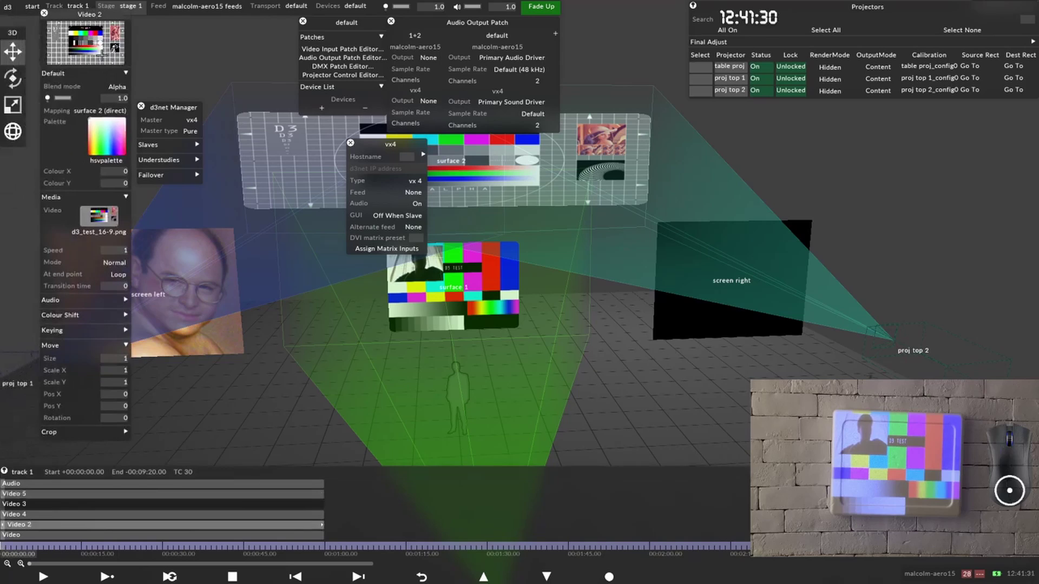
click(107, 301)
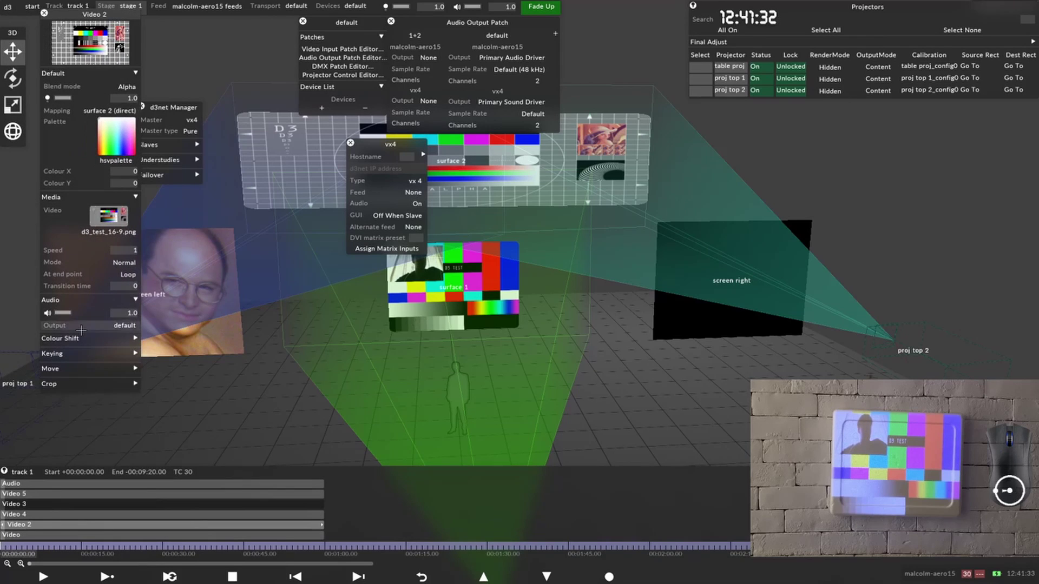
click(116, 325)
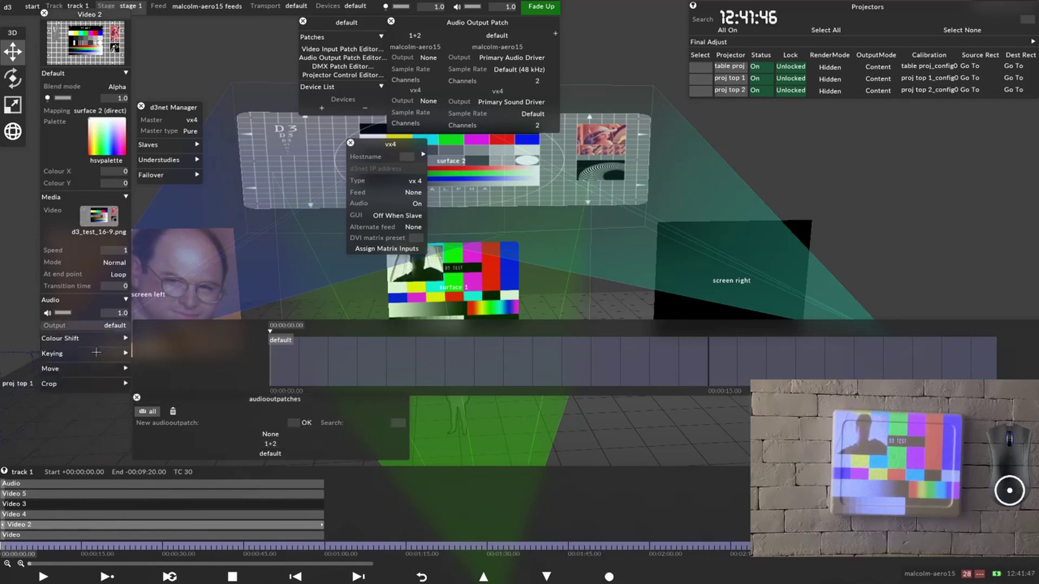
Step: Review the Audio layer's audio track choices, its volume and balance settings, and the output patches it can use
click(38, 483)
click(60, 482)
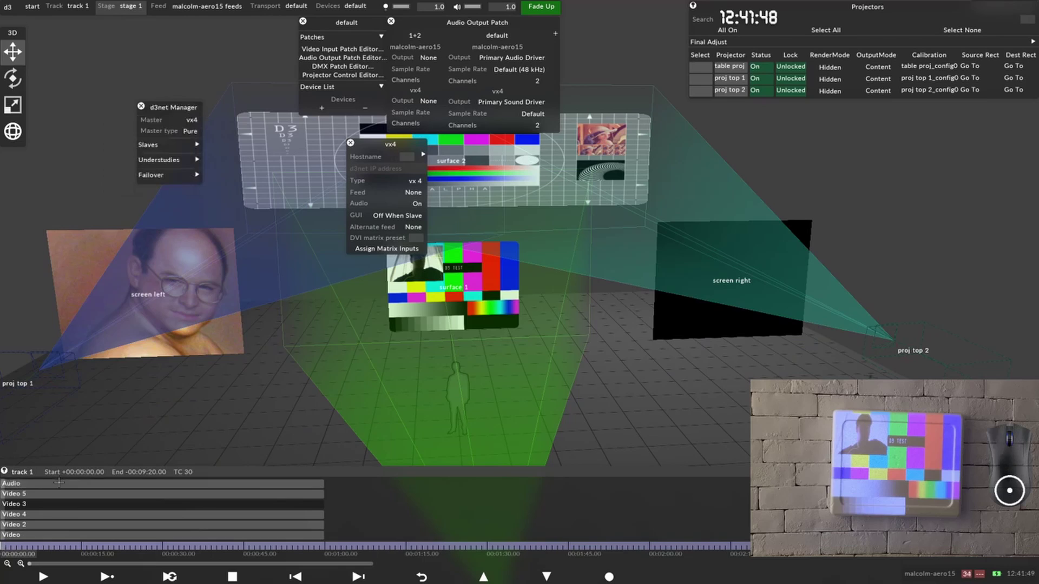
click(60, 482)
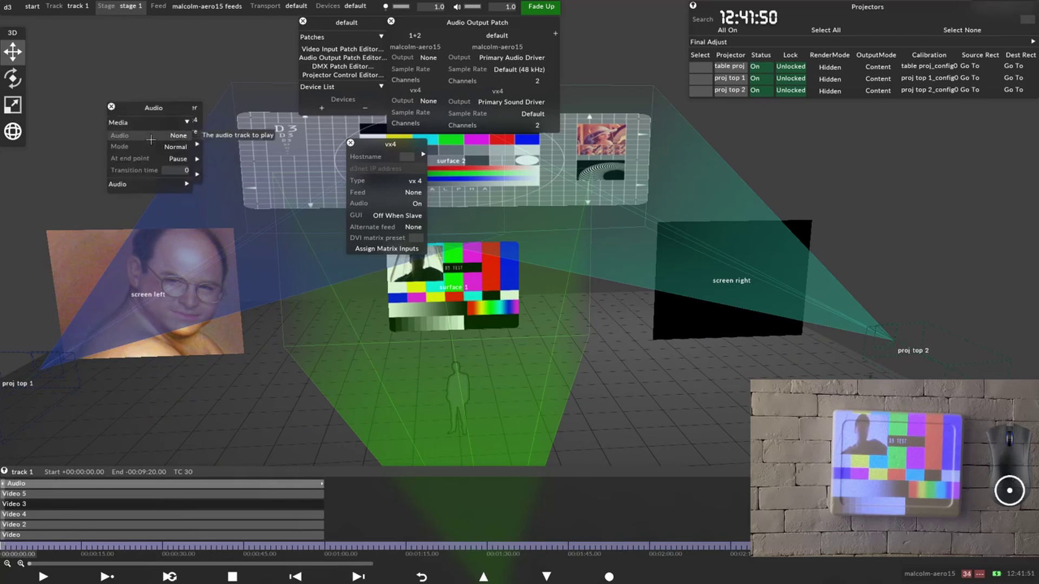
click(148, 138)
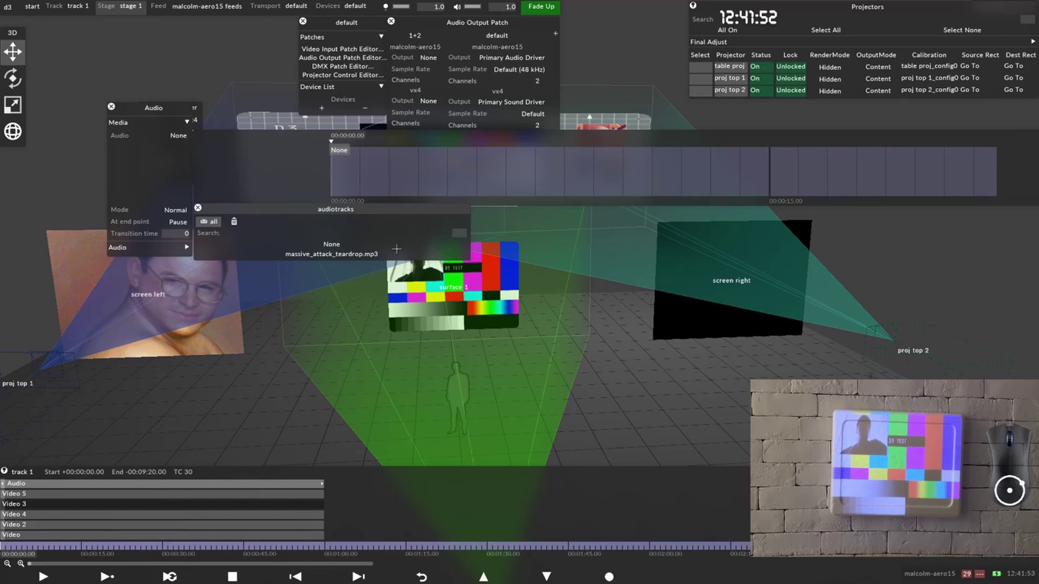
click(154, 156)
click(174, 186)
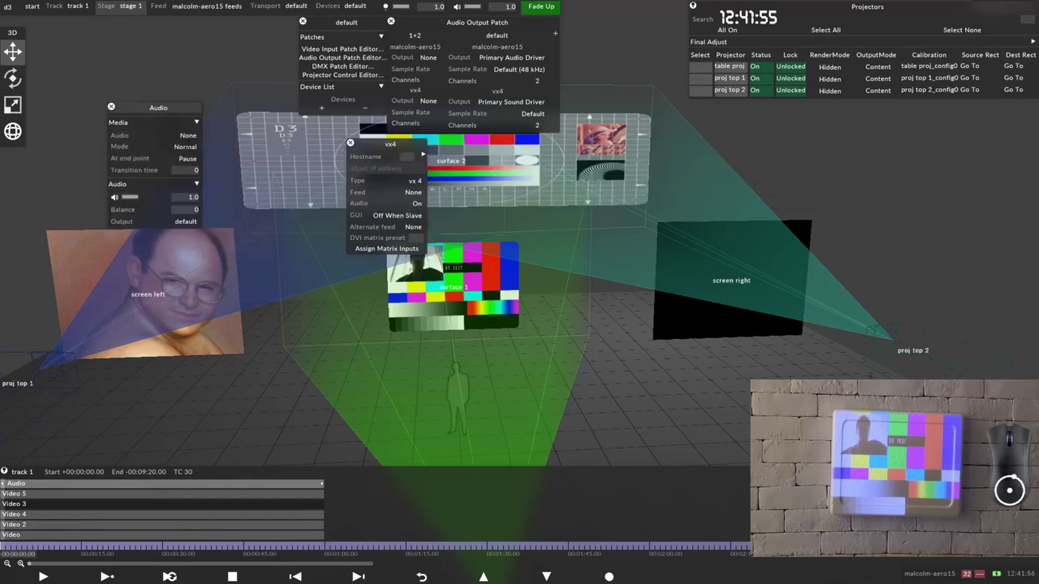
click(186, 222)
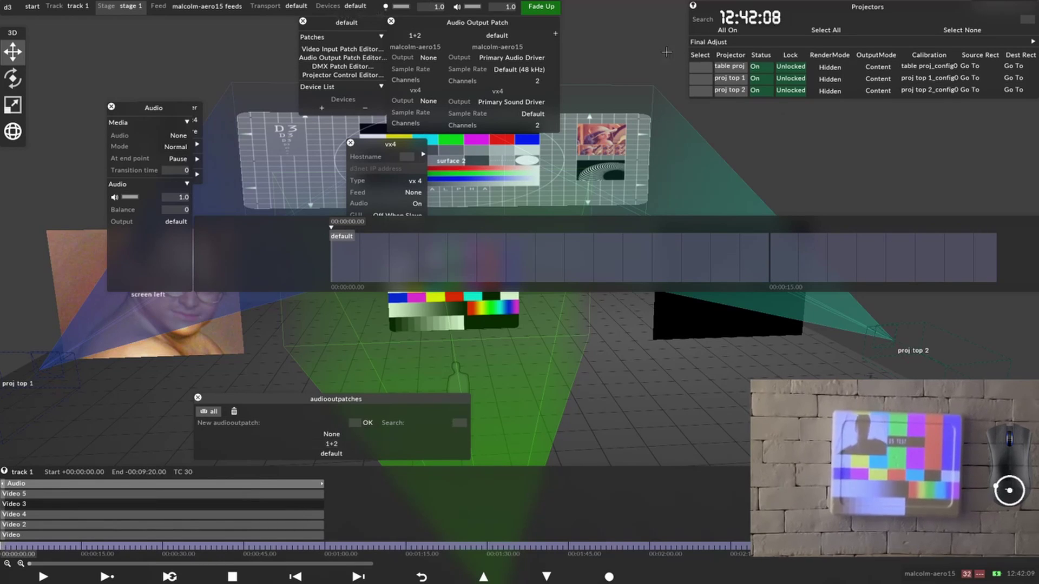
Step: Lower the master audio volume to about 0.41 and about 0.19, restoring it to 1.0 each time
click(474, 7)
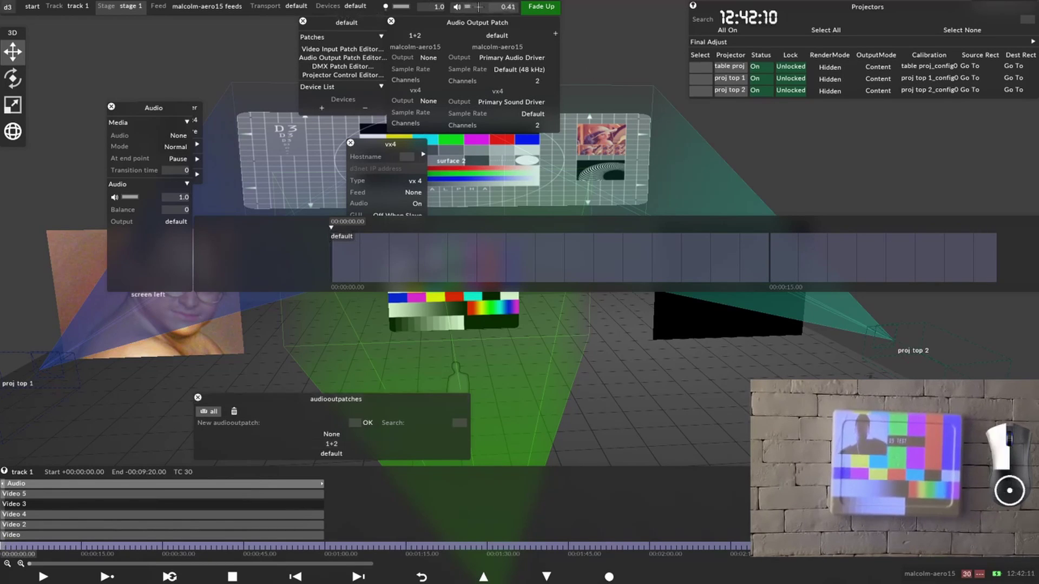
drag(479, 7, 507, 6)
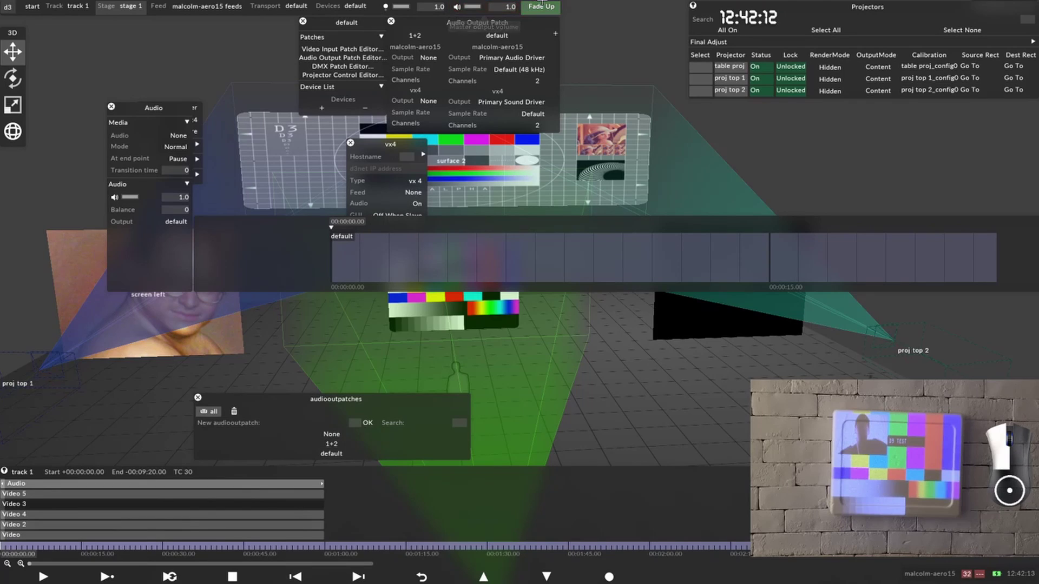
click(482, 8)
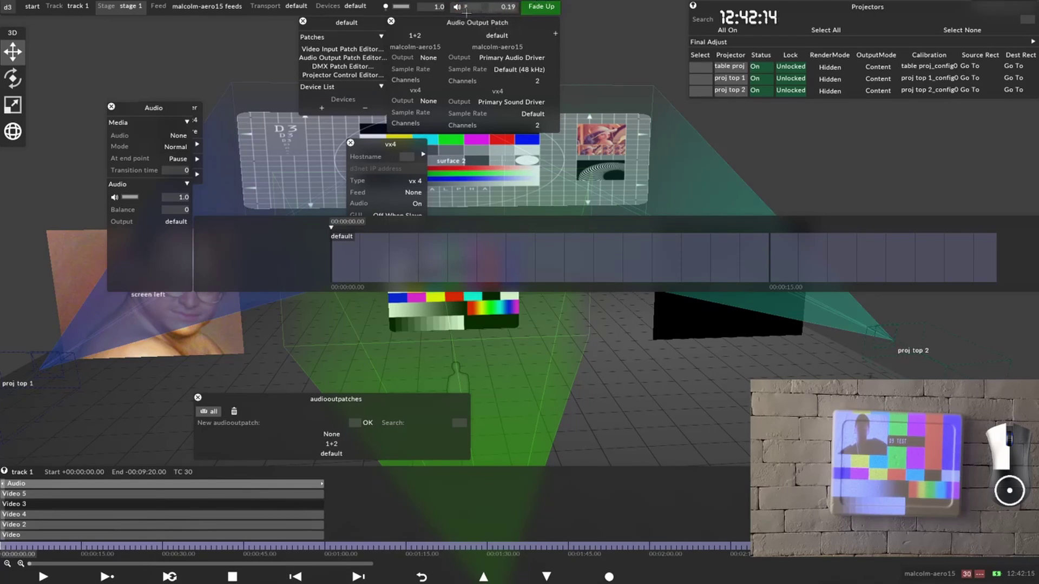
drag(467, 12, 484, 8)
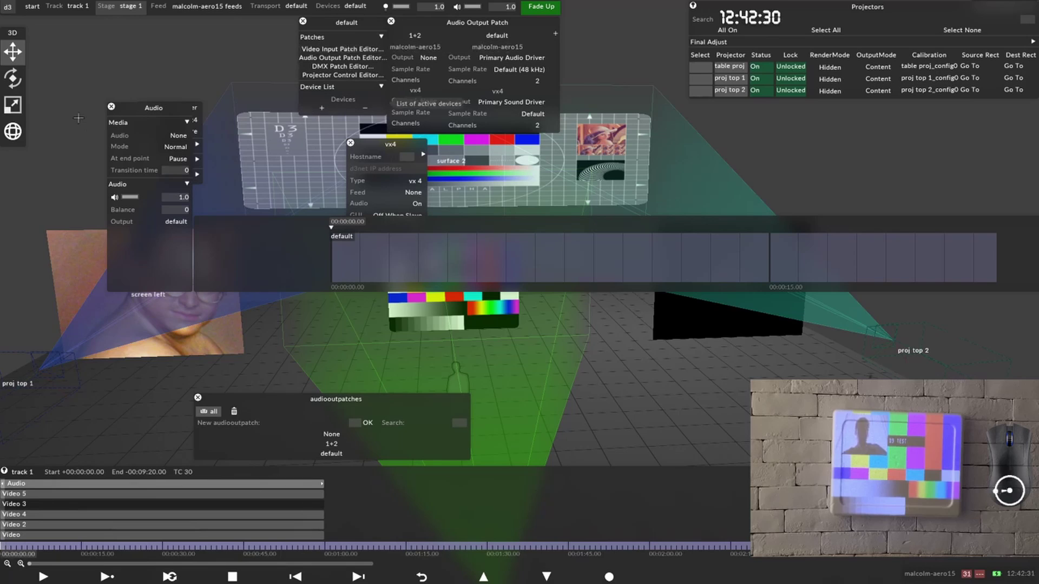
Step: Close the Audio layer, Audio Output Patch and vx4 windows
click(112, 108)
click(140, 106)
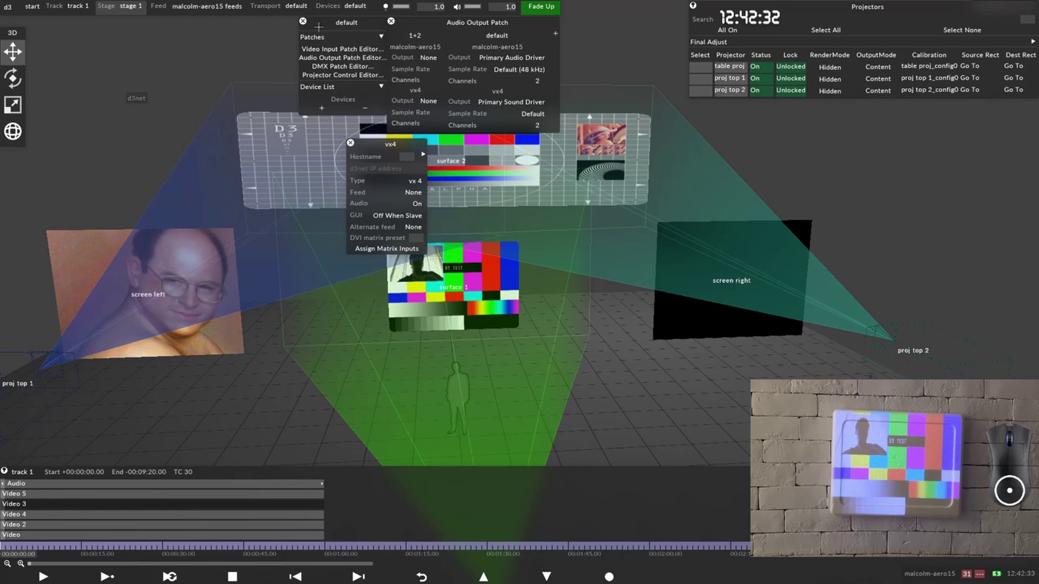
click(390, 21)
click(351, 143)
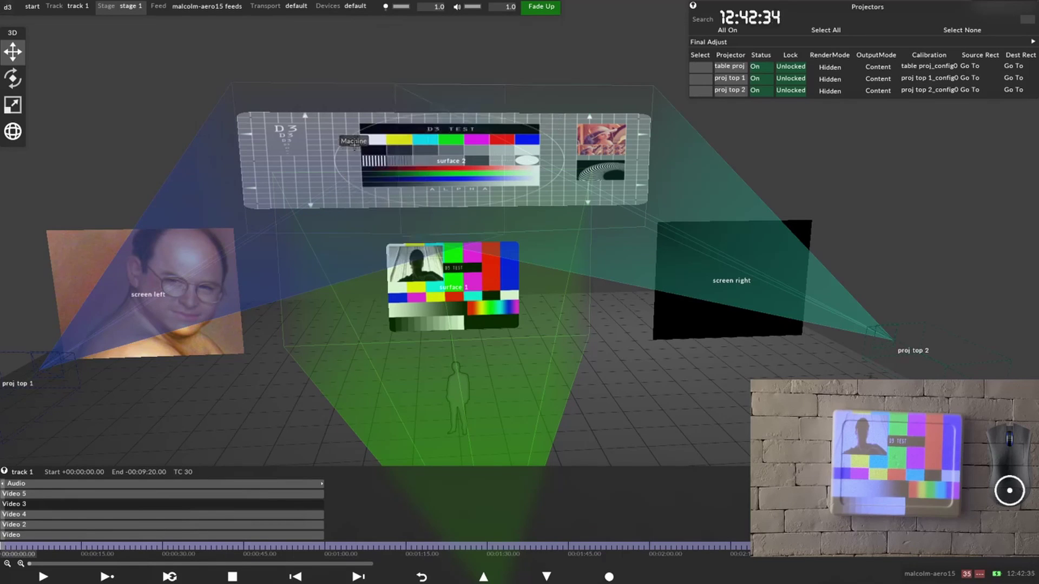
scroll(464, 284, down, 5)
drag(464, 282, 535, 304)
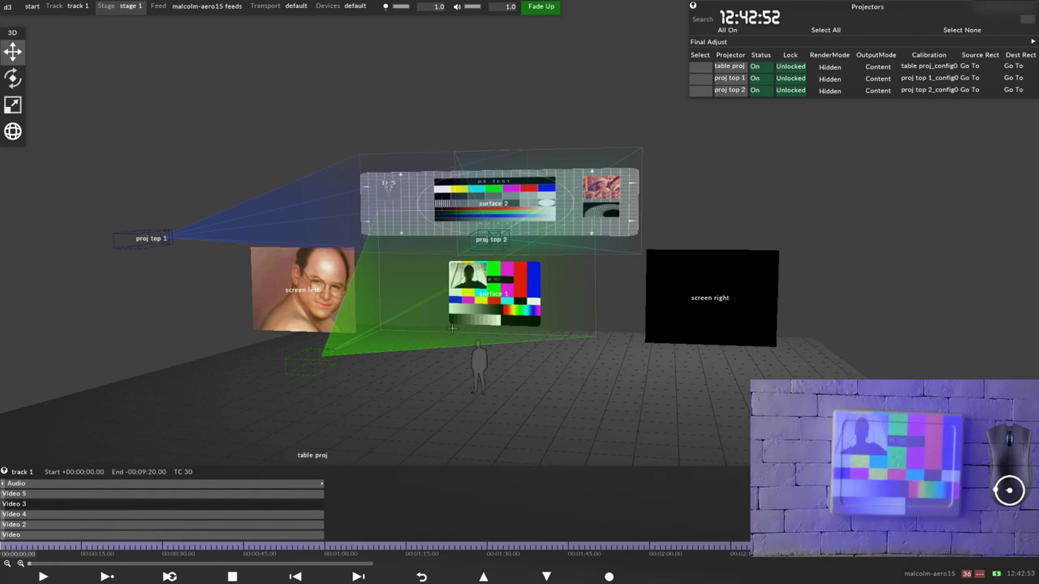
drag(490, 292, 504, 328)
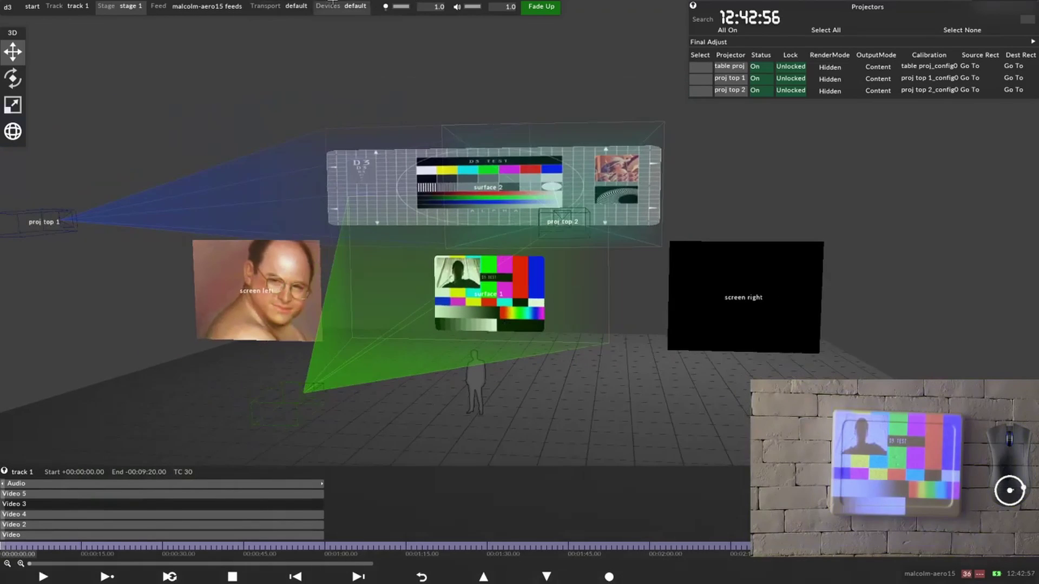
Step: Set the local machine's input for videoin_1.mov to Unmapped in the Video Input Patch Editor, and close the editor
click(366, 5)
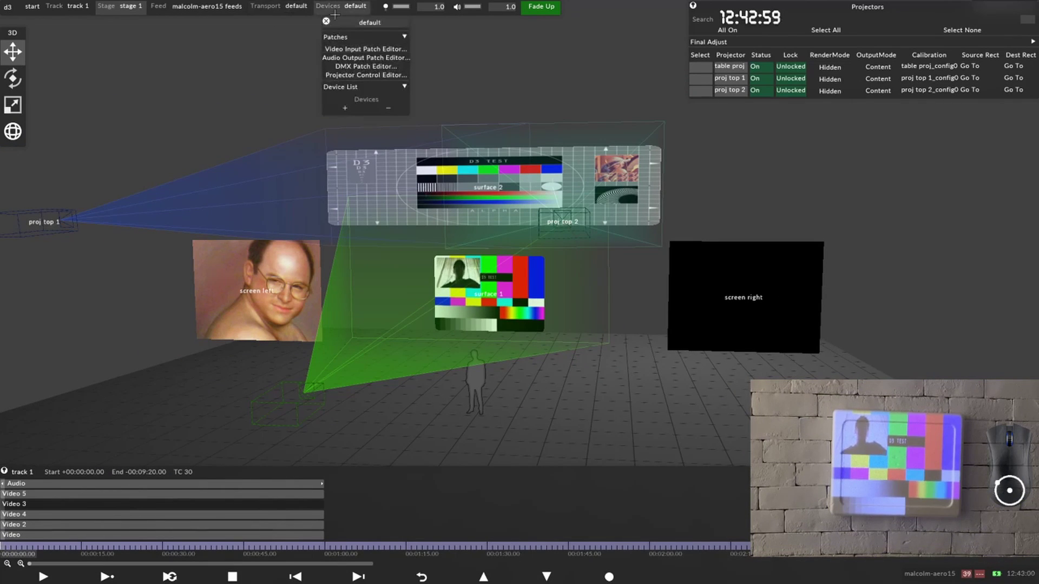
click(366, 48)
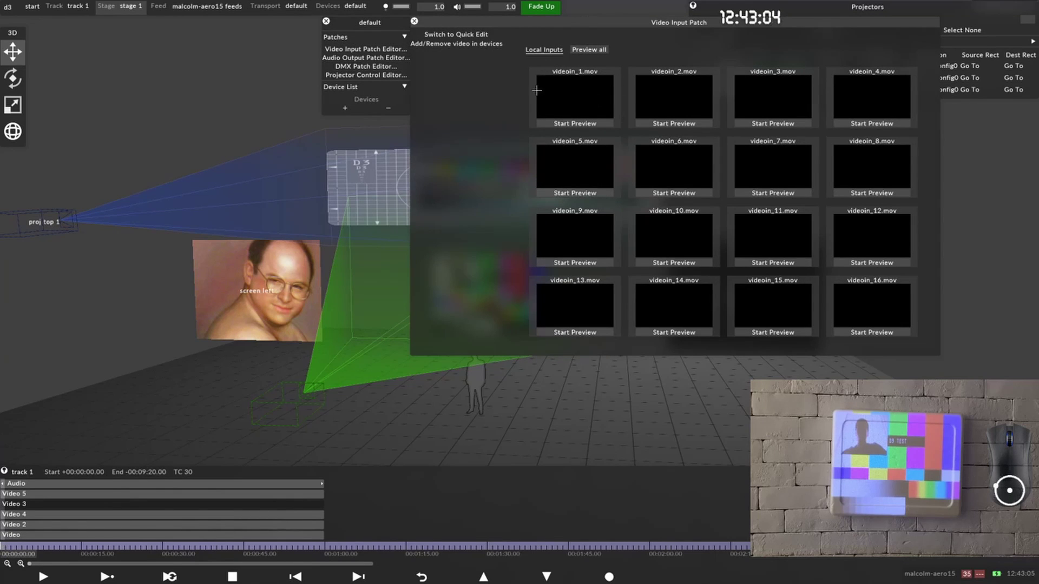
click(581, 89)
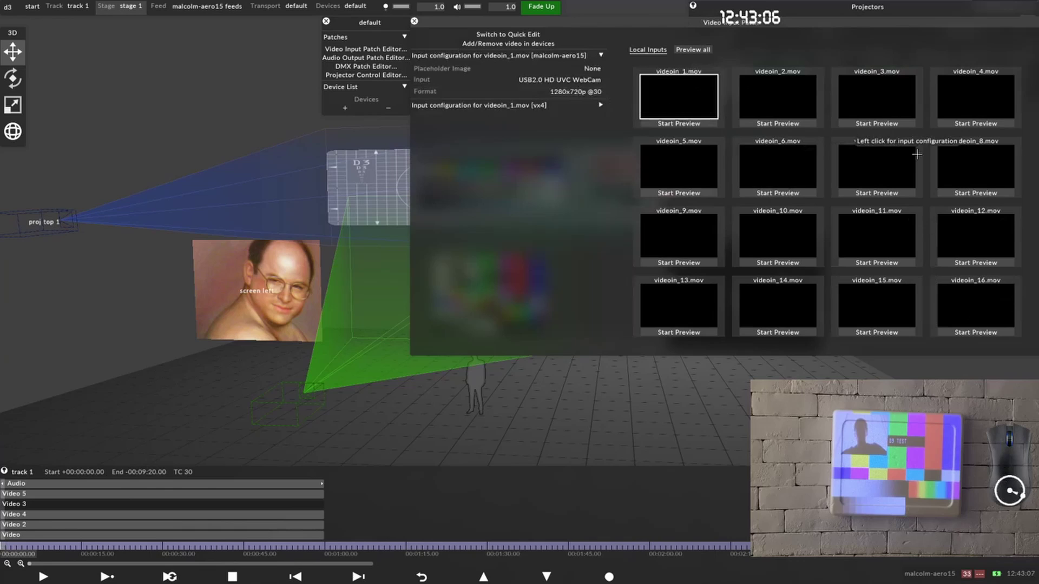
click(566, 81)
click(644, 79)
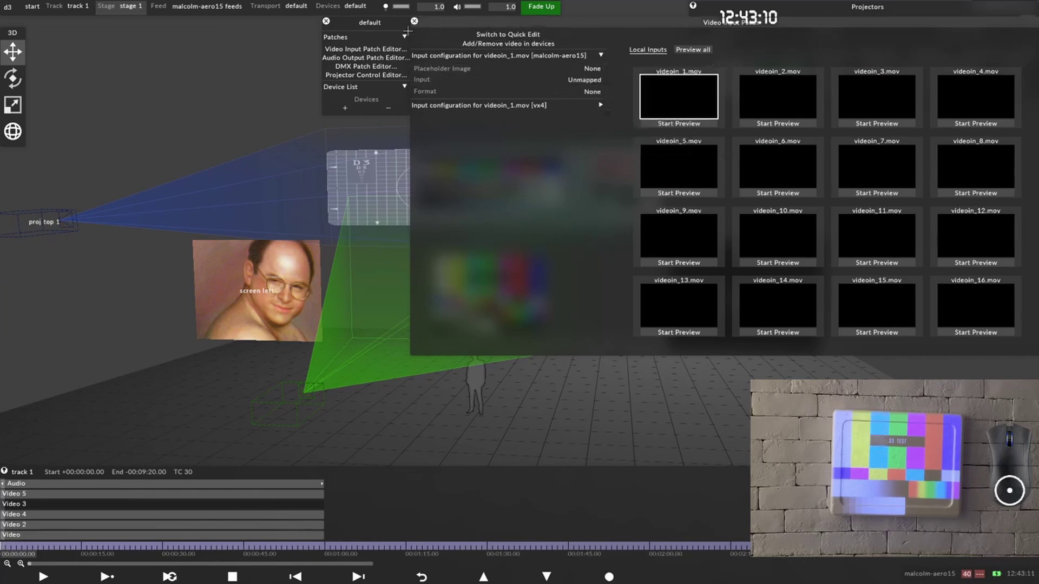
click(640, 285)
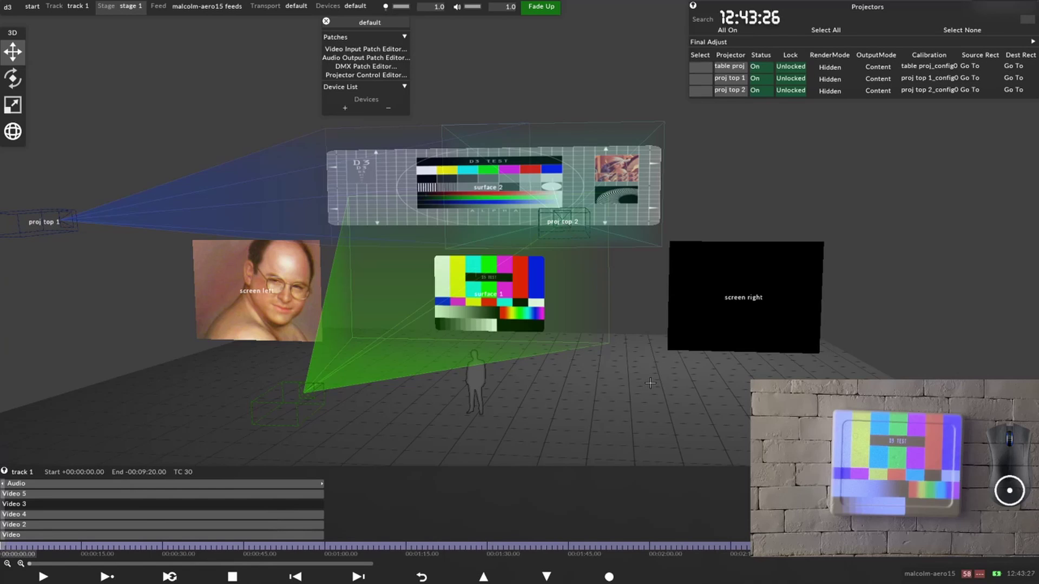
Step: Examine surface 1 up close together with its properties, and close its properties window
scroll(472, 293, up, 5)
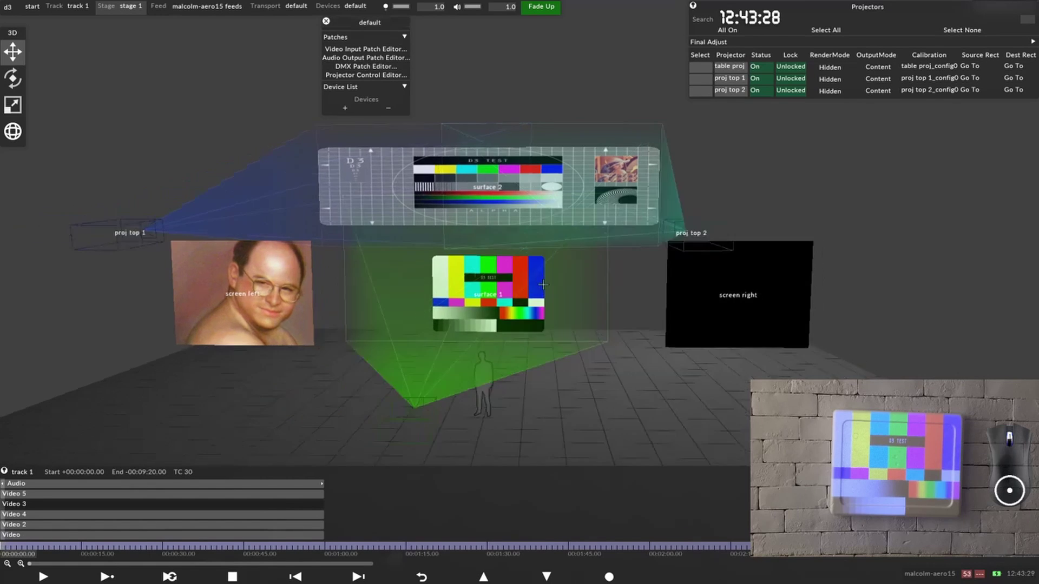
click(466, 267)
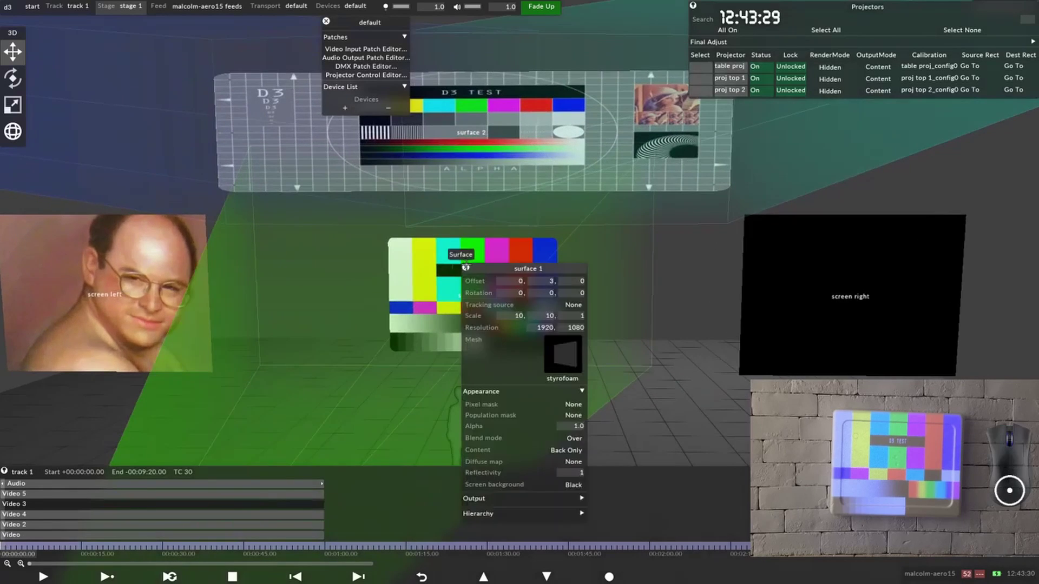
scroll(471, 267, up, 4)
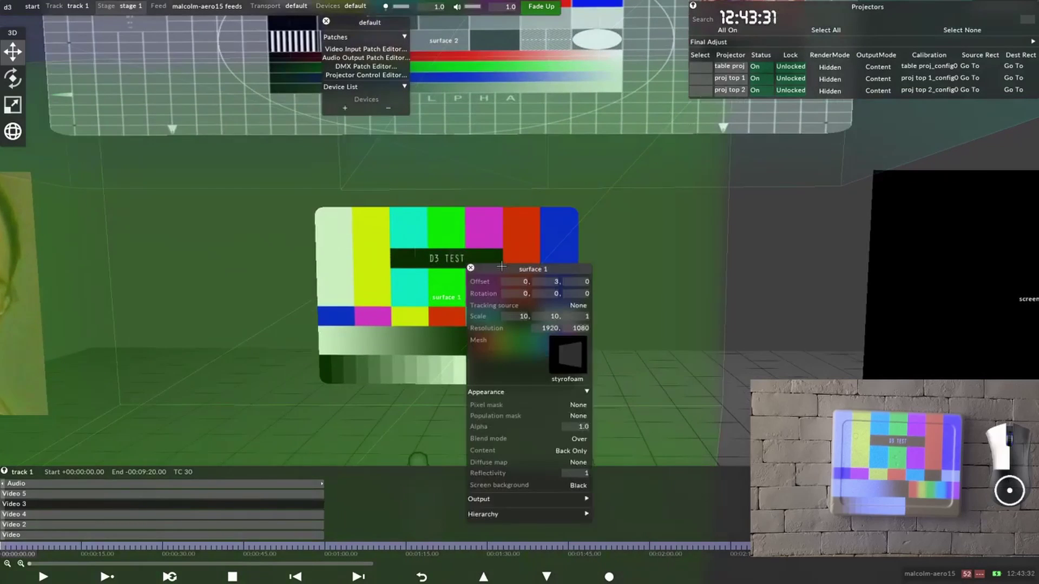
drag(501, 266, 625, 255)
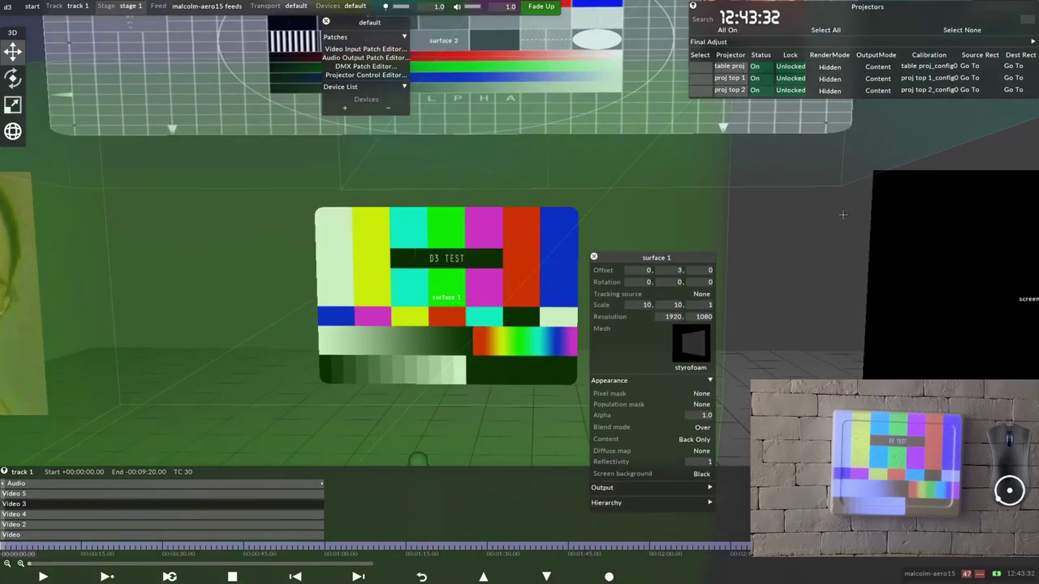
click(644, 389)
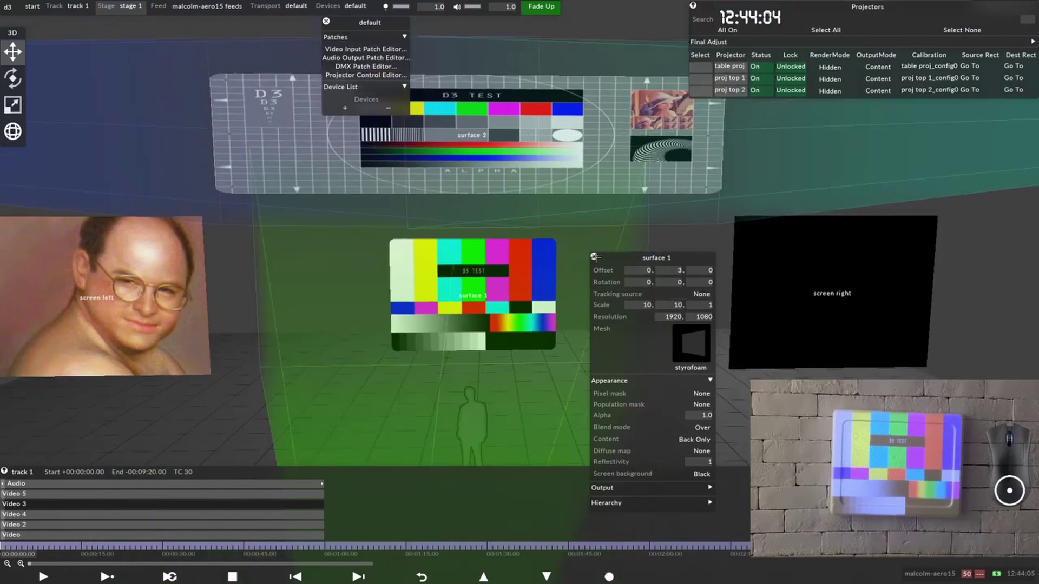
drag(596, 258, 595, 233)
click(593, 232)
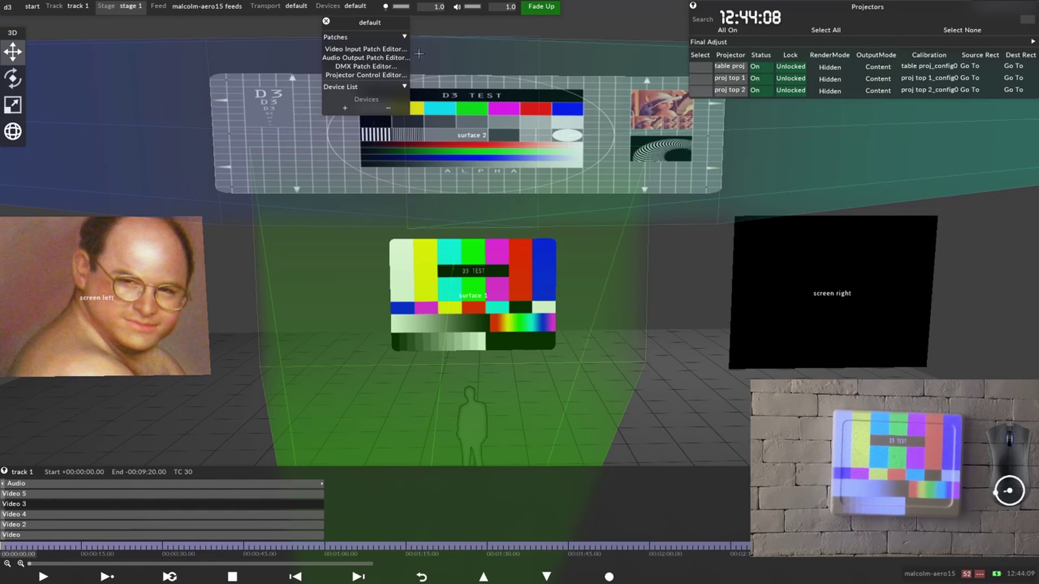
Step: Add an audio output patch named 3+4 in the Audio Output Patch Editor
click(366, 49)
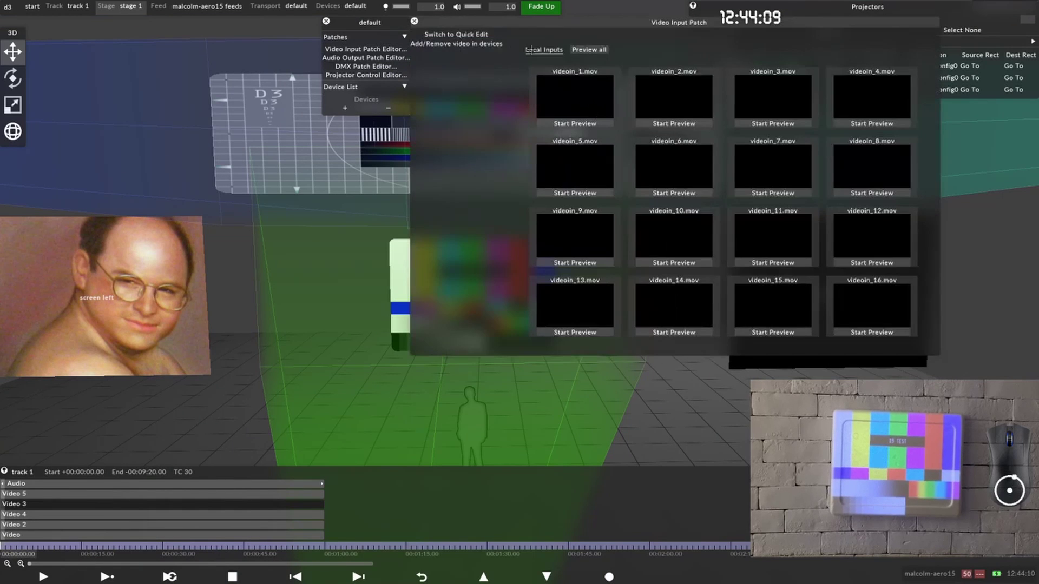
click(415, 21)
click(366, 58)
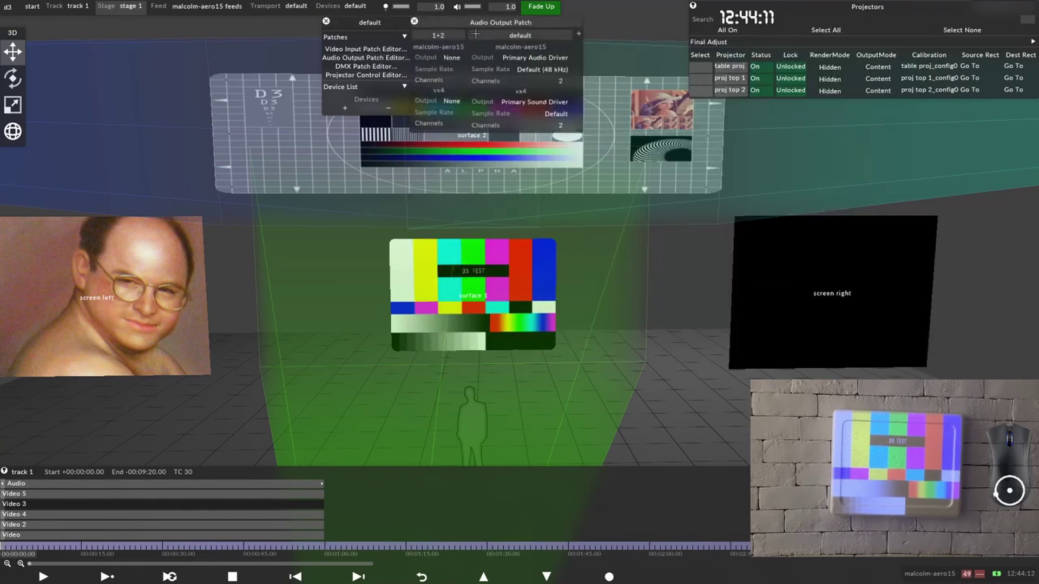
click(579, 33)
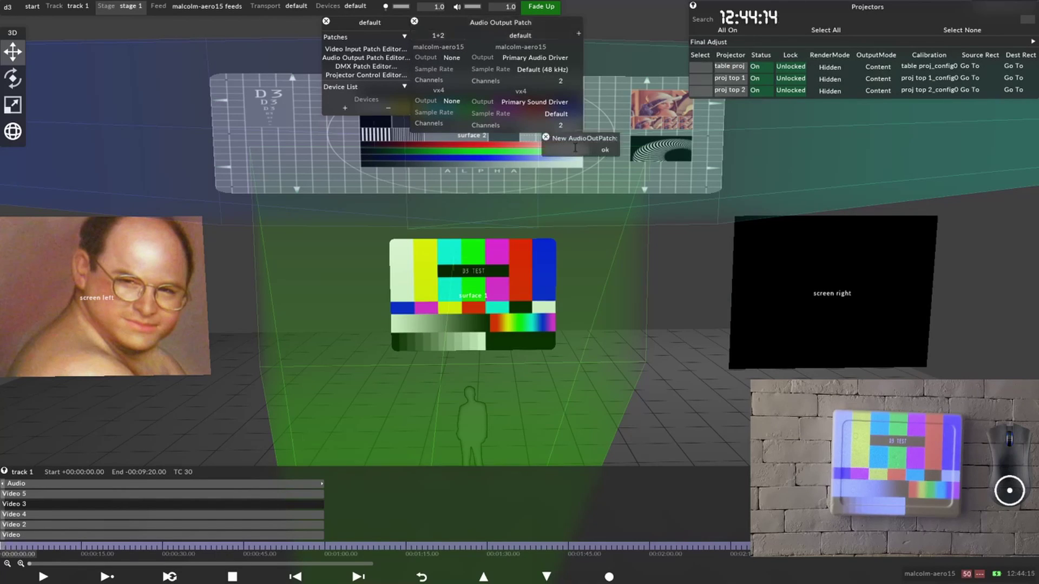
text(3+4)
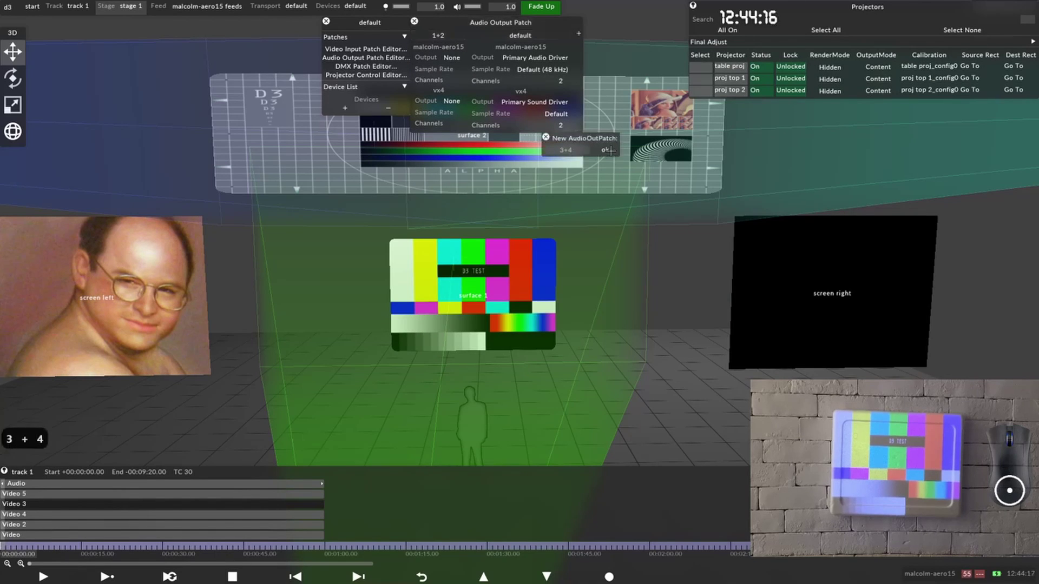
click(605, 150)
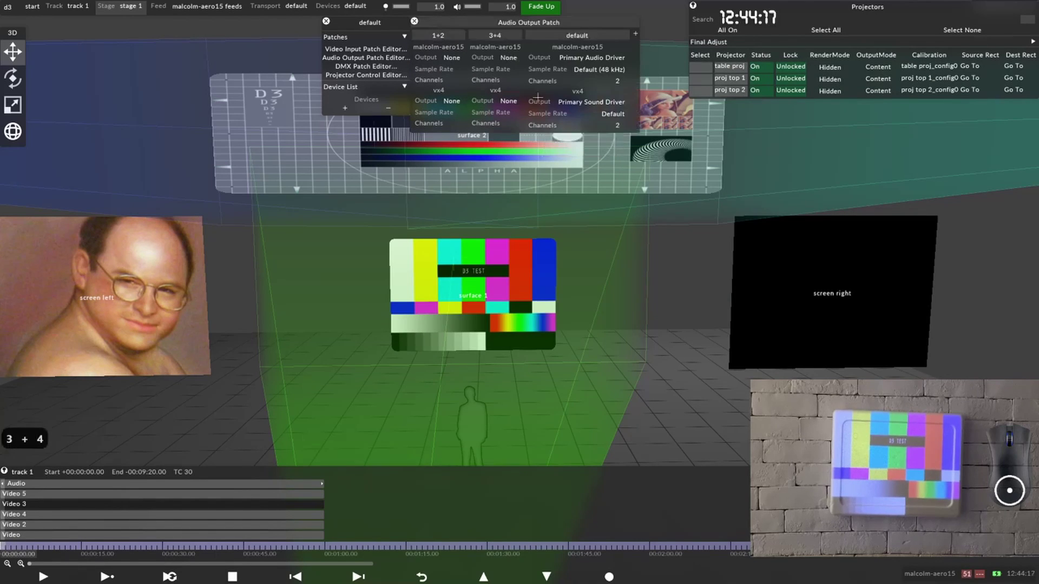
Step: Assign vx4's ADAT (1+2) (RME HDSPe AIO) output to patch 1+2 and ADAT (3+4) (RME HDSPe AIO) to patch 3+4
click(448, 100)
click(487, 126)
click(587, 101)
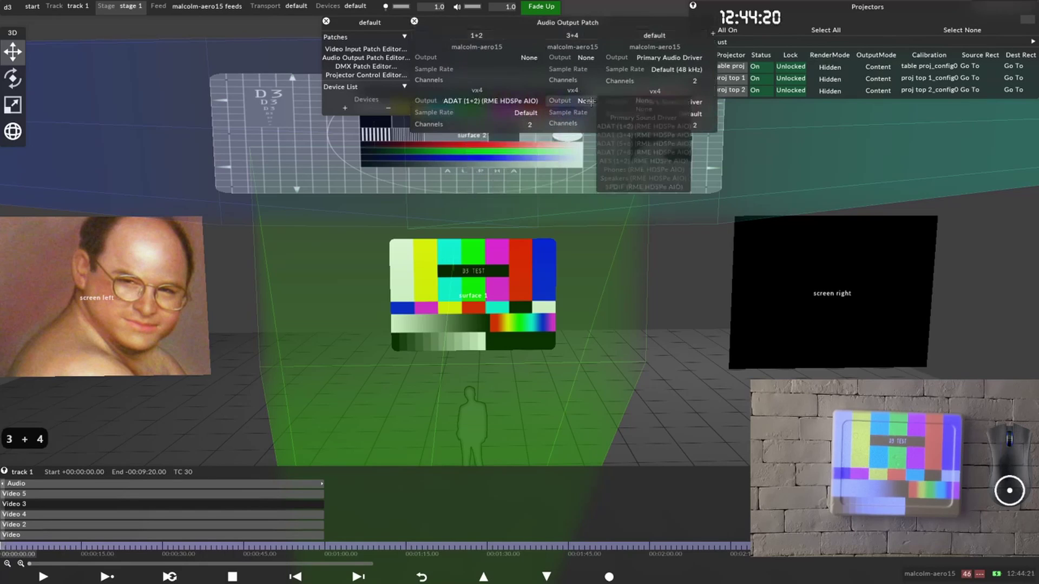
click(644, 135)
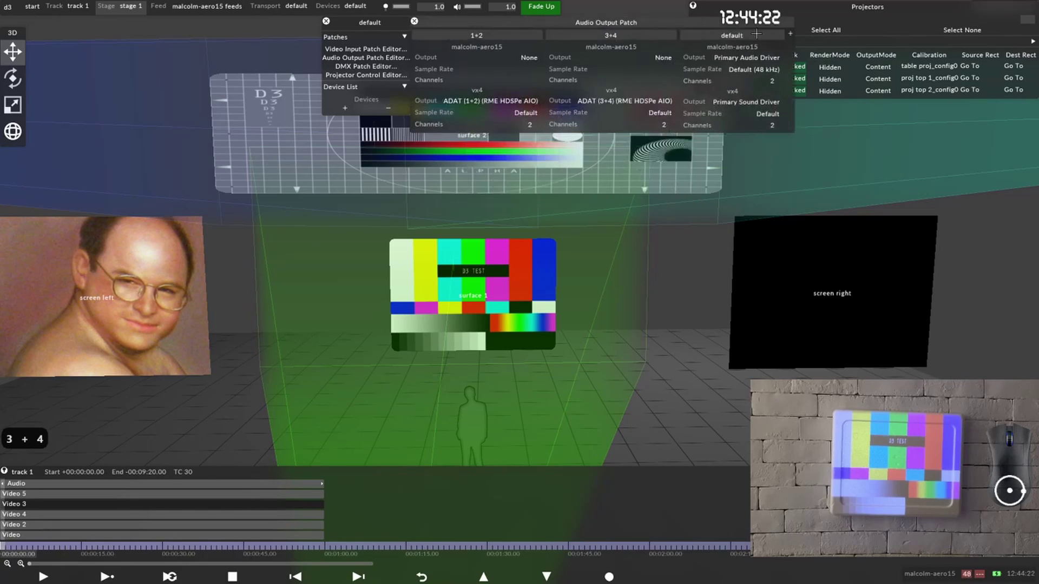
Step: Add an audio output patch named 5+6 and set its vx4 output to ADAT (5+6) (RME HDSPe AIO)
click(788, 34)
text(5+6)
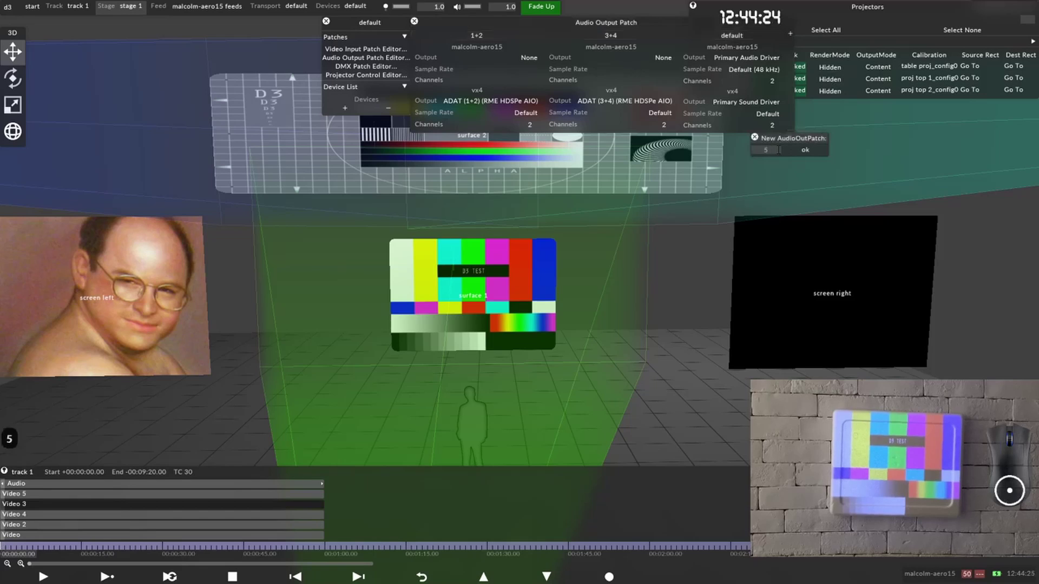
click(811, 150)
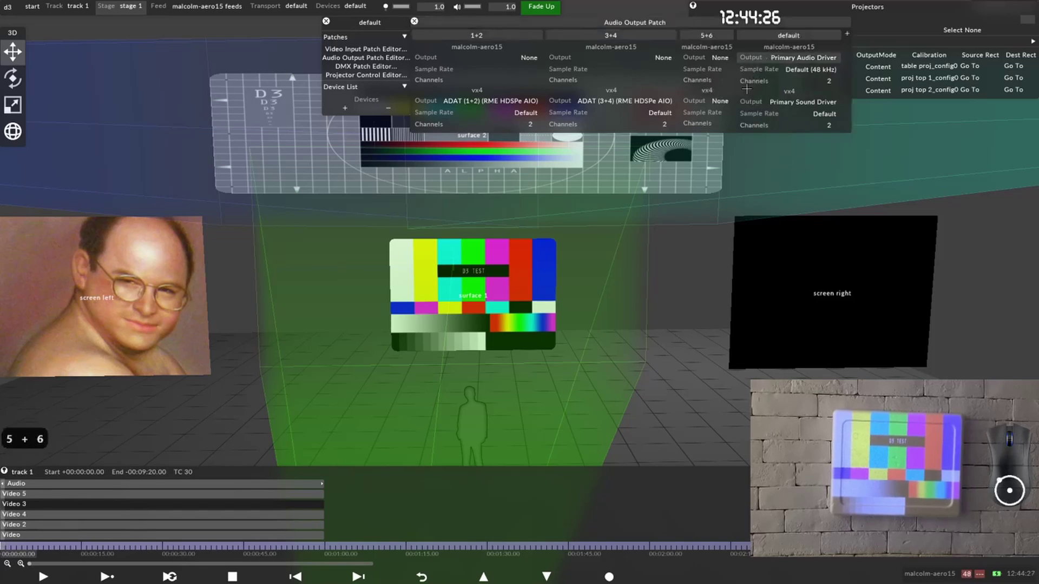
click(715, 101)
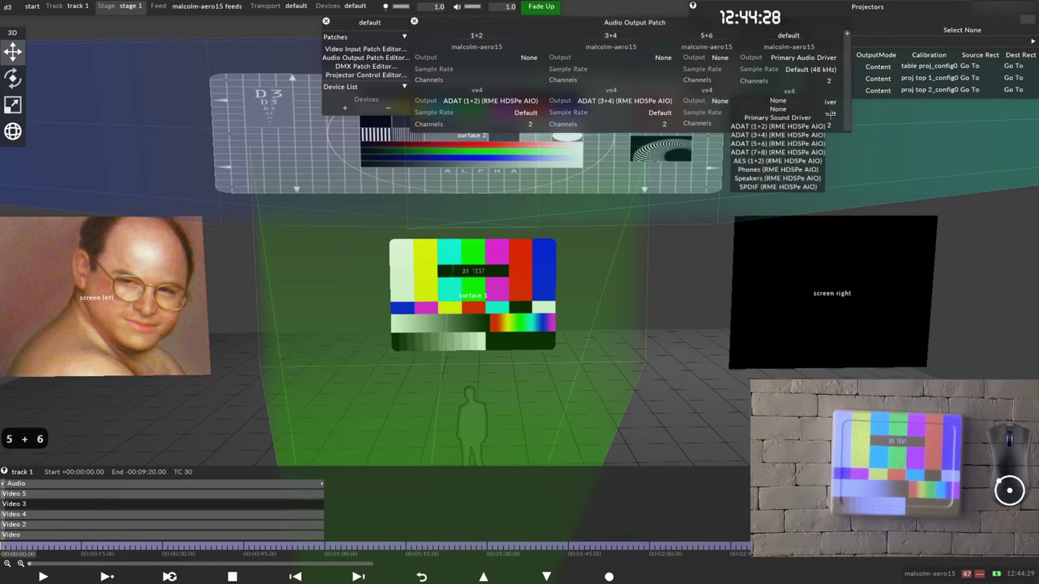
click(777, 144)
Step: Rename the Audio layer to 1+2 and set its output to the 1+2 audio patch
click(57, 484)
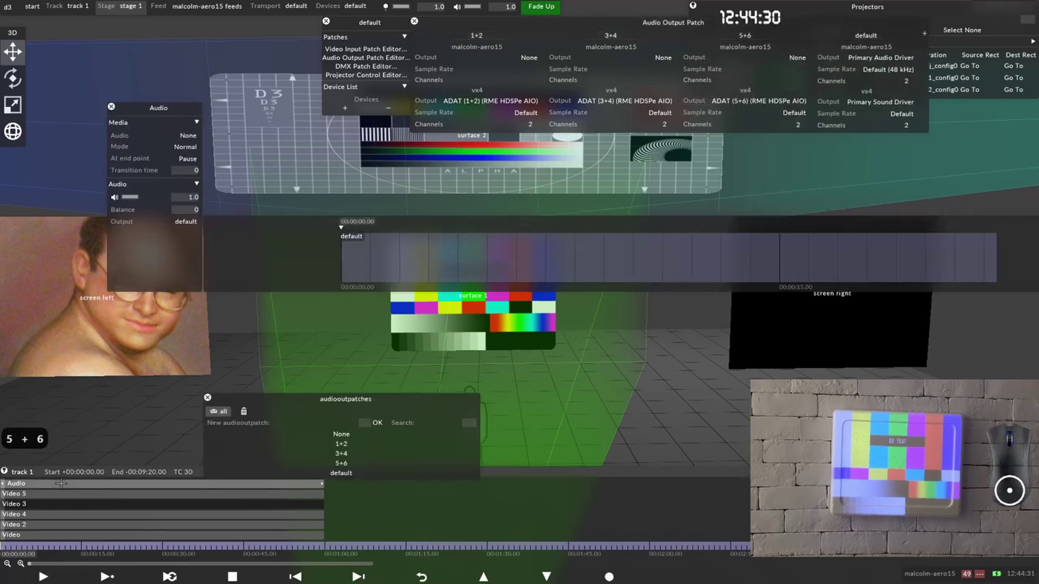
right_click(57, 485)
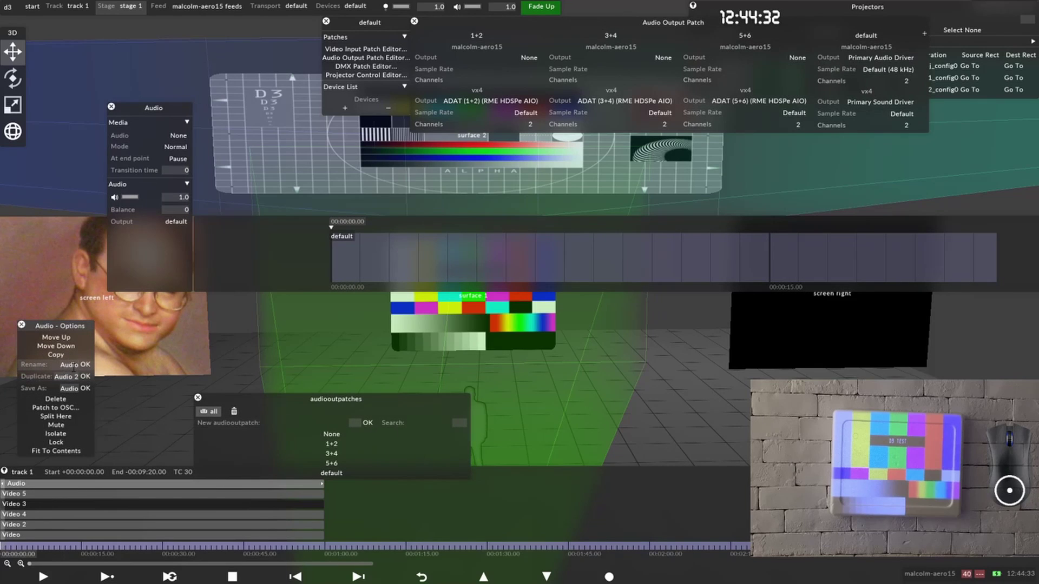
click(74, 366)
text(1+2)
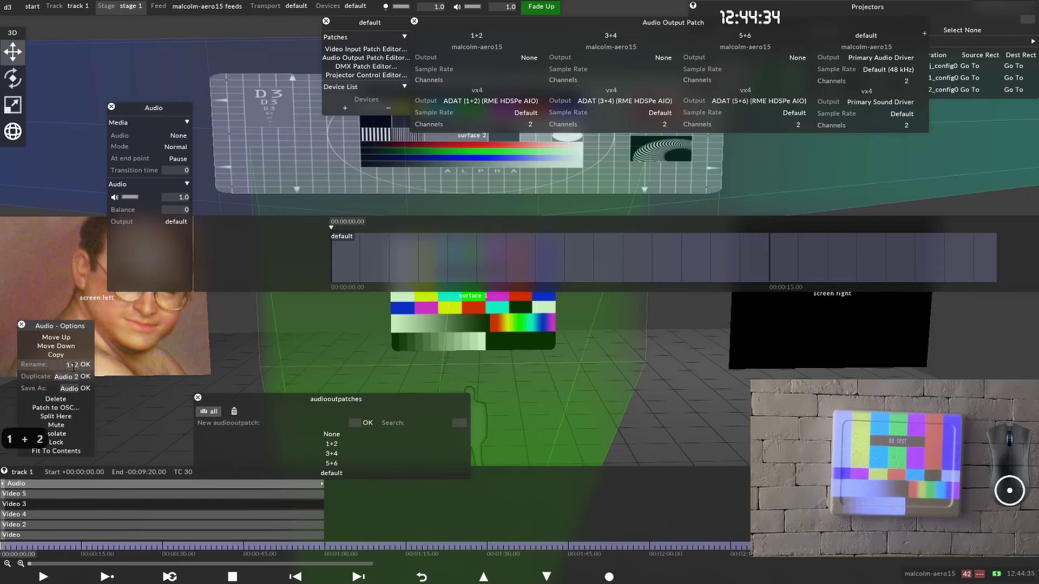
click(87, 365)
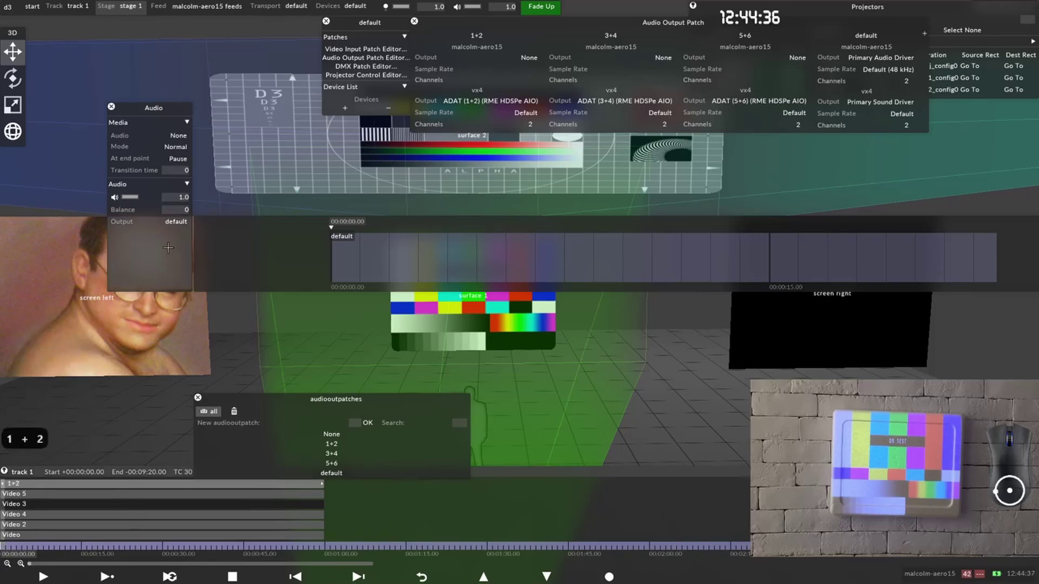
click(331, 444)
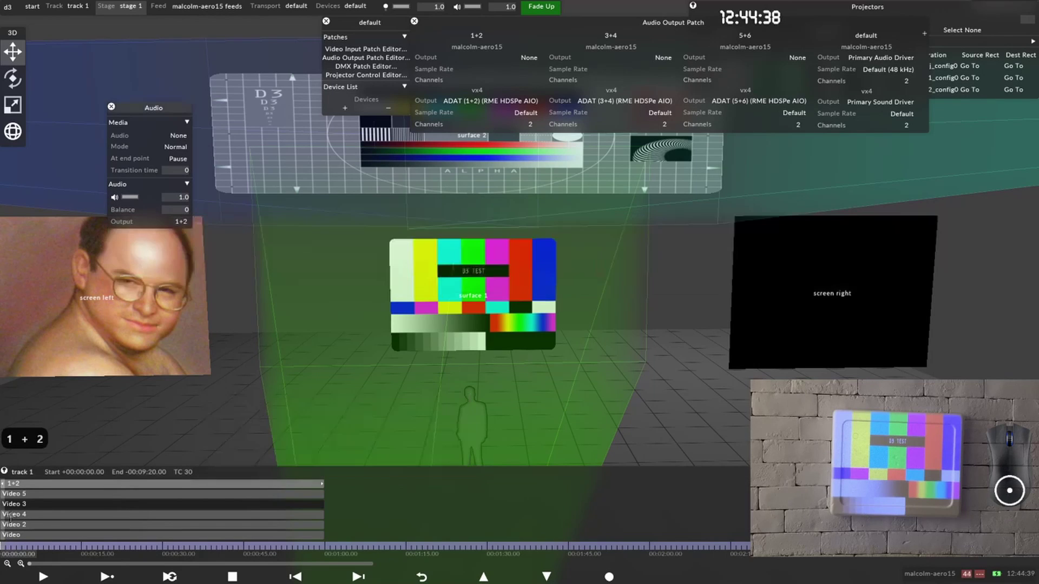
Step: Duplicate the 1+2 audio layer as 3+4 and set the copy's output to the 3+4 patch
right_click(22, 485)
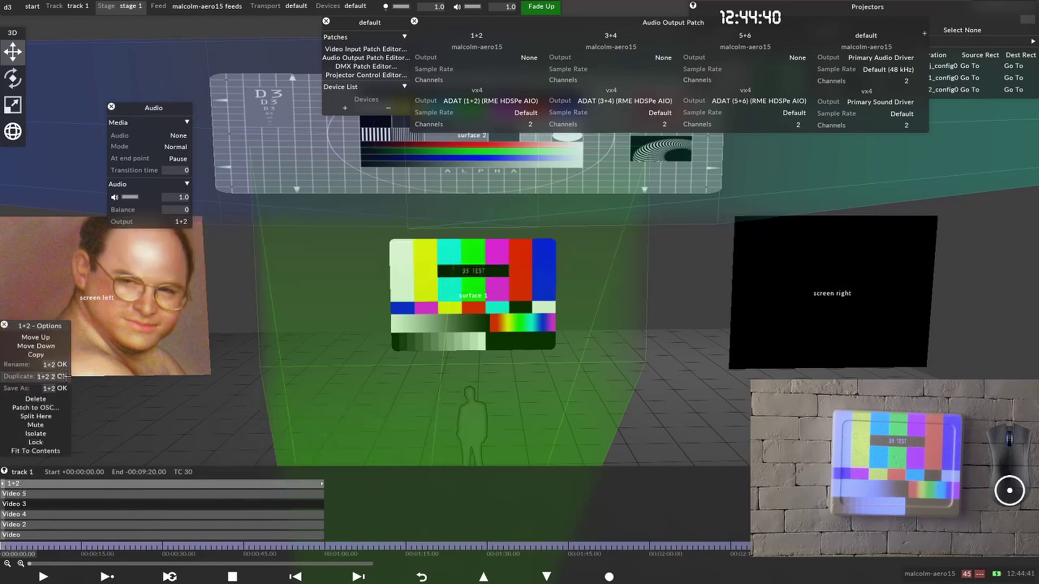
click(53, 376)
text(3+4)
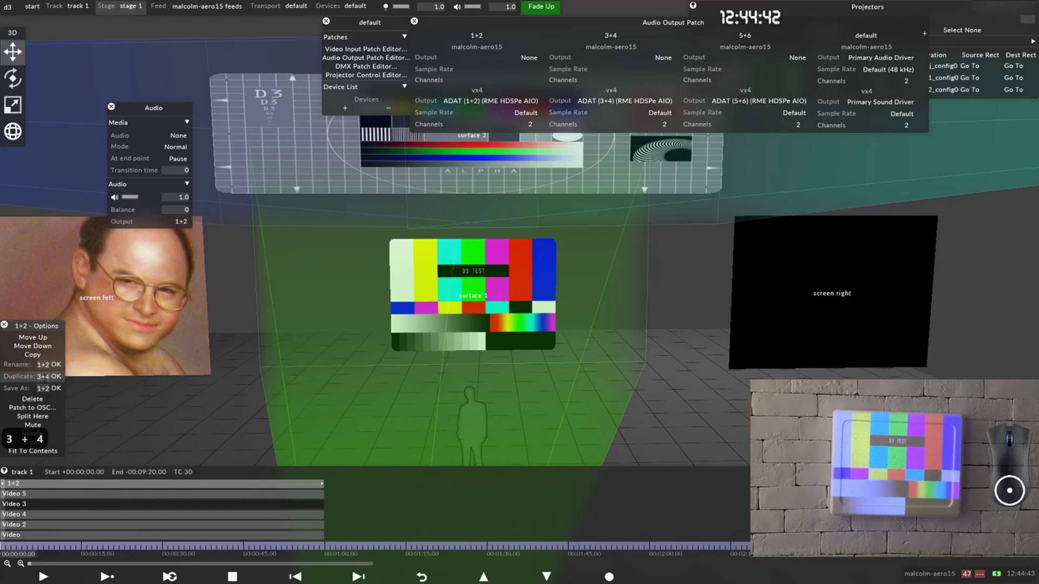
click(62, 376)
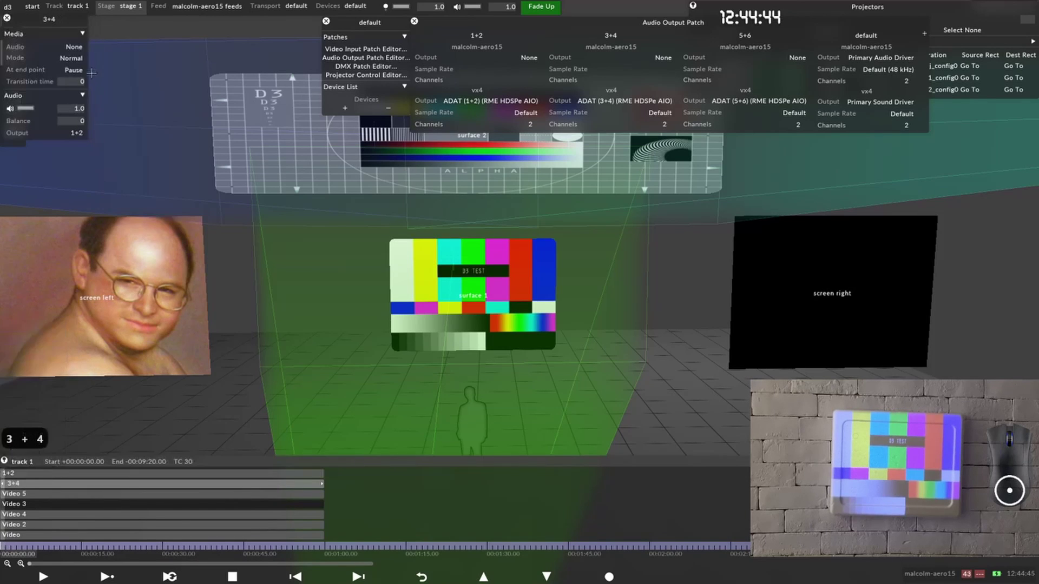
click(85, 132)
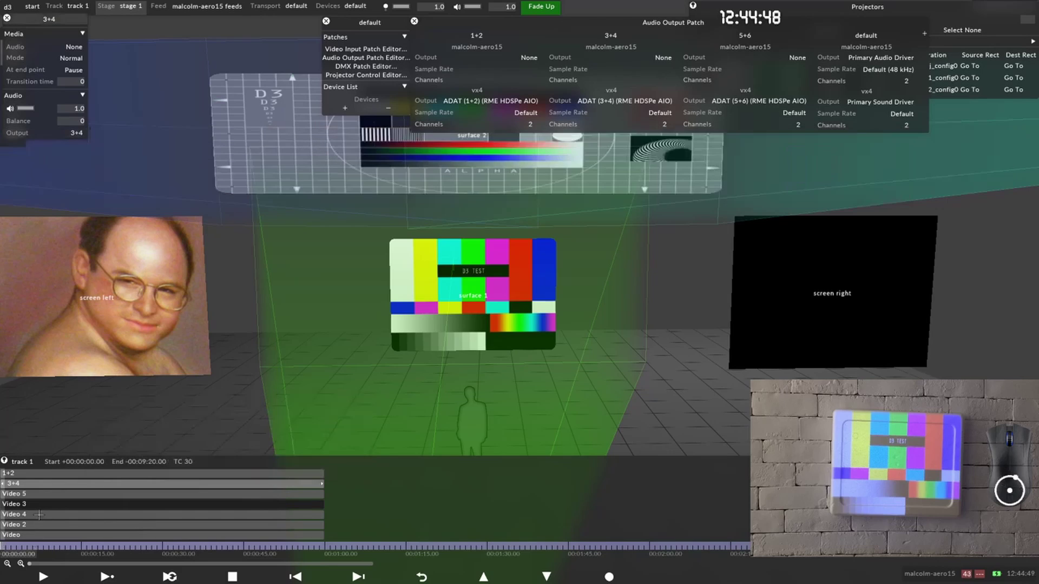
Step: Duplicate the 3+4 audio layer as 5+6 and set the copy's output to the 5+6 patch
right_click(36, 484)
click(50, 368)
text(5+6)
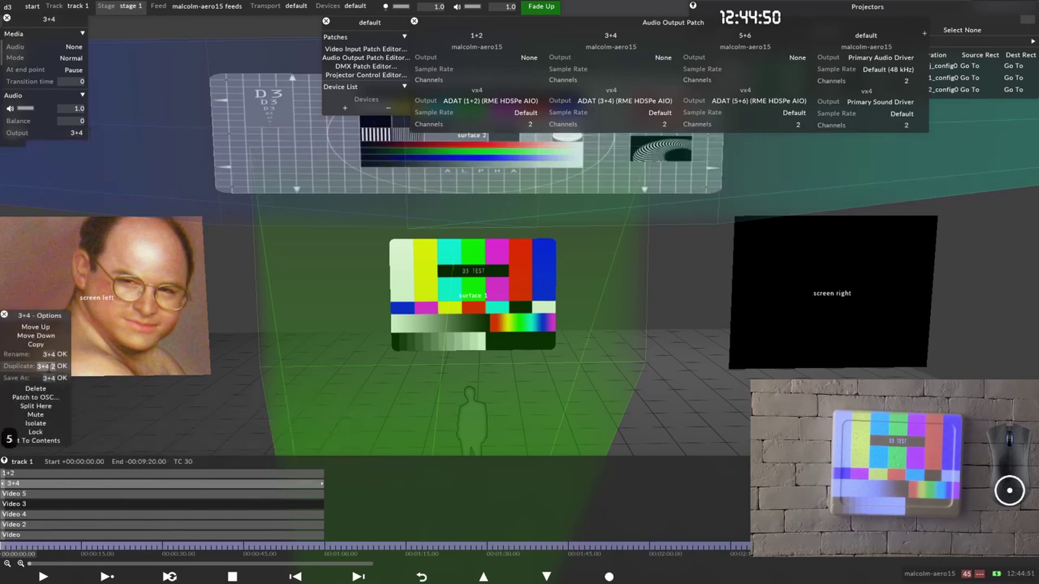
click(56, 366)
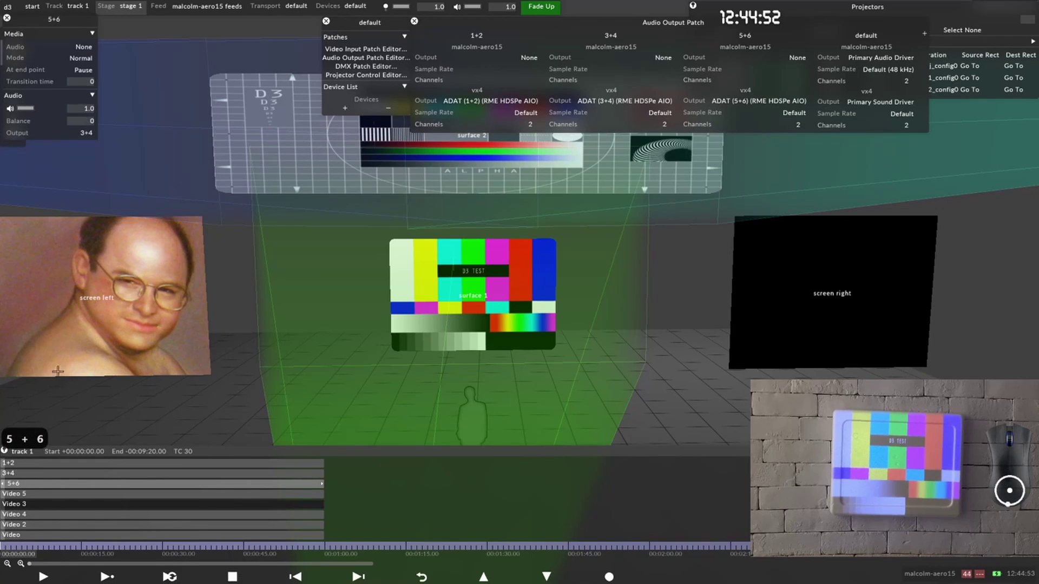
click(236, 463)
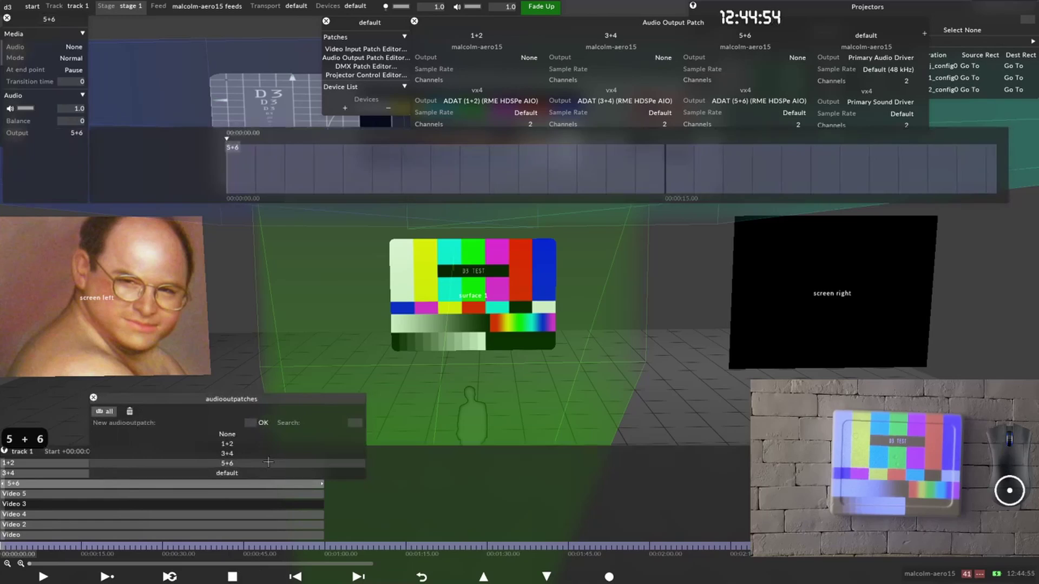
click(93, 398)
Step: Open the 1+2 and 3+4 audio layer editors and line them up side by side with the 5+6 editor
click(61, 21)
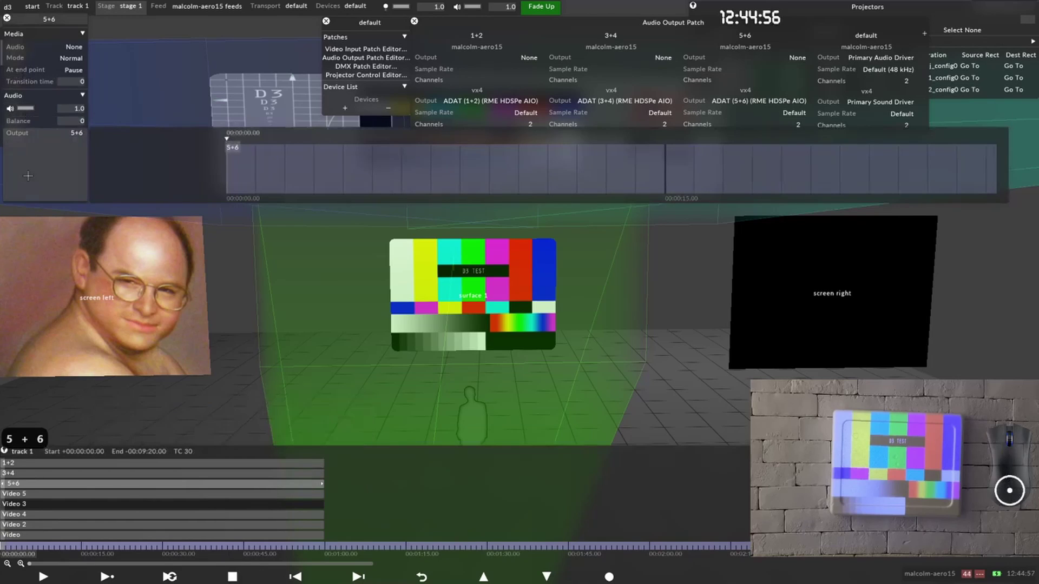
drag(60, 22, 71, 70)
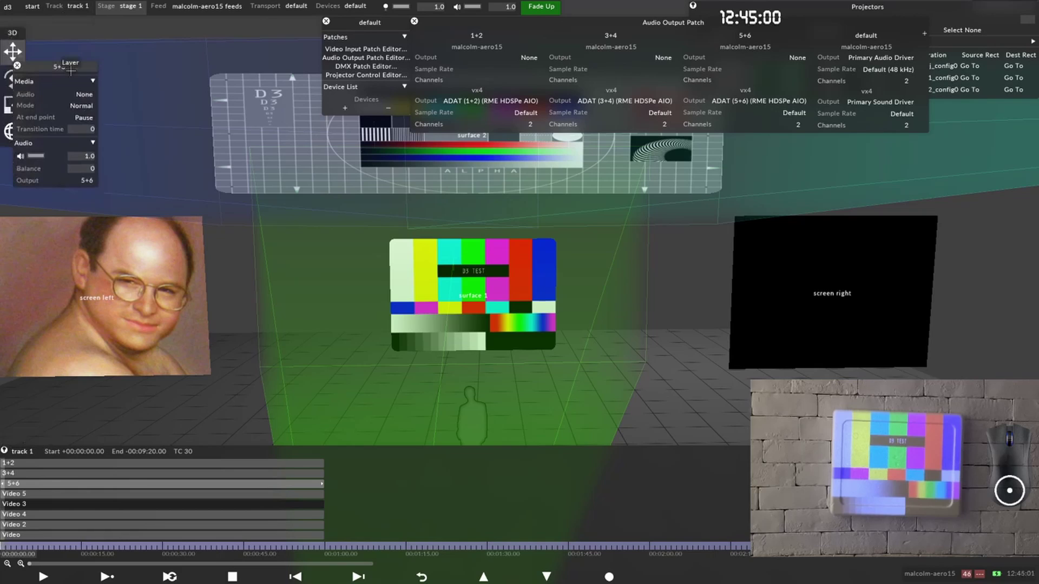
drag(71, 71, 162, 181)
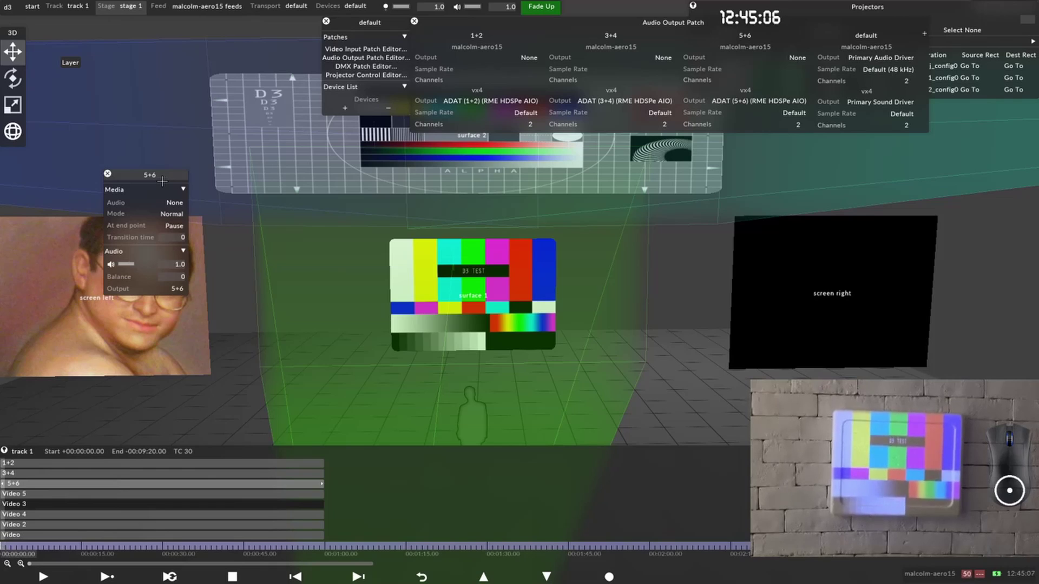
click(16, 463)
click(16, 473)
drag(169, 120, 63, 245)
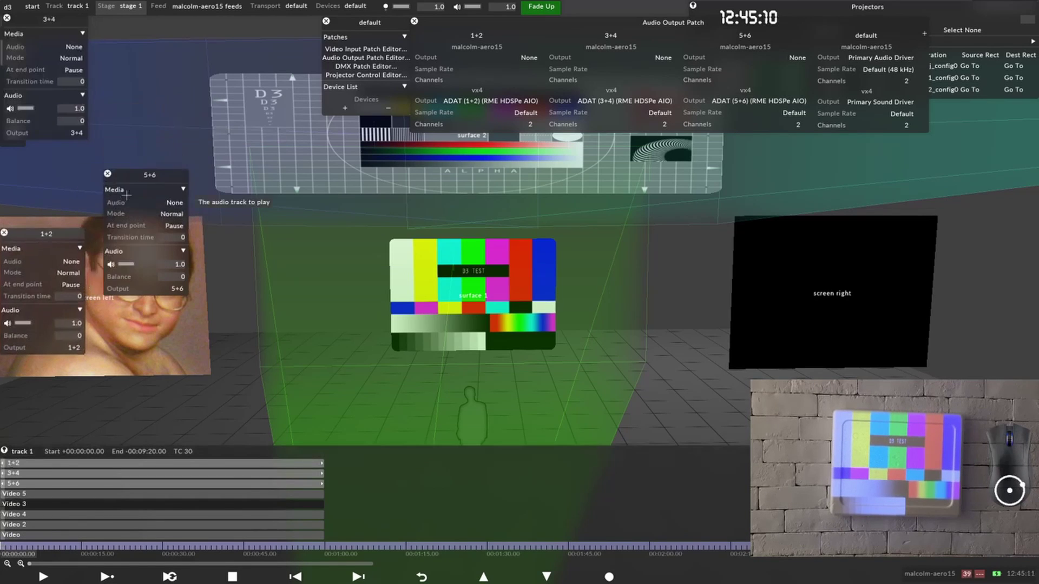
drag(145, 174, 293, 244)
drag(53, 20, 172, 242)
drag(261, 239, 242, 233)
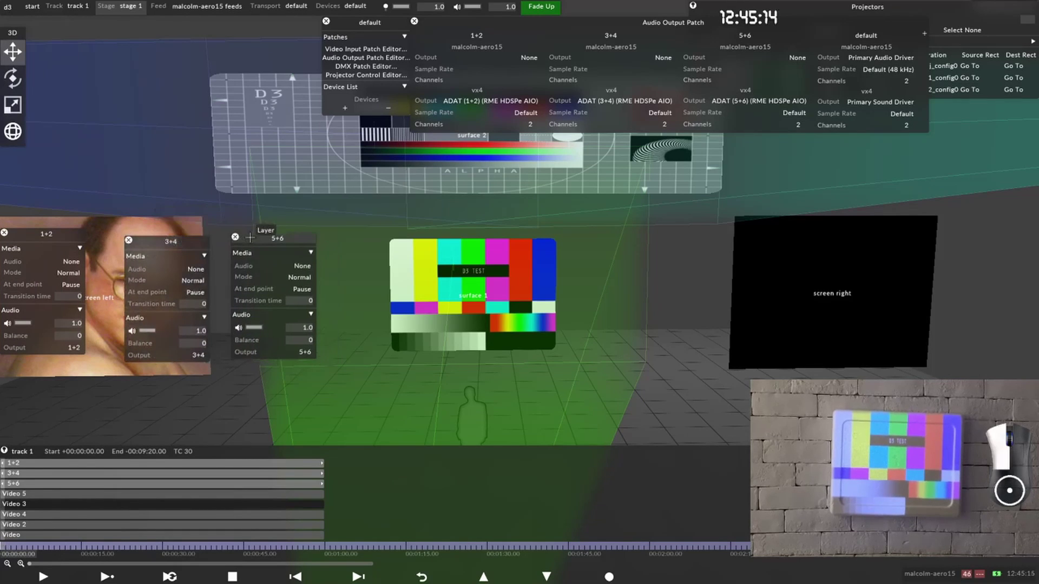
drag(156, 242, 146, 234)
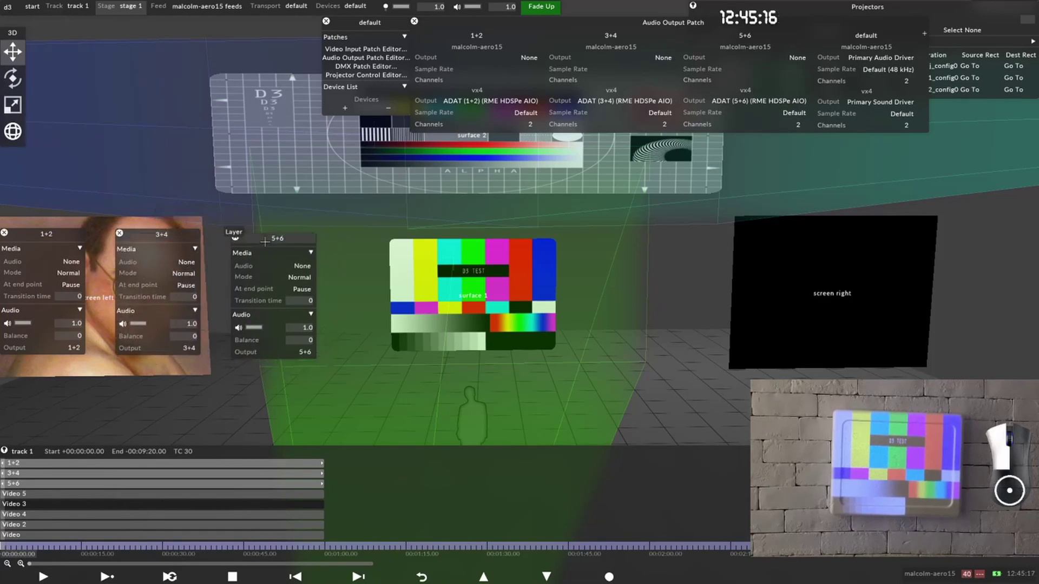
drag(258, 239, 251, 232)
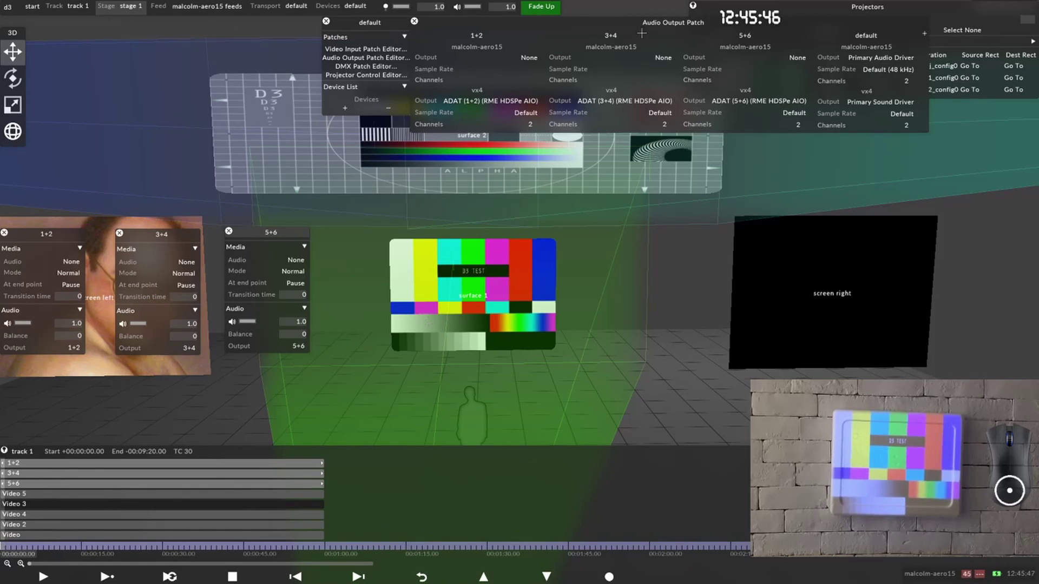
Step: Move the audio output patch editor nearer the layer editors and list the available vx4 outputs for patch 1+2
drag(642, 33, 612, 127)
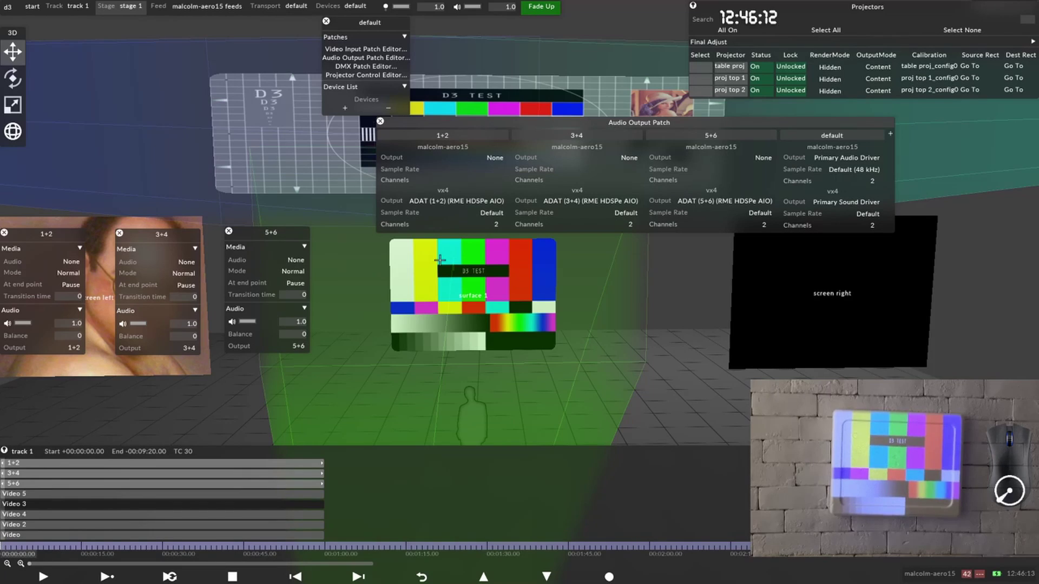
drag(425, 122, 421, 143)
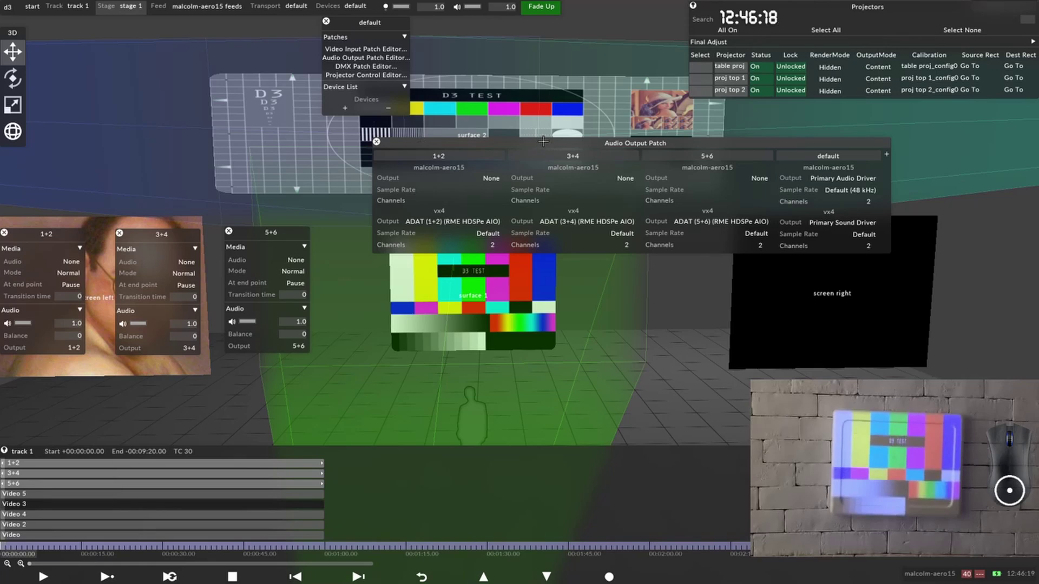
drag(544, 141, 536, 144)
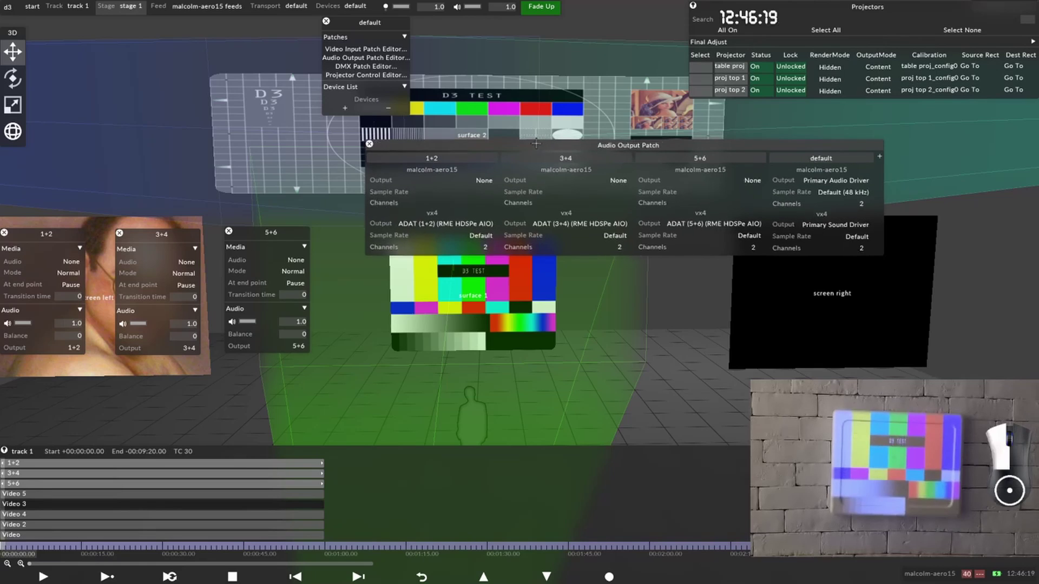
click(468, 224)
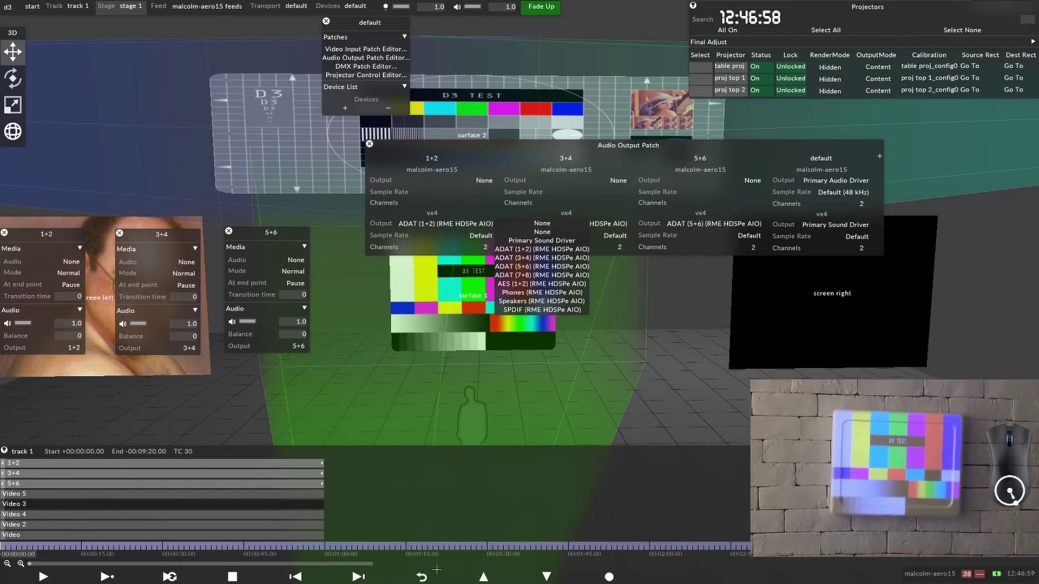
Step: Switch to Streamlabs OBS, lower the Desktop Audio volume in its mixer, and return to d3
key(alt+Tab)
key(alt+Tab)
key(alt+Tab)
key(alt+Tab)
key(alt+Tab)
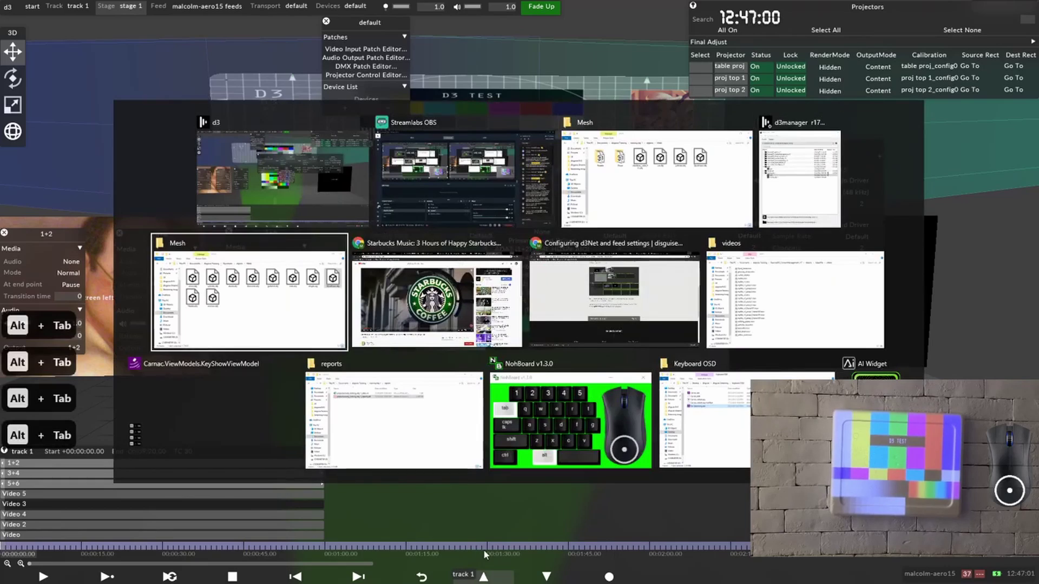
key(alt+Tab)
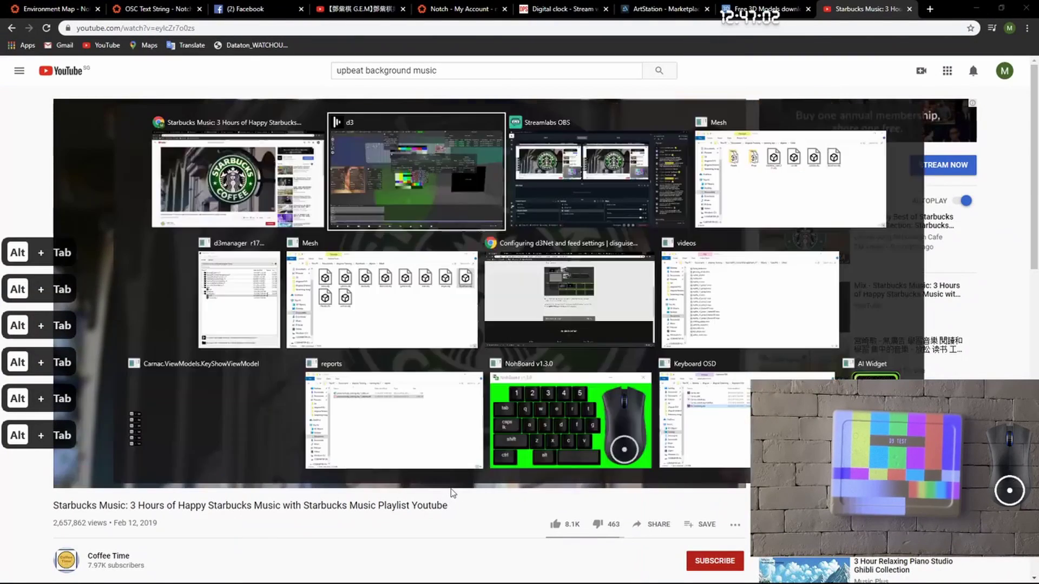
key(alt+Tab)
key(alt+Tab)
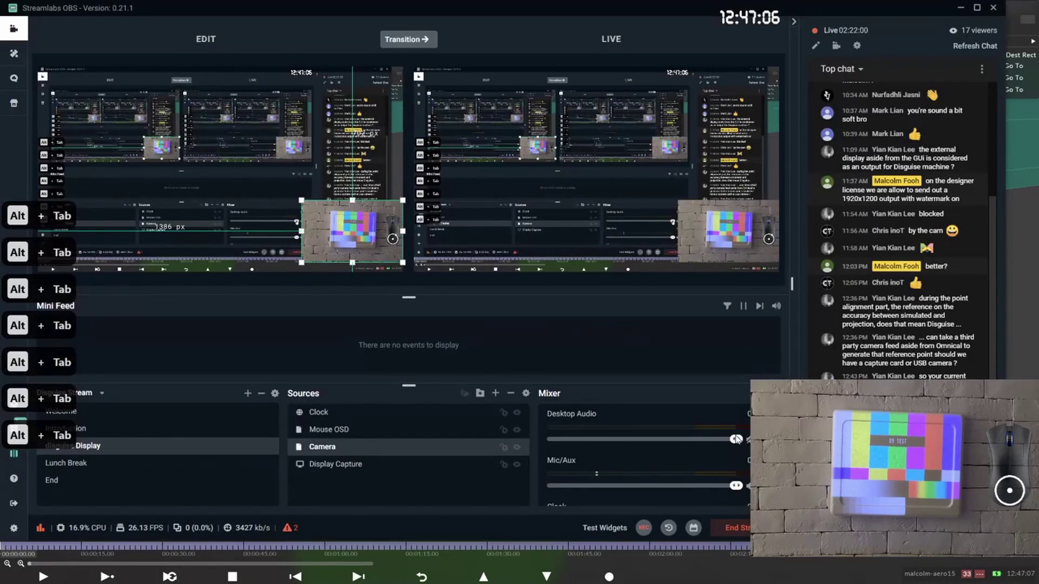
click(664, 439)
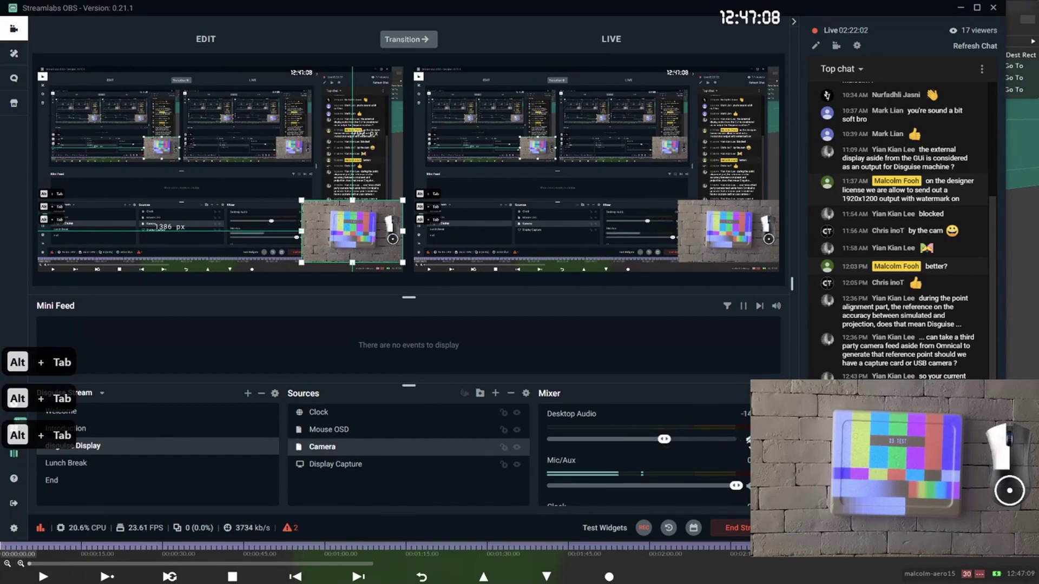
drag(664, 440, 650, 442)
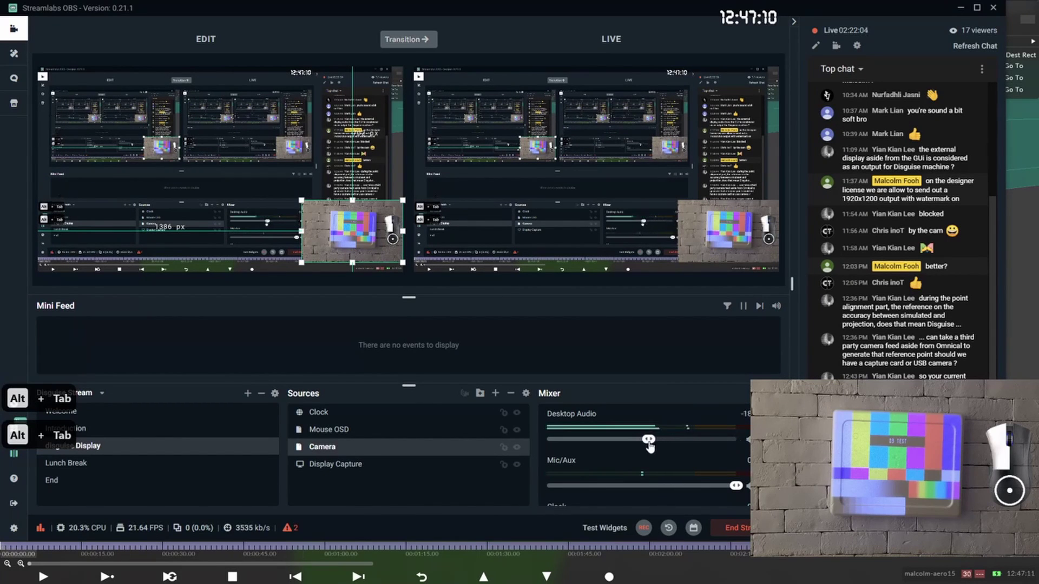
key(alt+Tab)
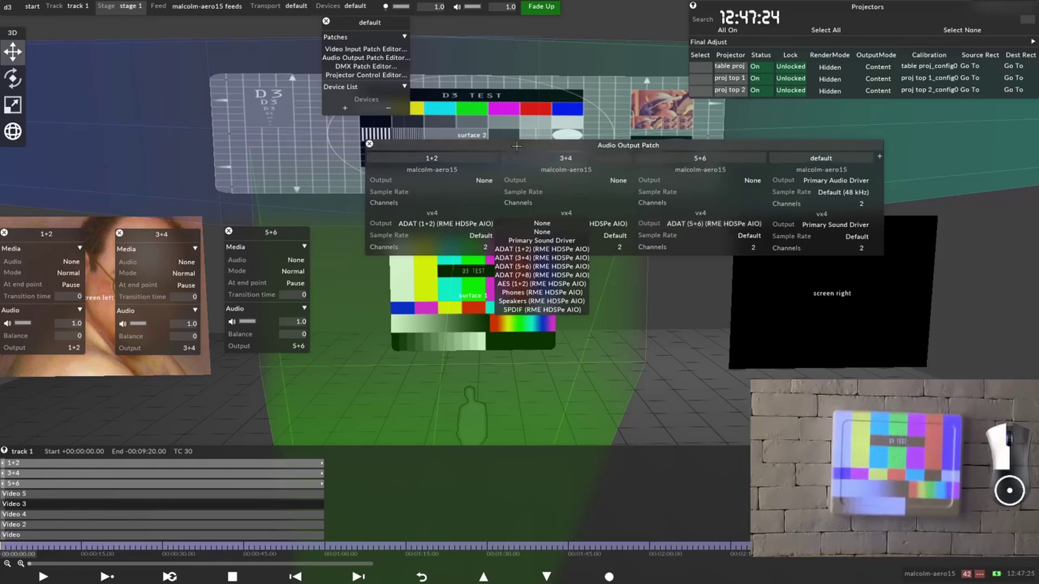
drag(569, 166, 452, 155)
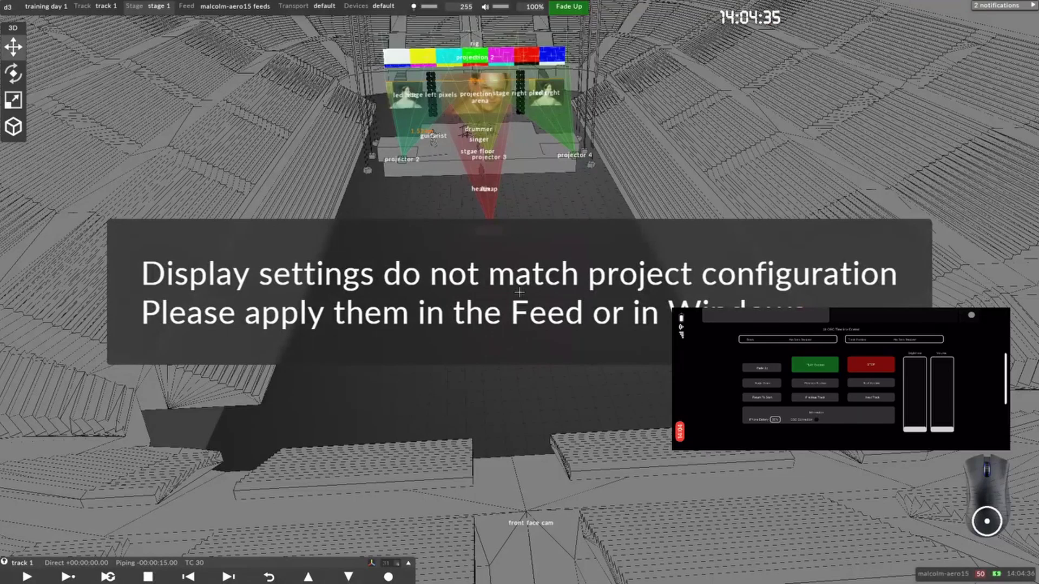
Step: Dismiss the display settings warning, move in closer to the stage, and expand the track 1 timeline
click(998, 5)
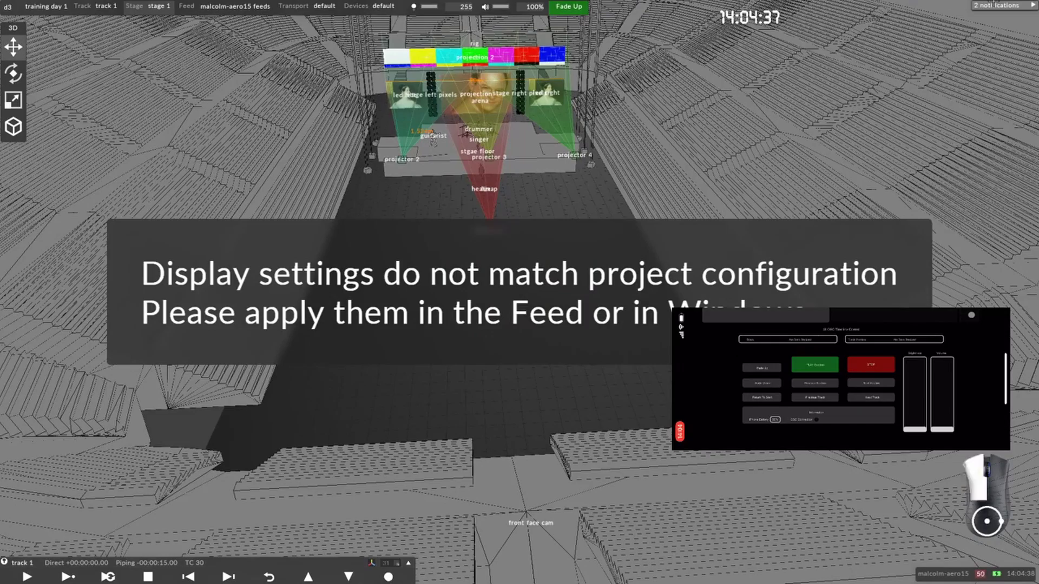
scroll(568, 347, up, 8)
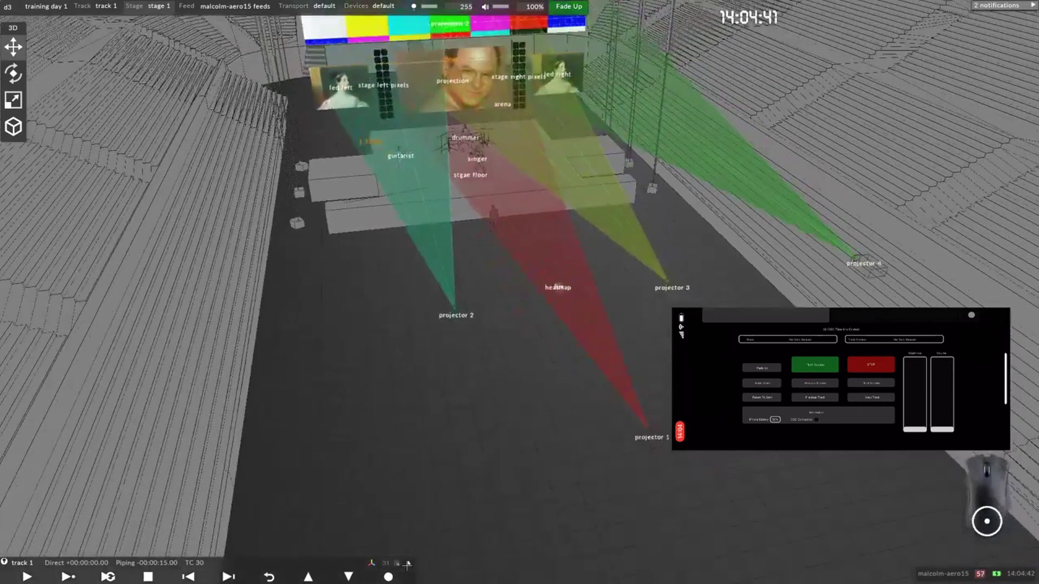
click(411, 334)
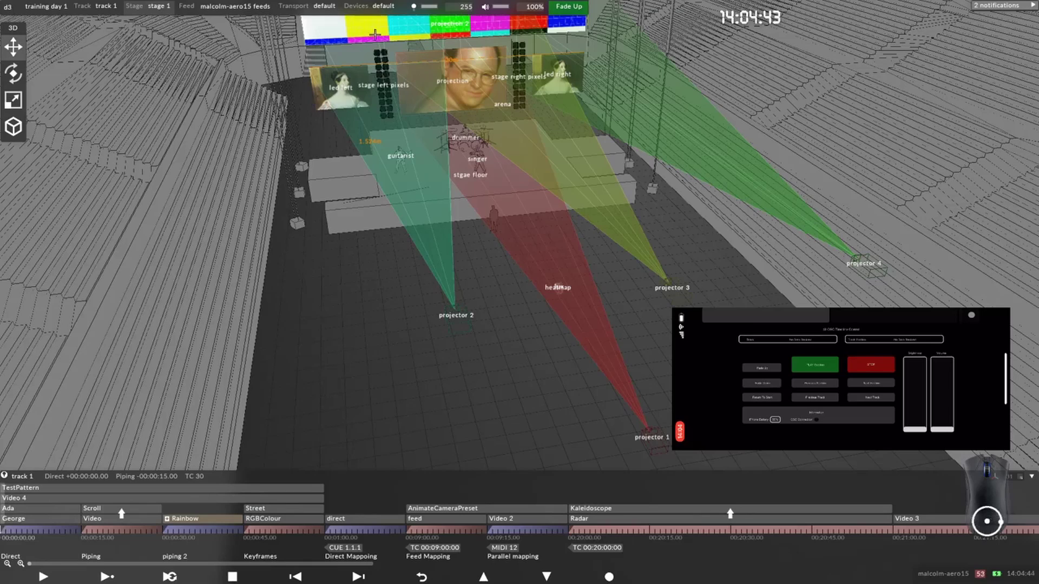
Step: Add the existing osc 1 device to the default device manager's device list and move the manager aside
right_click(367, 6)
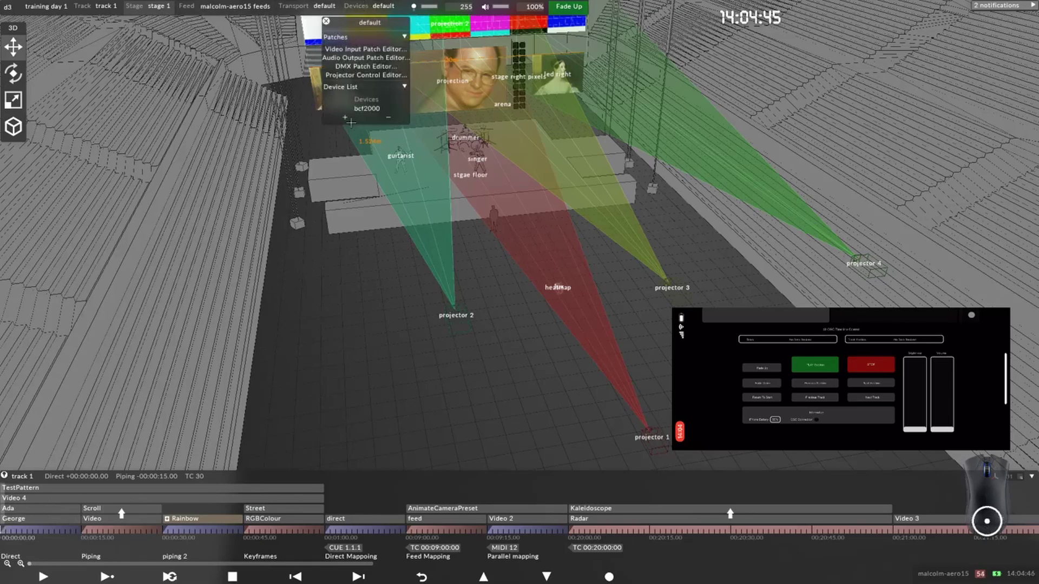
click(350, 122)
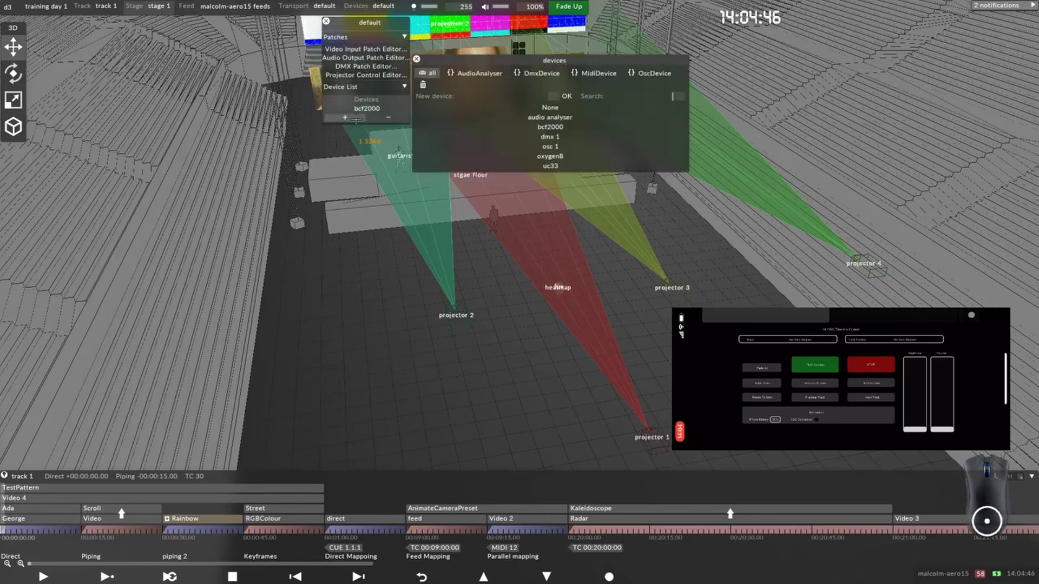
click(563, 143)
drag(385, 26, 200, 27)
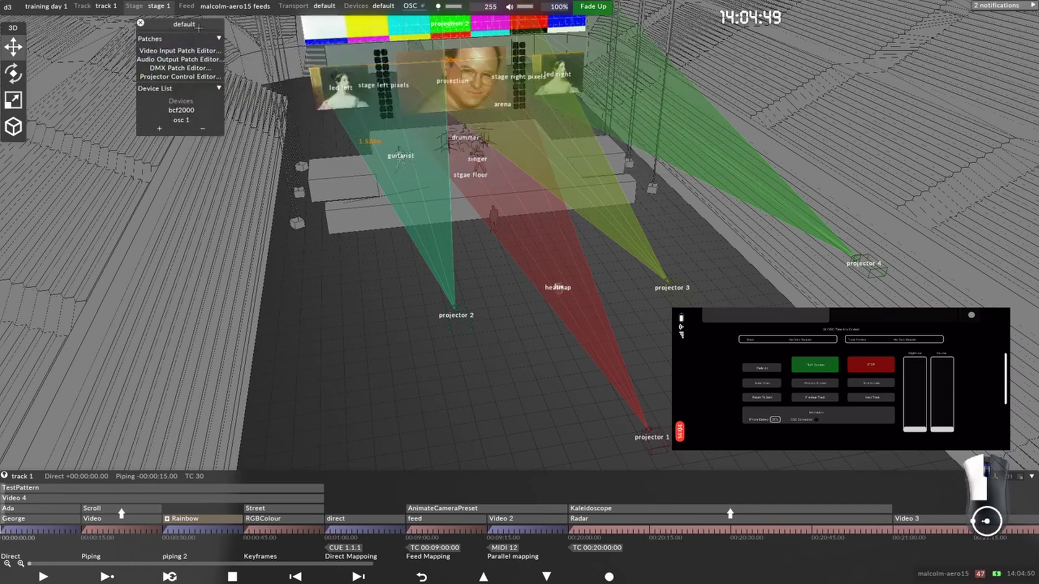
Step: Open the osc 1 device settings and expand their Receive and Network Info sections
click(182, 119)
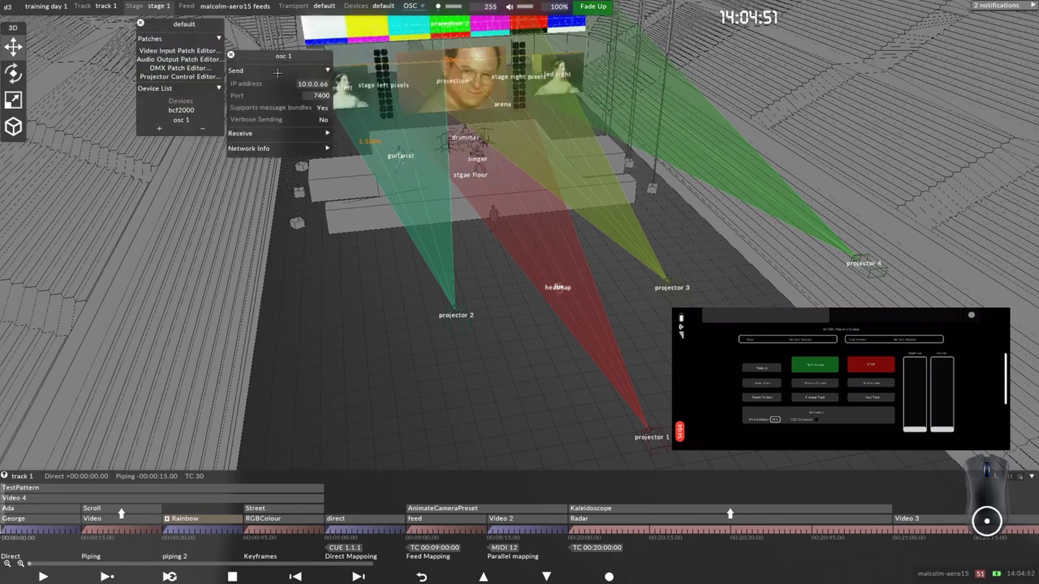
click(282, 133)
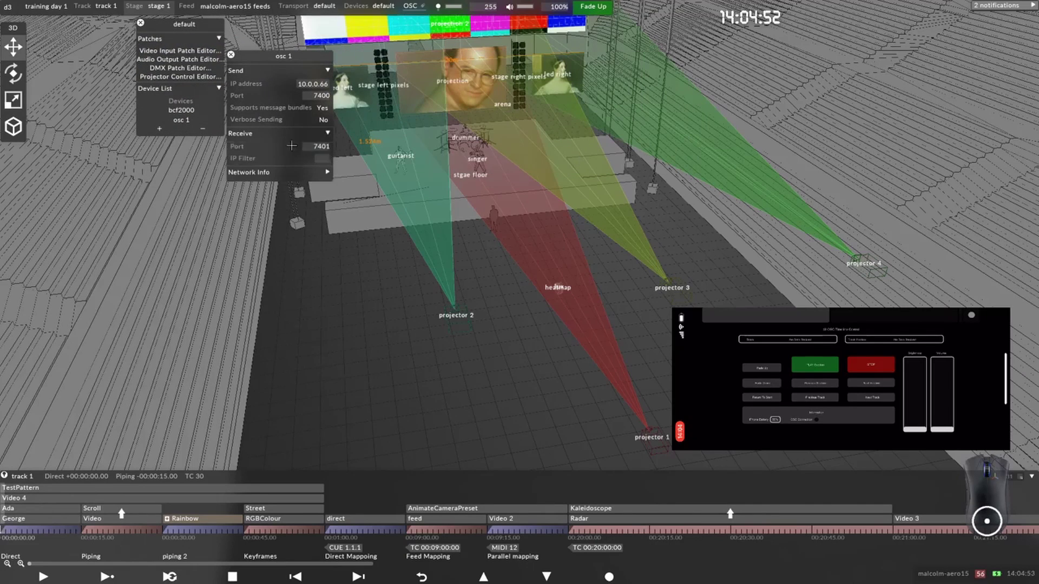
click(288, 177)
drag(369, 60, 231, 44)
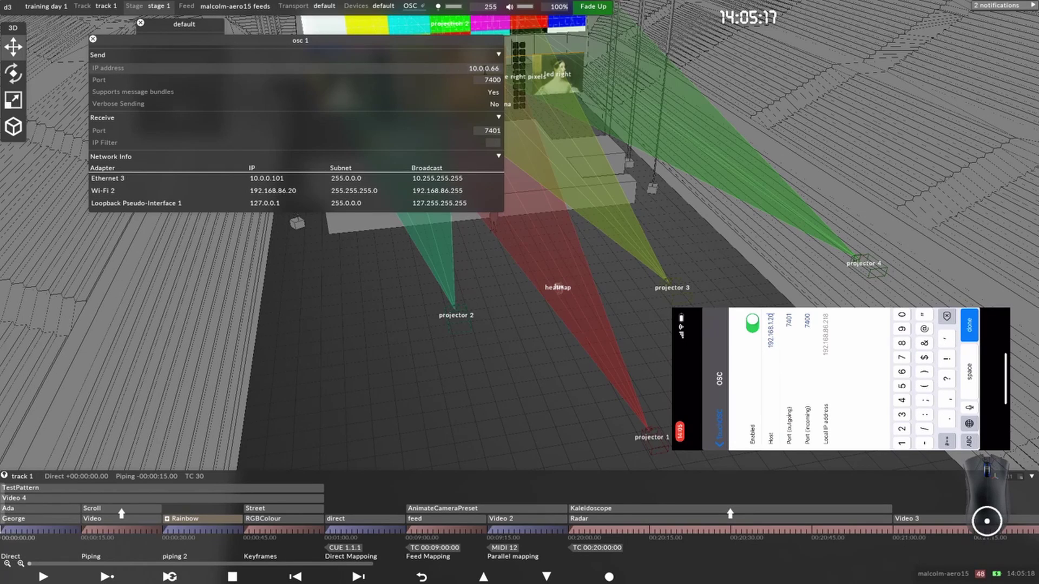
Step: Set the osc 1 device's send IP address to 192.168.86.218
click(484, 69)
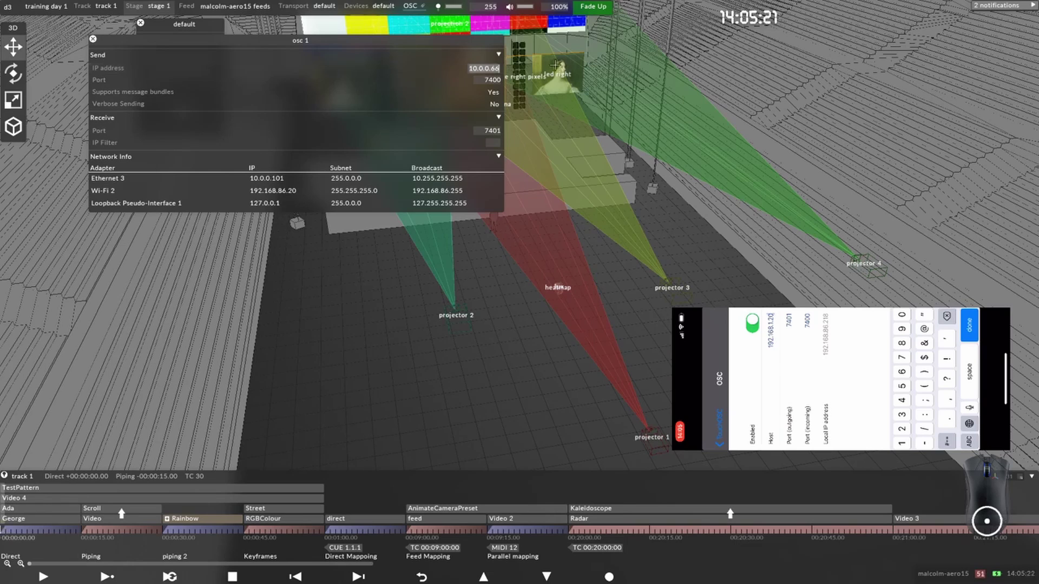
text(192.168.)
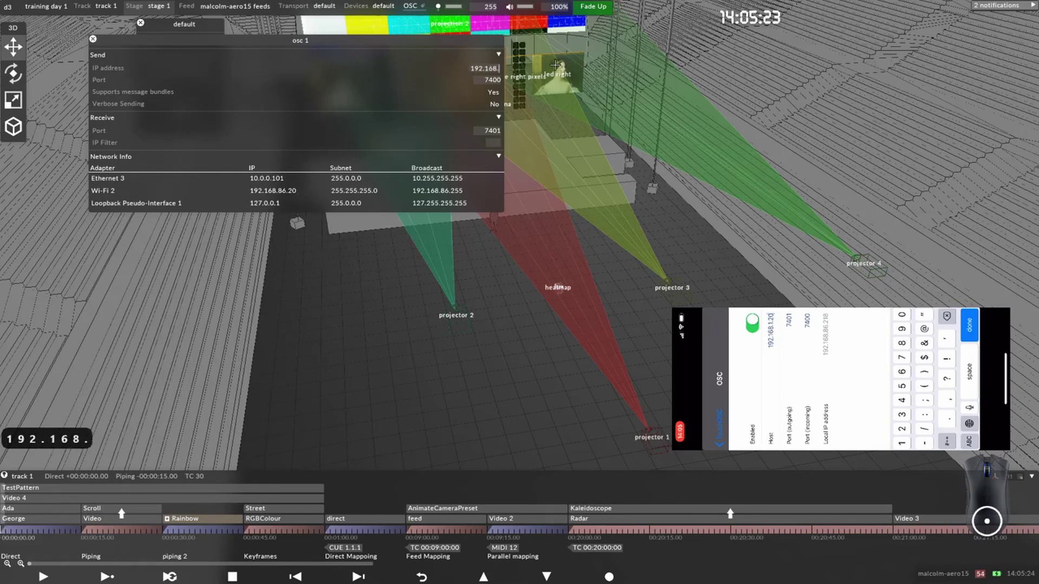
text(86.)
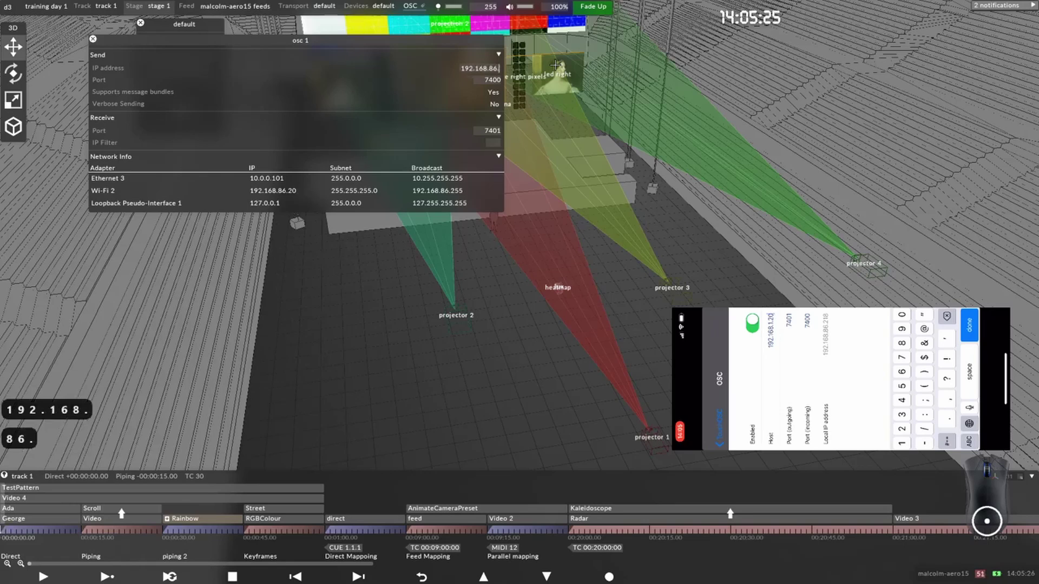
text(218)
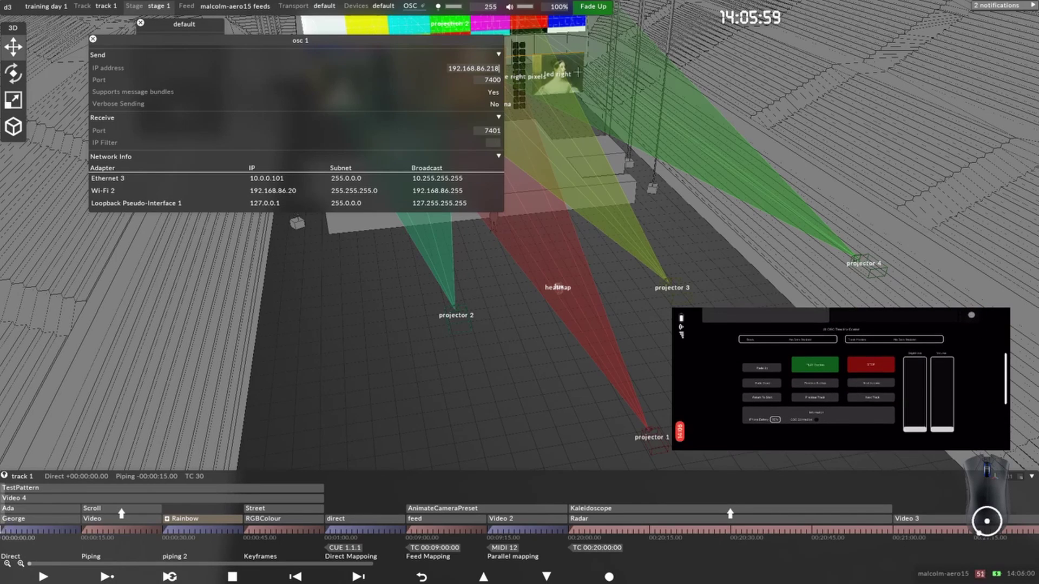
click(492, 130)
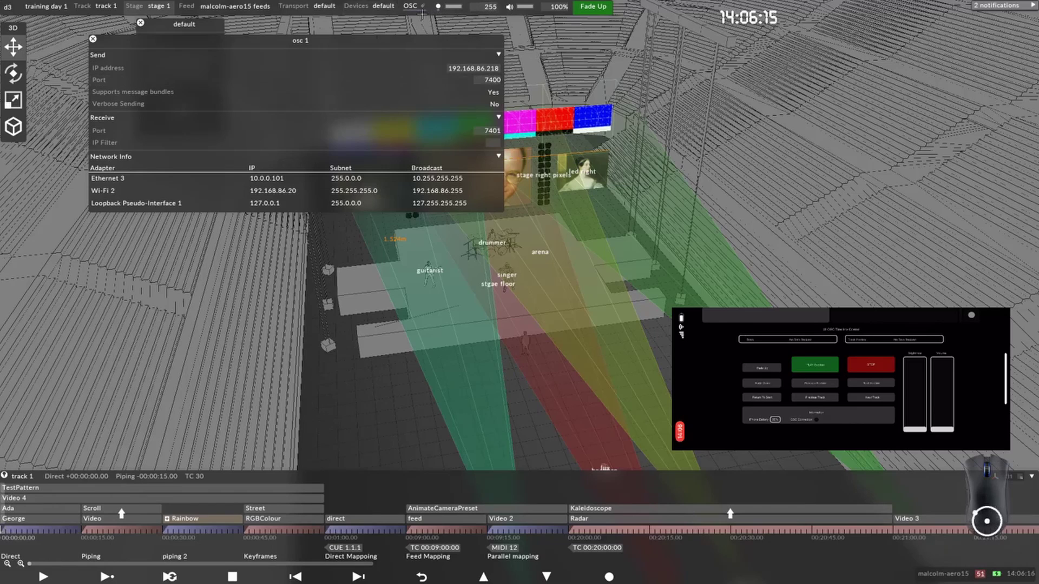
Step: Close the osc 1 device settings and the default device manager
click(92, 39)
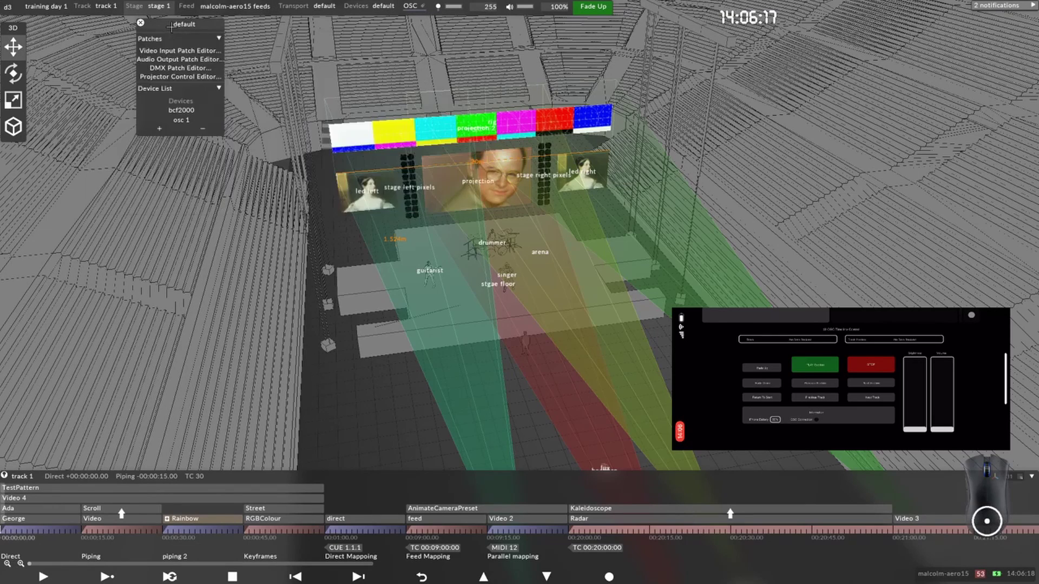
drag(154, 26, 342, 135)
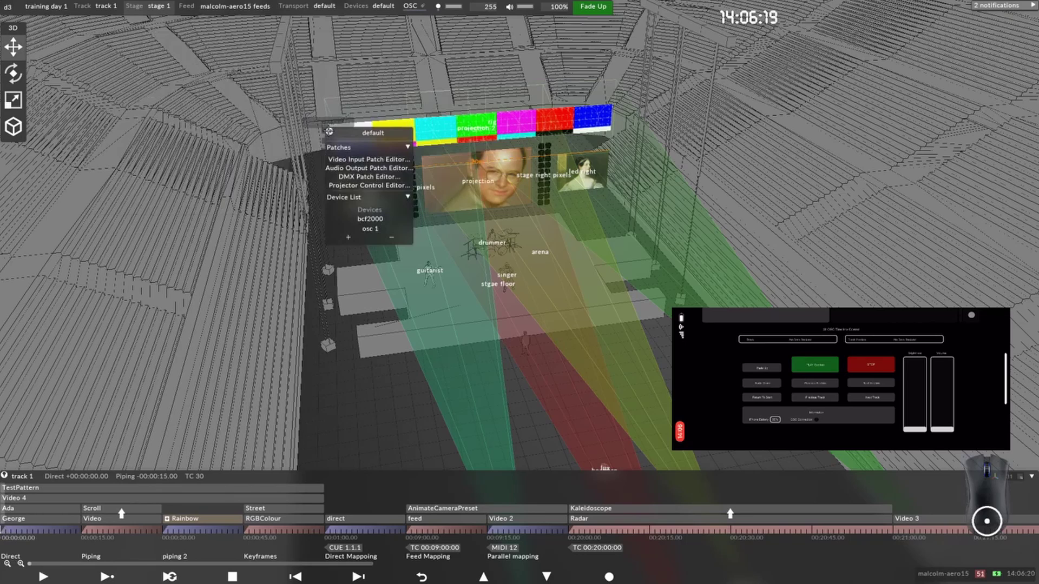
click(329, 131)
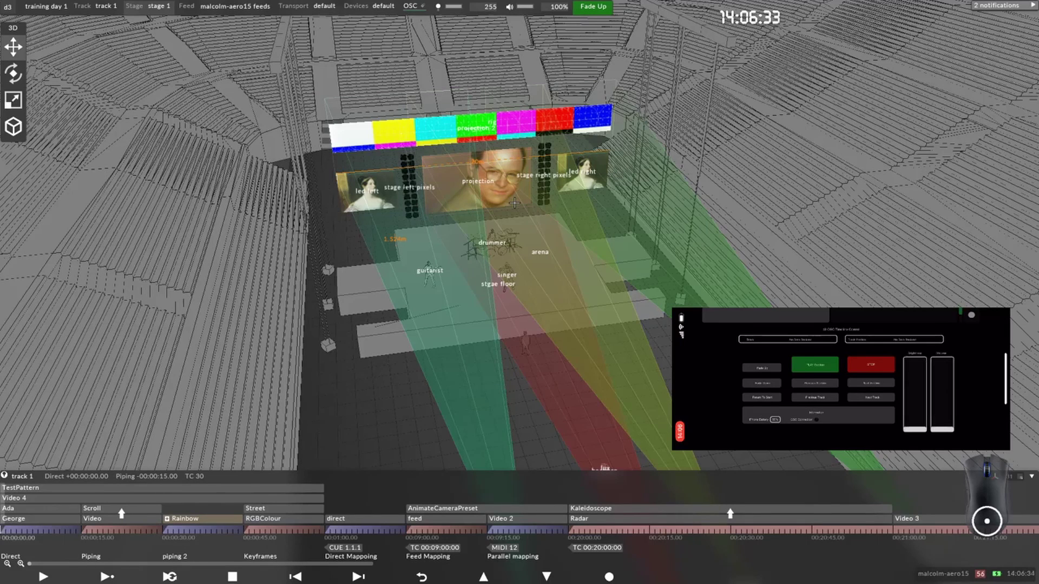
Step: Open the osc remote transport of the default transport, collapse its message sections, and set its OSC device to osc 1
click(324, 6)
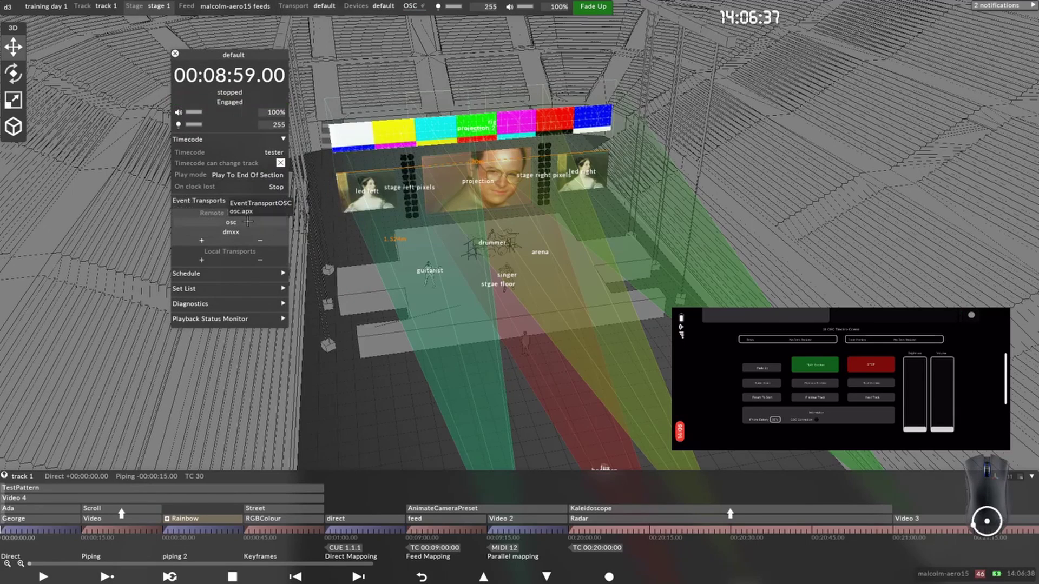
click(231, 222)
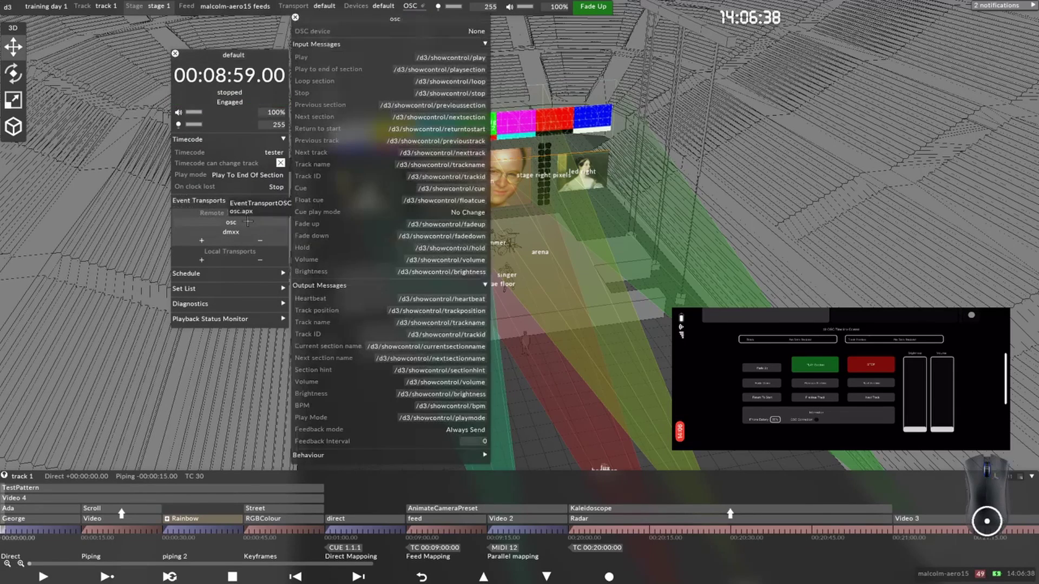
click(484, 44)
click(484, 59)
click(477, 31)
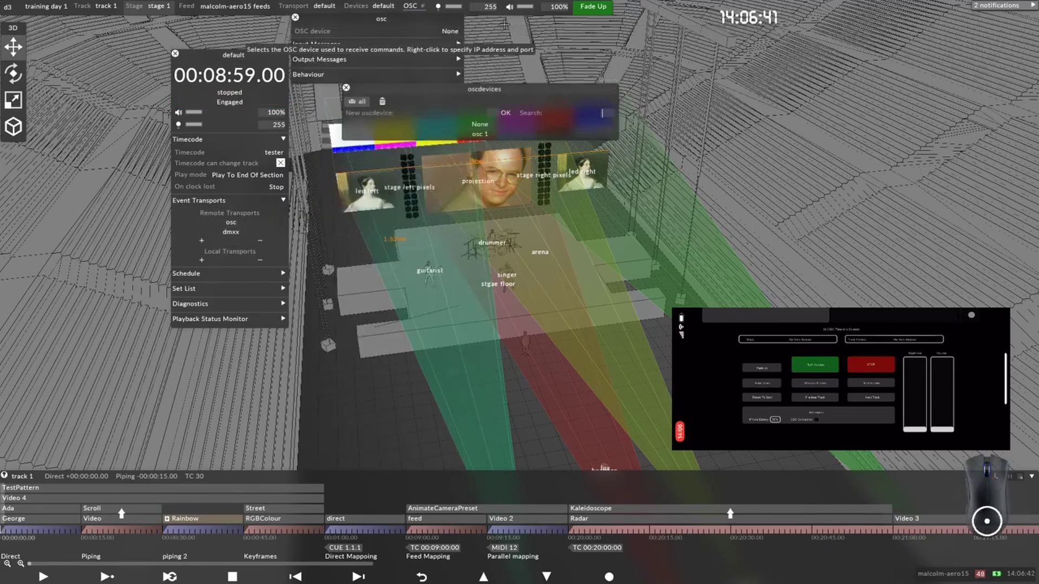
click(349, 112)
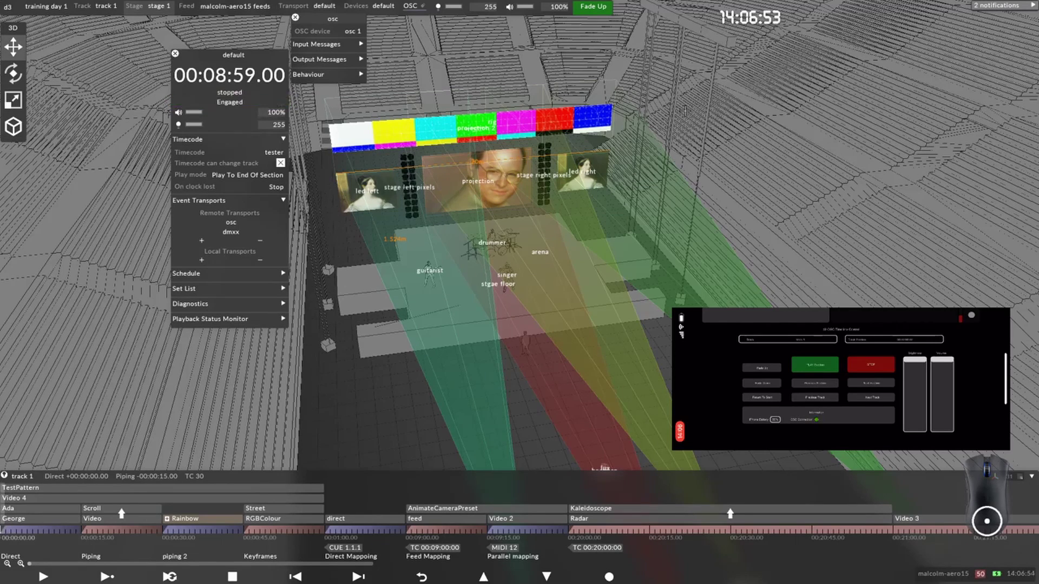
Step: Expand the Output Messages of the osc transport and move its editor clear of the default transport editor
drag(296, 17, 295, 40)
click(345, 82)
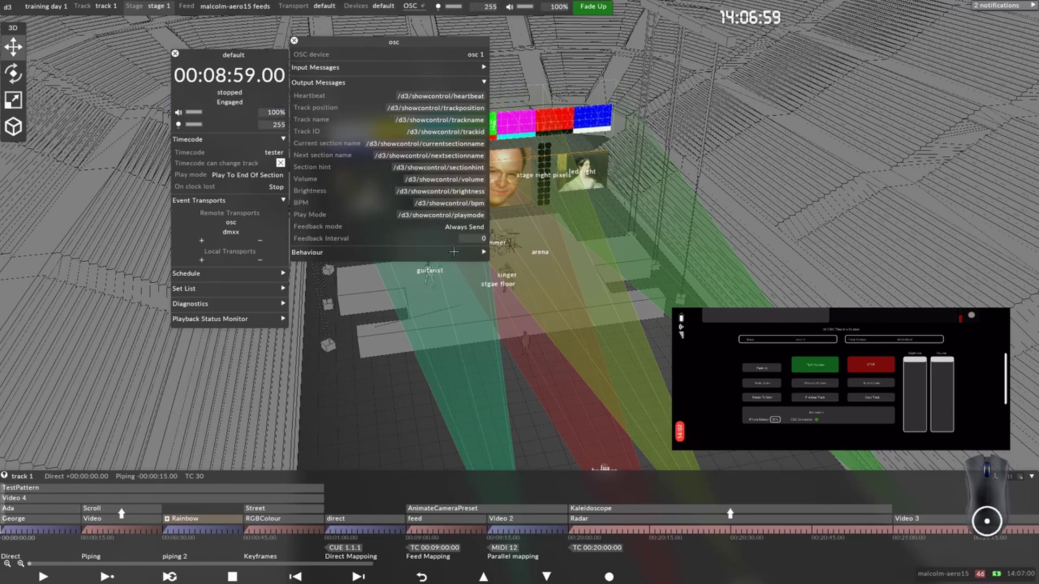
drag(317, 42, 394, 46)
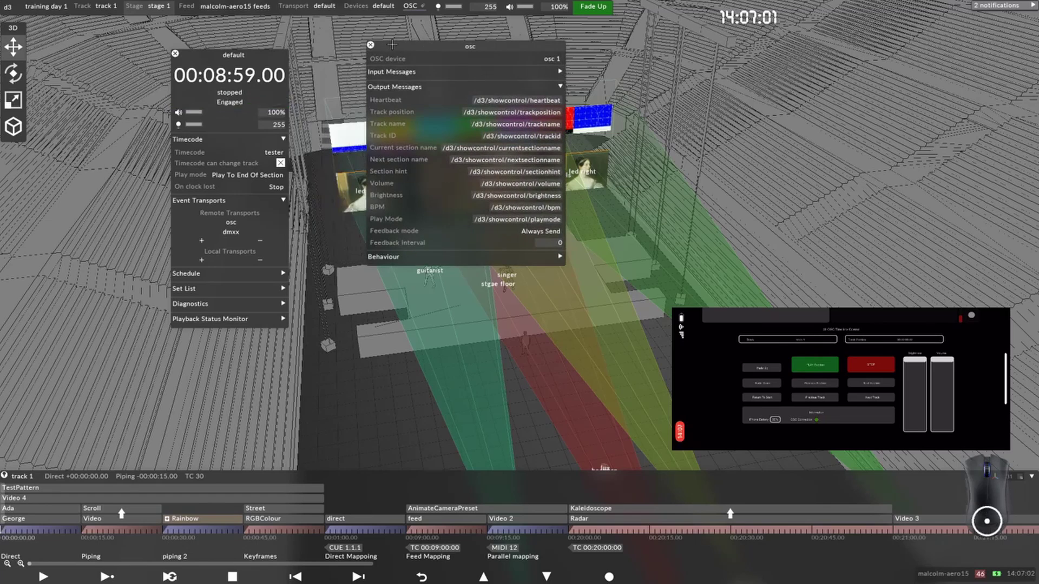
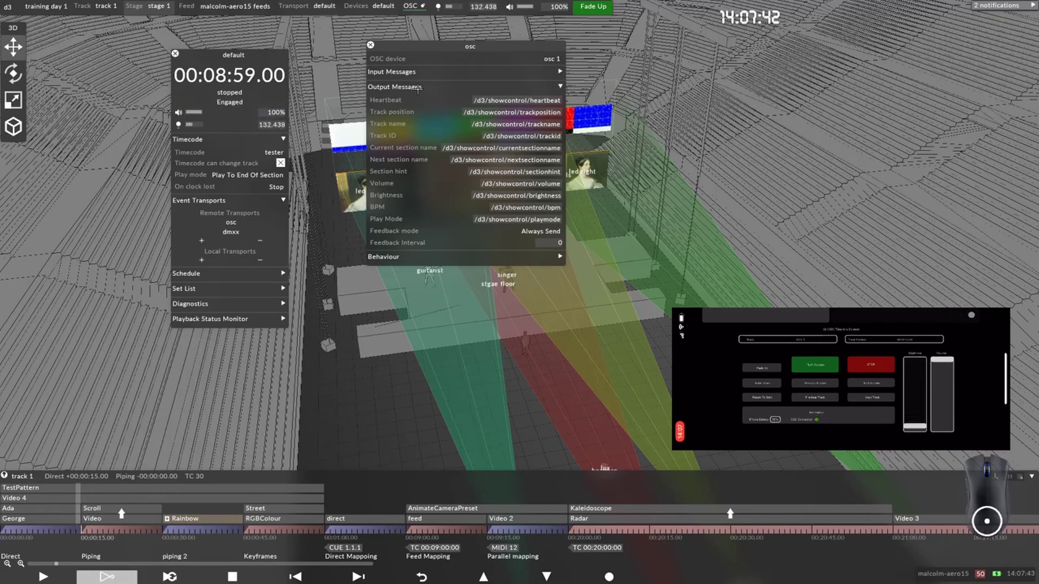
Step: Check the feed outputs, return to the stage 1 view, and move the osc transport editor off the stage screens
click(235, 6)
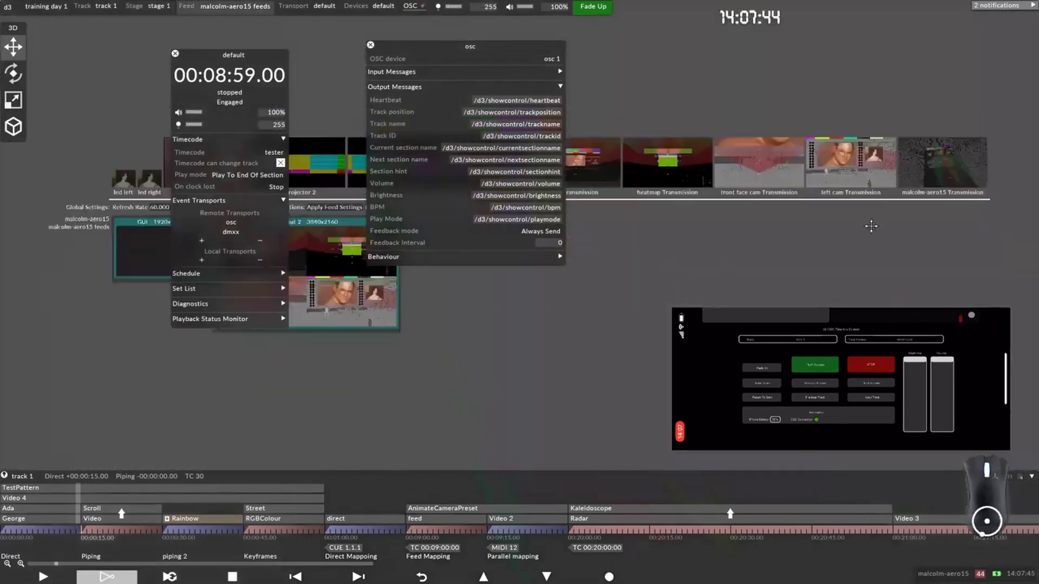
middle_drag(577, 348, 627, 347)
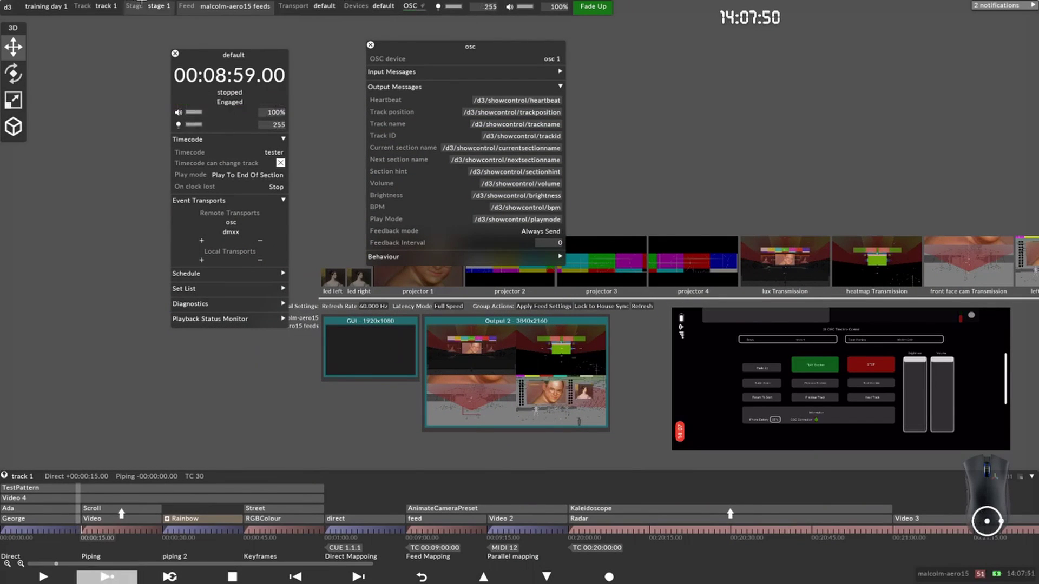
click(186, 6)
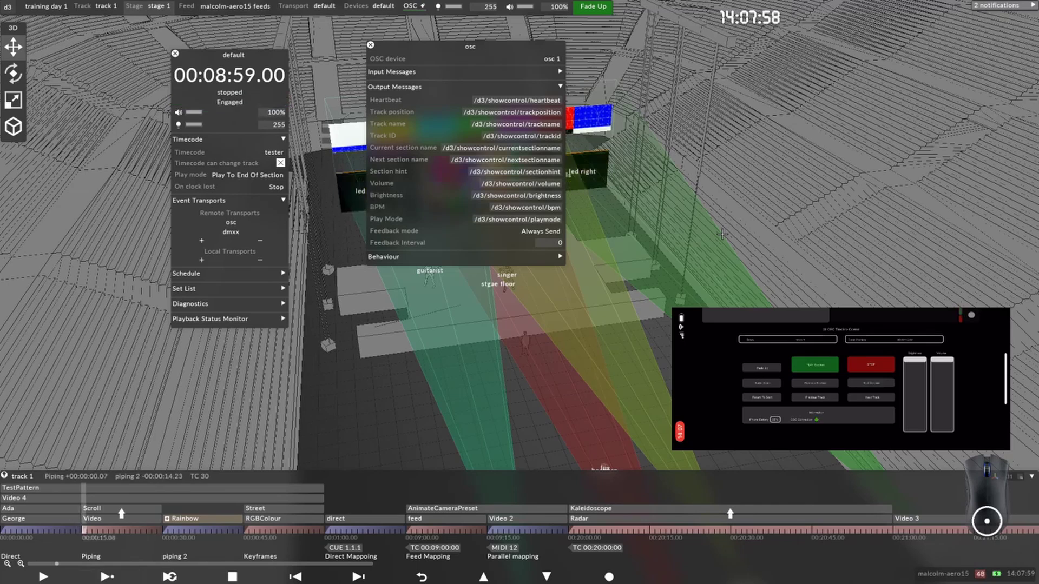
drag(500, 38, 771, 32)
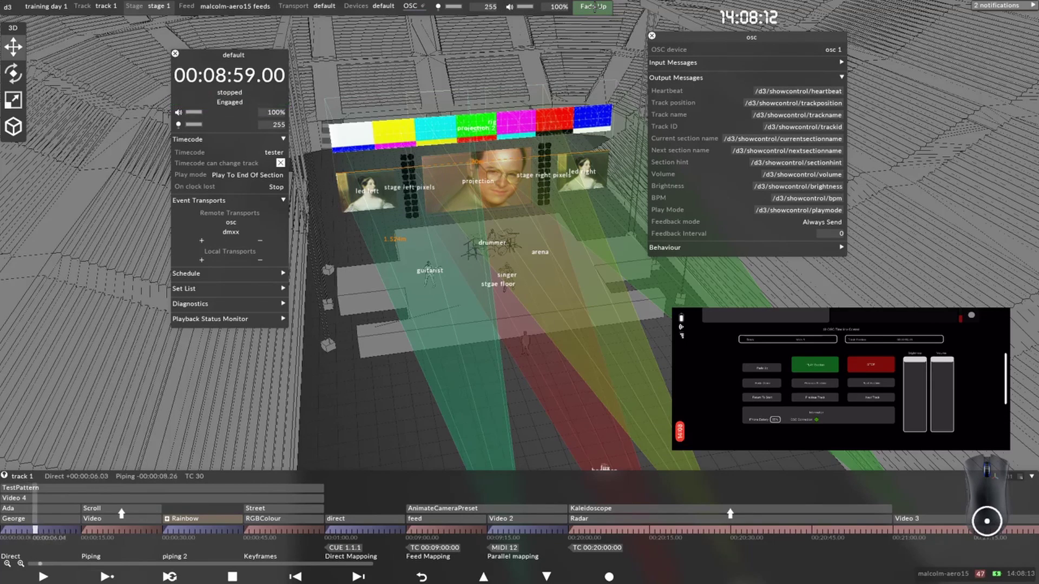
Step: Demonstrate the master output's Fade Down, Fade Up and Hold states, ending on Fade Up
key(BackSpace)
key(BackSpace)
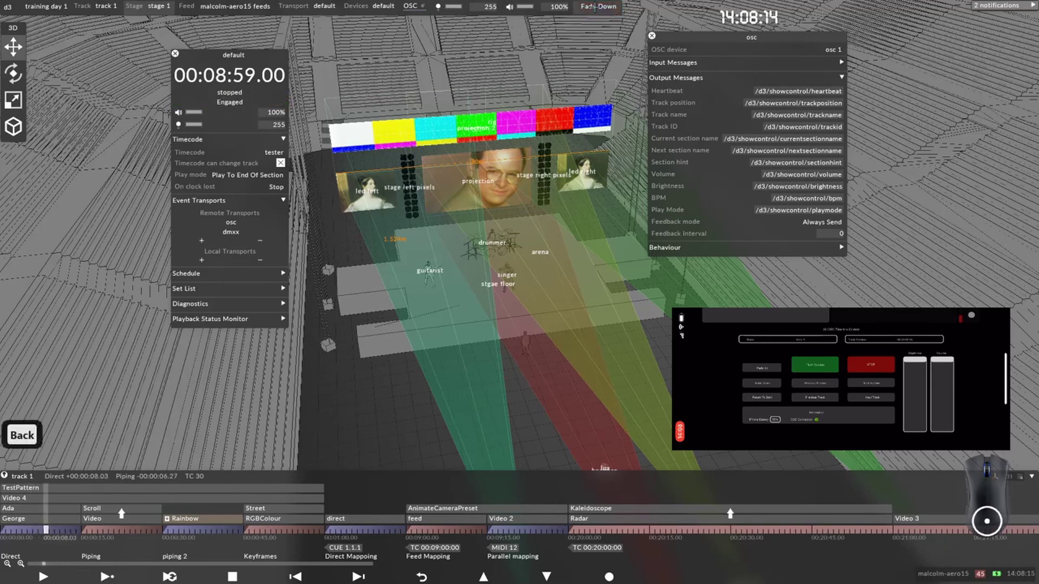
click(594, 8)
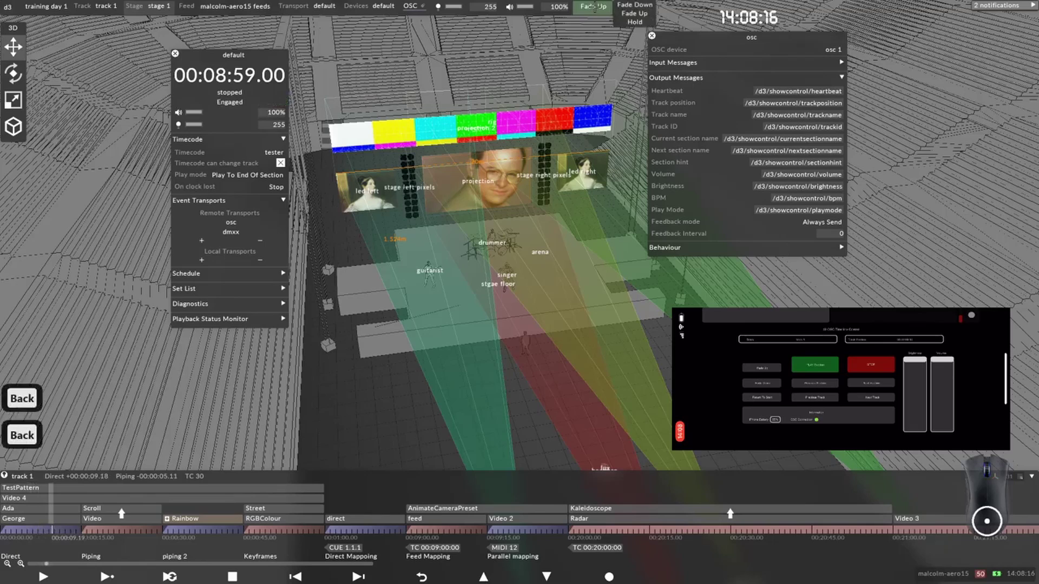
click(634, 22)
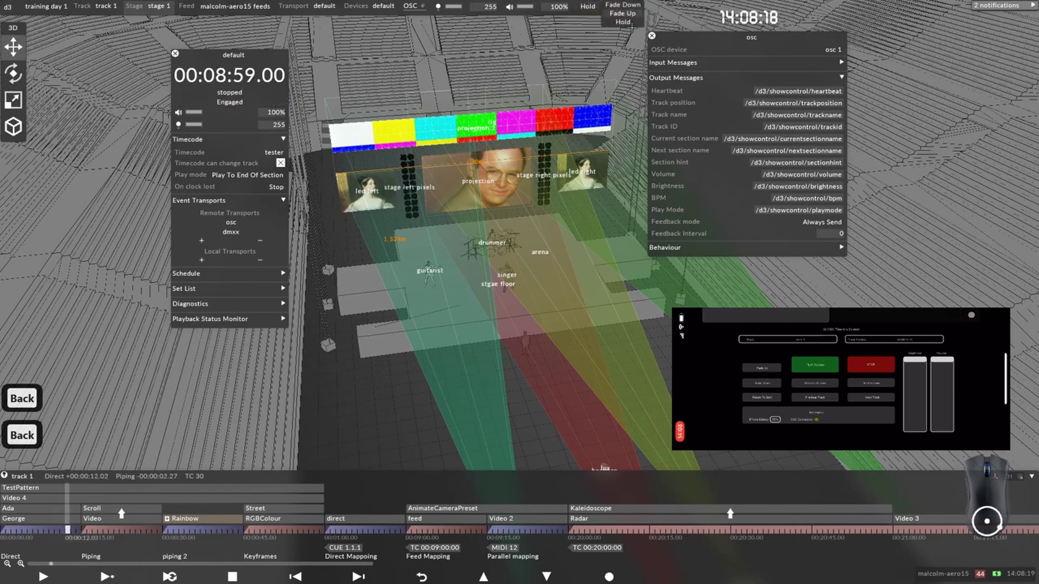
drag(443, 195, 478, 190)
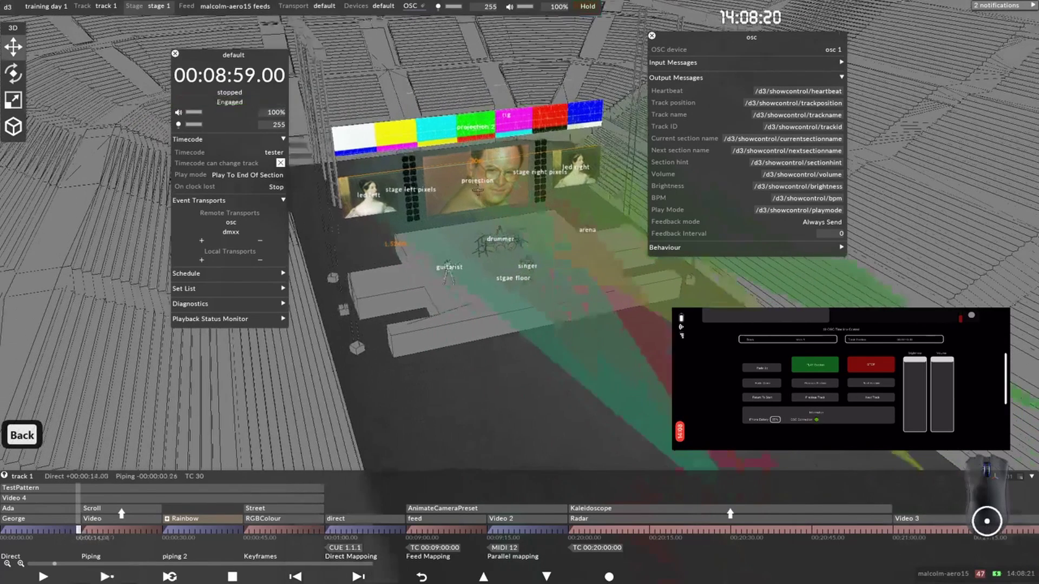
key(F2)
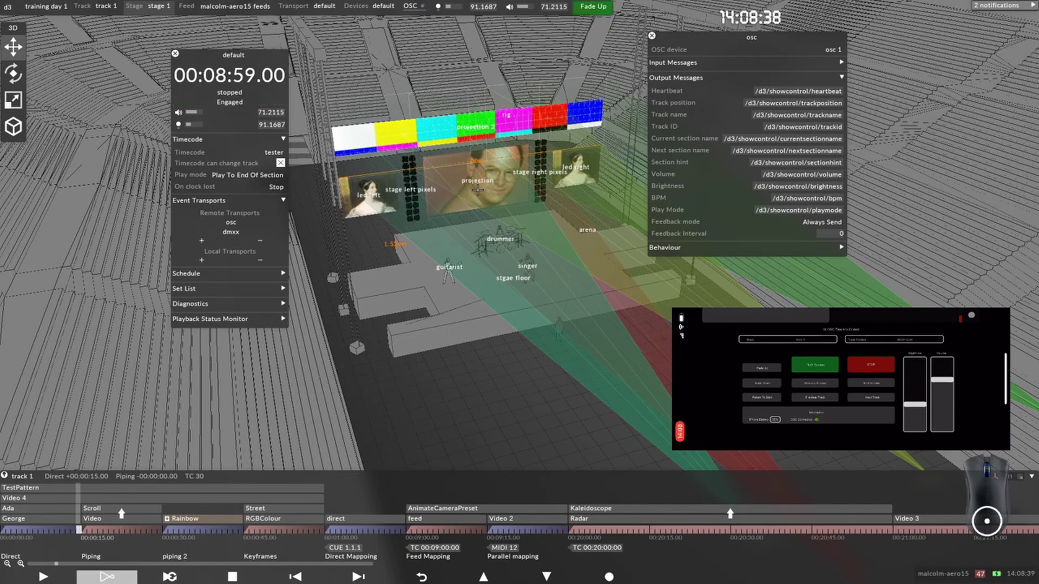
Step: Move the osc transport editor further from the stage screens and collapse its Output Messages section
scroll(543, 276, up, 4)
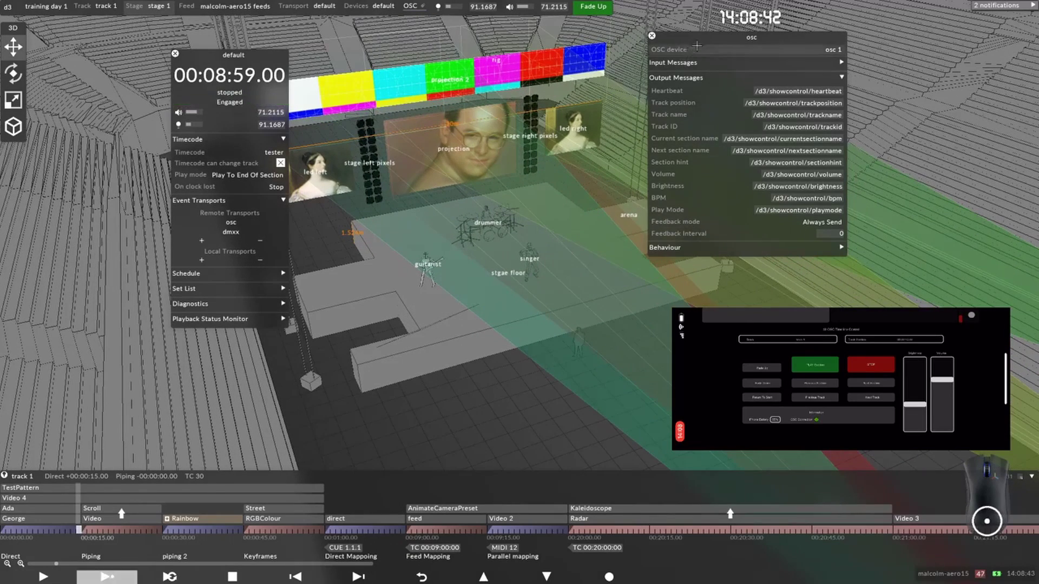
drag(710, 40, 788, 41)
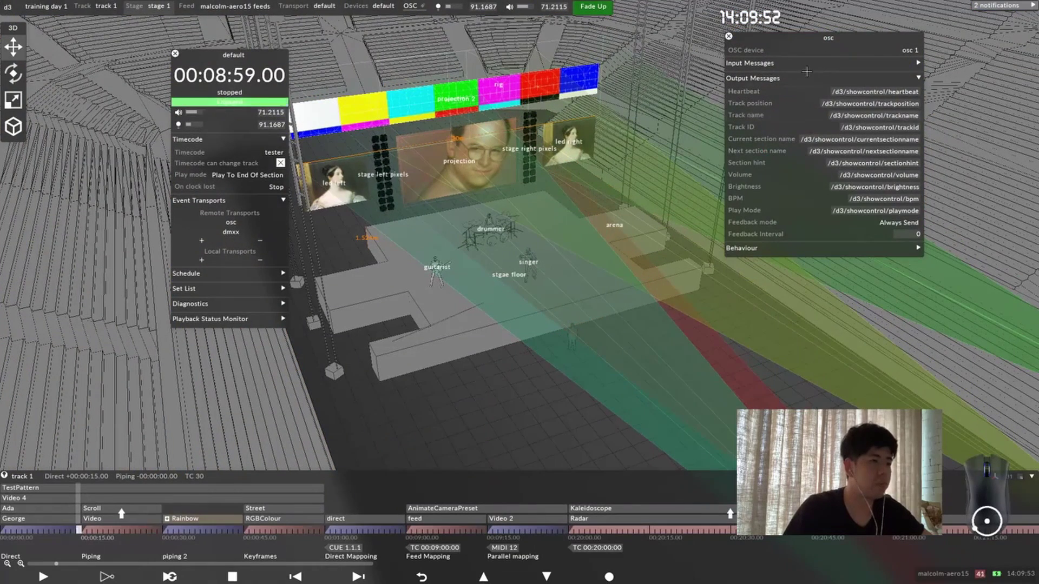
click(807, 76)
Step: Review the osc 1 settings from the default device manager, close them, and shift the manager slightly
click(383, 6)
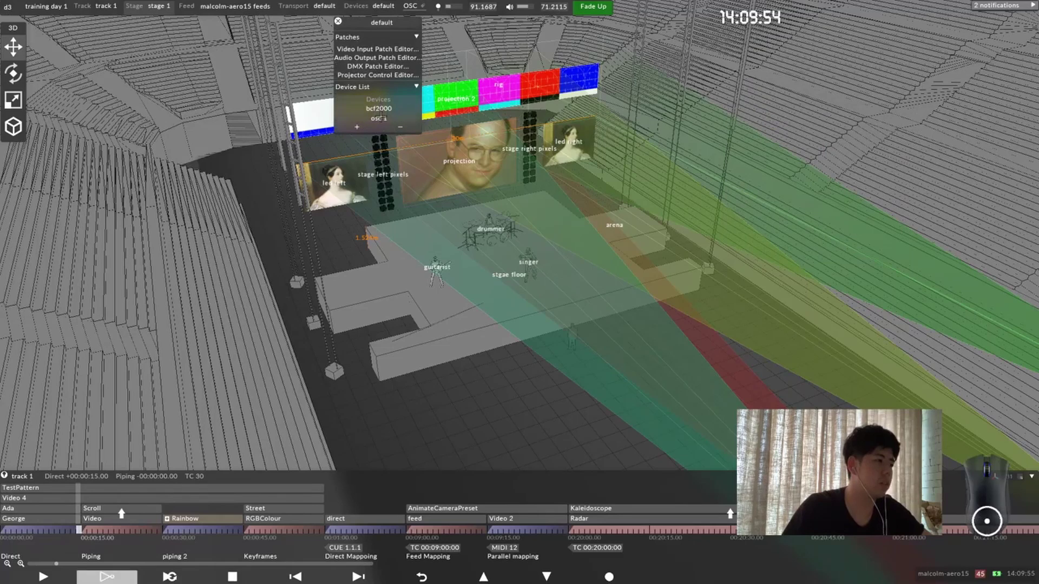
click(380, 118)
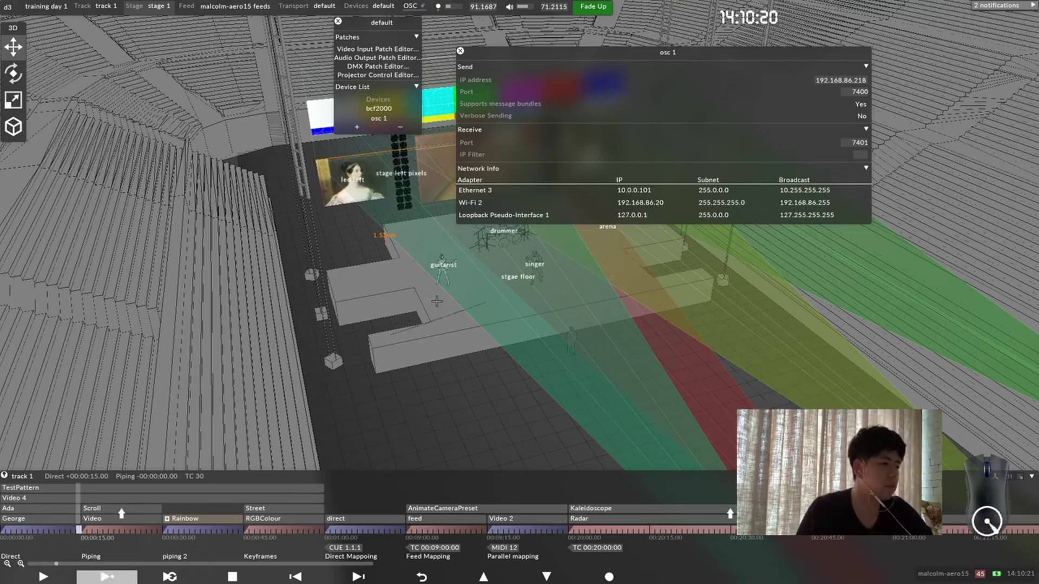
drag(437, 301, 573, 299)
scroll(572, 311, up, 3)
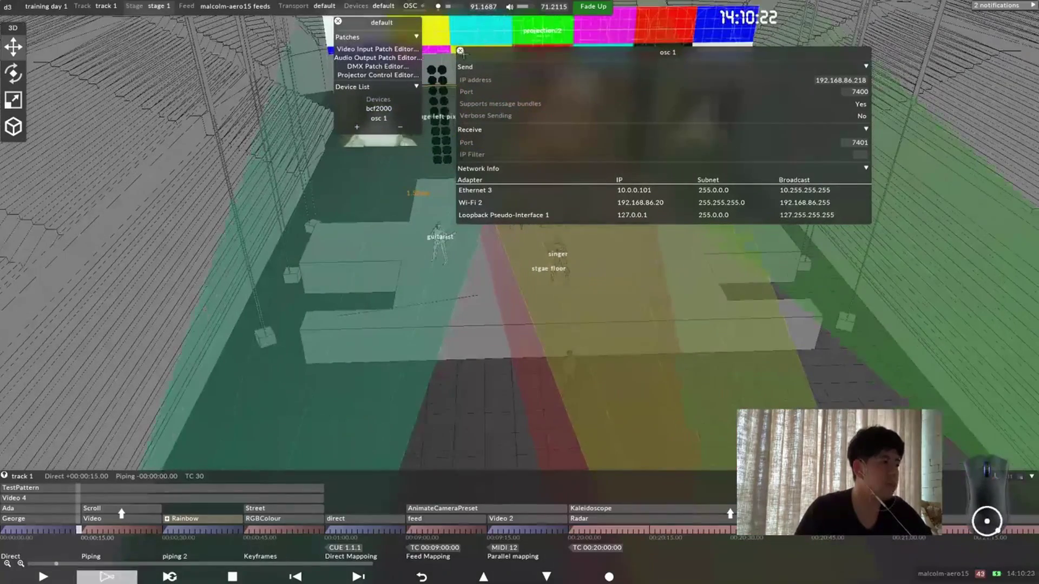
drag(459, 51, 438, 77)
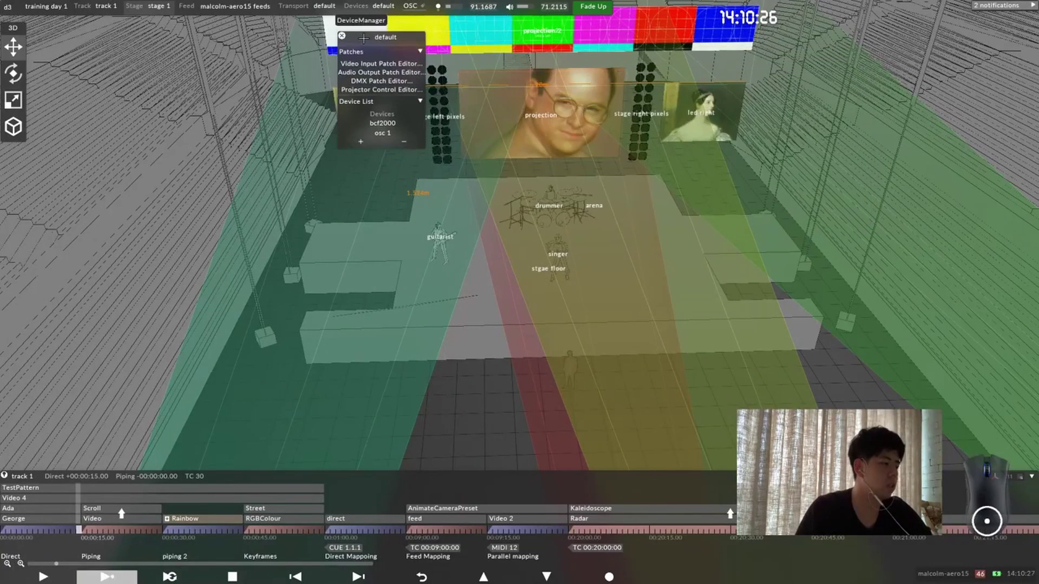
Step: Switch to Chrome and search the web for "osc widget" in a new tab
key(alt+Tab)
key(alt+Tab)
key(alt+Tab)
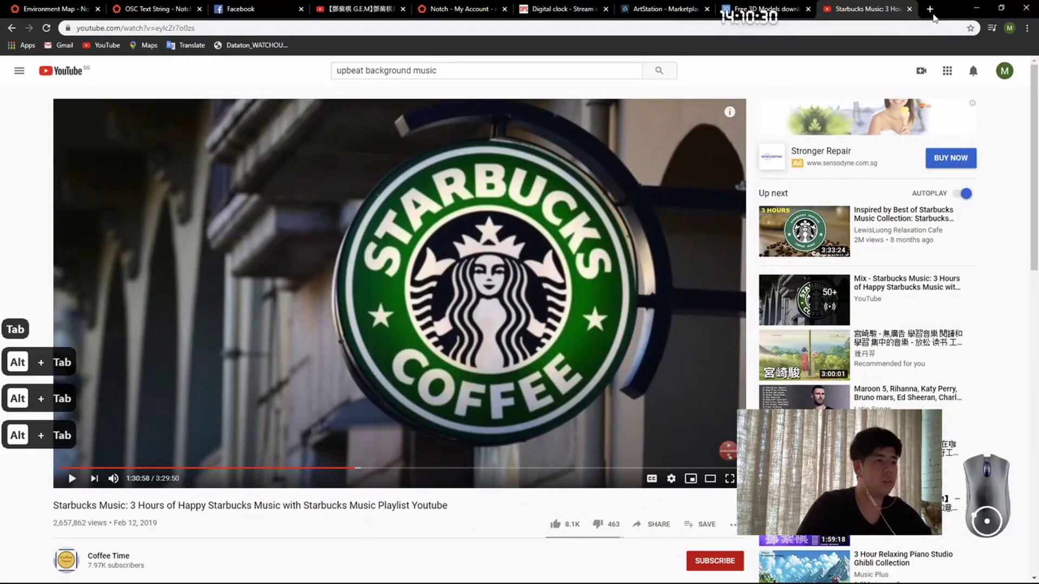
click(930, 9)
text(o)
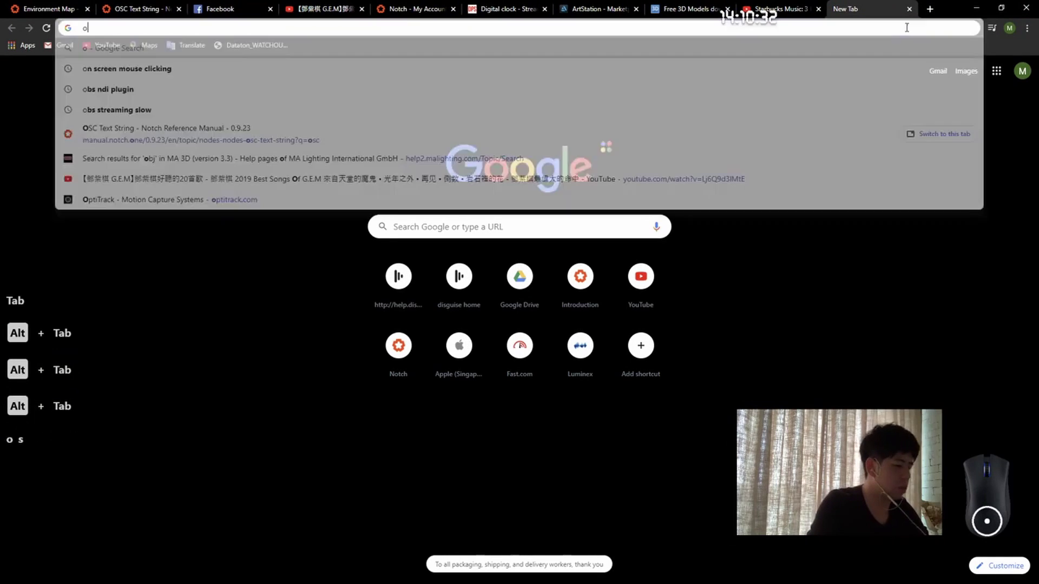
text(sc wdi)
text(idget)
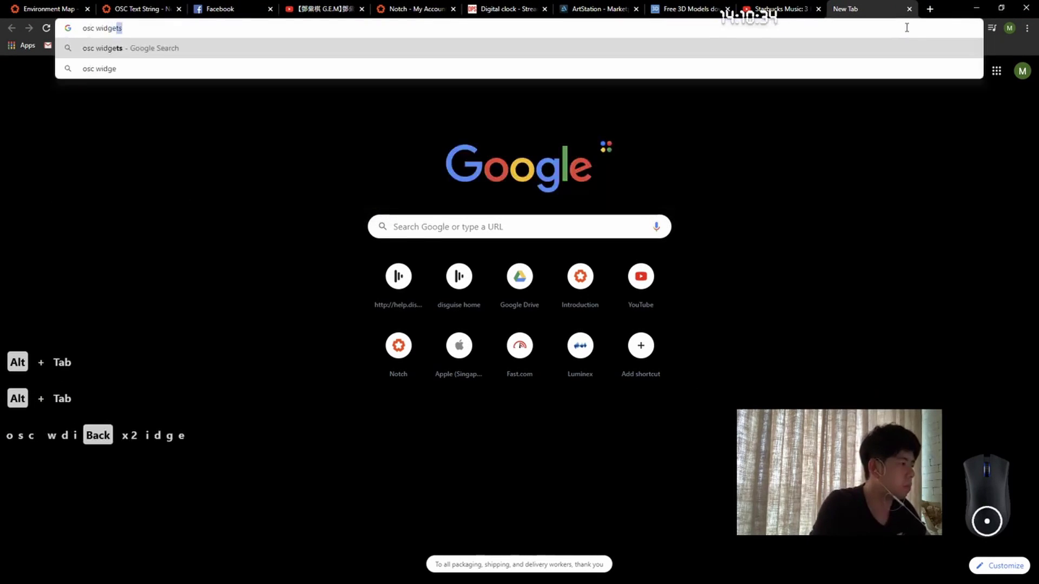
key(Return)
Step: Open the ETCLabs OSCWidgets GitHub page and examine the interface images in its Screenshots section
click(222, 156)
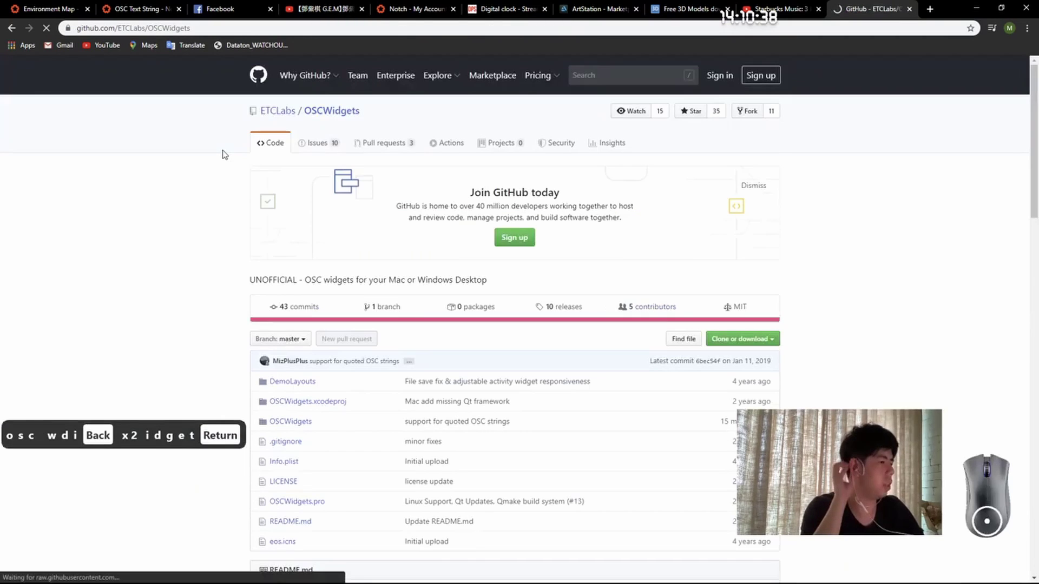
scroll(224, 155, down, 14)
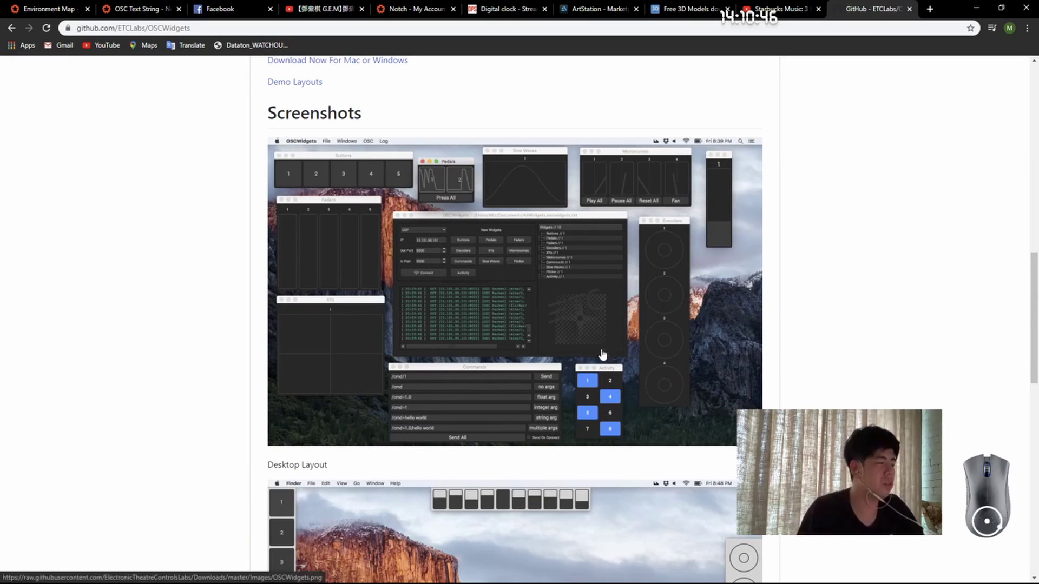
scroll(411, 353, down, 3)
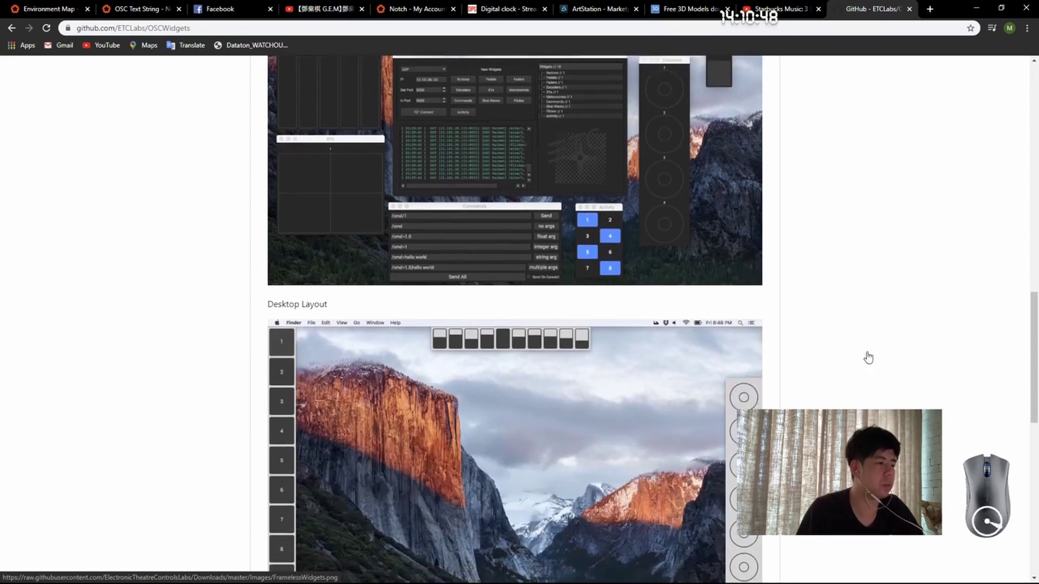
scroll(527, 360, up, 3)
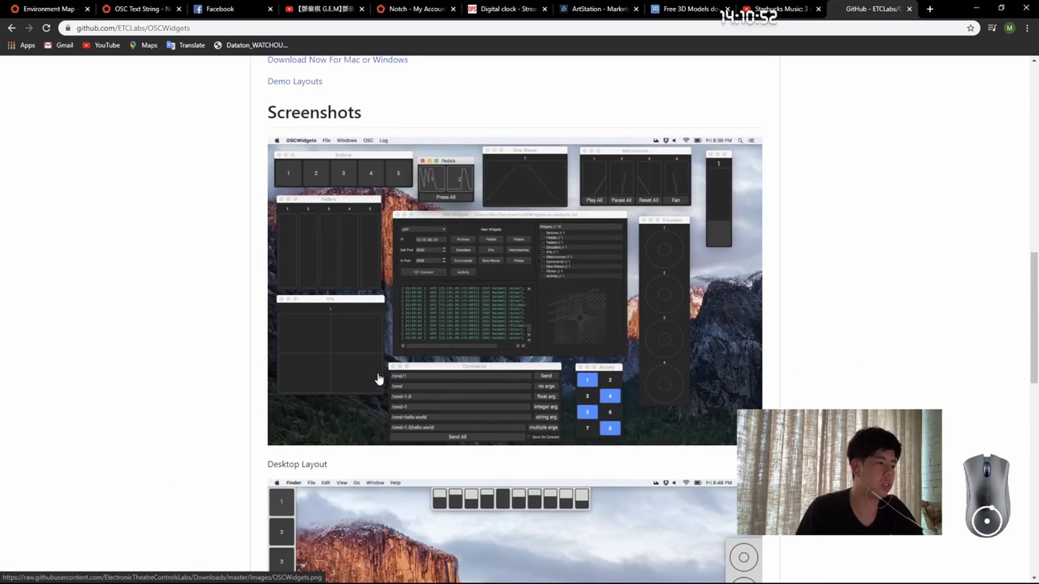
Step: Open the disguise help site in a new tab and search it for "osc expression"
click(930, 9)
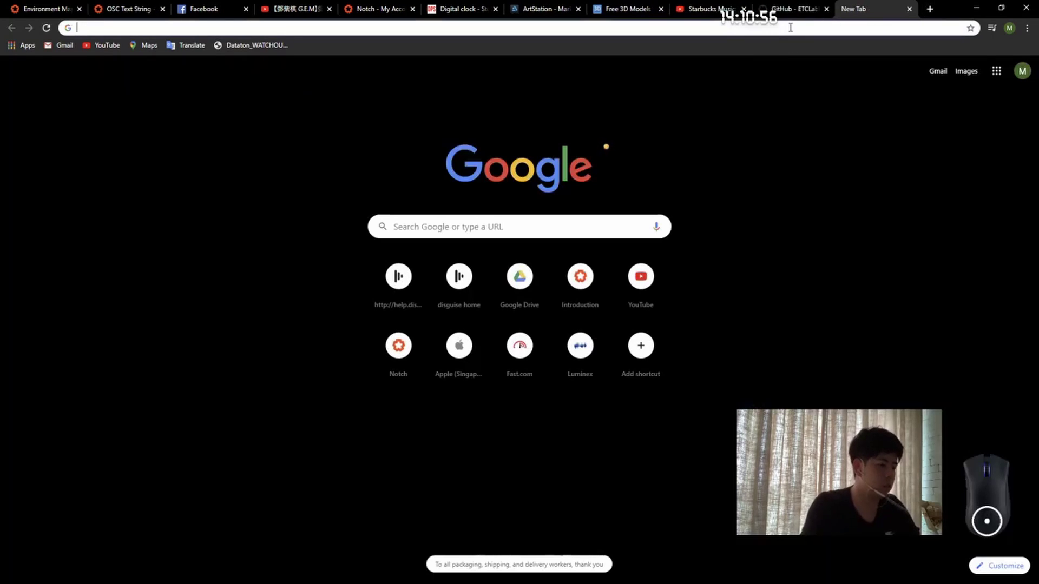
text(help)
key(Return)
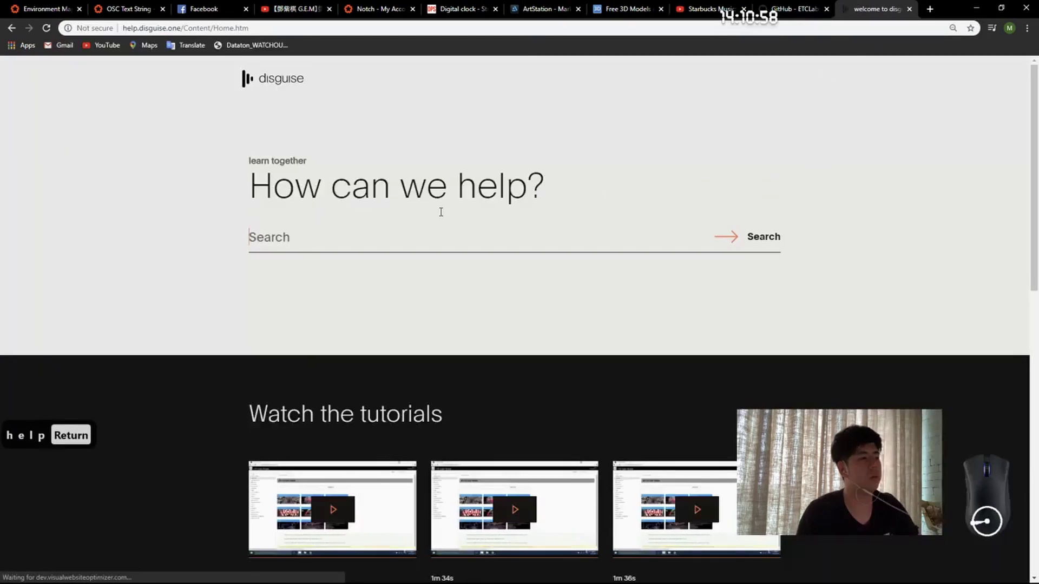
text(osc)
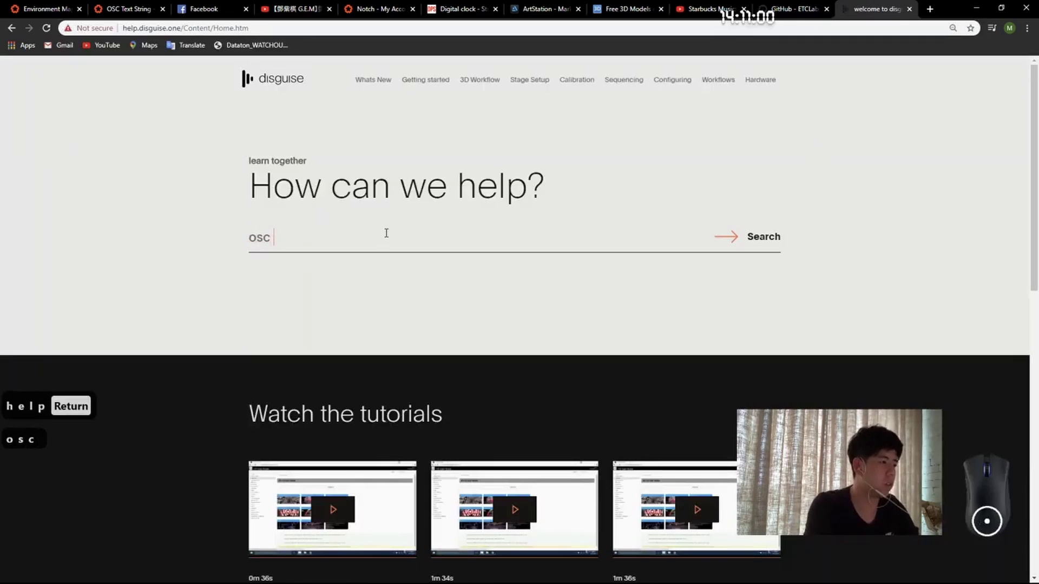
text( expression)
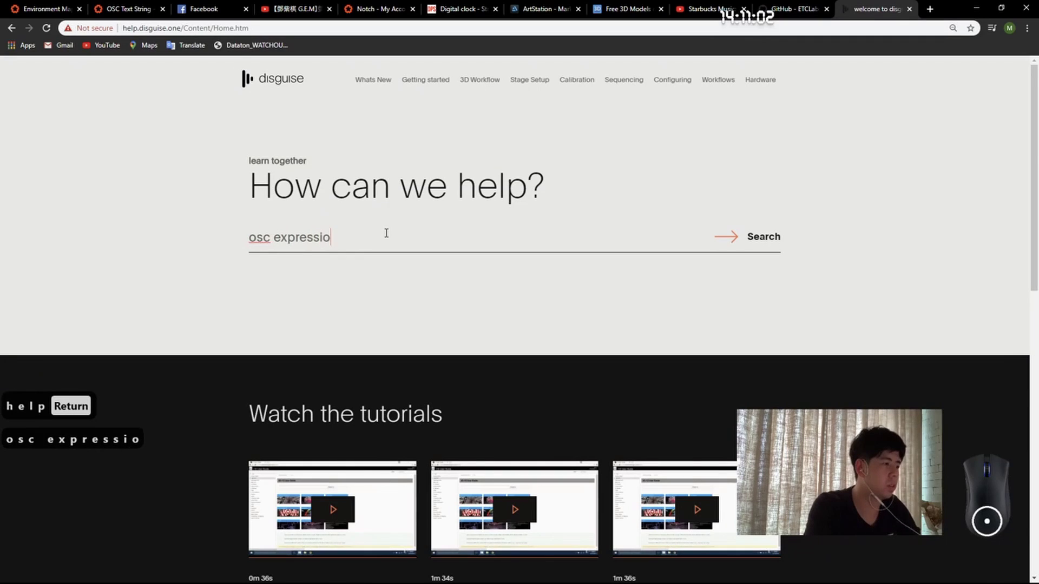
key(Return)
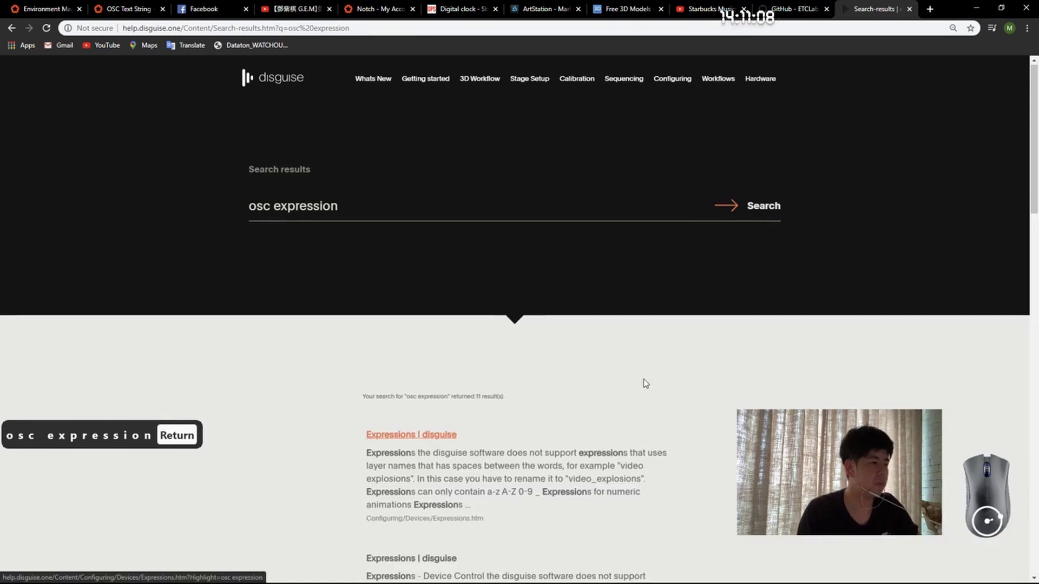
Step: Open the OSC article from the results, review its OSCDevice properties, and follow its link on controlling layer properties with OSC
scroll(644, 379, down, 5)
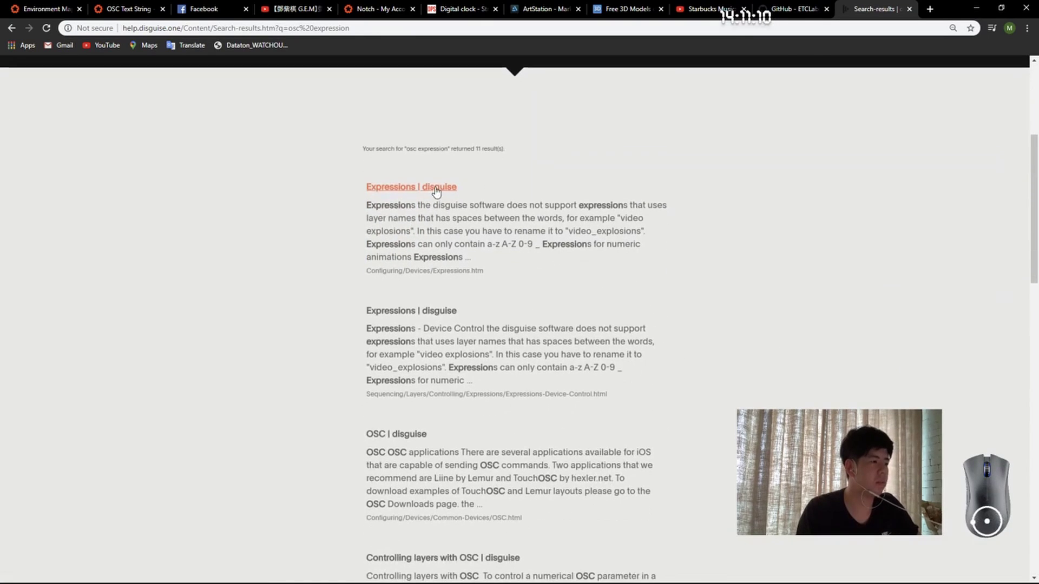
click(400, 435)
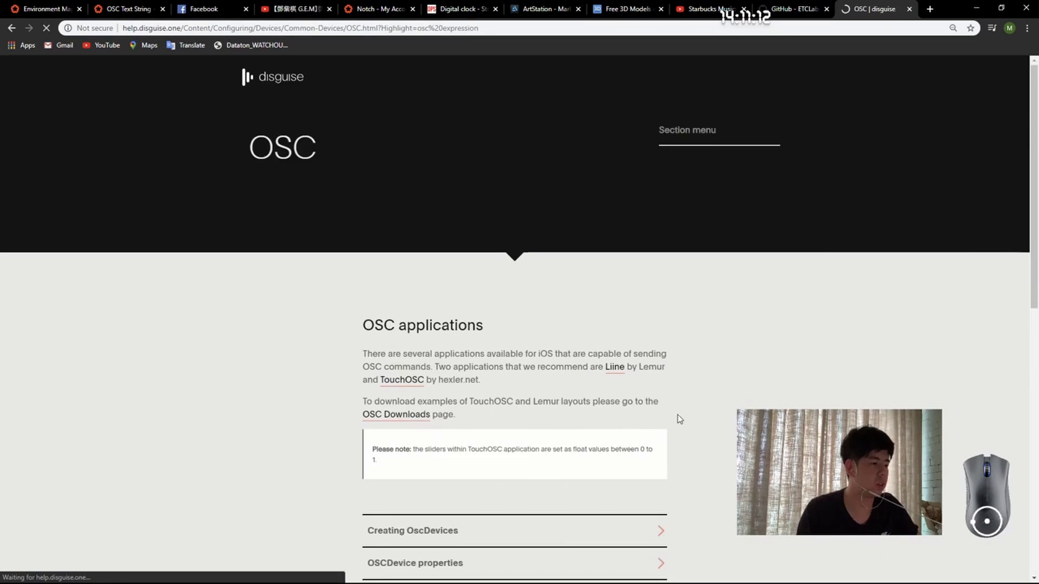
scroll(650, 414, down, 3)
scroll(559, 395, down, 4)
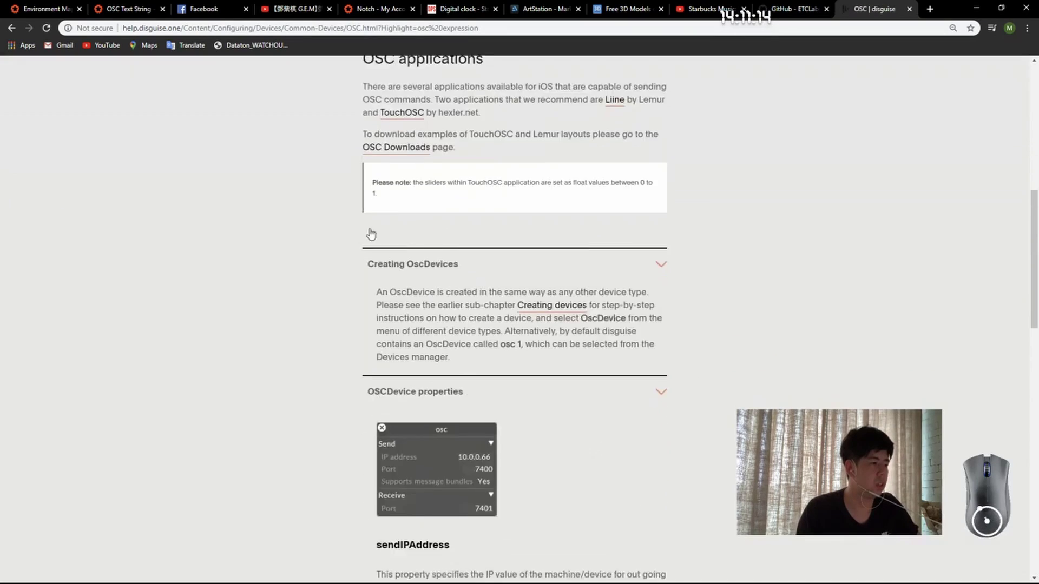
scroll(617, 374, down, 8)
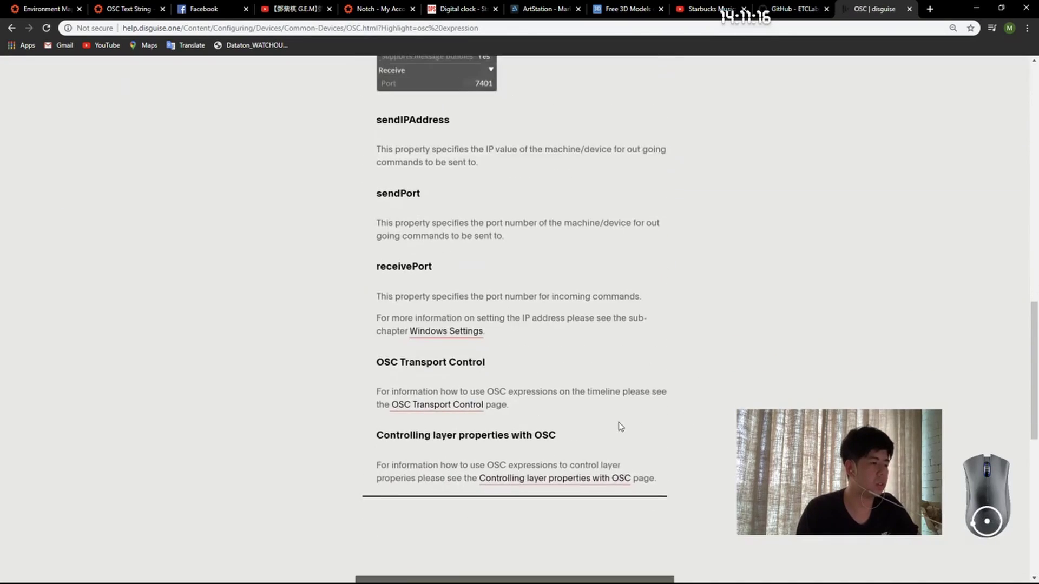
scroll(619, 422, down, 1)
click(568, 413)
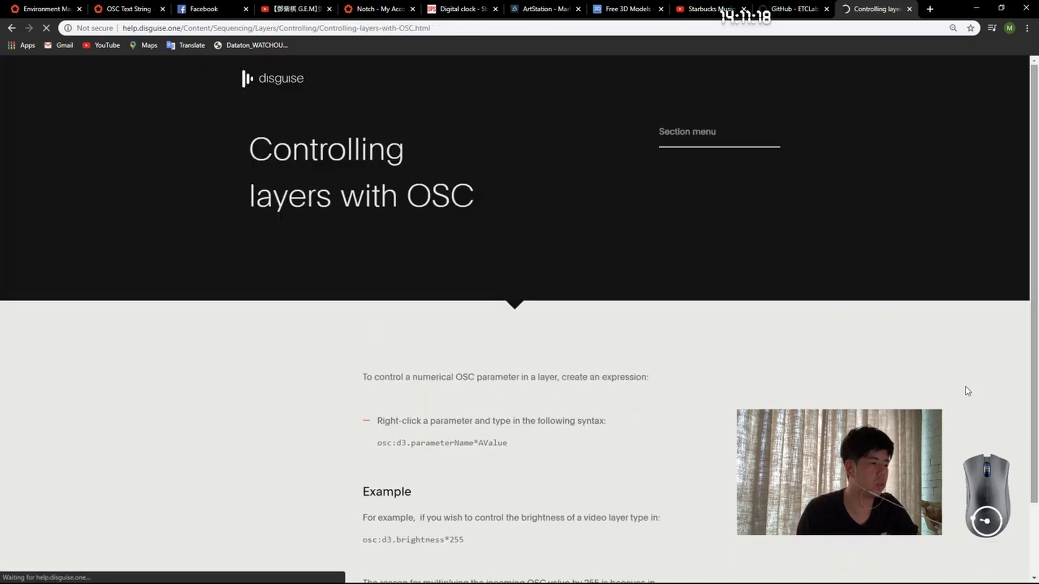
Step: Read the Controlling layers with OSC page, examining the expression syntax, the video brightness example and the TouchOSC Editor image
scroll(597, 373, down, 4)
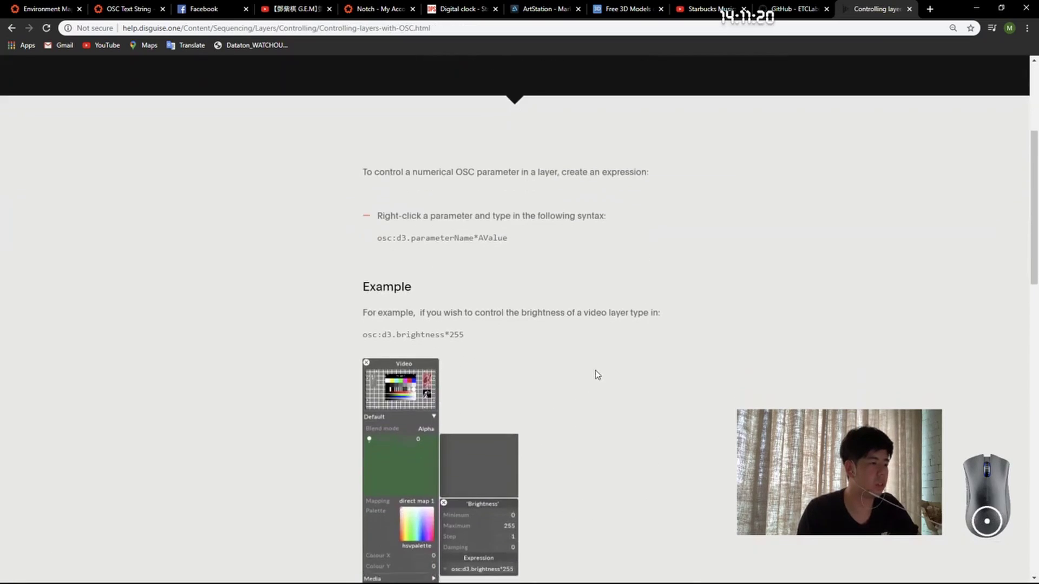
scroll(595, 370, down, 1)
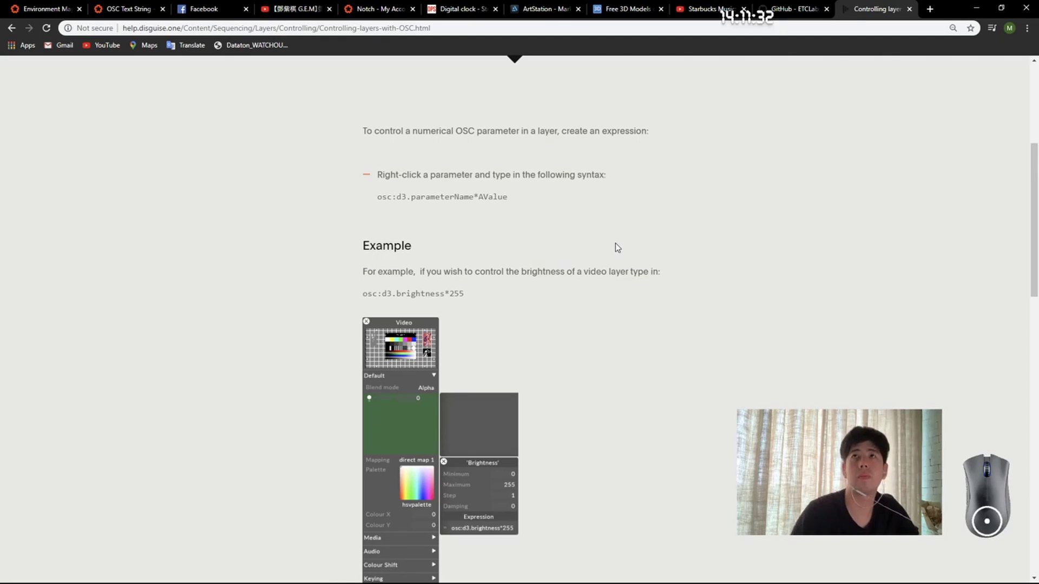
scroll(779, 383, down, 15)
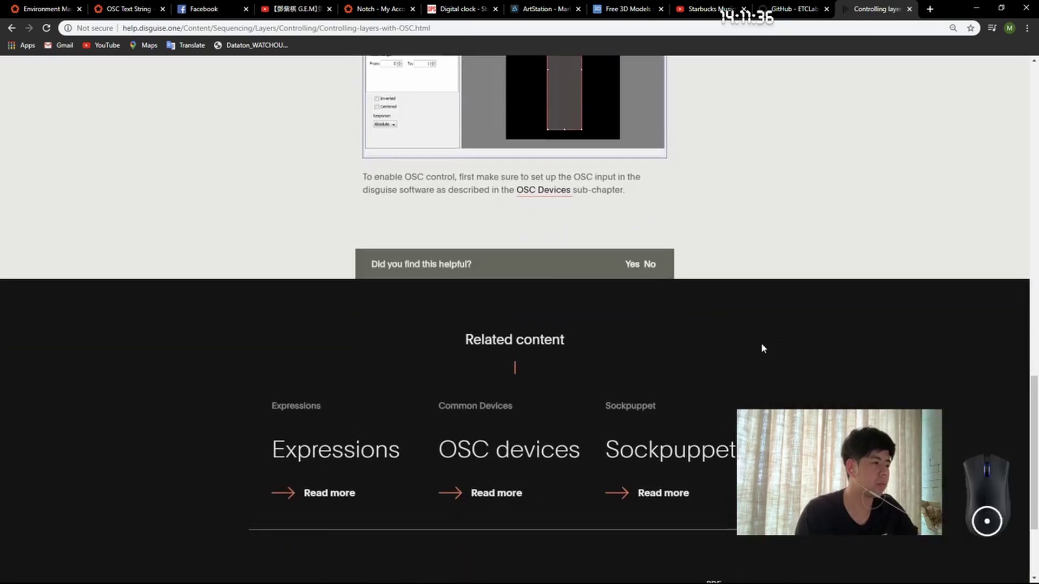
scroll(761, 343, up, 5)
click(685, 235)
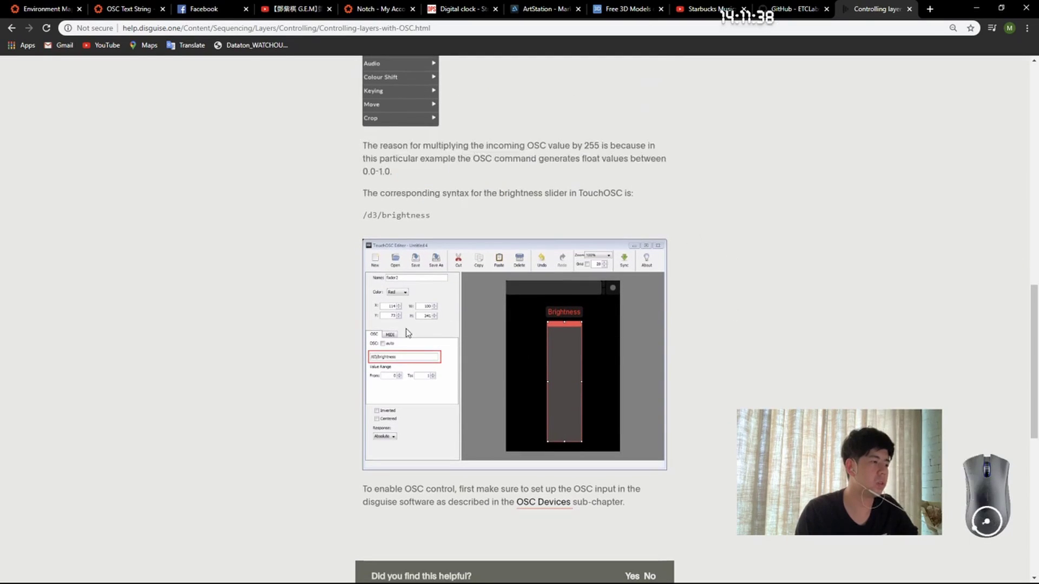
drag(355, 242, 561, 490)
click(708, 503)
click(620, 494)
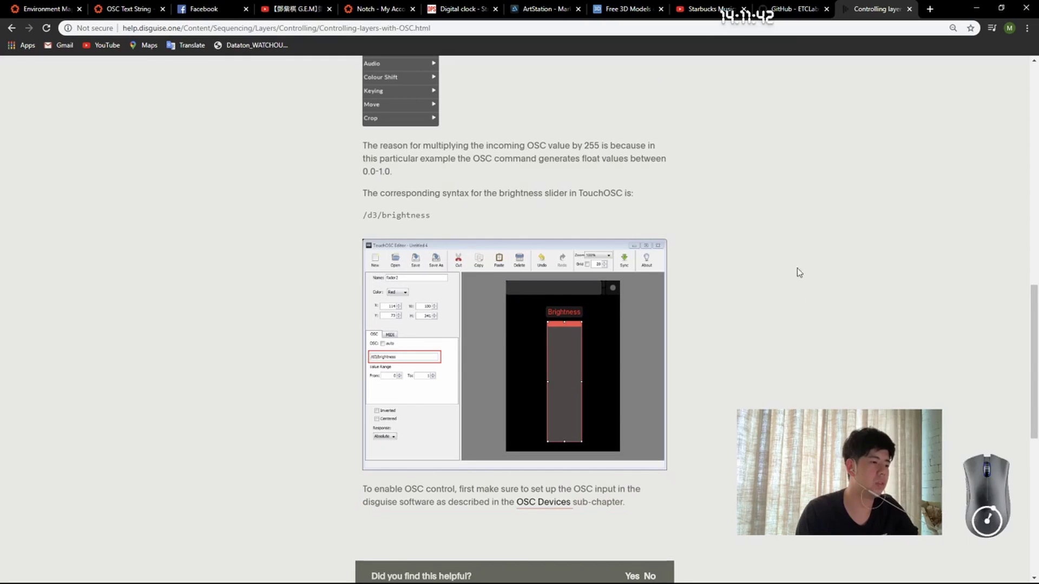
scroll(692, 341, up, 1)
scroll(704, 330, up, 15)
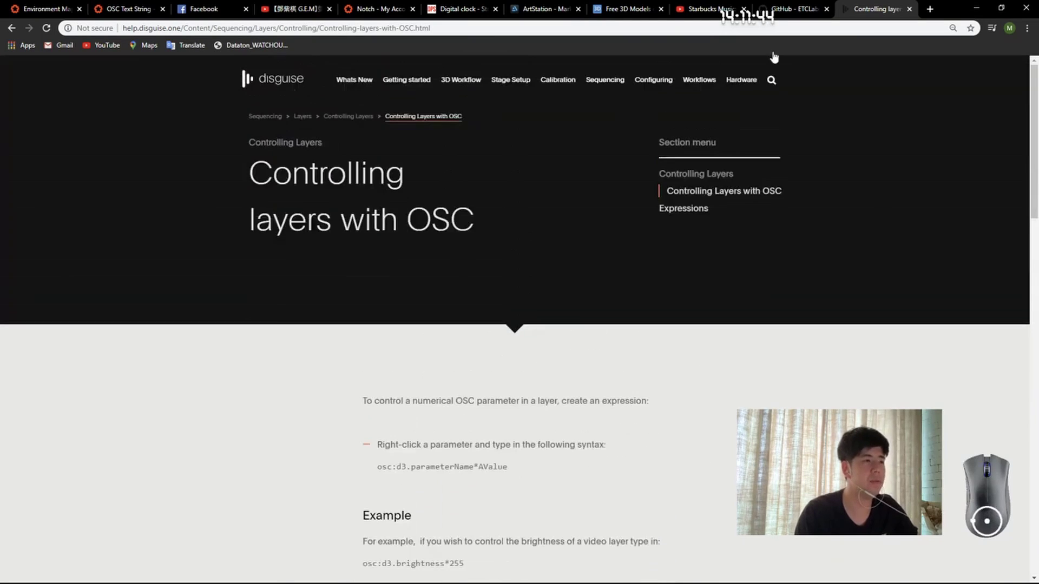
Step: Return to the OSCWidgets GitHub page and look over its Desktop Layout and Customize images
click(794, 8)
scroll(773, 271, down, 15)
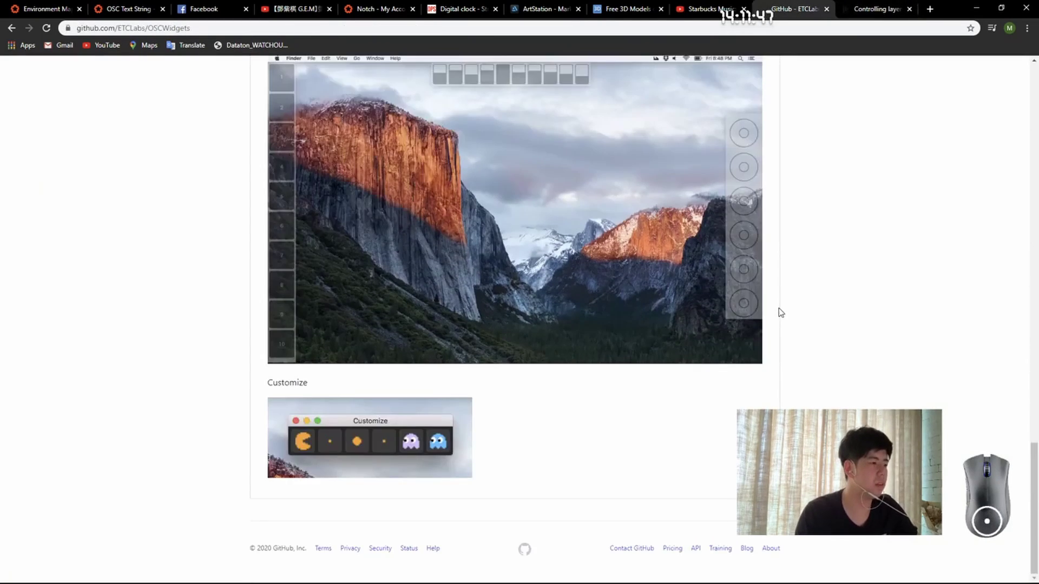
scroll(842, 74, up, 4)
Step: Search the web for "streamdeck software" in a new tab
click(930, 9)
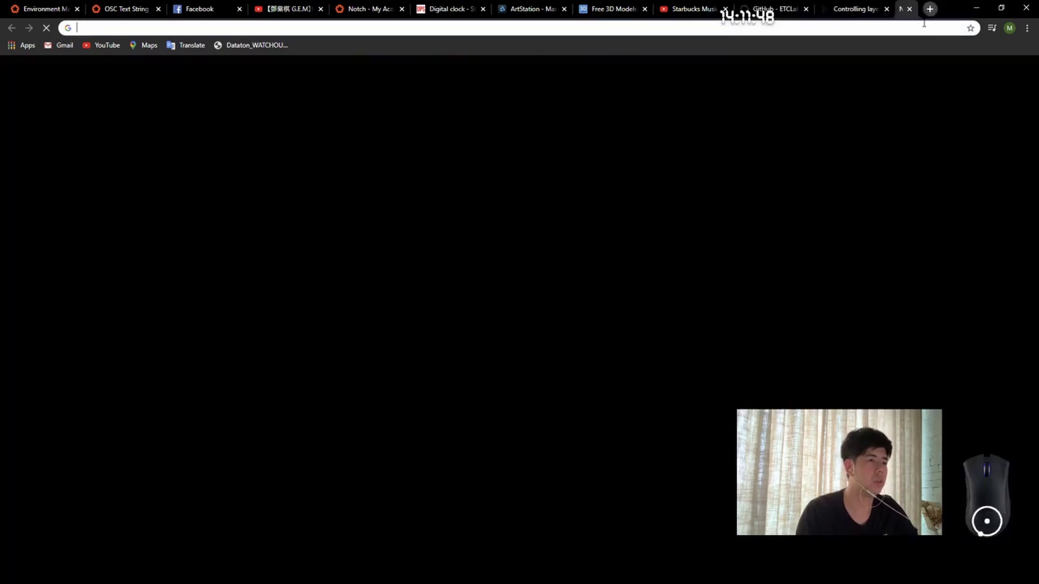
text(stre)
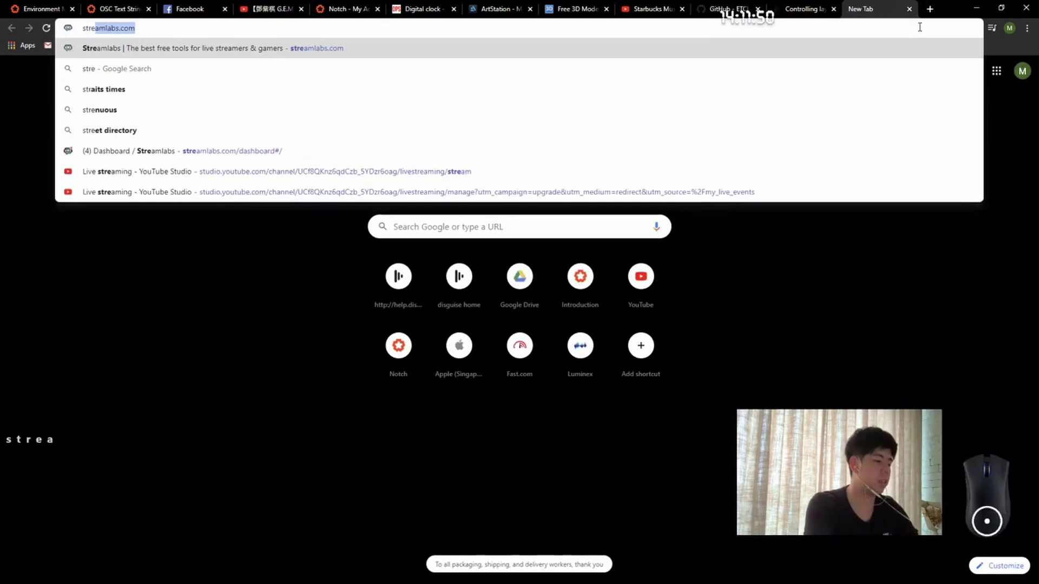
text(amdeck)
key(BackSpace)
text(ck)
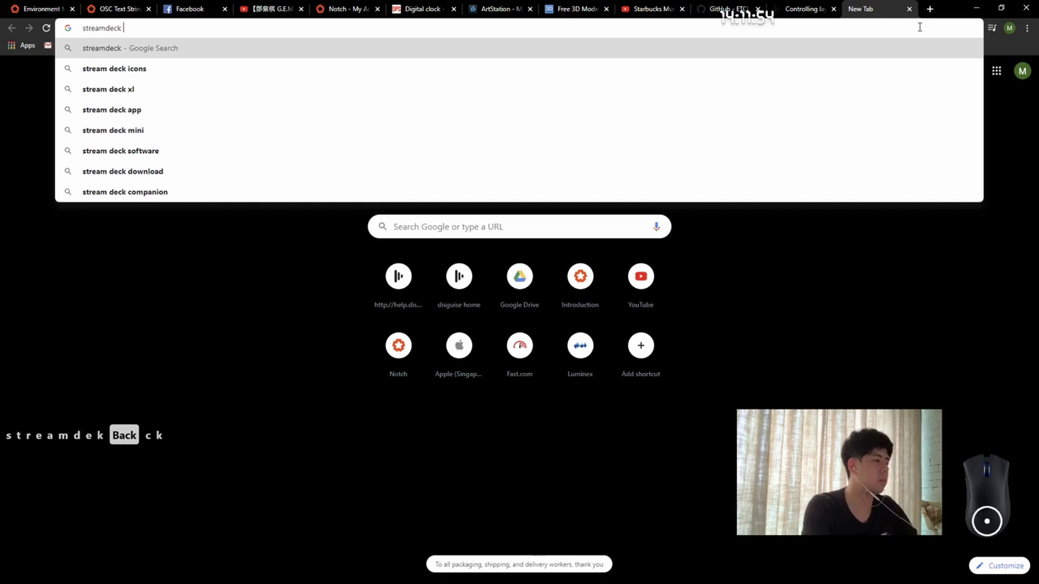
text( spftware)
key(BackSpace)
key(BackSpace)
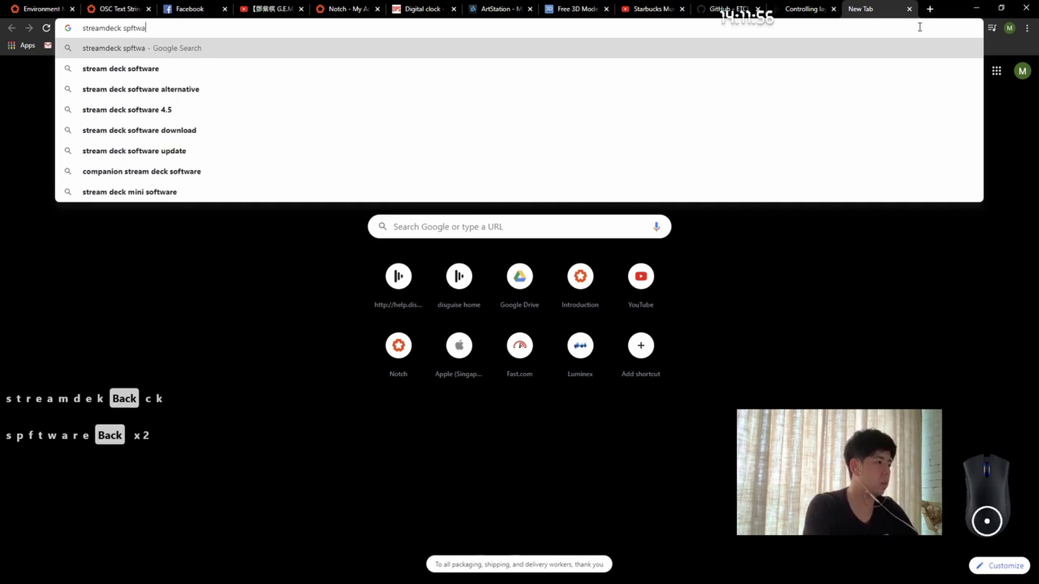
key(BackSpace)
key(BackSpace)
key(BackSpace)
key(BackSpace)
key(BackSpace)
text(t)
key(BackSpace)
text(of)
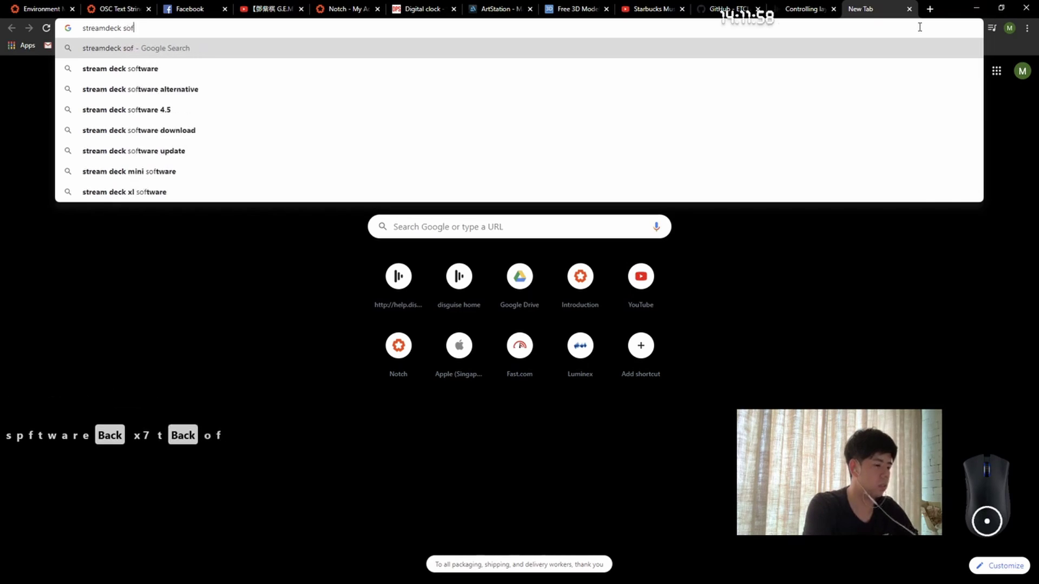
text(tware)
key(Return)
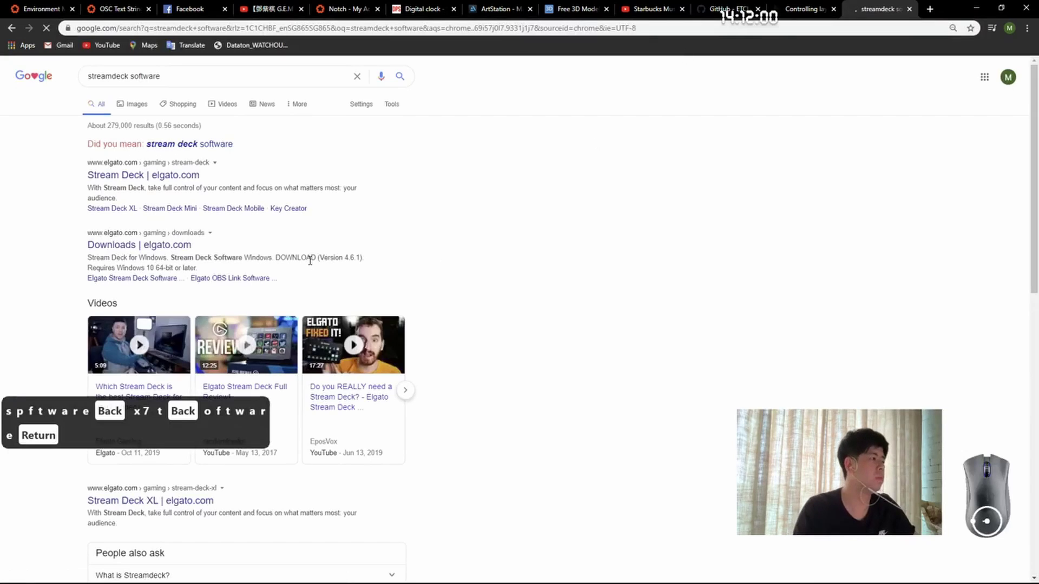
Step: Check the Elgato Stream Deck result, return to the results, and refine the search to "streamdeck software online"
click(173, 176)
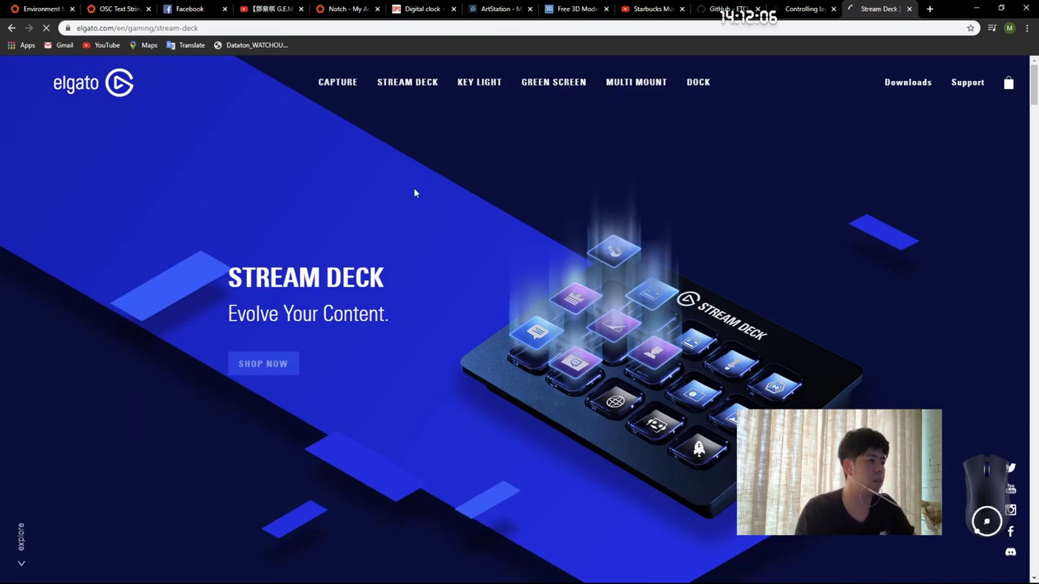
click(10, 28)
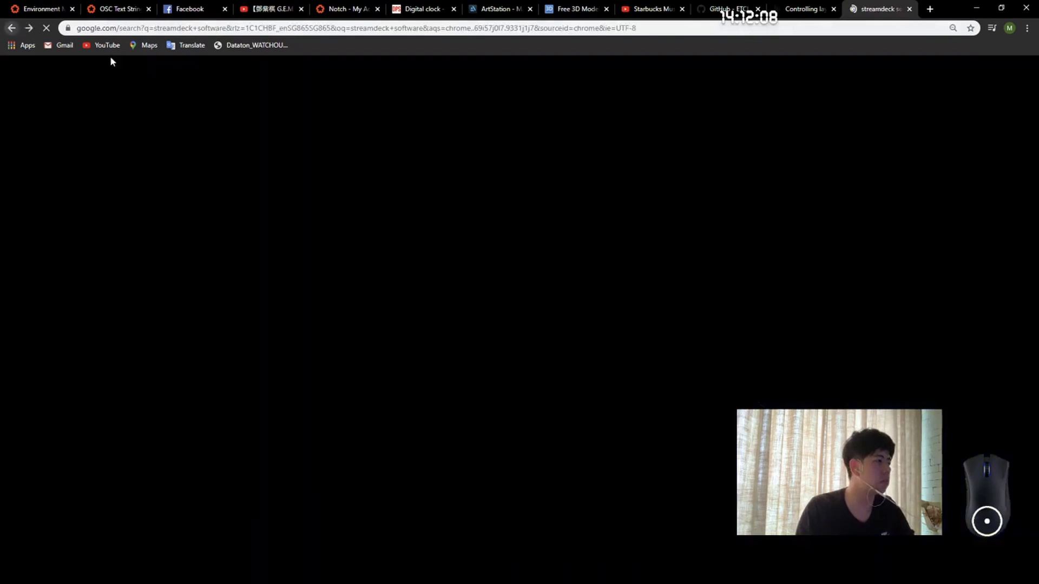
click(193, 79)
text(online)
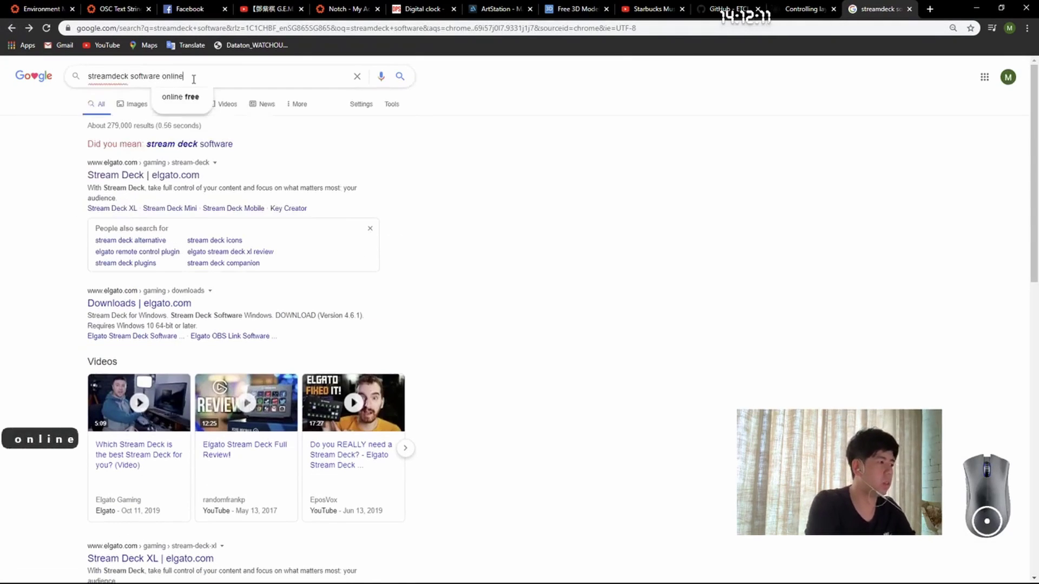
key(Return)
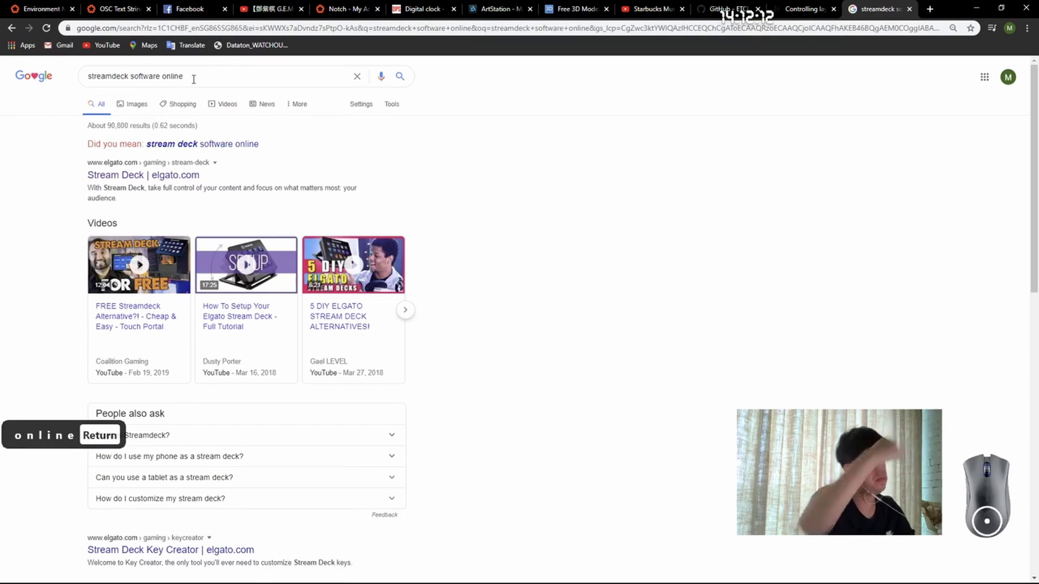
scroll(421, 203, down, 3)
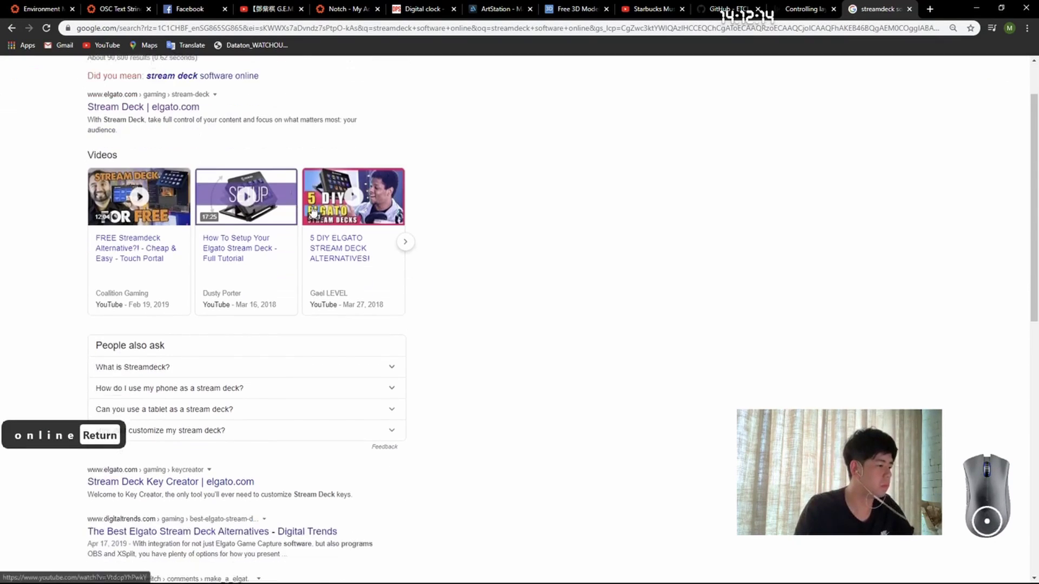
scroll(330, 231, up, 3)
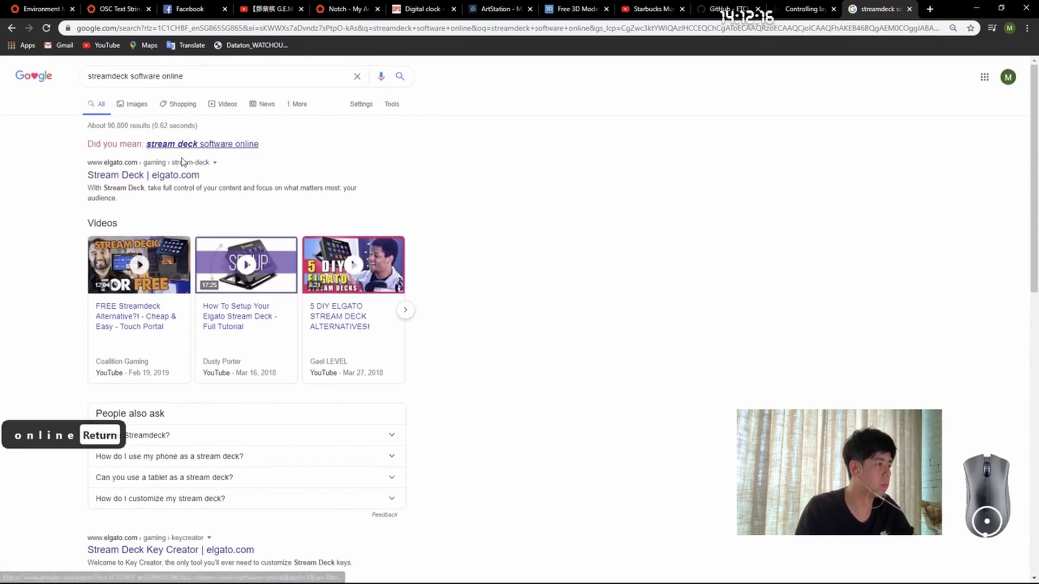
Step: Open the Elgato Stream Deck page, go to its software downloads, and examine the Stream Deck phone and Windows options
click(173, 175)
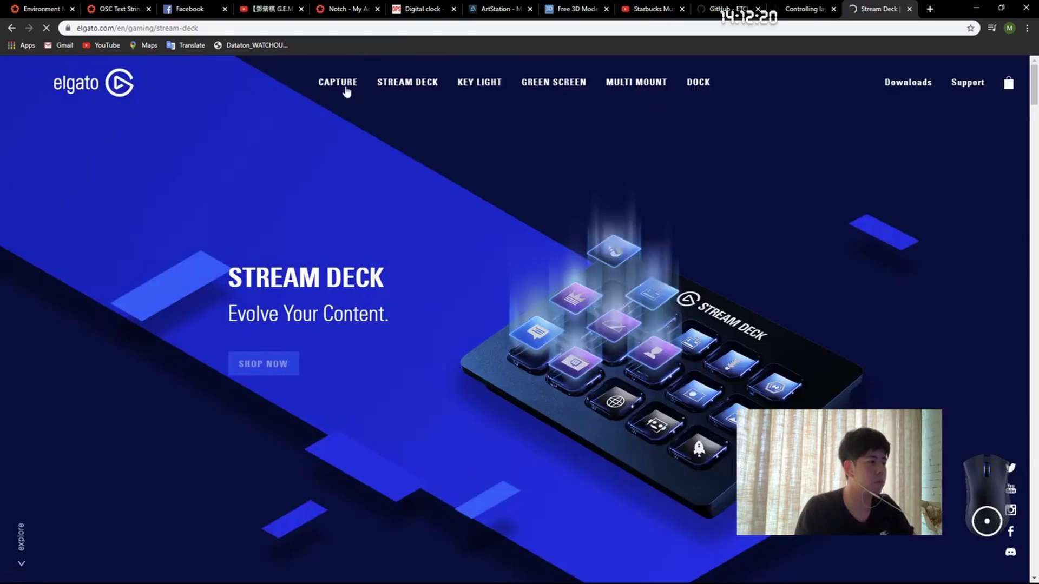
mouse_move(417, 109)
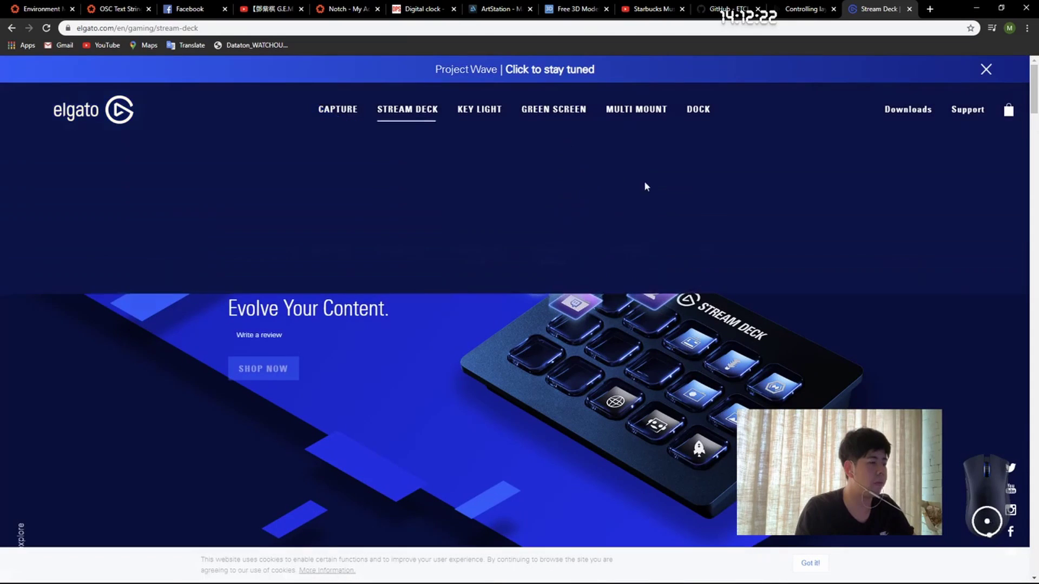
click(633, 200)
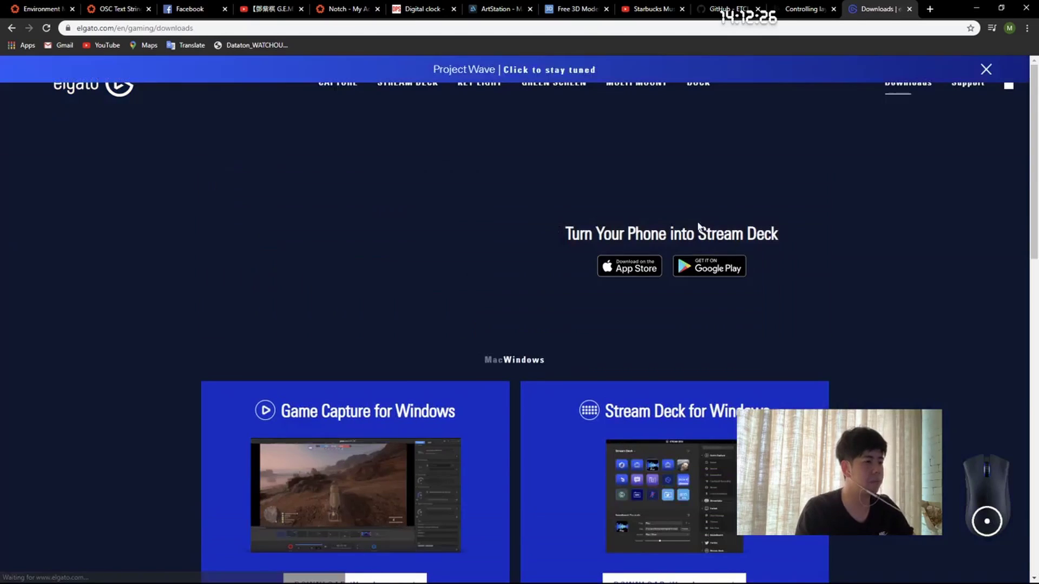
scroll(822, 243, down, 2)
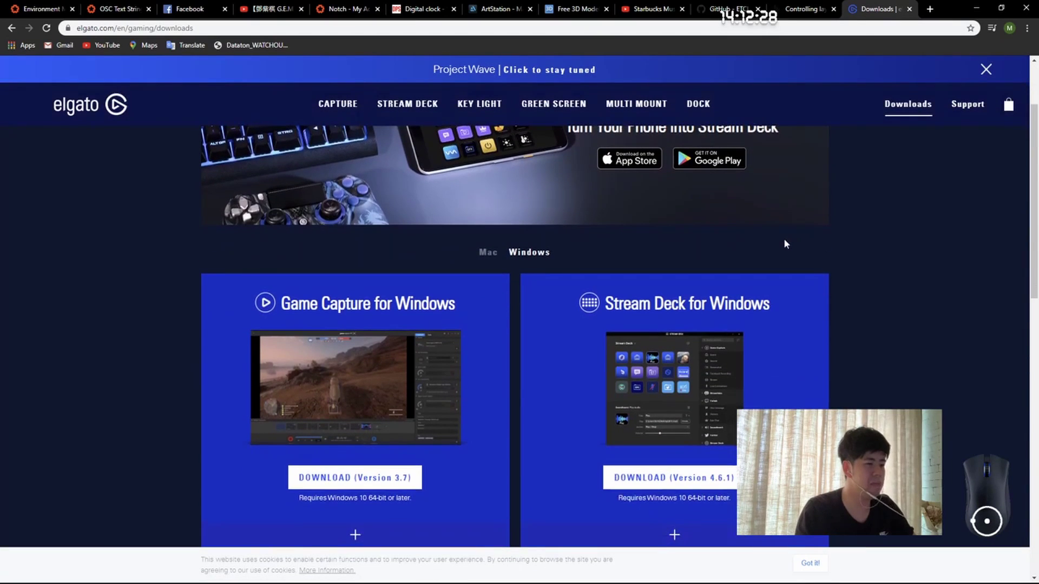
scroll(784, 241, up, 1)
scroll(785, 244, down, 5)
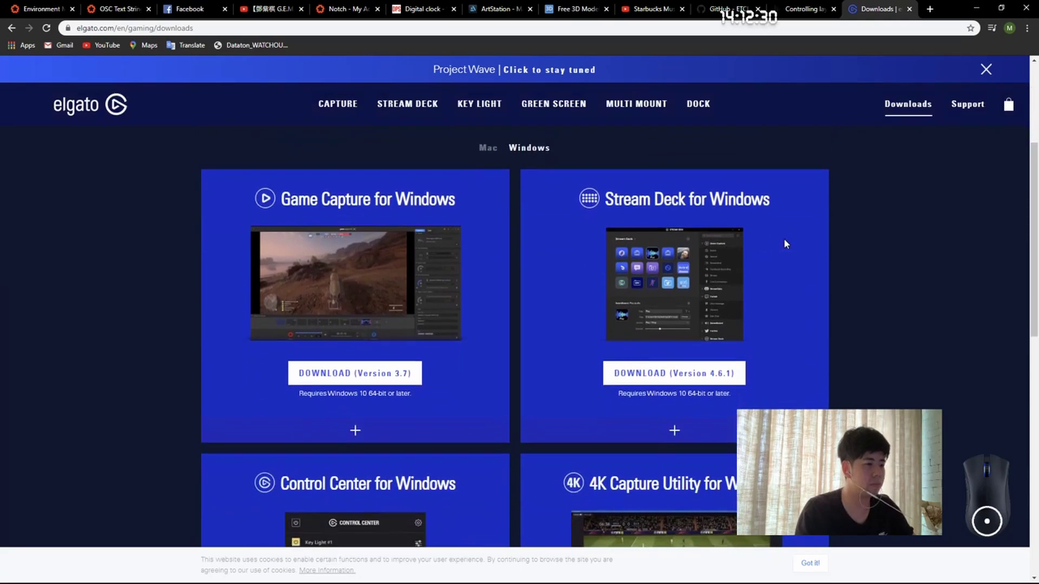
scroll(784, 243, up, 4)
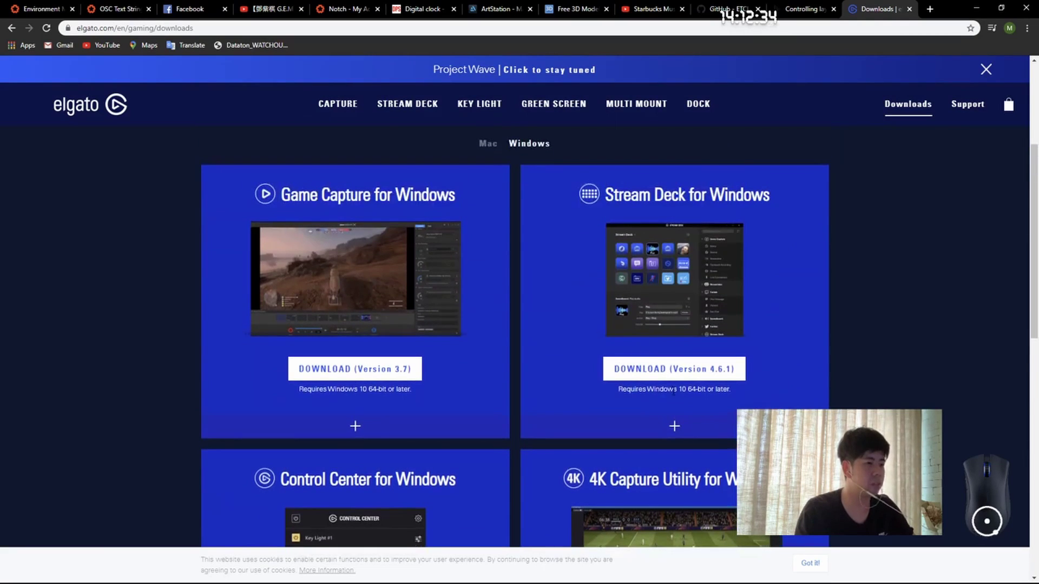
Step: Look over the rest of Elgato's Windows downloads, return to the Stream Deck entry, and minimize the browser
scroll(861, 262, down, 10)
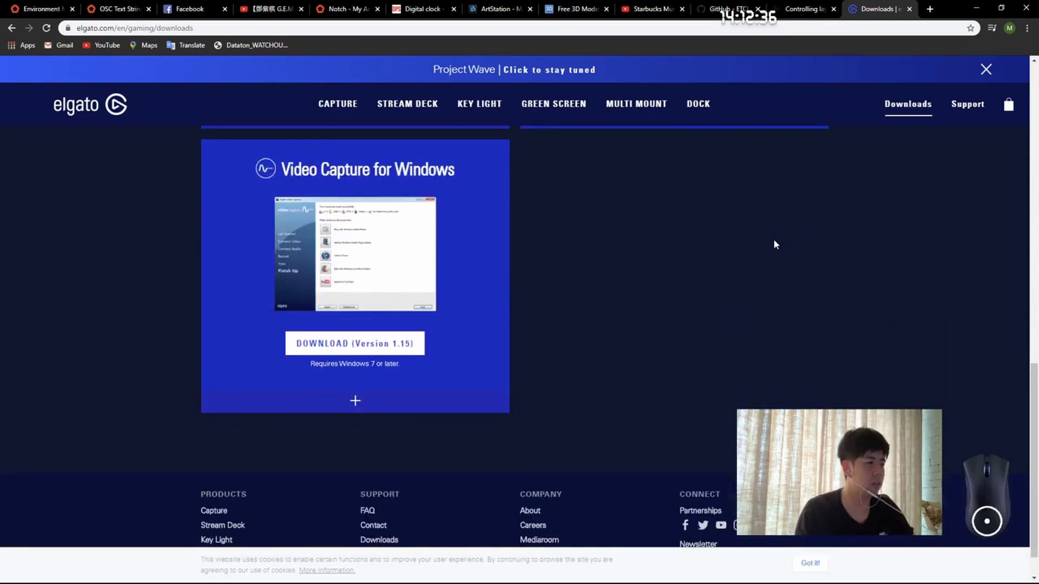
scroll(888, 258, up, 6)
scroll(887, 262, up, 4)
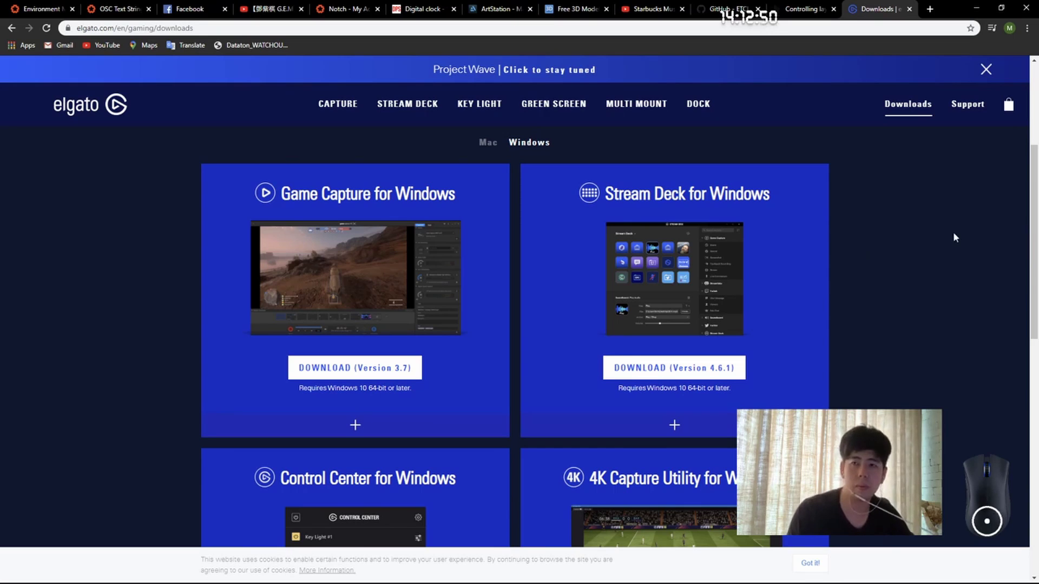
click(971, 11)
Step: Close the default device settings and view the stage from above, the front and an angle
click(341, 36)
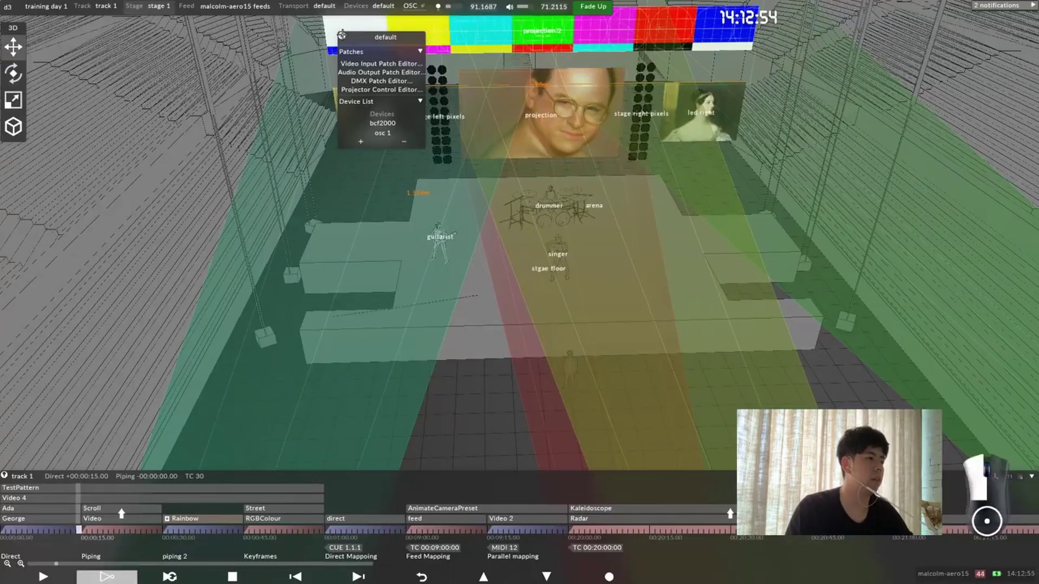
drag(632, 130, 583, 144)
scroll(582, 145, down, 5)
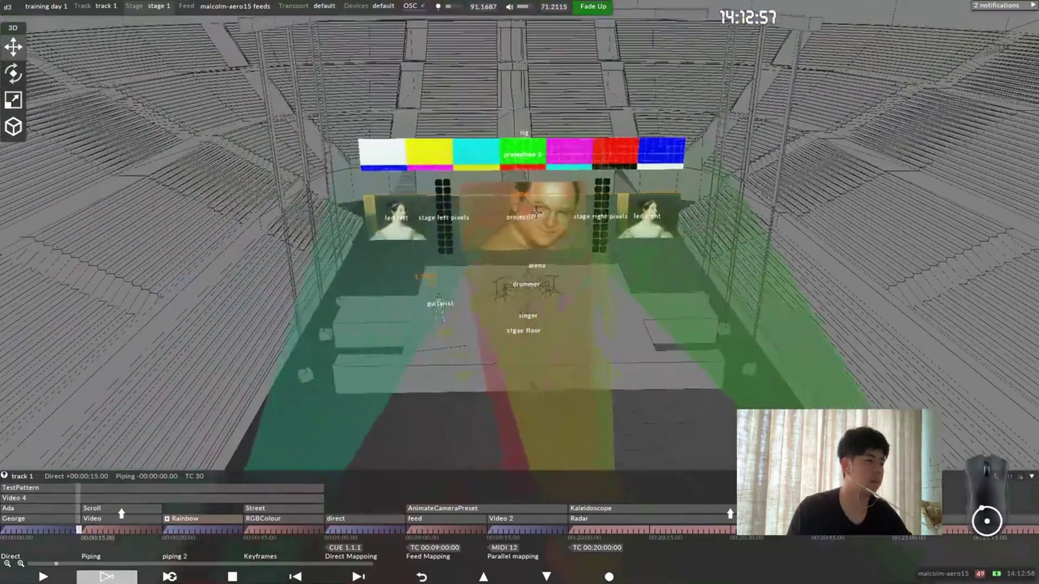
drag(535, 213, 568, 224)
scroll(568, 225, up, 4)
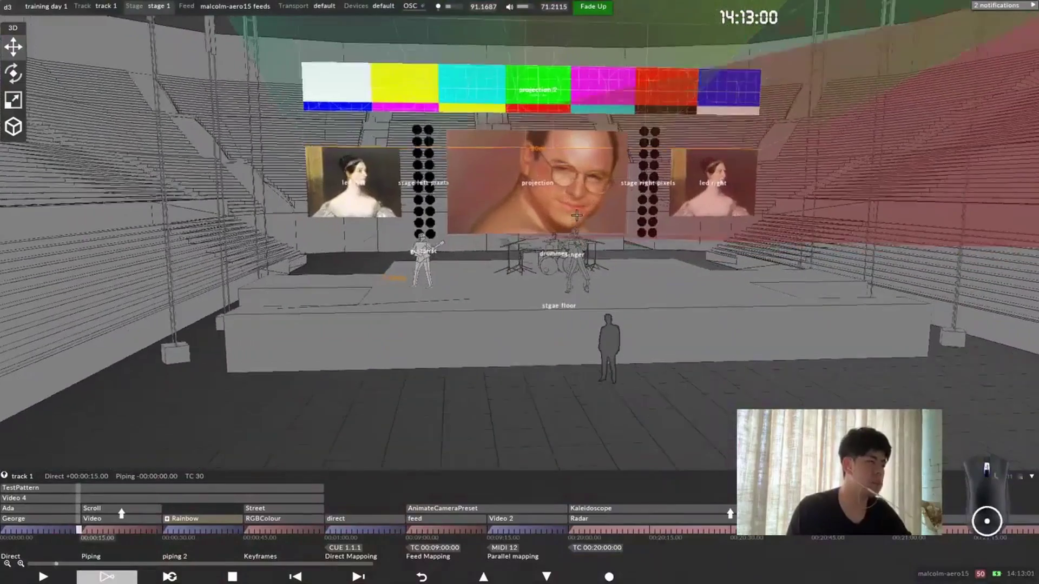
scroll(583, 199, down, 2)
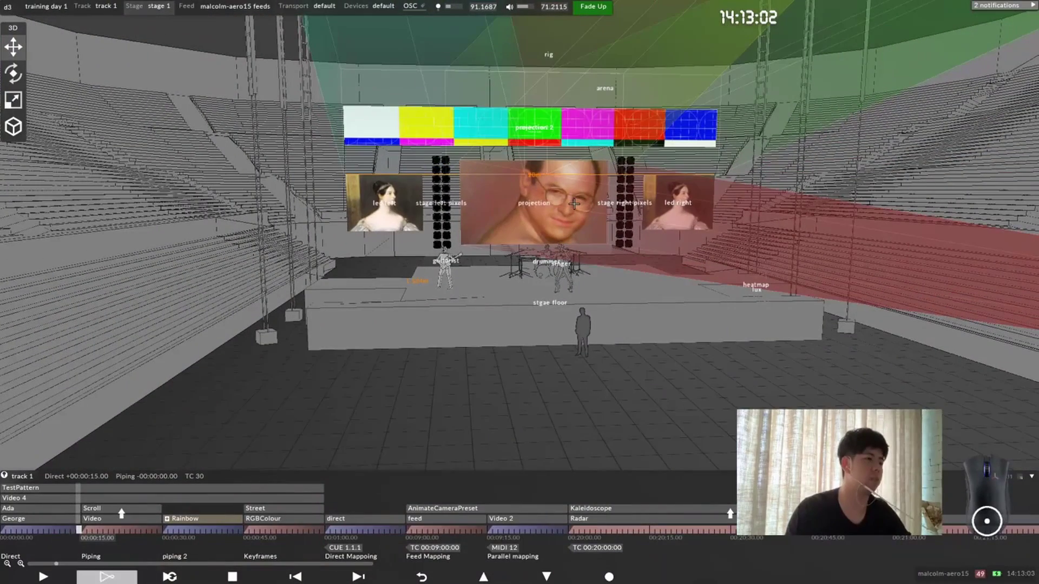
drag(563, 222, 558, 224)
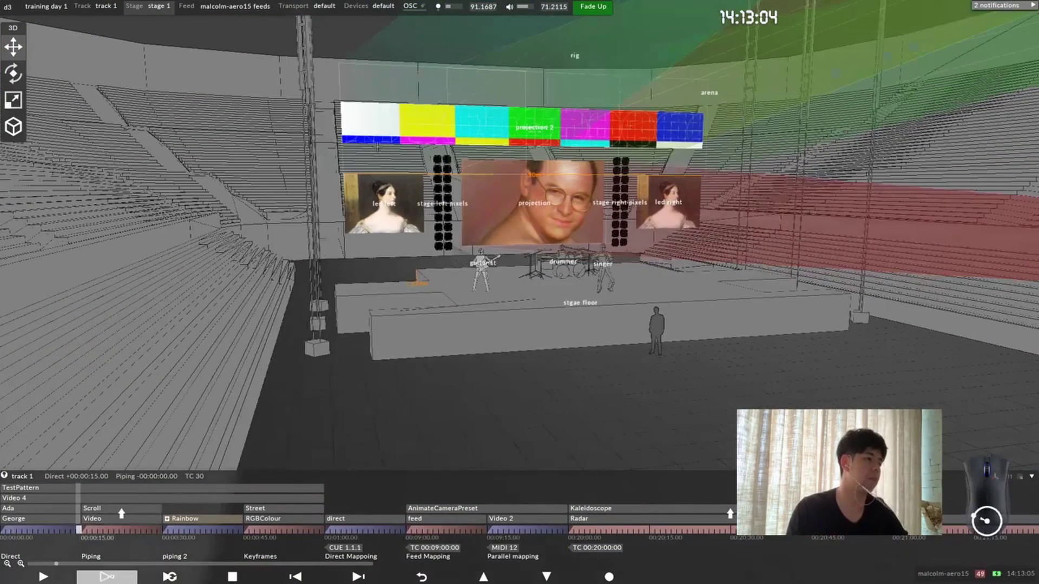
Step: Exit the training day 1 project and clear the way back to d3manager on the desktop
click(7, 6)
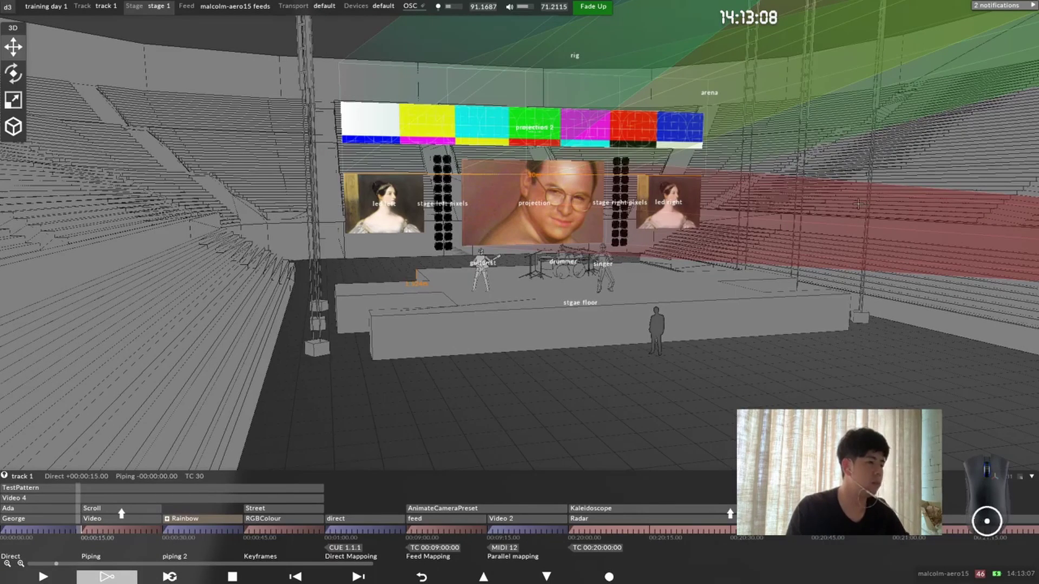
key(alt+Tab)
click(960, 8)
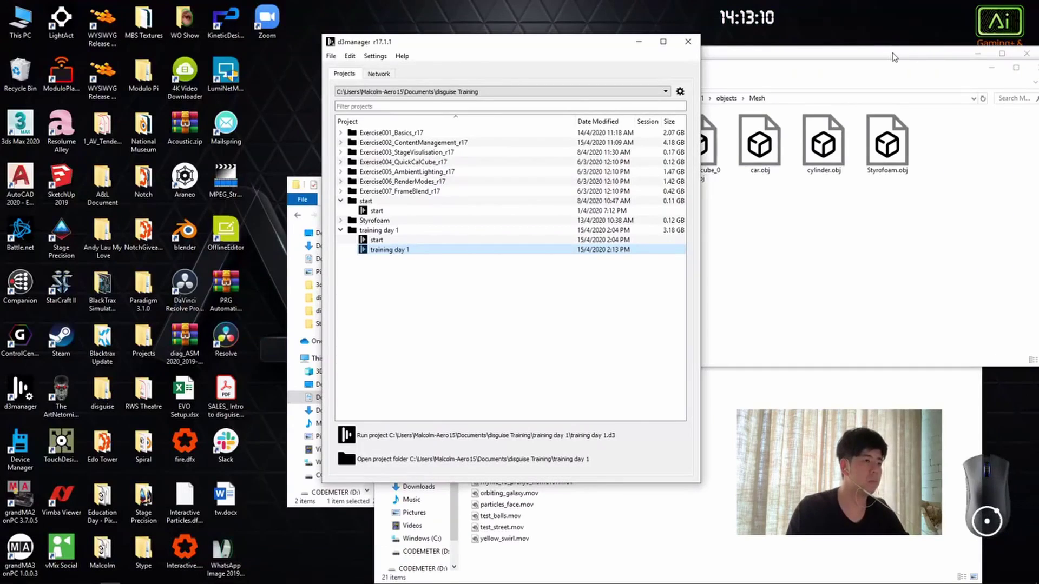
Step: Close the leftover file windows, including the Mesh folders, and reposition the NohBoard and d3manager windows
drag(894, 57, 758, 76)
click(890, 85)
click(952, 54)
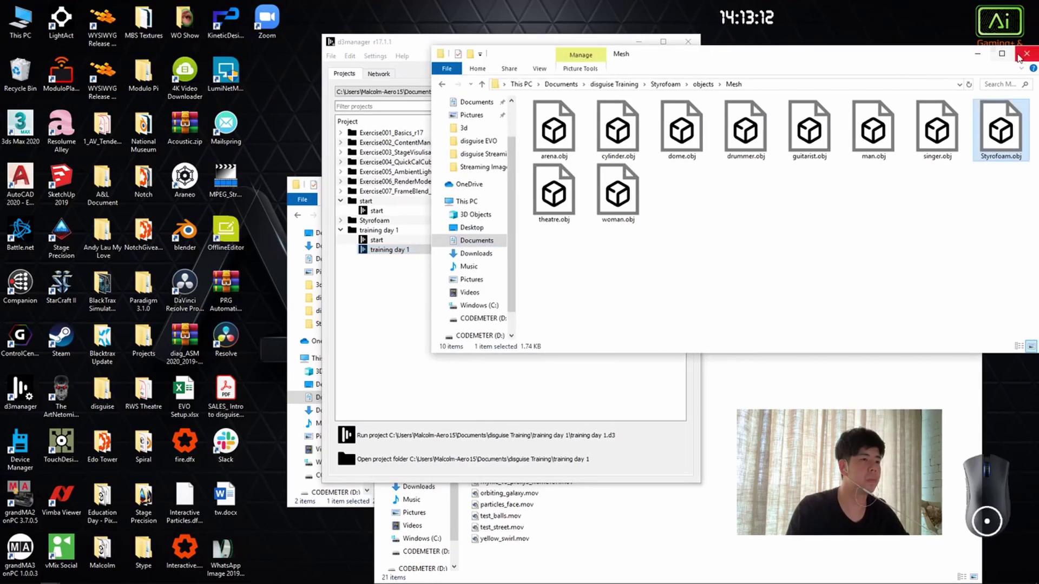
click(1019, 58)
click(972, 205)
click(758, 178)
click(920, 178)
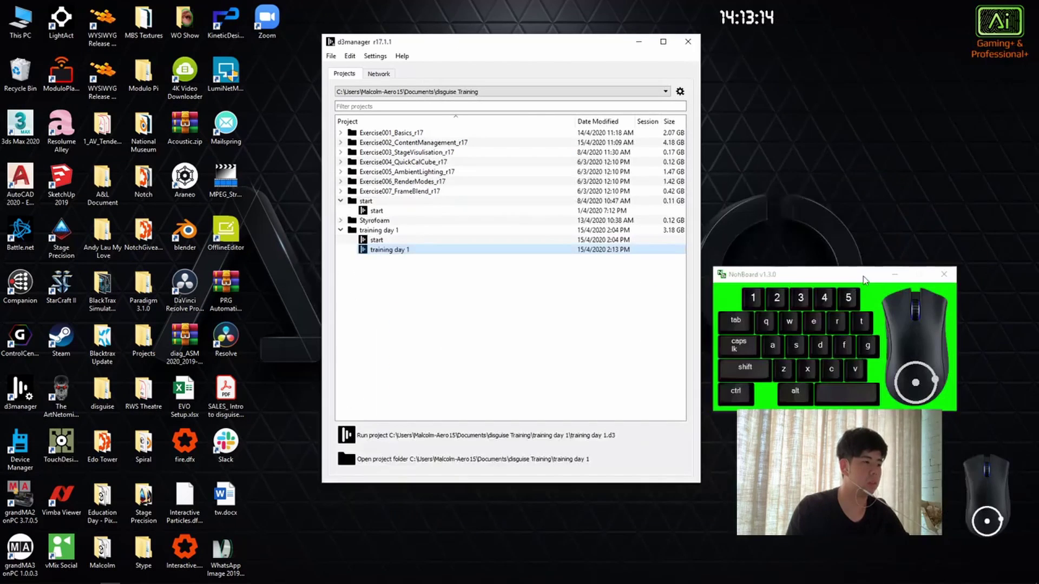
drag(864, 280, 859, 299)
drag(520, 47, 549, 47)
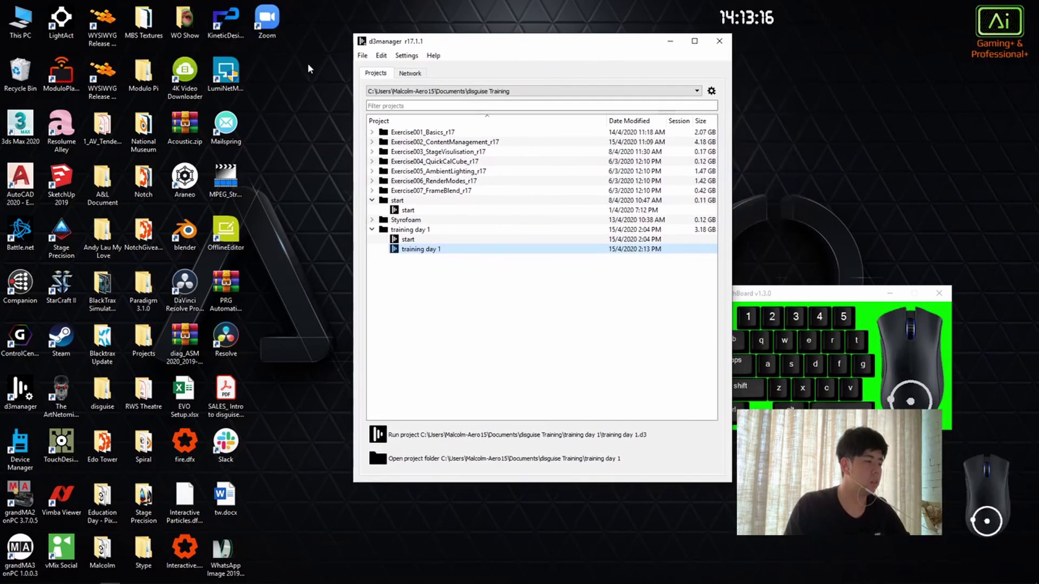
Step: Create a new d3 project named "uv mapping cubes" in d3manager
click(362, 56)
click(366, 64)
click(362, 56)
click(379, 66)
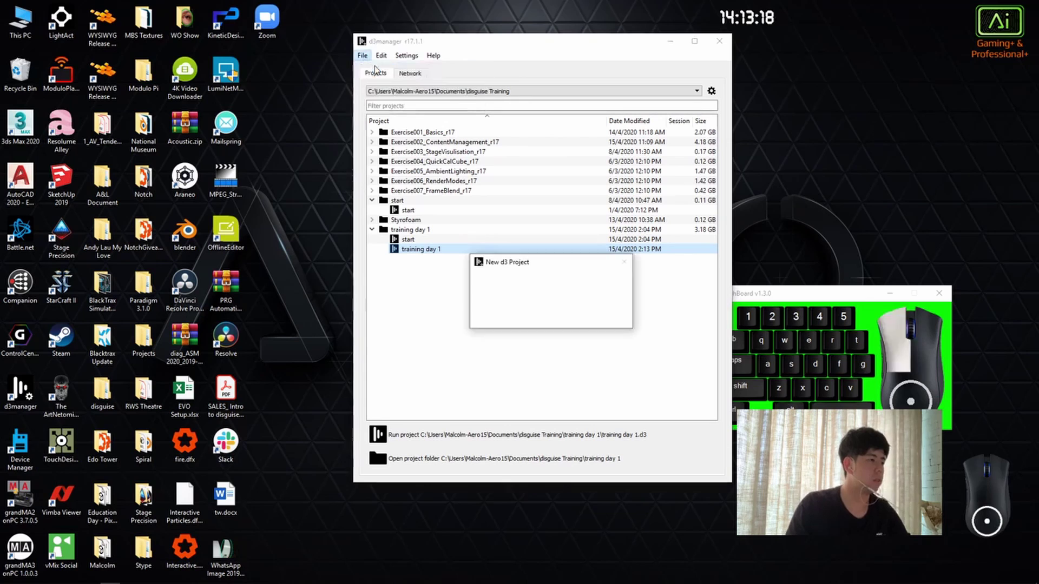
text(uv)
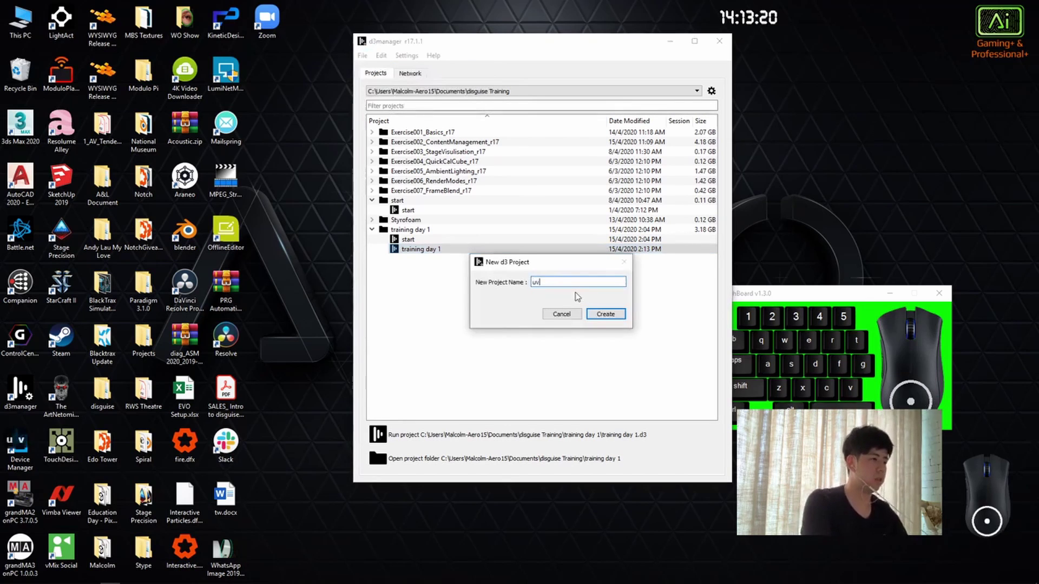
text( mapping c)
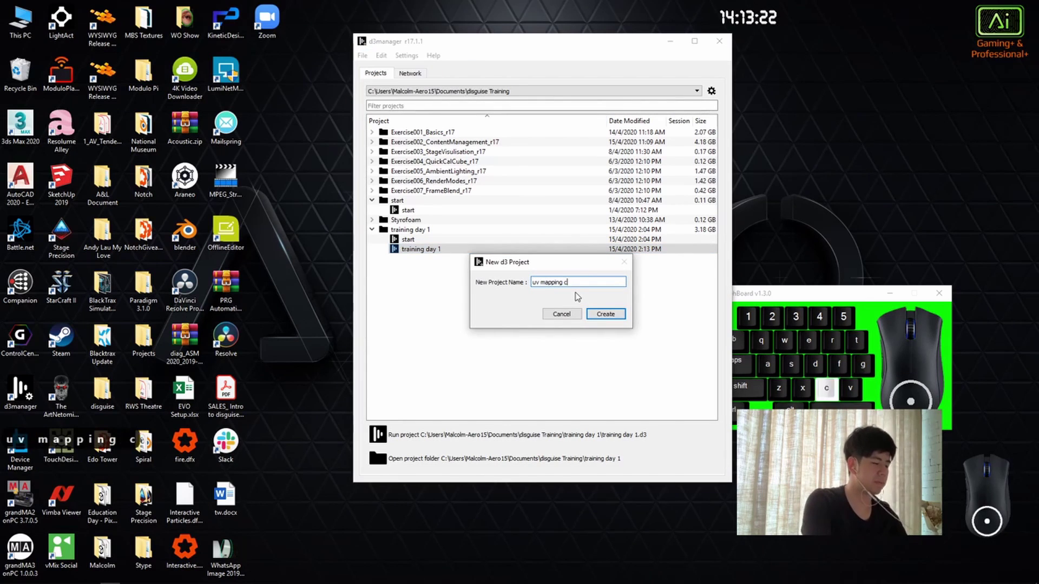
text(ubes)
key(Return)
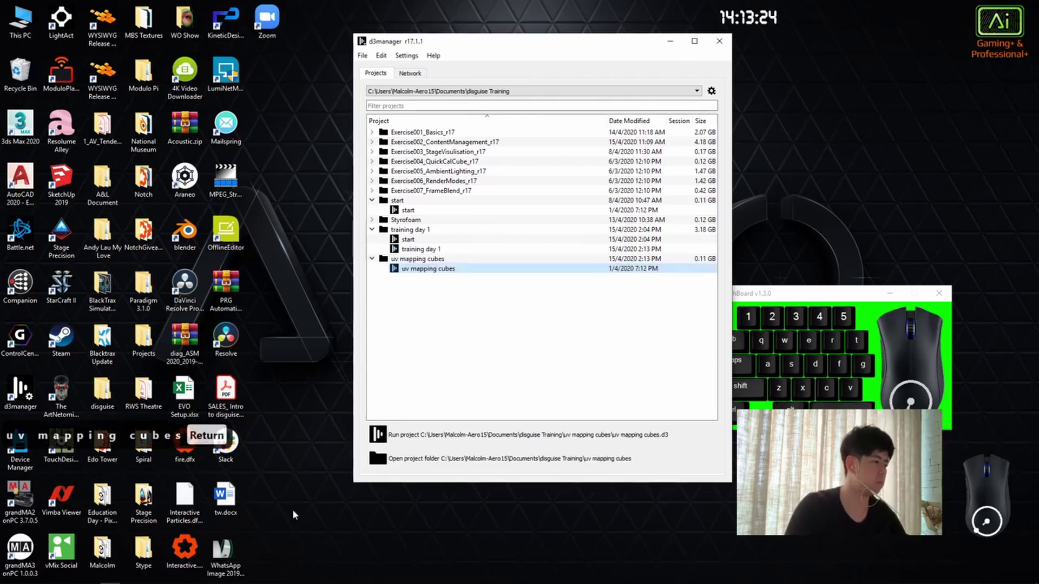
Step: Launch Blender and dismiss its splash screen
key(super)
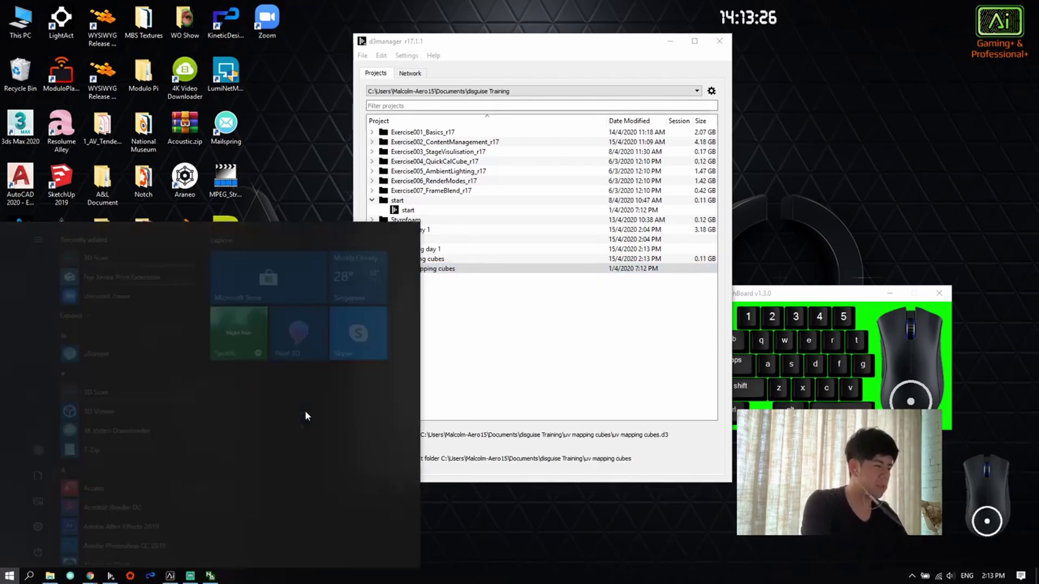
text(ble)
key(Return)
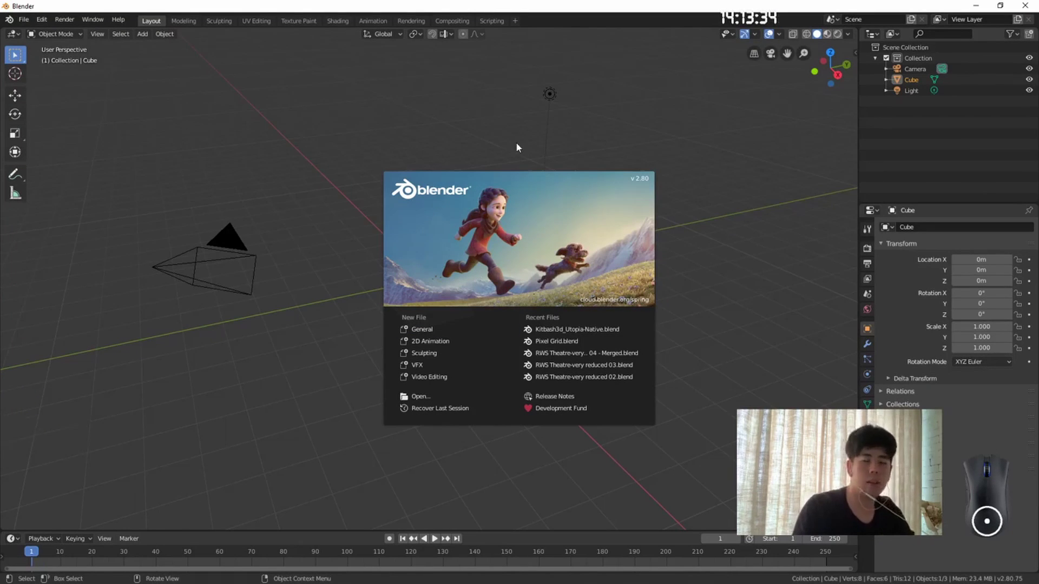
key(Escape)
Step: Check the live stream and its chat in Streamlabs OBS, and return to Blender
key(alt+Tab)
key(alt+Tab)
key(alt+Tab)
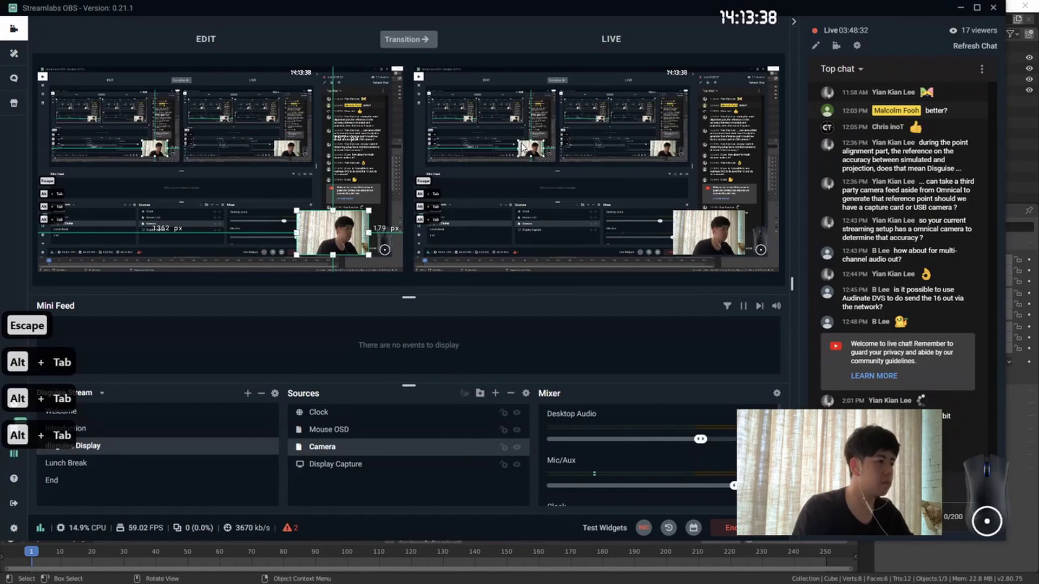
key(alt+Tab)
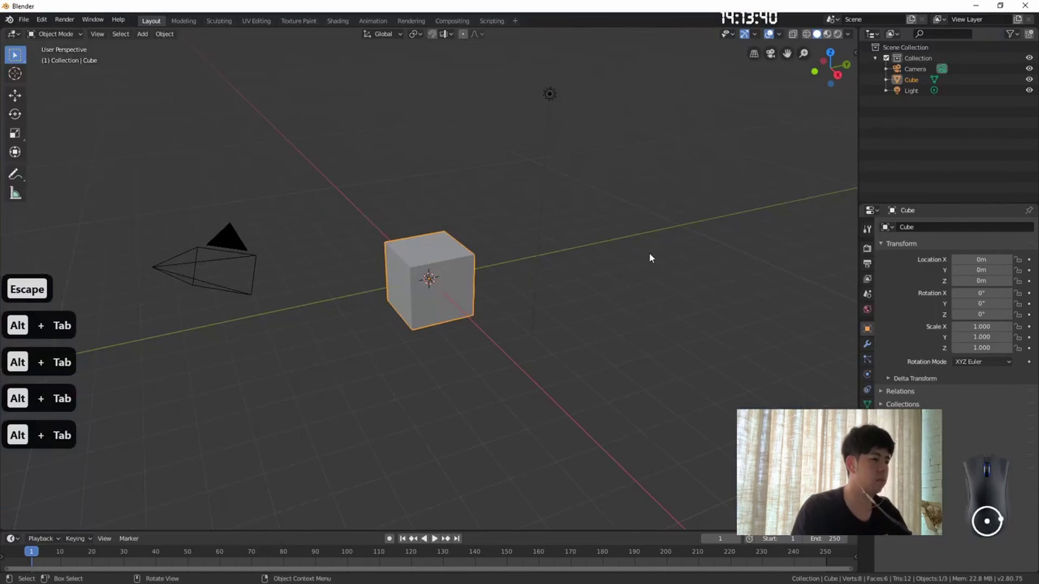
Step: Delete the default light and camera from the scene, keeping the cube
middle_drag(547, 242, 504, 206)
click(553, 76)
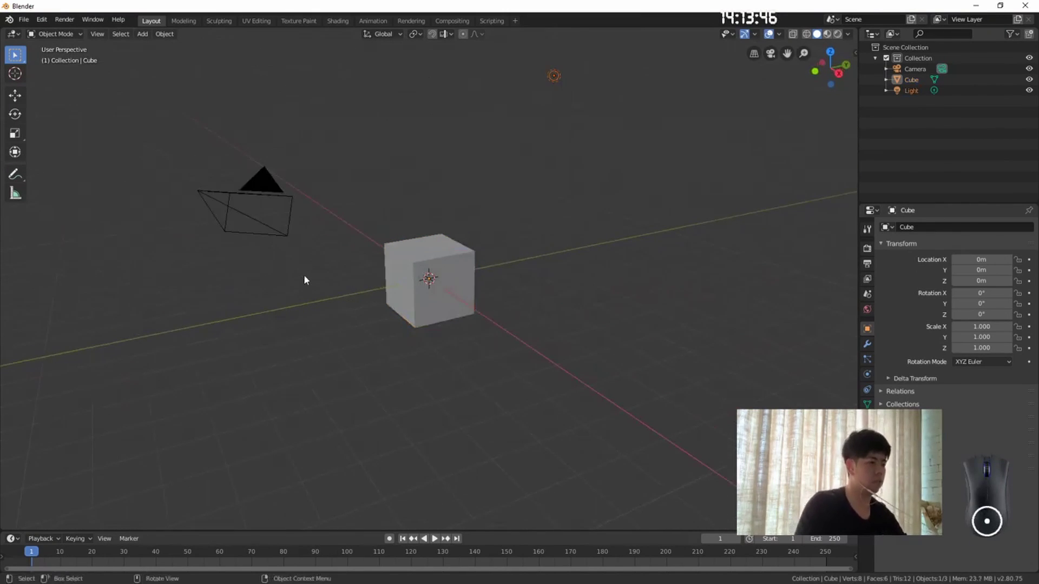
shift+drag(188, 141, 311, 301)
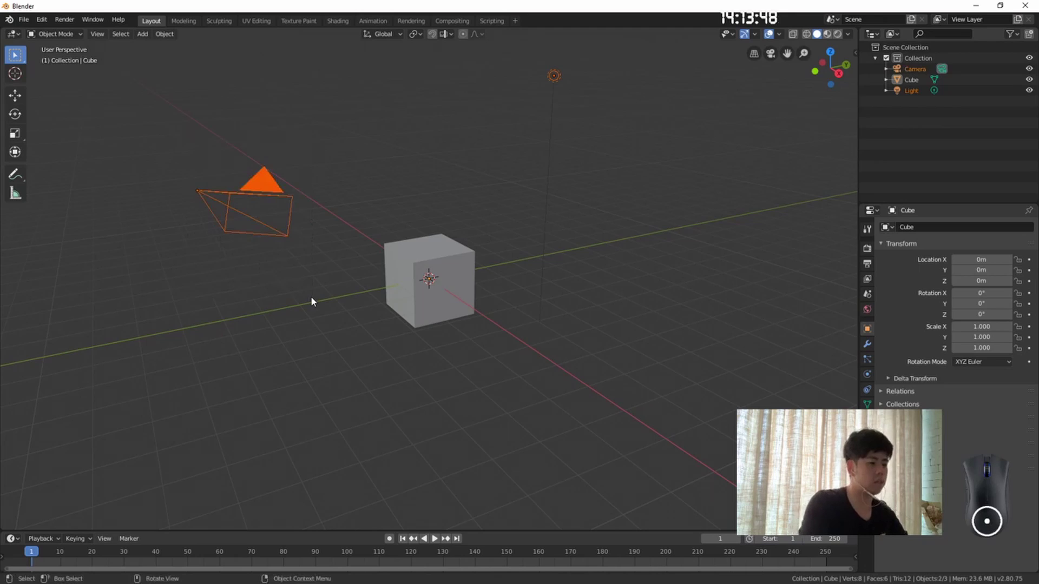
key(Delete)
drag(306, 165, 559, 357)
click(559, 358)
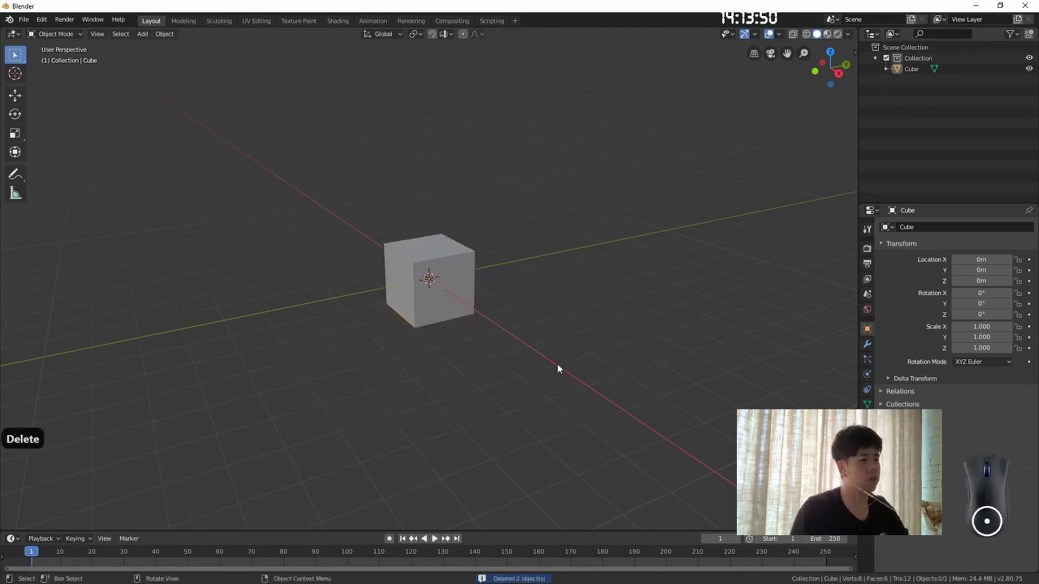
Step: Delete the default cube so the scene is empty
middle_drag(559, 366, 535, 359)
click(449, 297)
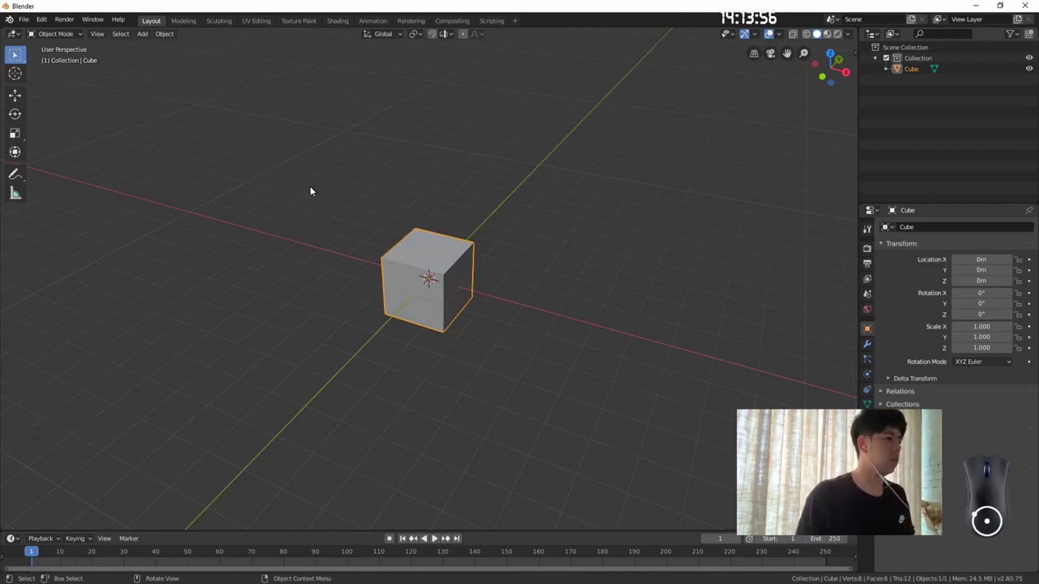
key(x)
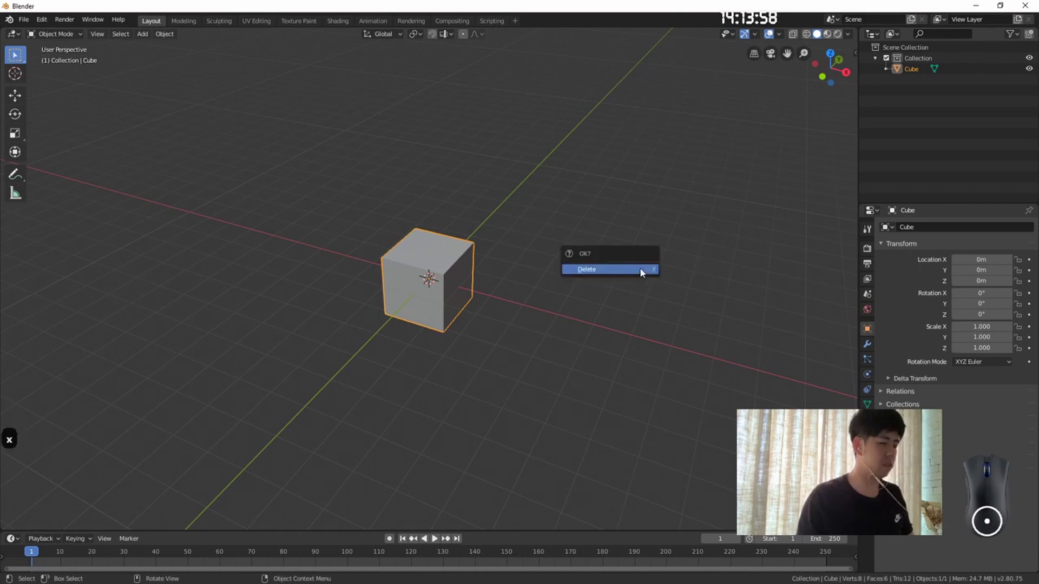
key(Return)
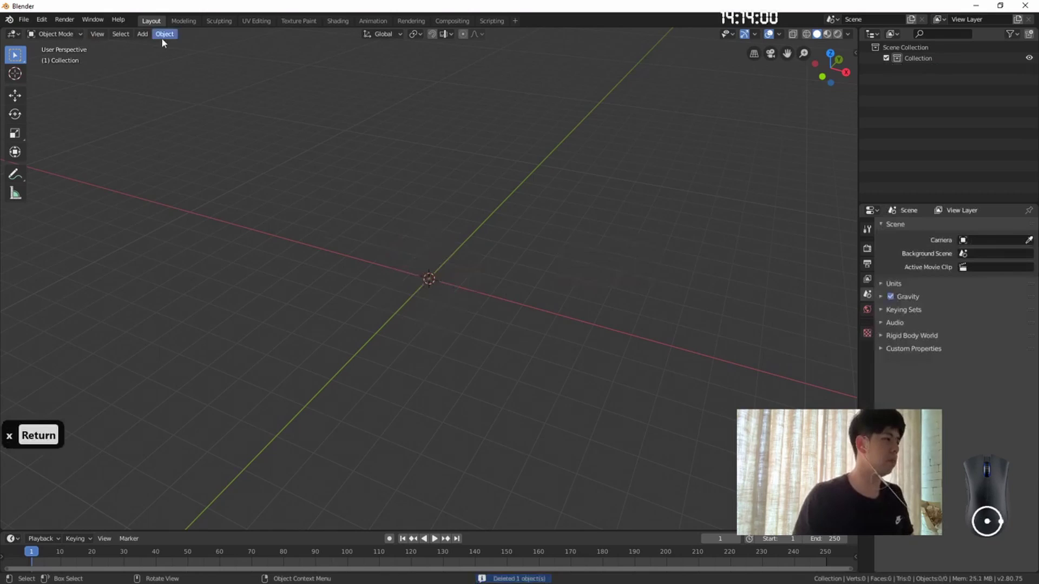
Step: Add a new cube mesh at the scene origin
click(142, 33)
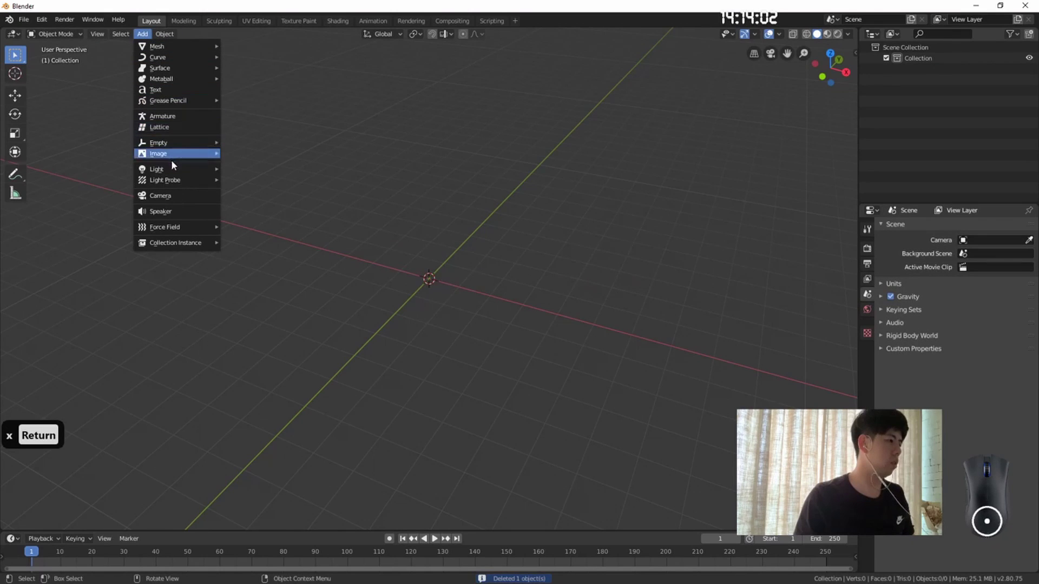
mouse_move(186, 47)
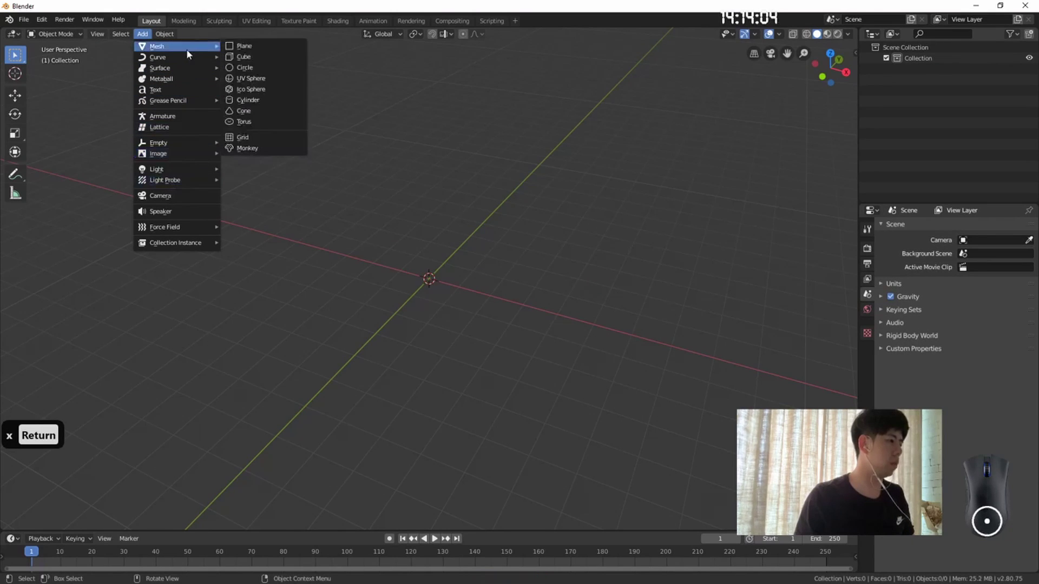
click(259, 57)
click(536, 337)
middle_drag(535, 337, 498, 323)
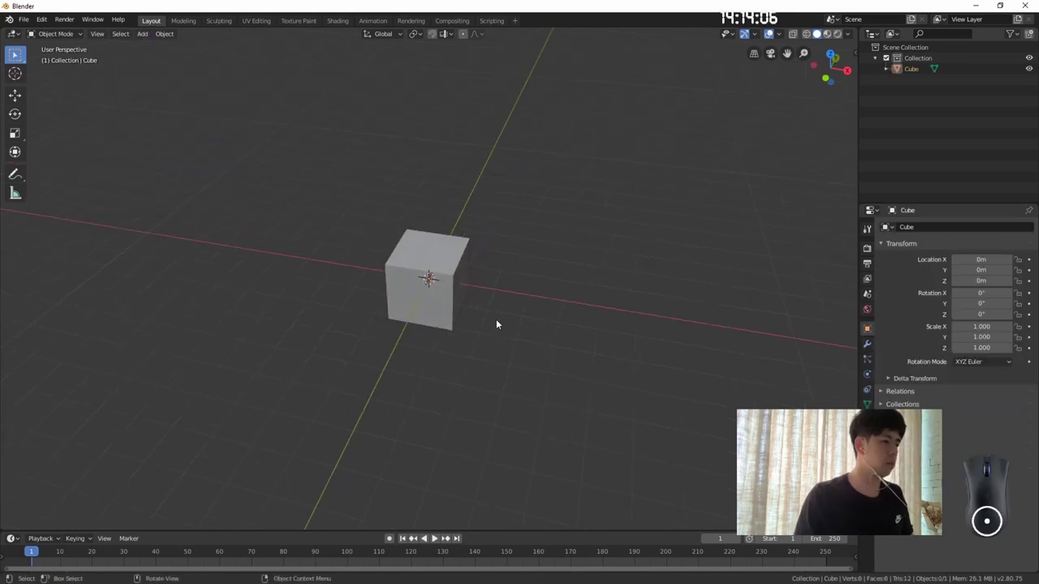
Step: Select the new cube, display its transform and dimension values, and set its X scale to 2
click(423, 311)
scroll(443, 290, up, 2)
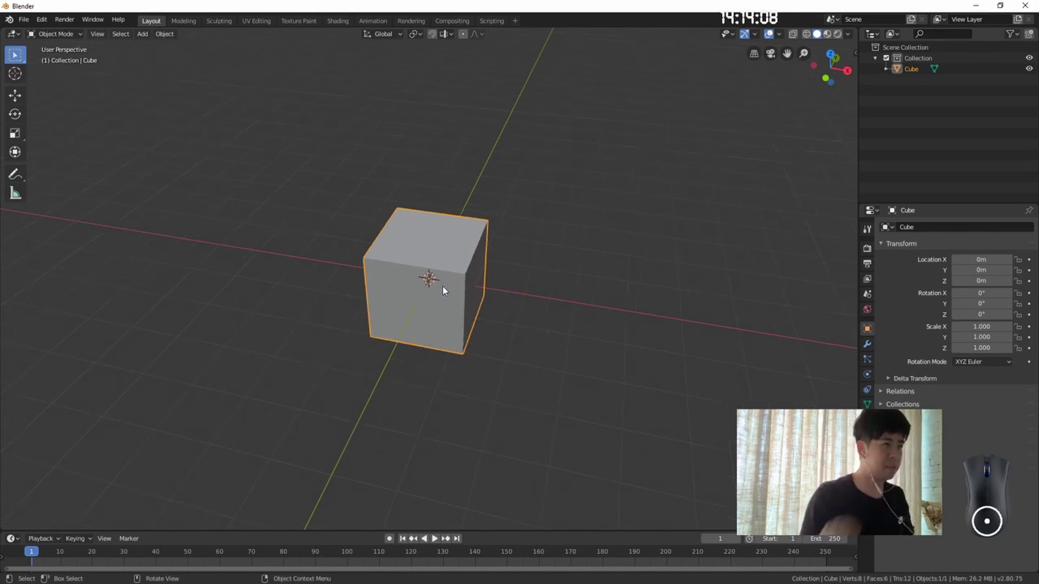
click(850, 52)
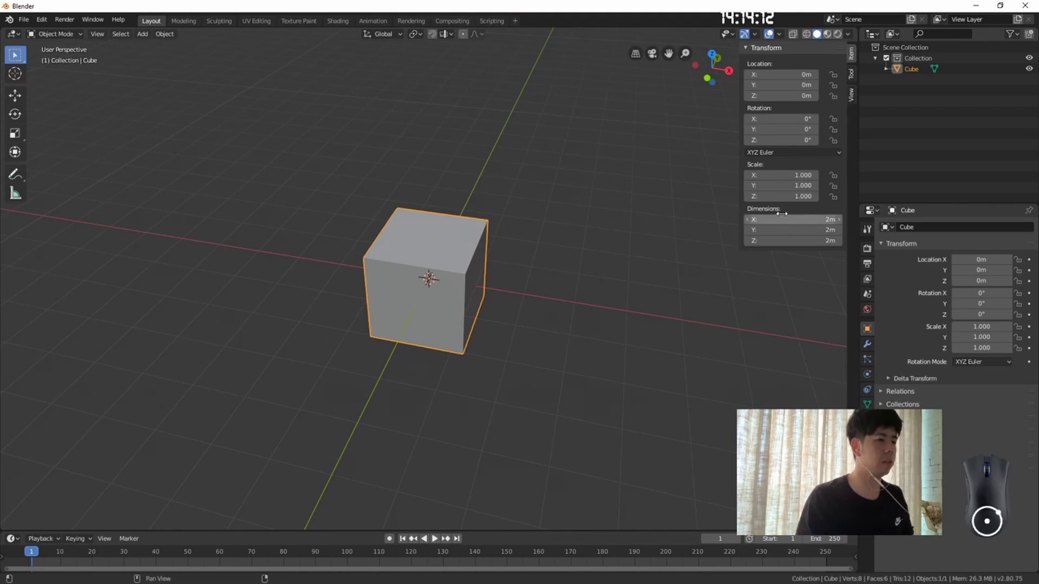
scroll(526, 299, up, 4)
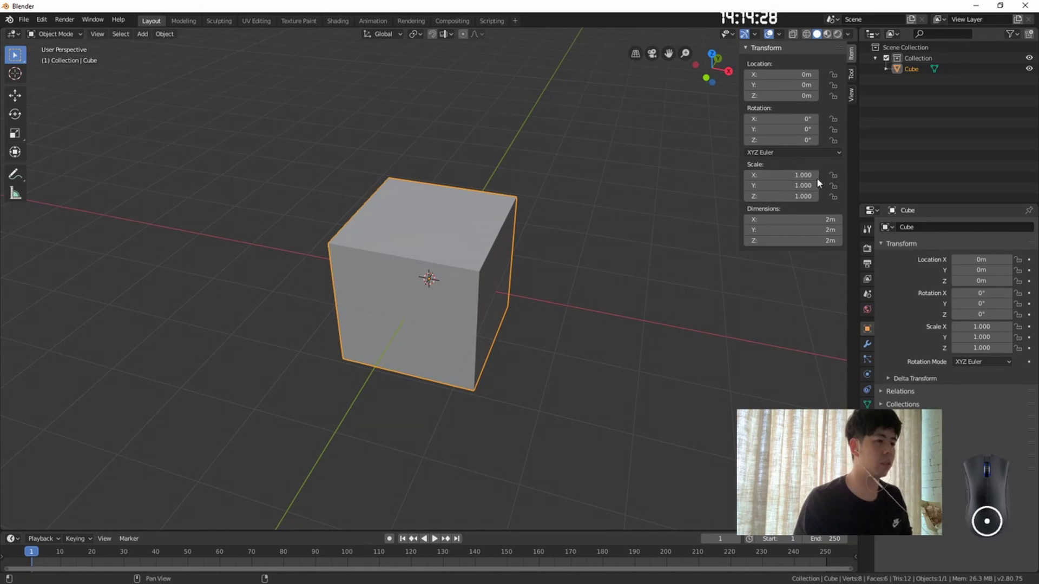
click(800, 175)
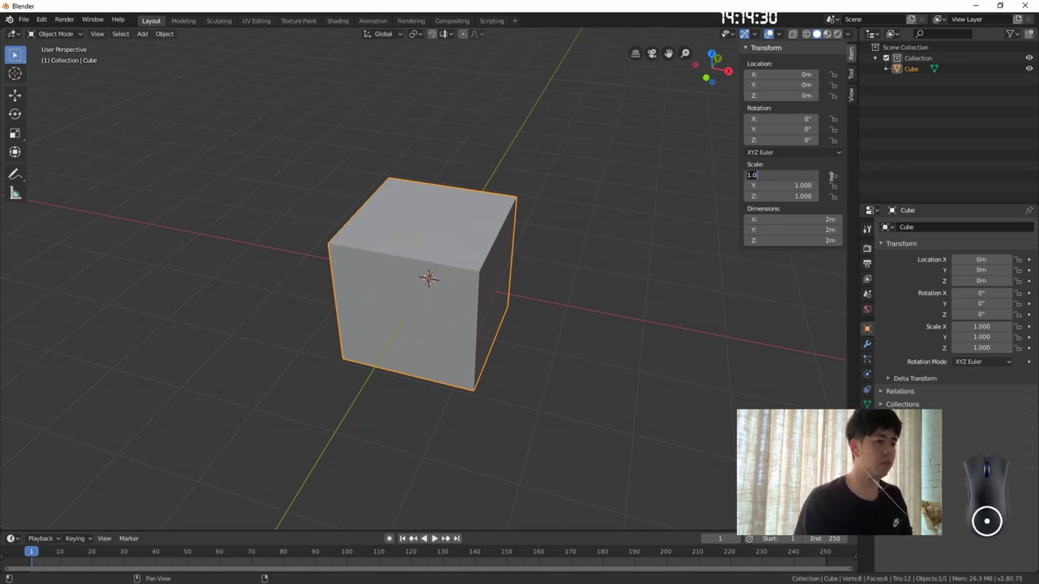
text(2)
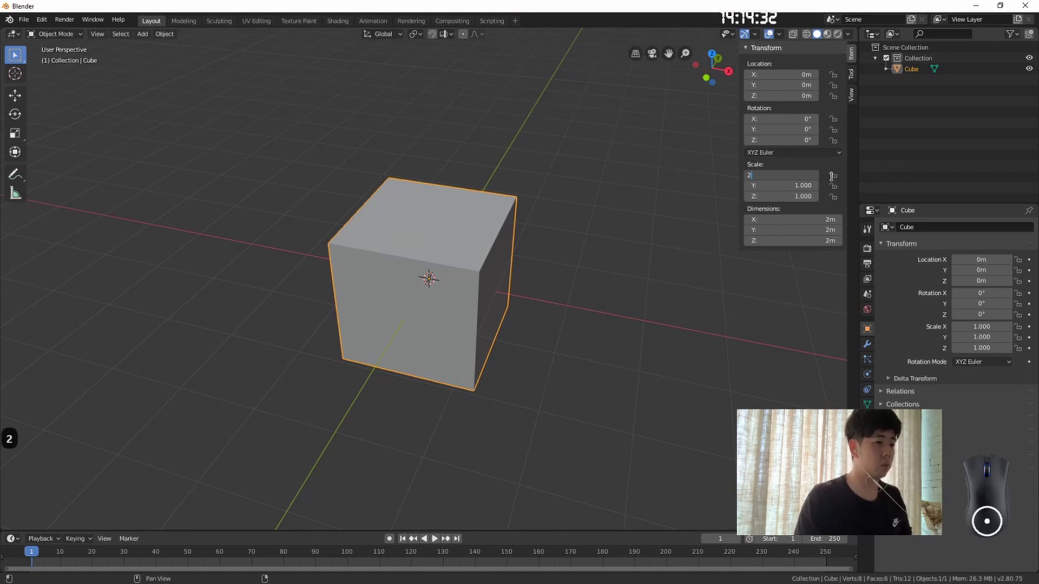
key(Return)
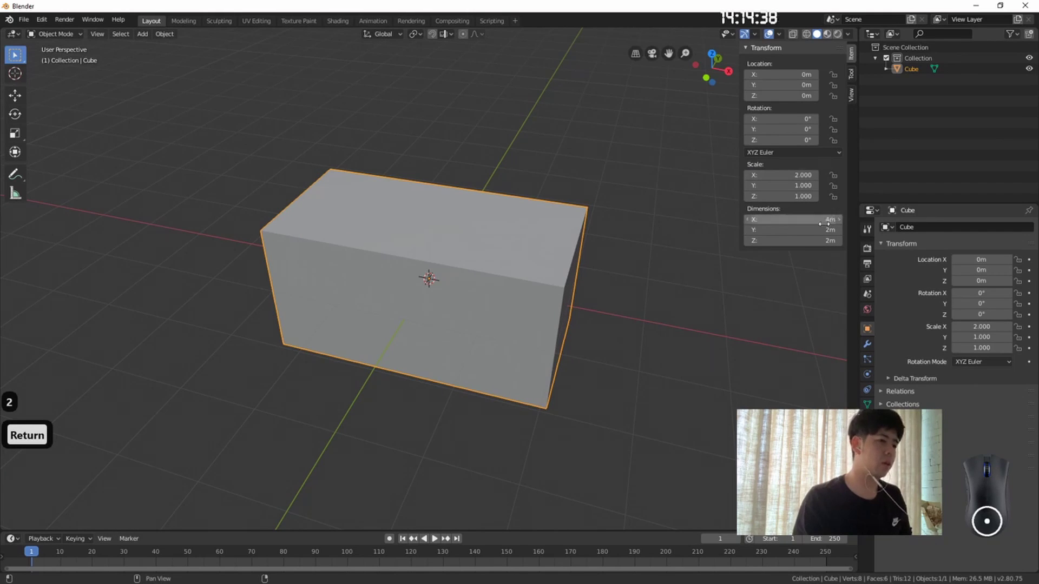
Step: Return the cube's X scale to 1 and set its X, Y and Z dimensions to 1 m each
click(802, 175)
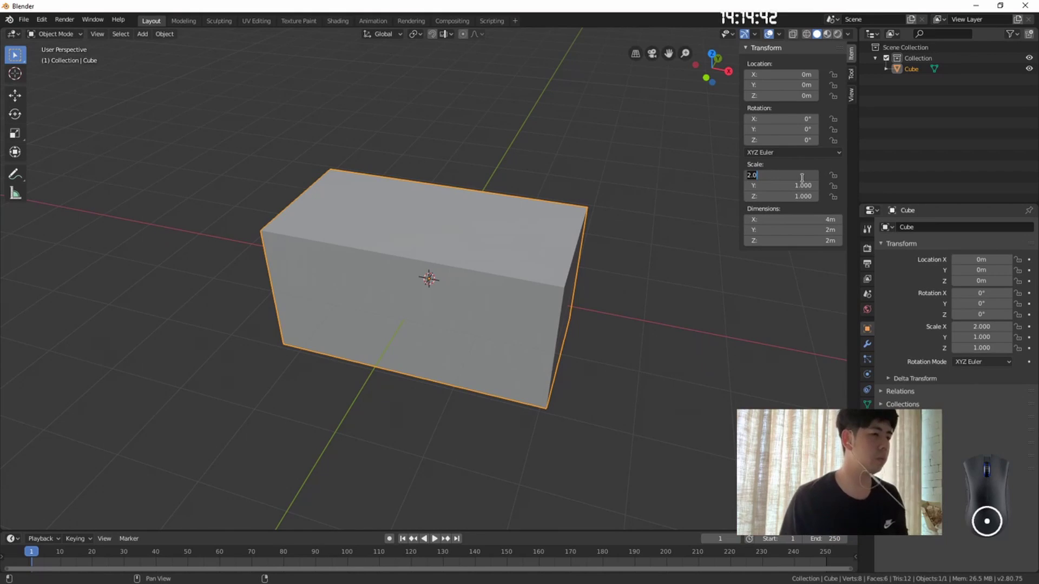
text(1)
key(Return)
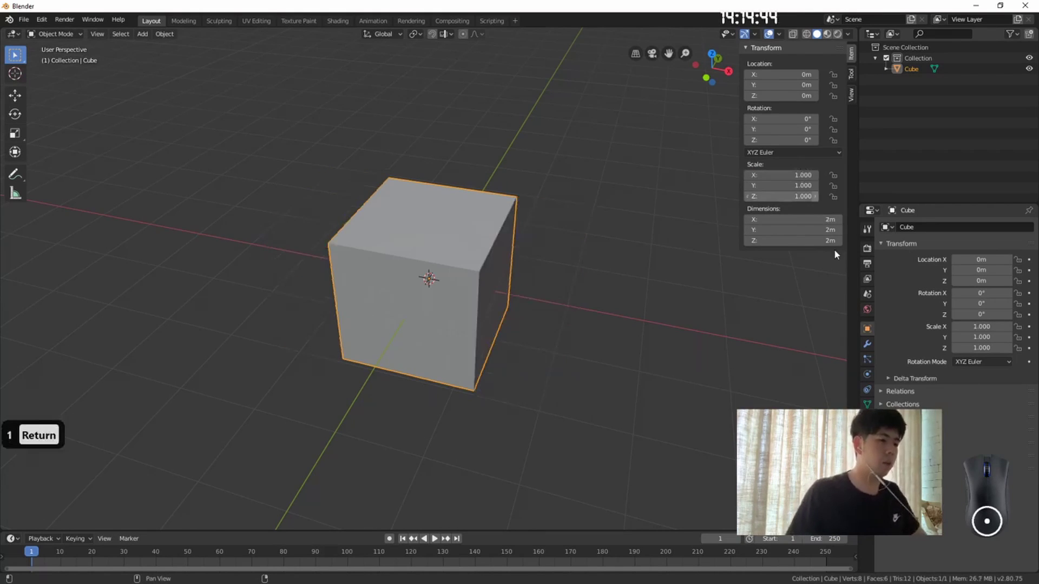
click(820, 220)
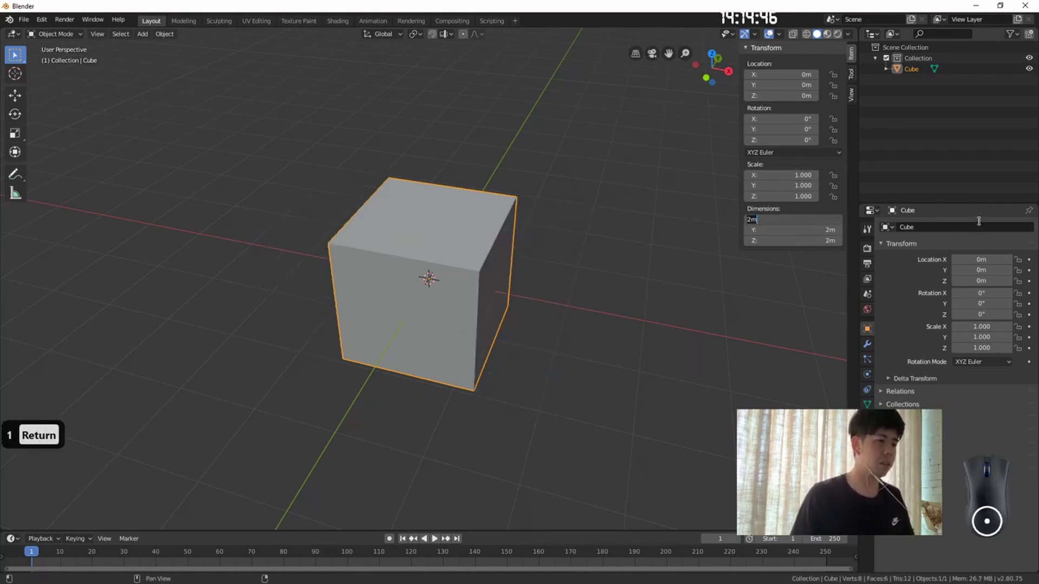
text(1)
key(Tab)
text(1)
key(Tab)
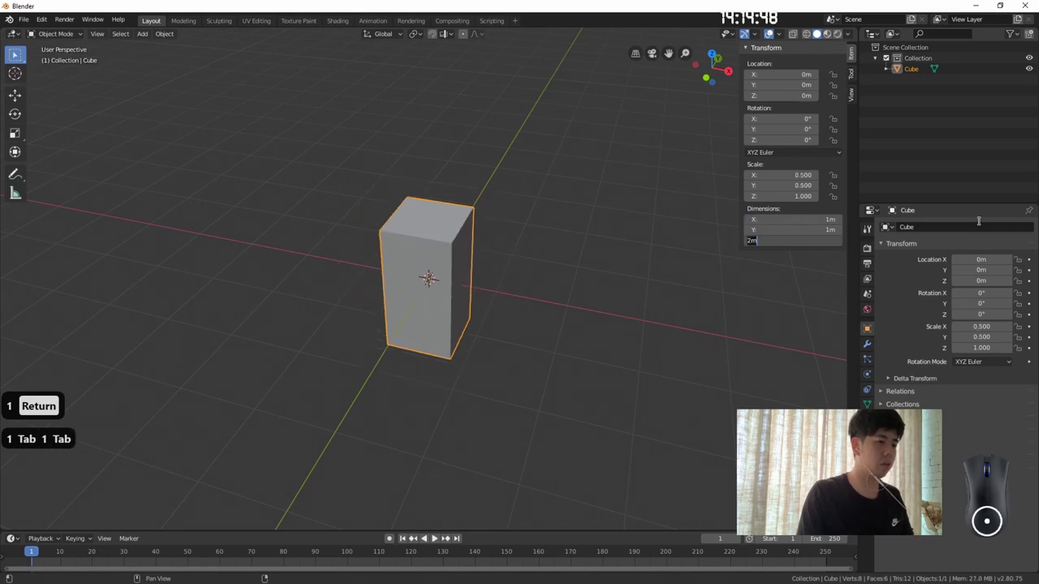
text(1)
click(574, 308)
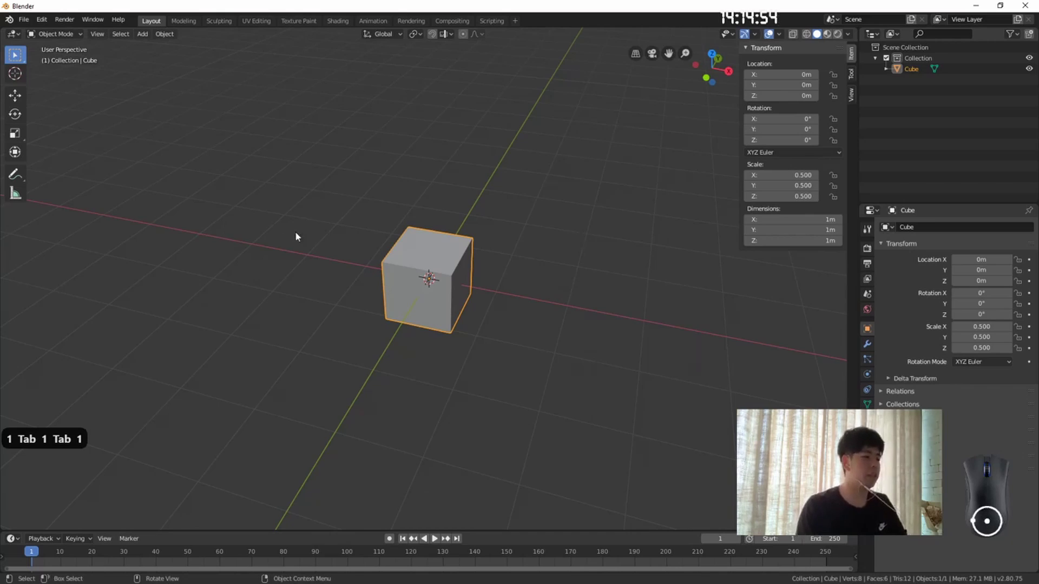
Step: Apply all transforms to the cube
middle_drag(540, 354, 523, 333)
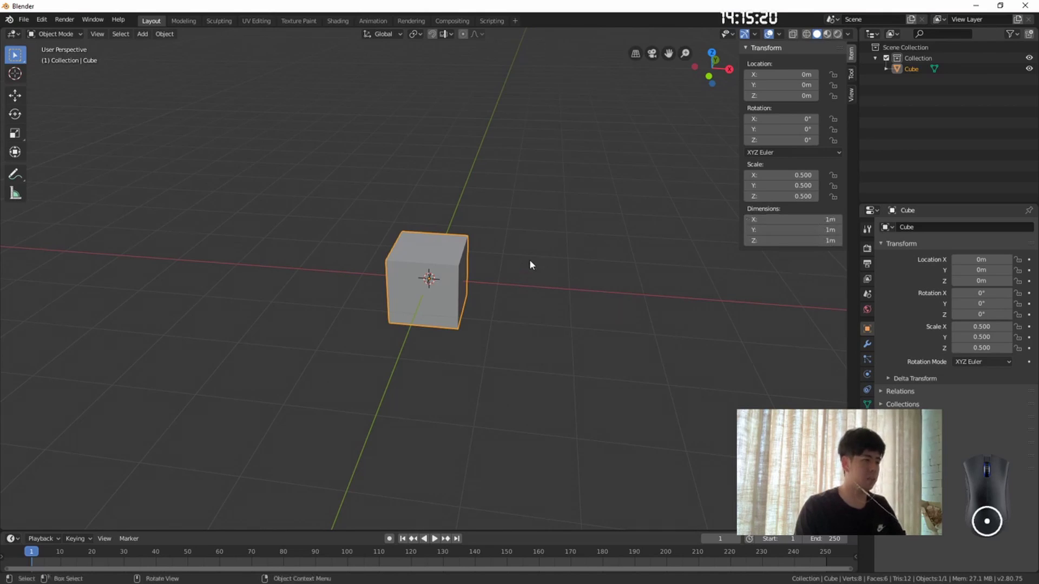
key(a)
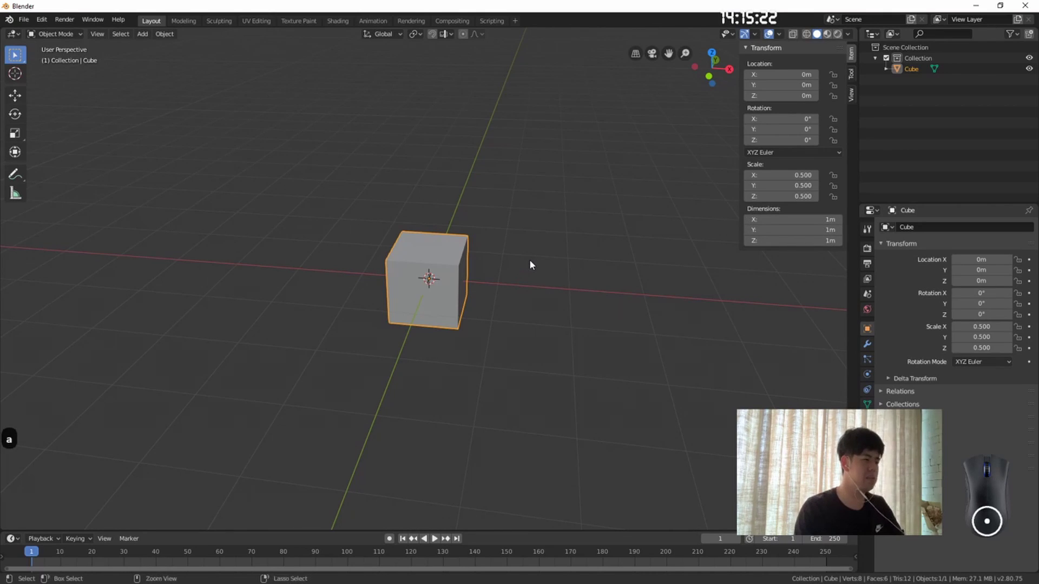
key(ctrl+a)
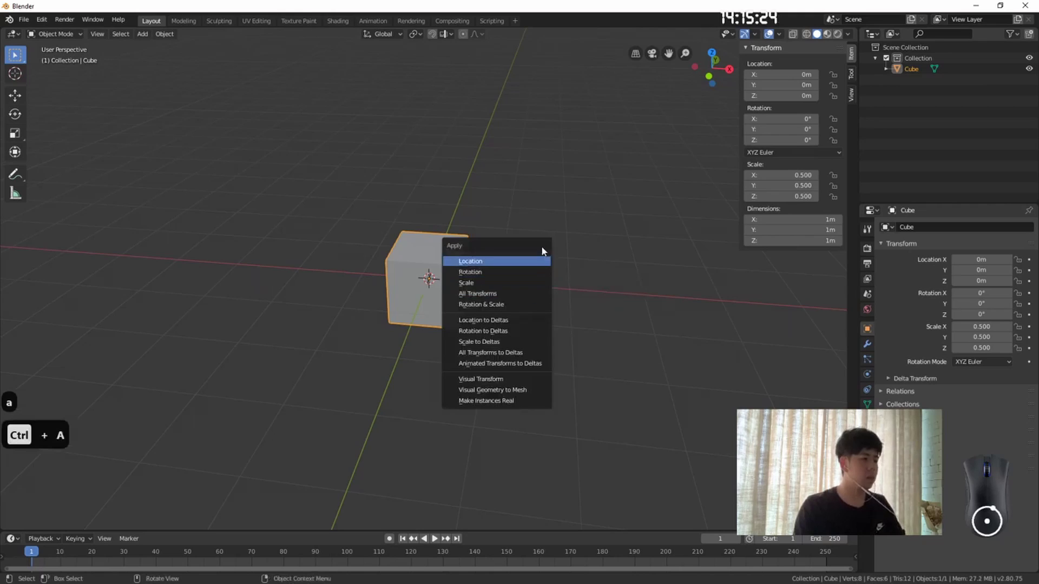
click(533, 259)
key(a)
key(ctrl+a)
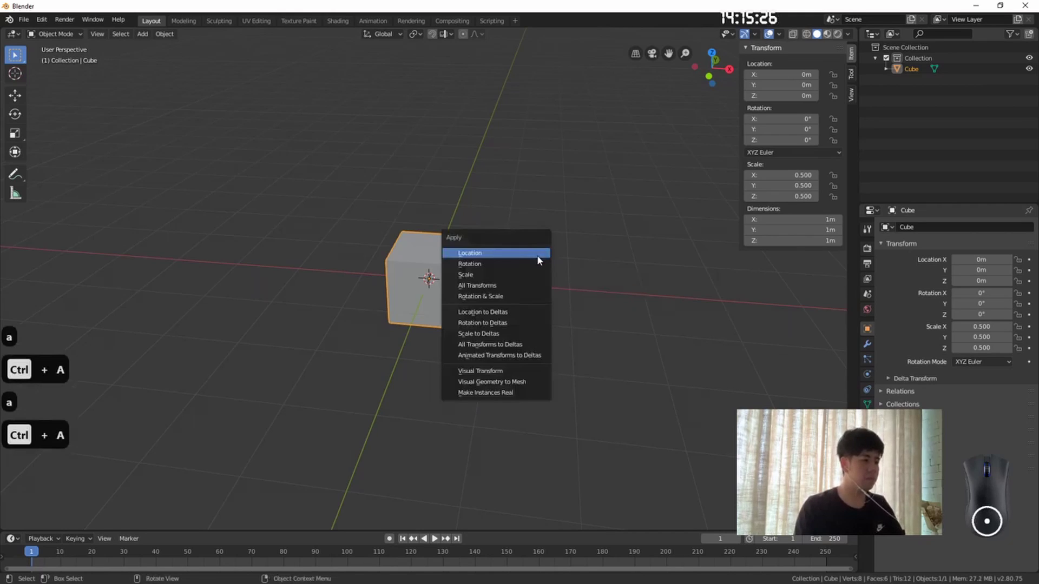
click(534, 285)
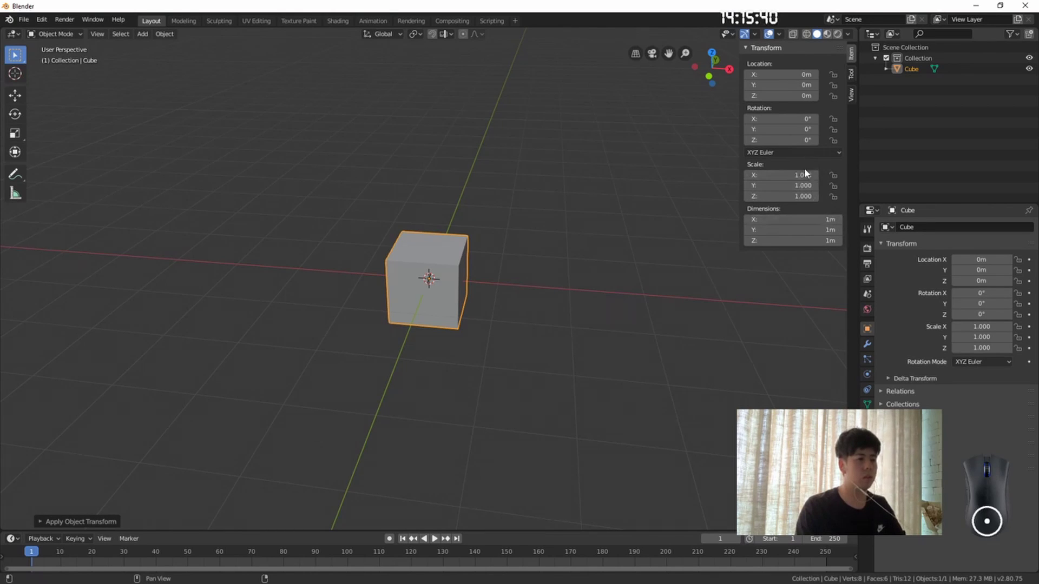
Step: Try X scale values of 0.33 and 0.82 on the cube, set the X scale back to 1, and deselect it
drag(803, 176, 744, 175)
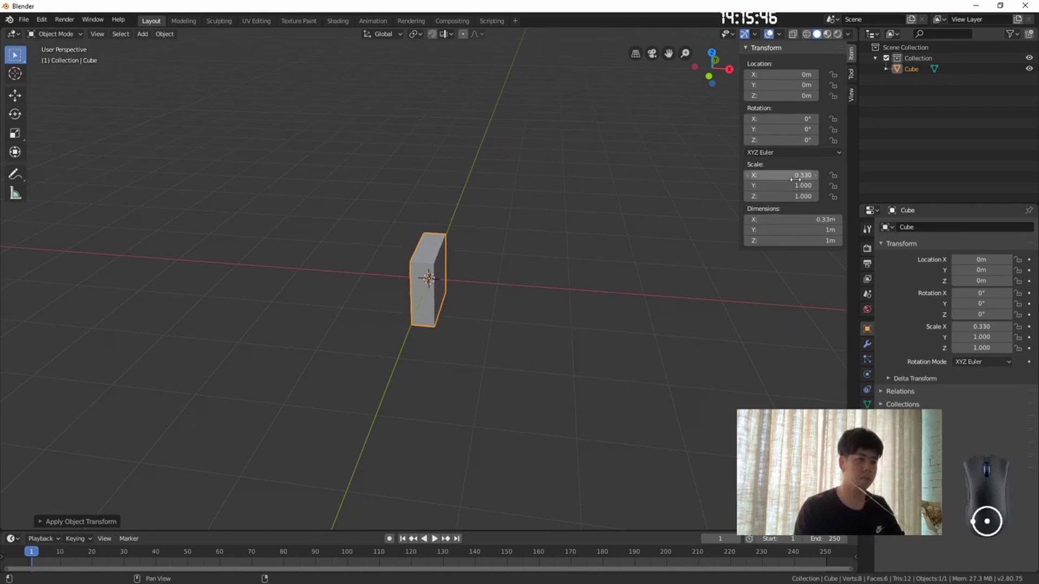
drag(795, 175, 839, 175)
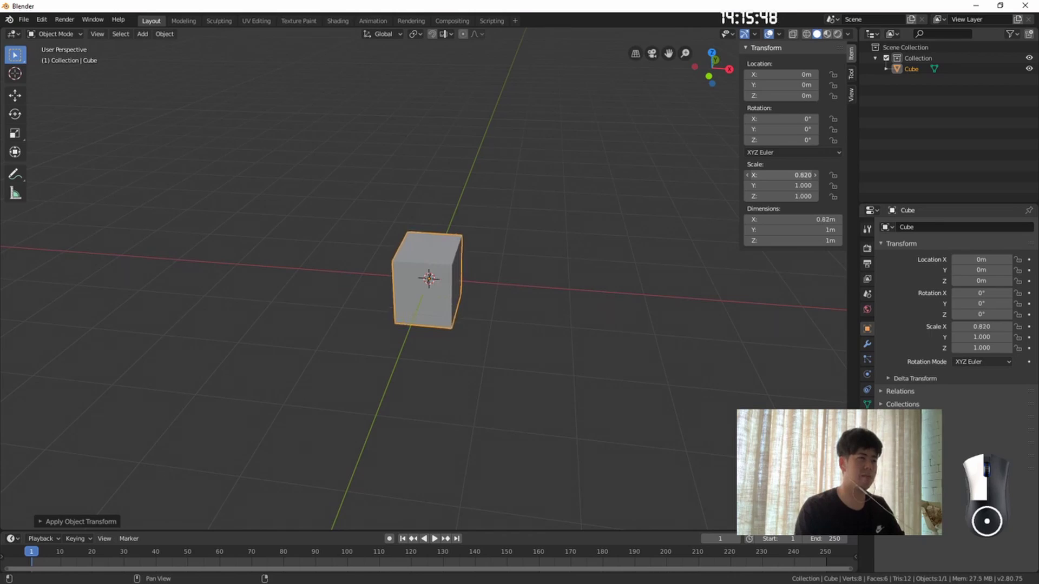
click(793, 176)
text(1)
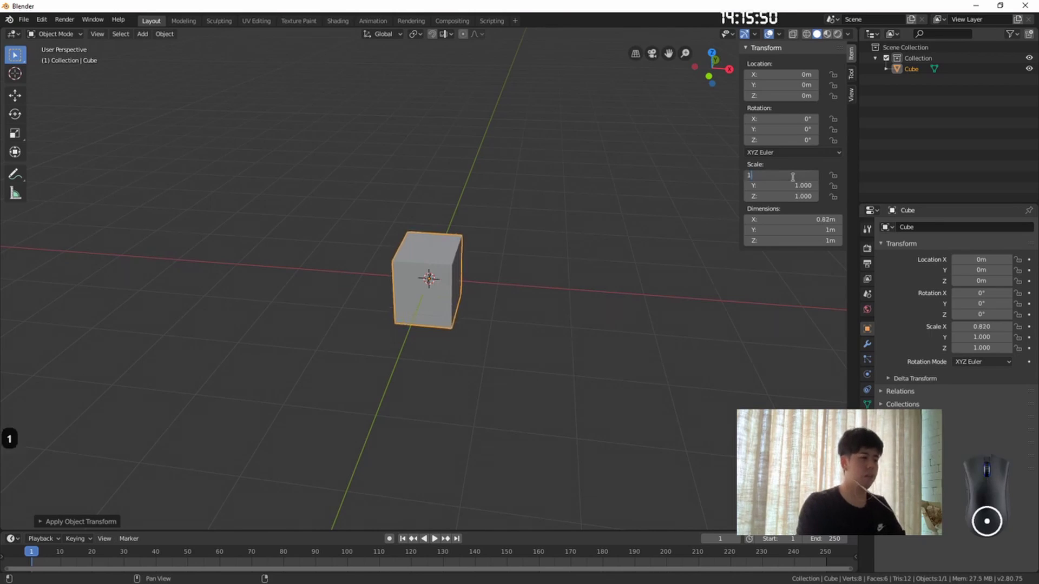
key(Return)
click(508, 340)
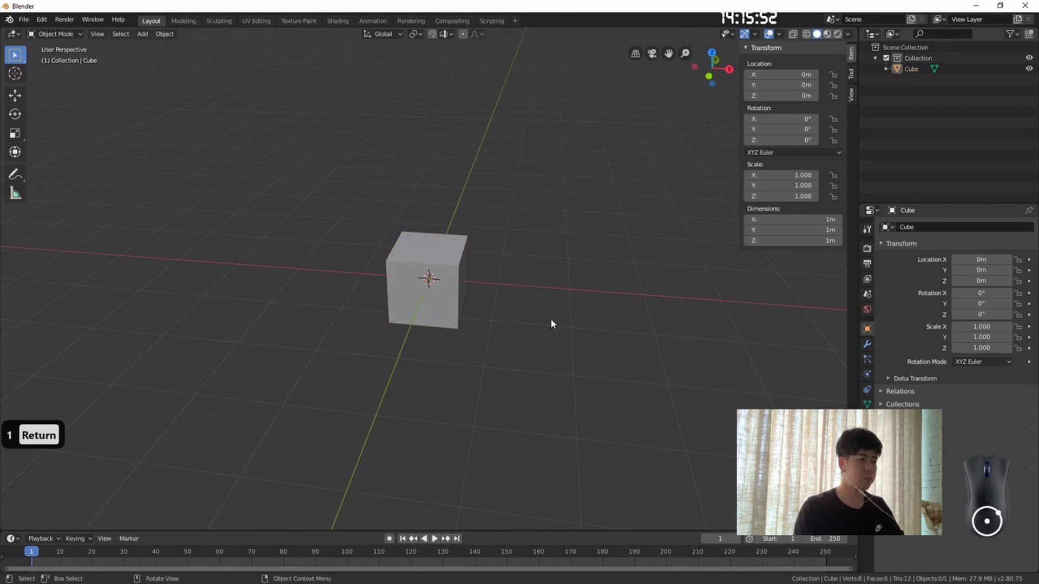
Step: Select the cube, switch to the UV Editing workspace, and widen the 3D viewport beside the UV editor
mouse_move(550, 318)
middle_down()
mouse_move(553, 330)
mouse_move(537, 317)
middle_up()
click(312, 186)
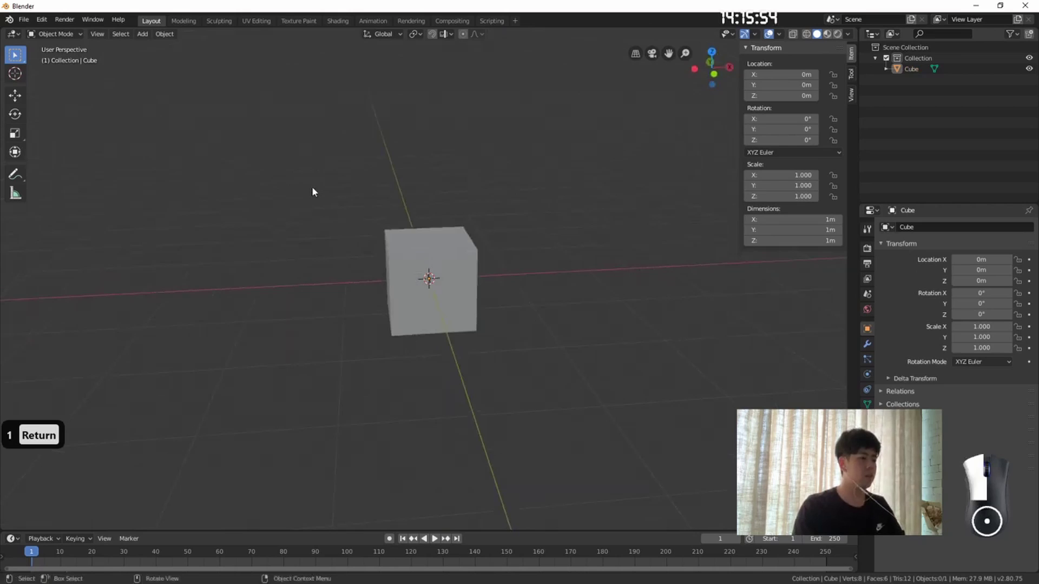
click(461, 269)
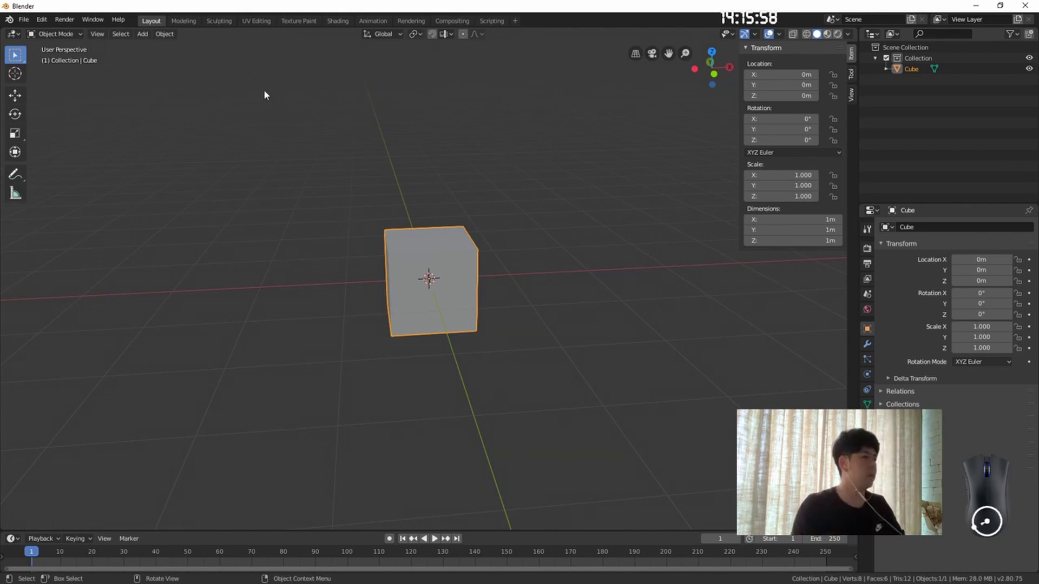
click(256, 20)
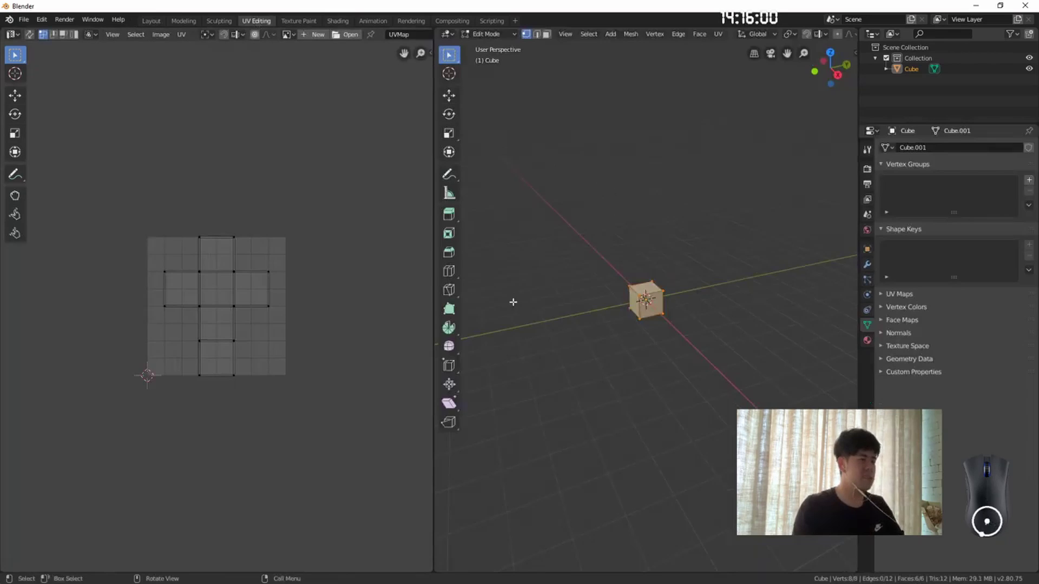
drag(433, 301, 366, 302)
scroll(598, 279, up, 5)
middle_drag(598, 279, 573, 268)
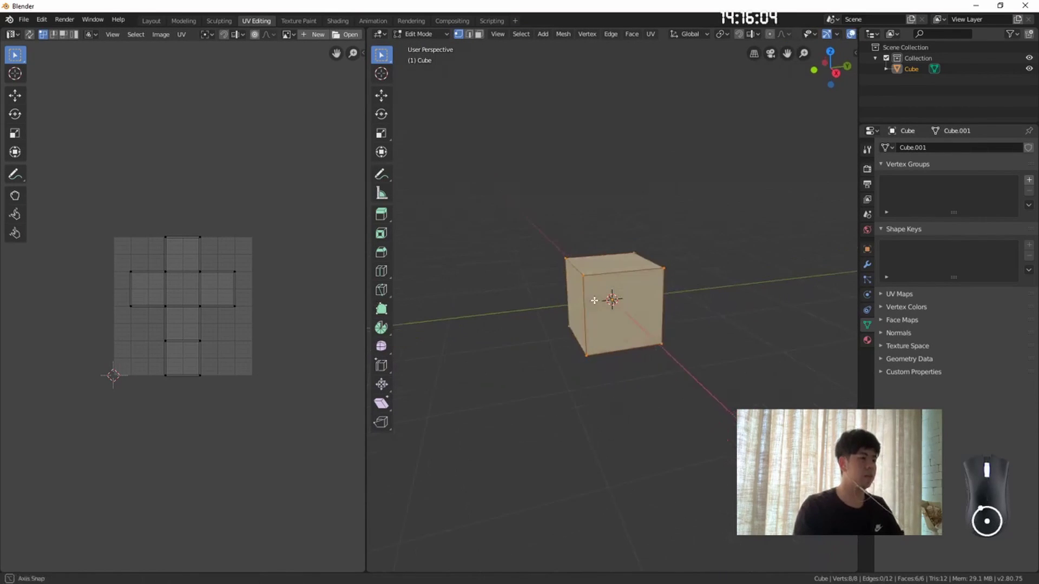
scroll(542, 251, up, 3)
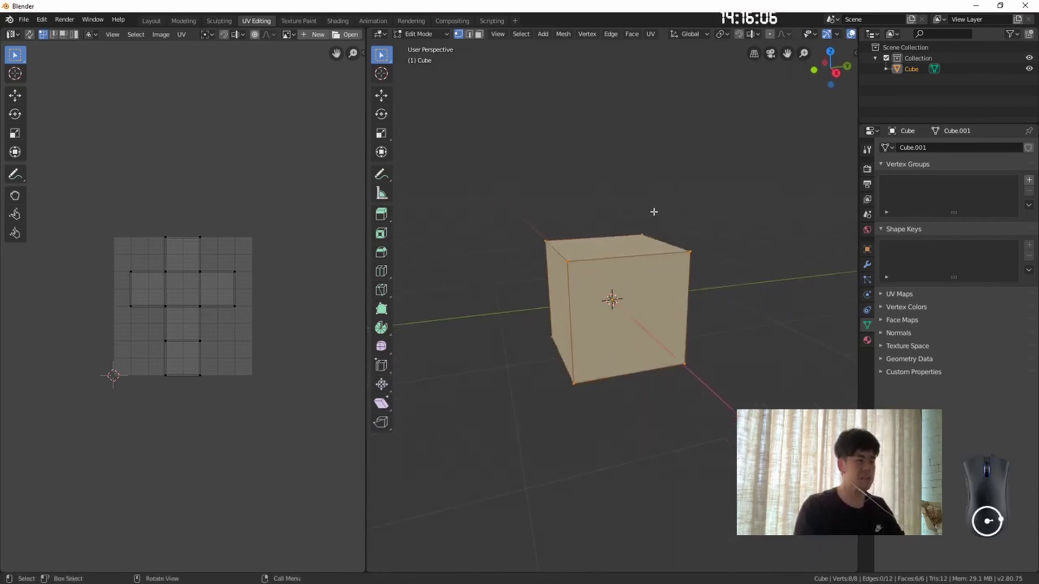
middle_drag(657, 332, 549, 151)
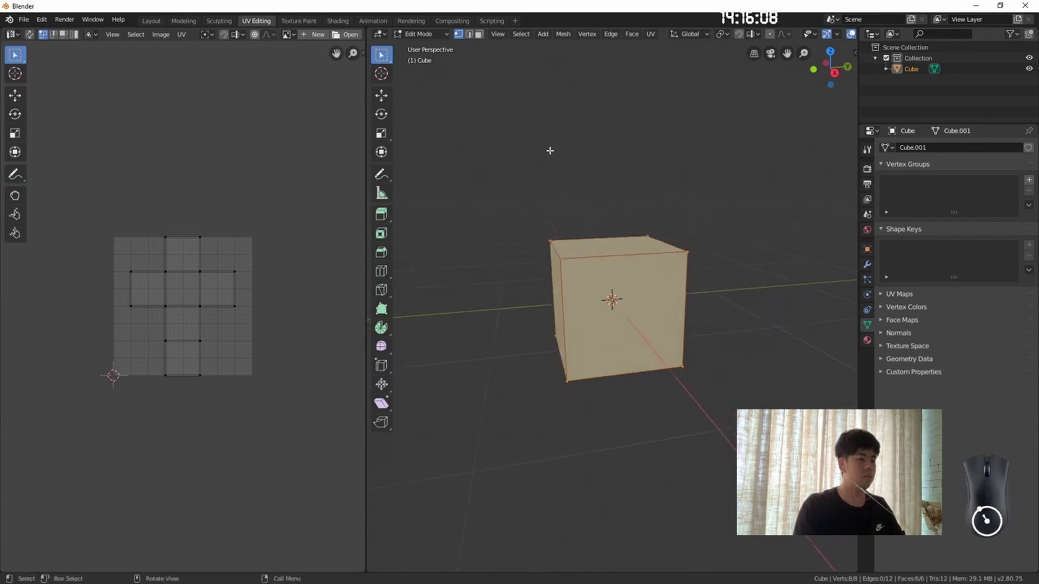
Step: Select all of the cube's geometry and box-select UV vertices around the left arm of its cross-shaped UV layout
key(a)
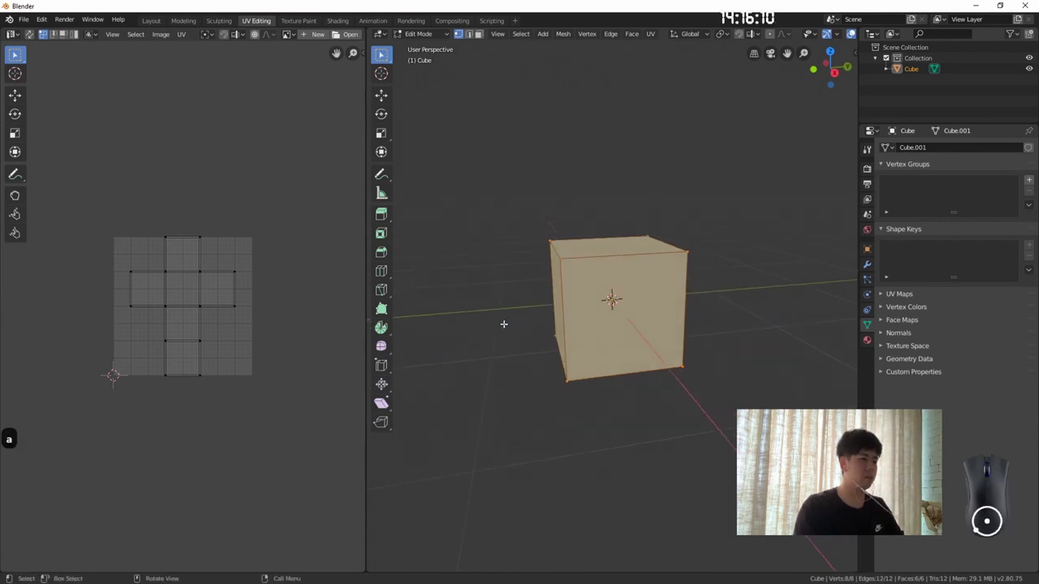
key(a)
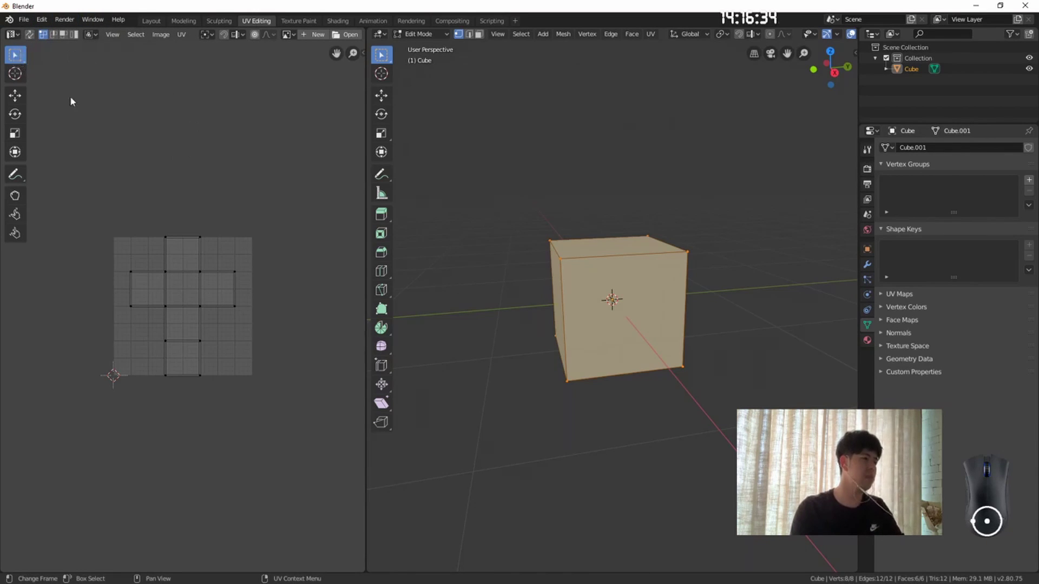
drag(123, 209, 179, 280)
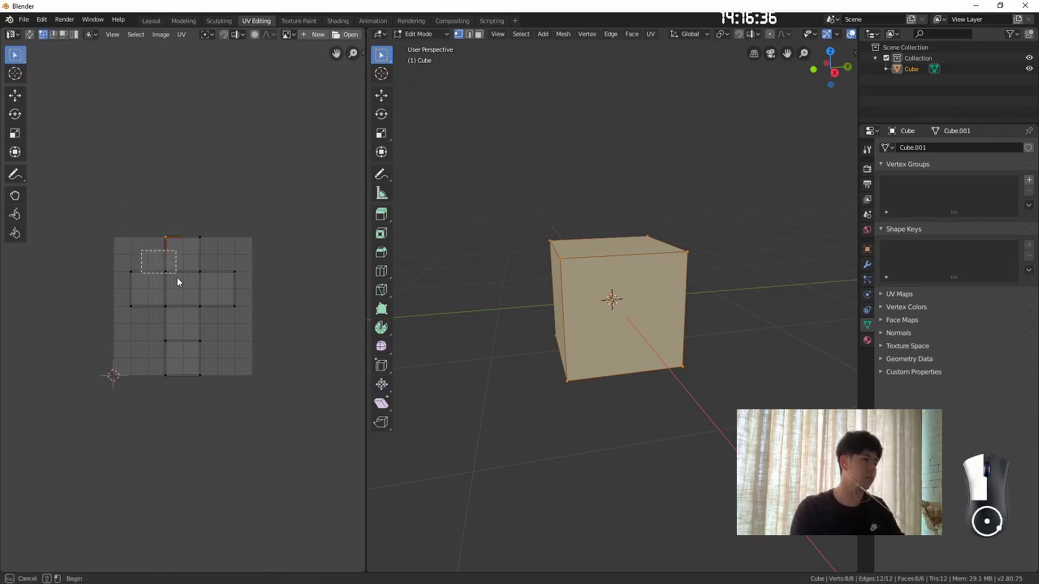
drag(122, 256, 172, 314)
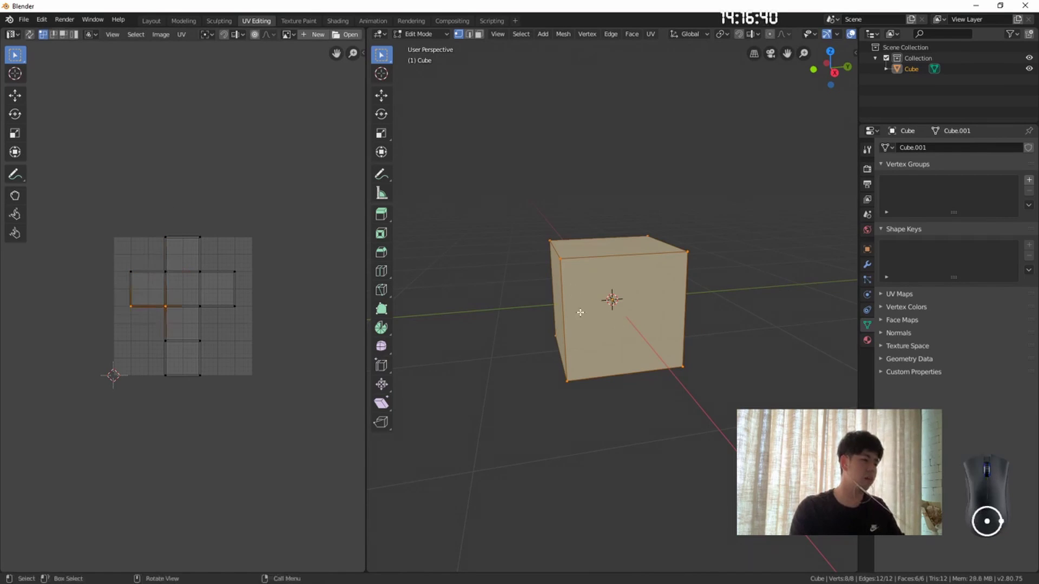
middle_drag(570, 292, 608, 332)
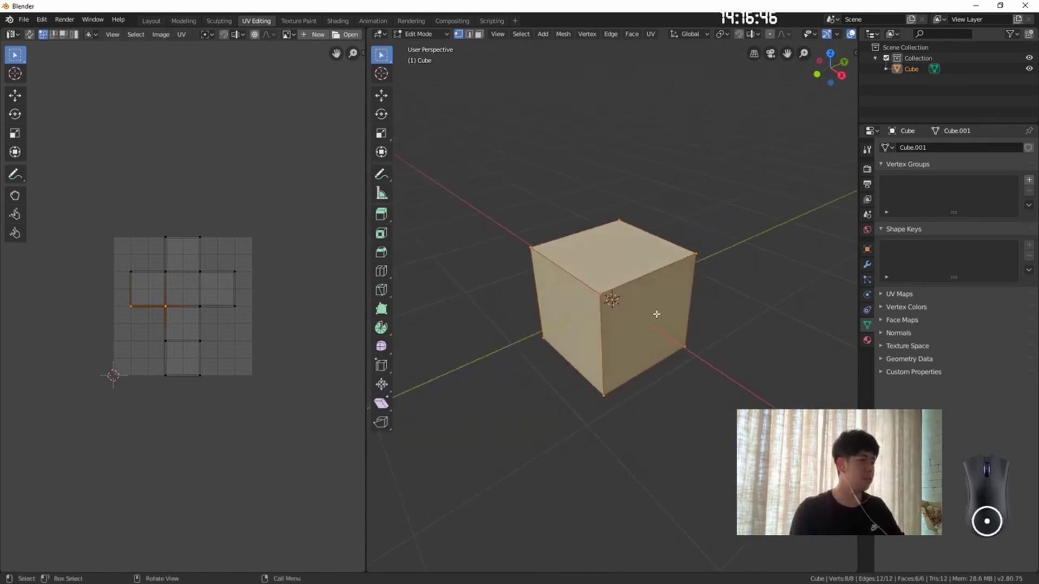
Step: Turn on UV sync selection and change the selection mode to faces
click(29, 35)
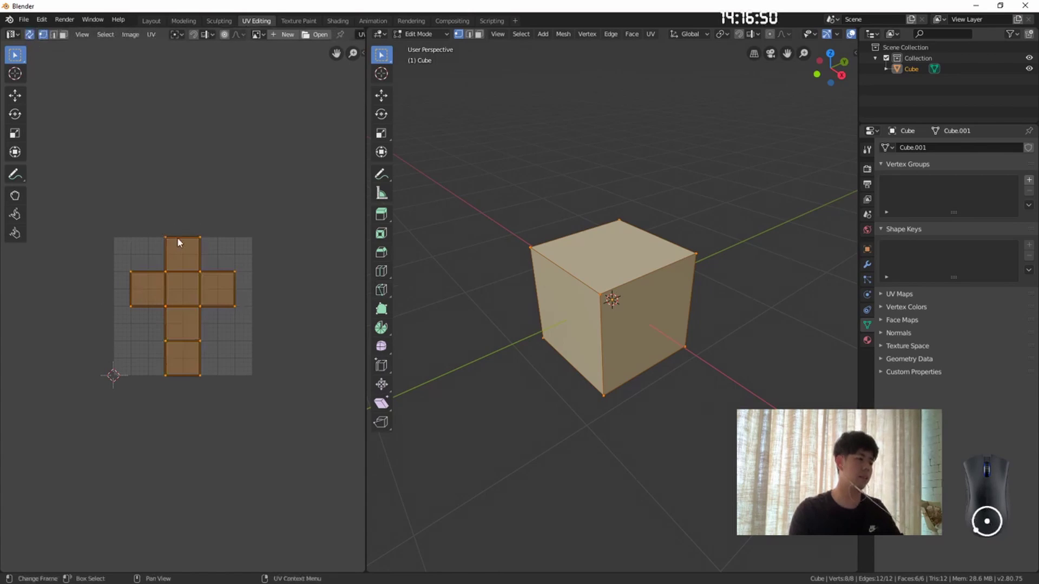
middle_drag(603, 320, 685, 283)
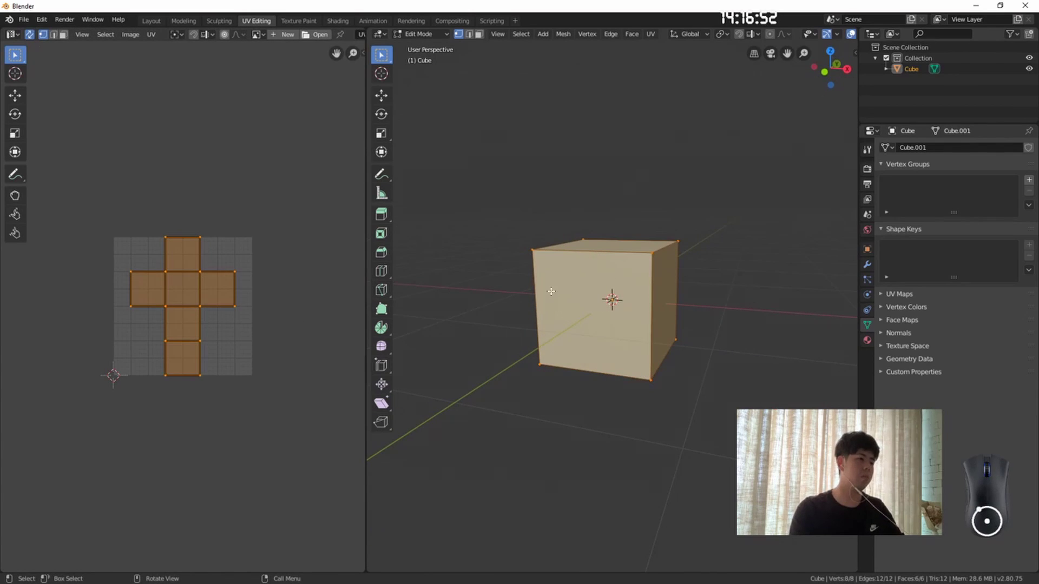
click(54, 36)
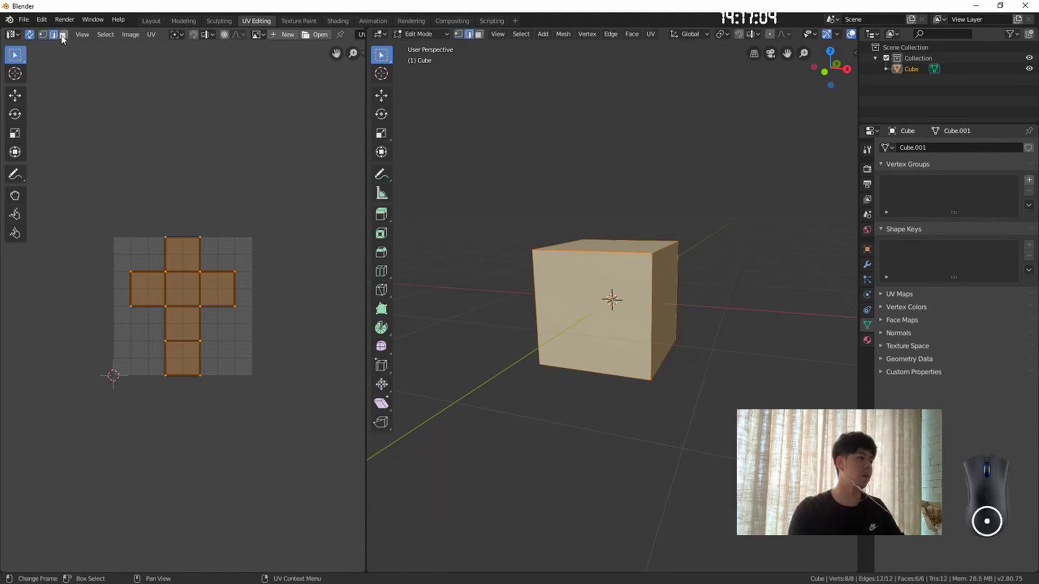
click(64, 36)
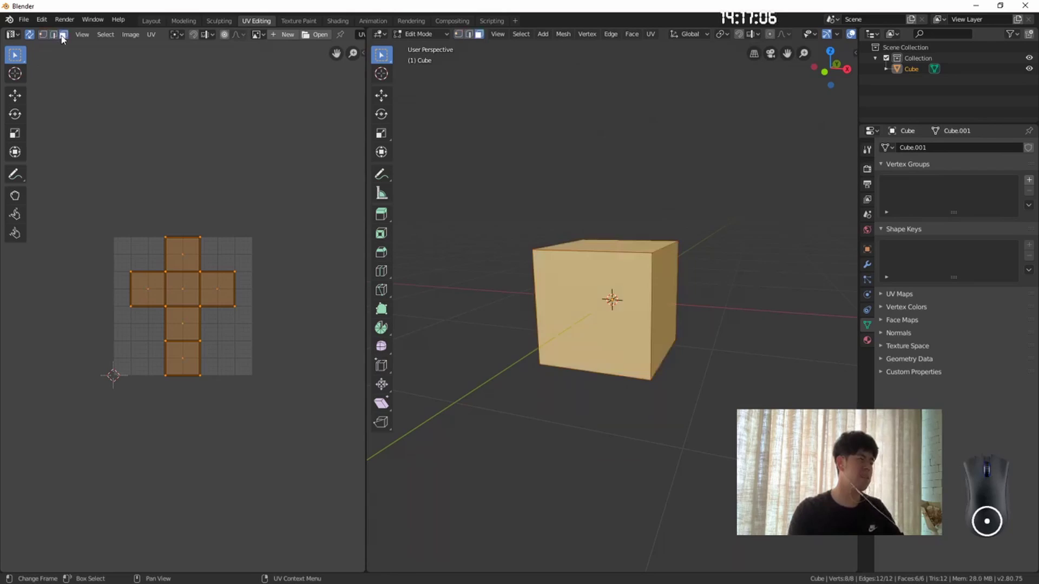
click(215, 190)
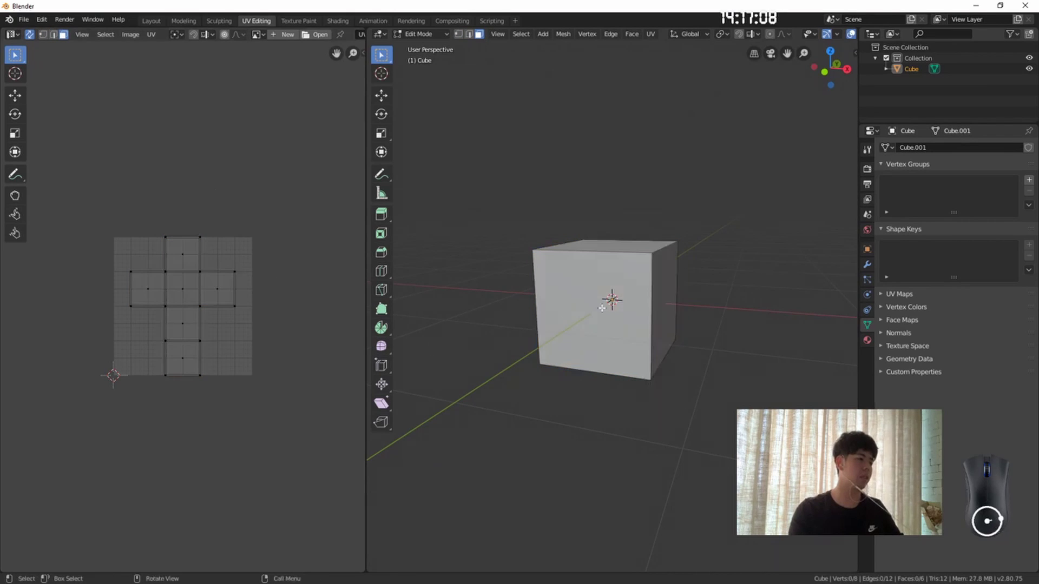
drag(71, 197, 277, 440)
key(Delete)
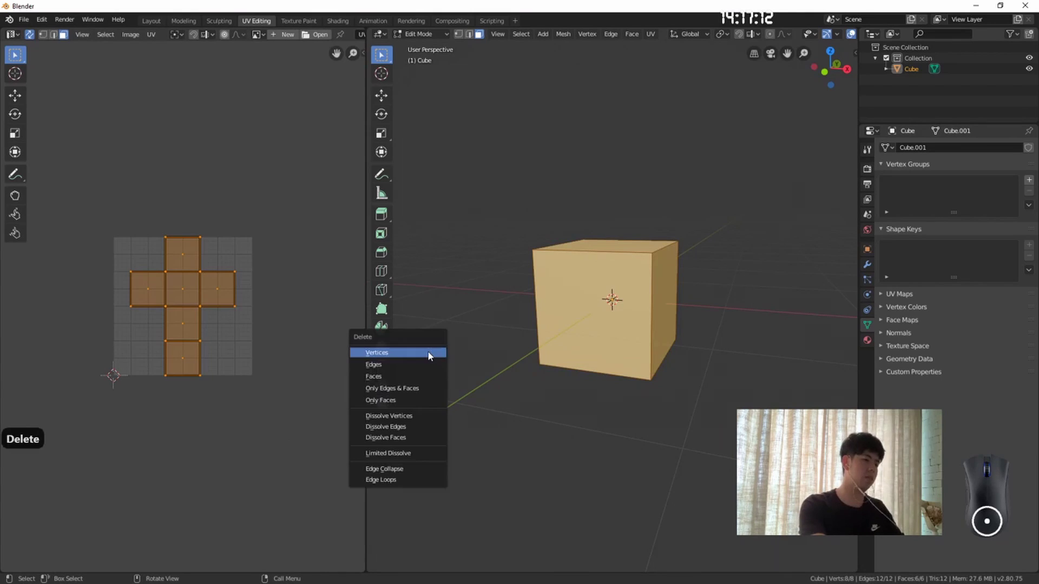
click(491, 307)
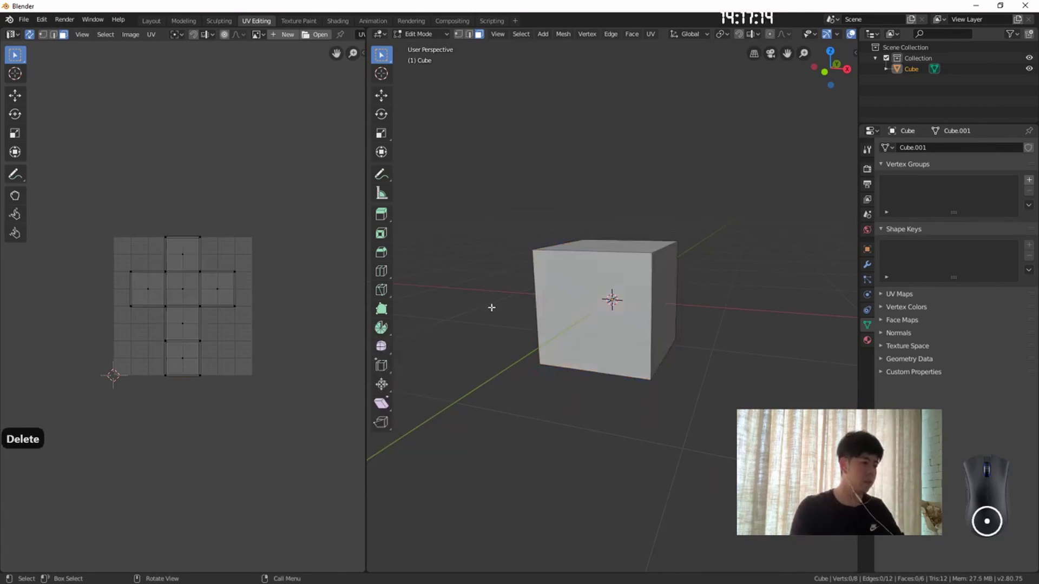
Step: Box-select the cube's faces in the 3D viewport and reset their UV mapping
drag(492, 179, 679, 382)
middle_drag(679, 381, 641, 359)
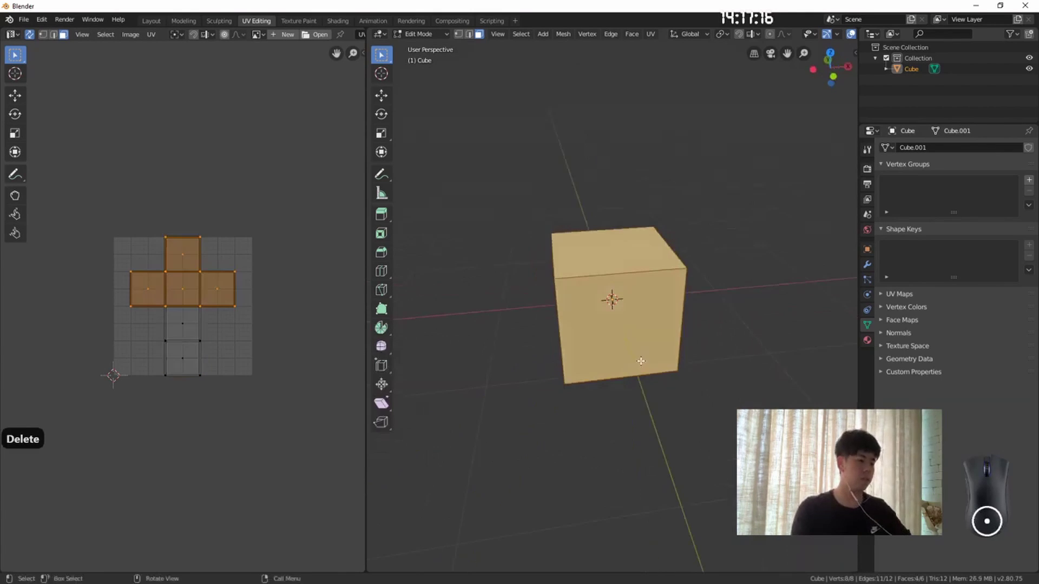
key(u)
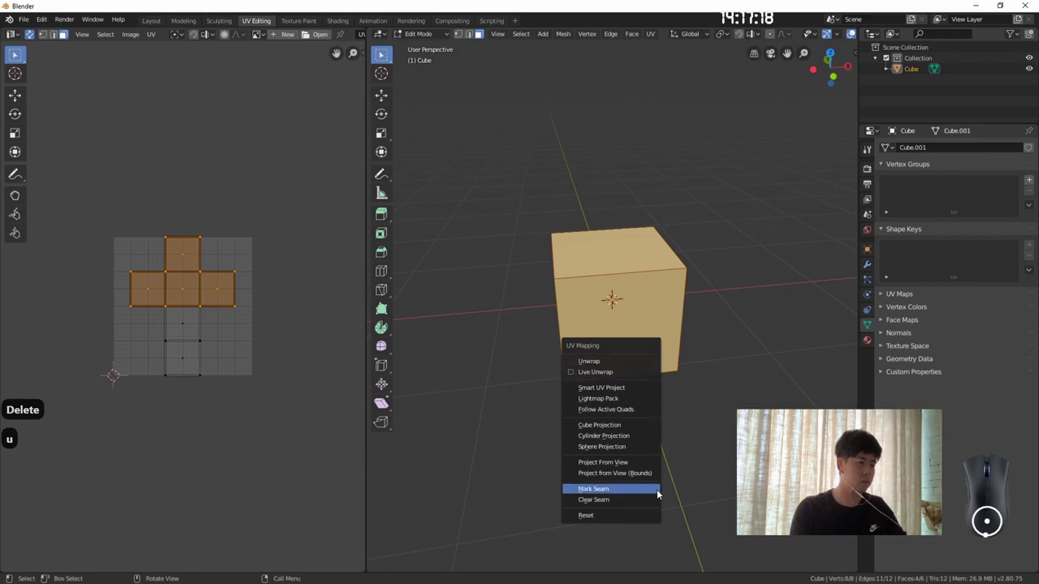
click(630, 516)
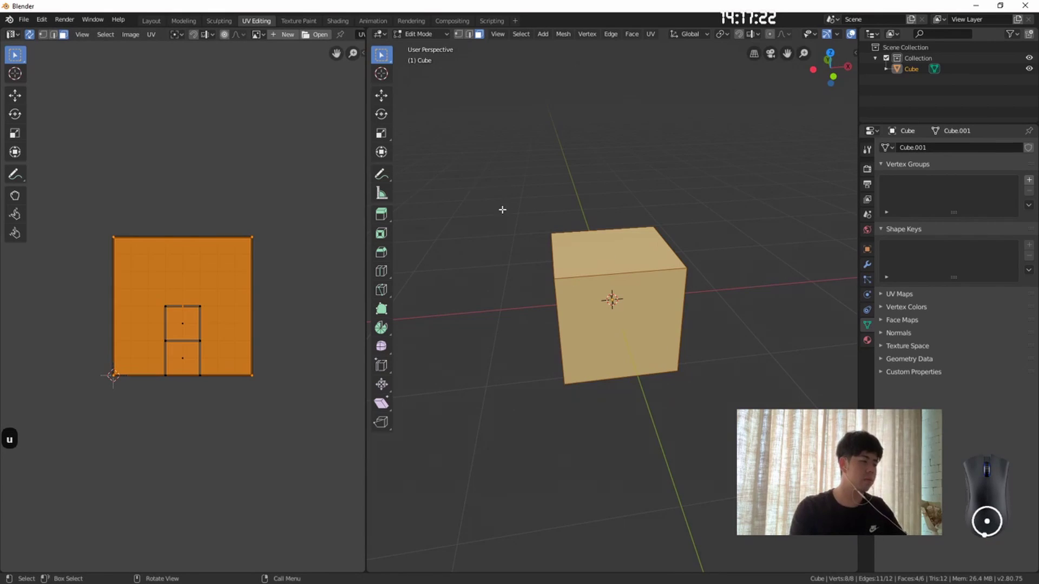
Step: Clear the selection, box-select the cube's entire UV layout in the UV editor, and try to delete it
click(152, 34)
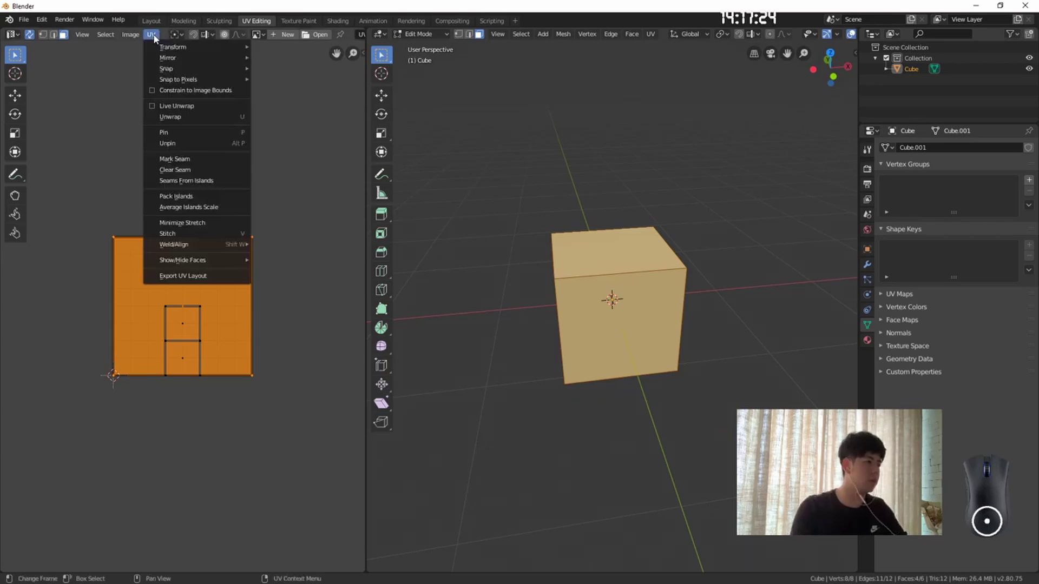
click(211, 160)
key(alt+a)
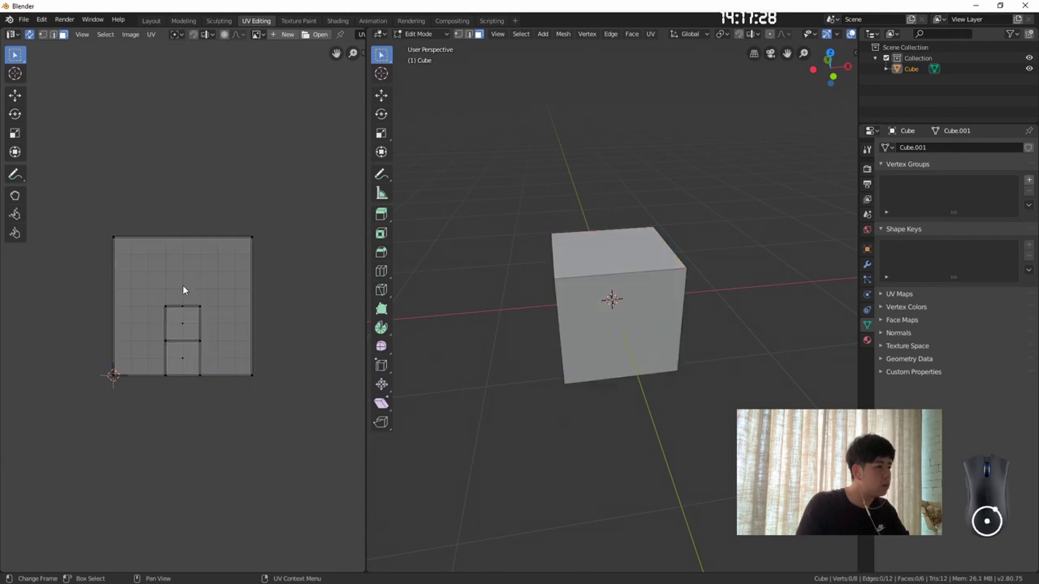
drag(2, 168, 288, 432)
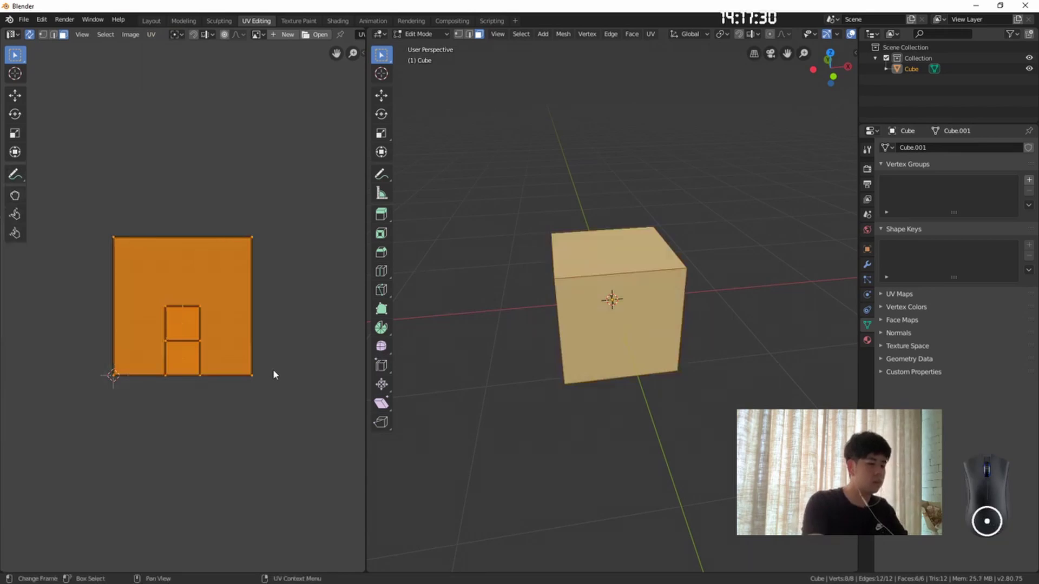
key(Delete)
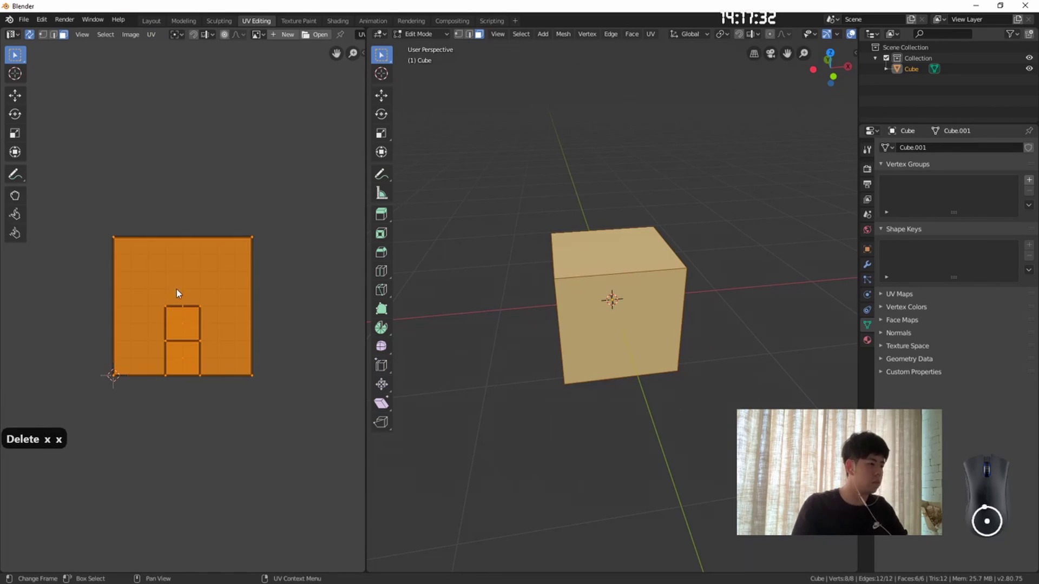
Step: Move the selected UV layout slightly down and to the right, off the UV grid
key(g)
click(202, 324)
key(Escape)
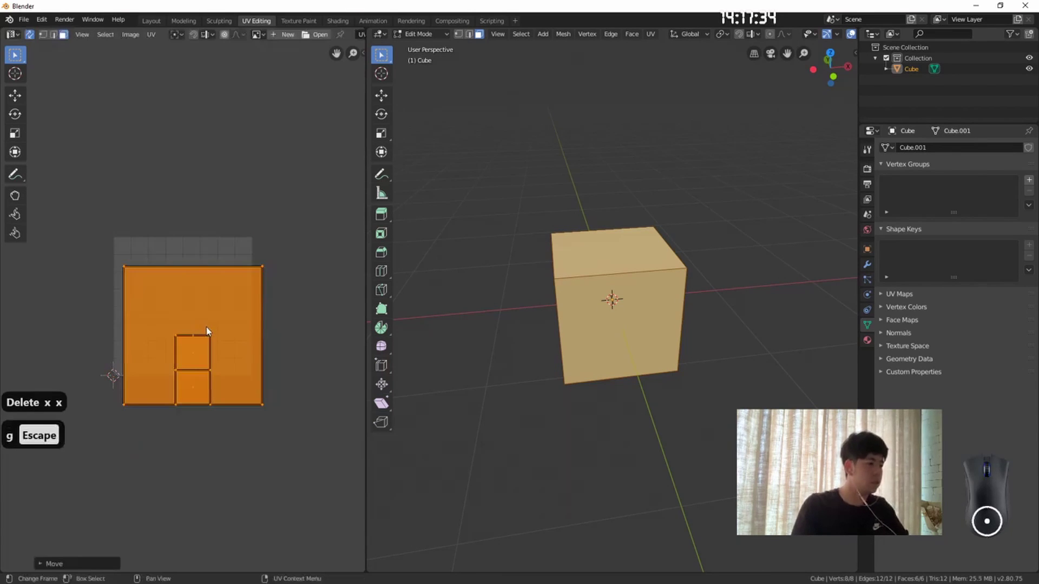
scroll(600, 280, down, 1)
right_click(599, 280)
mouse_move(599, 281)
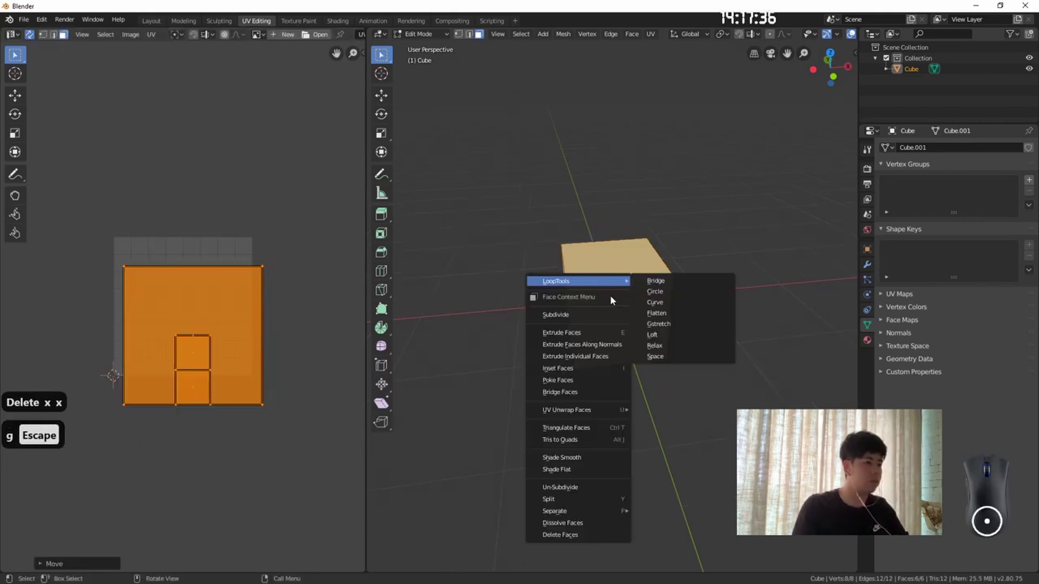
click(668, 416)
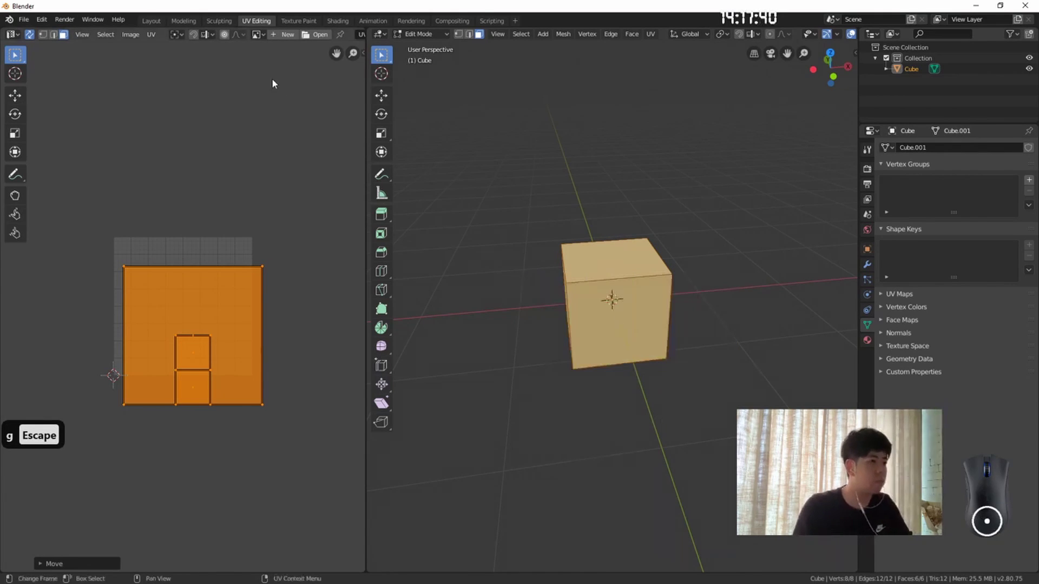
click(106, 34)
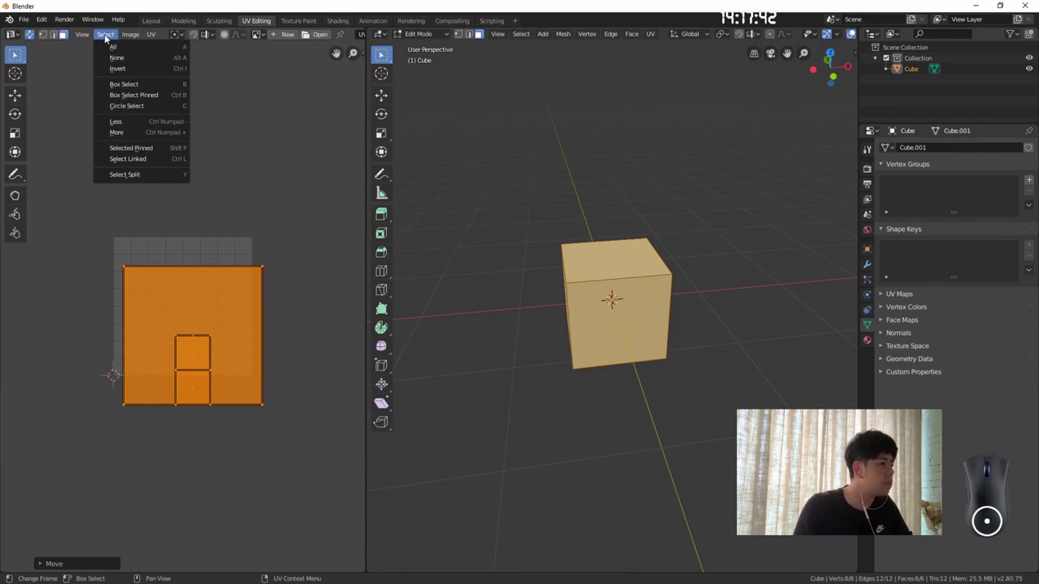
mouse_move(151, 35)
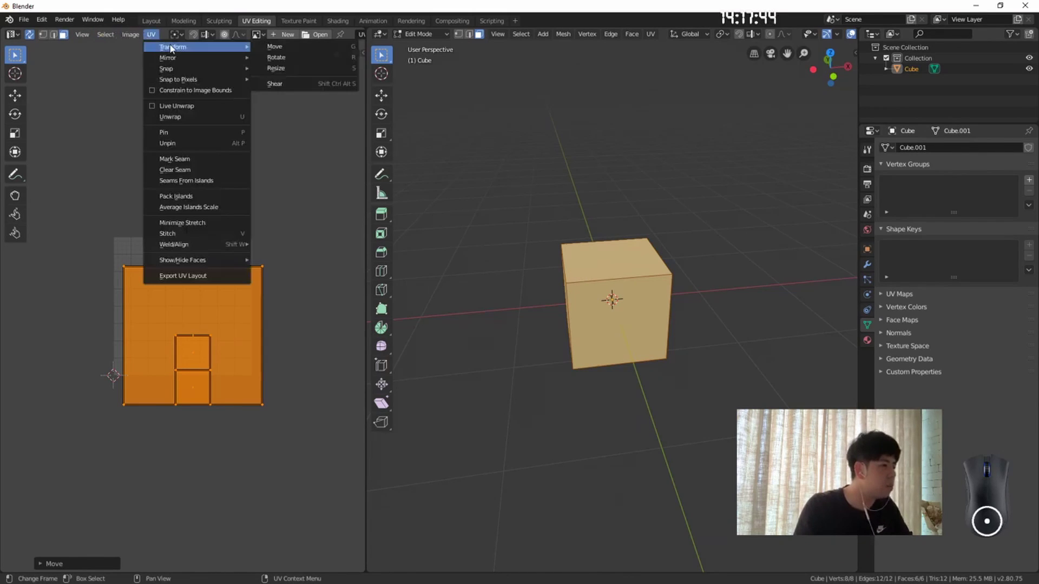
mouse_move(178, 80)
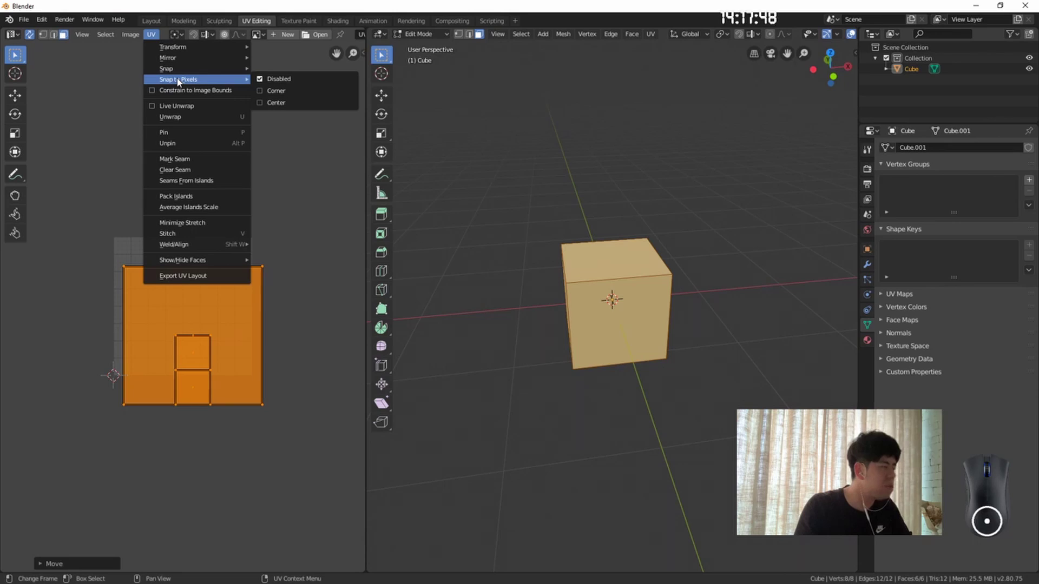
Step: Unwrap all of the cube's faces and clear the face selection
key(u)
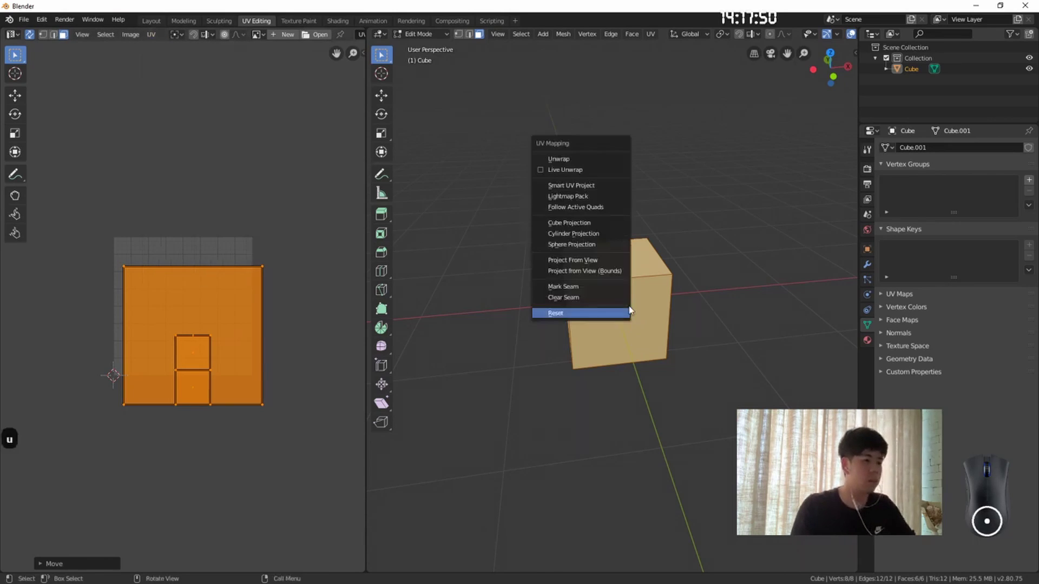
click(599, 158)
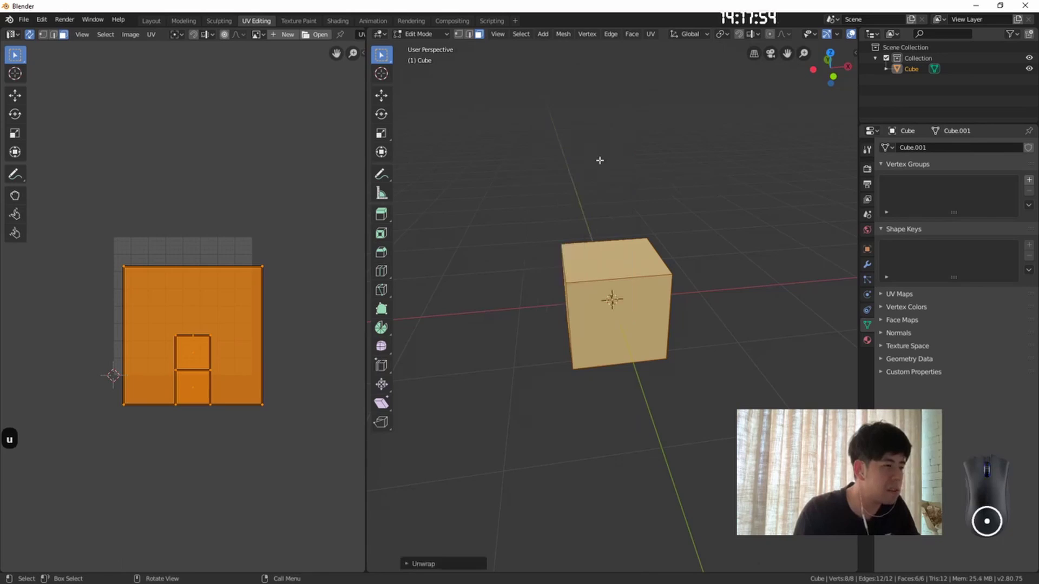
key(a)
key(alt+a)
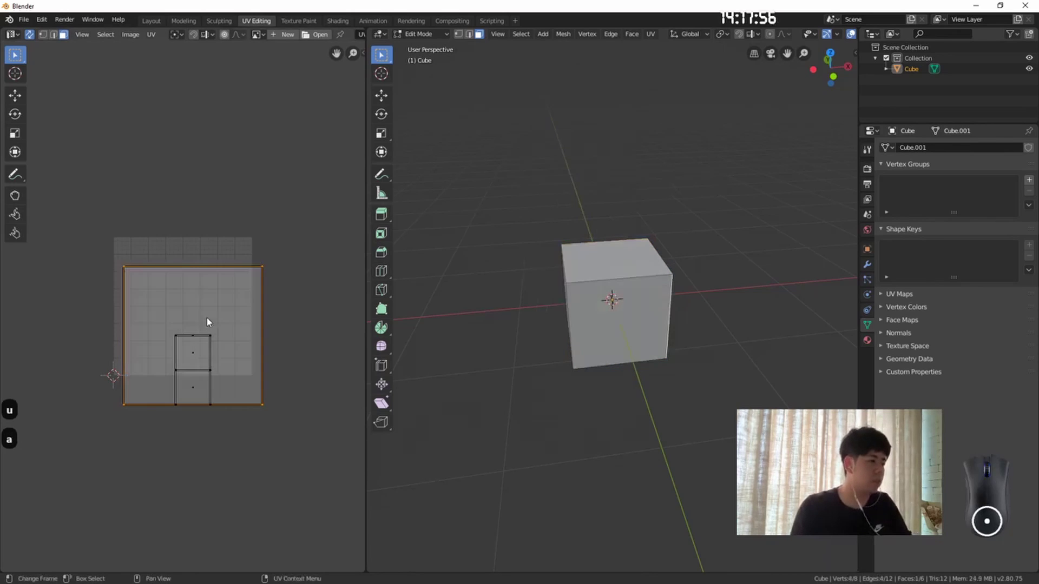
Step: Box-select the whole UV layout and move it back over the UV grid
right_click(164, 312)
drag(108, 234, 246, 424)
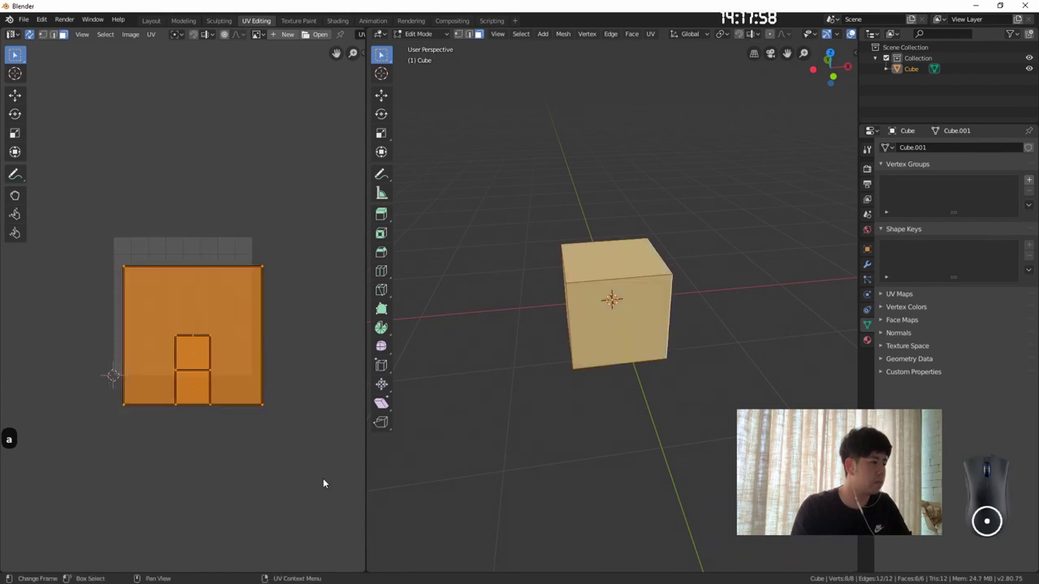
middle_drag(661, 334, 644, 329)
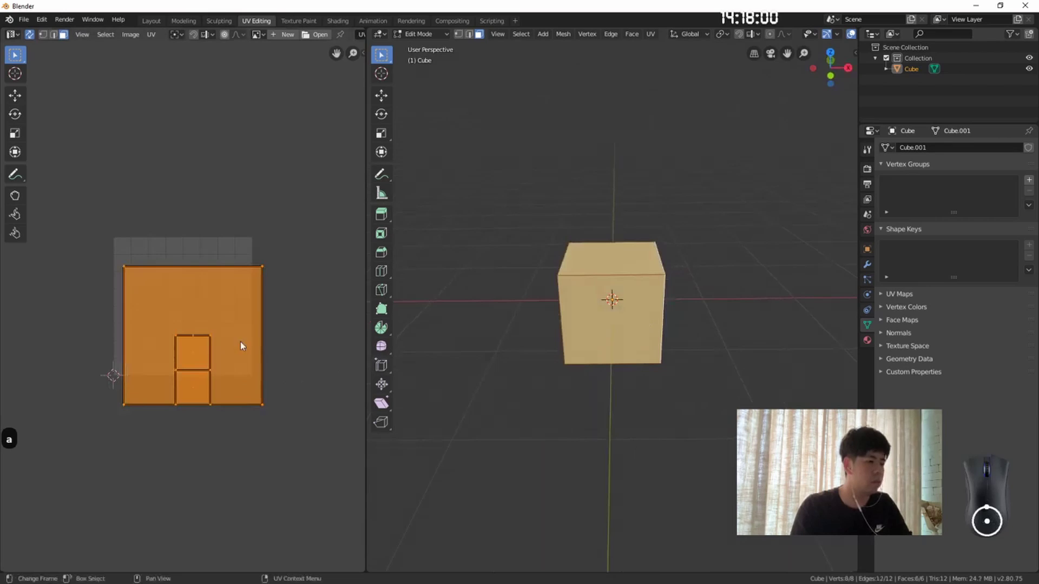
key(g)
click(209, 304)
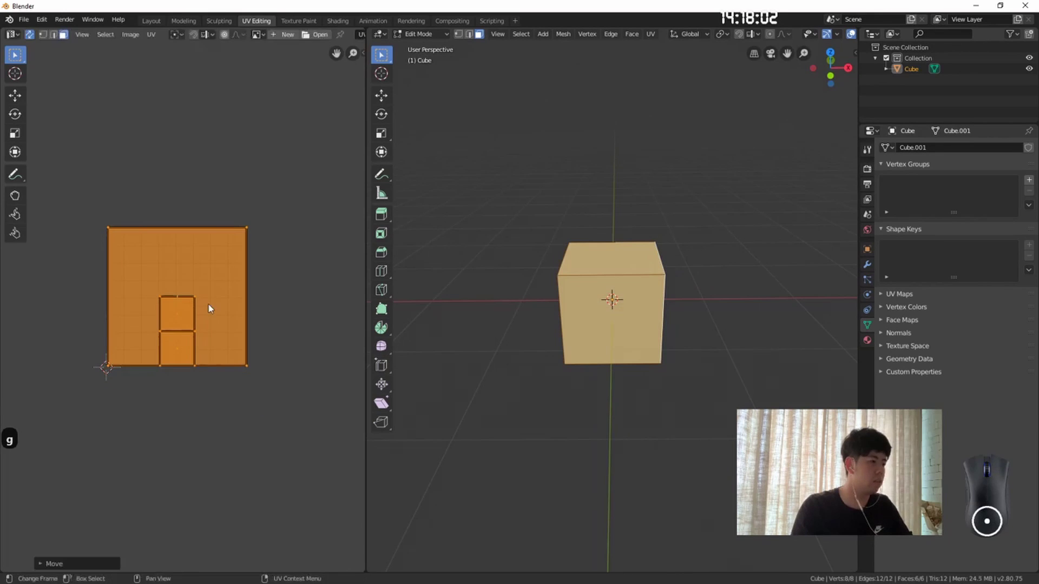
Step: Select individual cube faces in the 3D viewport to examine which part of the UV layout each one occupies
middle_drag(655, 306, 682, 276)
click(682, 276)
middle_drag(605, 318, 542, 322)
click(608, 336)
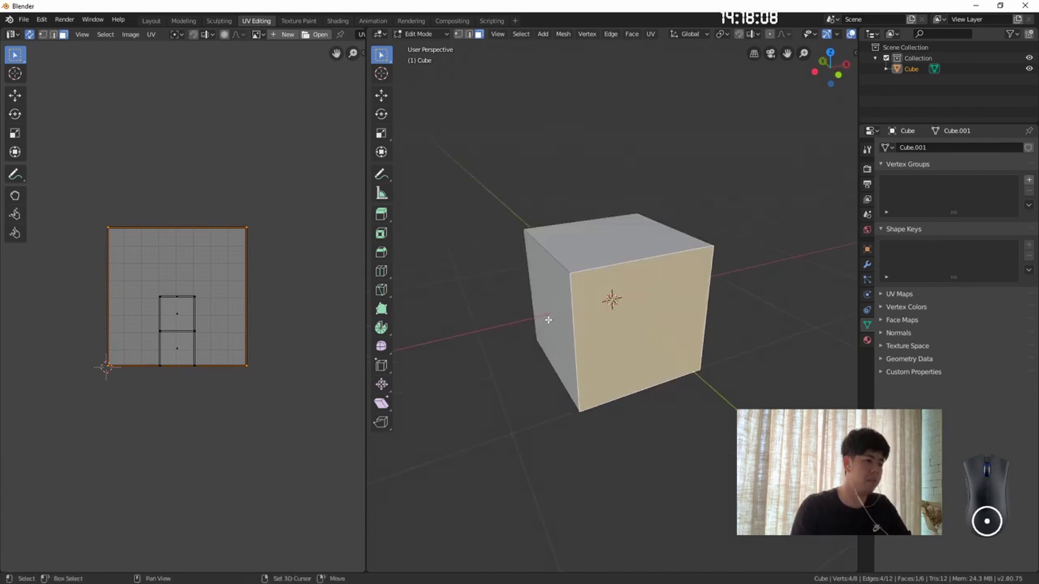
shift+click(548, 320)
middle_drag(654, 297, 634, 318)
click(617, 292)
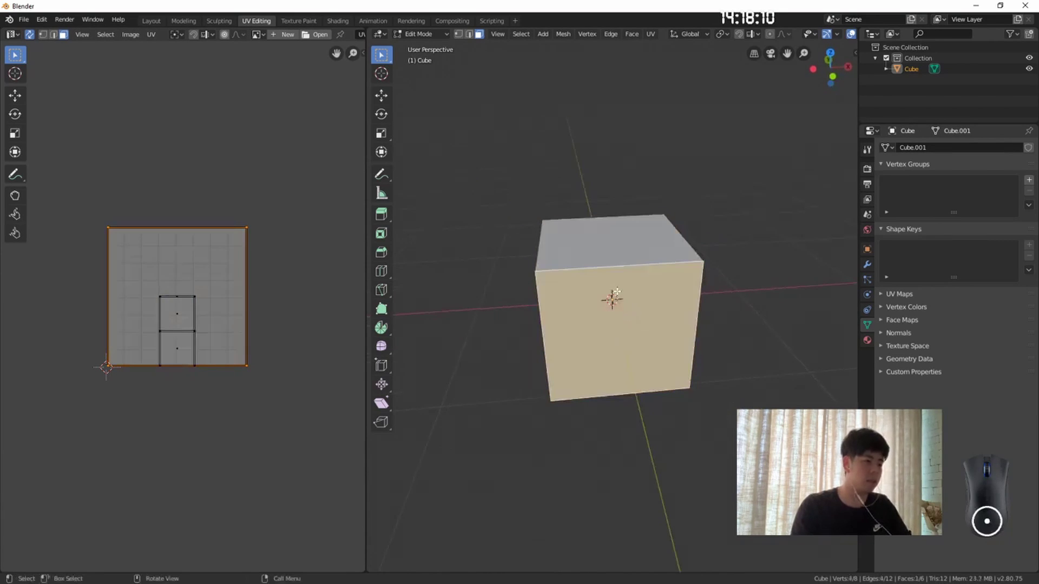
middle_drag(618, 251, 538, 309)
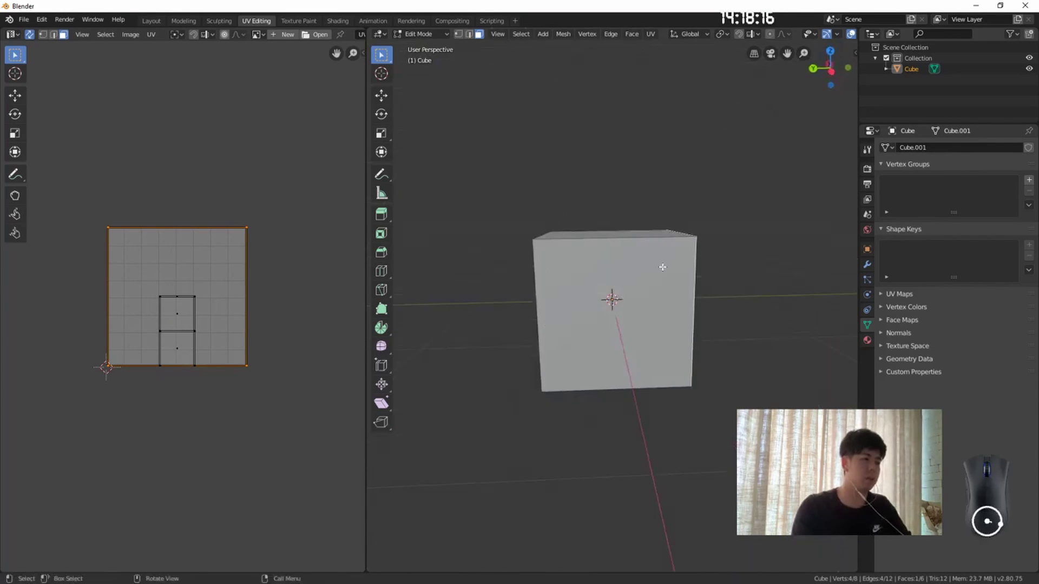
middle_drag(662, 266, 636, 345)
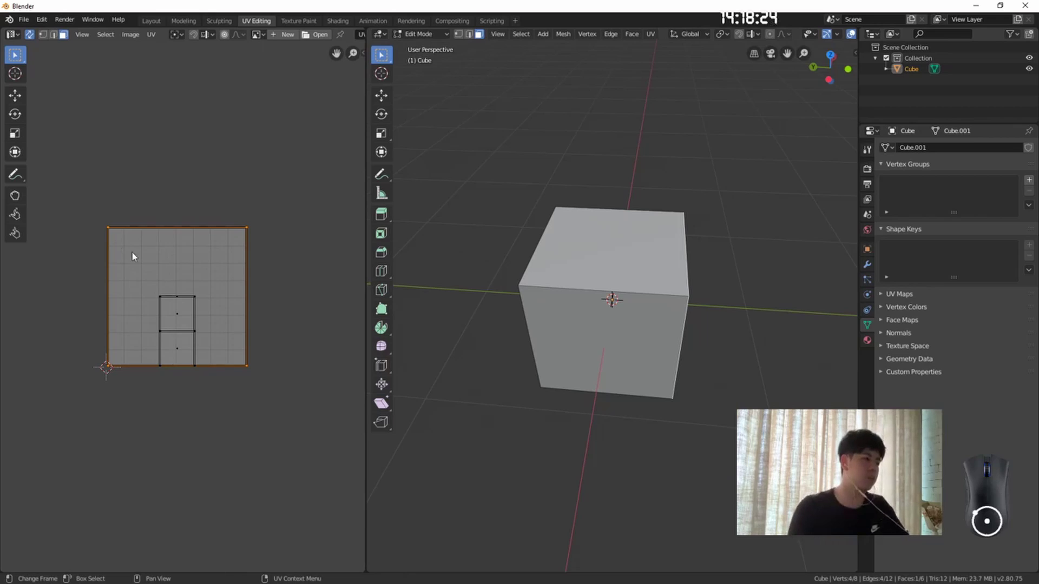
middle_drag(624, 271, 626, 324)
click(626, 324)
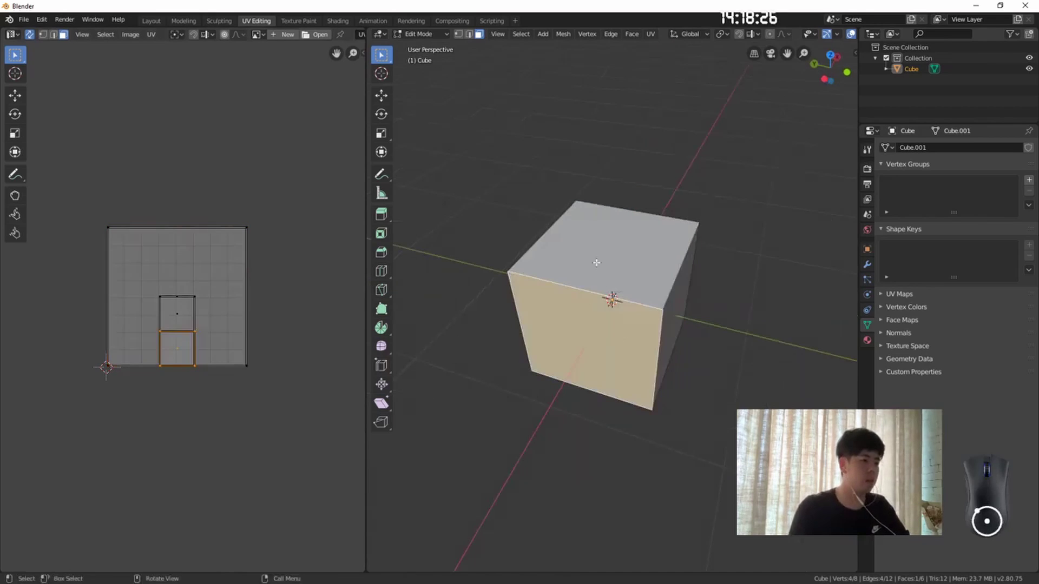
click(659, 158)
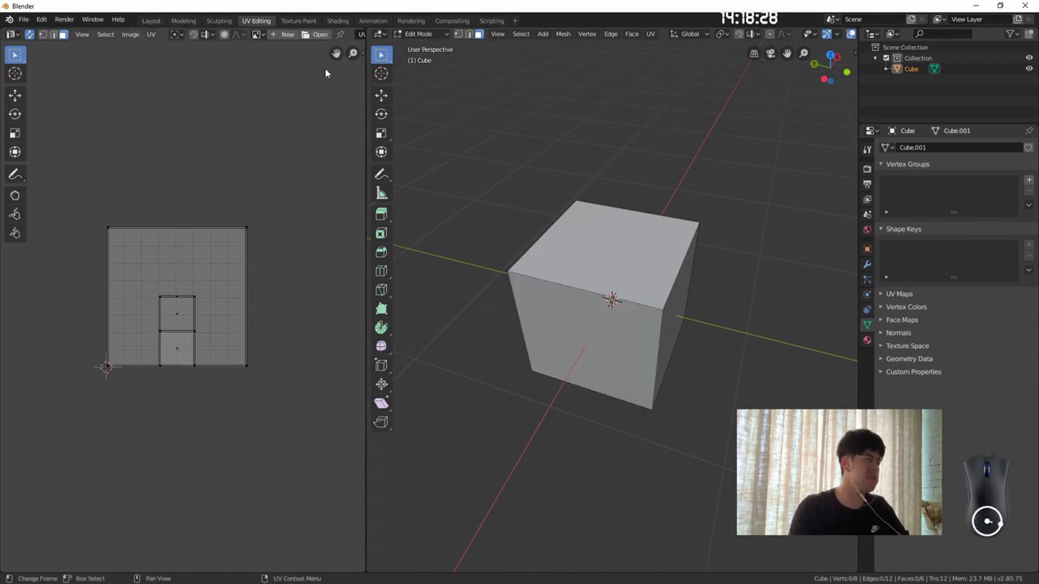
Step: Switch to edge selection and select seven cube edges along which the box should be cut open for unfolding
click(470, 35)
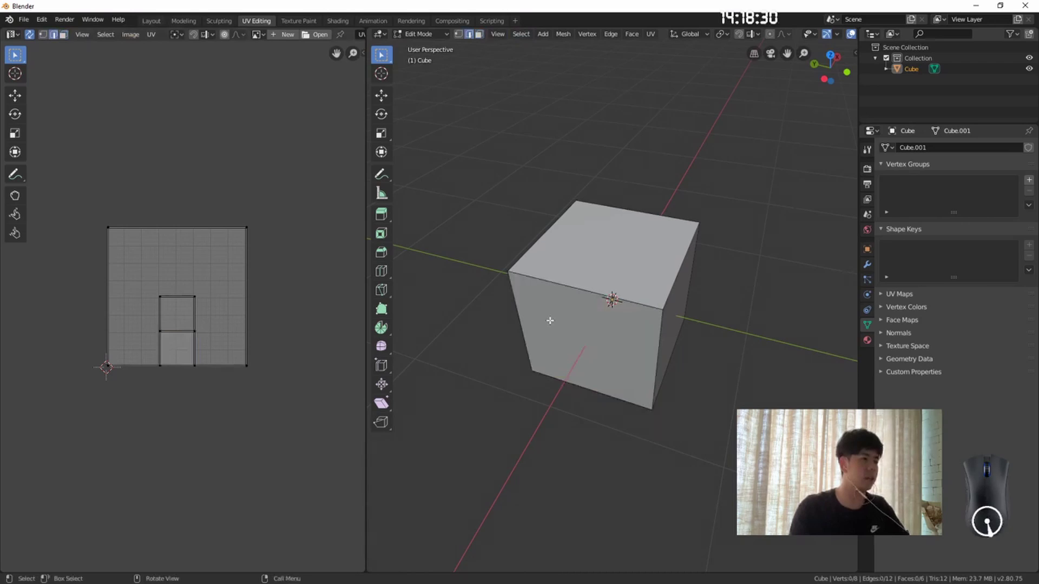
middle_drag(543, 288, 562, 303)
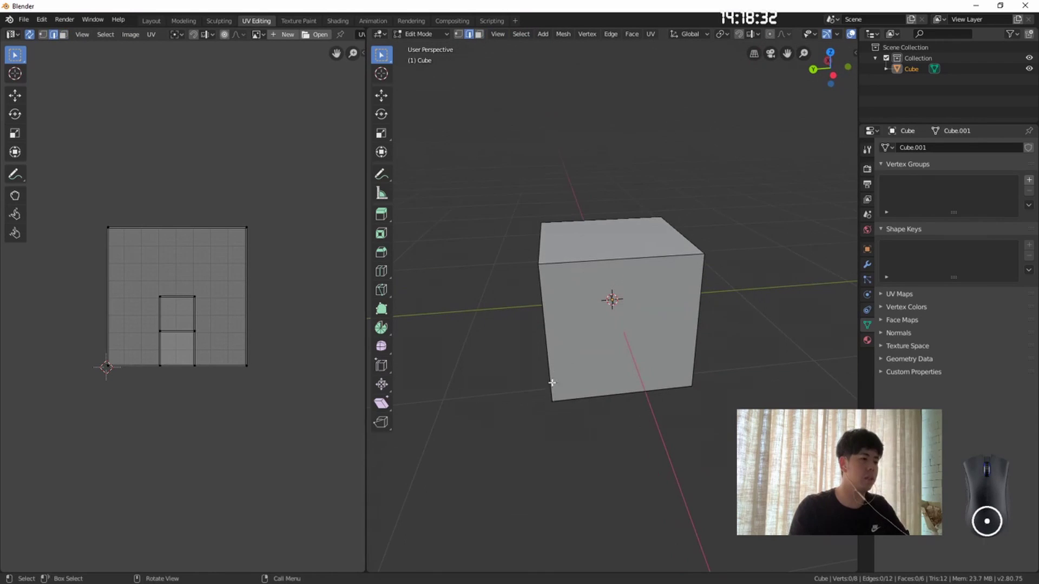
click(569, 294)
shift+click(596, 265)
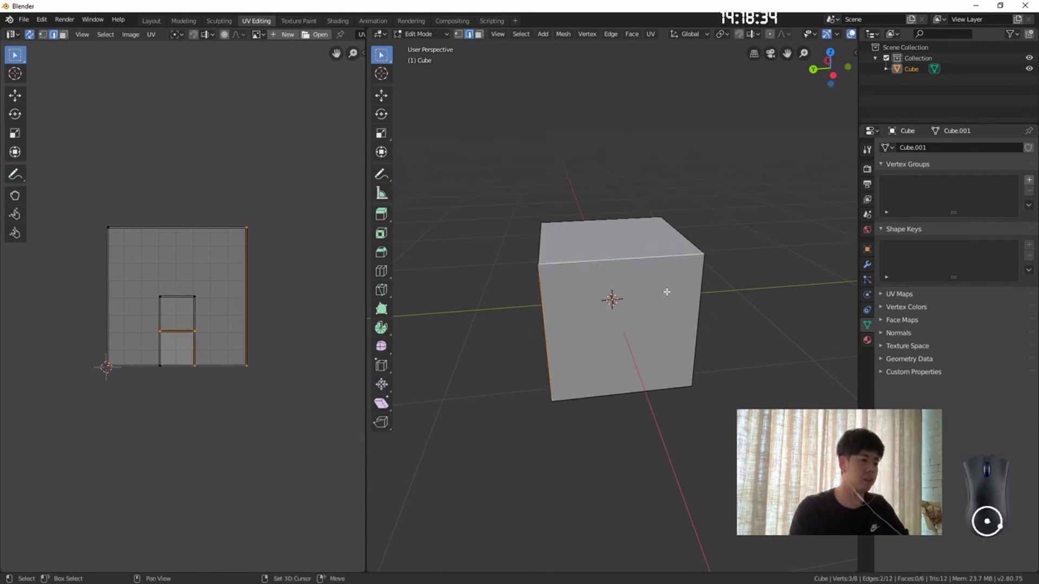
middle_drag(666, 290, 602, 355)
shift+click(652, 320)
middle_drag(652, 321, 634, 288)
shift+click(631, 287)
middle_drag(544, 307, 614, 335)
shift+click(608, 326)
shift+click(593, 236)
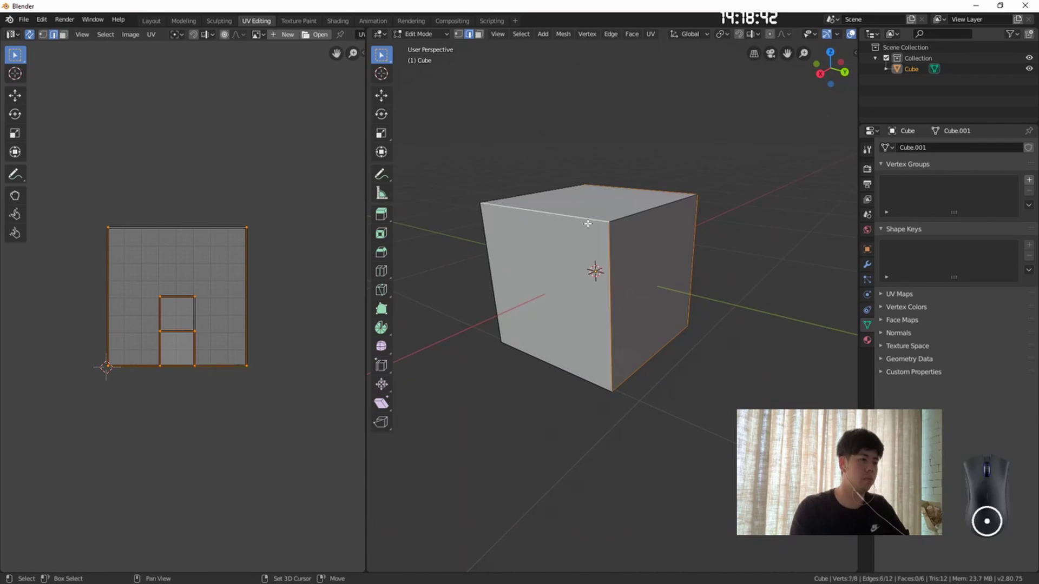
middle_drag(596, 271, 594, 296)
shift+click(624, 307)
key(alt+Tab)
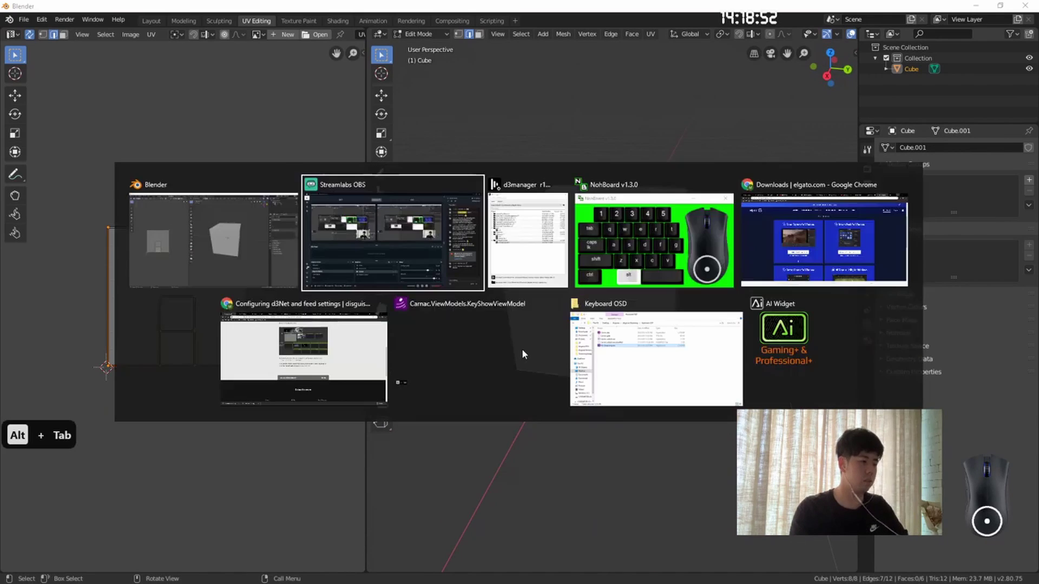
key(alt+Tab)
Step: Mark the seven selected cube edges as seams and check them from several sides
middle_drag(655, 338, 620, 307)
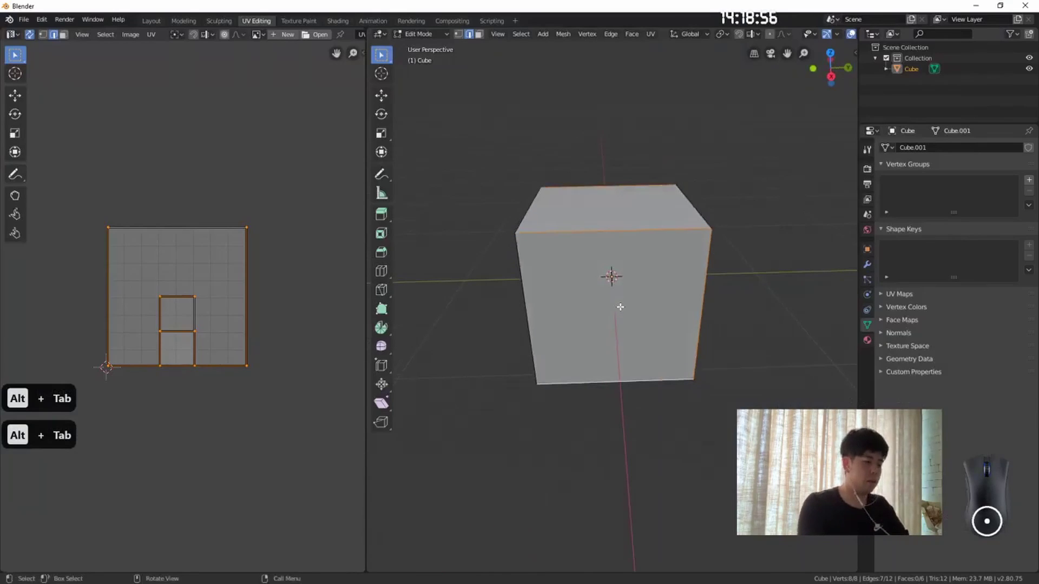
key(u)
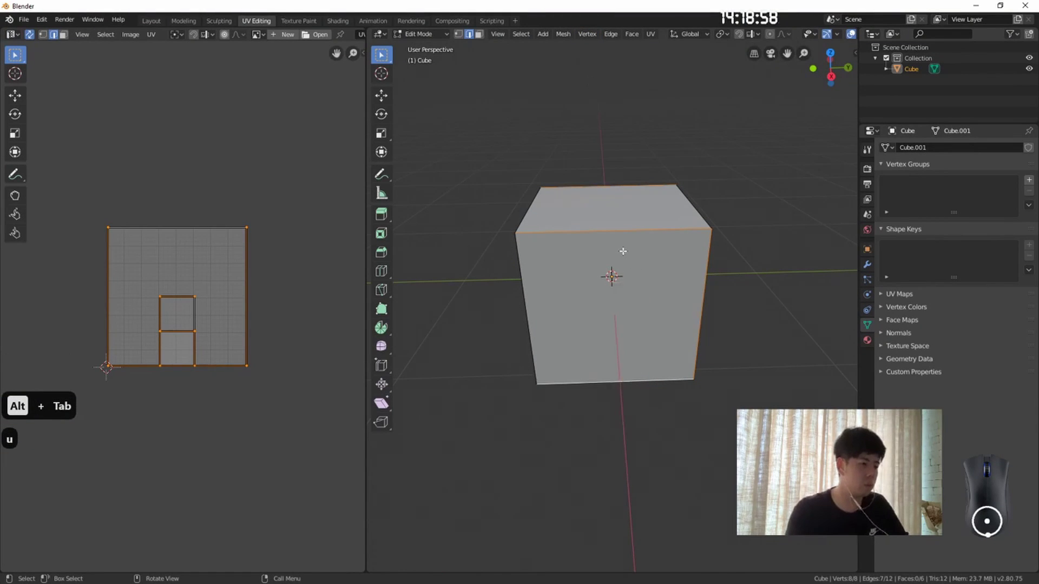
key(u)
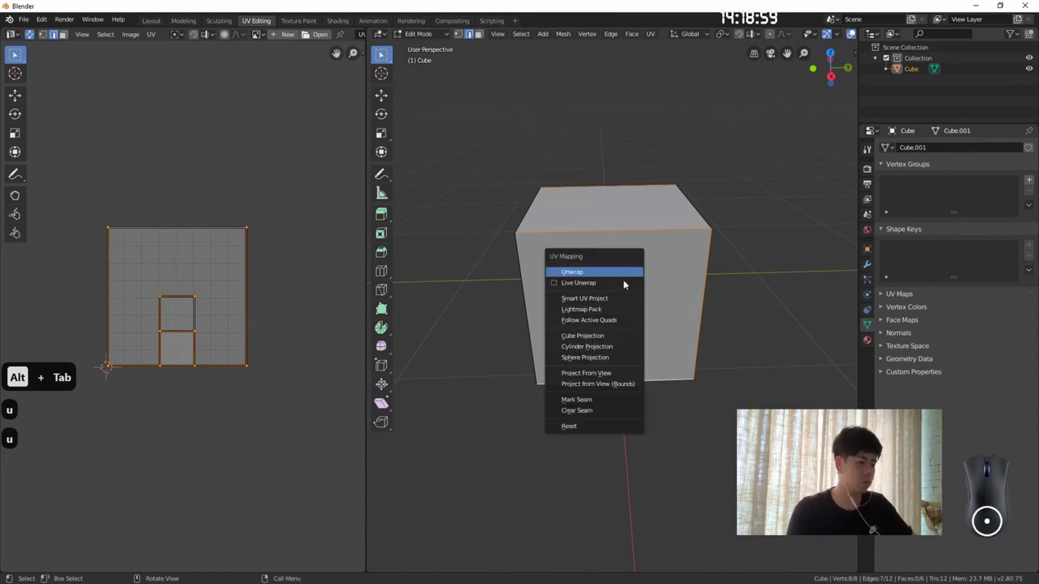
click(616, 401)
middle_drag(590, 292, 622, 170)
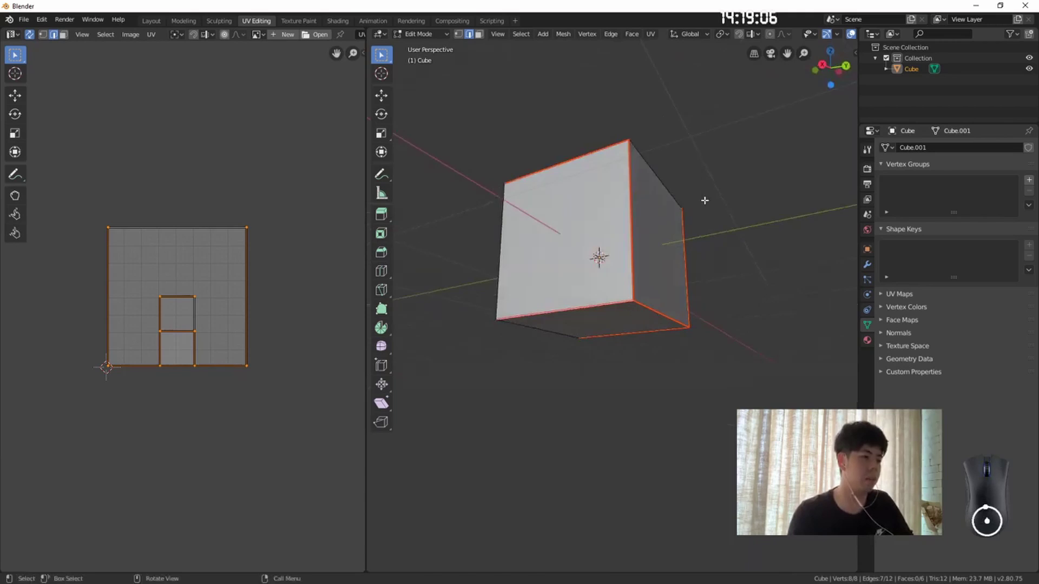
mouse_move(705, 200)
middle_down()
mouse_move(656, 325)
mouse_move(691, 216)
middle_up()
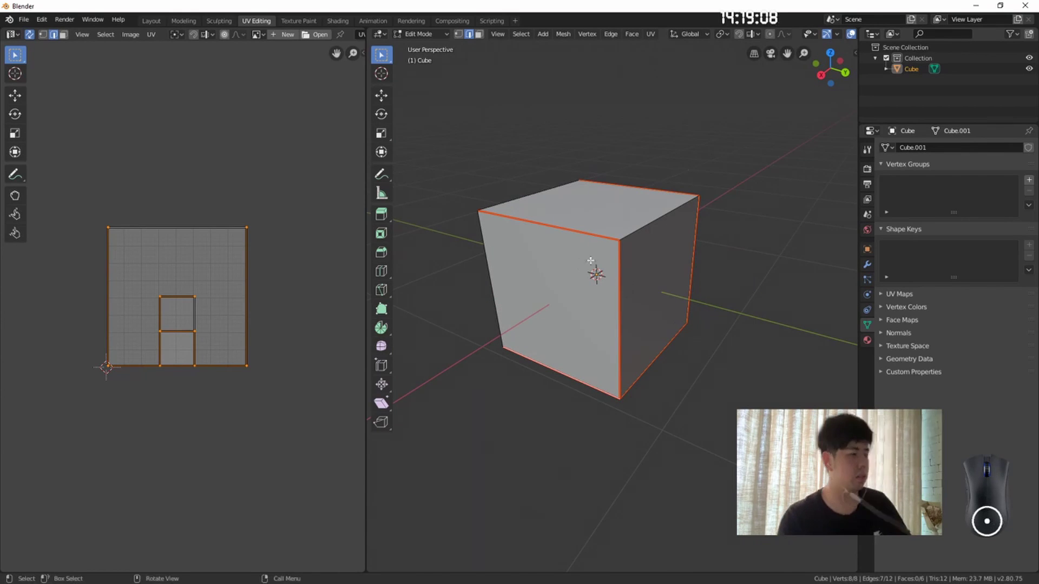
middle_drag(611, 318, 611, 333)
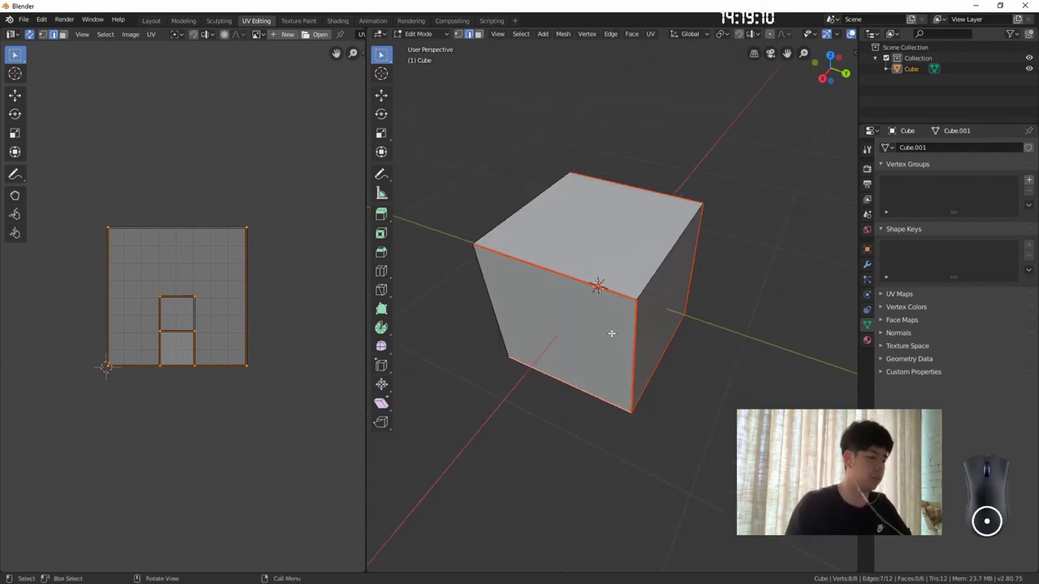
Step: Try to unwrap the cube with only the seven seam edges selected
key(u)
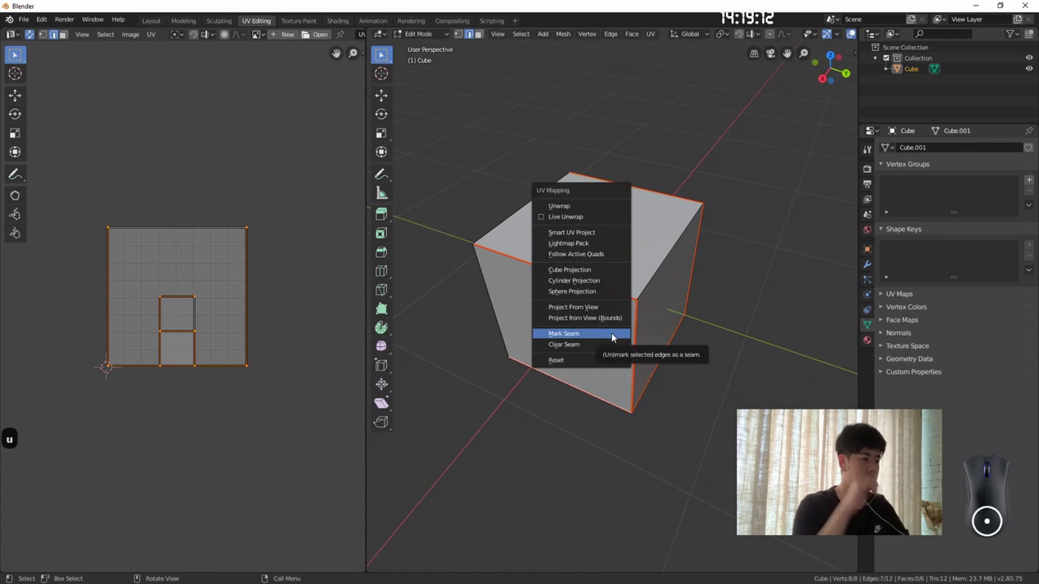
key(u)
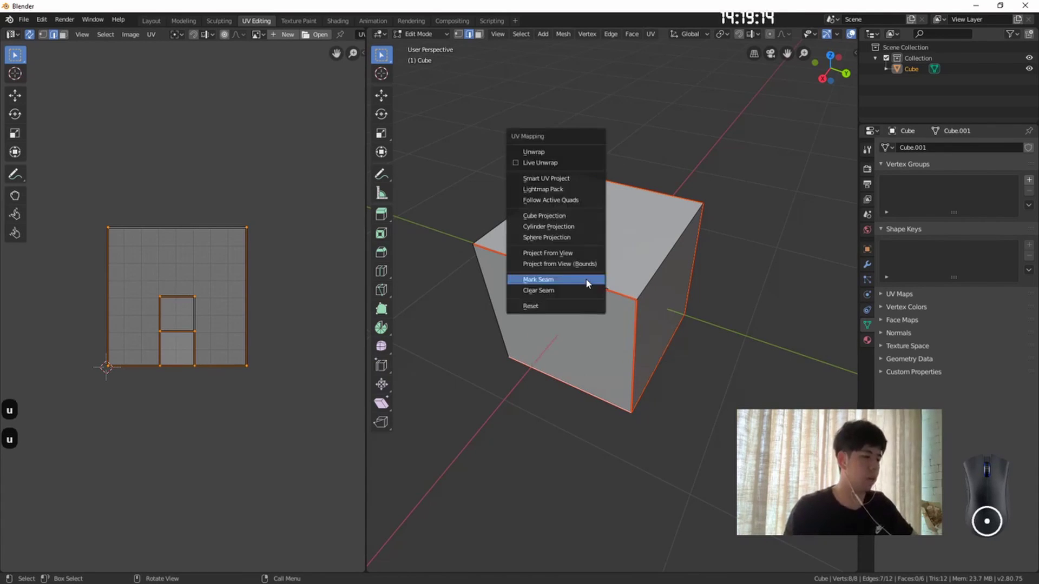
click(578, 152)
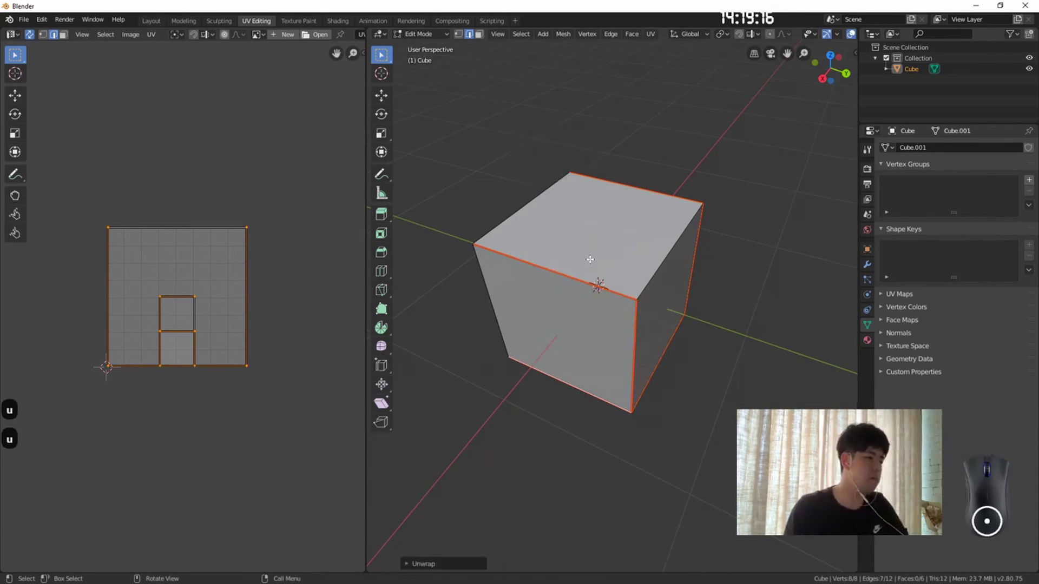
Step: Select the entire cube and unwrap it along the marked seams
middle_drag(590, 259, 610, 258)
key(a)
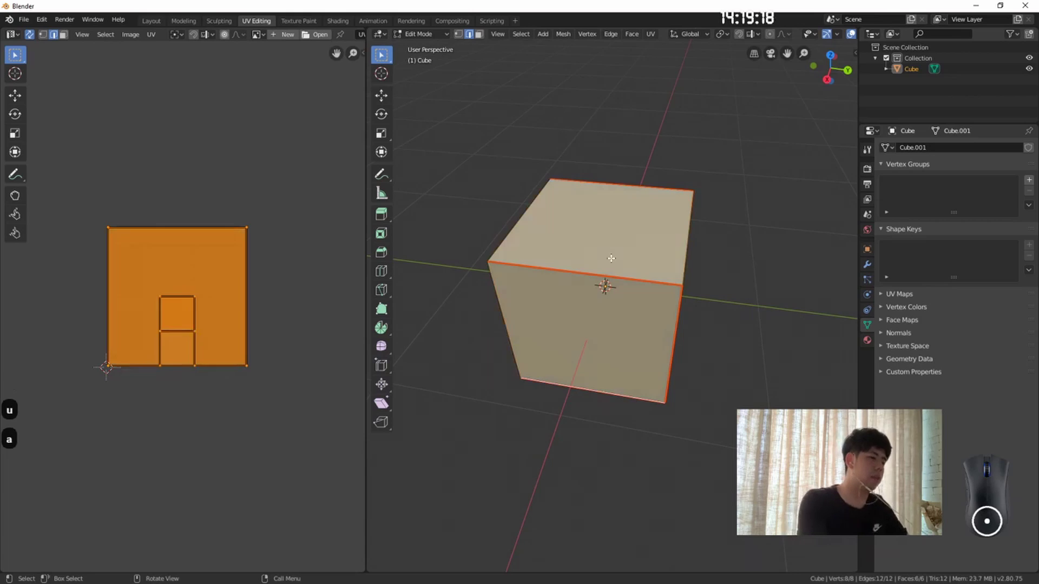
key(a)
key(a)
key(u)
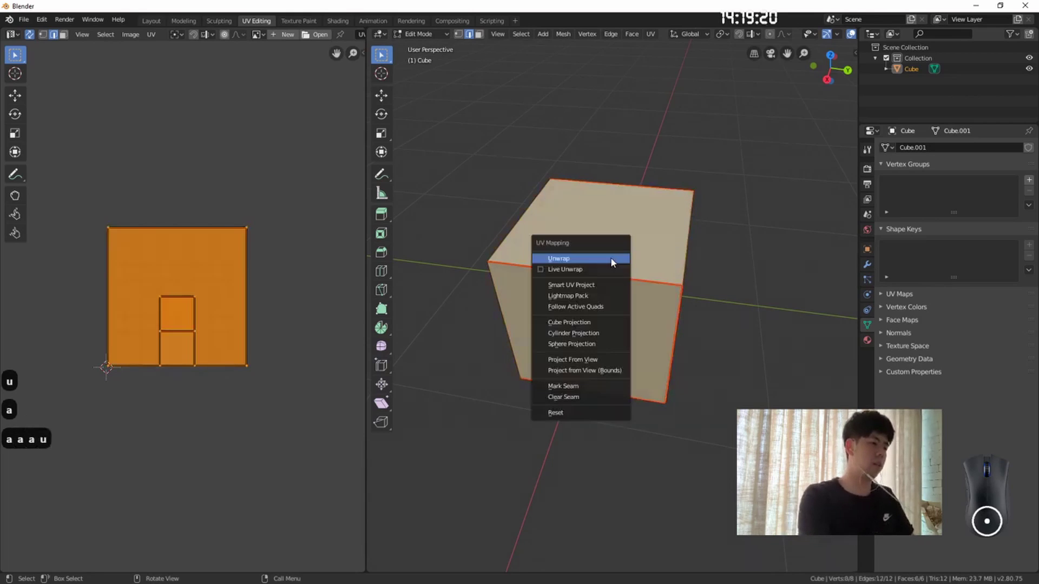
click(611, 258)
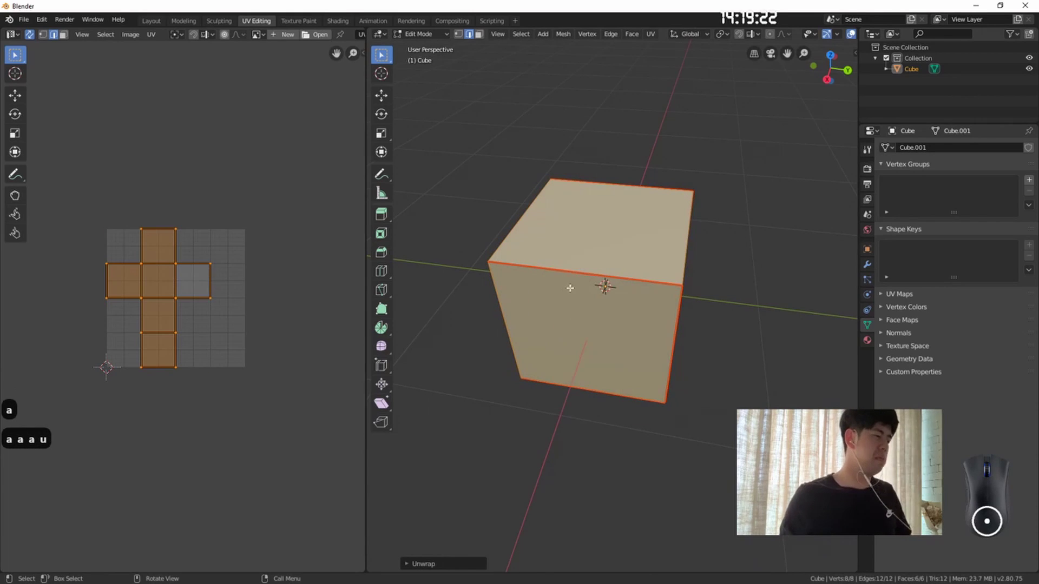
Step: Clear the selection and select a single cube edge to examine where it lies in the unwrapped layout
middle_drag(570, 288, 665, 303)
key(a)
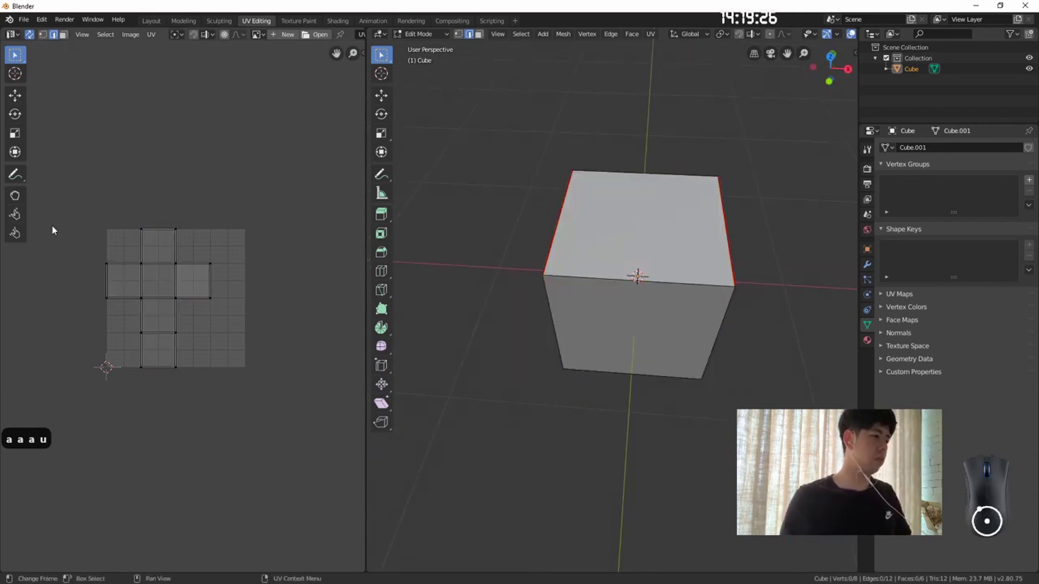
key(a)
middle_drag(578, 197, 631, 325)
click(630, 326)
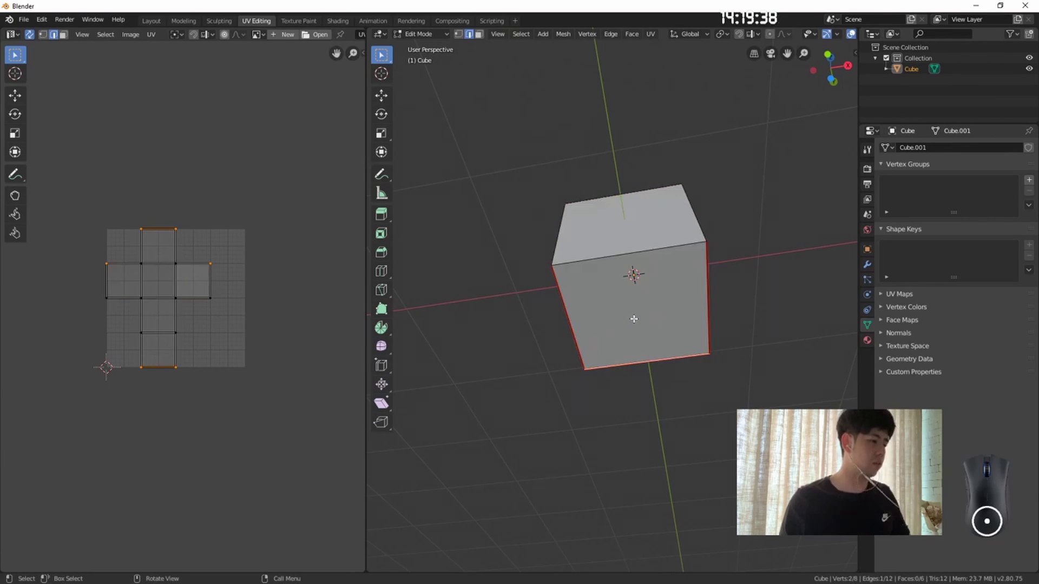
Step: Switch to face selection and select the cube's faces one by one to examine their places in the unfolded cross
key(3)
click(639, 312)
middle_drag(639, 312, 577, 281)
click(650, 249)
click(566, 286)
middle_drag(680, 279, 418, 290)
click(680, 274)
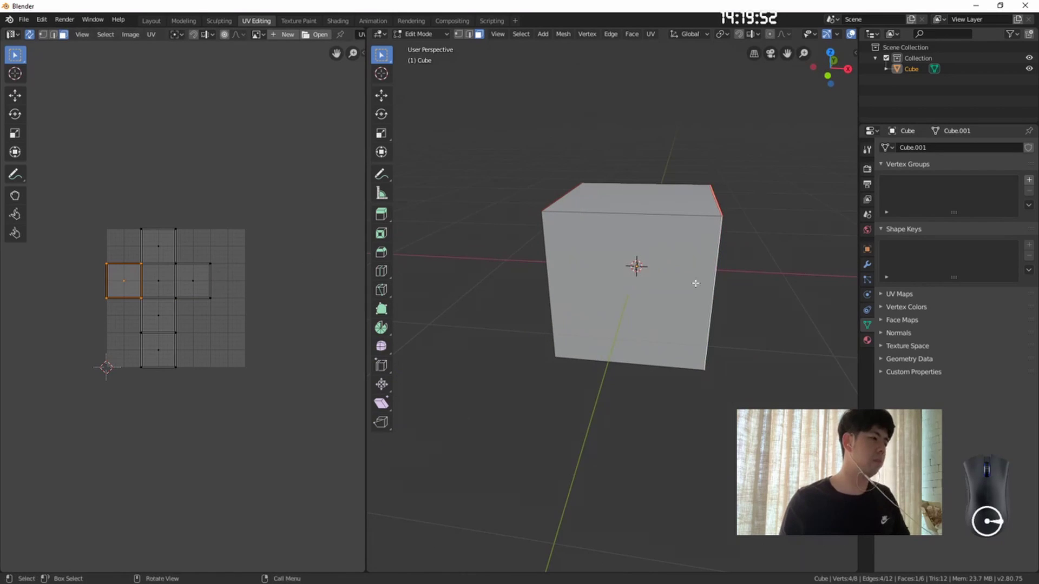
middle_drag(691, 283, 638, 281)
click(650, 237)
click(657, 294)
Step: Box-select the whole cross-shaped UV layout and rotate it by 180 degrees
drag(75, 190, 255, 350)
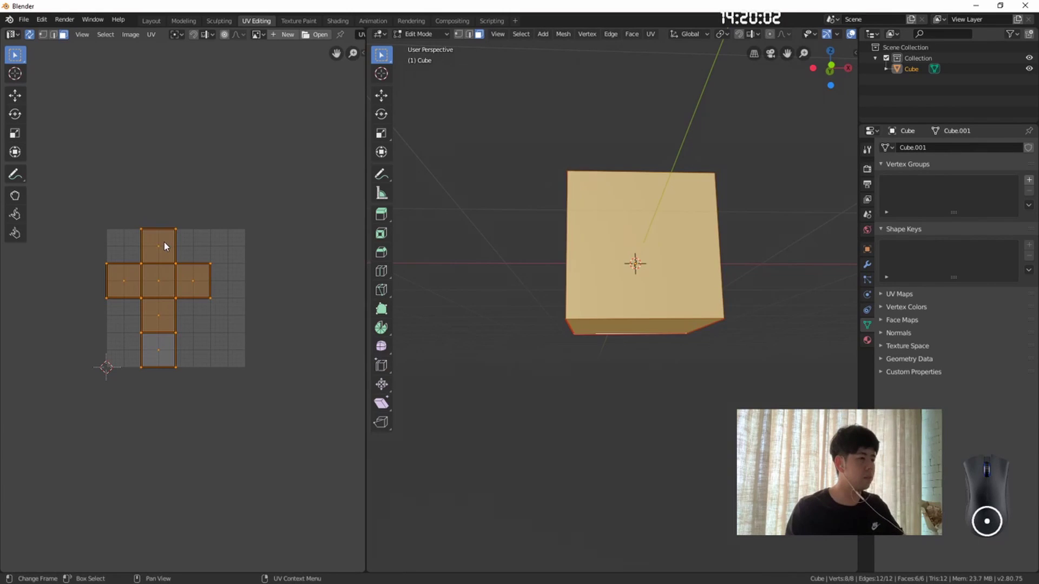
key(r)
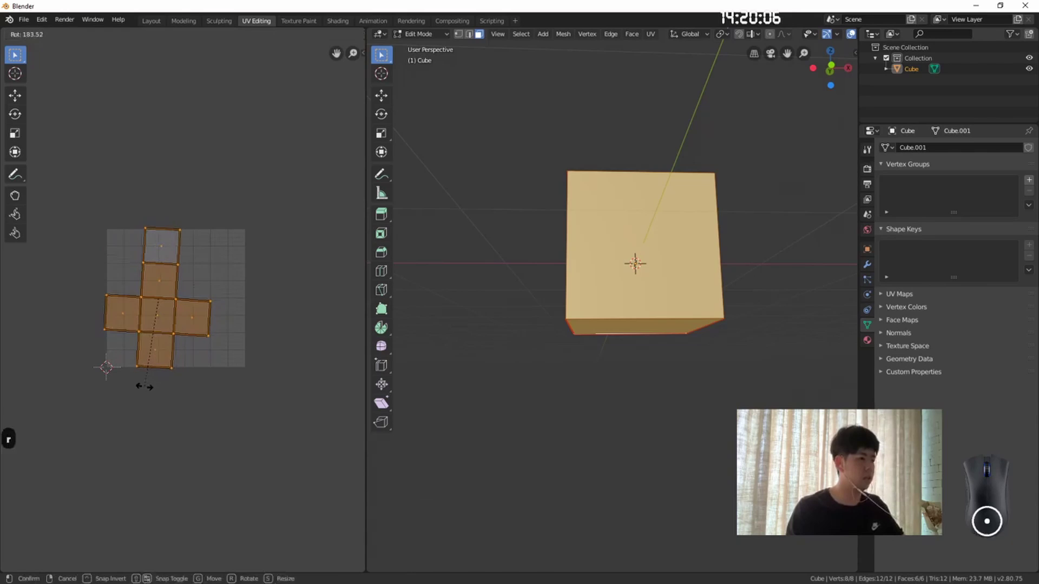
text(180)
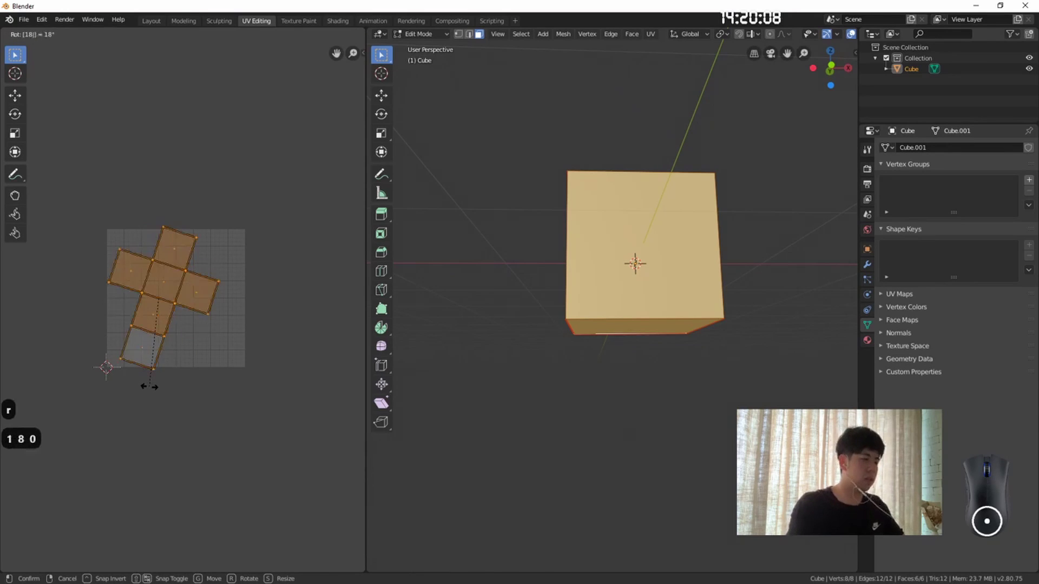
key(Return)
Step: Select individual cube faces from several sides to examine how they match the rotated UV layout
click(692, 256)
middle_drag(692, 256, 652, 306)
scroll(622, 274, up, 3)
click(582, 285)
click(693, 275)
click(655, 244)
click(592, 287)
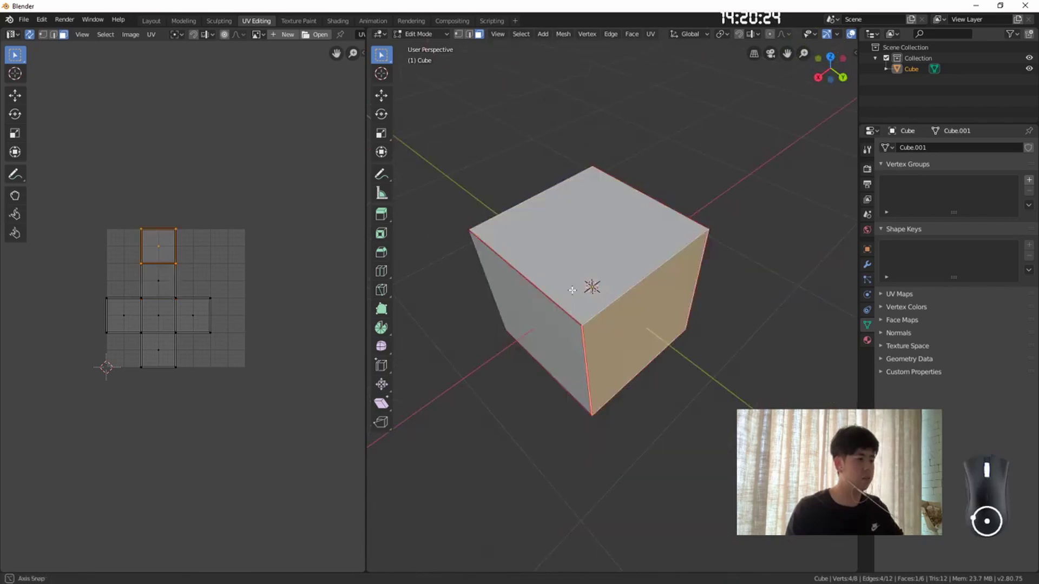
middle_drag(592, 286, 657, 268)
Step: Select the whole cube and start a new image with width 512*3 and height 512*4 pixels
key(a)
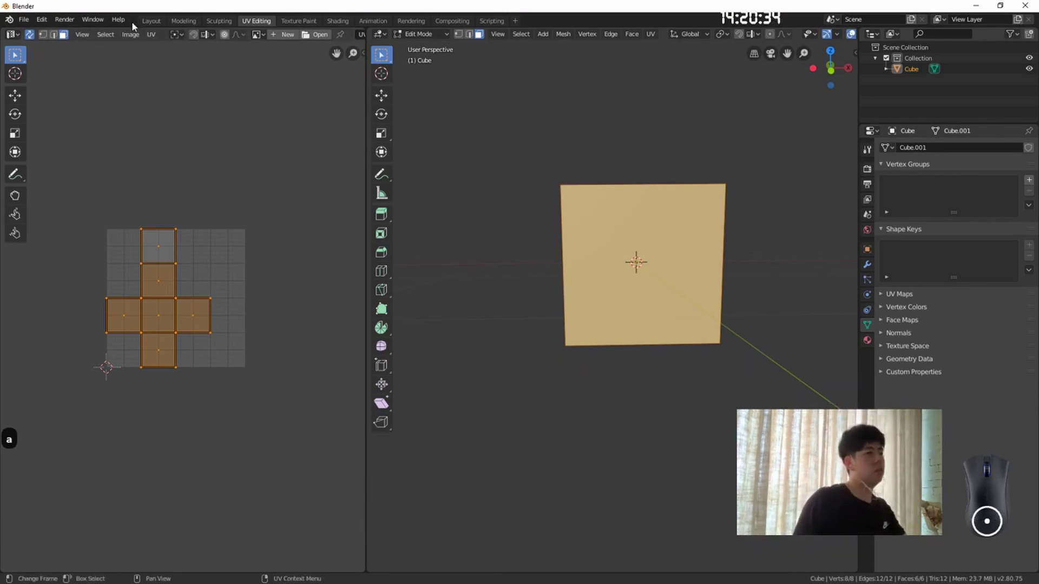
click(283, 36)
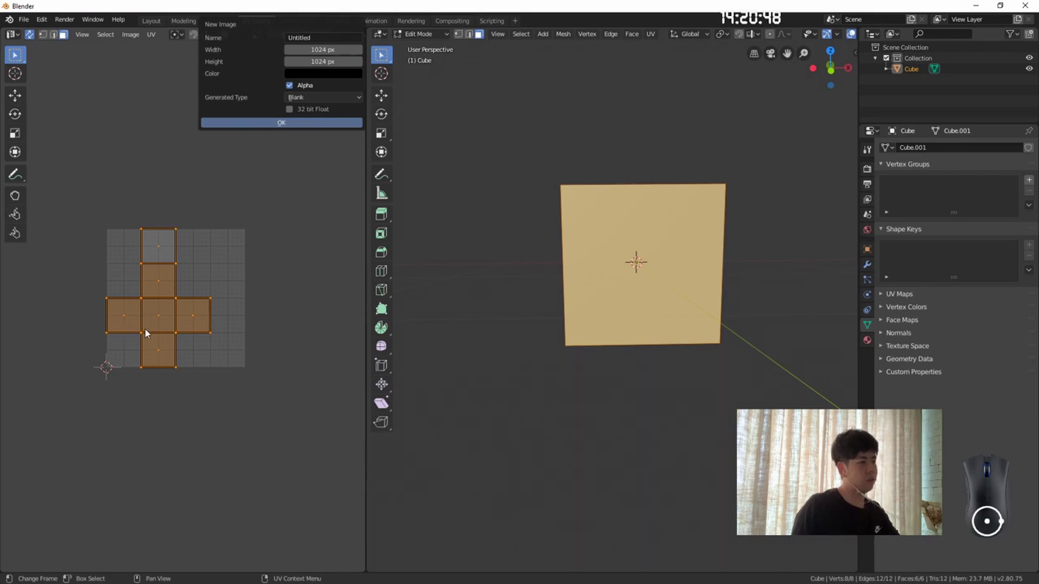
click(319, 49)
text(512*3)
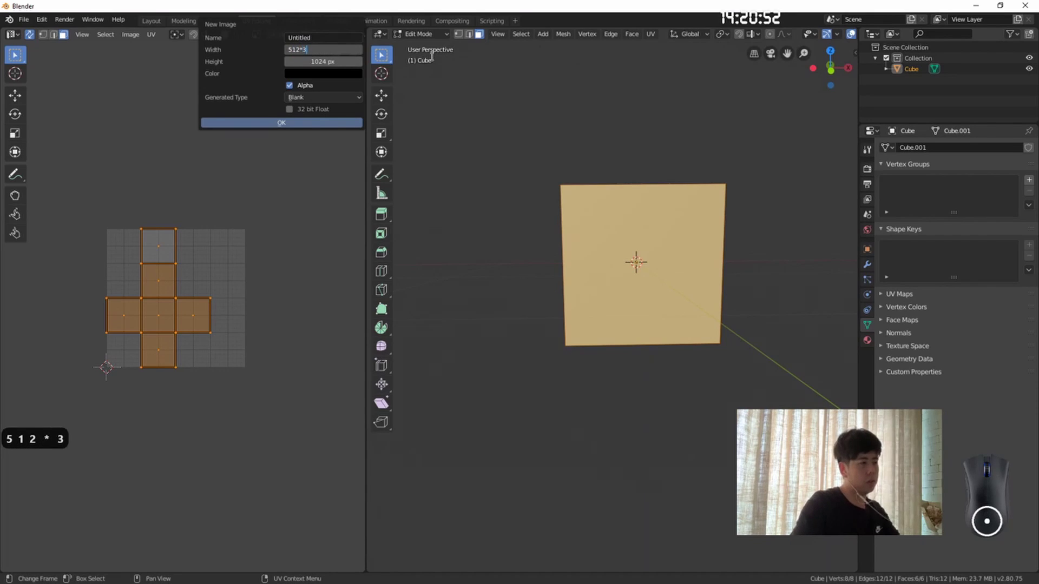
click(328, 61)
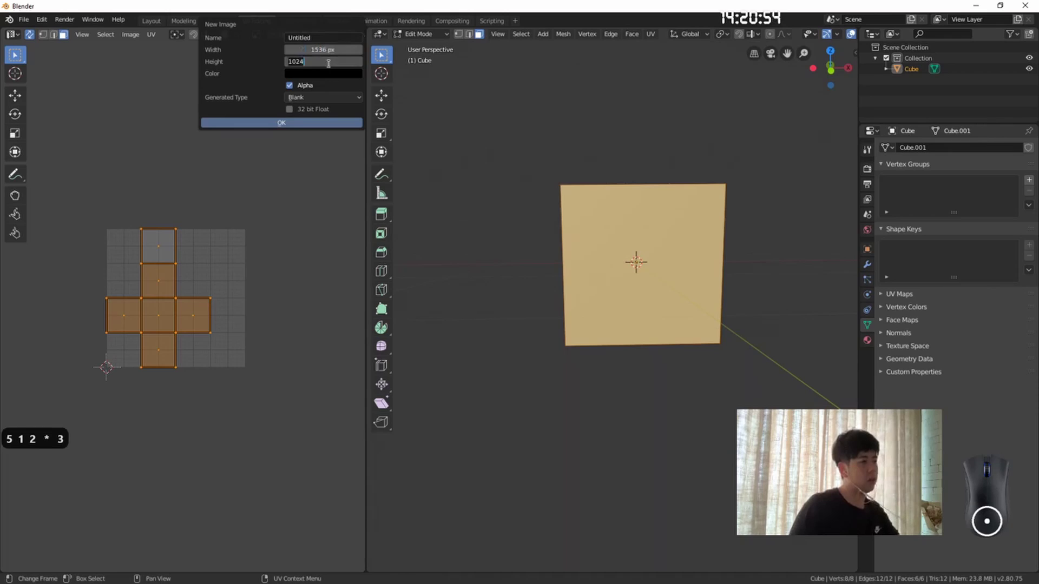
text(512*)
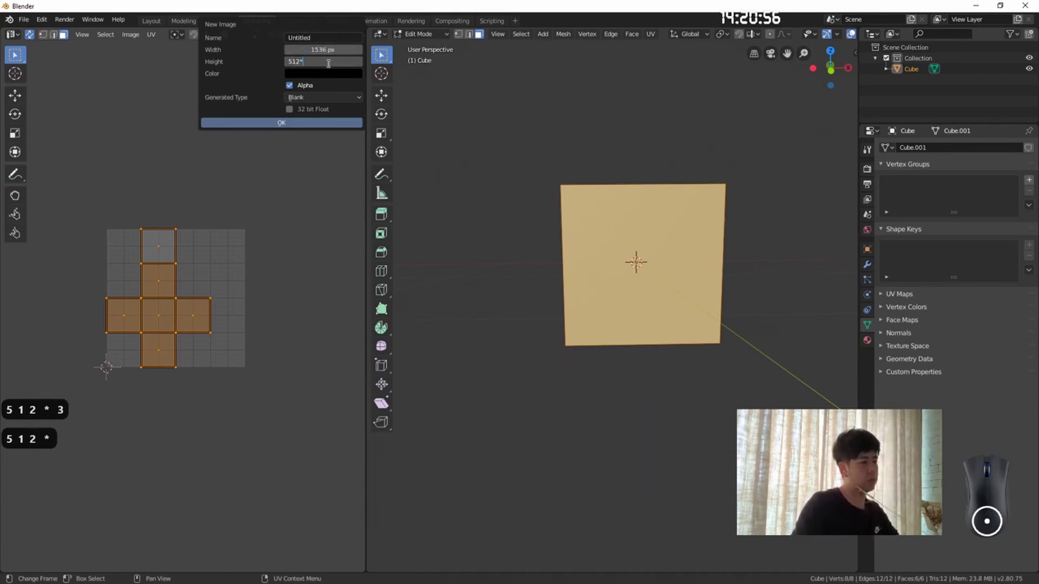
text(4)
Step: Set the new image's generated type to Color Grid and create it behind the UV layout
click(319, 106)
click(329, 96)
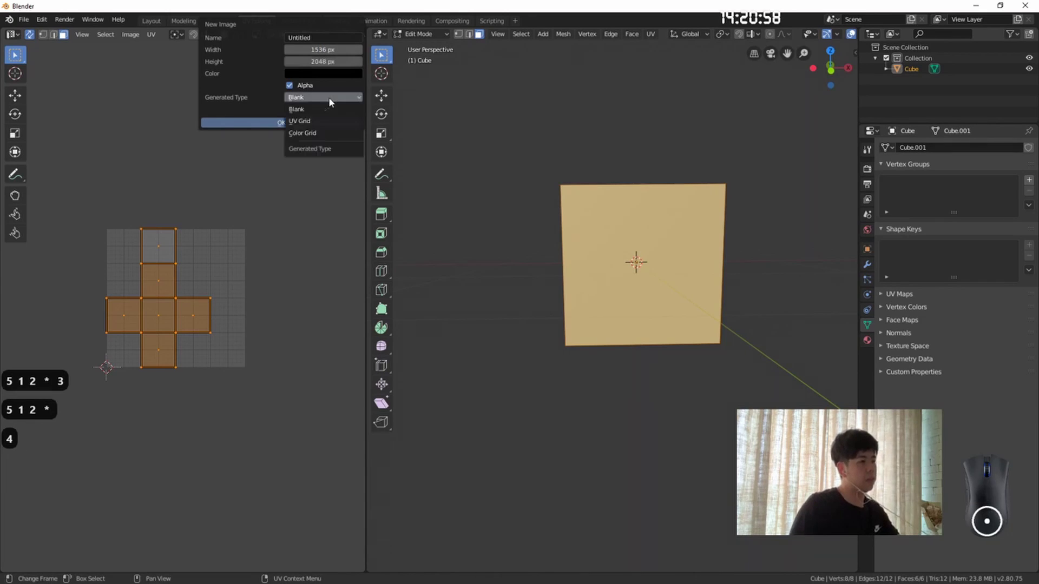
click(338, 133)
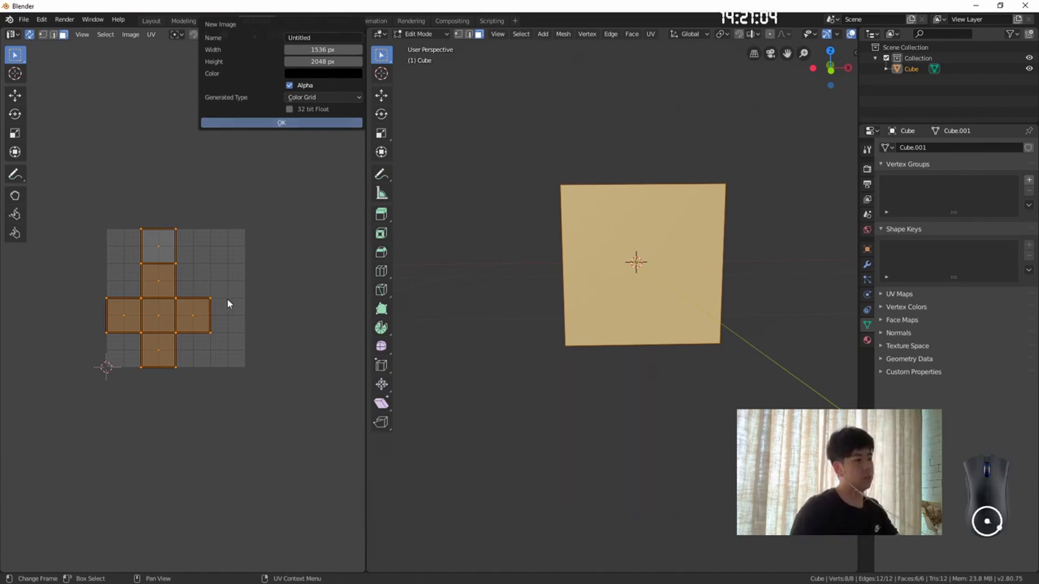
click(304, 123)
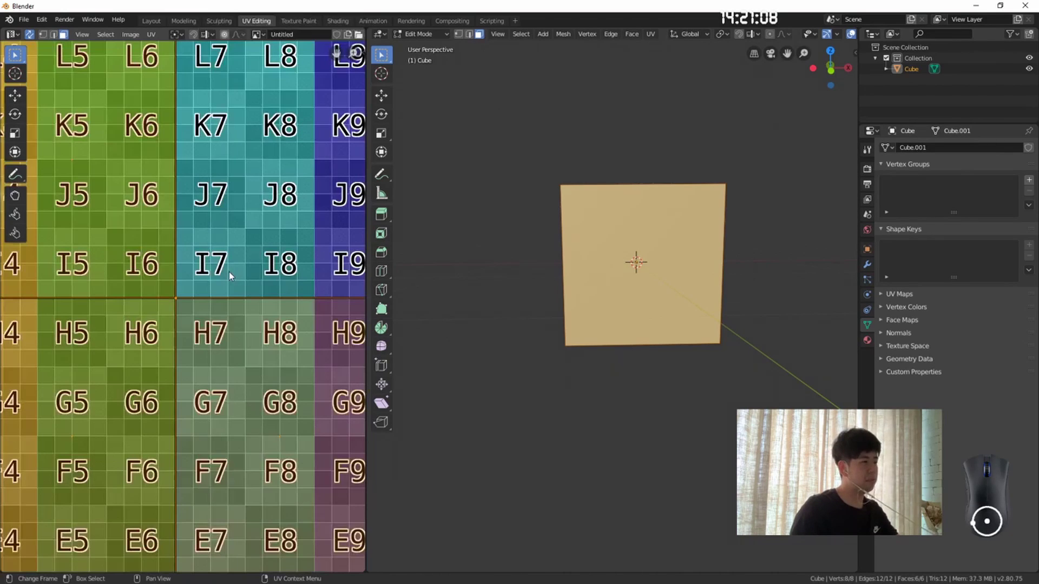
scroll(229, 272, down, 7)
scroll(225, 269, up, 2)
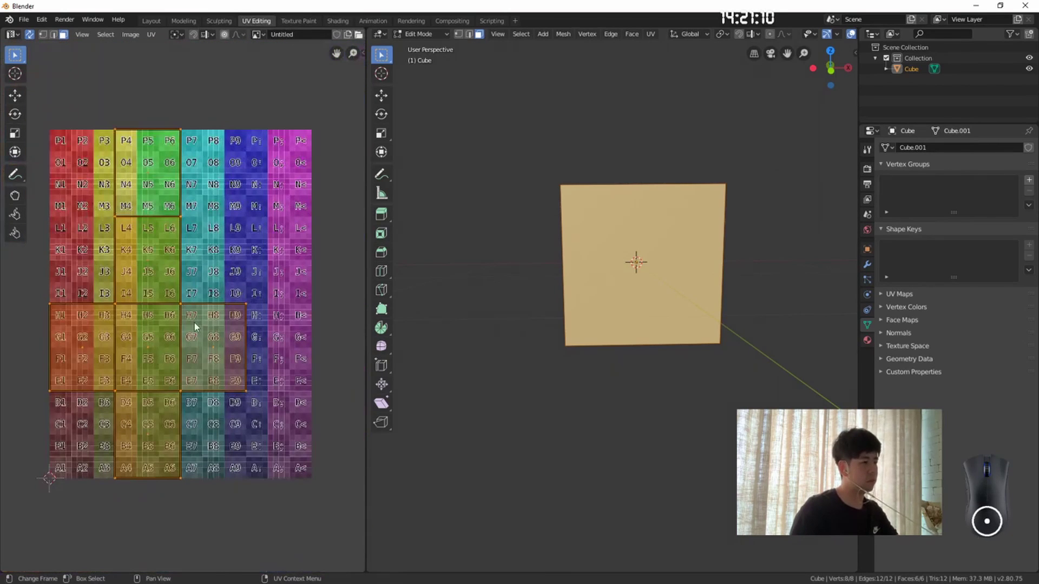
middle_drag(194, 322, 227, 281)
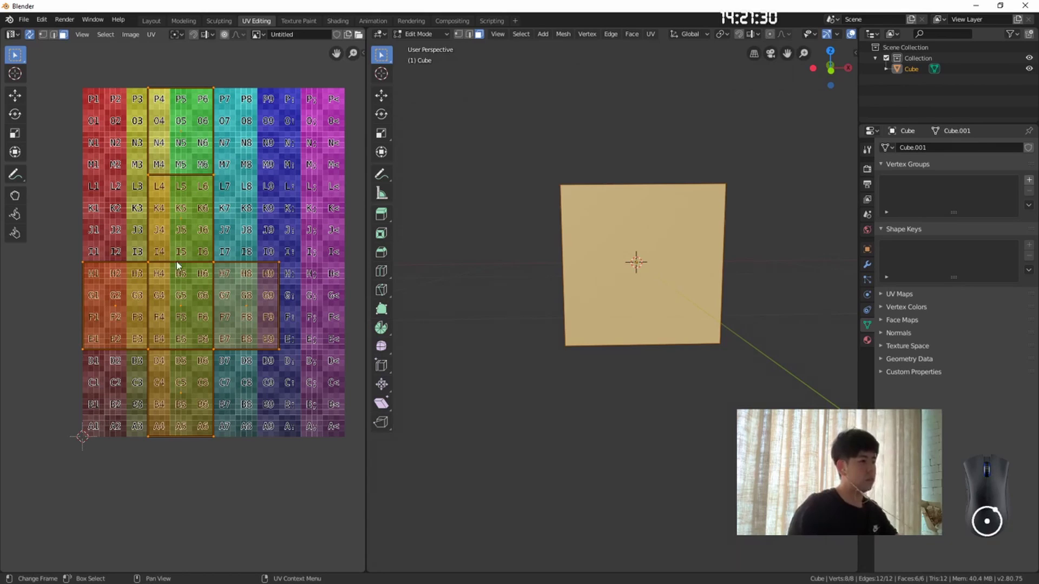
Step: Toggle Constrain to Image Bounds for the UVs and set the UV editor's pivot to 2D Cursor
key(s)
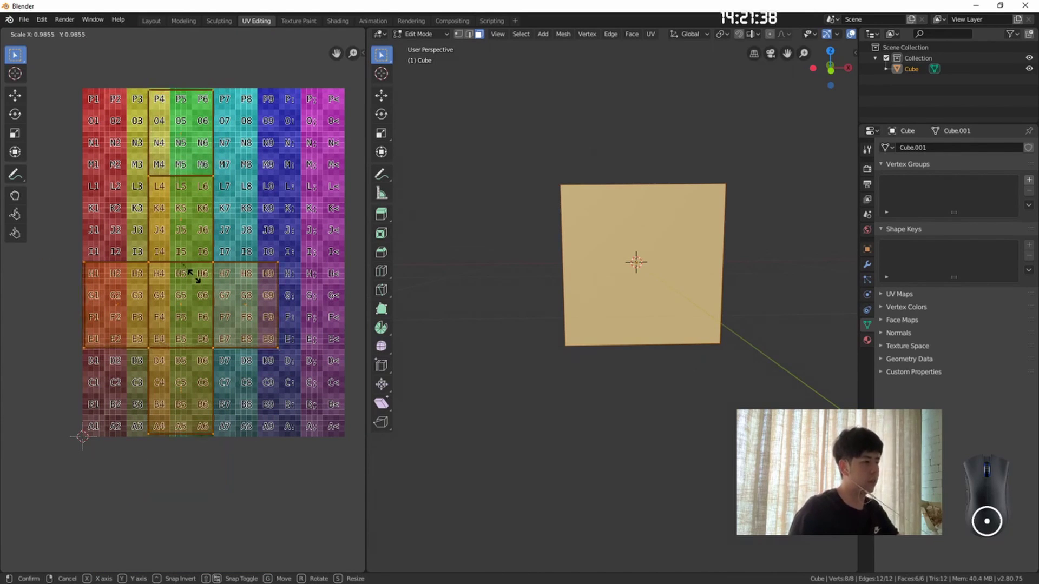
key(Escape)
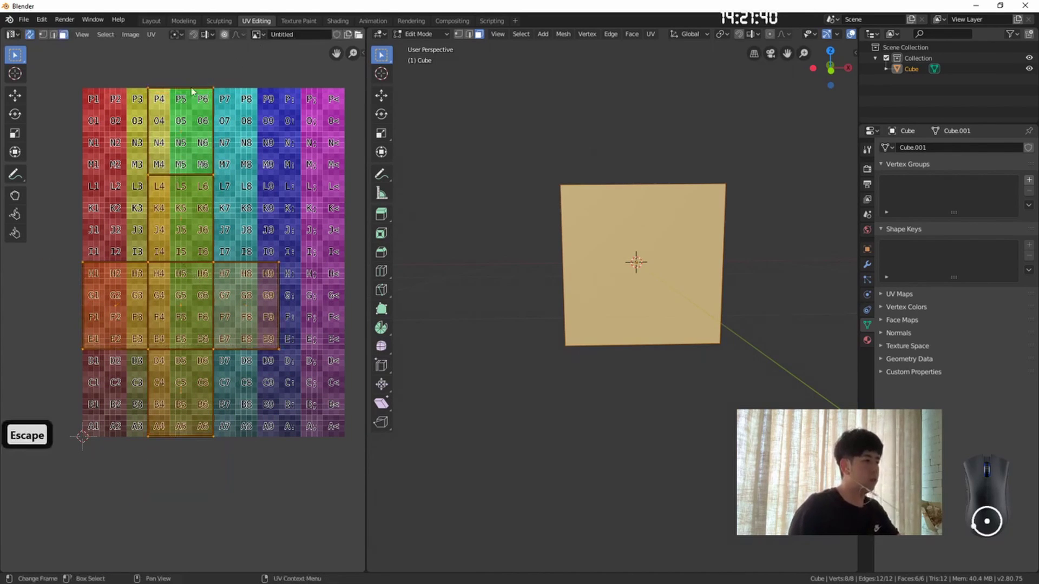
click(152, 34)
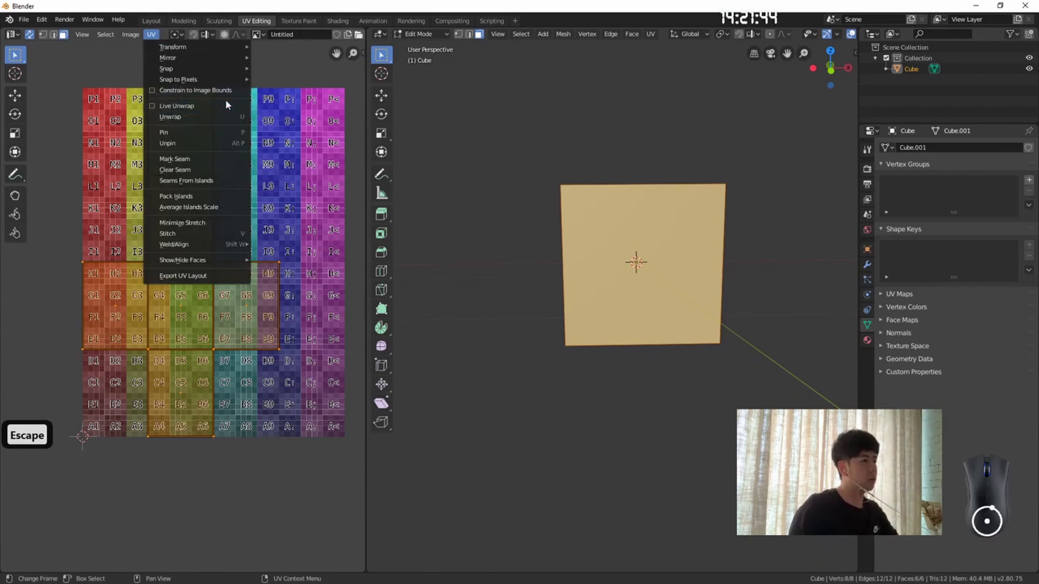
click(235, 89)
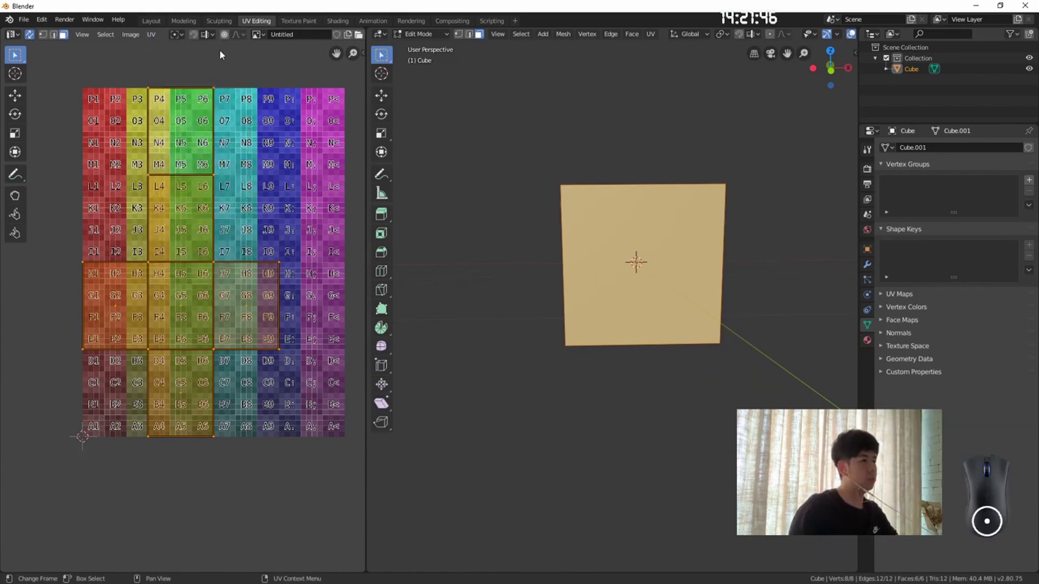
click(179, 35)
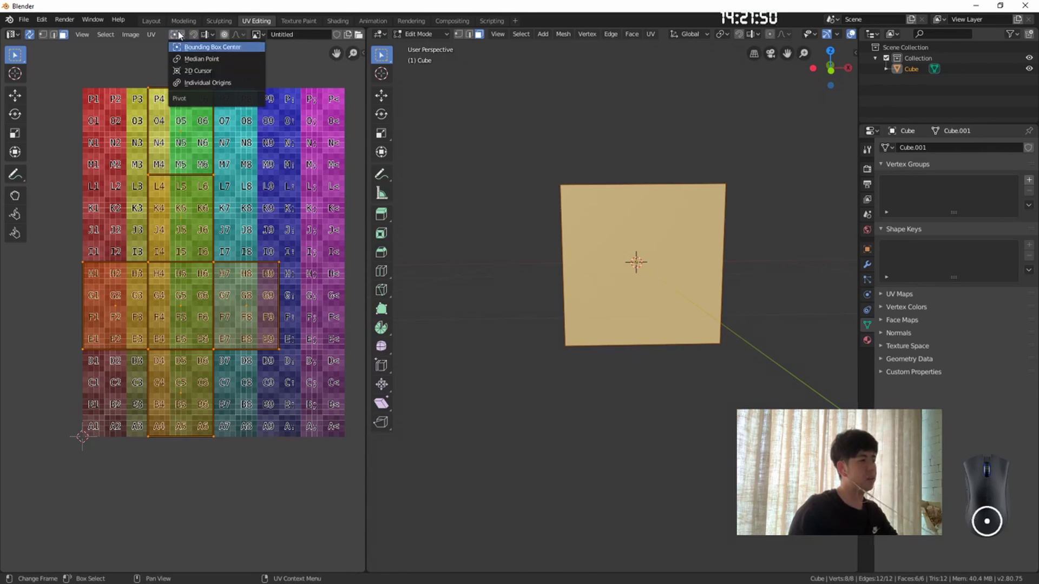
click(206, 76)
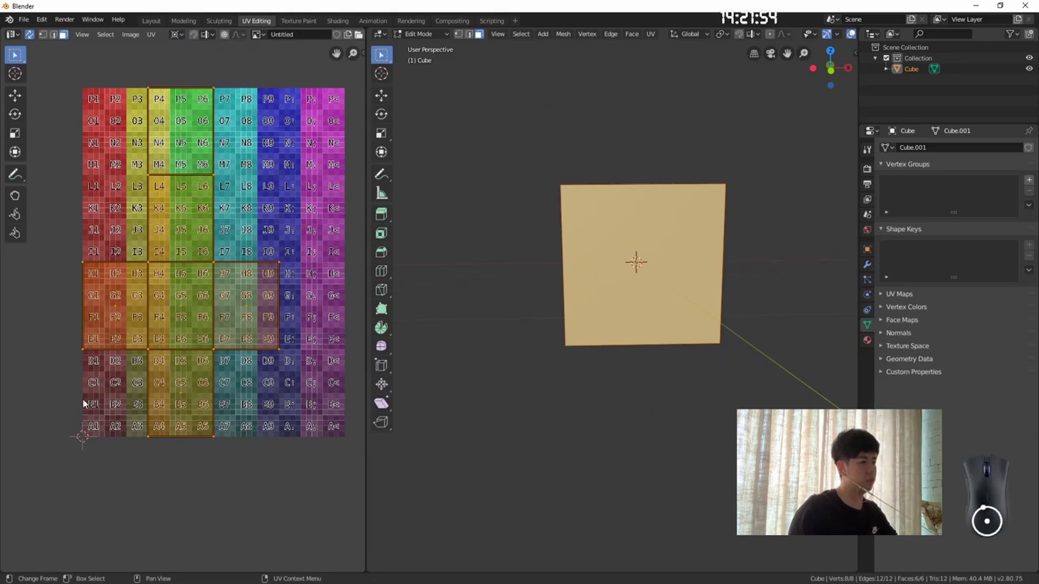
Step: Scale the UV layout up from the 2D cursor until it spans the full width of the color grid image
key(s)
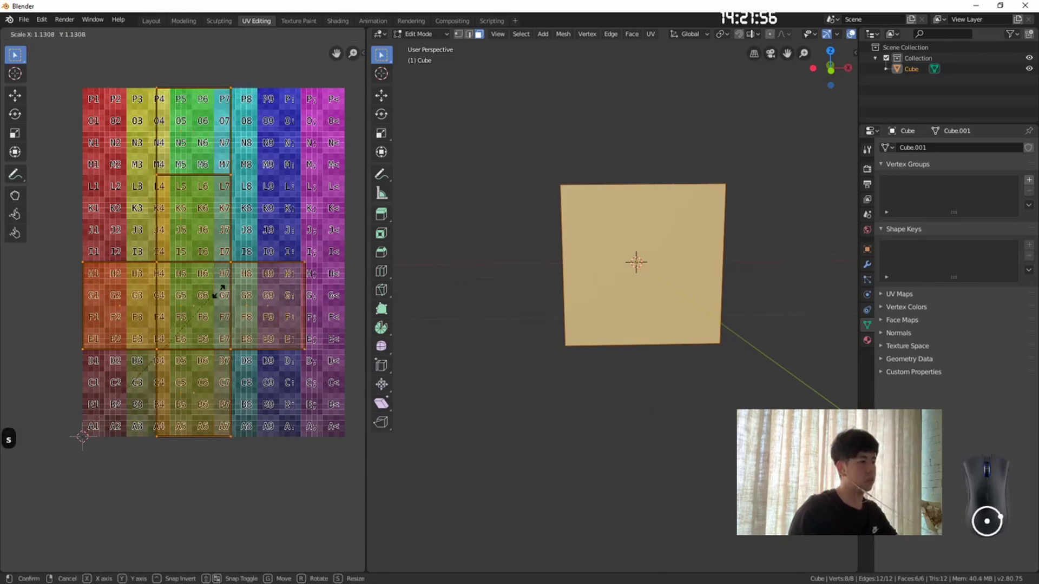
click(302, 261)
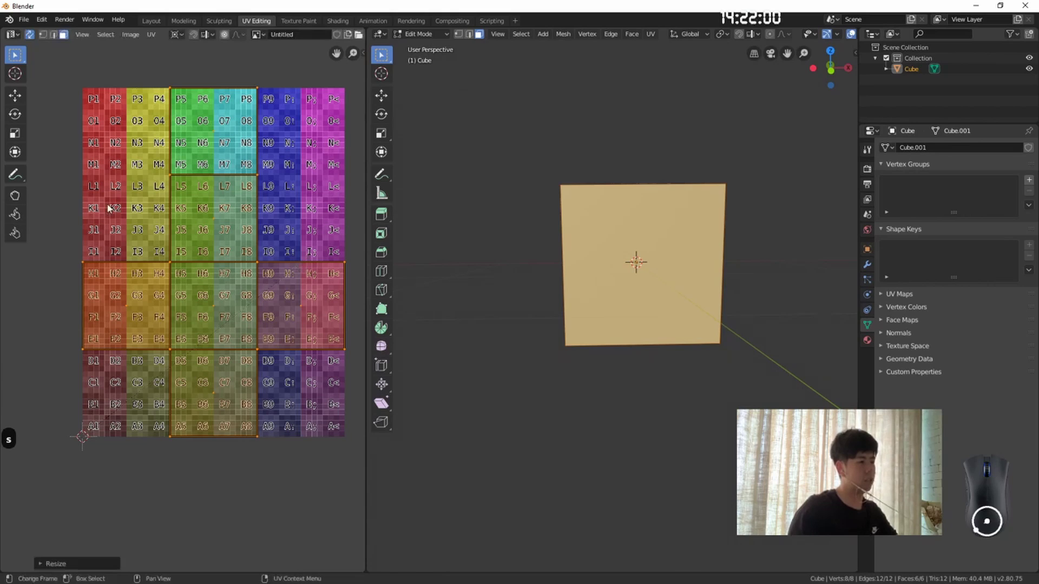
middle_drag(340, 281, 313, 304)
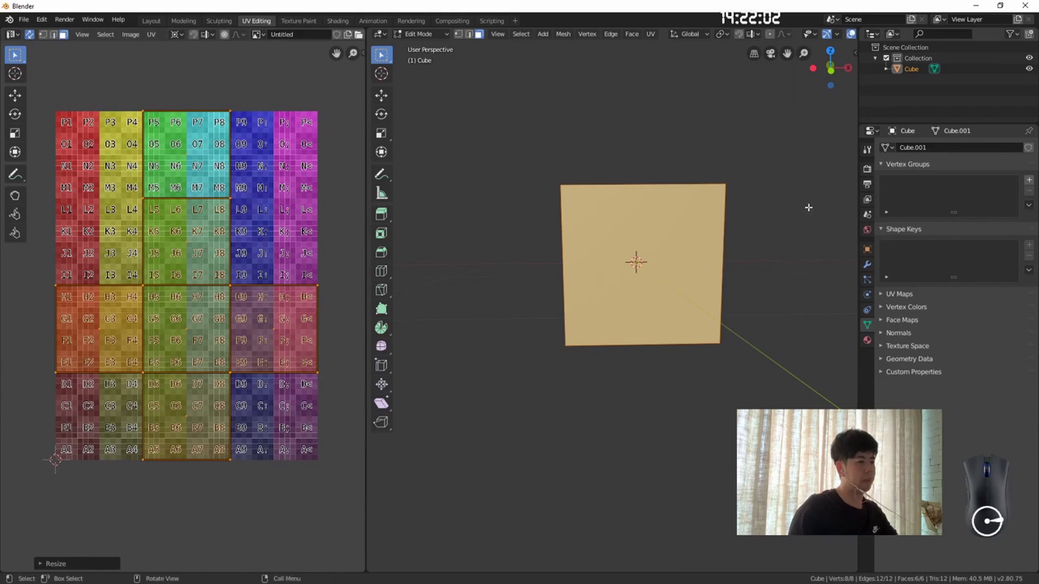
Step: Clear the cube's face selection and select all of its faces again
click(752, 212)
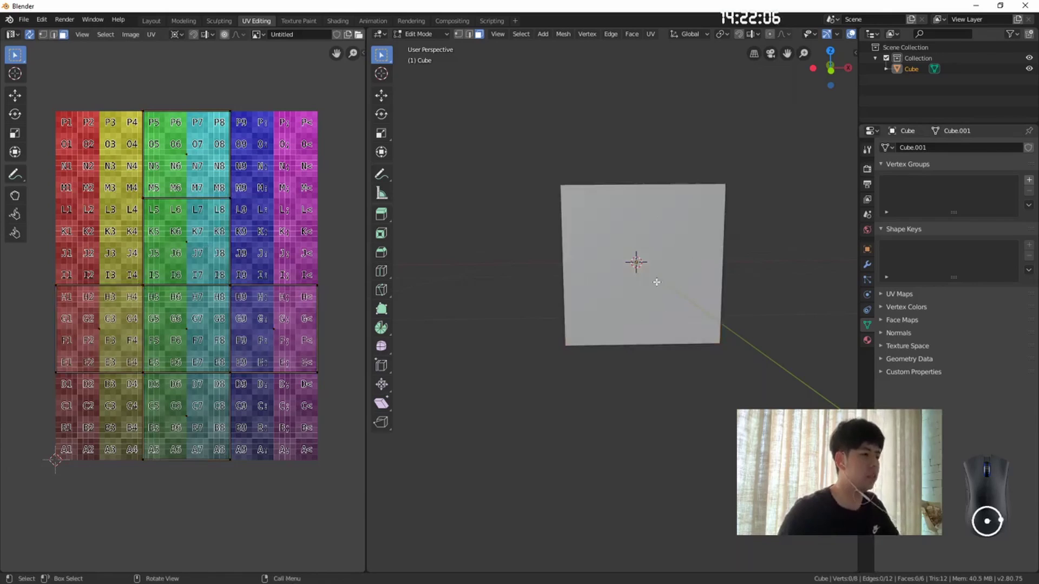
middle_drag(635, 286, 667, 280)
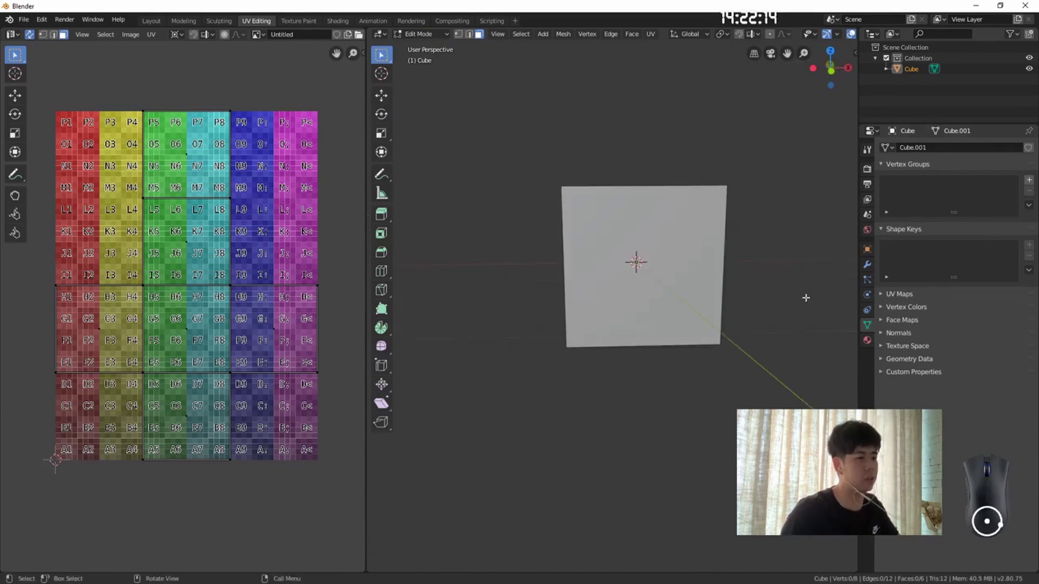
key(a)
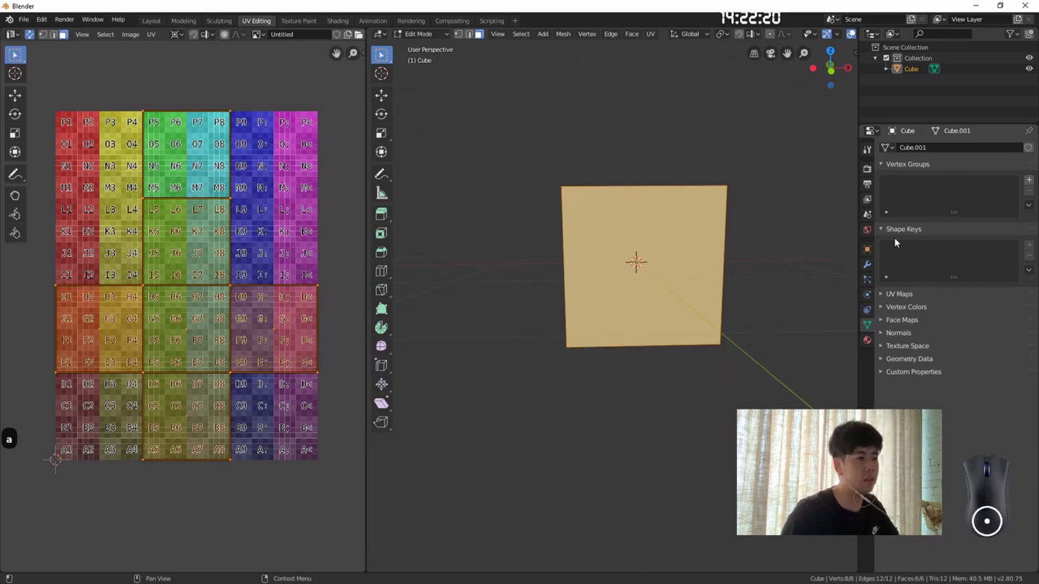
Step: Switch to Streamlabs OBS, shrink the camera source further into the lower-right corner of the scene, transition the layout to live, and return to Blender
key(alt+Tab)
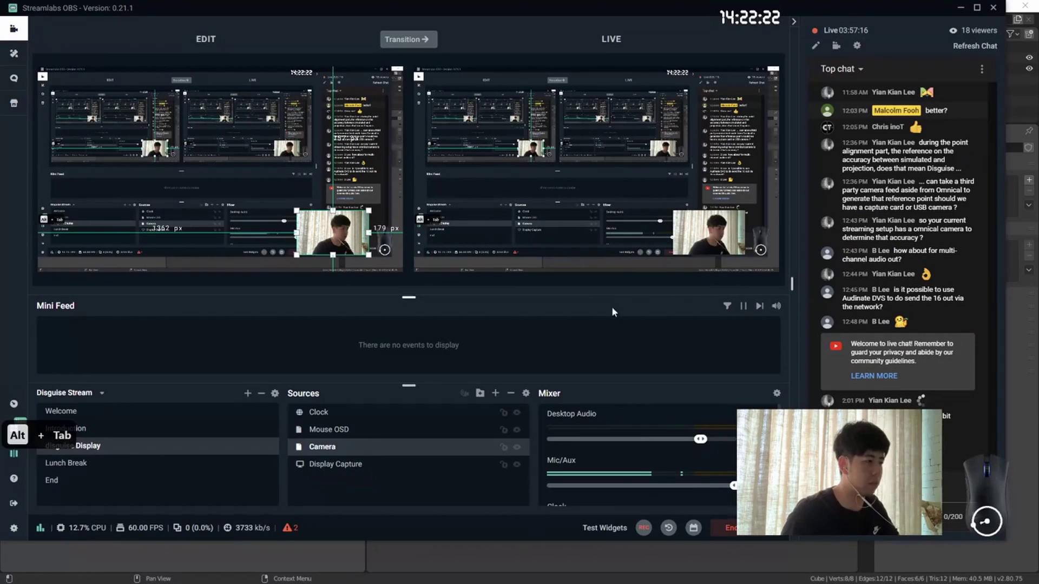
drag(333, 233, 352, 249)
click(407, 39)
key(alt+Tab)
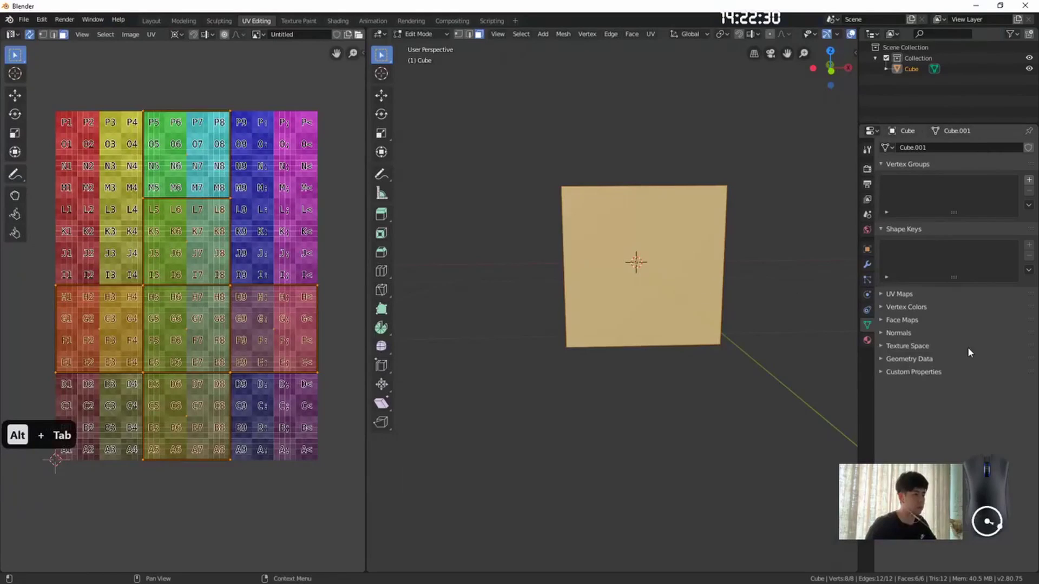
Step: Create a new material for the cube with an Image Texture as its Base Color and open the texture's list of existing images
click(867, 341)
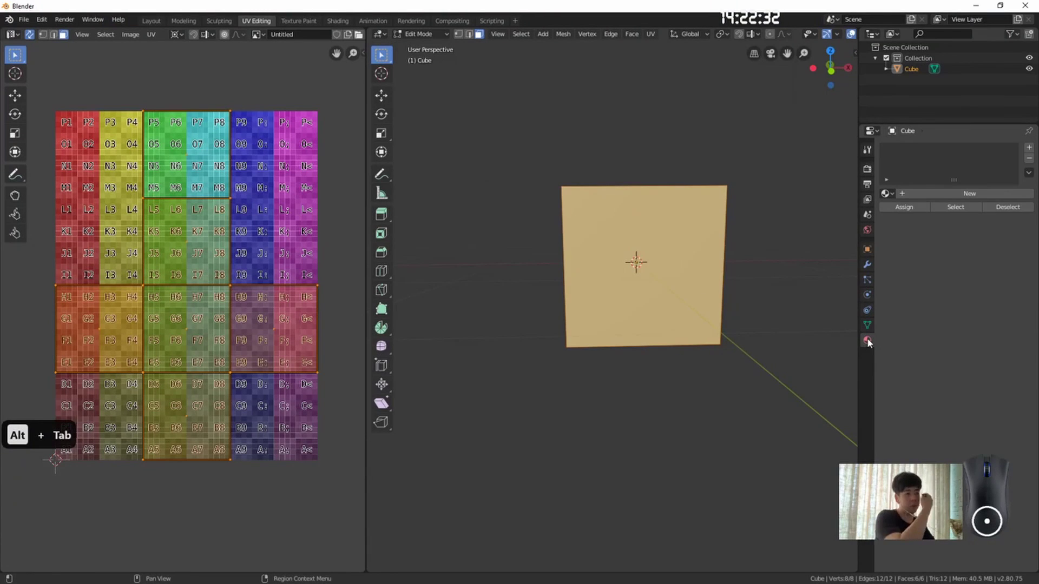
click(922, 193)
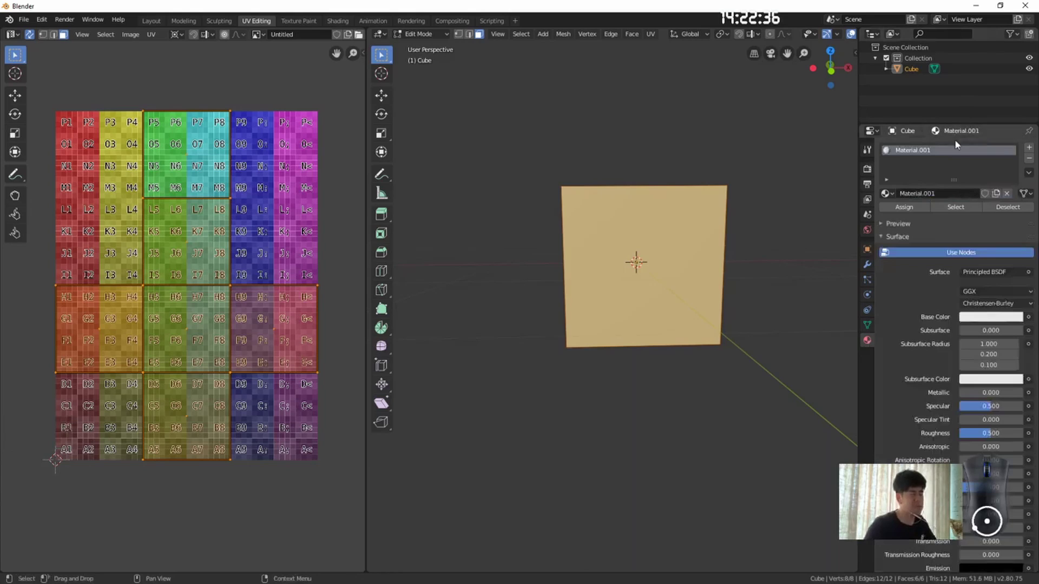
click(1028, 317)
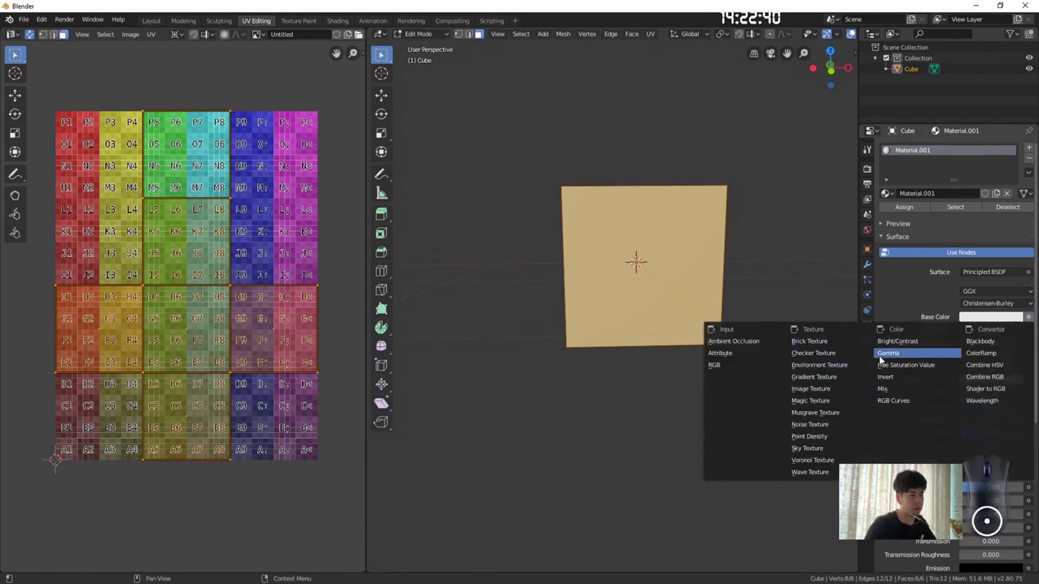
click(836, 389)
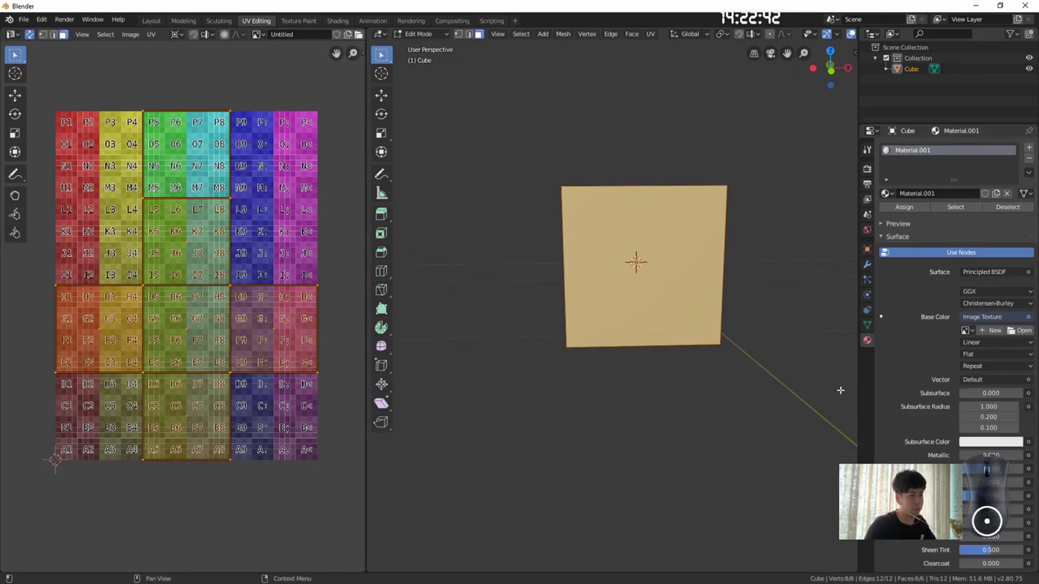
click(968, 331)
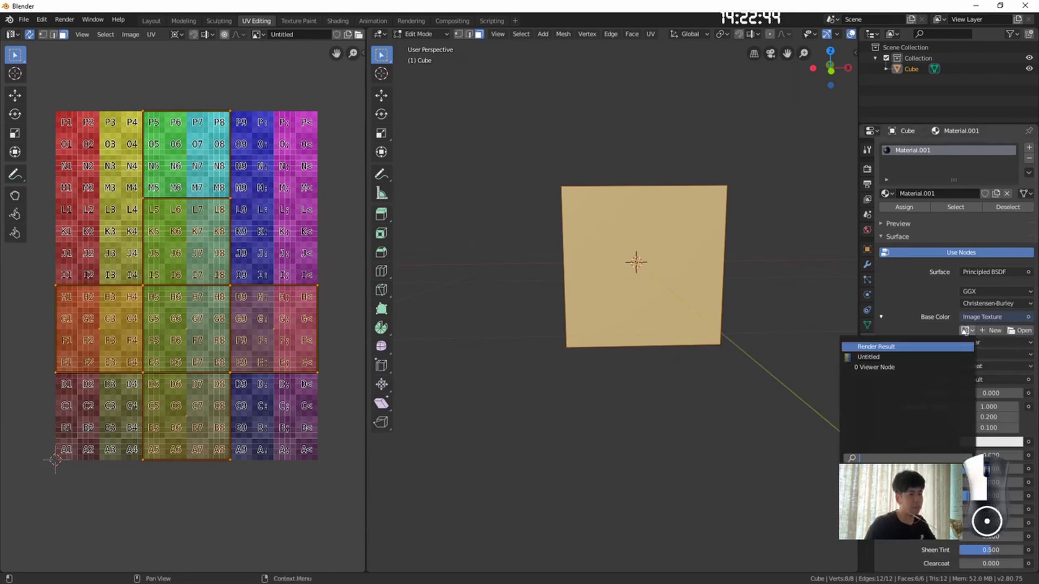
Step: Assign the Untitled image as the material's base color texture and display the viewport in Look Dev shading
click(893, 356)
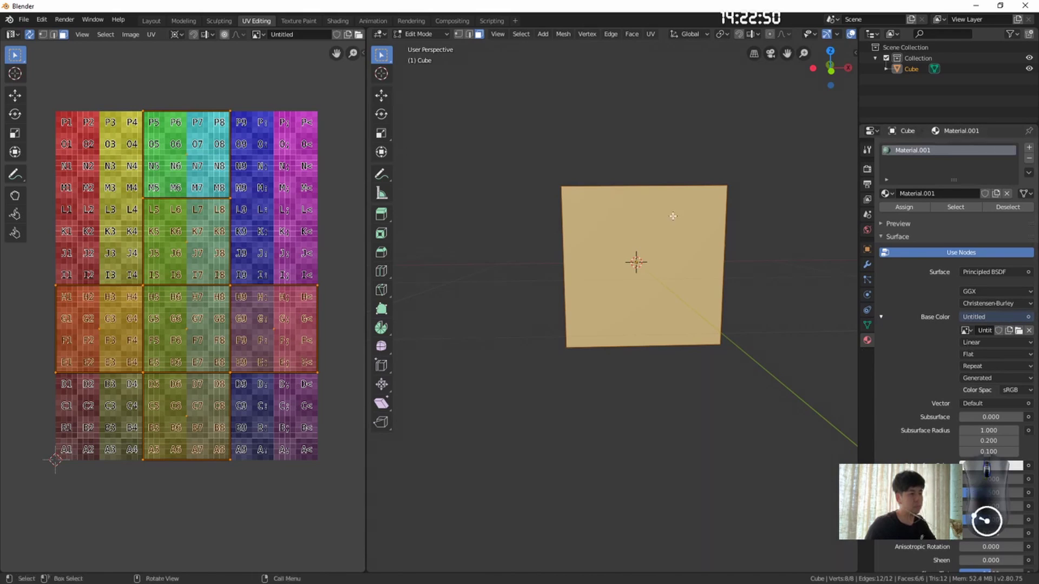
middle_drag(673, 216, 705, 288)
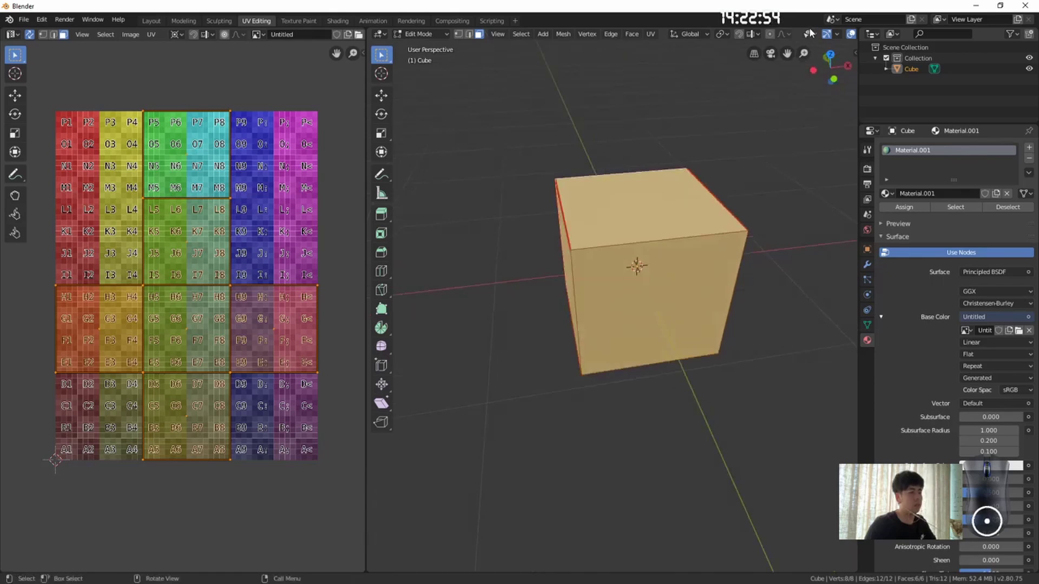
scroll(810, 34, down, 5)
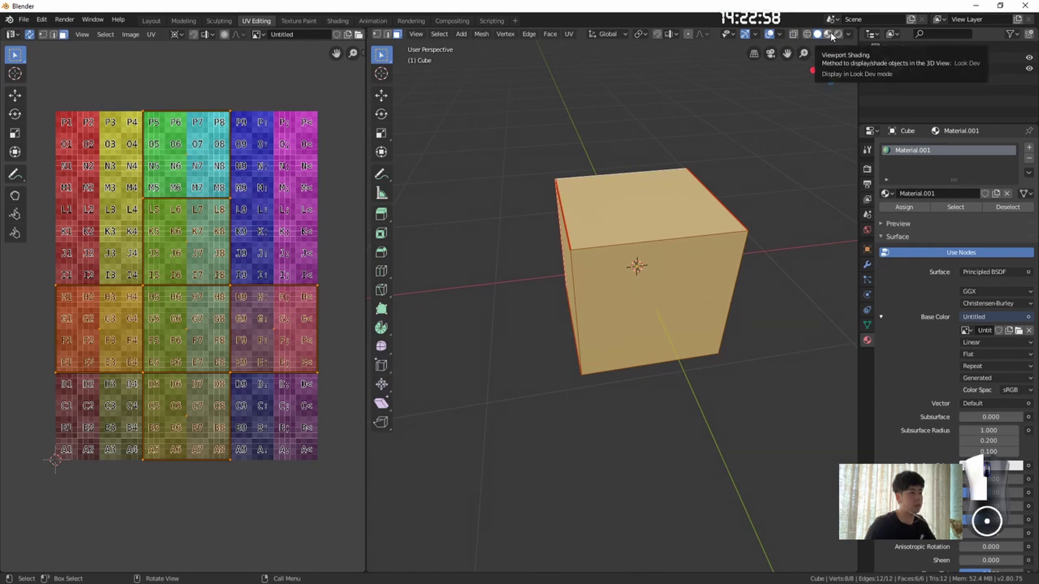
click(832, 36)
Step: Examine the color grid texture on the cube's different sides, then select all of its faces again
click(673, 311)
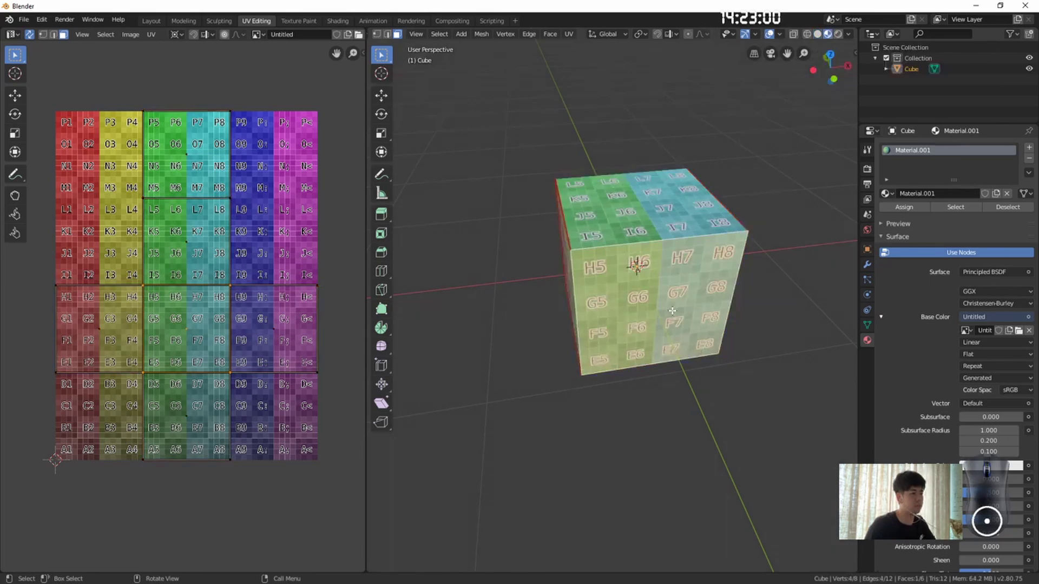
middle_drag(706, 225, 542, 245)
key(a)
scroll(675, 279, down, 3)
key(alt+a)
drag(458, 175, 725, 429)
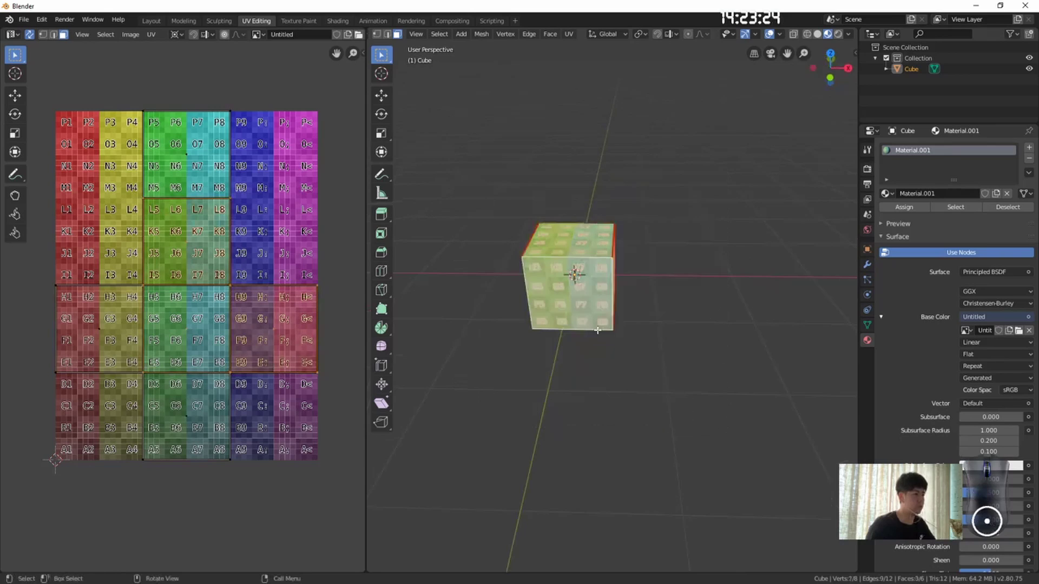
key(a)
middle_drag(675, 314, 563, 276)
scroll(618, 295, up, 3)
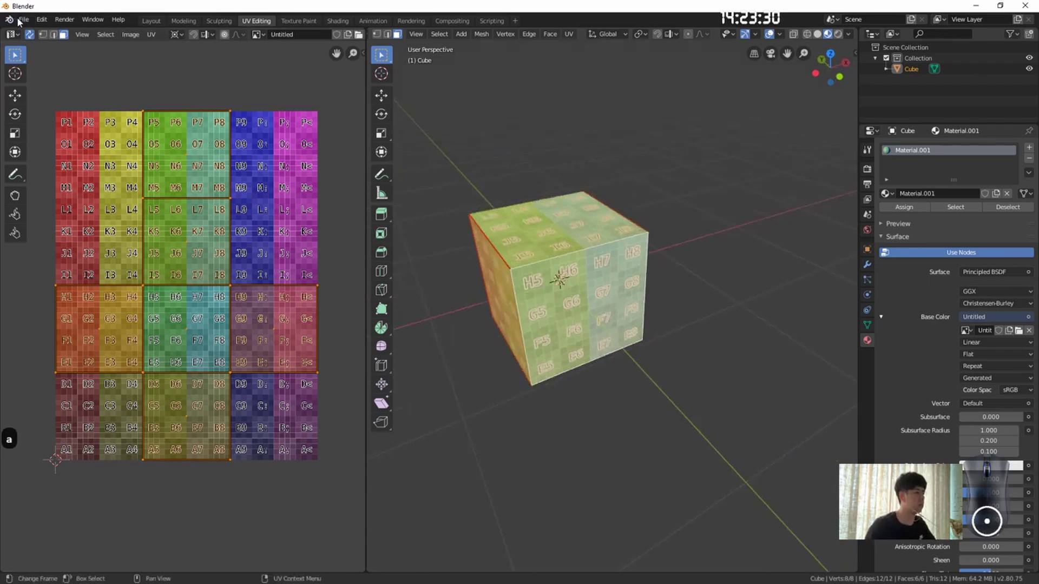
Step: Start a Wavefront (.obj) export and choose the project folder disguise Training\uv mapping cubes\objects\Mesh as its destination
click(31, 21)
mouse_move(73, 176)
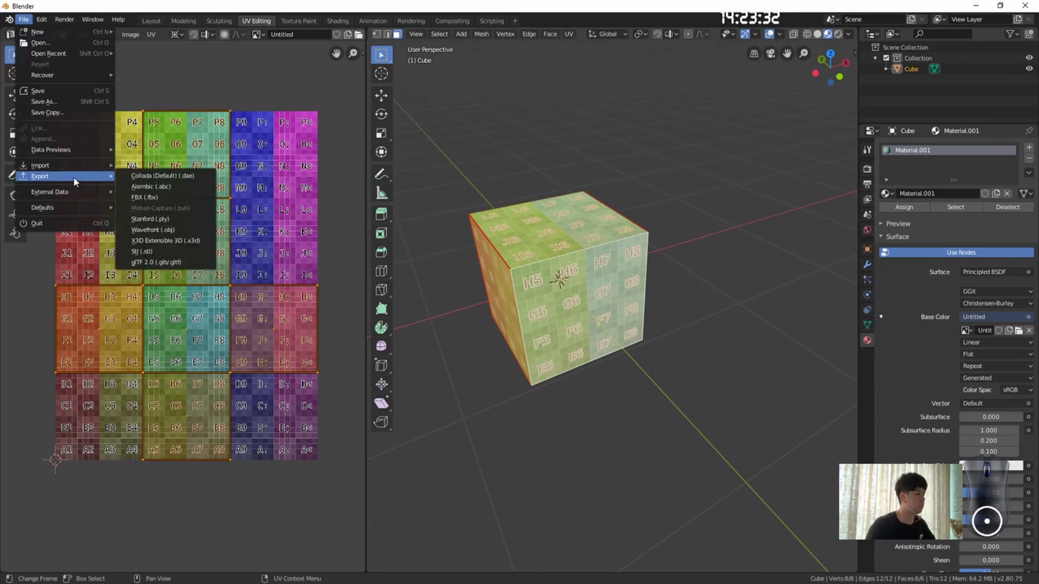
click(185, 230)
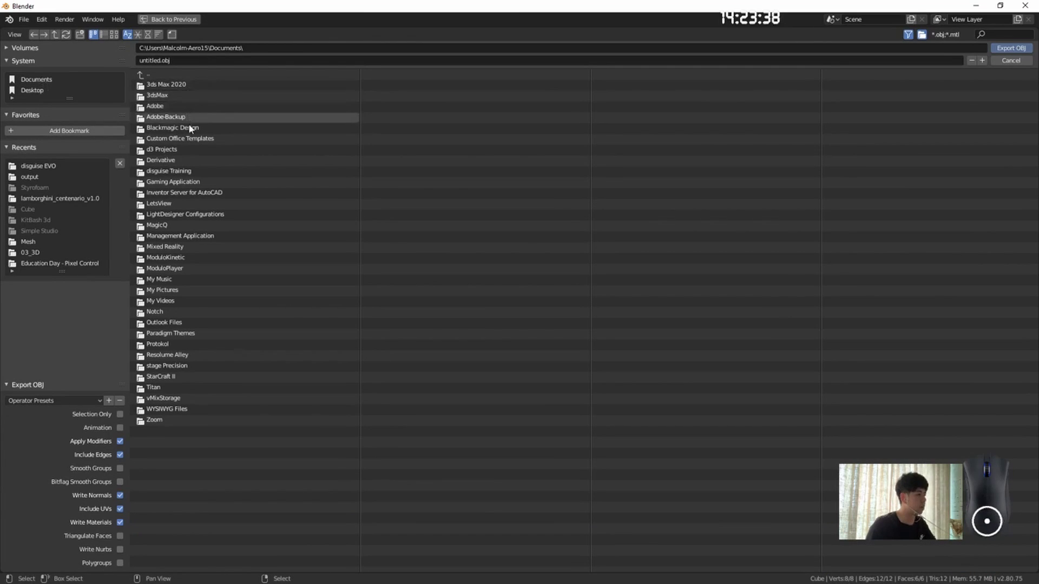
click(184, 171)
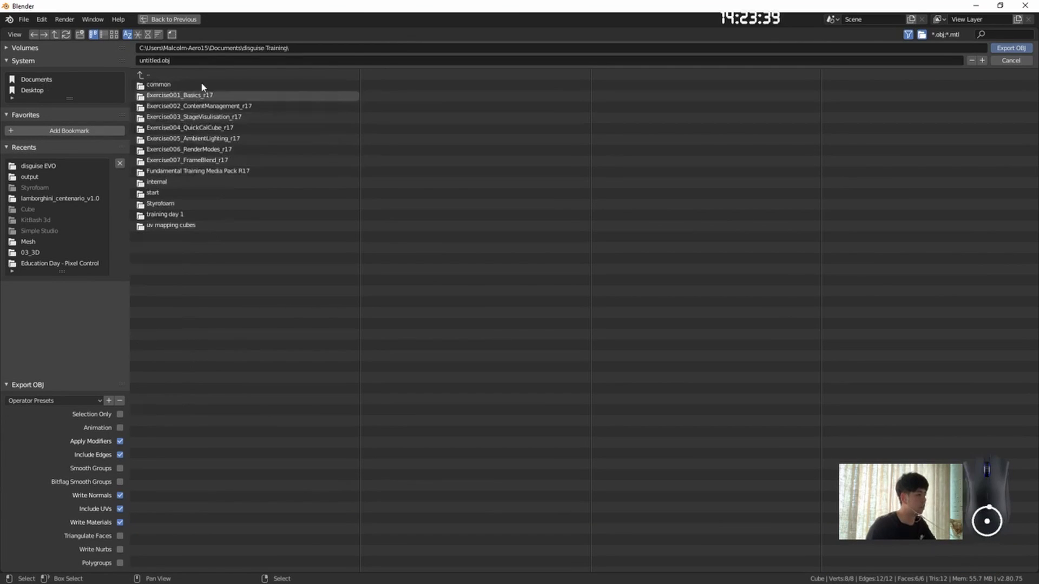
click(205, 215)
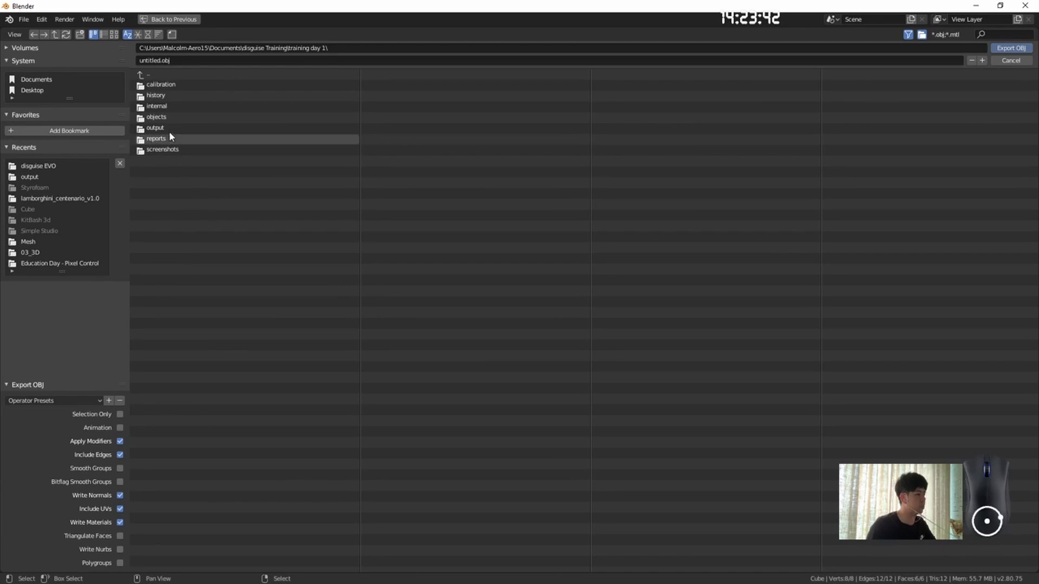
click(145, 75)
click(185, 226)
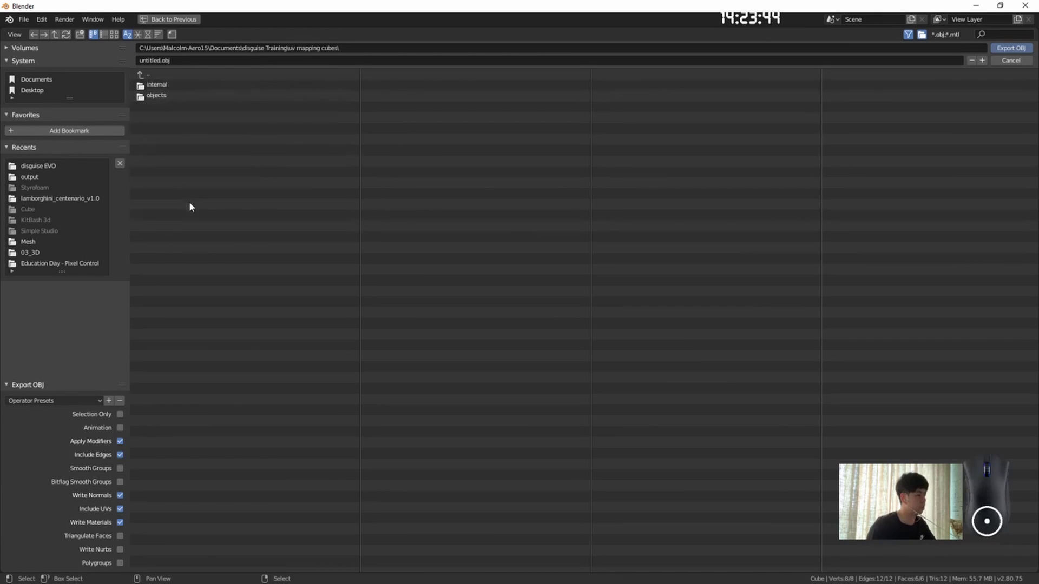
click(173, 95)
click(184, 115)
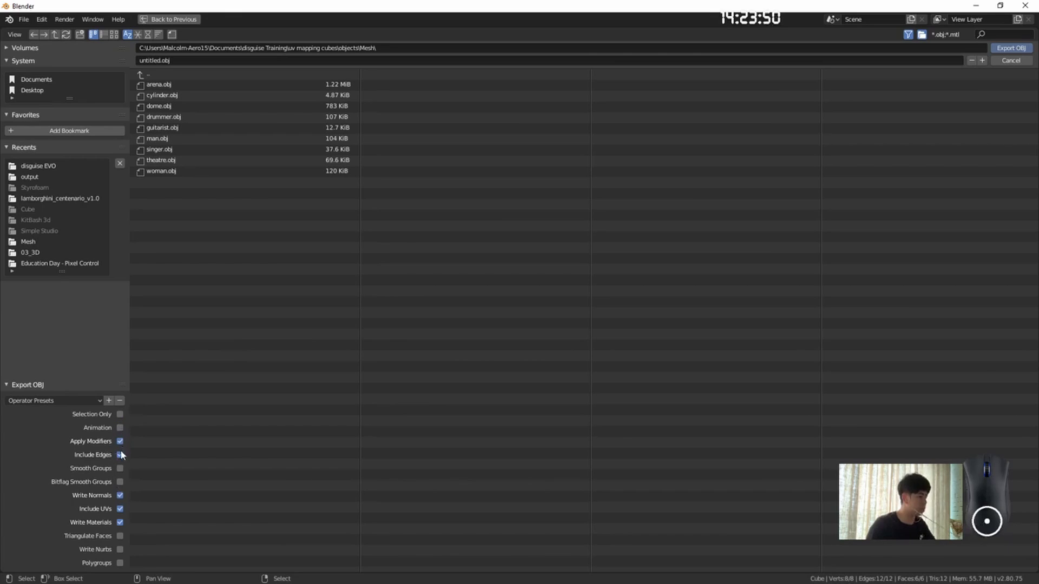
Step: Enable Triangulate Faces, disable Write Materials, and export the cube under the file name "cube 1obj"
click(120, 536)
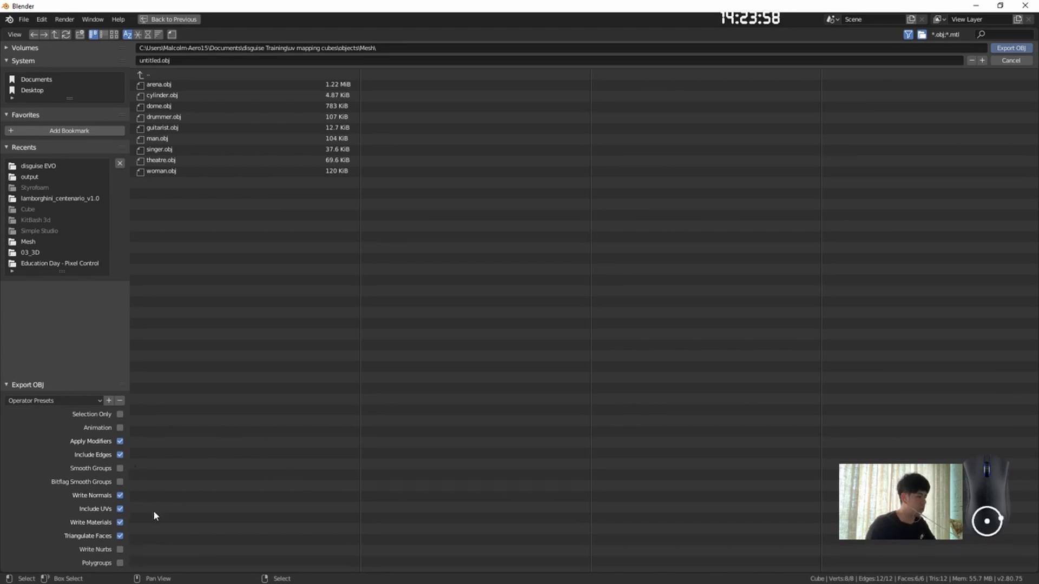
click(121, 523)
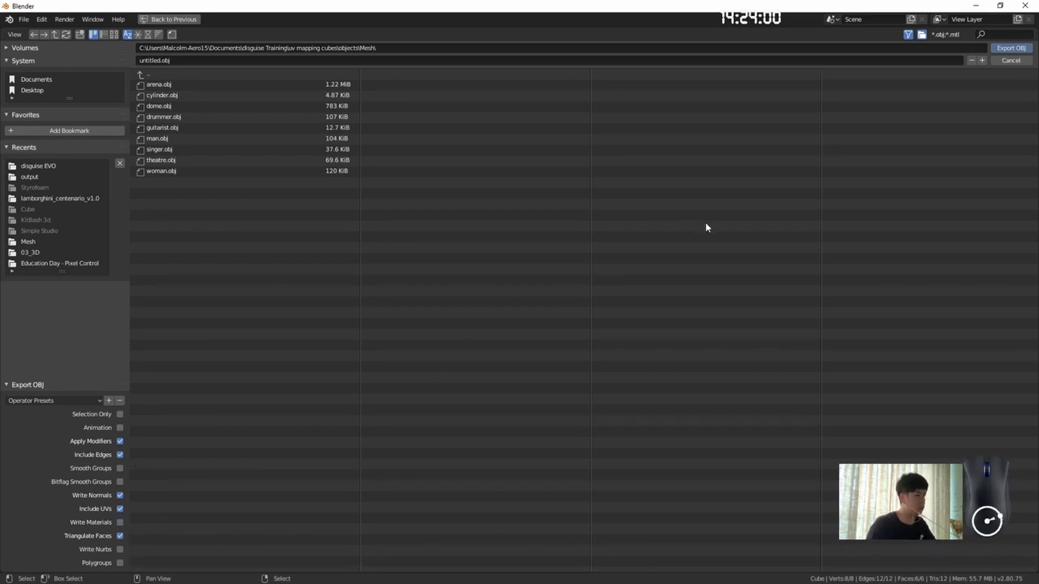
click(166, 61)
drag(170, 60, 104, 60)
text(cube 1obj)
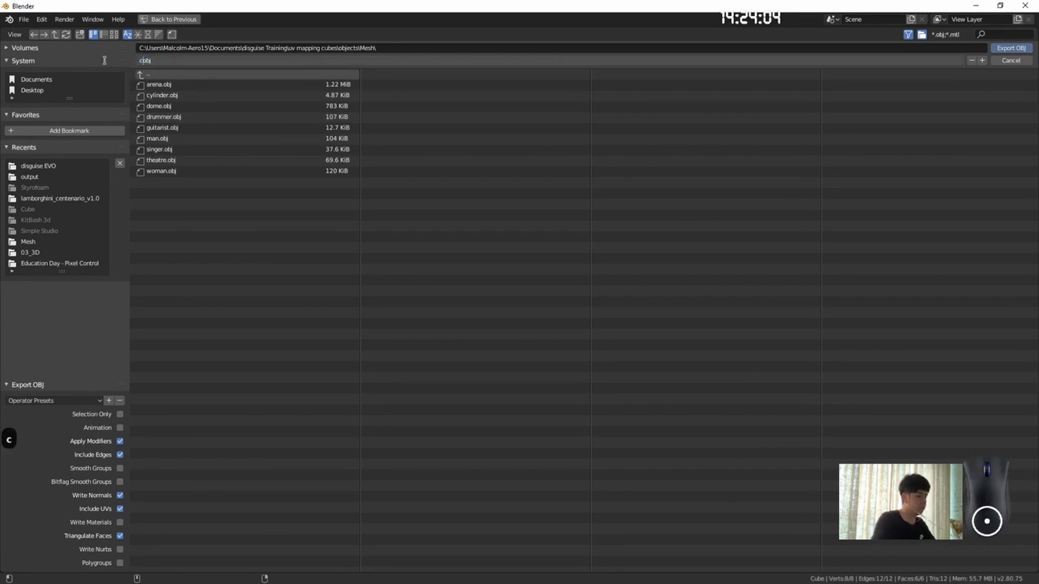
click(1019, 47)
click(1016, 50)
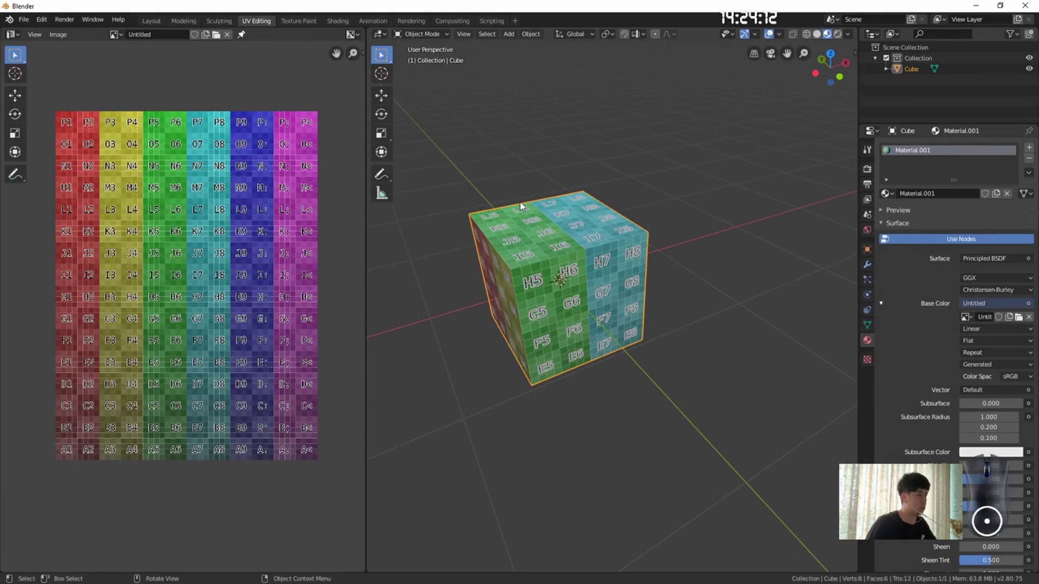
Step: Return the cube to Edit Mode and start saving the grid image into the uv mapping cubes\objects\VideoFile folder
key(Tab)
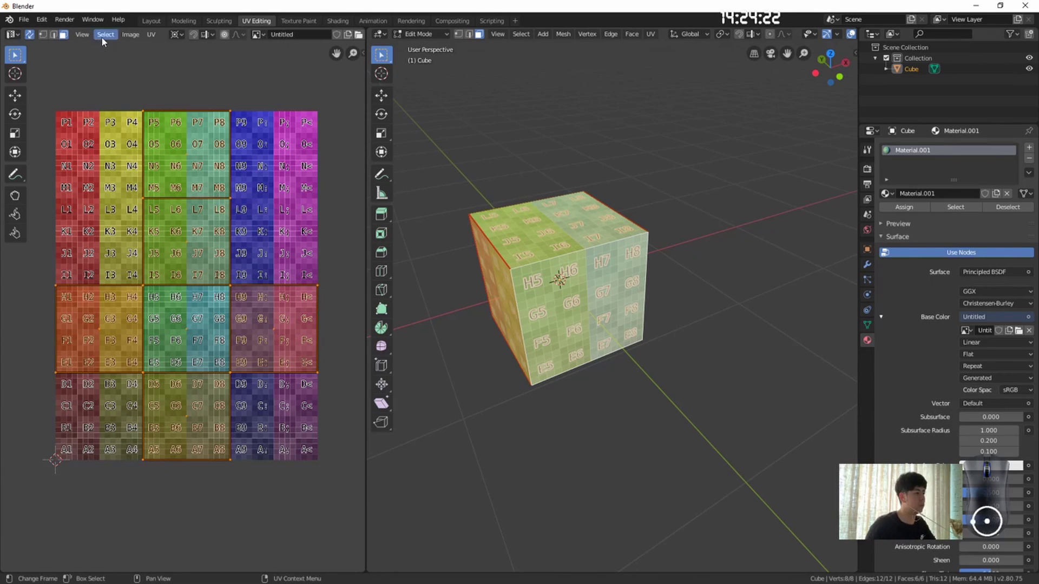
click(130, 34)
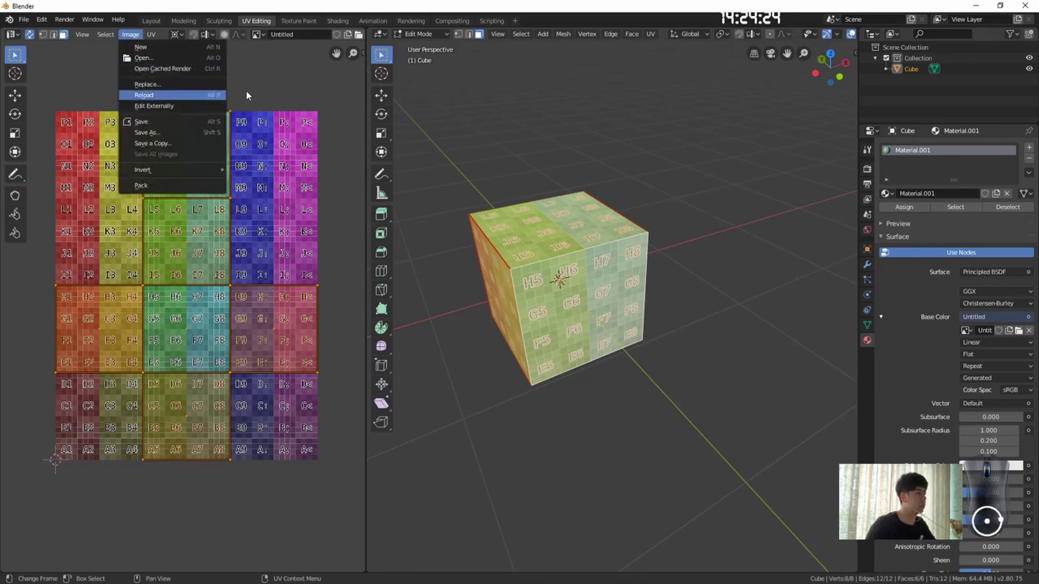
click(197, 132)
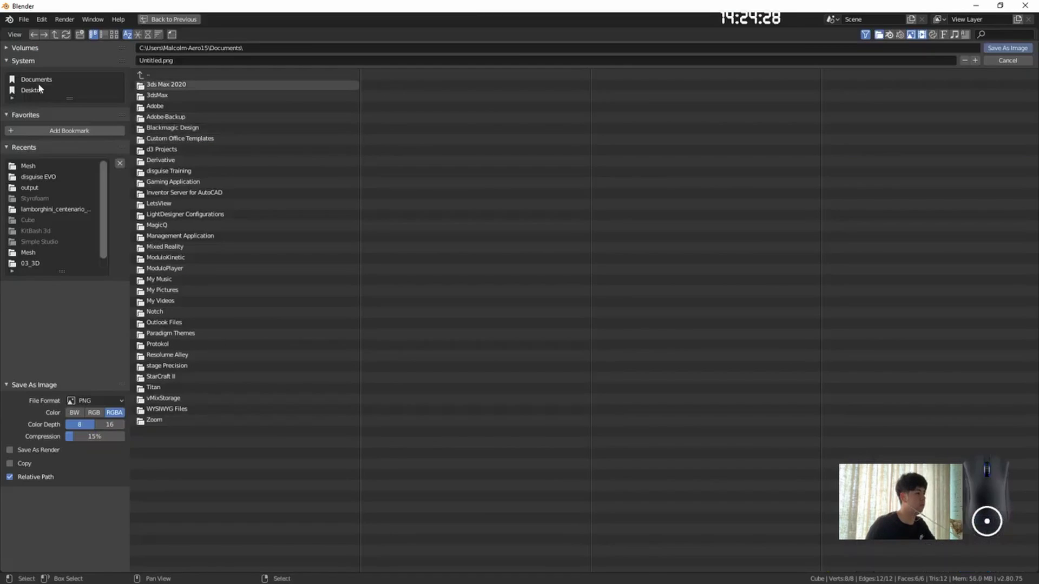
click(30, 166)
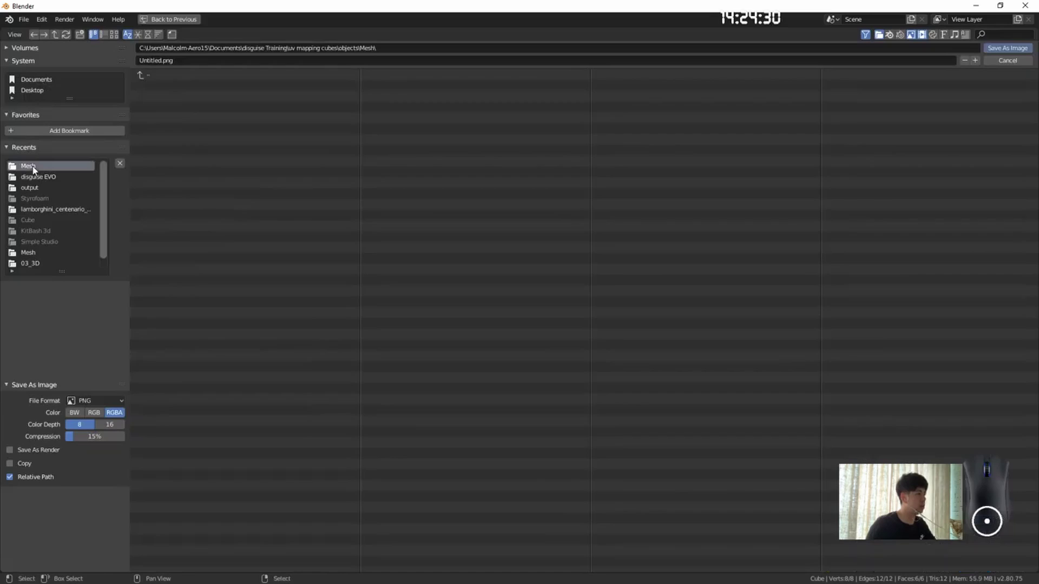
click(153, 78)
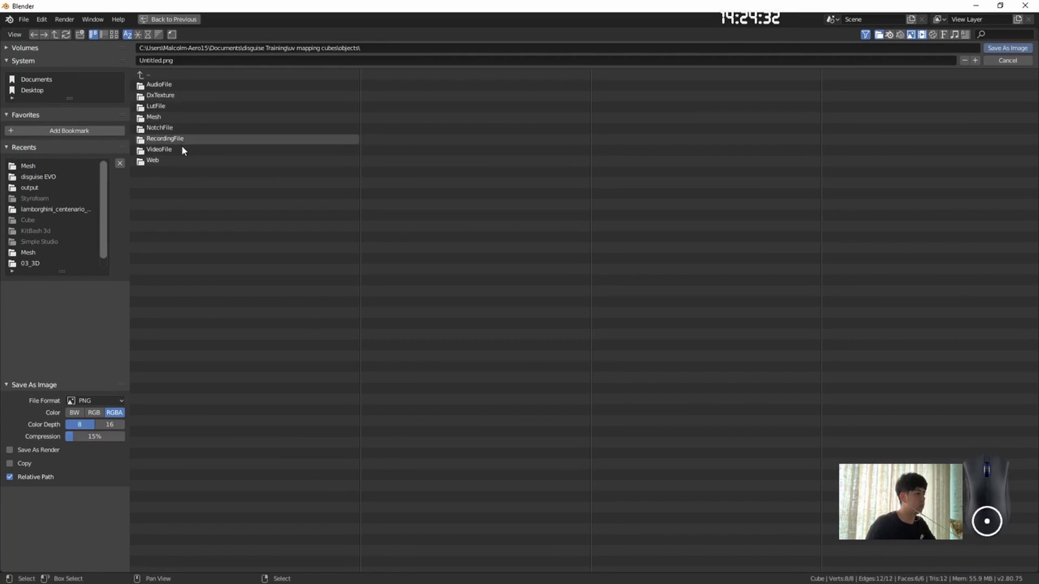
click(159, 150)
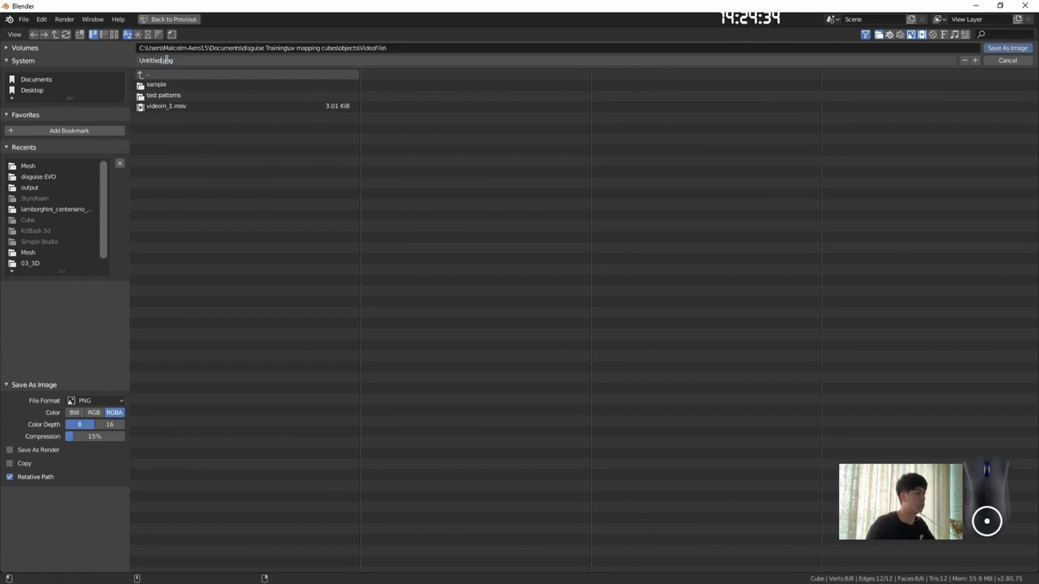
Step: Name the image file "cube 1.png" and save it
key(BackSpace)
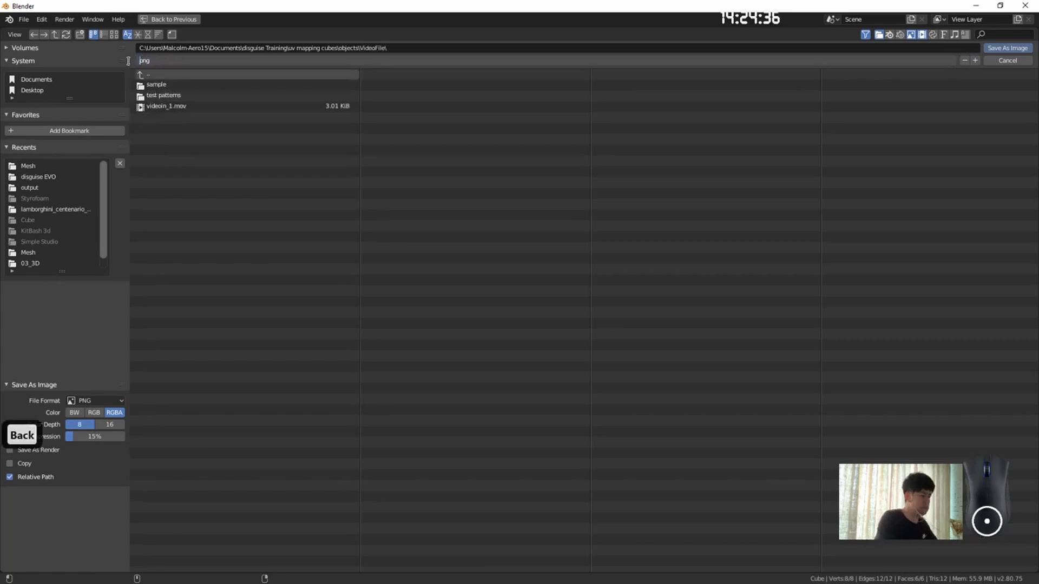
text(cube 1)
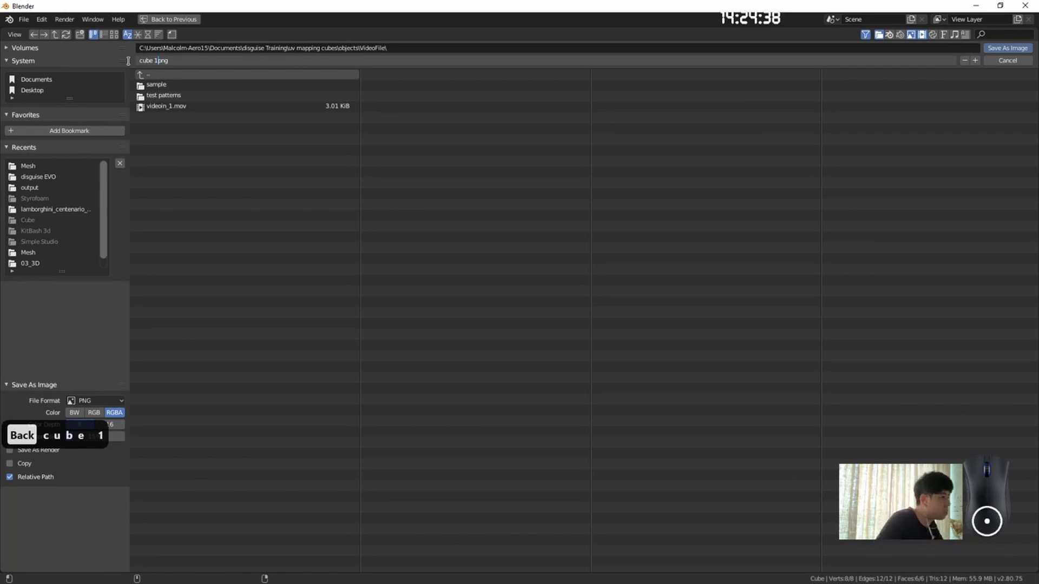
text(.)
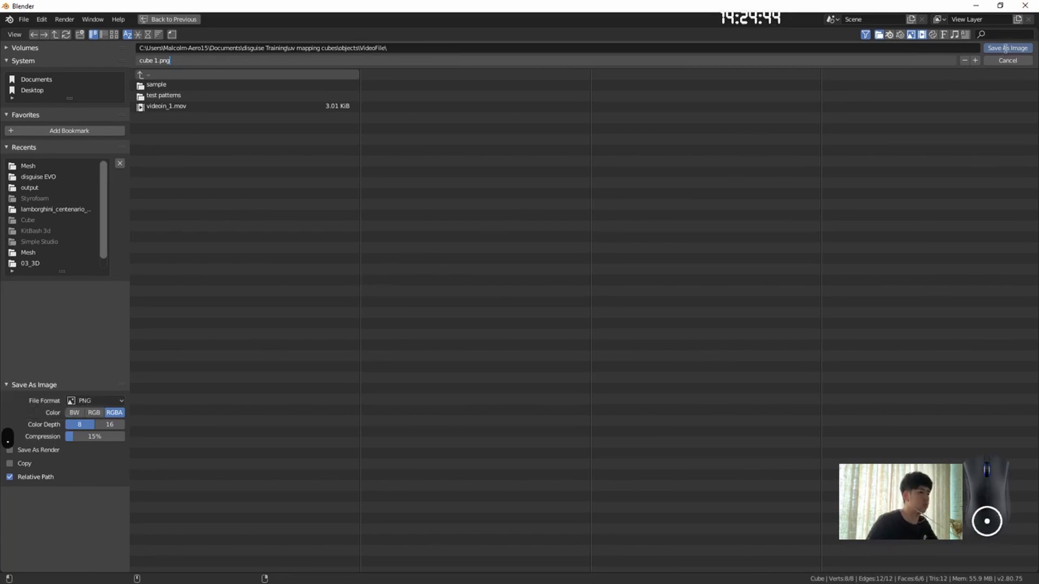
click(1021, 48)
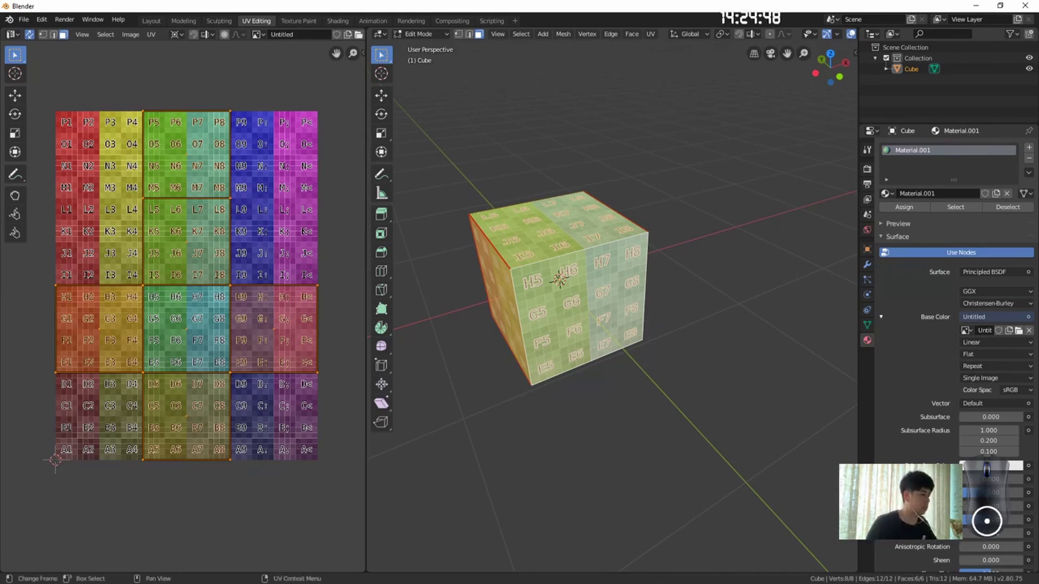
Step: Switch to the d3 project uv mapping cubes and replace surface 1's mesh with cube 1obj
key(super)
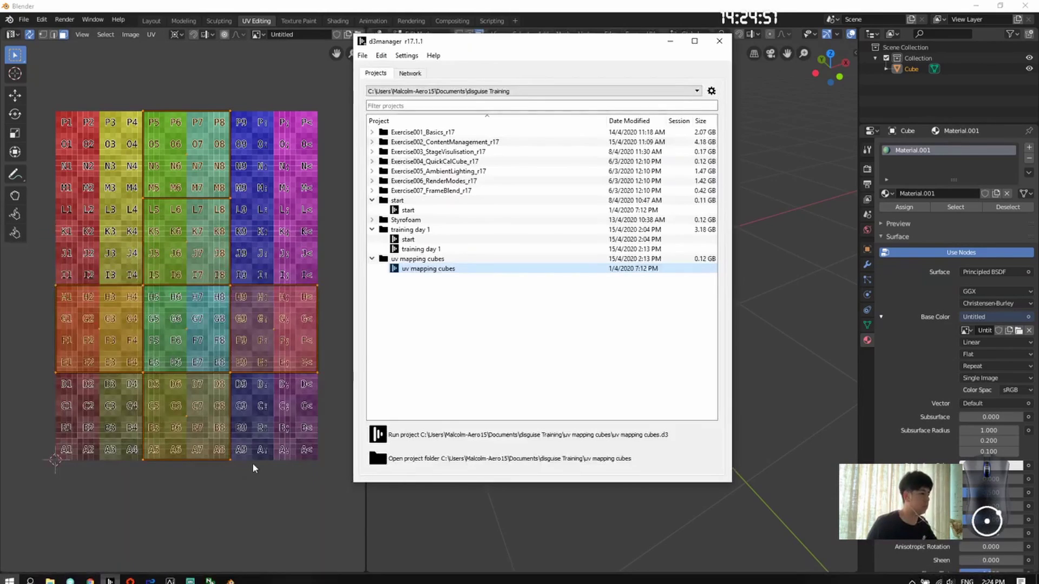
click(111, 576)
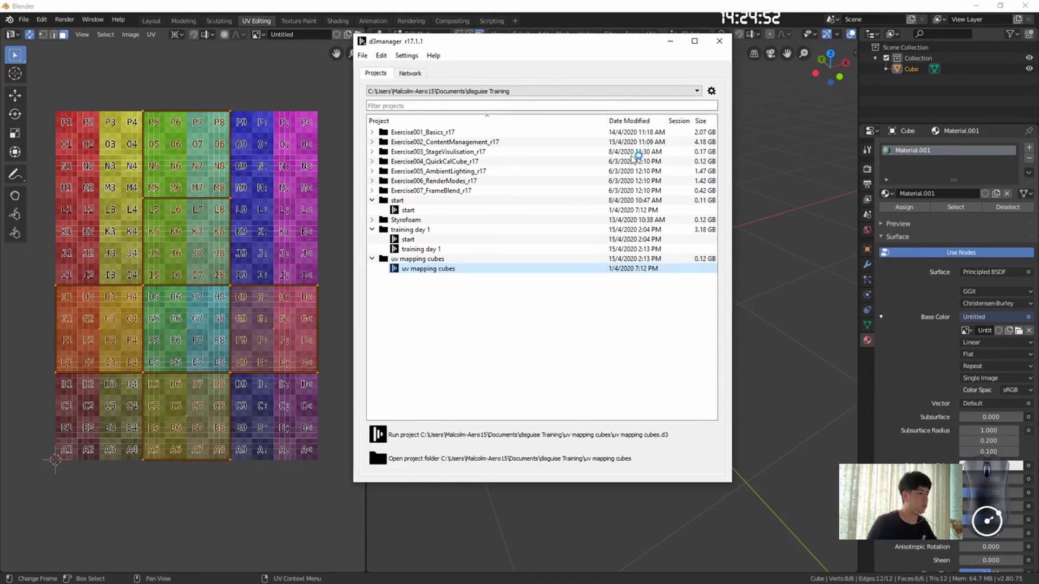
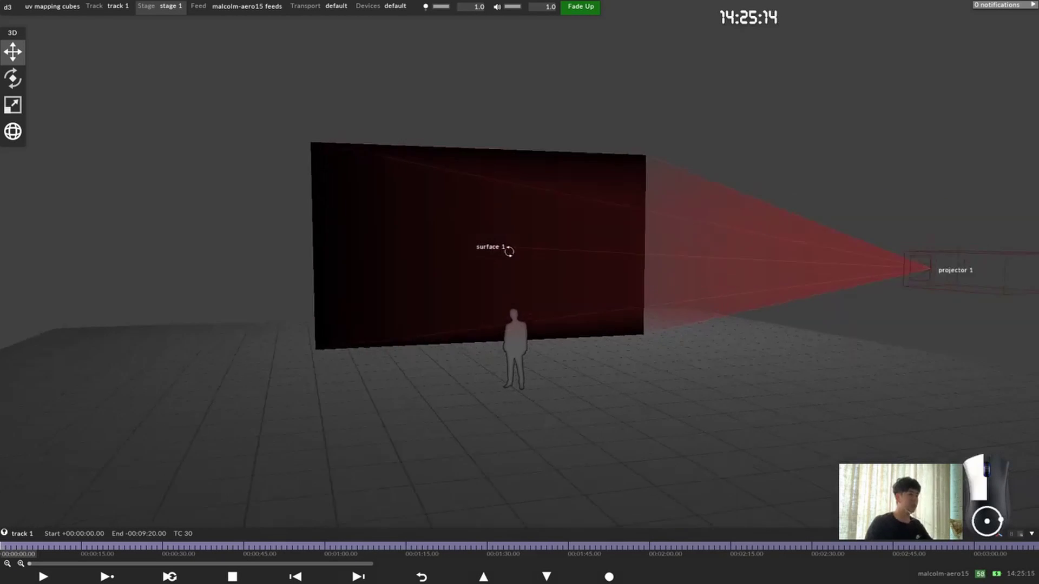
click(494, 240)
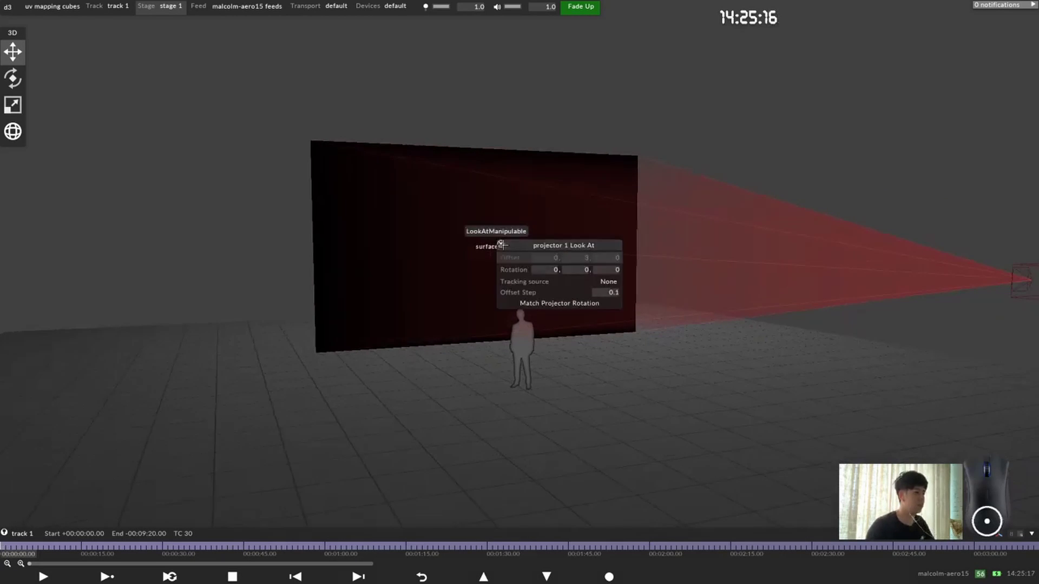
click(500, 244)
click(455, 211)
click(565, 292)
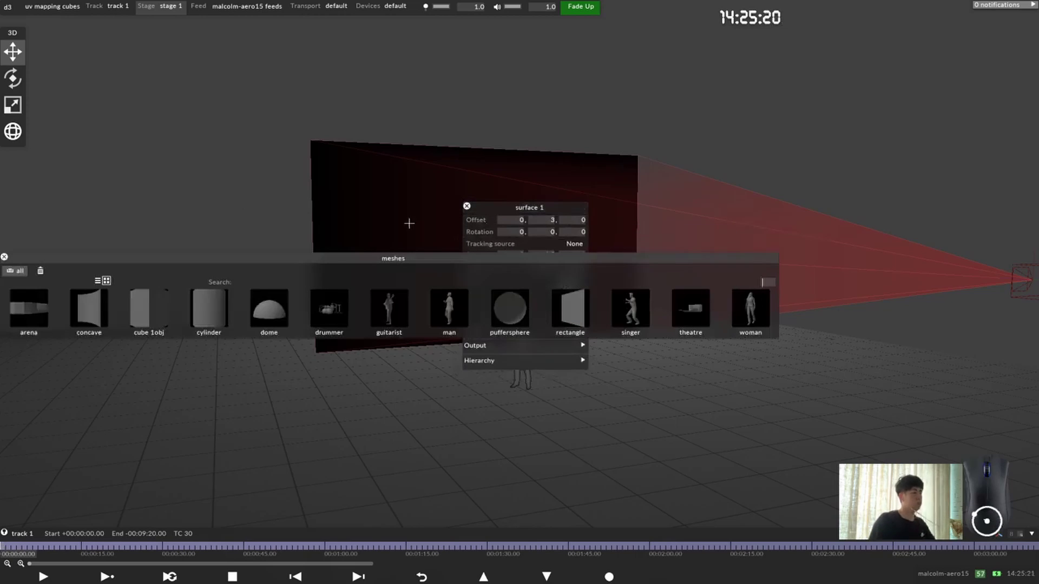
click(149, 308)
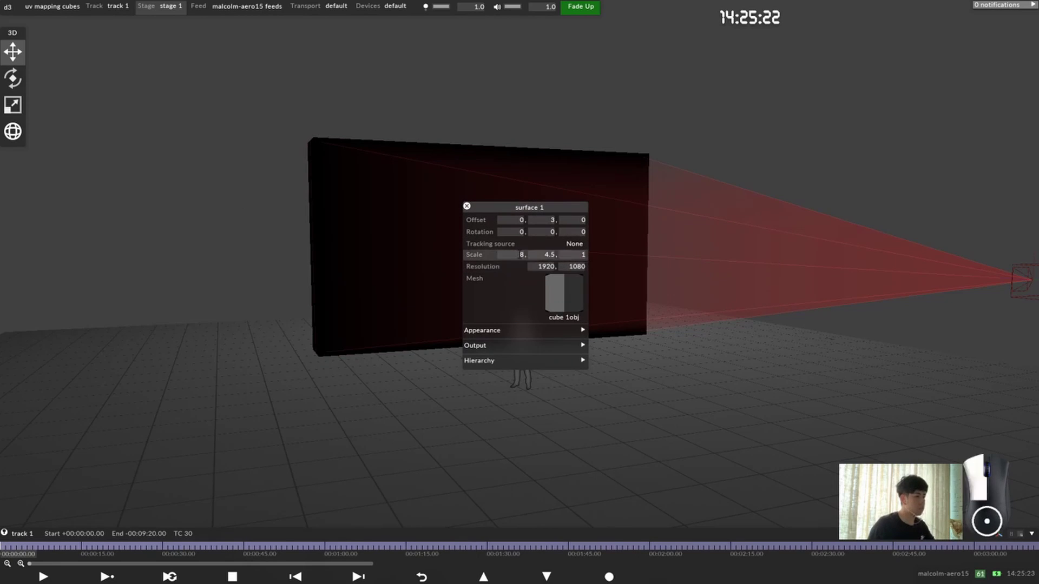
Step: Set surface 1's scale to 1, 1, 1 and its vertical offset to 0
text(1, 1)
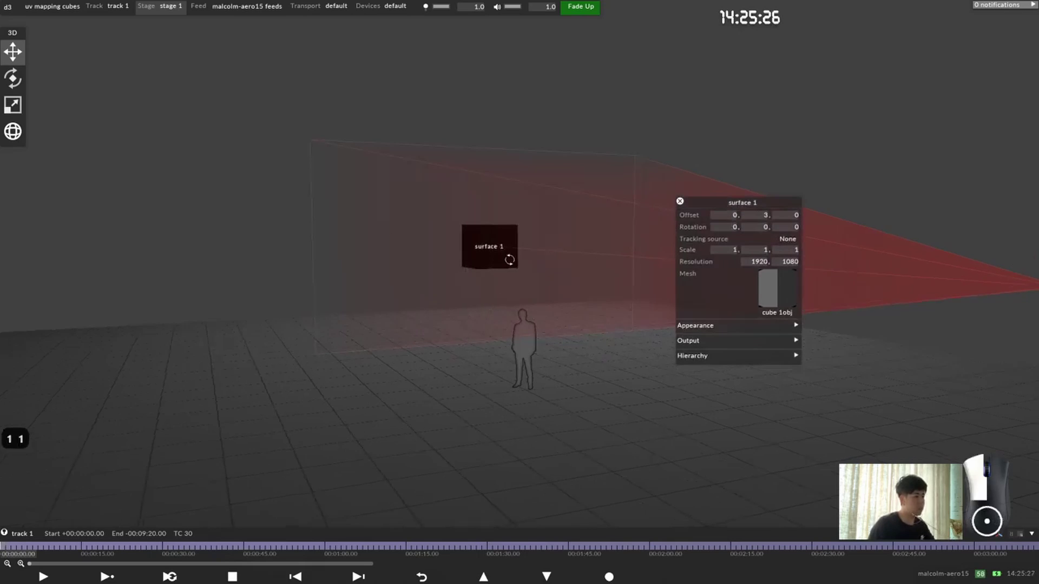
click(764, 215)
text(0)
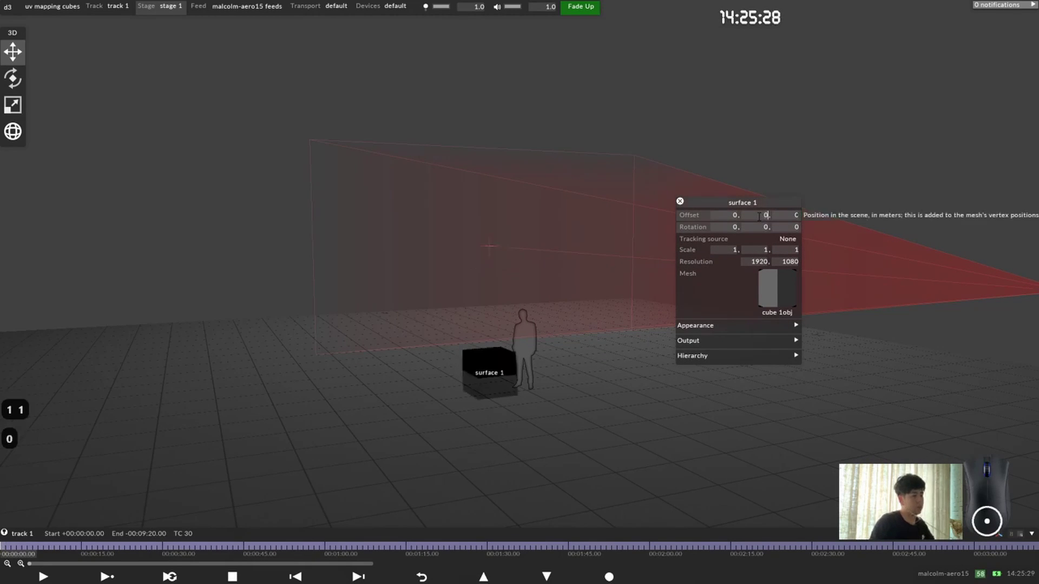
scroll(607, 402, up, 5)
scroll(453, 422, down, 5)
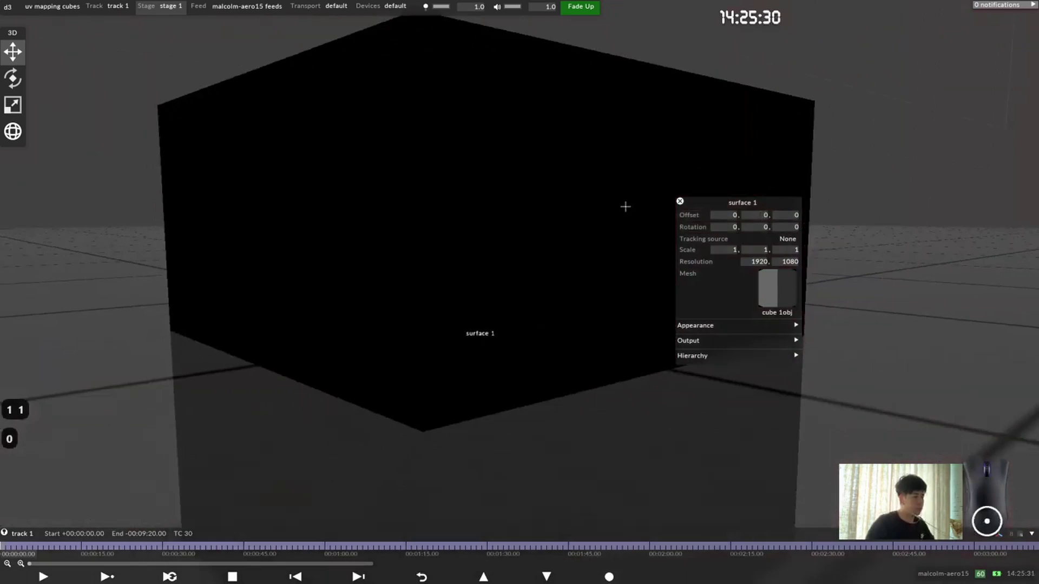
drag(430, 313, 471, 307)
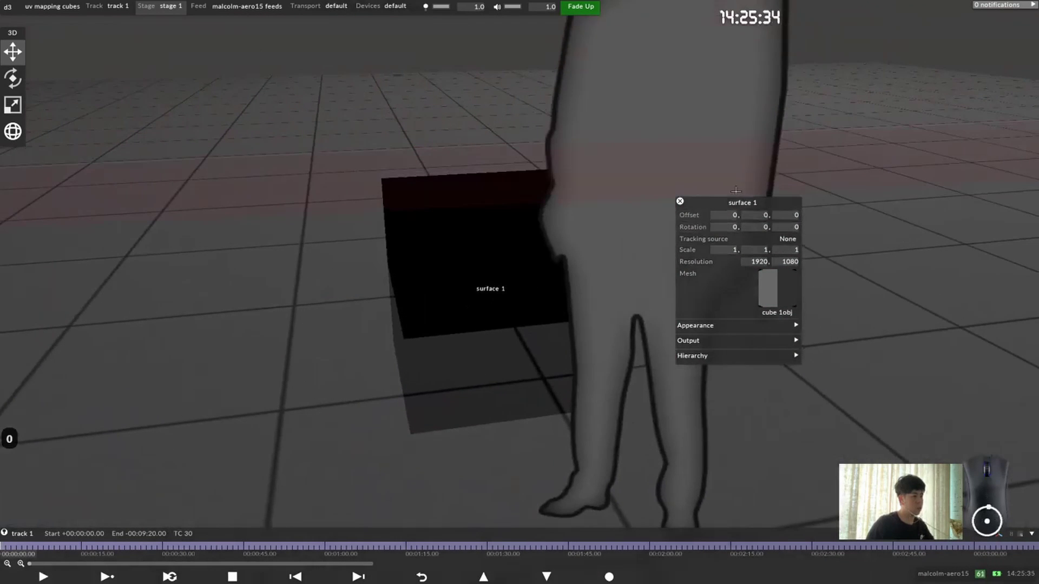
drag(519, 257, 438, 343)
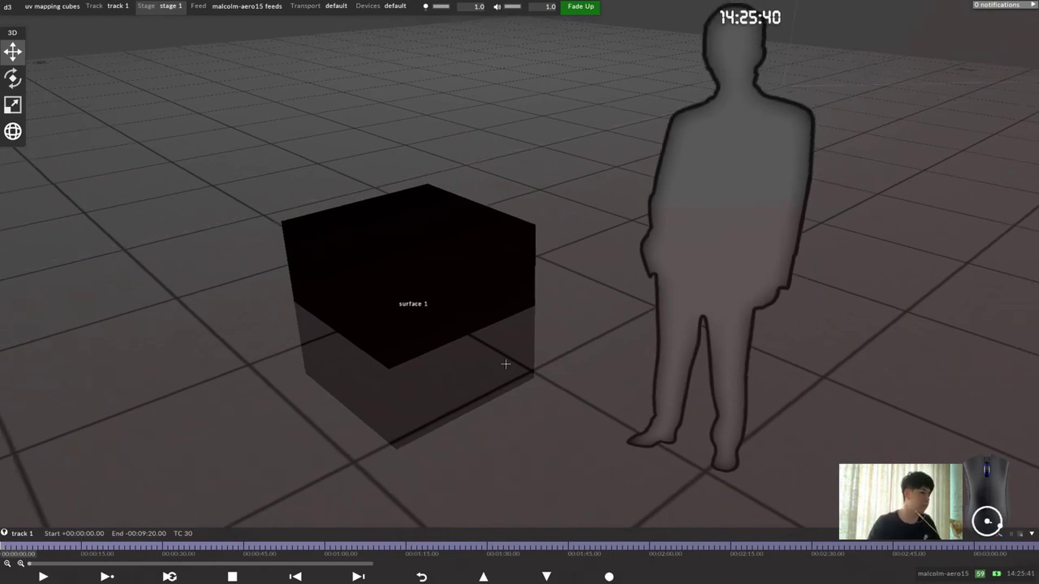
drag(436, 350, 262, 220)
click(146, 5)
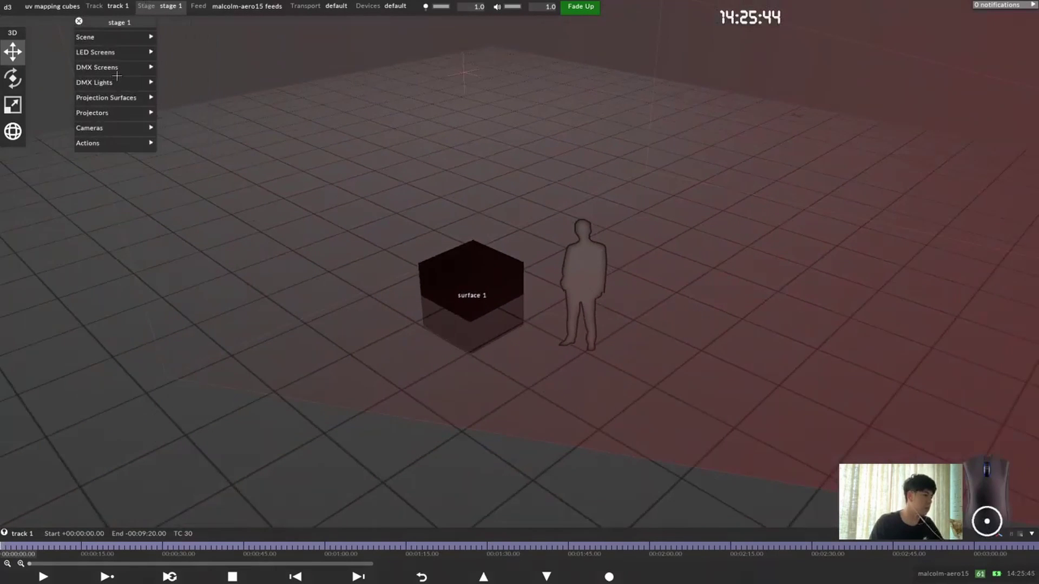
click(111, 97)
click(111, 98)
click(111, 113)
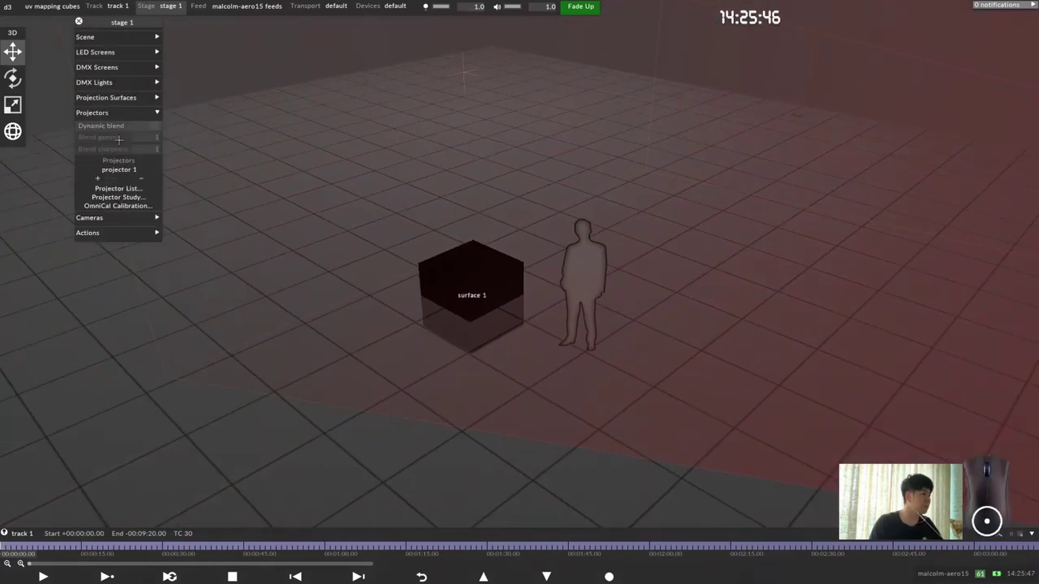
click(78, 21)
Step: Move the human reference figure well away from the surface 1 cube on the stage floor
right_drag(438, 286, 548, 300)
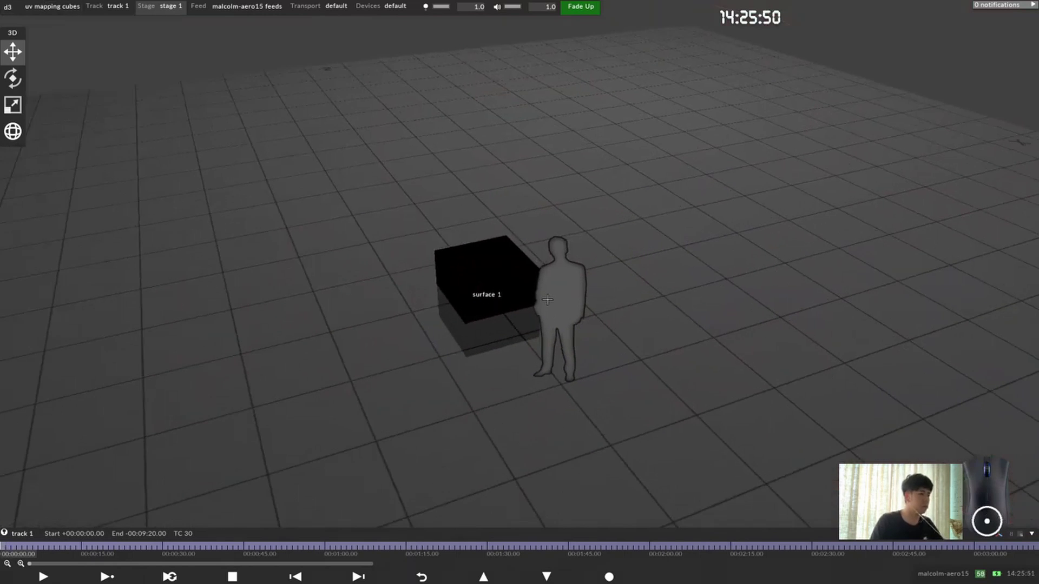
drag(552, 298, 961, 244)
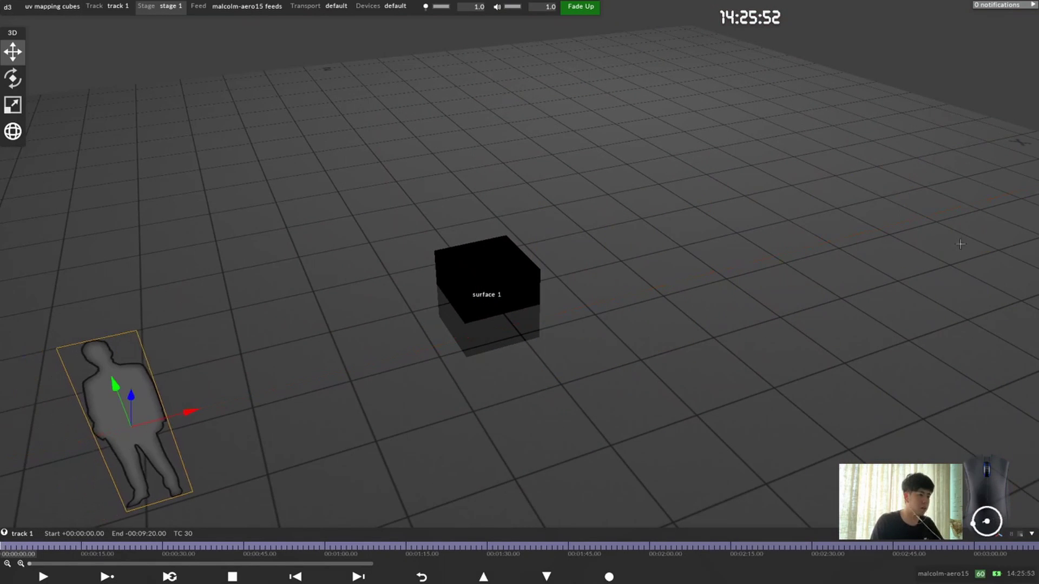
drag(153, 427, 59, 433)
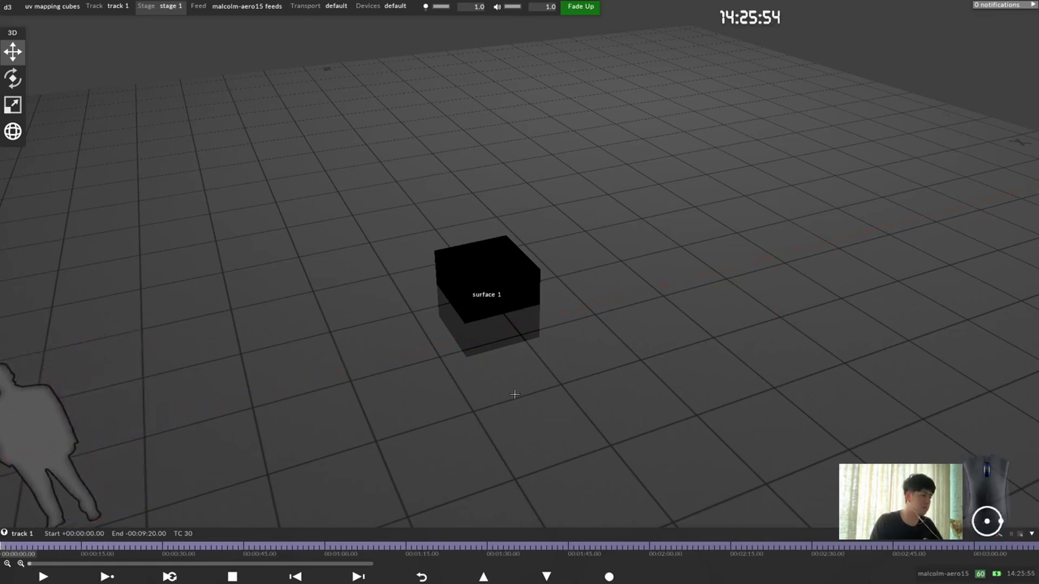
Step: Add a Video layer to track 1 and assign cube 1.png as its media
click(521, 303)
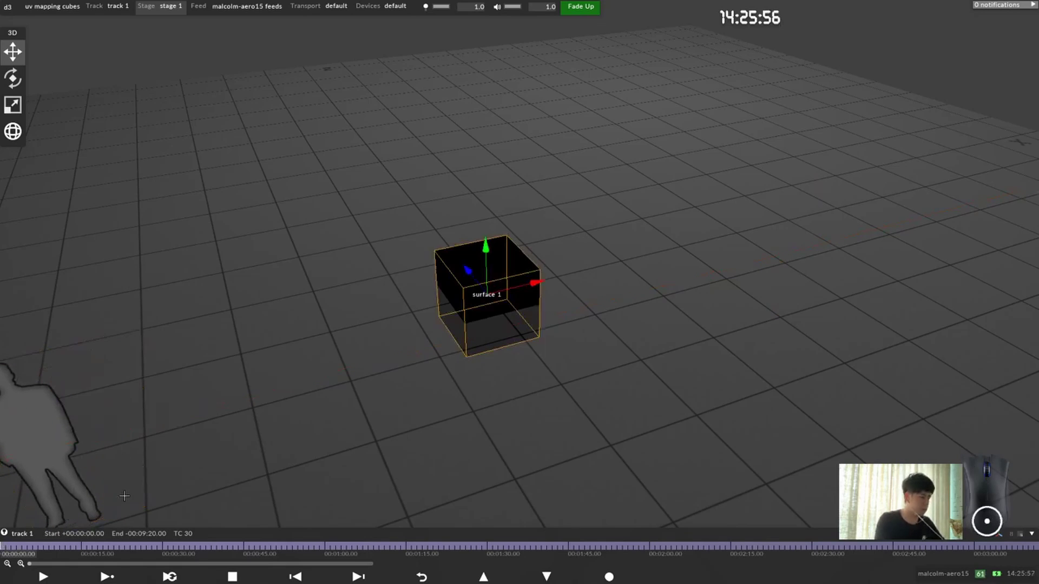
key(ctrl+l)
text(vi)
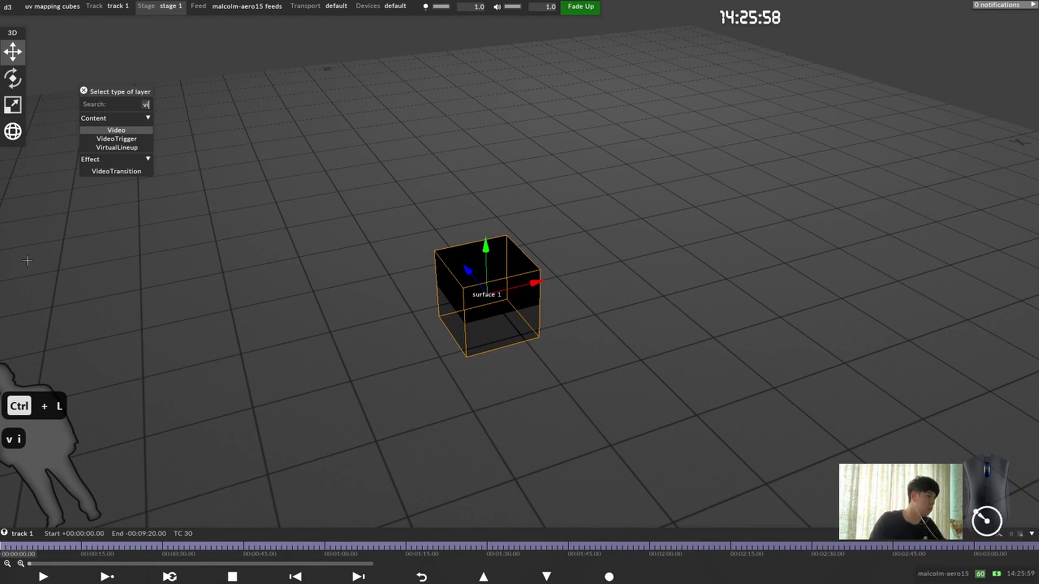
click(121, 129)
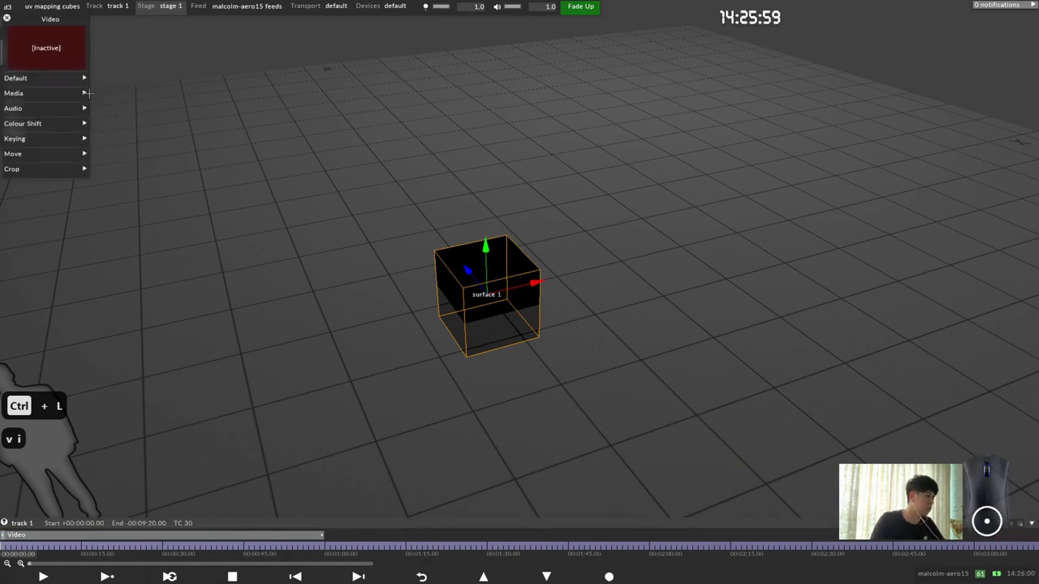
click(56, 96)
click(74, 106)
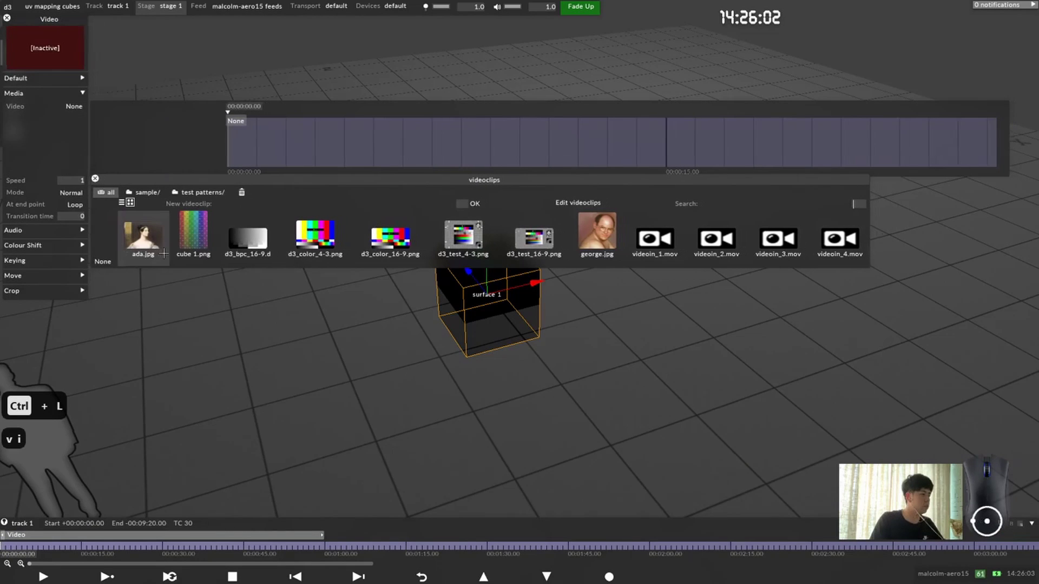
click(190, 241)
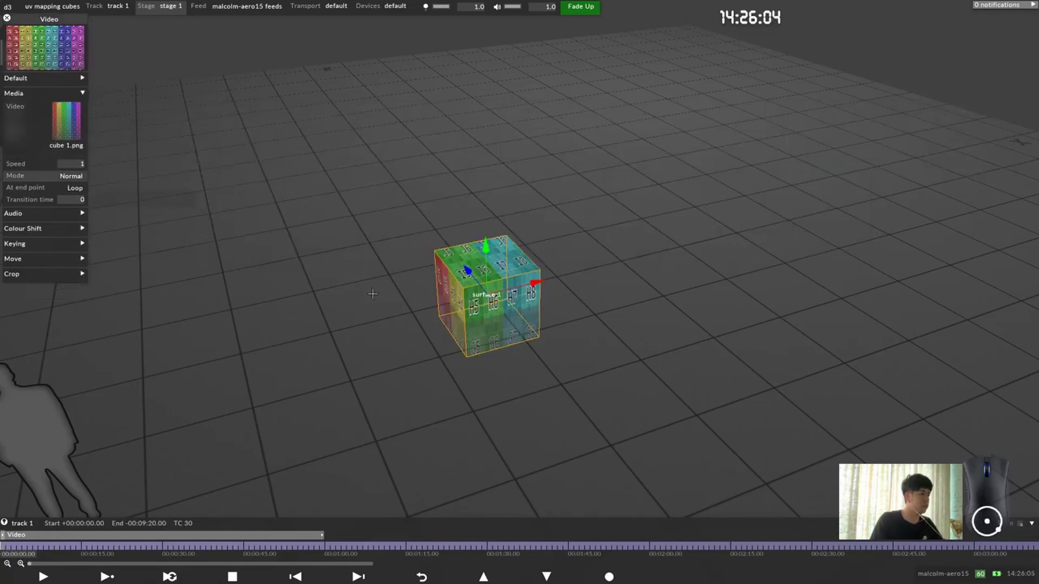
Step: Open surface 1's settings alongside the properties of the cube 1.png clip to compare their resolutions
scroll(644, 431, up, 5)
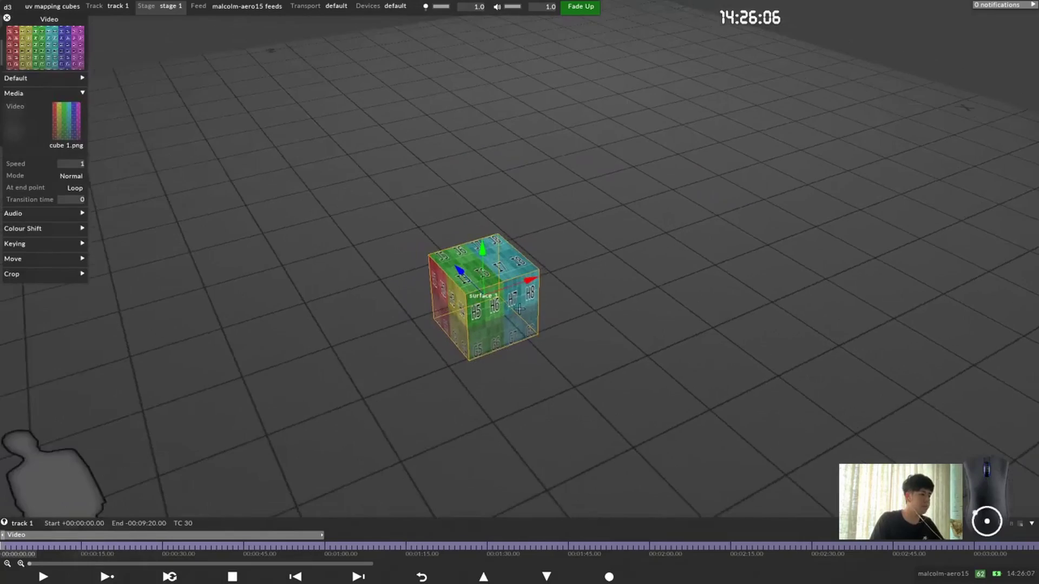
right_drag(645, 432, 548, 323)
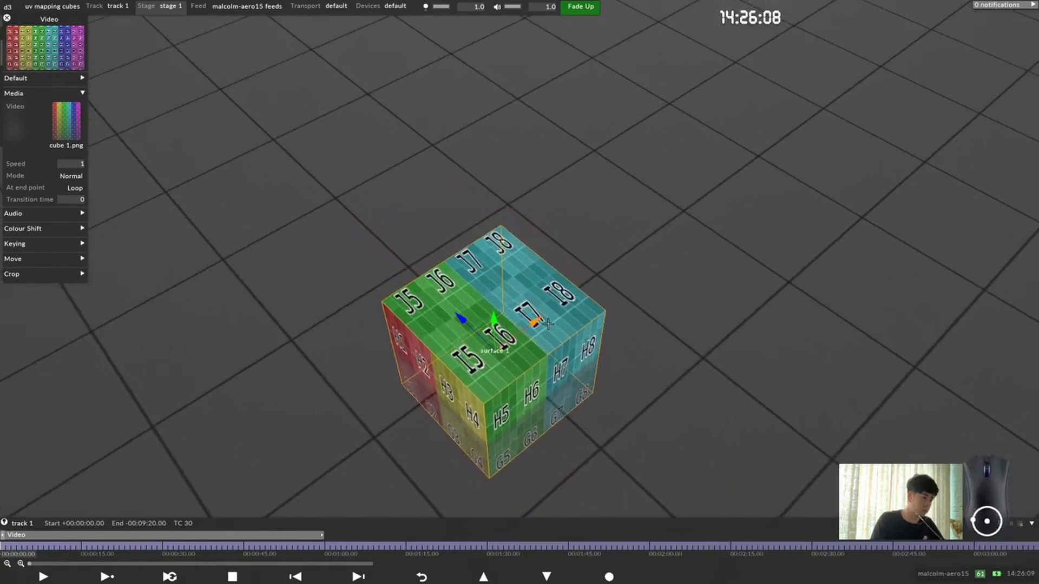
right_drag(565, 384, 465, 342)
click(465, 342)
drag(470, 331, 257, 187)
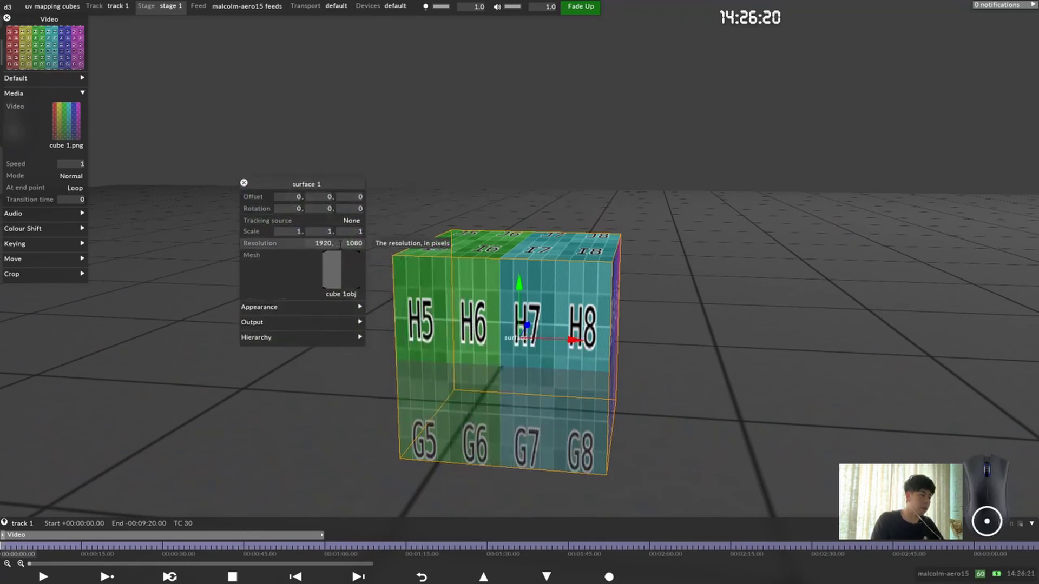
click(67, 124)
drag(182, 55, 174, 105)
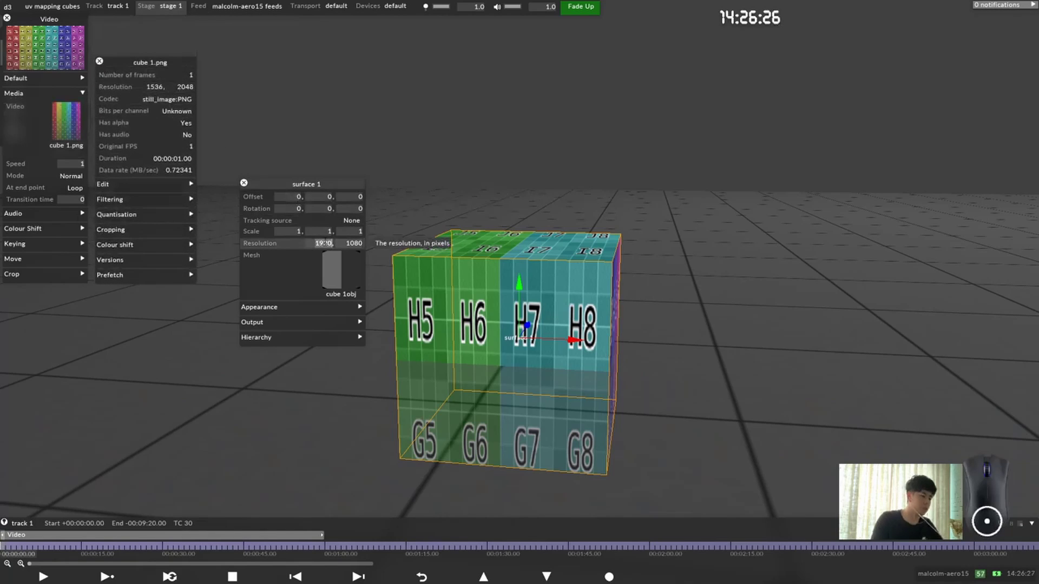
Step: Set surface 1's resolution to 1536 by 2048 and close its settings
text(1536)
key(Tab)
text(2)
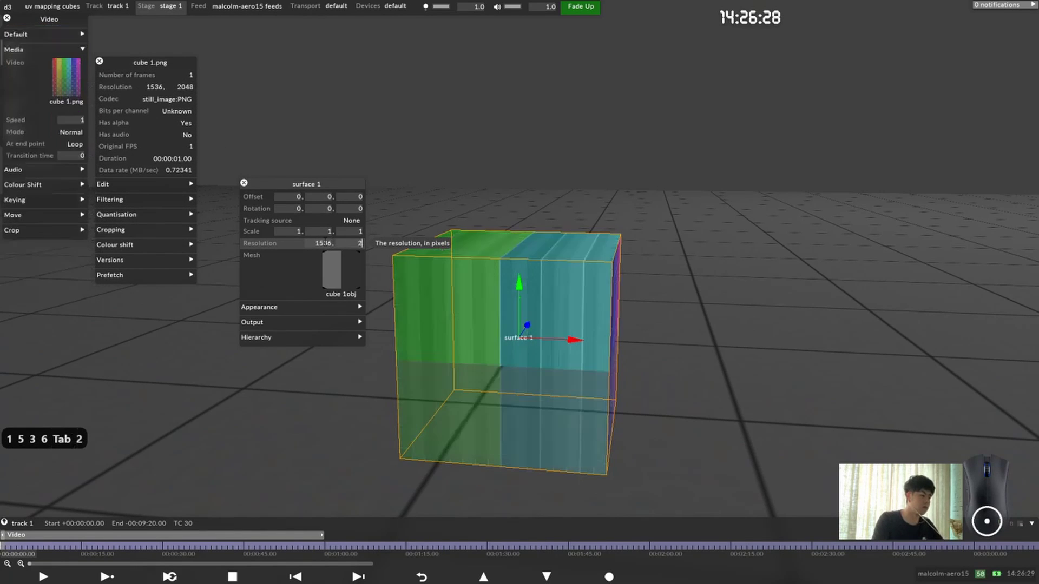
text(048)
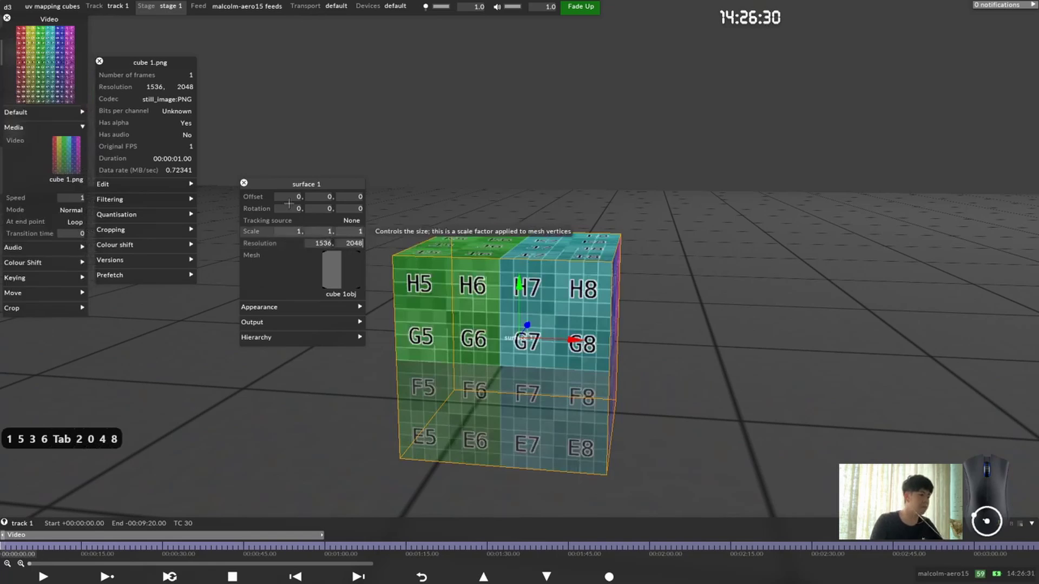
click(244, 183)
drag(249, 189, 476, 338)
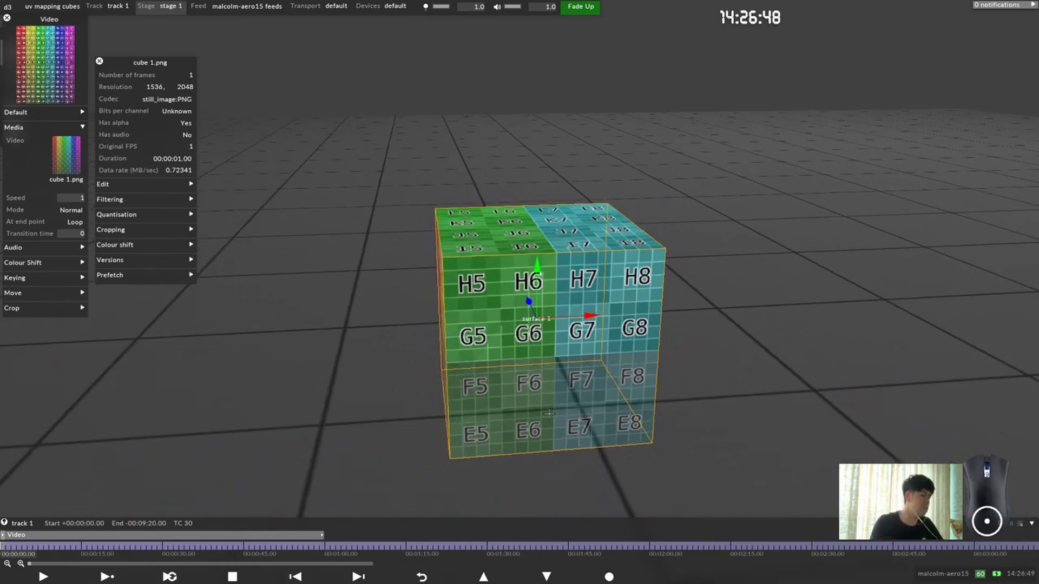
scroll(548, 360, down, 5)
Step: Switch to Blender and return the cube to Object Mode
key(alt+Tab)
key(alt+Tab)
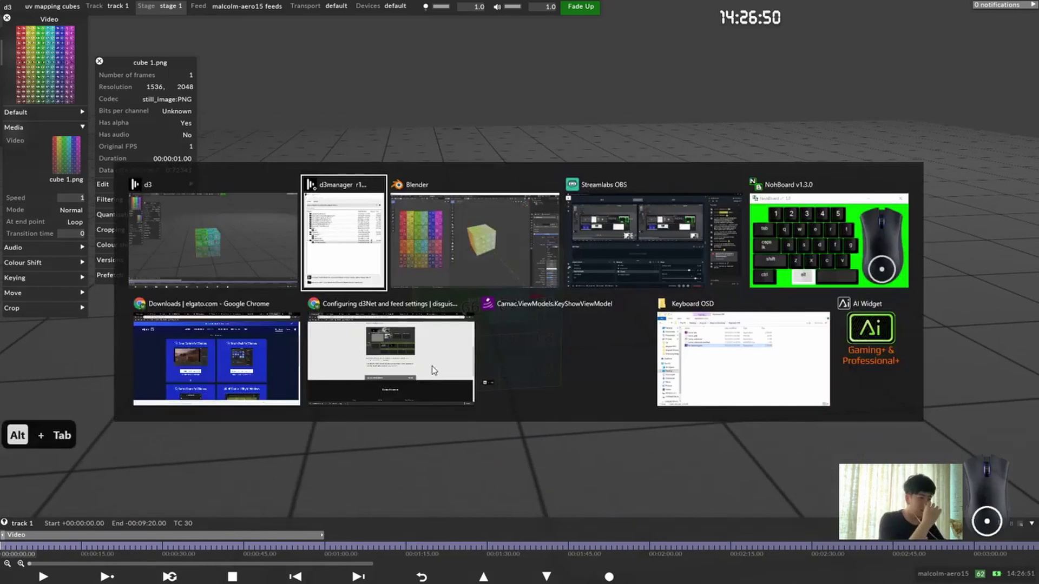
click(691, 373)
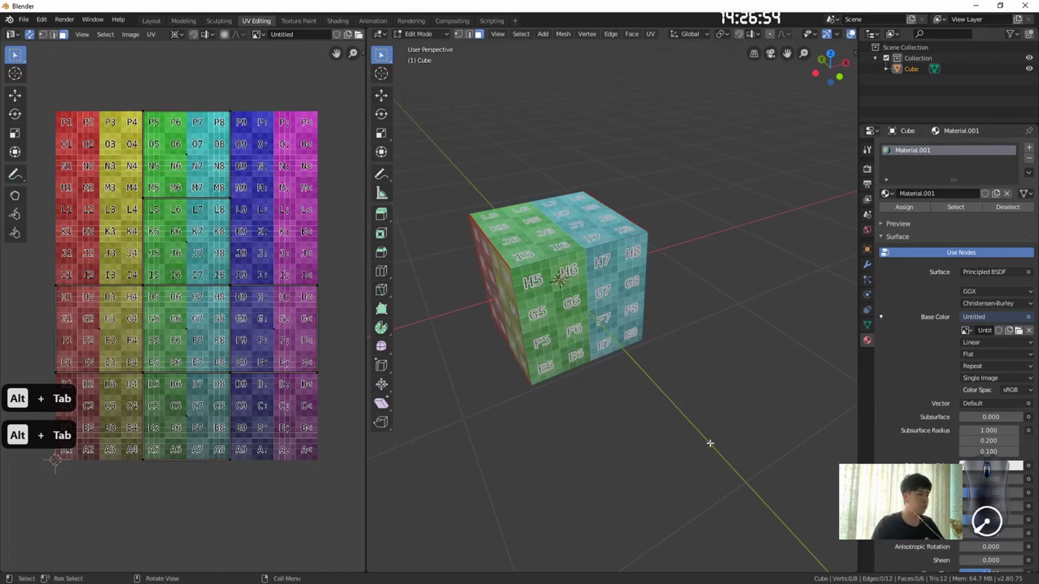
scroll(633, 340, down, 3)
key(Tab)
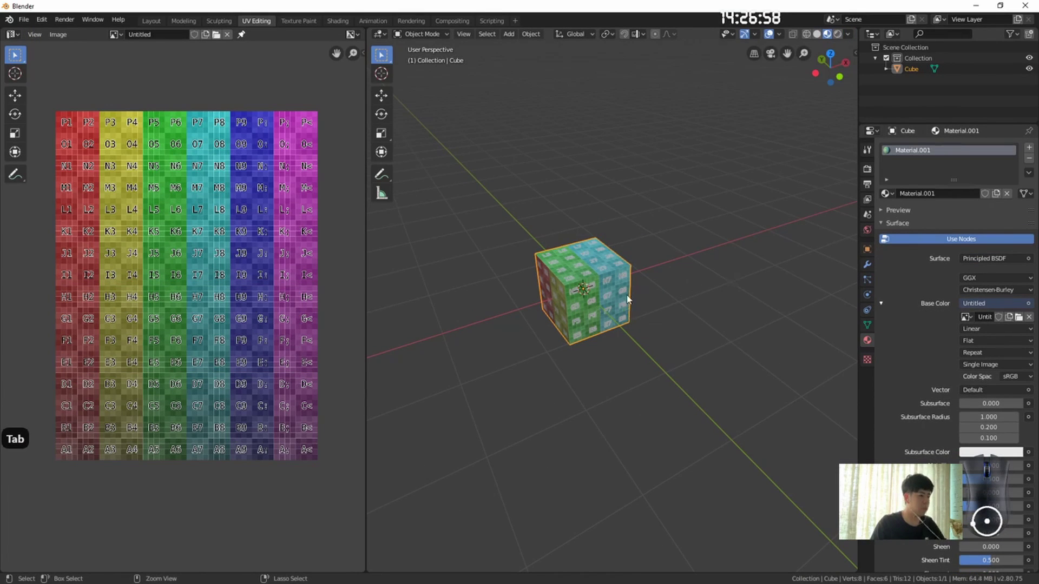
Step: Copy and paste the cube, and rename the pasted copy "Cube 2"
key(ctrl+d)
key(ctrl+c)
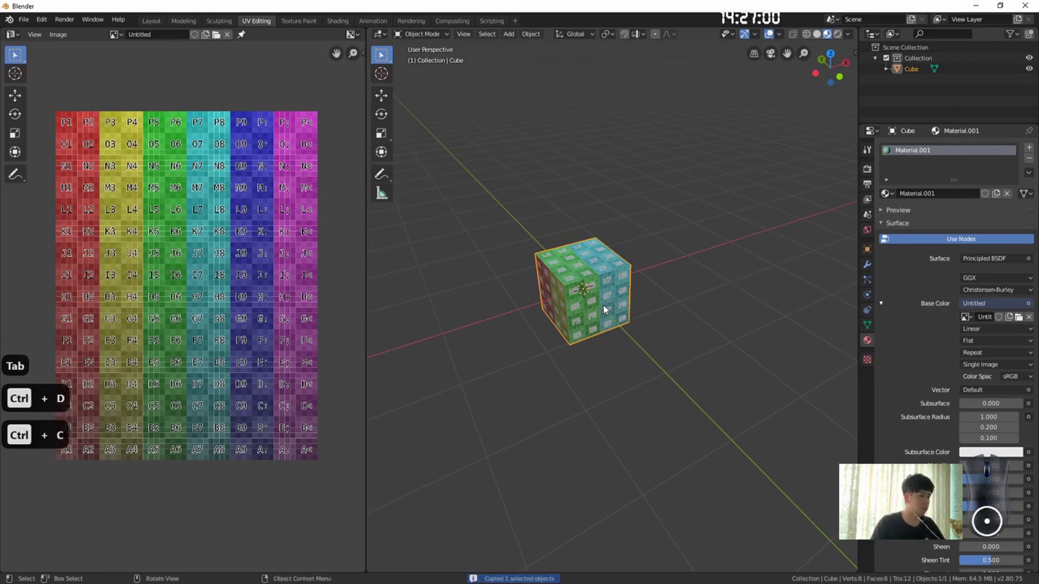
key(ctrl+v)
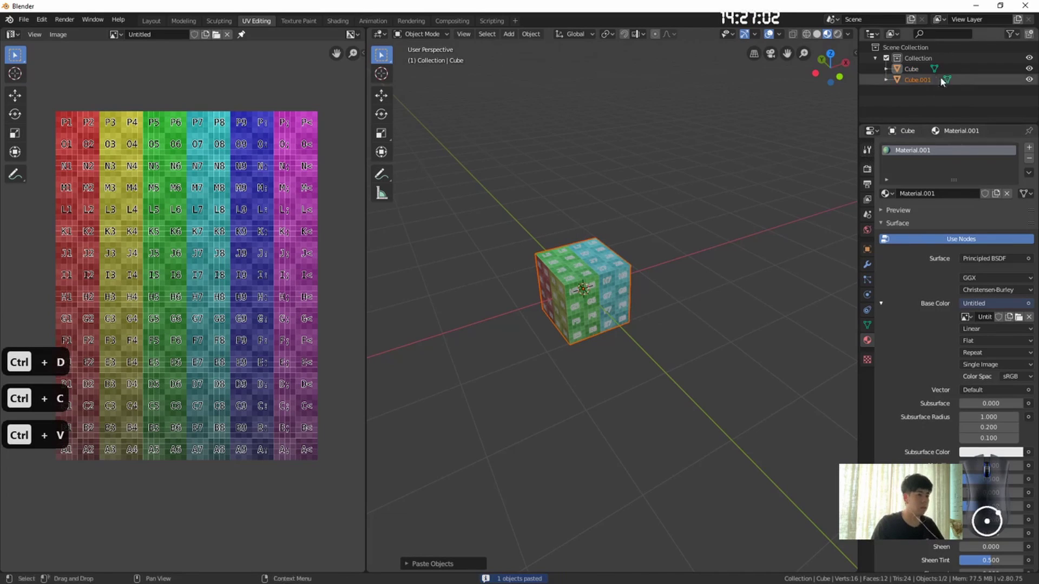
click(913, 70)
double_click(914, 80)
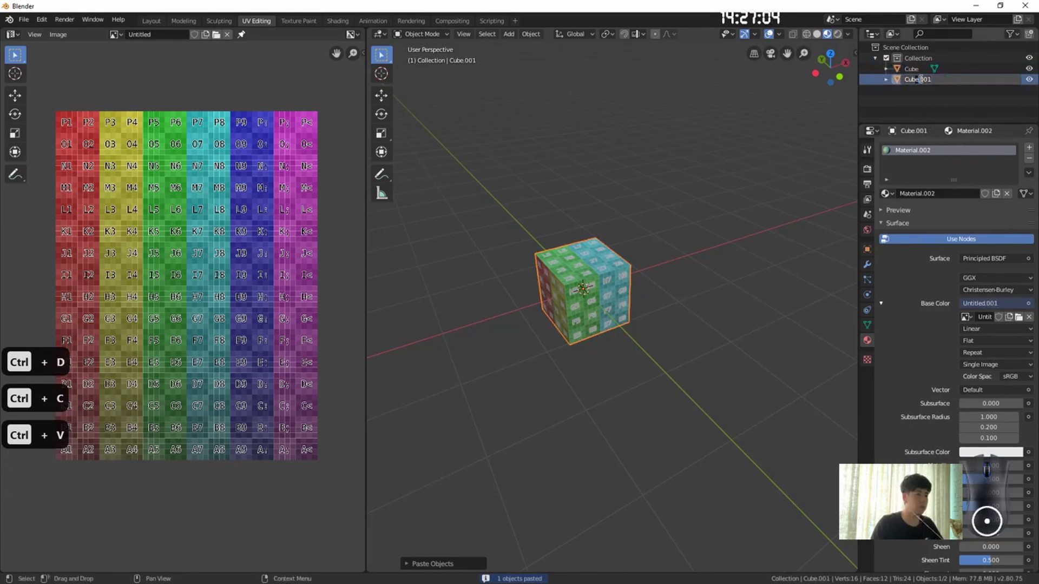
click(962, 80)
key(BackSpace)
key(BackSpace)
text(2)
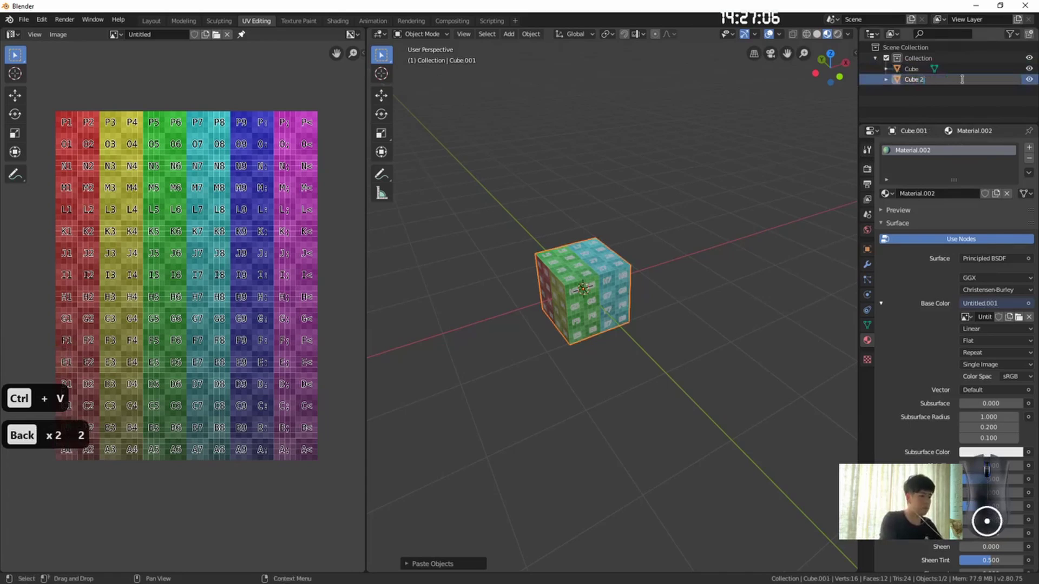
key(Return)
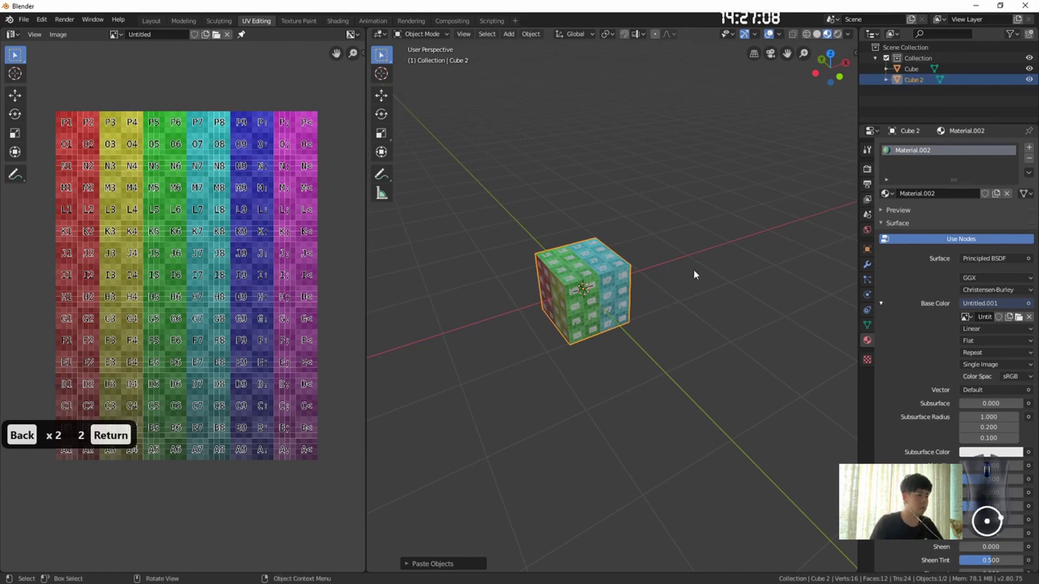
Step: Show the transform values and set Cube 2's X location to 2 m
click(855, 47)
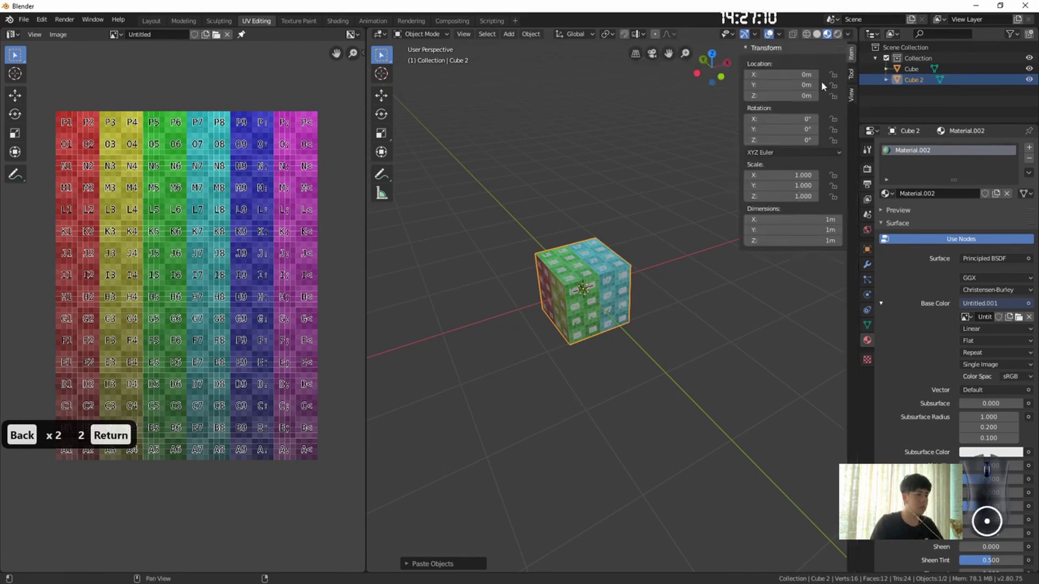
mouse_move(780, 75)
mouse_down()
mouse_move(830, 74)
mouse_move(785, 74)
mouse_up()
text(2)
key(Return)
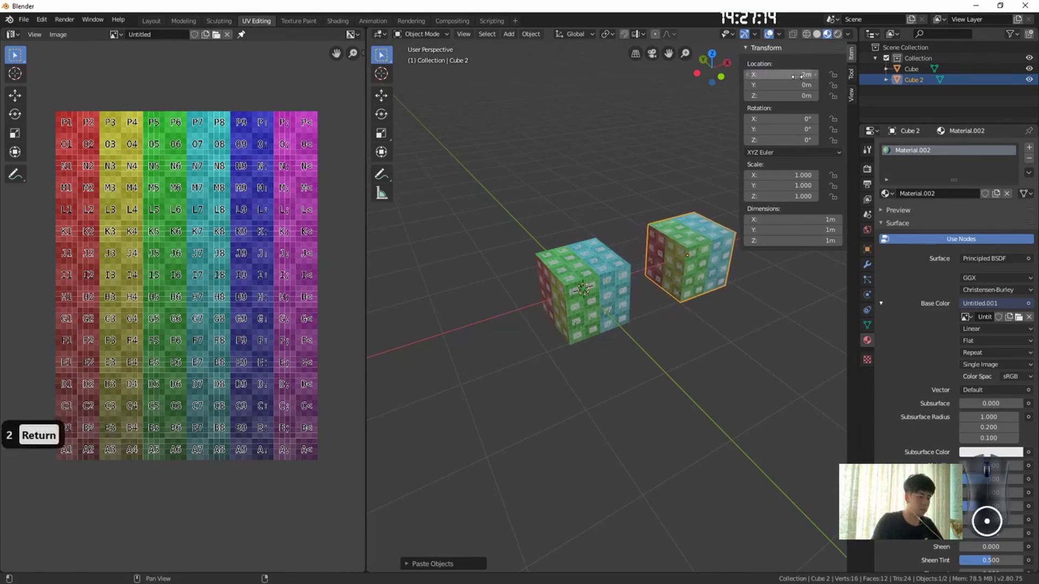
Step: Put Cube 2 in Edit Mode and select all of its faces
middle_drag(687, 358, 693, 299)
click(693, 297)
key(Caps_Lock)
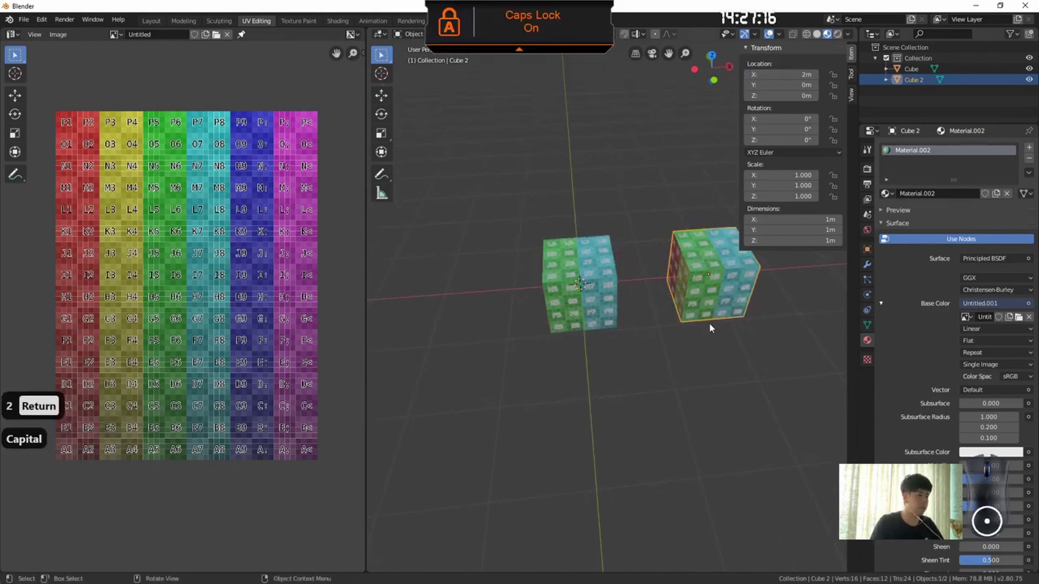
key(Caps_Lock)
key(Tab)
middle_drag(703, 368, 588, 359)
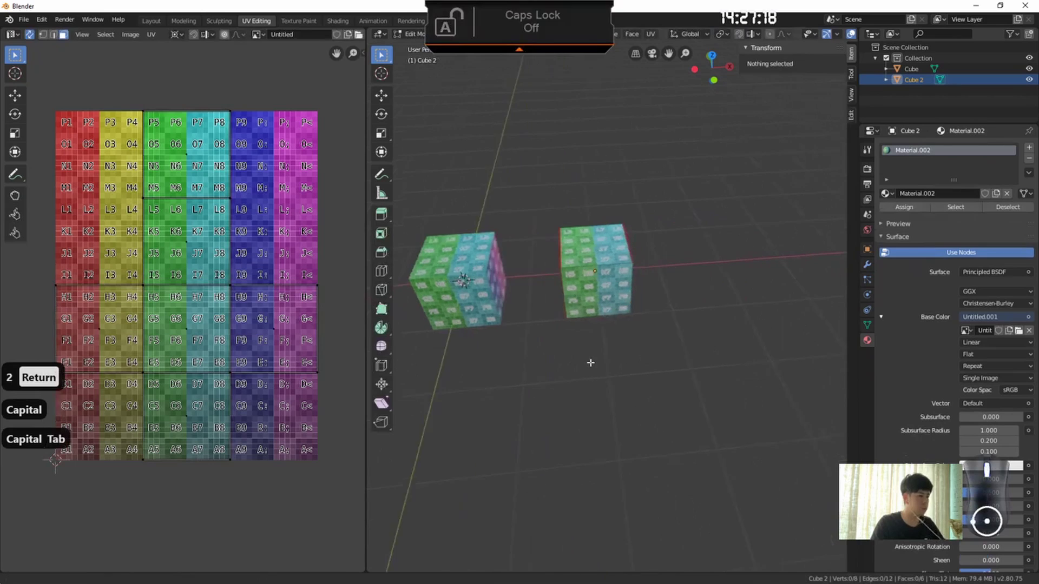
click(591, 275)
middle_drag(592, 275, 593, 289)
key(a)
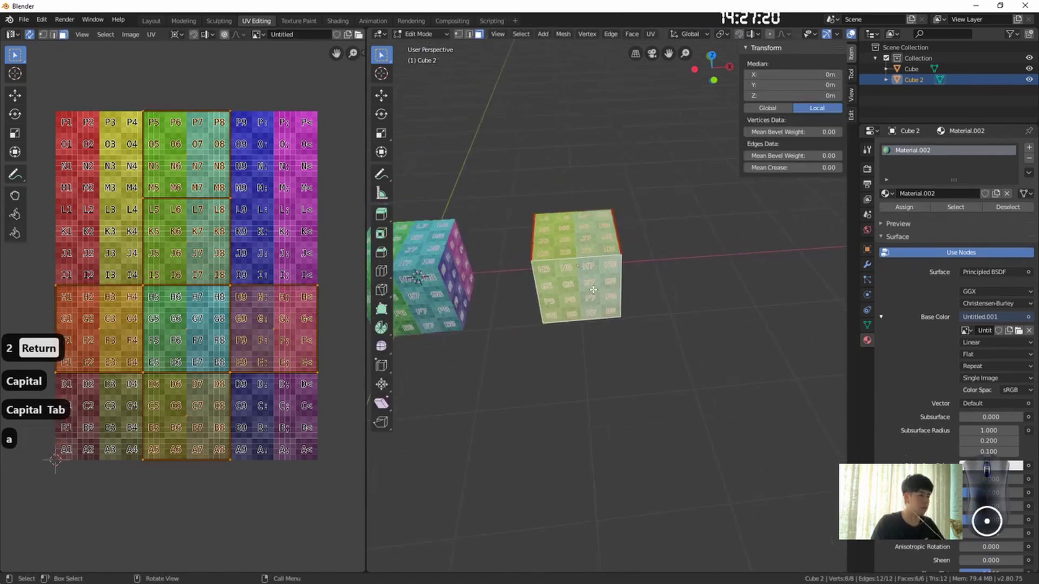
Step: Clear the UV seams from all of Cube 2's edges
key(u)
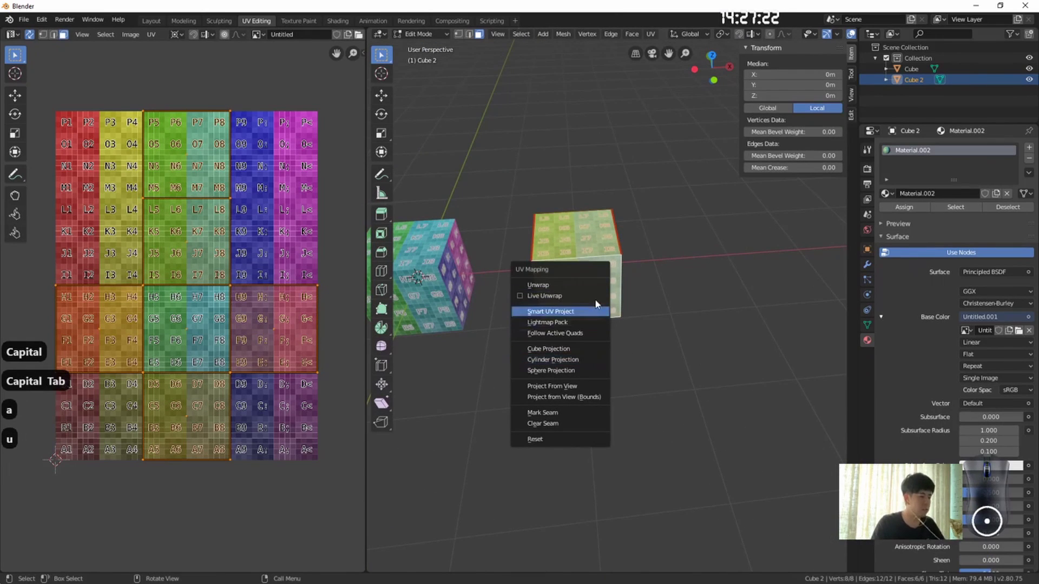
click(581, 421)
scroll(608, 244, up, 4)
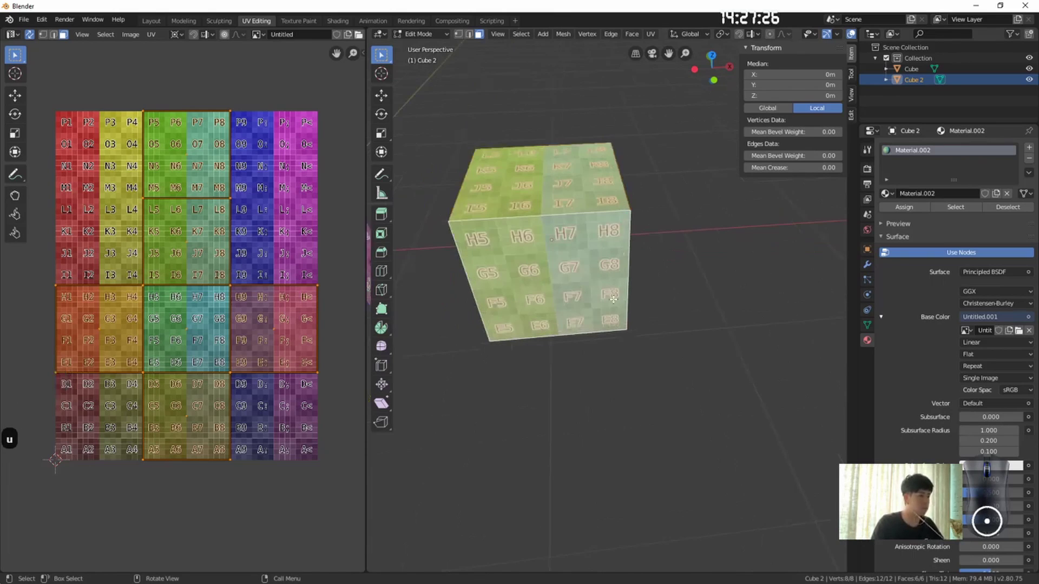
middle_drag(607, 243, 627, 347)
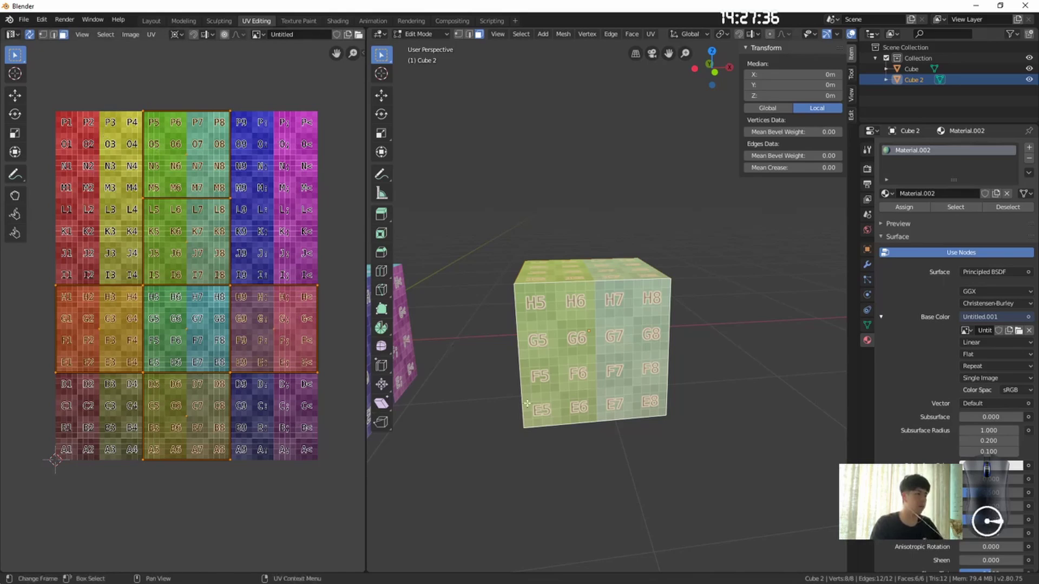
right_click(617, 311)
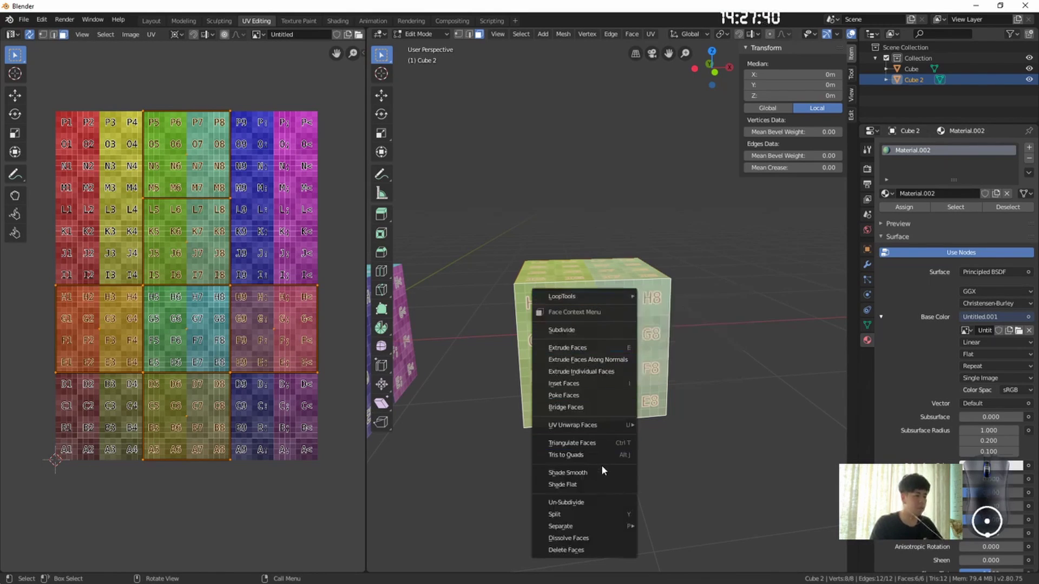
click(597, 225)
click(581, 337)
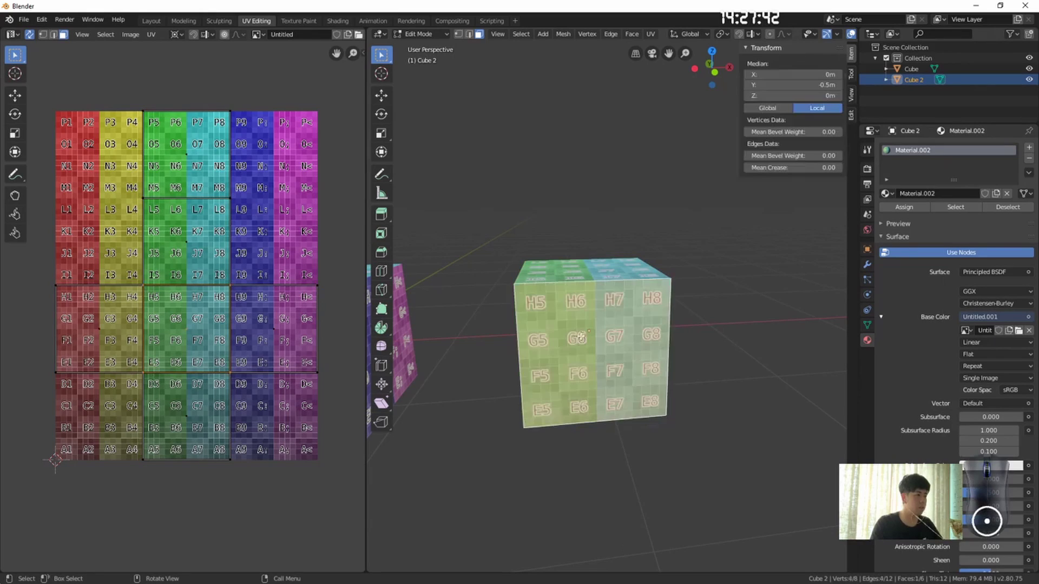
key(a)
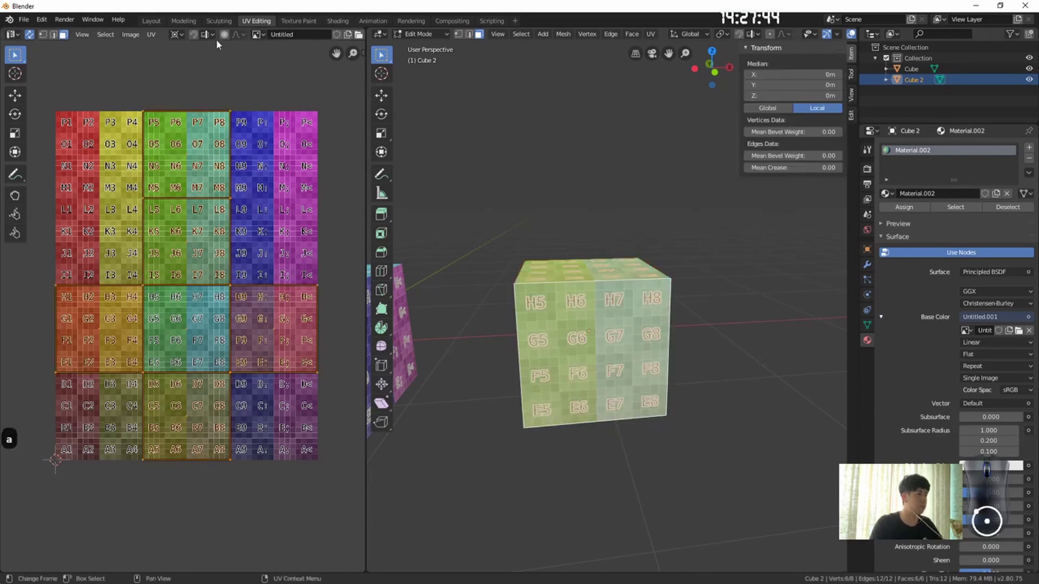
Step: Create a new 1536 × 1024 px color grid image named "cube2" for the UV layout
click(348, 34)
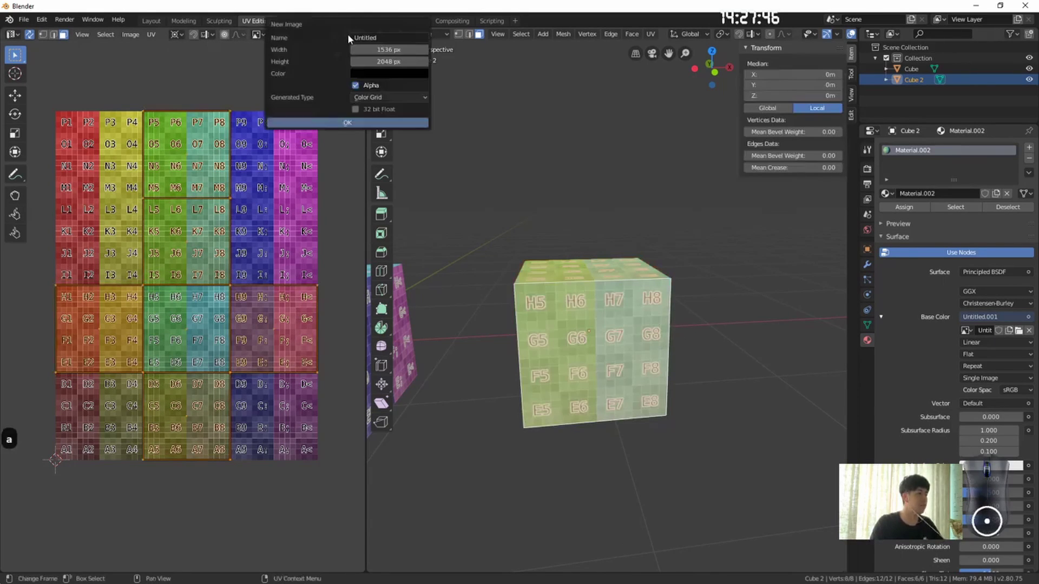
click(389, 50)
text(1536)
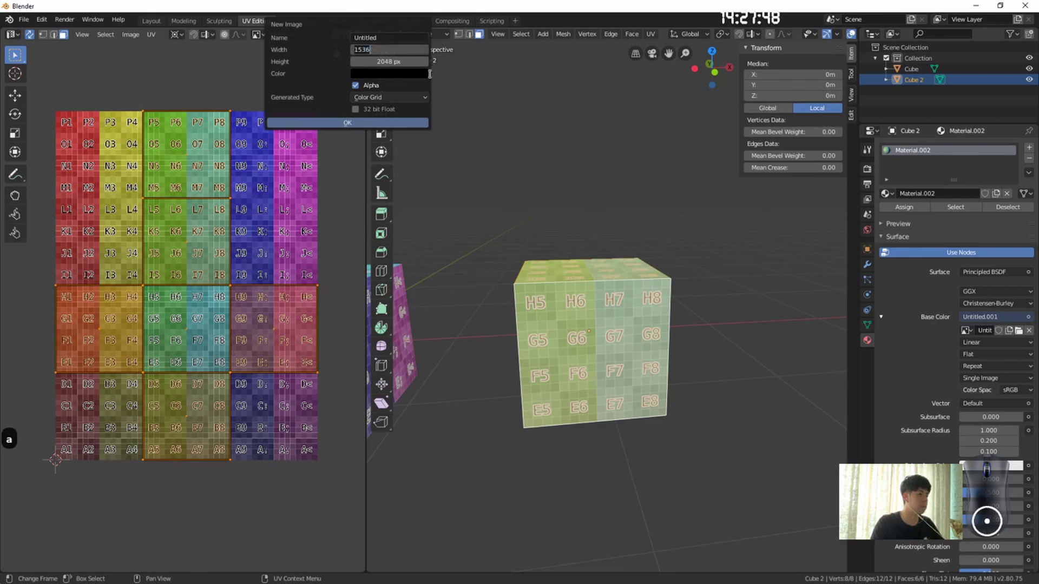
key(Return)
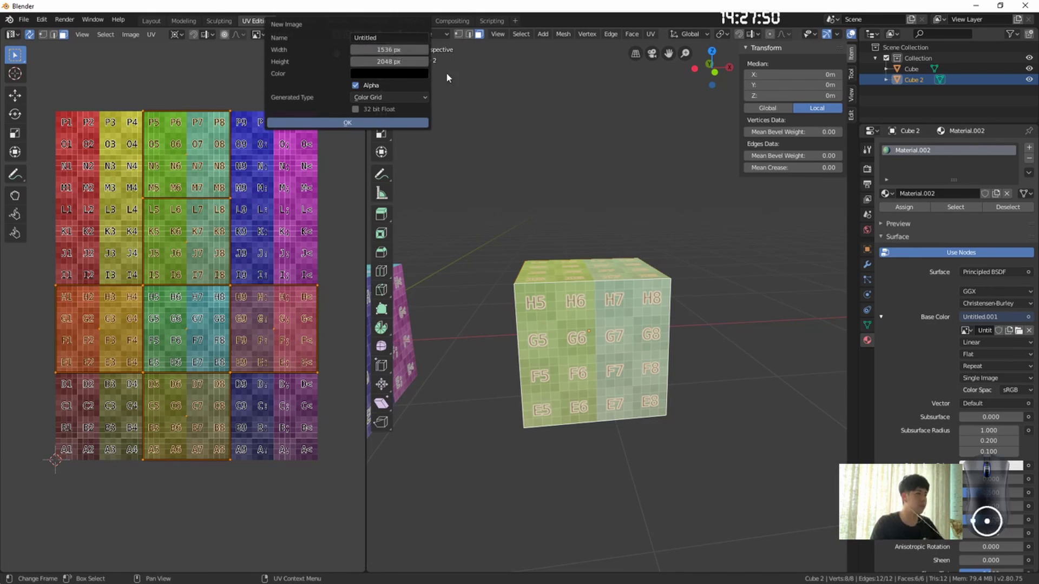
click(389, 61)
text(2048)
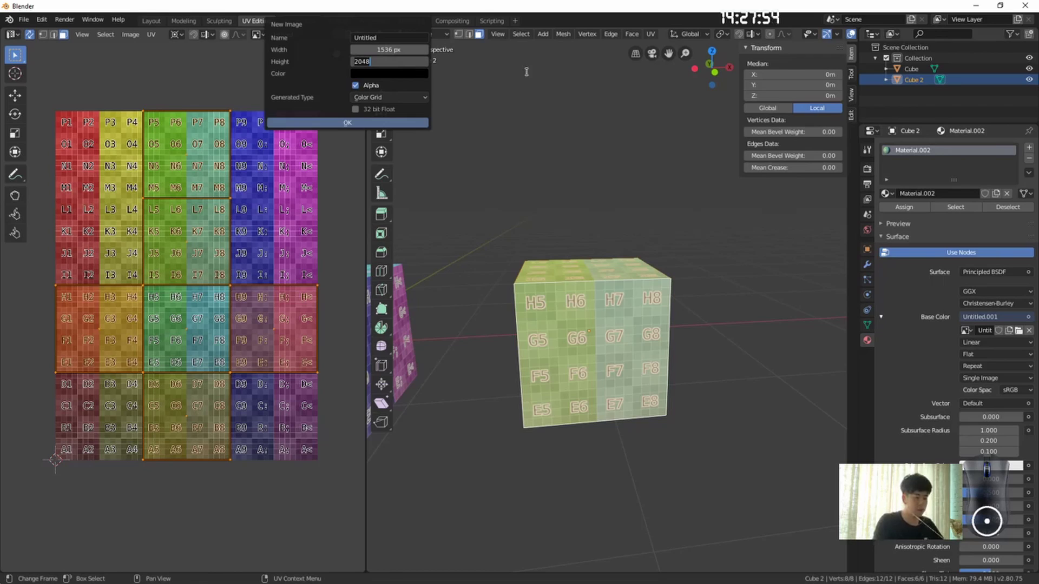
text(1024)
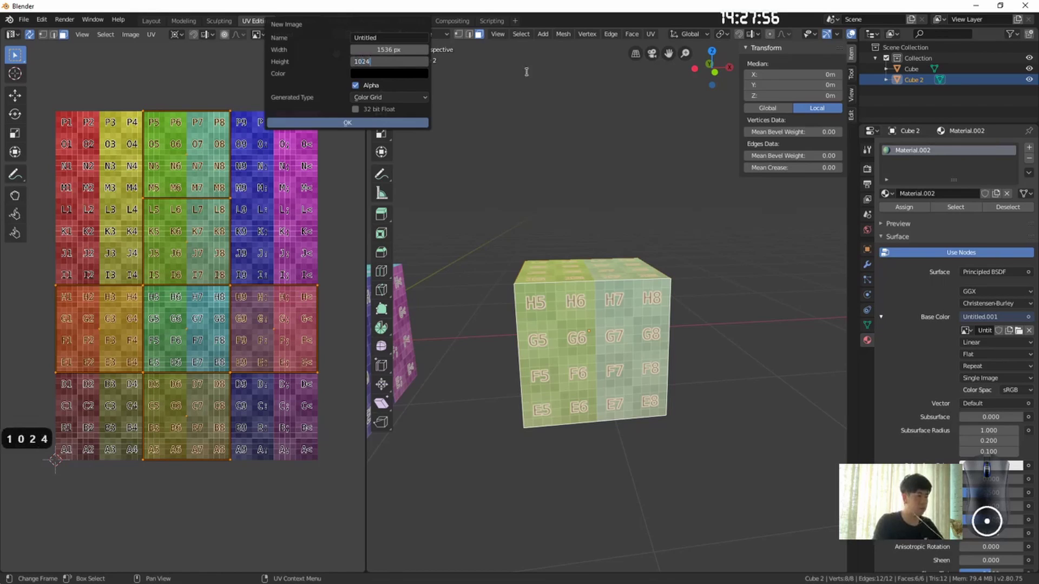
key(Return)
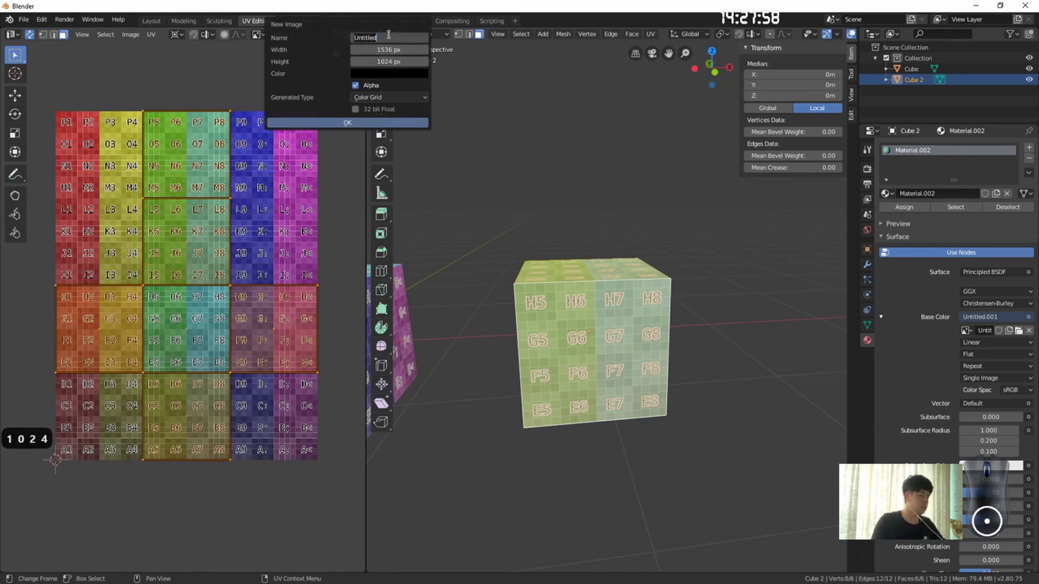
text(cube2)
key(Return)
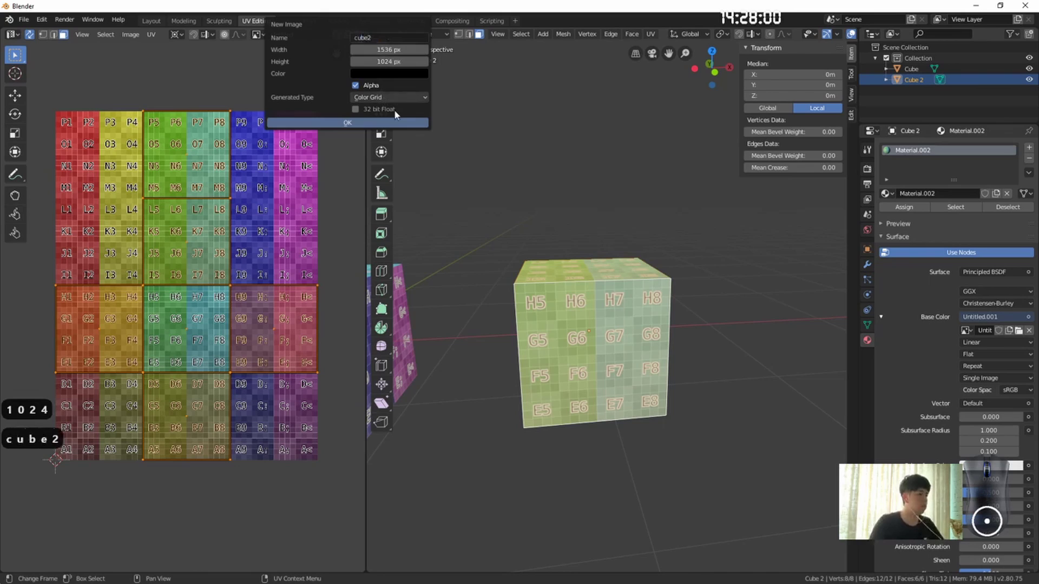
click(385, 123)
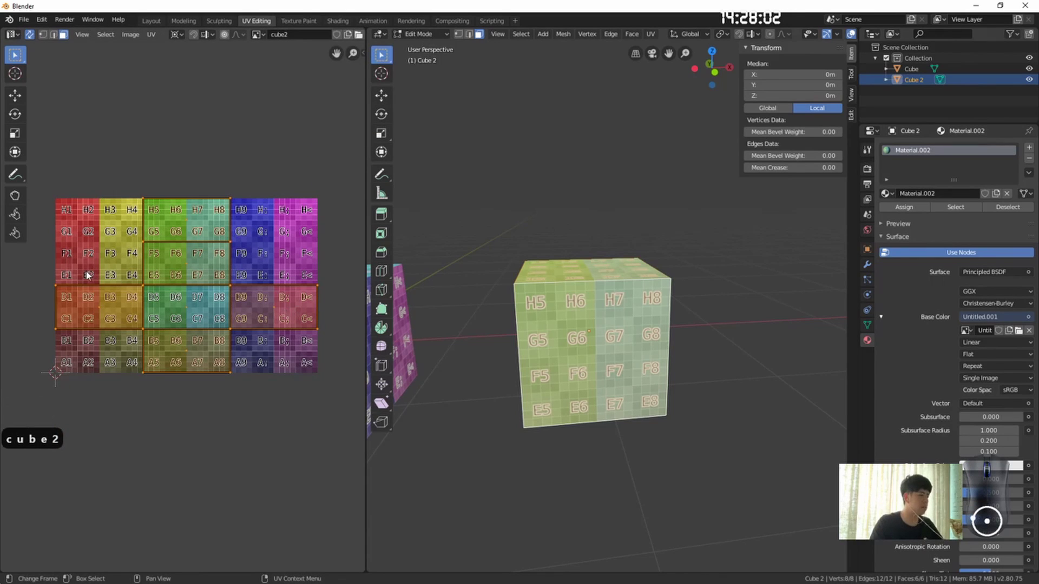
Step: Map all of Cube 2's faces with Cube Projection and check the texture on its sides
key(a)
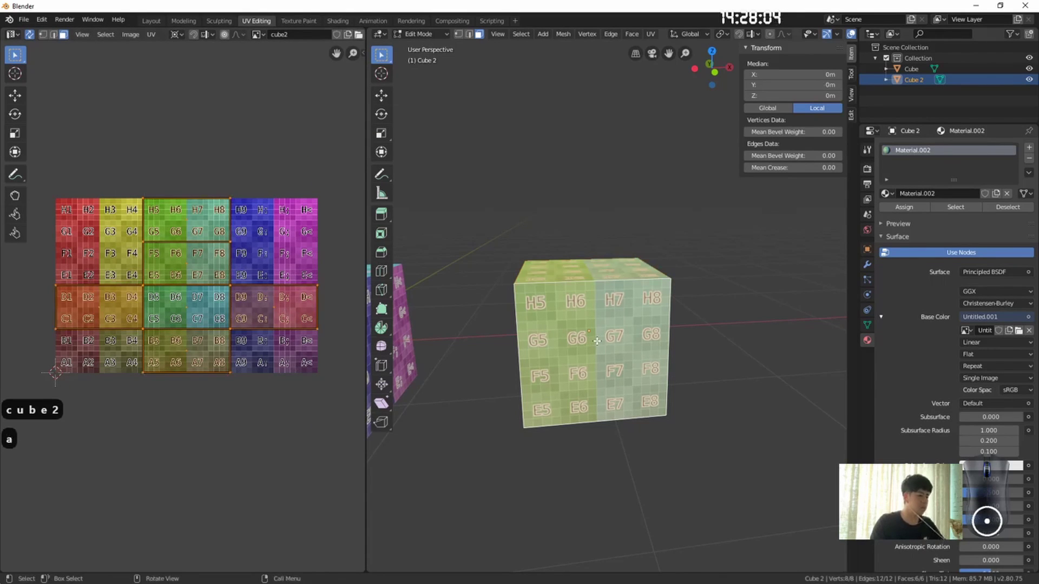
key(u)
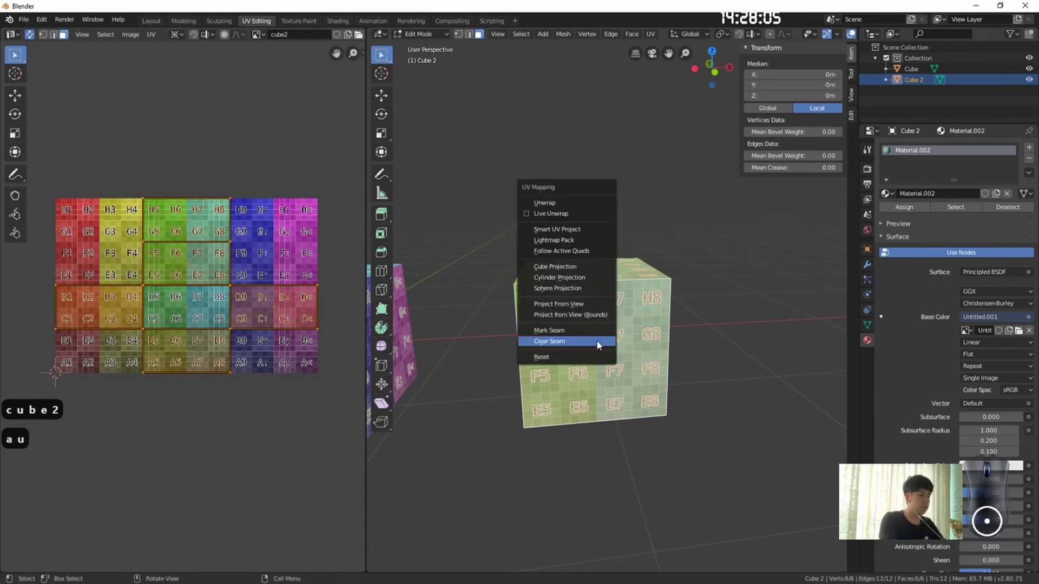
click(589, 266)
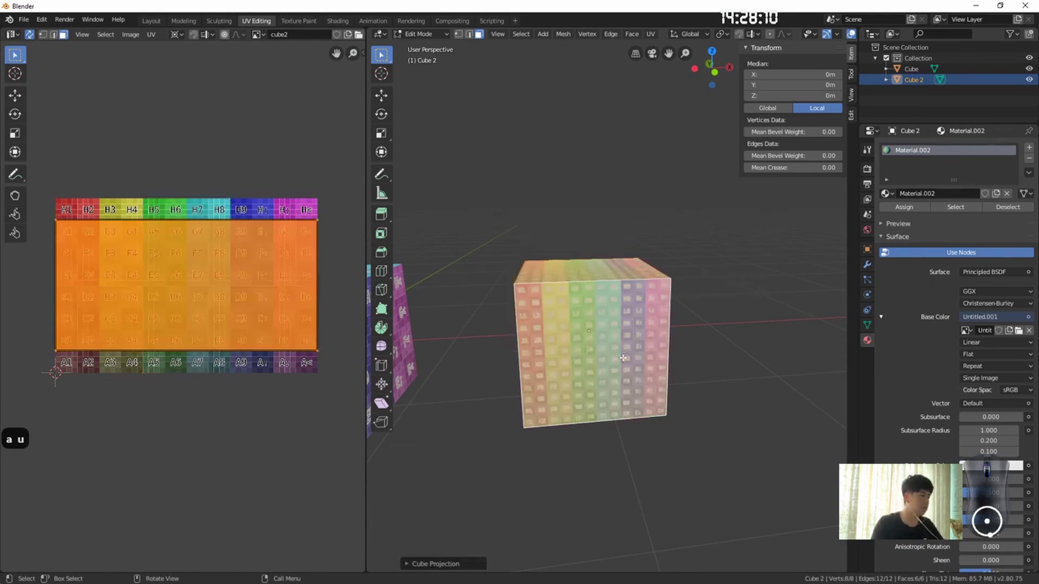
middle_drag(623, 357, 600, 357)
scroll(598, 357, up, 4)
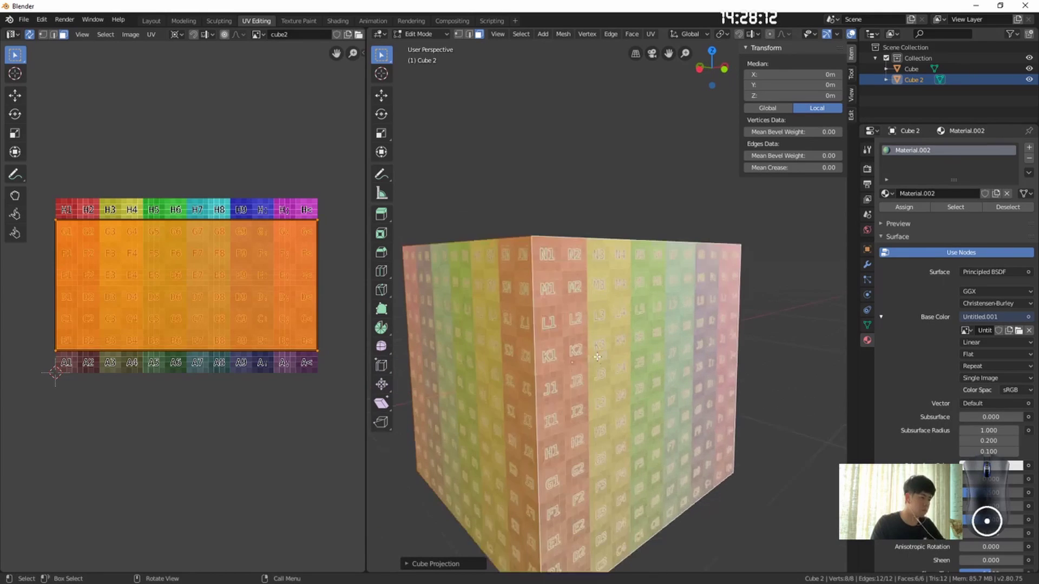
scroll(598, 357, down, 3)
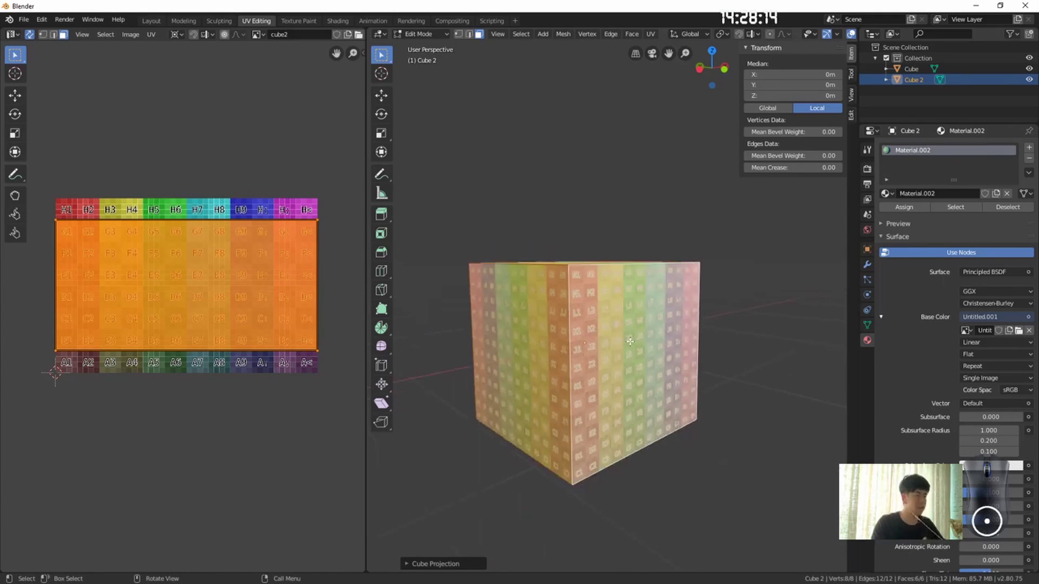
middle_drag(630, 342, 547, 342)
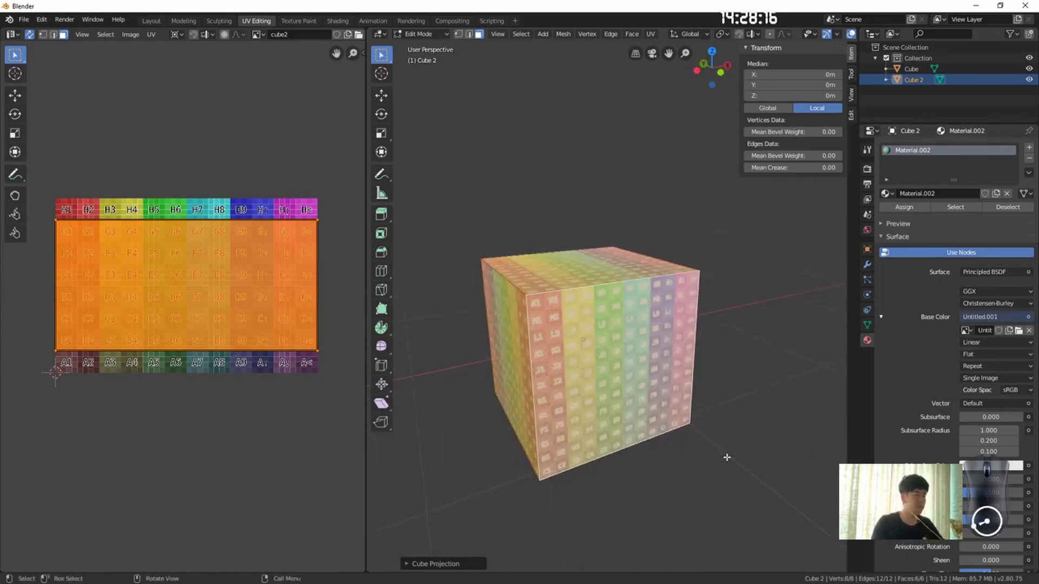
mouse_move(597, 368)
middle_down()
mouse_move(612, 376)
mouse_move(600, 378)
middle_up()
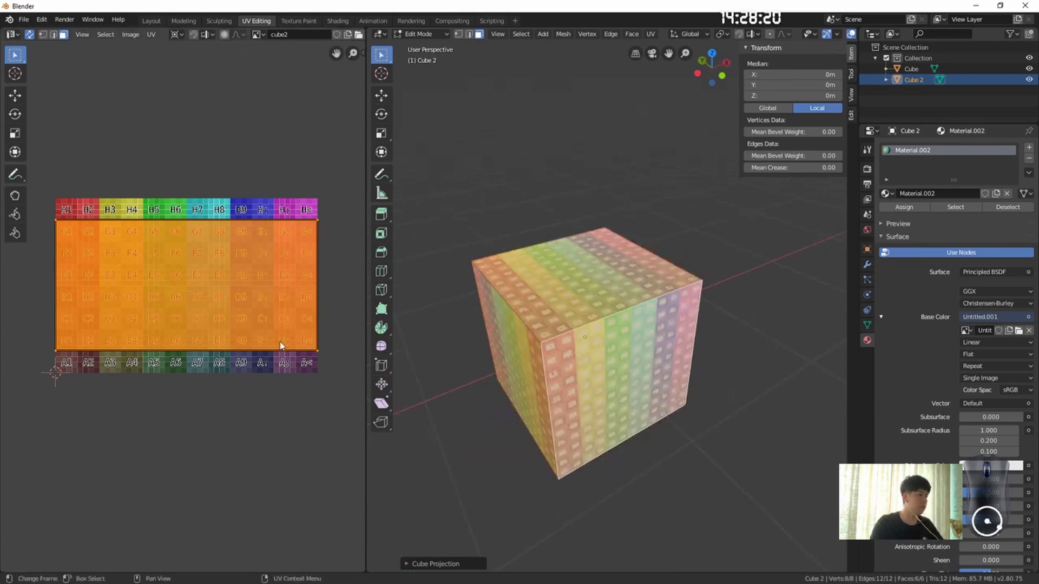
Step: Scale the projected UVs down uniformly so they cover about nine columns of the cube2 grid image
key(s)
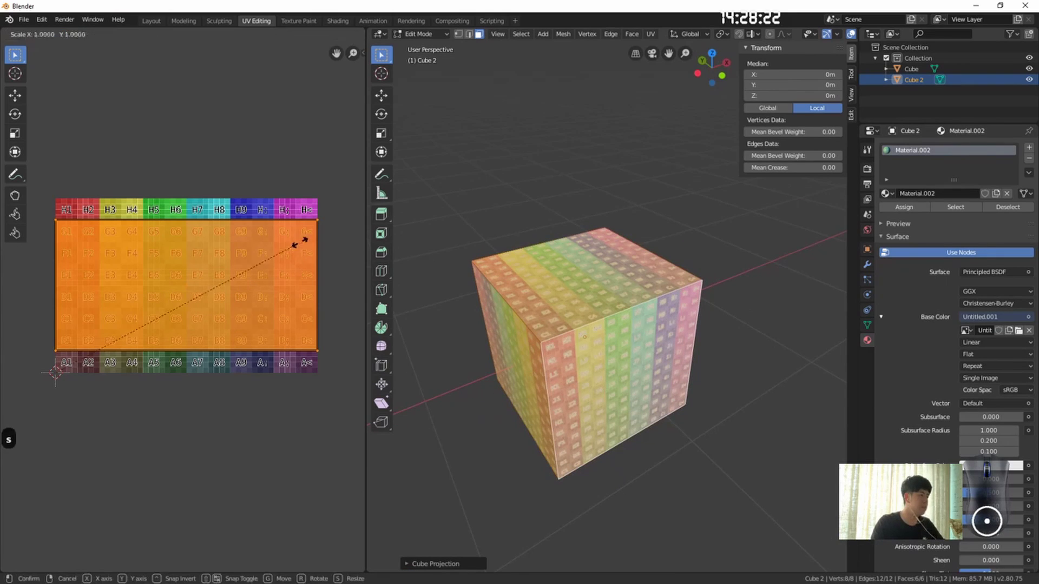
click(206, 239)
middle_drag(157, 296, 196, 331)
scroll(264, 326, up, 2)
scroll(256, 319, down, 2)
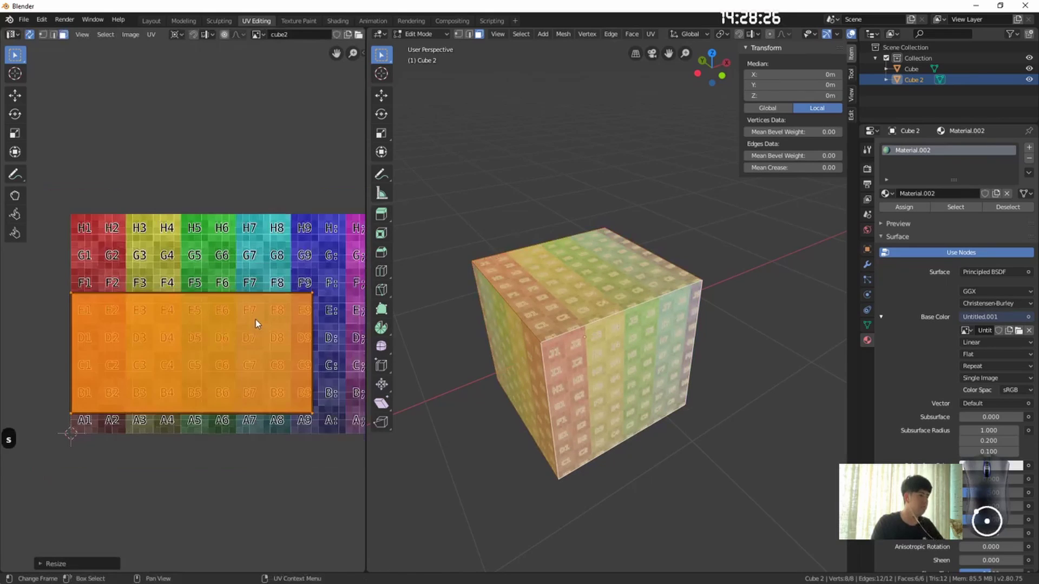
scroll(255, 319, up, 1)
Step: Try to Unwrap all of Cube 2's faces without any seams marked
middle_drag(392, 331, 496, 344)
click(497, 344)
key(alt+a)
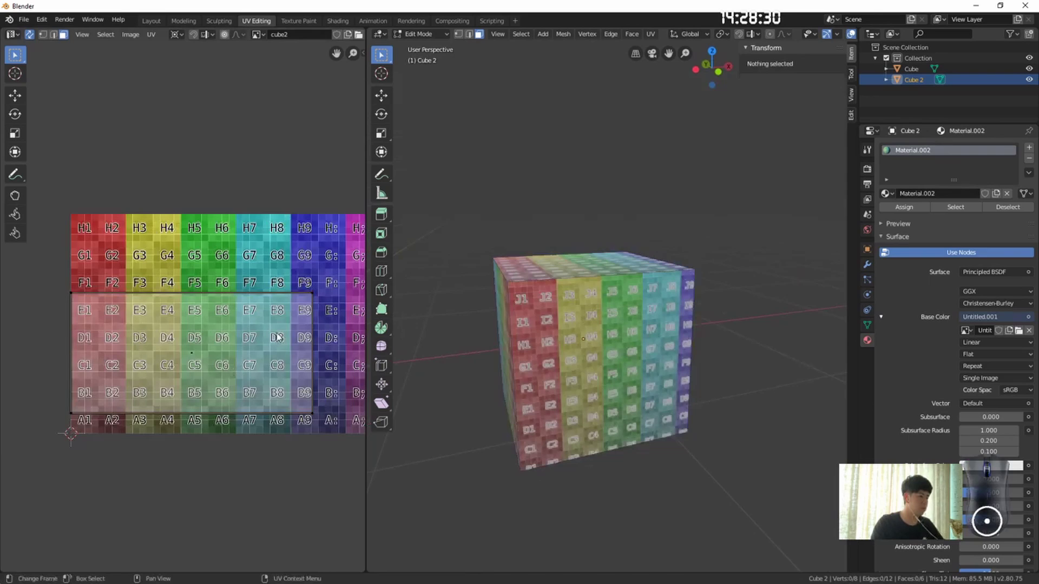
key(a)
key(u)
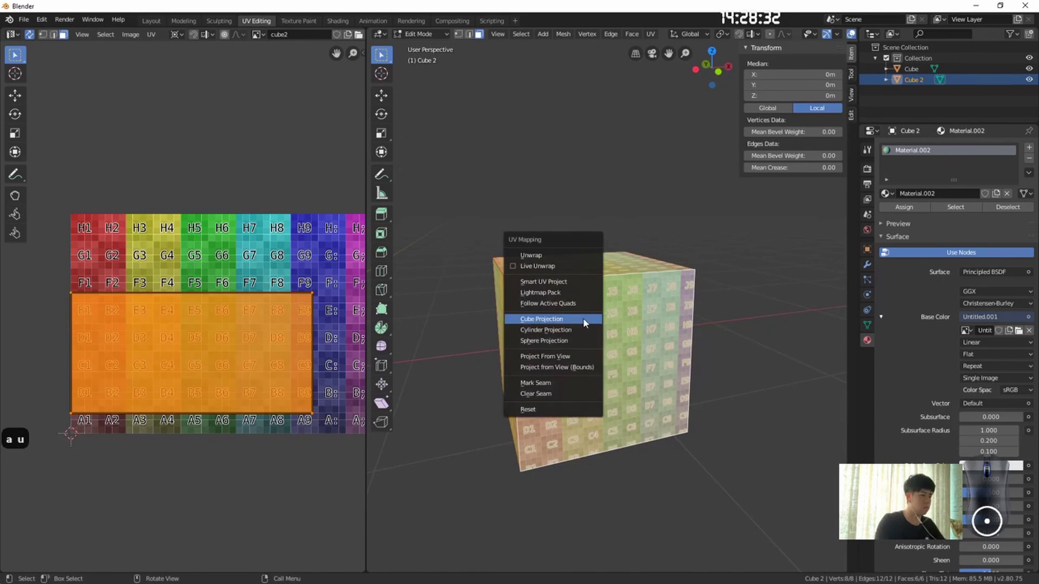
click(551, 253)
right_click(582, 357)
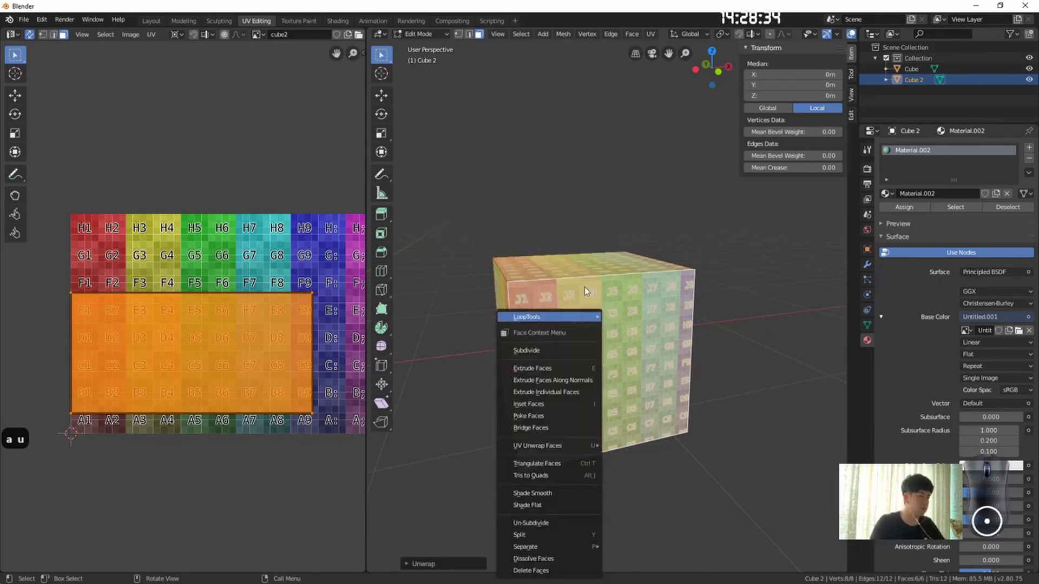
key(alt+a)
key(a)
key(u)
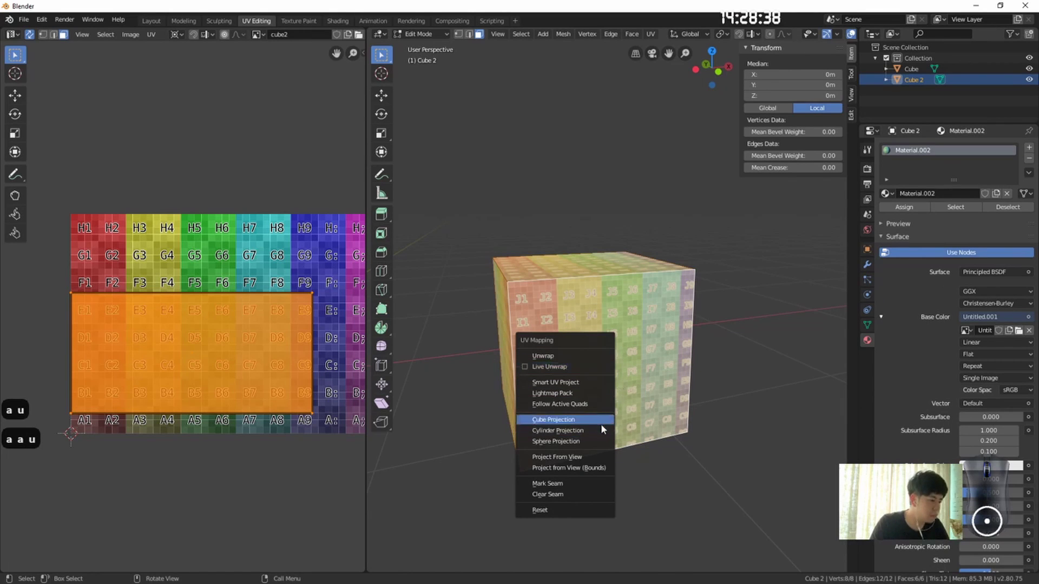
click(540, 510)
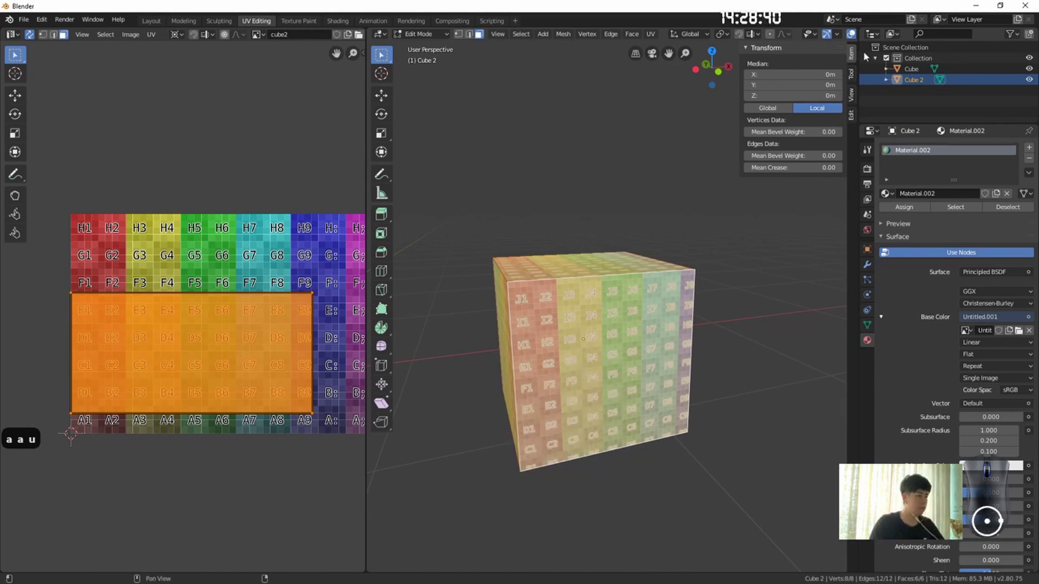
click(718, 72)
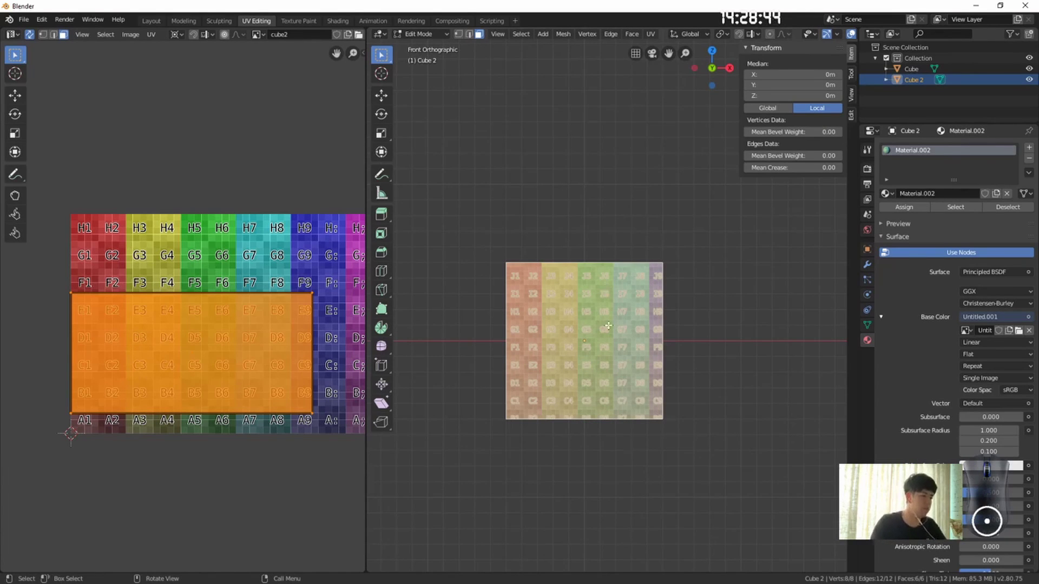
middle_drag(604, 328, 585, 313)
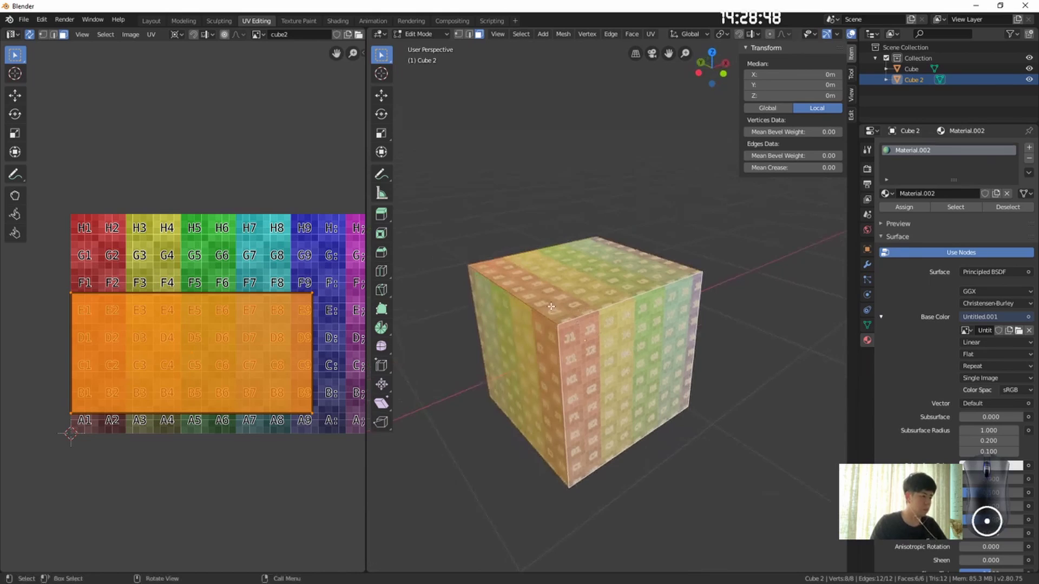
Step: Select all of Cube 2's faces and mark all of their edges as UV seams
key(a)
key(a)
key(u)
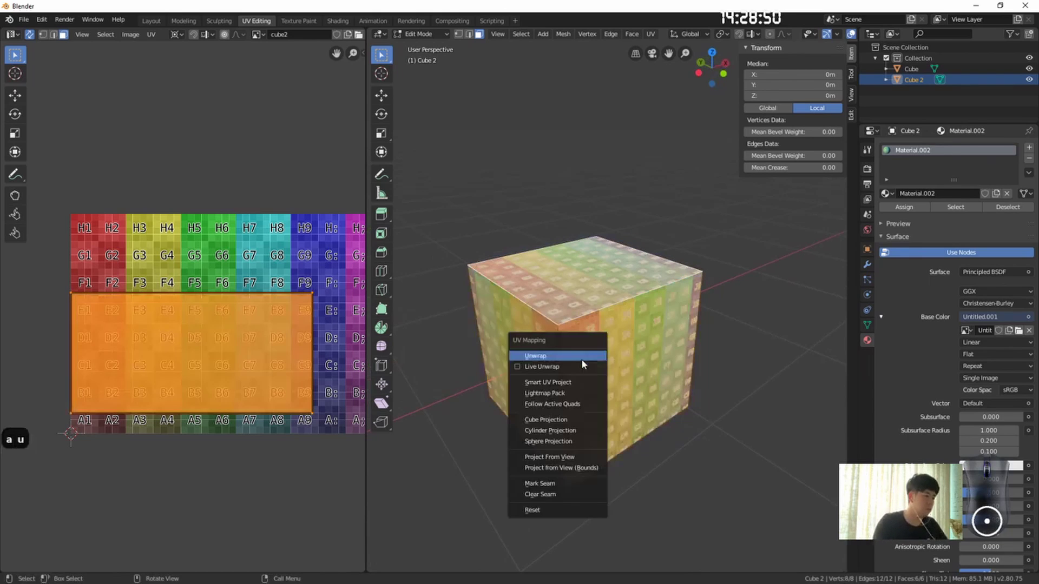
click(552, 548)
Step: Unwrap all of Cube 2's faces along the marked seams
key(u)
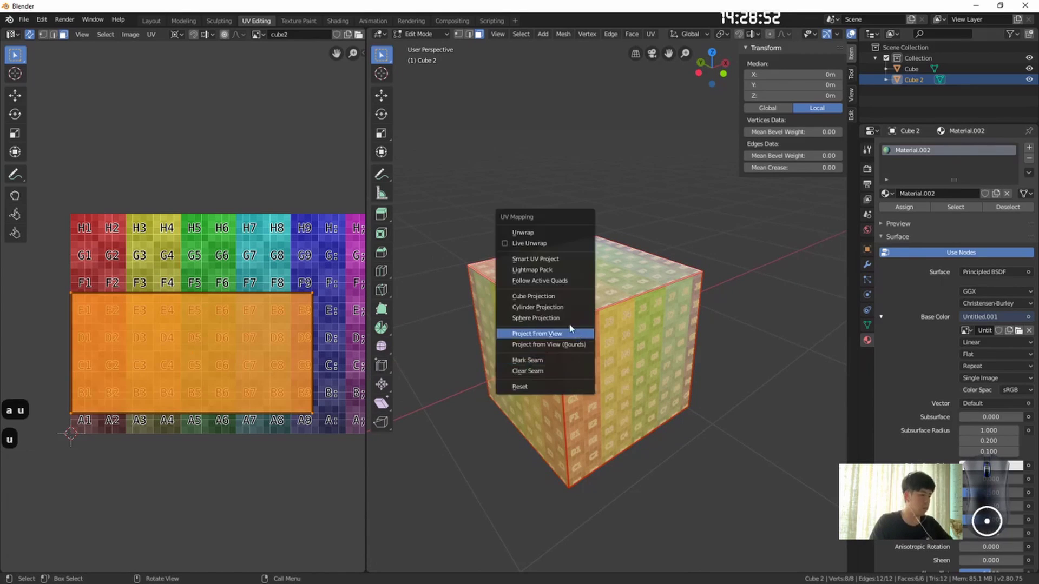
click(546, 235)
scroll(214, 327, down, 2)
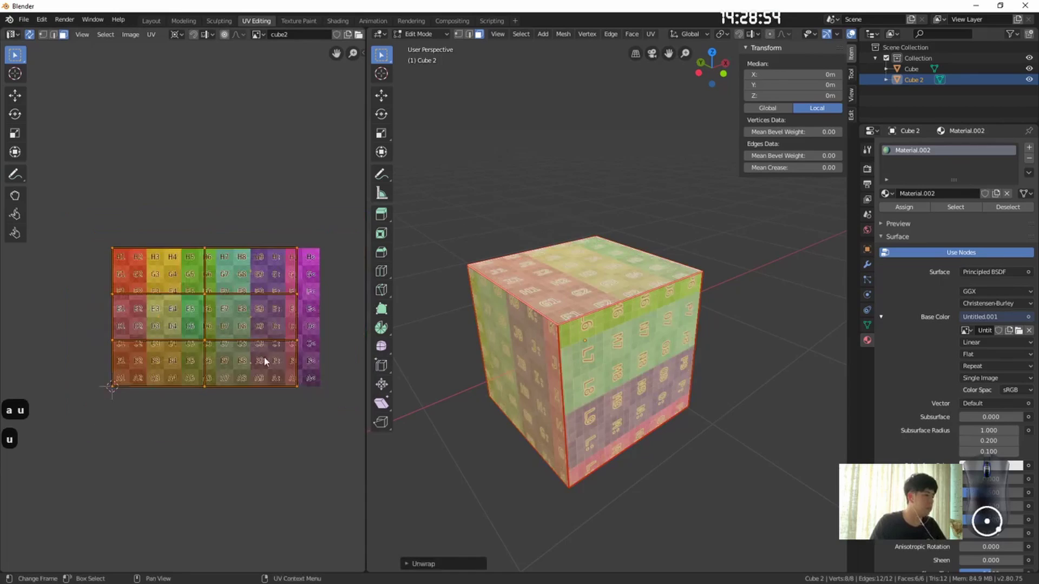
middle_drag(264, 356, 240, 350)
scroll(225, 313, up, 2)
scroll(189, 287, down, 2)
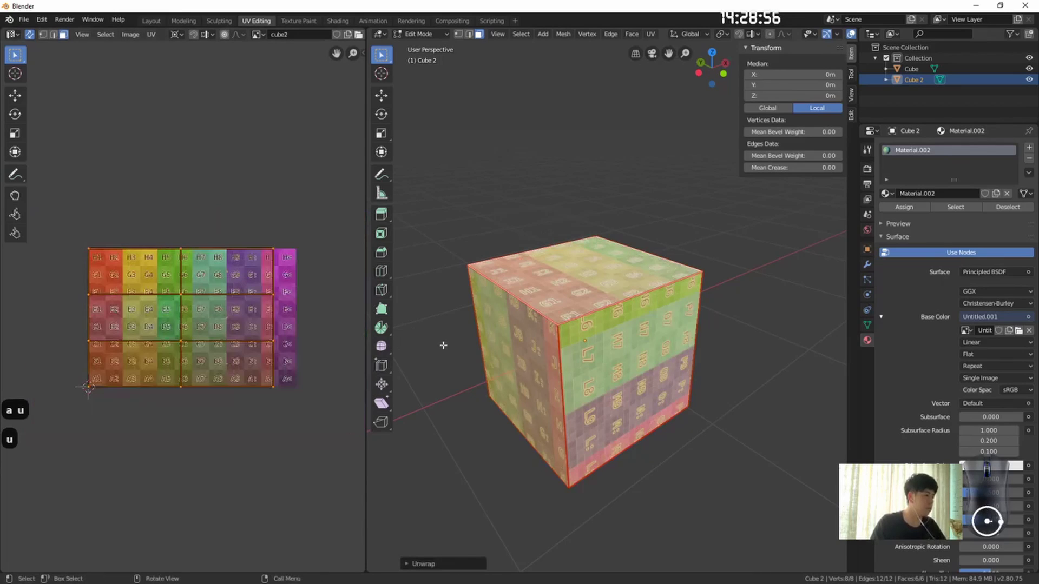
Step: Select all of Cube 2's UV faces and scale them up uniformly to fill the whole cube2 grid image
click(186, 277)
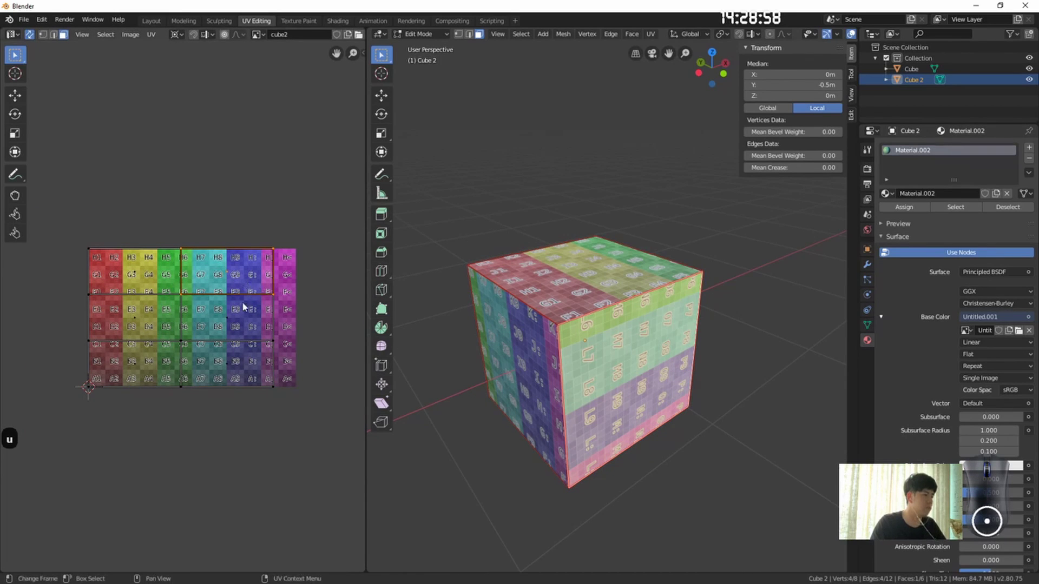
key(a)
key(s)
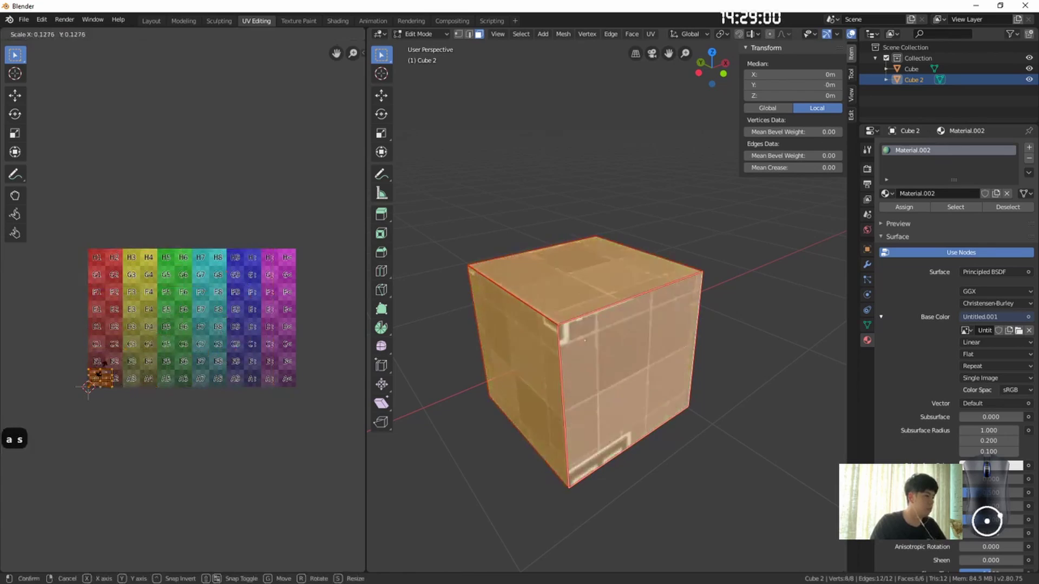
click(255, 291)
scroll(224, 248, up, 1)
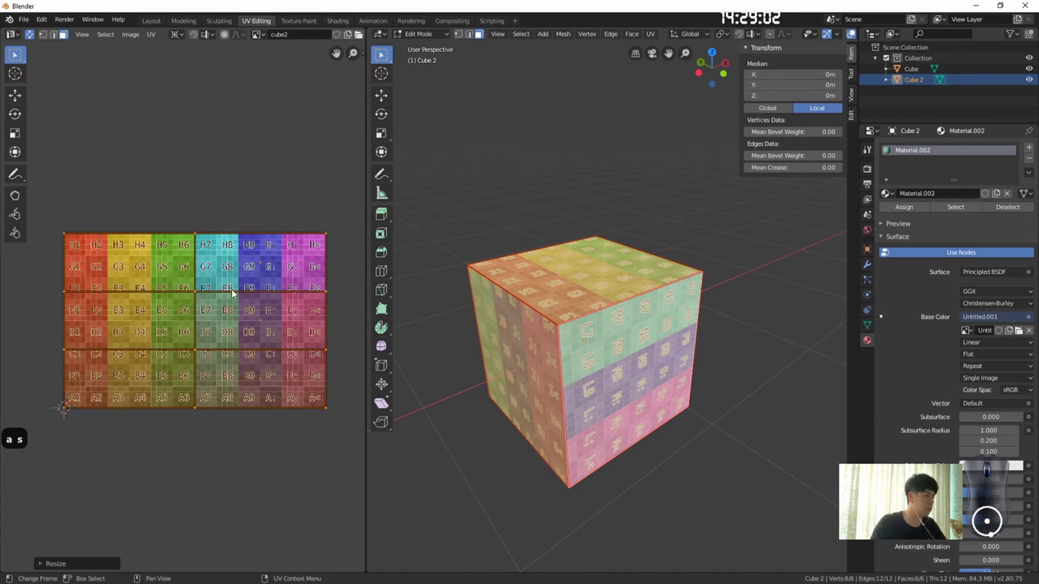
Step: Examine which sides of Cube 2 the individual UV faces cover by selecting them in turn, ending with the upper-left UV face
click(197, 262)
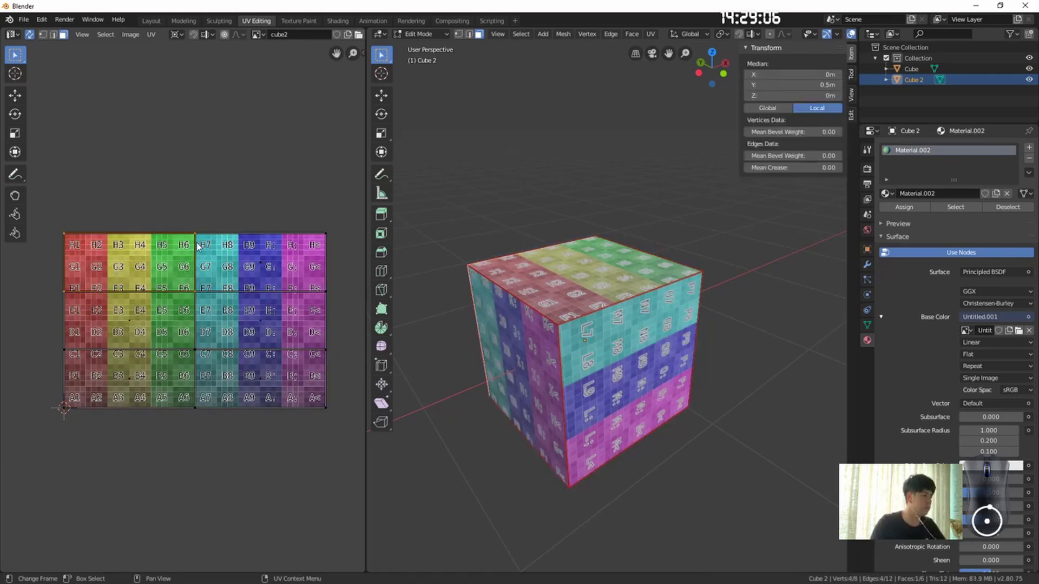
scroll(198, 246, down, 1)
middle_drag(498, 346, 542, 375)
click(546, 377)
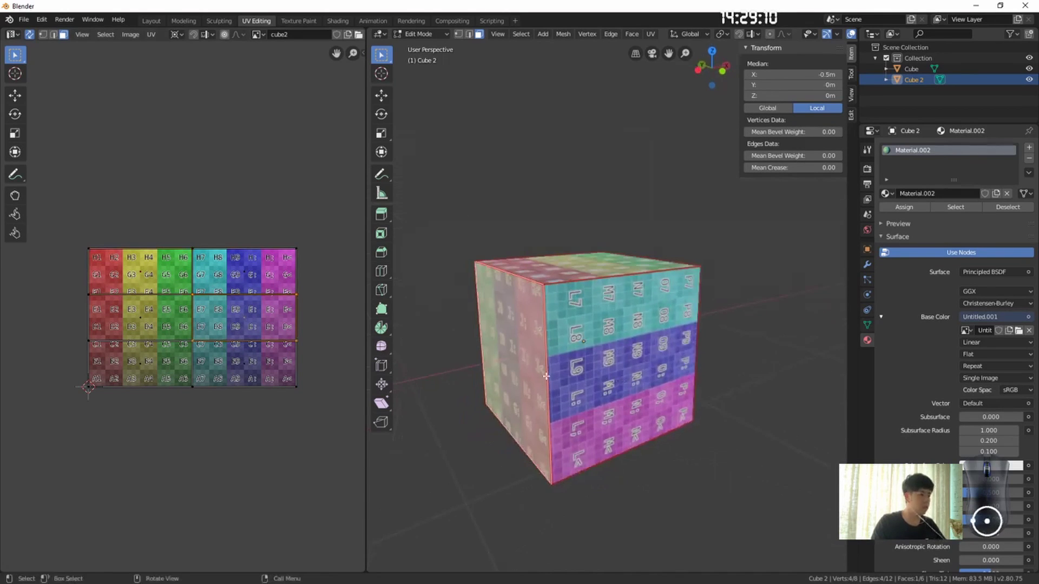
scroll(278, 329, up, 2)
middle_drag(204, 265, 181, 305)
click(163, 311)
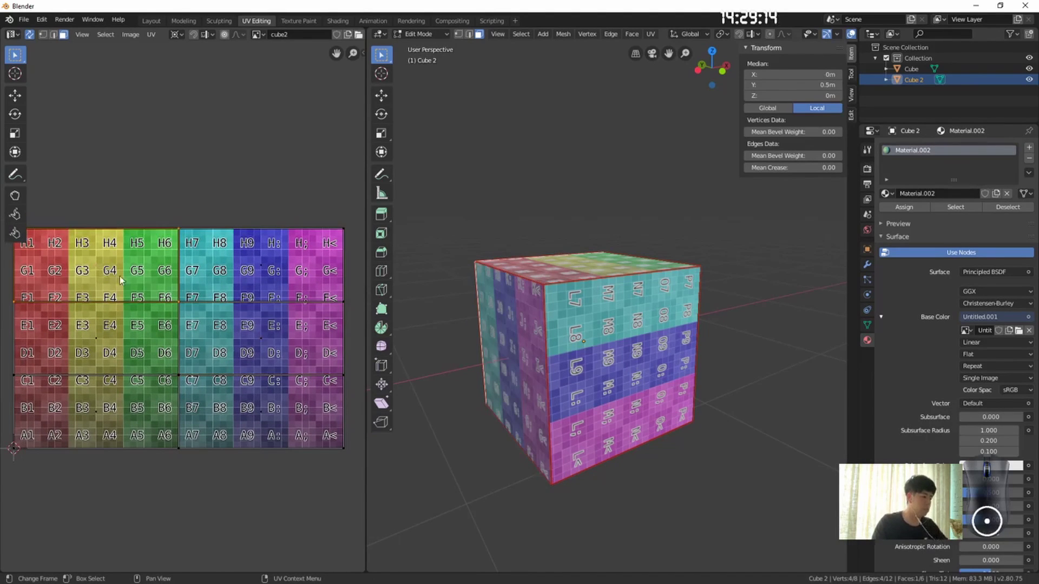
Step: Turn off Constrain to Image Bounds and move the upper-left UV face out above the cube2 image
key(g)
key(Escape)
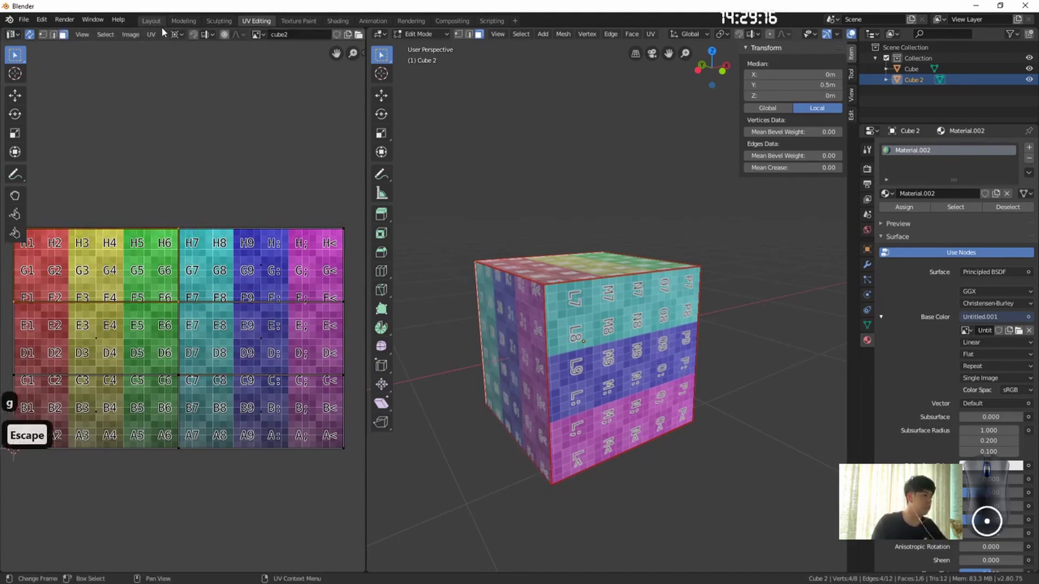
click(152, 35)
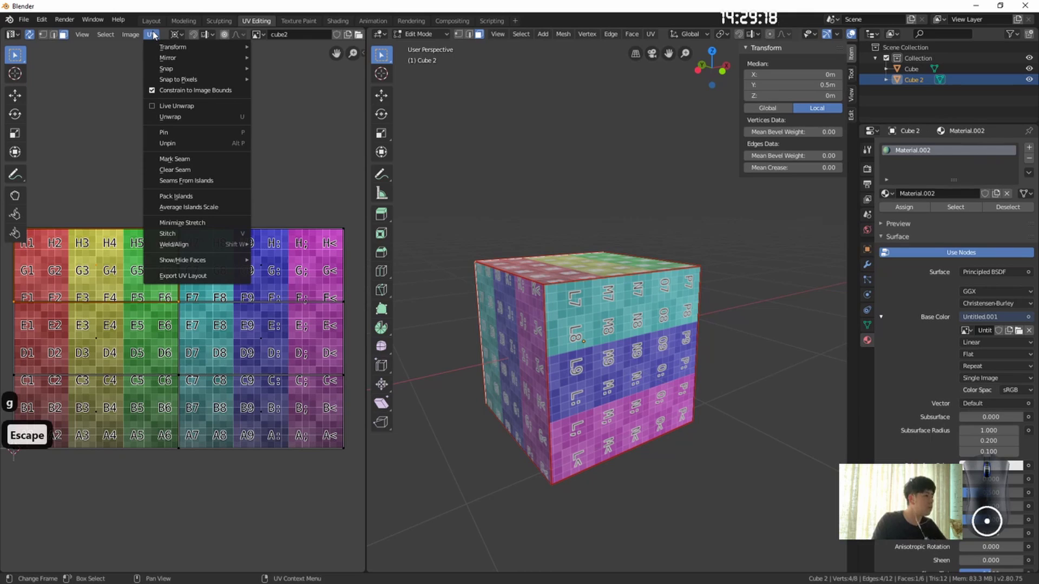
click(197, 91)
key(g)
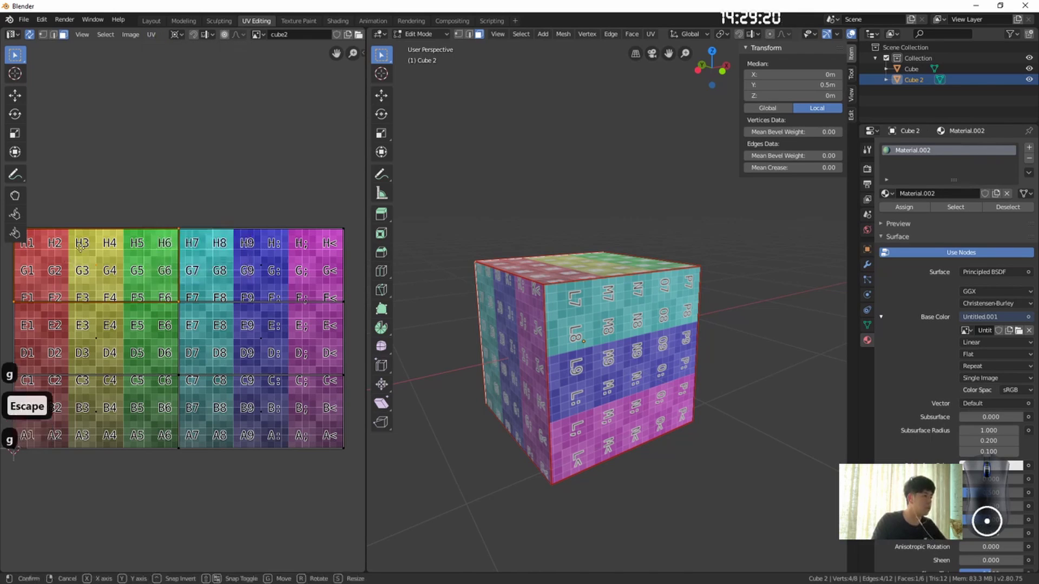
click(236, 134)
Step: Set the UV editor's pivot to Median Point
key(s)
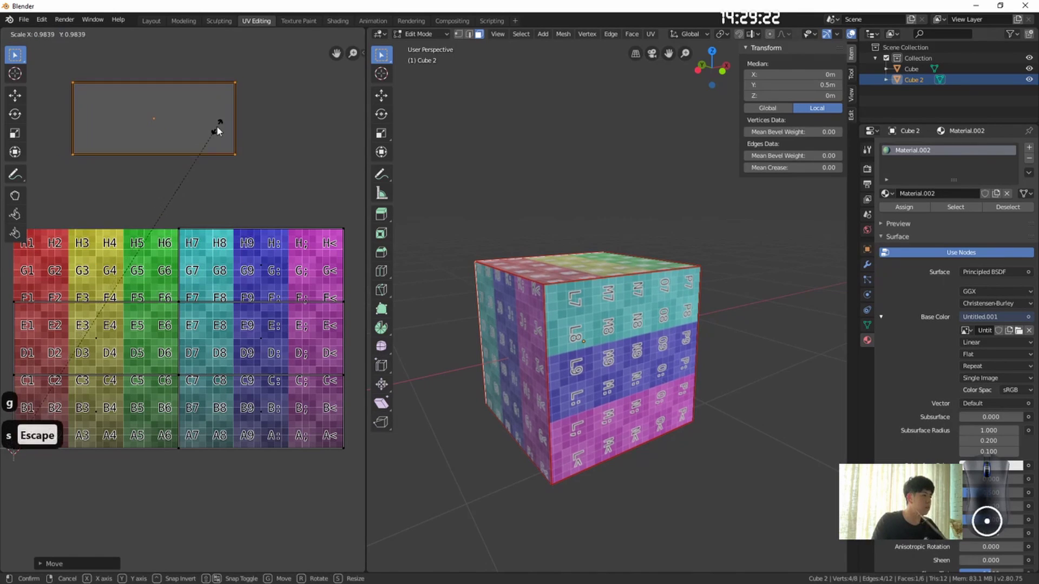
click(176, 34)
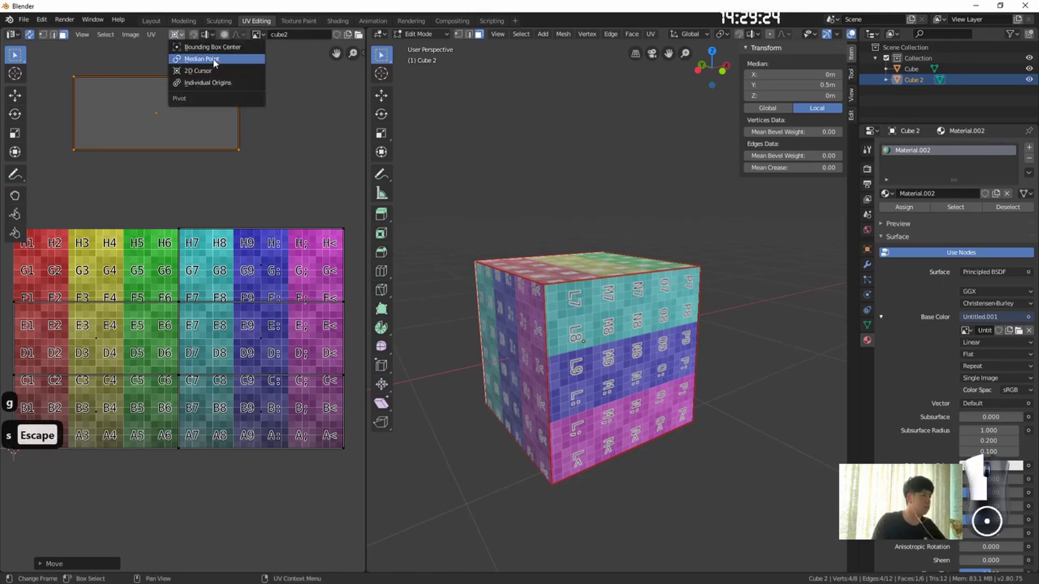
click(215, 60)
click(175, 34)
key(s)
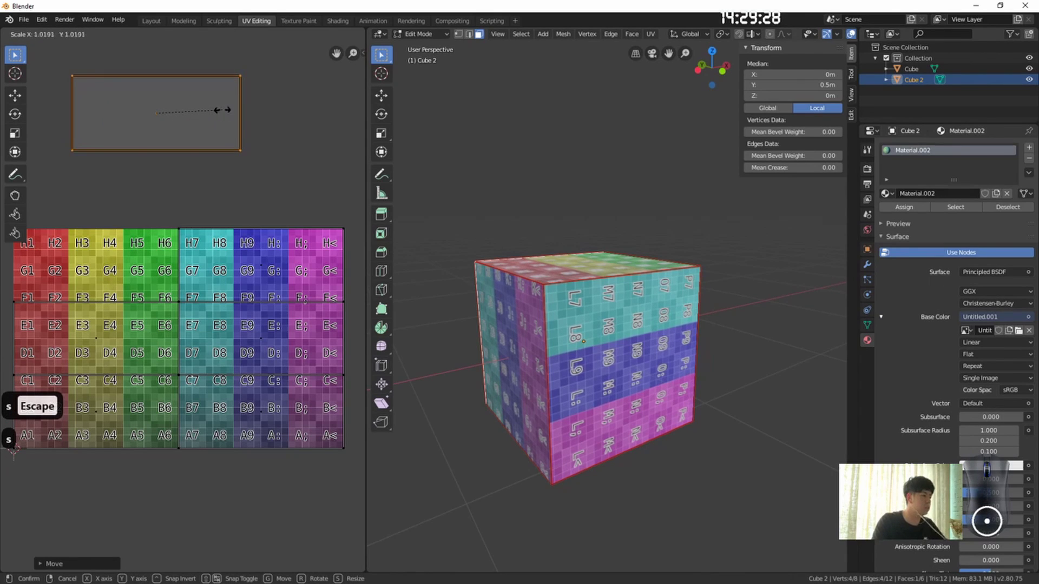
key(x)
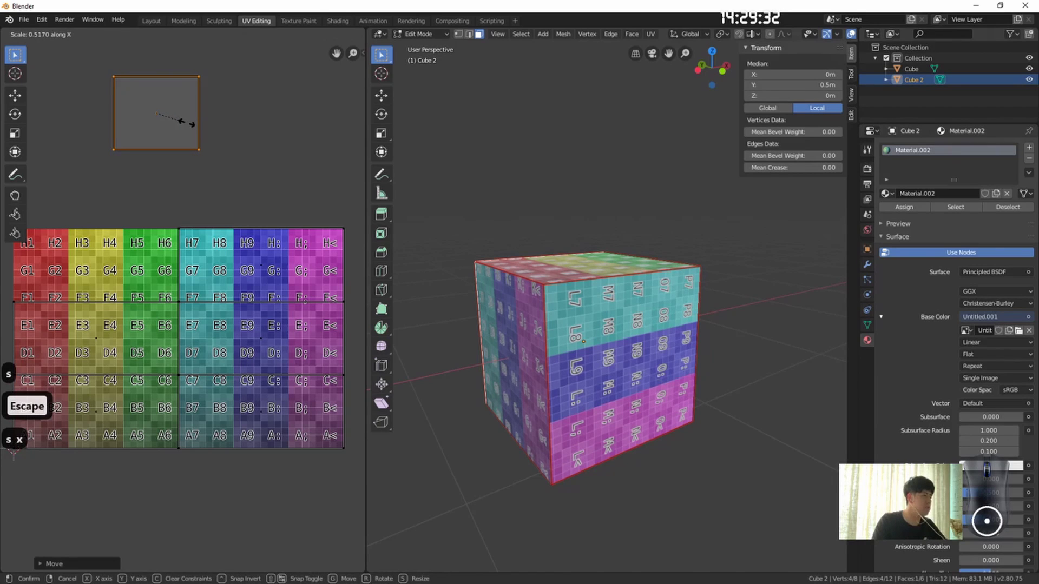
key(Escape)
Step: Move the detached UV face back into its upper-left place on the cube2 image
key(g)
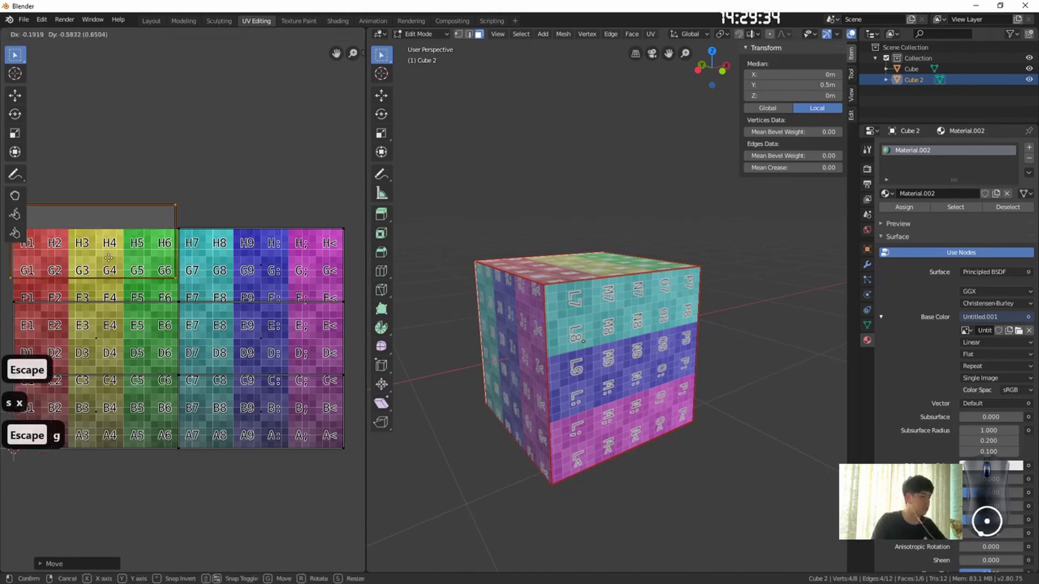
click(195, 260)
scroll(196, 261, up, 1)
Step: Select all of Cube 2's faces and unwrap them again over the cube2 image
key(a)
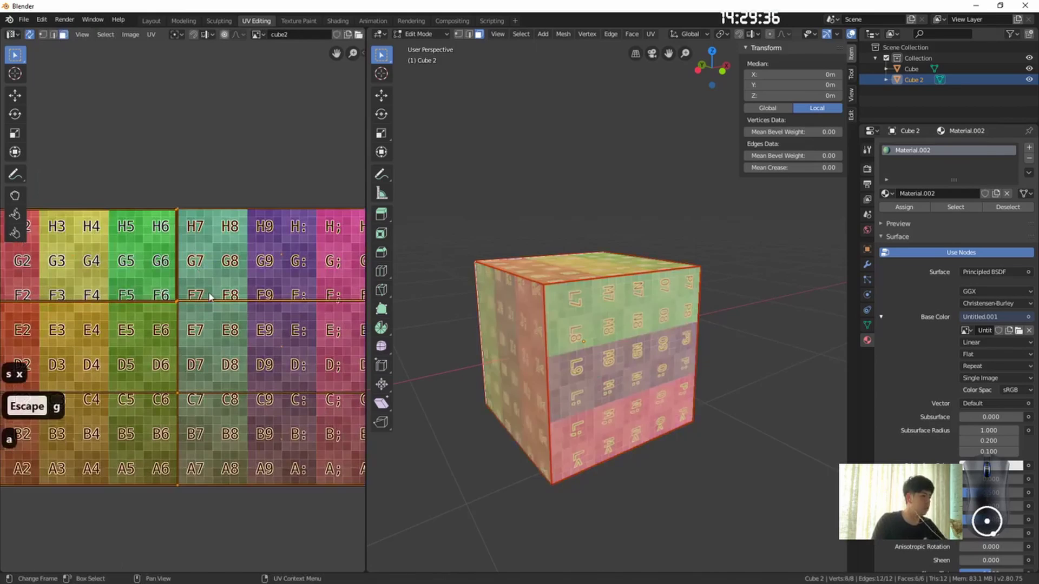
middle_drag(595, 411, 560, 352)
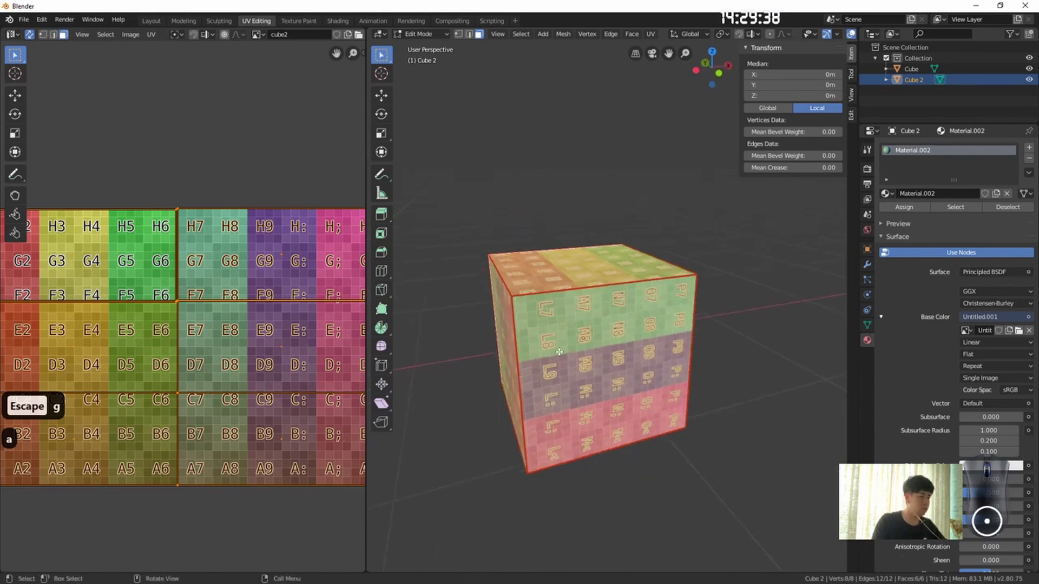
key(u)
scroll(573, 321, up, 3)
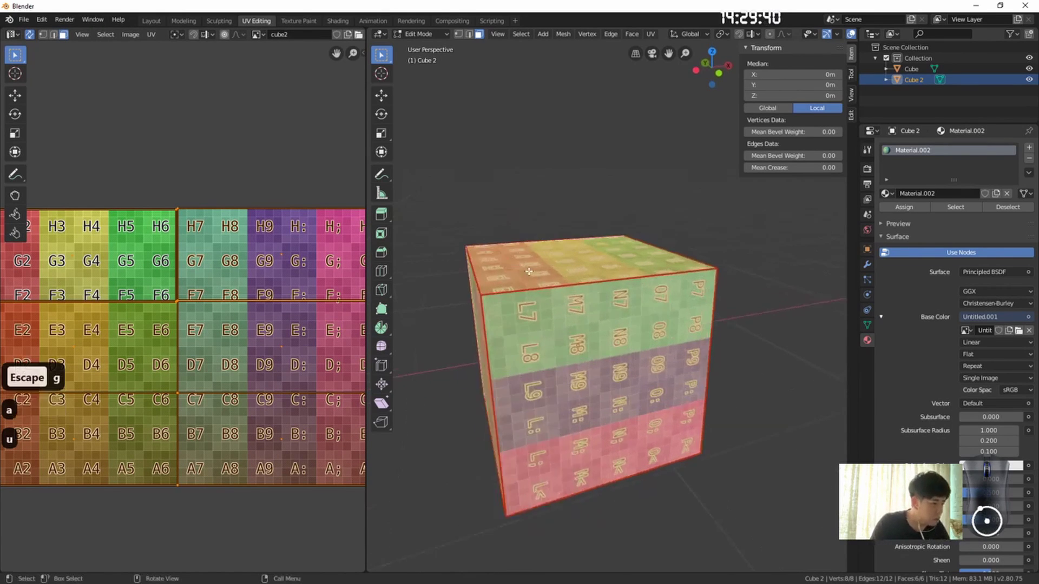
scroll(574, 320, down, 3)
key(u)
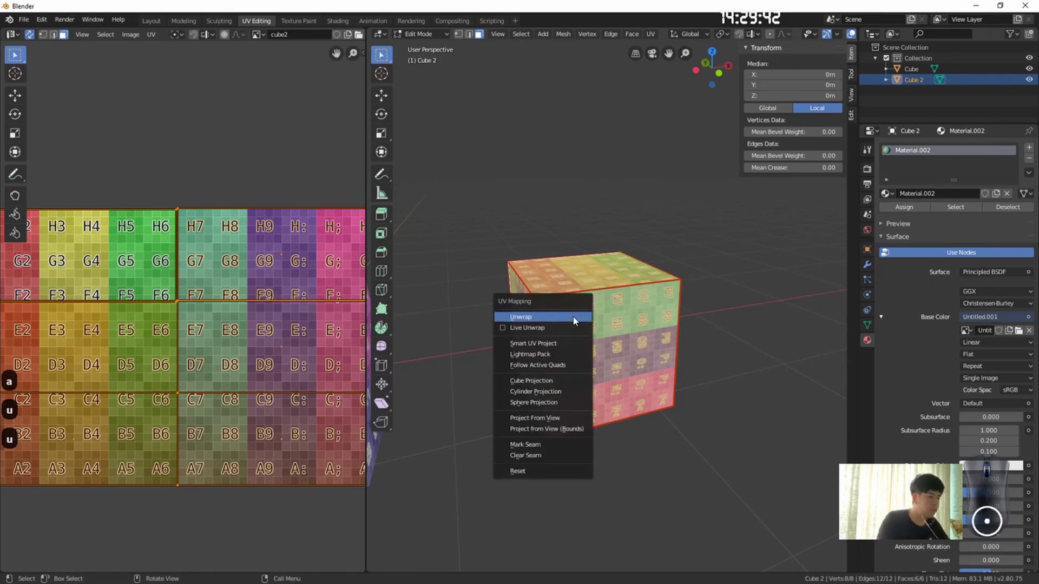
click(573, 317)
Step: Reset the UVs of all of Cube 2's faces
key(u)
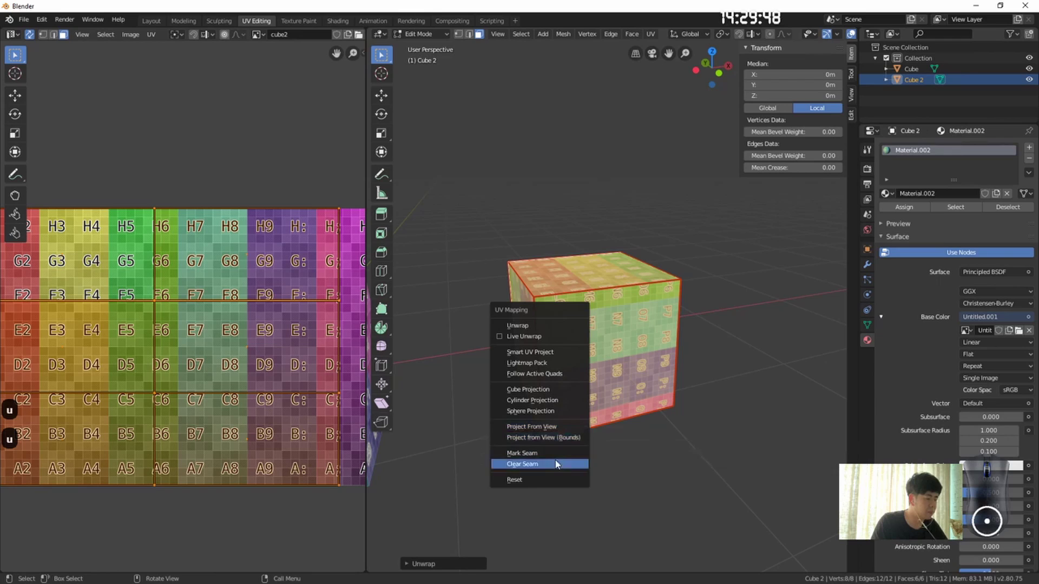
click(541, 480)
middle_drag(540, 491, 574, 357)
scroll(258, 375, down, 2)
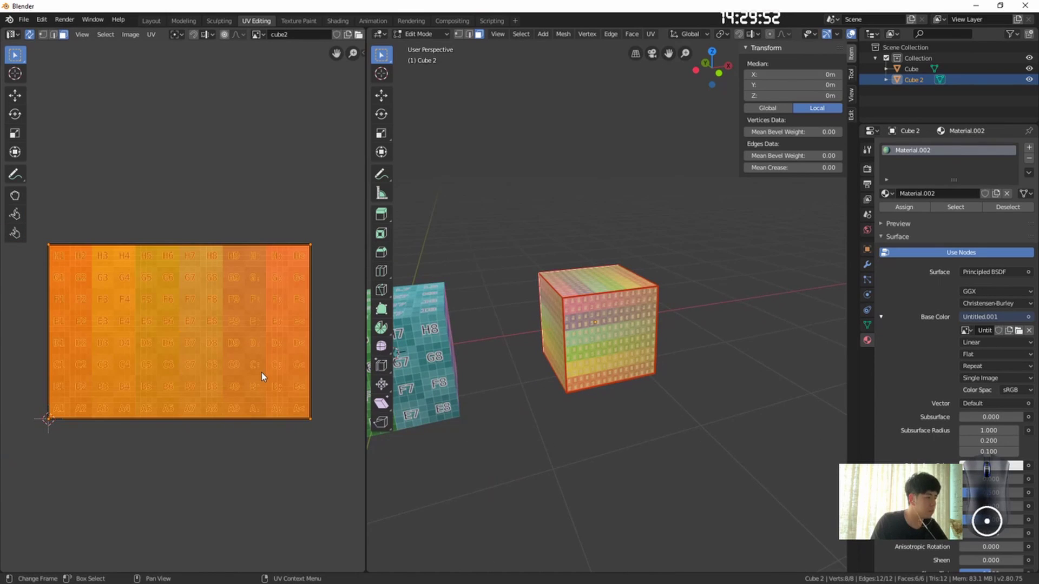
key(s)
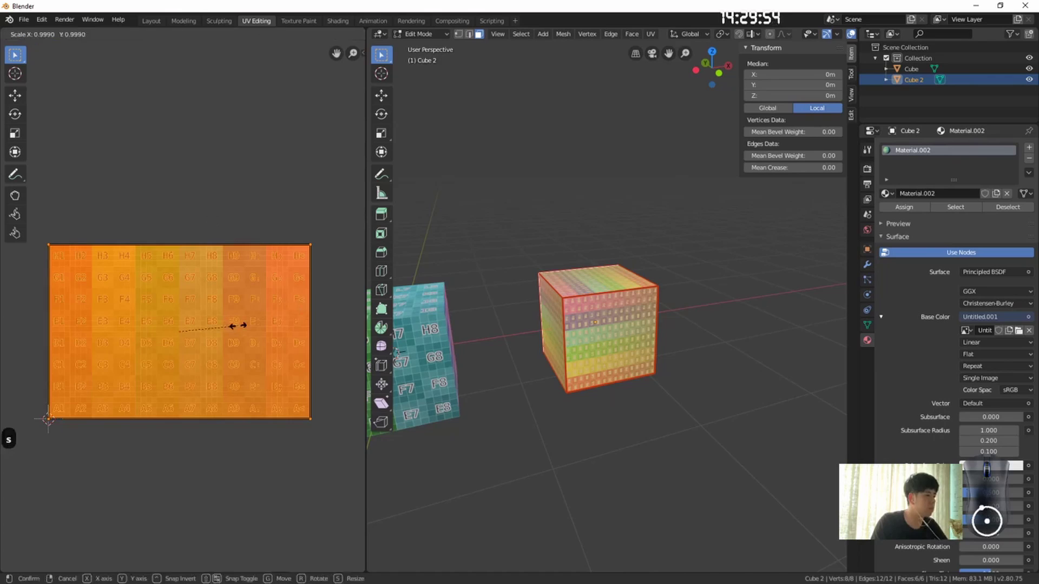
key(Escape)
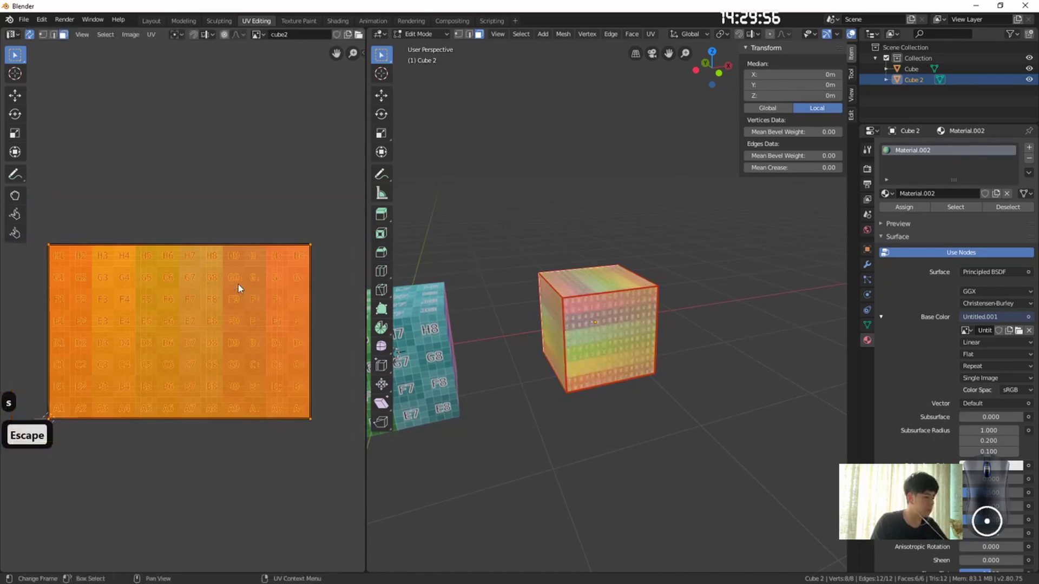
Step: Unwrap Cube 2's reset UVs from within the UV editor
key(u)
click(240, 287)
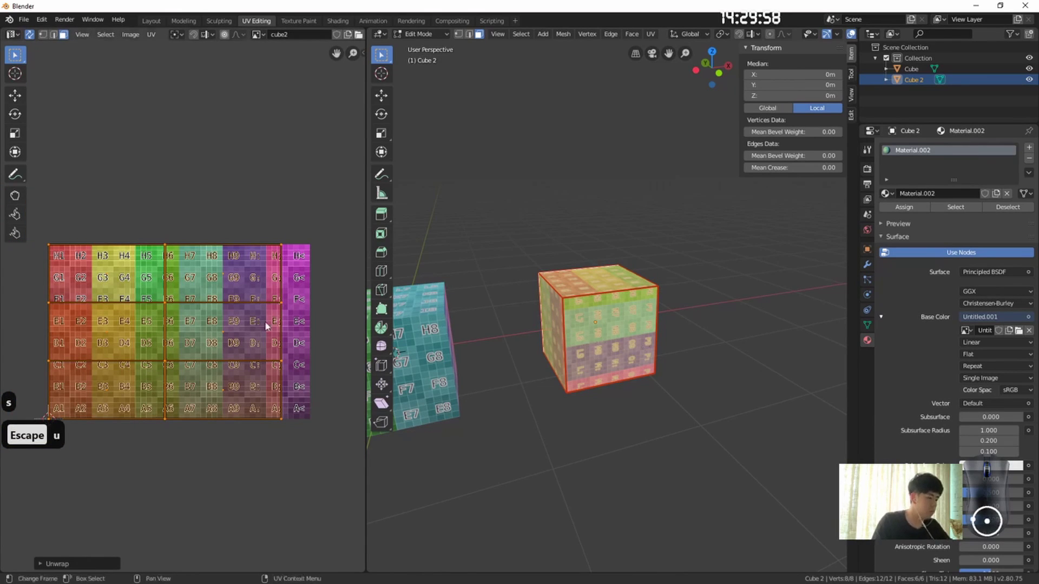
key(u)
key(u)
click(151, 34)
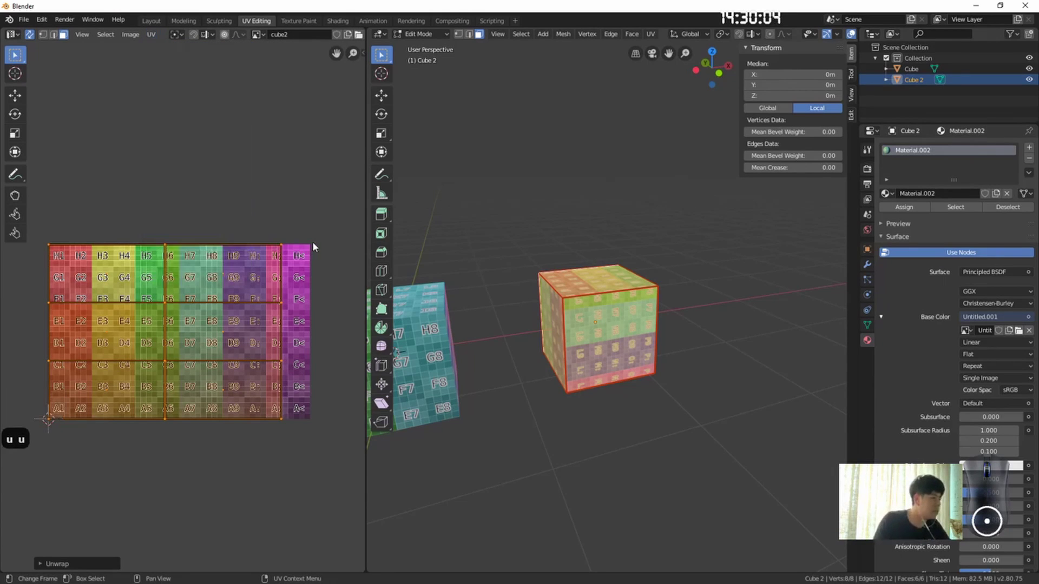
key(a)
middle_drag(574, 303, 597, 316)
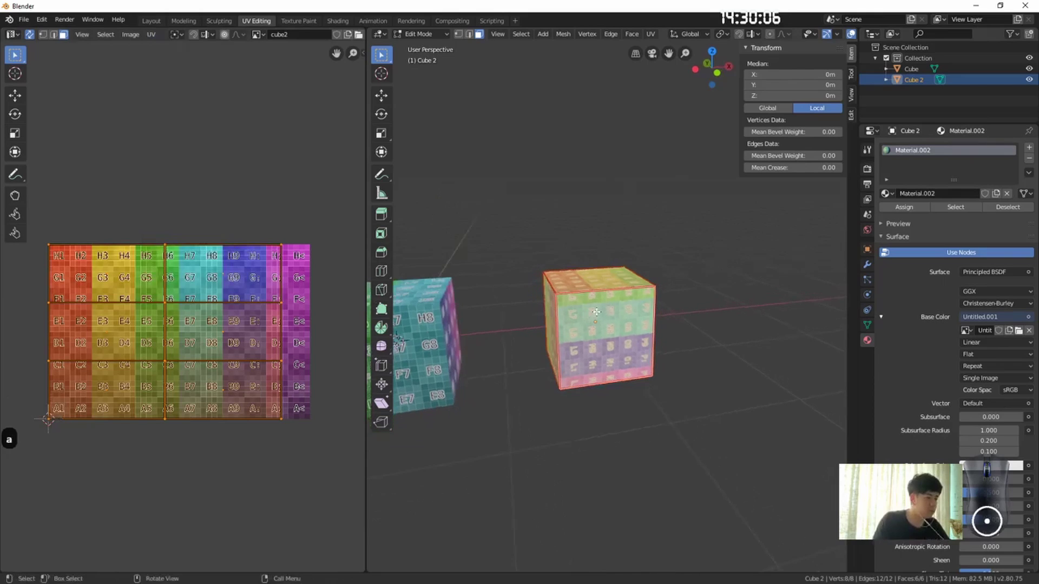
key(u)
click(597, 314)
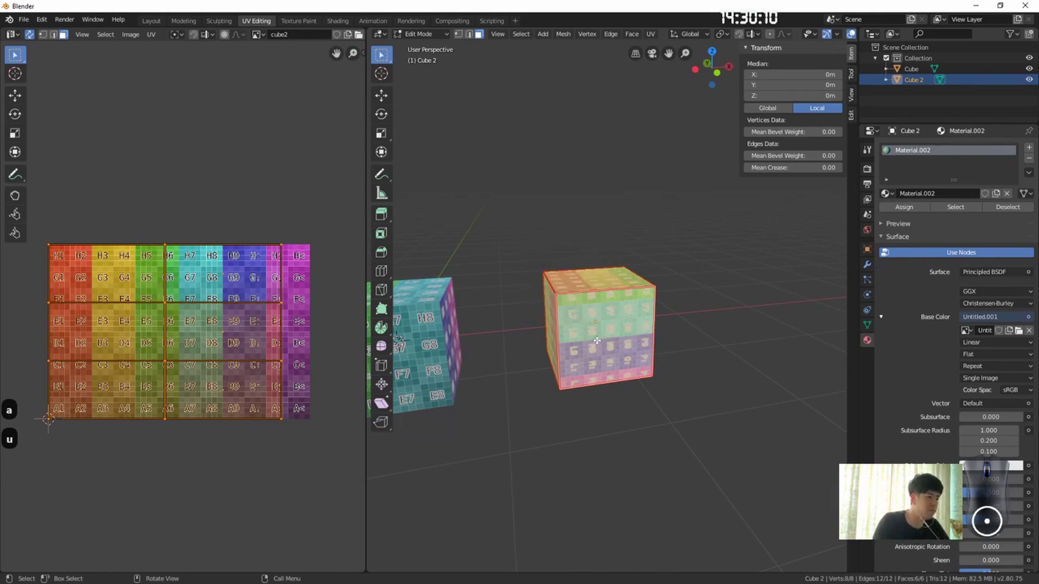
middle_drag(597, 340, 639, 331)
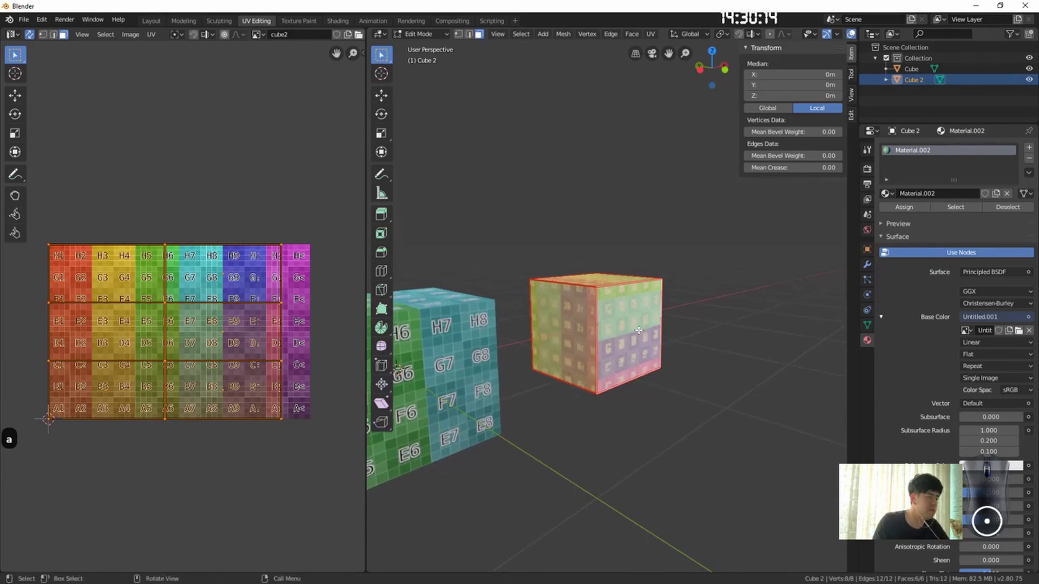
middle_drag(632, 332, 622, 333)
Step: Undo the unwraps, UV scaling and seam marking on Cube 2, back to its overlapping UVs without seams
key(ctrl+z)
key(ctrl+z)
key(ctrl+z)
key(ctrl+z)
key(ctrl+z)
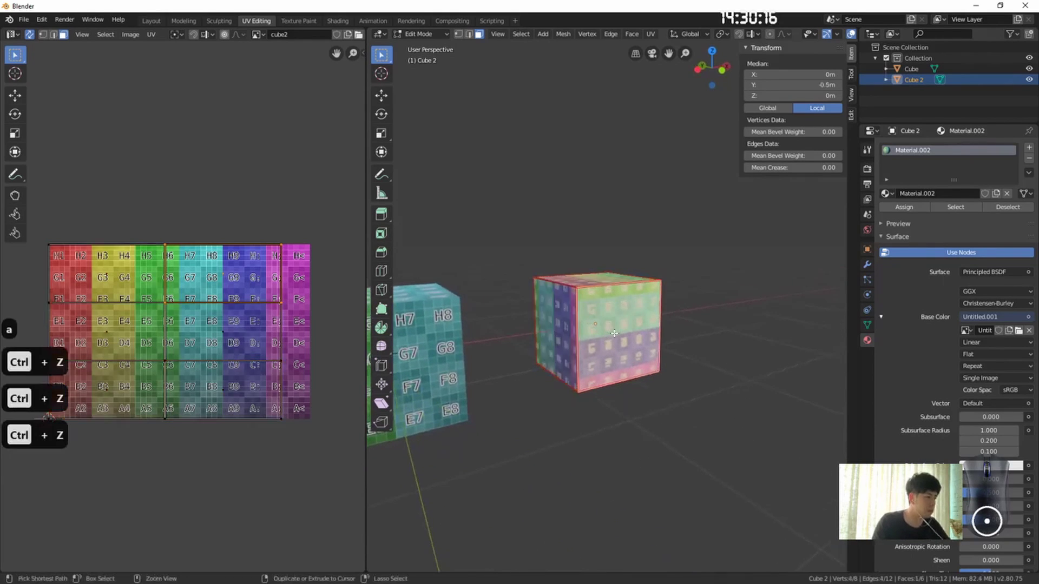
key(ctrl+z)
key(ctrl+z)
key(ctrl+z)
key(ctrl+z)
key(ctrl+z)
key(ctrl+z)
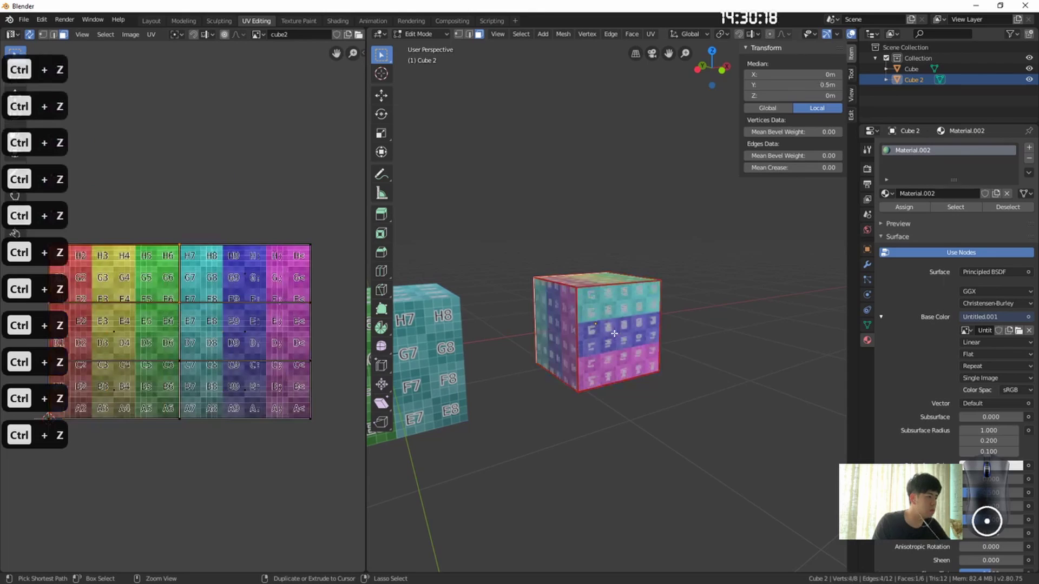
key(ctrl+z)
key(ctrl+z)
key(ctrl+z)
key(ctrl+z)
key(ctrl+z)
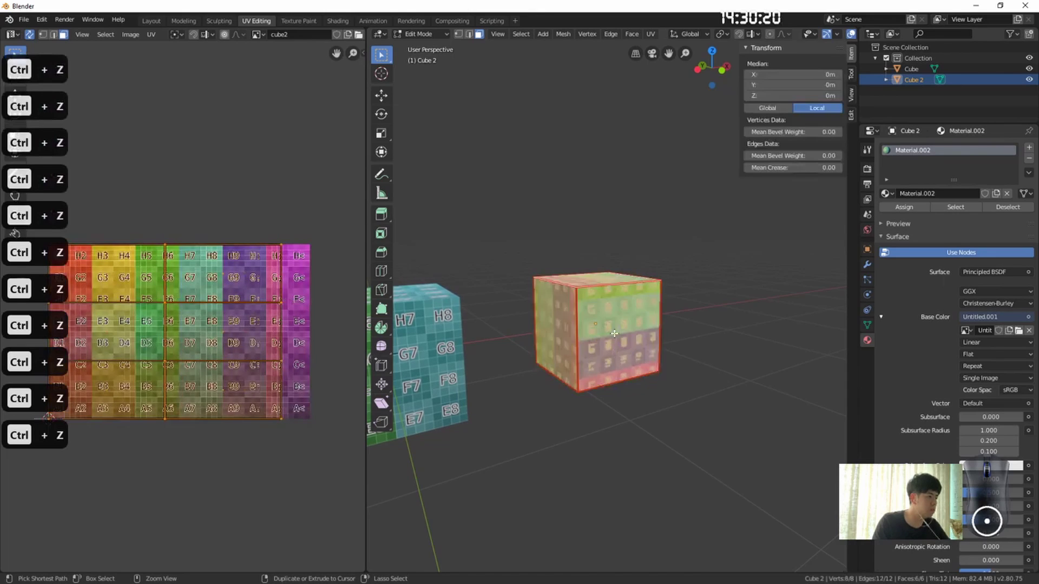
key(ctrl+z)
key(ctrl+z)
key(ctrl+z)
key(ctrl+z)
key(ctrl+z)
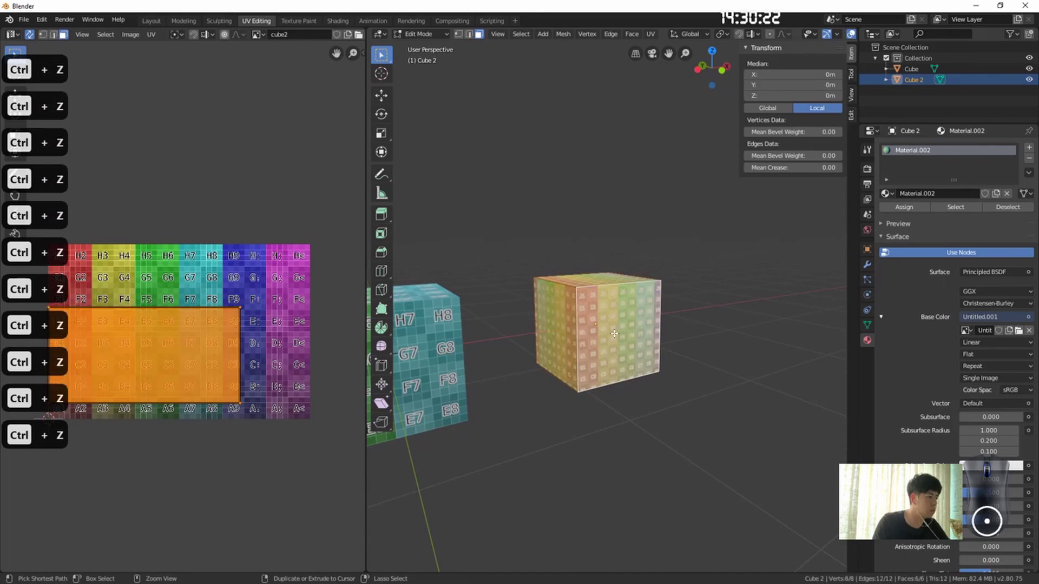
Step: Create a new 512 × 512 px Color Grid image in the UV editor with the default name
key(alt+n)
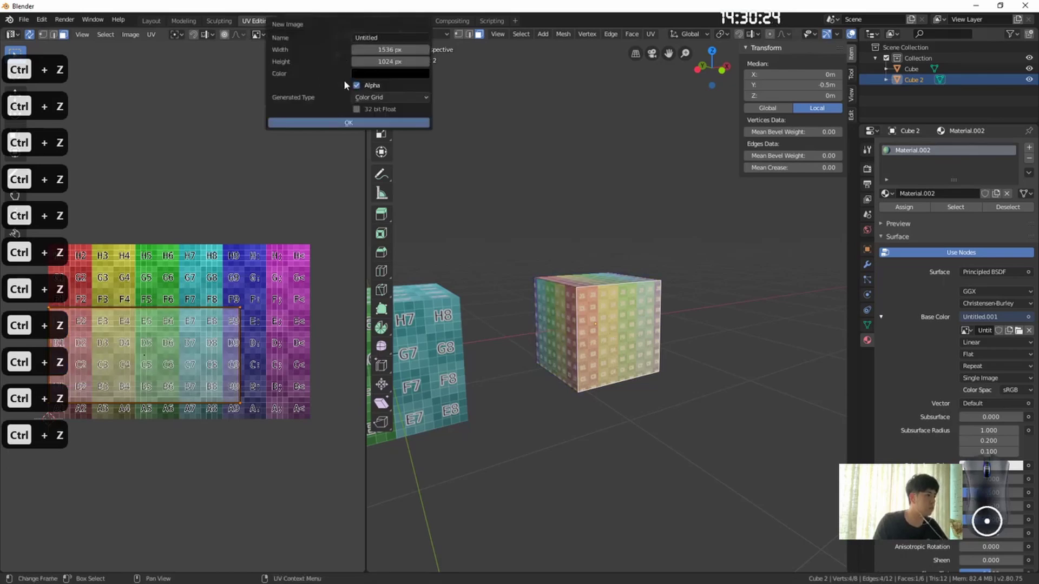
click(388, 49)
text(1536)
text(512)
key(Tab)
text(512)
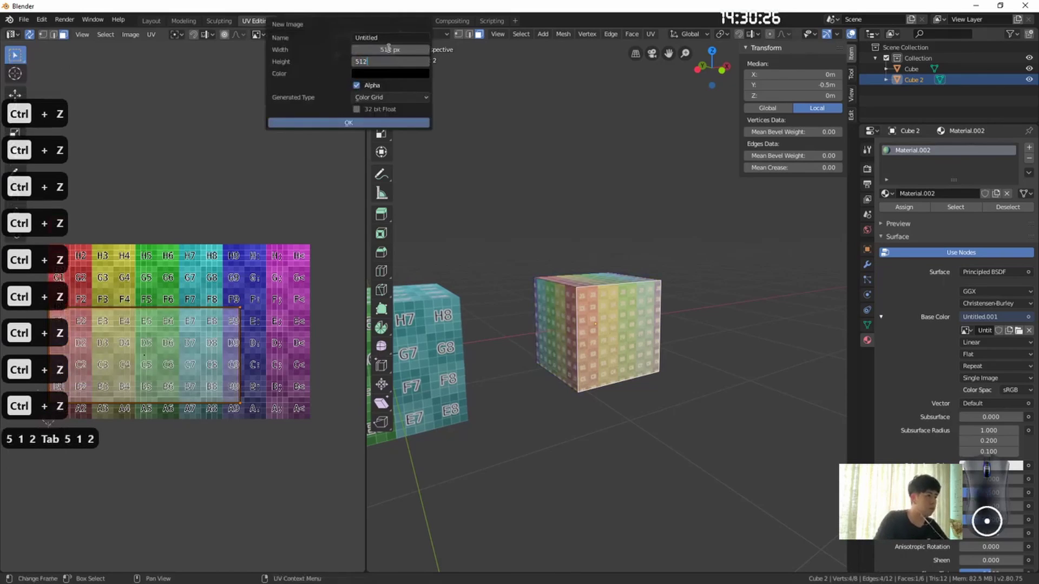
click(378, 124)
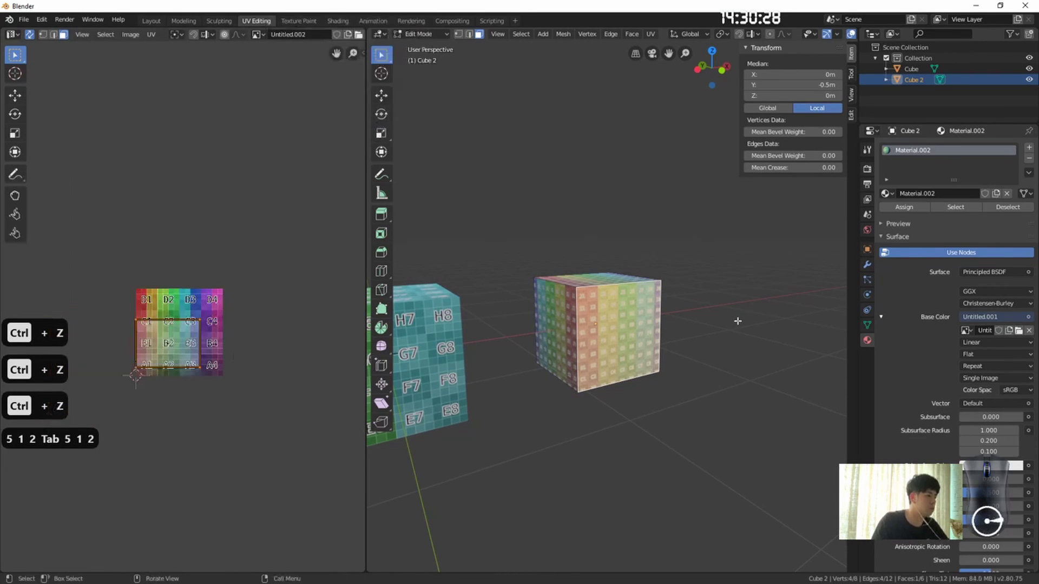
Step: Try to unwrap all of Cube 2's faces over the new square grid image without any seams marked
key(a)
key(u)
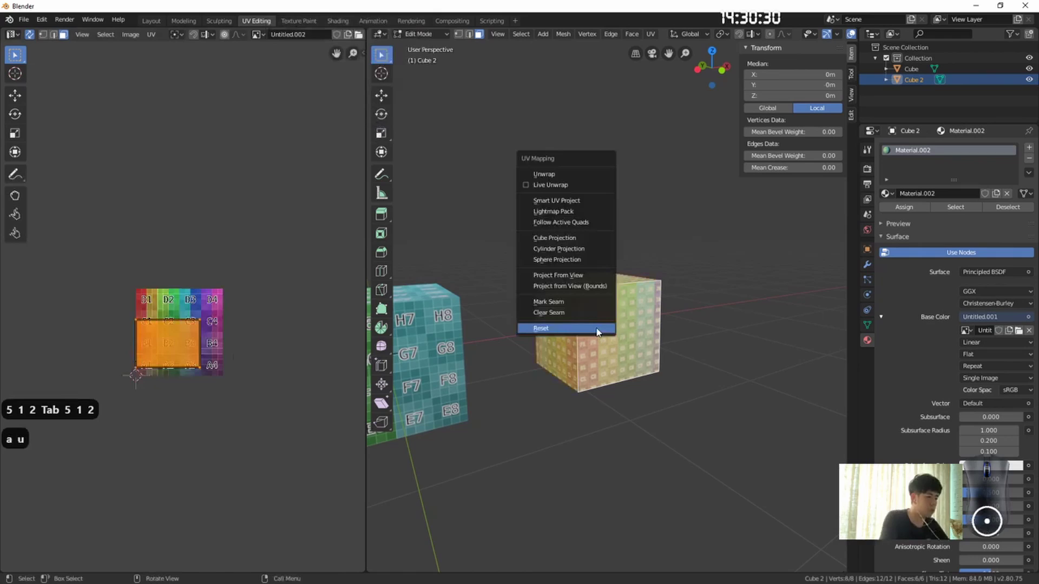
click(547, 171)
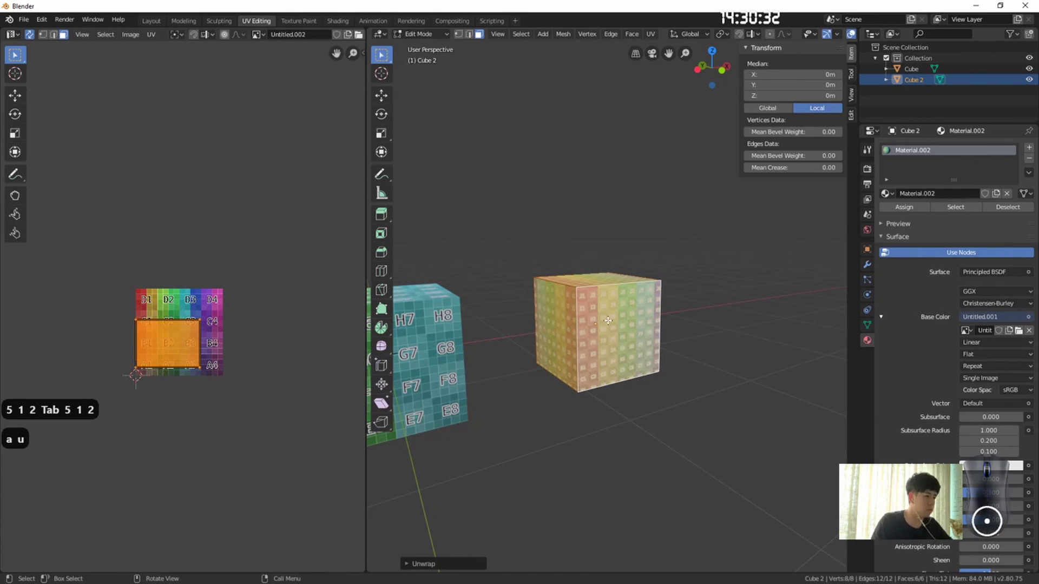
Step: Select all of Cube 2's faces and mark their edges as UV seams
key(a)
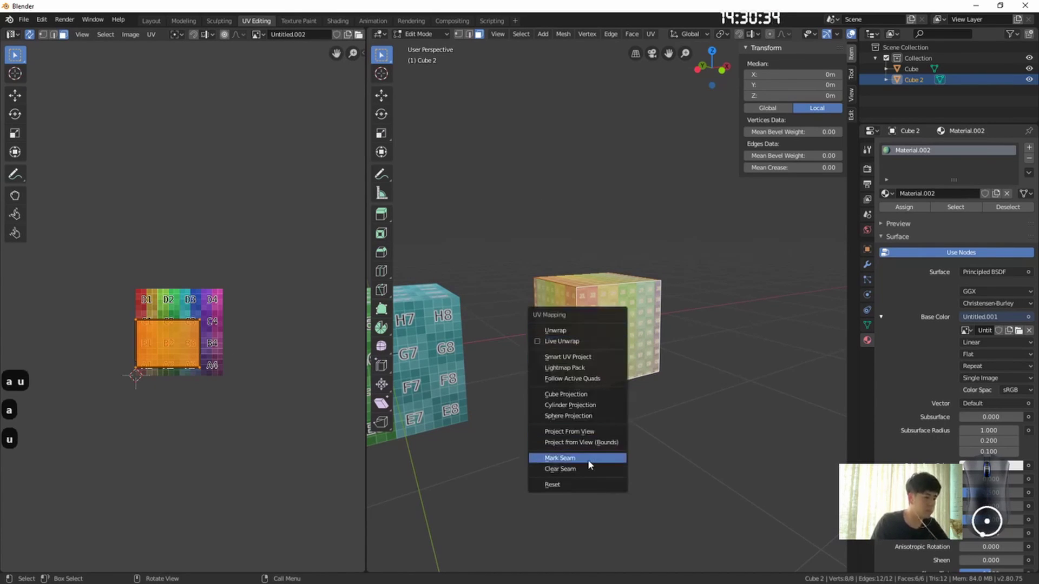
click(588, 459)
Step: Unwrap all of Cube 2's faces along the marked seams
key(u)
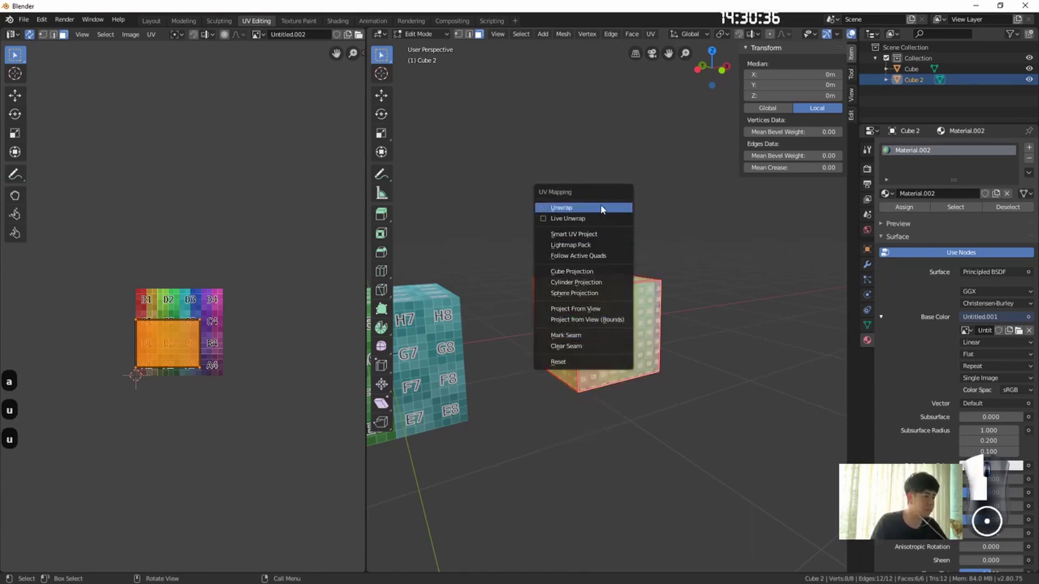
click(568, 207)
scroll(198, 323, up, 3)
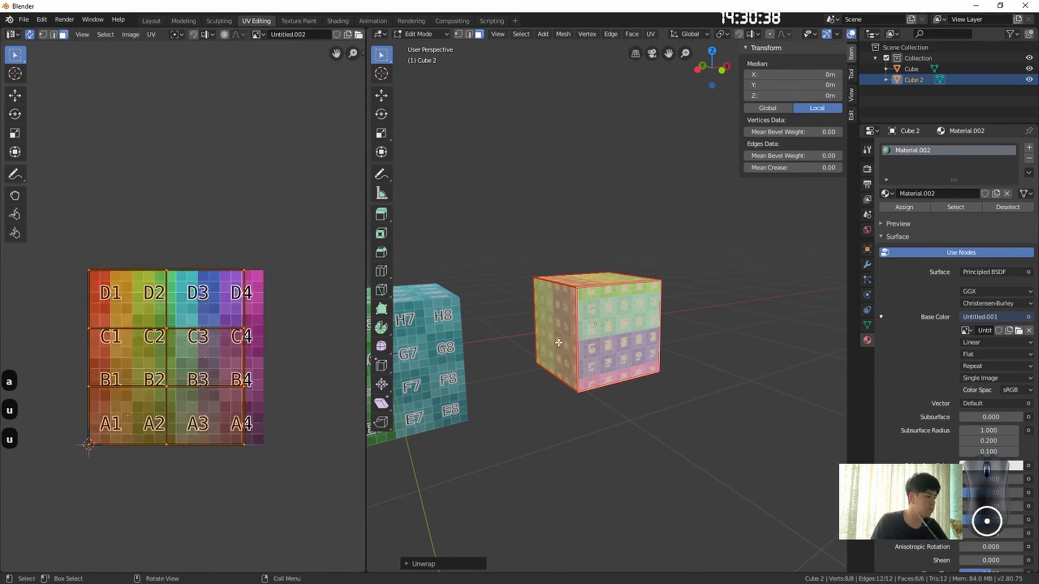
Step: Apply Cube Projection to all of Cube 2's faces
key(u)
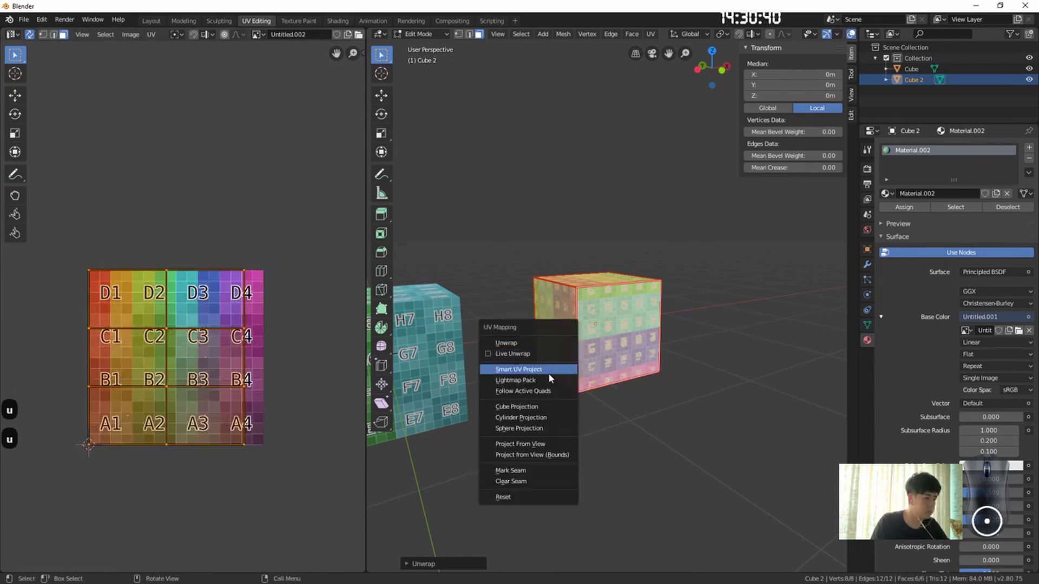
click(548, 407)
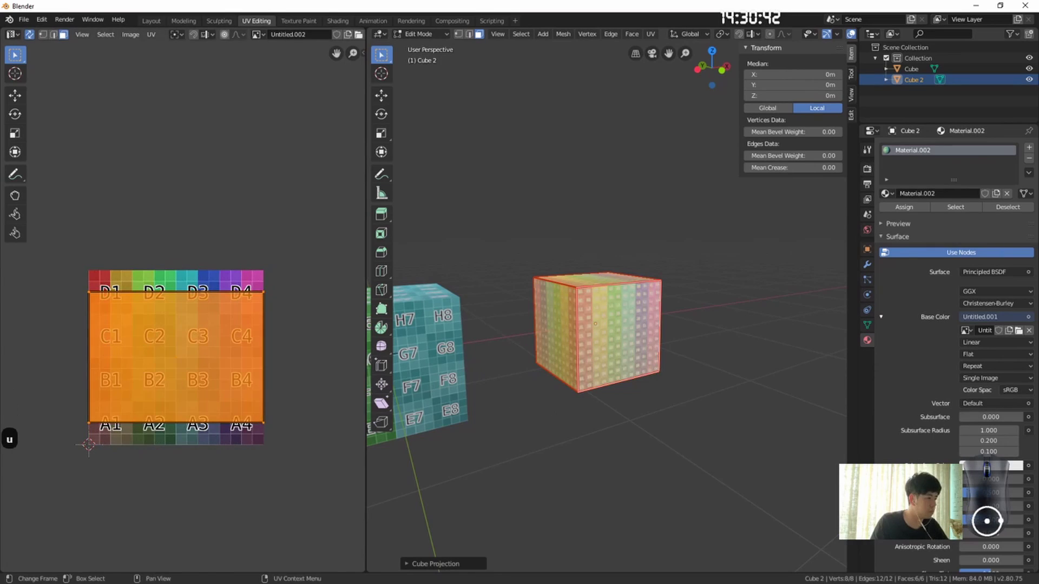
key(s)
key(Escape)
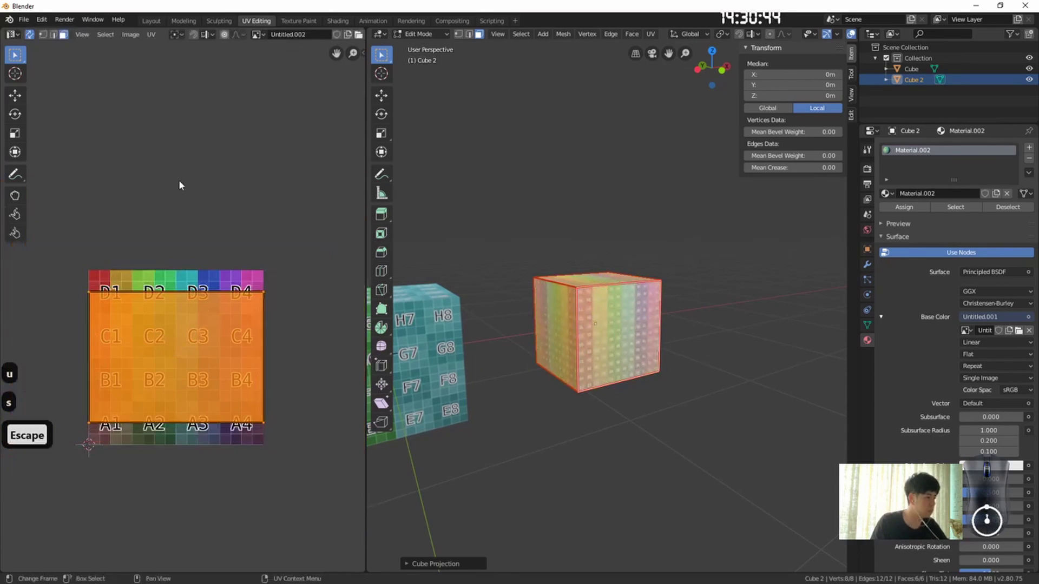
Step: Set the UV editor's pivot point to the 2D cursor and enable Constrain to Image Bounds
click(194, 35)
click(206, 82)
key(s)
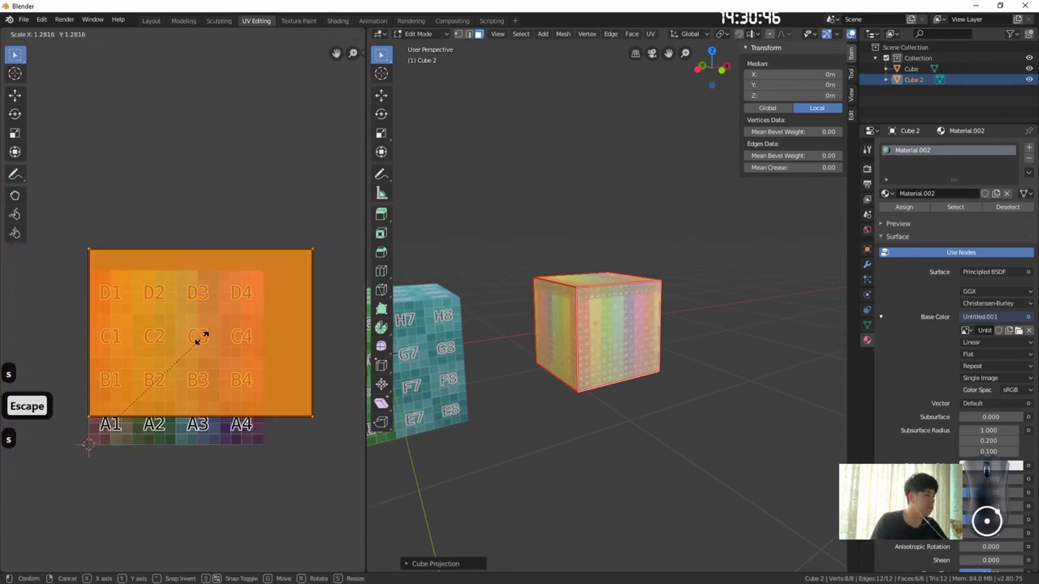
key(Escape)
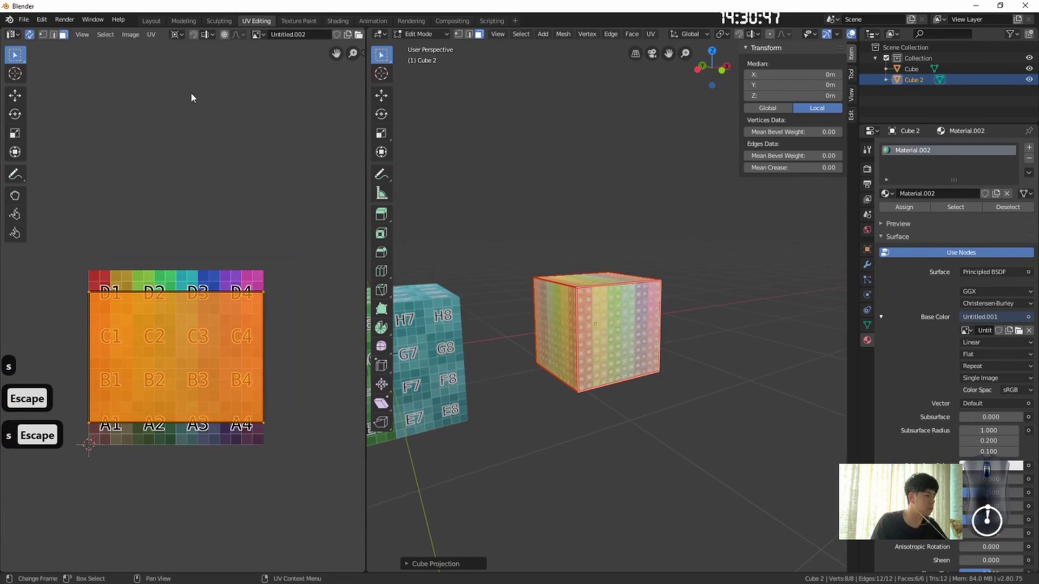
click(152, 34)
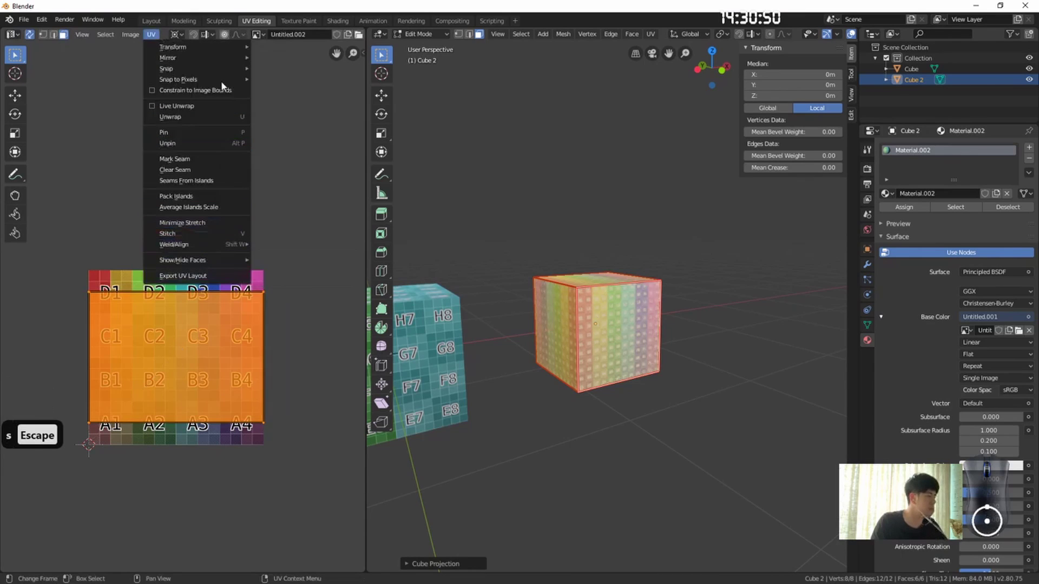
click(209, 90)
Step: Scale and move the overlapping face UVs so they fill the whole Untitled.002 image
key(s)
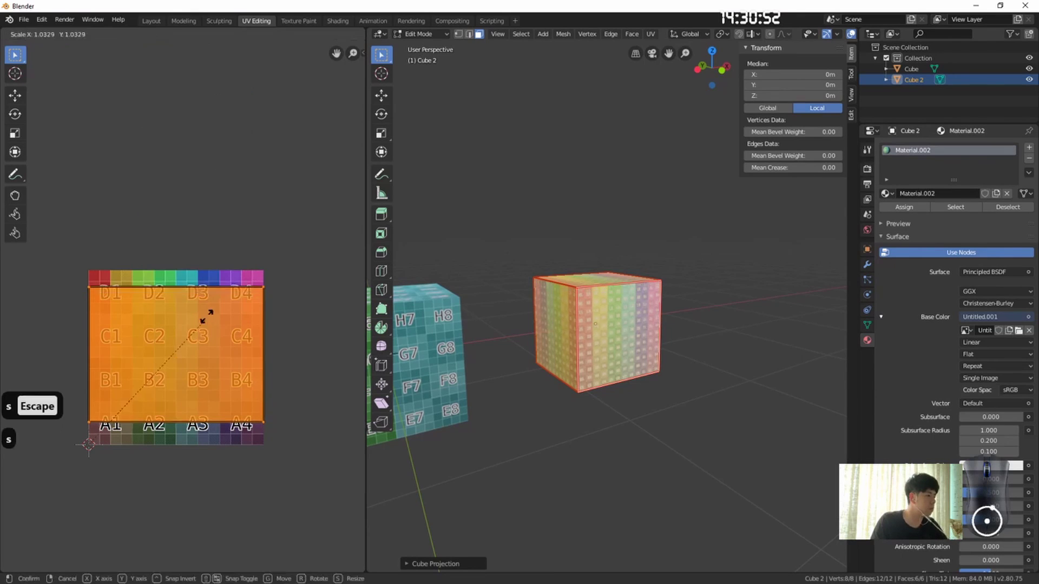
click(231, 284)
key(g)
click(187, 375)
key(s)
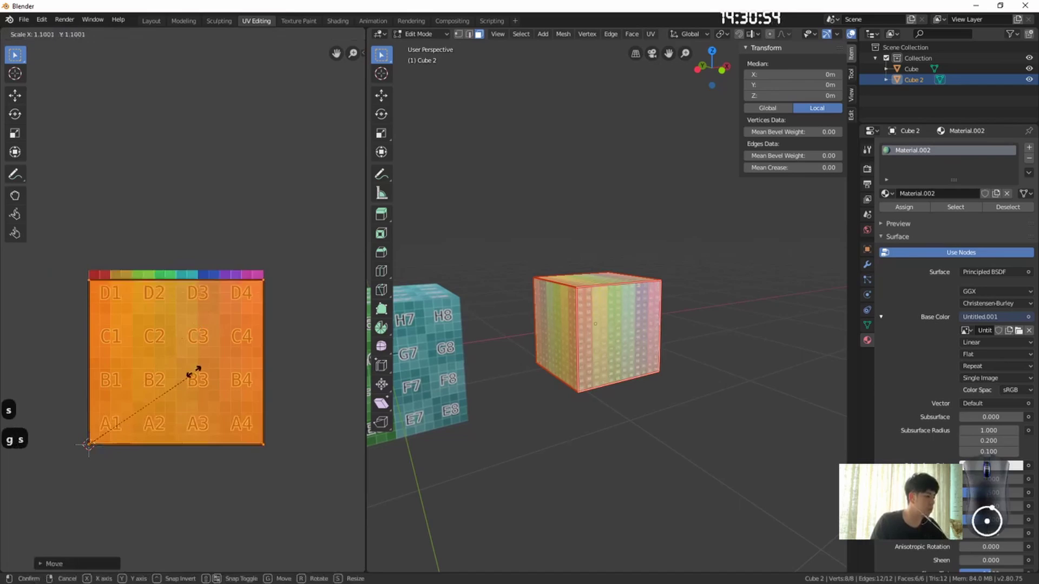
click(239, 325)
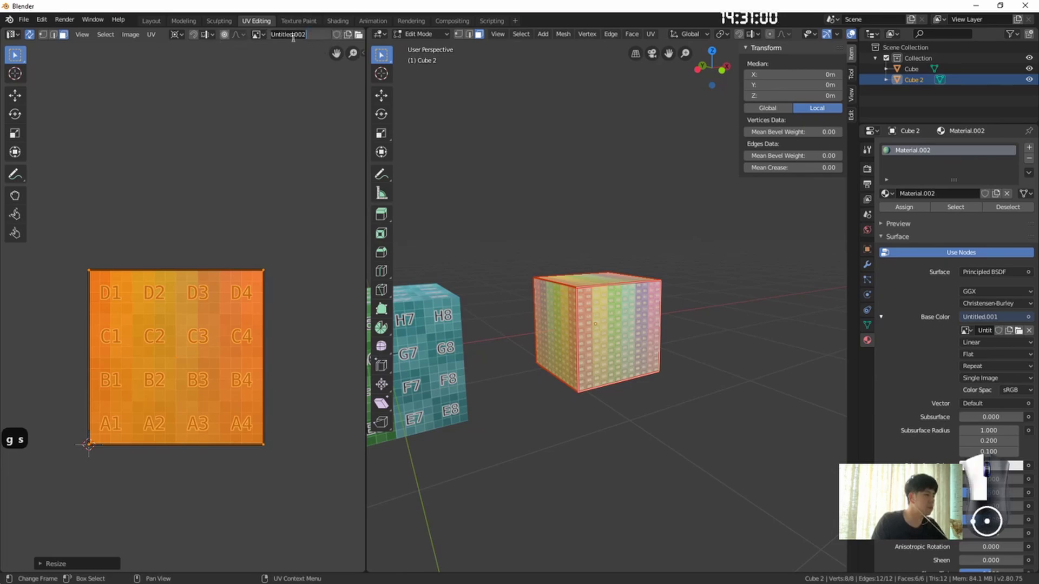
Step: Switch the image shown behind the UVs to cube2
click(259, 34)
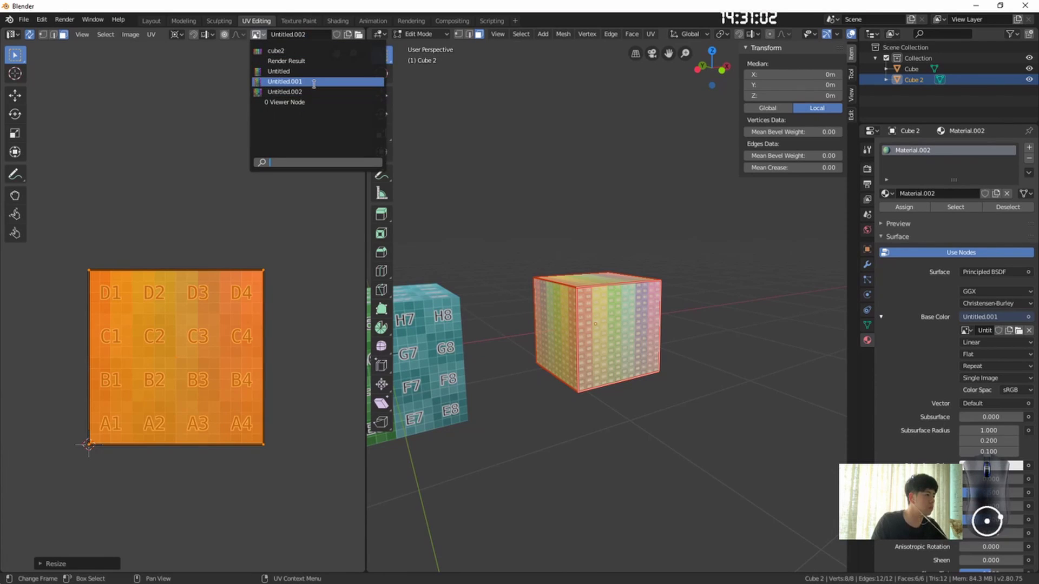
click(276, 51)
scroll(274, 251, down, 3)
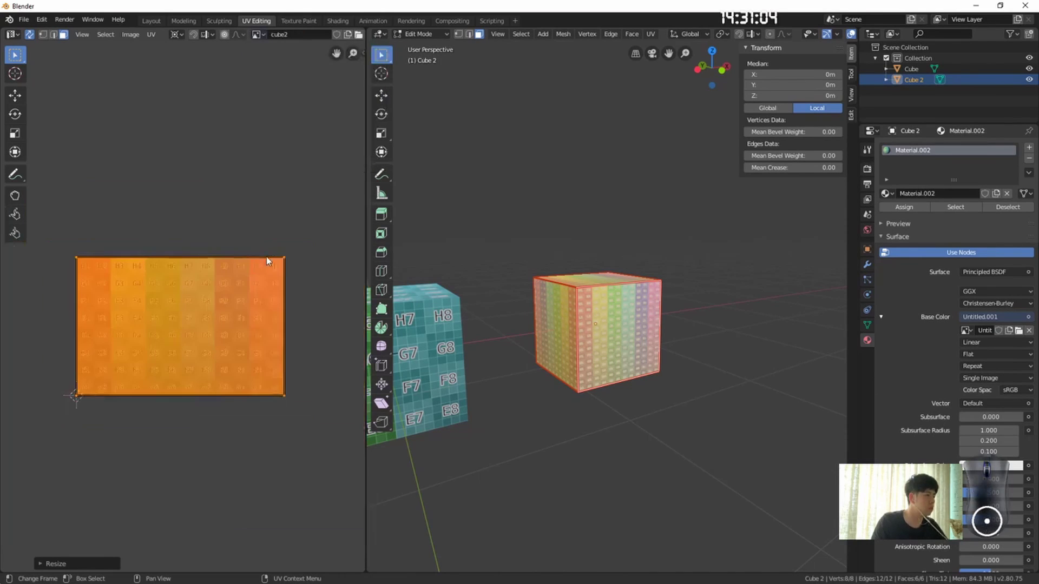
scroll(262, 317, up, 1)
scroll(262, 317, down, 1)
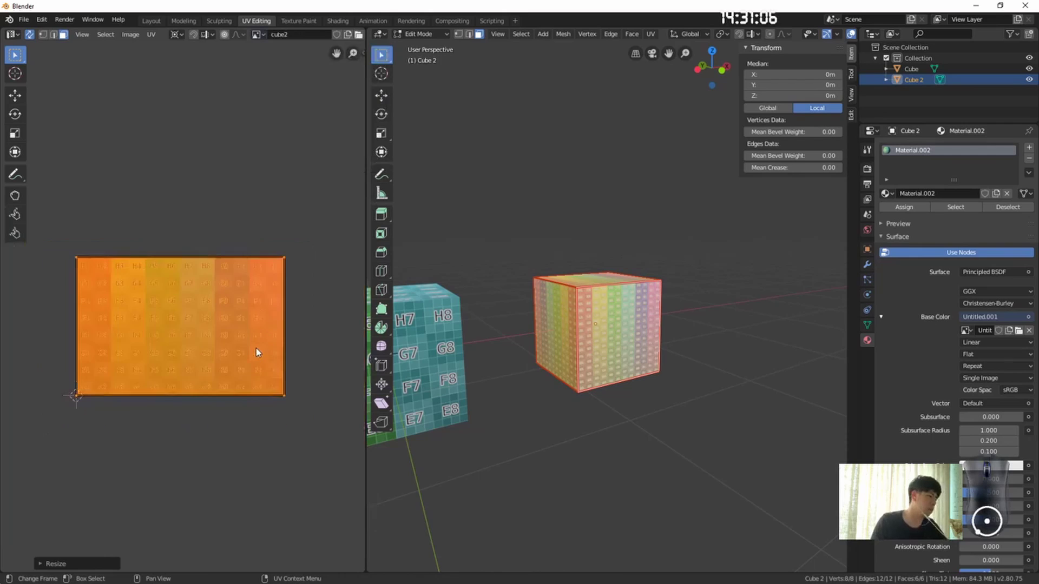
Step: Scale all the UVs down to about 0.34 from the 2D cursor, into the image's lower corner
key(s)
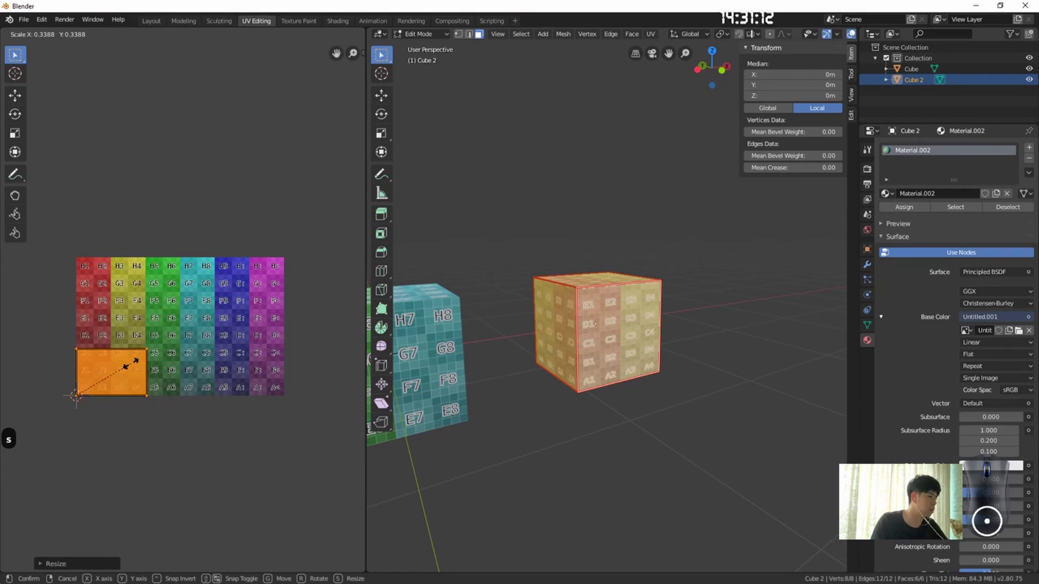
click(134, 361)
scroll(144, 330, up, 4)
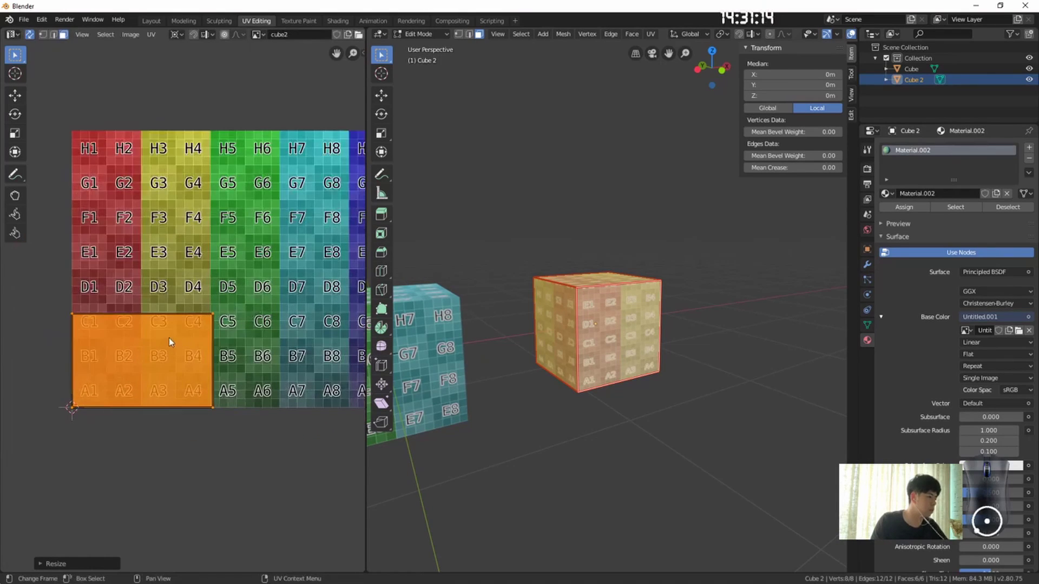
middle_drag(169, 337, 189, 318)
Step: Stretch the UVs along Y by about 1.49 so they cover the square block A1 to D4
click(153, 35)
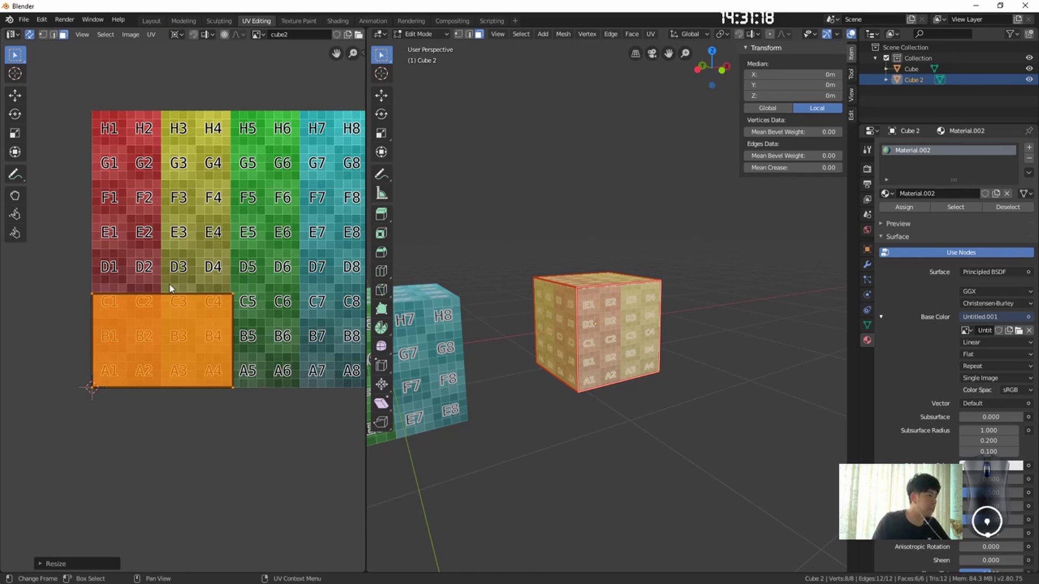
key(s)
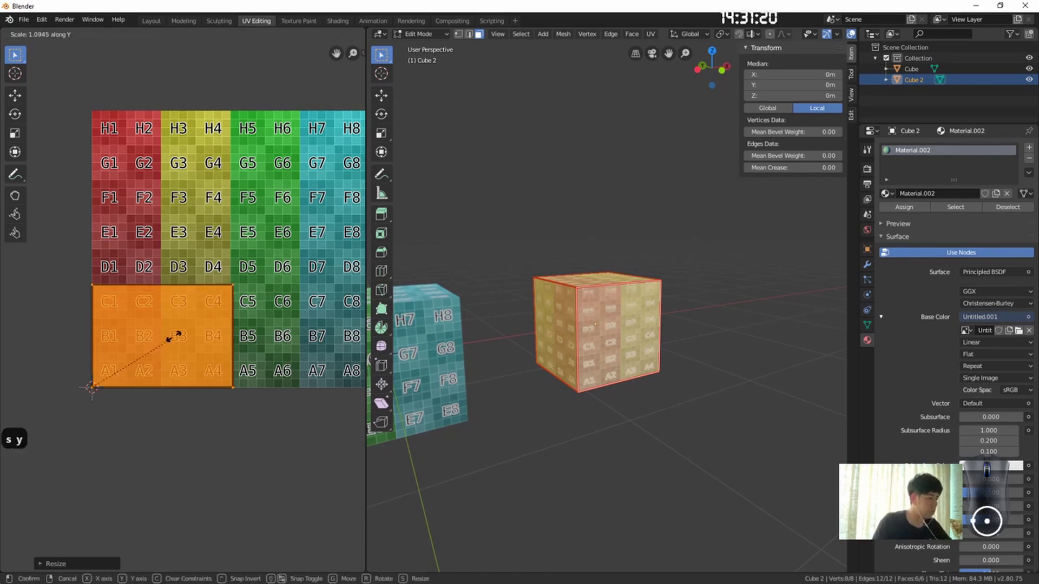
key(y)
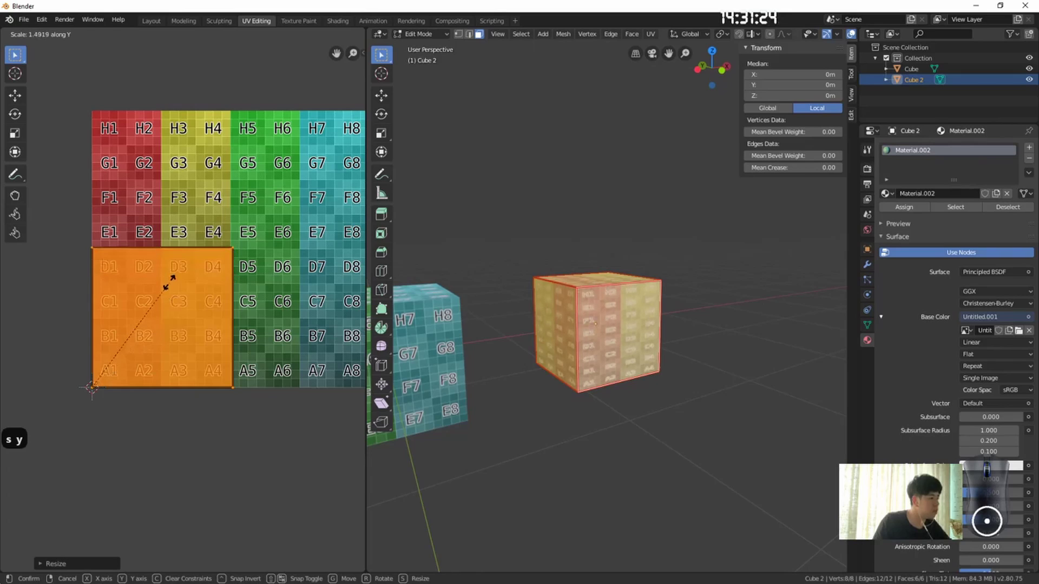
click(170, 281)
scroll(182, 265, up, 6)
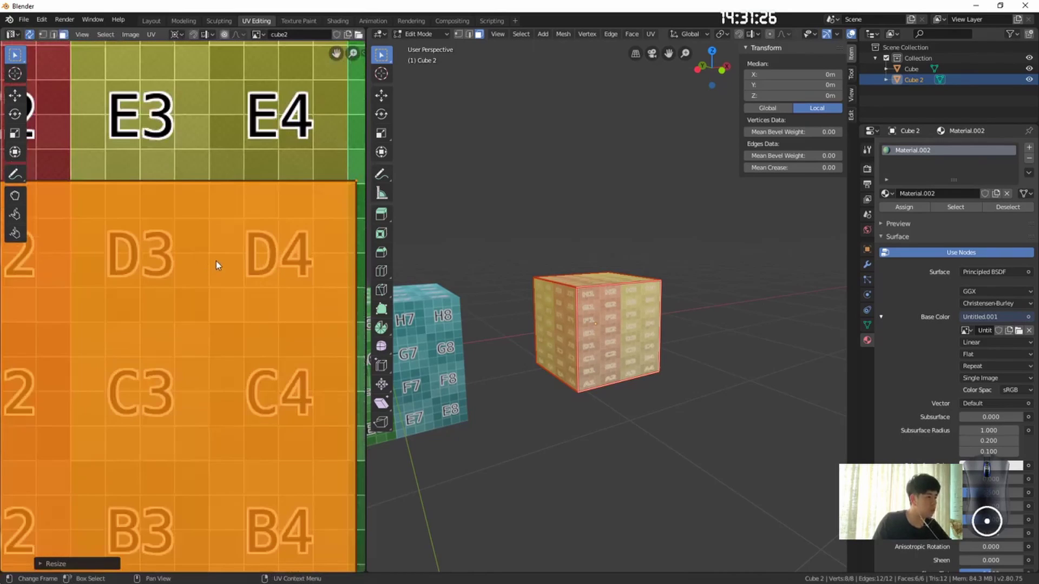
Step: Fine-tune the UVs' height and width so their edges line up with the A1 to D4 grid block
key(s)
key(y)
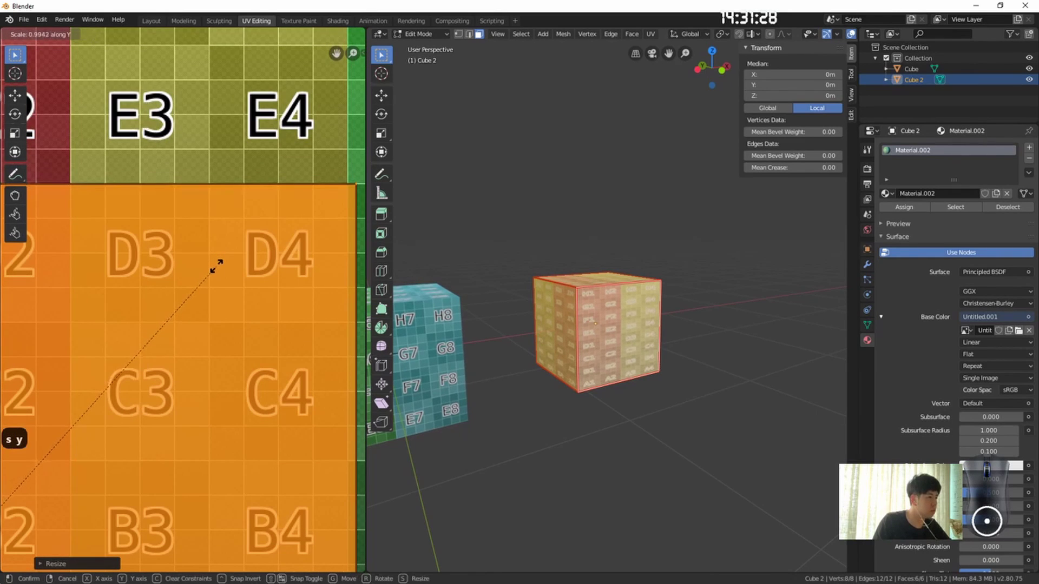
click(216, 265)
scroll(239, 293, down, 3)
key(s)
key(x)
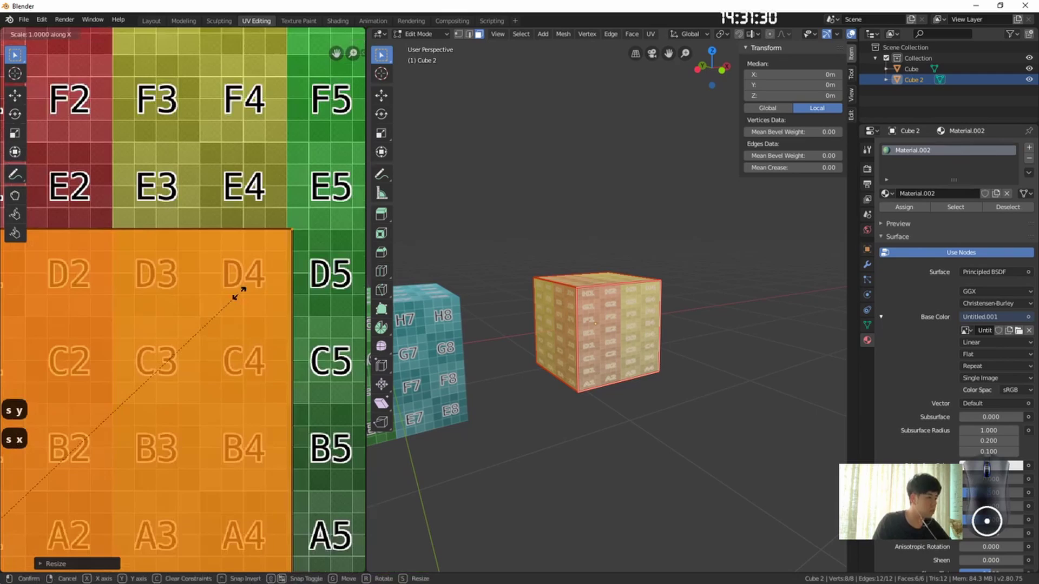
click(232, 292)
scroll(227, 295, down, 2)
scroll(298, 299, up, 1)
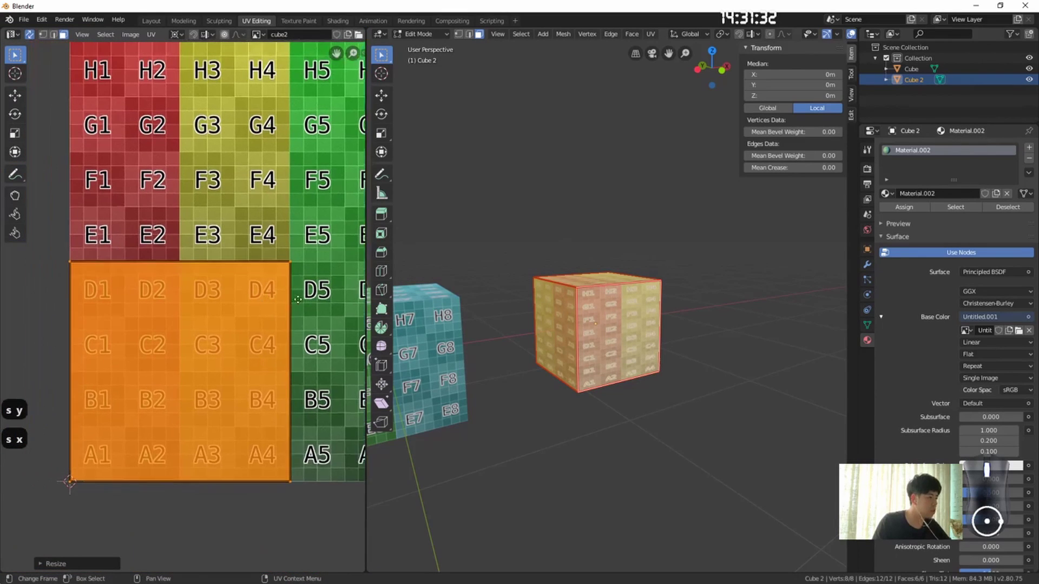
scroll(298, 299, down, 3)
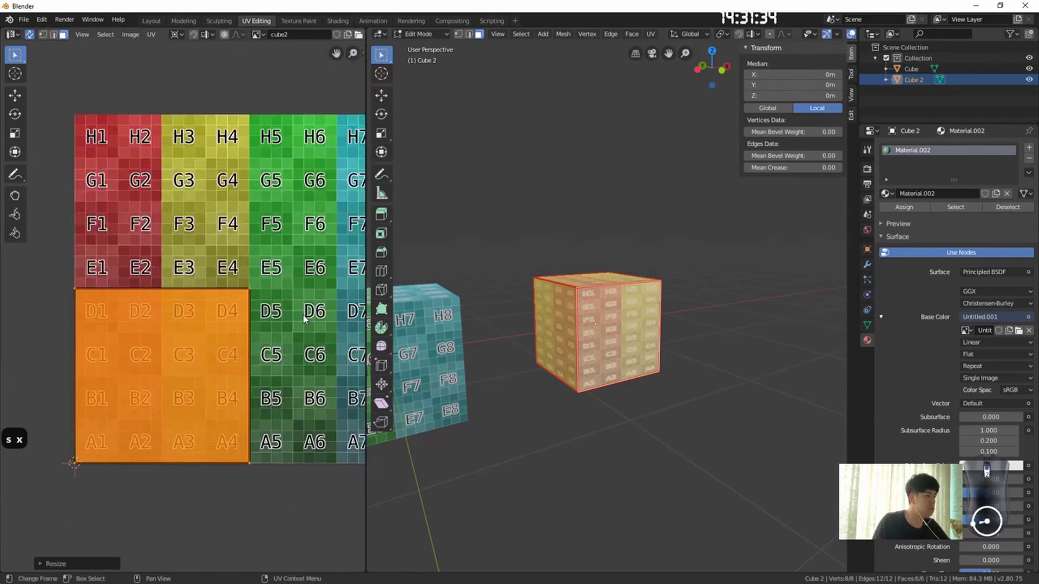
scroll(305, 320, down, 3)
Step: Select Cube 2's front face and move its UVs up onto the E1 to H4 block
middle_drag(617, 325, 627, 320)
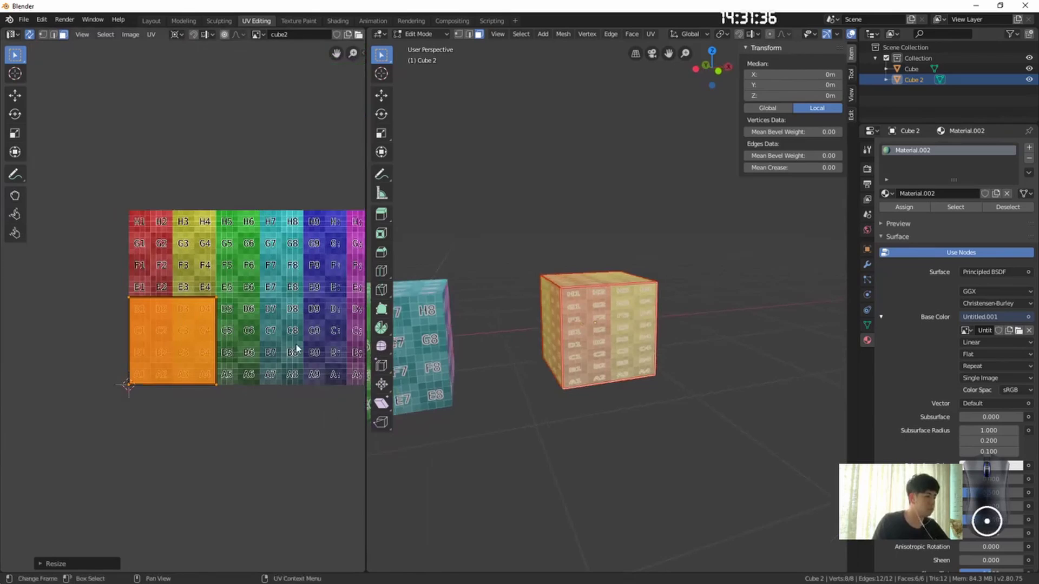
click(560, 336)
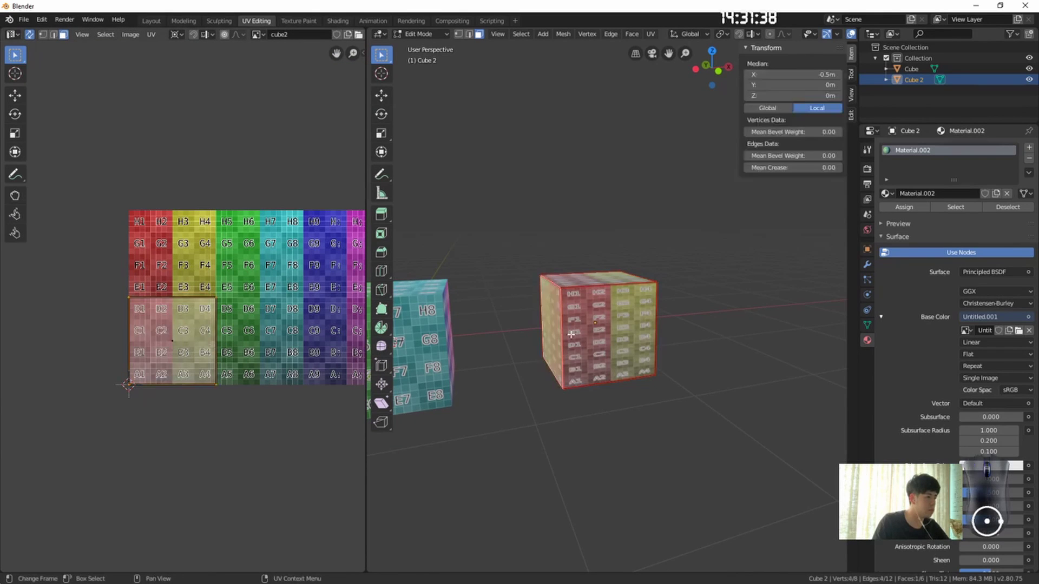
click(619, 336)
key(g)
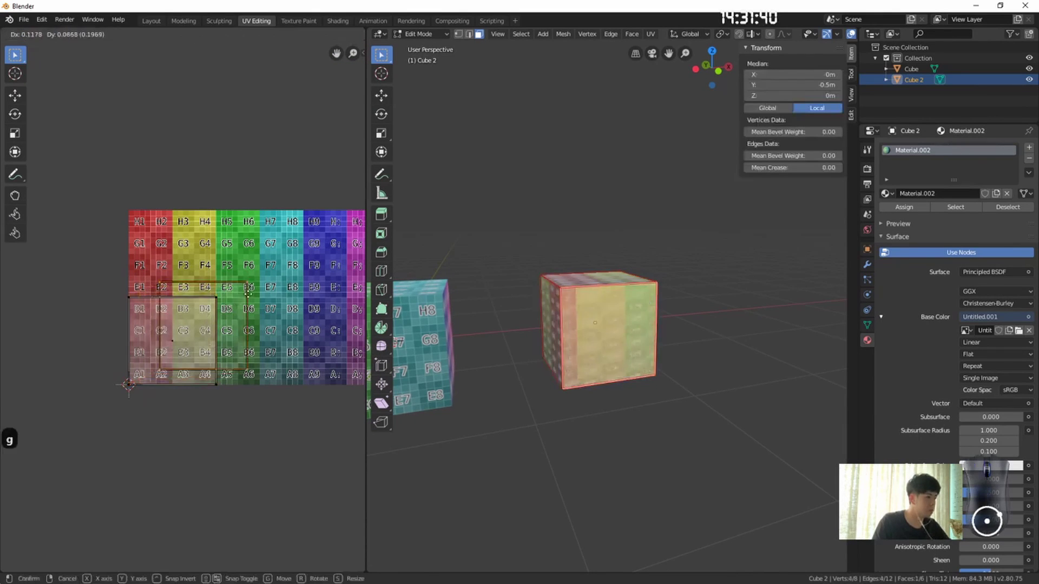
click(192, 214)
scroll(661, 394, up, 7)
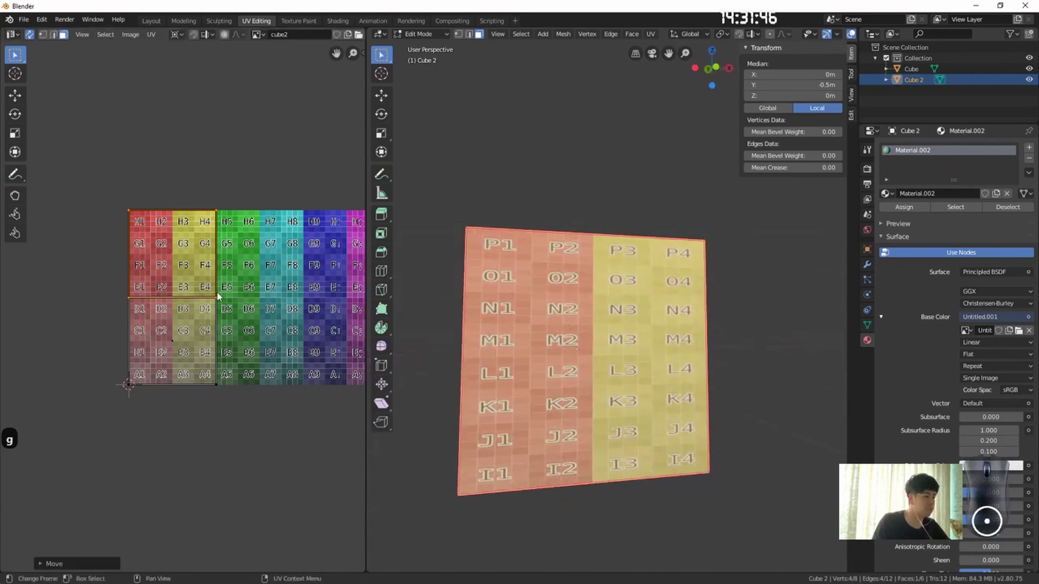
Step: Move the front face's UVs down beside the other faces' UVs, roughly over the A5 to D8 block
key(g)
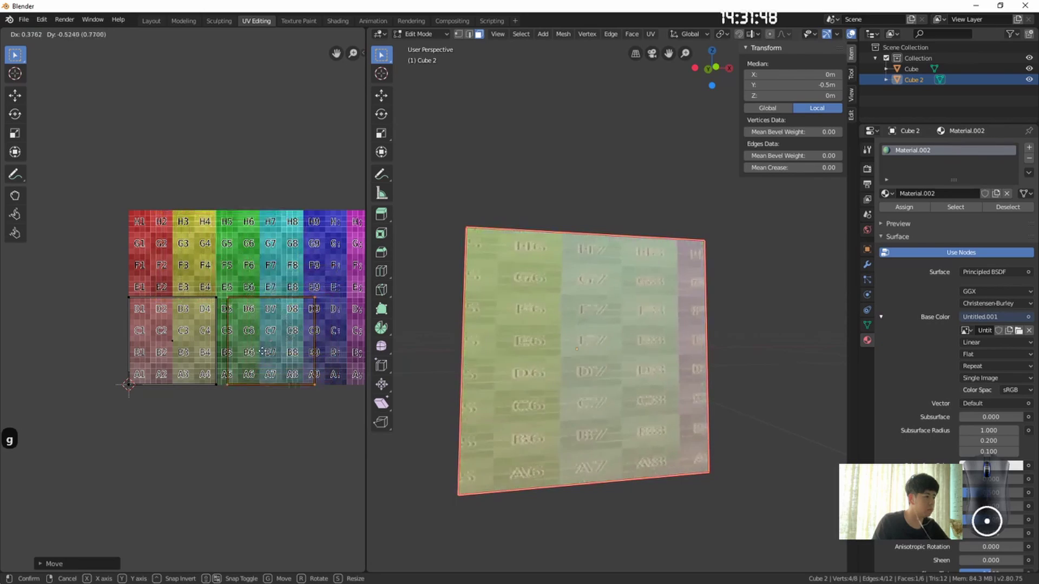
click(259, 348)
middle_drag(259, 348, 111, 343)
scroll(578, 356, down, 6)
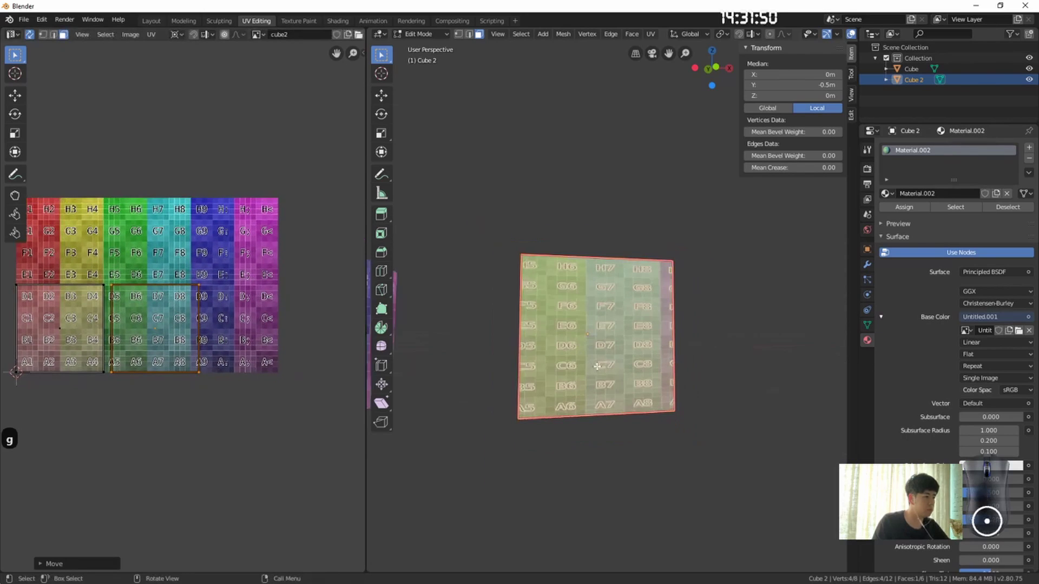
middle_drag(578, 357, 590, 390)
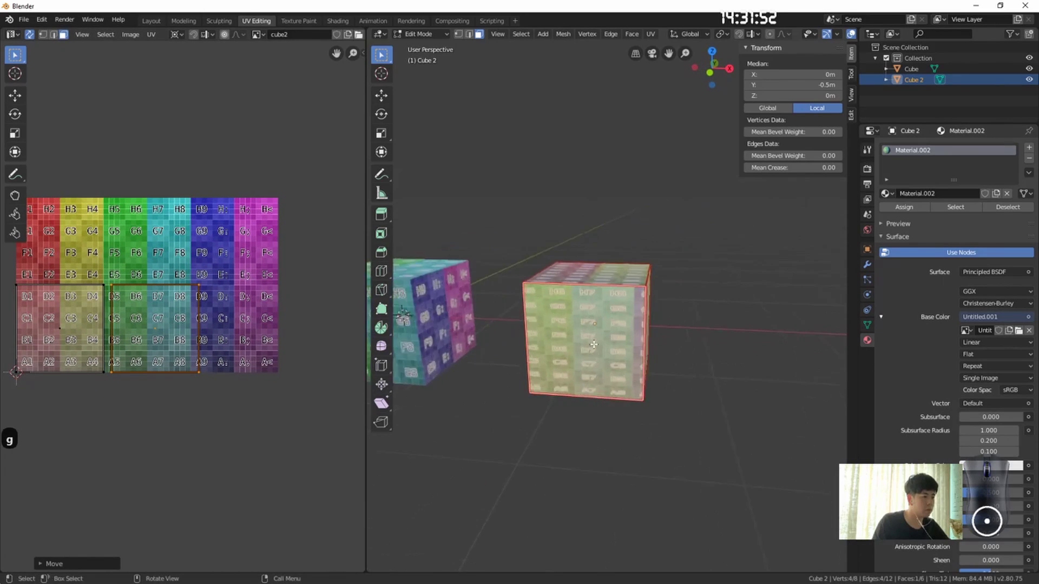
scroll(590, 390, up, 5)
scroll(186, 340, up, 2)
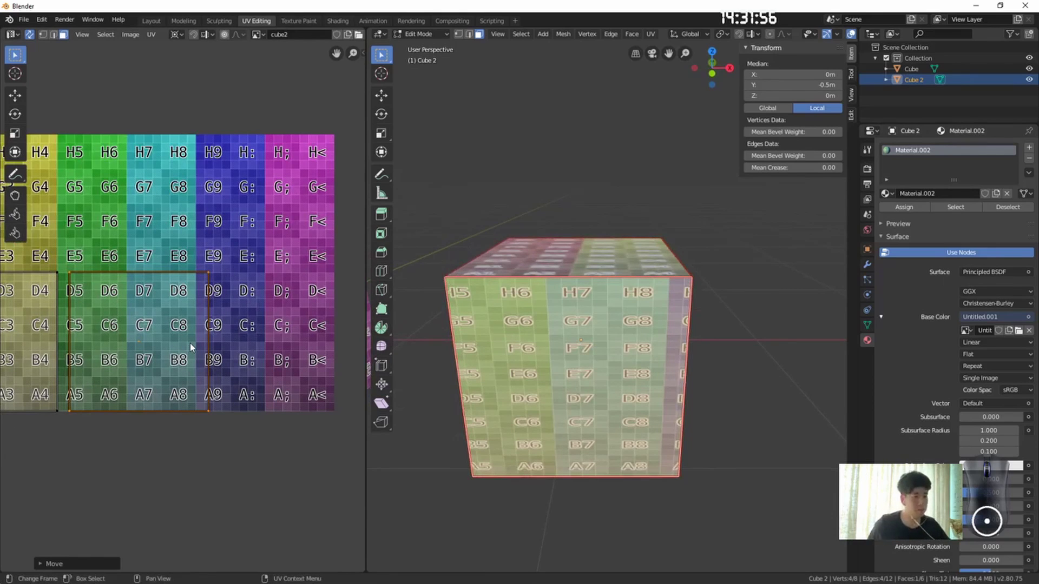
Step: Assign the cube2 image as the Base Color texture of Cube 2's Material.002
scroll(184, 347, down, 1)
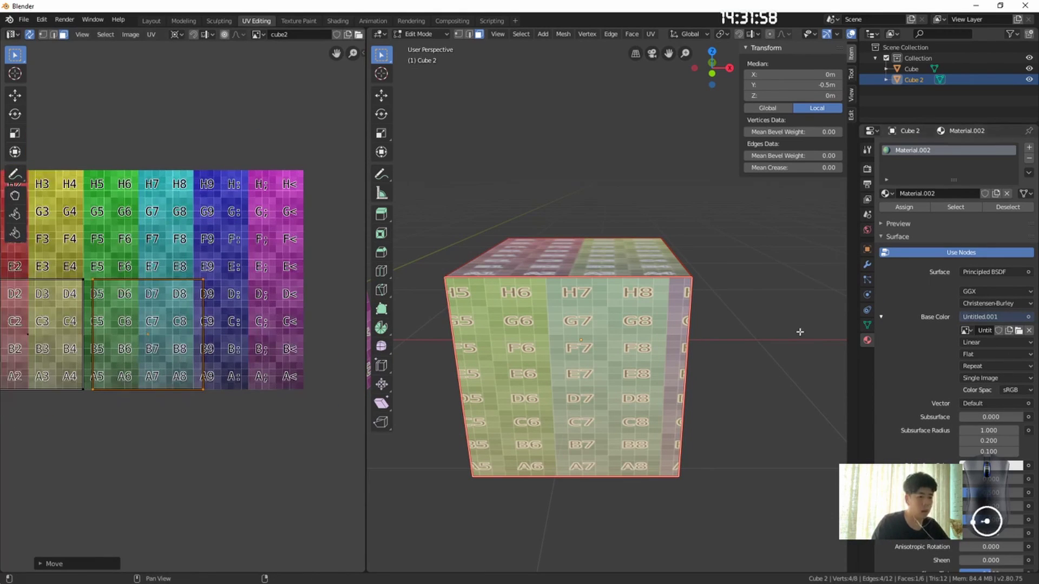
click(974, 318)
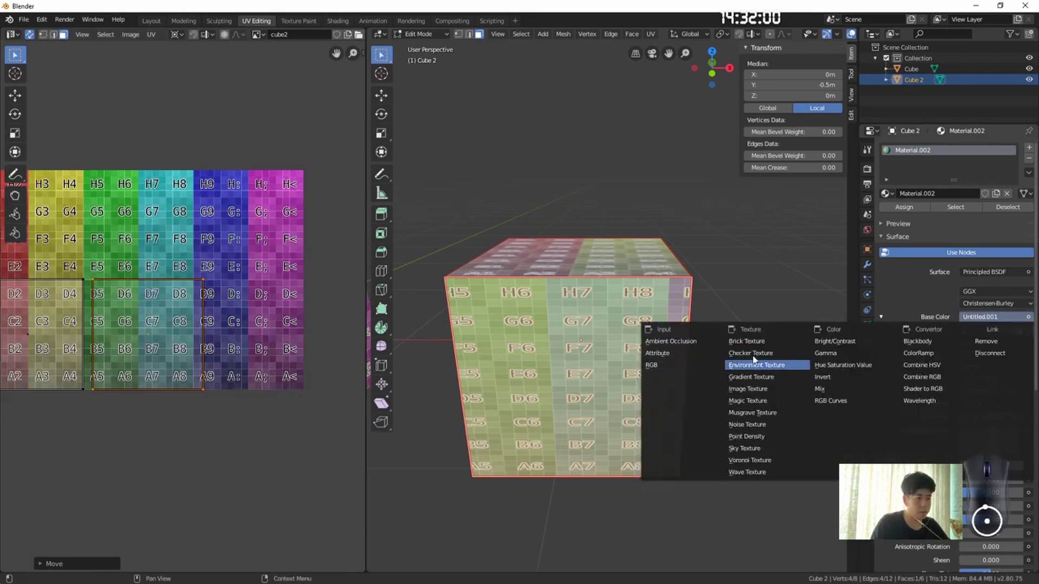
click(967, 330)
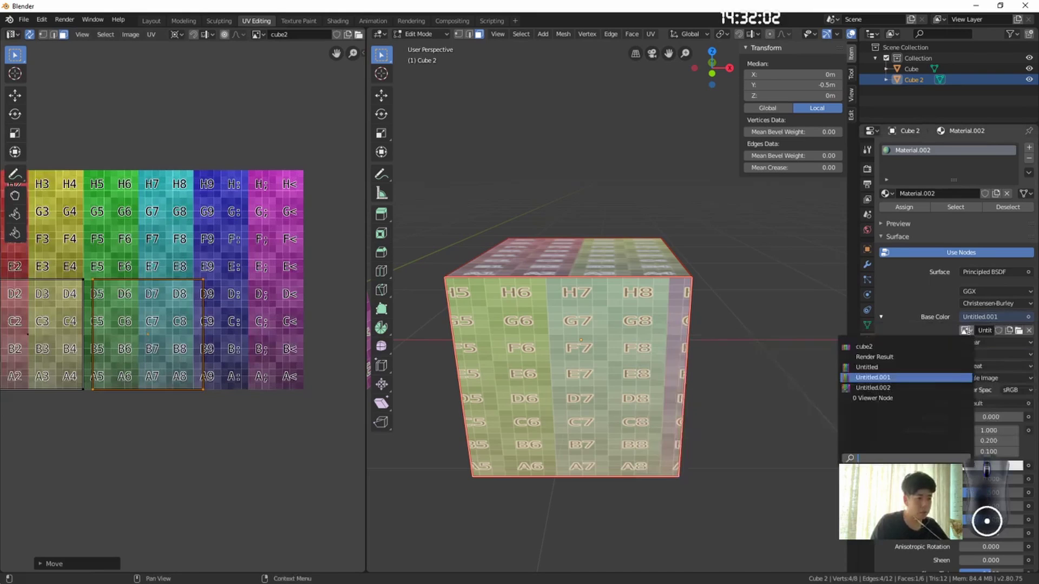
click(885, 349)
Step: Move the front face's UVs across onto the A9 to D< block of the grid
key(g)
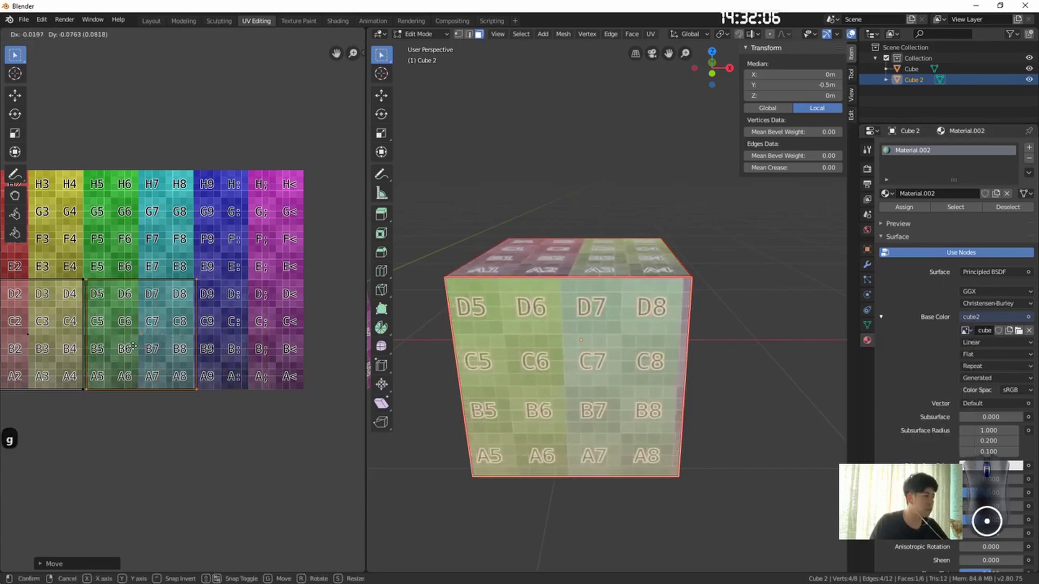
click(171, 283)
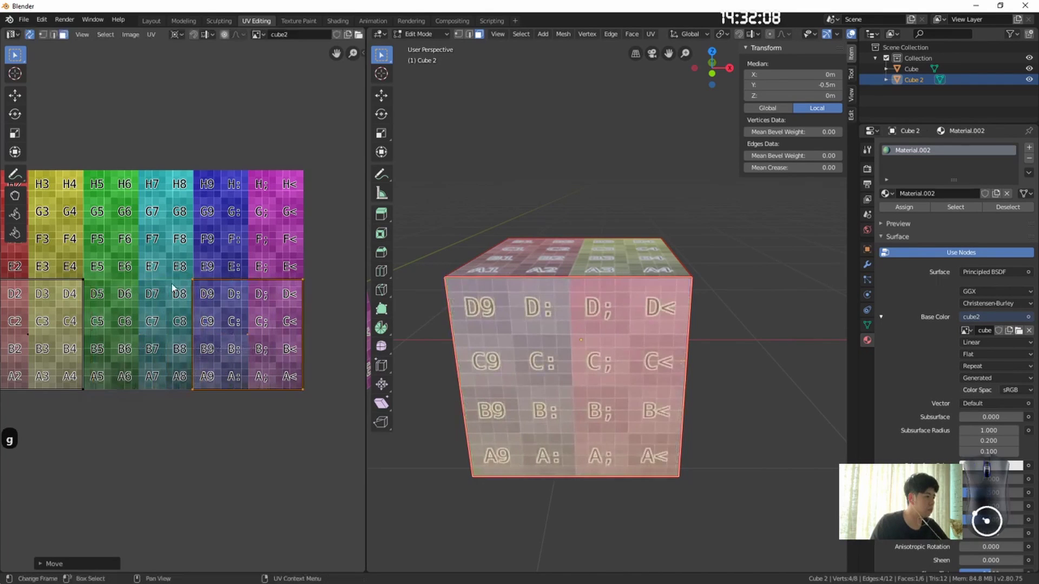
Step: Select the side face at X -0.5 m in the UV layout and move its UVs onto the E1 to H4 block
middle_drag(171, 283, 246, 307)
click(68, 370)
middle_drag(563, 342, 547, 378)
key(g)
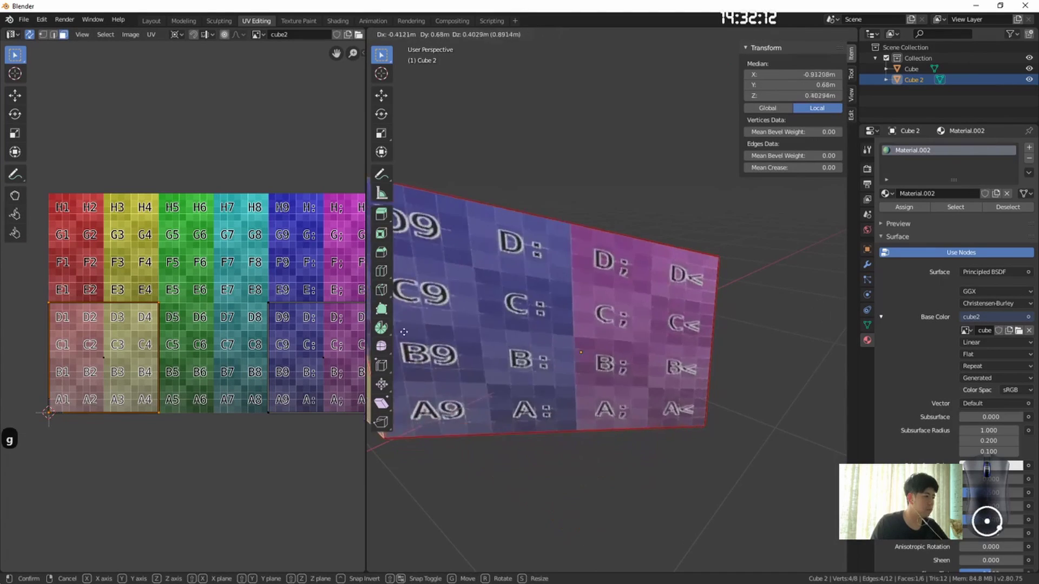
key(Escape)
key(g)
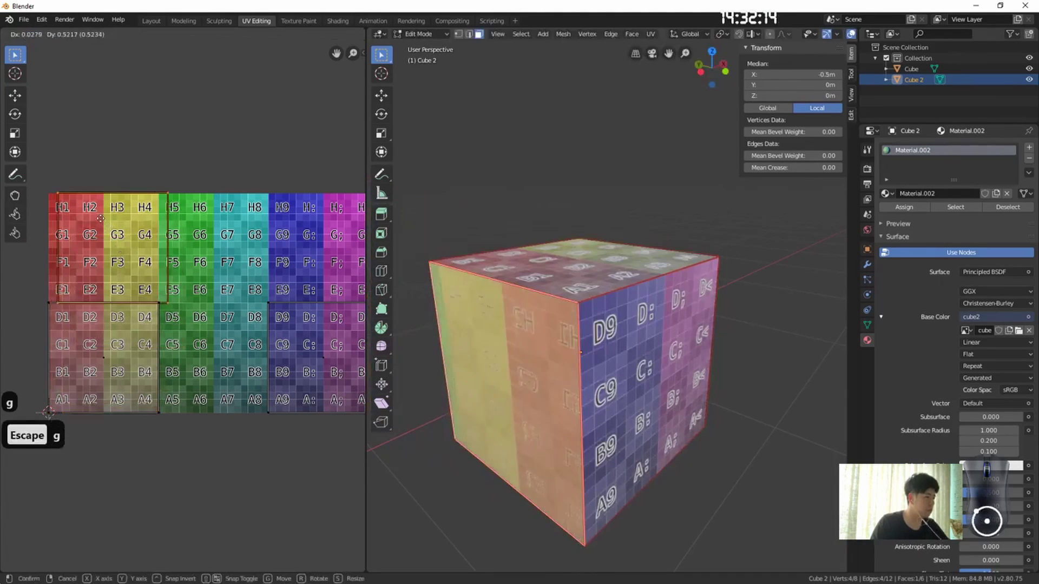
click(287, 343)
Step: Select the top face's UVs on the A1 to D4 block and move them roughly onto the E5 to H8 block
click(103, 347)
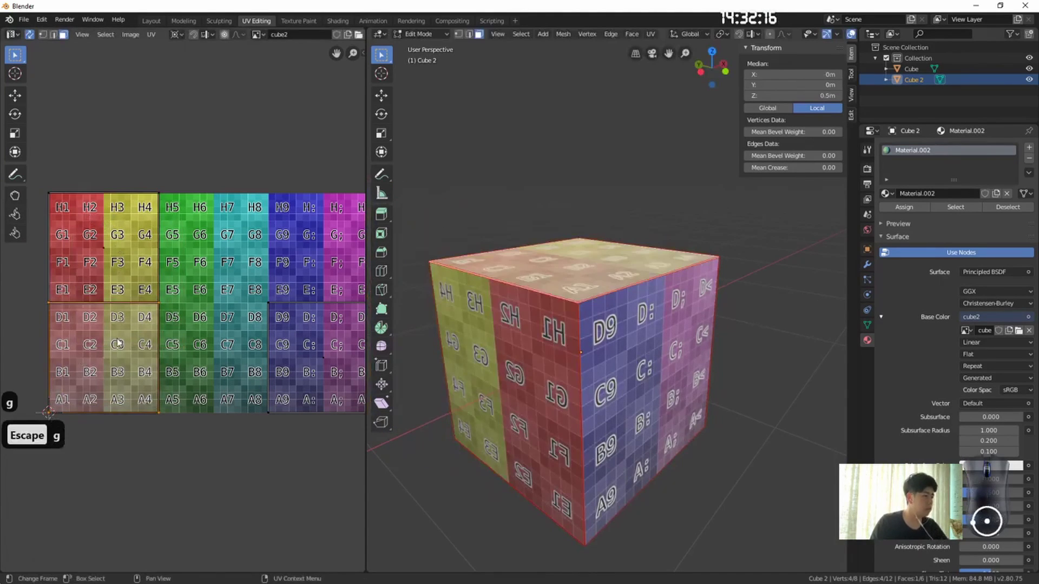
key(g)
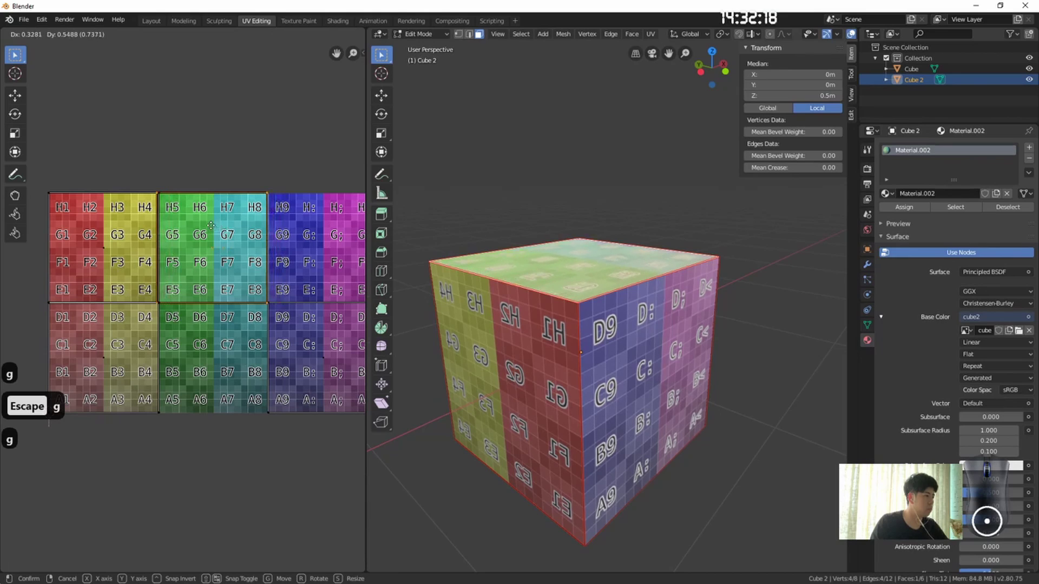
click(213, 225)
Step: Set UV snapping to Vertex, enable it, and snap the top face's UVs to the corners of the E5 to H8 block
click(151, 34)
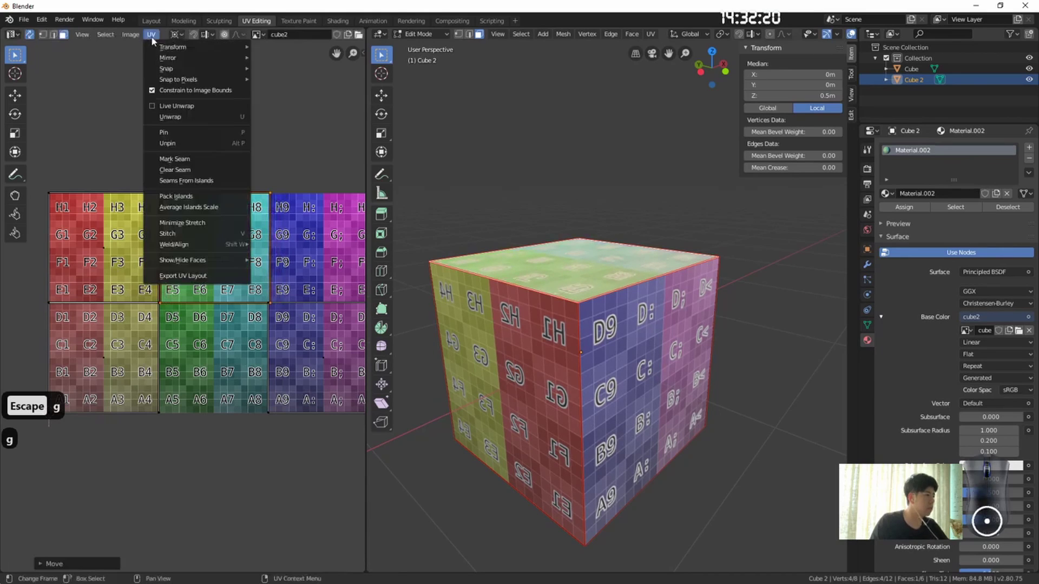
mouse_move(216, 69)
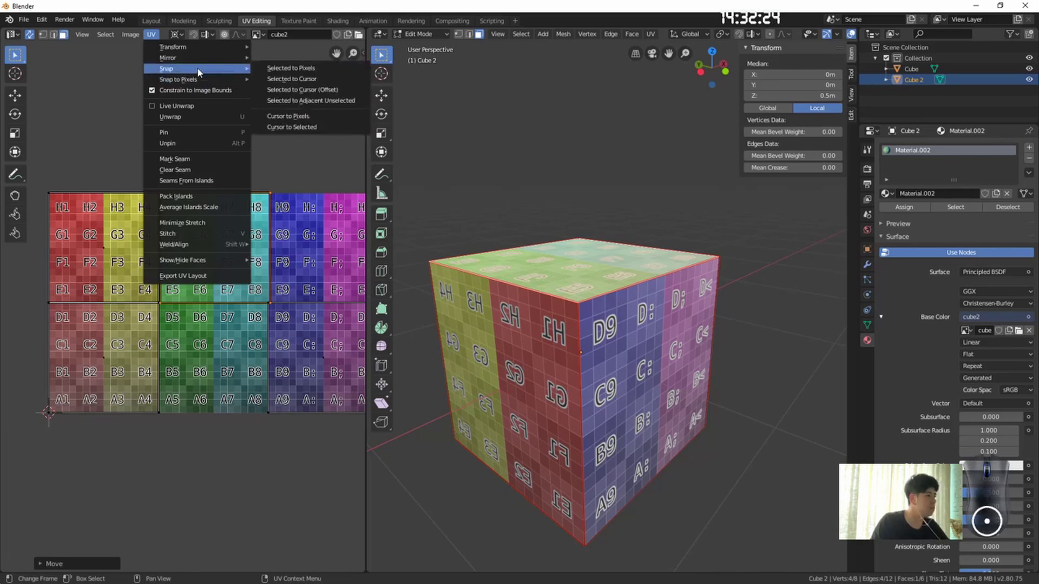
key(Escape)
click(211, 32)
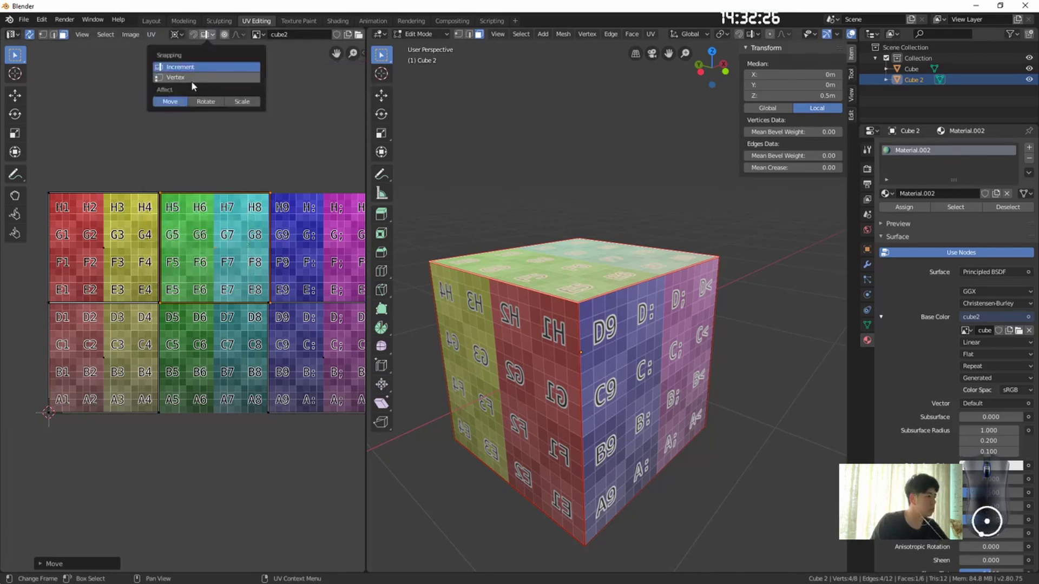
click(191, 79)
key(g)
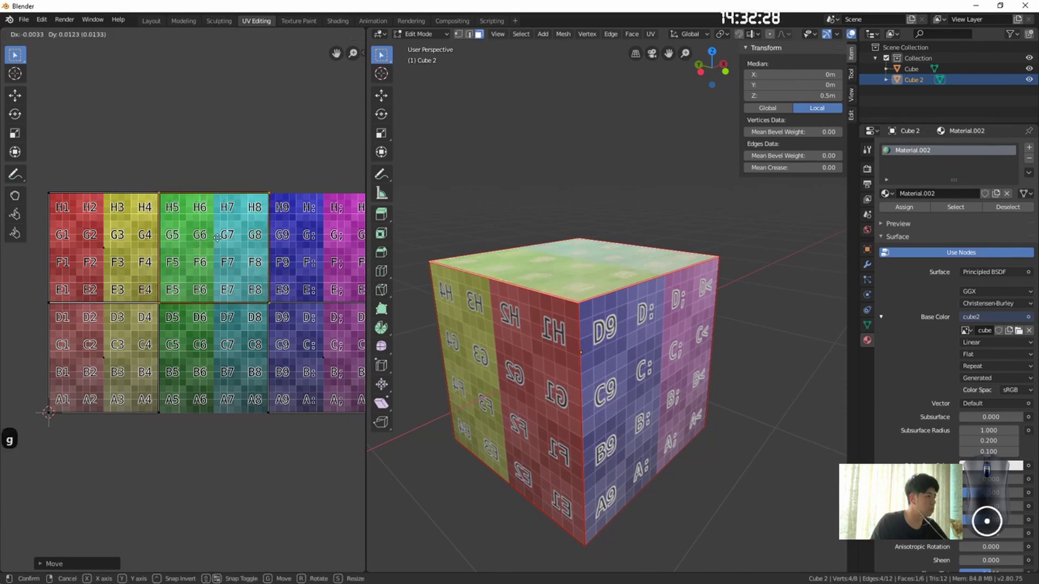
click(215, 237)
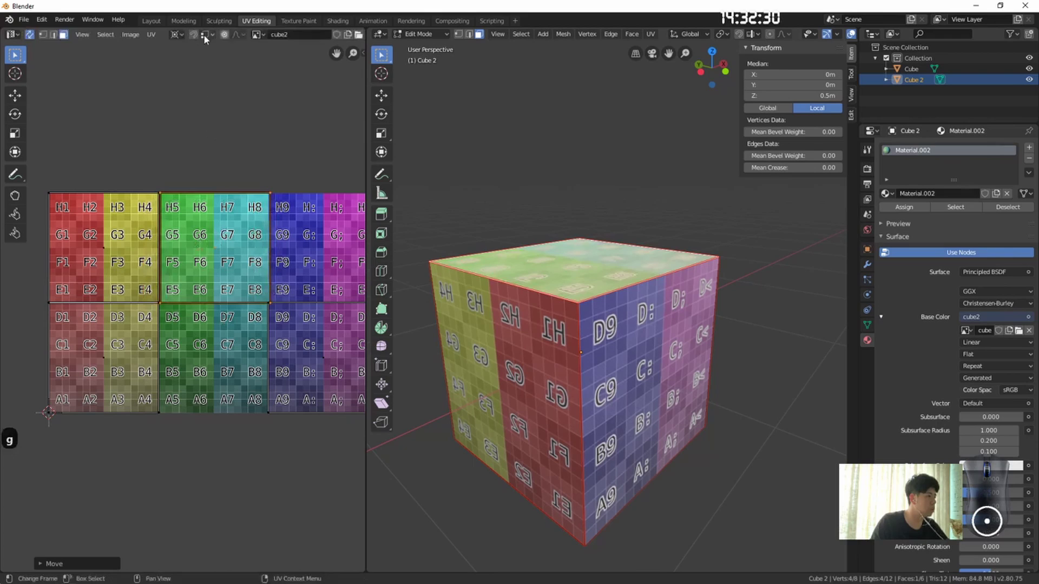
key(g)
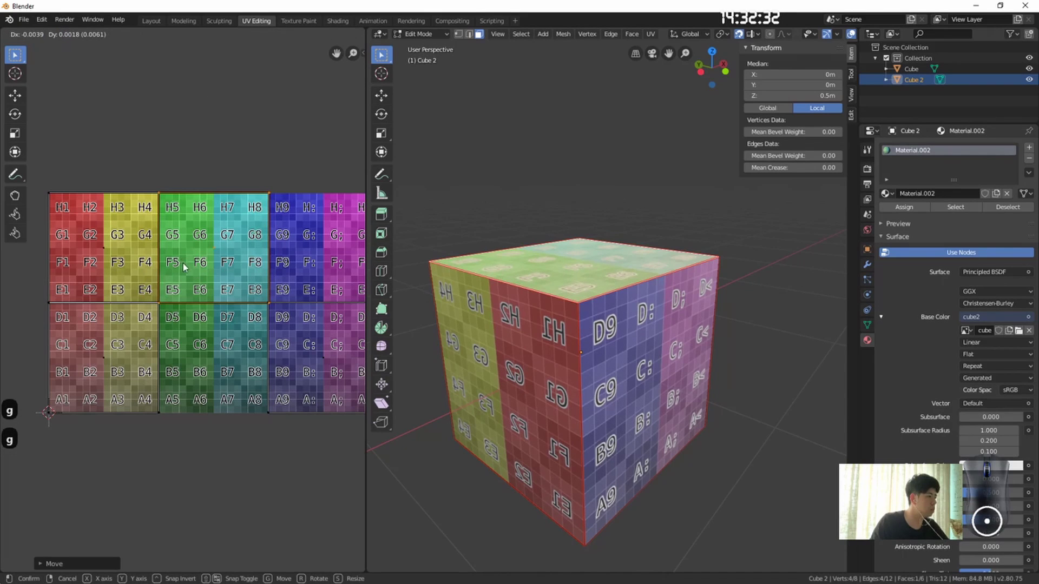
right_click(183, 263)
Step: Select the back face's UVs on the A1 to D4 block and snap them onto the A5 to D8 block
click(103, 360)
key(g)
click(275, 355)
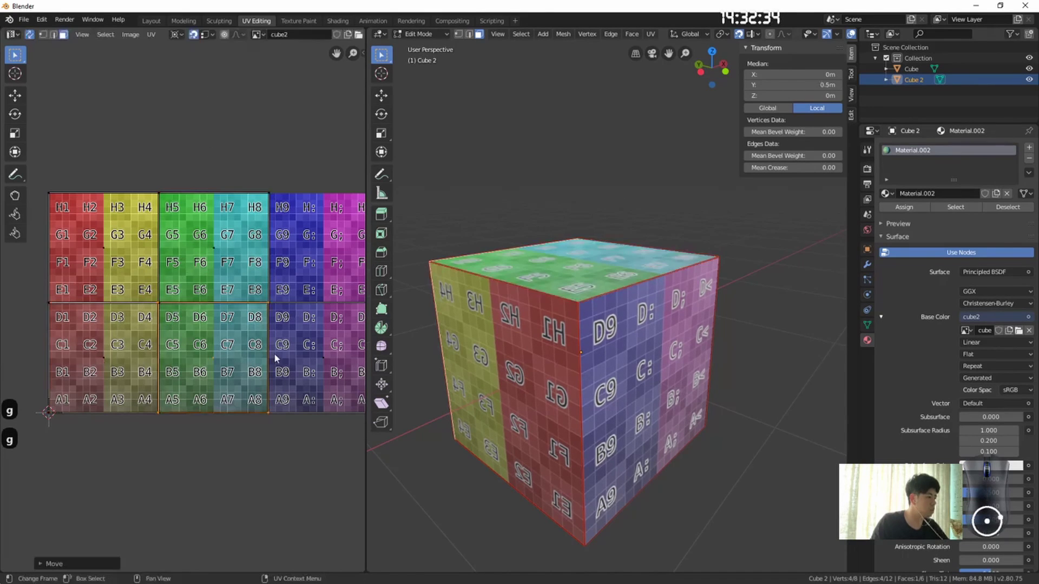
Step: Select the UVs of the side face at X 0.5 m and snap them onto the E9 to H< block, then deselect all
click(90, 361)
key(g)
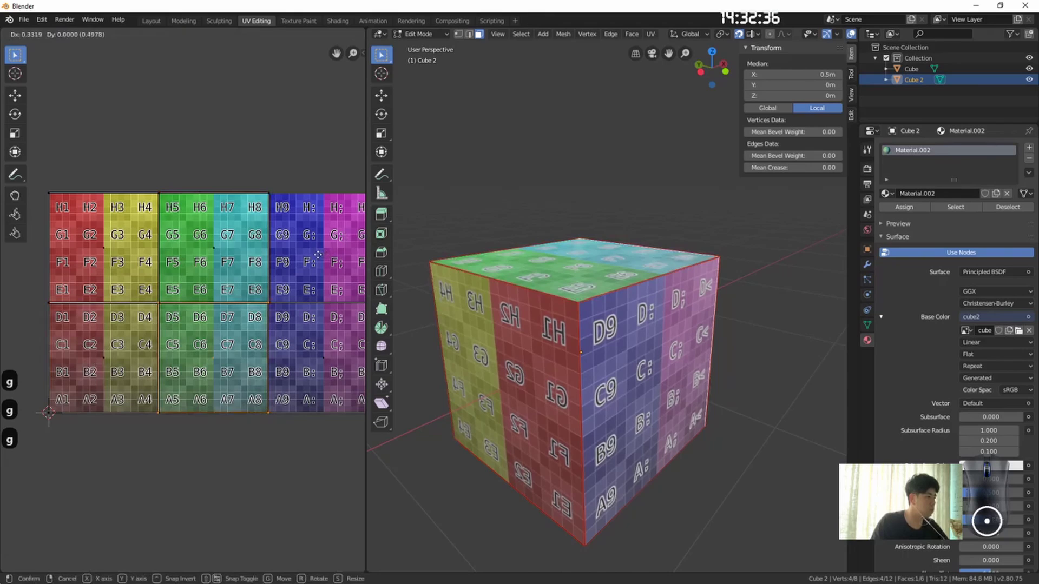
click(296, 218)
key(g)
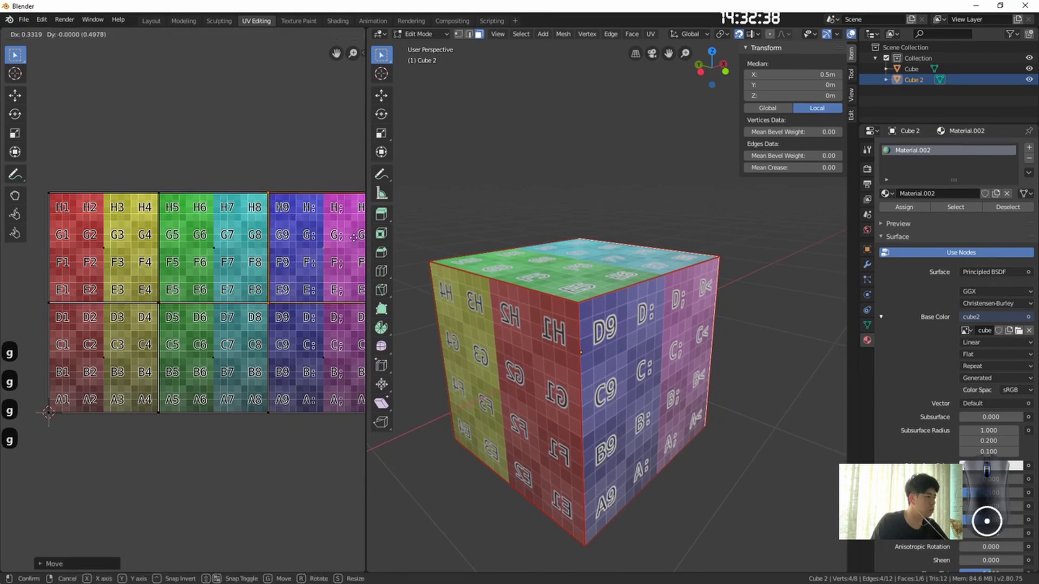
click(318, 256)
middle_drag(318, 256, 160, 296)
click(265, 332)
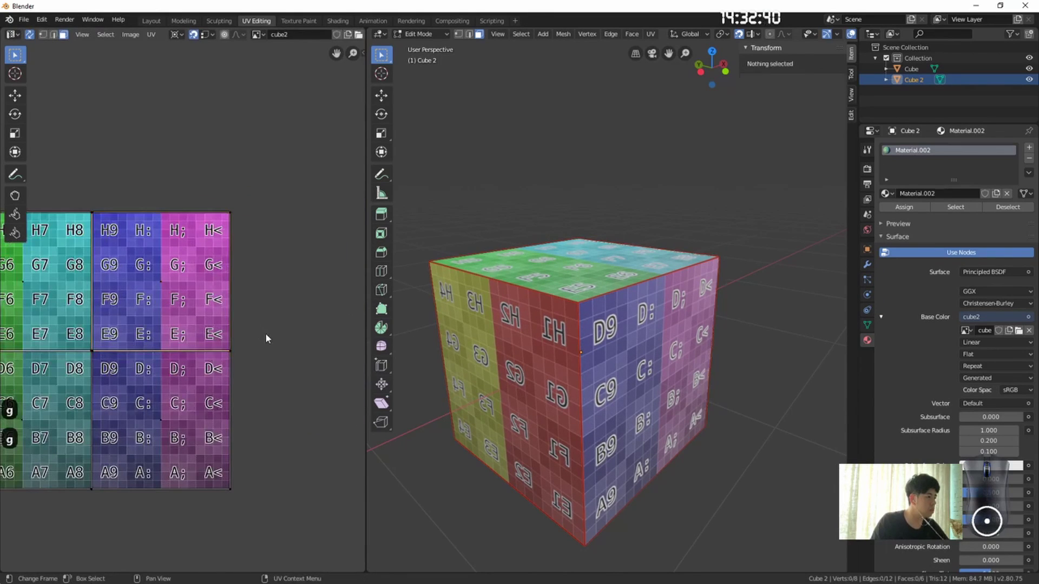
scroll(235, 369, down, 2)
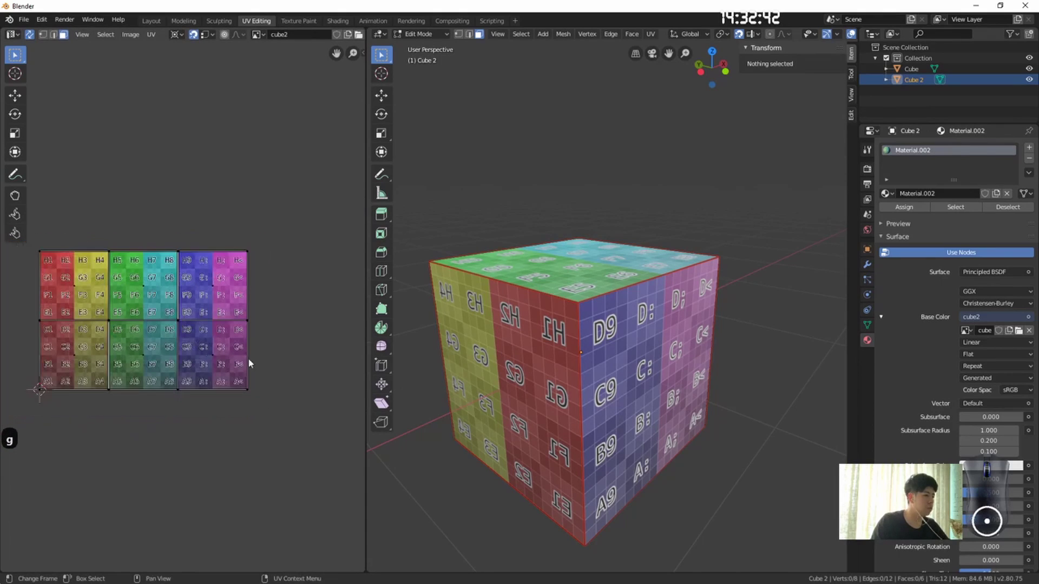
Step: Select the side face with the mirrored E1 to H4 labels and set the UV pivot to Bounding Box Center
mouse_move(536, 346)
middle_down()
mouse_move(595, 331)
mouse_move(502, 353)
mouse_move(549, 352)
middle_up()
click(548, 348)
click(550, 352)
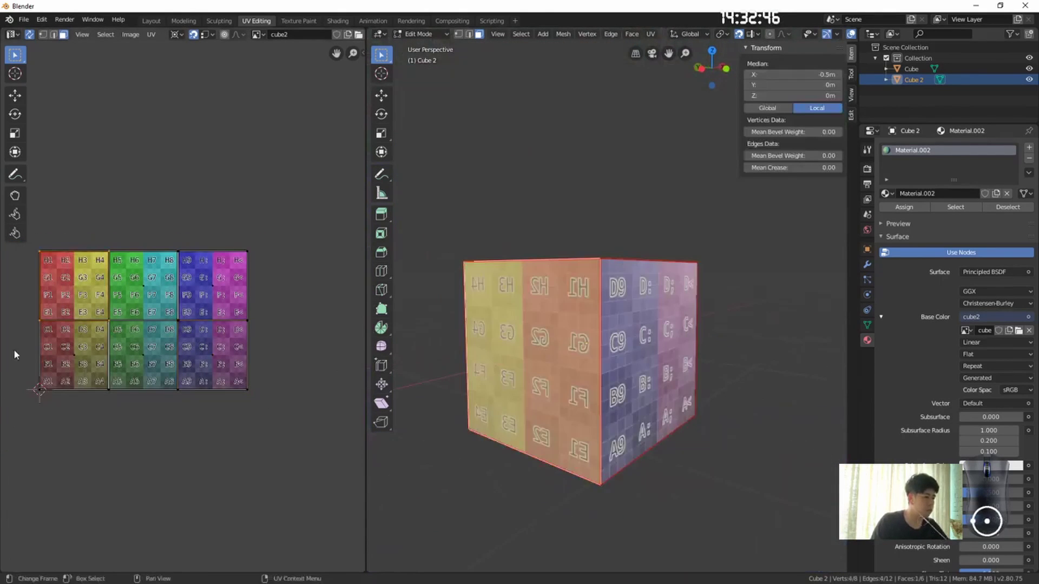
key(r)
key(Escape)
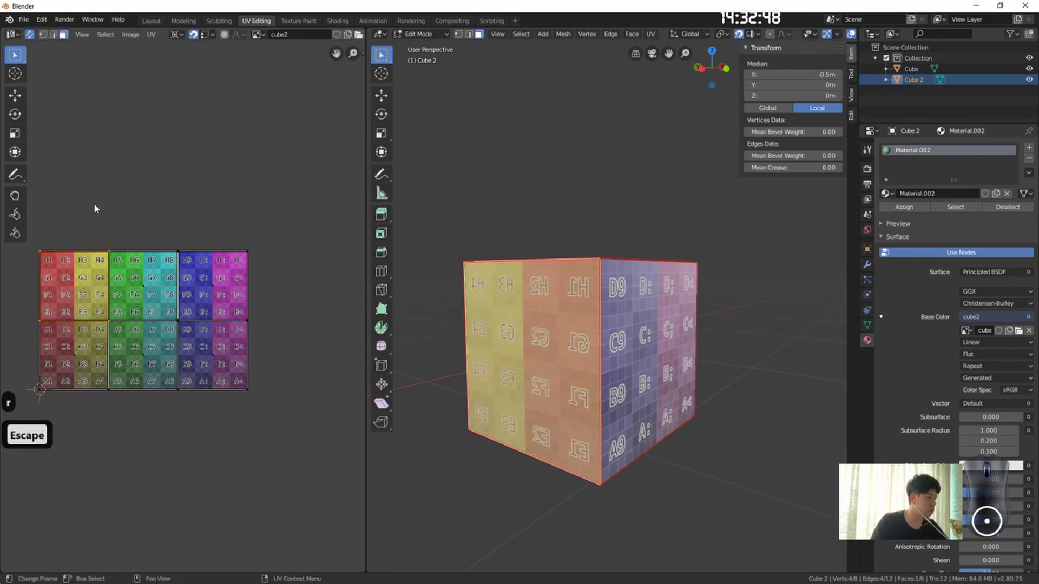
click(151, 35)
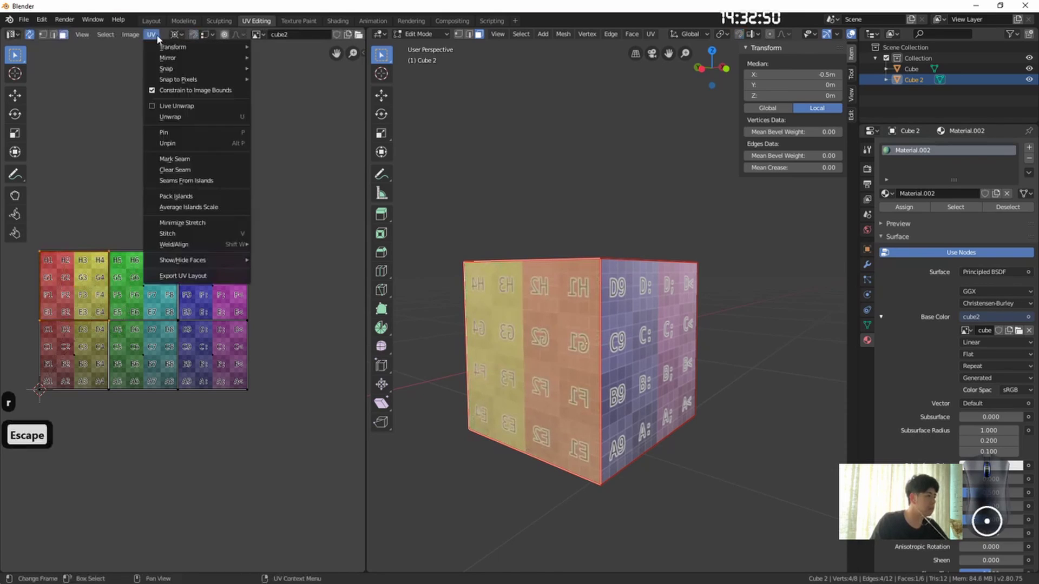
click(175, 34)
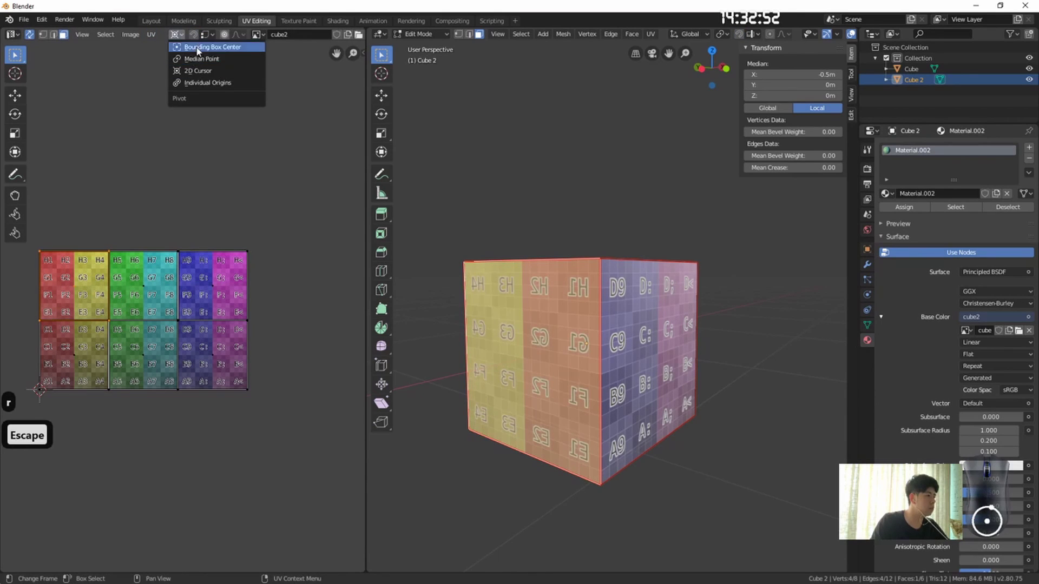
click(193, 47)
Step: Mirror the selected side face's UVs horizontally by scaling them by -1 along X
key(r)
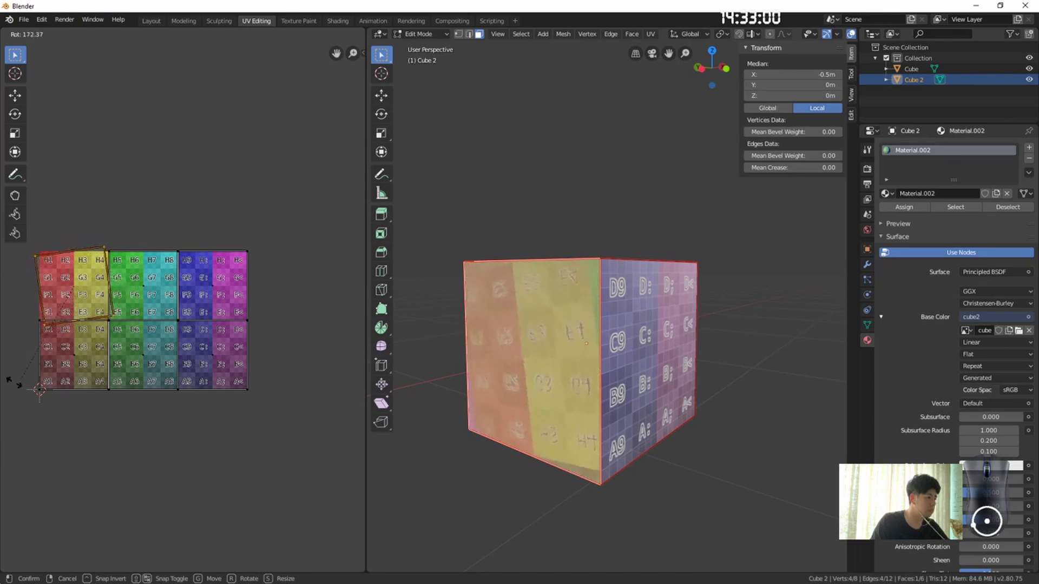
key(Escape)
key(s)
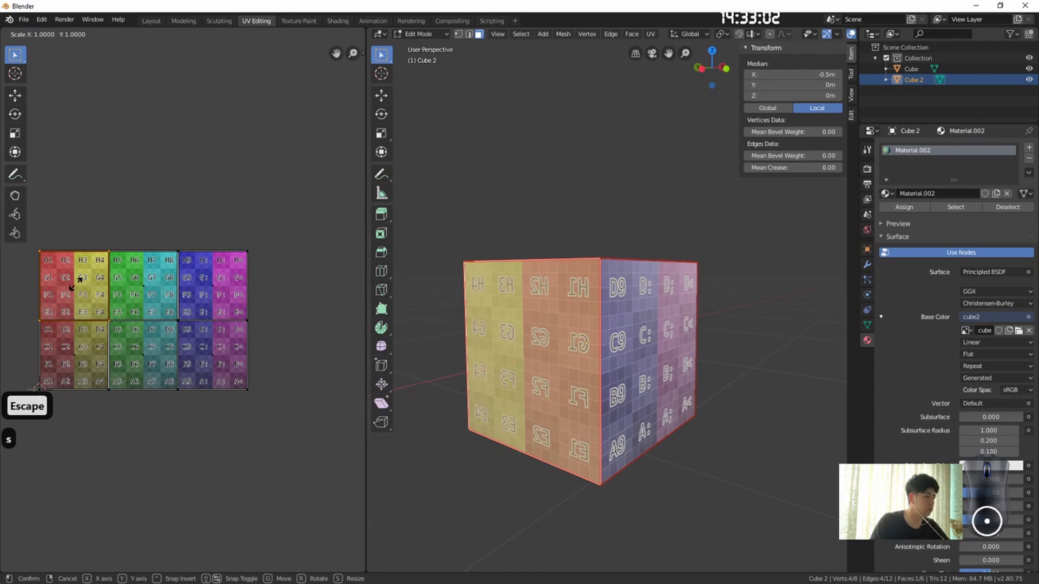
key(x)
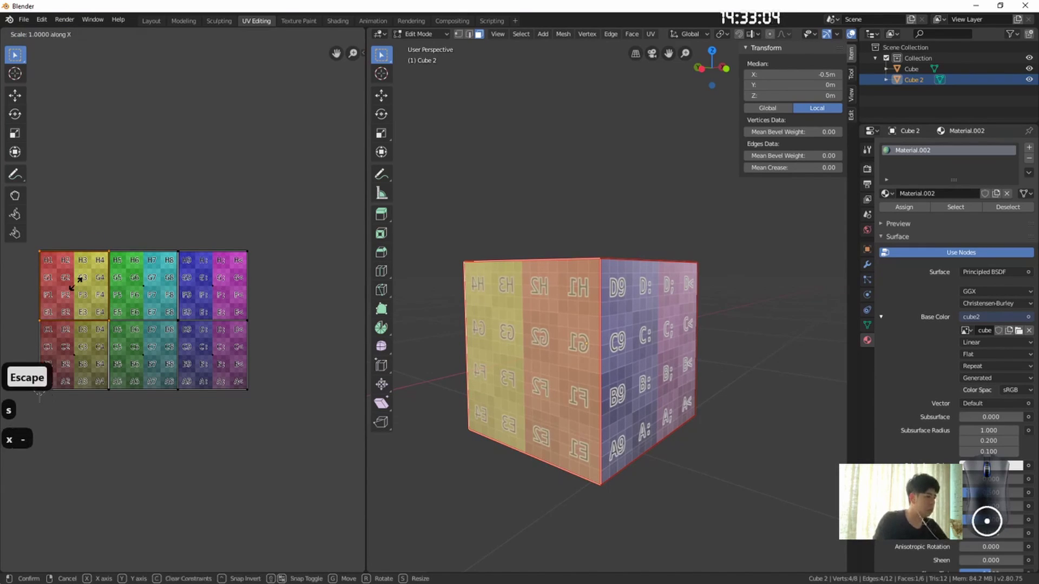
key(1)
key(Return)
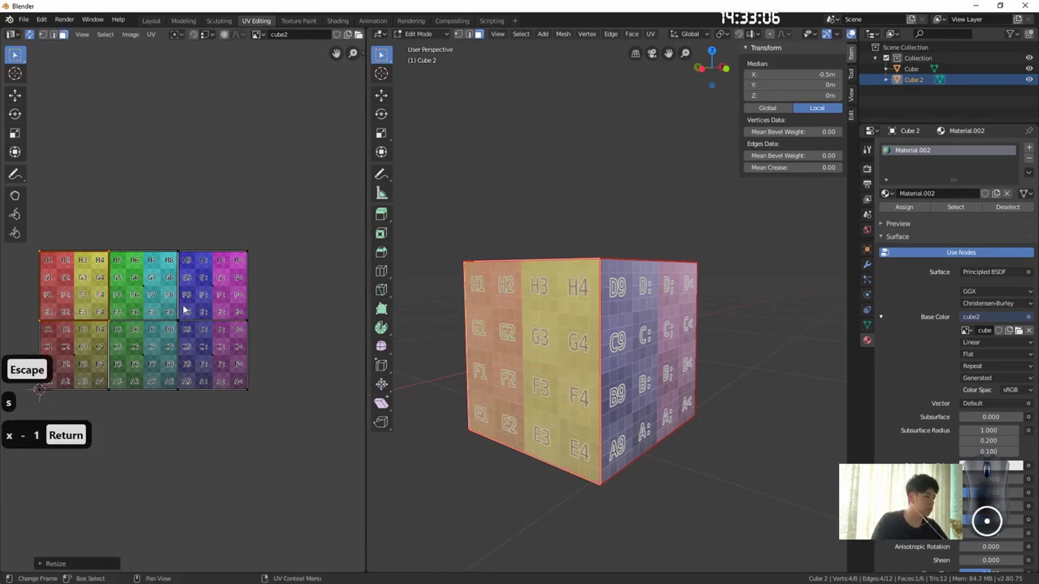
Step: Inspect the cube's remaining sides and select all of Cube 2's faces
middle_drag(649, 373, 579, 253)
click(680, 353)
key(a)
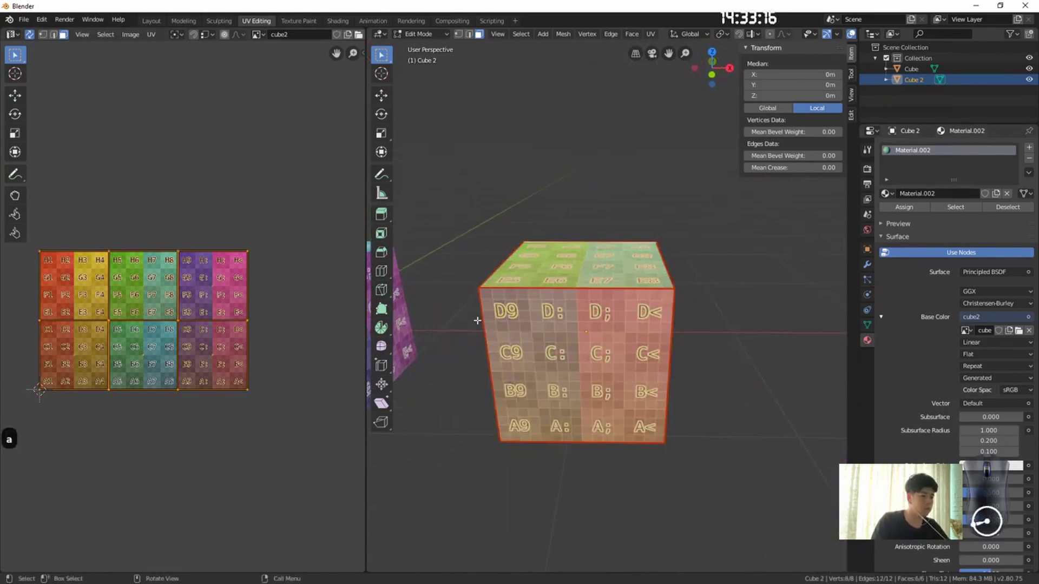
Step: Export the model as a Wavefront OBJ named "cube 2.obj" in the Mesh folder
click(25, 21)
mouse_move(80, 177)
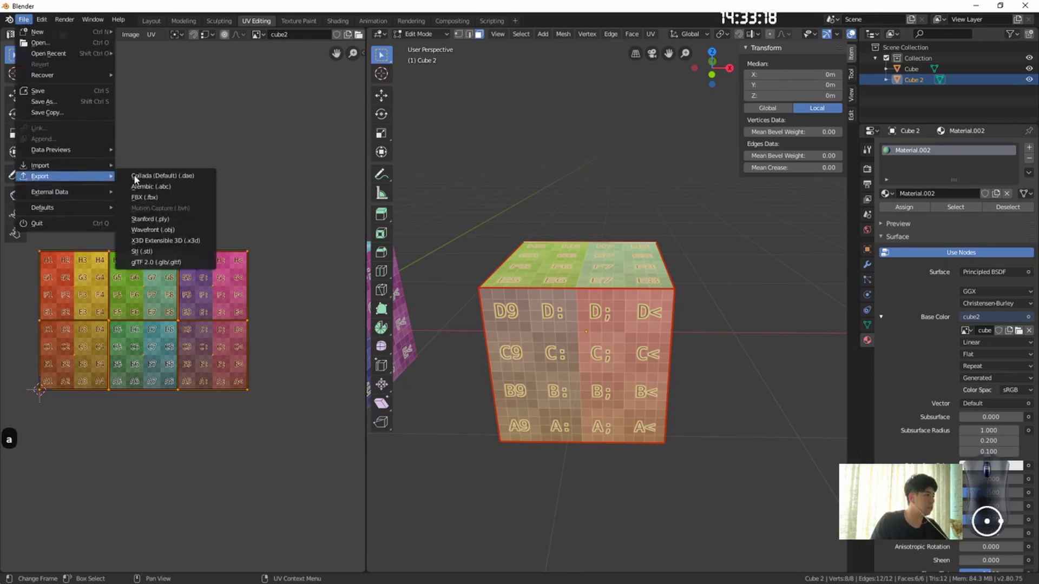
click(176, 230)
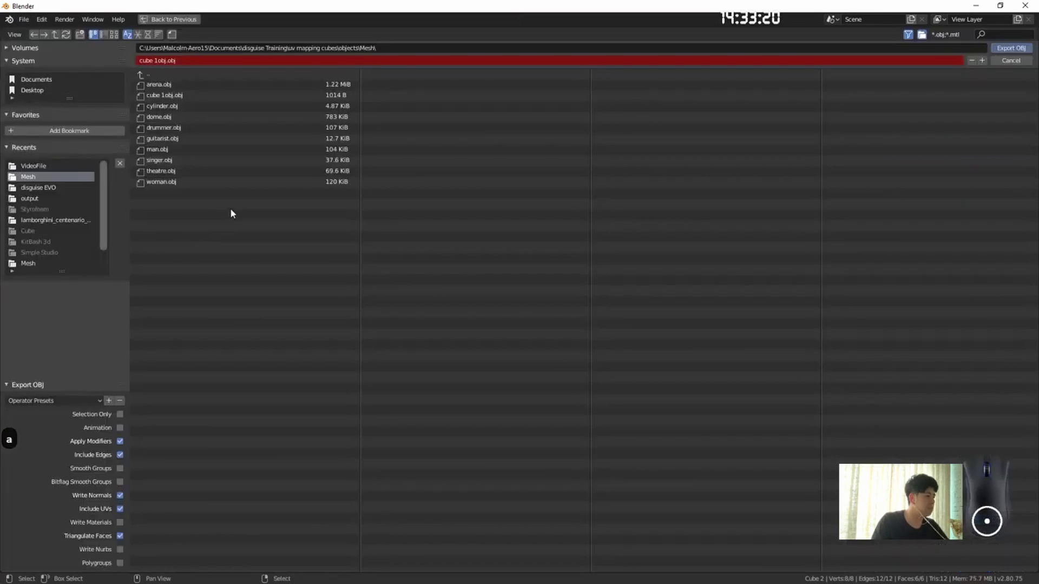
click(162, 63)
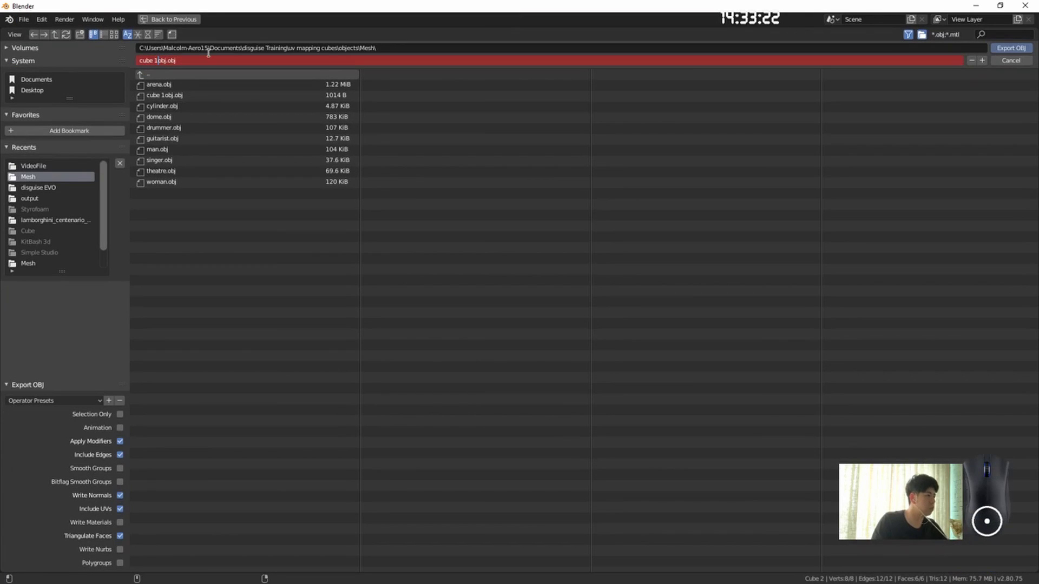
key(Right)
key(BackSpace)
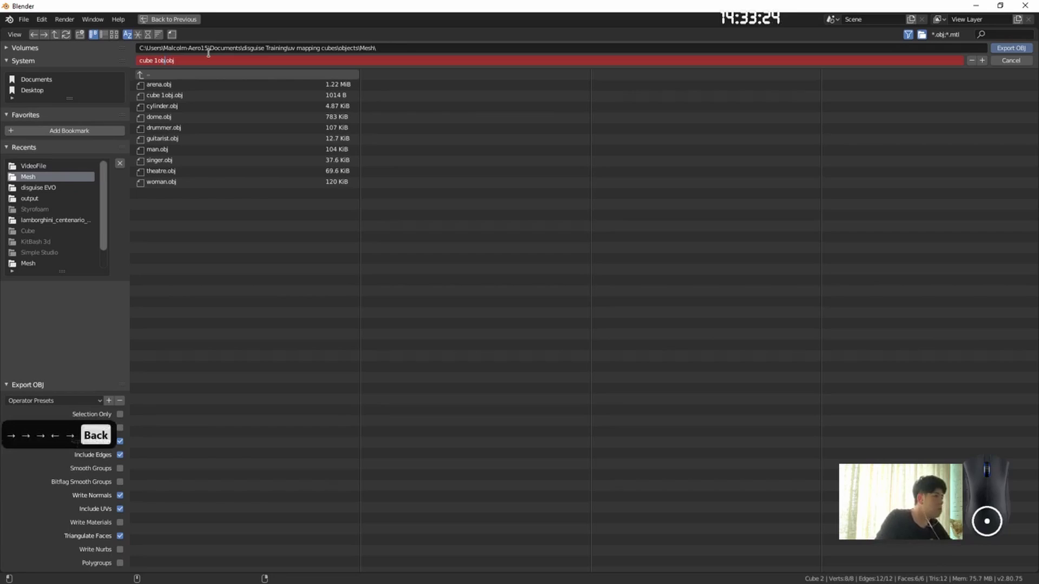
key(BackSpace)
text(2)
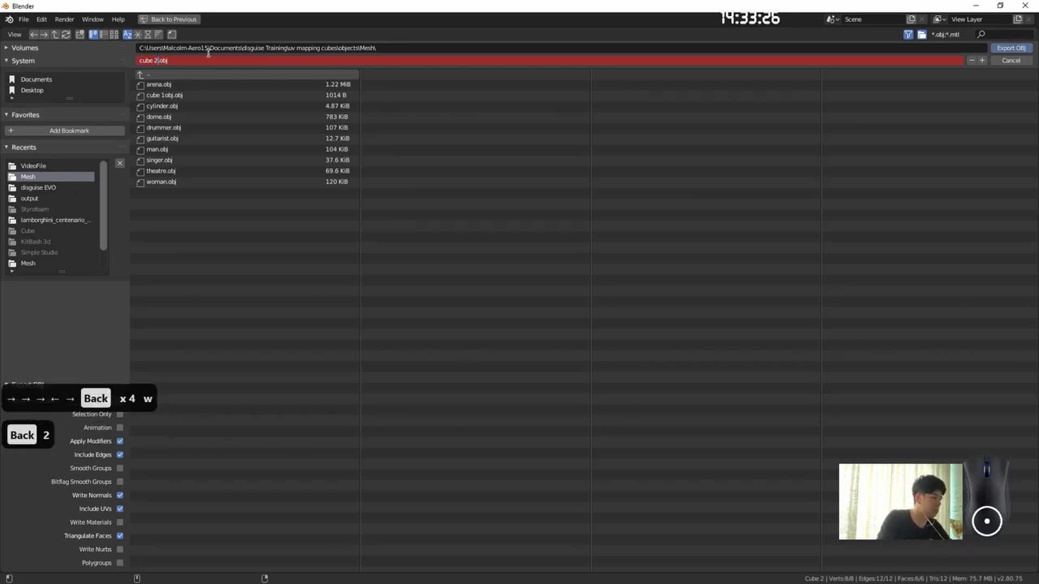
click(1011, 47)
click(1011, 47)
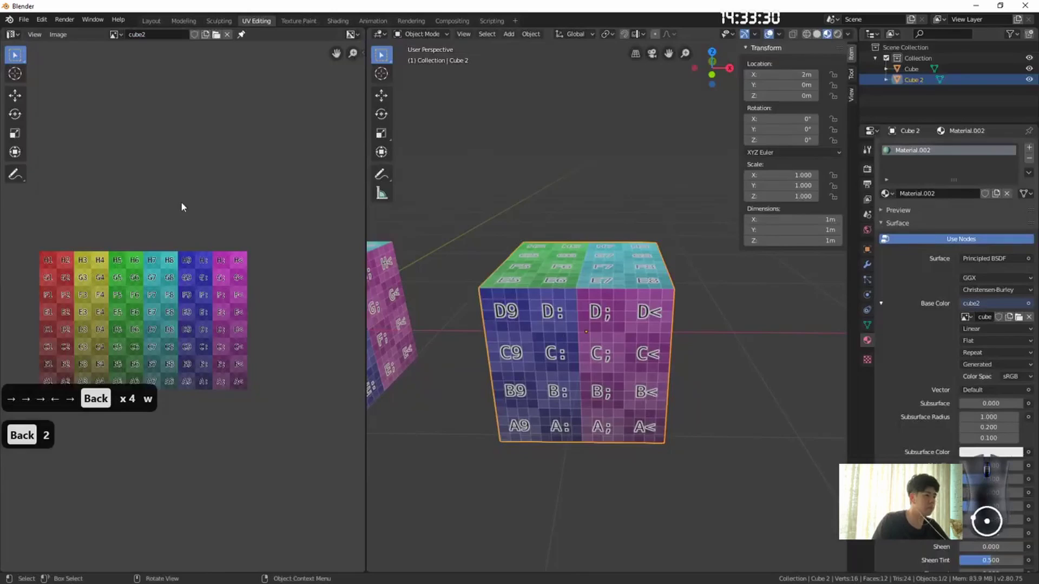
Step: Save the cube2 grid texture as "cube 2.png" in the VideoFile folder
key(Tab)
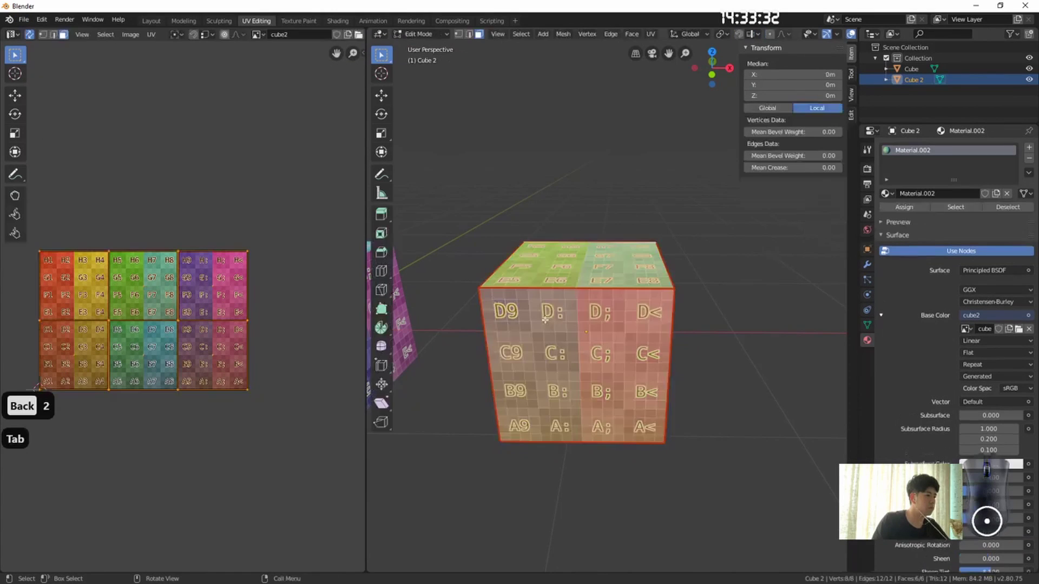
click(148, 34)
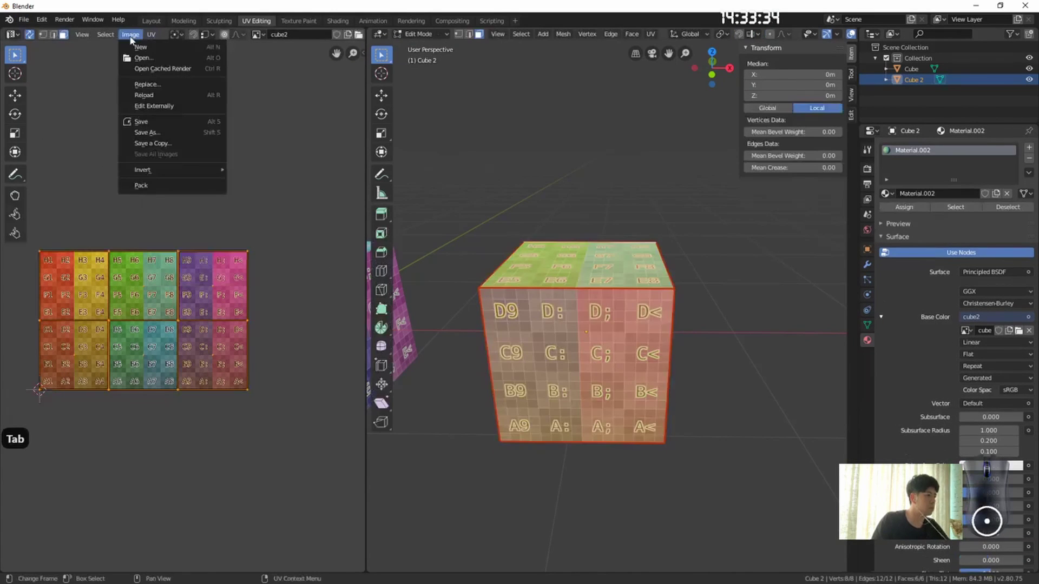
mouse_move(132, 34)
click(170, 132)
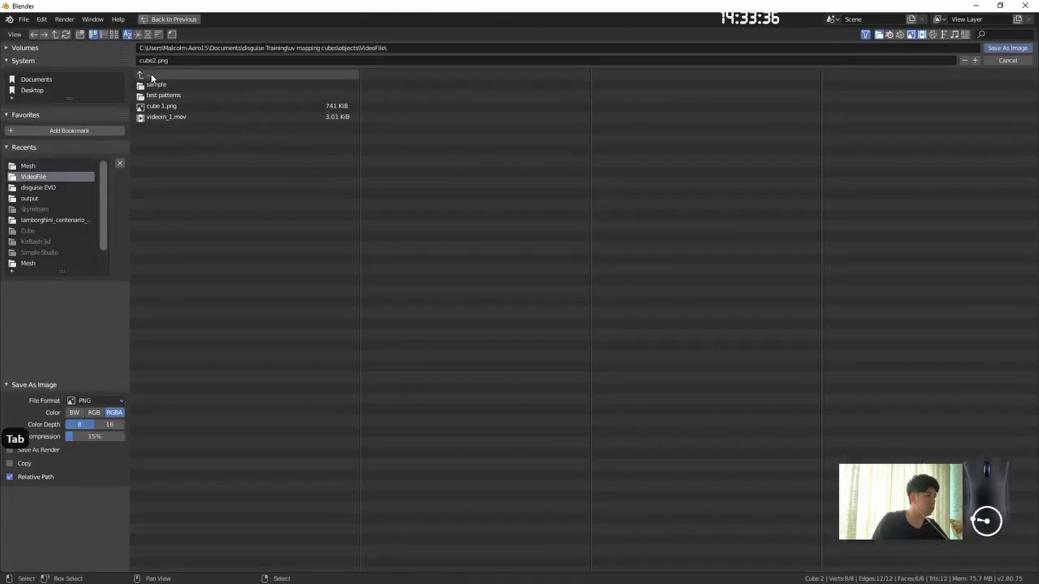
click(163, 106)
click(162, 60)
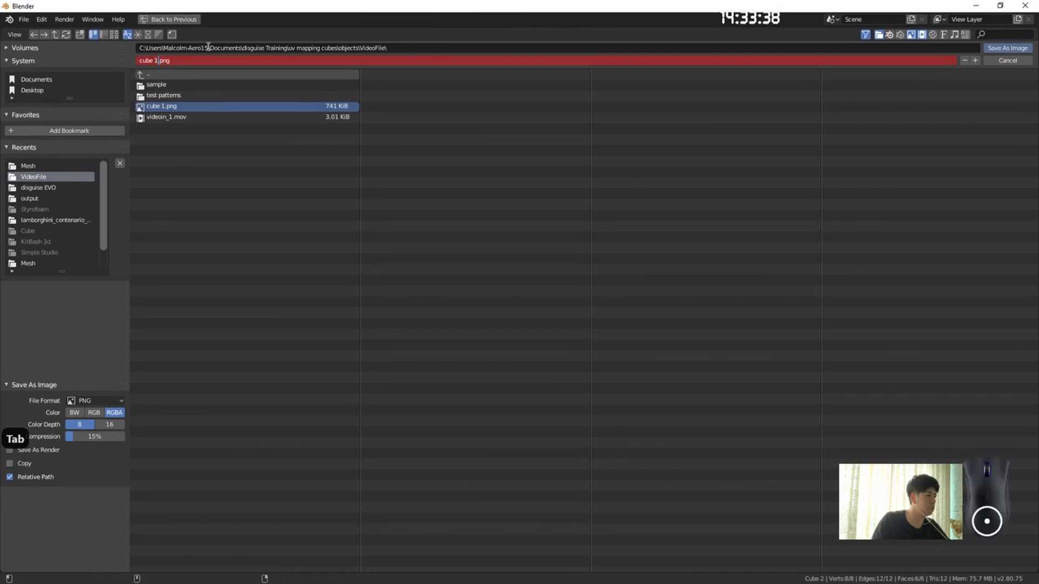
key(BackSpace)
text(2)
click(1010, 49)
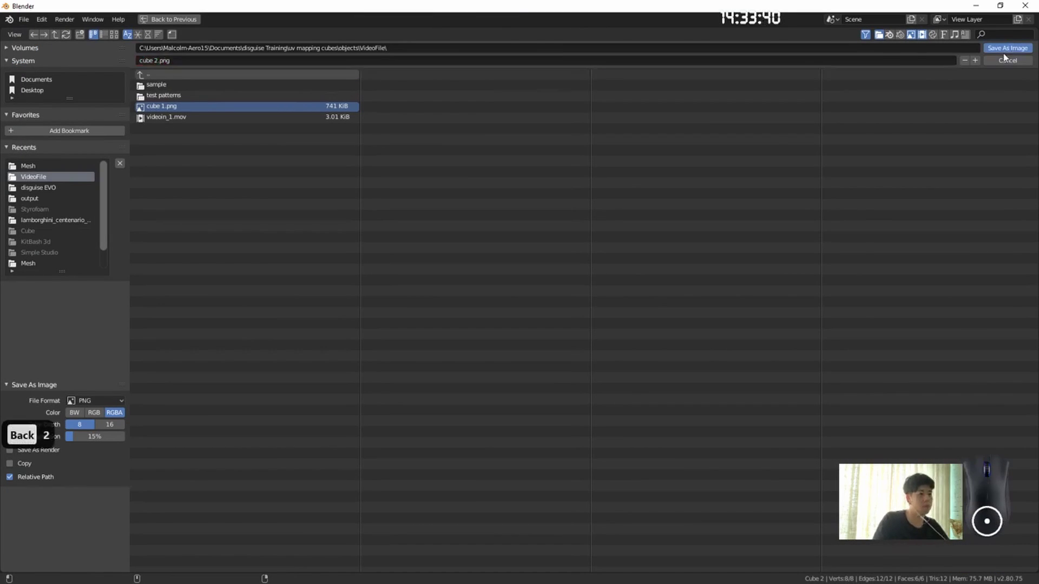
Step: Switch to d3 and add a projection surface named "cube2" to the stage, using the cube 2 mesh
key(alt+Tab)
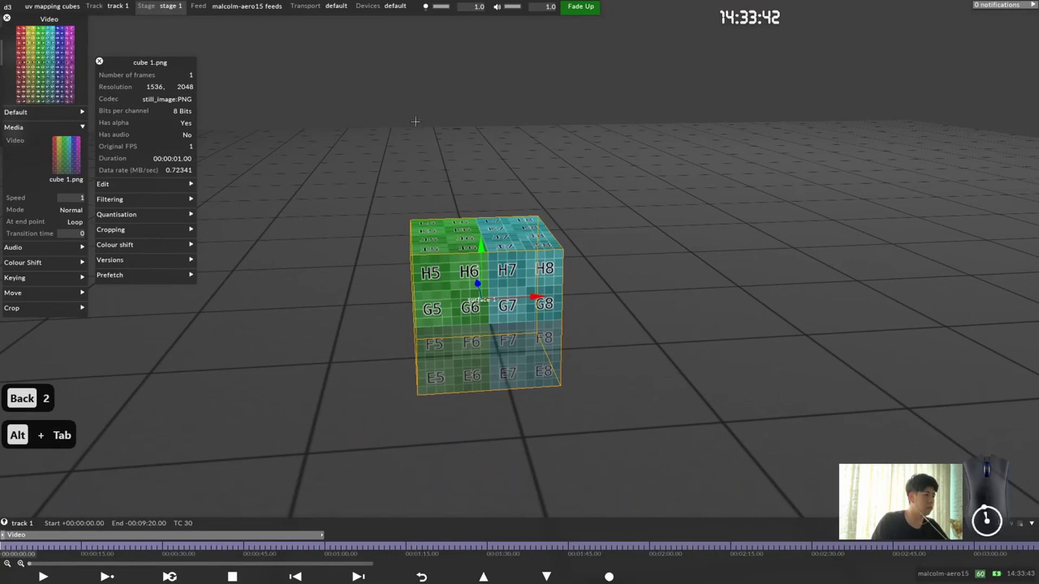
click(170, 6)
click(131, 98)
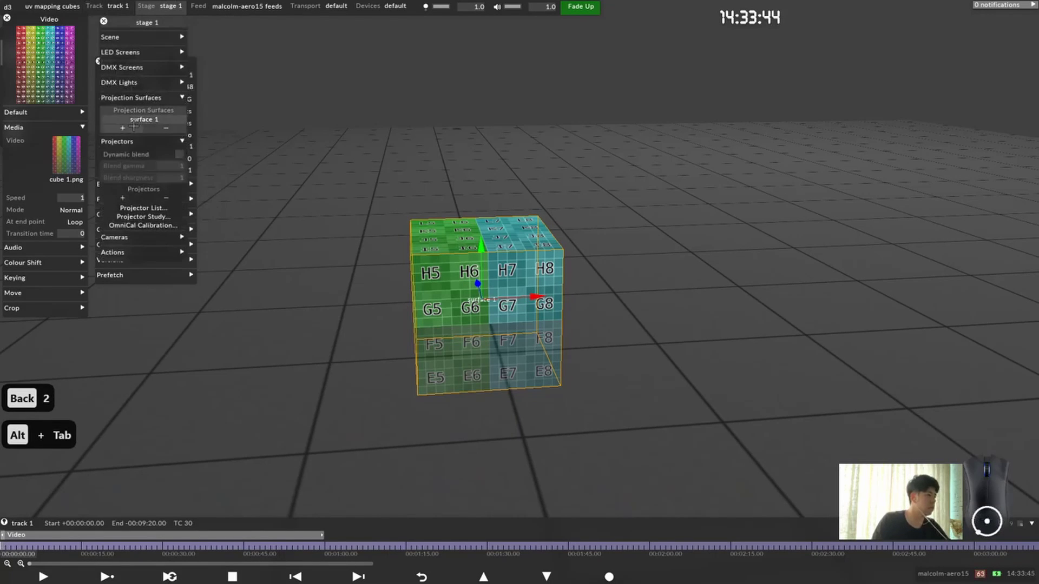
click(134, 127)
text(cube2)
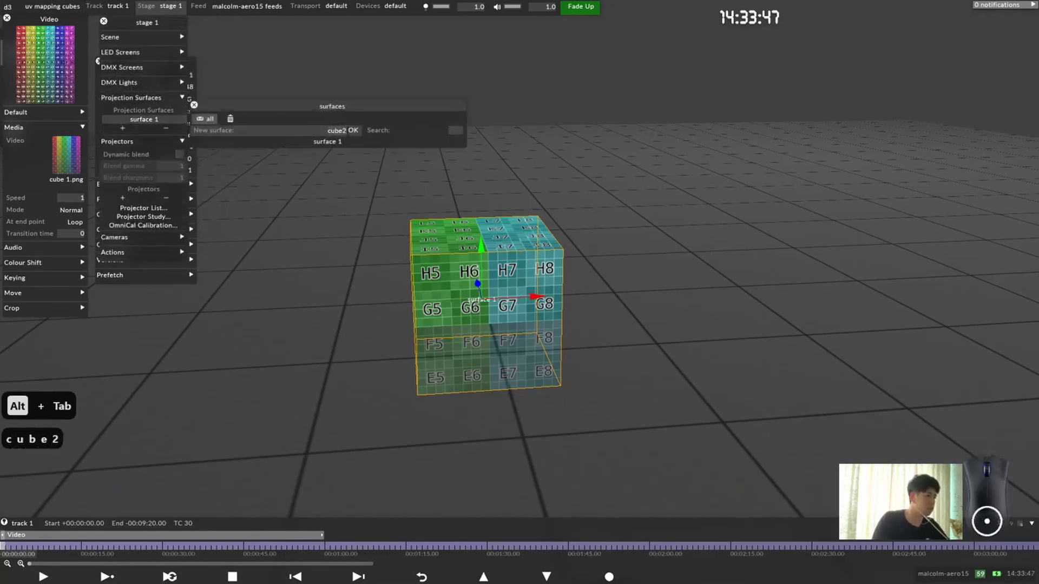
click(353, 130)
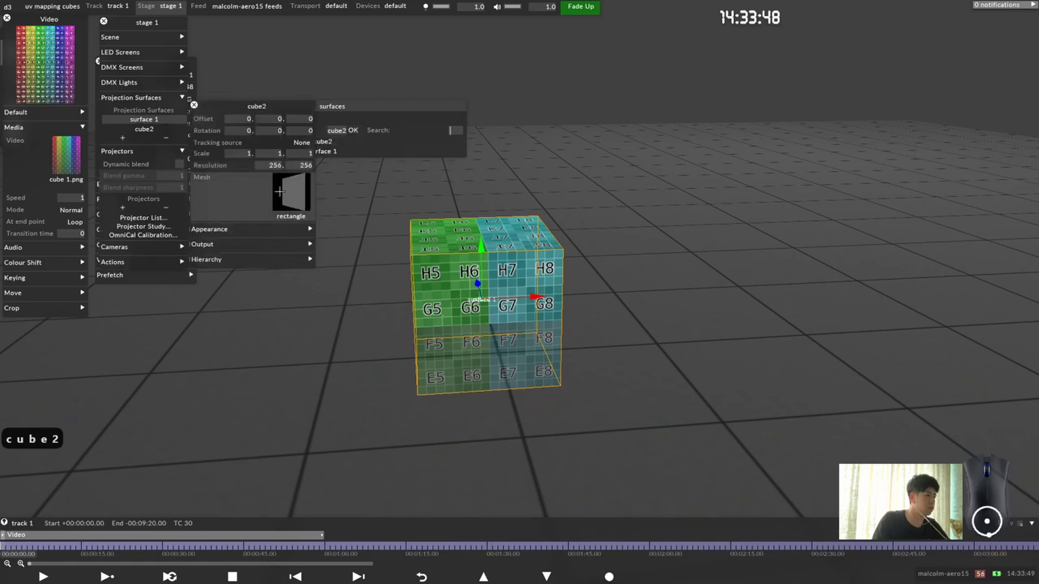
click(287, 195)
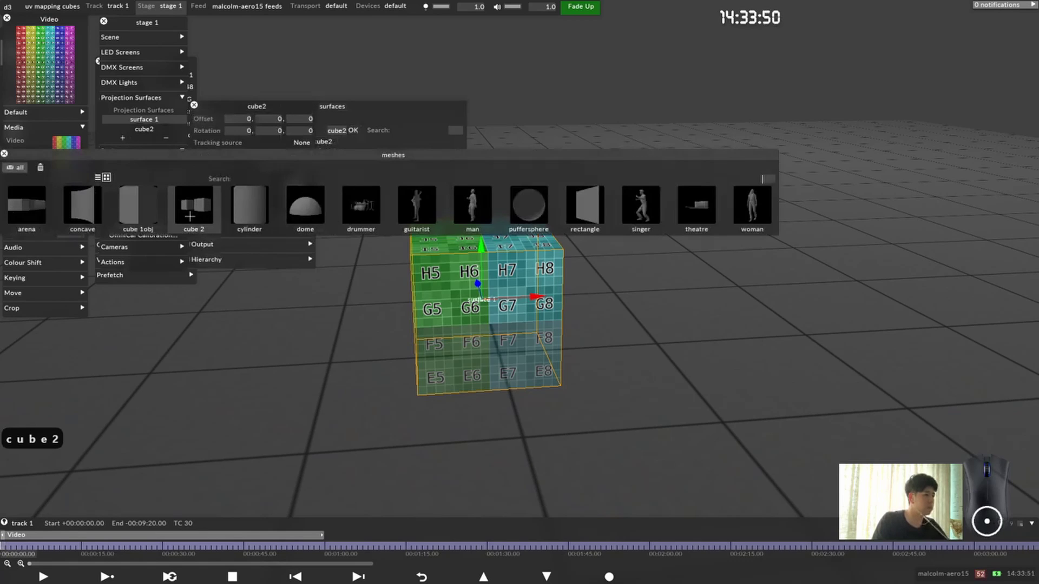
click(196, 216)
Step: Switch back to Blender and re-export Cube 2 with Selection Only enabled, overwriting "cube 2.obj" in the Mesh folder
key(alt+Tab)
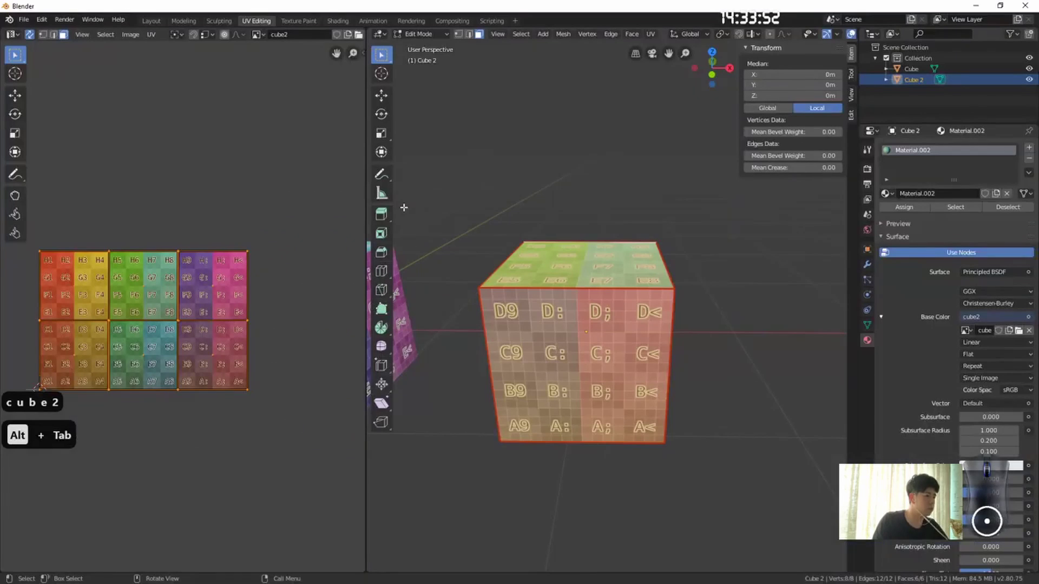
click(22, 19)
mouse_move(72, 177)
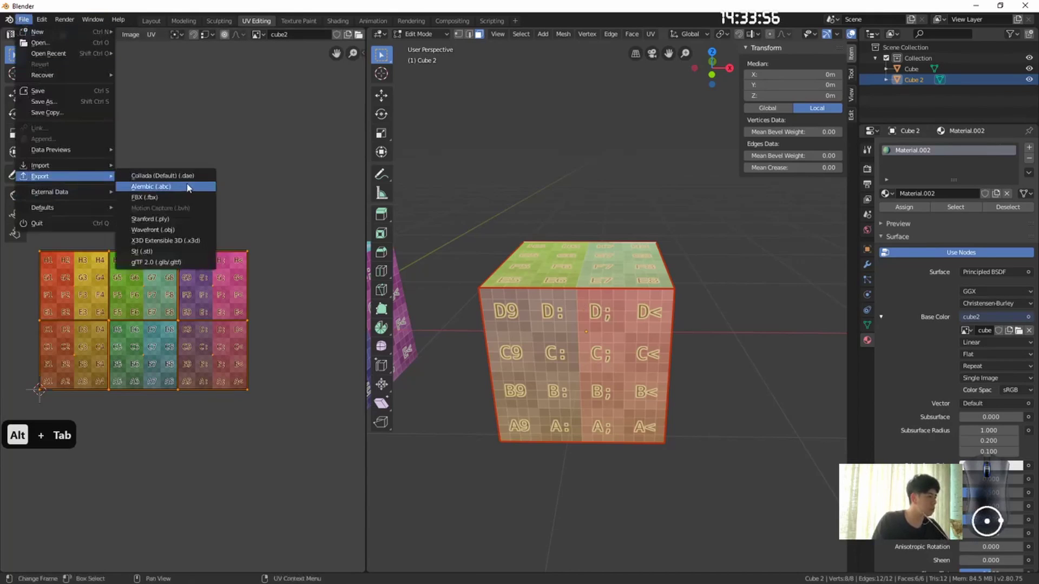
click(190, 230)
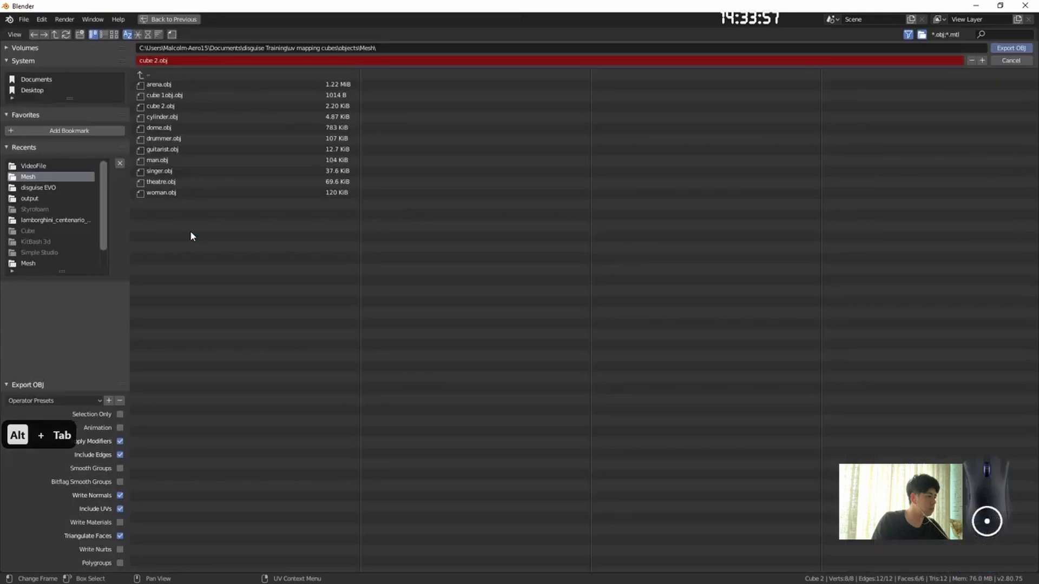
click(201, 107)
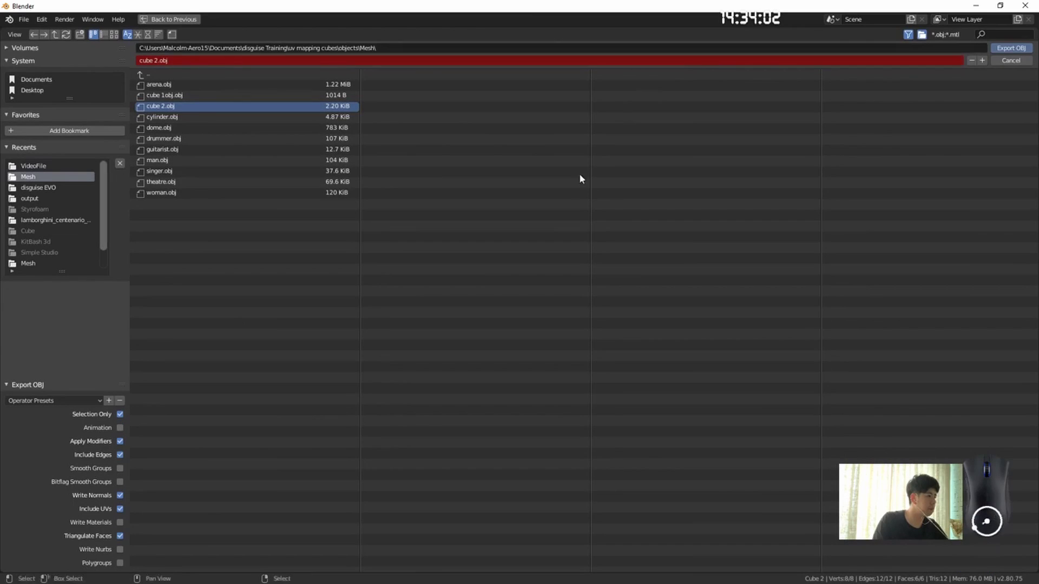
click(1010, 48)
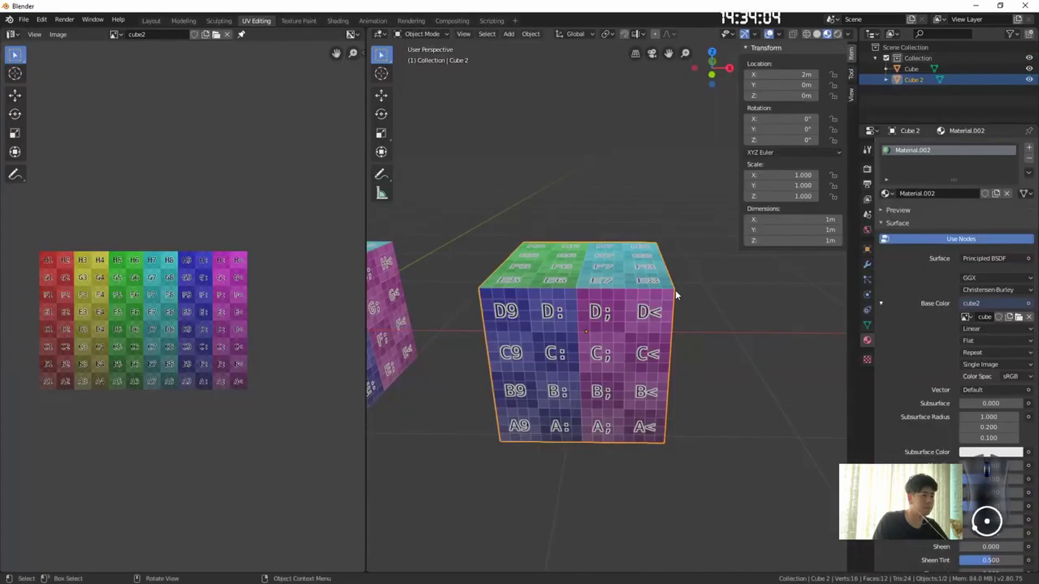
Step: Switch to d3, duplicate the Video layer, map the copy to cube2 (direct) and assign cube 2.png as its media
key(alt+Tab)
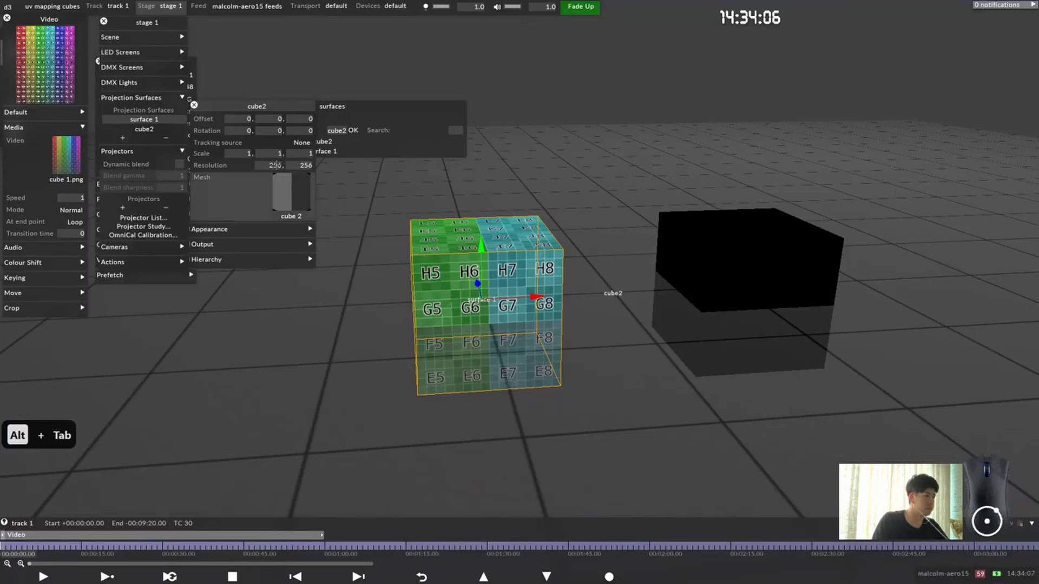
click(36, 535)
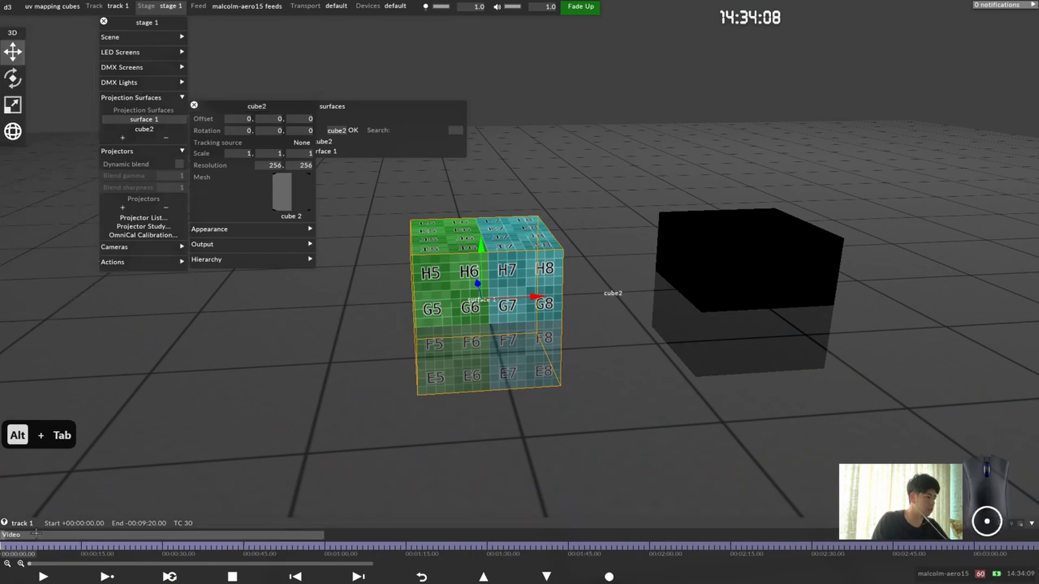
key(ctrl+d)
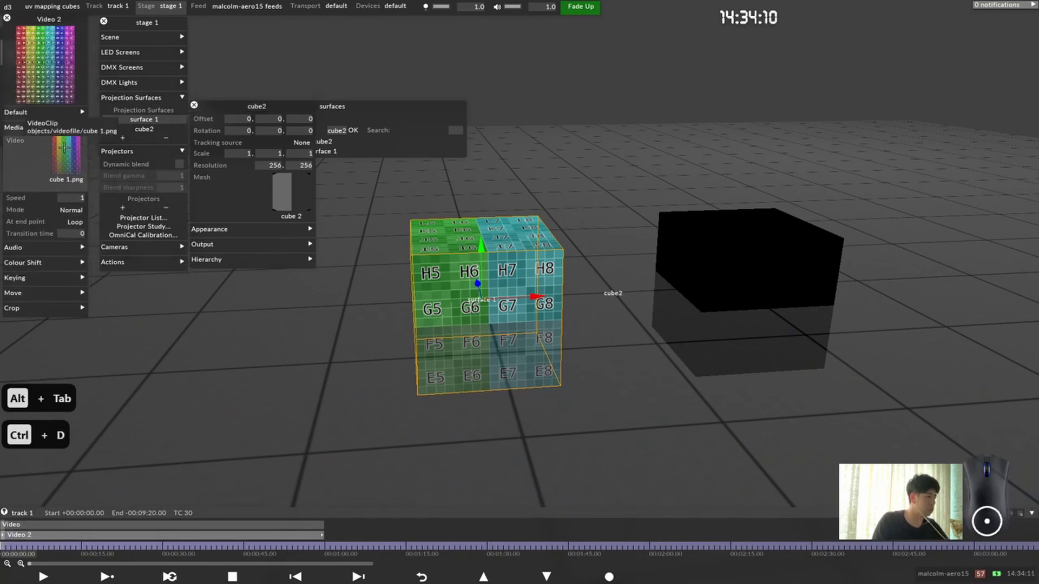
click(66, 111)
click(62, 149)
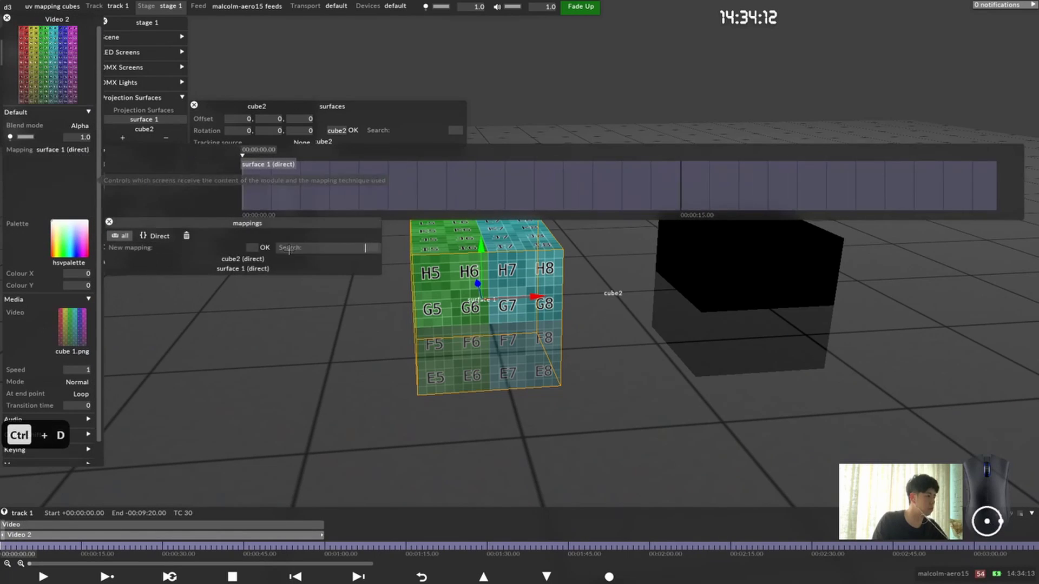
click(266, 259)
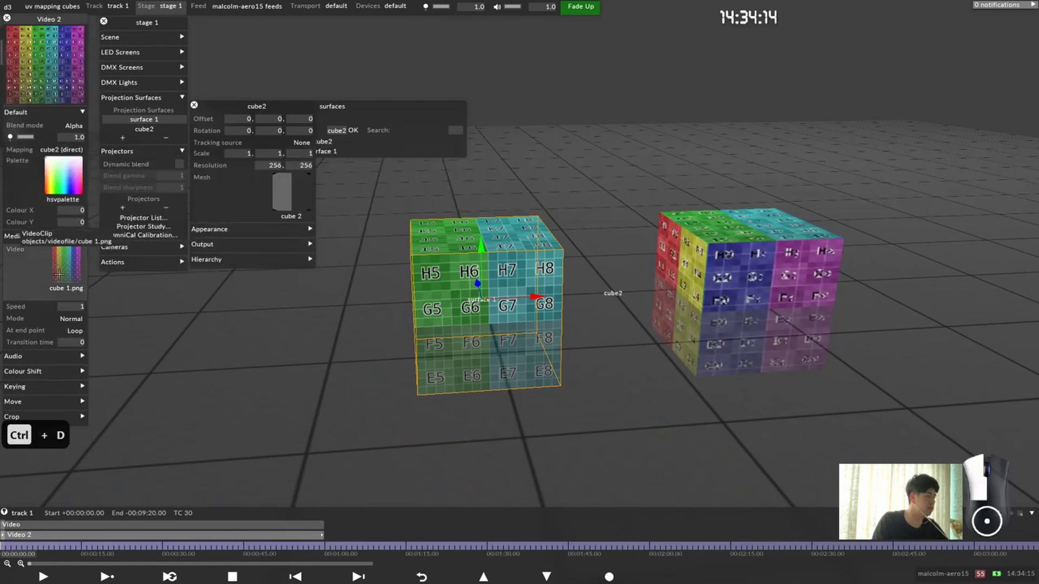
click(75, 263)
click(242, 379)
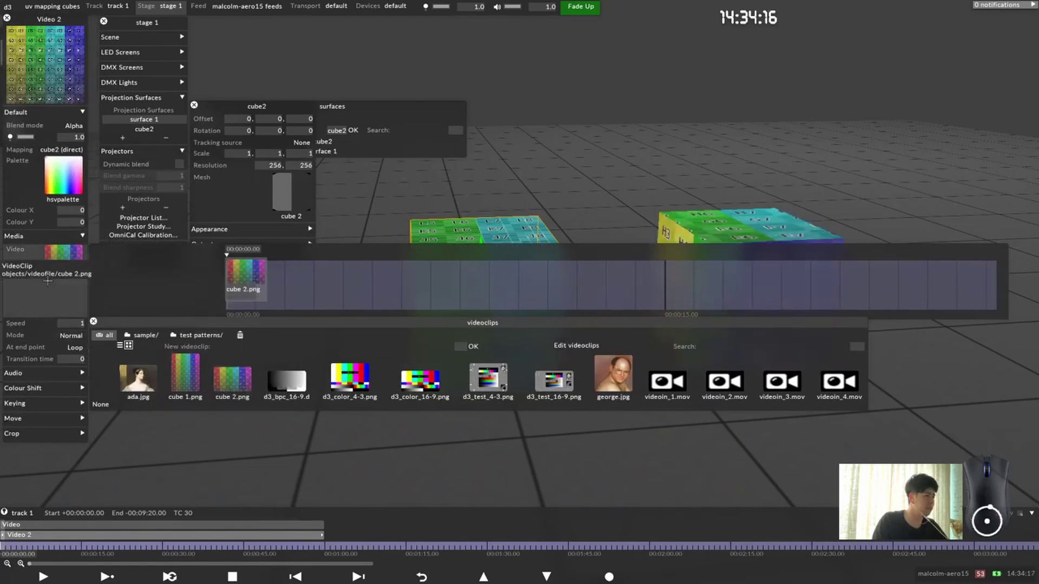
Step: Check the resolution of cube 2.png and set the cube2 surface's resolution to 1536 by 1024
click(63, 252)
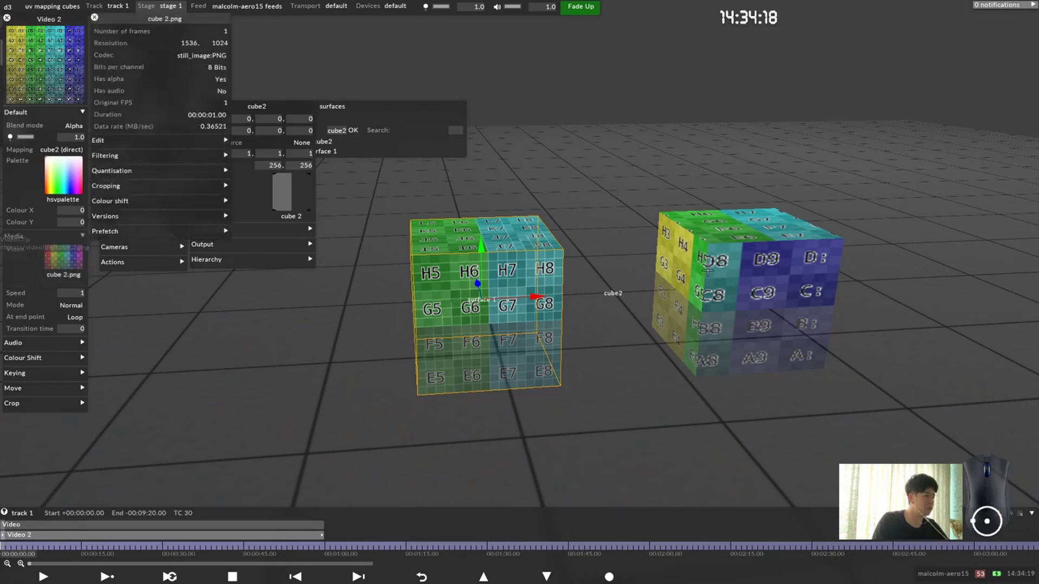
drag(257, 106, 778, 281)
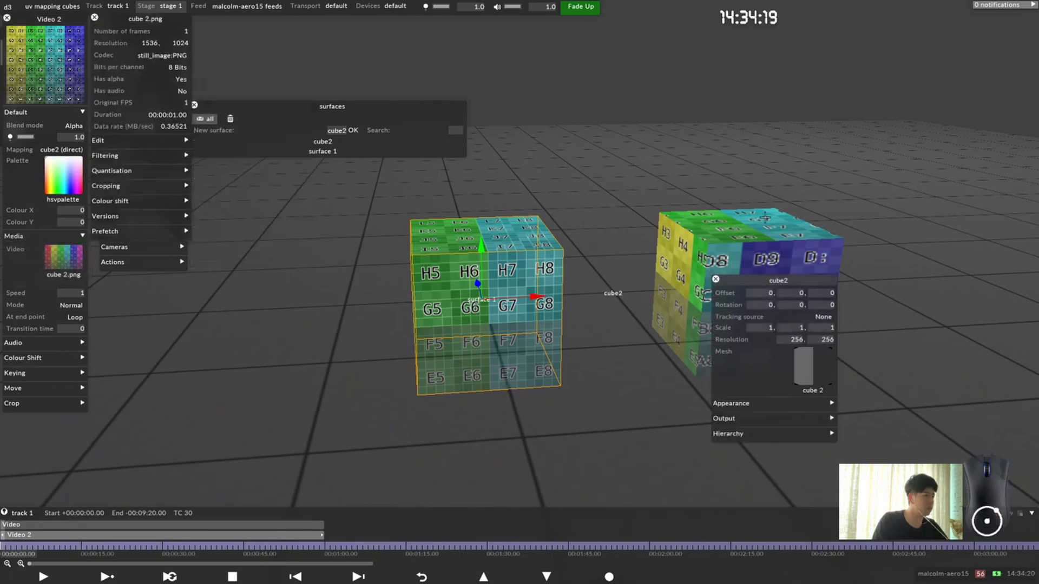
click(796, 340)
text(13)
key(BackSpace)
text(536)
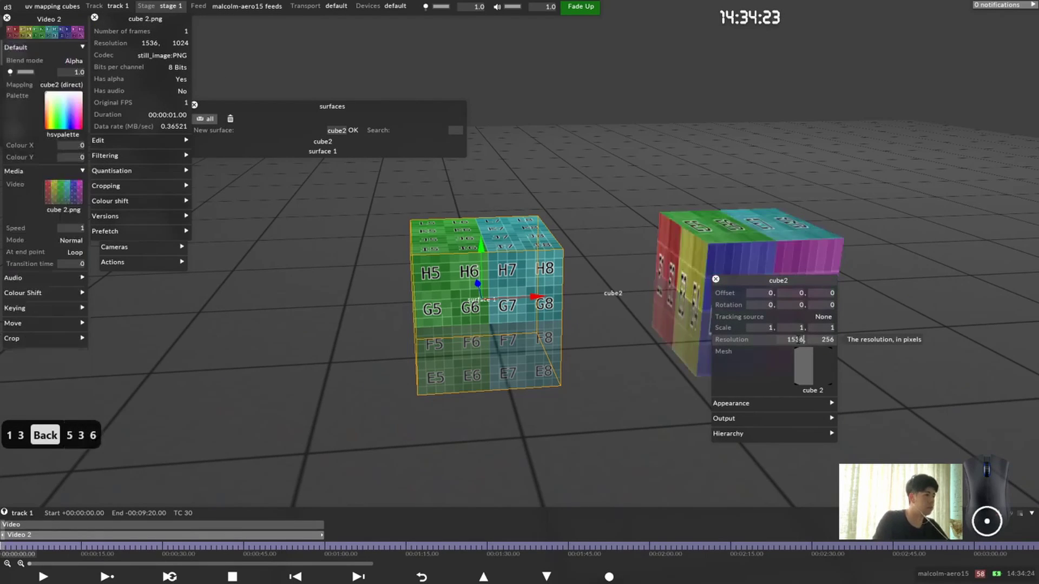
key(Tab)
text(1024)
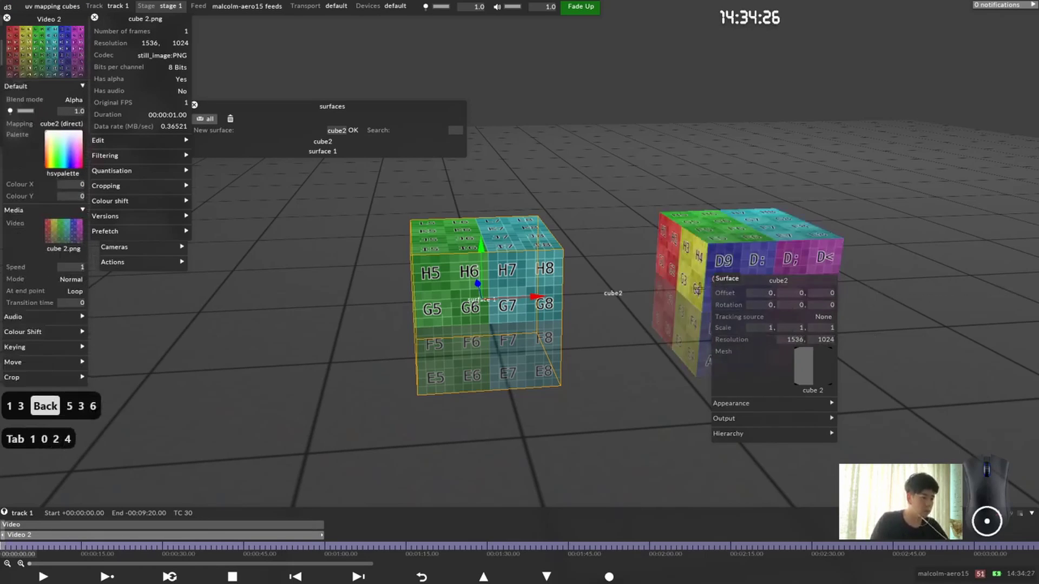
click(716, 279)
Step: Examine the texture mapping on both cubes from several angles on the stage
drag(715, 279, 783, 288)
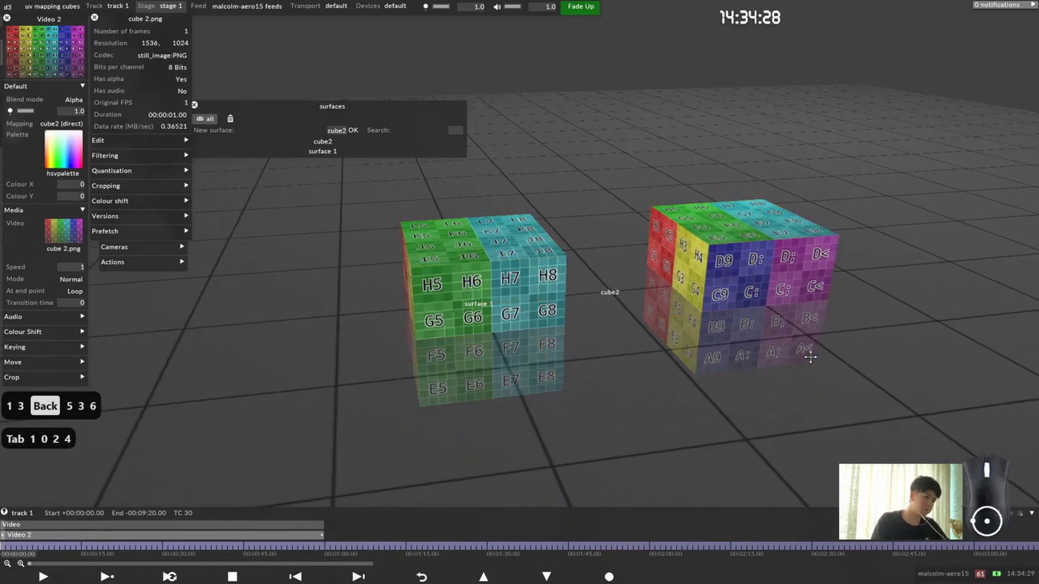
right_drag(810, 353, 663, 351)
scroll(663, 352, down, 5)
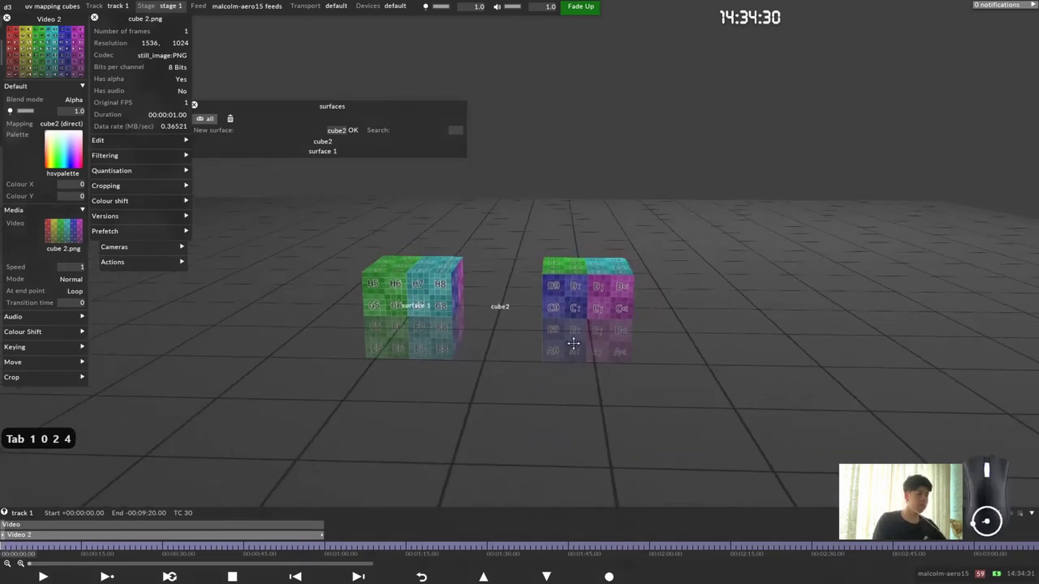
right_drag(589, 317, 410, 302)
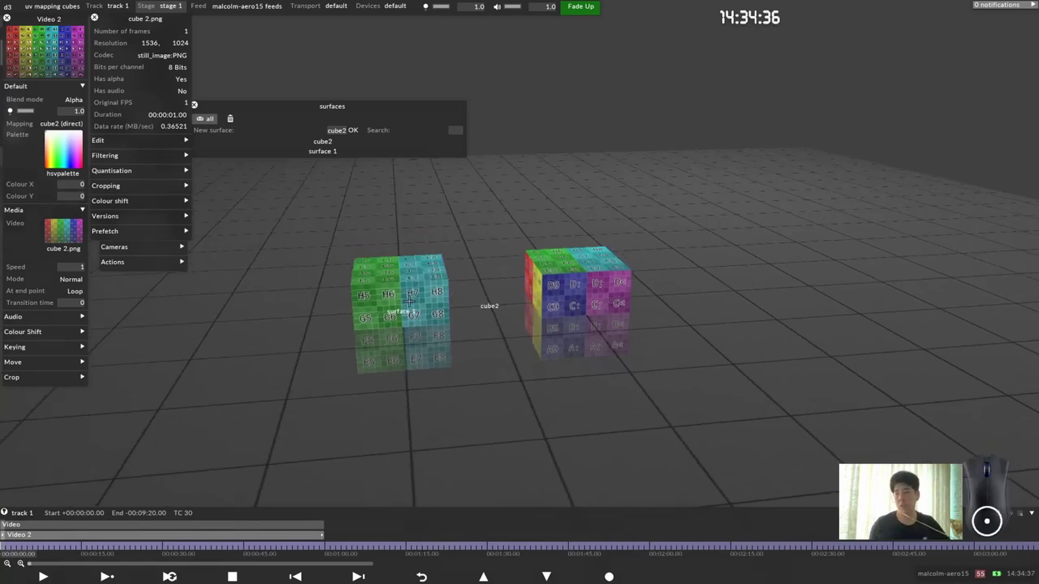
right_drag(399, 324, 406, 307)
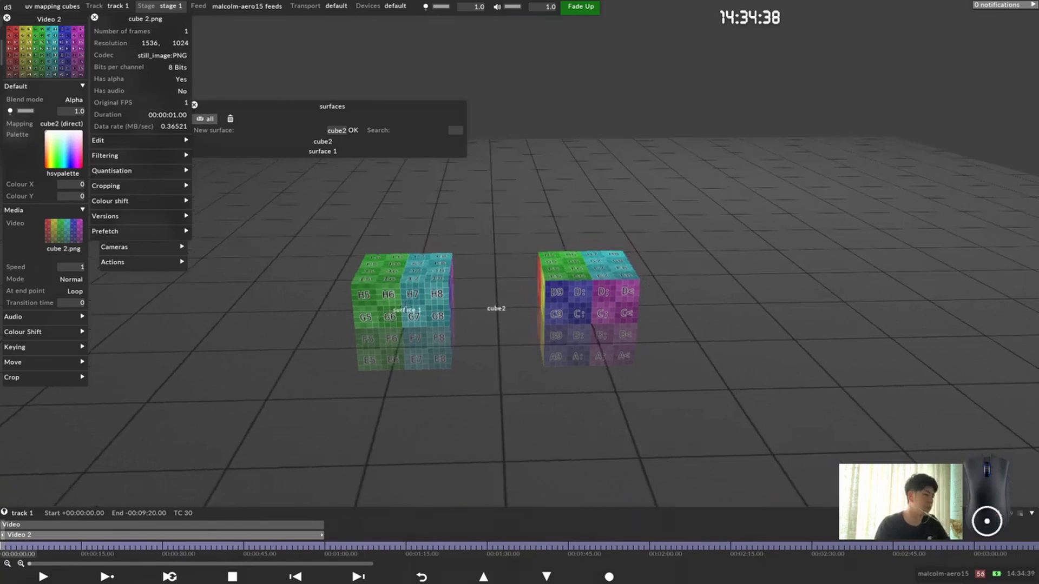
Step: Add an LED screen named "cube 1" to the stage and set its vertical offset to 2
click(7, 18)
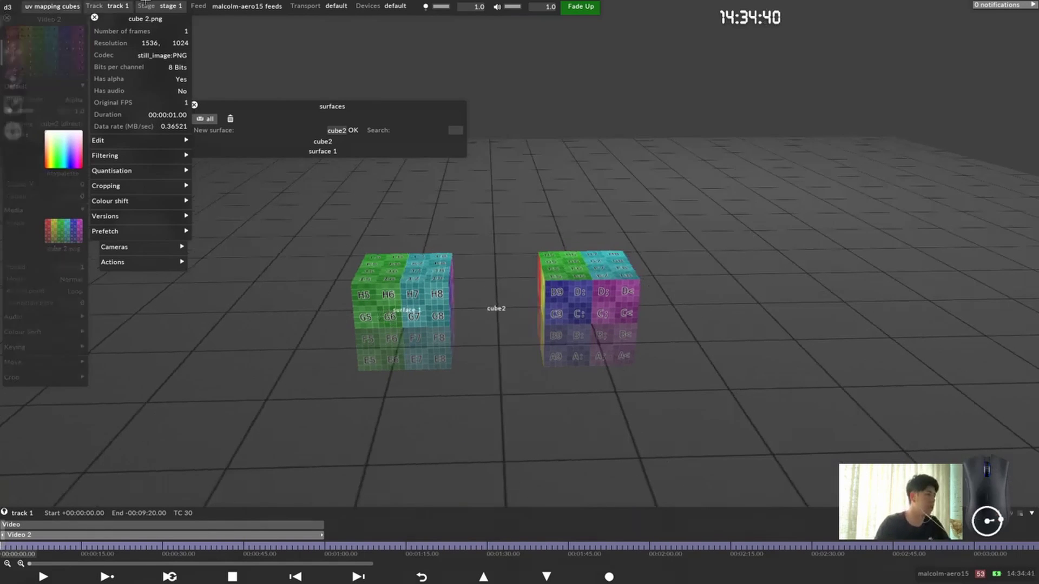
click(171, 6)
click(144, 53)
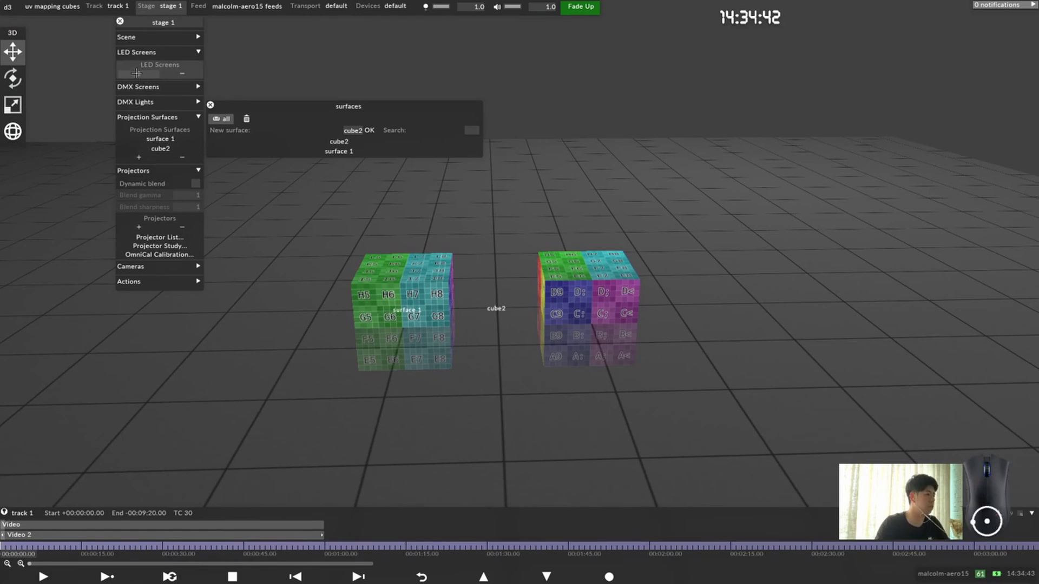
click(357, 84)
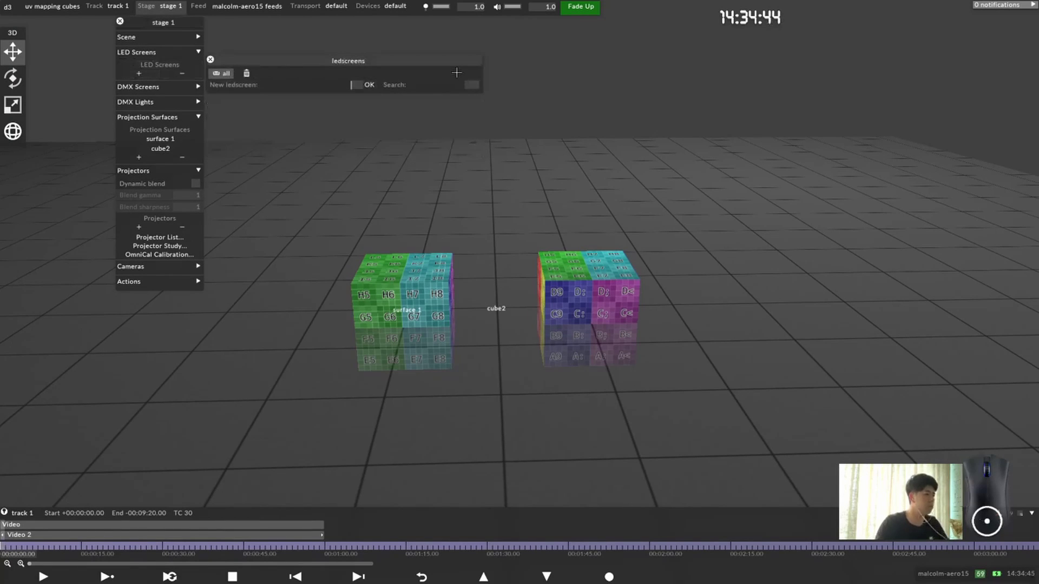
text(cube 1)
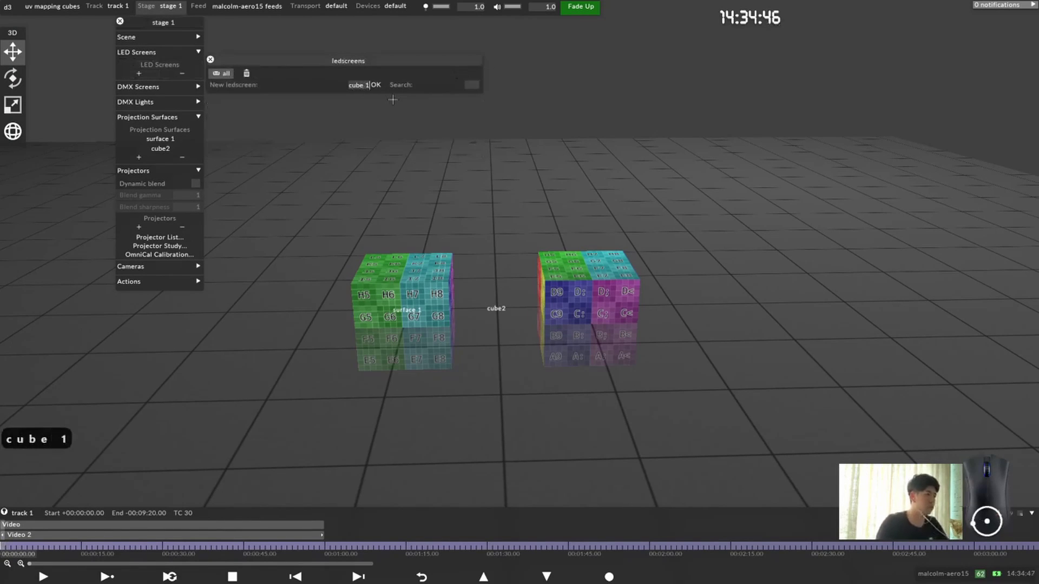
click(375, 85)
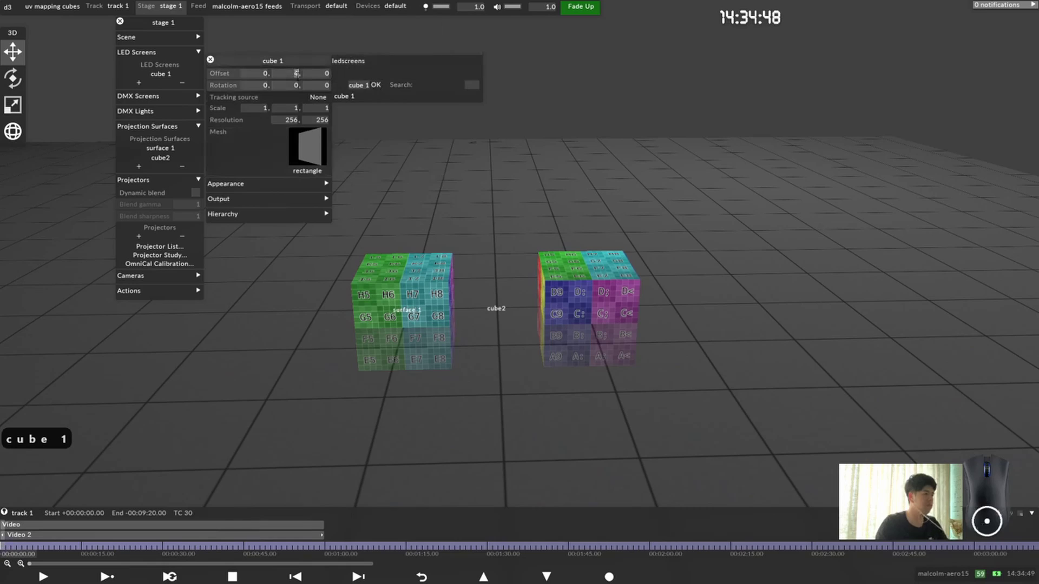
drag(296, 73, 297, 73)
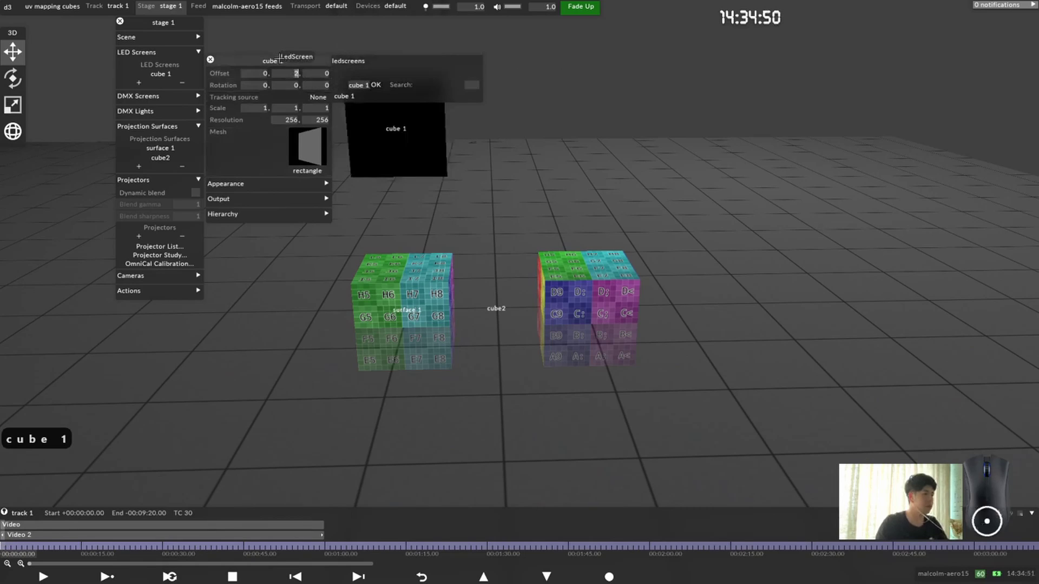
Step: Set the cube 1 LED screen's scale to 2 by 2
click(257, 107)
text(2.)
key(Tab)
text(2)
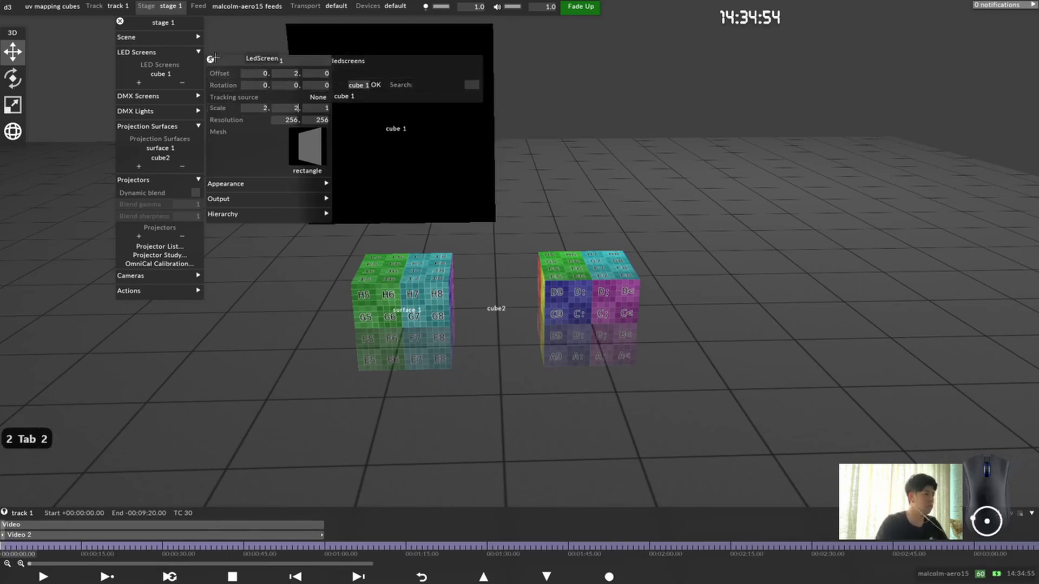
drag(210, 59, 210, 17)
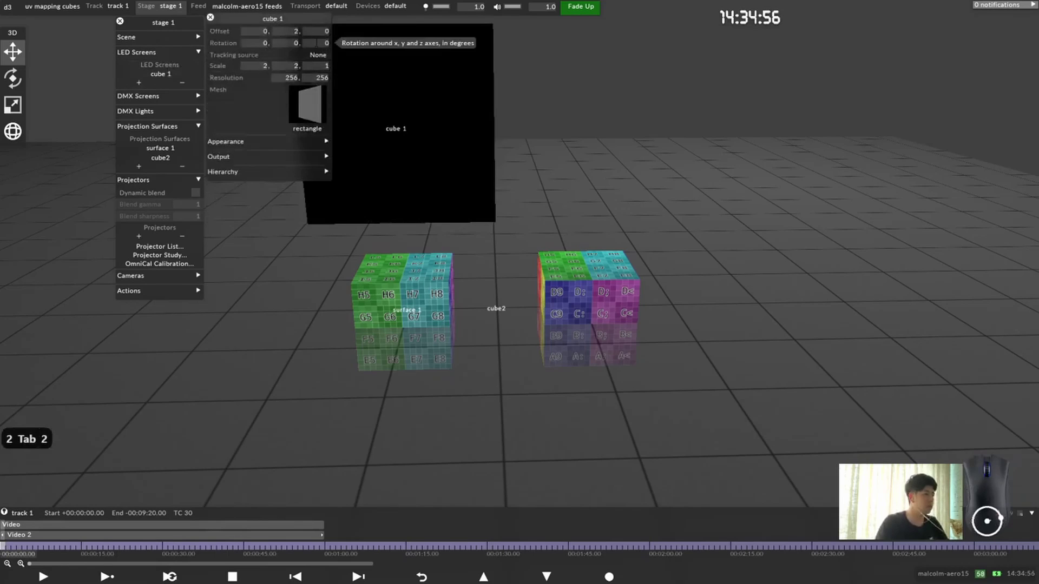
Step: Duplicate the cube 1 LED screen as "cube 2" and set the copy's horizontal offset to 3
right_click(270, 16)
click(401, 43)
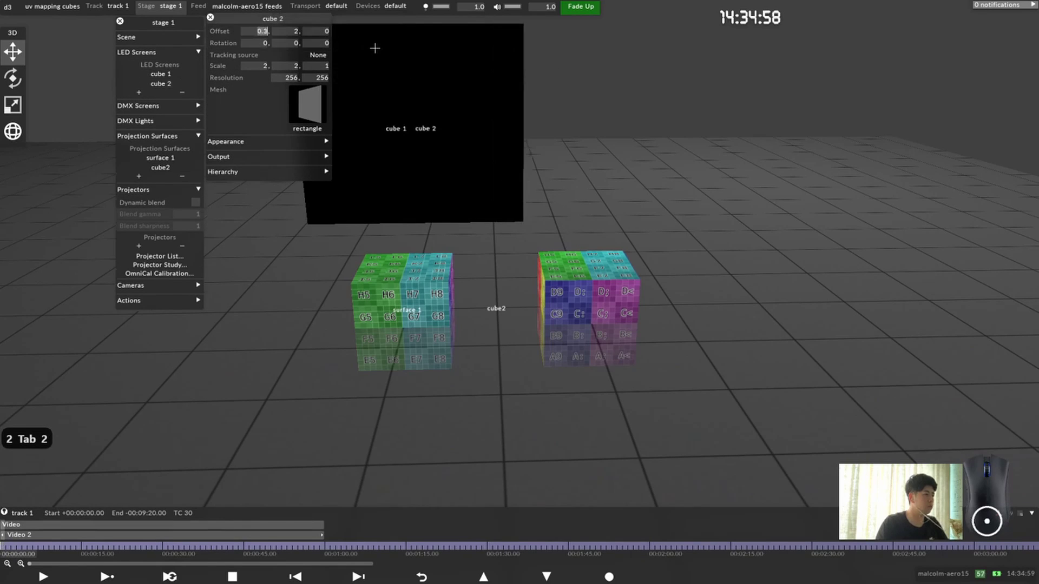
text(3)
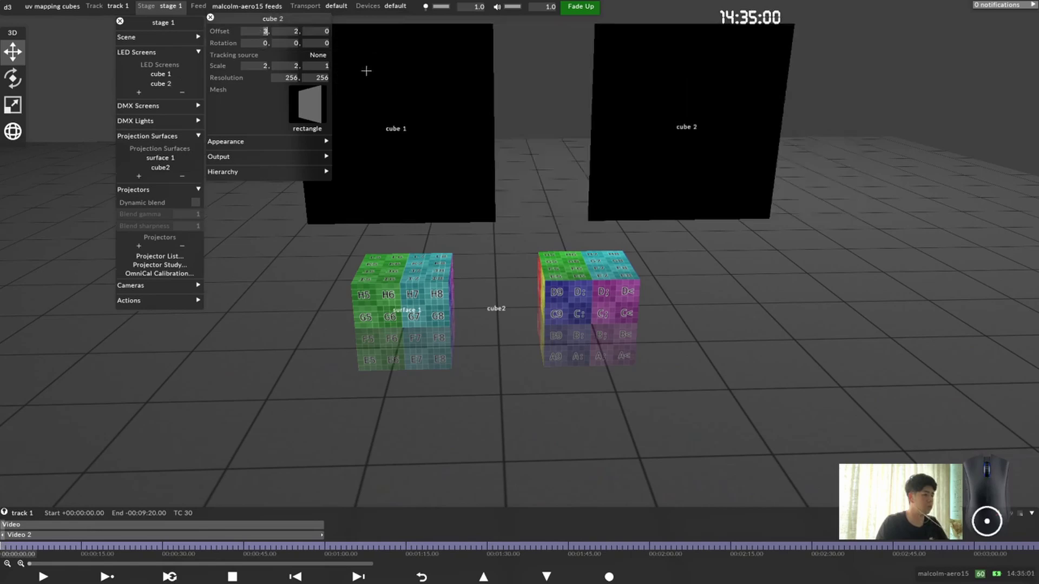
key(Escape)
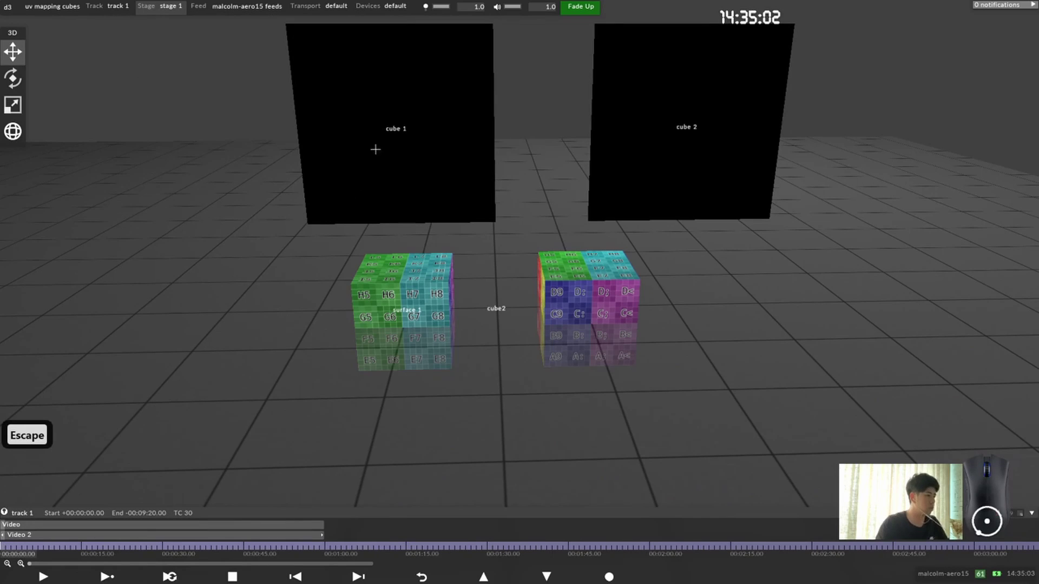
Step: Set the cube 1 LED screen's resolution to 1536 by 2048, matching the surface 1 projection surface
click(395, 263)
click(397, 121)
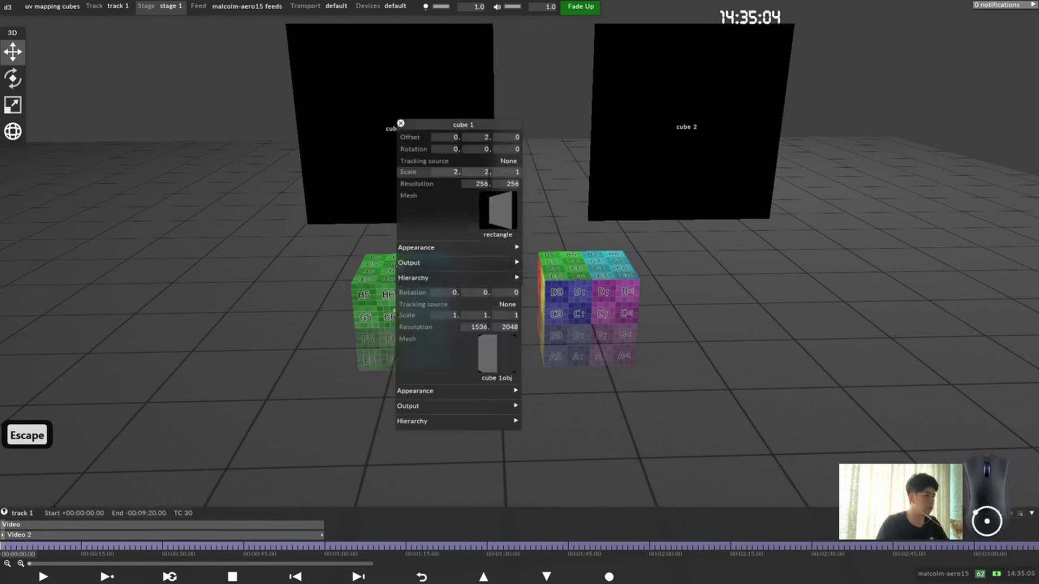
text(1536)
key(Tab)
text(2)
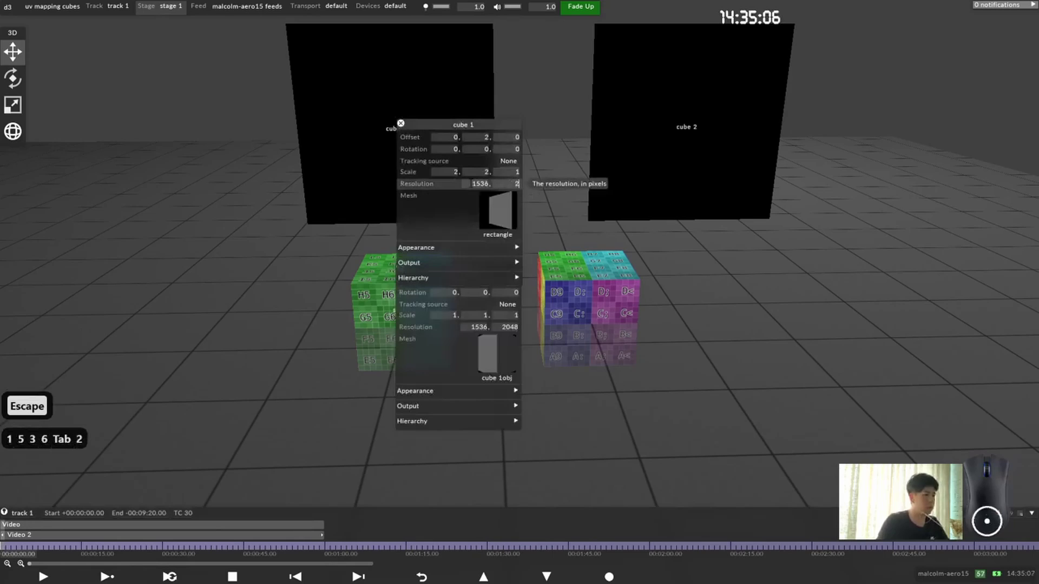
text(048)
key(Escape)
Step: Set the cube 2 LED screen's resolution to 1536 by 1024, matching the cube2 projection surface
click(685, 122)
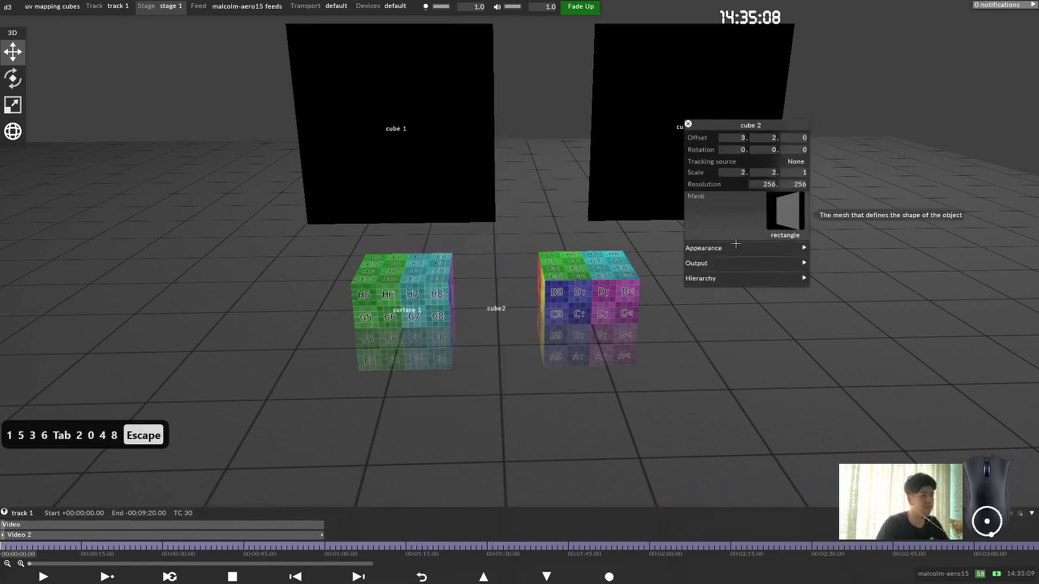
click(617, 284)
click(763, 184)
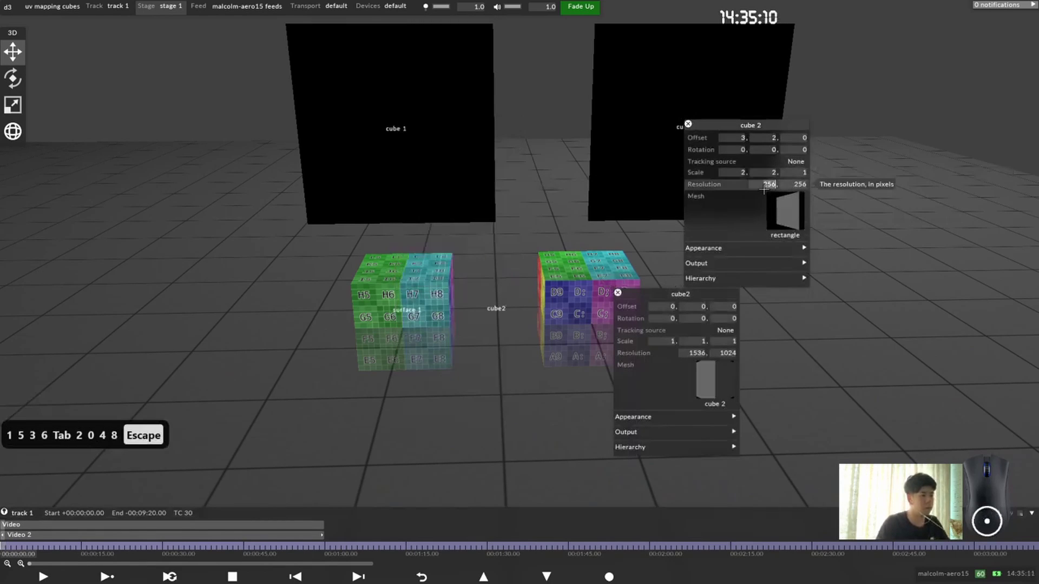
text(153)
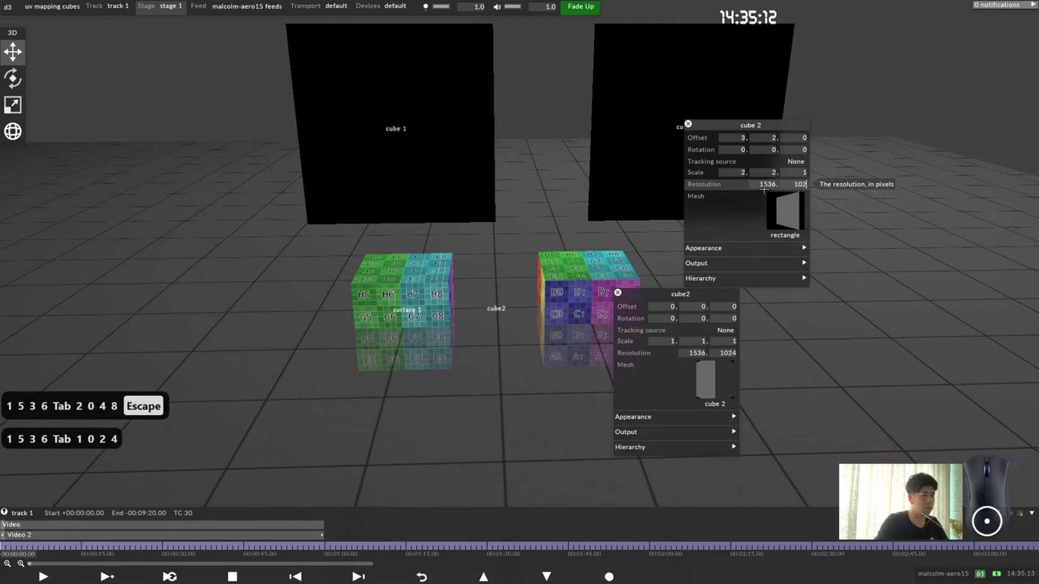
key(Escape)
Step: Try the cube 1 (direct) mapping on the Video layer and return the layer to surface 1 (direct)
click(162, 525)
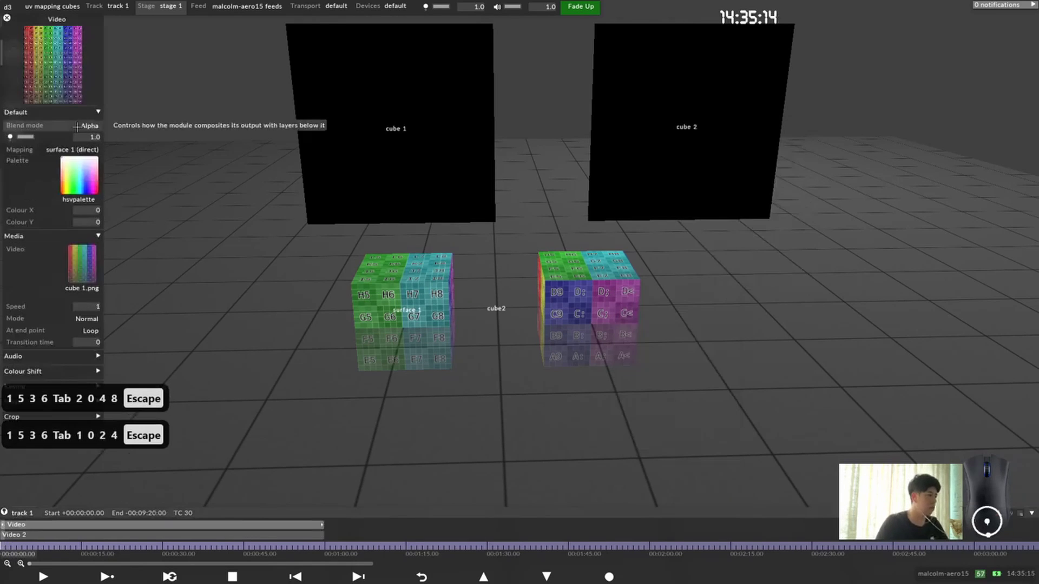
click(71, 145)
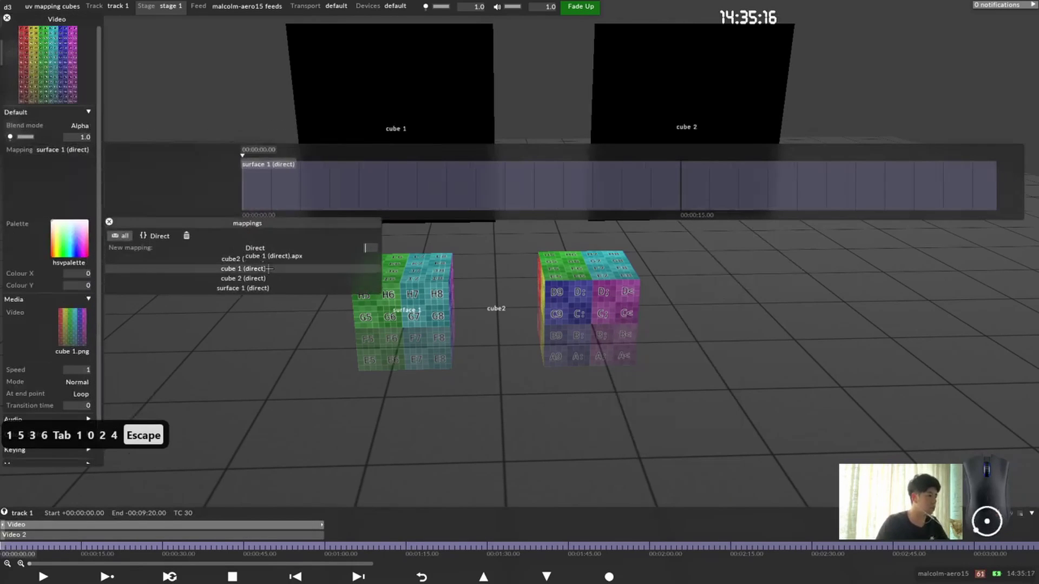
click(268, 269)
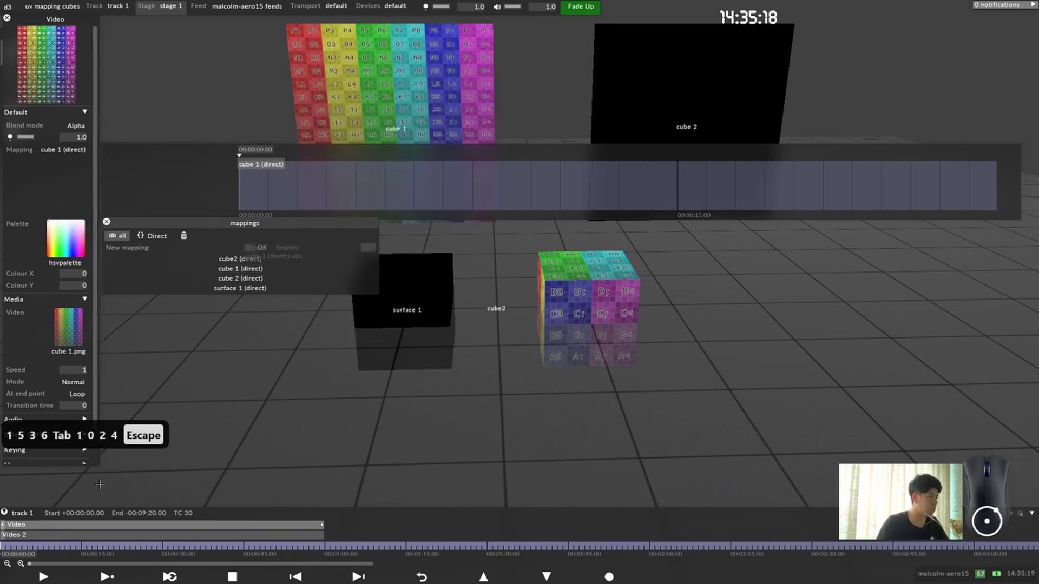
click(252, 259)
click(236, 288)
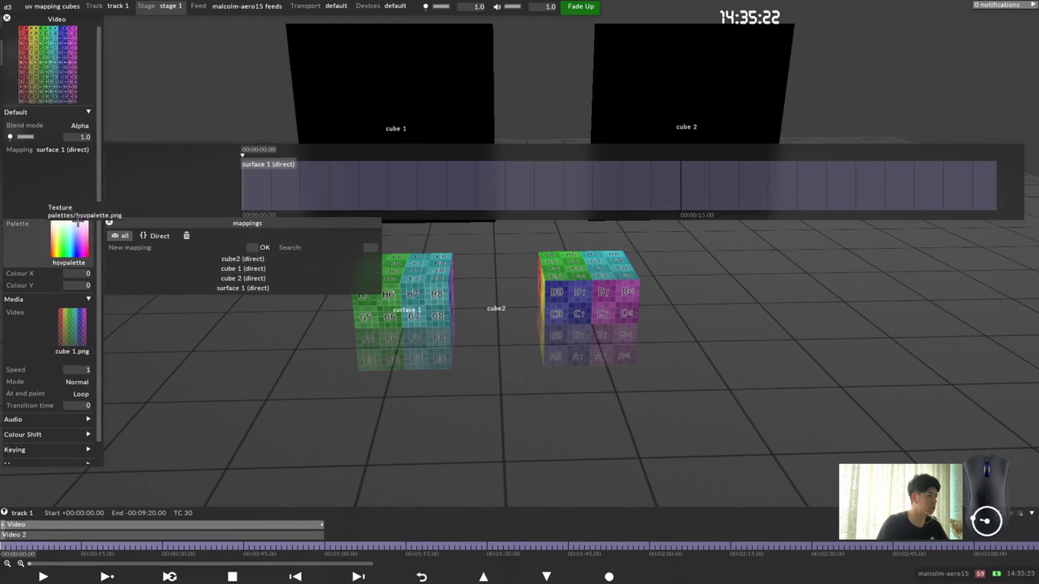
Step: Add the cube 1 LED screen to the surface 1 (direct) mapping's screens and remove the mistakenly added cube2 surface
right_click(70, 145)
click(133, 209)
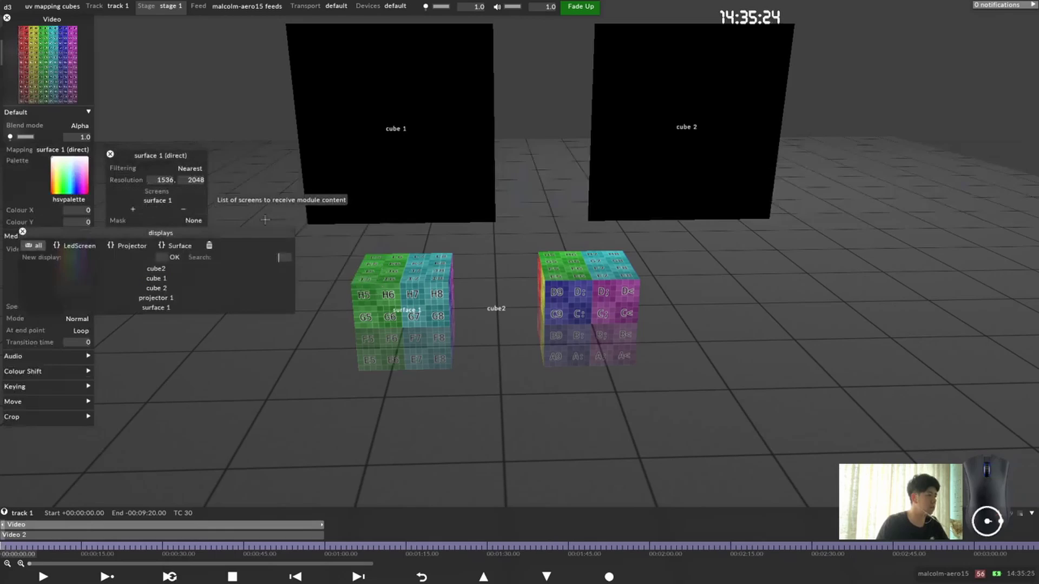
click(165, 268)
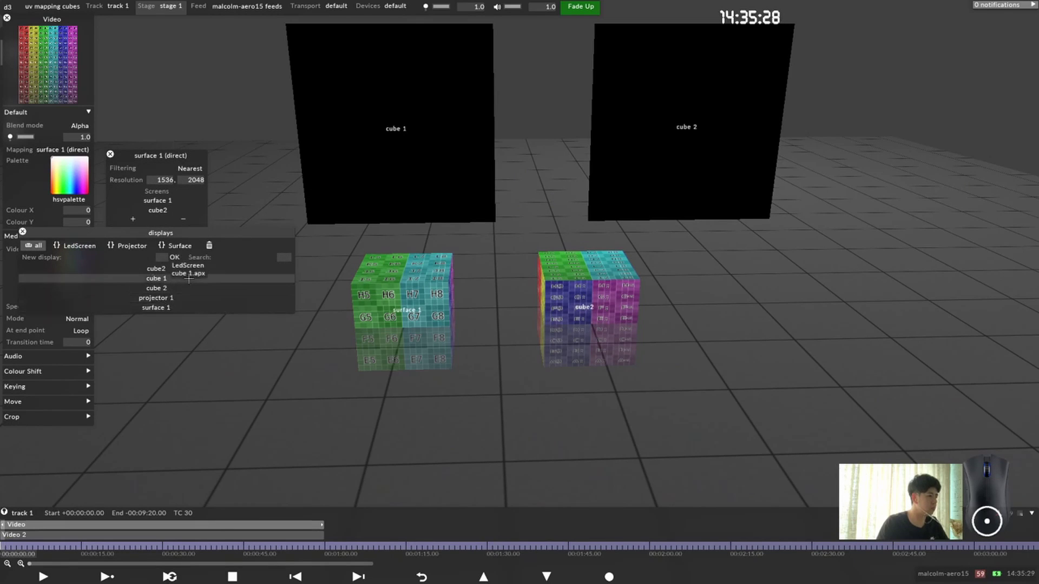
click(179, 278)
drag(175, 211, 23, 235)
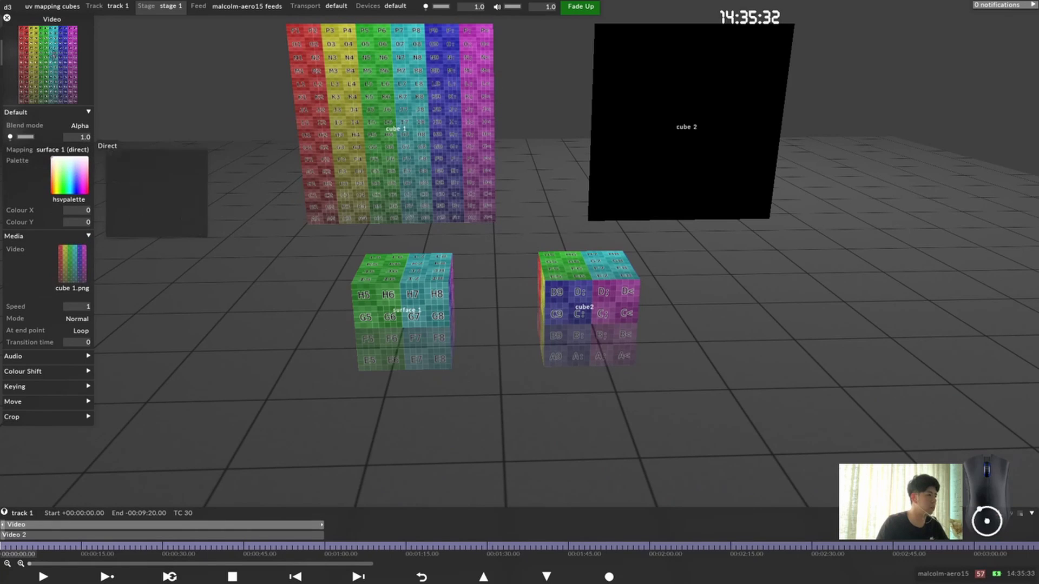
Step: Add the cube 2 LED screen to the screens of the Video 2 layer's cube2 (direct) mapping
click(47, 535)
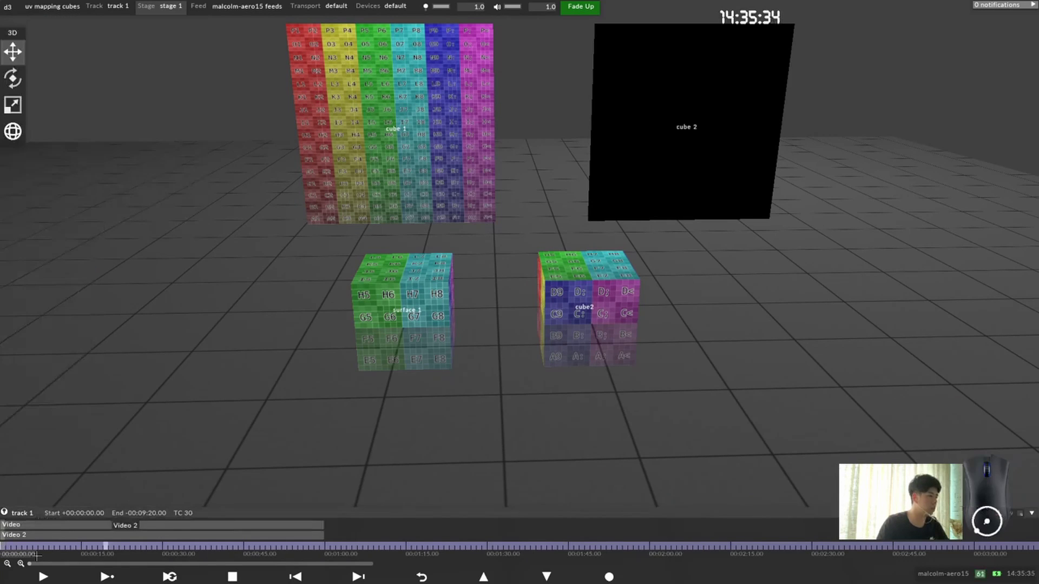
click(46, 535)
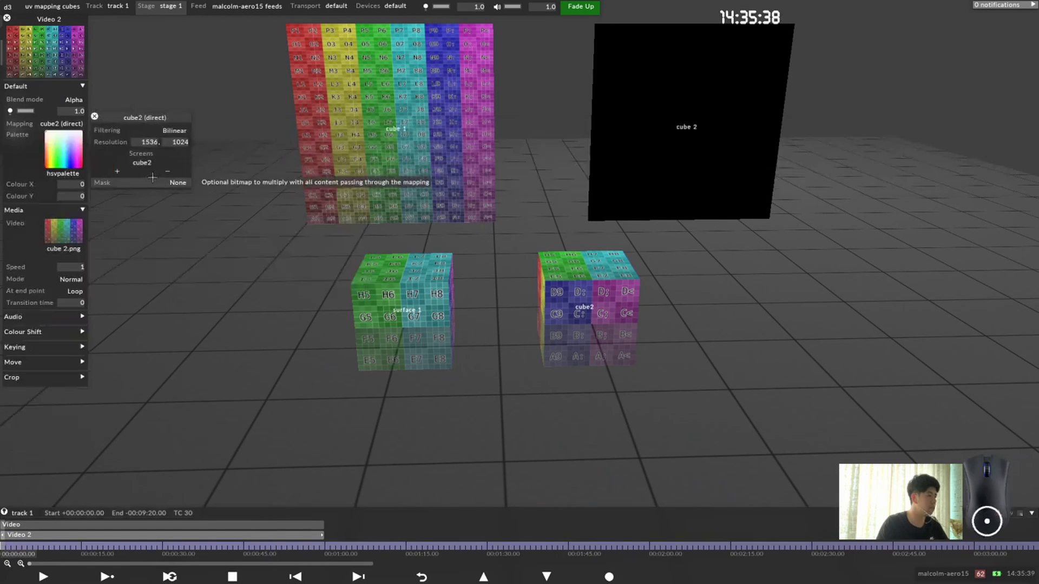
click(117, 171)
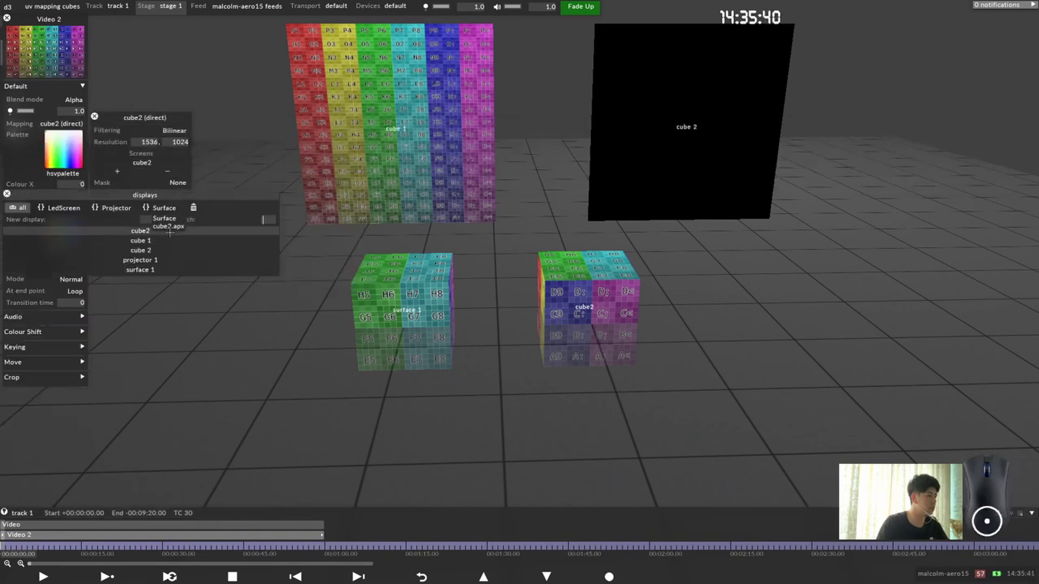
click(165, 250)
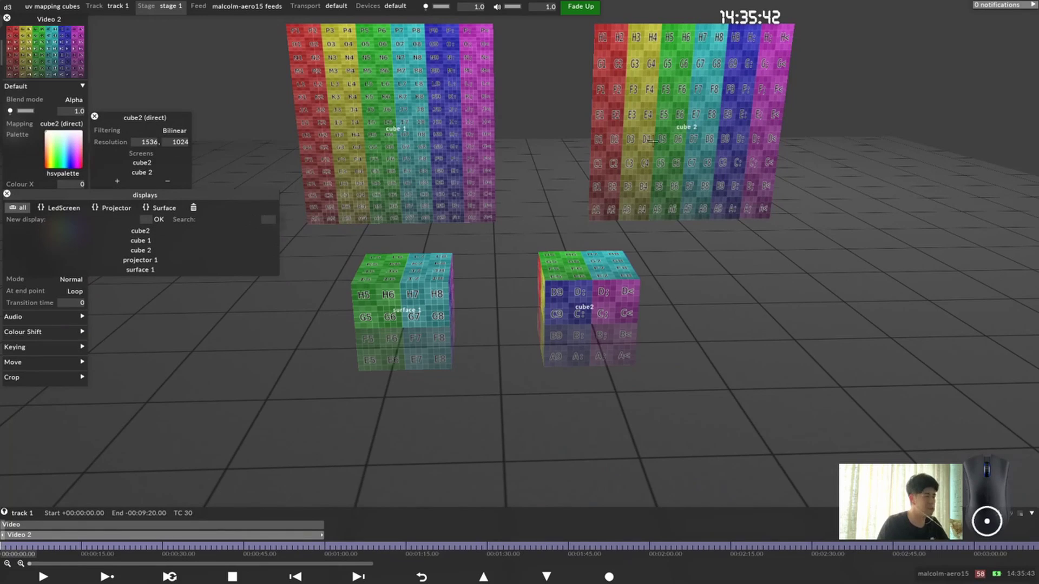
scroll(660, 141, up, 2)
key(Escape)
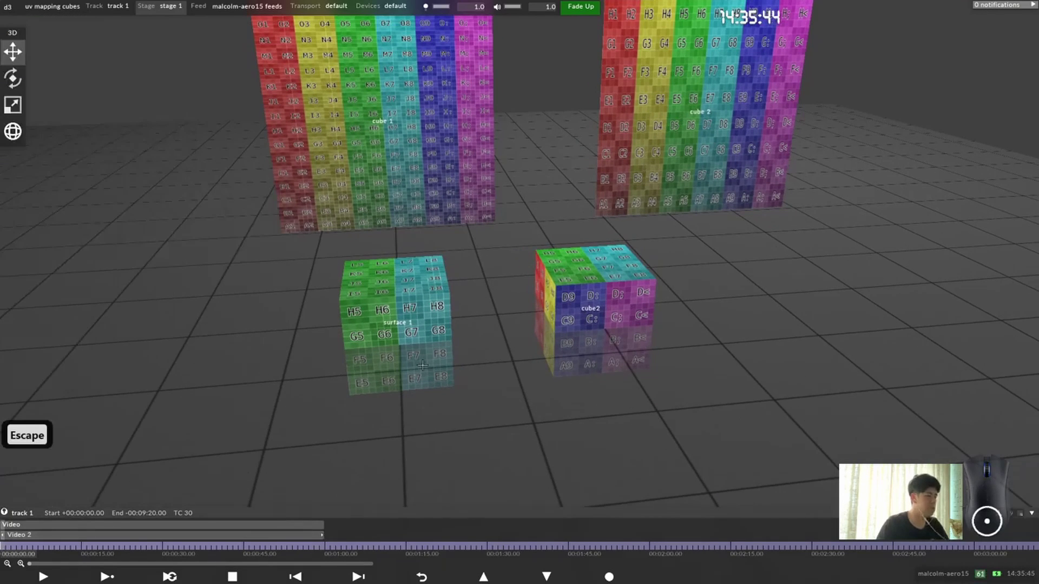
Step: Switch to Blender, put Cube 2 in Edit Mode and start a UV layout export
key(alt+Tab)
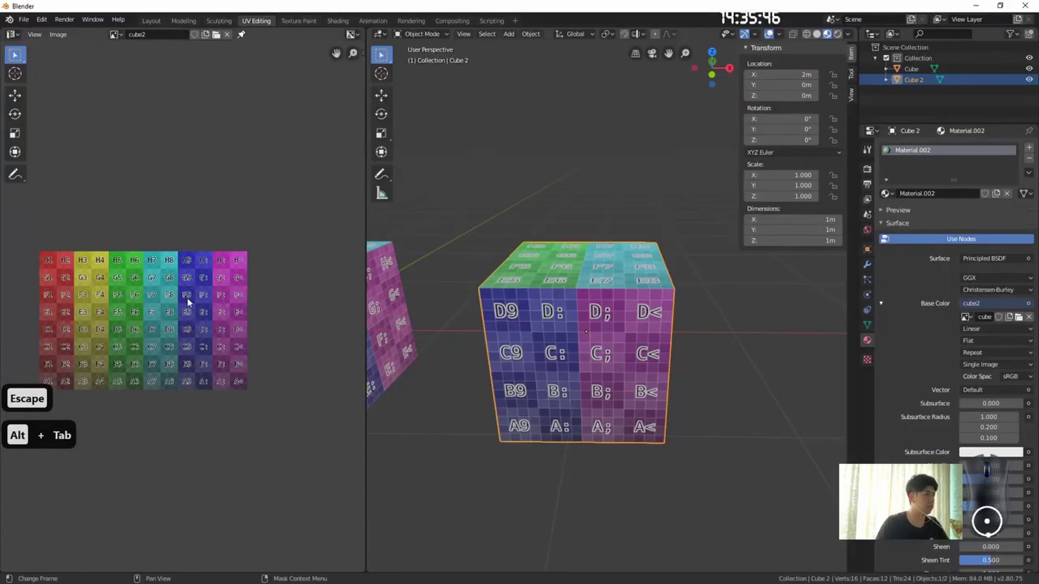
key(Tab)
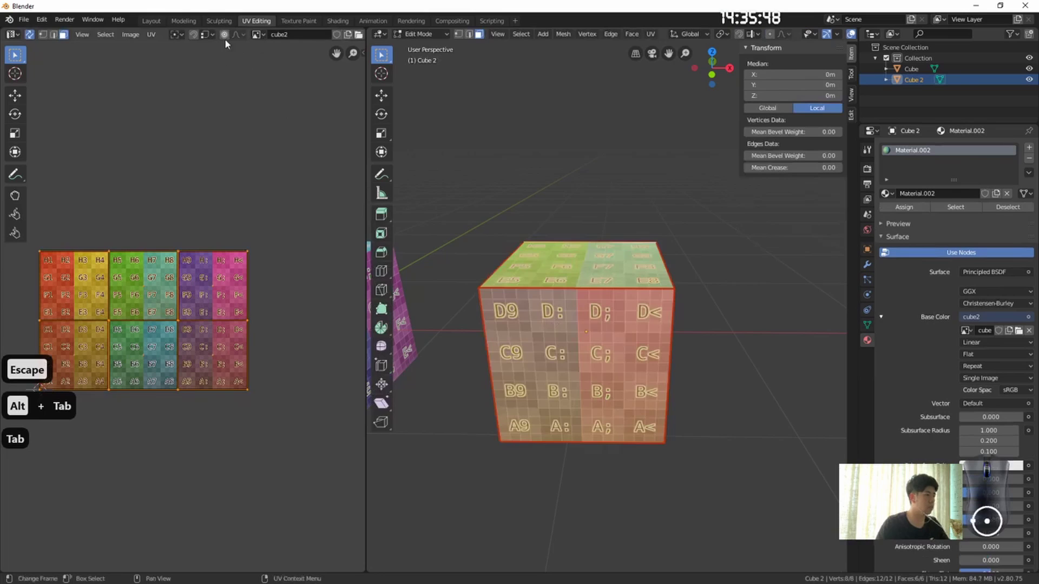
click(156, 34)
click(174, 221)
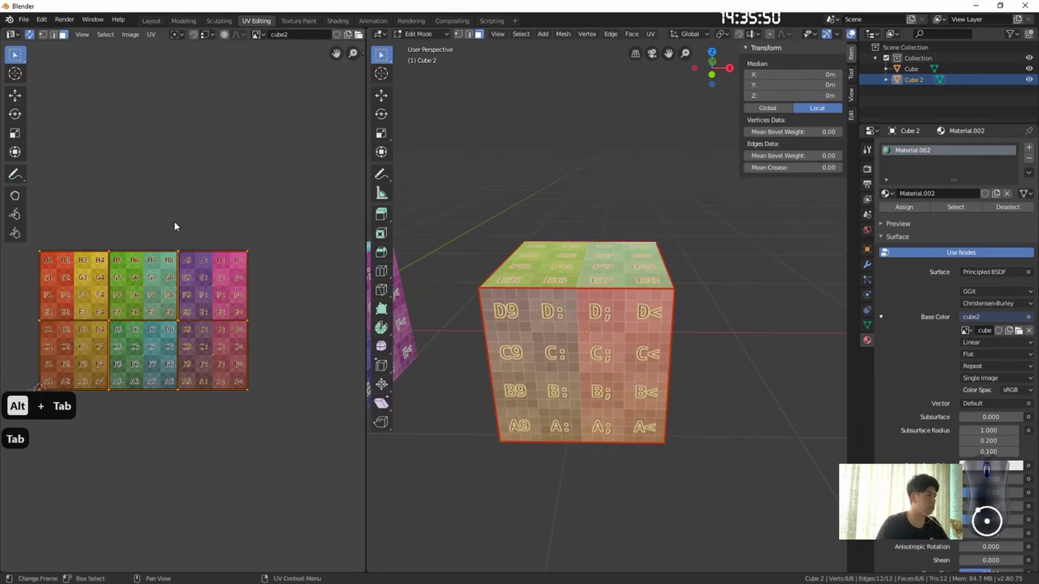
click(151, 34)
click(195, 277)
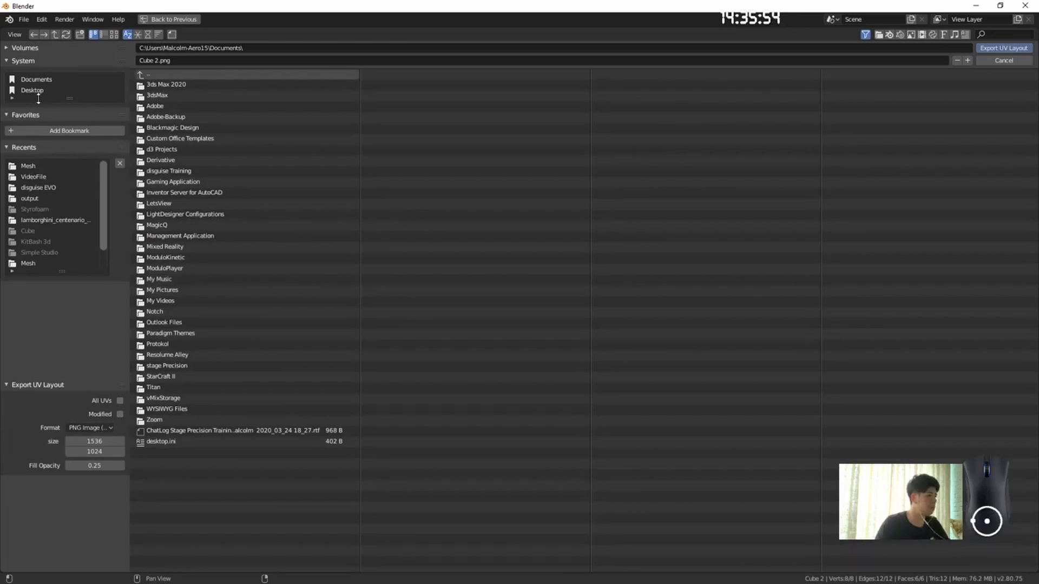
Step: Export the UV layout as cube 2uv.png to the uv mapping cubes project's VideoFile folder
click(36, 168)
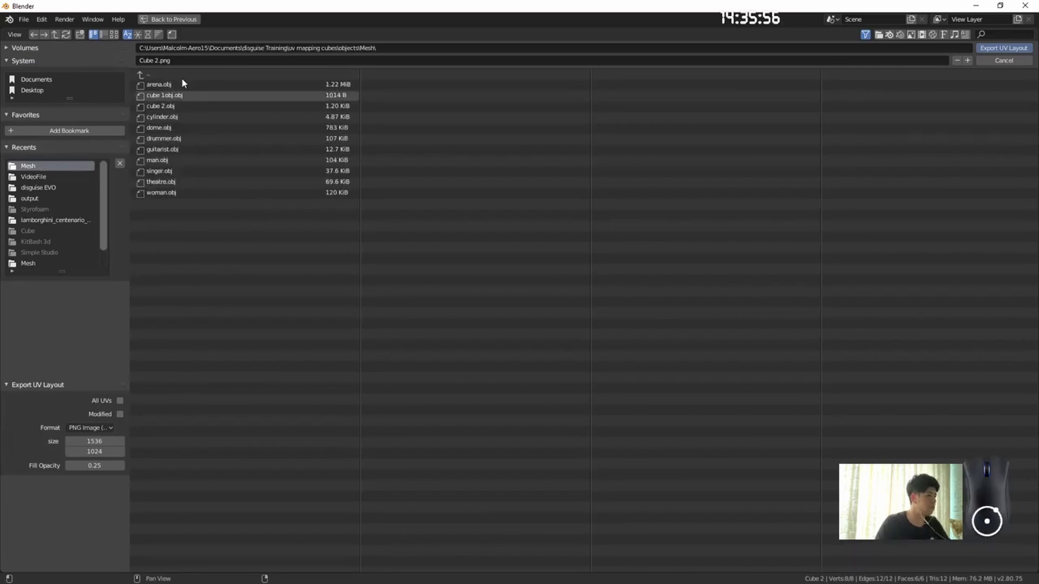
click(180, 76)
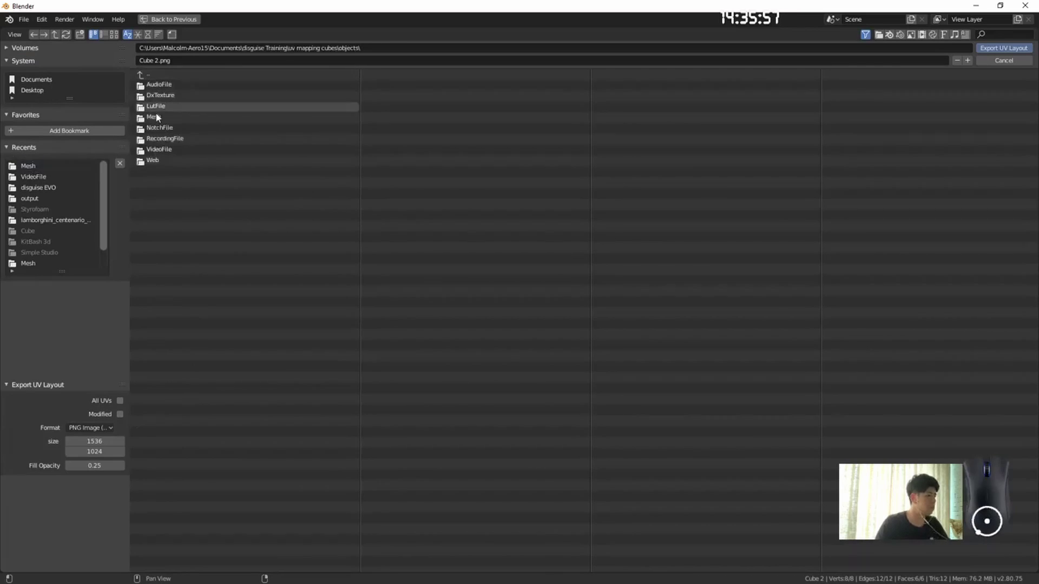
click(174, 149)
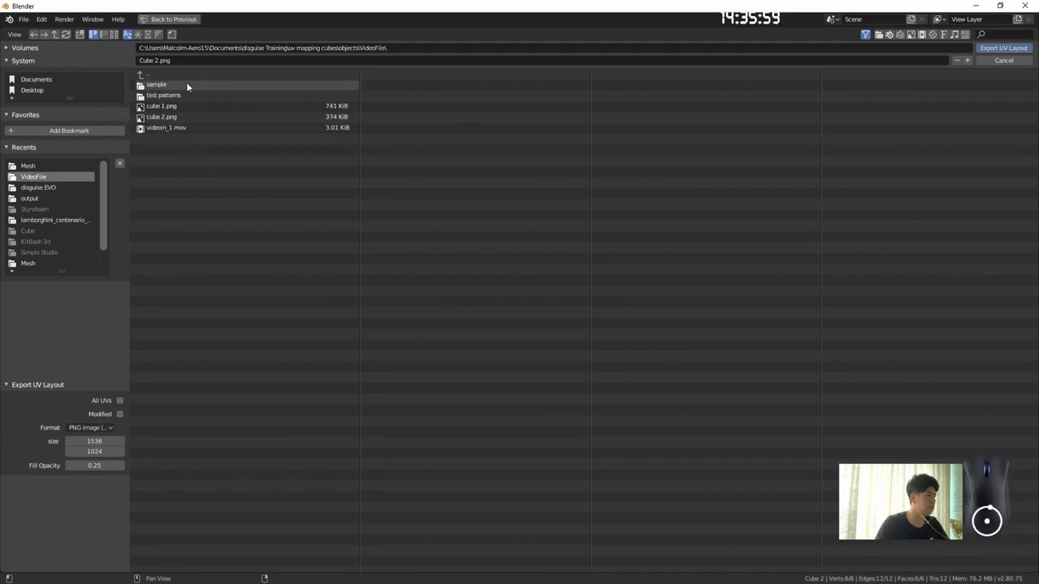
click(164, 118)
click(158, 60)
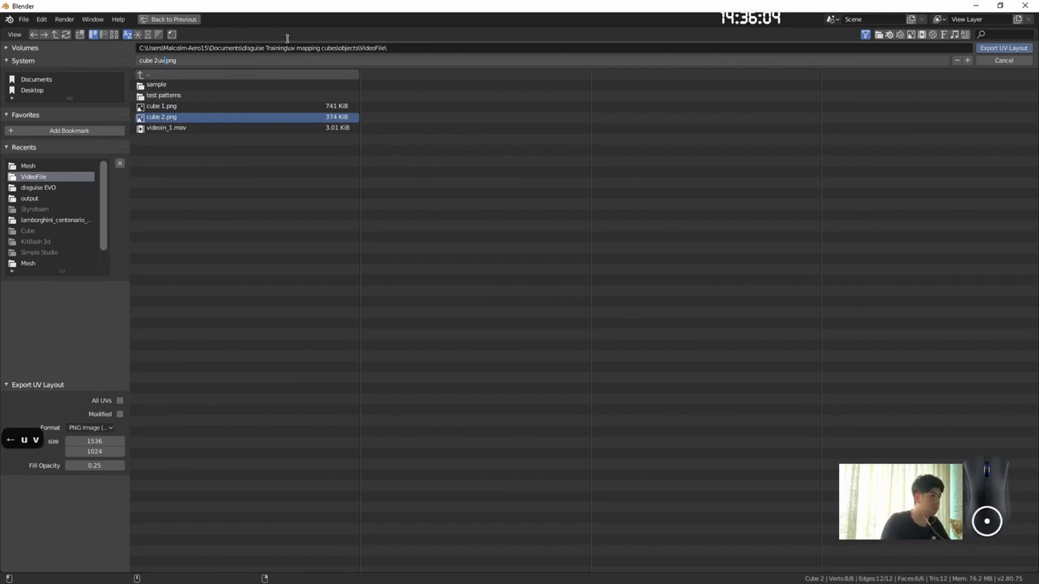
click(1011, 50)
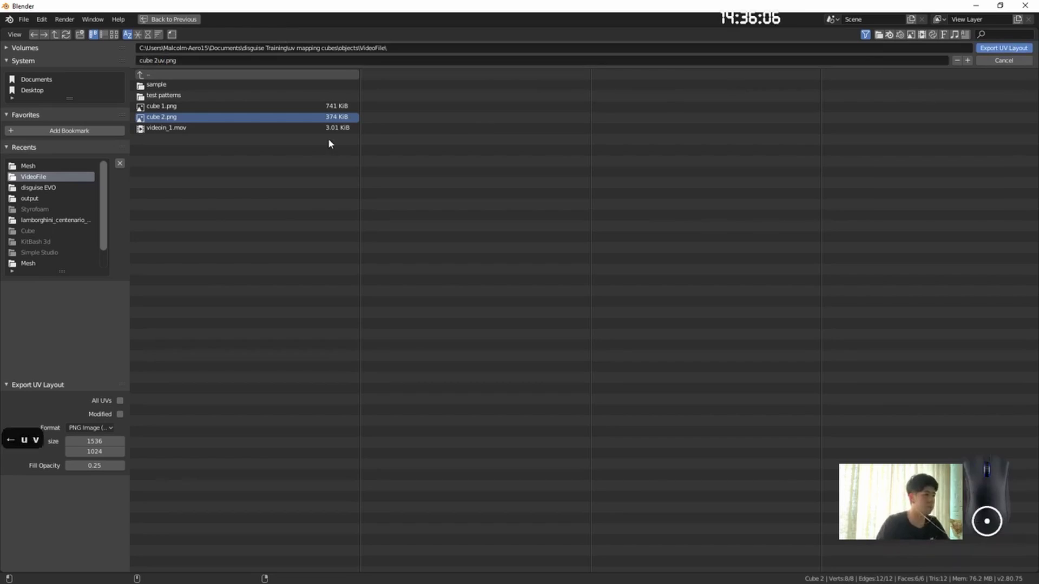
key(Return)
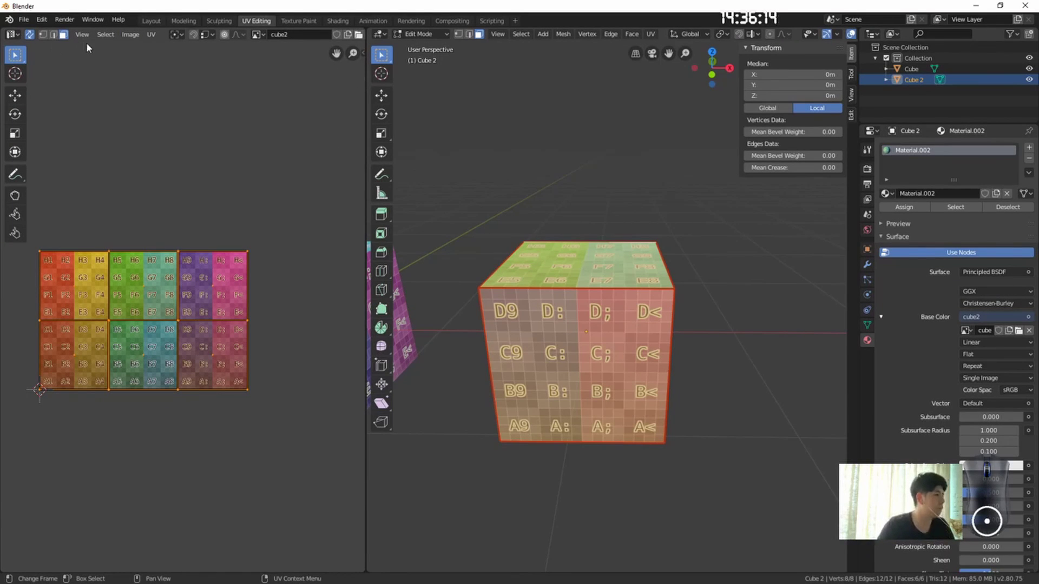
Step: Display the Untitled.001 image in the UV editor
click(258, 35)
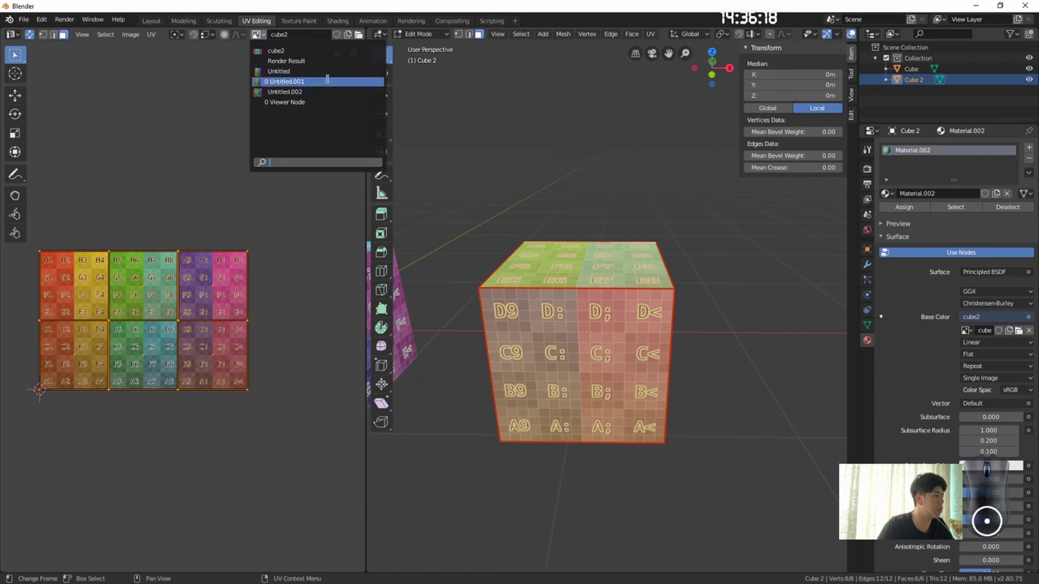
click(327, 81)
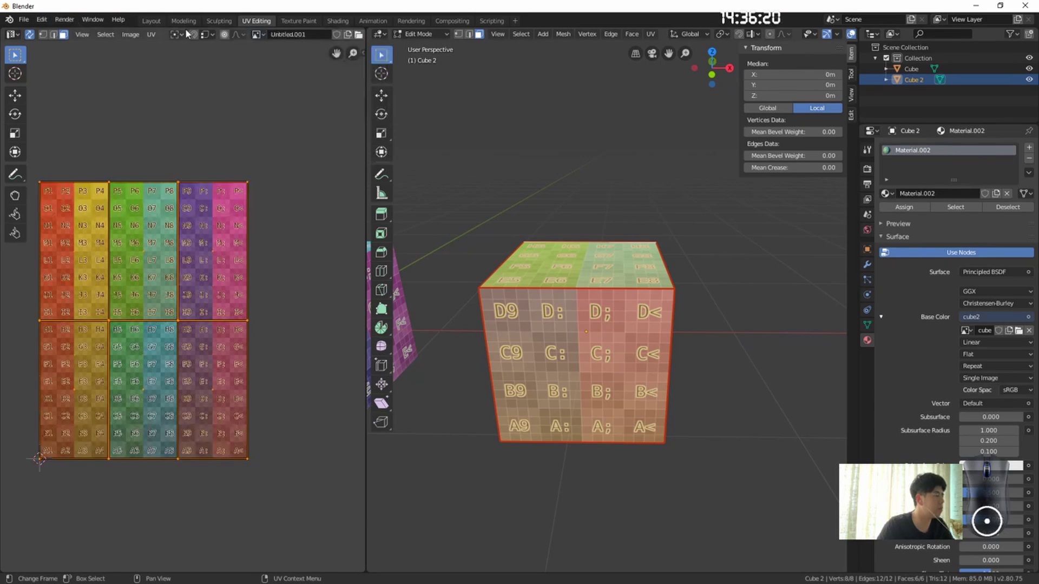
key(Caps_Lock)
key(Caps_Lock)
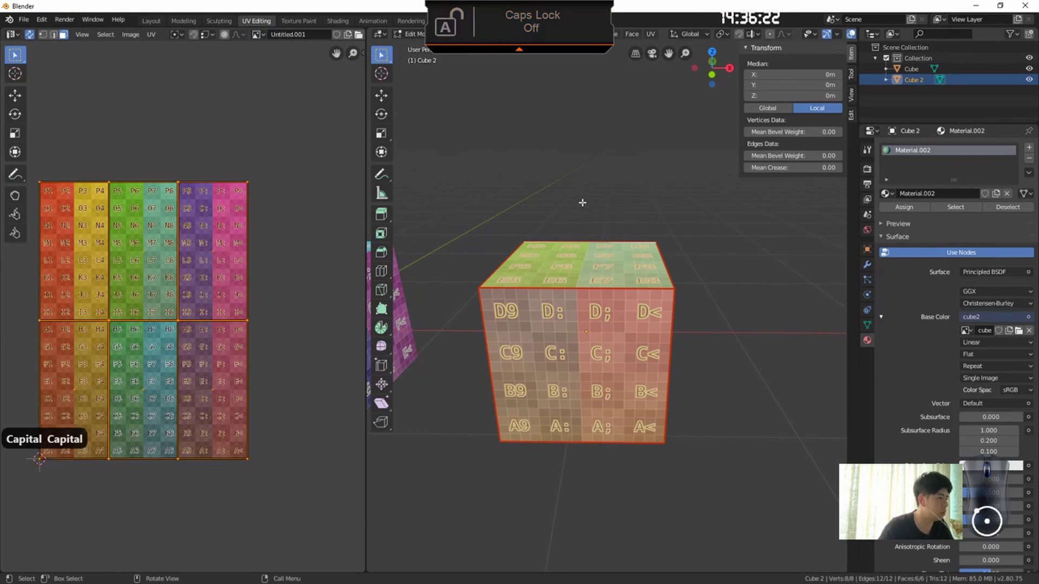
Step: Put the first cube in Edit Mode, select all its geometry and start a UV layout export
key(Tab)
click(397, 282)
key(Tab)
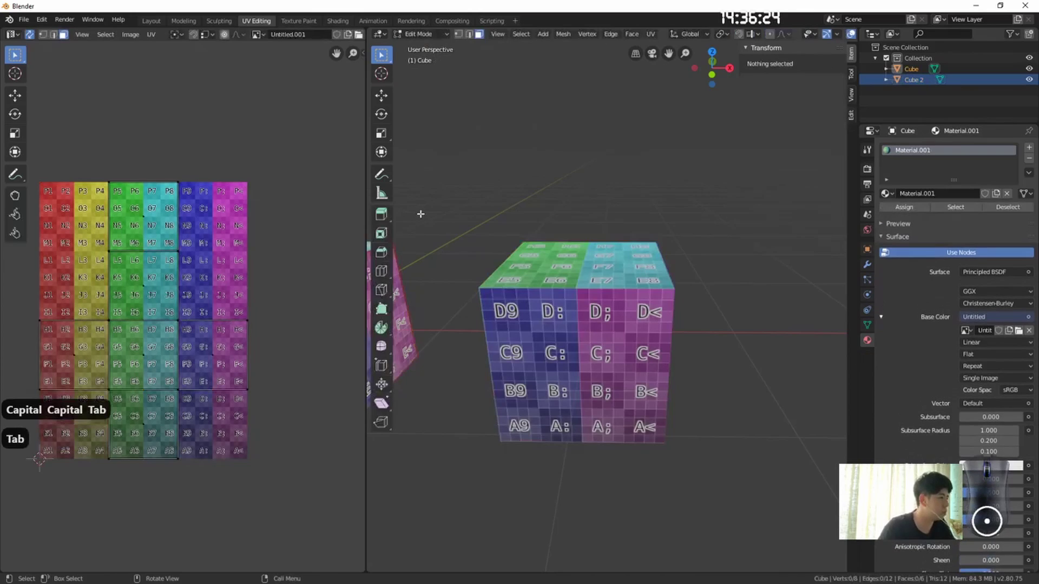
key(a)
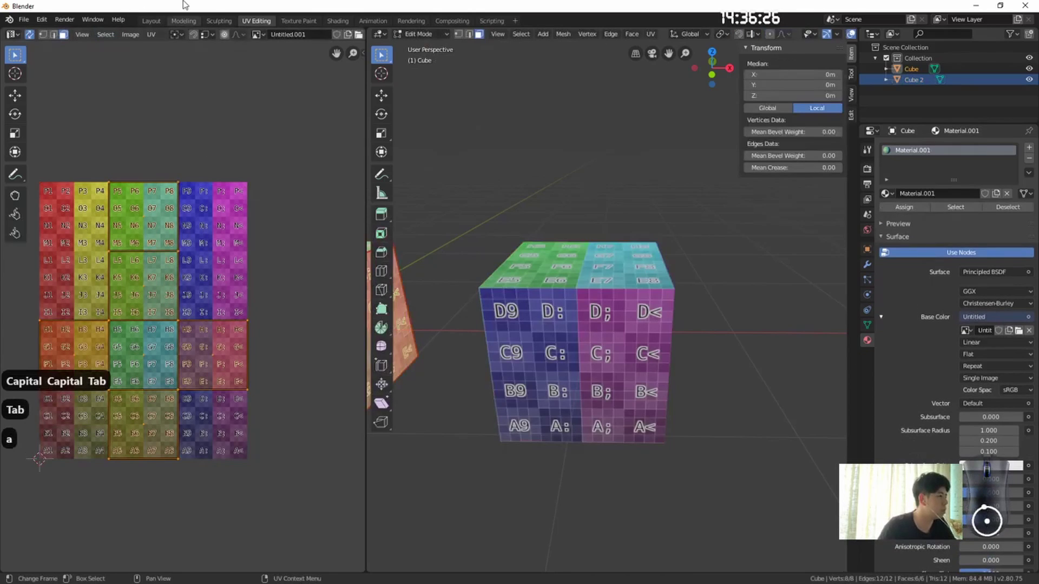
click(152, 36)
click(199, 278)
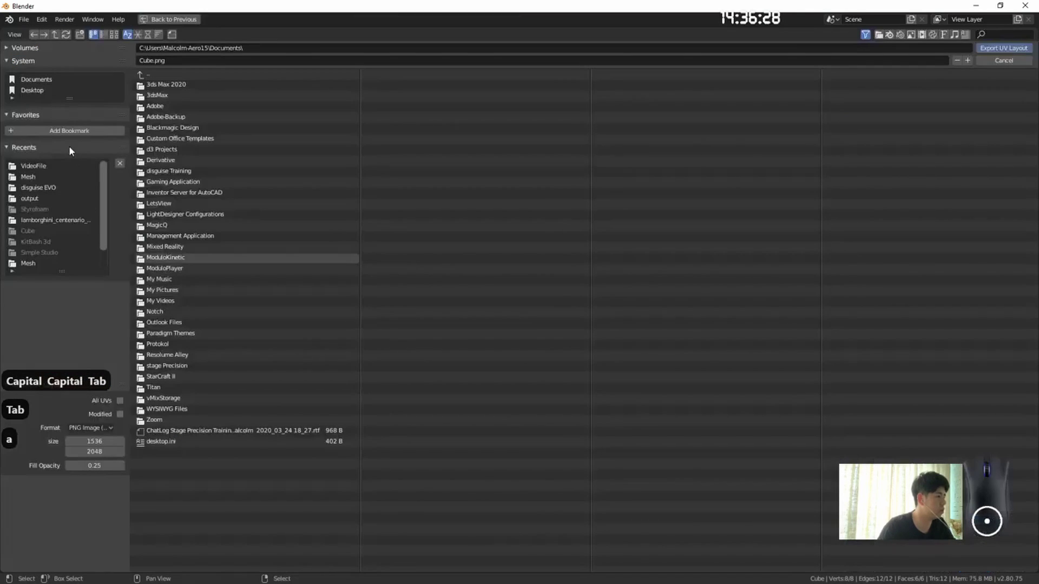
Step: Export the UV layout as cube 1uv.png to the VideoFile folder
click(44, 168)
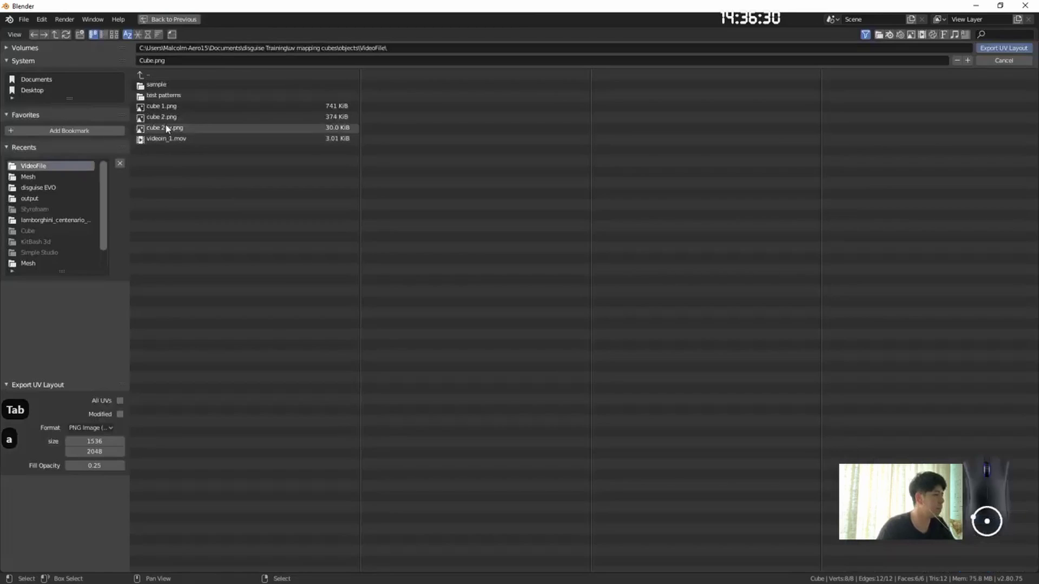
click(162, 106)
click(156, 60)
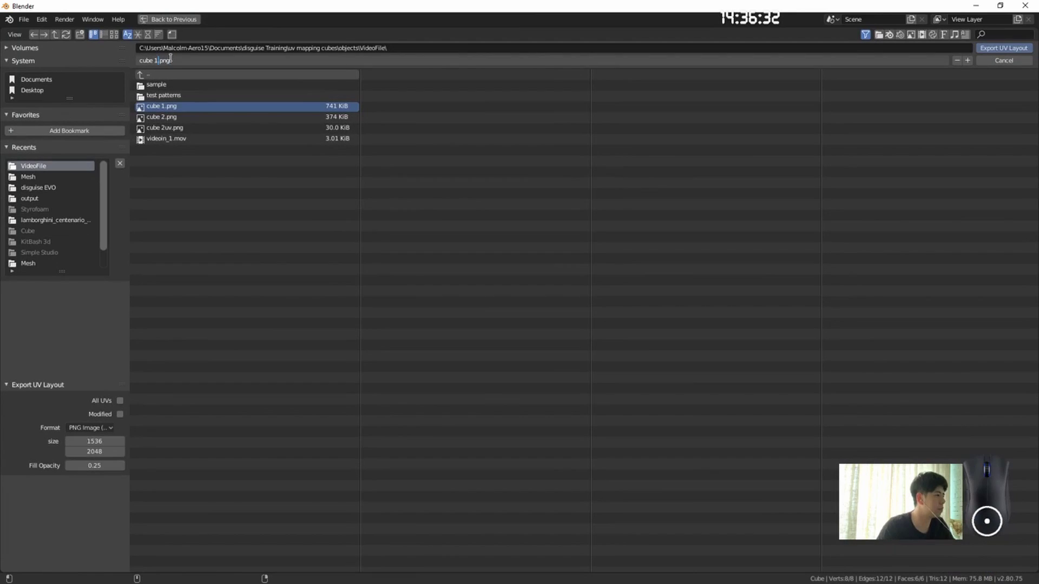
text(uv)
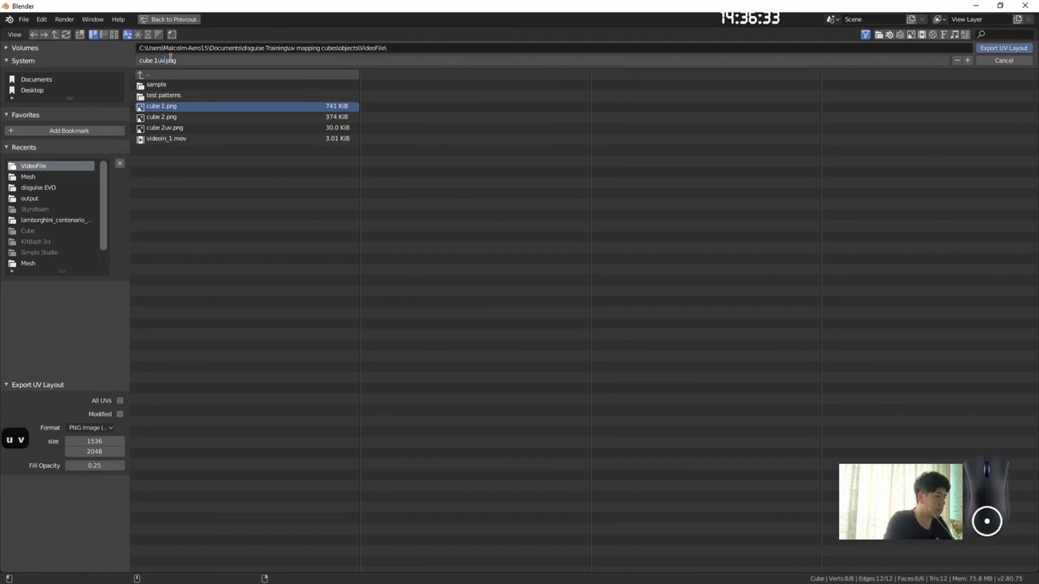
click(1007, 48)
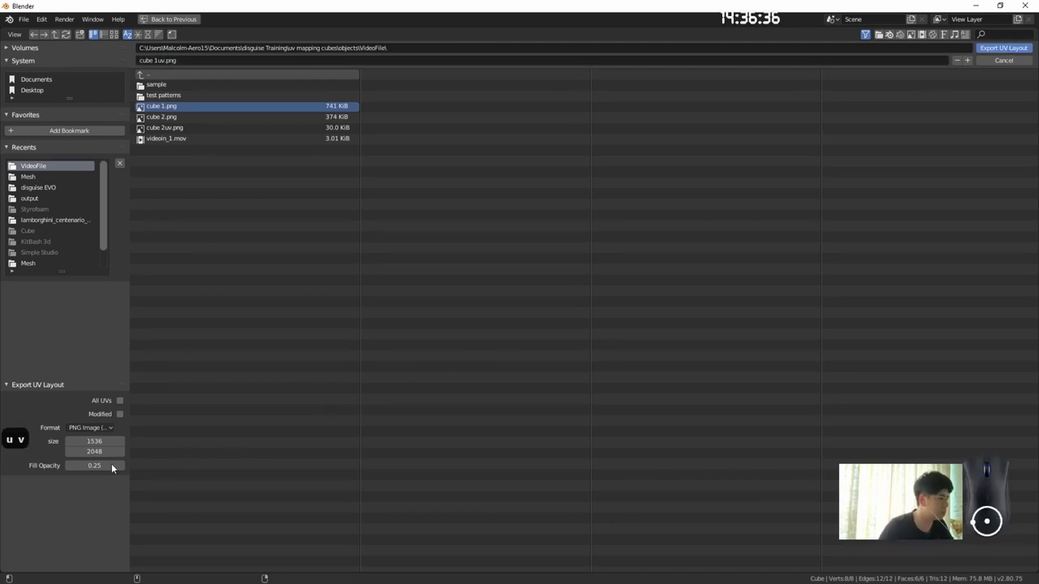
click(1008, 48)
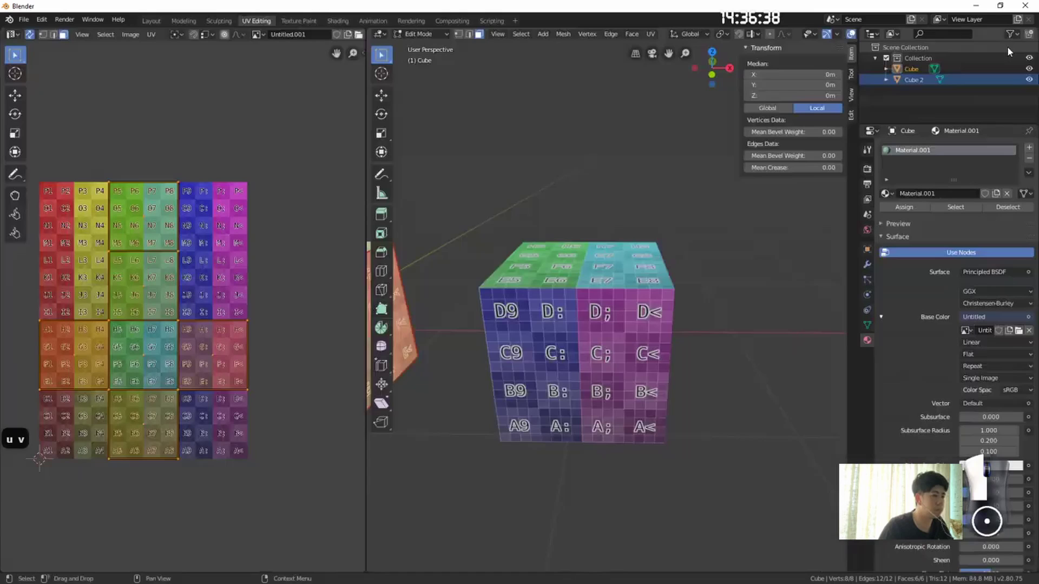
Step: Switch to d3 and add a new Video layer to track 1
key(alt+Tab)
key(alt+Tab)
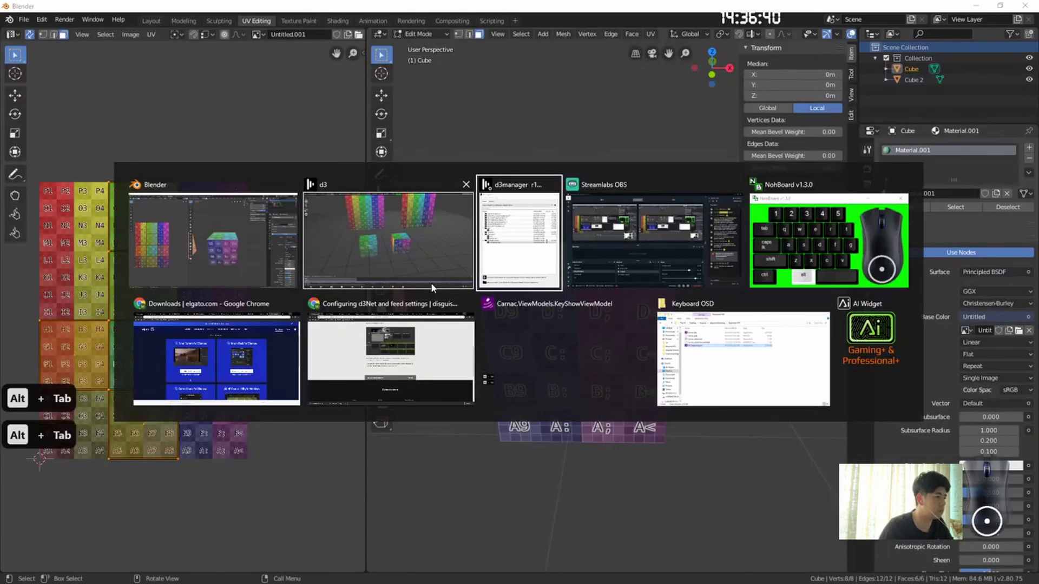
click(398, 257)
key(ctrl+l)
text(v)
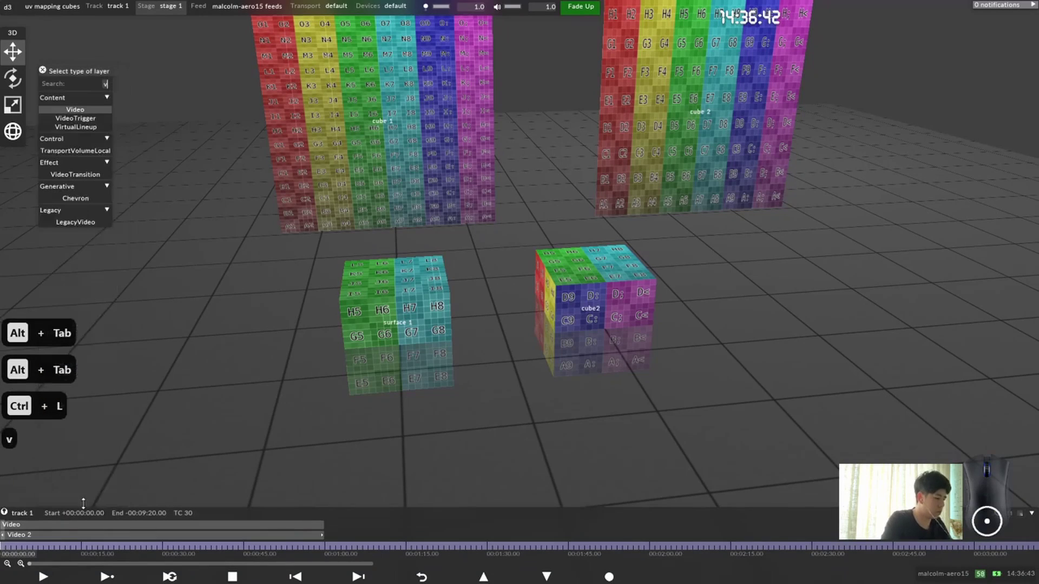
click(76, 109)
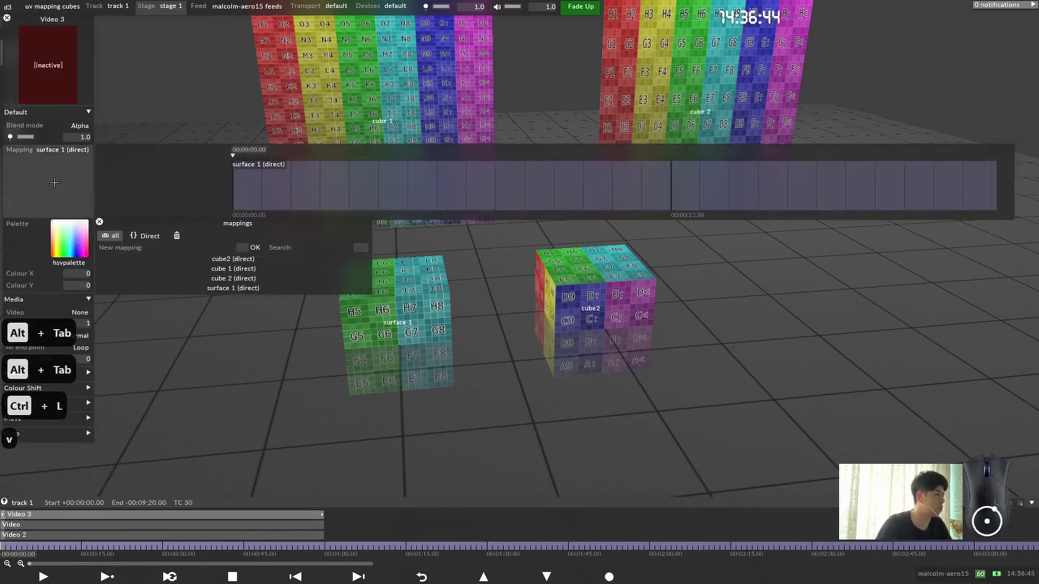
Step: Map the new video layer to cube 1 (direct) and assign cube 1uv.png as its video
click(253, 269)
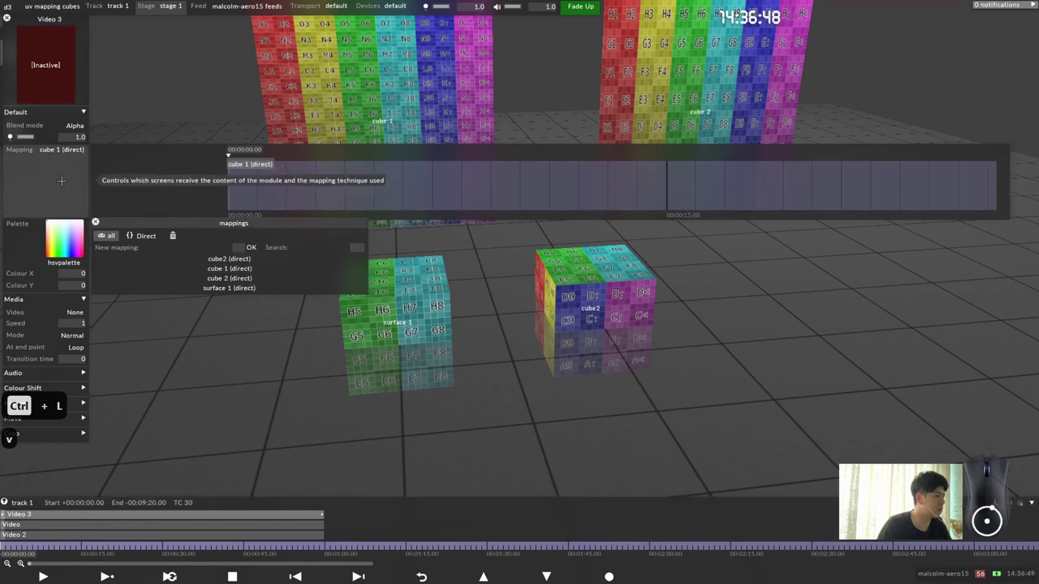
click(68, 248)
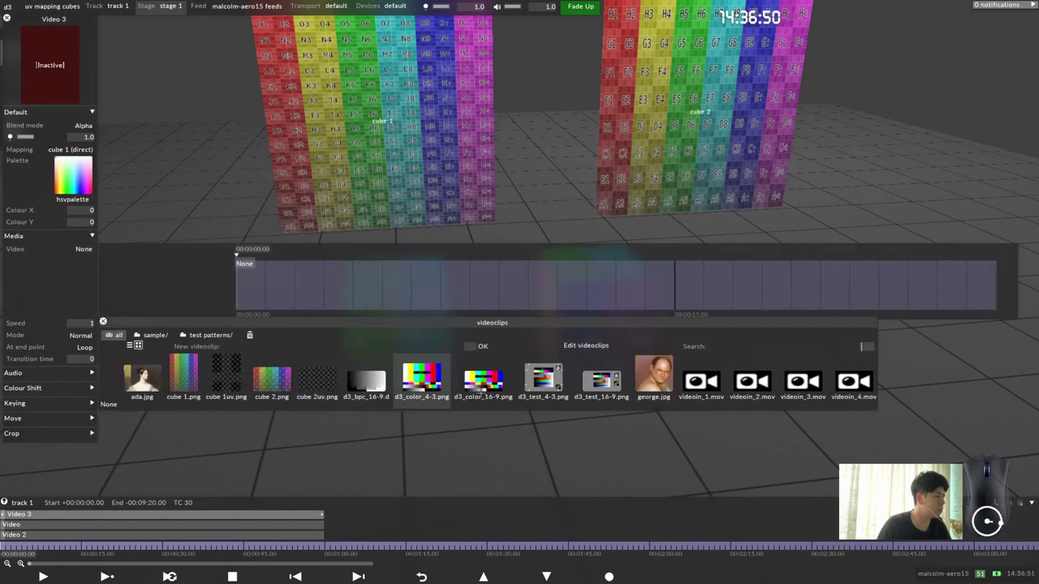
click(209, 387)
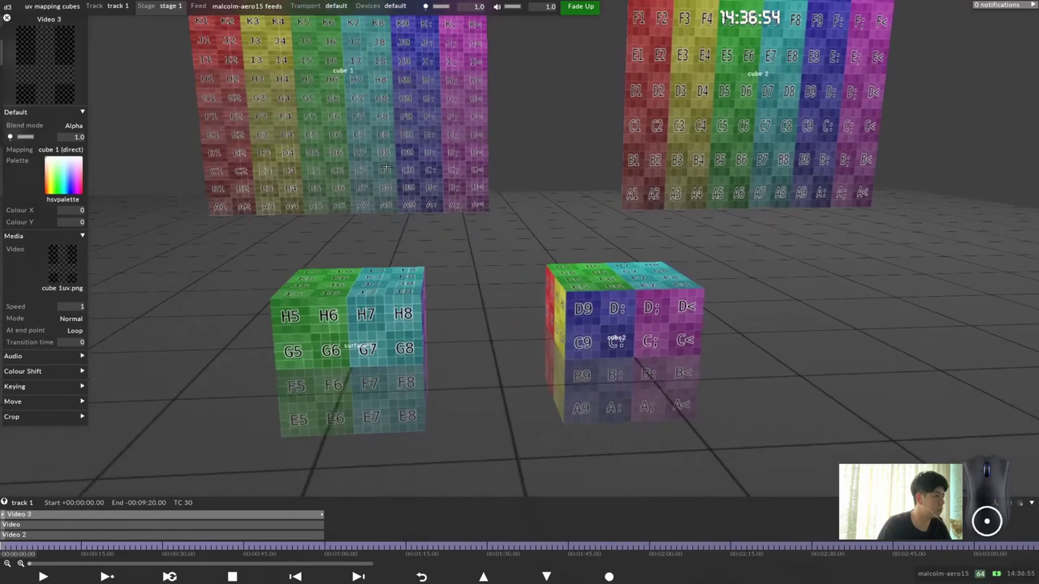
Step: Try several palette tints on the Video 3 layer and settle on Colour X 0.14746 and Colour Y 0
click(57, 180)
click(283, 239)
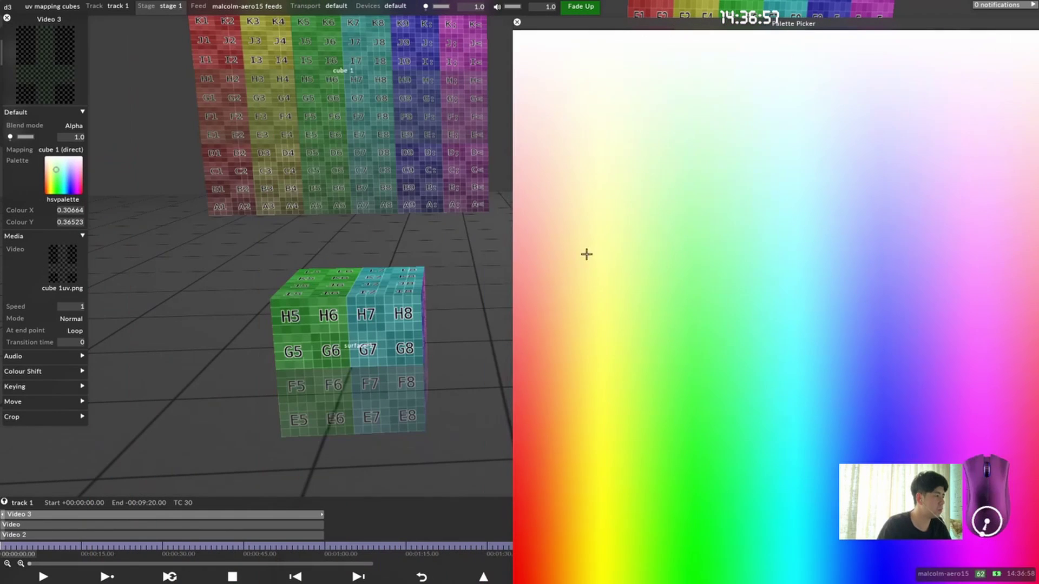
drag(587, 254, 593, 531)
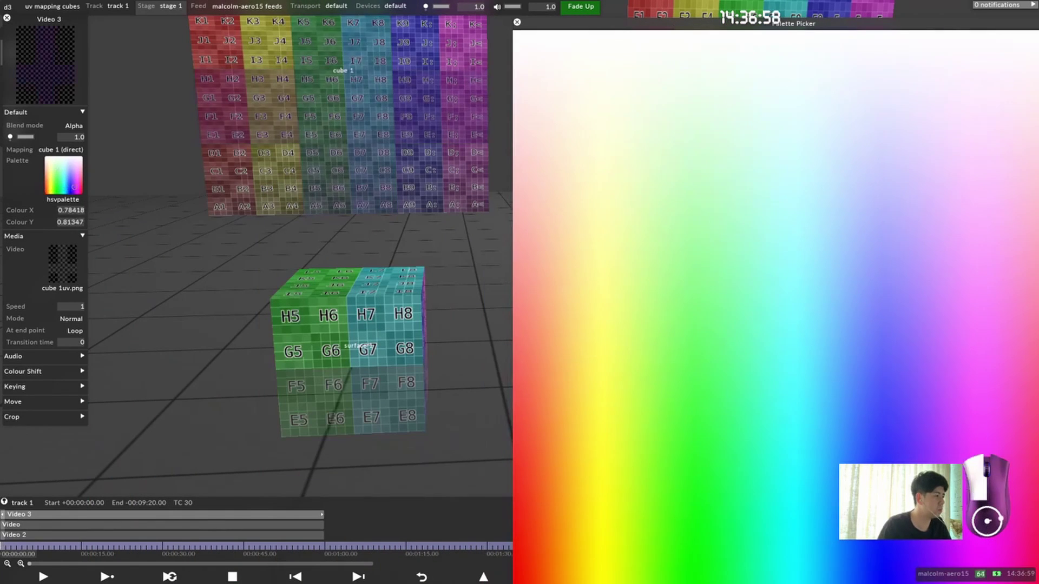
drag(868, 406, 664, 98)
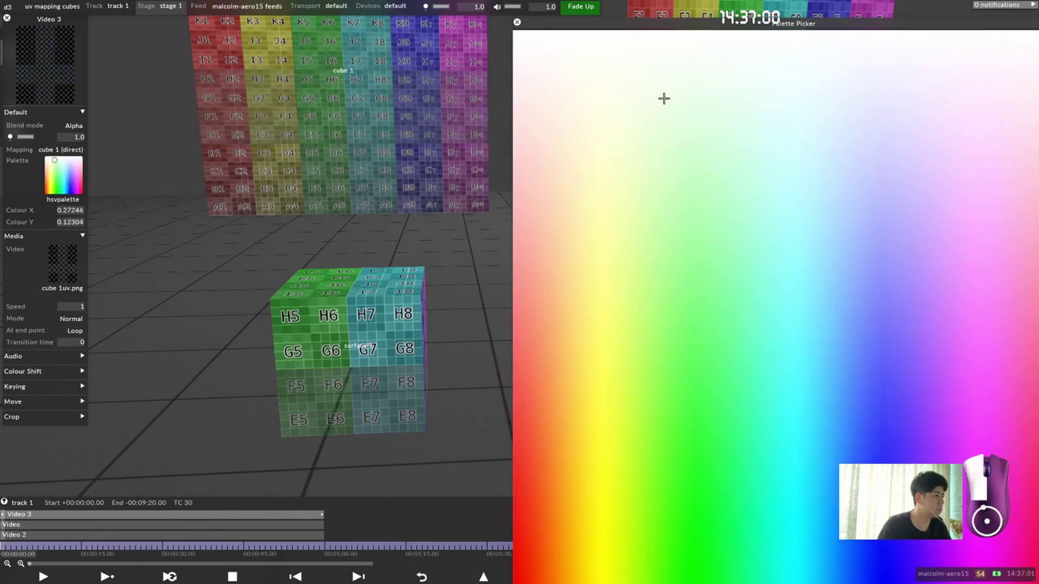
drag(769, 325, 1026, 492)
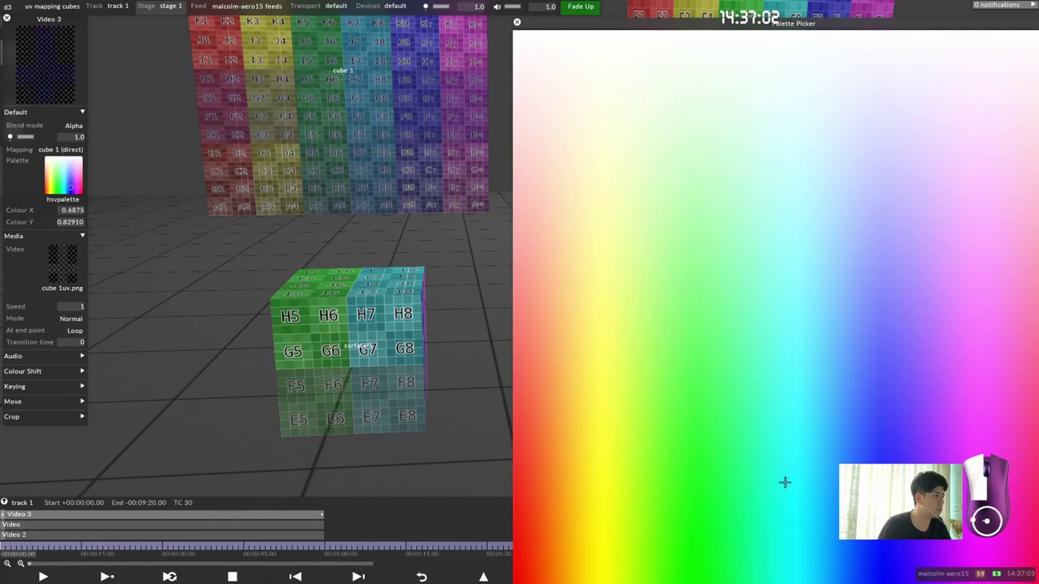
mouse_move(785, 483)
mouse_down()
mouse_move(795, 413)
mouse_move(590, 27)
mouse_up()
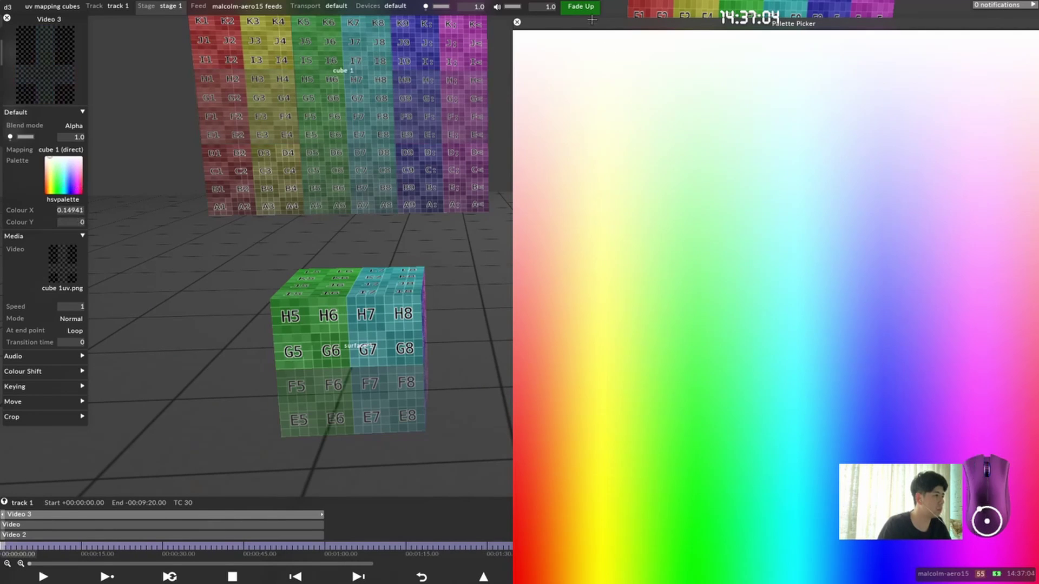
drag(522, 23, 392, 127)
click(517, 22)
drag(412, 87, 282, 167)
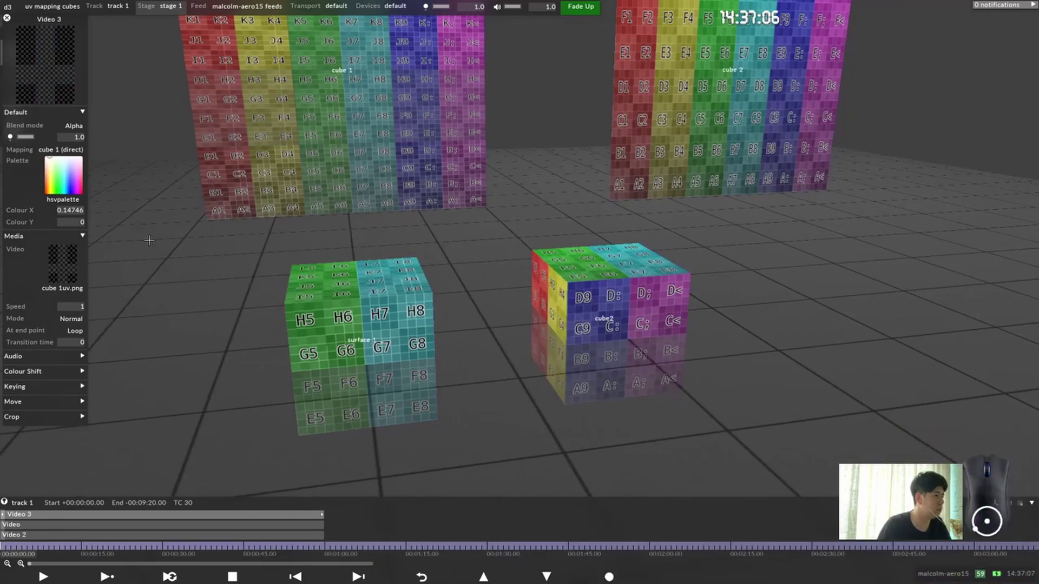
Step: Duplicate the Video 3 layer, map the copy to cube2 (direct) and assign cube 2uv.png as its video
key(ctrl+d)
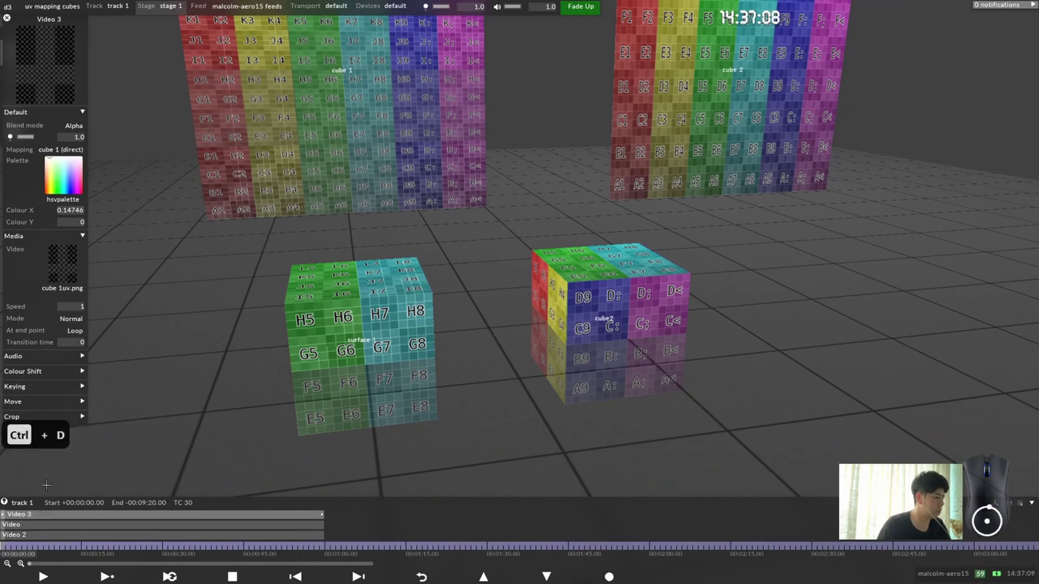
click(84, 153)
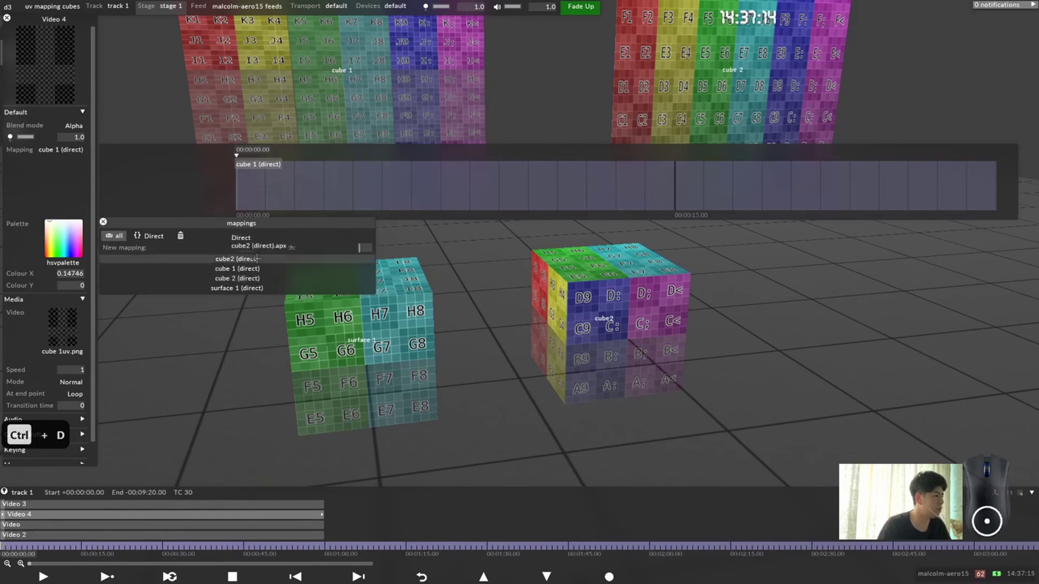
click(255, 259)
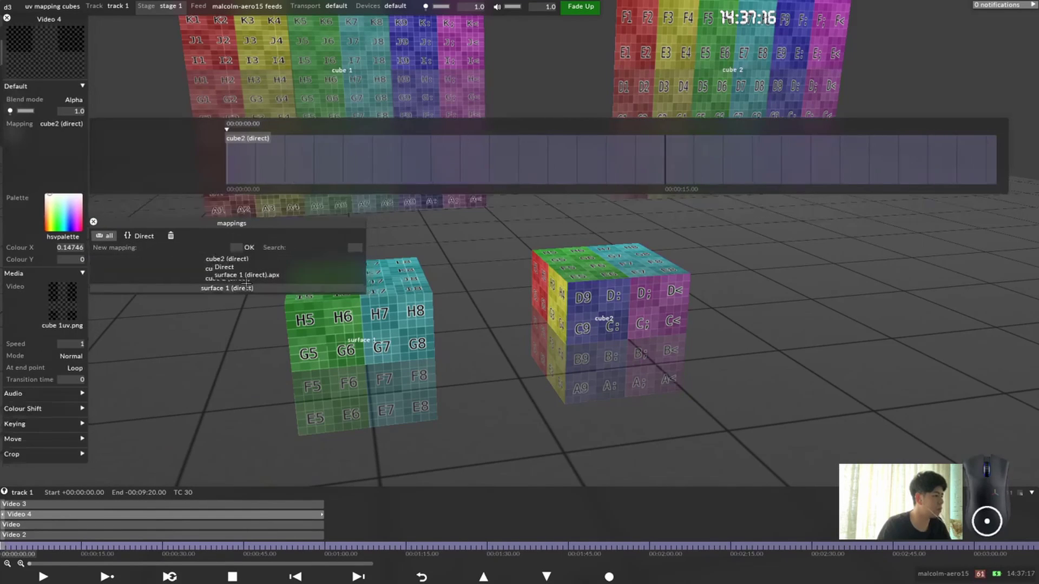
click(63, 238)
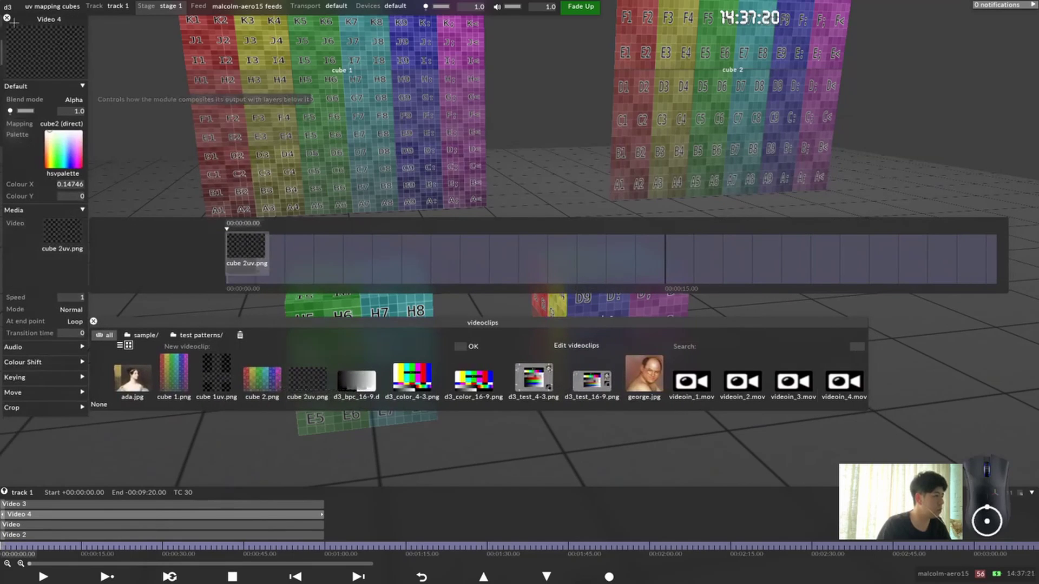
Step: Set the cube 2 LED screen's horizontal scale to 4 and increase its horizontal offset to separate it from the cube 1 screen
click(698, 138)
drag(699, 138, 476, 179)
click(511, 164)
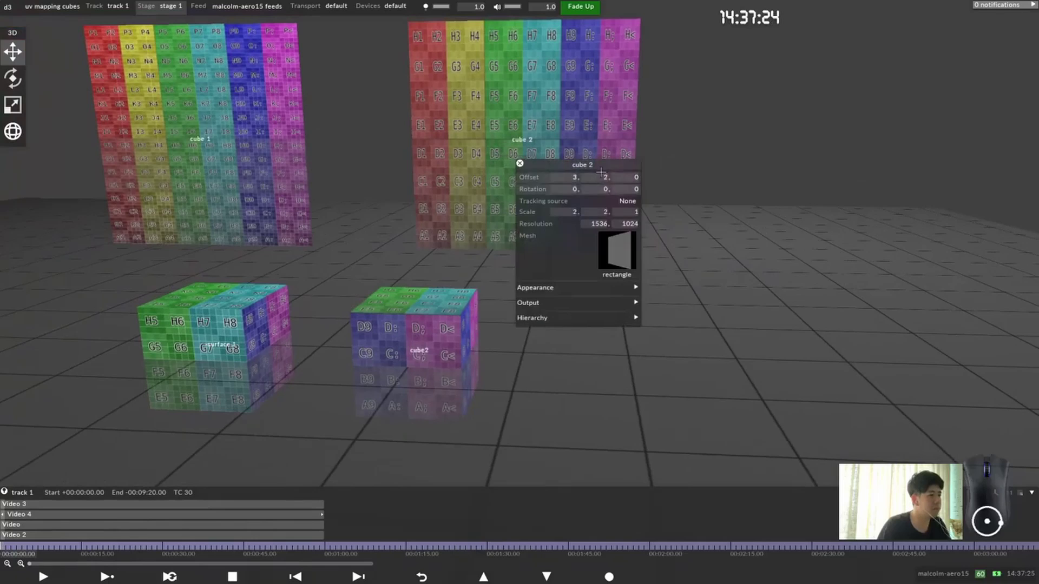
text(4)
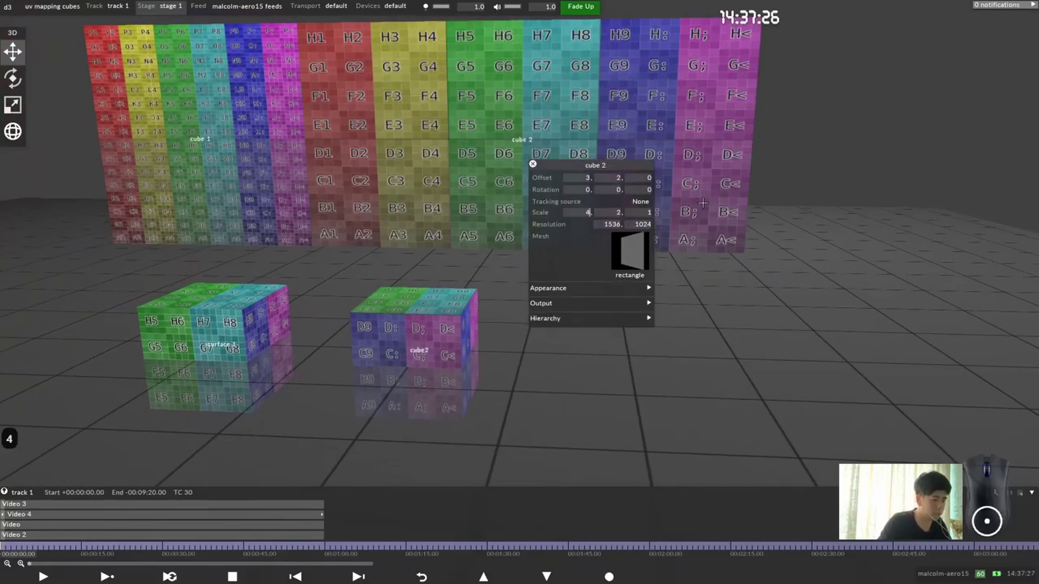
drag(585, 178, 550, 163)
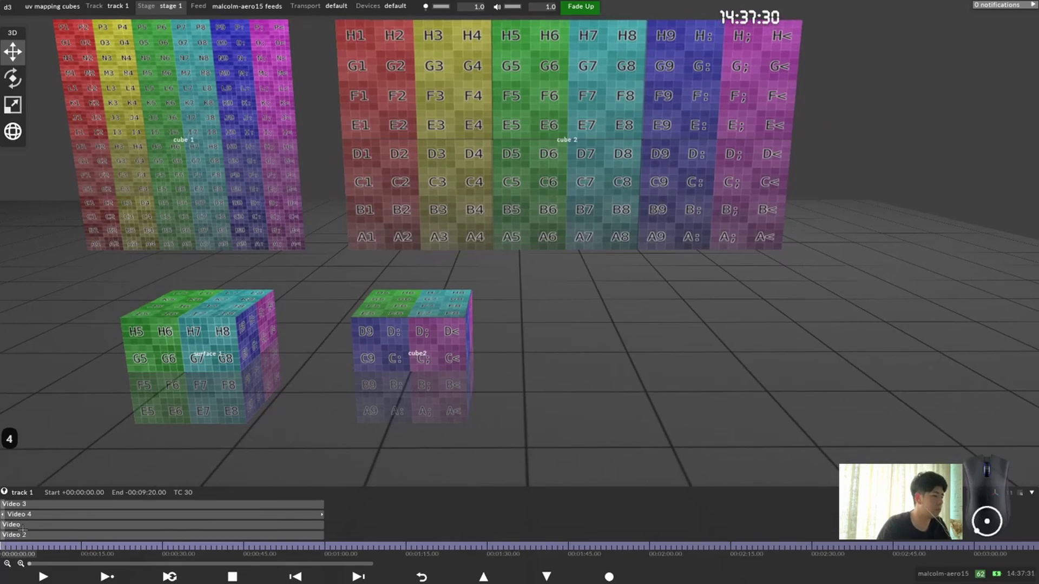
Step: Lower the brightness of the Video layer carrying cube 1.png to 0.49
click(23, 525)
click(31, 139)
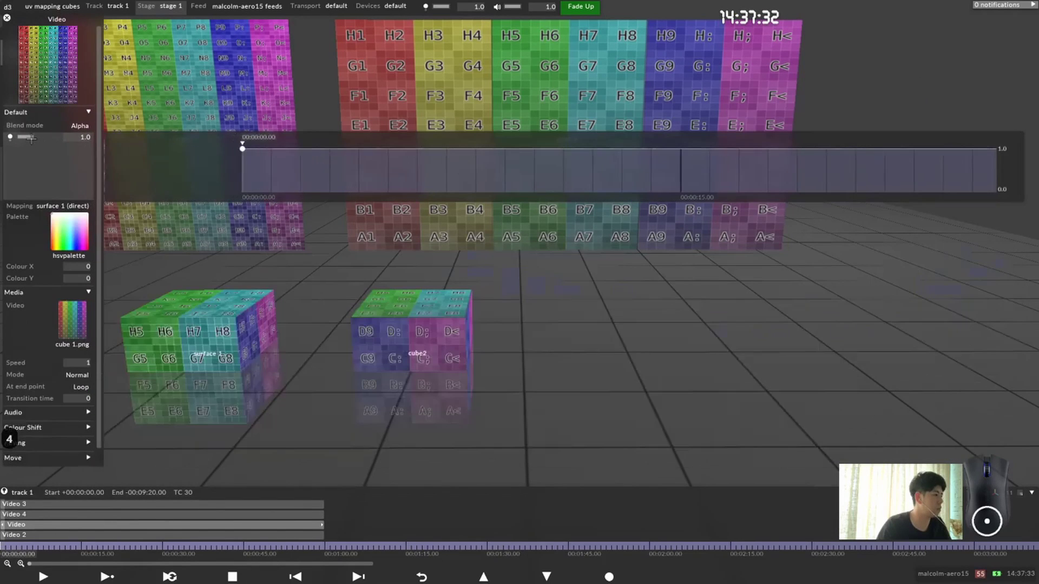
drag(31, 138, 25, 138)
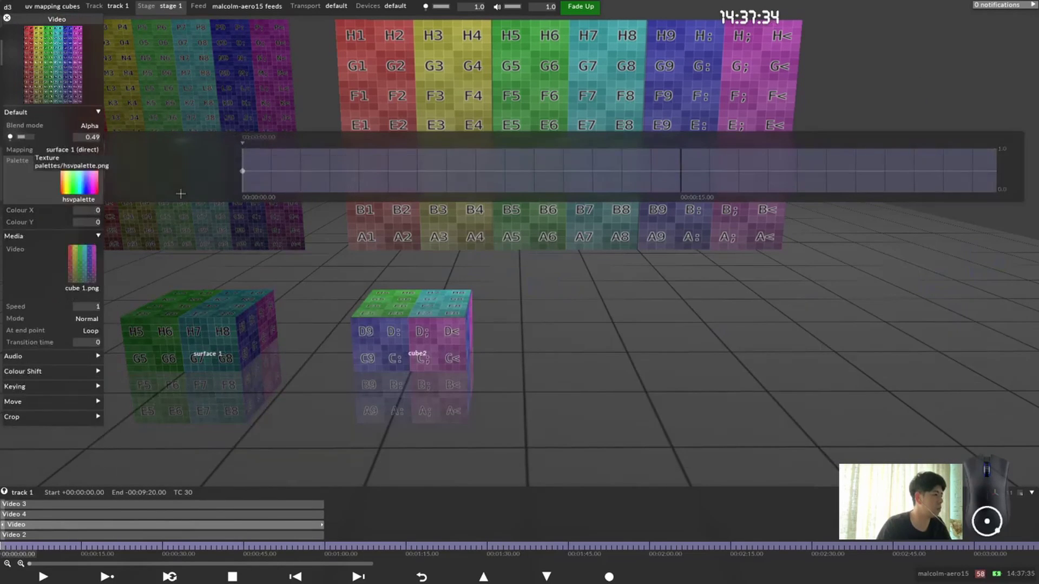
scroll(377, 226, up, 5)
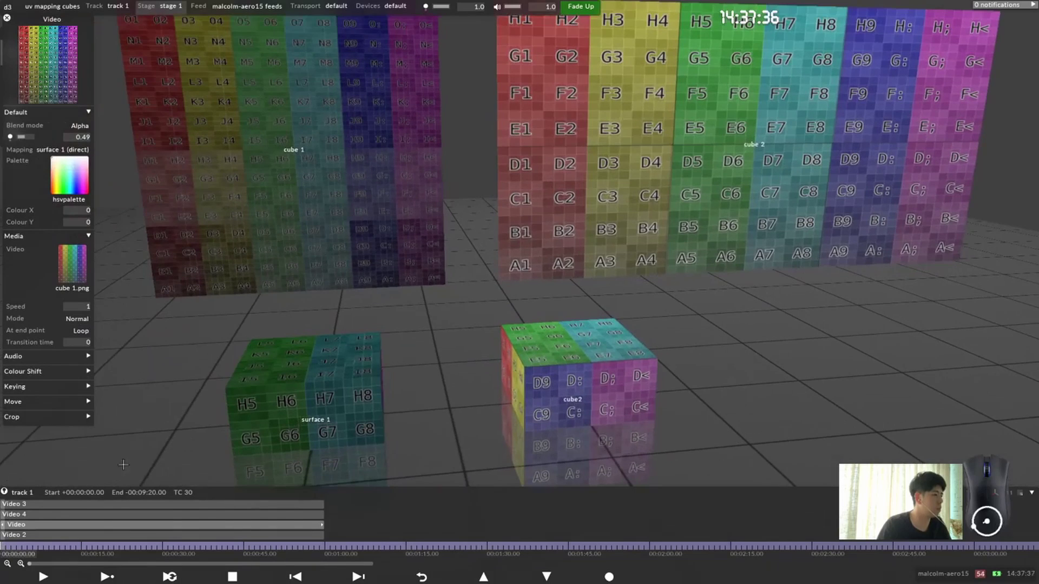
Step: Lower the brightness of the Video 2 layer carrying cube 2.png to 0.35
click(53, 511)
click(32, 536)
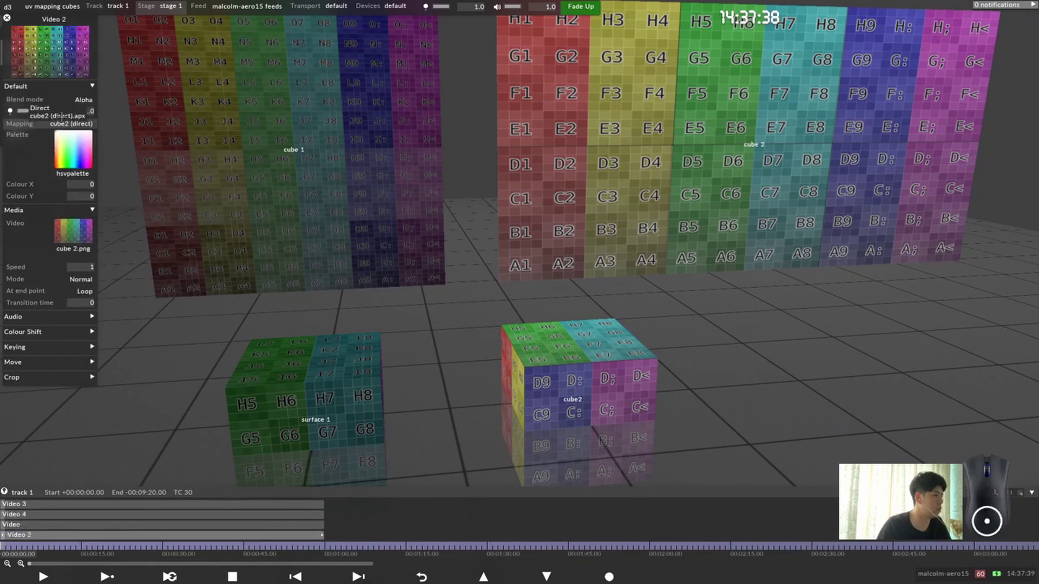
drag(33, 111, 24, 112)
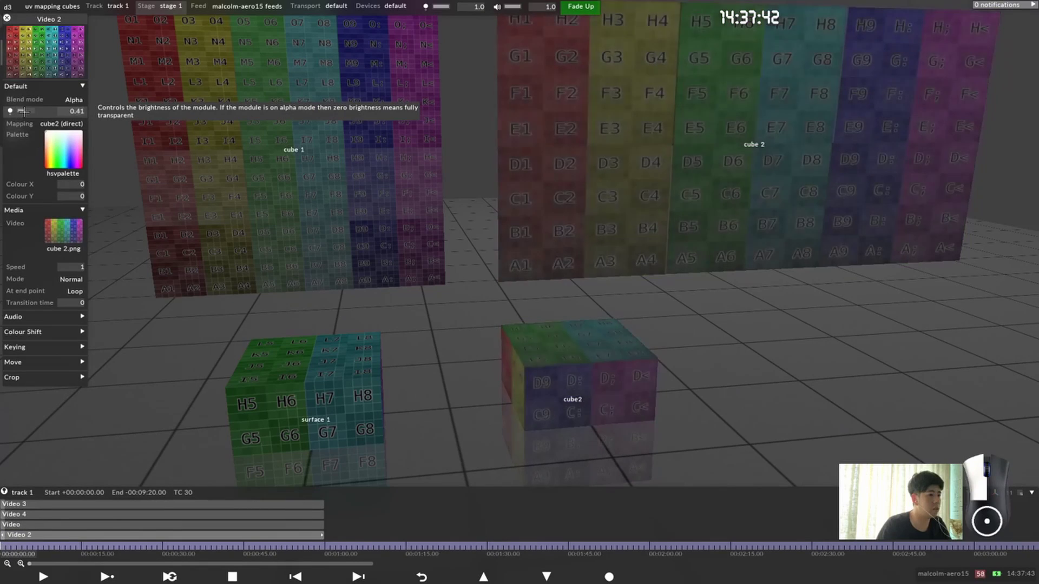
right_drag(802, 119, 822, 196)
right_drag(711, 196, 651, 211)
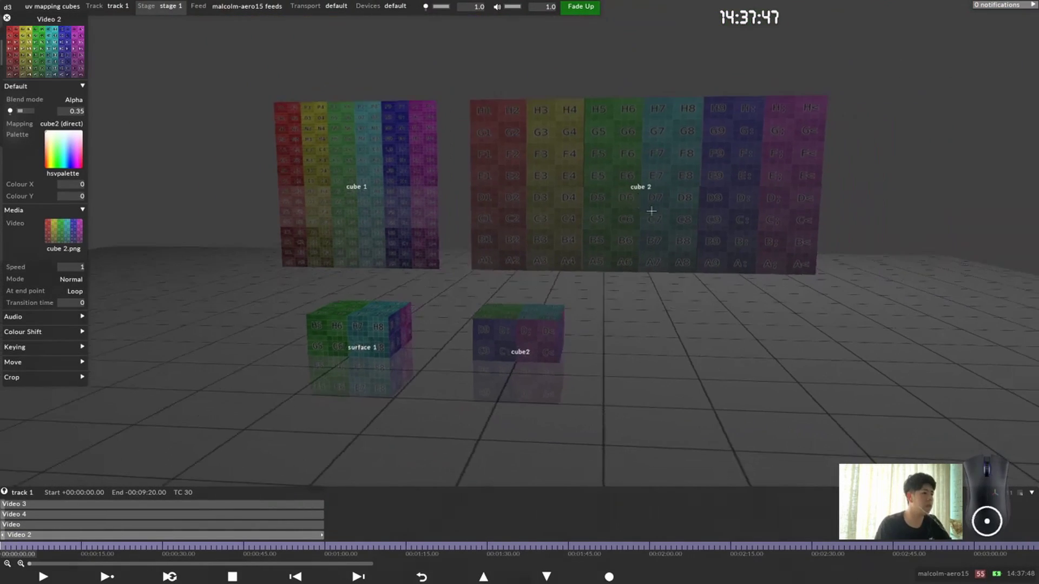
Step: Tint the Video 3 layer's cube 1 UV overlay purple, with colour X 0.81347 and colour Y 0.85839
click(71, 495)
click(52, 504)
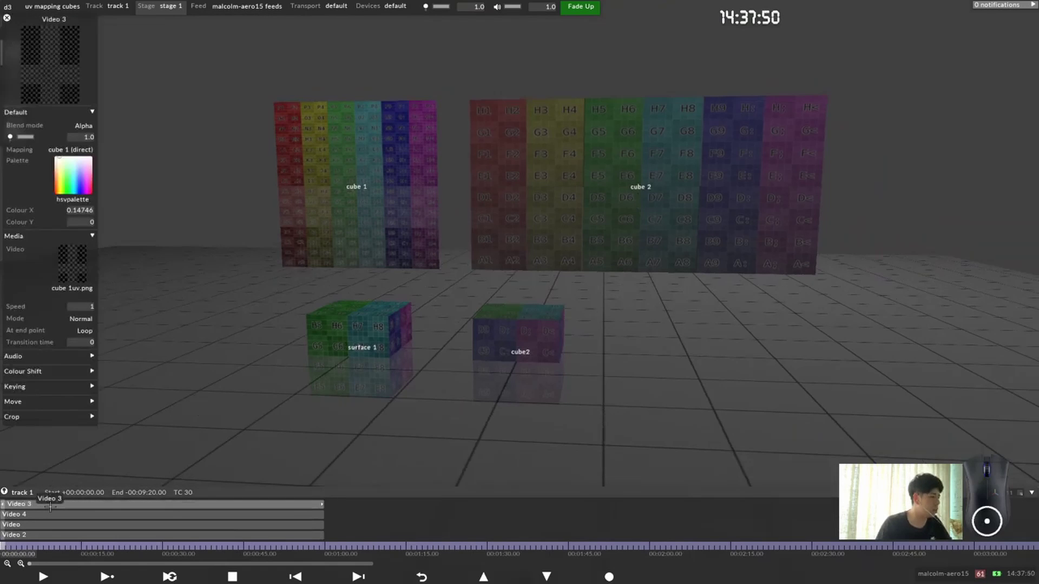
click(79, 178)
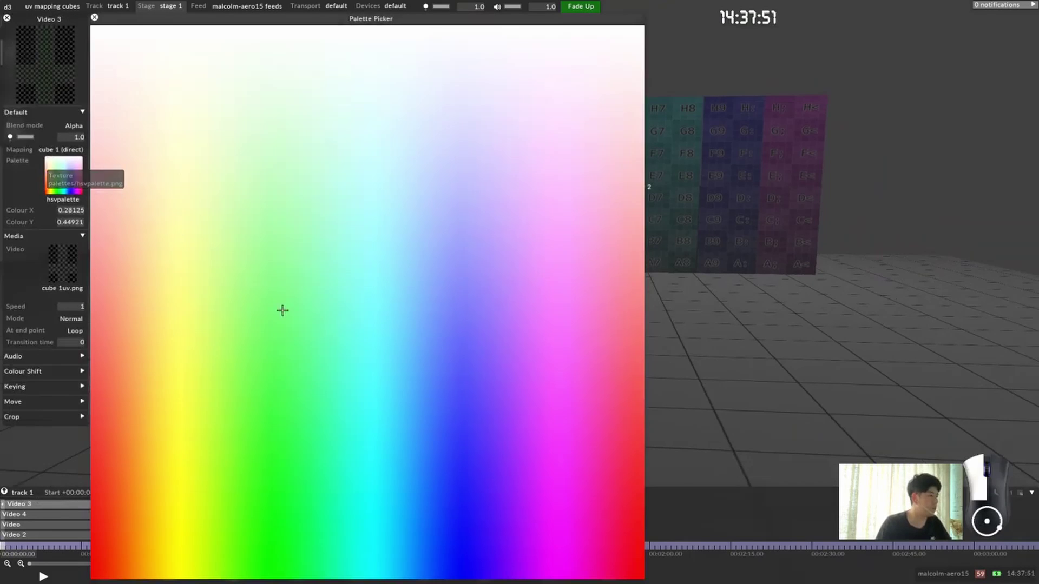
click(94, 17)
scroll(483, 229, up, 3)
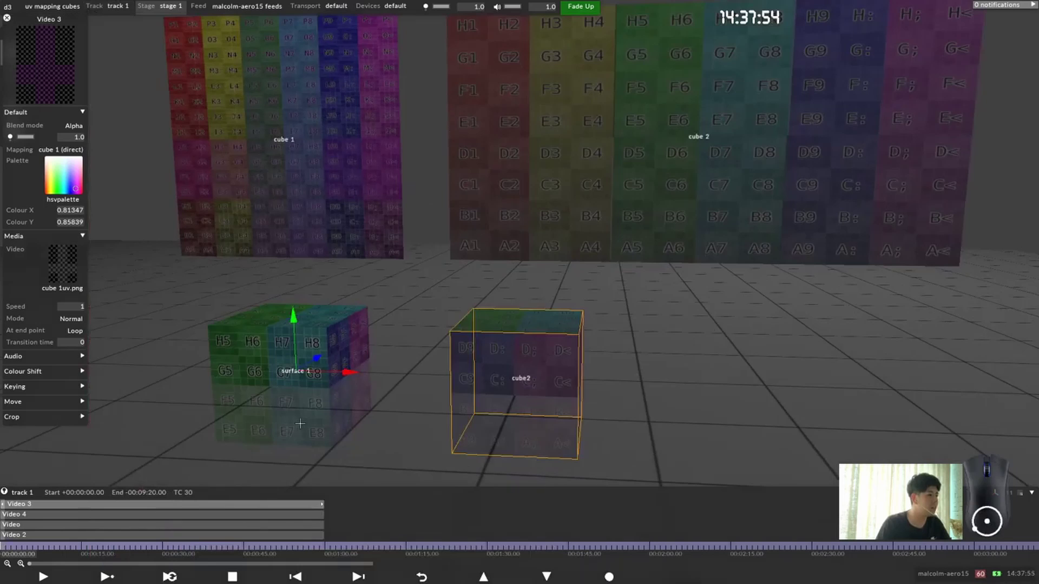
Step: Tint the Video 4 layer's cube 2 UV overlay magenta, with colour X 0.86816 and colour Y 0.71582
click(24, 515)
click(63, 149)
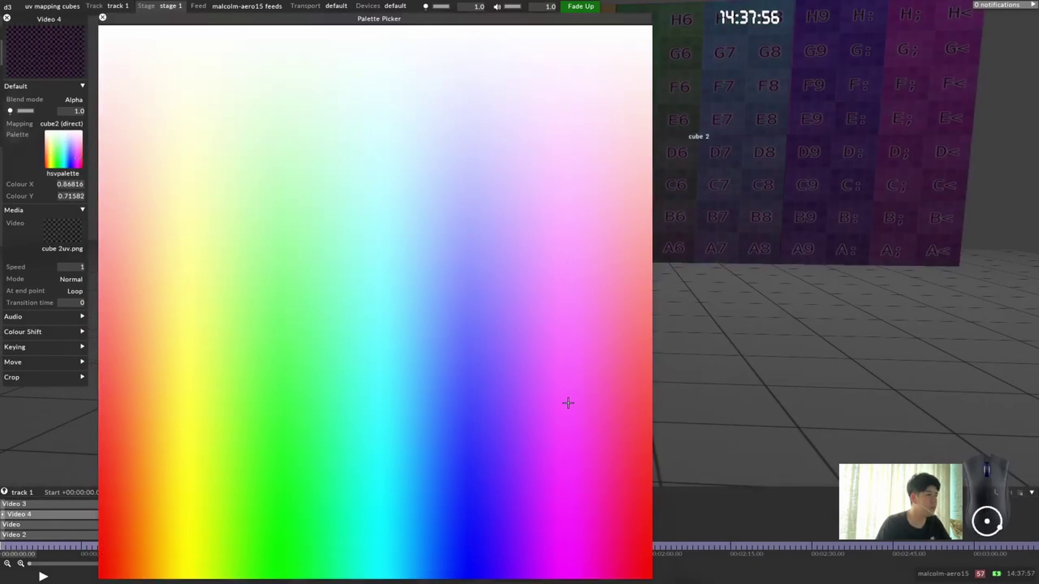
key(Escape)
scroll(566, 209, down, 3)
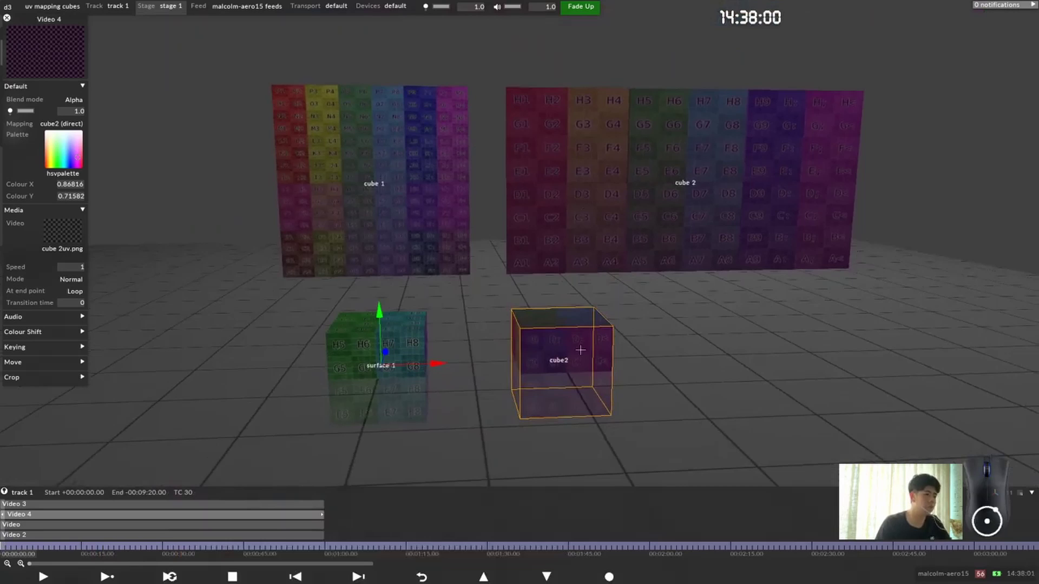
scroll(448, 272, up, 2)
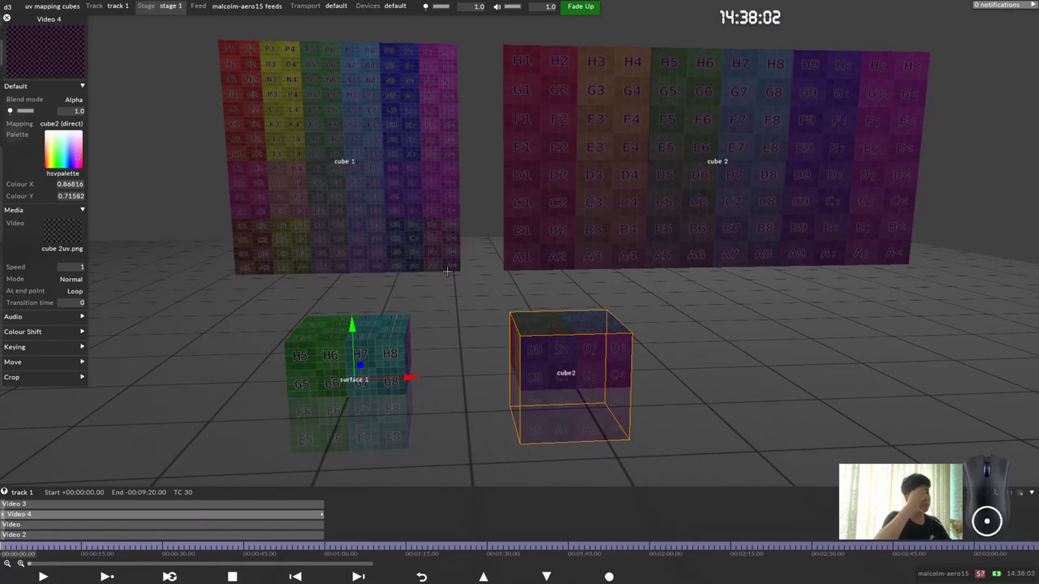
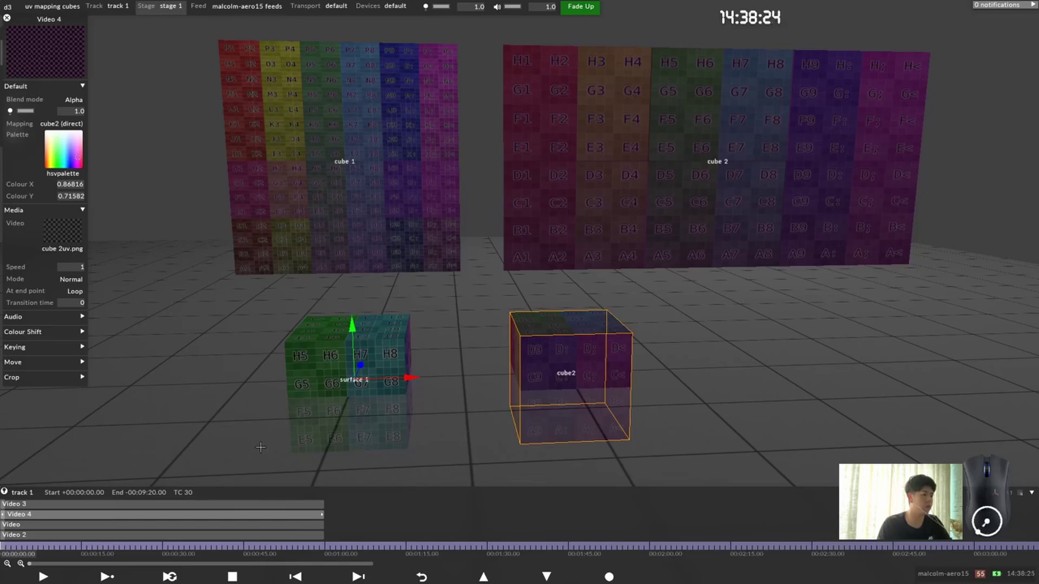
Step: Add a Radar layer to the track and map it to surface 1 (direct)
key(ctrl+l)
text(rad)
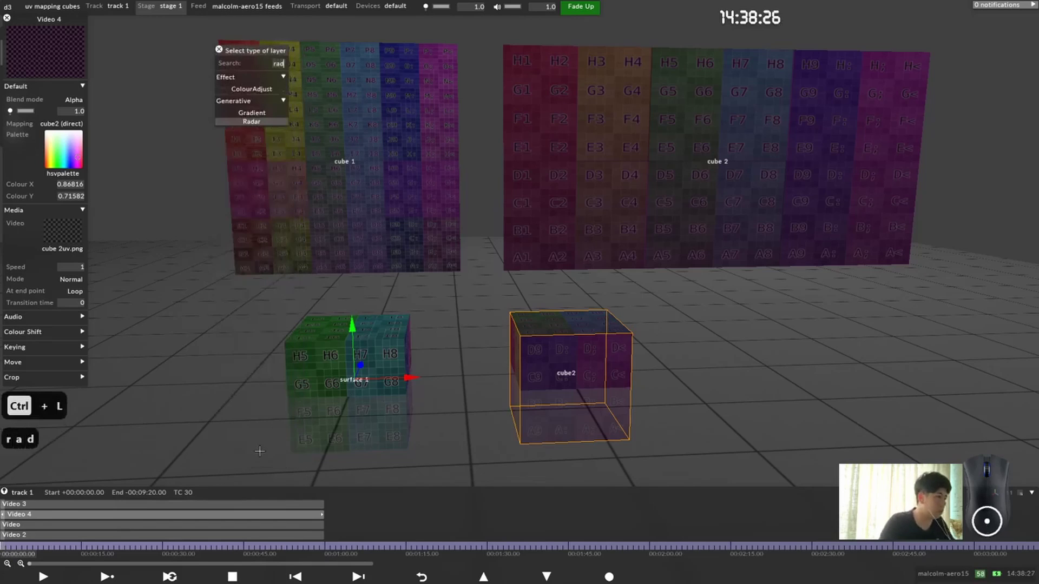
click(252, 122)
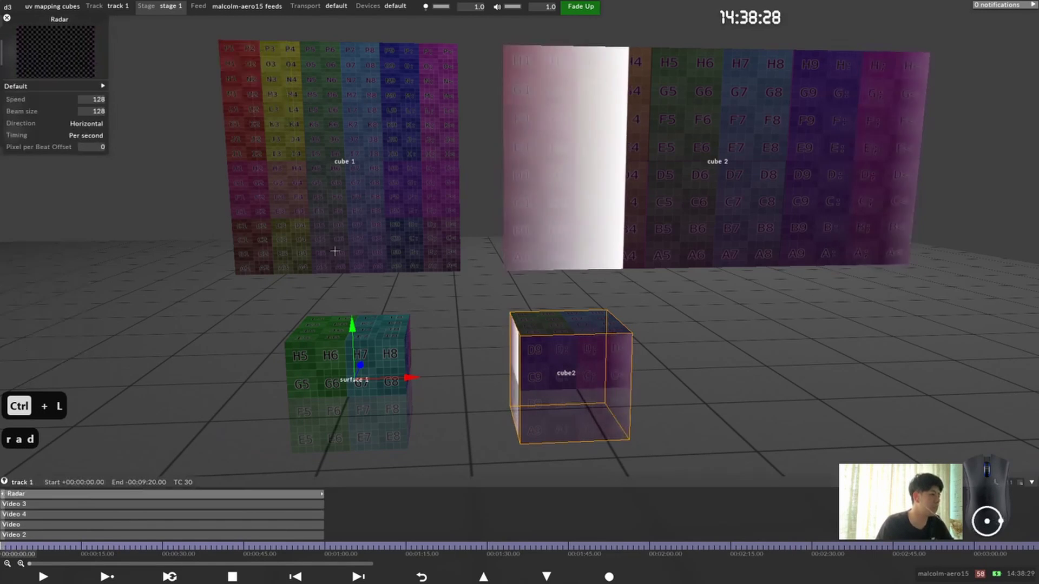
click(89, 123)
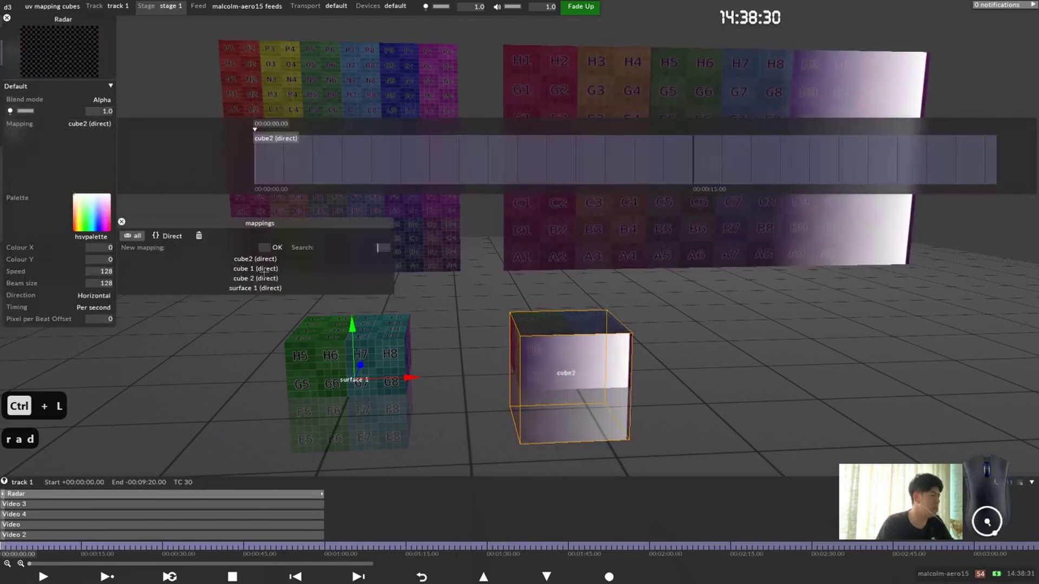
click(259, 288)
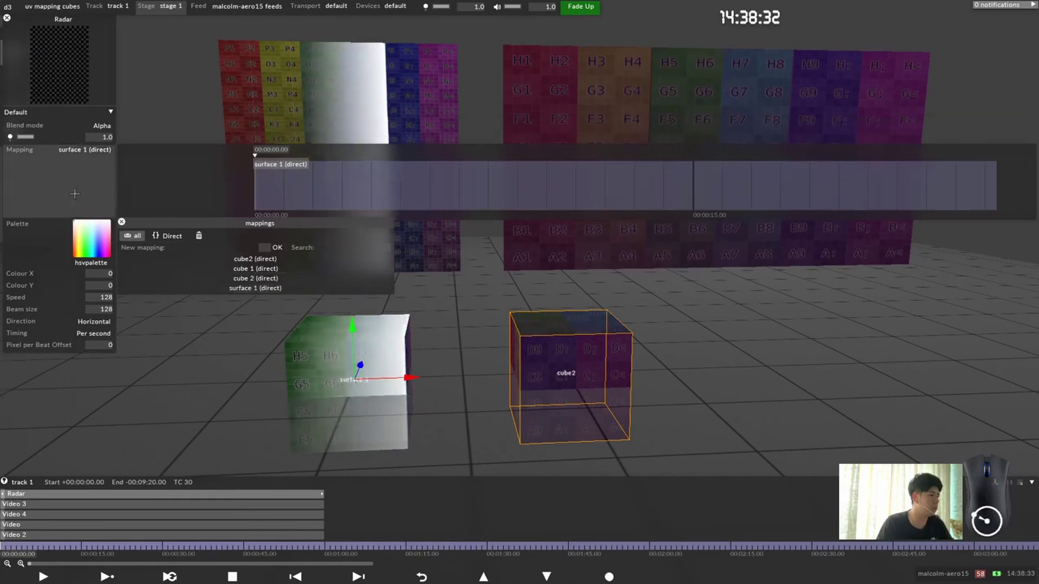
drag(326, 339, 403, 412)
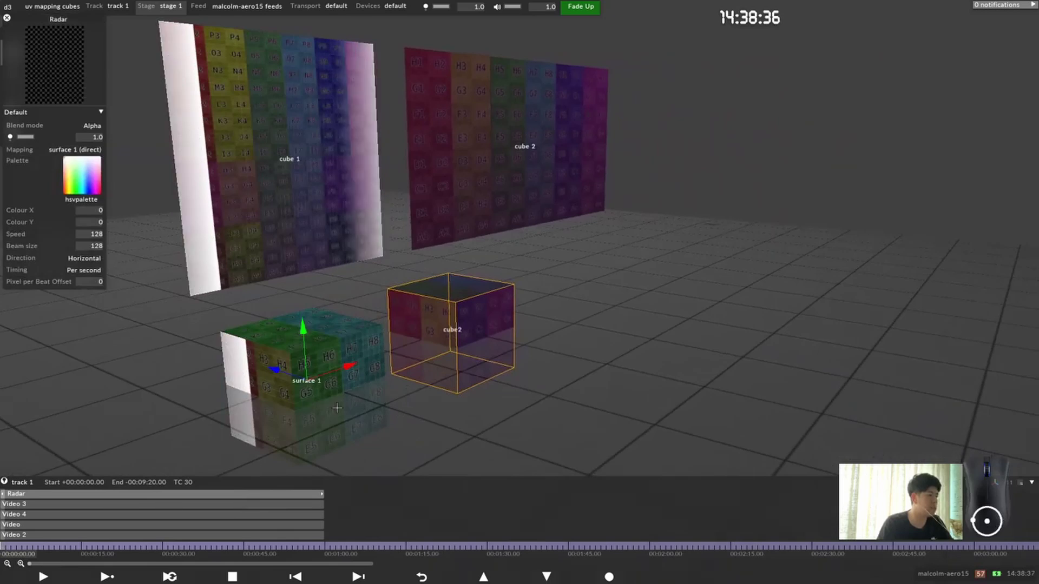
drag(371, 406, 317, 405)
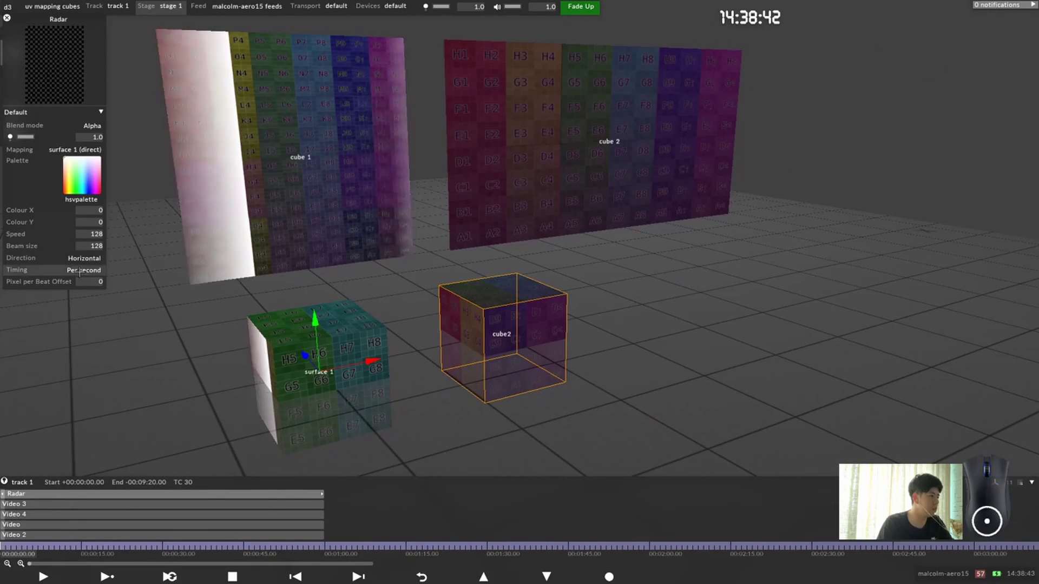
Step: Set the Radar layer's direction to Vertical and its speed to -128
click(90, 258)
click(274, 273)
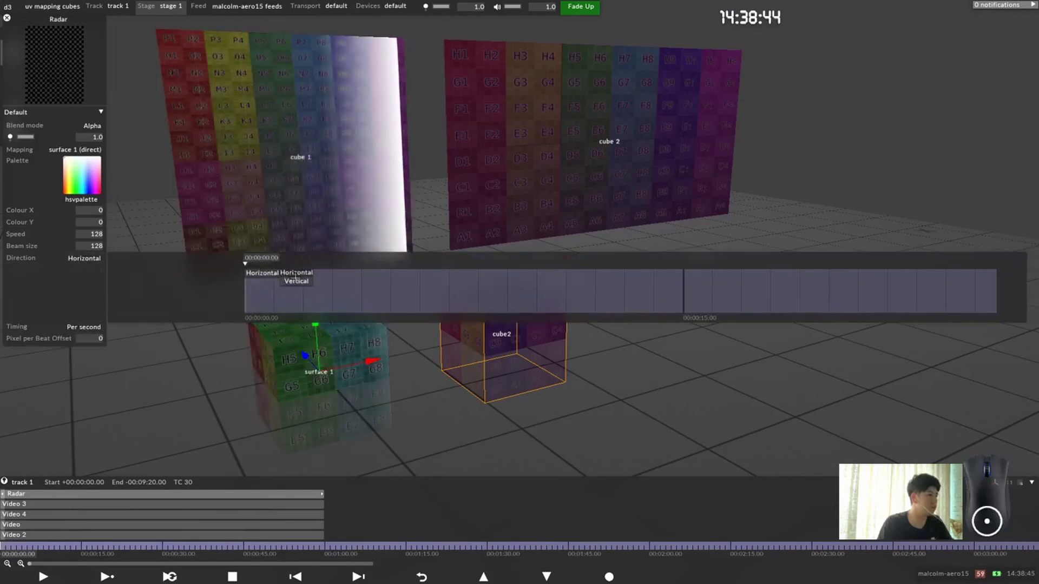
click(295, 280)
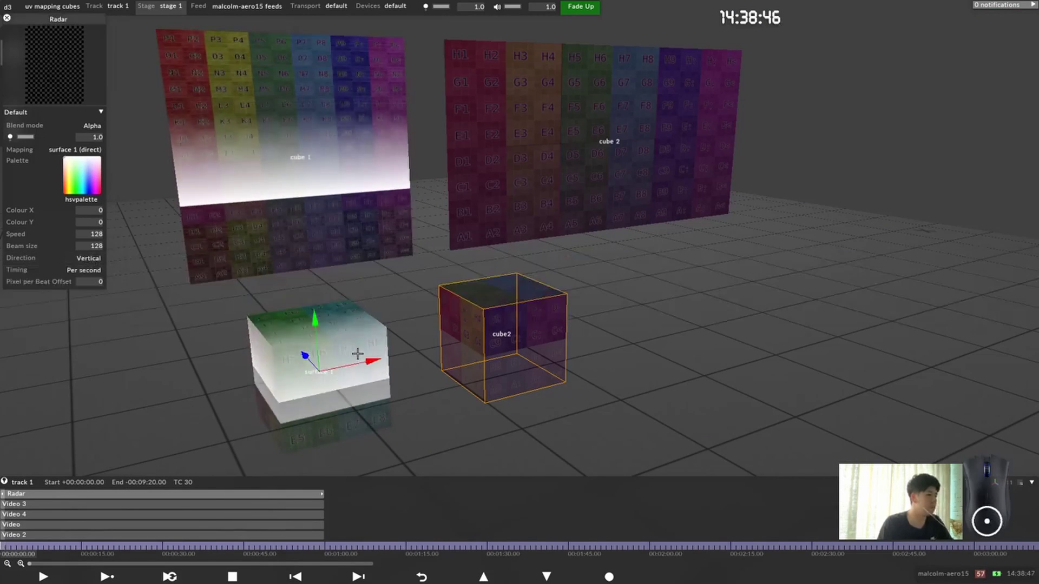
drag(332, 420, 303, 431)
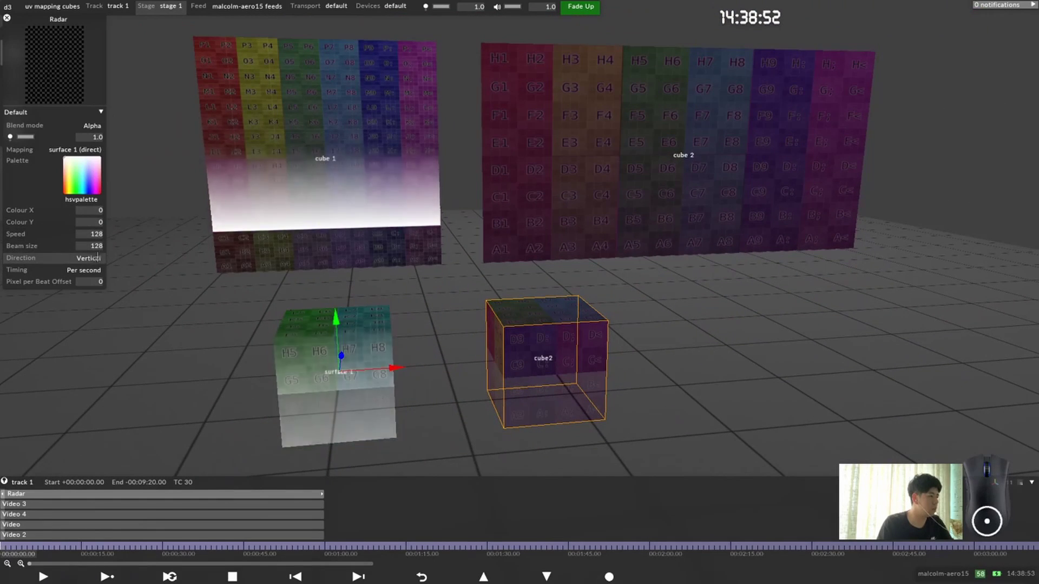
click(81, 235)
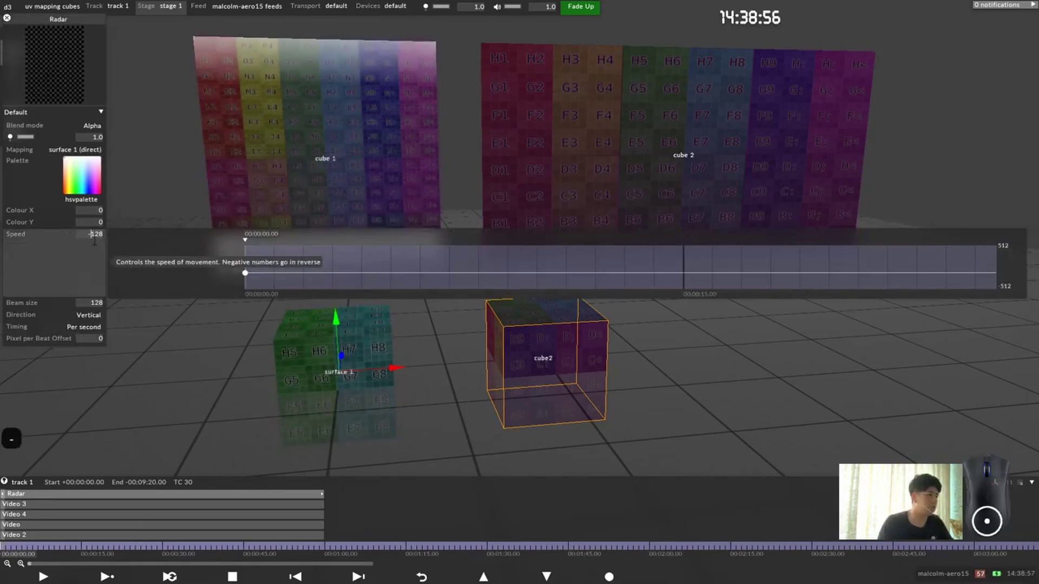
key(Return)
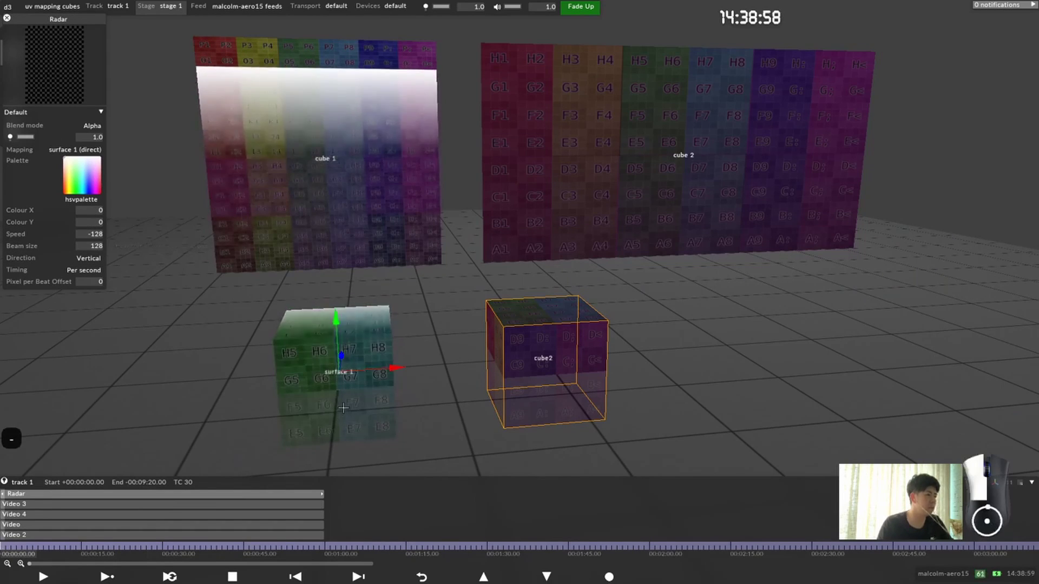
right_drag(343, 408, 281, 362)
Step: Duplicate the Radar layer and map the copy to cube2 (direct)
key(ctrl+d)
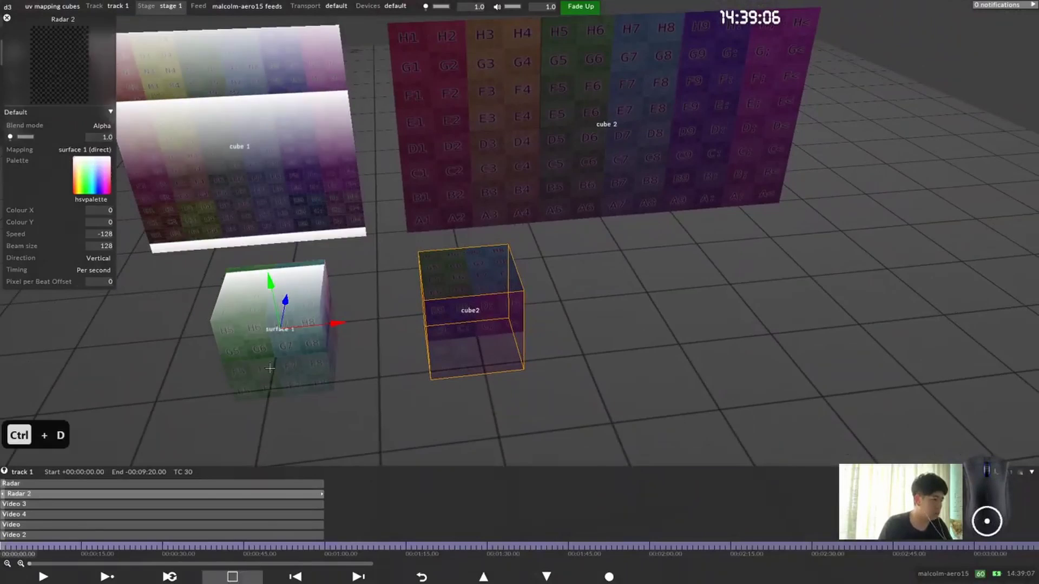
click(84, 149)
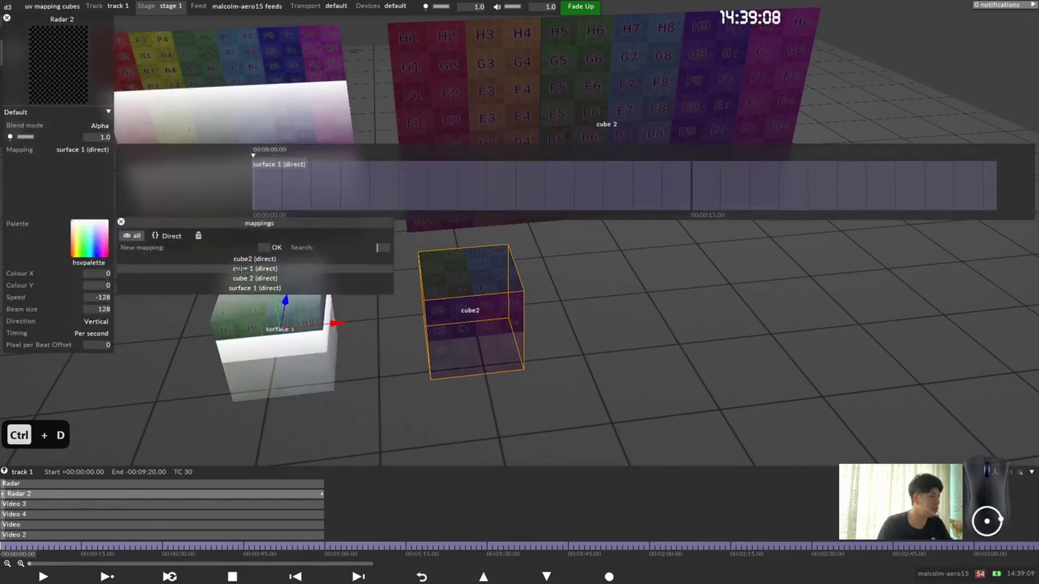
click(254, 259)
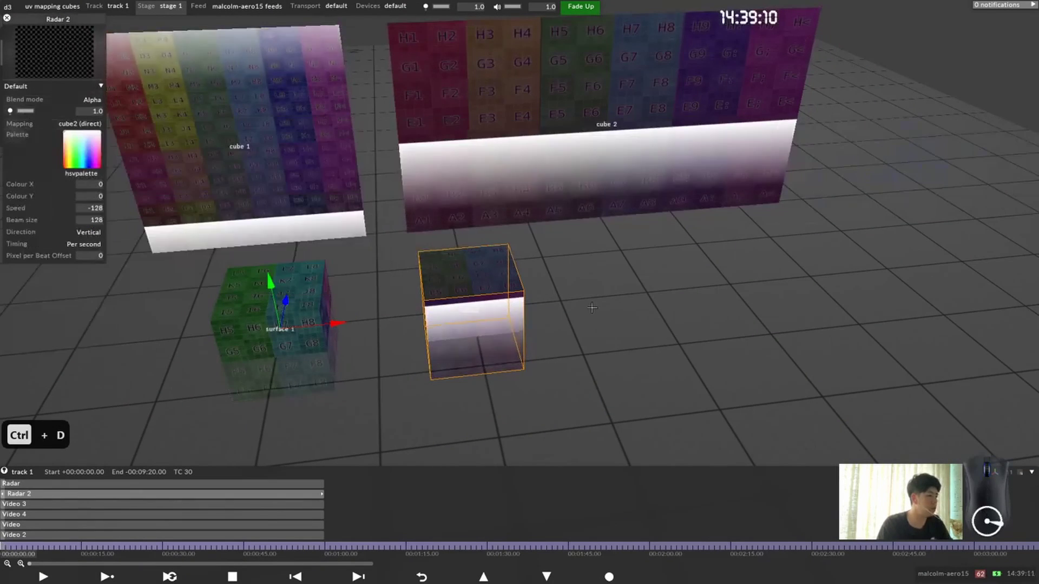
Step: Examine from several angles how the radar sweeps cross both cubes and their matching LED screens
right_drag(592, 308, 493, 136)
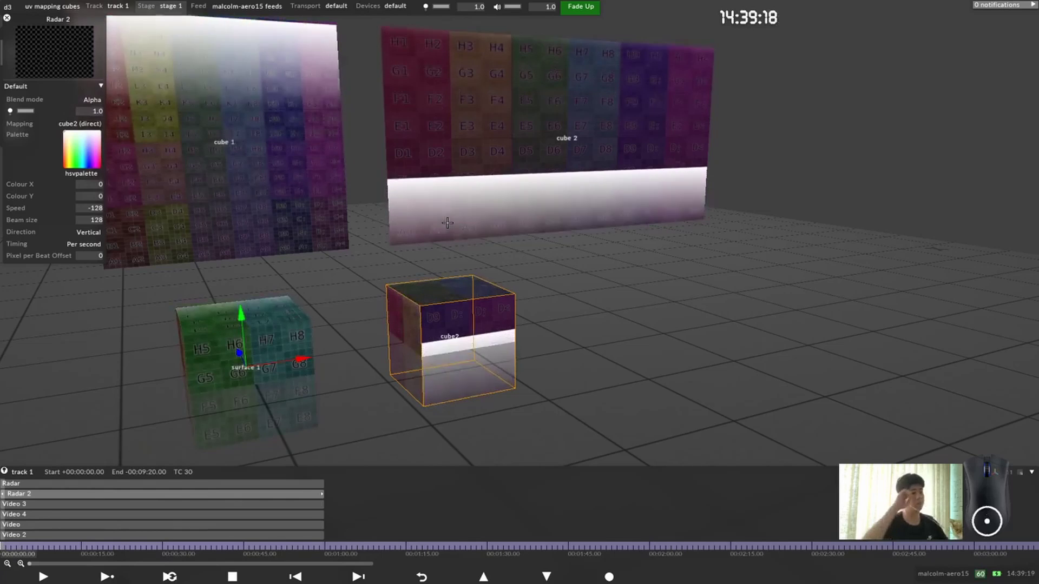
scroll(512, 194, down, 3)
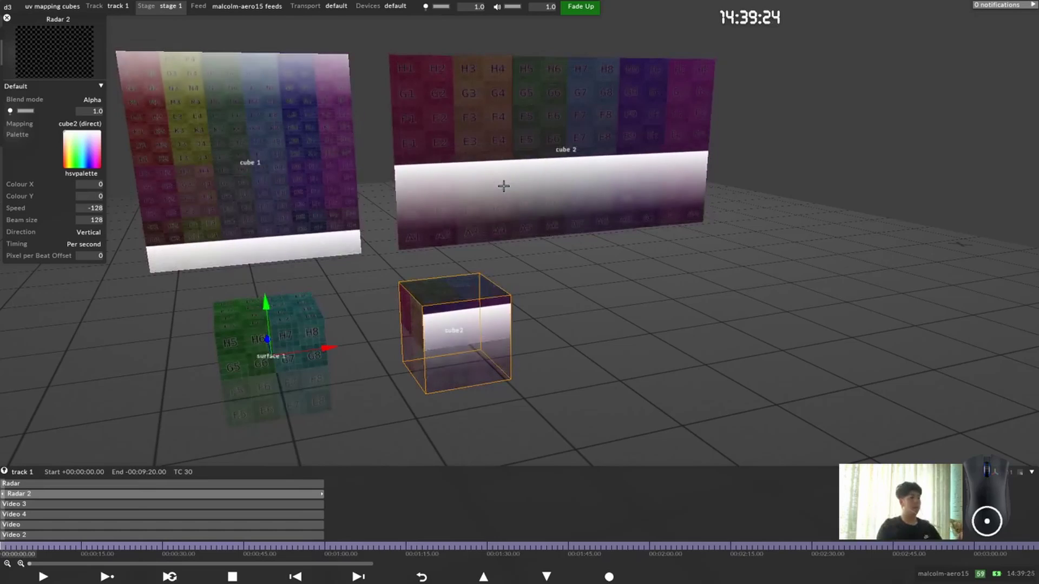
drag(504, 186, 514, 192)
scroll(515, 193, down, 2)
scroll(512, 193, up, 3)
middle_drag(513, 193, 575, 270)
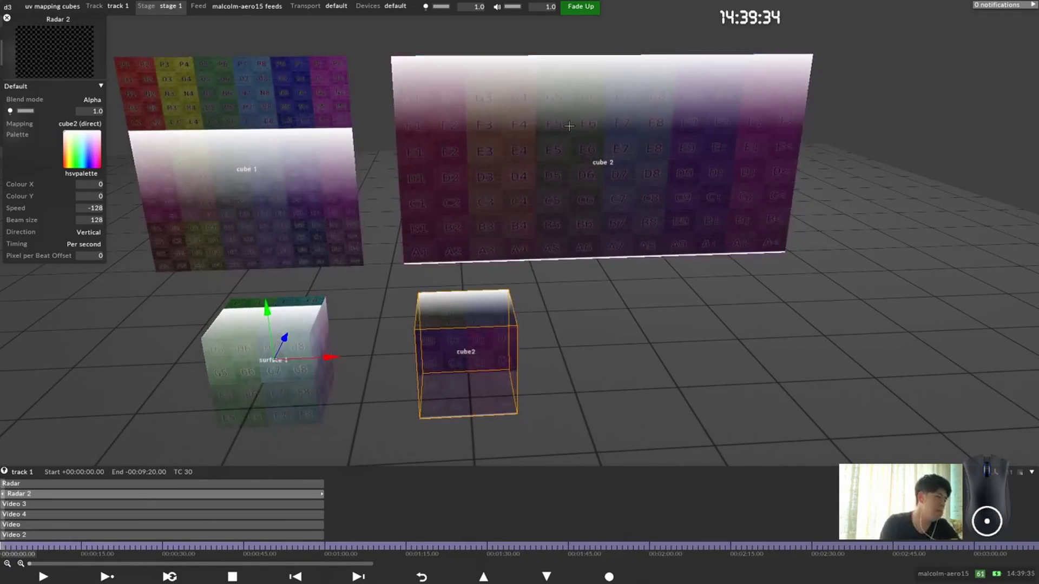
drag(569, 126, 530, 322)
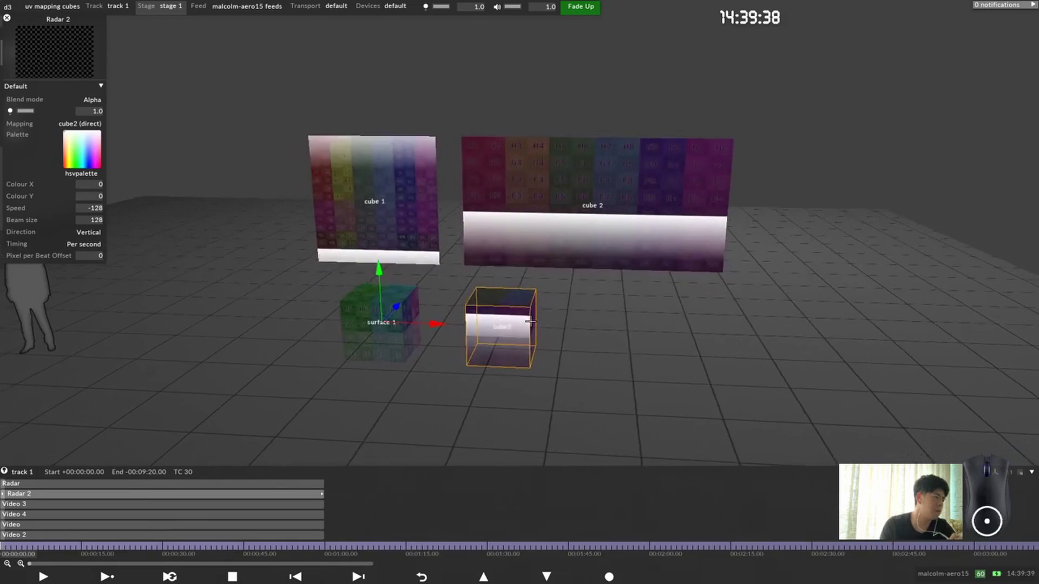
scroll(529, 322, up, 5)
Step: Switch to d3manager, open the uv mapping cubes project folder and browse to Documents\d3 Projects
key(alt+Tab)
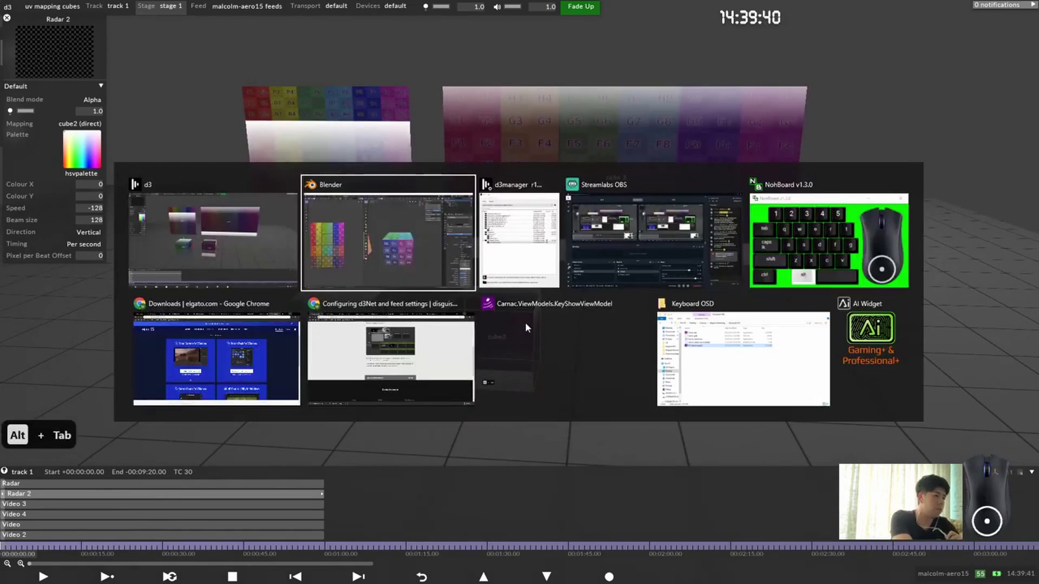
key(alt+Tab)
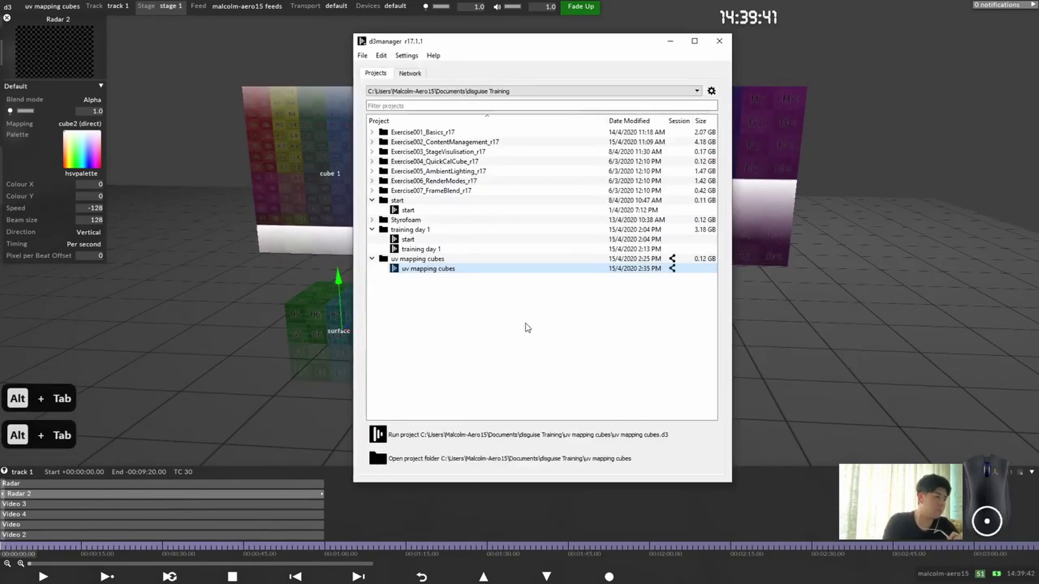
click(465, 463)
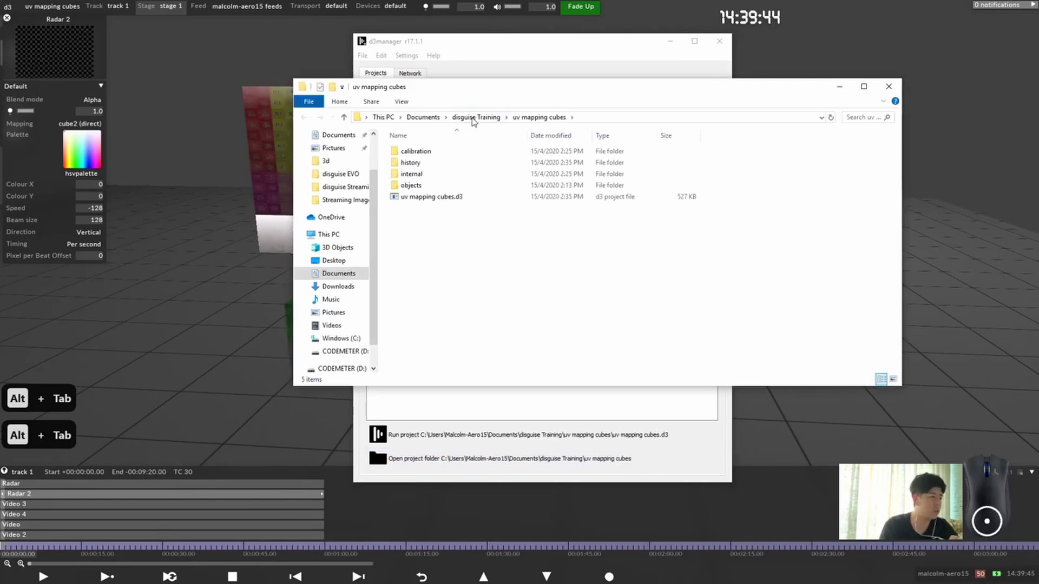
click(438, 118)
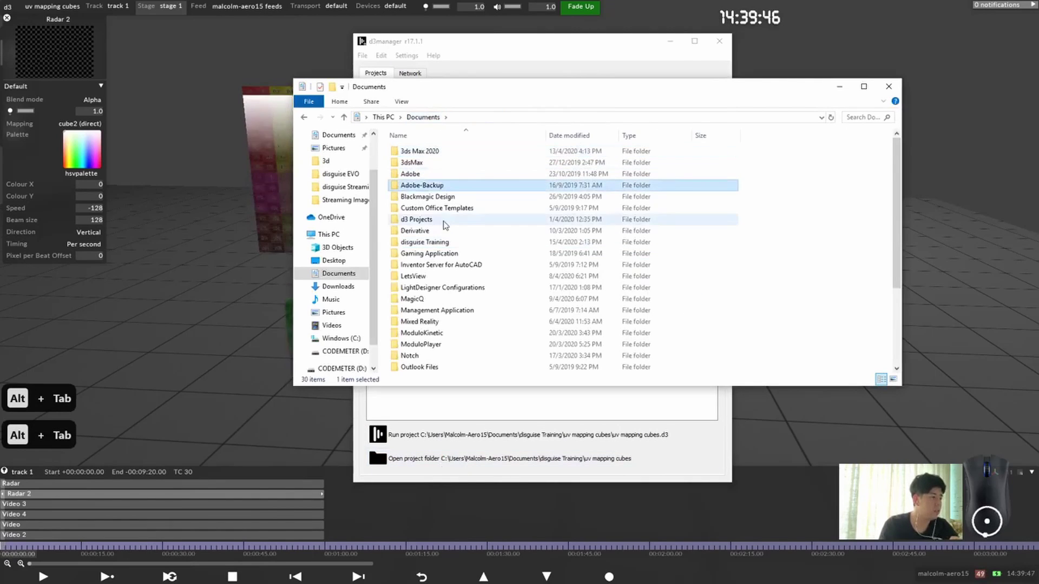
double_click(433, 219)
scroll(448, 260, down, 2)
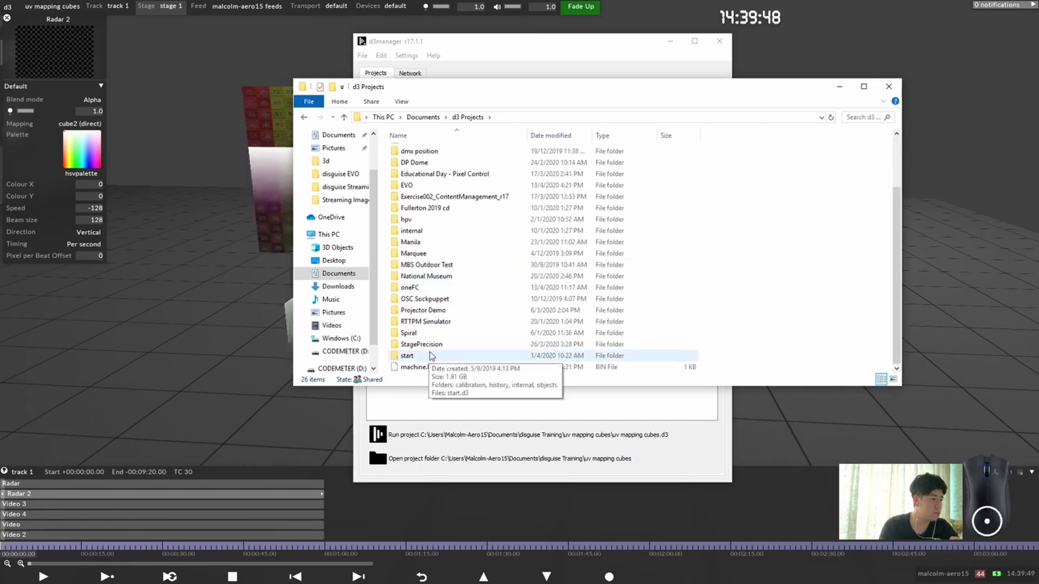
scroll(465, 293, up, 2)
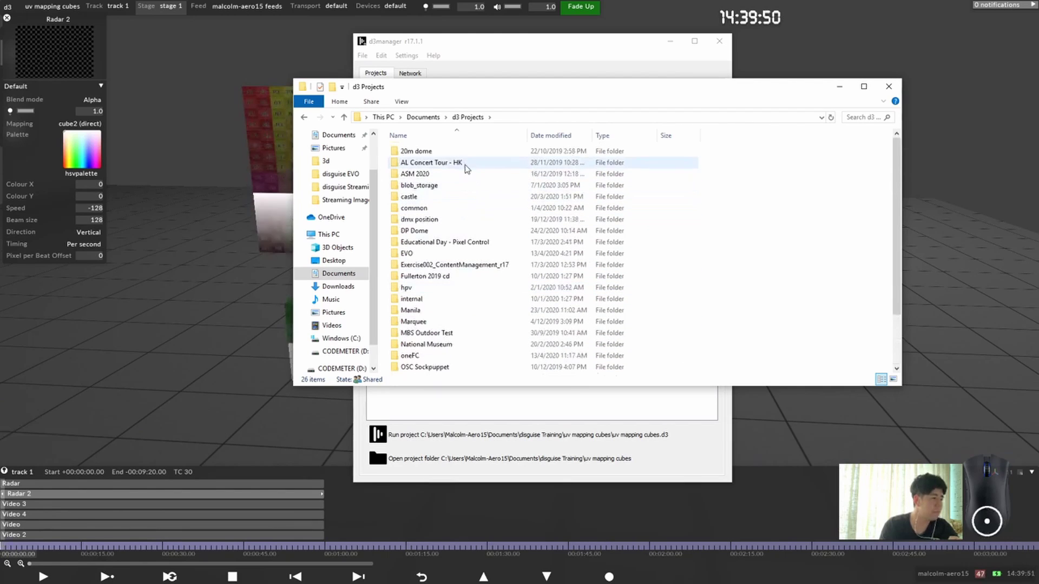
scroll(466, 169, down, 1)
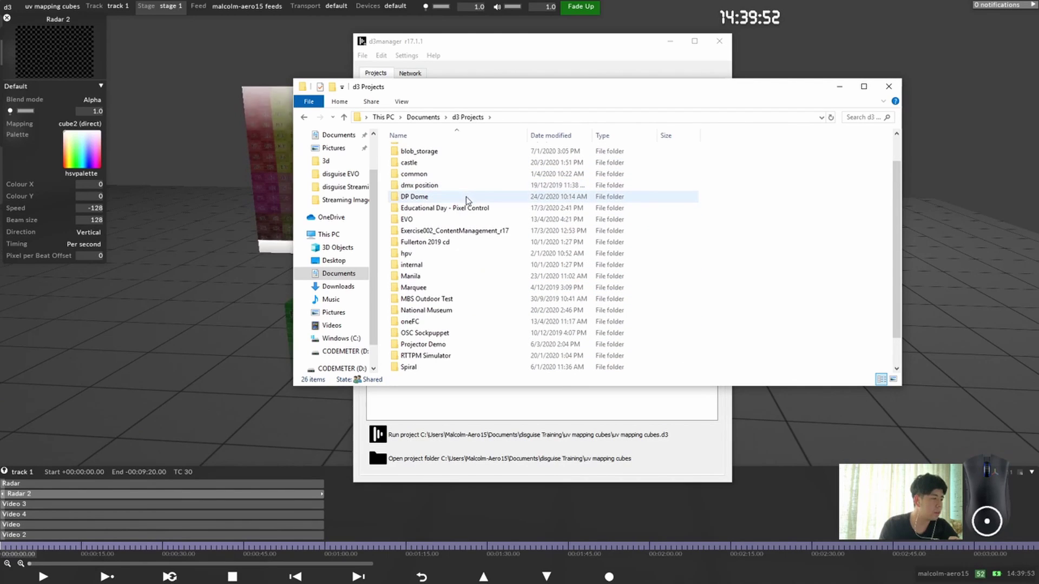
Step: Browse to the VideoFile folder within the objects of Fullerton 2019 cd and select the colored Fullerton test pattern PNG
double_click(453, 243)
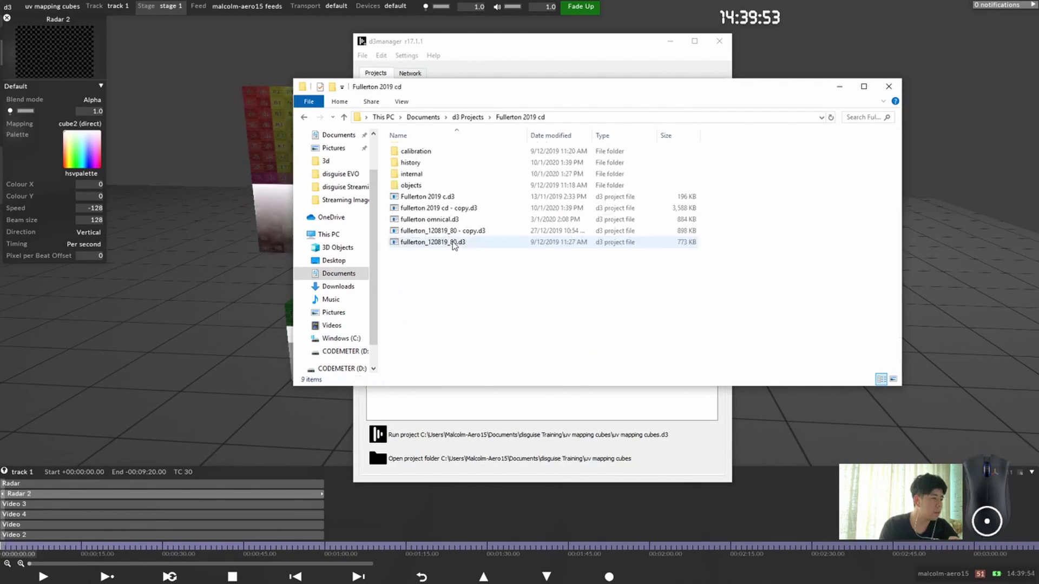
double_click(422, 187)
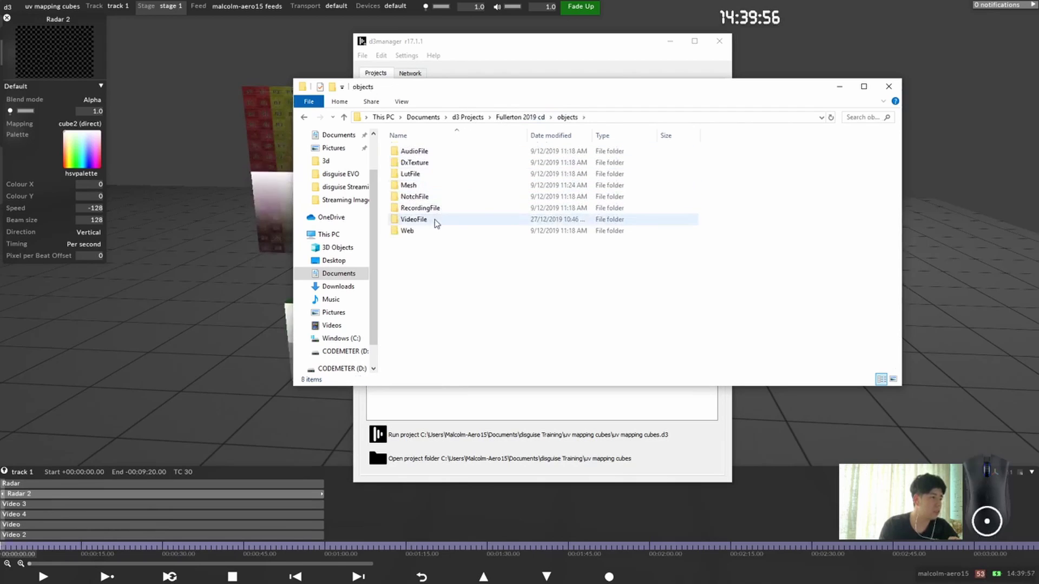
double_click(434, 219)
click(466, 186)
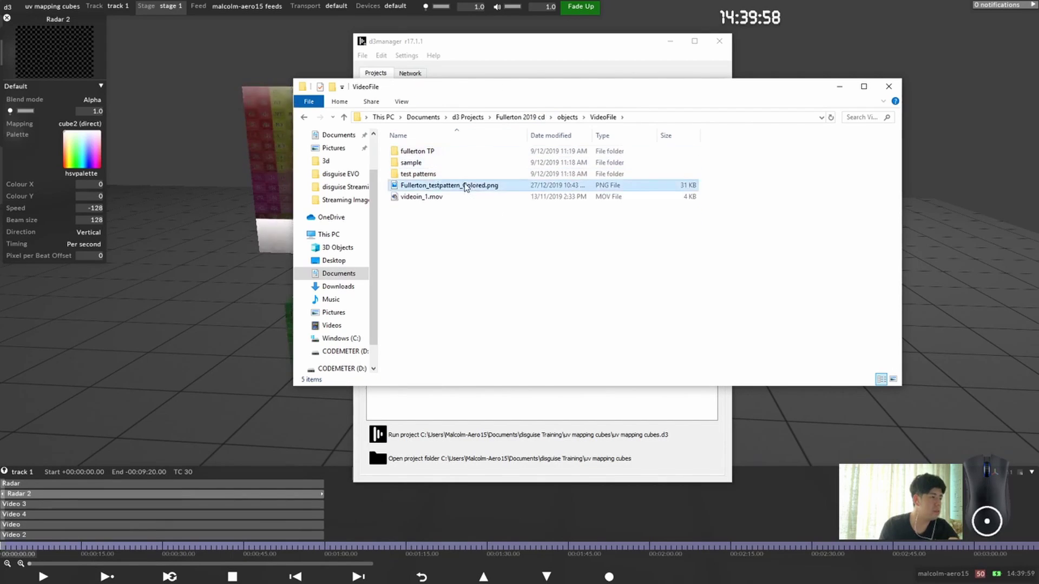
Step: View the colored Fullerton test pattern, and the DIM_LIGHT_final_19122014.jpg building image in the fullerton TP folder, closing each after viewing
double_click(466, 185)
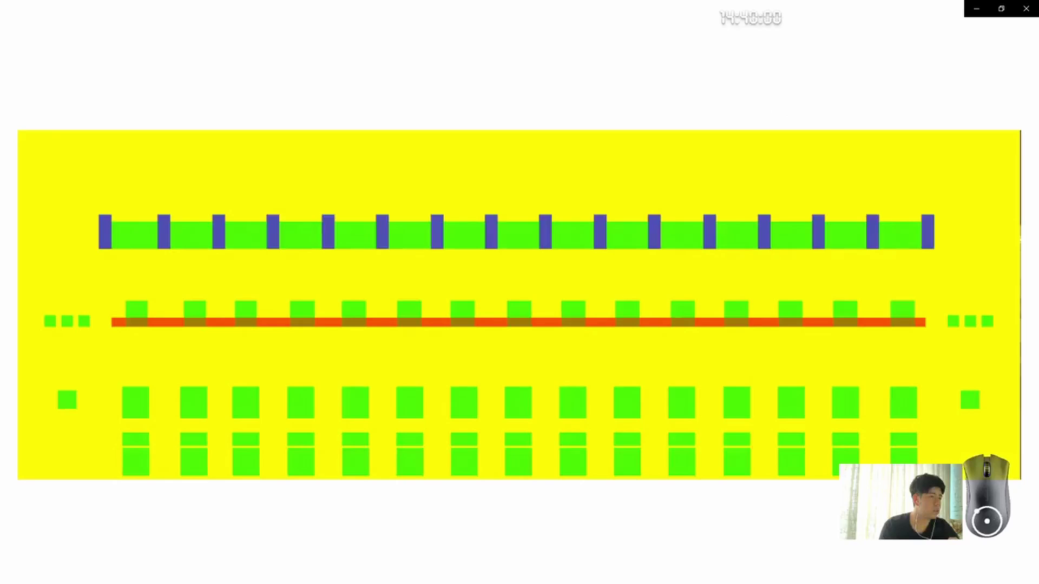
click(1031, 7)
double_click(443, 152)
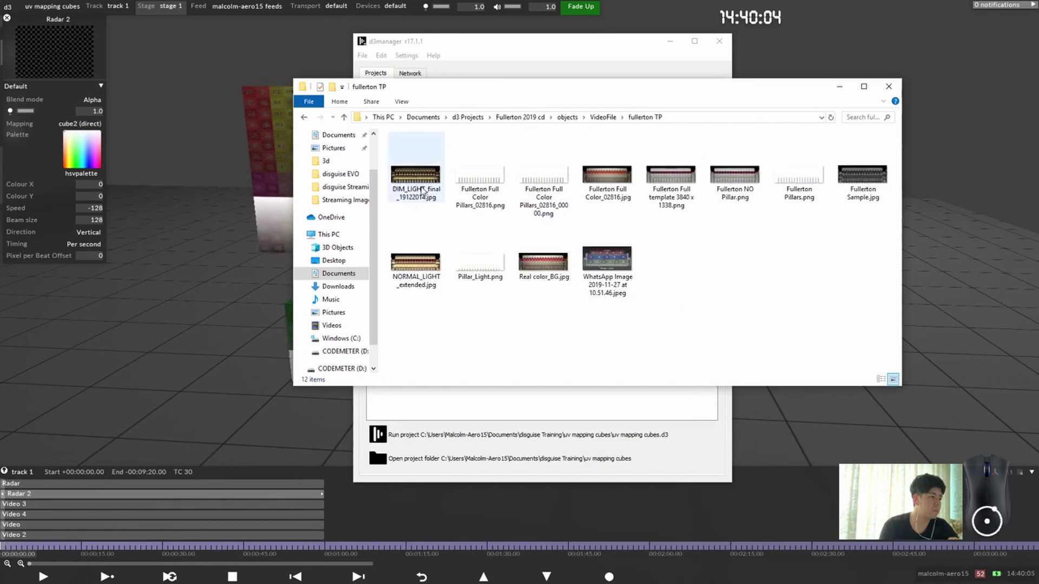
double_click(421, 188)
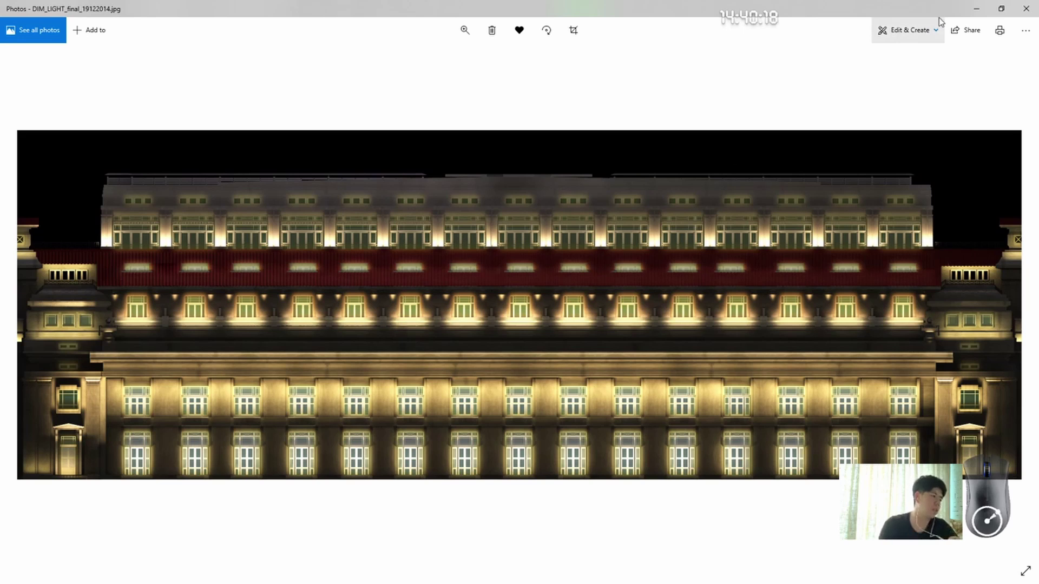
click(1027, 8)
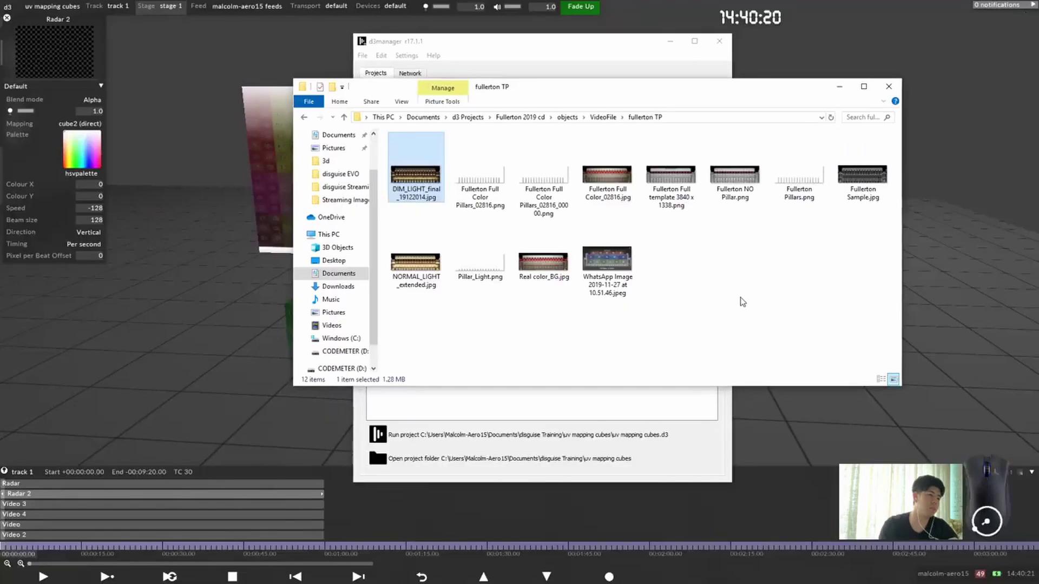
Step: Go back up to the d3 Projects folder and on to Documents, looking through the folders in each
key(alt+Up)
key(alt+Up)
key(alt+Up)
key(alt+Up)
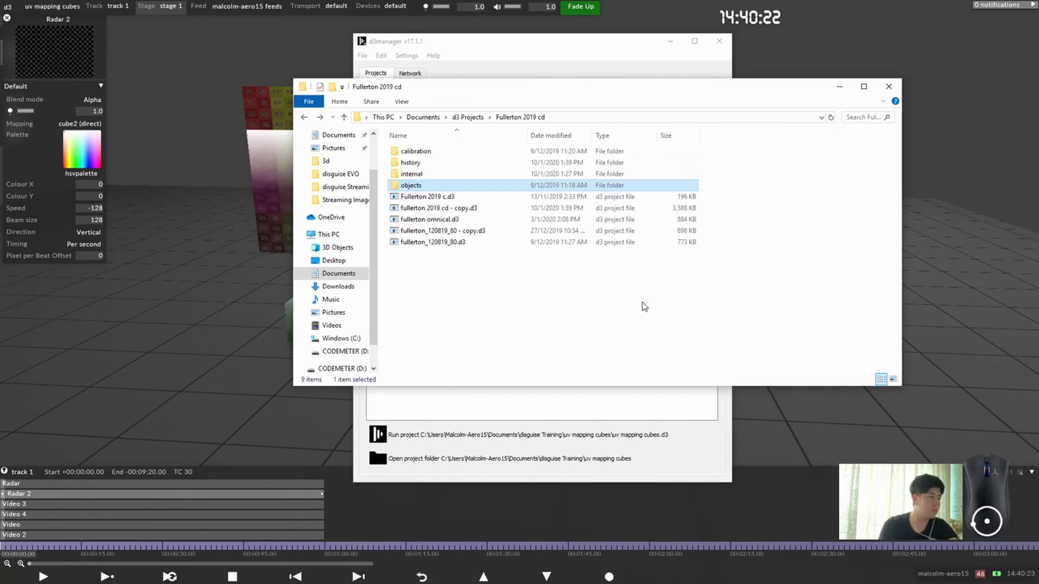
scroll(460, 194, down, 1)
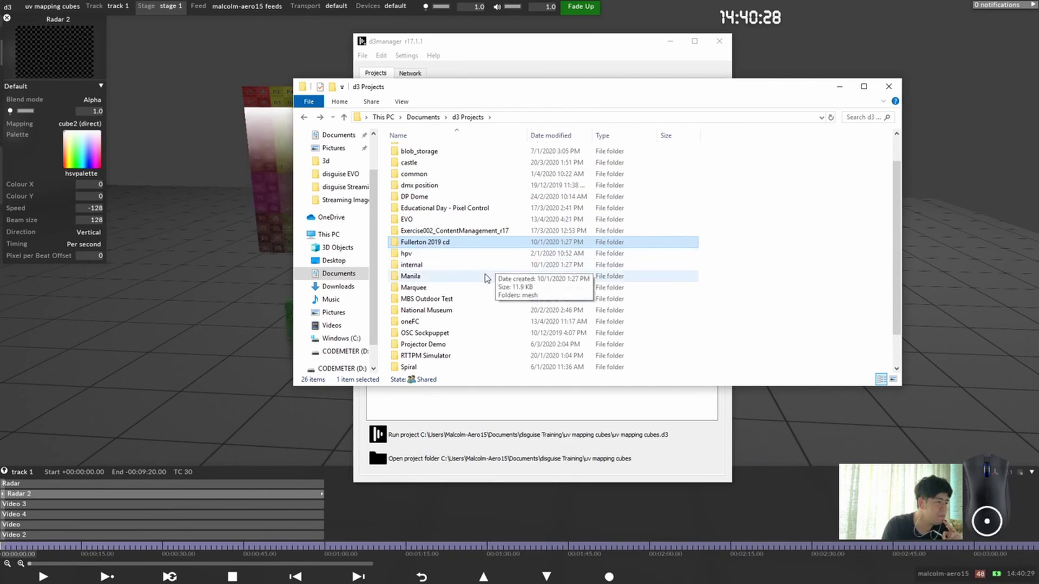
scroll(487, 278, down, 1)
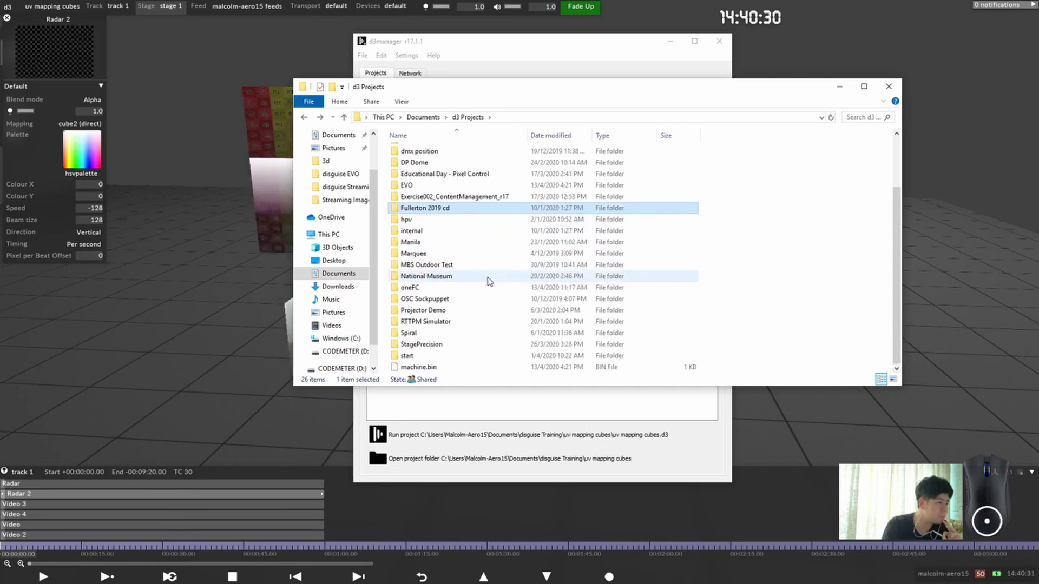
click(423, 117)
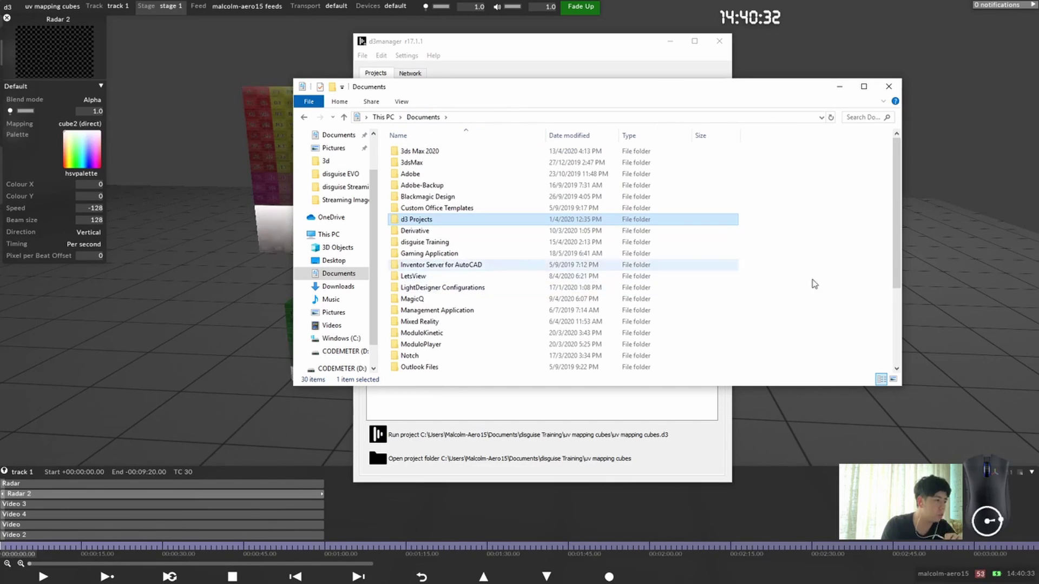
scroll(490, 296, down, 1)
scroll(453, 333, down, 2)
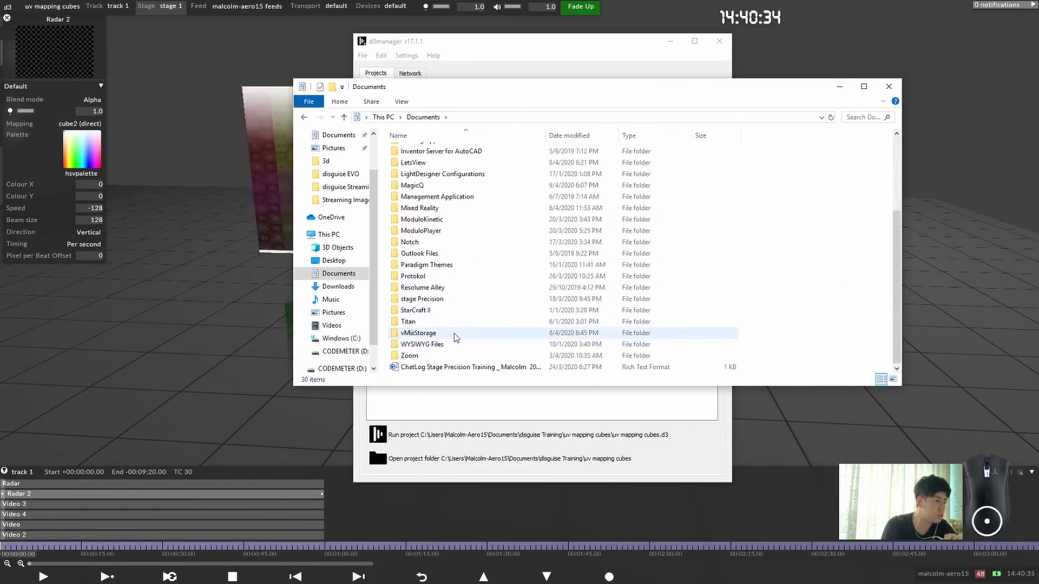
Step: Look through the folders in Documents and close the file window
scroll(468, 322, up, 2)
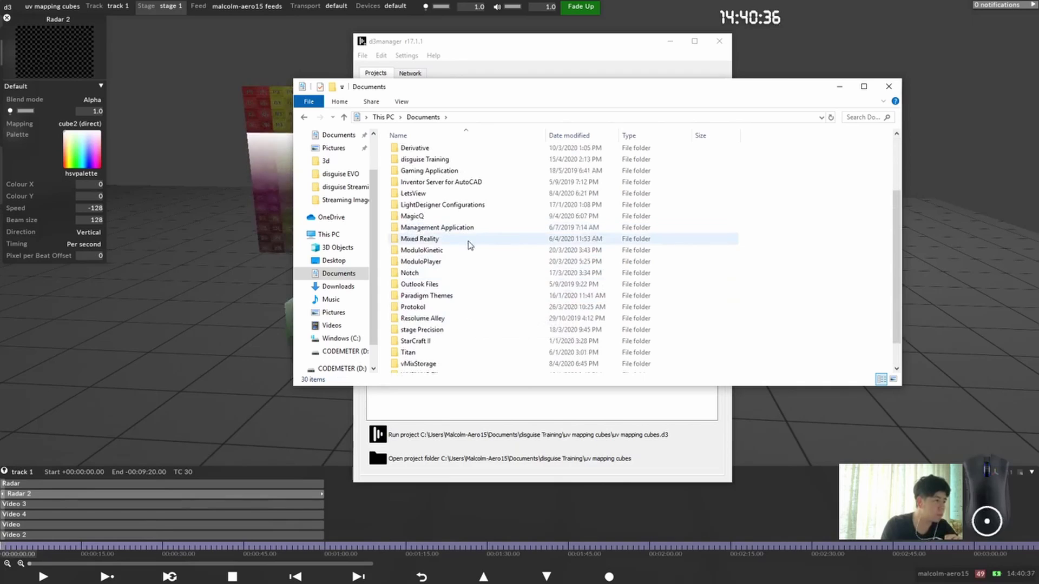
scroll(466, 241, up, 2)
click(888, 87)
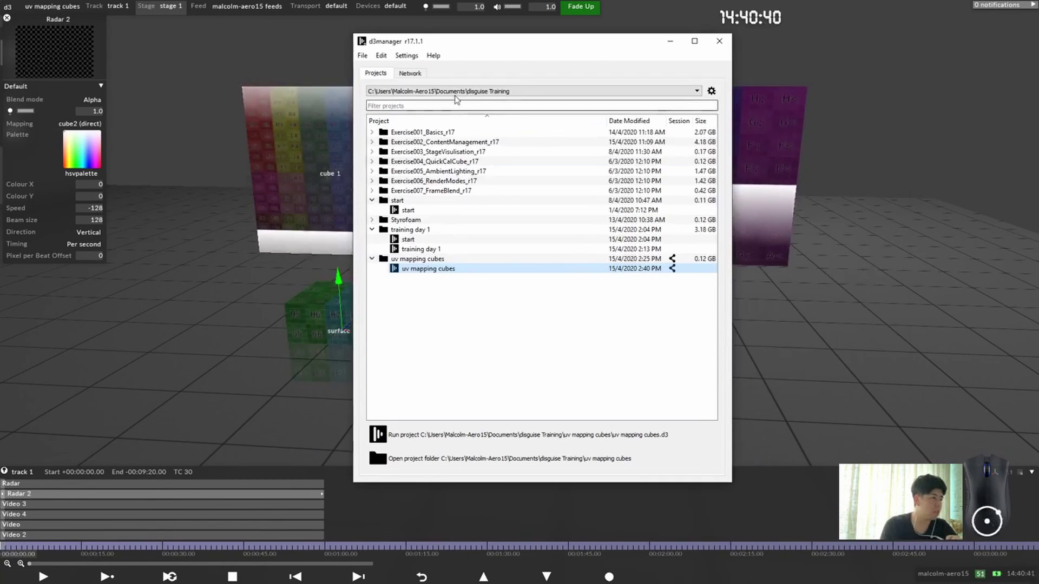
Step: View the projects in the d3 Projects folder and switch the project location back to the disguise Training folder
click(490, 91)
click(487, 103)
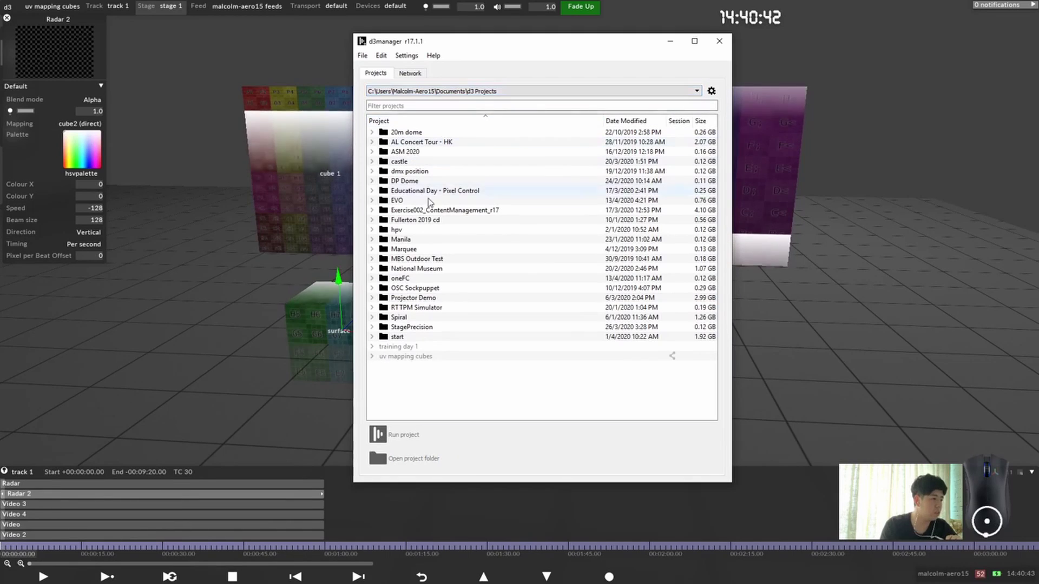
click(520, 91)
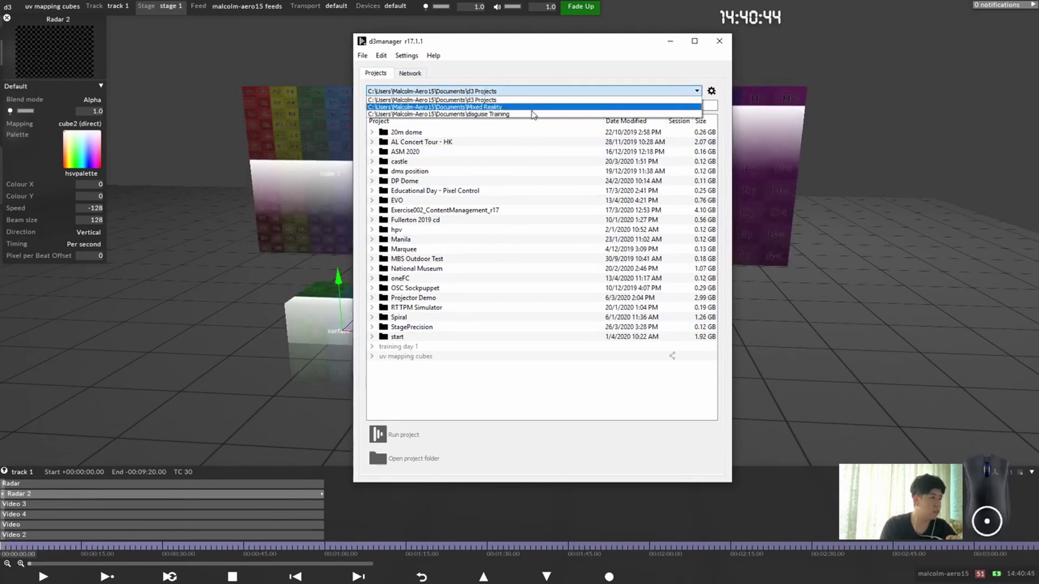
click(530, 114)
Step: Return to the d3 stage and examine the content mapping on the two flat screens and the two cubes from several angles
click(783, 160)
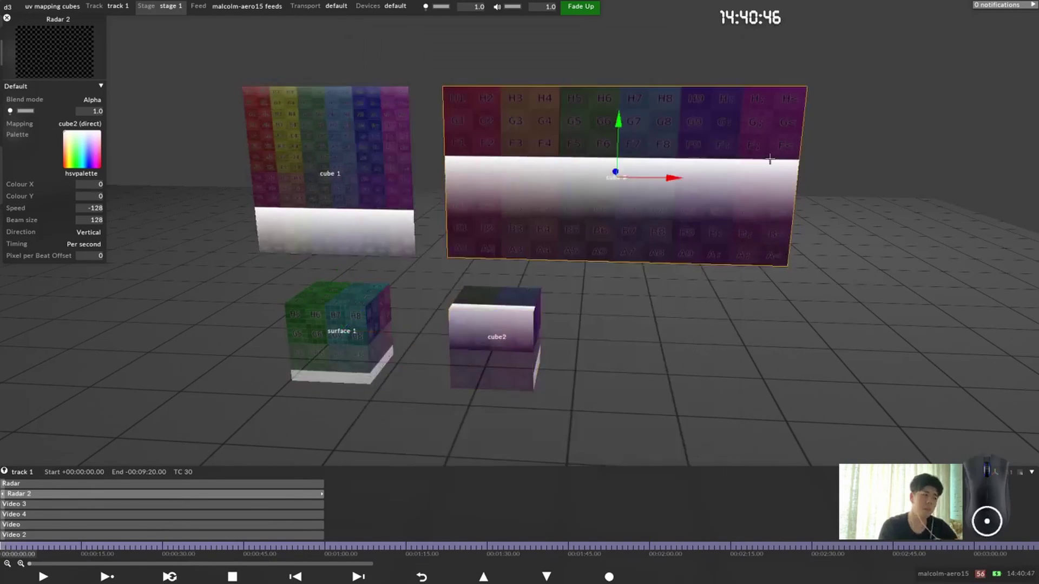
scroll(498, 314, up, 6)
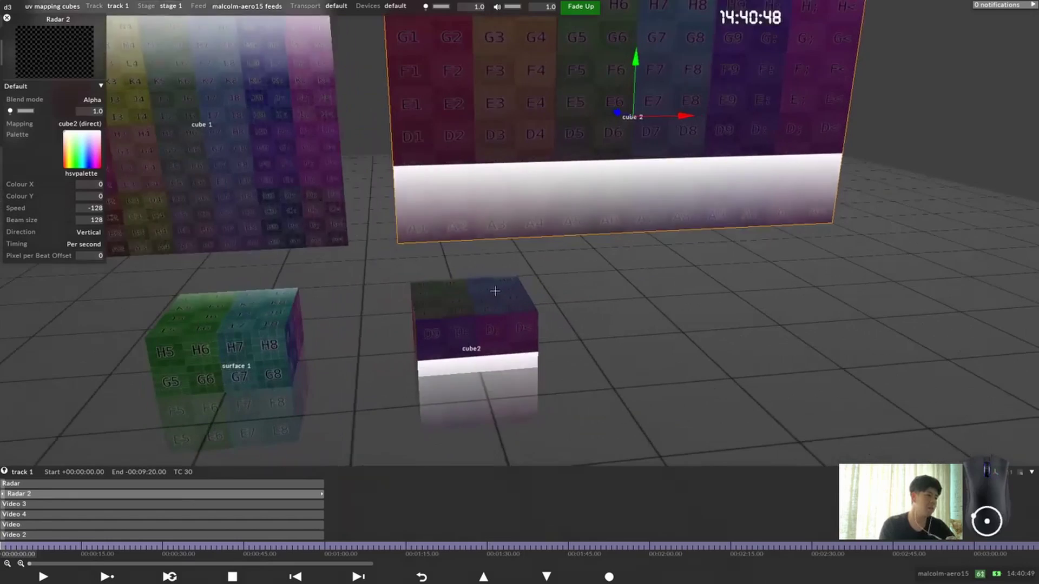
scroll(612, 281, down, 1)
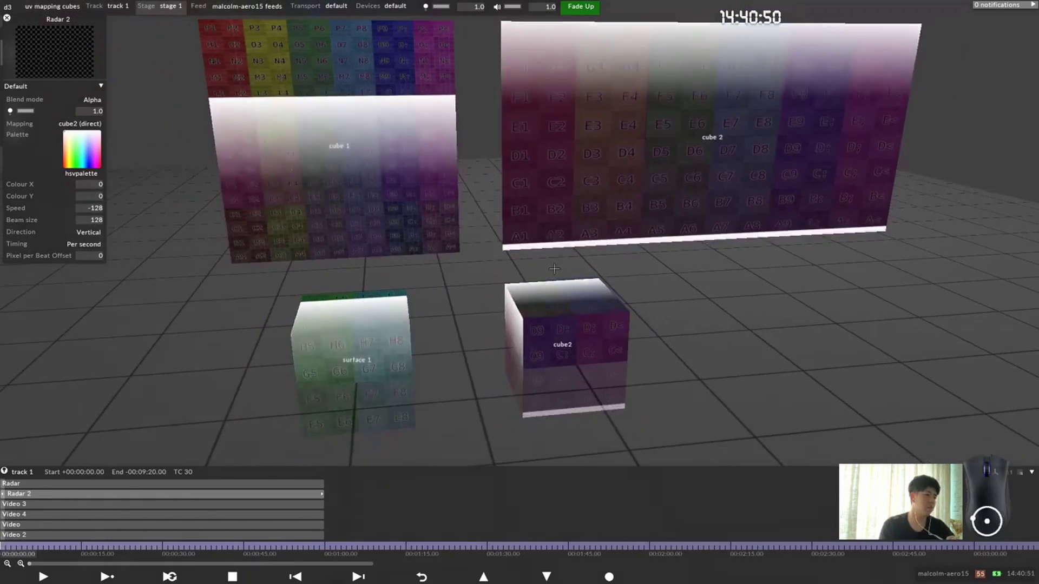
middle_drag(541, 232, 582, 292)
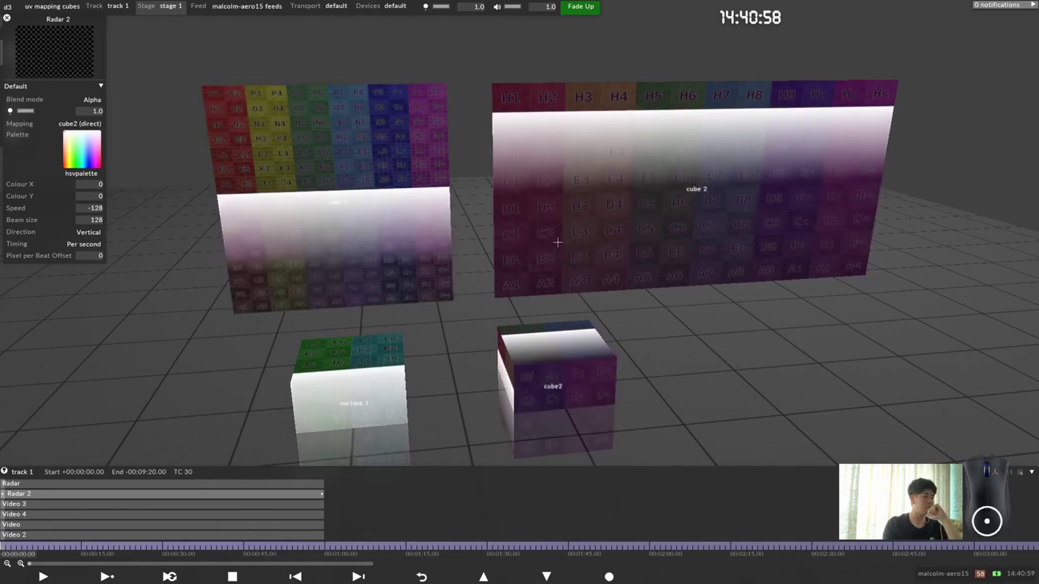
scroll(559, 255, down, 2)
middle_drag(561, 264, 547, 234)
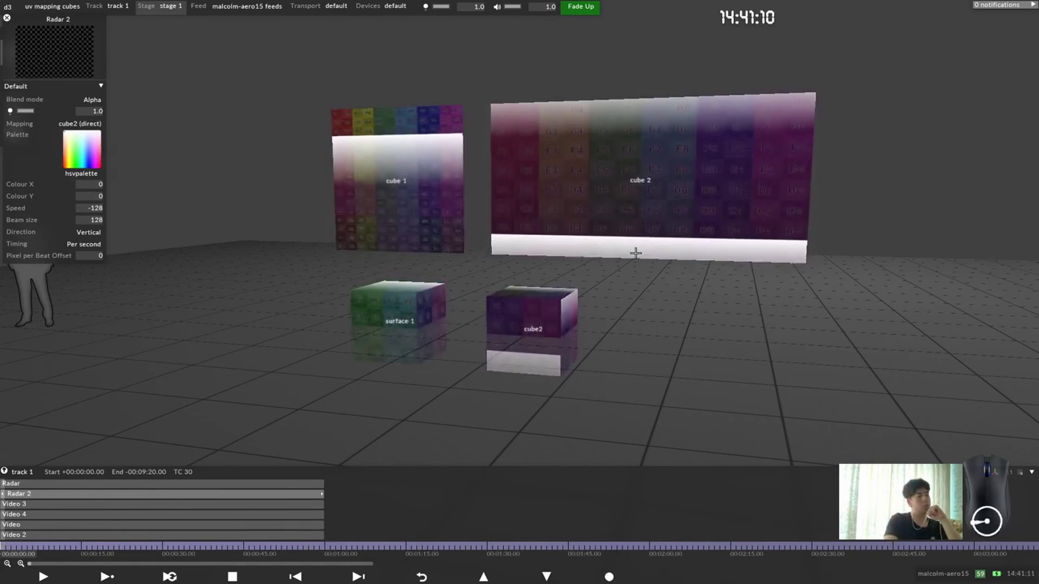
middle_drag(633, 248, 577, 239)
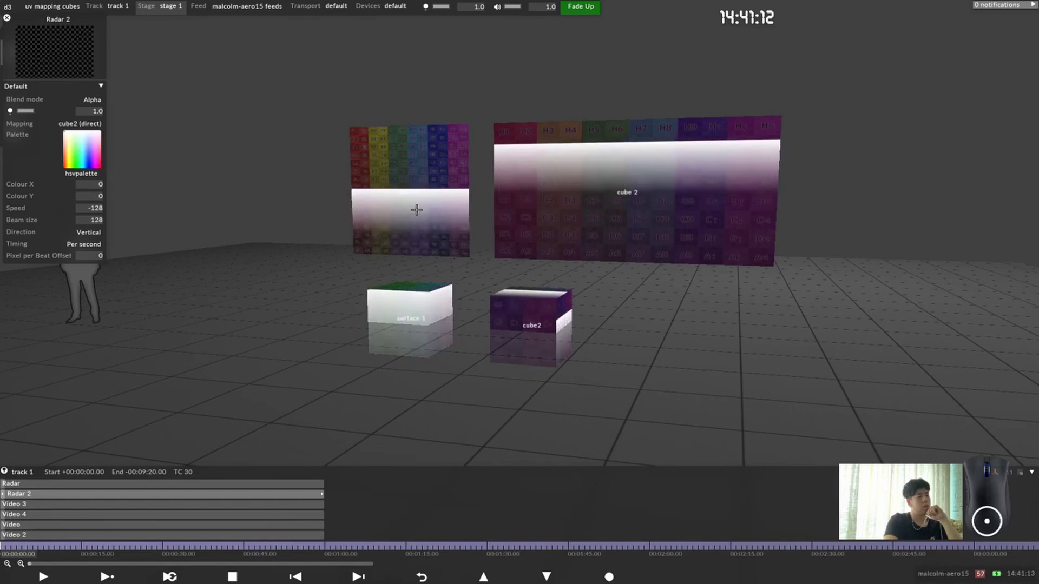
middle_drag(417, 209, 439, 231)
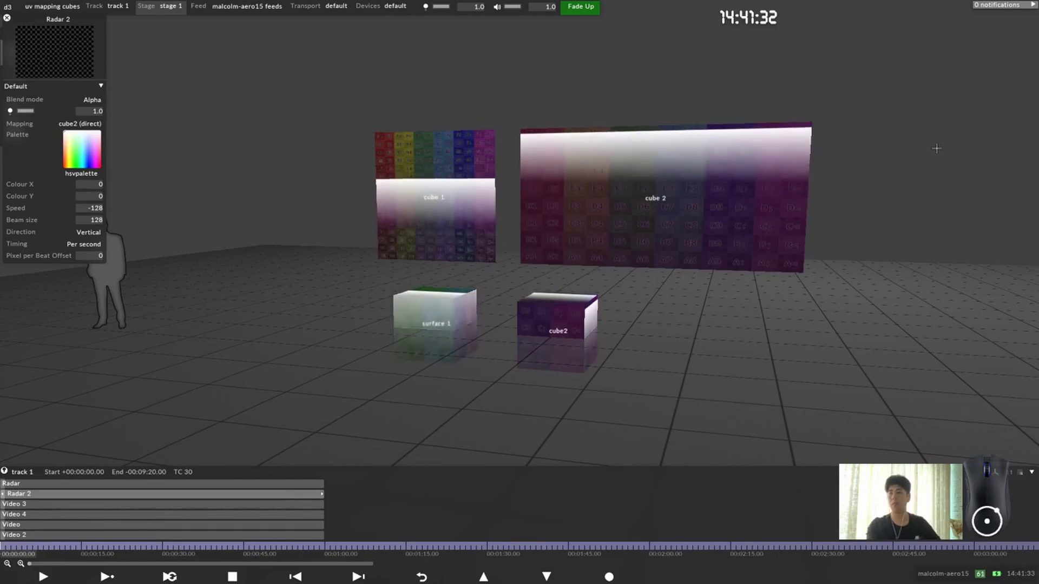
Step: Switch to Blender and select all faces of the cube being edited
key(alt+Tab)
key(alt+Tab)
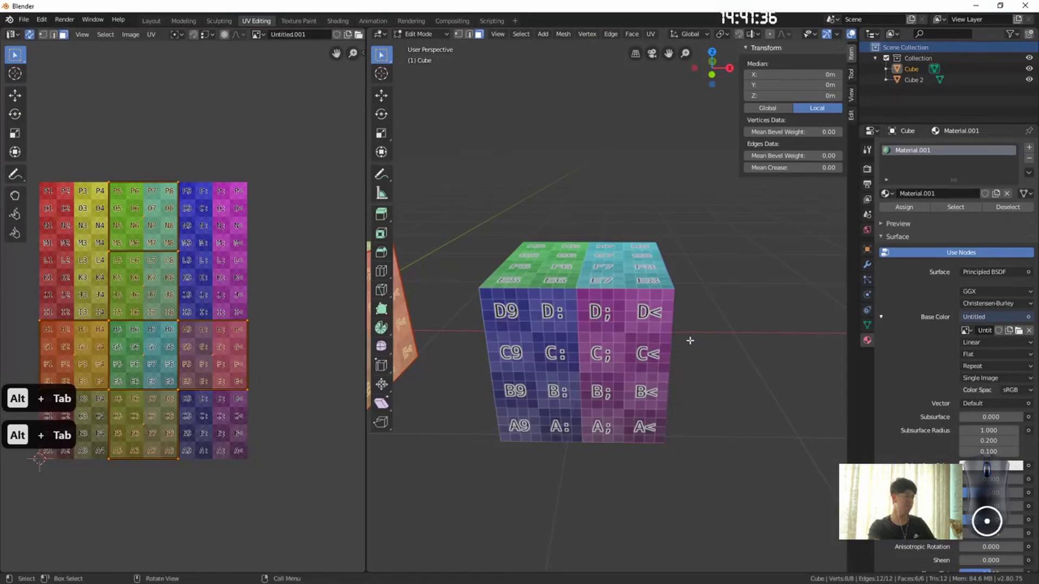
mouse_move(659, 356)
middle_down()
mouse_move(585, 349)
mouse_move(653, 343)
middle_up()
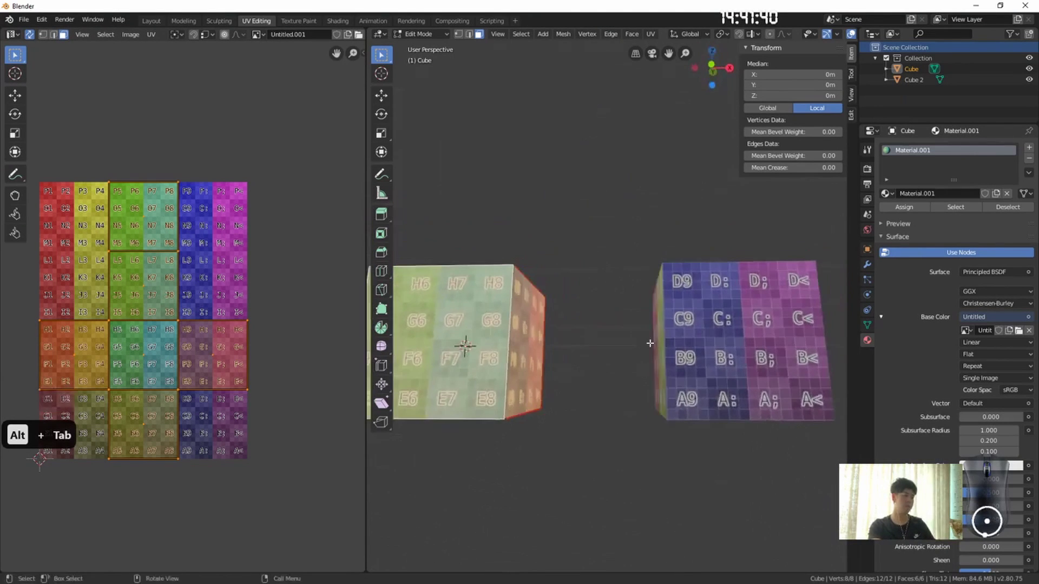
click(708, 343)
key(a)
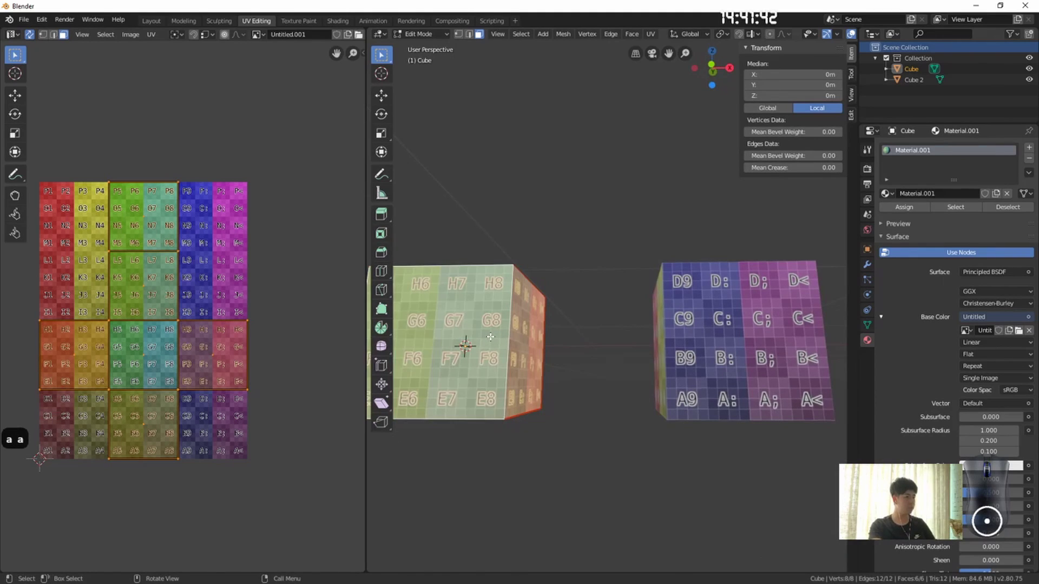
right_click(490, 336)
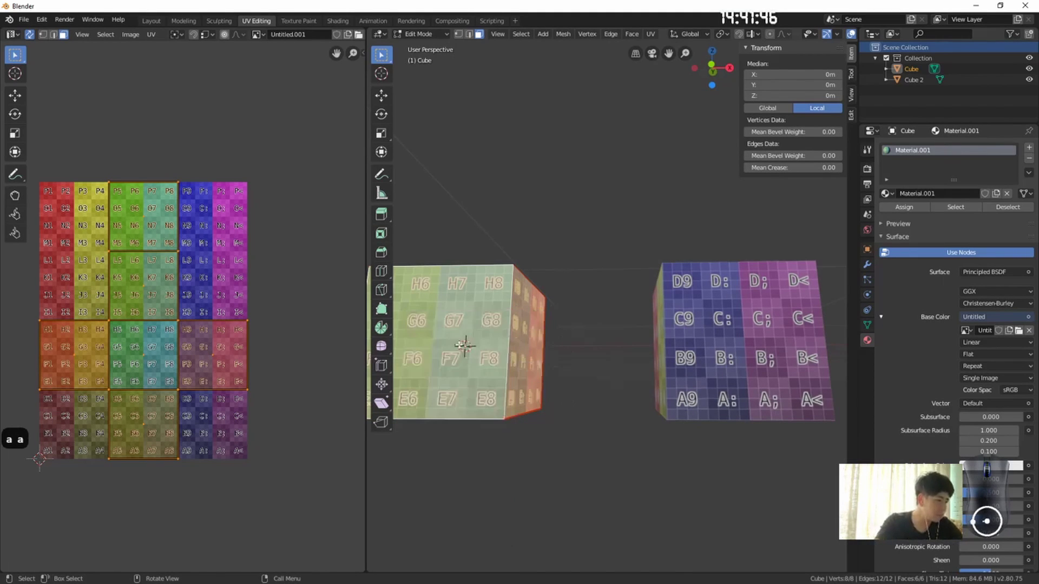
key(u)
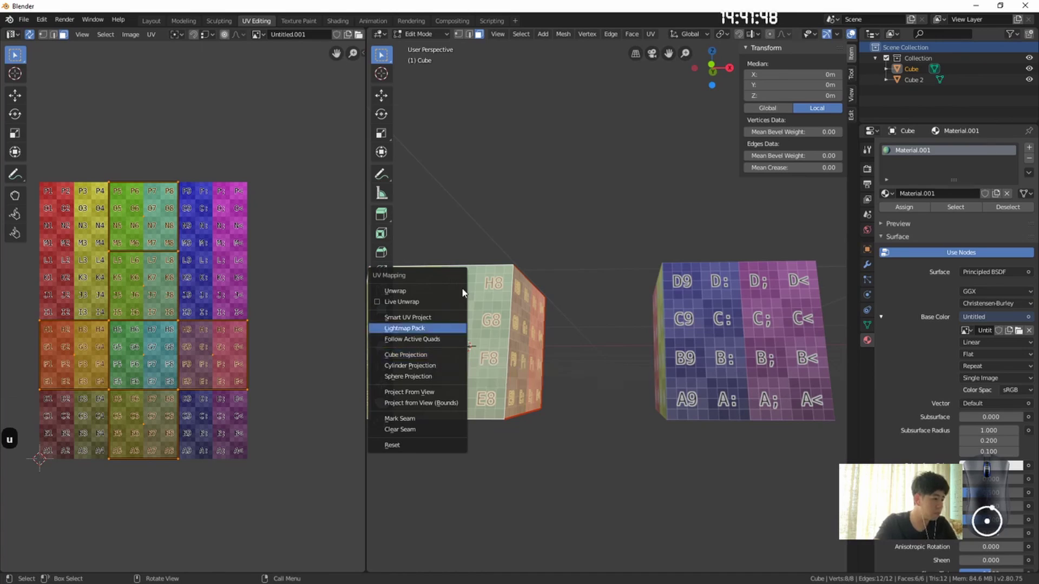
key(Escape)
key(x)
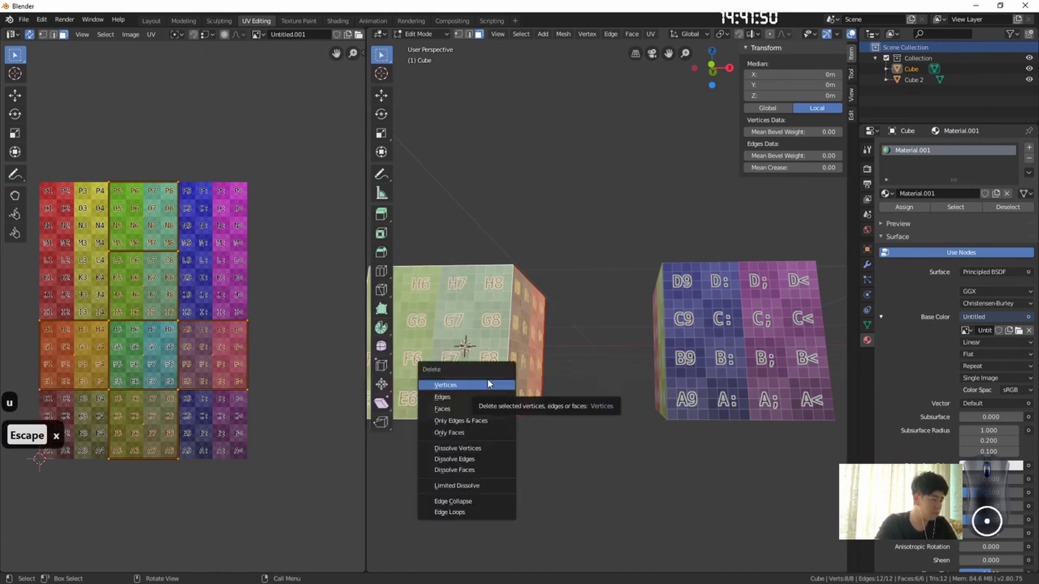
key(Escape)
click(154, 35)
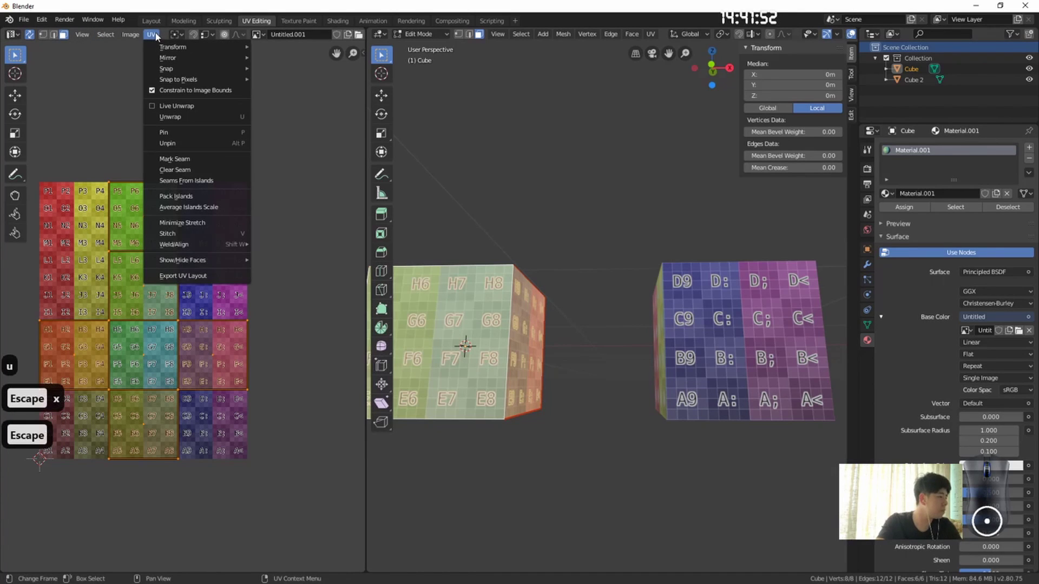
mouse_move(178, 48)
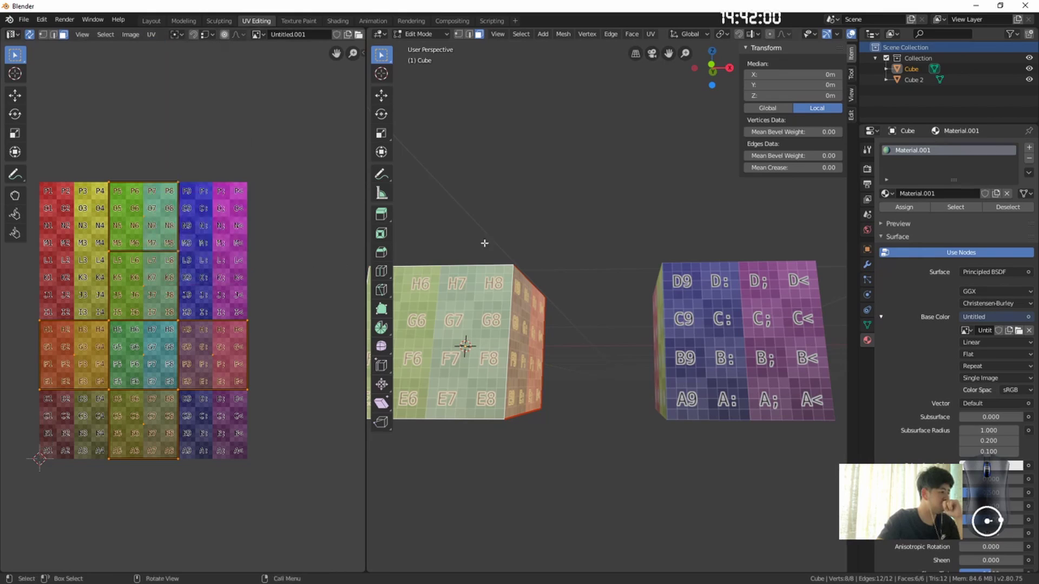
Step: Show the UV Maps list in the cube's mesh data properties and clear the face selection
click(868, 325)
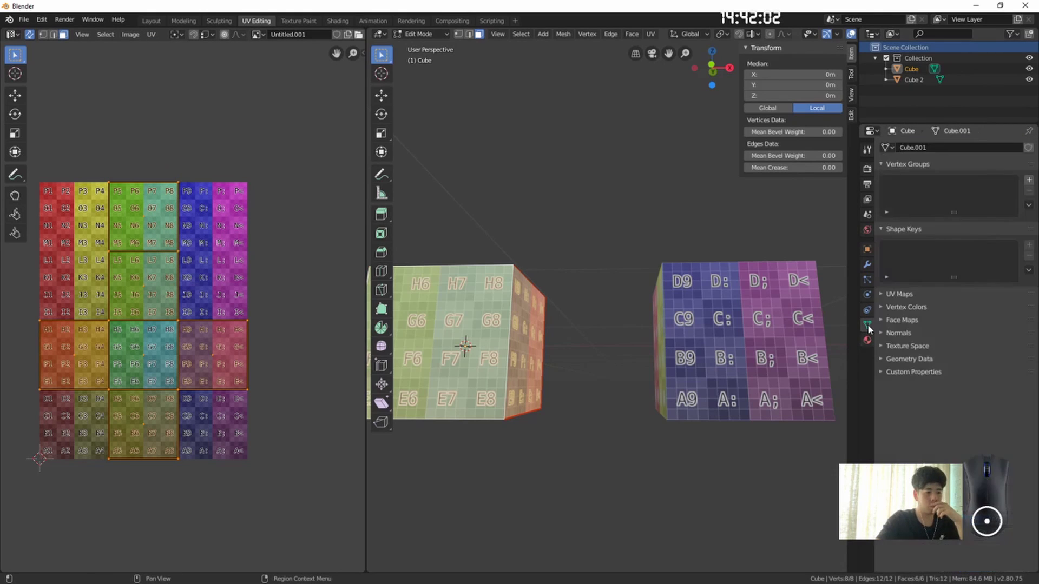
click(868, 340)
click(867, 324)
click(882, 294)
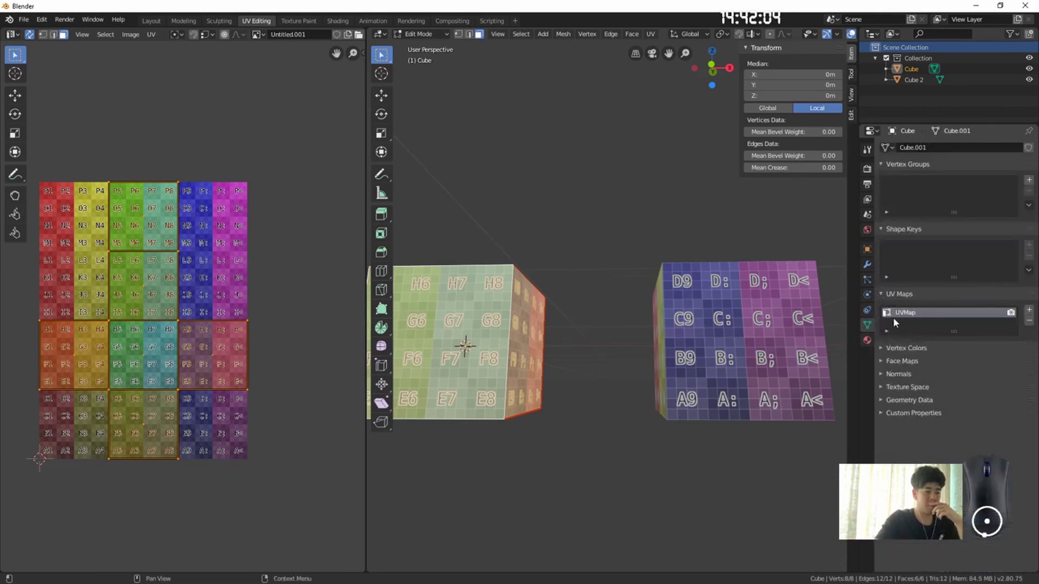
click(732, 332)
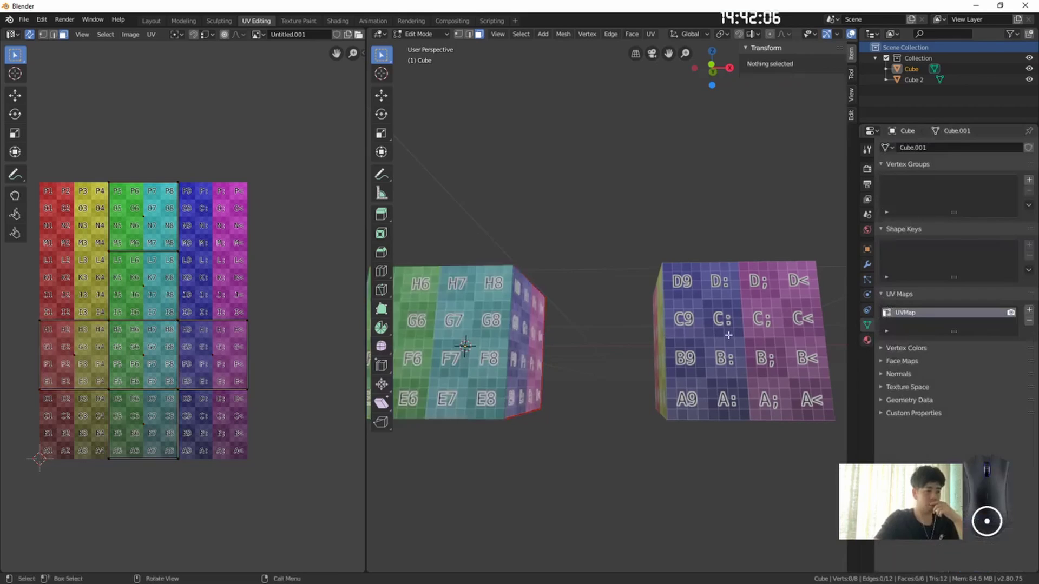
scroll(733, 332, down, 3)
scroll(733, 332, up, 2)
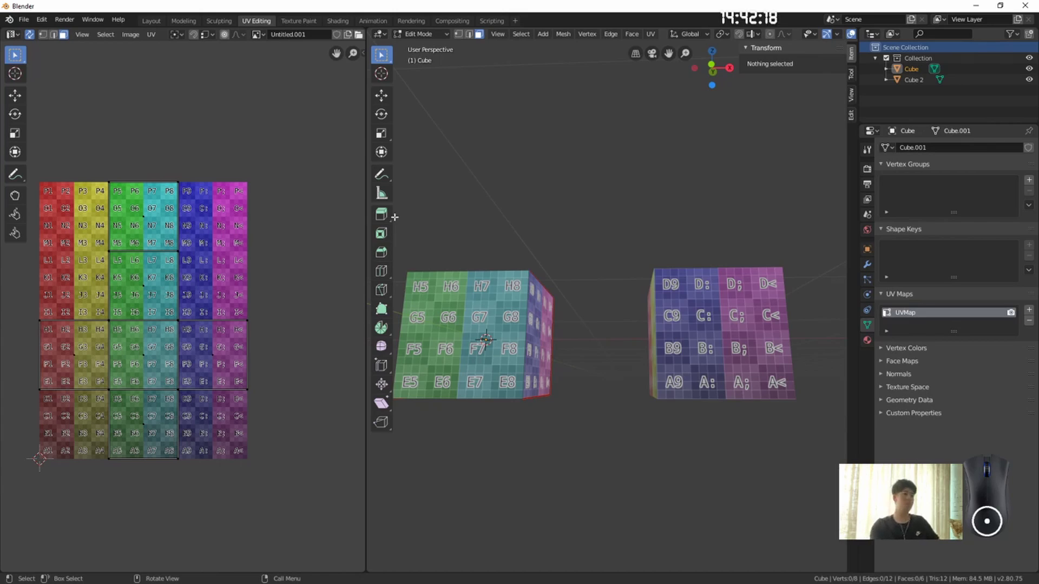
Step: Switch to Chrome, check the Starbucks music video page on YouTube, return to the Elgato downloads page and minimize the browser
key(alt+Tab)
key(alt+Tab)
key(alt+Tab)
key(alt+Tab)
key(alt+Tab)
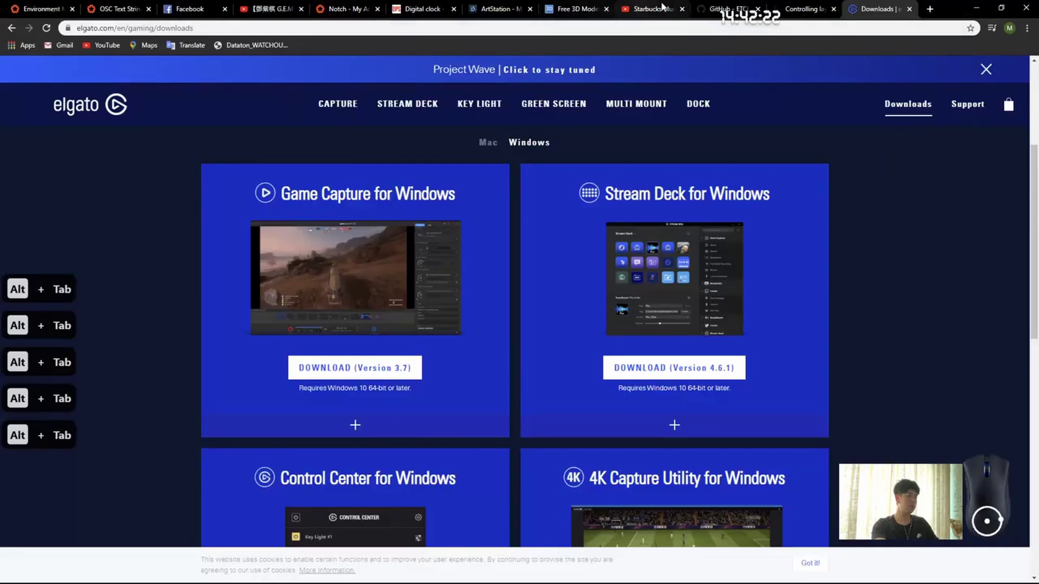
click(661, 8)
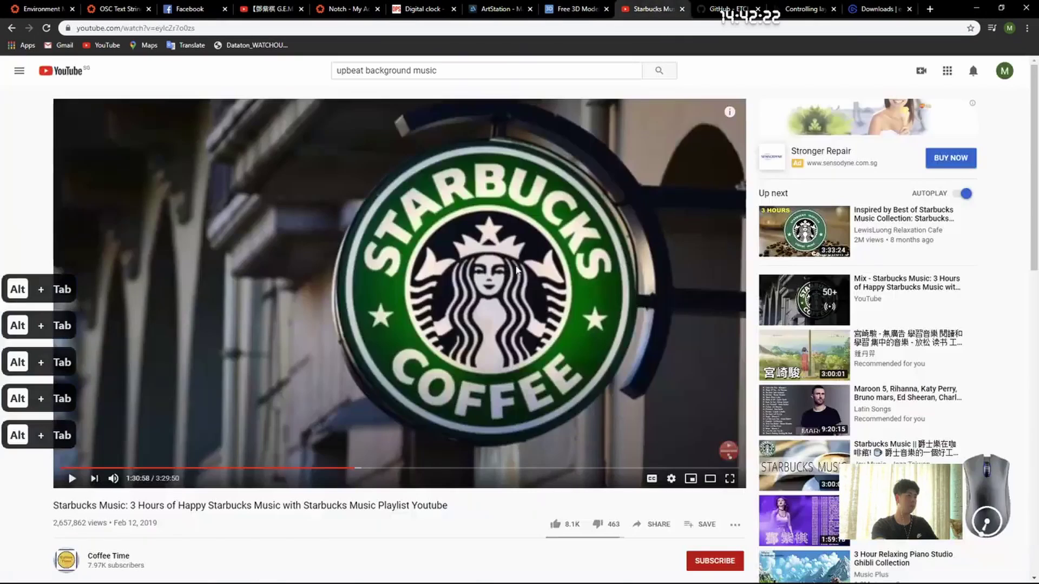
click(879, 8)
click(975, 11)
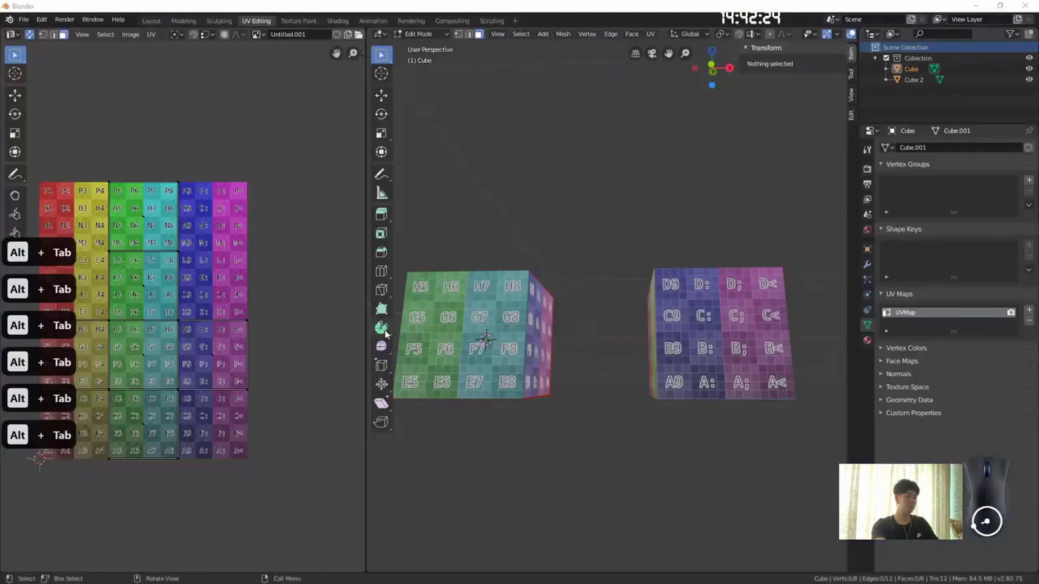
Step: Check the audio mixer in Streamlabs OBS and return to Blender
key(alt+Tab)
key(alt+Tab)
key(Tab)
key(alt+Tab)
key(alt+Tab)
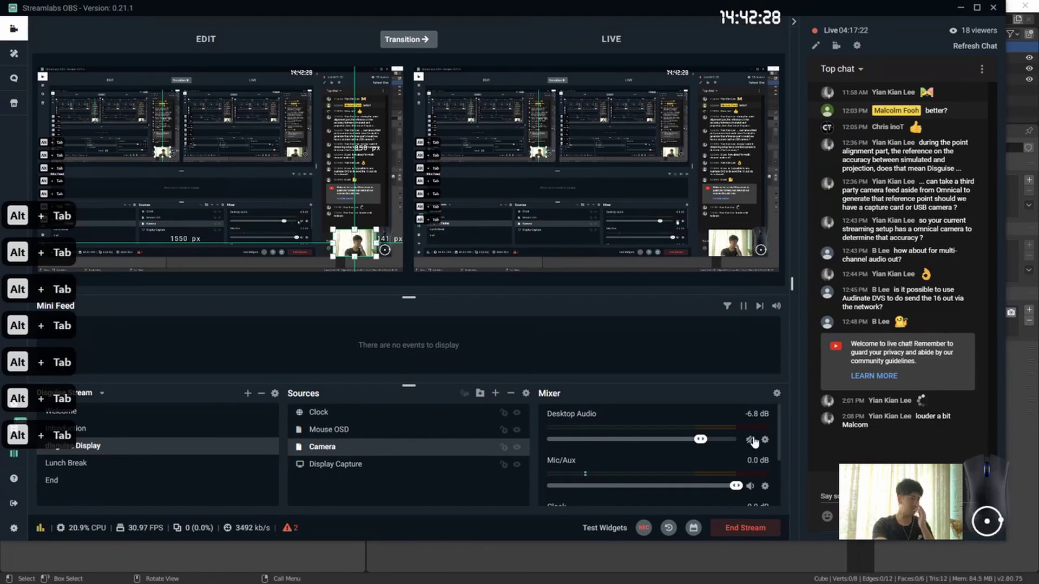
key(alt+Tab)
key(alt+Tab)
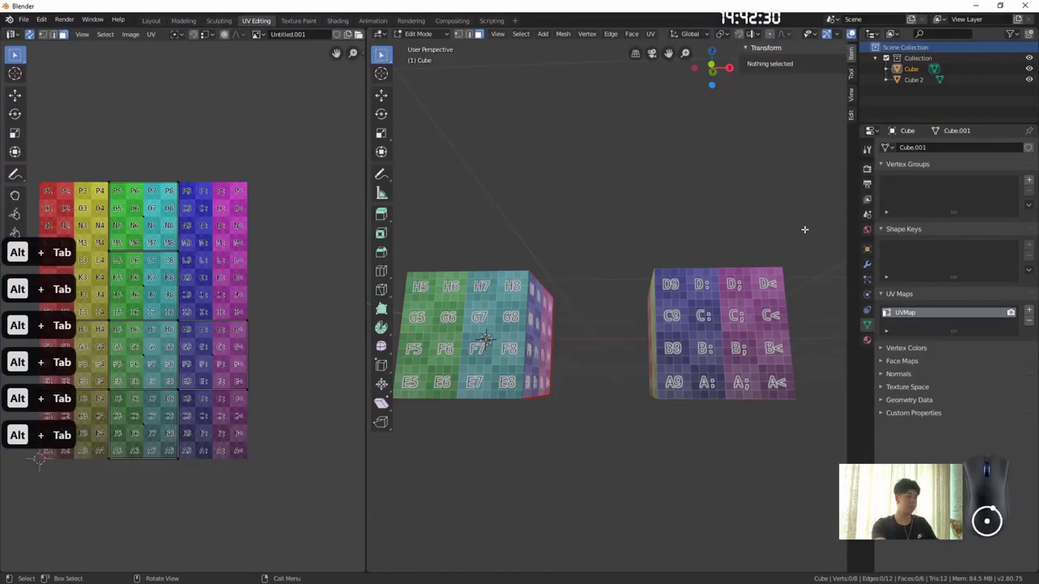
Step: Switch to d3 and open the properties of the Video 3 layer on track 1
key(alt+Tab)
key(Tab)
key(Tab)
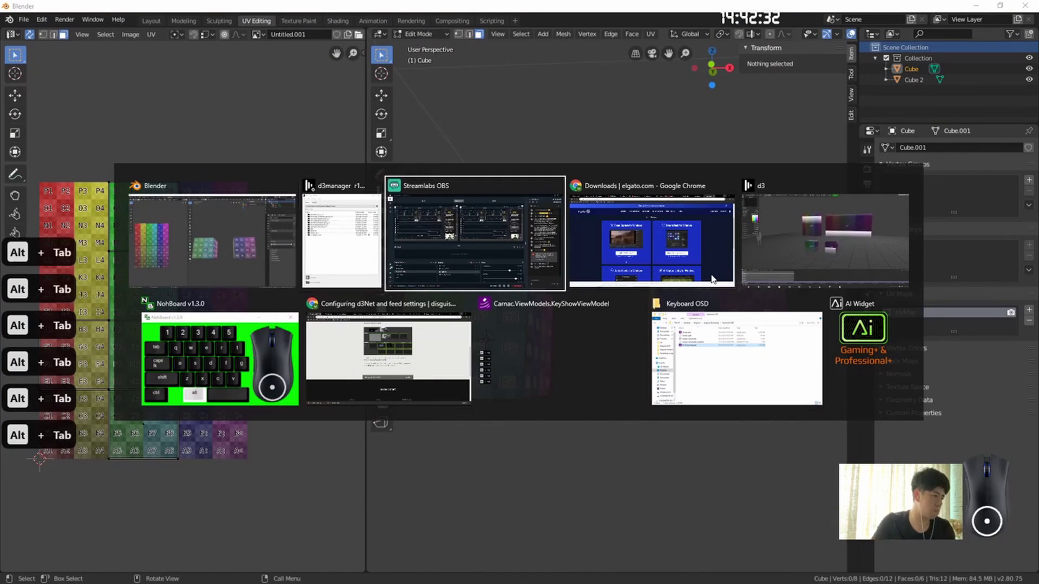
key(alt+Tab)
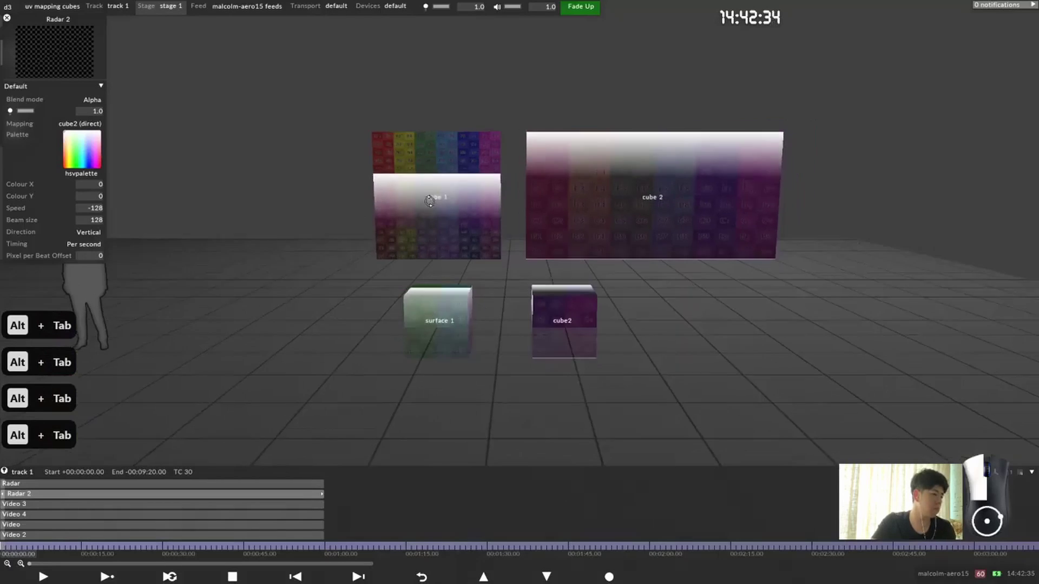
scroll(437, 203, up, 2)
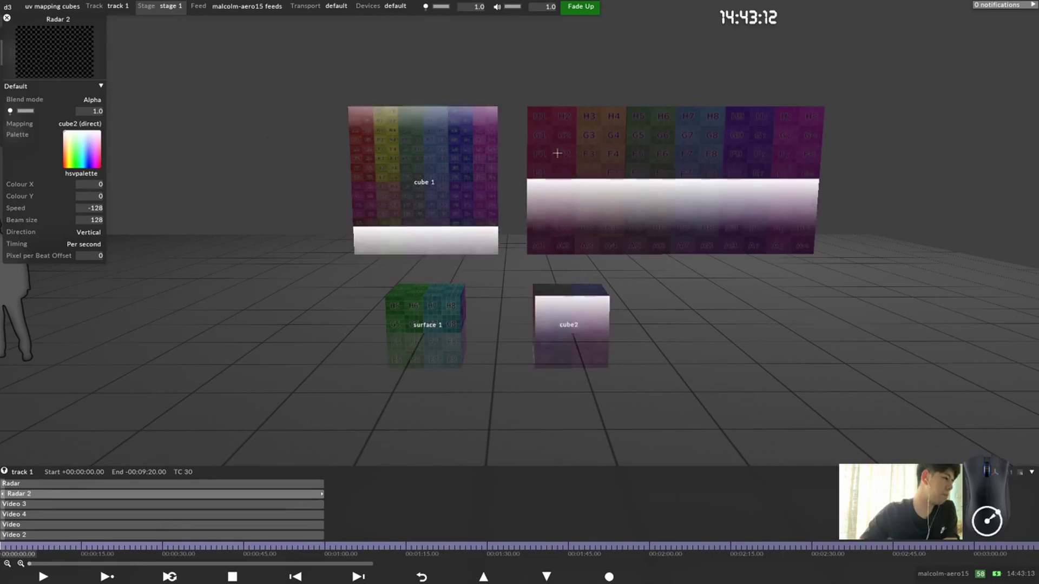
scroll(372, 192, up, 5)
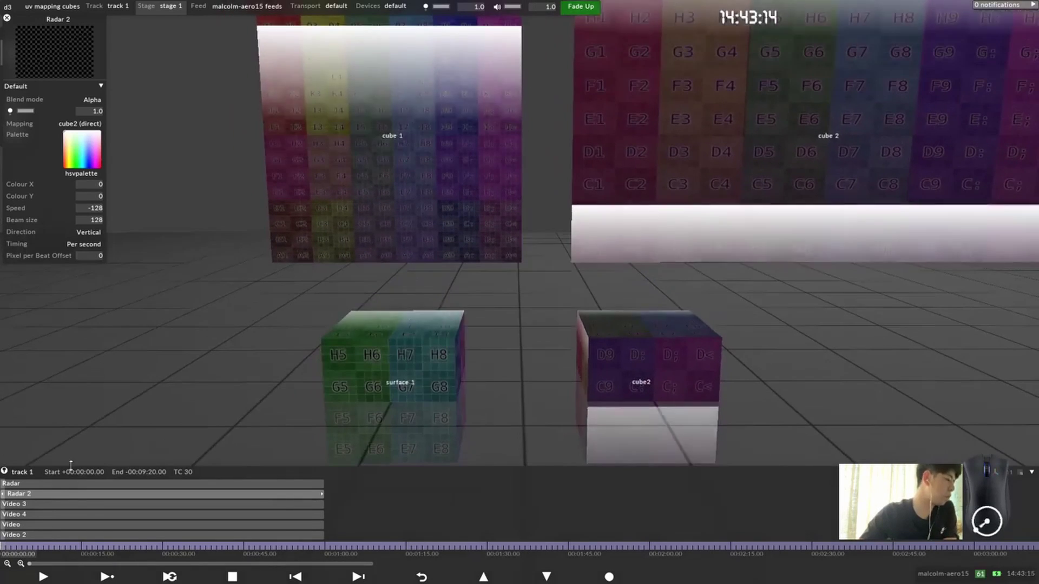
click(63, 504)
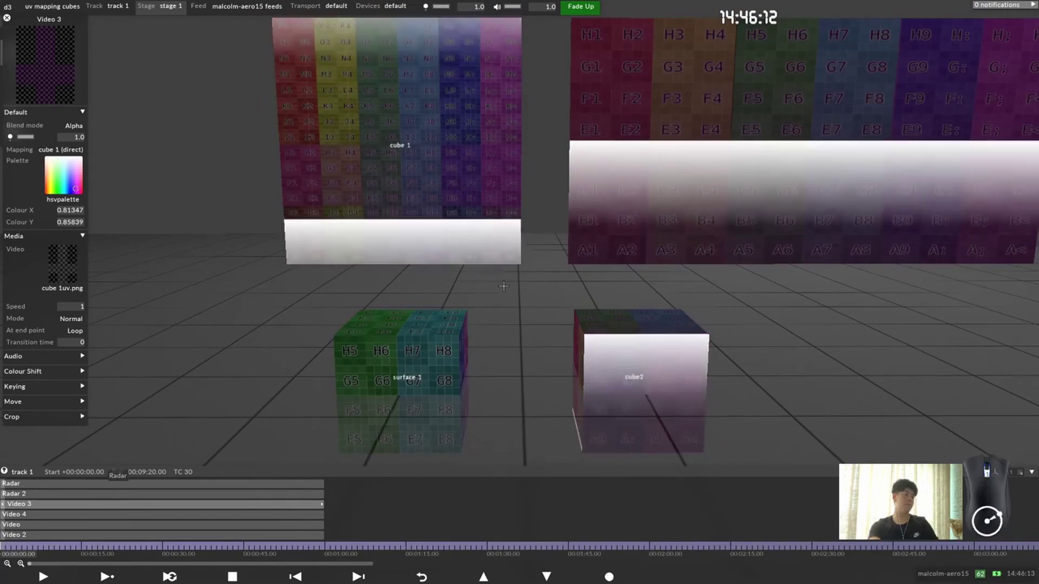
Step: Quit d3 and confirm the exit
scroll(503, 286, down, 5)
key(Escape)
key(Return)
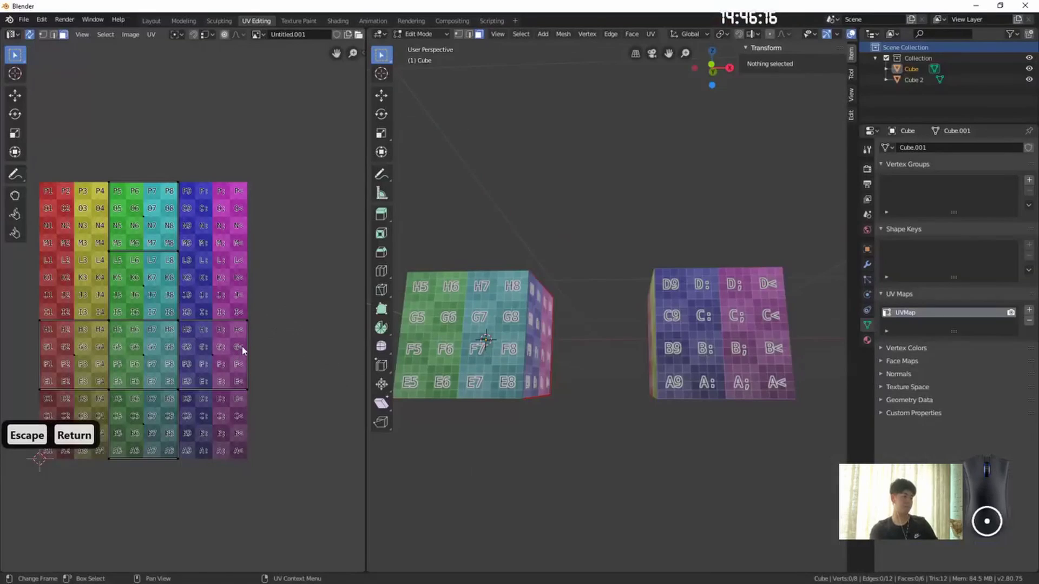
Step: Switch to Streamlabs OBS, select the End scene and transition the live output to it
key(alt+Tab)
key(alt+Tab)
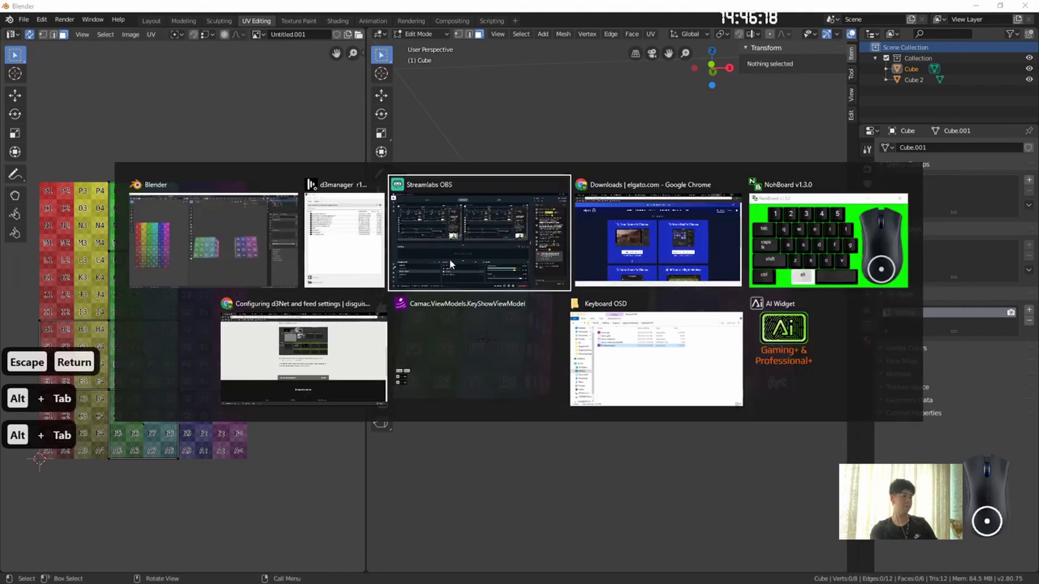
click(516, 249)
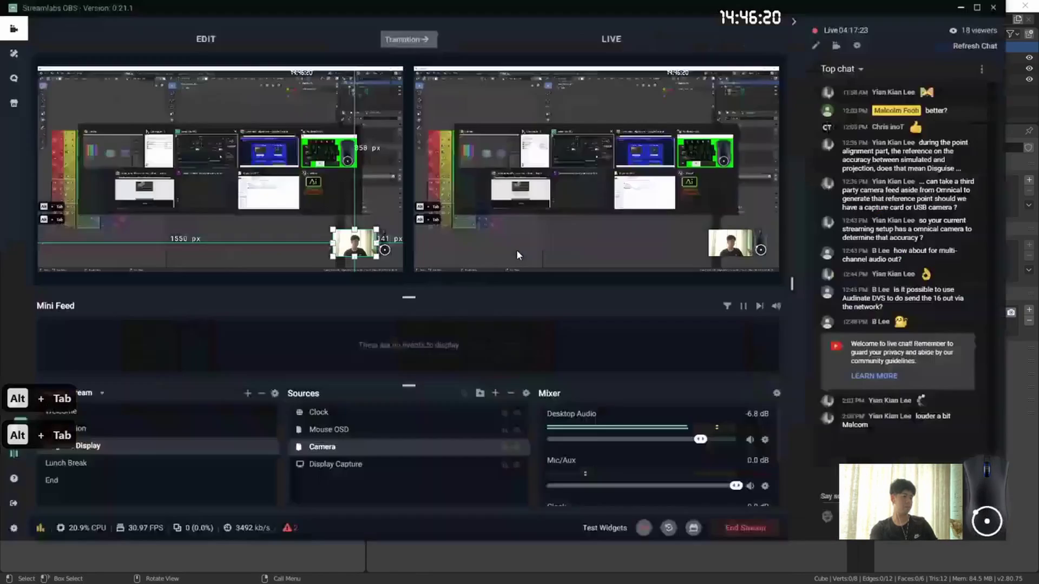
click(81, 481)
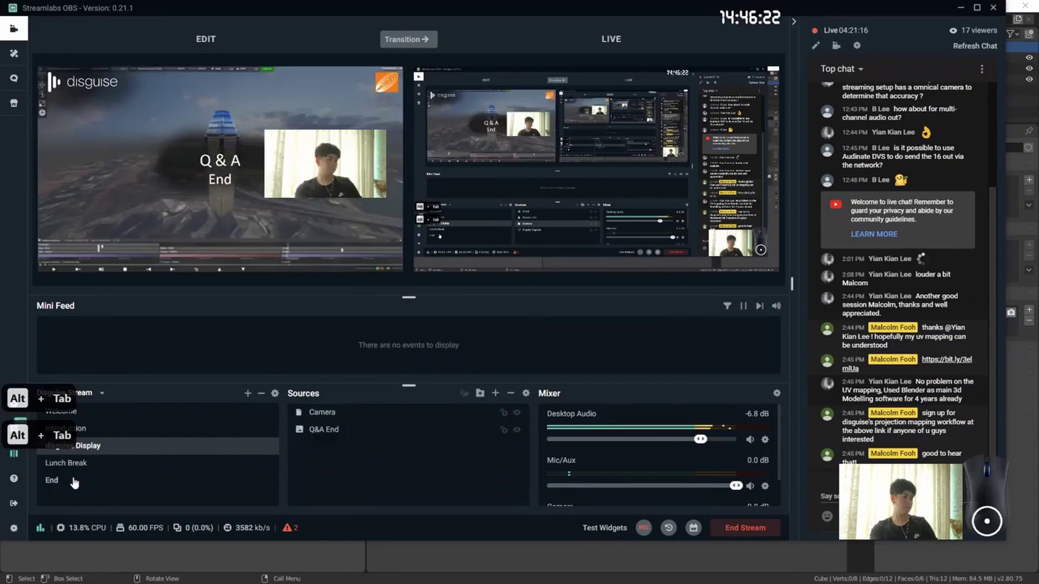
click(409, 39)
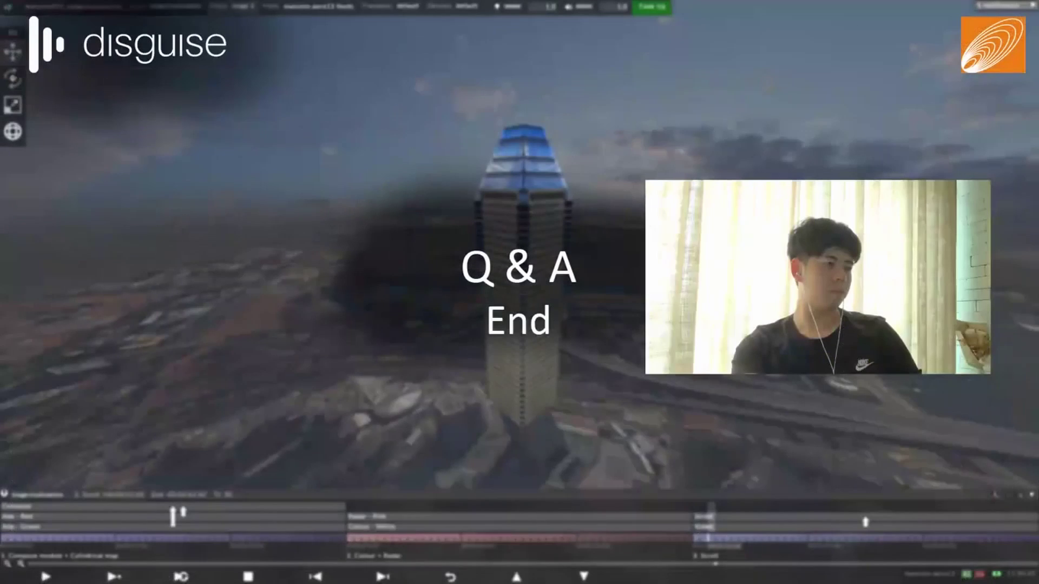
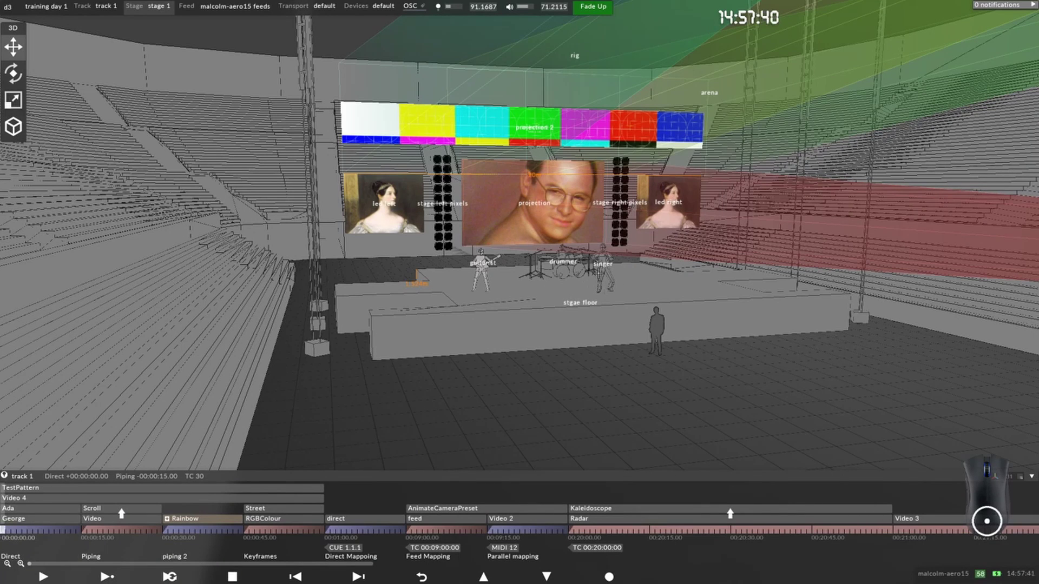
Step: Examine the arena stage's screens, rig and projector beams from several angles in d3
drag(573, 325, 451, 301)
scroll(465, 290, up, 3)
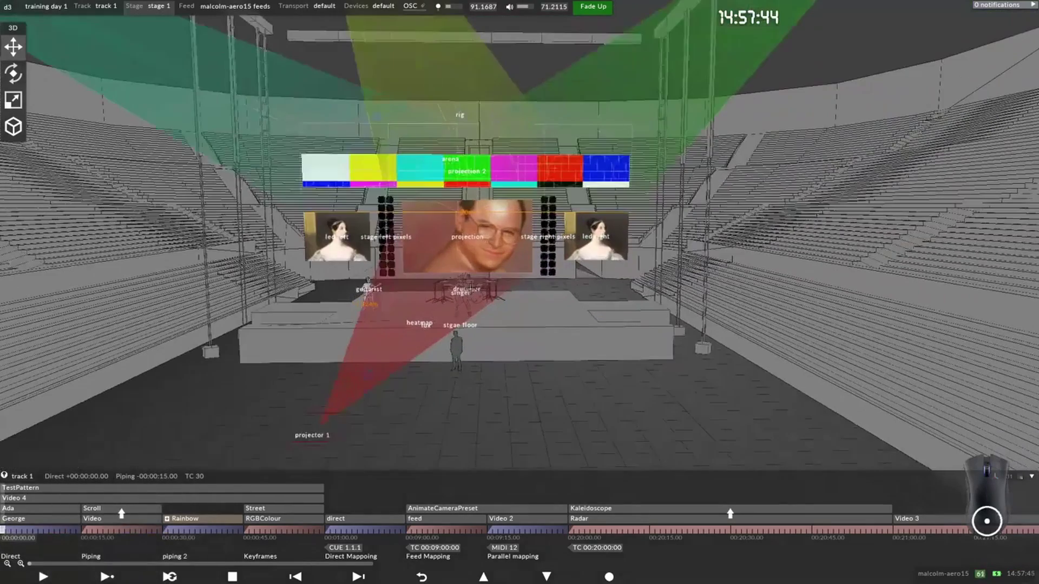
drag(487, 153, 452, 324)
drag(469, 273, 481, 273)
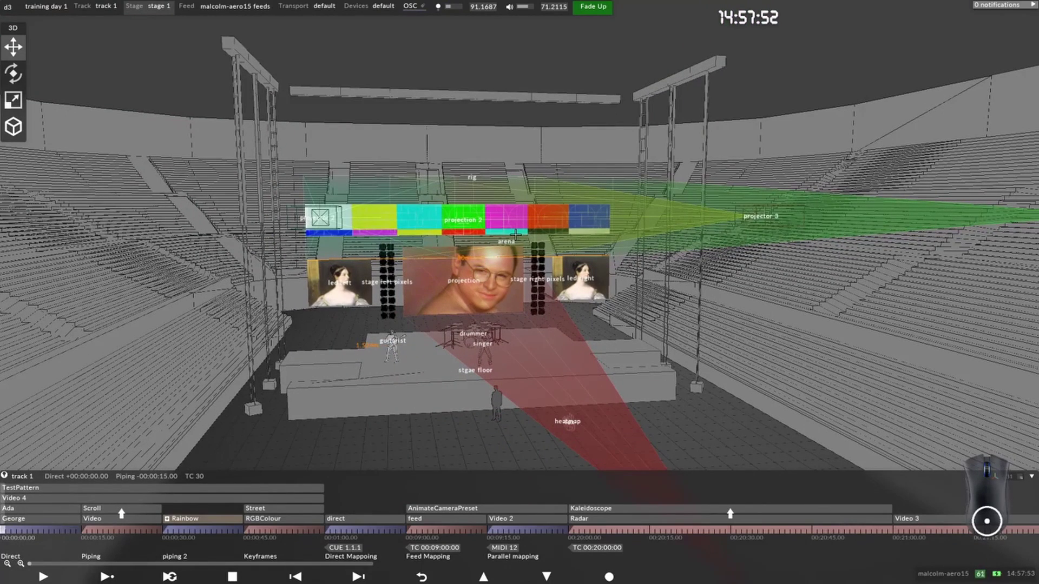
drag(506, 302, 492, 311)
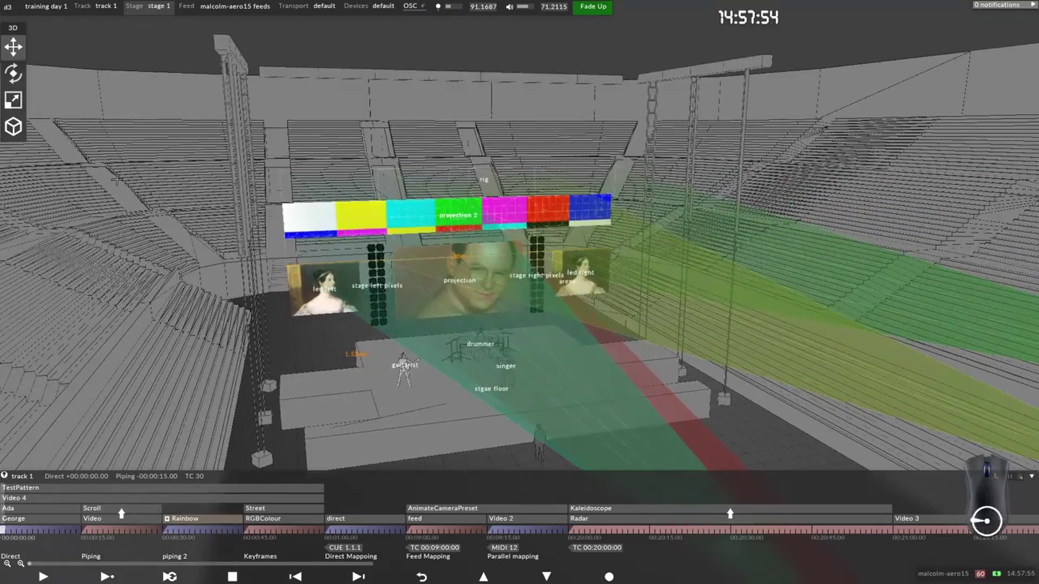
scroll(454, 295, up, 6)
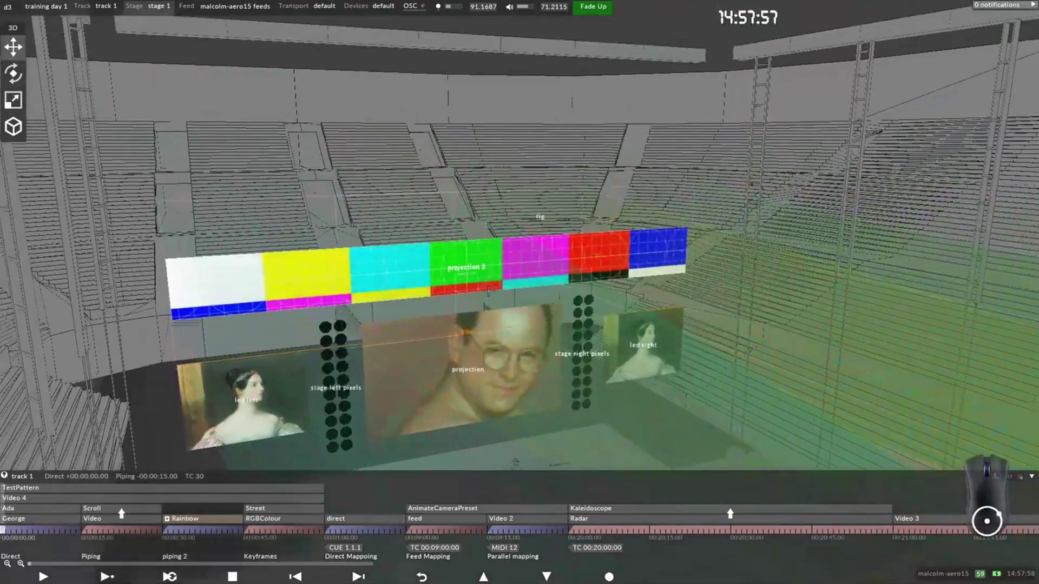
drag(489, 289, 479, 281)
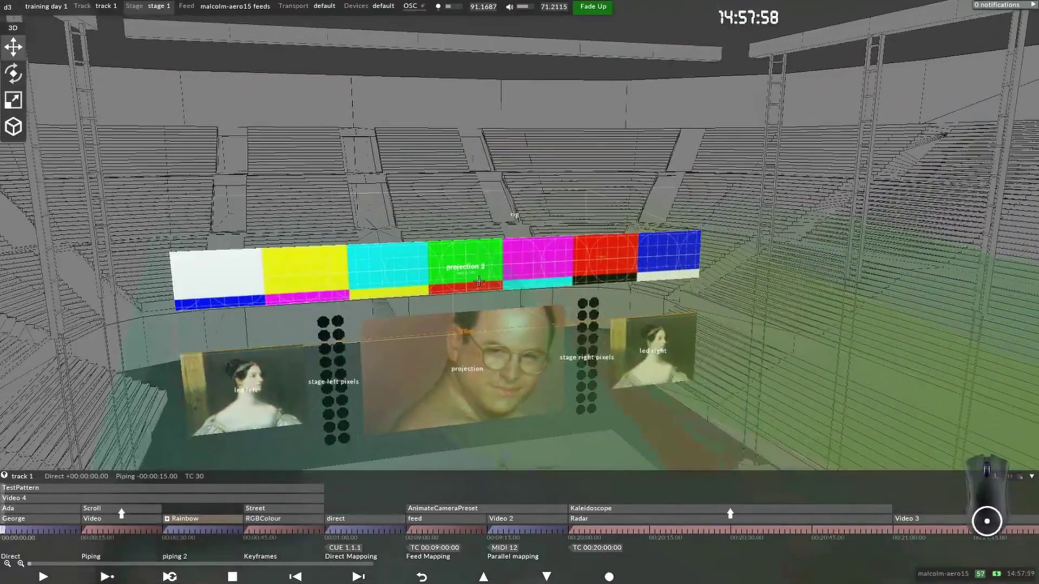
Step: Add a new LED screen named "led curtain left" to stage 1
click(148, 6)
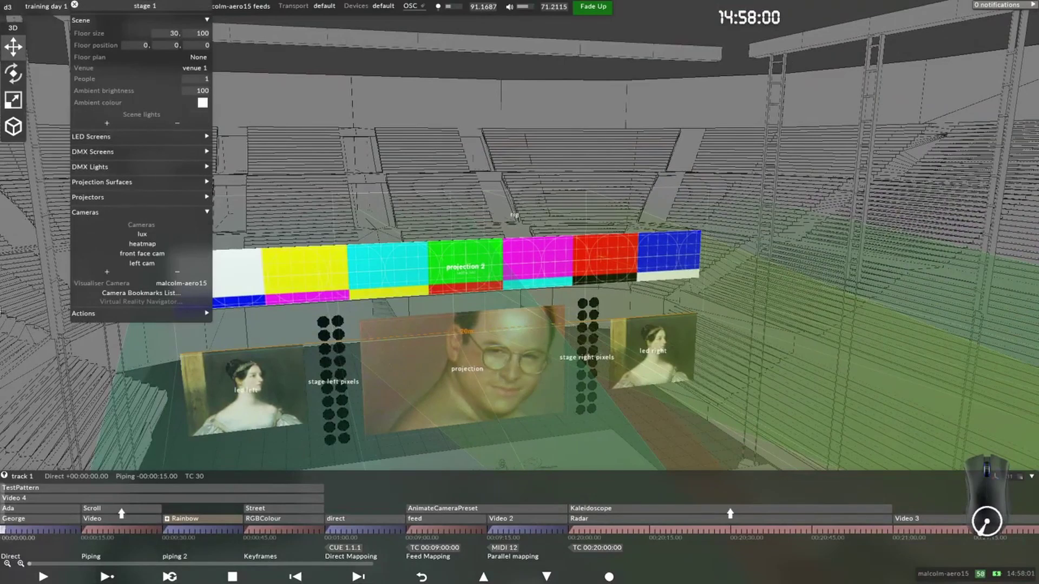
click(121, 136)
click(141, 149)
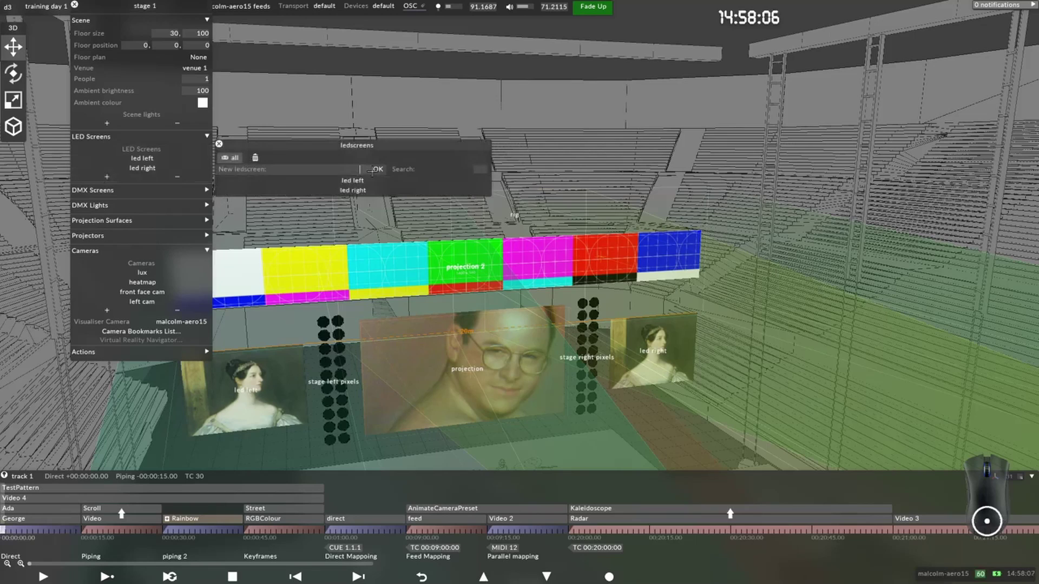
text(led curt)
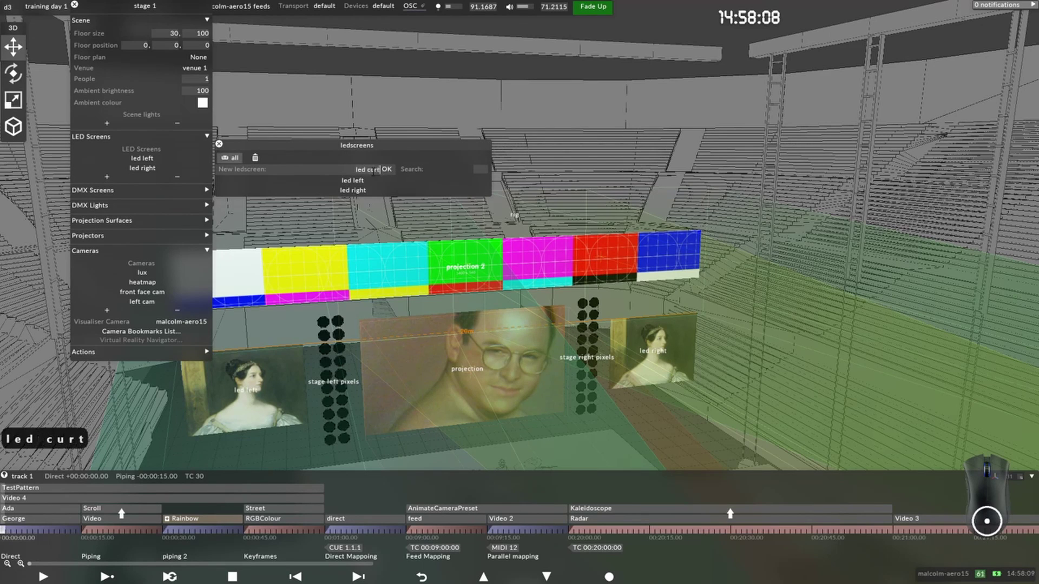
text(ain left)
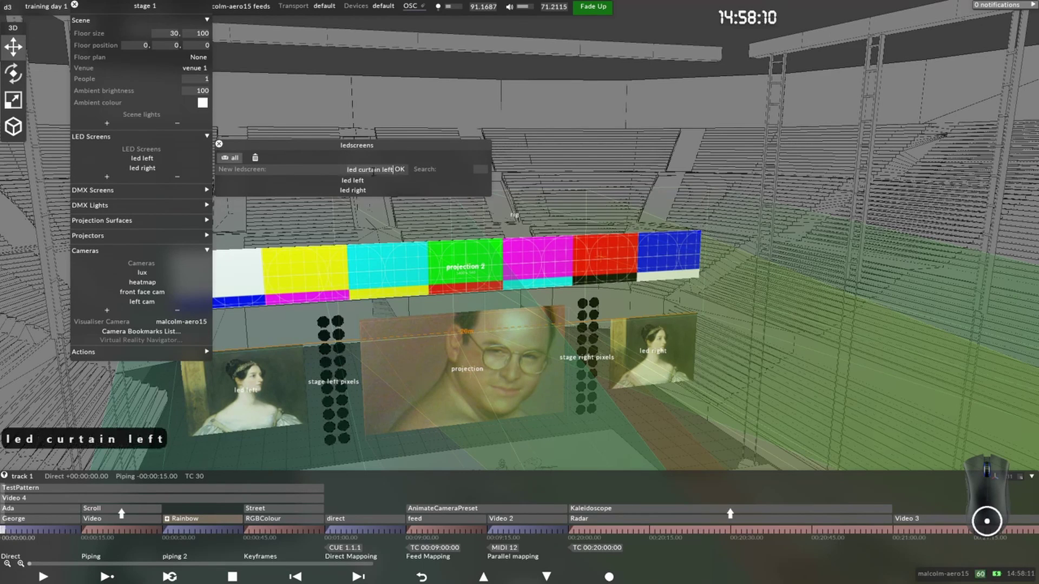
click(400, 170)
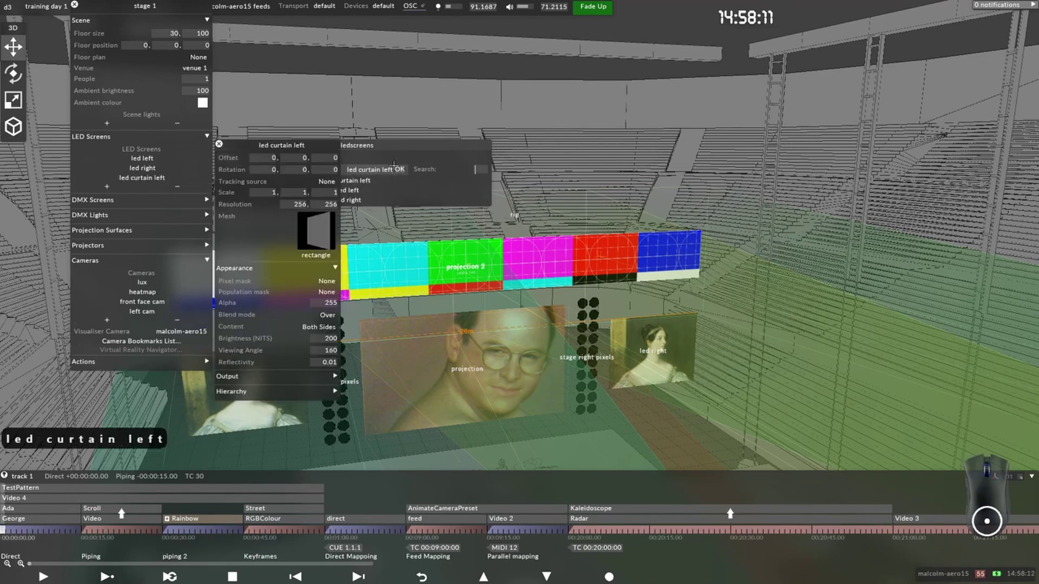
Step: Set the Y offset of the led curtain left screen to 14 m
click(296, 158)
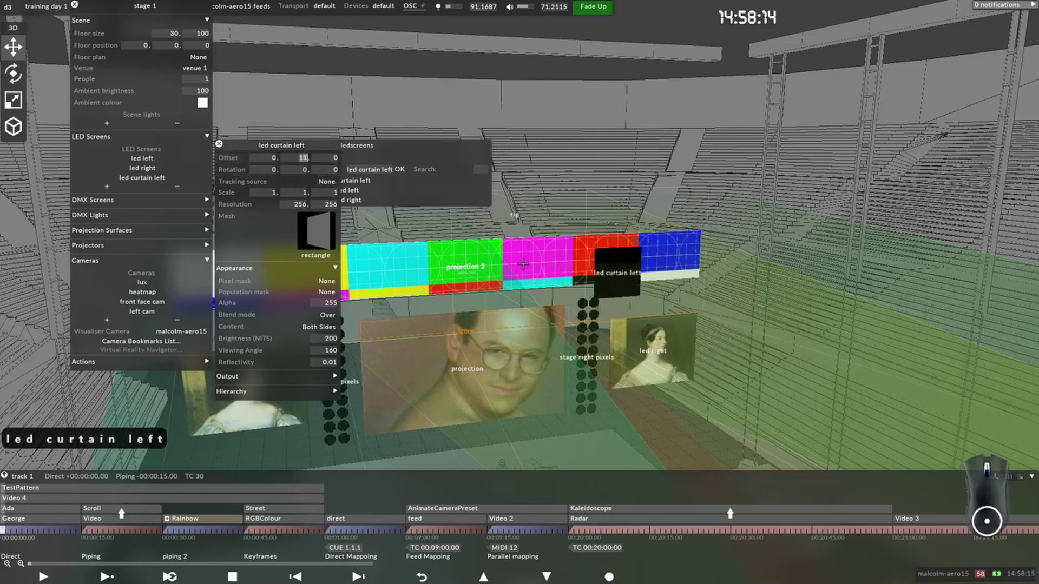
text(16)
key(BackSpace)
text(4)
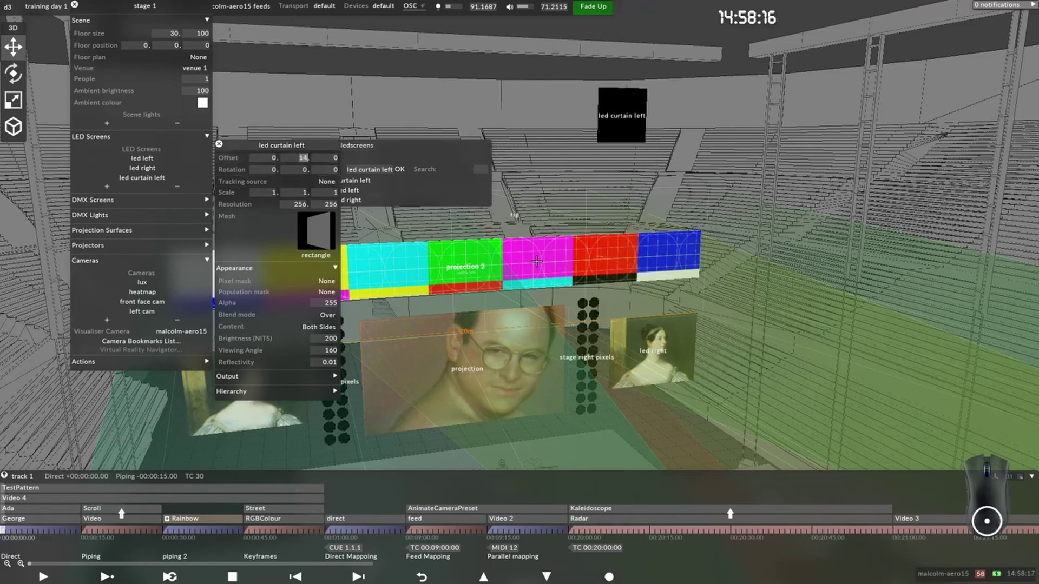
key(Return)
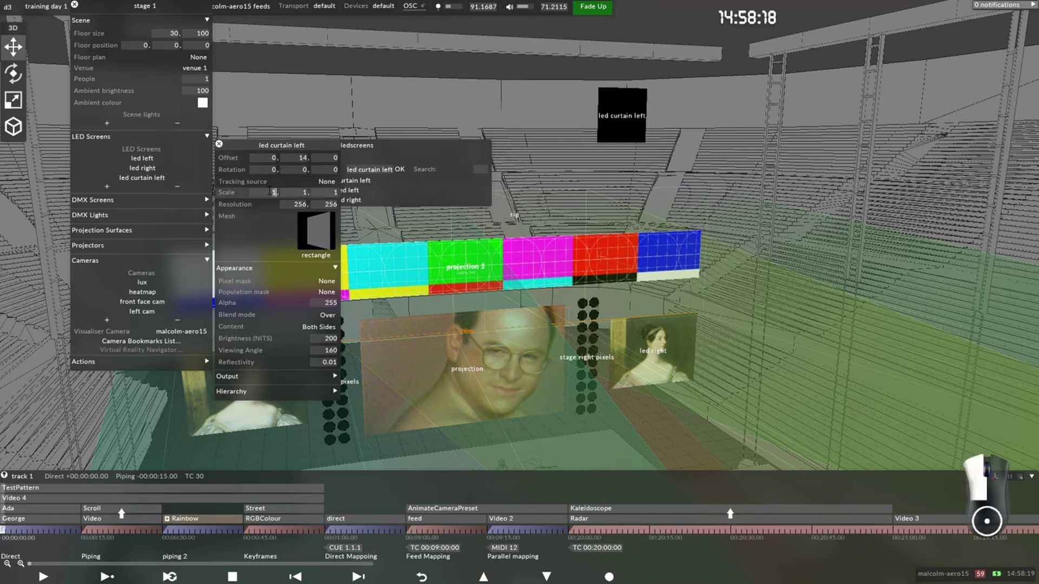
Step: Scale the led curtain left screen to 5 in X and 4 in Y
click(270, 192)
text(54)
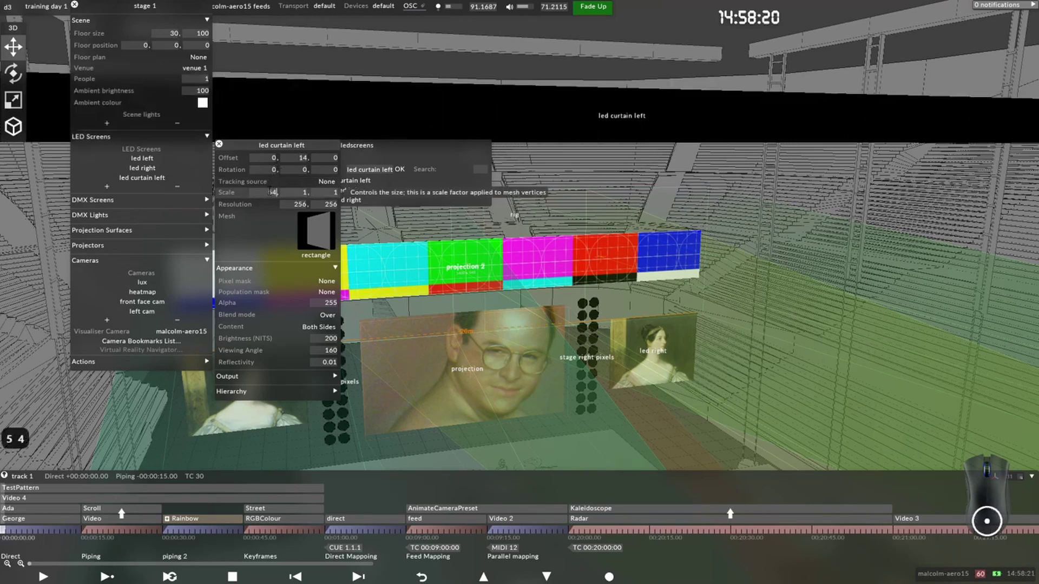
key(BackSpace)
key(Tab)
key(Return)
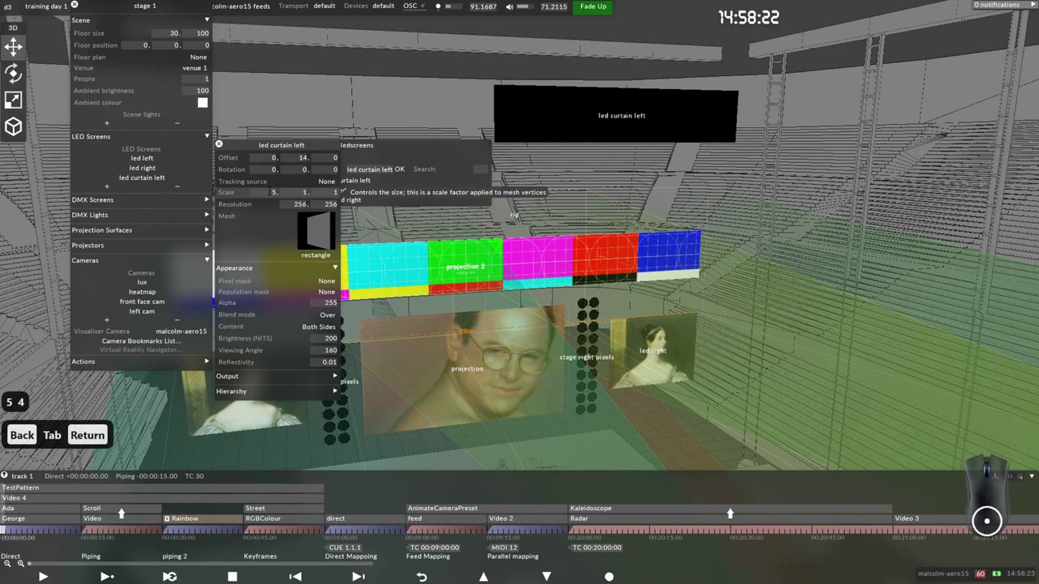
click(304, 192)
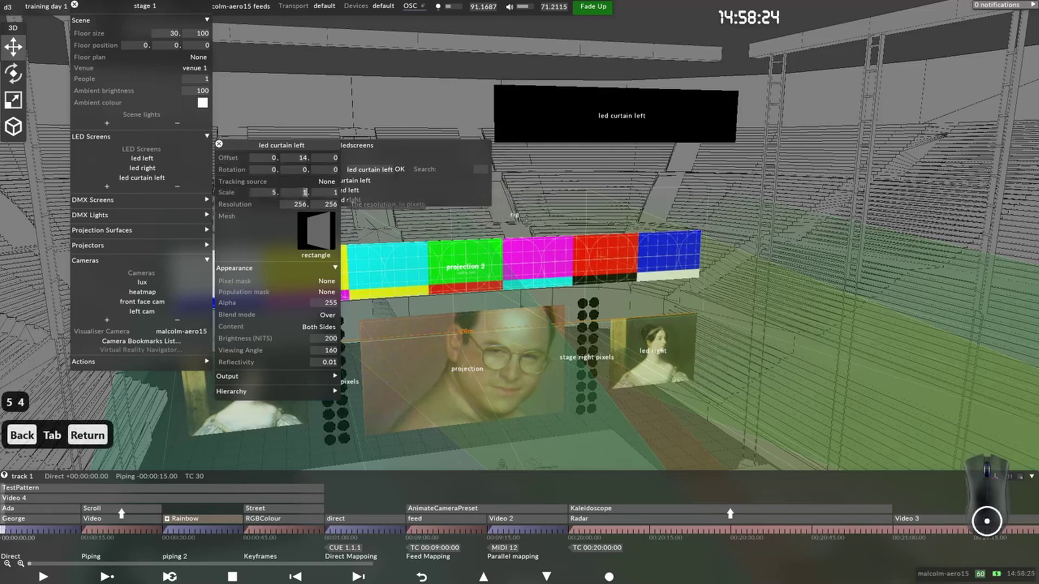
text(4)
Step: Set the Z offset of the led curtain left screen to 9 m
drag(593, 160, 558, 178)
click(327, 158)
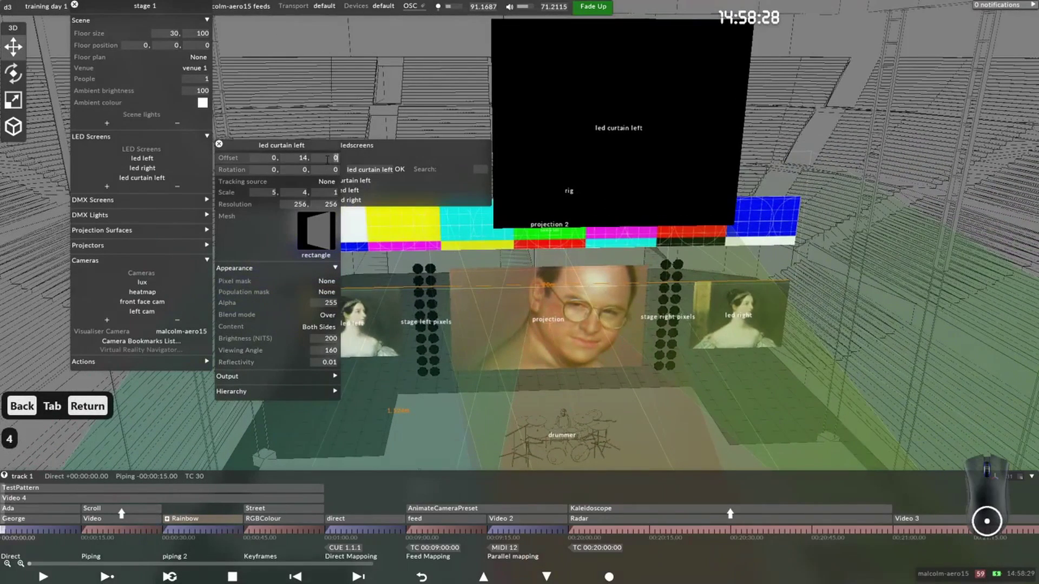
text(9)
Step: Check the curtain's depth against the projection screen from the side and set its Z offset to 13 m
drag(545, 131, 482, 247)
click(482, 247)
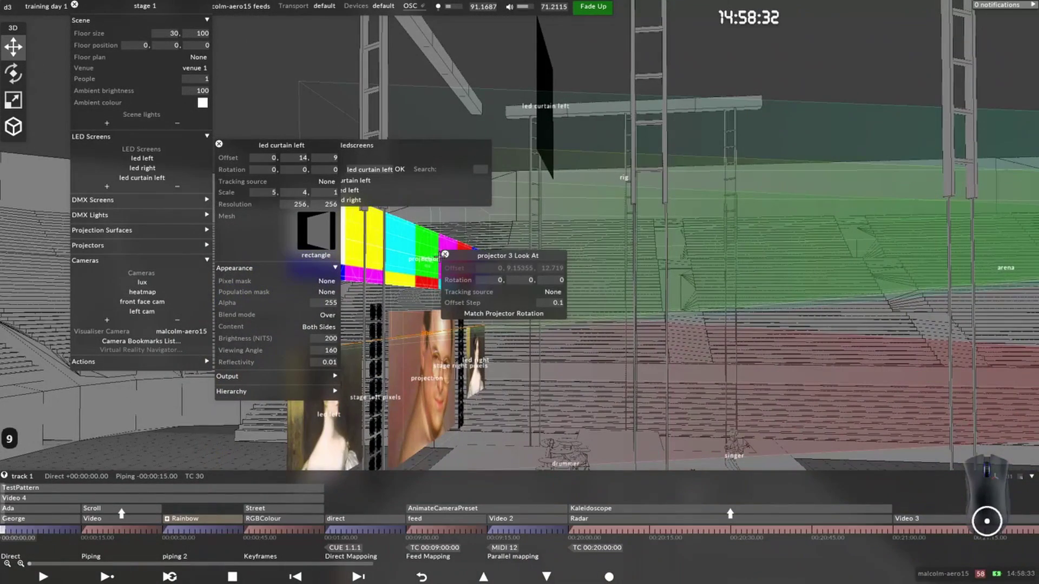
click(445, 254)
click(389, 243)
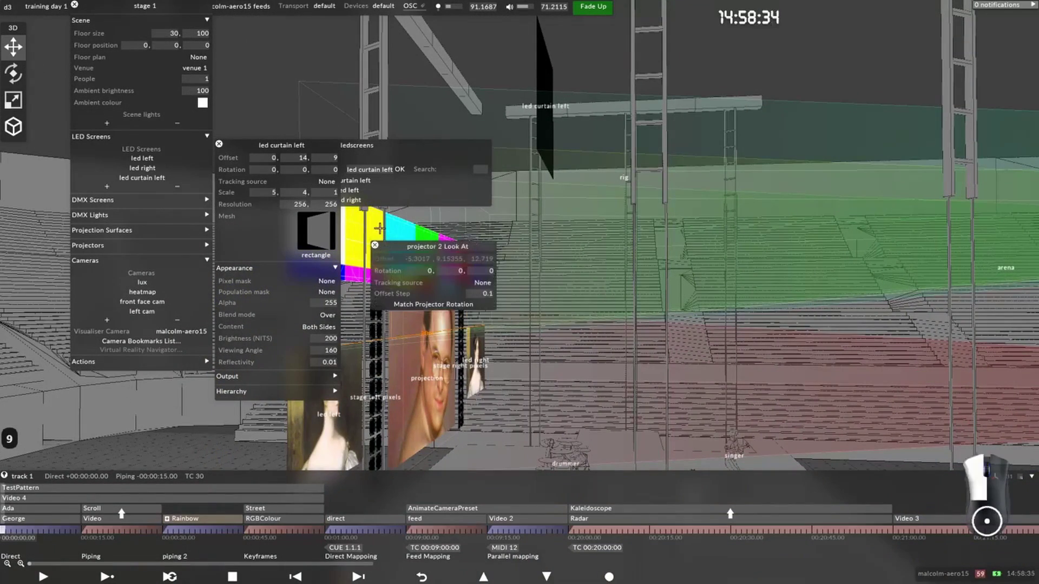
click(383, 234)
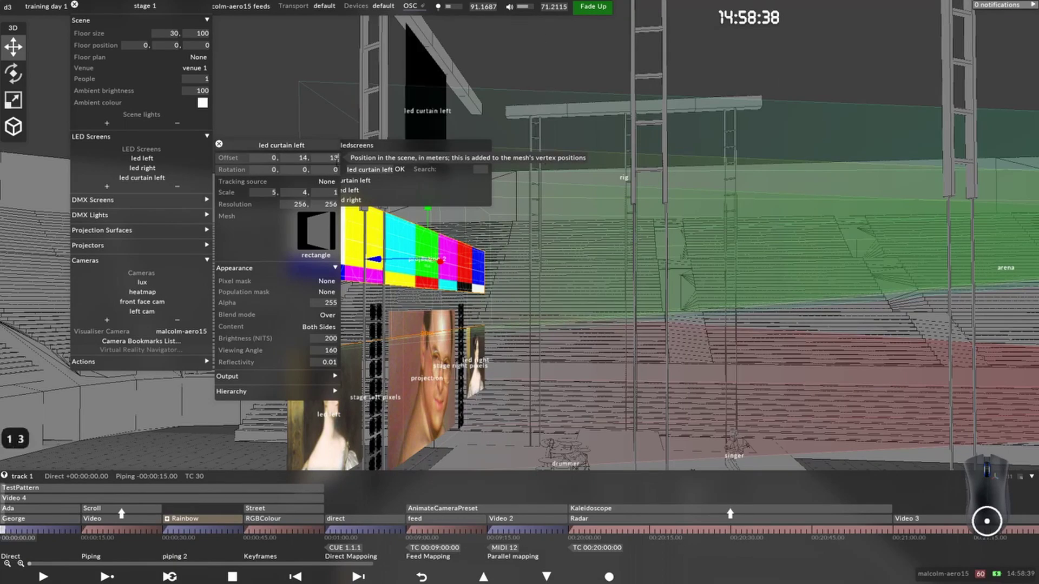
text(13)
Step: Shift the led curtain left screen sideways by setting its X offset to -2.5 m
mouse_move(411, 111)
mouse_down()
mouse_move(423, 97)
mouse_move(412, 92)
mouse_up()
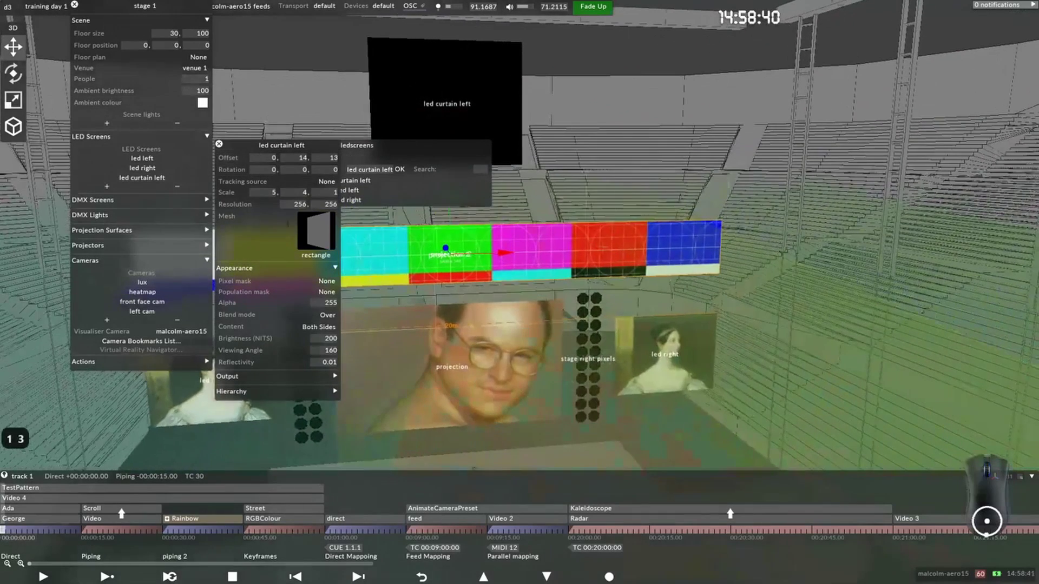
drag(275, 158, 256, 158)
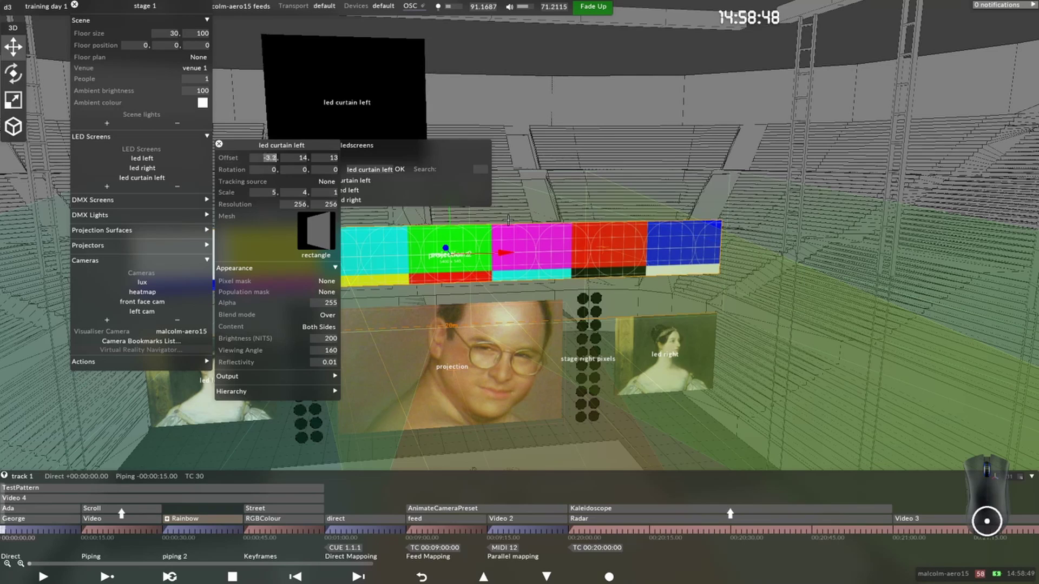
text(-2.5)
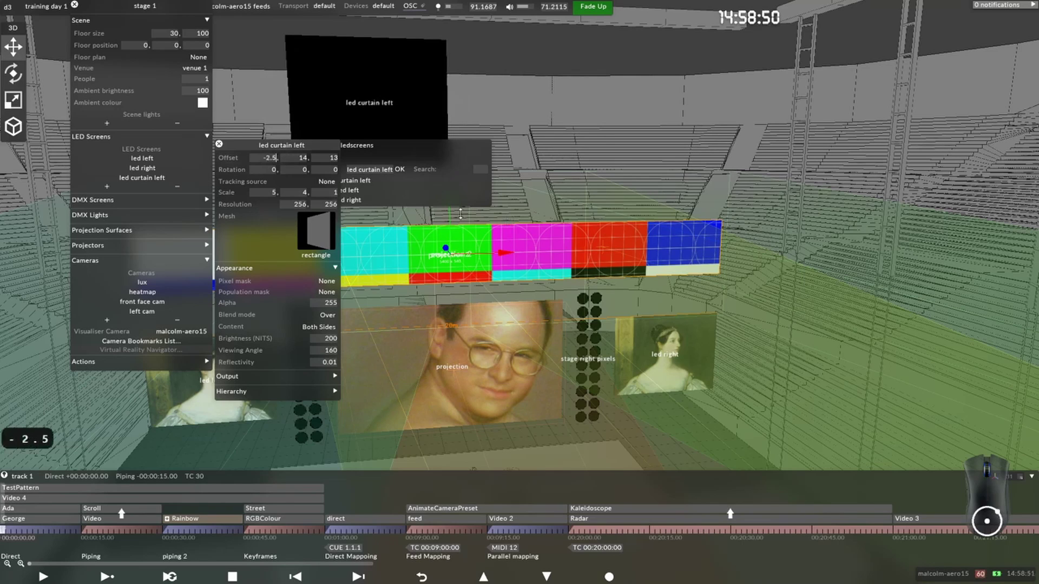
Step: Duplicate the led curtain left screen as "led curtain right"
right_click(346, 98)
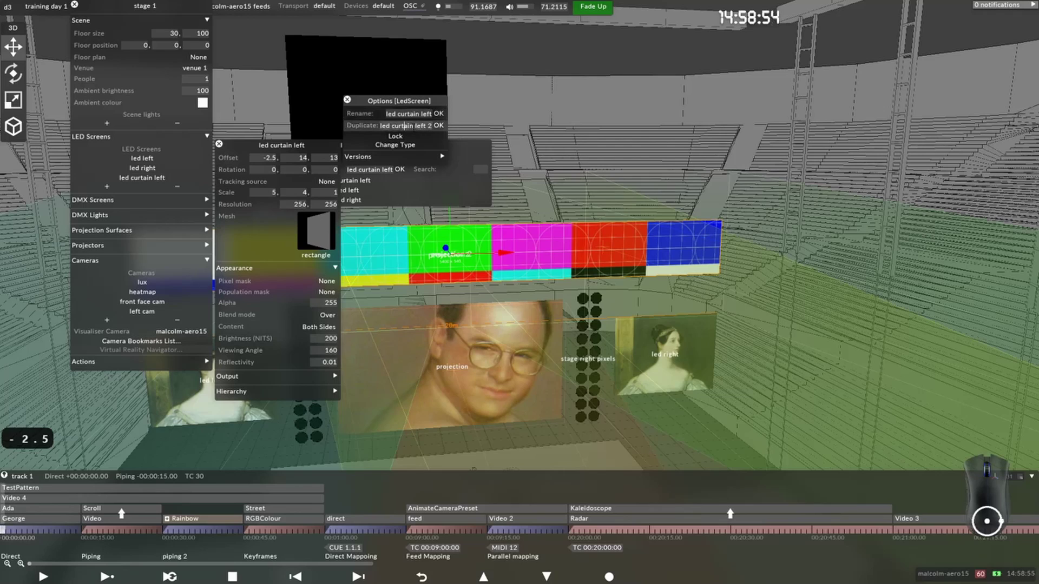
key(BackSpace)
key(BackSpace)
key(BackSpace)
key(BackSpace)
key(BackSpace)
key(BackSpace)
text(right)
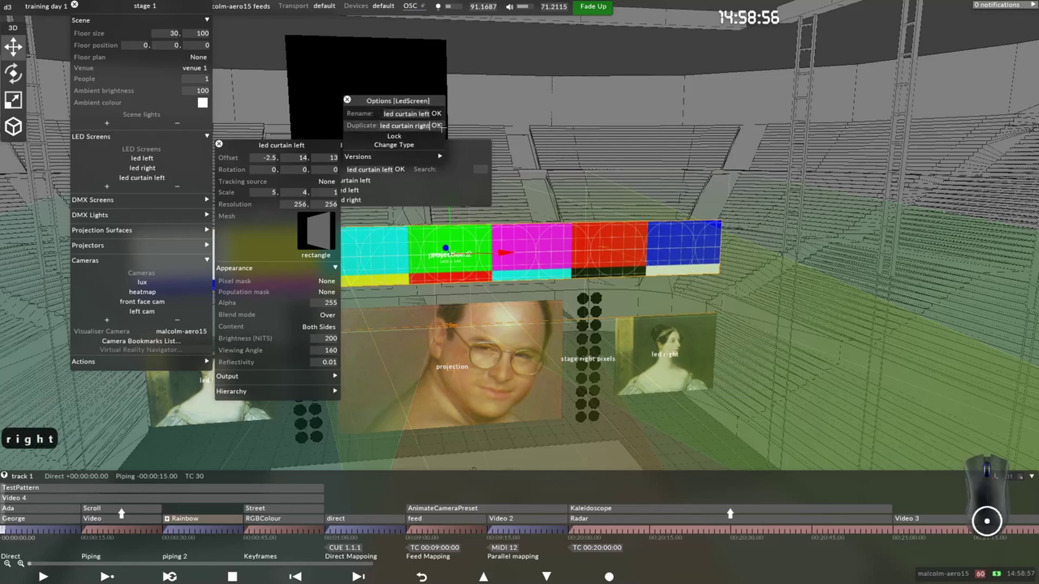
click(436, 125)
Step: Set the X offset of the led curtain right screen to 2.5 m and close the screen and stage settings
click(270, 157)
text(2.5)
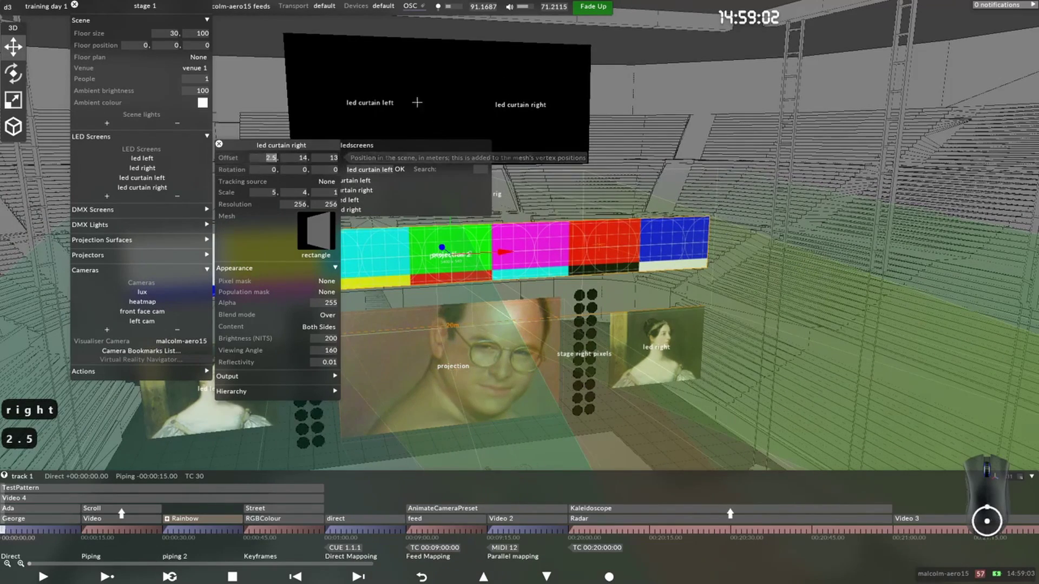
click(399, 132)
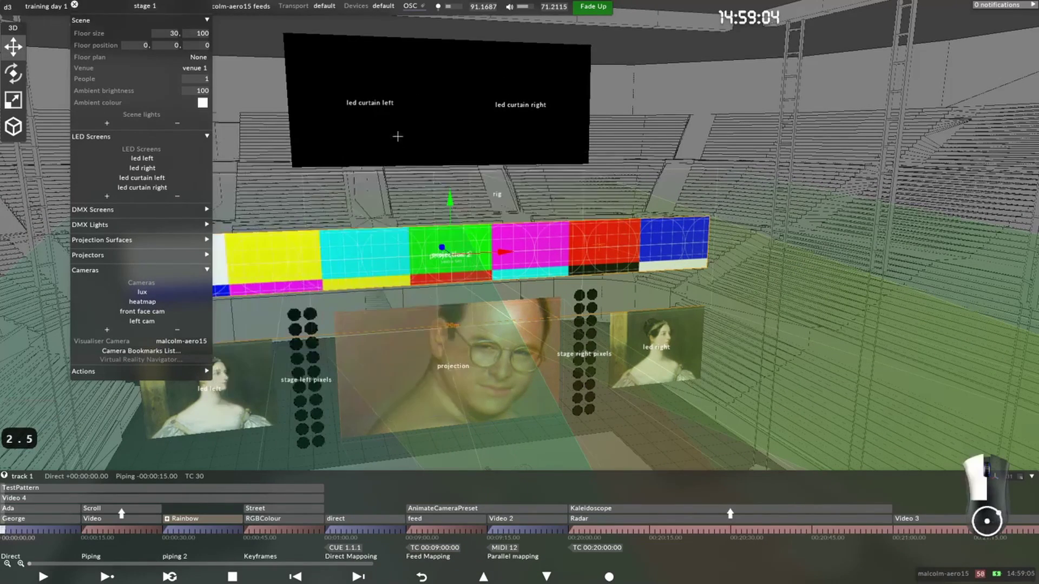
drag(399, 132, 453, 183)
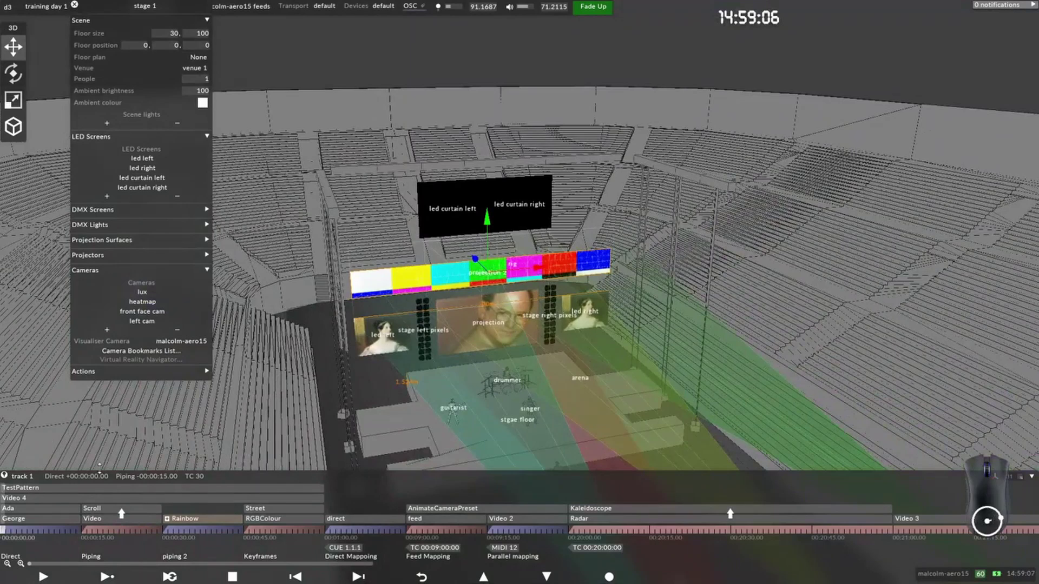
click(75, 5)
Step: Add a Video layer to track 1, checking the live chat in Streamlabs OBS in between
key(ctrl+l)
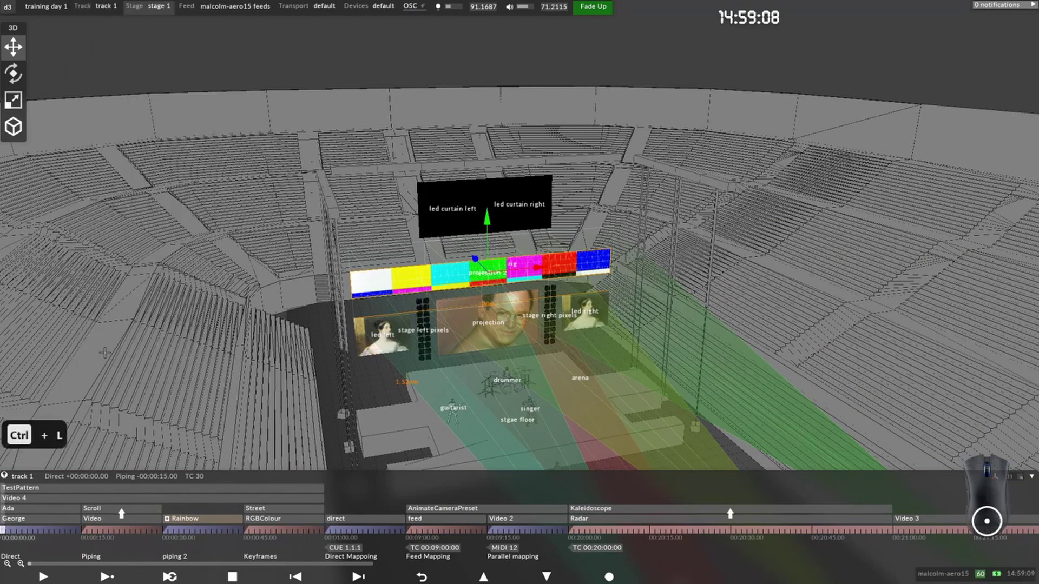
text(vi)
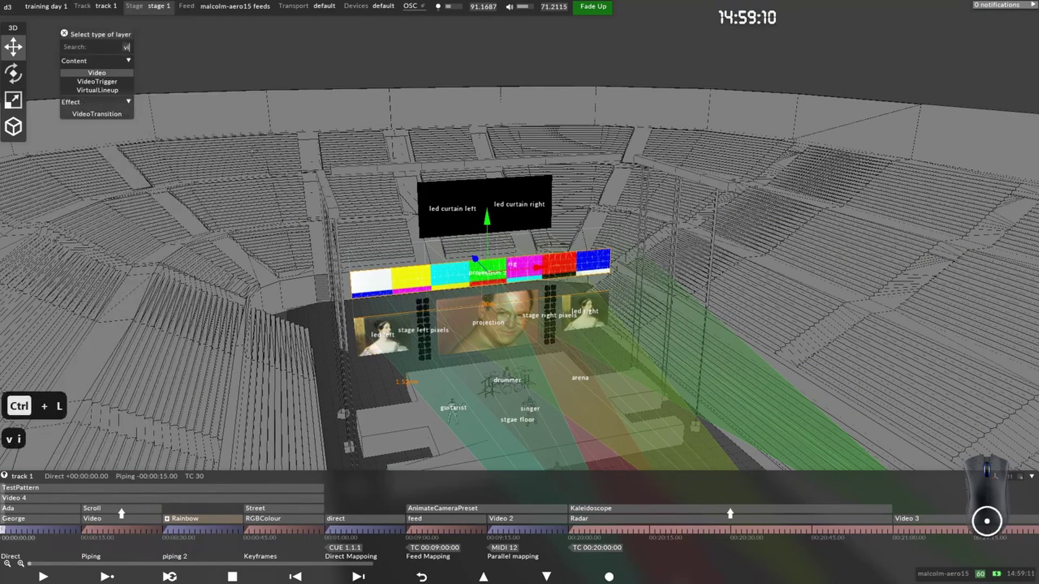
key(alt+Tab)
key(alt+Tab)
key(alt+Tab)
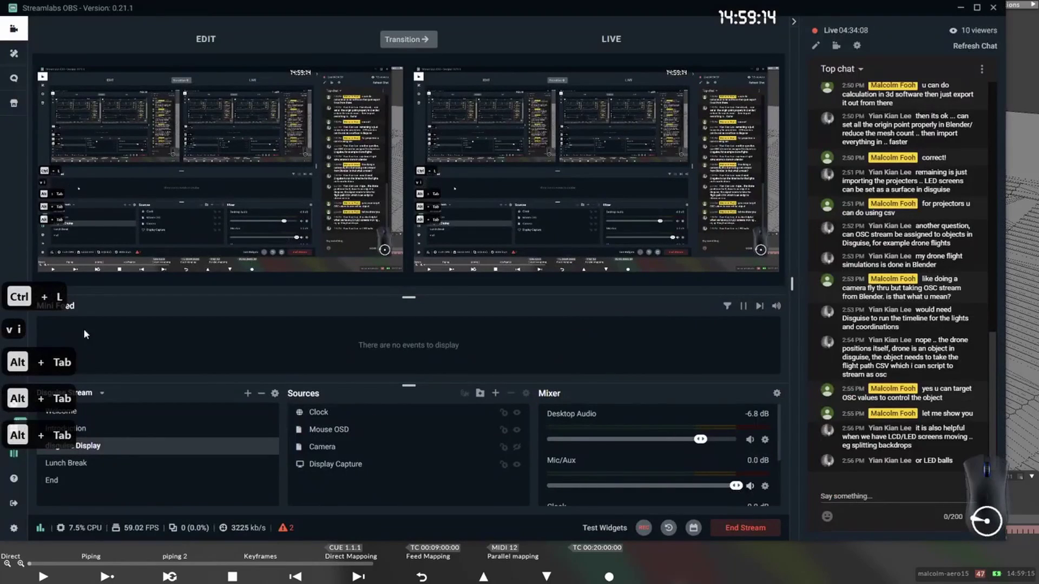
key(alt+Tab)
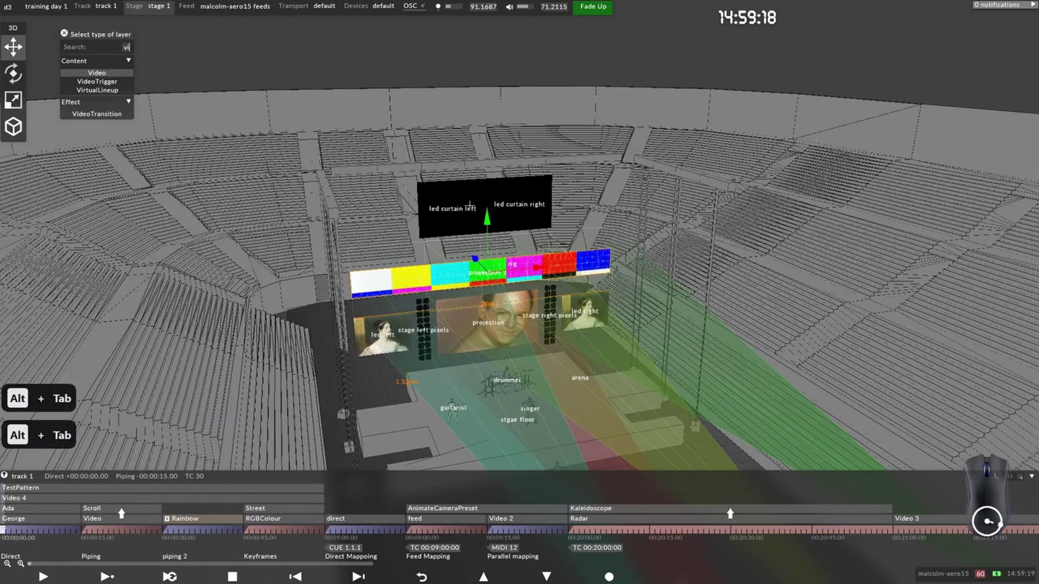
click(445, 213)
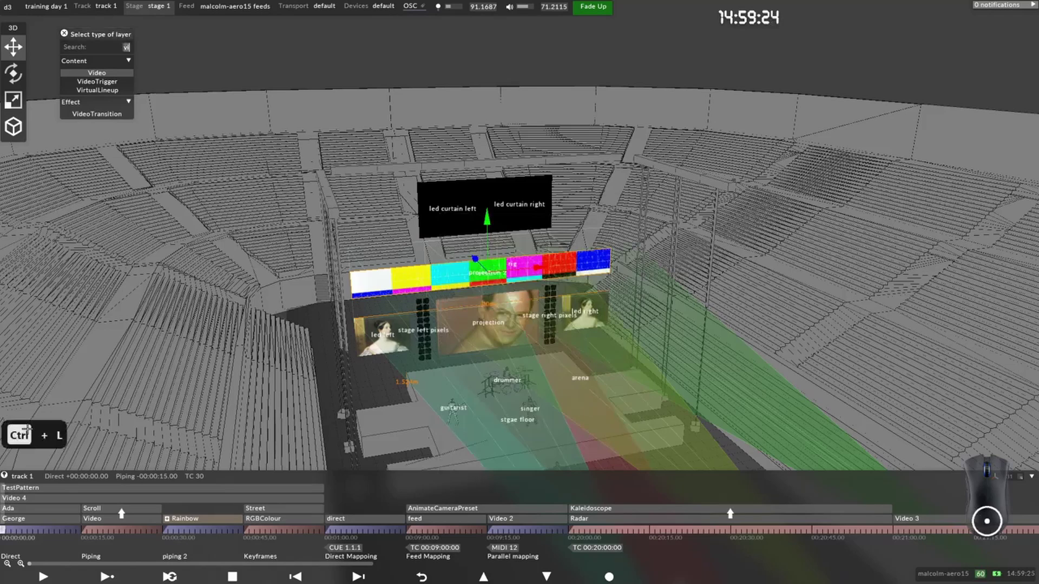
click(100, 73)
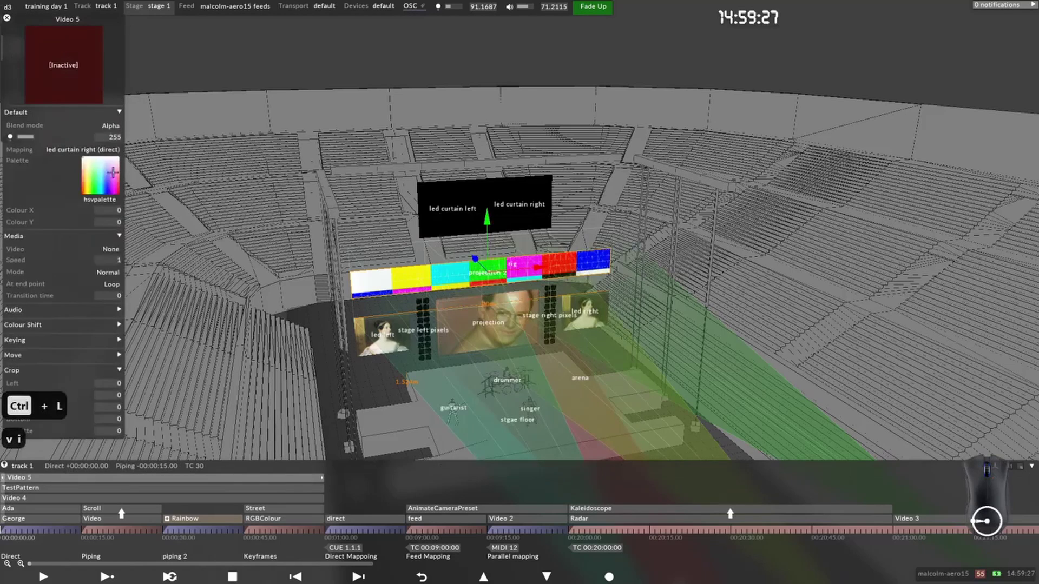
Step: Create a Parallel mapping named "led curtains" for the new video layer
click(81, 149)
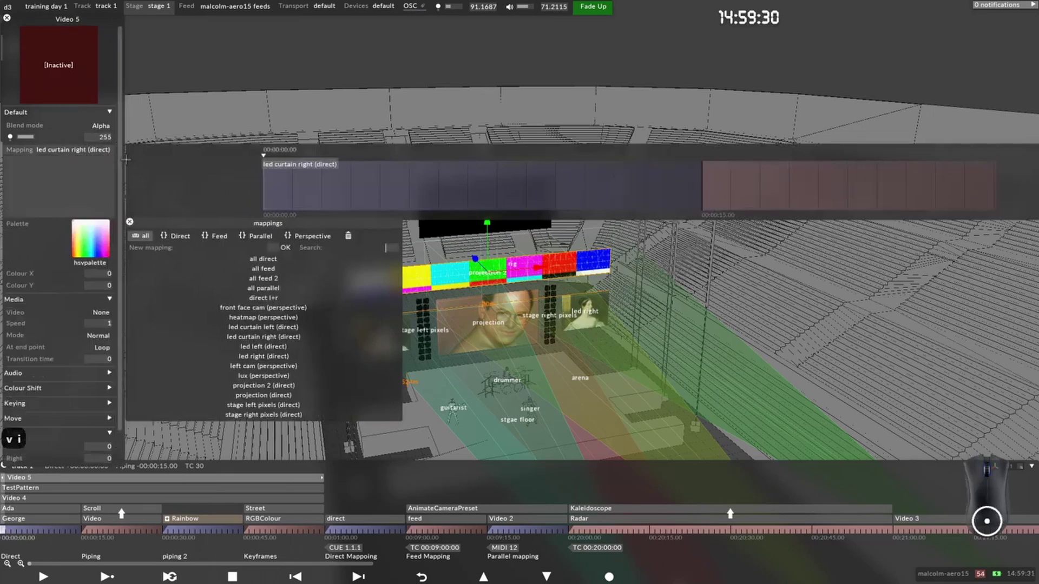
text(led)
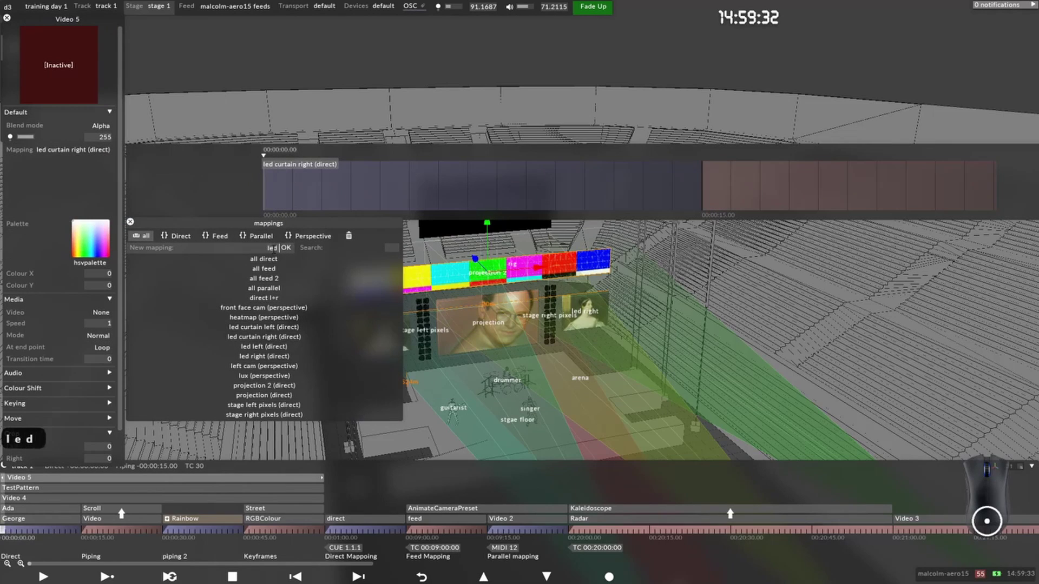
text( curtai)
key(BackSpace)
text(ains)
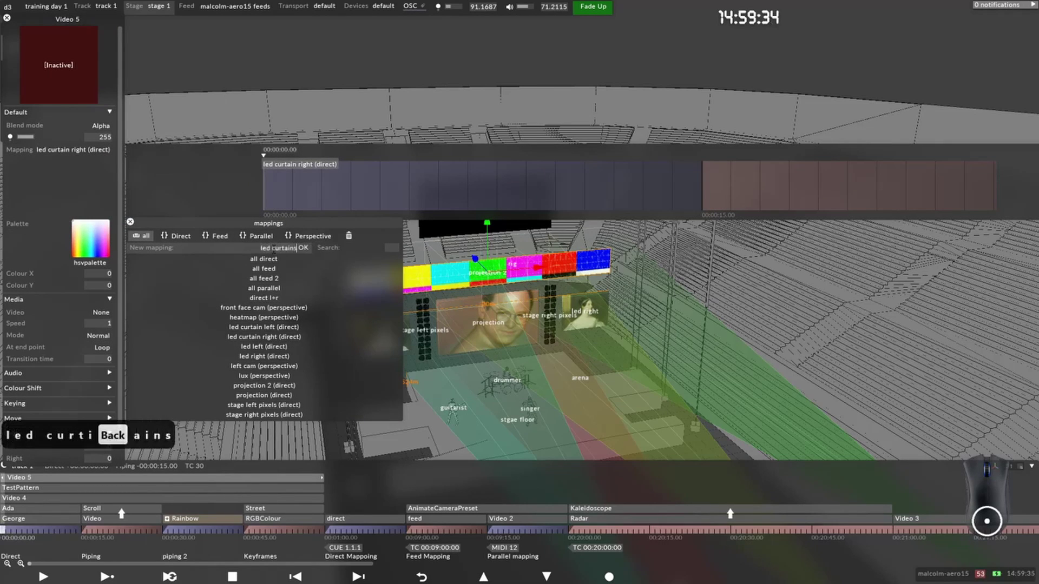
click(302, 248)
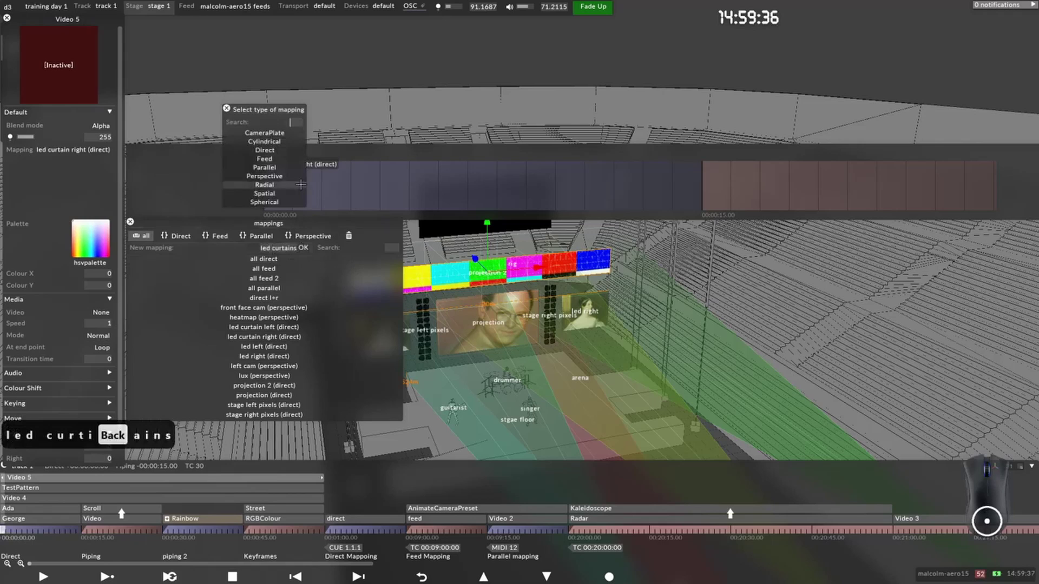
click(295, 169)
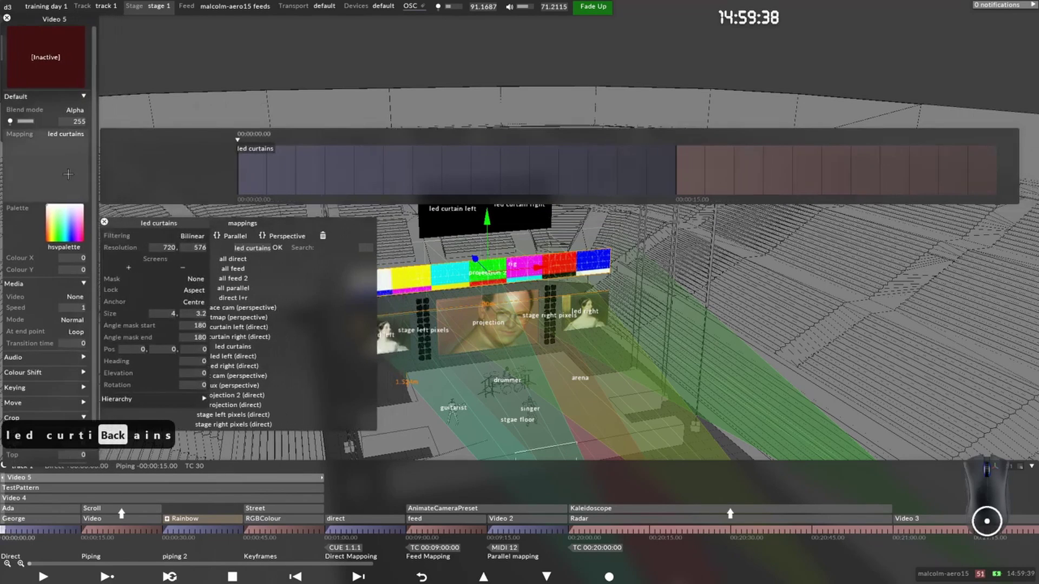
Step: Add the led curtain left and led curtain right screens to the led curtains mapping
click(128, 270)
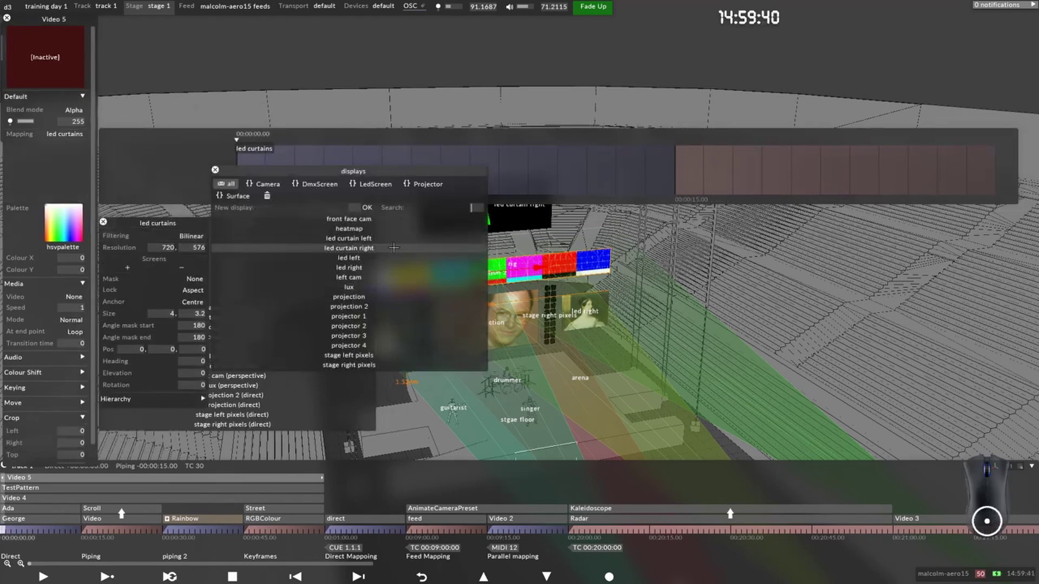
click(385, 239)
click(385, 248)
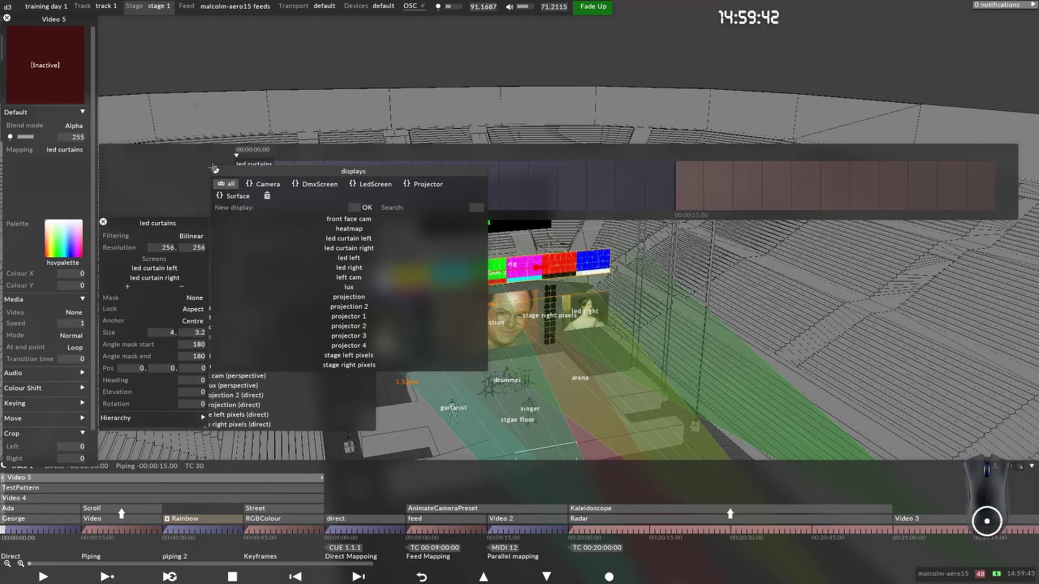
click(215, 169)
Step: Set the led curtain left screen's resolution to 2560 x 2048, using 512 pixels per metre of its 5 x 4 scale
click(447, 232)
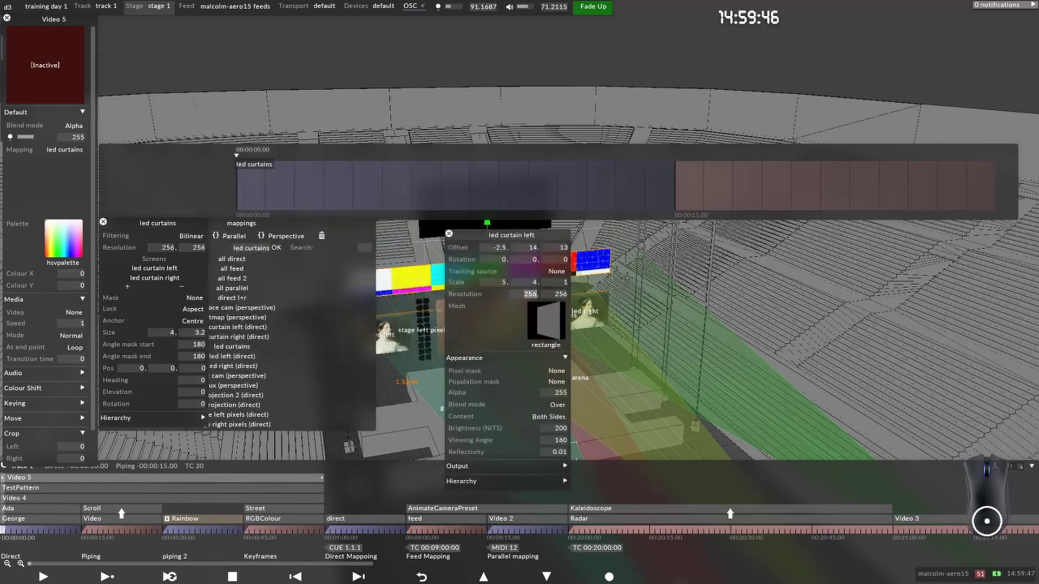
text(512*)
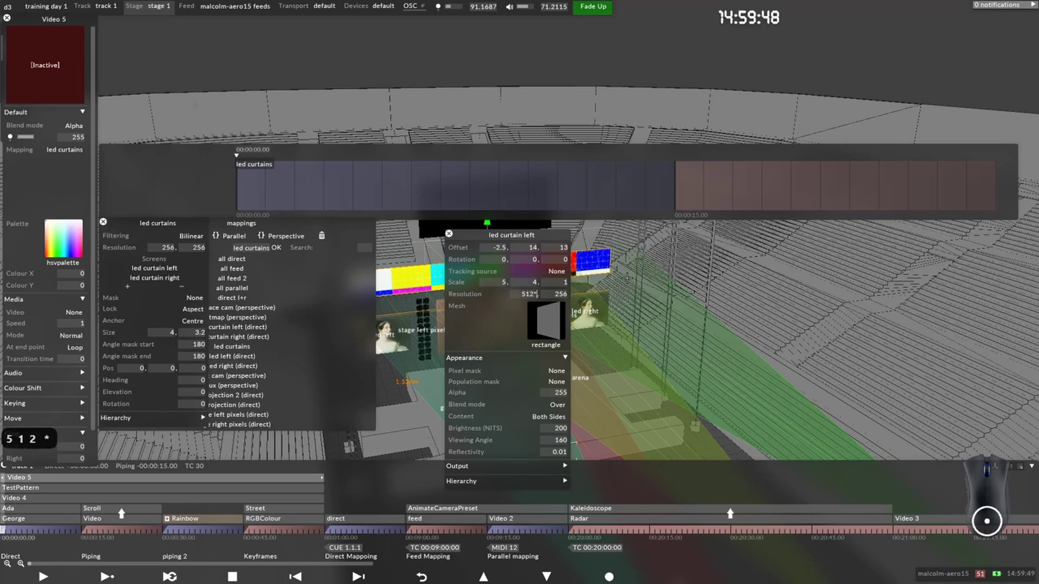
key(Tab)
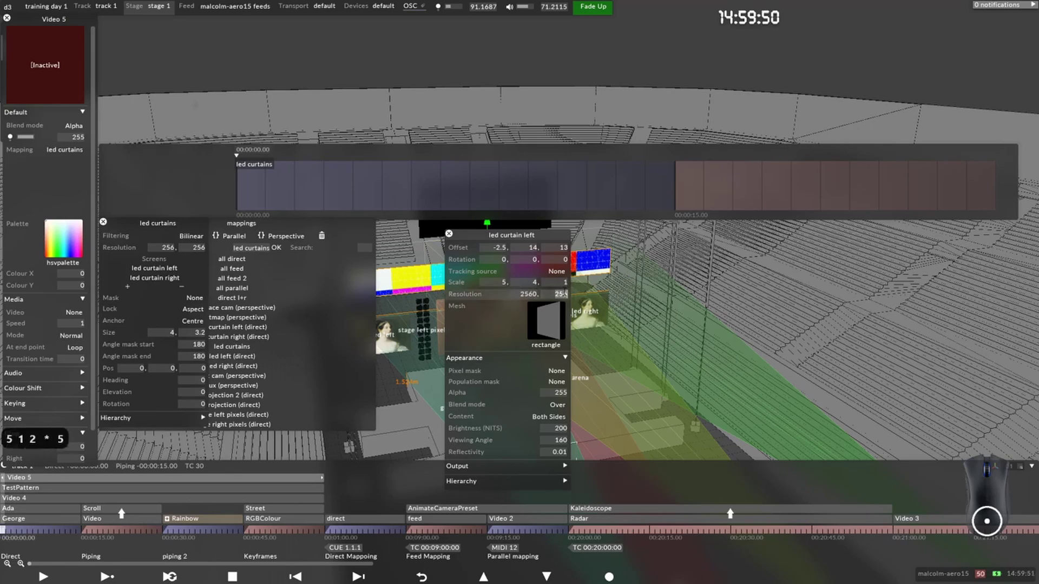
text(512*4)
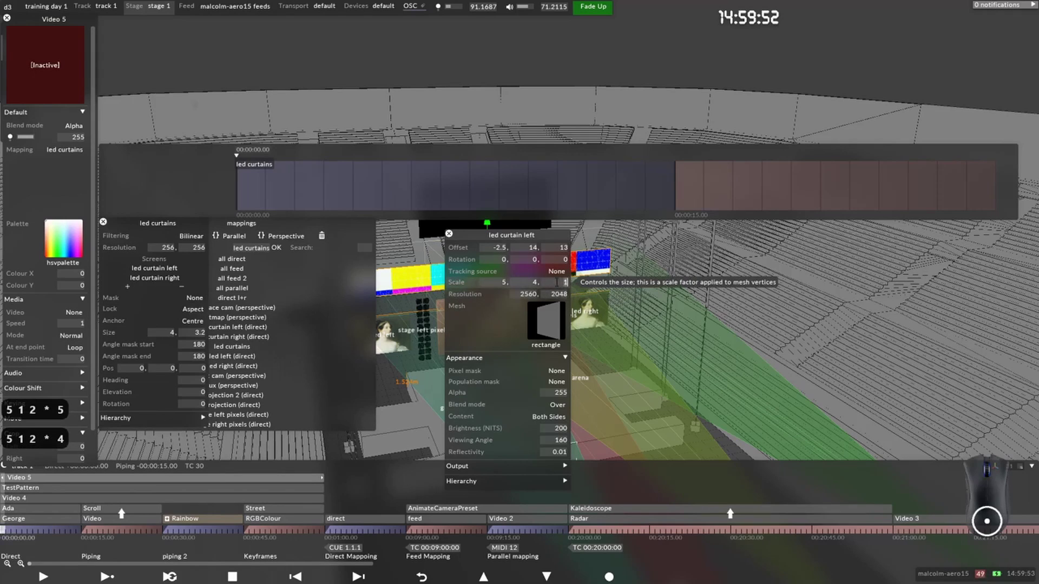
Step: Set the led curtain right screen's resolution to 2560 x 2048, calculated as 512*5 by 512*4
click(510, 224)
click(510, 224)
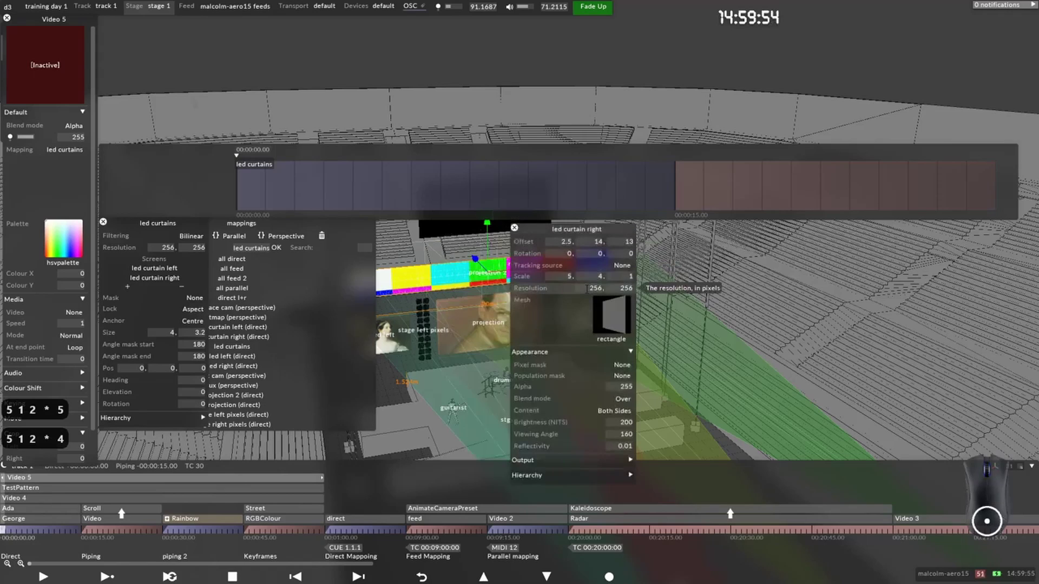
text(51)
key(BackSpace)
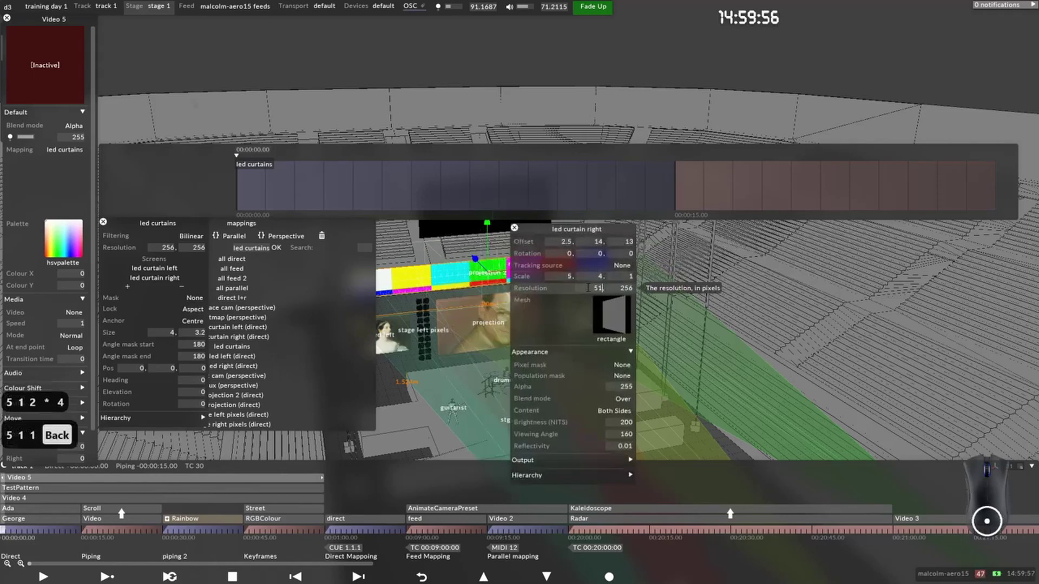
text(2*)
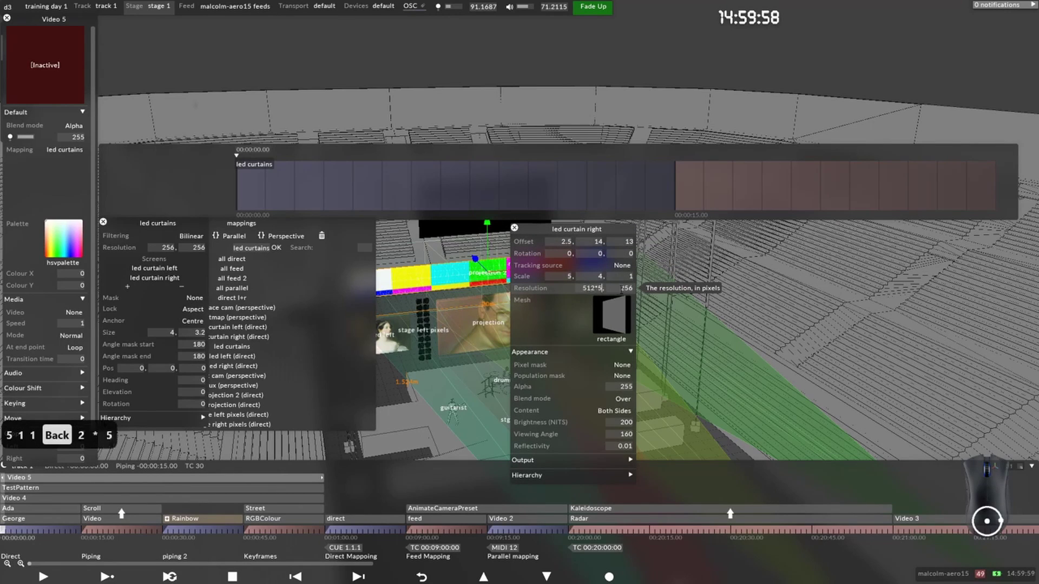
text(512*)
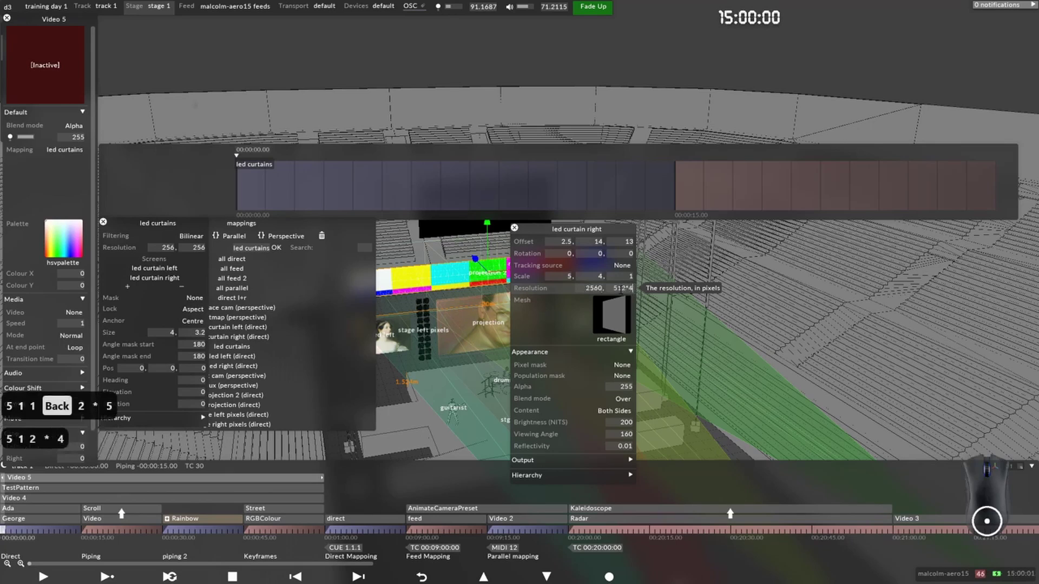
text(4)
key(Return)
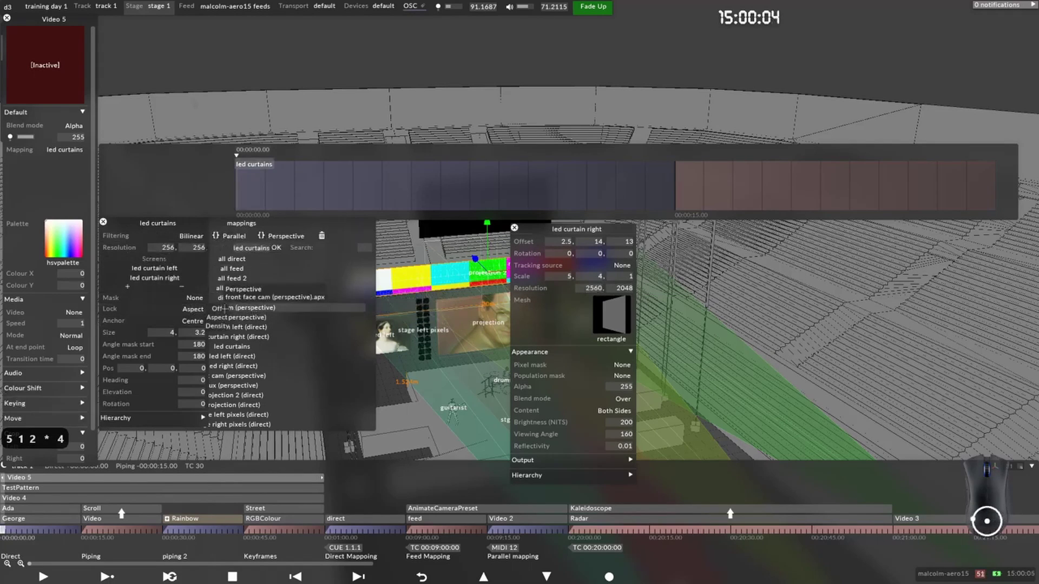
Step: Switch the led curtains mapping's lock to Off and set its resolution to 5120 x 2048
click(219, 308)
click(168, 248)
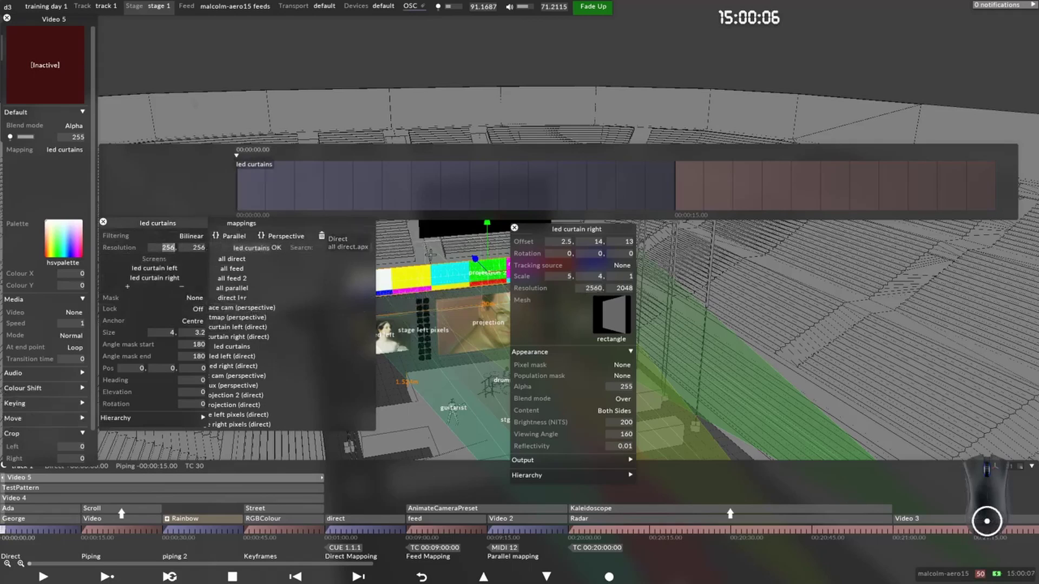
text(2560*2)
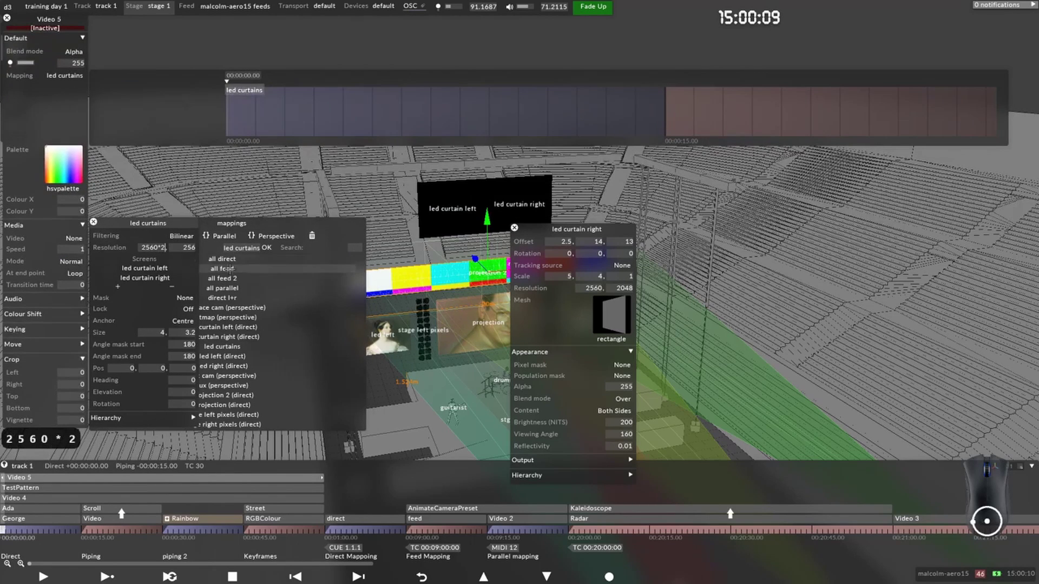
key(Tab)
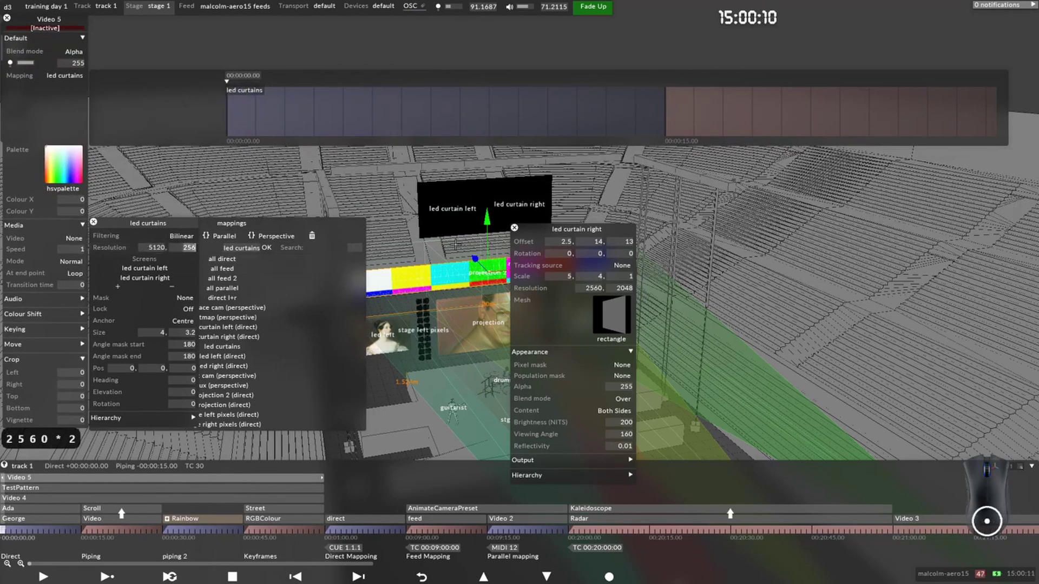
text(2048)
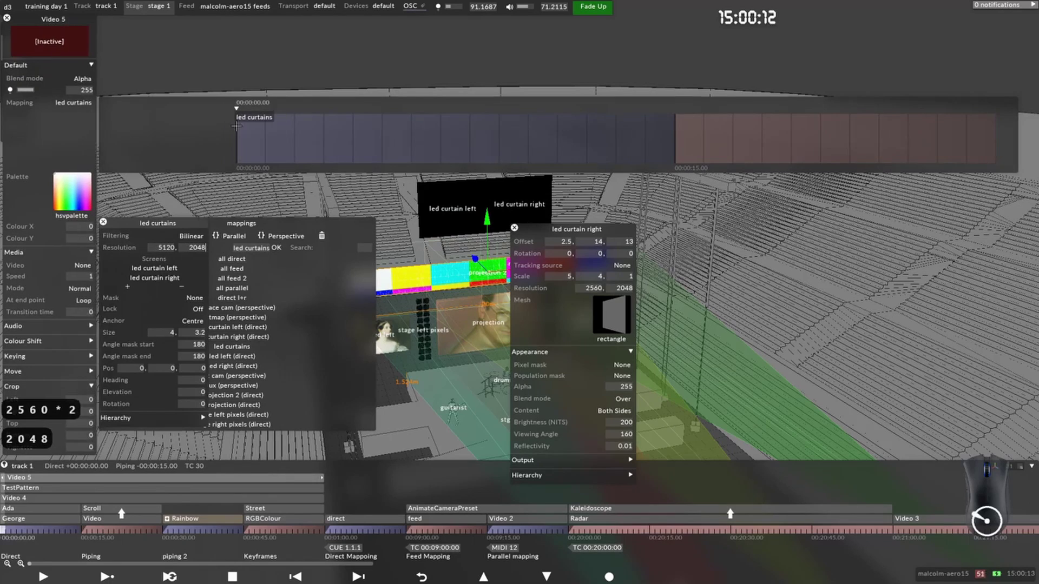
Step: Set the led curtains mapping's size to 10 x 4 and its Y position to 14
click(162, 333)
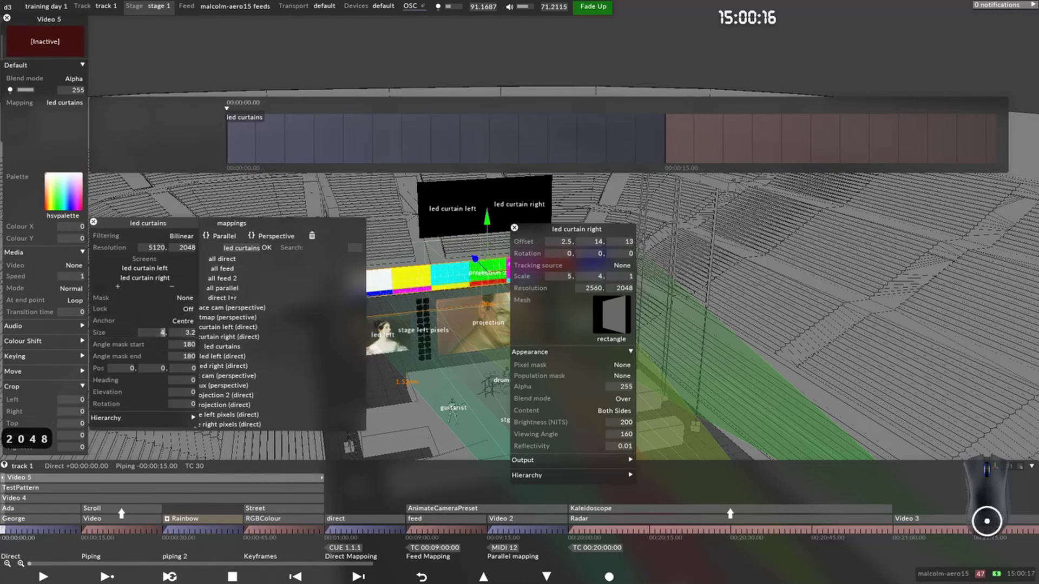
text(5)
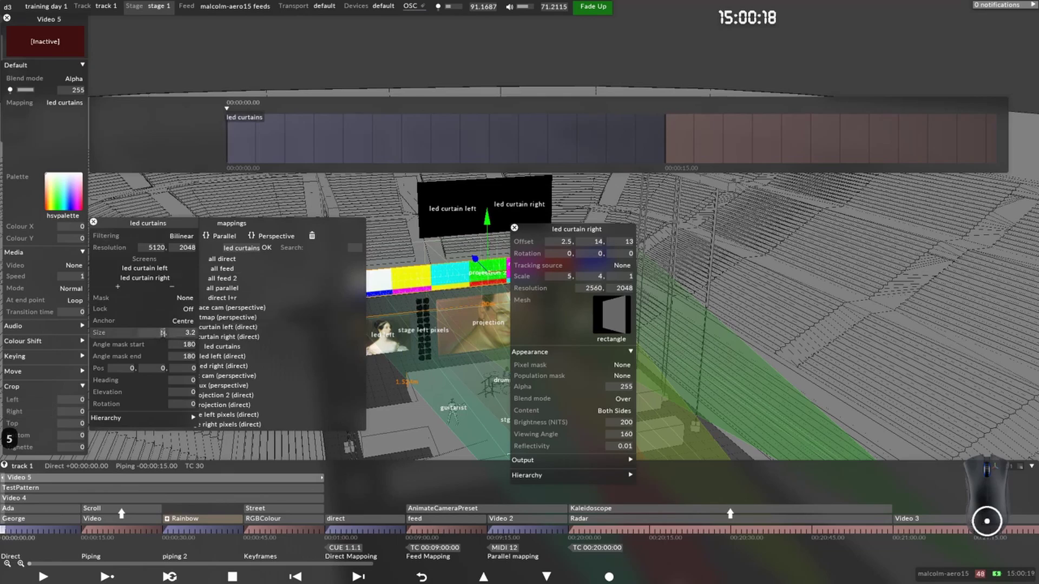
text(10)
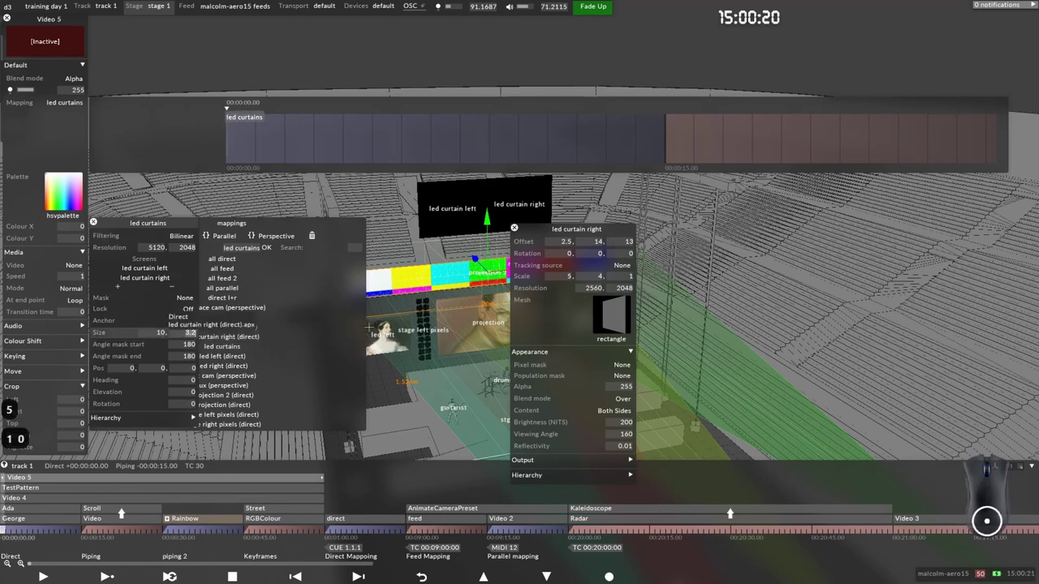
text(4)
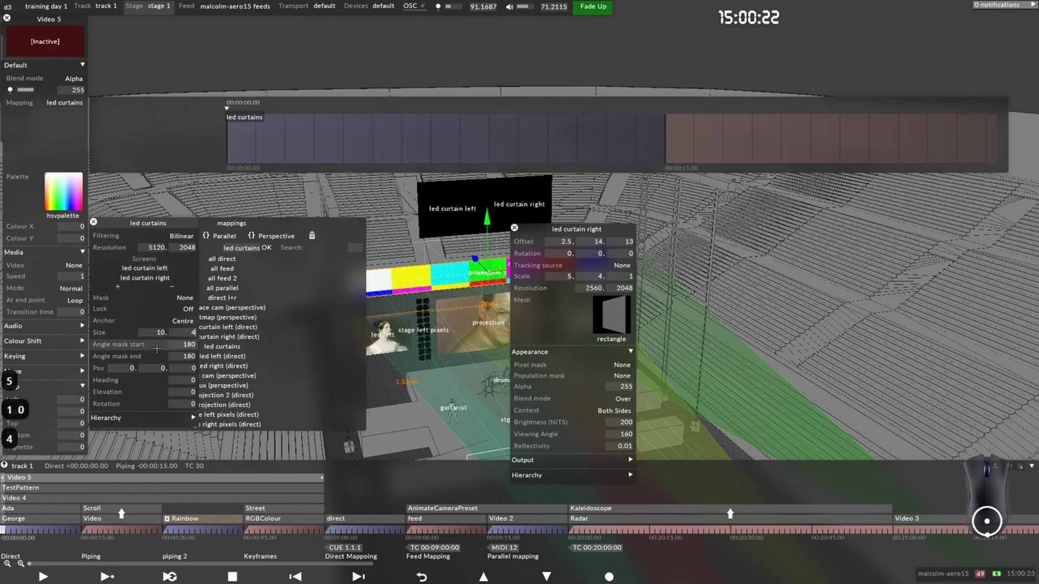
click(162, 369)
text(14)
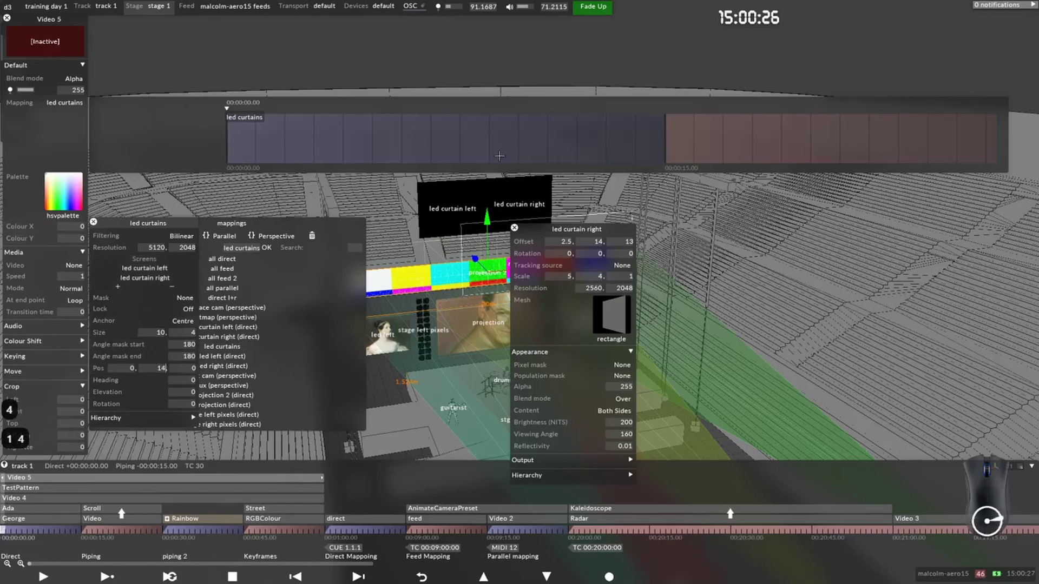
Step: Close the led curtain right settings and assign d3_test_16-9.png as the new layer's video
drag(480, 203, 469, 206)
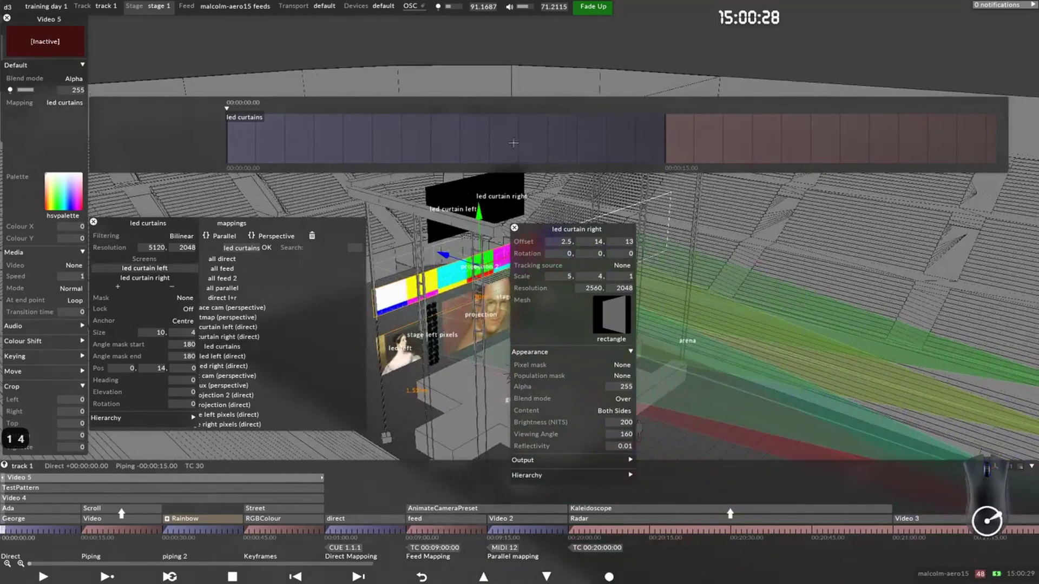
click(512, 228)
scroll(543, 419, up, 5)
middle_drag(544, 419, 545, 431)
scroll(545, 431, down, 3)
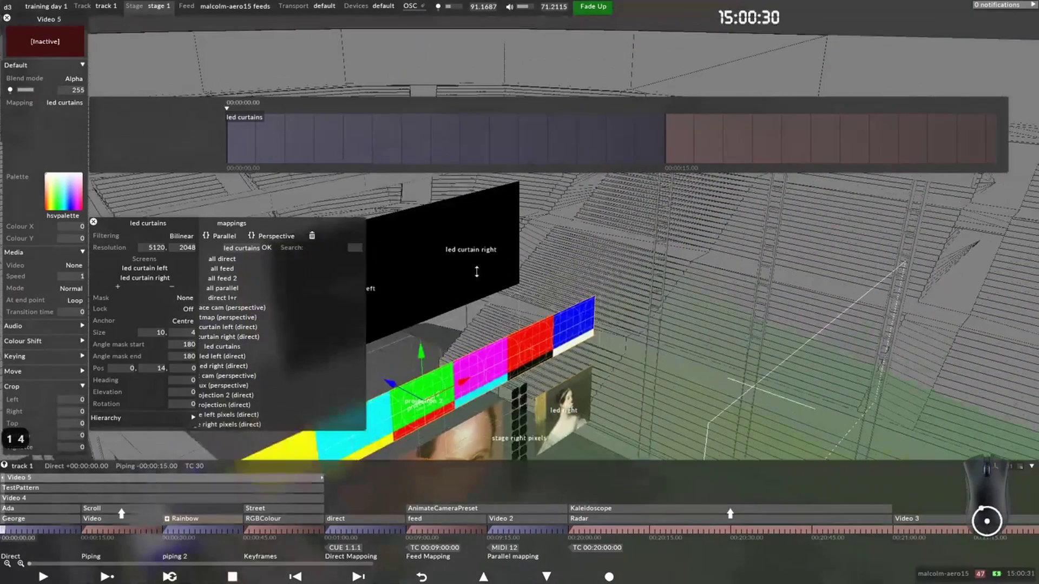
click(65, 265)
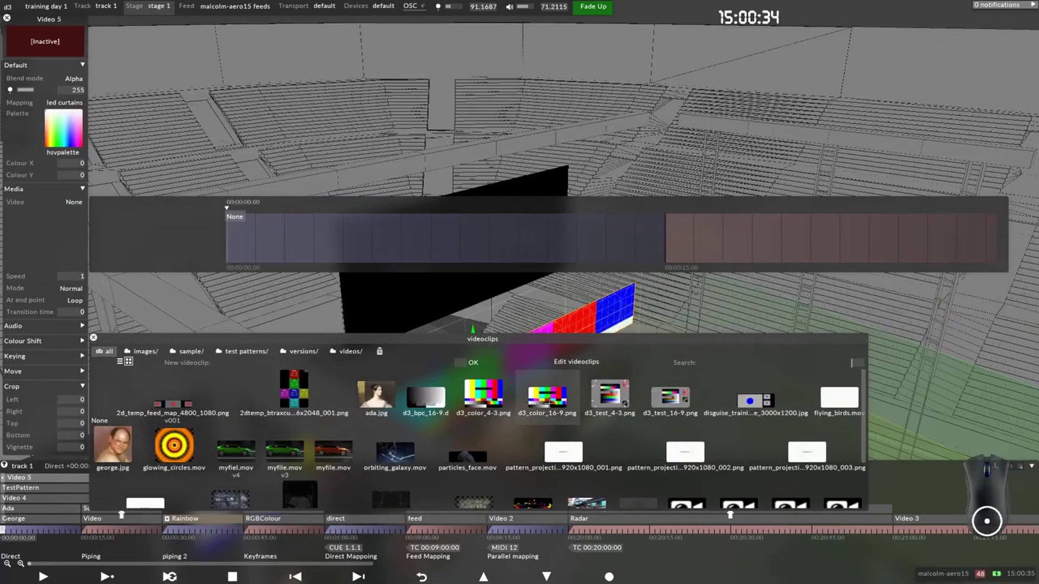
click(670, 397)
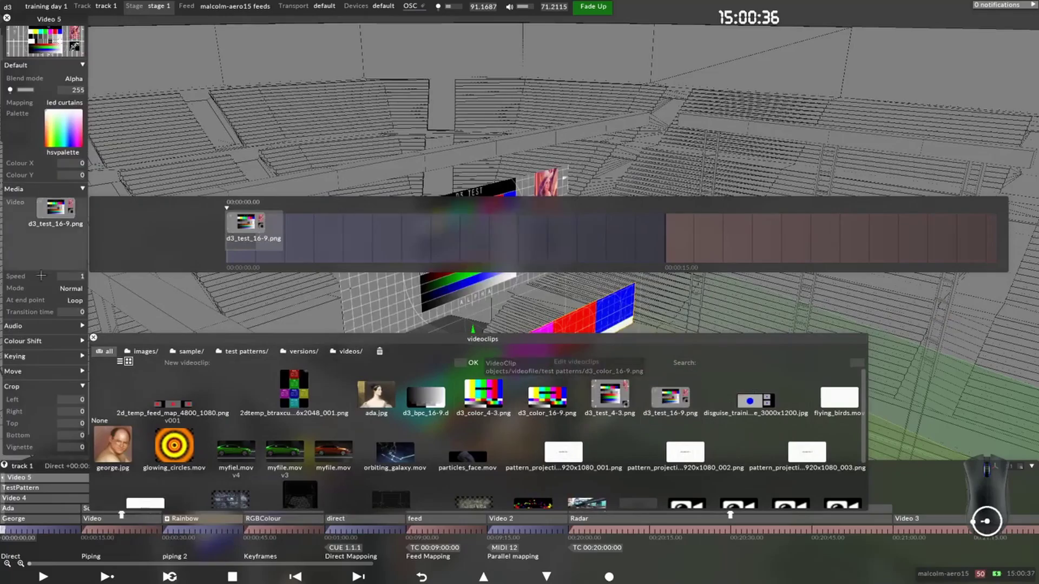
Step: Check how the led curtains mapping spans both curtain screens, and close the Video 5 layer's settings
scroll(131, 136, up, 3)
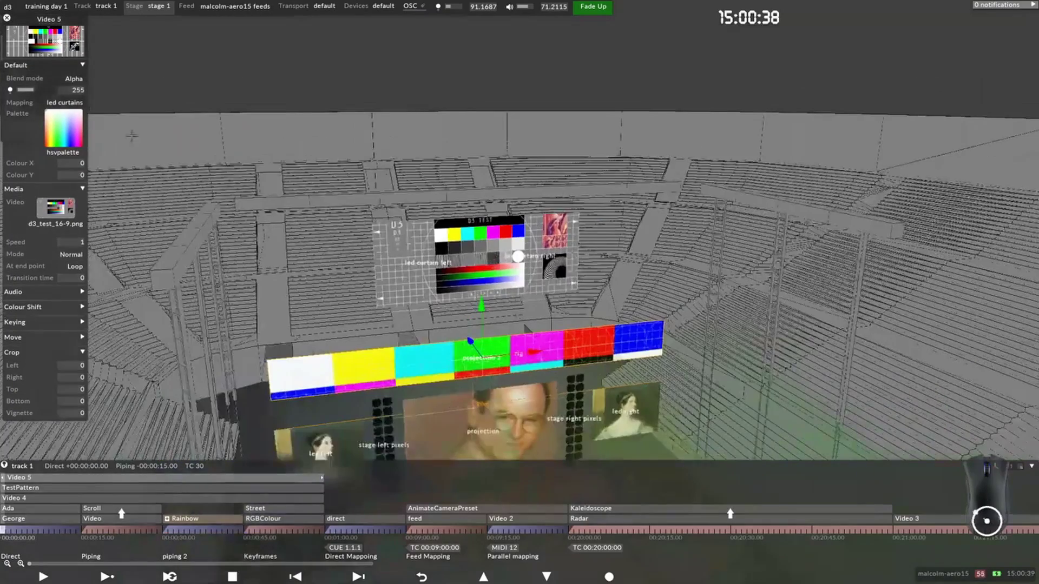
click(65, 102)
drag(518, 264, 427, 252)
click(94, 18)
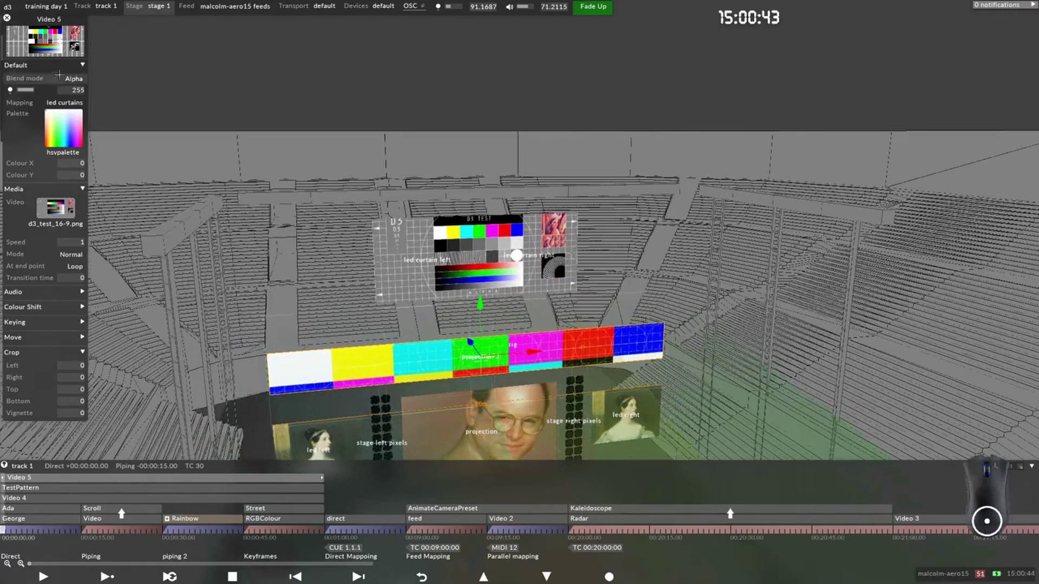
click(7, 18)
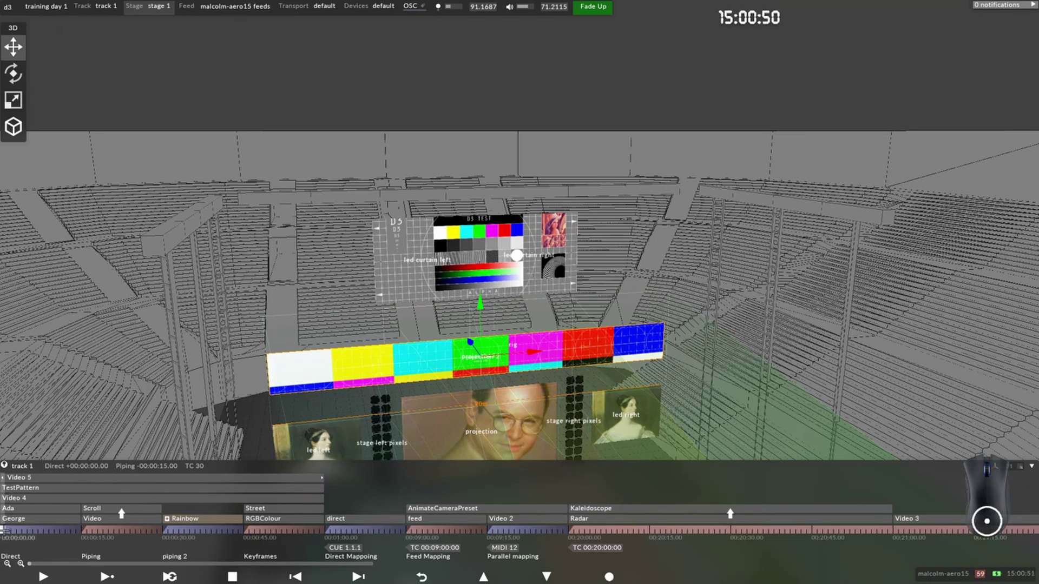
Step: Add an AnimateObjectPreset layer at the start of track 1
right_click(5, 531)
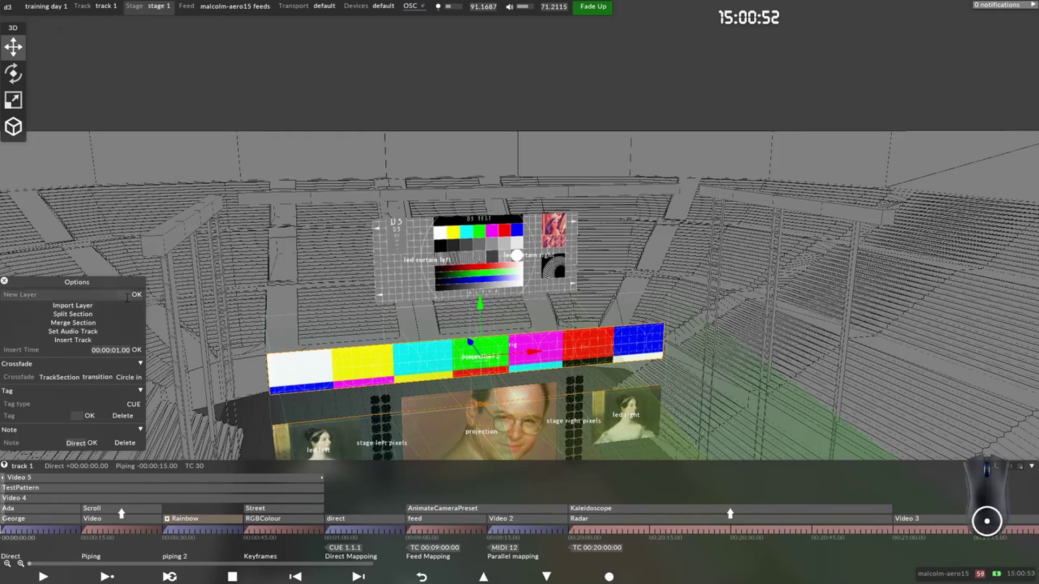
click(127, 295)
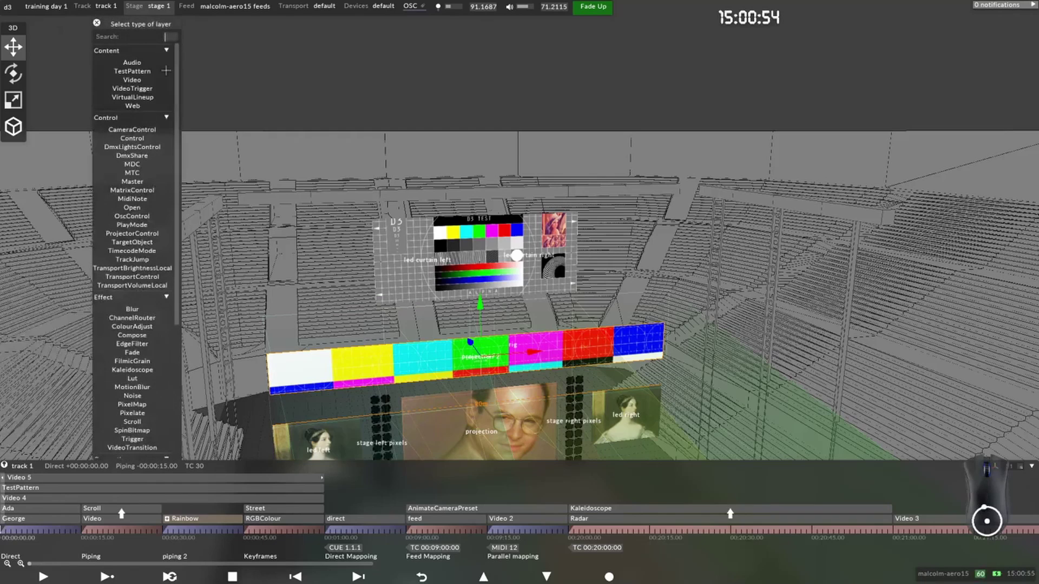
text(anim)
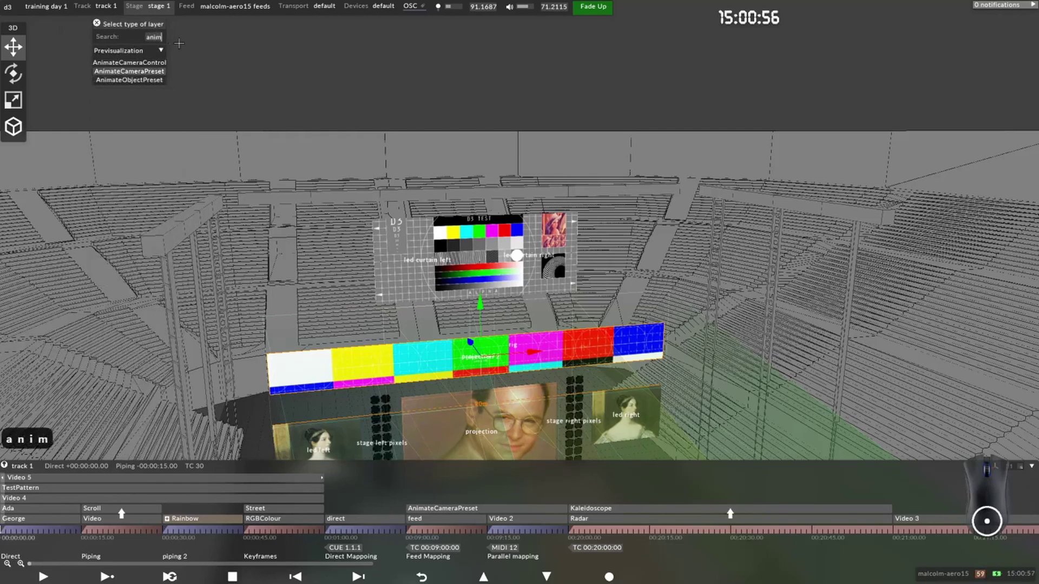
click(153, 79)
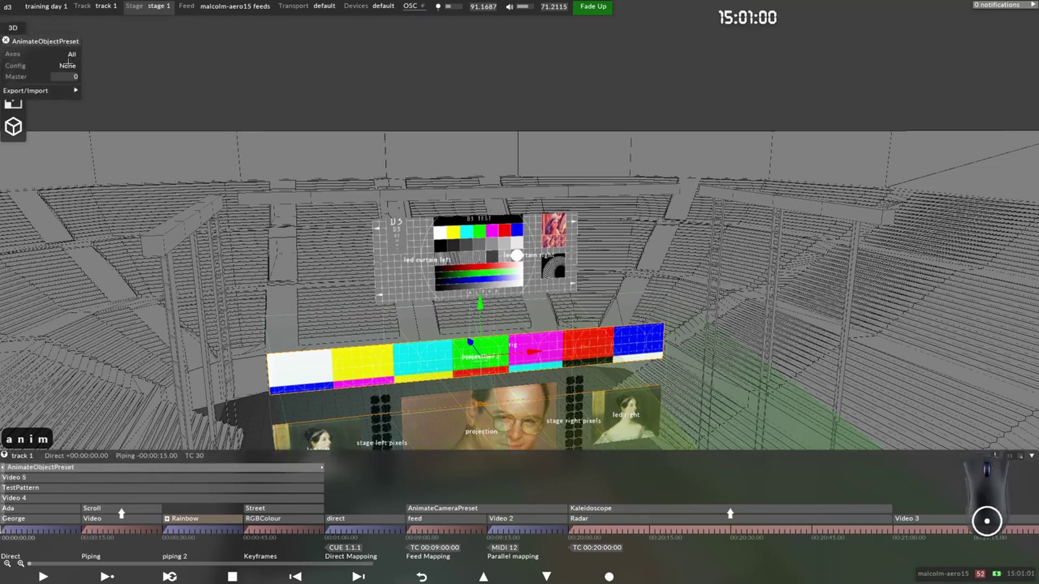
Step: Create a screen configuration named closed as the AnimateObjectPreset layer's config at the start of the track
click(65, 66)
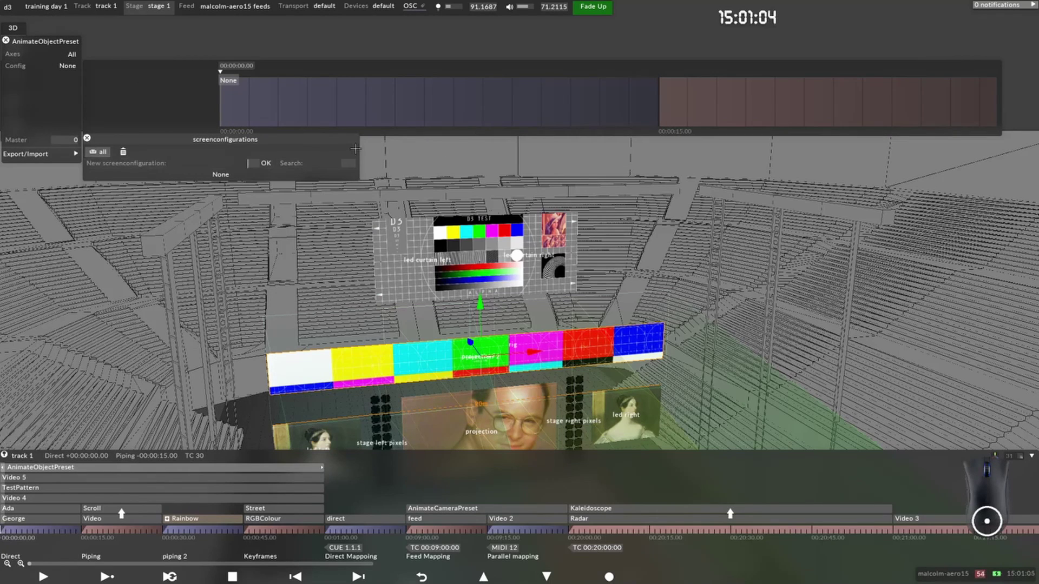
text(closed)
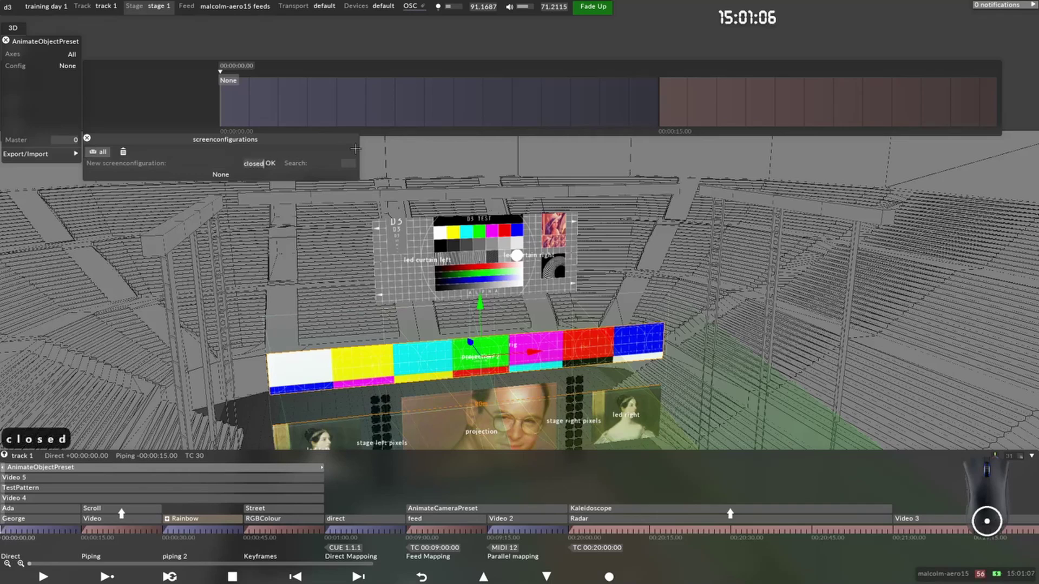
click(271, 164)
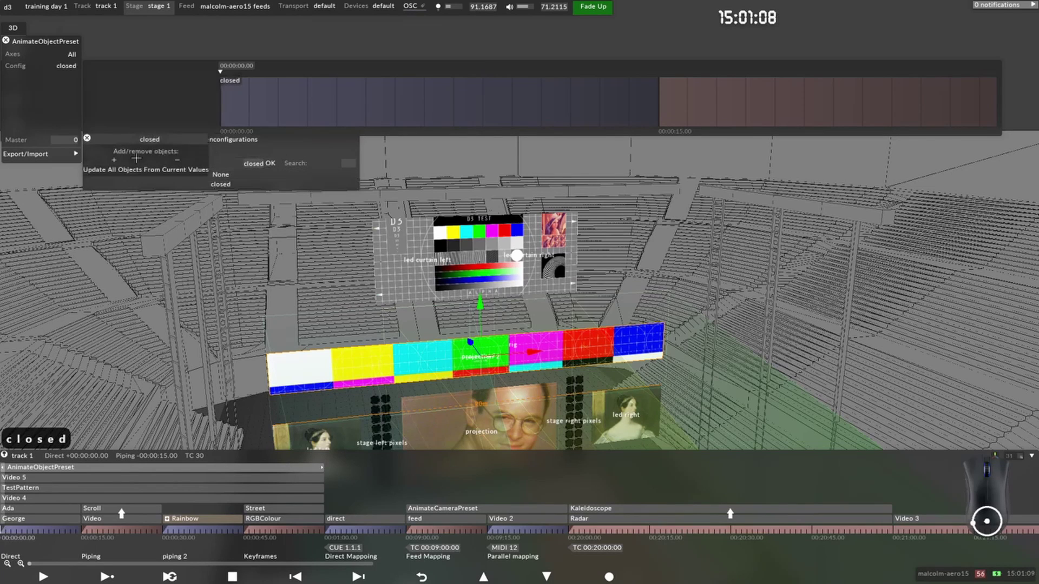
Step: Add the LED screens led curtain left and led curtain right to the closed configuration, check the left curtain's stored values, and close its editor
click(114, 161)
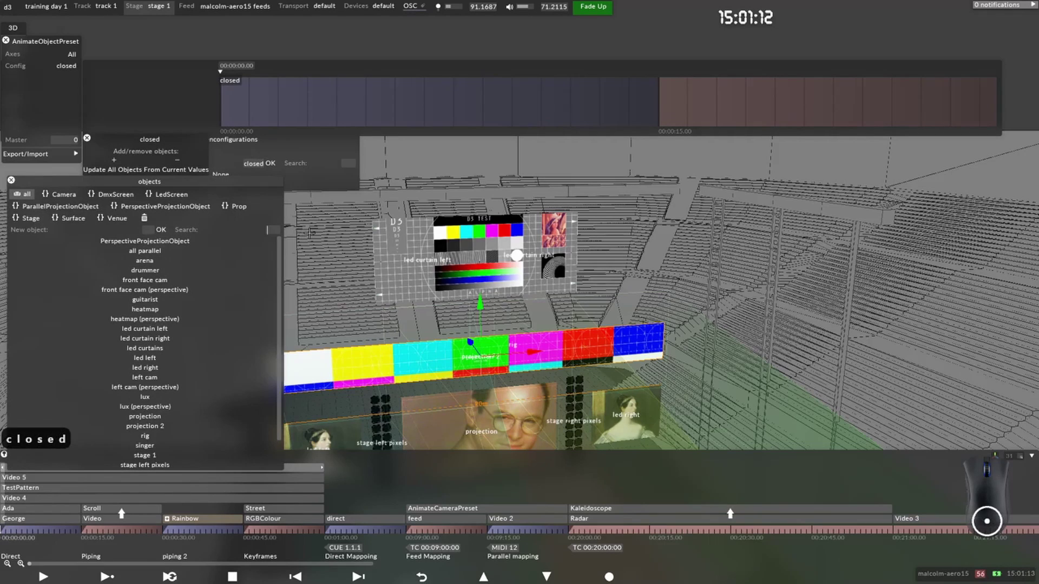
click(167, 194)
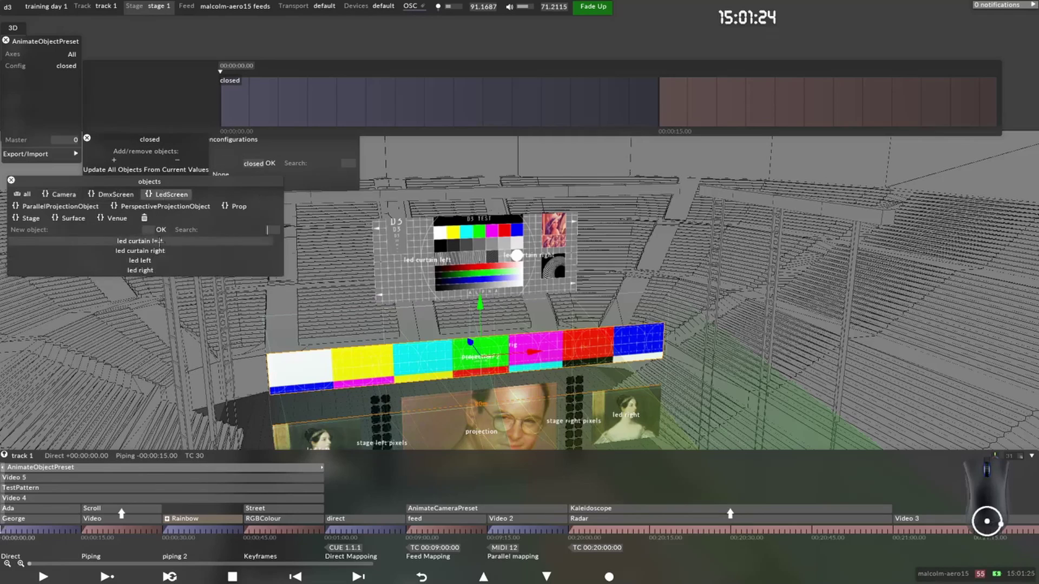
click(158, 241)
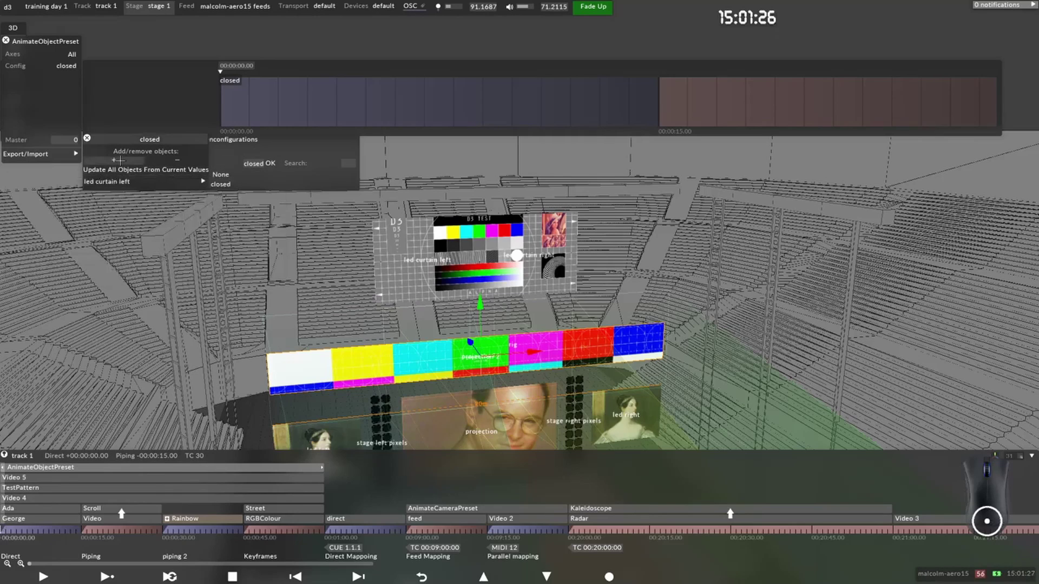
click(145, 243)
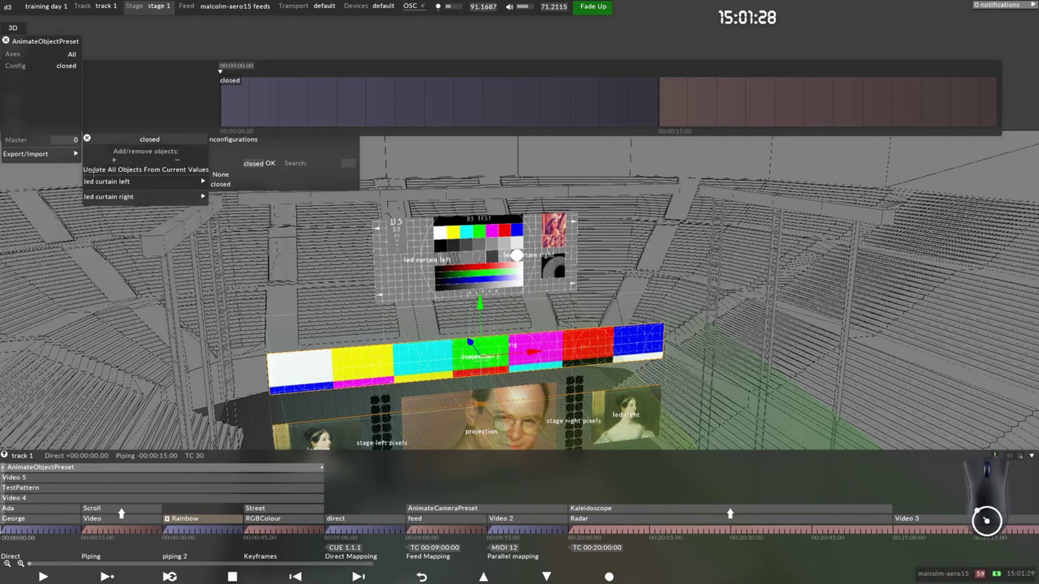
click(148, 182)
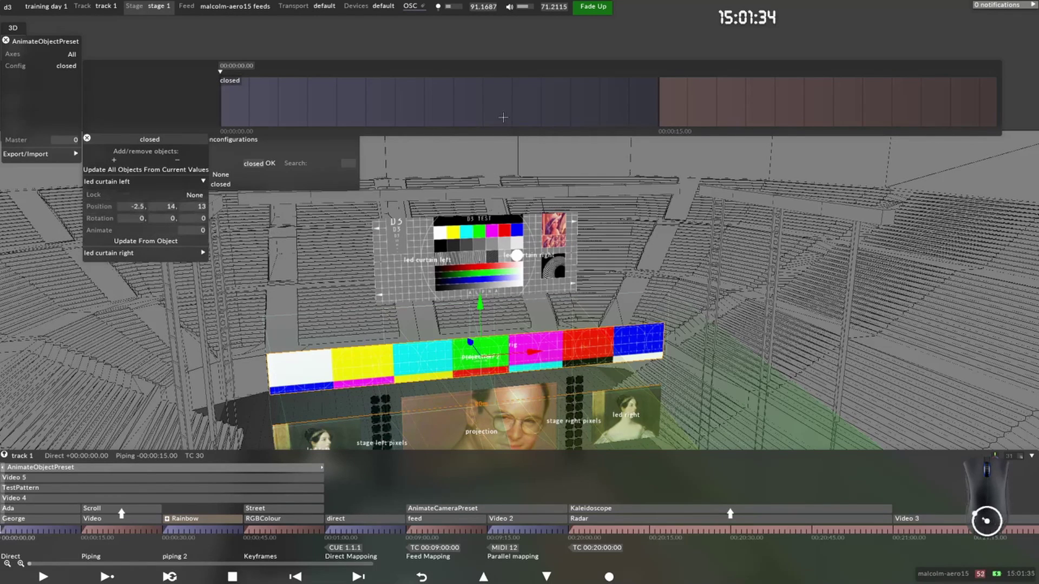
click(87, 139)
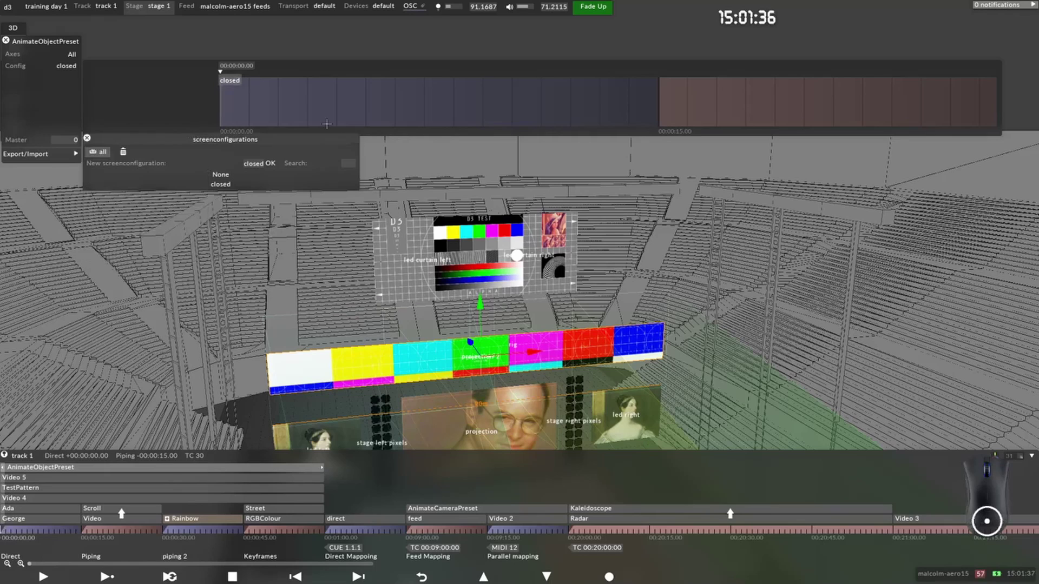
Step: Move the playhead to 00:00:10.00 and create a screen configuration named open as the config keyframe there
key(Right)
key(Right)
key(Right)
key(Right)
key(Right)
key(Right)
key(Right)
key(Right)
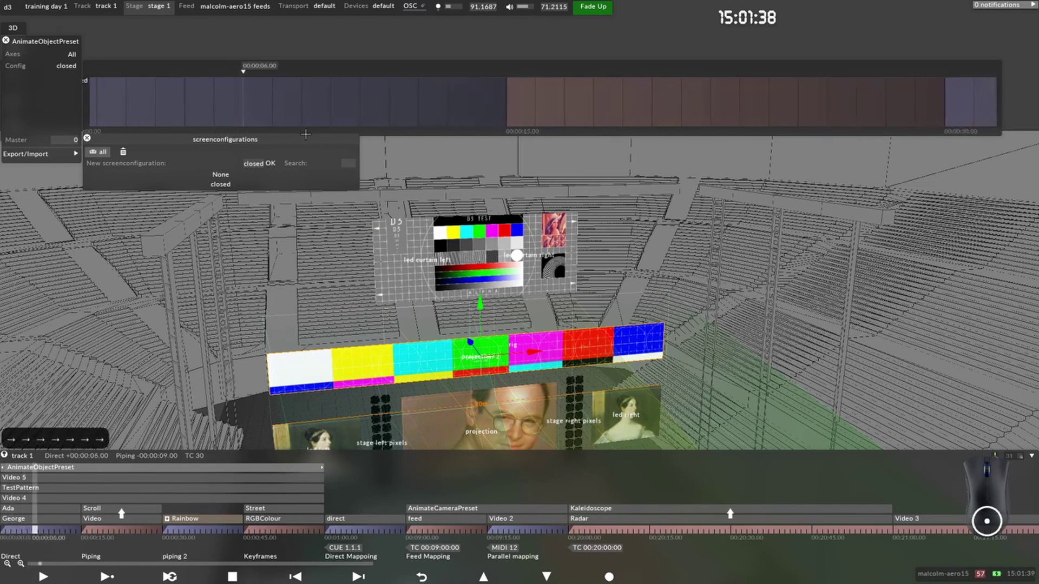
key(Right)
key(Right)
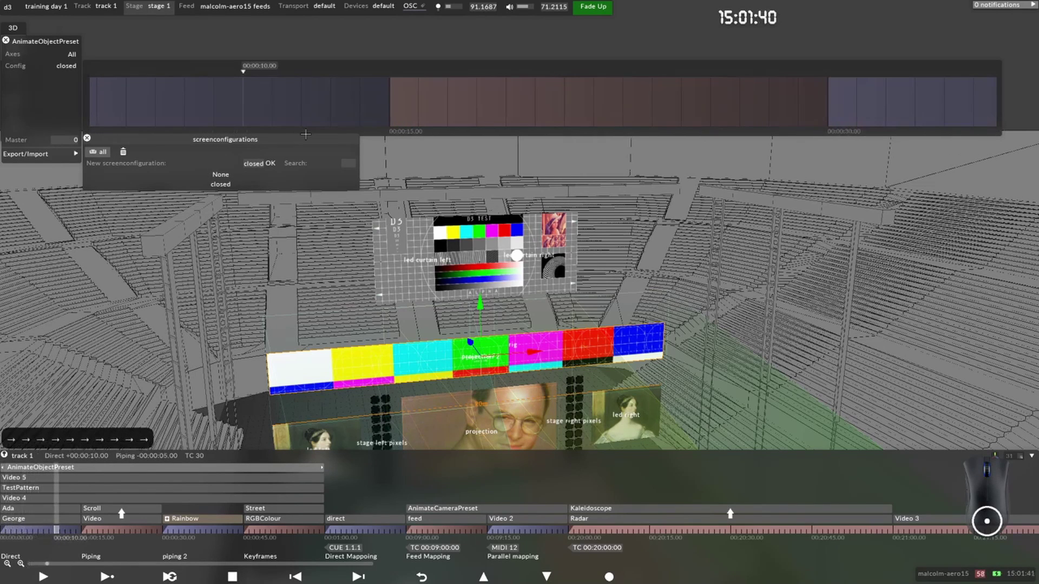
click(248, 165)
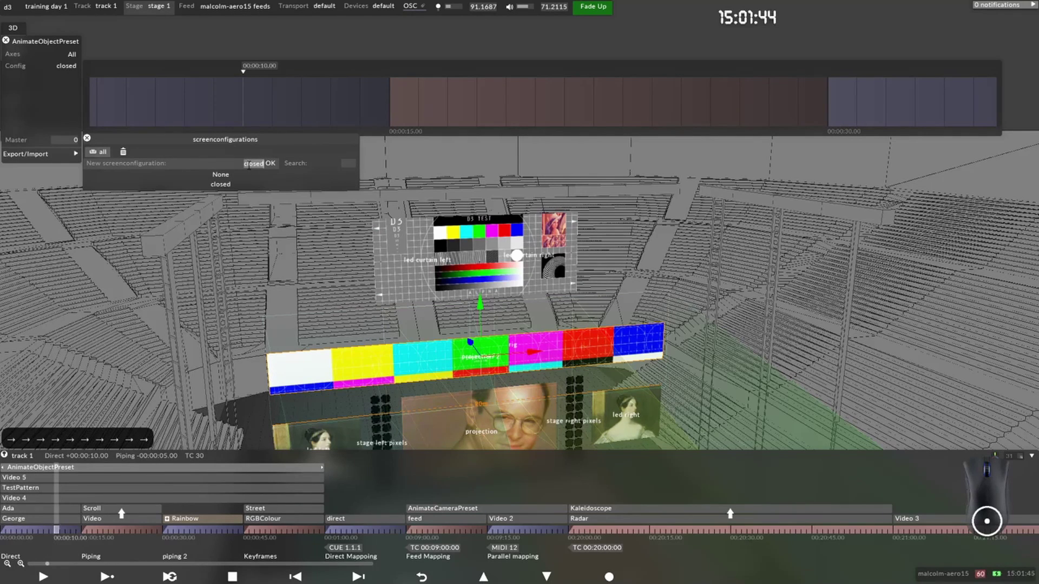
text(open)
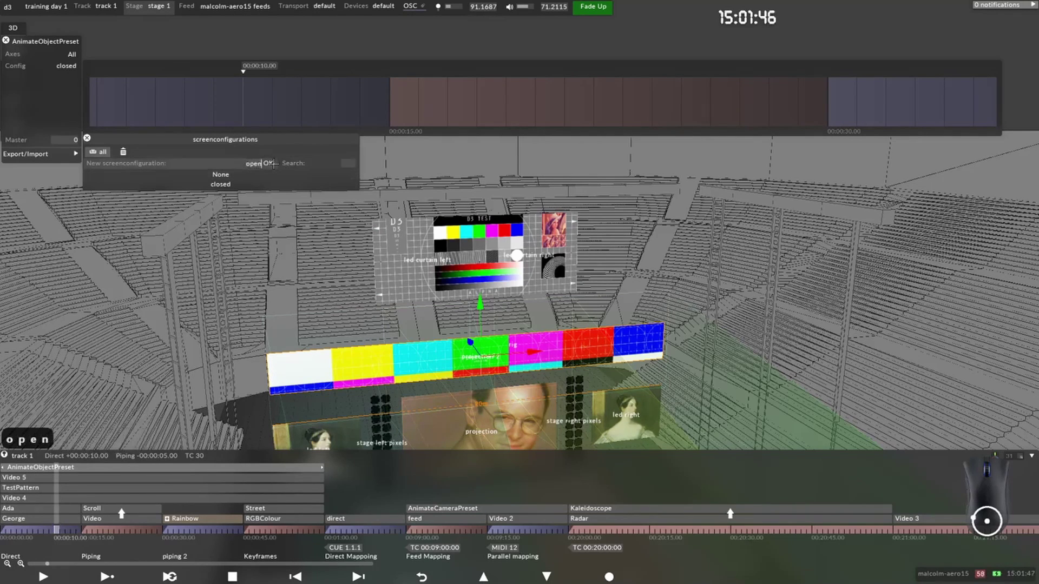
click(269, 163)
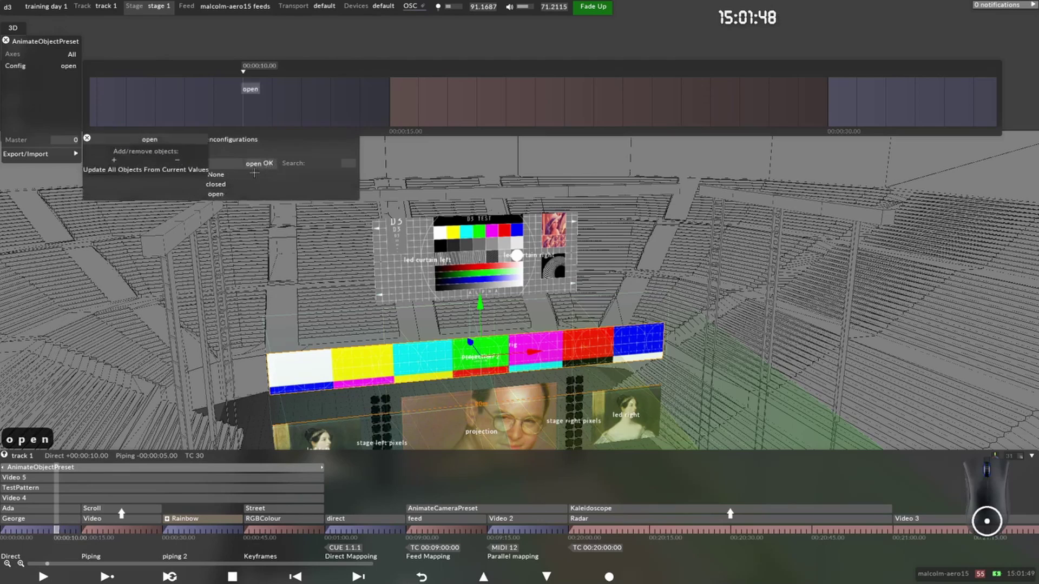
Step: Add led curtain left and led curtain right to the open configuration and move its editor clear of the curtain screens
click(114, 161)
click(181, 242)
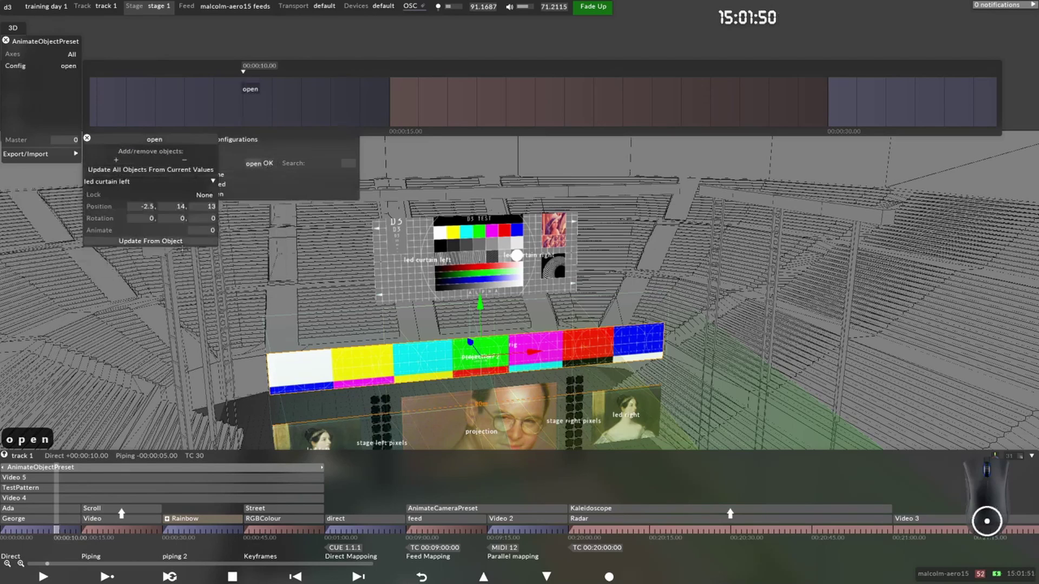
click(114, 160)
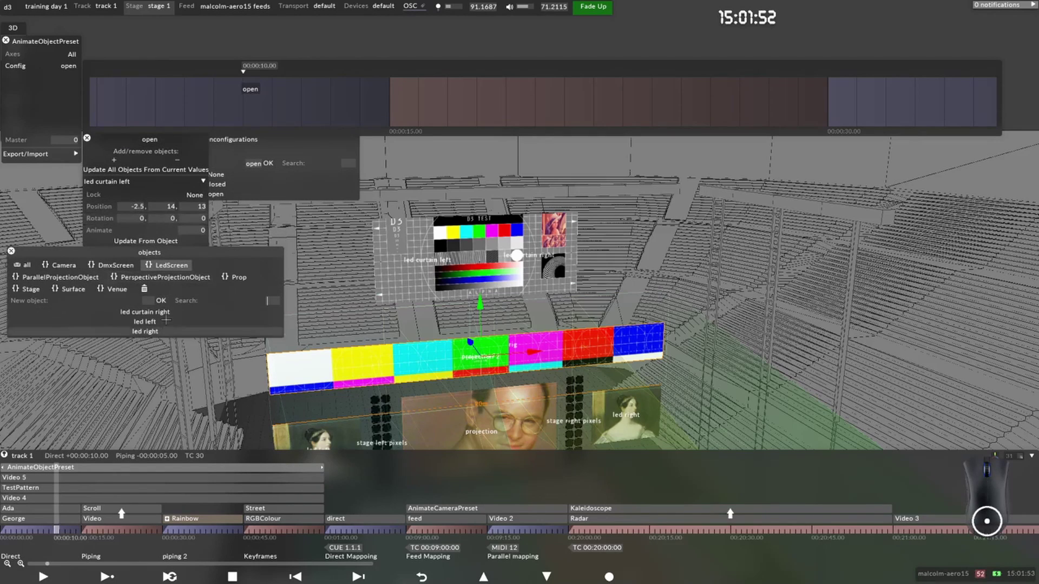
click(151, 312)
drag(128, 170, 670, 230)
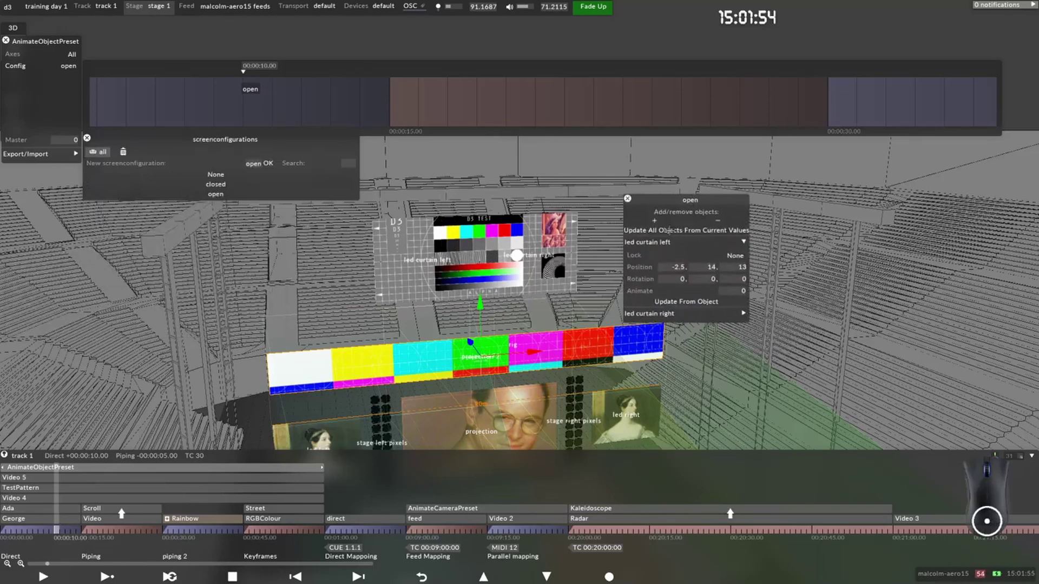
click(420, 249)
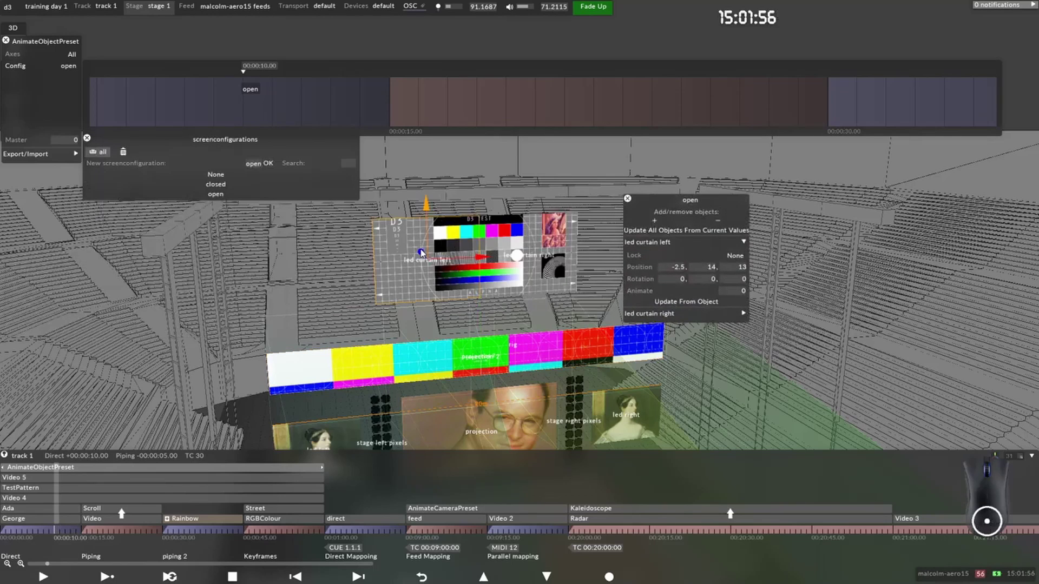
click(456, 263)
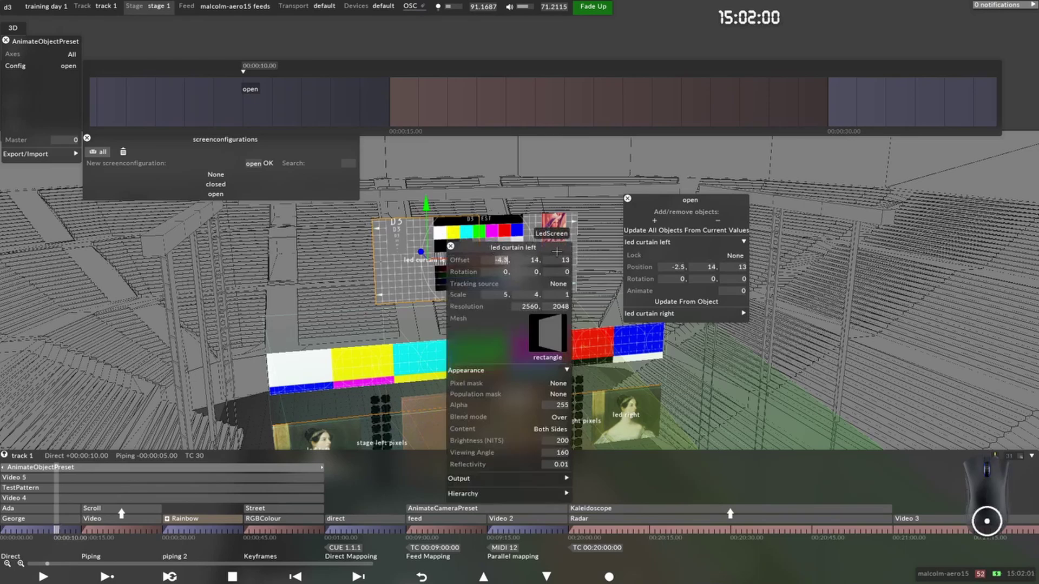
click(450, 247)
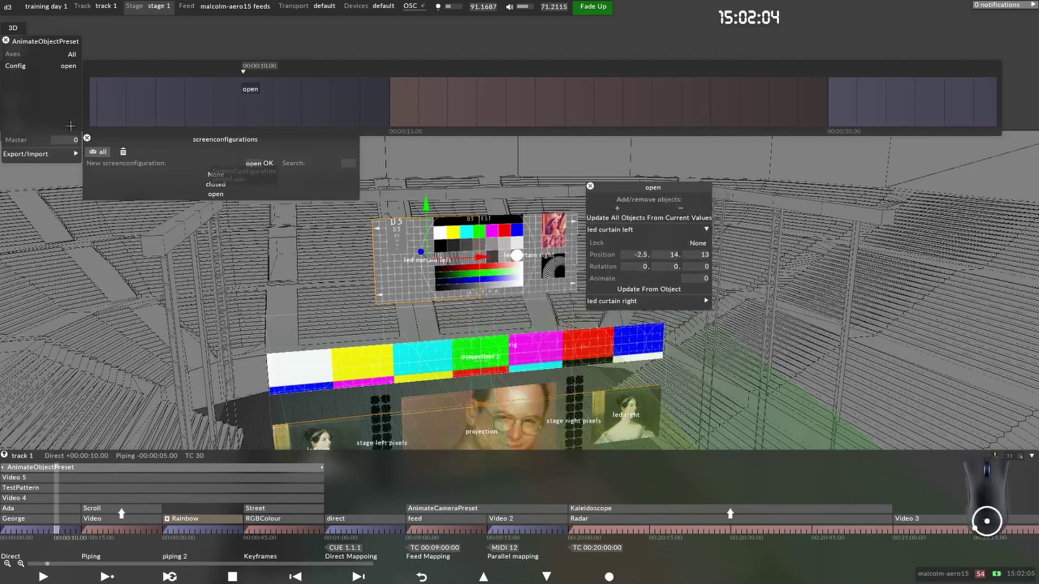
click(48, 155)
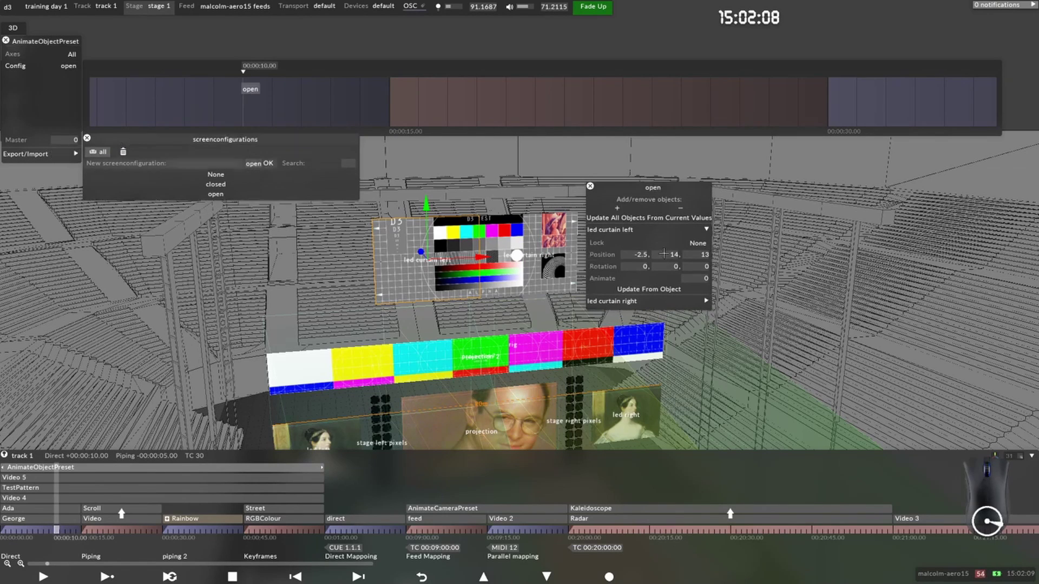
Step: Set led curtain left's X position to -8 in the open configuration
click(643, 254)
text(-7)
key(Return)
text(-8)
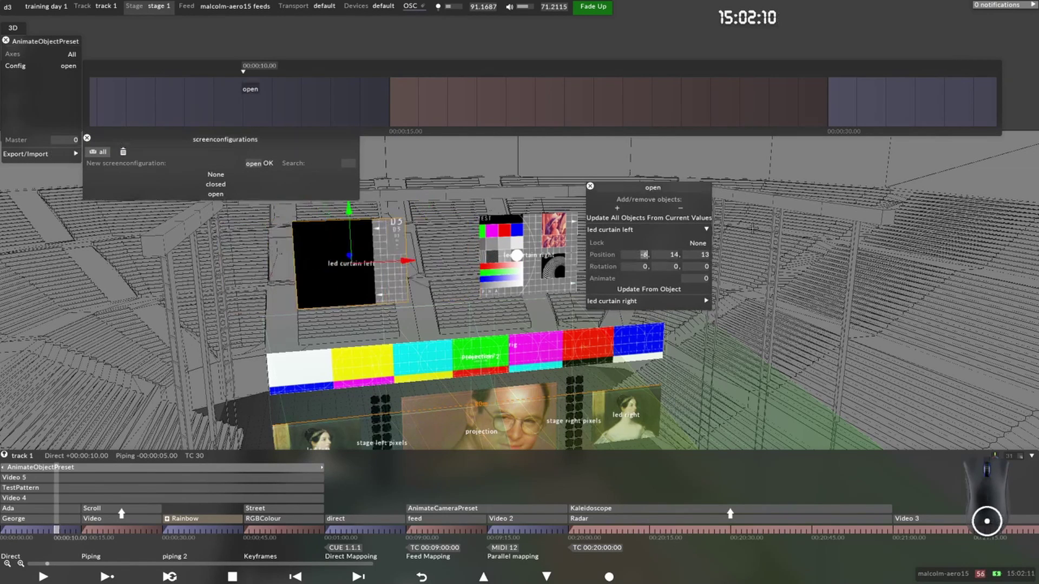
key(Return)
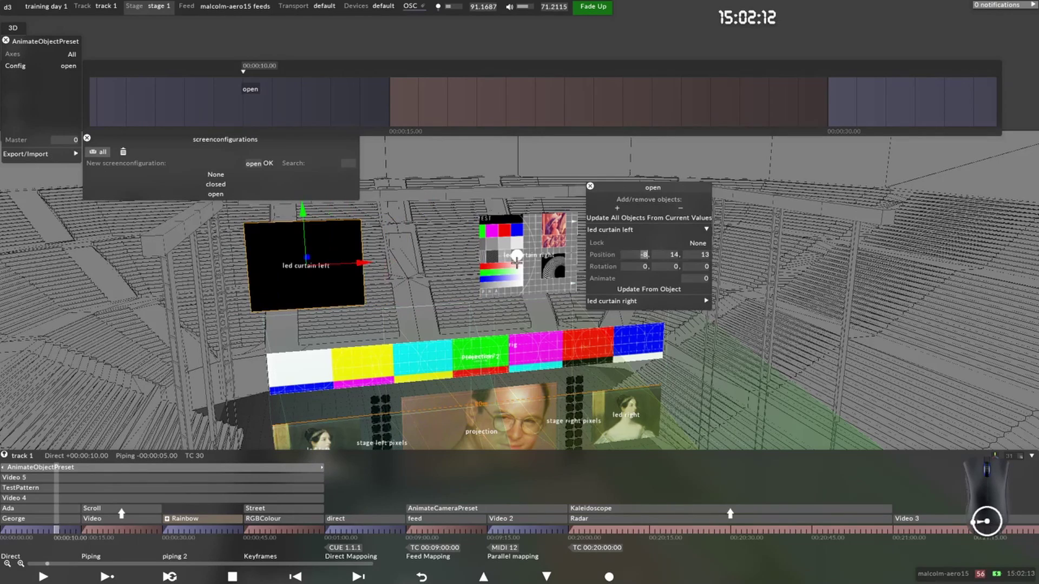
Step: Set led curtain right's X position to 8 in the open configuration and close the configuration editor
click(548, 242)
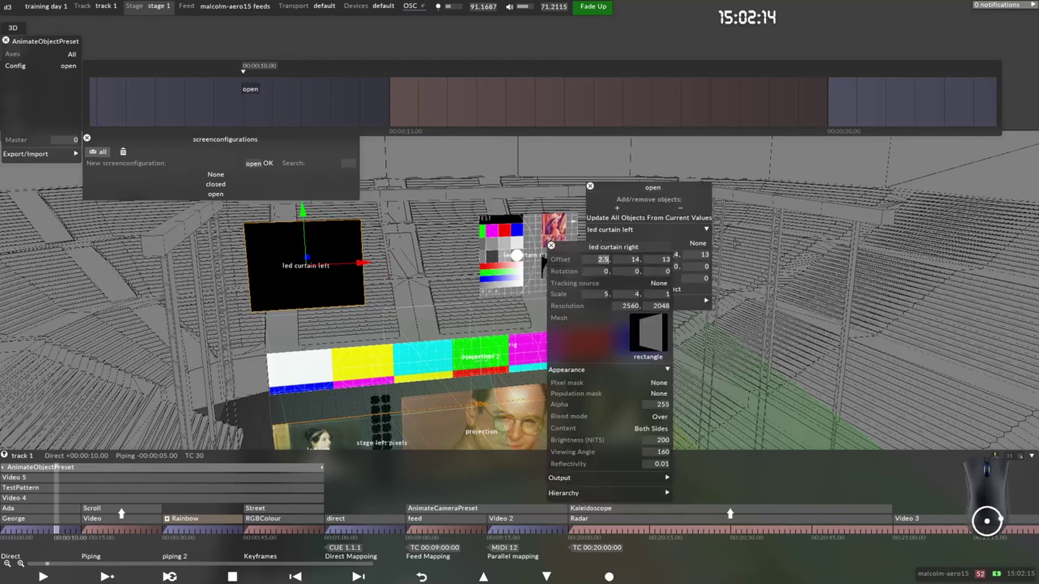
text(8)
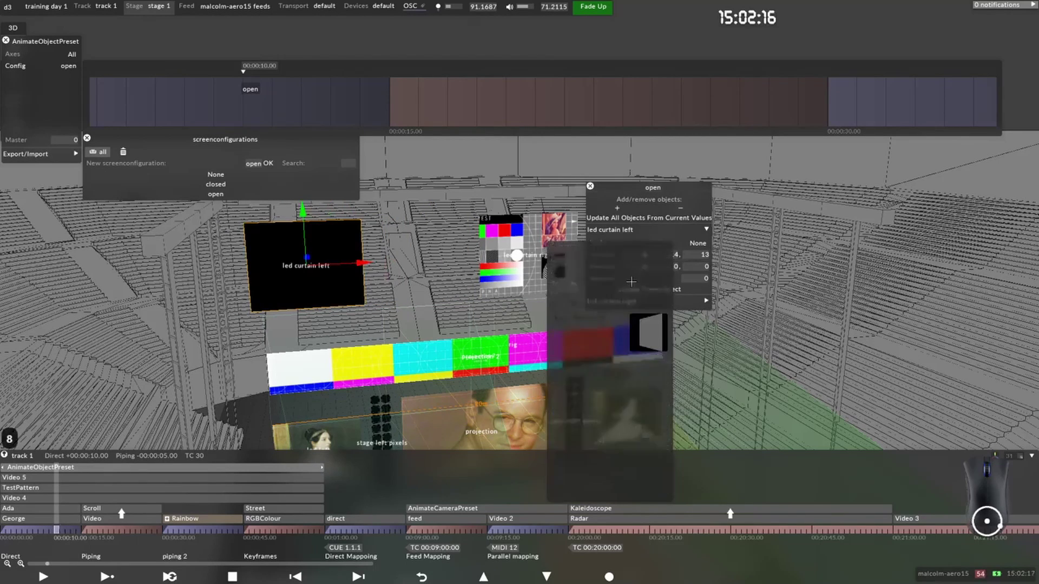
click(645, 326)
text(4)
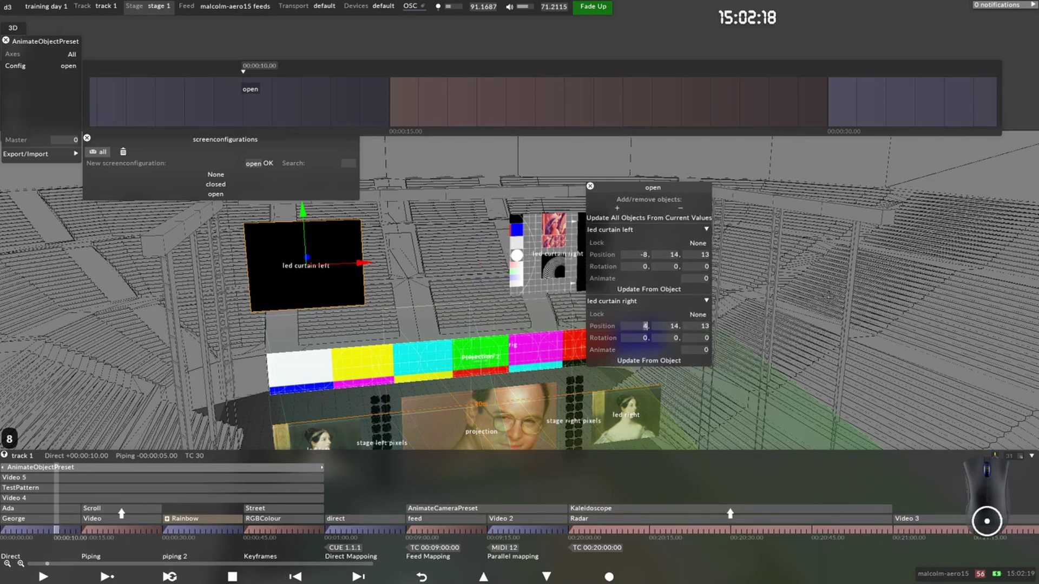
text(8)
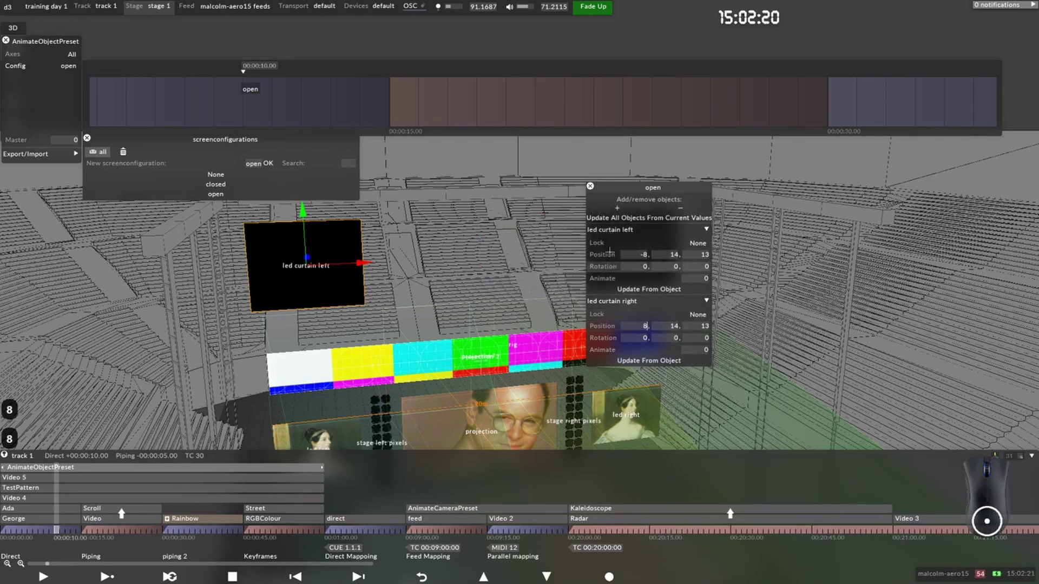
click(590, 186)
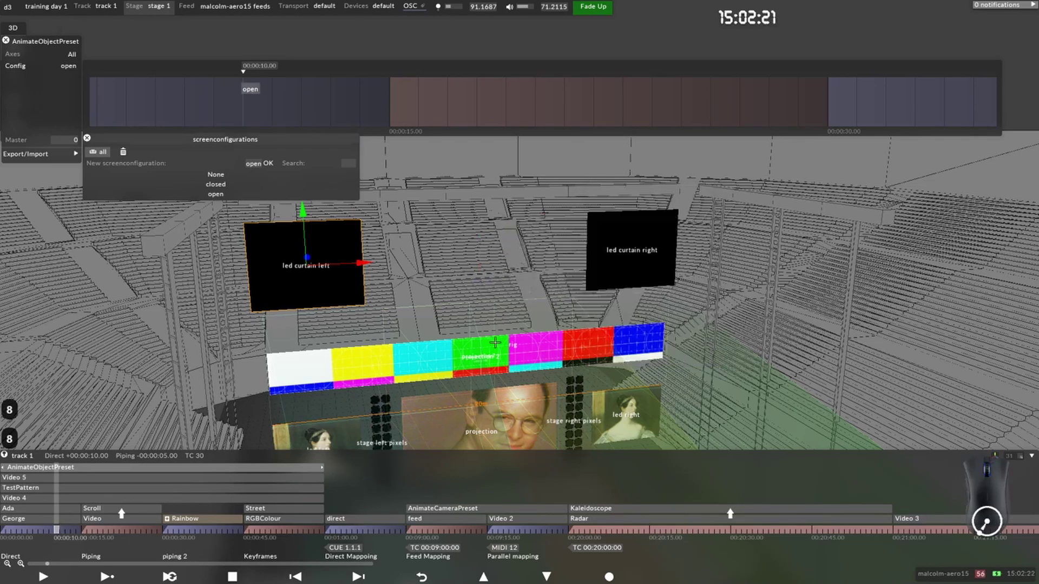
Step: Close the AnimateObjectPreset editor and play the track from 00:00:00.00 to preview the curtain screens opening
click(6, 40)
click(4, 530)
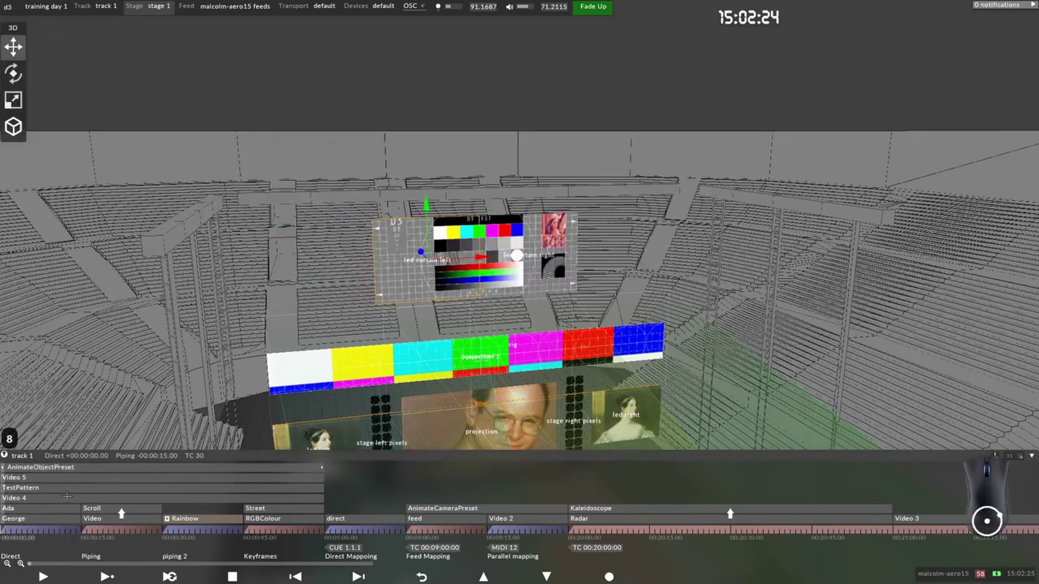
key(space)
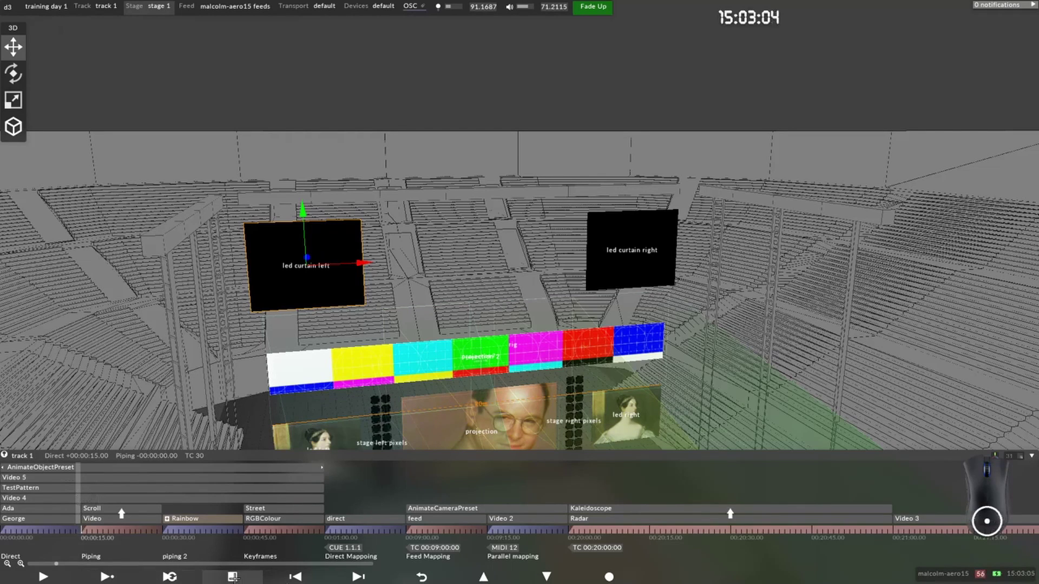
Step: Check the OSCWidgets download in the browser and the live chat in Streamlabs OBS, and switch back to d3
key(alt+Tab)
key(alt+Tab)
key(alt+Tab)
key(alt+Tab)
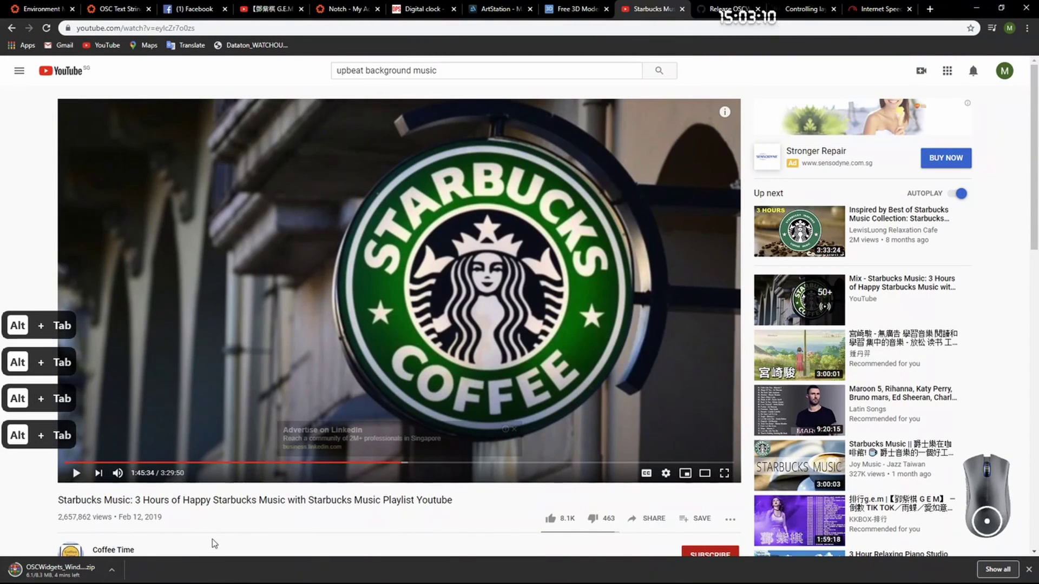
key(super)
key(super)
key(alt+Tab)
key(alt+Tab)
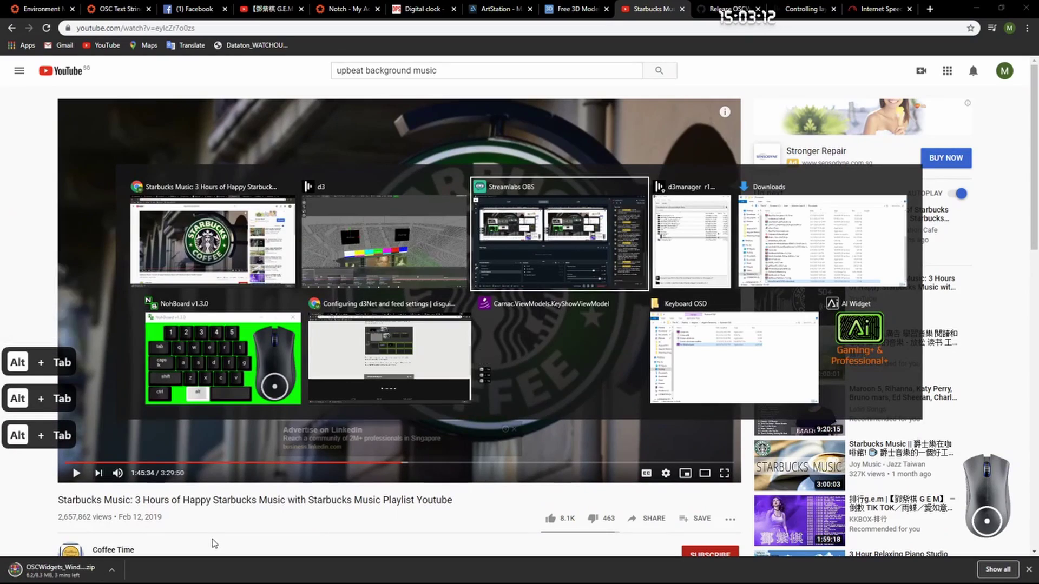
key(alt+Tab)
key(alt+Tab)
key(alt+Tab)
key(alt+Tab)
key(alt+Tab)
key(alt+Tab)
key(alt+Tab)
key(alt+Tab)
key(alt+Tab)
key(alt+Tab)
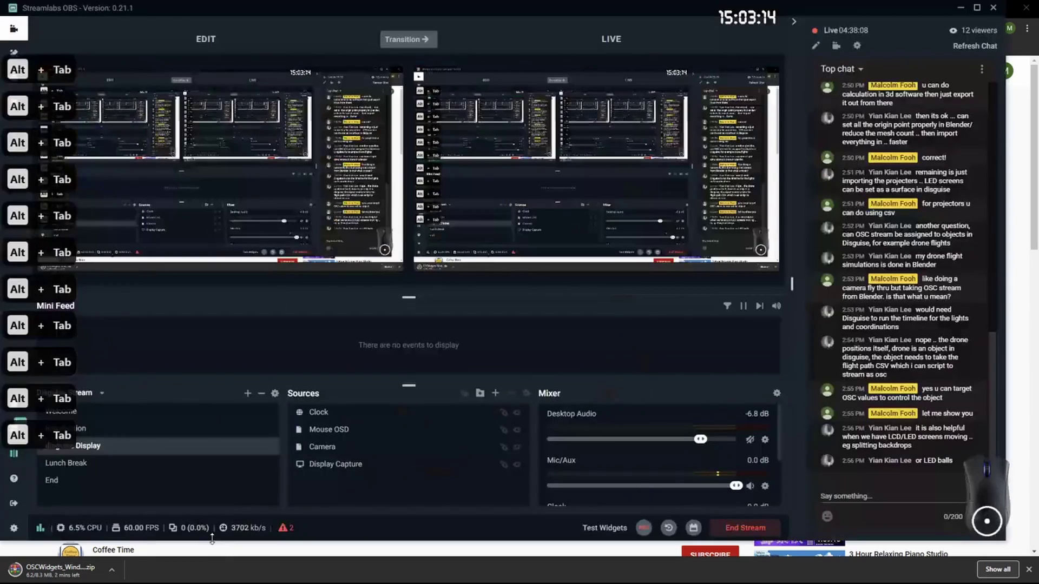
click(198, 554)
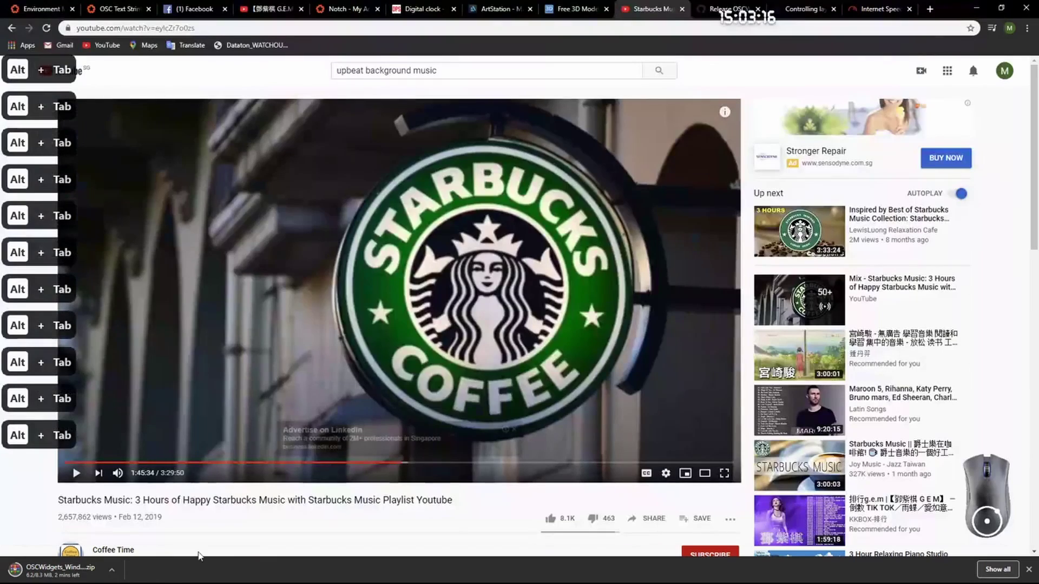
key(alt+Tab)
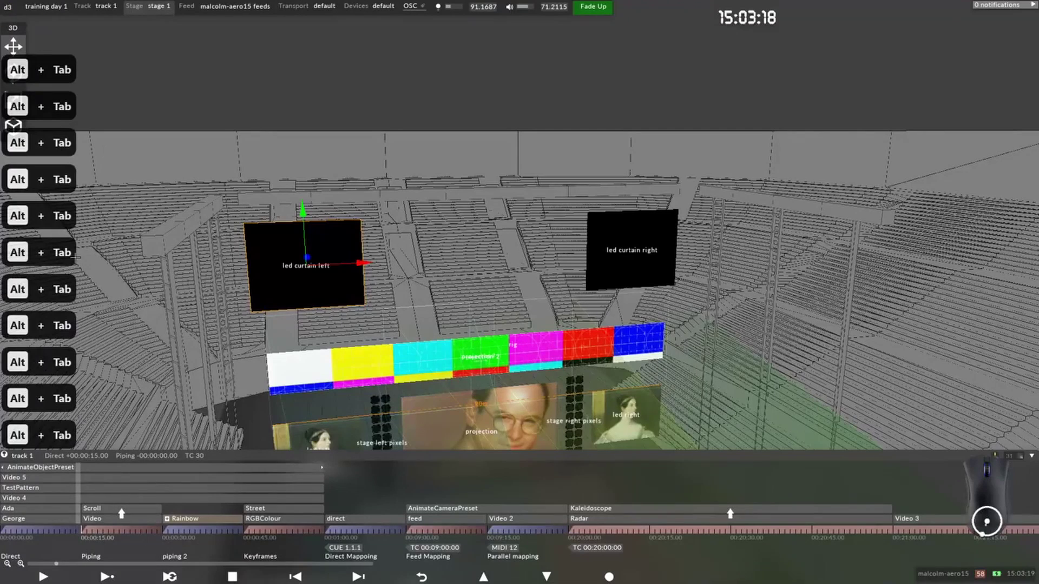
Step: Return the playhead to the start of the track and trim the AnimateObjectPreset layer to end at 00:00:15.00
click(48, 530)
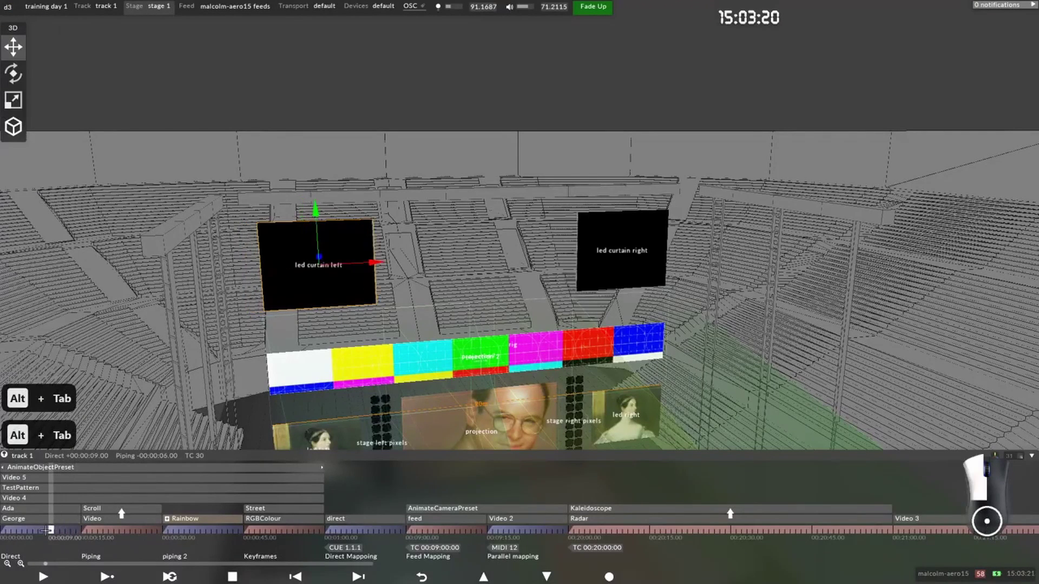
click(4, 531)
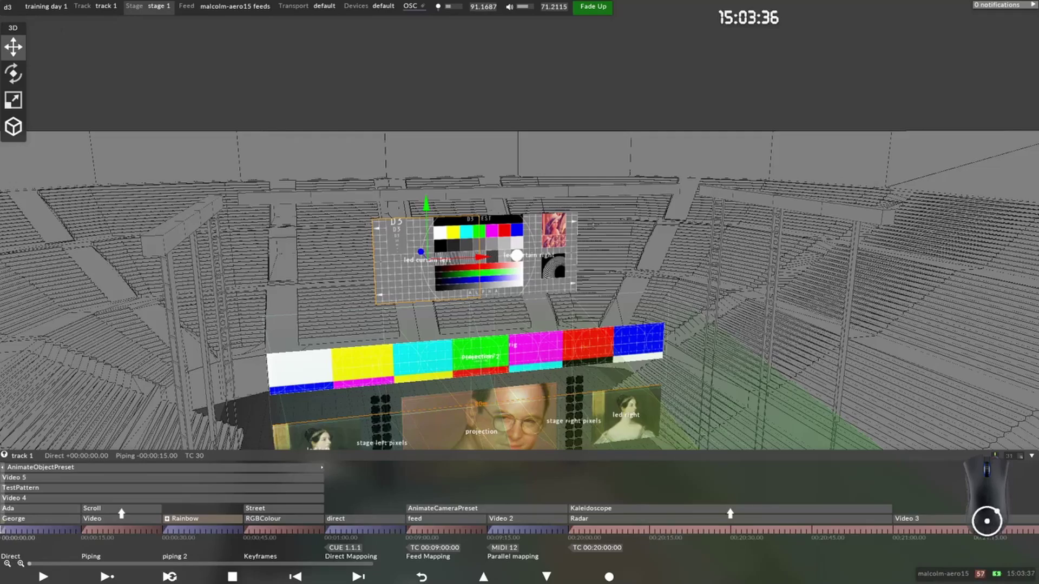
scroll(832, 175, down, 5)
scroll(516, 252, up, 3)
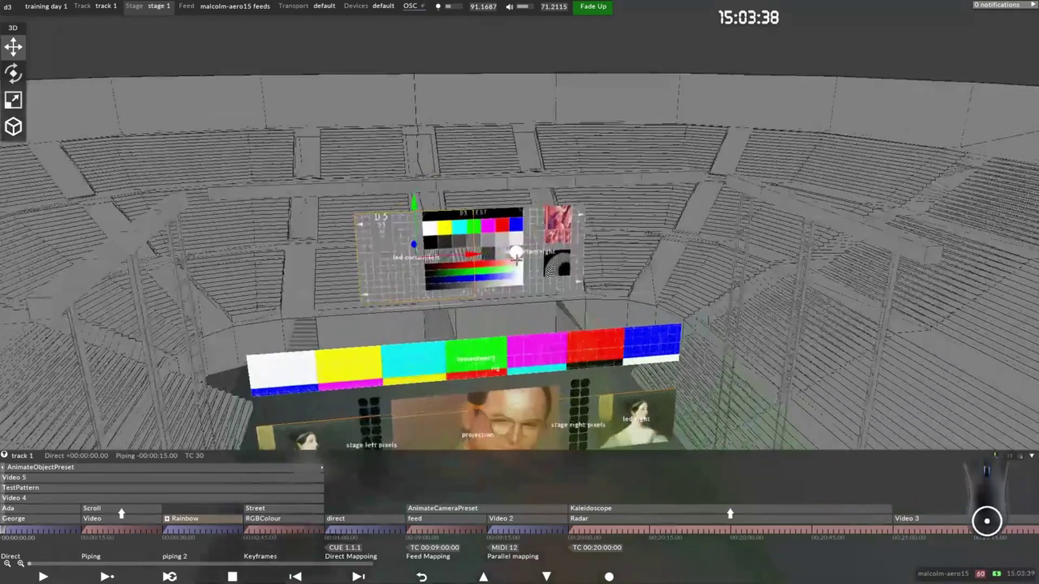
drag(323, 467, 76, 480)
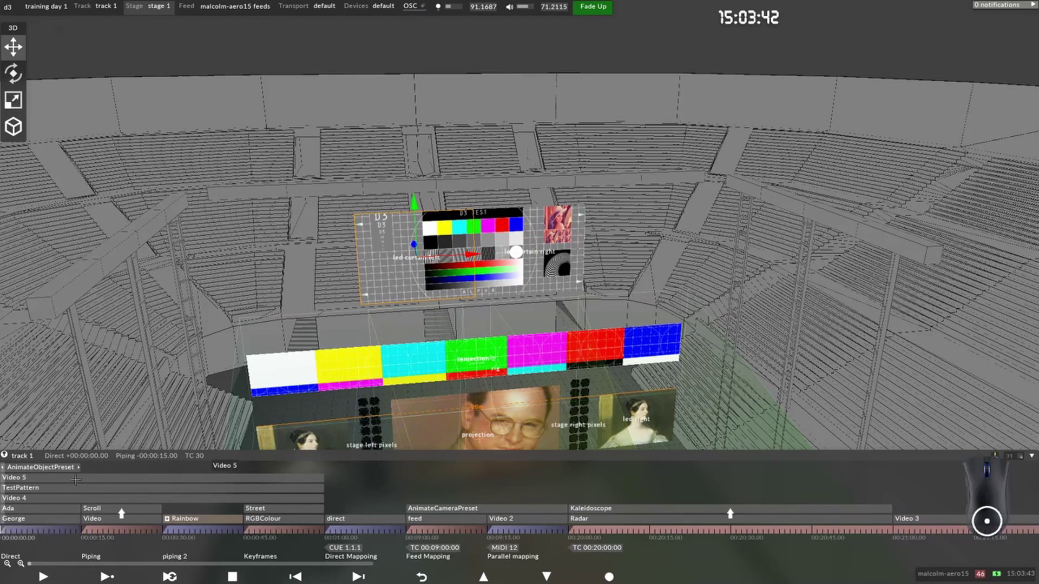
Step: Extend the AnimateObjectPreset layer about one second past 00:00:15.00 and set its config keyframe at 00:00:15.00 to closed
click(59, 475)
click(59, 474)
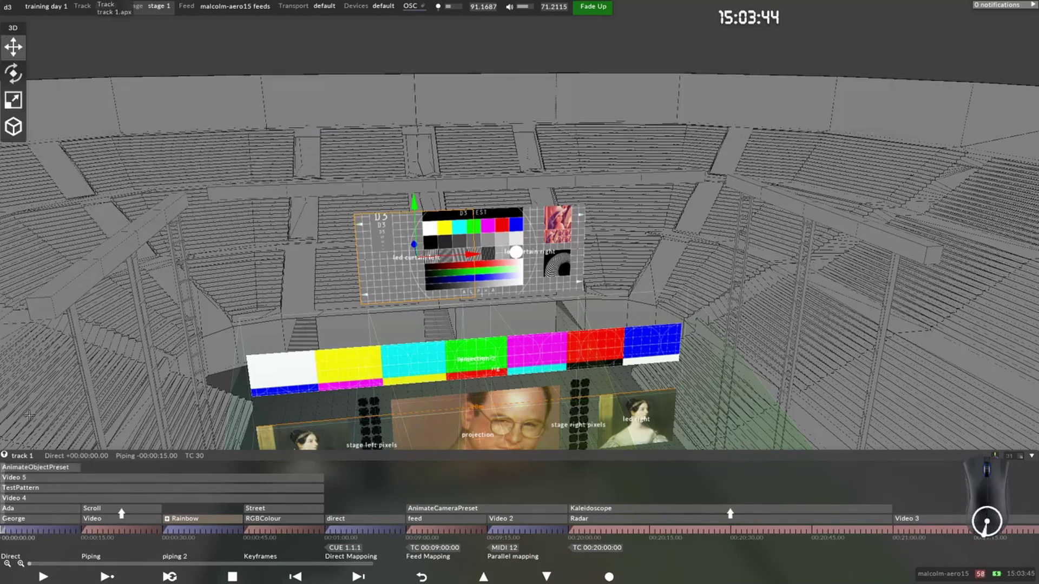
click(30, 464)
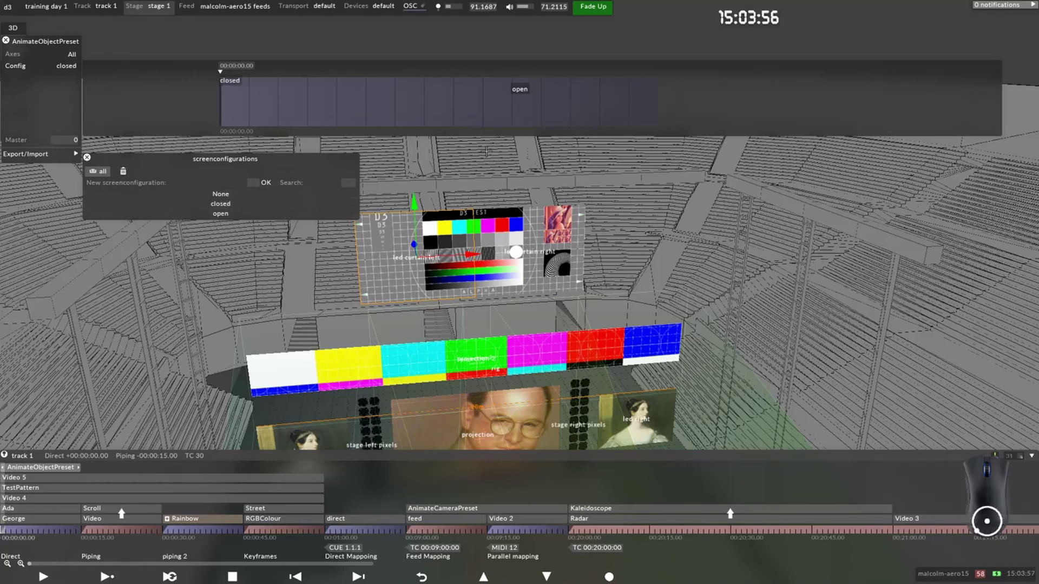
mouse_move(81, 469)
mouse_down()
mouse_move(93, 470)
mouse_move(76, 471)
mouse_up()
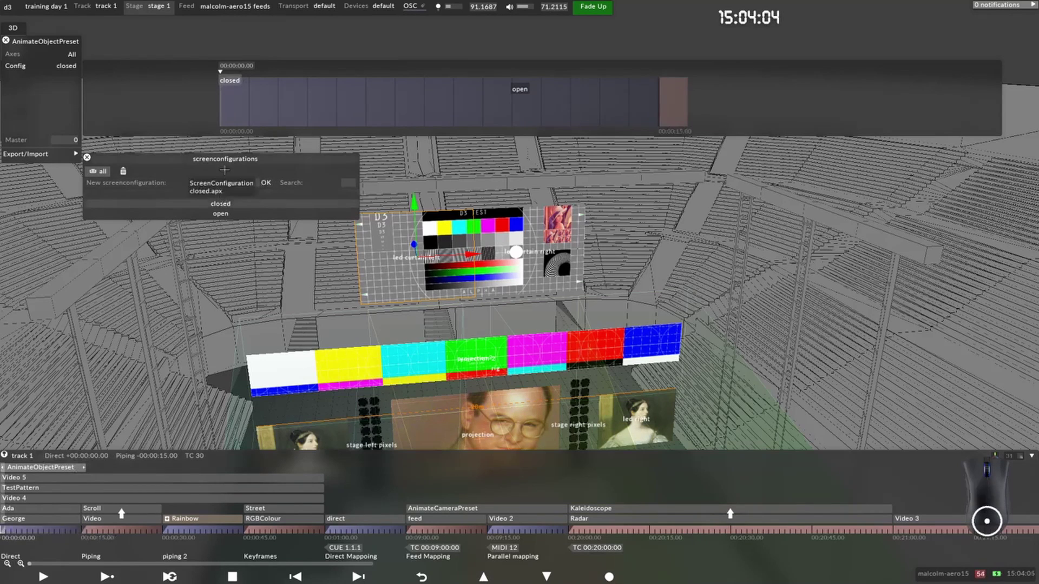
click(574, 78)
drag(639, 80, 275, 175)
key(Right)
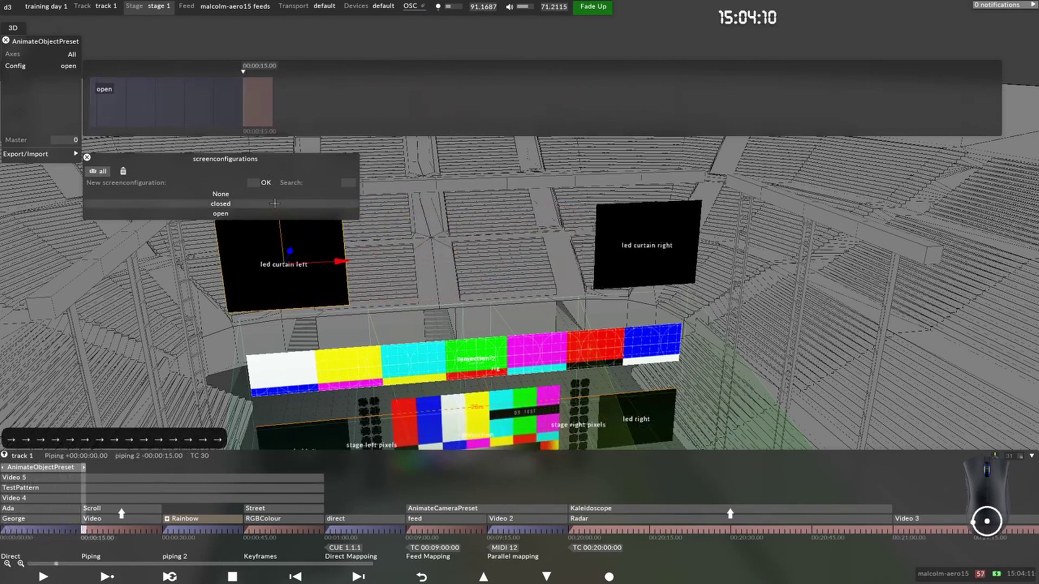
click(221, 203)
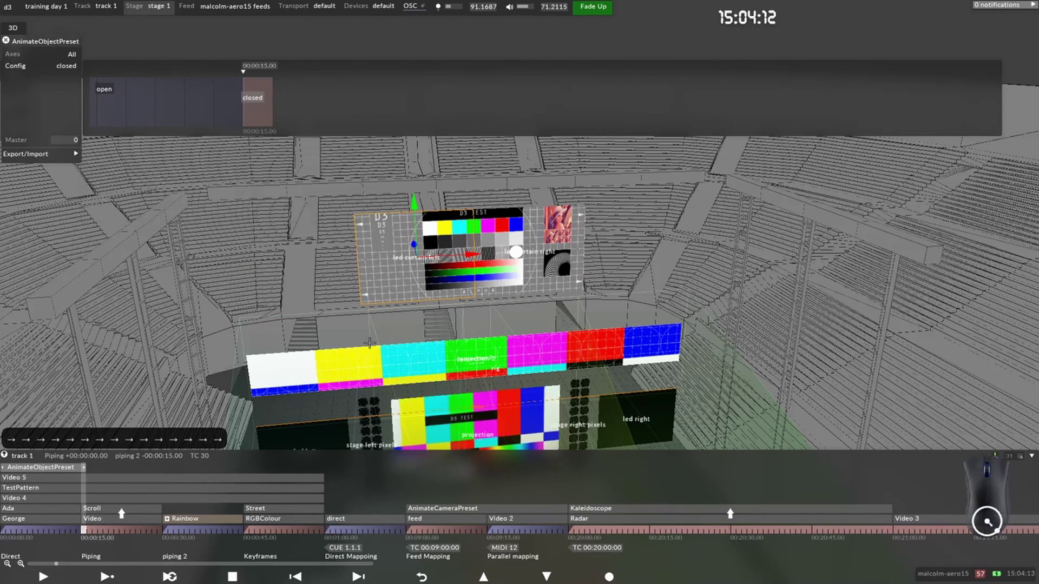
Step: Close the layer editor and scrub the playhead to 00:00:23.00 to check the curtain screens' position beyond the AnimateObjectPreset layer's end
click(57, 529)
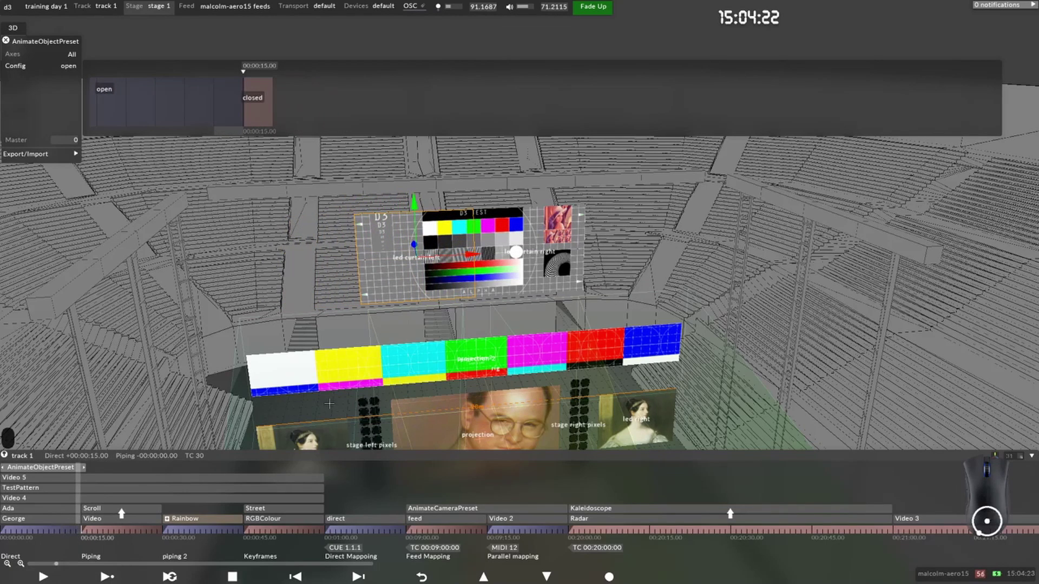
scroll(572, 285, up, 4)
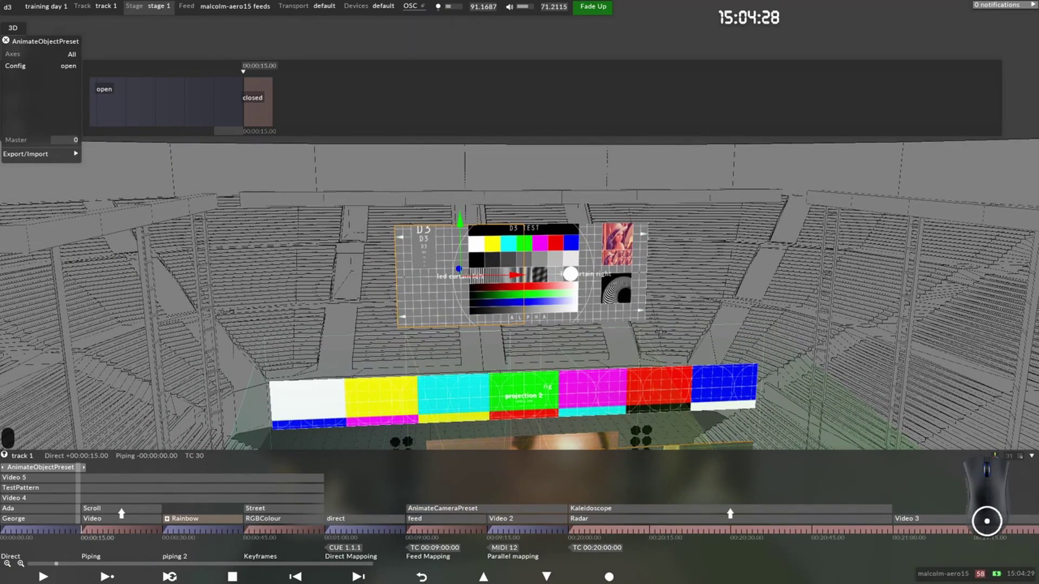
click(5, 42)
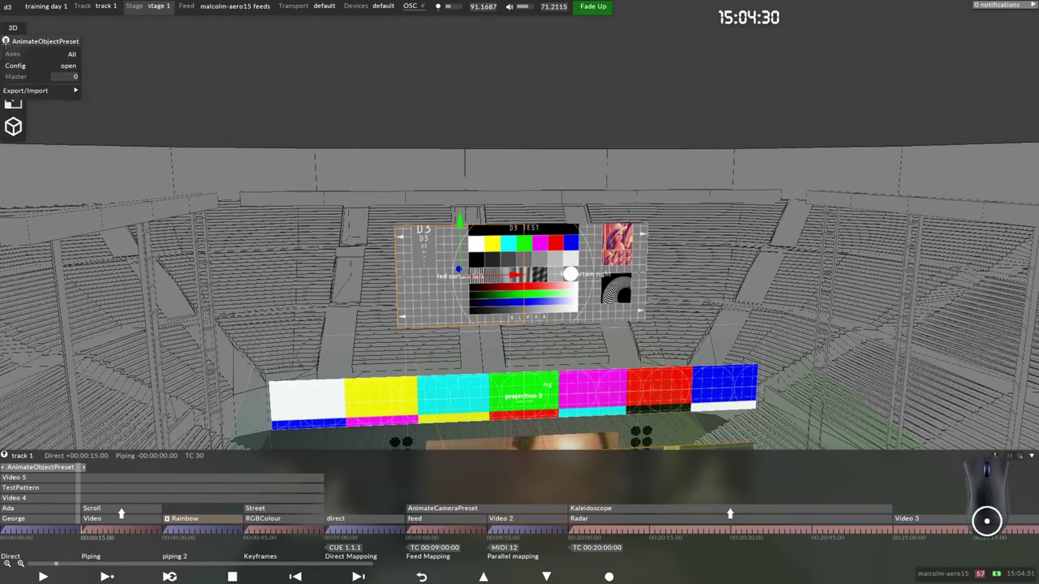
drag(94, 528, 126, 529)
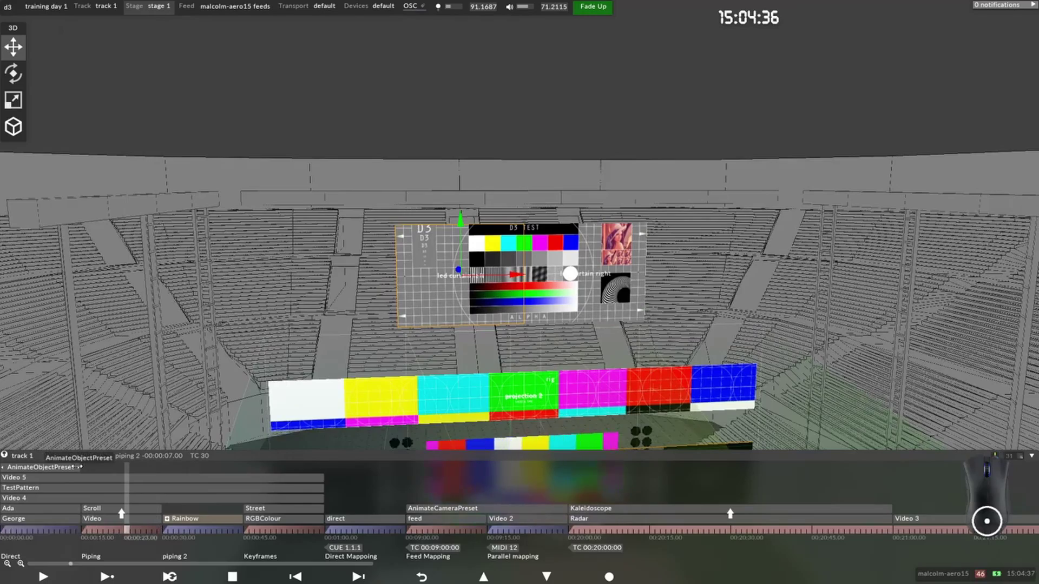
middle_drag(598, 331, 546, 142)
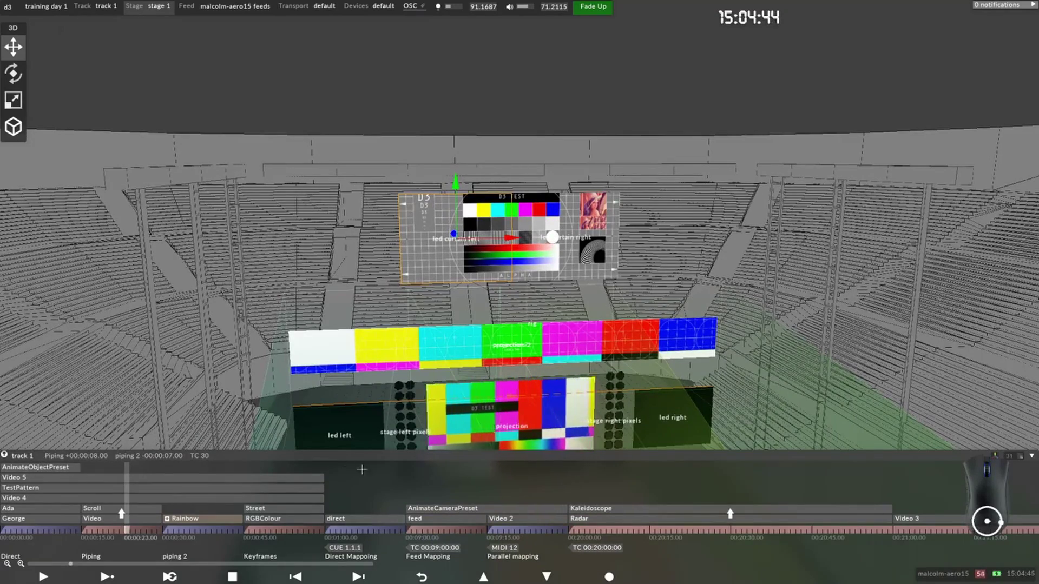
middle_drag(411, 378, 669, 250)
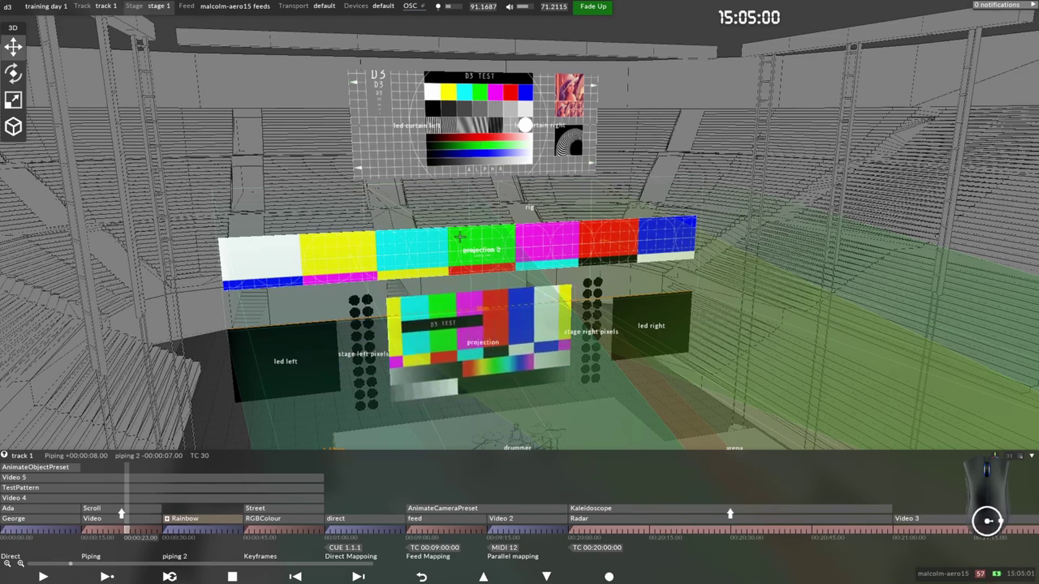
Step: Add a Video layer at the start of the track and assign ada.jpg as its video
click(2, 531)
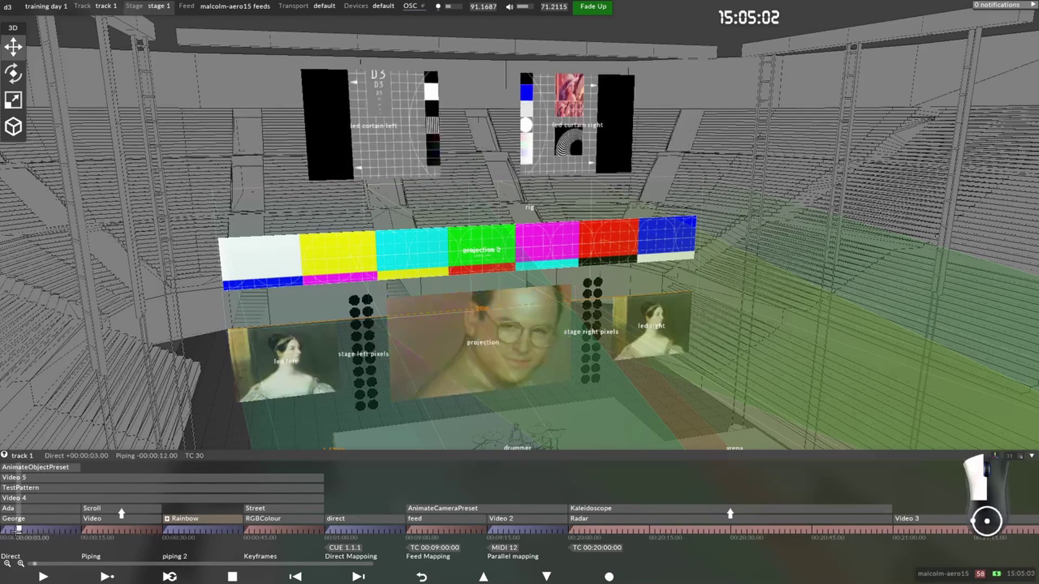
key(ctrl+l)
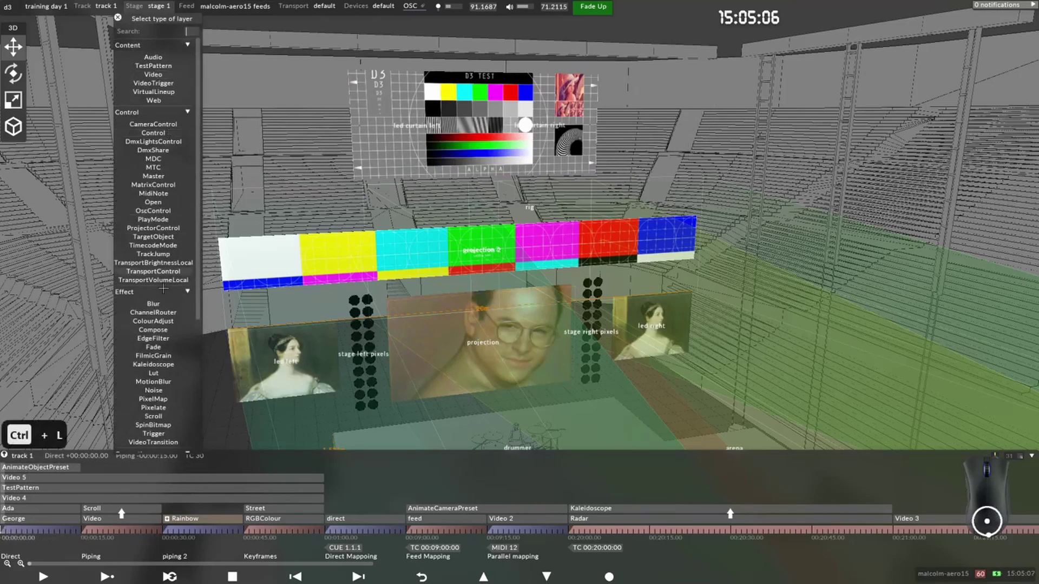
click(162, 74)
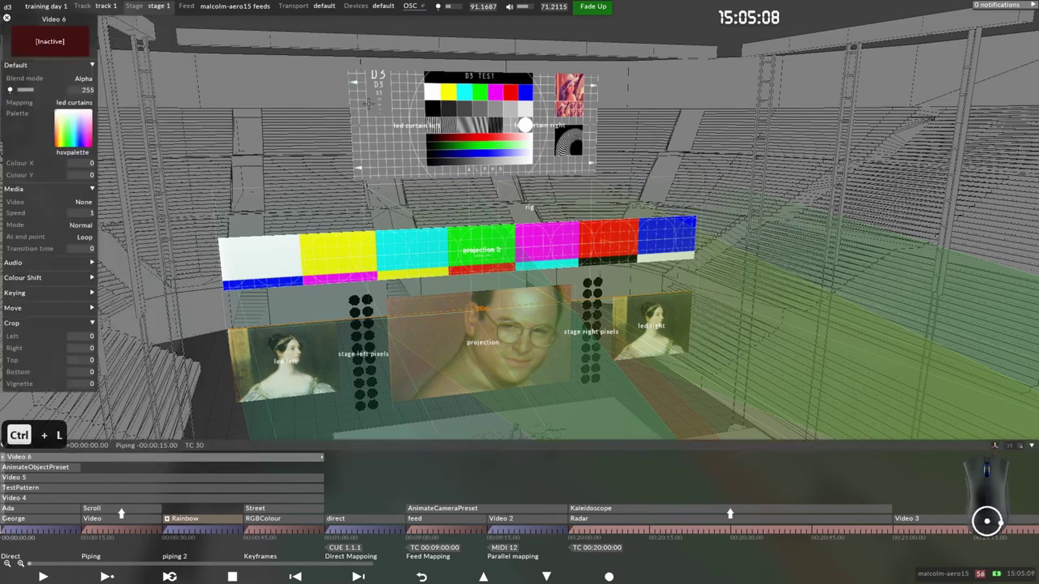
click(74, 202)
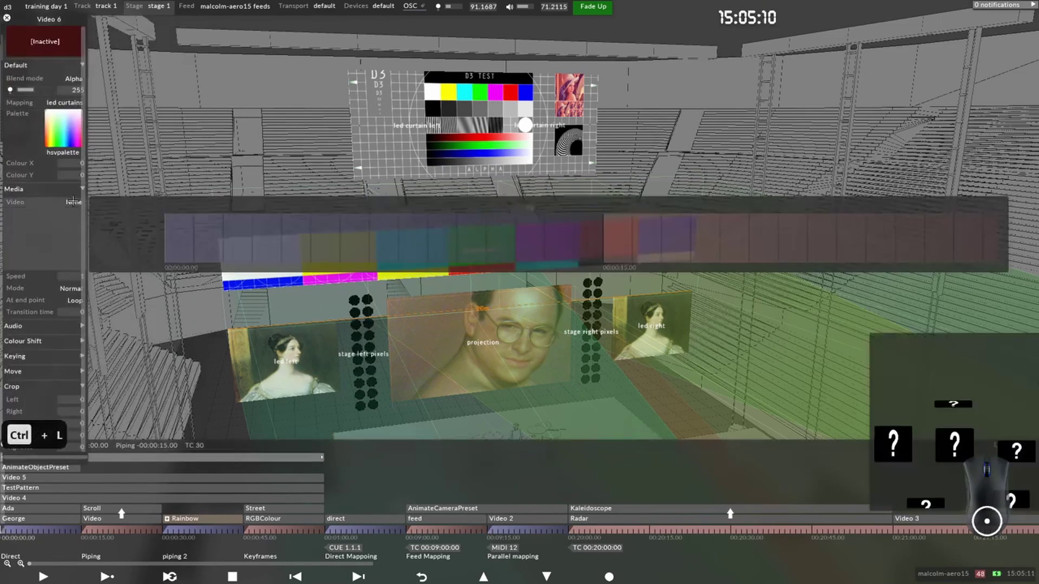
click(376, 396)
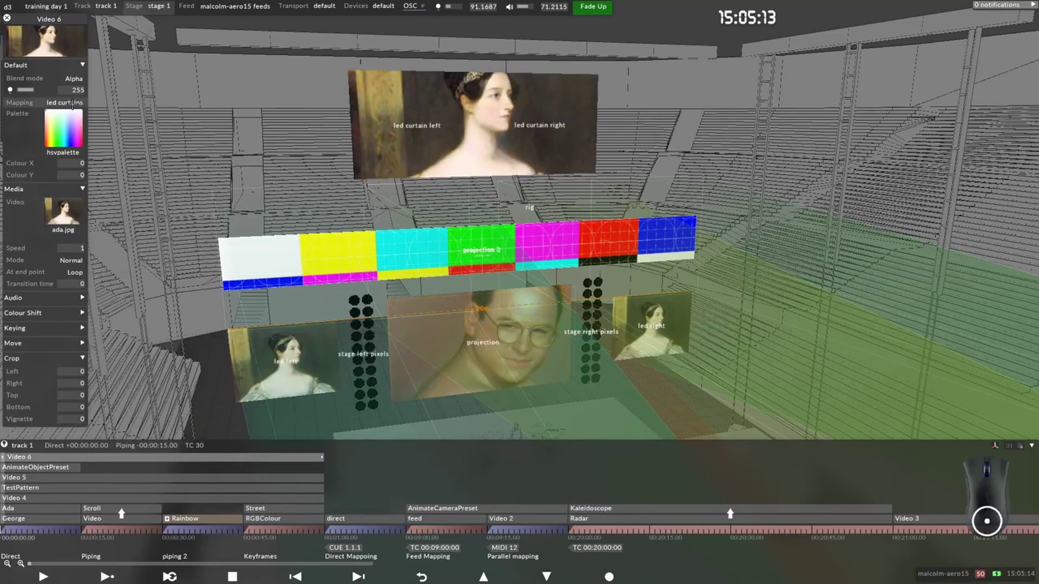
Step: Set the new Video layer's mapping to led curtain left (direct) and play the track to check the image on the moving screen
click(73, 103)
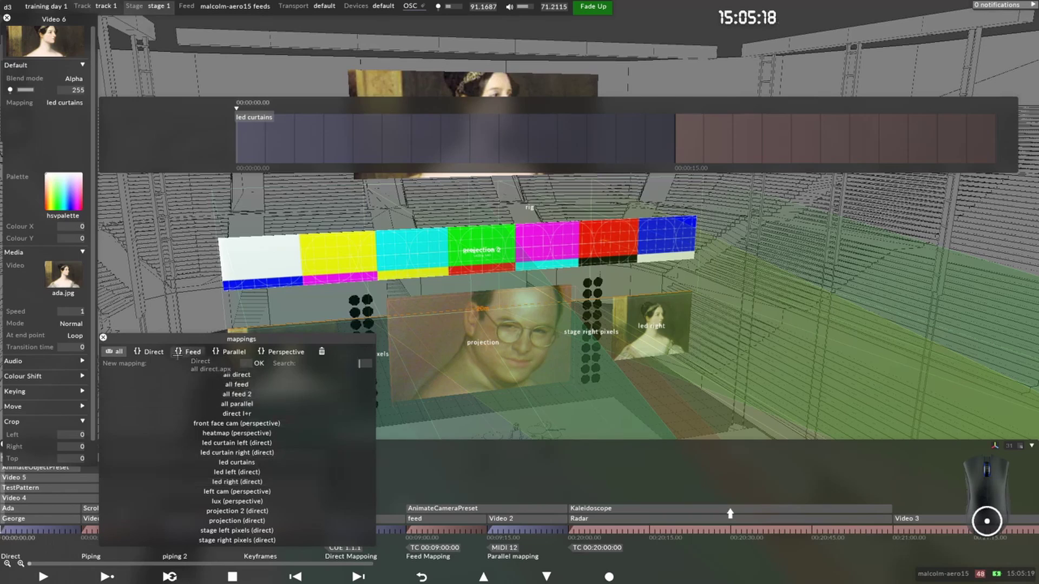
click(153, 352)
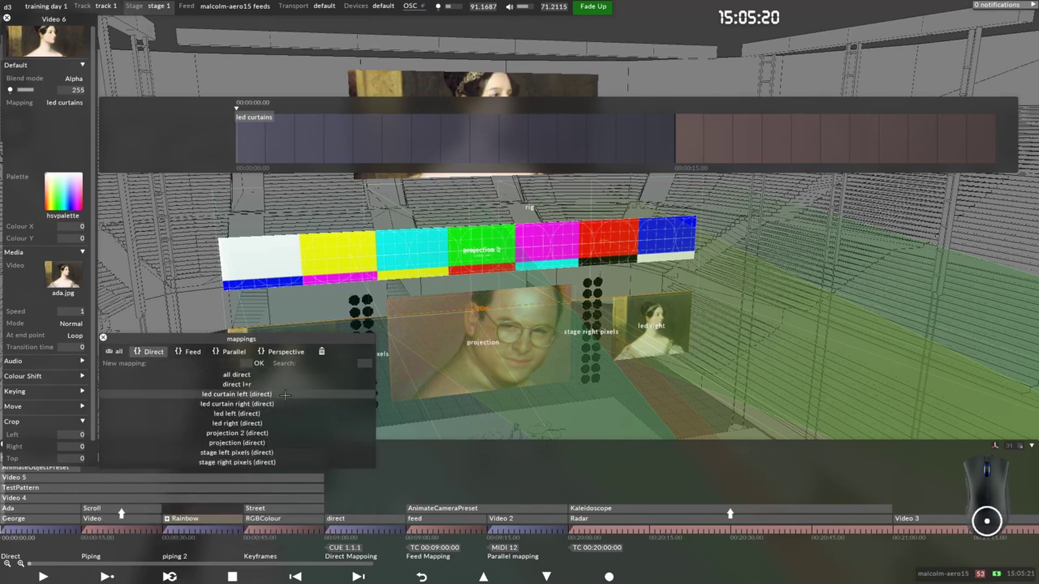
click(239, 394)
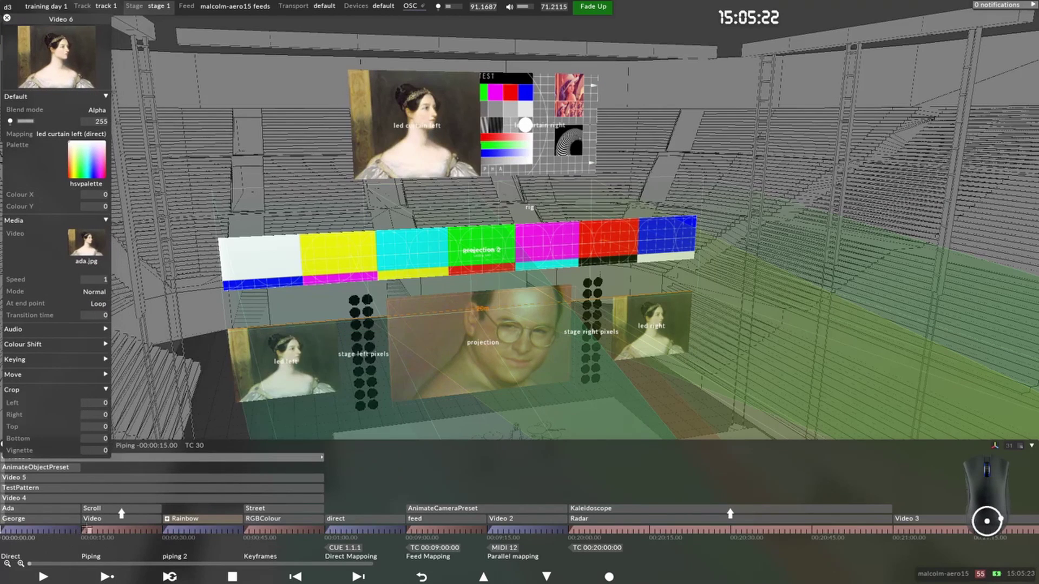
click(43, 577)
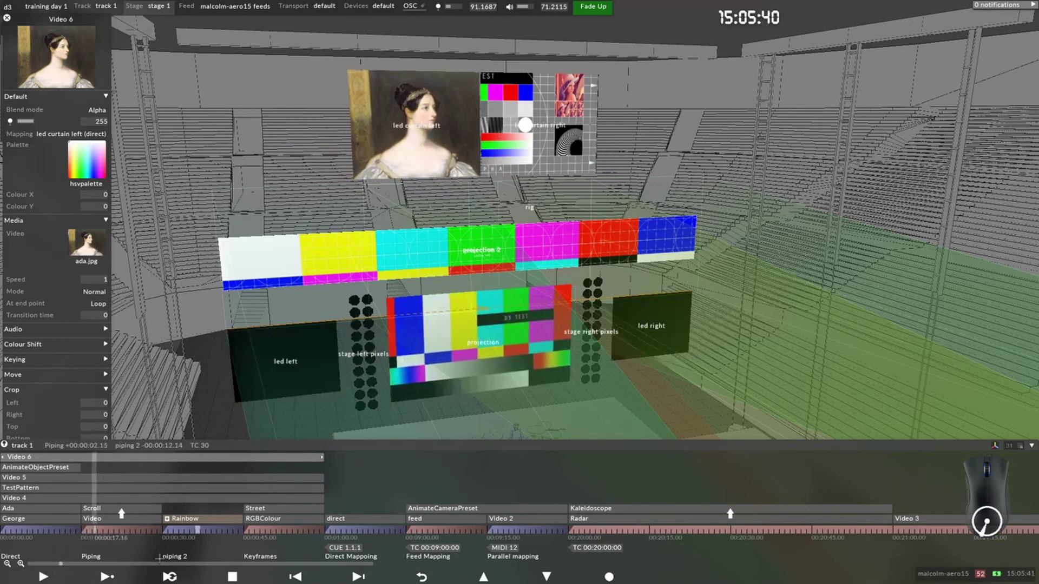
click(217, 578)
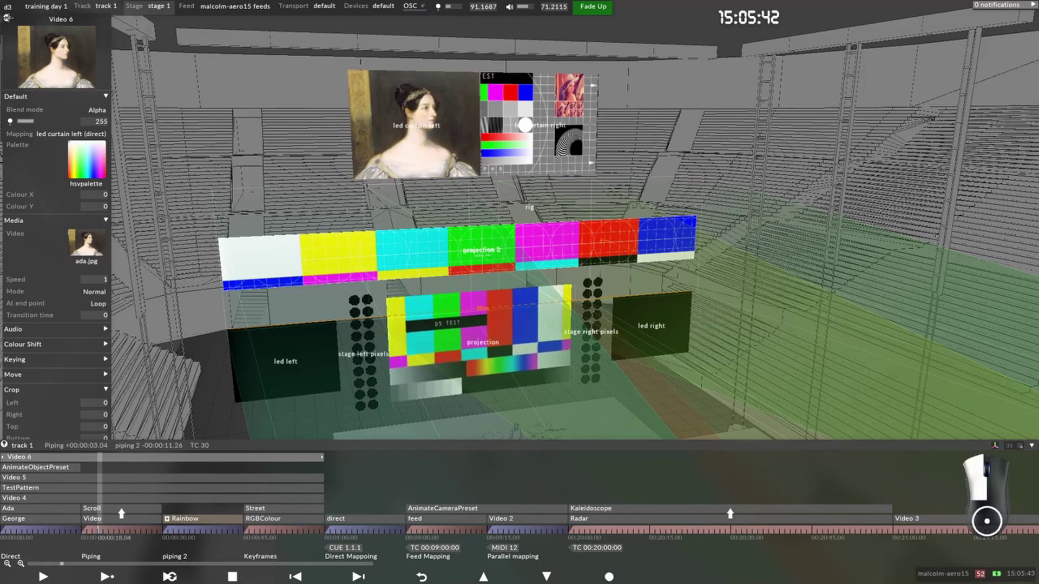
Step: Switch to the Chrome window with the YouTube video and show the downloaded OSCWidgets_Windows.zip in its folder
key(alt+Tab)
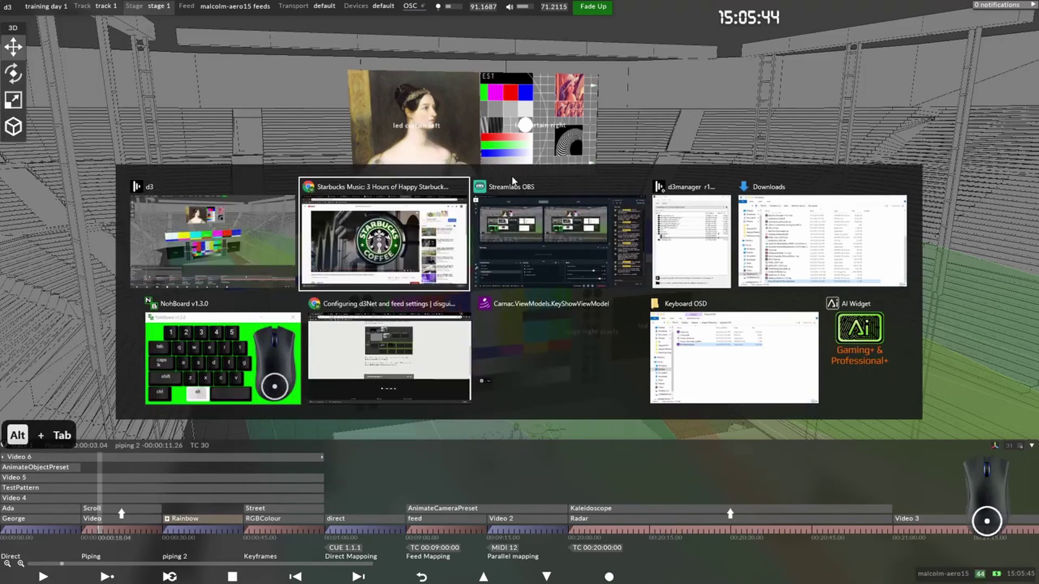
key(alt+Tab)
key(alt+Tab)
key(alt+Tab)
key(alt+Tab)
key(alt+Tab)
key(alt+Tab)
key(alt+Tab)
key(alt+Tab)
key(alt+Tab)
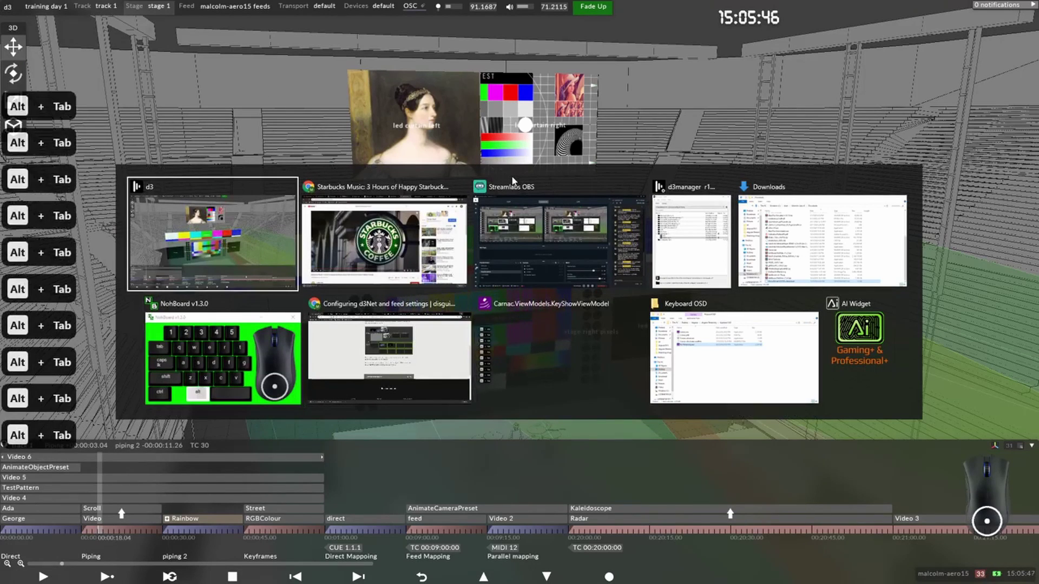
key(alt+Tab)
click(112, 571)
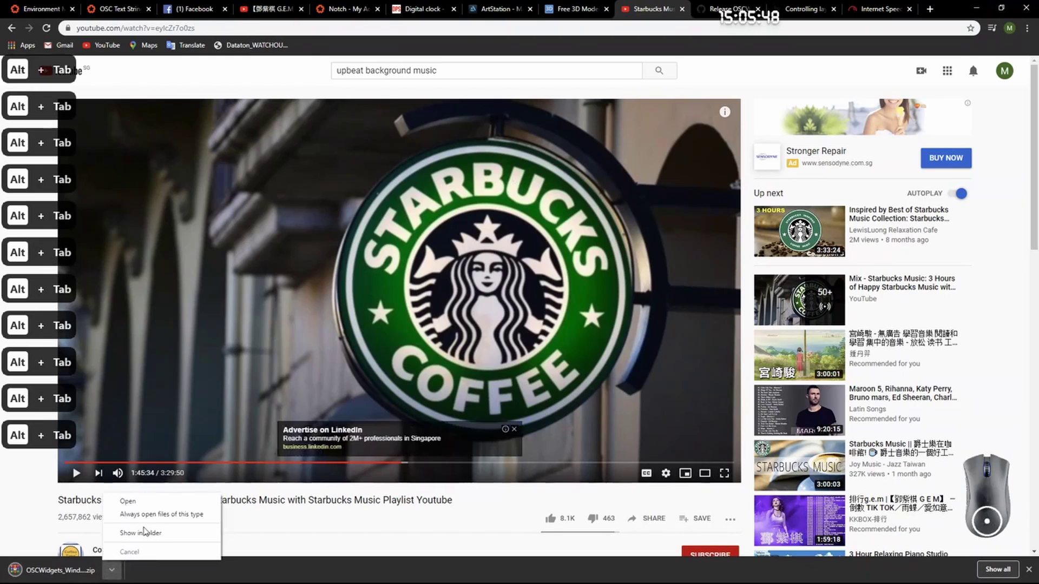
click(142, 533)
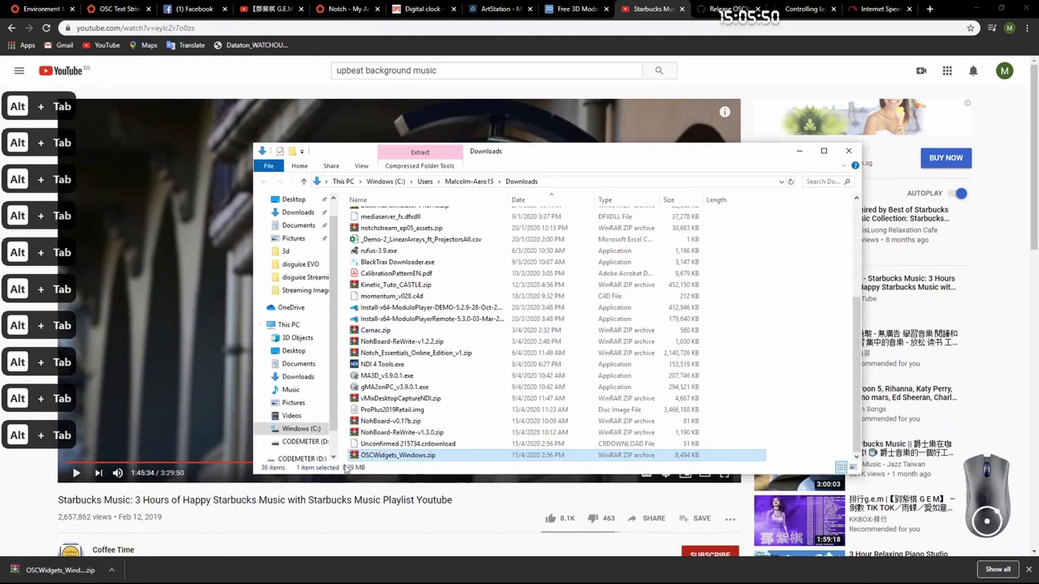
Step: Extract OSCWidgets_Windows.zip into an OSCWidgets_Windows folder in Downloads
right_click(391, 455)
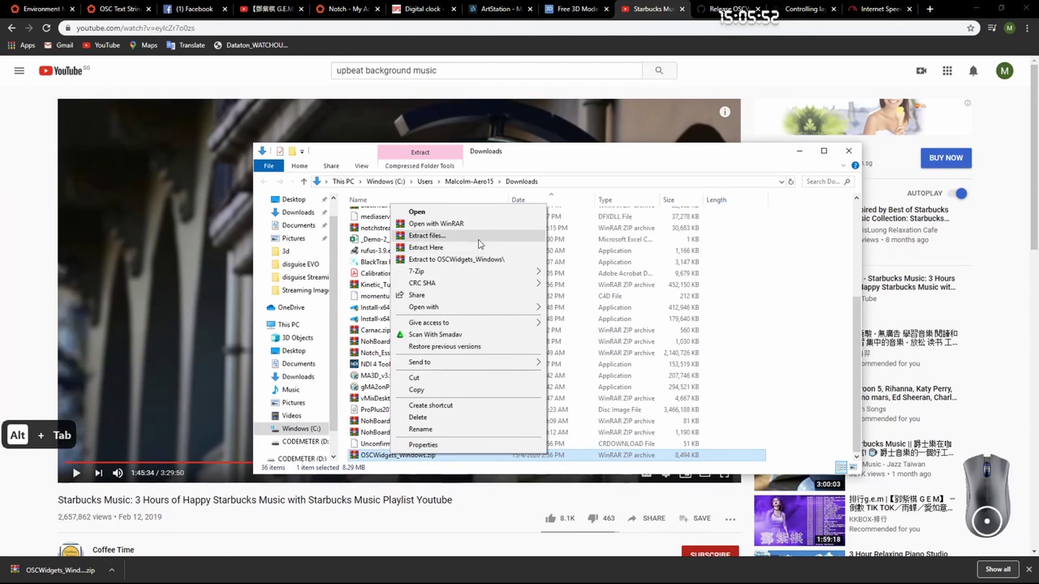
click(477, 236)
click(566, 407)
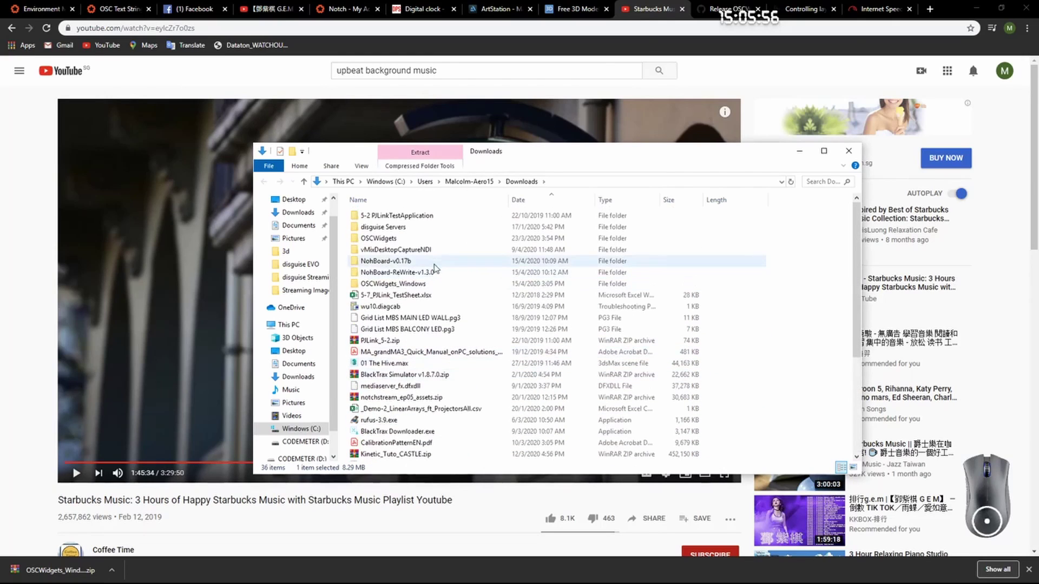
Step: Launch OSCWidgets.exe from the OSCWidgets folder in Downloads and shift its window slightly aside
double_click(423, 242)
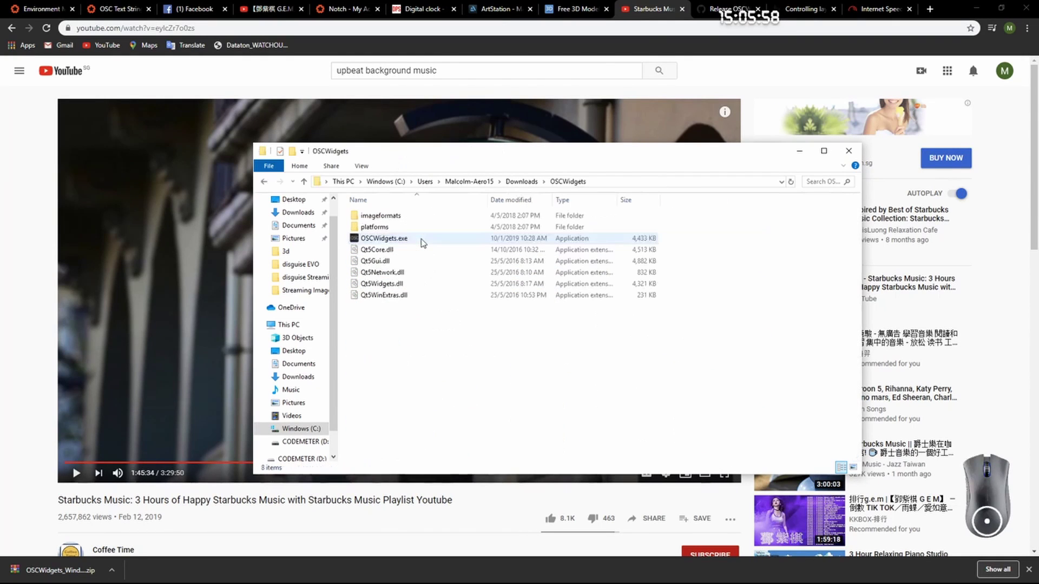
double_click(427, 241)
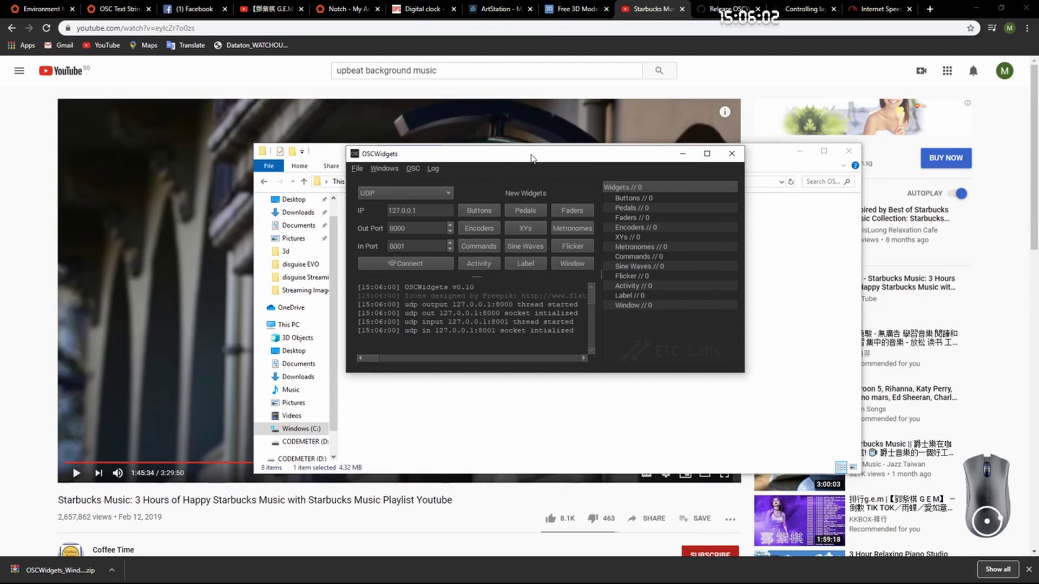
drag(531, 158, 612, 162)
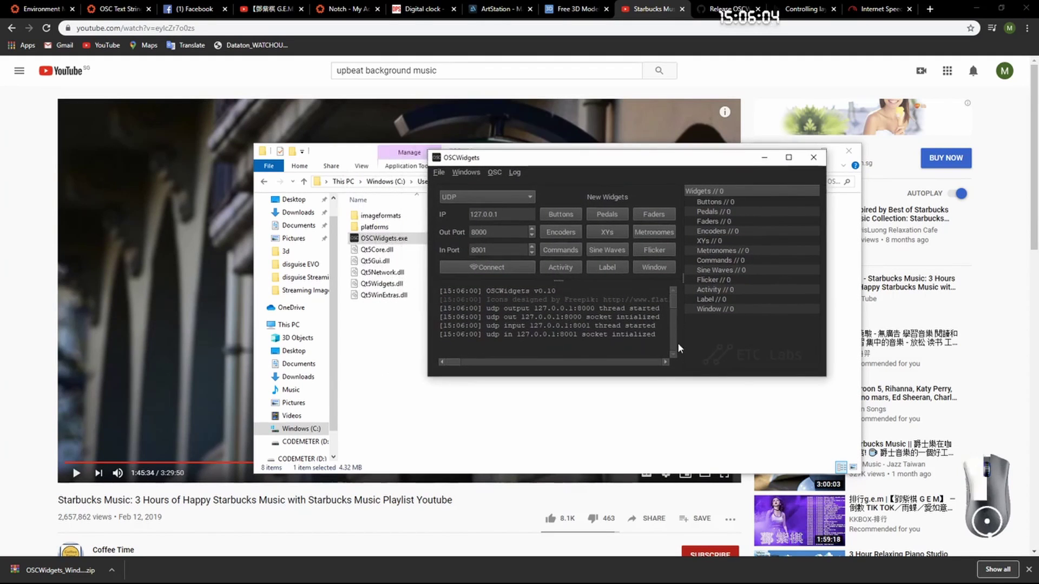
Step: Create an XYs widget and move its control point to the left edge, checking the outgoing OSC packets in the log
click(605, 232)
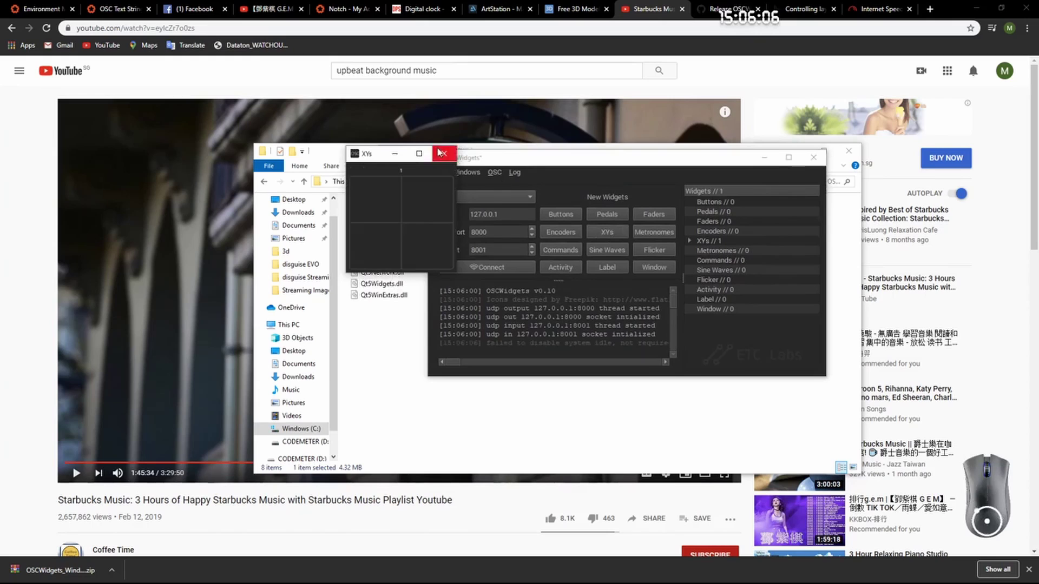
drag(383, 251, 400, 224)
click(500, 365)
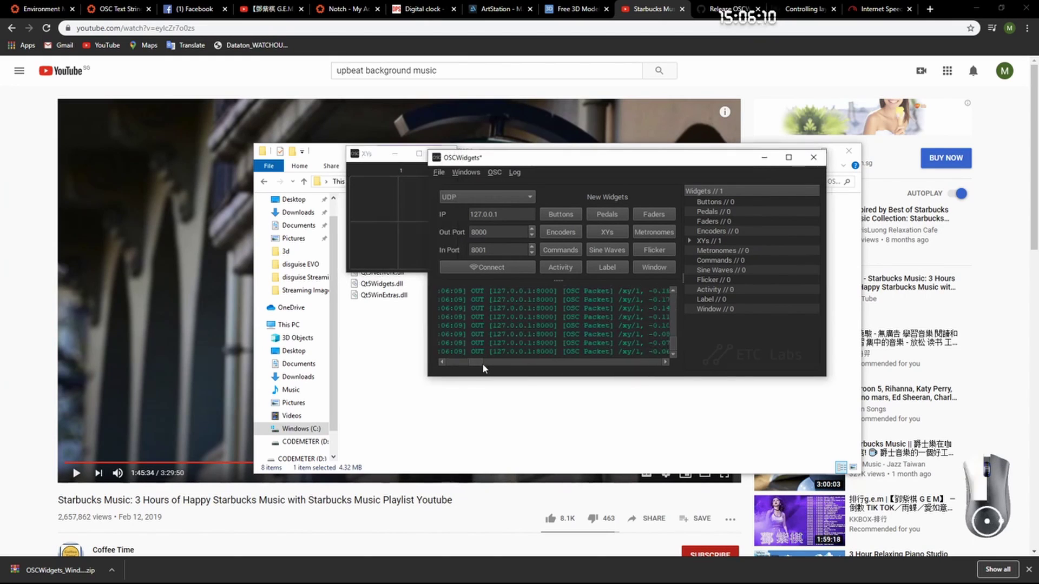
drag(482, 363, 662, 363)
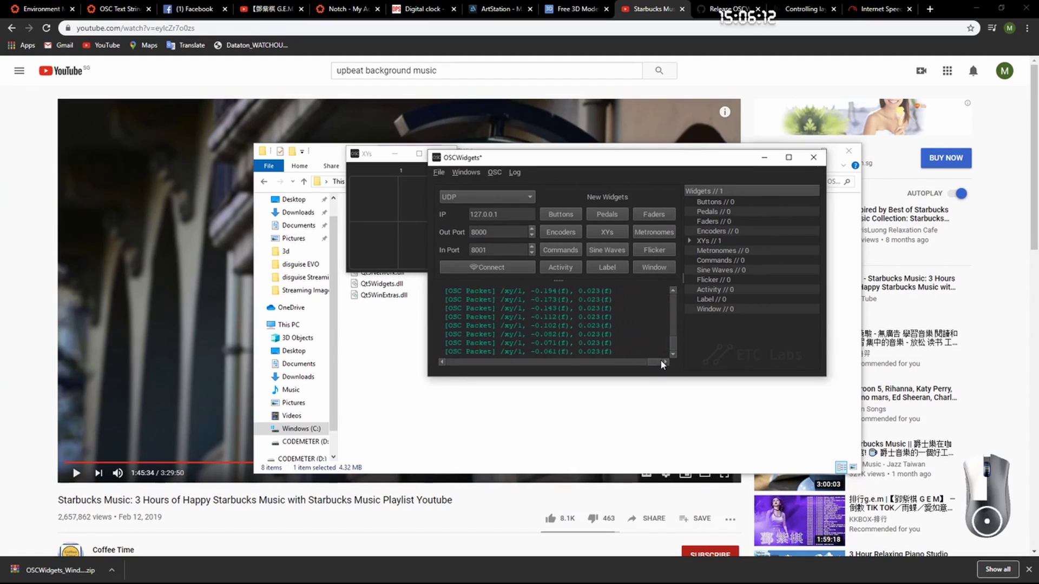
drag(407, 222, 349, 220)
Step: Set the XY widget's OSC Output 2 to /xy/2 and move the XYs window aside
right_click(406, 219)
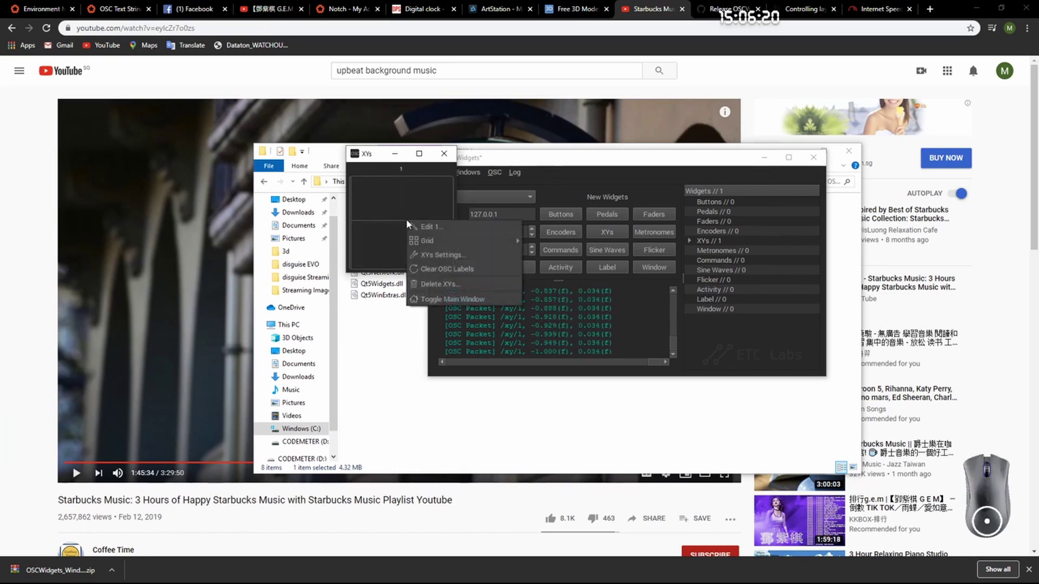
click(460, 234)
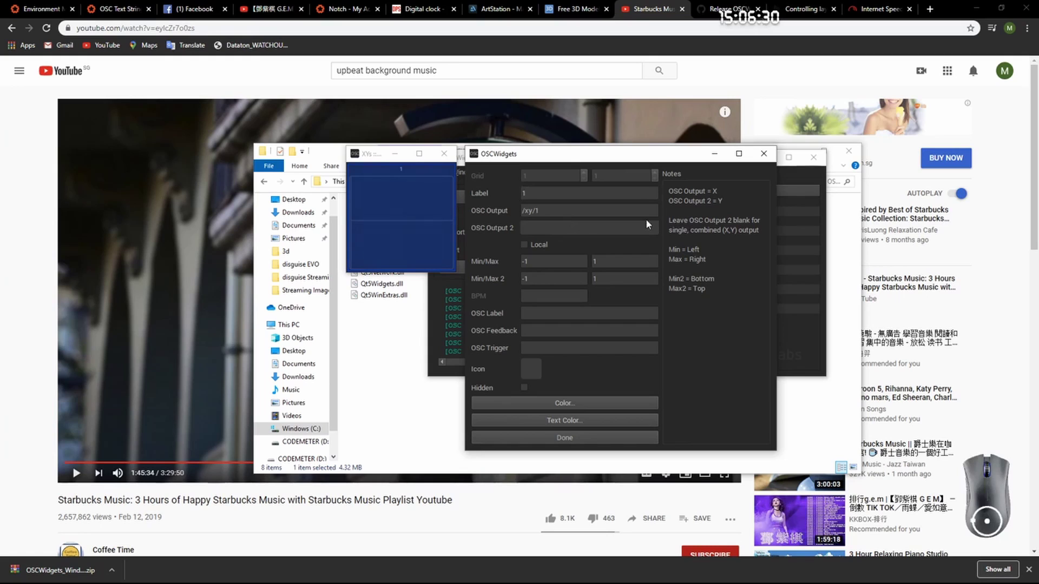
text(/xy/2)
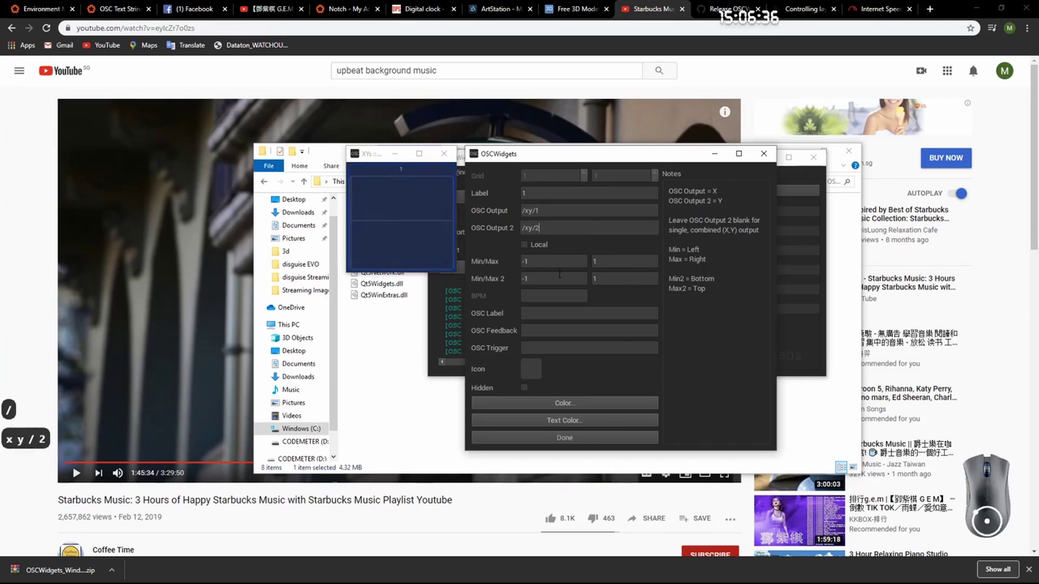
click(611, 262)
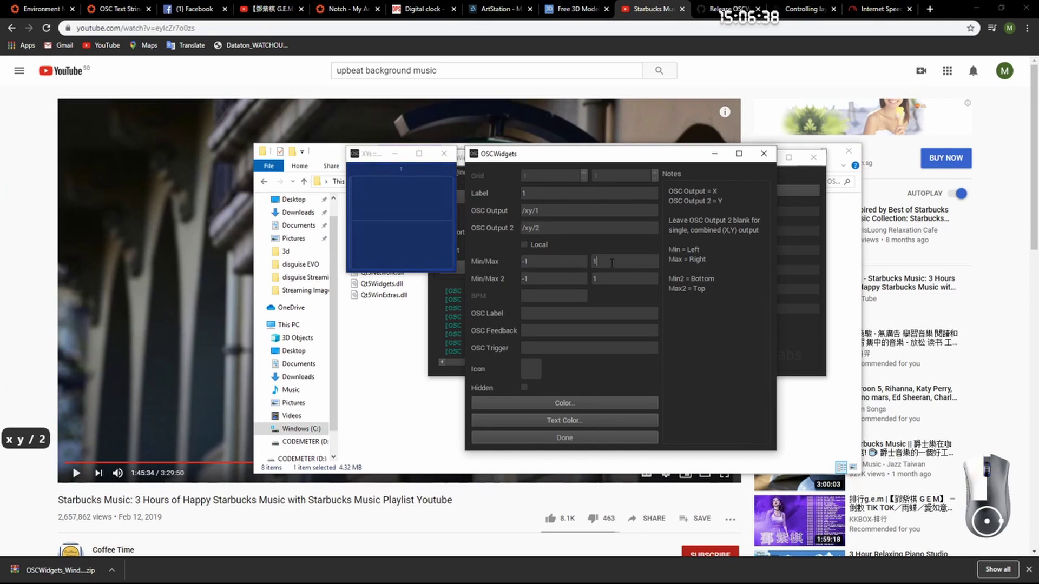
click(598, 280)
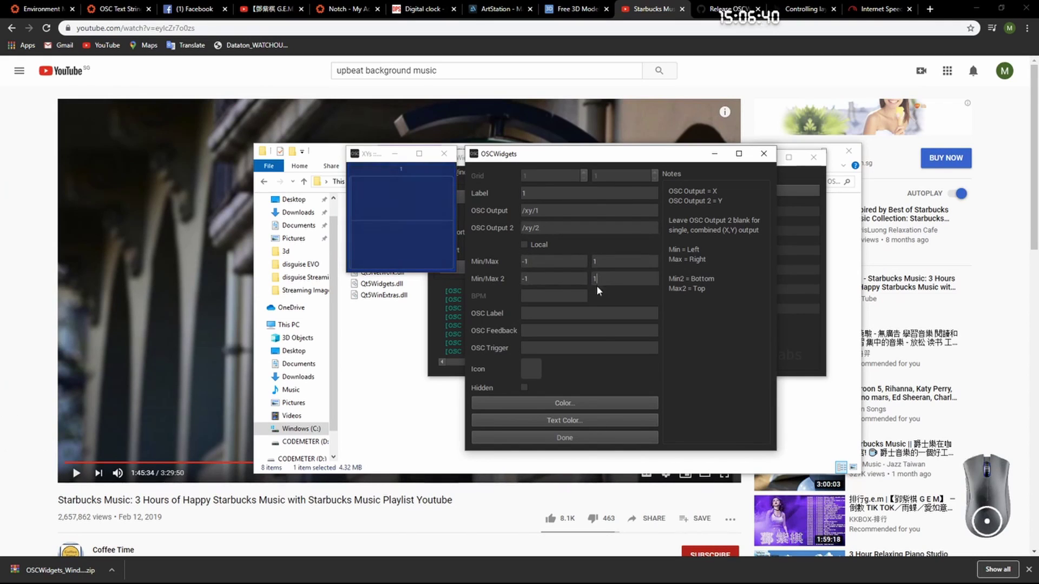
click(577, 440)
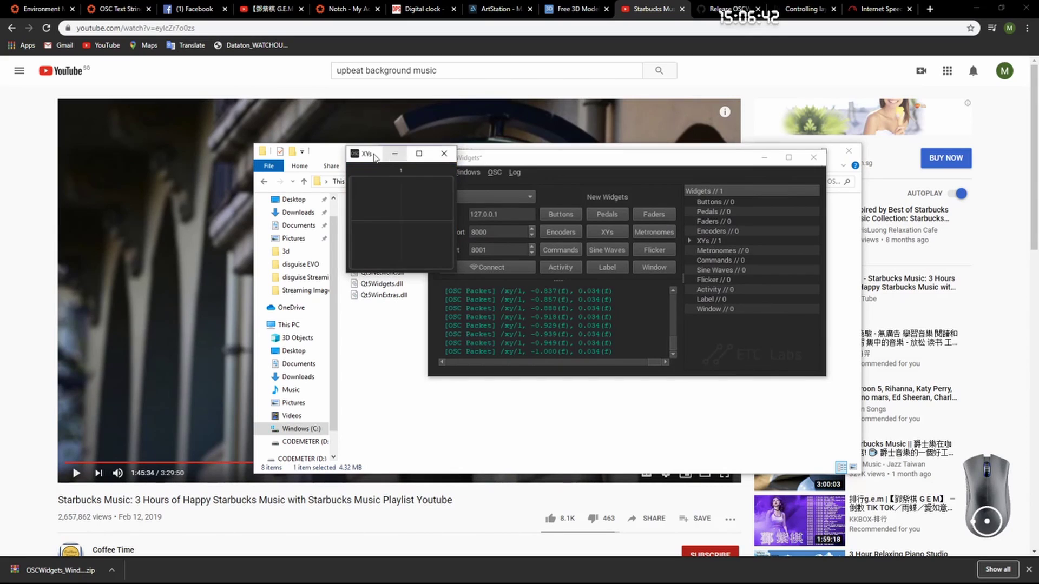
drag(373, 157, 742, 211)
Step: Switch to d3 and add a new OscDevice named osc 2 to the default device list
key(alt+Tab)
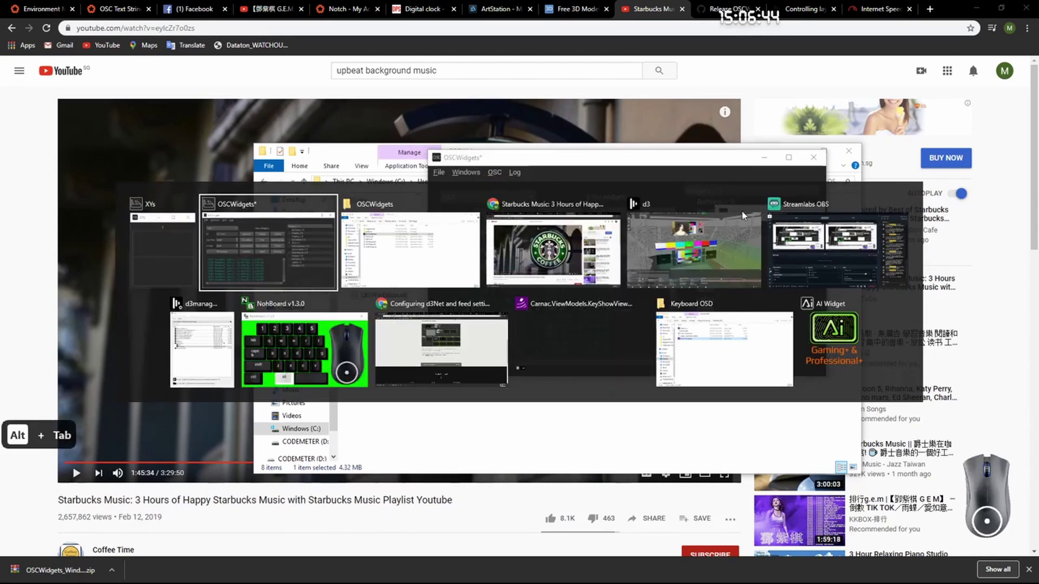
key(alt+Tab)
key(alt+Tab)
key(alt+Tab)
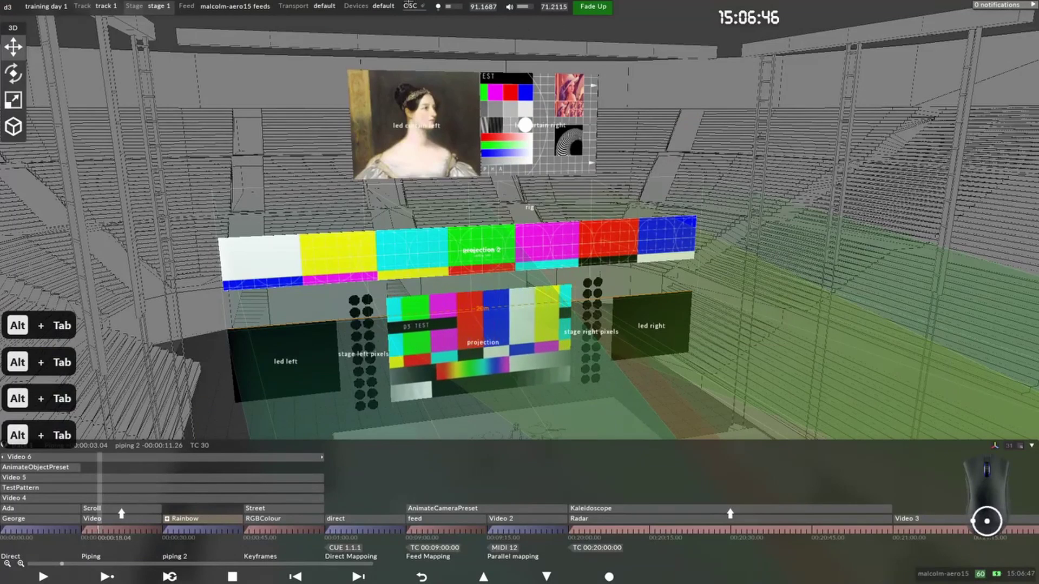
click(410, 6)
click(378, 6)
click(349, 127)
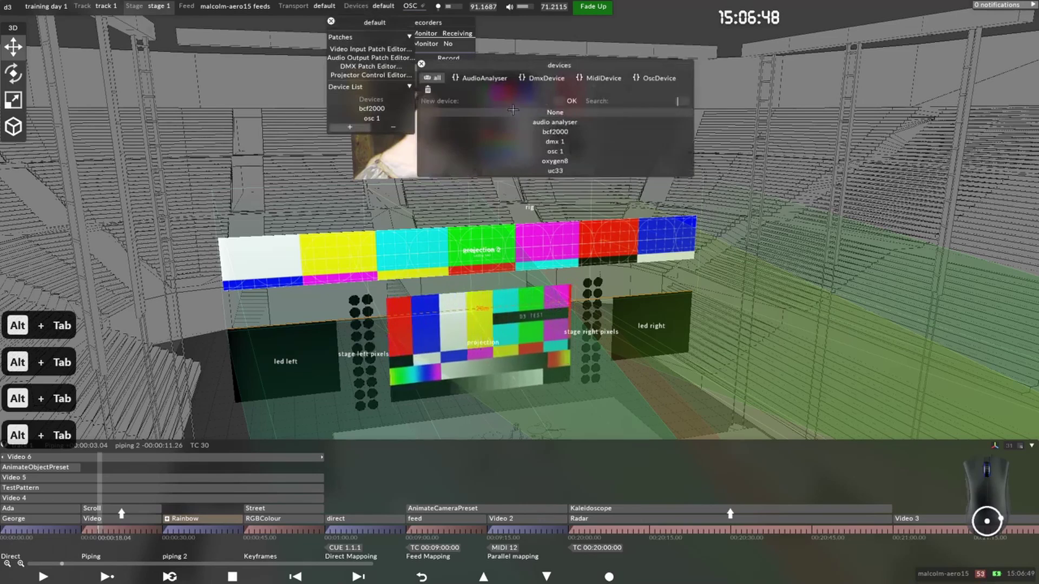
click(558, 101)
text(osc 2)
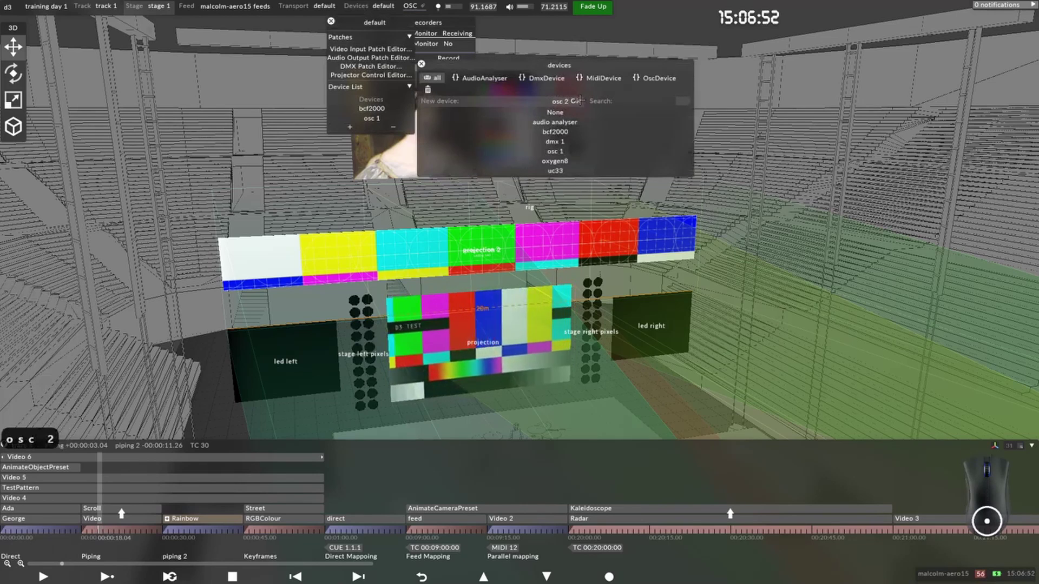
click(576, 100)
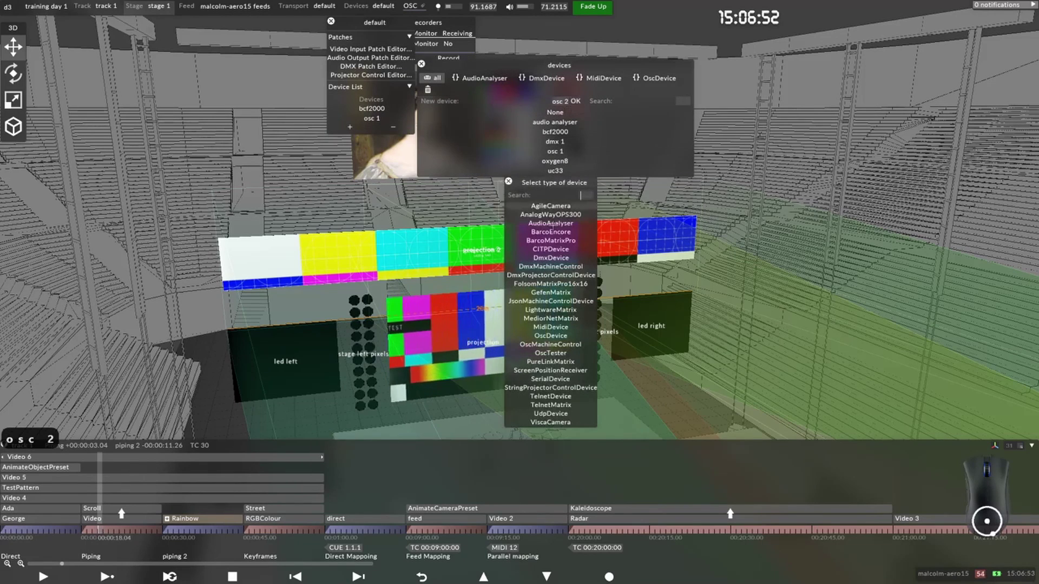
text(os)
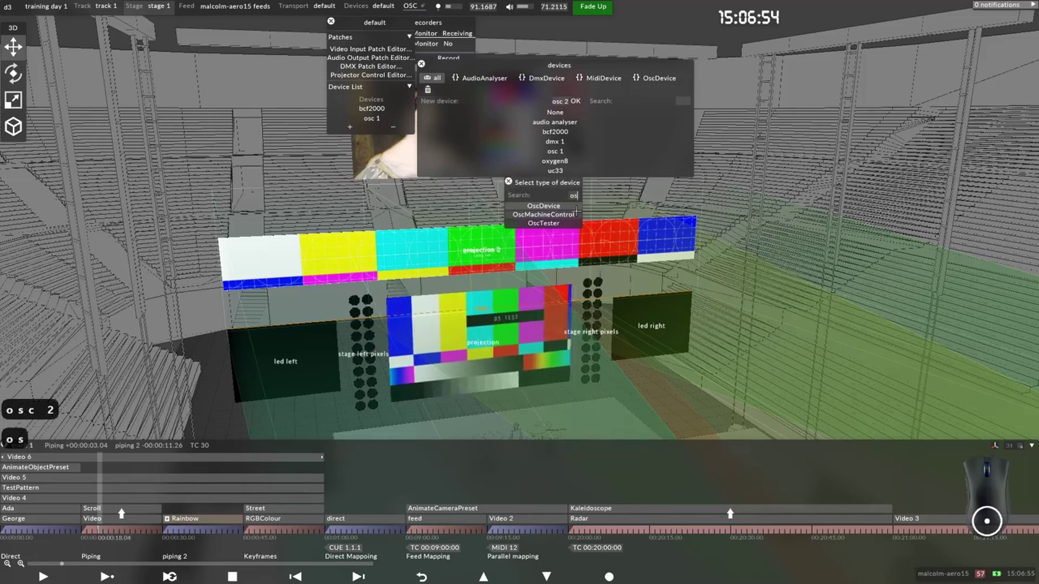
click(562, 207)
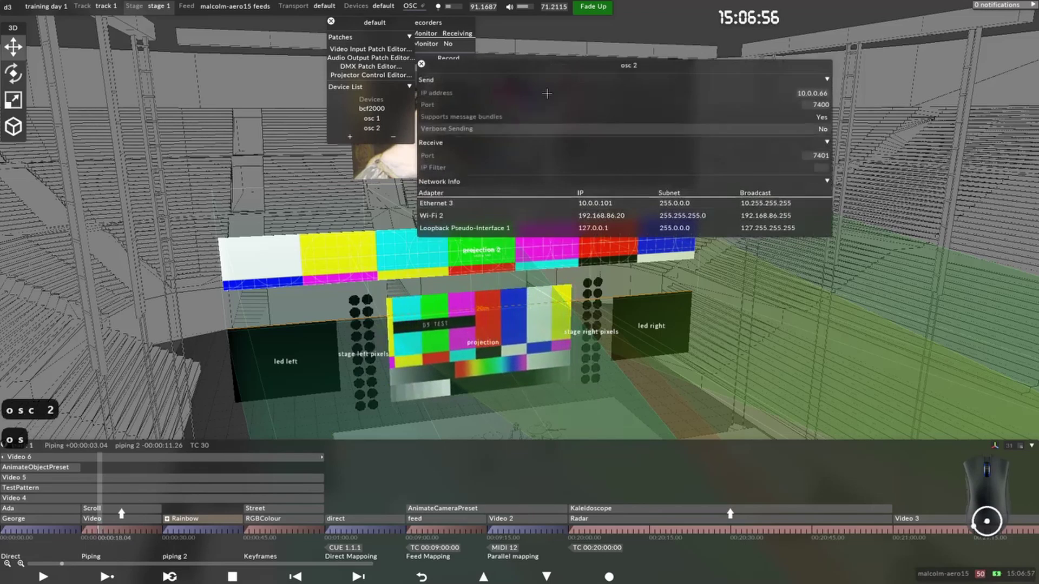
Step: Set osc 2's send port to 8000 and receive port to 8001, and move its editor below the devices list
click(810, 92)
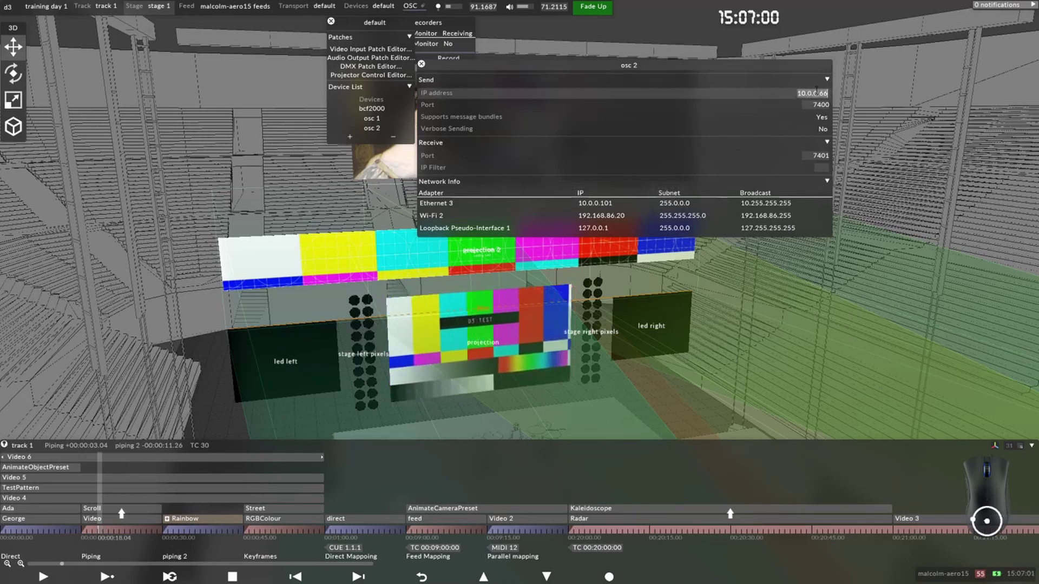
key(Tab)
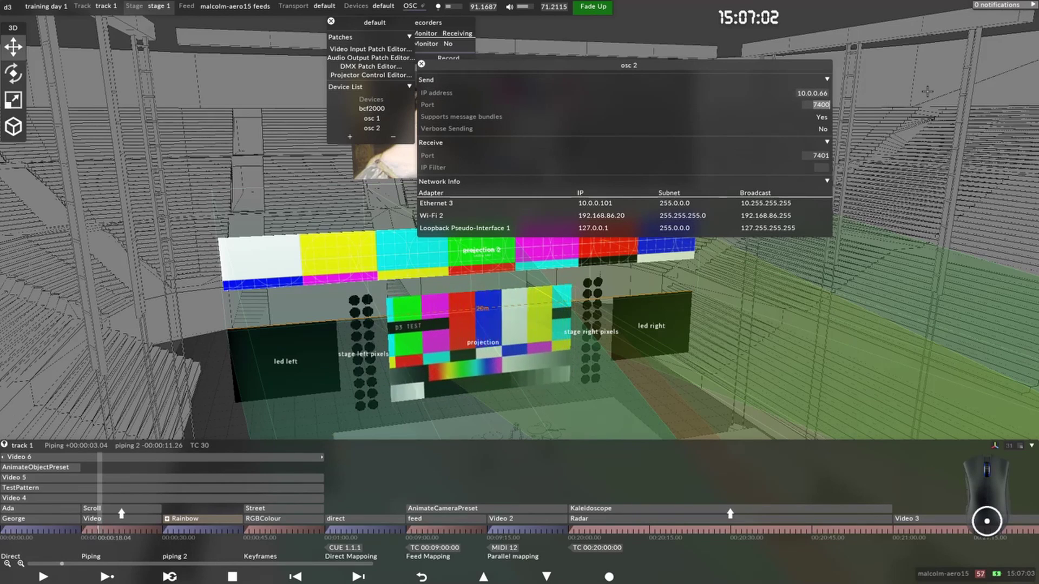
text(8000)
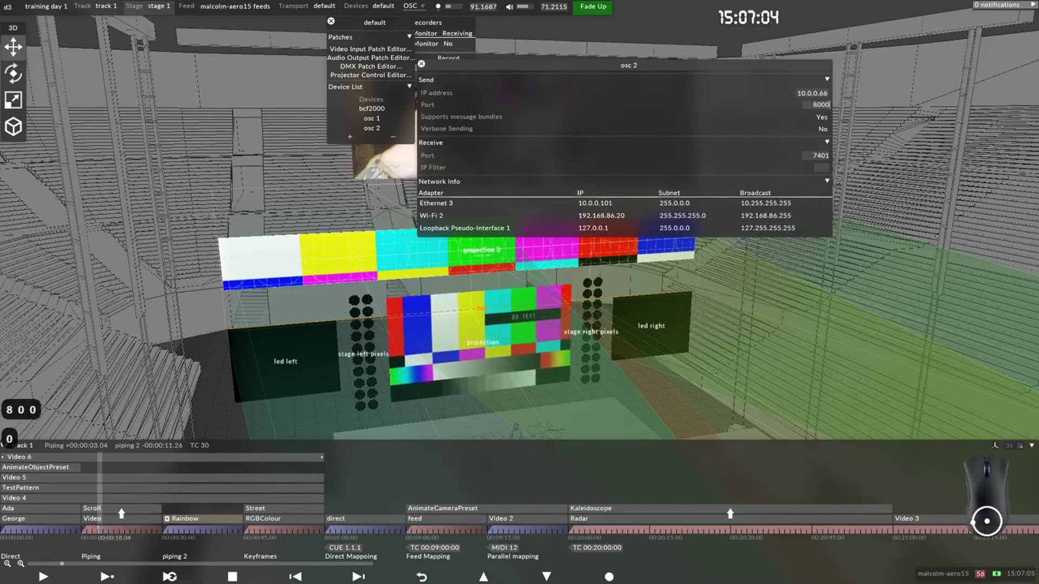
click(821, 156)
text(8001)
key(Return)
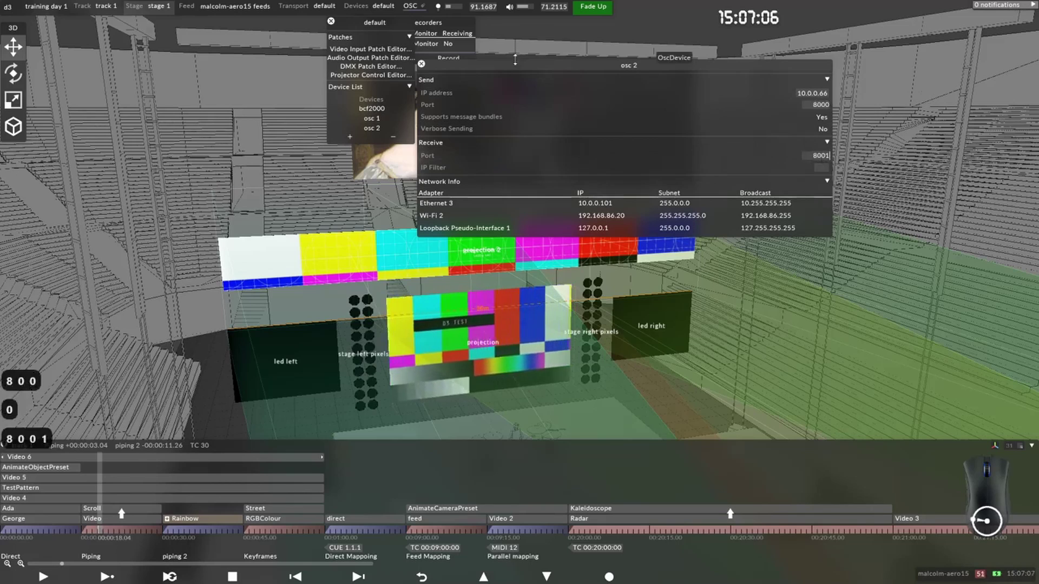
drag(454, 78, 338, 199)
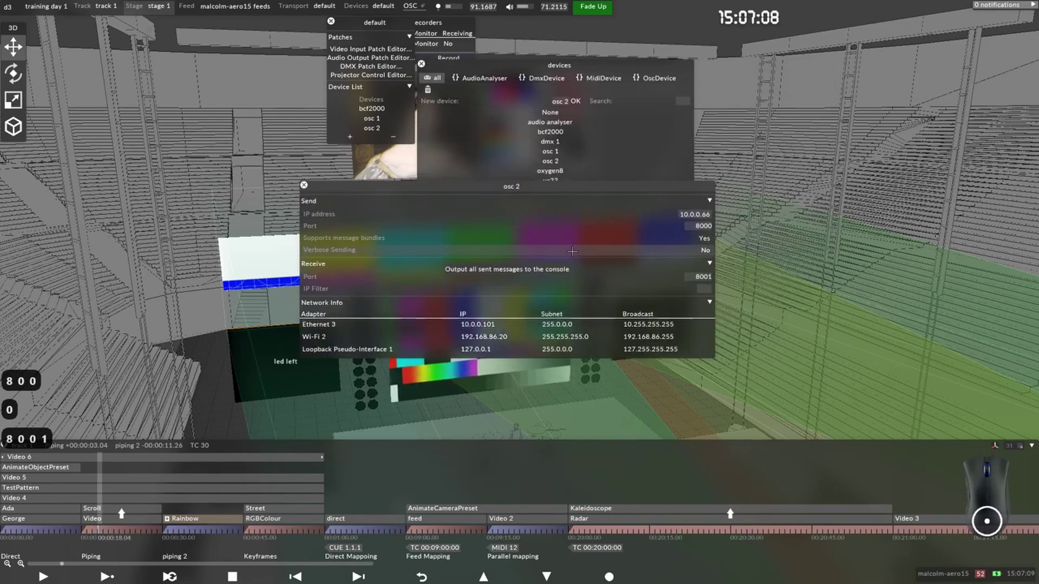
Step: Switch to OSCWidgets, place its window beside the osc 2 editor, and connect with out port 8001 and in port 8000
key(alt+Tab)
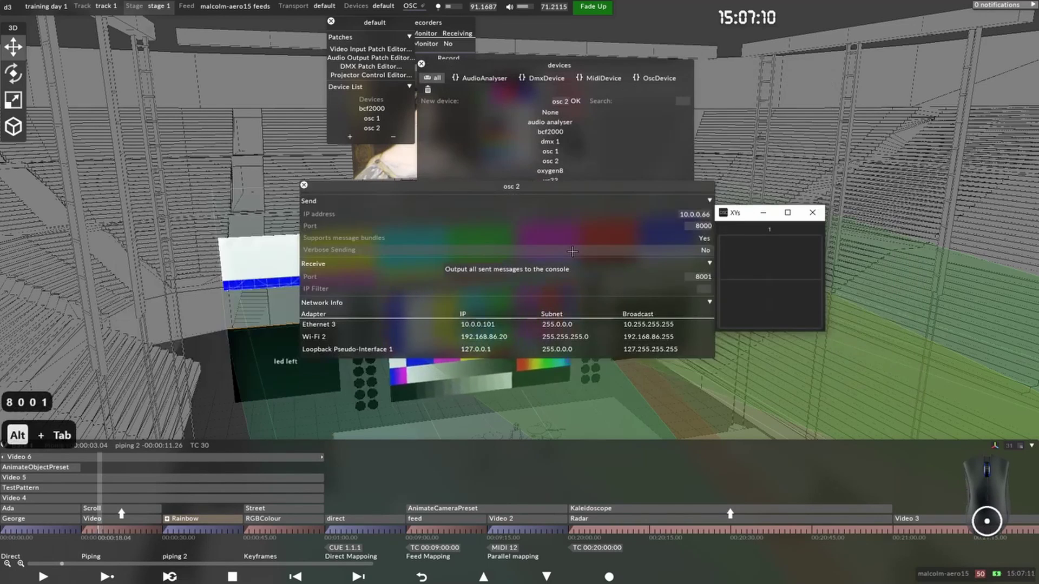
key(alt+Tab)
key(alt+Tab)
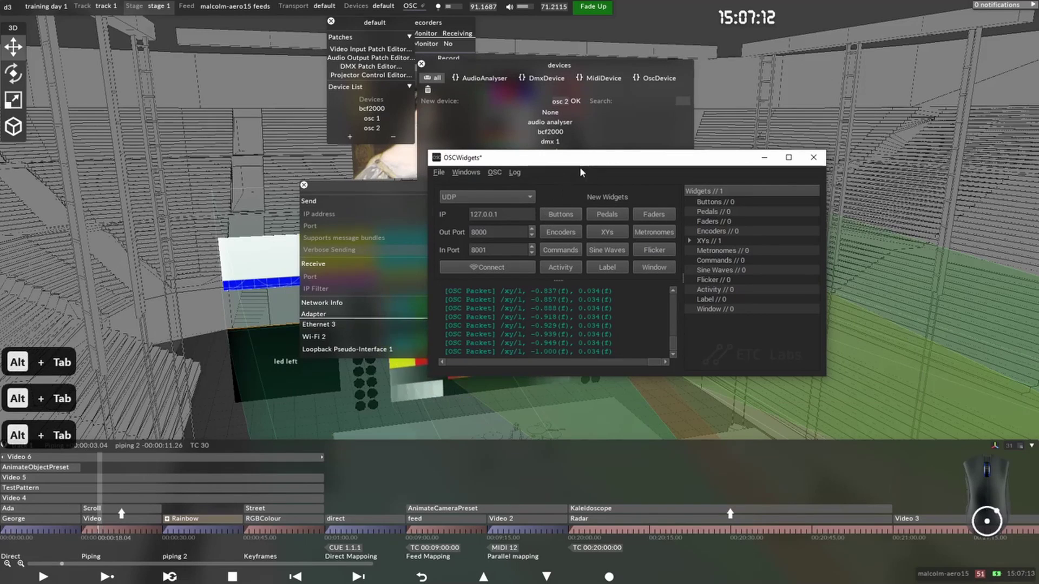
drag(578, 166, 823, 16)
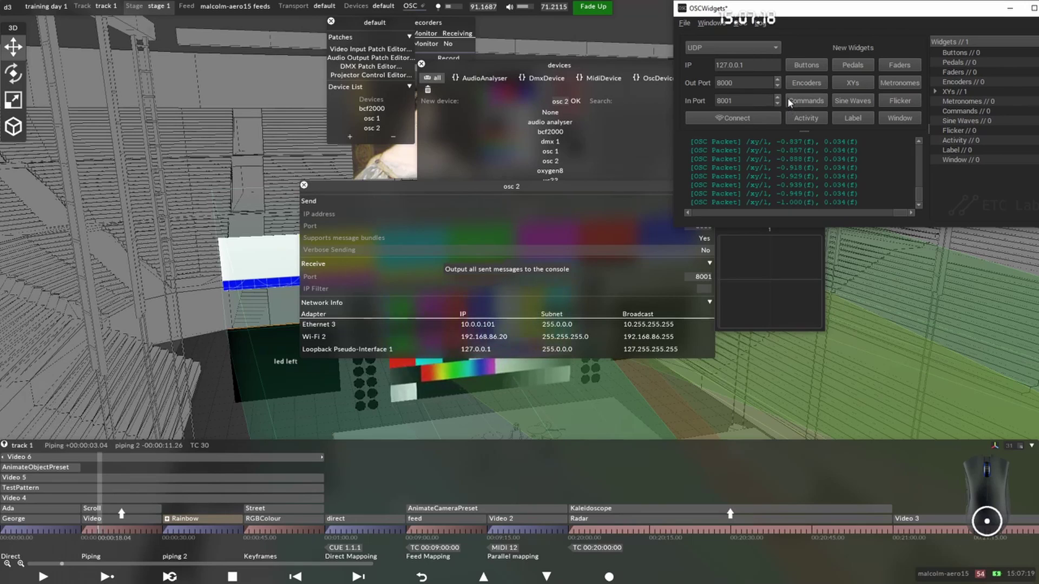
click(778, 79)
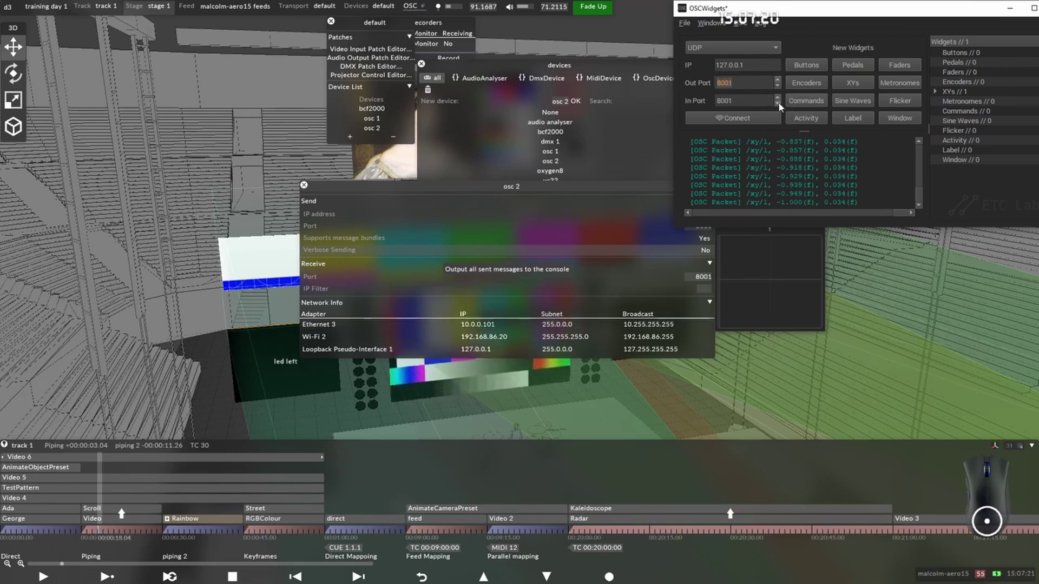
click(778, 103)
click(754, 119)
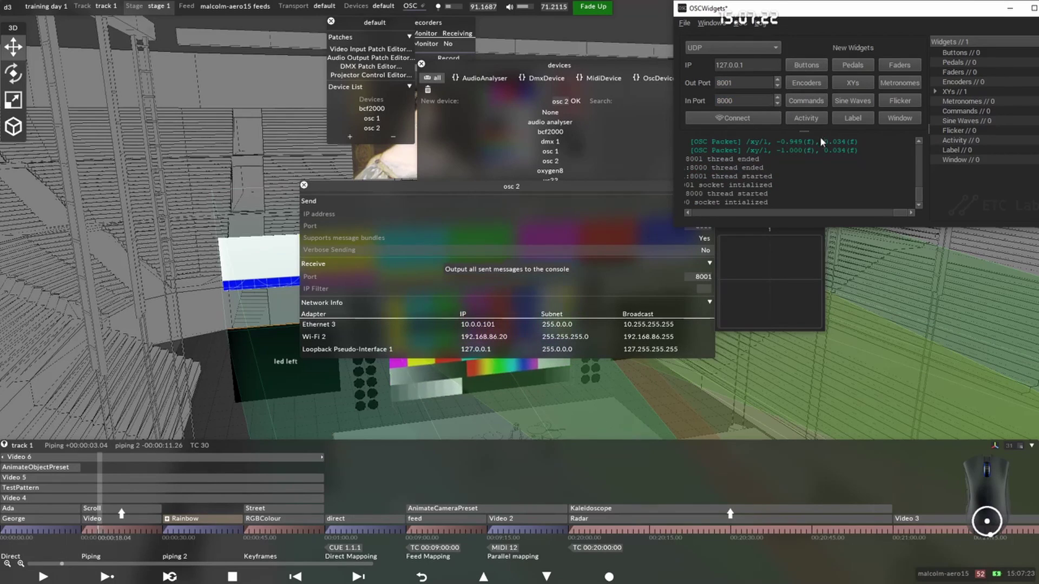
Step: Add another XY widget, shift its pad up and left of centre to send values on /xy/1, and move the OSCWidgets window aside
drag(541, 298, 542, 193)
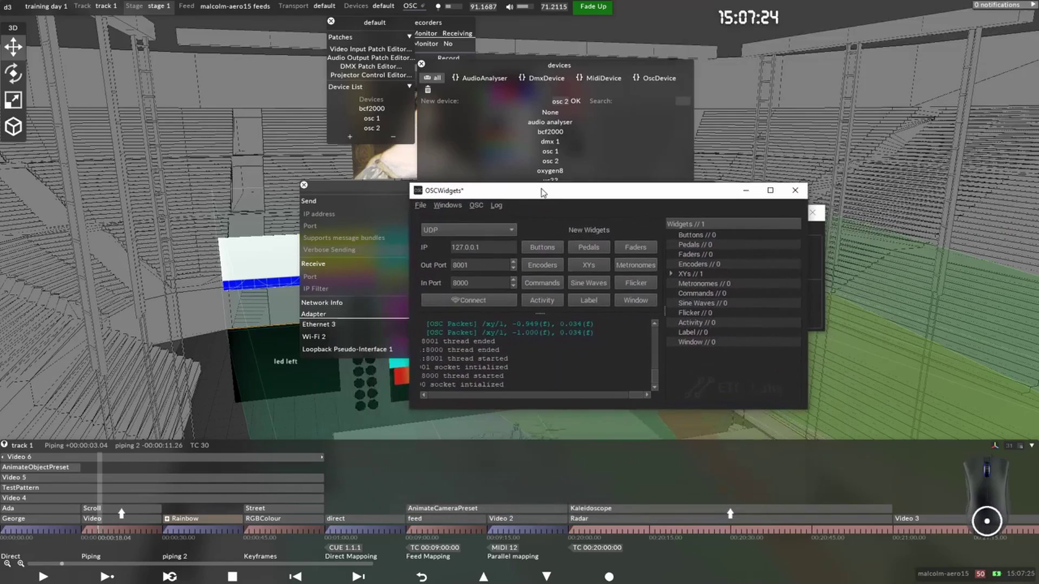
click(587, 270)
drag(400, 233, 372, 215)
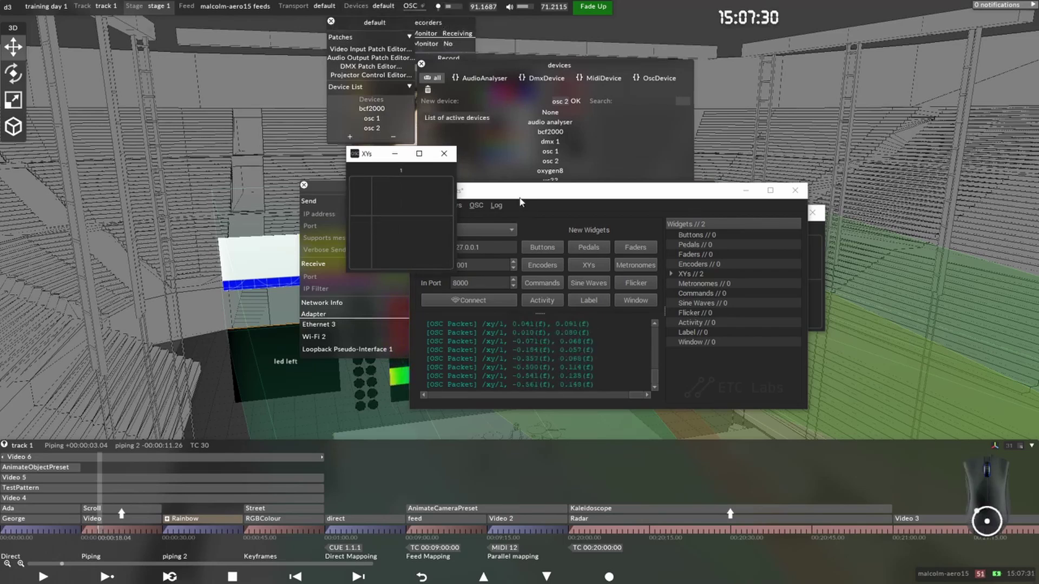
drag(541, 190, 771, 175)
Step: Switch to d3, close the osc 2 and device editors, reopen the OSC Recorders list, and open the osc 2 monitor
key(alt+Tab)
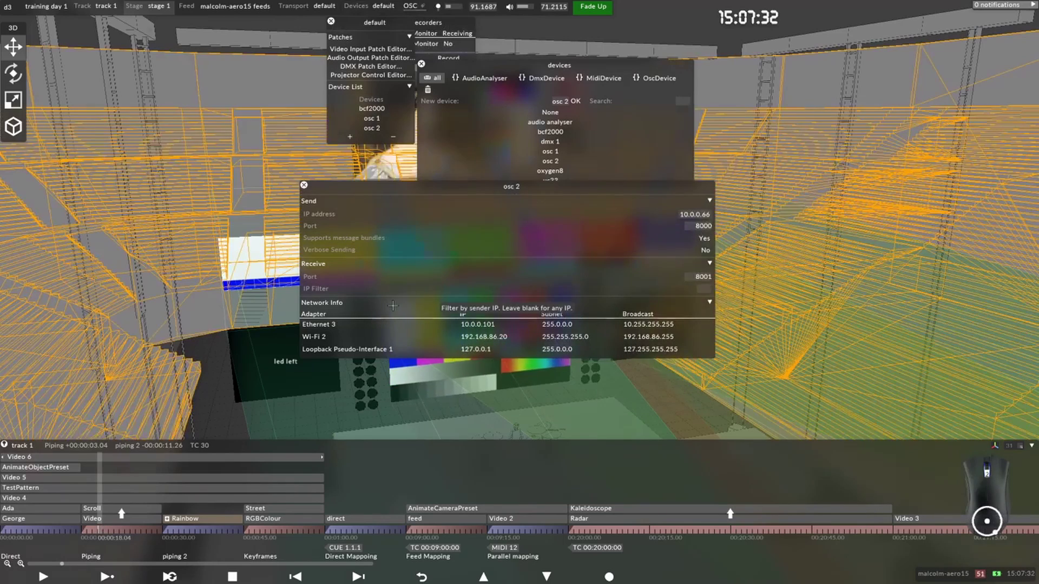
click(304, 185)
click(421, 64)
click(383, 6)
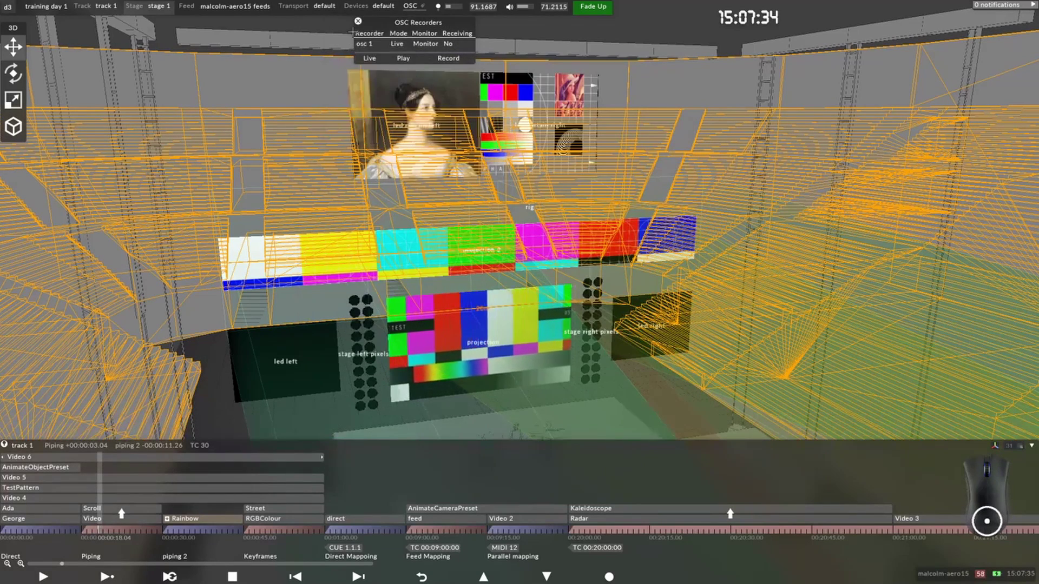
click(410, 6)
click(410, 6)
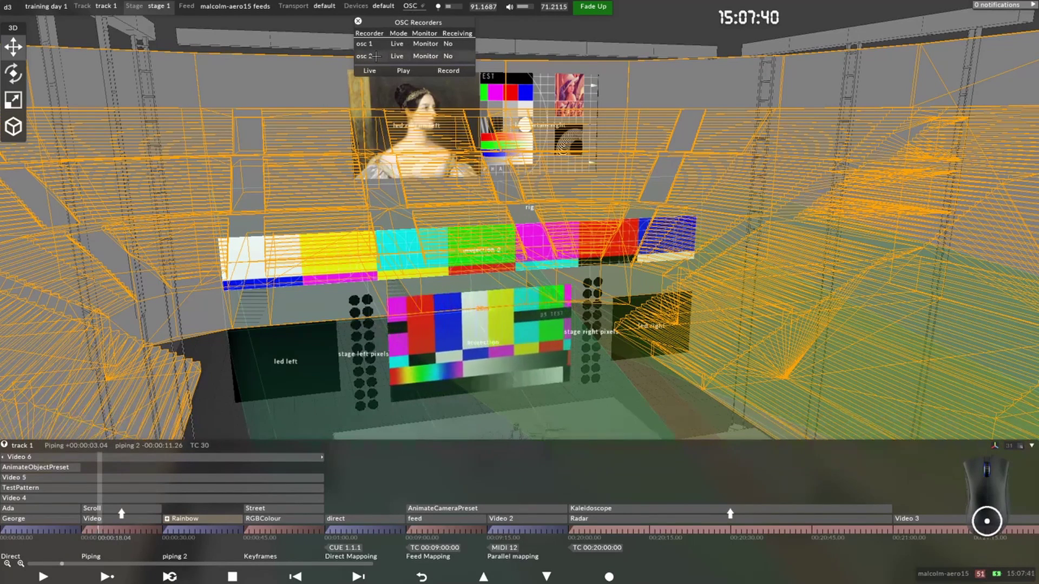
click(425, 56)
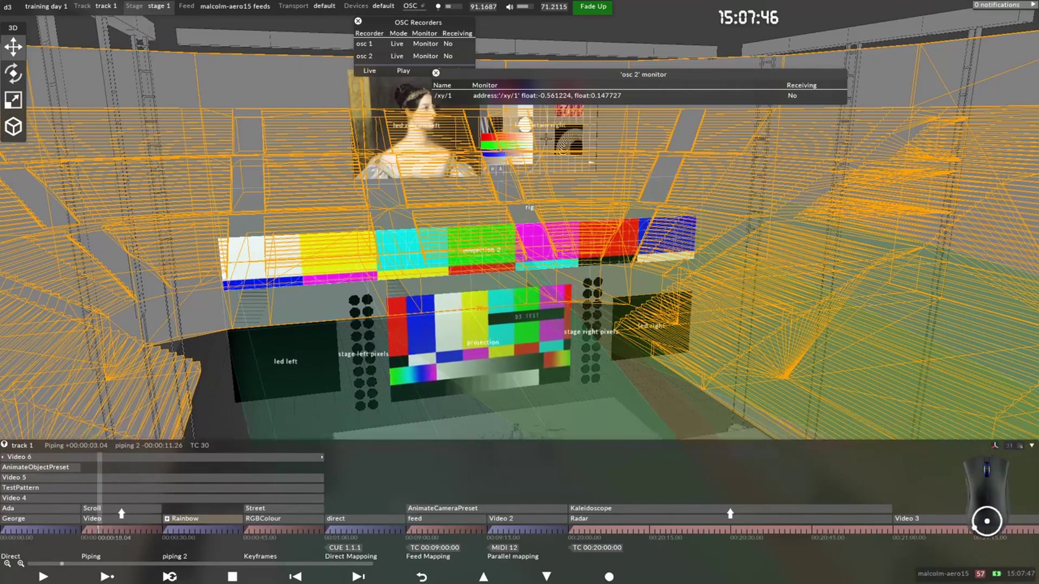
Step: Select the led left screen on the stage and move the playhead to the start of the Direct Mapping section
scroll(593, 386, down, 5)
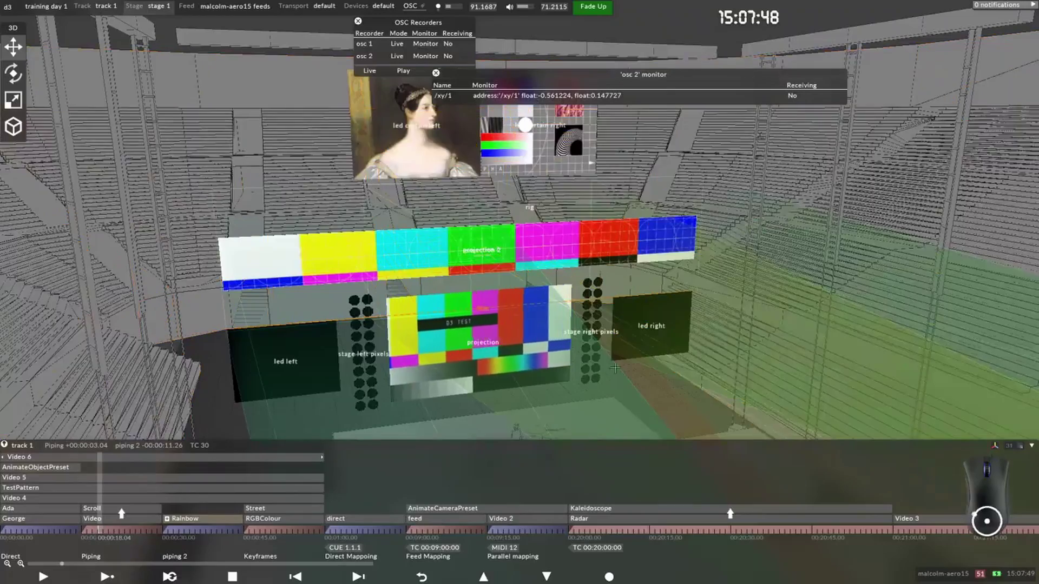
drag(593, 387, 407, 277)
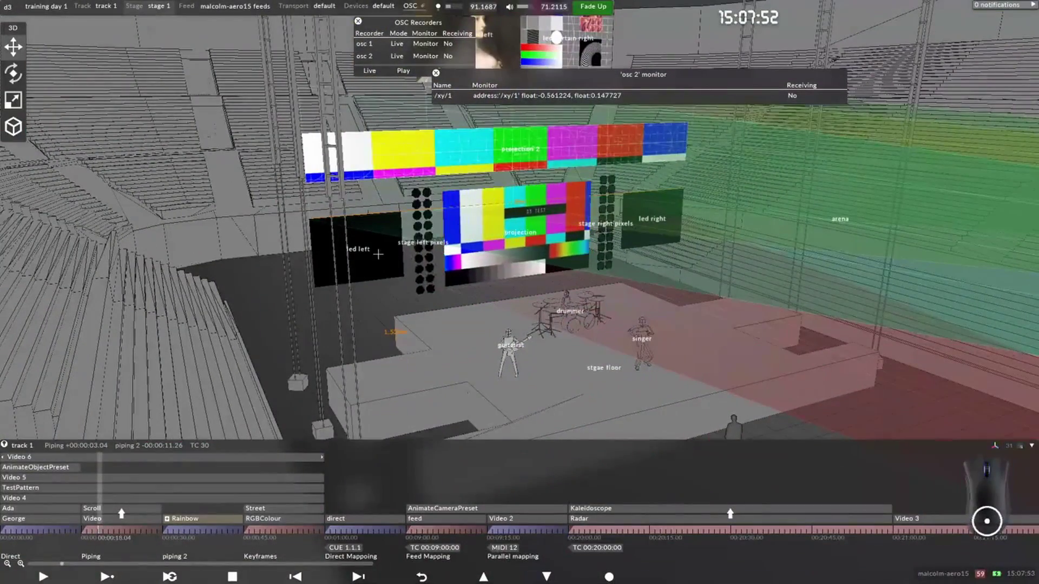
click(399, 274)
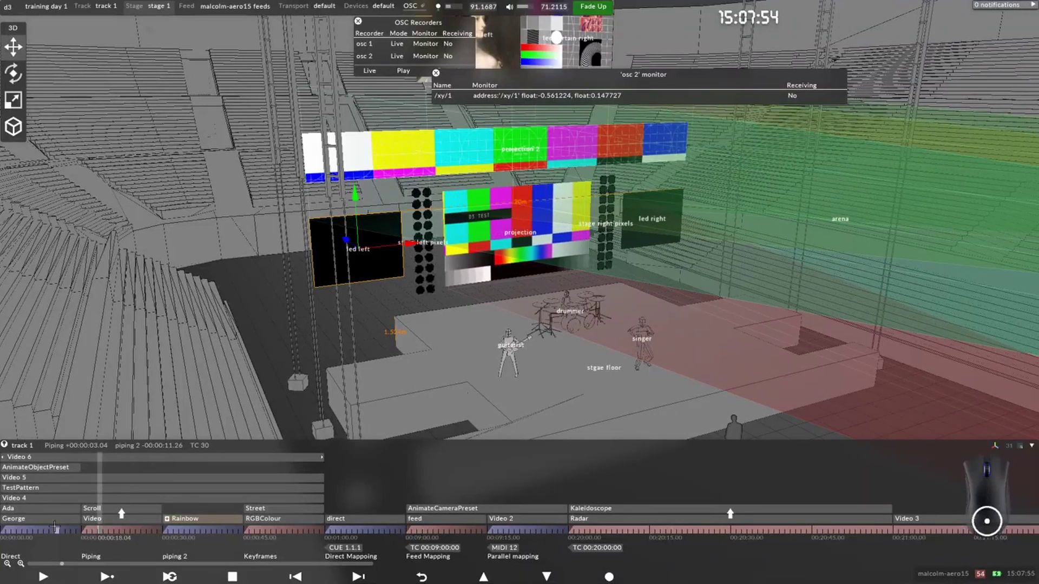
click(332, 530)
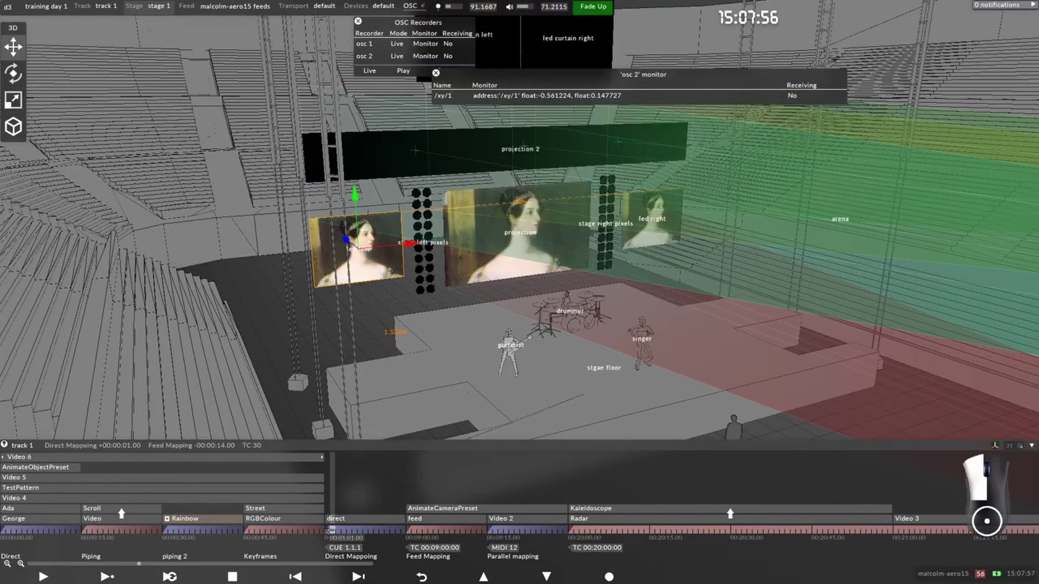
drag(332, 530, 327, 530)
Step: Add an Open layer at the playhead and move its editor over the seating beside the led left screen
key(ctrl+l)
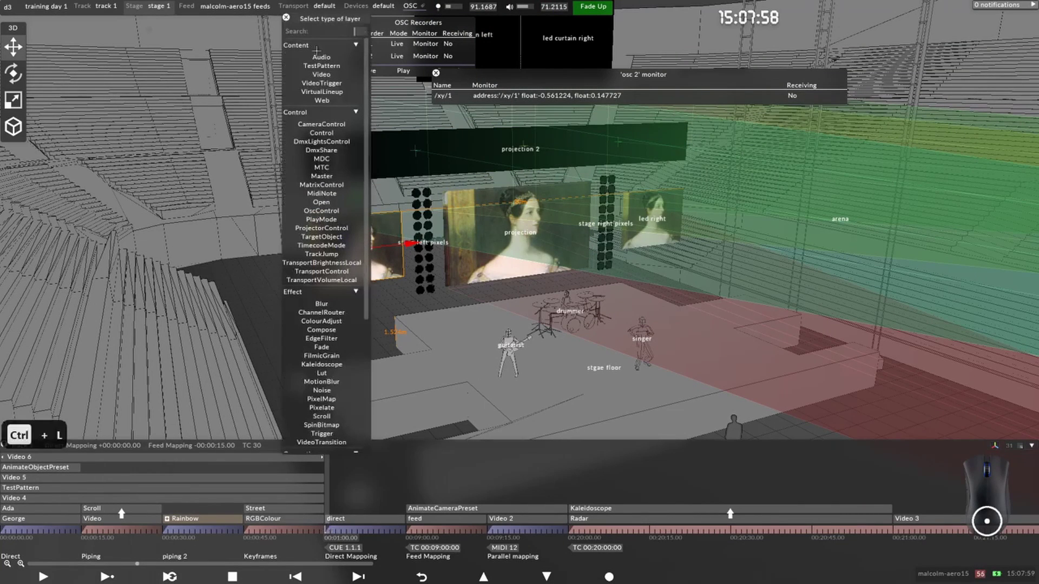
text(ope)
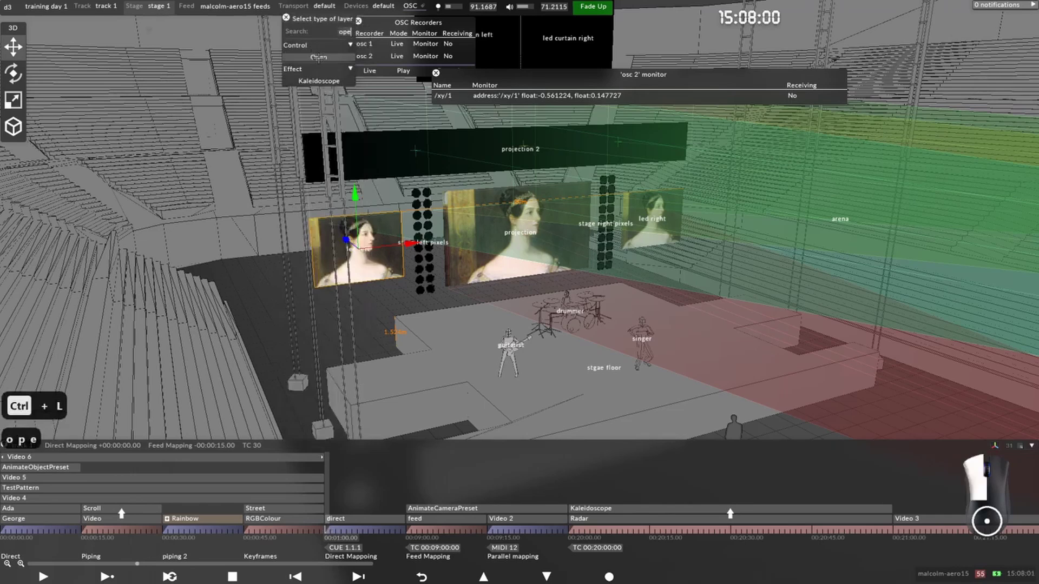
click(318, 57)
drag(21, 18, 156, 123)
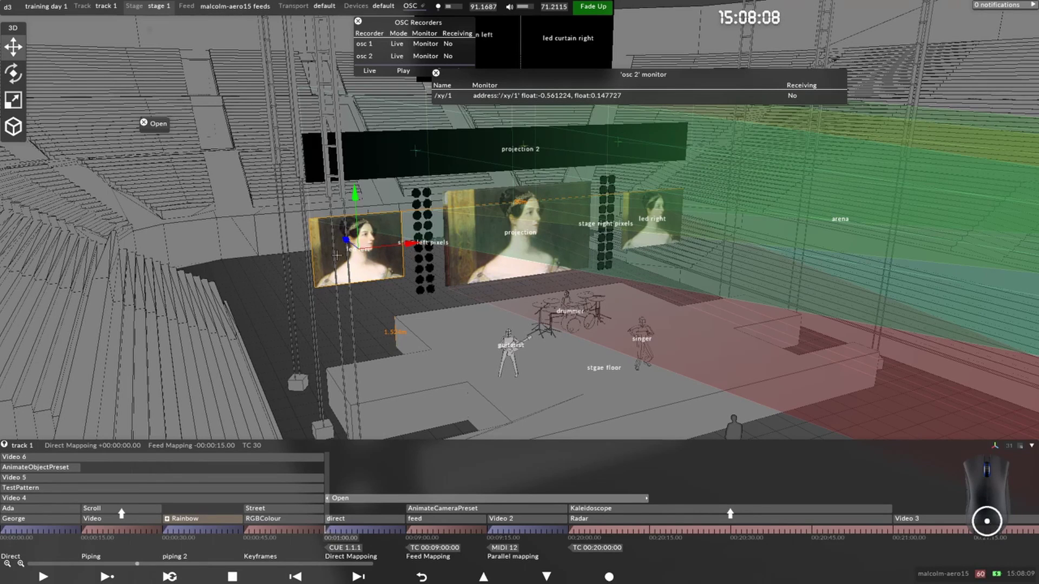
Step: Link the led left screen's offset to the Open layer, close the screen's properties, and open the led_left.offset.x field's options
click(358, 261)
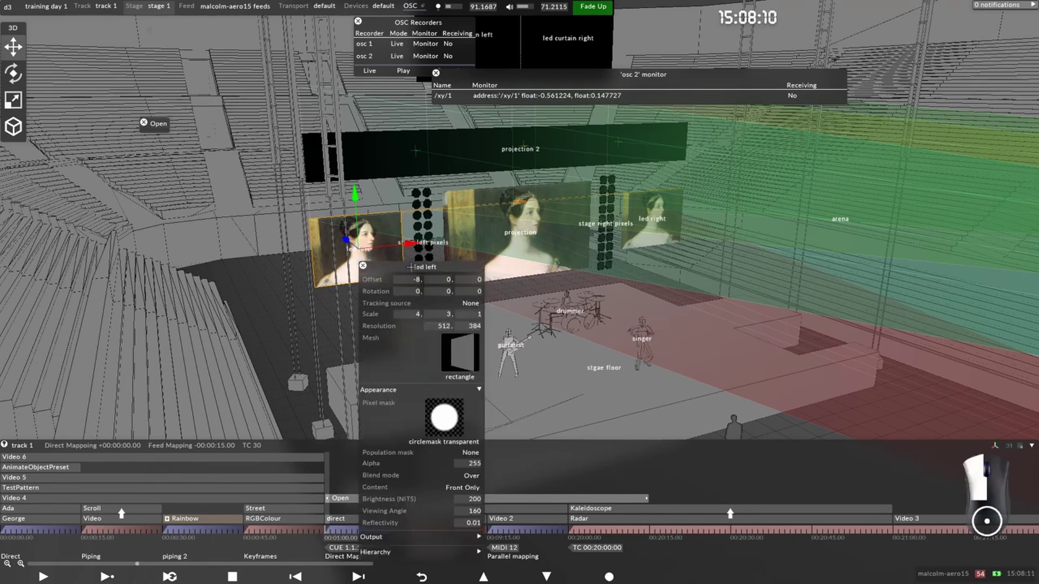
drag(406, 268, 567, 157)
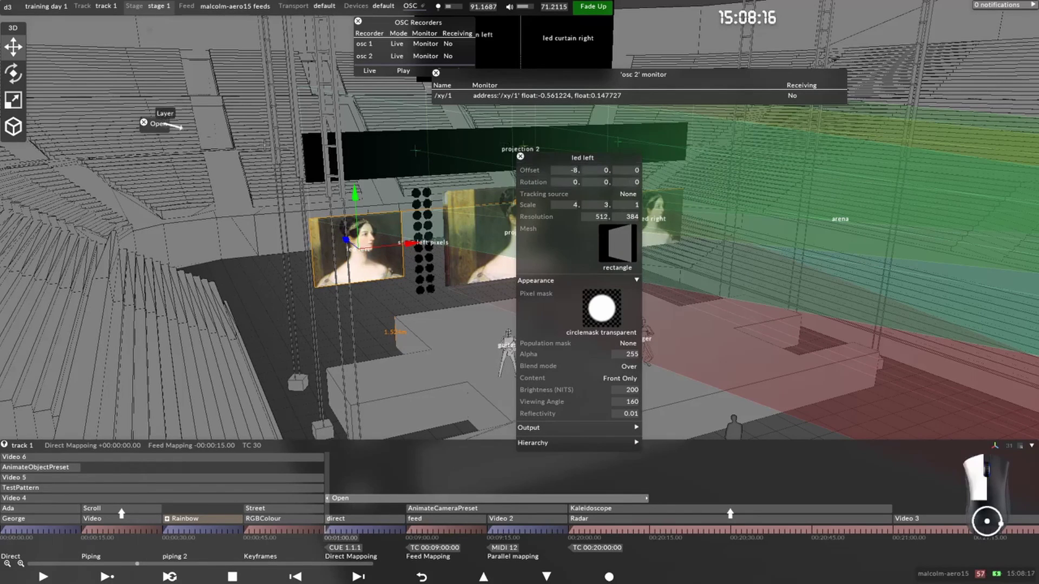
drag(165, 122, 539, 171)
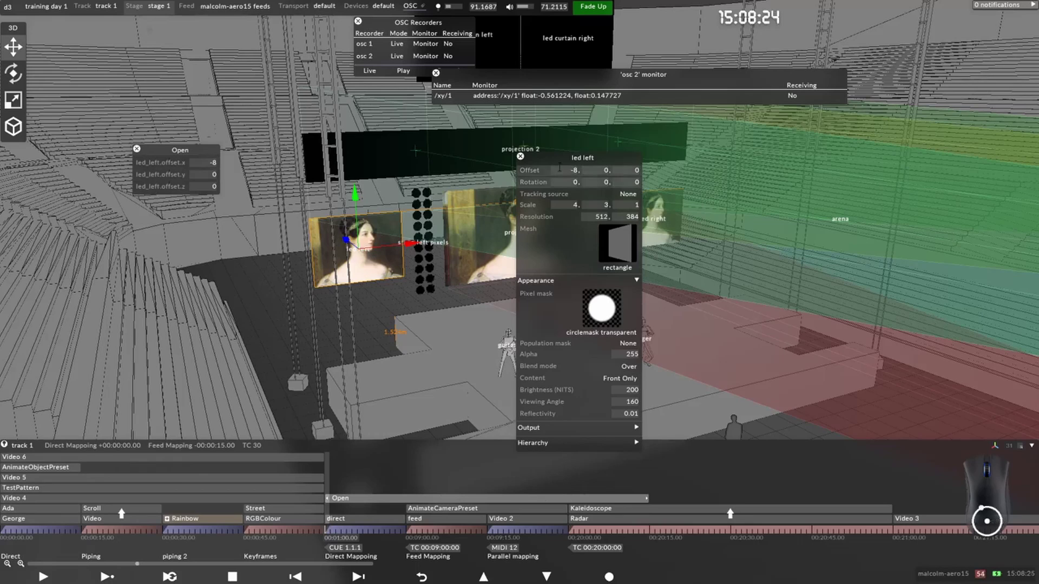
click(521, 156)
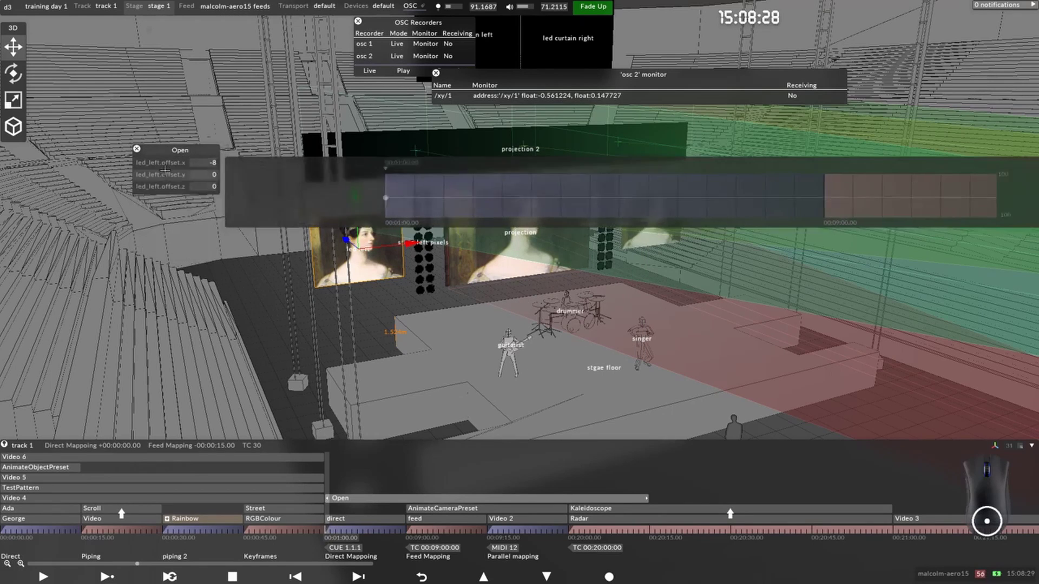
right_click(166, 162)
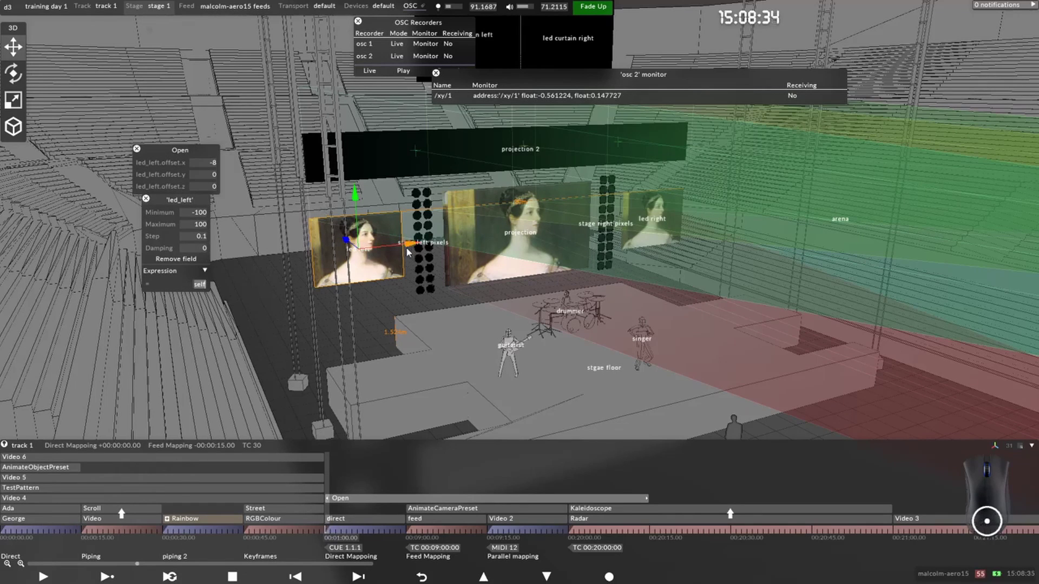
Step: Switch to the disguise help page in Chrome and search the help site for "osc expression"
key(alt+Tab)
key(alt+Tab)
key(alt+Tab)
key(alt+Tab)
key(alt+Tab)
key(alt+Tab)
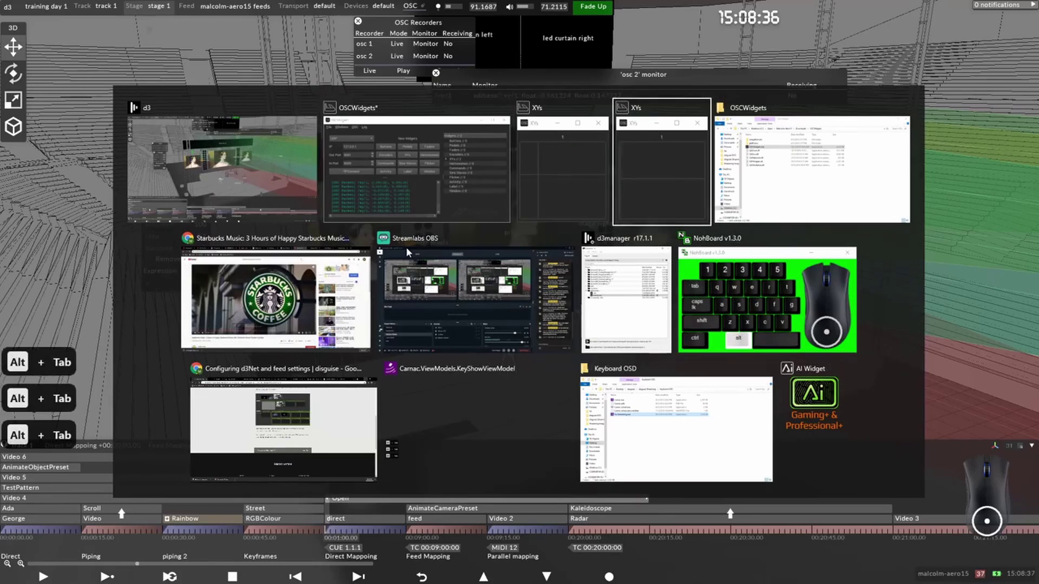
key(alt+Tab)
key(alt+Tab)
key(alt+Tab)
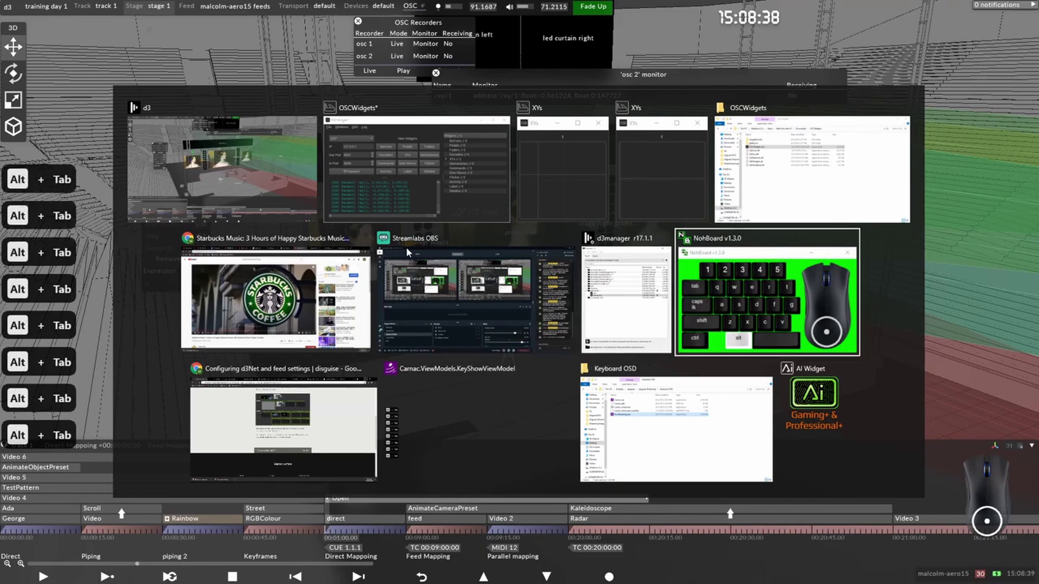
scroll(668, 190, up, 7)
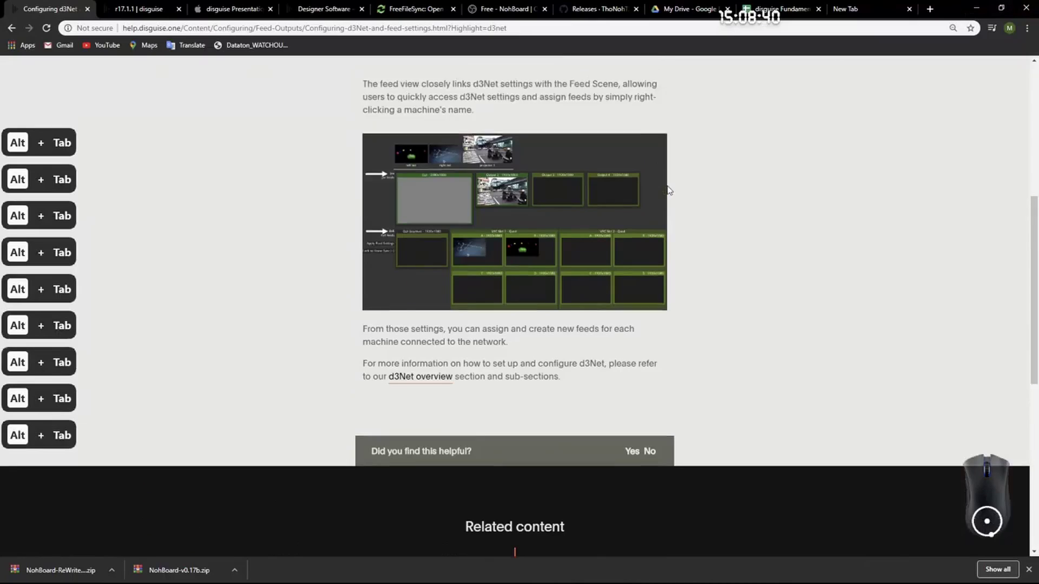
click(772, 80)
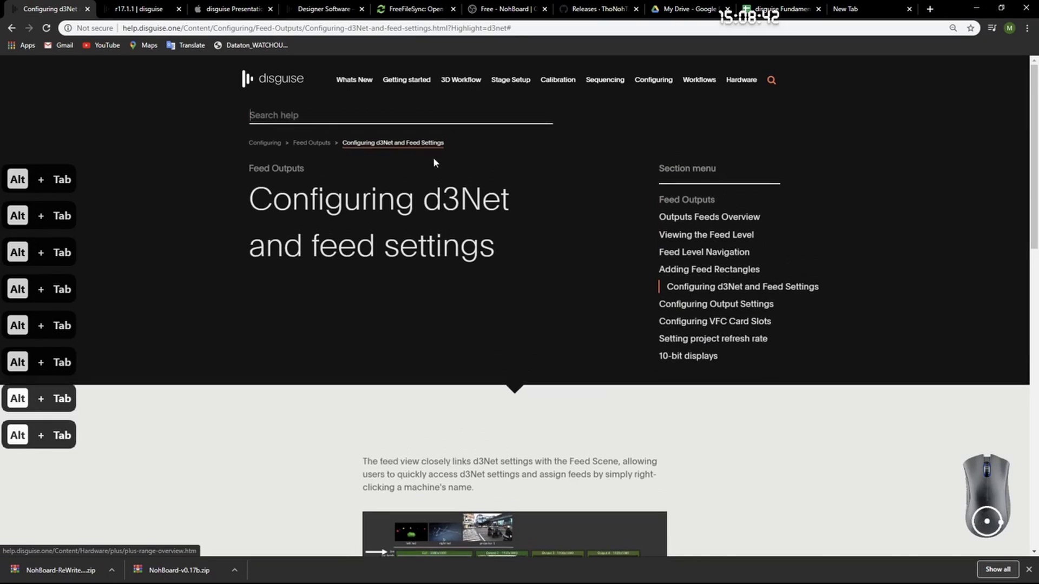
text(osc ex)
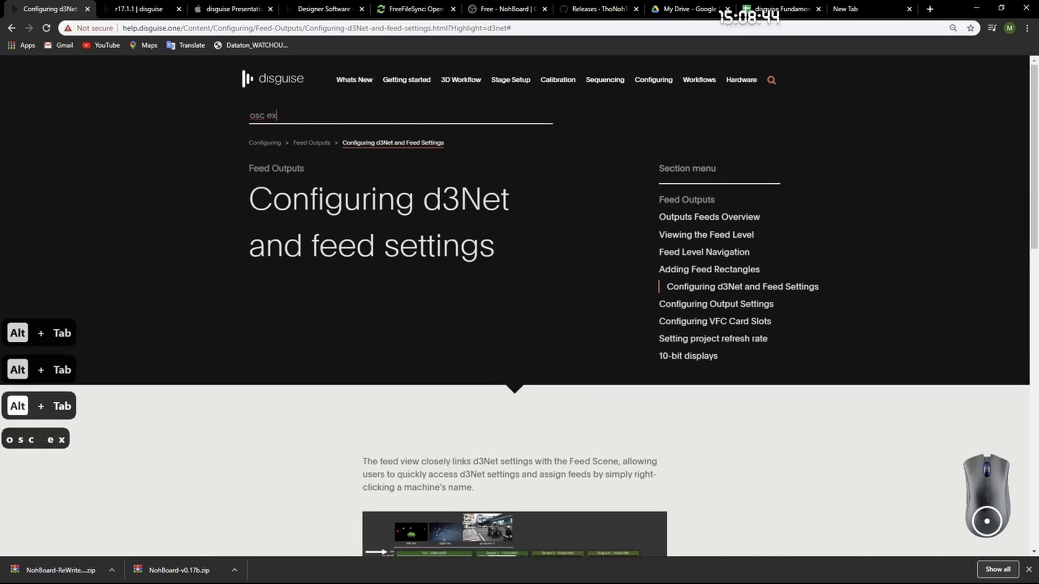
text([)
key(BackSpace)
text(pre)
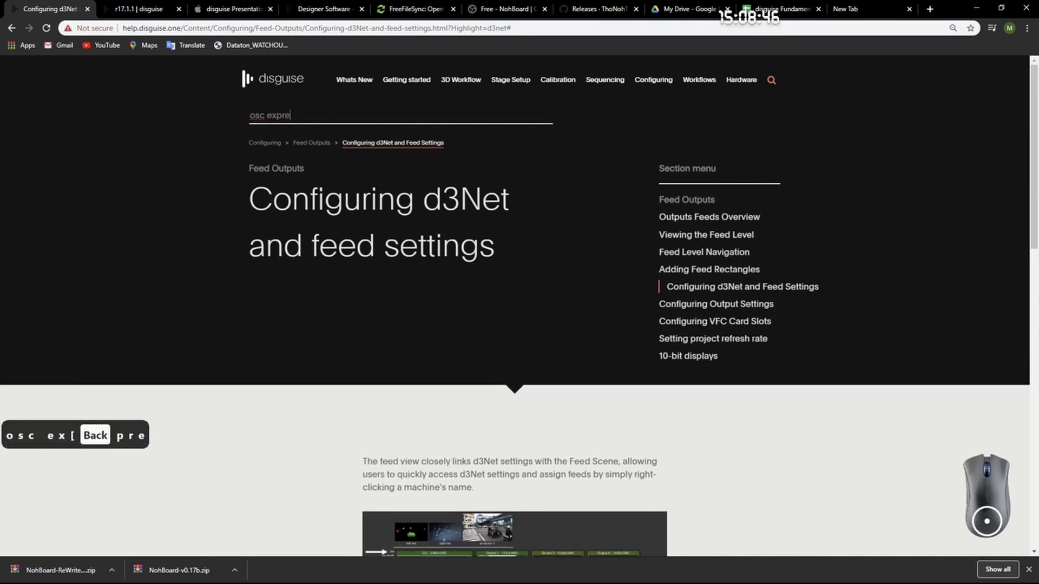
text(ssion)
key(Return)
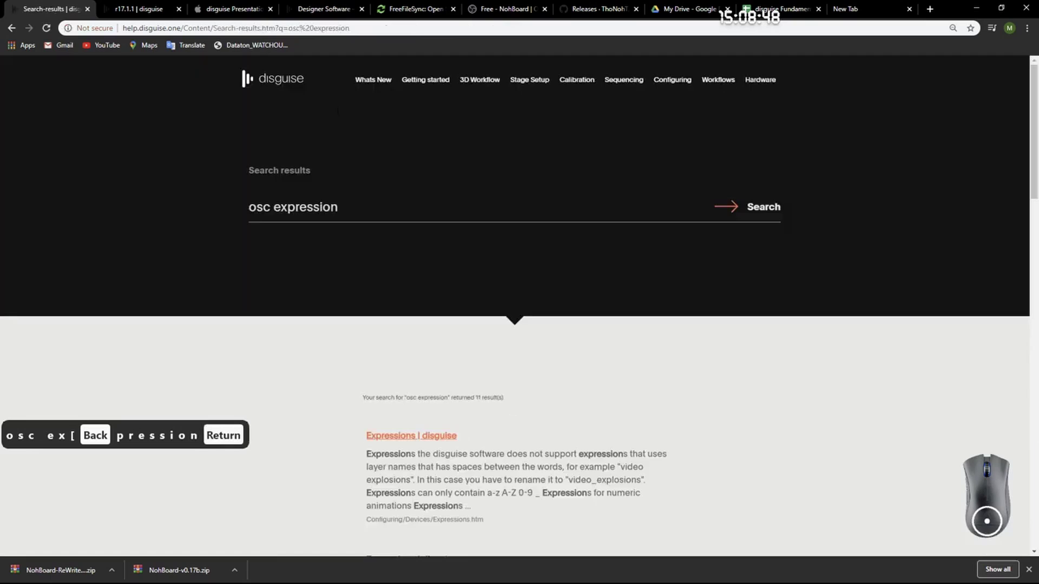
Step: Open the "Controlling layers with OSC" article and examine the parameter expression syntax and the brightness example
scroll(622, 504, down, 5)
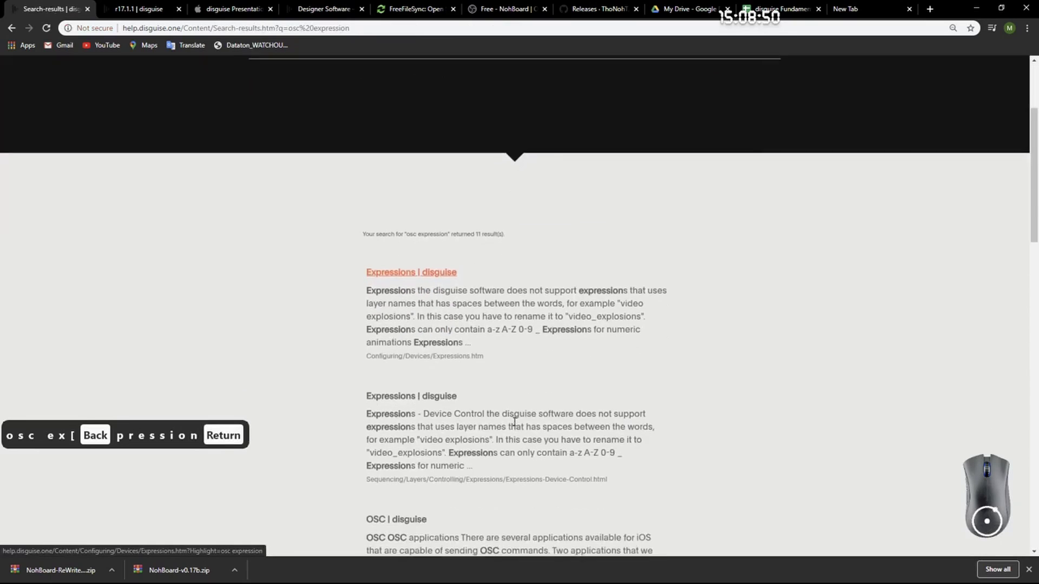
scroll(444, 499, down, 1)
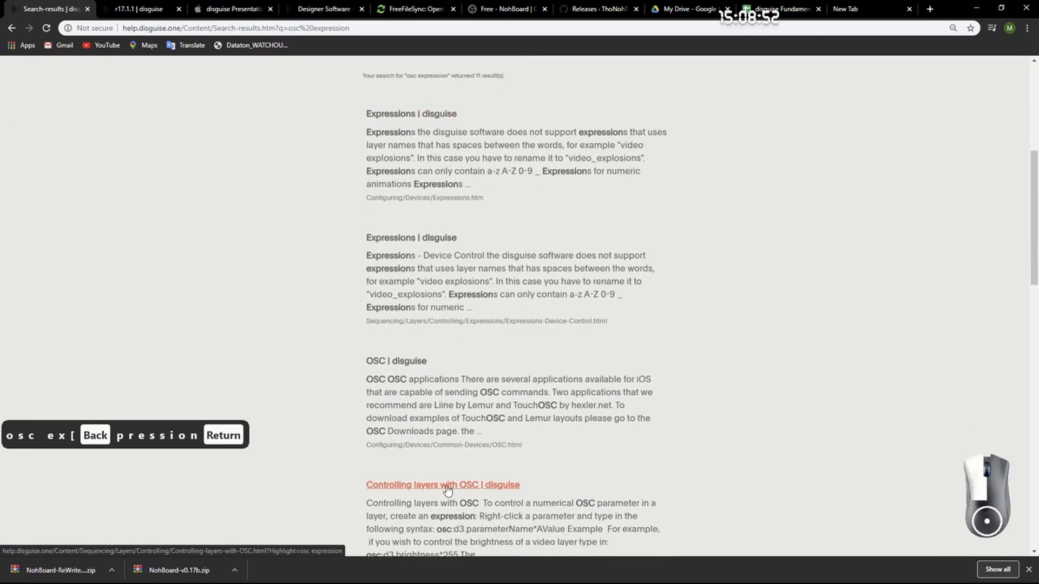
click(452, 488)
scroll(537, 511, down, 4)
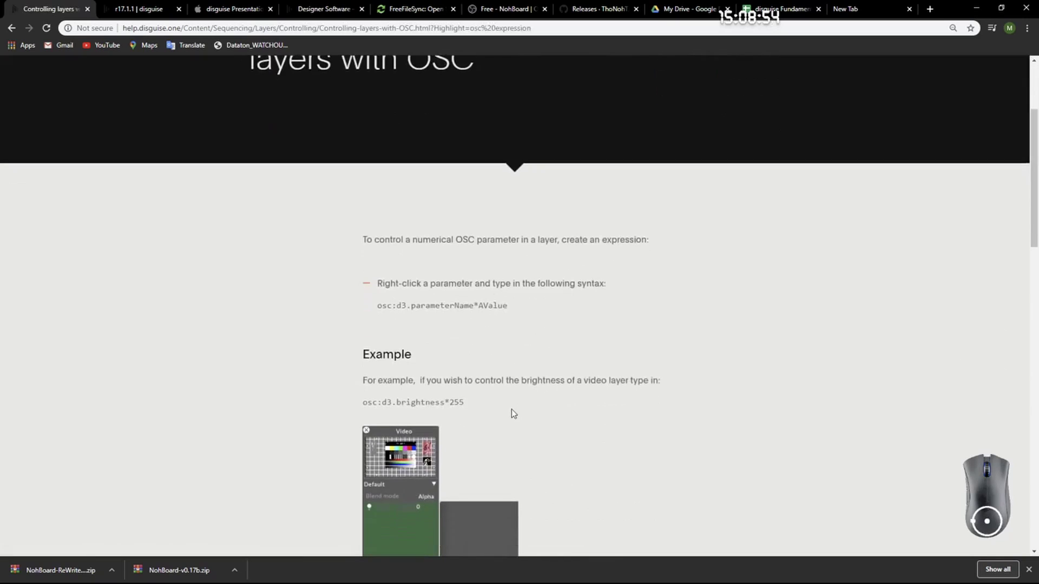
scroll(511, 409, down, 3)
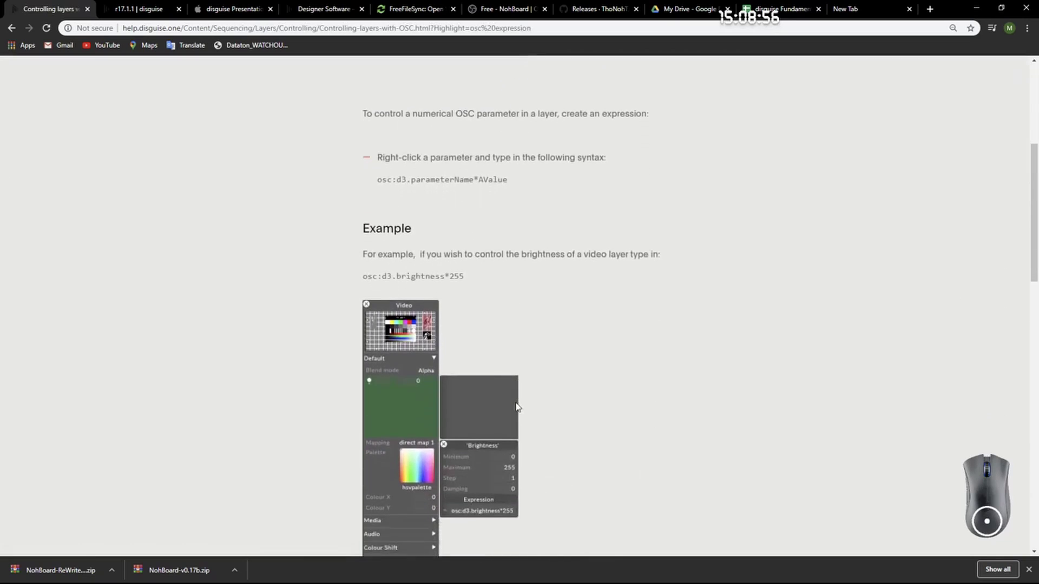
scroll(549, 372, up, 2)
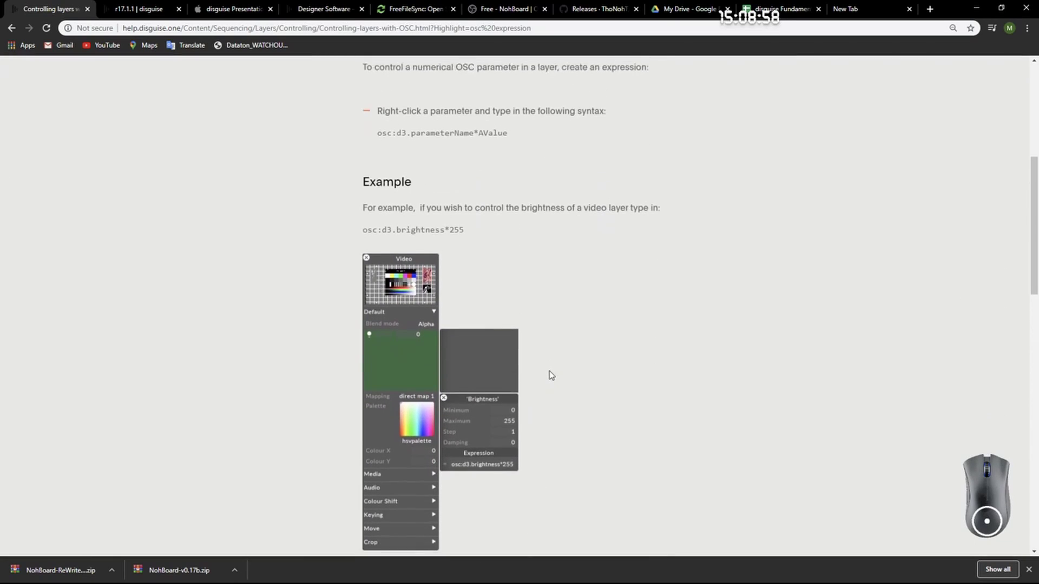
scroll(549, 371, up, 2)
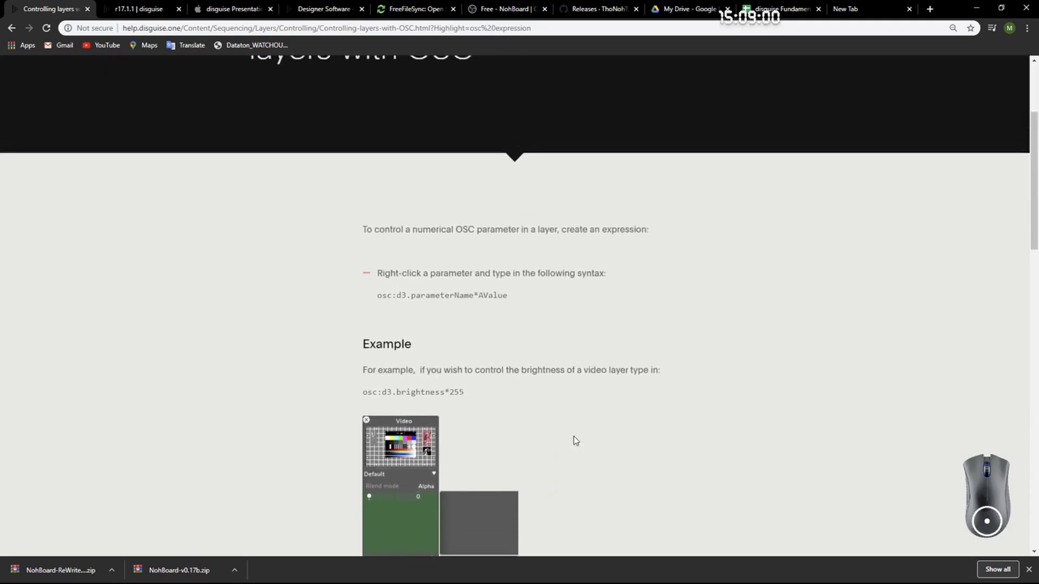
scroll(518, 332, down, 1)
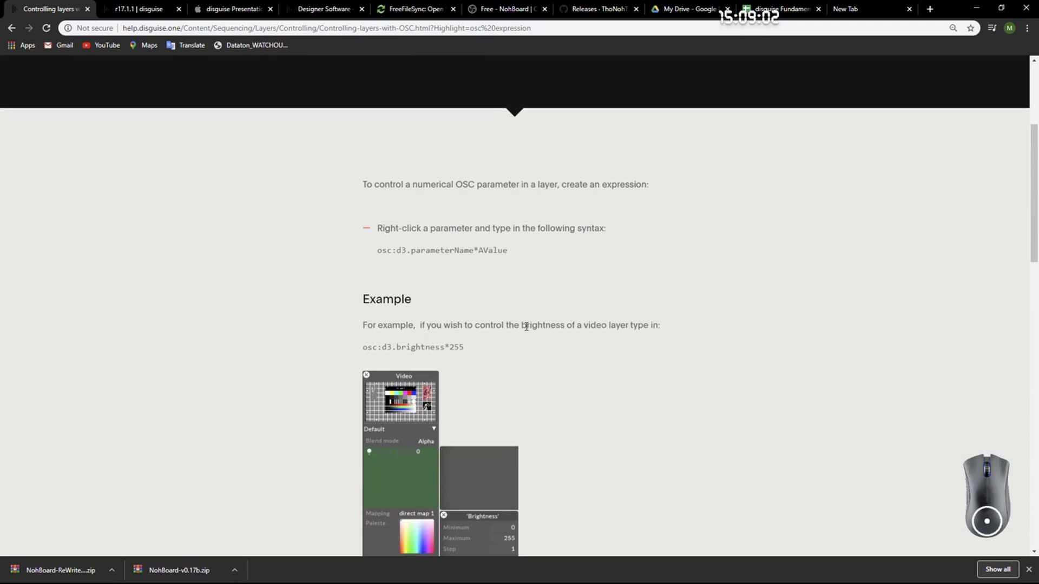
click(433, 350)
Step: Switch back to d3 and enter the expression osc 2:xy.1 for led_left.offset.x
key(alt+Tab)
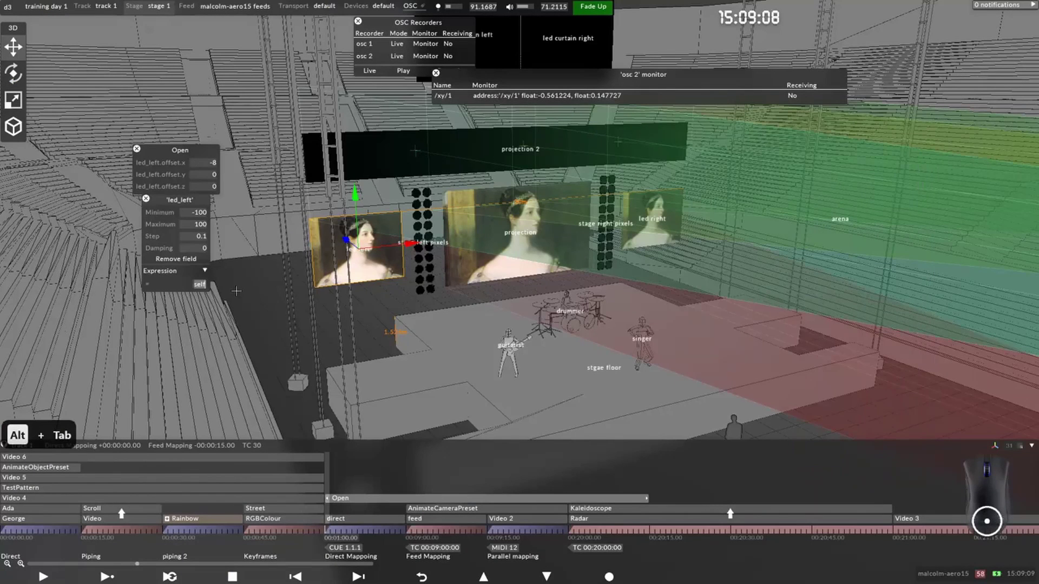
text(osc)
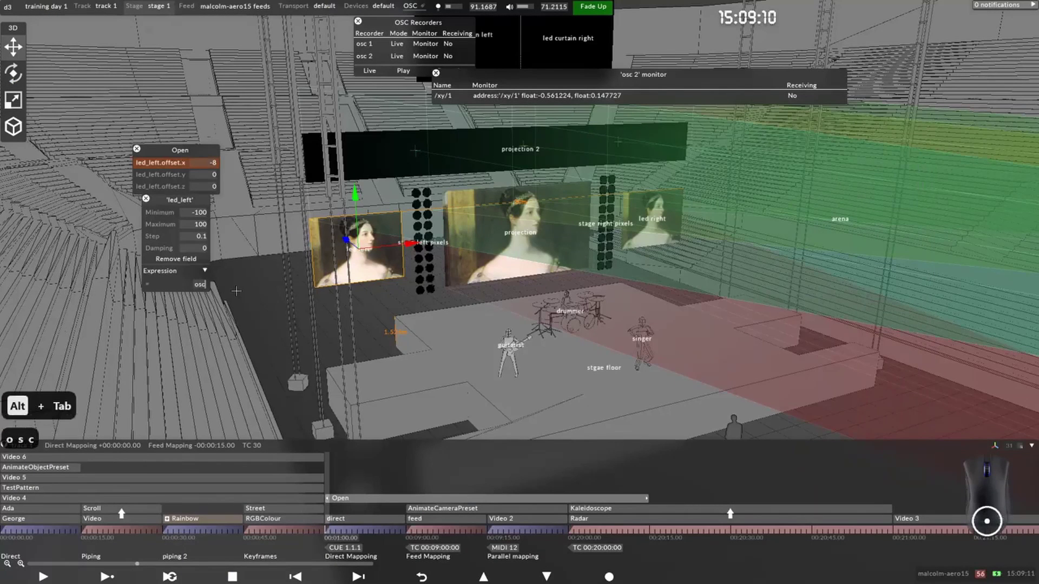
text( 2)
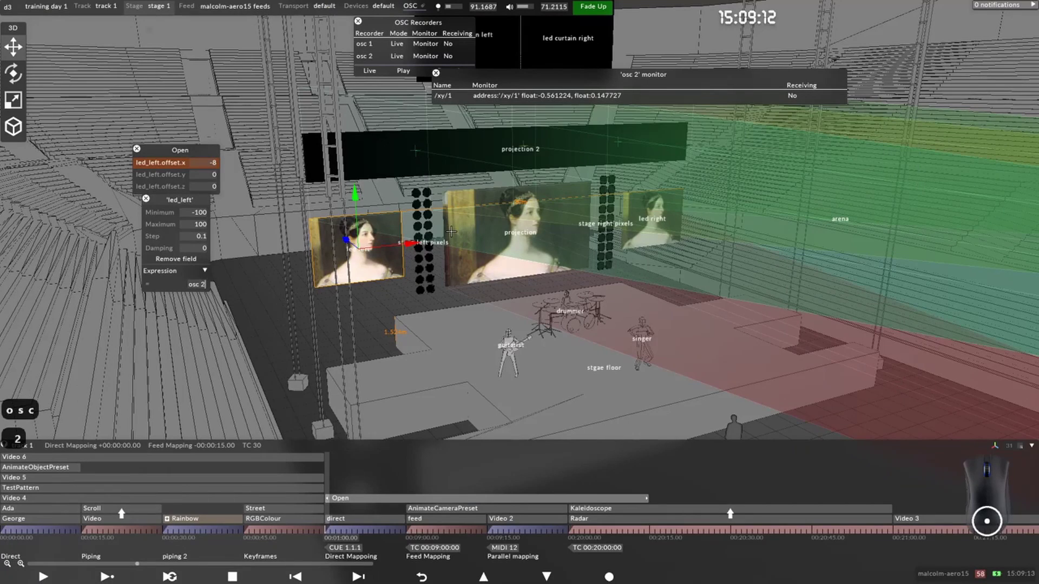
text(:)
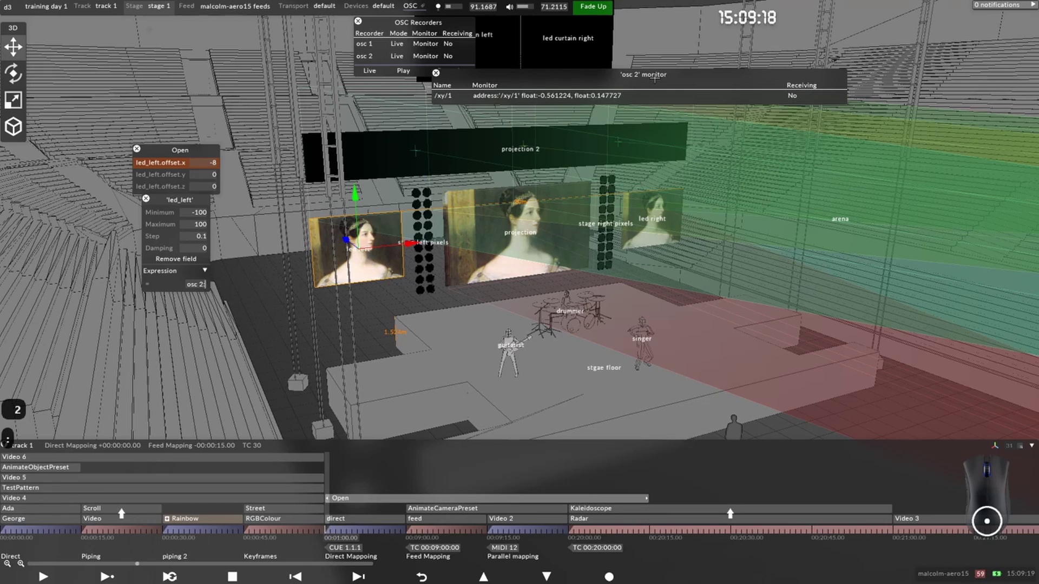
text(xt.)
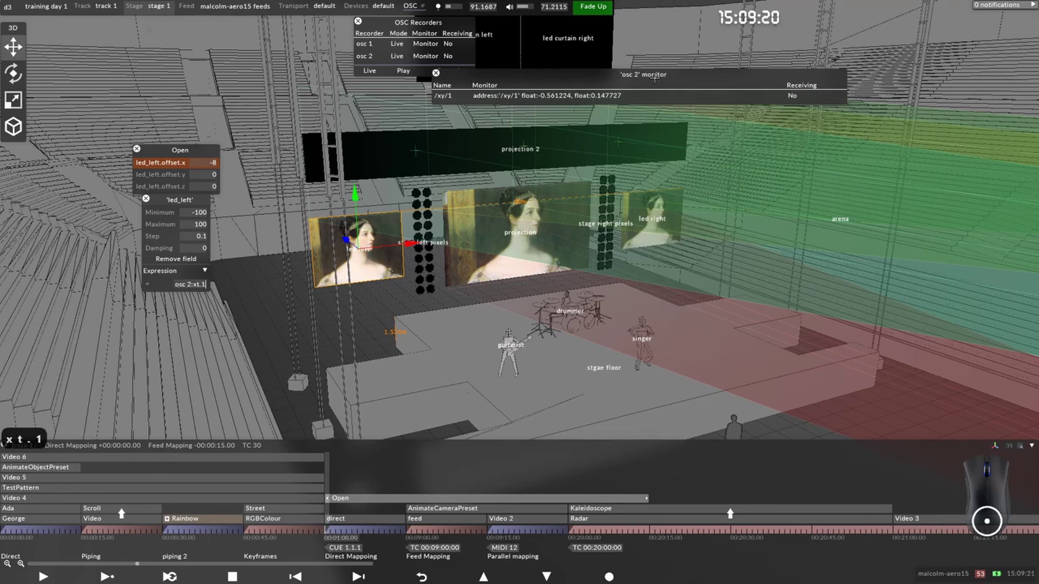
text(1)
key(BackSpace)
key(BackSpace)
key(BackSpace)
text(y)
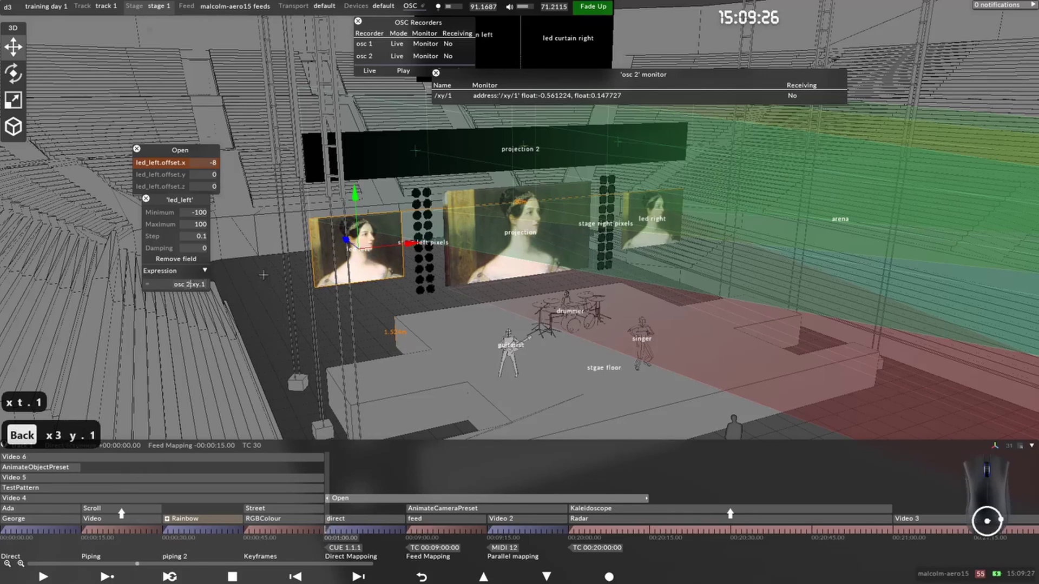
Step: Remove the recorder number from the led_left.offset.x expression and try osc:xy.1(0)
key(BackSpace)
key(BackSpace)
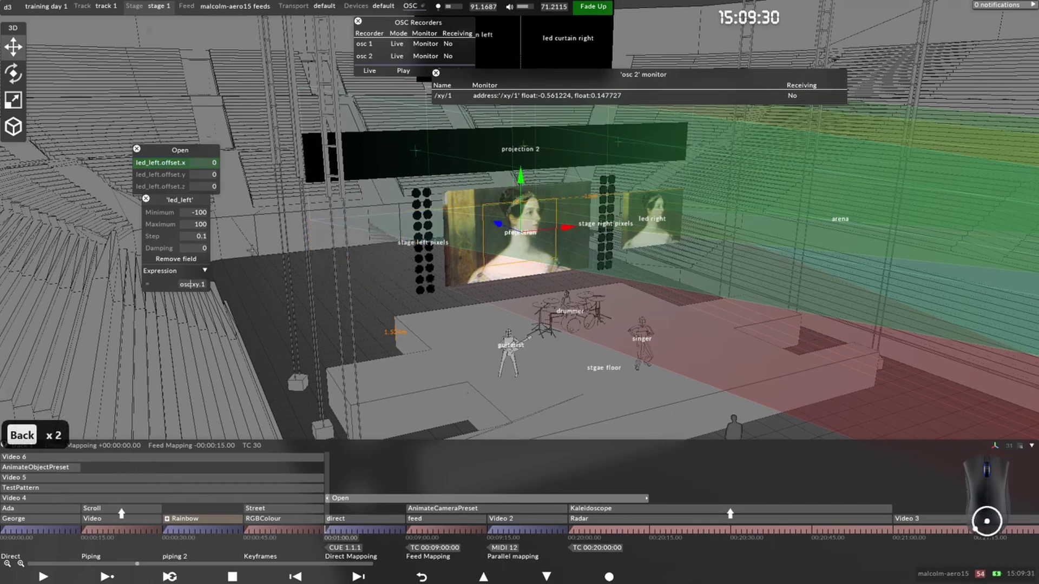
text(2)
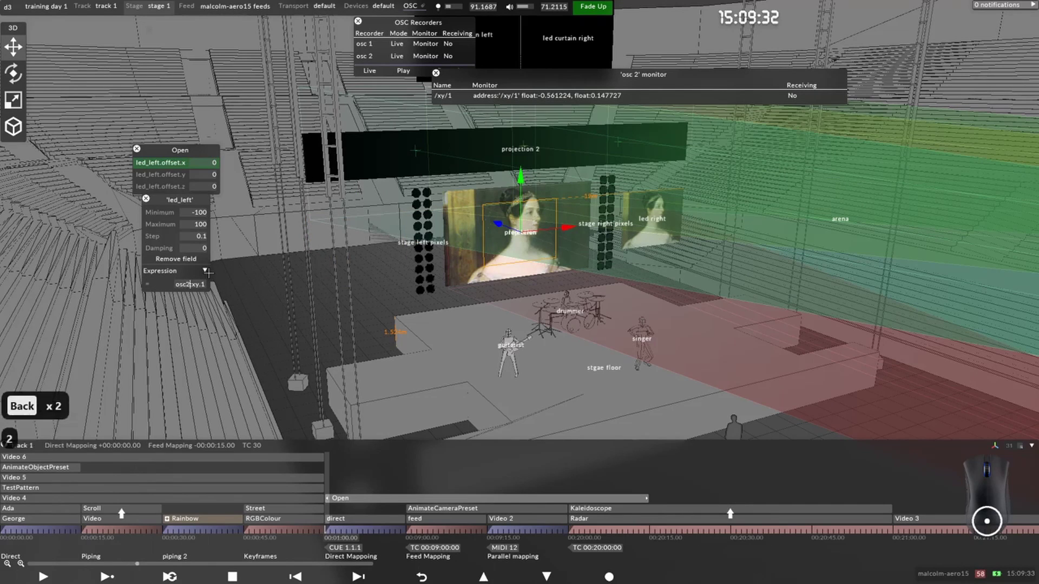
key(BackSpace)
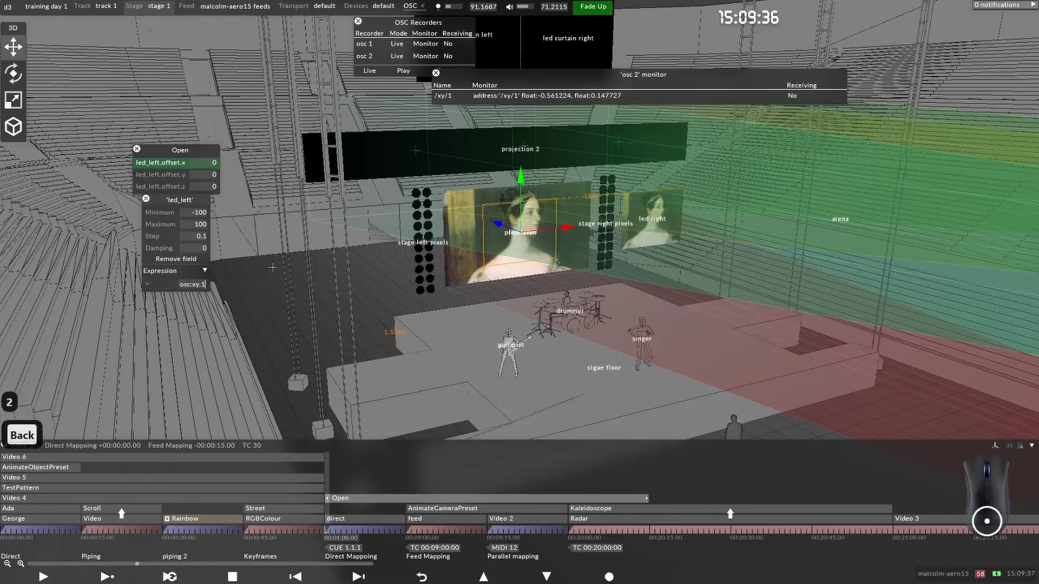
text((1)
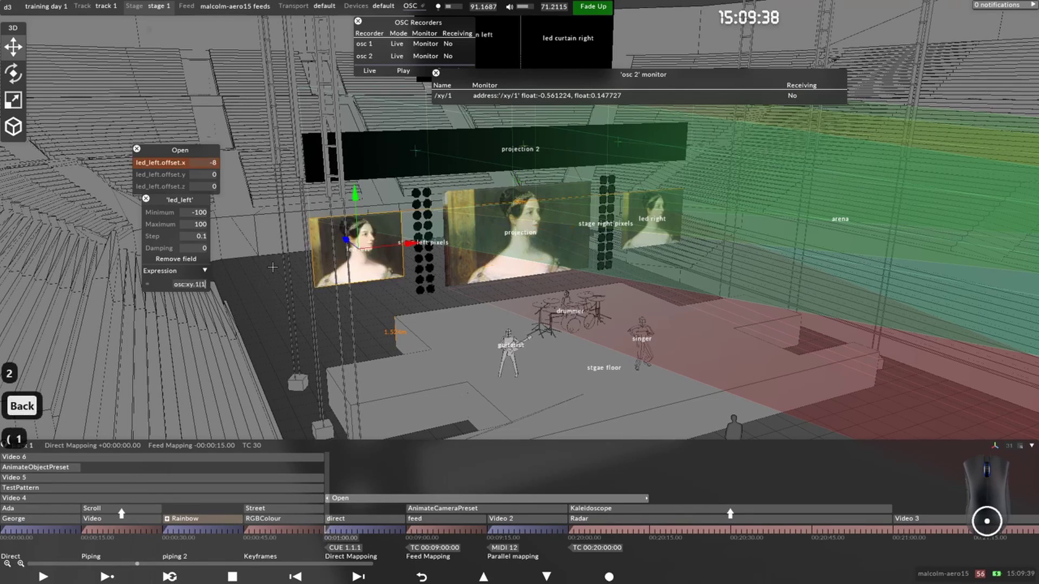
key(BackSpace)
text(0_)
key(BackSpace)
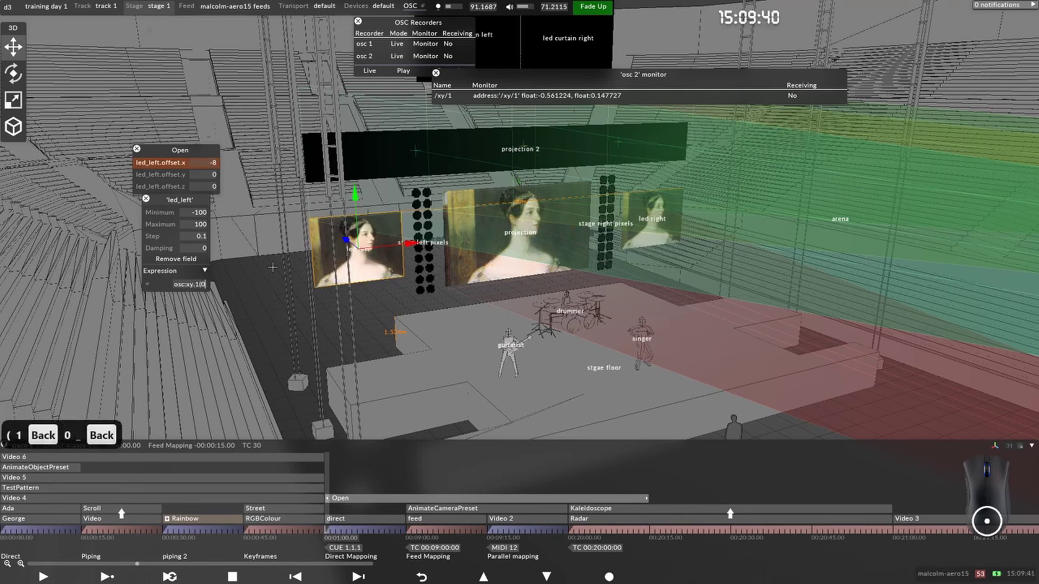
text())
key(Return)
Step: Change the expression to osc_2:xy.1 and test it with the OSCWidgets XY pad, moved over the led right screen
key(Right)
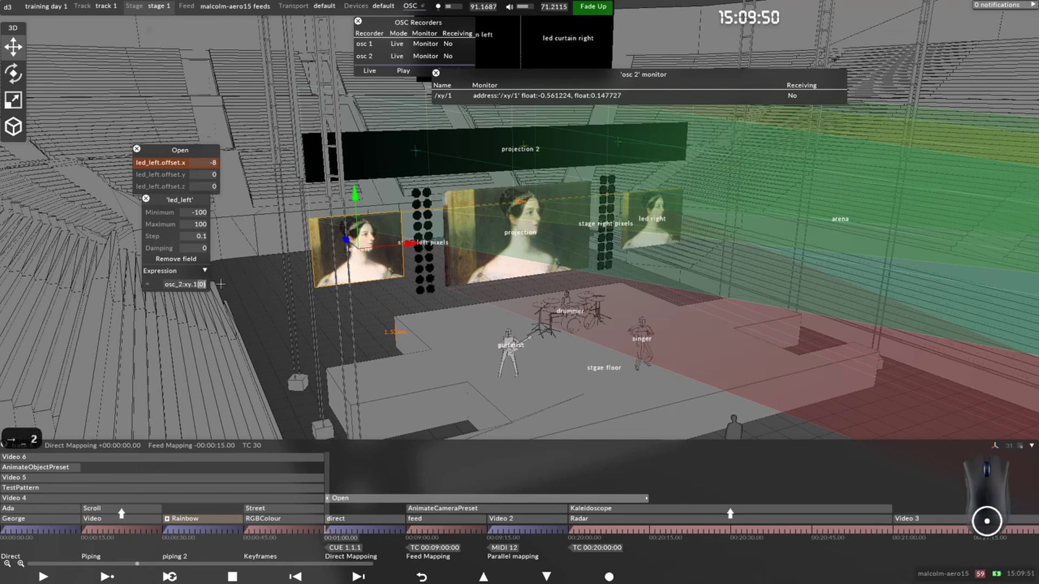
key(BackSpace)
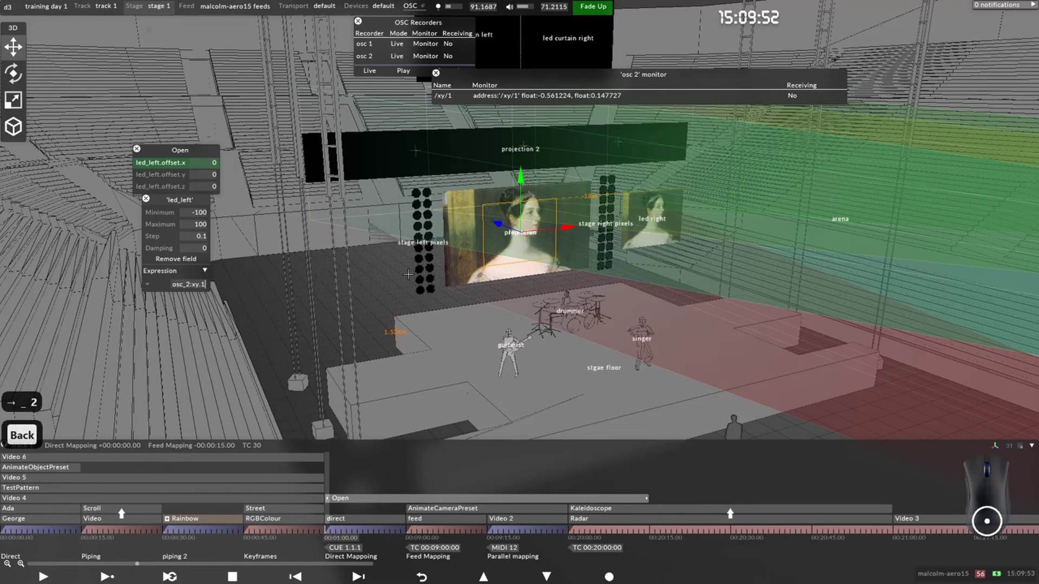
key(alt+Tab)
key(alt+Tab)
key(alt+Tab)
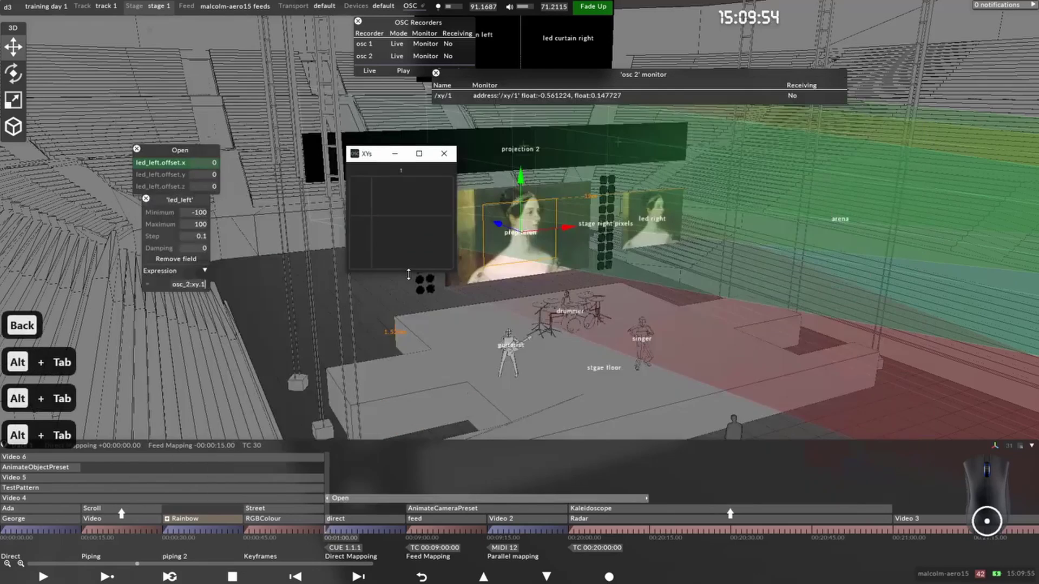
mouse_move(397, 217)
mouse_down()
mouse_move(385, 216)
mouse_move(443, 211)
mouse_move(395, 202)
mouse_move(398, 245)
mouse_move(398, 200)
mouse_up()
drag(390, 154, 597, 170)
mouse_move(598, 225)
mouse_down()
mouse_move(603, 240)
mouse_move(587, 242)
mouse_move(609, 238)
mouse_move(595, 236)
mouse_move(604, 231)
mouse_up()
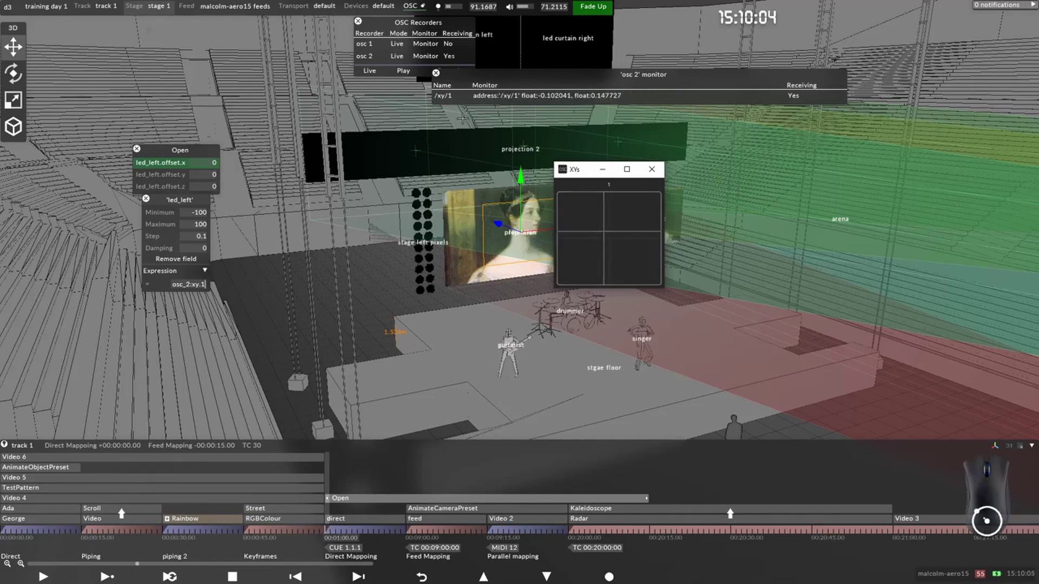
drag(448, 97, 189, 284)
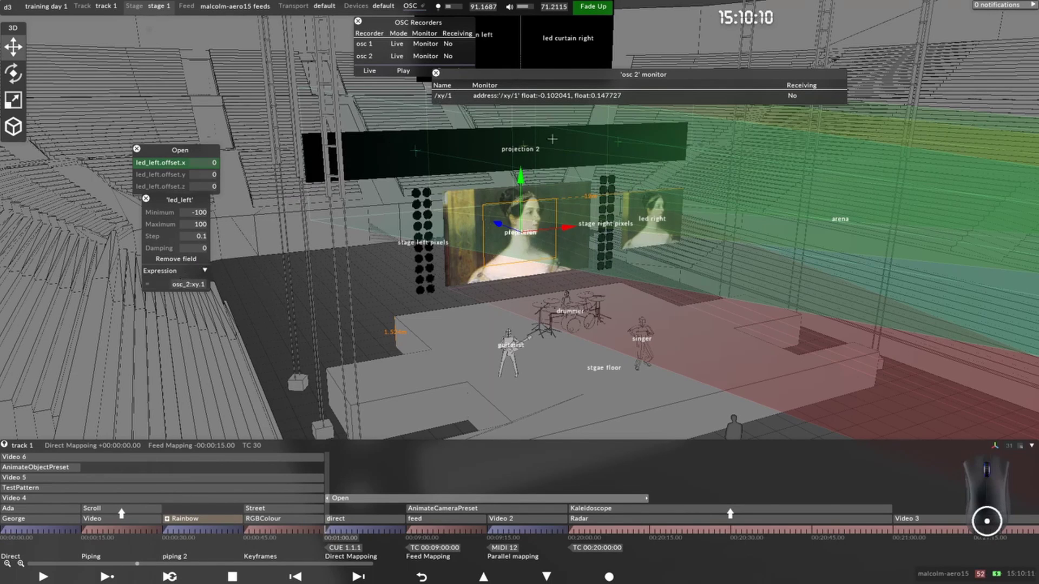
Step: Switch to the OSC help article in Chrome, examine the brightness expression and its TouchOSC syntax, and return to d3
key(alt+Tab)
key(alt+Tab)
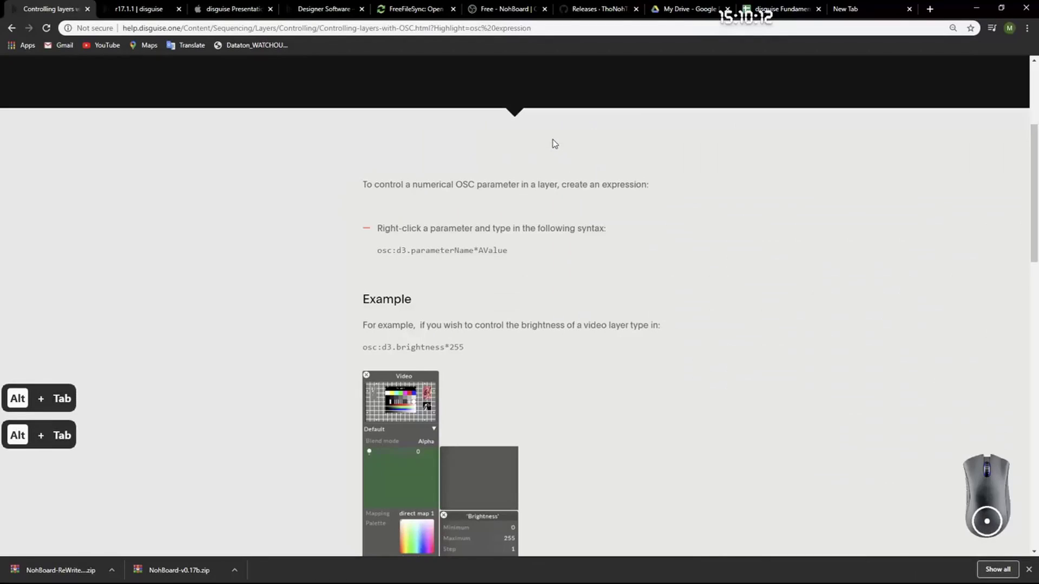
scroll(645, 389, down, 10)
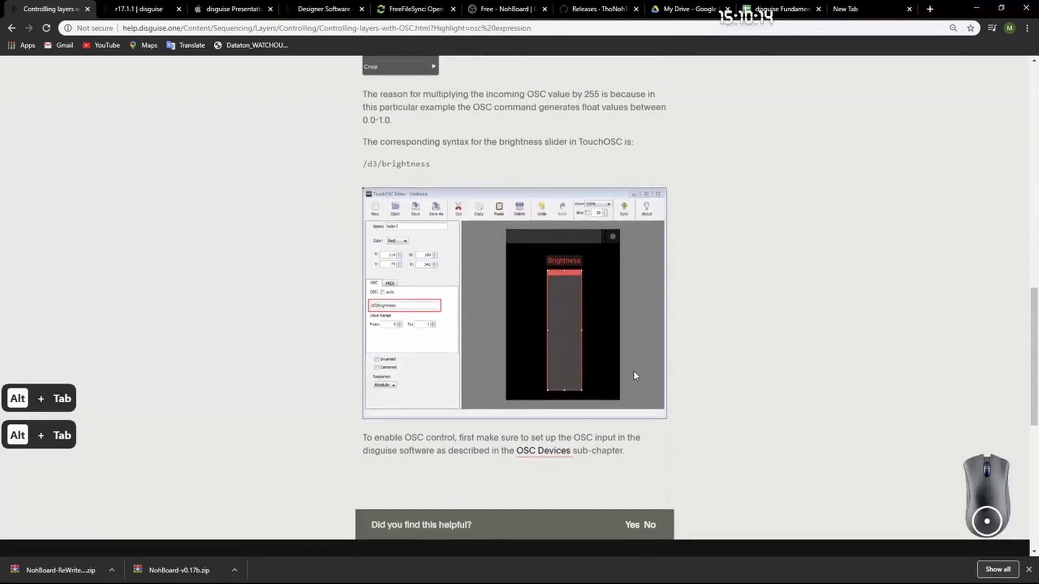
scroll(653, 349, up, 8)
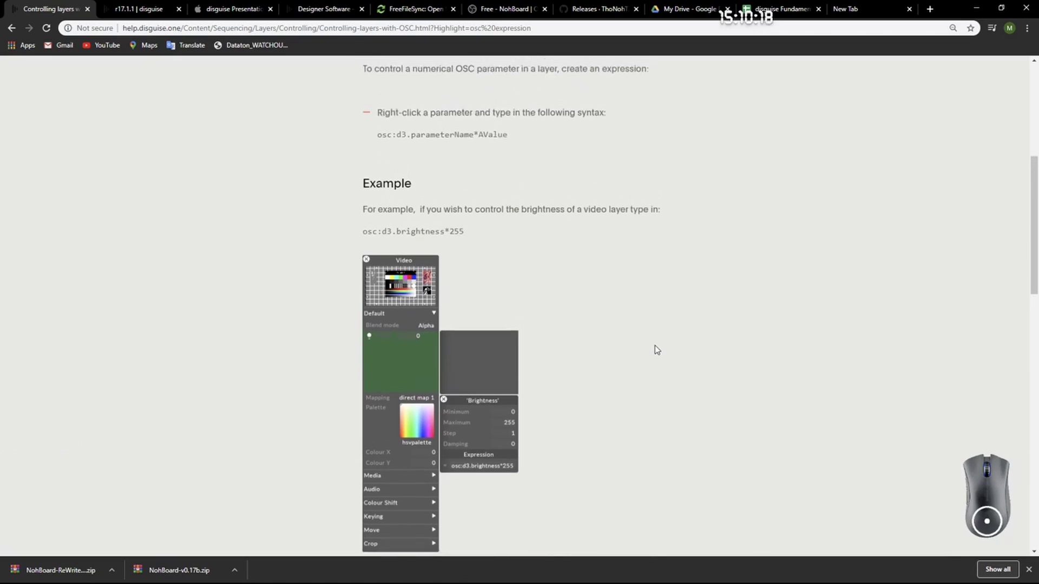
scroll(655, 346, down, 2)
key(alt+Tab)
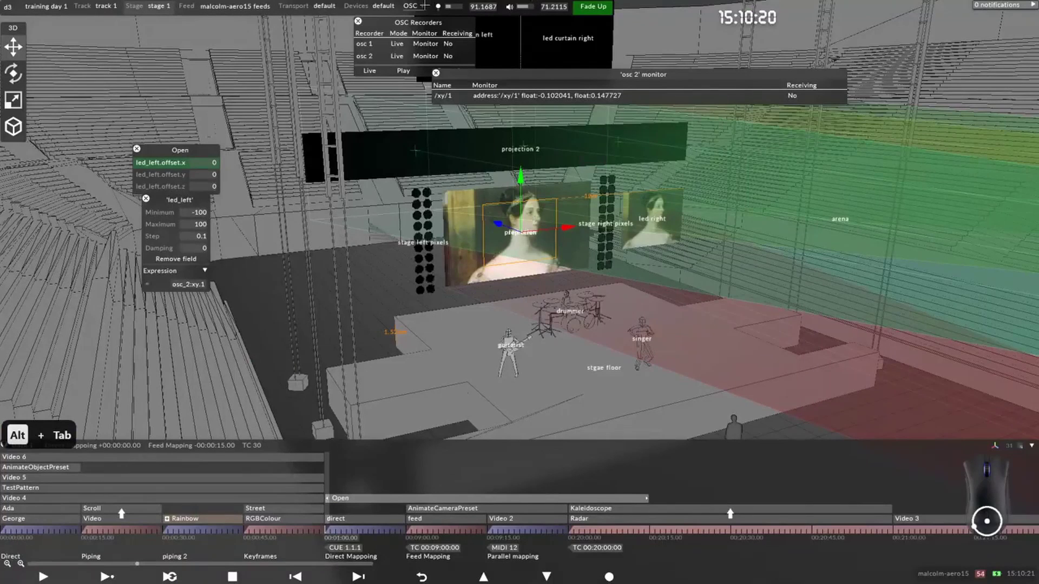
Step: Check the device list in d3 and test the osc_2:xy.1 expression again by moving the XY pad's point
click(379, 6)
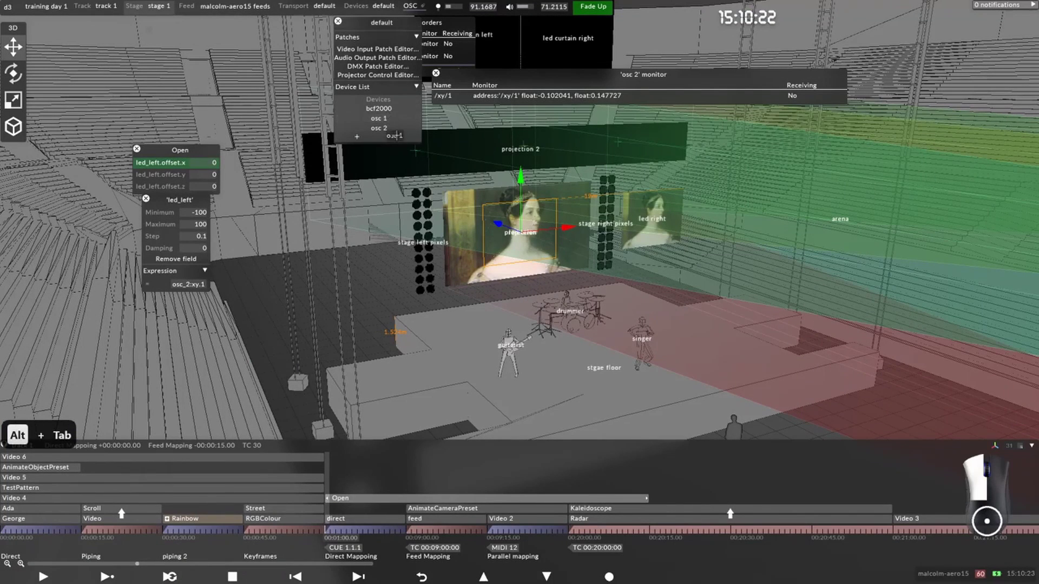
click(400, 136)
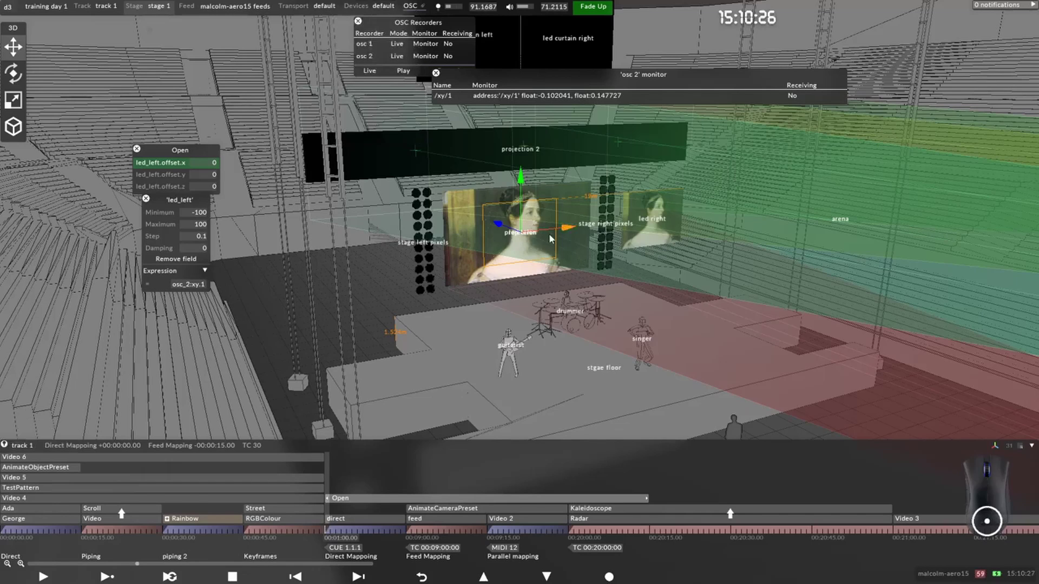
key(alt+Tab)
key(alt+Tab)
key(alt+Tab)
key(Tab)
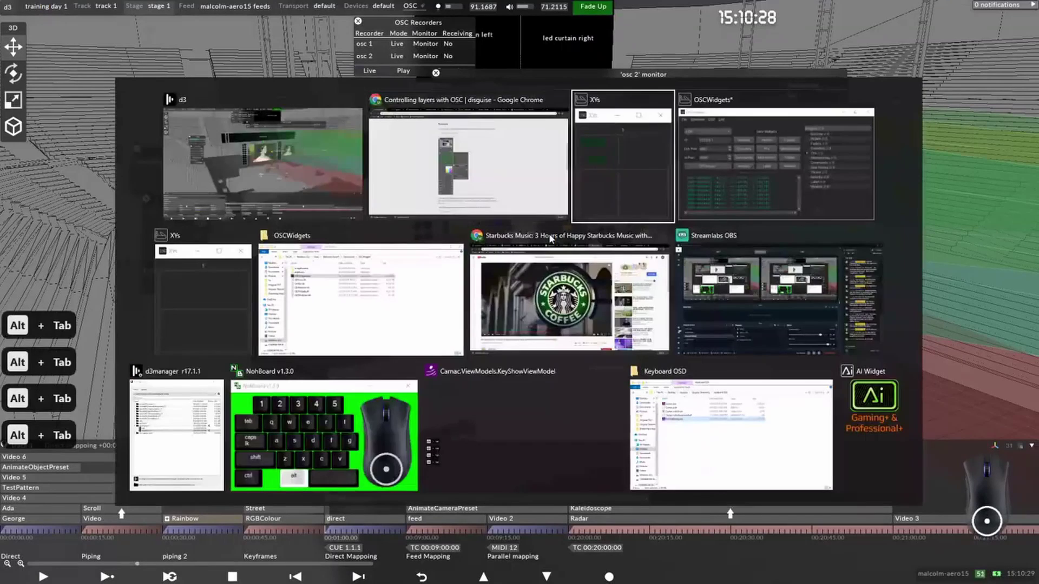
drag(605, 235, 577, 240)
Step: Switch back to d3 and change the led_left.offset.x expression to osc:xy.1
key(alt+Tab)
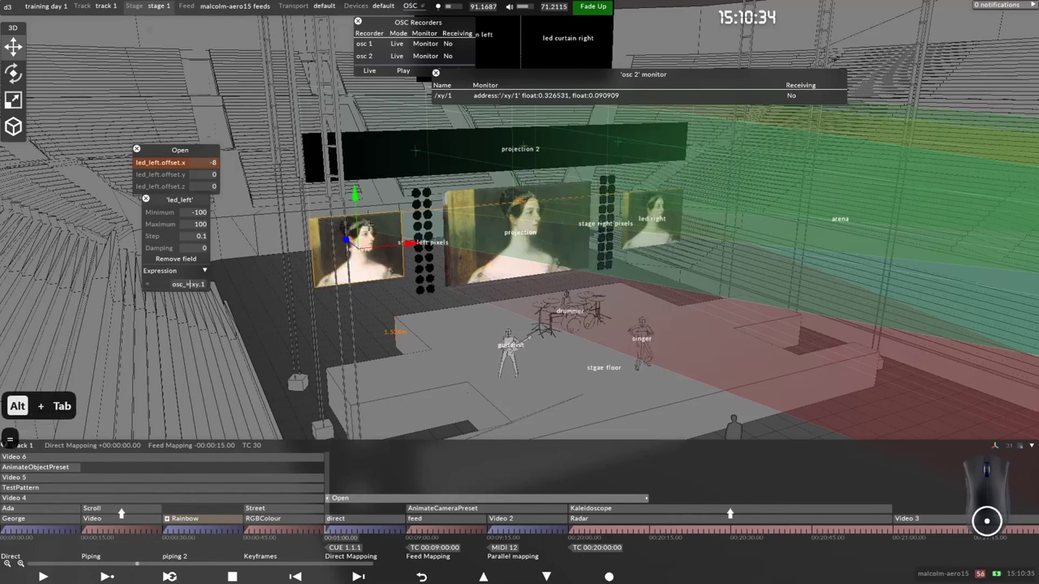
key(BackSpace)
key(BackSpace)
text(:)
key(Return)
Step: Switch to the XY pad and move its point horizontally to test the led left screen's response
key(alt+Tab)
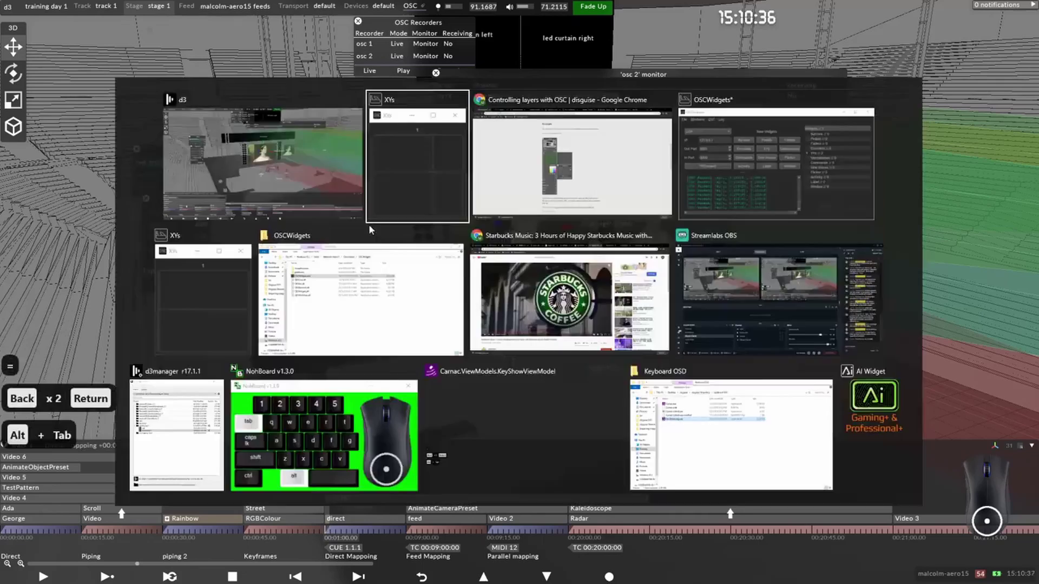
drag(625, 234, 593, 244)
drag(588, 240, 631, 231)
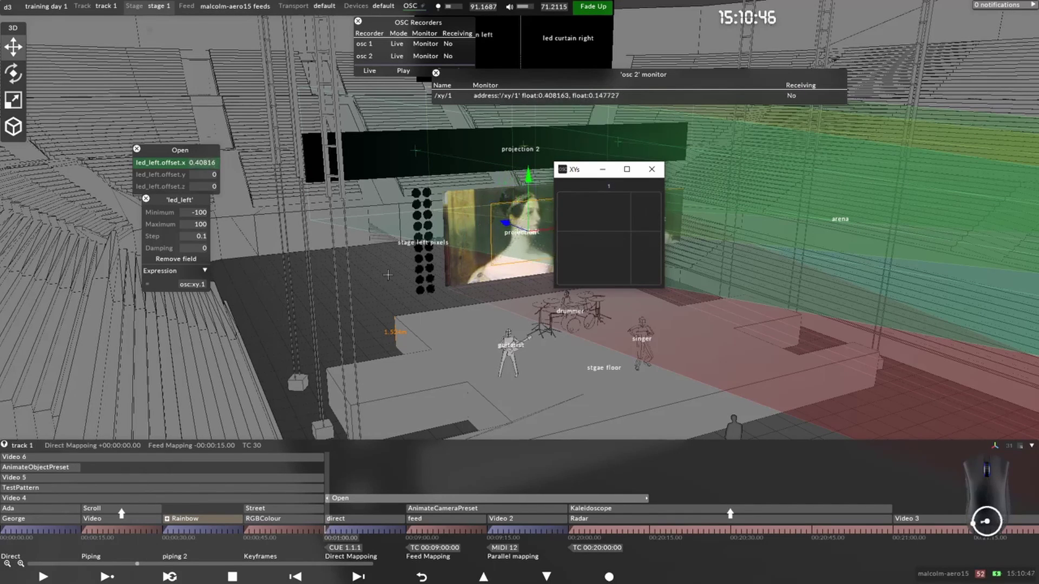
Step: Set the led_left.offset.x expression to osc:xy.1-9 and test it by moving the XY pad's point
click(192, 284)
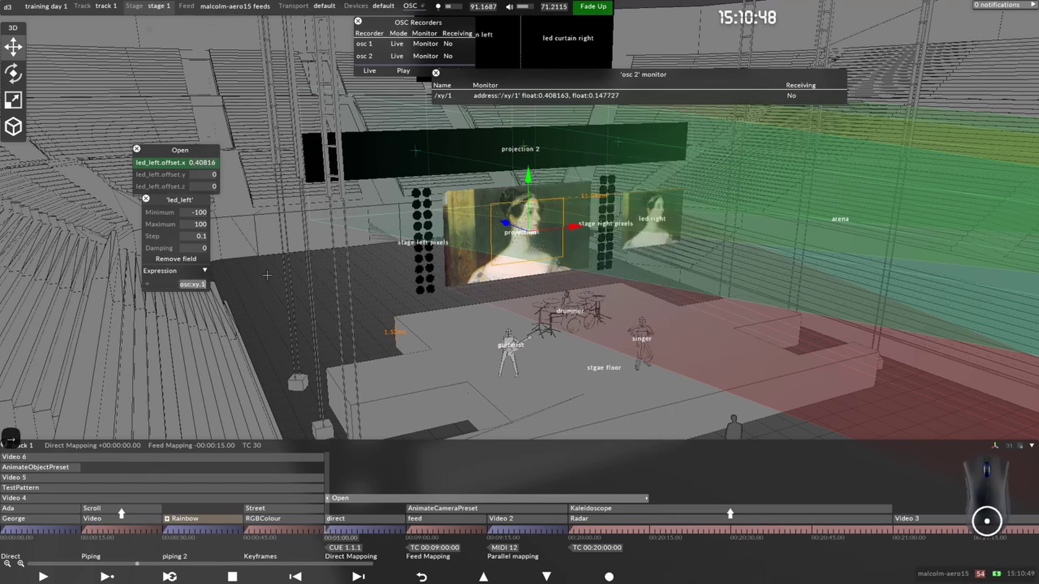
text(+8)
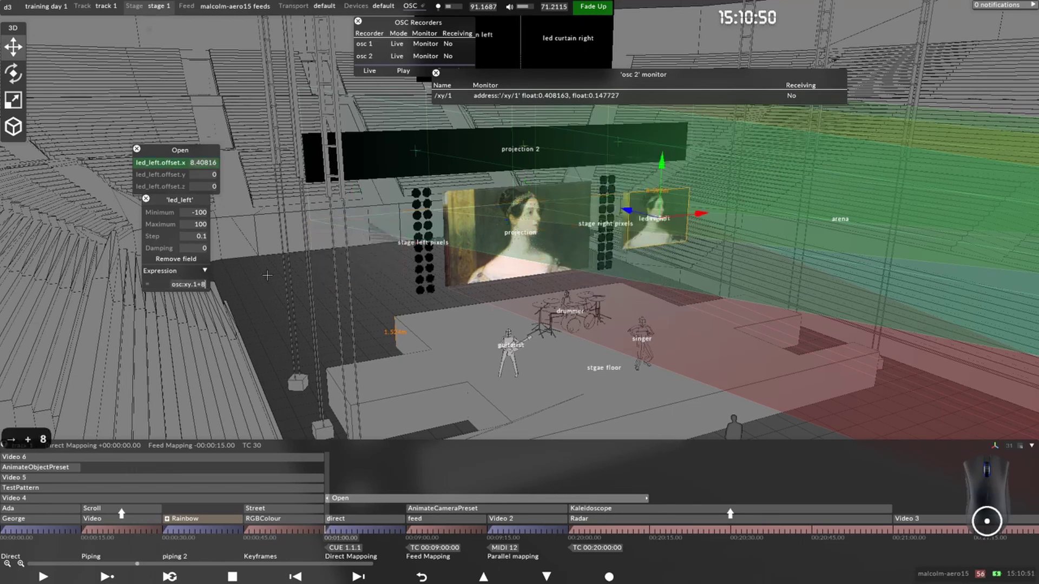
key(BackSpace)
key(BackSpace)
text(-8)
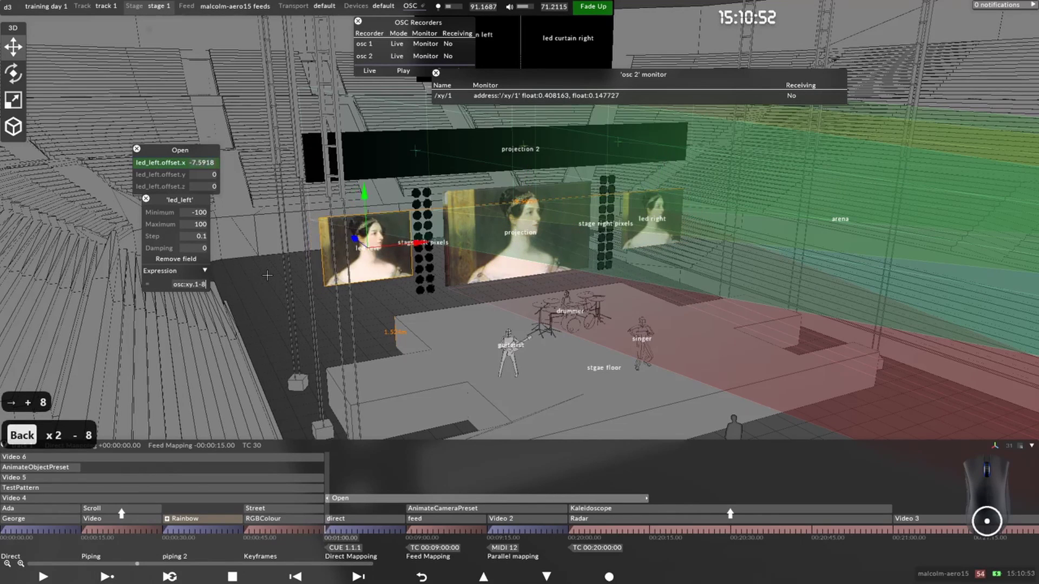
key(BackSpace)
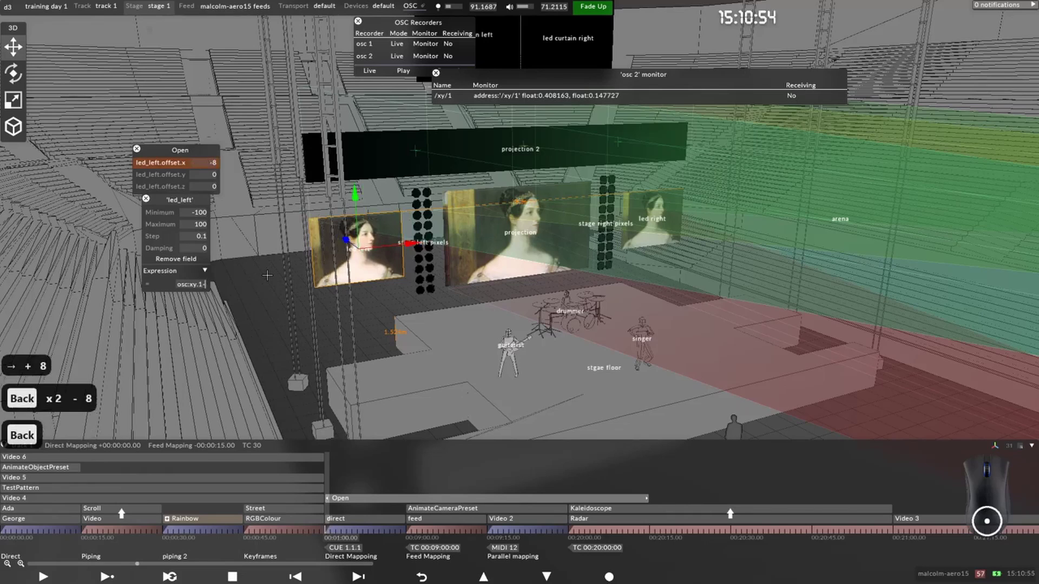
text(9)
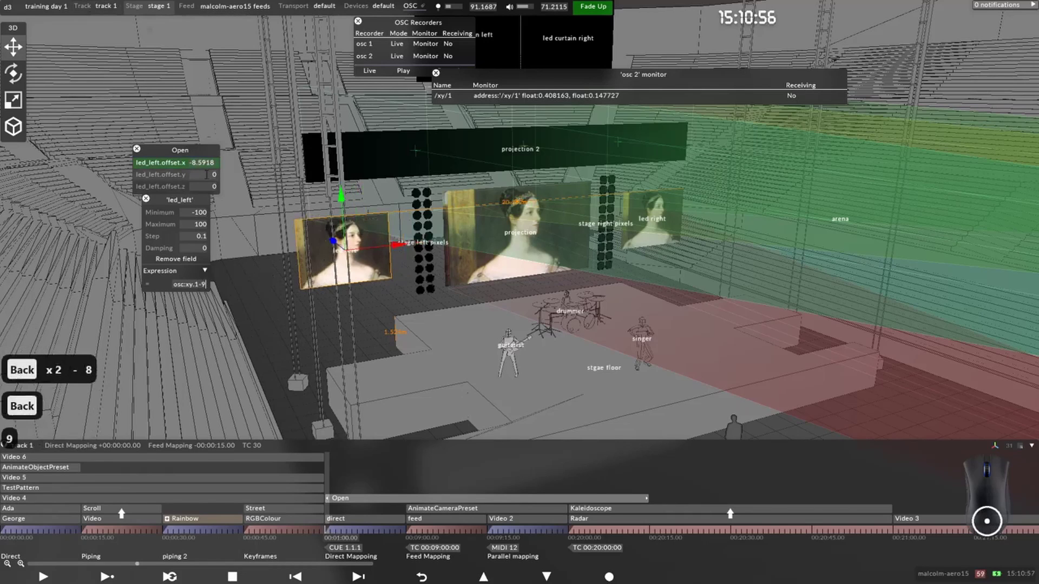
key(alt+Tab)
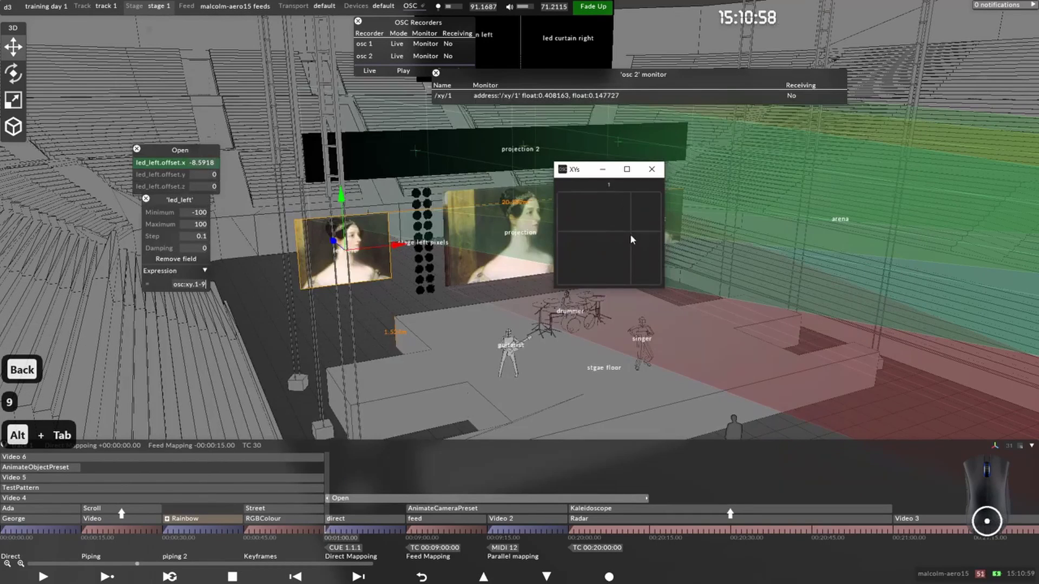
mouse_move(627, 232)
mouse_down()
mouse_move(592, 234)
mouse_move(558, 266)
mouse_move(657, 239)
mouse_move(533, 236)
mouse_move(612, 246)
mouse_move(612, 224)
mouse_up()
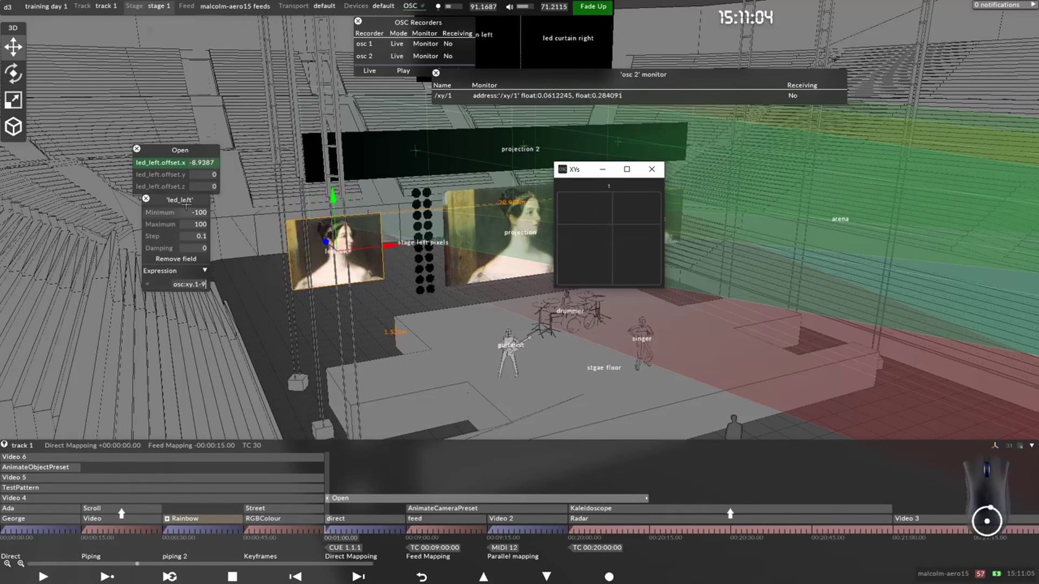
Step: Set the led_left.offset.y expression to osc:xy.1[0] in the Open layer
click(180, 175)
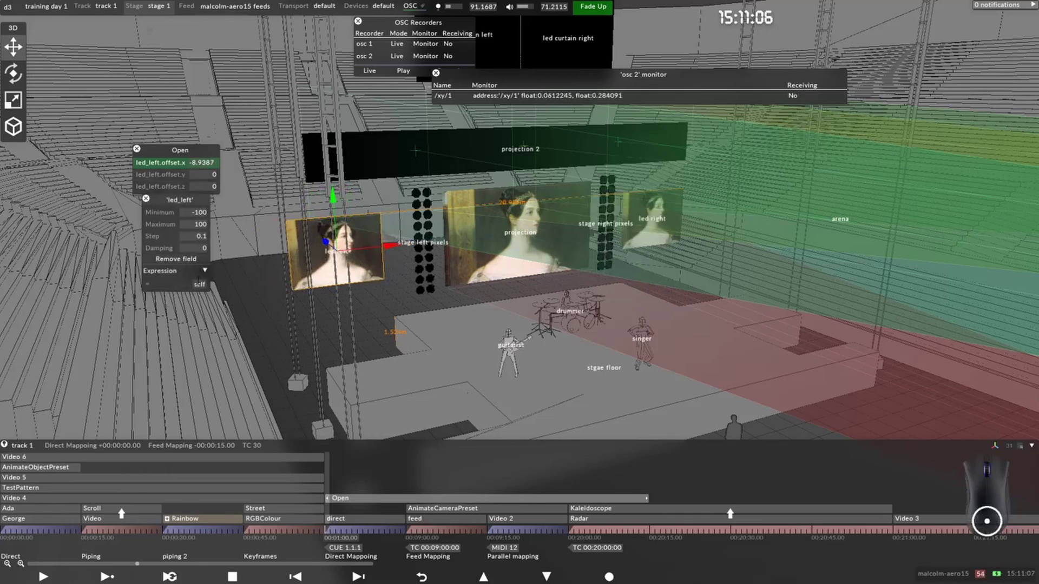
click(200, 284)
text(osc:)
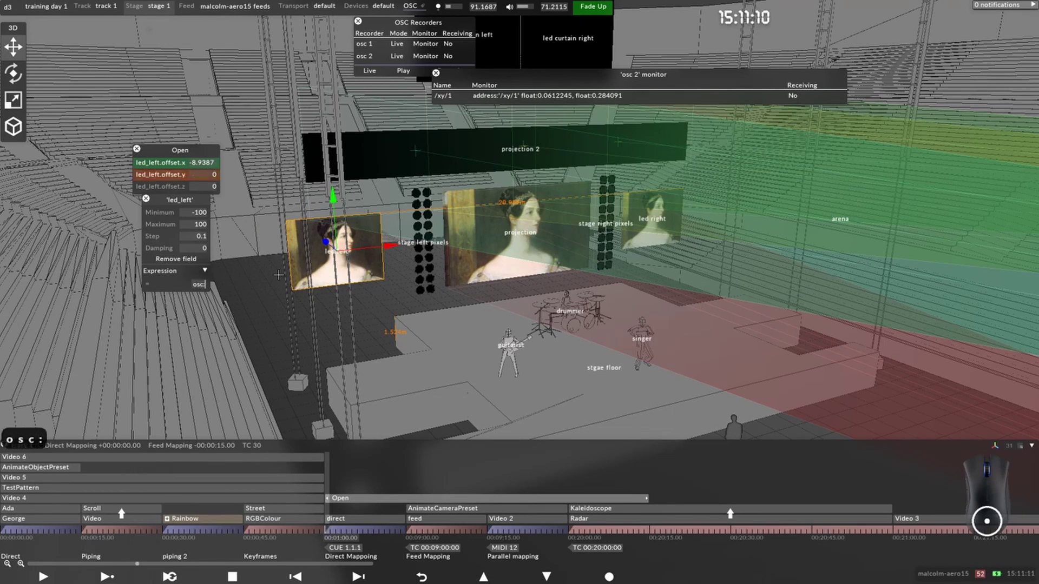
text(xy.)
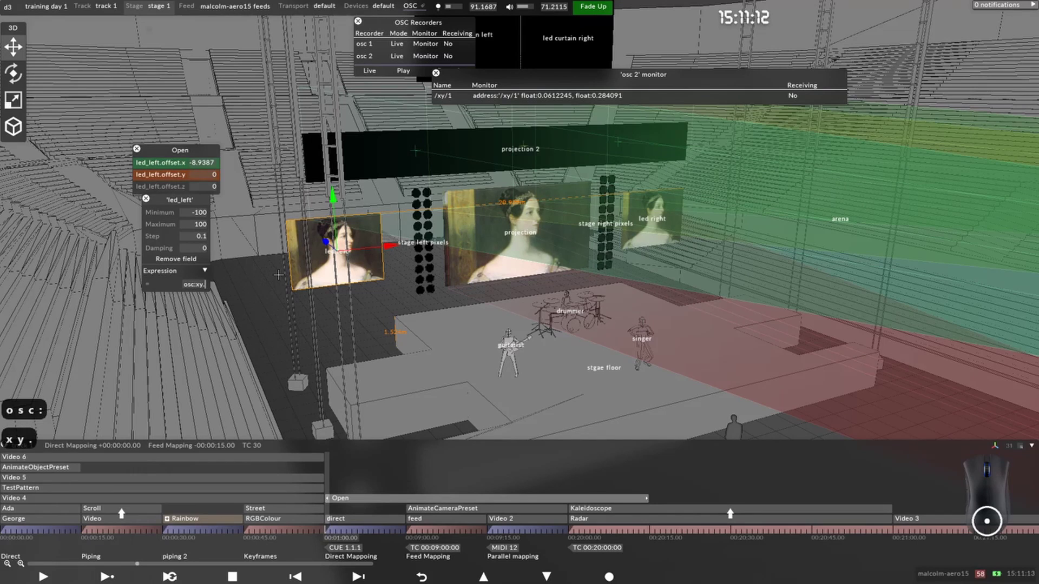
text(1)
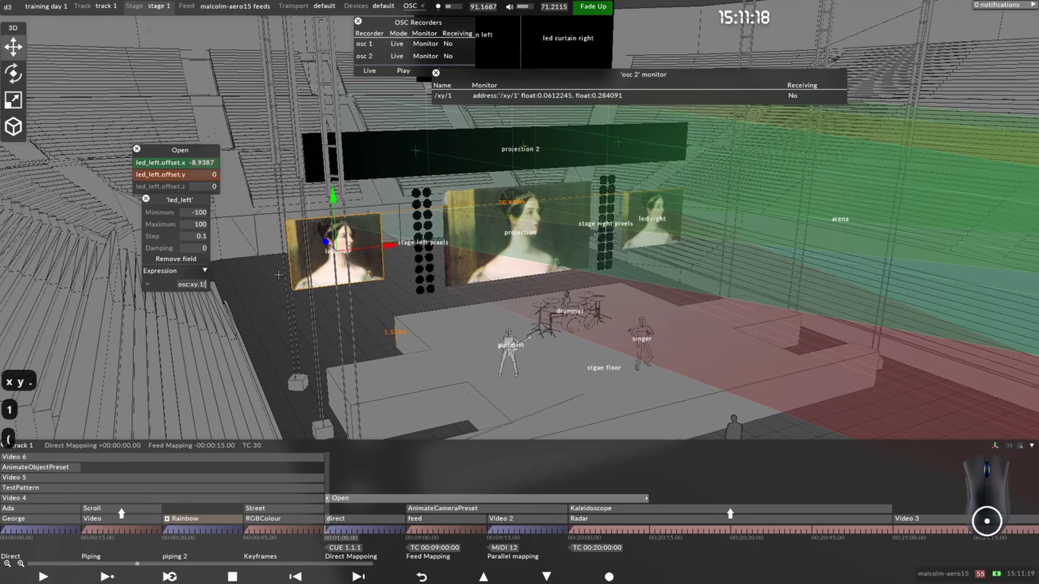
text((0)
key(BackSpace)
key(BackSpace)
key(BackSpace)
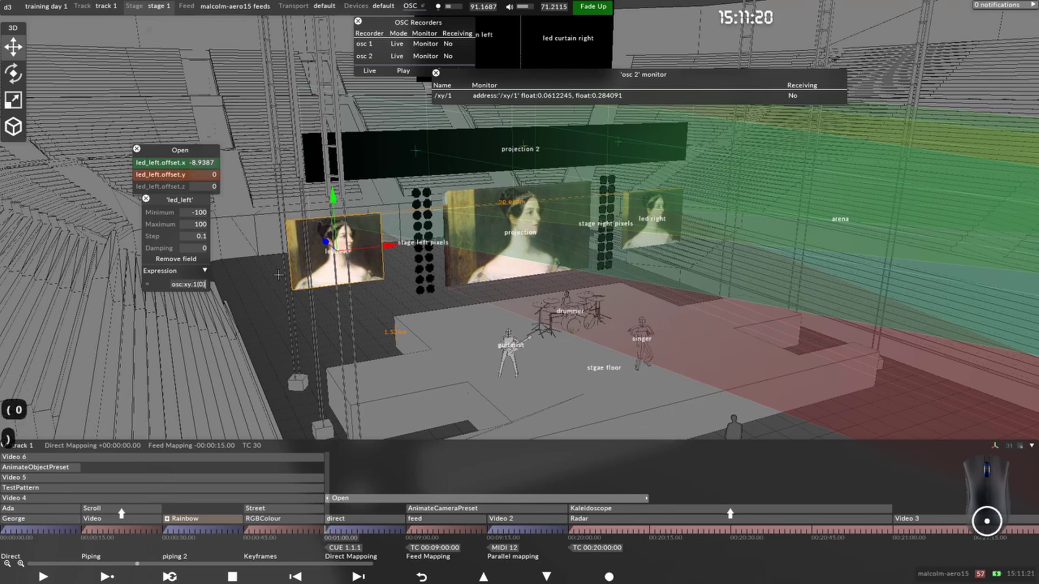
text([9)
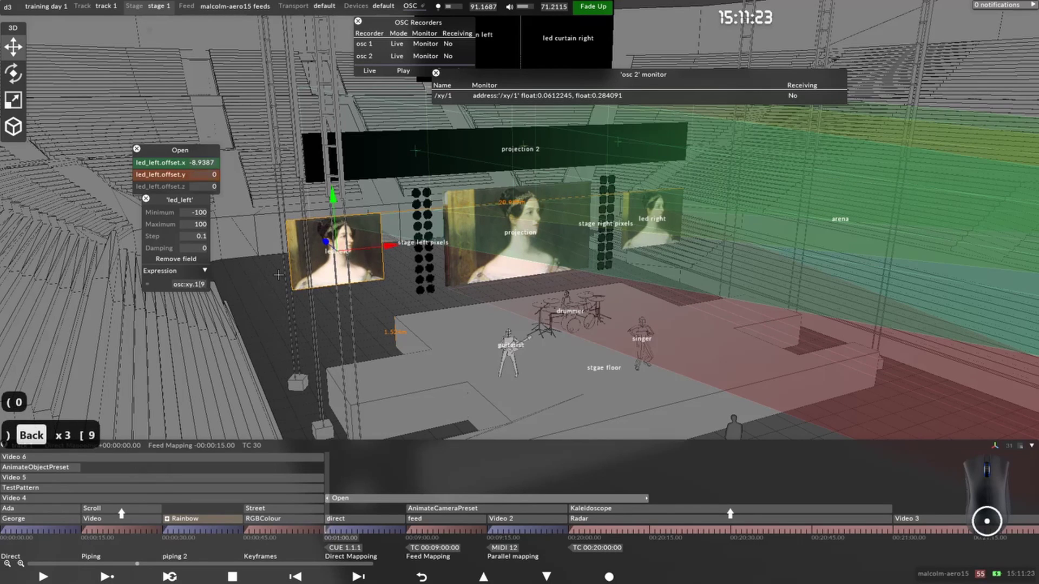
key(BackSpace)
text(0])
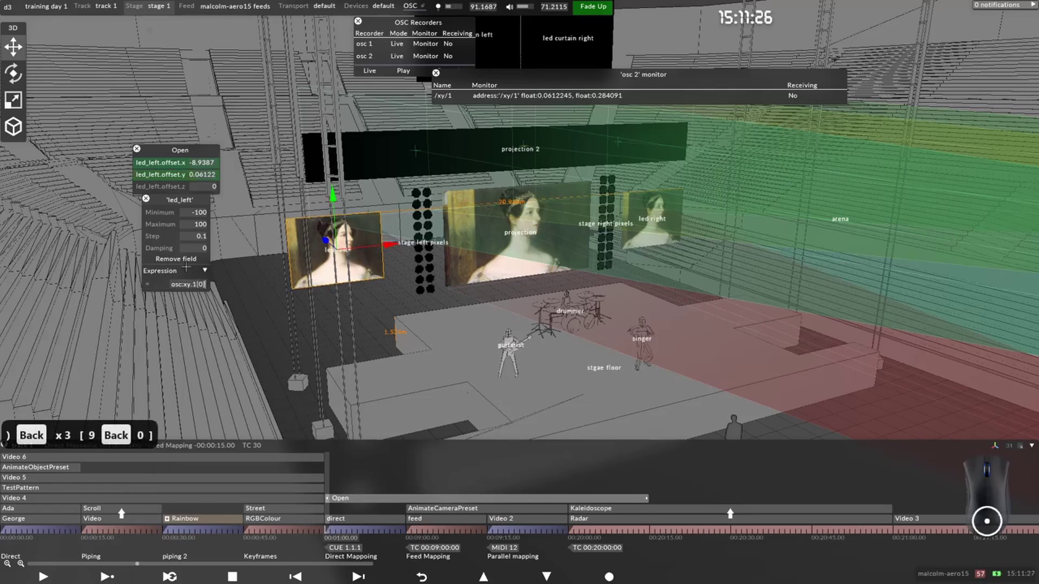
Step: Change the index in the led_left.offset.y expression so that it reads osc:xy.1[1]
key(Left)
key(BackSpace)
text(1)
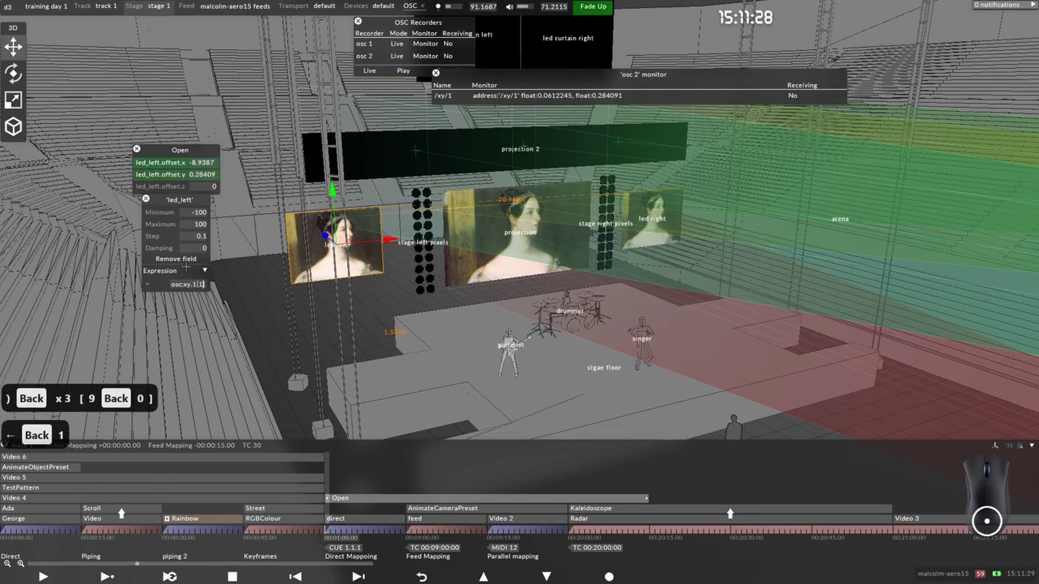
Step: Change the led_left.offset.x expression to osc:xy.1[0]-9
key(Right)
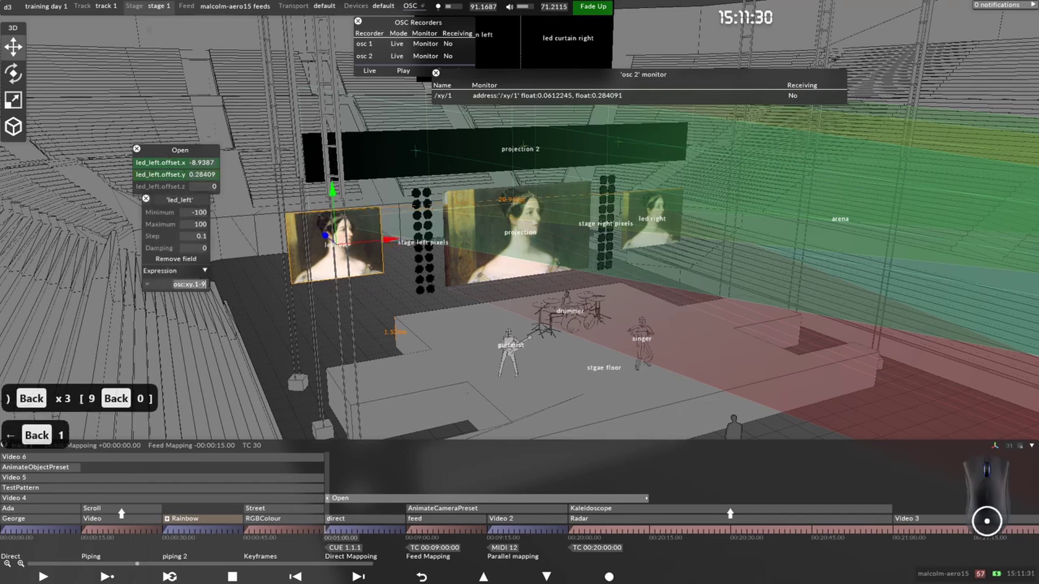
key(BackSpace)
key(BackSpace)
key(BackSpace)
text(-9)
key(Left)
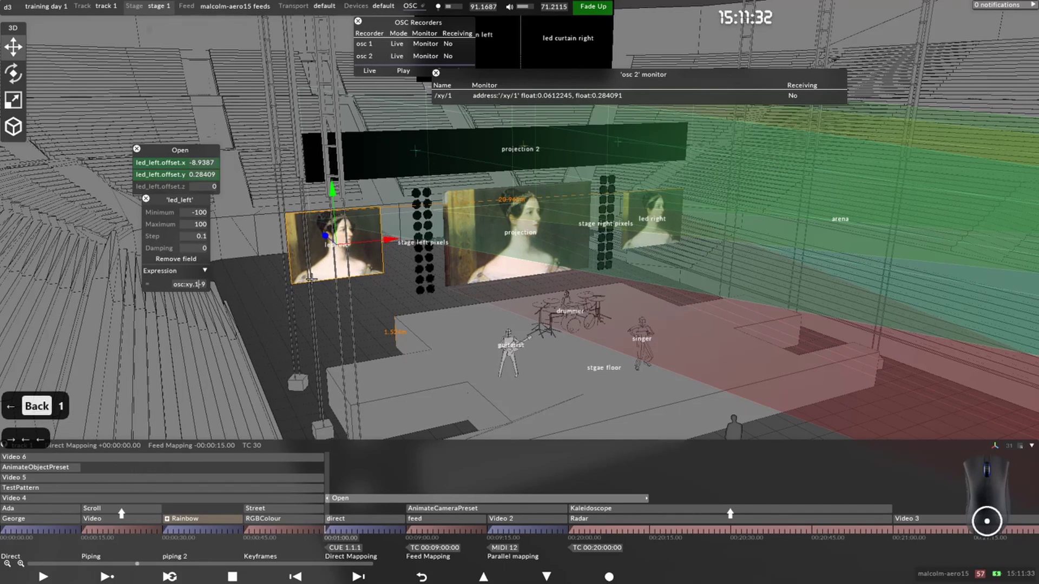
text([0]0)
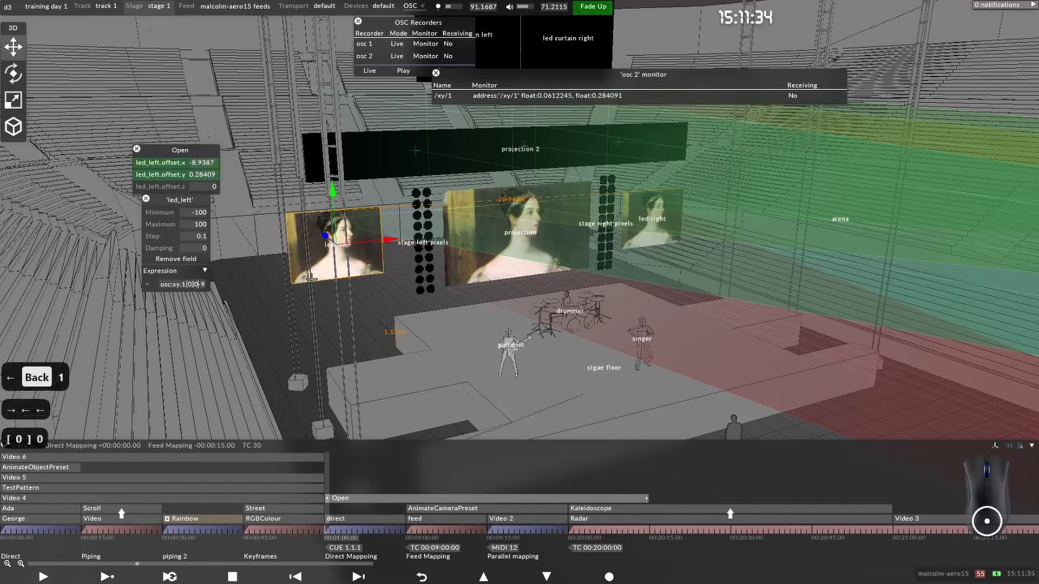
key(BackSpace)
Step: Switch to the XY pad, move its point to test both led left offsets, and enlarge the pad's window
key(alt+Tab)
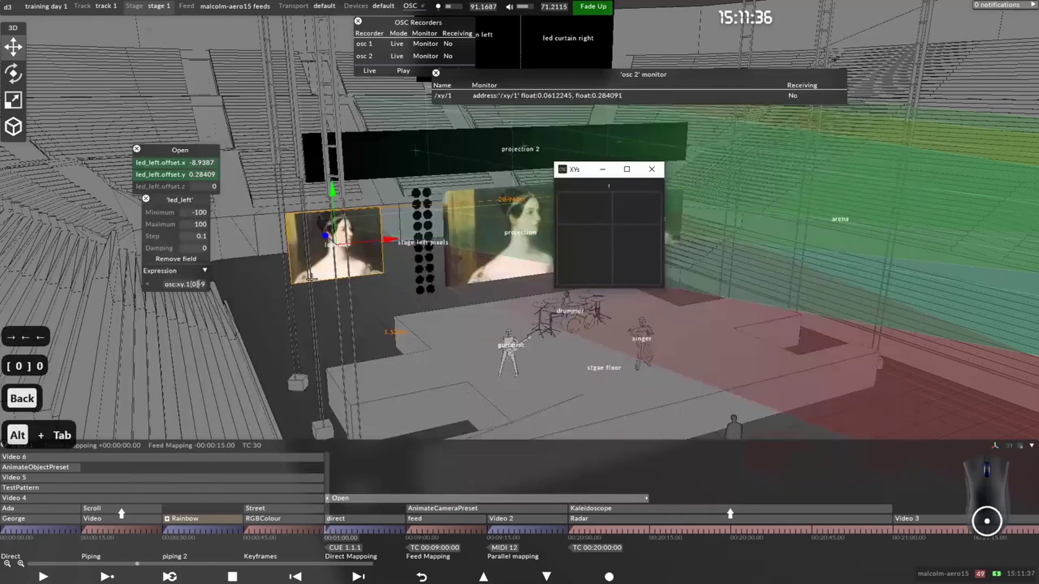
drag(579, 175, 596, 187)
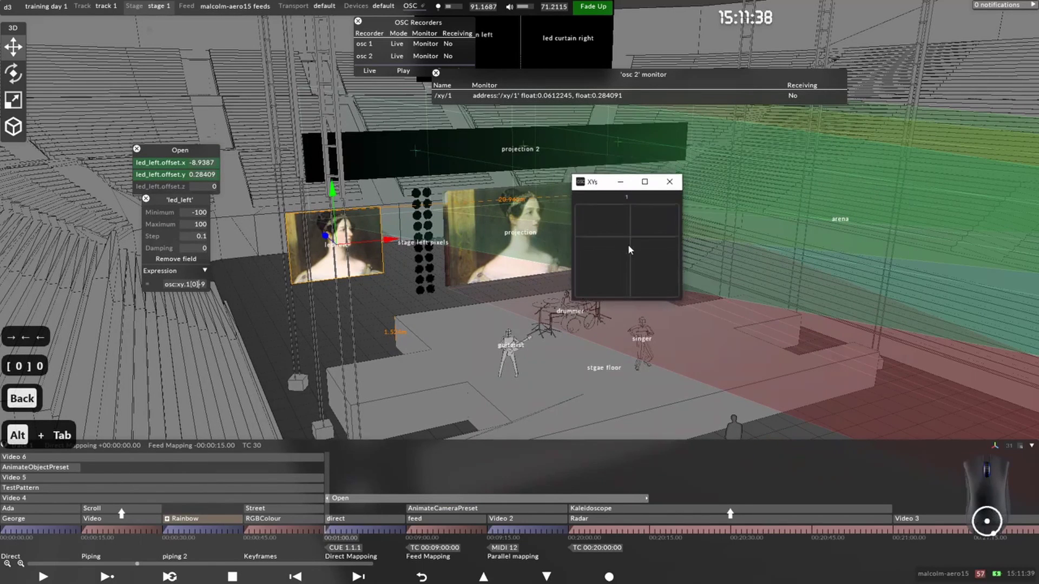
drag(628, 245, 603, 255)
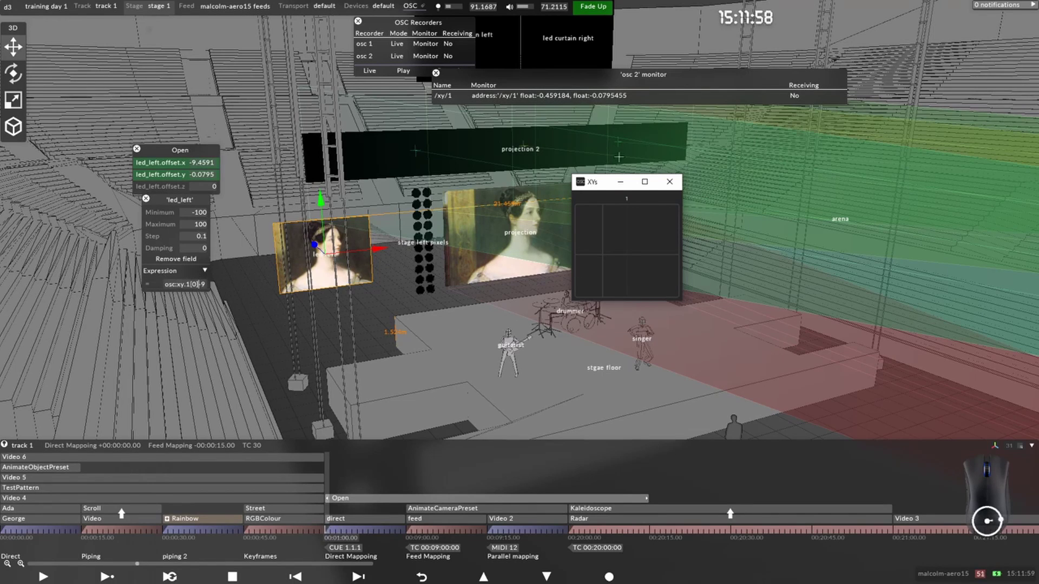
drag(603, 242, 637, 227)
drag(681, 296, 836, 370)
drag(706, 188, 818, 138)
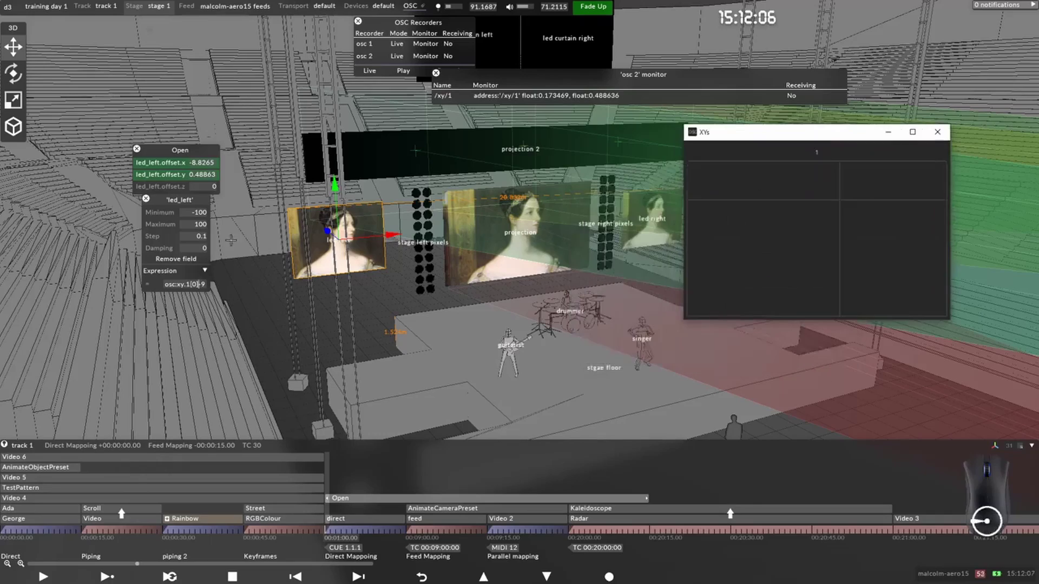
drag(460, 341, 263, 298)
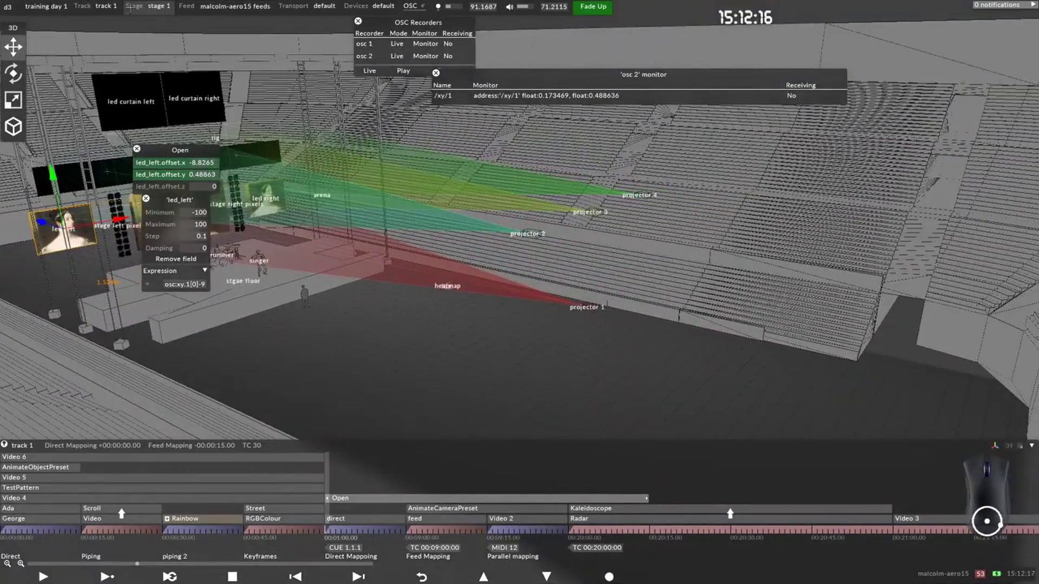
click(150, 6)
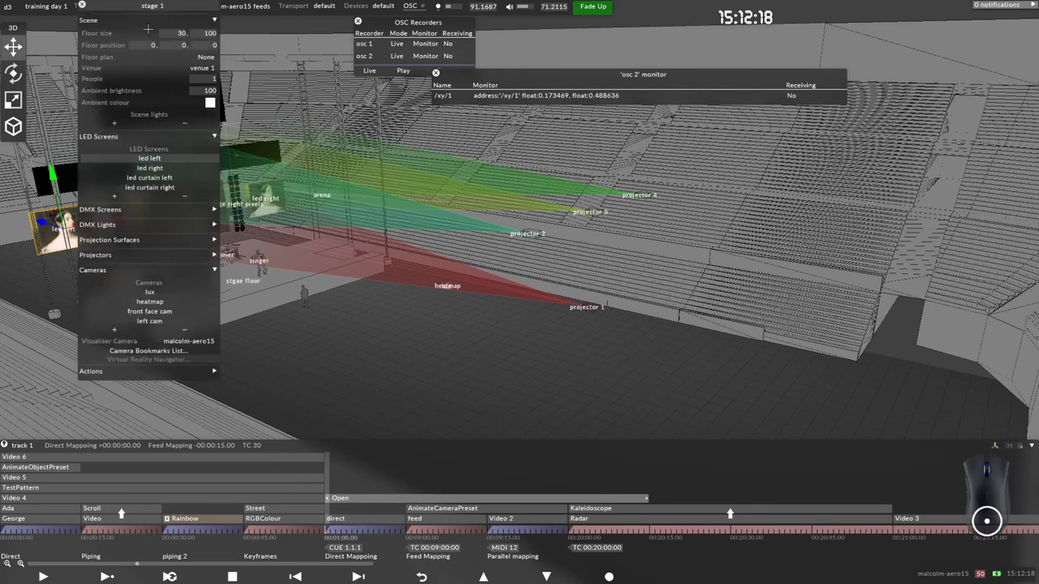
click(182, 311)
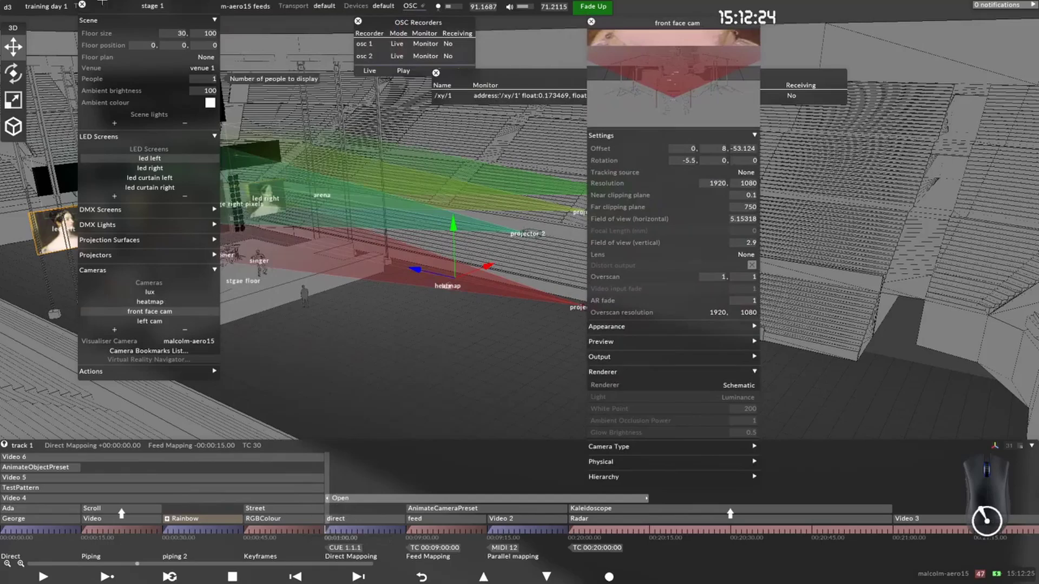
click(149, 51)
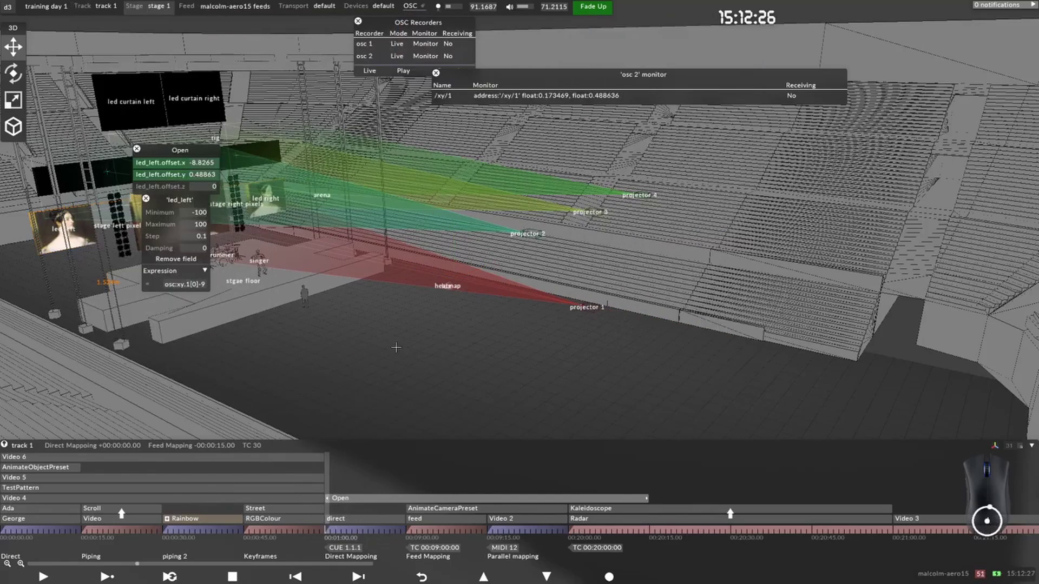
Step: Find the front face cam in the arena's seating area and open its settings from the 3D view
drag(712, 327, 570, 275)
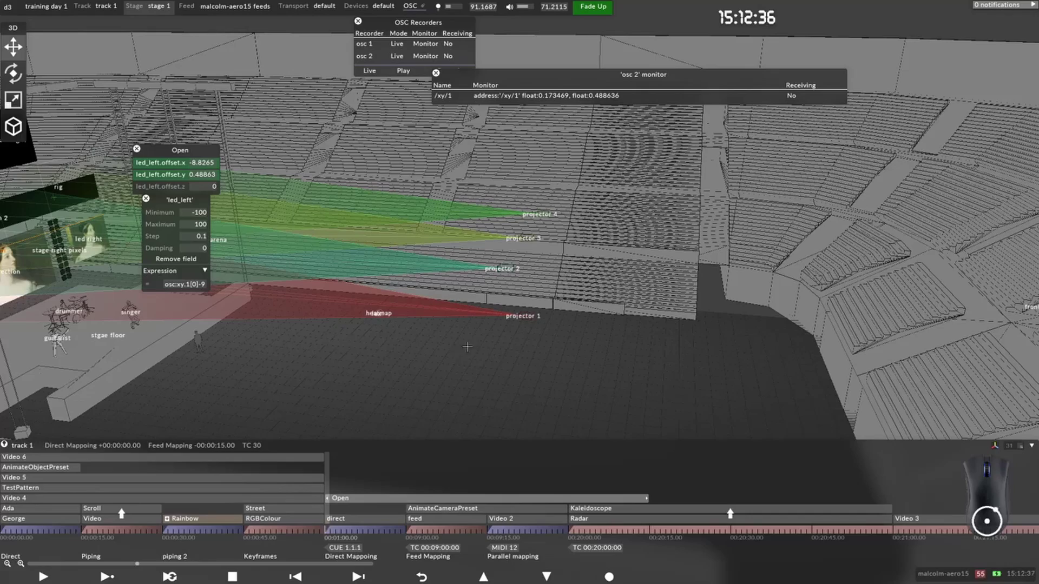
drag(588, 314, 709, 320)
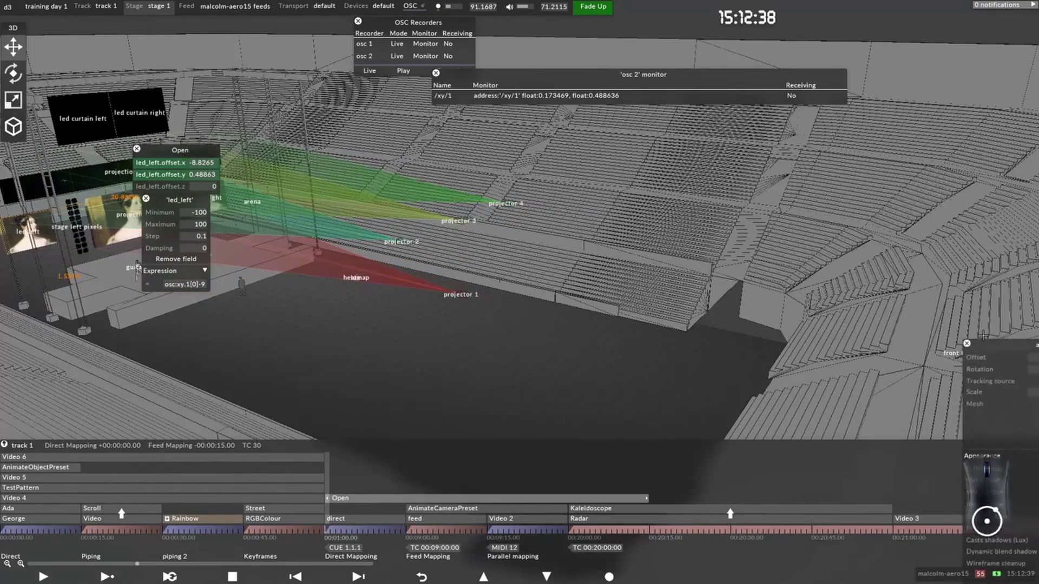
click(791, 295)
click(538, 200)
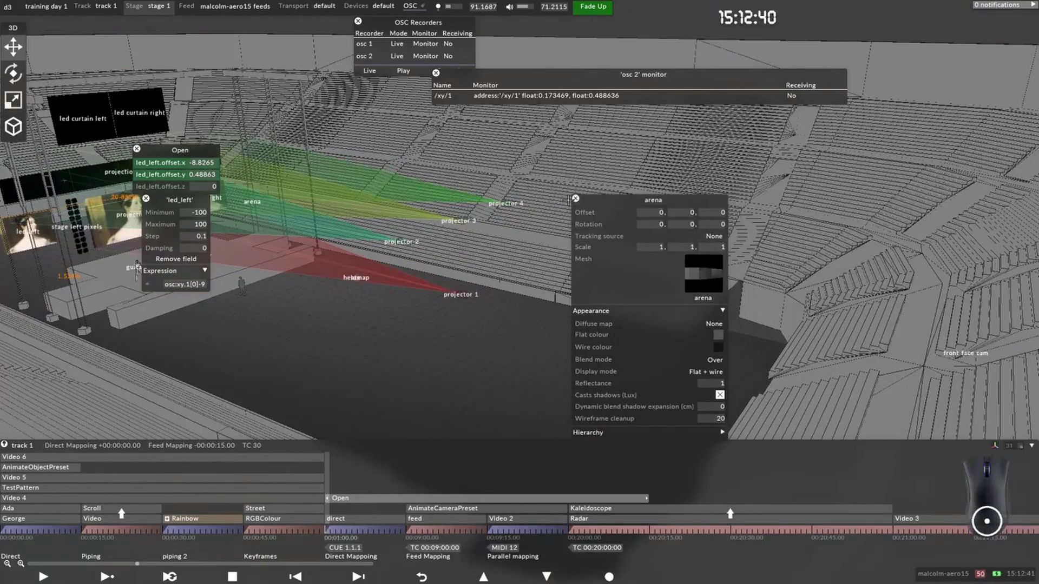
drag(538, 200, 245, 289)
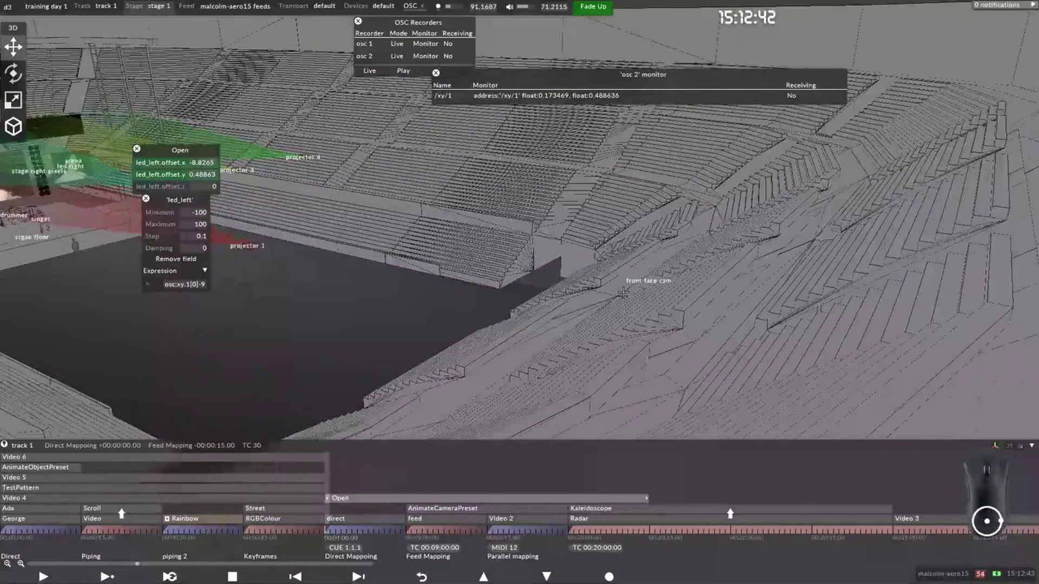
click(651, 282)
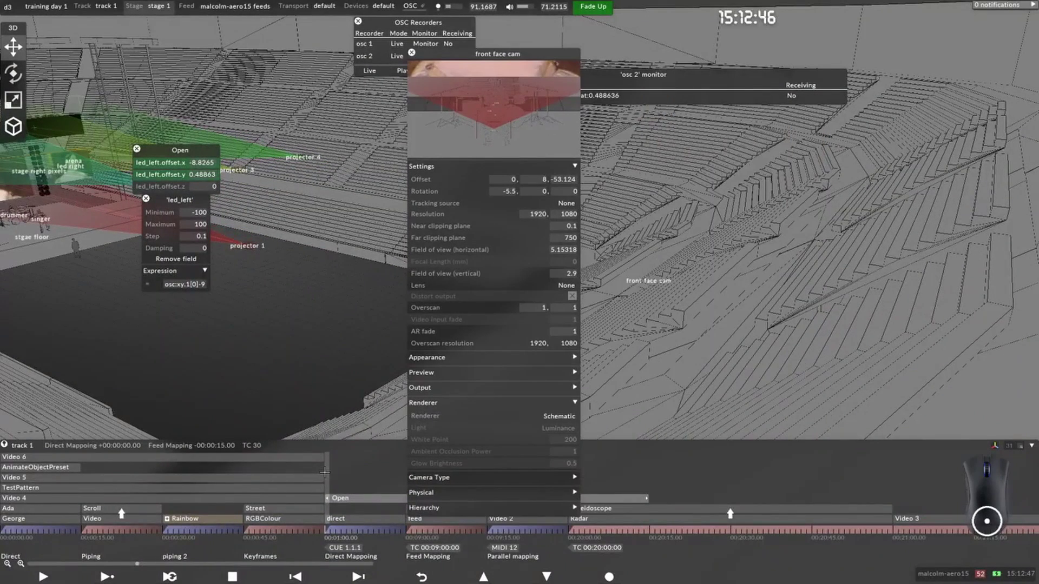
Step: Add a second Open layer and link the front face cam's x, y and z offset to it
key(ctrl+l)
text(op)
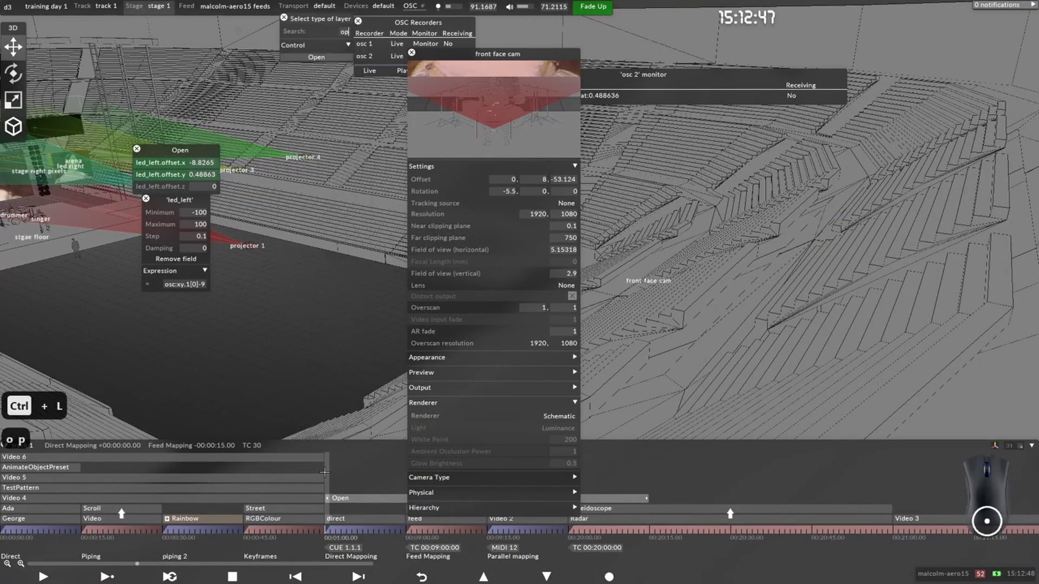
click(316, 57)
drag(22, 19, 420, 179)
drag(281, 140, 305, 152)
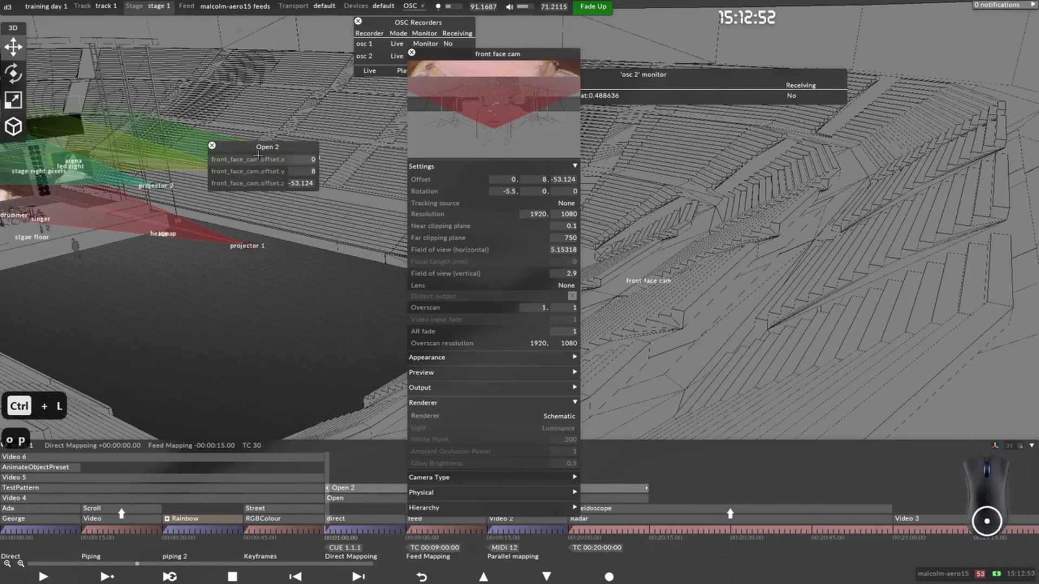
Step: Set the front_face_cam.offset.x expression to osc:xy.1[0] and move the camera's settings window clear of the layer editors
click(254, 159)
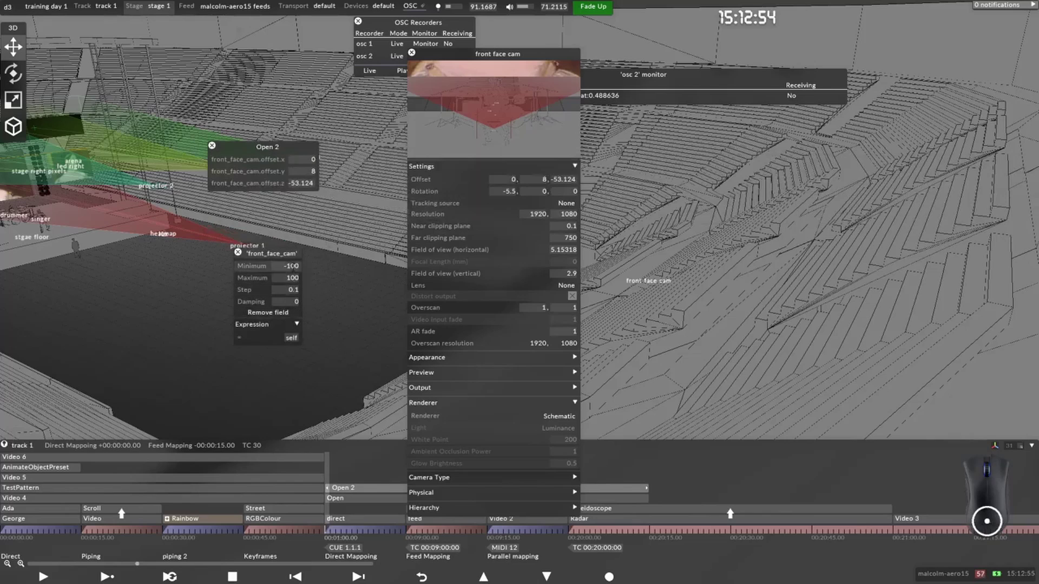
click(291, 338)
text(osc)
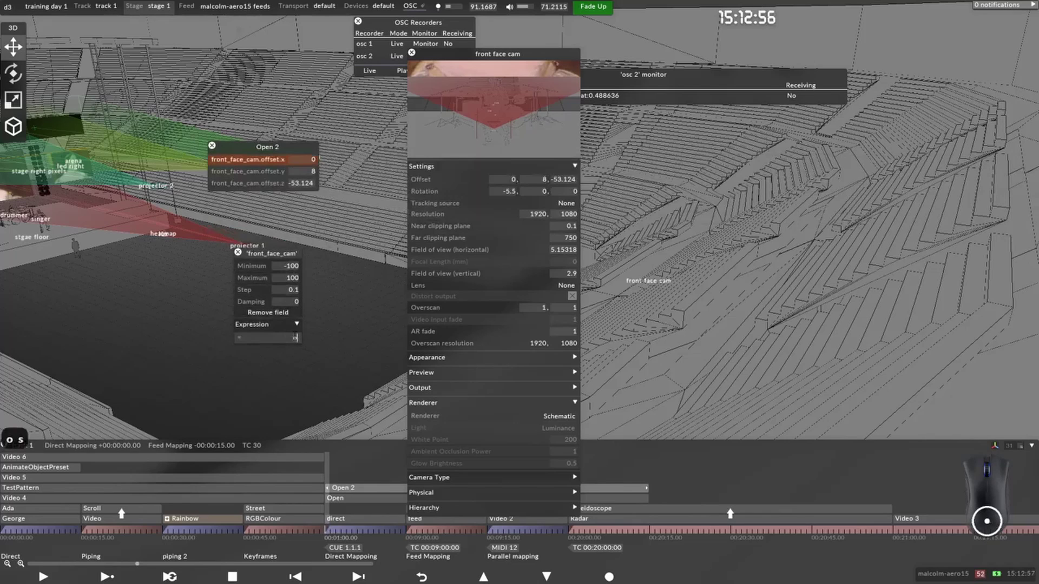
text(;)
key(BackSpace)
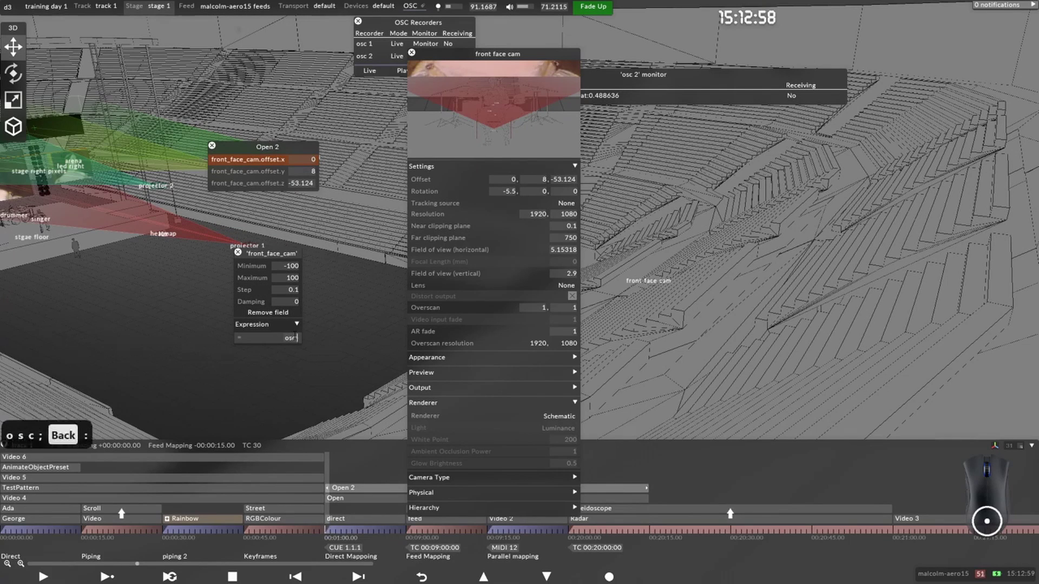
text(:xy.1)
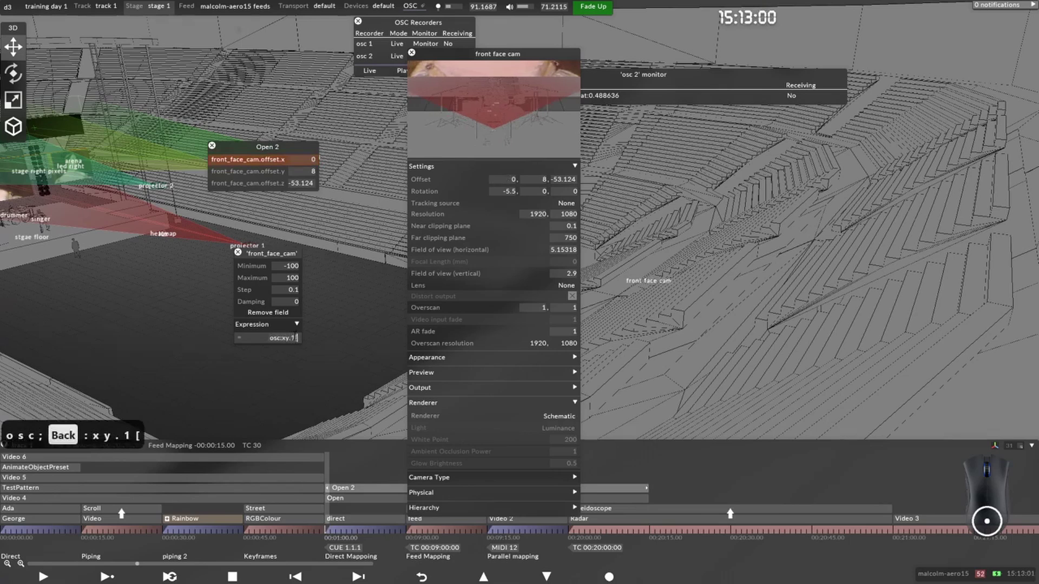
text([0])
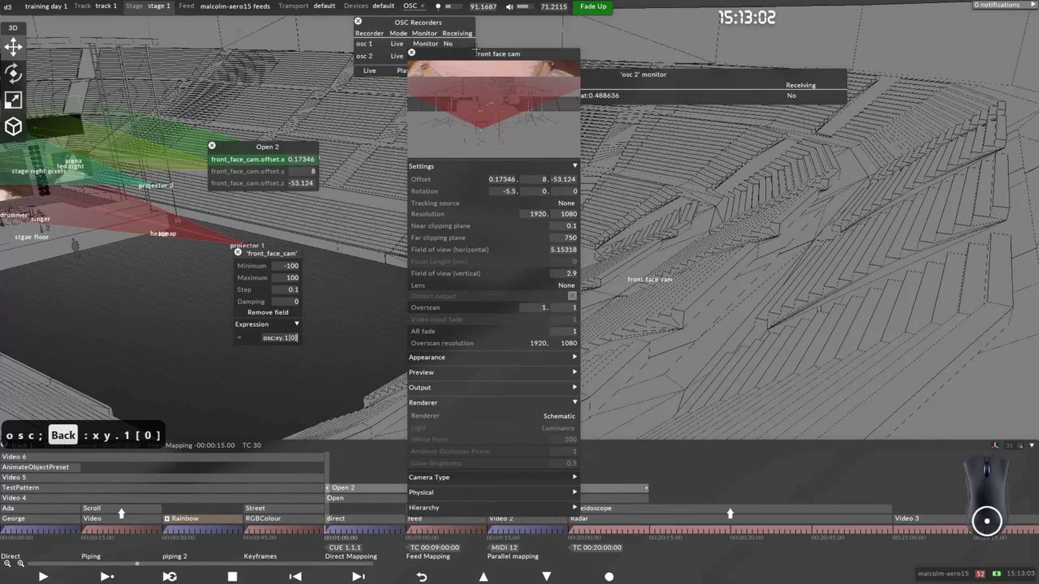
drag(476, 52, 664, 27)
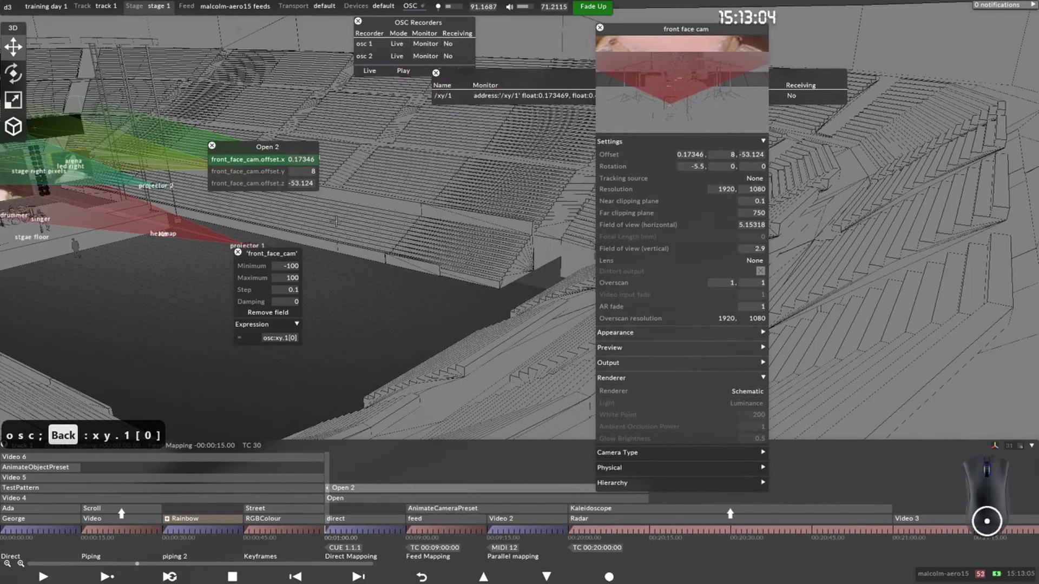
Step: Set the front_face_cam.offset.y expression to osc:xy.1[1]
click(257, 172)
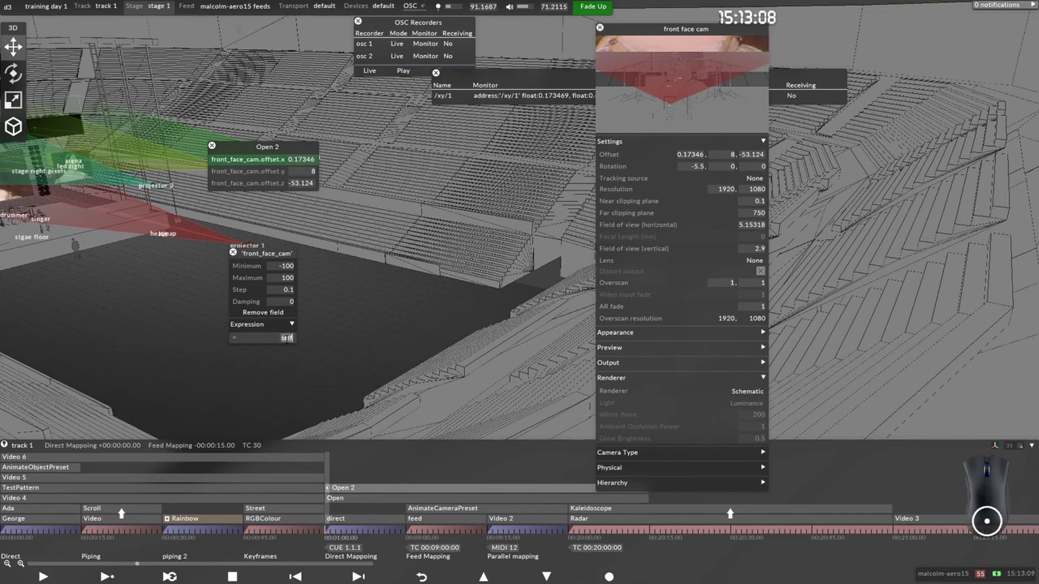
text(osc:xy.1[)
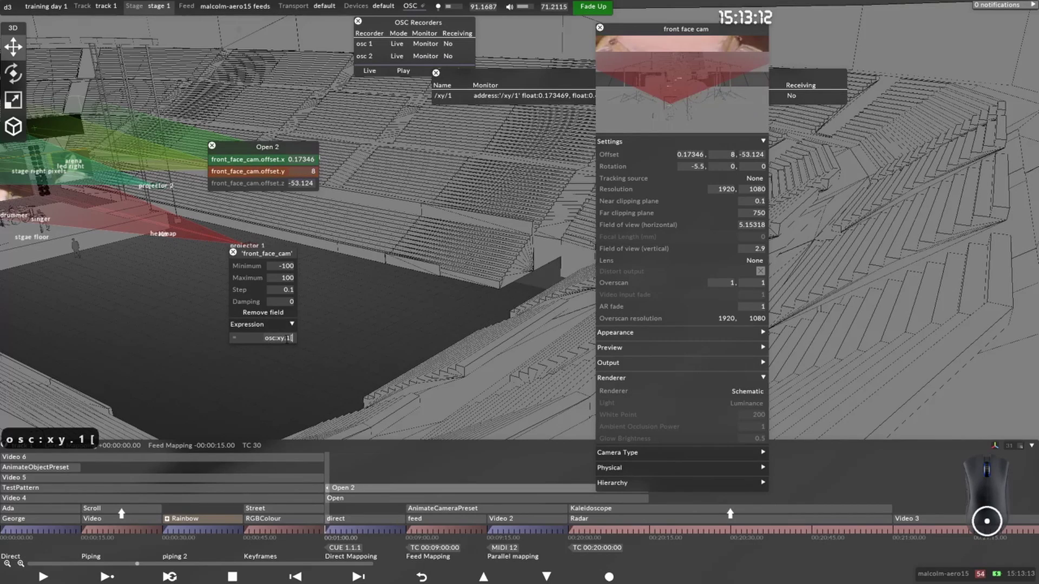
text(1]0)
key(BackSpace)
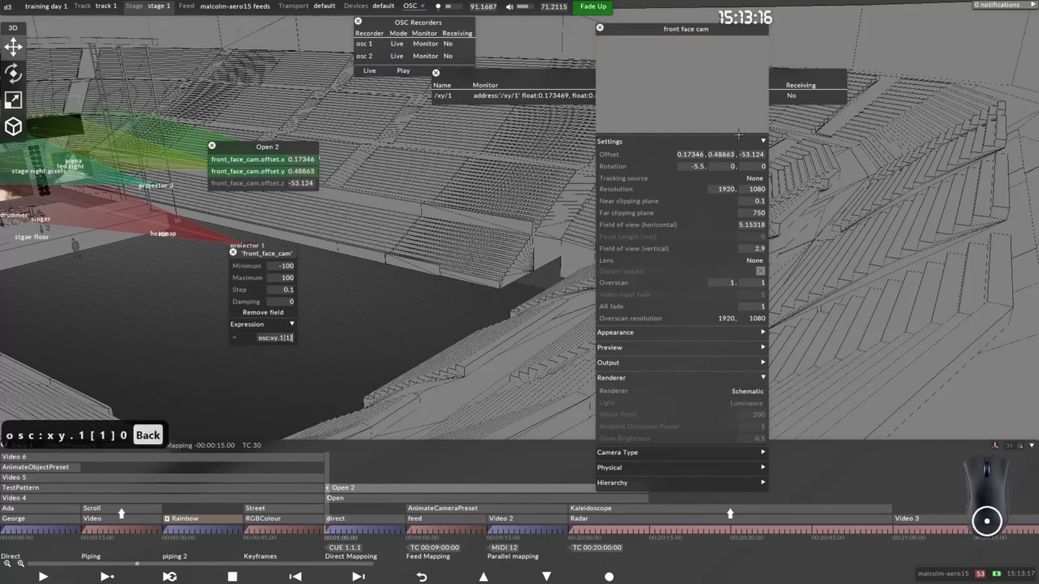
Step: Scale the front face cam's y and x offset expressions to osc:xy.1[1]*100 and osc:xy.1[0]*100
text(*)
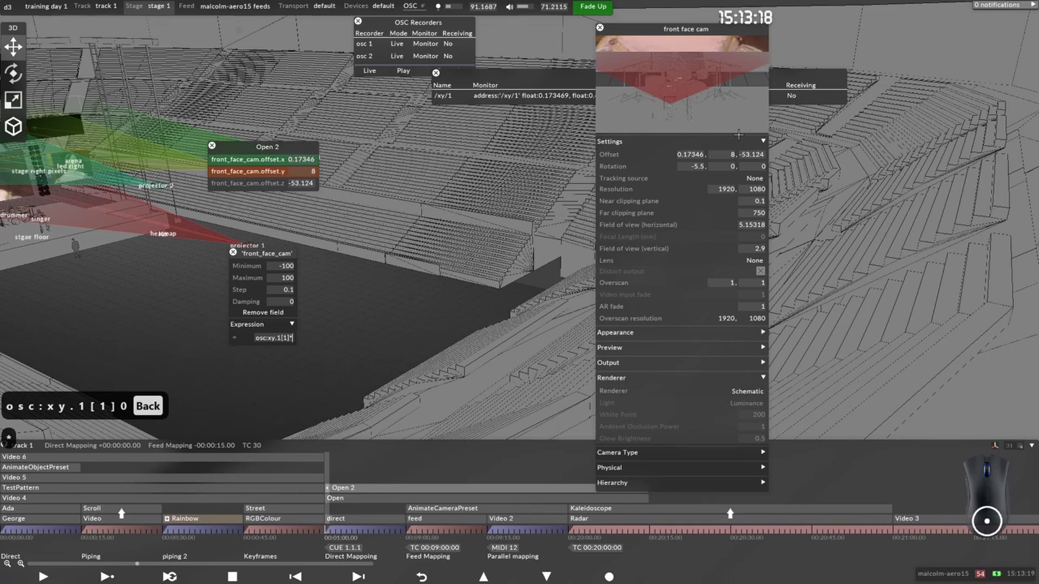
text(100)
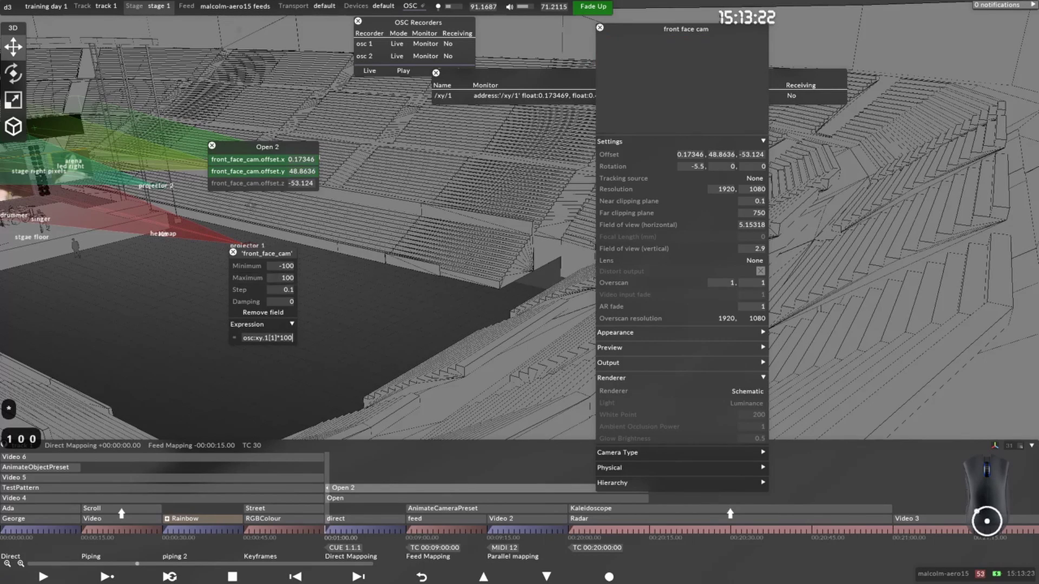
click(248, 160)
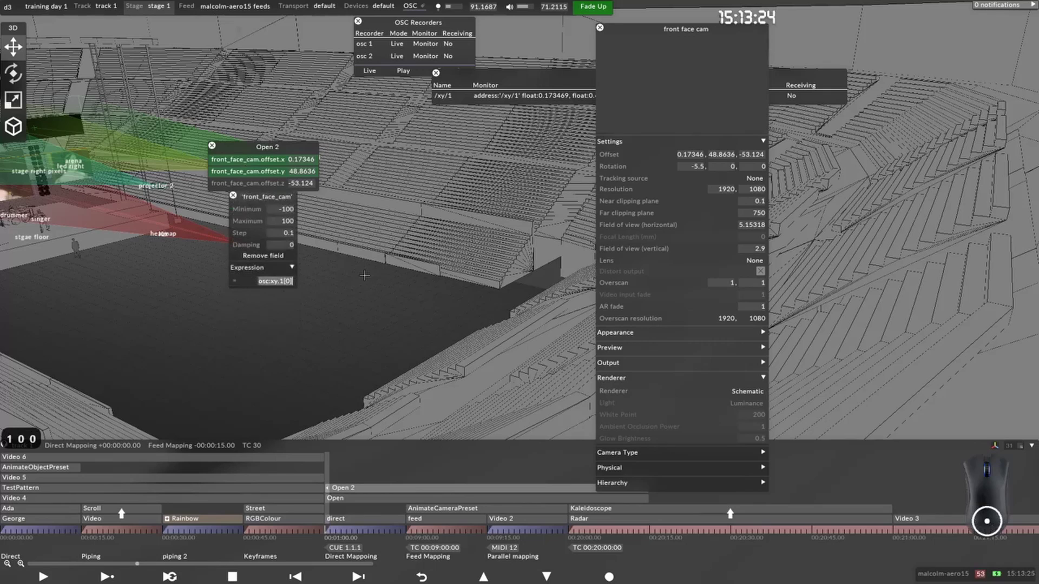
key(Right)
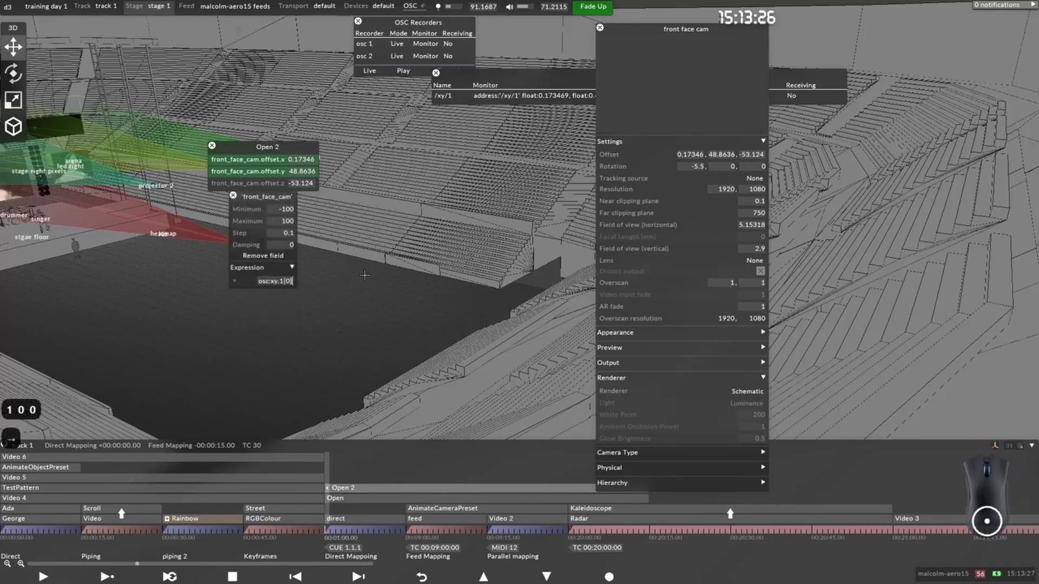
text(*100)
key(Return)
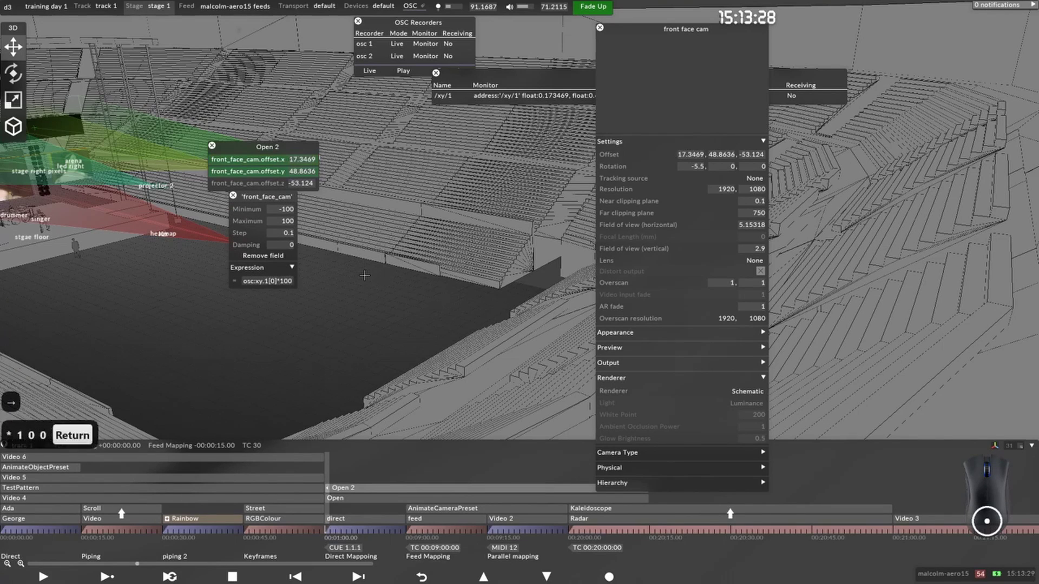
Step: Move the Open 2 editor aside, reposition the XYs window and move the XY pad to near its centre to test the camera offsets
drag(298, 146, 248, 170)
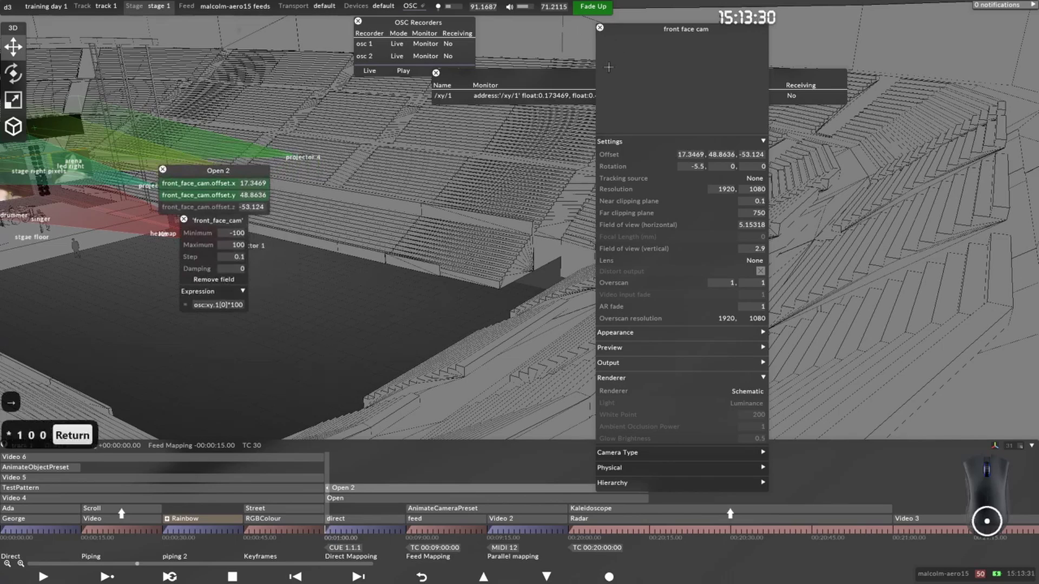
key(alt+Tab)
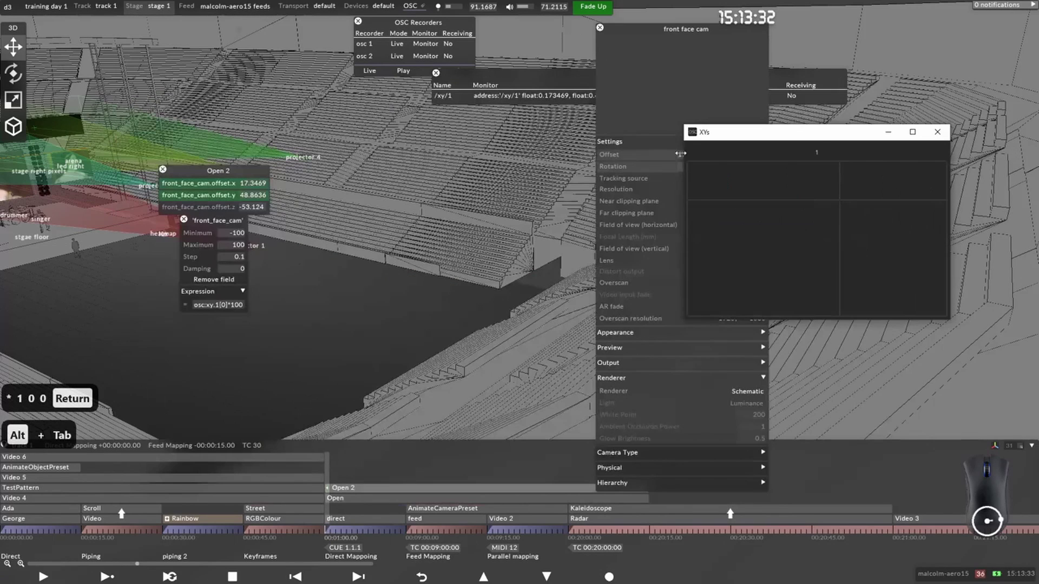
drag(784, 132, 732, 155)
drag(779, 237, 763, 260)
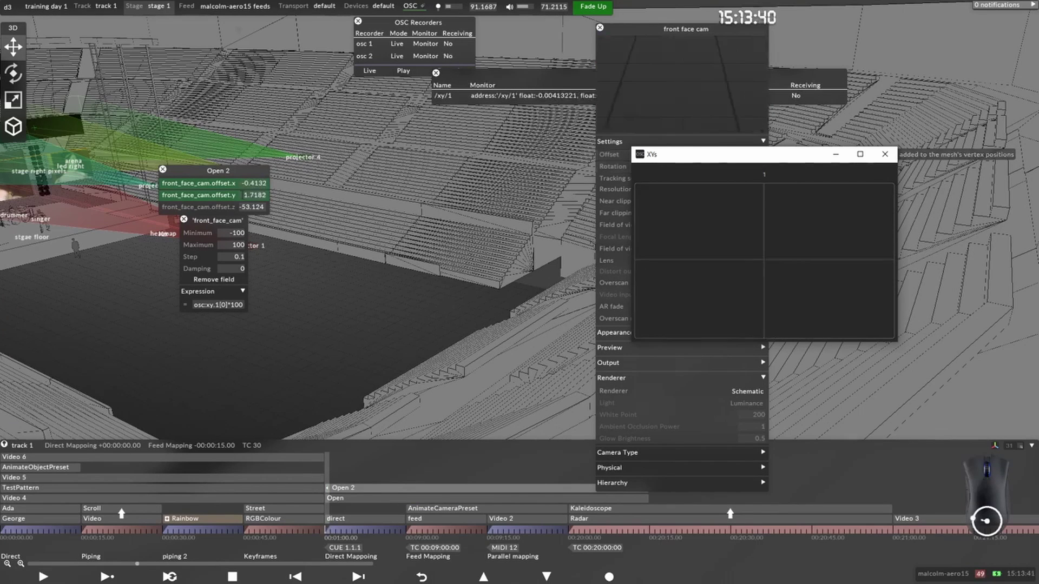
Step: Copy the y offset's expression osc:xy.1[1]*100 to front_face_cam.offset.z in the Open 2 layer
click(199, 195)
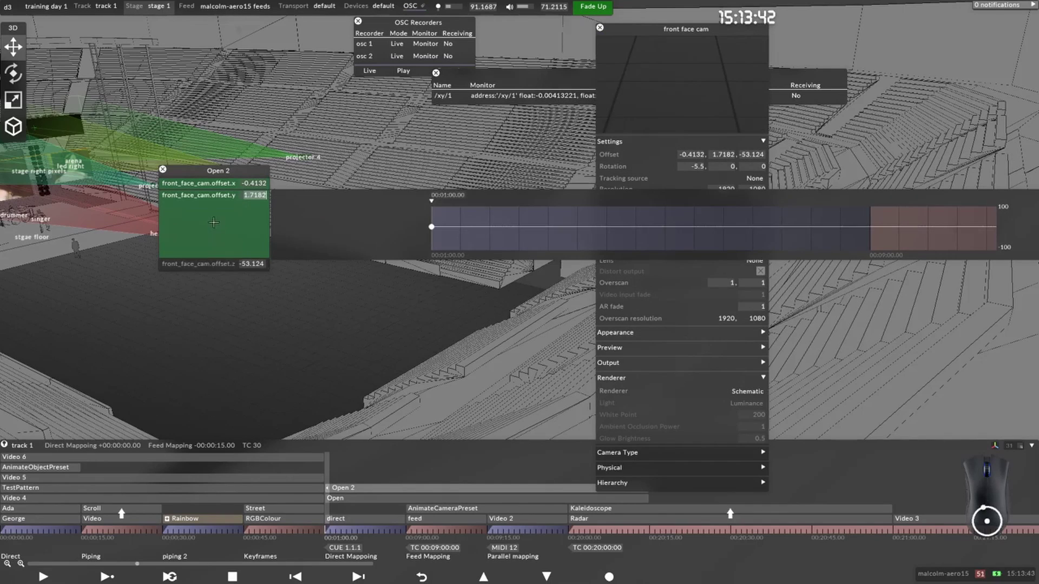
right_click(214, 222)
key(ctrl+c)
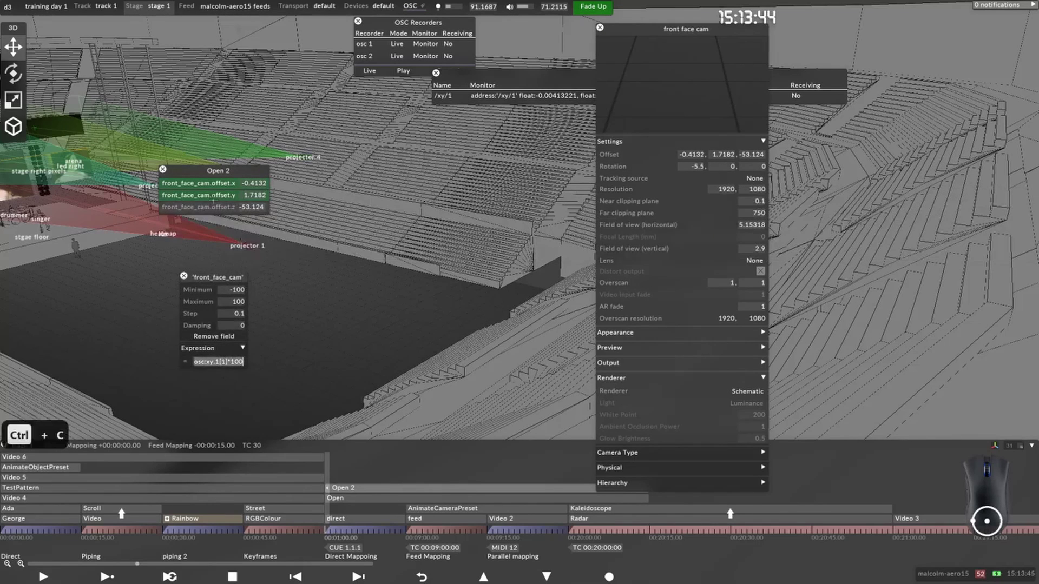
click(214, 207)
right_click(214, 208)
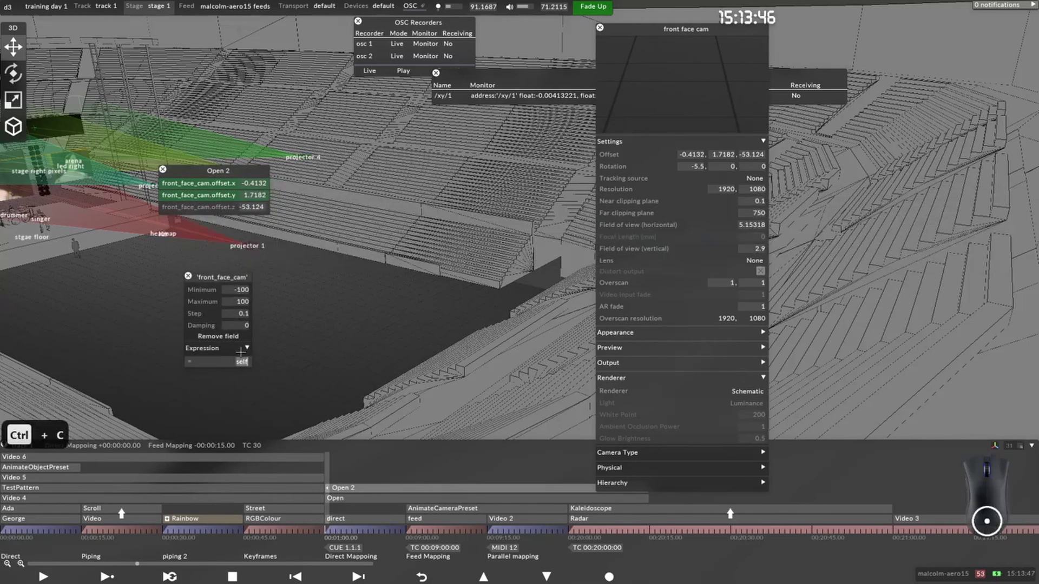
key(ctrl+v)
click(207, 207)
right_click(208, 210)
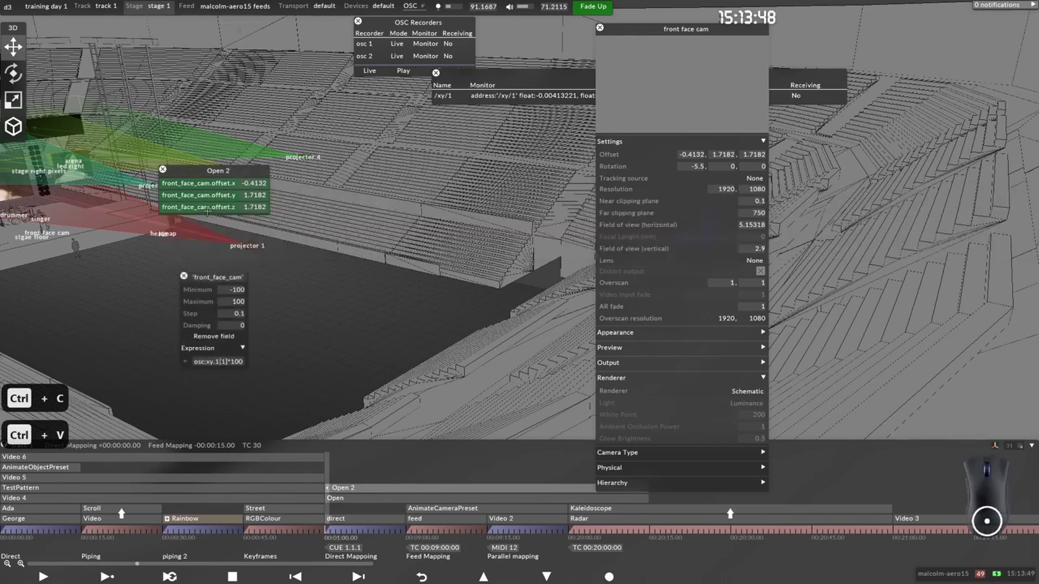
Step: Remove the front_face_cam.offset.y field from the Open 2 layer and test the x and z offsets with the XY pad
right_click(215, 198)
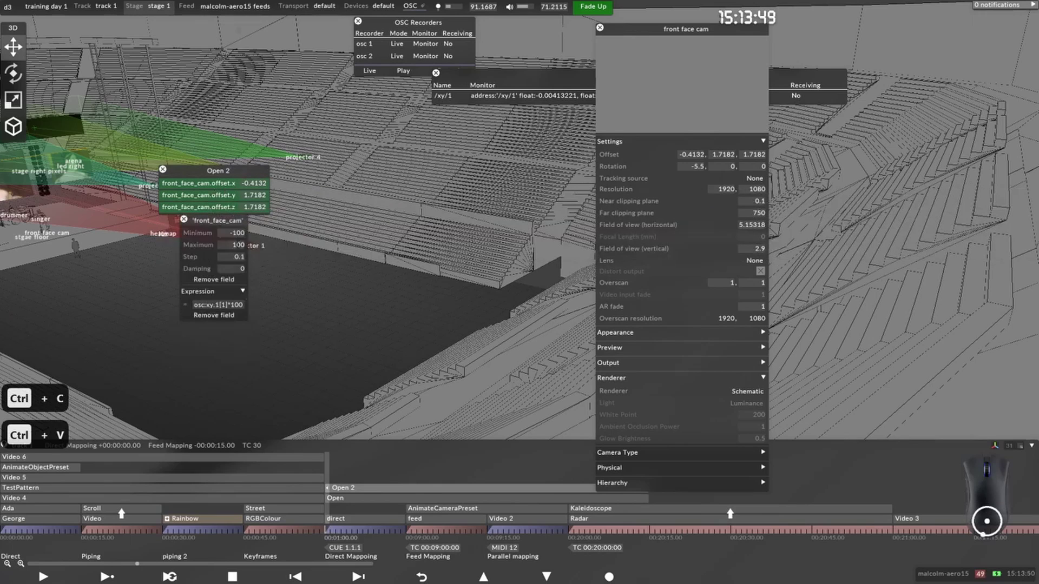
click(214, 309)
click(223, 192)
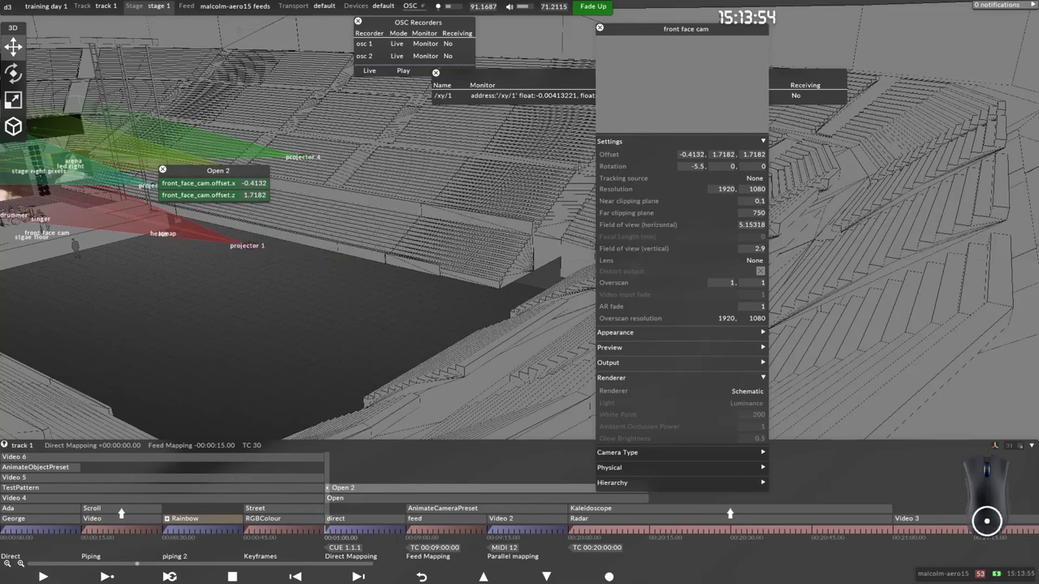
key(alt+Tab)
drag(785, 262, 768, 294)
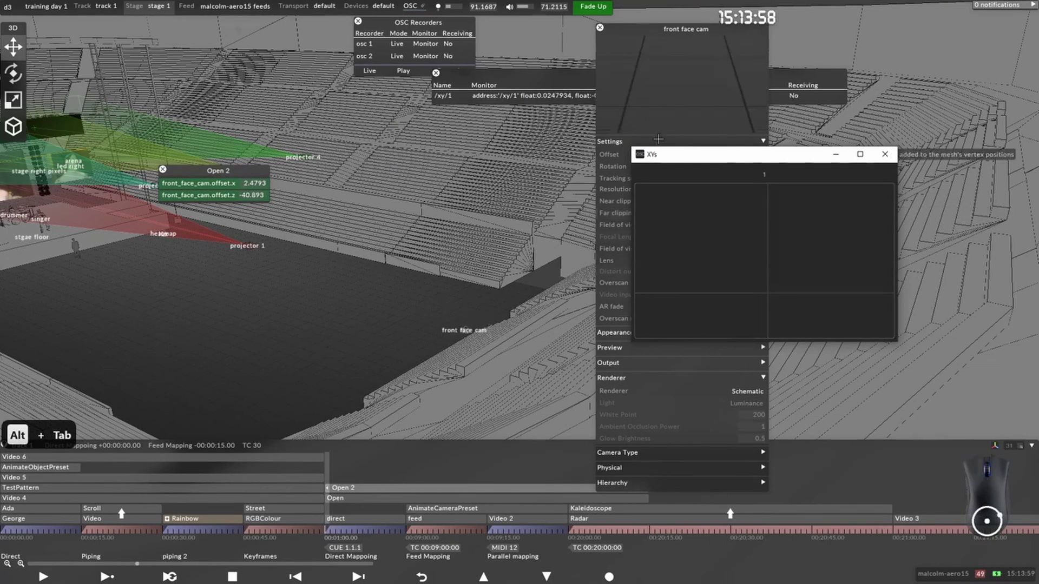
Step: Set the front face cam's y offset to 10 and its vertical field of view to 34
key(alt+Tab)
click(722, 156)
text(10)
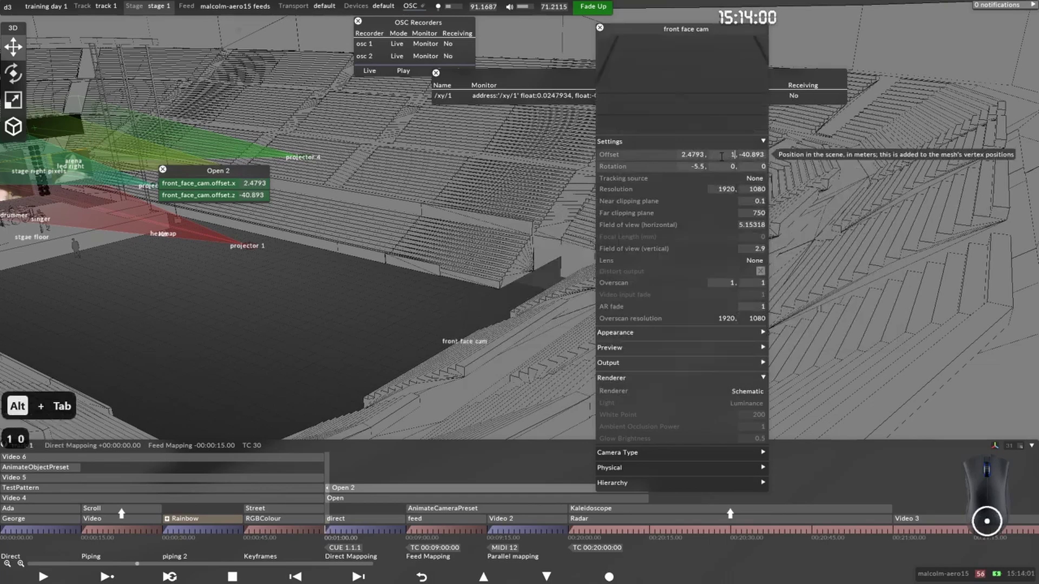
key(Return)
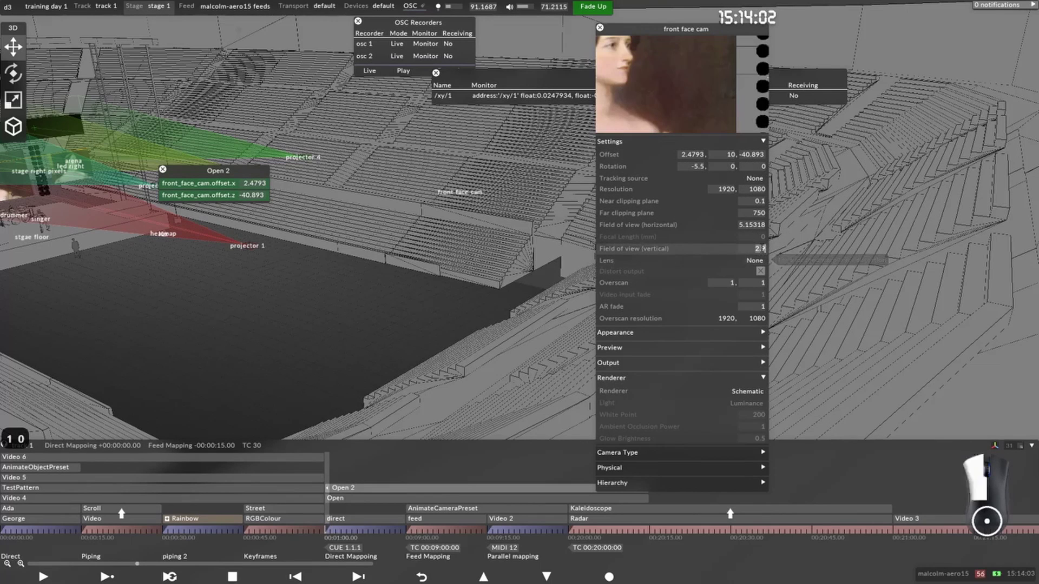
click(763, 248)
text(2)
key(Return)
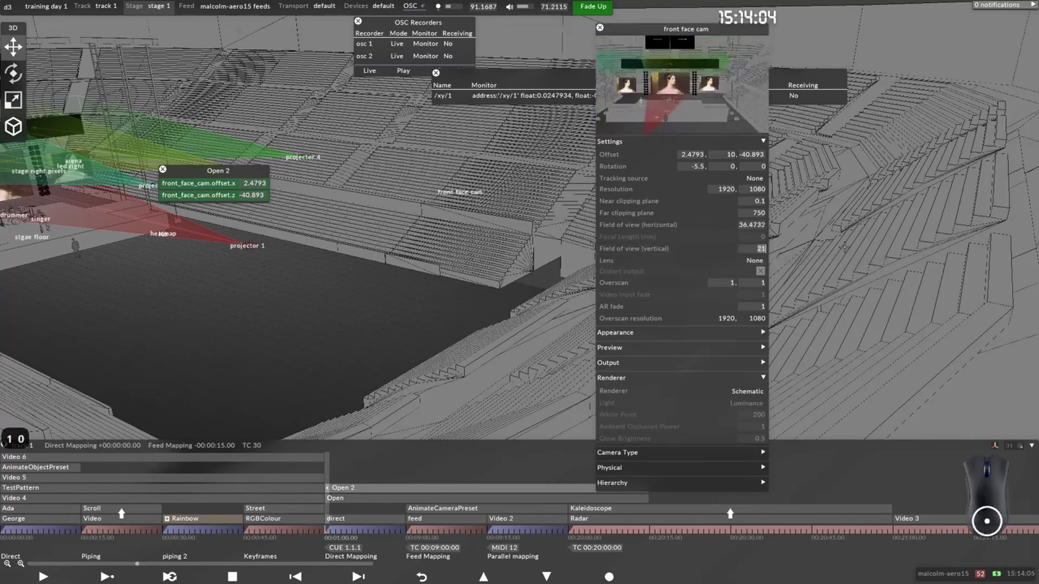
Step: Use the XY pad to move the front face cam to about x 3.3 and z -45.7
key(alt+Tab)
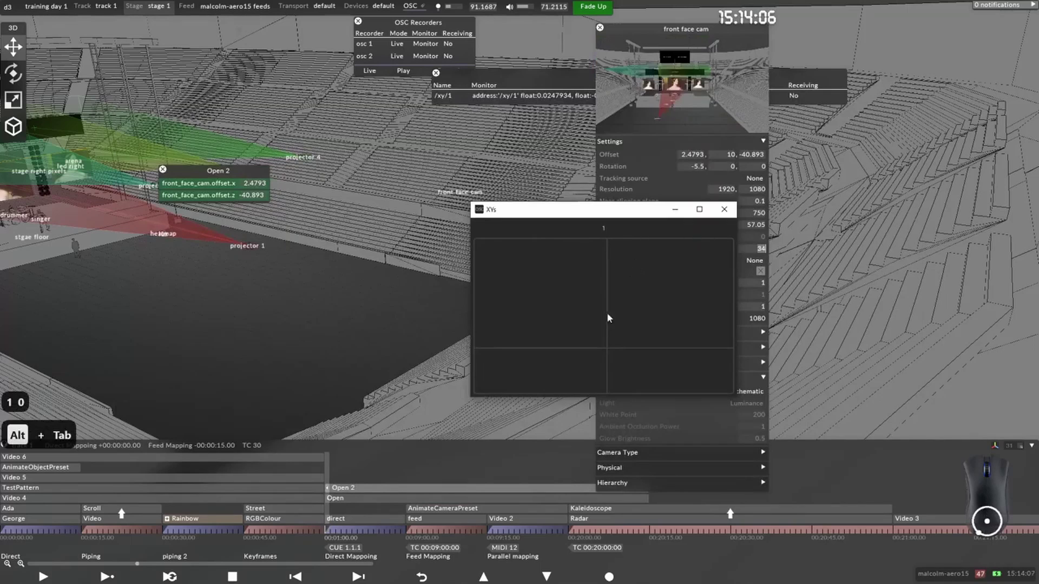
drag(606, 313, 610, 353)
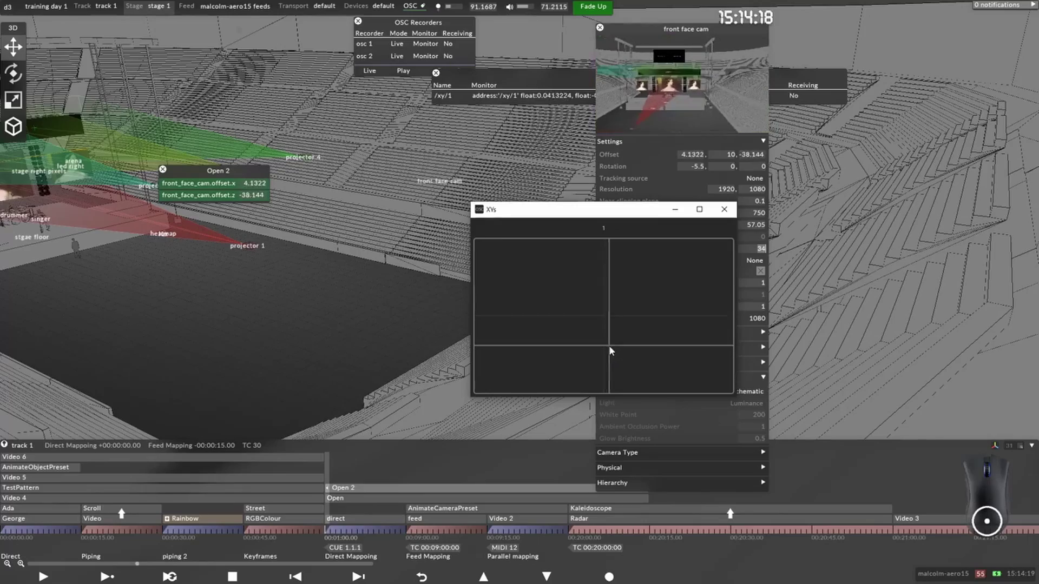
drag(427, 303, 479, 392)
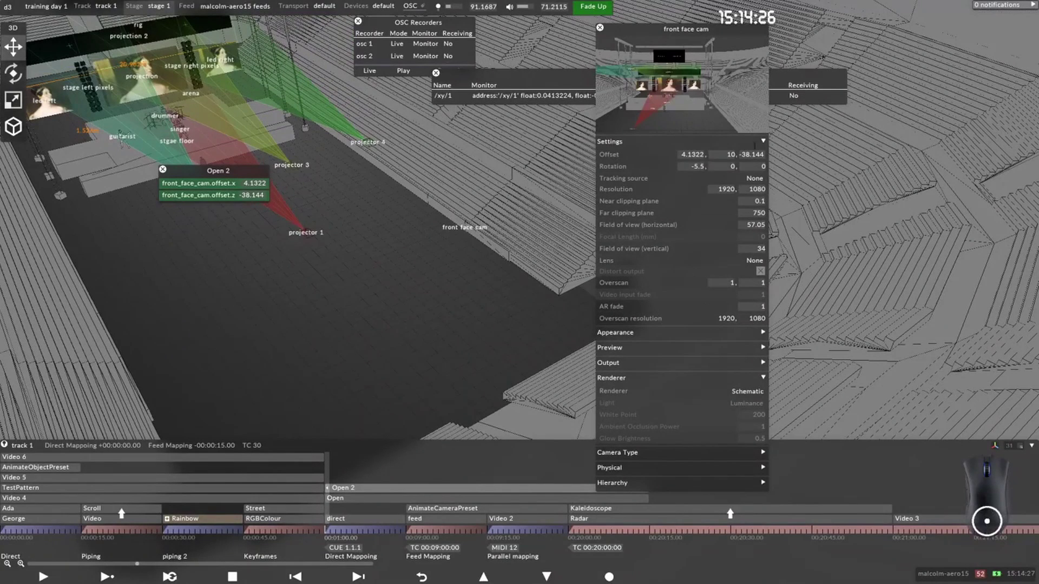
key(alt+Tab)
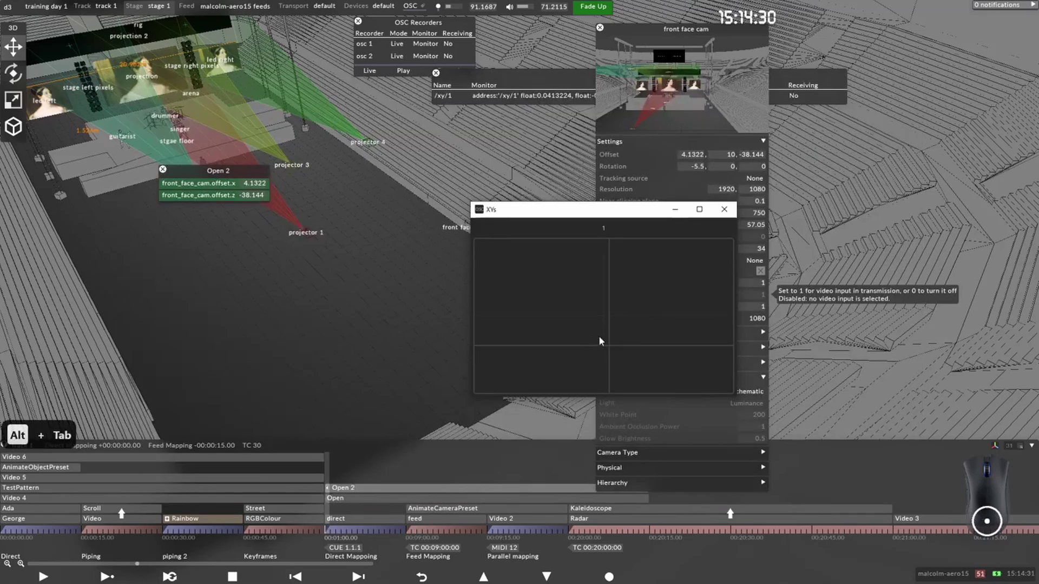
mouse_move(600, 341)
mouse_down()
mouse_move(577, 339)
mouse_move(615, 328)
mouse_move(596, 339)
mouse_move(598, 357)
mouse_move(616, 354)
mouse_move(578, 346)
mouse_move(603, 341)
mouse_move(608, 351)
mouse_up()
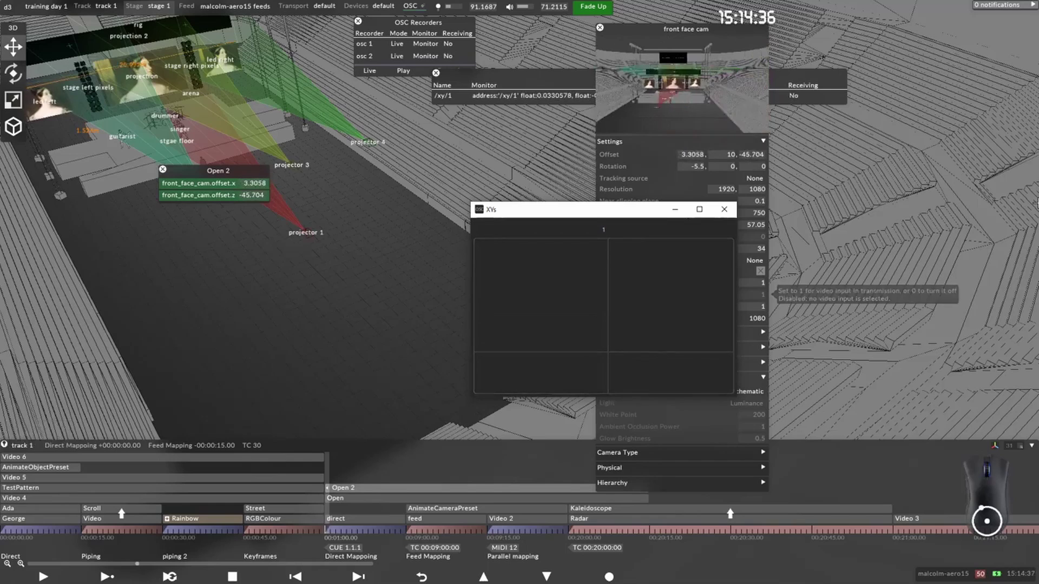
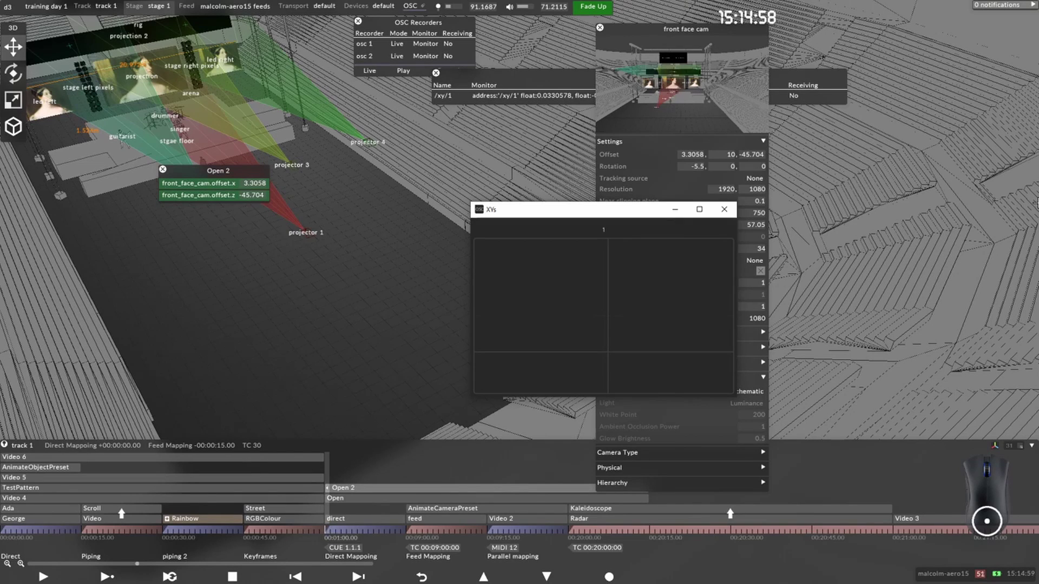
Step: Close the XYs and OSC monitor windows and move the camera settings and OSC Recorders windows clear of the stage
click(723, 209)
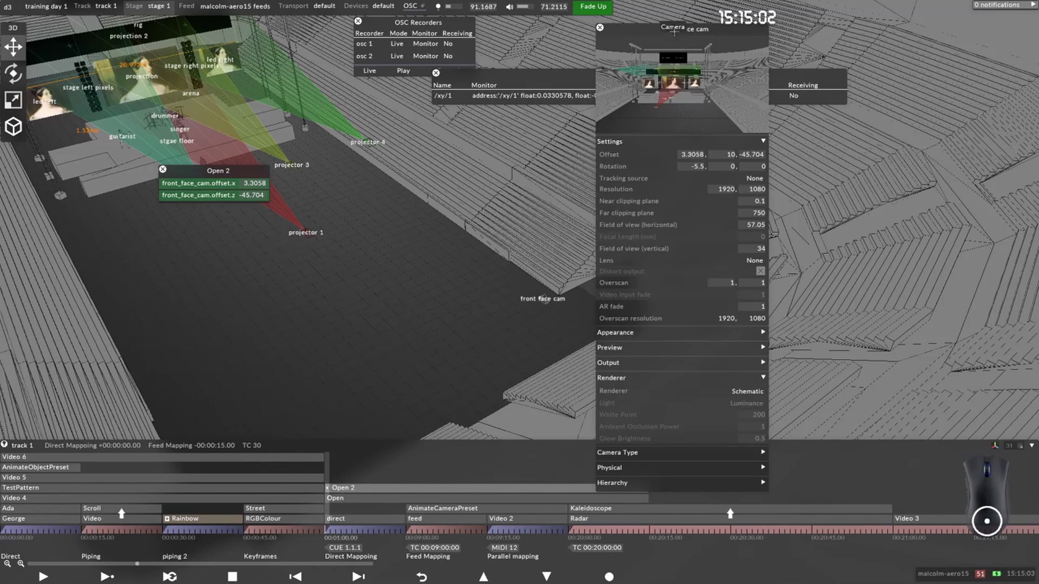
drag(672, 29, 862, 19)
click(436, 73)
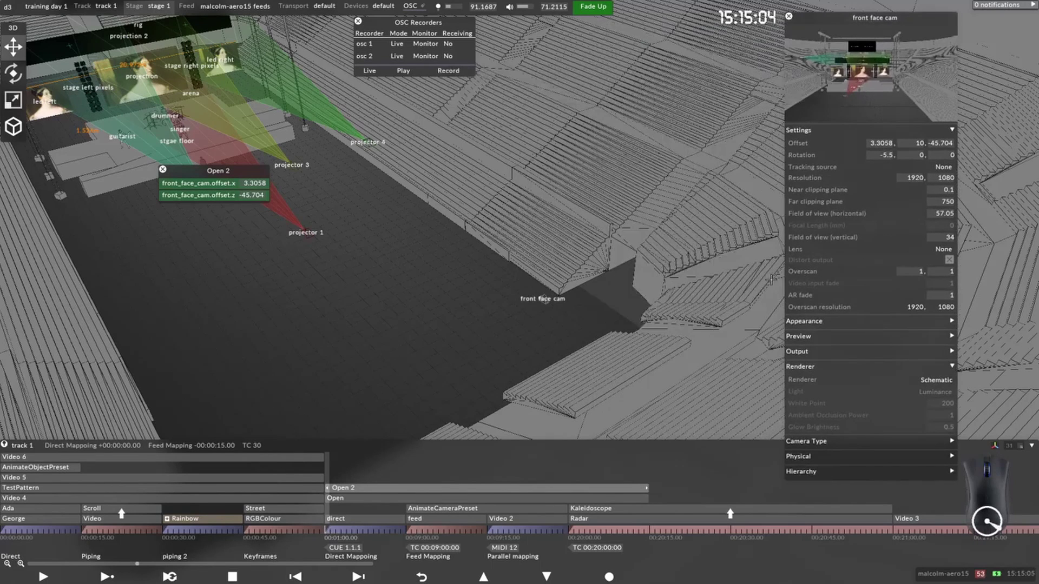
drag(371, 23, 421, 85)
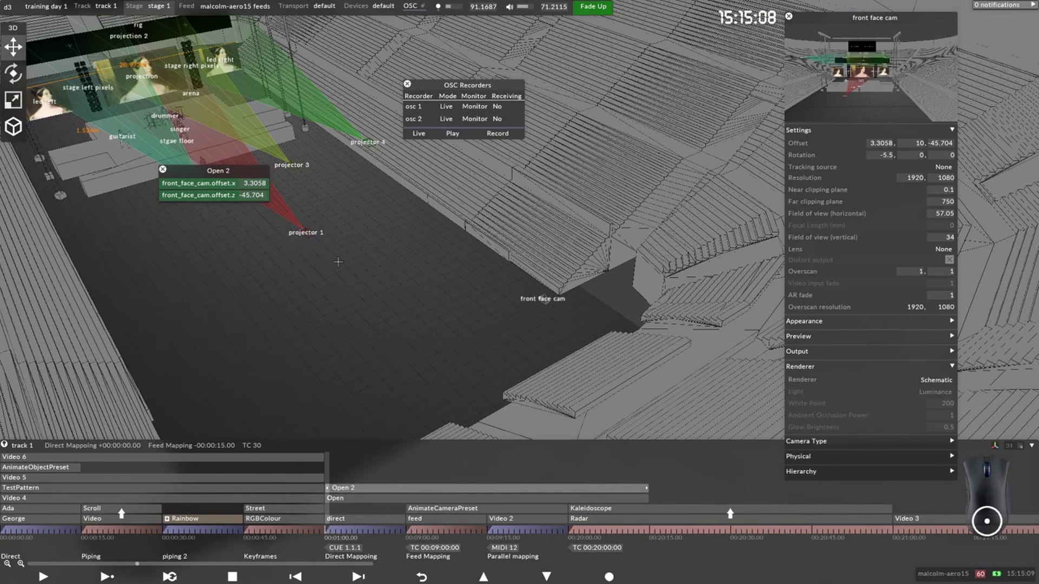
key(alt+Tab)
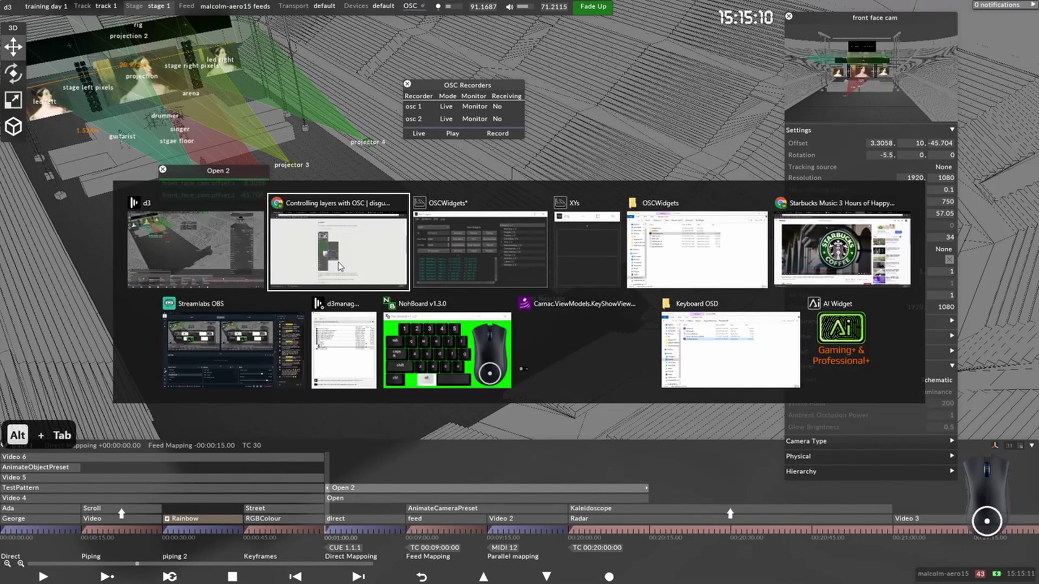
key(alt+Tab)
key(alt+Tab)
key(alt+Tab)
key(alt+Tab)
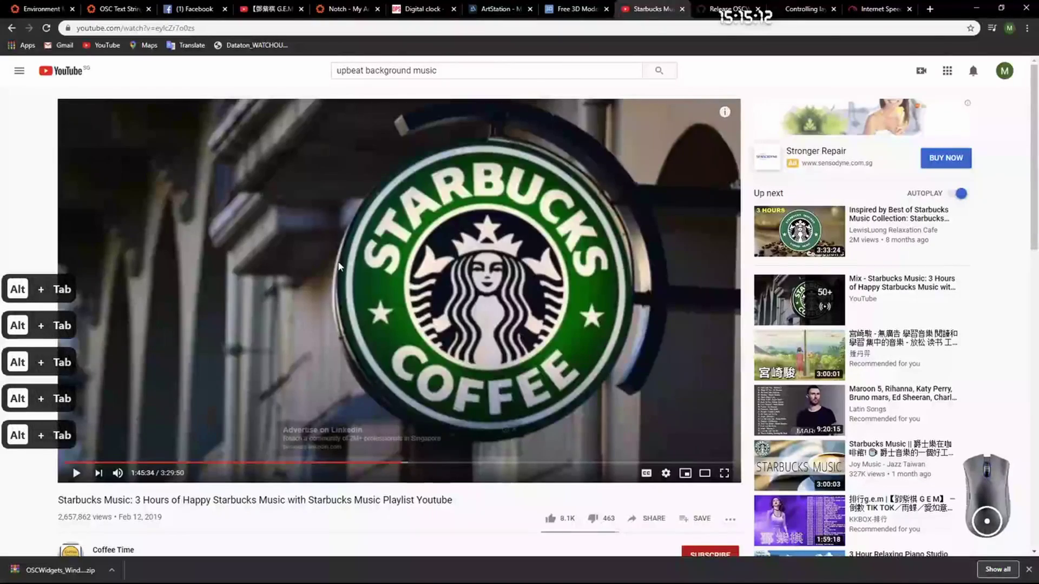
key(alt+Tab)
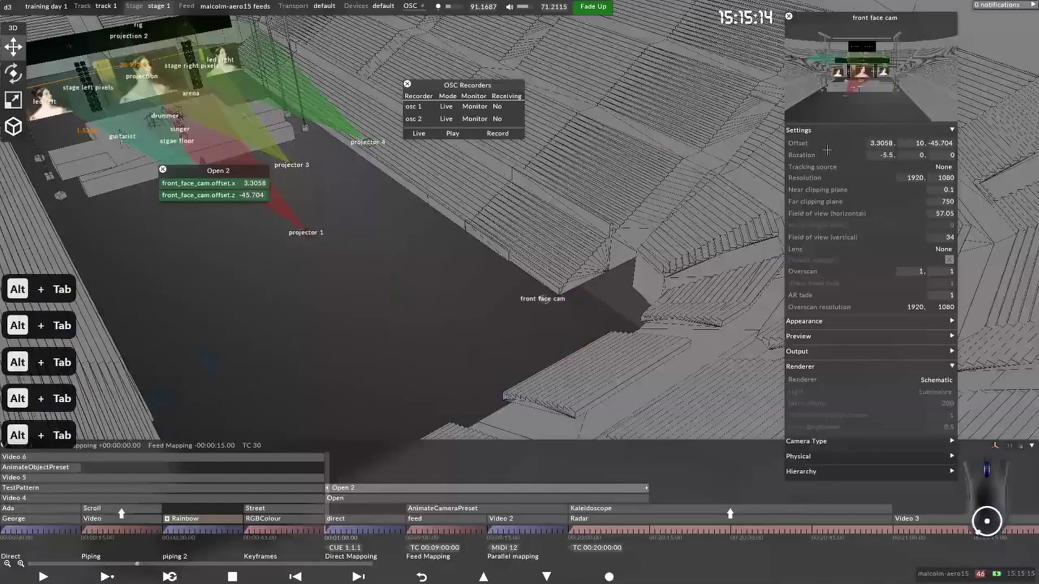
Step: Switch to Streamlabs OBS to check the live stream's chat and return to d3
key(alt+Tab)
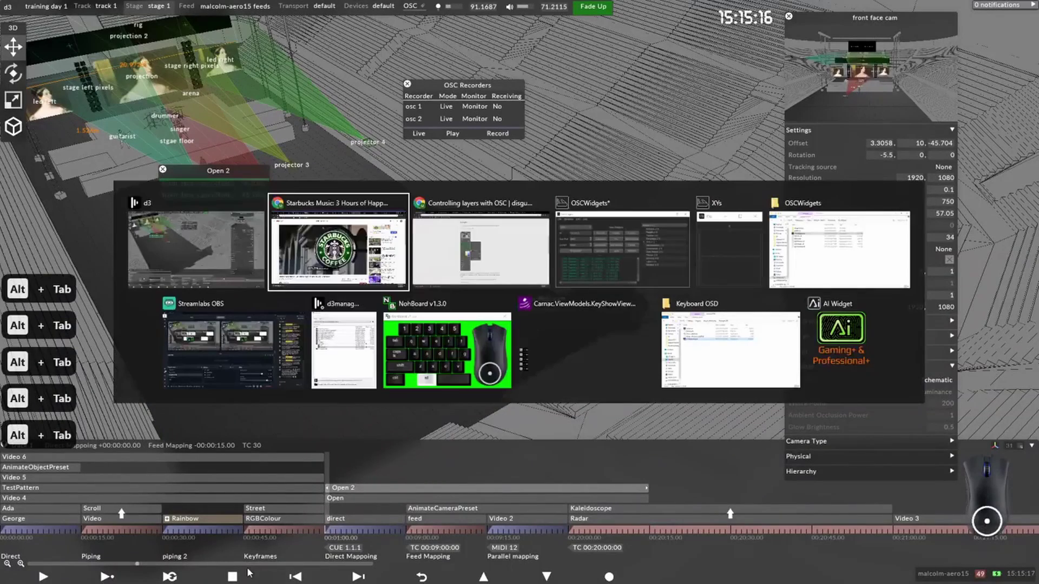
key(alt+Tab)
key(alt+Tab)
key(alt+Tab)
key(alt+Tab)
key(alt+Tab)
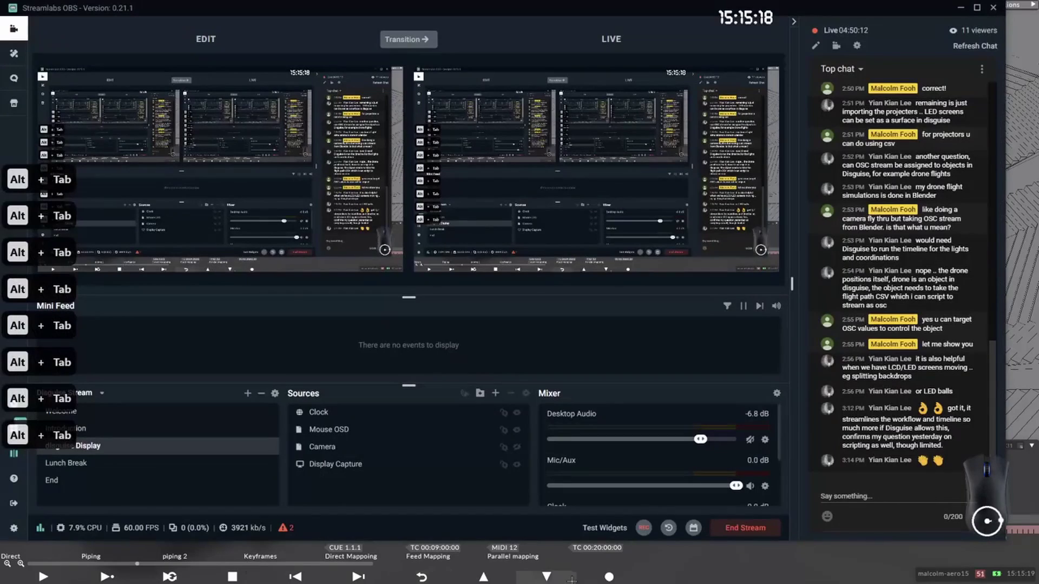
click(961, 9)
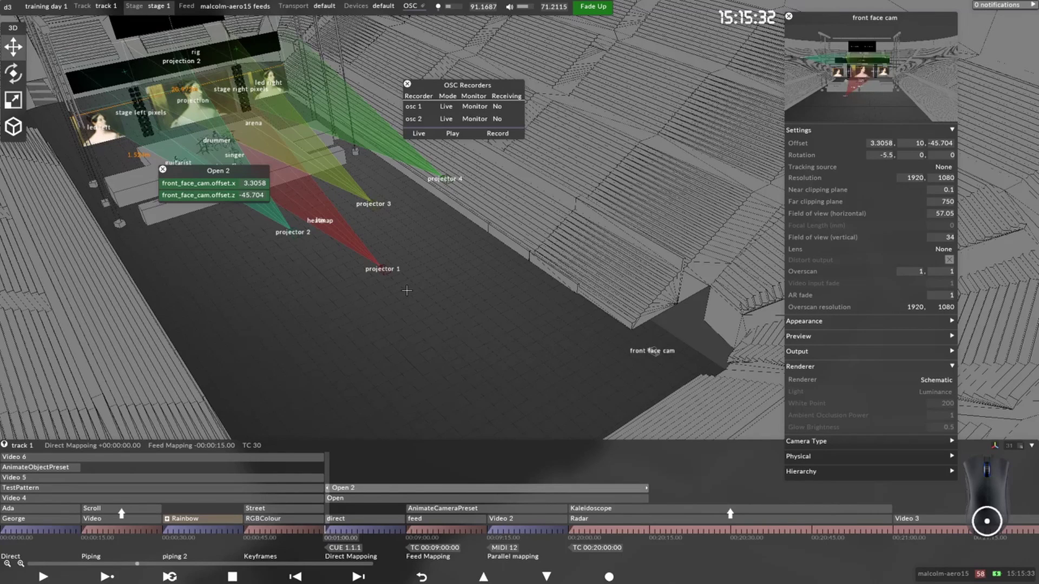
key(alt+Tab)
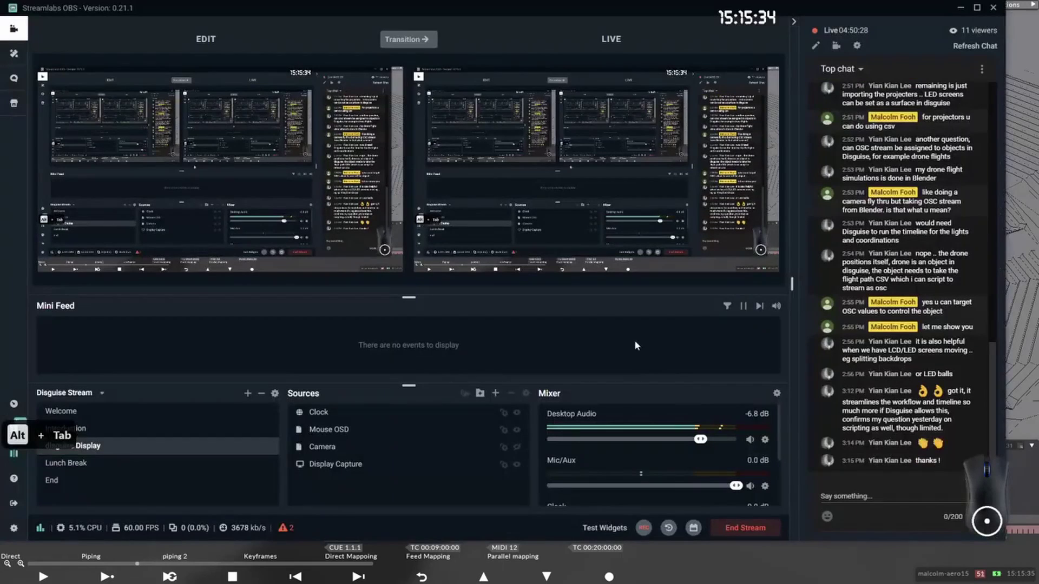
key(alt+Tab)
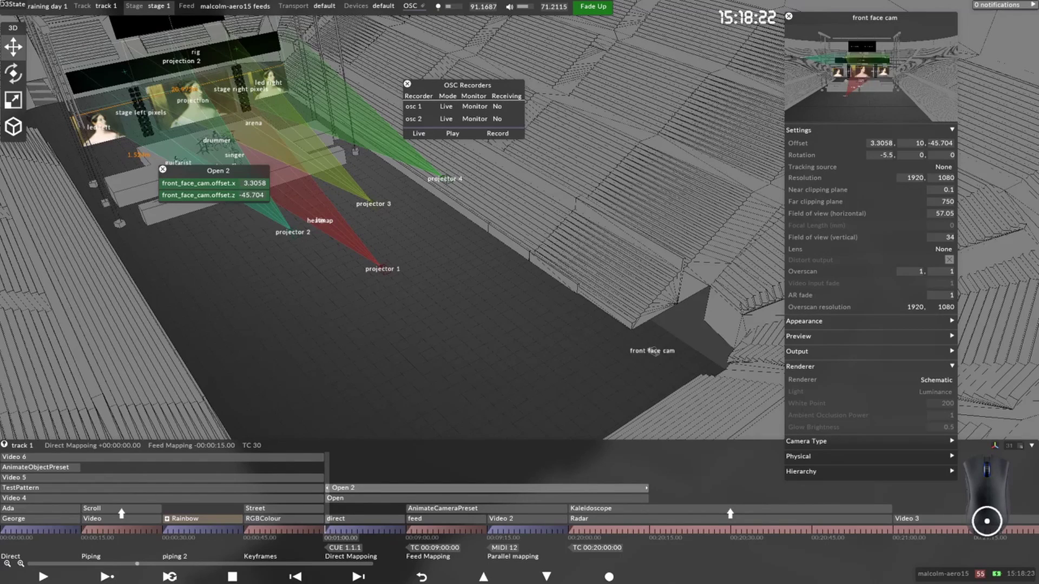
Step: Move the playhead to the start of track 1 and close the OSC Recorders window
middle_drag(378, 309, 476, 283)
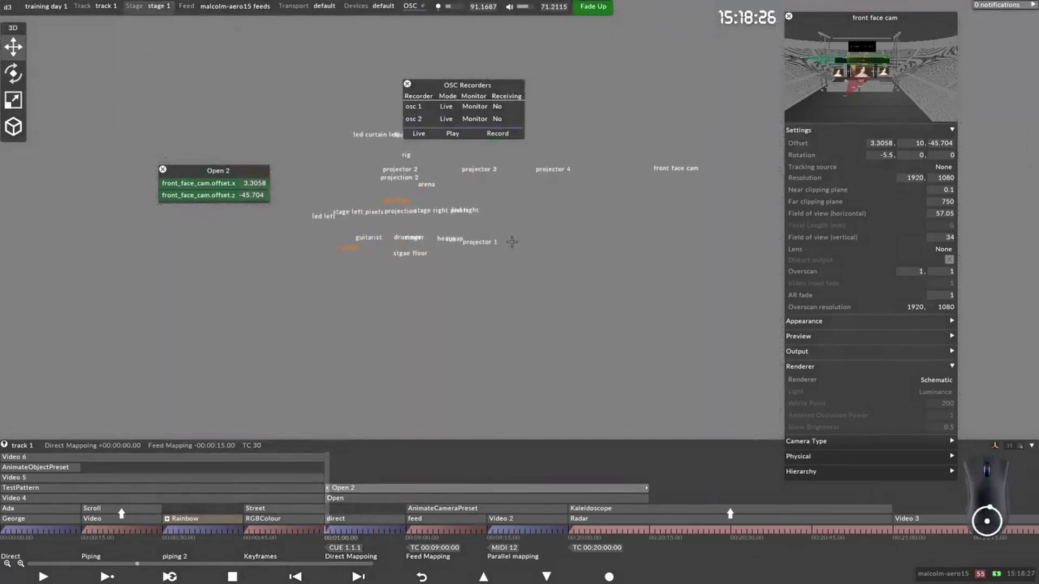
key(F12)
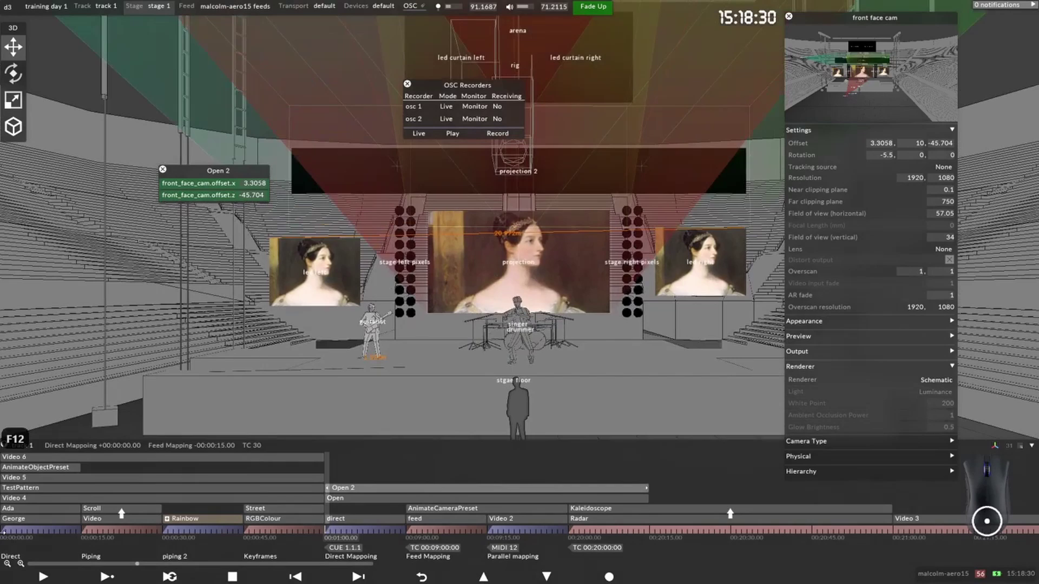
click(4, 531)
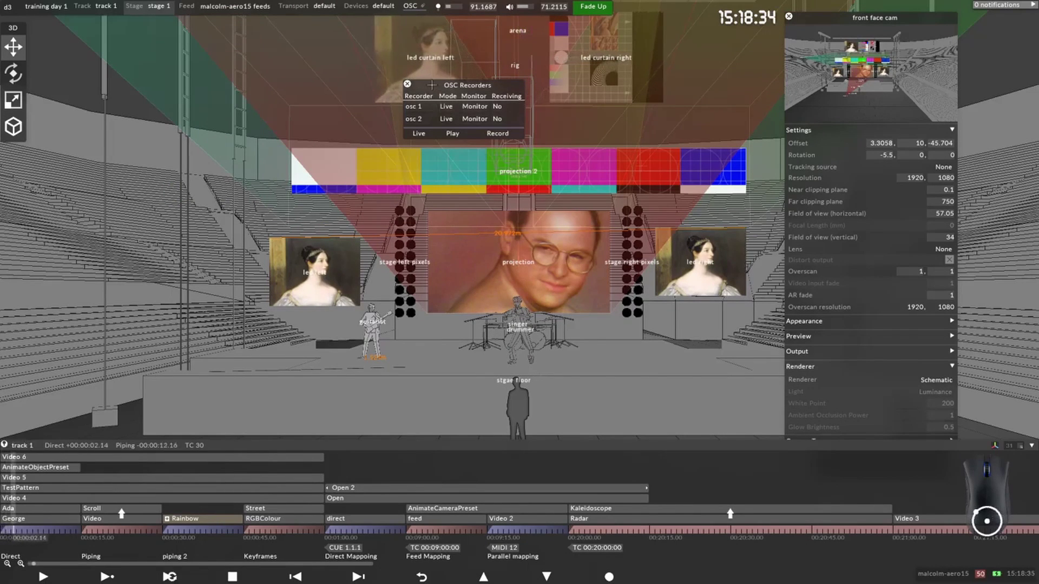
click(407, 84)
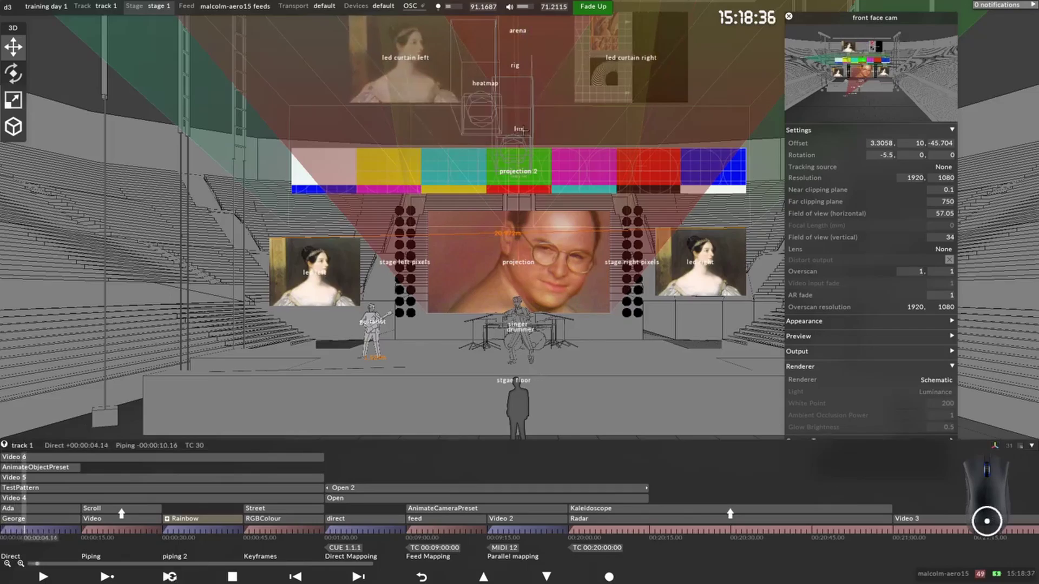
middle_drag(517, 227, 517, 364)
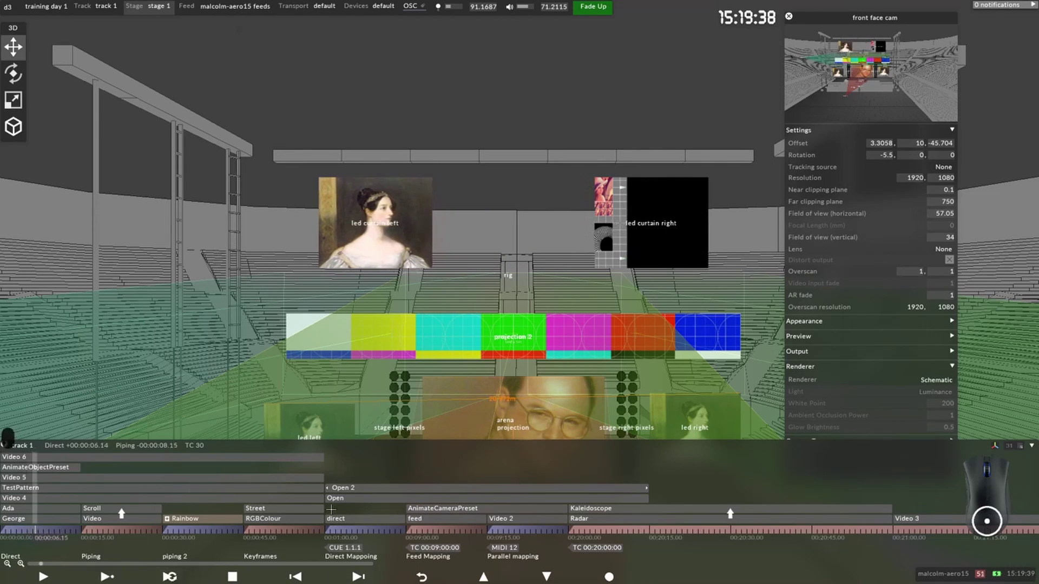
Step: Stop playback and add an OscControl layer at the Direct Mapping cue, placing its editor beside the led curtain left screen
click(233, 577)
click(331, 530)
key(ctrl+l)
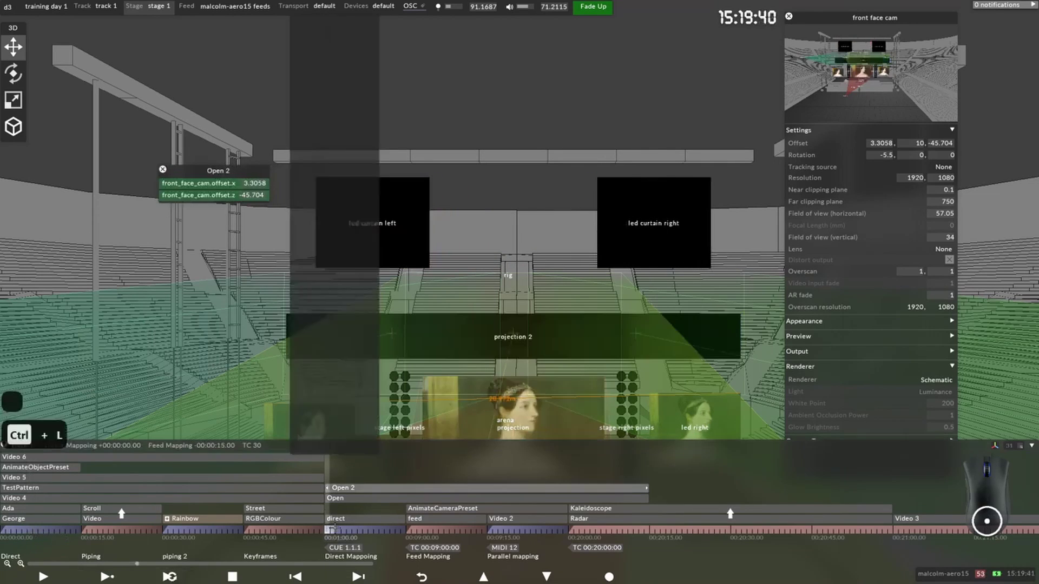
text(os)
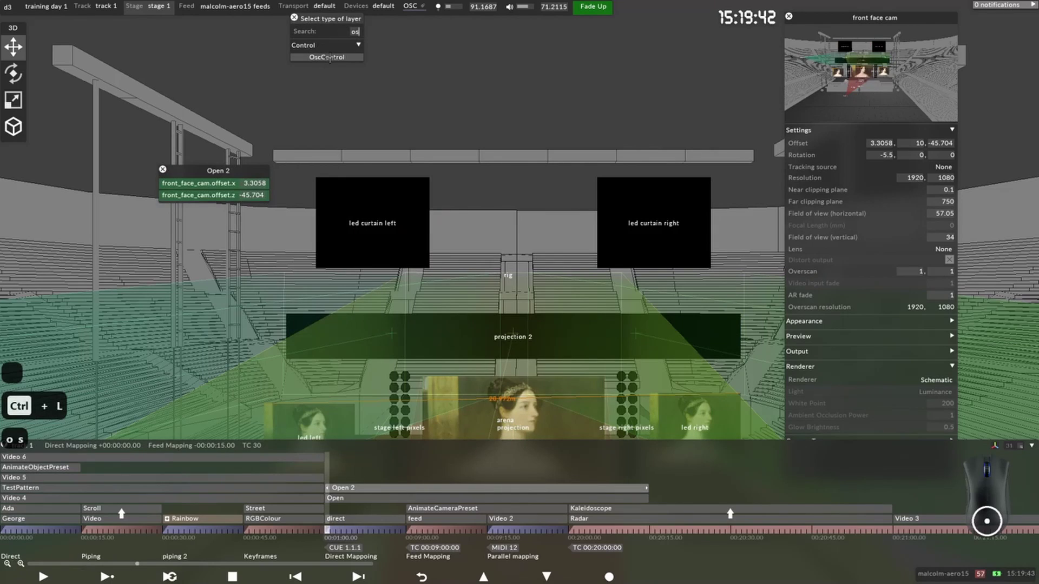
click(330, 57)
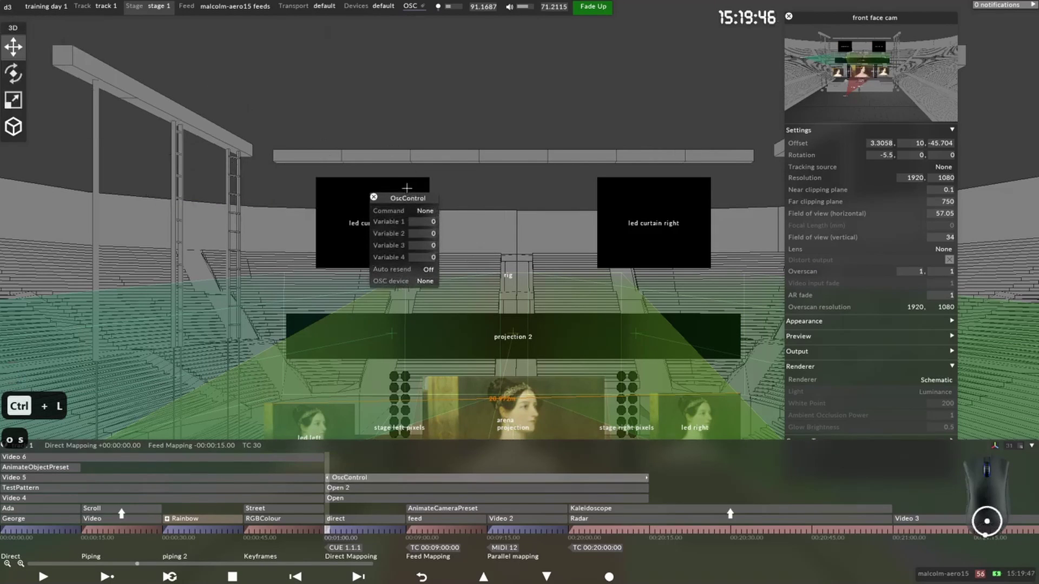
drag(389, 193, 322, 186)
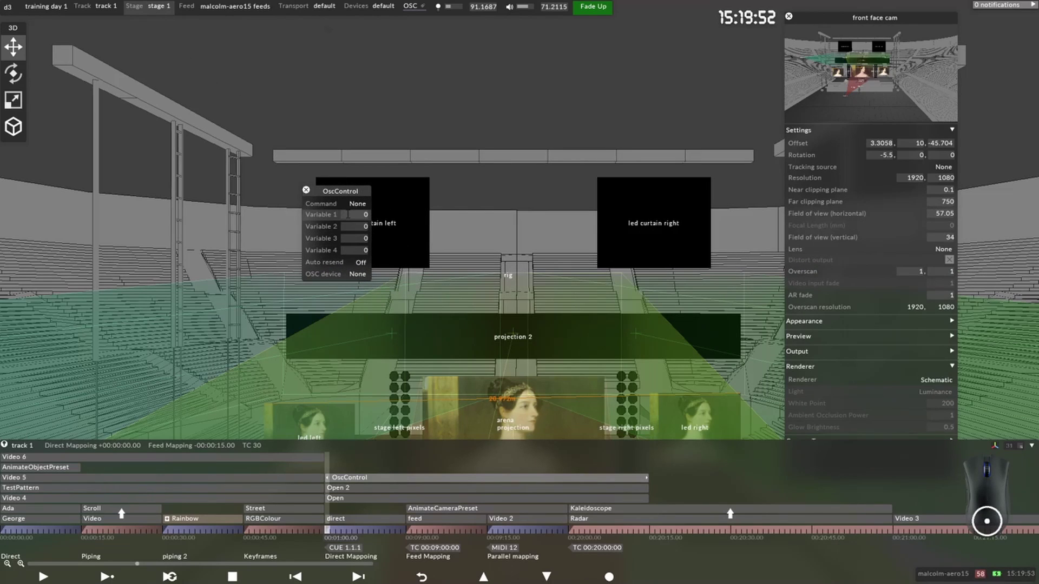
Step: Close the OscControl editor and delete the OscControl layer from the timeline
click(306, 191)
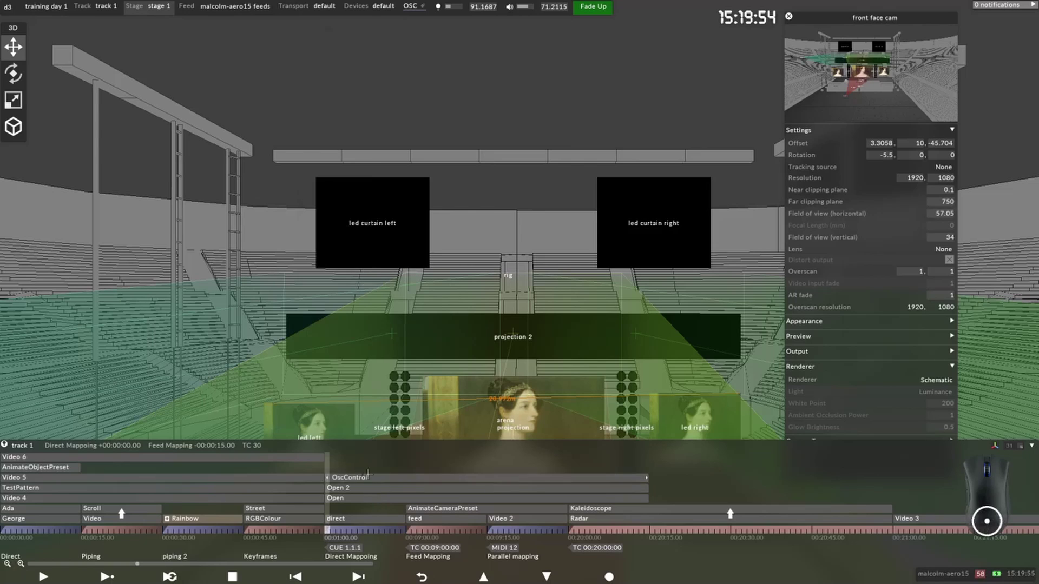
right_click(365, 478)
click(379, 381)
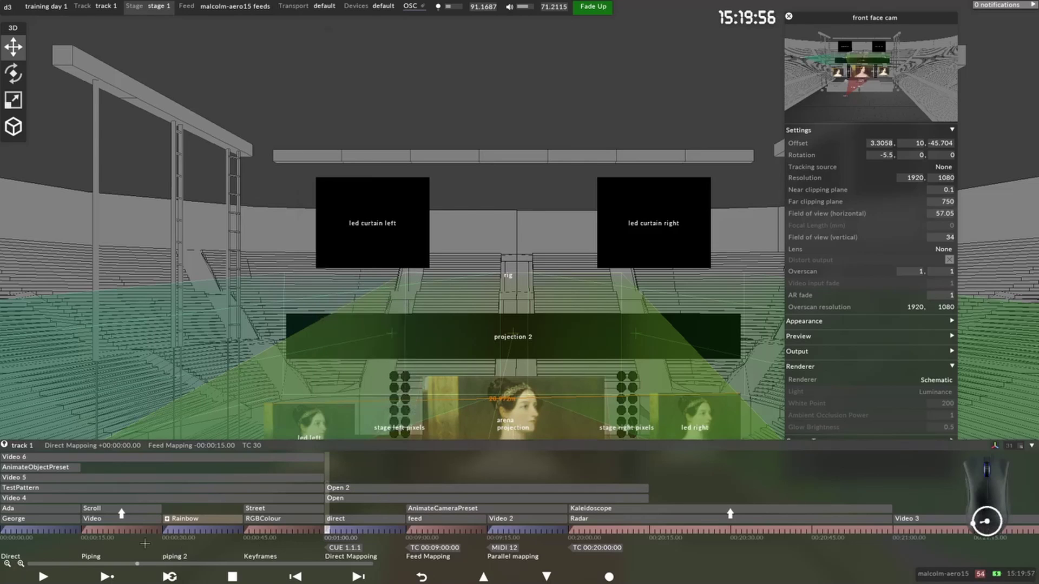
Step: Move the playhead to about 00:00:12 in the Direct section of track 1
click(67, 530)
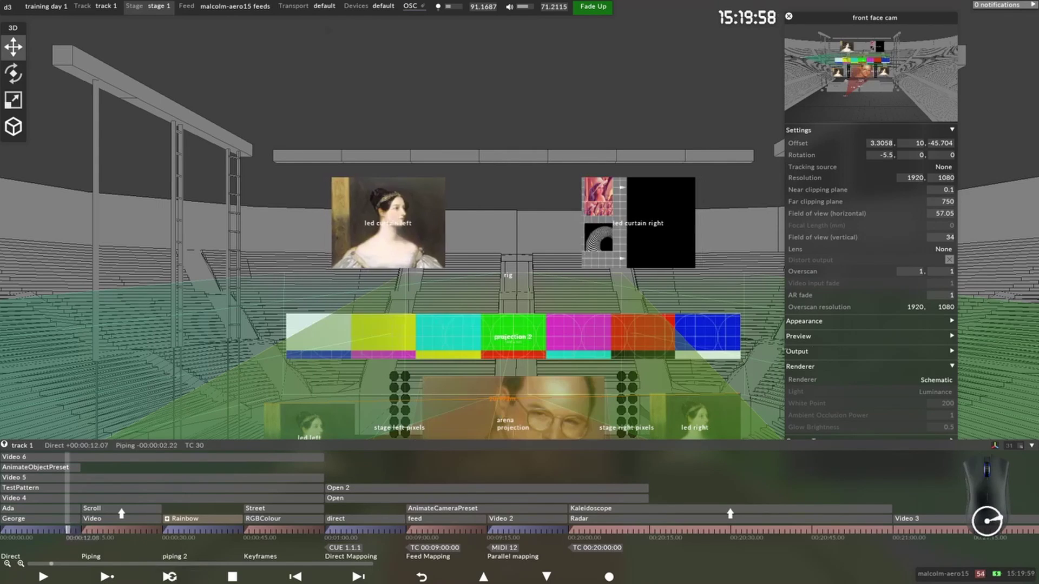